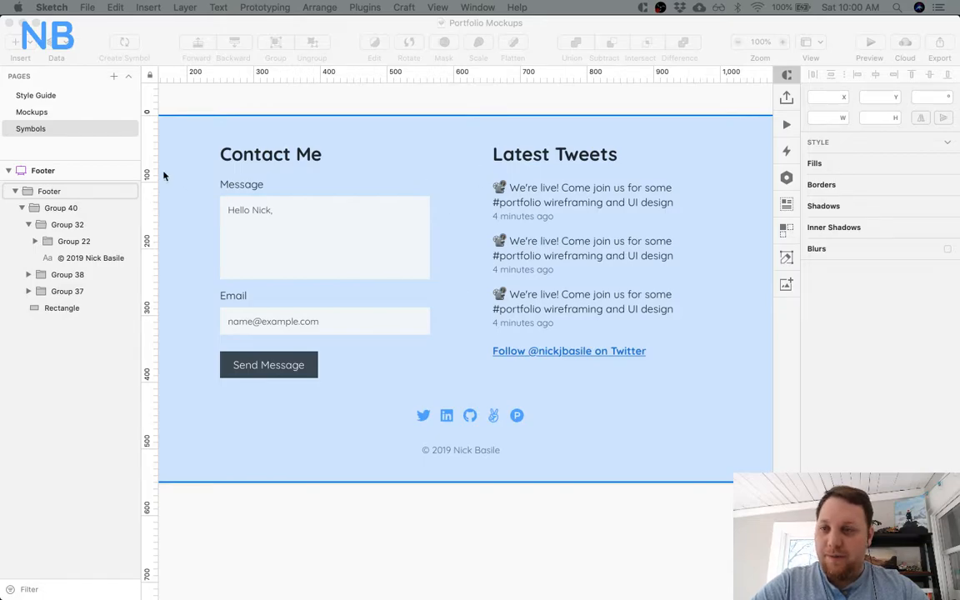
Review the Landing page artboard on the Mockups page, from the hero through the Projects and work experience sections.
left_click(100, 119)
left_click(73, 111)
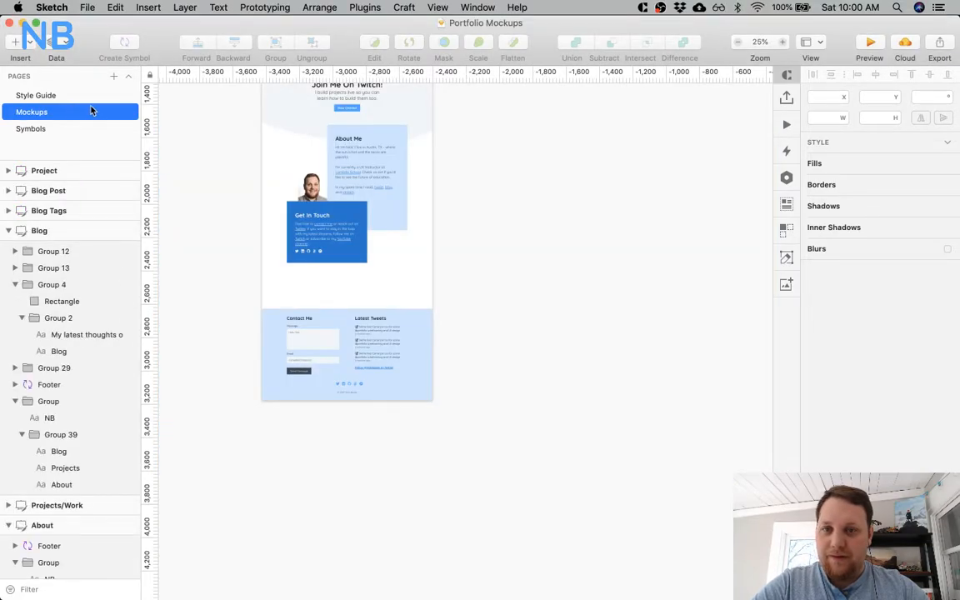
scroll(273, 182, "up", 15)
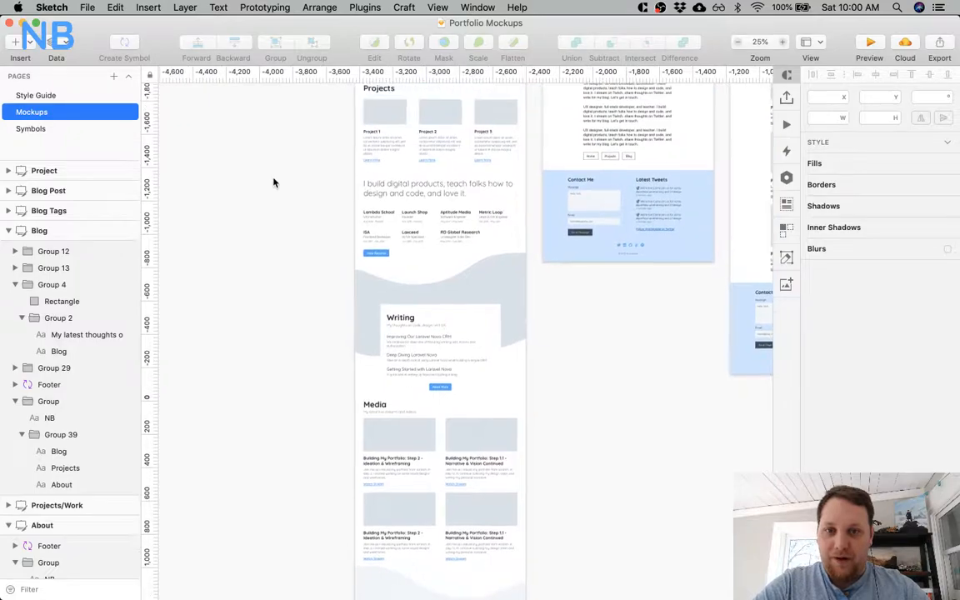
scroll(332, 184, "up", 5)
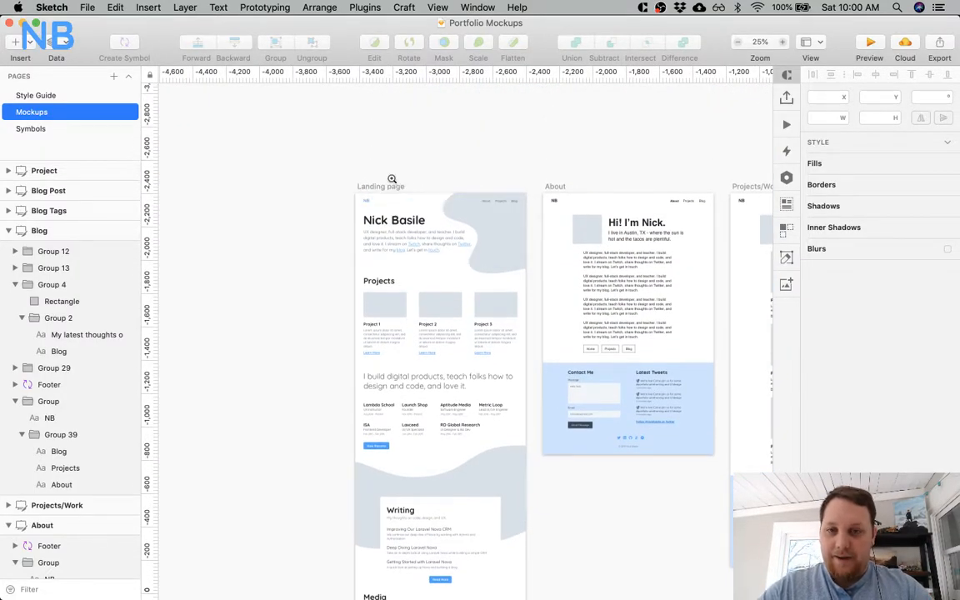
left_click_drag(546, 266, 546, 267)
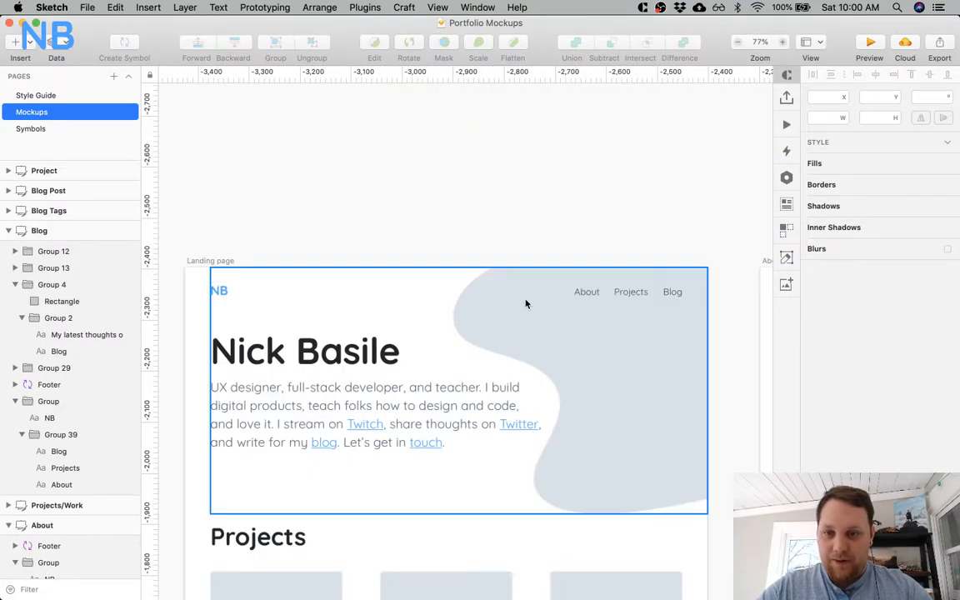
scroll(524, 302, "down", 4)
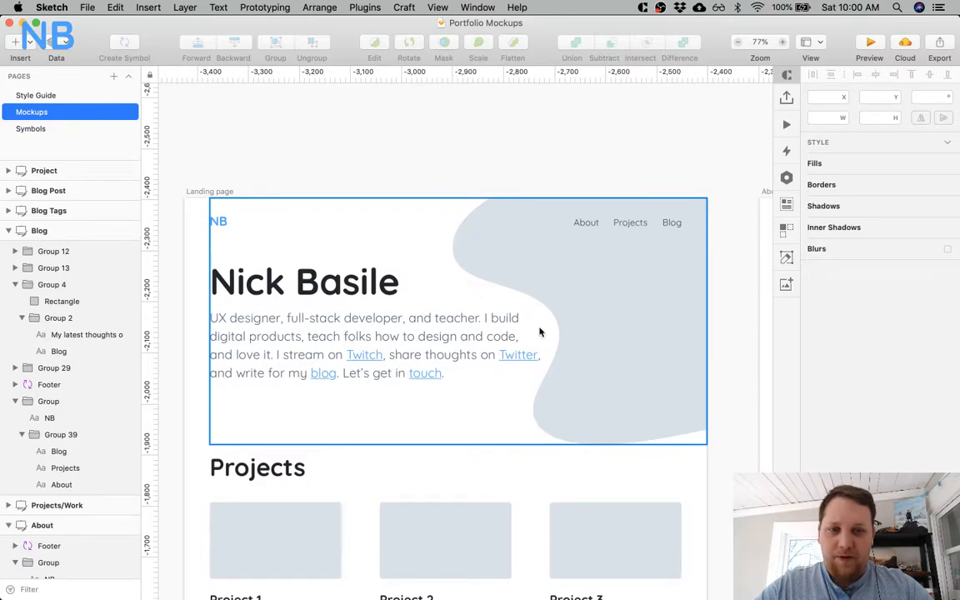
scroll(444, 358, "down", 5)
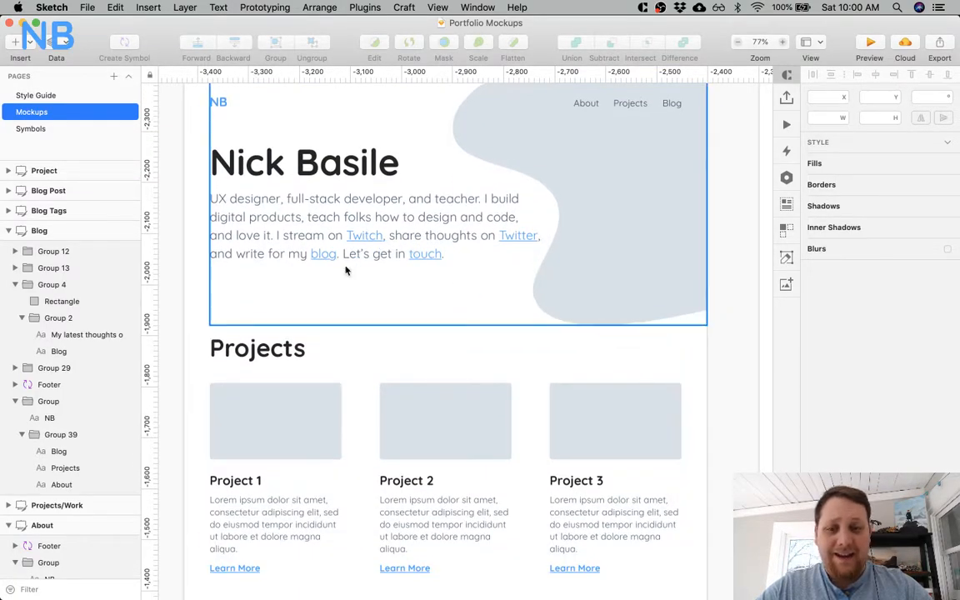
scroll(434, 308, "down", 7)
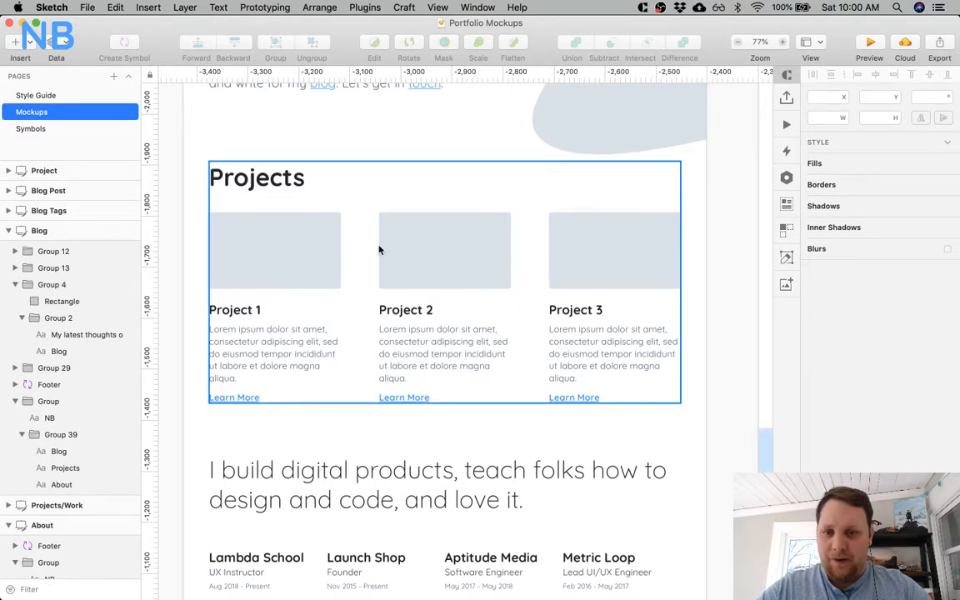
scroll(346, 315, "up", 6)
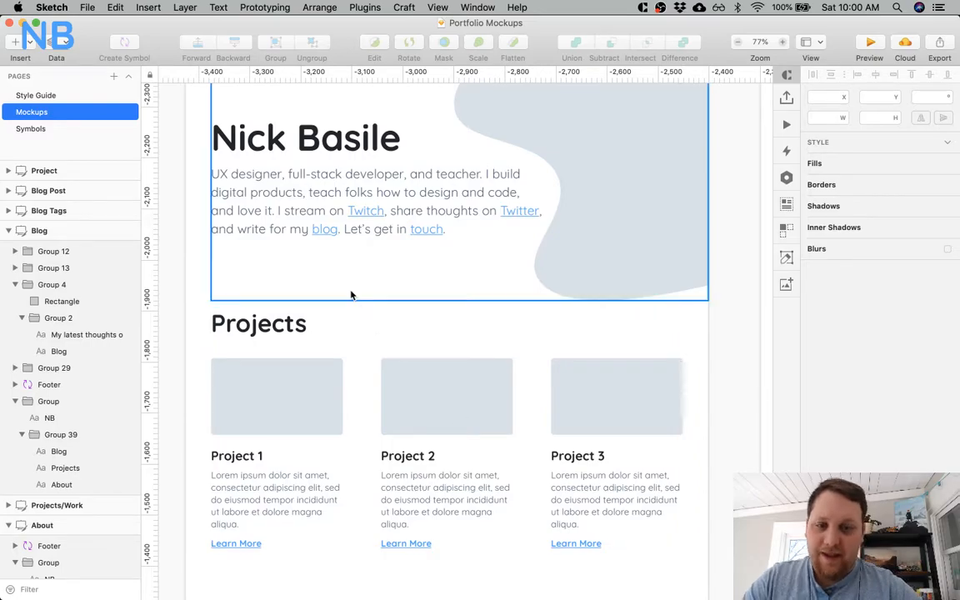
scroll(350, 294, "down", 7)
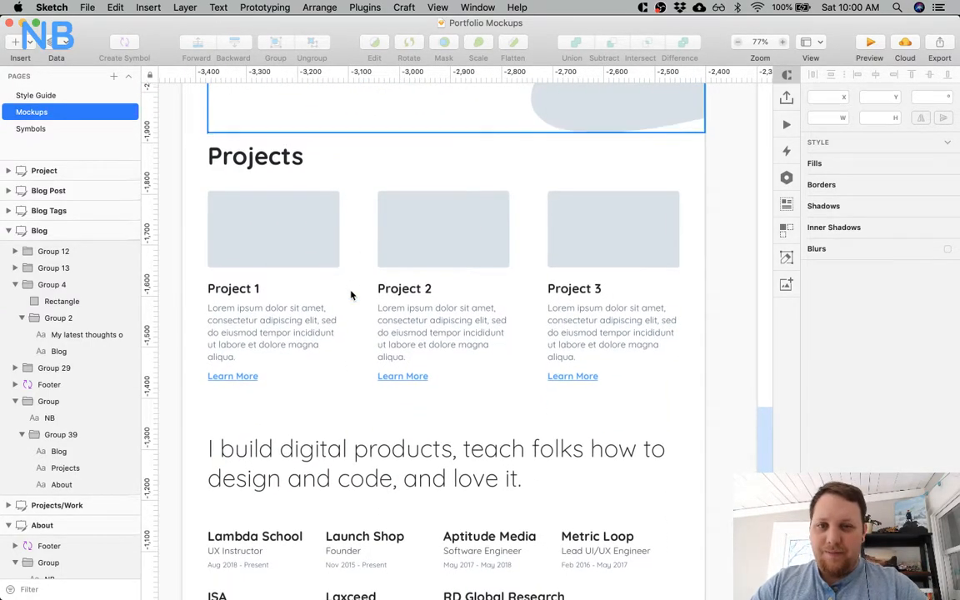
scroll(351, 294, "down", 1)
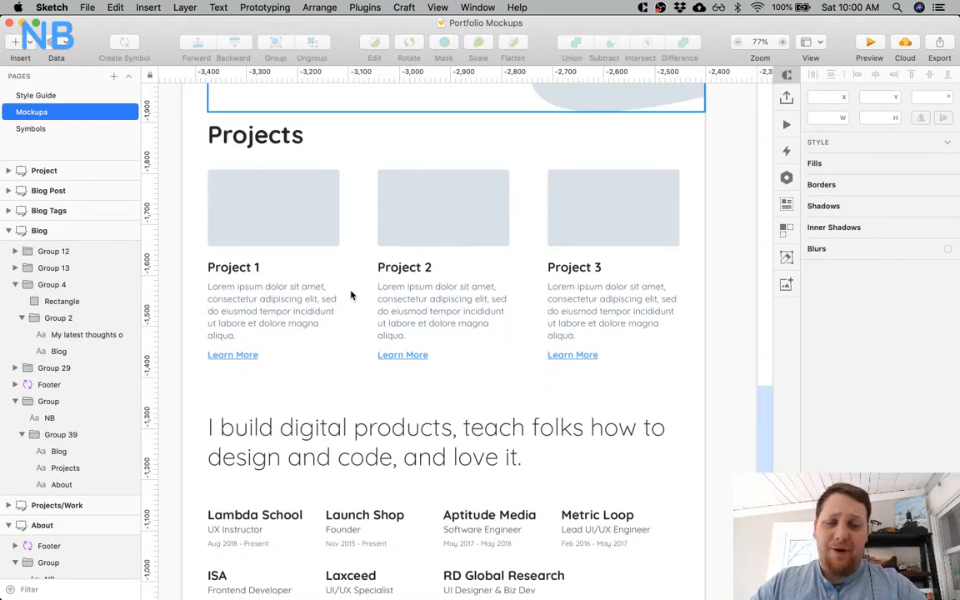
scroll(351, 294, "down", 4)
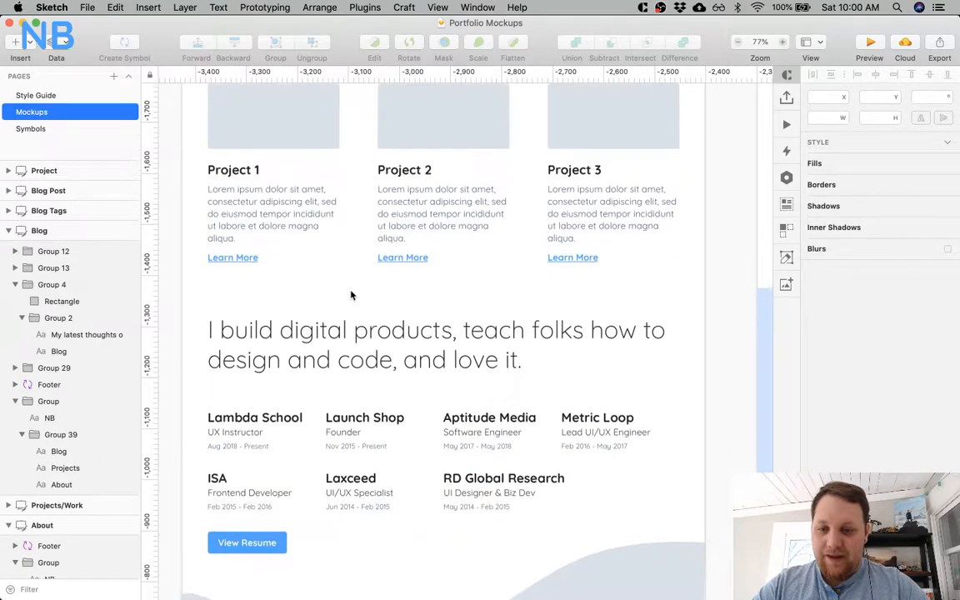
scroll(350, 294, "down", 2)
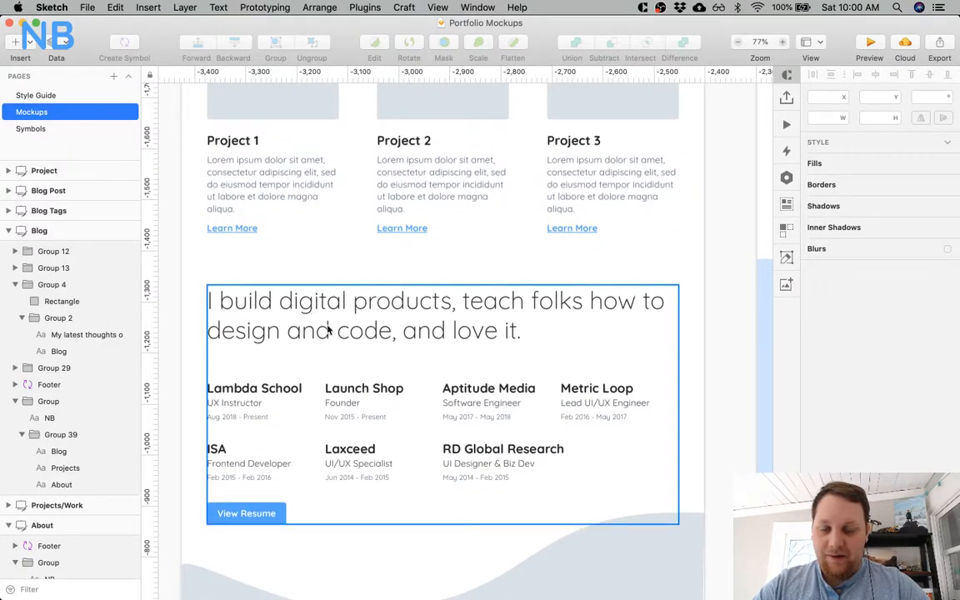
Examine the rest of the landing page mockup: the Writing, Media, Twitch, Get In Touch and footer sections.
scroll(328, 331, "down", 9)
scroll(331, 417, "down", 13)
scroll(331, 417, "down", 1)
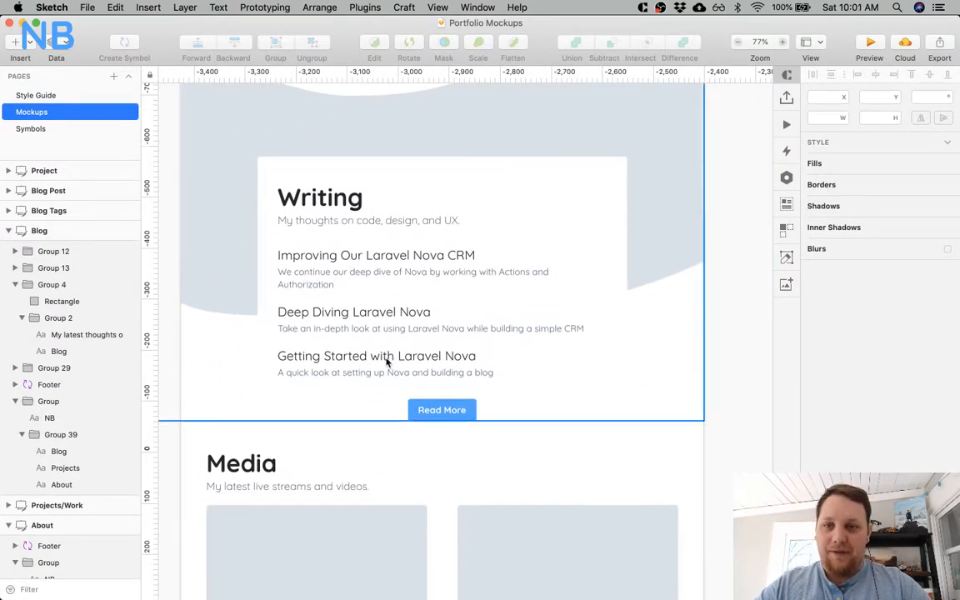
scroll(375, 450, "down", 10)
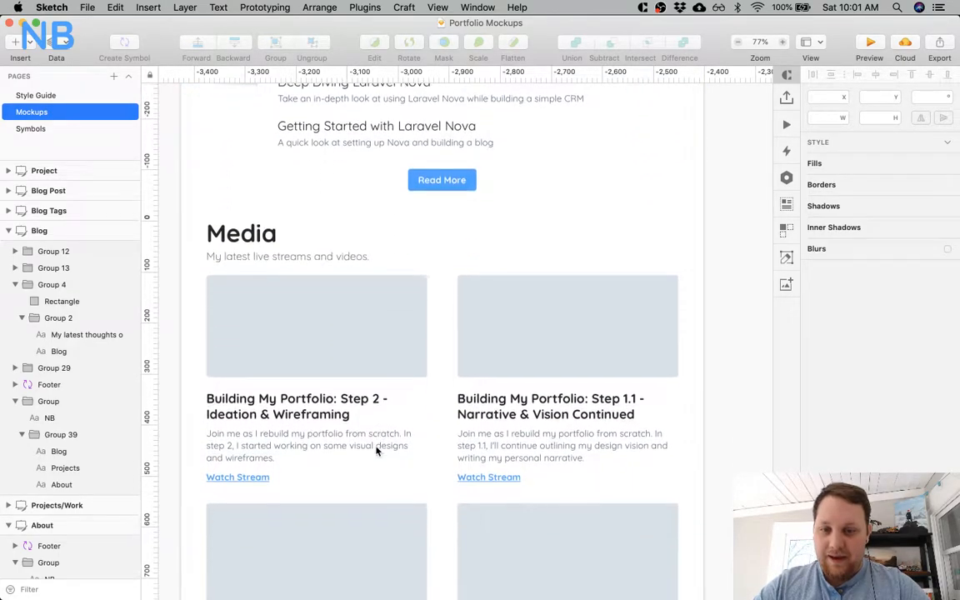
scroll(376, 450, "down", 14)
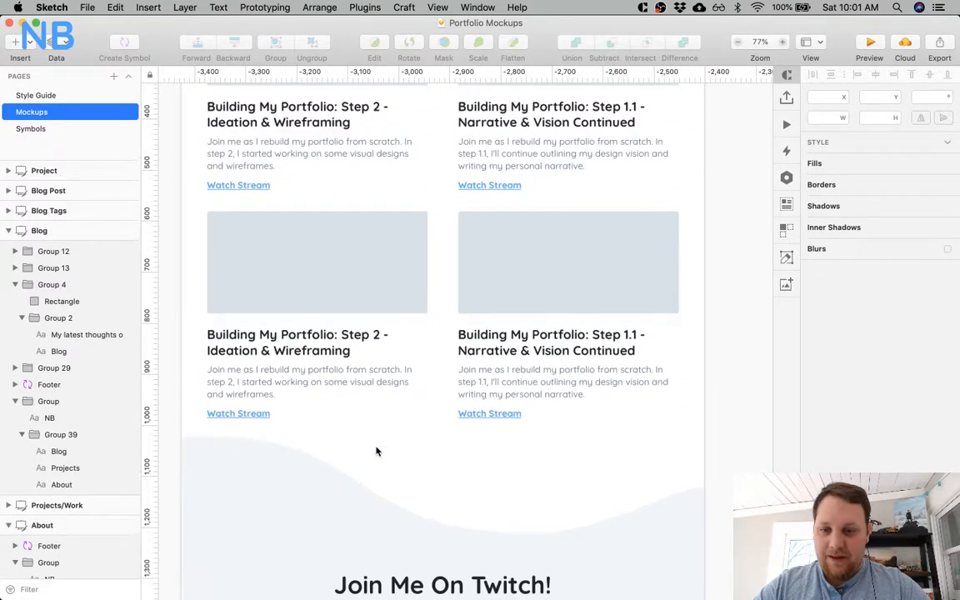
scroll(376, 451, "down", 20)
scroll(375, 450, "down", 12)
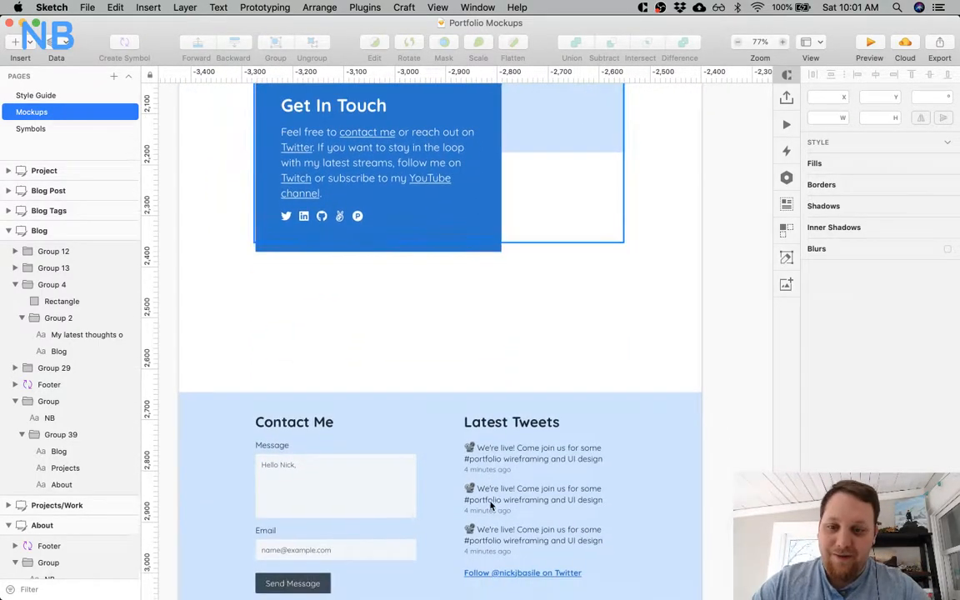
scroll(490, 505, "down", 7)
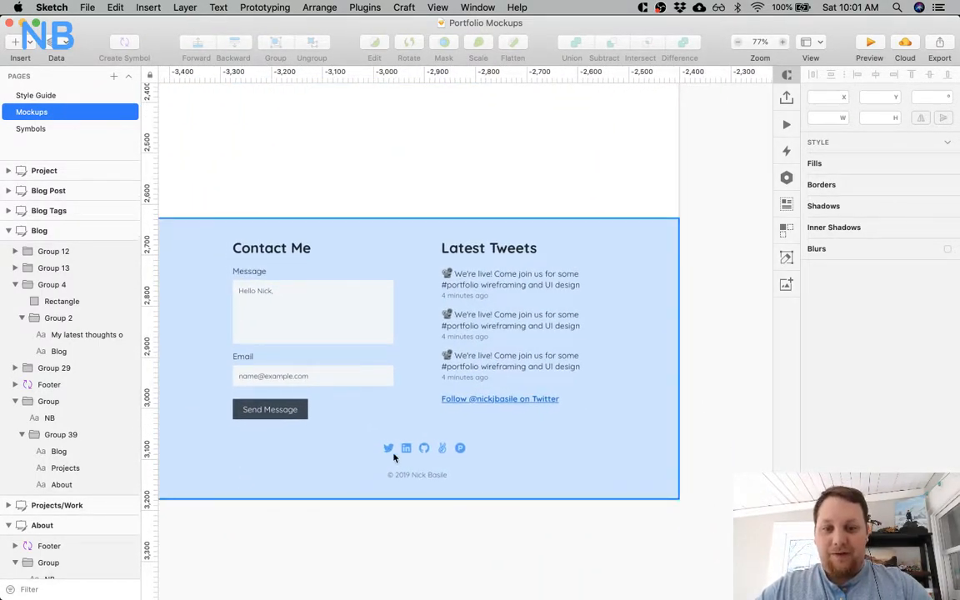
On the Symbols page, centre the group of social icons horizontally within the footer's bottom group.
left_click(37, 134)
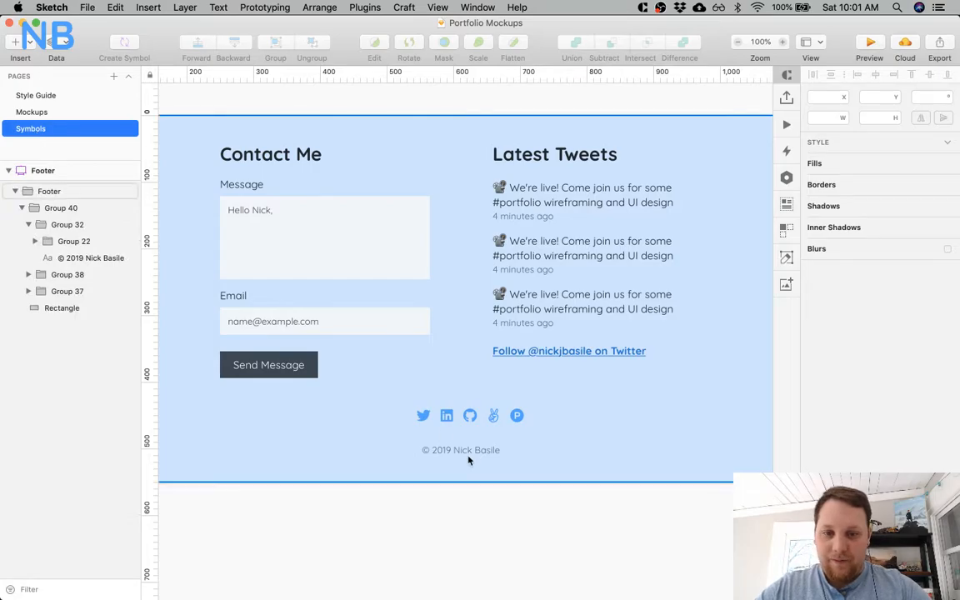
left_click(449, 419)
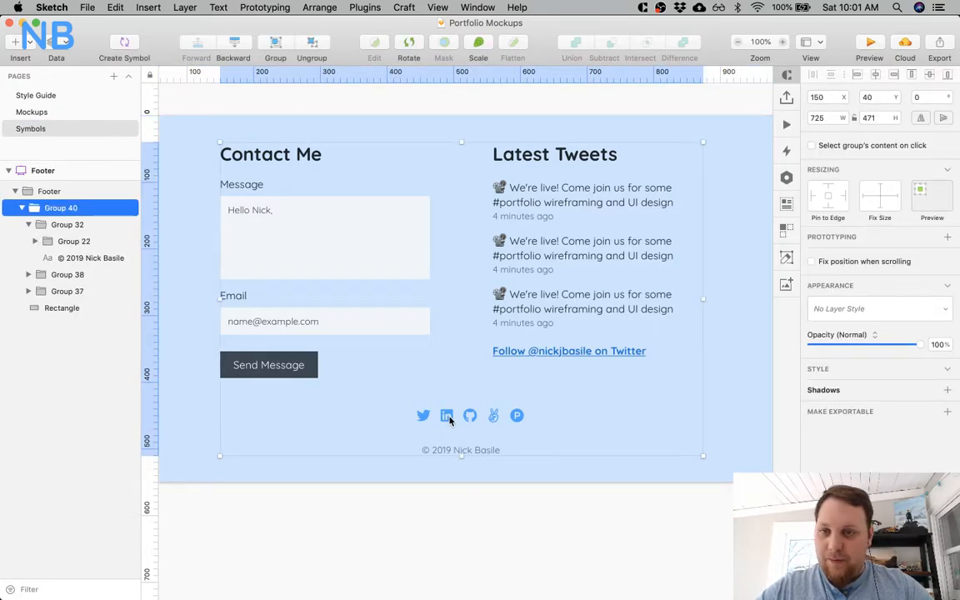
double_click(449, 419)
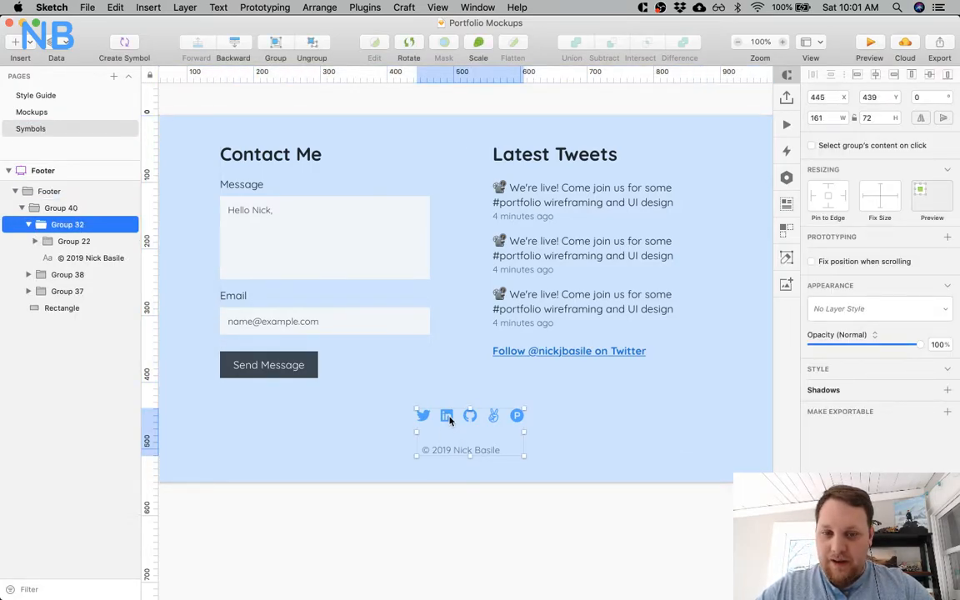
double_click(449, 419)
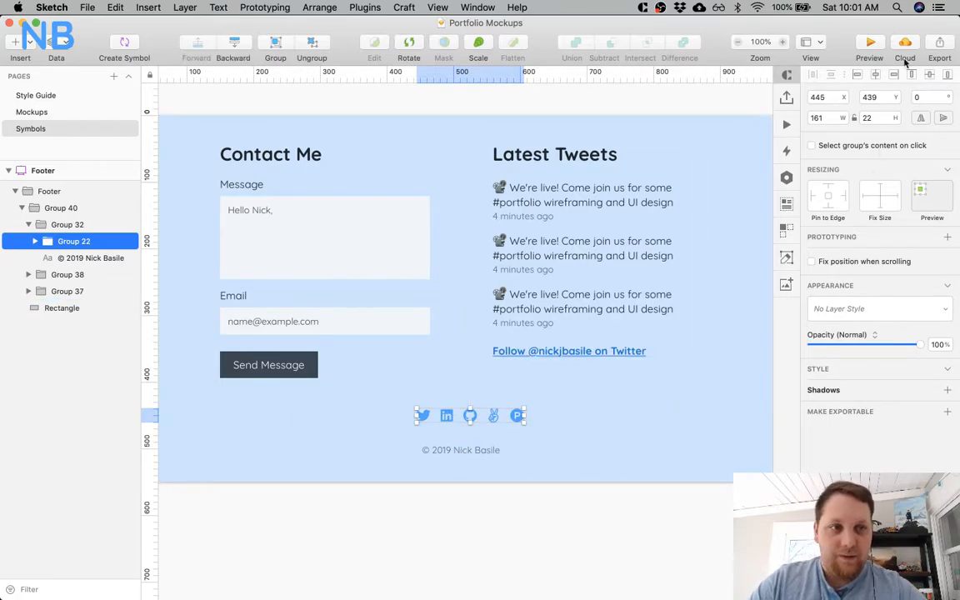
left_click(879, 76)
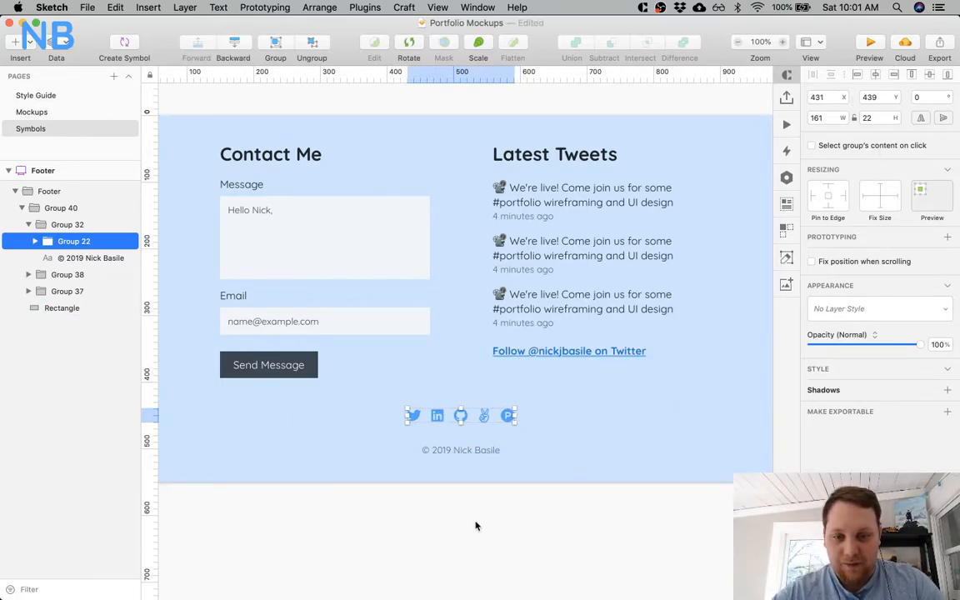
Recolour all five social icons in the footer, from Twitter to Product Hunt, to a darker blue.
left_click(475, 525)
left_click(413, 415, "super")
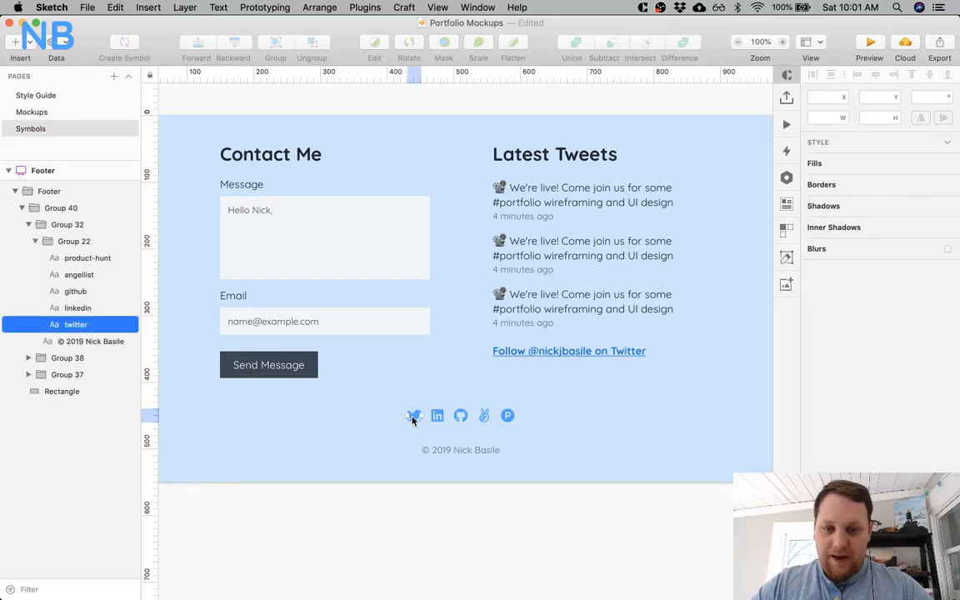
left_click(442, 419, "shift")
left_click(444, 421, "shift")
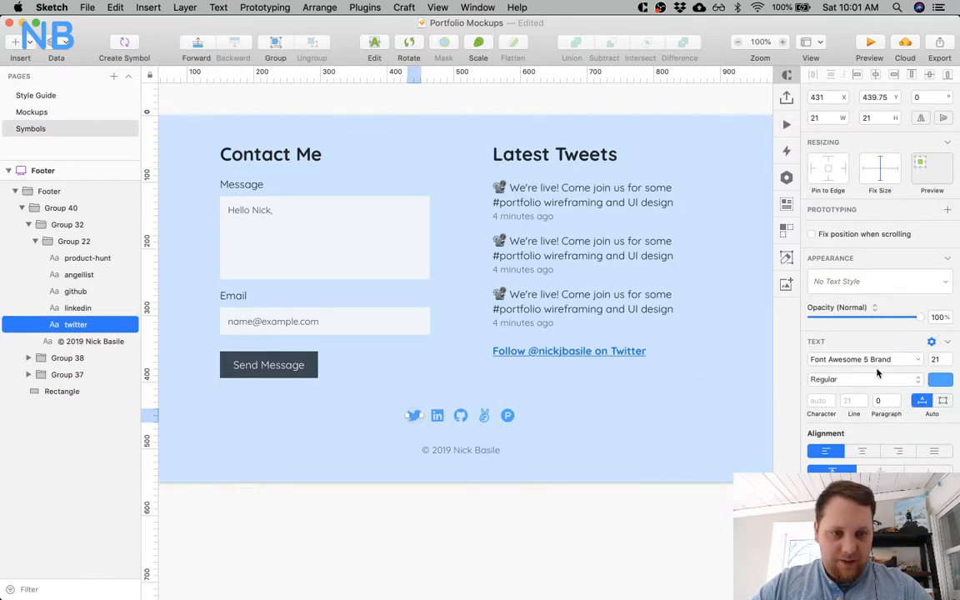
left_click(439, 417, "shift")
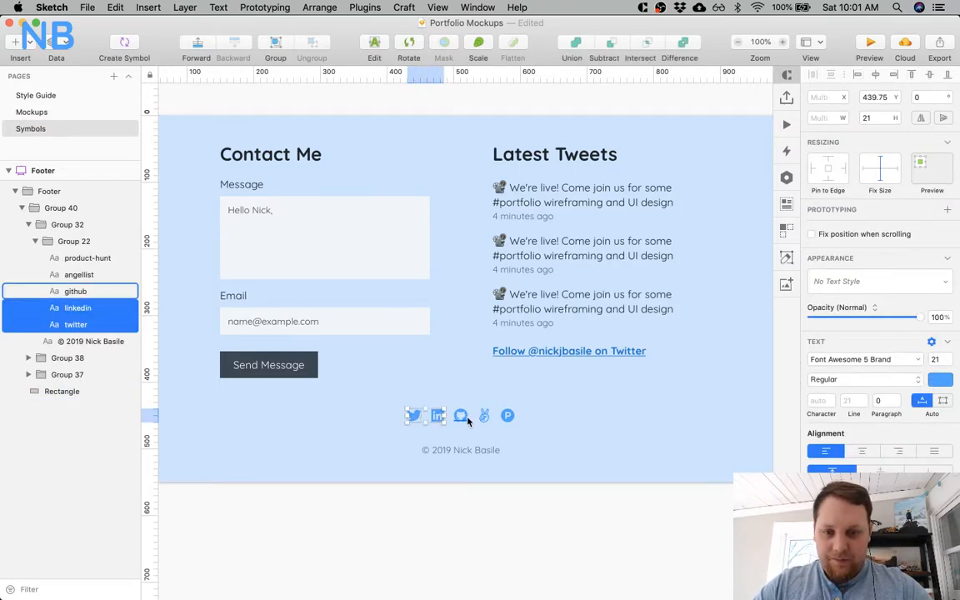
left_click(461, 415, "shift")
left_click(484, 416, "shift")
left_click(507, 417, "shift")
left_click(508, 417, "shift")
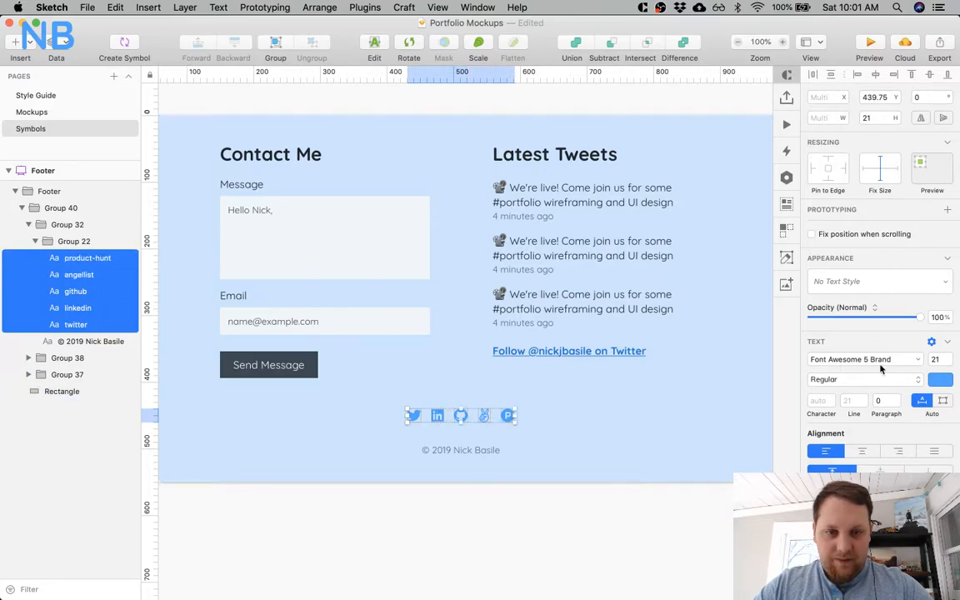
left_click(936, 379)
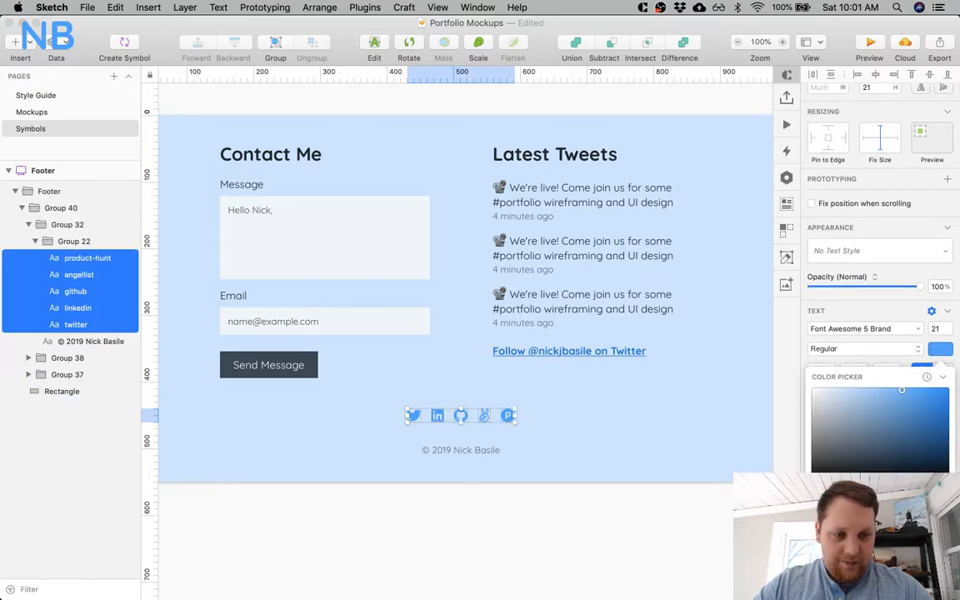
left_click_drag(901, 390, 920, 407)
left_click(492, 521)
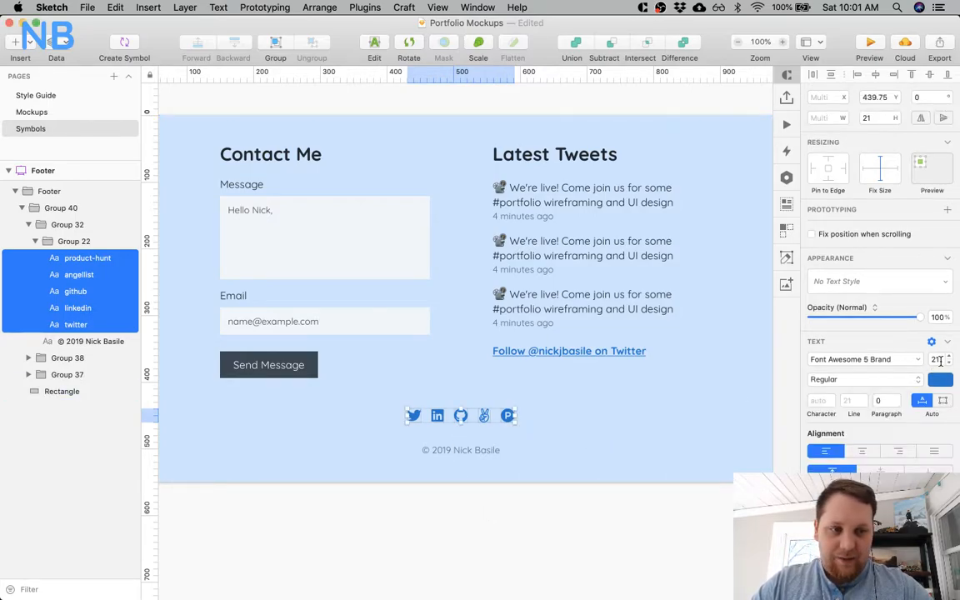
Check the text scale on the Style Guide page and set the five social icons' font size to 25.
type("4")
key("Return")
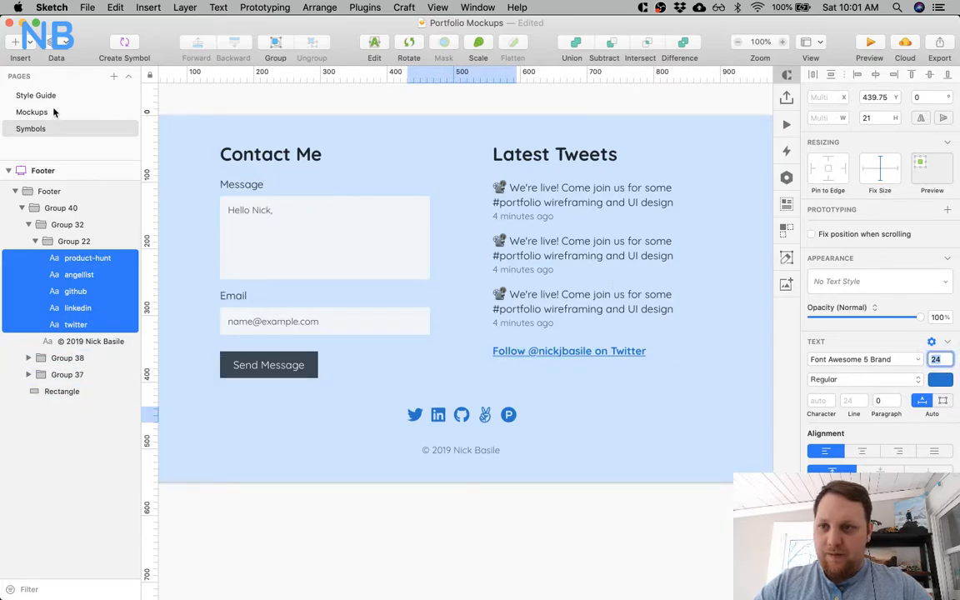
left_click(25, 97)
scroll(450, 300, "right", 2)
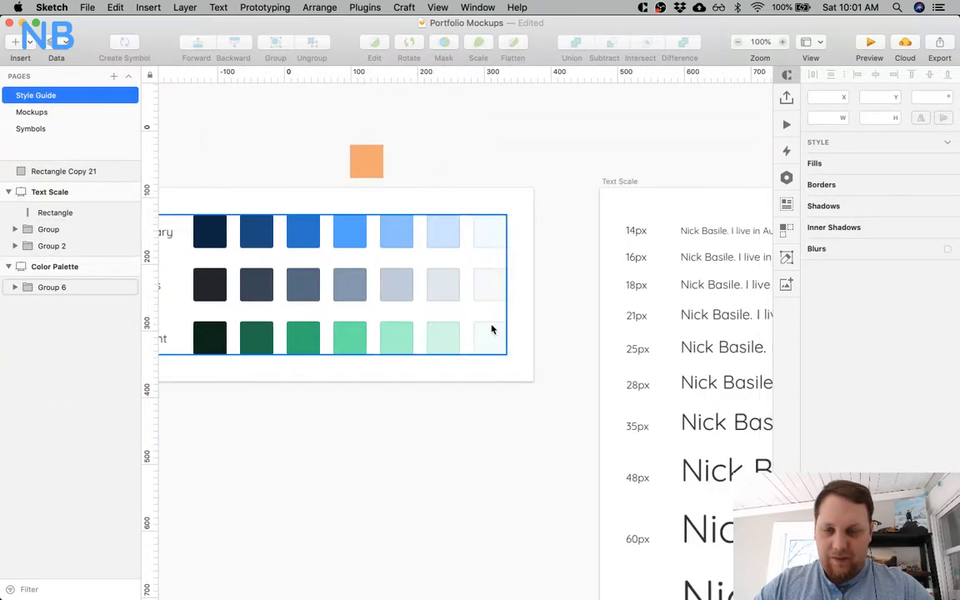
left_click(53, 131)
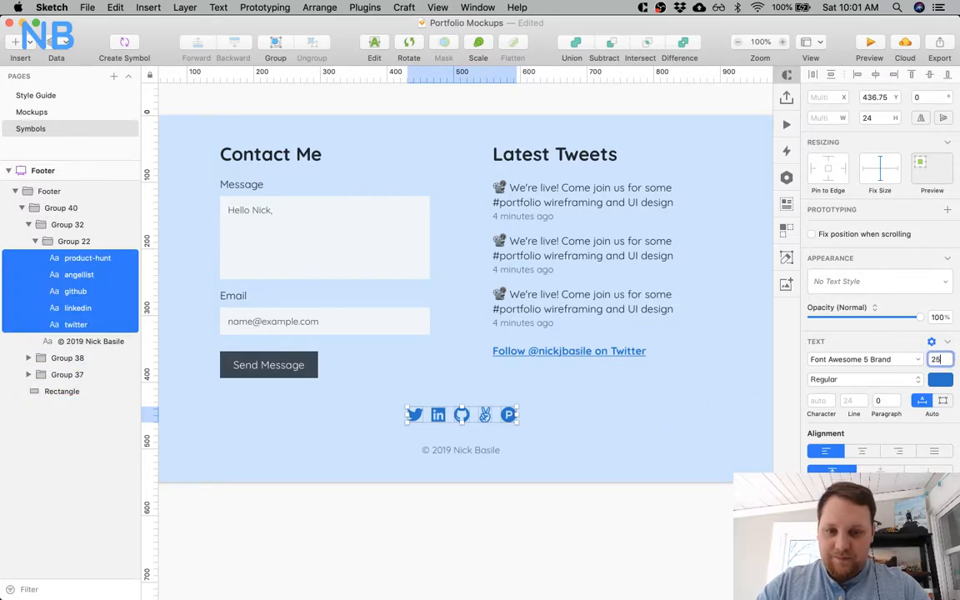
left_click(383, 482)
Move the Twitter and LinkedIn icons left to widen the gaps between them and the GitHub icon.
left_click(411, 418)
left_click(439, 419, "shift")
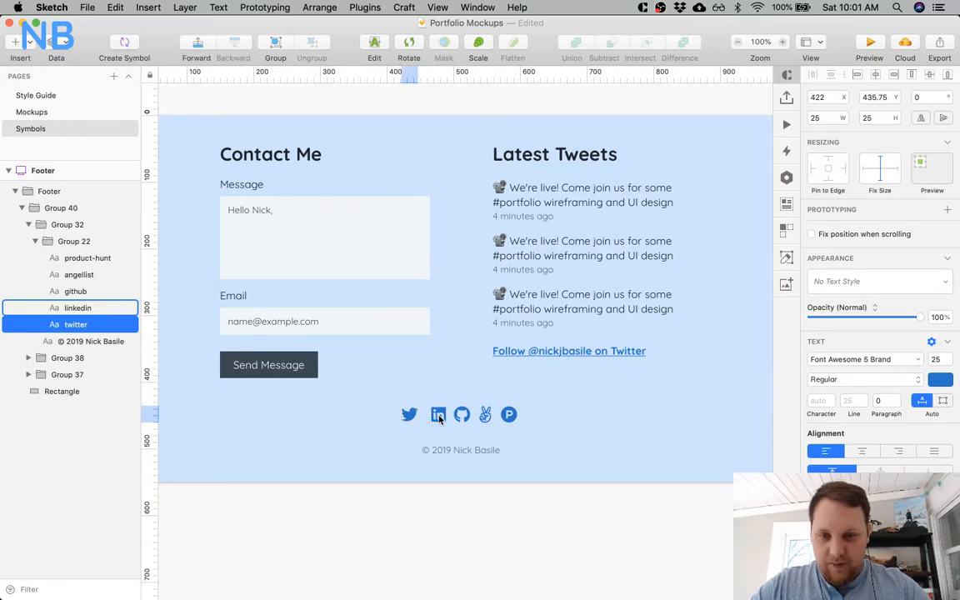
left_click(463, 415, "shift")
key("Right")
key("Right")
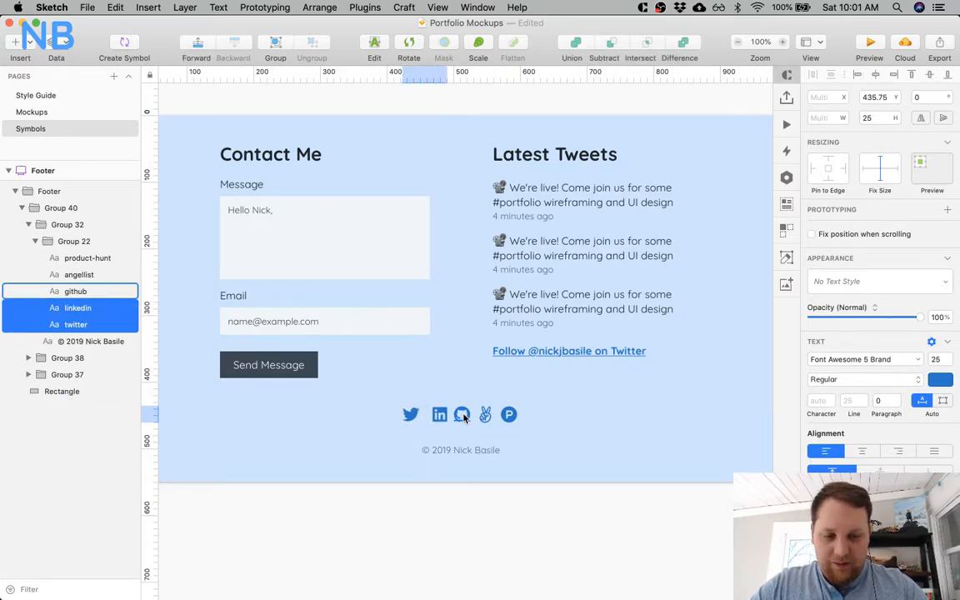
key("shift+Left")
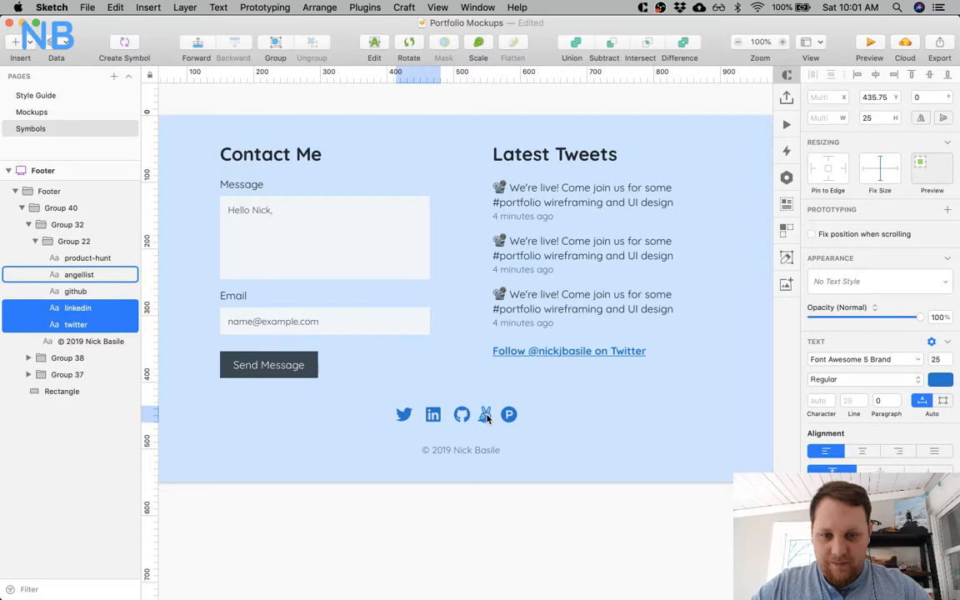
Move the Twitter, LinkedIn and GitHub icons left together to widen the gap to the AngelList icon.
left_click(487, 419)
left_click(466, 418)
left_click(433, 416, "shift")
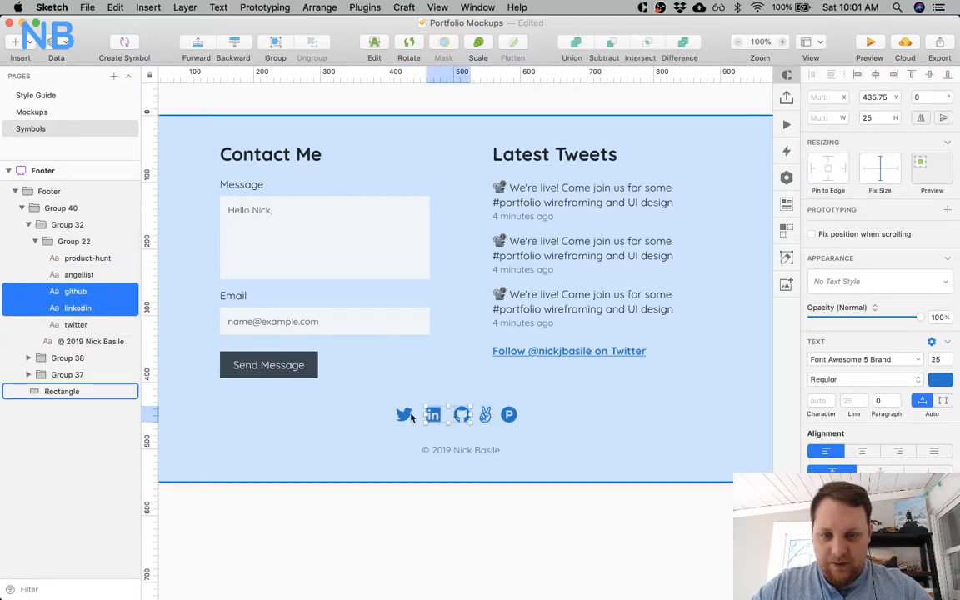
left_click(404, 414, "shift")
left_click(486, 417, "shift")
key("shift+Left")
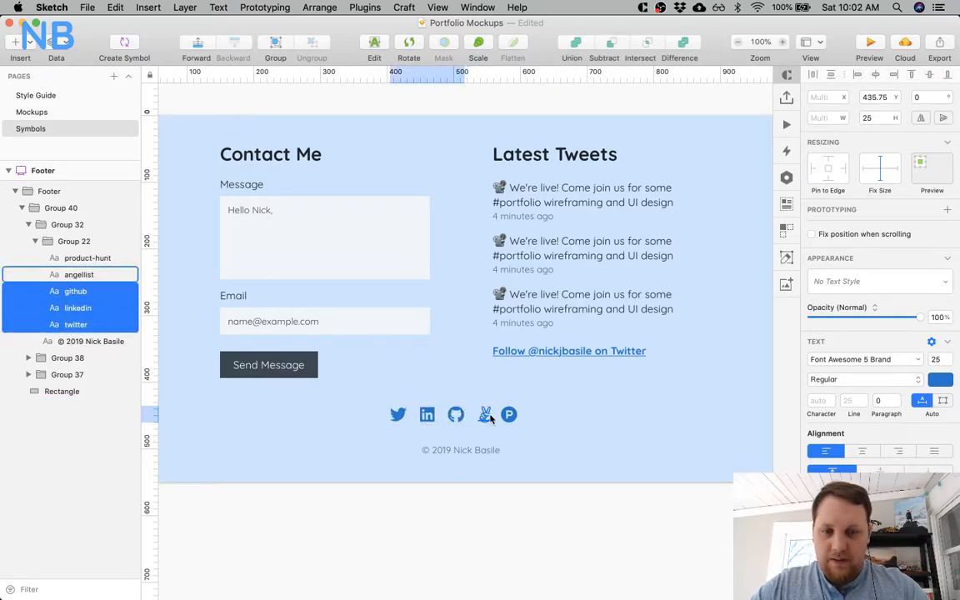
Move the Twitter, LinkedIn, GitHub and AngelList icons left together to widen the gap to the Product Hunt icon.
left_click(490, 418, "shift")
key("Left")
key("Left")
key("Left")
key("Left")
key("Left")
key("Left")
key("Left")
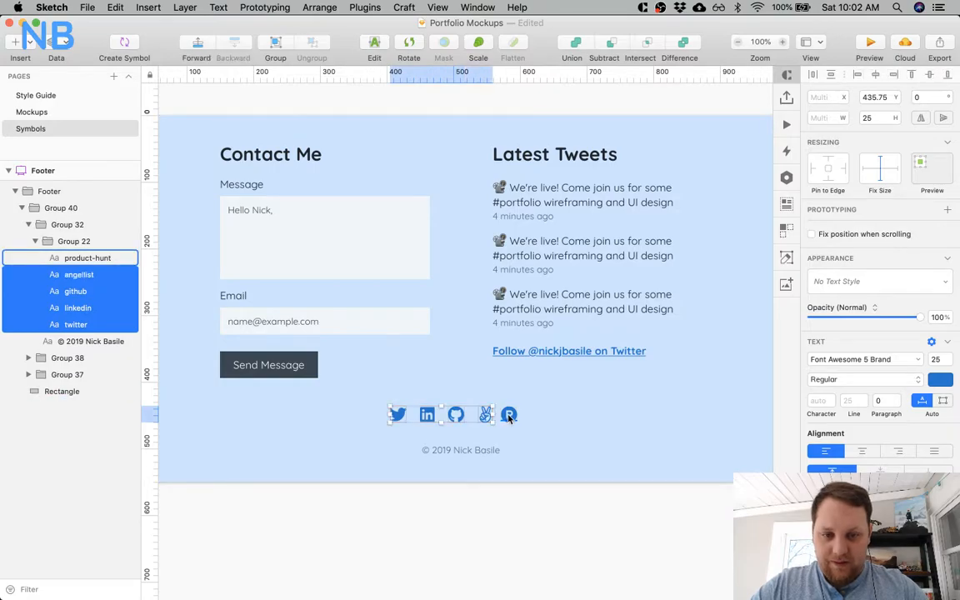
left_click(509, 416, "shift")
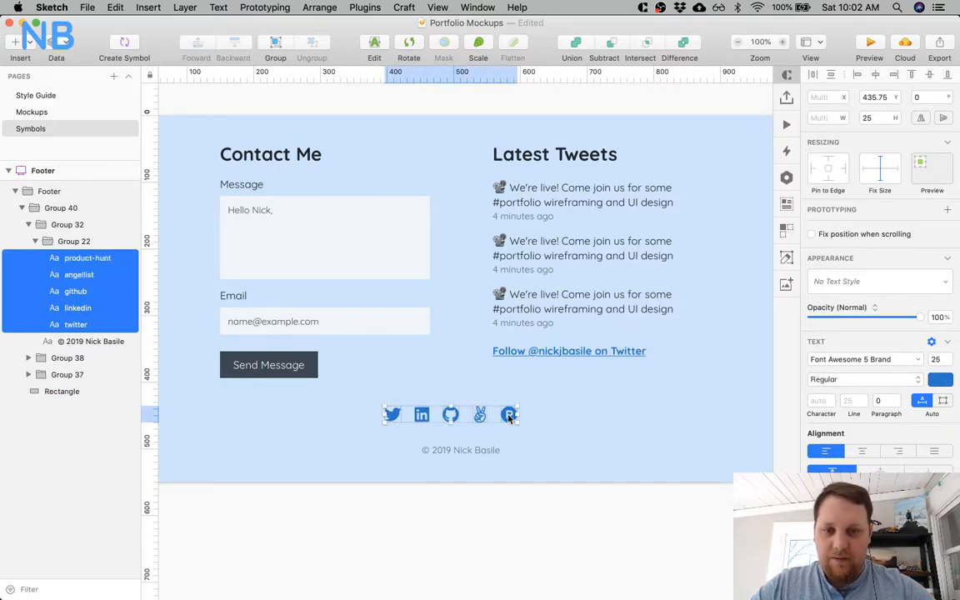
left_click(503, 515)
Set the Y position of all five social icons in the footer to 435.
left_click(63, 241)
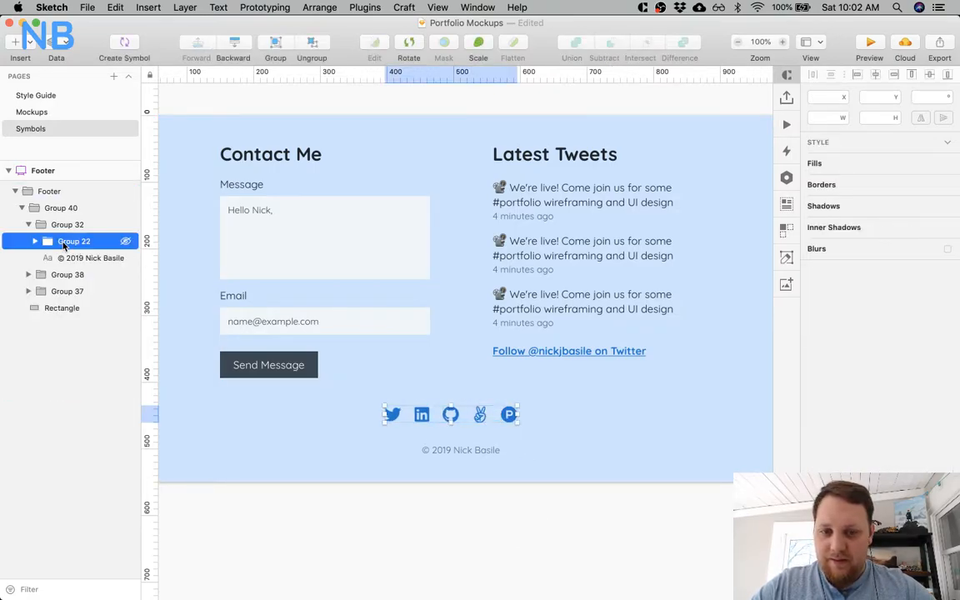
left_click(392, 414)
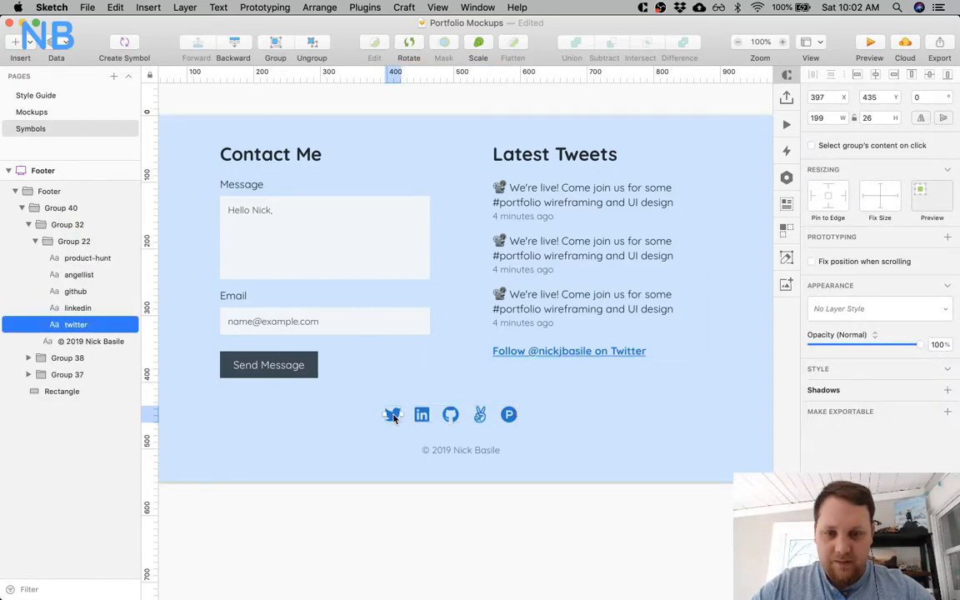
left_click(420, 415)
left_click(457, 415)
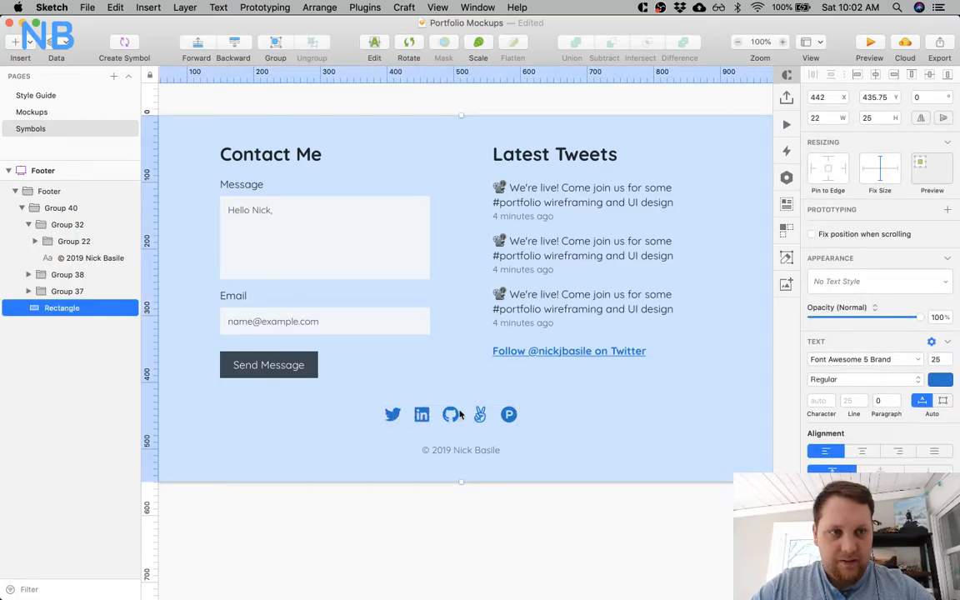
left_click(454, 416)
left_click(480, 414, "shift")
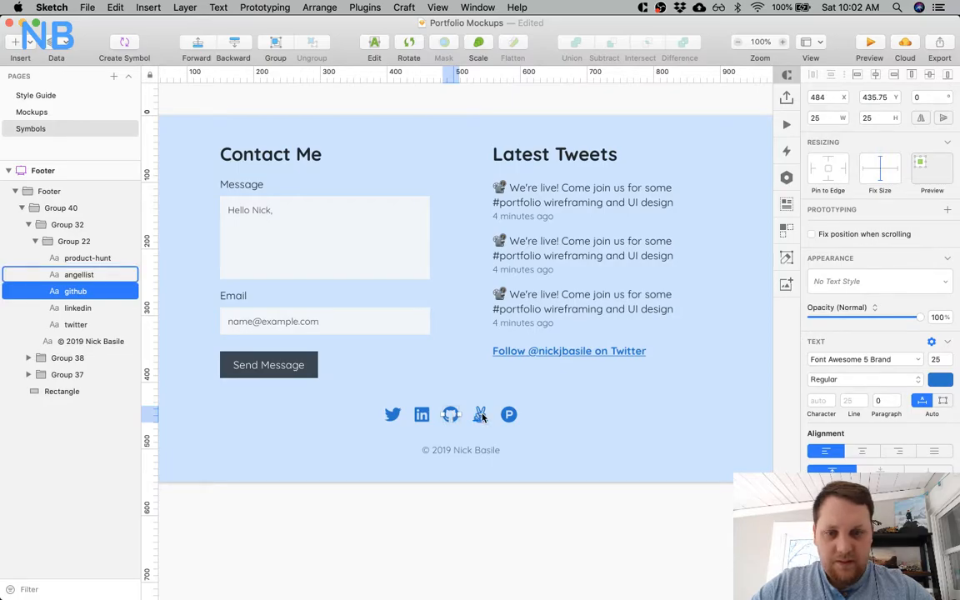
left_click(508, 414, "shift")
left_click(420, 415, "shift")
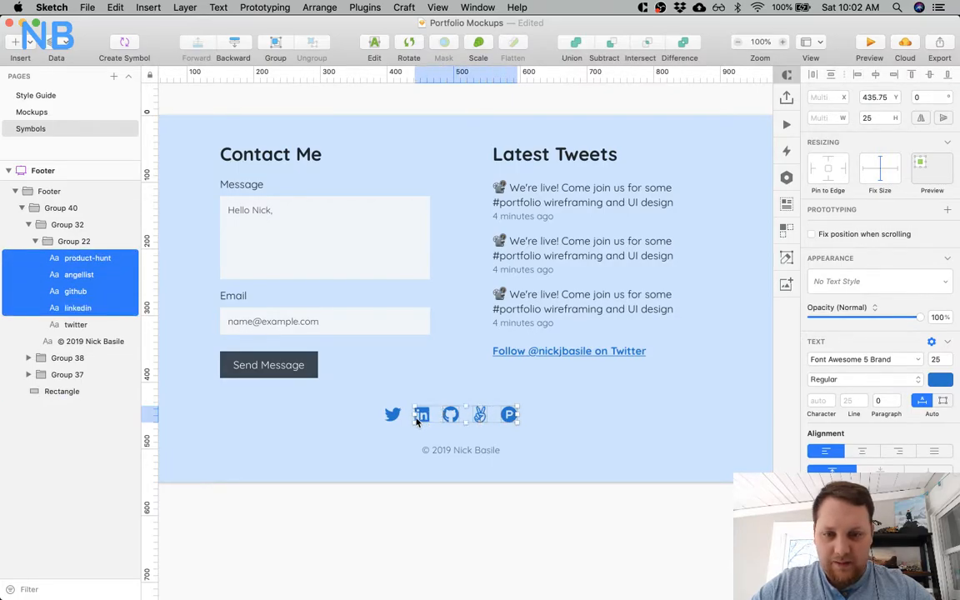
left_click(392, 414, "shift")
left_click(890, 97)
key("Return")
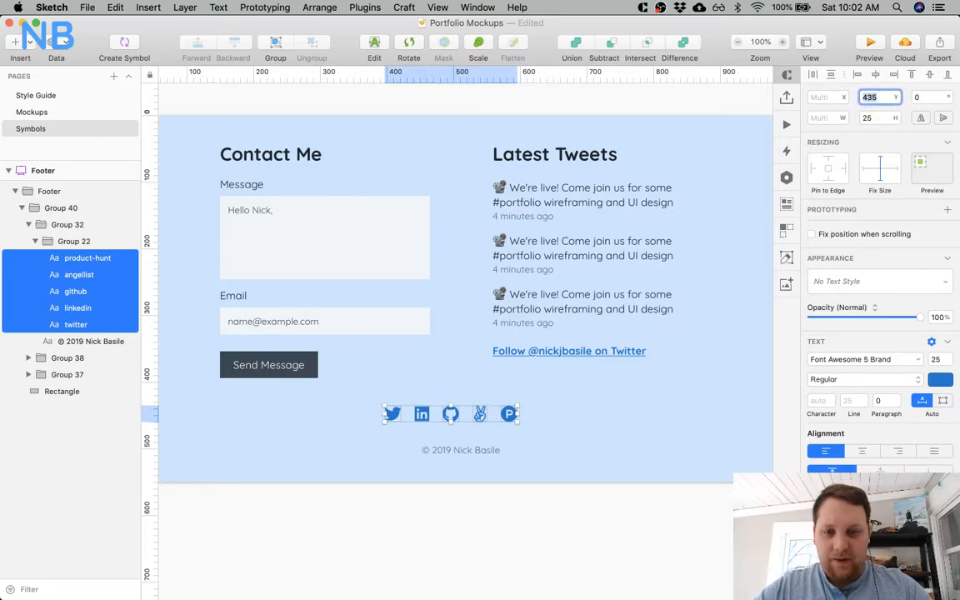
Centre the social icon group horizontally in the footer and move it down to Y 458, closer to the copyright line.
left_click(72, 242)
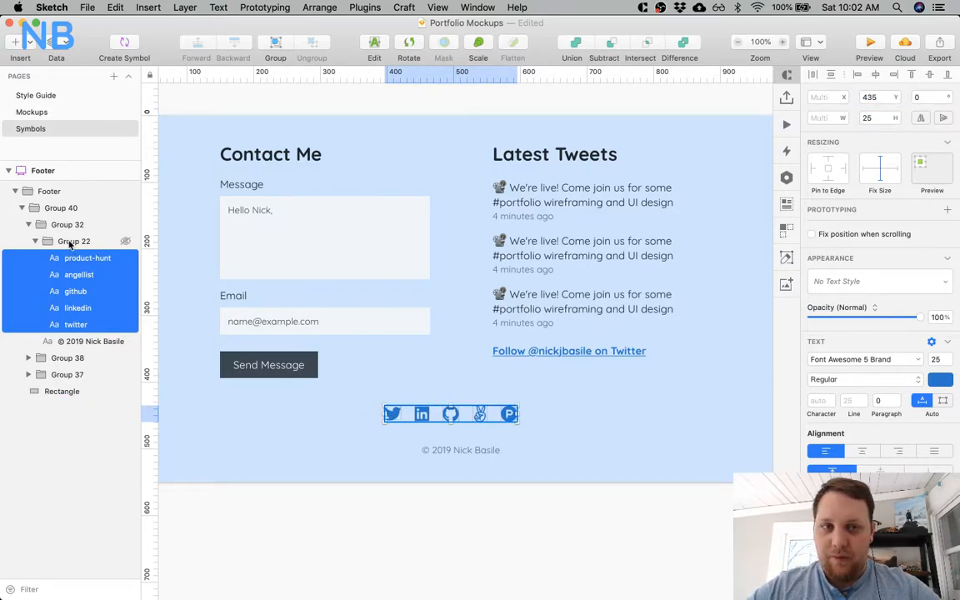
left_click(875, 75)
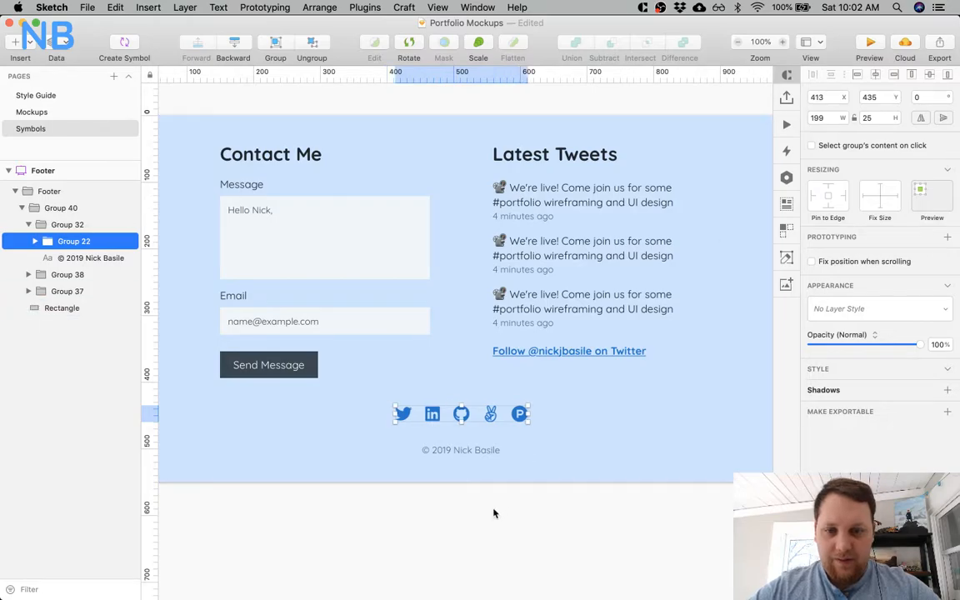
key("alt")
key("Down")
key("Down")
key("shift+Down")
key("shift+Down")
key("Down")
Recolour the copyright line to a darker slate grey and check its spacing and the icon group's spacing in the footer.
left_click(465, 454)
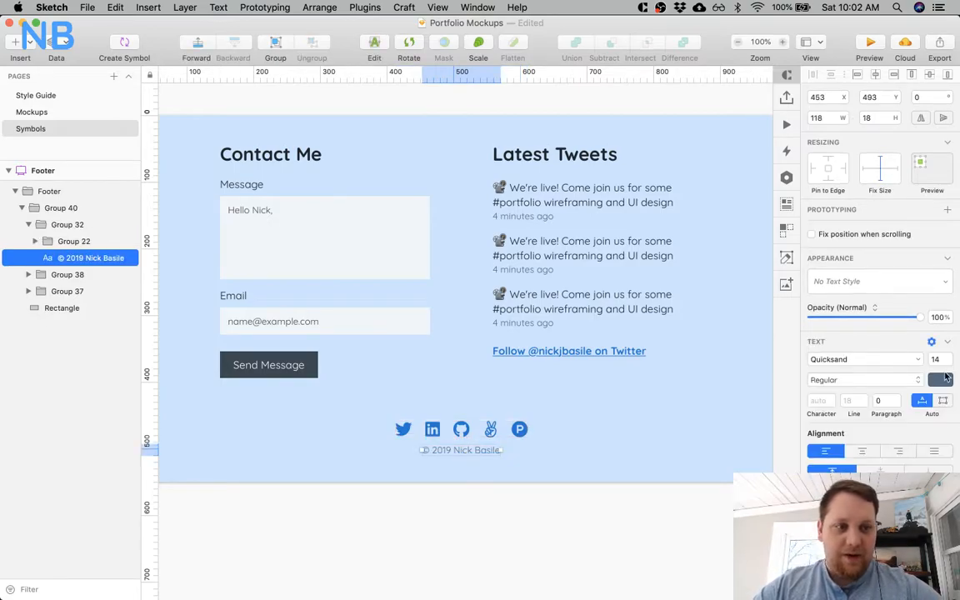
left_click(939, 379)
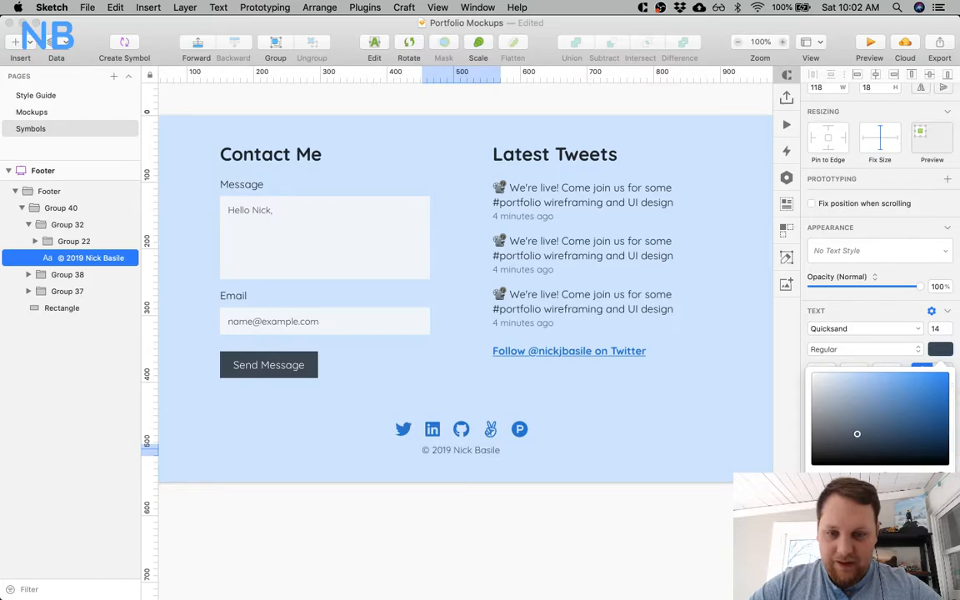
key("Escape")
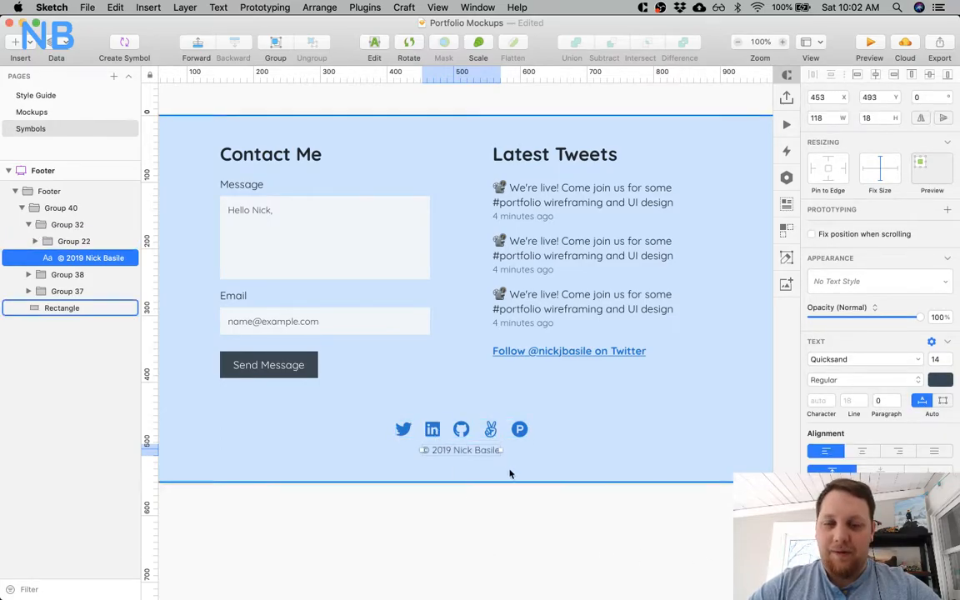
left_click(454, 509)
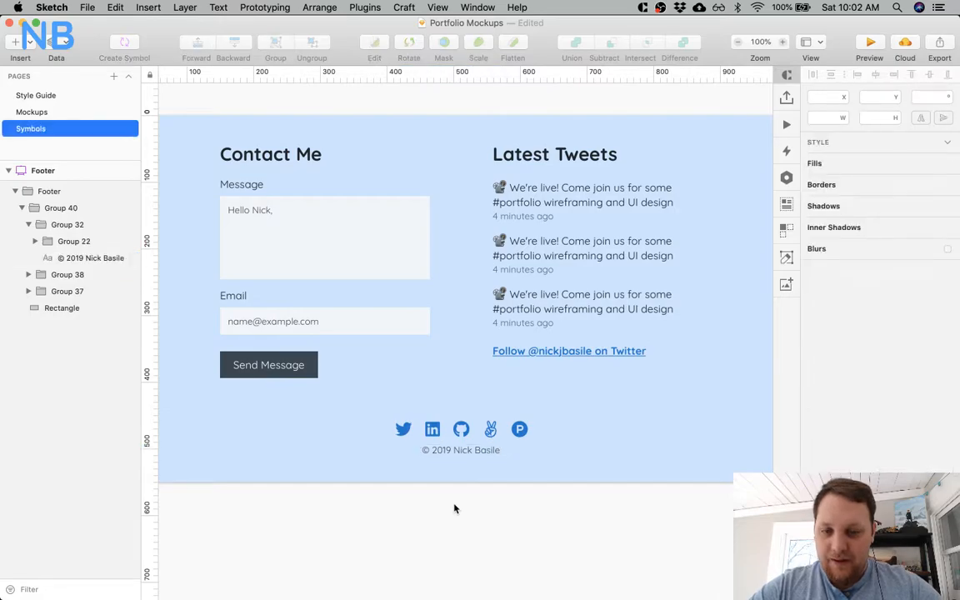
left_click(461, 455)
double_click(461, 454)
key("alt")
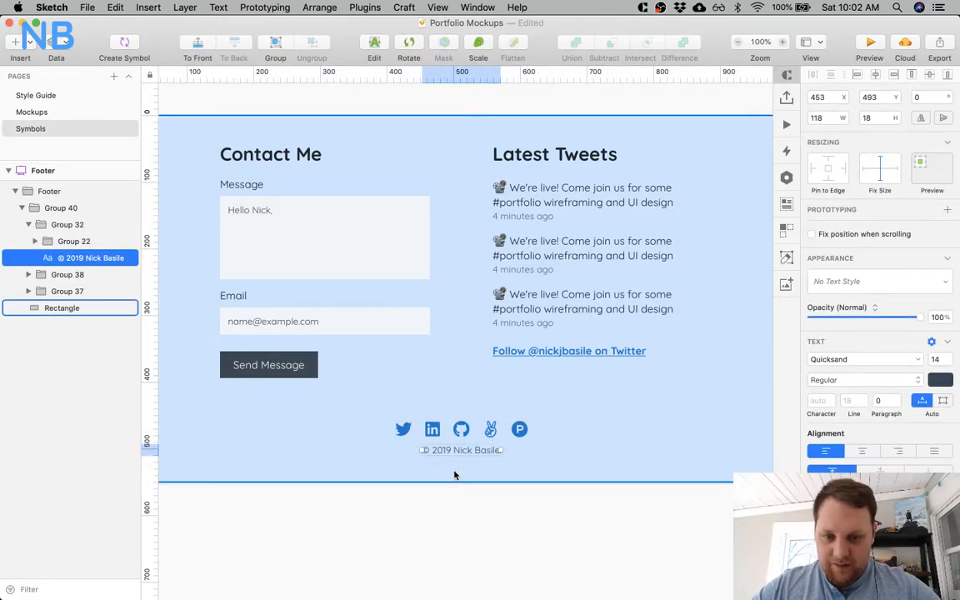
left_click(457, 430)
key("alt")
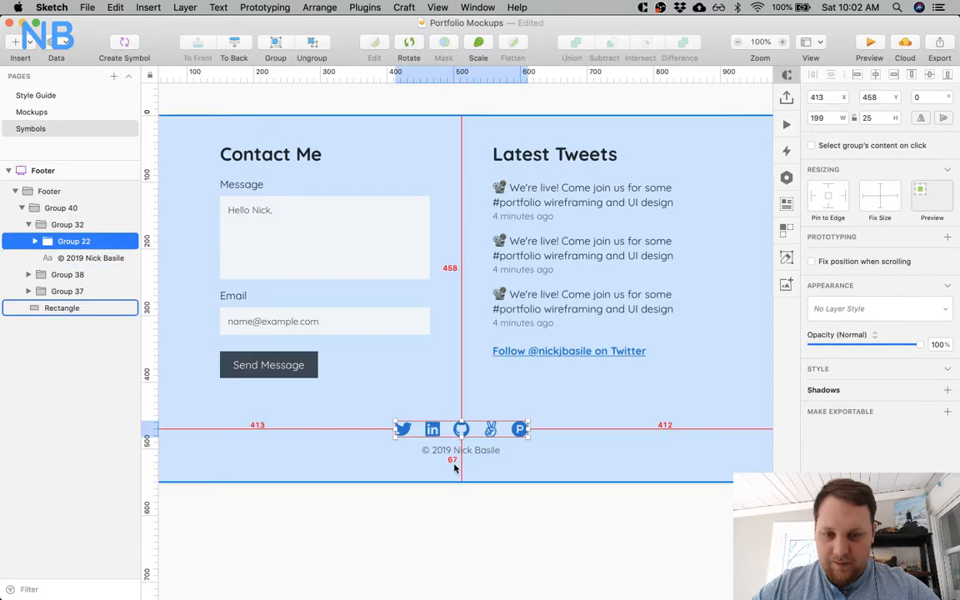
On the Mockups page, move the landing page's NB logo and three navigation links down together to 30 px from the top.
left_click(35, 95)
left_click(41, 112)
scroll(386, 227, "up", 15)
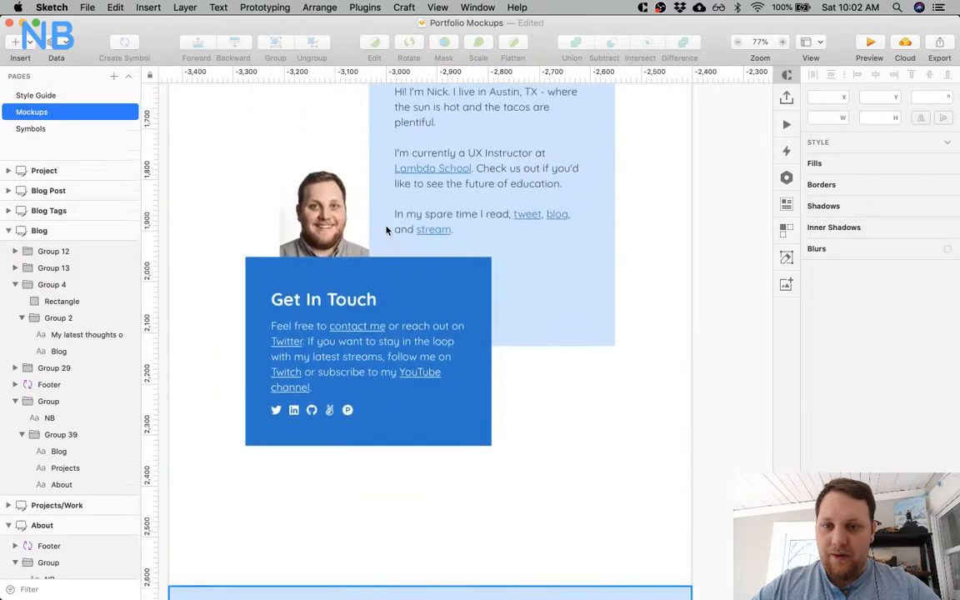
scroll(386, 229, "up", 20)
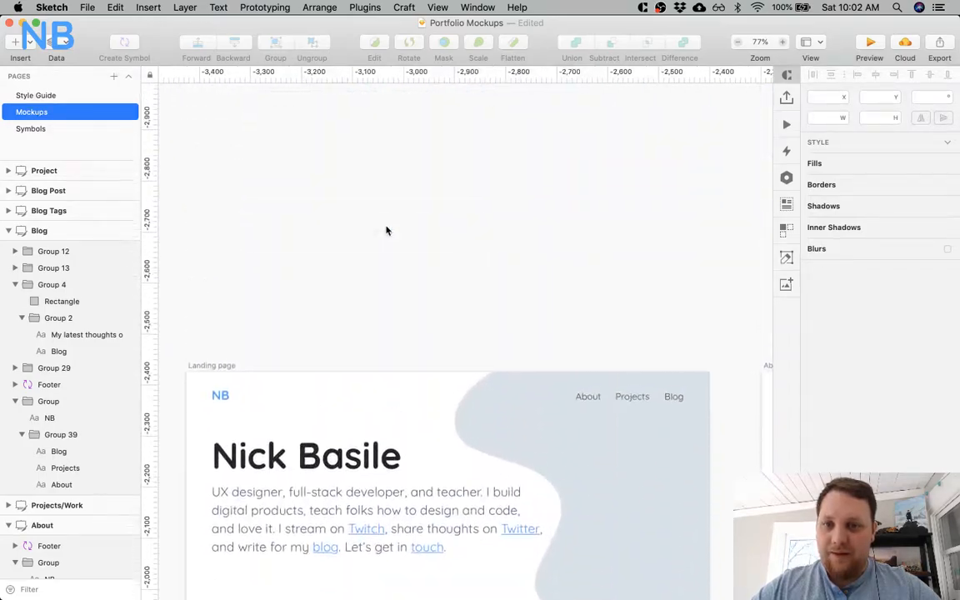
left_click(221, 492)
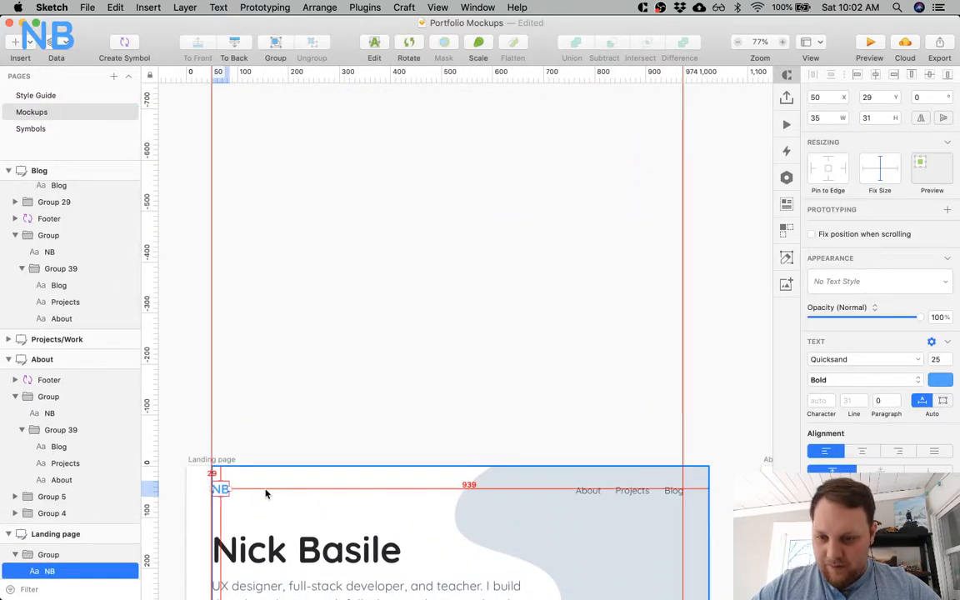
scroll(266, 431, "down", 3)
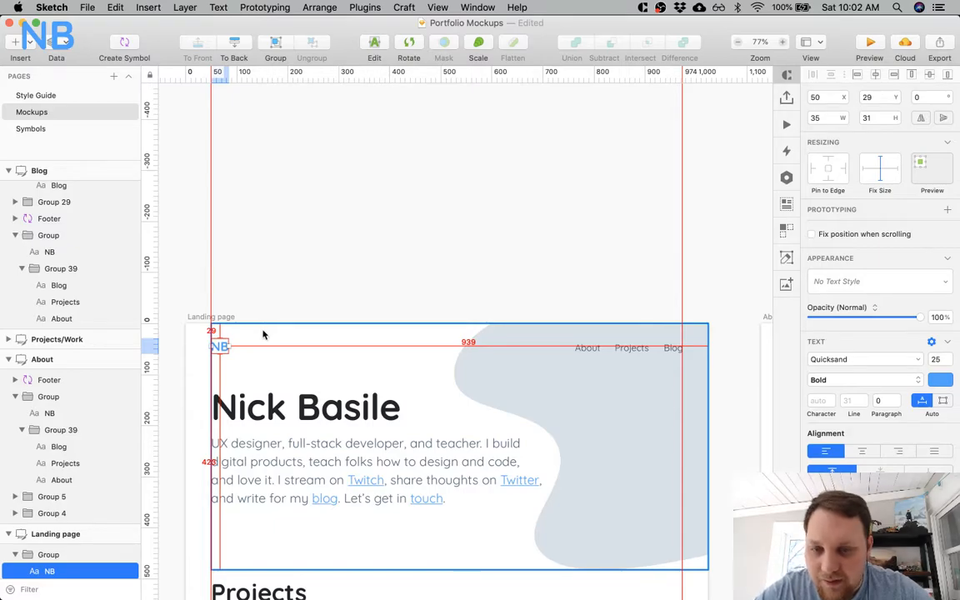
left_click(587, 349)
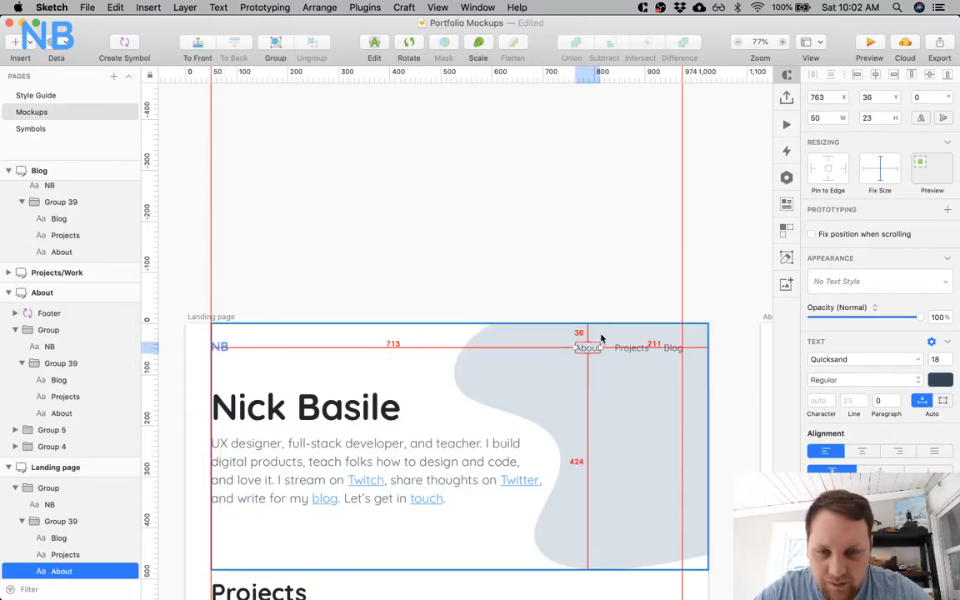
left_click(220, 347)
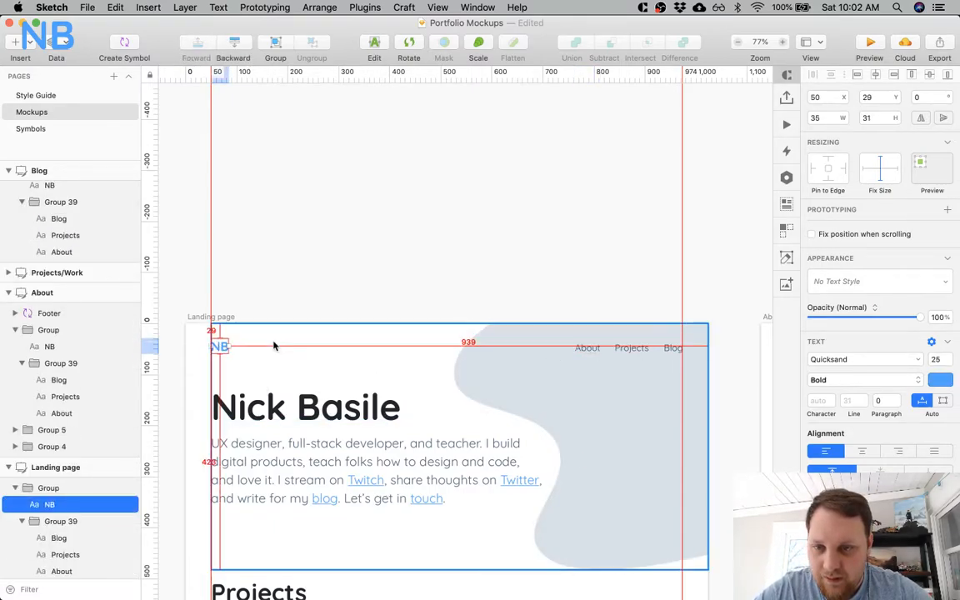
left_click(593, 348, "shift")
left_click(631, 348, "shift")
left_click(671, 350, "shift")
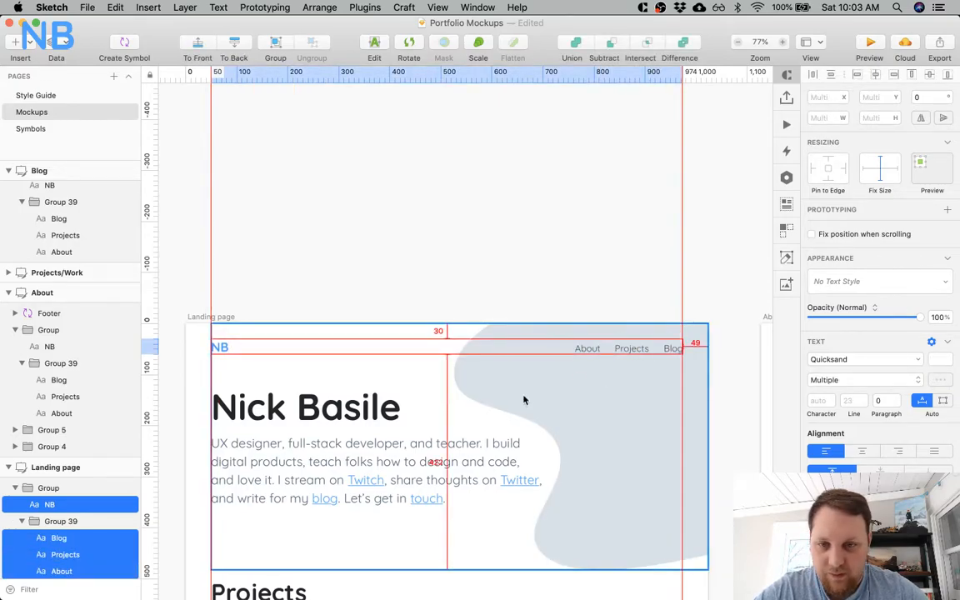
Check the spacing around the landing page's hero text and move the intro paragraph down to Y 217.
double_click(283, 409)
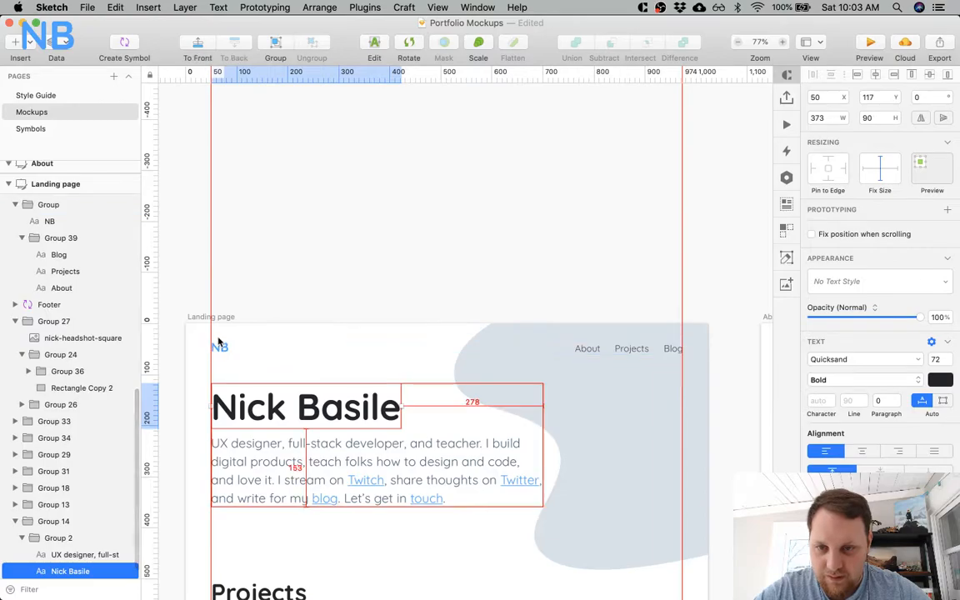
scroll(227, 349, "down", 5)
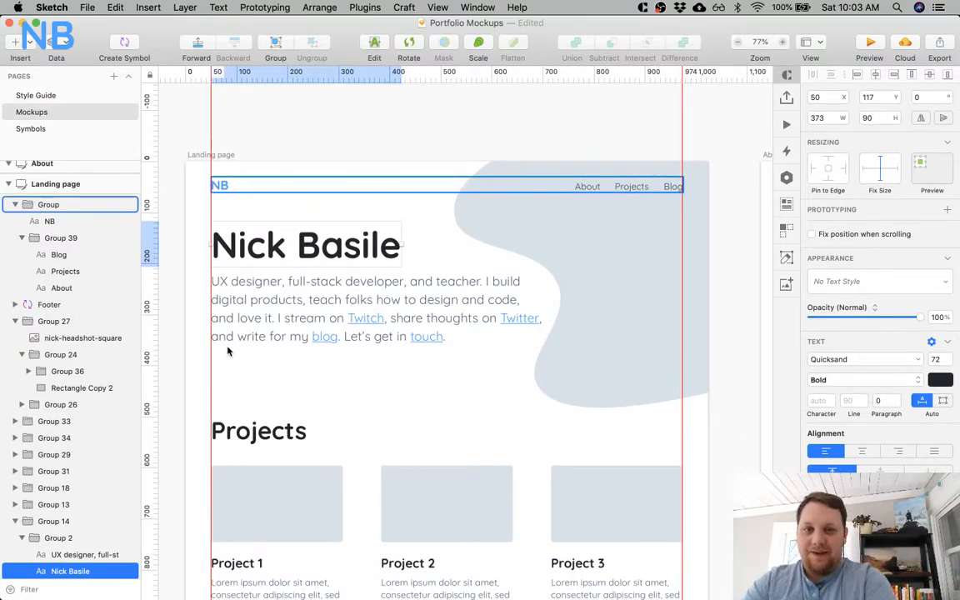
left_click(578, 234)
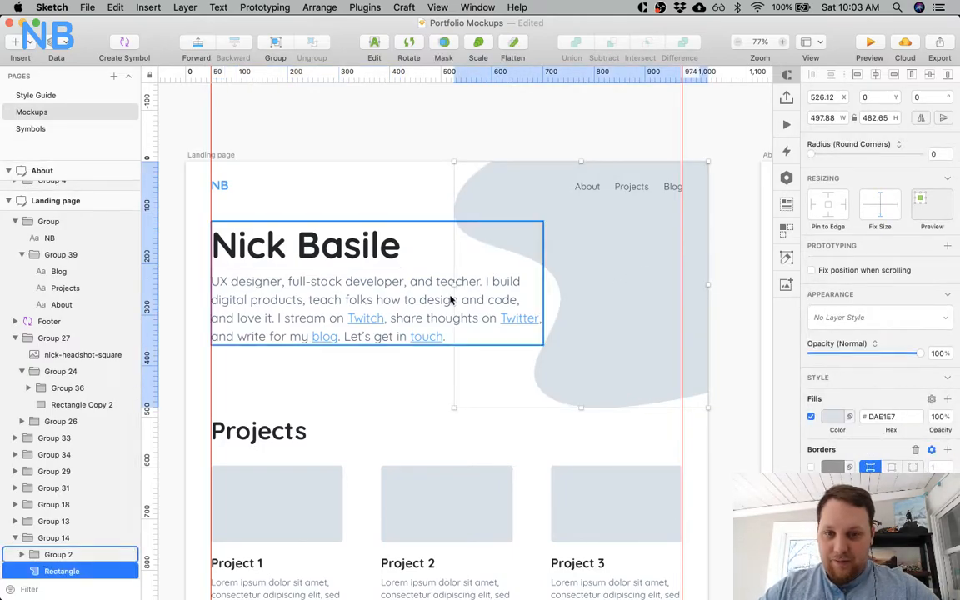
key("alt")
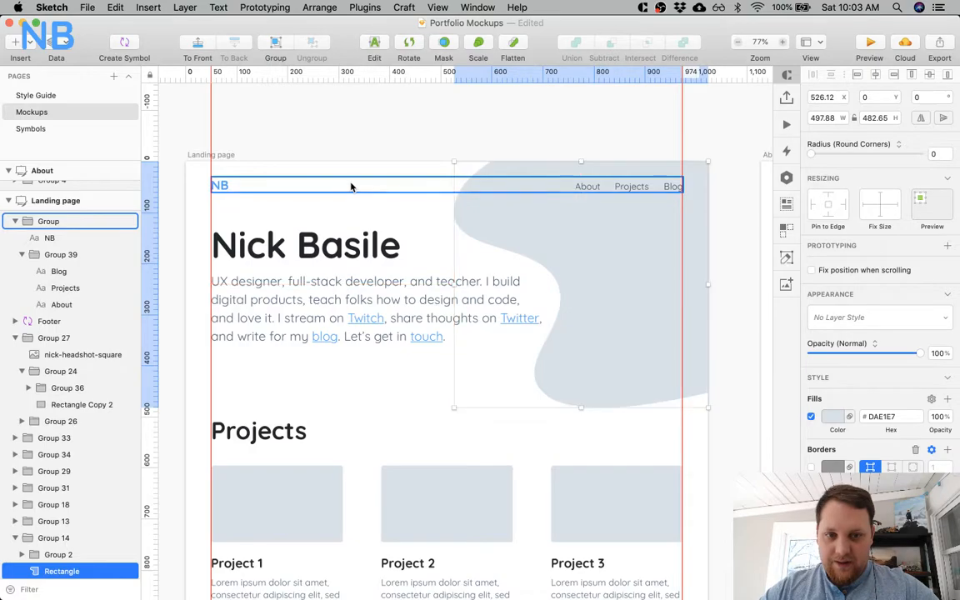
left_click(337, 301)
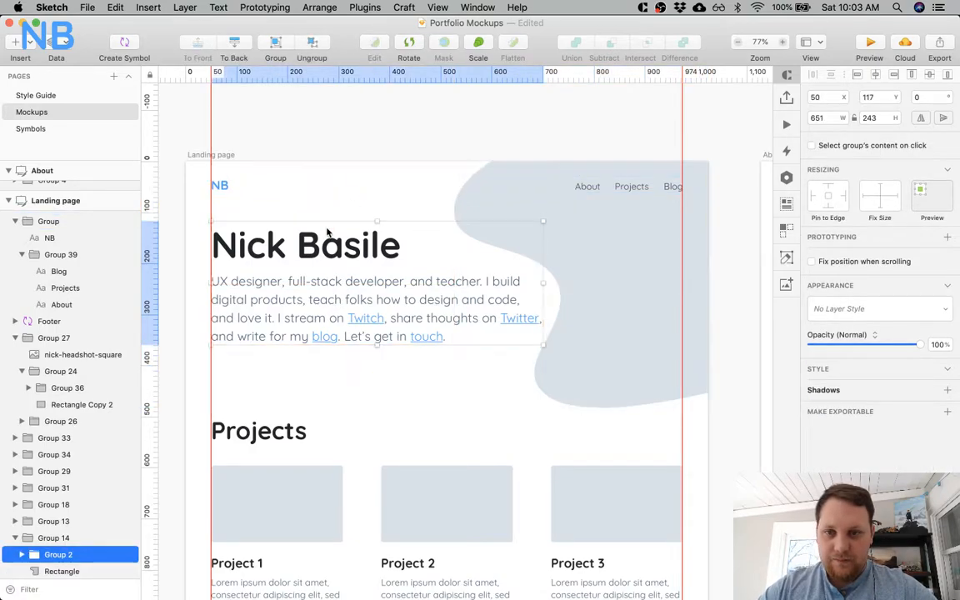
right_click(309, 295)
double_click(308, 294)
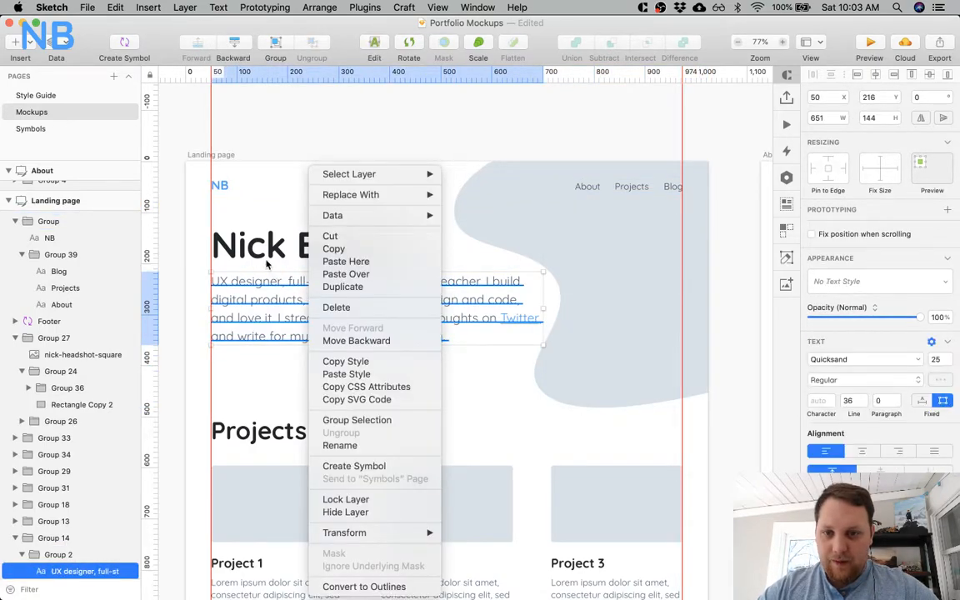
key("alt")
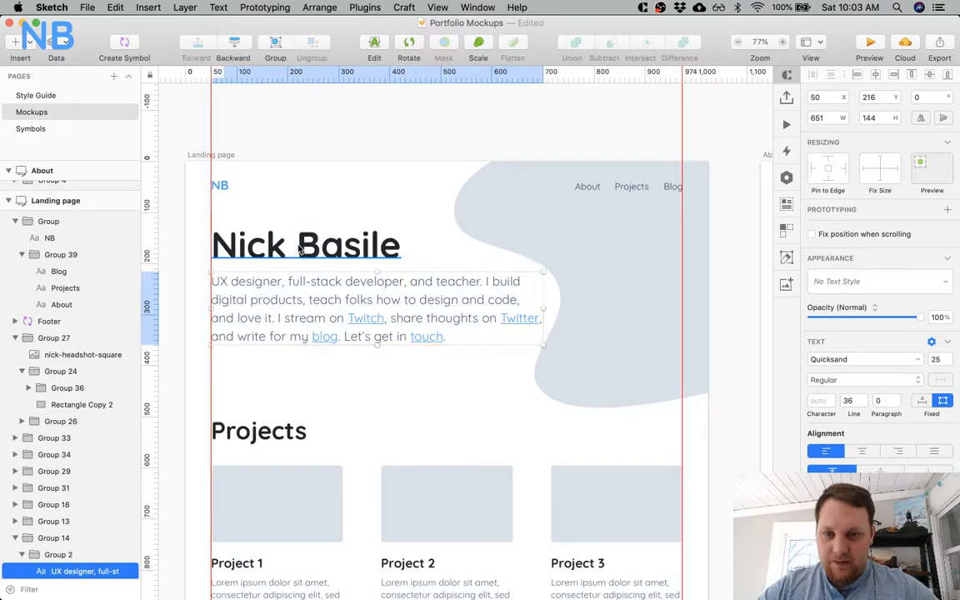
key("Down")
key("alt")
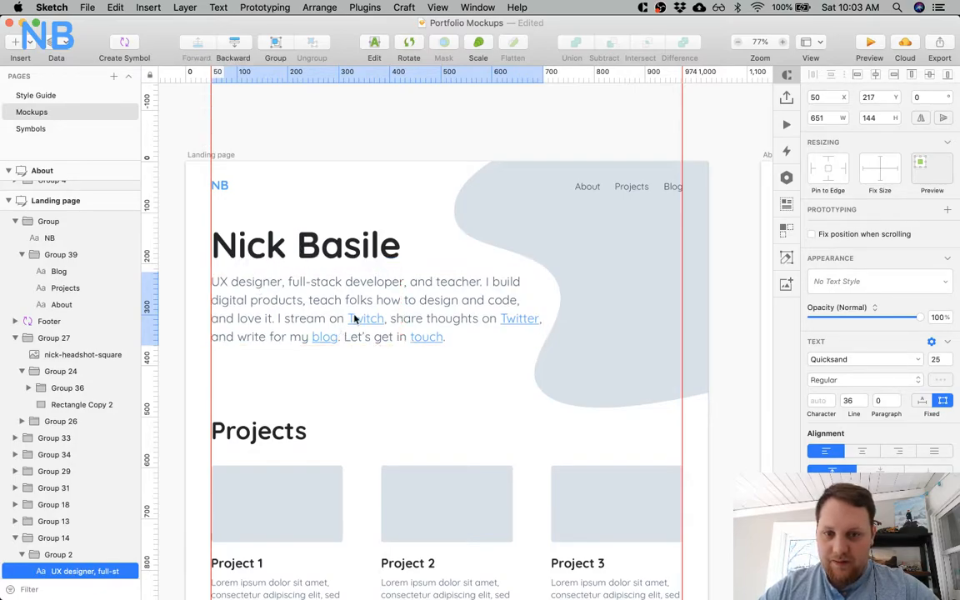
Move the large name heading and the intro paragraph down together by a few pixels, checking their distance to the navigation.
left_click(322, 248, "shift")
key("Down")
key("Down")
key("Down")
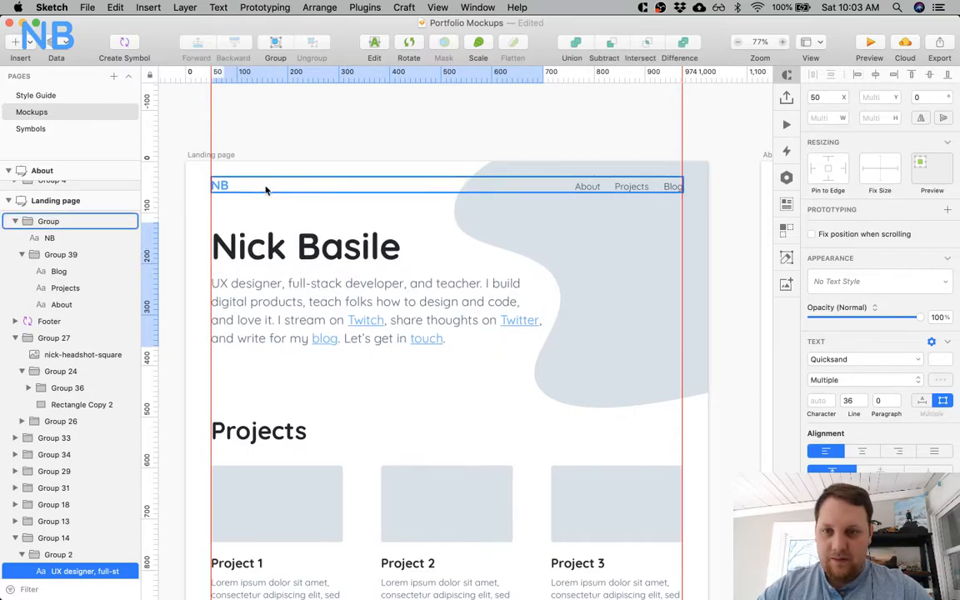
key("alt")
key("Up")
key("alt")
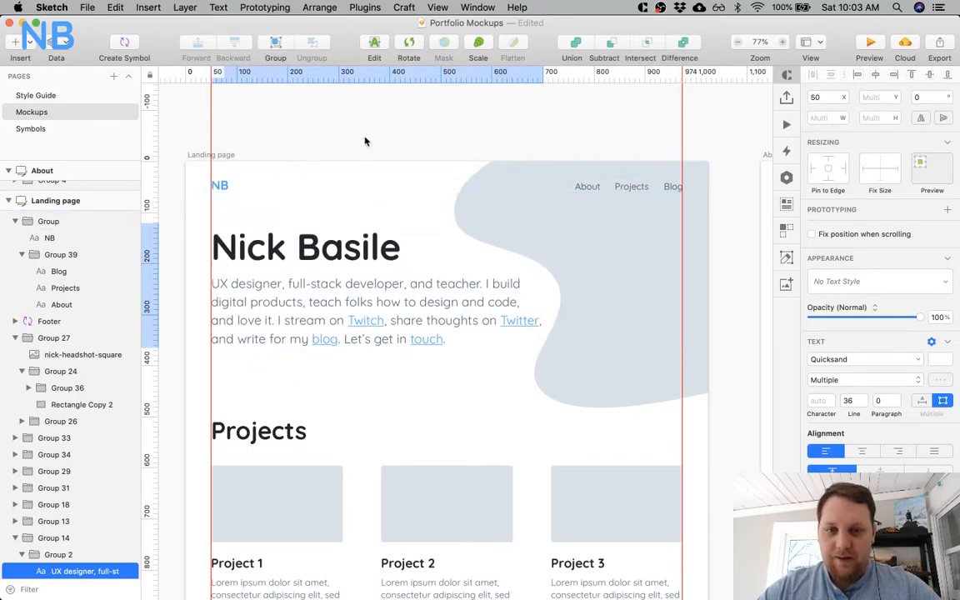
Align the landing page hero's text group and the grey blob shape to each other's vertical middle.
left_click(592, 242, "shift")
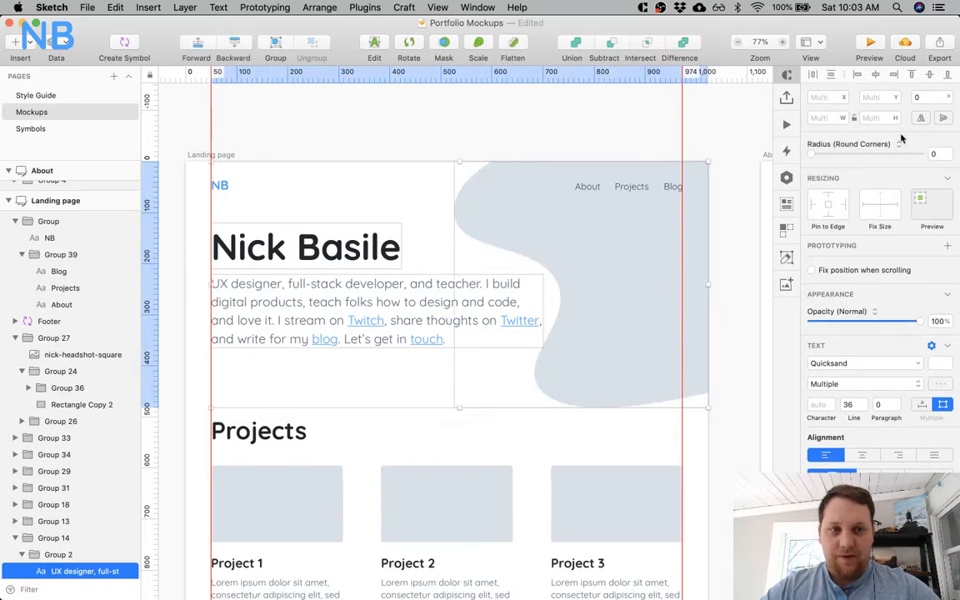
left_click(928, 75)
left_click(55, 526)
left_click(55, 573, "shift")
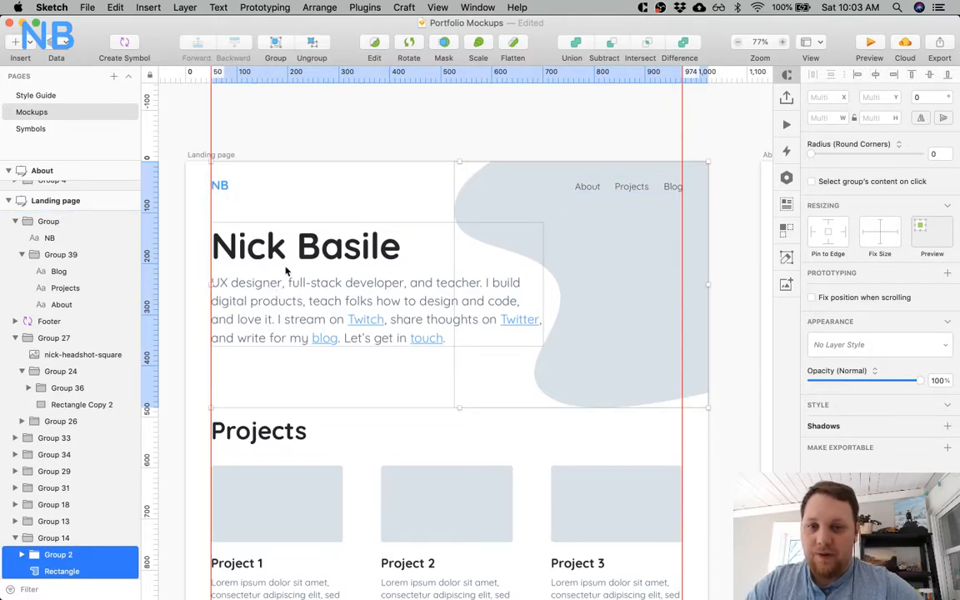
left_click(364, 136)
left_click_drag(320, 75, 147, 77)
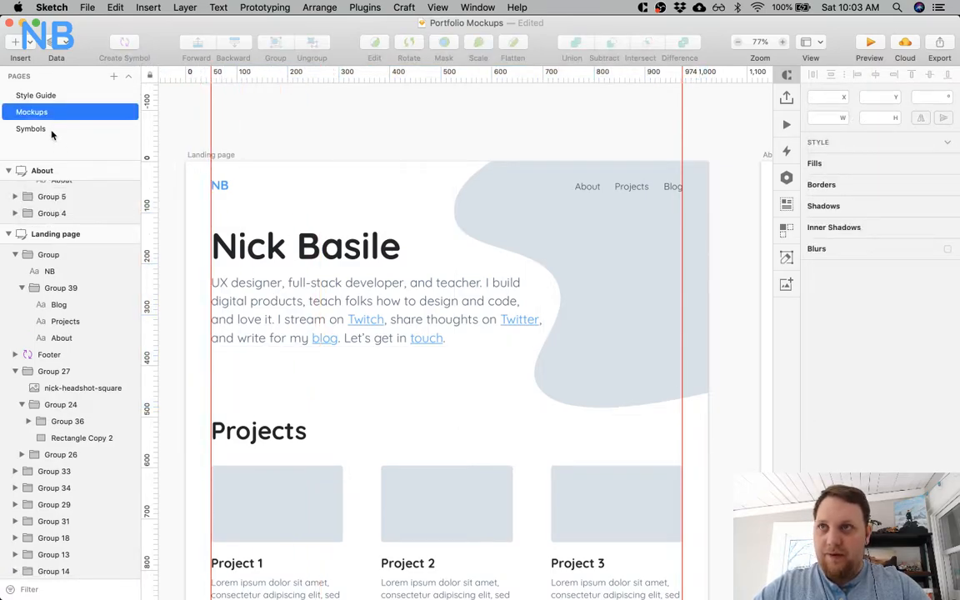
On the Symbols page, move the footer's social icon group and copyright line down together, closer to the footer's lower edge.
left_click(30, 128)
left_click(476, 518)
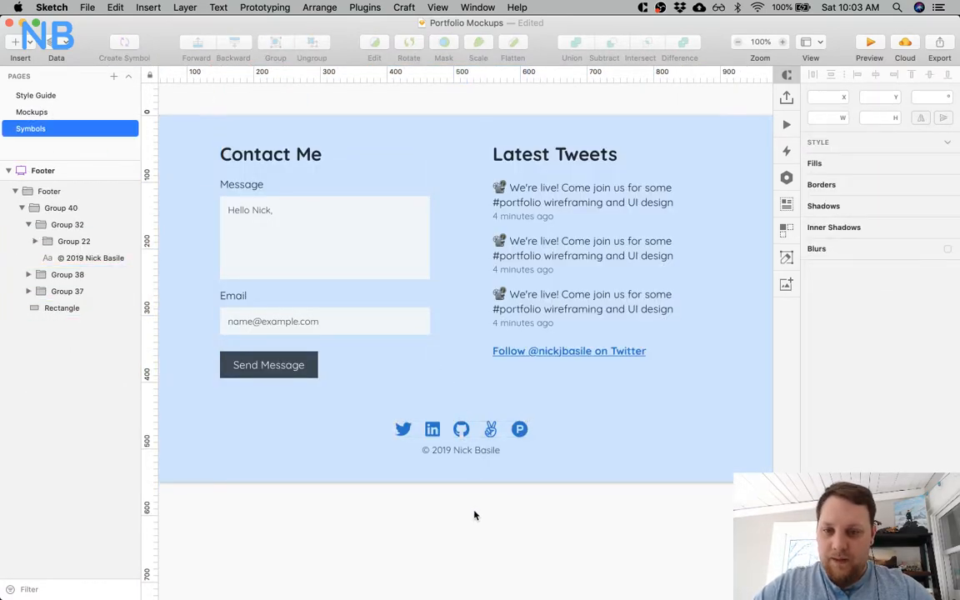
scroll(347, 387, "left", 5)
scroll(347, 388, "right", 5)
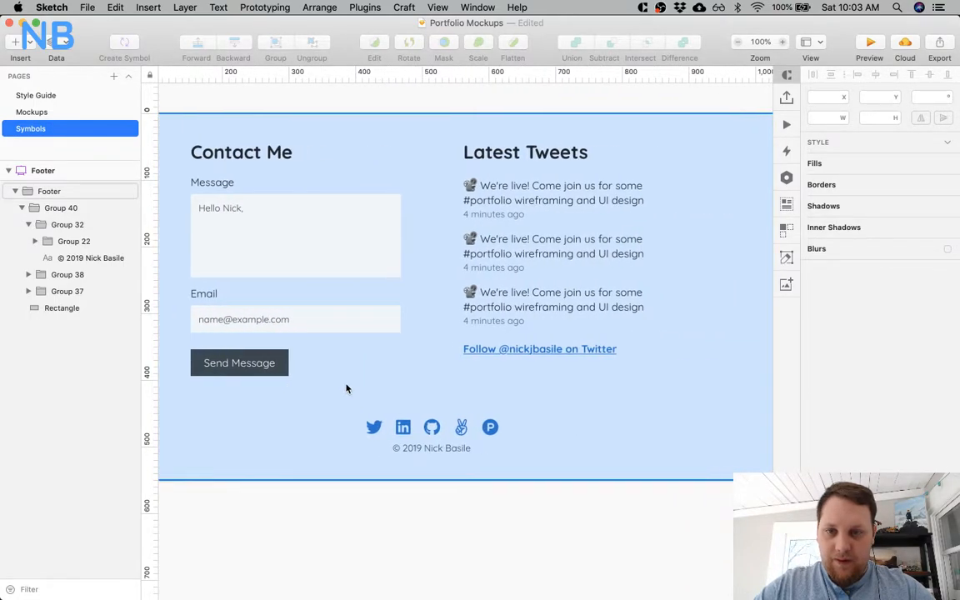
left_click(409, 454)
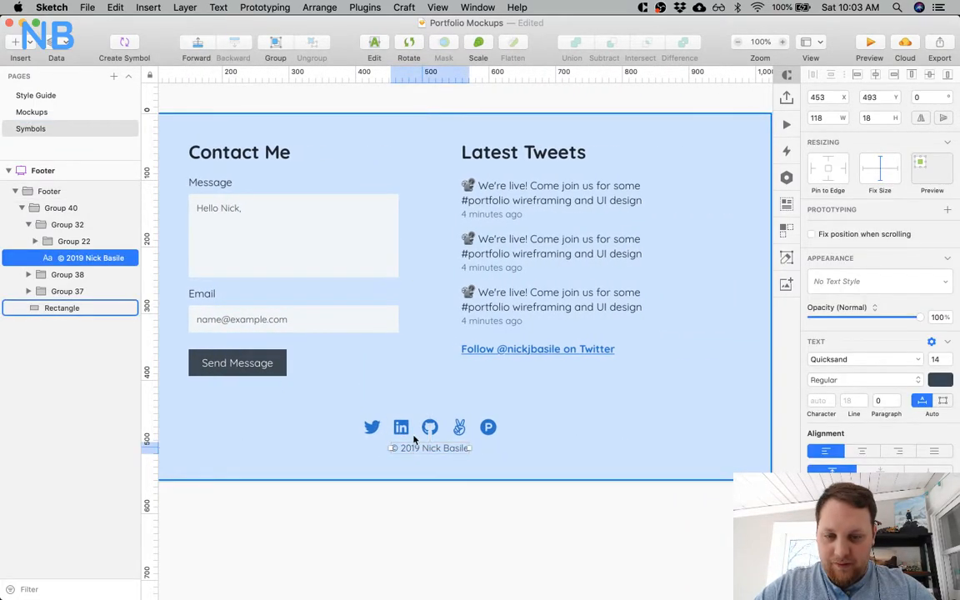
key("super+a")
key("Down")
key("Down")
key("Down")
key("Down")
key("Down")
key("Down")
key("Down")
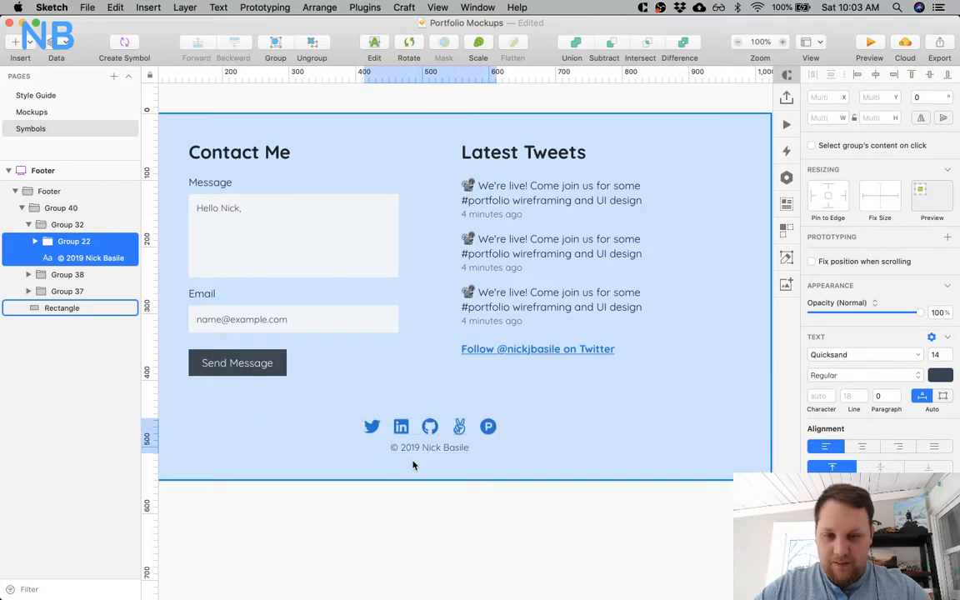
left_click(429, 534)
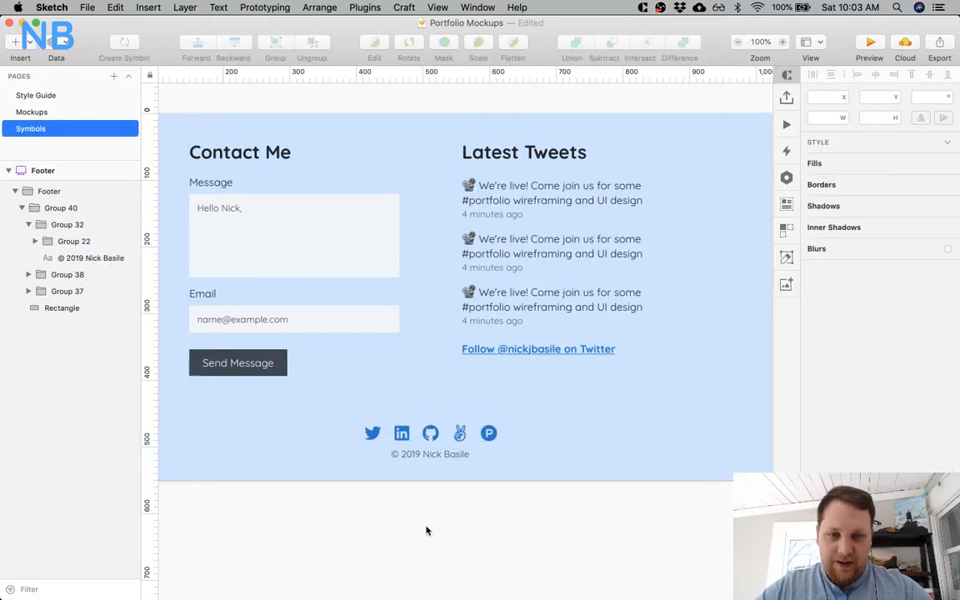
Move the copyright line down to Y 508, leaving 16 px between it and the icon group.
scroll(426, 530, "left", 3)
left_click_drag(482, 446, 478, 454)
left_click(476, 422, "shift")
key("Up")
key("Up")
key("Up")
key("Up")
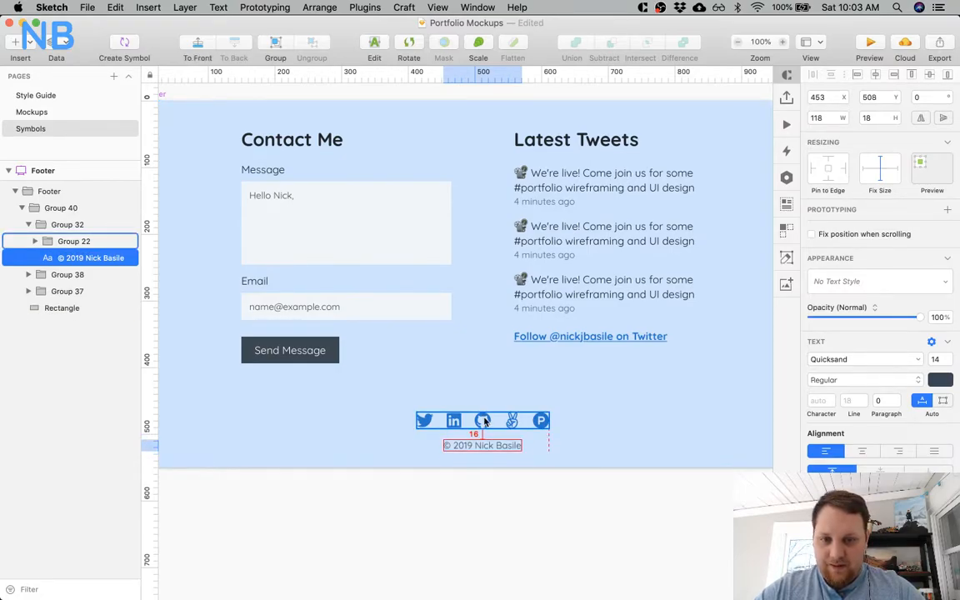
Move the icon group and copyright line up together so their combined group starts at Y 452.
left_click(484, 423, "shift")
key("Up")
key("Up")
key("Up")
key("Up")
key("Up")
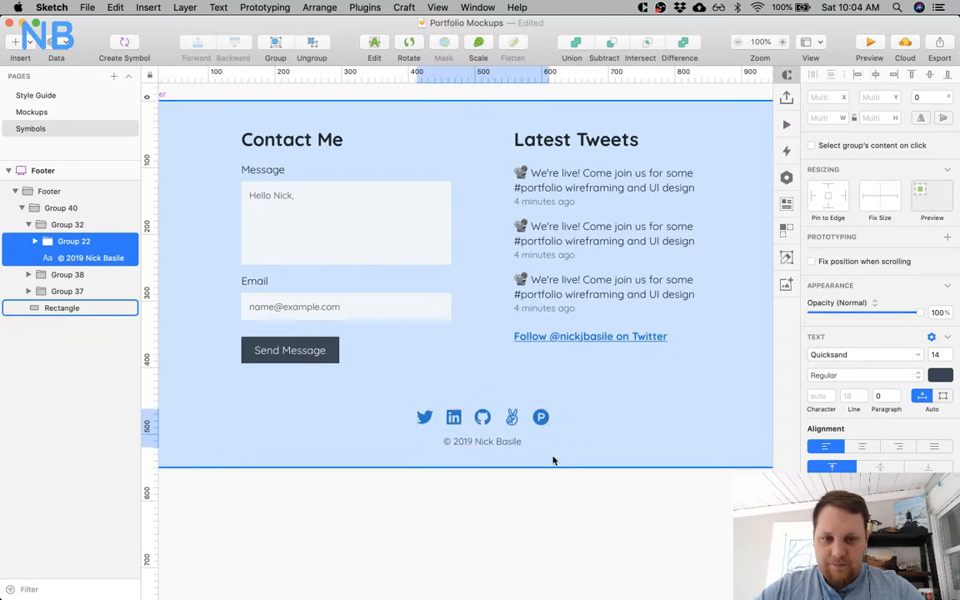
key("Up")
key("Up")
key("Up")
key("Up")
key("Up")
key("Up")
key("Up")
key("Up")
left_click(473, 508)
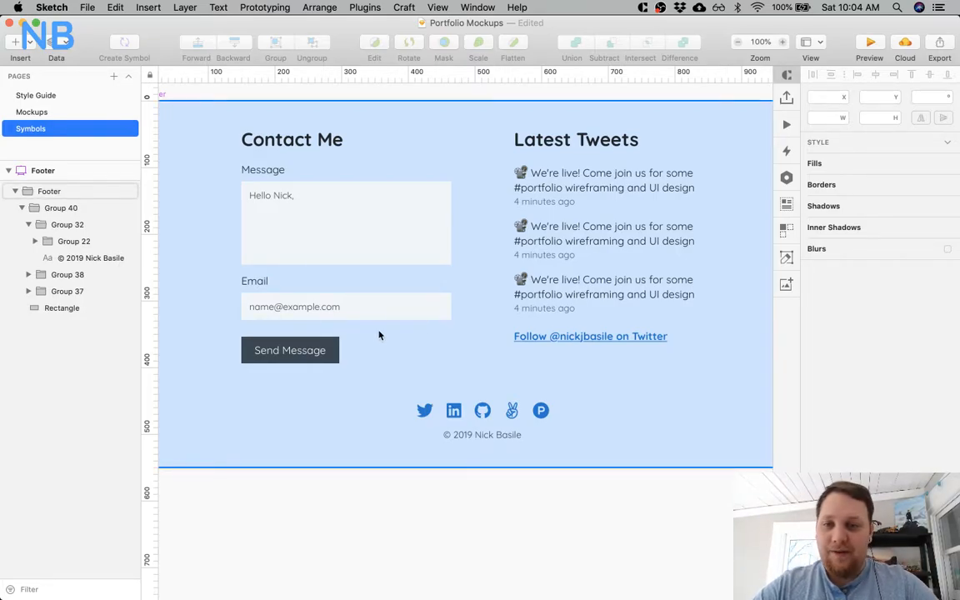
Check the spacing of the footer's Contact Me heading, icon group, Send Message button, Email field and Message field.
scroll(371, 321, "right", 2)
left_click(300, 136, "super")
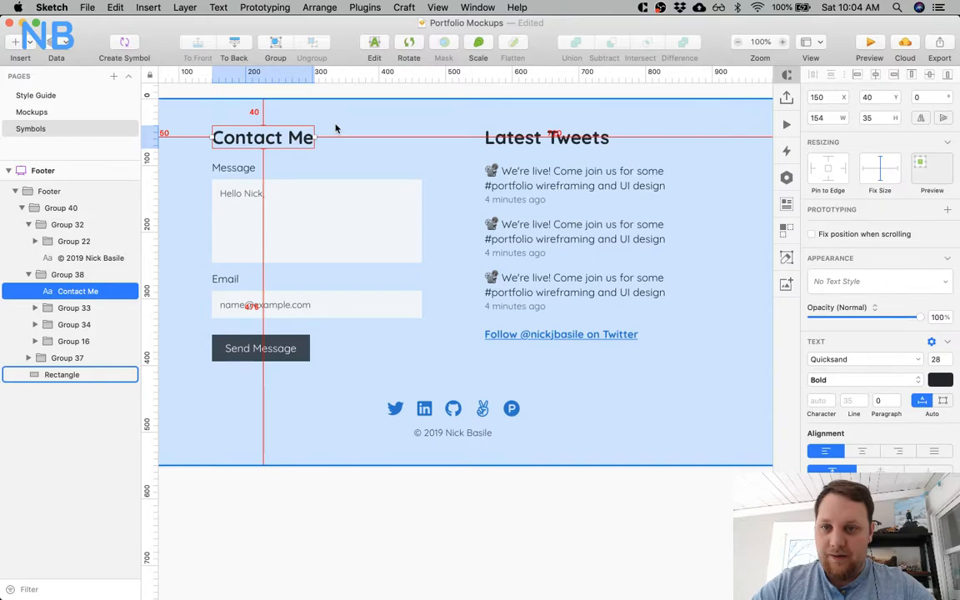
left_click(449, 432)
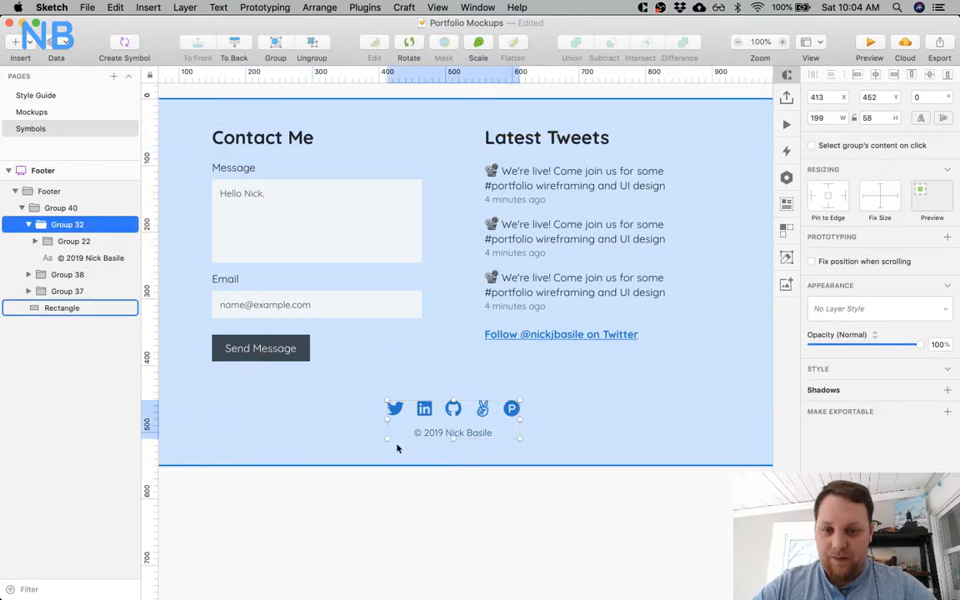
scroll(350, 408, "left", 6)
scroll(328, 411, "right", 4)
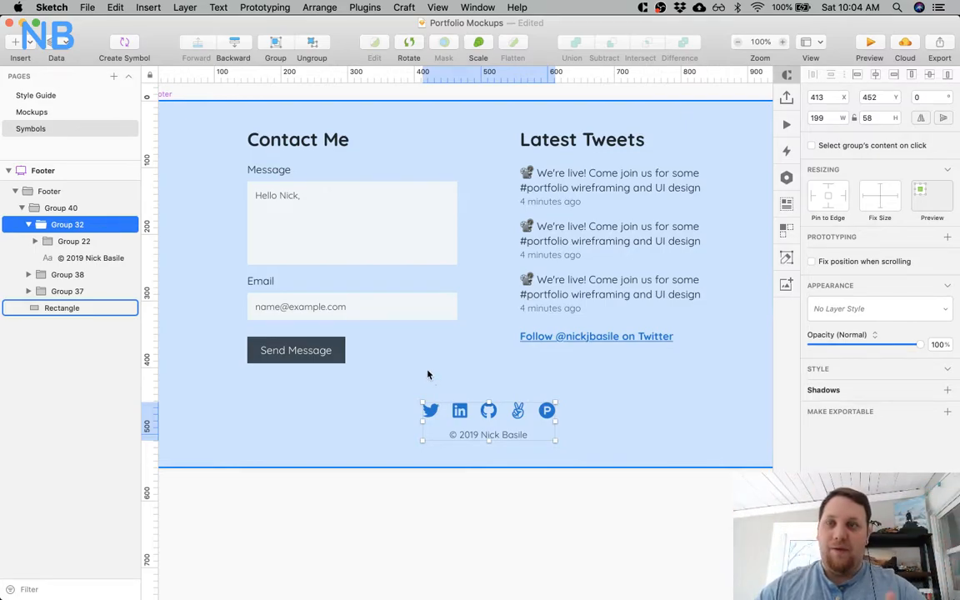
left_click(328, 348, "super")
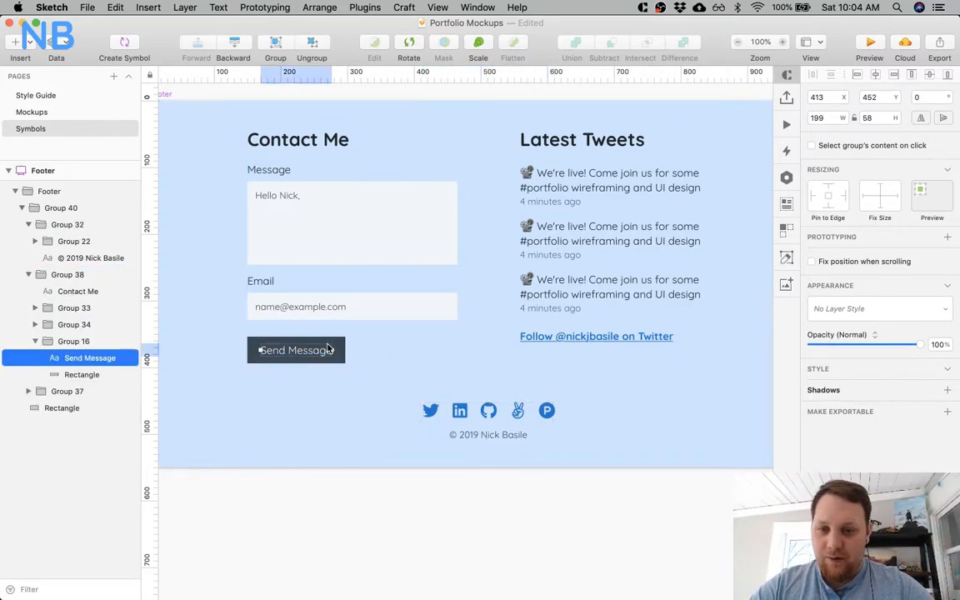
left_click(337, 348, "super")
key("alt")
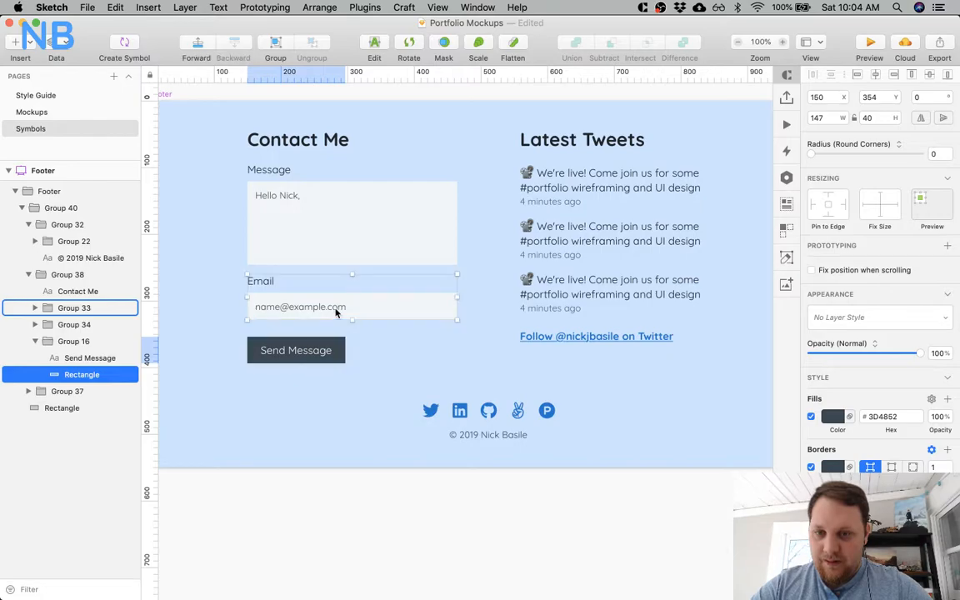
left_click(332, 306)
left_click(300, 199)
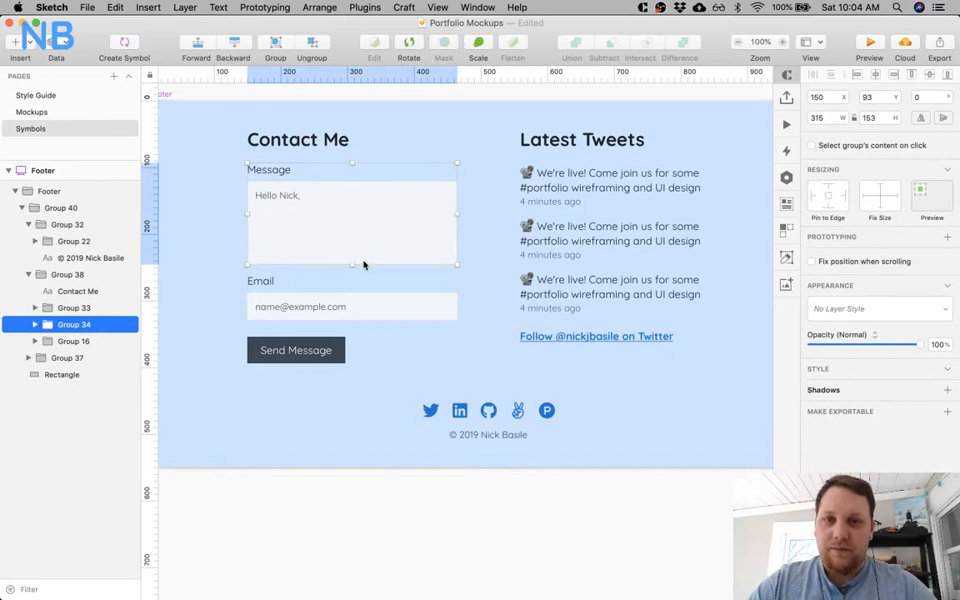
Check the tweet list's distance to the Latest Tweets heading and move the list down to Y 95.
left_click(553, 186)
left_click(552, 185)
left_click(561, 140, "shift")
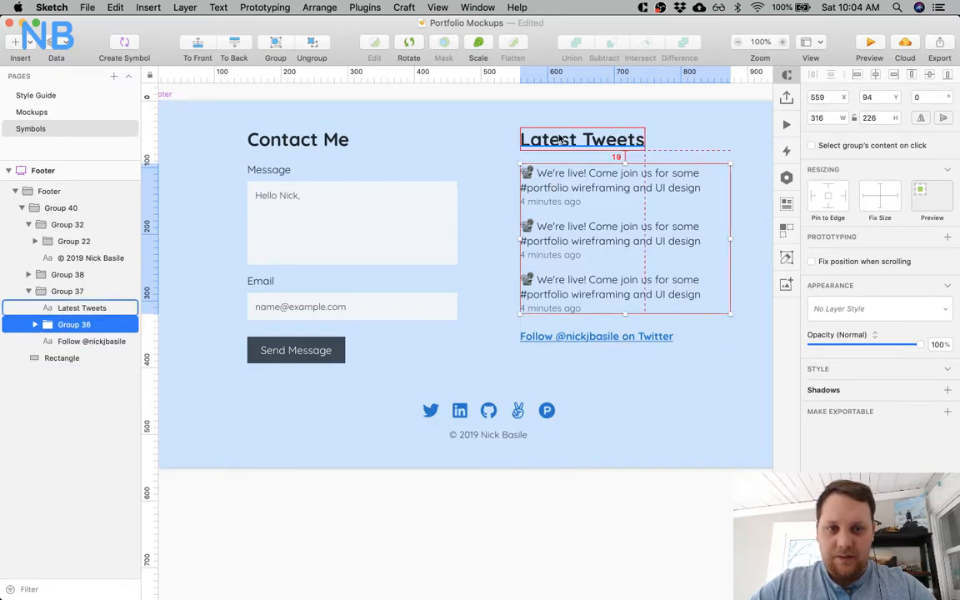
key("Down")
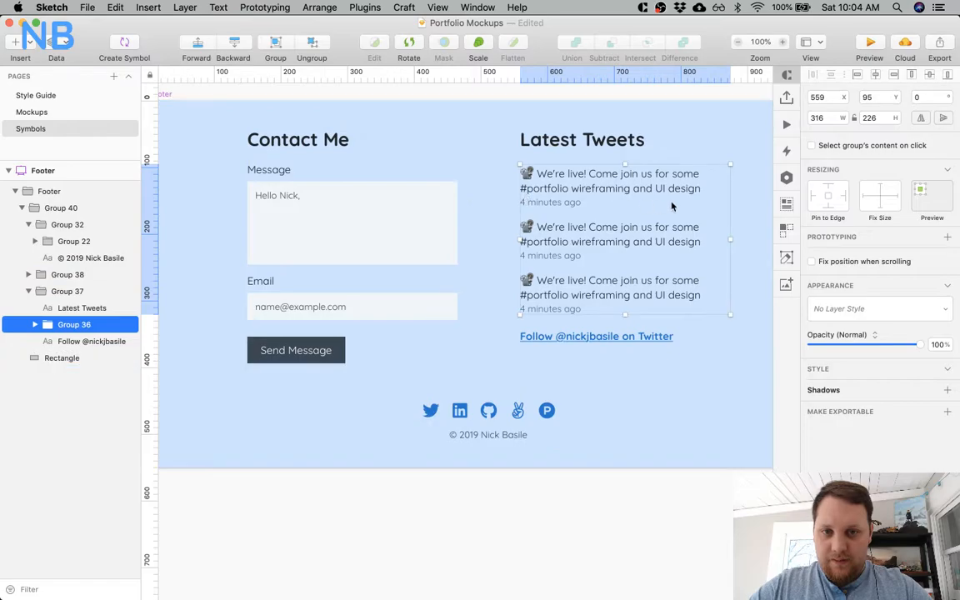
Add a horizontal guide at 95 and move the Message, Email and Send Message groups down together to meet it.
left_click(149, 165)
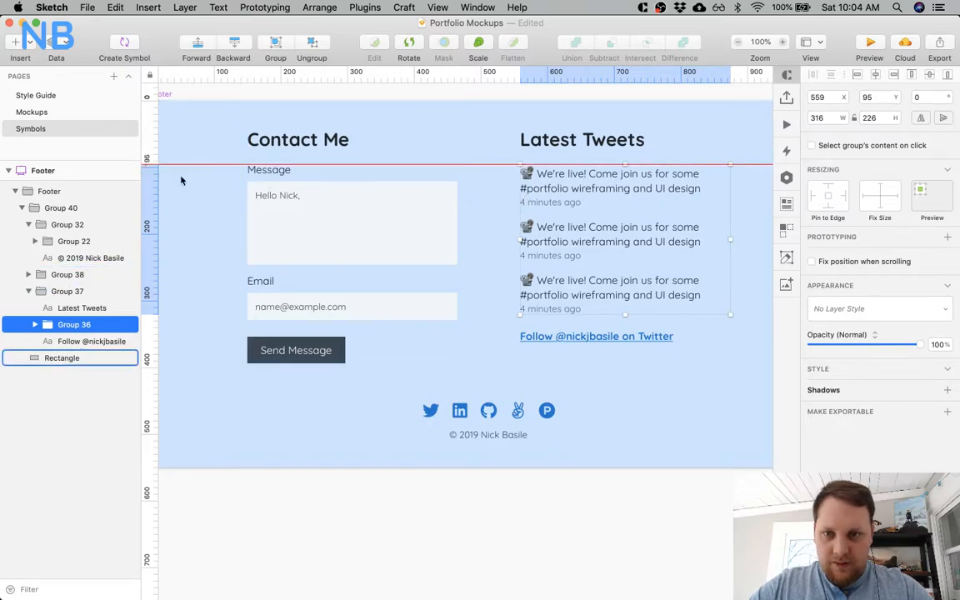
left_click(291, 225)
left_click(289, 294, "shift")
left_click(291, 347, "shift")
left_click_drag(323, 243, 323, 247)
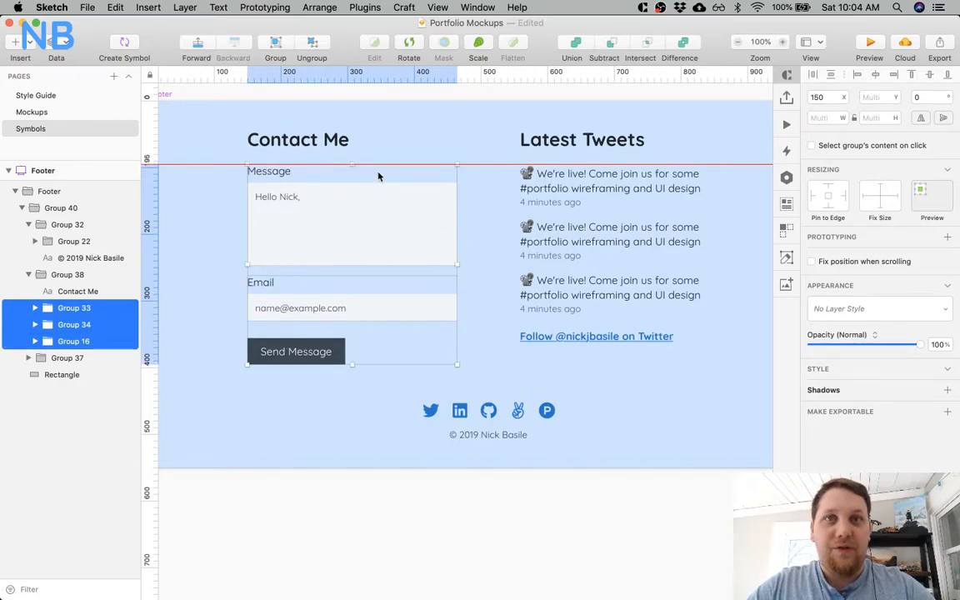
left_click(206, 240)
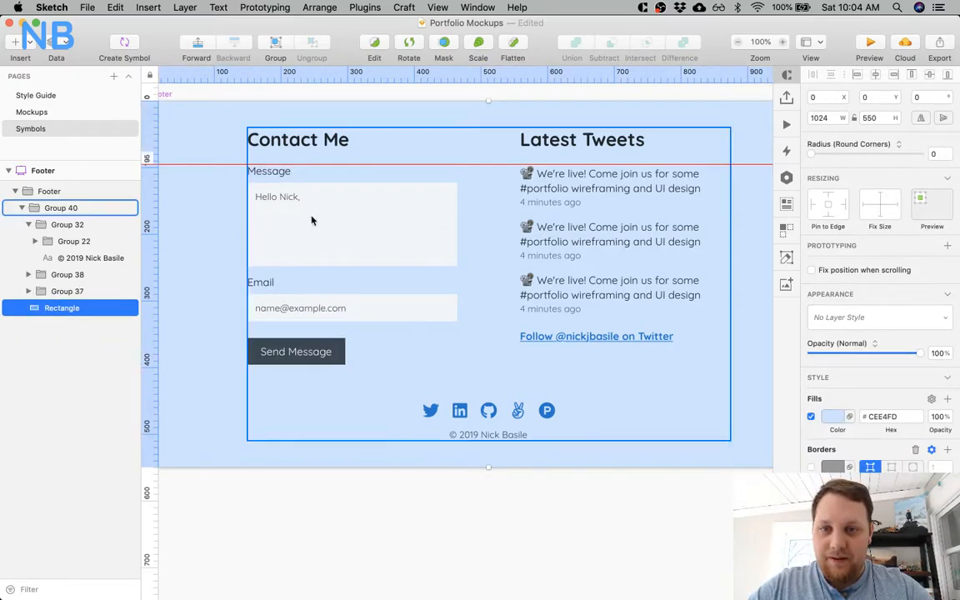
Set the corner radius of the Message and Email input boxes to 5, matching the Mockups page's project card and View Resume button.
left_click(368, 212, "super")
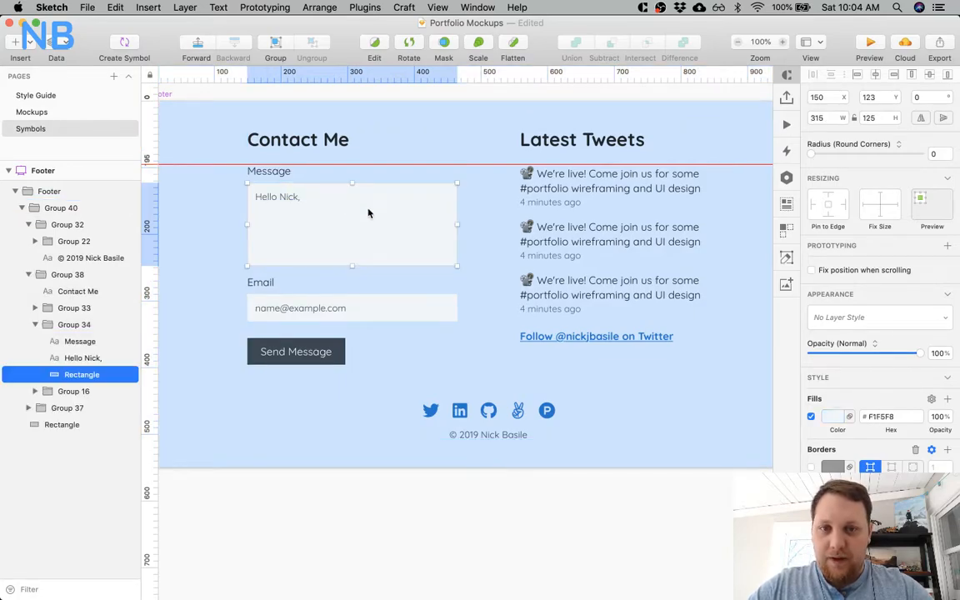
left_click(395, 315, "shift+super")
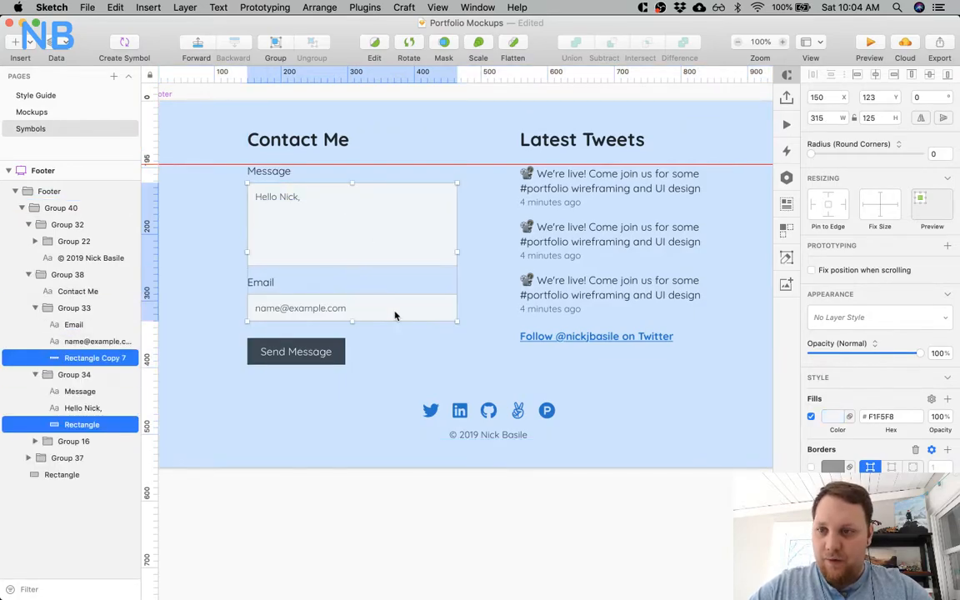
left_click(64, 111)
scroll(385, 354, "down", 5)
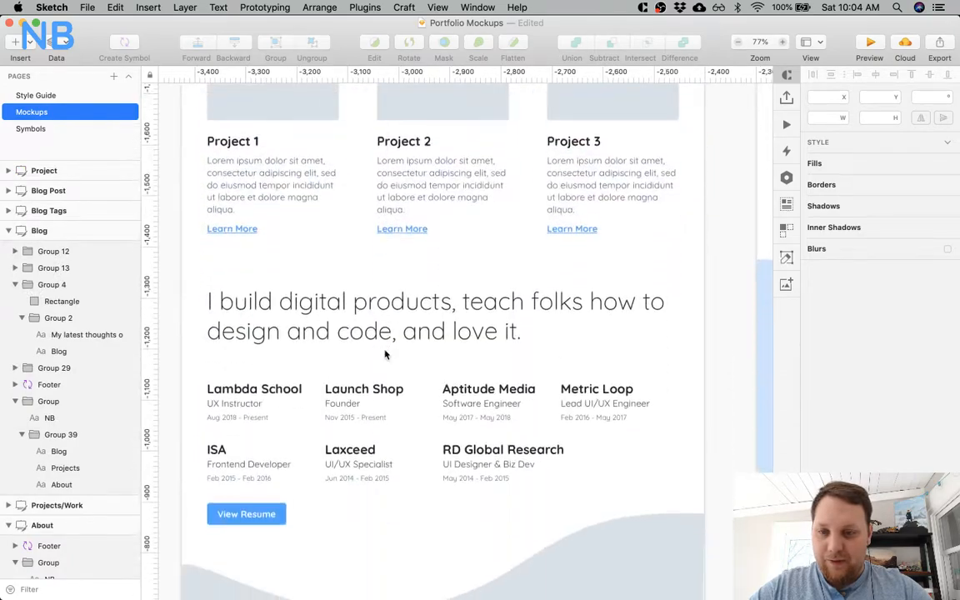
left_click(325, 106, "super")
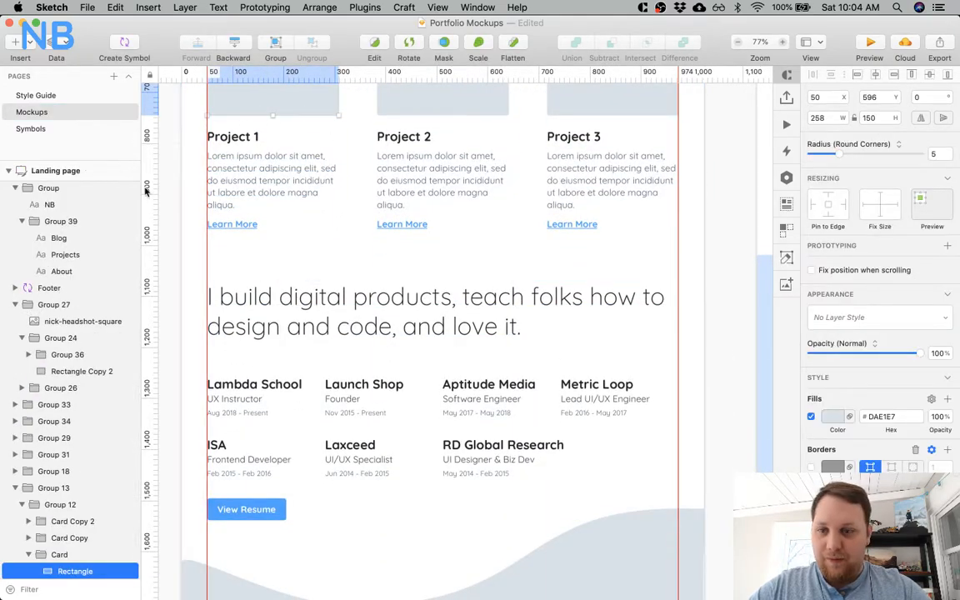
left_click(280, 510, "super")
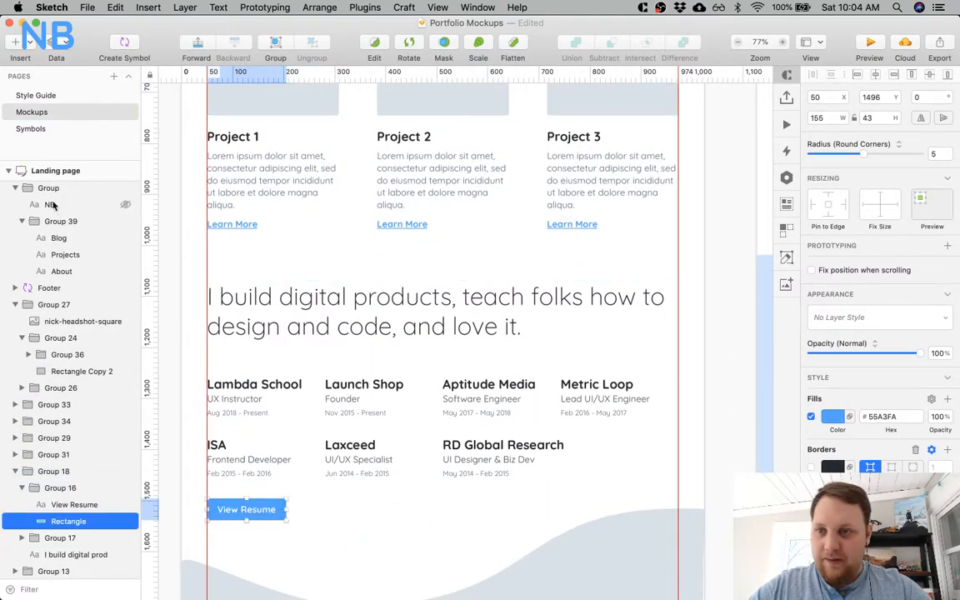
left_click(46, 128)
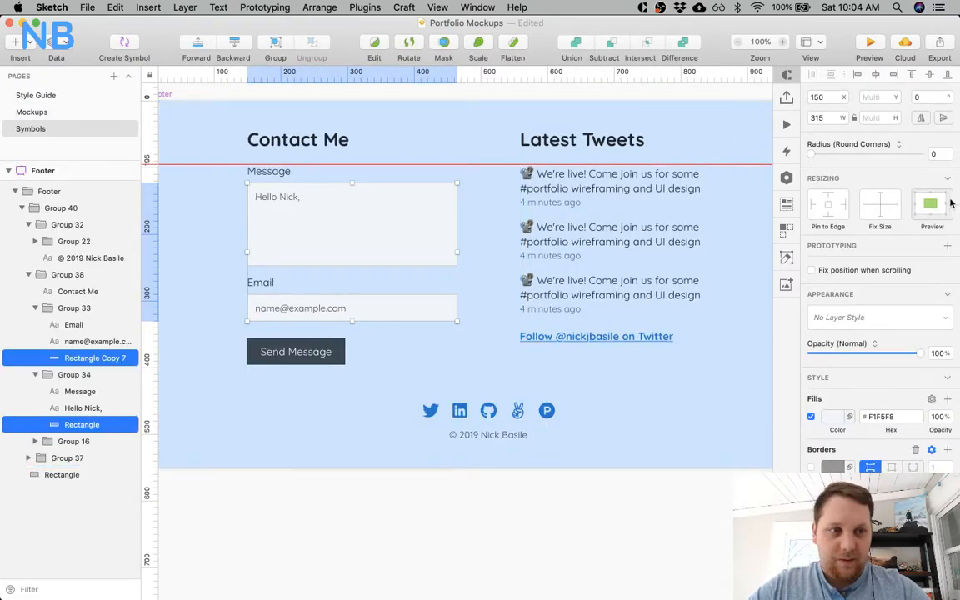
left_click(934, 154)
type("5")
key("Return")
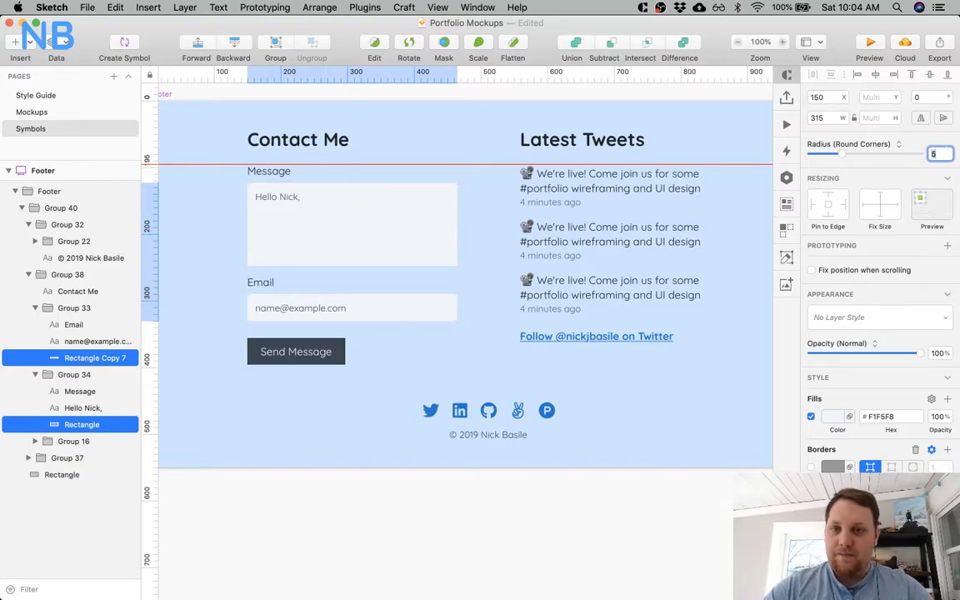
Set the Send Message button rectangle's corner radius to 5 and turn off its border.
left_click(339, 345)
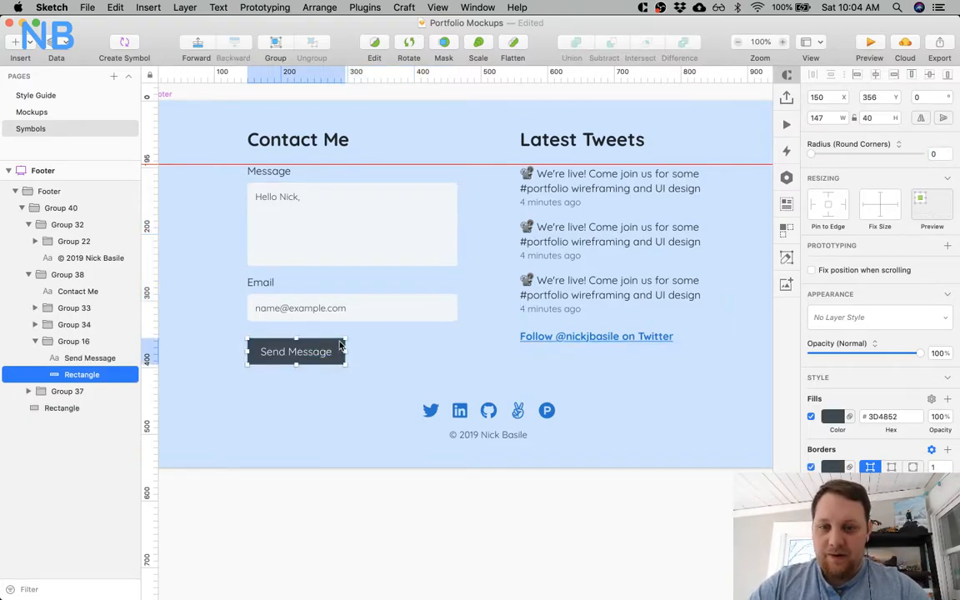
left_click(934, 154)
type("5")
key("Return")
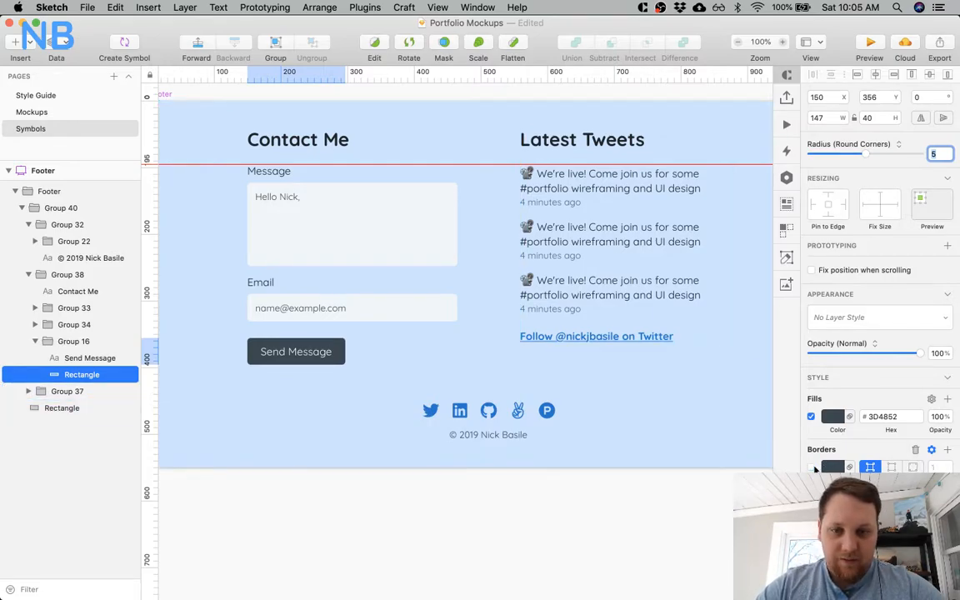
Recolour the Send Message button's fill to the lighter blue of the View Resume button and make its label bold.
left_click(836, 418)
scroll(837, 421, "down", 3)
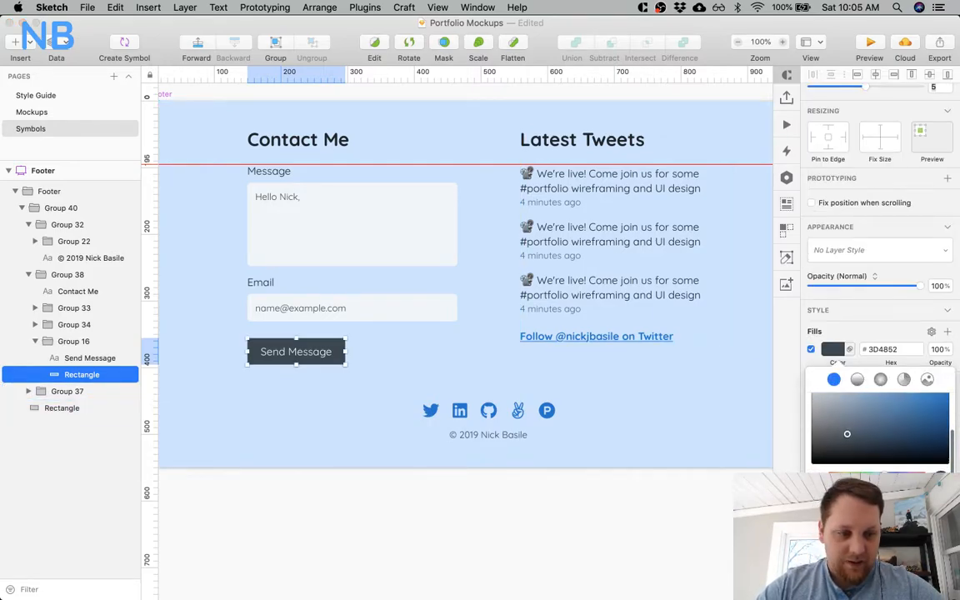
left_click(866, 554)
left_click(296, 351)
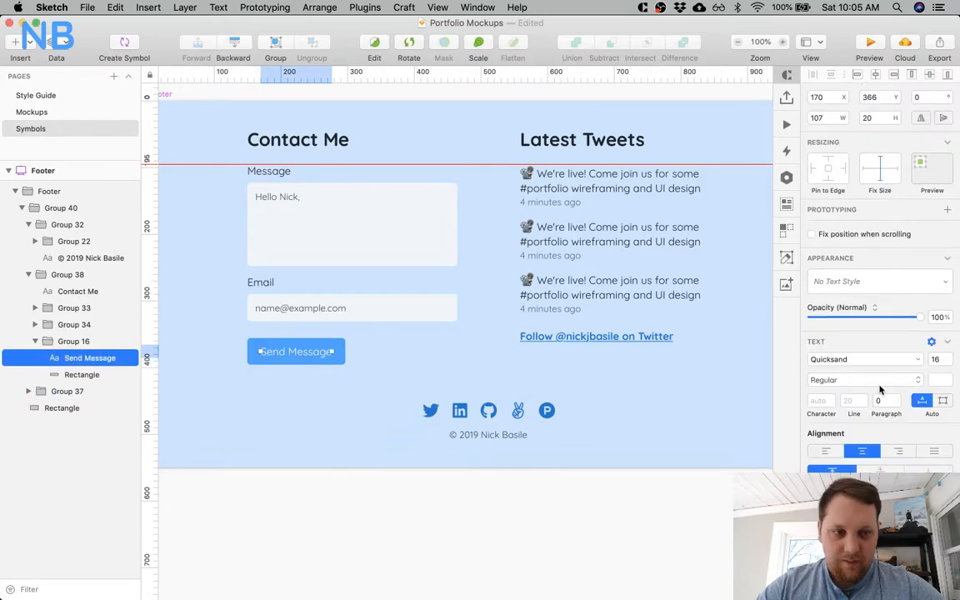
left_click(867, 379)
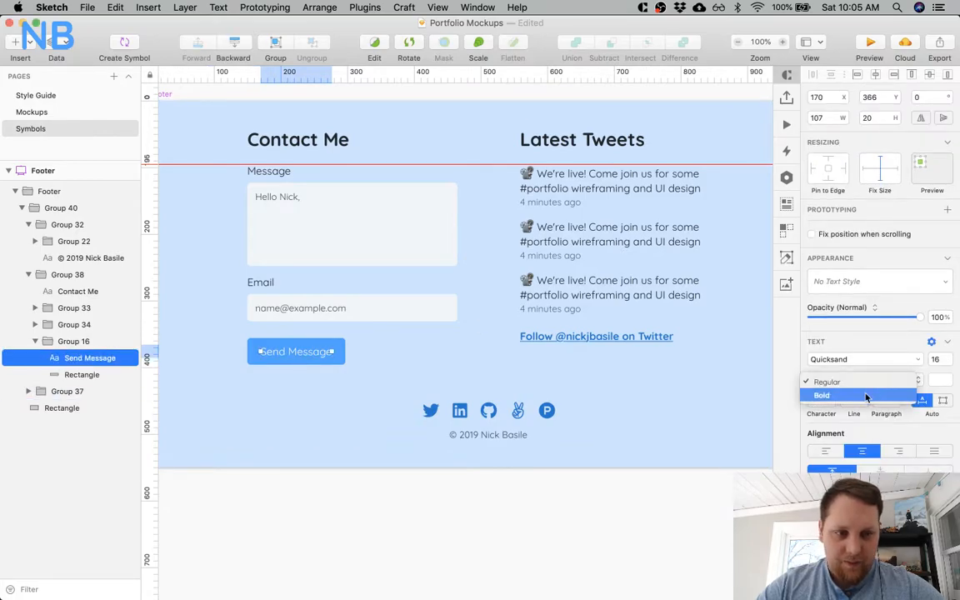
left_click(865, 393)
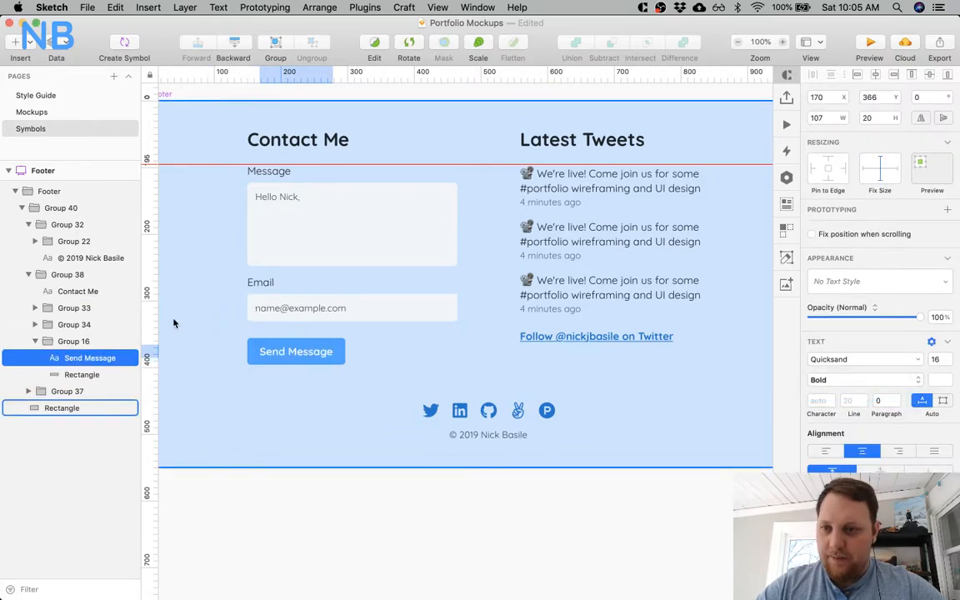
Compare the View Resume button's label padding on the Mockups page, and set the footer's Send Message label X position to 170.
left_click(51, 129)
left_click(55, 113)
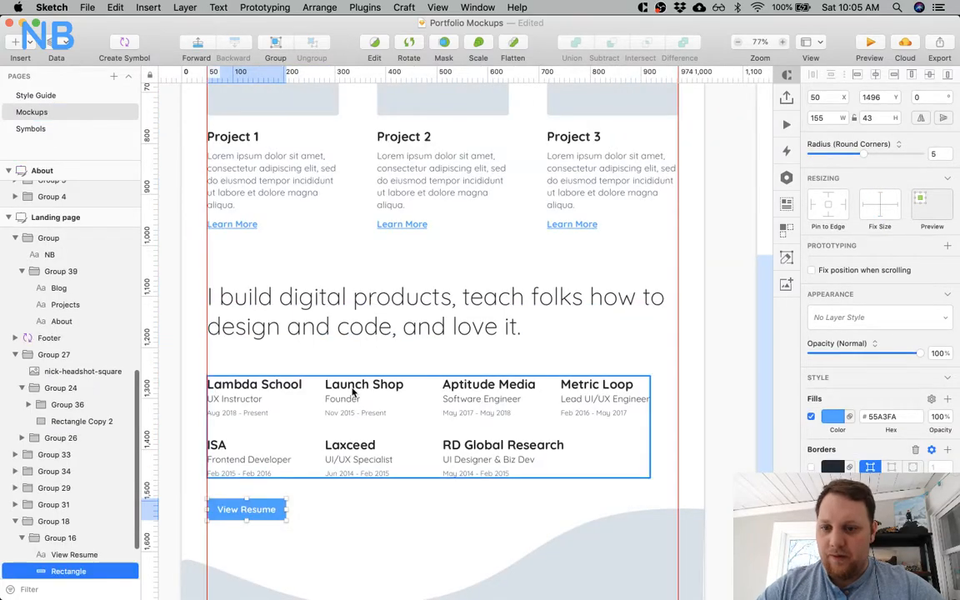
left_click(258, 516)
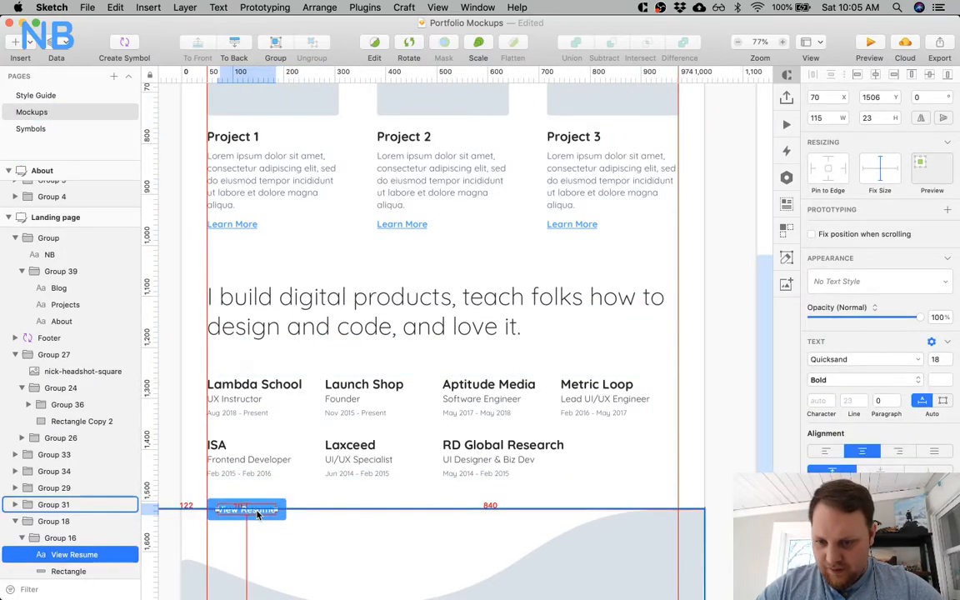
scroll(259, 507, "up", 5)
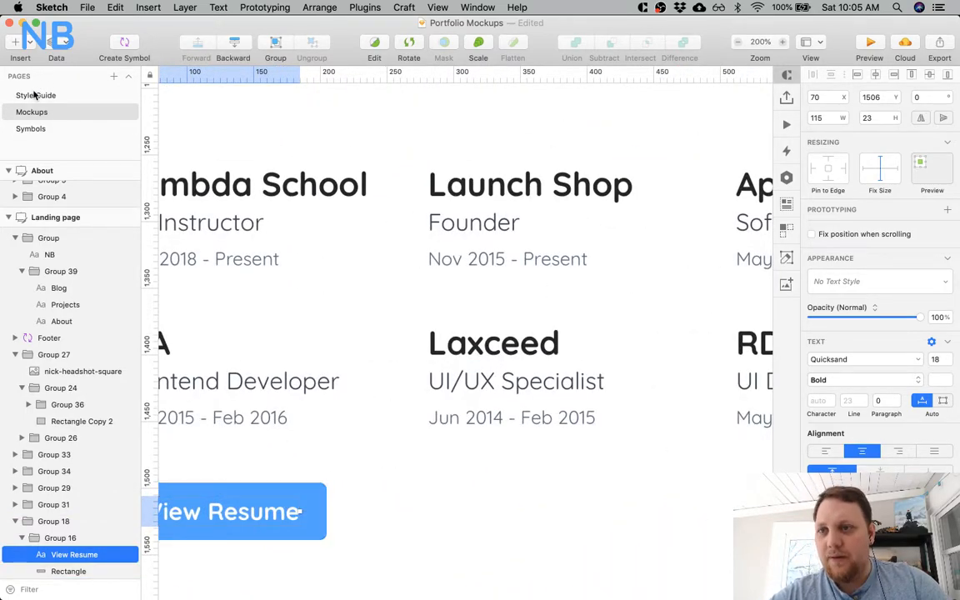
left_click(19, 131)
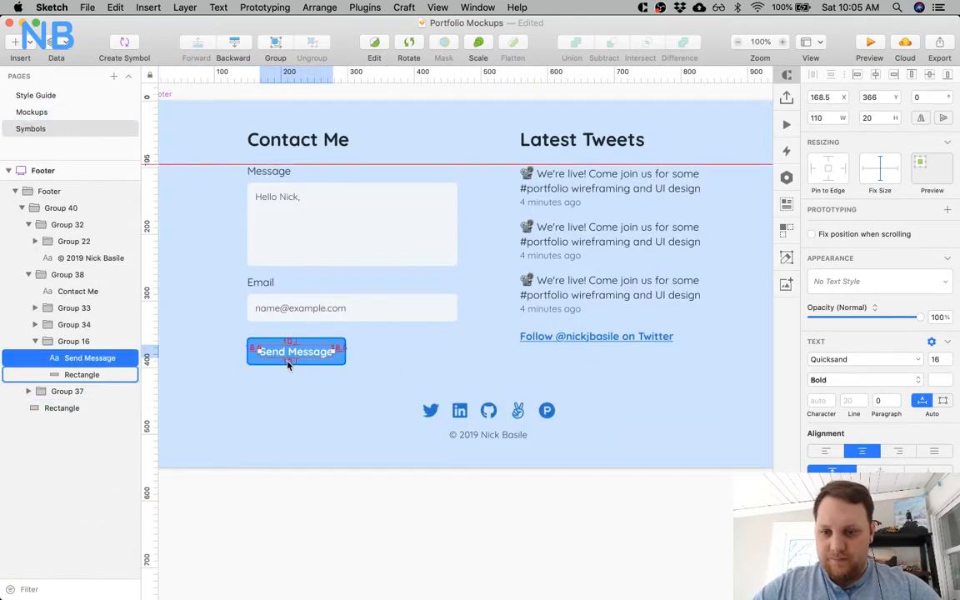
left_click(828, 97)
key("BackSpace")
key("Return")
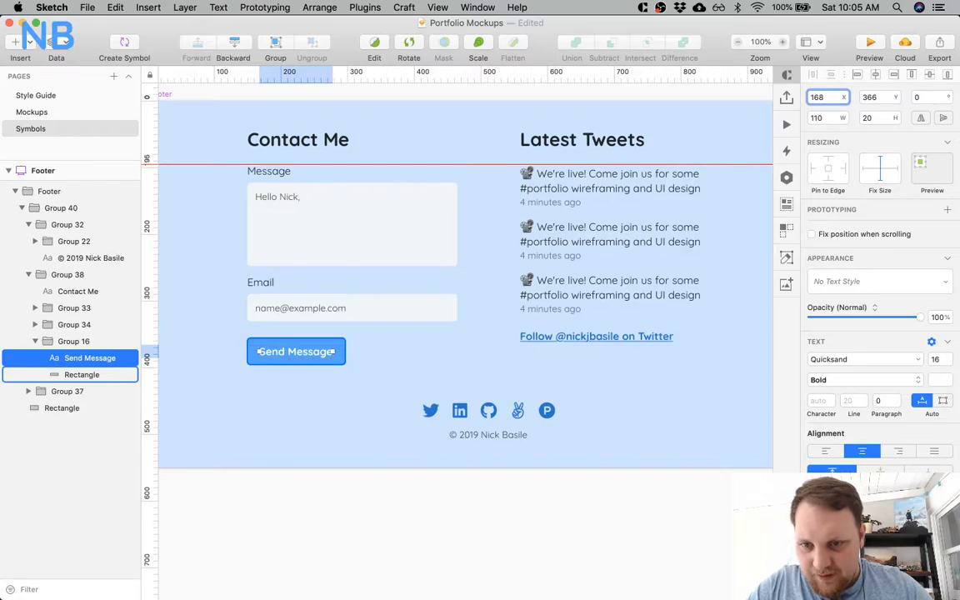
left_click(249, 410)
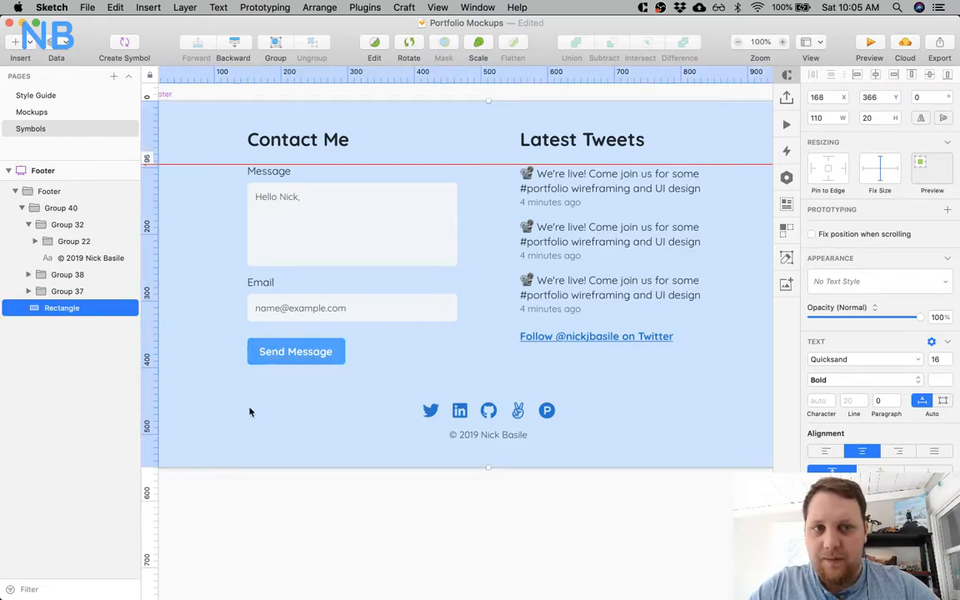
left_click(276, 353, "super")
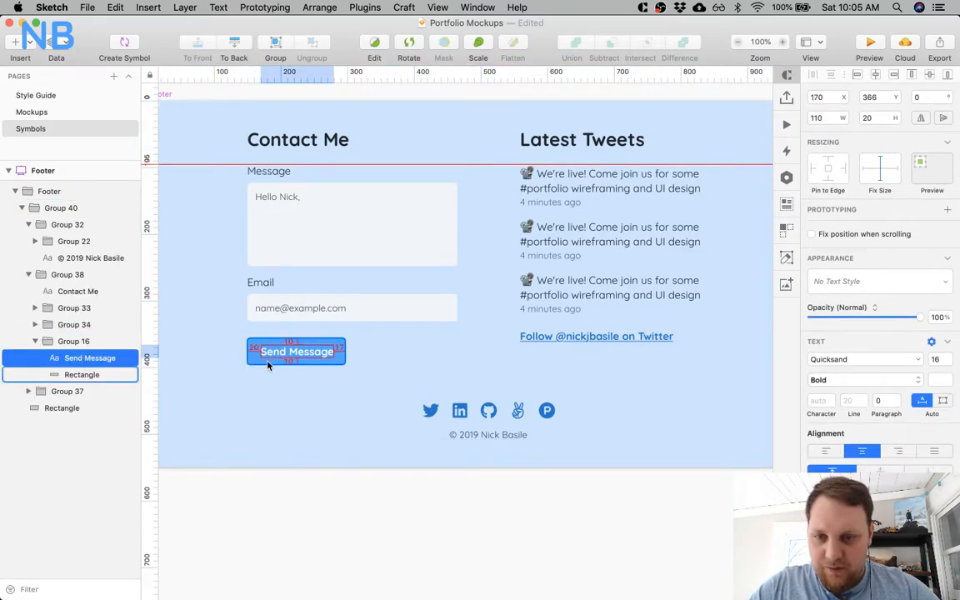
Set the width of the Send Message button's rectangle to 150.
left_click(267, 363)
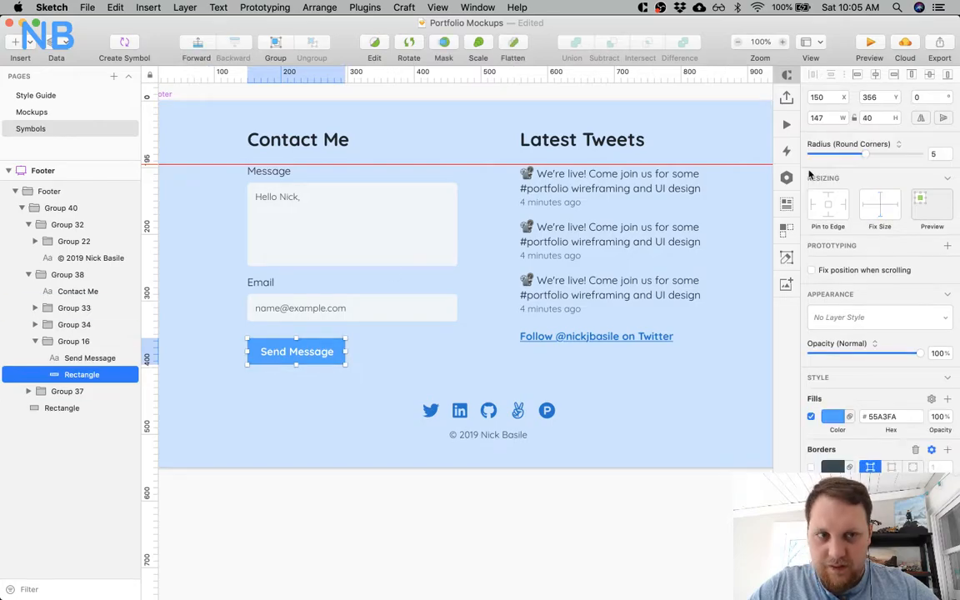
left_click(831, 118)
key("Return")
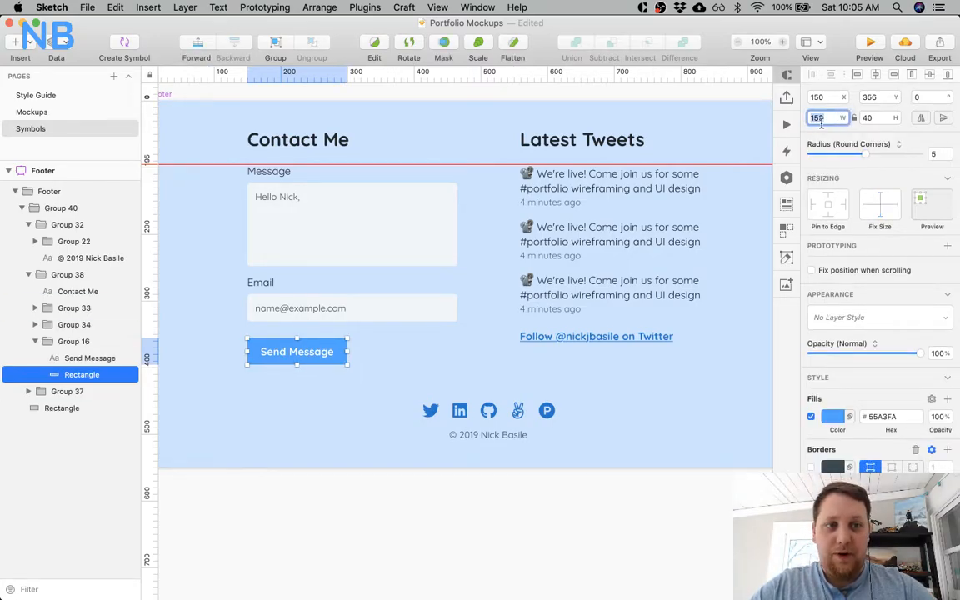
left_click(369, 407)
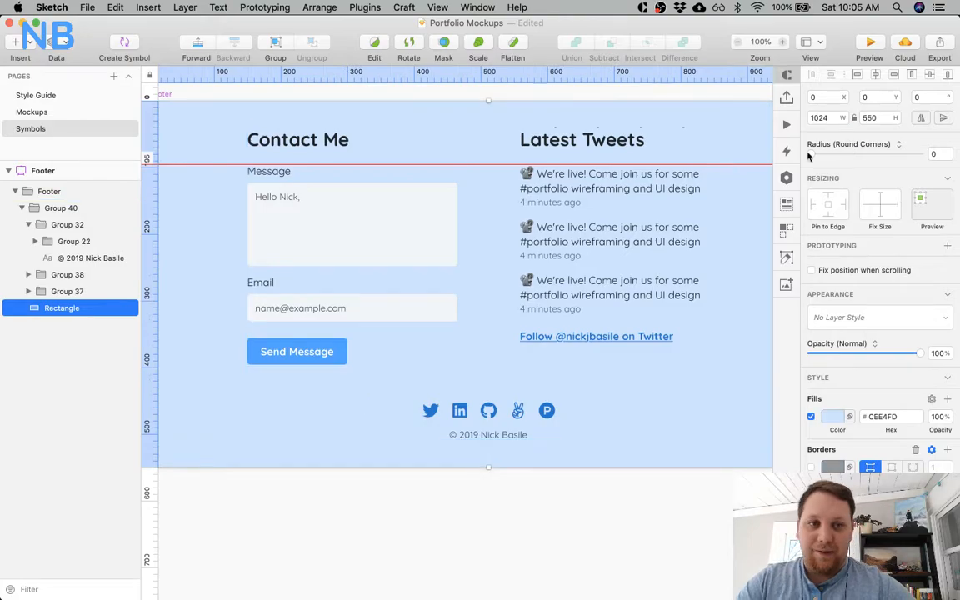
left_click(336, 488)
Nudge the Email field group vertically so it sits 15 px below the Message group.
left_click(308, 300)
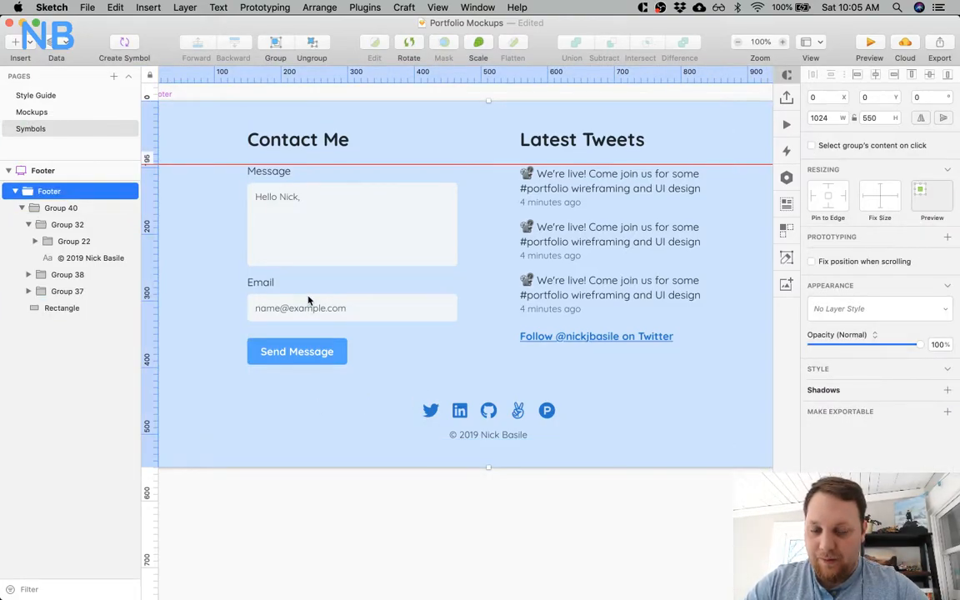
double_click(310, 301)
left_click(259, 281, "super")
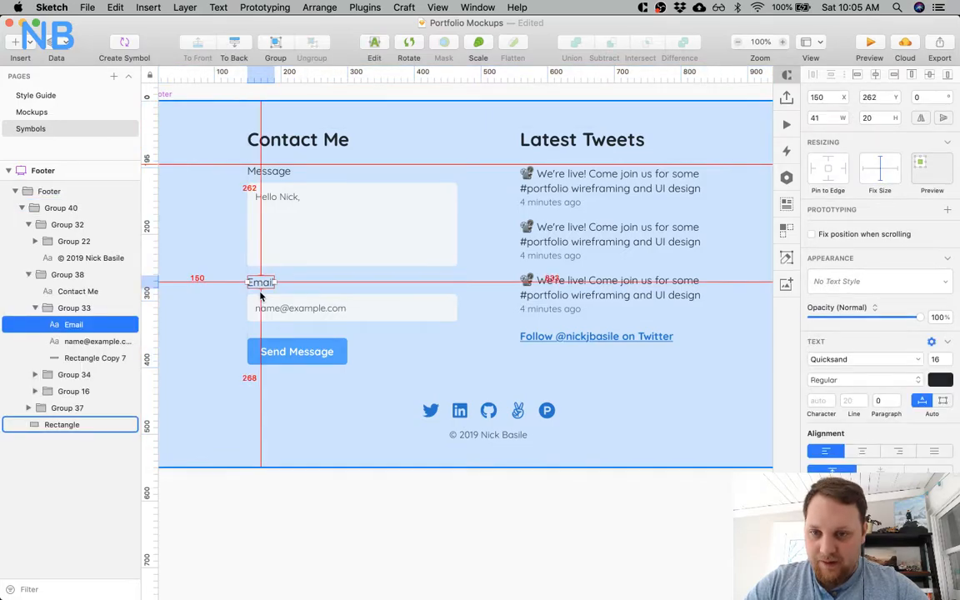
left_click(316, 338)
double_click(317, 307)
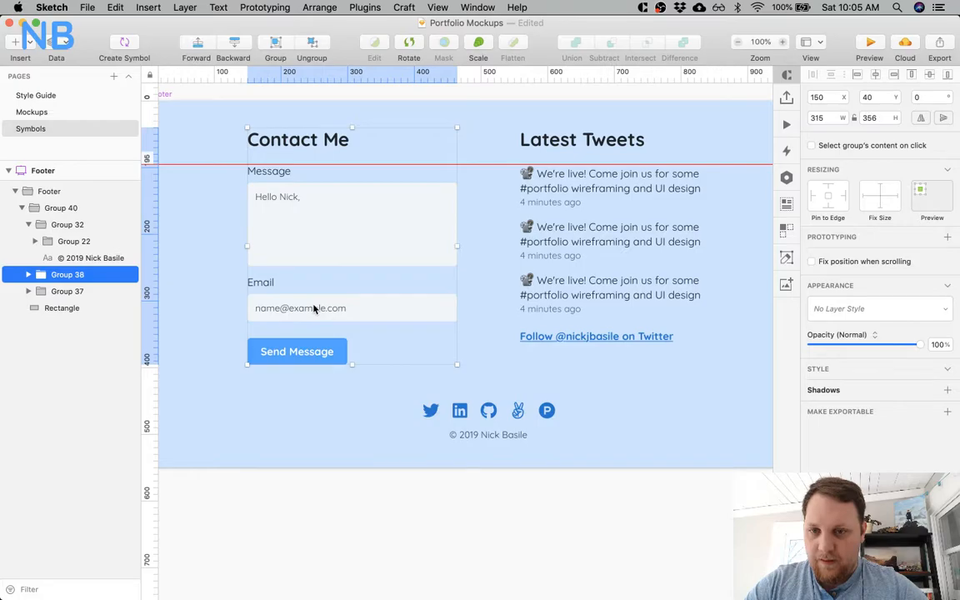
double_click(315, 308)
key("Up")
key("Up")
key("Up")
key("Up")
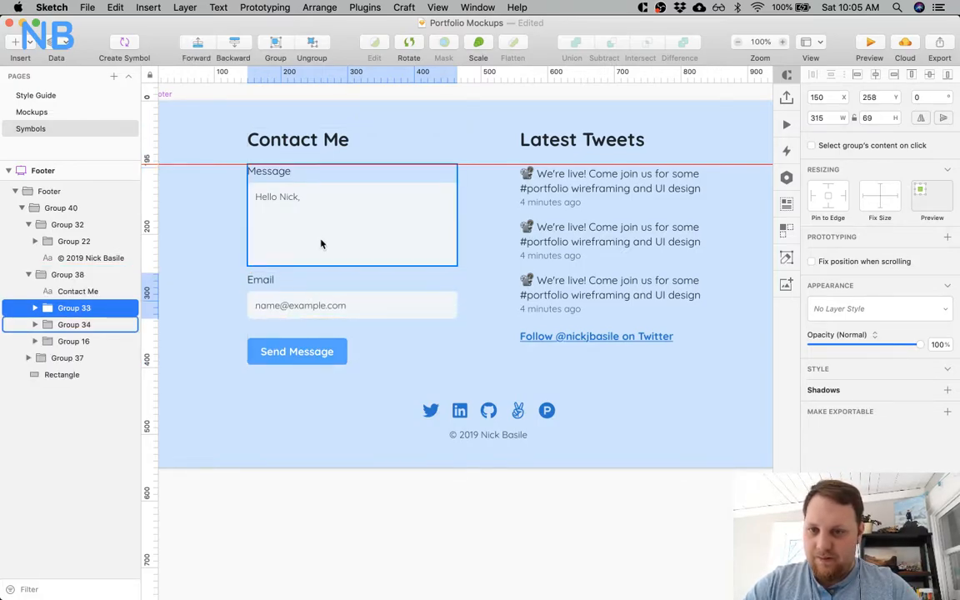
key("Down")
key("Down")
key("Down")
key("Down")
key("Down")
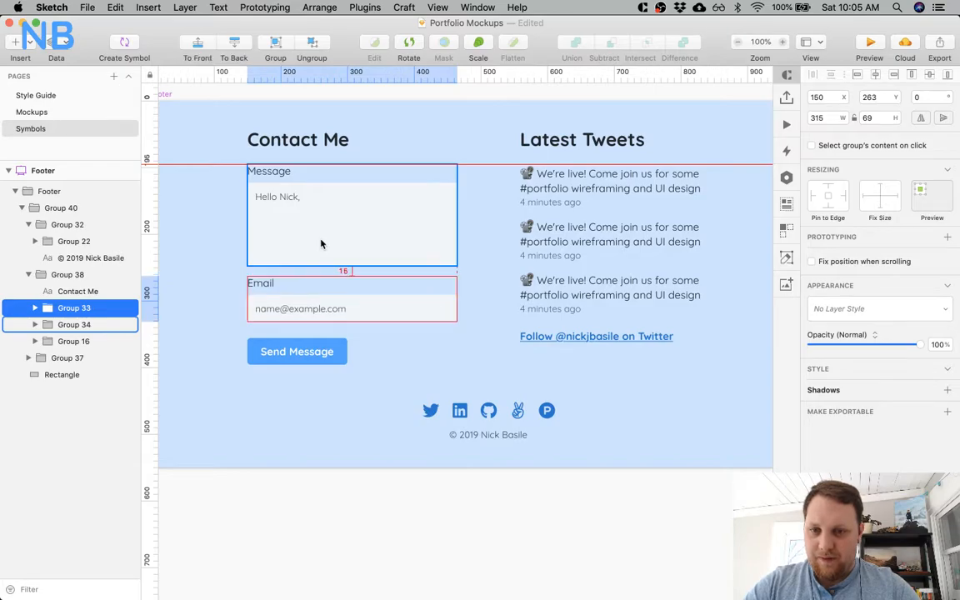
Nudge the Send Message button group up to about 20 px below the Email field.
left_click(335, 350)
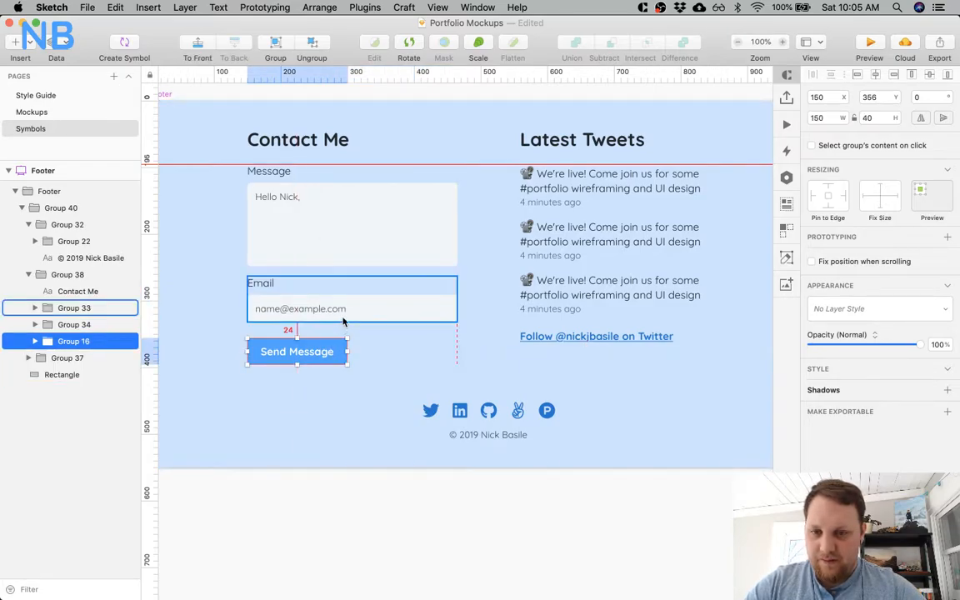
key("Up")
key("Up")
key("Up")
key("Up")
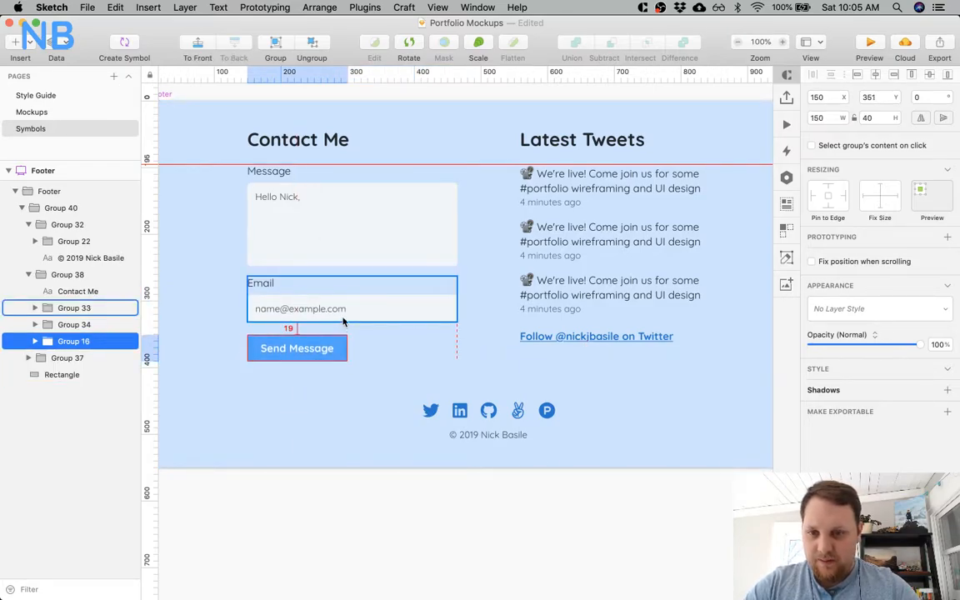
left_click(364, 491)
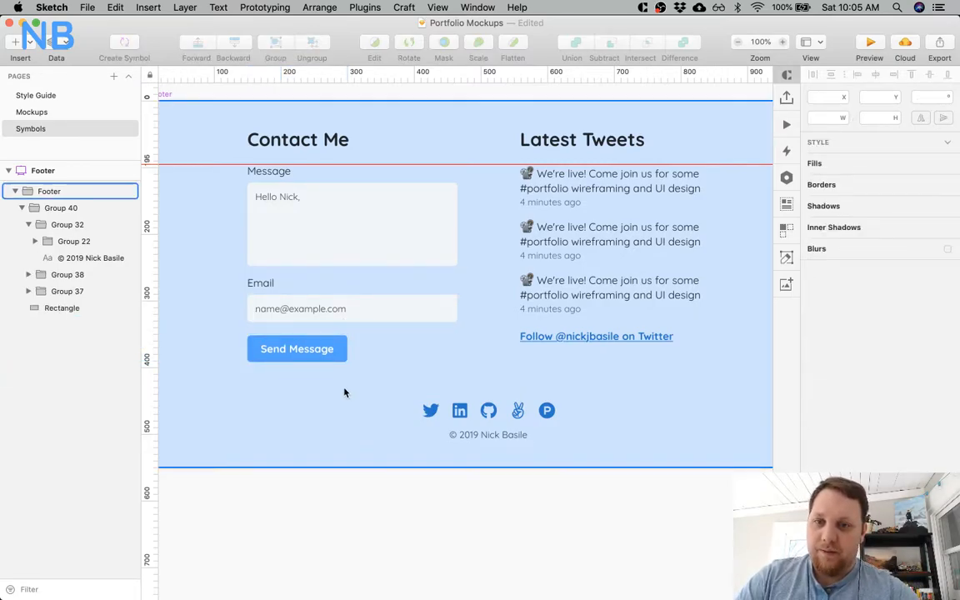
Lighten the placeholder text in the Message and Email input boxes to the blue-grey #8598AD.
scroll(285, 231, "left", 5)
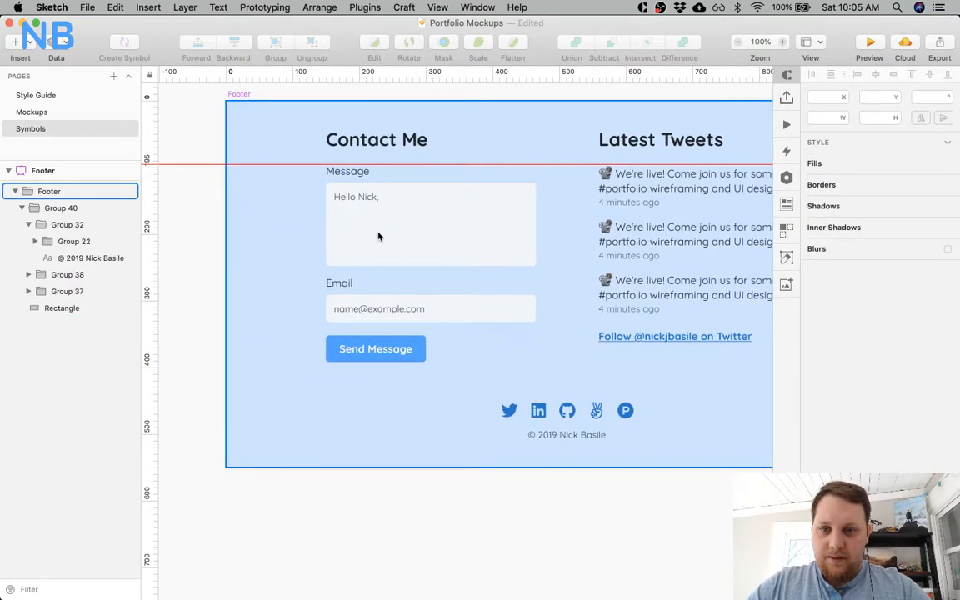
scroll(383, 260, "right", 3)
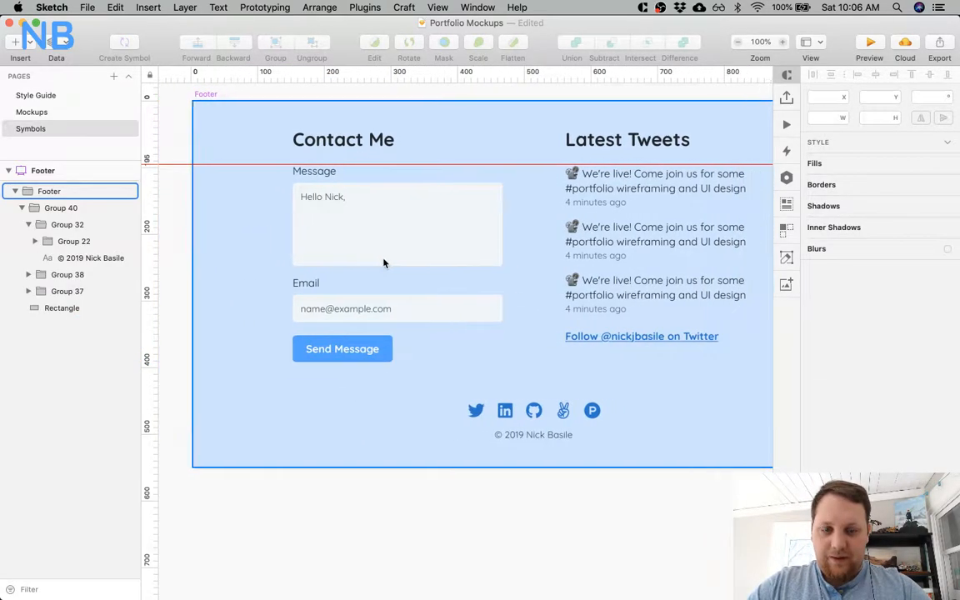
left_click(318, 310)
left_click(305, 196, "shift")
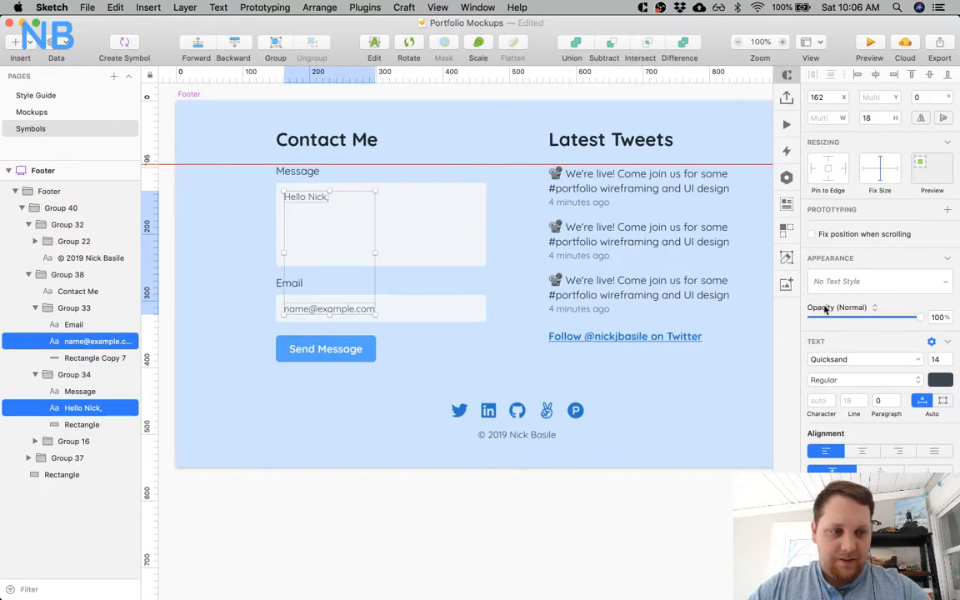
left_click(936, 380)
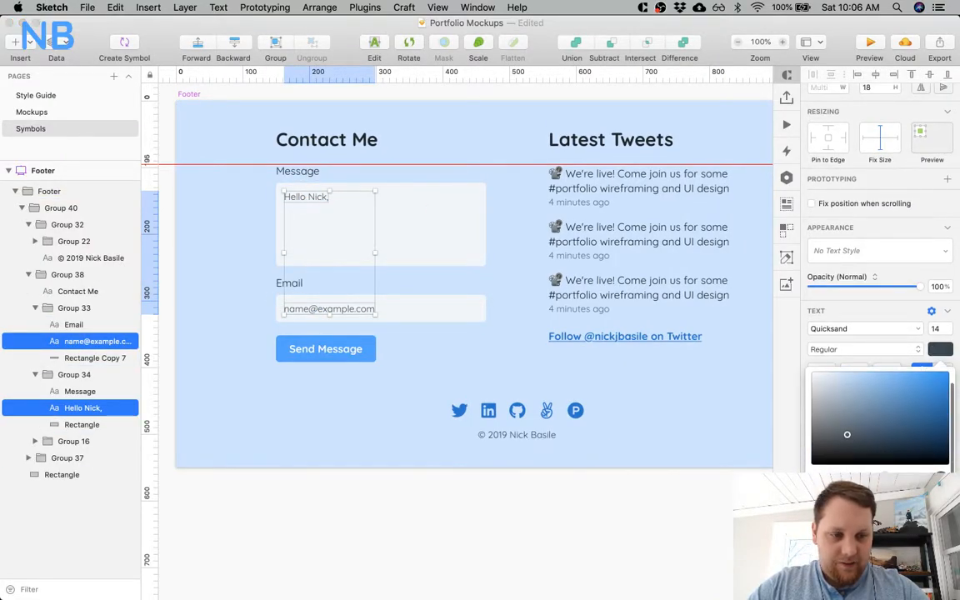
left_click_drag(856, 417, 843, 401)
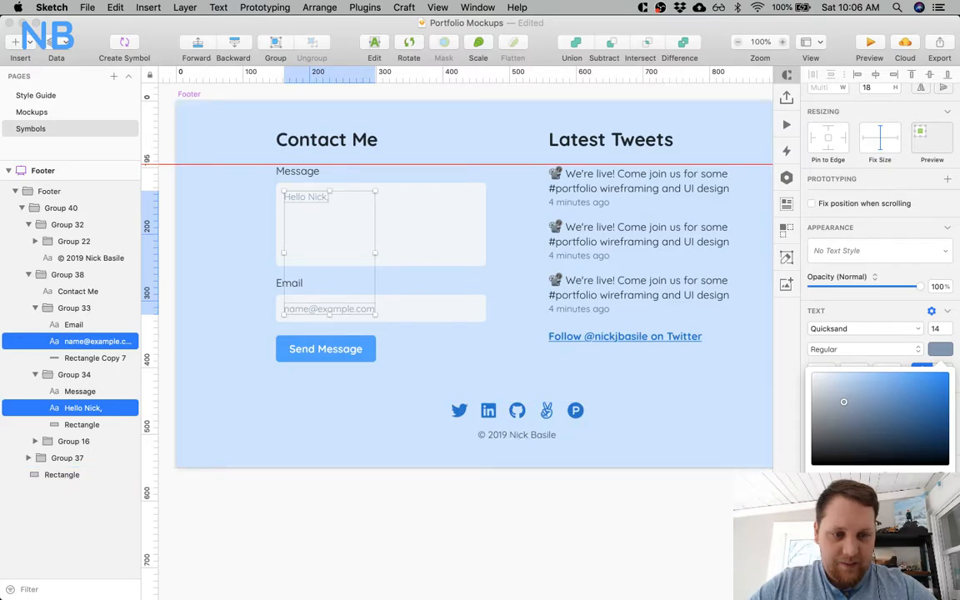
Switch to Chrome and check the contrast of text colour #8598AD against background FFF on Accessible Colors.
key("super+Tab")
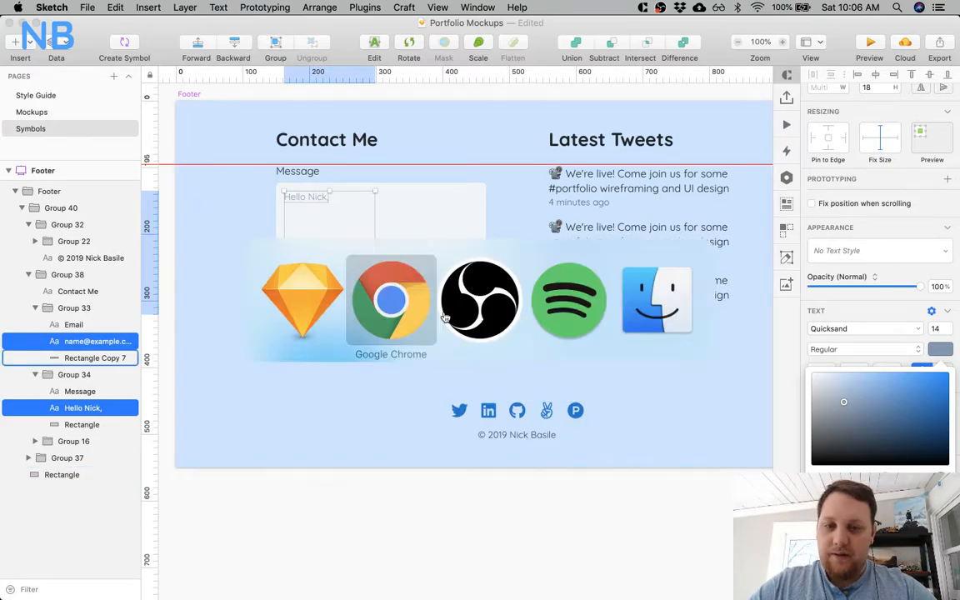
left_click_drag(336, 159, 395, 162)
type("#8598AD")
triple_click(422, 201)
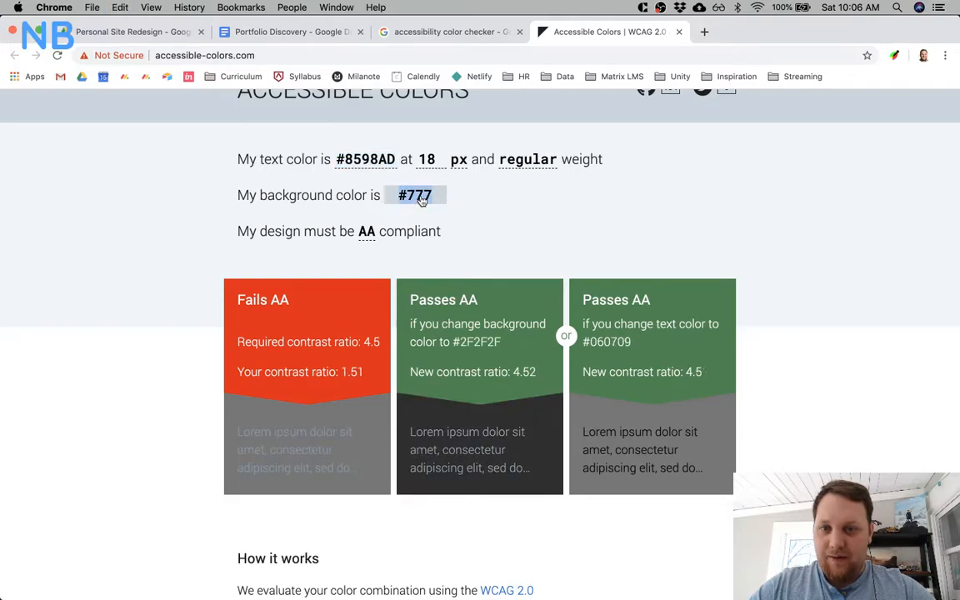
type("FFF")
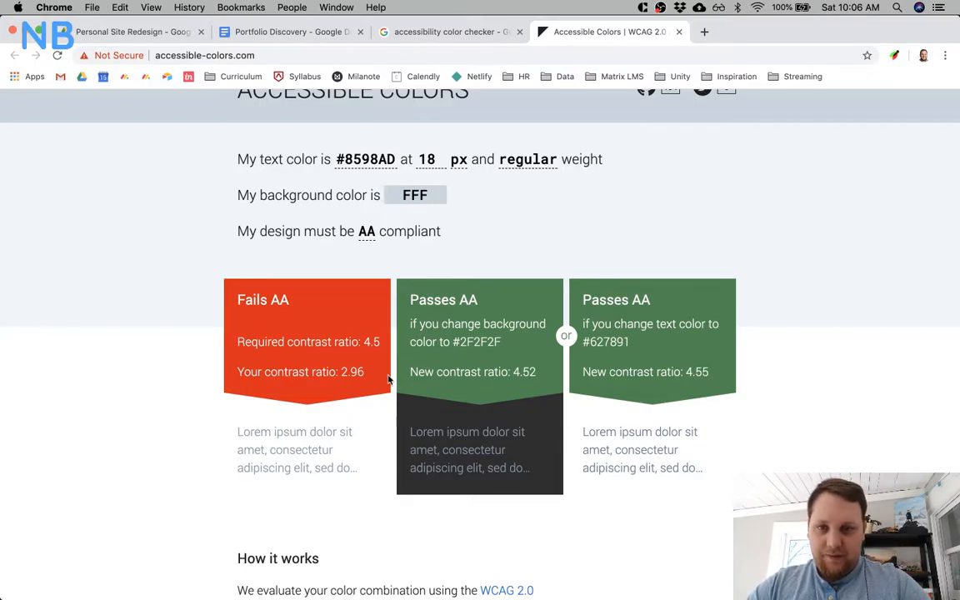
Return to Sketch, darken both placeholder texts to #566A81 and copy that colour value.
key("super+Tab")
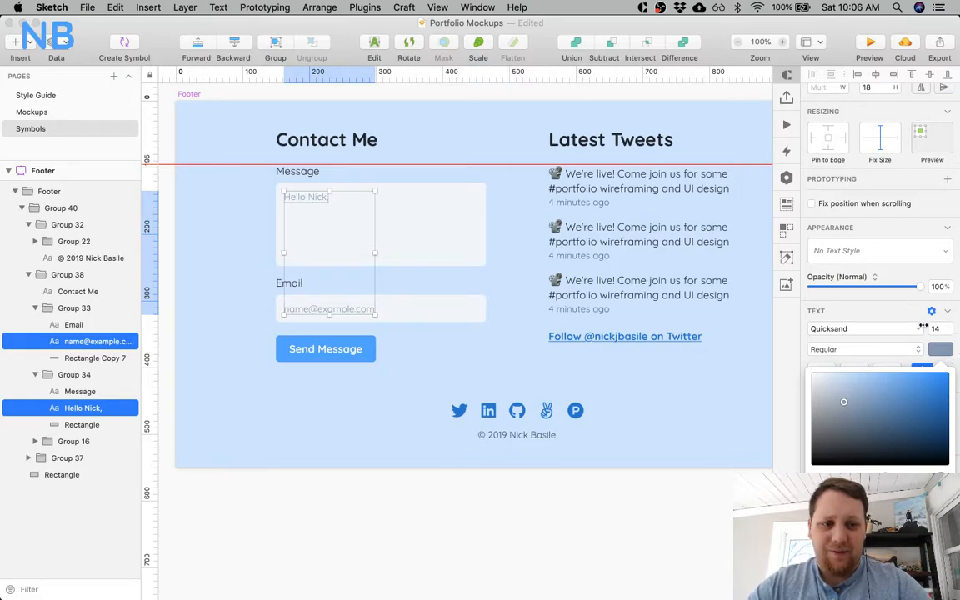
left_click_drag(843, 401, 857, 417)
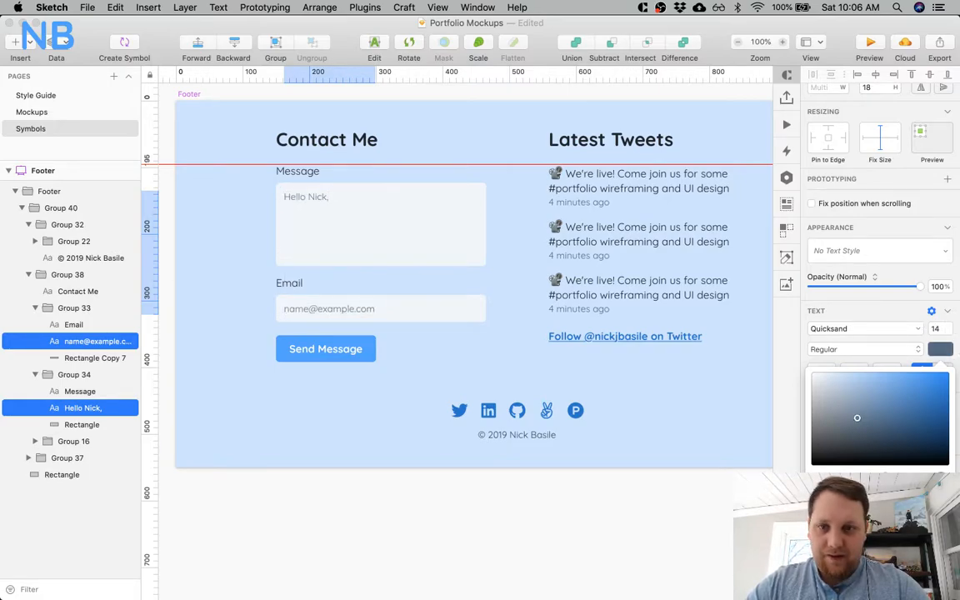
key("super+c")
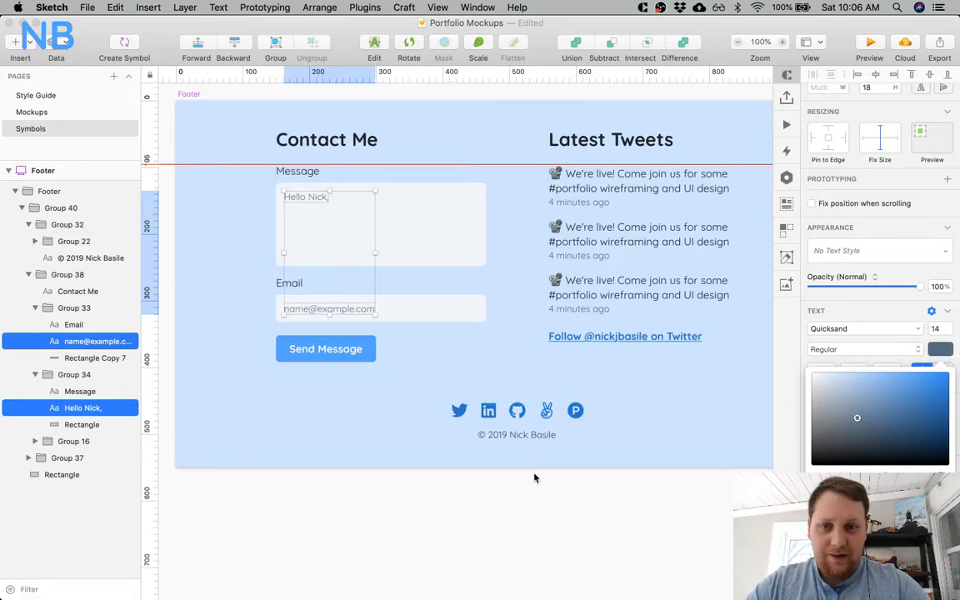
left_click(529, 510)
Switch to Chrome and check the contrast of text colour #566A81 against the #FFF background.
key("super+Tab")
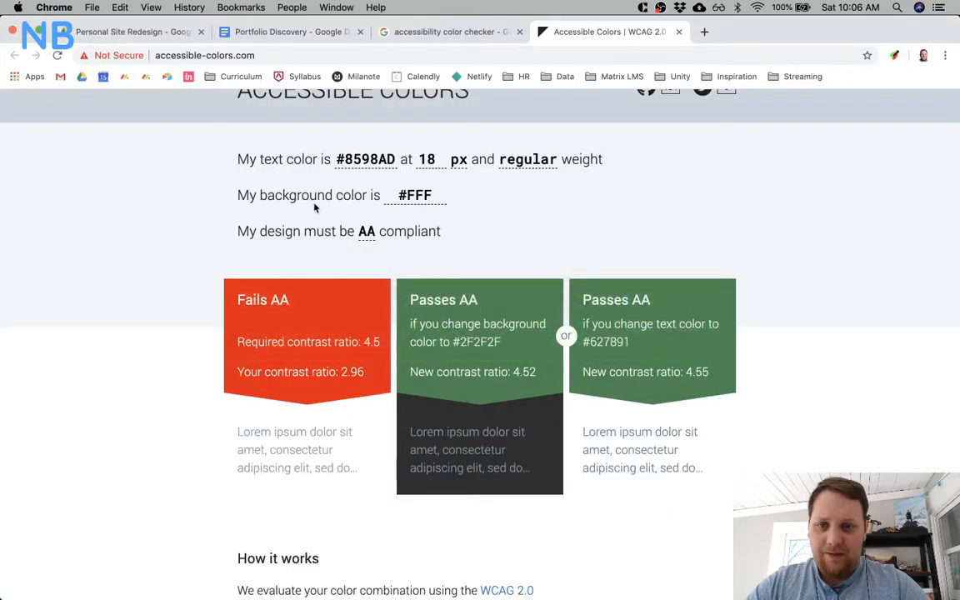
double_click(384, 157)
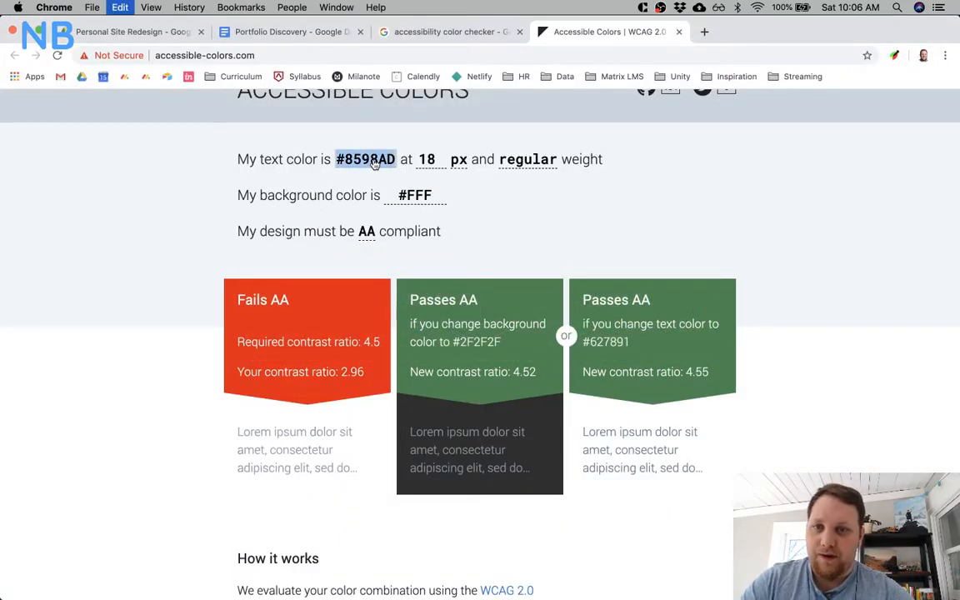
key("super+v")
left_click(503, 222)
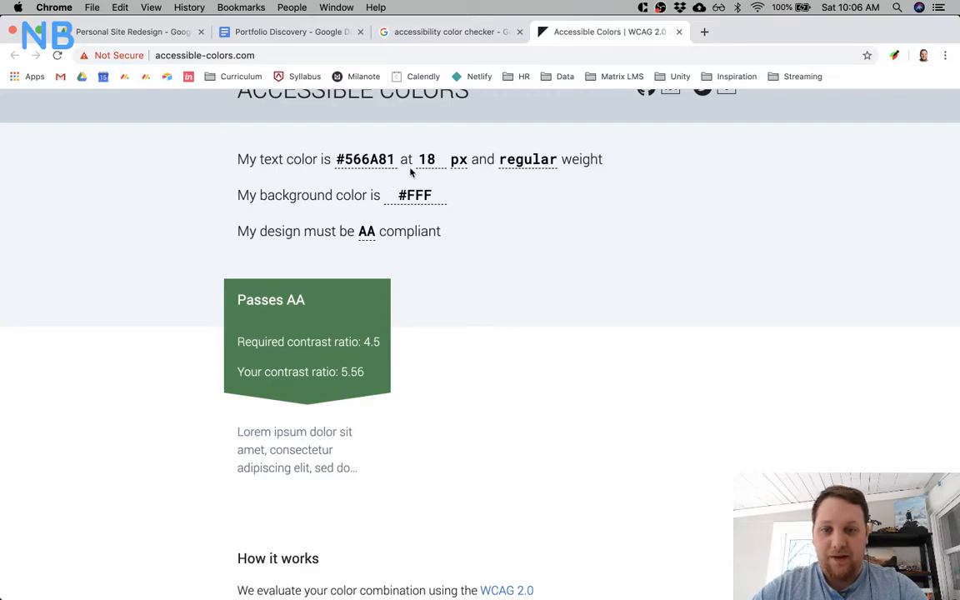
Return to Sketch and inspect the text colour of the second tweet's timestamp in the footer.
key("super+Tab")
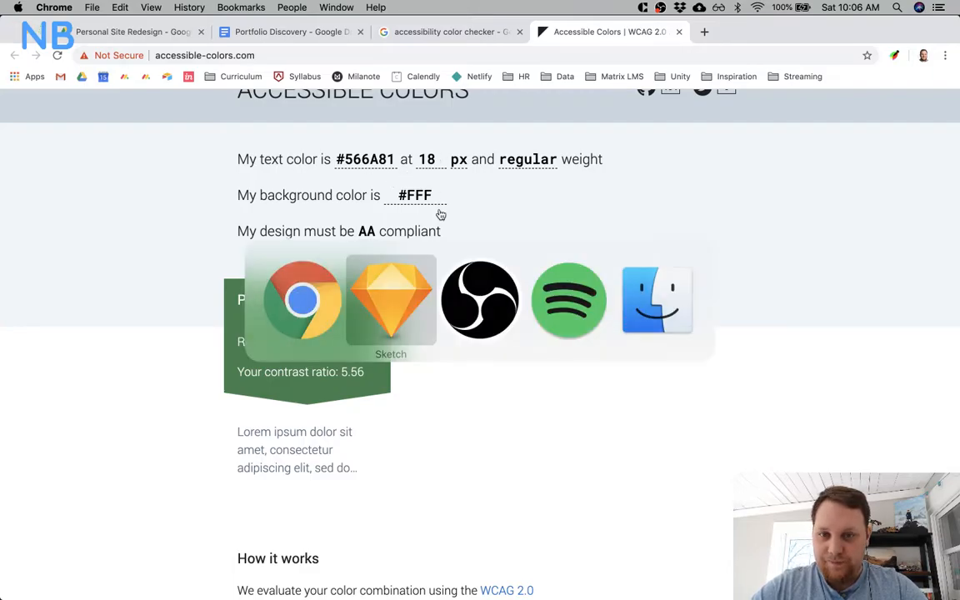
left_click(439, 544)
left_click(303, 219)
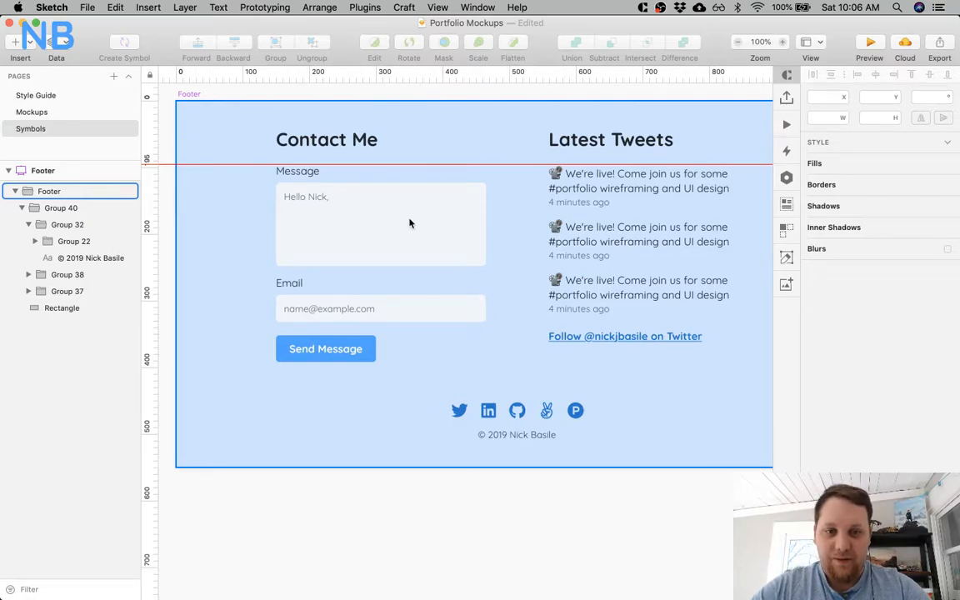
scroll(413, 220, "right", 3)
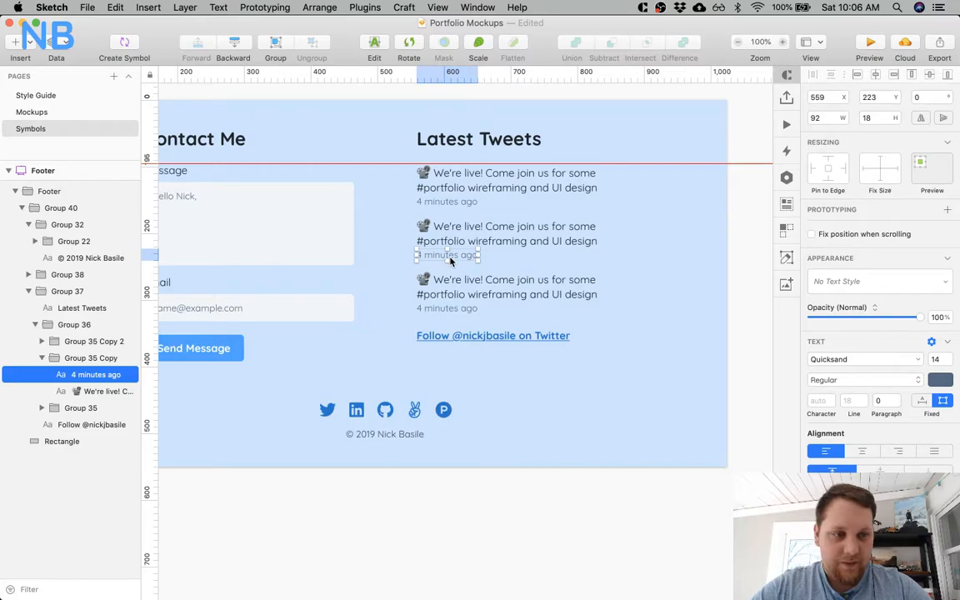
left_click(938, 380)
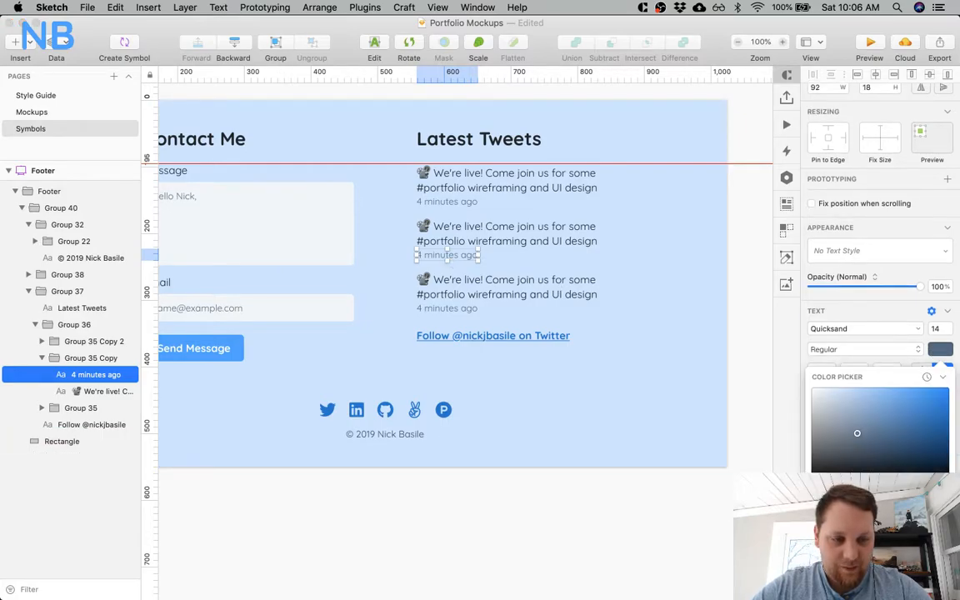
key("Escape")
key("super+Tab")
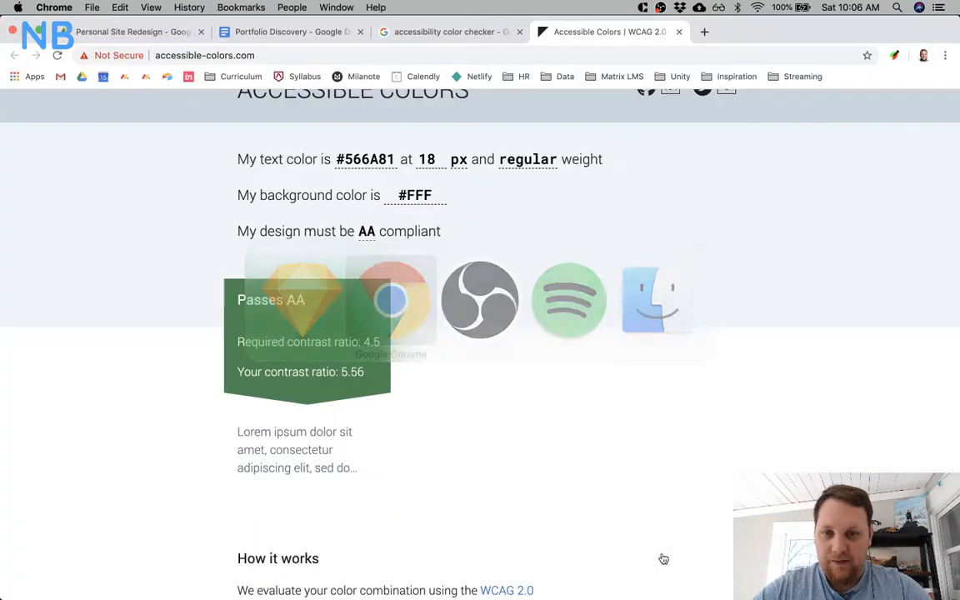
key("super+Tab")
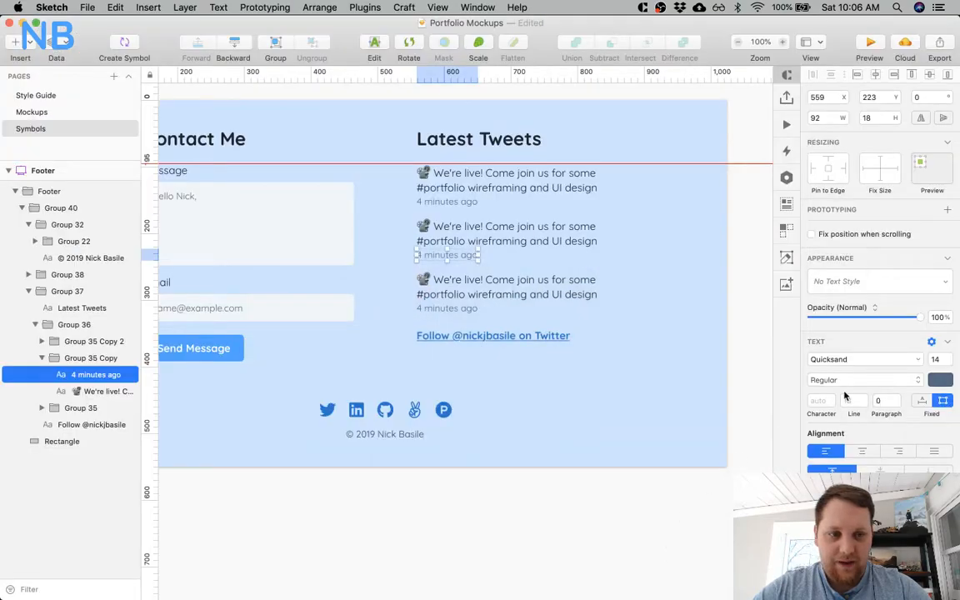
Copy the footer background's fill CEE4FD and check text colour #566A81 against it on Accessible Colors in Chrome.
left_click(690, 410)
left_click(833, 416)
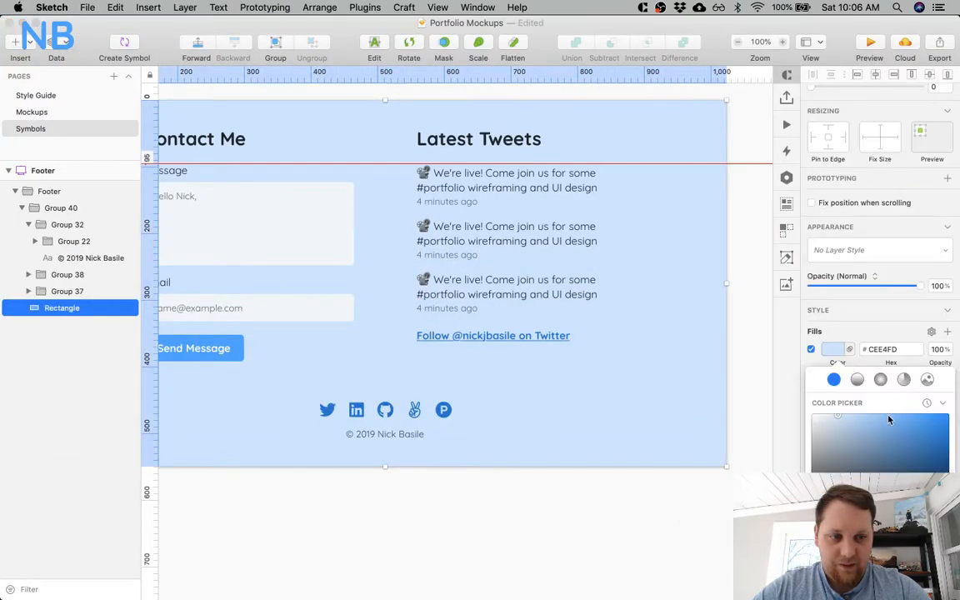
left_click(878, 350)
key("Escape")
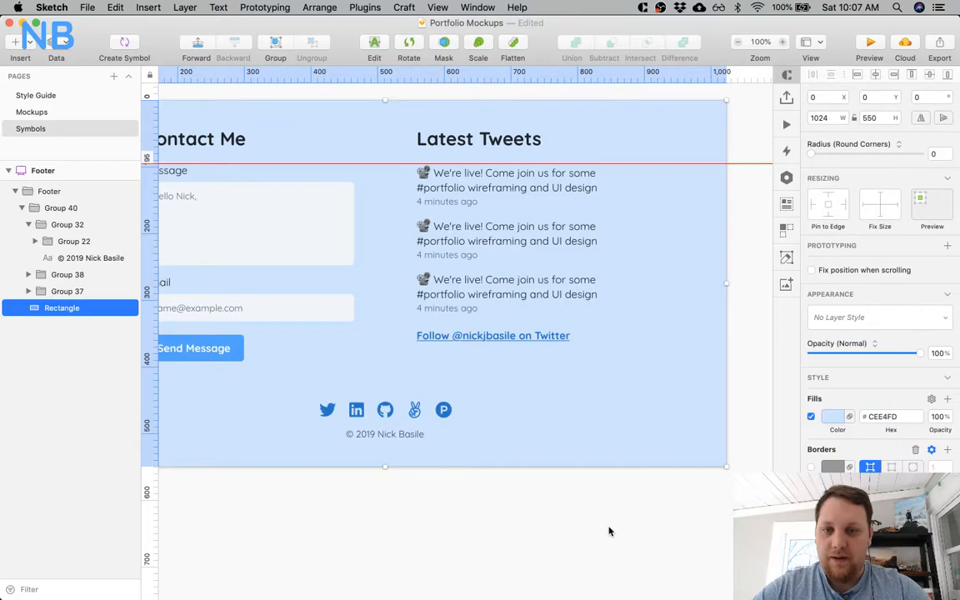
key("super+Tab")
left_click(412, 196)
key("super+v")
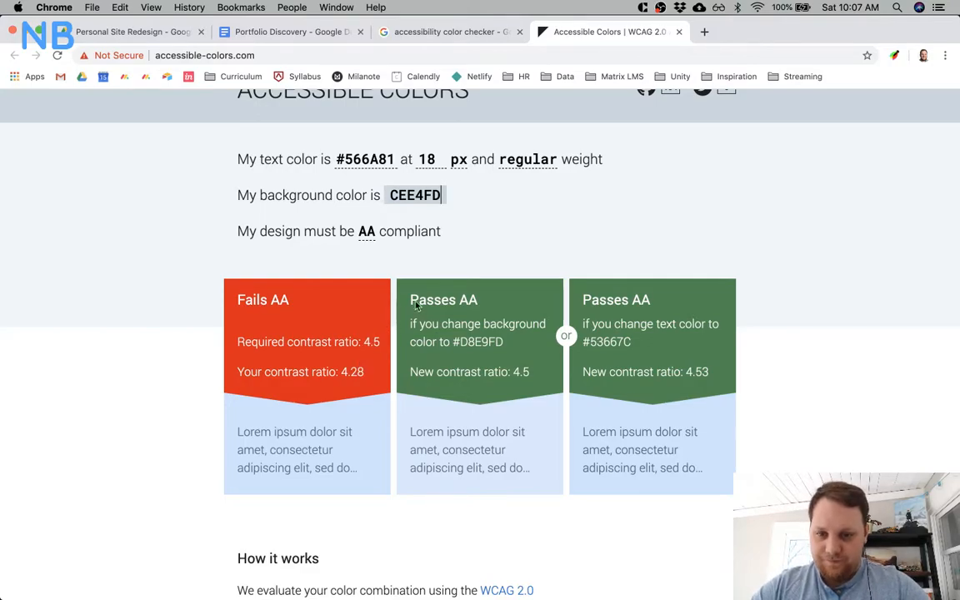
left_click(466, 252)
Return to Sketch and darken the text colour of all three "4 minutes ago" timestamps to a dark slate blue.
key("super+Tab")
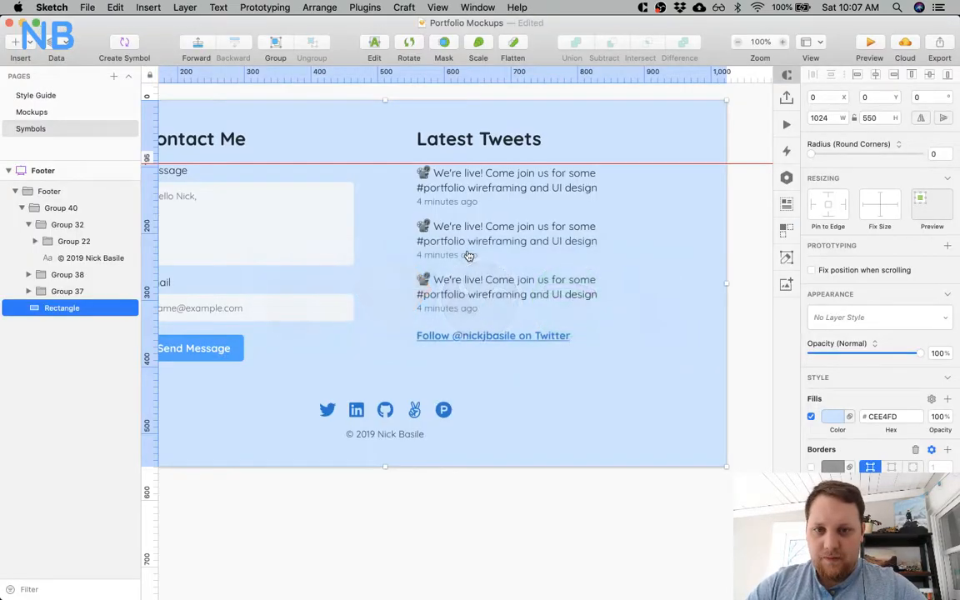
left_click(457, 314, "super")
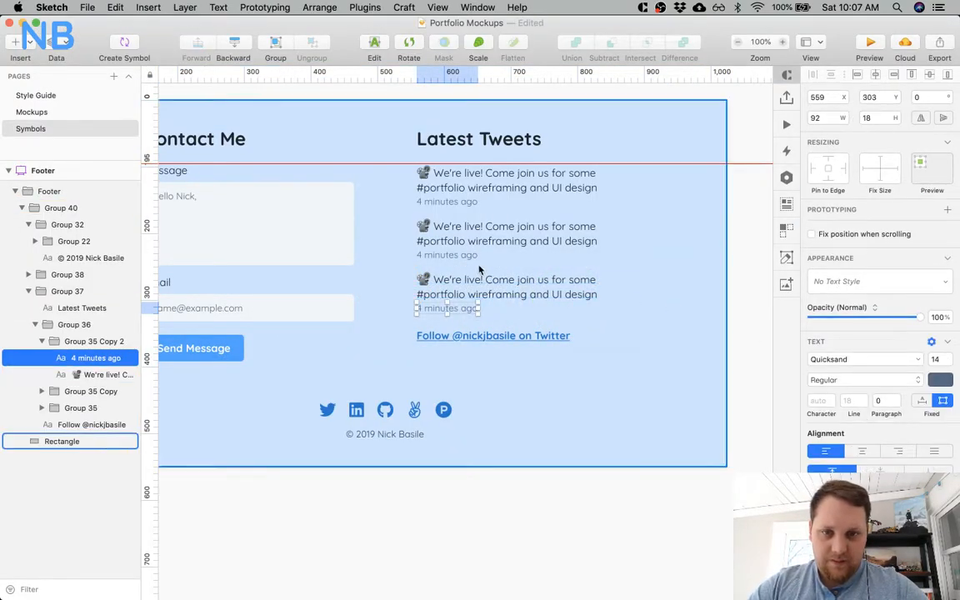
left_click(447, 255, "shift+super")
left_click(454, 201, "shift+super")
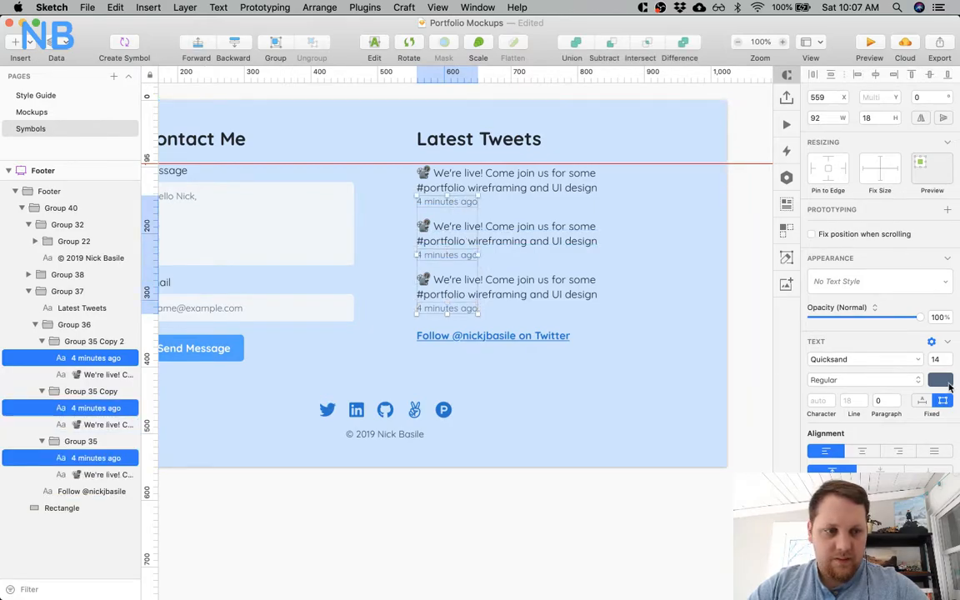
left_click(939, 380)
left_click_drag(856, 418, 856, 433)
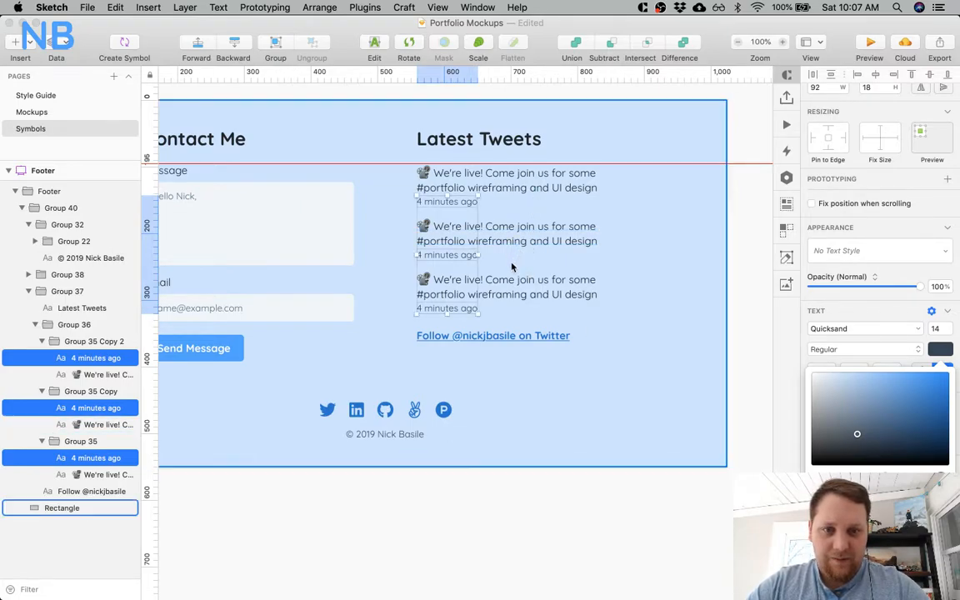
Inspect the text colour of the third tweet's body text.
left_click(446, 291)
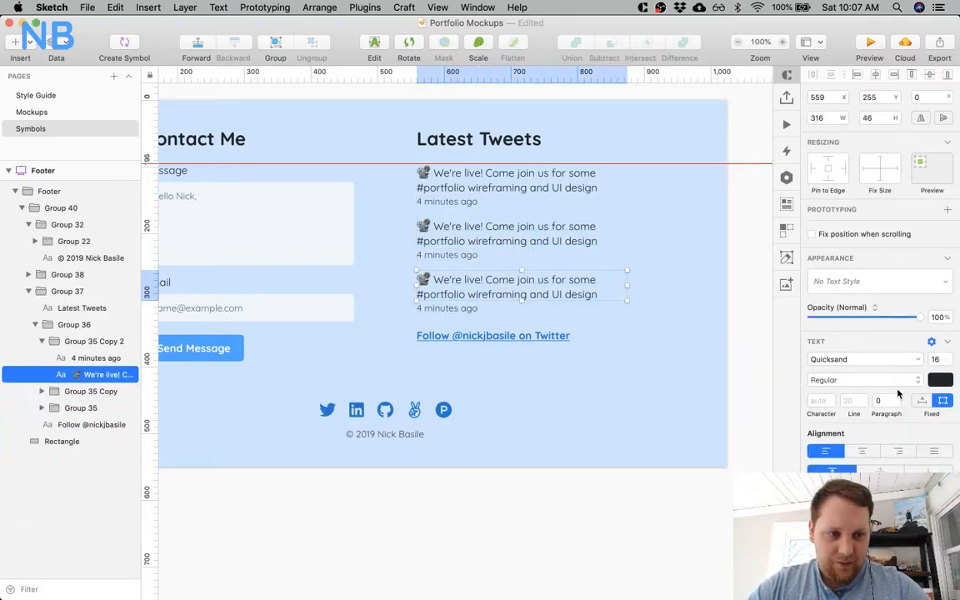
left_click(940, 380)
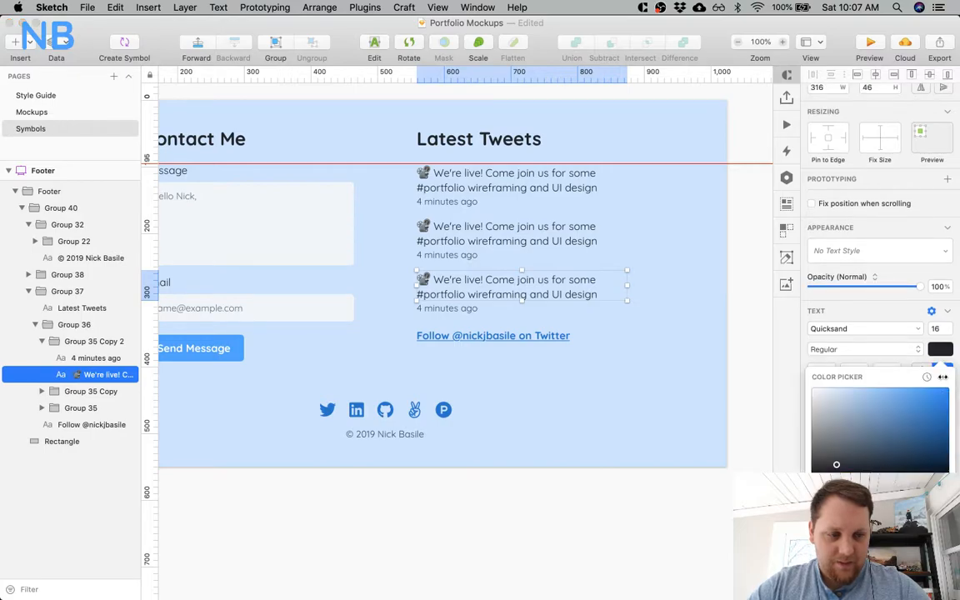
left_click(653, 521)
Try the lighter fill #F5FAFF on the footer's background rectangle, and restore #CEE4FD.
left_click(604, 408)
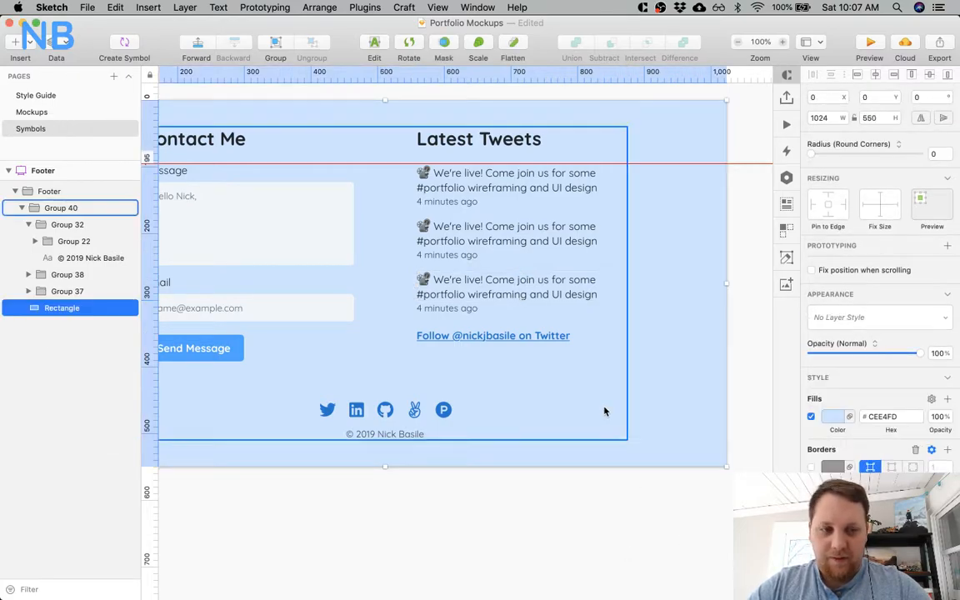
left_click(836, 417)
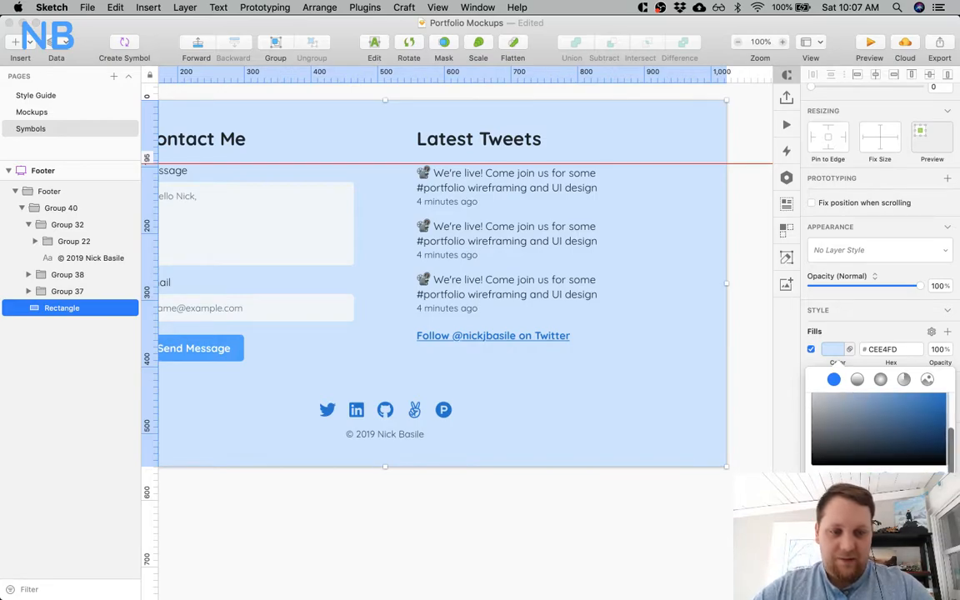
left_click(849, 562)
scroll(670, 544, "left", 5)
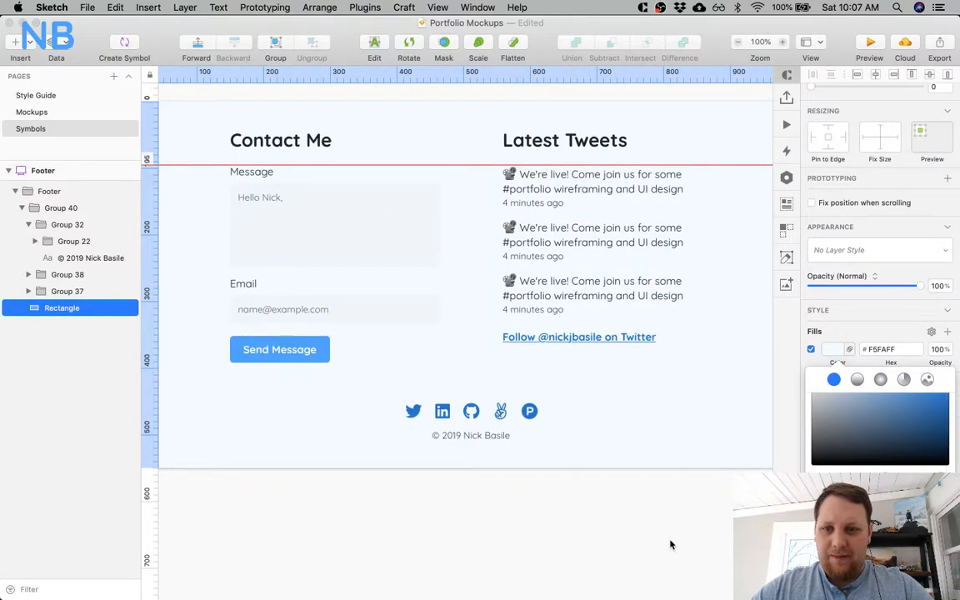
left_click(858, 562)
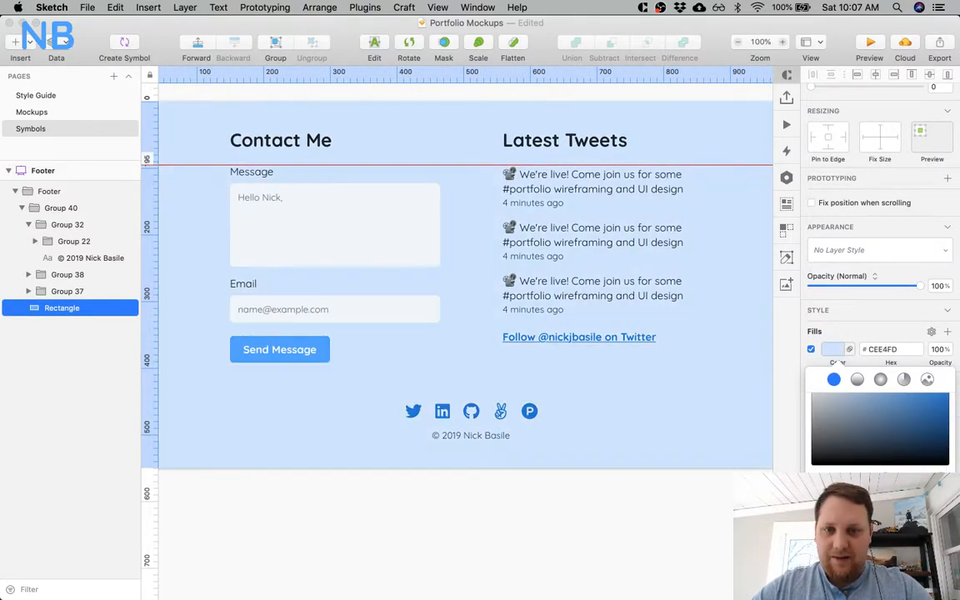
left_click(724, 526)
Check the spacing under Latest Tweets and nudge the second and third tweets with their timestamps down 1 px.
scroll(649, 508, "right", 3)
scroll(649, 508, "up", 2)
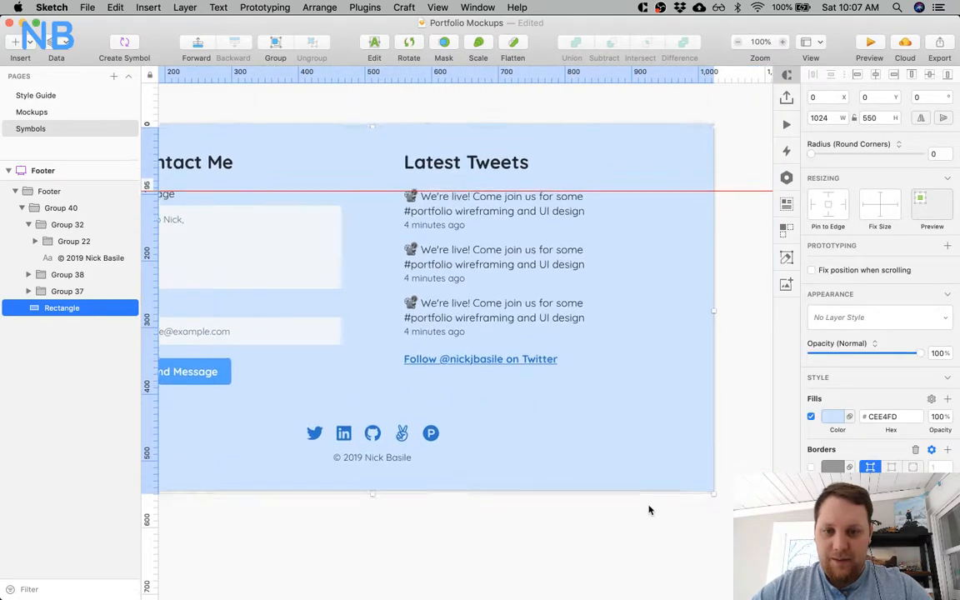
left_click(522, 408)
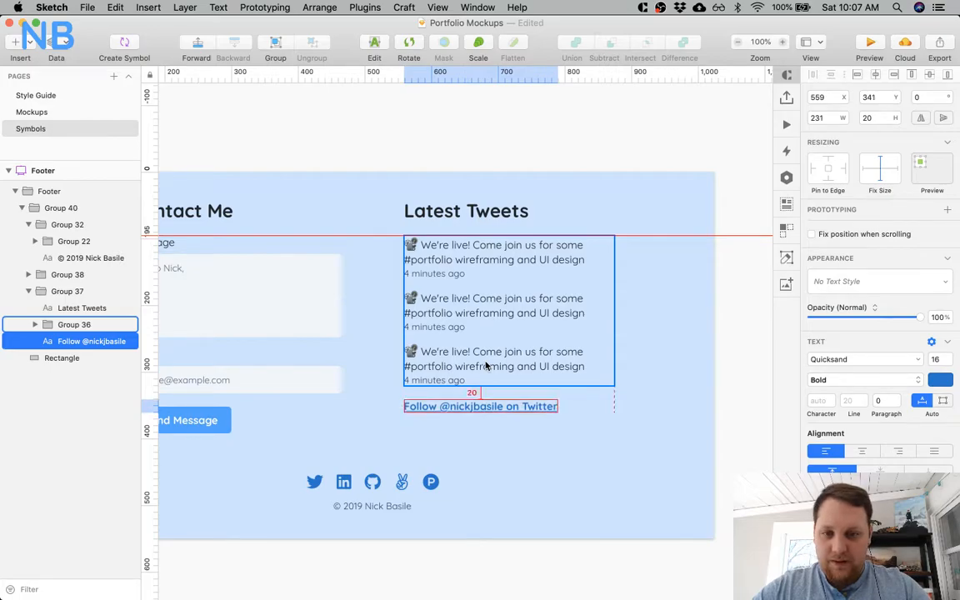
double_click(483, 365)
left_click(434, 379, "shift")
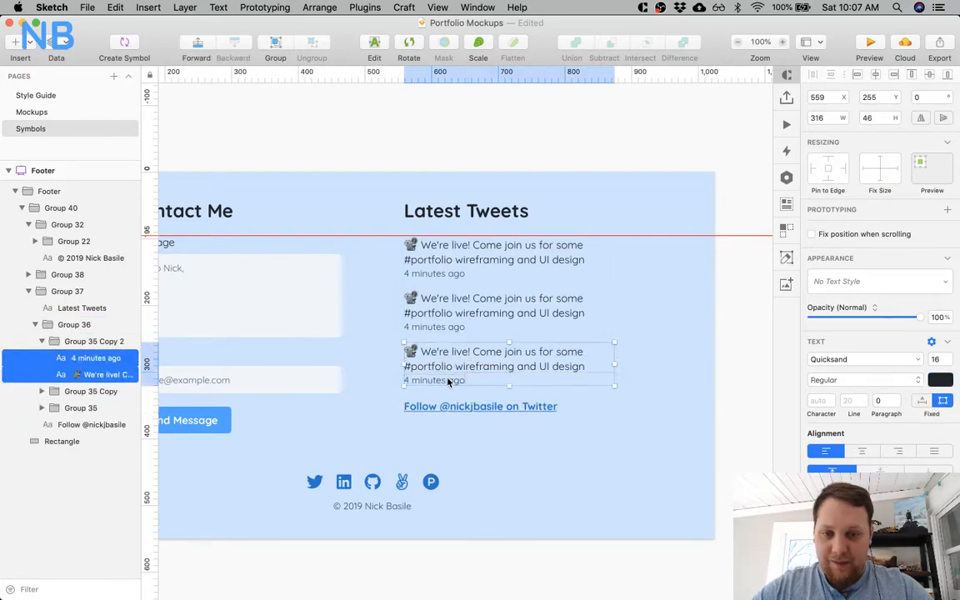
double_click(443, 327)
left_click(441, 309, "shift")
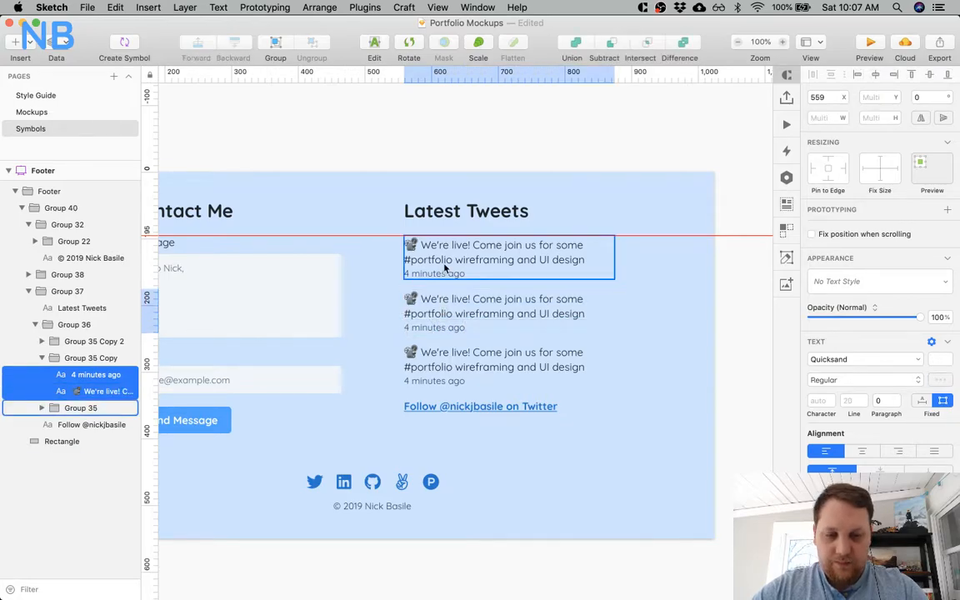
Nudge the third tweet and its timestamp down another 1 px and move the Twitter follow link down to Y 343.
double_click(467, 359)
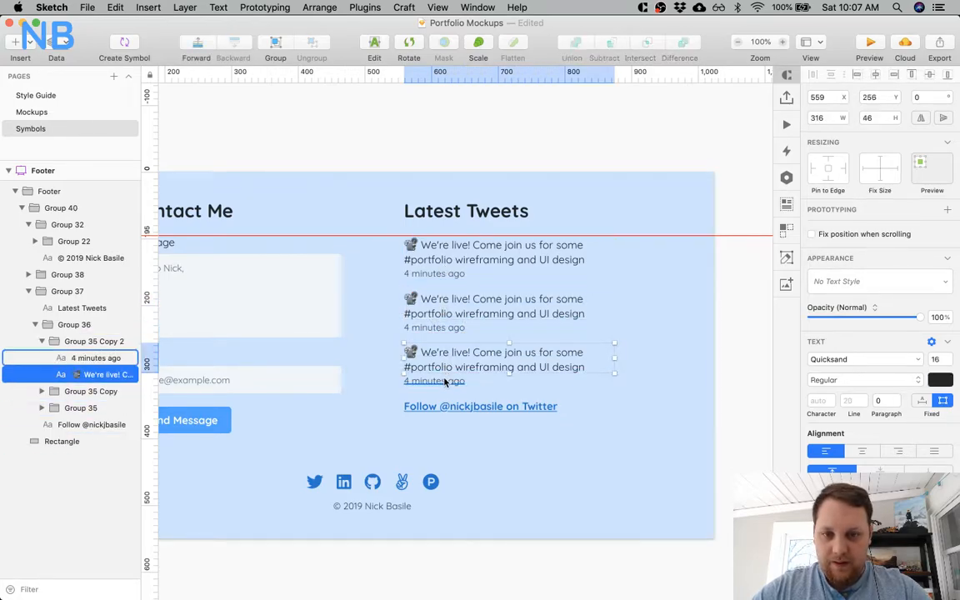
left_click(443, 380, "shift")
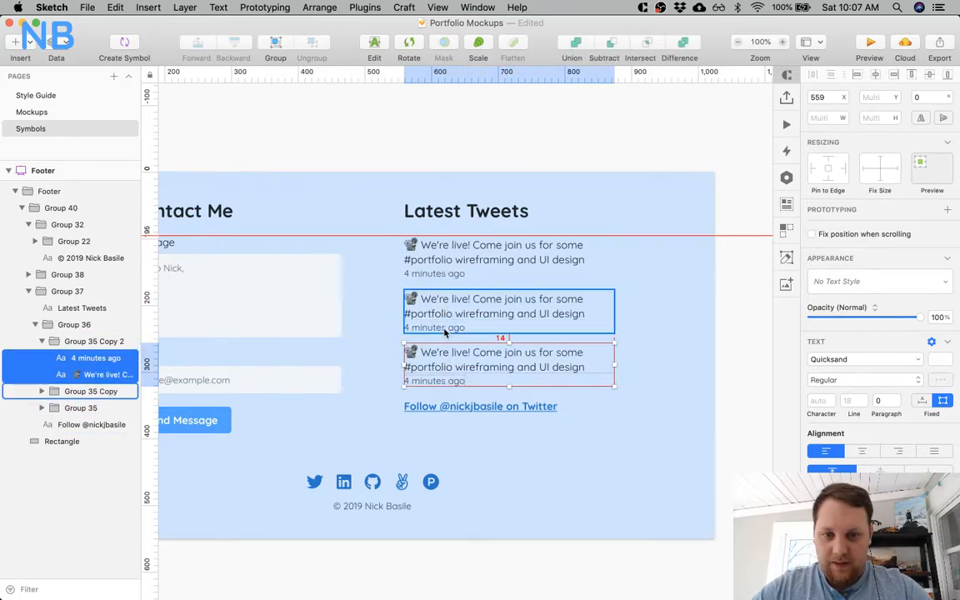
left_click(442, 408)
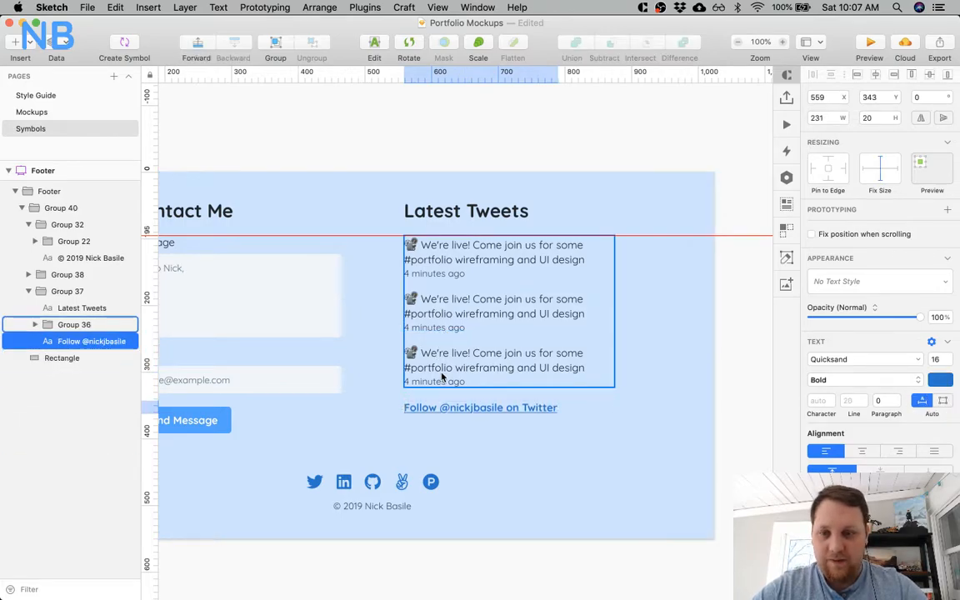
Review the whole footer layout, from the contact form and tweets to the social icons and copyright line.
scroll(244, 389, "left", 5)
scroll(244, 389, "up", 1)
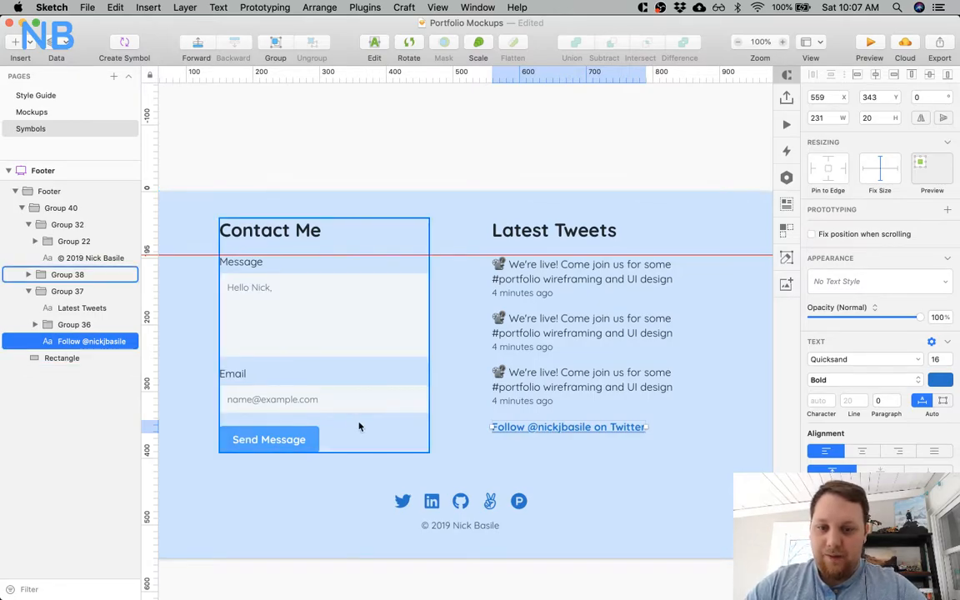
scroll(358, 425, "down", 4)
scroll(351, 484, "up", 2)
scroll(351, 484, "up", 1)
scroll(350, 484, "left", 5)
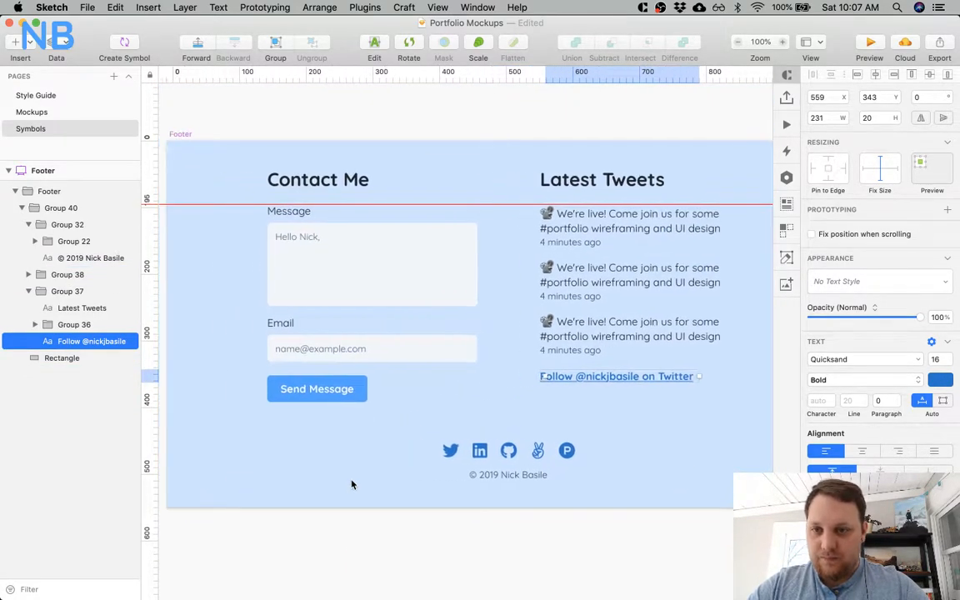
scroll(351, 484, "right", 2)
scroll(350, 484, "right", 5)
scroll(351, 483, "down", 1)
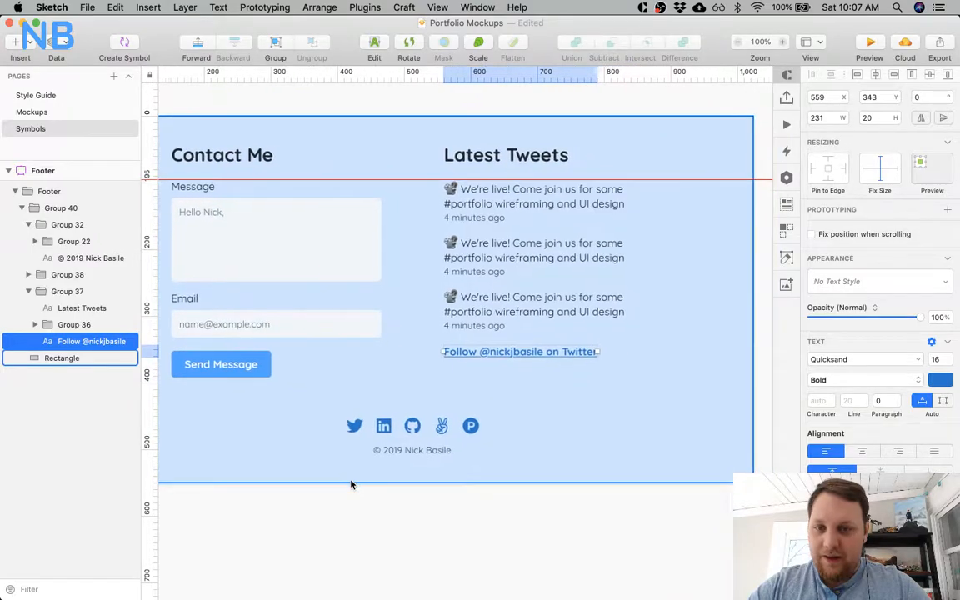
scroll(351, 484, "up", 1)
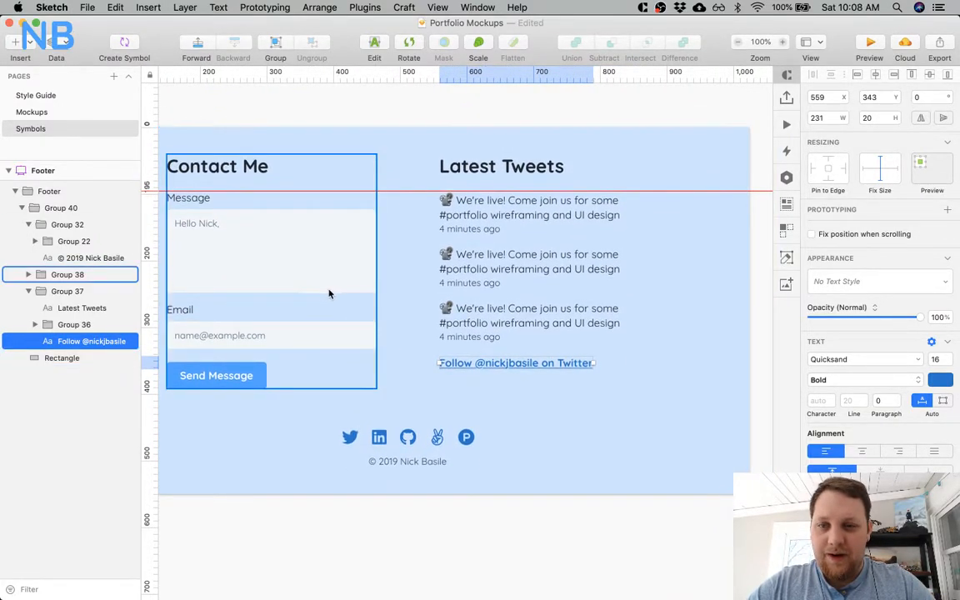
scroll(443, 472, "up", 3)
scroll(443, 473, "left", 1)
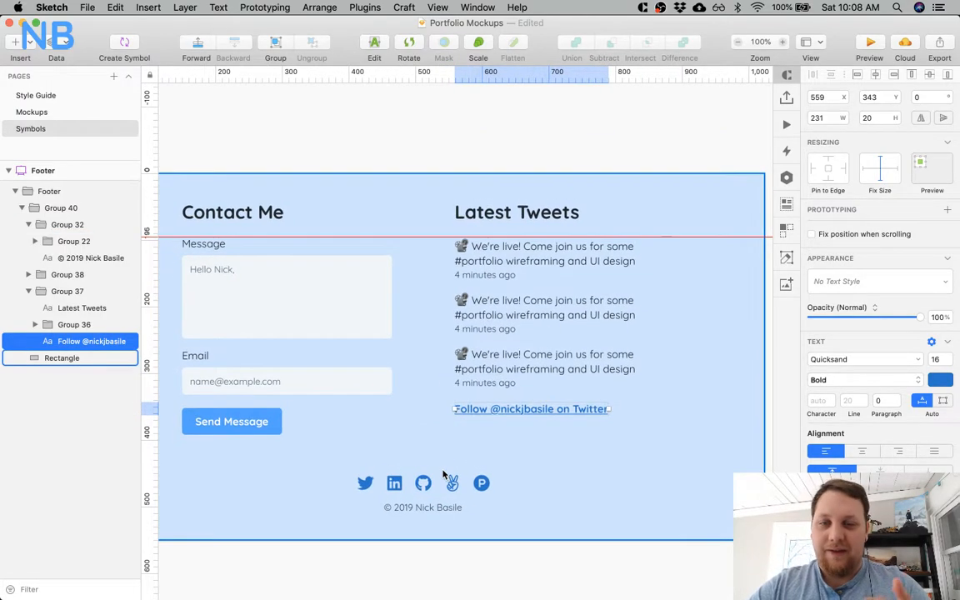
left_click(563, 485)
scroll(503, 469, "down", 3)
scroll(502, 468, "right", 1)
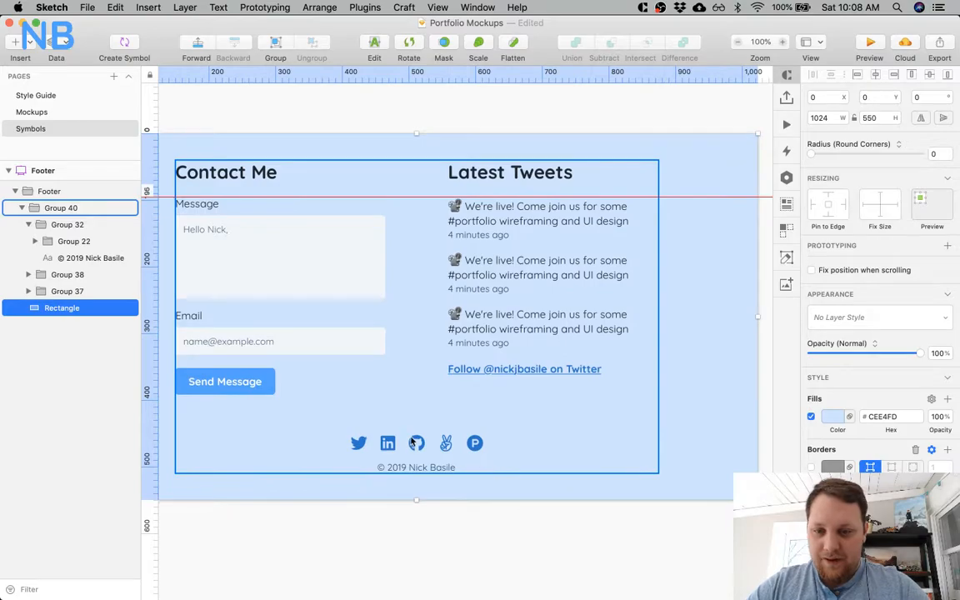
key("Escape")
key("Return")
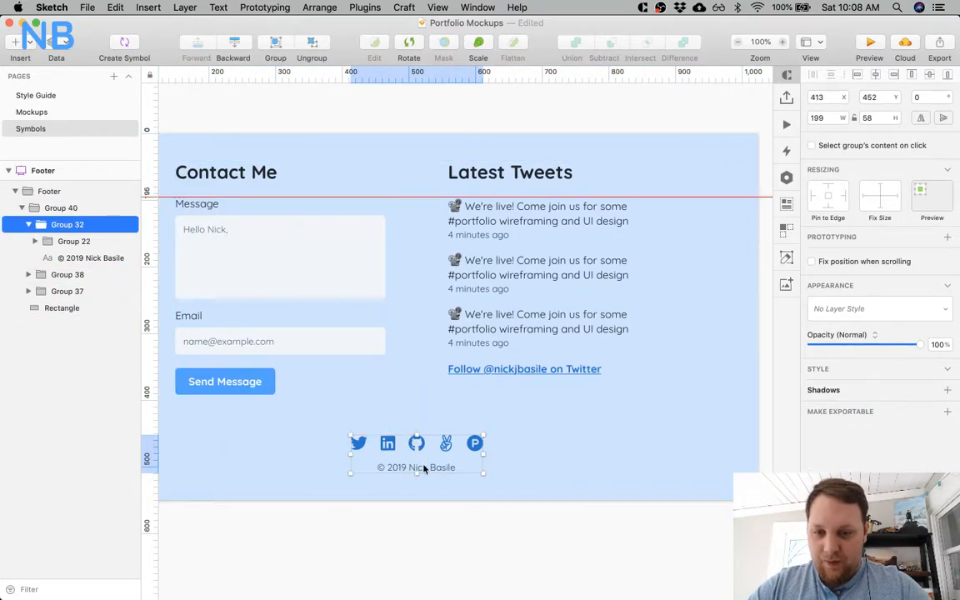
scroll(429, 533, "left", 3)
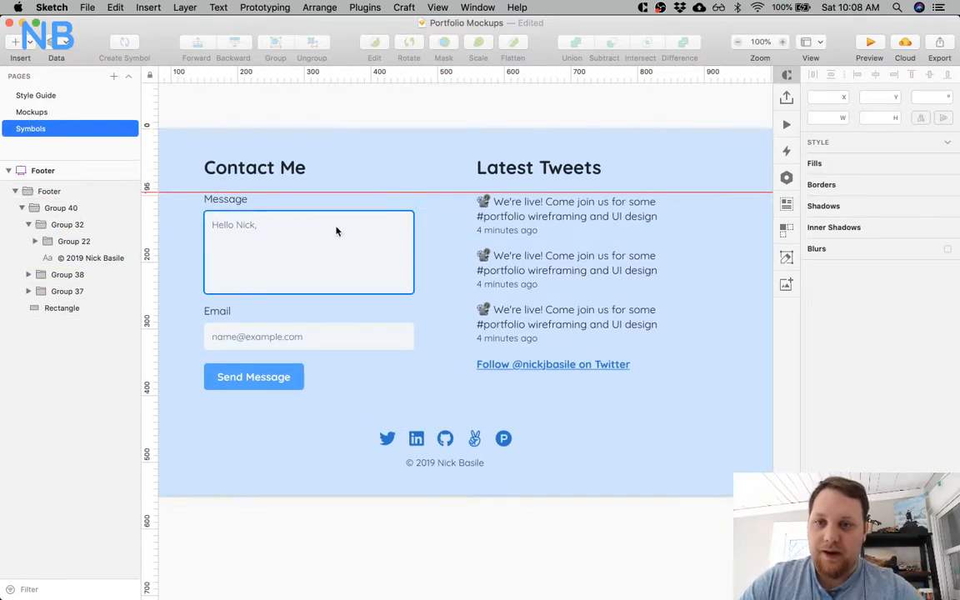
Try a lighter slate text colour on the Contact Me and Latest Tweets headings, compare it with the original, and restore the dark colour.
left_click(285, 171)
left_click(540, 179, "shift")
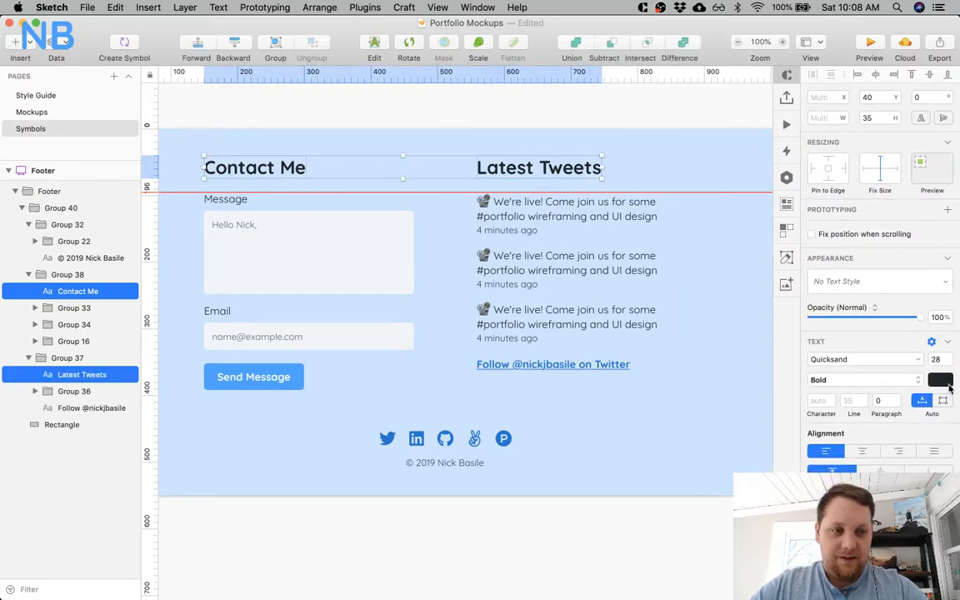
left_click(943, 380)
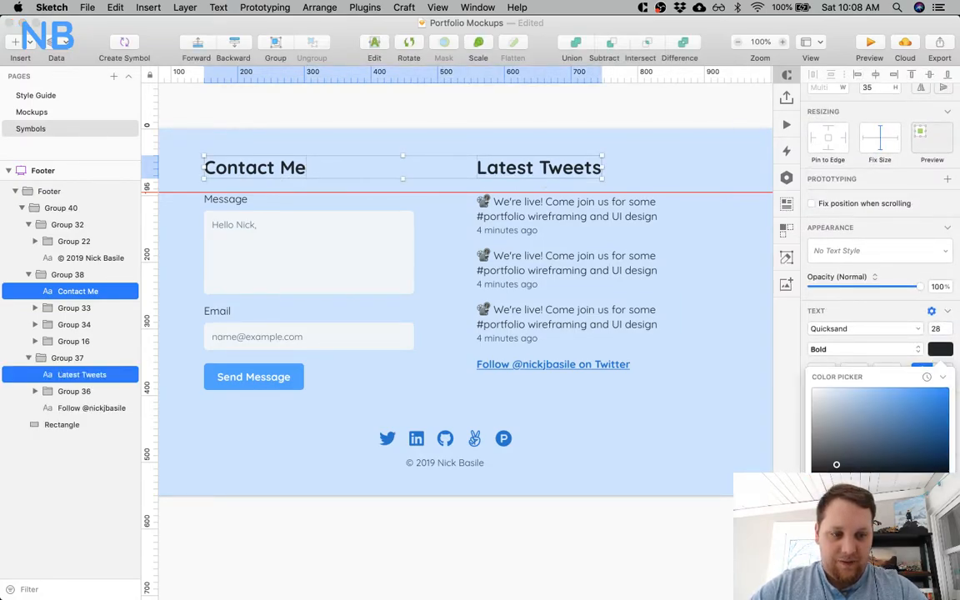
left_click_drag(835, 464, 856, 449)
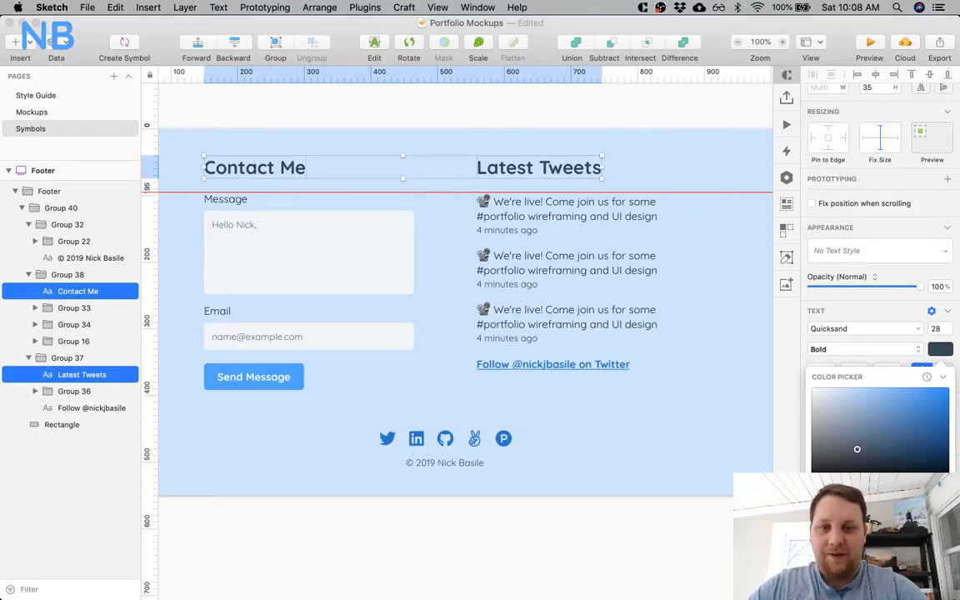
key("super+z")
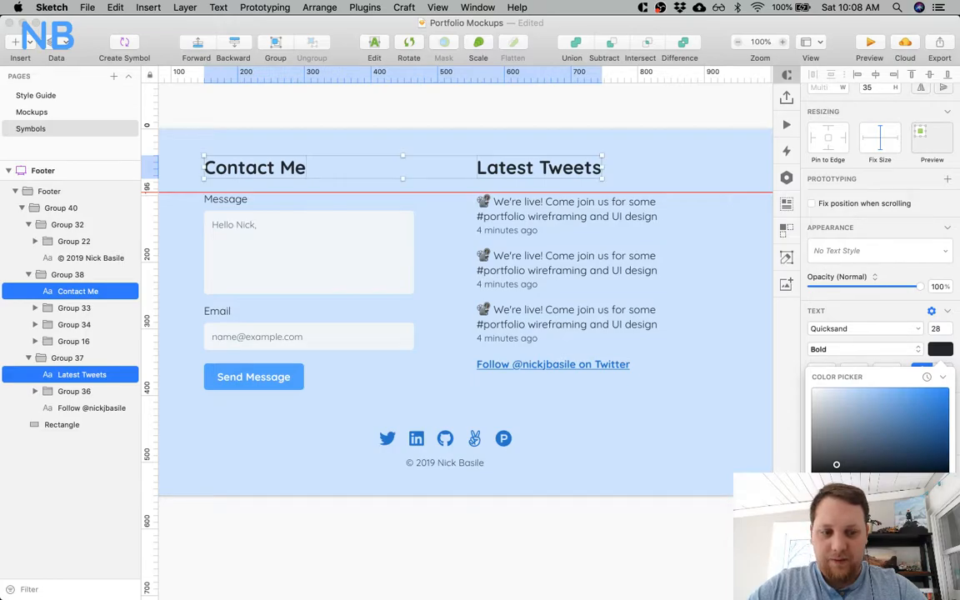
key("super+shift+z")
key("super+z")
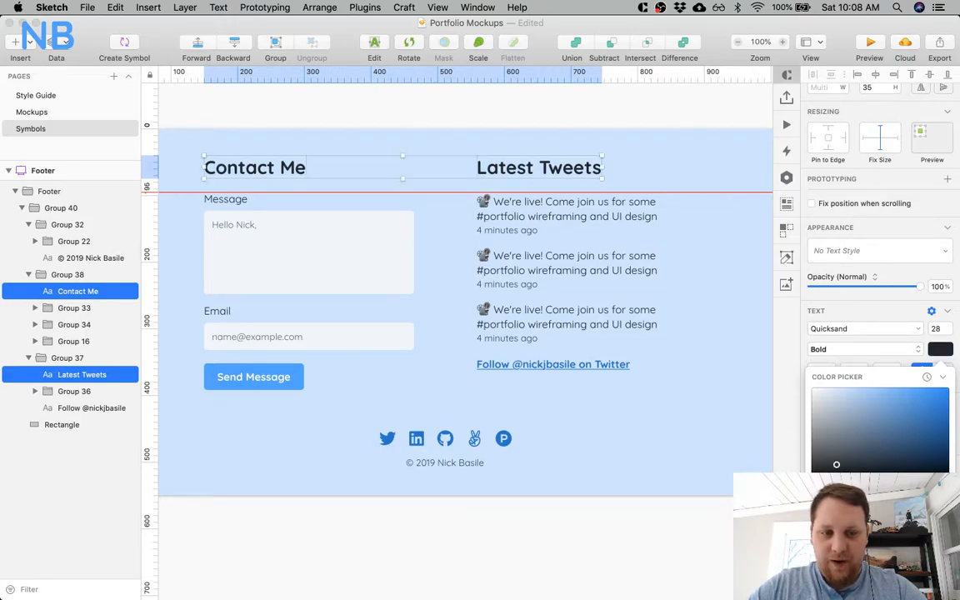
key("super+shift+z")
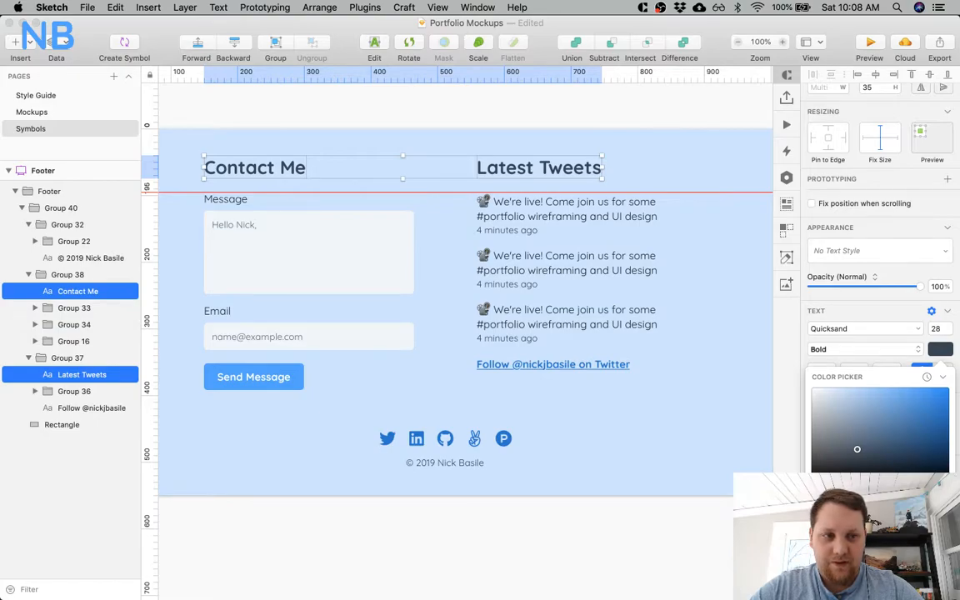
left_click_drag(857, 449, 836, 464)
left_click(627, 558)
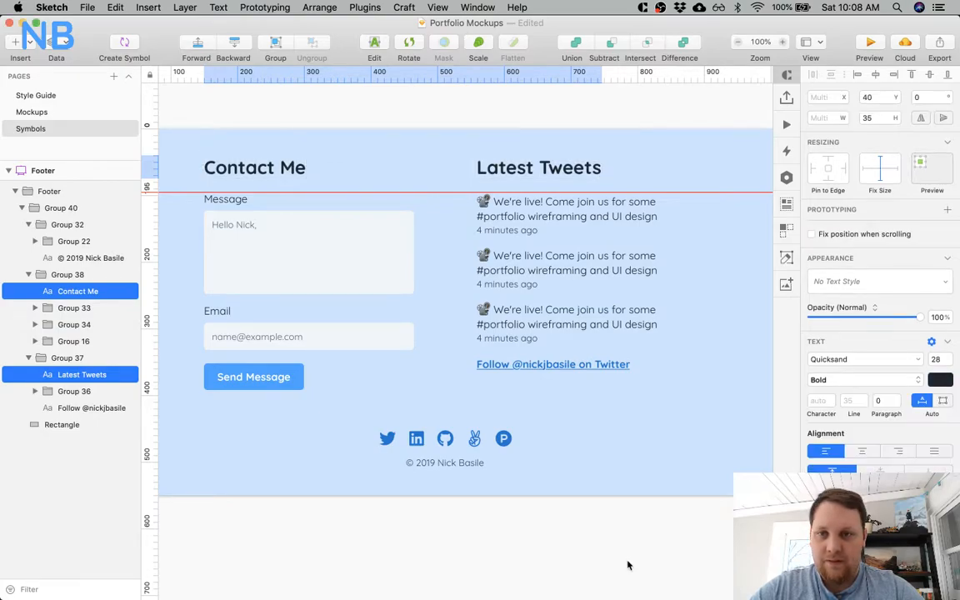
Try the H2 and H4 text styles on the Contact Me and Latest Tweets headings, undoing each one.
left_click(878, 281)
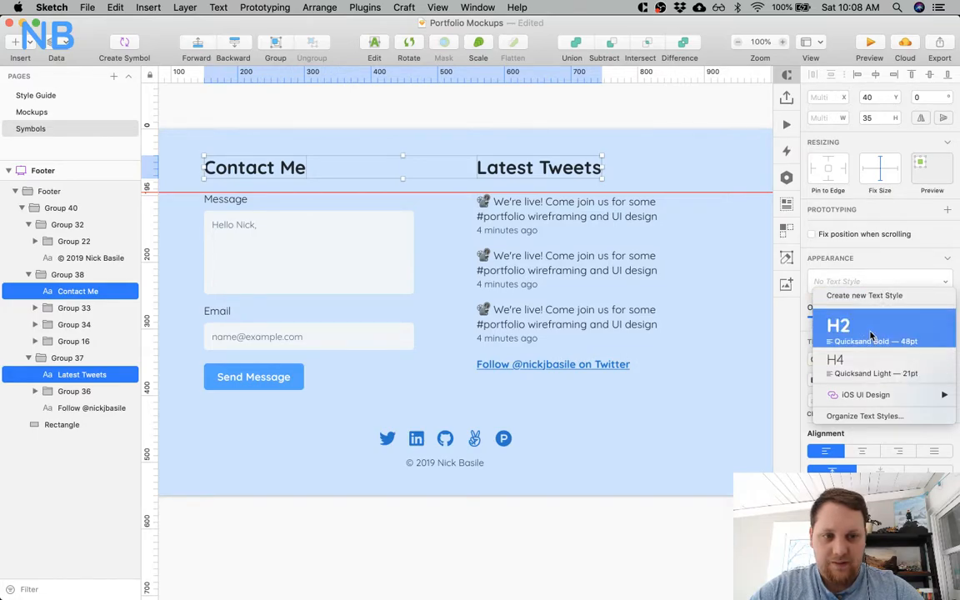
left_click(870, 335)
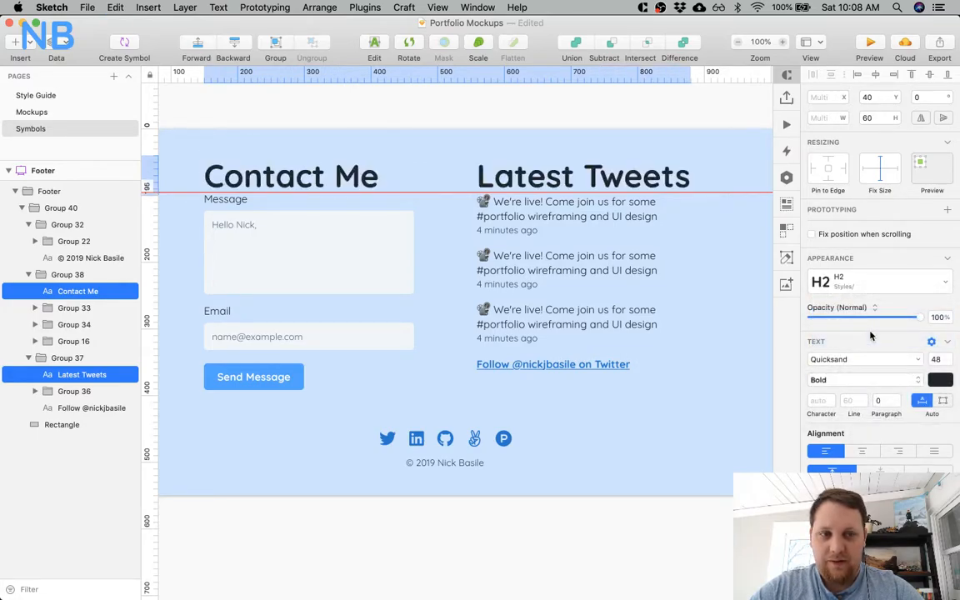
key("super+z")
left_click(883, 282)
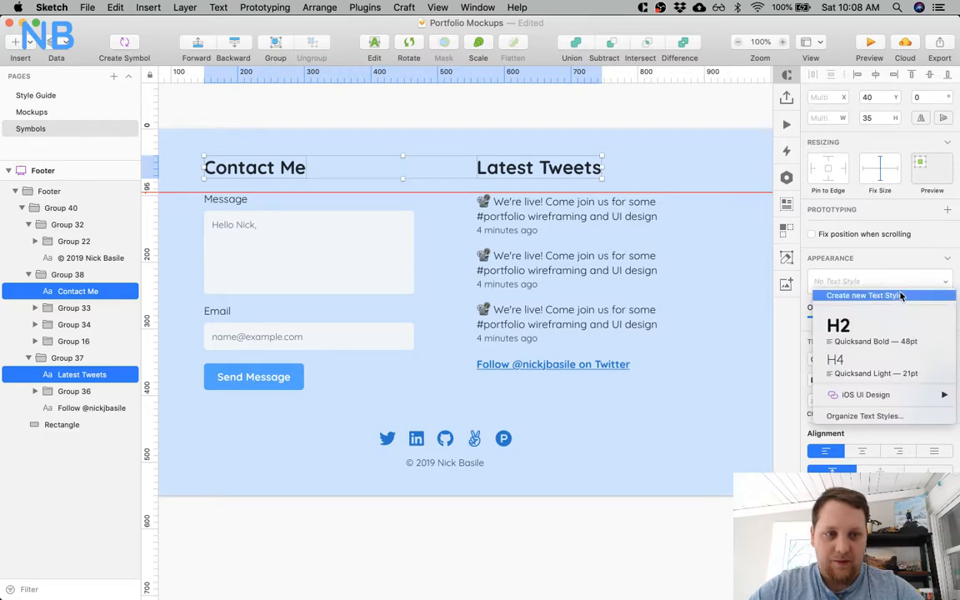
left_click(885, 372)
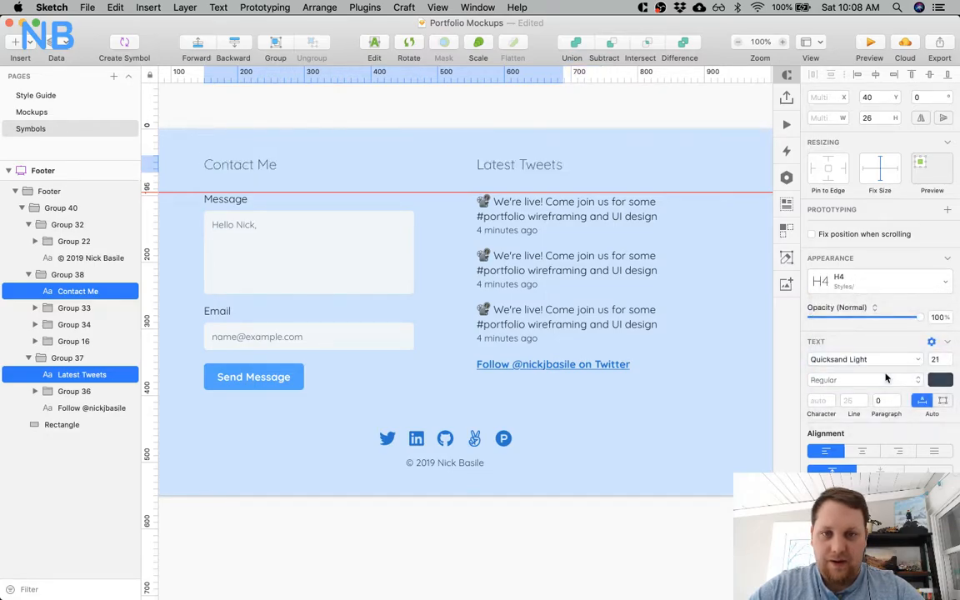
key("super+z")
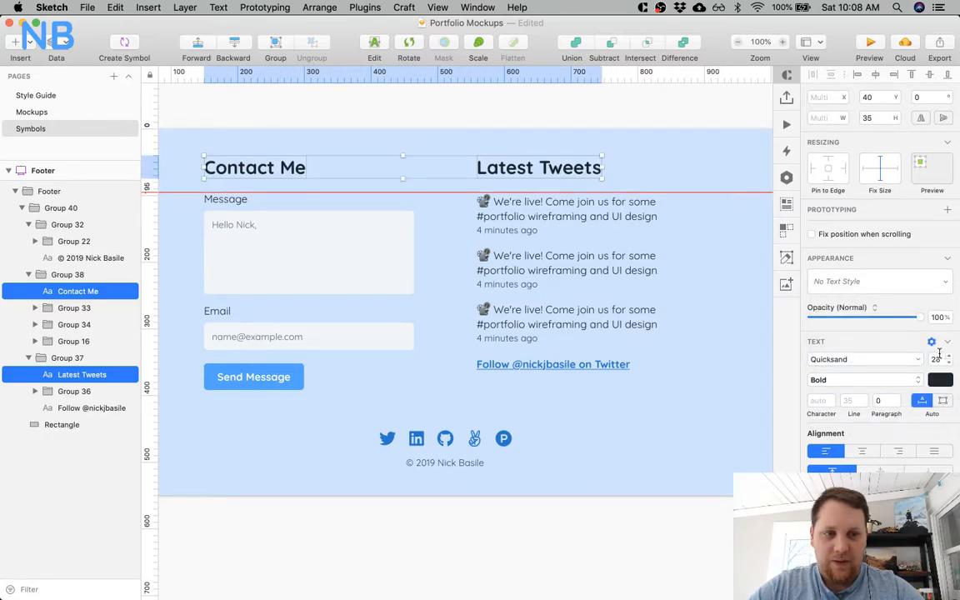
Check the colour palette and text scale on the Style Guide page and return to the footer symbol.
left_click(39, 113)
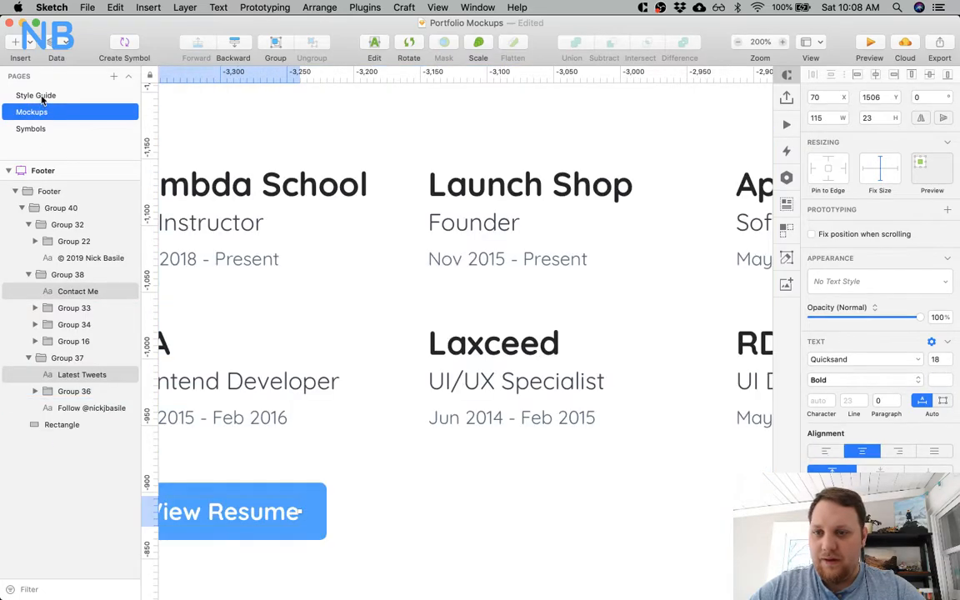
left_click(37, 95)
left_click(207, 220)
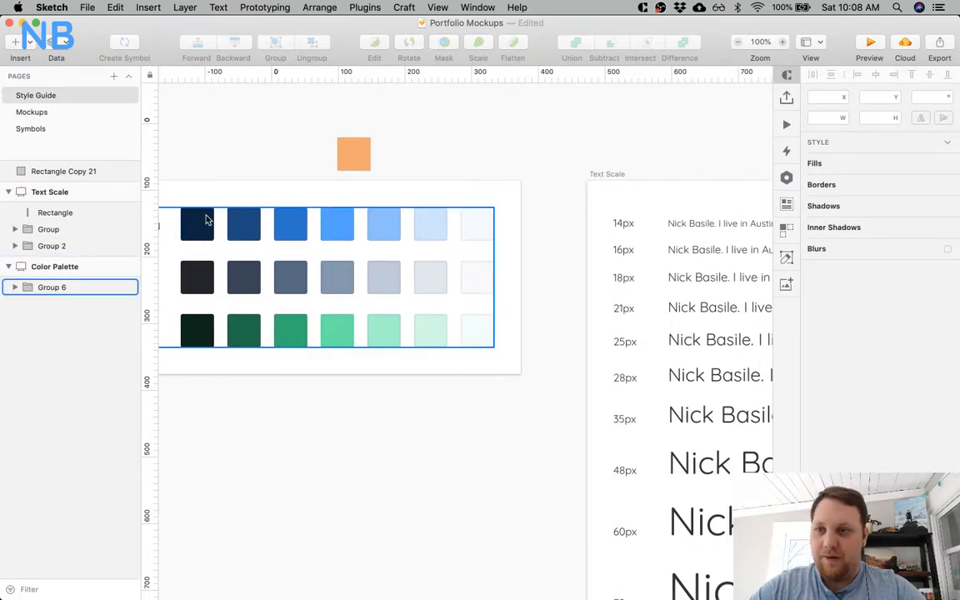
left_click(24, 129)
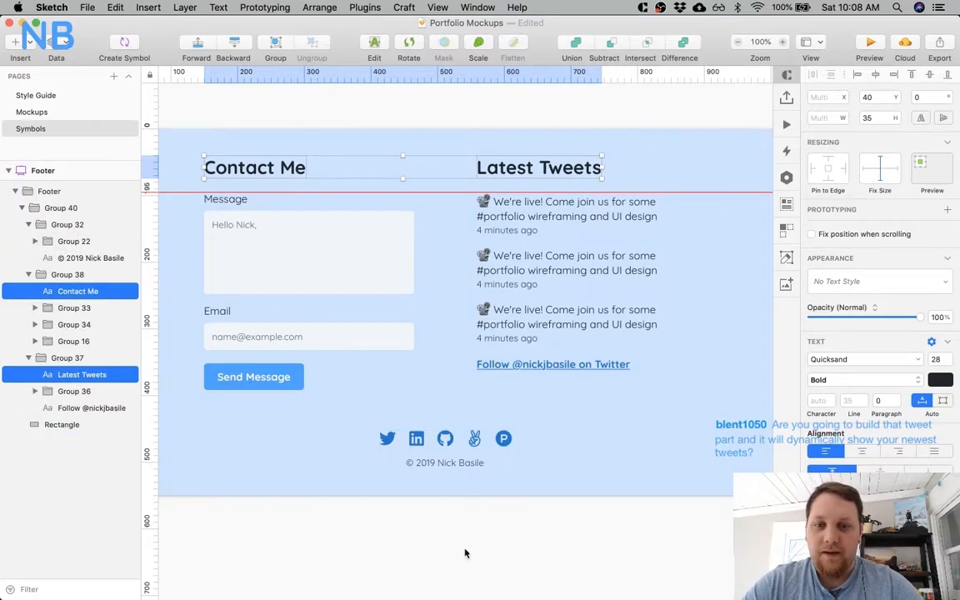
Review the footer symbol's full width with nothing selected and save the document.
left_click(467, 550)
scroll(463, 559, "left", 5)
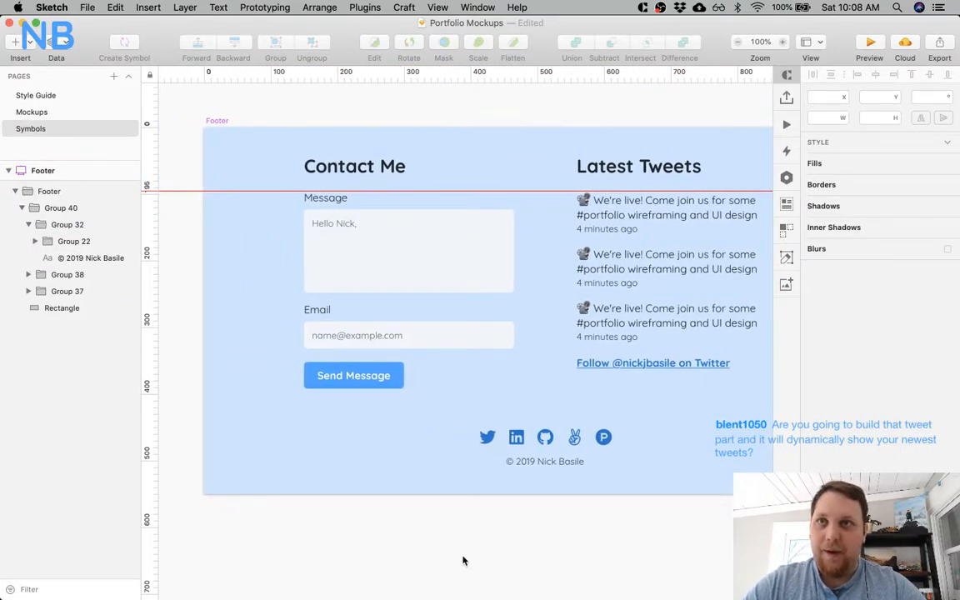
scroll(464, 561, "right", 4)
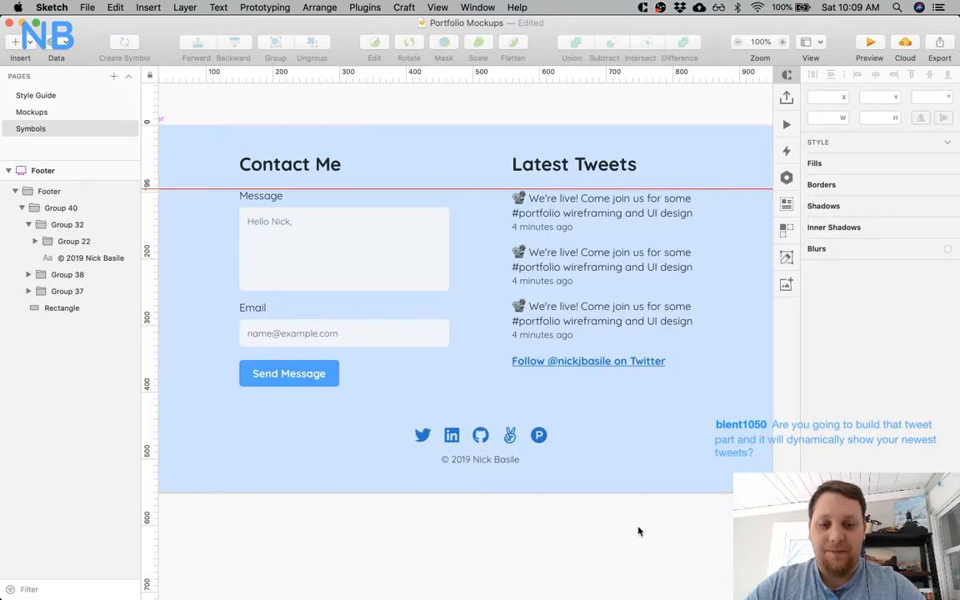
scroll(638, 531, "right", 3)
scroll(638, 531, "down", 2)
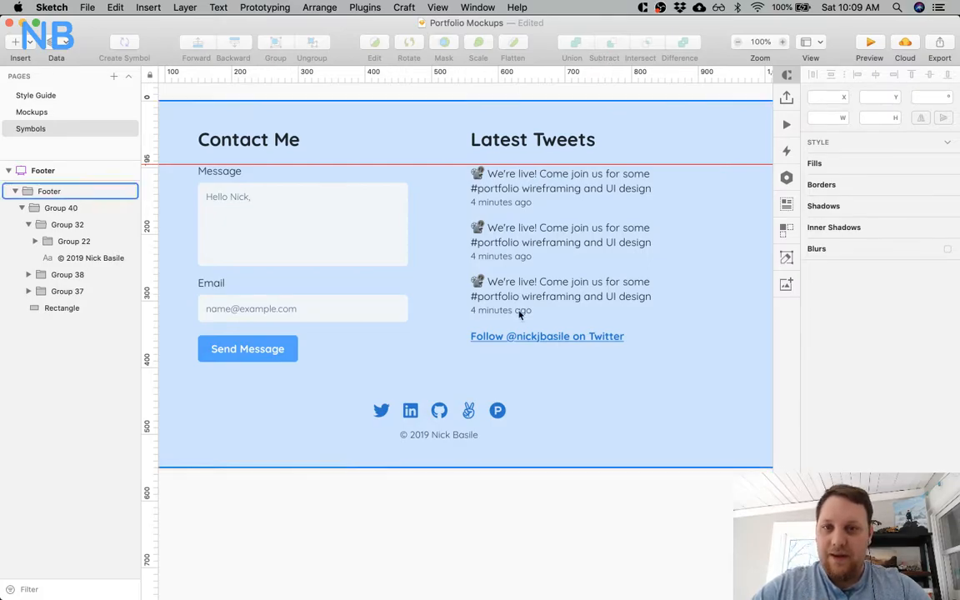
scroll(497, 317, "left", 2)
key("super+s")
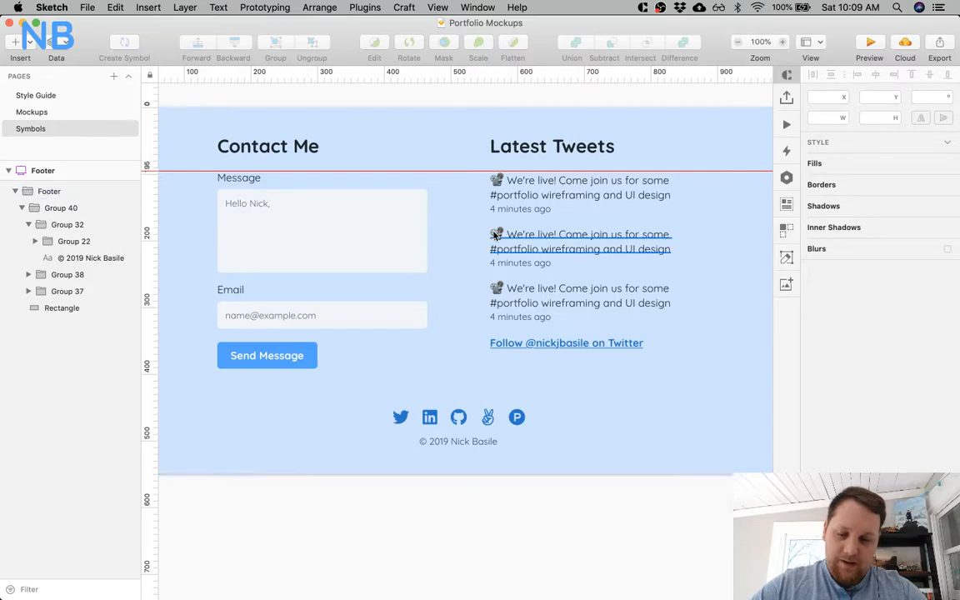
Switch to Chrome, open the live portfolio site in a new tab to view its tweet cards, and return to Sketch.
key("super+Tab")
key("super+t")
type("nickbasile.com")
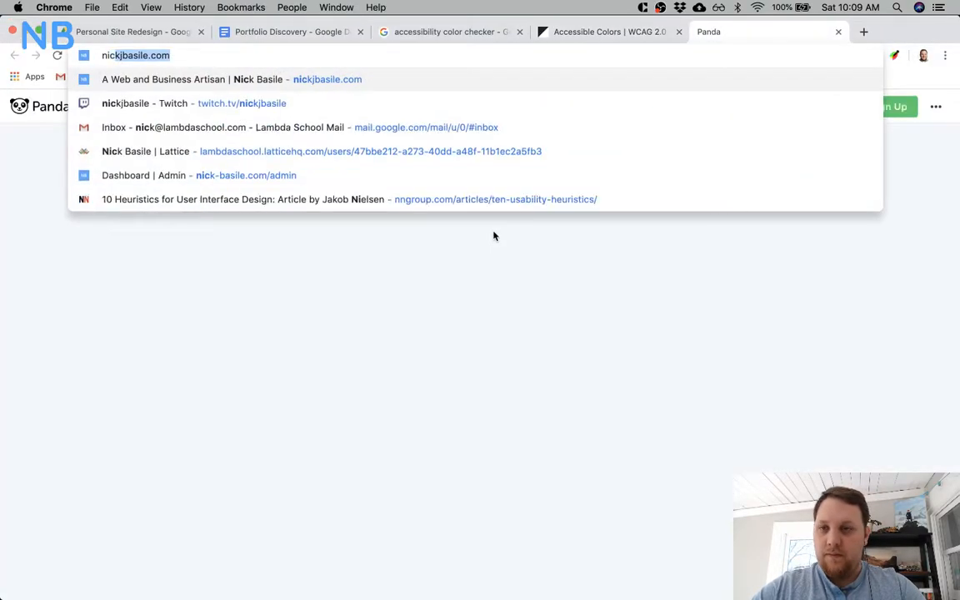
key("Return")
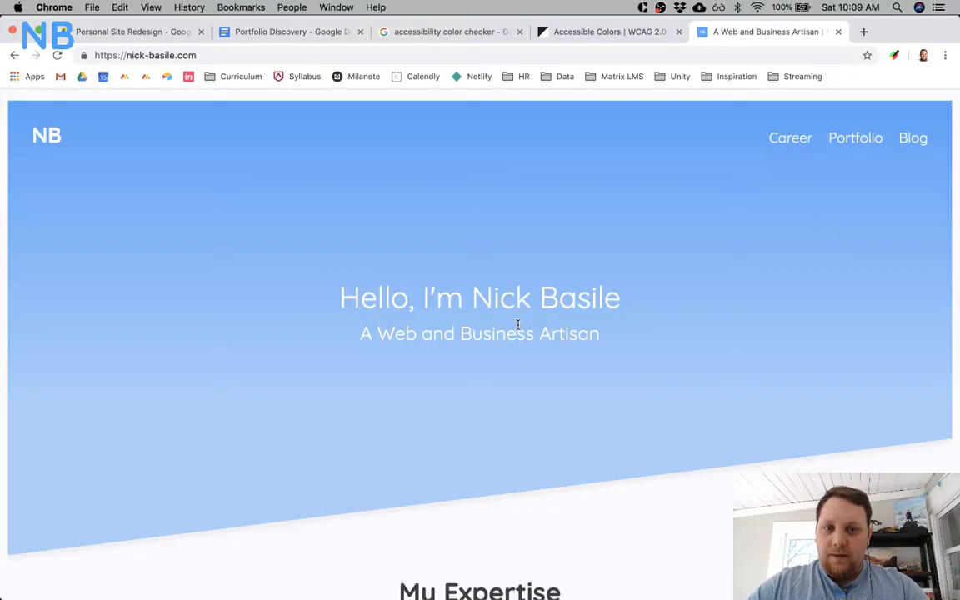
scroll(517, 329, "down", 20)
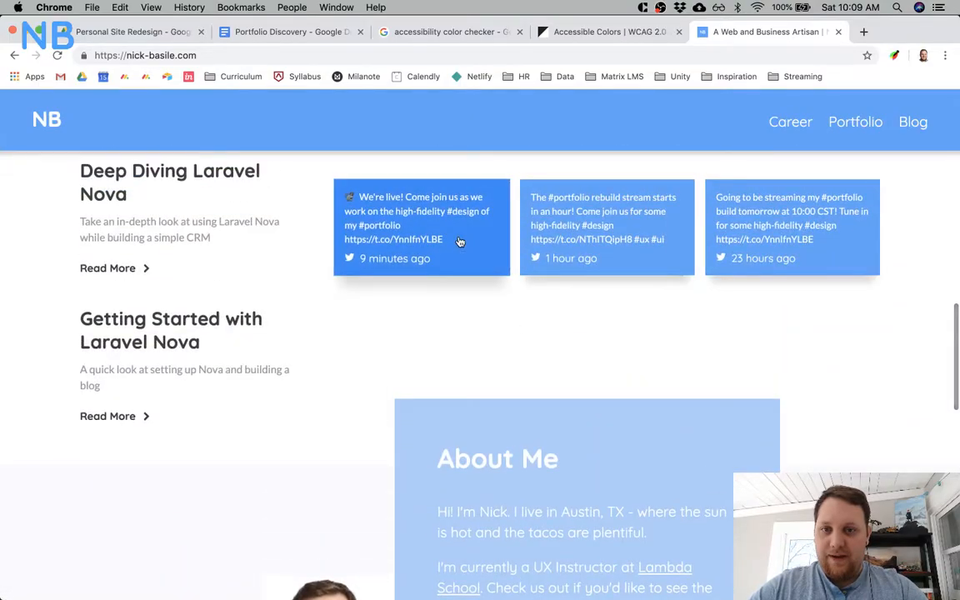
scroll(453, 324, "up", 1)
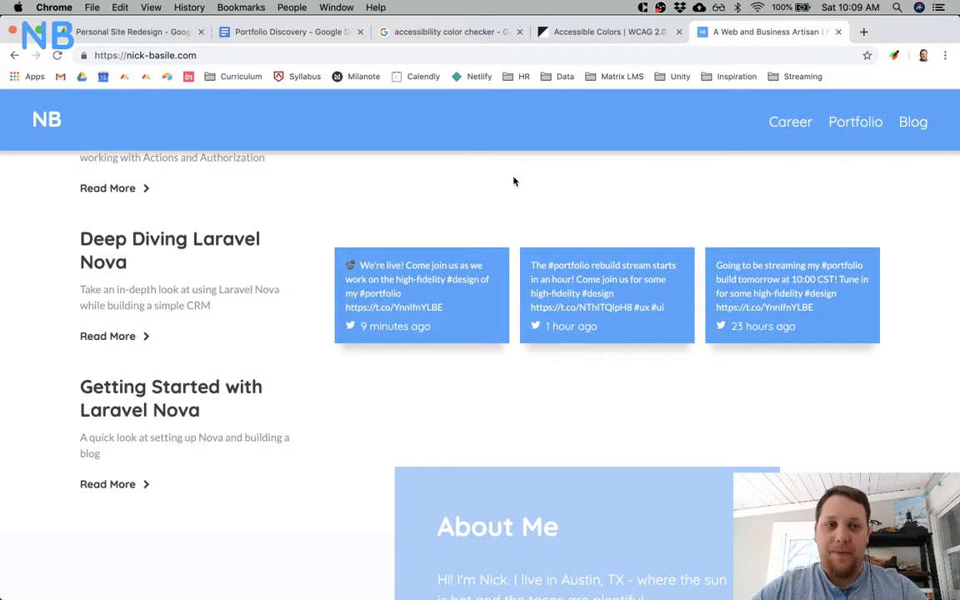
key("super+Tab")
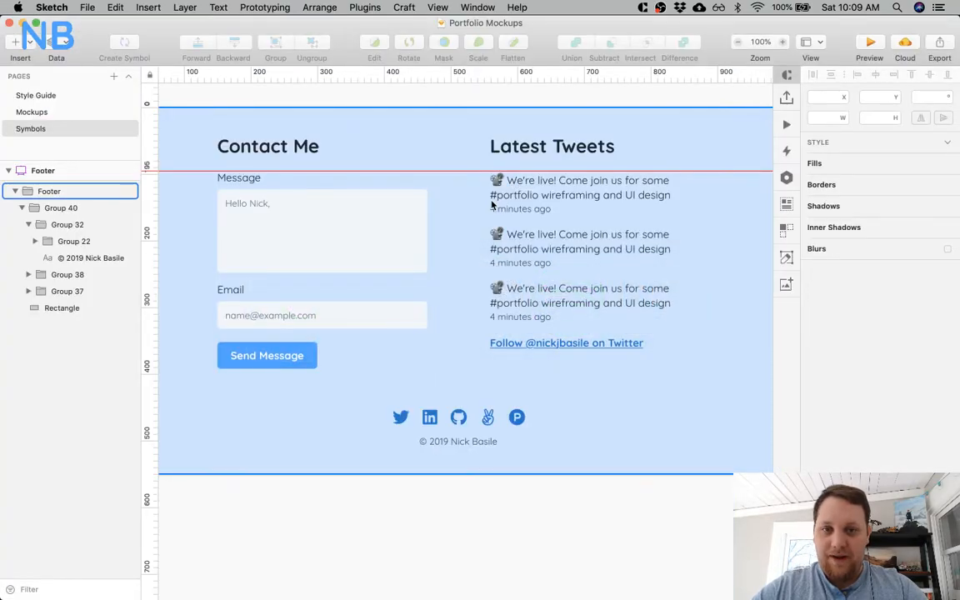
key("super+minus")
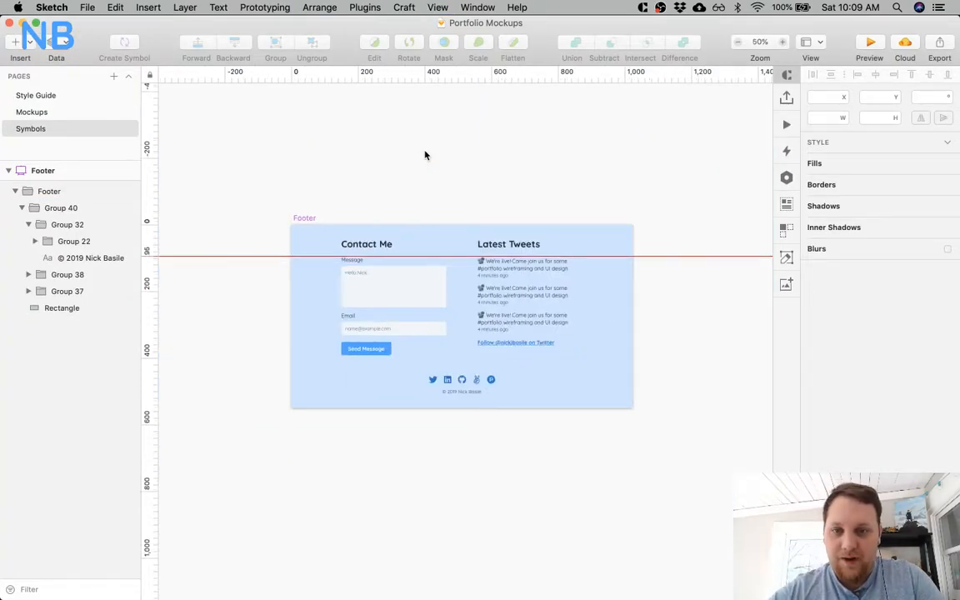
key("super+equal")
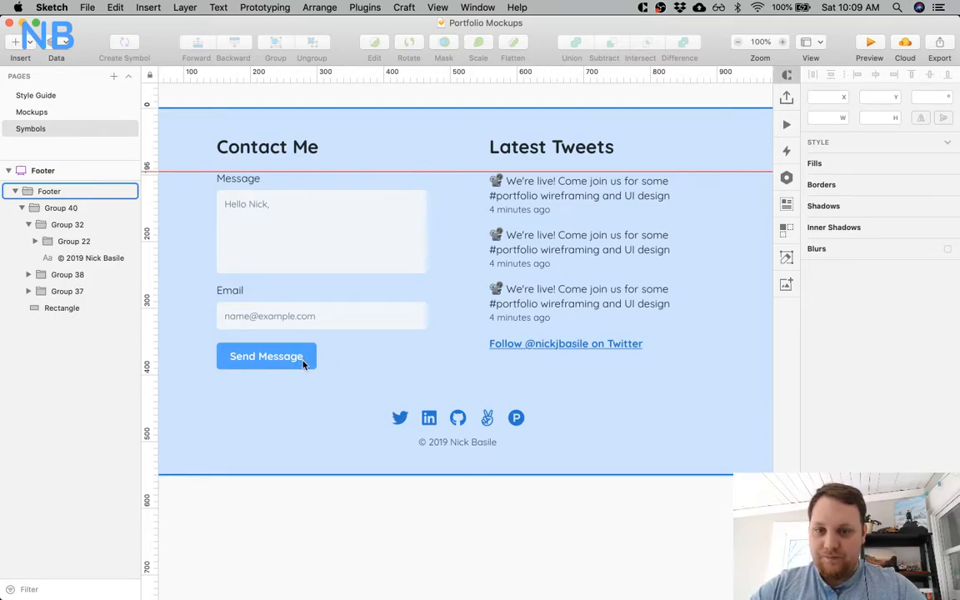
key("Escape")
left_click(245, 372)
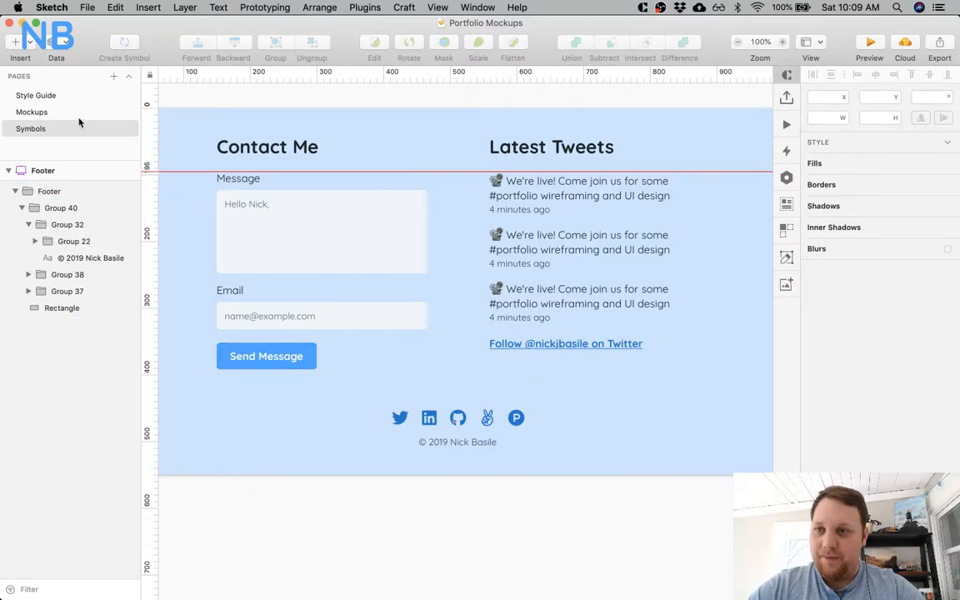
On the Mockups page, move the landing page's Footer symbol up to Y 4856, closer to the Get In Touch card.
left_click(51, 112)
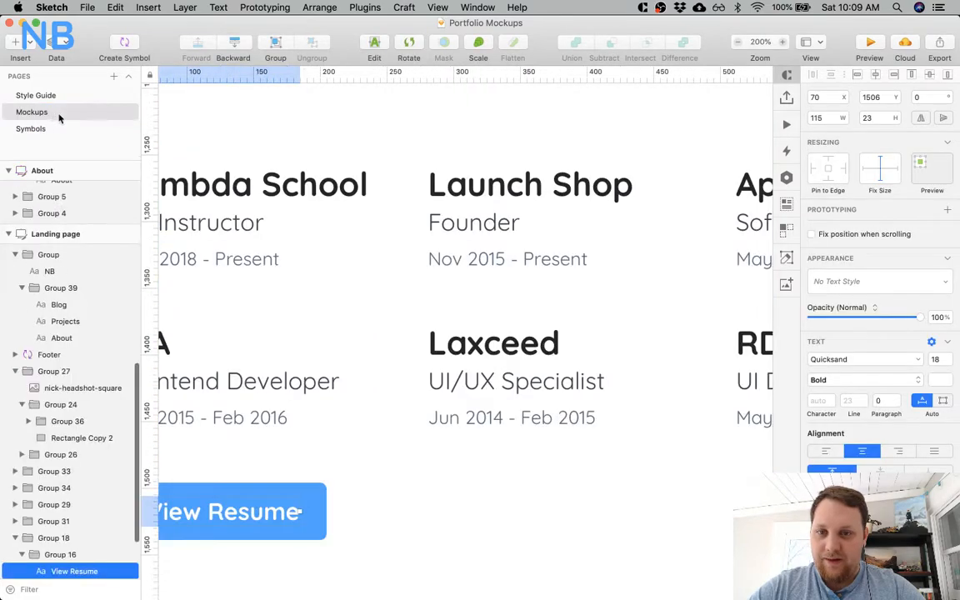
scroll(458, 344, "down", 10)
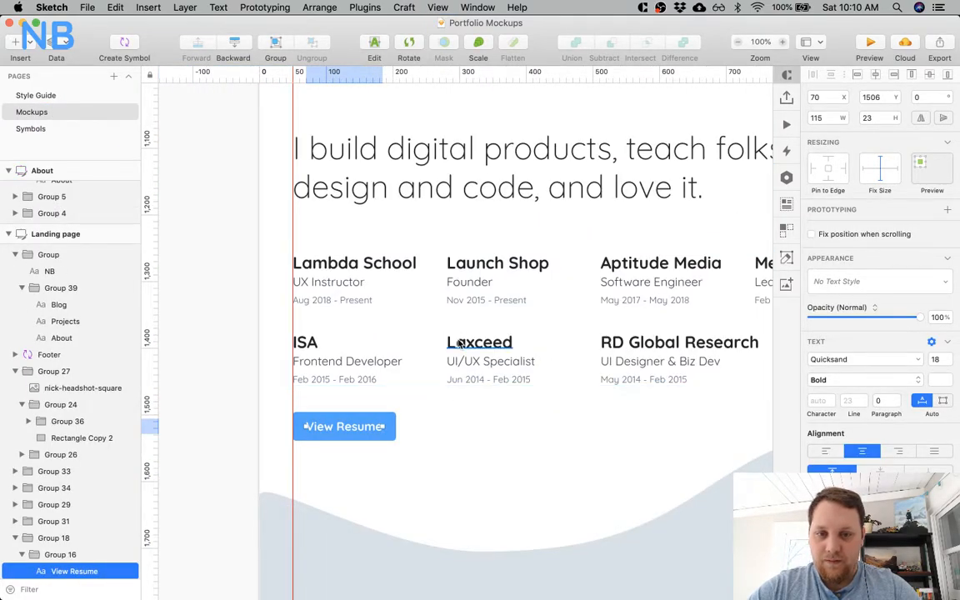
scroll(457, 344, "down", 15)
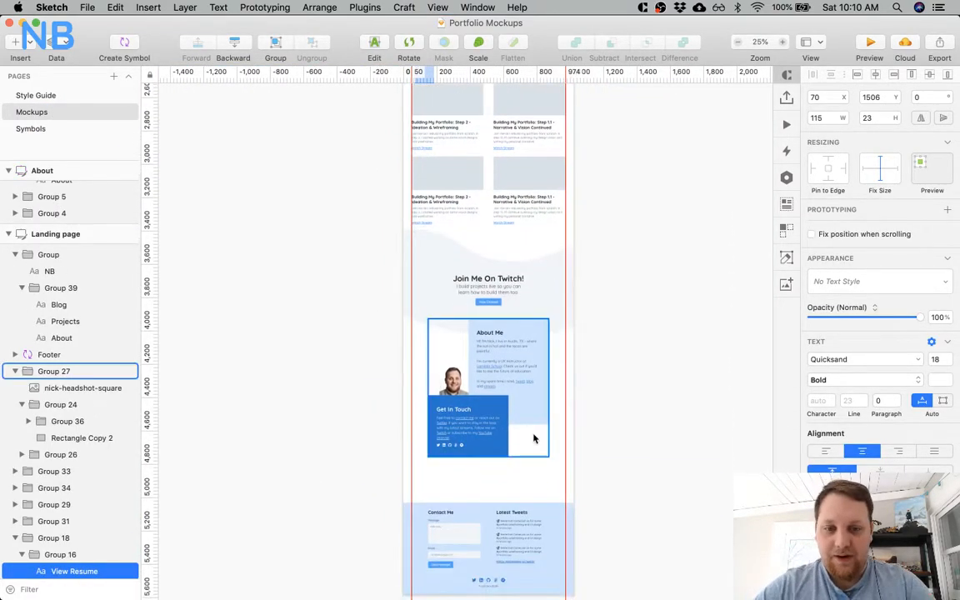
scroll(453, 352, "up", 5)
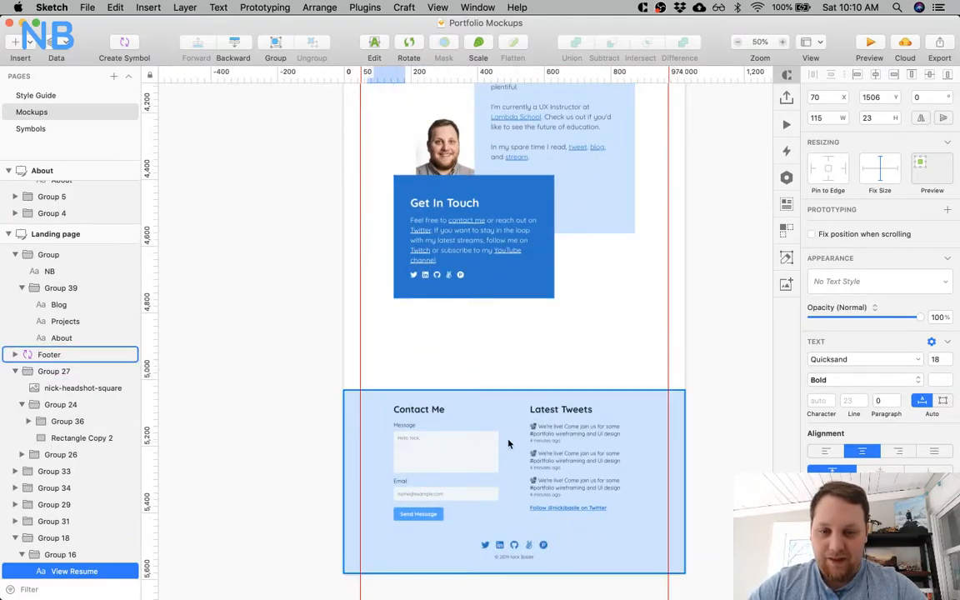
left_click(460, 381)
key("Up")
key("Up")
key("Up")
key("Up")
key("Up")
key("Up")
key("Up")
key("Up")
key("Up")
key("Up")
key("Up")
key("Up")
key("Up")
key("Up")
key("Up")
key("Up")
key("Up")
key("Up")
key("Up")
key("Up")
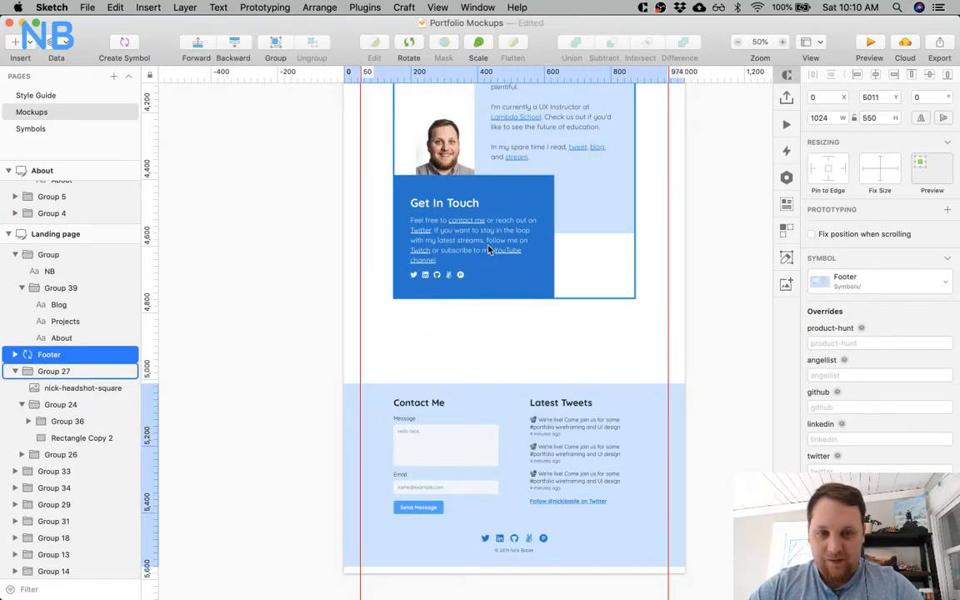
key("Up")
key("Up")
key("Up")
key("Up")
key("Up")
key("Up")
key("Up")
key("Up")
key("Up")
key("Up")
key("Up")
key("Up")
key("Up")
key("Up")
key("Up")
key("Up")
key("Up")
key("Up")
key("Up")
key("Up")
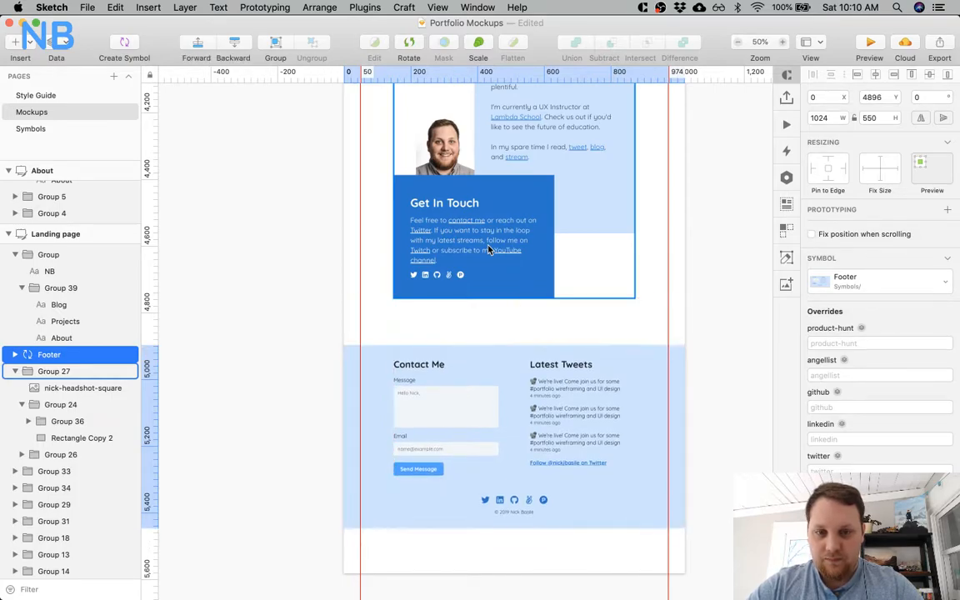
key("shift+Up")
key("shift+Up")
key("shift+Up")
key("Up")
Measure the spacing of the Media heading and video grid on the landing page, including the gap up to the Writing section.
scroll(489, 250, "up", 10)
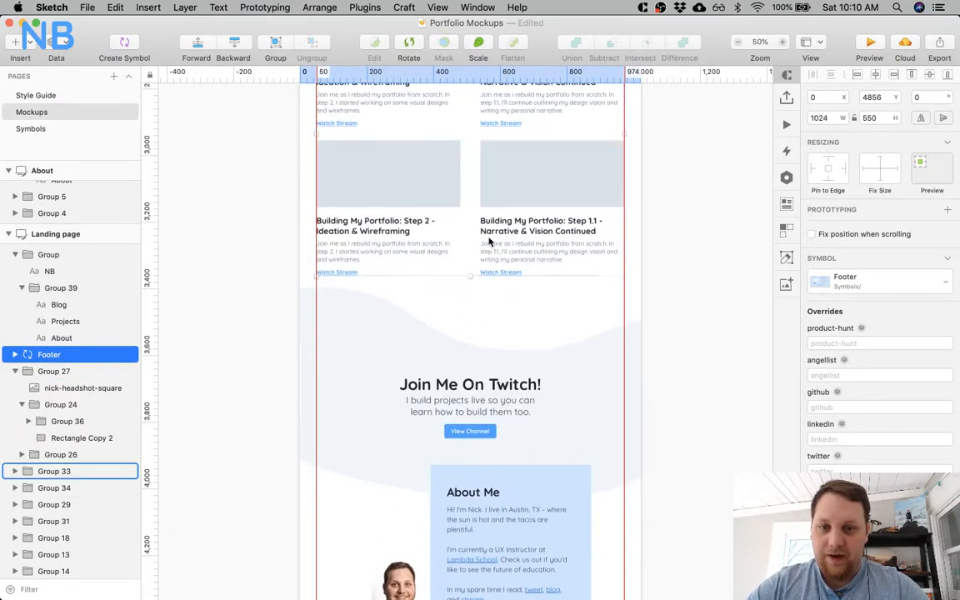
left_click(407, 357)
scroll(408, 349, "up", 7)
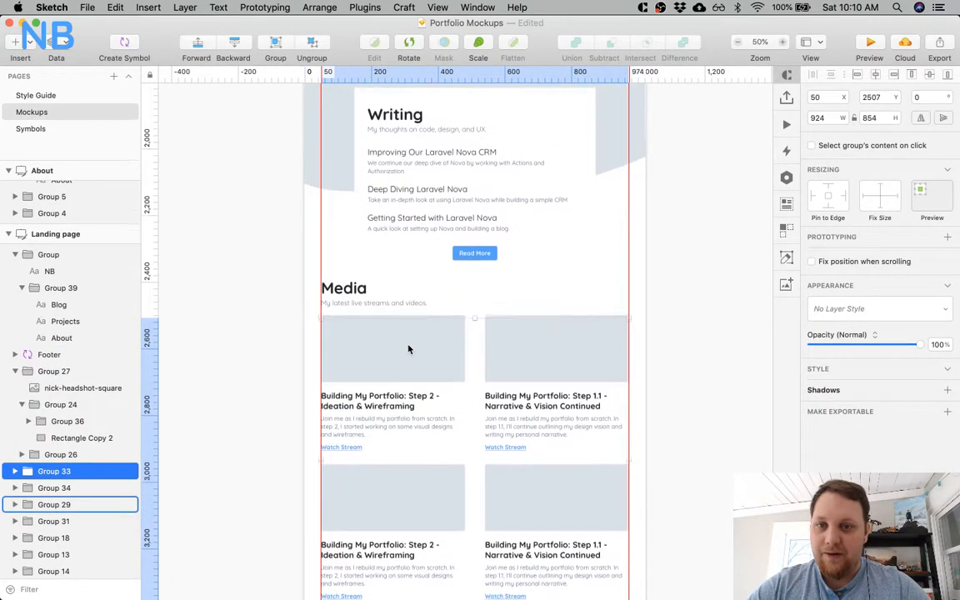
scroll(408, 349, "up", 1)
left_click(470, 265)
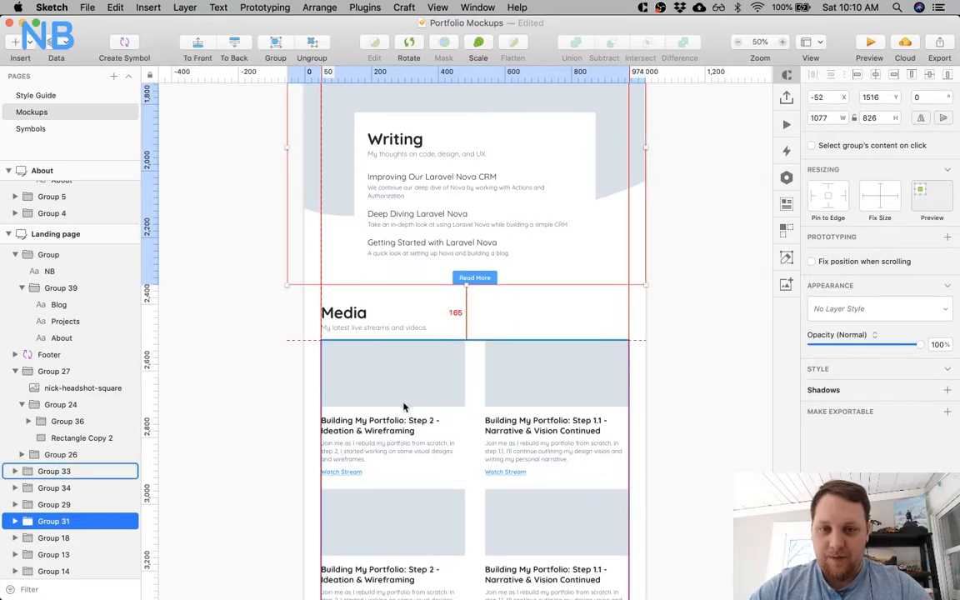
scroll(359, 313, "down", 1)
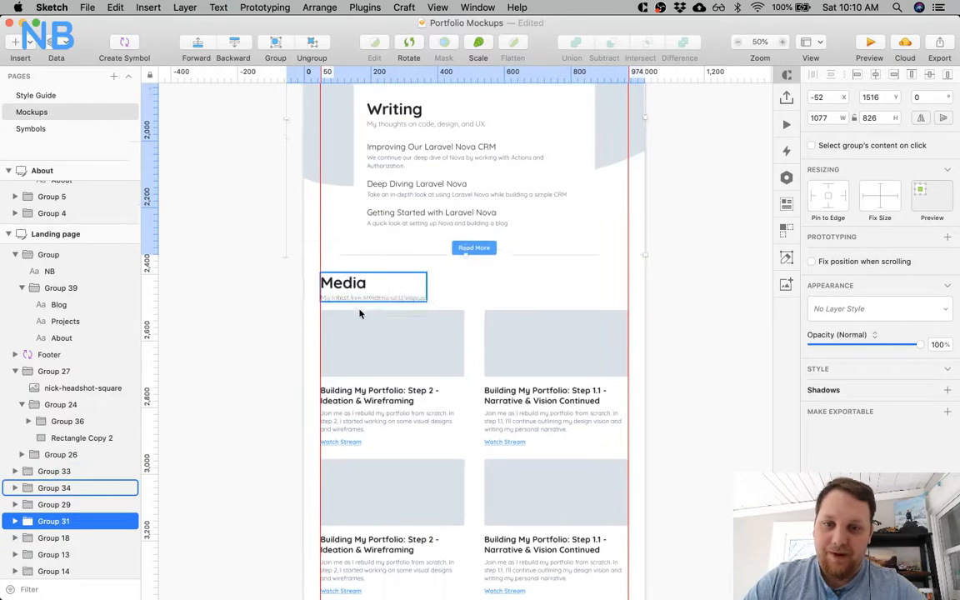
scroll(360, 313, "down", 5)
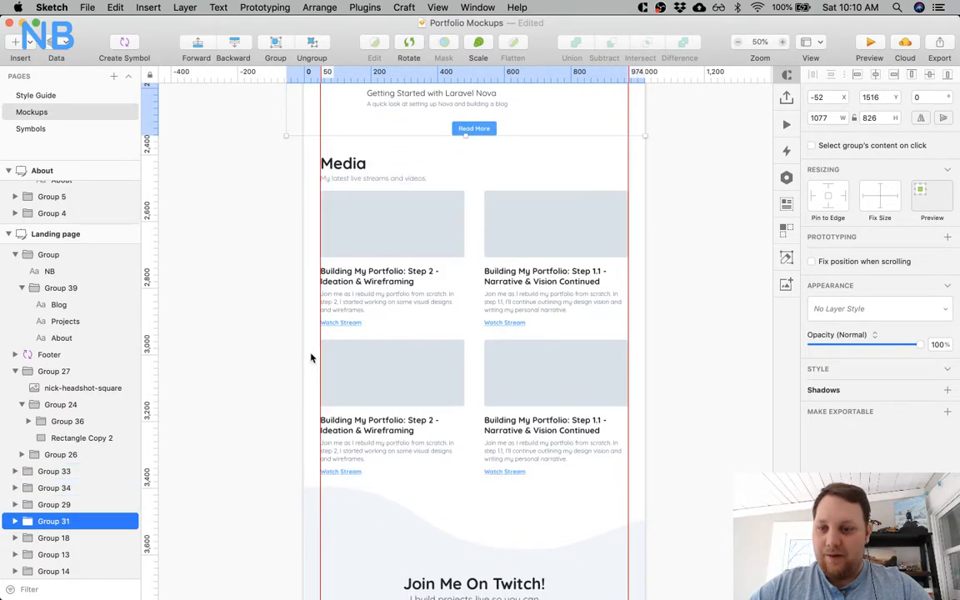
left_click(387, 214)
left_click(359, 166, "shift")
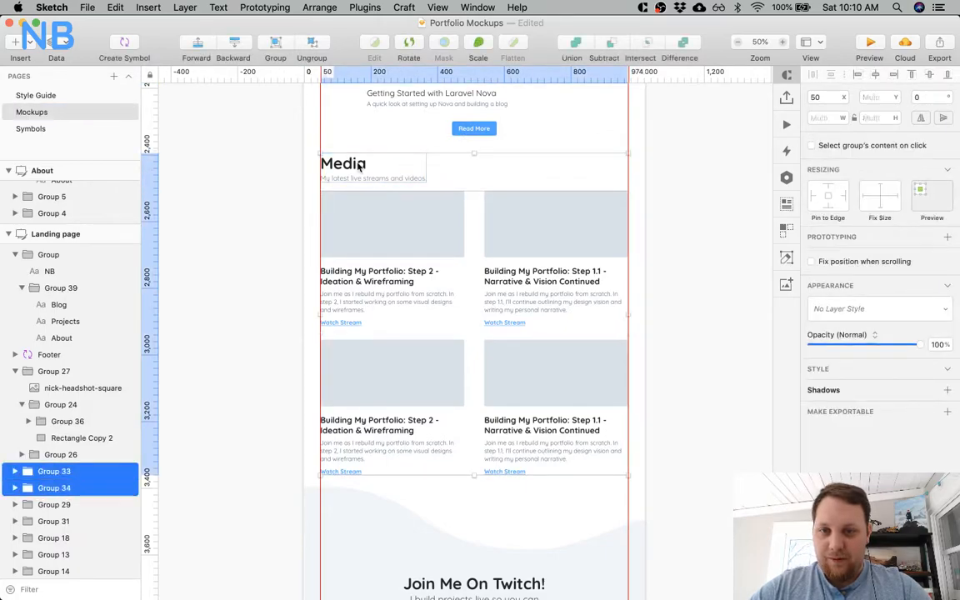
right_click(256, 241)
left_click(385, 163)
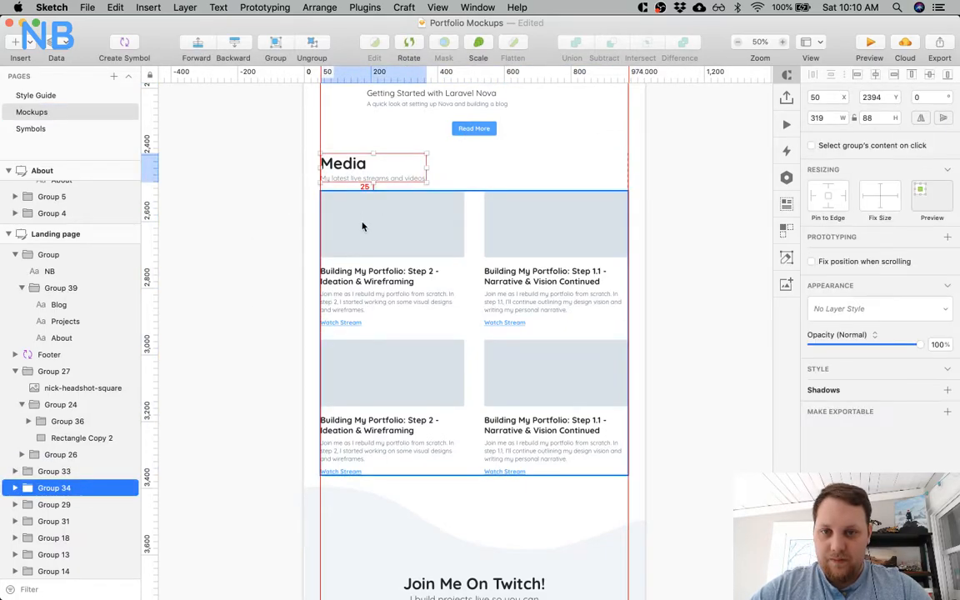
Inspect the Writing section and its subtitle as a spacing reference for the Media section.
scroll(363, 225, "up", 5)
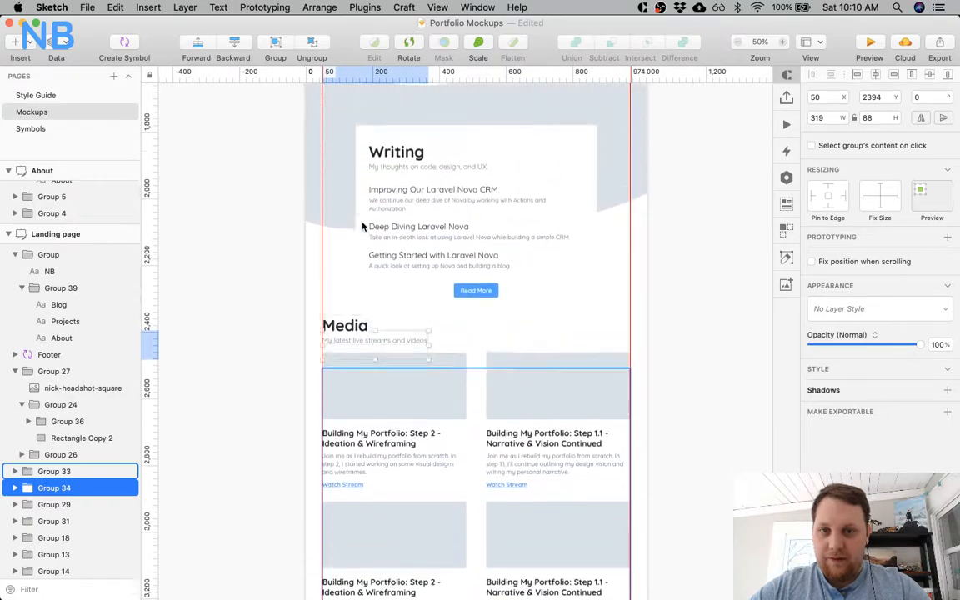
left_click(399, 275)
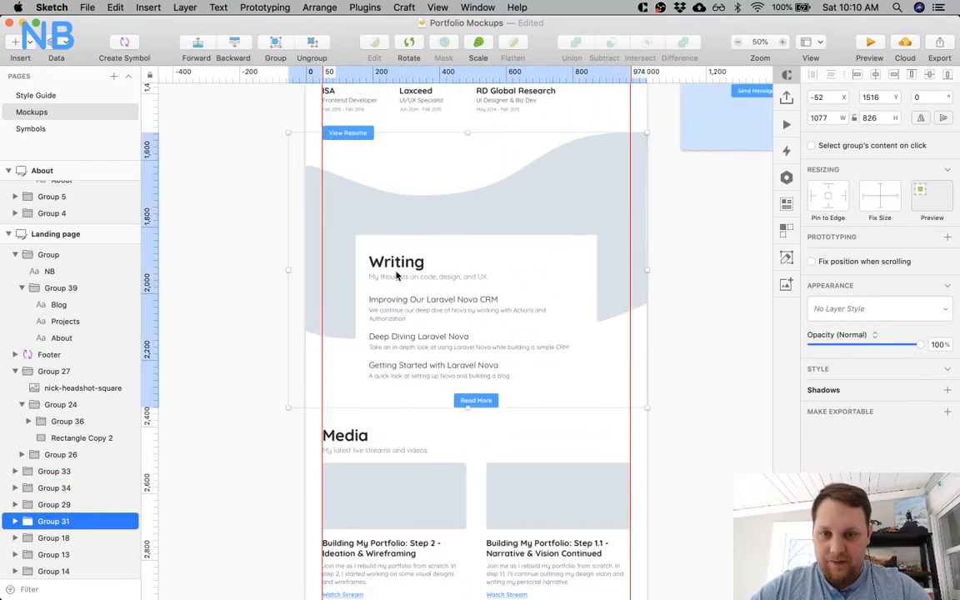
left_click(229, 330)
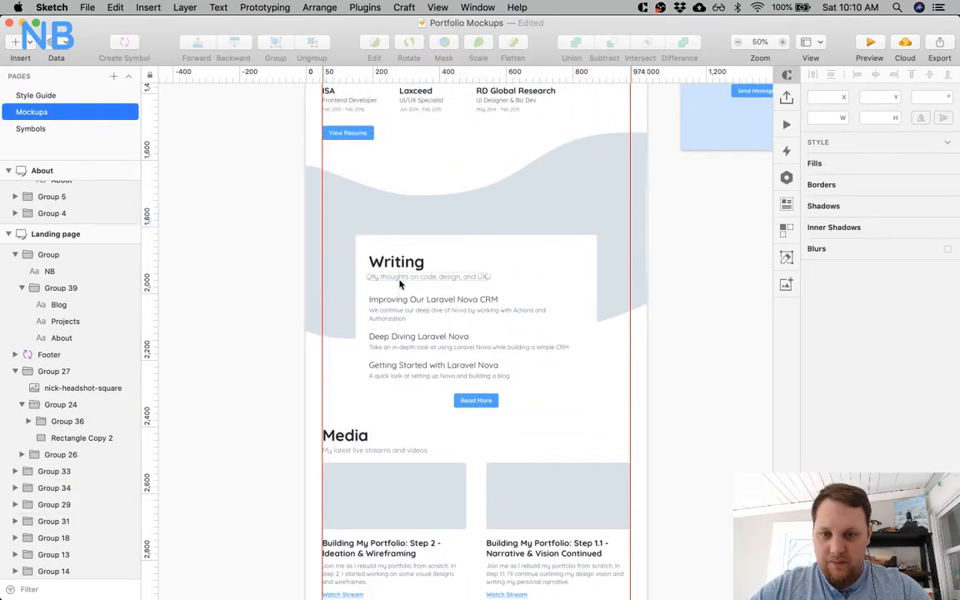
left_click(399, 283, "super")
scroll(401, 302, "down", 5)
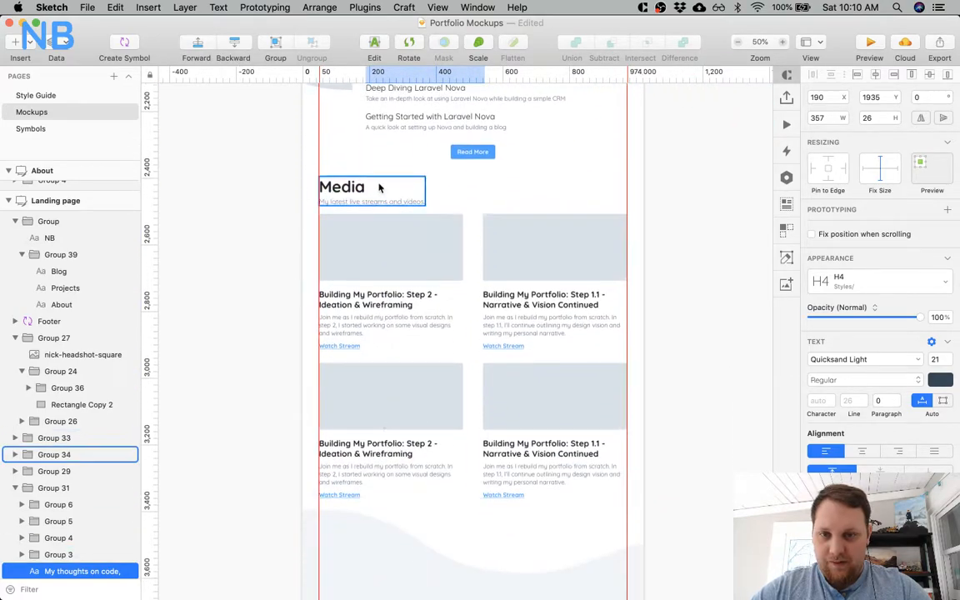
Group the Media heading with its video grid and move the group up to Y 2392.
left_click(344, 239)
left_click(348, 189, "shift")
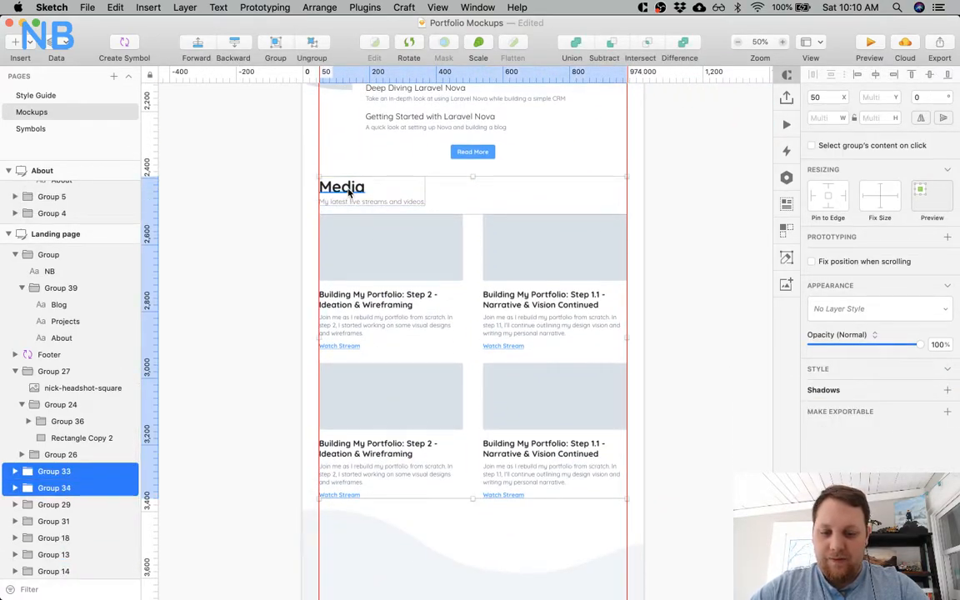
key("super+g")
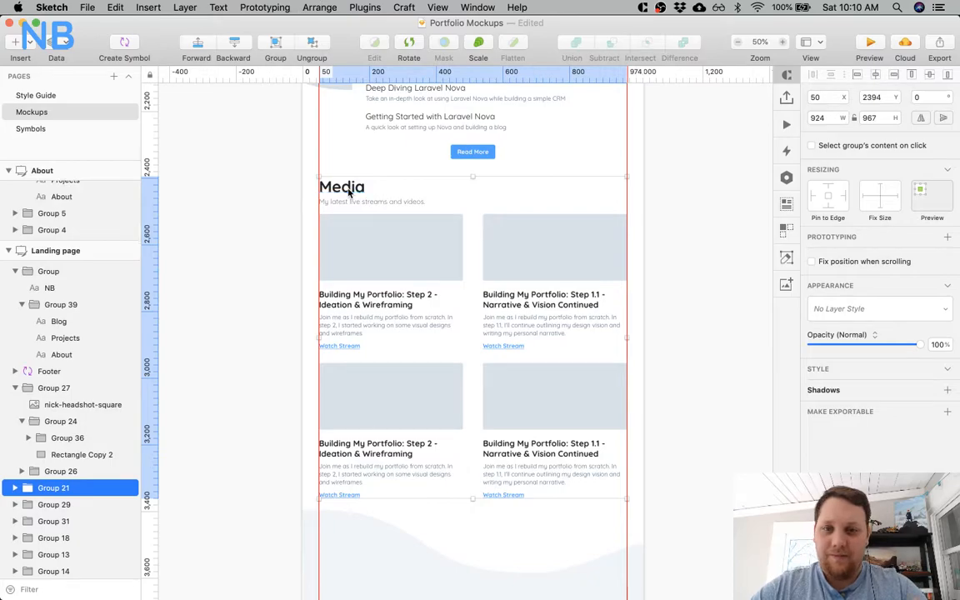
key("alt")
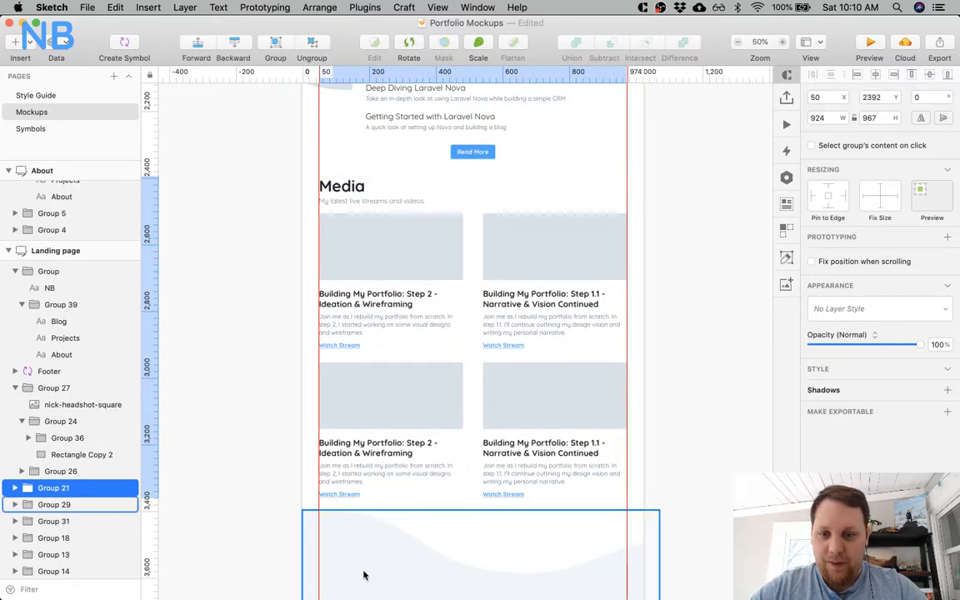
Nudge the Join Me On Twitch section and the About Me group down slightly together, away from the Media videos.
left_click(366, 535)
key("alt")
scroll(375, 457, "down", 5)
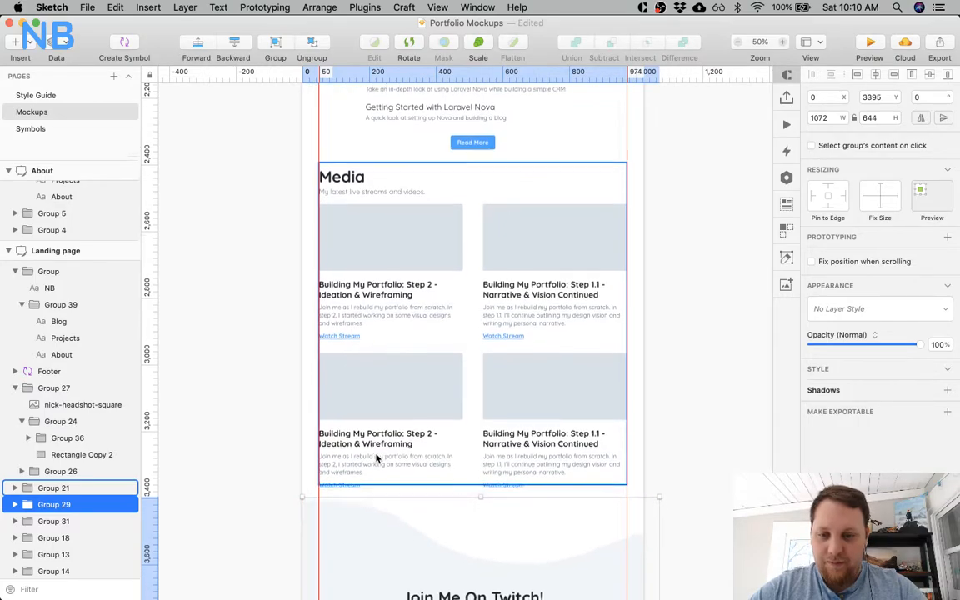
scroll(375, 459, "down", 1)
scroll(462, 367, "down", 3)
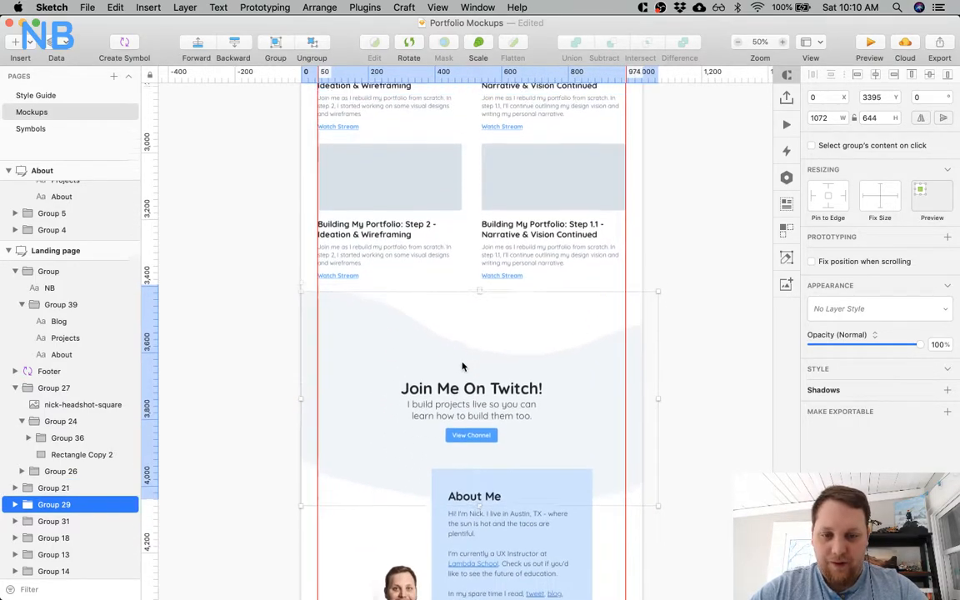
left_click(461, 499, "shift")
key("Down")
key("Down")
key("alt")
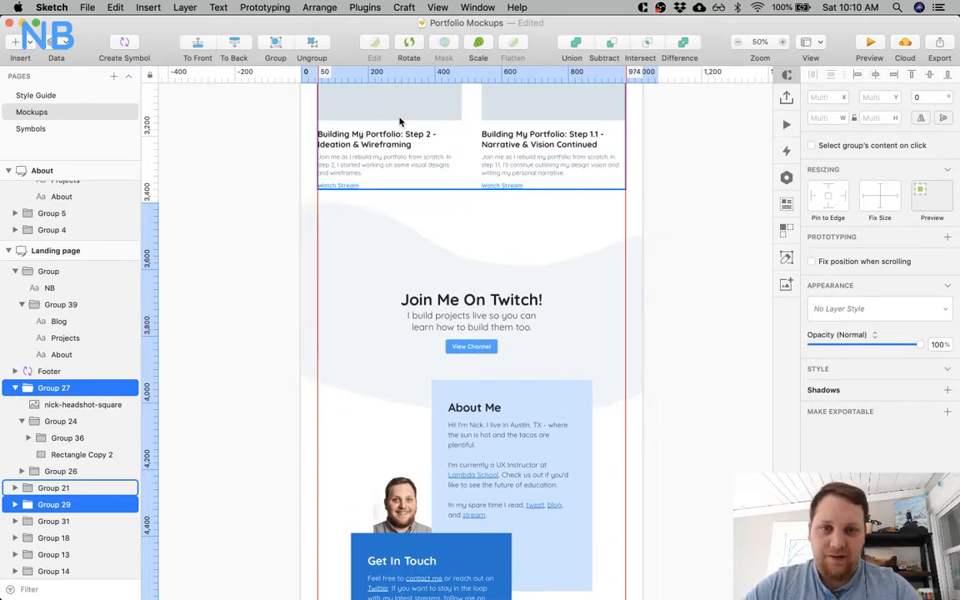
left_click(203, 229)
Move the Writing card's three articles and Read More button up 10 px together, leaving 30 px below the subtitle.
scroll(201, 228, "up", 5)
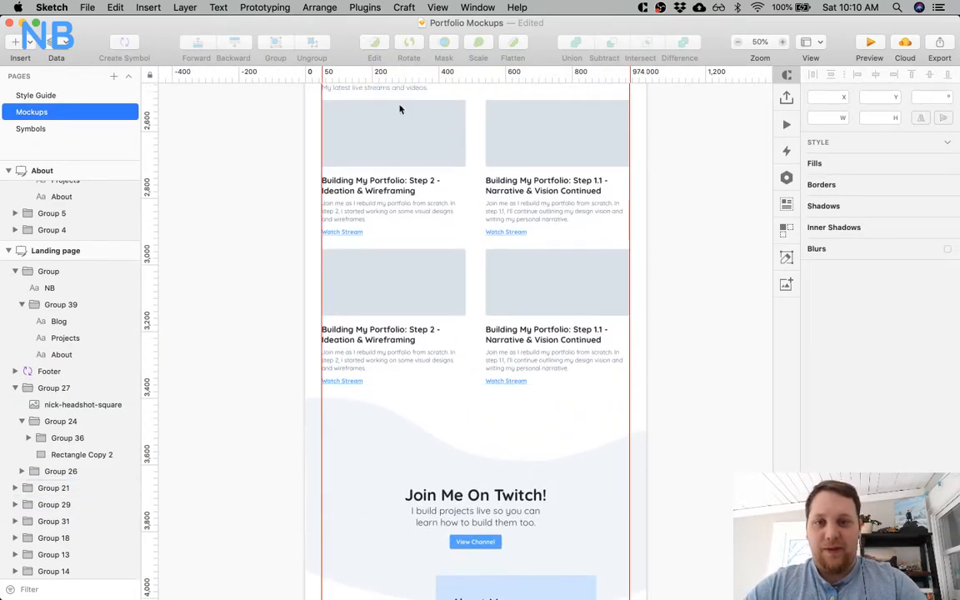
scroll(497, 208, "up", 3)
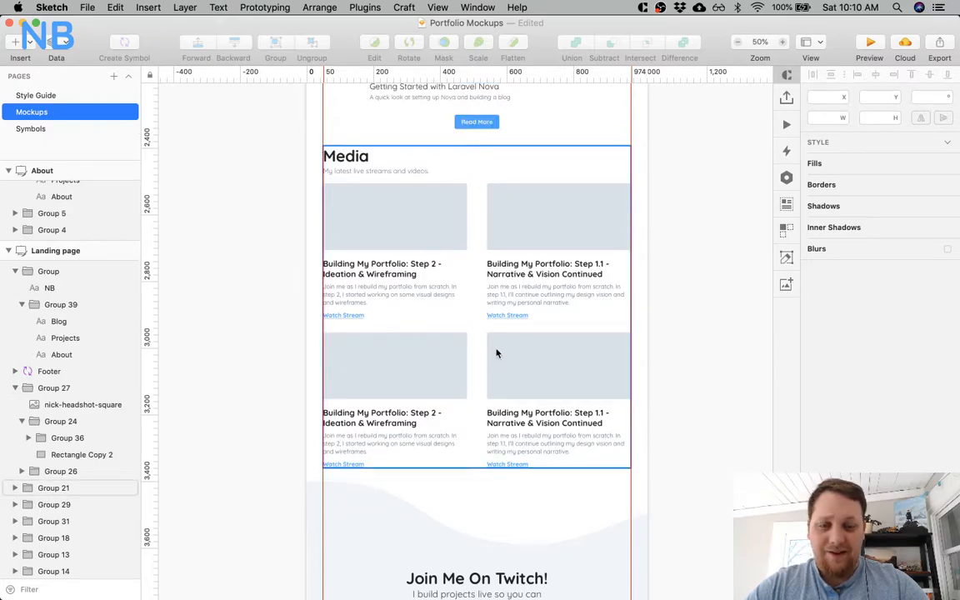
scroll(525, 254, "up", 4)
scroll(521, 247, "up", 2)
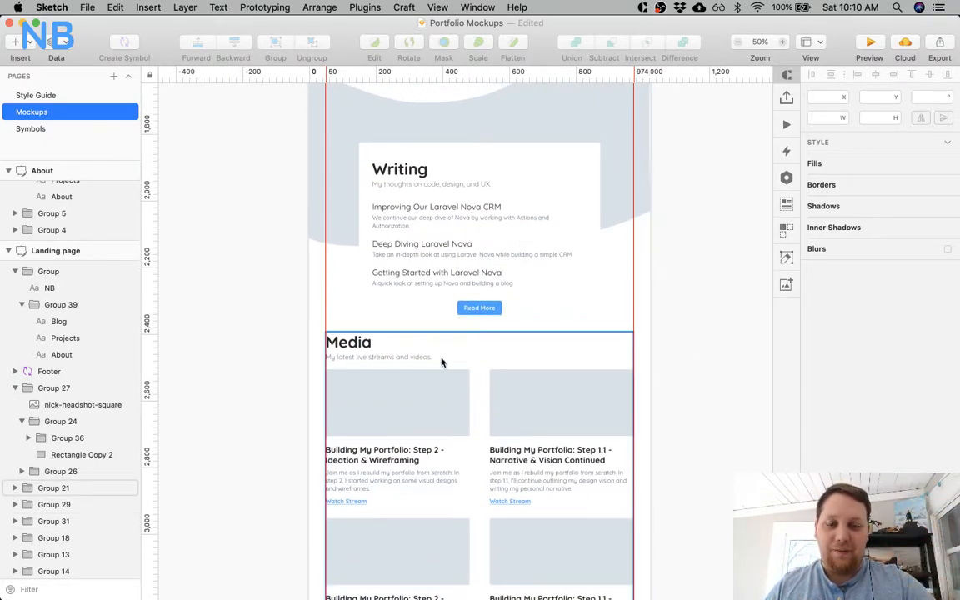
left_click(419, 243)
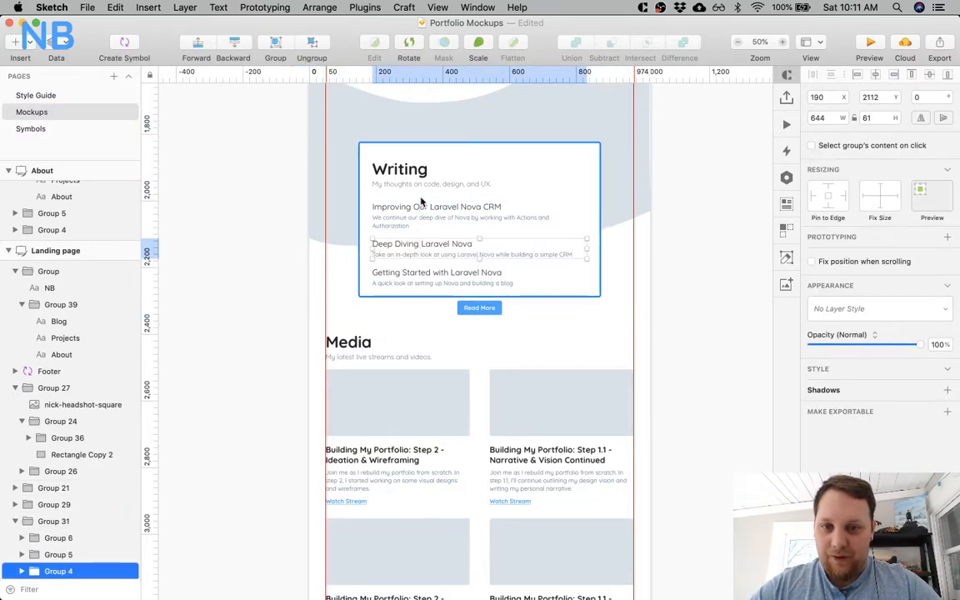
left_click(421, 206)
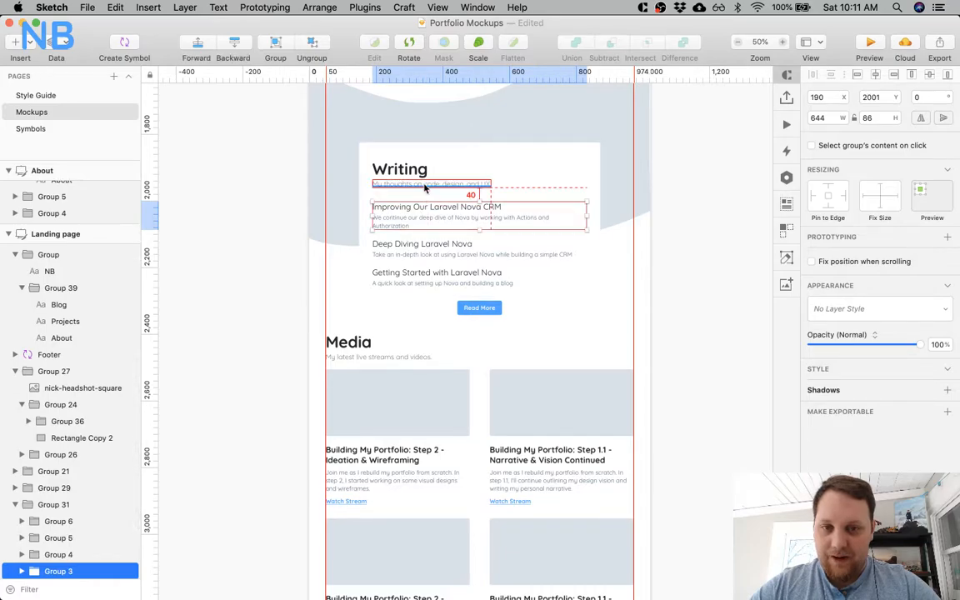
left_click(420, 245, "shift")
left_click(425, 273, "shift")
left_click(470, 305, "shift")
key("shift+Up")
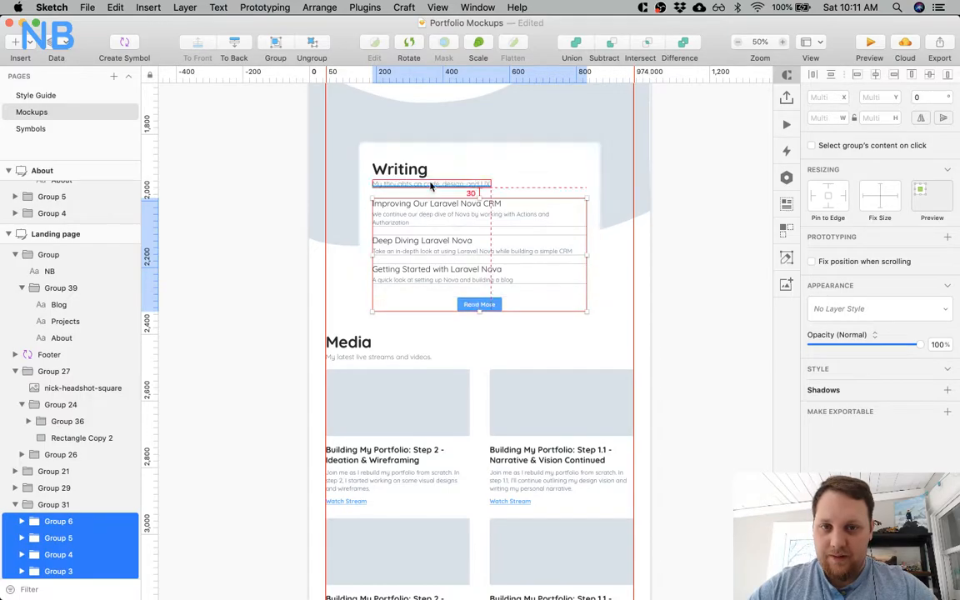
key("Down")
key("Down")
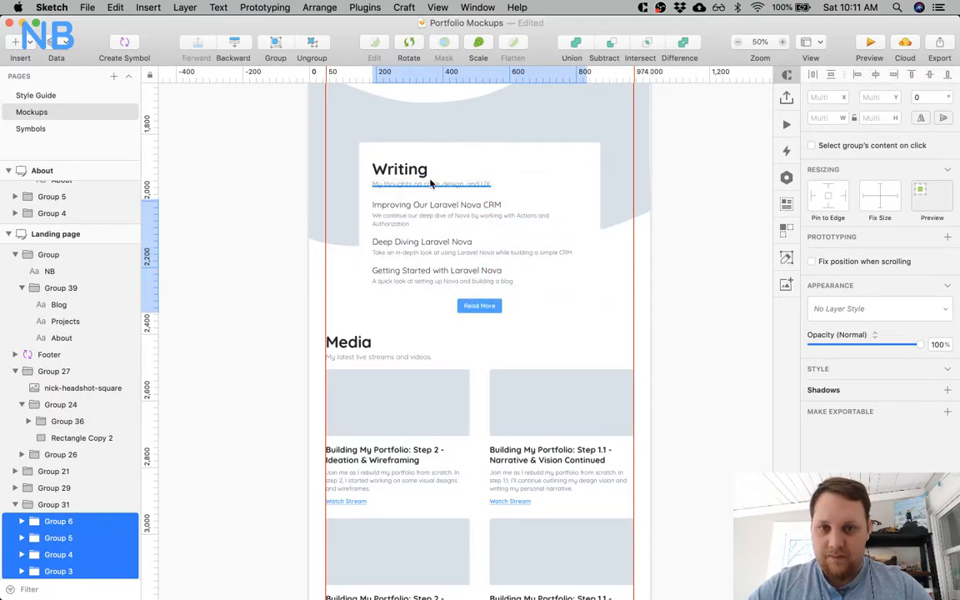
key("Up")
key("Up")
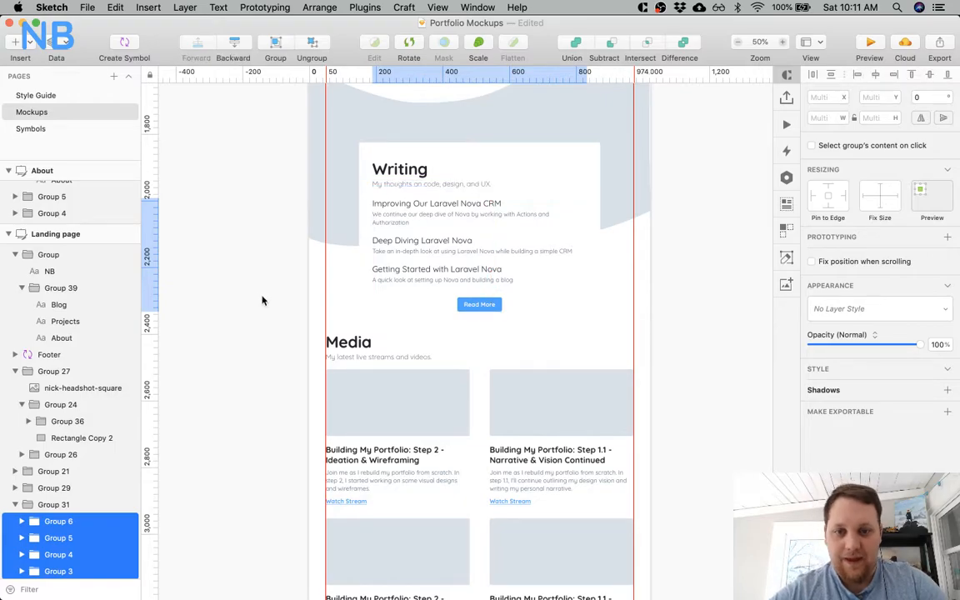
Measure the gap between the Writing and Media sections and the spacing around the About Me group.
left_click(331, 357)
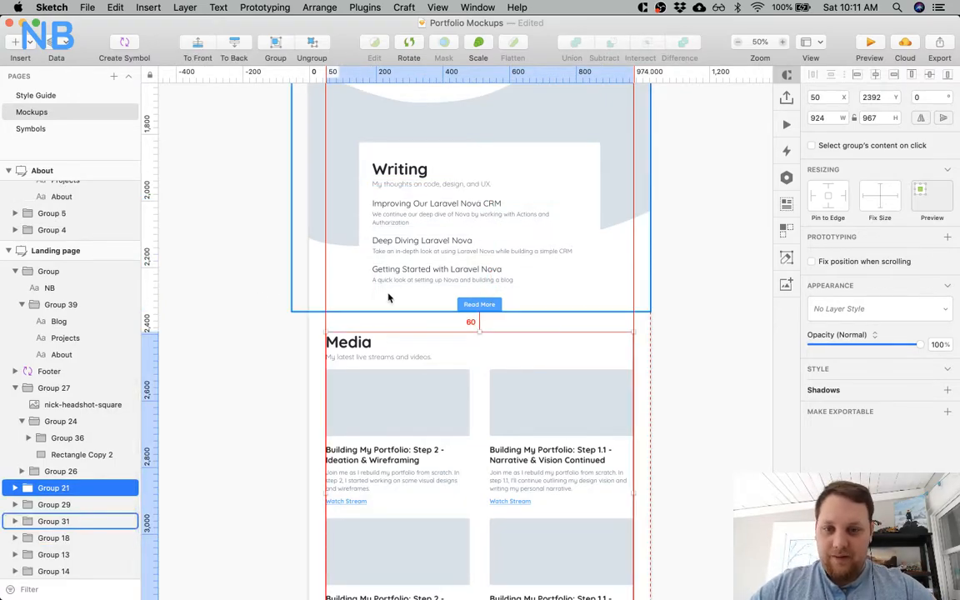
scroll(233, 348, "down", 15)
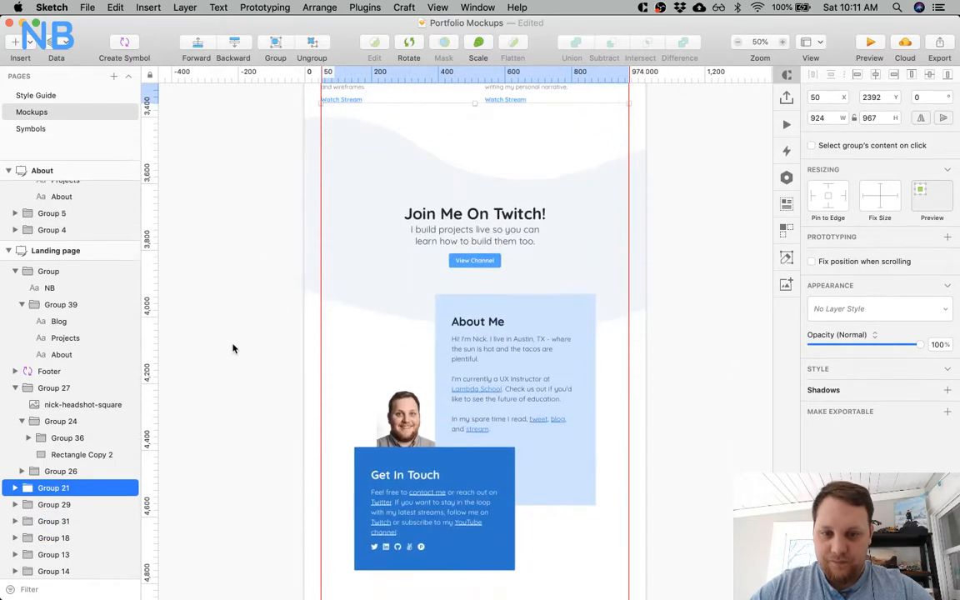
scroll(233, 348, "down", 1)
left_click(450, 297)
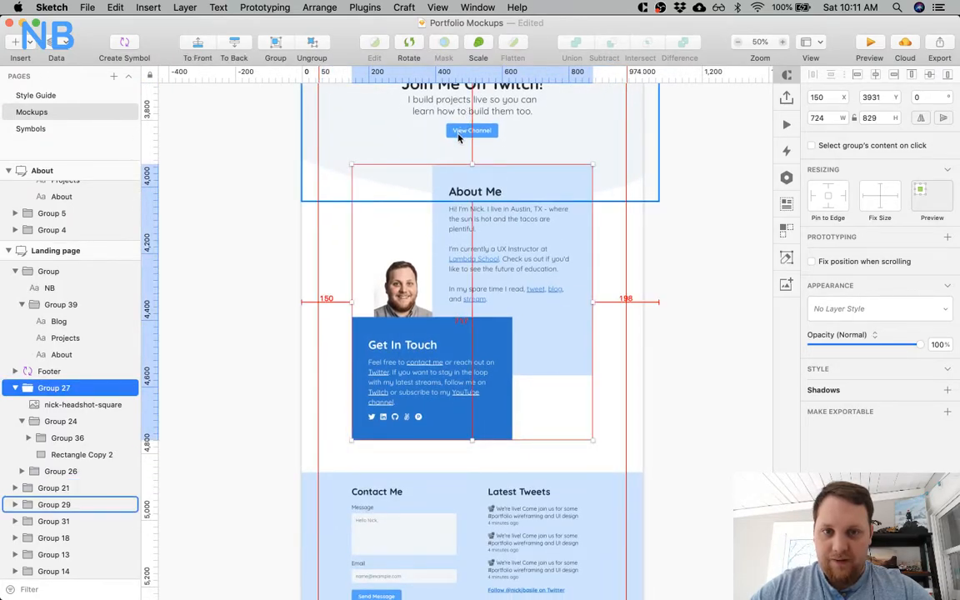
Move the landing page's Footer symbol down to Y 4860, below the Get In Touch card.
scroll(329, 246, "down", 3)
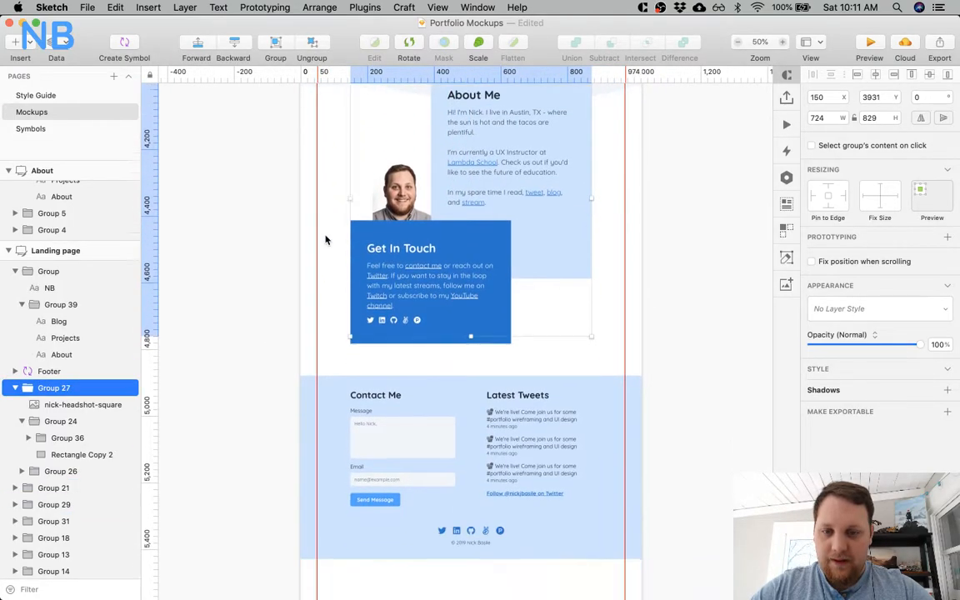
left_click(373, 339)
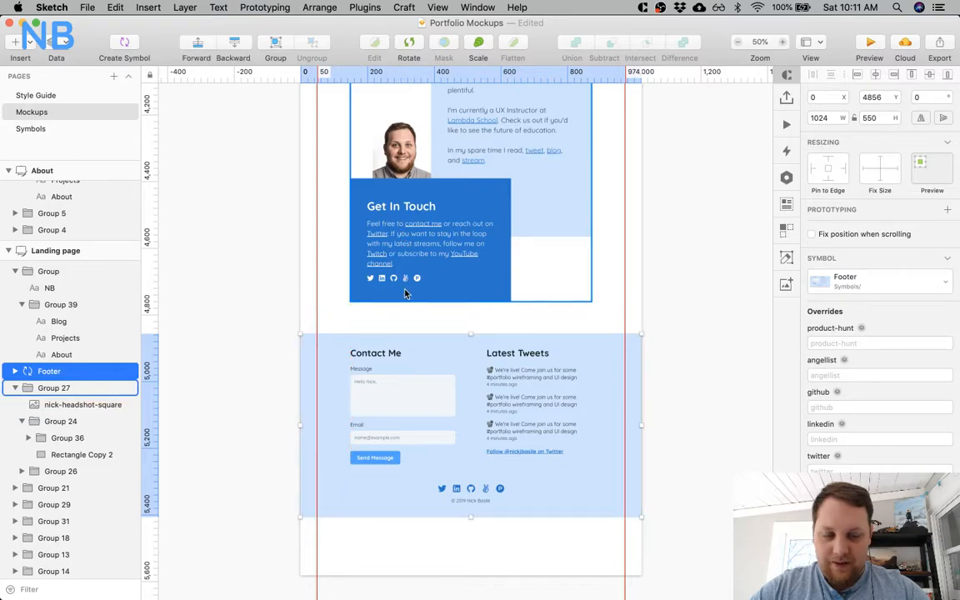
key("Down")
key("Down")
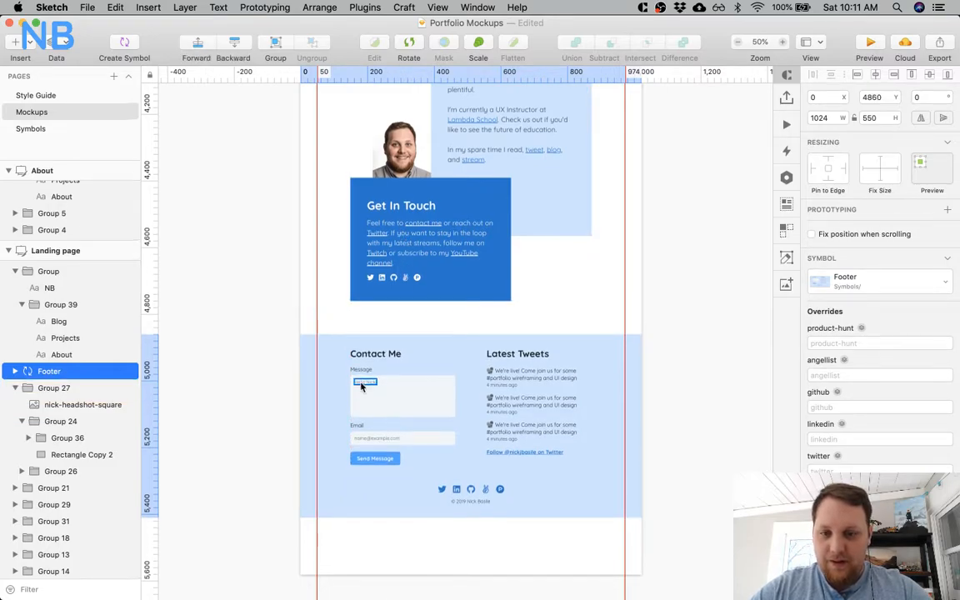
Set the Landing page artboard's height to 5410 so it ends at the footer's lower edge, and clear the selection.
scroll(401, 446, "down", 3)
left_click(48, 251)
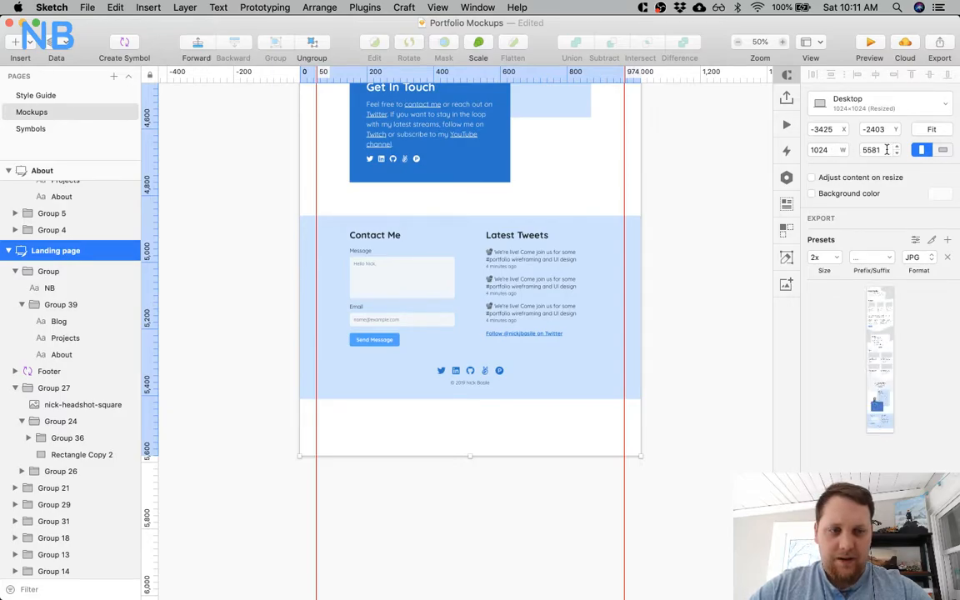
type("71")
key("Return")
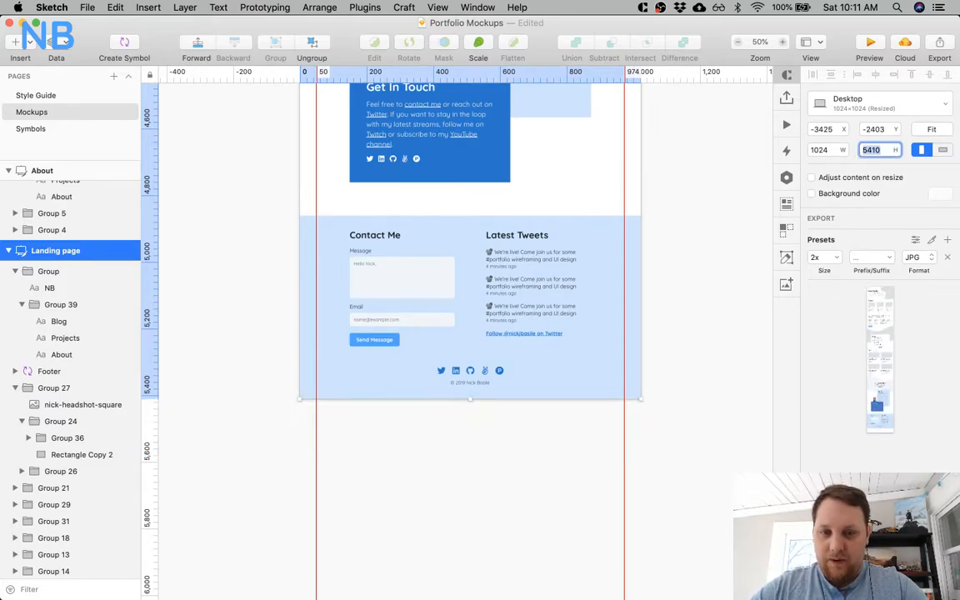
left_click(712, 226)
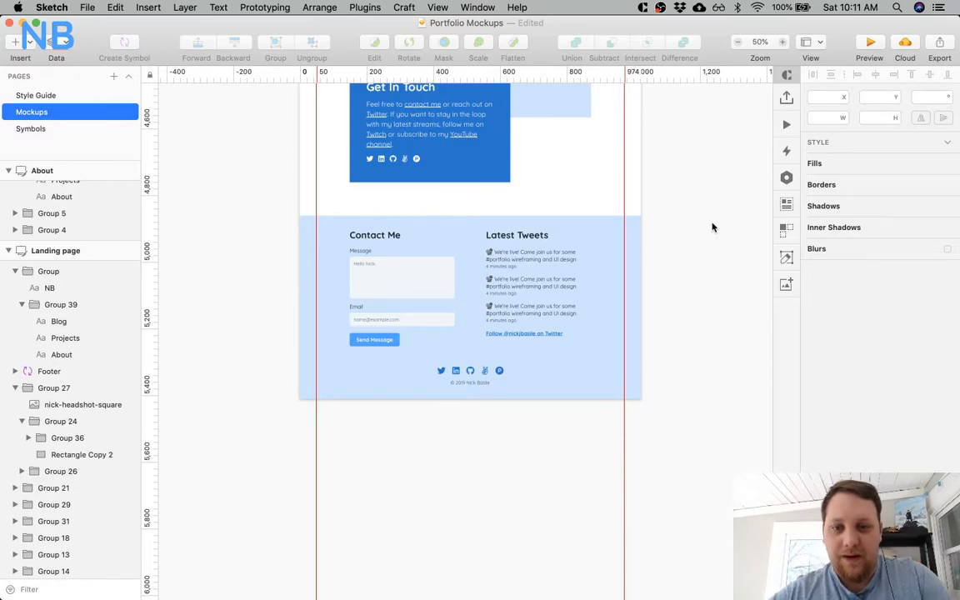
scroll(712, 227, "right", 2)
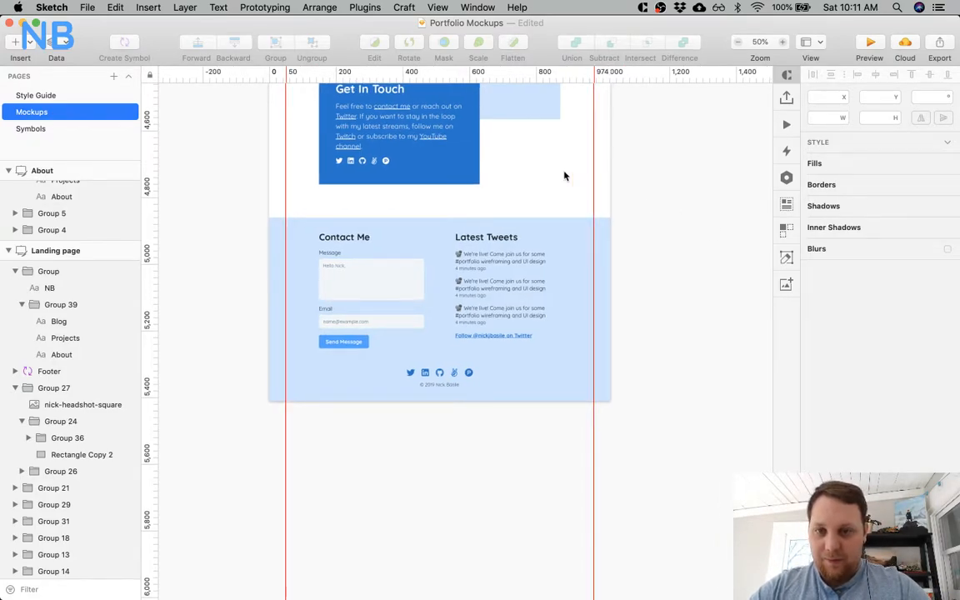
Review the landing page's layout from the footer up through the Projects and hero sections.
scroll(546, 161, "up", 5)
scroll(547, 161, "up", 15)
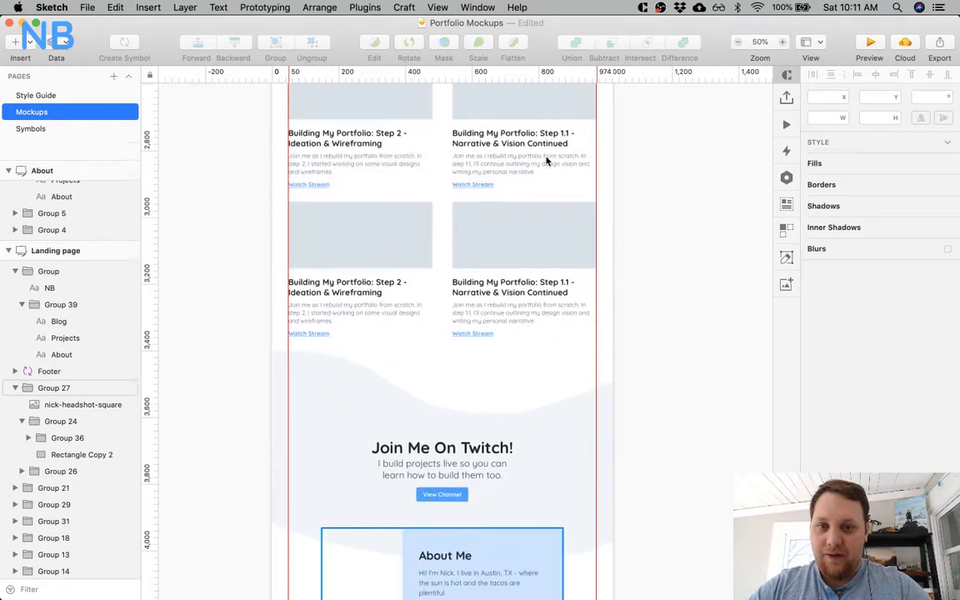
scroll(546, 161, "up", 15)
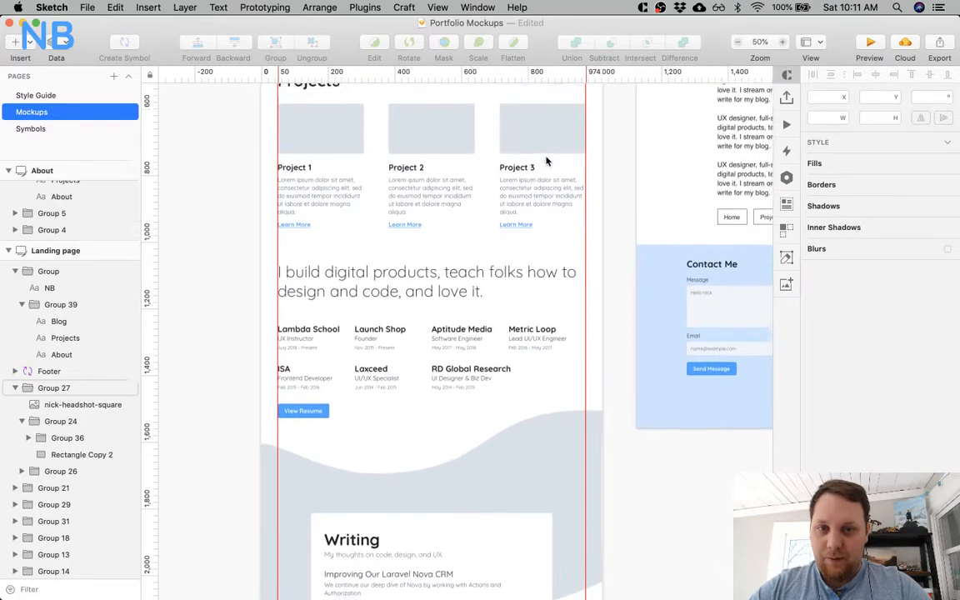
scroll(456, 213, "down", 5)
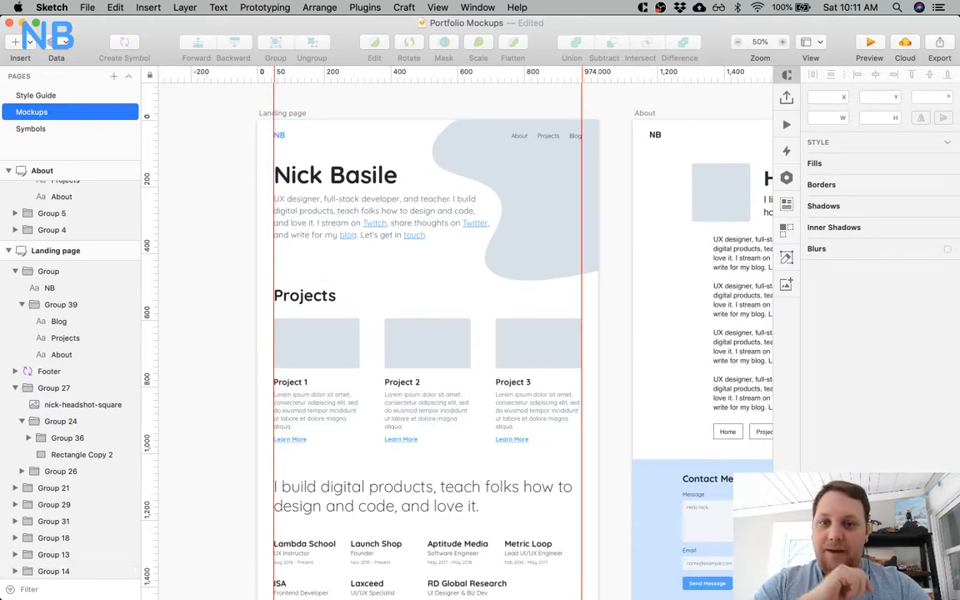
scroll(439, 195, "down", 6)
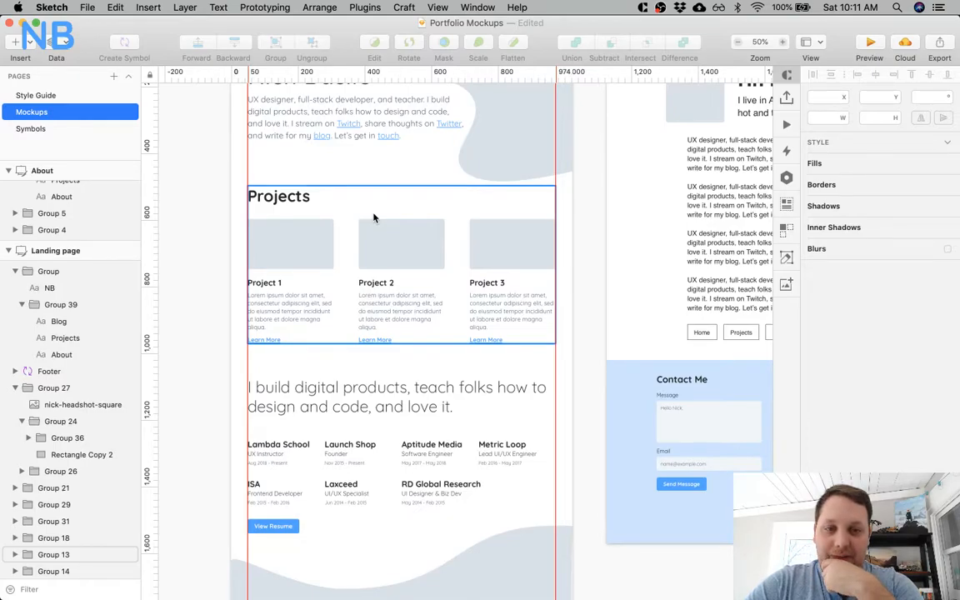
scroll(374, 240, "down", 2)
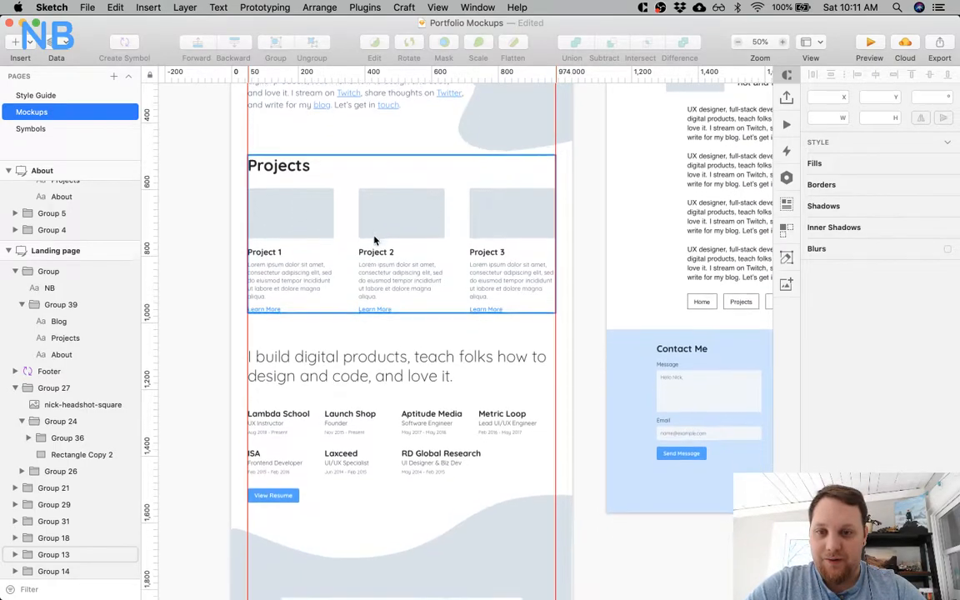
scroll(325, 208, "up", 6)
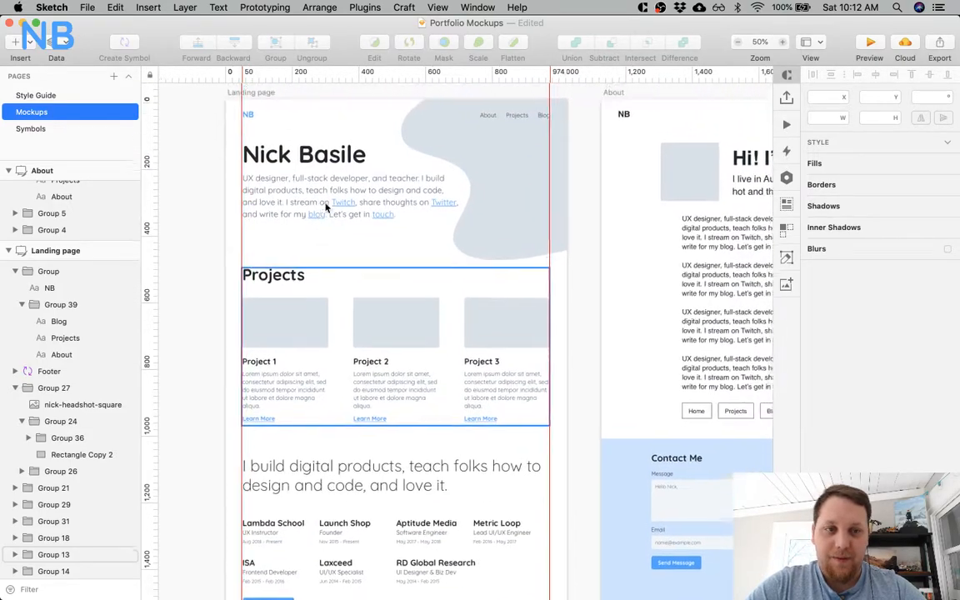
scroll(325, 208, "up", 3)
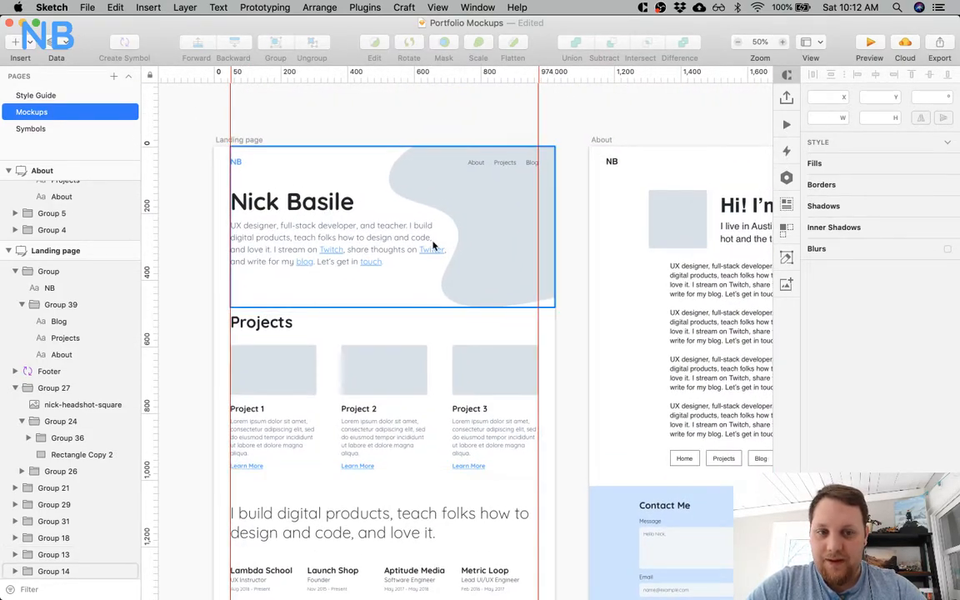
scroll(433, 245, "down", 3)
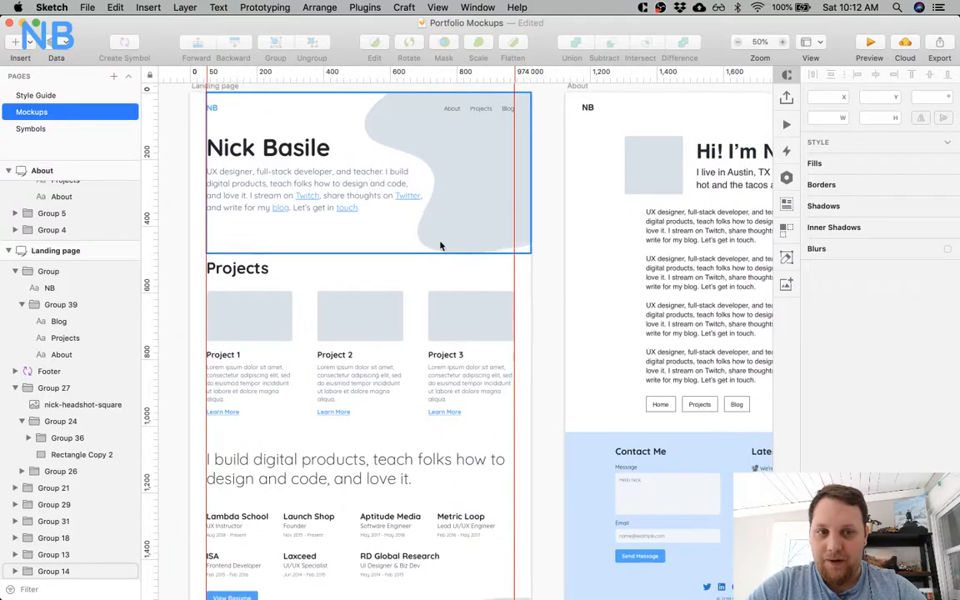
Examine the About artboard's intro and body text group, including the body paragraph's text settings.
scroll(483, 252, "right", 5)
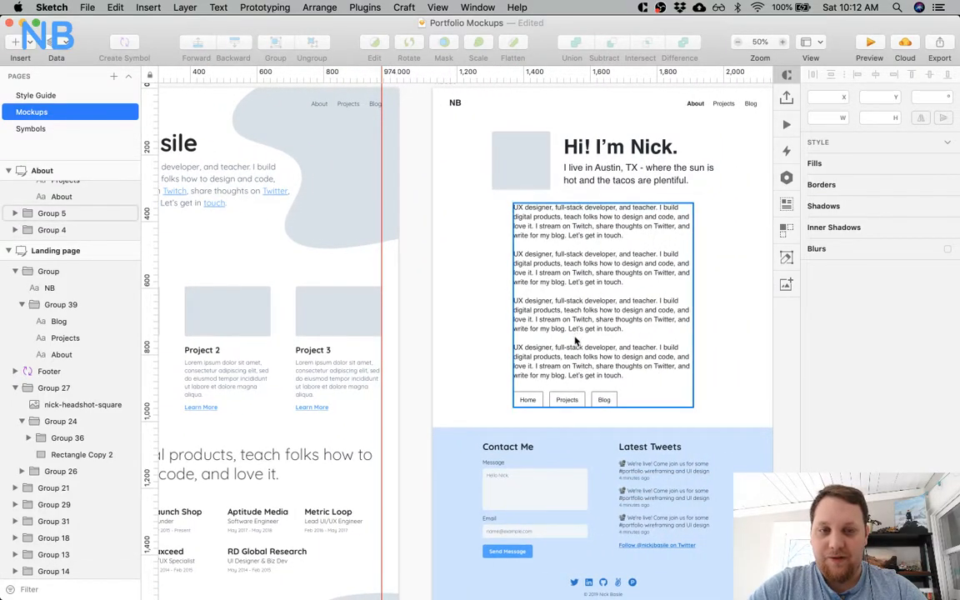
left_click(589, 242)
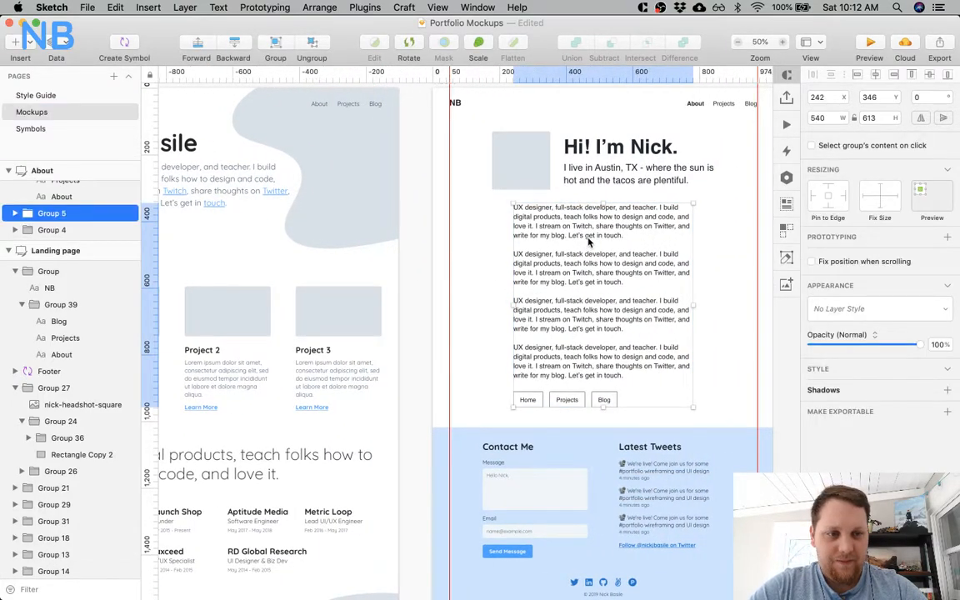
double_click(585, 230)
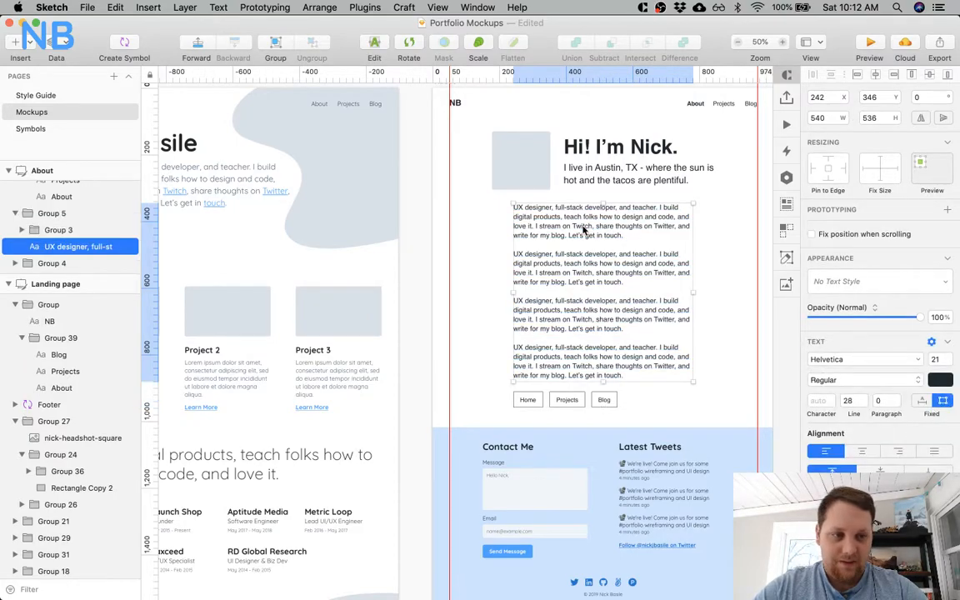
left_click(479, 241)
scroll(481, 241, "left", 3)
scroll(480, 241, "up", 1)
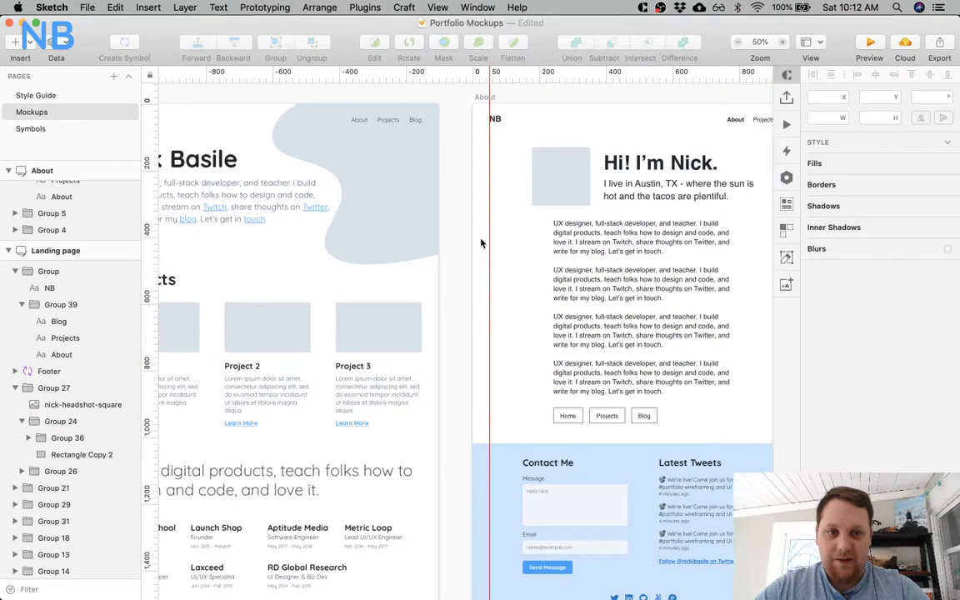
left_click(550, 198)
scroll(521, 207, "right", 3)
scroll(521, 208, "down", 1)
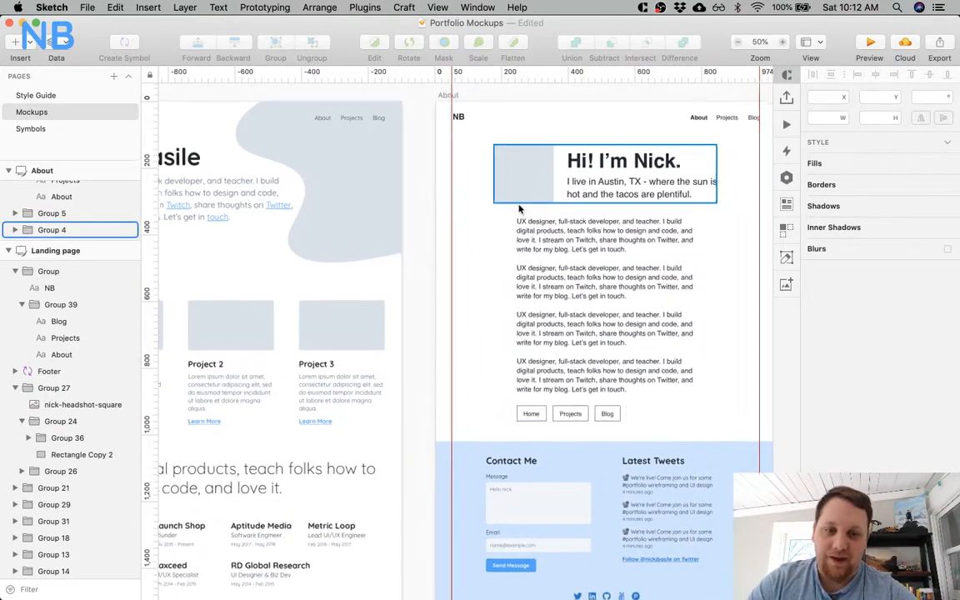
Compare the landing page's hero and Projects styling with the unstyled content on the About artboard.
scroll(521, 207, "left", 5)
scroll(520, 208, "up", 1)
left_click(318, 398)
left_click(283, 223)
scroll(316, 225, "right", 1)
scroll(317, 225, "down", 1)
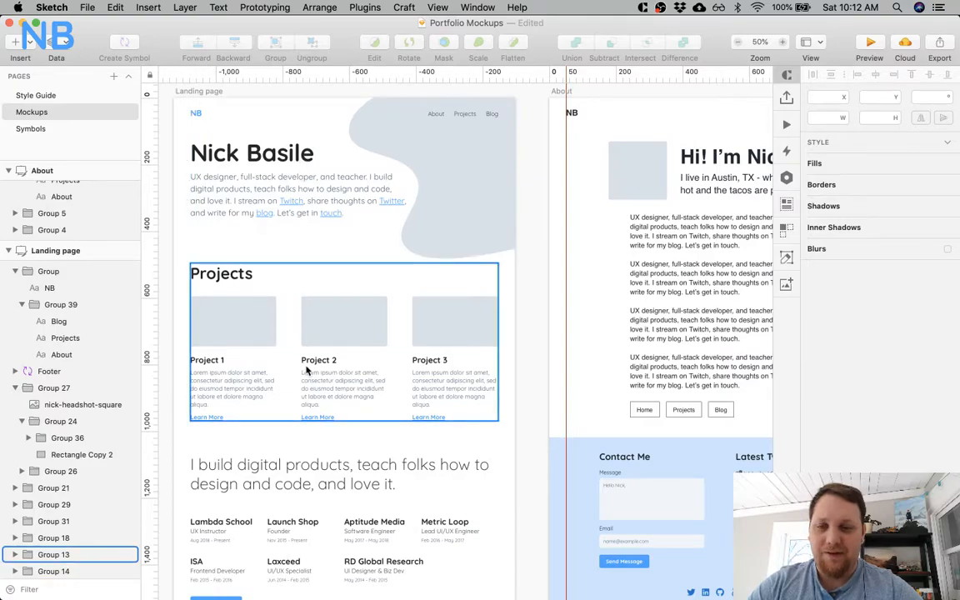
scroll(359, 219, "right", 2)
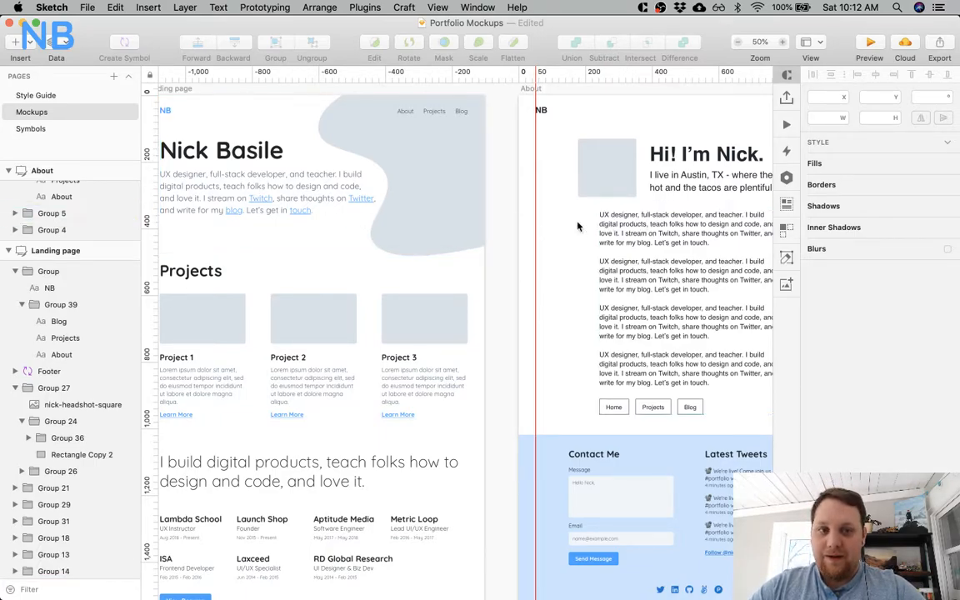
scroll(542, 221, "right", 5)
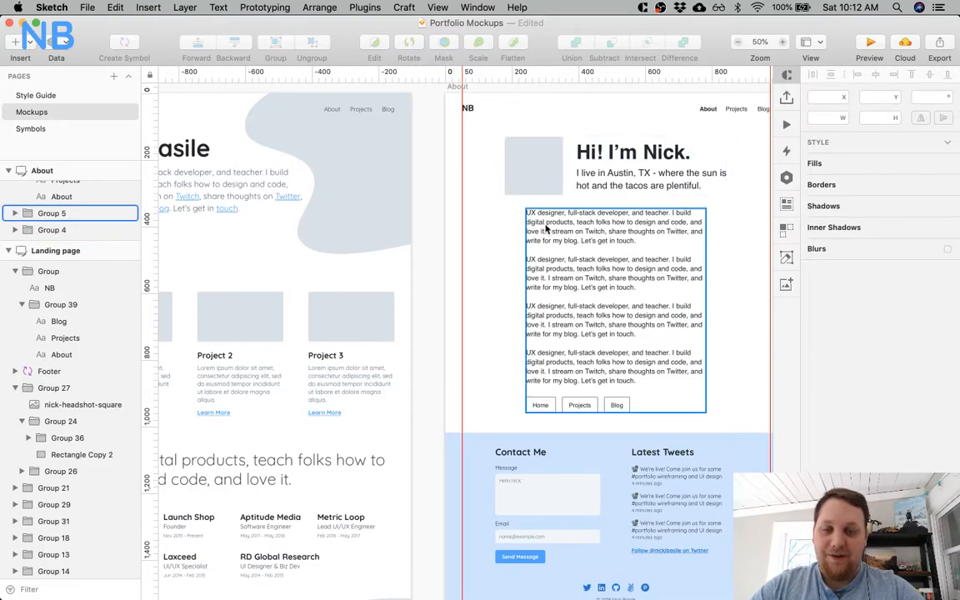
scroll(546, 223, "left", 8)
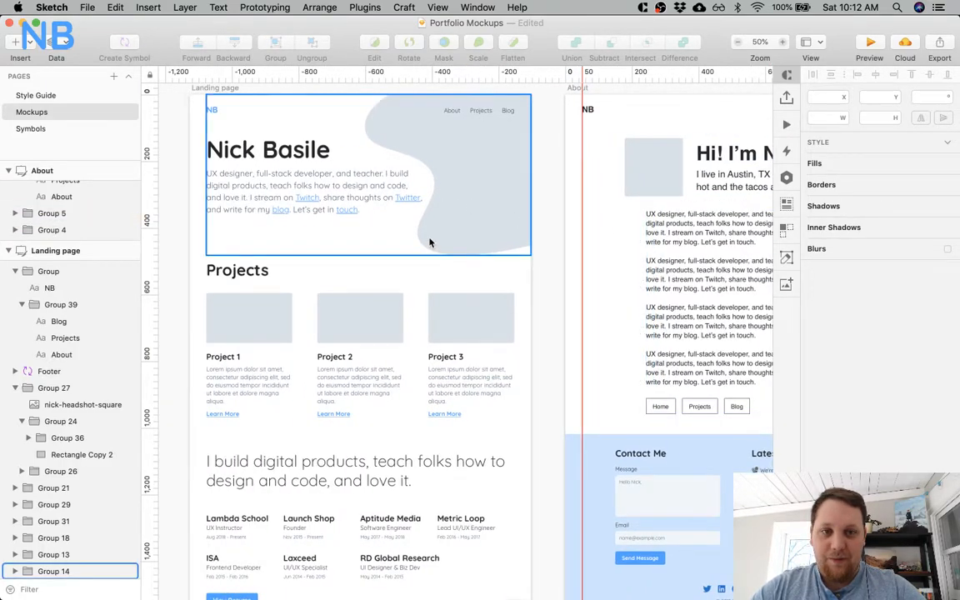
scroll(429, 242, "right", 7)
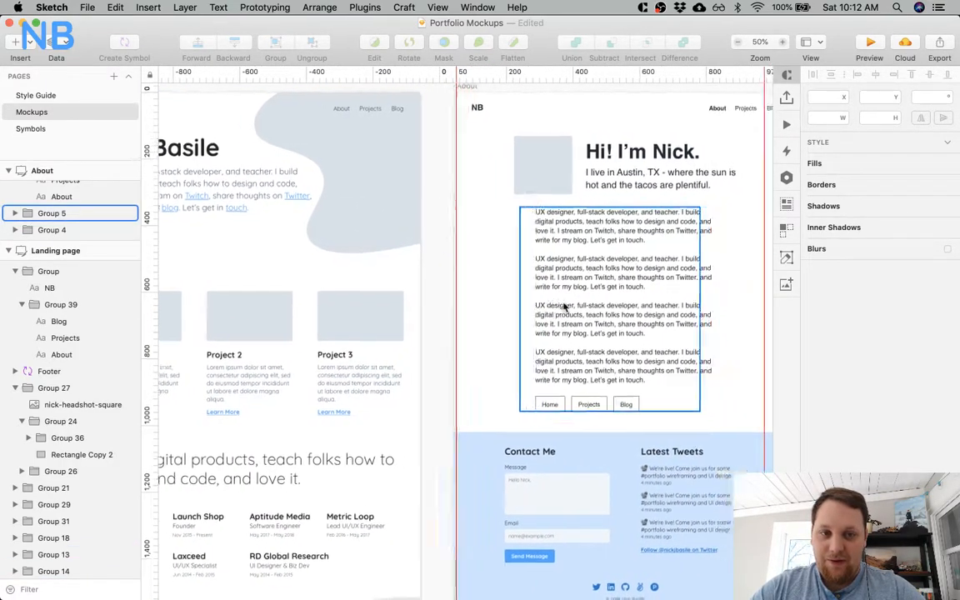
scroll(563, 307, "right", 20)
scroll(563, 306, "left", 15)
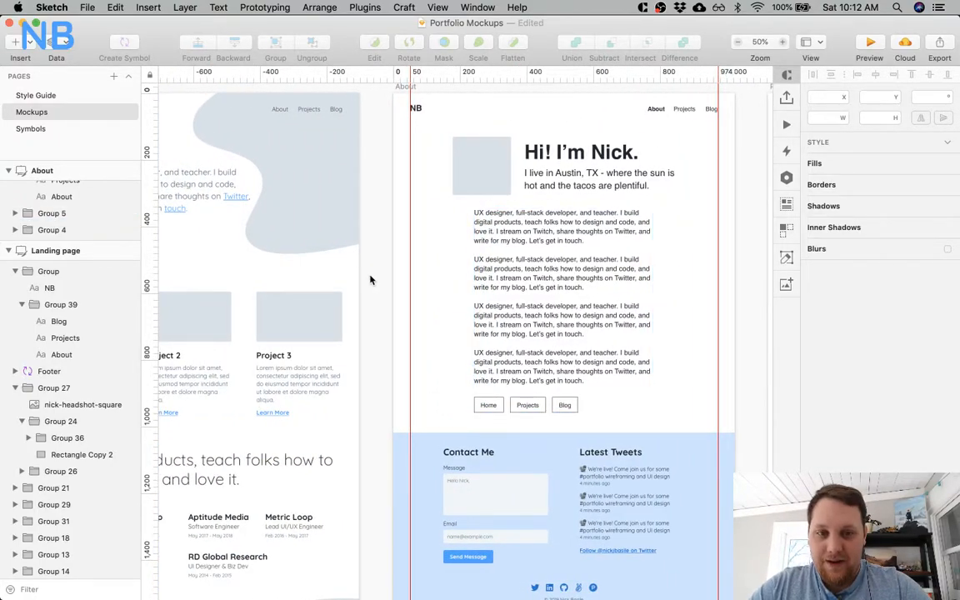
scroll(370, 280, "left", 14)
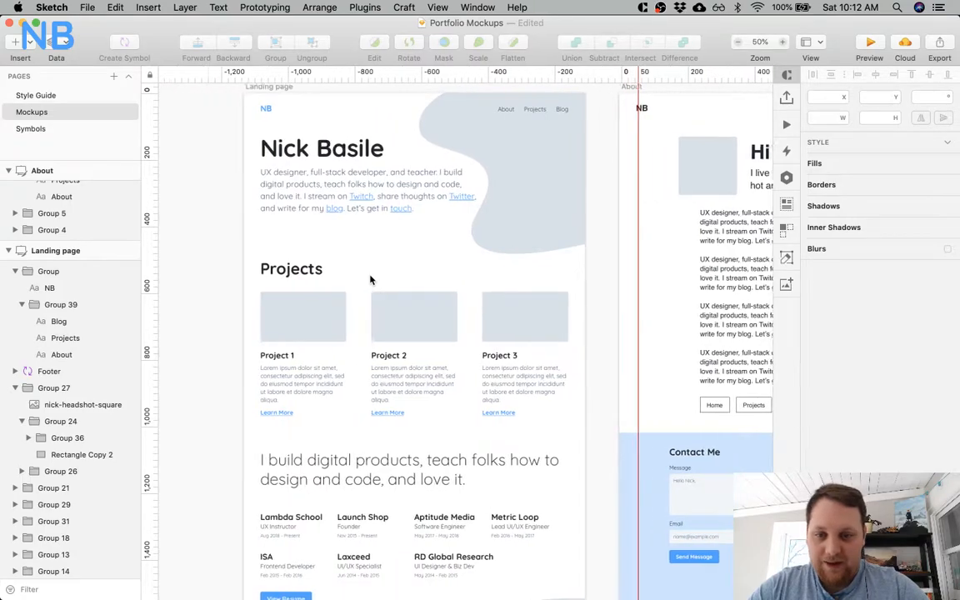
Review the landing page's sections from Projects through Writing, Media and Twitch down to the About Me cards.
scroll(371, 280, "left", 1)
scroll(371, 280, "down", 6)
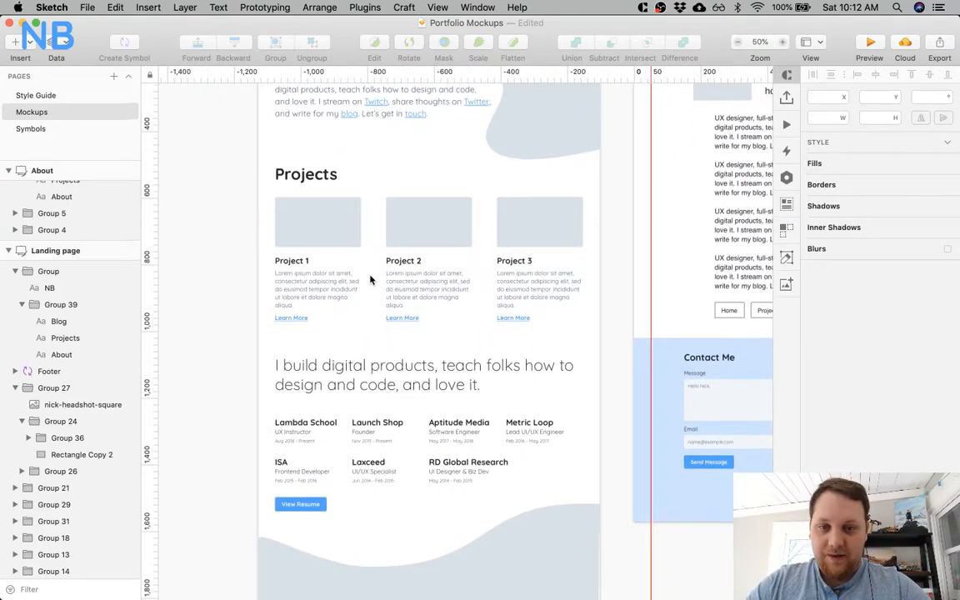
scroll(371, 279, "down", 5)
scroll(371, 280, "right", 1)
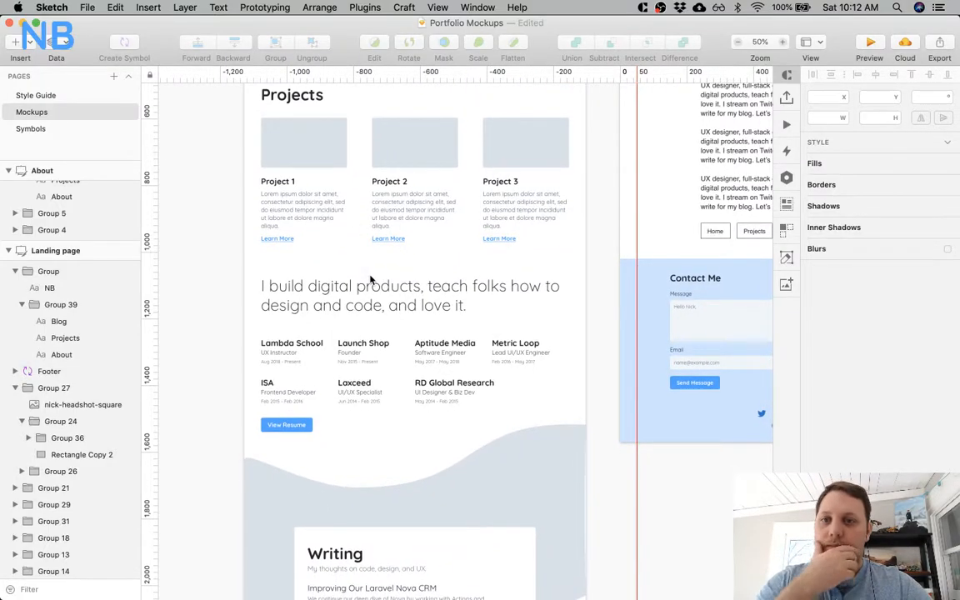
scroll(371, 280, "up", 6)
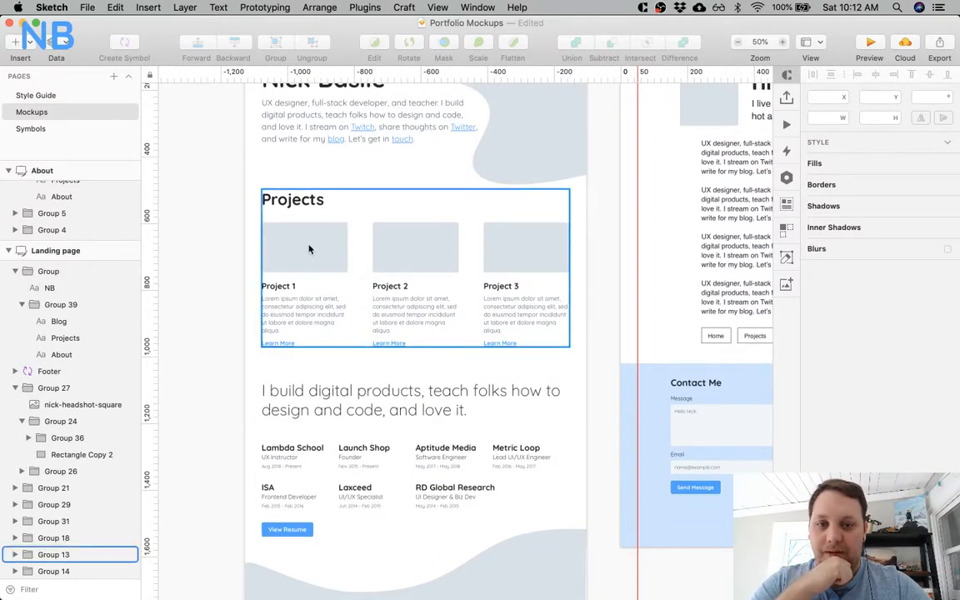
scroll(308, 249, "down", 17)
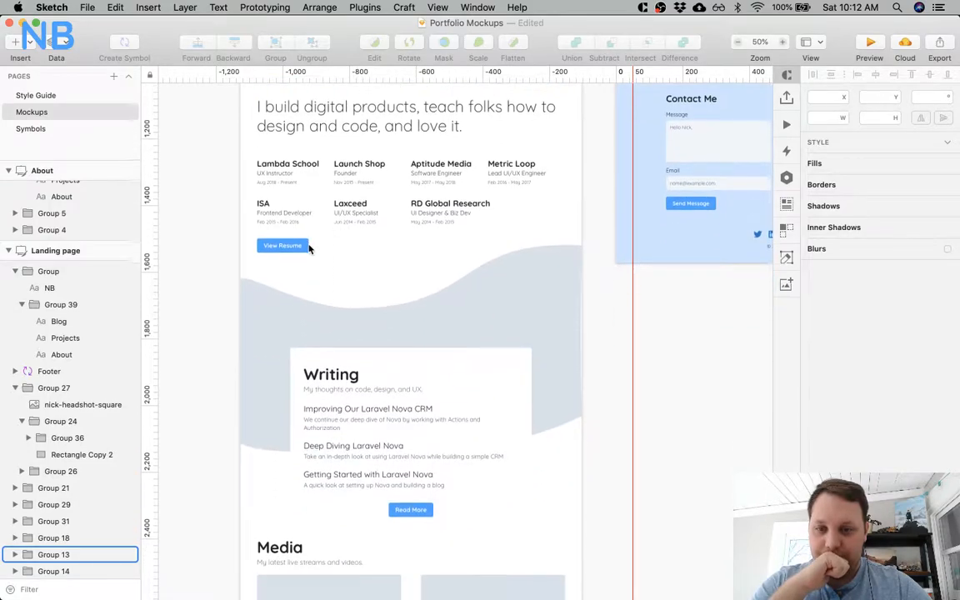
scroll(277, 331, "down", 6)
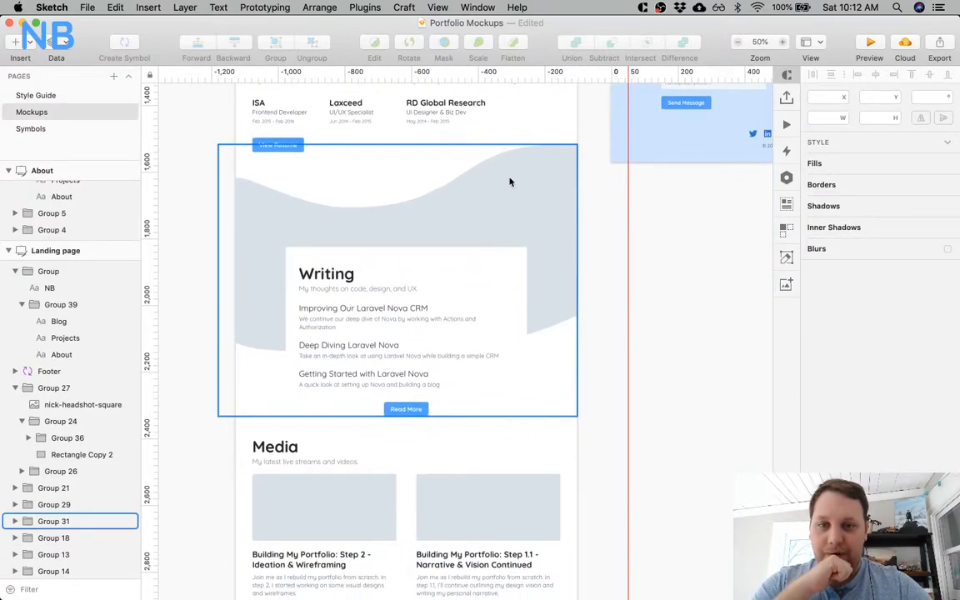
scroll(564, 201, "down", 20)
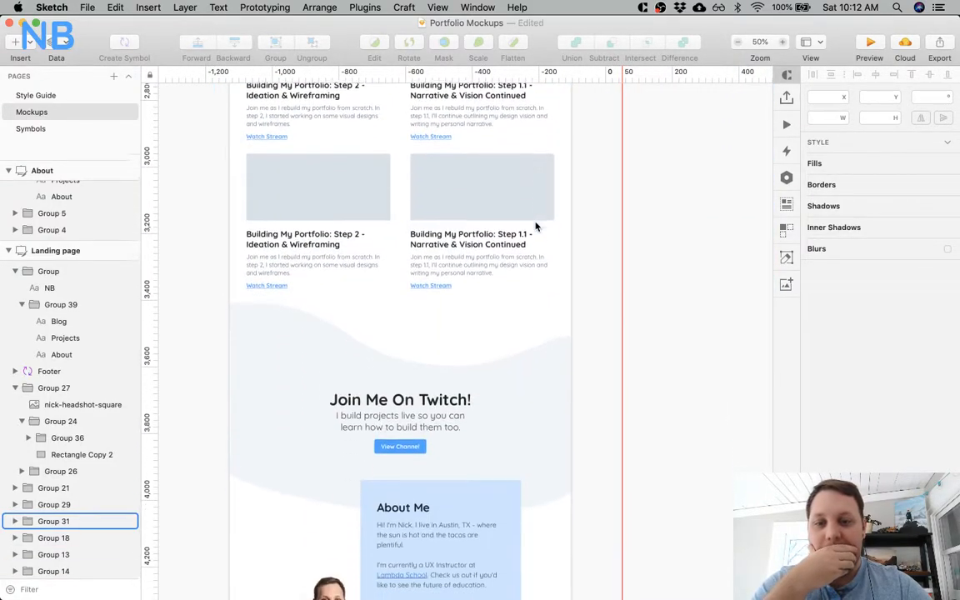
scroll(537, 404, "down", 6)
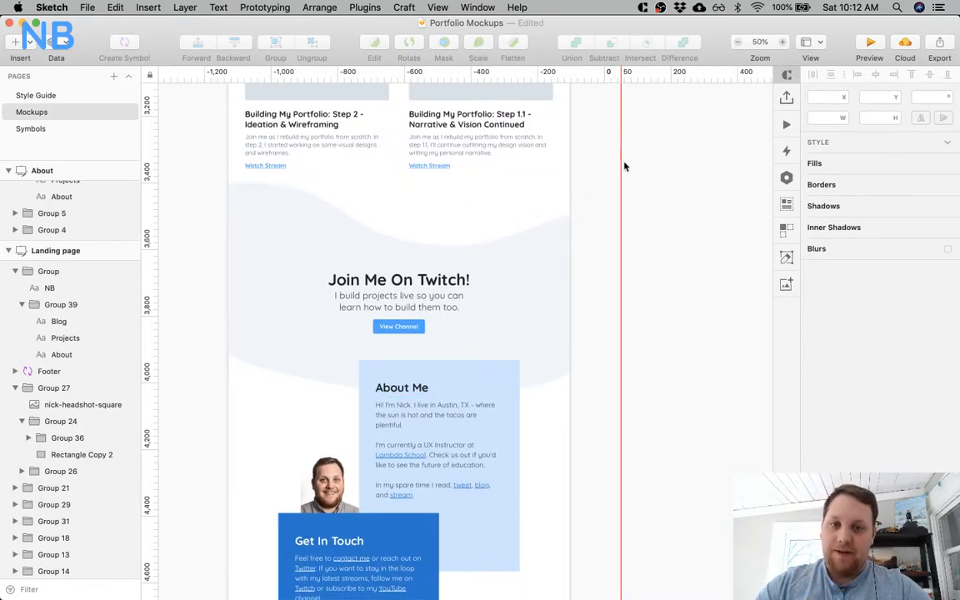
Switch to Chrome and, from the Portfolio Discovery document, open the reference portfolio noted for really strong case studies.
key("super+Tab")
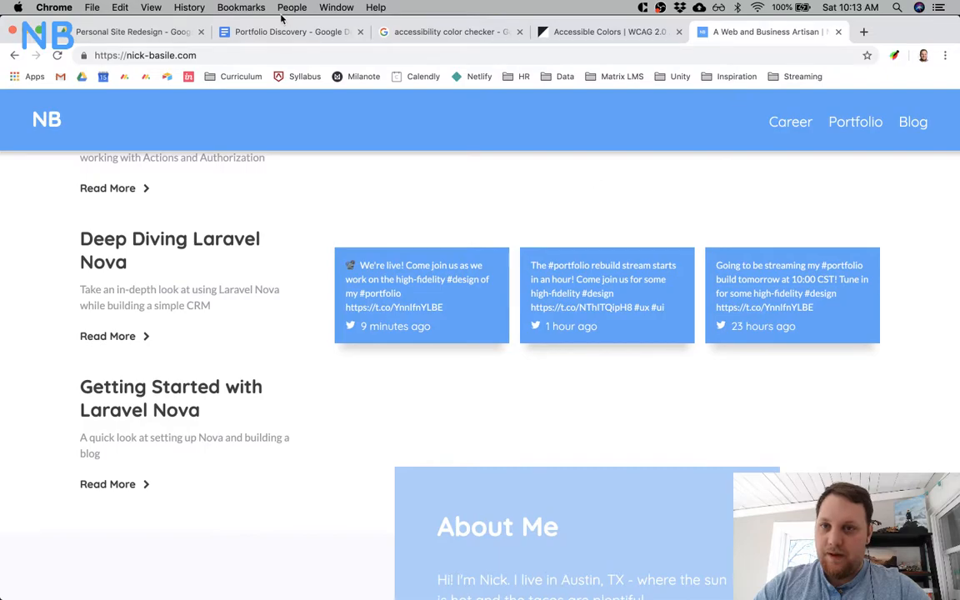
left_click(288, 34)
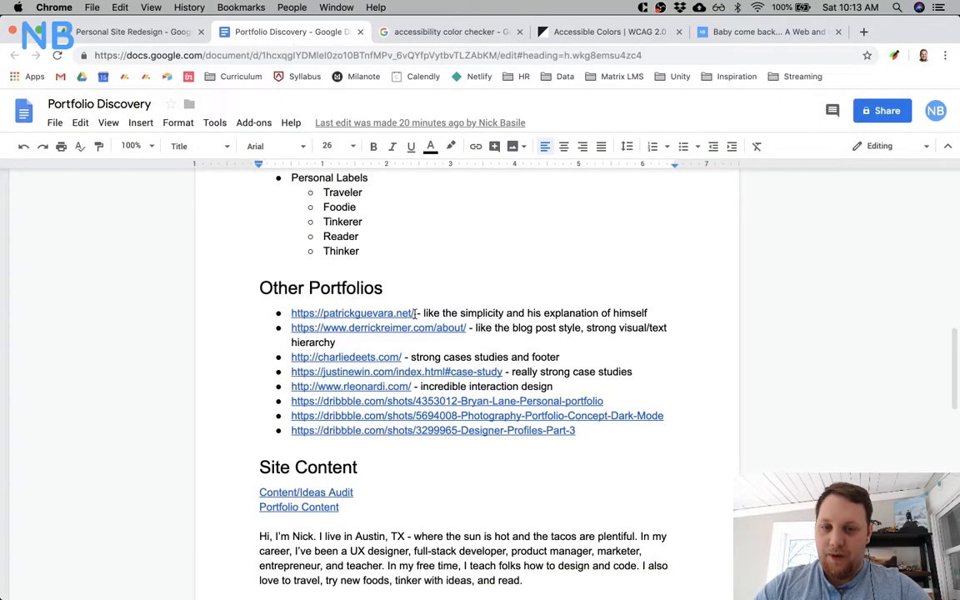
left_click(364, 376)
left_click(364, 394)
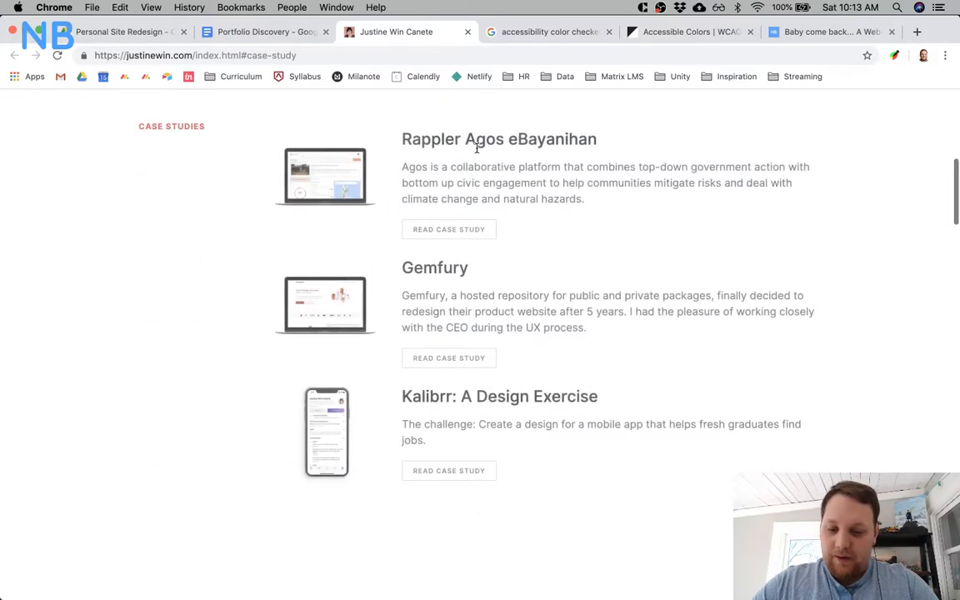
Study the reference portfolio's sections, from the articles, tech events and contact area back up to the work experience and intro.
scroll(262, 273, "down", 20)
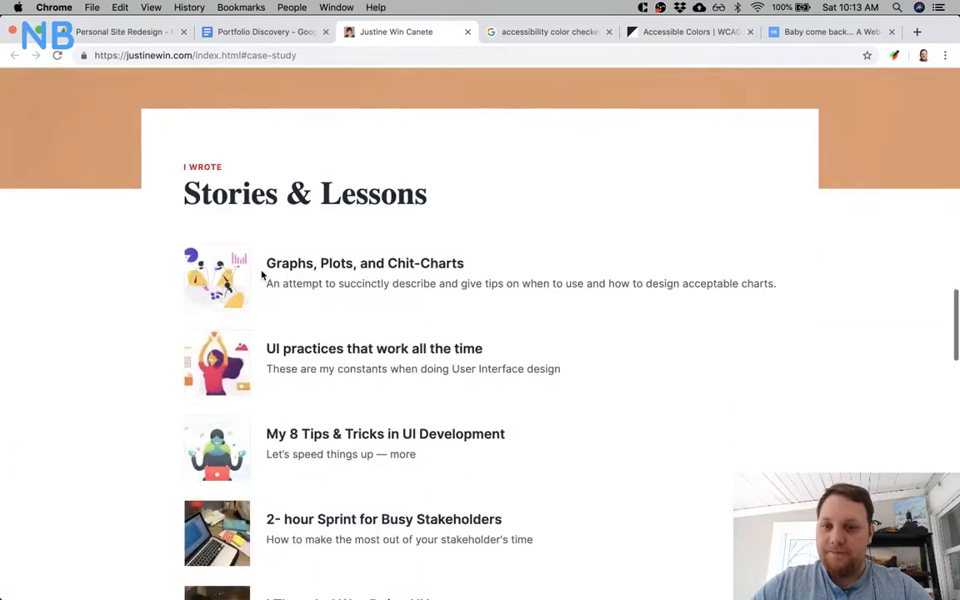
scroll(261, 275, "down", 4)
scroll(262, 275, "up", 5)
scroll(262, 275, "down", 2)
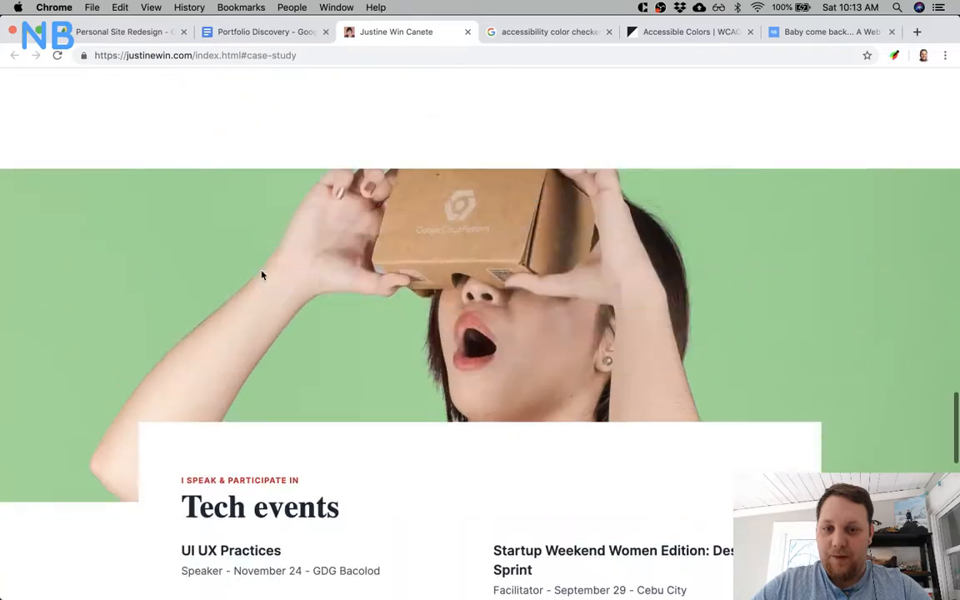
scroll(482, 332, "down", 12)
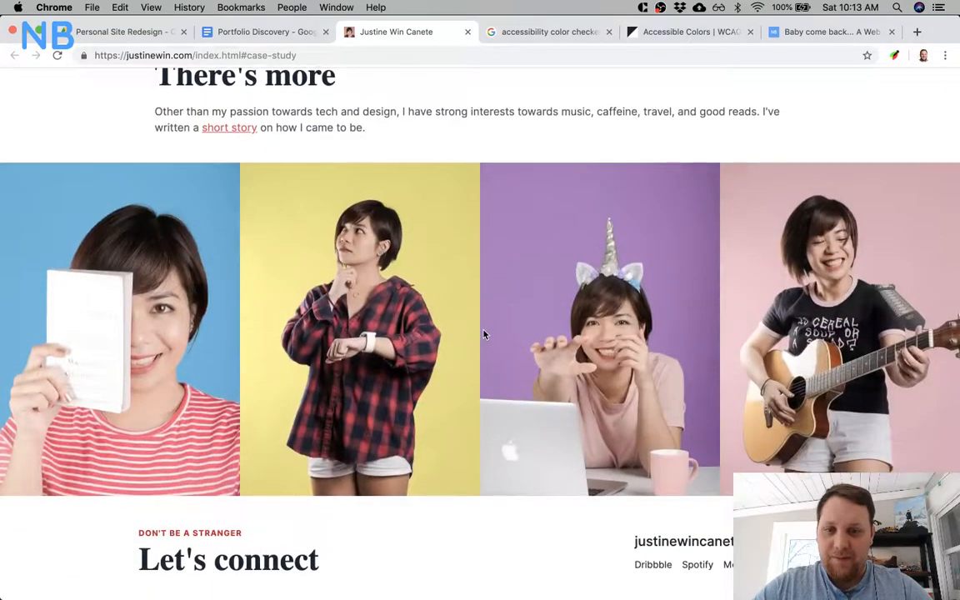
scroll(482, 332, "up", 9)
scroll(483, 334, "up", 20)
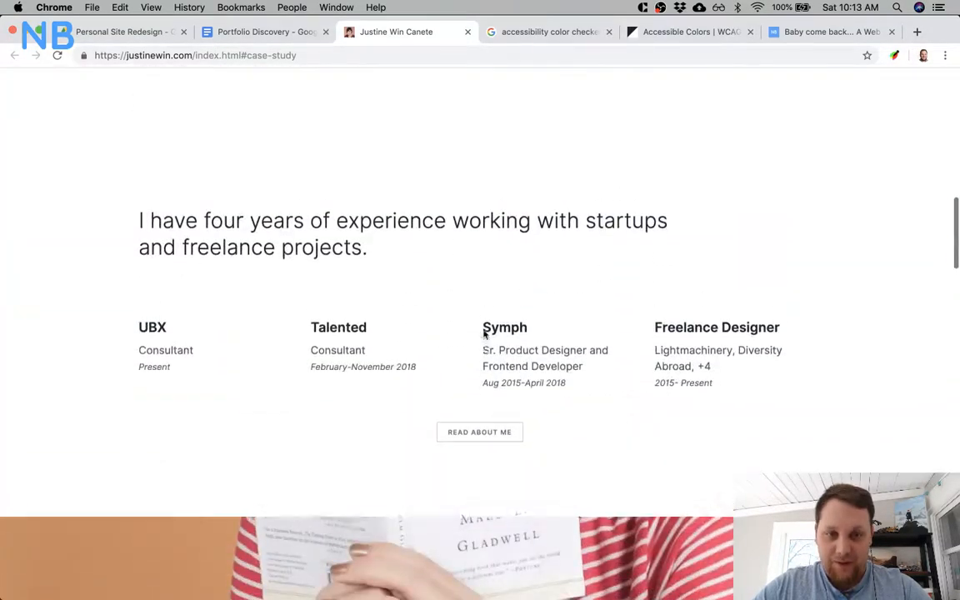
scroll(483, 334, "up", 4)
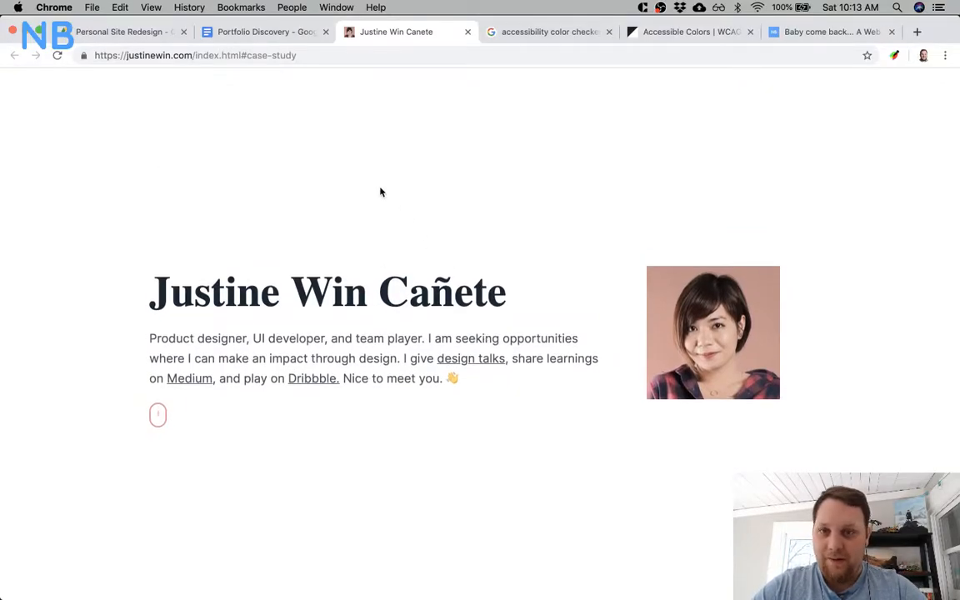
Switch to Sketch and review the landing page mockup from the contact footer back up through Media, Writing and Projects to the hero.
key("super+Tab")
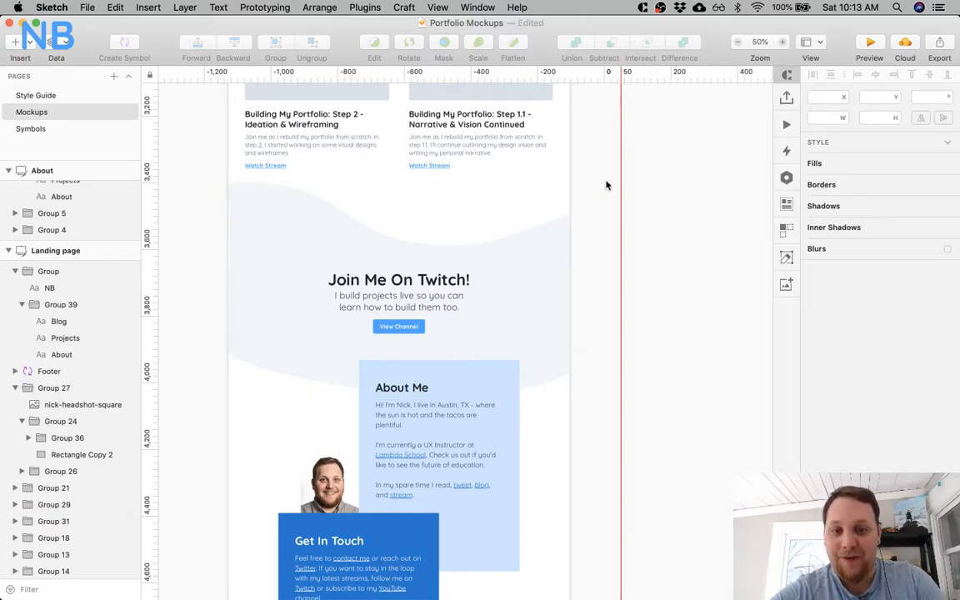
scroll(607, 184, "down", 5)
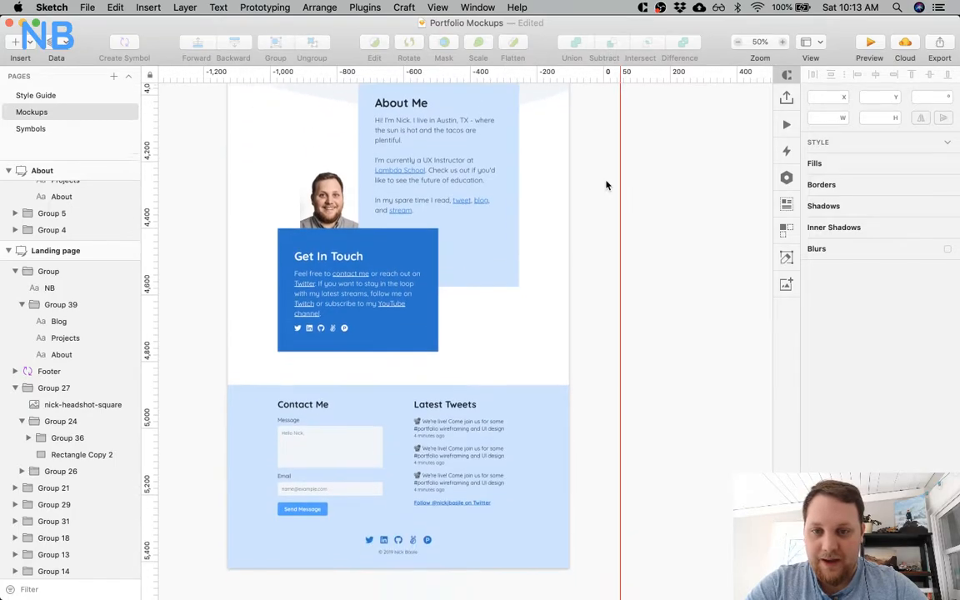
scroll(606, 185, "up", 6)
scroll(607, 185, "up", 2)
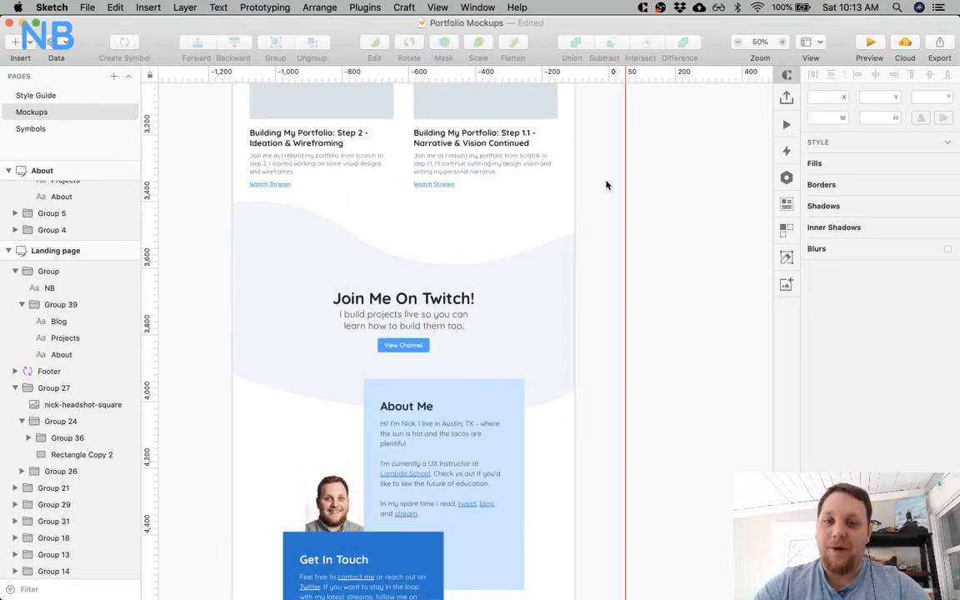
scroll(606, 185, "up", 3)
scroll(606, 184, "up", 10)
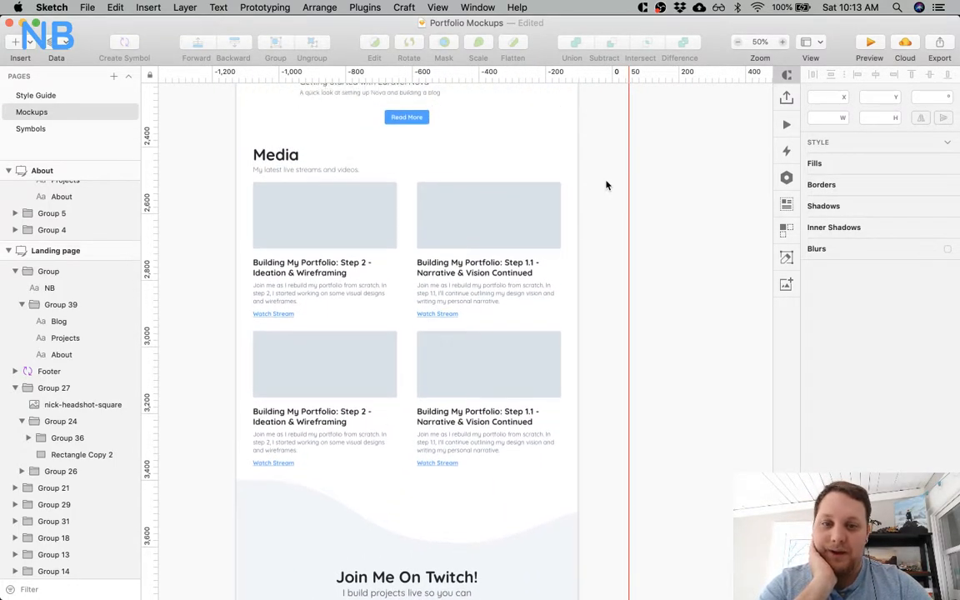
scroll(607, 185, "up", 10)
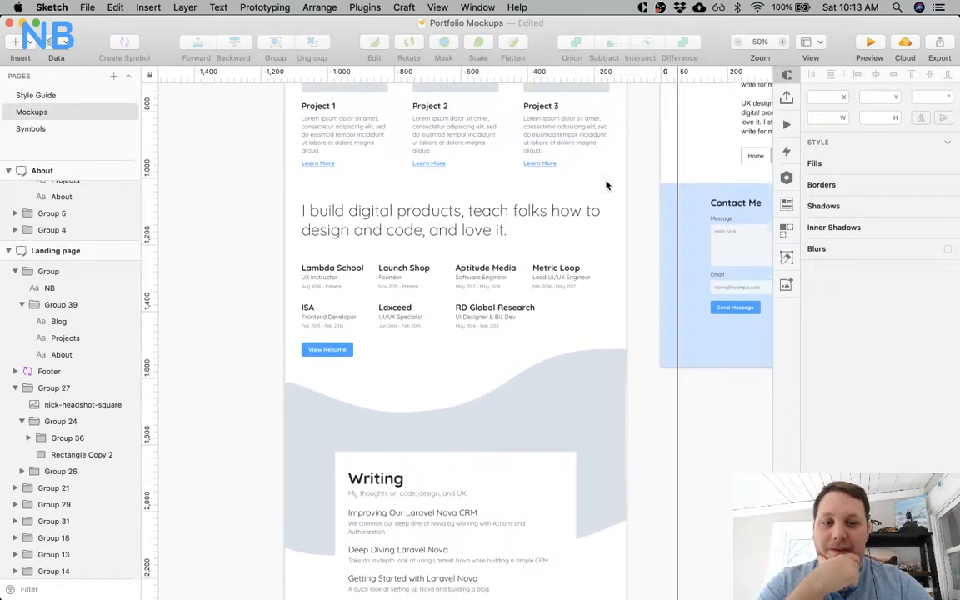
scroll(606, 185, "up", 3)
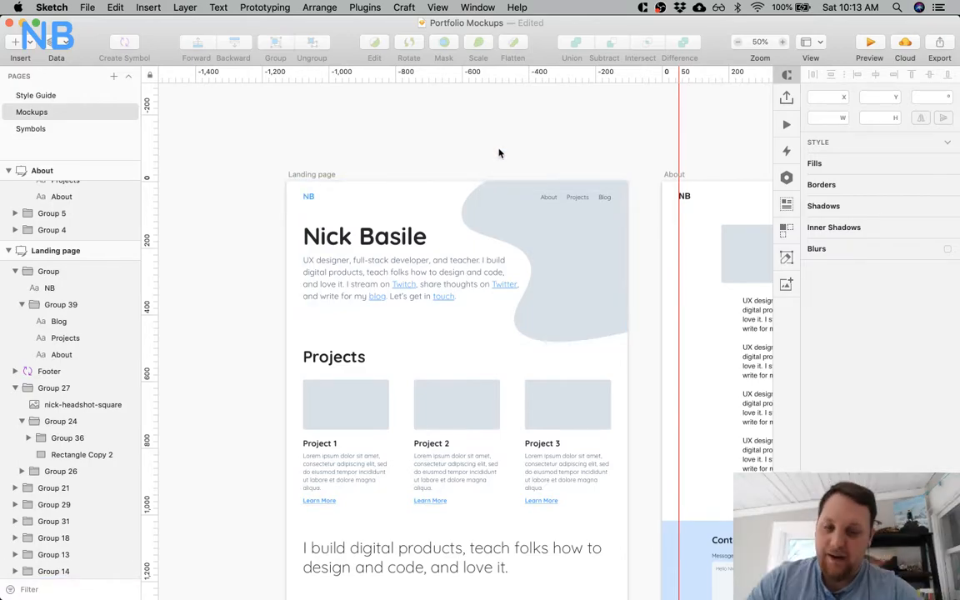
Examine the landing page hero up close, comparing the curved grey background shape with the navigation links and intro text.
left_click(488, 214)
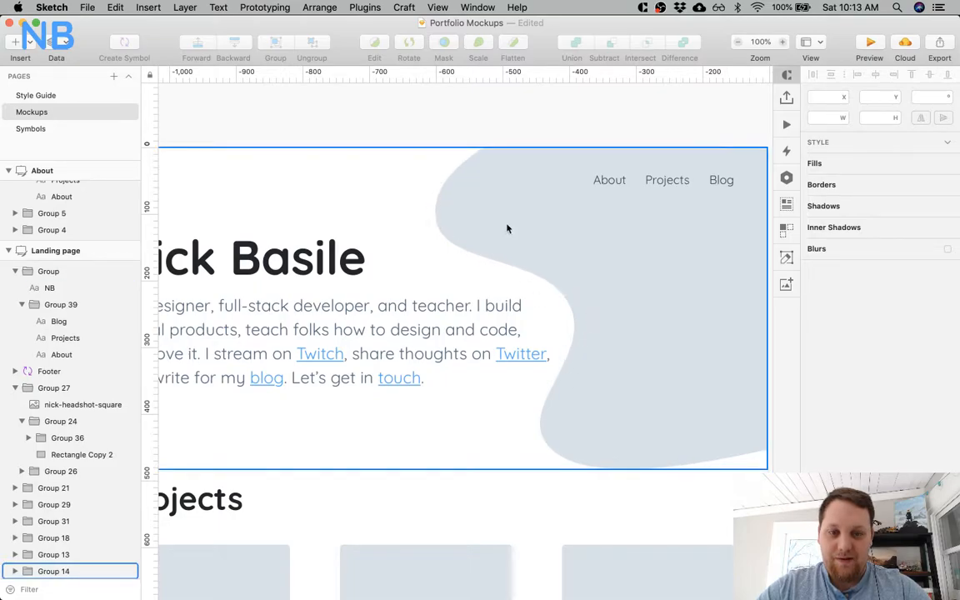
scroll(620, 444, "down", 3)
scroll(621, 443, "right", 3)
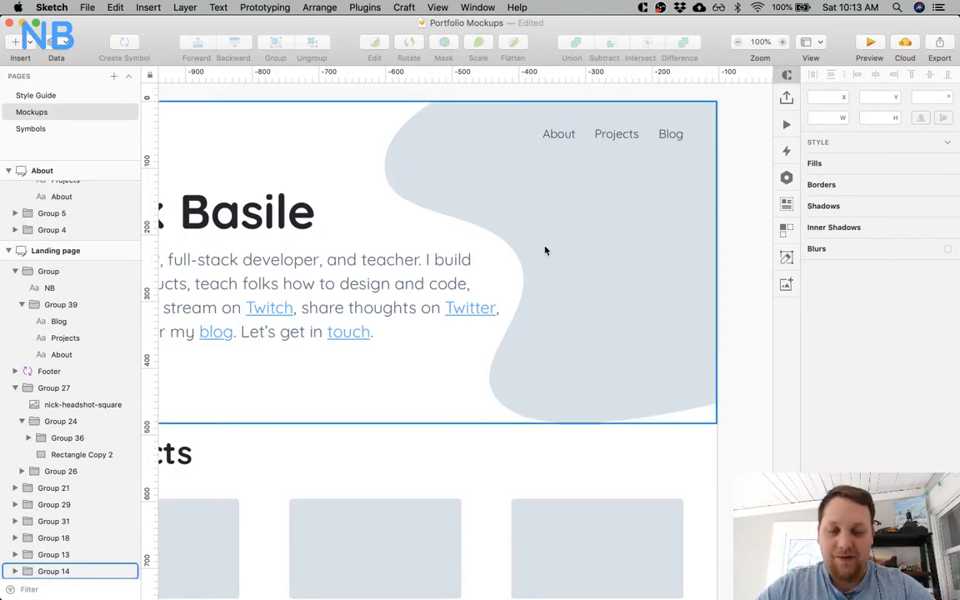
scroll(544, 249, "left", 3)
key("super+minus")
key("super+plus")
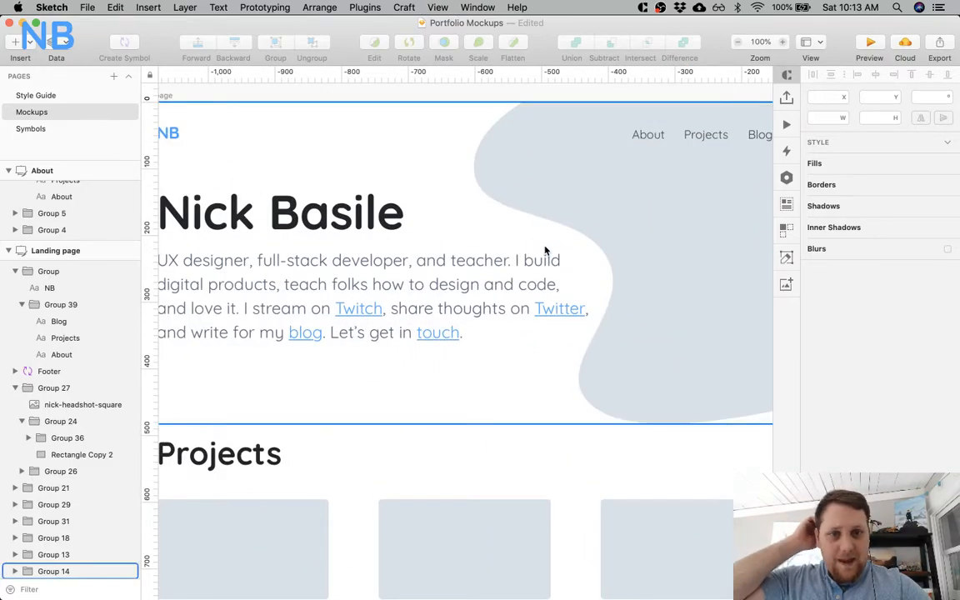
scroll(545, 250, "right", 5)
scroll(545, 250, "down", 1)
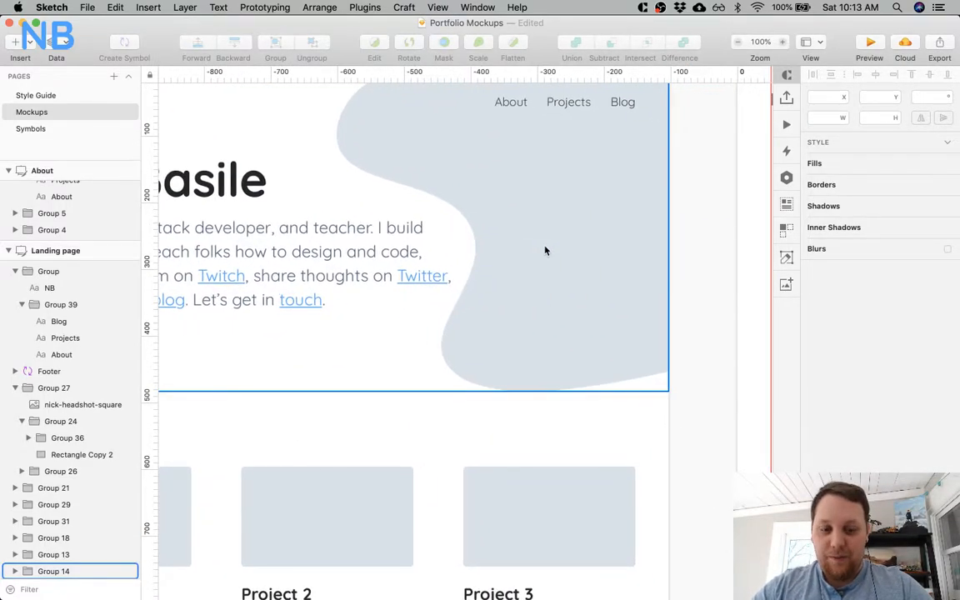
scroll(545, 250, "up", 2)
scroll(545, 250, "right", 1)
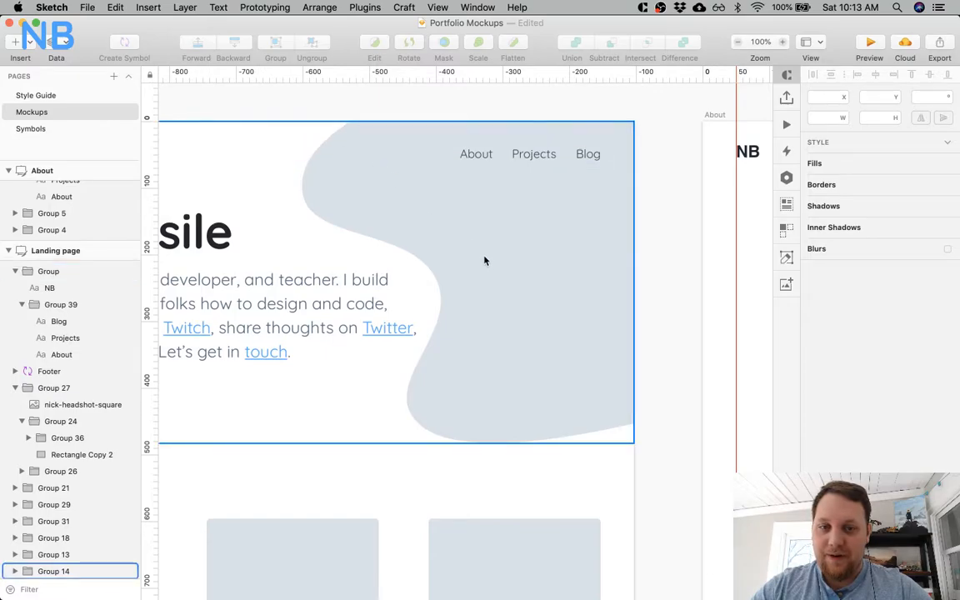
scroll(534, 274, "left", 2)
scroll(533, 275, "down", 1)
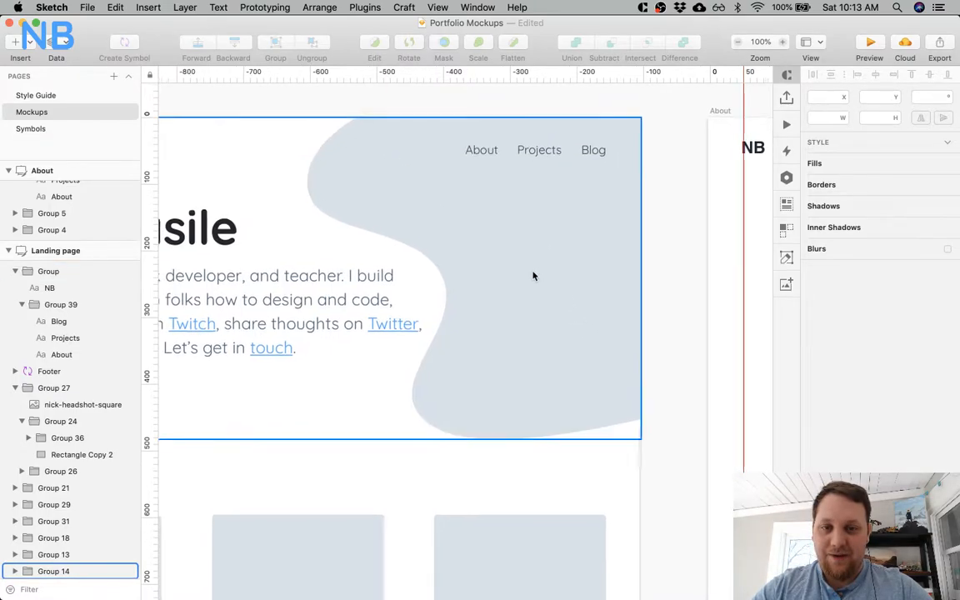
scroll(533, 276, "left", 10)
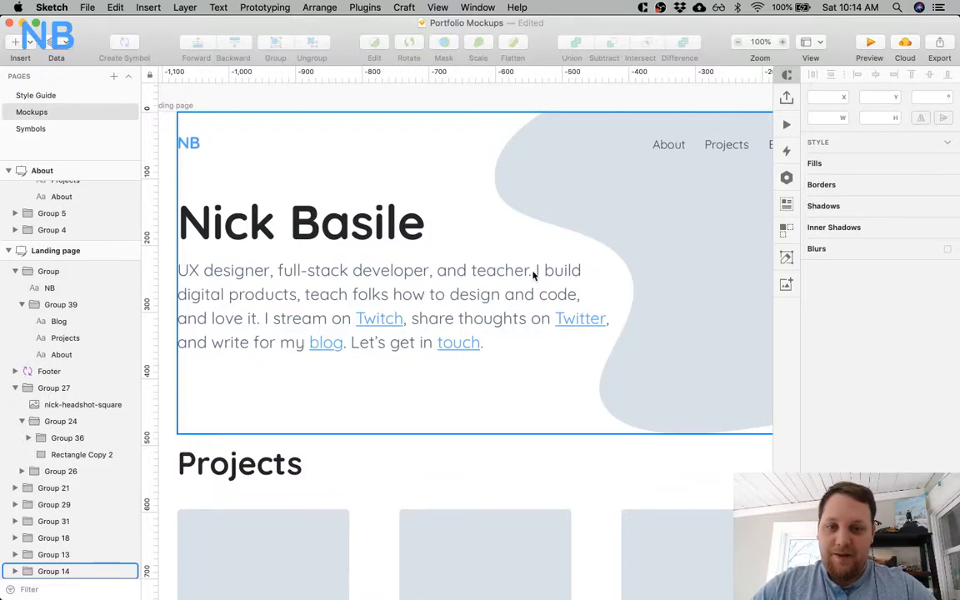
scroll(534, 275, "down", 2)
scroll(534, 275, "right", 4)
scroll(499, 293, "left", 4)
scroll(499, 293, "left", 1)
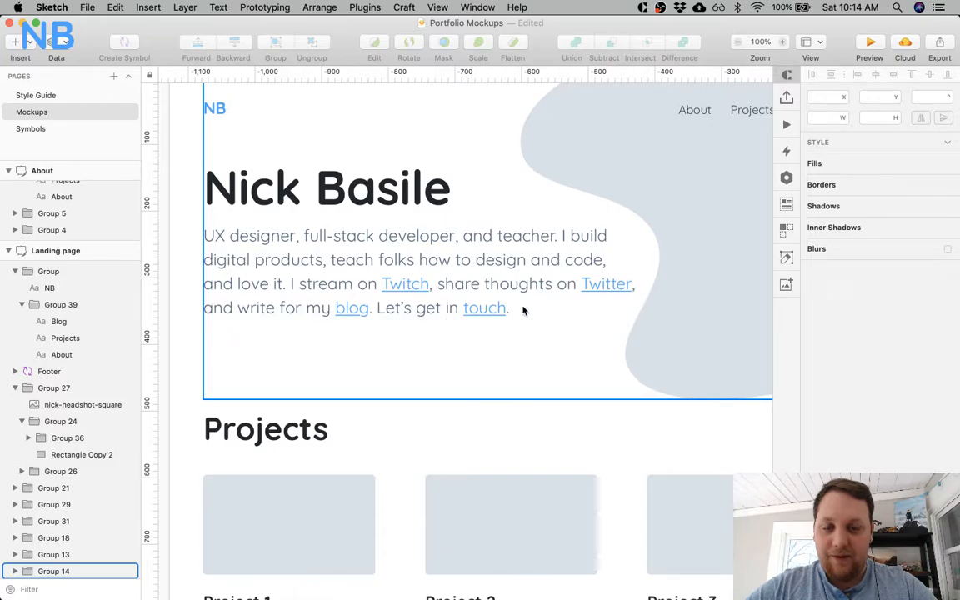
Switch to Chrome and open laracasts.com in a new tab.
key("super+Tab")
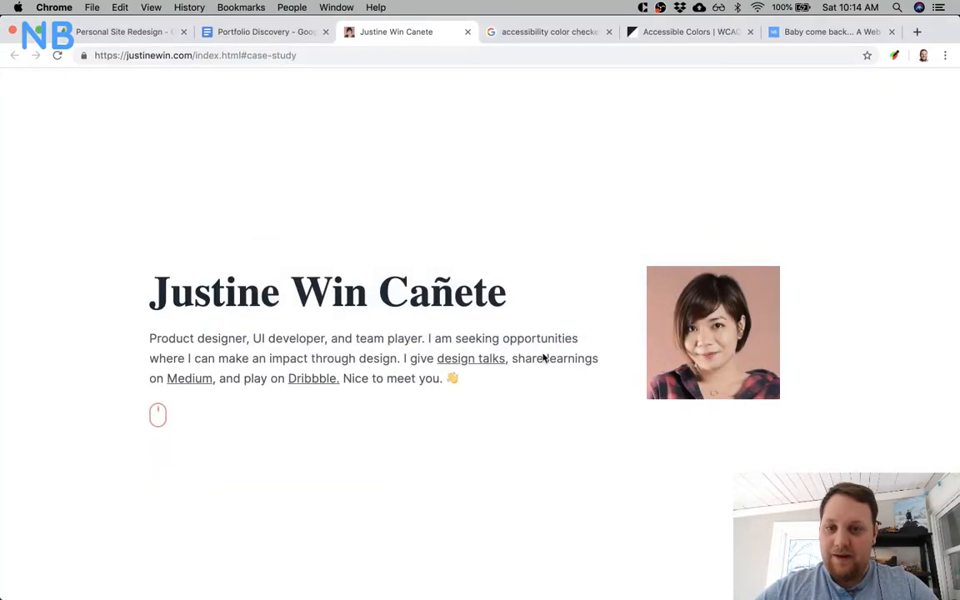
key("super+t")
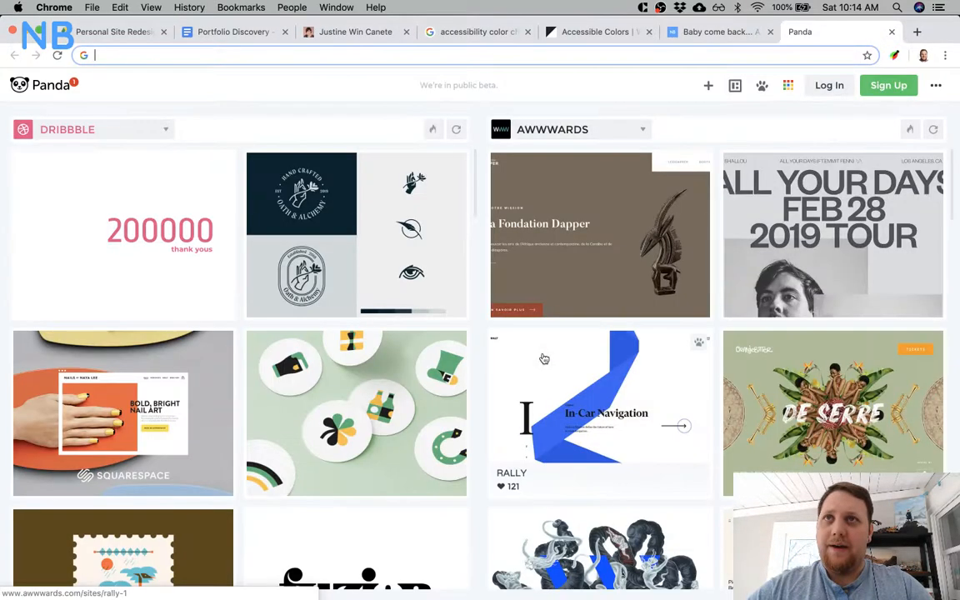
type("laracas")
key("Return")
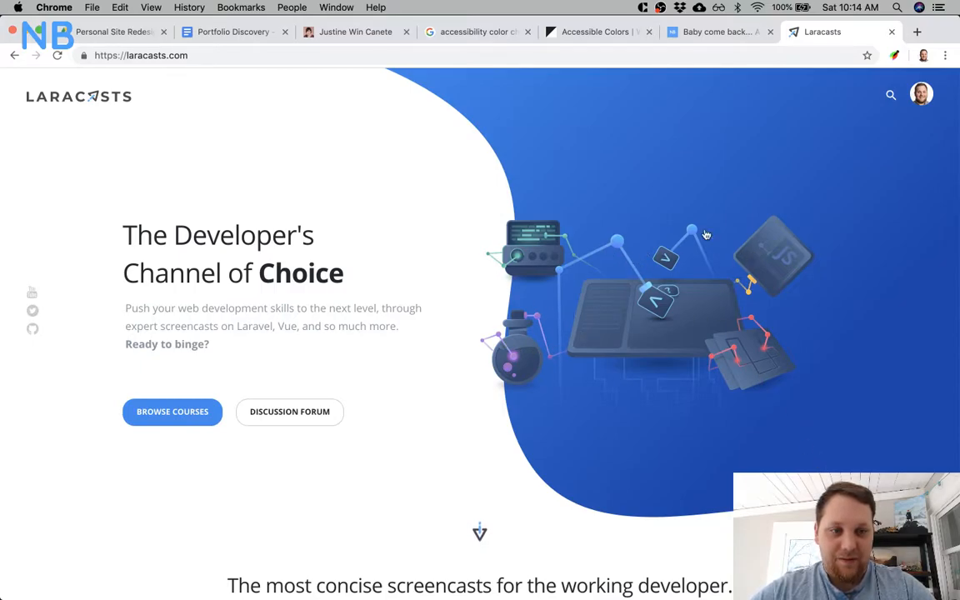
Examine the Laracasts homepage hero, focusing on its curved blue background and the illustration placed over it.
scroll(623, 366, "down", 2)
scroll(623, 366, "up", 2)
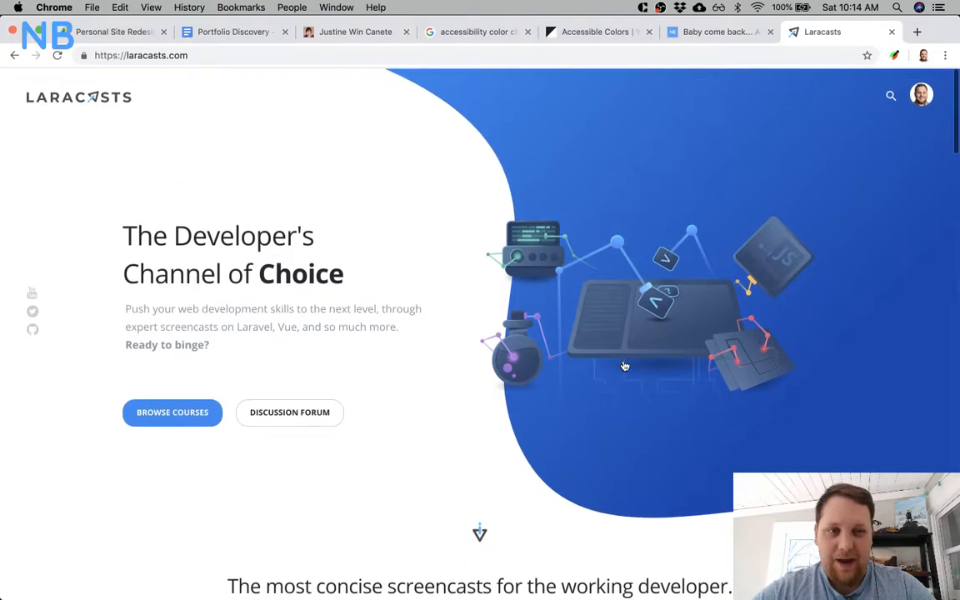
scroll(671, 393, "down", 2)
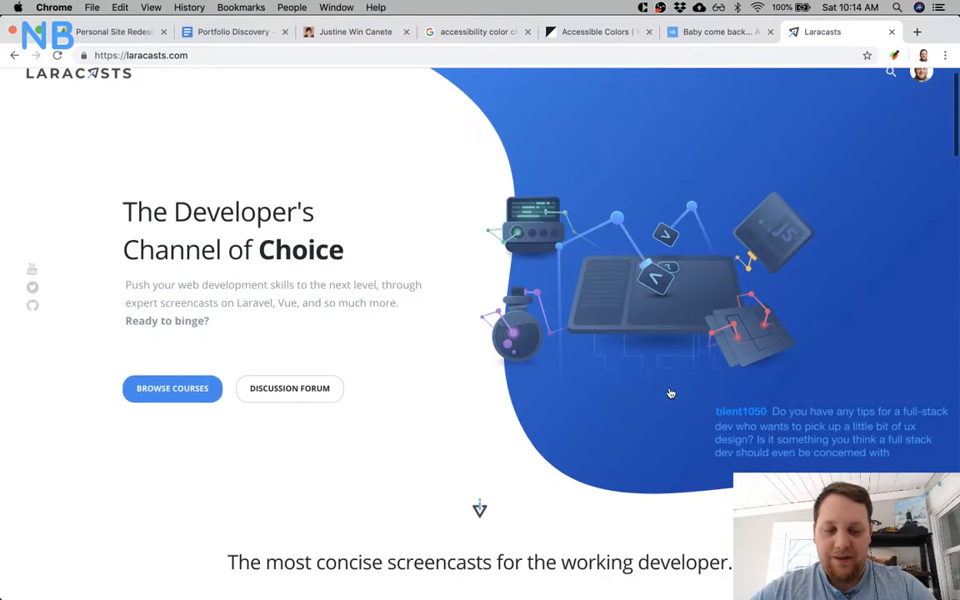
scroll(392, 137, "up", 2)
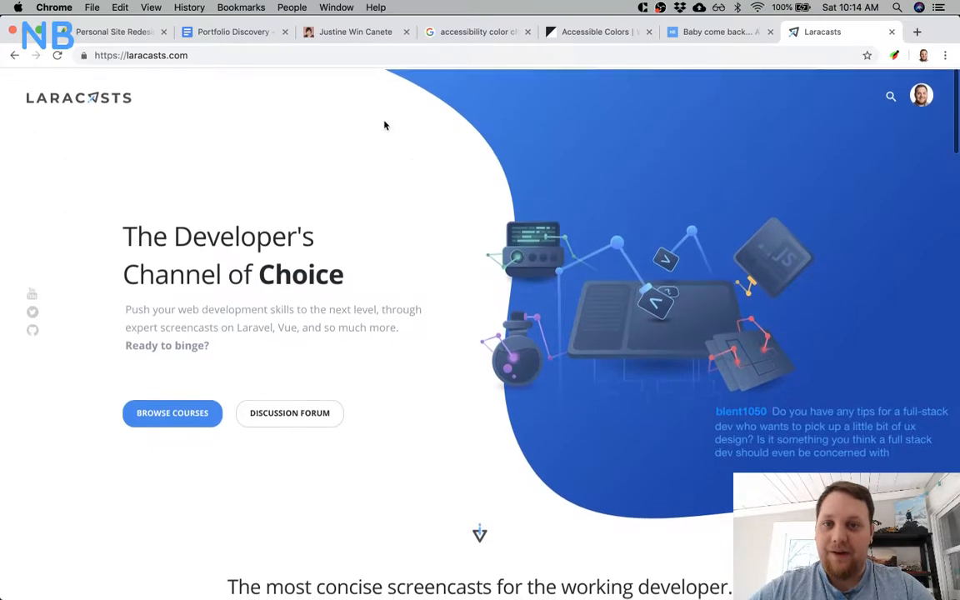
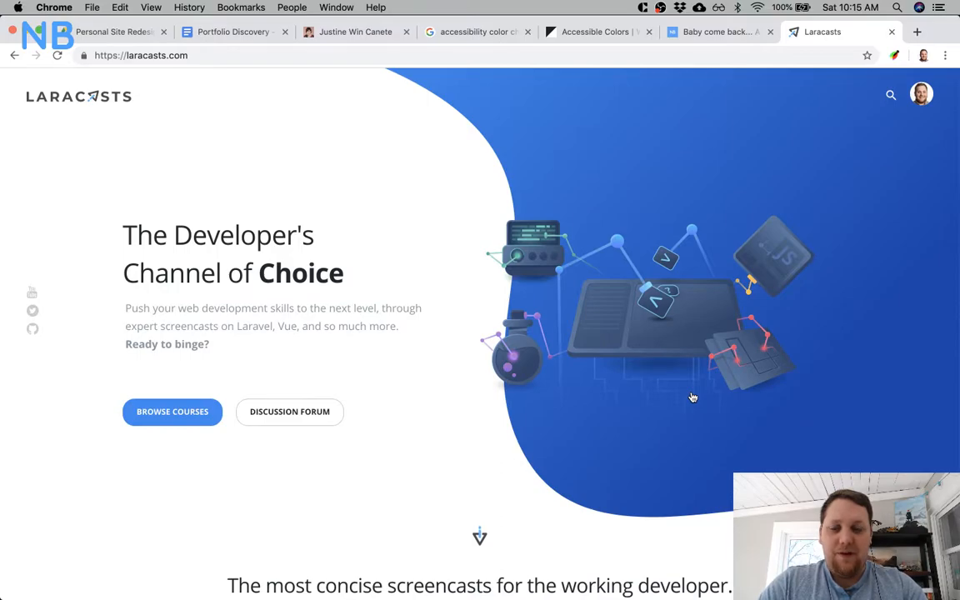
Review the Laracasts homepage from the course categories down to the pricing plans, focusing on the curved blue background shapes.
scroll(501, 442, "down", 5)
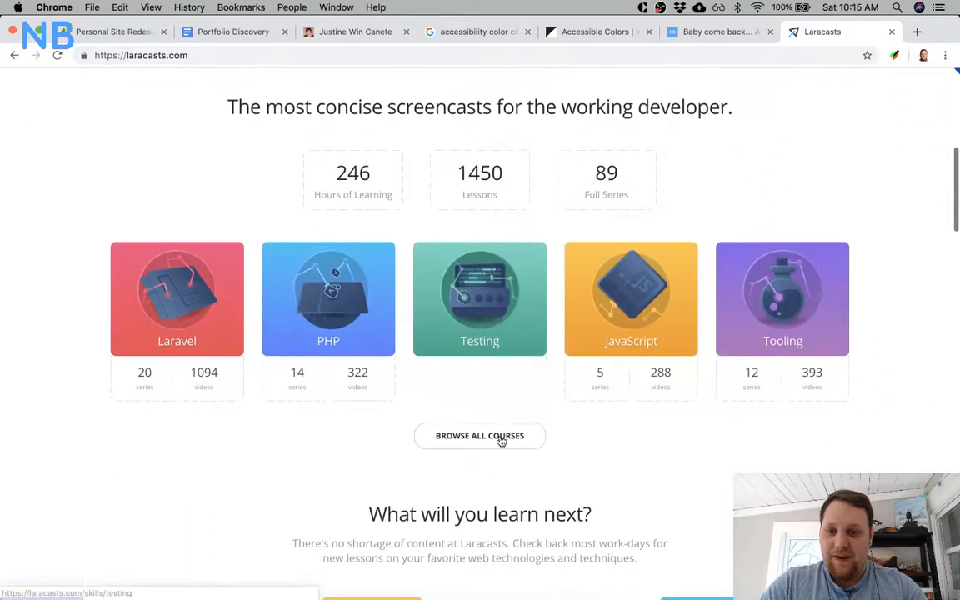
scroll(741, 422, "up", 3)
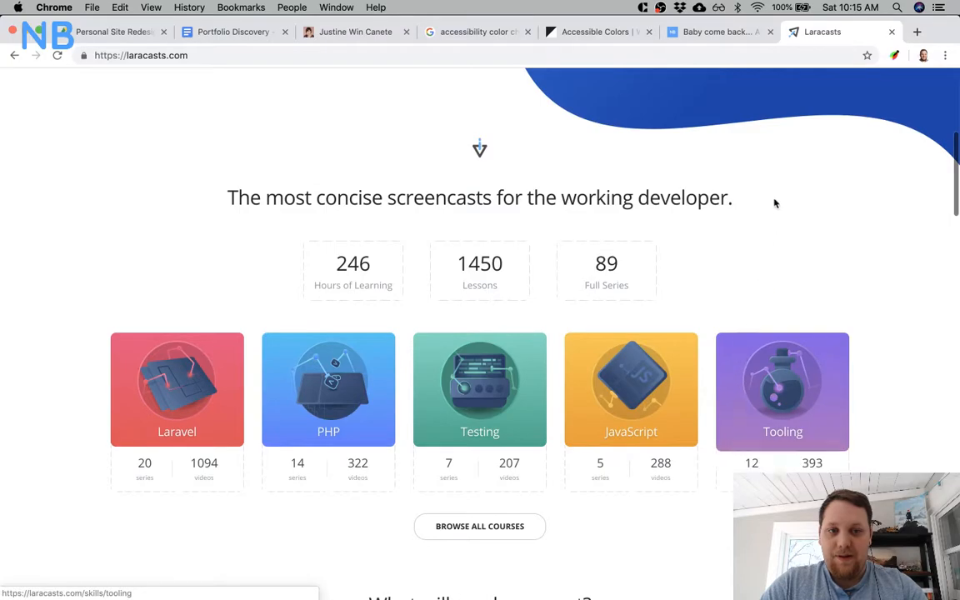
scroll(188, 532, "down", 8)
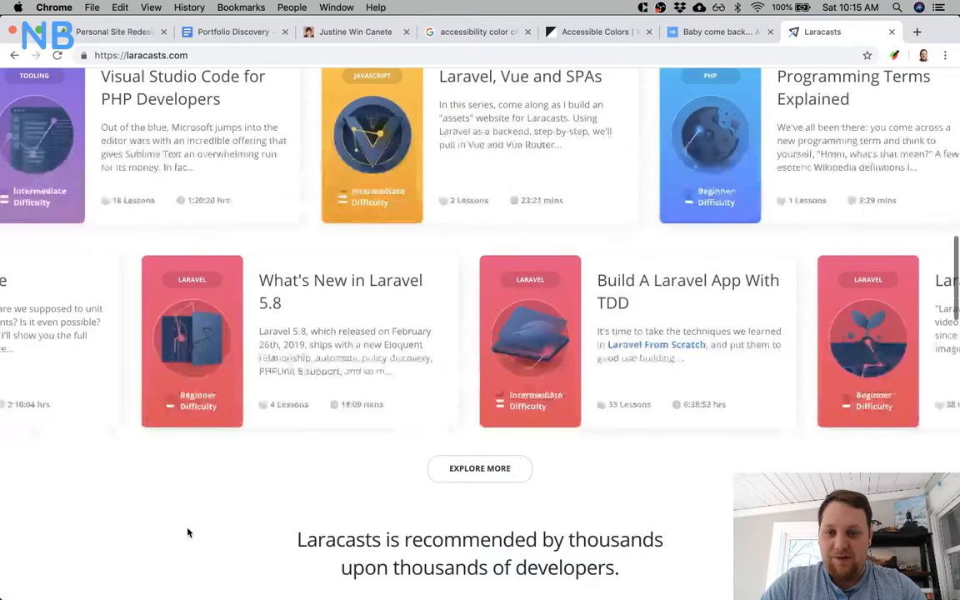
scroll(189, 532, "down", 7)
scroll(188, 532, "down", 8)
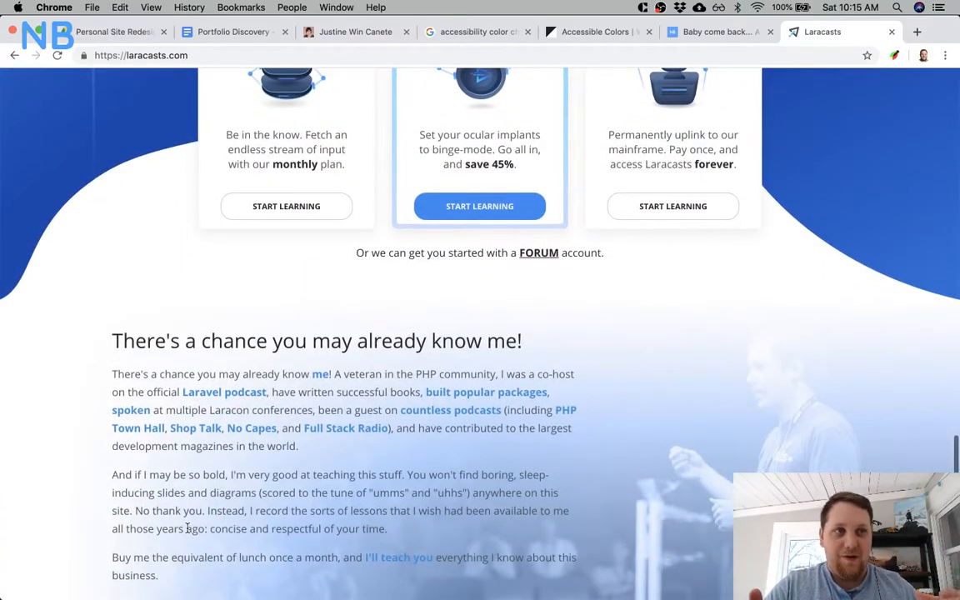
scroll(188, 530, "down", 6)
scroll(188, 532, "down", 1)
scroll(188, 532, "up", 13)
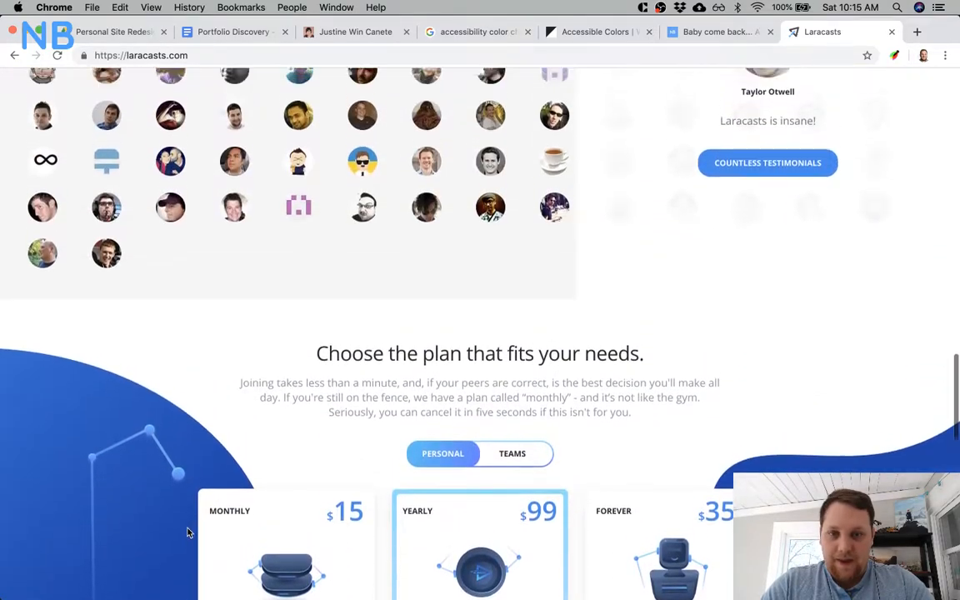
scroll(188, 530, "down", 5)
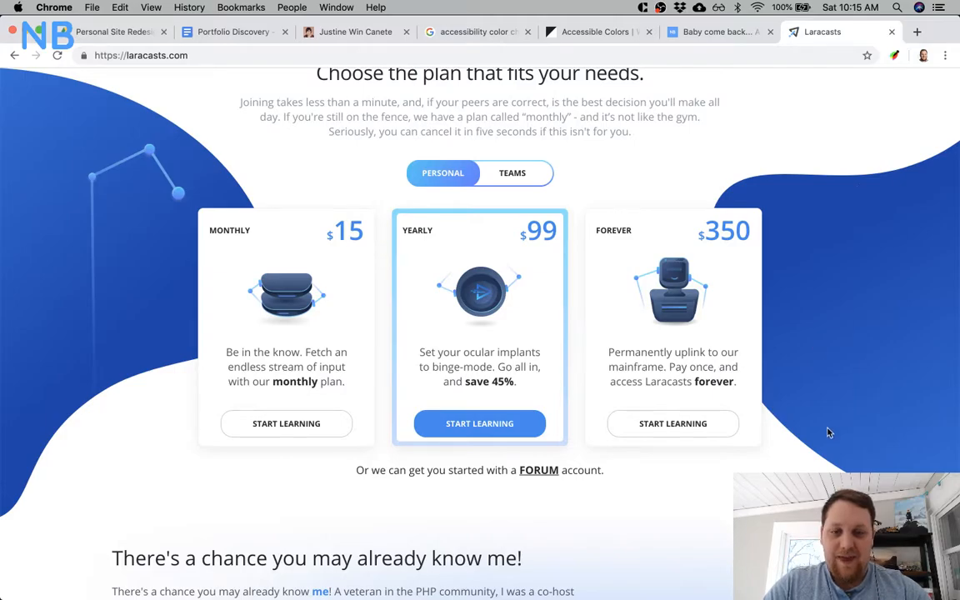
Go back up to the Laracasts hero and examine how its curved background leads into the section below.
scroll(827, 432, "up", 15)
scroll(827, 433, "up", 2)
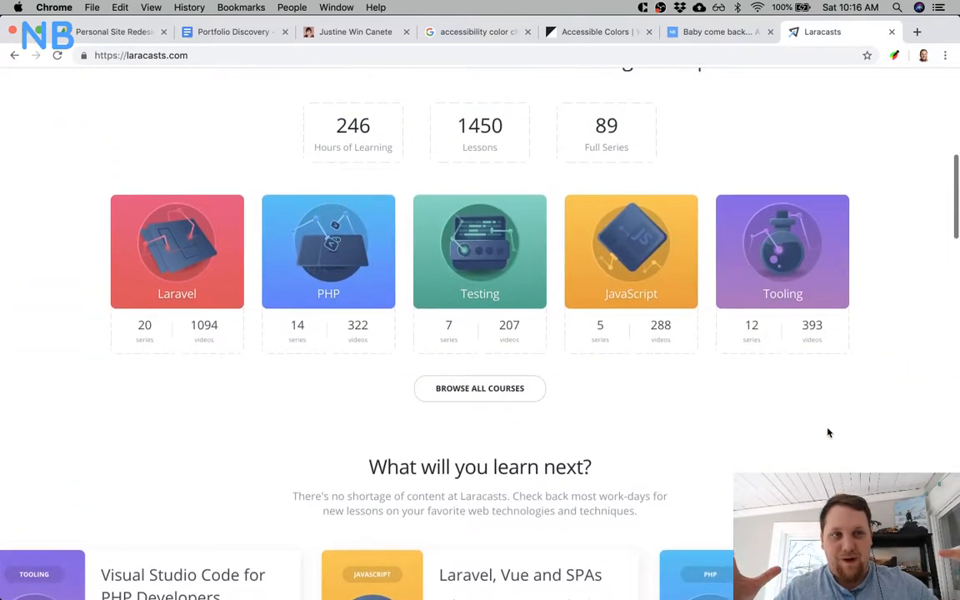
scroll(827, 433, "up", 10)
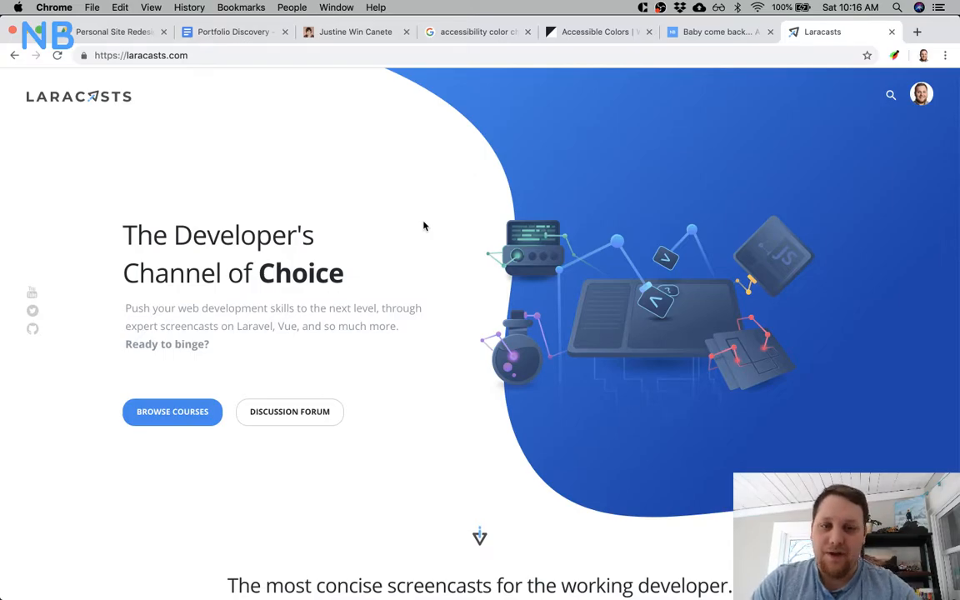
scroll(423, 226, "down", 3)
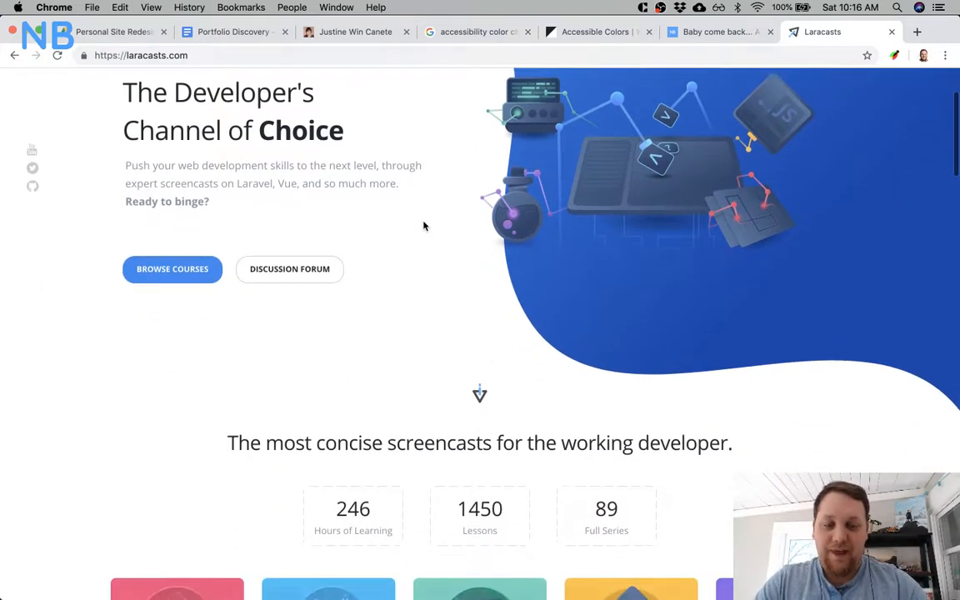
scroll(424, 226, "up", 4)
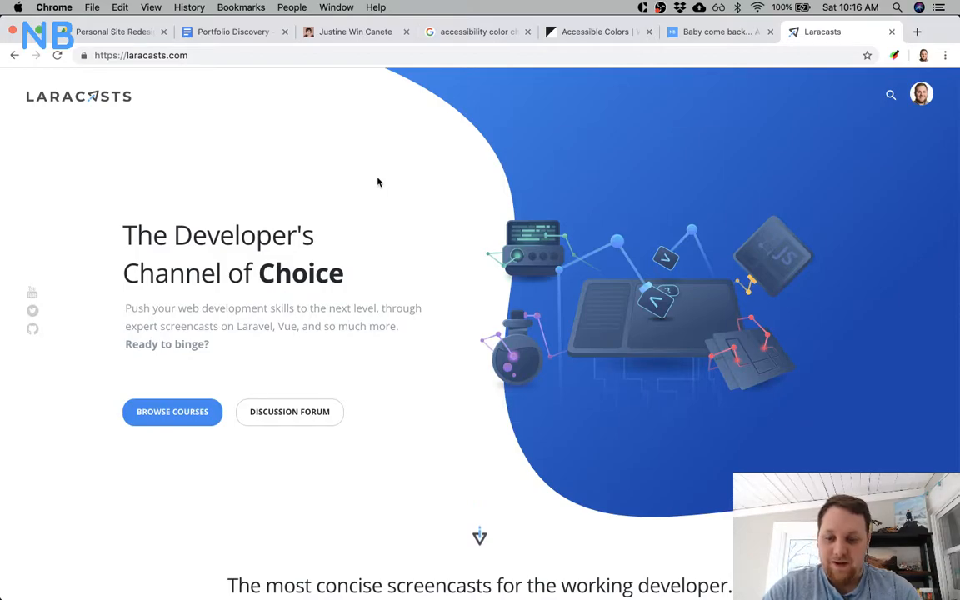
Switch to Sketch and examine the landing page hero, comparing the curved grey shape with the intro text, navigation and Projects section.
key("super+Tab")
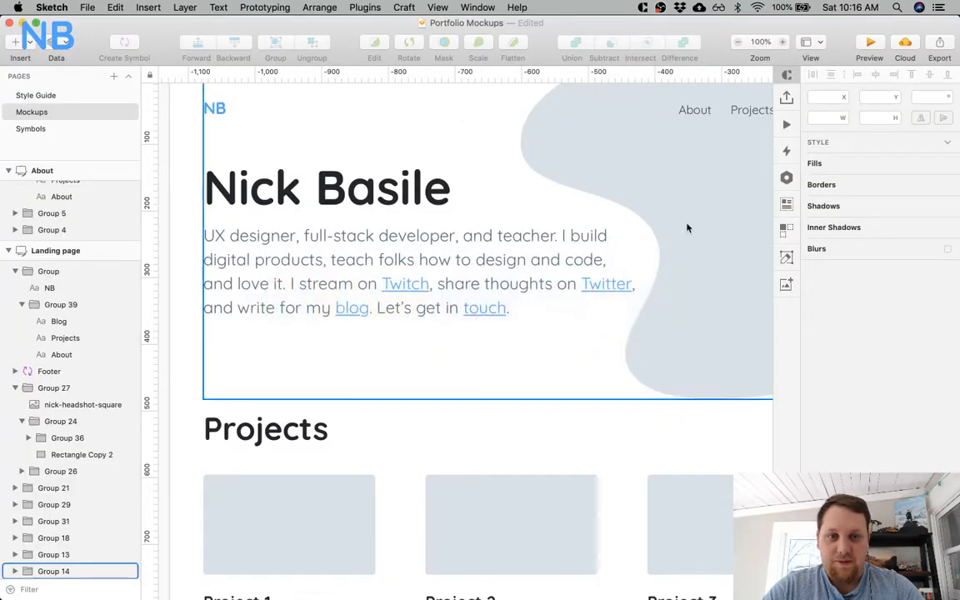
scroll(600, 289, "right", 5)
scroll(600, 289, "up", 2)
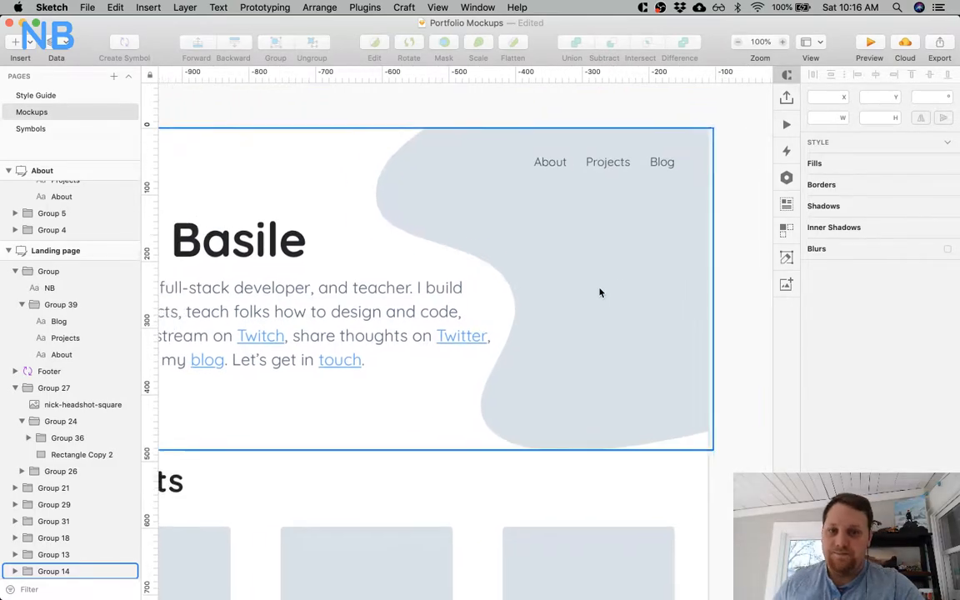
scroll(600, 289, "left", 4)
scroll(599, 289, "down", 1)
scroll(325, 476, "right", 1)
scroll(325, 465, "right", 4)
scroll(325, 466, "left", 10)
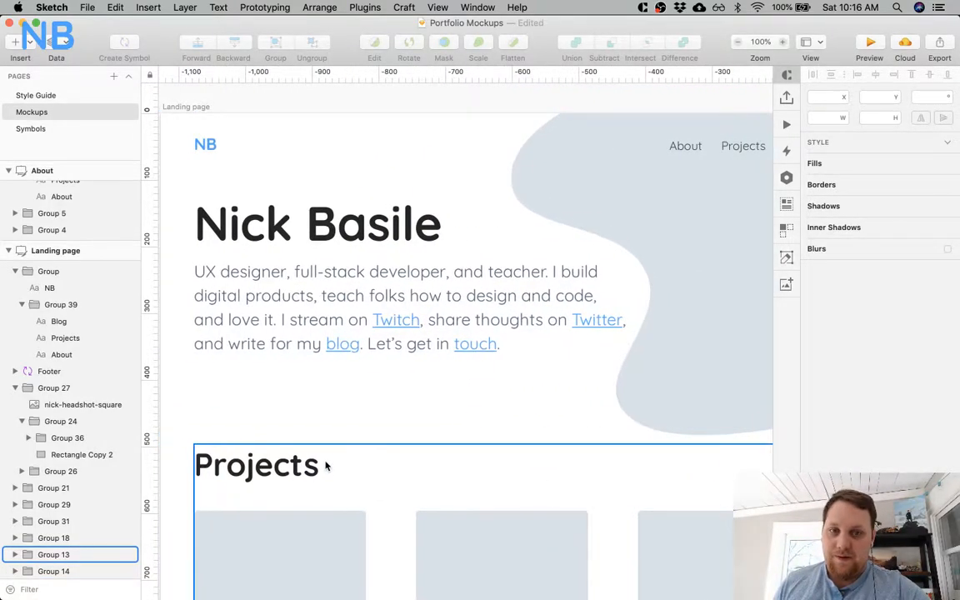
scroll(472, 419, "right", 2)
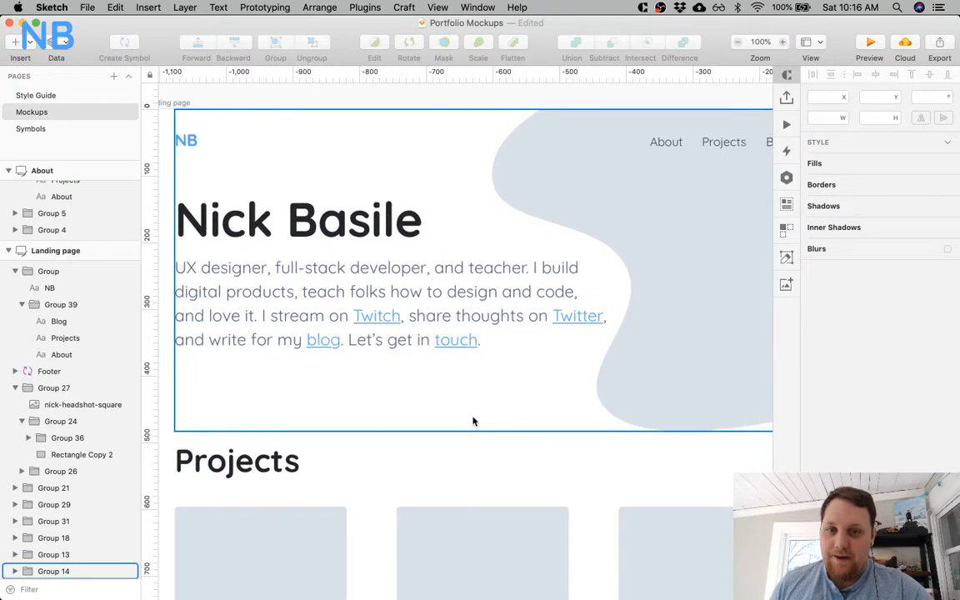
scroll(578, 337, "right", 5)
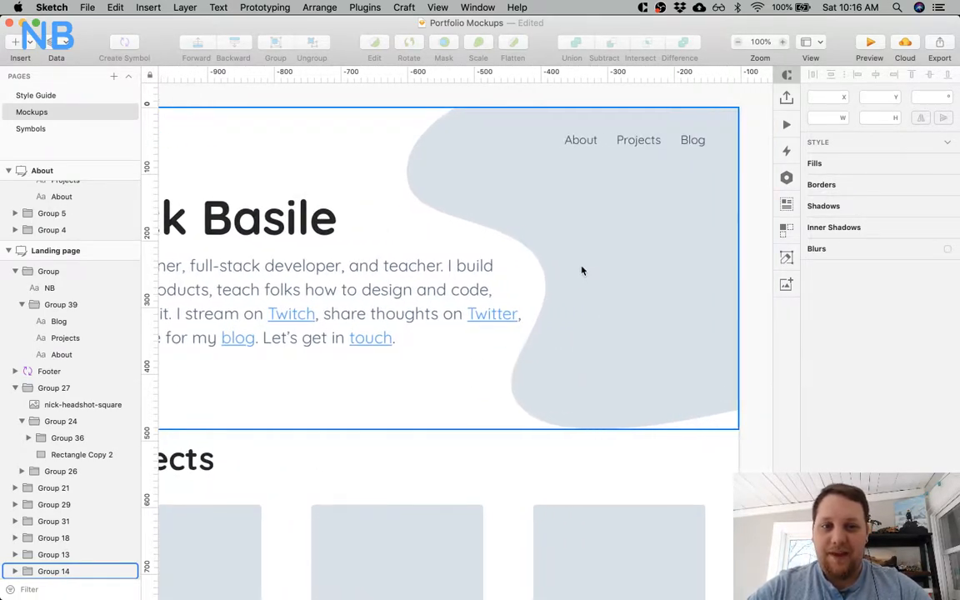
Change the fill of the hero's curved grey background shape to a linear gradient.
left_click(620, 259)
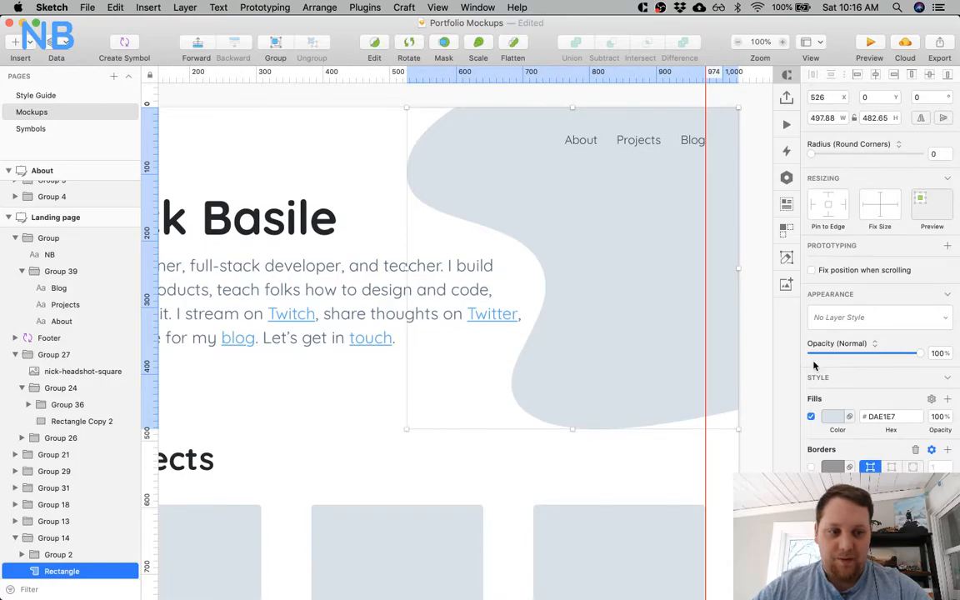
left_click(831, 418)
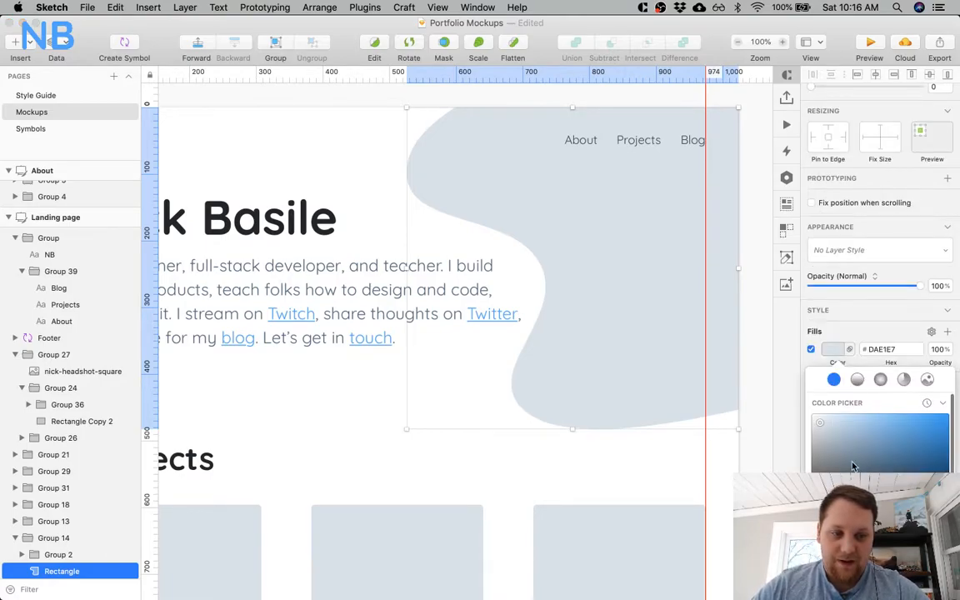
scroll(841, 442, "down", 2)
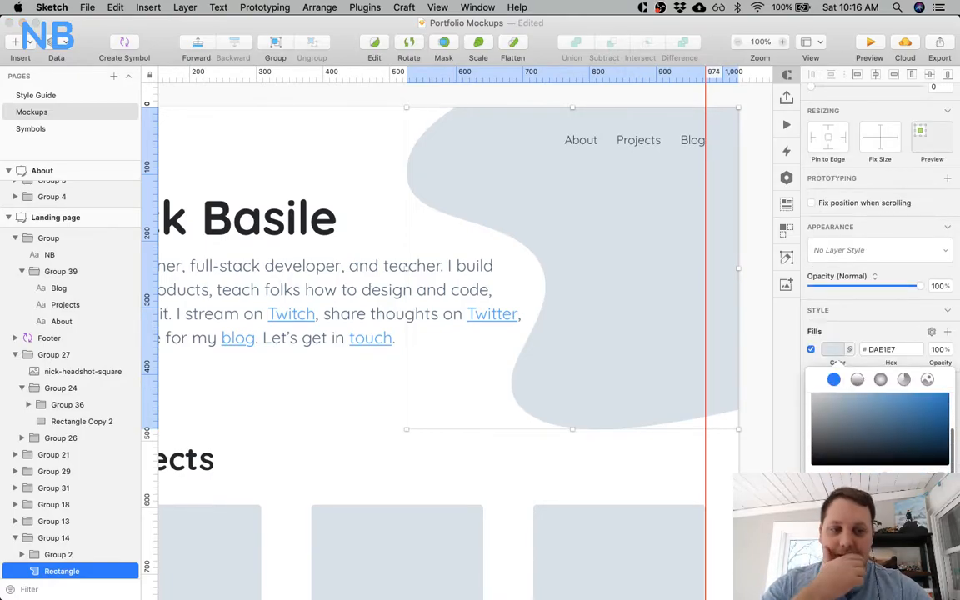
left_click(857, 545)
left_click(857, 380)
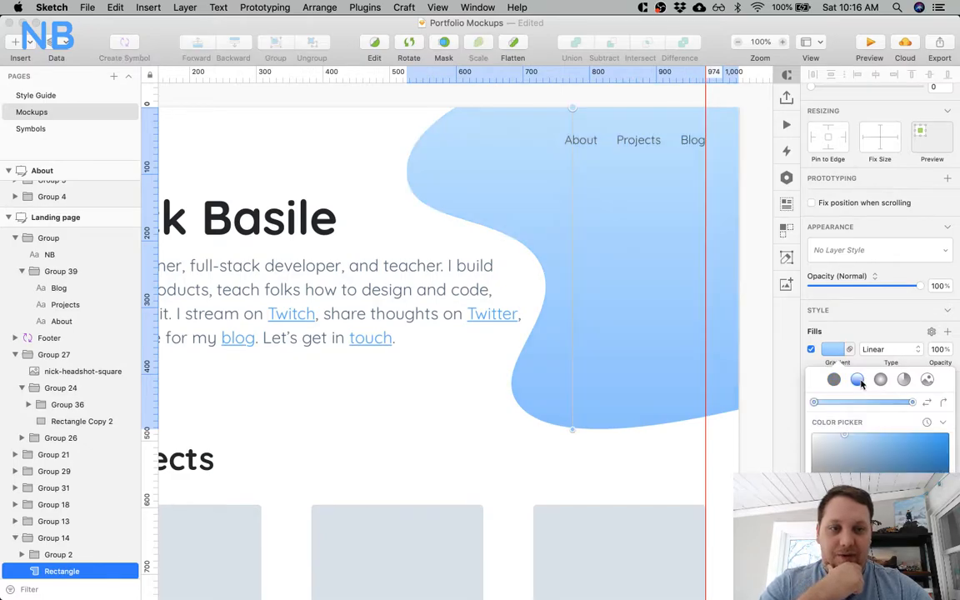
scroll(833, 458, "down", 2)
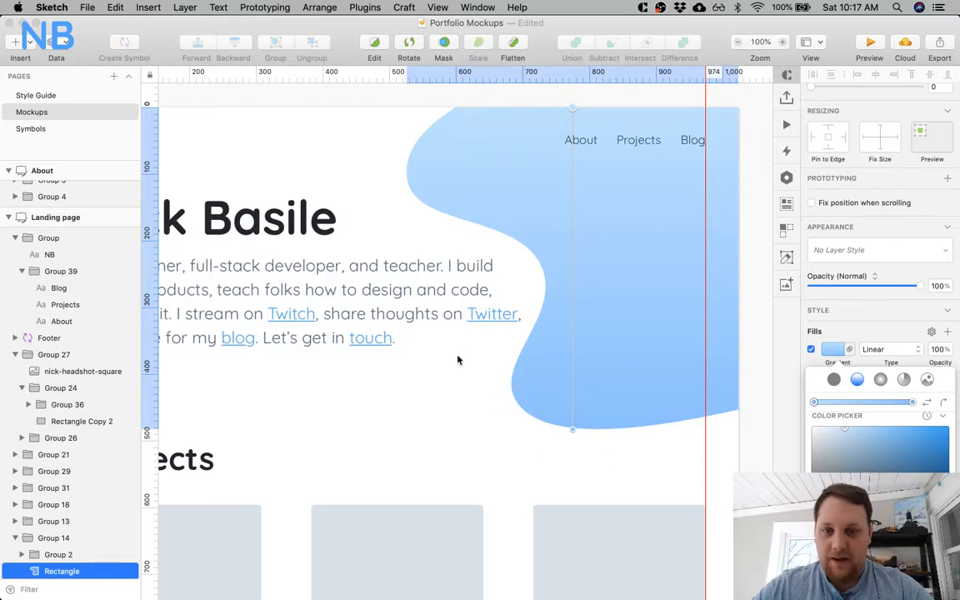
left_click(478, 310)
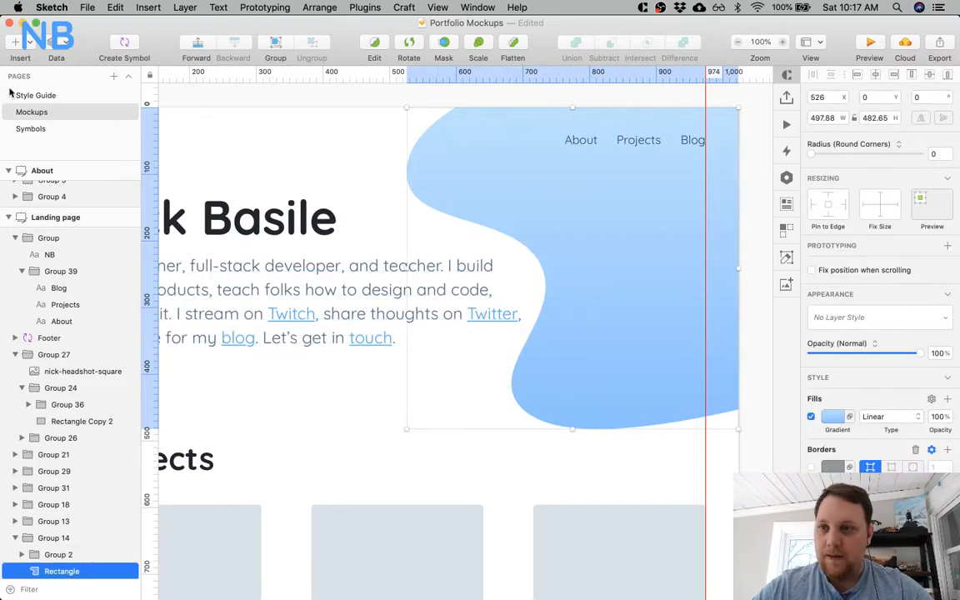
Copy the light blue CEE4FD from the style guide's Primary row and apply it to the upper stop of the hero shape's gradient.
left_click(42, 95)
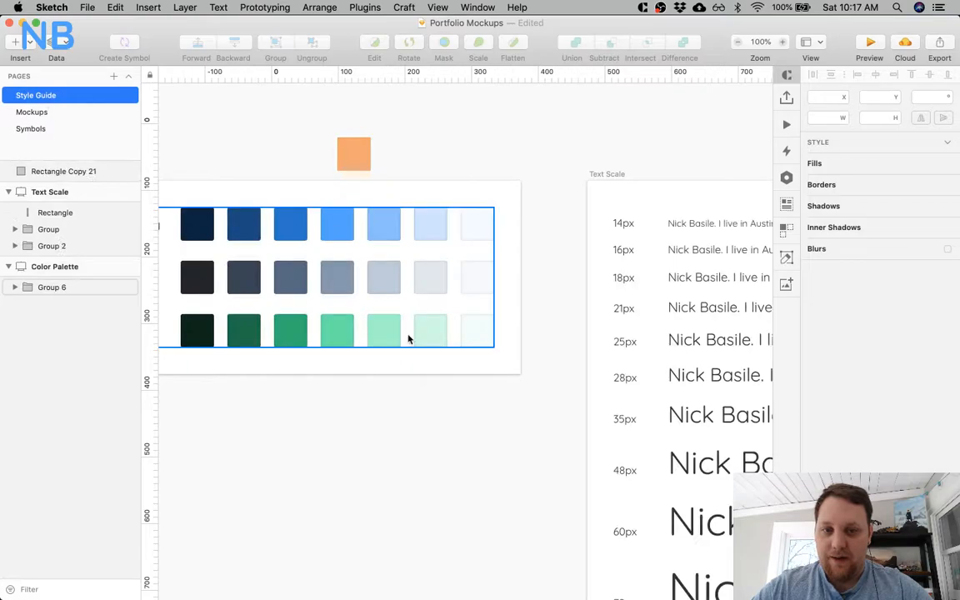
left_click(559, 236)
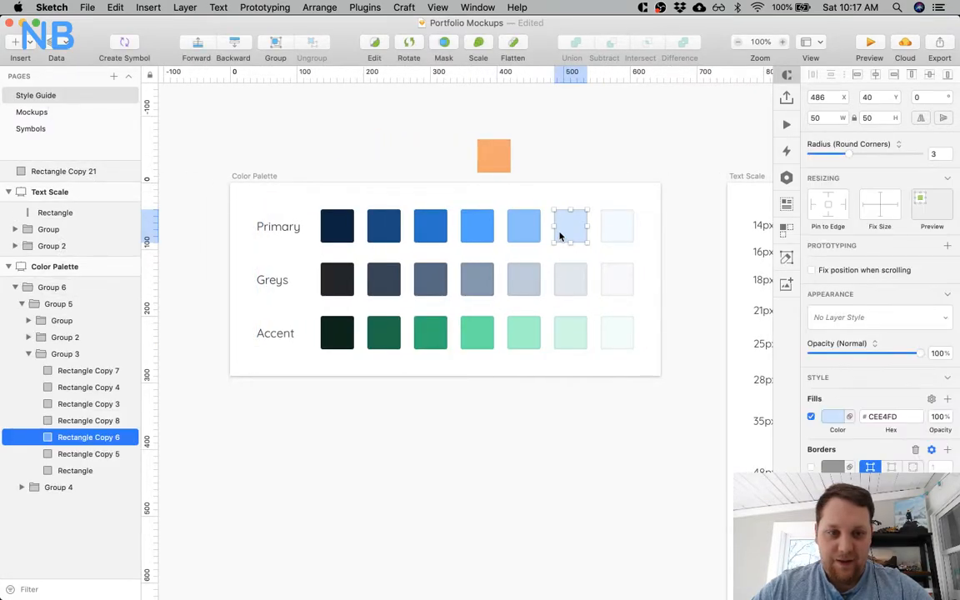
left_click(869, 417)
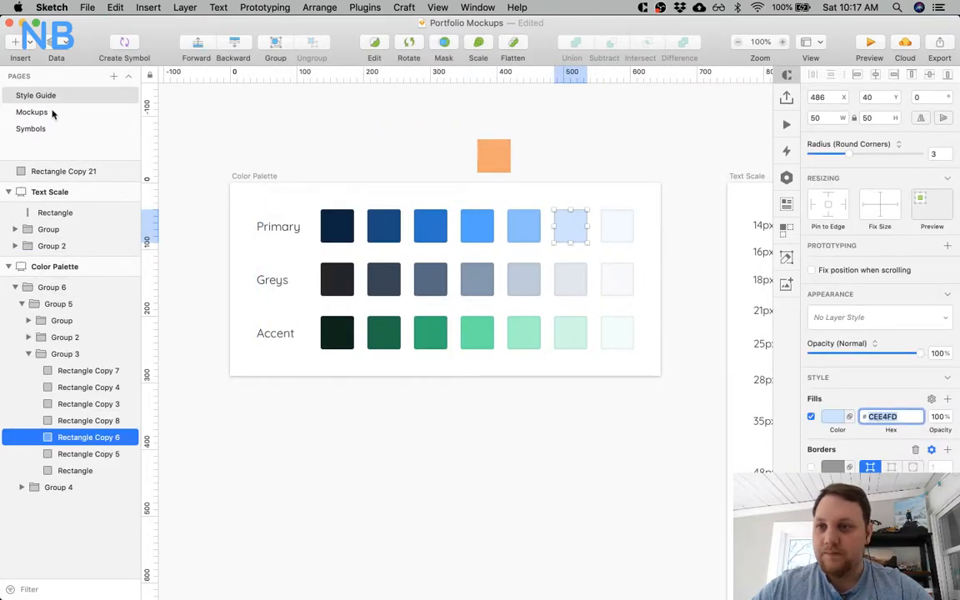
left_click(50, 113)
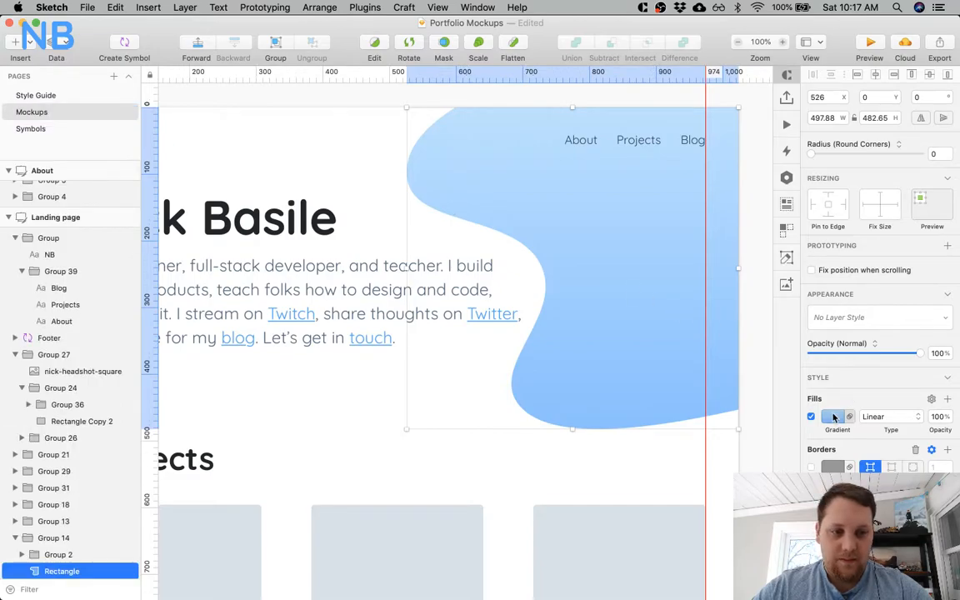
left_click(833, 417)
key("super+z")
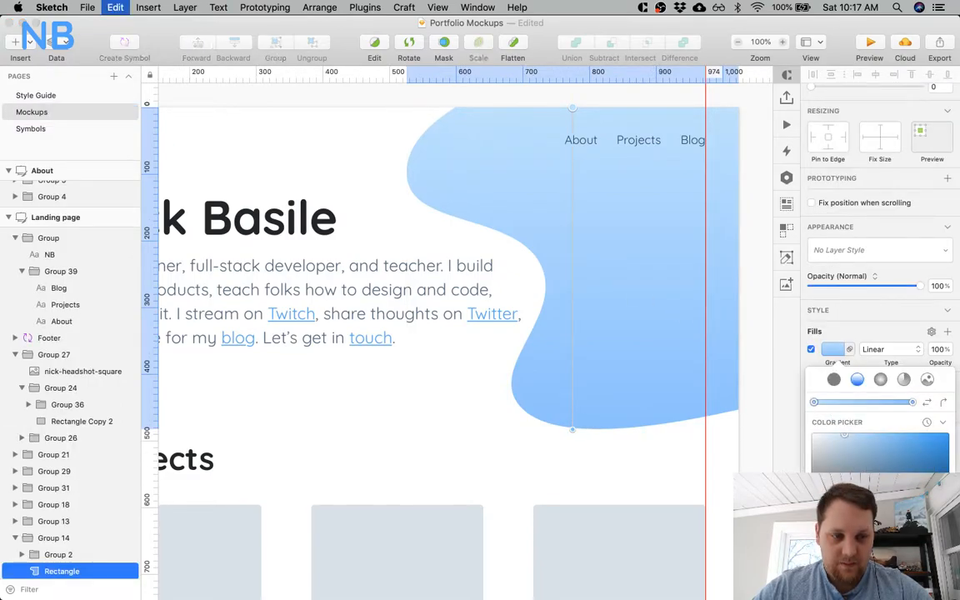
Copy the darker blue 2B76CA from the style guide's Primary row and apply it to the lower stop of the hero shape's gradient.
left_click(38, 129)
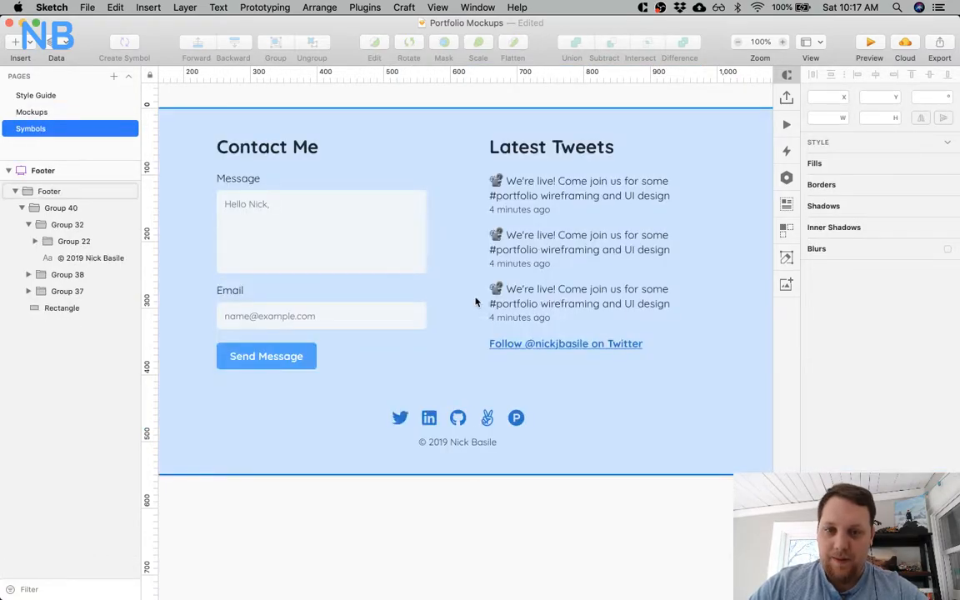
left_click(47, 112)
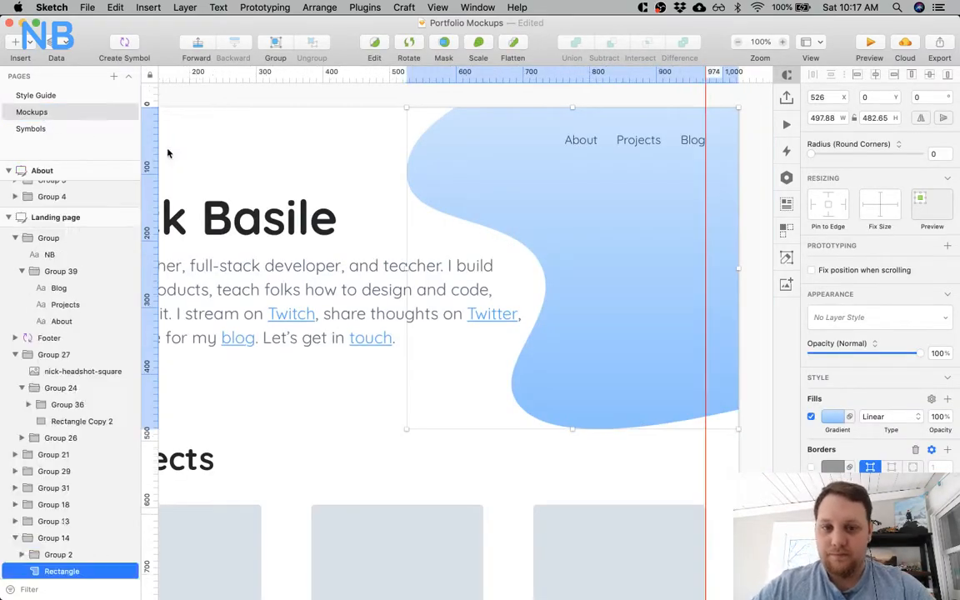
left_click(57, 95)
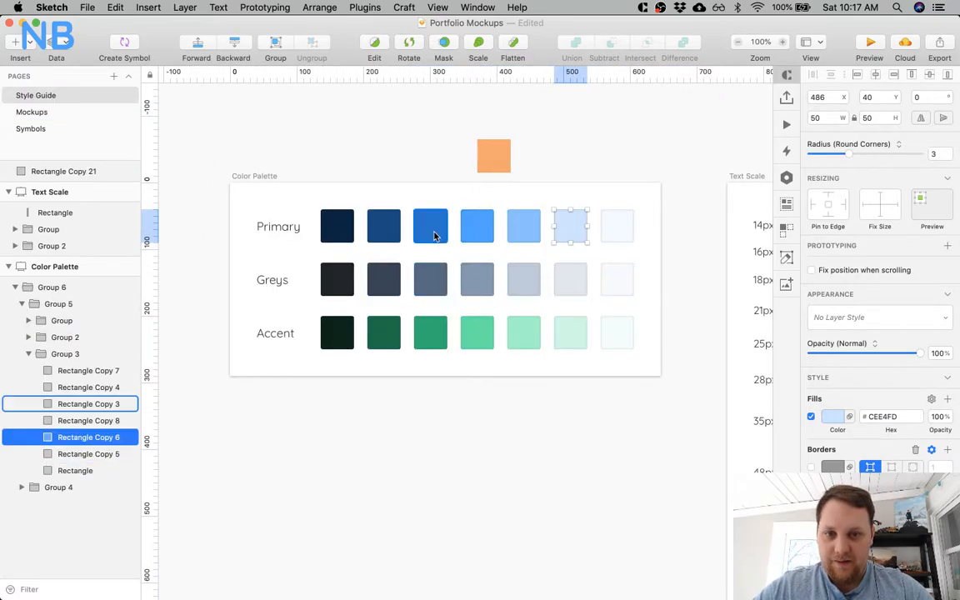
left_click(433, 236)
left_click(887, 417)
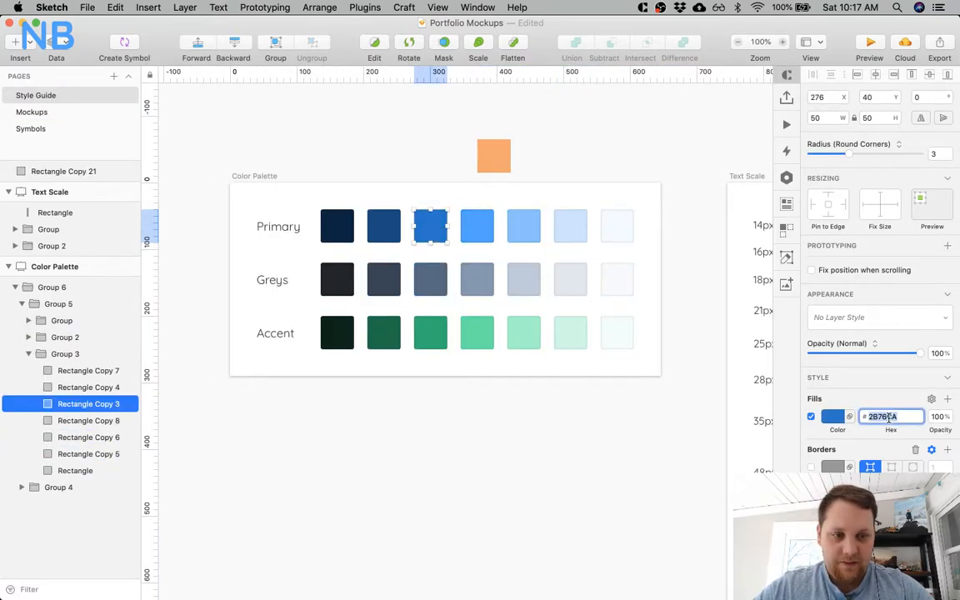
left_click(32, 112)
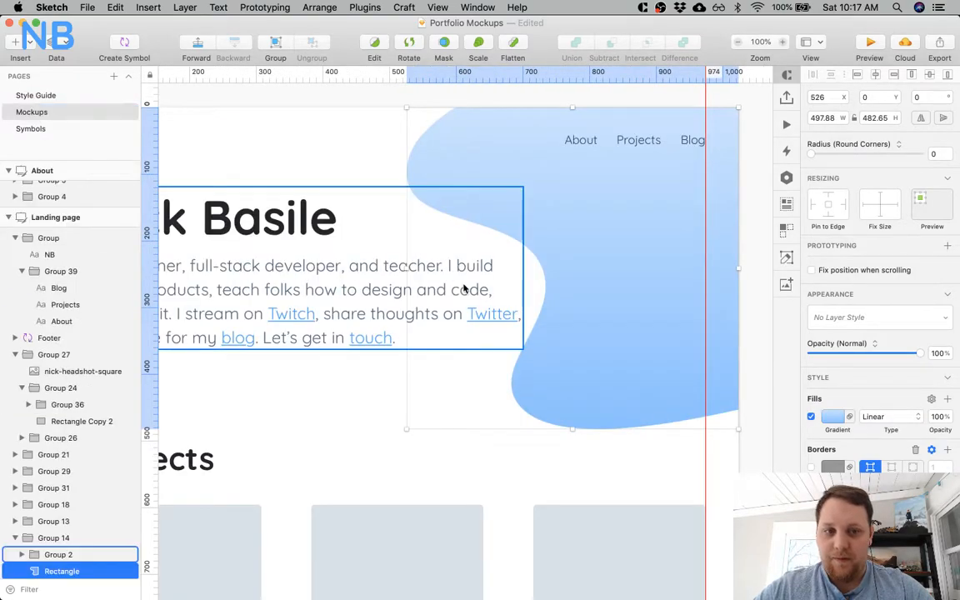
left_click(833, 418)
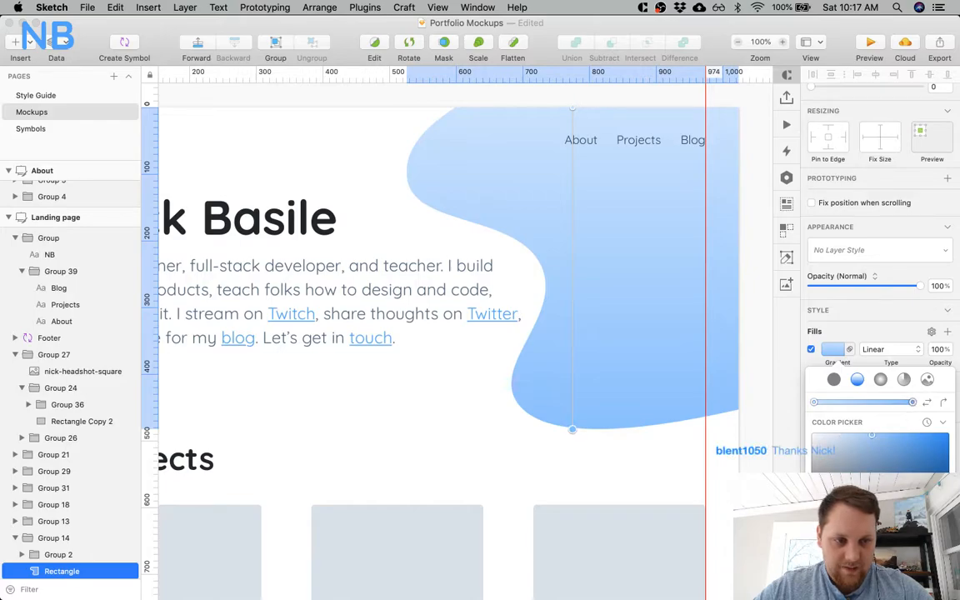
key("super+v")
key("Return")
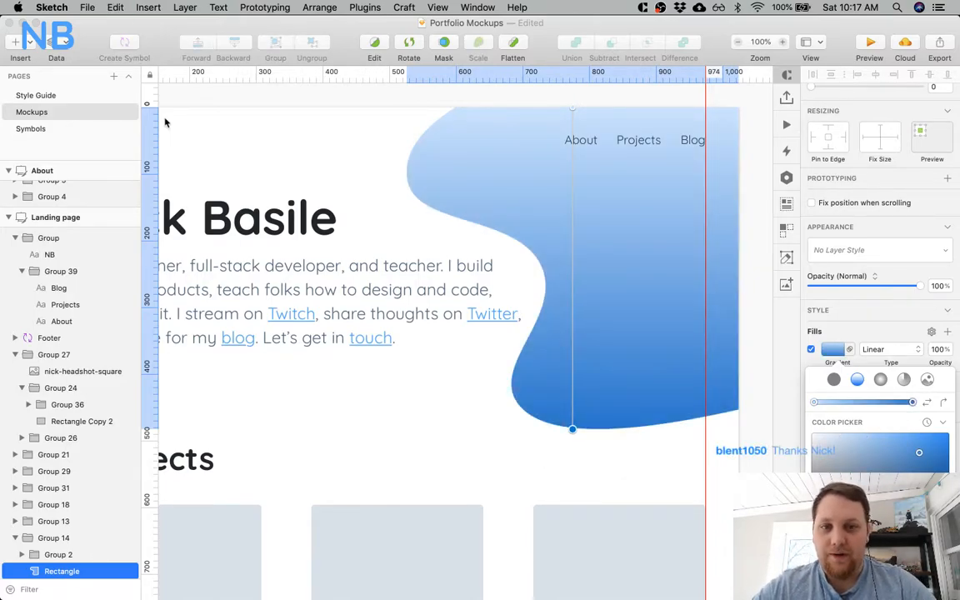
left_click(64, 111)
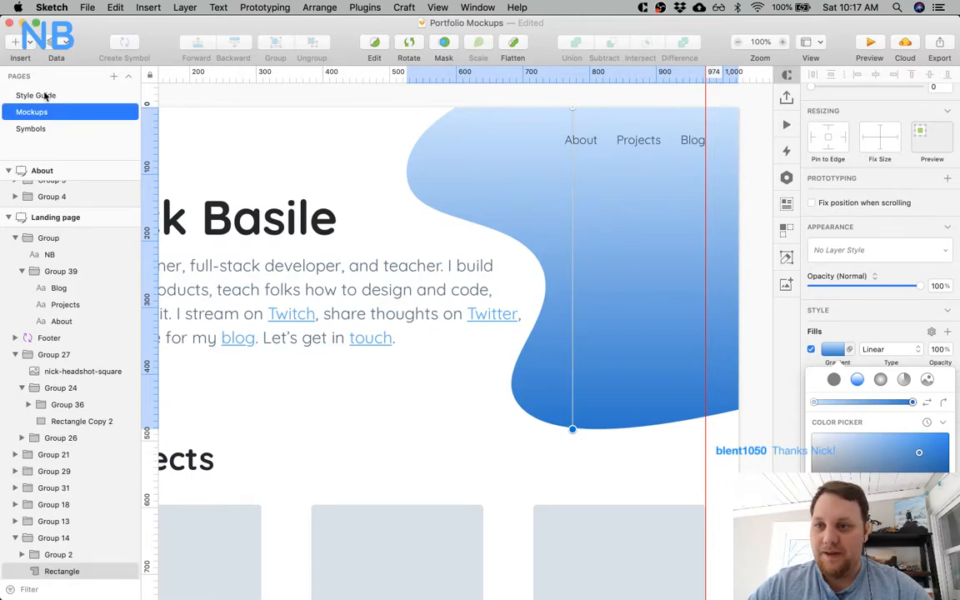
left_click(37, 95)
left_click(885, 416)
type("2B78CA")
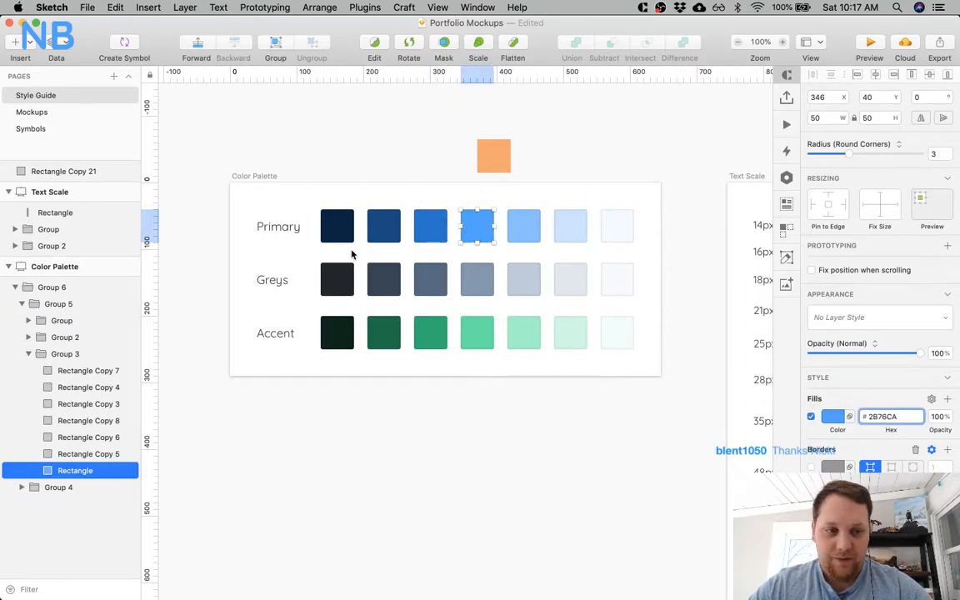
key("Page_Down")
Copy the medium blue in the middle of the style guide's Primary row and apply it to the lower stop of the hero shape's gradient.
left_click(38, 97)
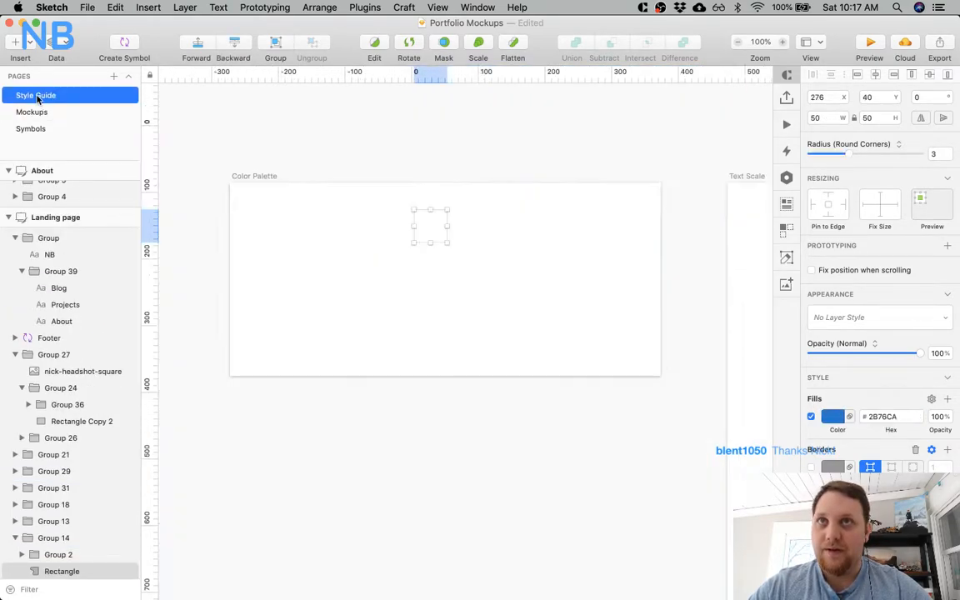
left_click(489, 241)
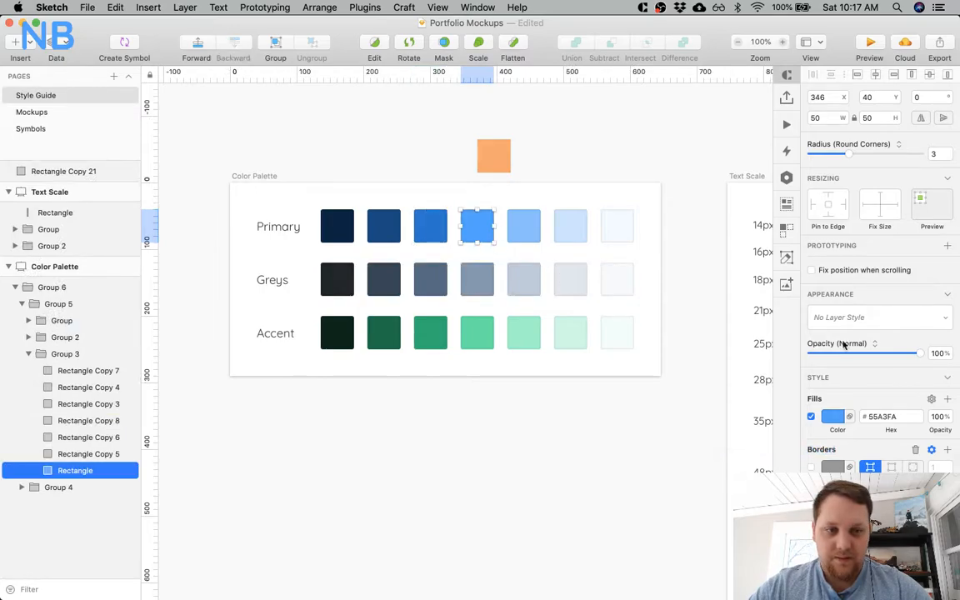
left_click(892, 416)
left_click(31, 112)
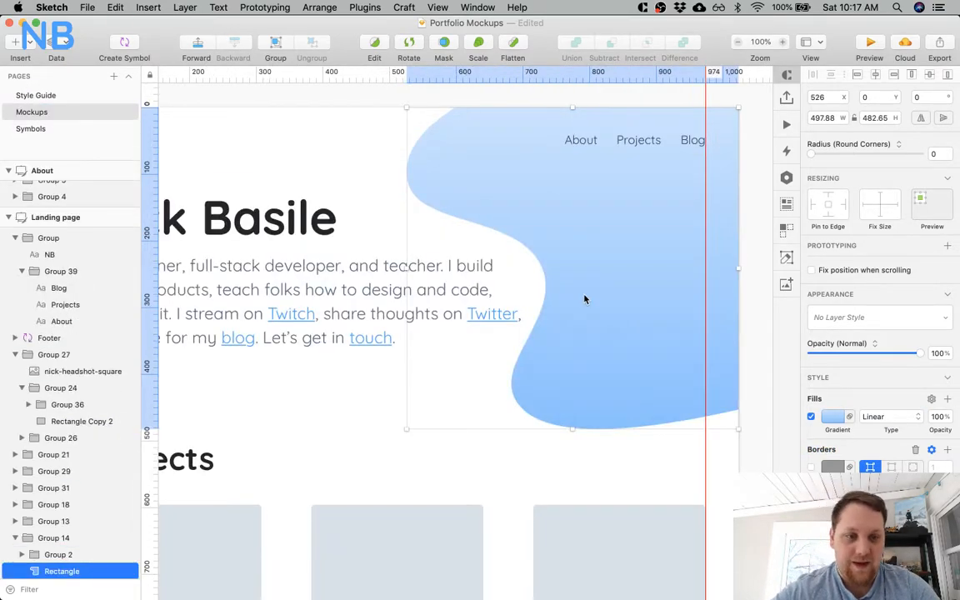
left_click(833, 416)
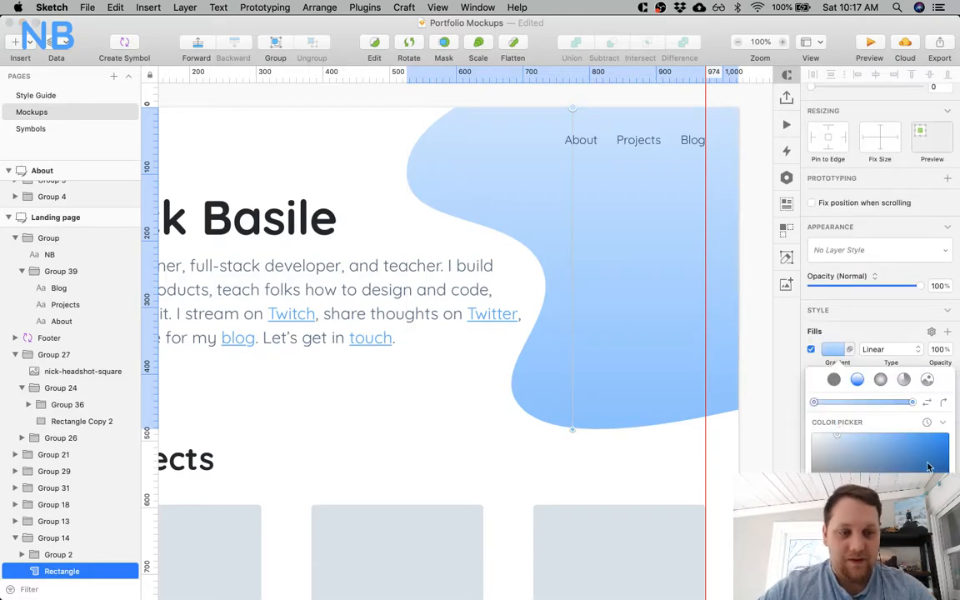
left_click(911, 402)
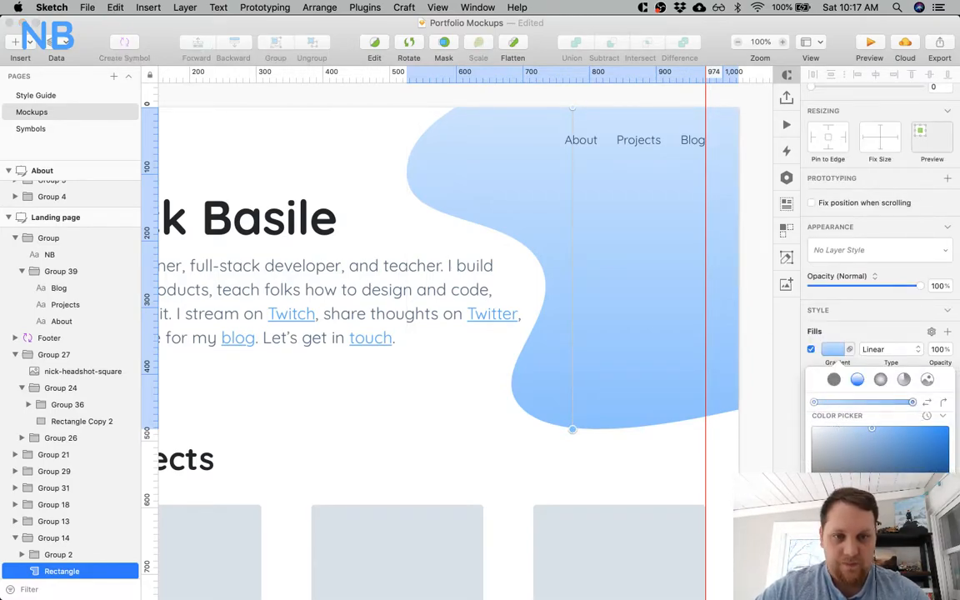
left_click_drag(871, 428, 902, 428)
left_click(656, 477)
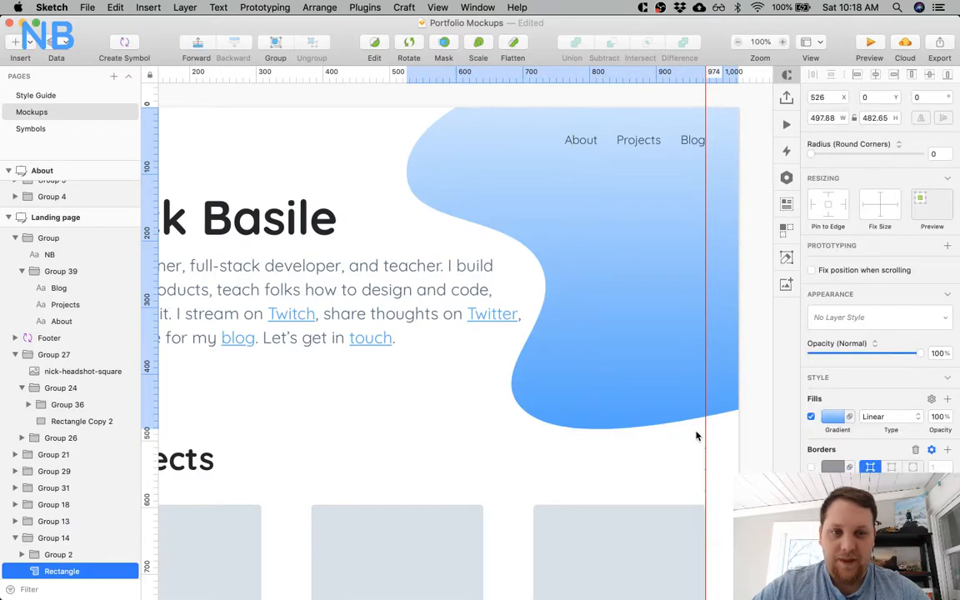
Add an inner shadow to the hero's curved shape in a dark navy colour with reduced opacity.
scroll(640, 414, "left", 5)
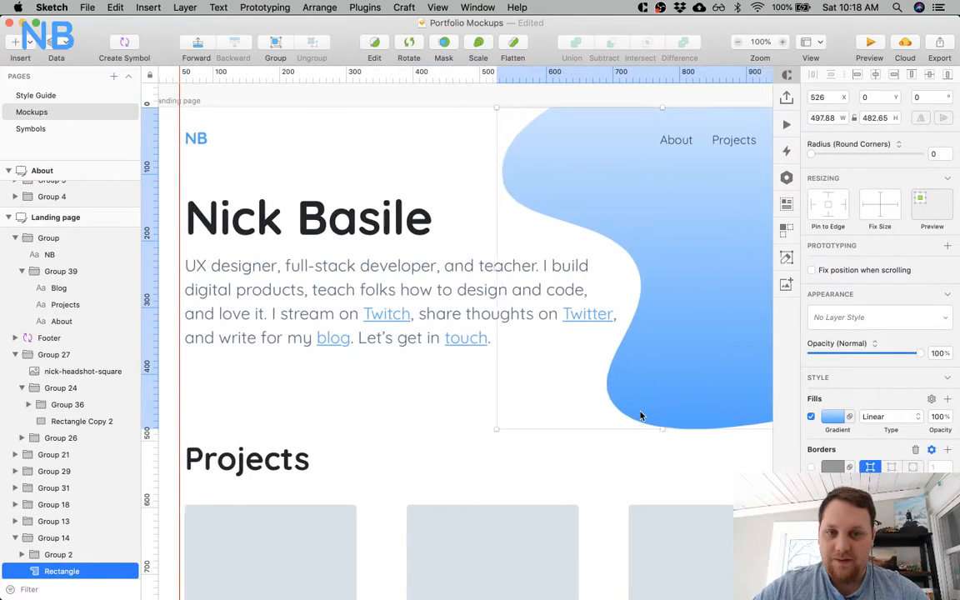
scroll(641, 415, "right", 6)
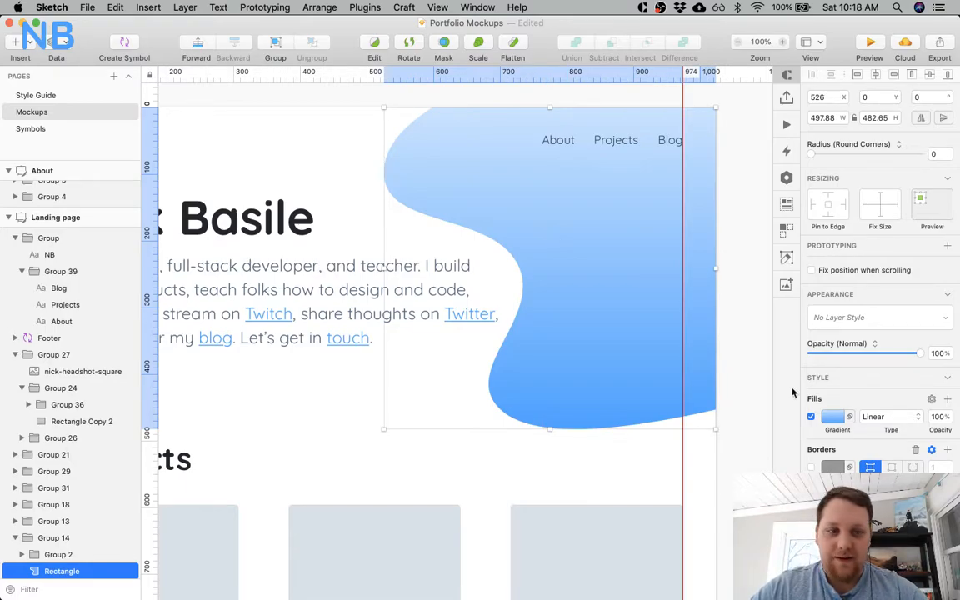
scroll(879, 283, "down", 3)
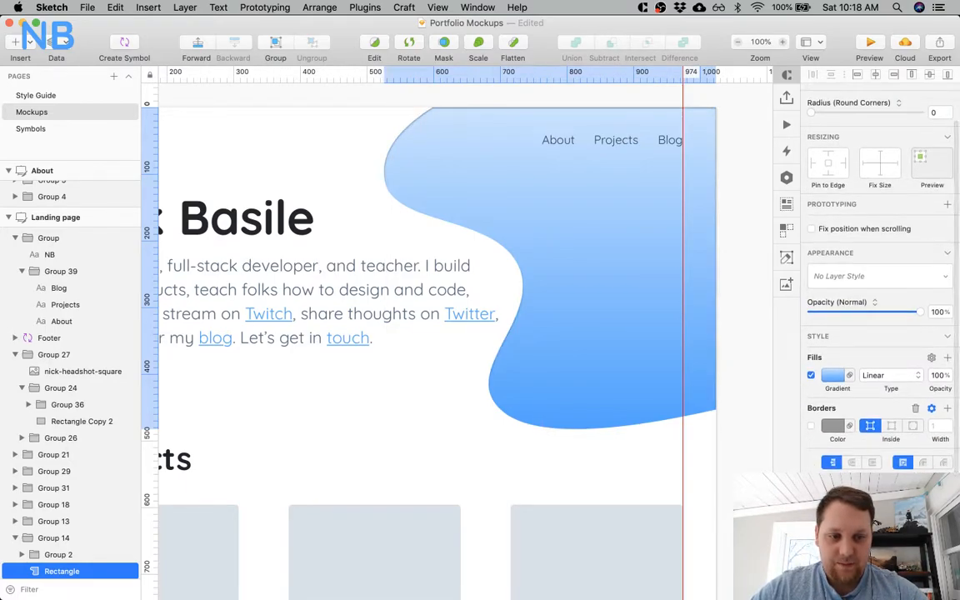
scroll(878, 283, "down", 1)
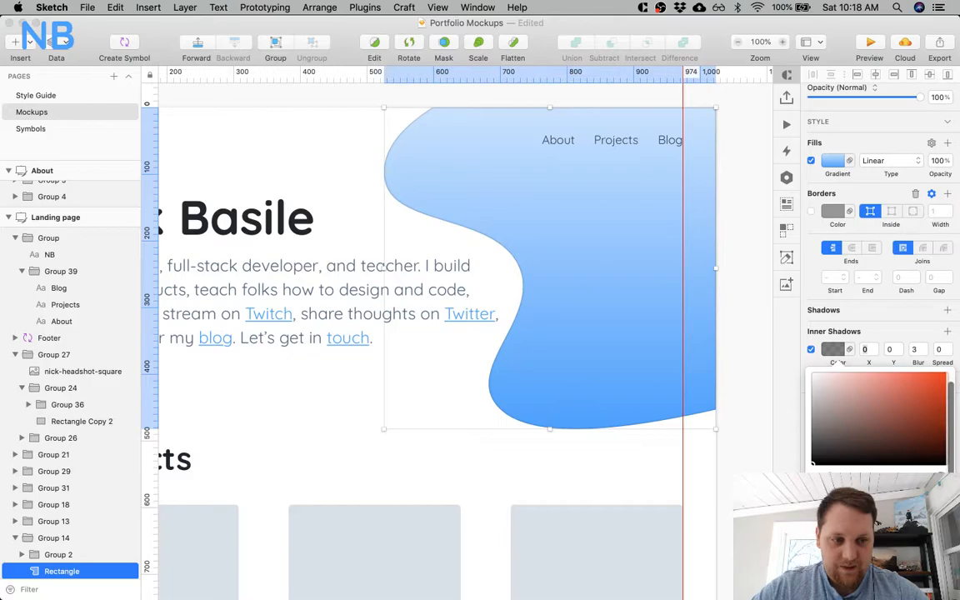
left_click(875, 566)
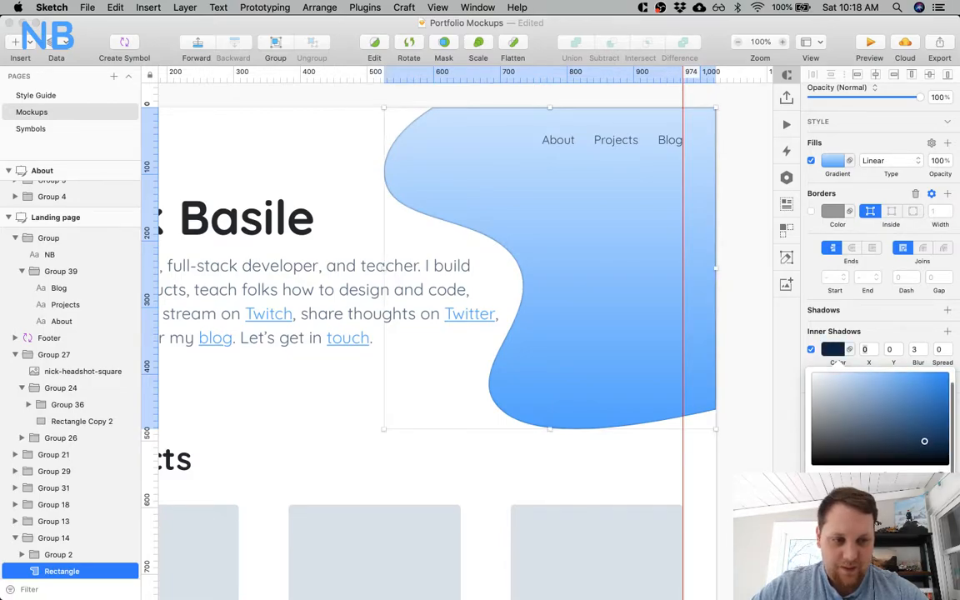
left_click_drag(920, 493, 880, 492)
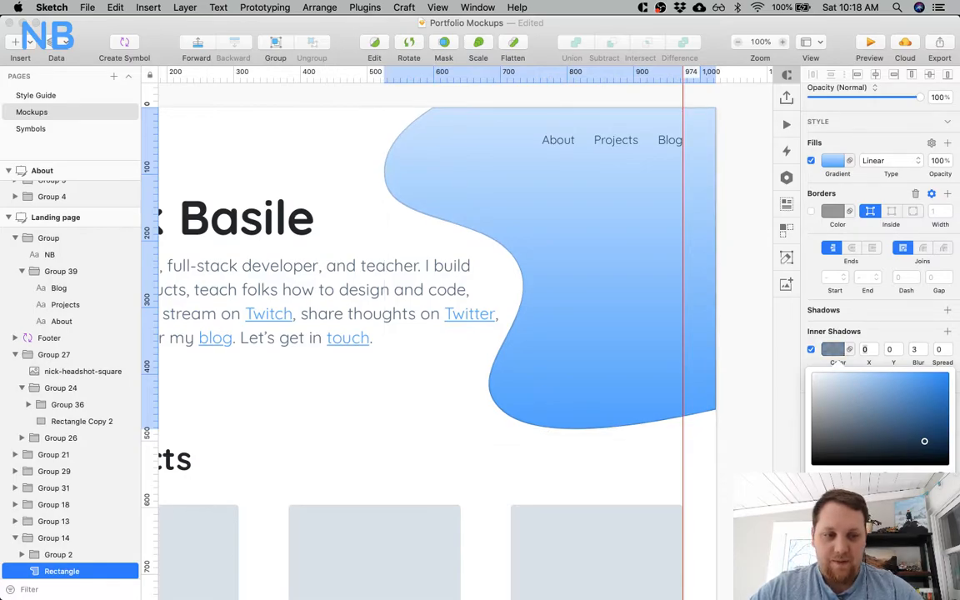
Set the hero shape's inner shadow to blur 8 and spread 1, and lower its colour opacity further.
left_click_drag(922, 351, 926, 347)
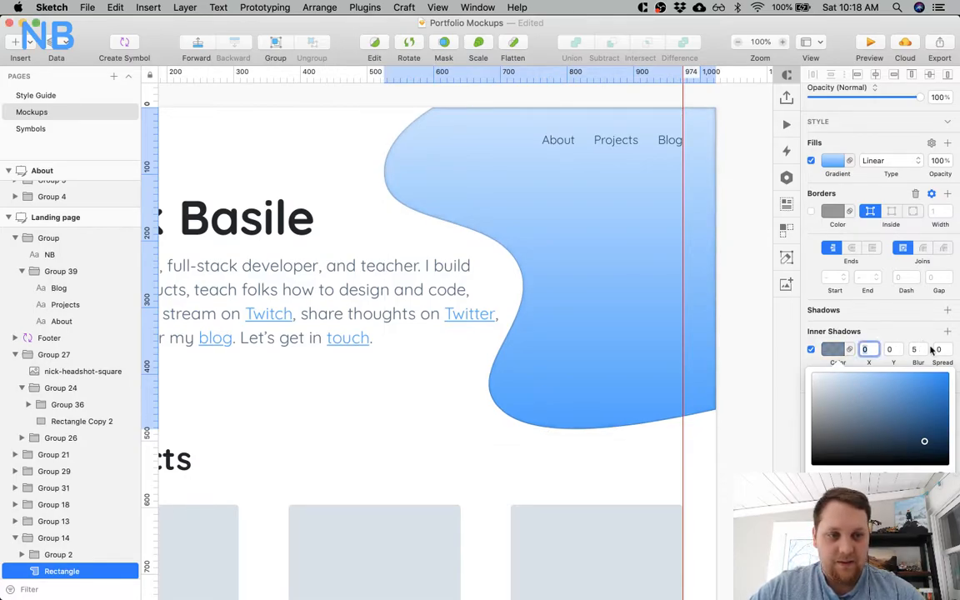
left_click(947, 347)
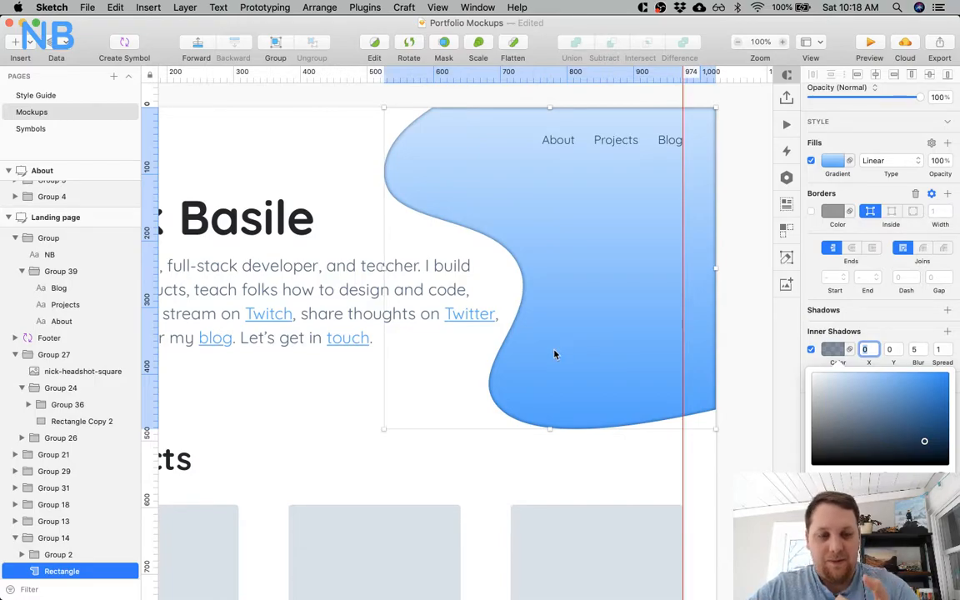
left_click(921, 348)
left_click(921, 348)
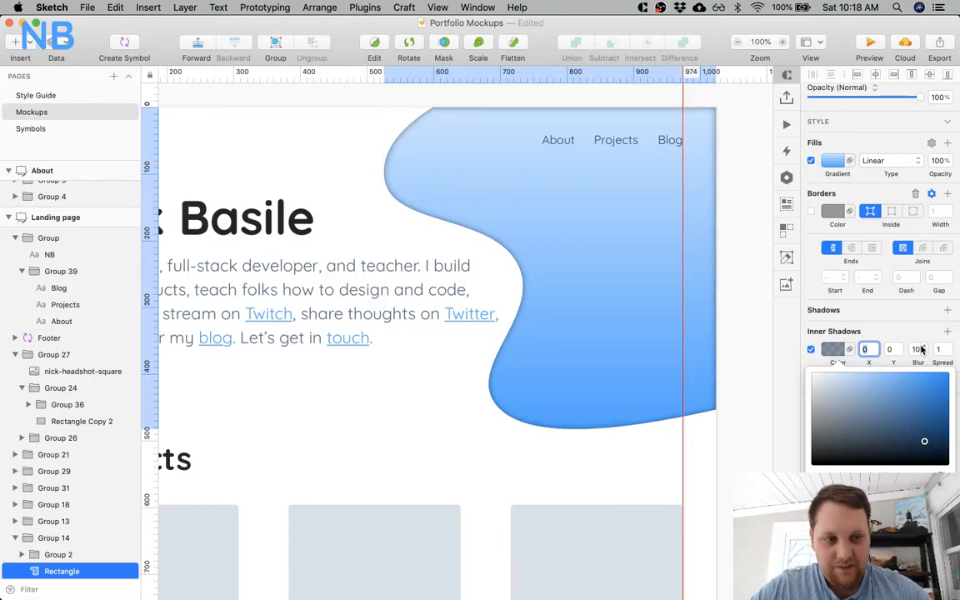
left_click_drag(873, 492, 847, 492)
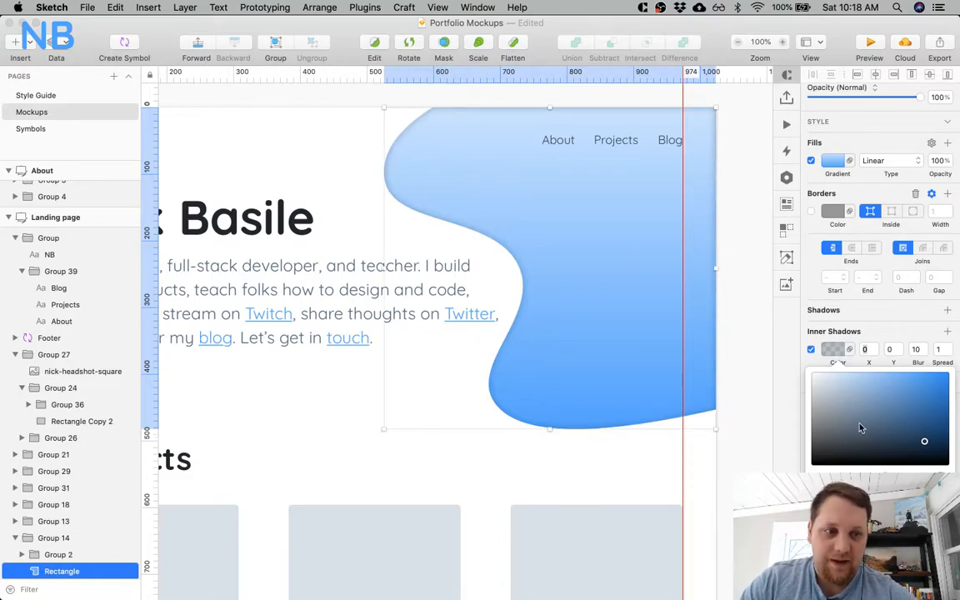
left_click(947, 355)
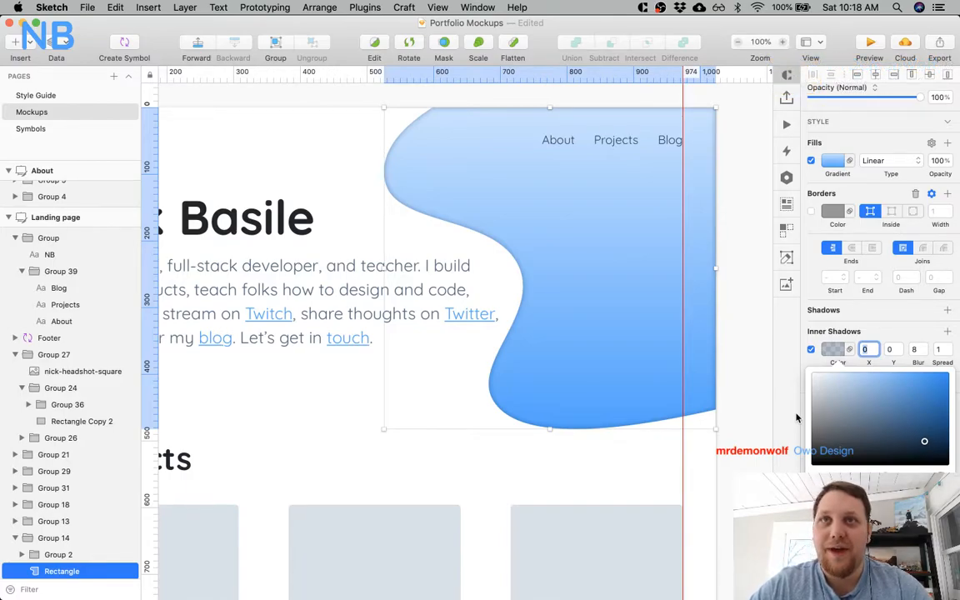
left_click(746, 405)
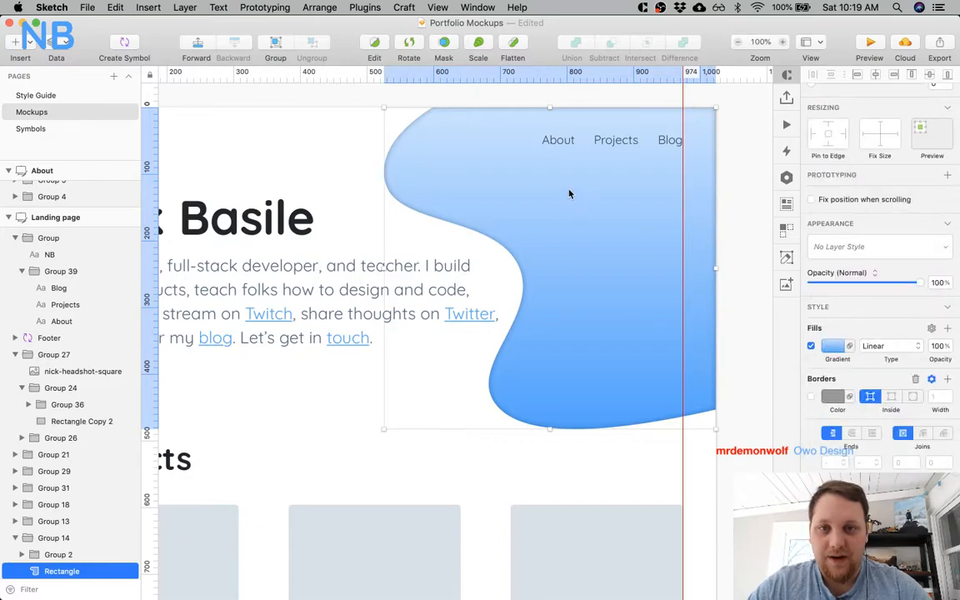
Remove the inner shadow from the hero's curved gradient shape.
left_click(548, 100)
scroll(427, 131, "left", 5)
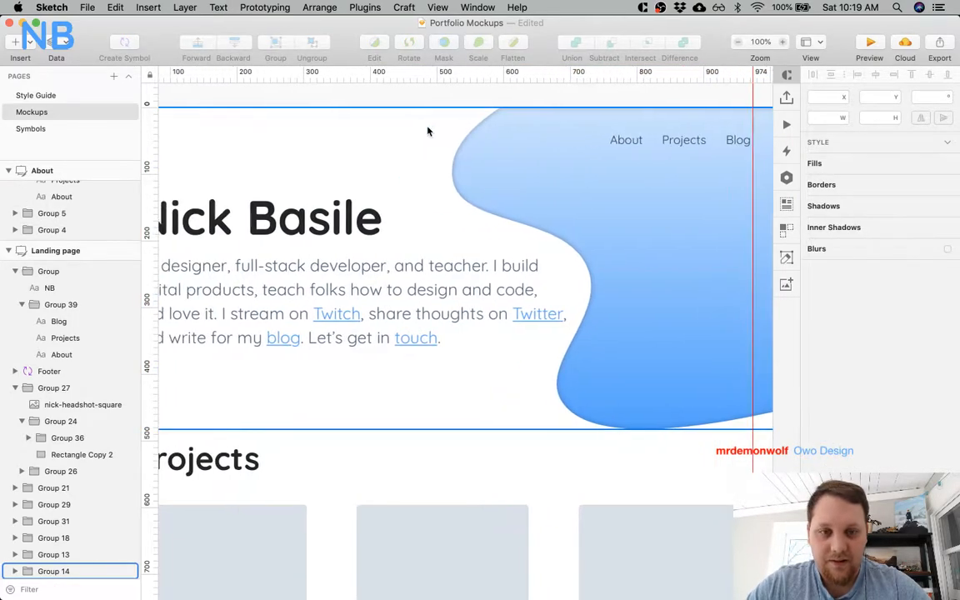
scroll(448, 154, "right", 7)
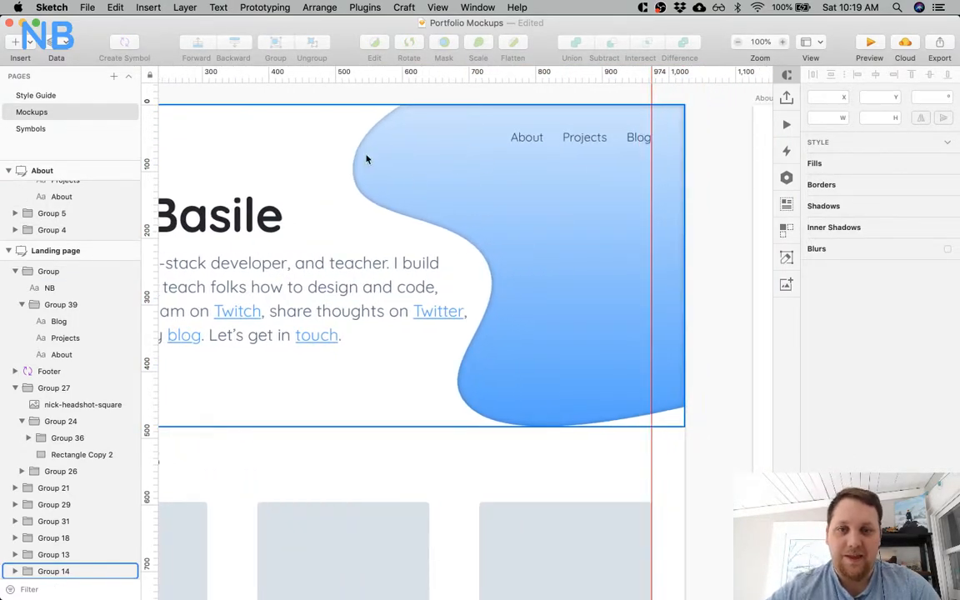
scroll(343, 97, "left", 12)
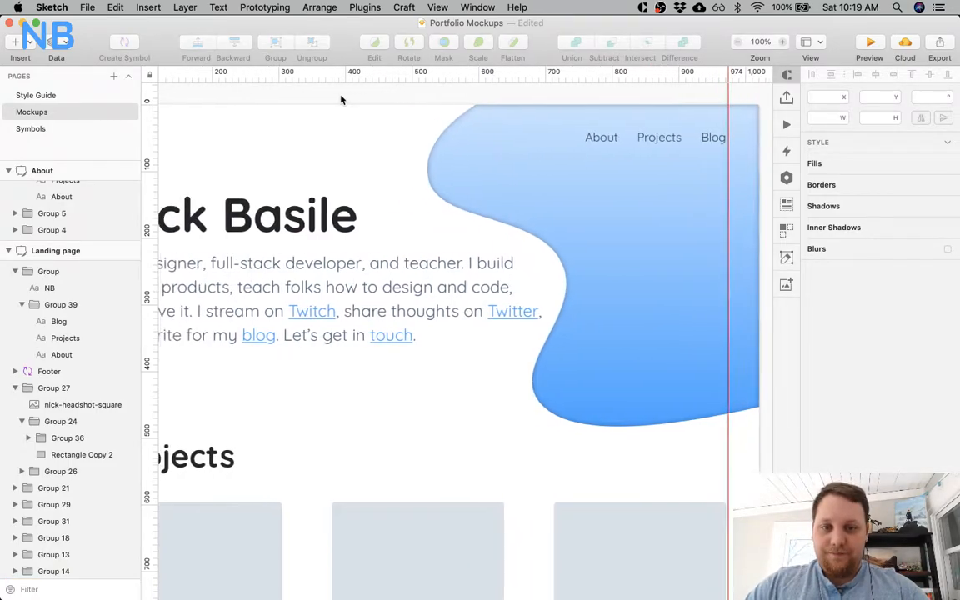
scroll(474, 172, "right", 7)
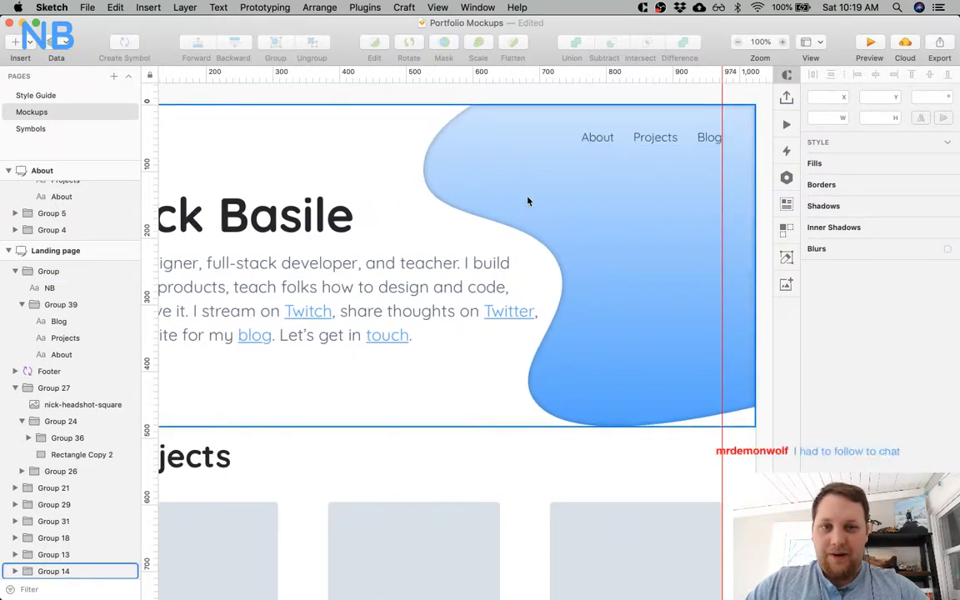
left_click(510, 186)
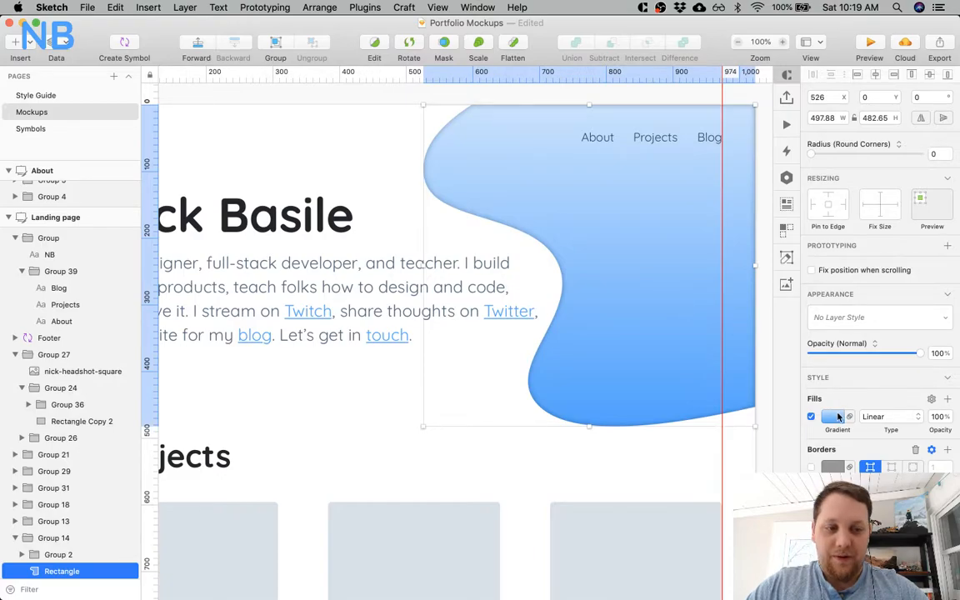
scroll(875, 275, "down", 3)
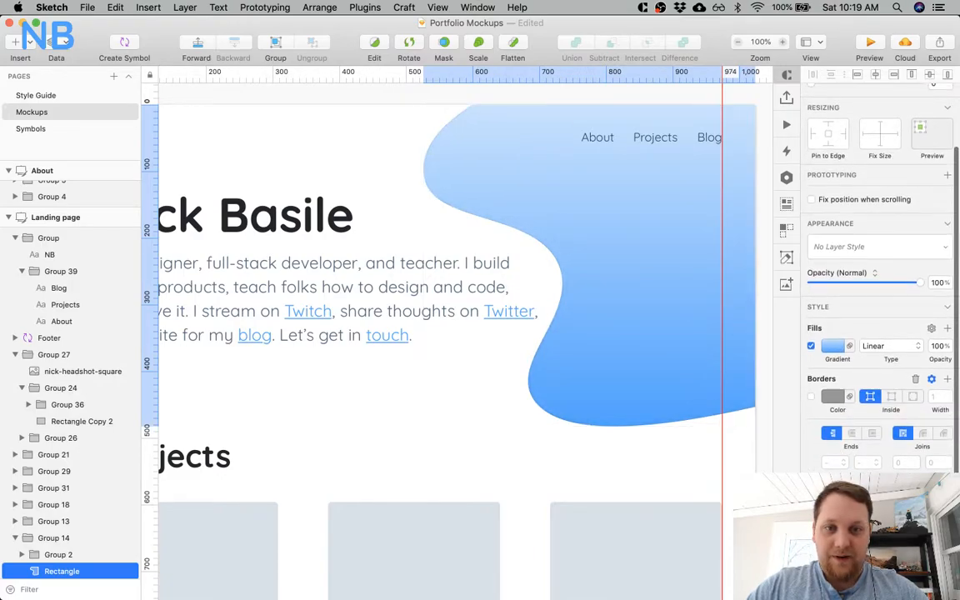
left_click(947, 518)
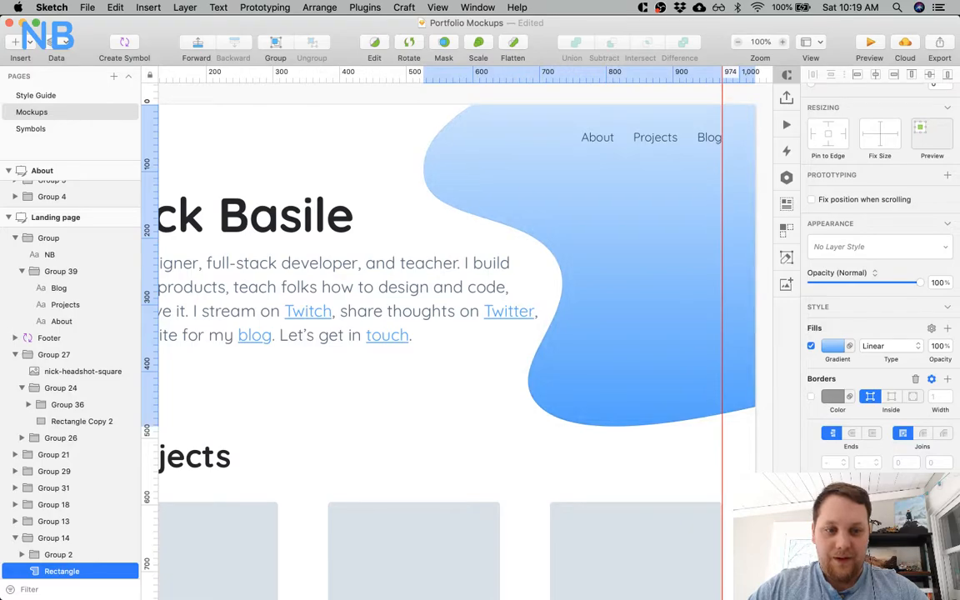
Examine the hero's blue gradient shape against the intro text, the navigation links and the Projects section.
scroll(616, 456, "left", 5)
scroll(617, 458, "right", 5)
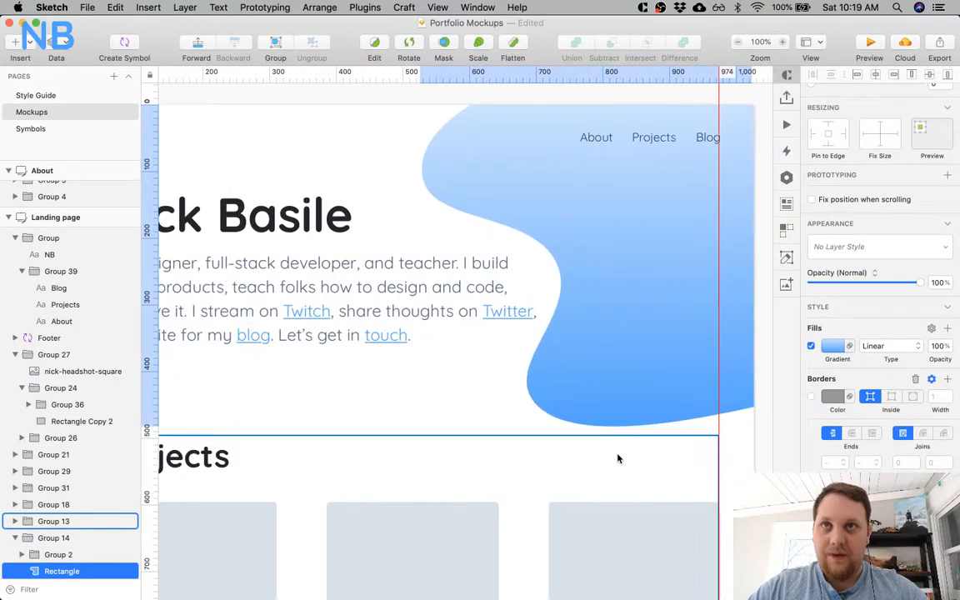
scroll(618, 458, "down", 2)
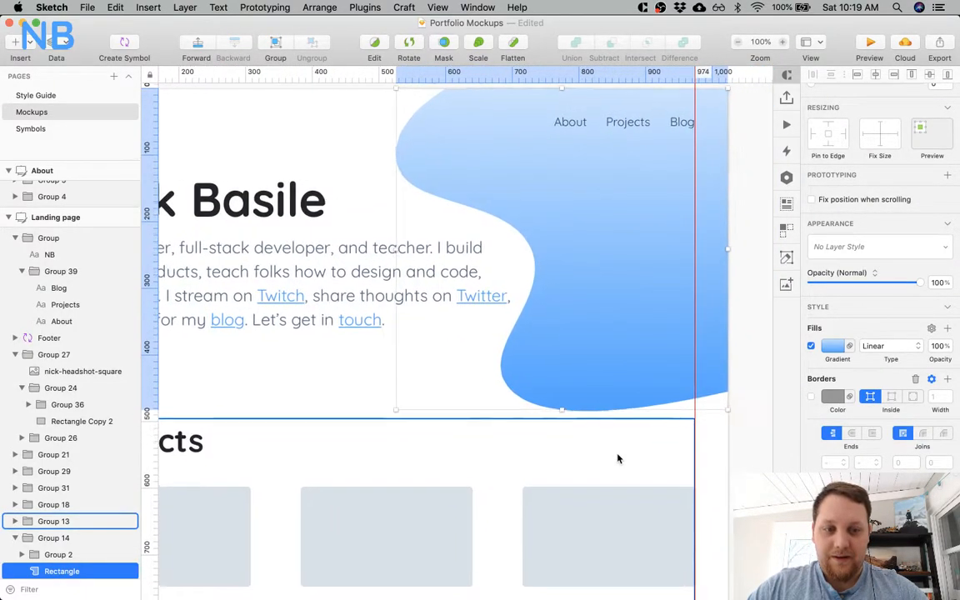
scroll(617, 458, "left", 5)
scroll(617, 457, "left", 5)
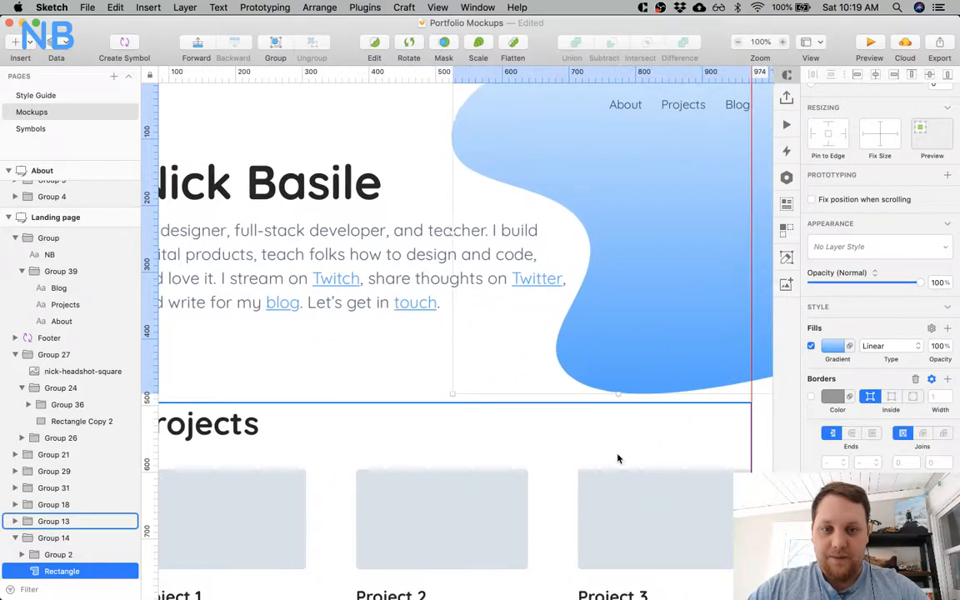
scroll(618, 458, "up", 3)
scroll(601, 341, "right", 5)
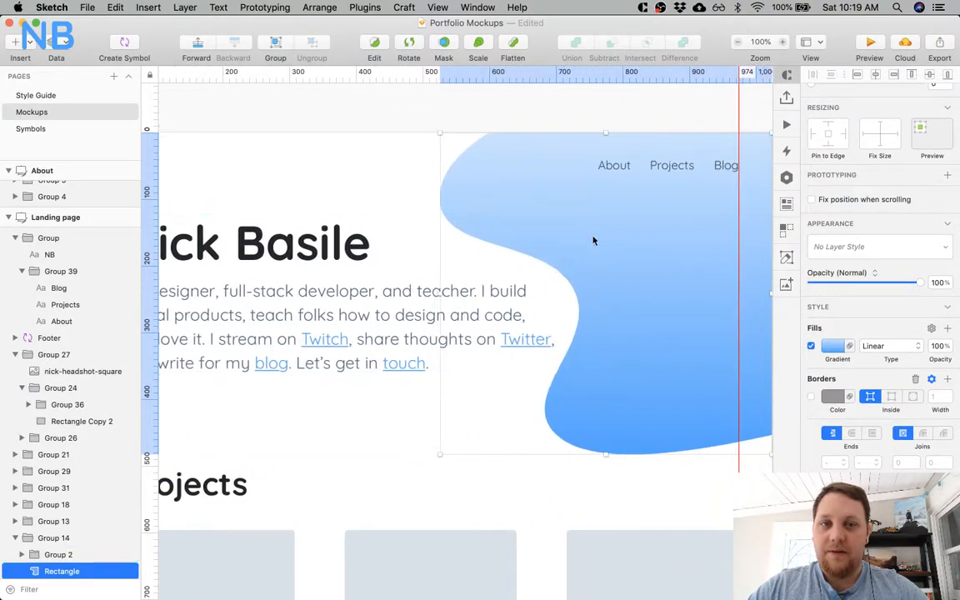
left_click(947, 520)
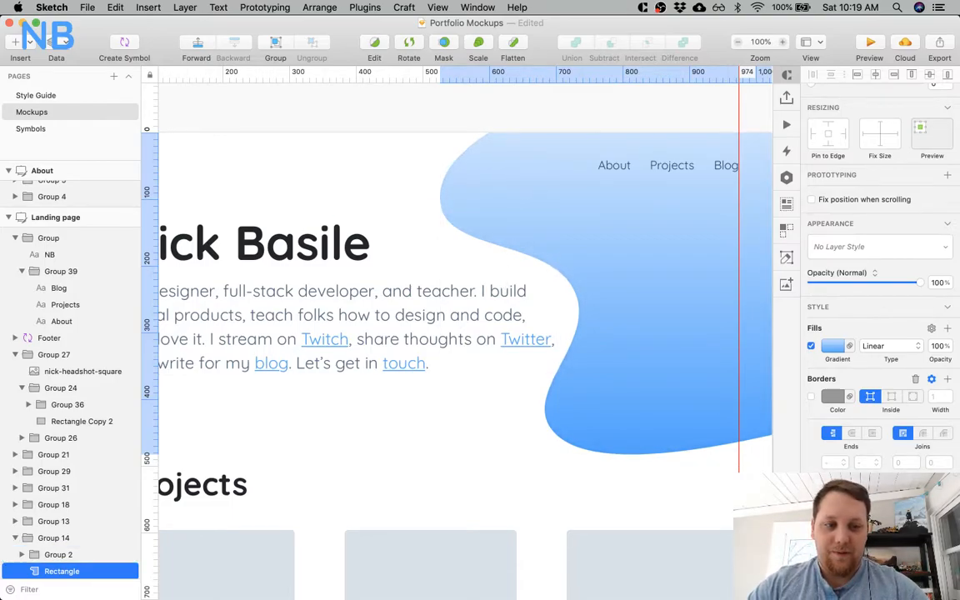
scroll(713, 462, "right", 2)
scroll(712, 462, "down", 1)
scroll(712, 462, "right", 4)
scroll(712, 462, "down", 2)
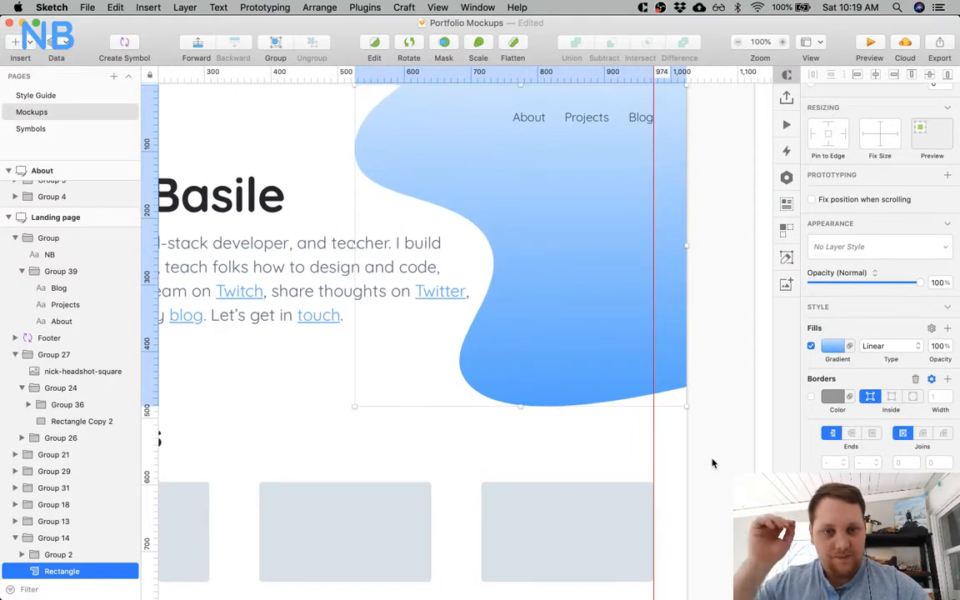
scroll(542, 179, "up", 1)
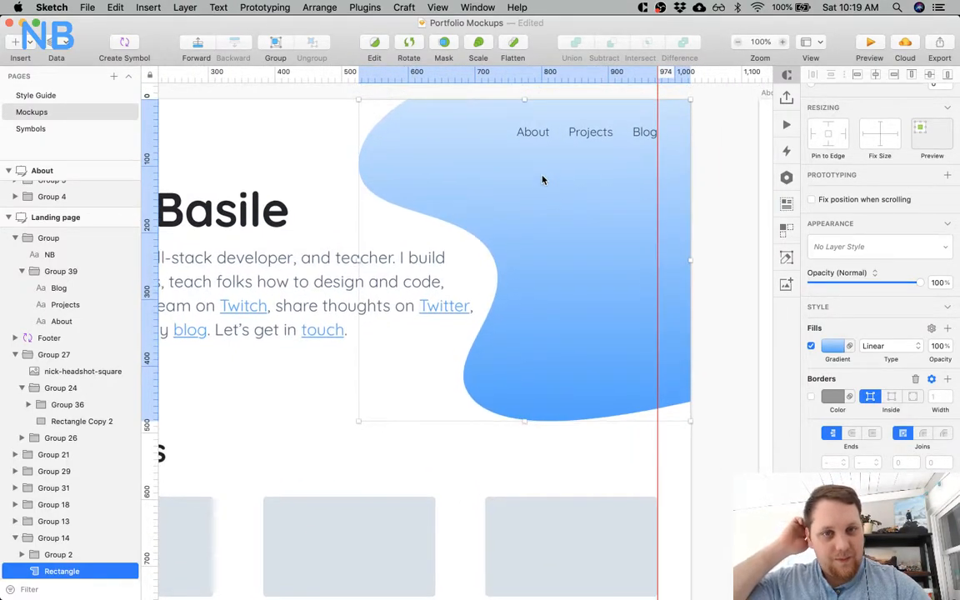
scroll(499, 141, "left", 2)
scroll(499, 142, "up", 1)
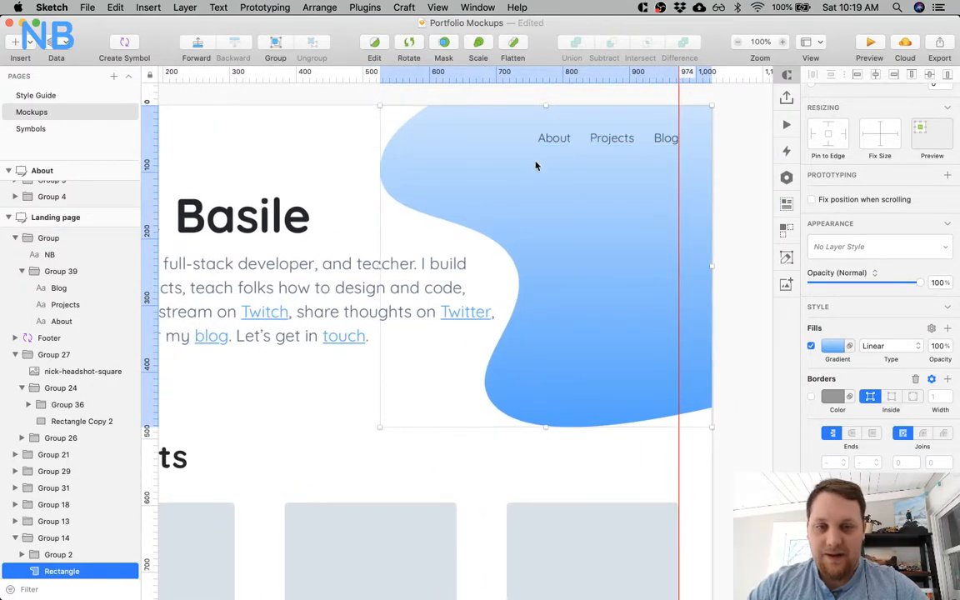
Inspect the text colour of the hero's intro paragraph beside the curved blue shape.
scroll(536, 163, "left", 10)
scroll(536, 164, "right", 3)
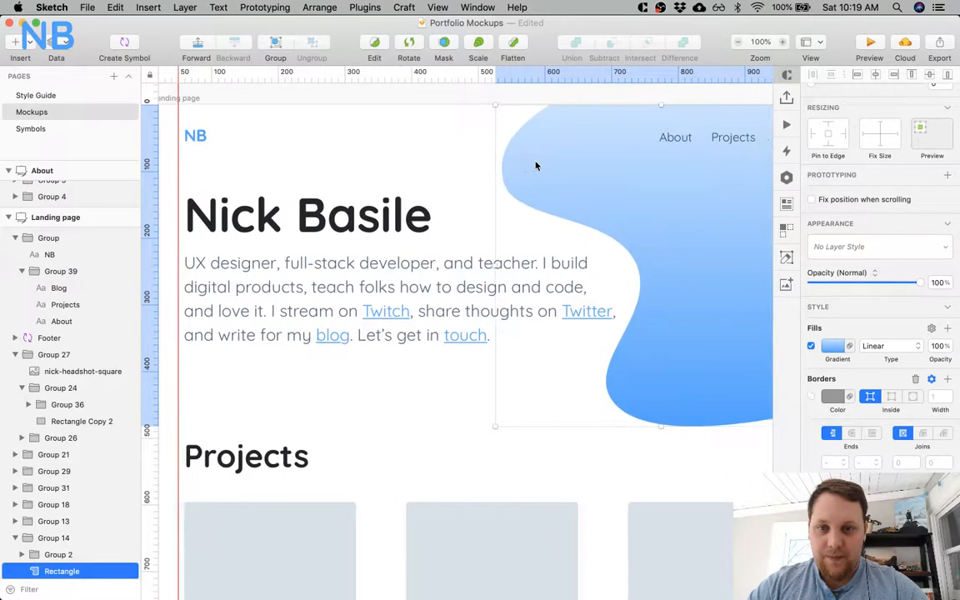
left_click(452, 270)
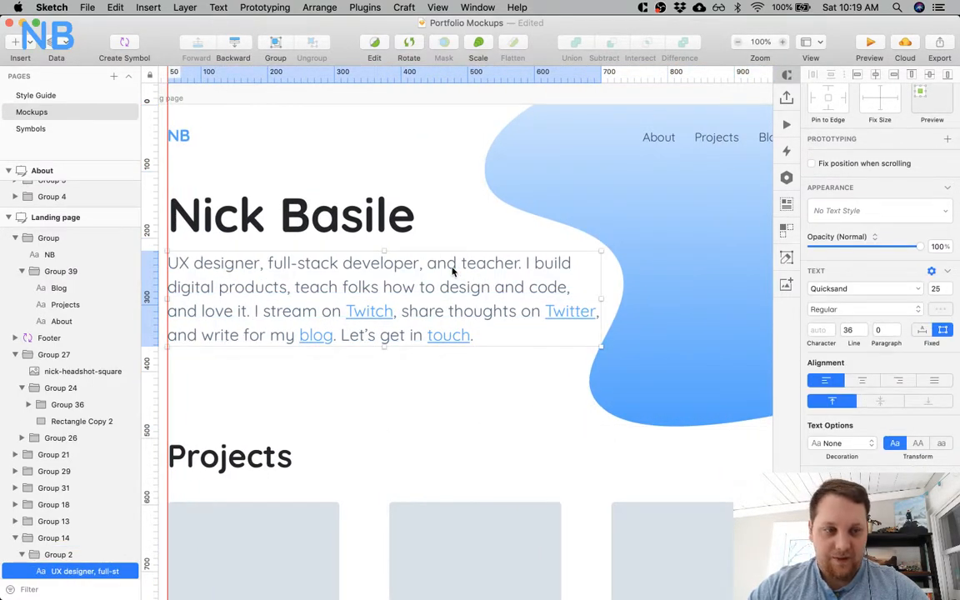
left_click(939, 310)
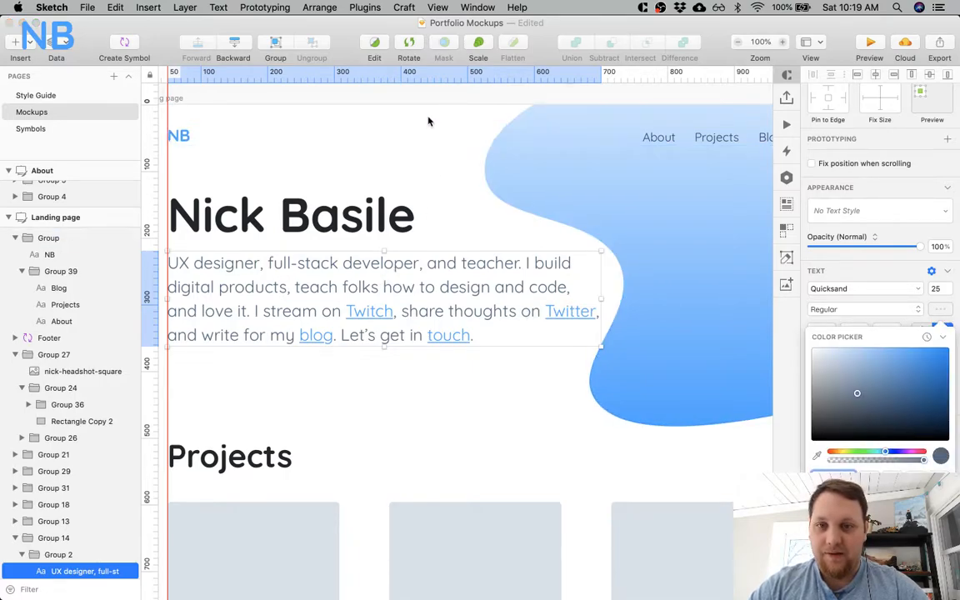
key("Escape")
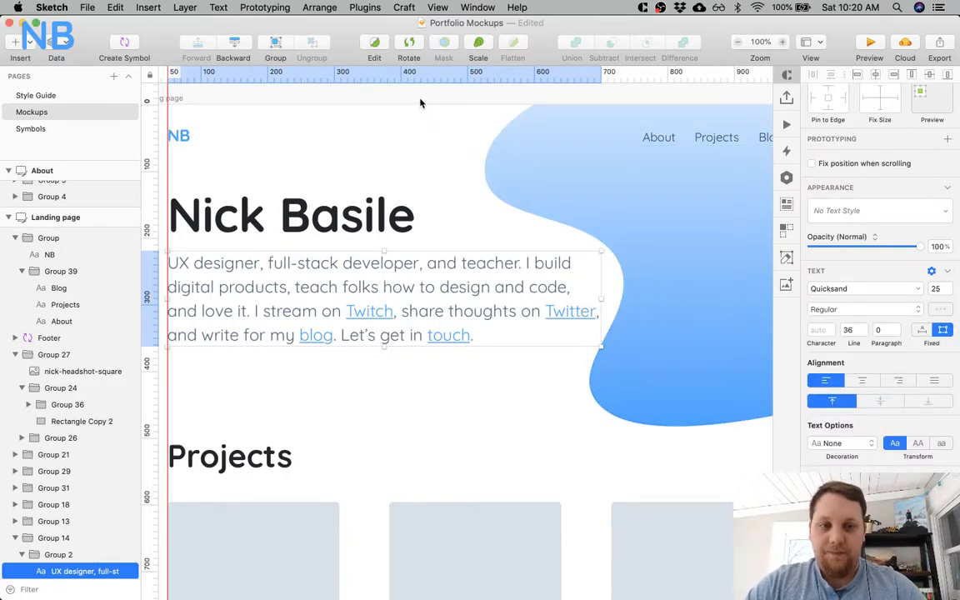
key("super+minus")
key("super+plus")
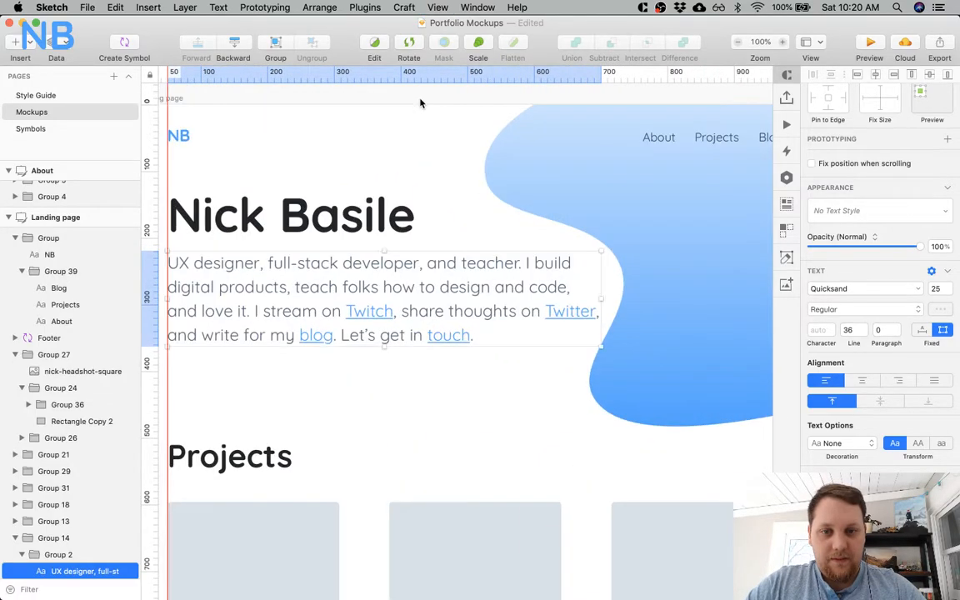
key("Escape")
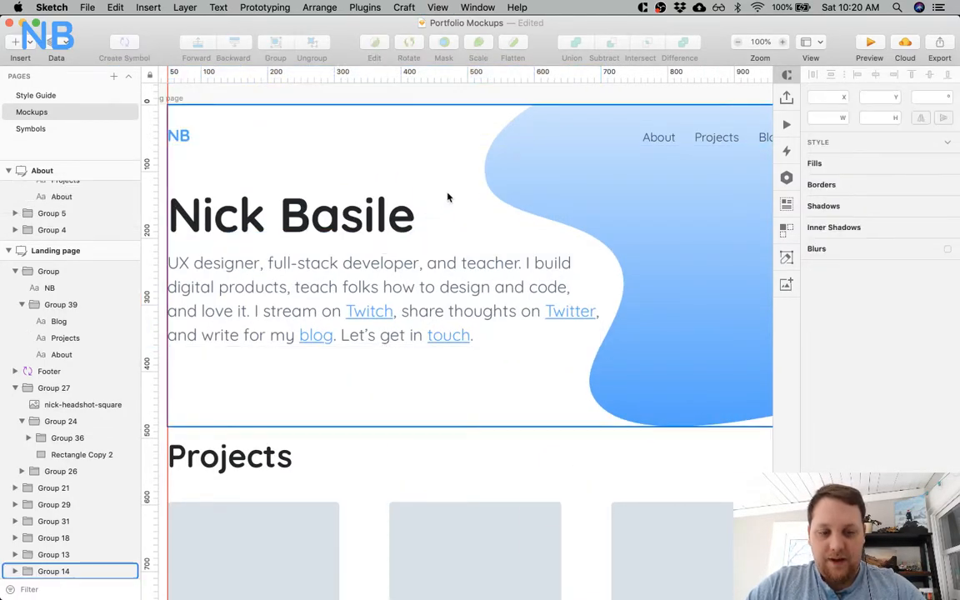
Examine the whole hero at 50% and 100% zoom, checking the blue gradient shape behind the navigation links.
key("super+minus")
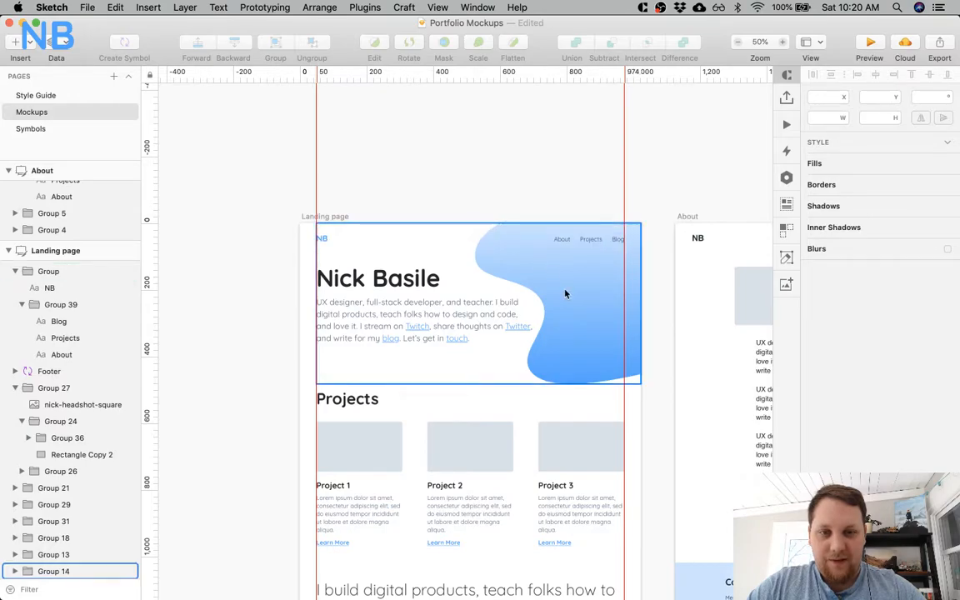
key("super+plus")
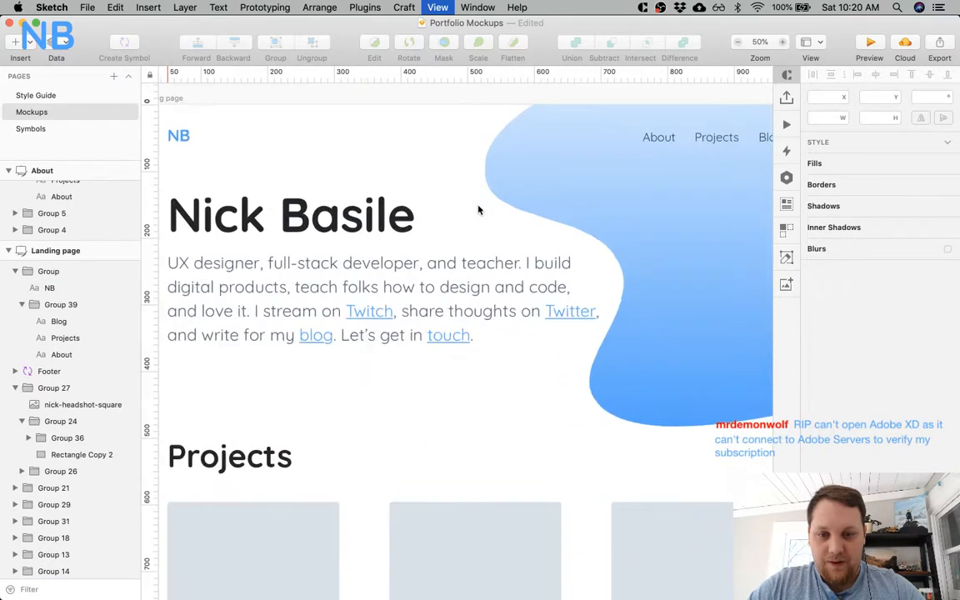
scroll(479, 209, "right", 5)
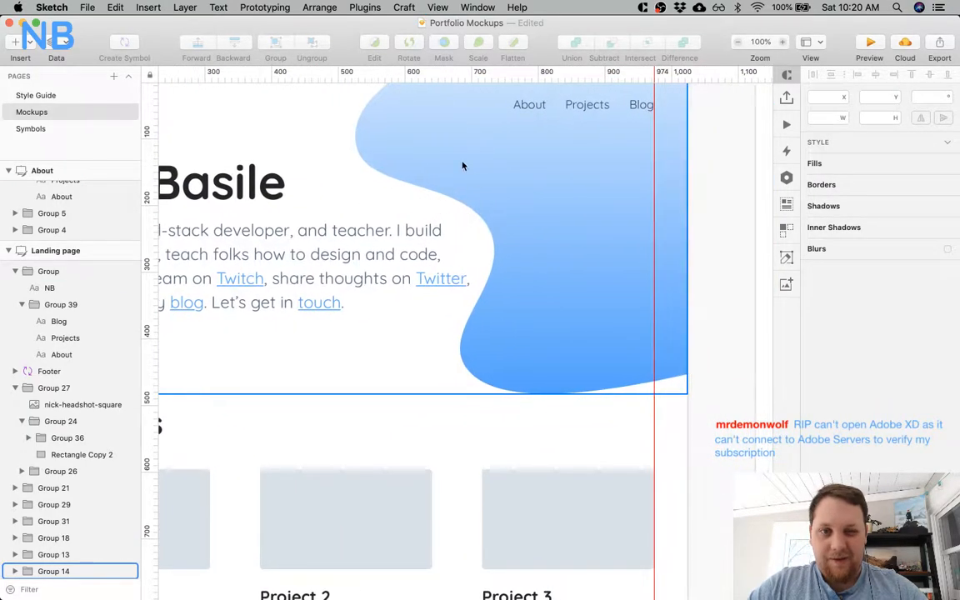
scroll(478, 169, "right", 8)
scroll(477, 169, "up", 2)
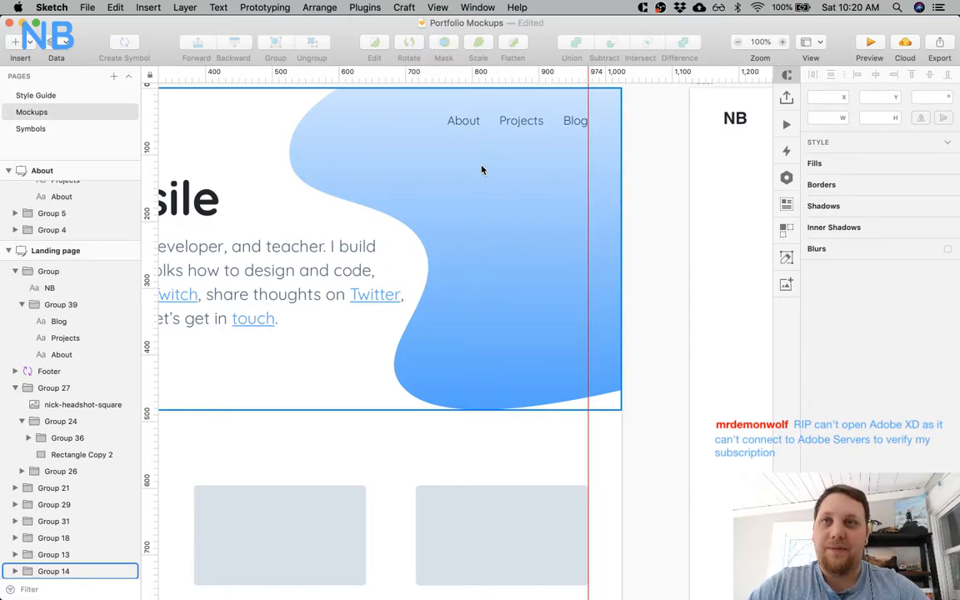
scroll(459, 212, "up", 2)
scroll(459, 212, "left", 6)
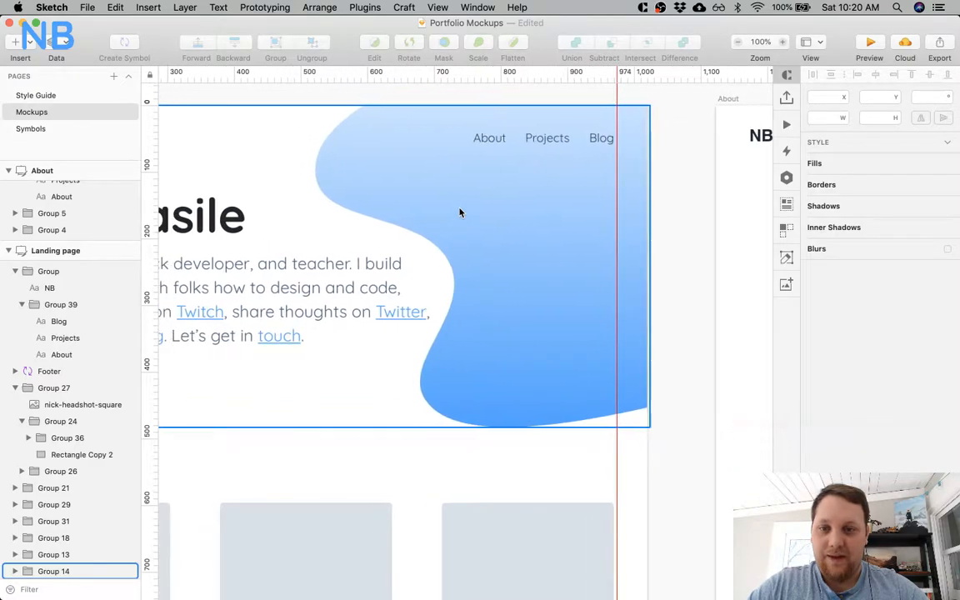
scroll(459, 212, "left", 4)
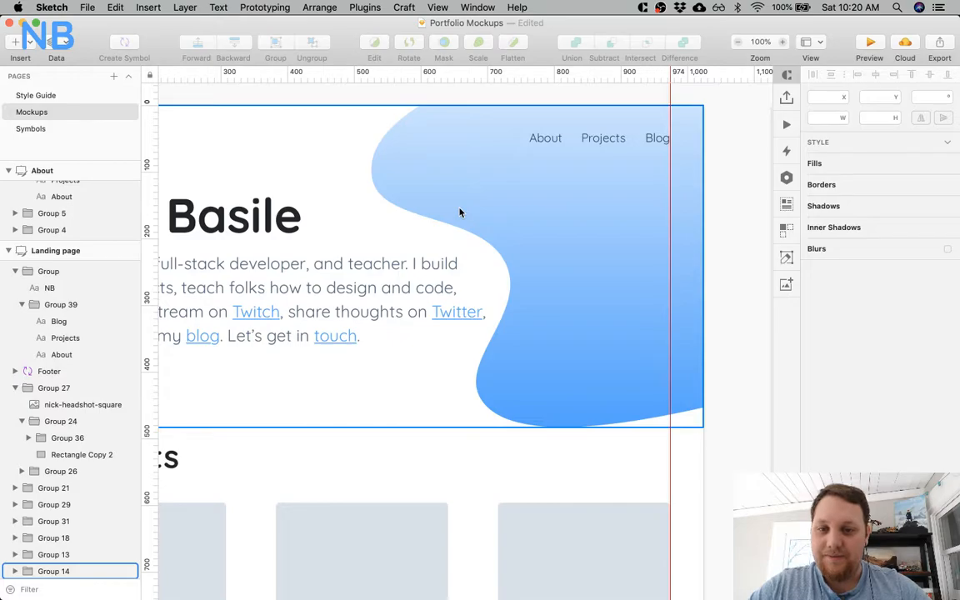
scroll(459, 212, "left", 5)
scroll(459, 212, "down", 2)
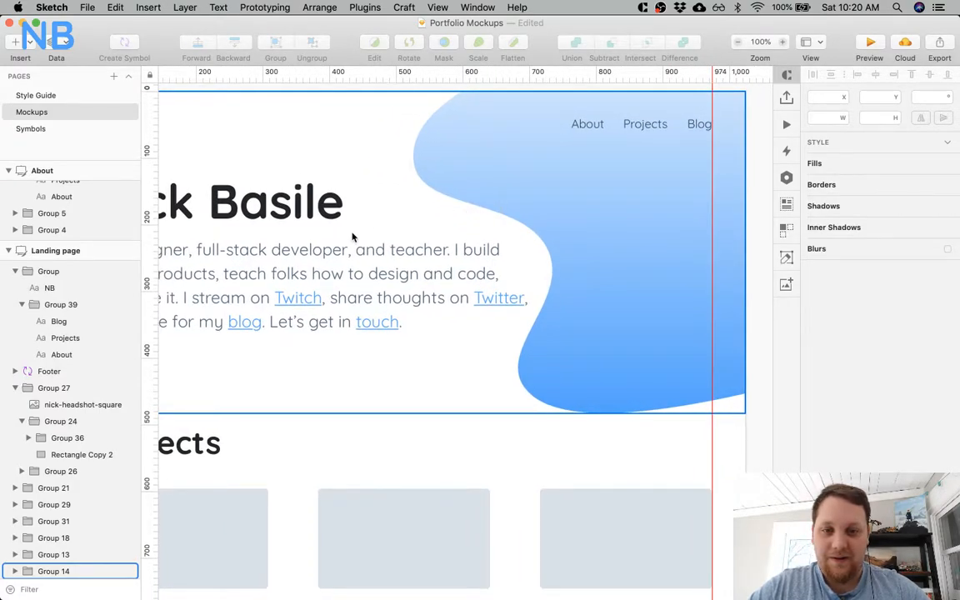
scroll(352, 237, "left", 15)
scroll(350, 238, "right", 5)
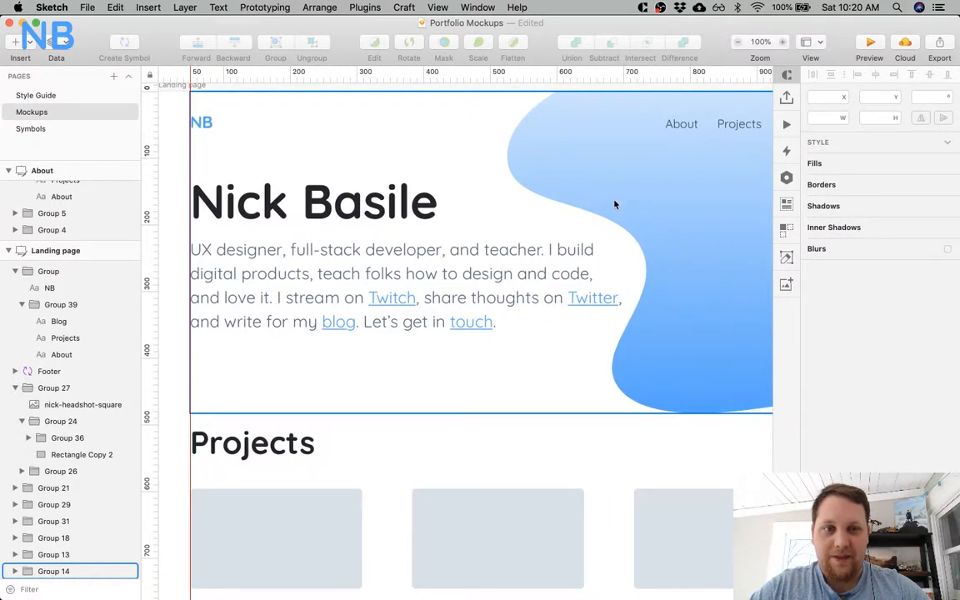
scroll(616, 210, "right", 15)
scroll(583, 200, "down", 1)
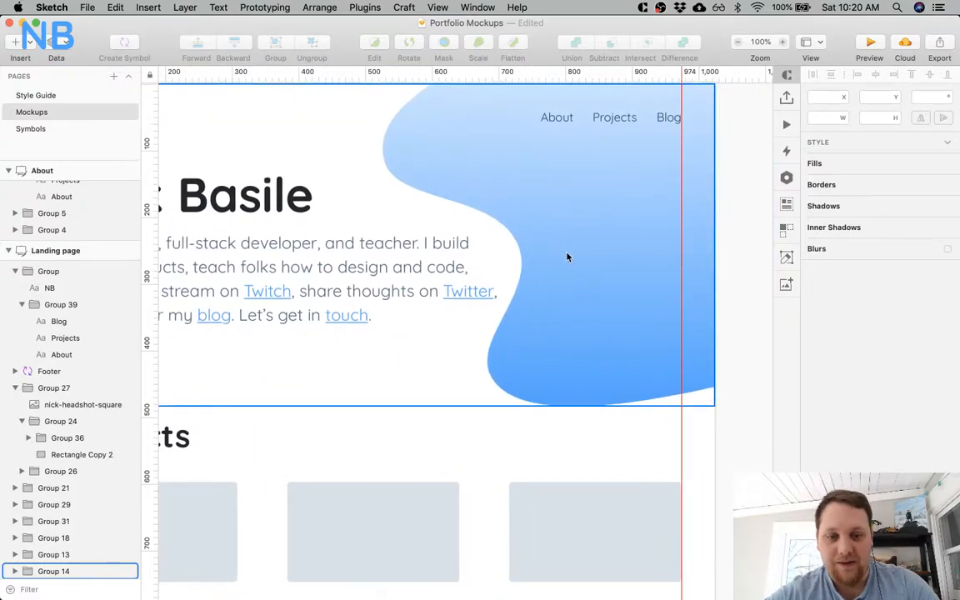
scroll(568, 257, "down", 7)
scroll(573, 207, "left", 15)
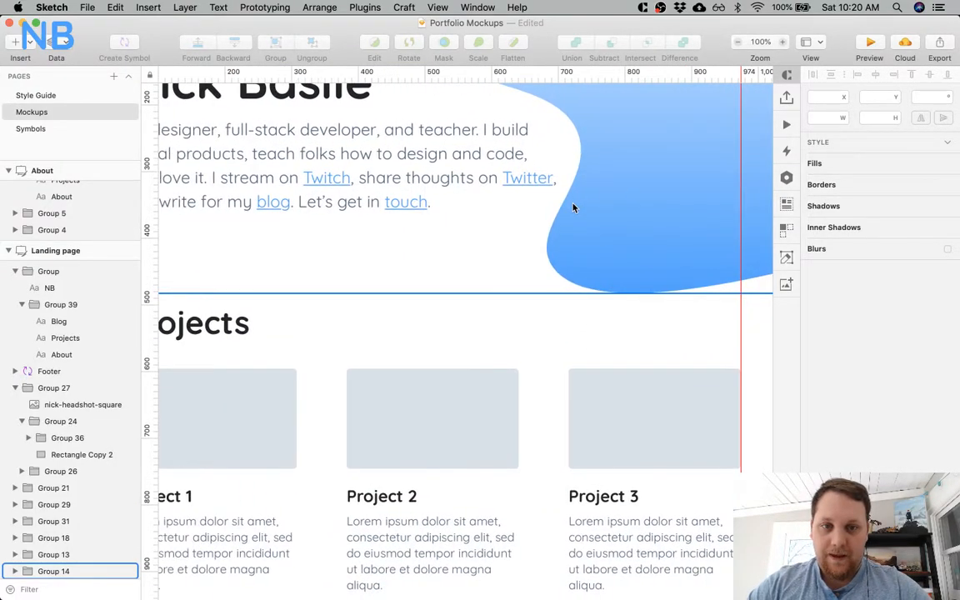
Examine the Projects section and the statement and work history below it for how they follow the hero.
scroll(573, 207, "down", 5)
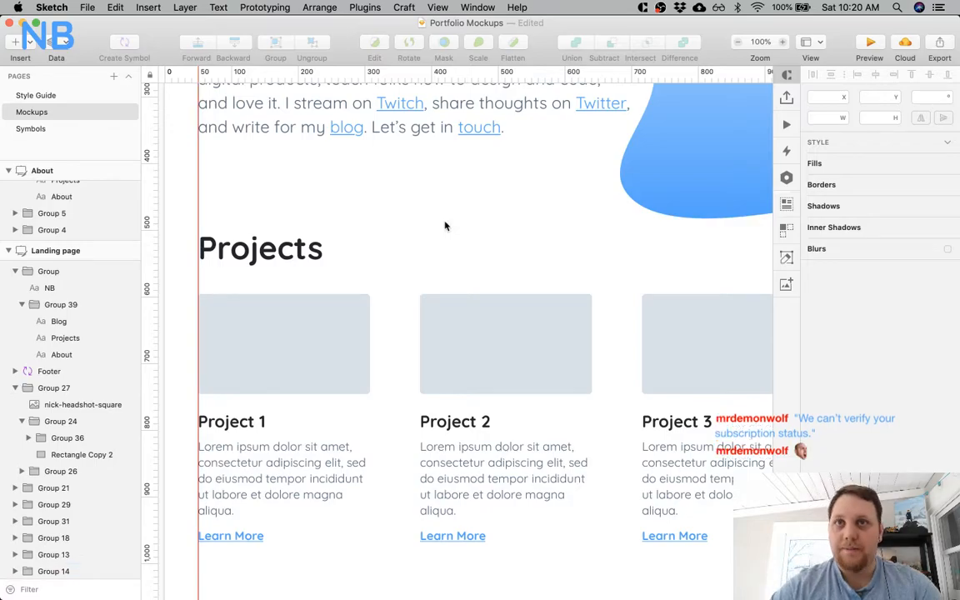
scroll(356, 316, "down", 7)
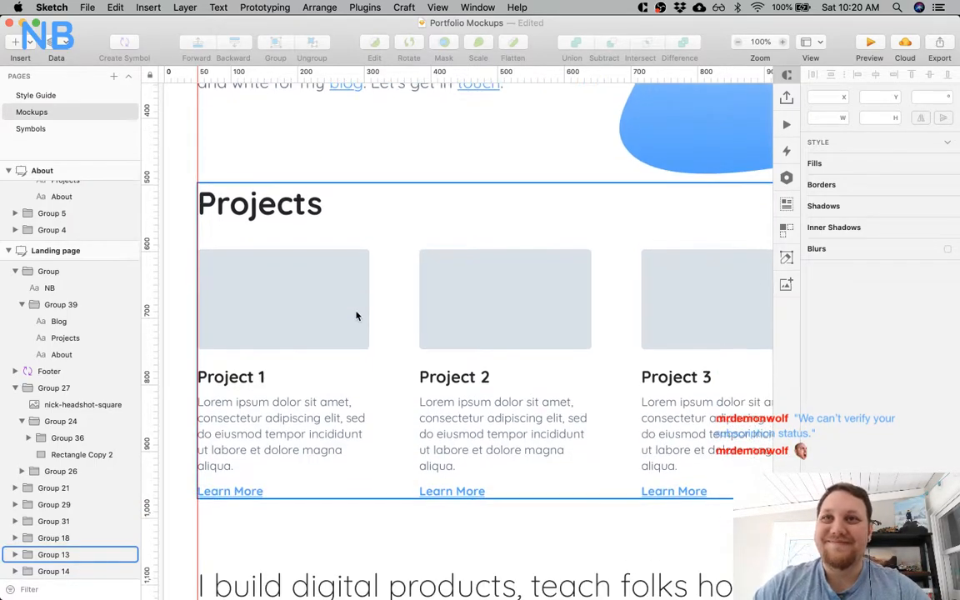
scroll(355, 316, "right", 3)
scroll(356, 316, "down", 2)
scroll(355, 316, "right", 1)
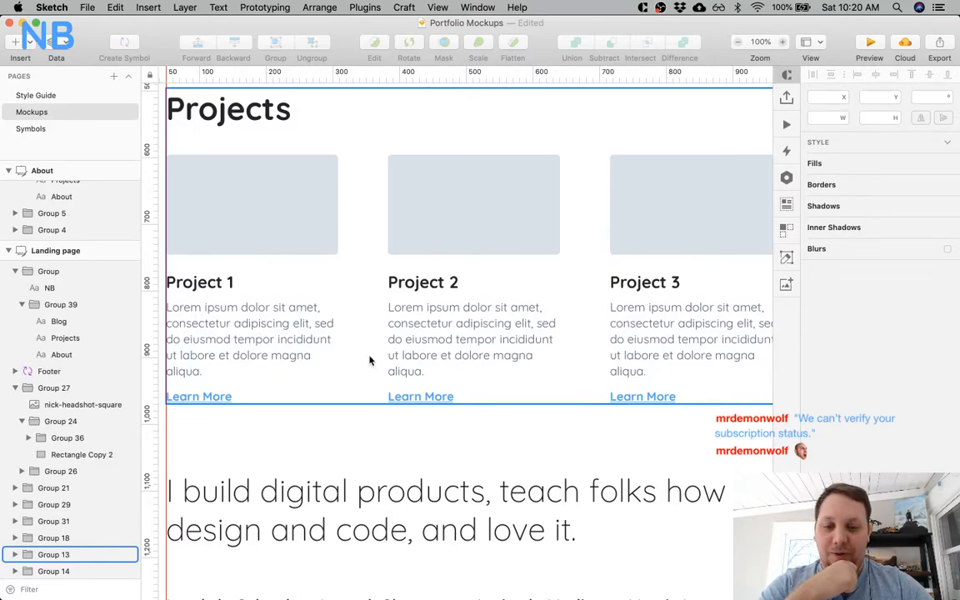
scroll(370, 360, "down", 5)
scroll(370, 360, "right", 1)
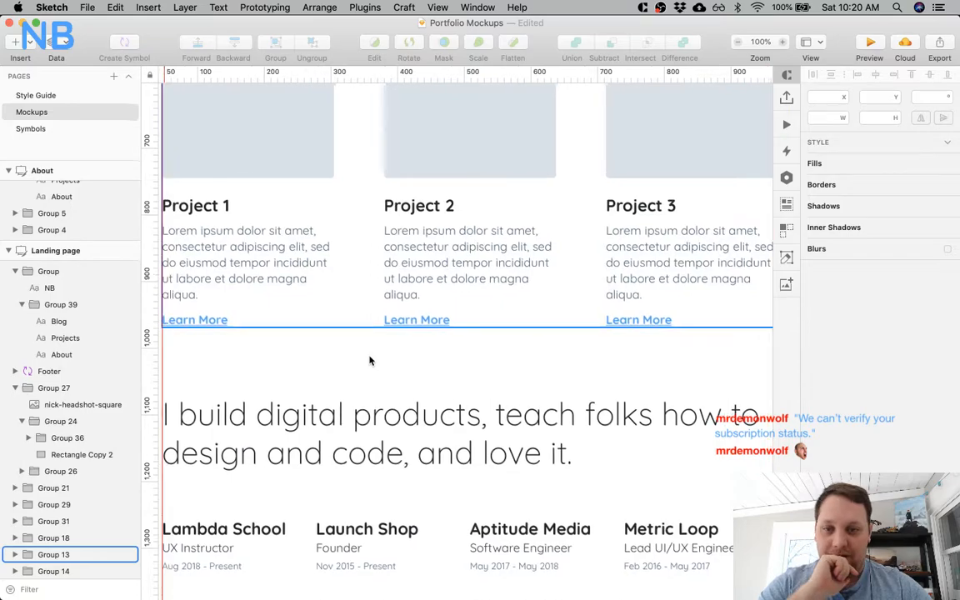
scroll(370, 360, "left", 3)
scroll(370, 360, "up", 1)
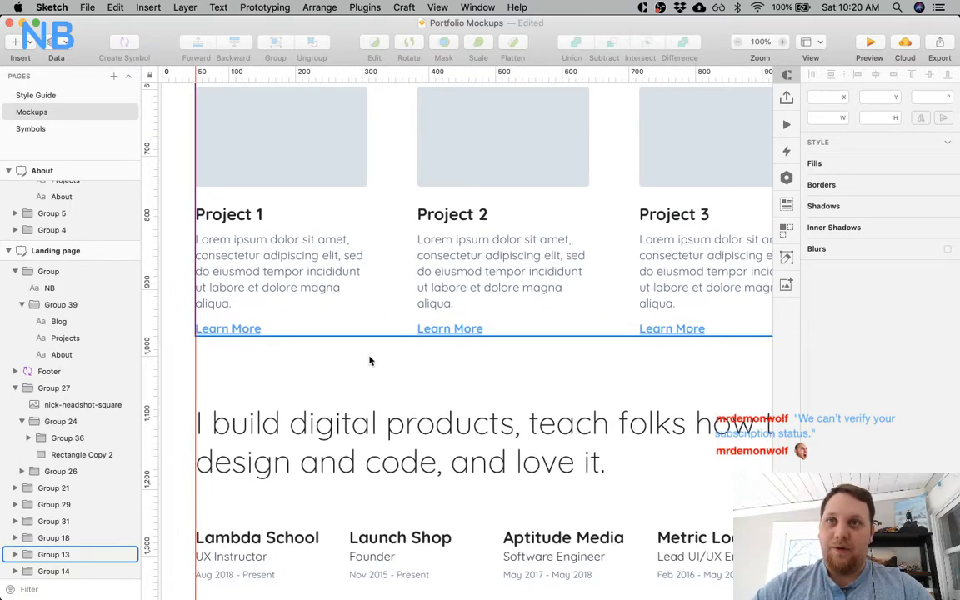
scroll(370, 359, "up", 5)
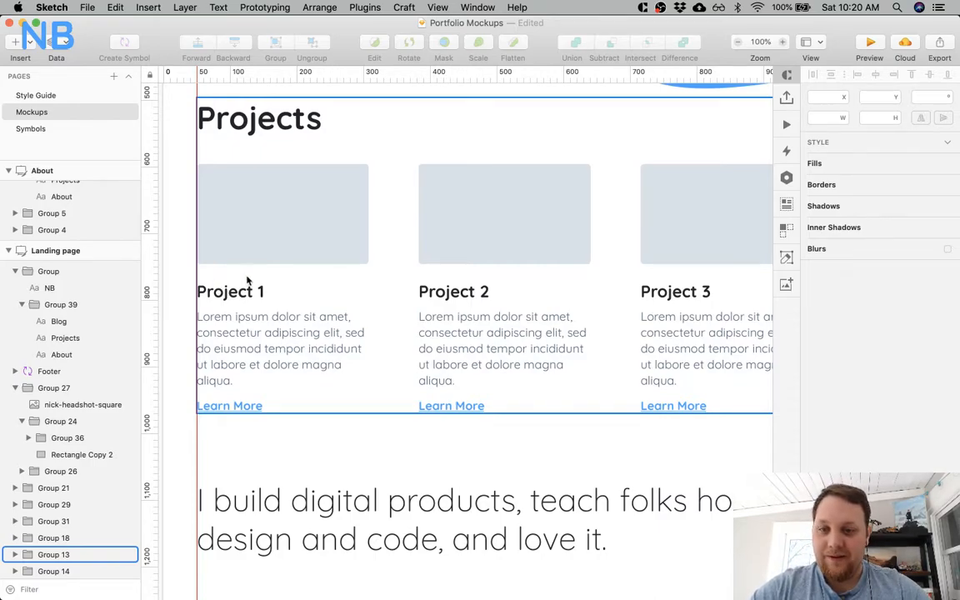
scroll(317, 326, "right", 3)
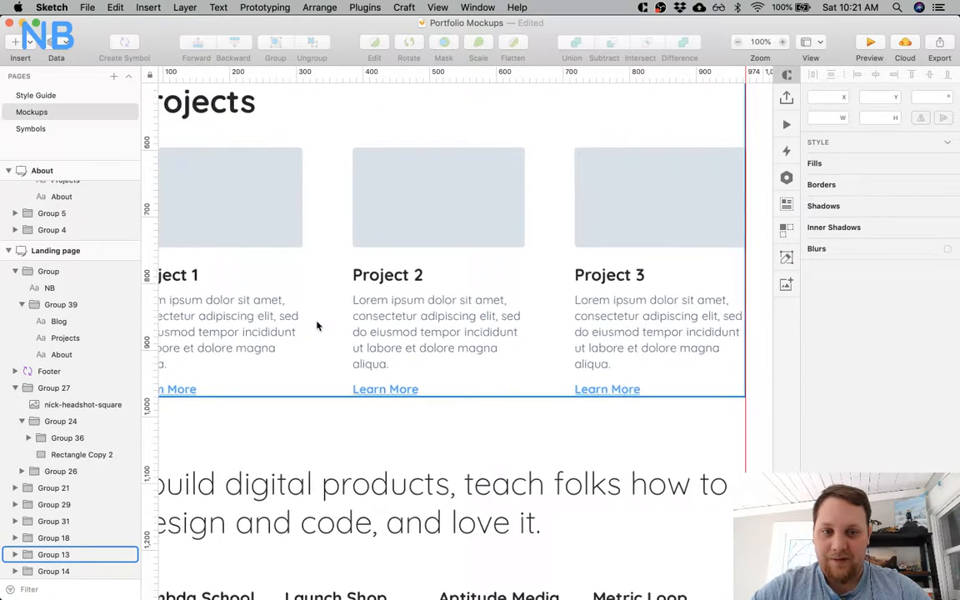
scroll(317, 326, "up", 2)
scroll(316, 326, "left", 1)
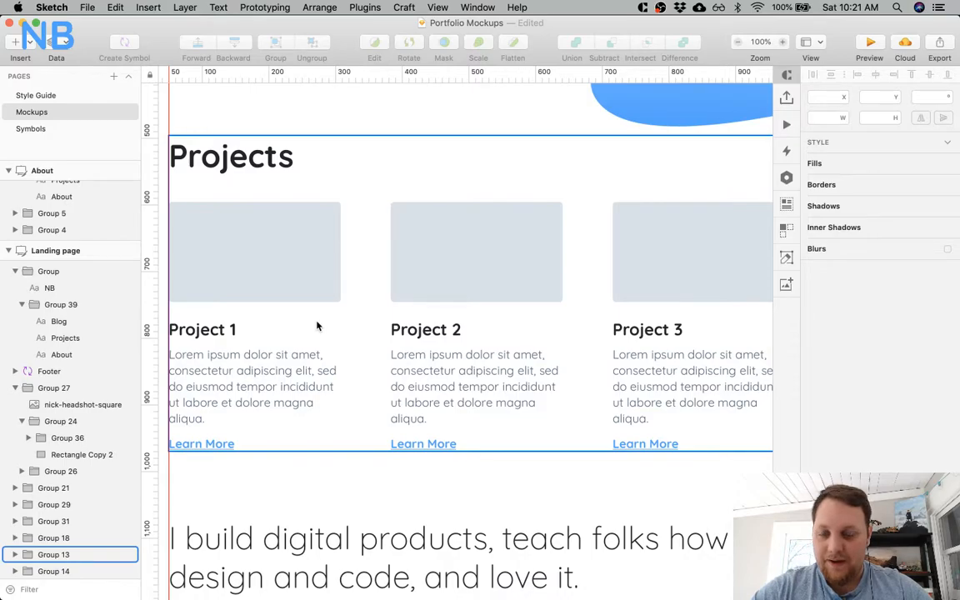
scroll(316, 326, "down", 2)
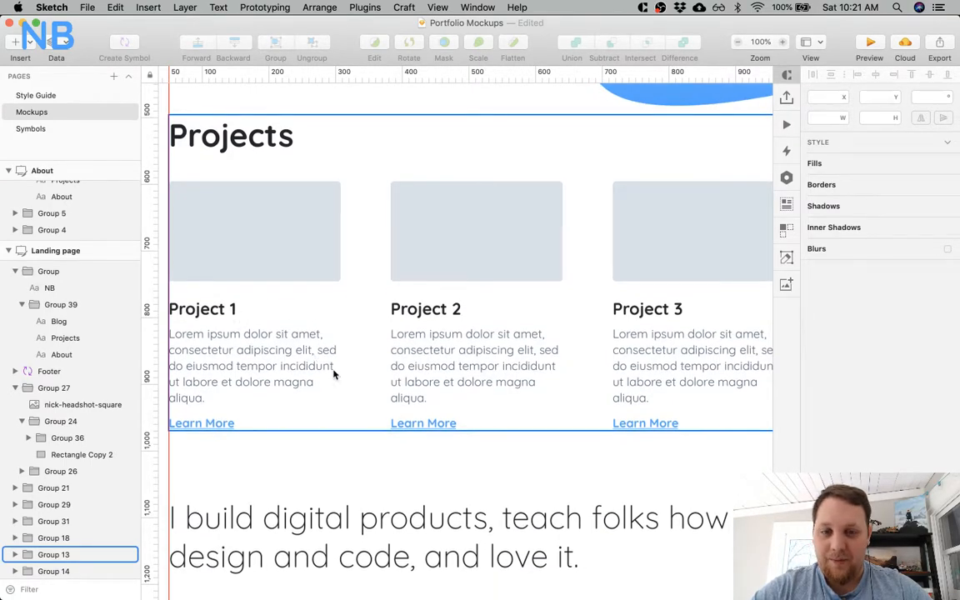
scroll(333, 372, "down", 1)
scroll(309, 342, "down", 10)
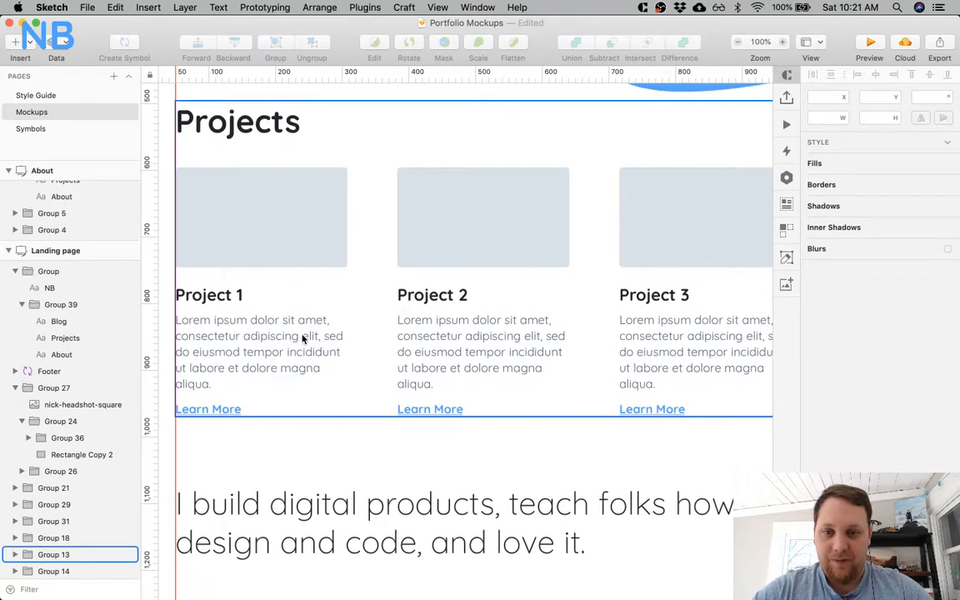
Compare the fill of the Writing section's curved background with the hero shape's gradient, and open the hero shape's gradient settings.
key("super+minus")
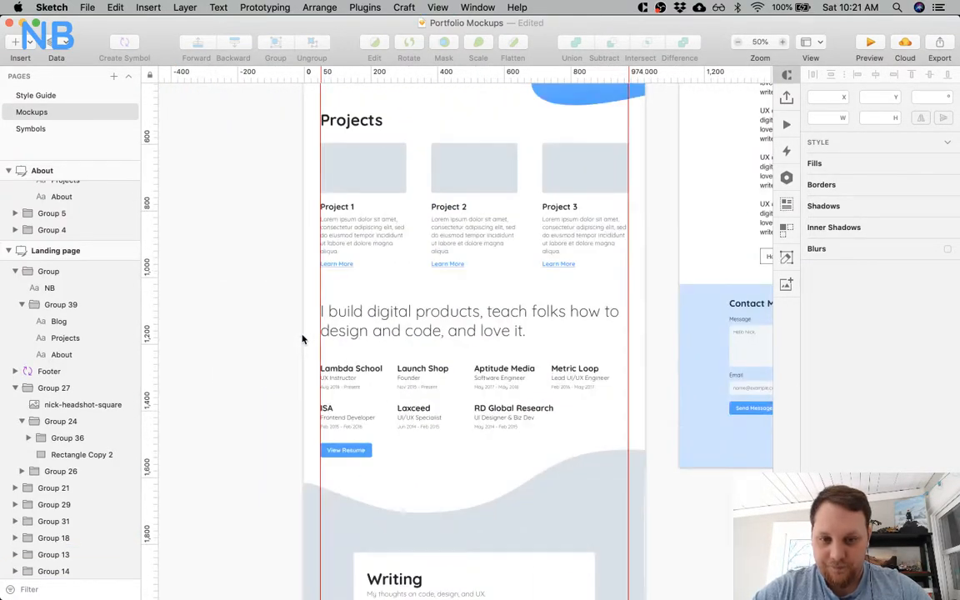
scroll(303, 336, "down", 8)
double_click(607, 292)
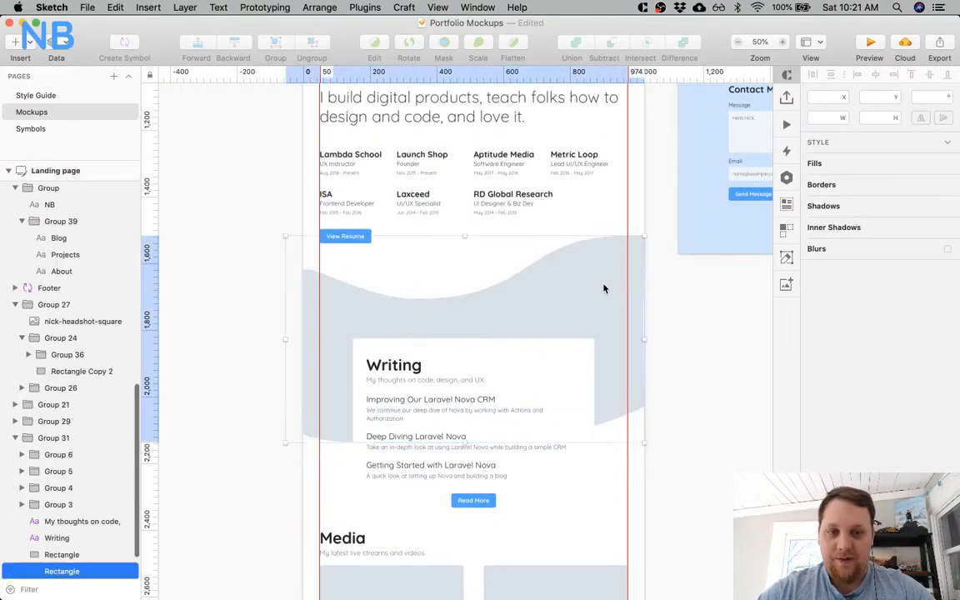
scroll(688, 238, "up", 5)
scroll(688, 237, "up", 14)
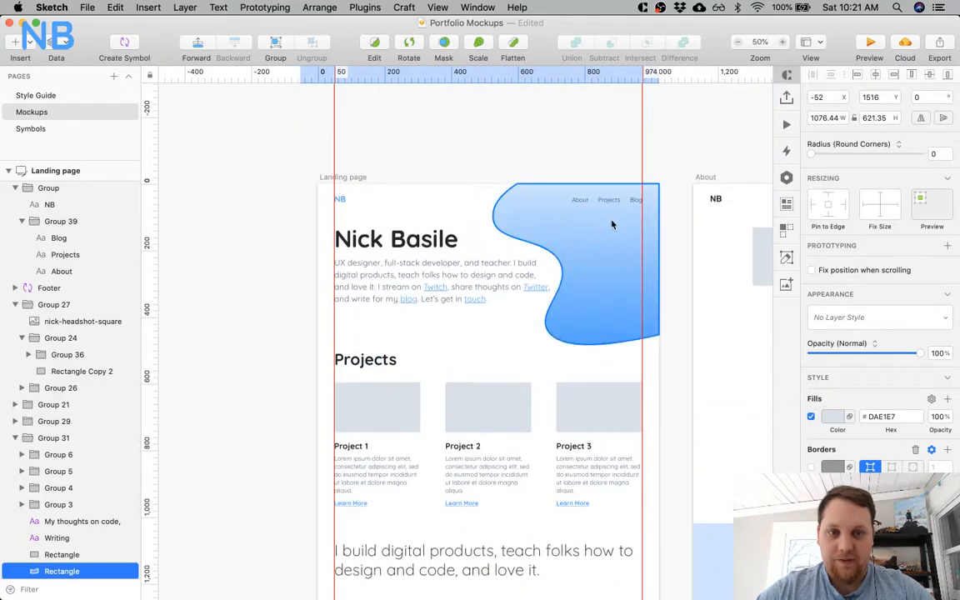
double_click(536, 212)
left_click(834, 417)
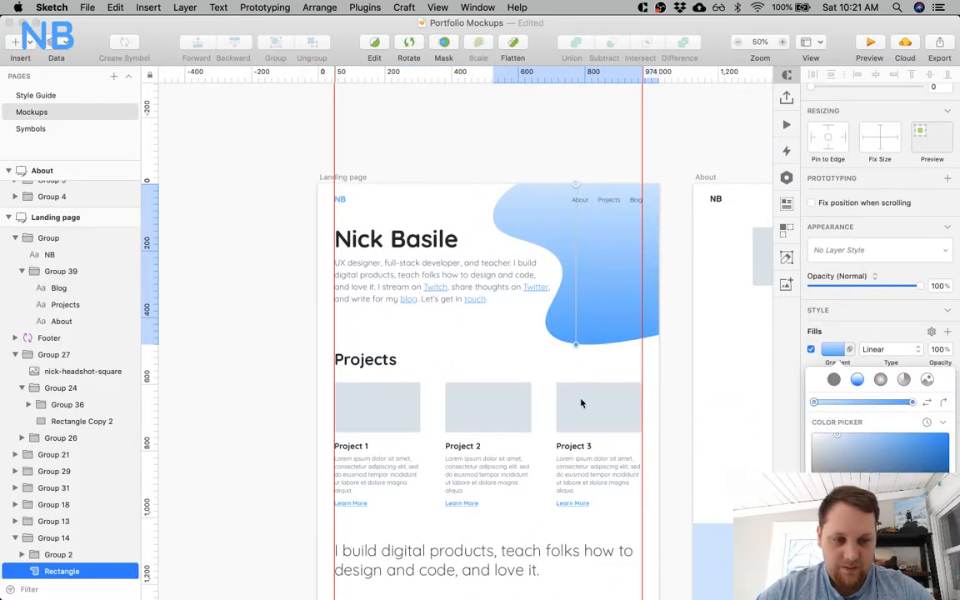
Change the fill of the Writing section's curved background from a solid colour to a linear gradient.
scroll(583, 253, "down", 15)
left_click(583, 252)
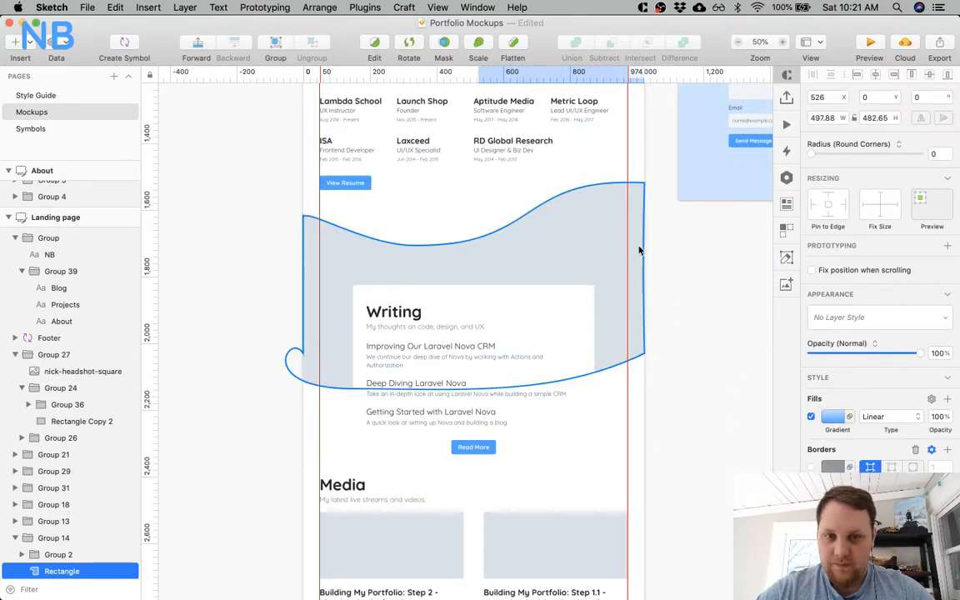
left_click(629, 251)
left_click(834, 418)
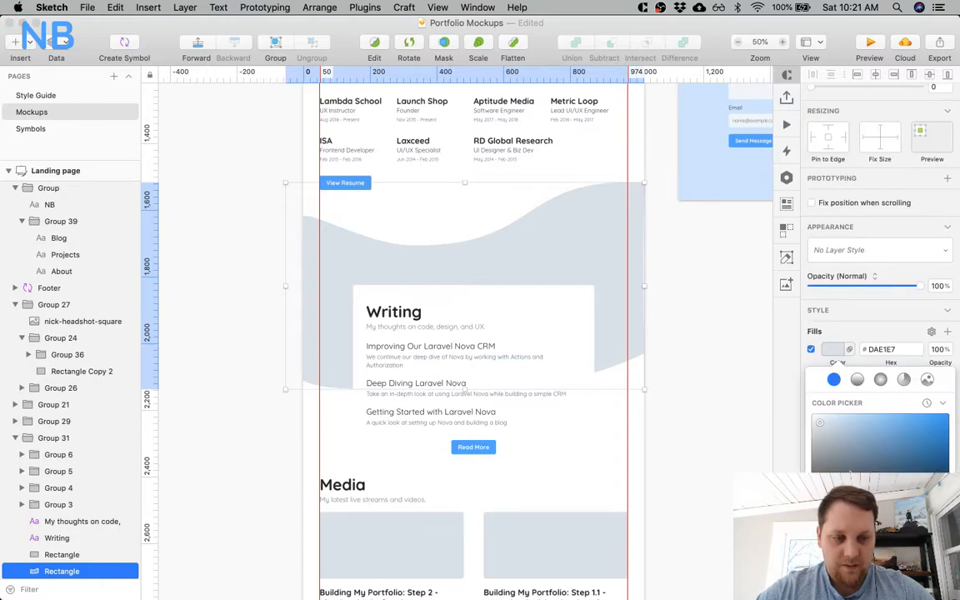
left_click(857, 380)
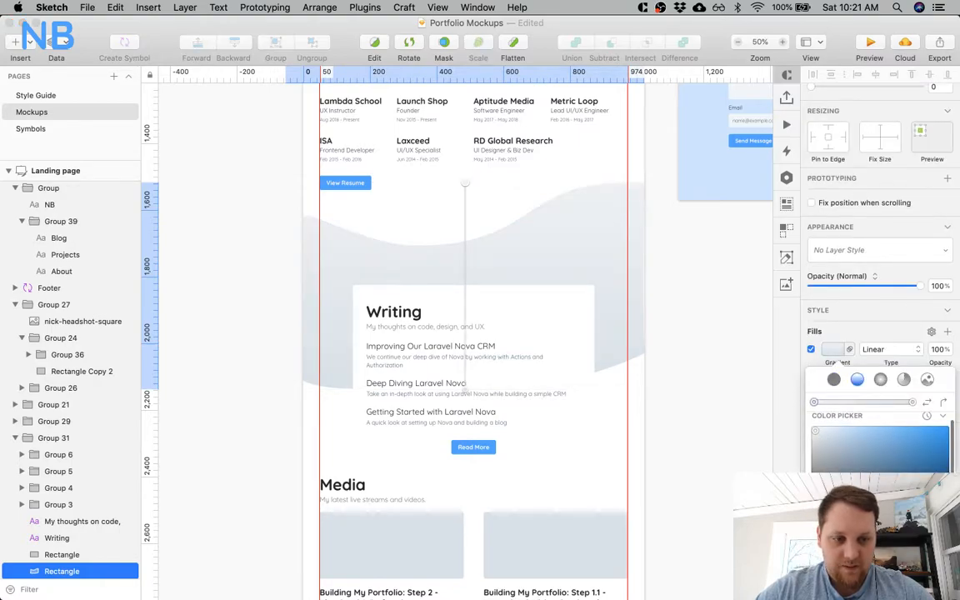
scroll(615, 199, "up", 15)
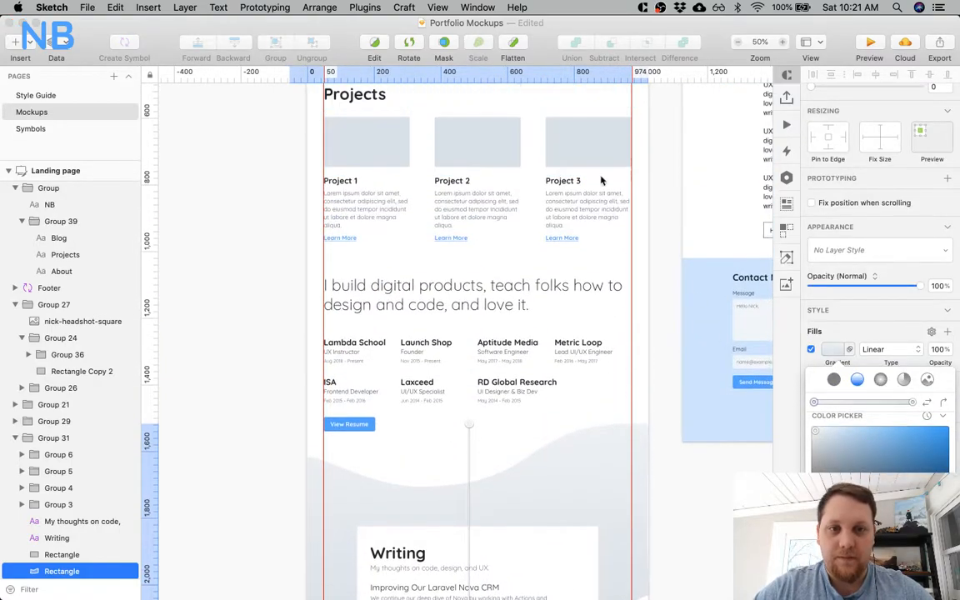
left_click(603, 327)
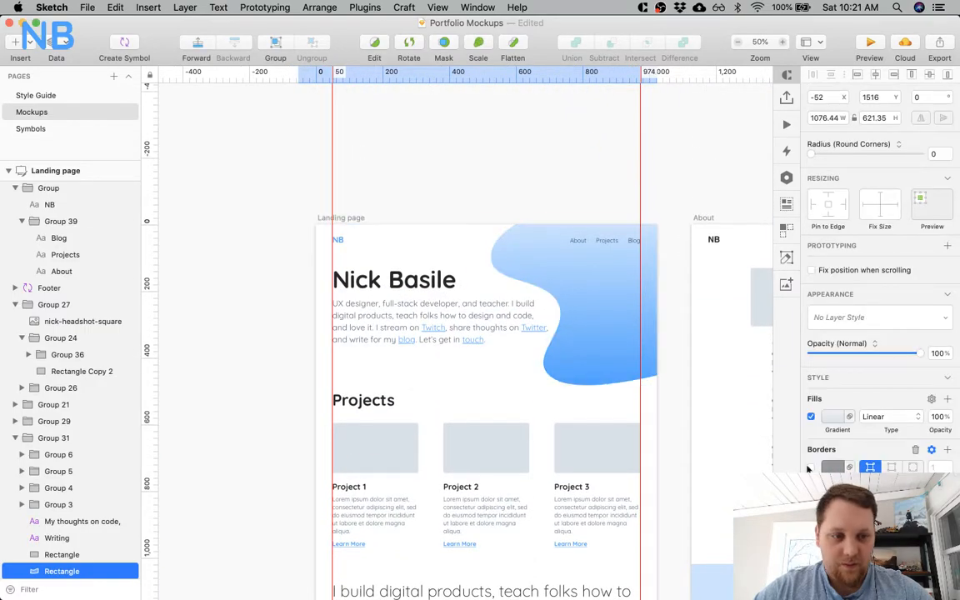
Open the gradient settings of the hero's curved shape and inspect its linear blue gradient and colour stops.
scroll(810, 454, "down", 3)
left_click(584, 180)
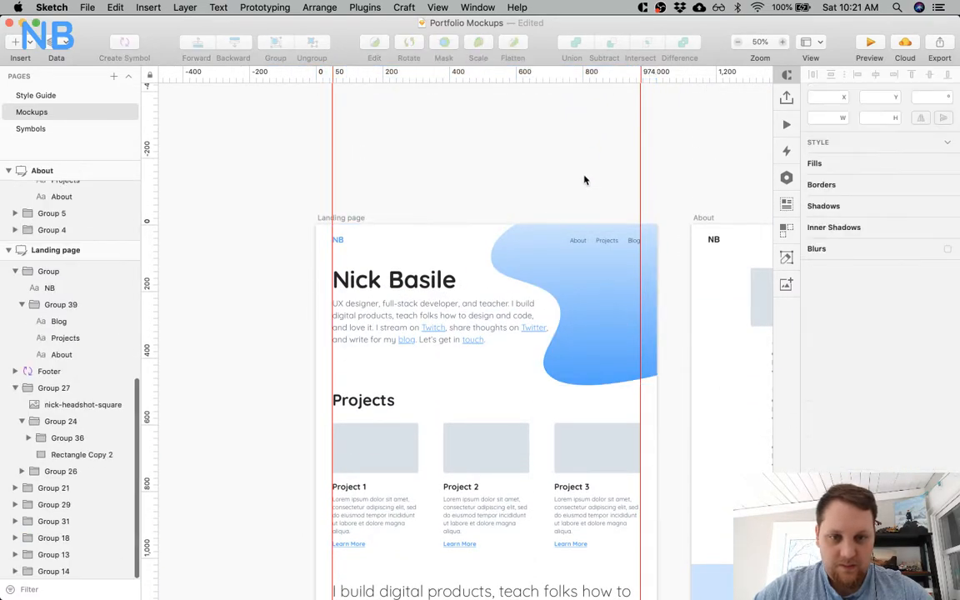
left_click(571, 299, "super")
left_click(828, 416)
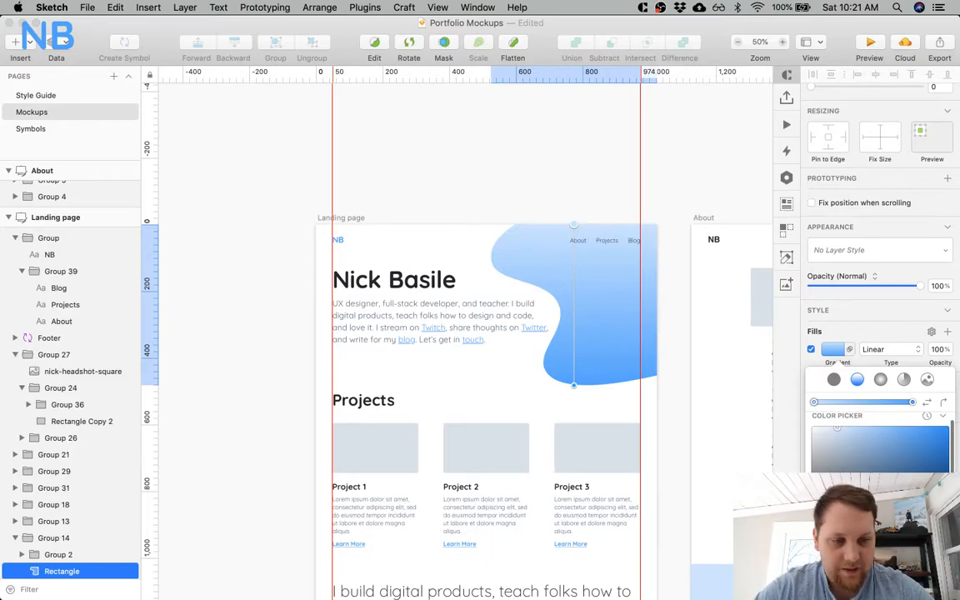
scroll(879, 442, "down", 5)
scroll(879, 441, "up", 5)
scroll(879, 442, "down", 5)
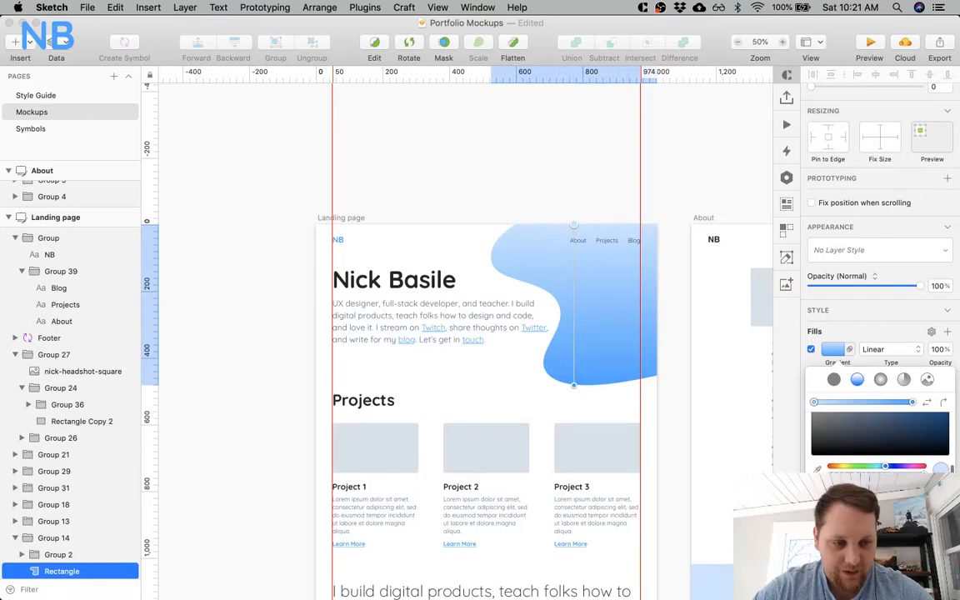
scroll(879, 433, "down", 3)
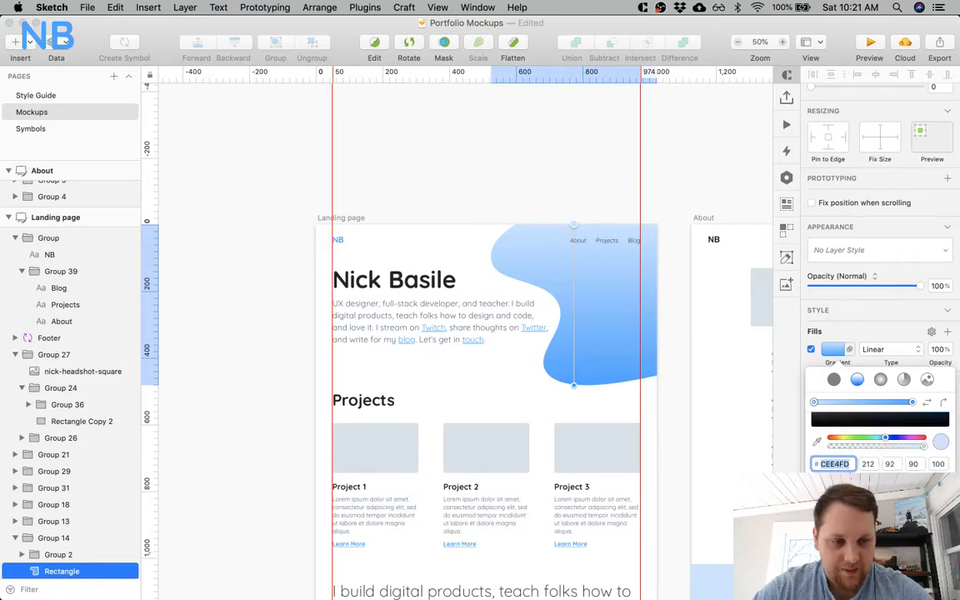
scroll(605, 492, "down", 10)
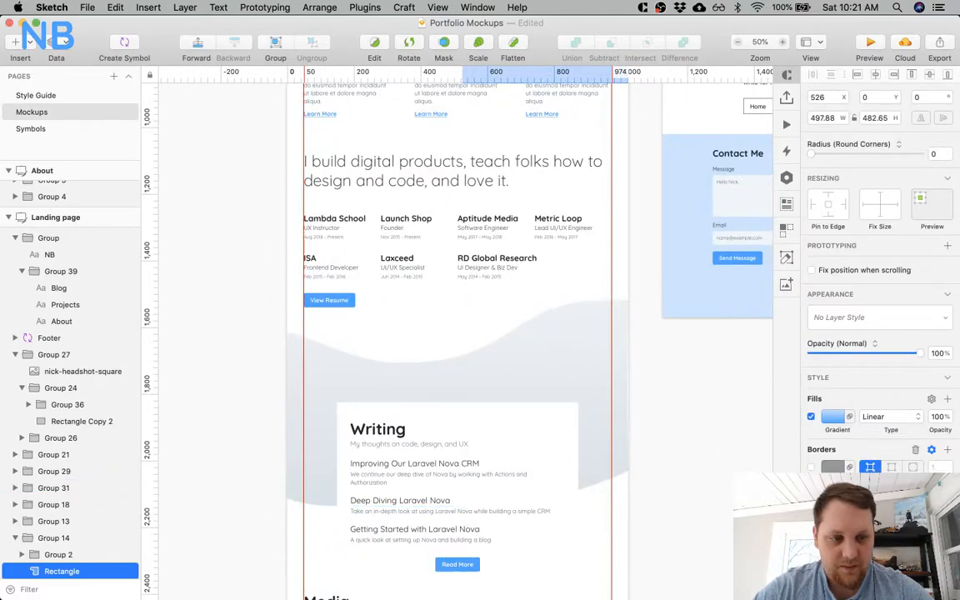
left_click(831, 418)
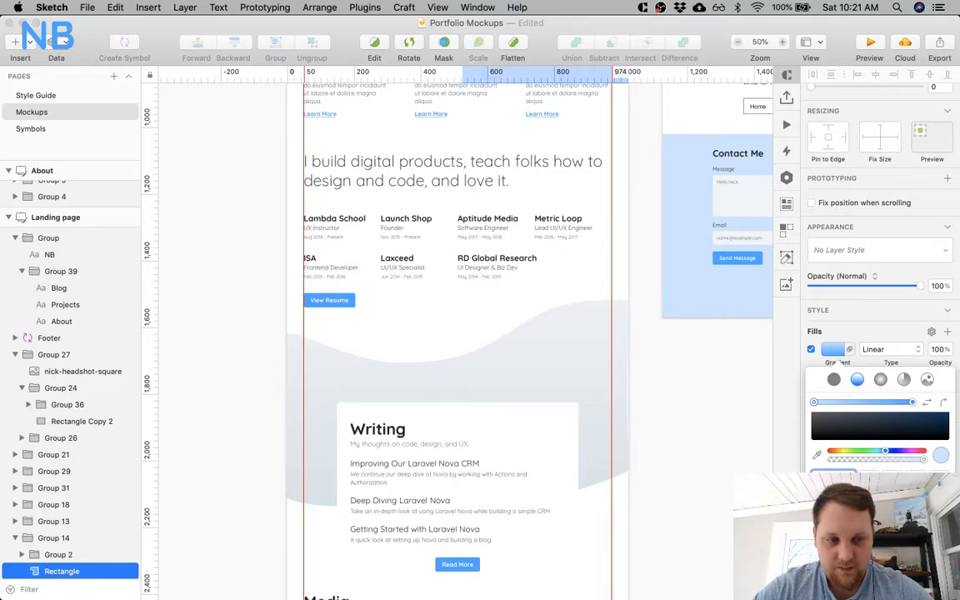
Apply the hero shape's blue linear gradient to the Writing section's curved background.
left_click(586, 350)
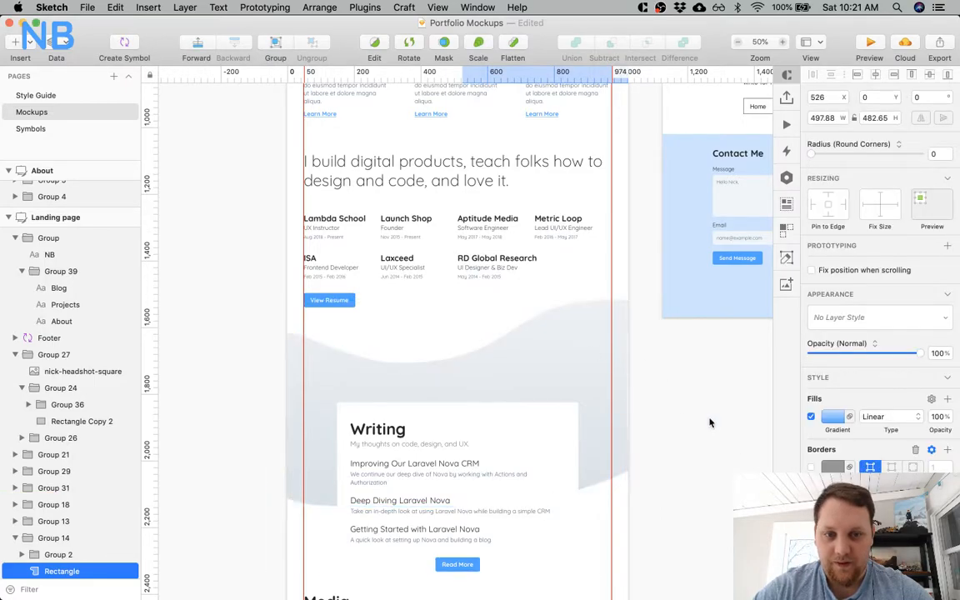
left_click(575, 368)
left_click(832, 419)
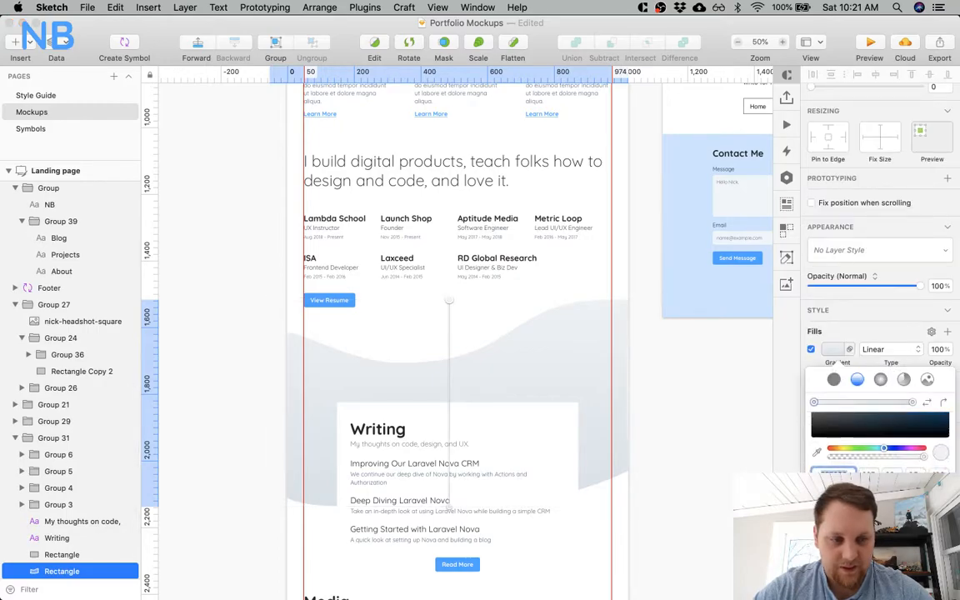
Give the curved background of the Join Me On Twitch section the same blue linear gradient as the hero shape.
scroll(699, 452, "down", 15)
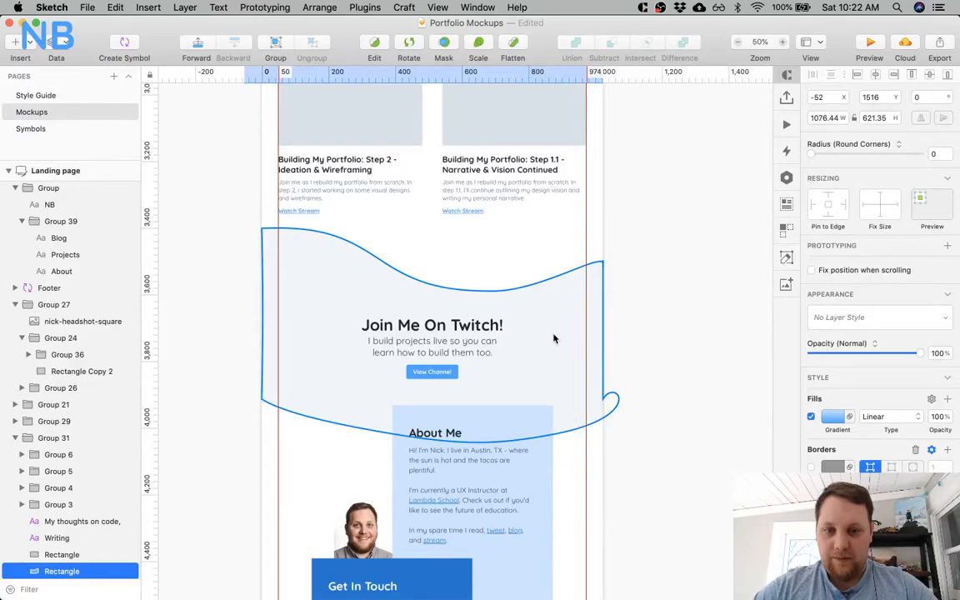
left_click(553, 338)
left_click(836, 417)
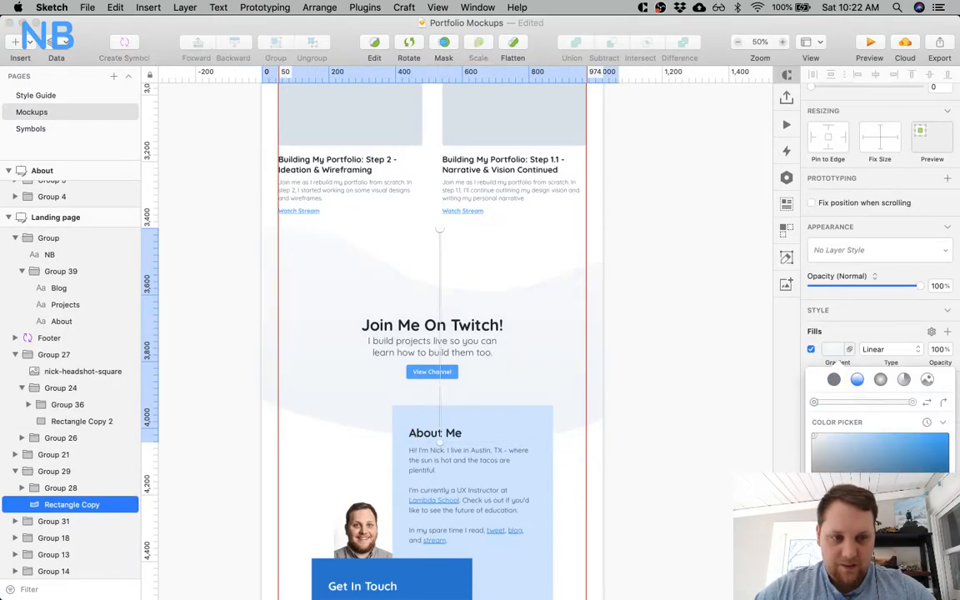
left_click(857, 380)
left_click(698, 451)
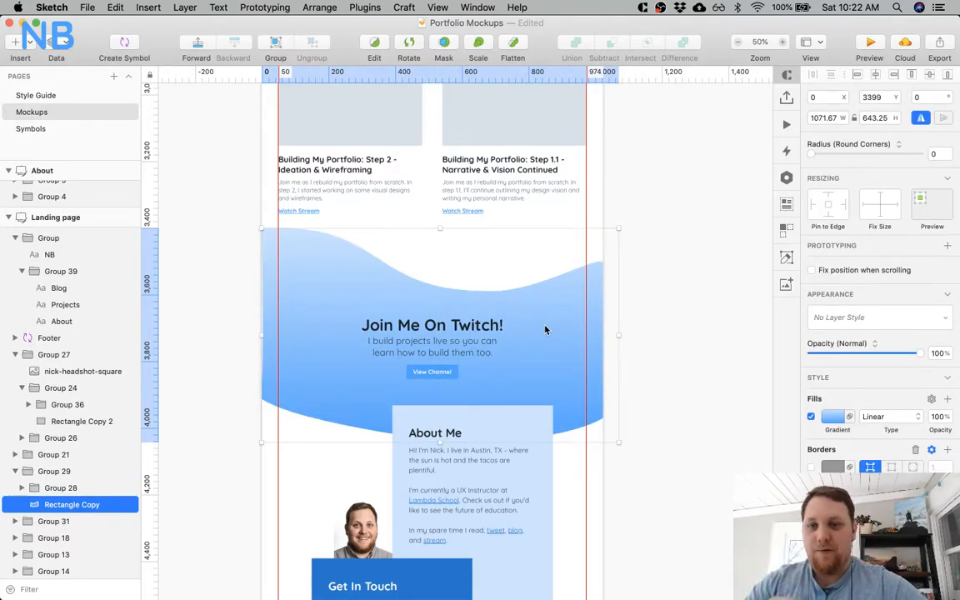
Examine how the blue gradient backgrounds work with the Twitch, About Me, Writing and Media sections of the landing page.
left_click(644, 334)
scroll(583, 318, "down", 3)
scroll(584, 320, "down", 1)
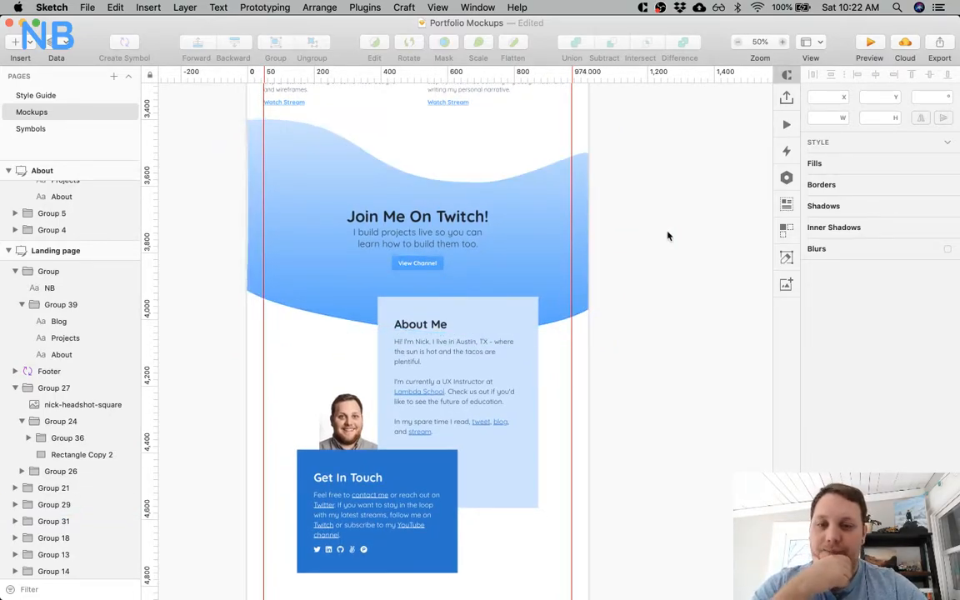
scroll(667, 235, "down", 2)
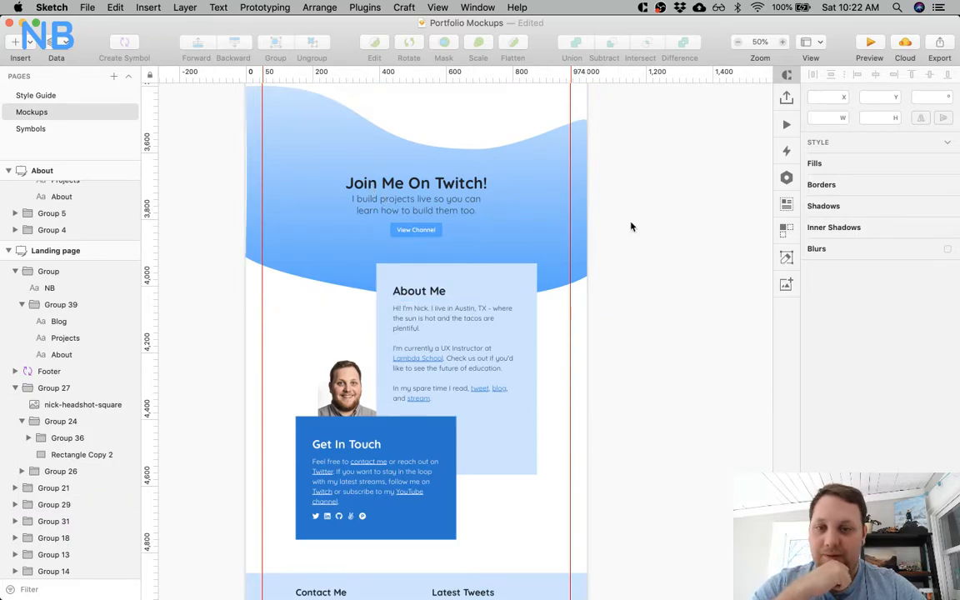
scroll(631, 226, "down", 3)
scroll(630, 226, "up", 3)
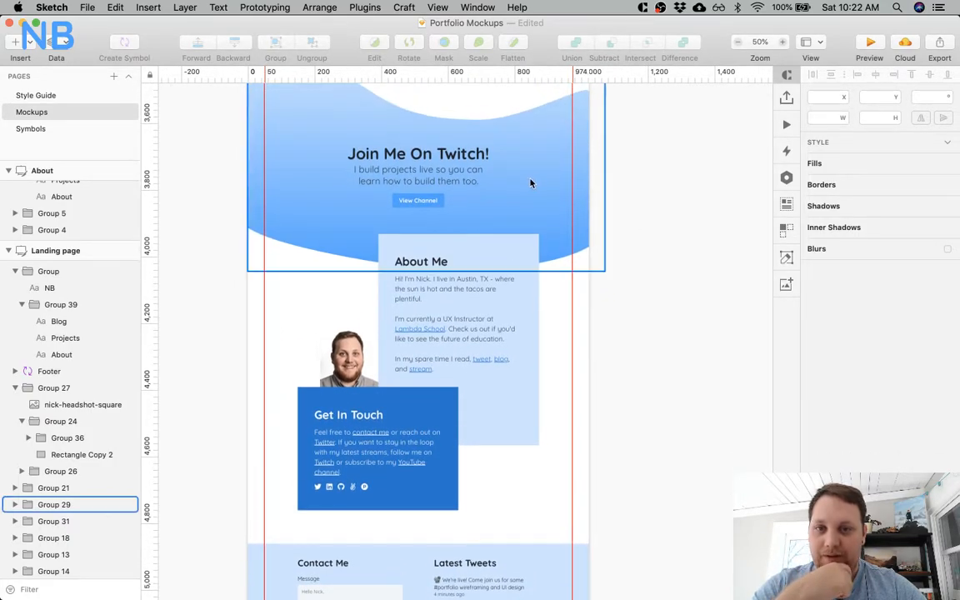
scroll(530, 183, "up", 15)
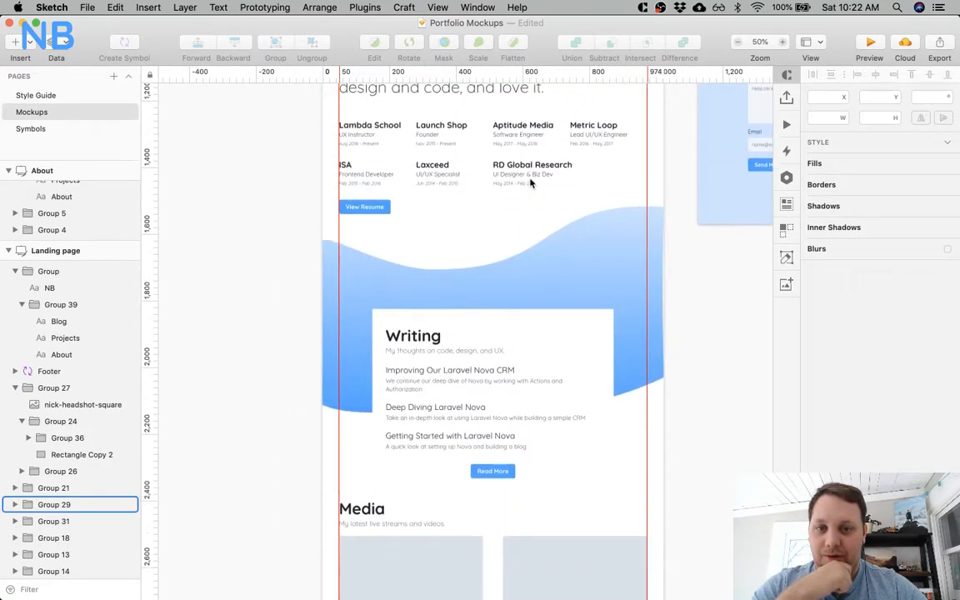
scroll(531, 183, "down", 2)
scroll(531, 183, "right", 2)
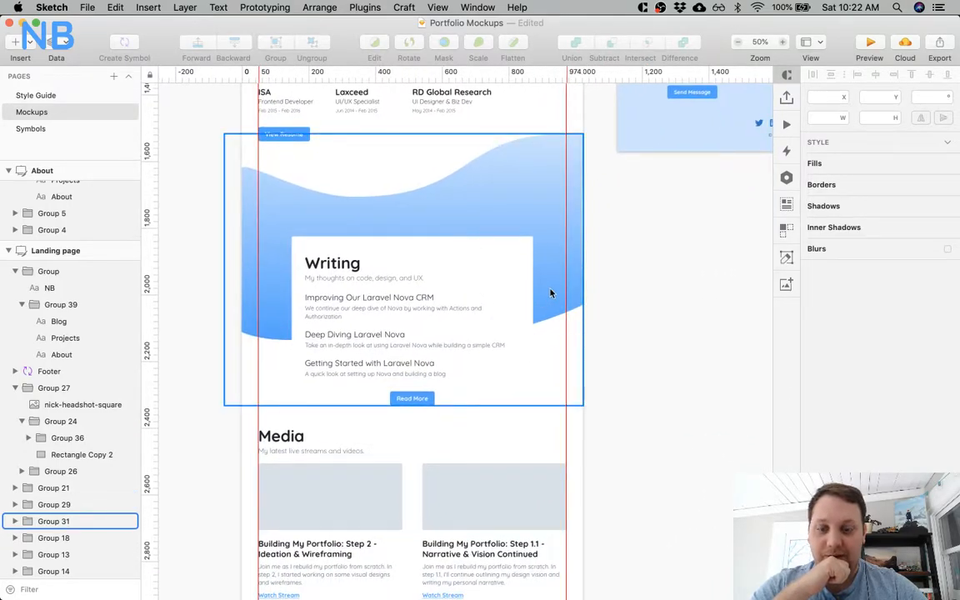
scroll(583, 283, "down", 5)
scroll(584, 283, "right", 1)
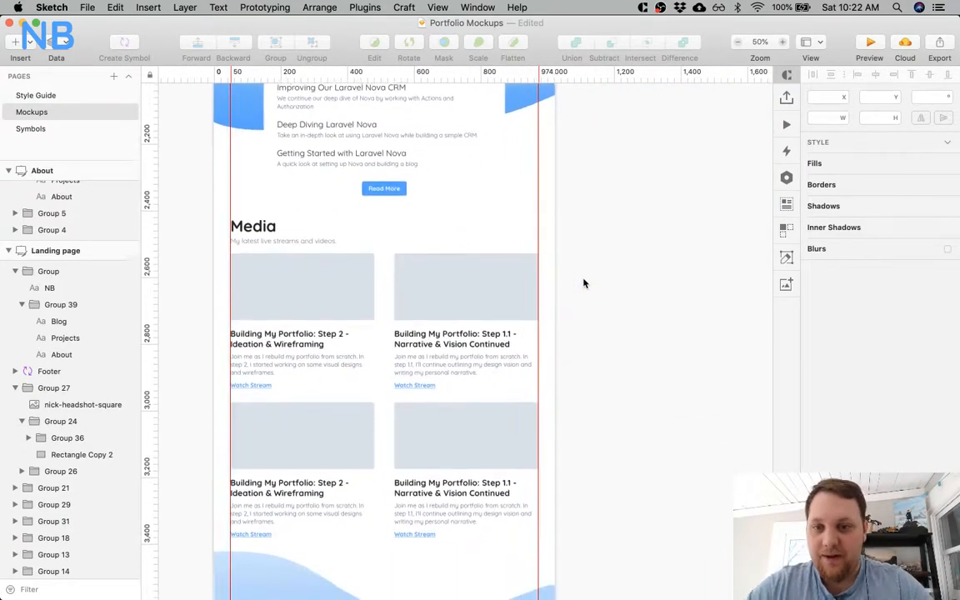
scroll(584, 283, "up", 2)
scroll(583, 283, "left", 1)
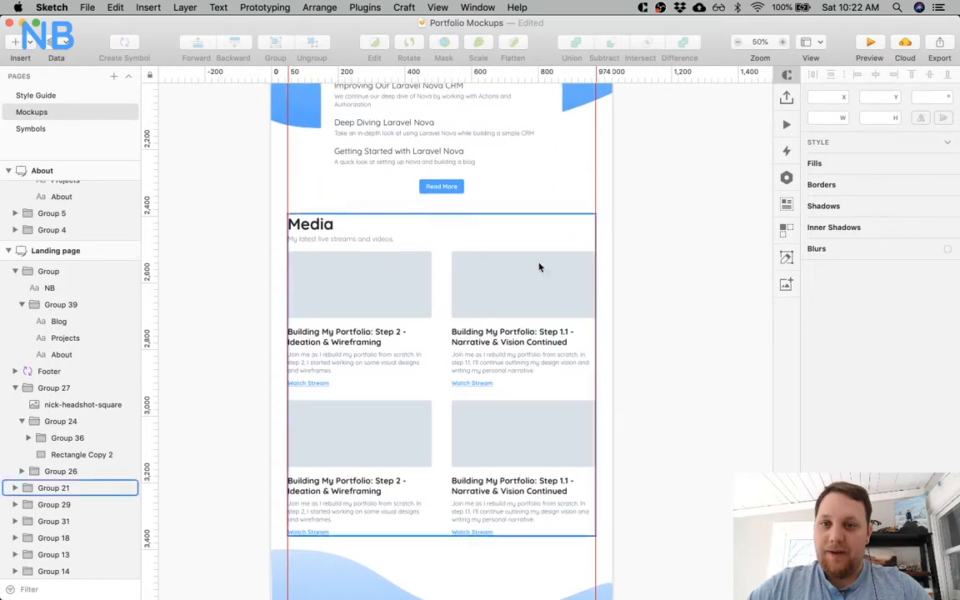
scroll(350, 177, "up", 1)
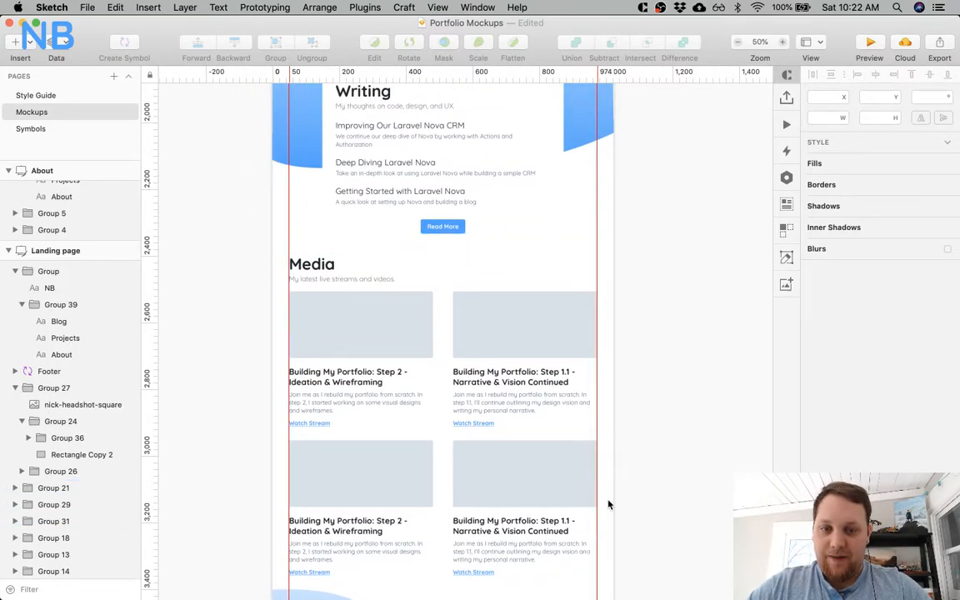
scroll(608, 504, "down", 3)
scroll(558, 409, "up", 3)
scroll(558, 409, "left", 1)
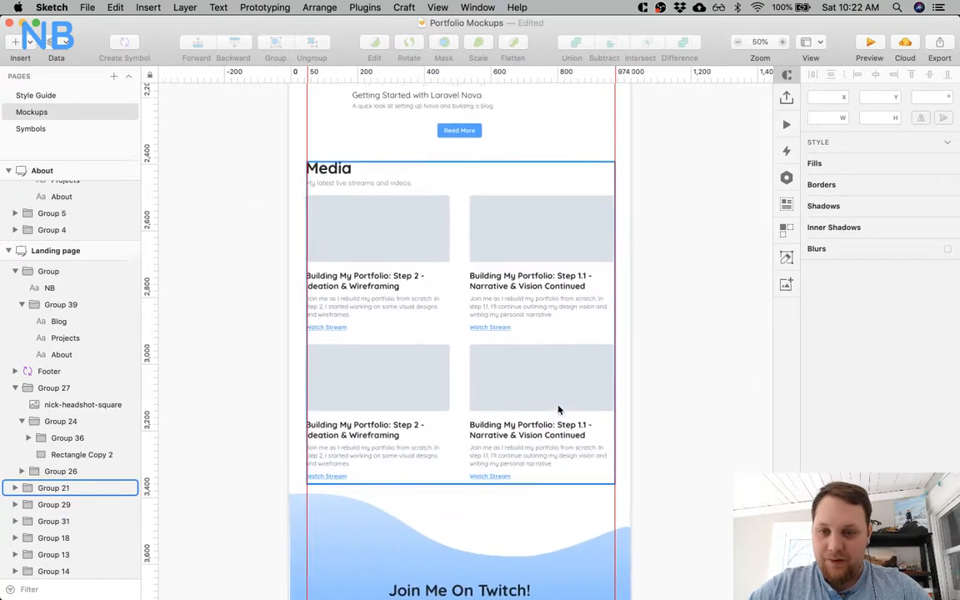
Draw a full-width rectangle about 1024 by 1607 over the Media section, reaching from the Writing card into the Twitch section's curve.
key("r")
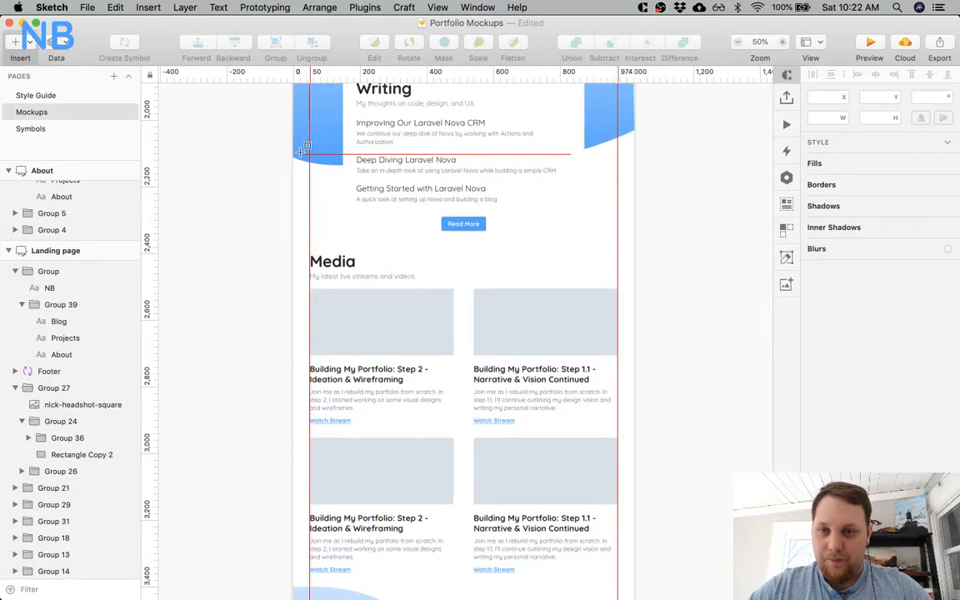
left_click_drag(291, 150, 616, 483)
scroll(633, 374, "down", 1)
scroll(635, 373, "down", 2)
scroll(578, 357, "up", 5)
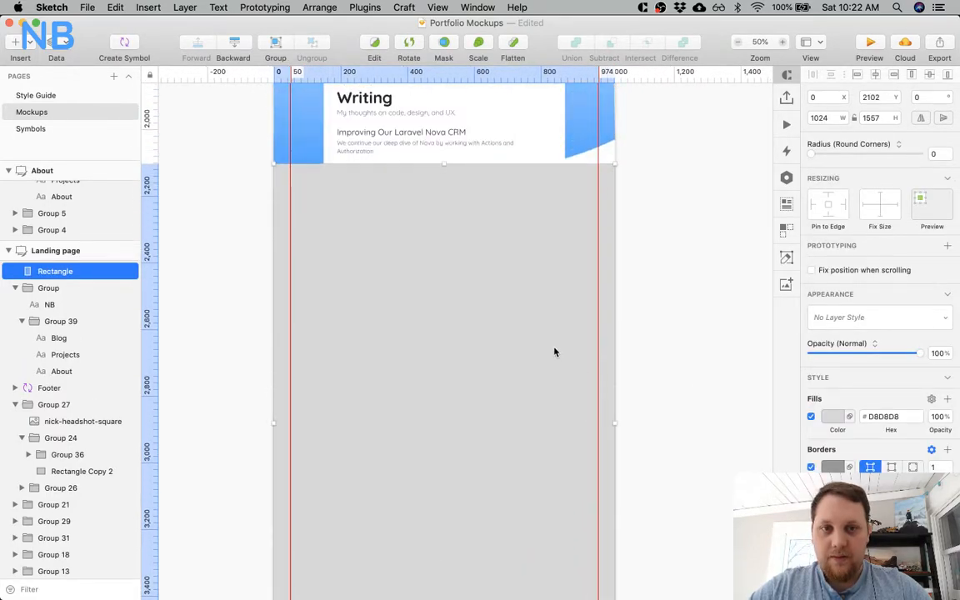
scroll(670, 347, "down", 5)
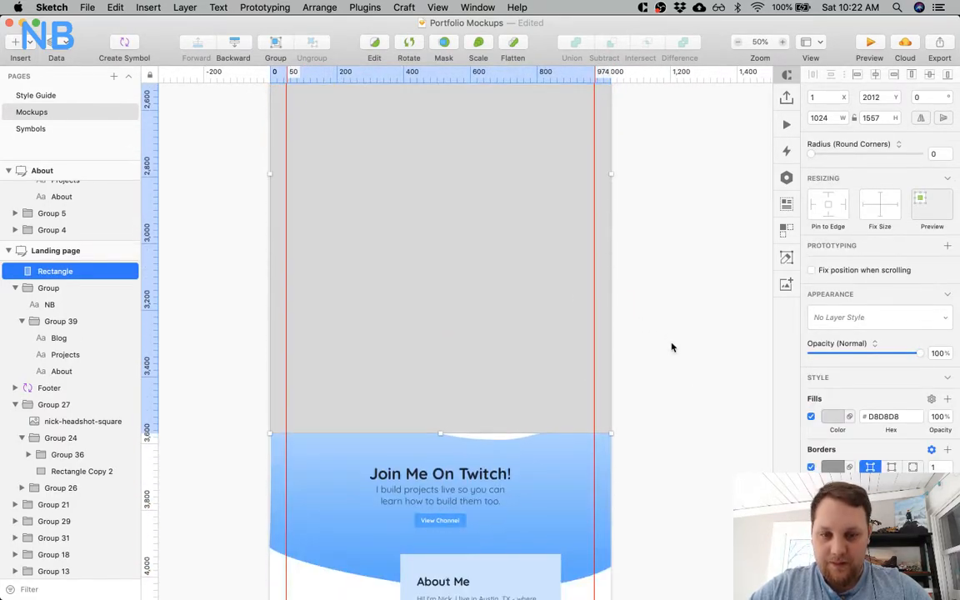
left_click_drag(439, 431, 440, 450)
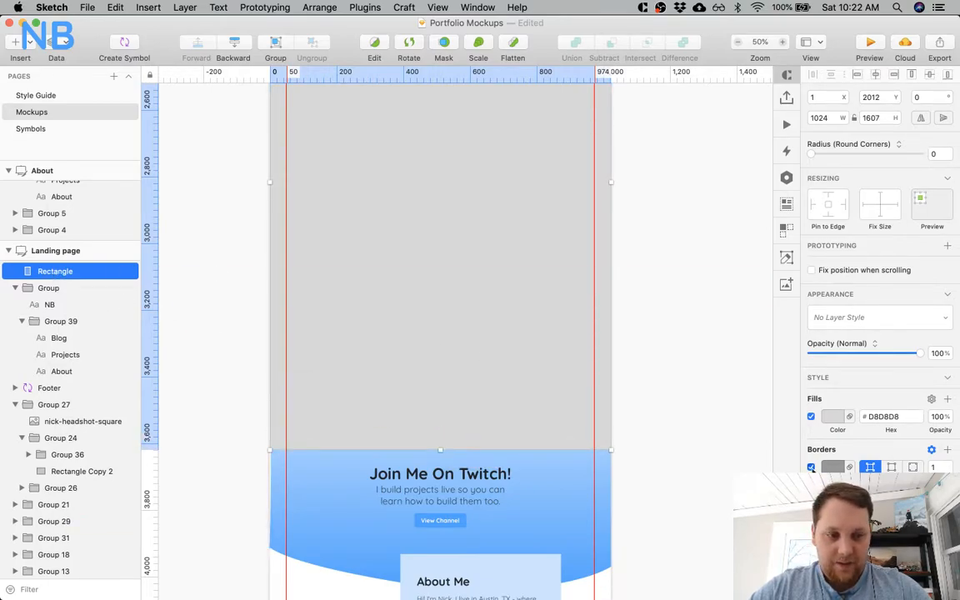
Fill the new rectangle with F5FAFF, without a border, and place it behind all other landing page layers.
left_click(833, 417)
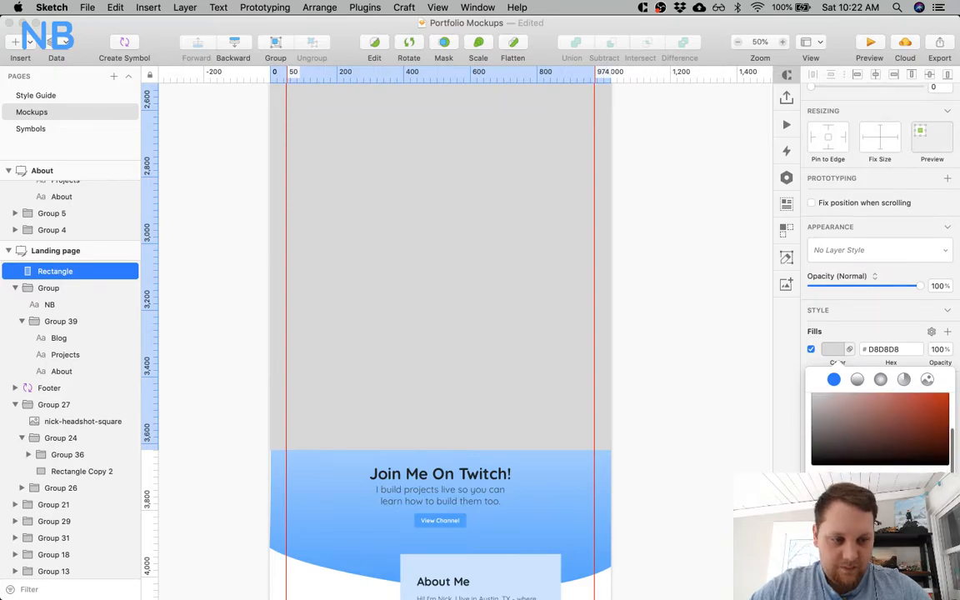
left_click(845, 550)
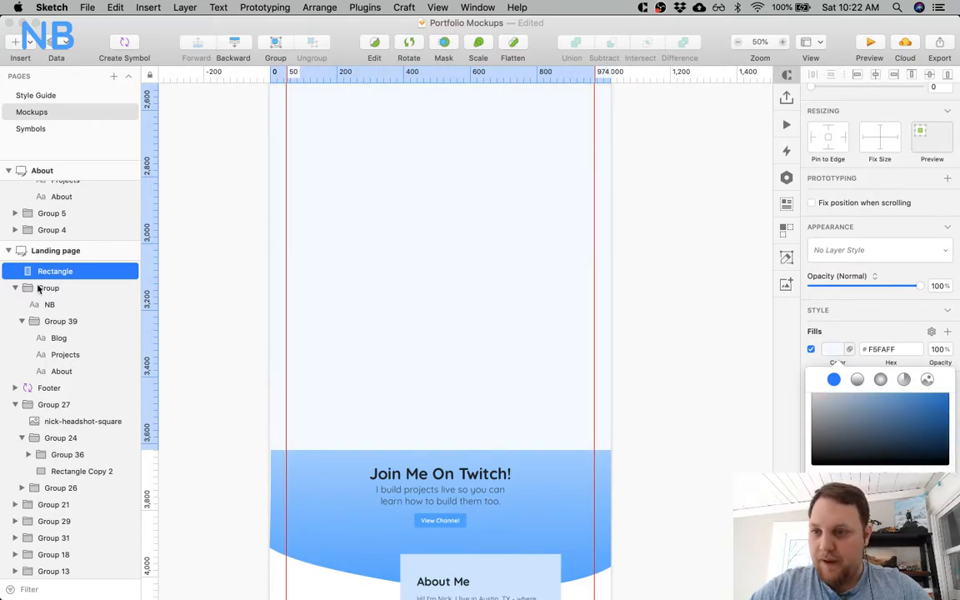
left_click_drag(60, 273, 50, 582)
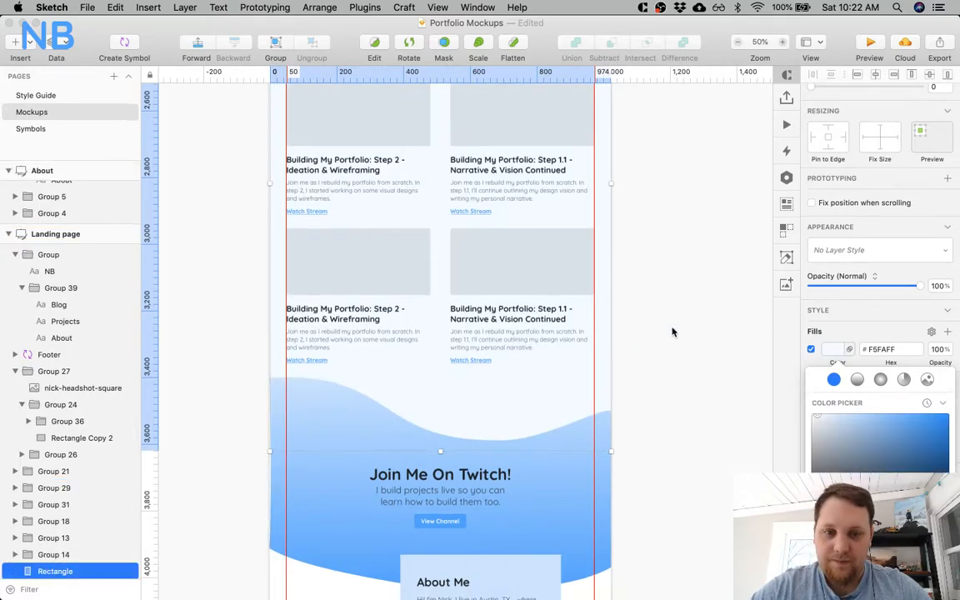
scroll(672, 332, "up", 5)
scroll(672, 332, "up", 1)
left_click(717, 275)
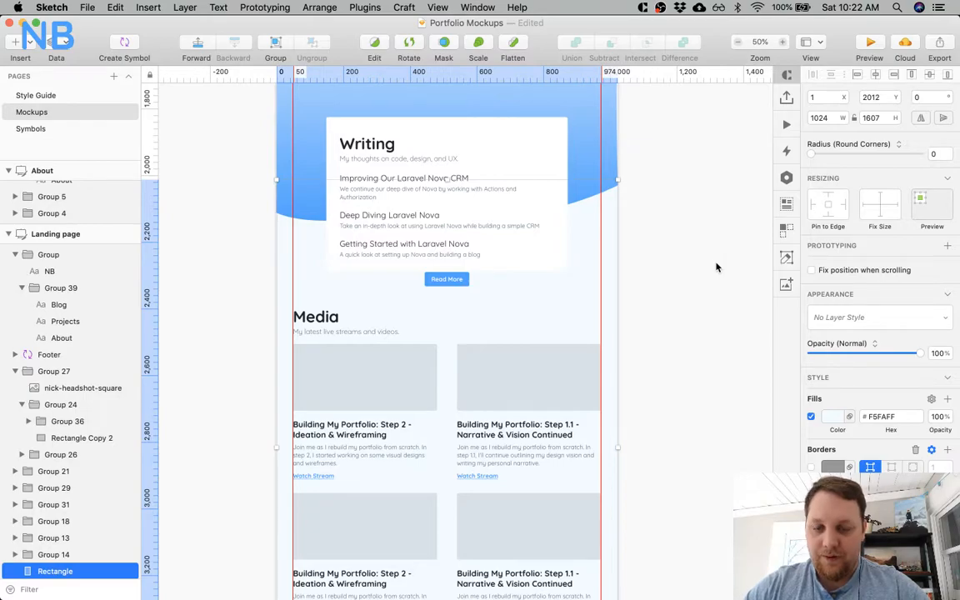
Examine the landing page from the hero down to the footer, checking the pale blue Media background between the gradient curves.
scroll(717, 267, "up", 4)
scroll(716, 267, "up", 7)
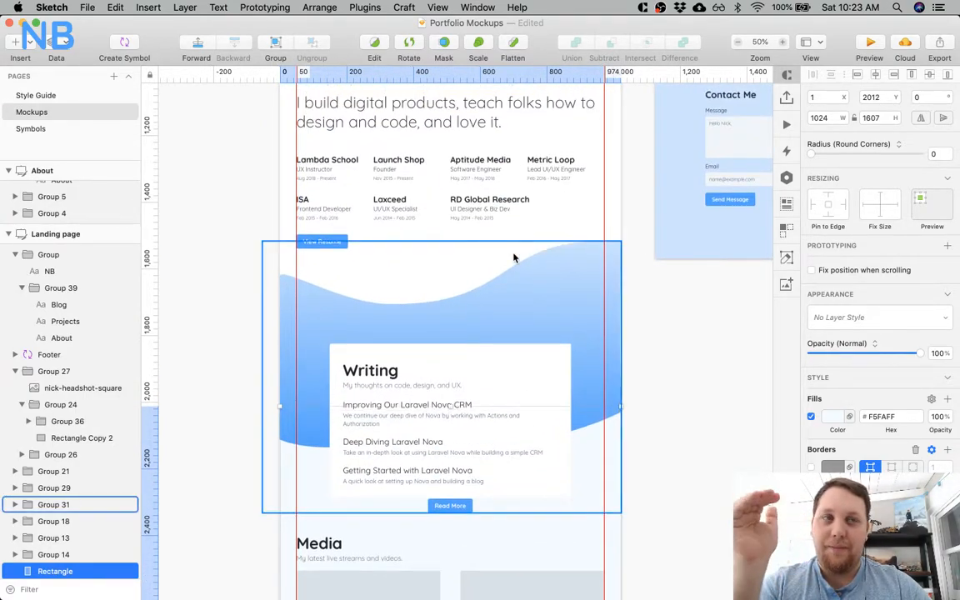
scroll(511, 250, "up", 9)
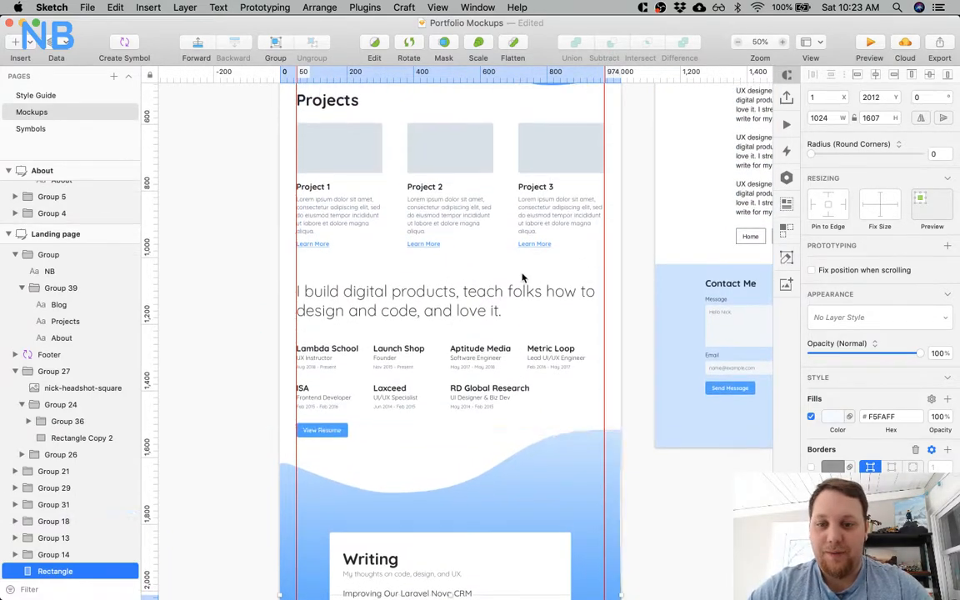
scroll(650, 506, "down", 8)
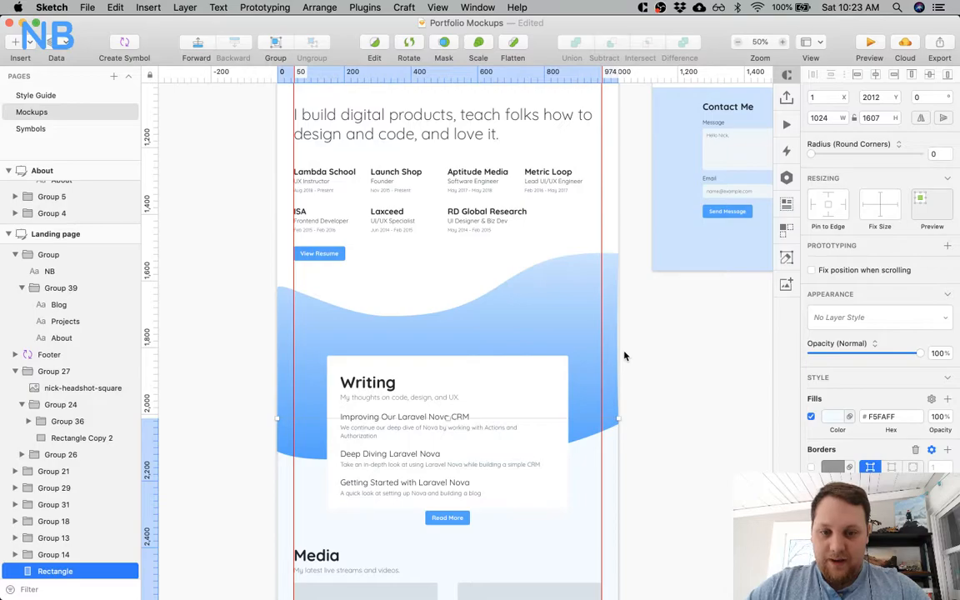
scroll(625, 356, "down", 5)
scroll(566, 291, "up", 16)
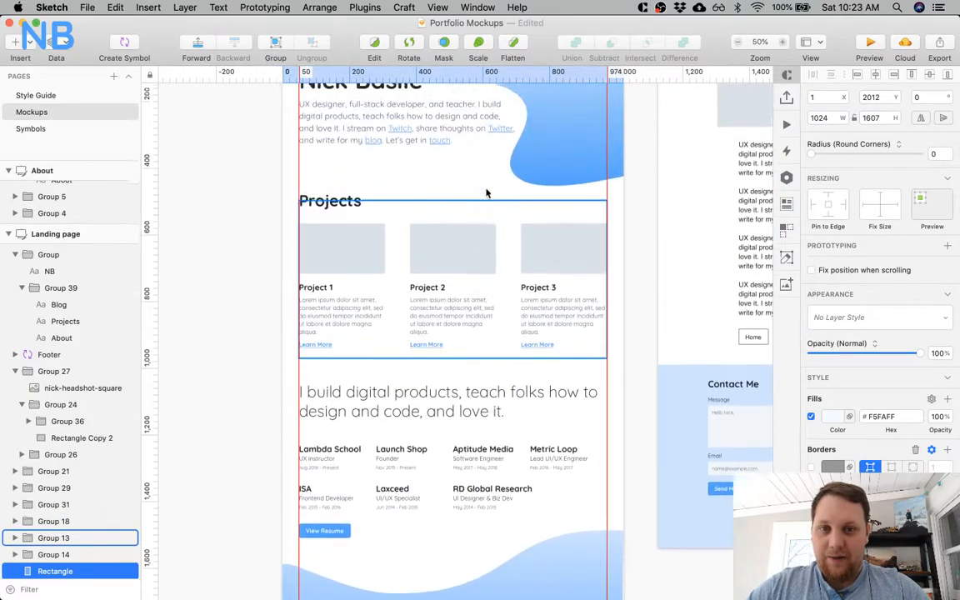
scroll(486, 193, "up", 4)
scroll(486, 193, "down", 20)
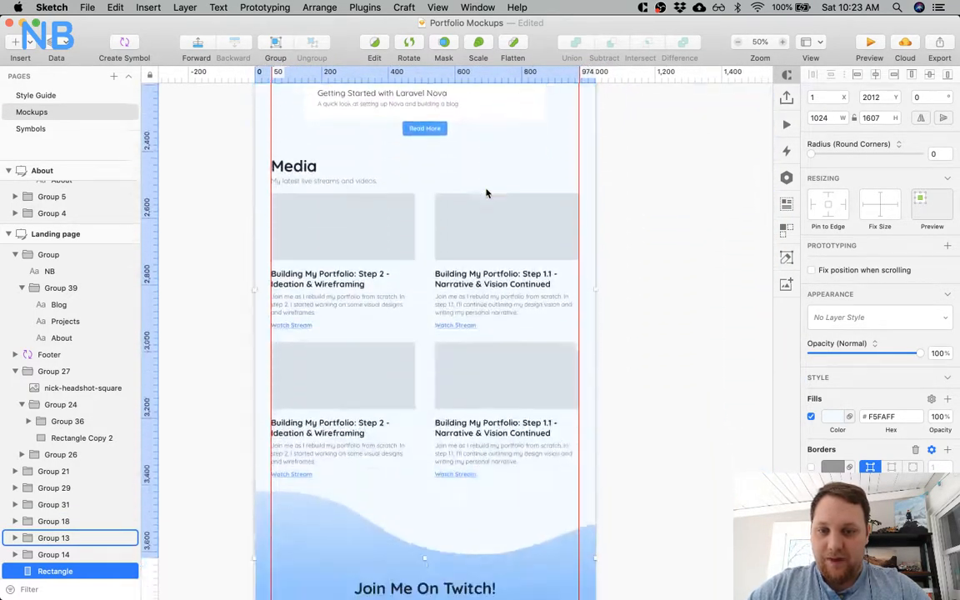
scroll(487, 193, "down", 5)
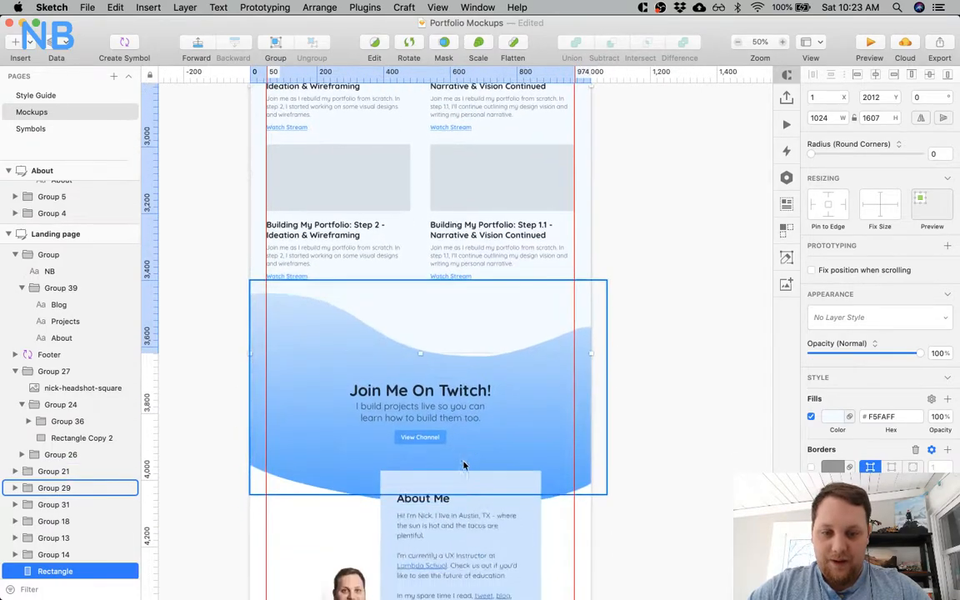
scroll(464, 466, "down", 10)
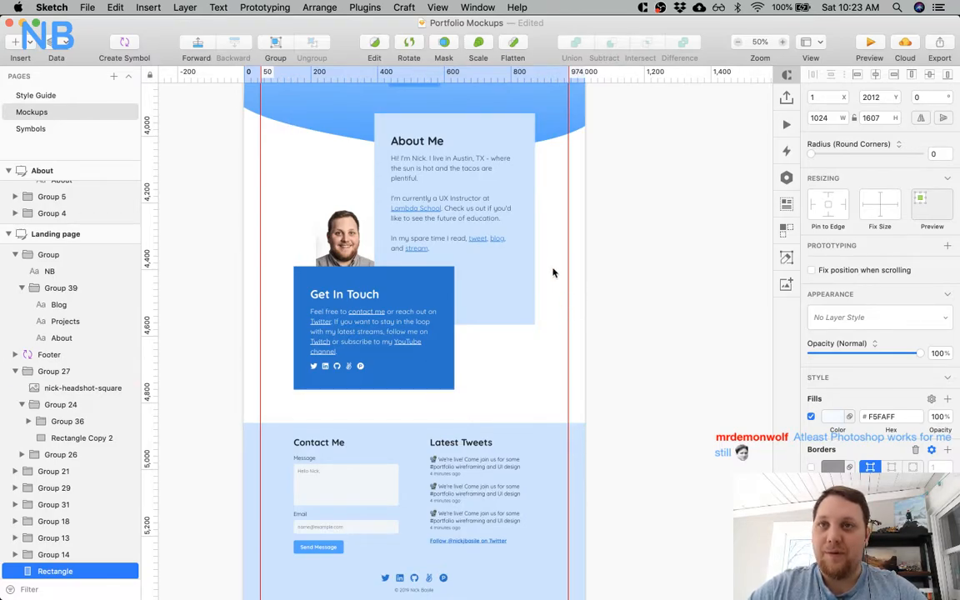
Examine the landing page from the footer up to the work history, comparing the Media section with and without its pale blue fill.
scroll(552, 273, "down", 5)
scroll(553, 272, "up", 15)
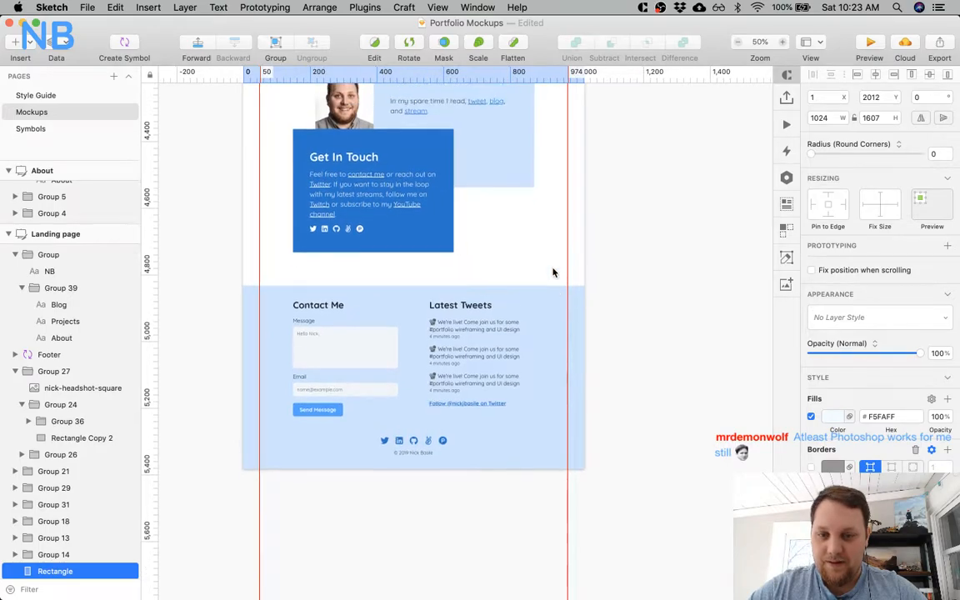
scroll(552, 273, "up", 7)
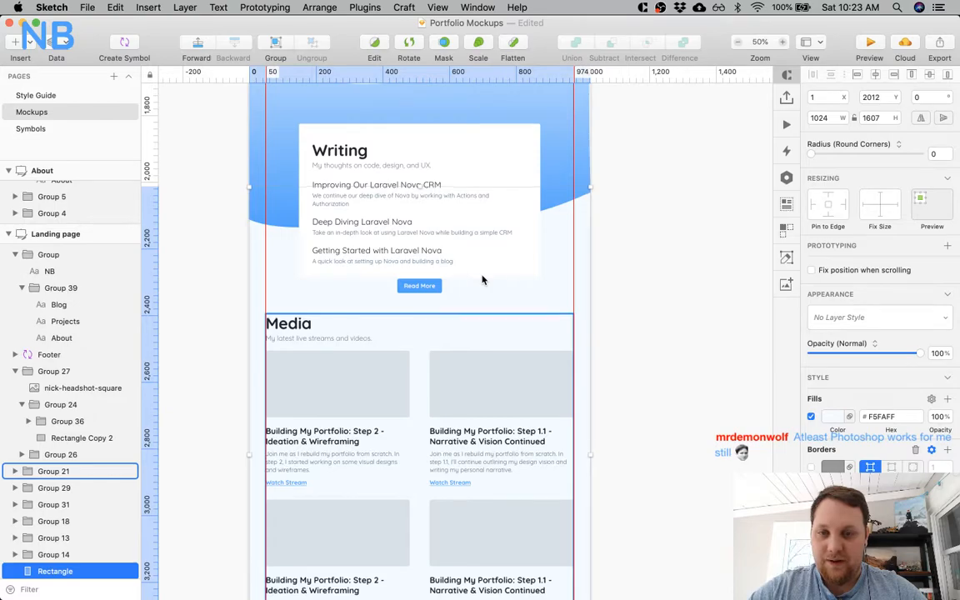
scroll(481, 279, "up", 2)
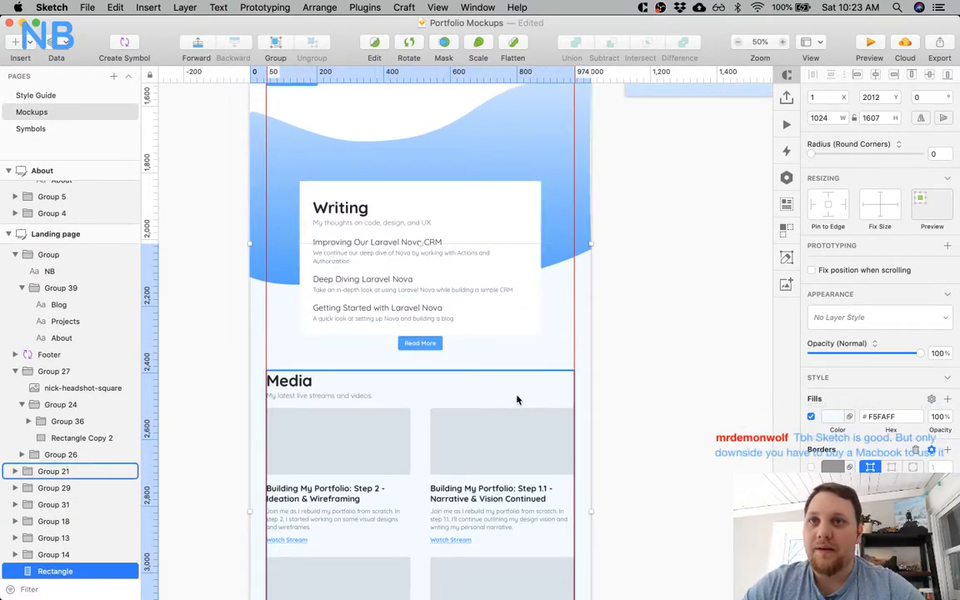
scroll(642, 358, "down", 2)
scroll(643, 358, "down", 2)
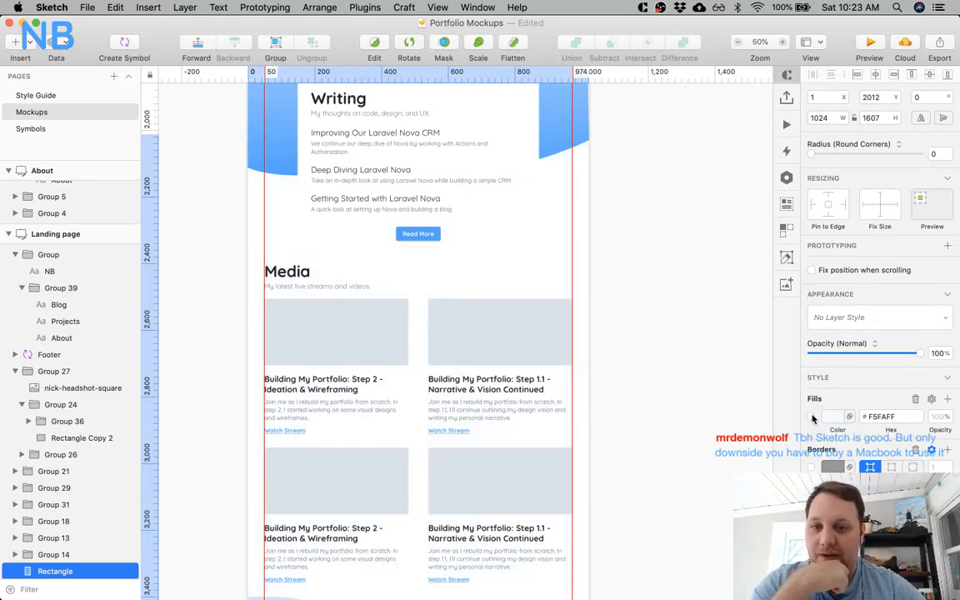
left_click(811, 417)
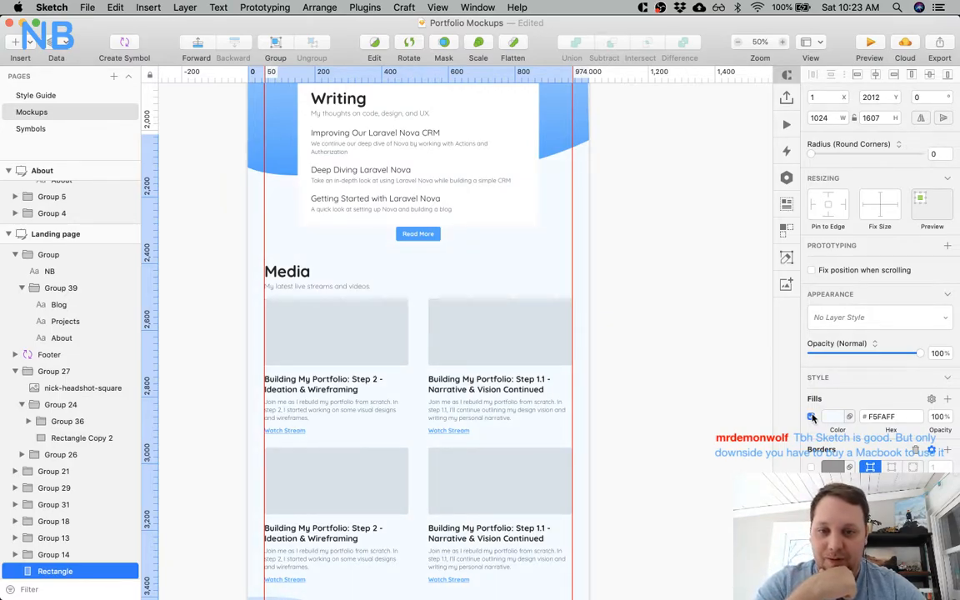
left_click(811, 416)
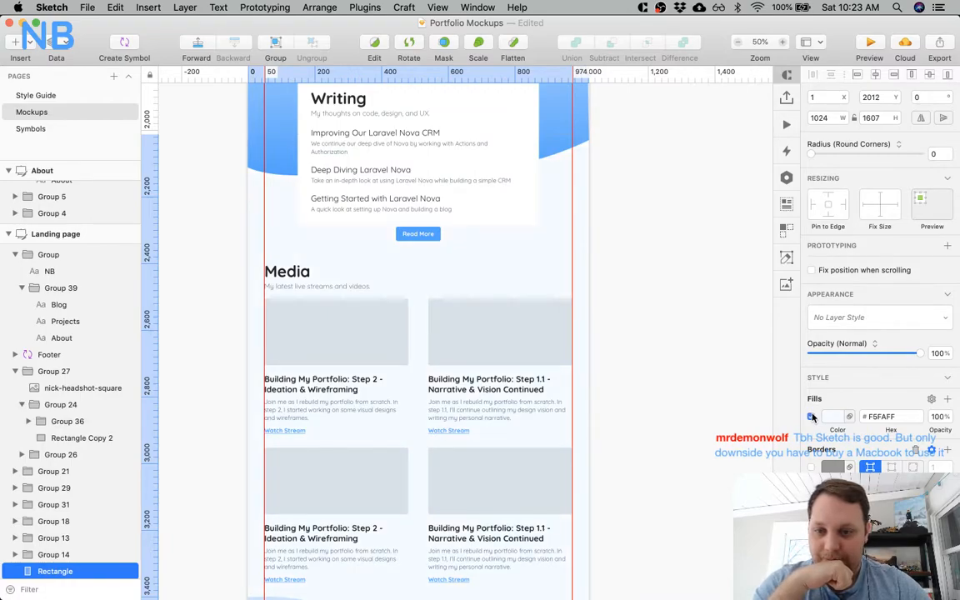
scroll(659, 187, "up", 5)
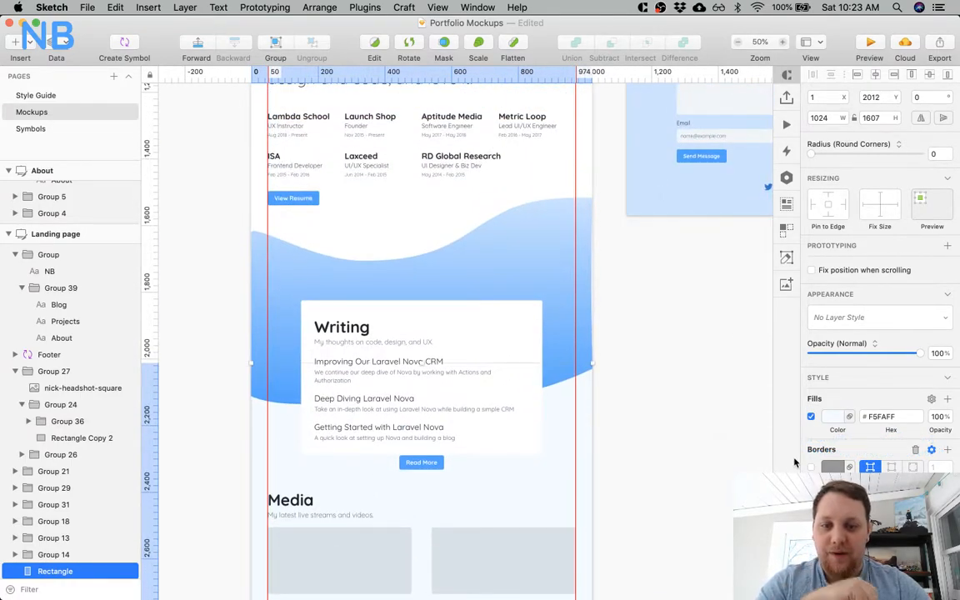
scroll(714, 417, "up", 3)
scroll(715, 419, "up", 3)
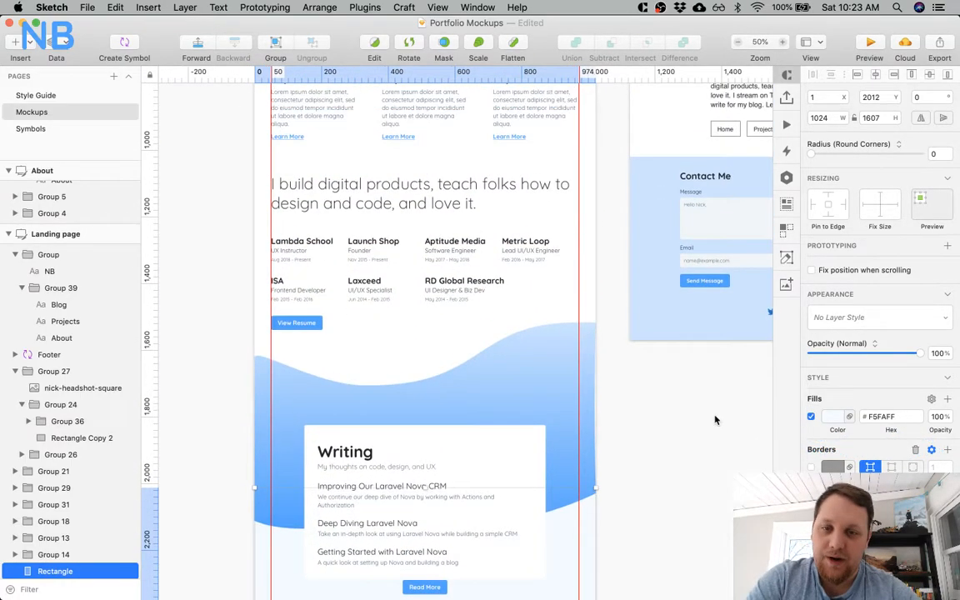
scroll(715, 419, "down", 4)
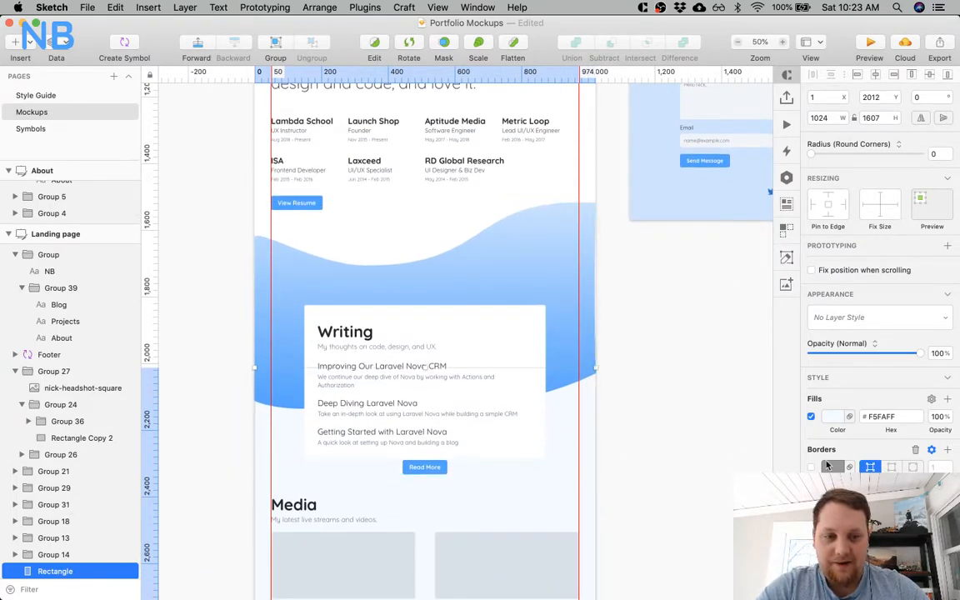
Switch the Media background rectangle's fill off and on to compare, and delete the rectangle.
left_click(812, 417)
left_click(812, 416)
scroll(716, 497, "down", 6)
left_click(811, 417)
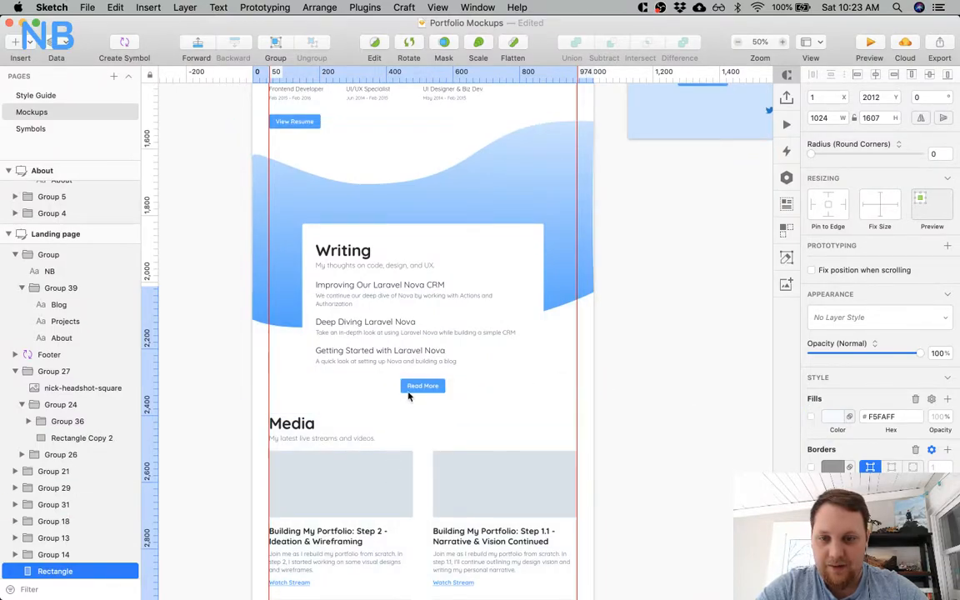
left_click(811, 417)
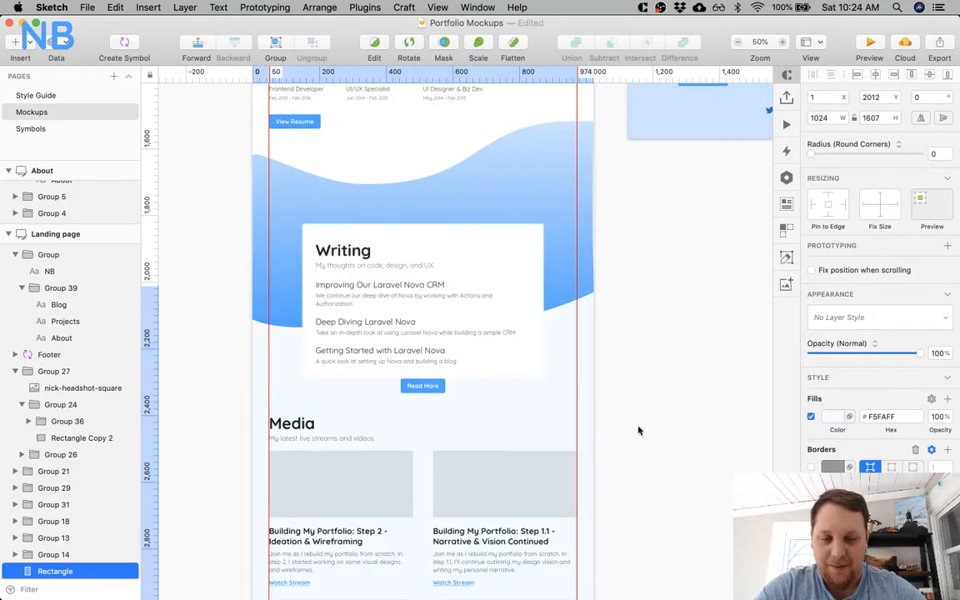
left_click(810, 416)
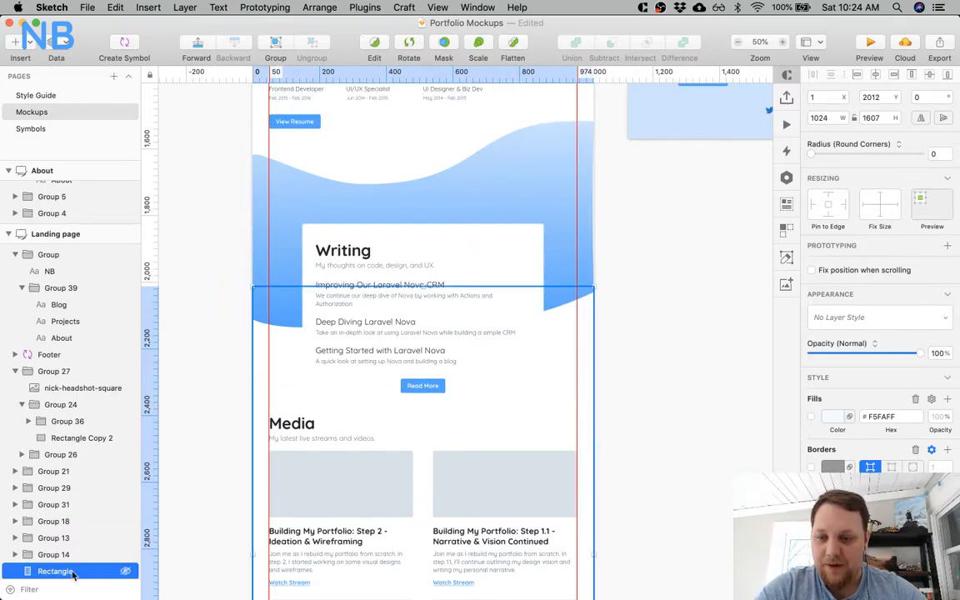
key("Delete")
Draw a full-width rectangle about 1024 by 496 over the hero, starting at the landing page's top edge.
scroll(208, 384, "up", 15)
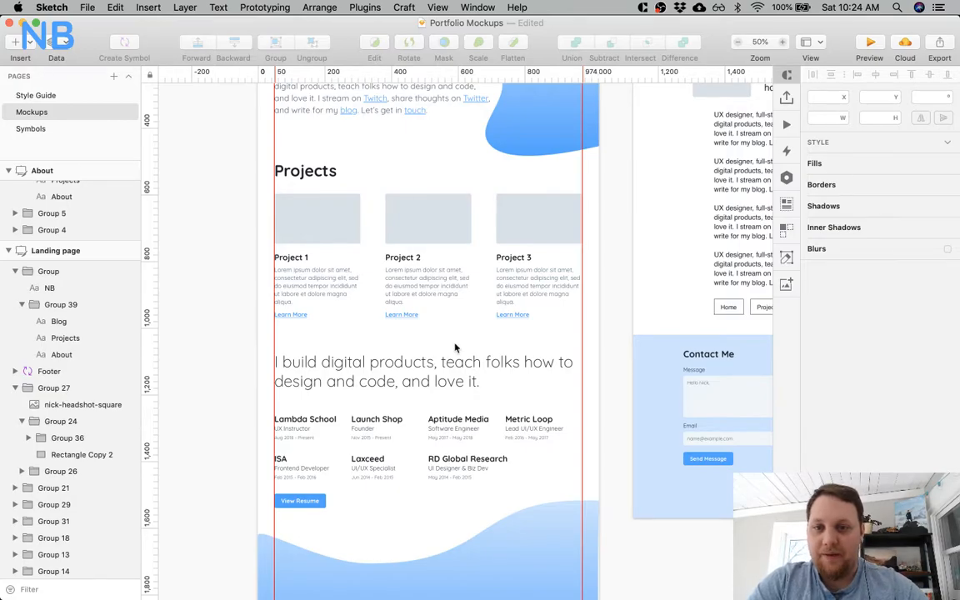
scroll(454, 344, "up", 3)
left_click(377, 265)
scroll(376, 267, "down", 4)
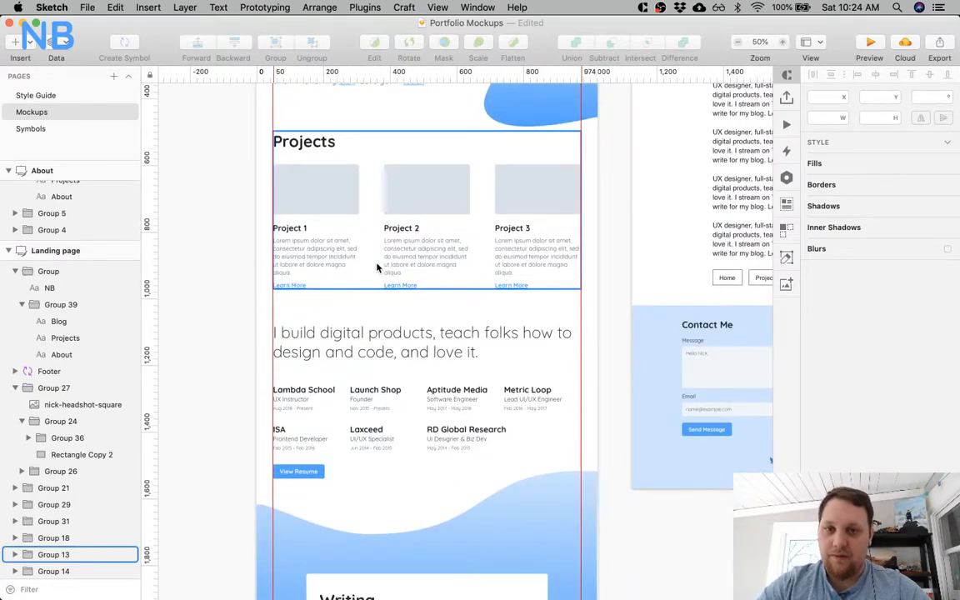
scroll(387, 166, "up", 4)
left_click(394, 171)
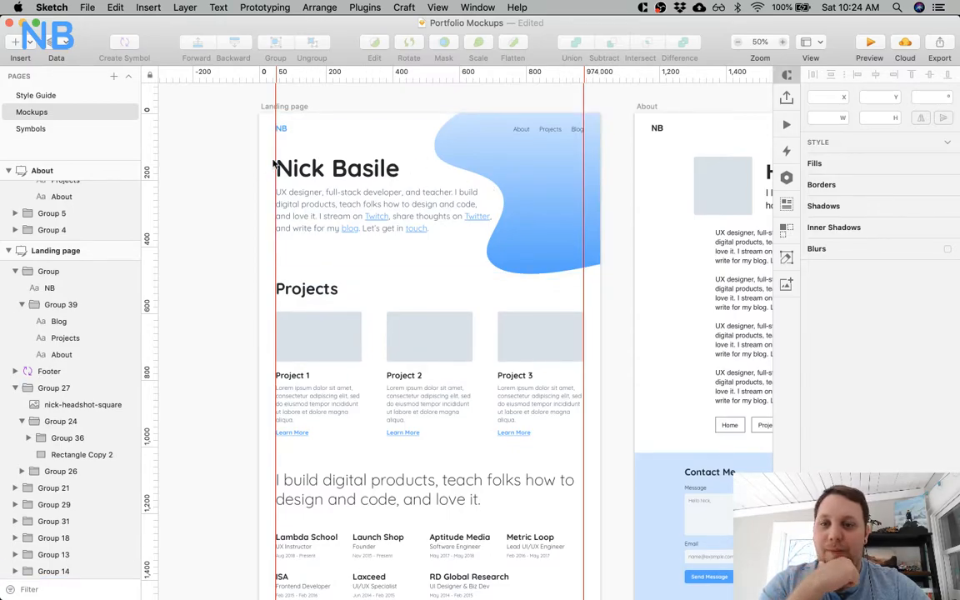
key("r")
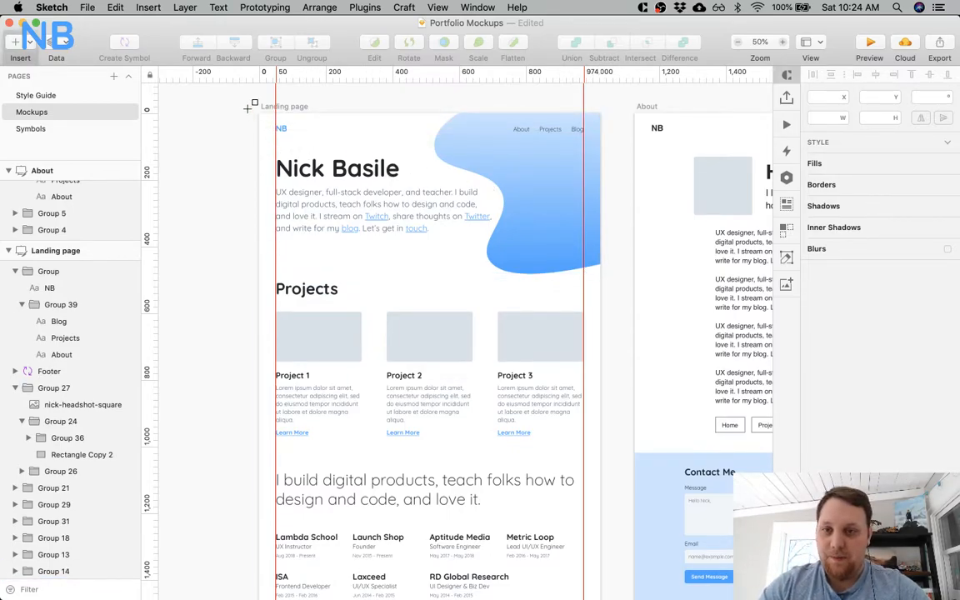
left_click_drag(260, 113, 598, 275)
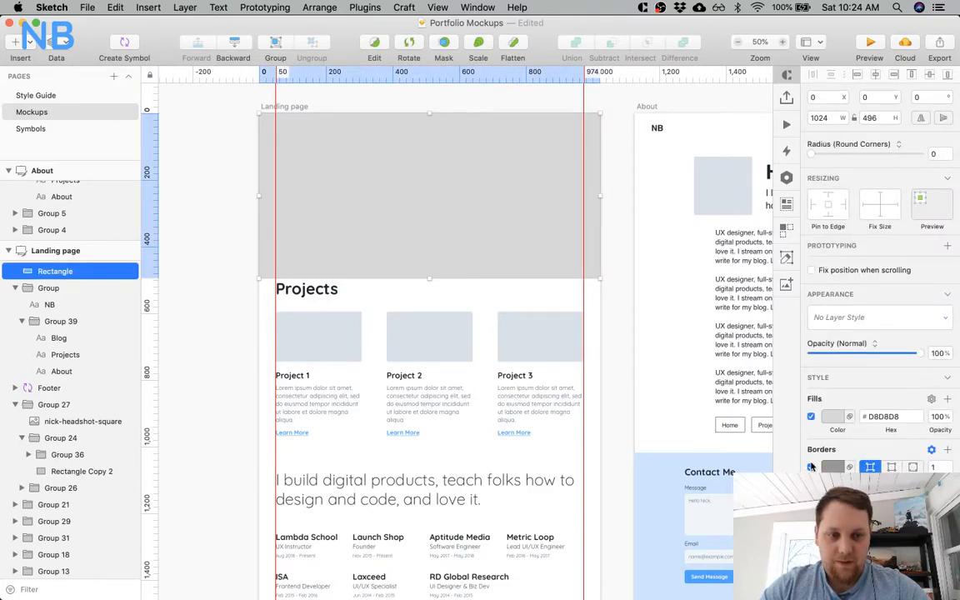
Fill the hero rectangle with 55A3FA, without a border, and place it behind all other landing page layers.
left_click(832, 417)
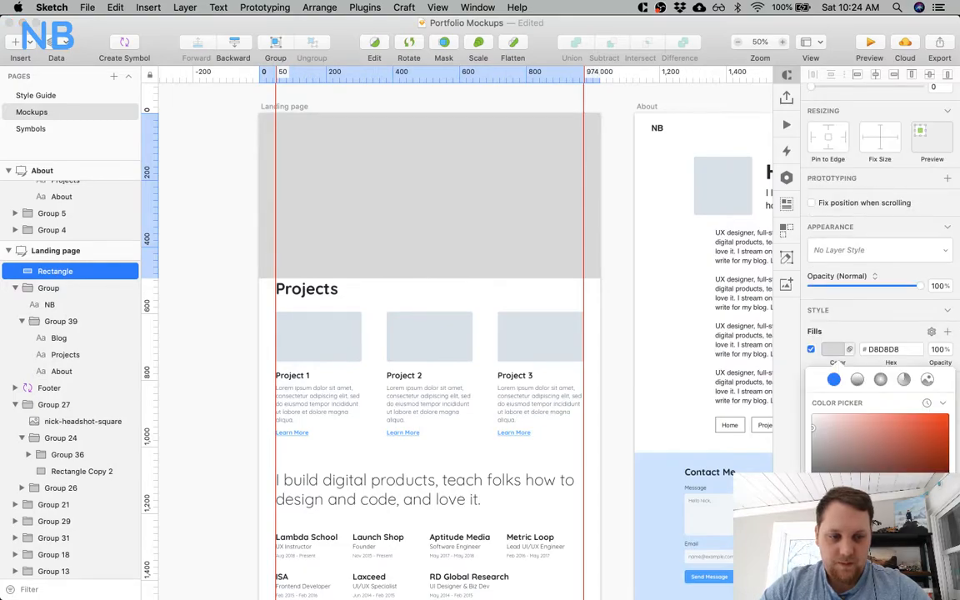
scroll(880, 508, "down", 3)
left_click(849, 566)
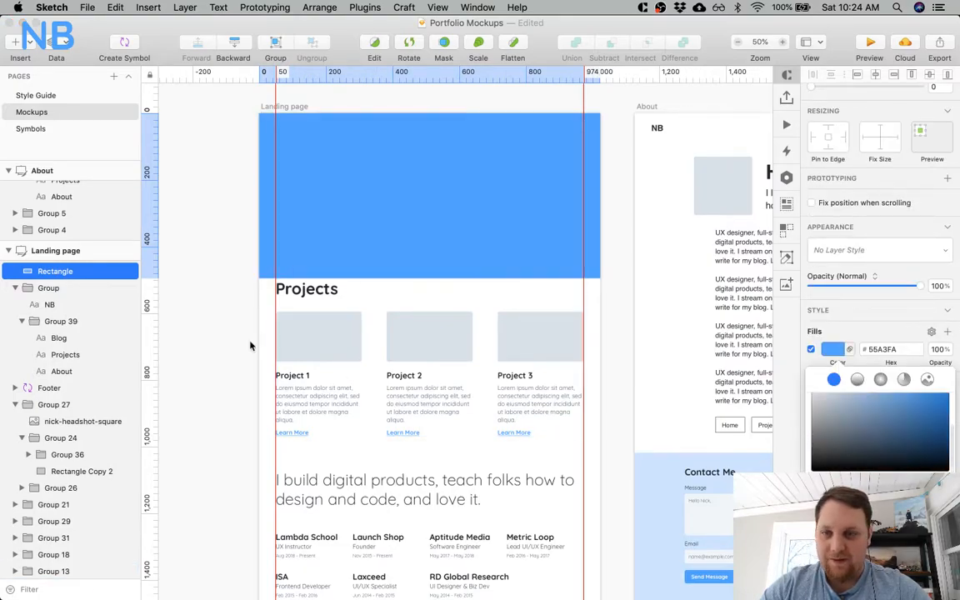
left_click_drag(52, 275, 31, 581)
scroll(60, 429, "down", 1)
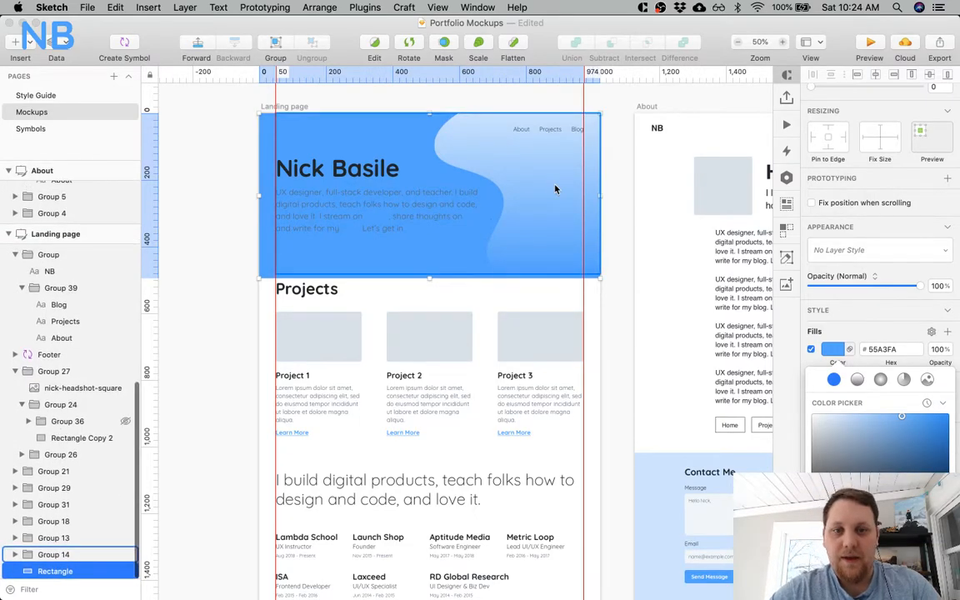
Replace the gradient of the hero's curved blob with the solid light grey fill E2E8EE.
left_click(527, 192, "super")
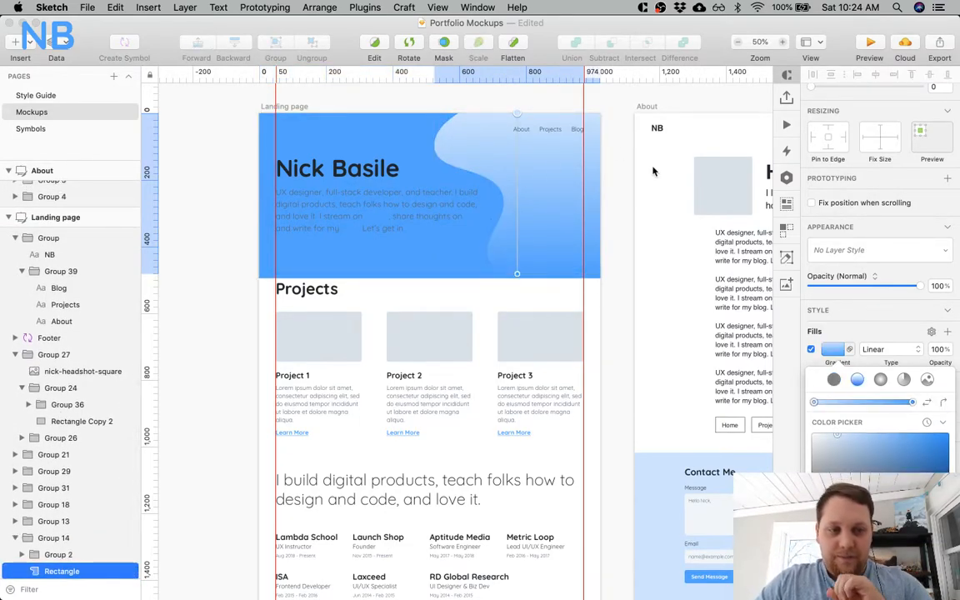
left_click(834, 380)
scroll(878, 500, "down", 3)
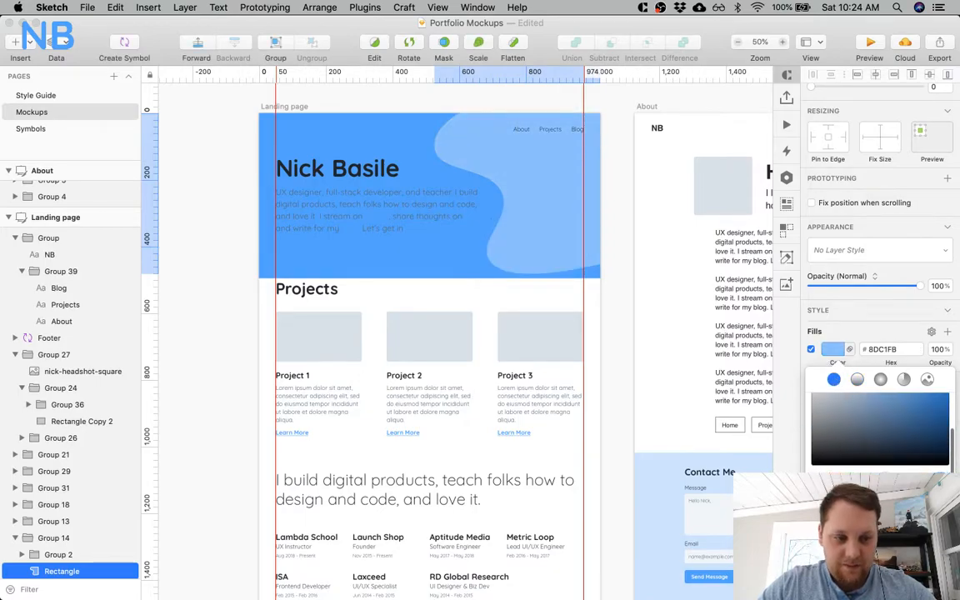
left_click(845, 549)
left_click(862, 550)
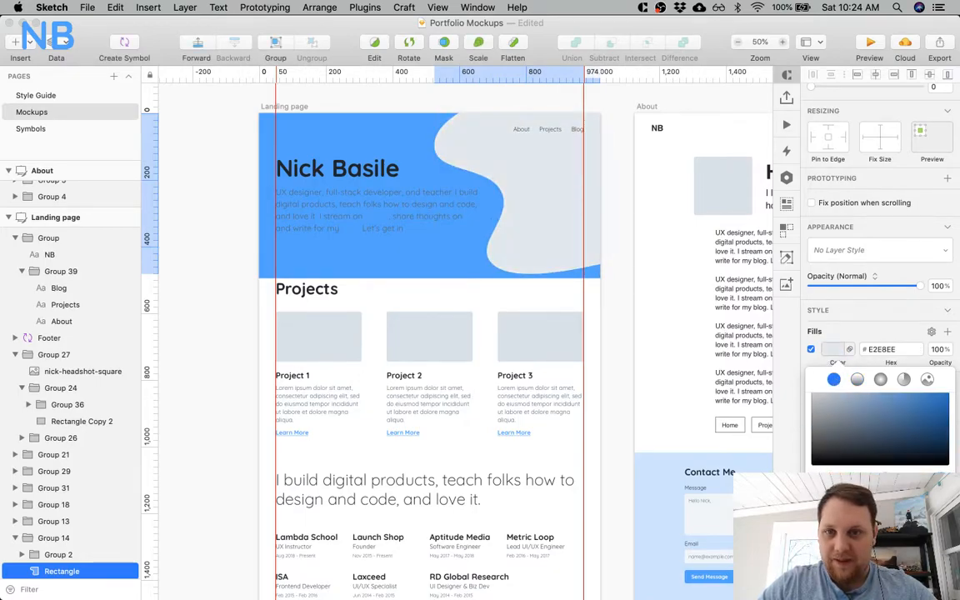
Extend the blue background rectangle to a height of about 1708, reaching down into the curve above the Writing section.
left_click(282, 128)
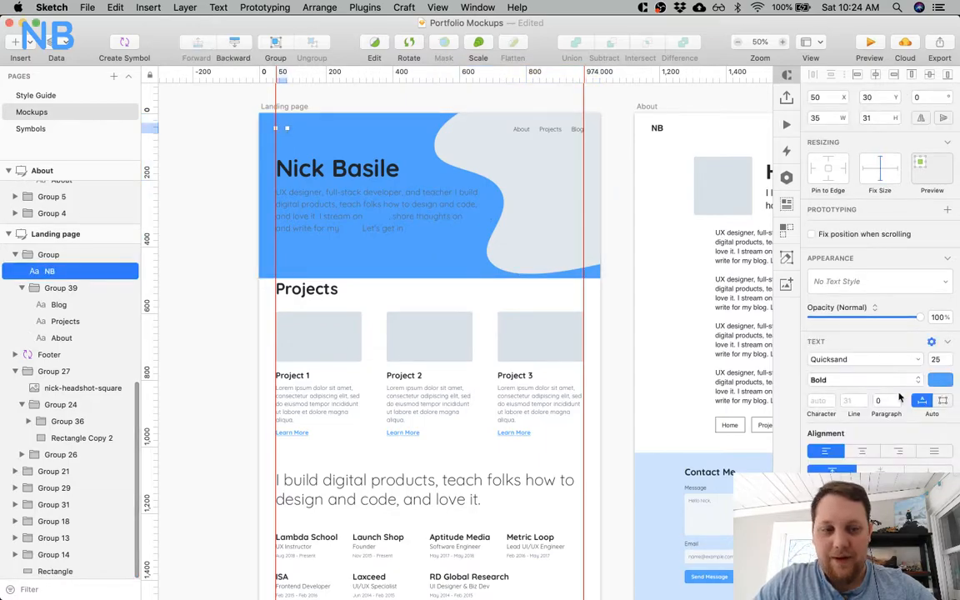
left_click(938, 380)
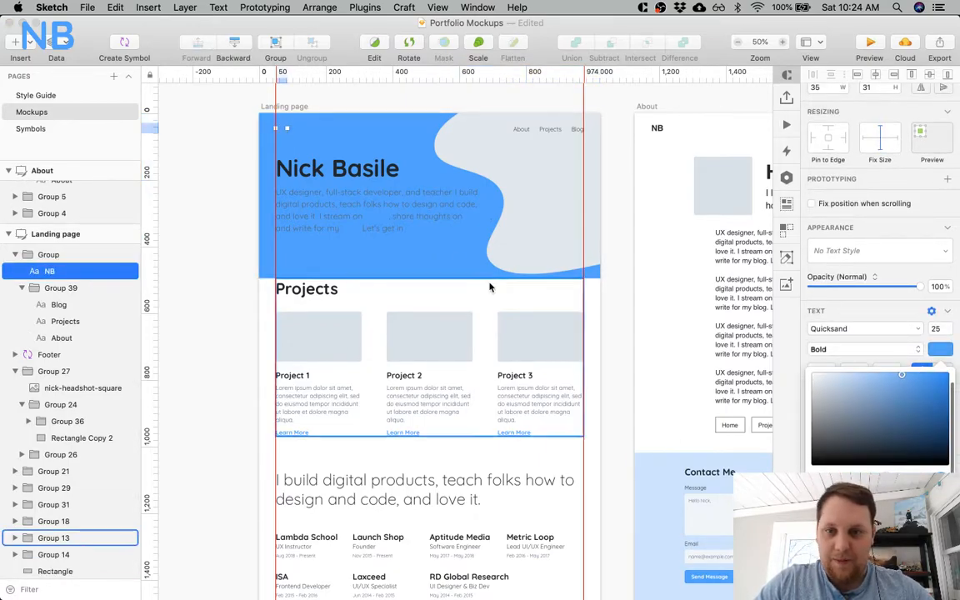
left_click(429, 261)
scroll(428, 266, "down", 5)
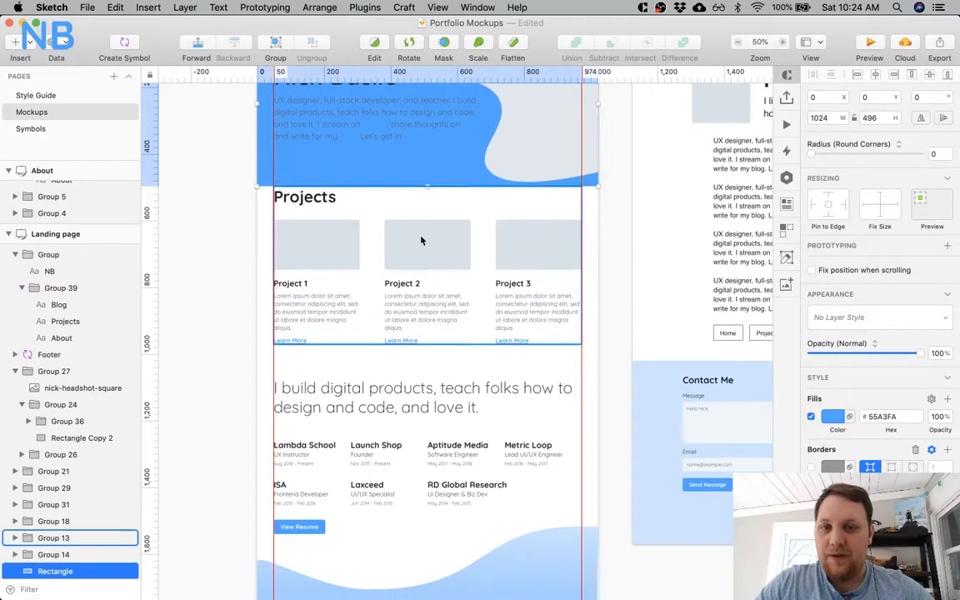
left_click_drag(428, 187, 429, 589)
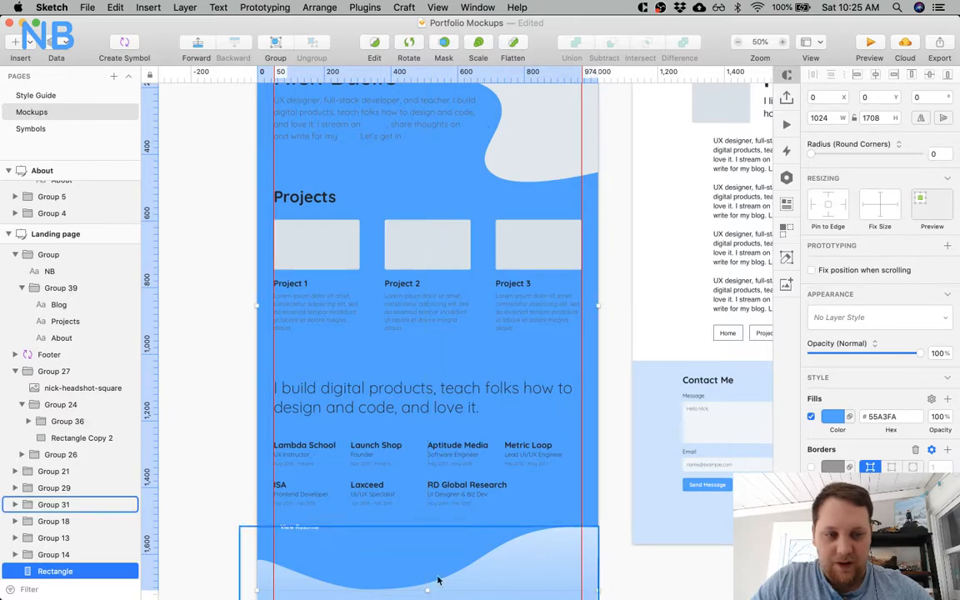
Change the background rectangle's fill to a linear gradient with its color stops at both ends of the ramp.
left_click(841, 417)
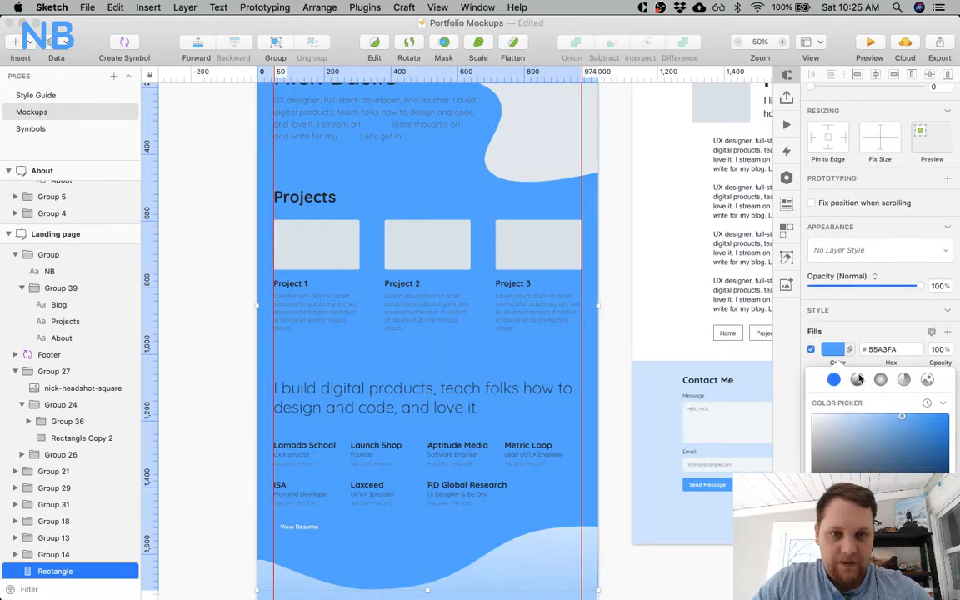
left_click(857, 379)
left_click_drag(910, 401, 941, 401)
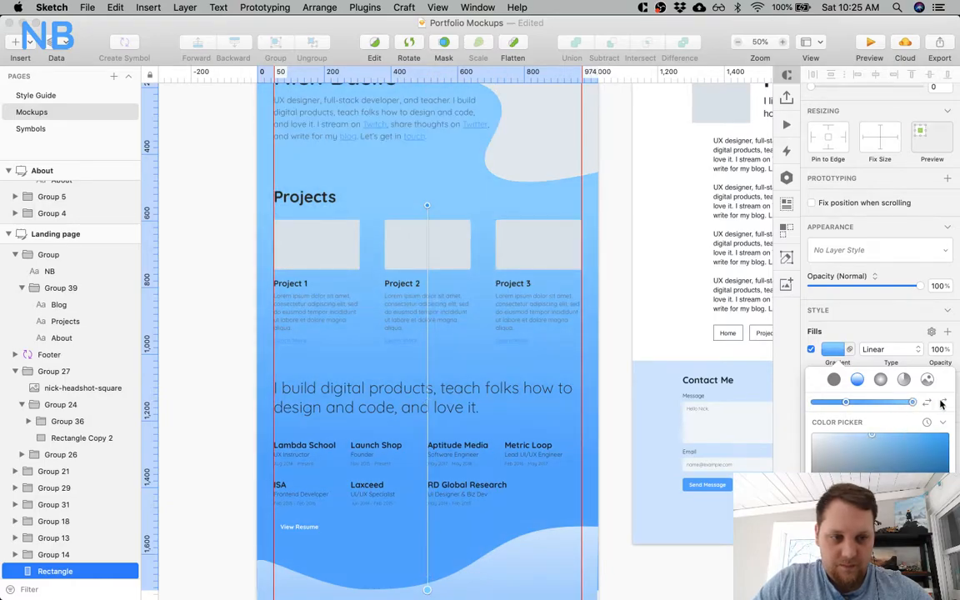
left_click_drag(846, 403, 794, 406)
scroll(916, 422, "down", 5)
scroll(917, 419, "up", 4)
Recolor the background gradient to run from white at the hero to blue at the curve above the Writing section.
left_click(913, 403)
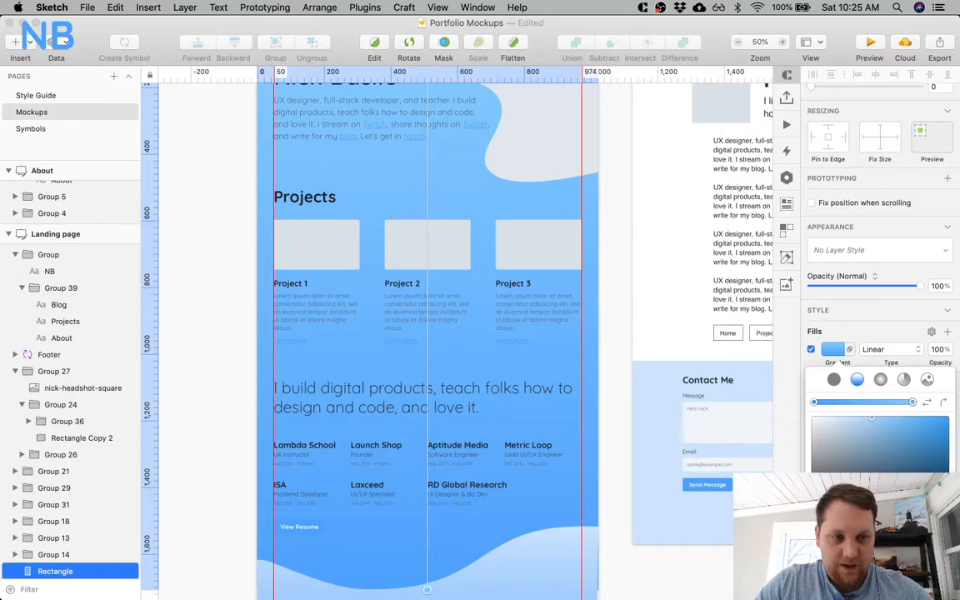
key("Return")
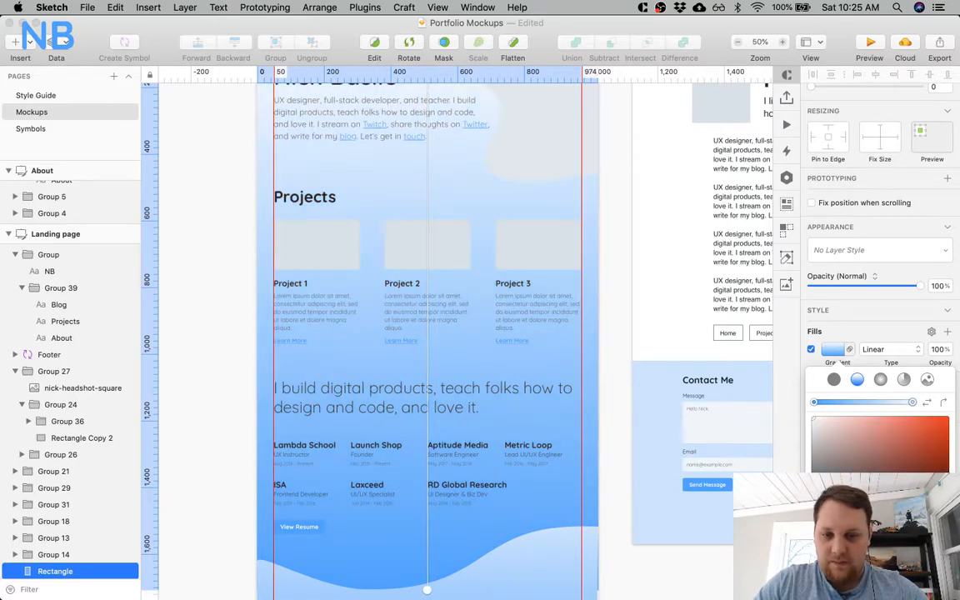
mouse_move(912, 403)
left_mouse_down()
mouse_move(861, 403)
mouse_move(928, 404)
left_mouse_up()
left_click_drag(861, 403, 779, 399)
scroll(629, 249, "up", 5)
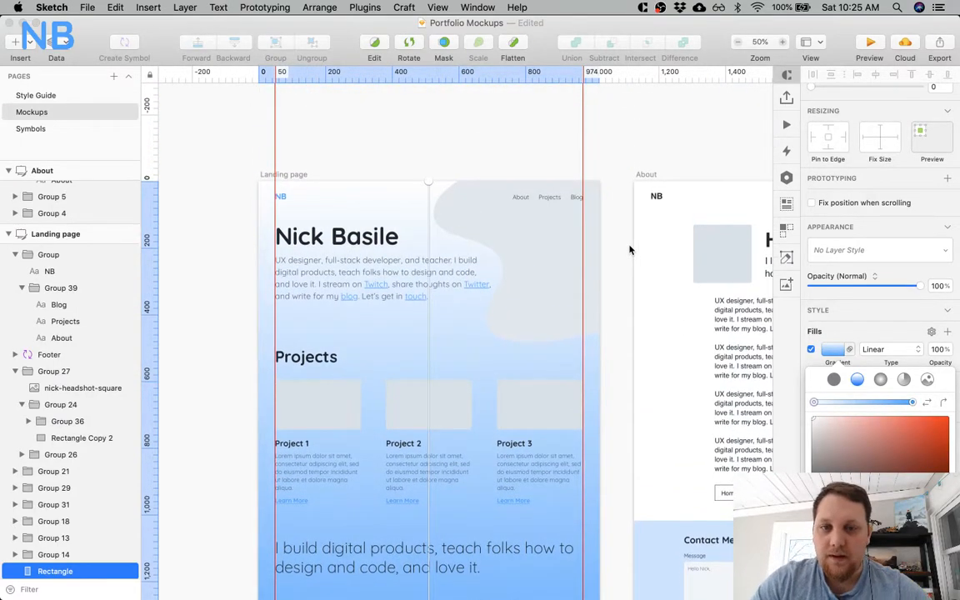
scroll(629, 249, "down", 5)
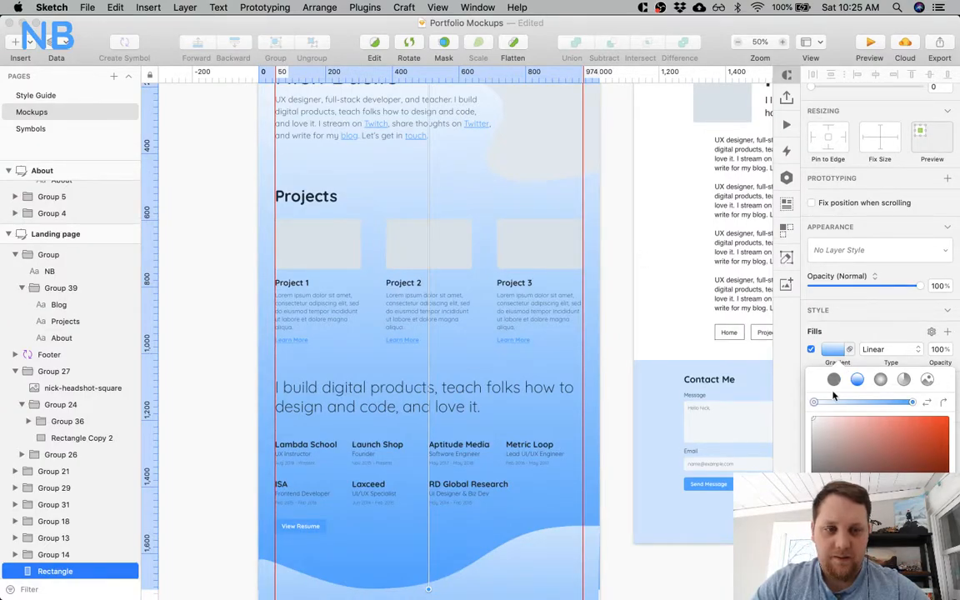
Set the blue end stop of the background rectangle's gradient to white.
left_click_drag(815, 404, 769, 404)
left_click(911, 403)
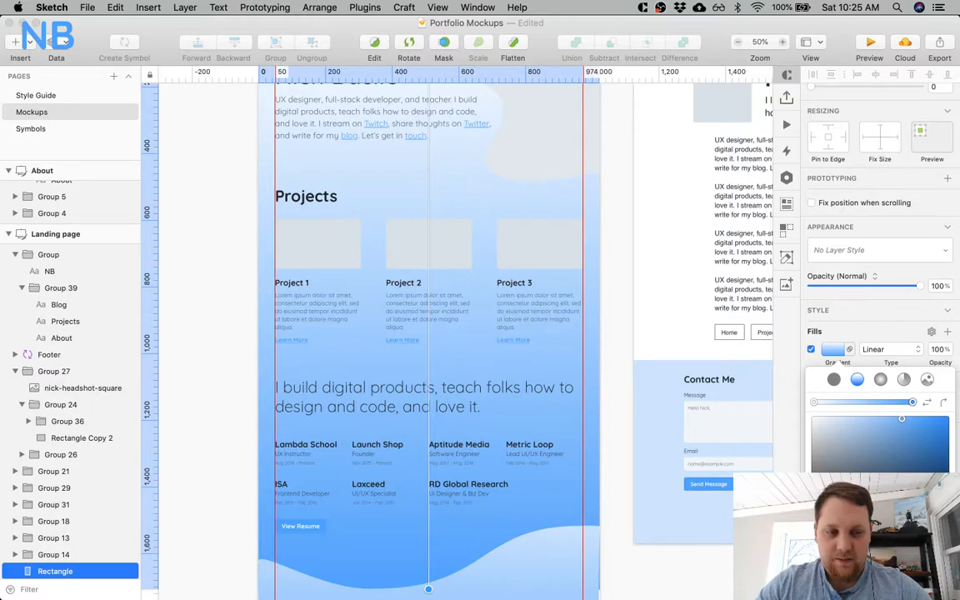
key("Return")
scroll(499, 428, "up", 7)
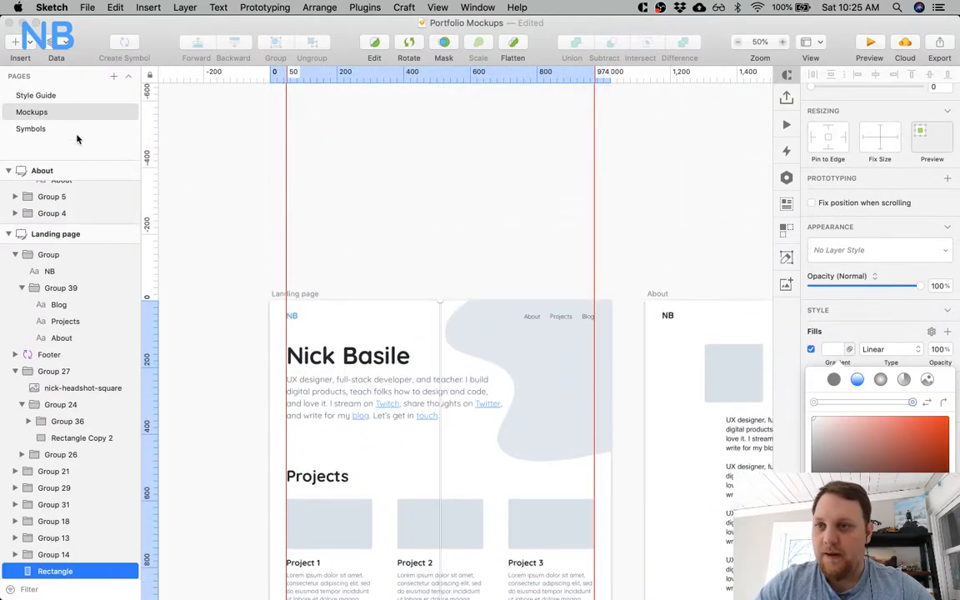
Set the background gradient's hero end stop to the fourth Primary blue swatch from the Style Guide's color palette.
left_click(55, 95)
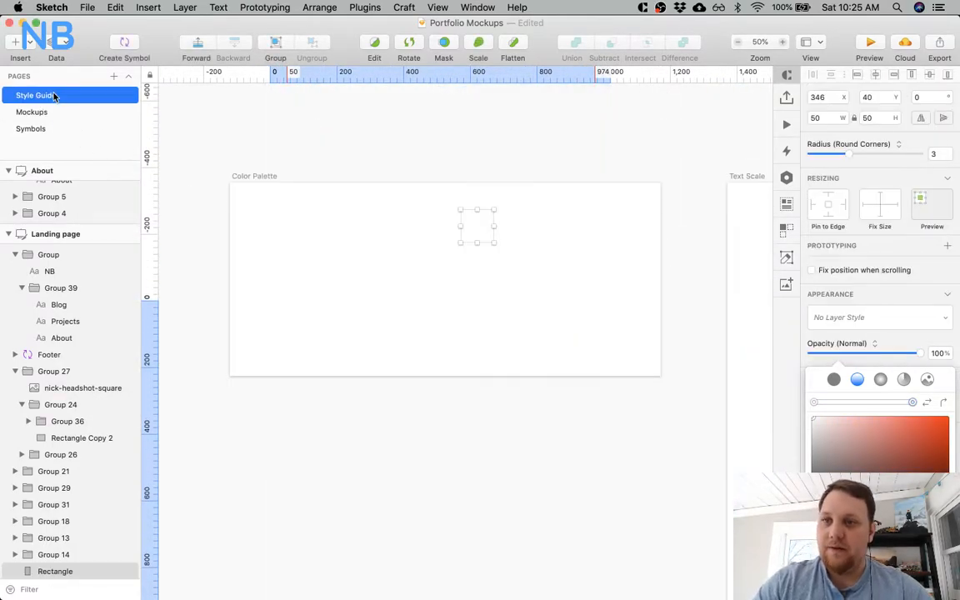
left_click(876, 414)
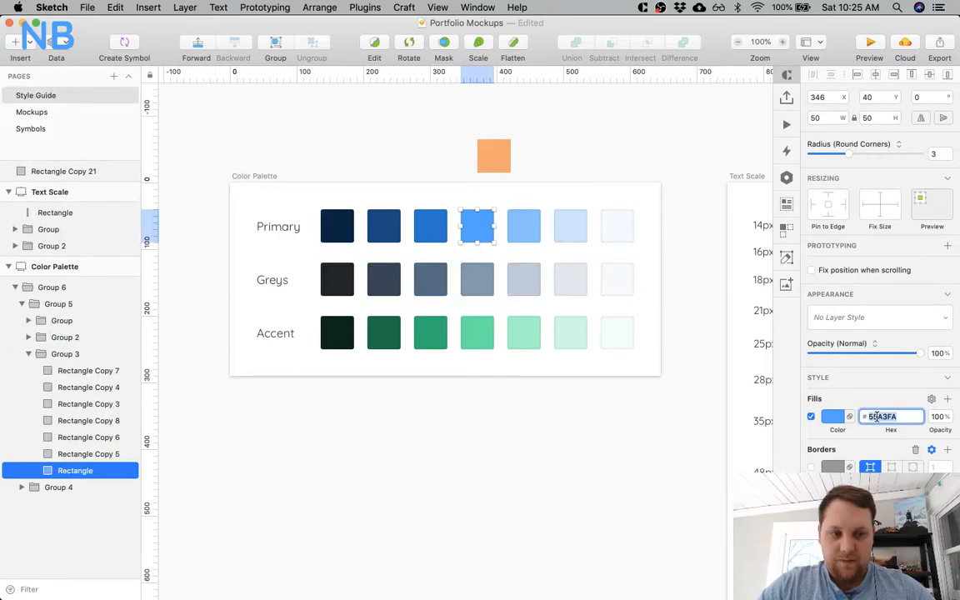
left_click(36, 114)
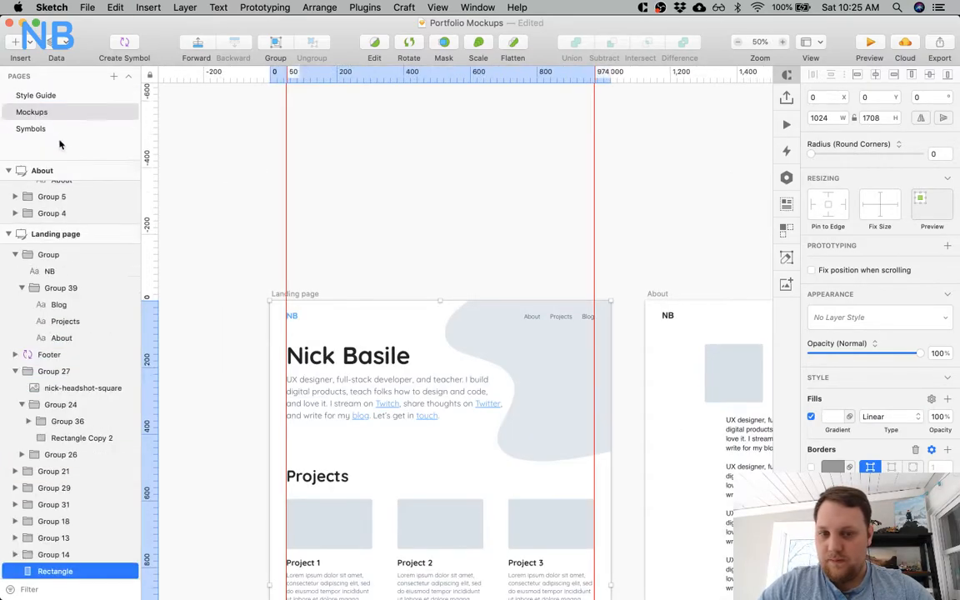
scroll(414, 308, "down", 4)
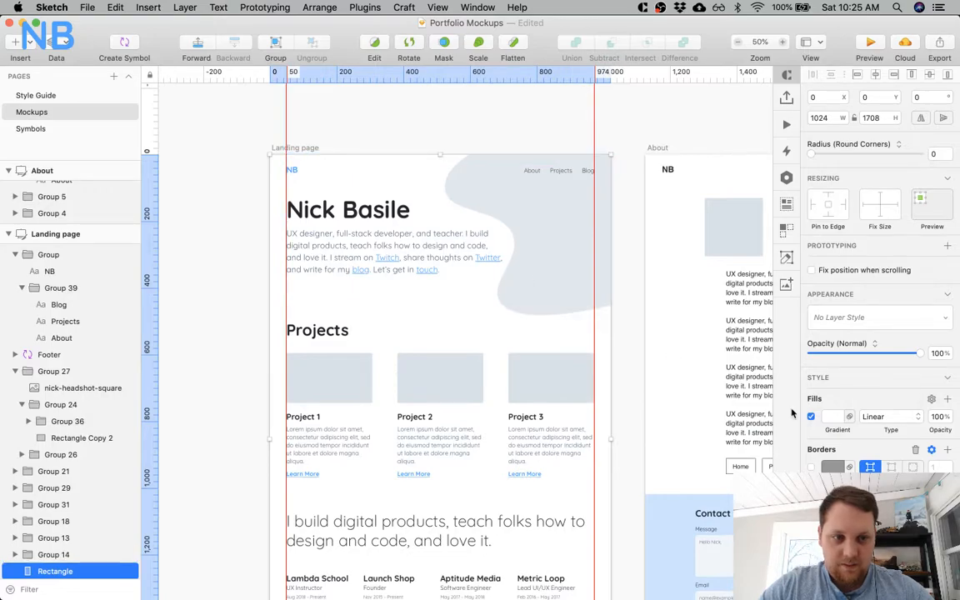
left_click(835, 417)
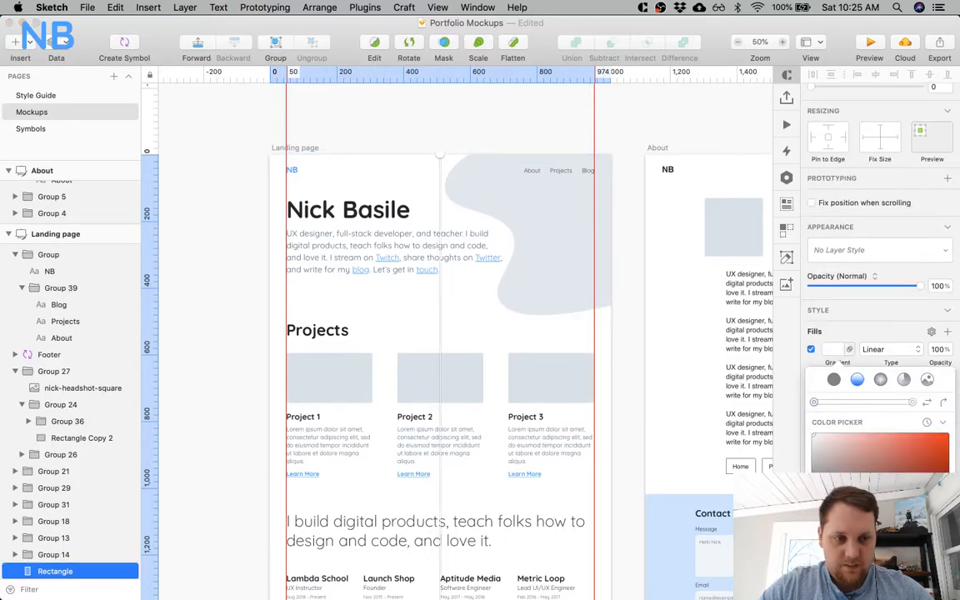
left_click(841, 583)
scroll(241, 405, "down", 6)
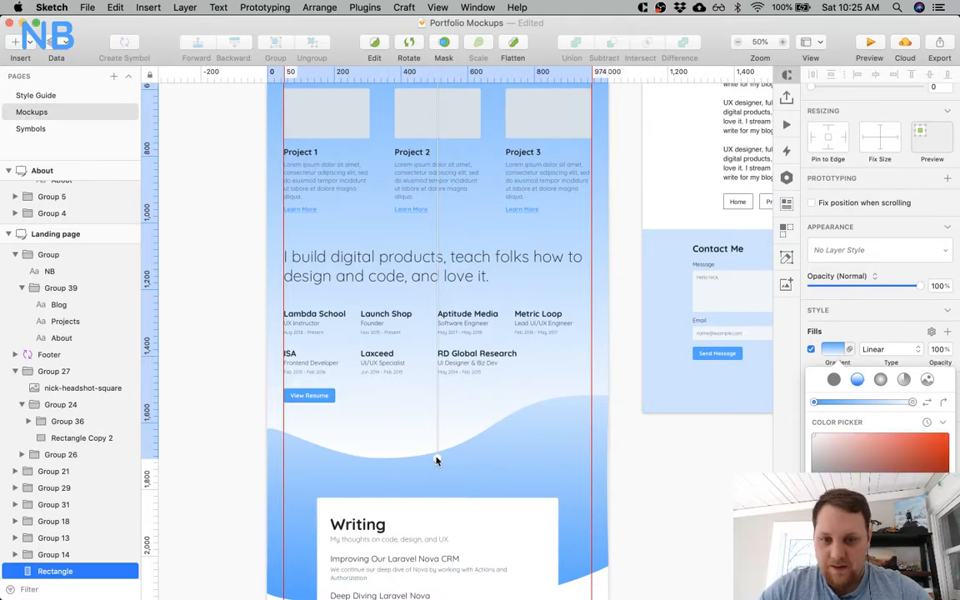
Shorten the background gradient so its white end sits beside the bottom row of the work history, just above View Resume.
left_click_drag(437, 458, 438, 317)
scroll(433, 317, "down", 1)
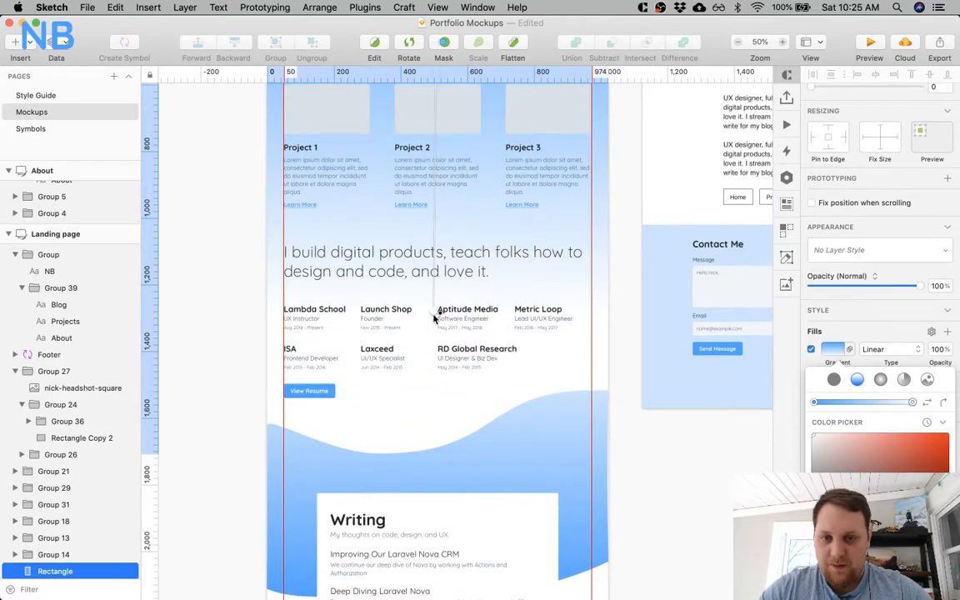
scroll(433, 316, "up", 3)
left_click_drag(434, 283, 439, 479)
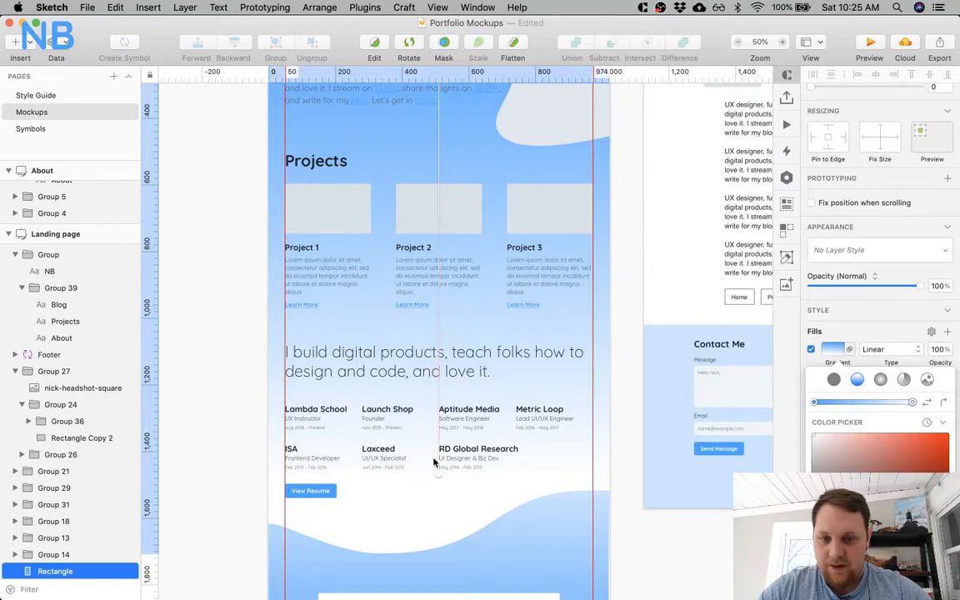
scroll(439, 469, "up", 5)
Move the gradient's blue start point down to just above the Projects heading, keeping the hero area solid blue.
left_click(441, 159)
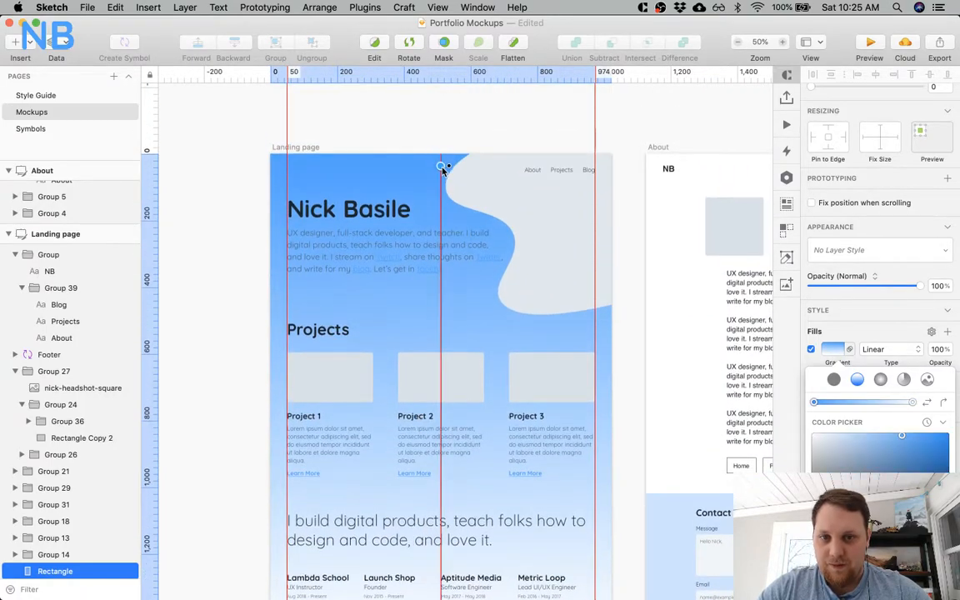
left_click_drag(441, 200, 442, 273)
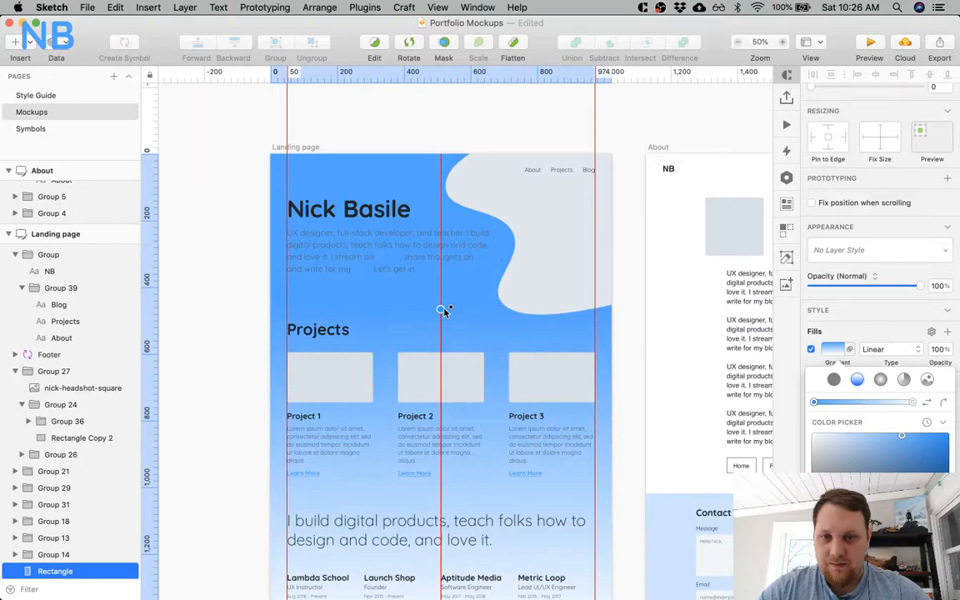
left_click_drag(444, 313, 444, 314)
key("Escape")
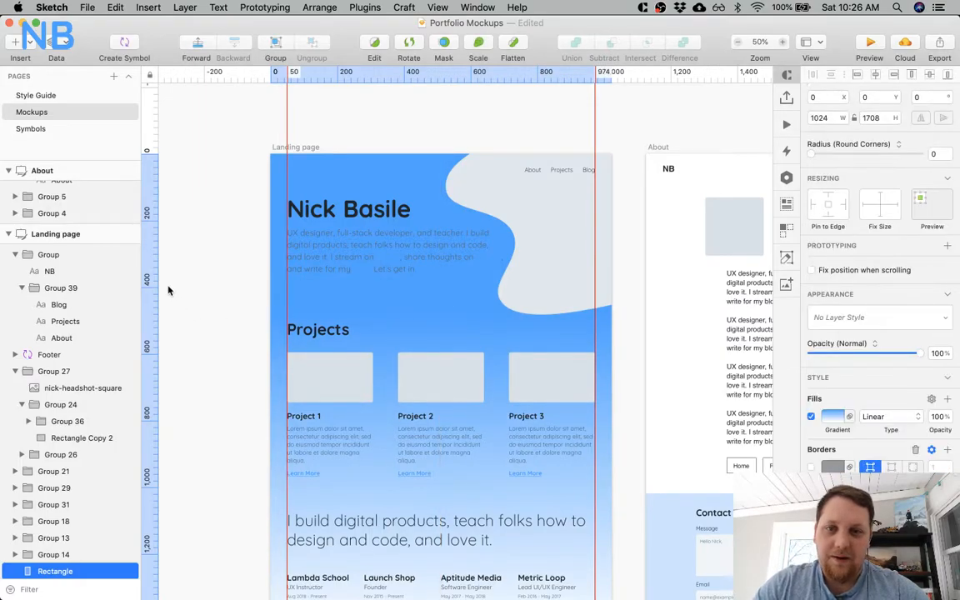
Examine the blue-to-white background across the landing page, from the hero down to the Writing section.
scroll(169, 288, "down", 5)
scroll(169, 290, "left", 3)
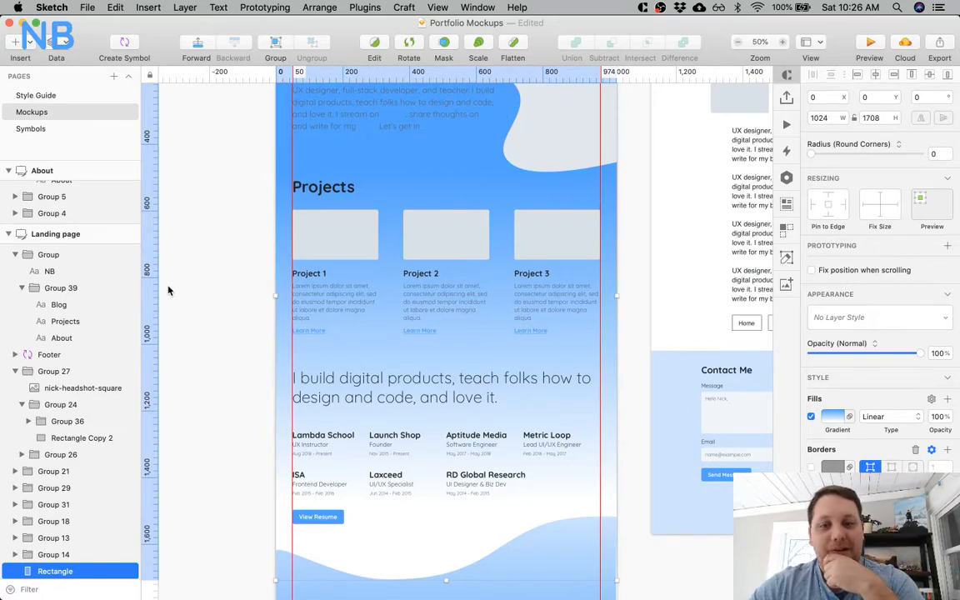
scroll(168, 290, "up", 2)
scroll(168, 290, "down", 4)
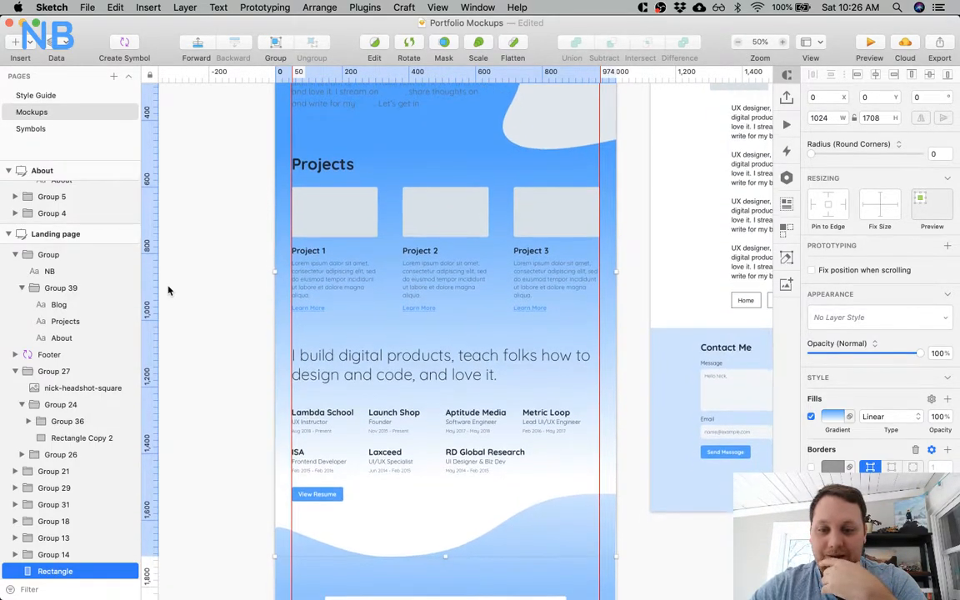
scroll(168, 290, "down", 5)
scroll(167, 290, "down", 2)
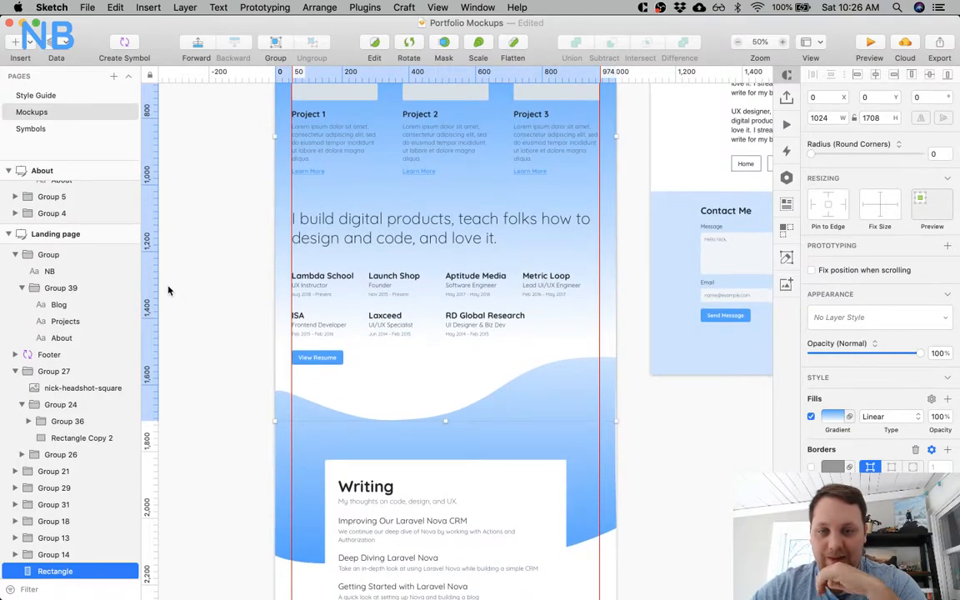
scroll(168, 290, "up", 10)
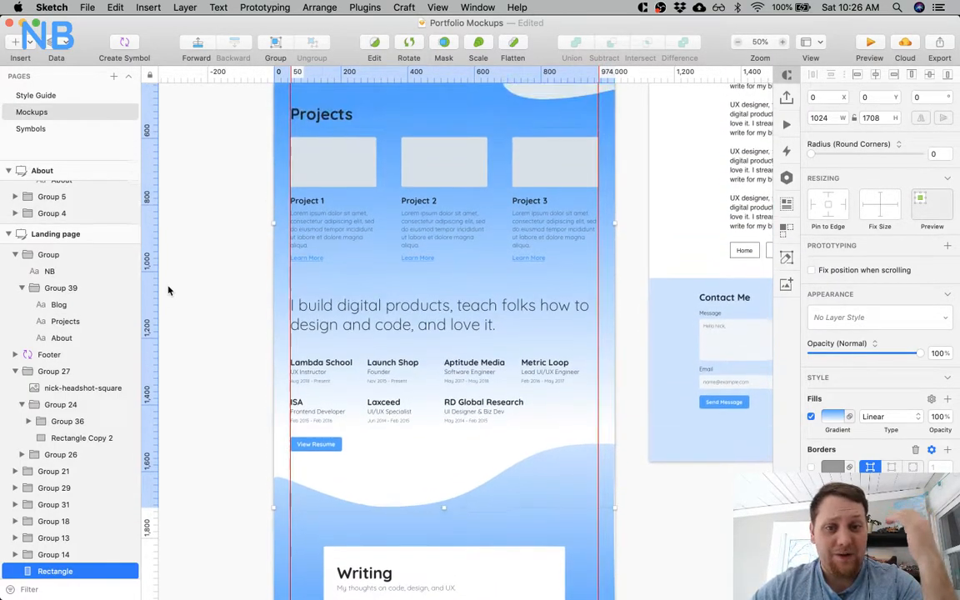
scroll(168, 290, "up", 1)
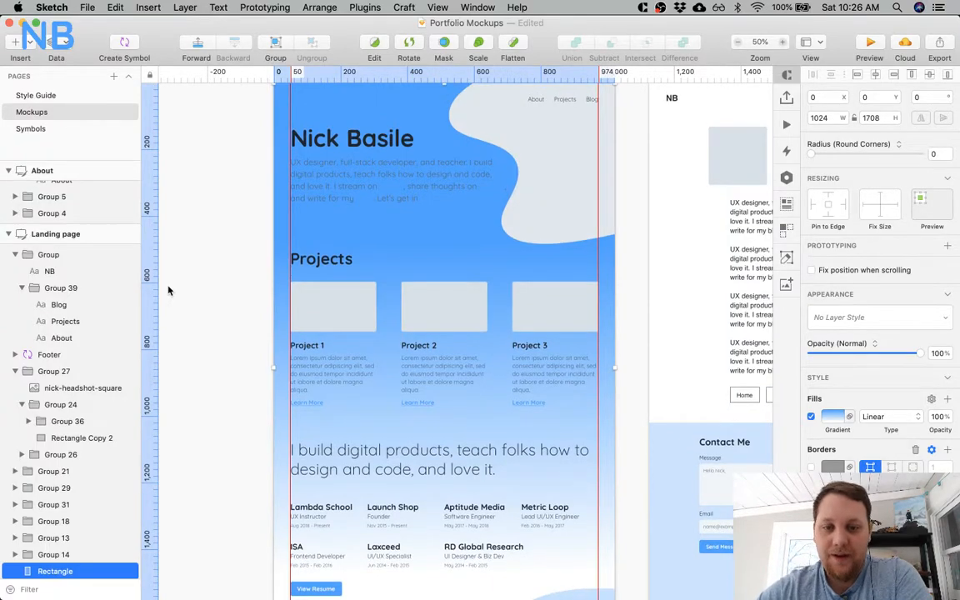
scroll(167, 290, "up", 4)
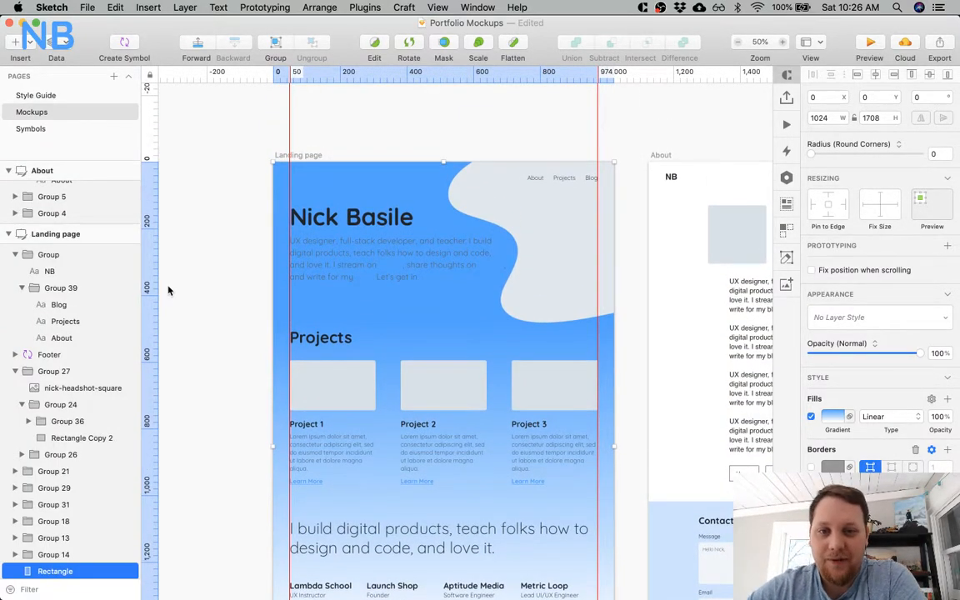
Recolor the hero's name heading, intro paragraph and NB logo text to white.
left_click(347, 225, "super")
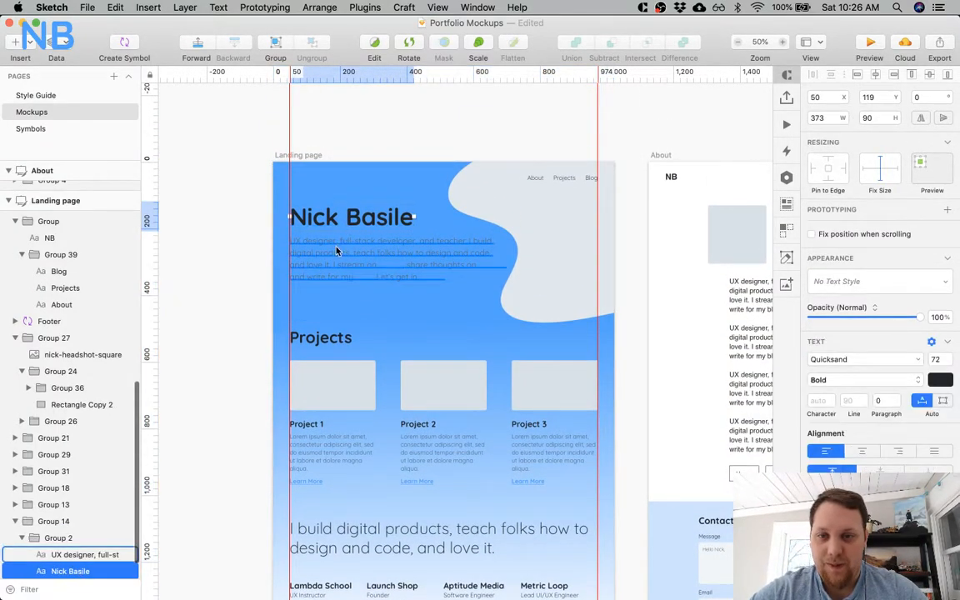
left_click(336, 251, "shift+super")
left_click(296, 177, "shift+super")
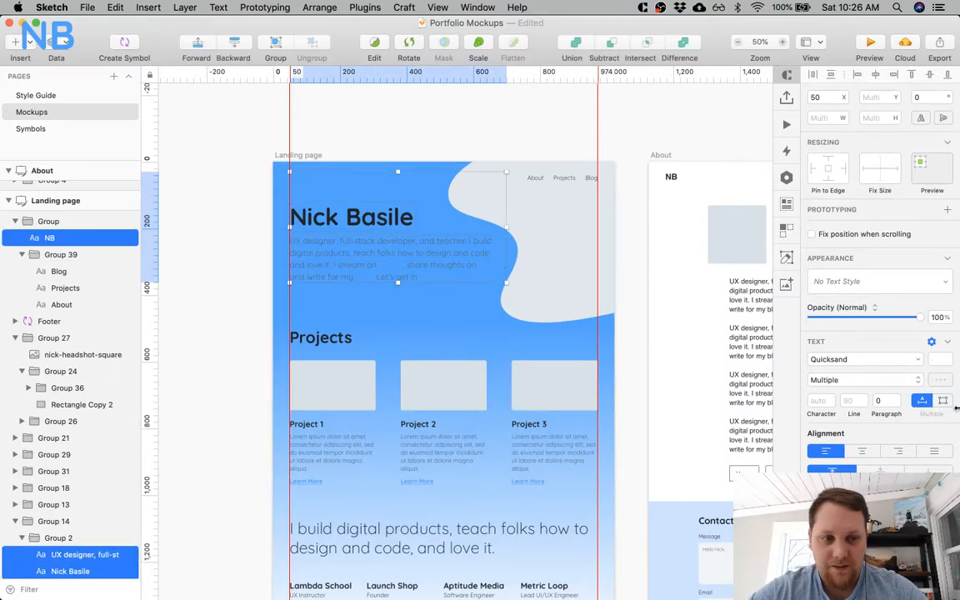
left_click(940, 359)
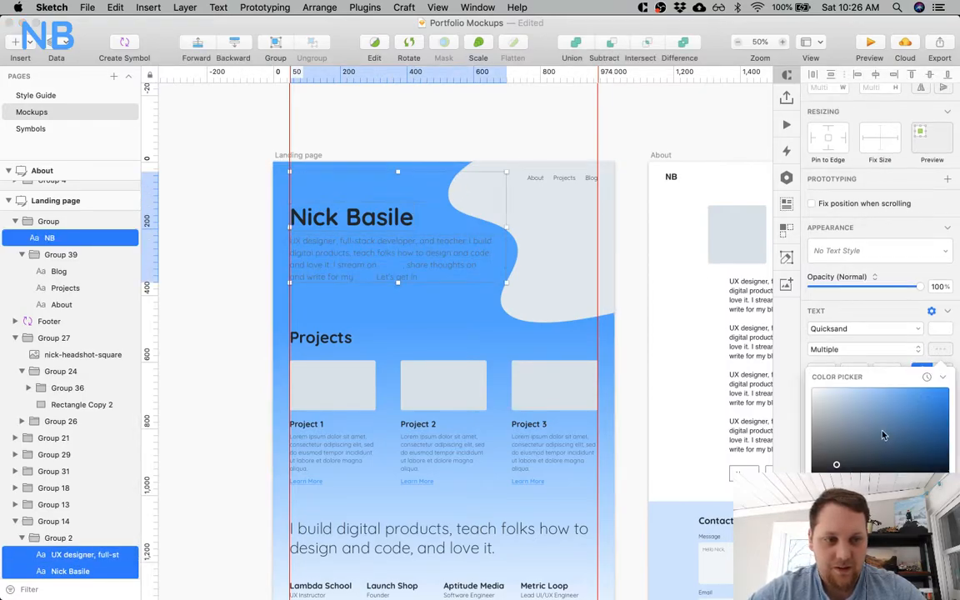
left_click(216, 247)
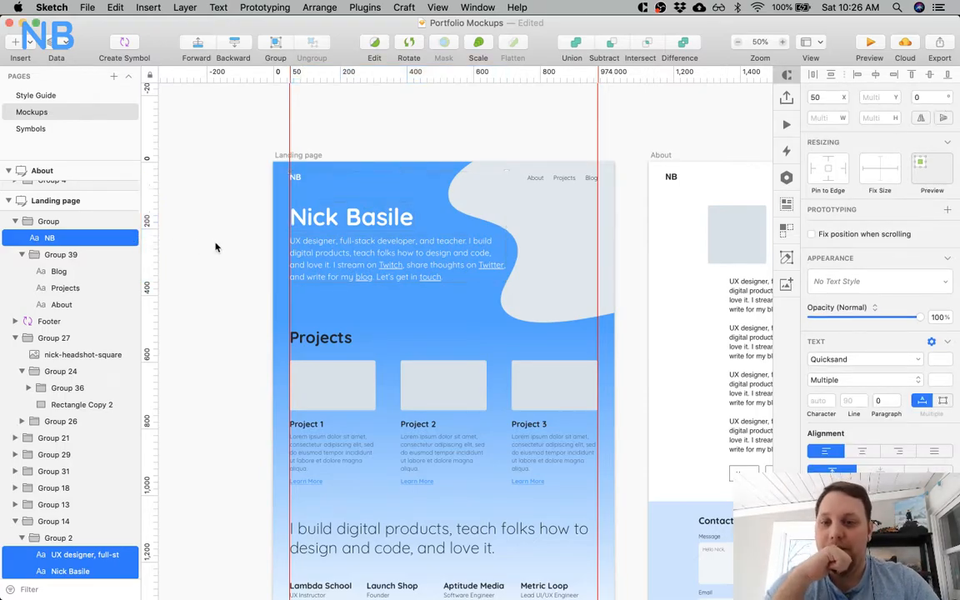
left_click(215, 248)
Compare the white hero text with the dark Projects and Writing content on the landing page's gradient background.
scroll(215, 248, "down", 4)
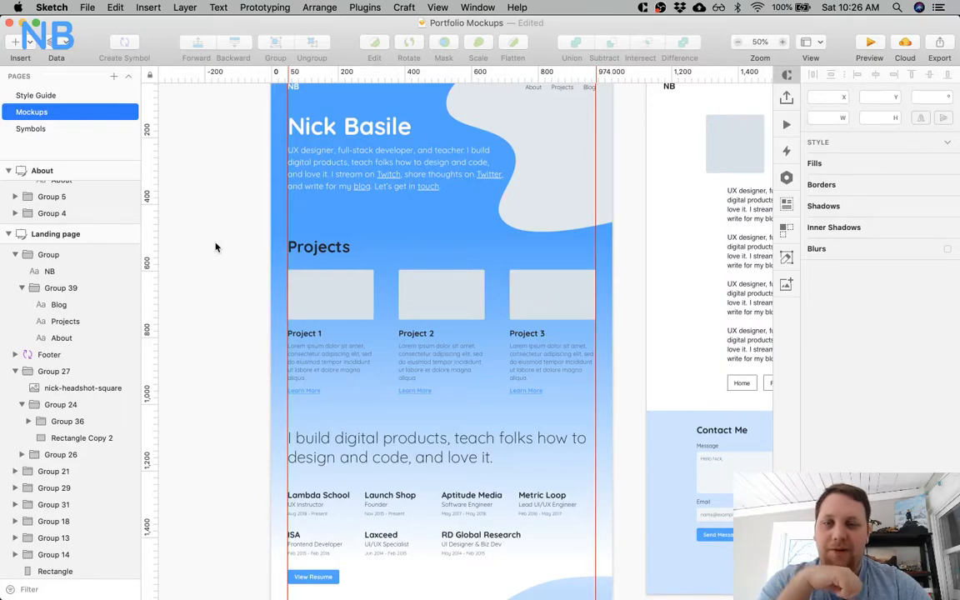
scroll(214, 247, "up", 2)
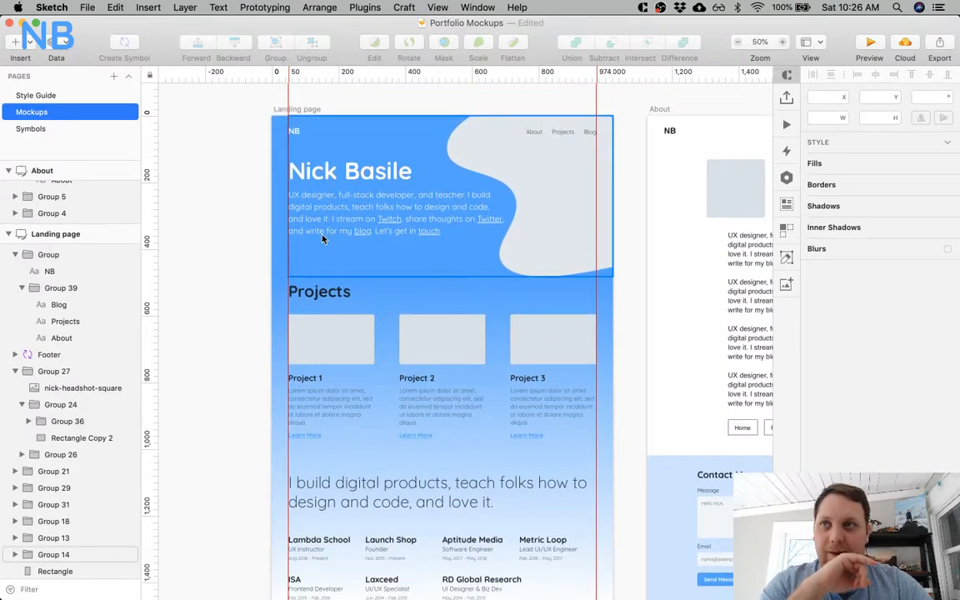
scroll(323, 239, "down", 8)
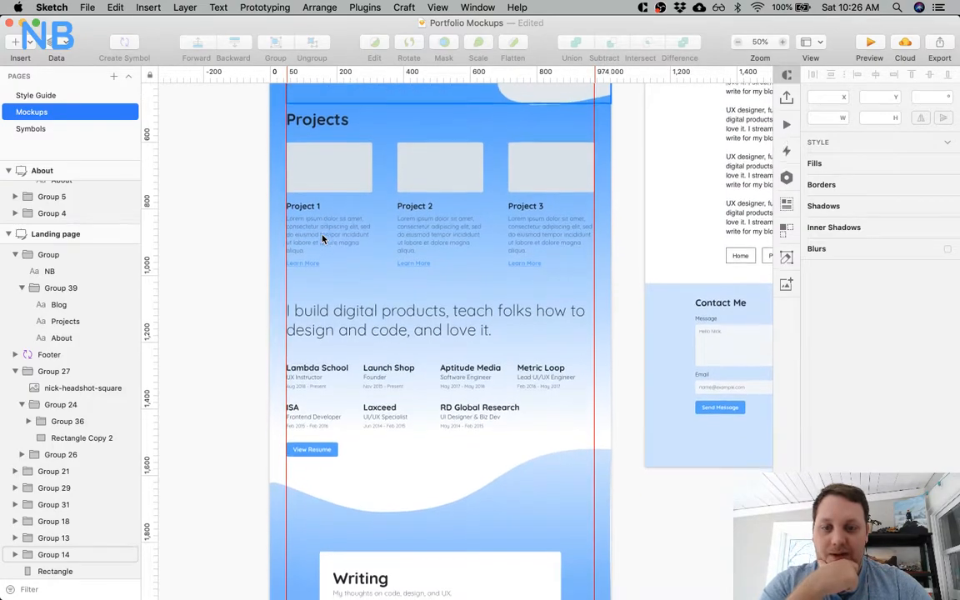
scroll(323, 239, "down", 7)
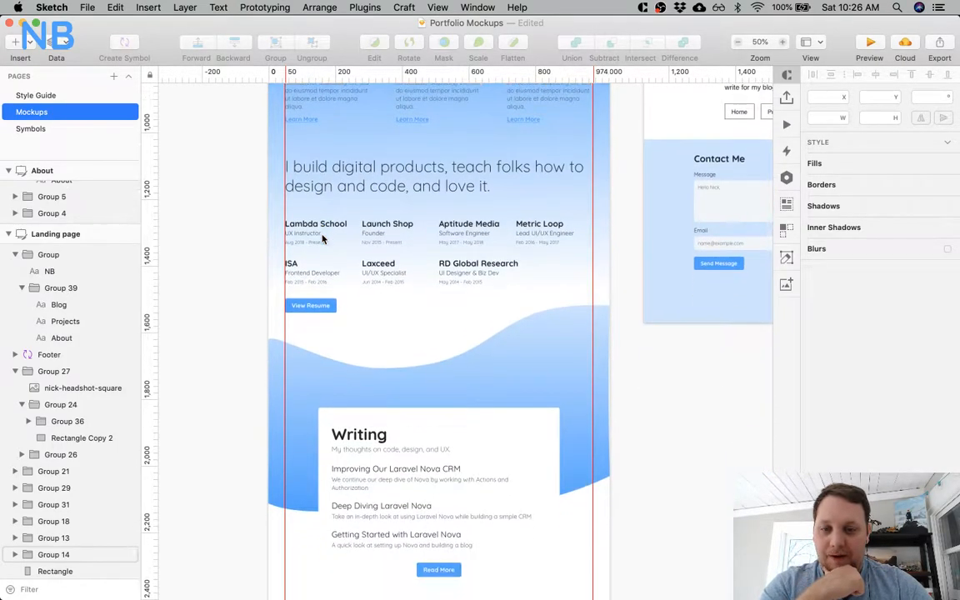
scroll(323, 239, "down", 10)
scroll(323, 239, "up", 11)
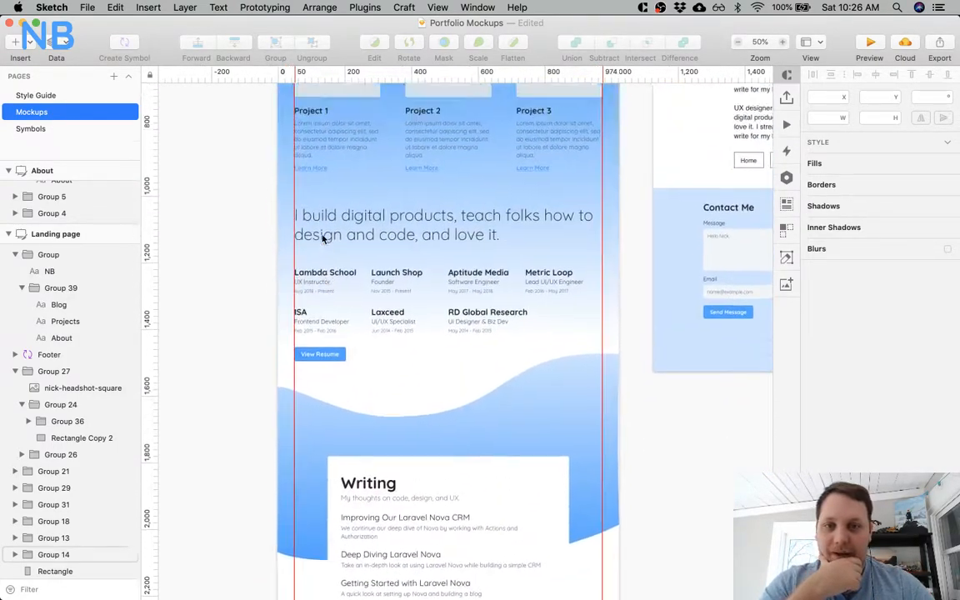
scroll(323, 239, "up", 17)
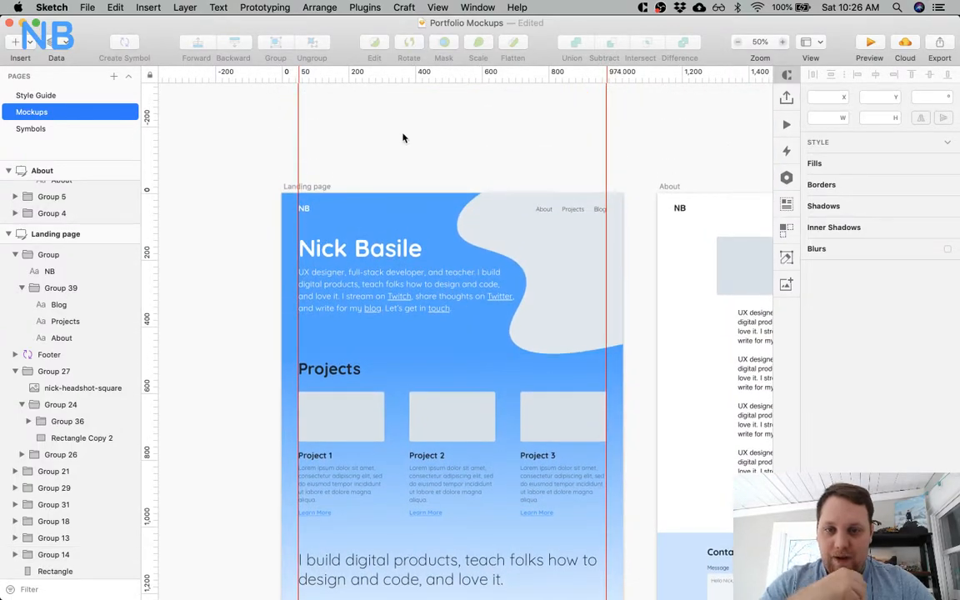
Undo the white hero text and the blue gradient edits on the background rectangle.
key("super+z")
key("super+z")
key("super+z")
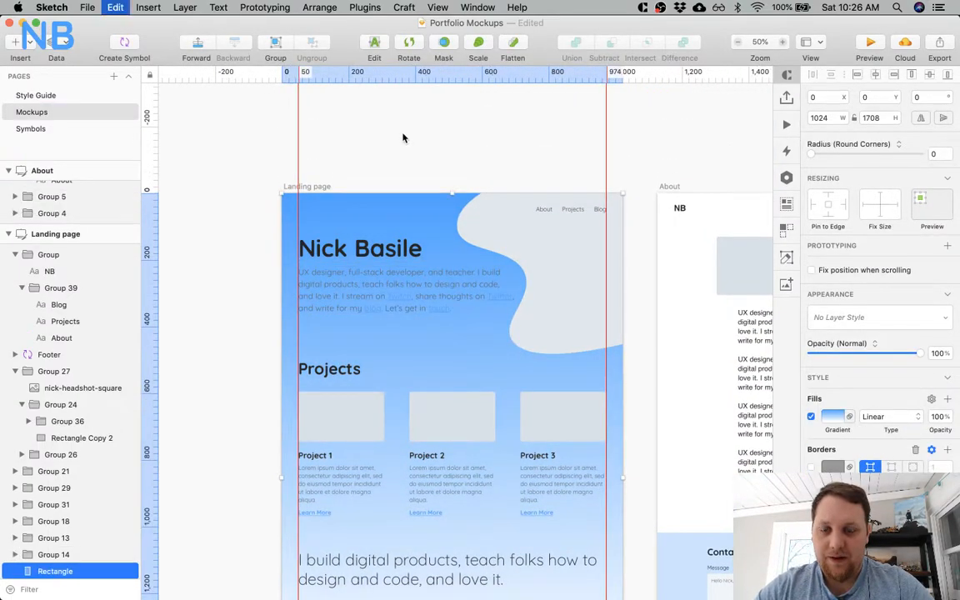
key("super+z")
key("super+z")
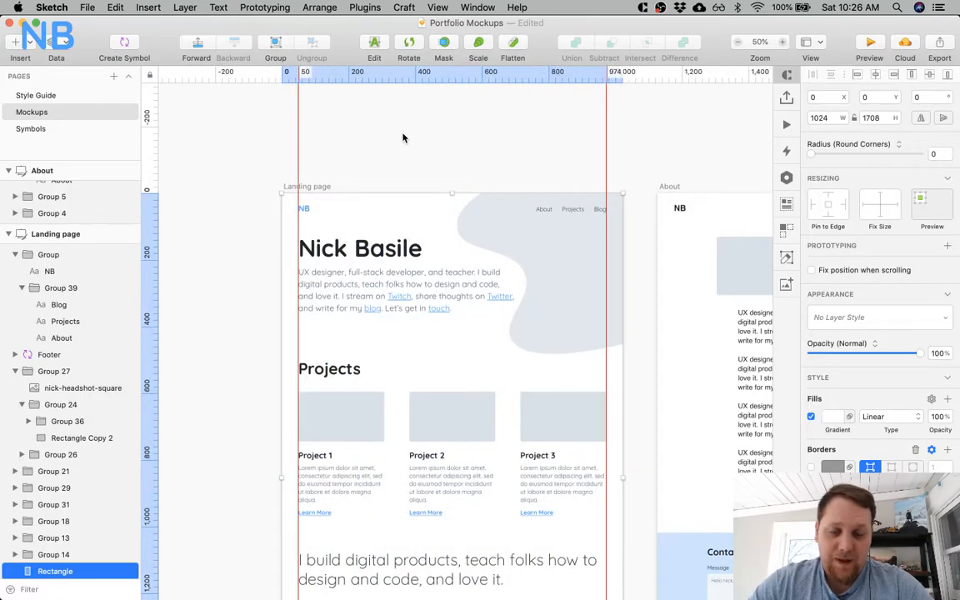
Delete the full-width background rectangle from the Landing page artboard.
scroll(225, 439, "down", 5)
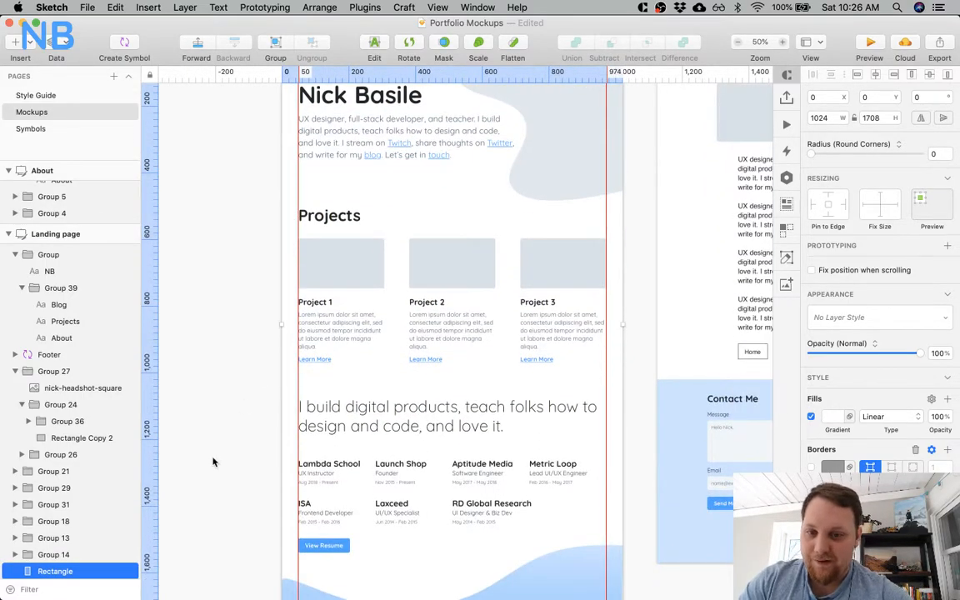
key("Delete")
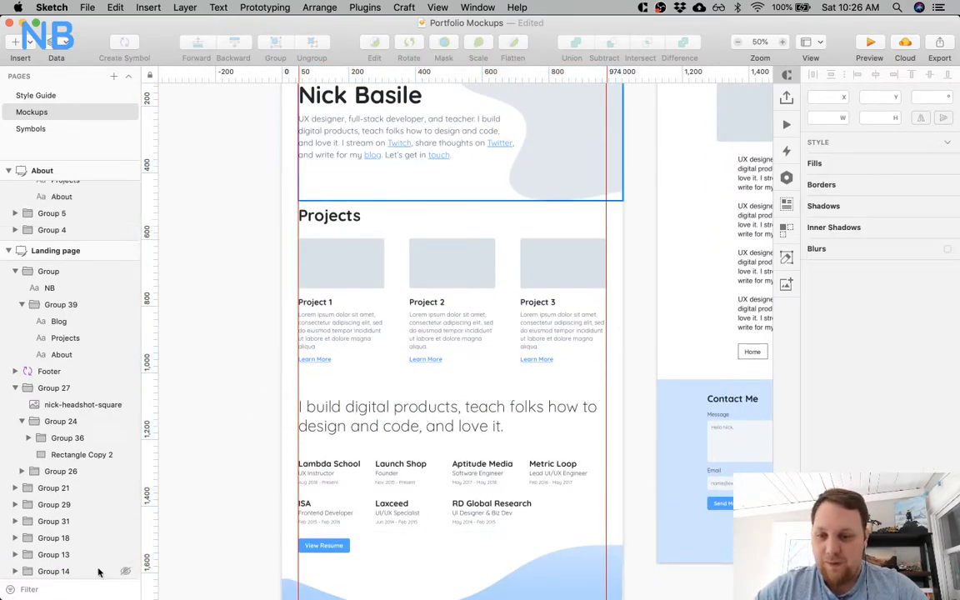
scroll(206, 389, "up", 5)
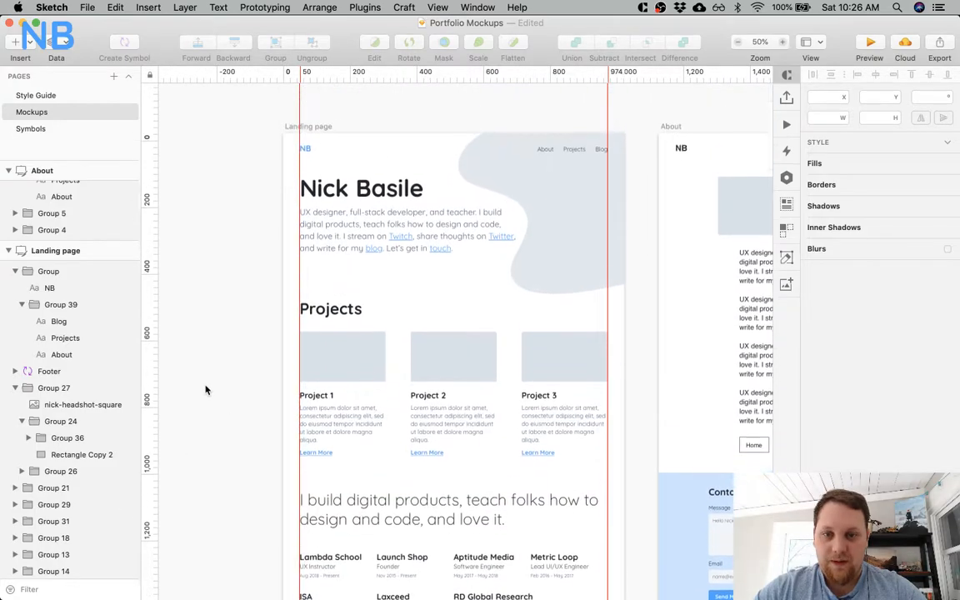
Change the hero blob's fill on the Landing page artboard from a solid color to a linear blue gradient.
scroll(206, 389, "down", 5)
scroll(206, 389, "right", 3)
scroll(206, 389, "up", 2)
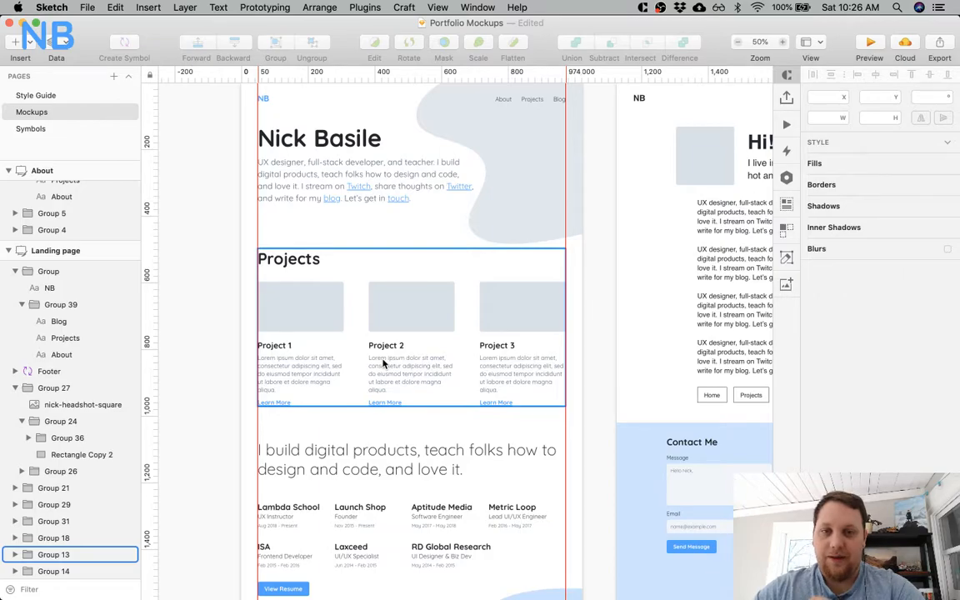
left_click(561, 197)
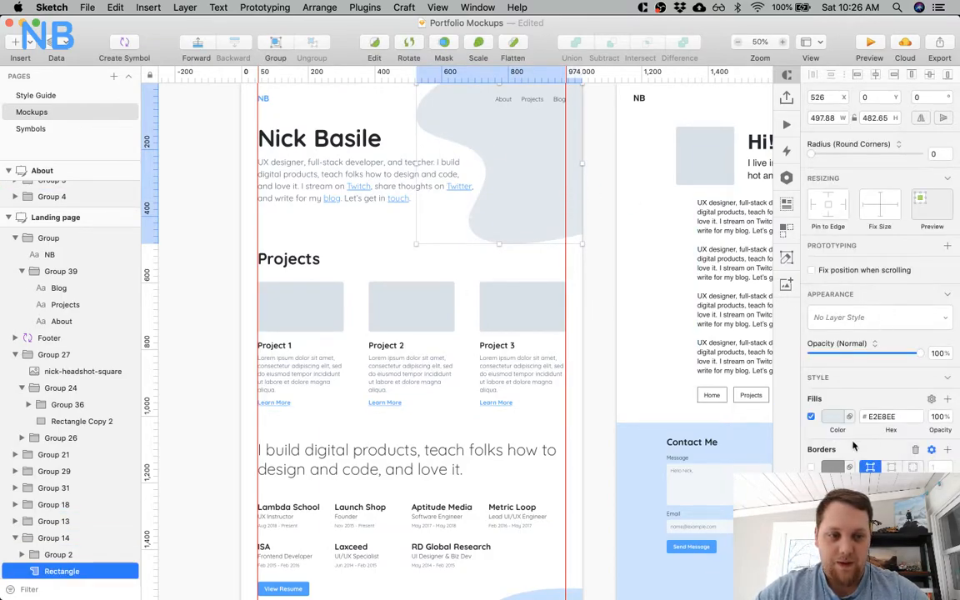
left_click(833, 419)
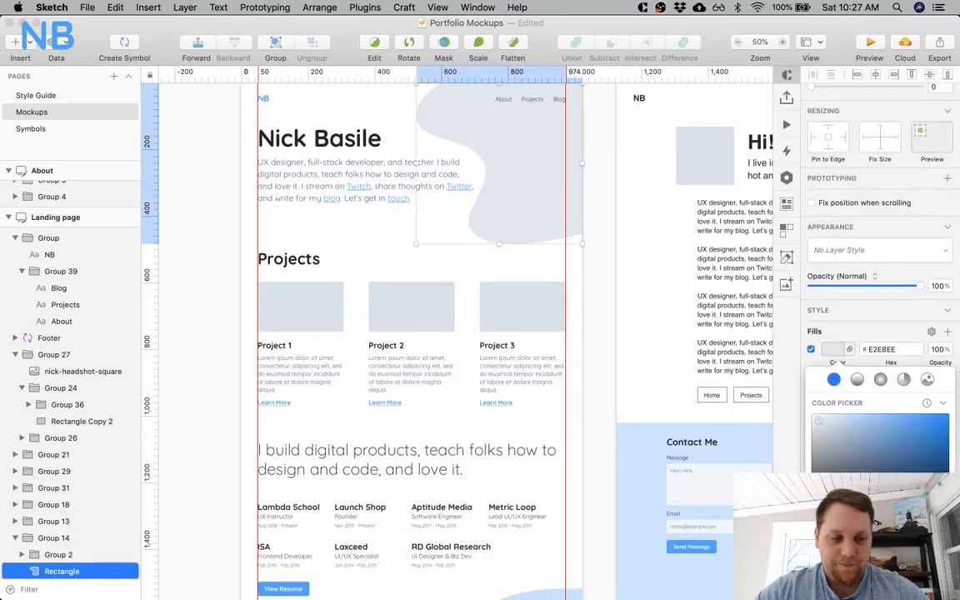
left_click(858, 380)
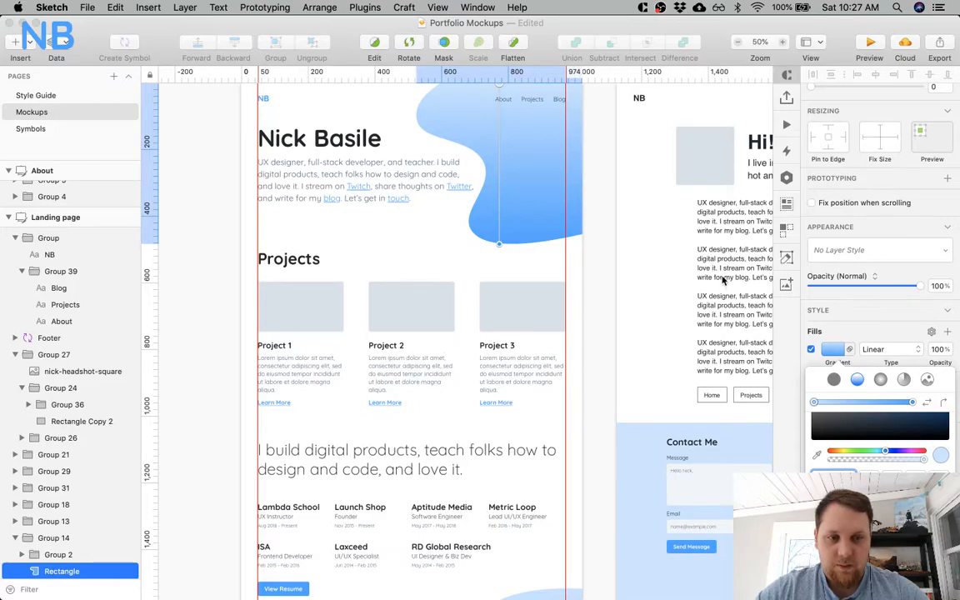
left_click(395, 235)
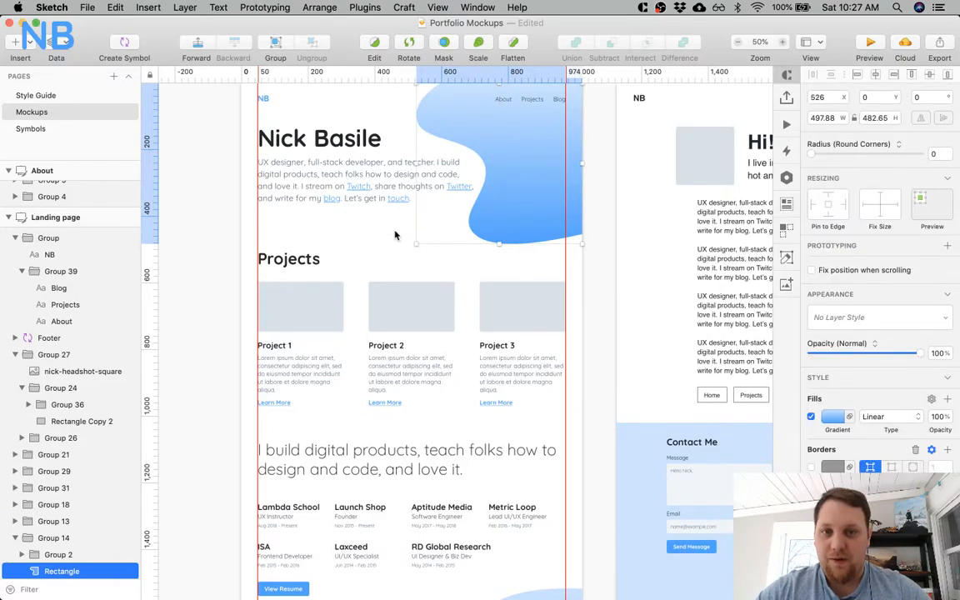
left_click(205, 216)
Examine the blue gradient shapes across the Landing page artboard, from the hero blob down to the contact footer.
scroll(207, 221, "up", 5)
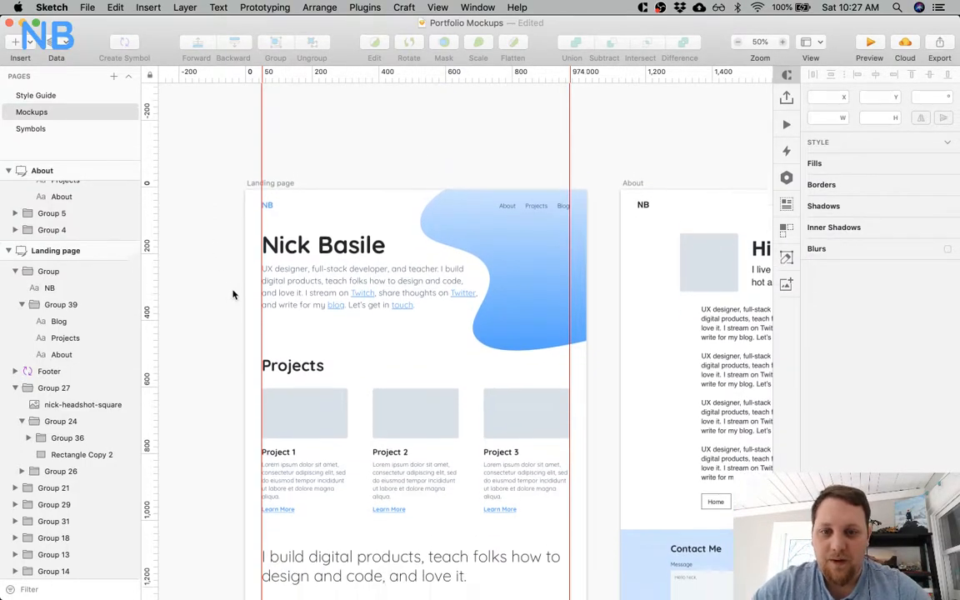
scroll(233, 293, "down", 10)
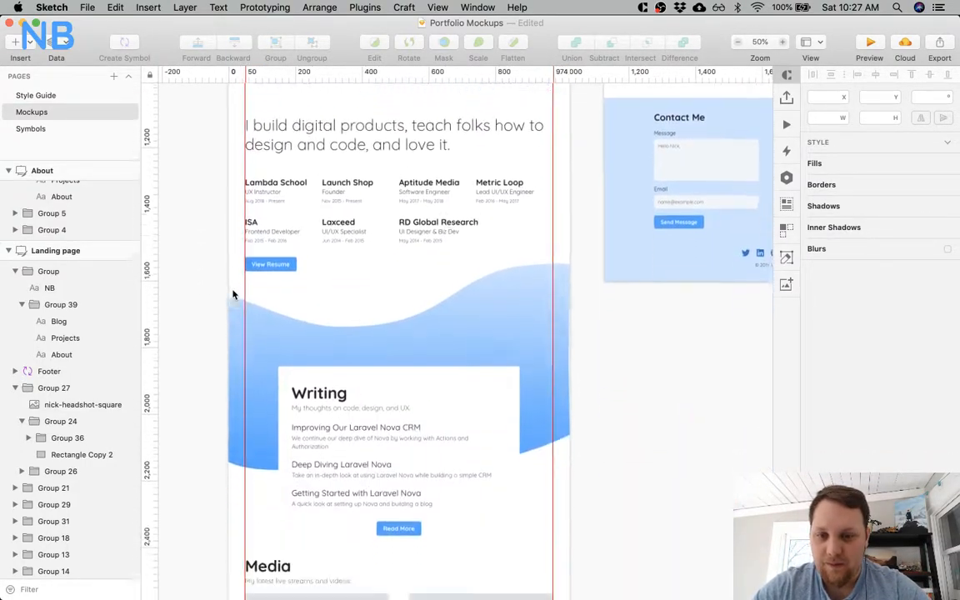
scroll(234, 293, "down", 10)
scroll(342, 267, "down", 3)
scroll(351, 229, "left", 3)
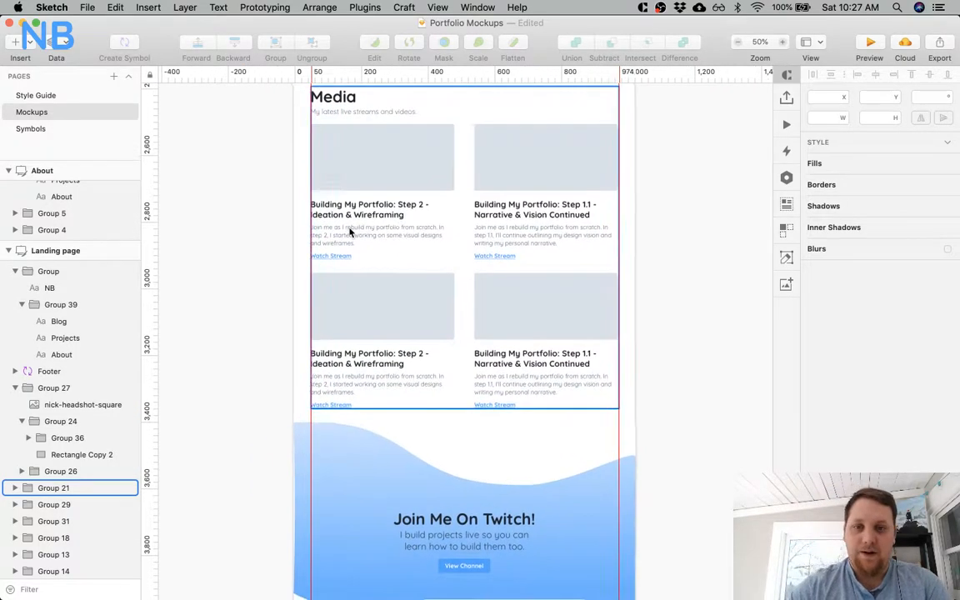
scroll(423, 263, "down", 2)
scroll(423, 263, "down", 1)
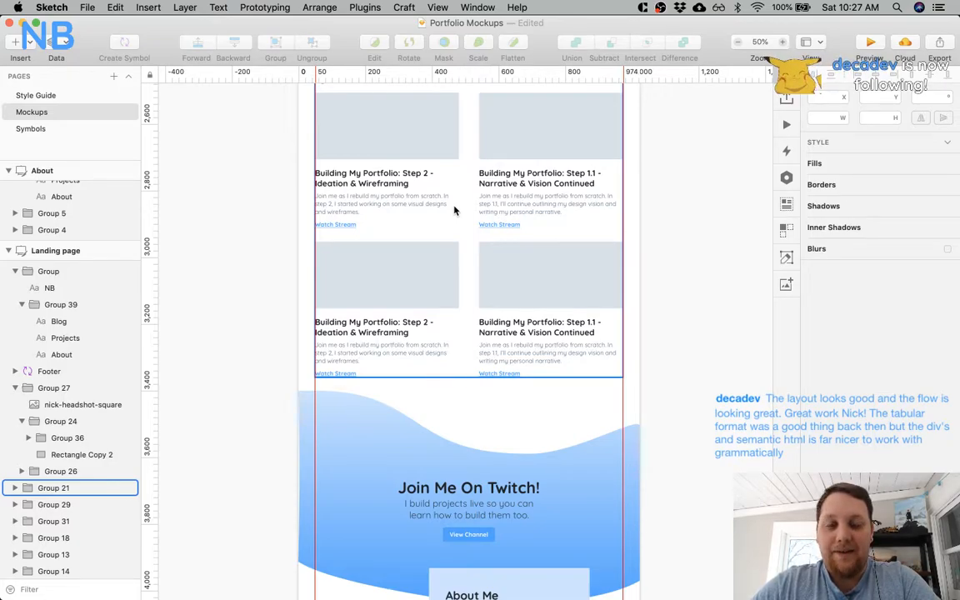
left_click(668, 285)
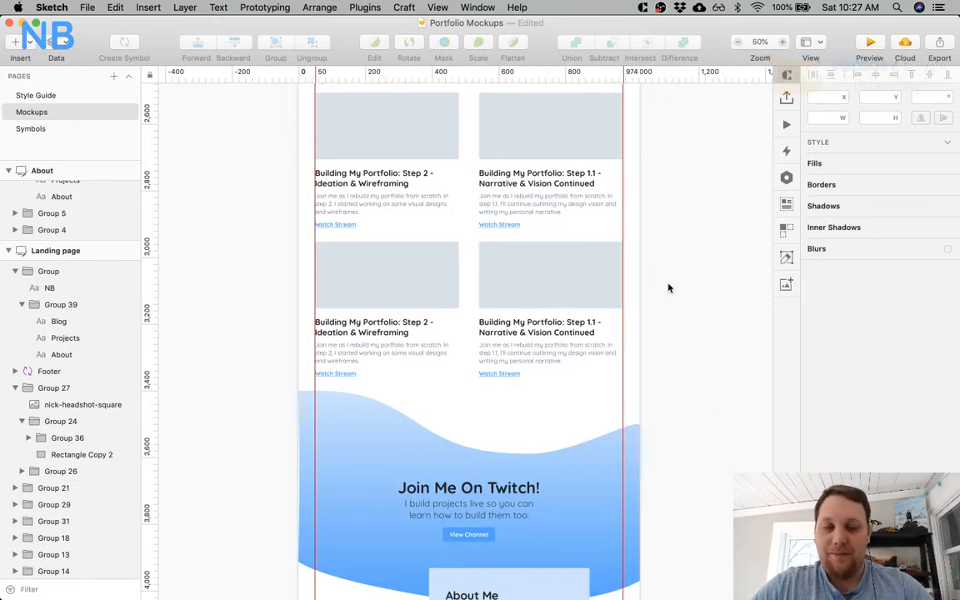
scroll(654, 344, "down", 2)
scroll(655, 344, "down", 5)
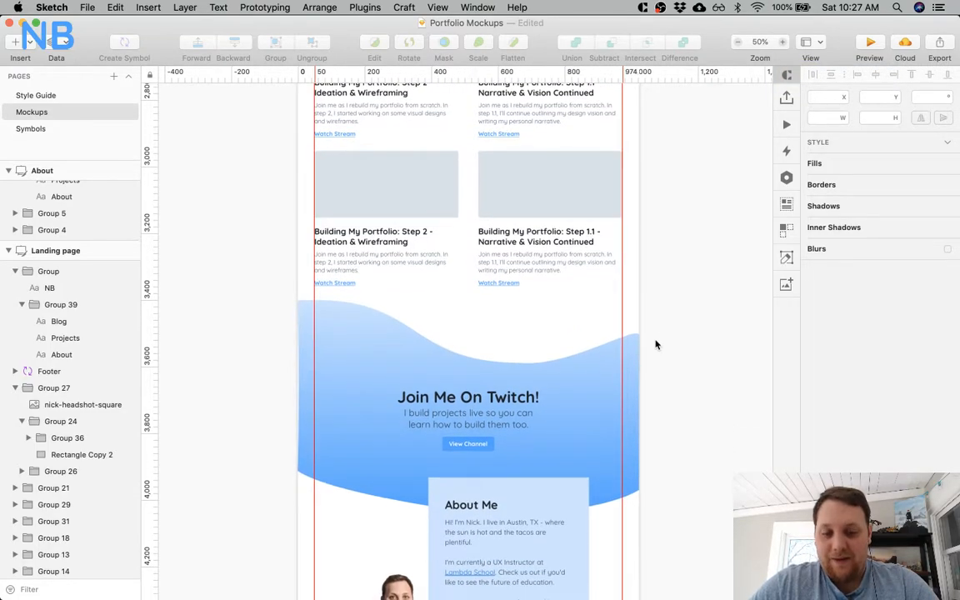
scroll(655, 344, "down", 10)
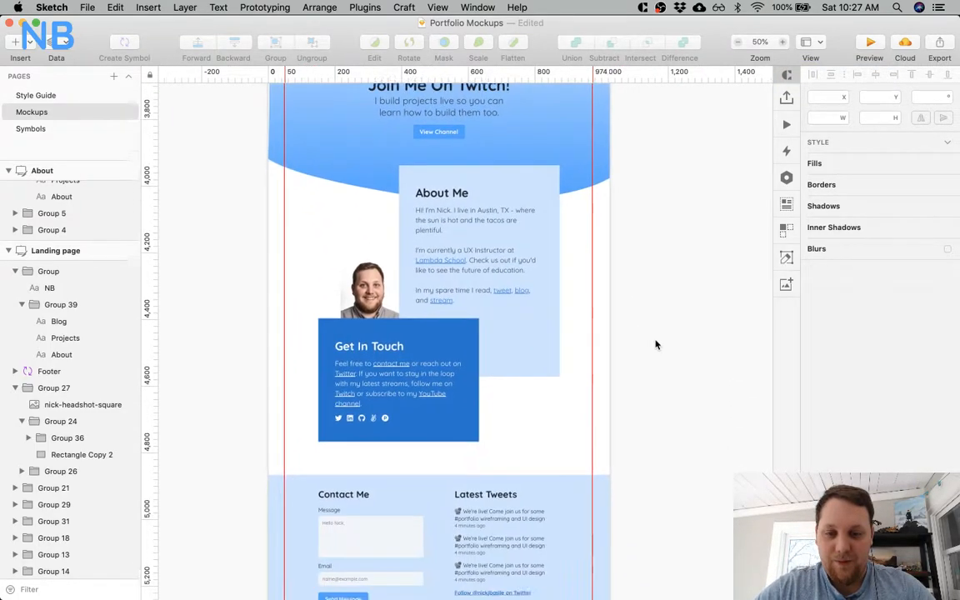
scroll(655, 344, "down", 5)
scroll(655, 344, "up", 8)
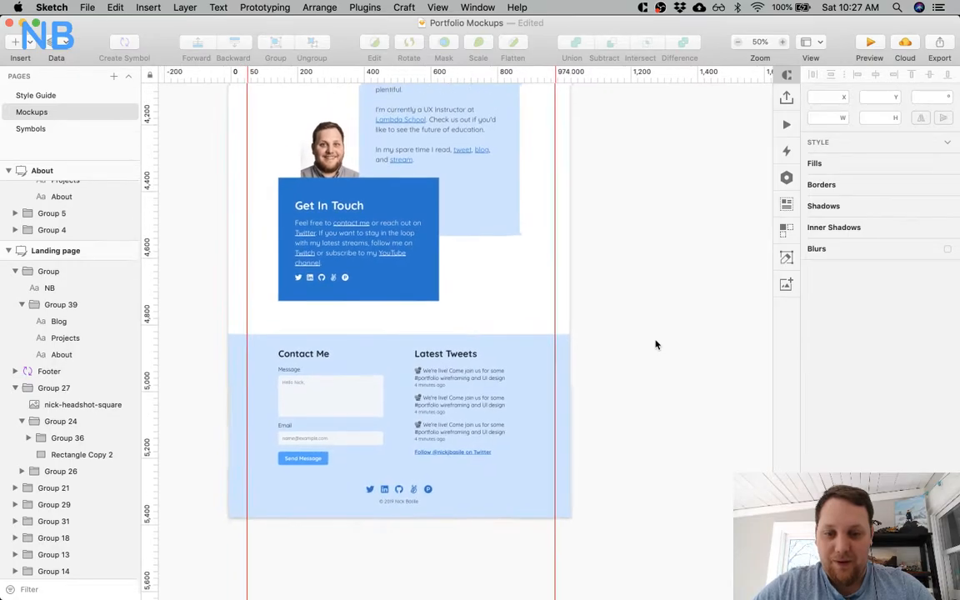
Review the Twitch, Media and Writing sections again, checking the Media section's grey thumbnail placeholders.
scroll(655, 344, "up", 10)
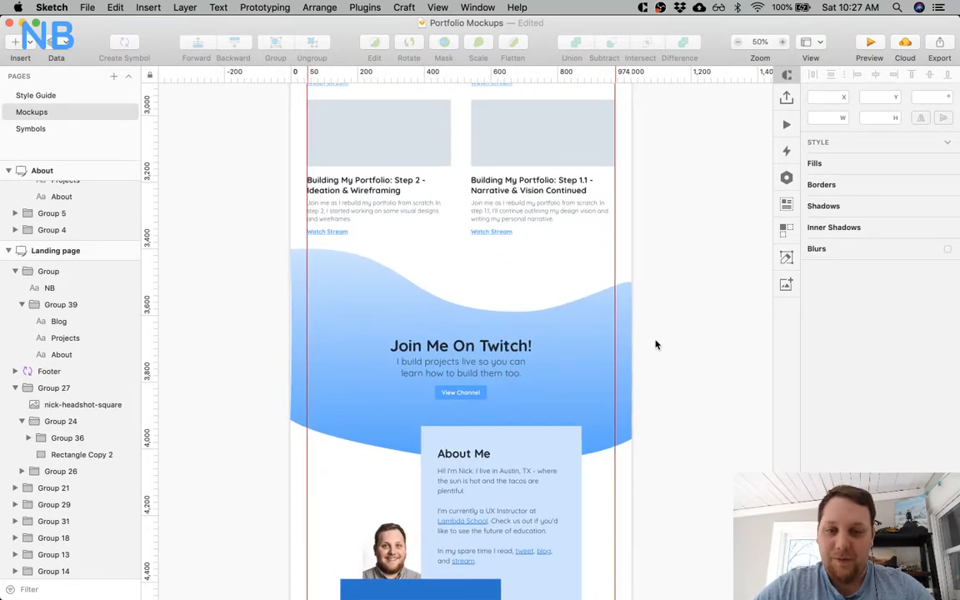
scroll(654, 344, "up", 5)
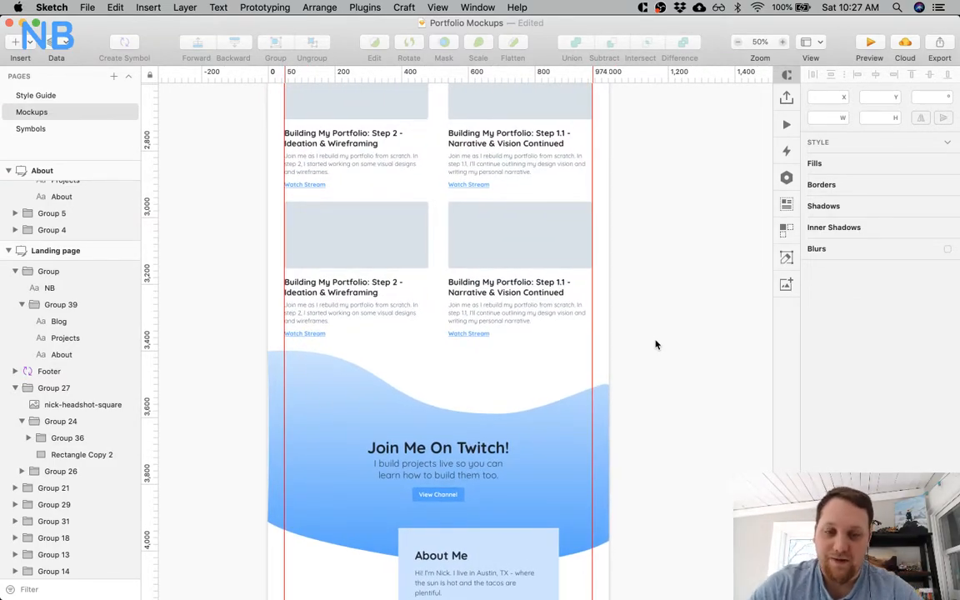
scroll(655, 344, "up", 15)
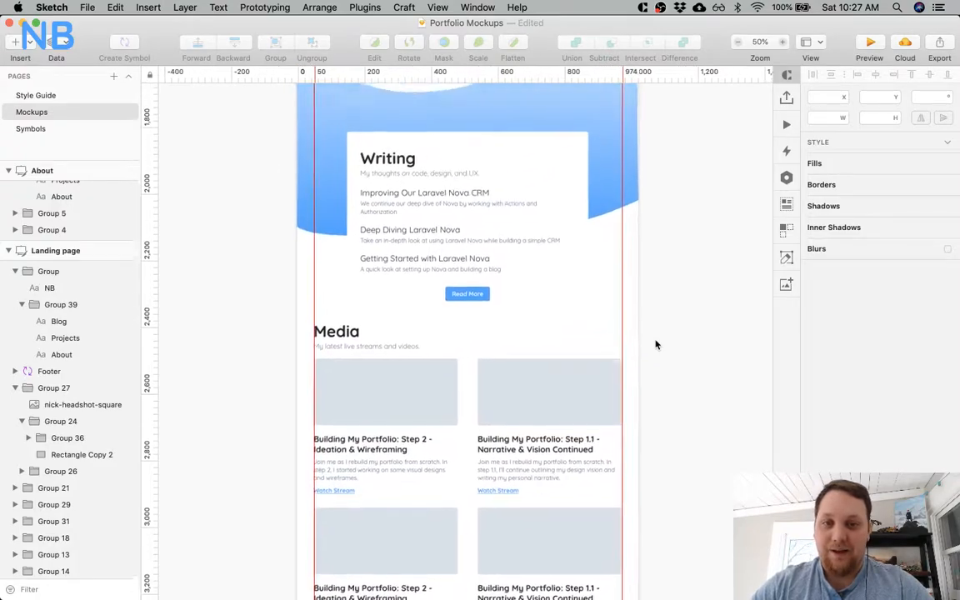
scroll(655, 344, "up", 5)
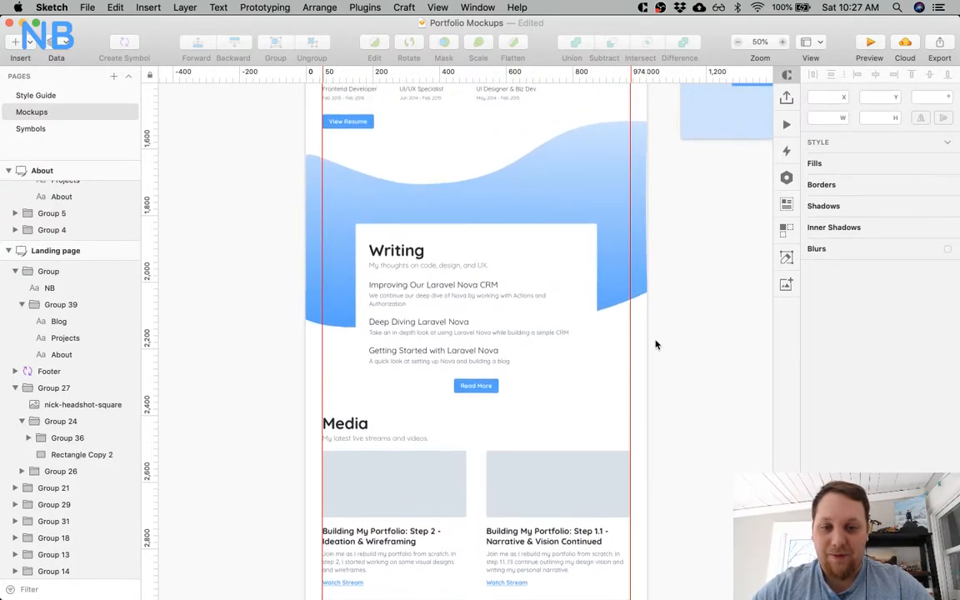
scroll(655, 344, "up", 4)
scroll(655, 344, "down", 20)
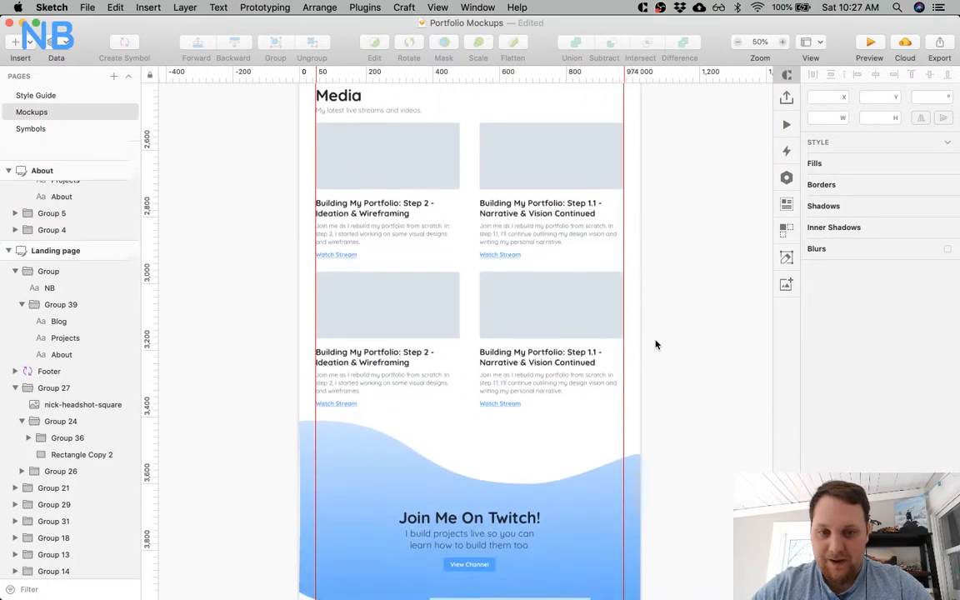
scroll(656, 343, "down", 3)
scroll(656, 343, "up", 6)
left_click(353, 284)
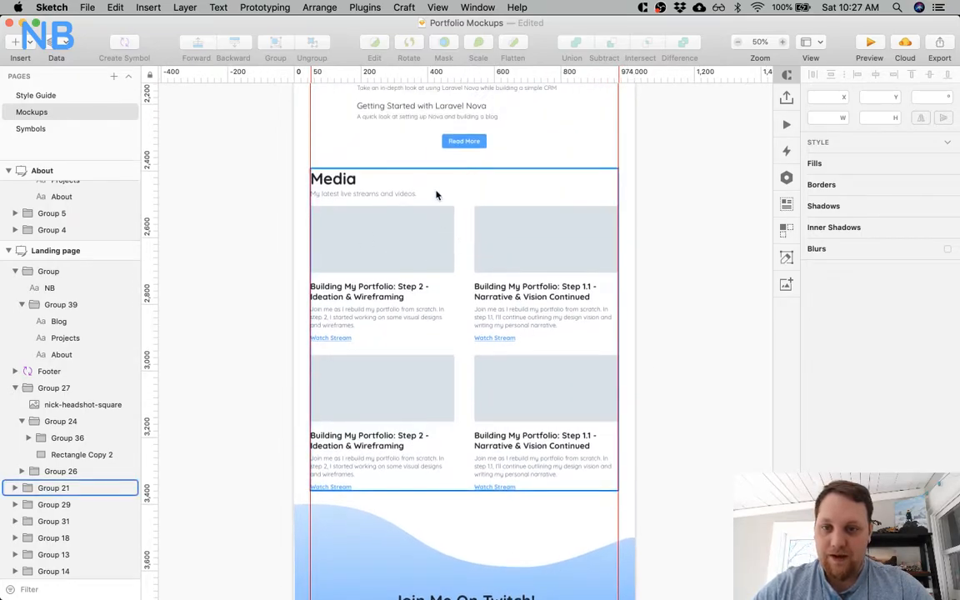
Switch to Google Chrome, open YouTube in a new tab and go to the account's own channel page.
key("super+Tab")
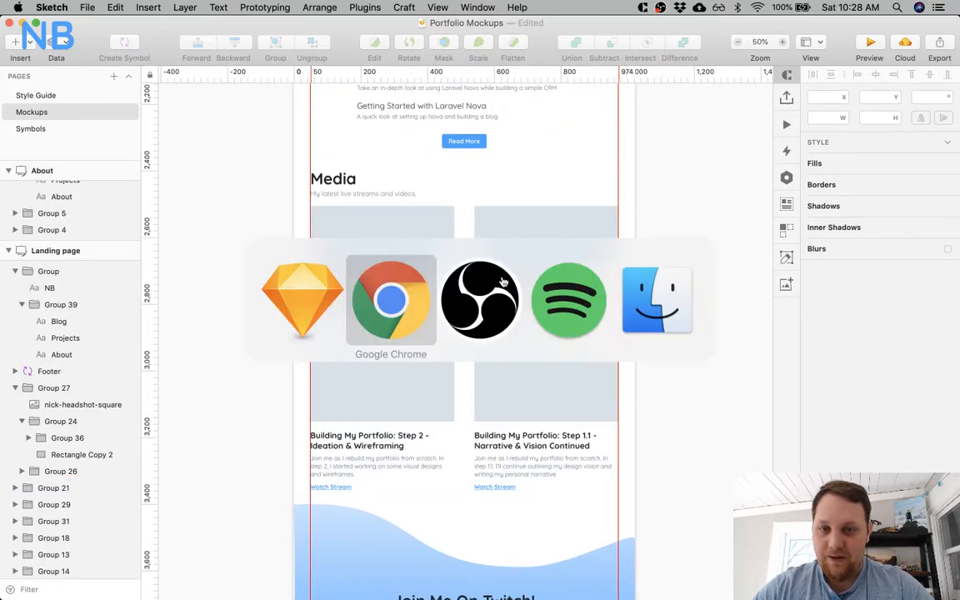
key("super+t")
type("y")
key("Return")
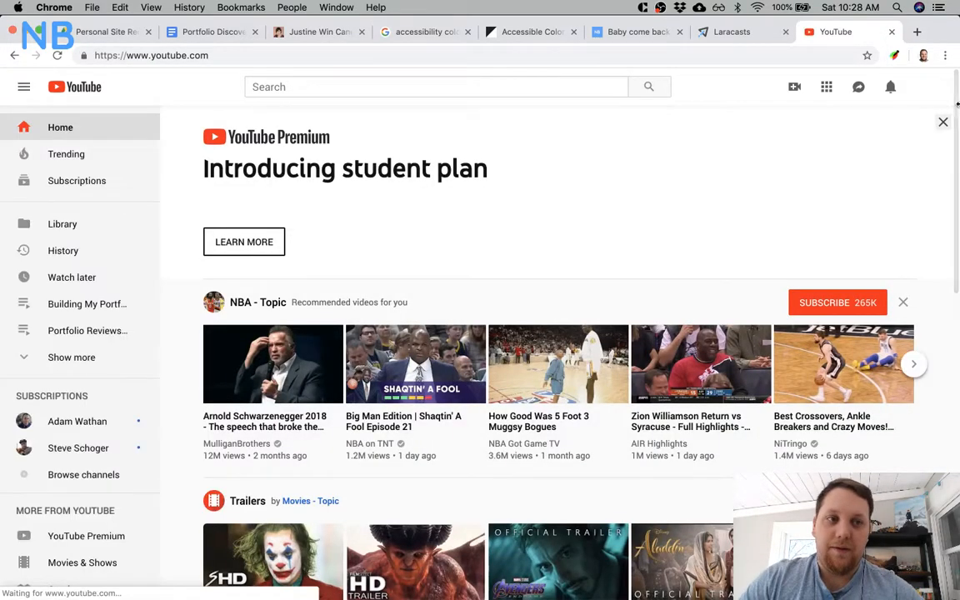
left_click(928, 87)
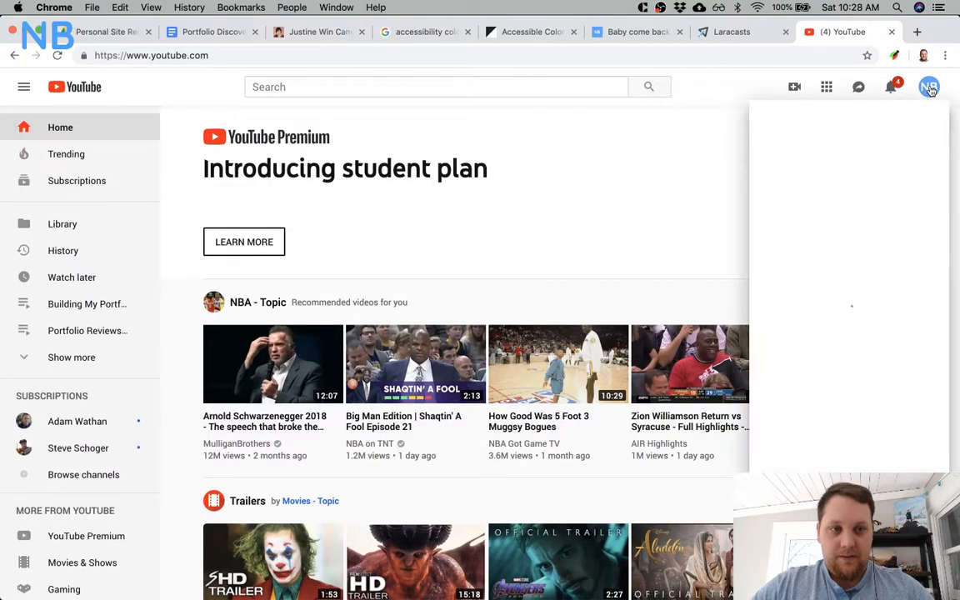
left_click(809, 167)
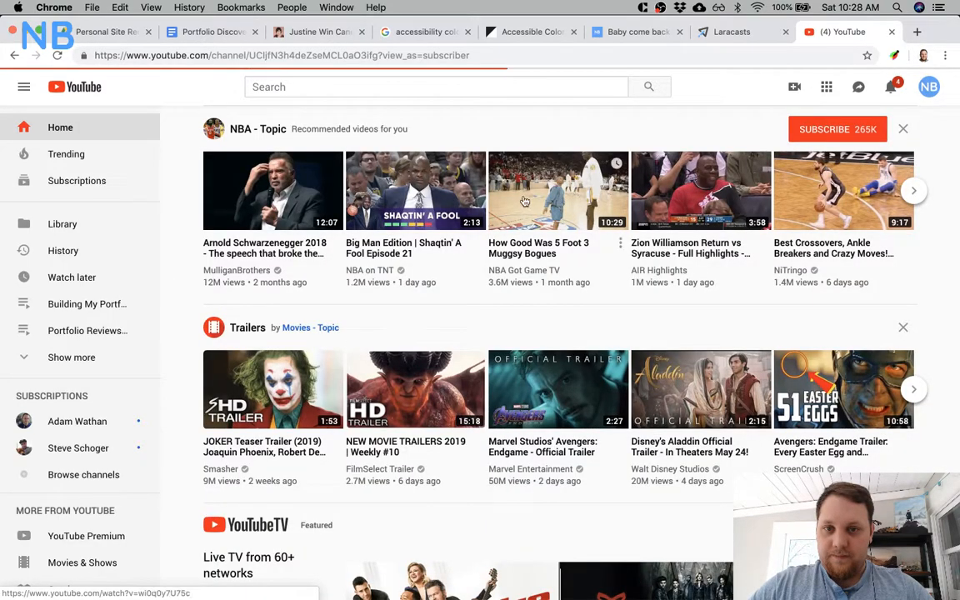
scroll(390, 408, "down", 3)
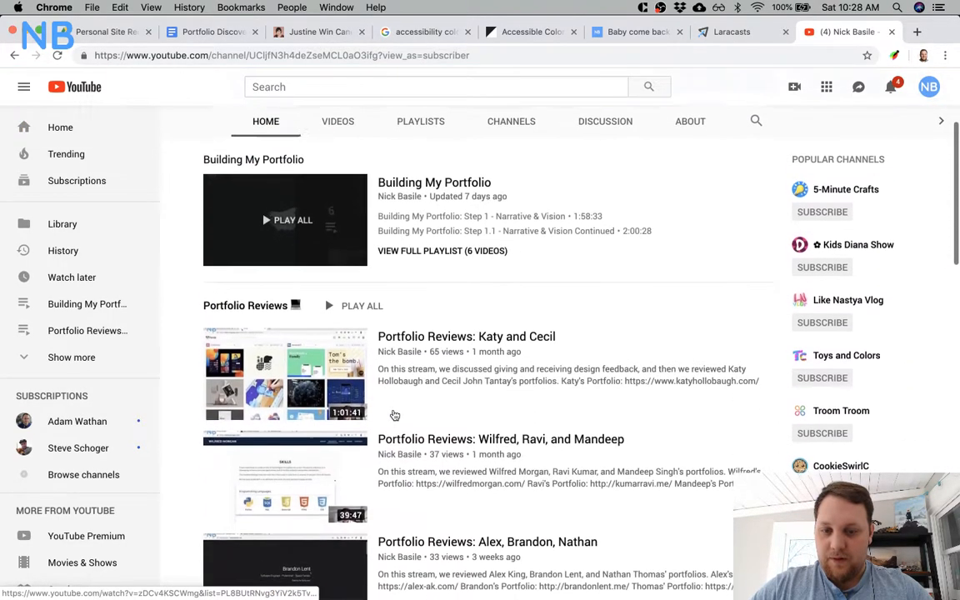
Compare the mockup's Media card titles in Sketch with the channel's Building My Portfolio videos in Chrome to find the matching ones.
key("super+Tab")
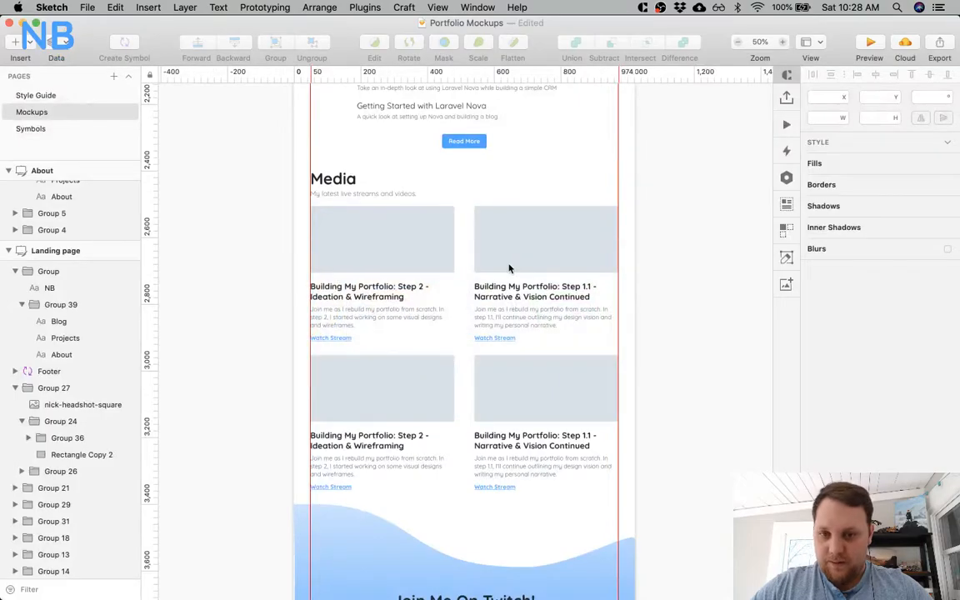
key("Escape")
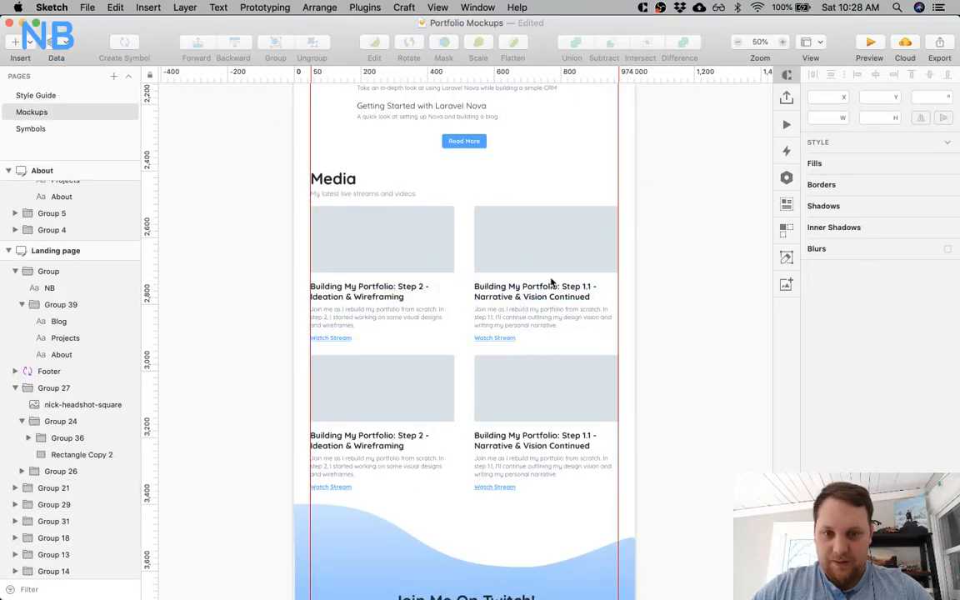
key("super+Tab")
scroll(550, 281, "down", 5)
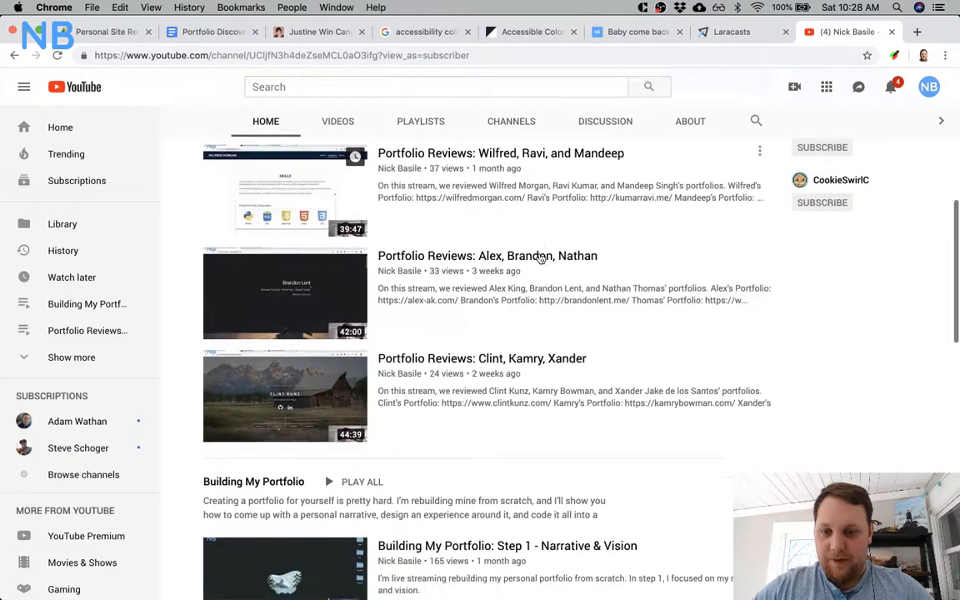
scroll(539, 258, "down", 10)
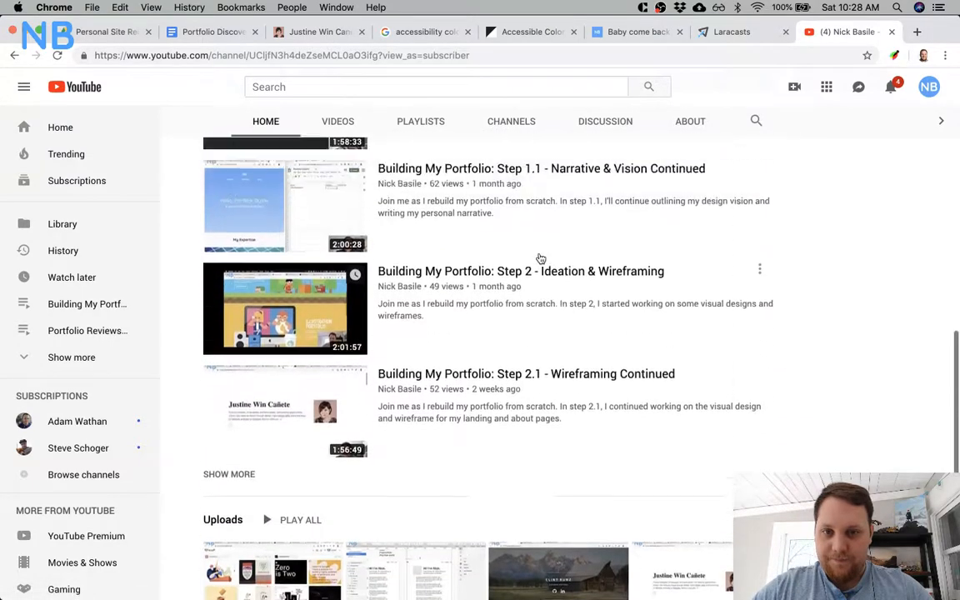
scroll(540, 258, "up", 2)
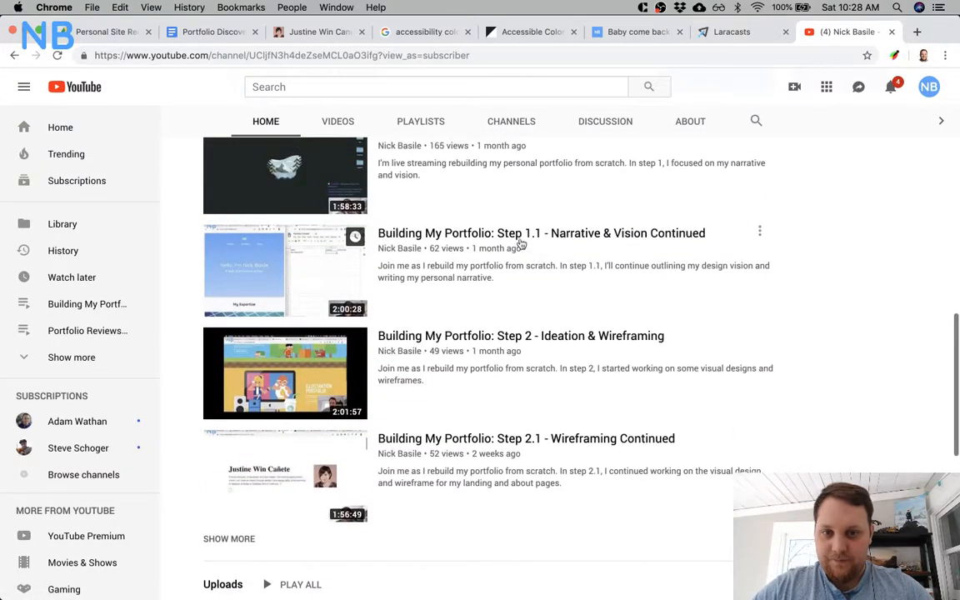
Open the "Building My Portfolio: Step 2 - Ideation & Wireframing" video in its own tab and pause playback.
left_click(487, 336, "super")
left_click(836, 33)
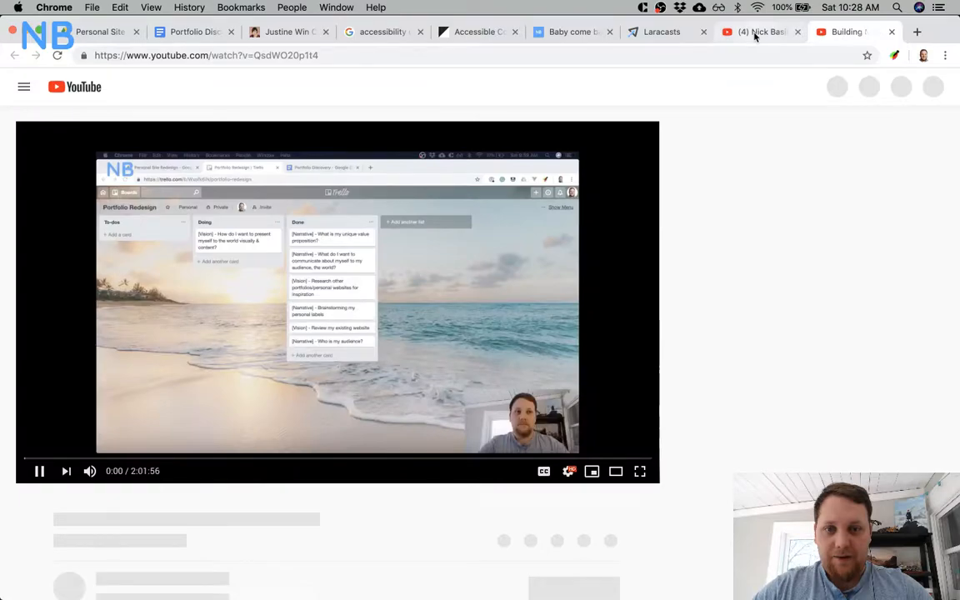
left_click(31, 471)
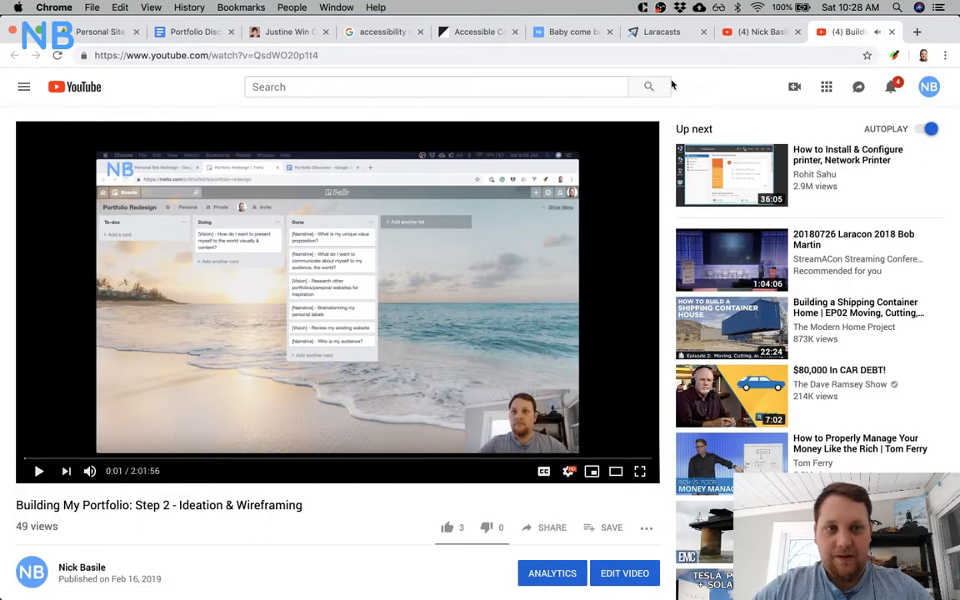
From the channel page, open the thumbnail images of the Step 2 and Step 1.1 Building My Portfolio videos in new tabs.
left_click(741, 32)
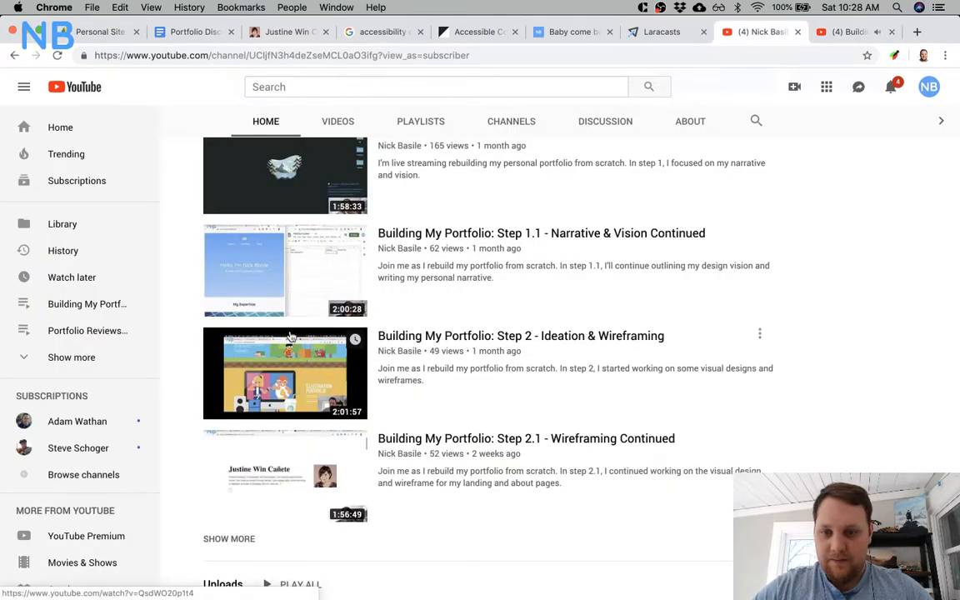
right_click(313, 374)
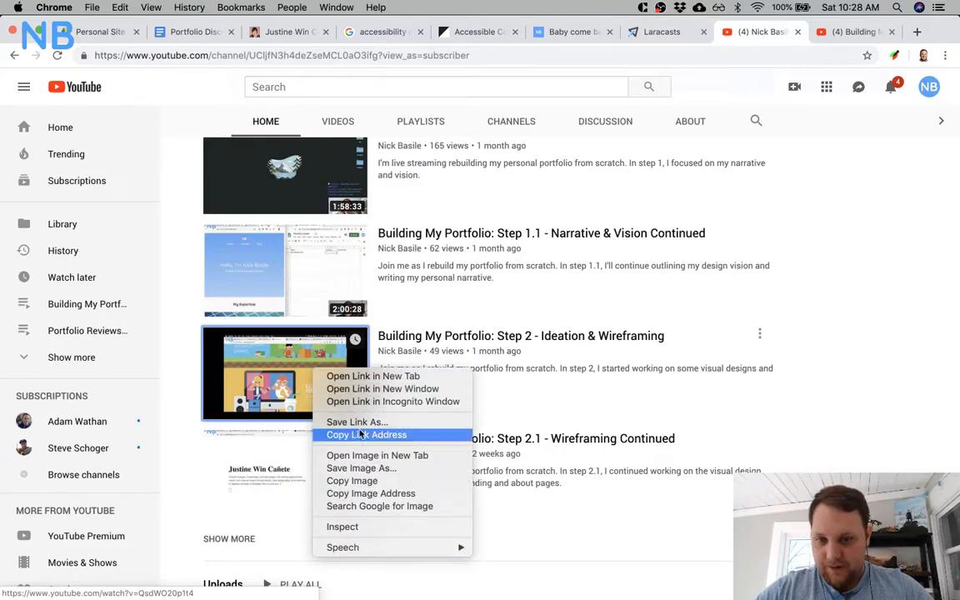
left_click(371, 455)
right_click(321, 279)
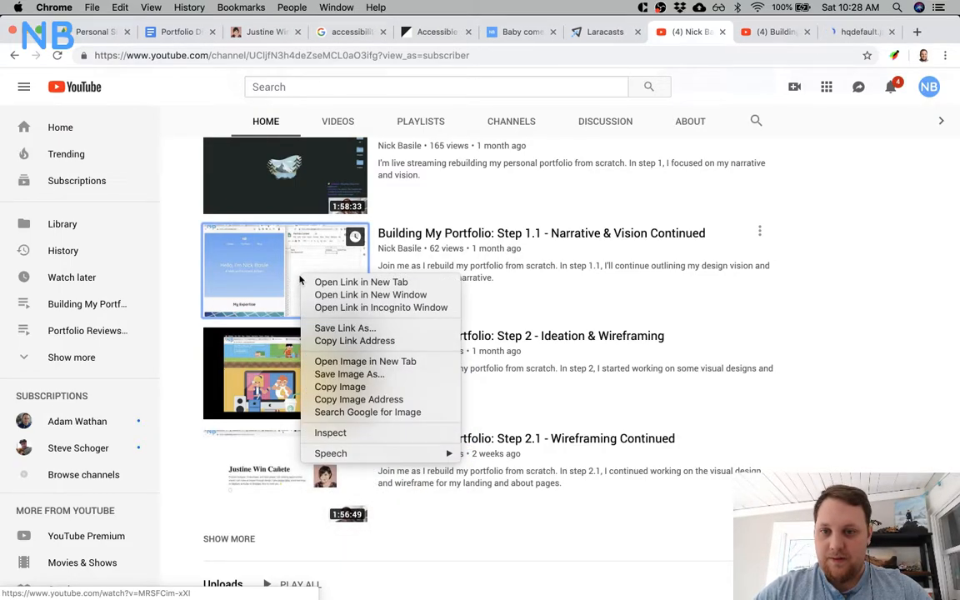
left_click(356, 363)
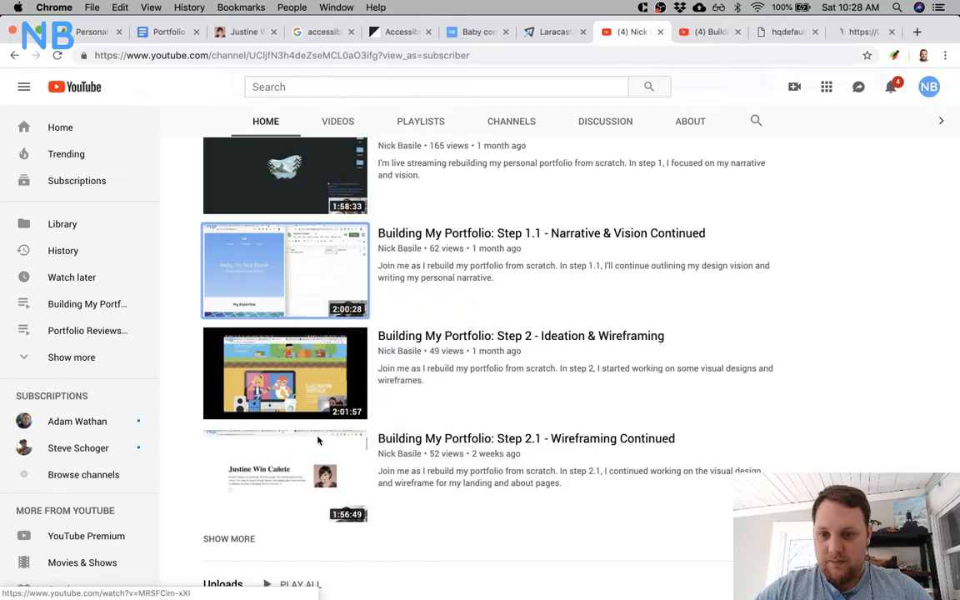
Open the thumbnail images of the Step 2.1 and Step 1 Building My Portfolio videos in new tabs.
right_click(293, 469)
left_click(357, 495)
scroll(316, 350, "up", 5)
right_click(305, 340)
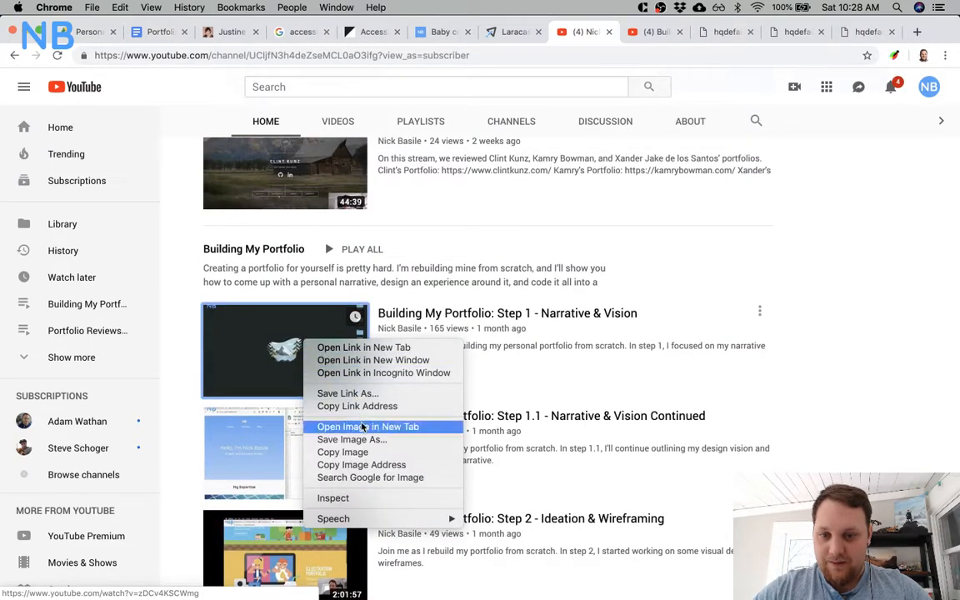
left_click(484, 250)
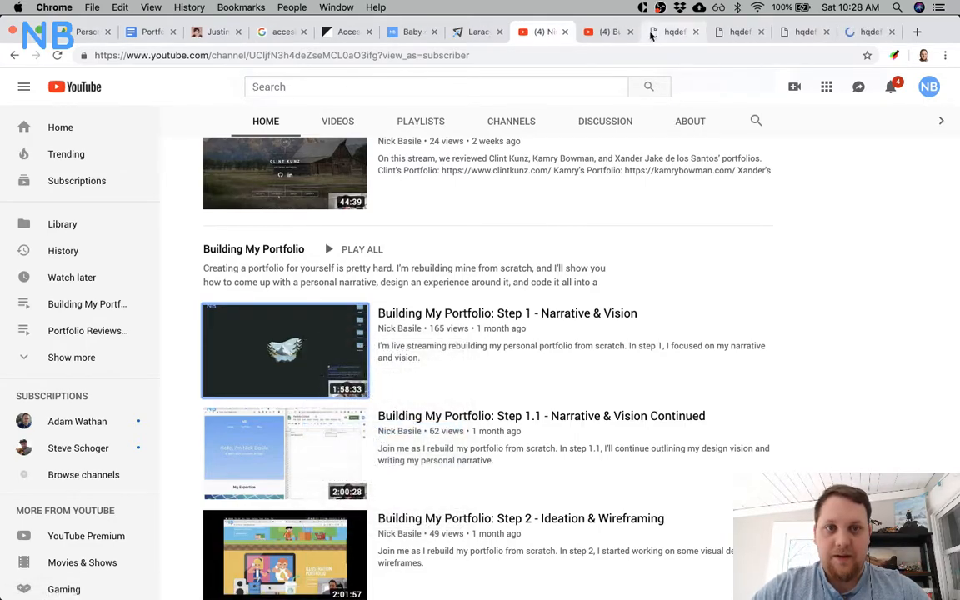
Close the Step 2 video tab and save the Step 2 and Step 1.1 thumbnail images to the Desktop in WebP format.
left_click(608, 33)
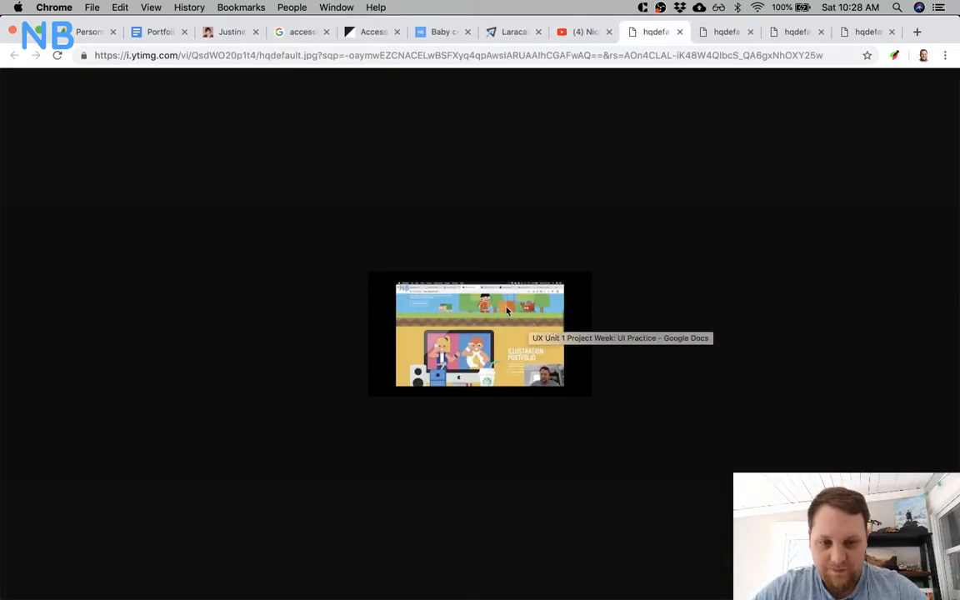
right_click(506, 337)
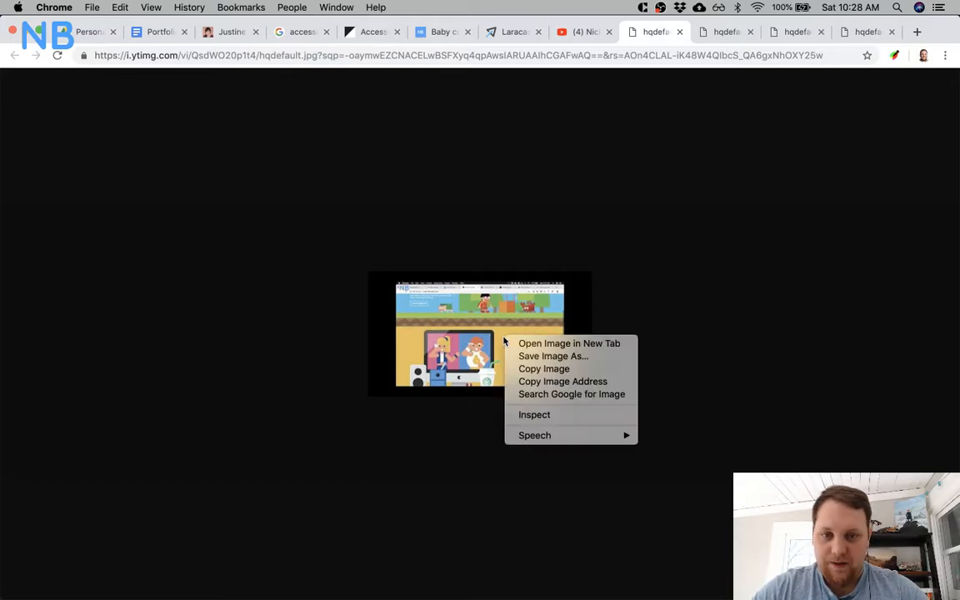
left_click(556, 356)
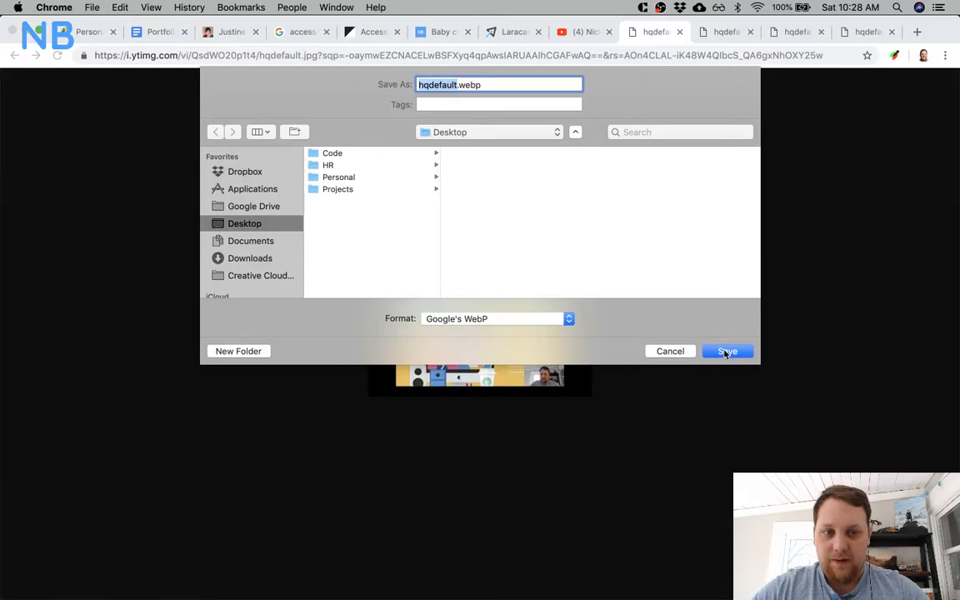
left_click(725, 350)
left_click(718, 33)
right_click(525, 277)
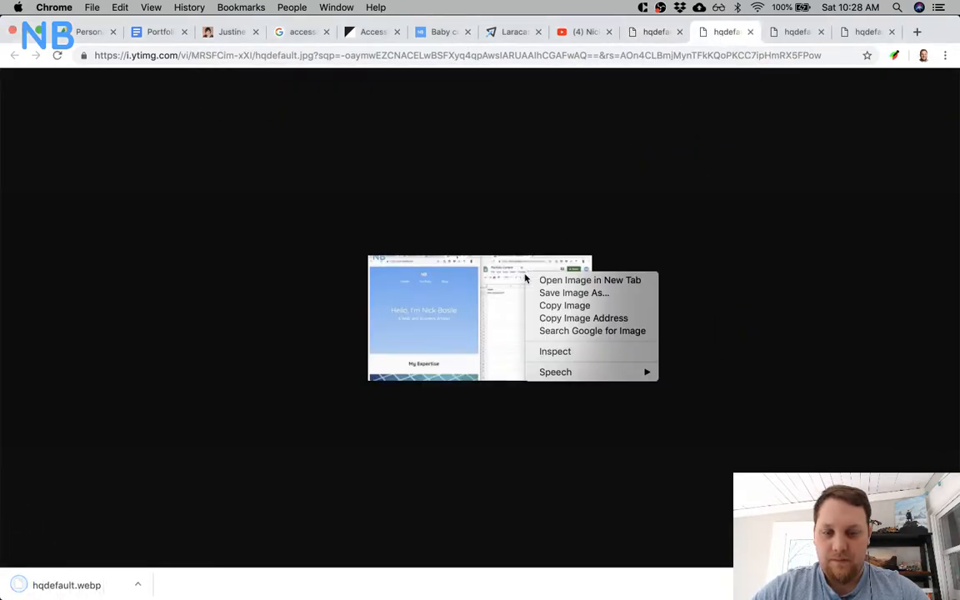
left_click(554, 292)
left_click(718, 351)
Save the Step 2.1 and Step 1 thumbnail images to the Desktop in WebP format.
left_click(795, 32)
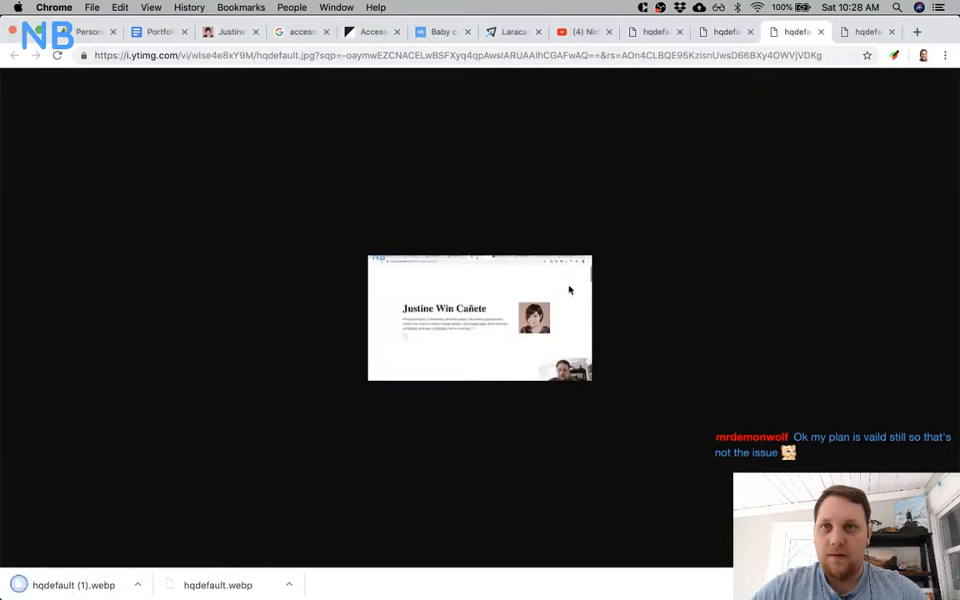
right_click(508, 312)
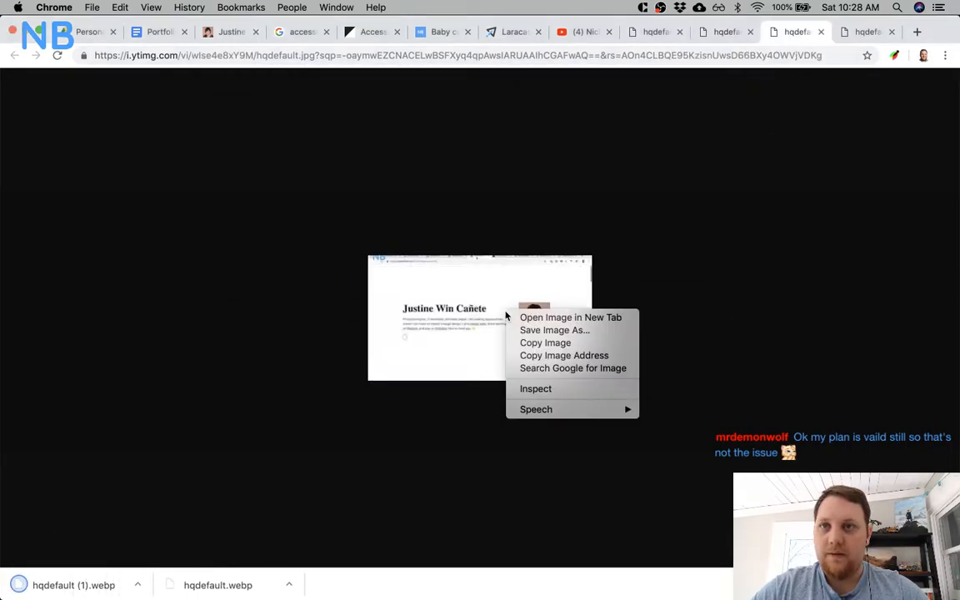
left_click(580, 334)
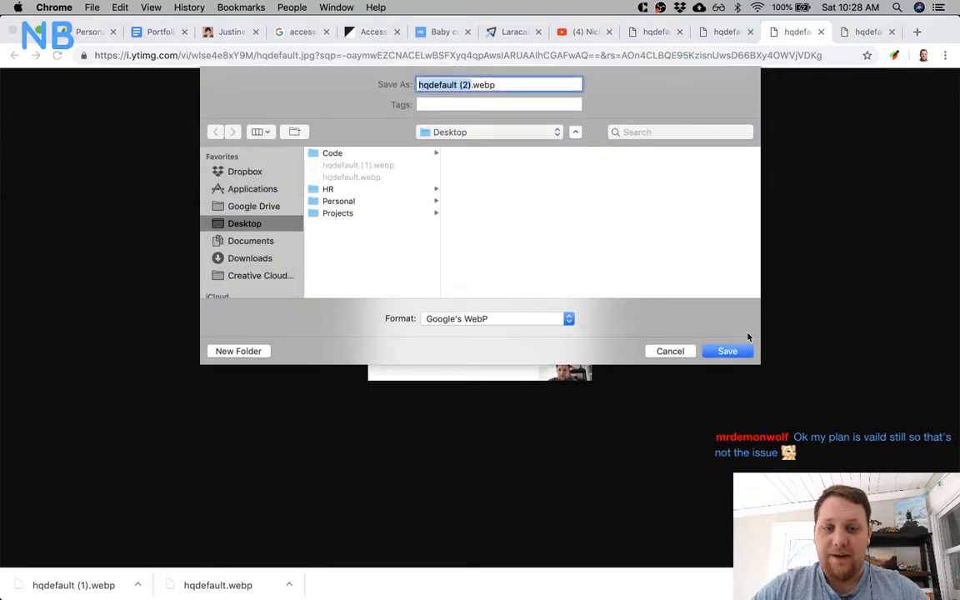
left_click(729, 351)
left_click(867, 32)
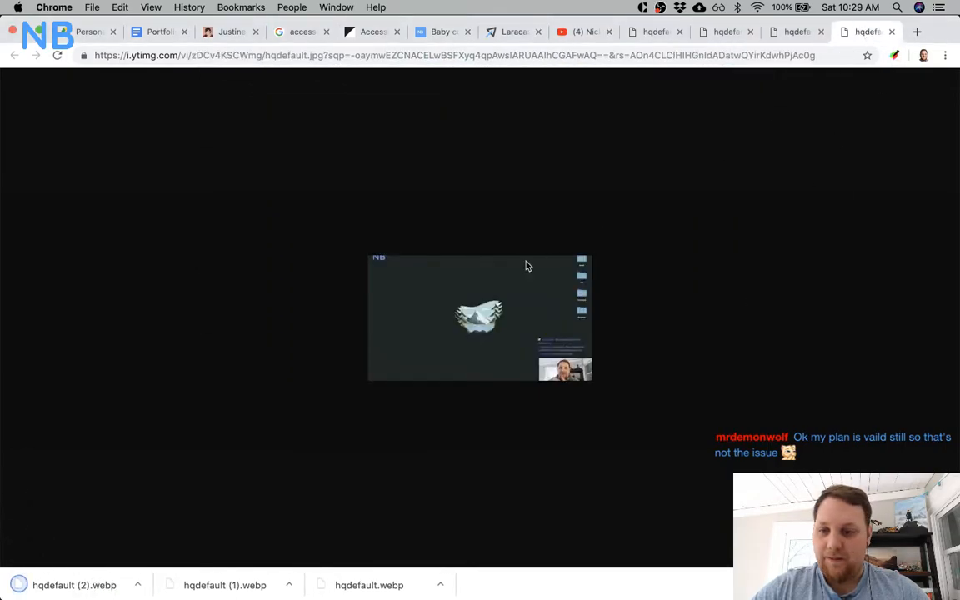
right_click(515, 270)
left_click(616, 343)
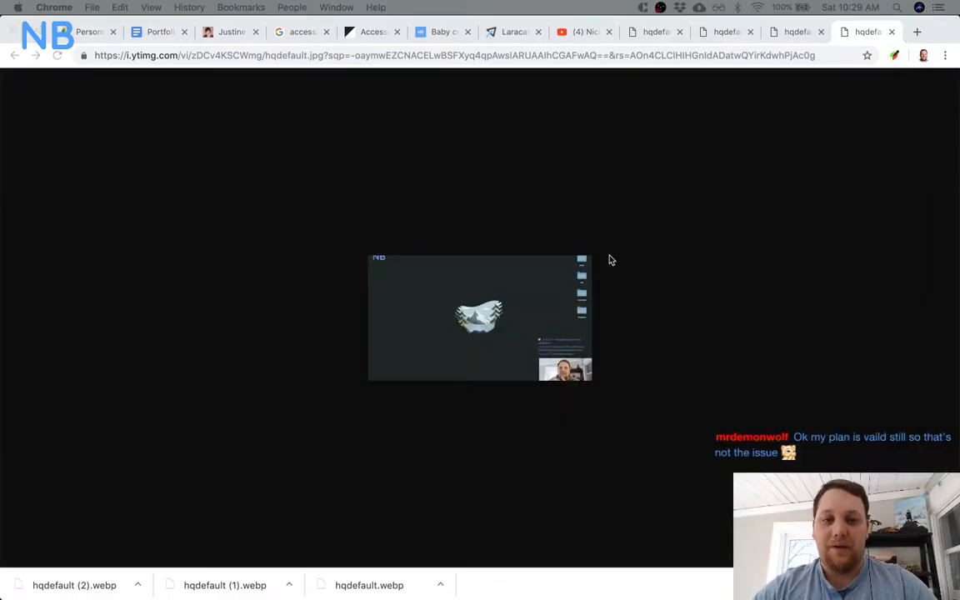
left_click(522, 319)
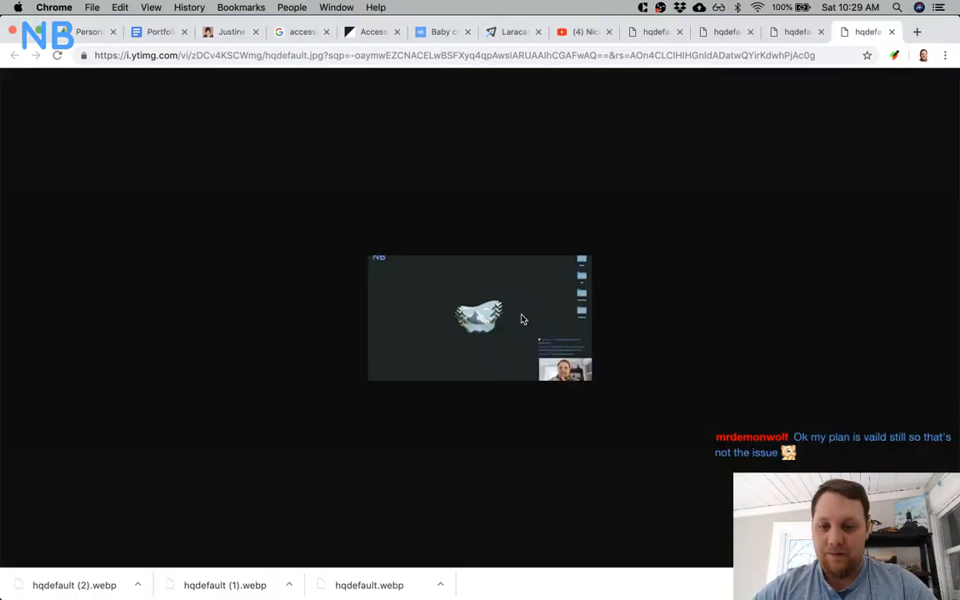
right_click(522, 319)
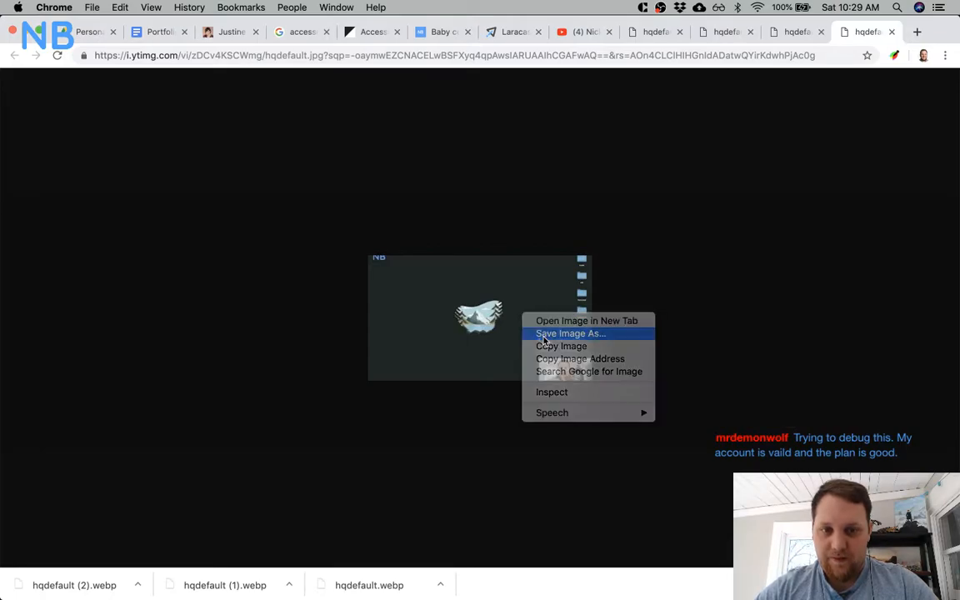
left_click(543, 334)
left_click(742, 353)
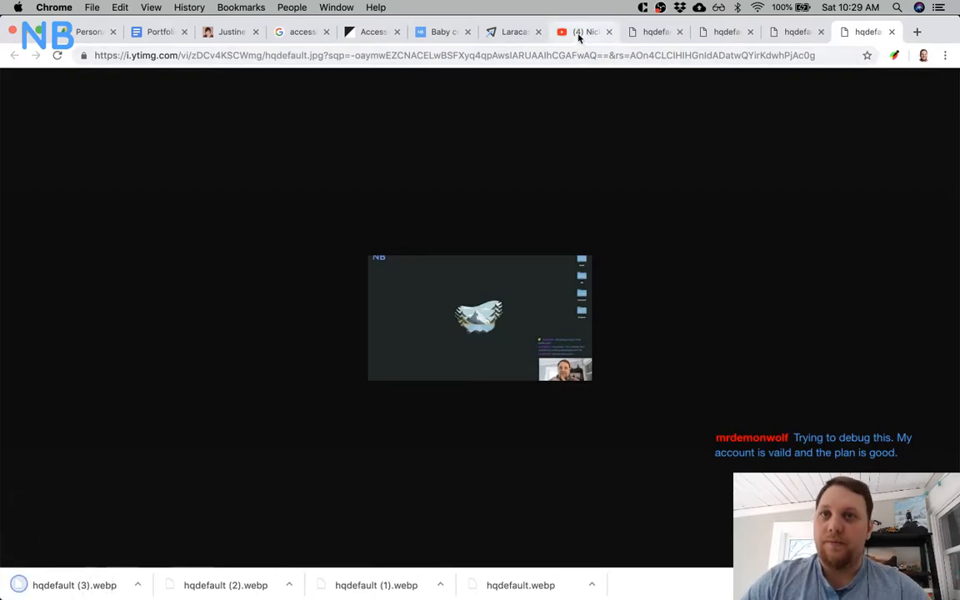
Switch to Sketch, fit its window to half the screen and minimize Chrome to expose the saved thumbnails beside the Media cards.
left_click(514, 35)
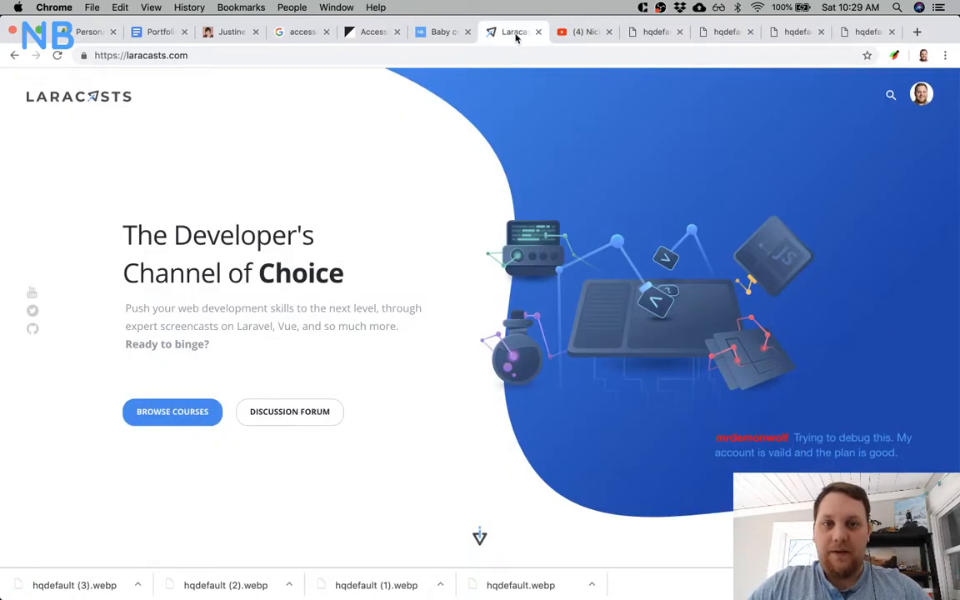
key("super+Tab")
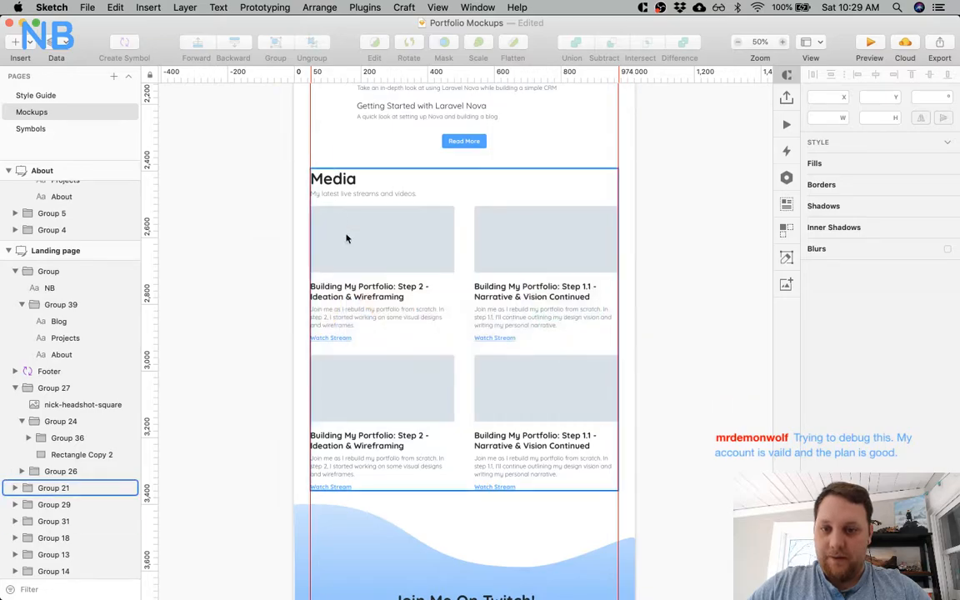
left_click(386, 230)
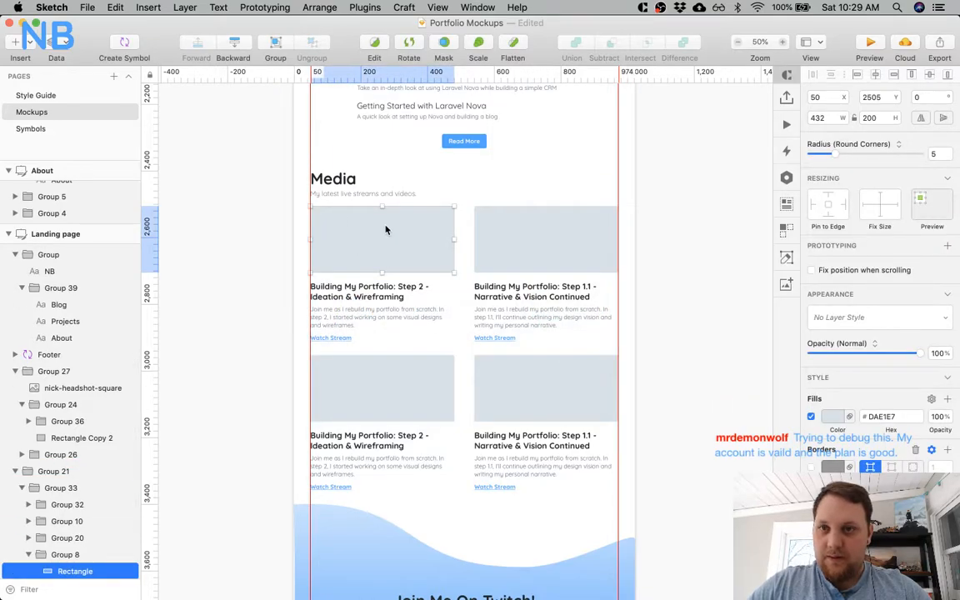
key("alt+super+Left")
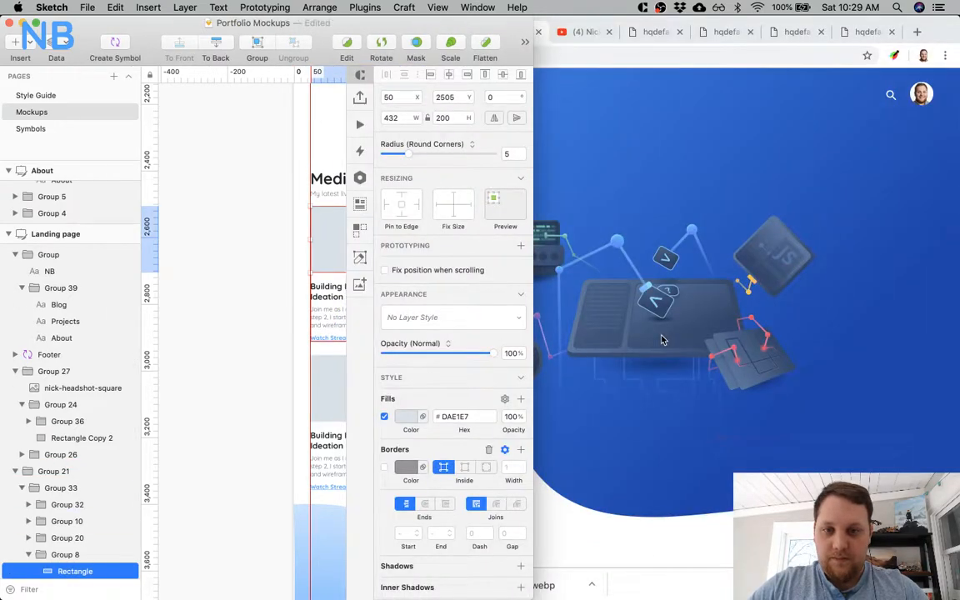
left_click(662, 339)
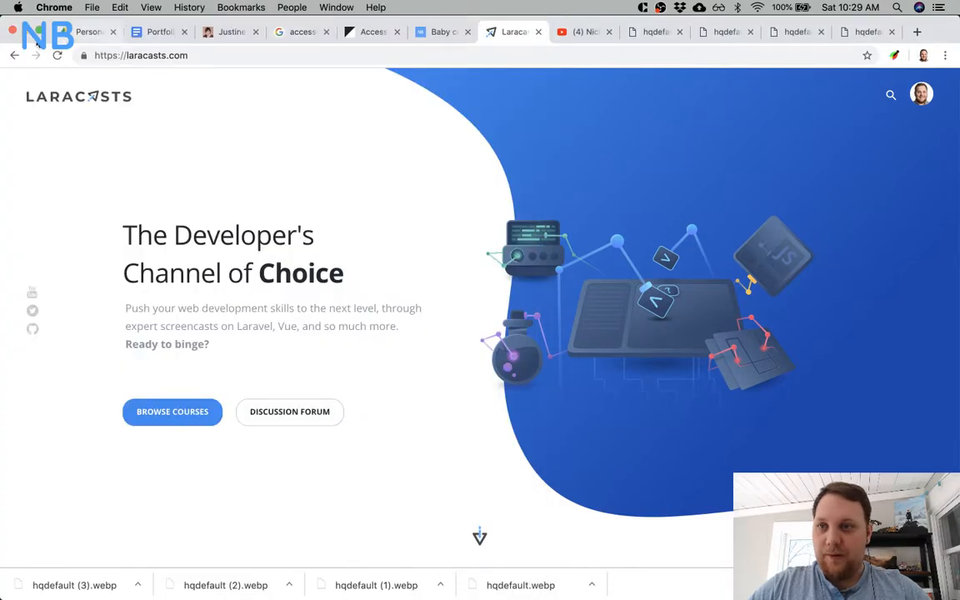
left_click(25, 30)
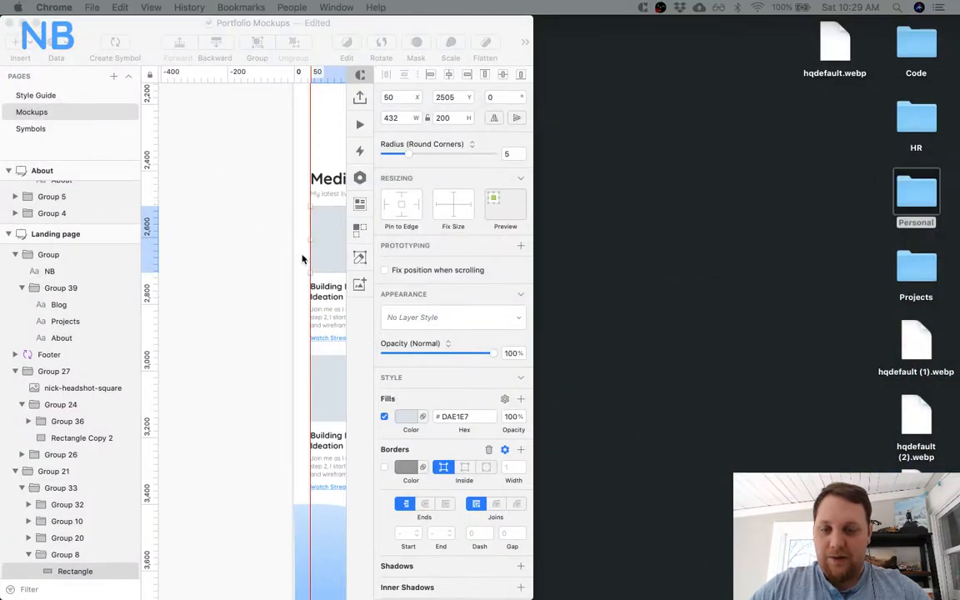
scroll(302, 259, "right", 5)
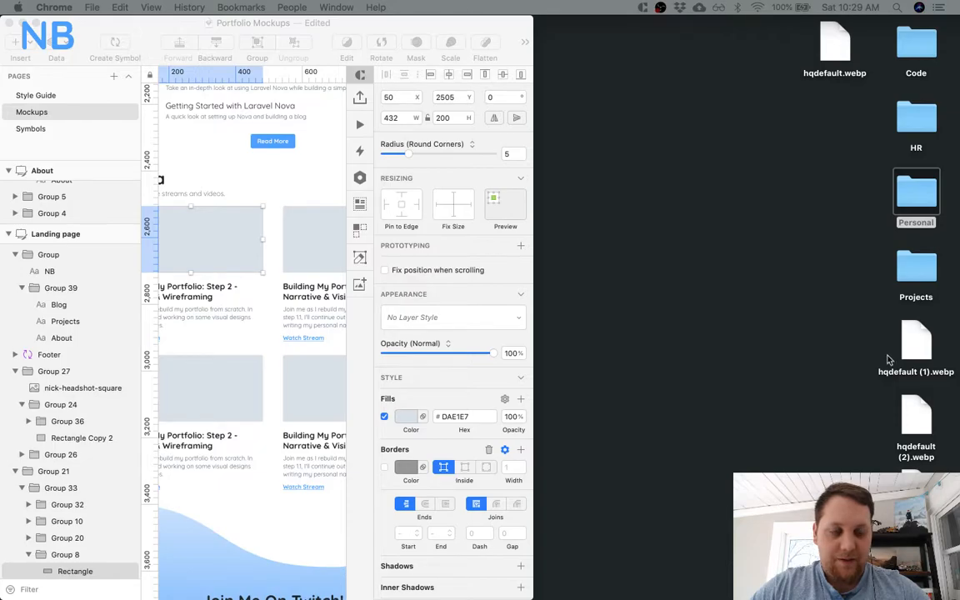
Preview hqdefault (1).webp from the desktop and place it over the first Media card's placeholder.
left_click(912, 342)
key("space")
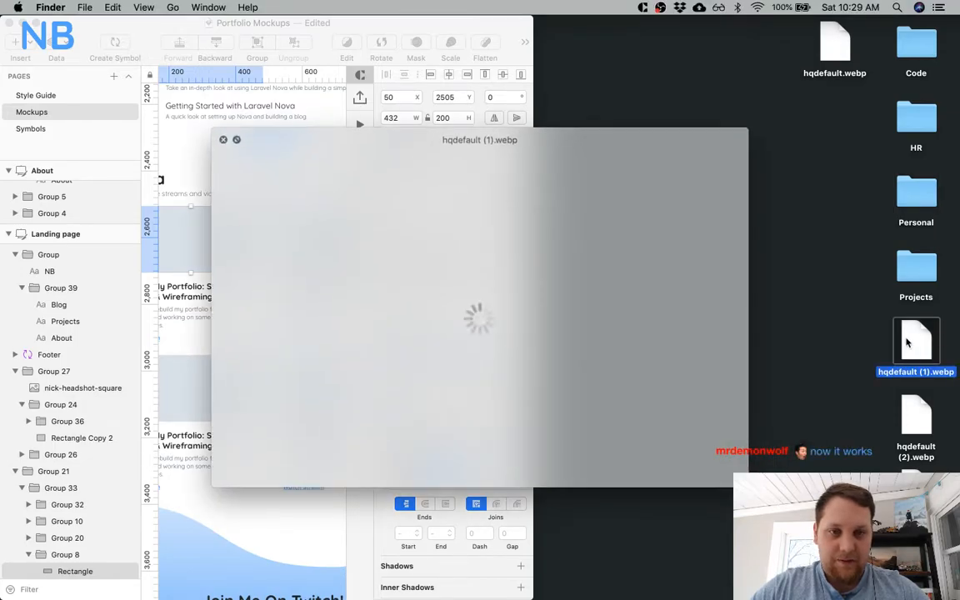
key("space")
left_click_drag(913, 341, 202, 247)
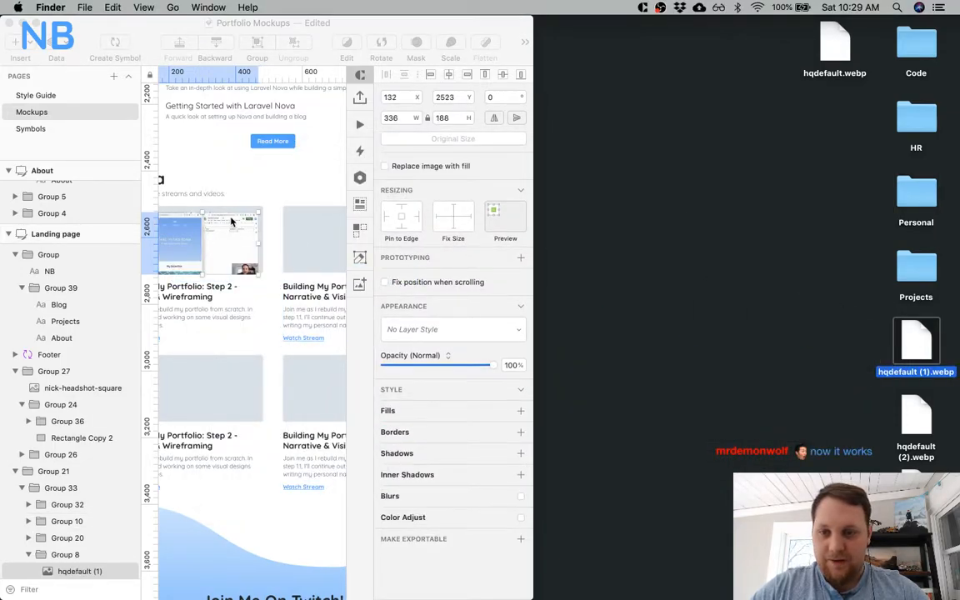
scroll(232, 221, "left", 4)
scroll(297, 214, "right", 1)
key("Up")
Expand the Sketch window, try the thumbnail at the first placeholder's upper-left corner, about X 53, Y 2505, and delete it.
left_click(326, 152)
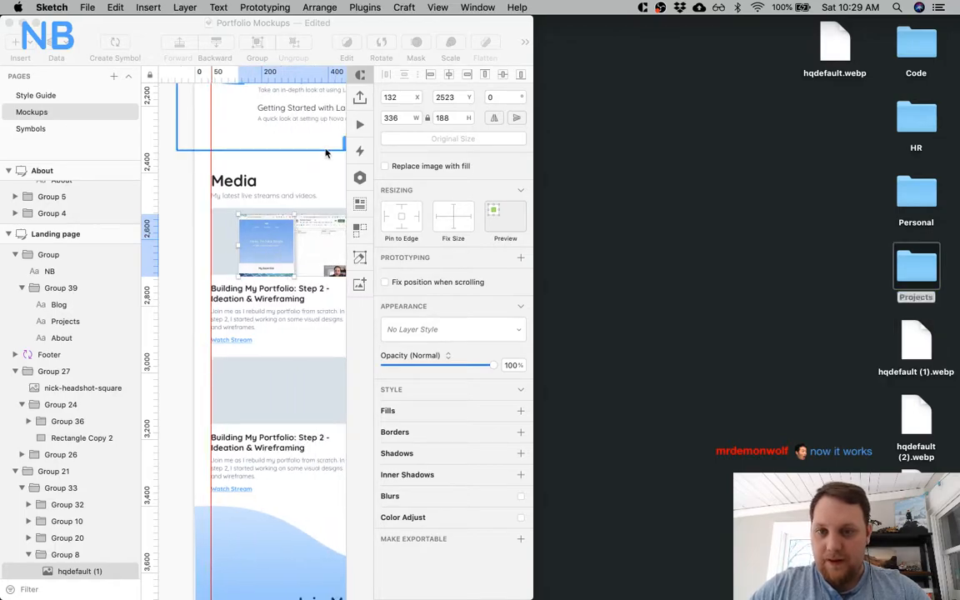
key("super+alt+f")
key("z")
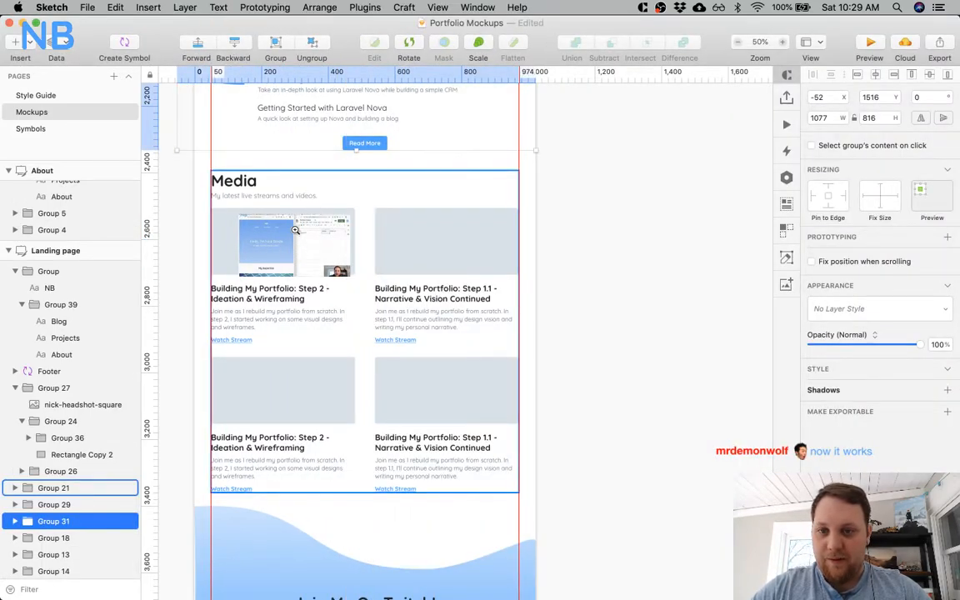
left_click(295, 230)
left_click(295, 230)
scroll(296, 231, "left", 4)
scroll(398, 262, "left", 2)
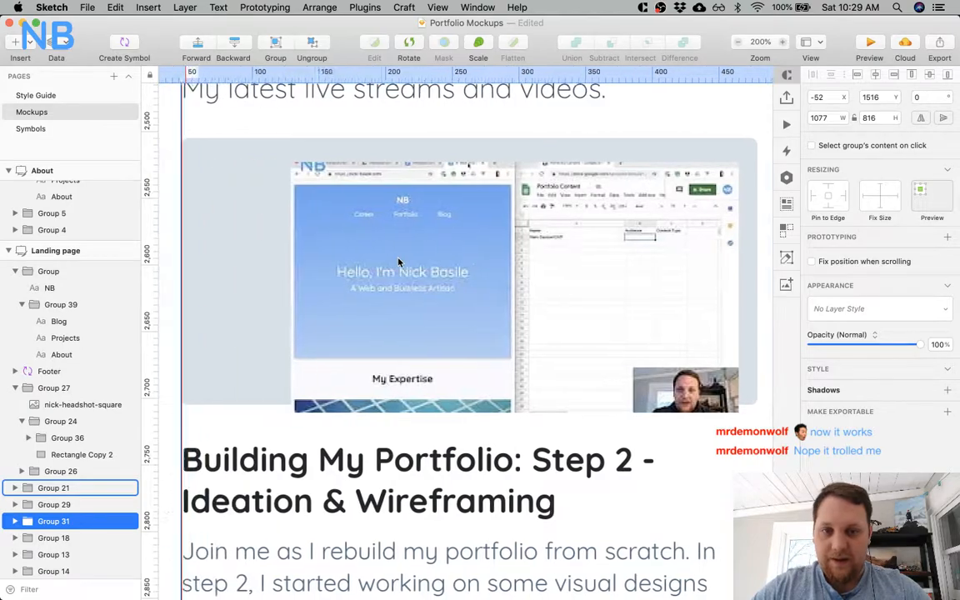
left_click(486, 250, "super")
left_click_drag(486, 250, 380, 223)
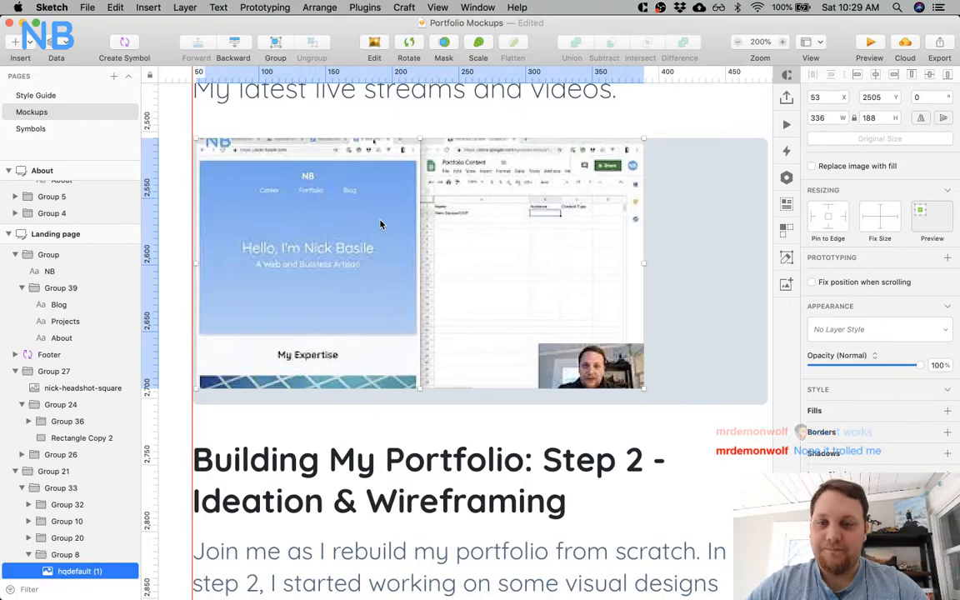
key("Delete")
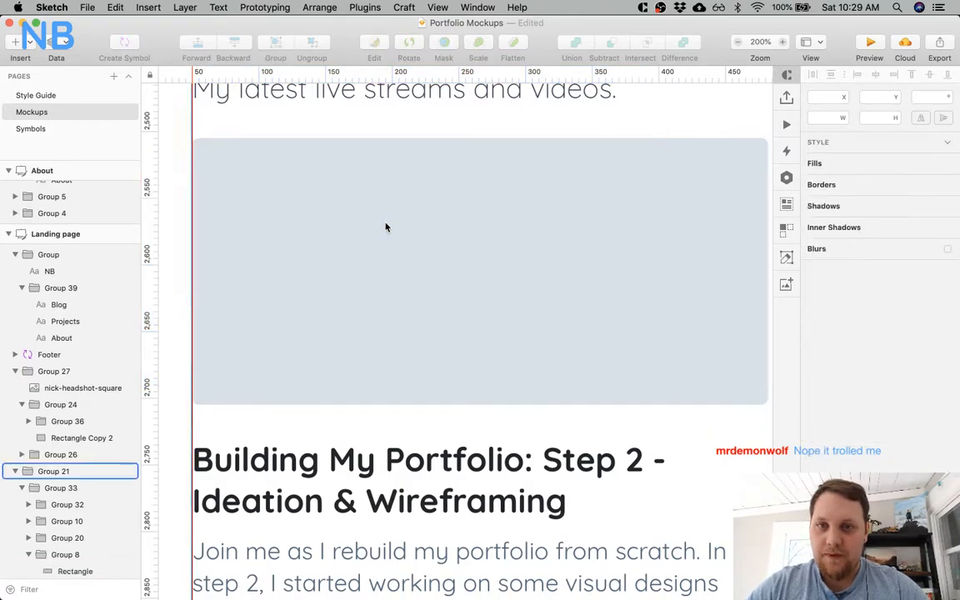
Switch back to Chrome, close the four thumbnail image tabs and return to the YouTube channel page.
key("ctrl+Up")
left_click(575, 298)
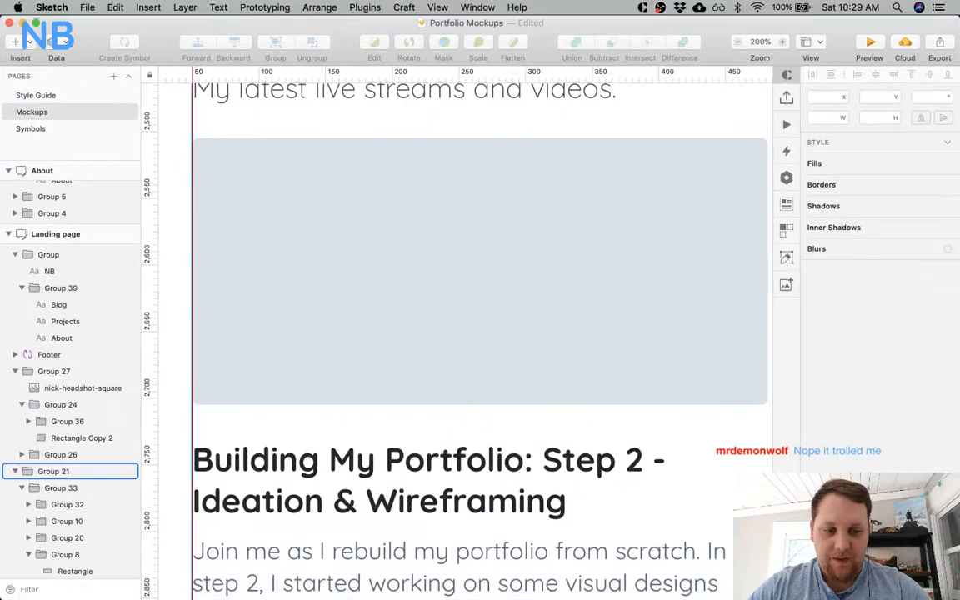
left_click(802, 573)
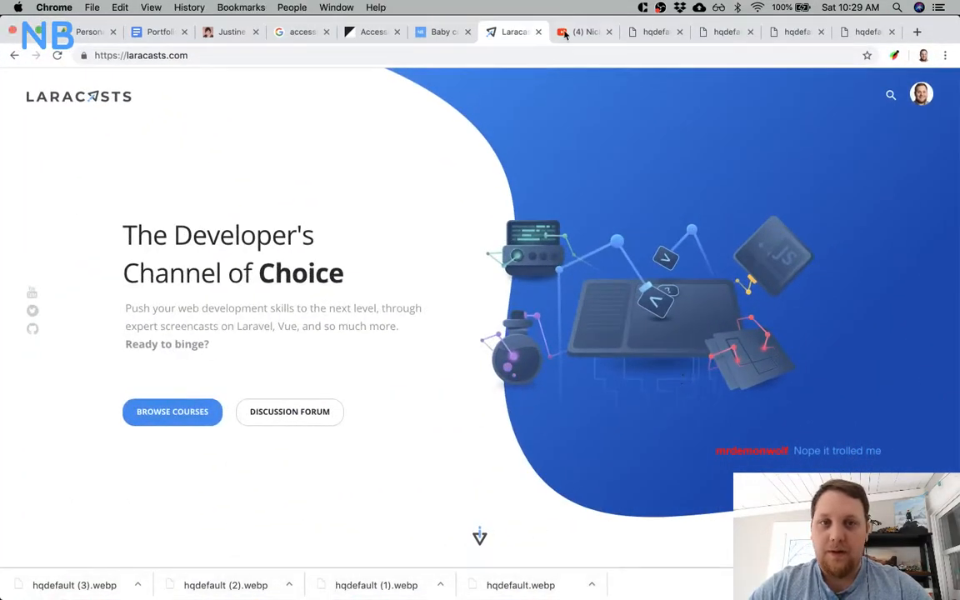
left_click(686, 32)
left_click(686, 32)
left_click(621, 33)
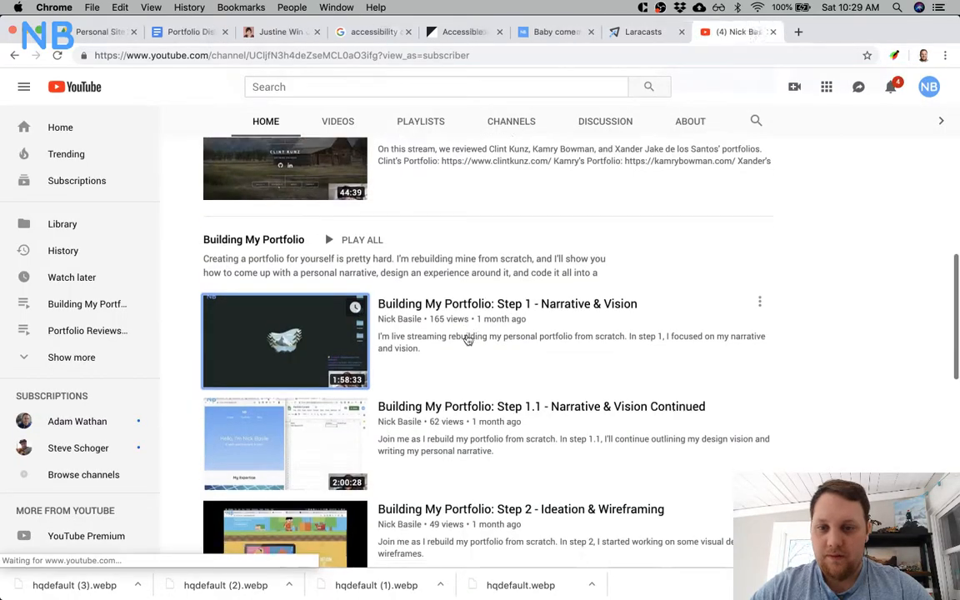
Look through the channel's Building My Portfolio playlist and Uploads to review the available videos.
scroll(468, 339, "down", 2)
scroll(468, 339, "down", 8)
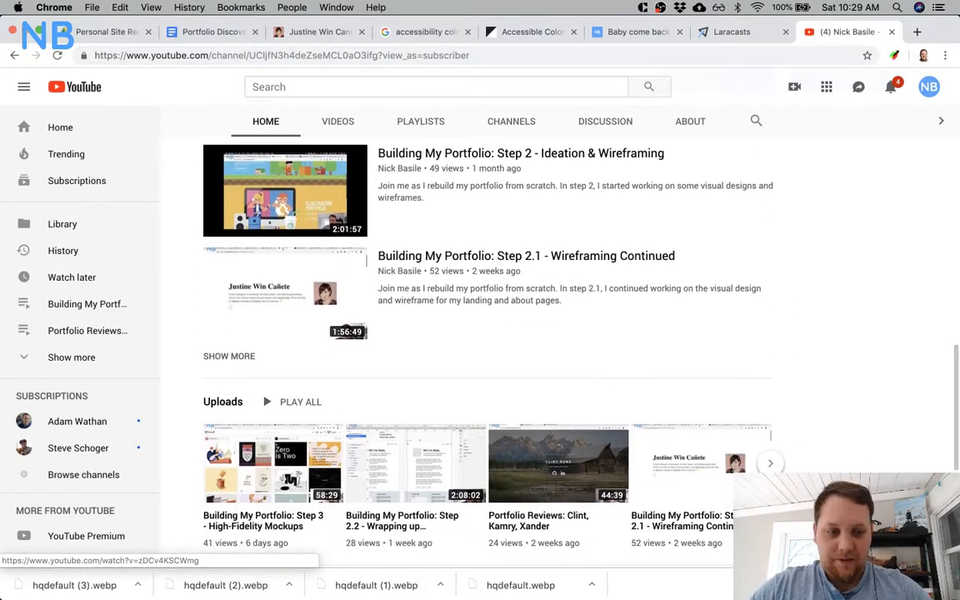
scroll(728, 257, "up", 10)
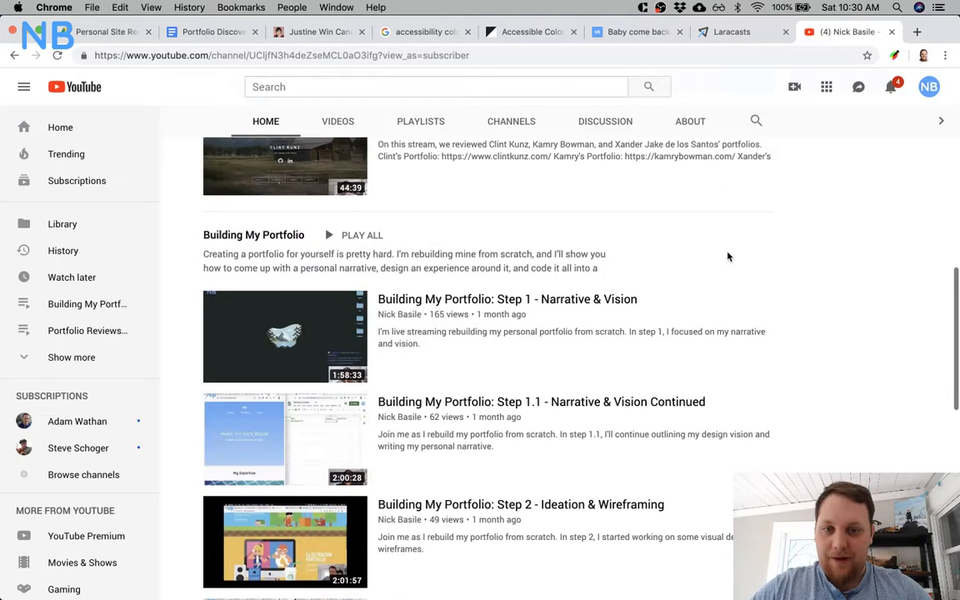
scroll(727, 257, "down", 1)
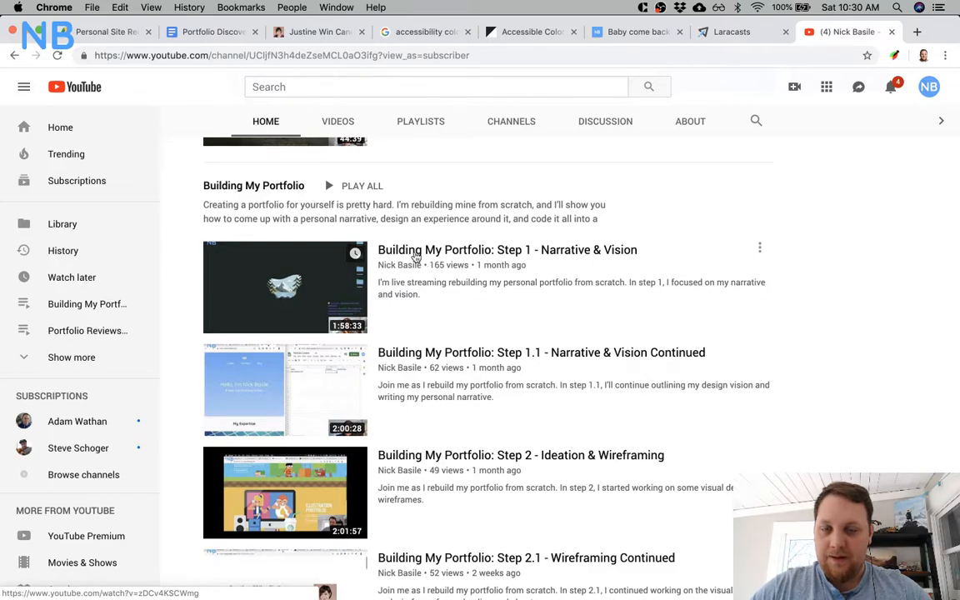
scroll(414, 257, "down", 4)
scroll(415, 257, "up", 3)
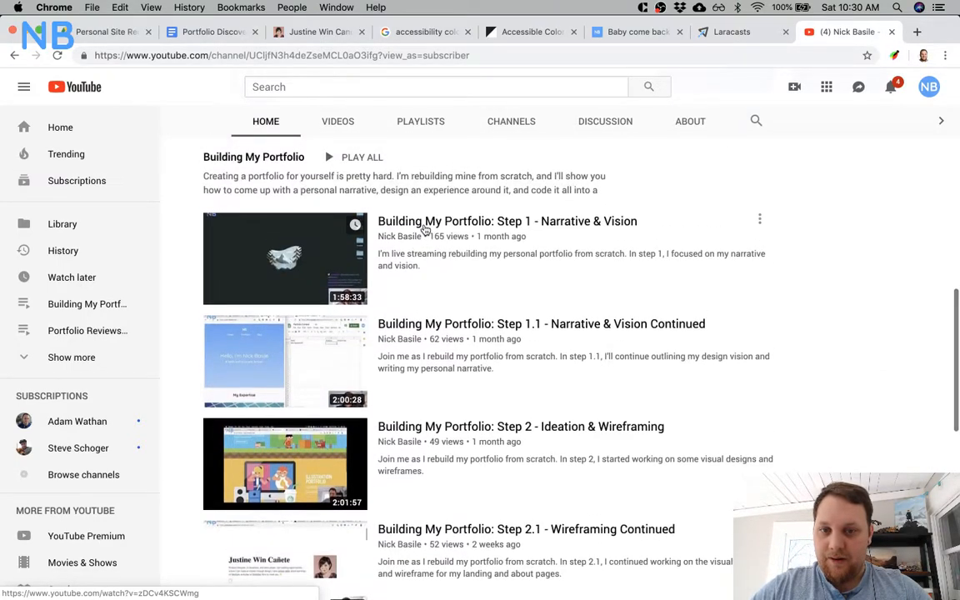
Open the Building My Portfolio: Step 1 - Narrative & Vision video in a new tab, enlarge it to theater mode and screenshot its frame.
left_click(426, 229, "super")
left_click(836, 33)
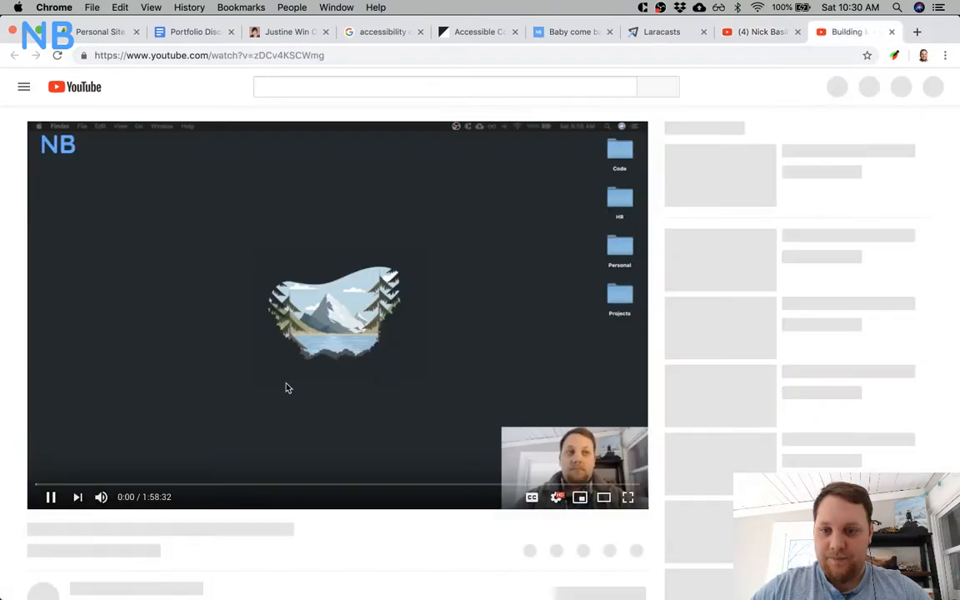
left_click(603, 497)
key("super+shift+4")
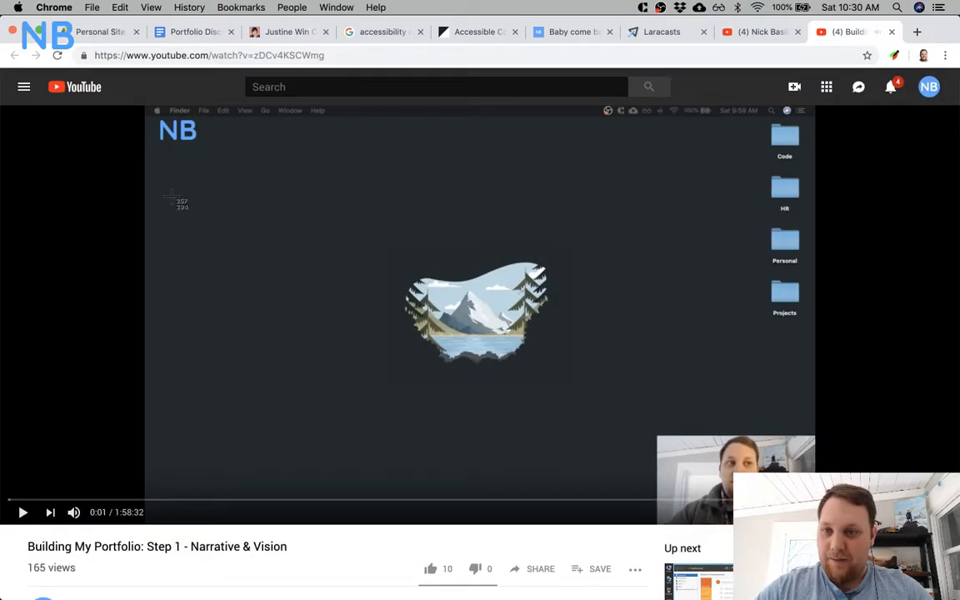
left_click_drag(144, 104, 814, 495)
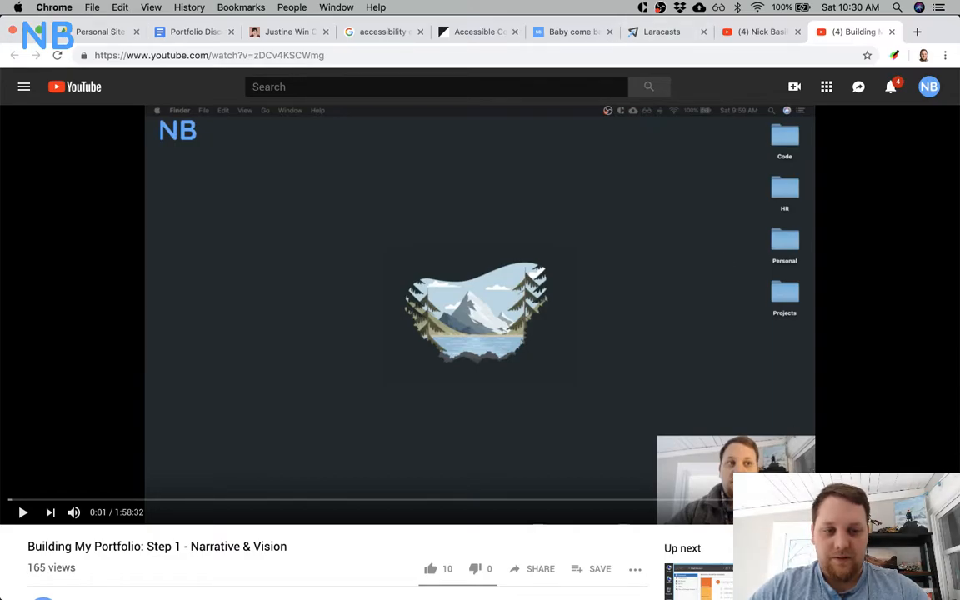
Switch to Sketch, arrange its window beside the desktop and place the new screenshot over the first Media card's placeholder.
key("super+Tab")
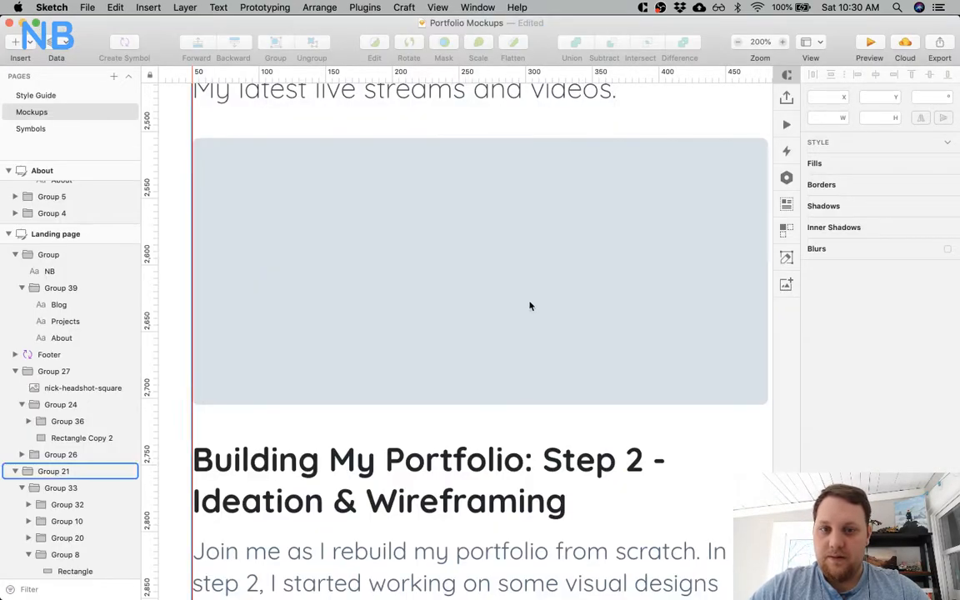
key("super+Tab")
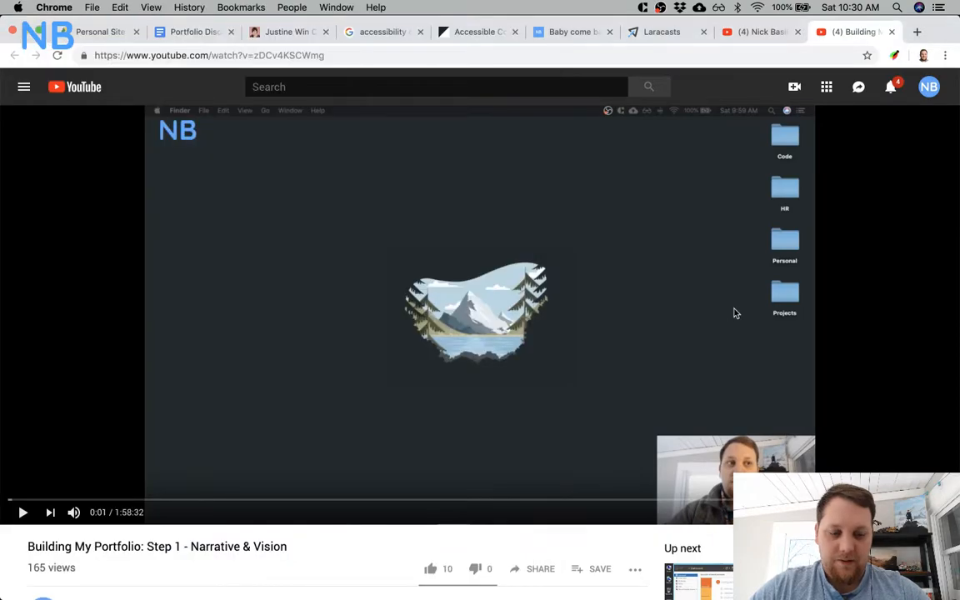
key("alt+super+Left")
key("ctrl+Up")
left_click(635, 310)
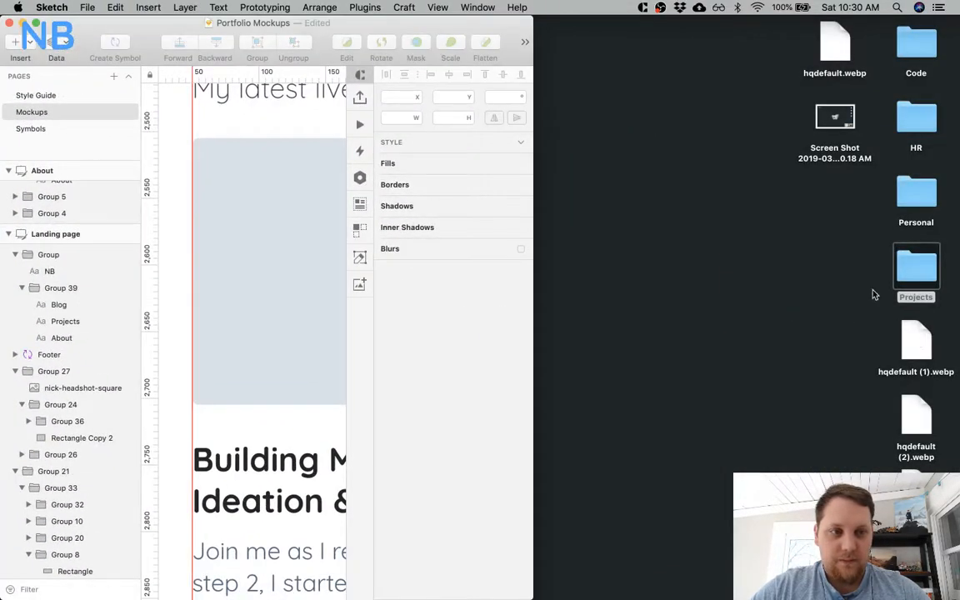
mouse_move(836, 115)
left_mouse_down()
mouse_move(749, 116)
mouse_move(294, 294)
left_mouse_up()
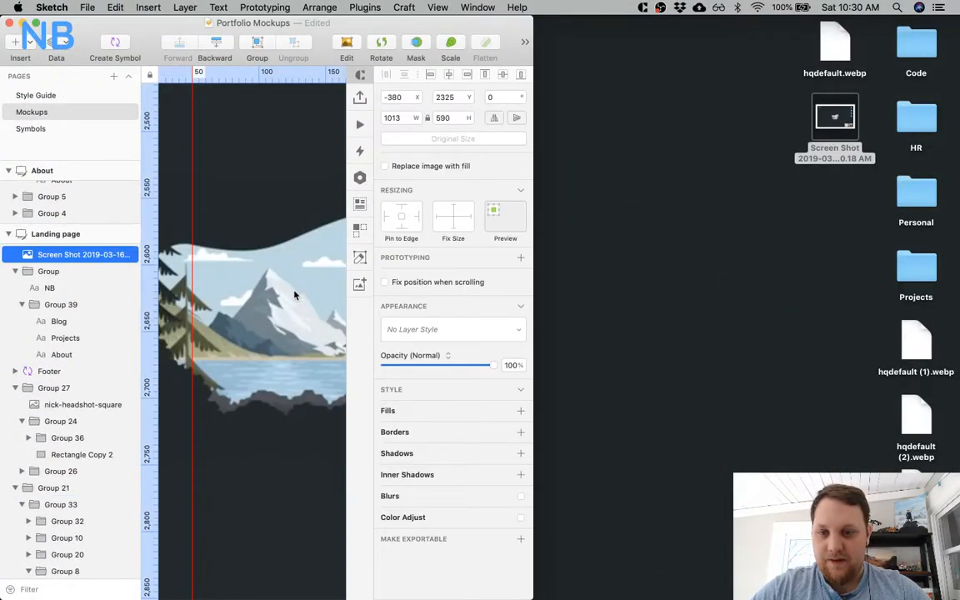
Expand the Sketch window and move the screenshot layer into Group 8, directly above its Rectangle layer.
key("alt+super+f")
key("super+minus")
key("super+minus")
key("super+minus")
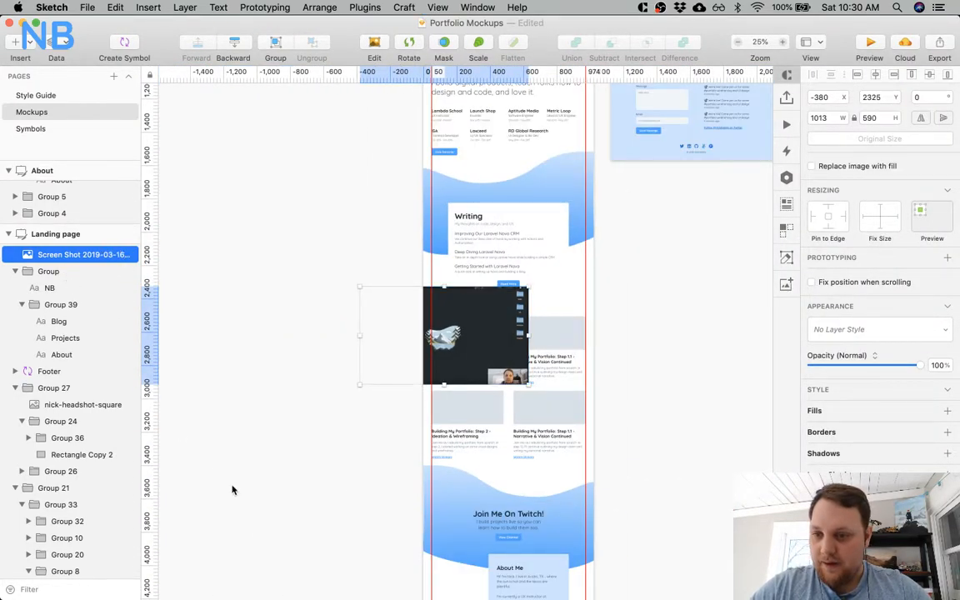
scroll(97, 352, "down", 5)
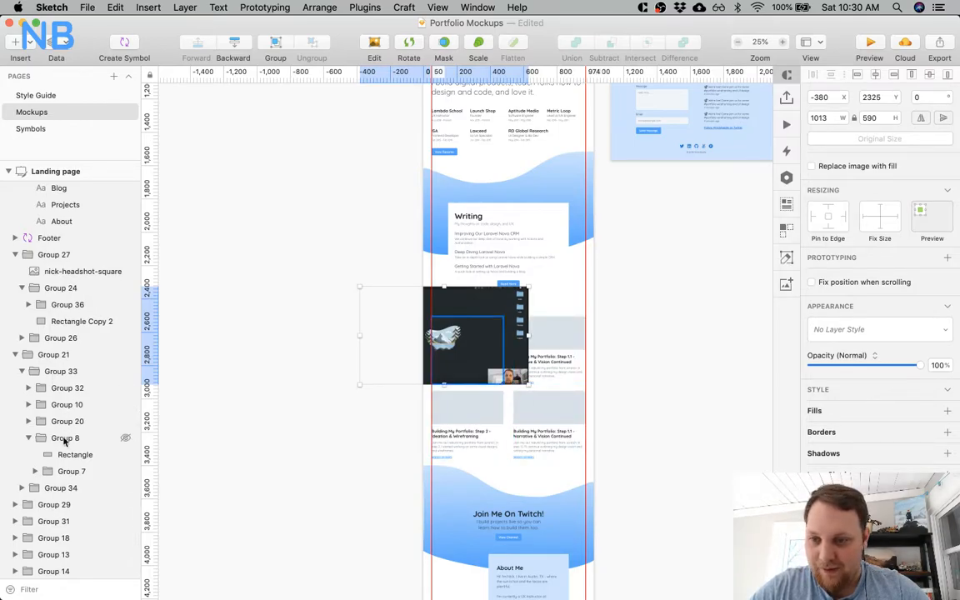
scroll(71, 222, "up", 3)
left_click_drag(70, 191, 77, 525)
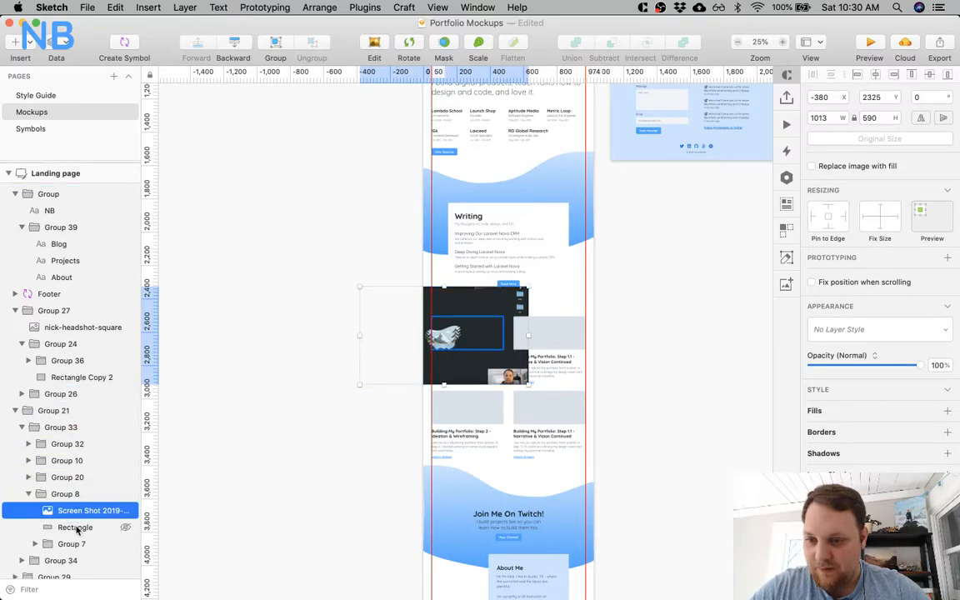
Mask the screenshot with the first Media card's placeholder rectangle.
left_click(117, 527, "shift")
left_click(447, 43)
key("super+0")
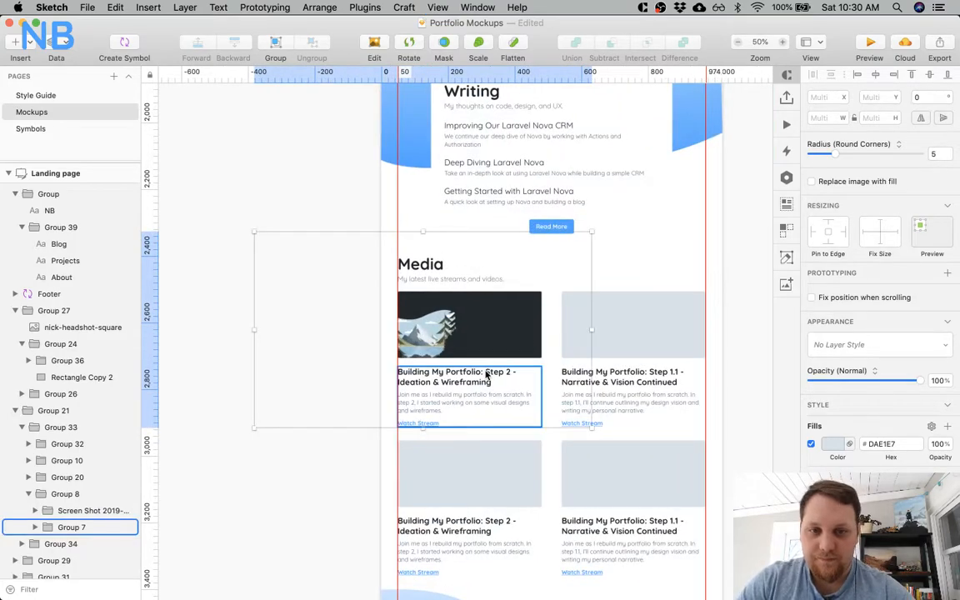
left_click_drag(382, 121, 428, 214)
key("super+z")
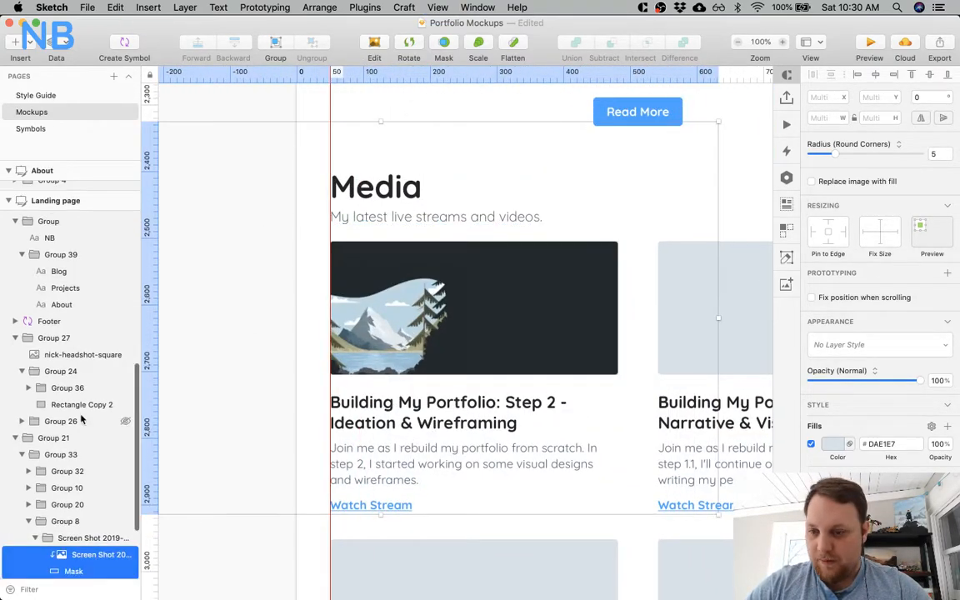
Resize the masked screenshot alone to about 445 × 259 and align its upper-left corner with the mask at X 50, Y 2505.
left_click(76, 539)
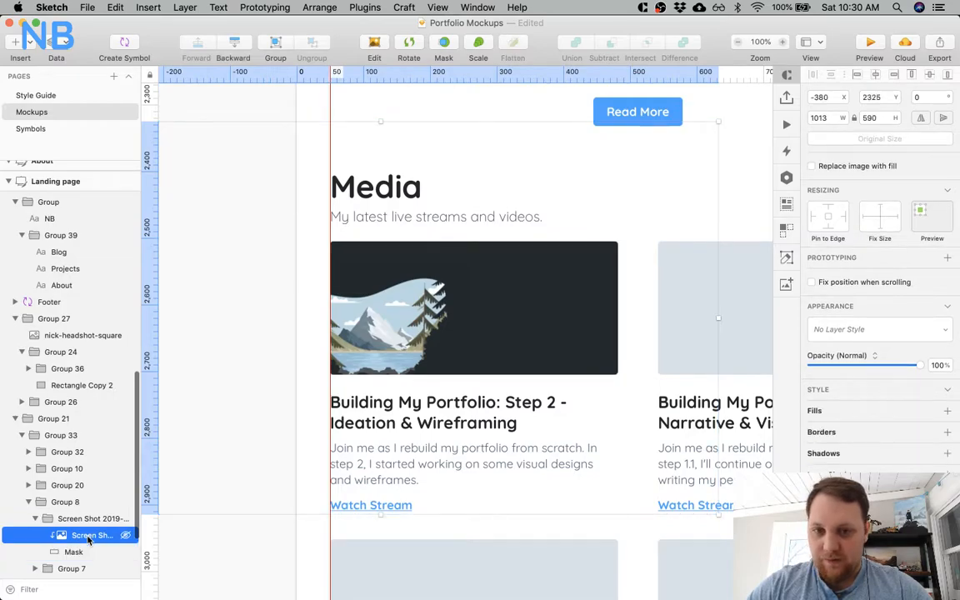
left_click_drag(386, 122, 420, 239)
left_click_drag(382, 512, 421, 376)
left_click_drag(436, 297, 473, 292)
left_click_drag(575, 230, 629, 214)
left_click_drag(572, 305, 566, 342)
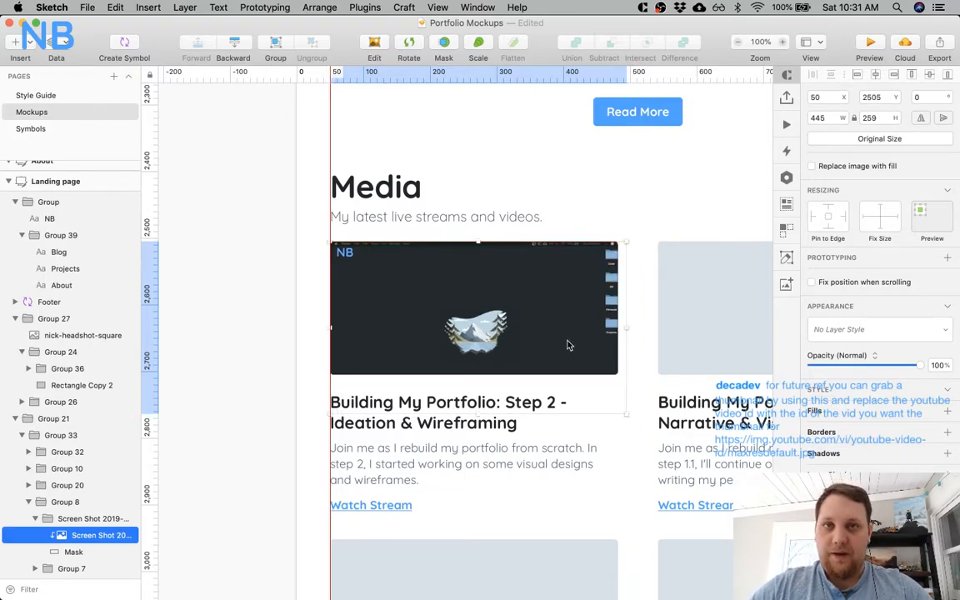
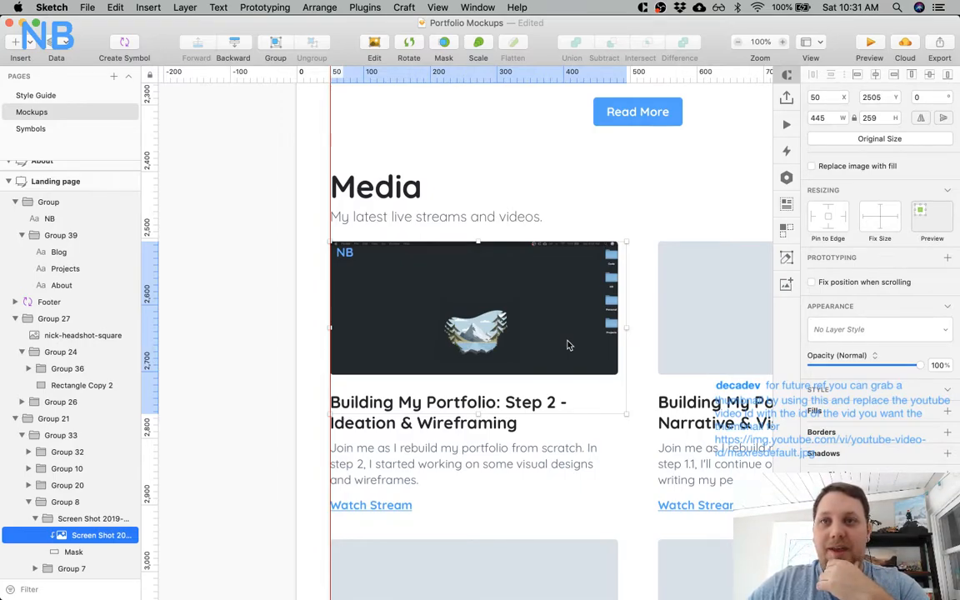
Resize the first Media card's masked screenshot to 432 × 252 so that it matches the mask's width.
left_click_drag(624, 413, 623, 405)
mouse_move(559, 335)
left_mouse_down()
mouse_move(563, 312)
mouse_move(561, 331)
left_mouse_up()
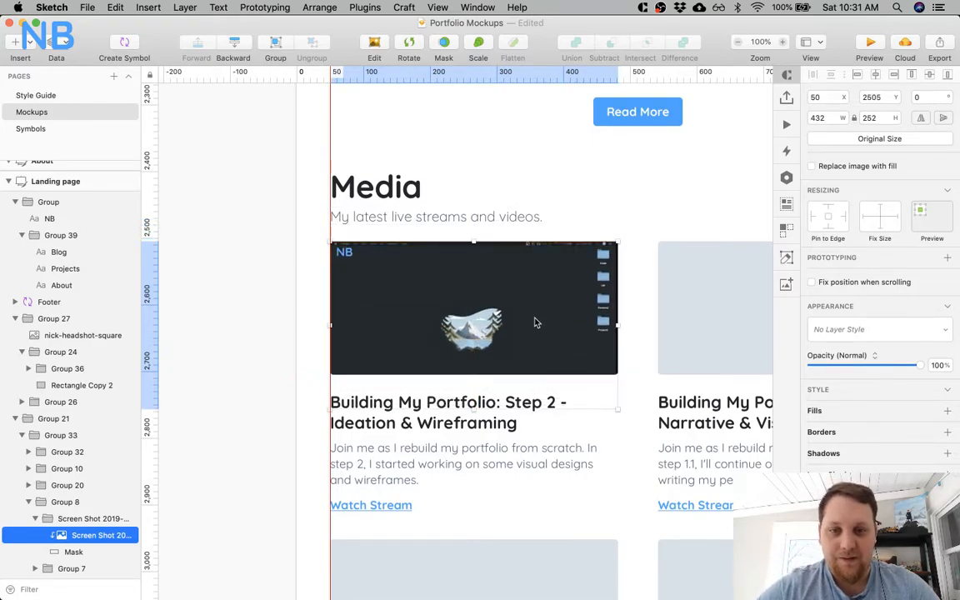
scroll(493, 298, "down", 3)
scroll(493, 298, "right", 2)
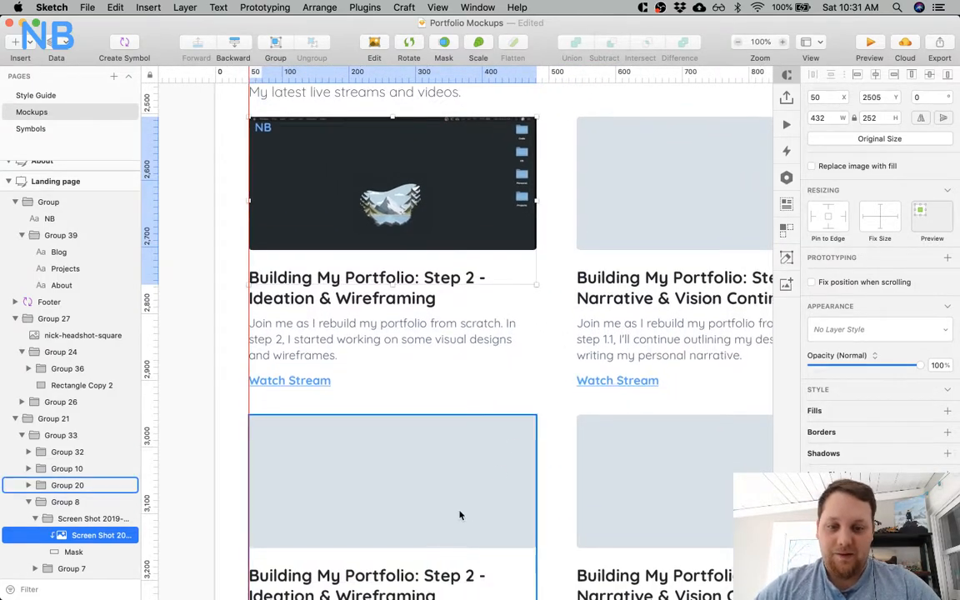
scroll(474, 411, "up", 2)
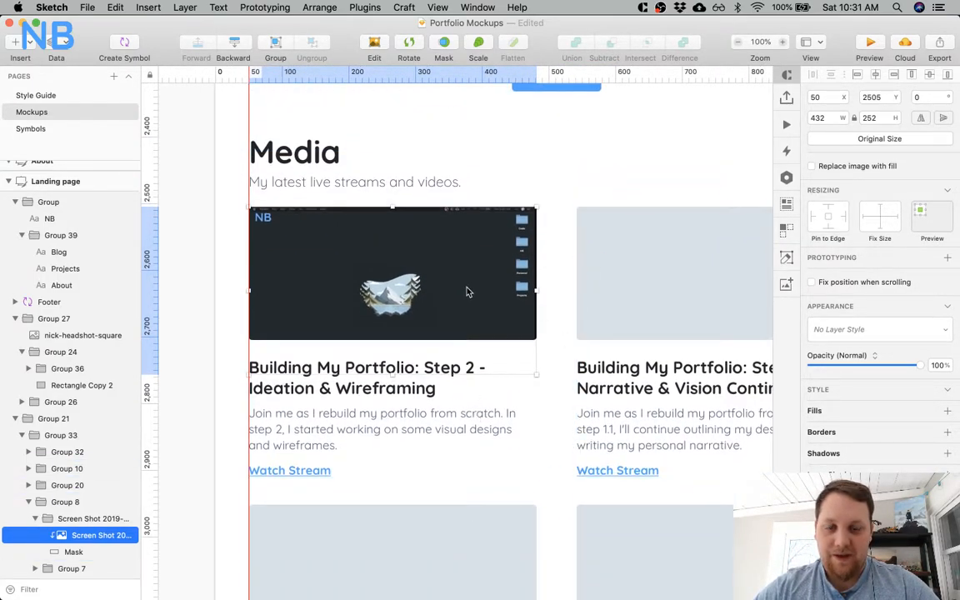
Move the screenshot vertically inside its mask and centre it at Y 2479.
left_click_drag(464, 296, 466, 260)
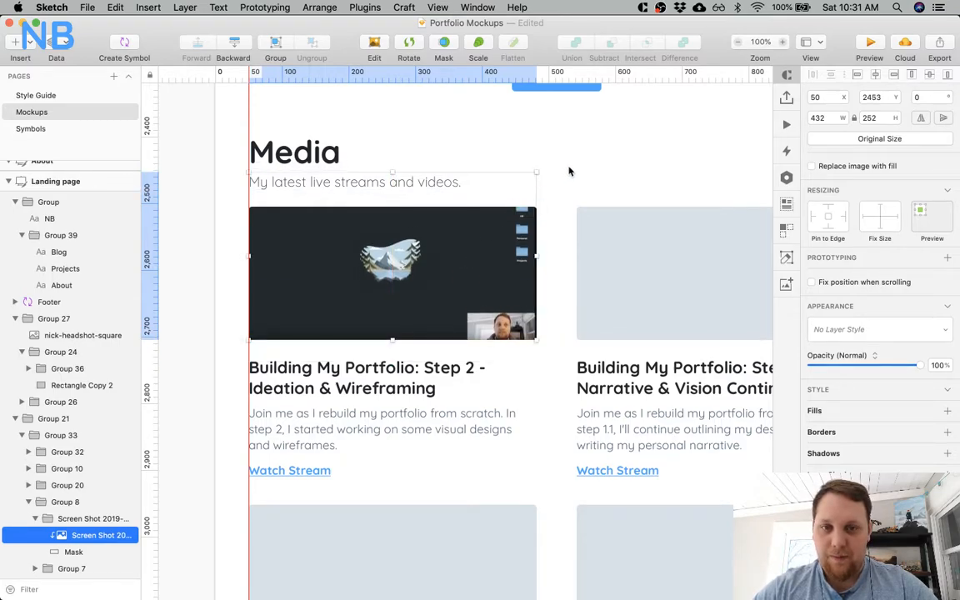
key("Escape")
left_click(451, 268)
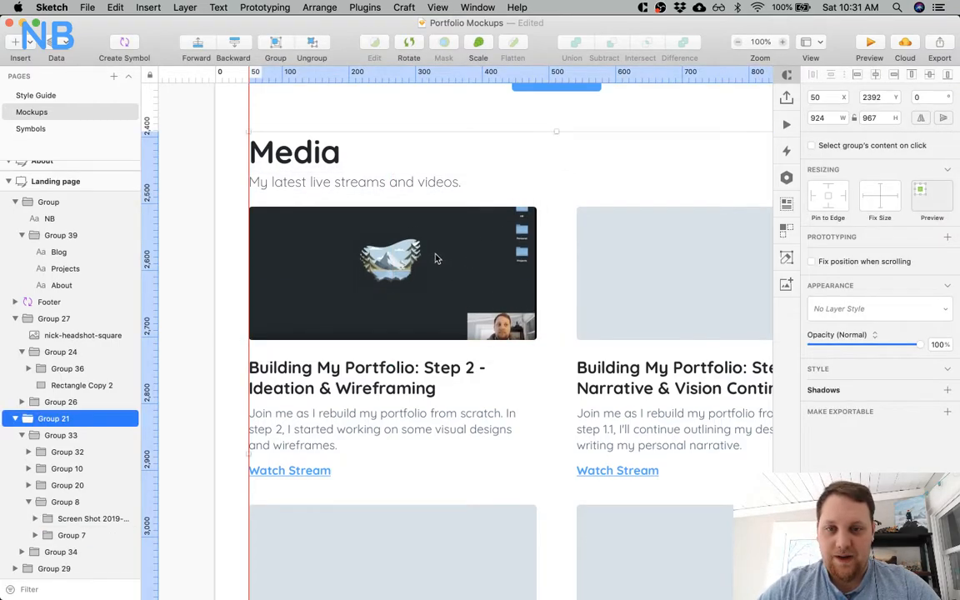
left_click(397, 257, "super")
mouse_move(396, 256)
left_mouse_down()
mouse_move(396, 282)
mouse_move(397, 271)
left_mouse_up()
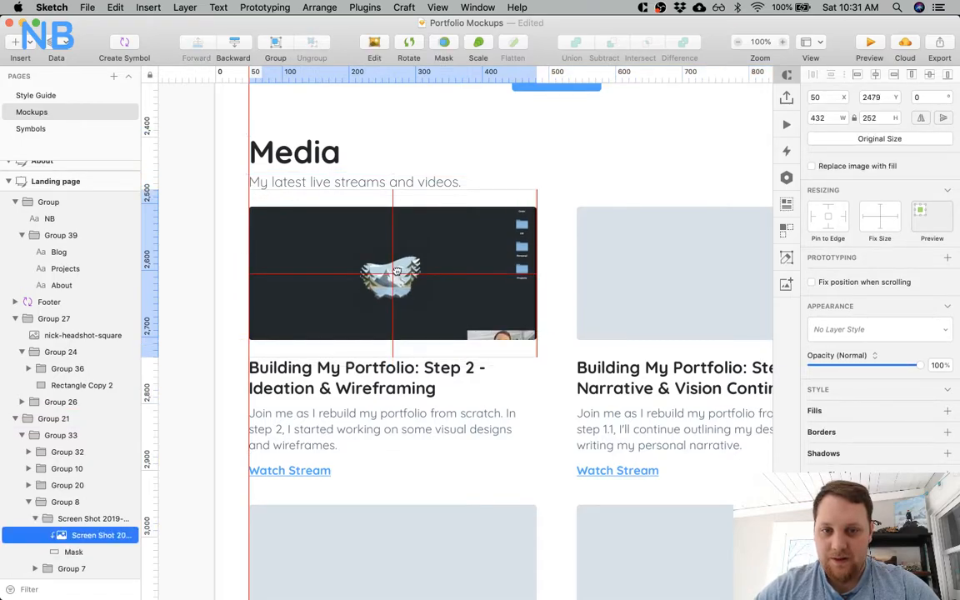
key("Escape")
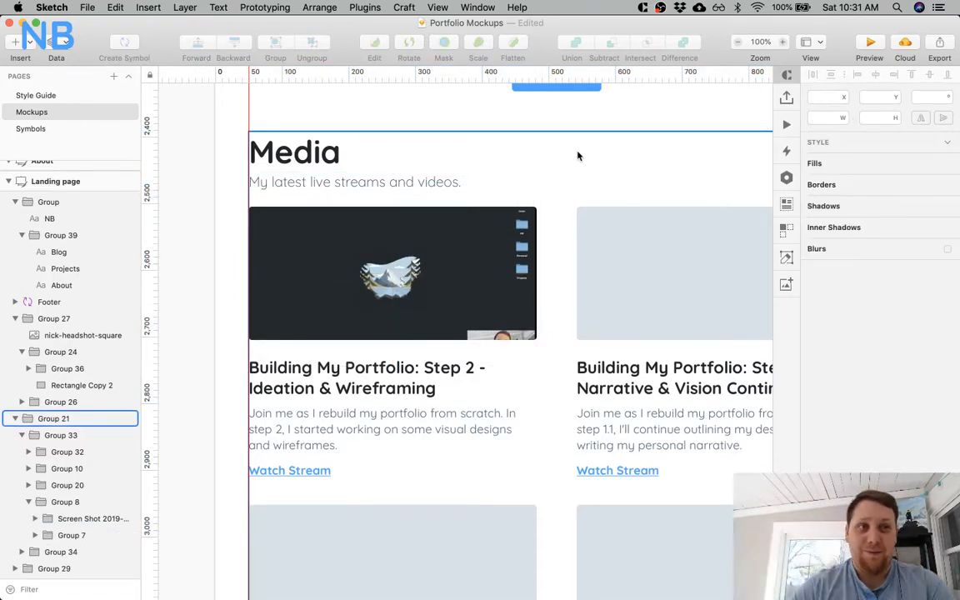
left_click(554, 214)
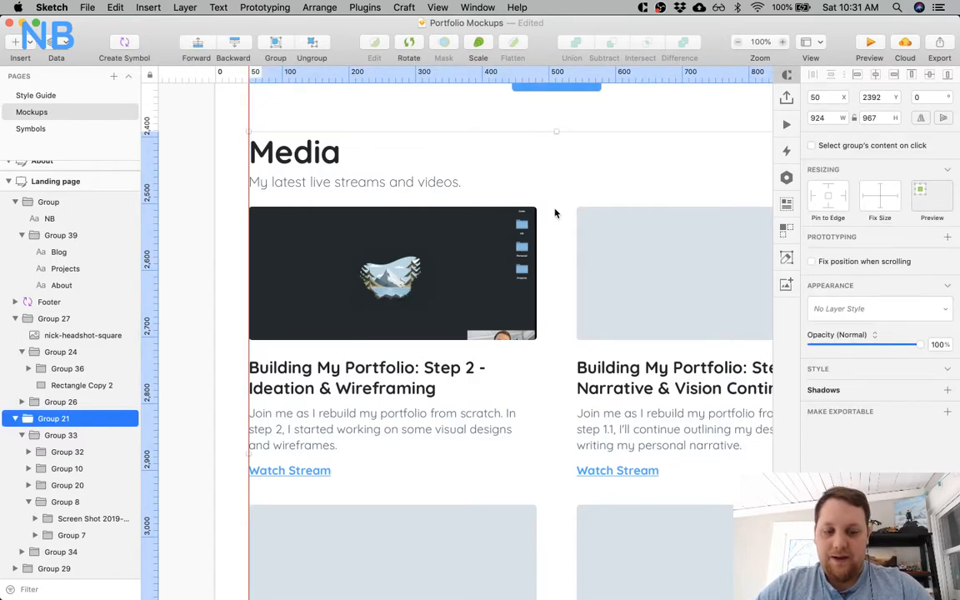
key("super+minus")
key("super+plus")
key("super+minus")
key("super+plus")
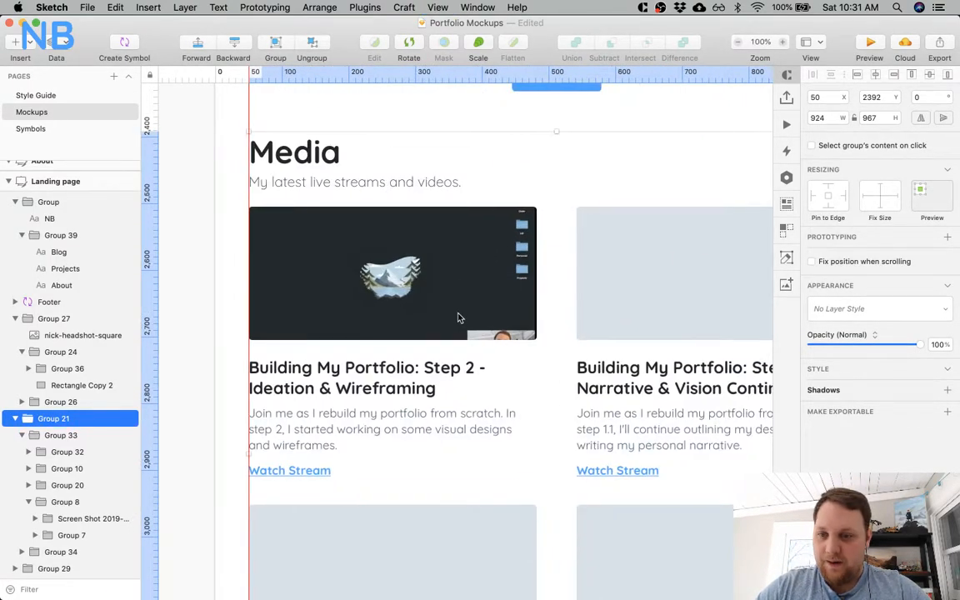
scroll(412, 281, "right", 5)
scroll(411, 282, "down", 1)
key("super+minus")
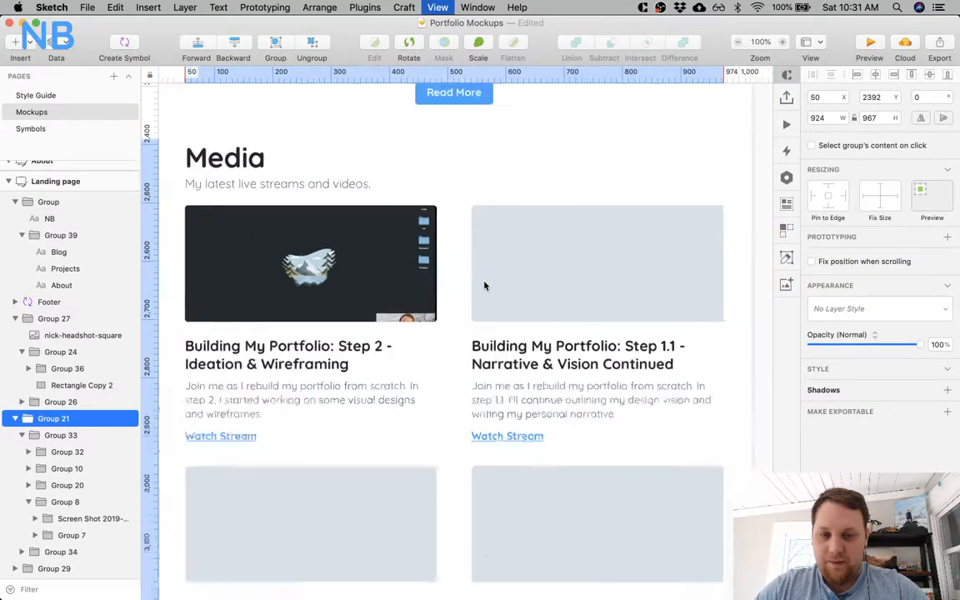
Shrink the Sketch window to half the screen, switch to Chrome at full size and close the Step 1 video's page.
key("alt+super+Left")
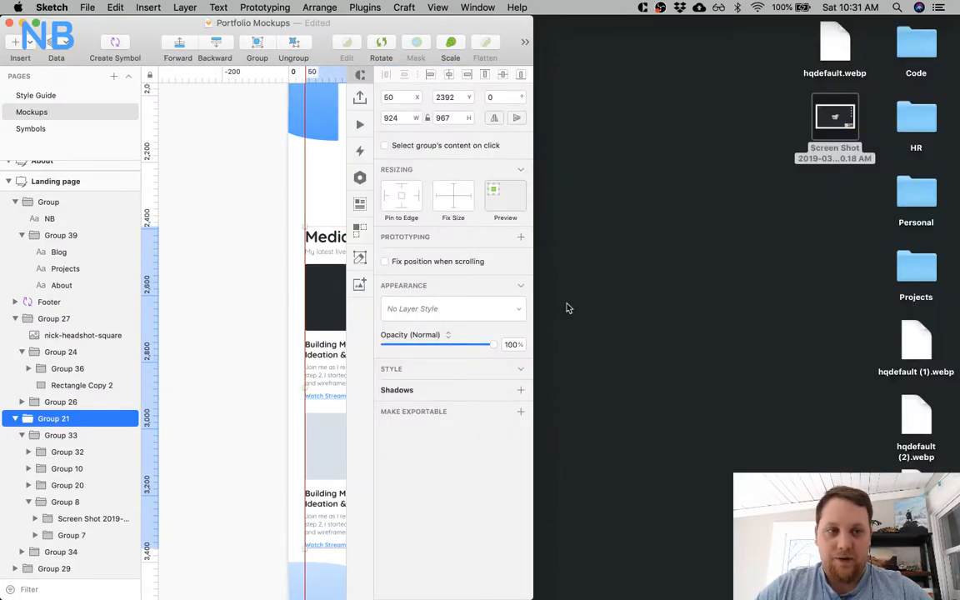
key("super+Tab")
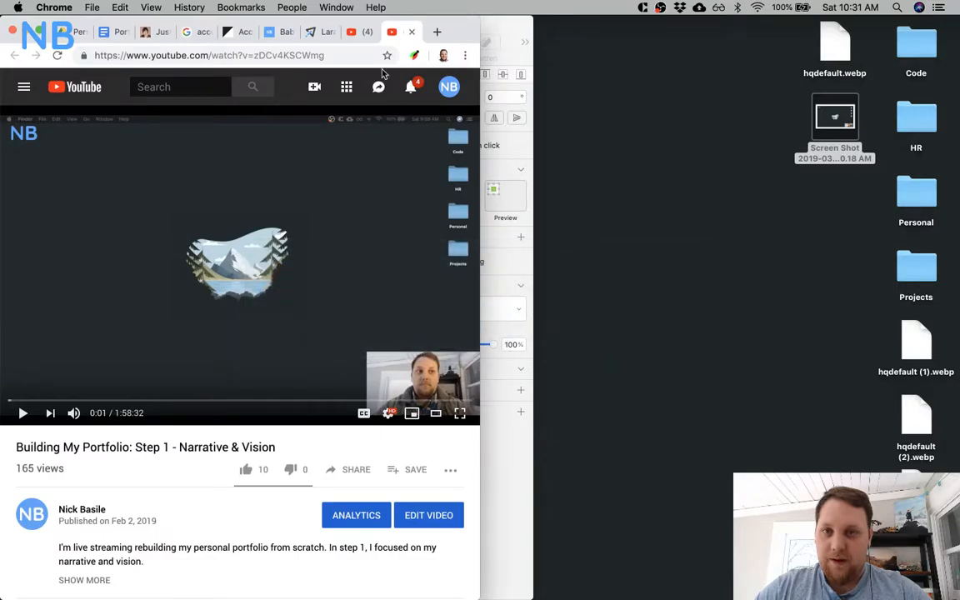
key("alt+super+f")
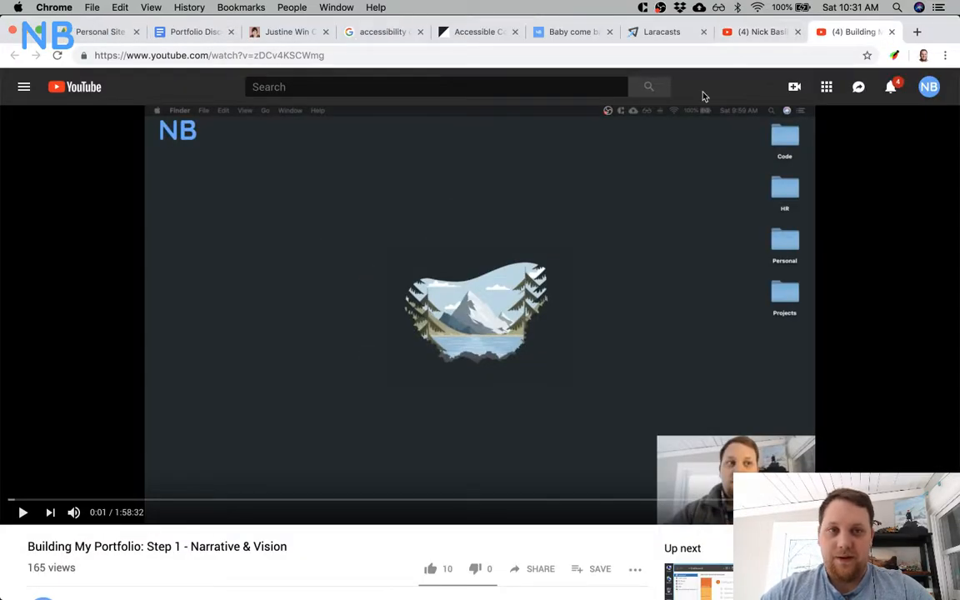
left_click(891, 33)
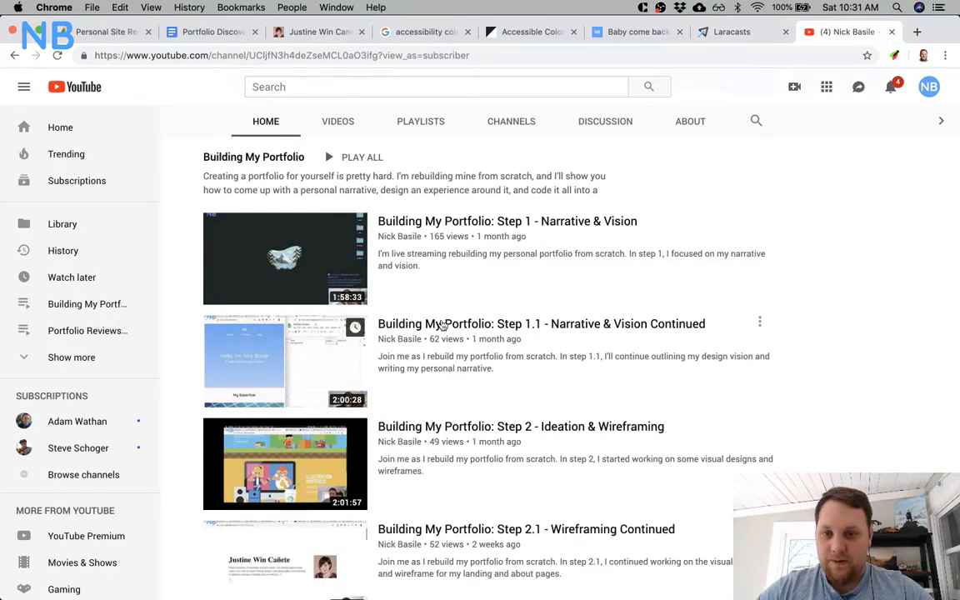
Open the Building My Portfolio videos Step 1.1, Step 2 and Step 2.1 in separate background tabs from the channel page.
left_click(441, 325, "super")
left_click(658, 32)
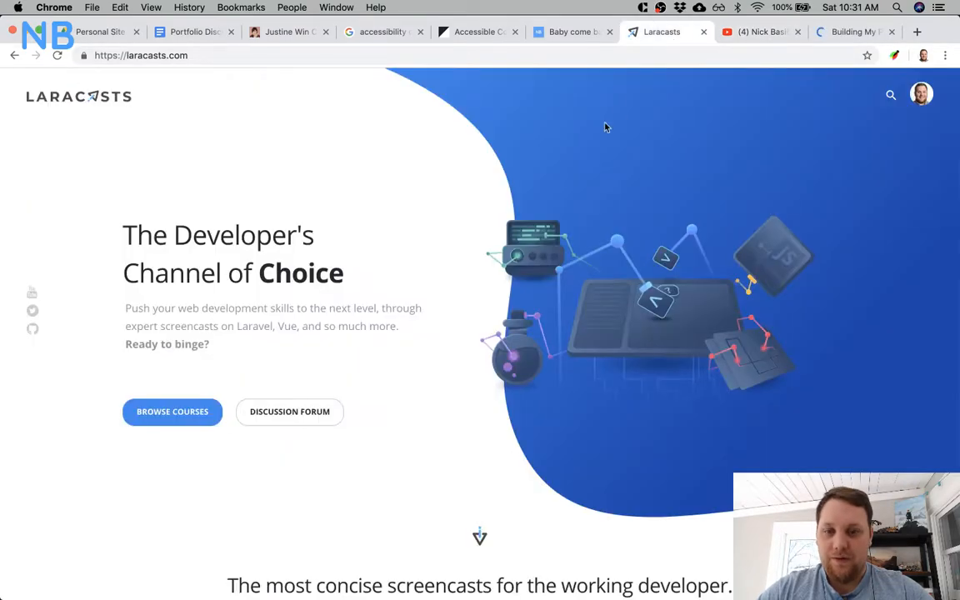
left_click(752, 32)
scroll(533, 317, "down", 3)
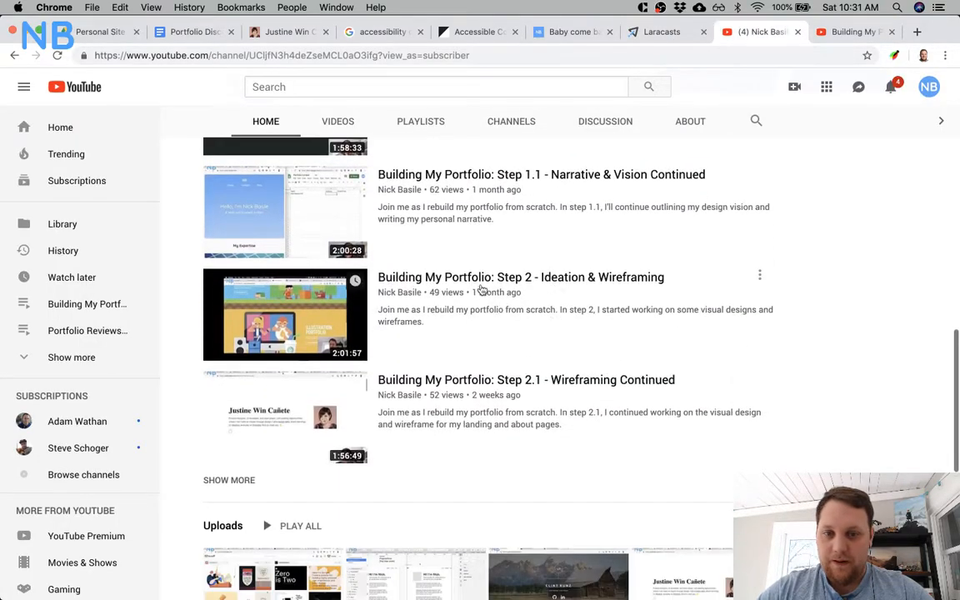
left_click(490, 279, "super")
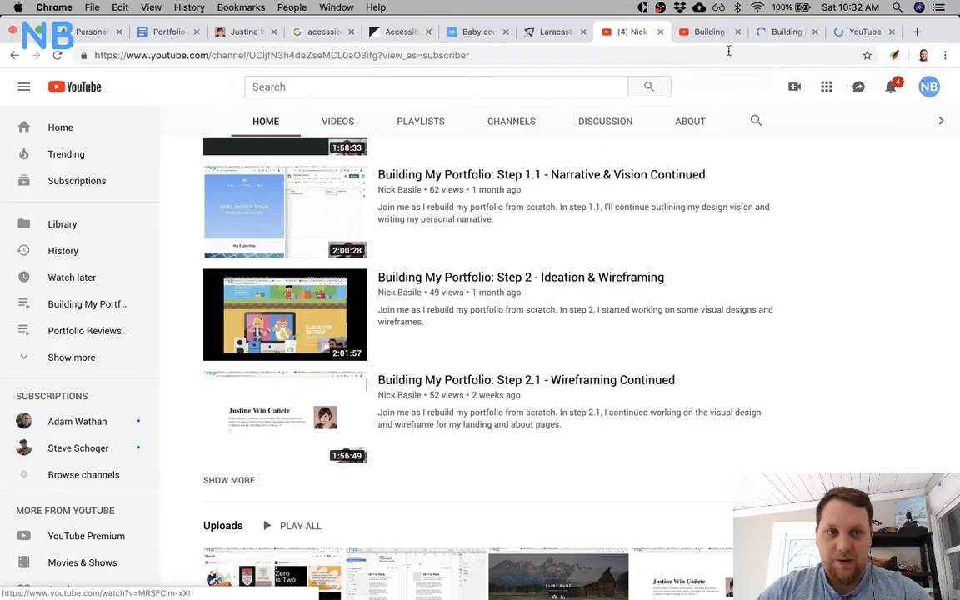
Pause the Step 1.1 video at 0:01, capture a screenshot of its frame and close its tab.
left_click(709, 32)
left_click(23, 512)
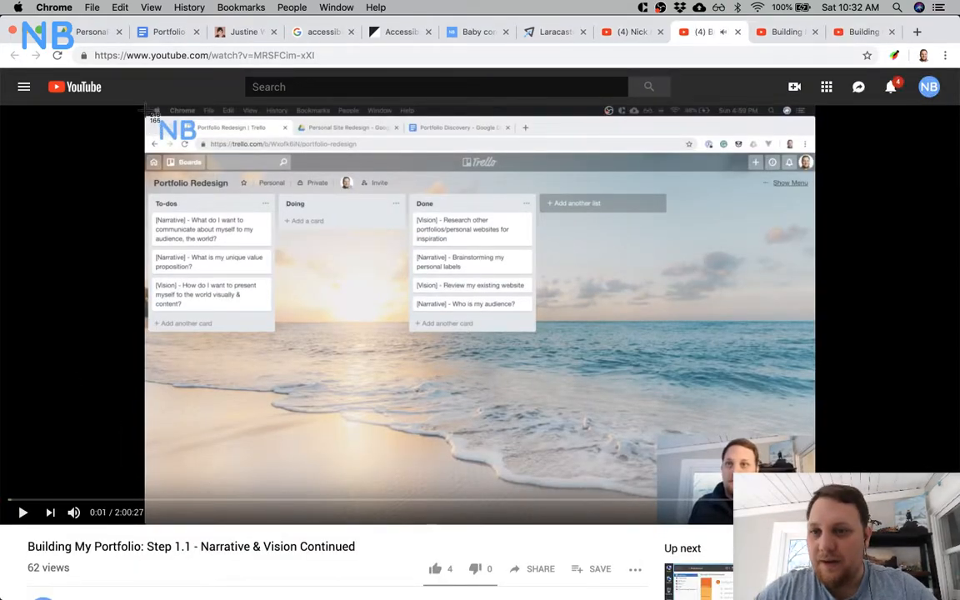
left_click_drag(144, 106, 779, 469)
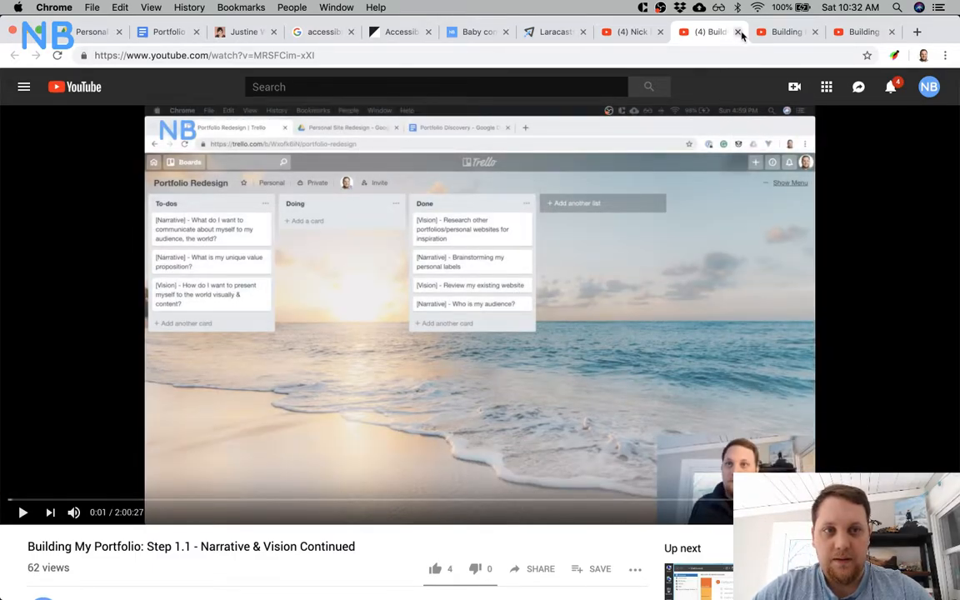
left_click(738, 32)
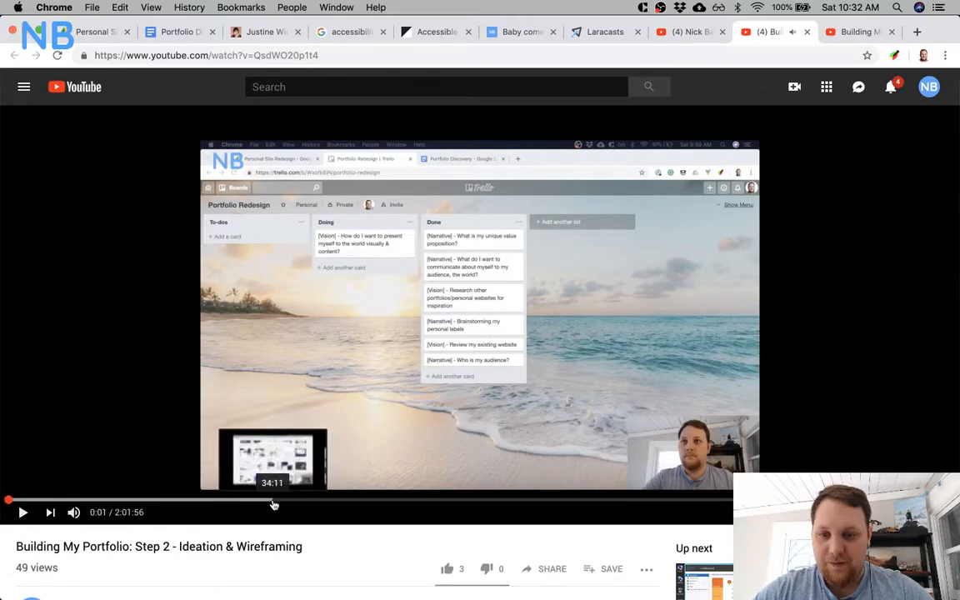
Capture screenshots of the Step 2 video at 34:11 and the Step 2.1 video at 38:26, closing each tab.
left_click(273, 499)
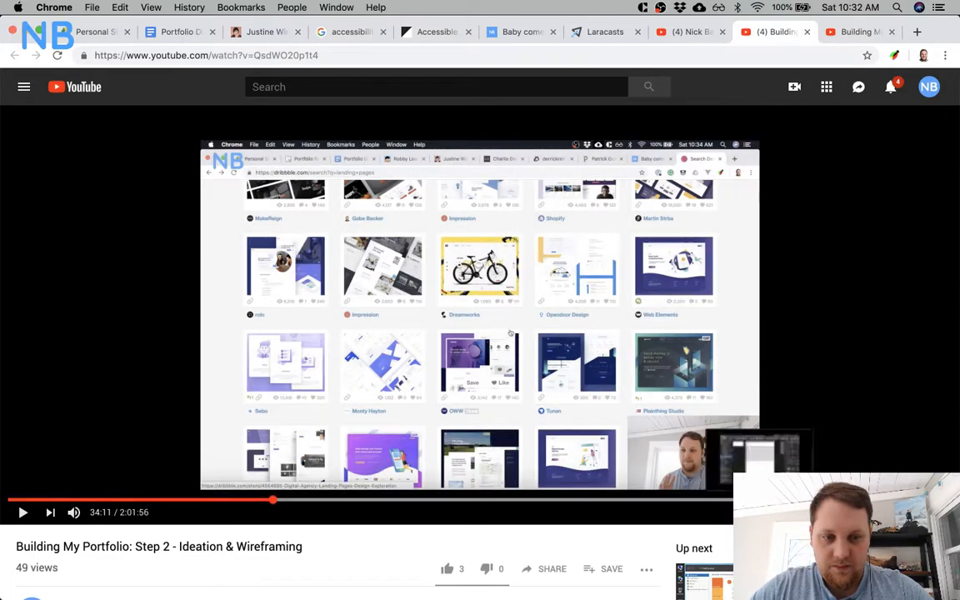
left_click(805, 34)
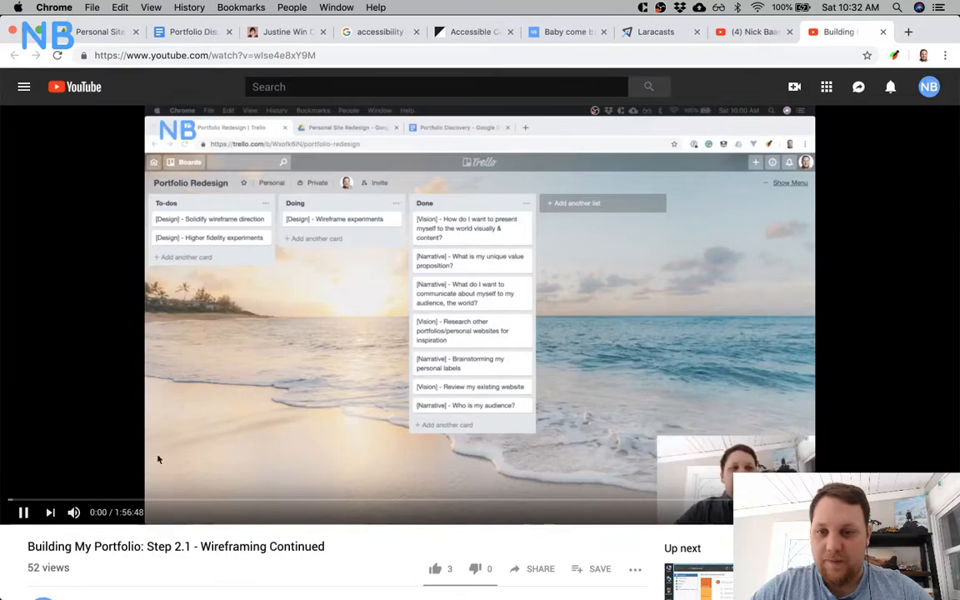
left_click(319, 501)
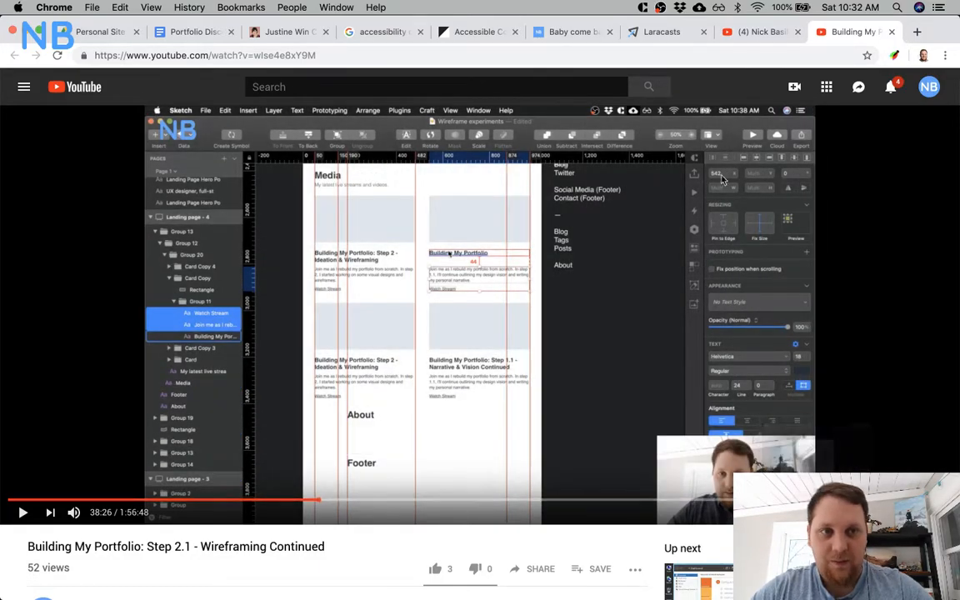
left_click(892, 32)
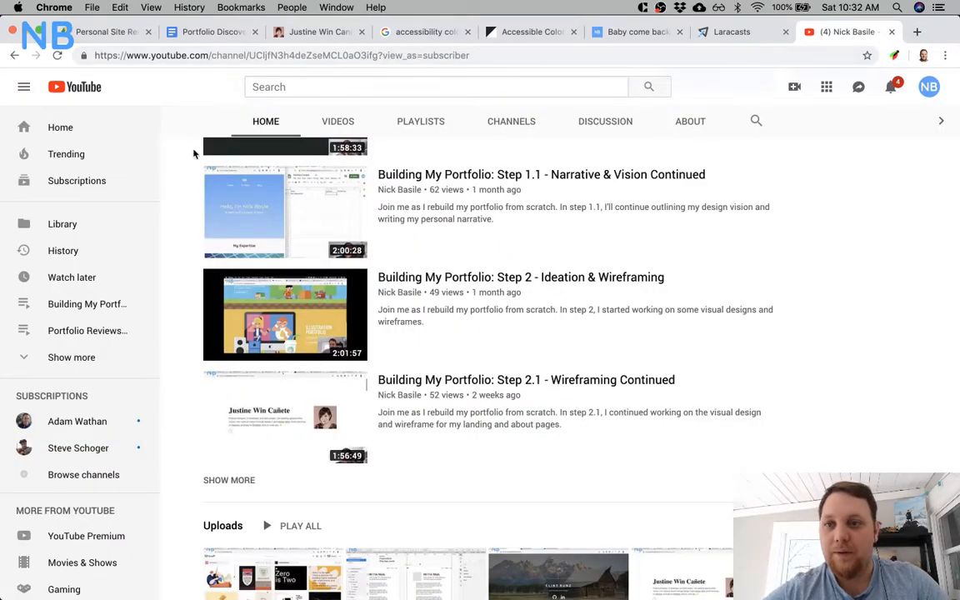
Switch to Sketch and place the Step 2 video screenshot in Group 10, directly above the second Media card's placeholder Rectangle.
key("alt+super+Left")
key("super+Tab")
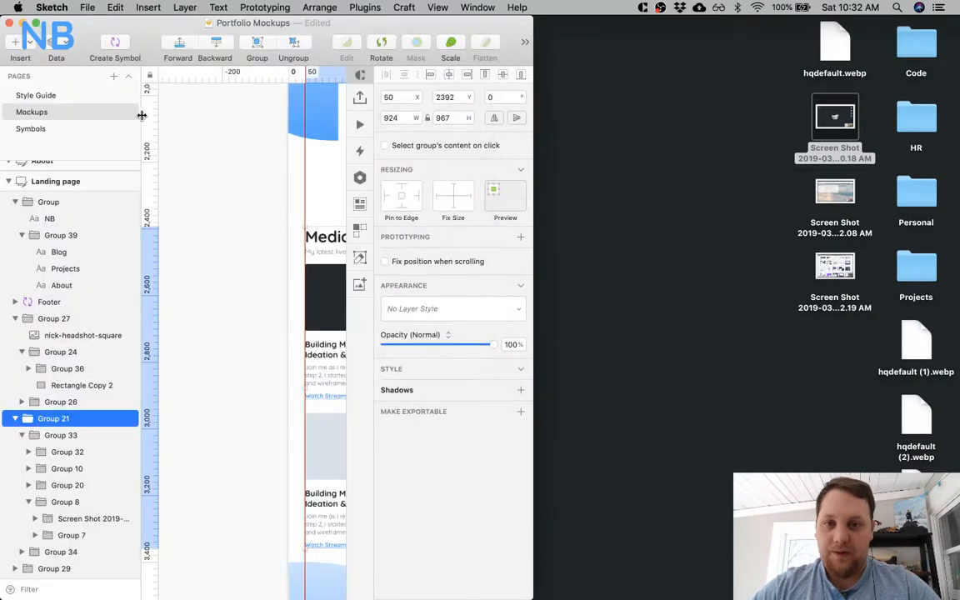
scroll(258, 251, "right", 8)
left_click(251, 210)
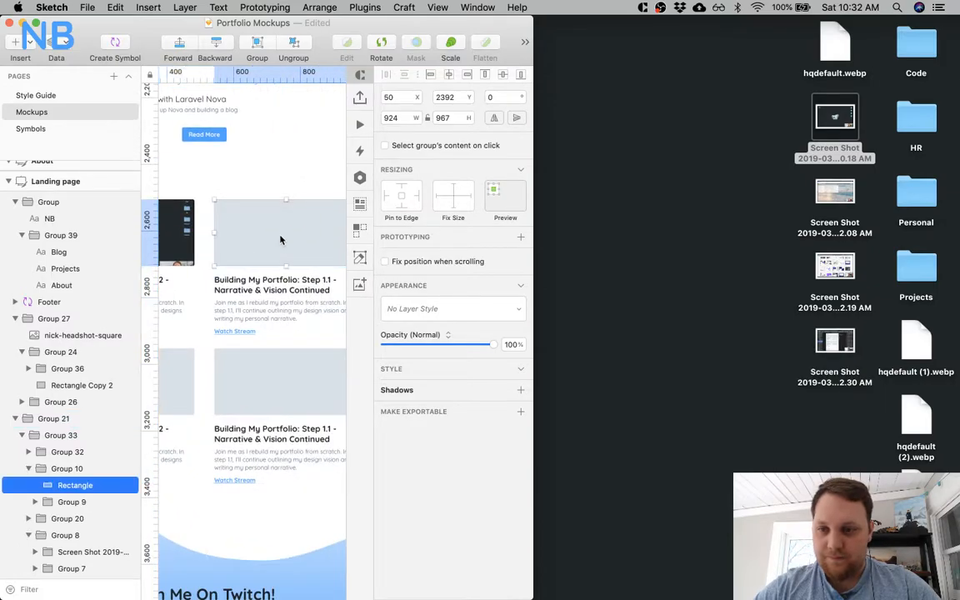
mouse_move(845, 271)
left_mouse_down()
mouse_move(270, 473)
mouse_move(67, 477)
mouse_move(89, 480)
left_mouse_up()
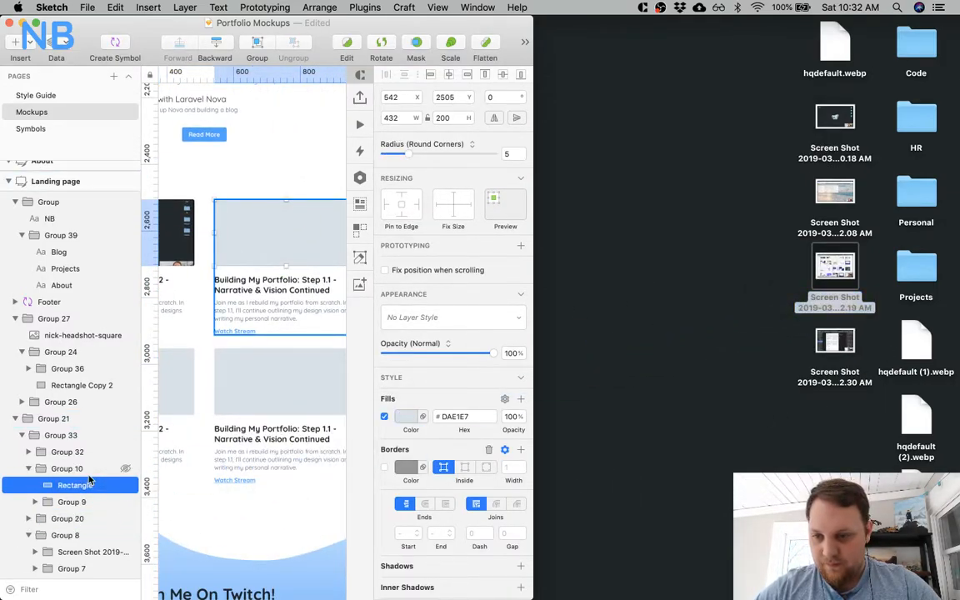
mouse_move(841, 266)
left_mouse_down()
mouse_move(255, 351)
mouse_move(56, 424)
mouse_move(256, 159)
mouse_move(263, 251)
left_mouse_up()
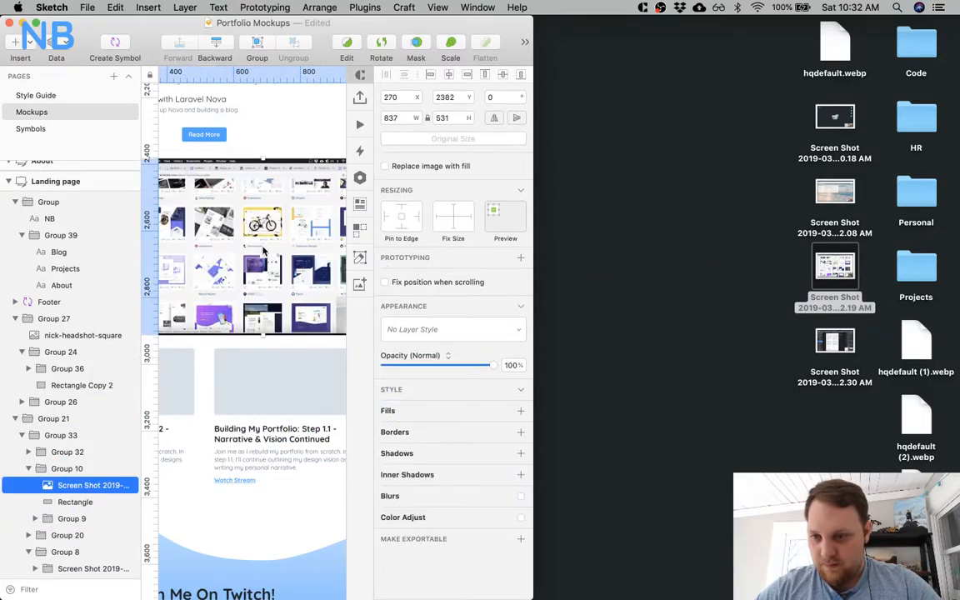
Mask the new screenshot with the second Media card's placeholder rectangle and expand the Sketch window to full size.
left_click(60, 503, "shift")
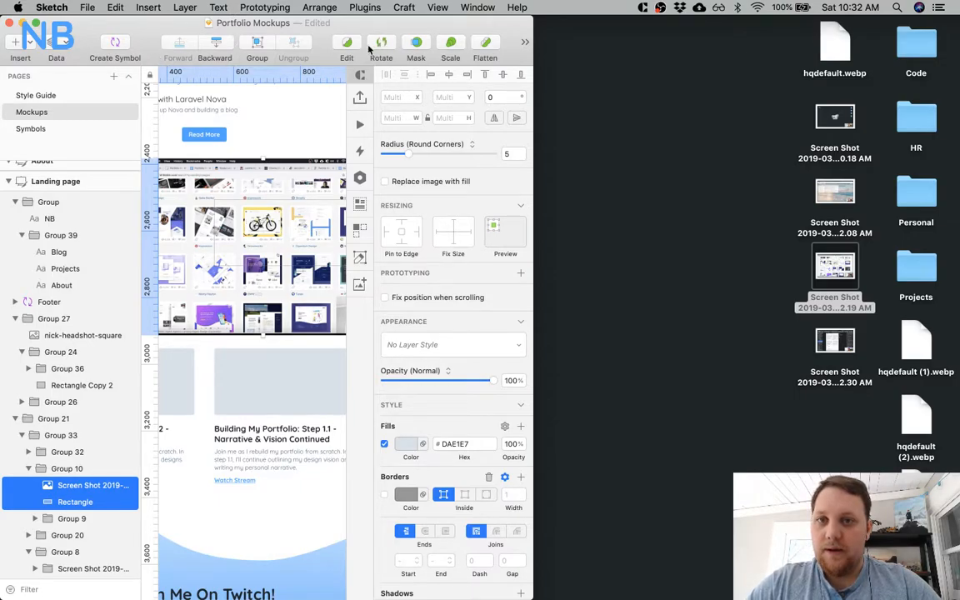
left_click(420, 43)
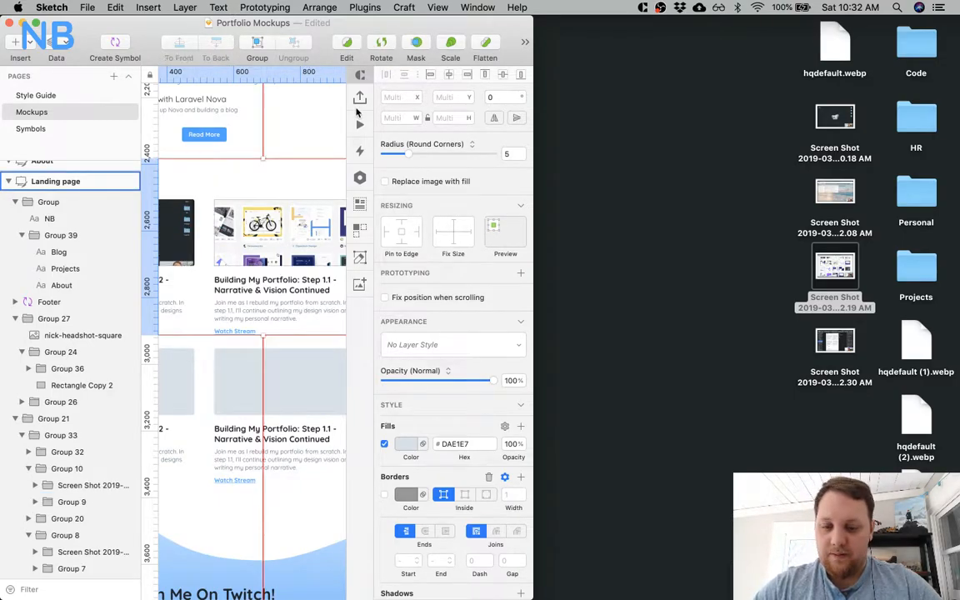
key("alt+super+f")
scroll(424, 225, "left", 3)
scroll(424, 226, "left", 5)
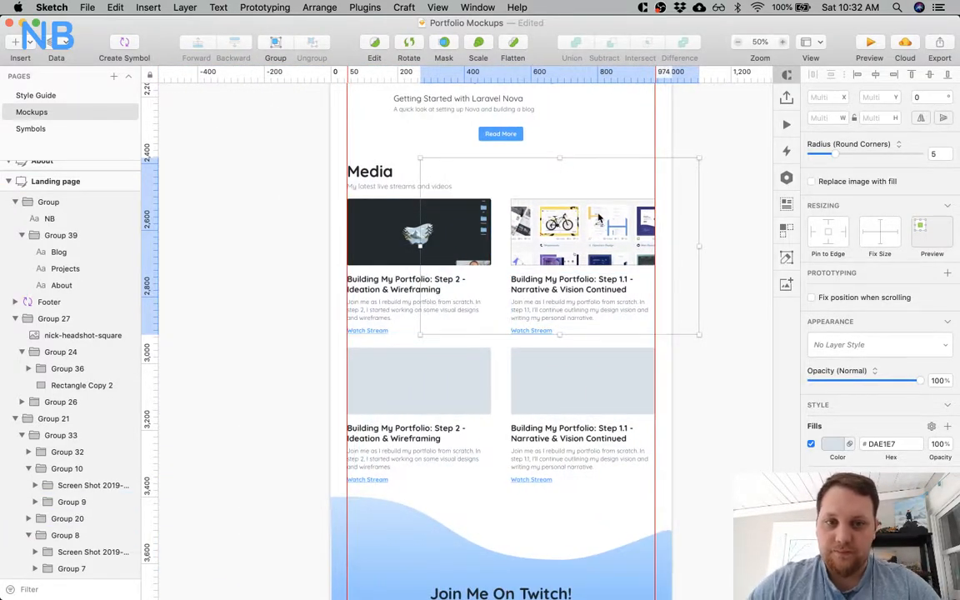
Resize the second card's masked screenshot to 432 × 274.06 and centre it in its mask at X 542, Y 2468.
left_click(589, 129)
left_click(562, 235, "super")
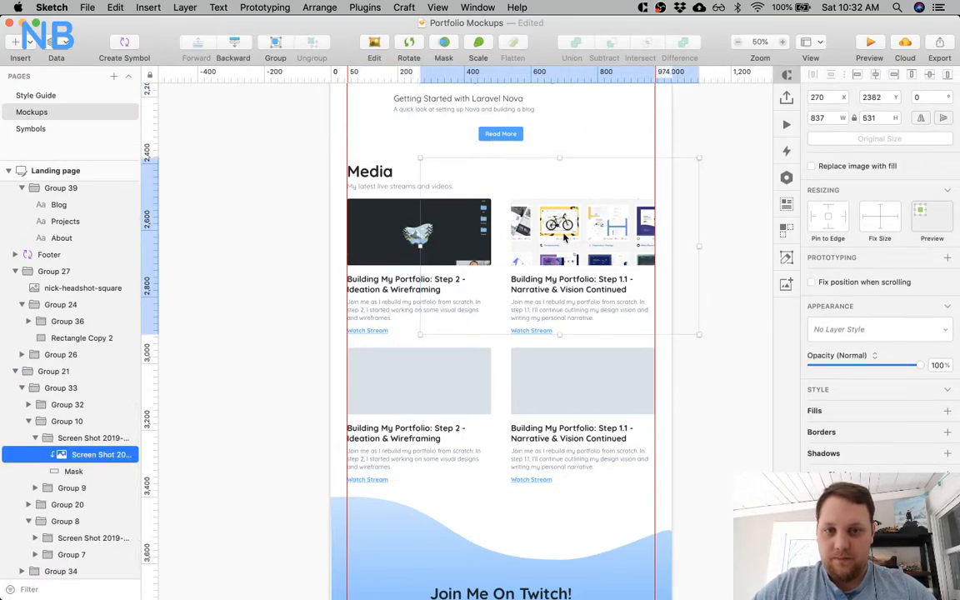
left_click_drag(560, 159, 576, 195)
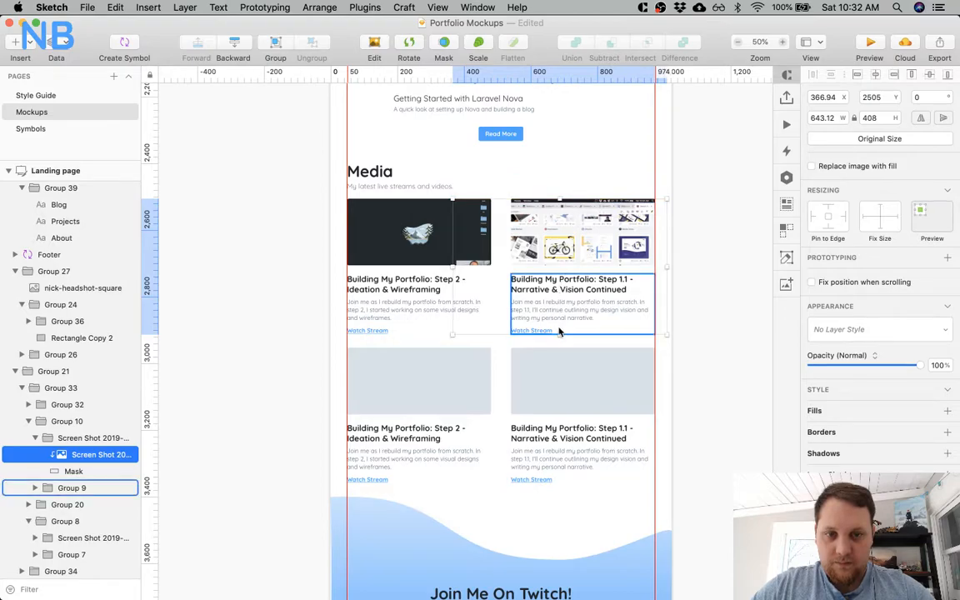
left_click_drag(559, 333, 609, 226)
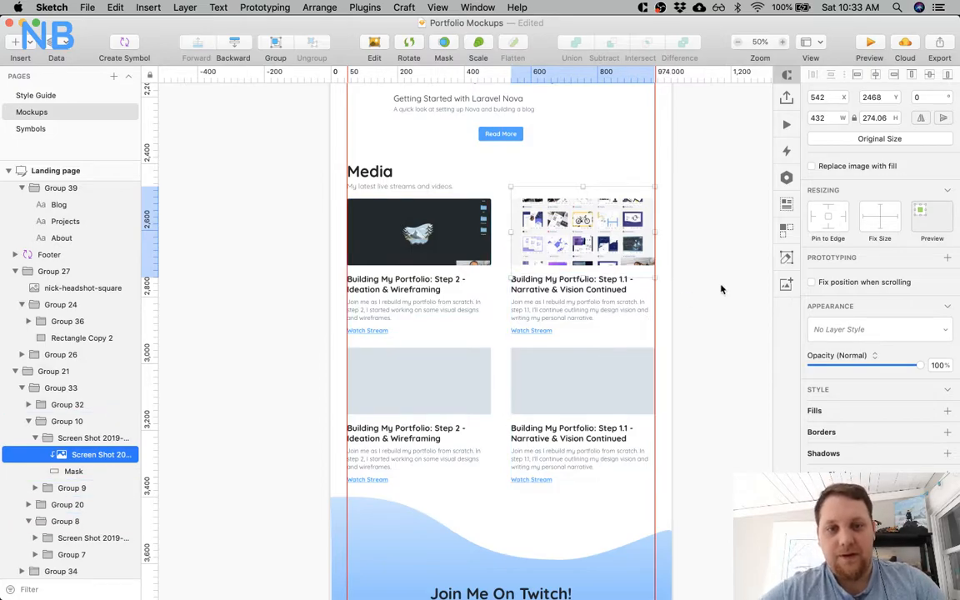
left_click(629, 268)
key("z")
left_click(560, 230)
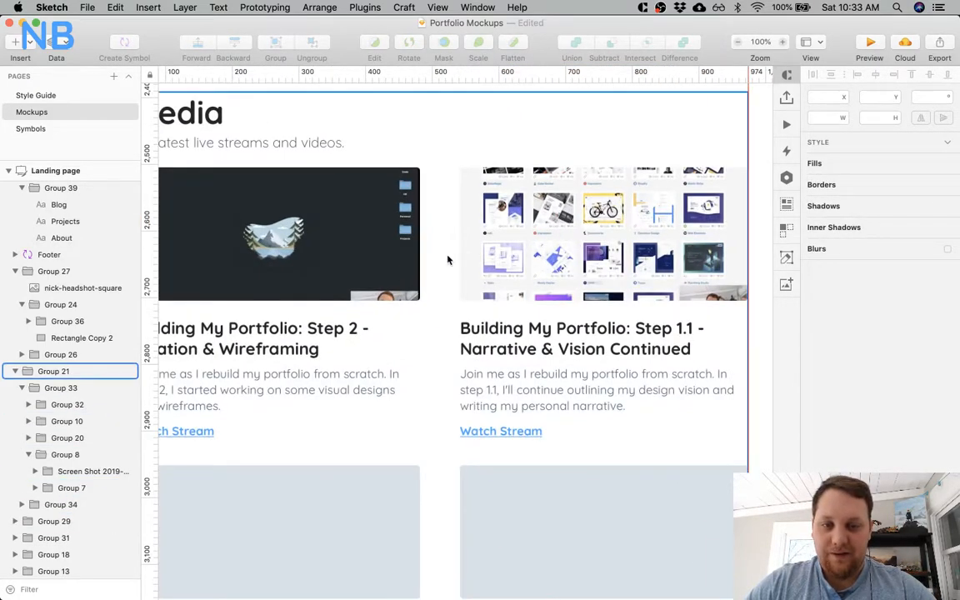
Place the Trello board video screenshot above the third Media card's placeholder rectangle in Group 20 and mask it with that rectangle.
scroll(448, 256, "left", 1)
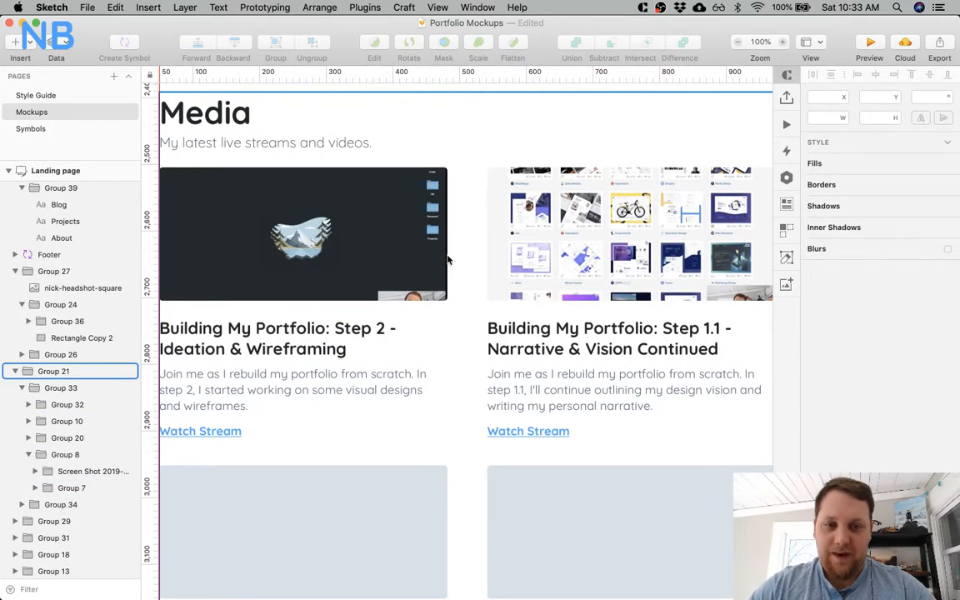
scroll(413, 460, "down", 3)
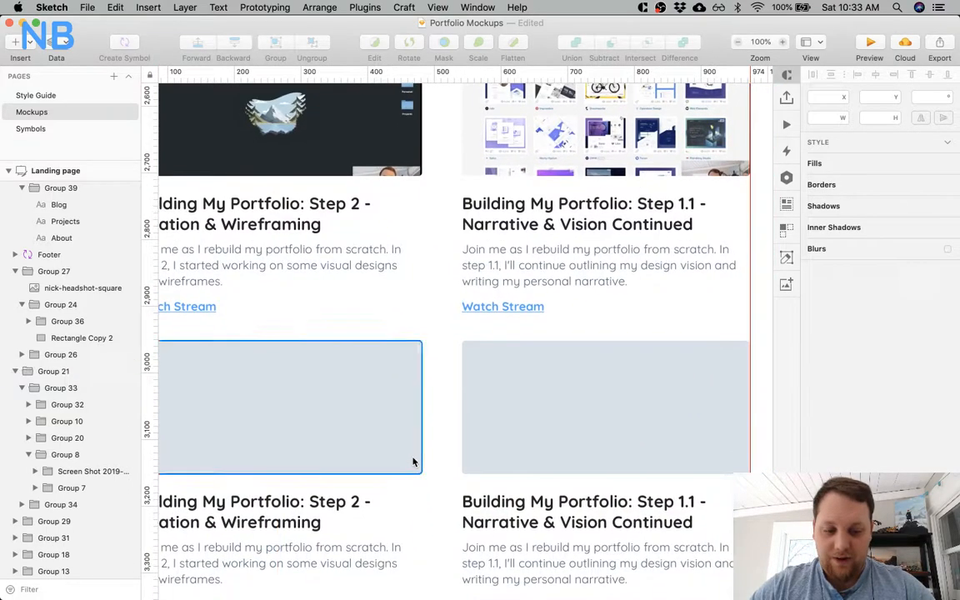
key("alt+super+Left")
left_click(268, 429, "super")
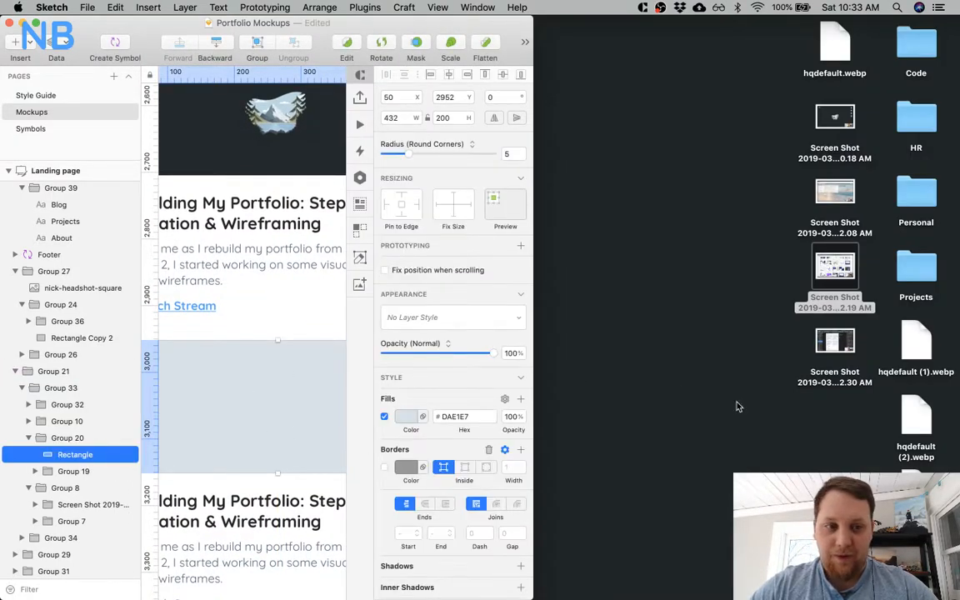
mouse_move(834, 194)
left_mouse_down()
mouse_move(824, 208)
mouse_move(370, 300)
mouse_move(263, 390)
left_mouse_up()
left_click(75, 471, "shift")
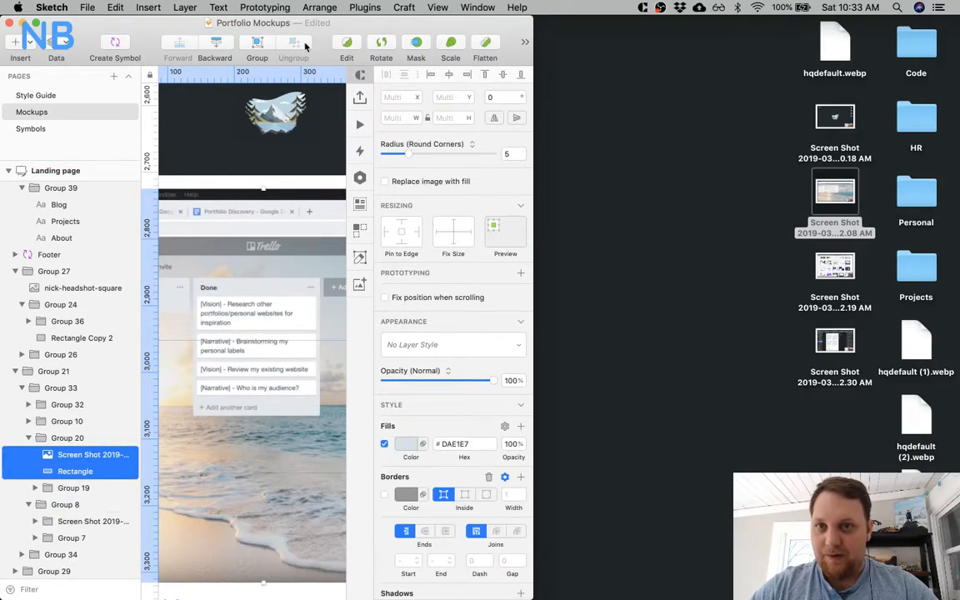
left_click(419, 45)
Place the wireframe experiments video screenshot over the fourth Media card's placeholder in Group 32, mask it, and expand the window to full size.
scroll(263, 325, "right", 4)
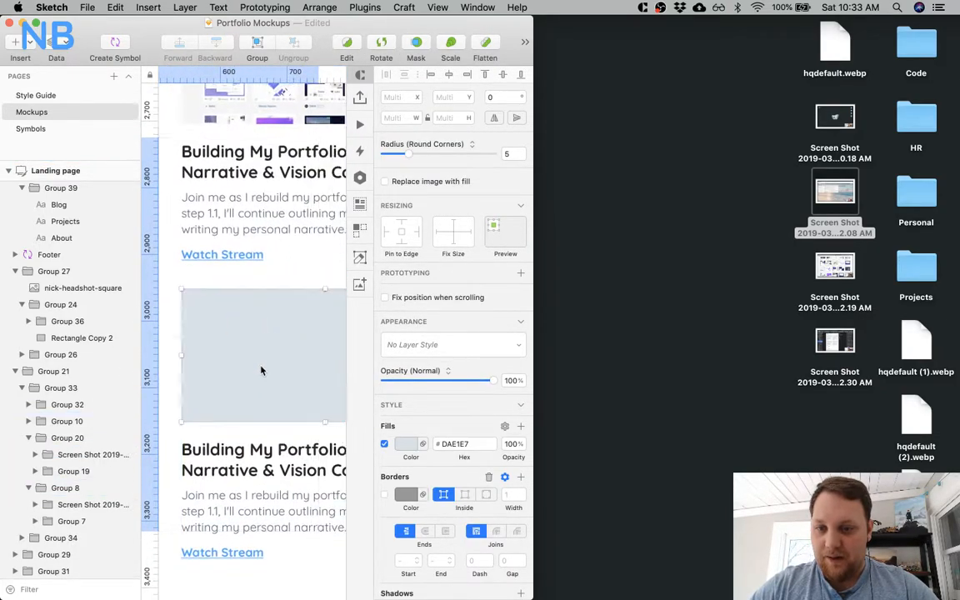
left_click(262, 368, "super")
left_click_drag(834, 340, 287, 304)
left_click(68, 441, "shift")
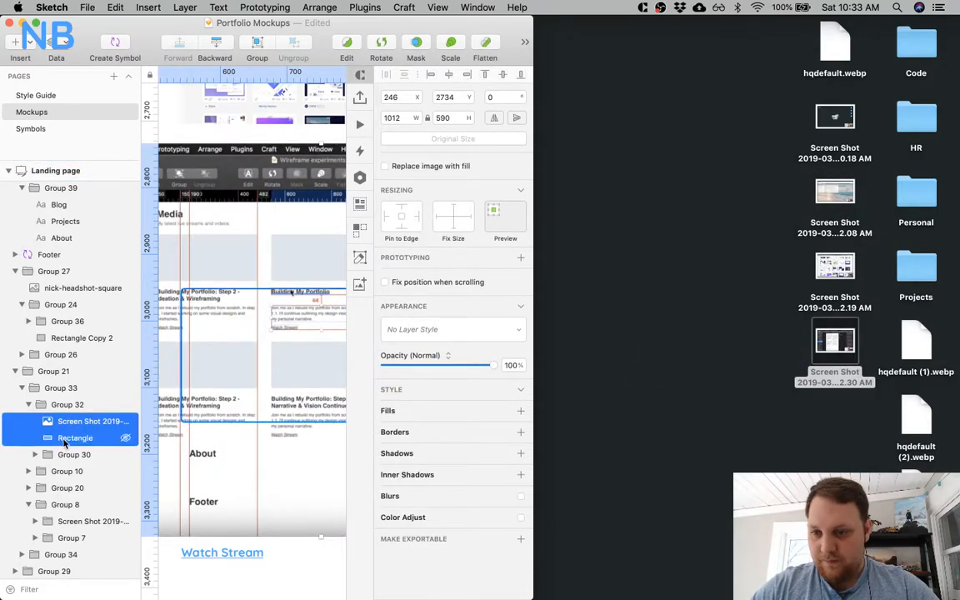
left_click(416, 42)
key("alt+super+f")
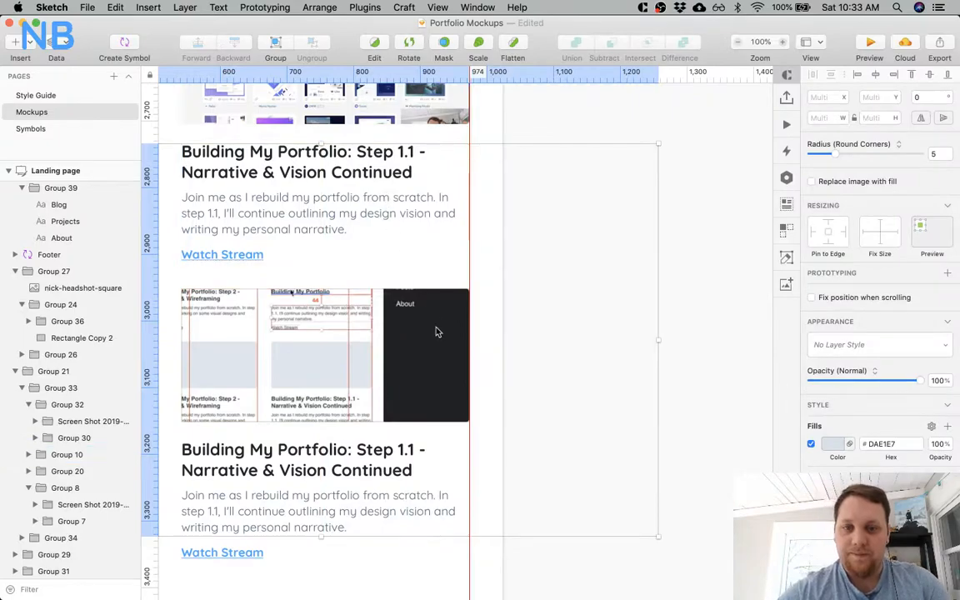
Resize the third card's masked screenshot to 432 × 253.54, align it to X 50, and centre it vertically in its mask.
scroll(437, 332, "left", 6)
left_click(401, 372)
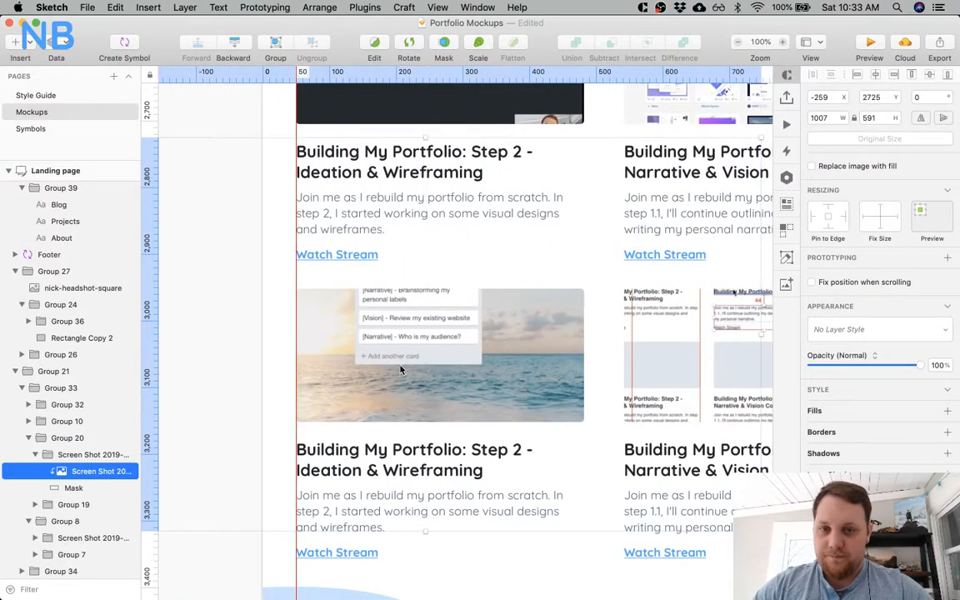
left_click_drag(428, 147, 430, 291)
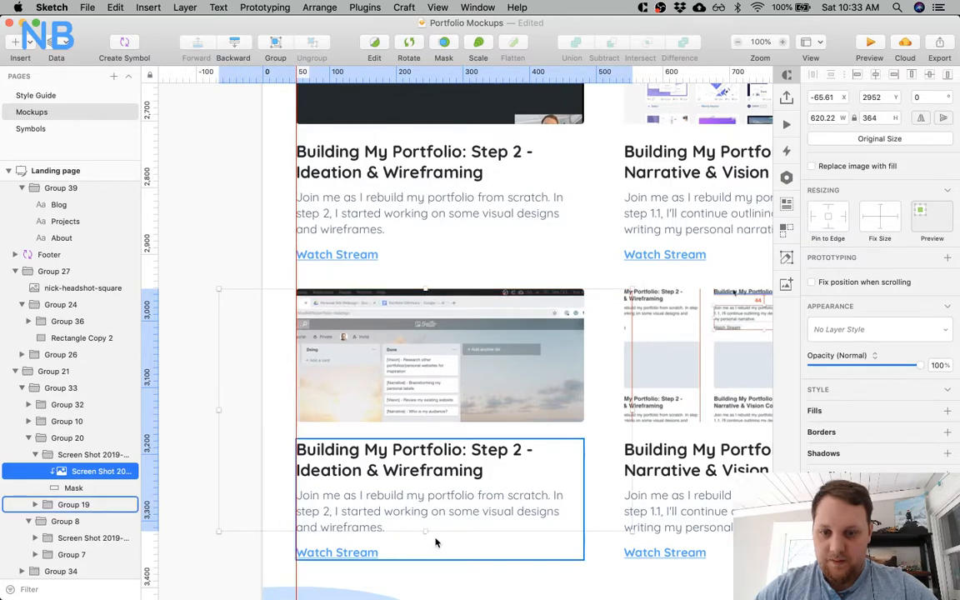
left_click_drag(425, 530, 437, 444)
left_click_drag(293, 365, 297, 364)
left_click_drag(554, 366, 585, 364)
left_click_drag(522, 365, 519, 344)
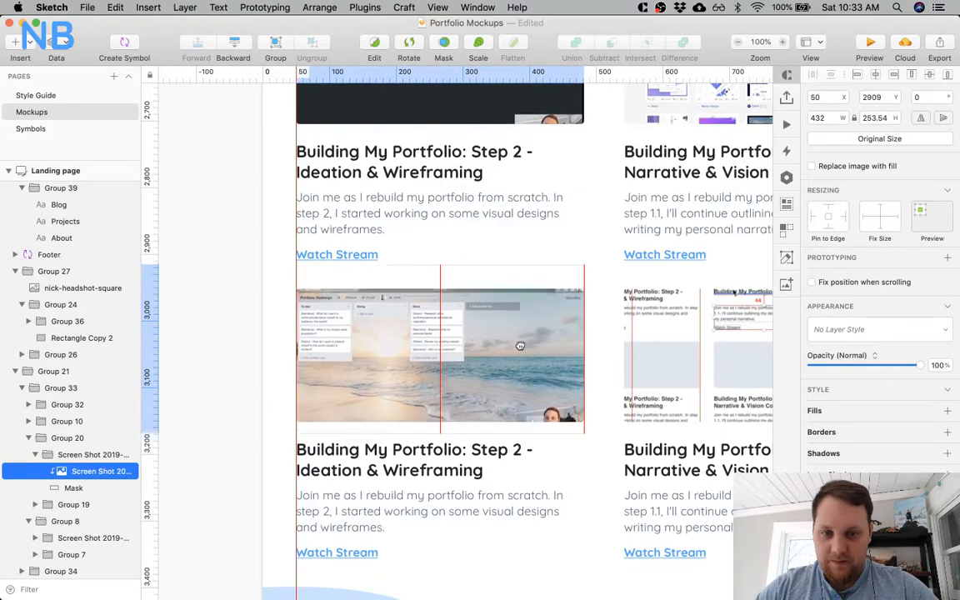
Resize the fourth card's masked screenshot to 432 × 251.86 and centre it in its mask at X 542, Y 2926.
scroll(567, 317, "right", 5)
left_click(519, 350)
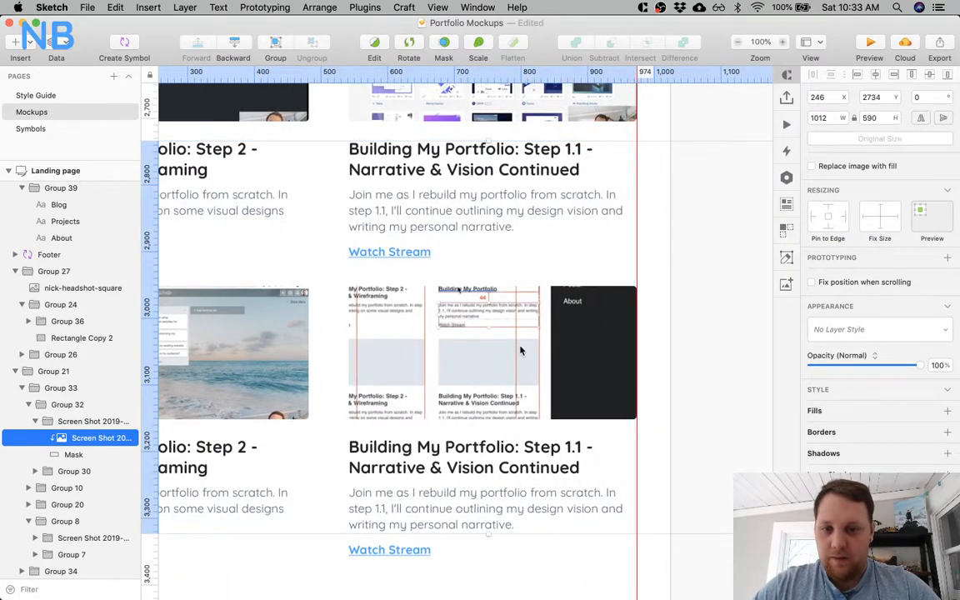
key("super+minus")
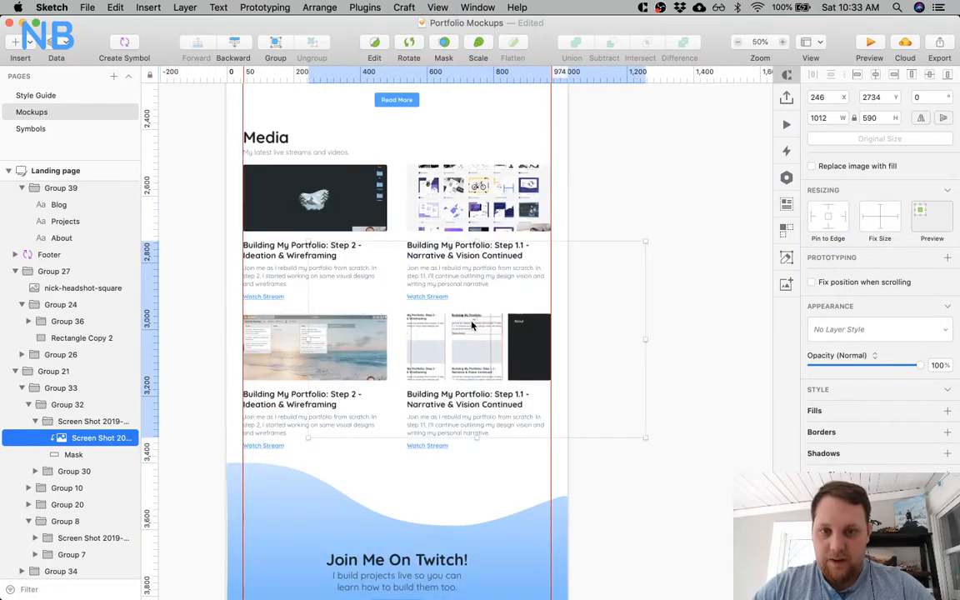
left_click_drag(309, 339, 407, 342)
left_click_drag(640, 338, 551, 347)
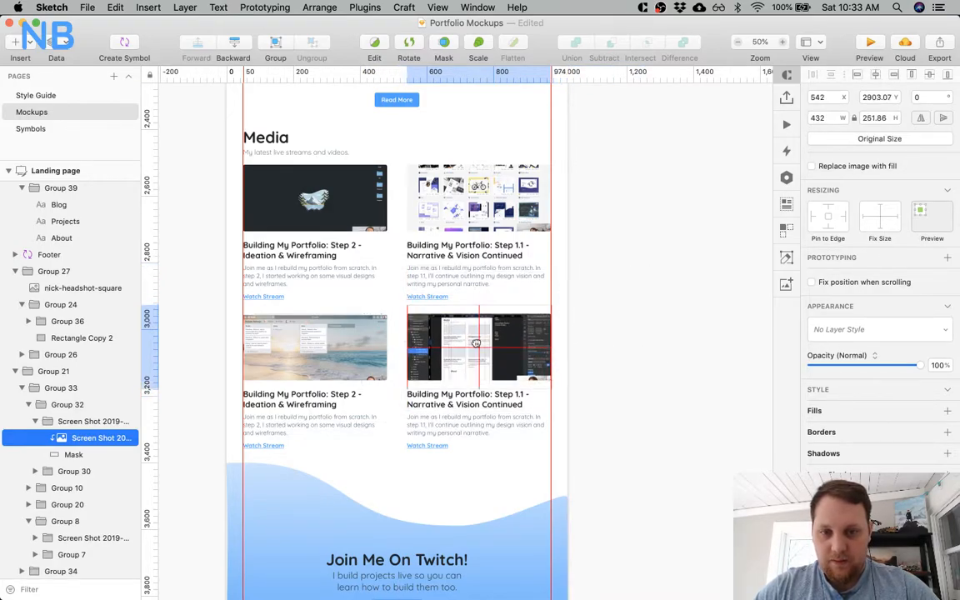
left_click(641, 324)
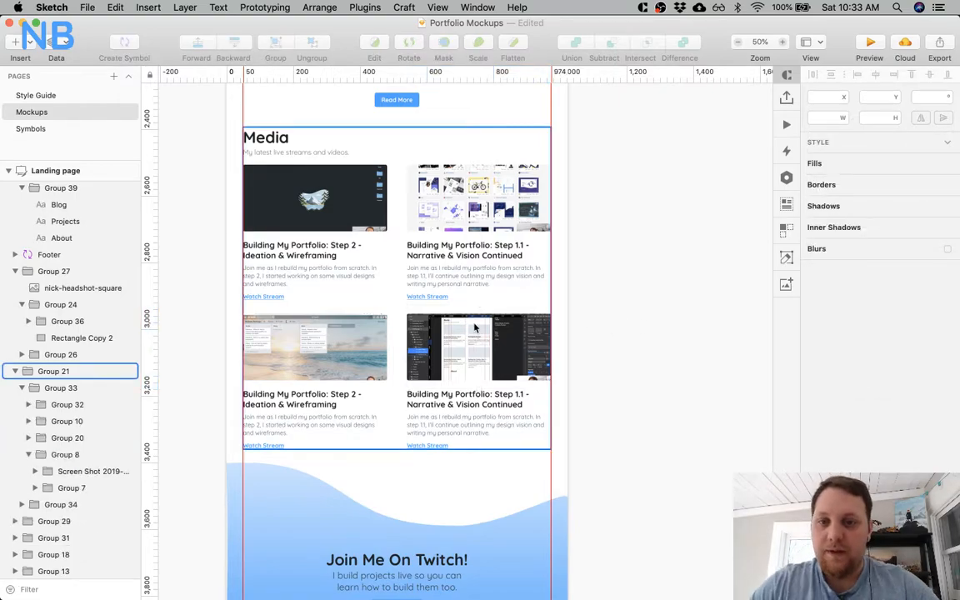
Examine the four masked screenshots across the Media section at 100% and 50% zoom.
scroll(469, 301, "down", 2)
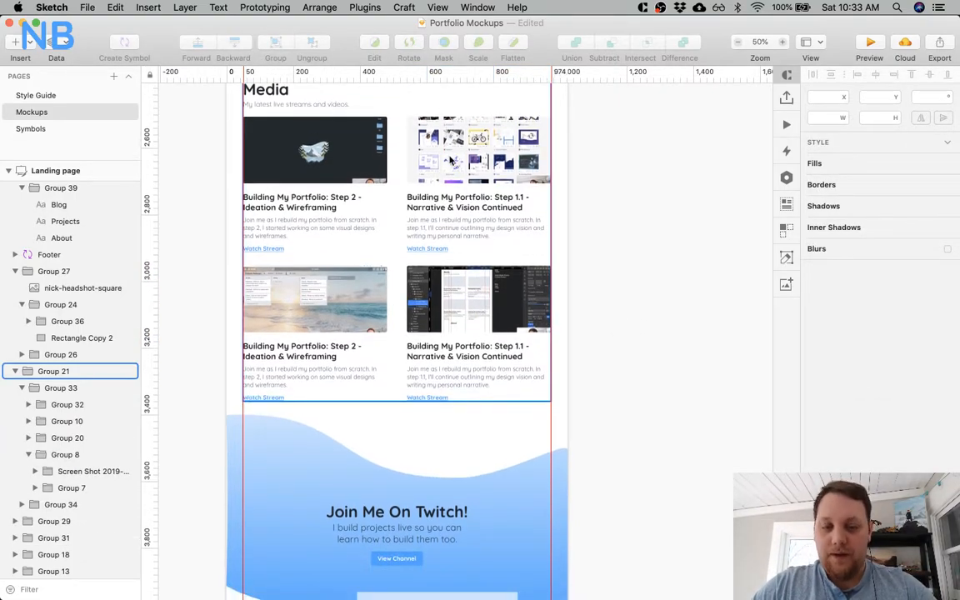
key("super+plus")
scroll(450, 160, "up", 5)
scroll(449, 160, "left", 2)
scroll(449, 160, "left", 3)
scroll(450, 159, "up", 1)
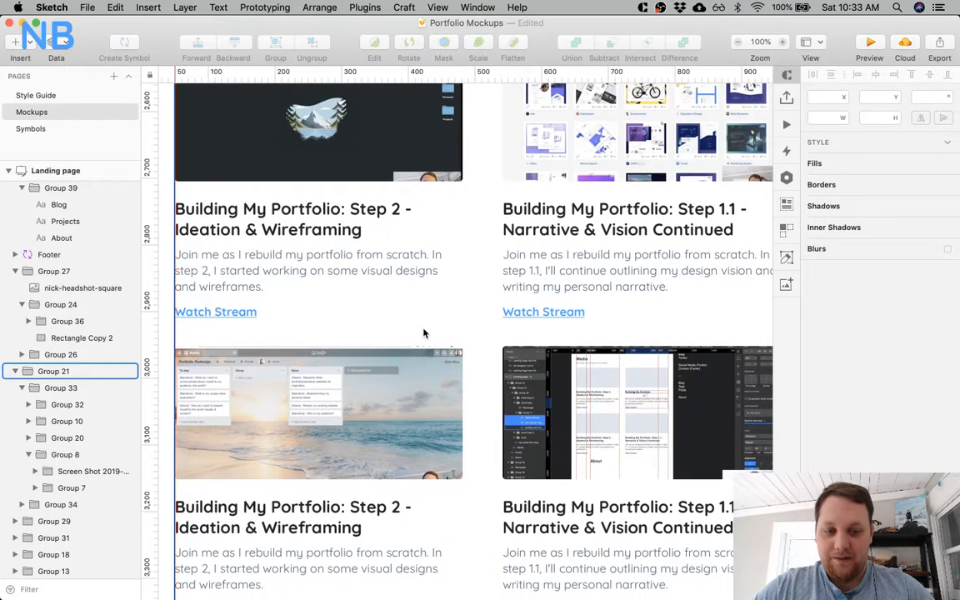
key("super+minus")
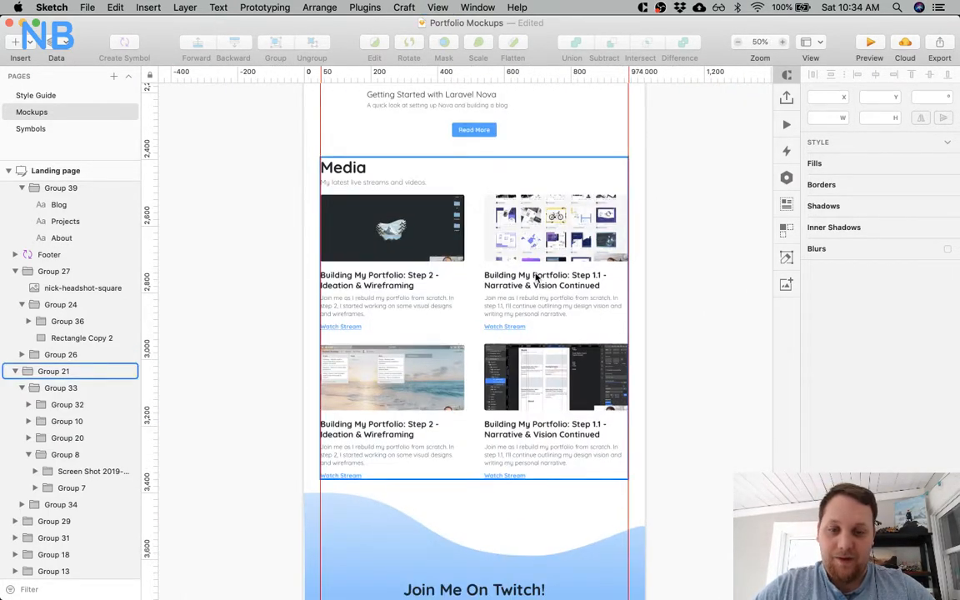
Select the masked screenshots in all four Media cards and desaturate them to greyscale.
left_click(526, 387, "super")
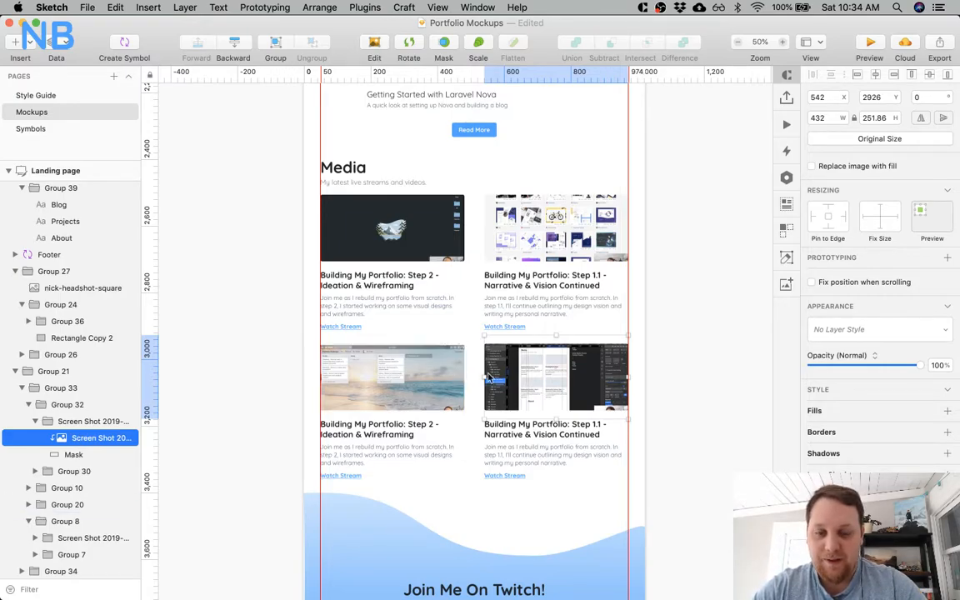
scroll(400, 353, "down", 3)
scroll(399, 353, "right", 3)
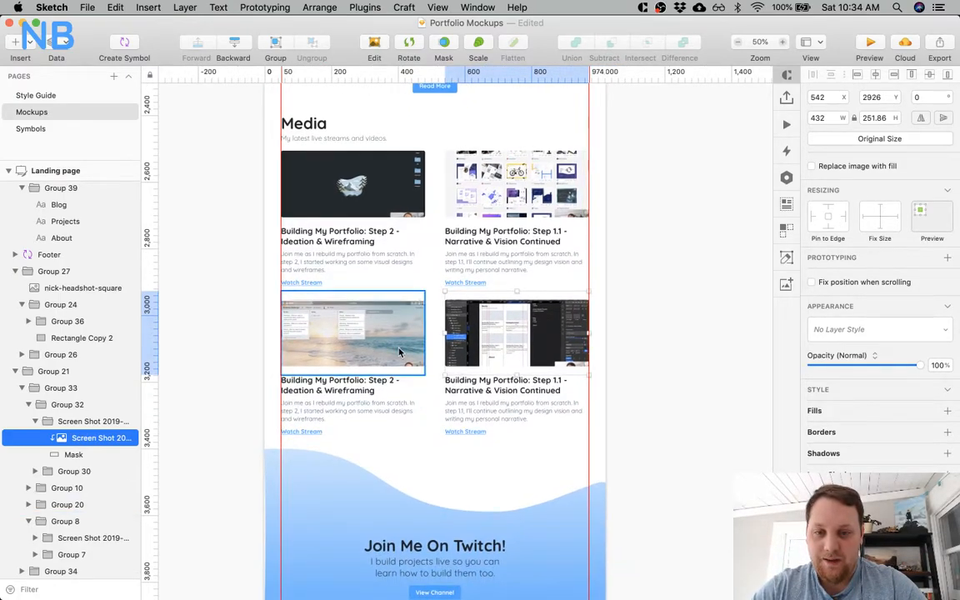
left_click(408, 193, "shift")
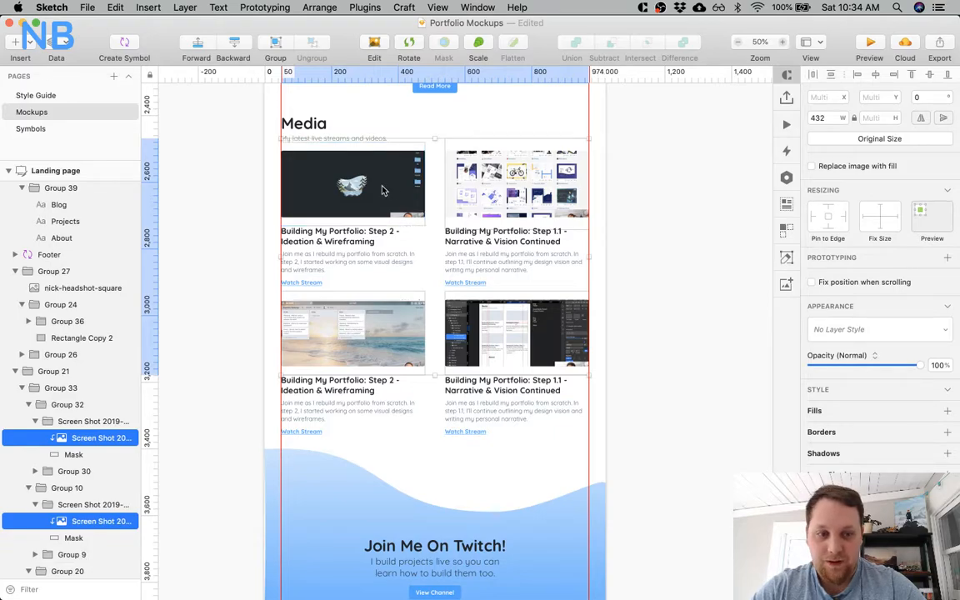
scroll(878, 274, "down", 3)
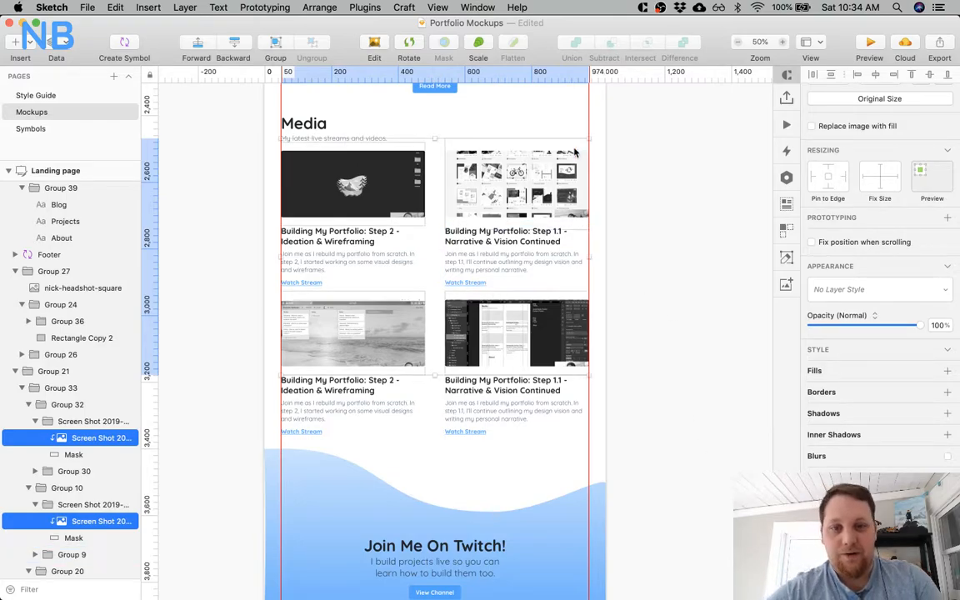
left_click(696, 235)
Compare the greyscale Media thumbnails with their coloured versions and undo the desaturation.
scroll(436, 251, "down", 3)
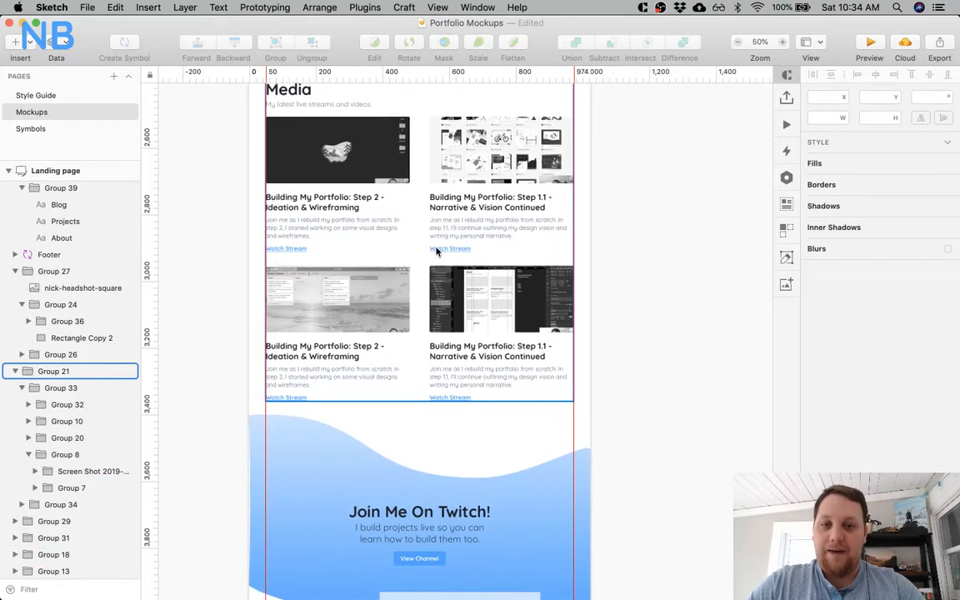
scroll(437, 251, "left", 3)
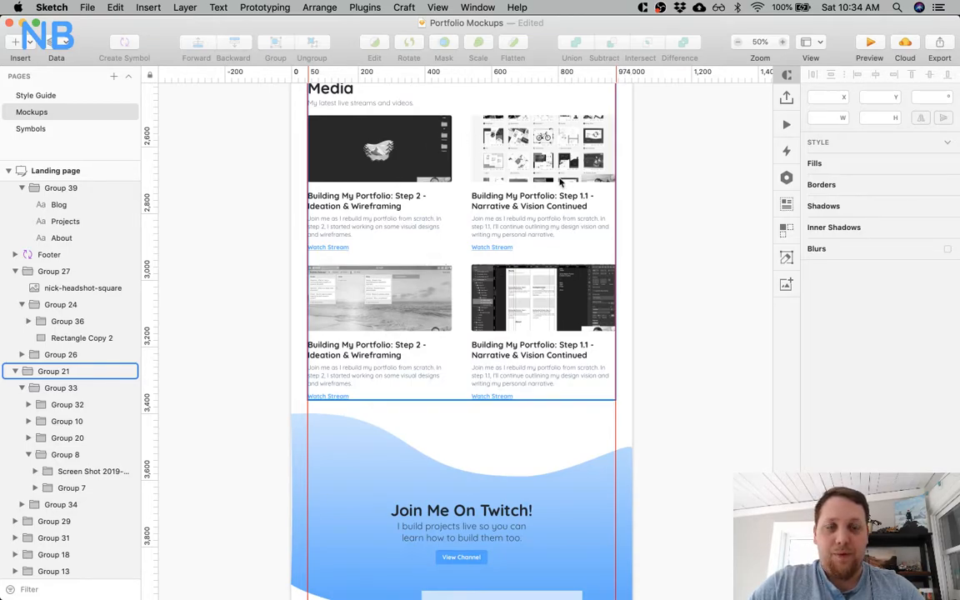
scroll(531, 250, "up", 3)
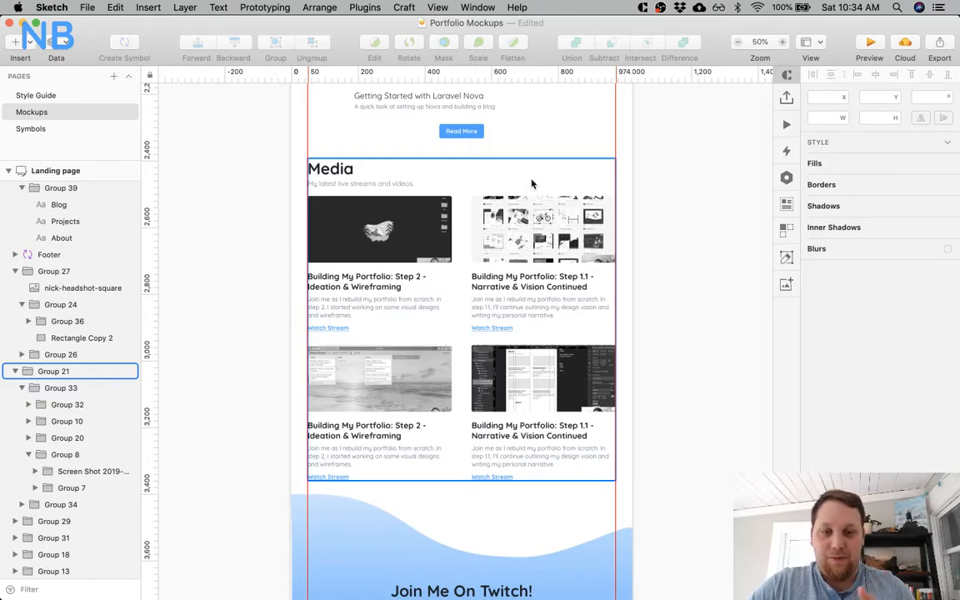
left_click(666, 230)
left_click(448, 254)
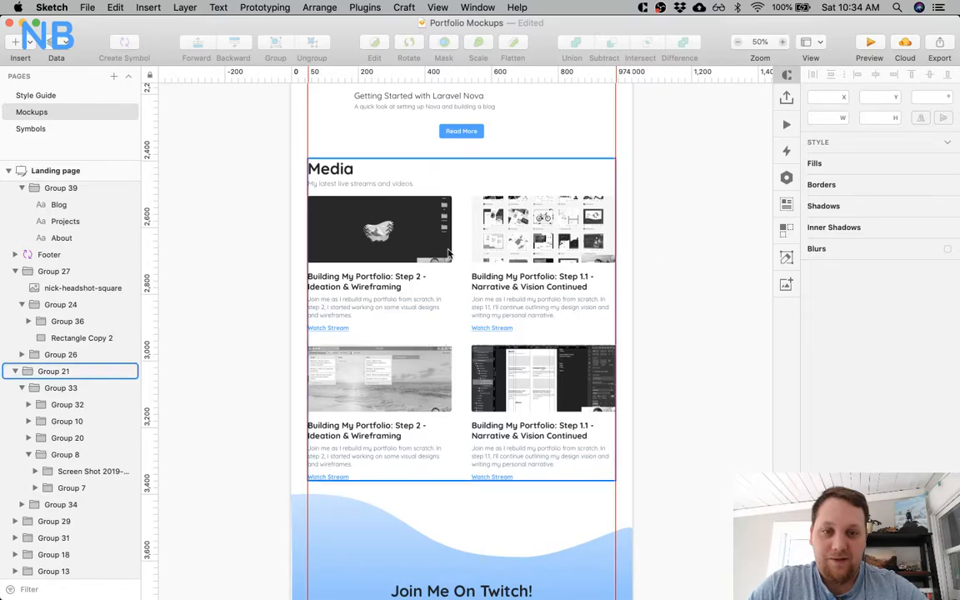
key("super+z")
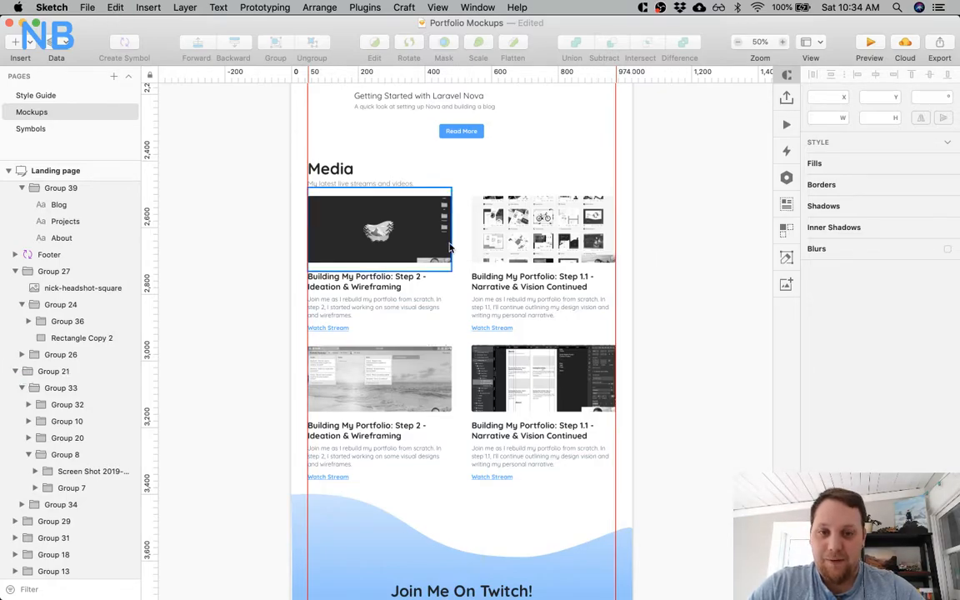
key("shift+super+z")
key("super+z")
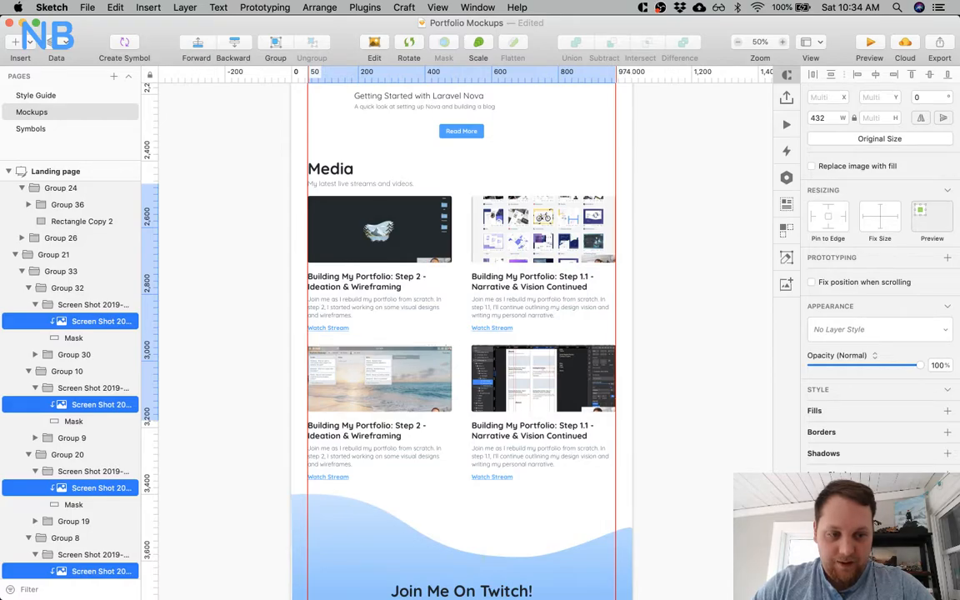
Give all four Media screenshots a dark blue-grey inner shadow with X 0, Y 0, blur 5 and spread 1.
left_click(833, 492)
scroll(833, 496, "down", 1)
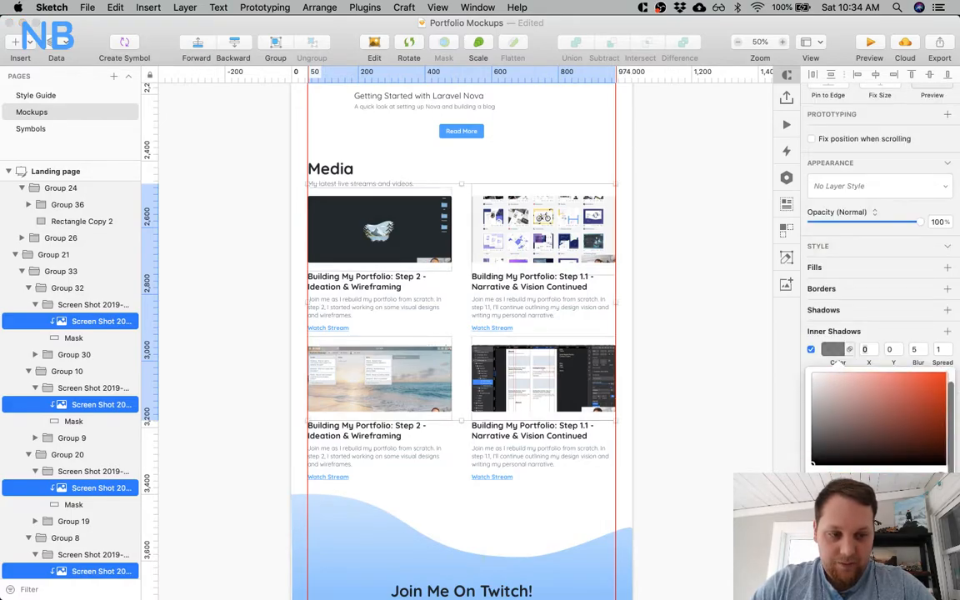
left_click(835, 550)
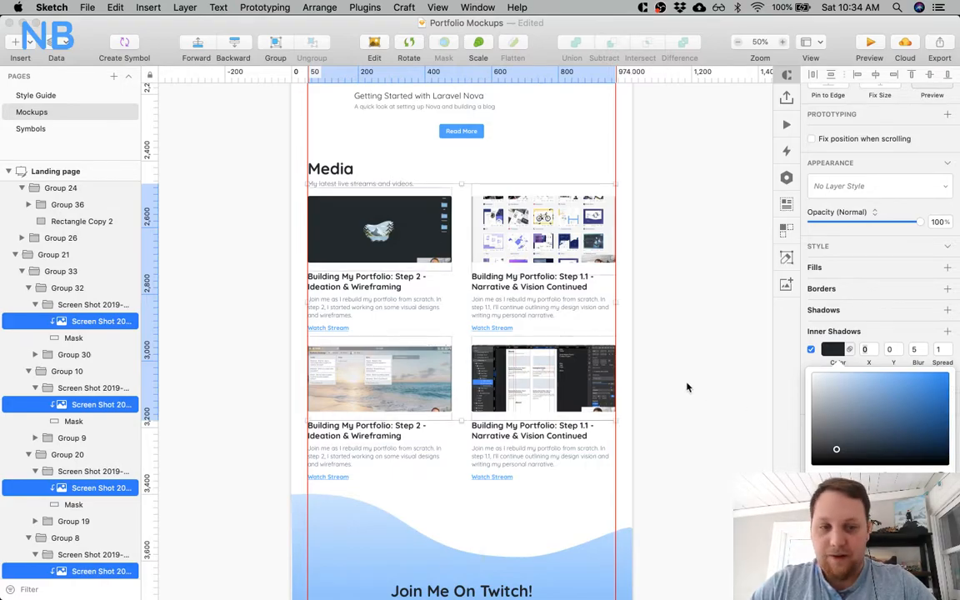
scroll(838, 402, "up", 3)
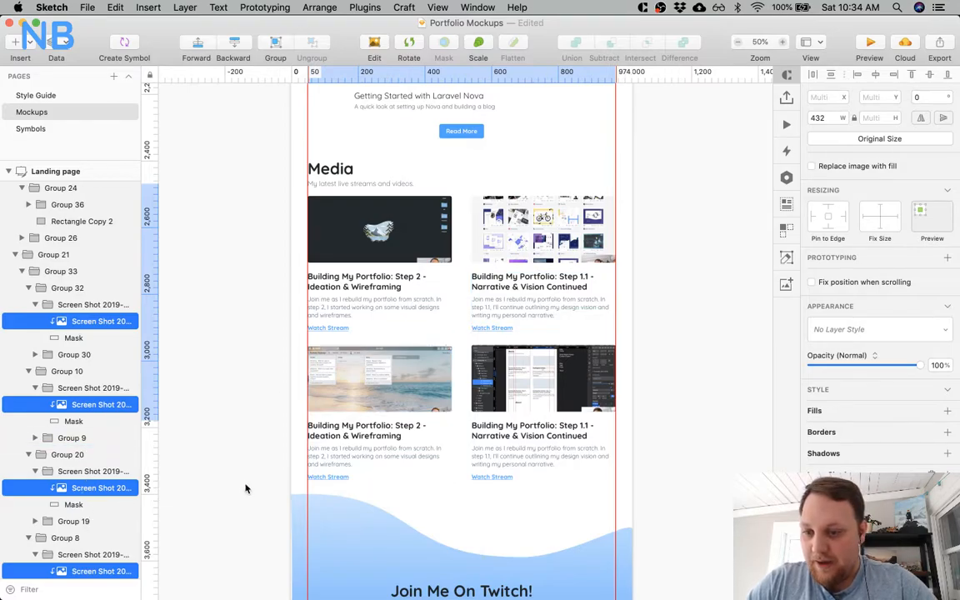
Try a drop shadow with X 0, Y 2 and blur 4 on the third Media card's masked screenshot group and disable it.
scroll(446, 317, "up", 5)
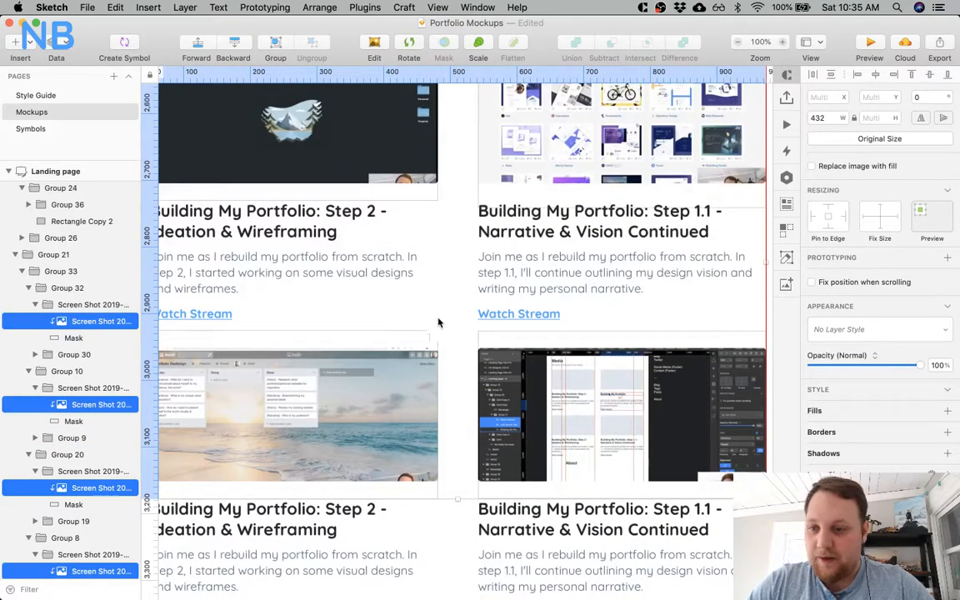
scroll(158, 425, "down", 2)
left_click(83, 471)
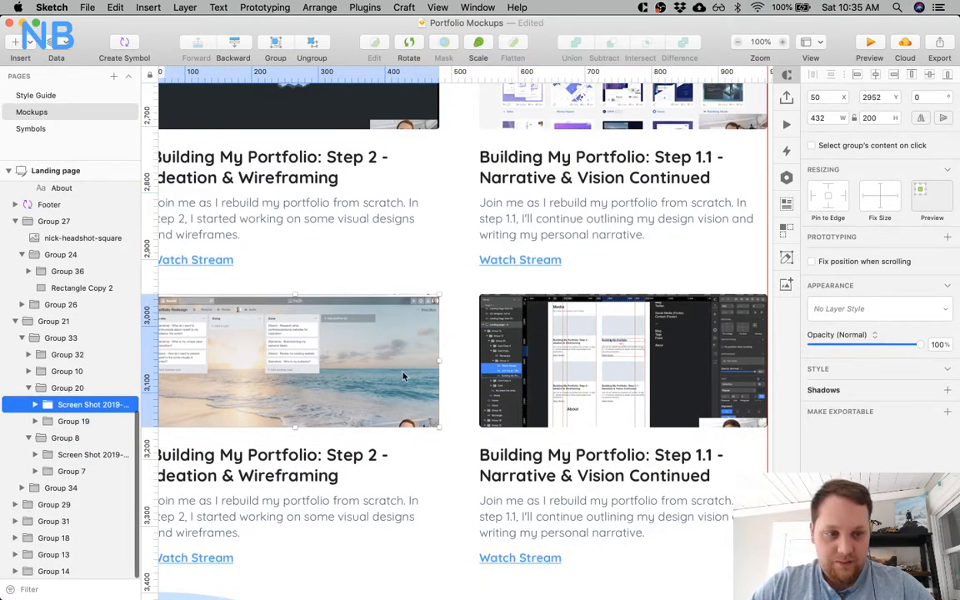
scroll(500, 356, "left", 5)
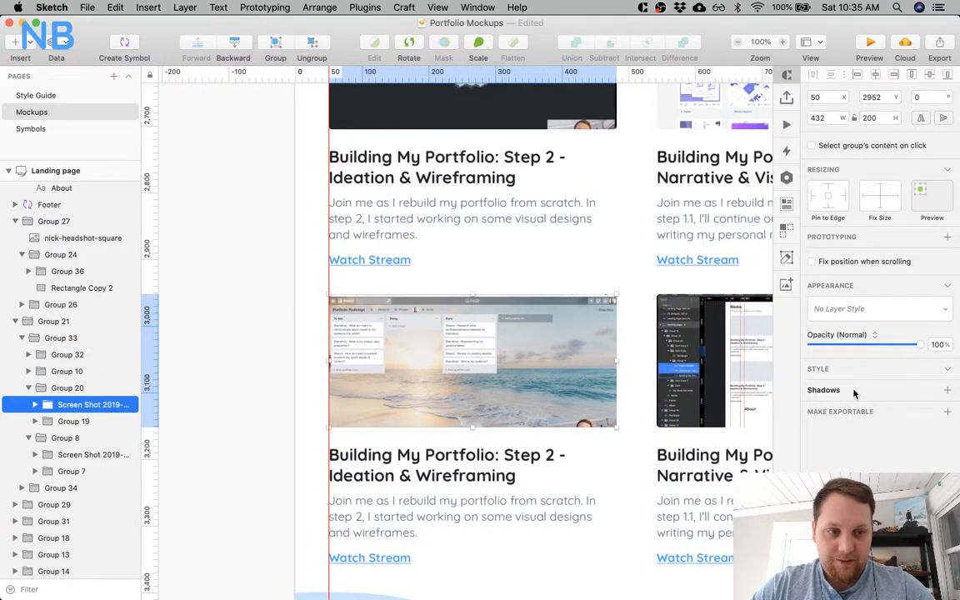
left_click(851, 390)
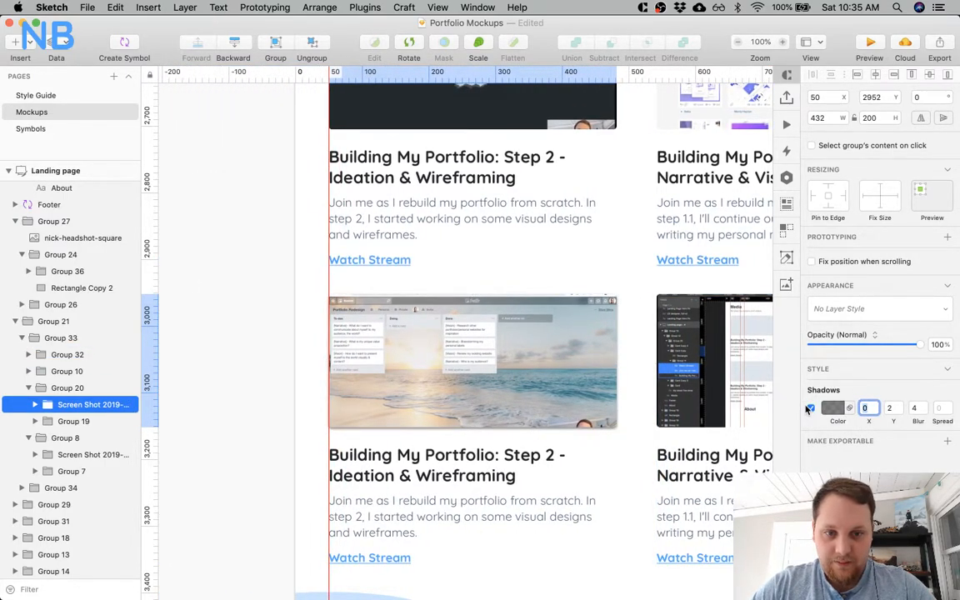
left_click(810, 407)
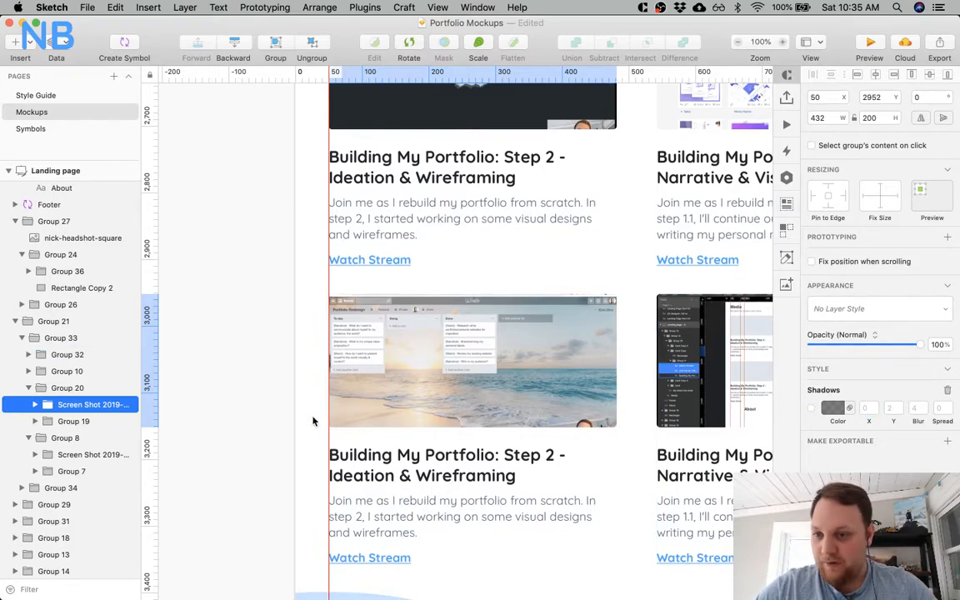
Duplicate the mask in the third Media card's screenshot group and place the copy above that group as a regular, non-masking rectangle.
left_click(35, 404)
left_click(87, 437)
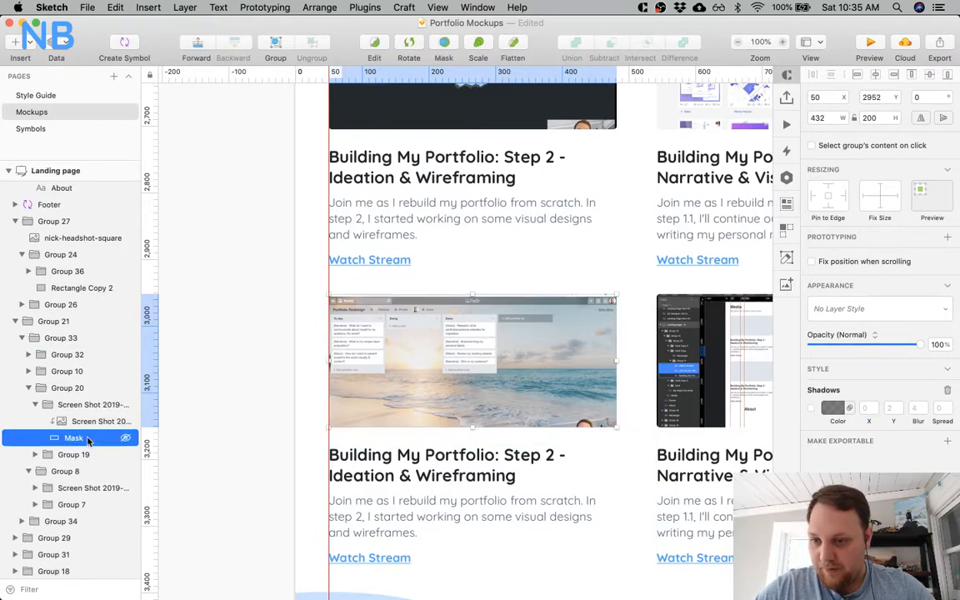
key("super+d")
left_click_drag(92, 444, 59, 413)
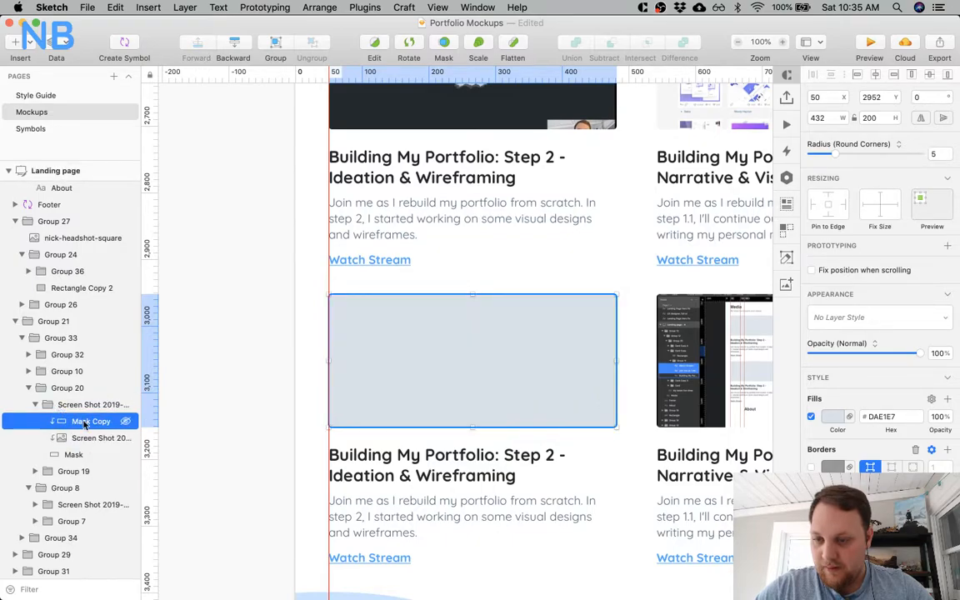
right_click(84, 422)
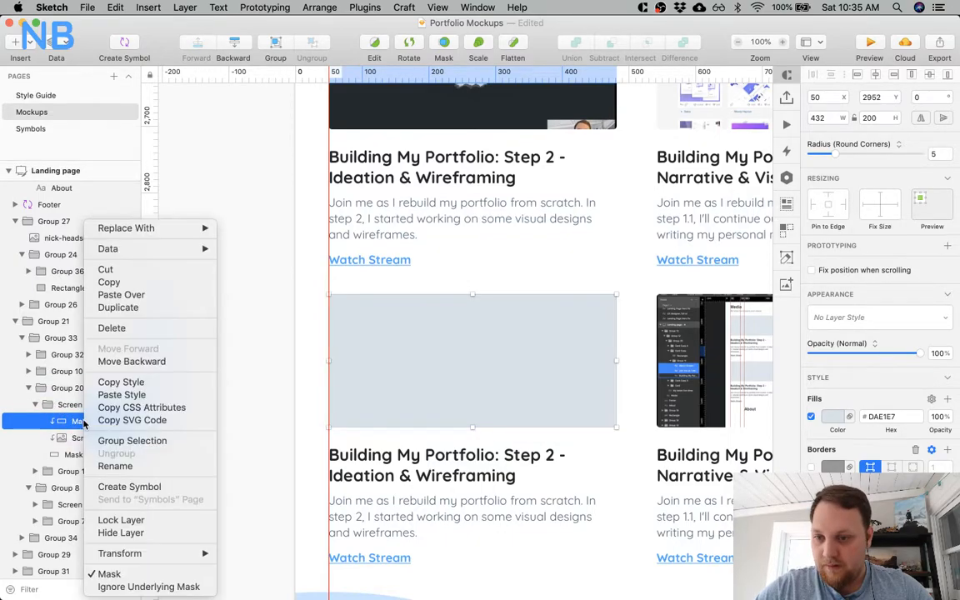
left_click(127, 576)
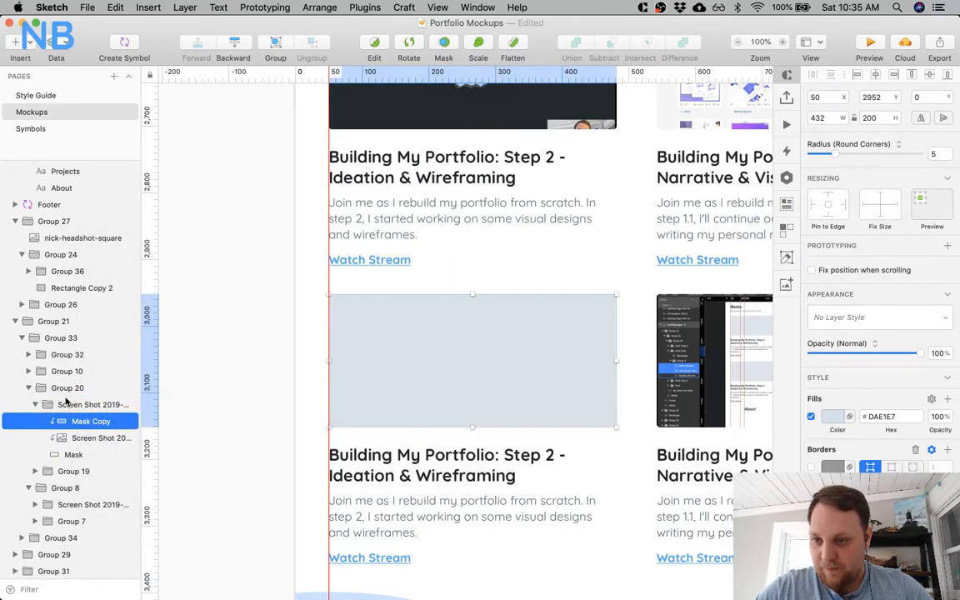
left_click_drag(67, 401, 65, 399)
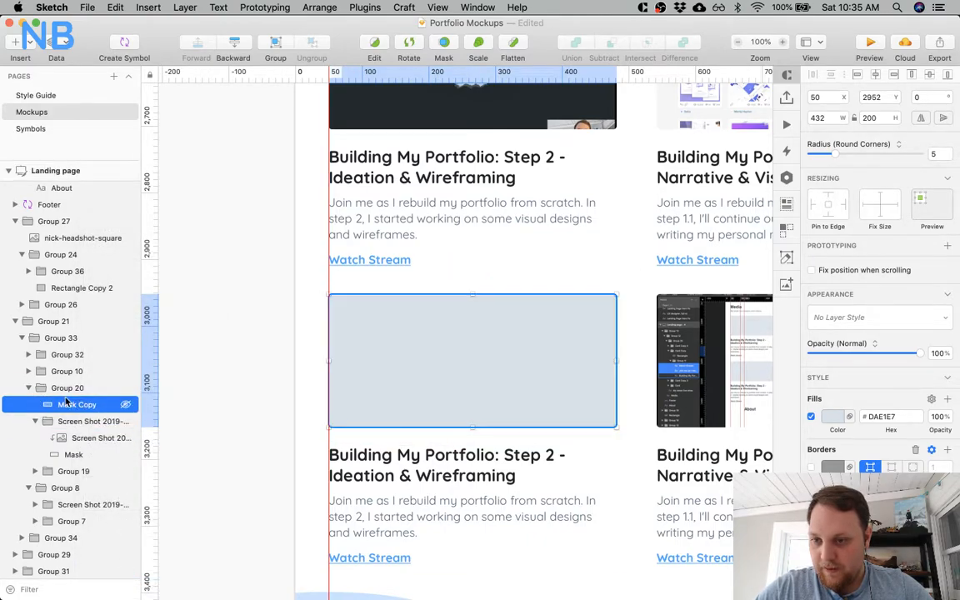
Turn off the rectangle's fill and give it a semi-transparent dark blue-grey inner shadow with X 0, Y 0, blur 5 and spread 1.
left_click(810, 417)
scroll(833, 383, "down", 2)
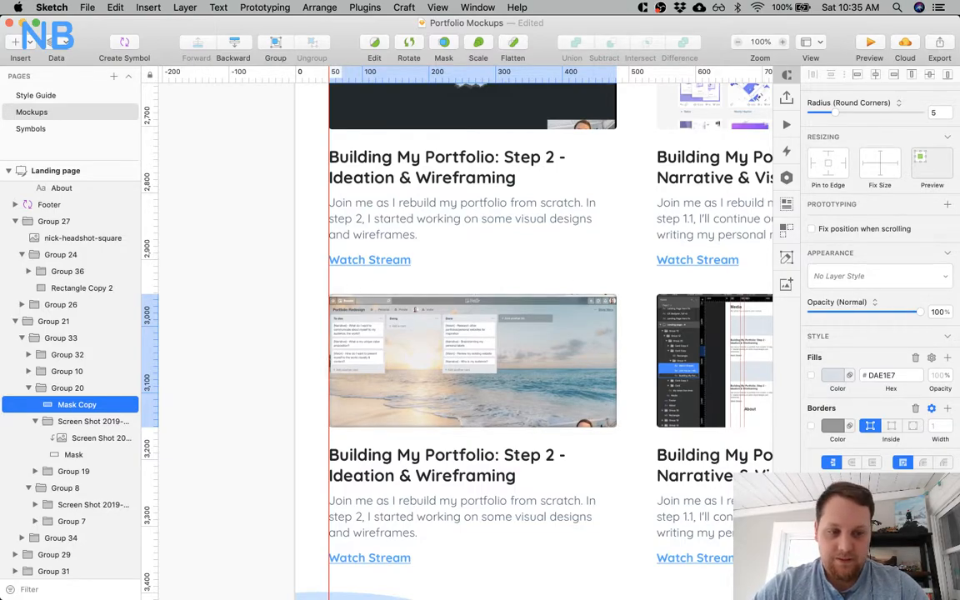
type("1")
left_click(832, 564)
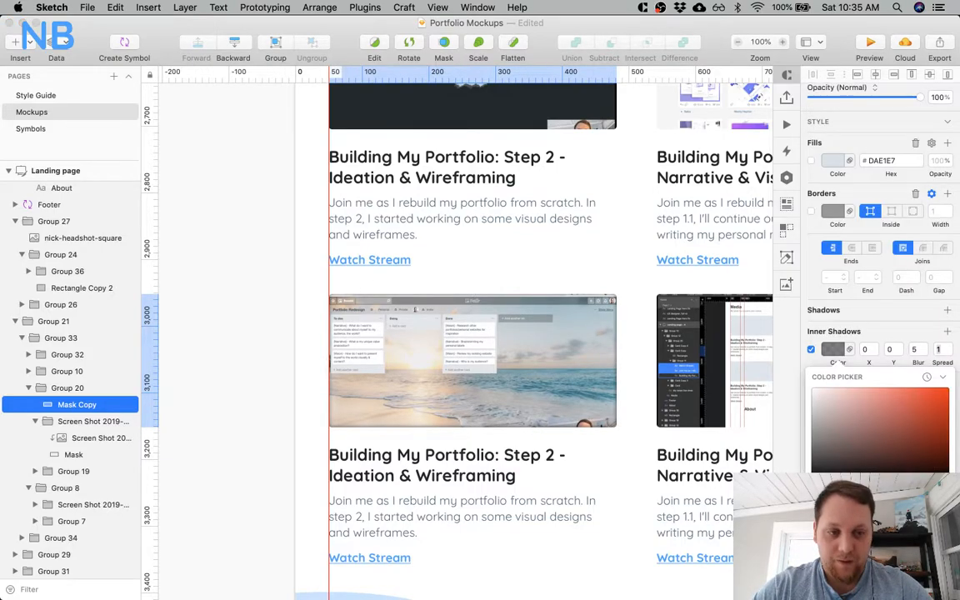
scroll(855, 462, "down", 2)
left_click(866, 567)
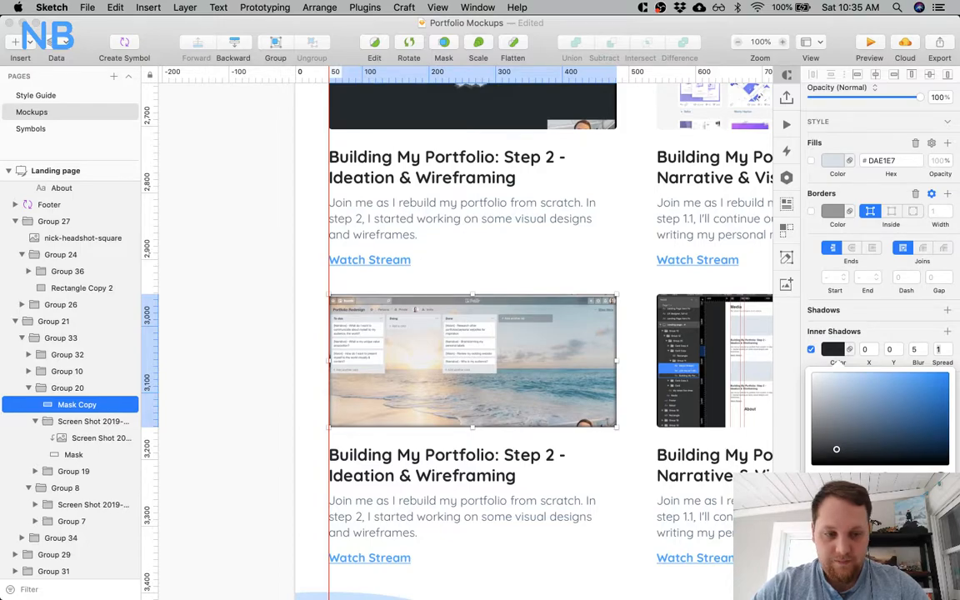
left_click_drag(918, 493, 881, 493)
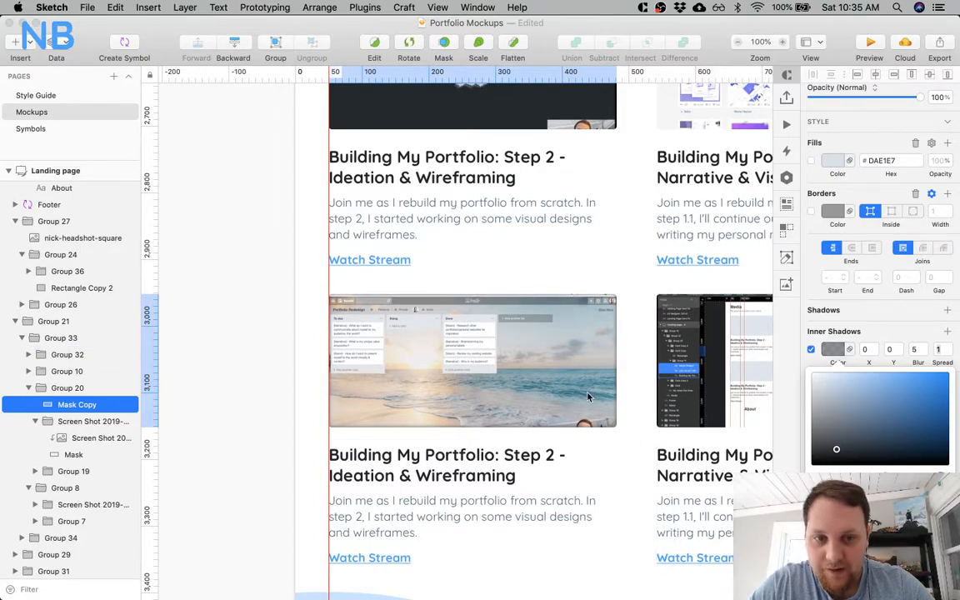
Select the third Media card's inner-shadow rectangle and copy it for the neighbouring card.
scroll(604, 315, "right", 5)
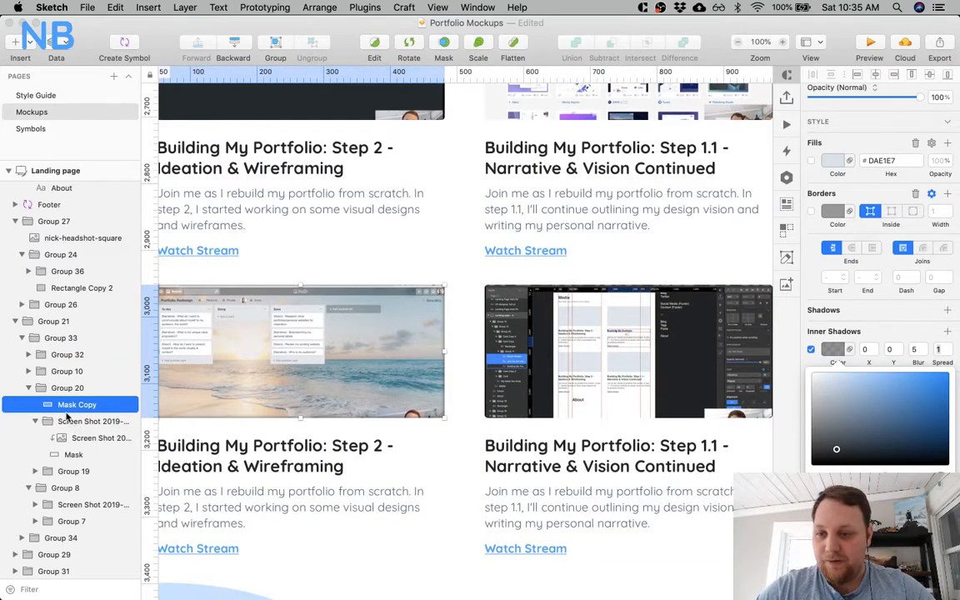
left_click(65, 371)
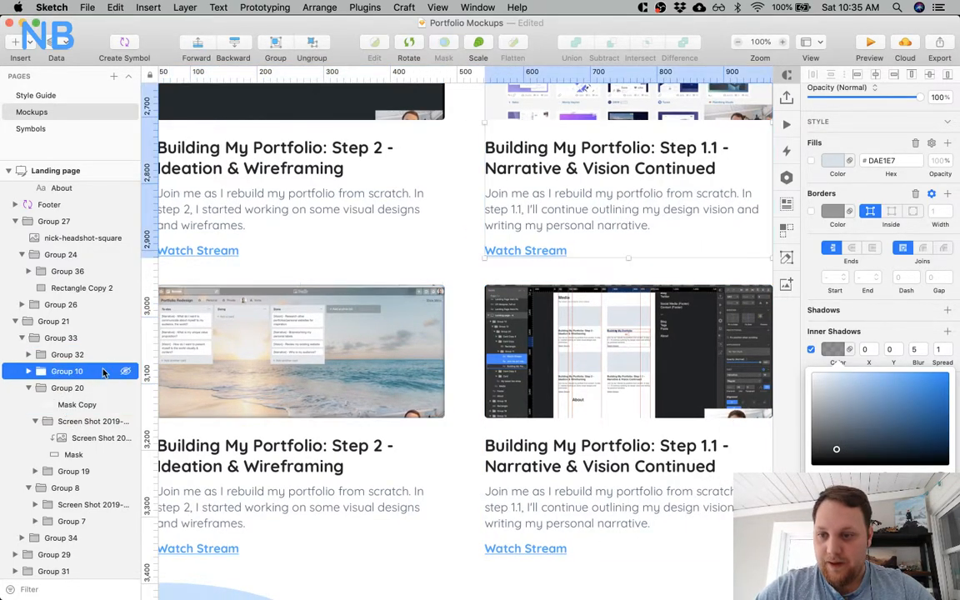
left_click(335, 391, "super")
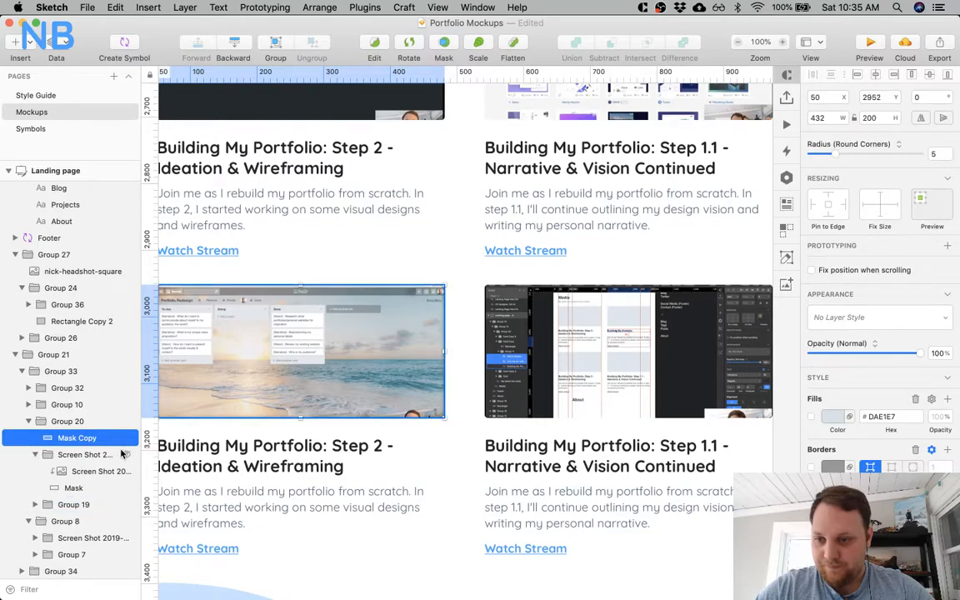
left_click(65, 404)
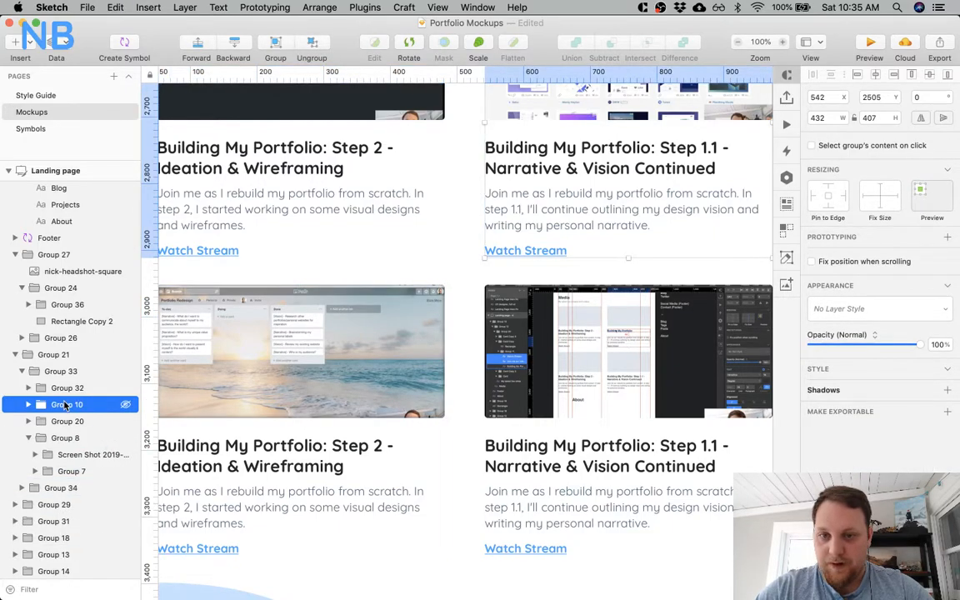
scroll(228, 401, "up", 3)
left_click(228, 401, "super")
scroll(229, 401, "up", 4)
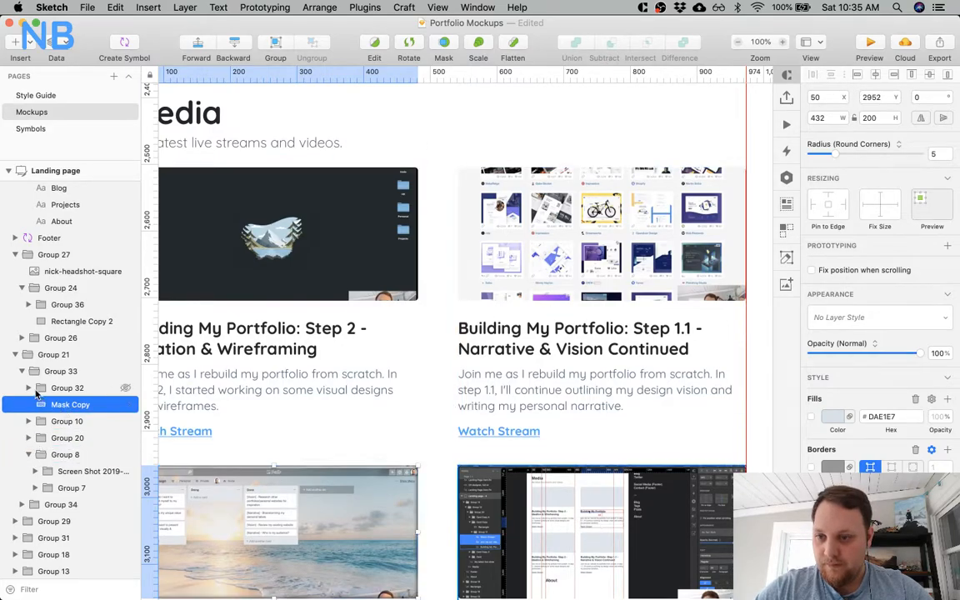
key("Delete")
Find the second Media card's group, Group 10, in the layers and paste the inner-shadow rectangle just above it.
left_click(520, 268, "super")
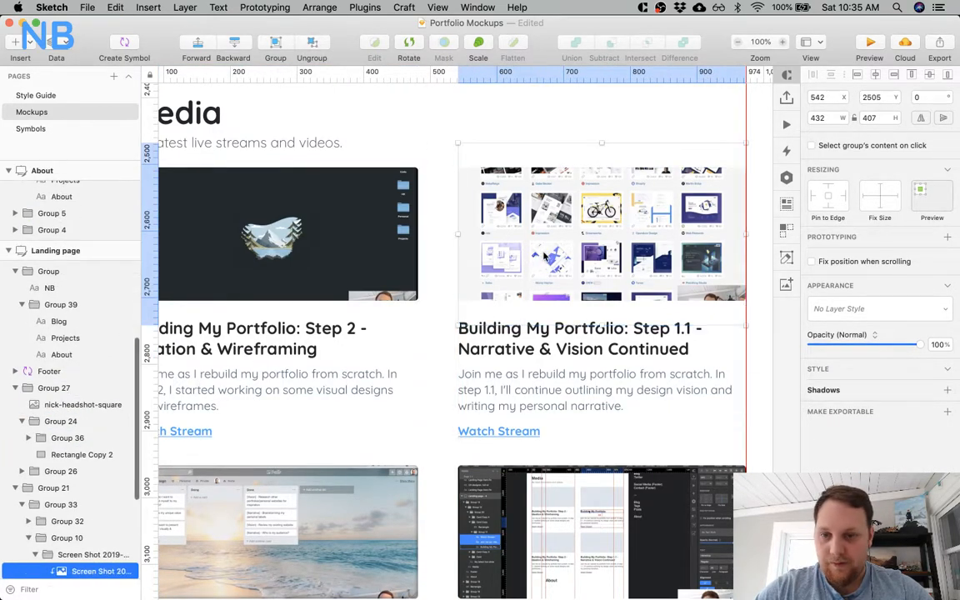
scroll(96, 474, "down", 5)
left_click(76, 401)
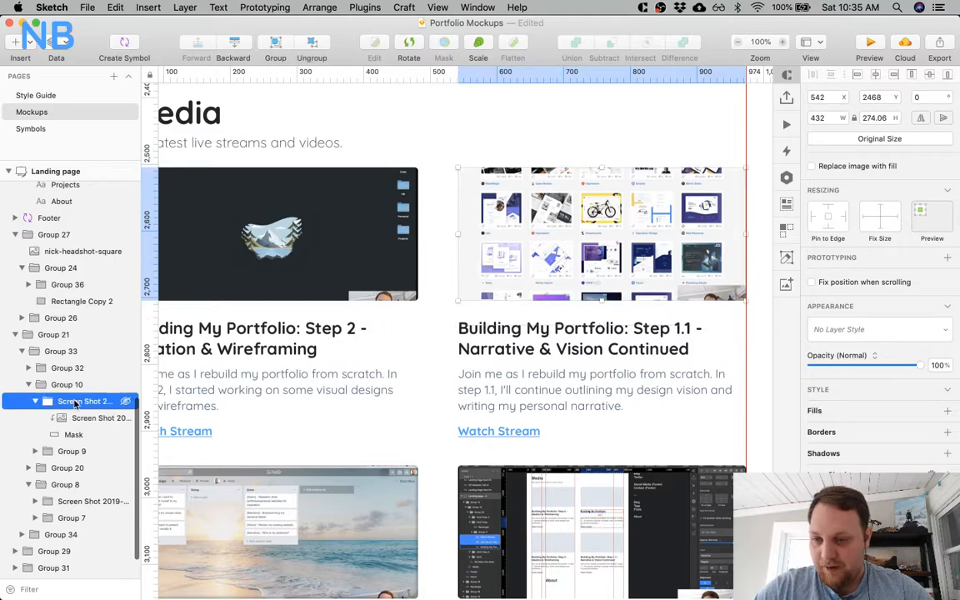
left_click(66, 384)
double_click(55, 405)
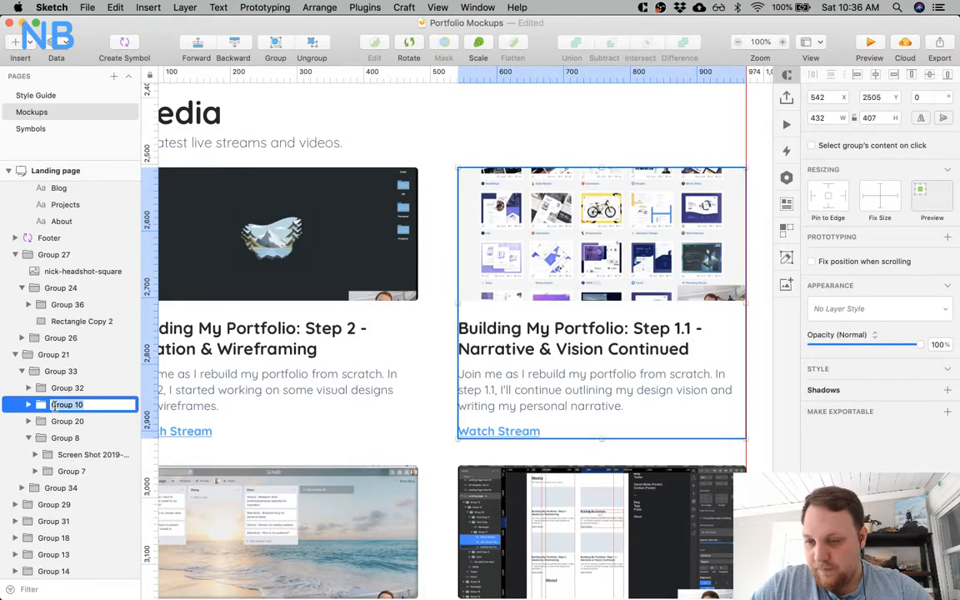
left_click(40, 420)
left_click(29, 405)
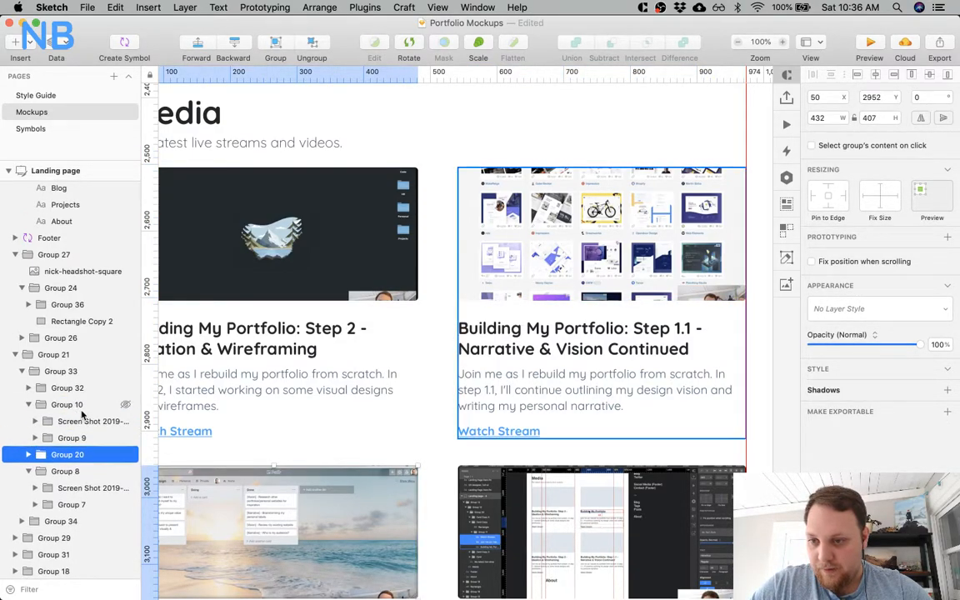
left_click(82, 408)
key("super+v")
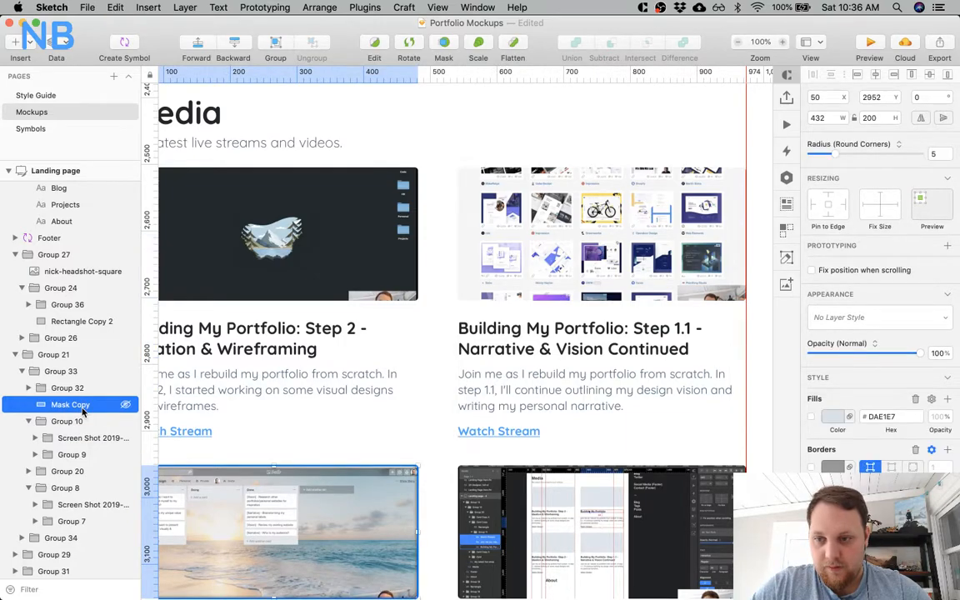
Move the pasted inner-shadow rectangle over the second Media card's screenshot, to about X 540, Y 2506.
key("shift+Up")
key("shift+Up")
key("shift+Up")
key("shift+Up")
key("shift+Up")
key("shift+Up")
key("shift+Up")
key("shift+Up")
key("shift+Up")
key("shift+Up")
key("shift+Up")
key("shift+Up")
key("shift+Up")
key("shift+Up")
key("shift+Up")
key("shift+Up")
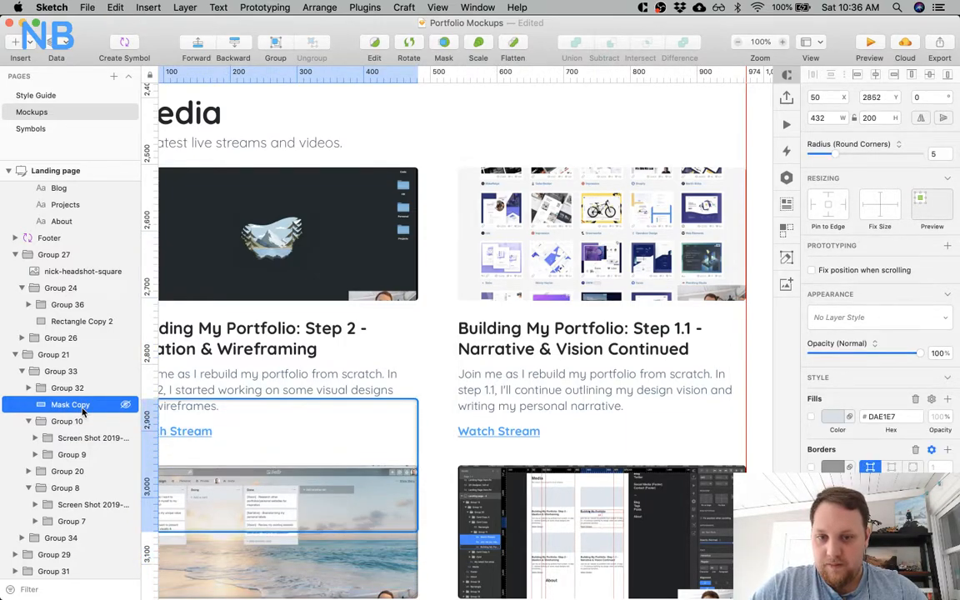
key("shift+Up")
key("shift+Up")
key("shift+Up")
key("shift+Up")
key("shift+Up")
key("shift+Up")
key("shift+Up")
key("shift+Up")
key("shift+Up")
key("shift+Up")
key("shift+Up")
key("shift+Up")
key("shift+Up")
key("shift+Up")
key("shift+Up")
key("shift+Up")
key("shift+Up")
key("shift+Up")
key("shift+Up")
key("shift+Up")
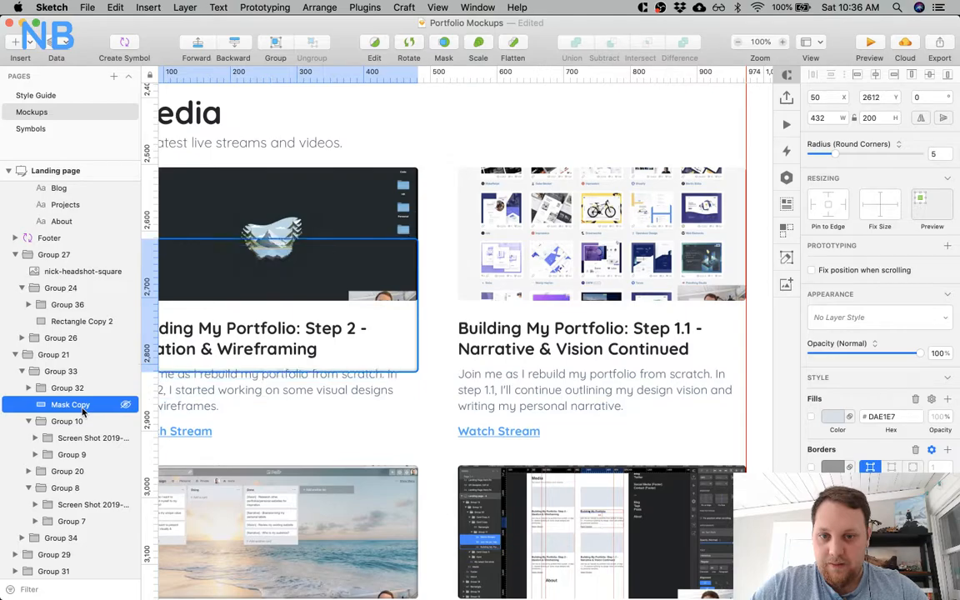
key("shift+Up")
key("shift+Up")
key("shift+Up")
key("shift+Up")
key("shift+Up")
key("shift+Right")
key("shift+Right")
key("shift+Right")
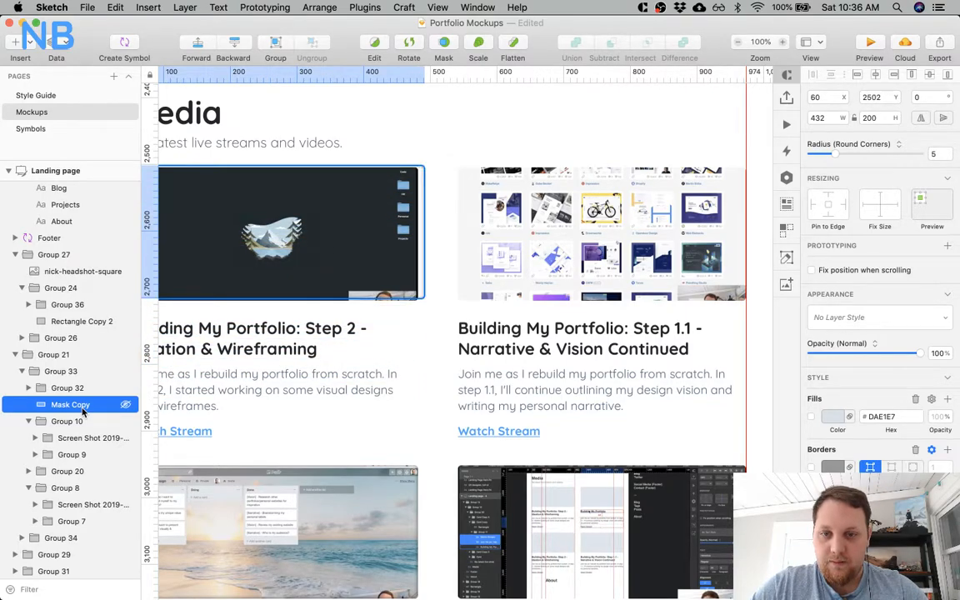
key("shift+Right")
key("shift+Right")
key("shift+Right")
key("shift+Right")
key("shift+Right")
key("shift+Right")
key("shift+Right")
key("shift+Right")
key("shift+Right")
key("shift+Right")
key("shift+Right")
key("shift+Right")
key("shift+Right")
key("shift+Right")
key("shift+Right")
key("shift+Right")
key("shift+Right")
key("shift+Right")
key("shift+Right")
key("shift+Right")
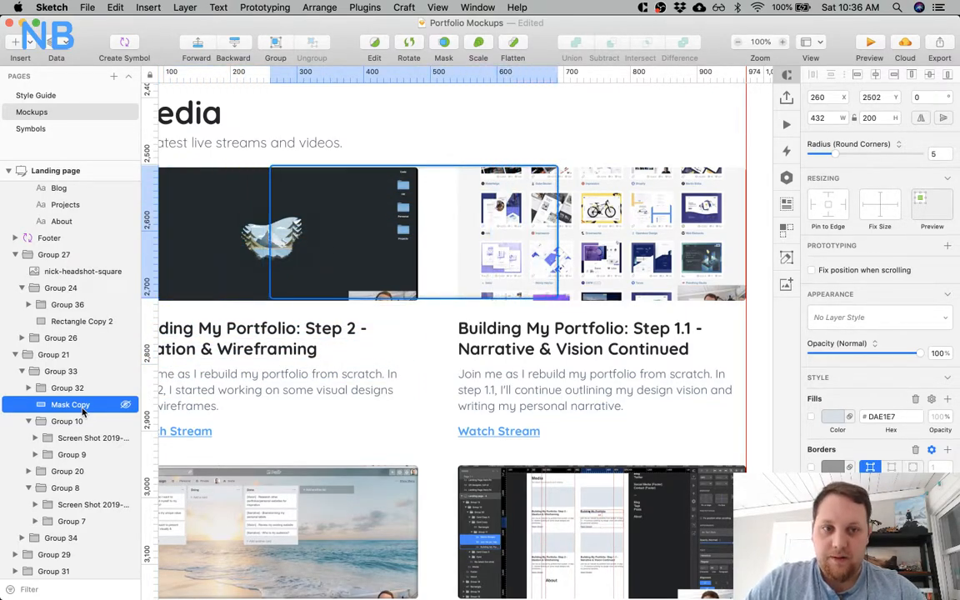
key("shift+Right")
key("shift+Right")
key("shift+Right")
key("shift+Right")
key("shift+Right")
key("shift+Right")
key("shift+Right")
key("shift+Right")
key("shift+Right")
key("shift+Right")
key("shift+Right")
key("shift+Right")
key("shift+Right")
key("shift+Right")
key("shift+Right")
key("shift+Right")
key("shift+Right")
key("shift+Right")
key("shift+Right")
key("shift+Right")
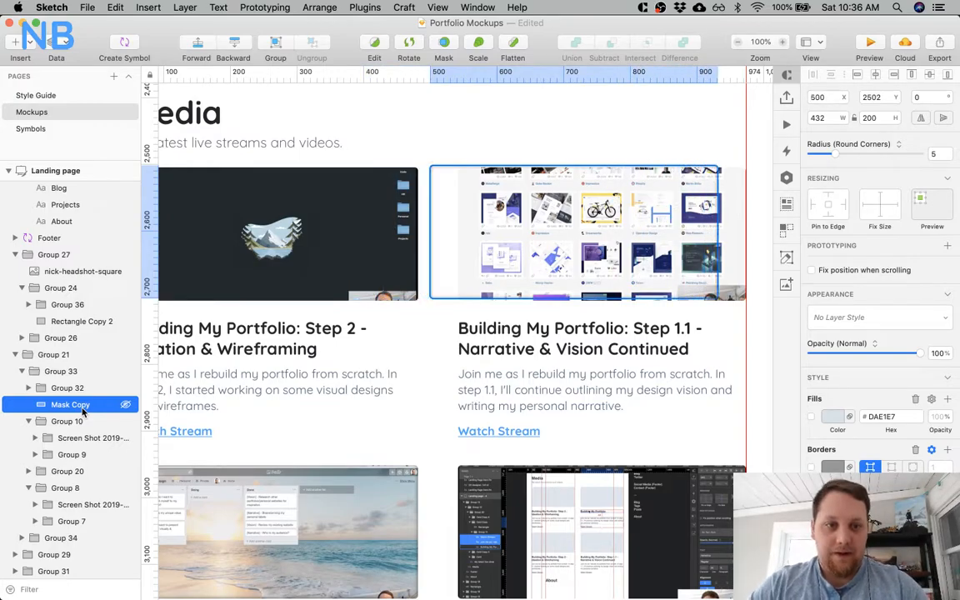
key("shift+Right")
key("shift+Left")
key("Down")
key("Down")
key("Down")
key("Down")
key("Down")
key("Up")
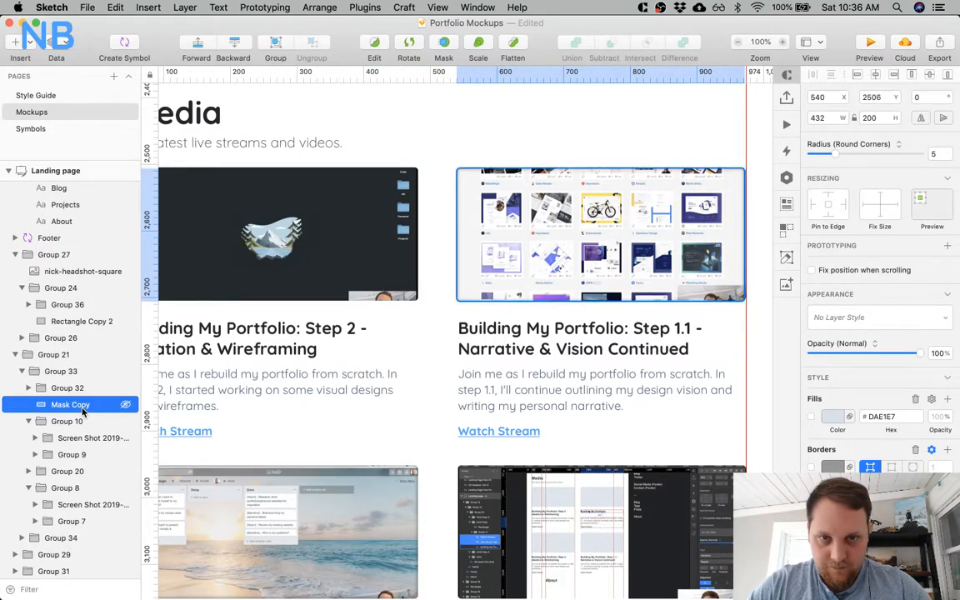
Fine-align the inner-shadow rectangle with the top-left corner of the second card's screenshot, with Y at 2505, and deselect it.
left_click_drag(454, 153, 496, 237)
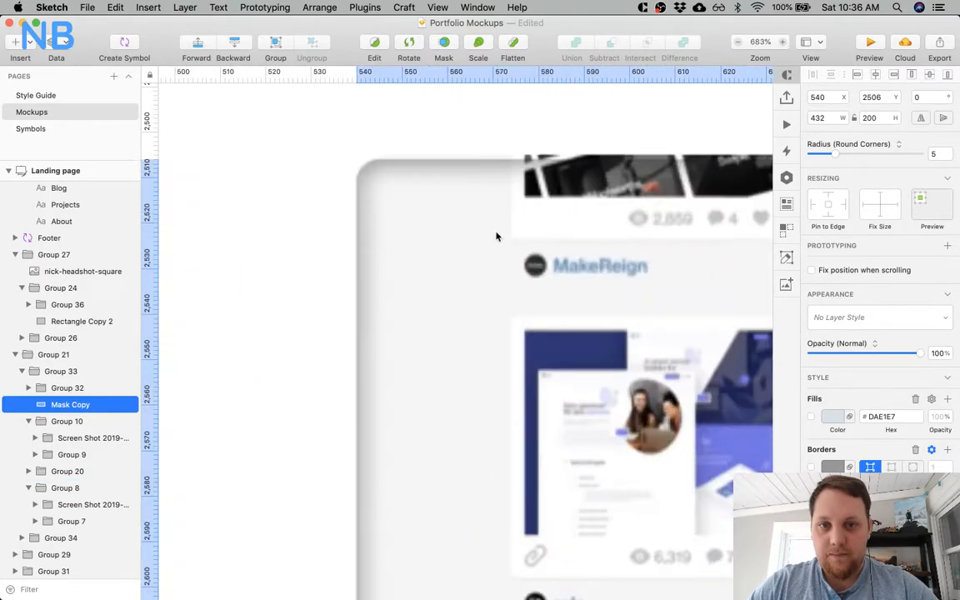
key("Up")
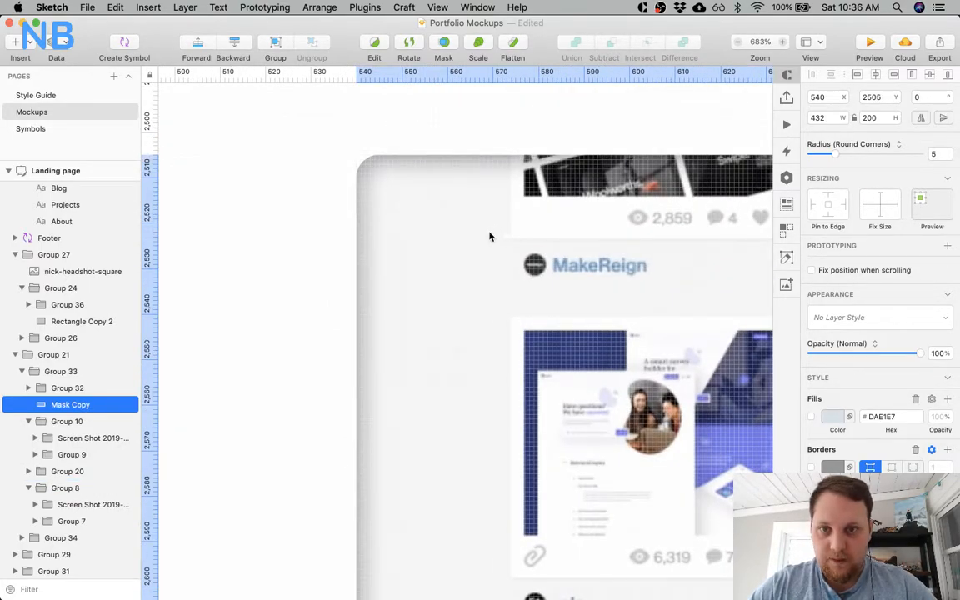
key("Right")
key("Right")
key("Right")
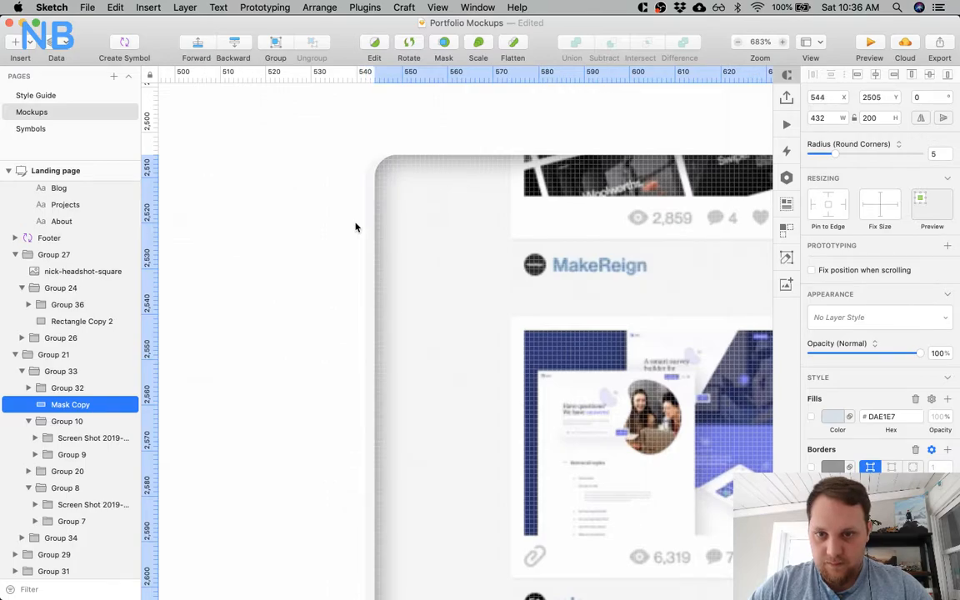
key("Left")
left_click(303, 261)
Examine the second card's inner shadow at normal size against the other Media thumbnails.
key("super+minus")
key("super+minus")
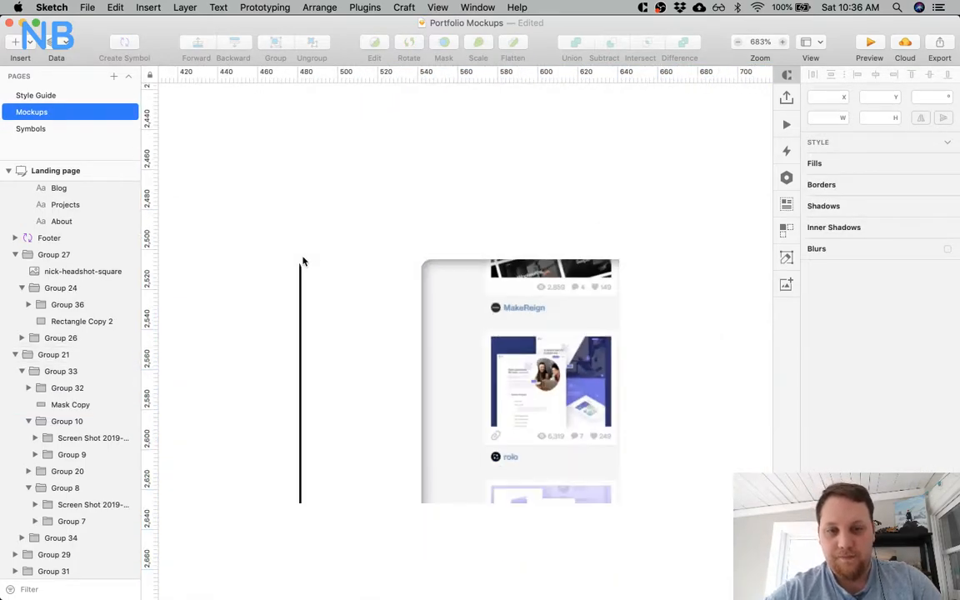
key("super+minus")
key("super+minus")
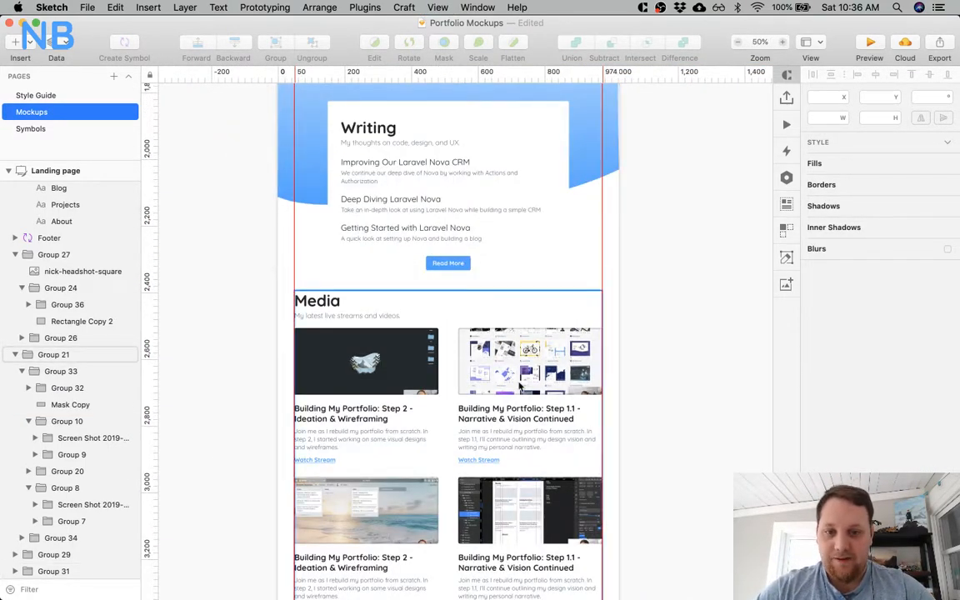
key("super+plus")
scroll(439, 386, "down", 4)
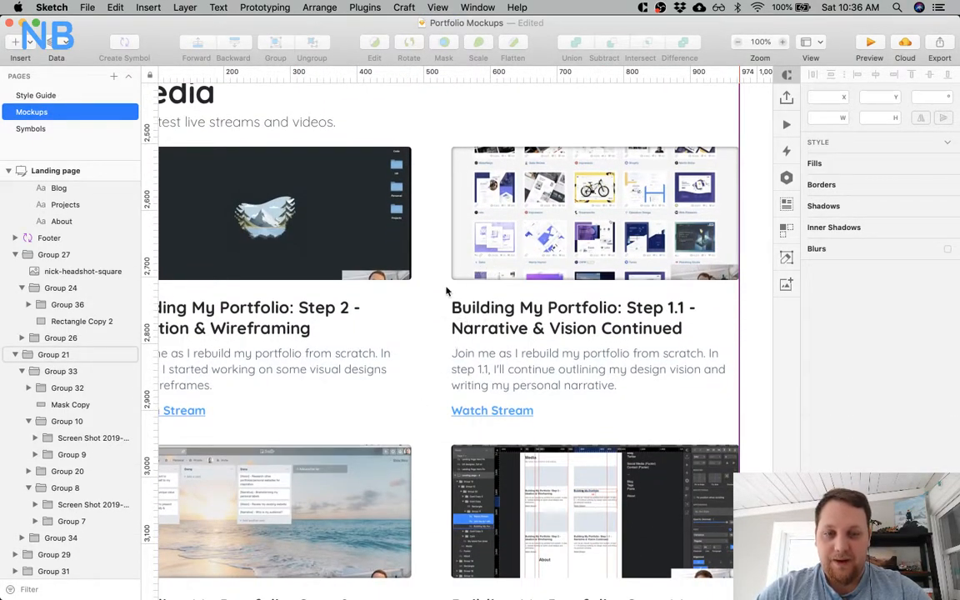
scroll(454, 250, "left", 1)
scroll(463, 146, "left", 5)
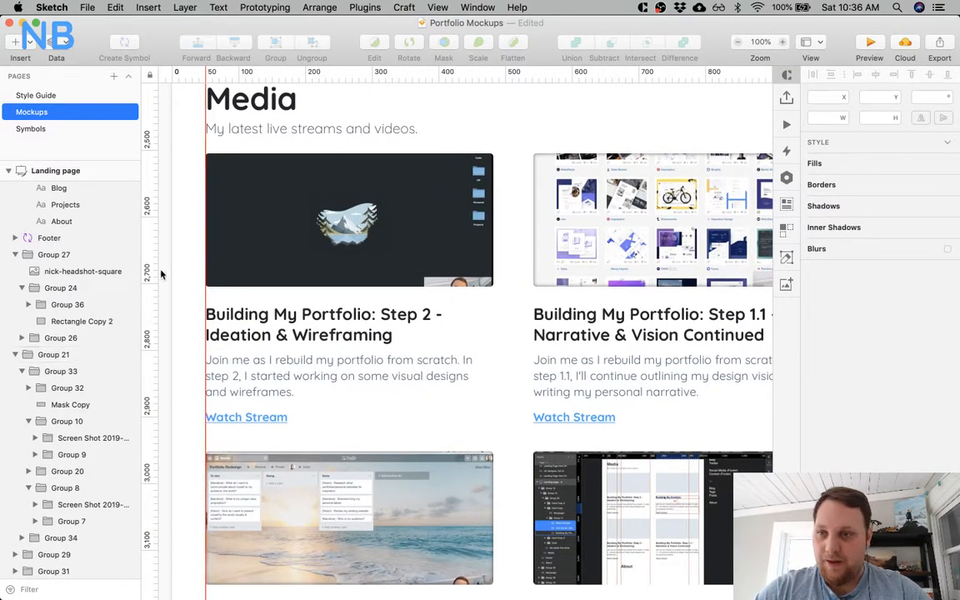
Find the third Media card's inner-shadow rectangle, Mask Copy, inside Group 20 in the layers and copy it.
left_click(336, 459, "super")
scroll(85, 467, "down", 3)
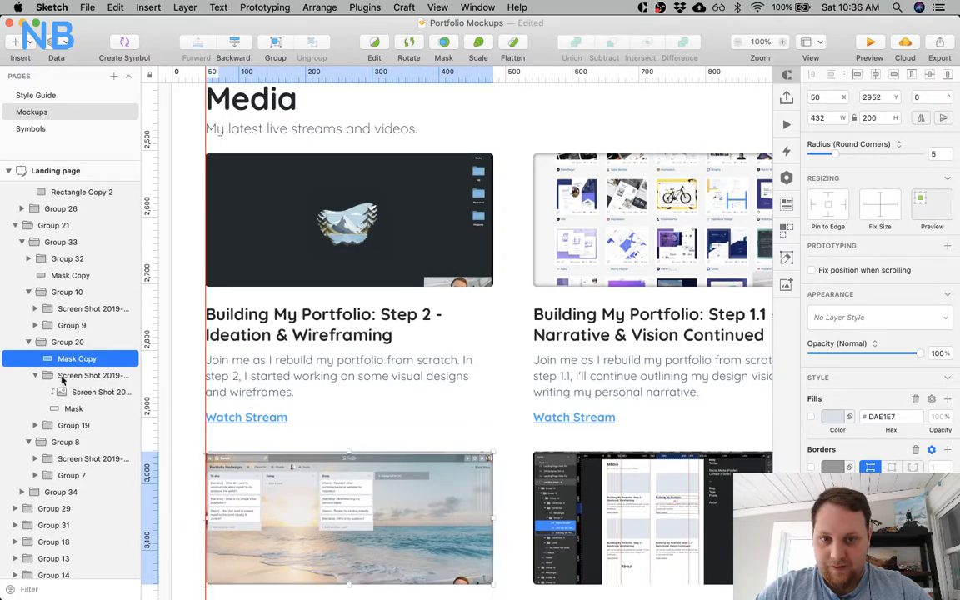
left_click(30, 341)
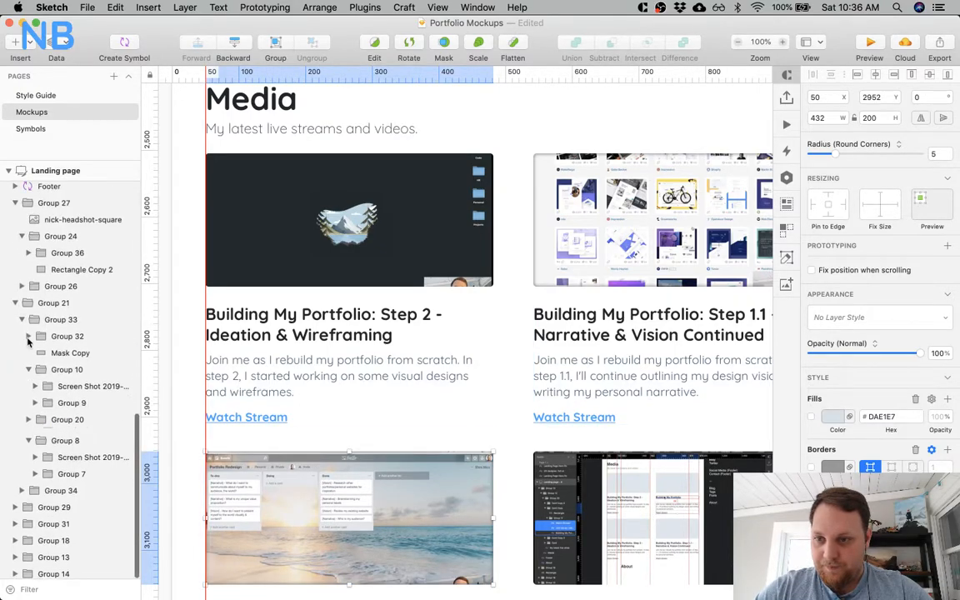
left_click(31, 421)
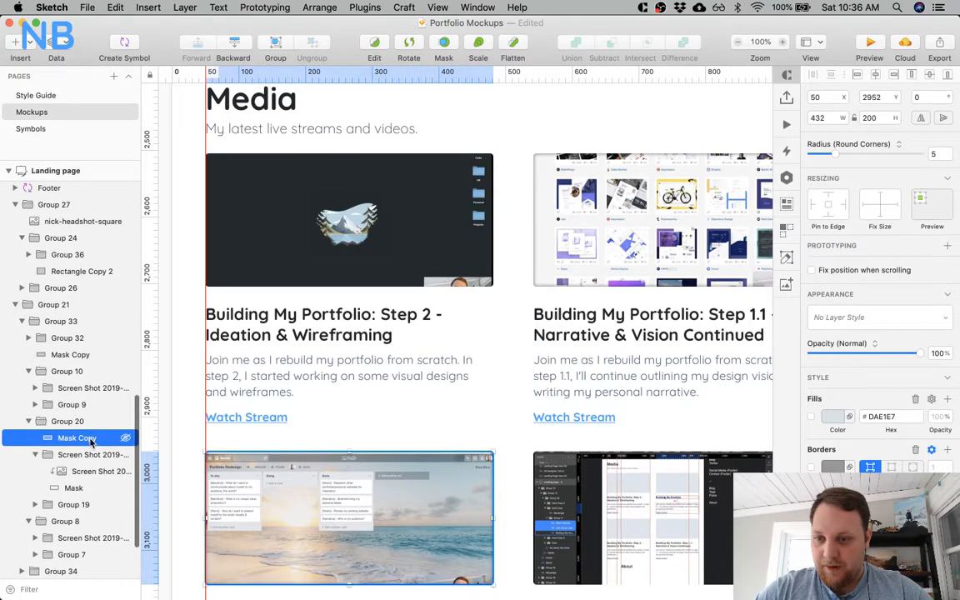
key("super+r")
left_click(110, 423)
left_click(108, 438)
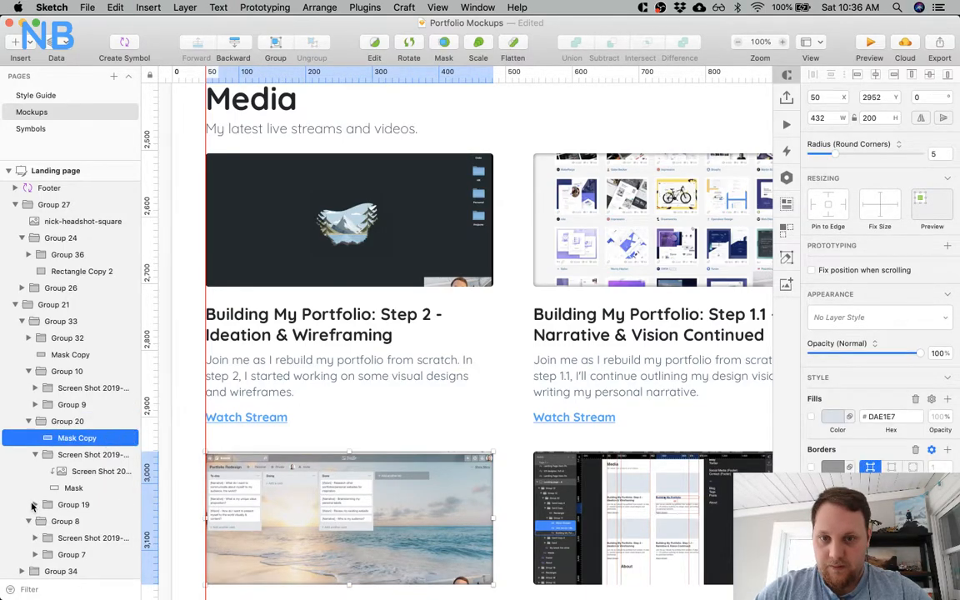
Paste the inner-shadow rectangle into the fourth Media card's Group 32, above its screenshot group.
scroll(504, 469, "down", 3)
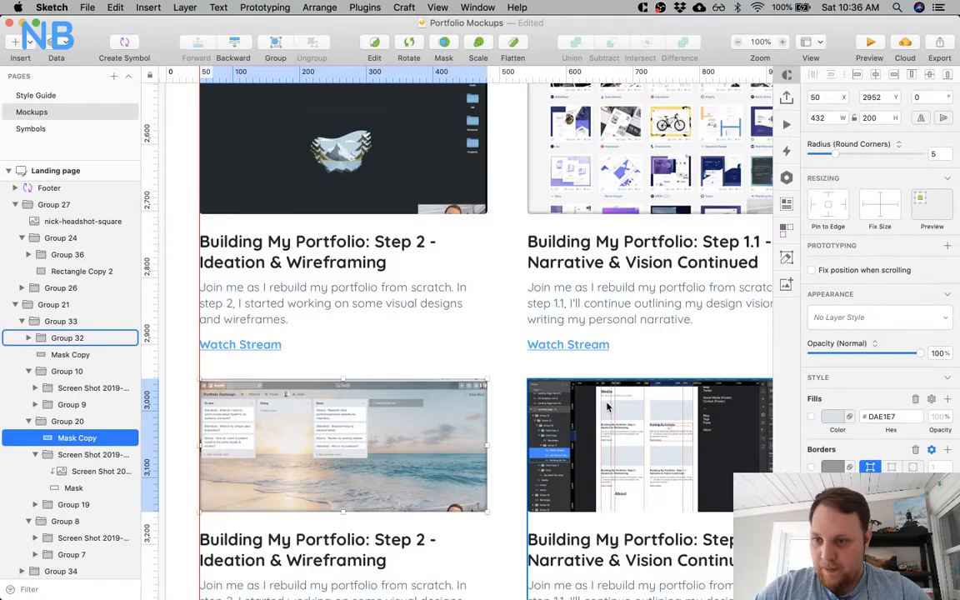
left_click(28, 337)
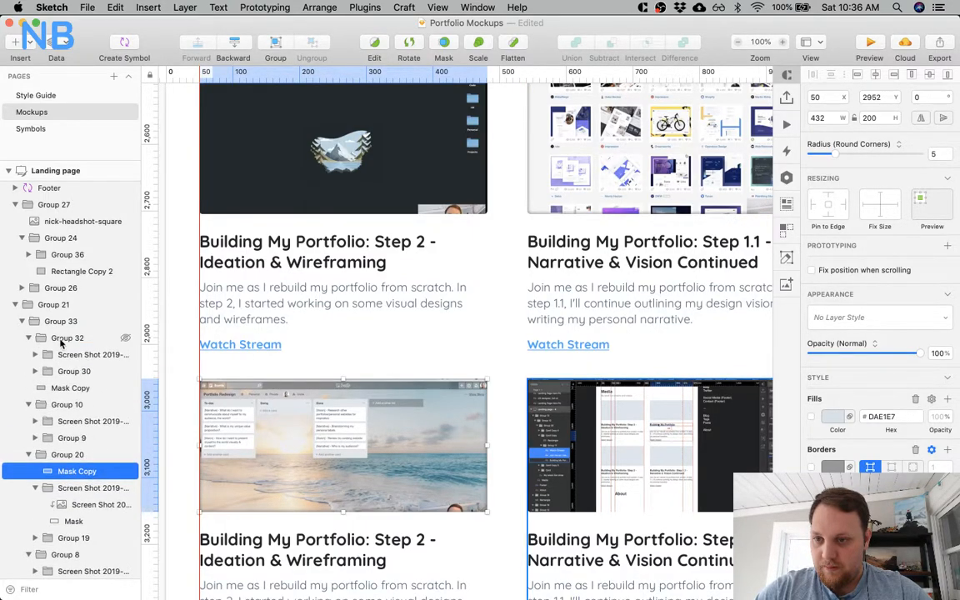
key("super+v")
left_click_drag(65, 342, 83, 361)
Move the pasted inner-shadow rectangle across to the fourth Media card's screenshot, to about X 540.
key("shift+Right")
key("shift+Right")
key("shift+Right")
key("shift+Right")
key("shift+Right")
key("shift+Right")
key("shift+Right")
key("shift+Right")
key("shift+Right")
key("shift+Right")
key("shift+Right")
key("shift+Right")
key("shift+Right")
key("shift+Right")
key("shift+Right")
key("shift+Right")
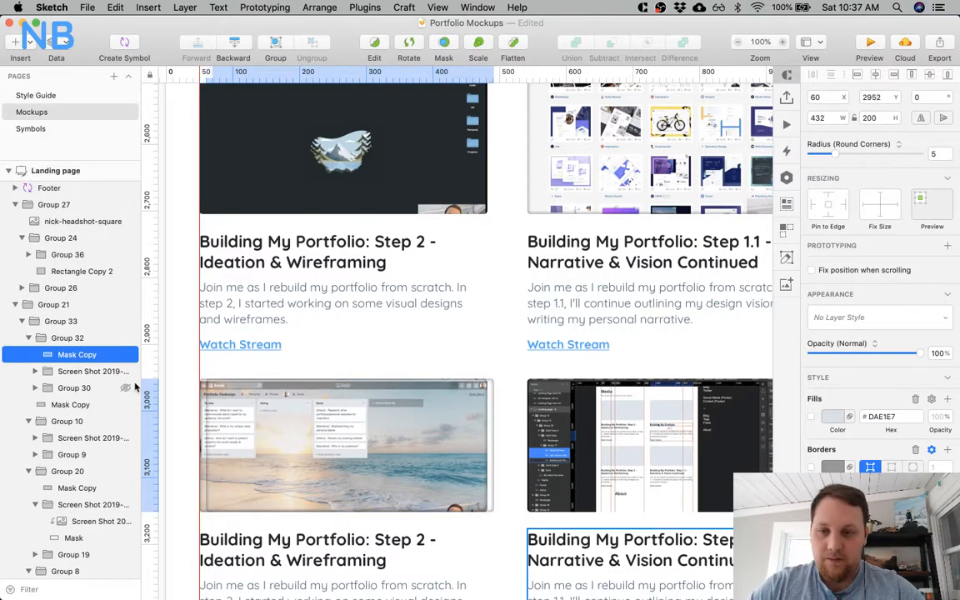
key("shift+Right")
key("shift+Right")
key("shift+Right")
key("shift+Right")
key("shift+Right")
key("shift+Right")
key("shift+Right")
key("shift+Right")
key("shift+Right")
key("shift+Right")
key("shift+Right")
key("shift+Right")
key("shift+Right")
key("shift+Right")
key("shift+Right")
key("shift+Right")
key("shift+Right")
key("shift+Right")
key("shift+Right")
key("shift+Right")
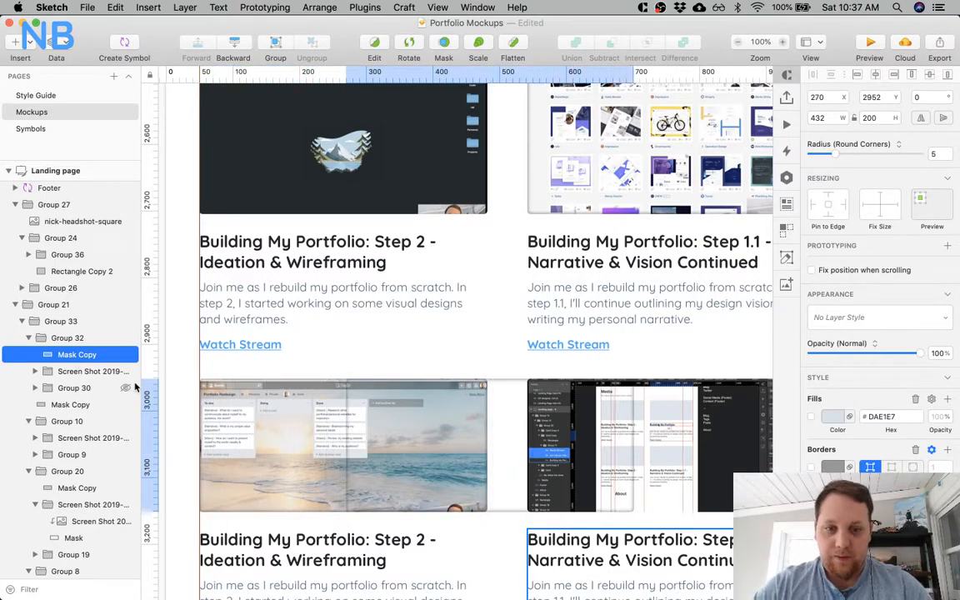
key("shift+Right")
key("shift+Right")
key("shift+Right")
key("shift+Right")
key("shift+Right")
key("shift+Right")
key("shift+Right")
key("shift+Right")
key("shift+Right")
key("shift+Right")
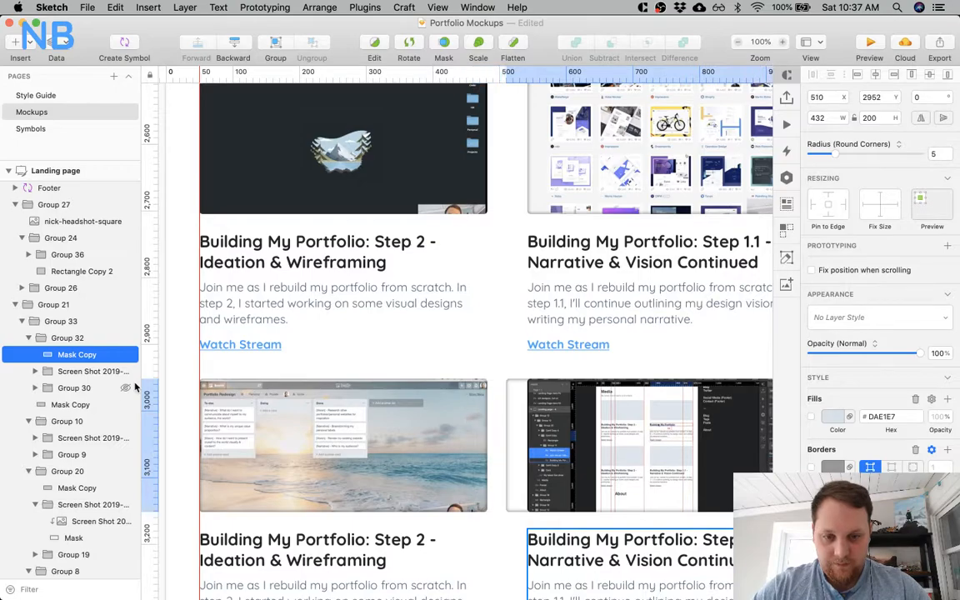
Fine-align the inner-shadow rectangle with the top-left corner of the fourth card's screenshot, at X 542, Y 2952.
key("z")
left_click_drag(517, 375, 550, 410)
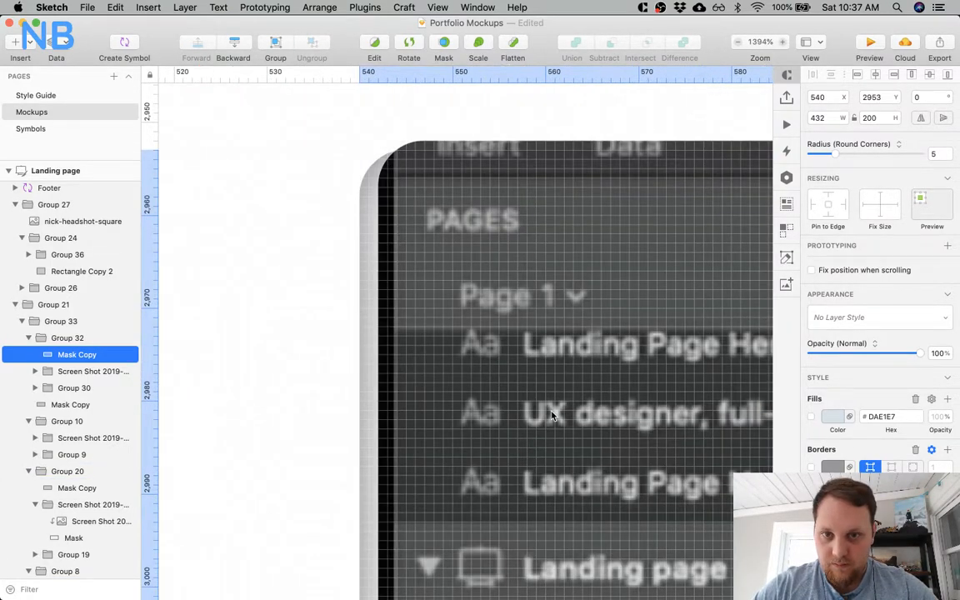
key("Up")
key("Right")
key("Right")
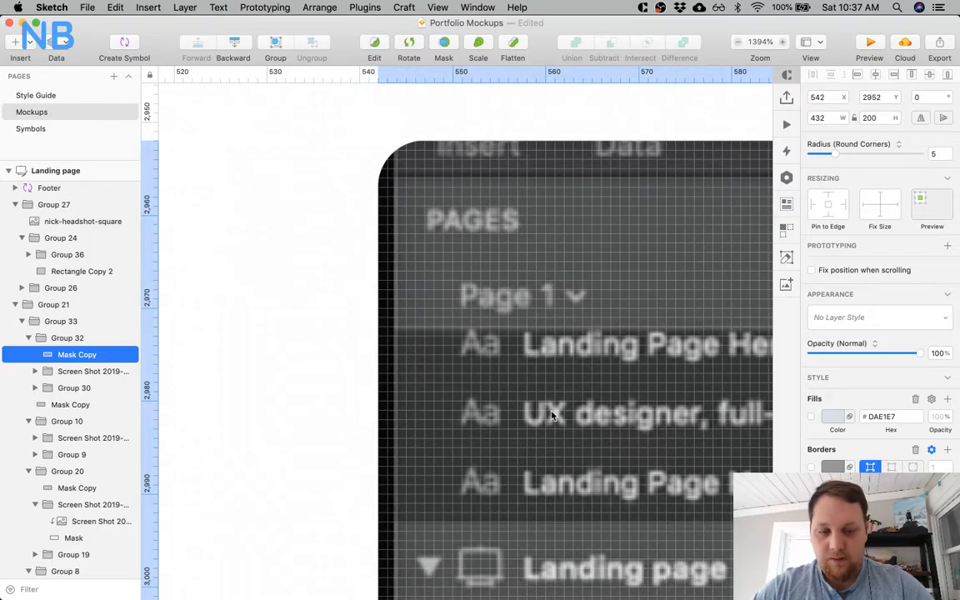
Move the second Media card's inner-shadow rectangle inside Group 10, above its screenshot group.
key("super+minus")
key("super+minus")
key("super+minus")
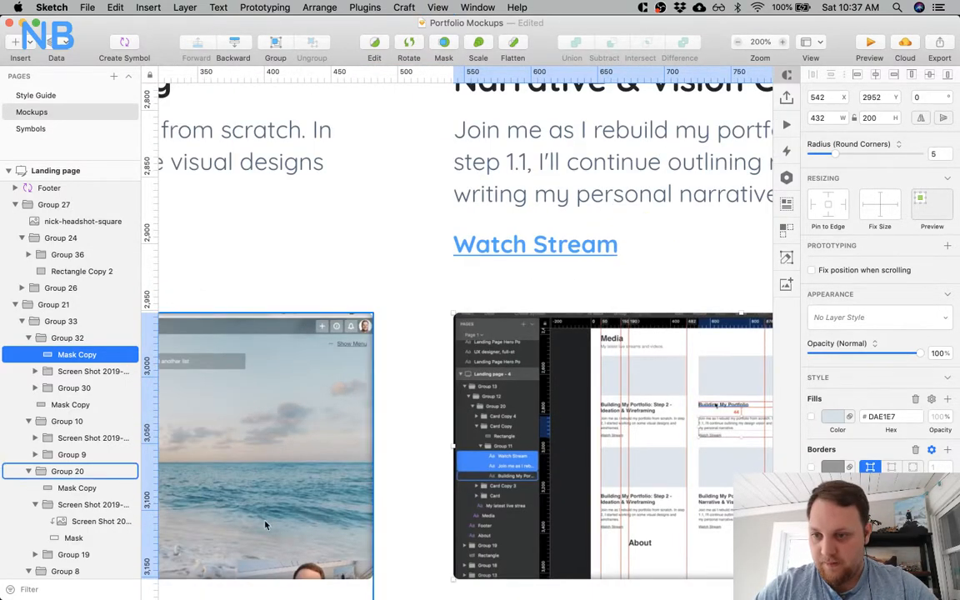
left_click(79, 404)
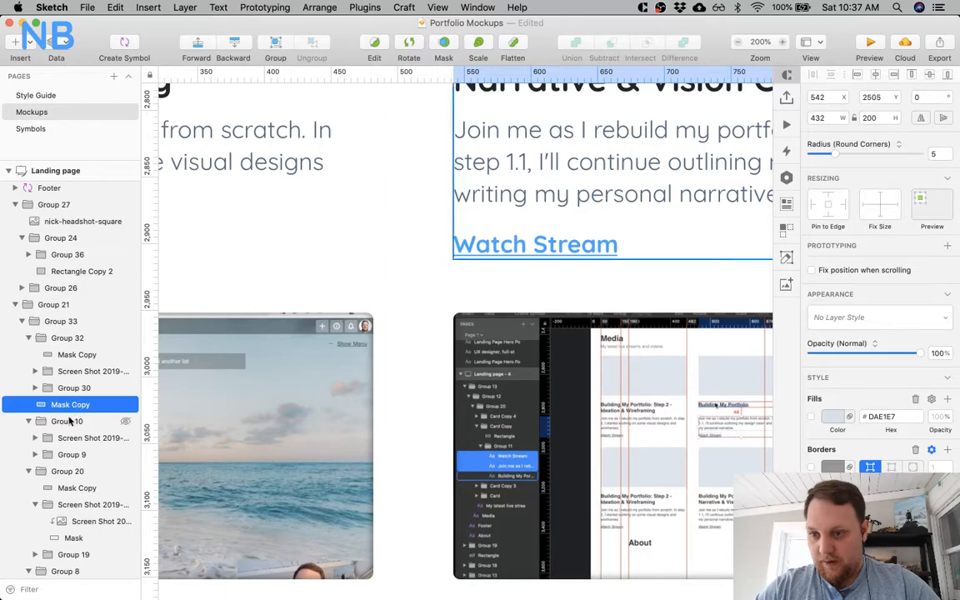
left_click(27, 405)
left_click_drag(54, 414, 54, 426)
Duplicate the second card's inner-shadow rectangle and place the duplicate at the top of the first card's Group 8.
scroll(279, 286, "left", 3)
scroll(279, 286, "up", 9)
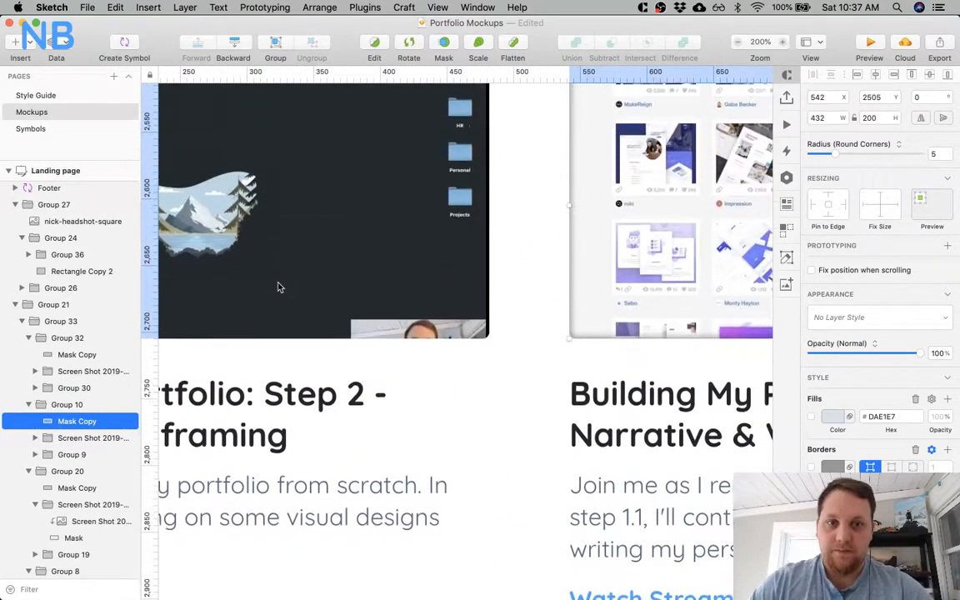
scroll(279, 287, "up", 2)
key("super+d")
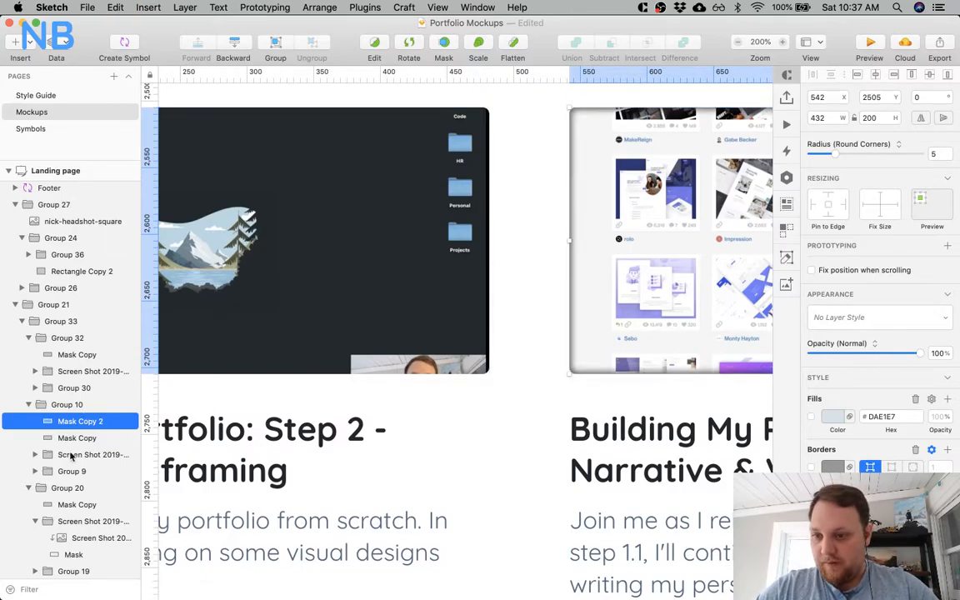
scroll(70, 488, "down", 4)
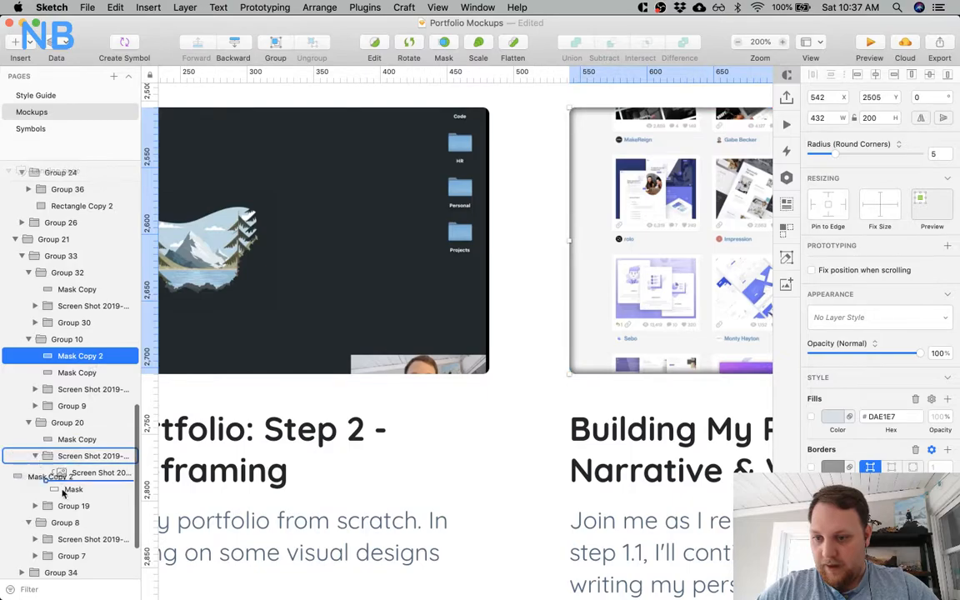
left_click_drag(61, 524, 61, 527)
Move the duplicated inner-shadow rectangle over the first Media card's screenshot, at X 50, Y 2505.
scroll(273, 398, "up", 2)
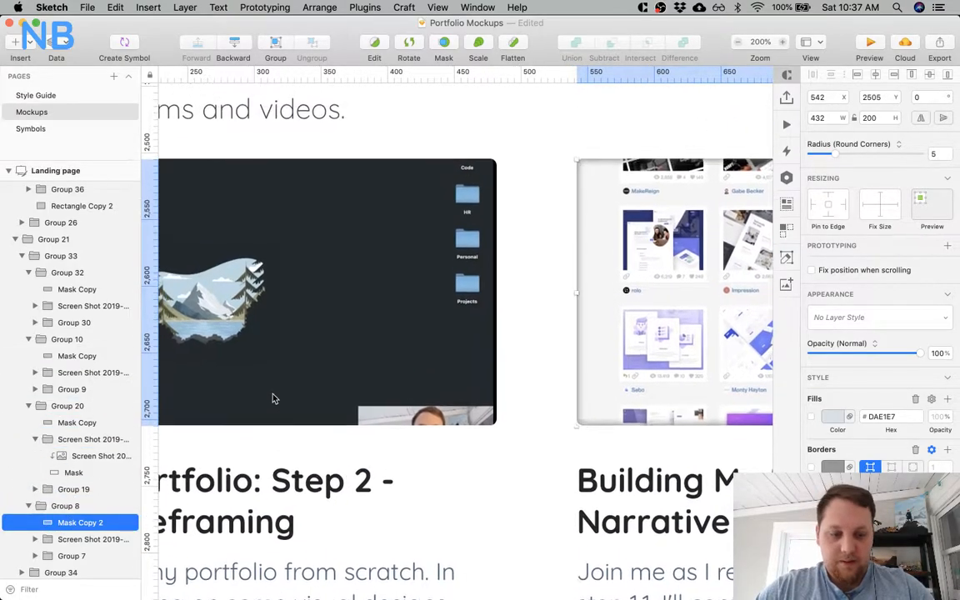
key("shift+Left")
key("shift+Left")
key("shift+Left")
key("shift+Left")
key("shift+Left")
key("shift+Left")
key("shift+Left")
key("shift+Left")
key("shift+Left")
key("shift+Left")
key("shift+Left")
key("shift+Left")
key("shift+Left")
key("shift+Left")
key("shift+Left")
key("shift+Left")
key("shift+Left")
key("shift+Left")
key("shift+Left")
key("shift+Left")
key("shift+Left")
key("shift+Left")
key("shift+Left")
key("shift+Left")
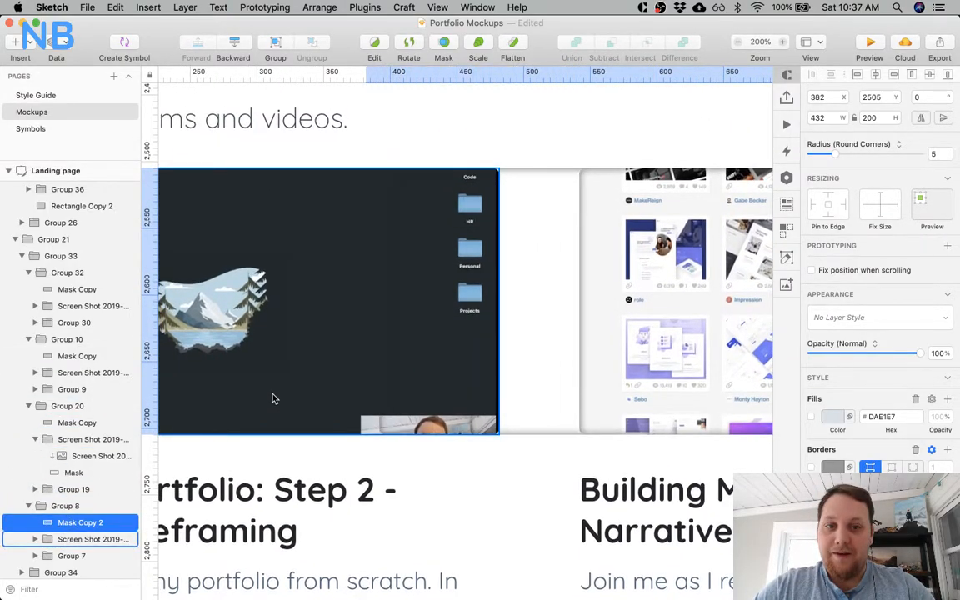
key("shift+Left")
key("shift+Left")
key("shift+Left")
key("shift+Left")
key("shift+Left")
key("shift+Left")
key("shift+Left")
key("shift+Left")
key("shift+Left")
key("shift+Left")
key("shift+Left")
key("shift+Left")
key("shift+Left")
key("shift+Left")
key("shift+Left")
key("shift+Left")
key("shift+Left")
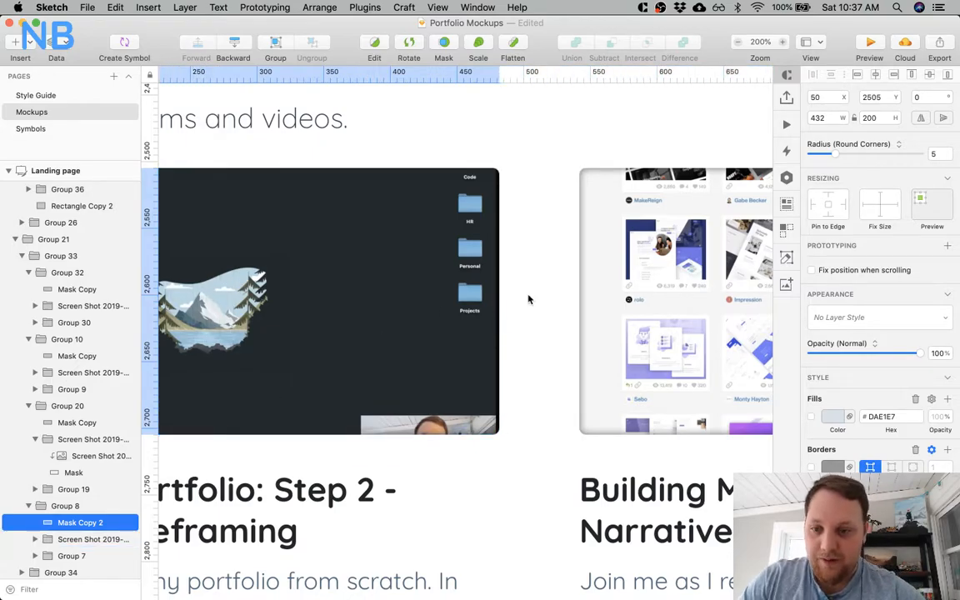
Deselect the rectangle and examine the inner shadows on all four Media thumbnails at normal size.
scroll(529, 300, "left", 3)
scroll(500, 236, "down", 2)
scroll(500, 236, "right", 2)
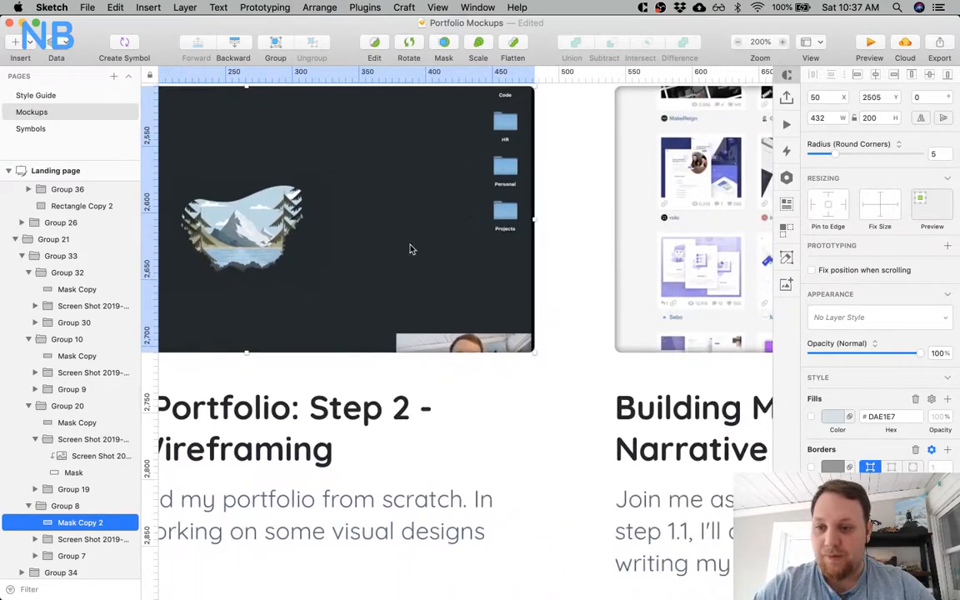
left_click(563, 288)
scroll(488, 231, "up", 2)
scroll(489, 231, "left", 2)
key("super+minus")
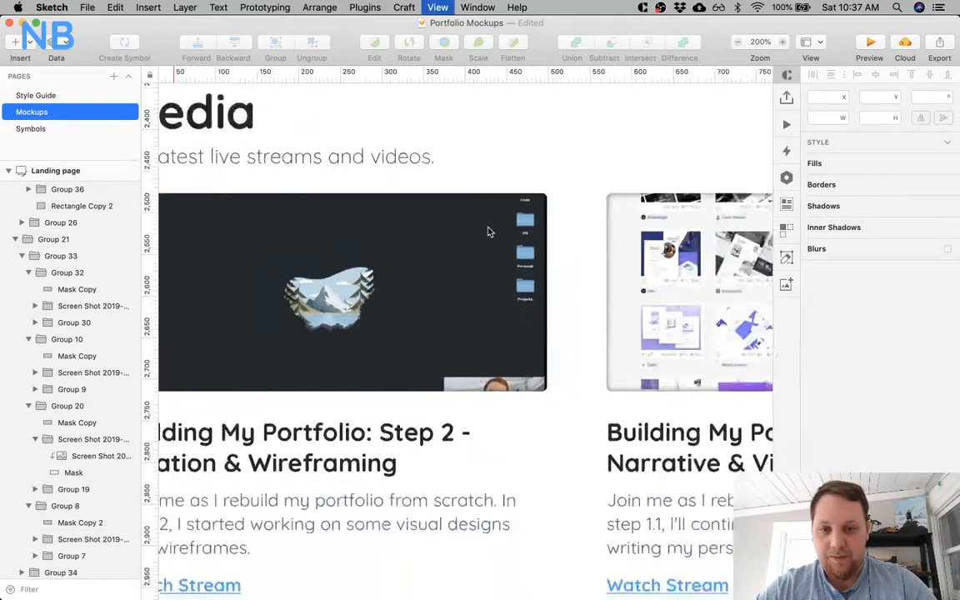
scroll(488, 229, "down", 3)
scroll(489, 229, "right", 2)
scroll(415, 298, "down", 3)
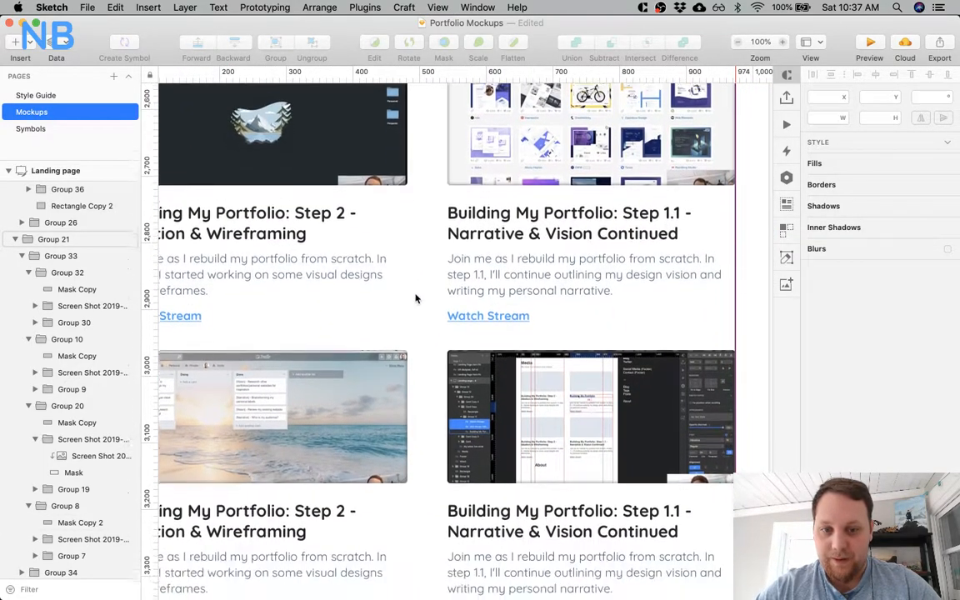
scroll(433, 388, "down", 2)
scroll(433, 387, "right", 2)
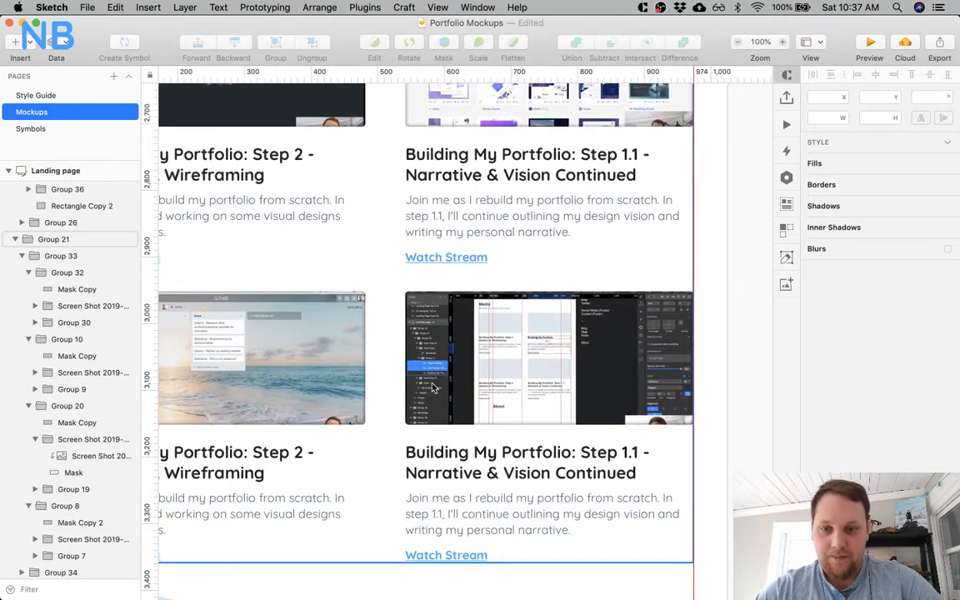
scroll(432, 258, "up", 2)
scroll(432, 258, "left", 2)
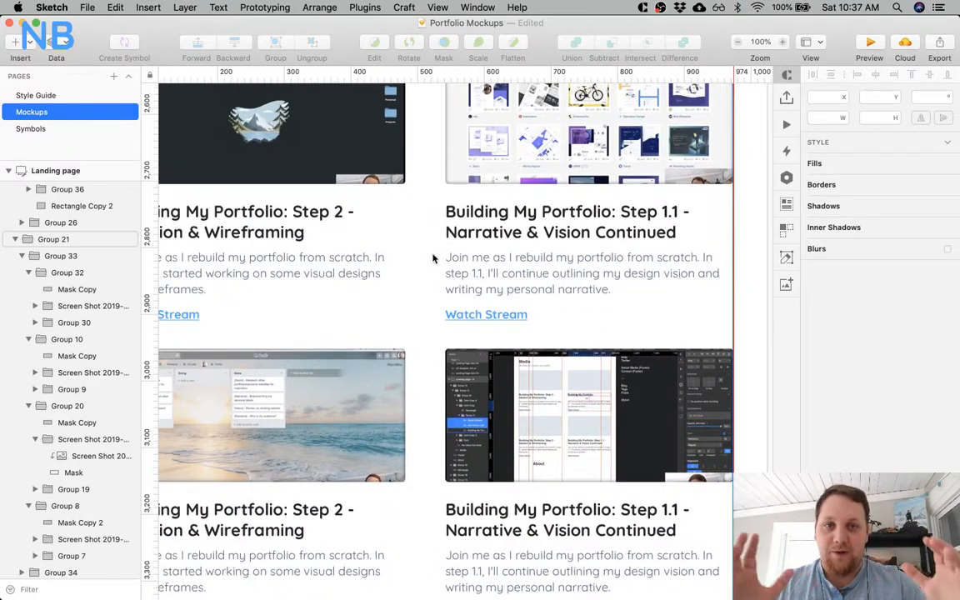
Review the whole Media section and the Twitch section below it at 50% zoom.
key("super+minus")
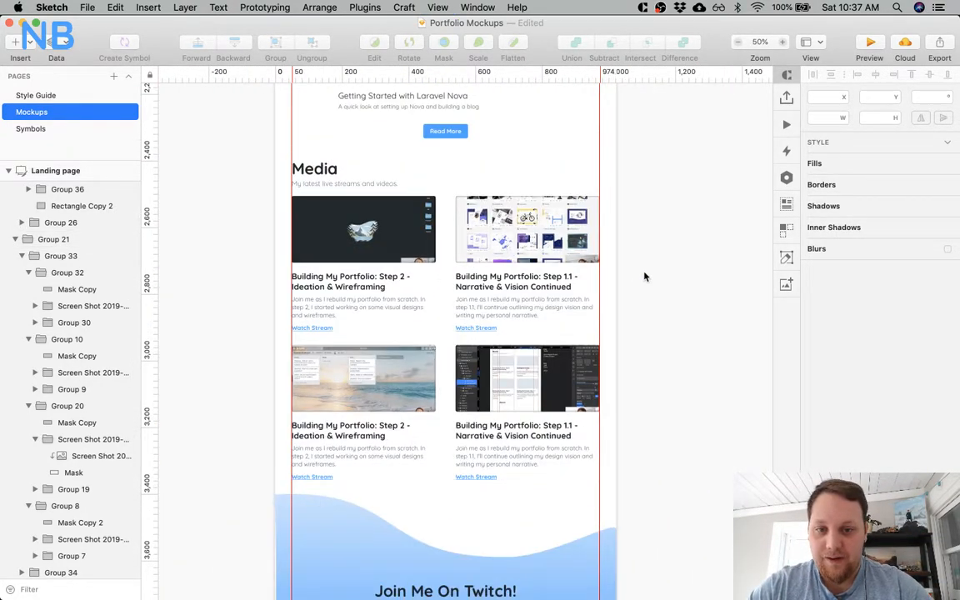
left_click(448, 284)
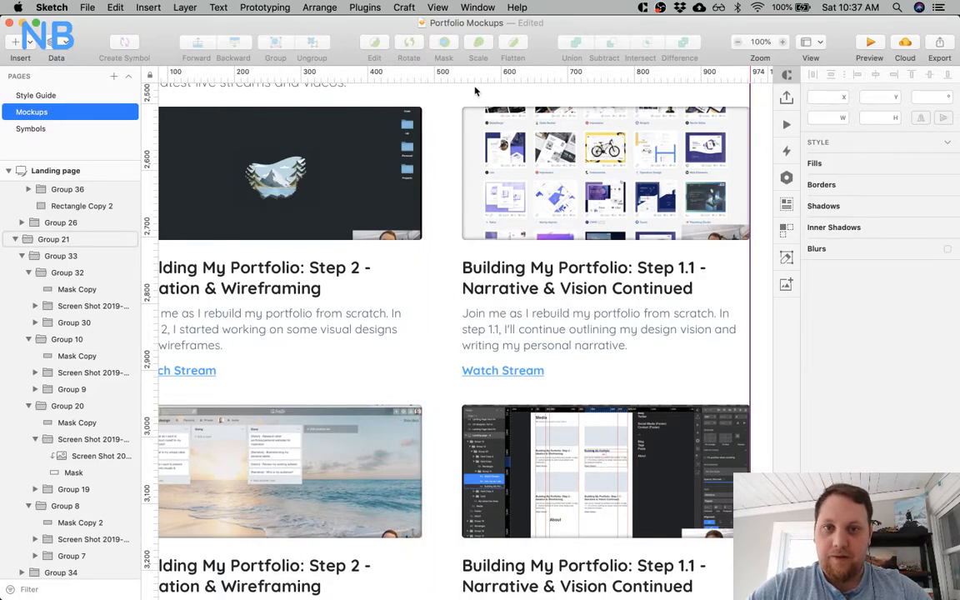
left_click(436, 400)
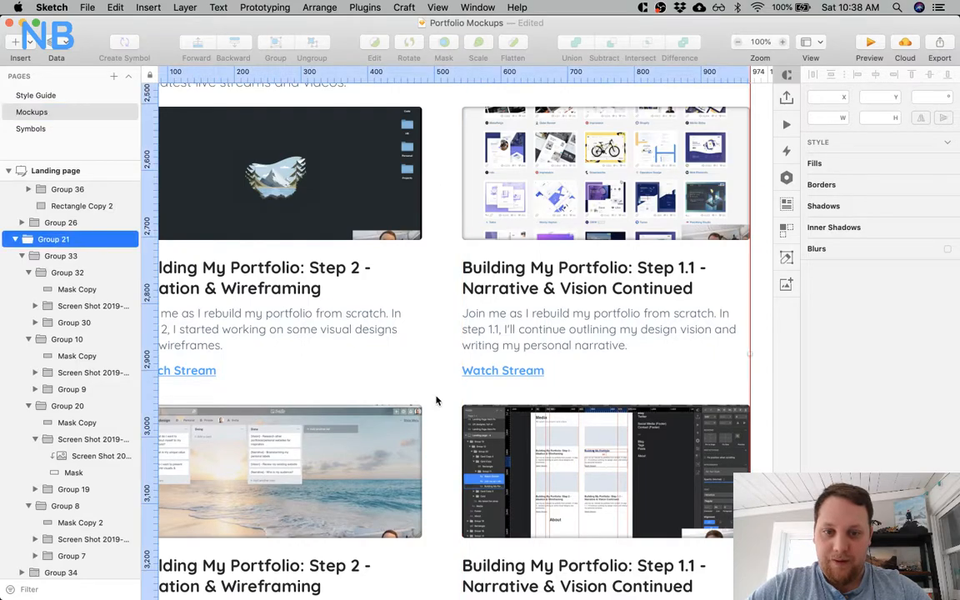
key("super+minus")
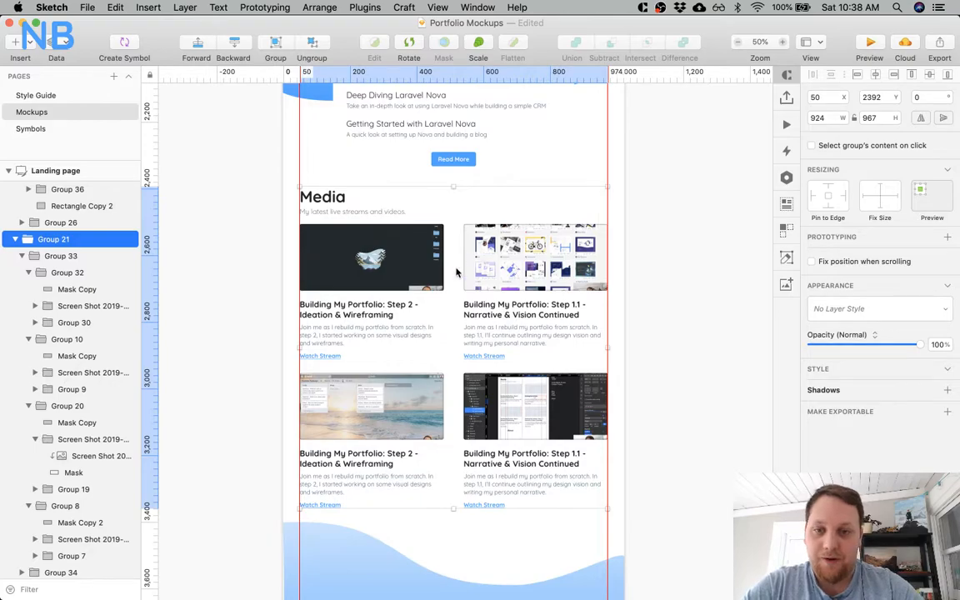
scroll(425, 313, "down", 5)
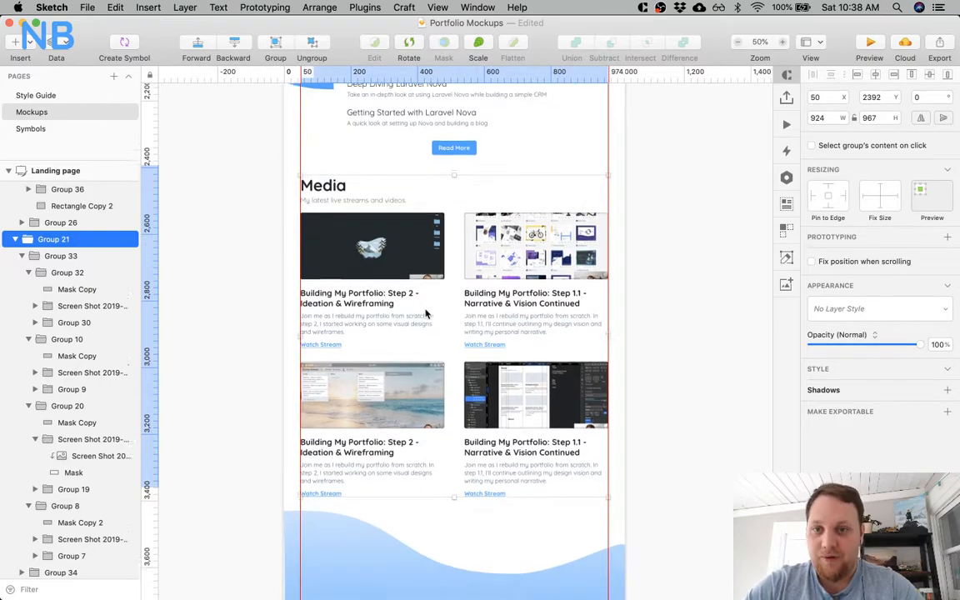
scroll(512, 295, "down", 4)
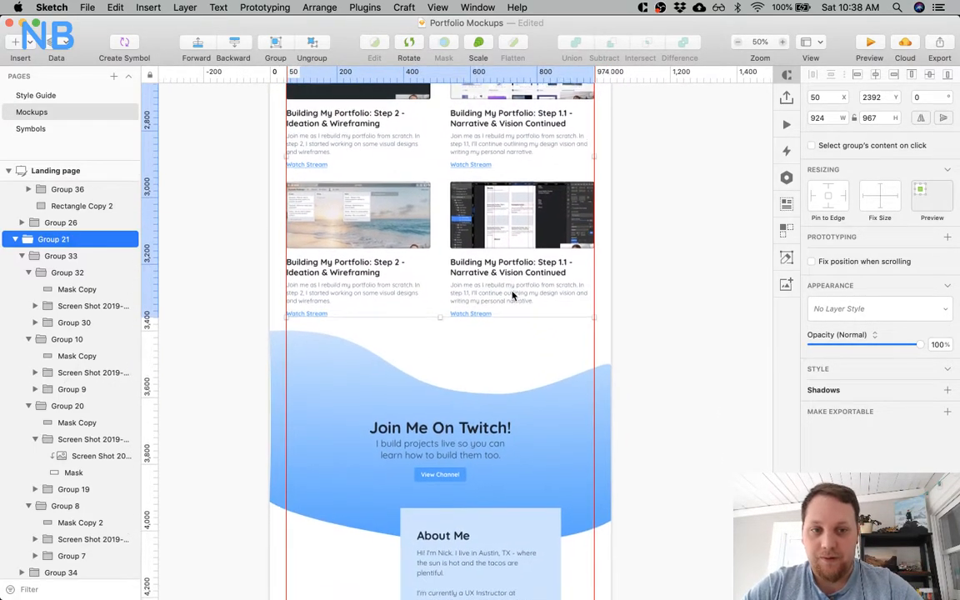
Select the inner-shadow rectangles of all four Media cards together.
scroll(512, 295, "up", 4)
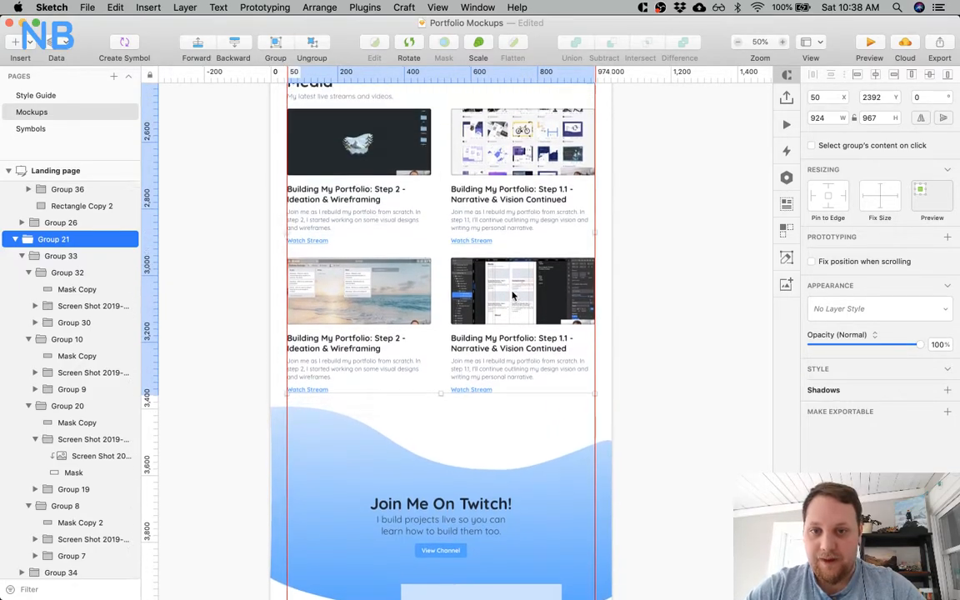
left_click(501, 291)
left_click(375, 291, "shift")
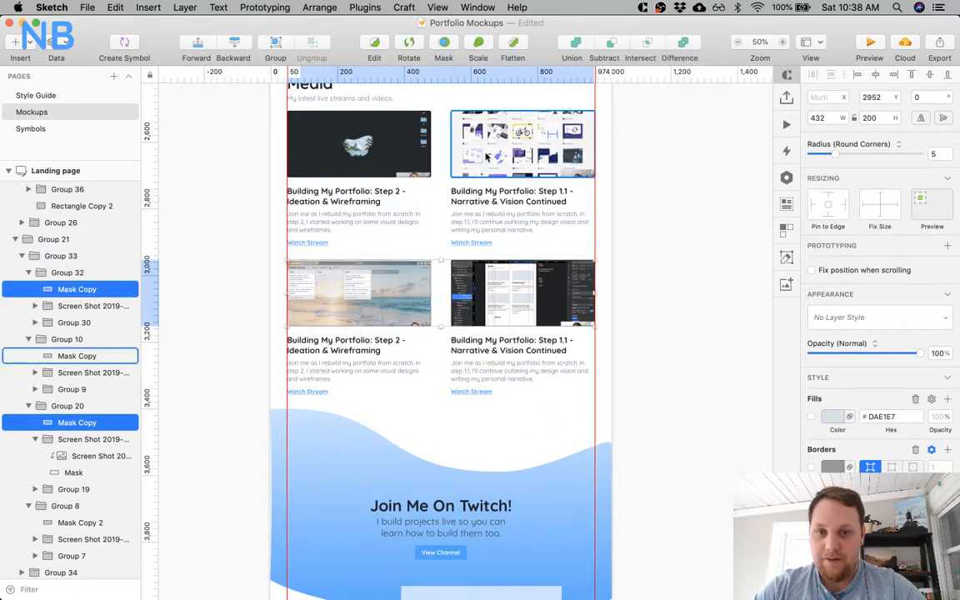
left_click(491, 146, "shift")
left_click(371, 159, "shift")
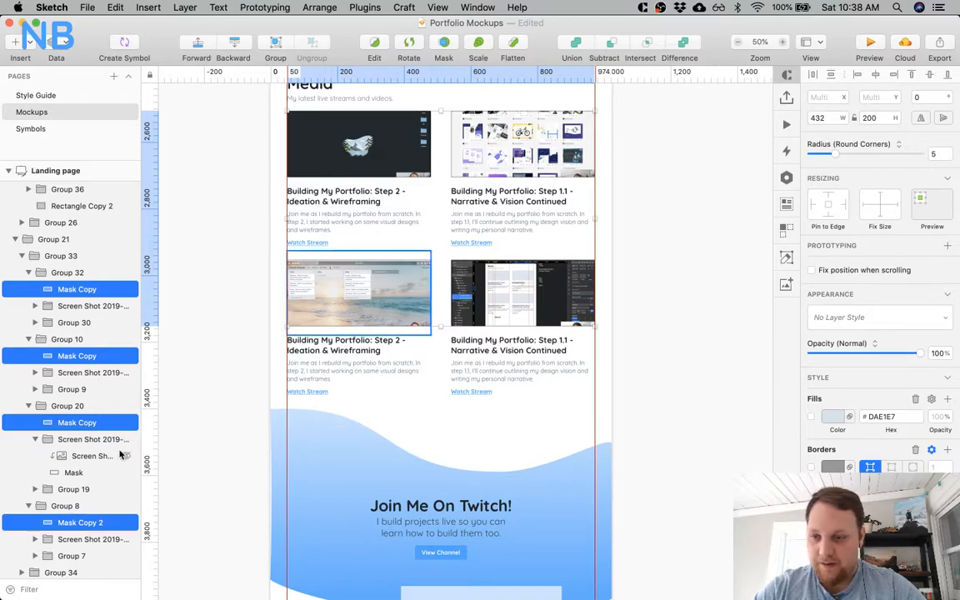
Select the masked screenshot images inside all four Media card groups together.
scroll(123, 446, "down", 1)
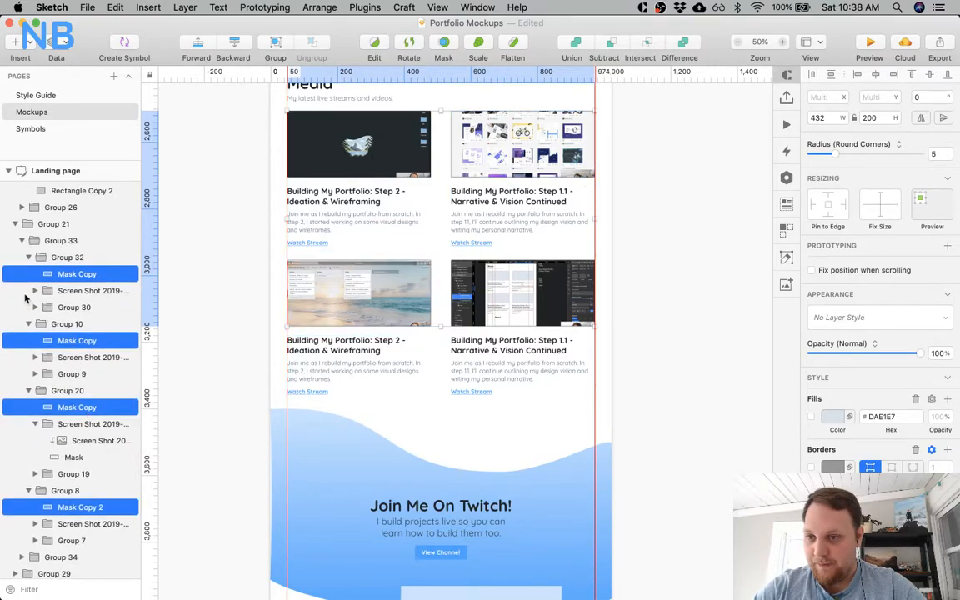
left_click(83, 290)
left_click(35, 290)
left_click(75, 308)
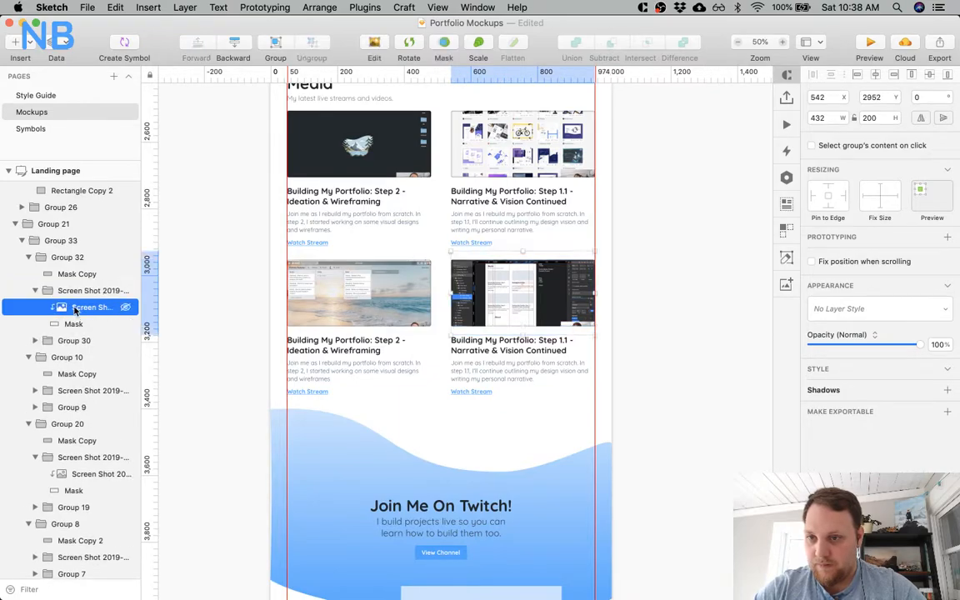
left_click(36, 391)
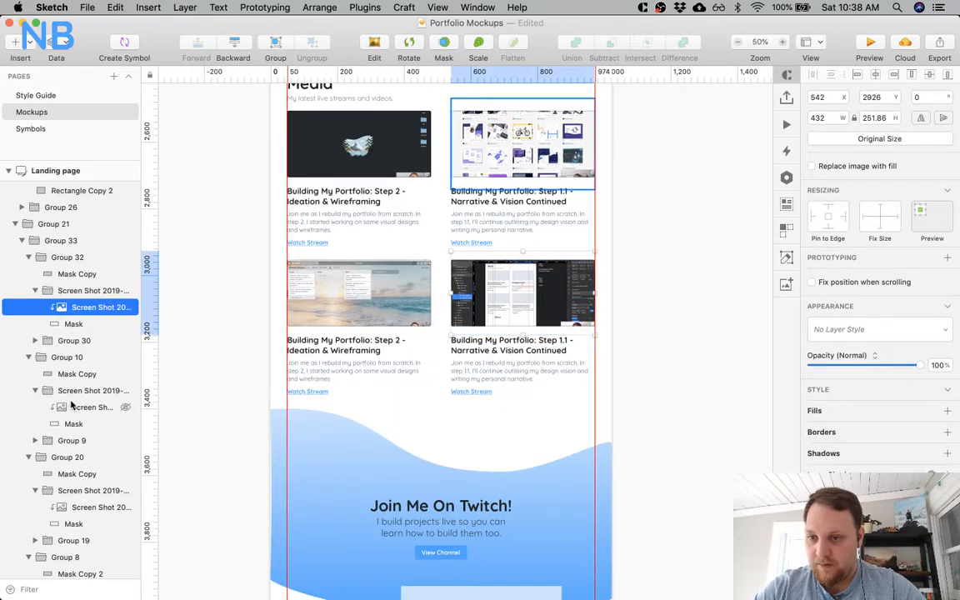
left_click(91, 406, "super")
scroll(82, 443, "down", 1)
left_click(100, 485, "super")
scroll(92, 476, "down", 5)
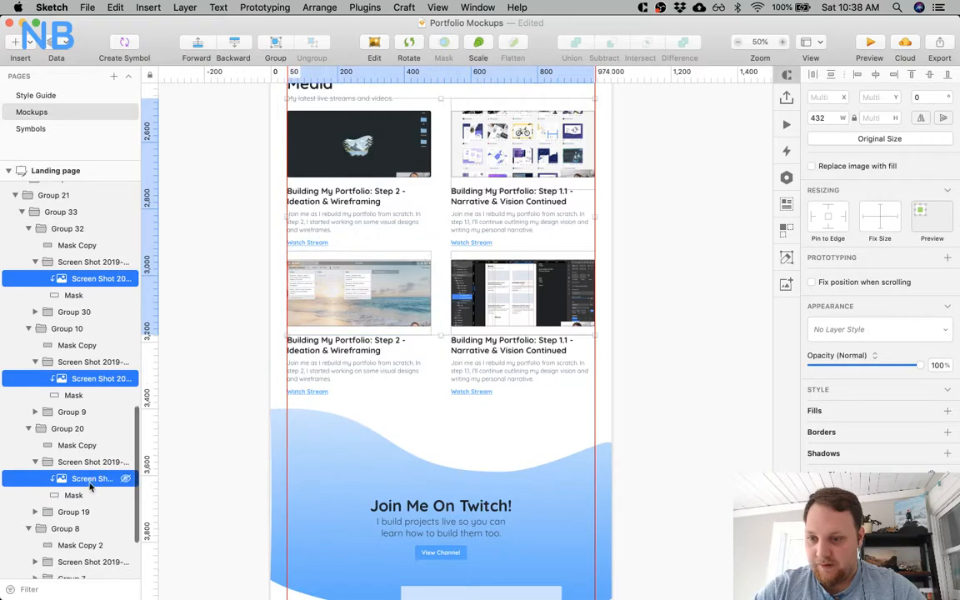
left_click(35, 469)
left_click(98, 485, "super")
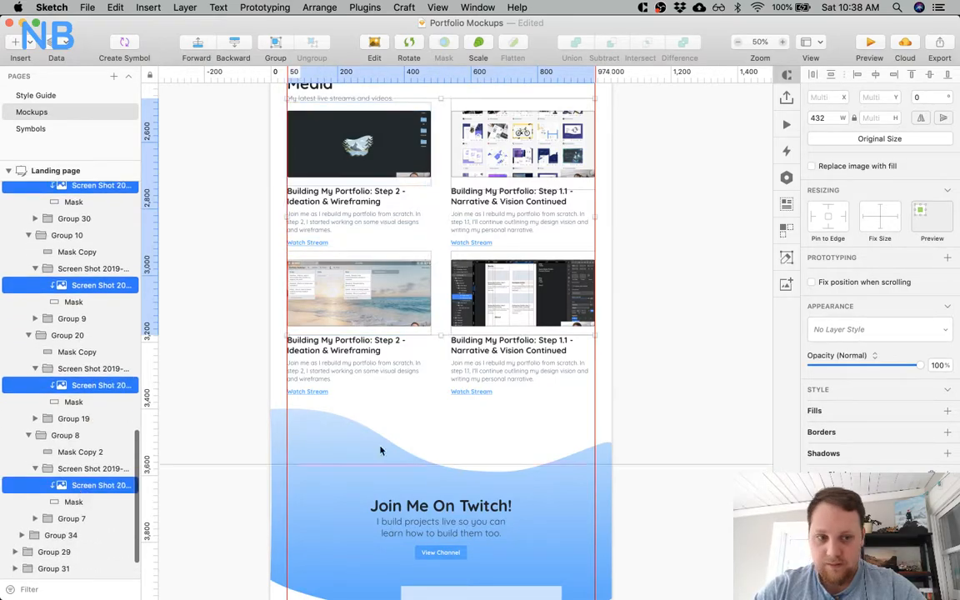
Check the inner-shadow settings of the four selected screenshot images and clear the selection.
scroll(879, 291, "down", 2)
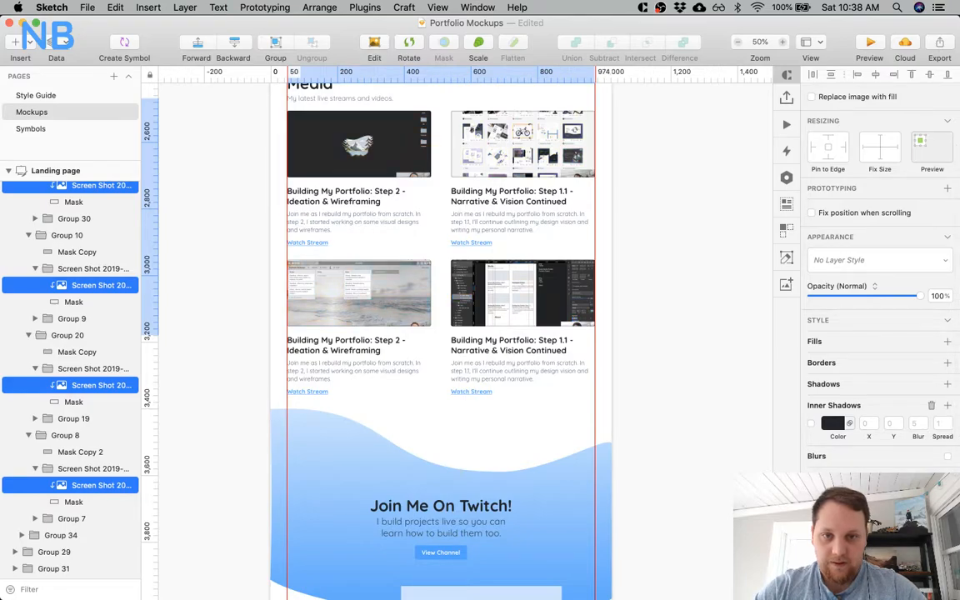
scroll(718, 375, "up", 3)
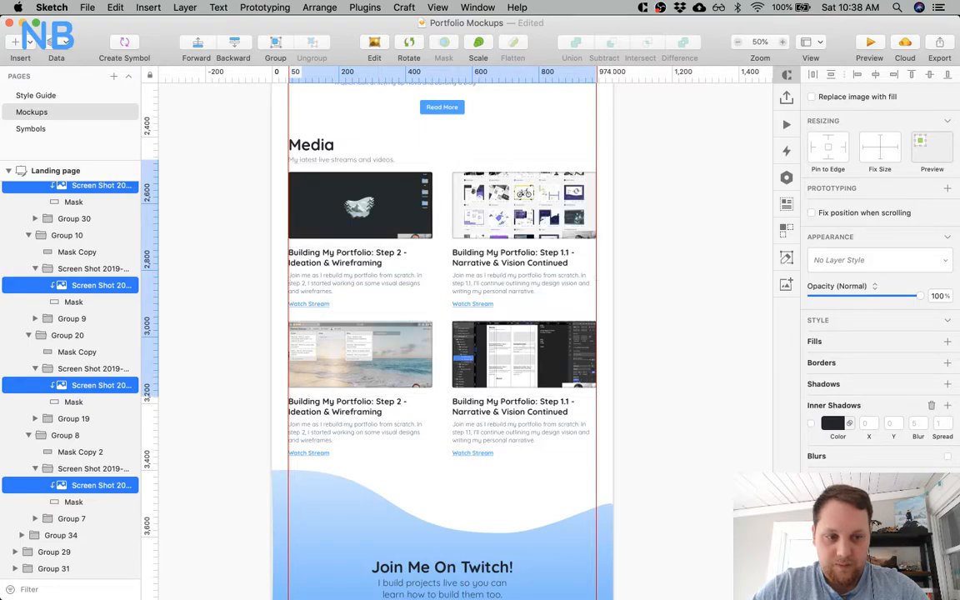
left_click(713, 289)
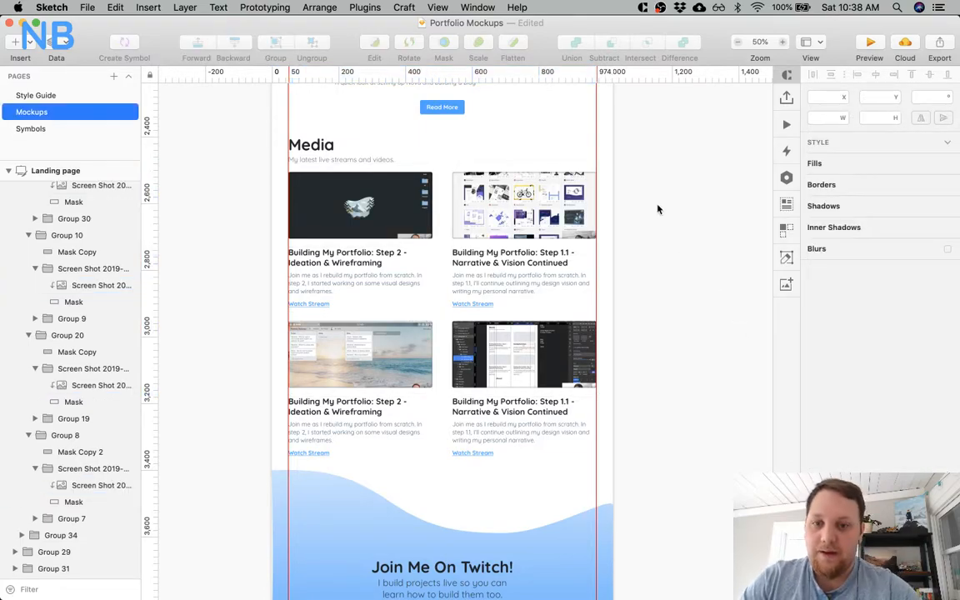
Review the Media section and its surroundings, and save the document.
scroll(658, 209, "down", 10)
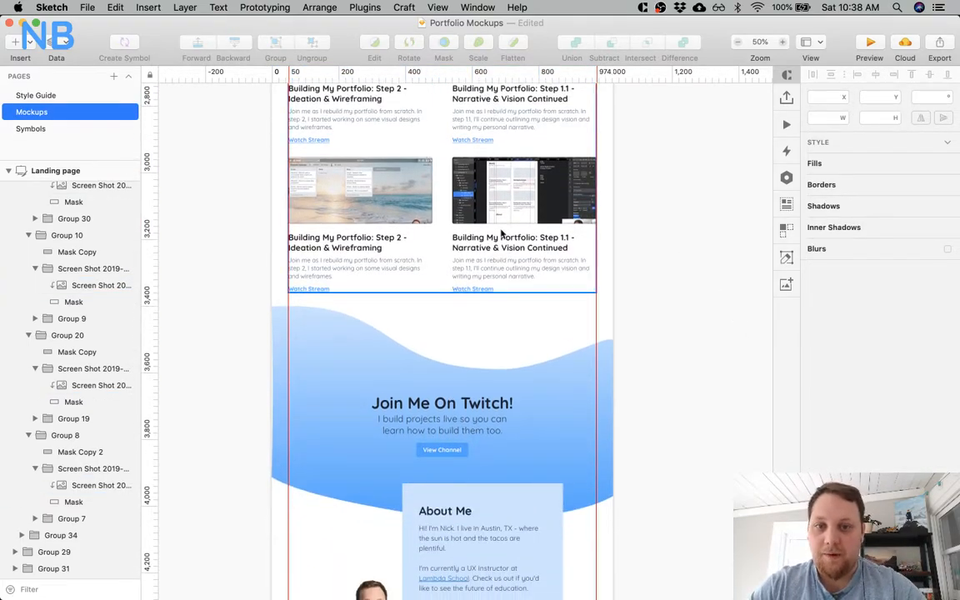
scroll(502, 236, "up", 8)
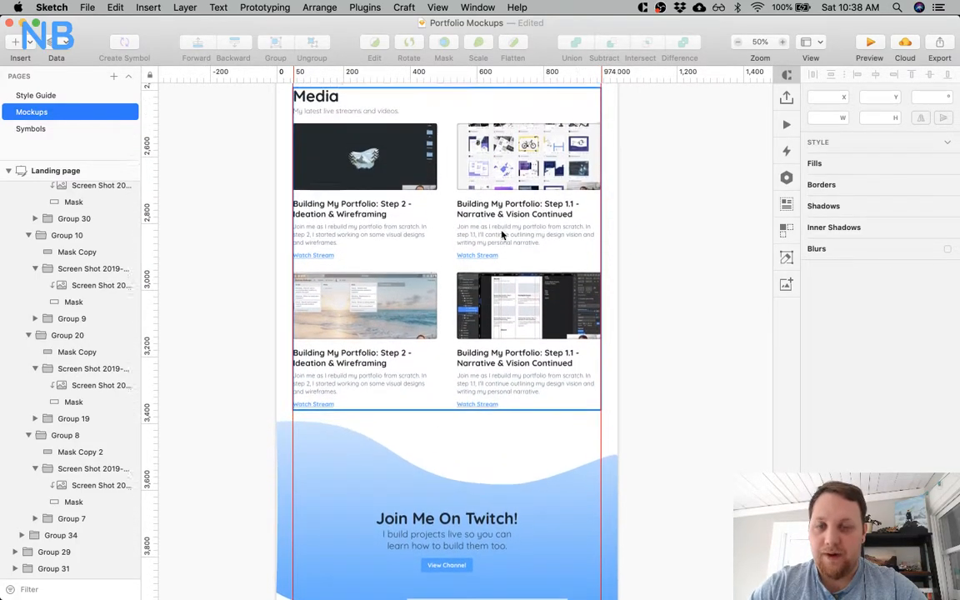
scroll(503, 236, "up", 5)
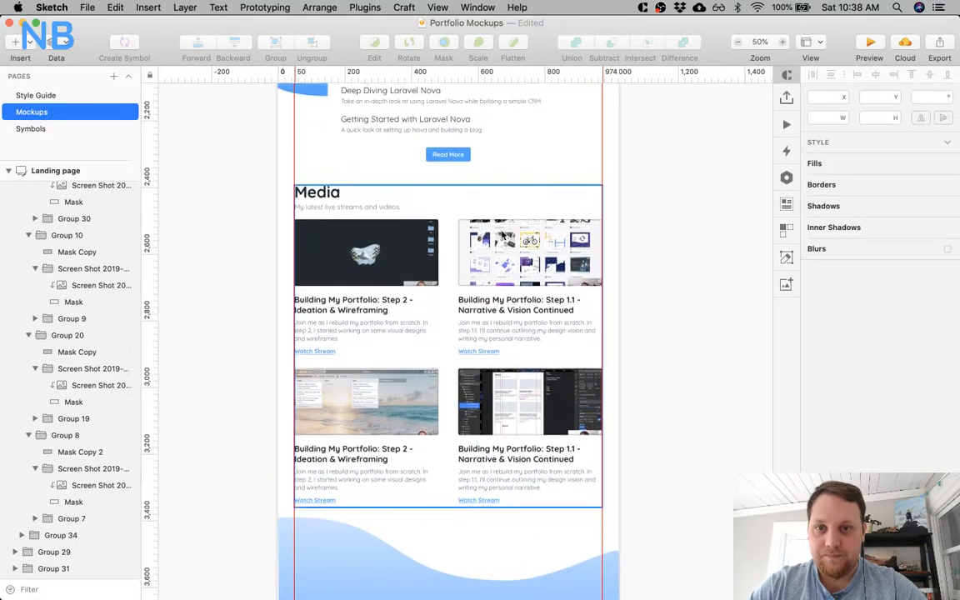
key("super+s")
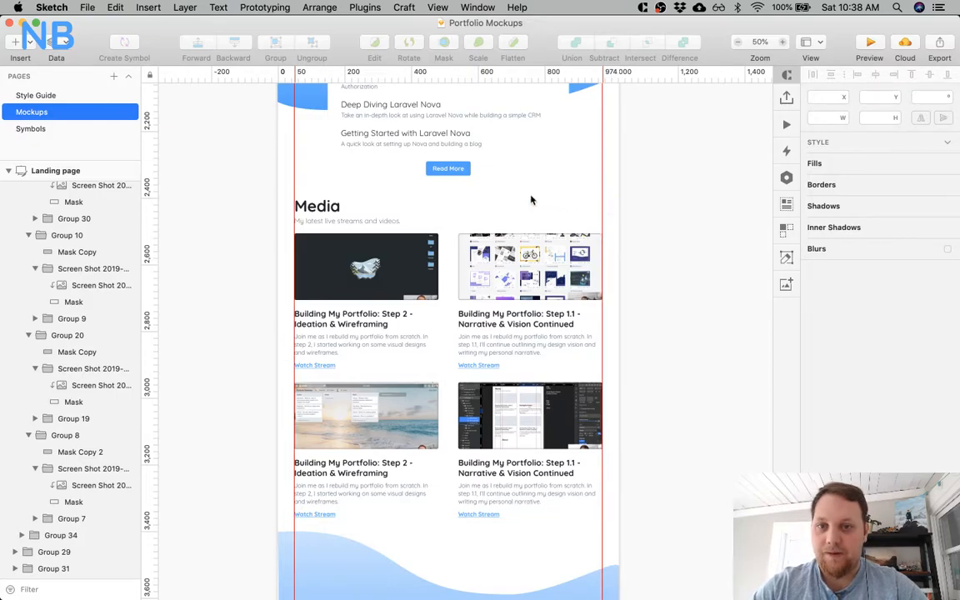
Move the Join Me On Twitch section group down 20 px, away from the Media cards.
scroll(530, 200, "down", 5)
left_click(333, 450)
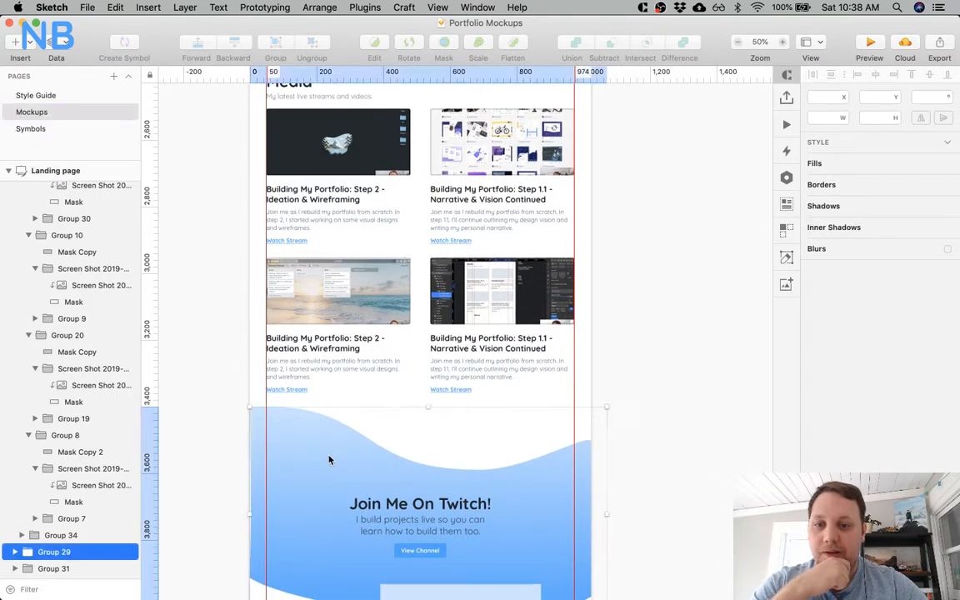
scroll(350, 368, "down", 3)
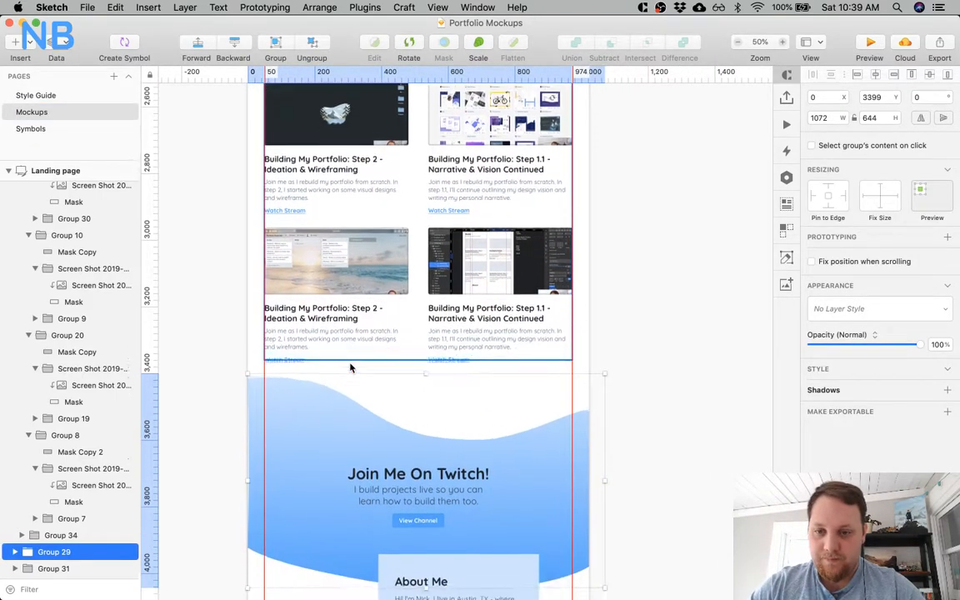
key("shift+Down")
key("shift+Down")
key("alt")
left_click(640, 311)
Select the About Me and Get In Touch group together with the footer and move both down 20 px.
scroll(635, 313, "down", 3)
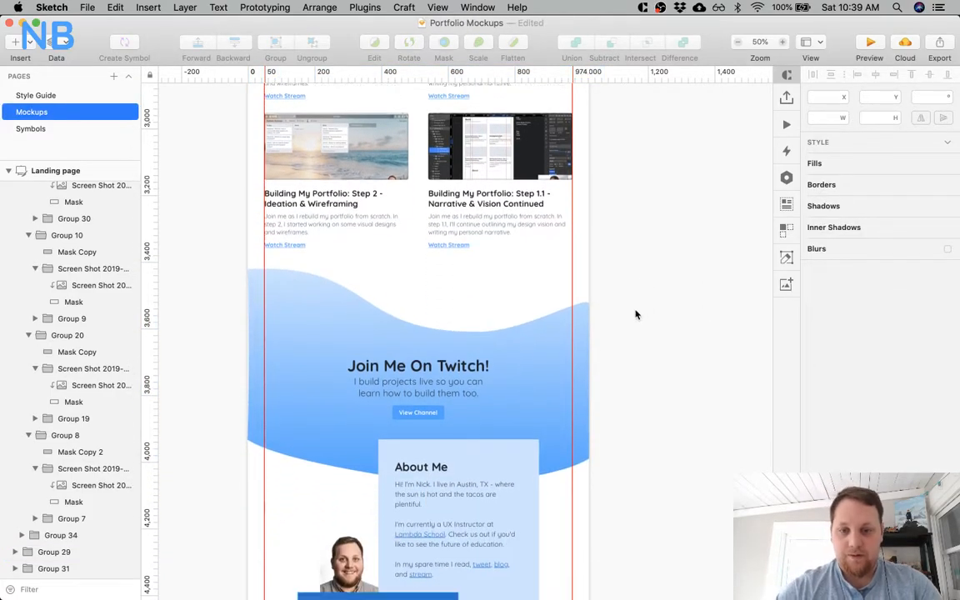
left_click(489, 481)
scroll(490, 480, "down", 2)
scroll(489, 481, "down", 6)
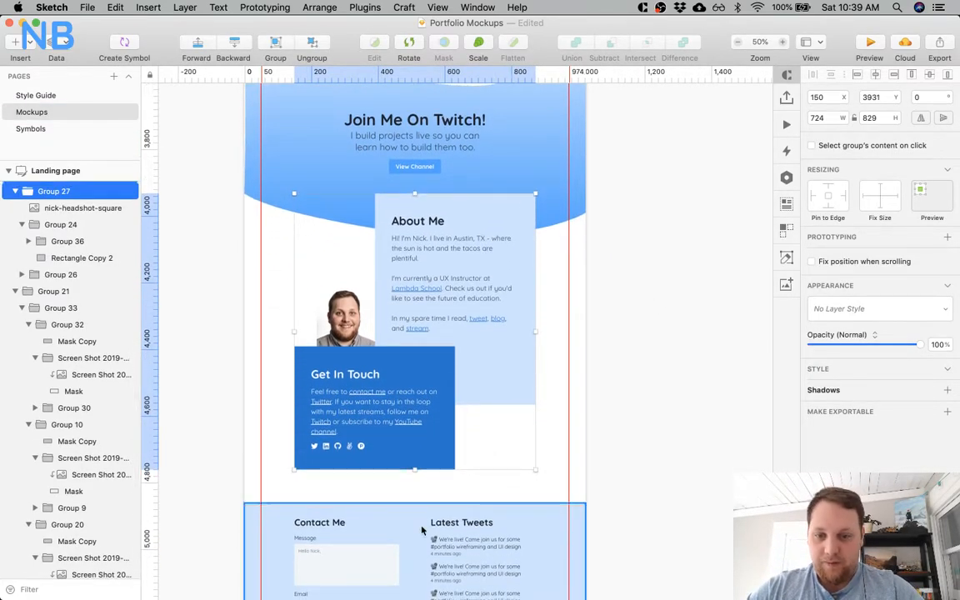
left_click(421, 522, "shift")
key("shift+Down")
key("shift+Down")
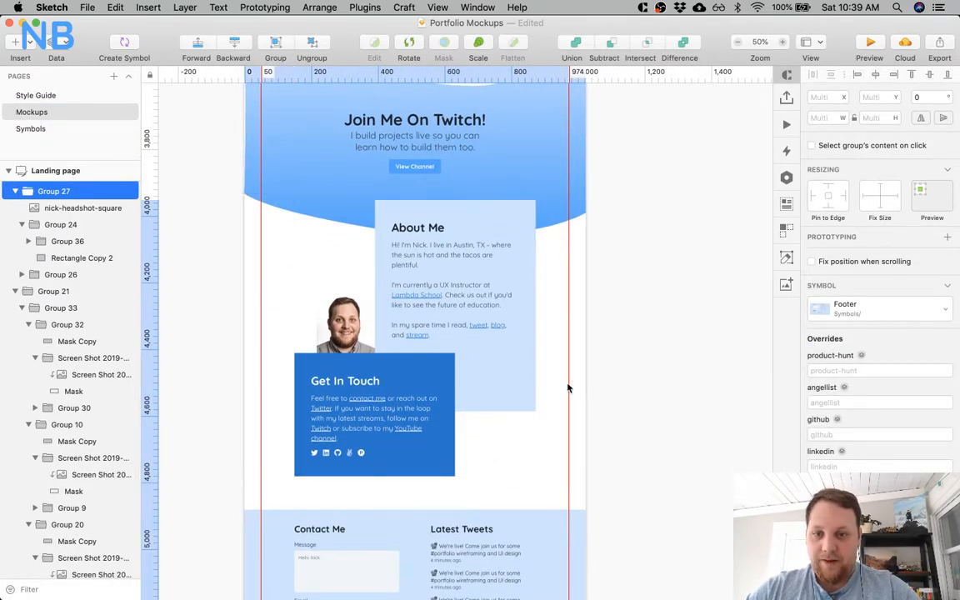
Set the Landing page artboard's height to 5430 so that it fits the shifted footer.
scroll(566, 391, "down", 4)
left_click(71, 169)
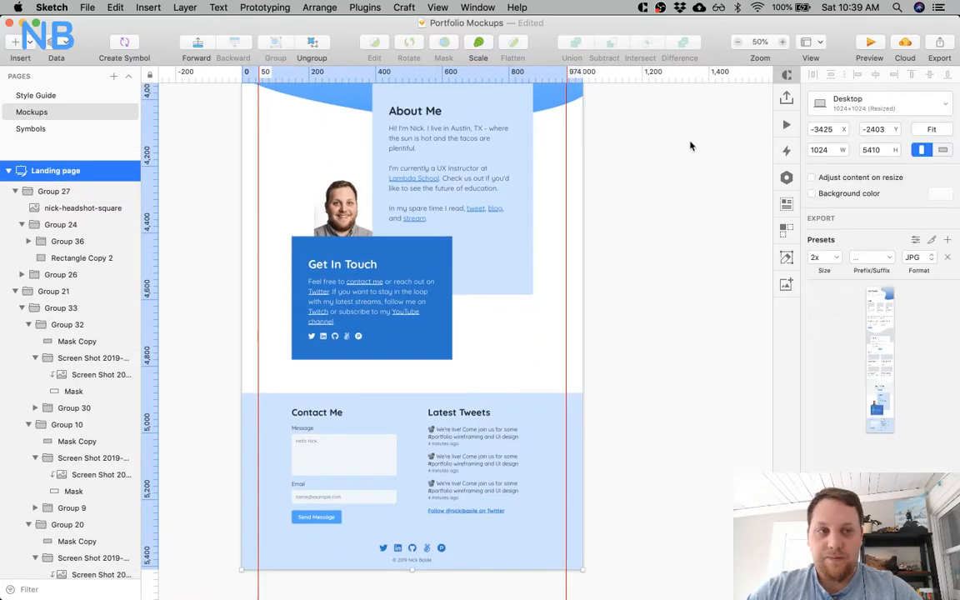
left_click(884, 149)
key("shift+Up")
key("shift+Up")
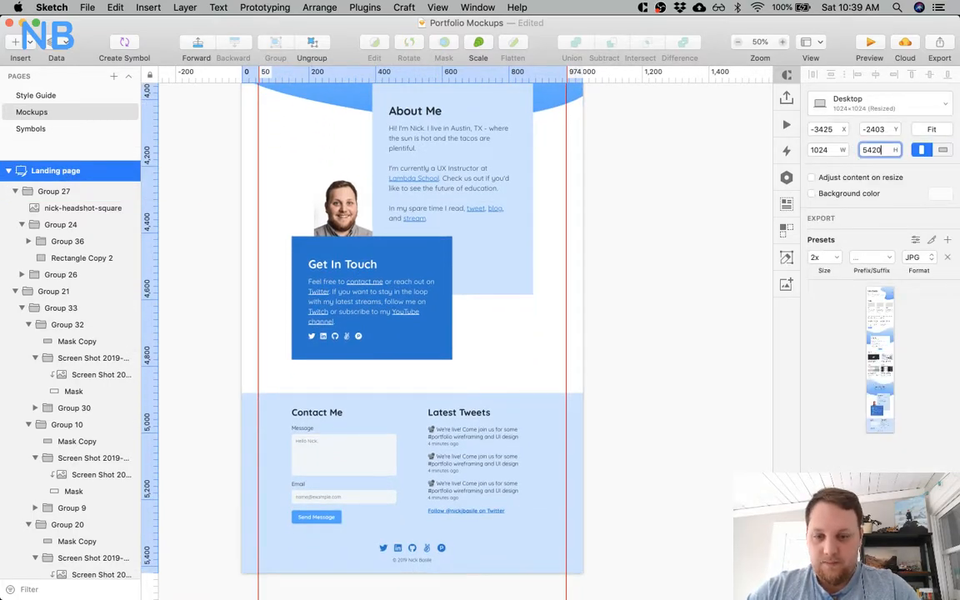
left_click(646, 251)
Review the Landing page up to its header and compare its logo and navigation with those on the About artboard.
scroll(646, 250, "up", 8)
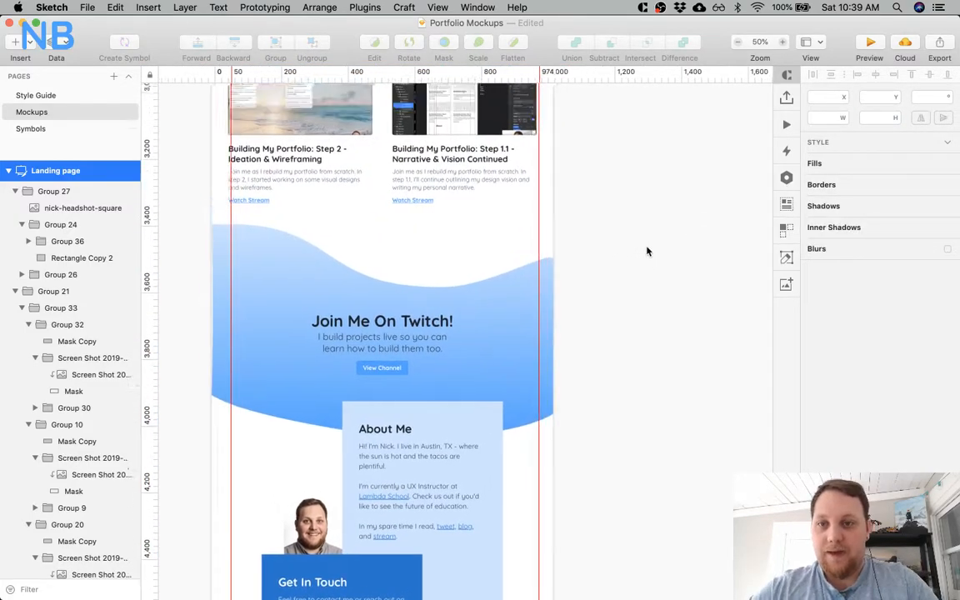
scroll(647, 251, "up", 15)
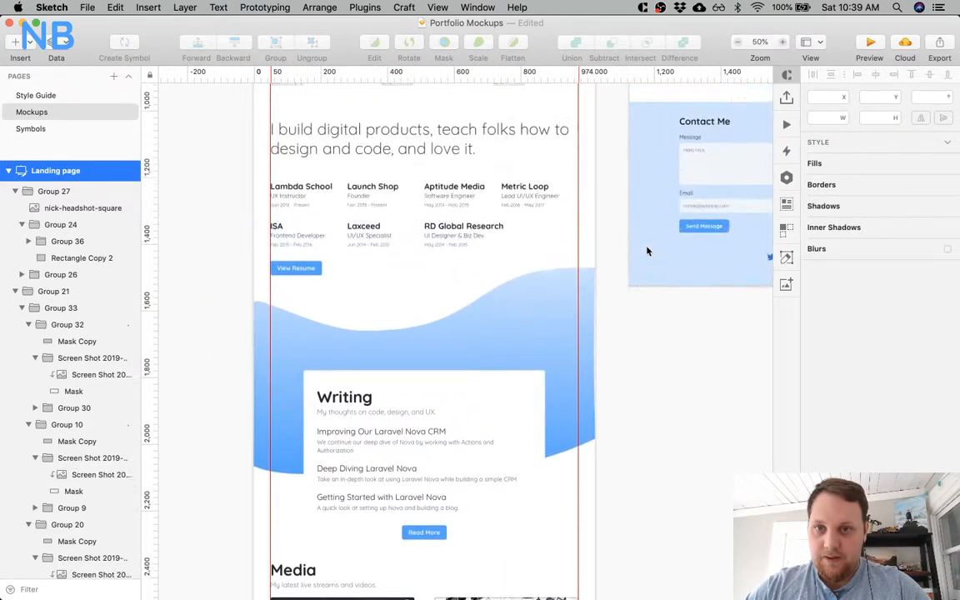
scroll(416, 258, "up", 10)
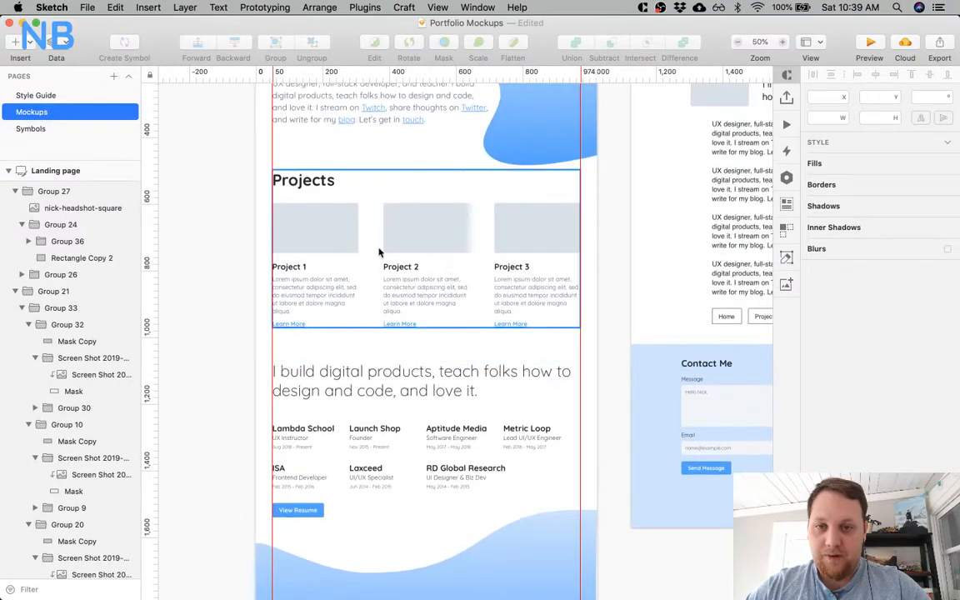
scroll(379, 244, "up", 6)
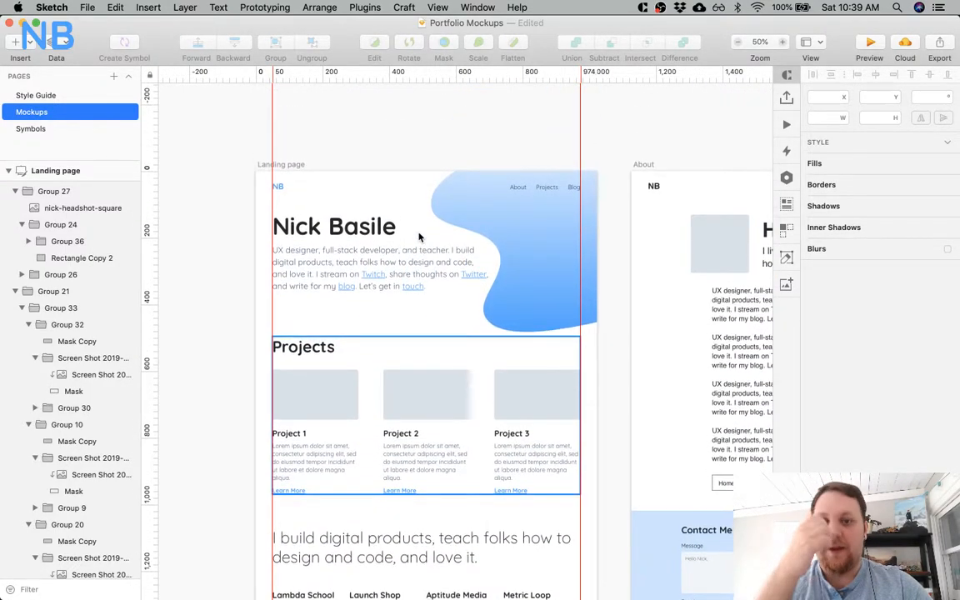
scroll(466, 233, "down", 2)
scroll(467, 233, "right", 2)
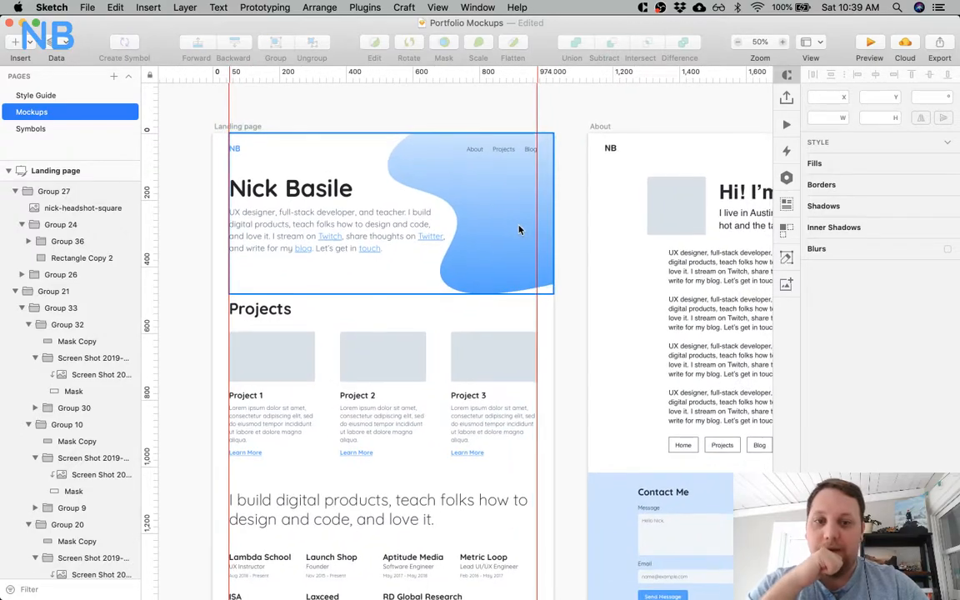
scroll(519, 229, "right", 6)
scroll(519, 229, "down", 1)
scroll(519, 229, "right", 5)
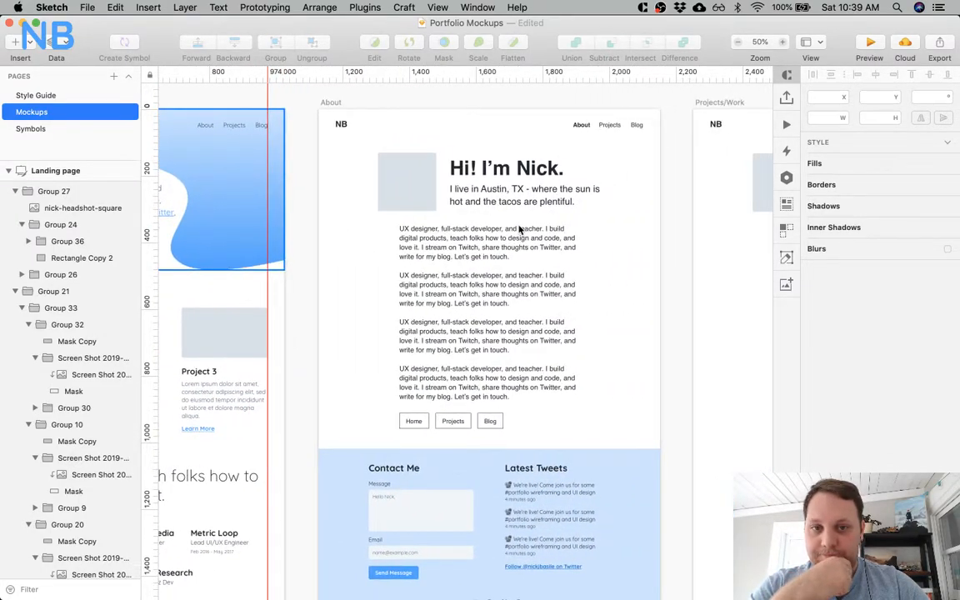
scroll(519, 229, "left", 10)
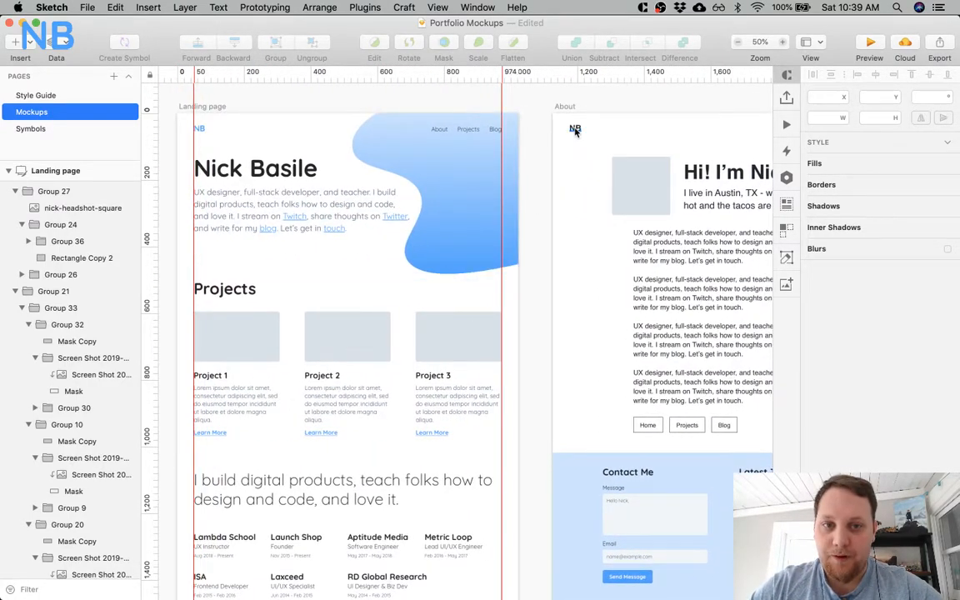
left_click(575, 130)
scroll(571, 190, "right", 9)
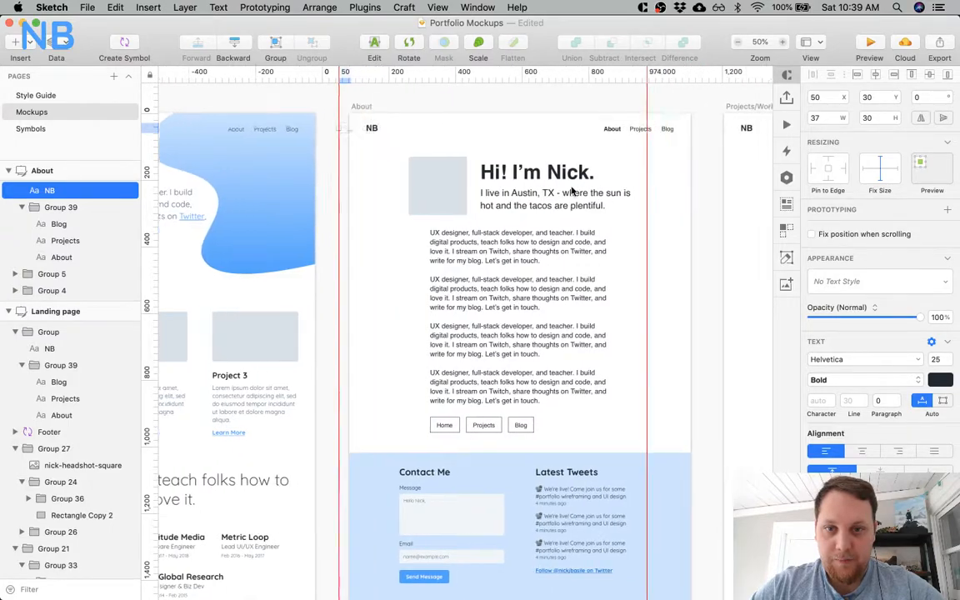
scroll(572, 190, "right", 6)
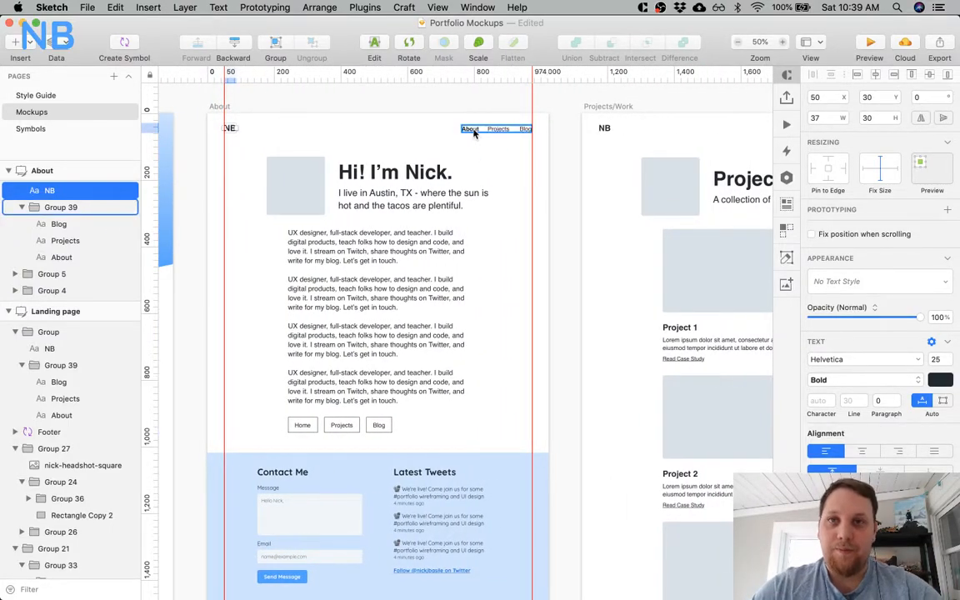
scroll(472, 136, "left", 15)
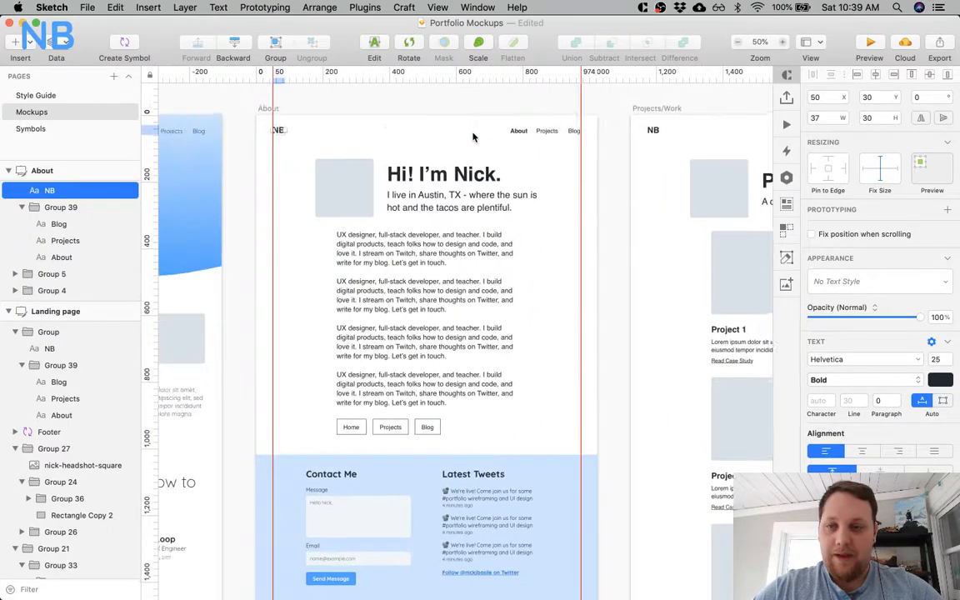
Create a symbol named Nav from the Landing page's logo and navigation group, sending it to the Symbols page.
left_click(443, 135)
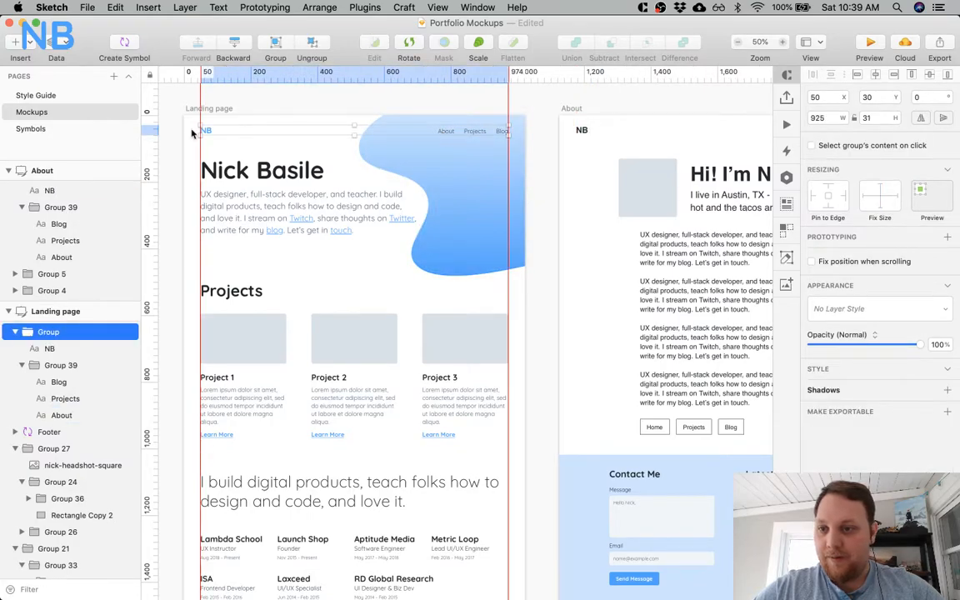
left_click(125, 47)
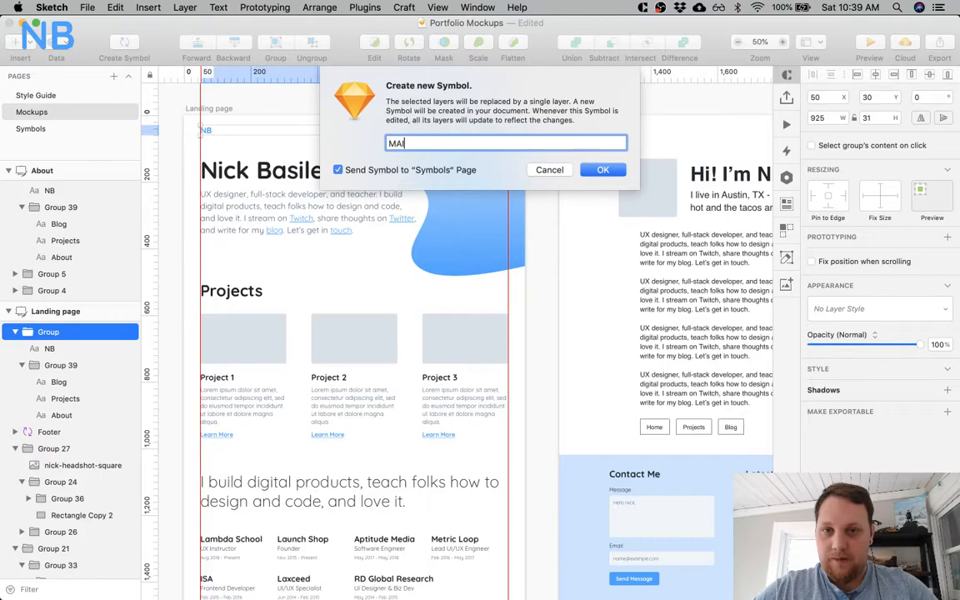
type("M")
key("BackSpace")
type("Nav")
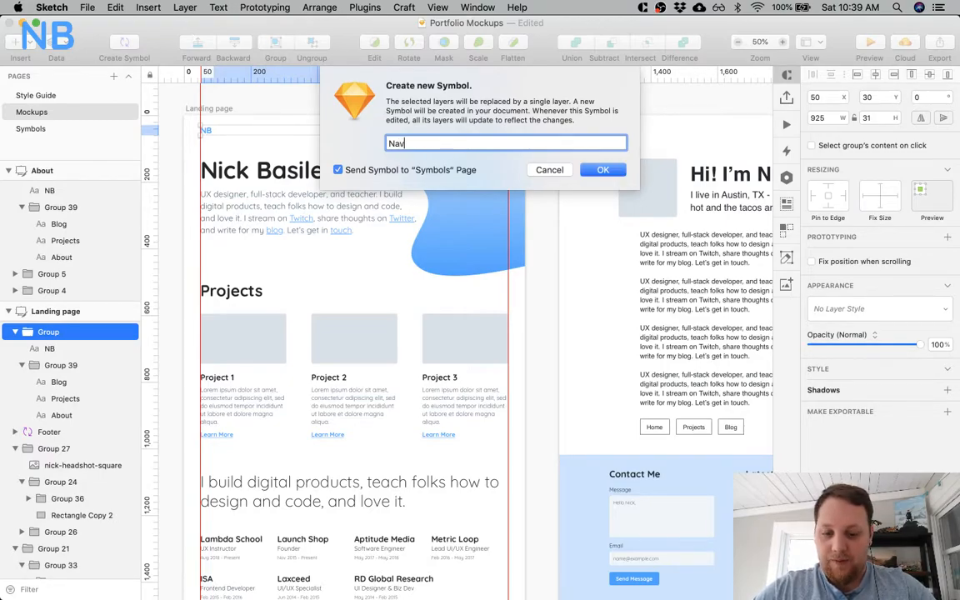
key("Return")
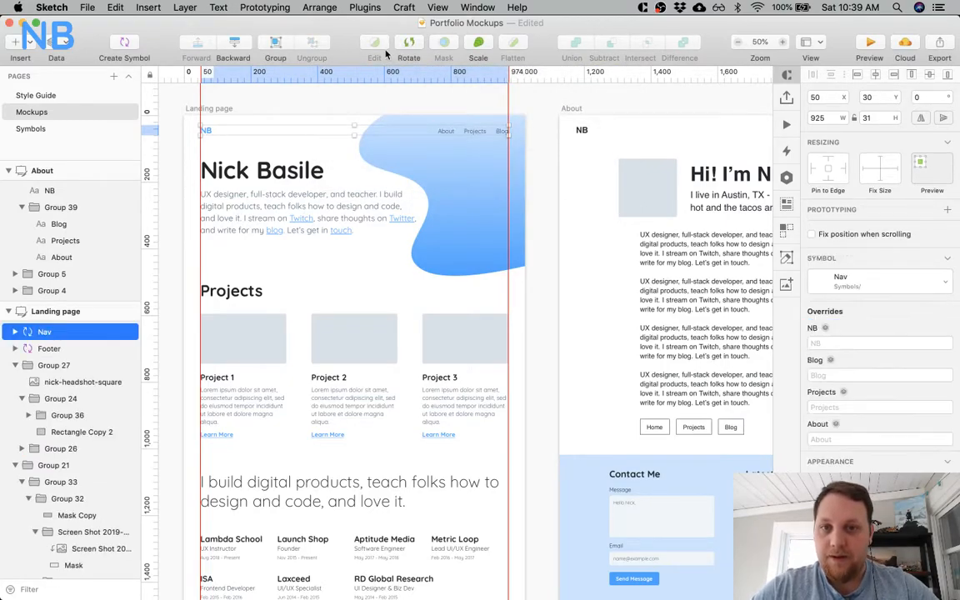
Replace the About artboard's logo and navigation group with an instance of the Nav symbol.
left_click(600, 134)
scroll(600, 135, "right", 8)
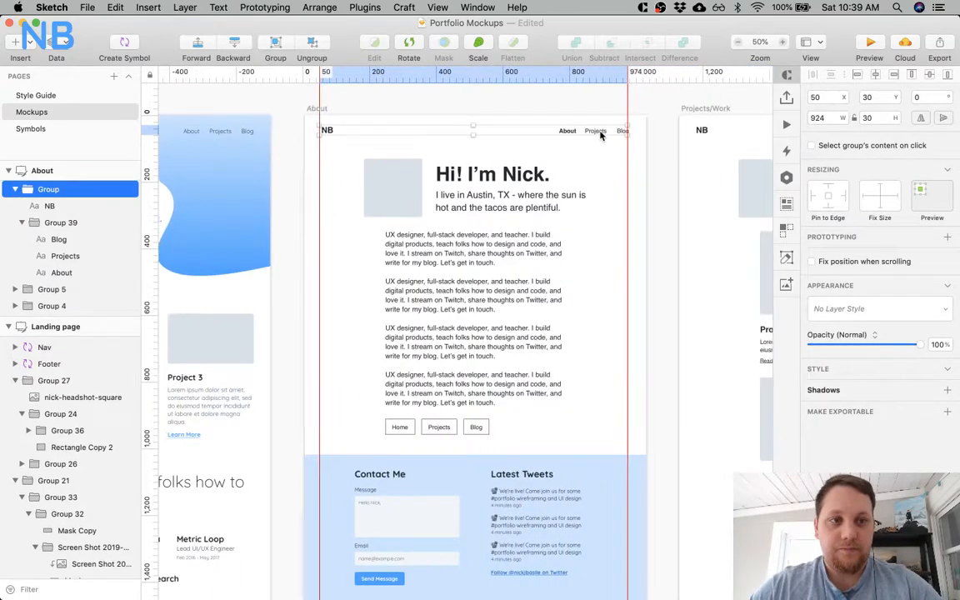
left_click(852, 309)
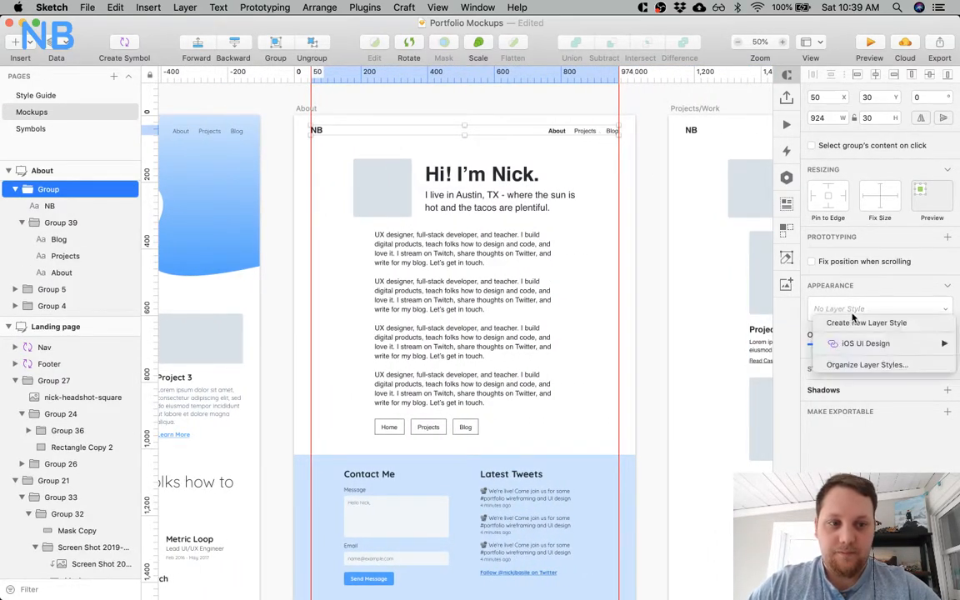
left_click(861, 300)
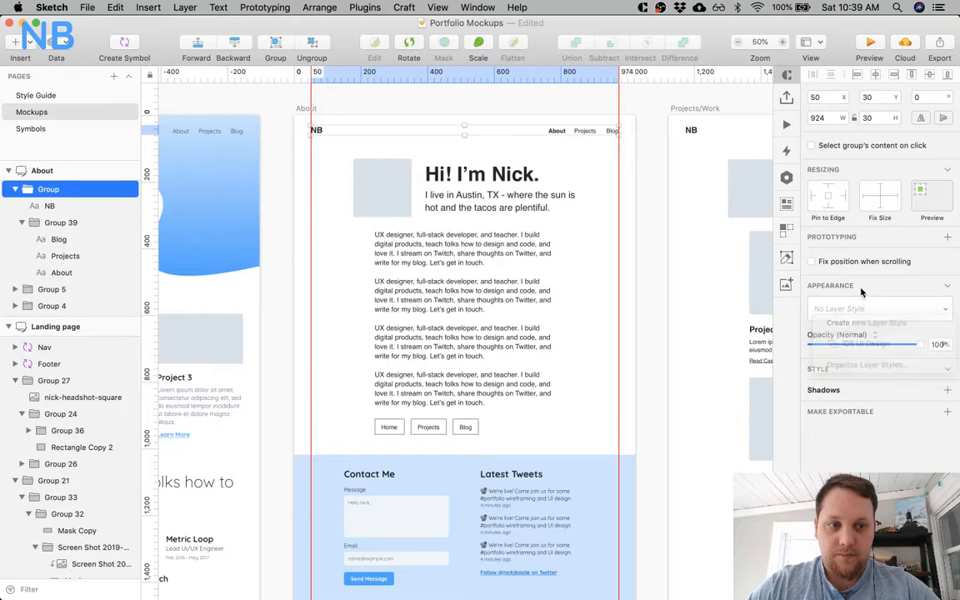
left_click(862, 299)
left_click(869, 294)
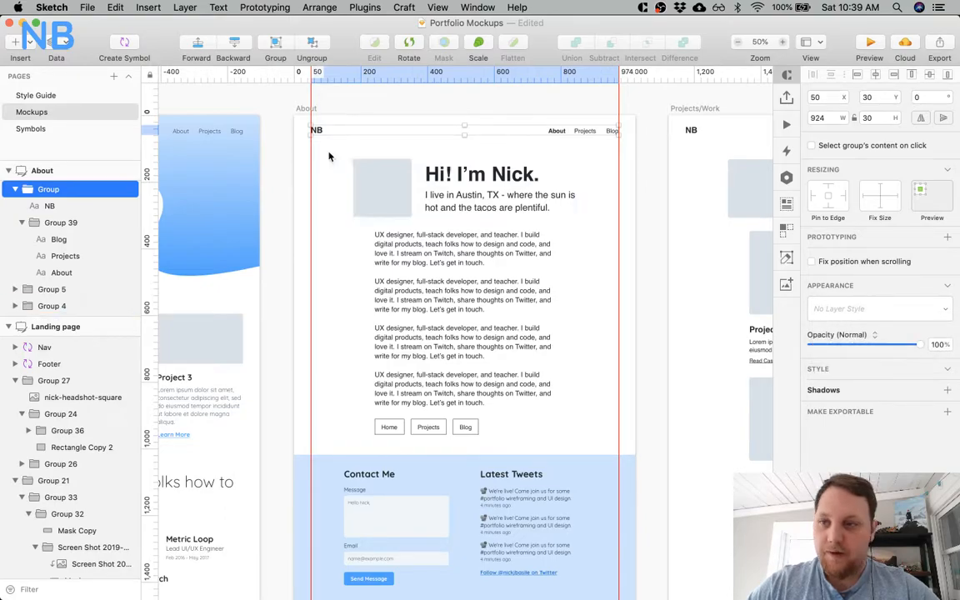
left_click(258, 109)
left_click(15, 43)
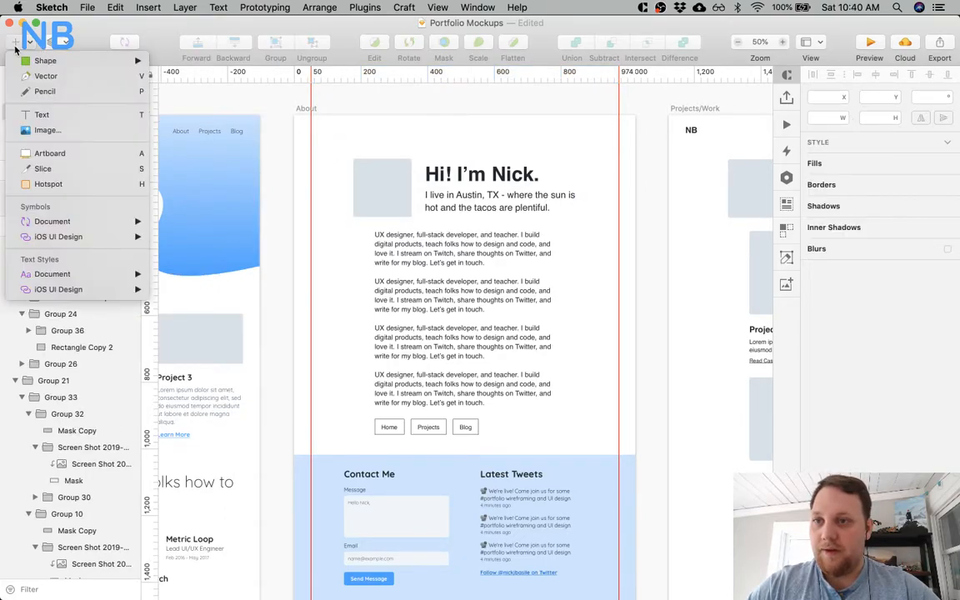
mouse_move(63, 65)
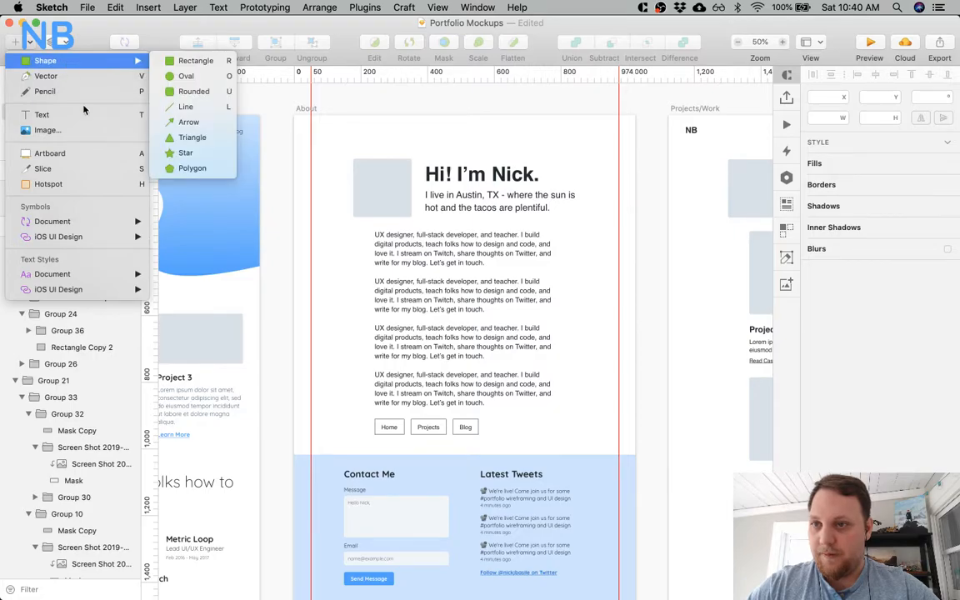
mouse_move(101, 220)
left_click(189, 241)
left_click(466, 133)
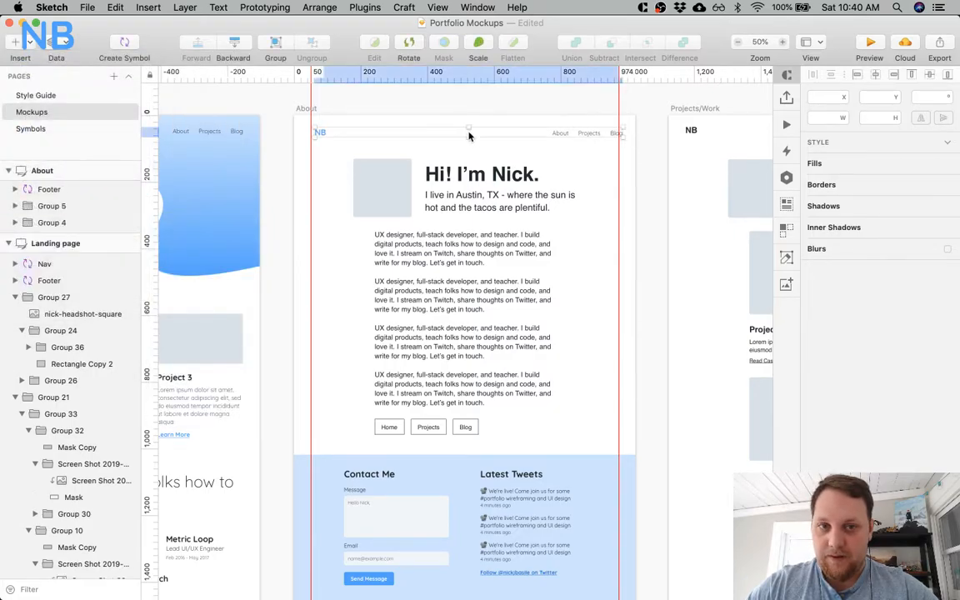
Align the About artboard's Nav instance with the Landing page's navigation, at X 50 and Y 30.
scroll(457, 133, "left", 5)
left_click(388, 134)
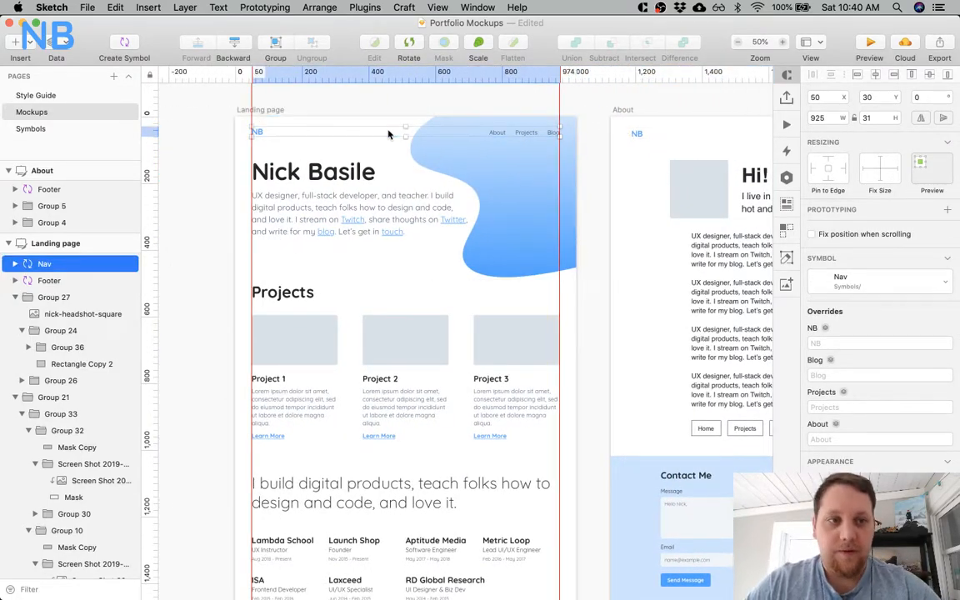
scroll(591, 170, "right", 5)
key("super+v")
left_click(823, 97)
type("30")
key("Return")
left_click(458, 239)
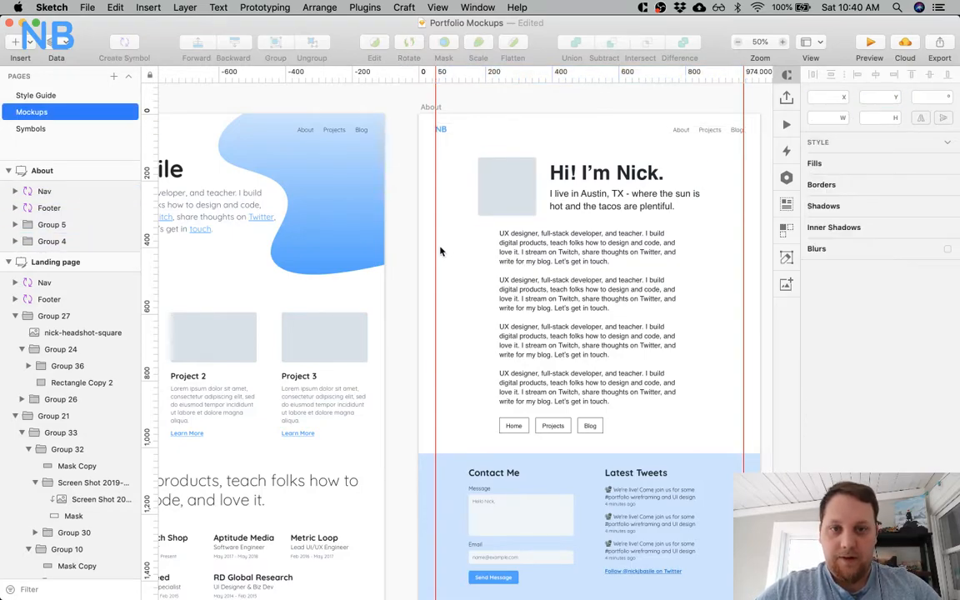
Examine the overrides available for the Nav instance's About link and compare the active-link styling in the other artboards' headers.
scroll(443, 250, "right", 3)
left_click(601, 130)
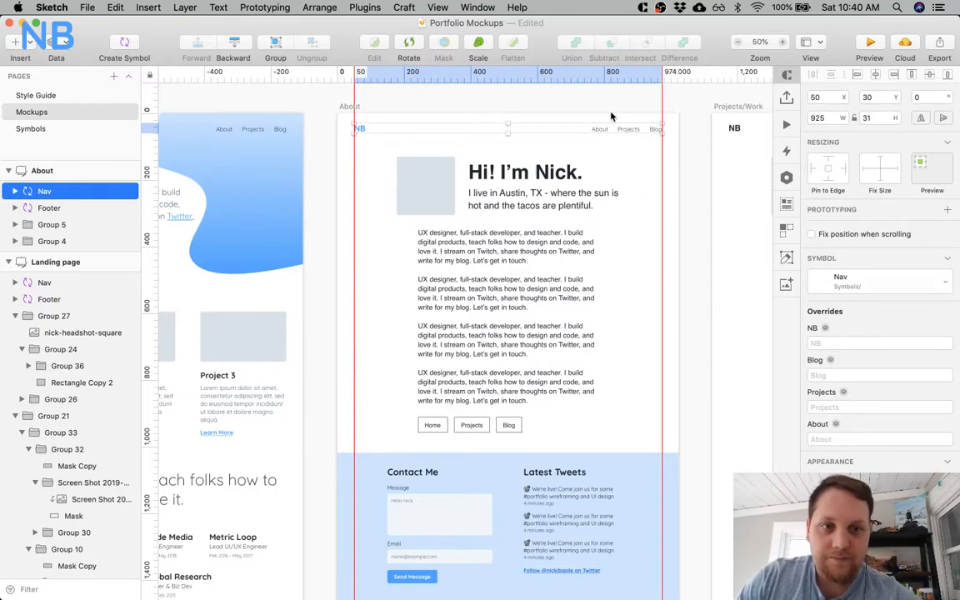
double_click(602, 131)
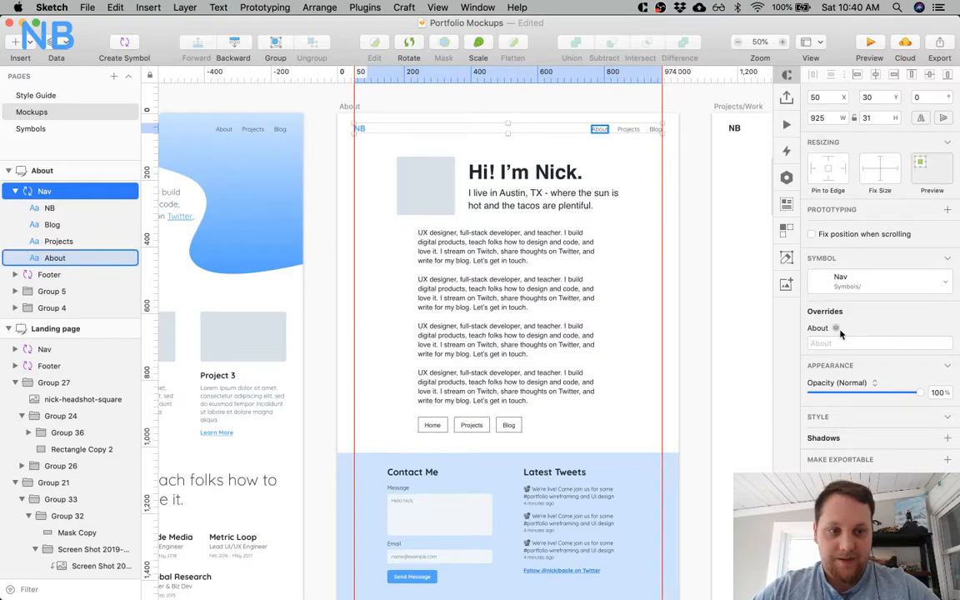
left_click(615, 145)
left_click(602, 134)
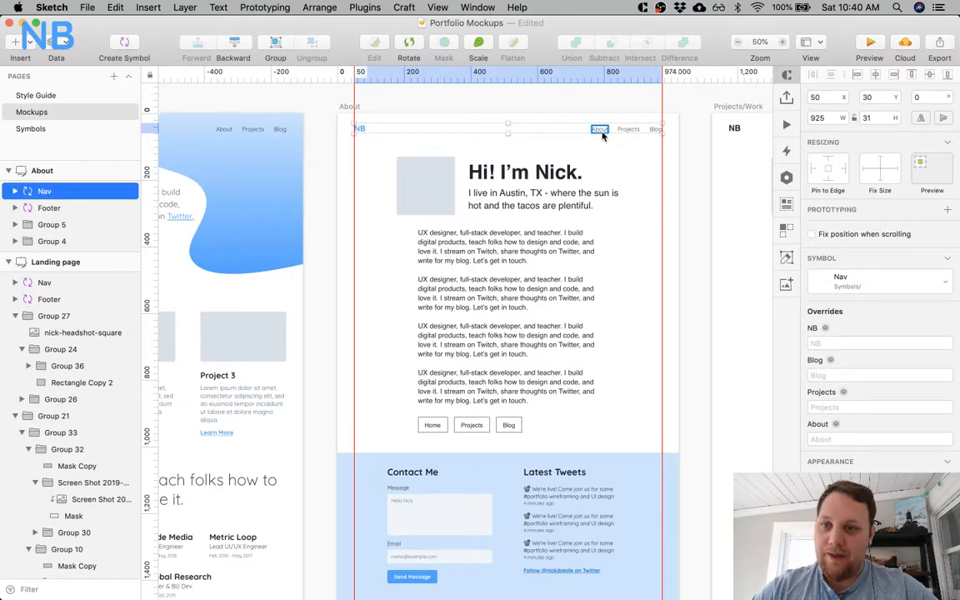
scroll(602, 136, "right", 5)
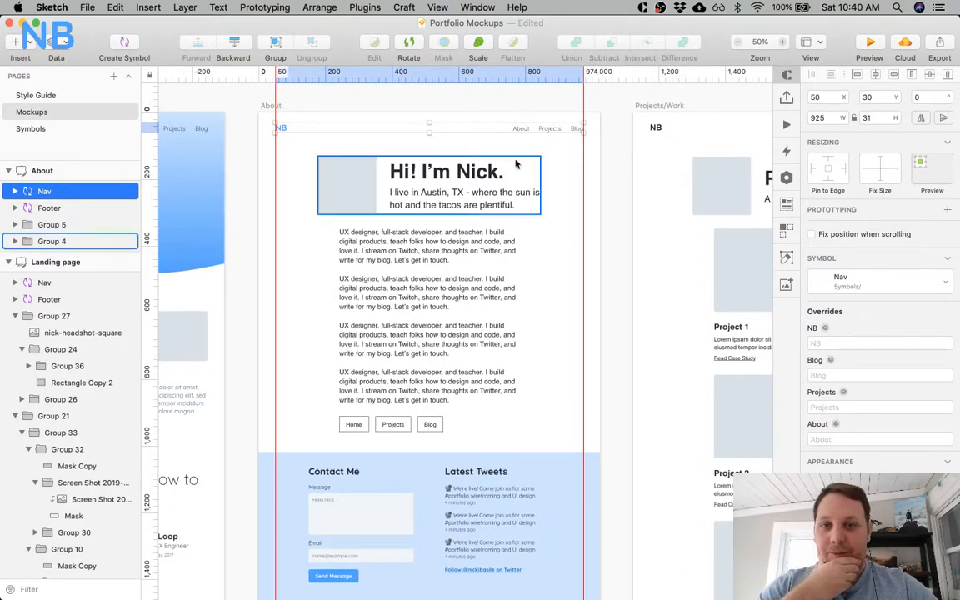
scroll(571, 162, "right", 15)
scroll(571, 162, "right", 20)
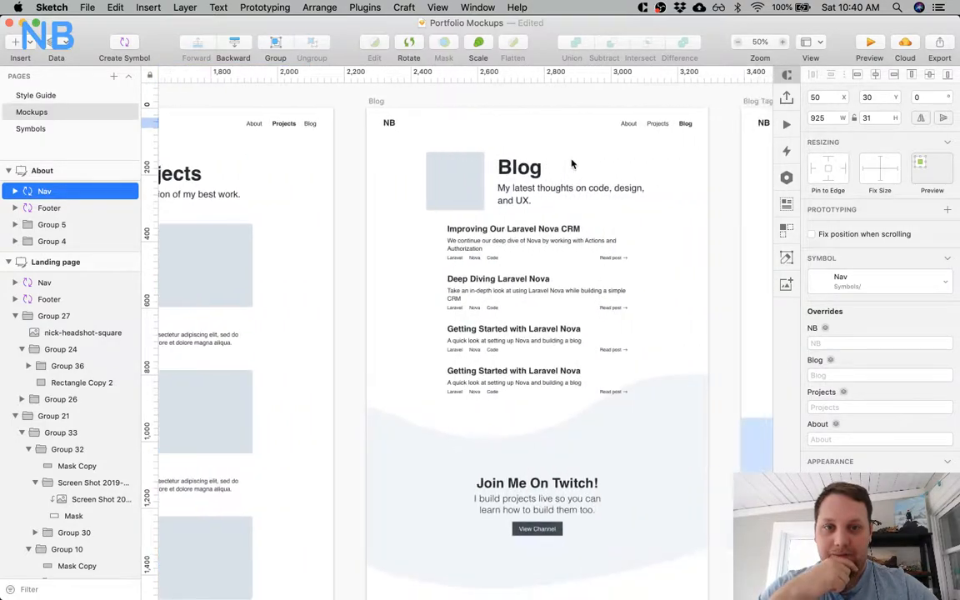
scroll(572, 163, "right", 17)
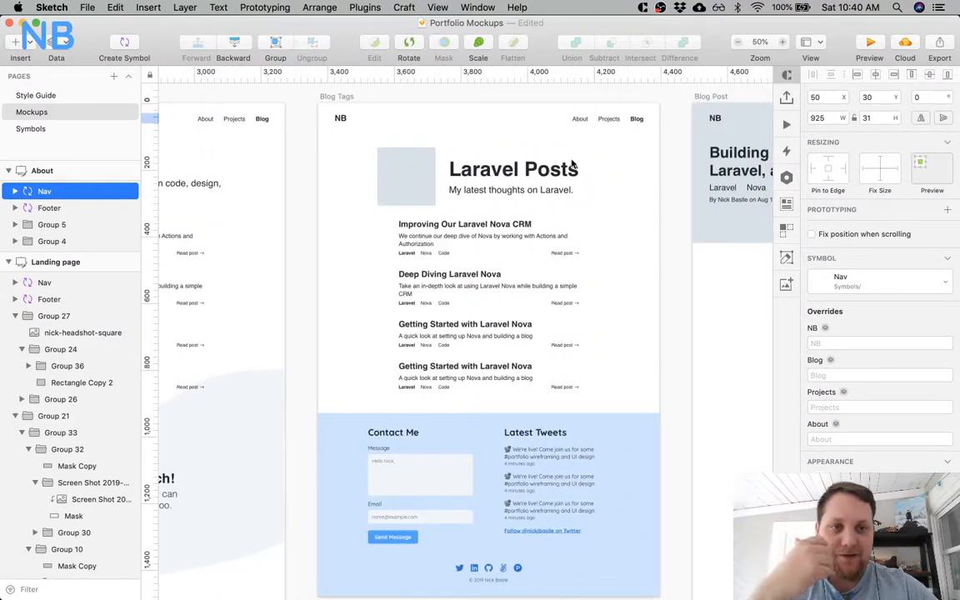
scroll(571, 163, "right", 9)
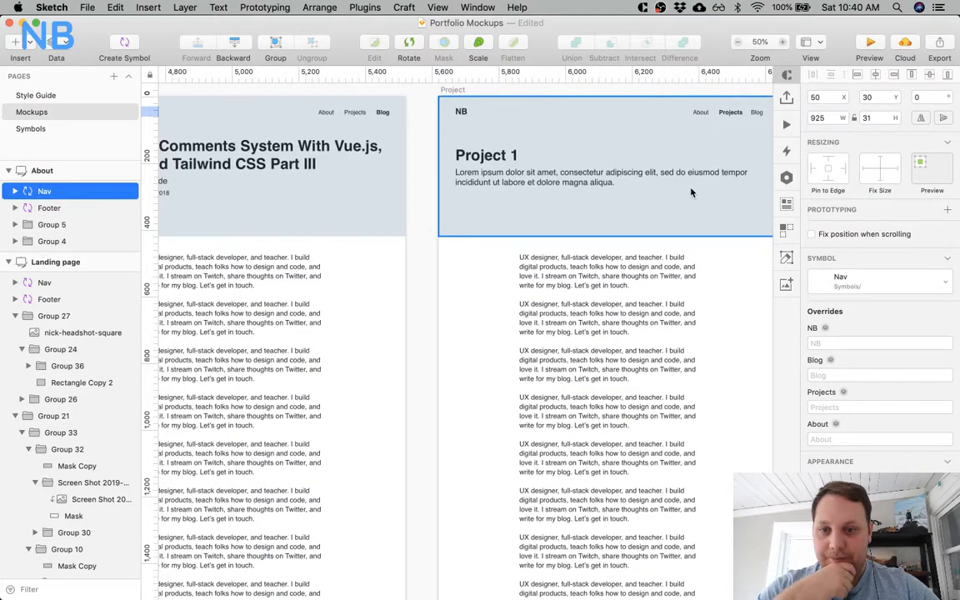
scroll(690, 193, "left", 20)
scroll(690, 192, "left", 20)
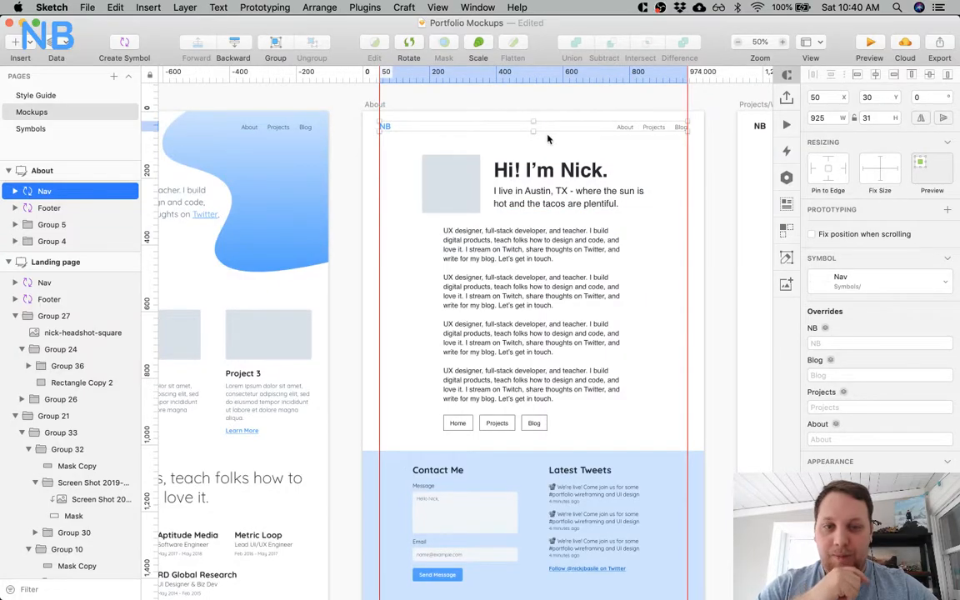
Undo the Nav symbol placement on the About artboard, back to its original logo and navigation group.
key("super+z")
key("super+z")
key("super+z")
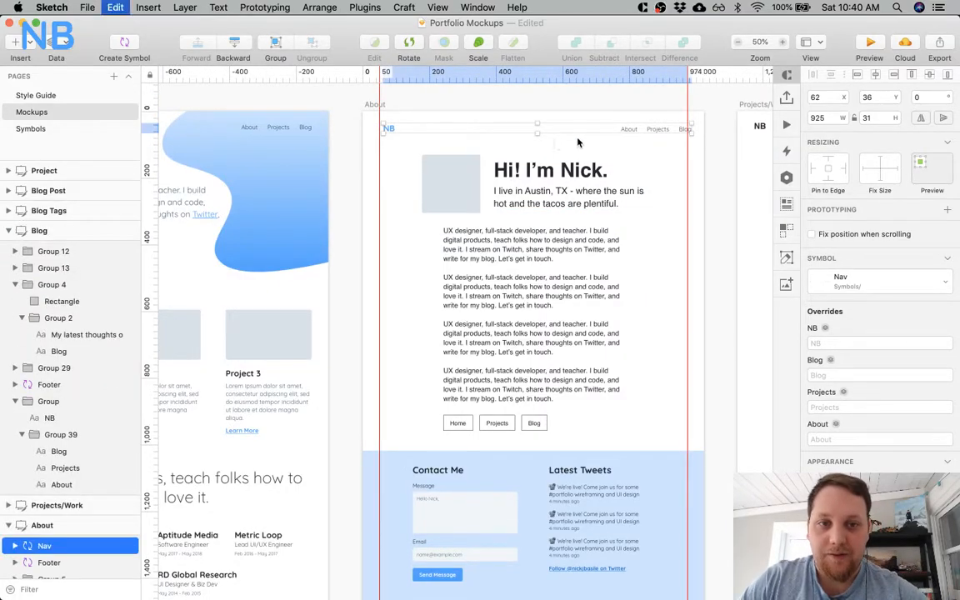
key("super+shift+z")
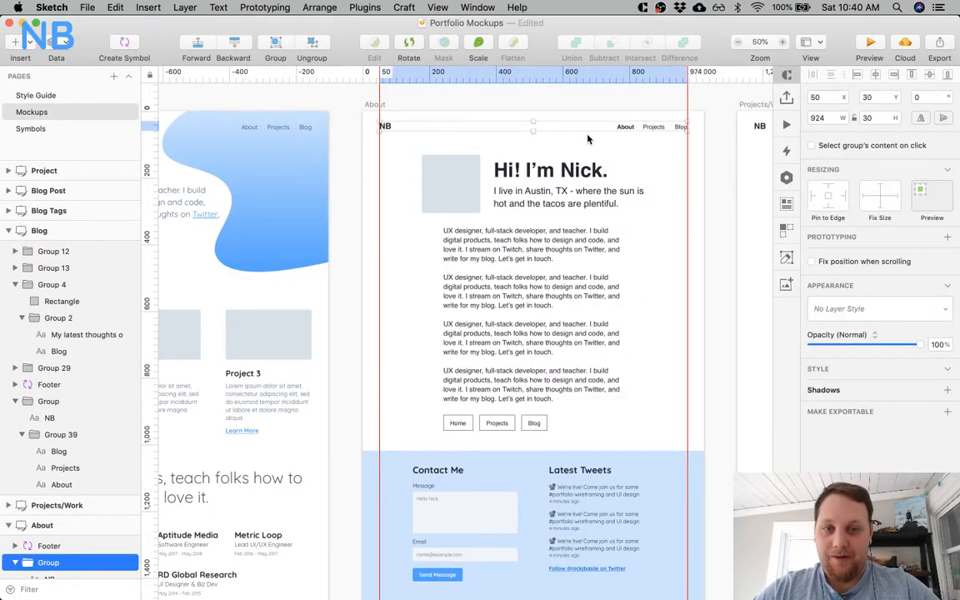
Detach the Landing page's logo and navigation from the Nav symbol.
scroll(516, 133, "left", 5)
scroll(469, 140, "left", 5)
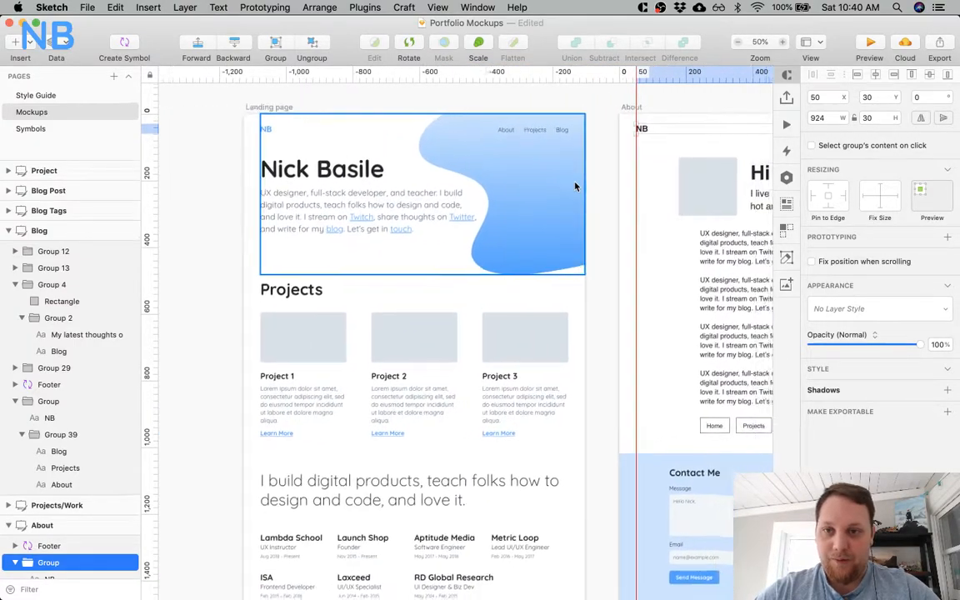
scroll(517, 163, "right", 6)
left_click(500, 104)
double_click(471, 129)
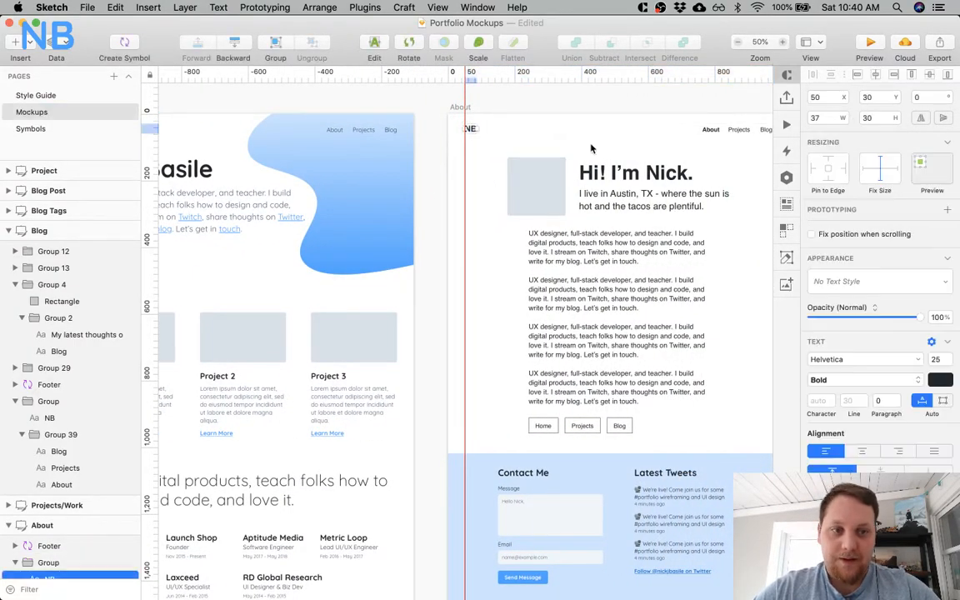
scroll(450, 199, "left", 9)
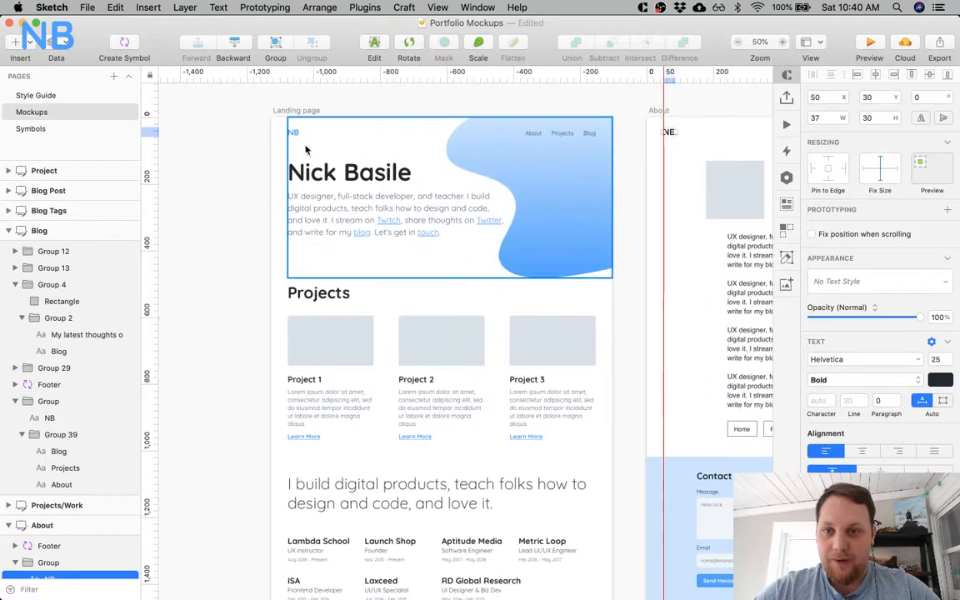
left_click(293, 136)
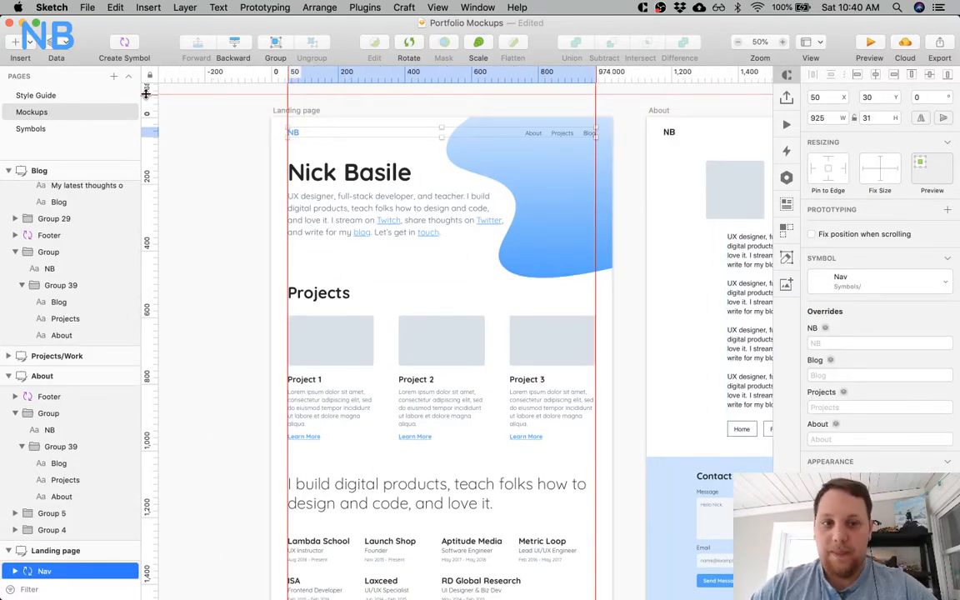
left_click(860, 286)
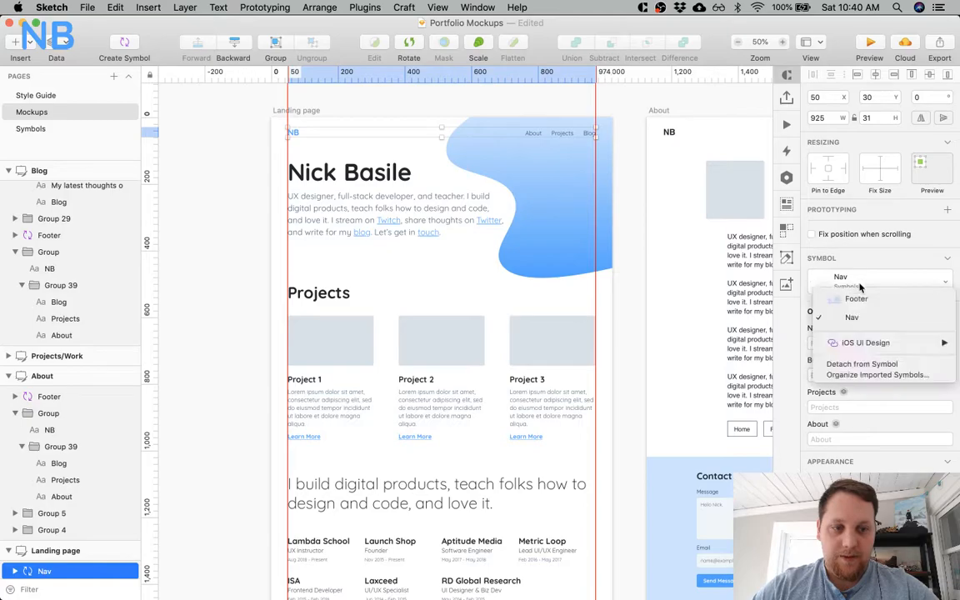
left_click(860, 363)
left_click(332, 114)
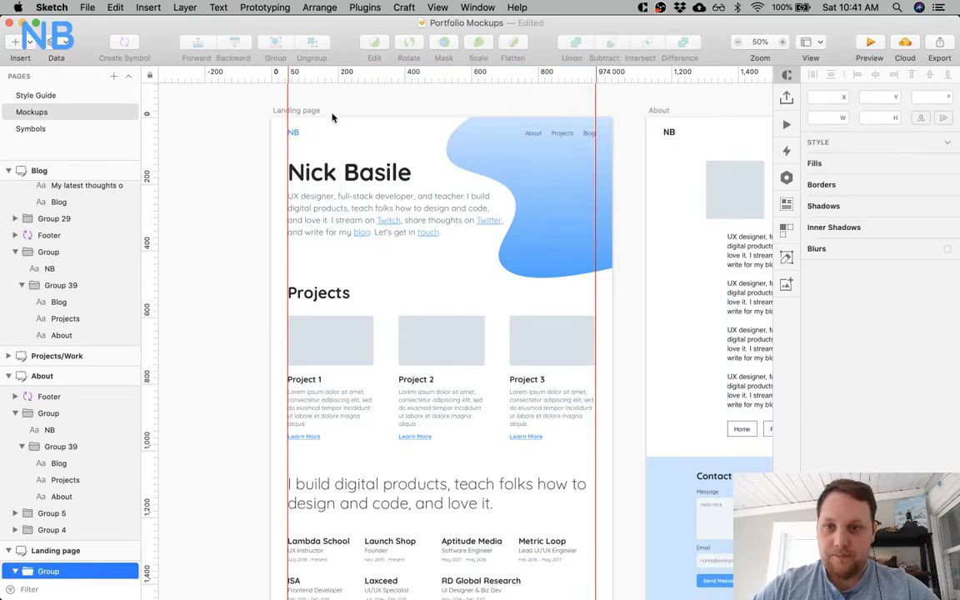
Create a text style named Logo from the Landing page's NB logo text.
double_click(294, 133)
left_click(874, 286)
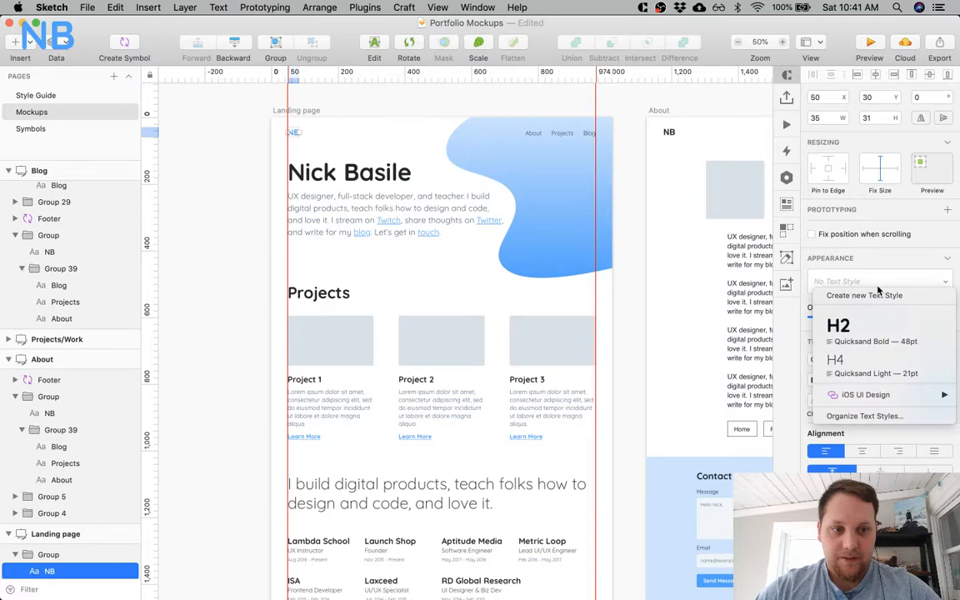
left_click(872, 295)
type("Logo")
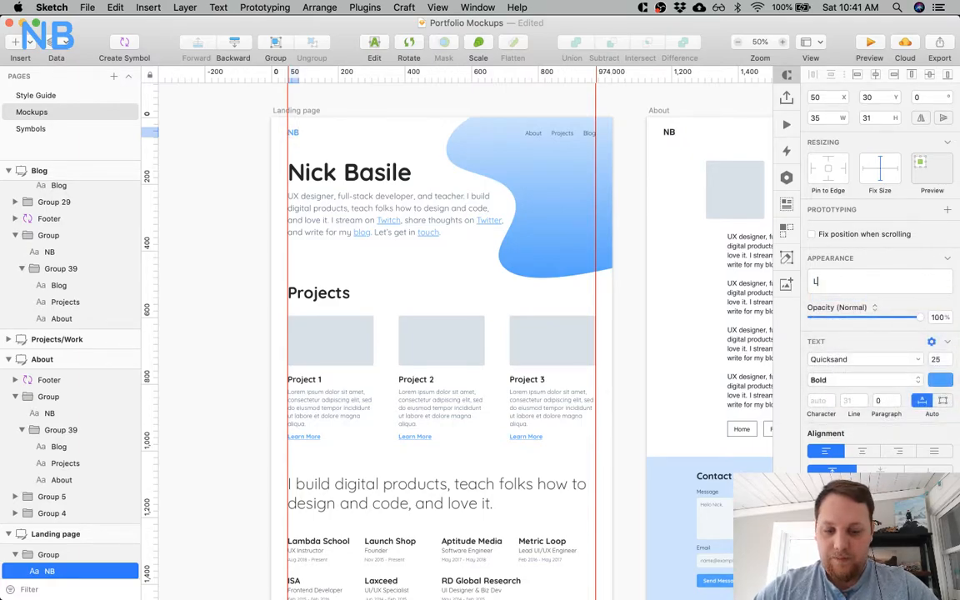
Apply the Logo text style to the NB logo on the About artboard.
scroll(721, 253, "right", 4)
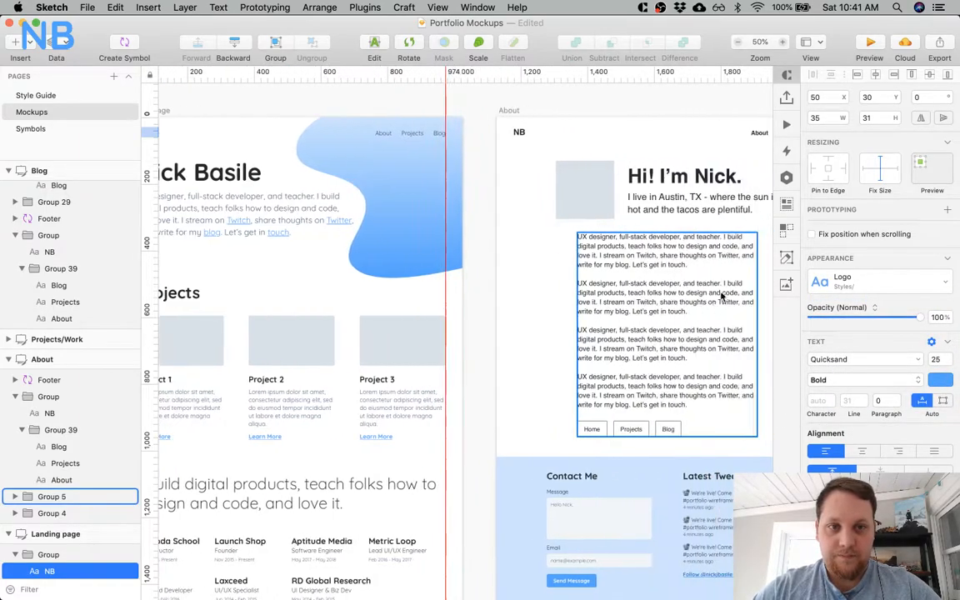
left_click(520, 133, "super")
left_click(906, 286)
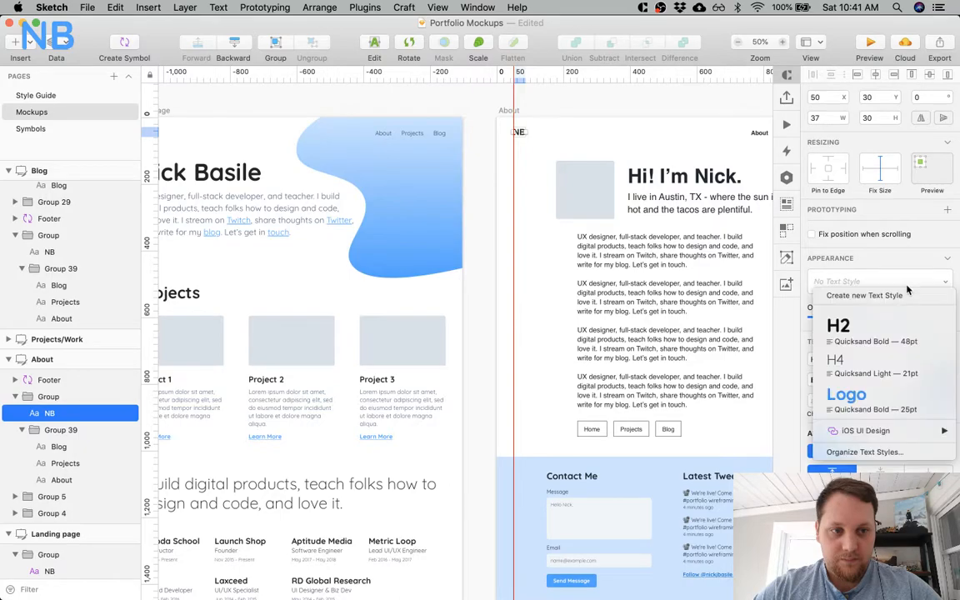
left_click(847, 395)
Select the NB logos on the Projects/Work, Blog, Blog Tags, Blog Post and Project artboards together and apply the Logo text style.
scroll(663, 198, "right", 4)
scroll(662, 197, "right", 4)
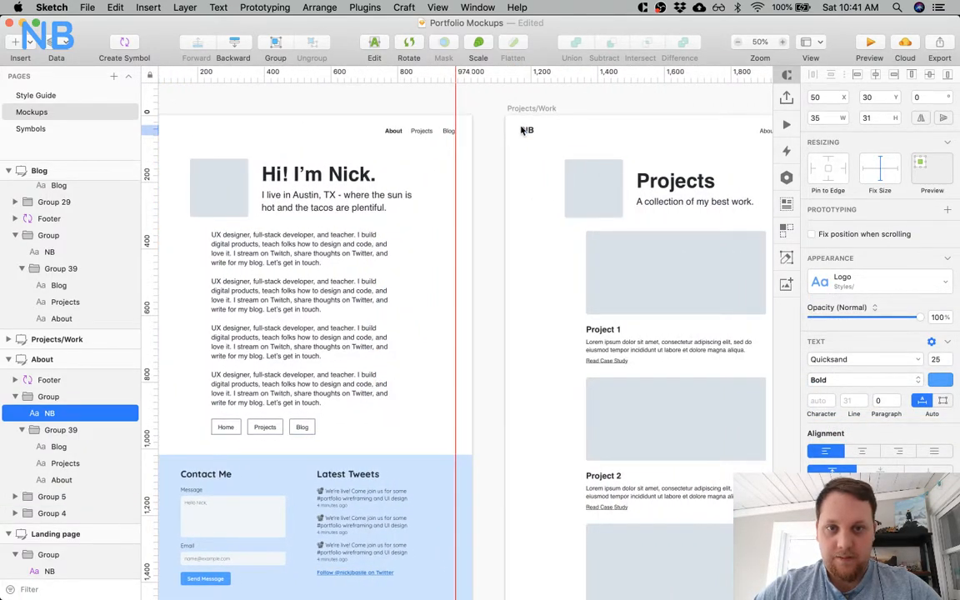
left_click(523, 132, "super")
scroll(524, 131, "right", 8)
left_click(576, 129, "shift+super")
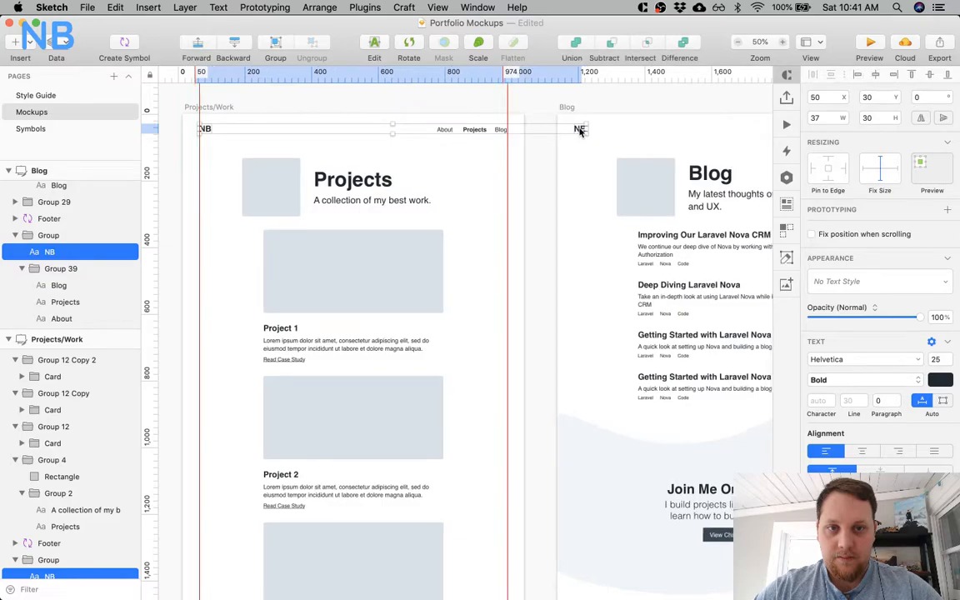
scroll(566, 128, "right", 8)
left_click(549, 128, "shift+super")
scroll(549, 128, "right", 8)
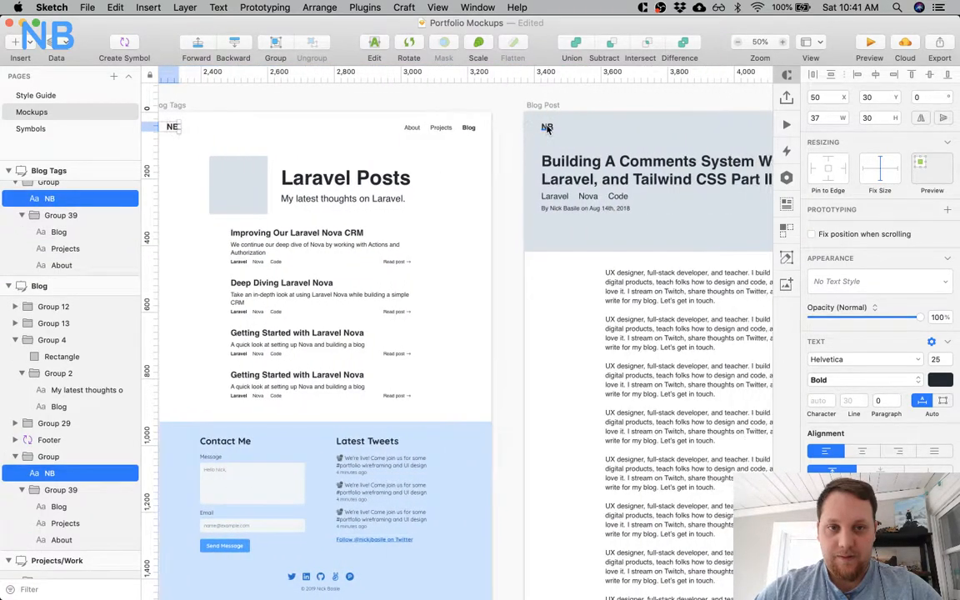
left_click(549, 129, "shift+super")
scroll(549, 130, "right", 6)
scroll(549, 130, "right", 2)
left_click(558, 125, "shift+super")
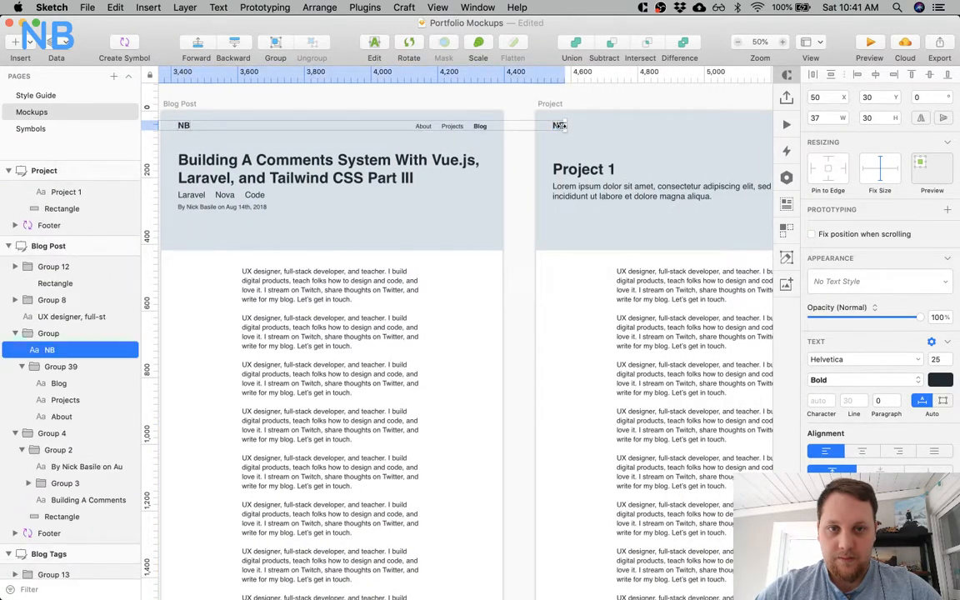
scroll(558, 125, "right", 7)
left_click(875, 282)
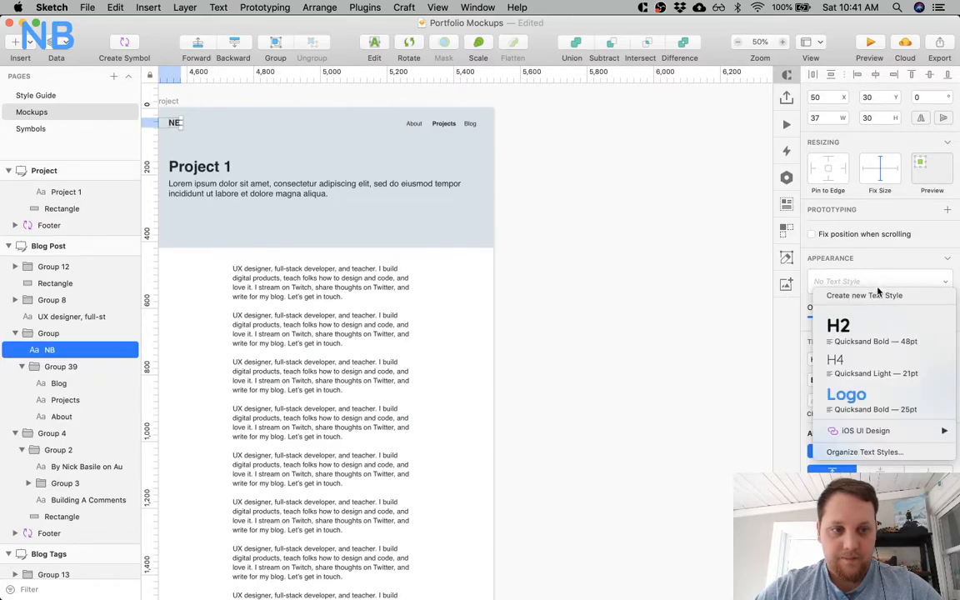
left_click(848, 394)
scroll(628, 302, "left", 20)
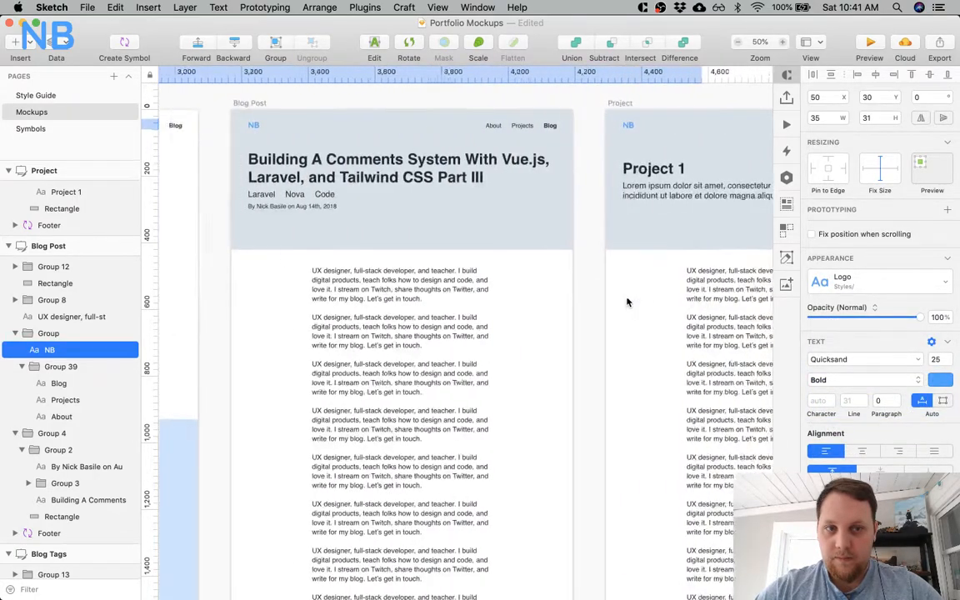
Create a text style named Nav Link from the Landing page's About navigation link.
scroll(627, 302, "left", 10)
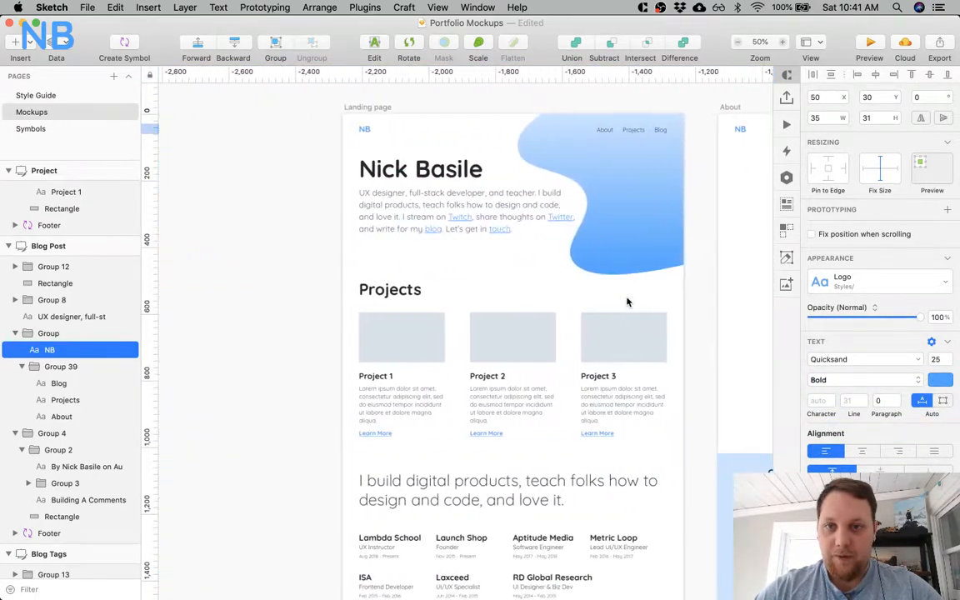
left_click(614, 131, "super")
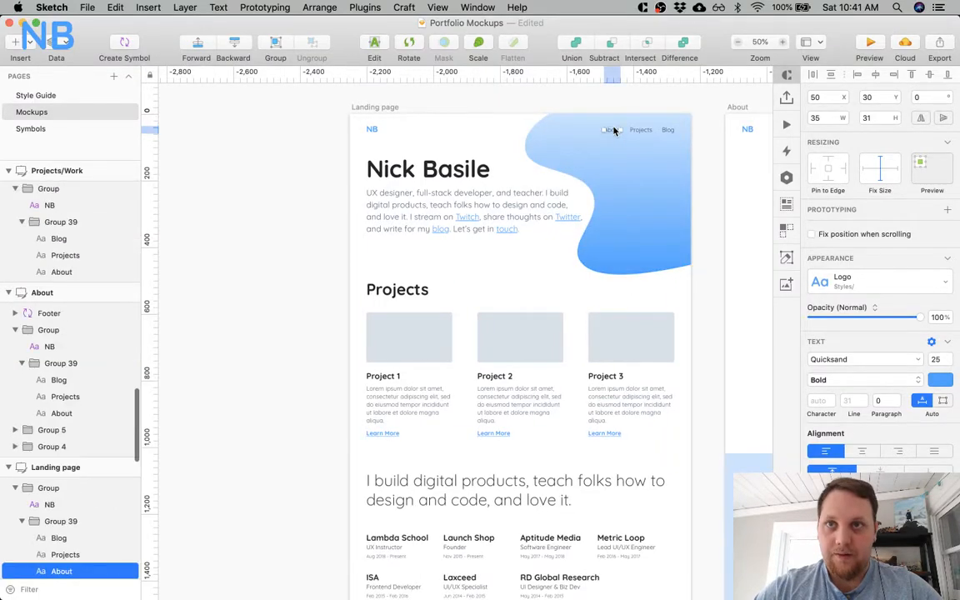
left_click(867, 282)
left_click(864, 296)
type("Nav Link")
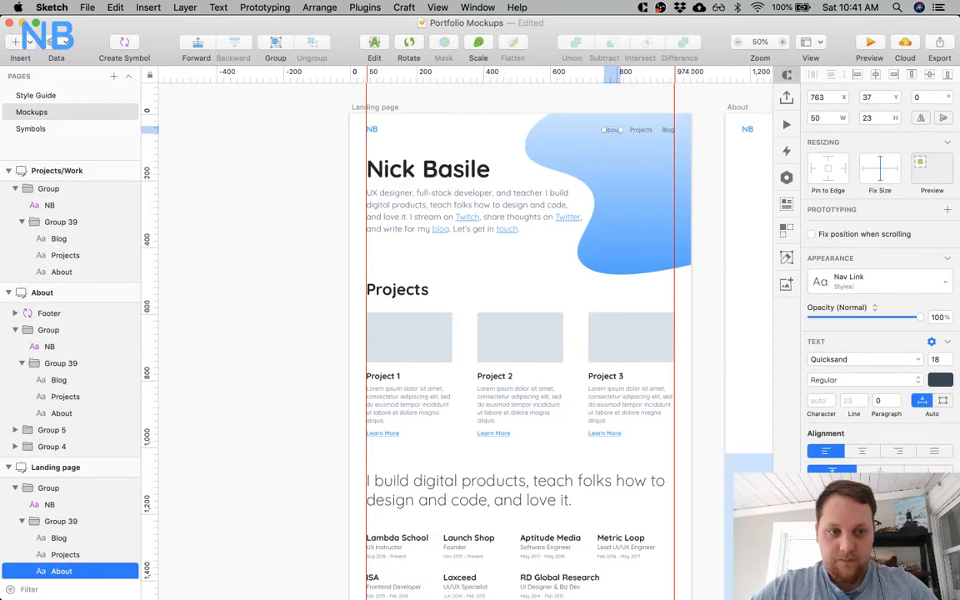
Select the inactive navigation links on the About, Projects/Work, Blog, Blog Tags, Blog Post and Project artboards together and apply the Nav Link text style.
scroll(744, 283, "right", 8)
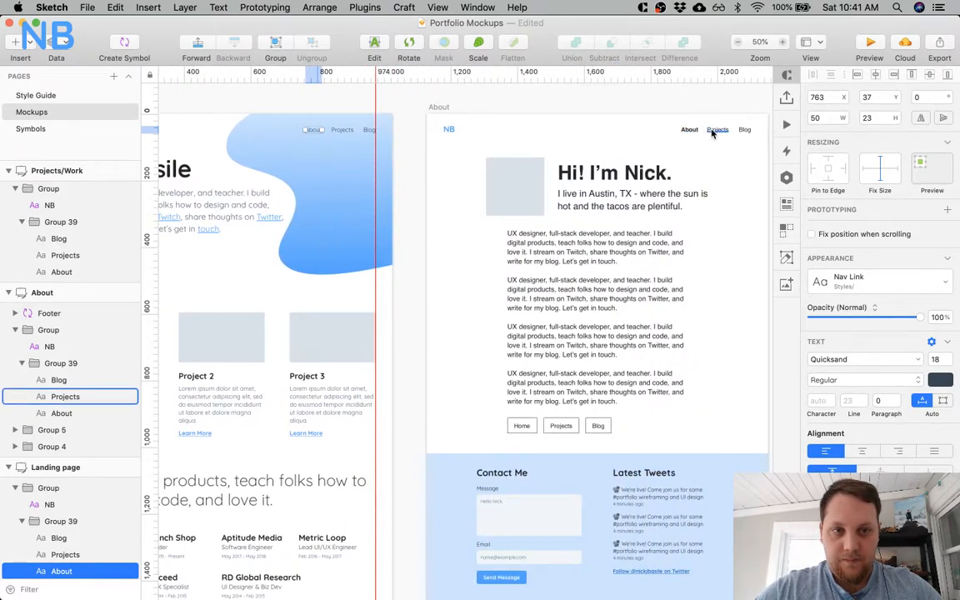
left_click(716, 129, "super")
left_click(742, 130, "shift+super")
scroll(741, 131, "right", 6)
left_click(668, 130, "shift+super")
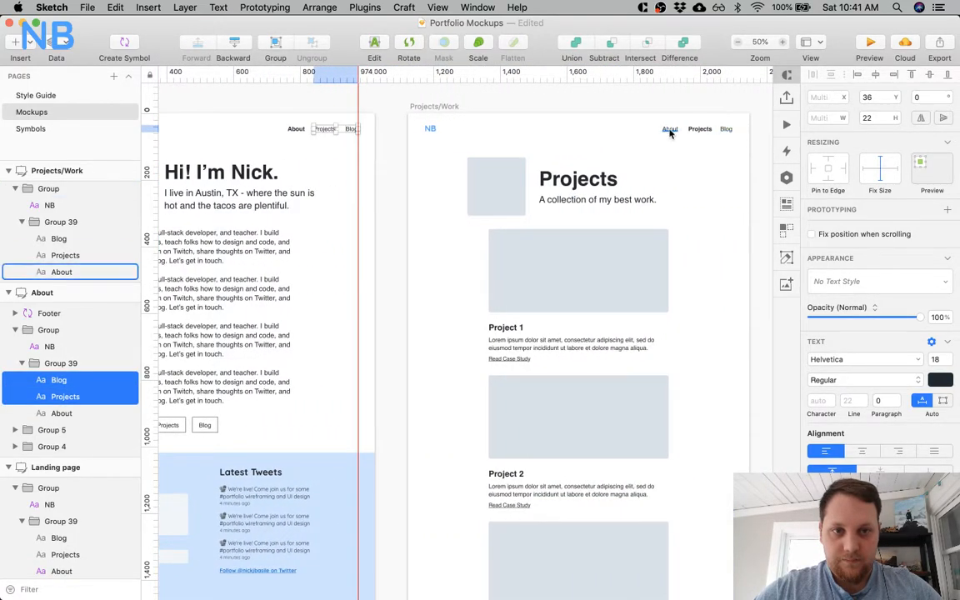
left_click(725, 129, "shift+super")
scroll(722, 131, "right", 6)
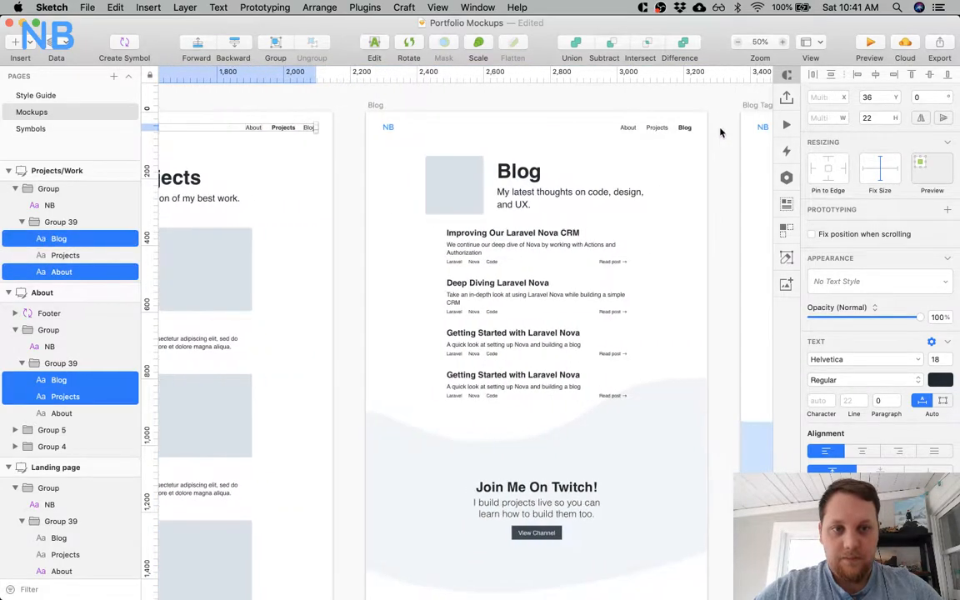
left_click(630, 133, "shift+super")
left_click(655, 132, "shift+super")
scroll(655, 132, "right", 7)
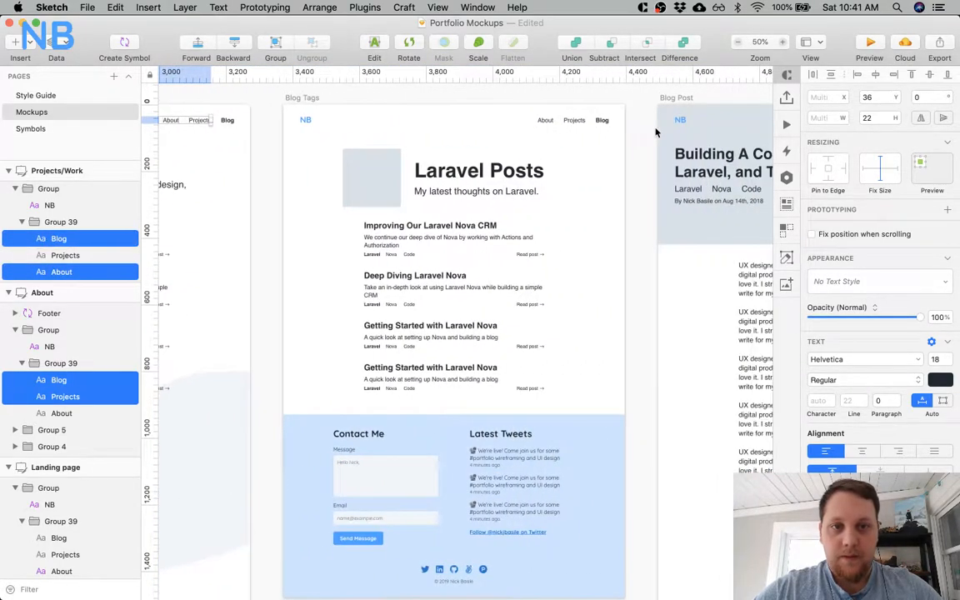
left_click(539, 121, "shift+super")
scroll(573, 121, "right", 7)
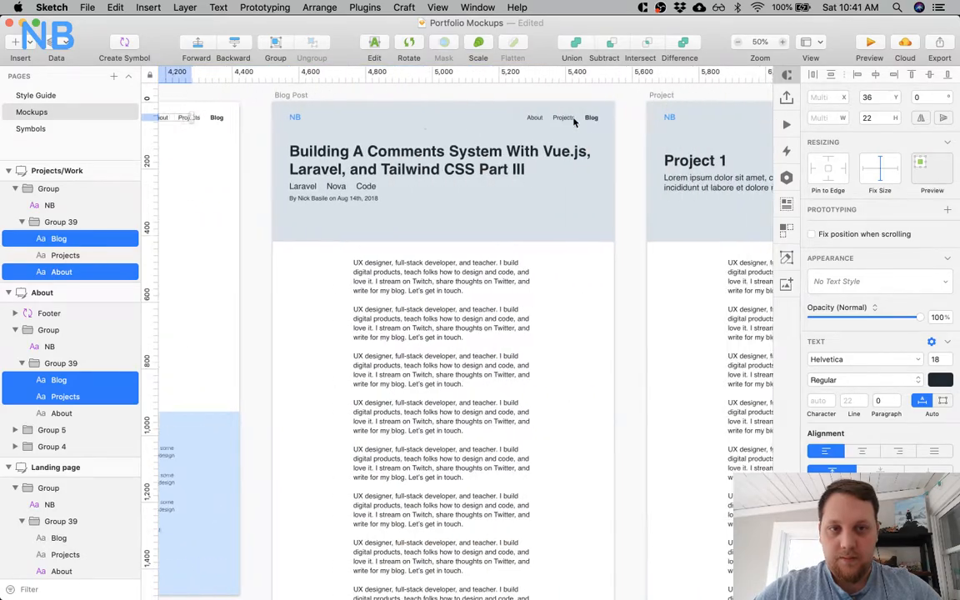
left_click(517, 117, "shift+super")
left_click(553, 122, "shift+super")
scroll(553, 122, "right", 7)
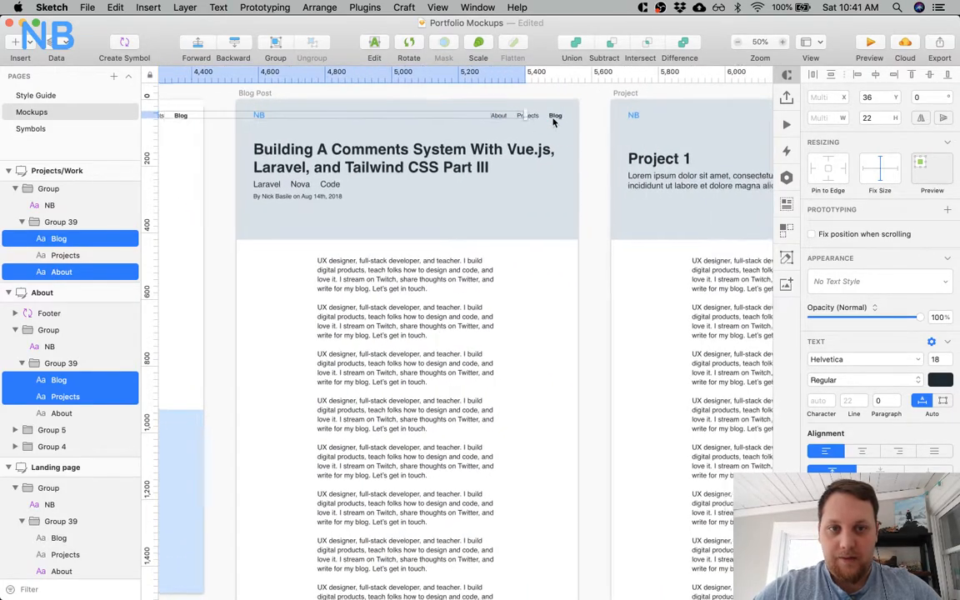
left_click(472, 117, "shift+super")
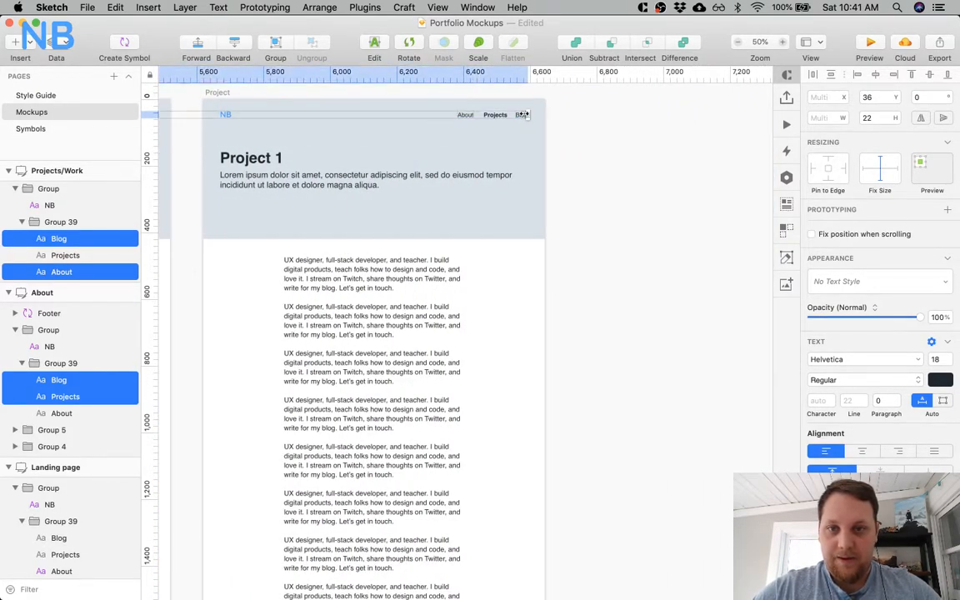
left_click(893, 284)
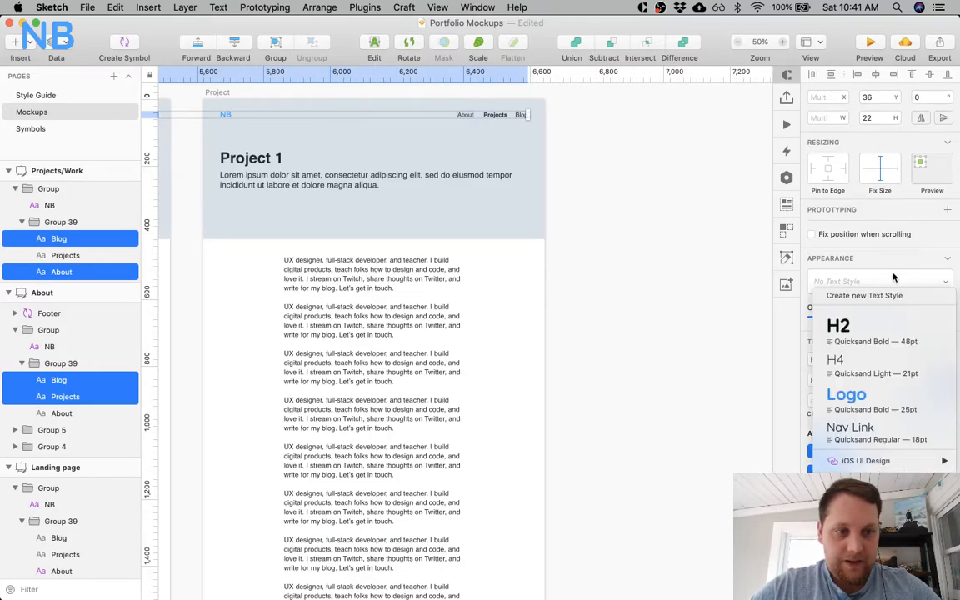
left_click(877, 428)
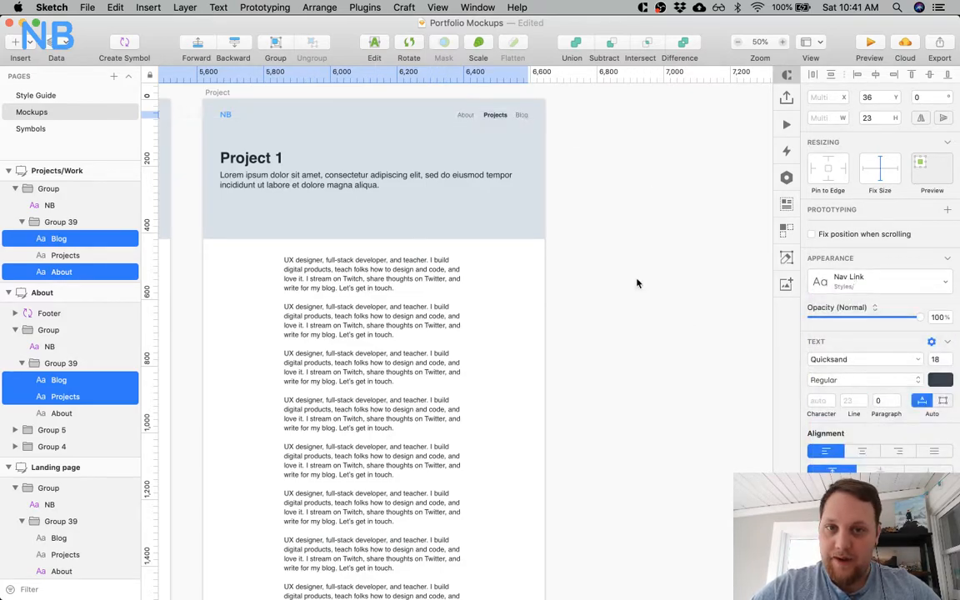
Change the typeface of the bold About link in the About artboard's navigation to Quicksand.
scroll(531, 172, "left", 15)
scroll(528, 173, "left", 20)
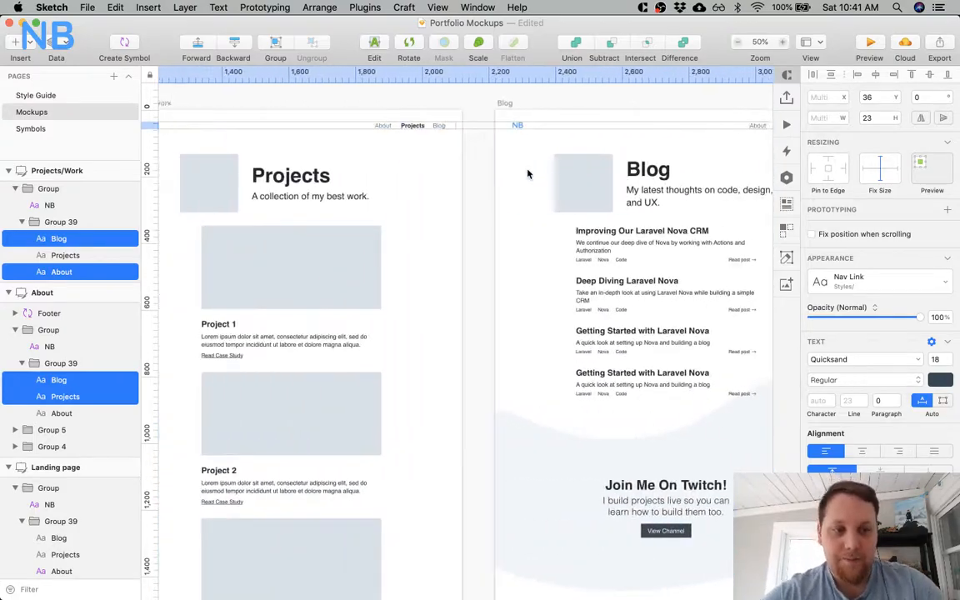
scroll(528, 174, "right", 10)
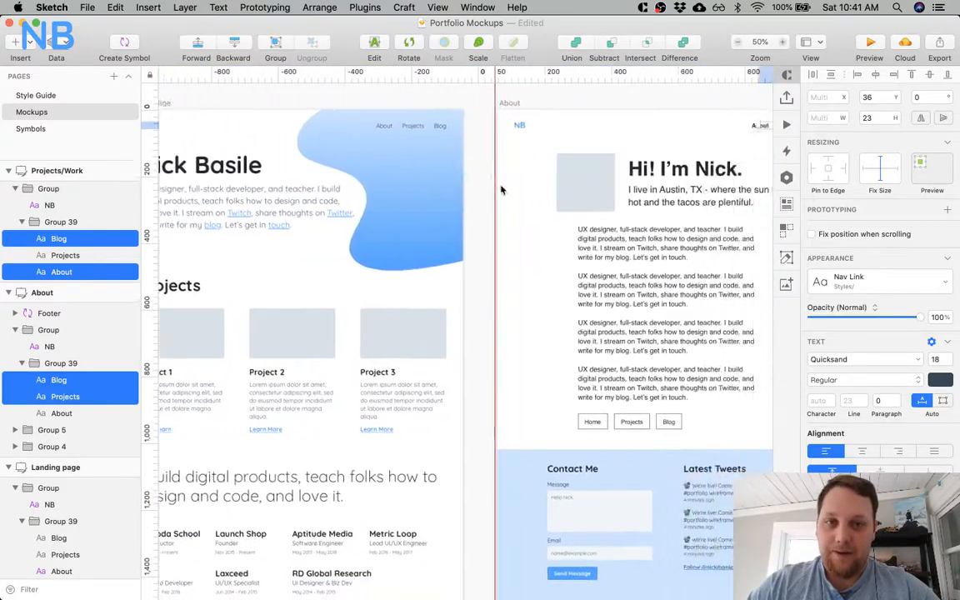
left_click(539, 128)
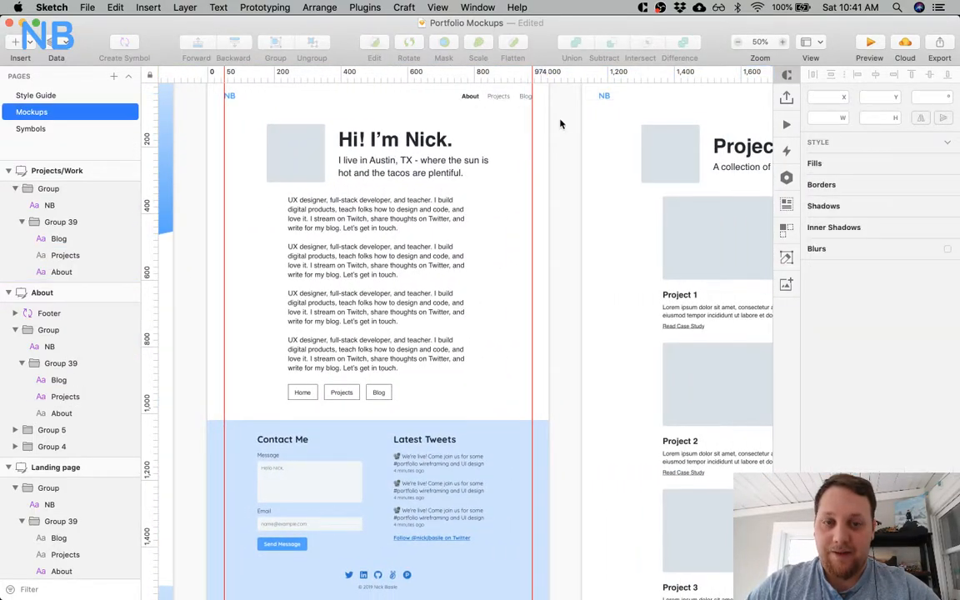
left_click(471, 98)
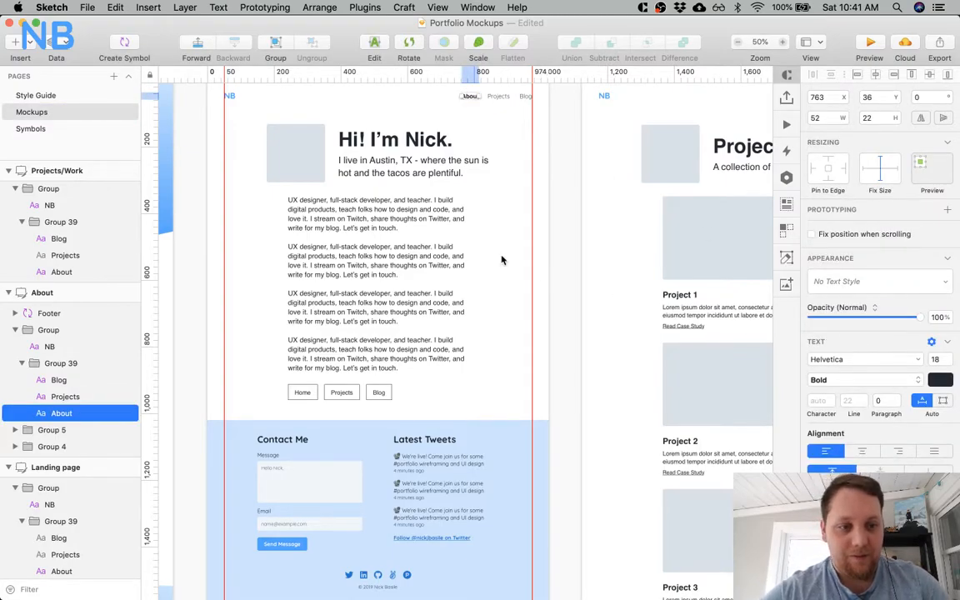
scroll(501, 260, "up", 5)
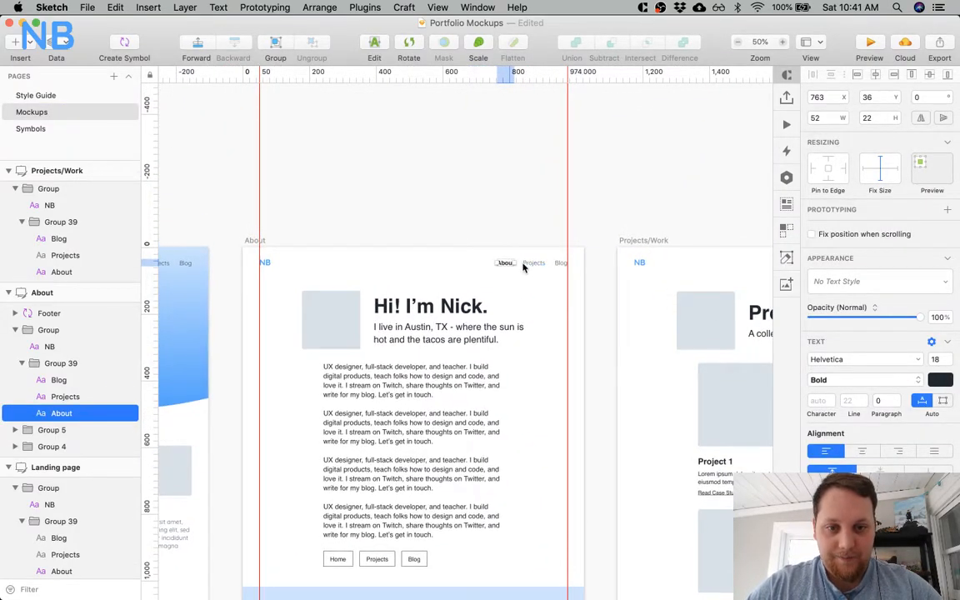
left_click(523, 266)
left_click(527, 265)
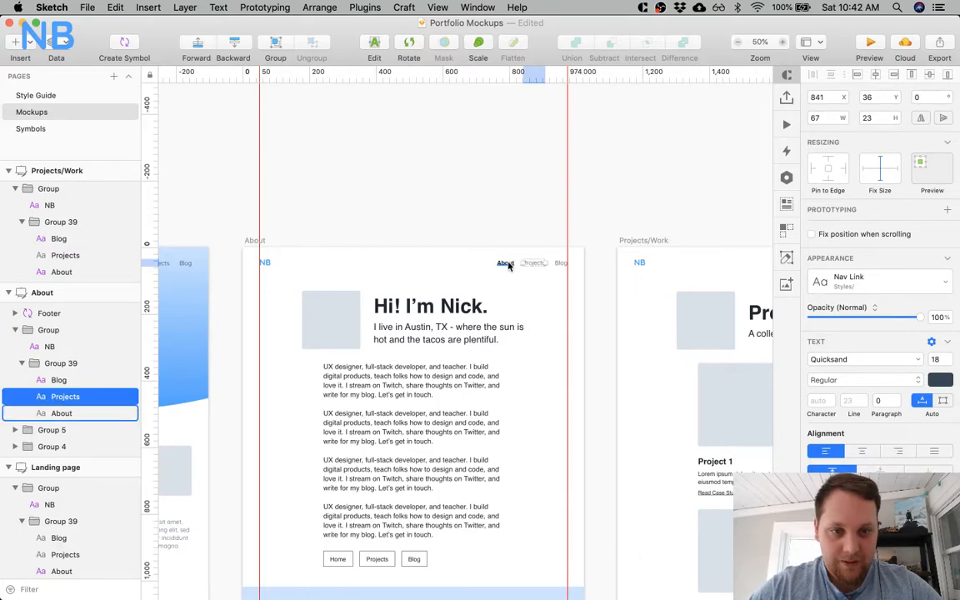
left_click(505, 264)
left_click(913, 361)
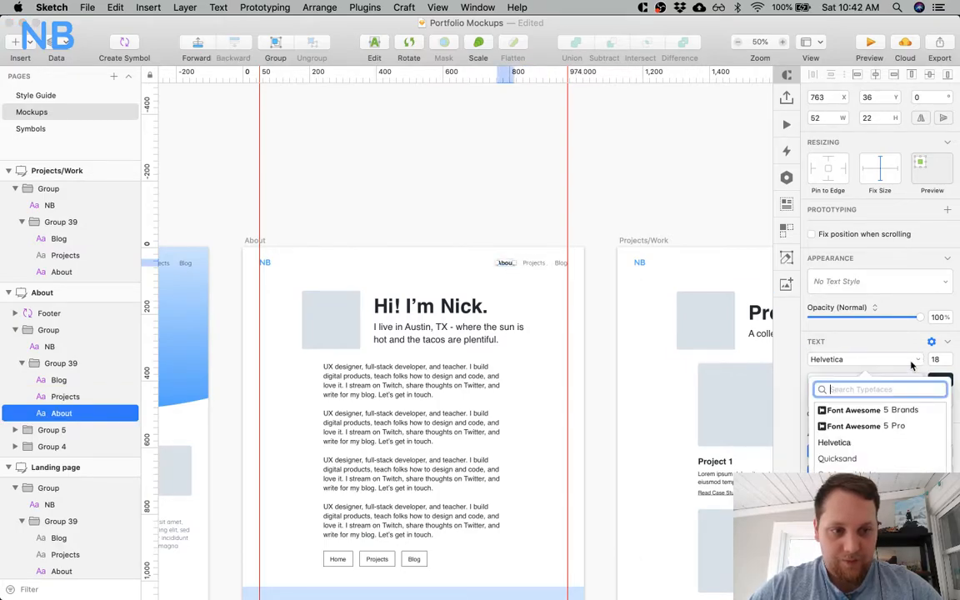
key("Return")
Match the About link's text colour to the slate colour of the neighbouring Projects link.
left_click(540, 264)
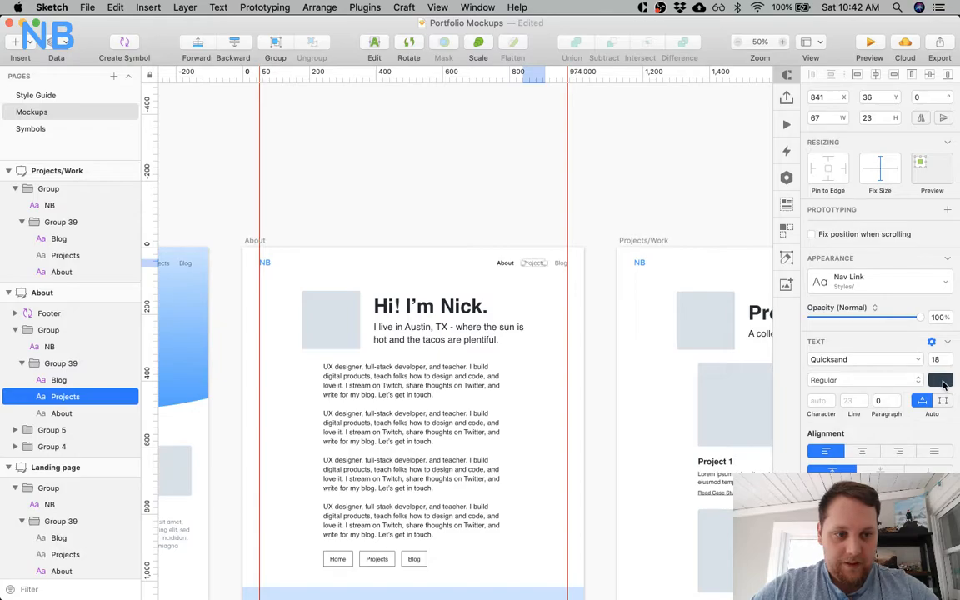
left_click(940, 380)
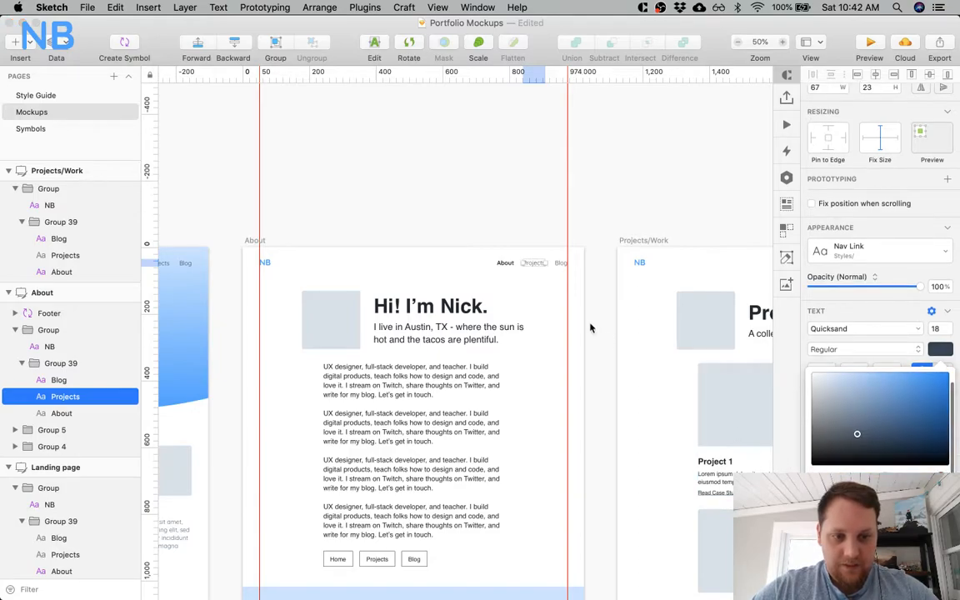
left_click(506, 264)
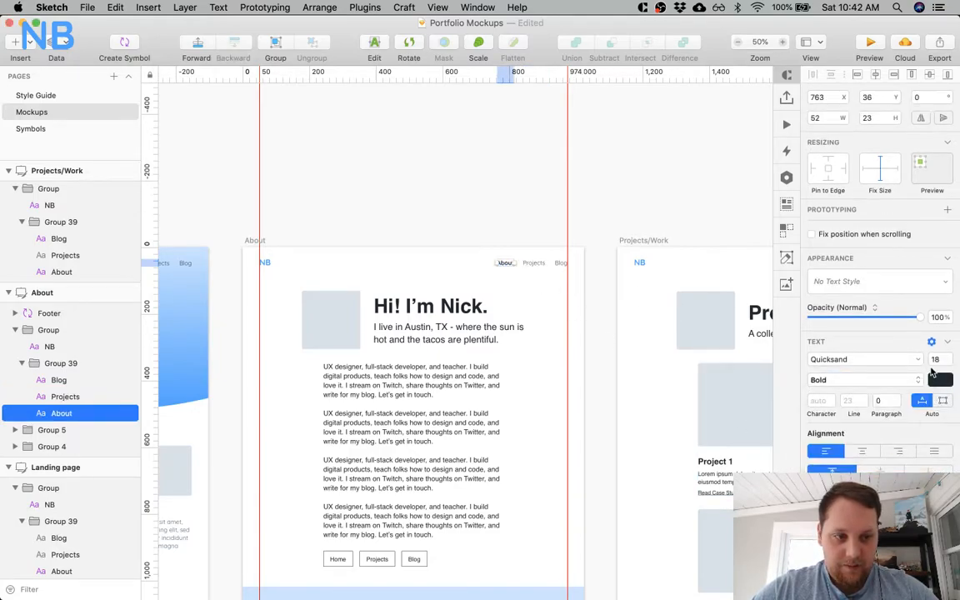
left_click(939, 380)
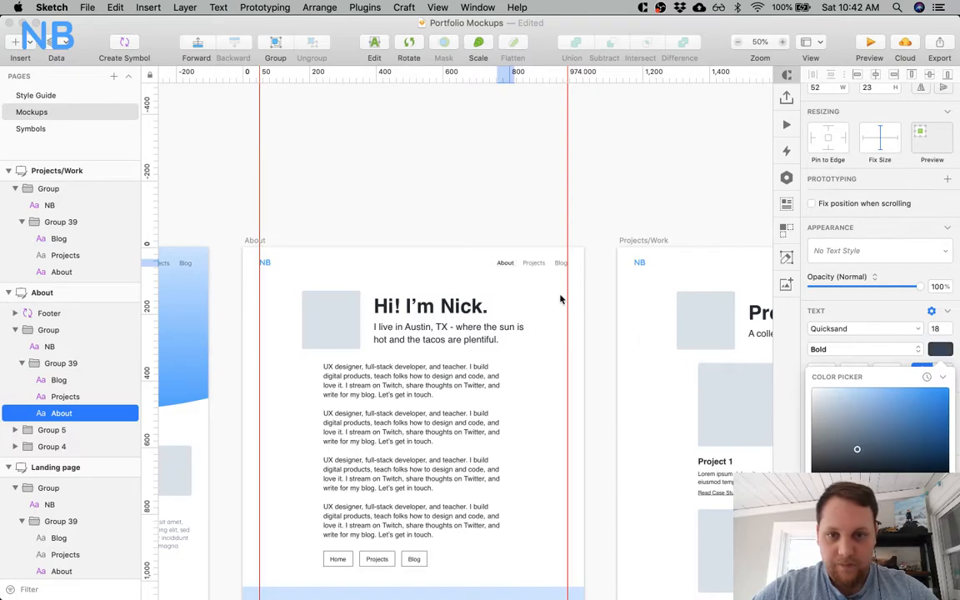
Try the blue colour on the About artboard's active About link, and settle on the near-black colour.
left_click(533, 271)
left_click(519, 269)
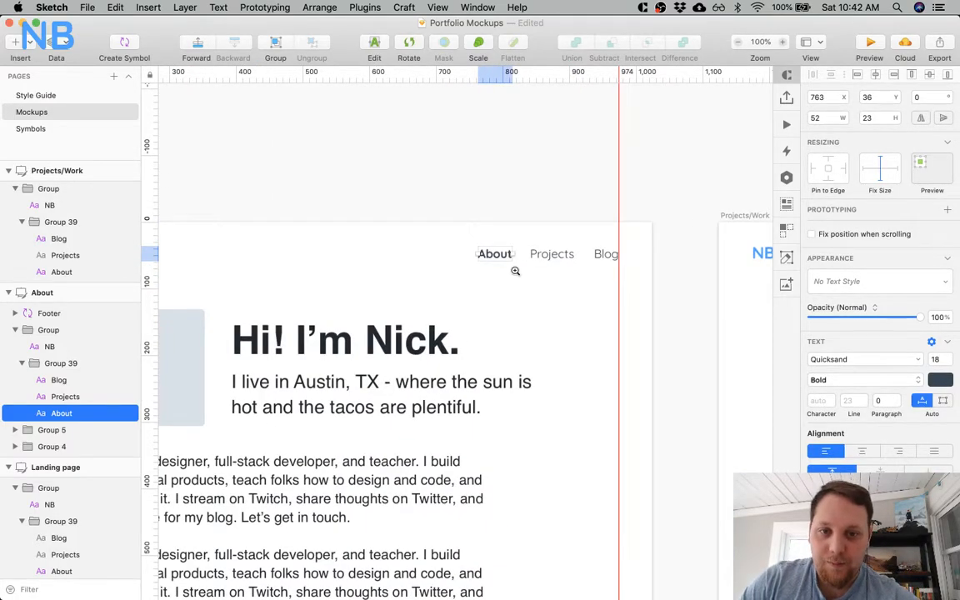
left_click(515, 270)
left_click(939, 380)
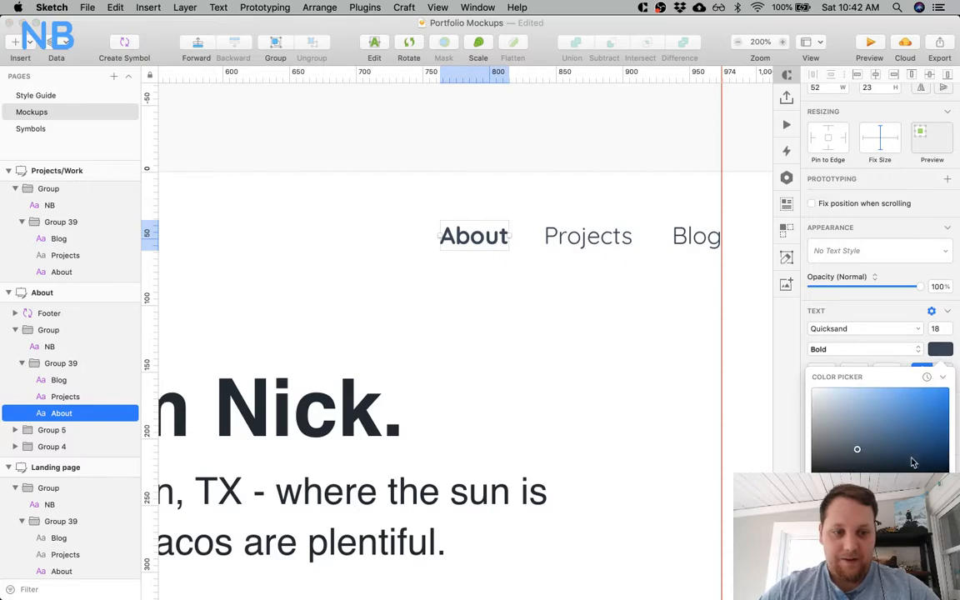
left_click(841, 554)
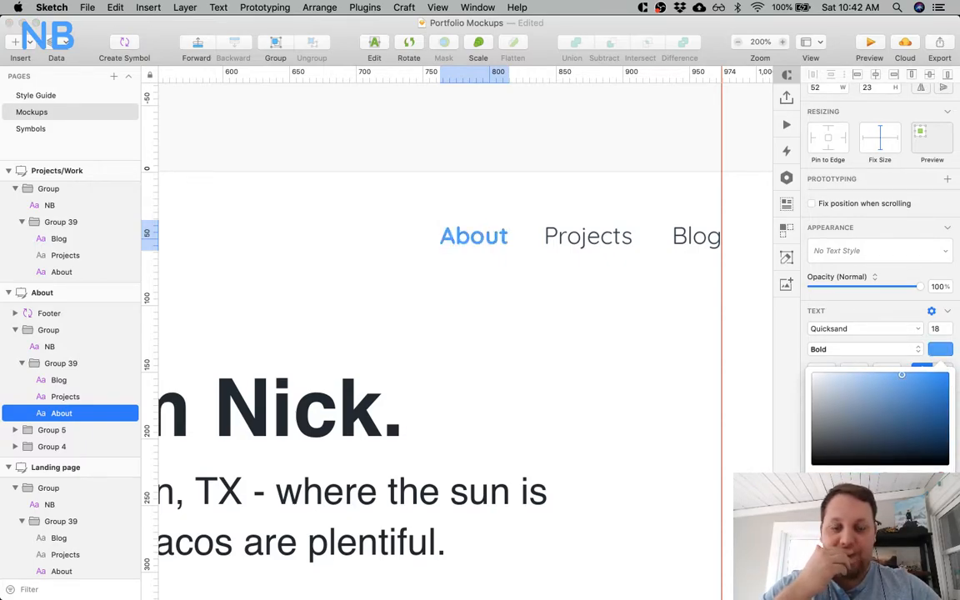
left_click(858, 554)
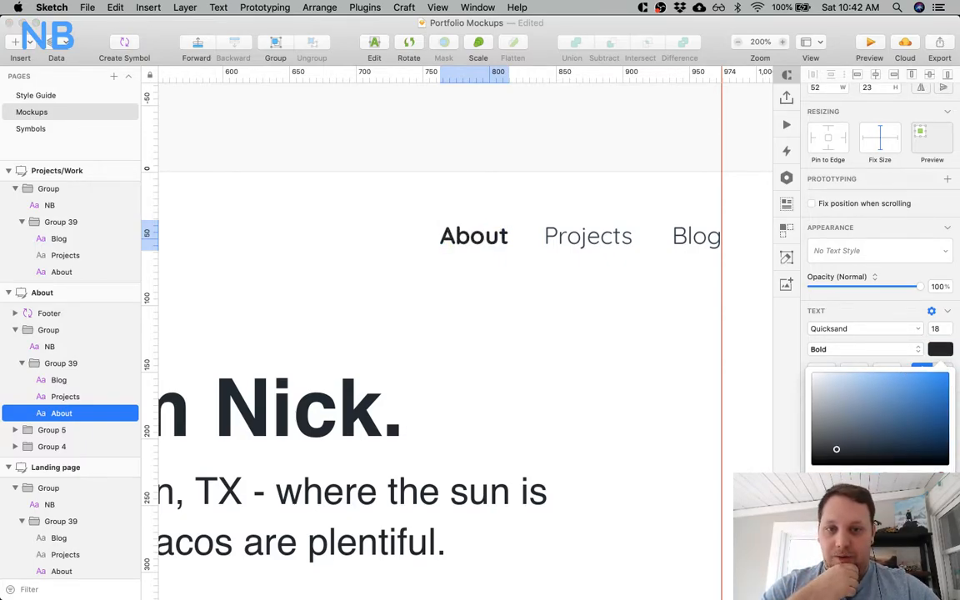
Create a new text style from the bold, near-black About link on the About artboard.
key("super+minus")
key("super+minus")
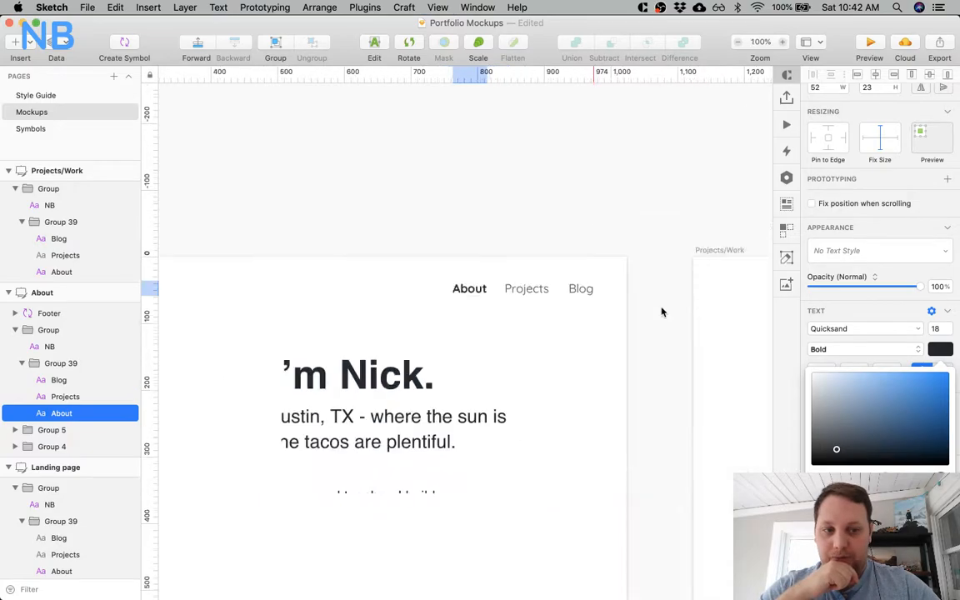
key("super+plus")
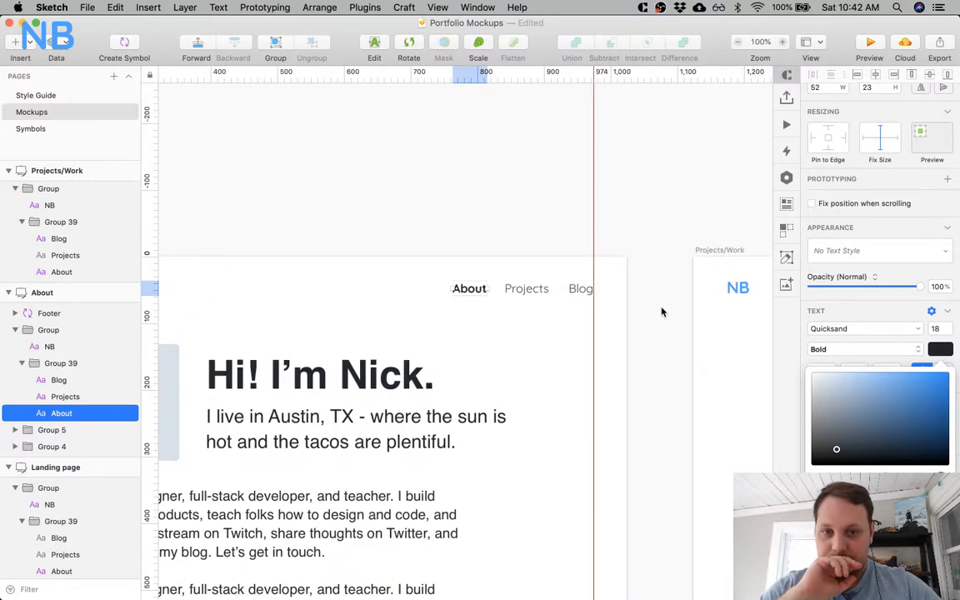
scroll(564, 336, "left", 5)
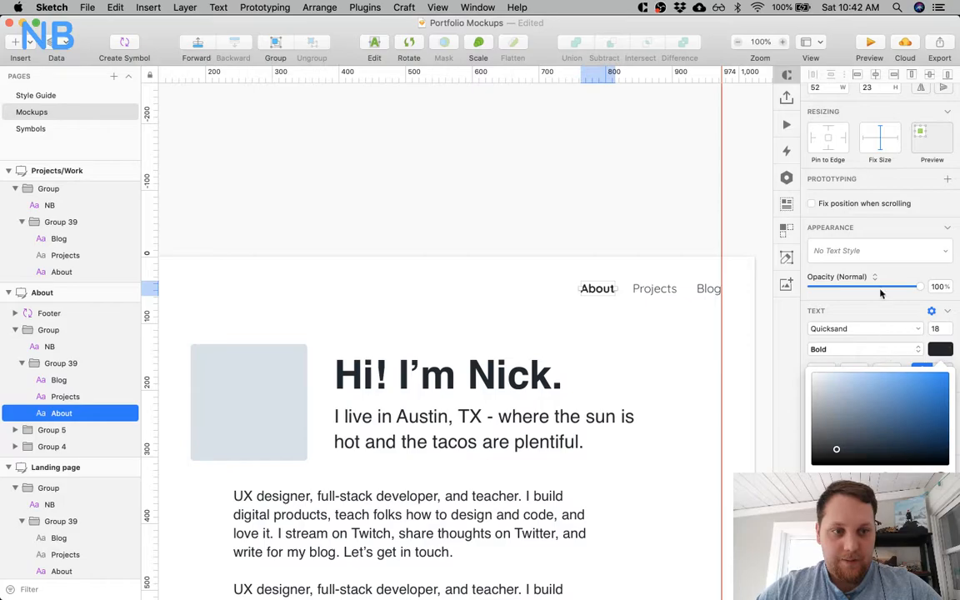
left_click(879, 250)
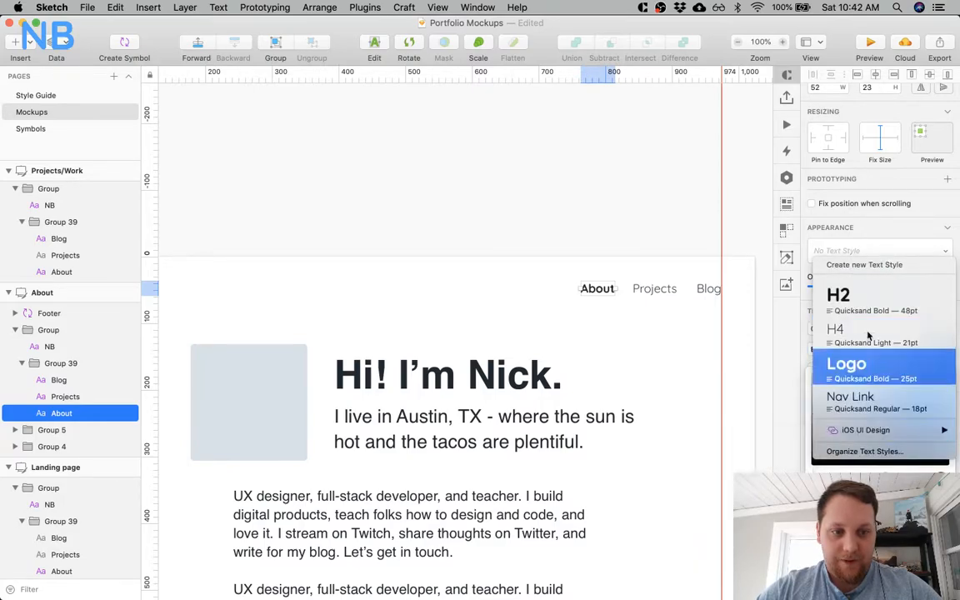
left_click(864, 264)
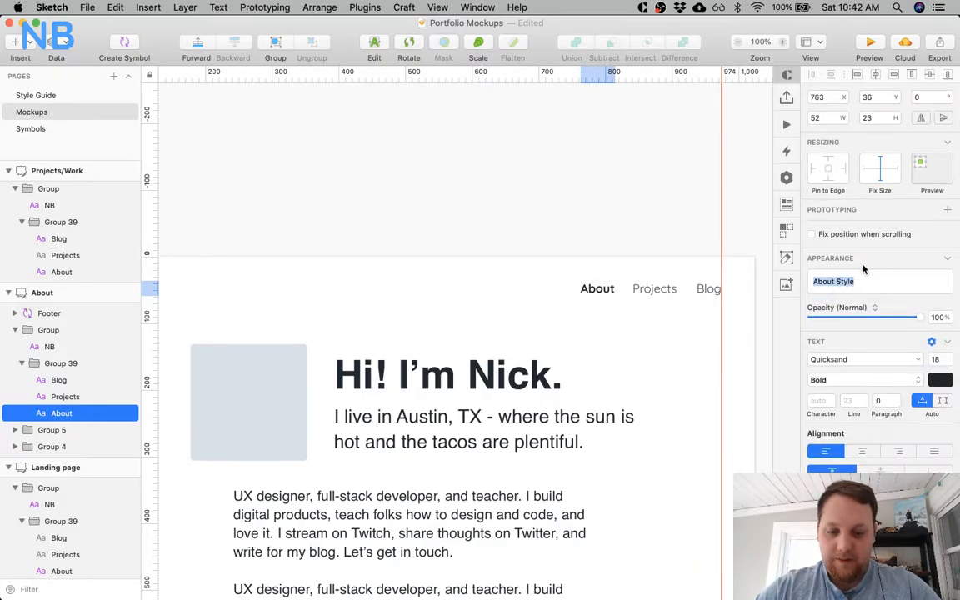
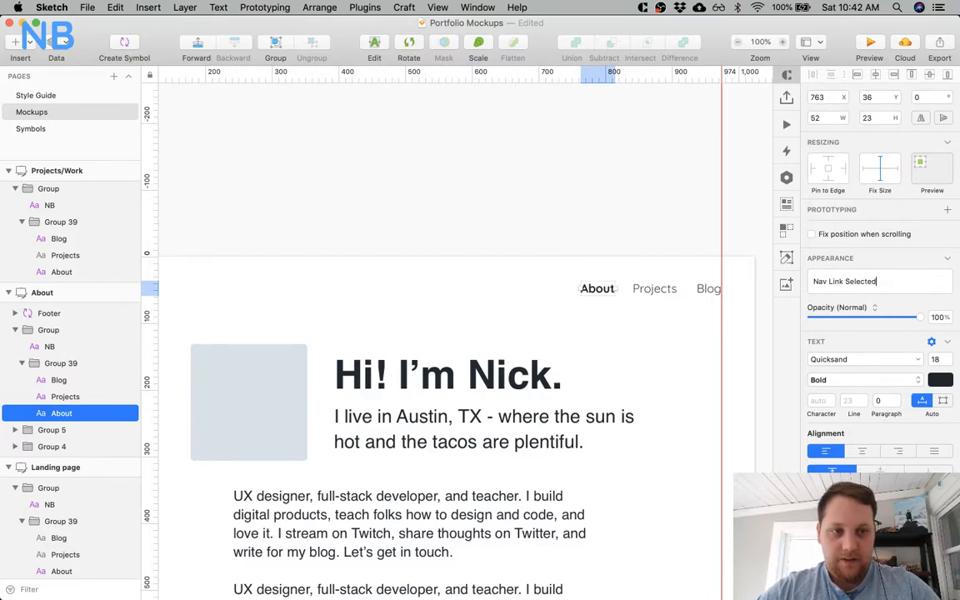
Save the About link's bold formatting as a text style named "Nav Link Selected".
type("Nav Link Selected")
key("Return")
Apply the Nav Link Selected text style to the active nav links on the Projects/Work, Blog, Blog Tags, Blog Post and Project artboards.
scroll(686, 268, "right", 15)
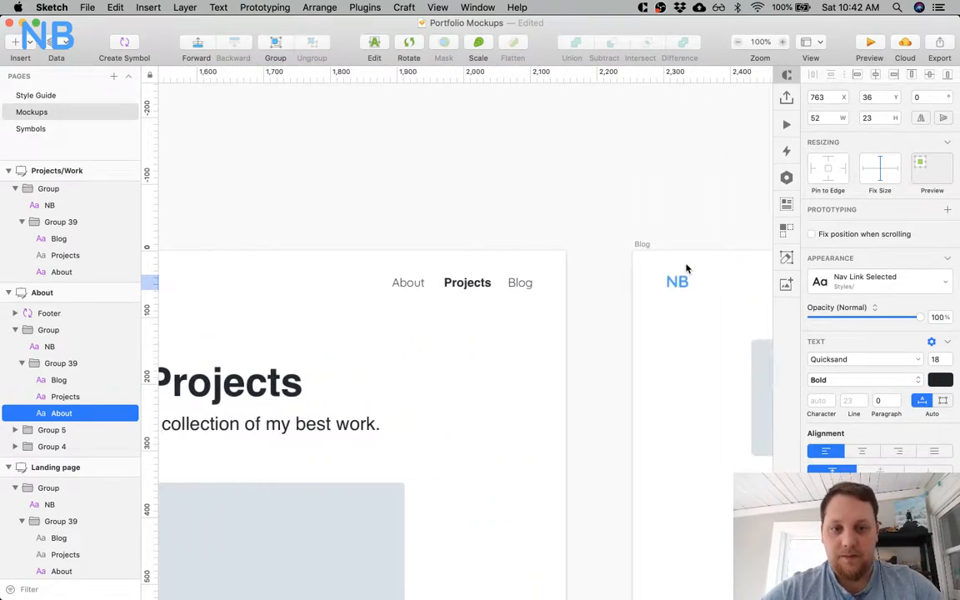
key("super+minus")
left_click(446, 312)
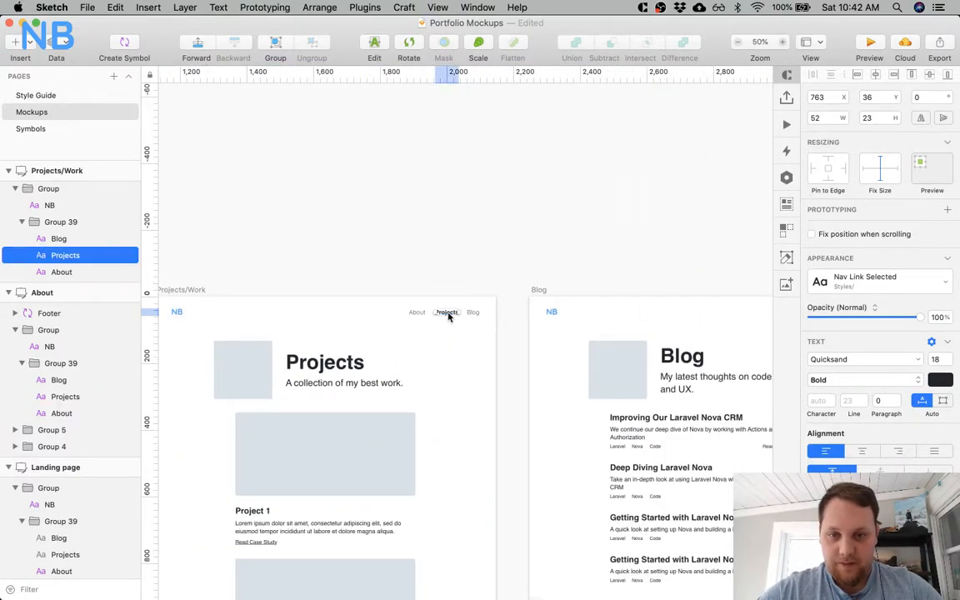
scroll(446, 315, "right", 10)
left_click(403, 317, "shift")
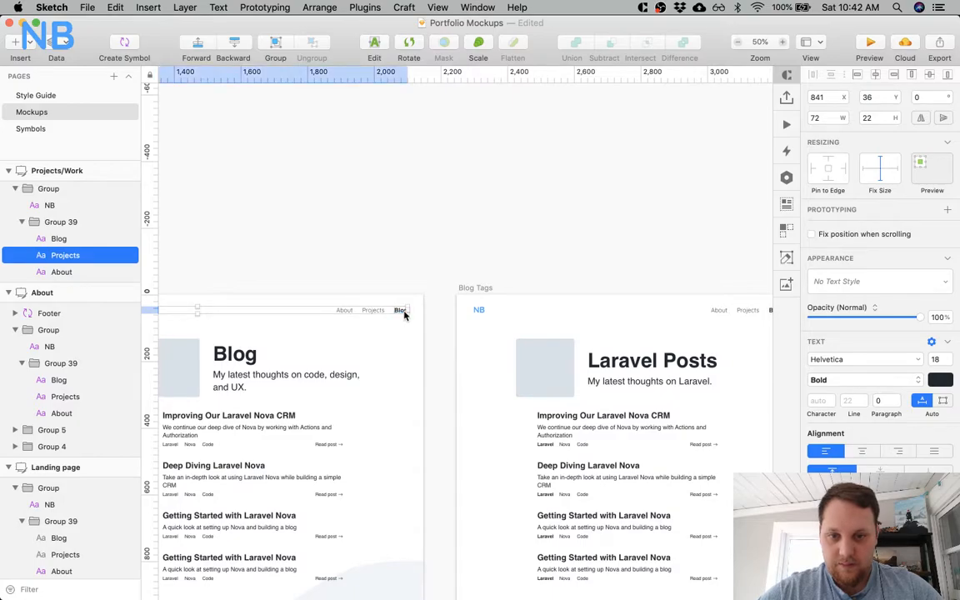
scroll(466, 315, "right", 6)
left_click(540, 309, "shift")
scroll(540, 309, "right", 10)
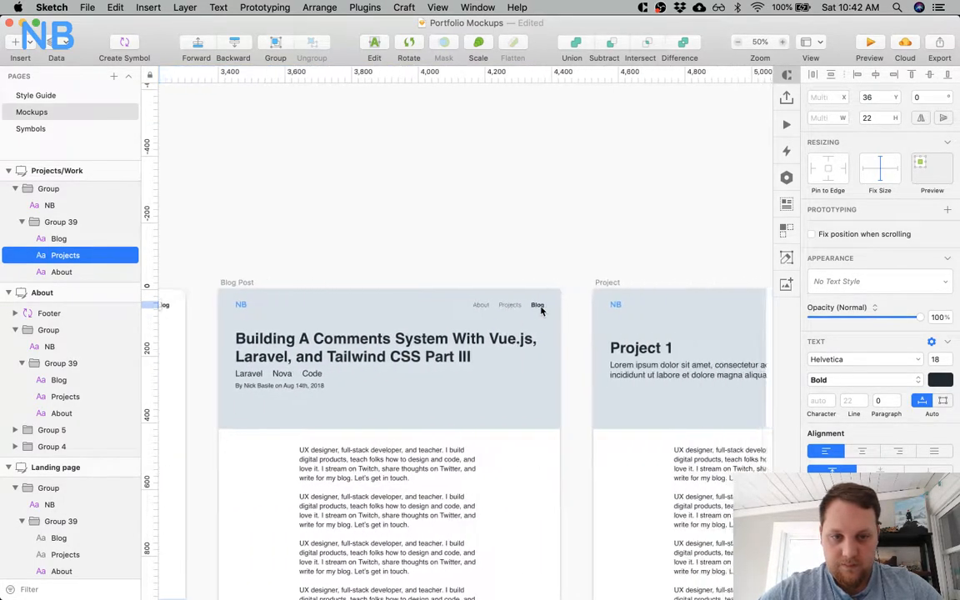
scroll(514, 306, "right", 2)
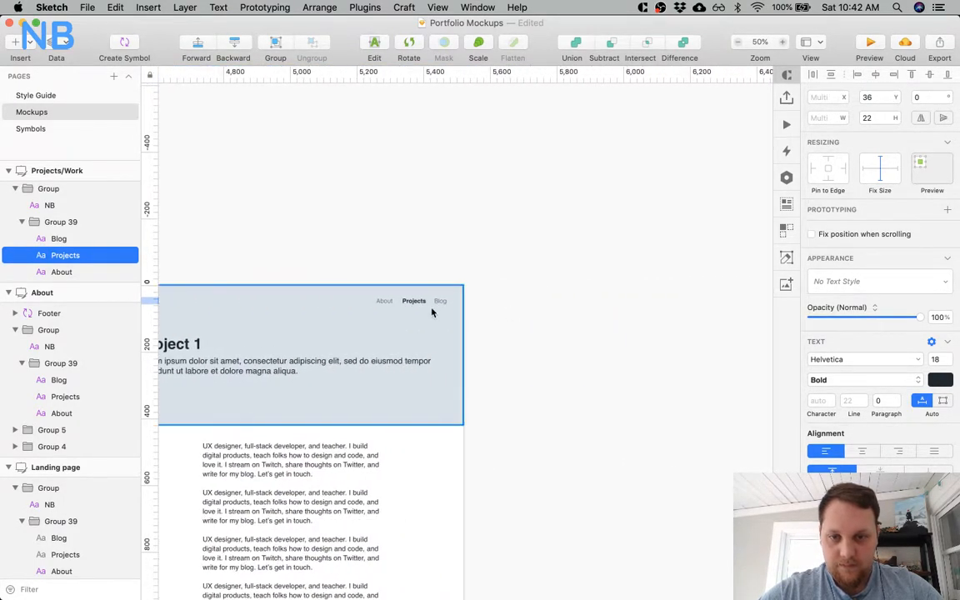
left_click(418, 307, "shift")
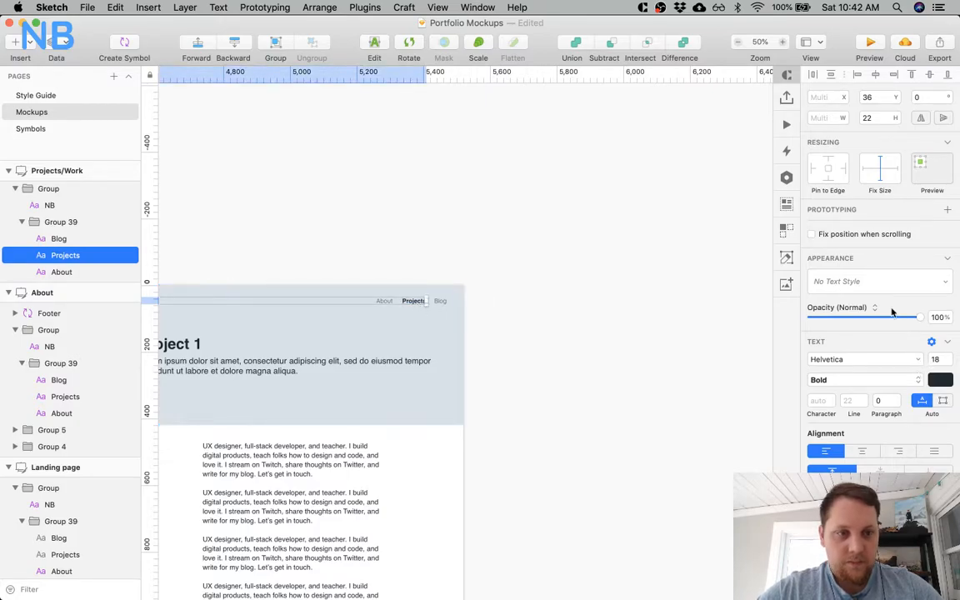
left_click(874, 281)
left_click(873, 457)
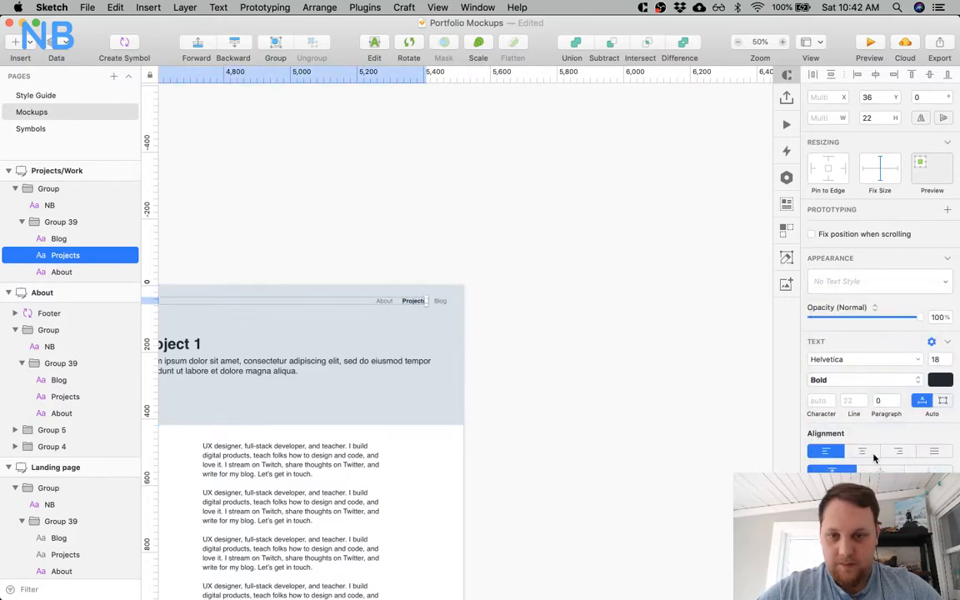
Align the NB logo and the About, Projects and Blog links on the Landing page artboard along their bottom edges.
scroll(616, 324, "left", 10)
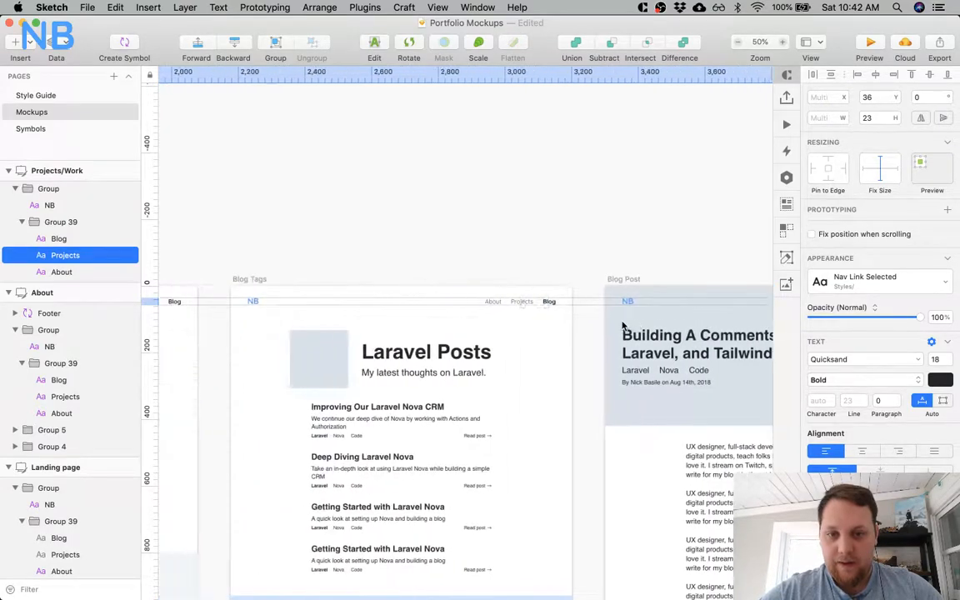
scroll(621, 325, "left", 6)
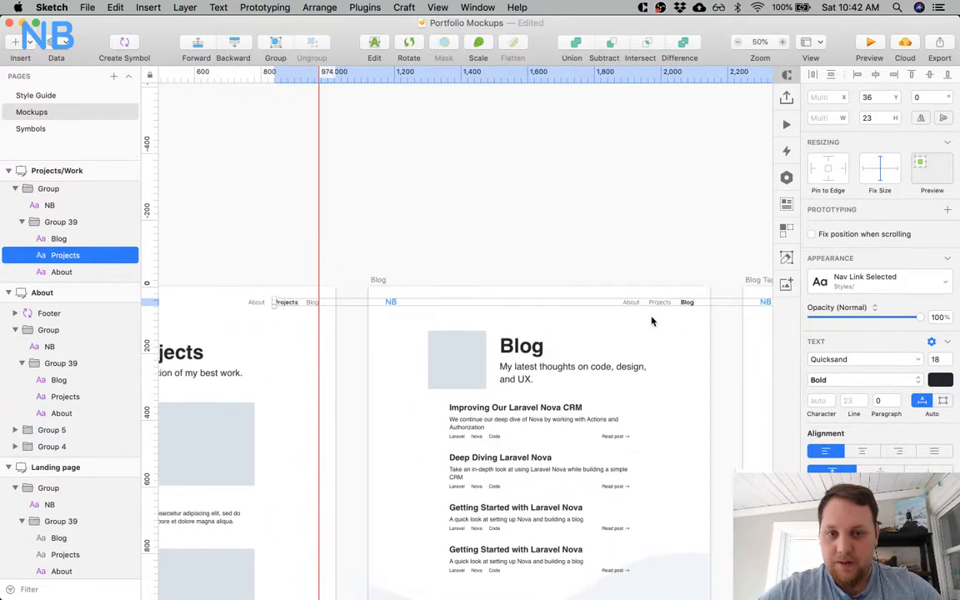
scroll(653, 317, "left", 15)
scroll(651, 321, "down", 2)
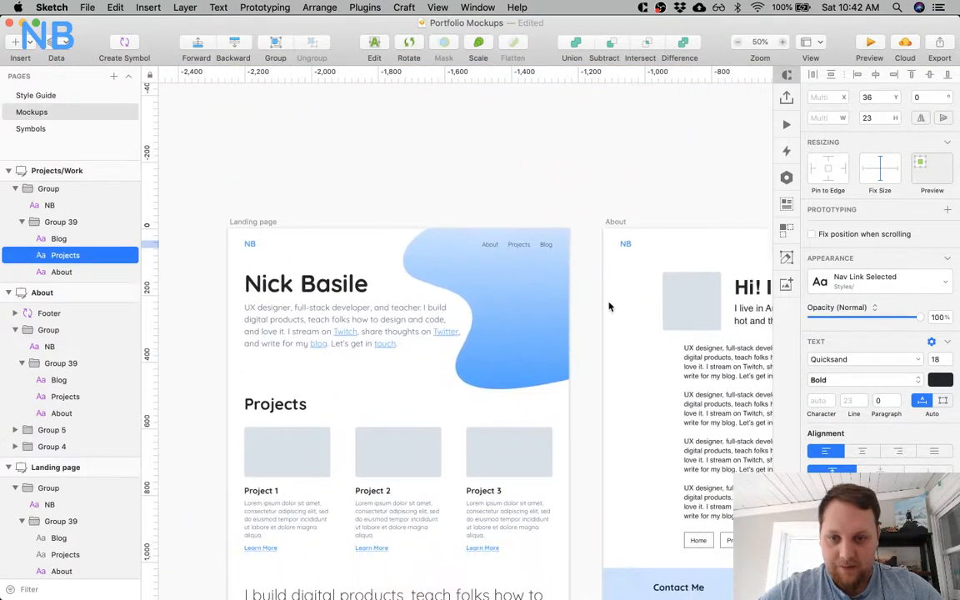
left_click(488, 245)
key("alt")
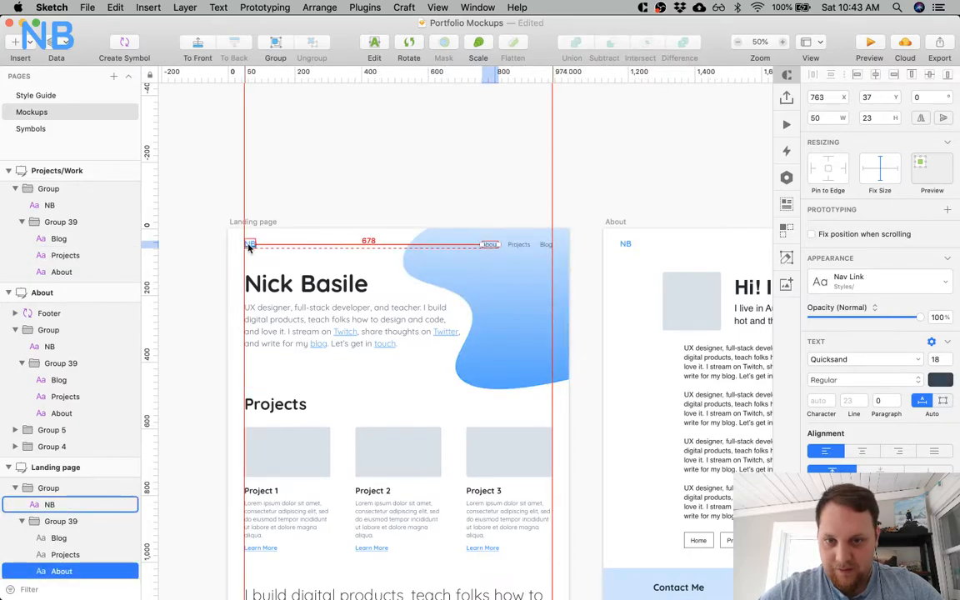
left_click(517, 244, "shift")
left_click(543, 246, "shift")
left_click(249, 244, "shift")
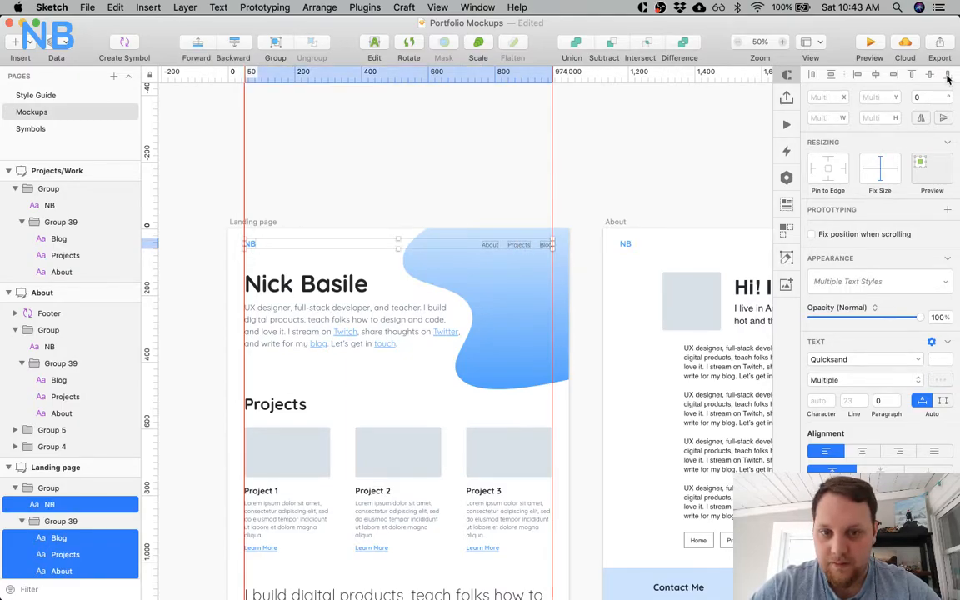
key("alt")
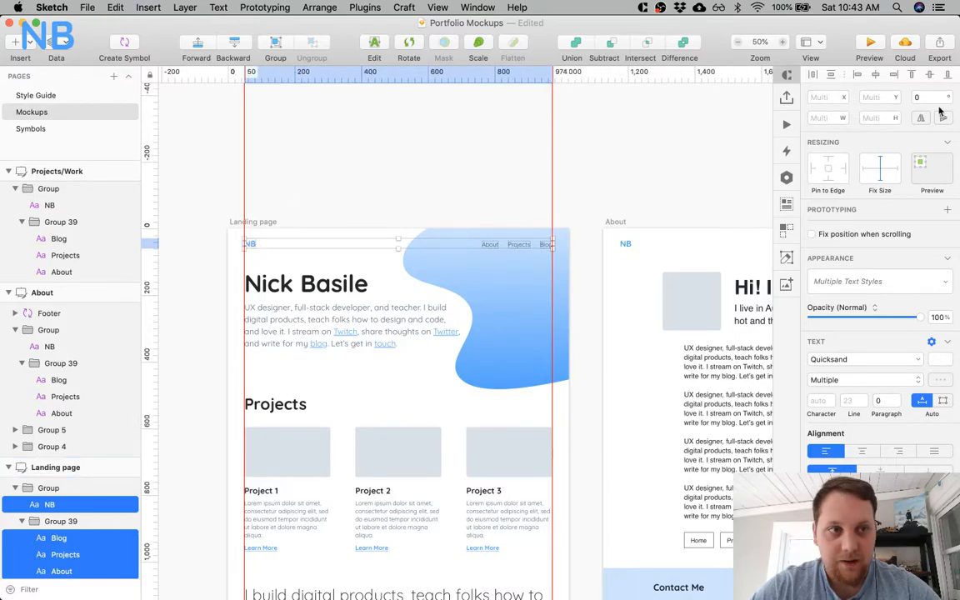
left_click(443, 194)
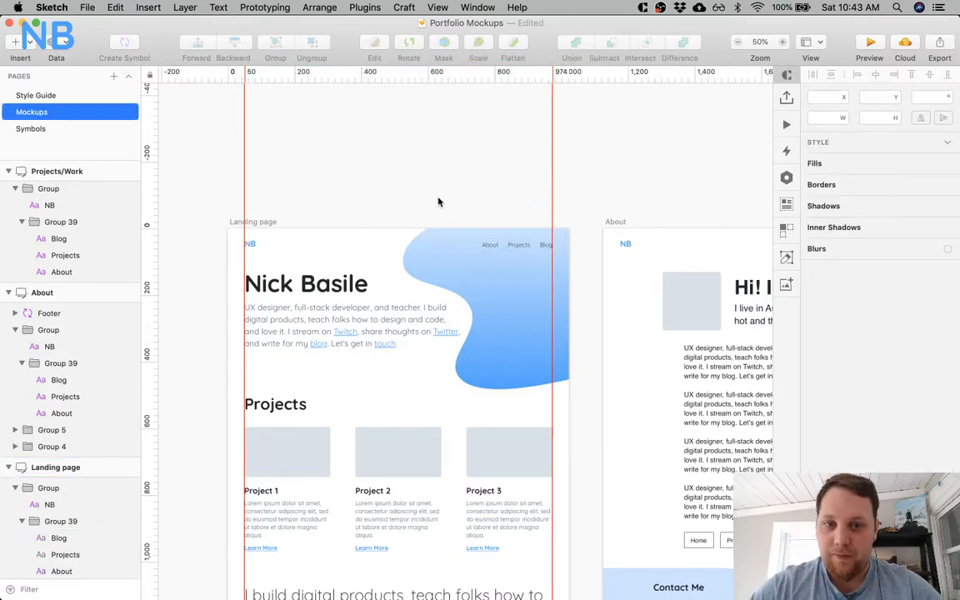
Nudge the Landing page's Blog link to X 936, leaving a 50 px margin to the artboard's edge.
scroll(439, 199, "down", 2)
left_click(399, 193)
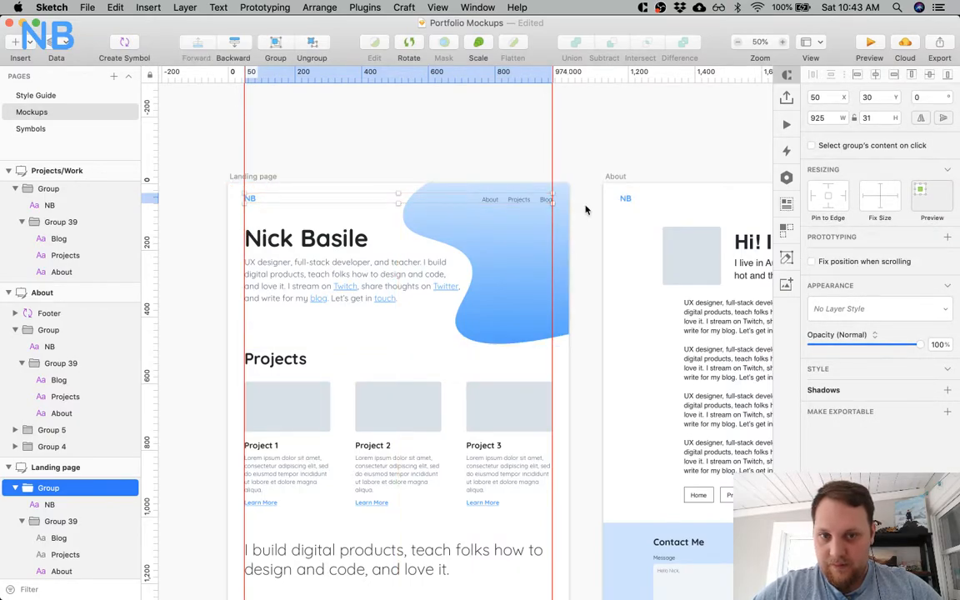
scroll(575, 187, "up", 8)
left_click(312, 285, "super")
key("Left")
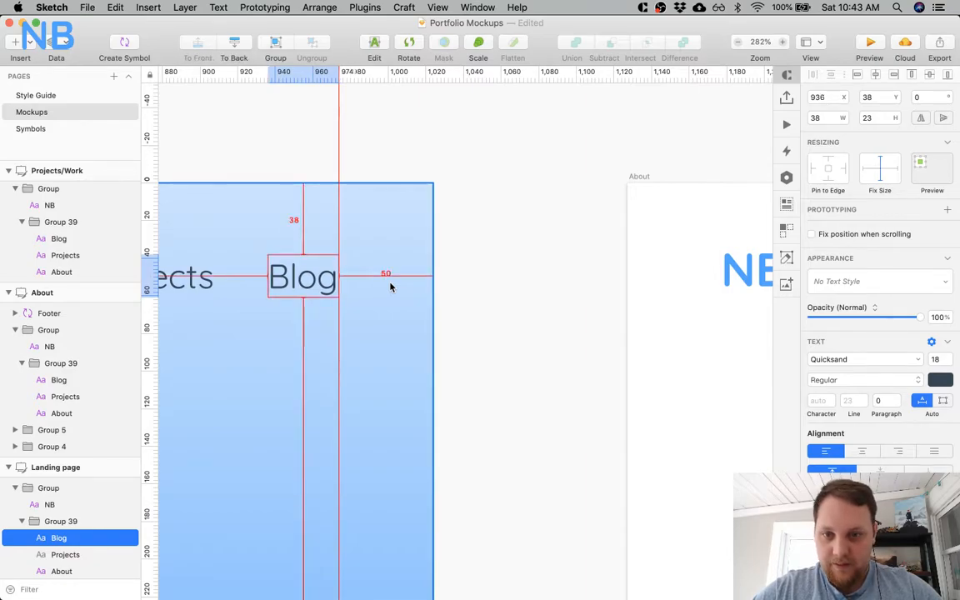
key("Right")
Even out the gaps between the Landing page's nav links by shifting Projects and About left, placing About at X 759.
scroll(389, 287, "left", 3)
scroll(389, 286, "left", 10)
left_click(525, 274, "shift")
left_click(417, 290, "shift")
scroll(512, 349, "right", 7)
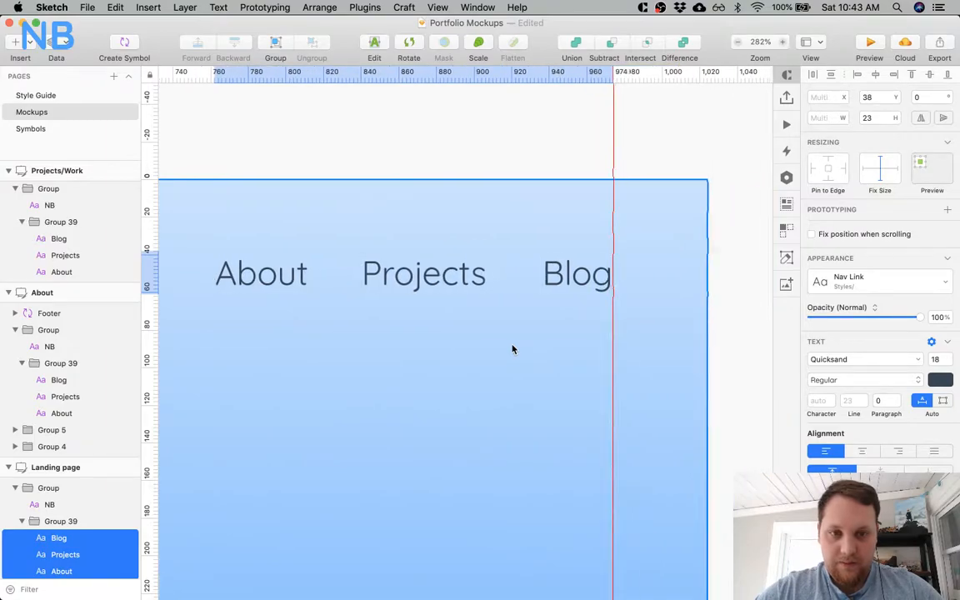
left_click(504, 118)
left_click(552, 273)
left_click(454, 288)
key("Left")
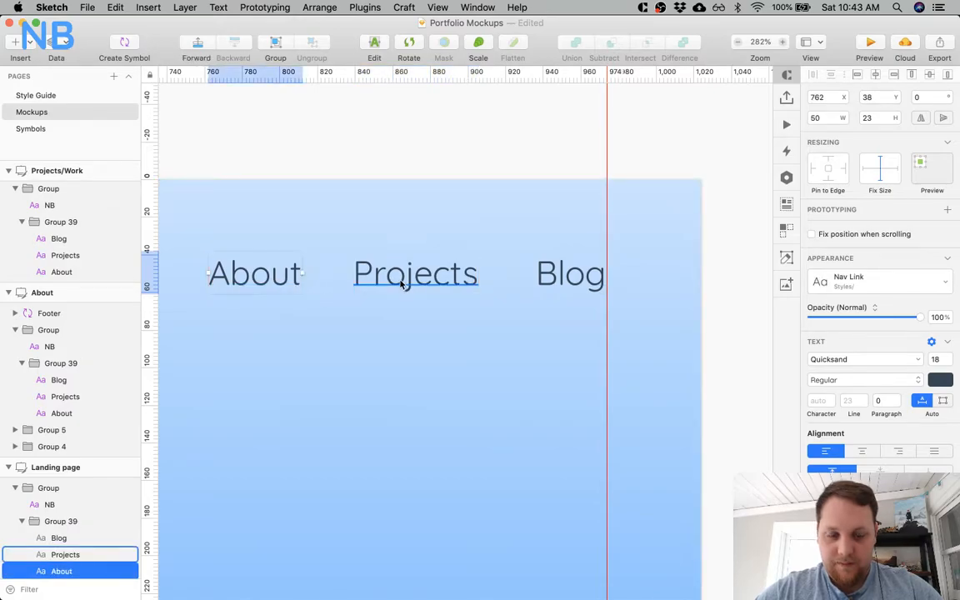
left_click(439, 164)
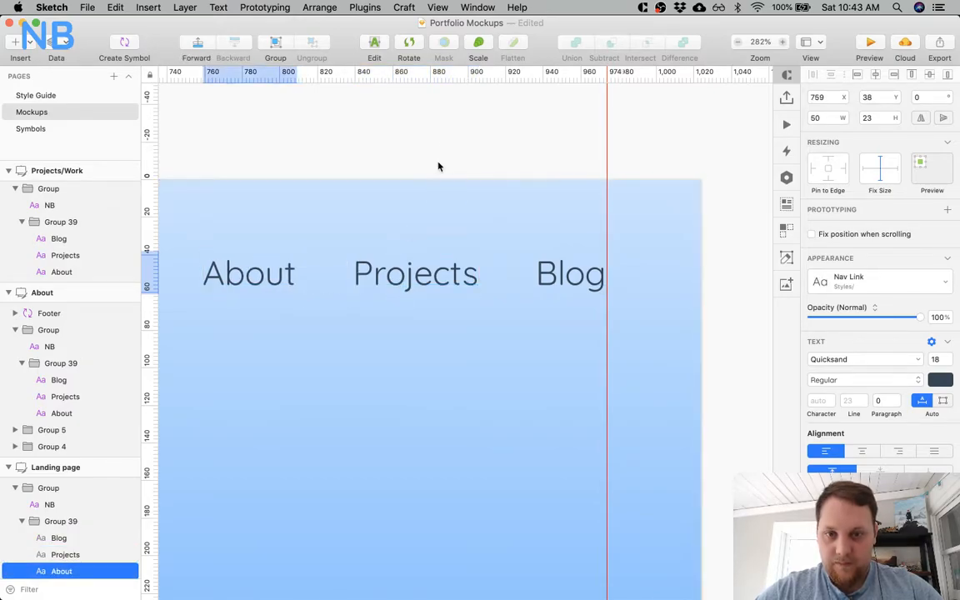
key("super+1")
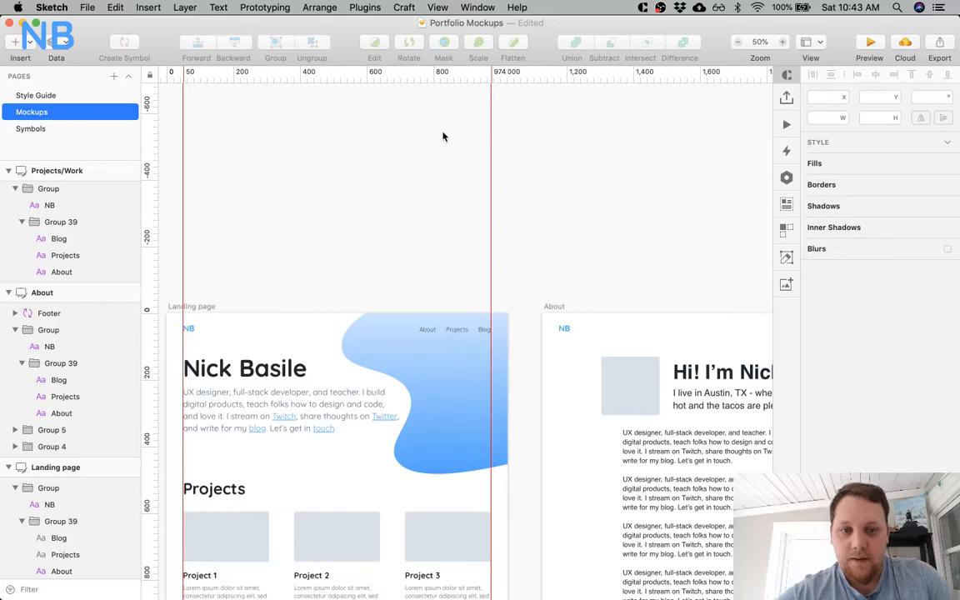
Rename the Landing page's navigation group to "Nav".
left_click(397, 332)
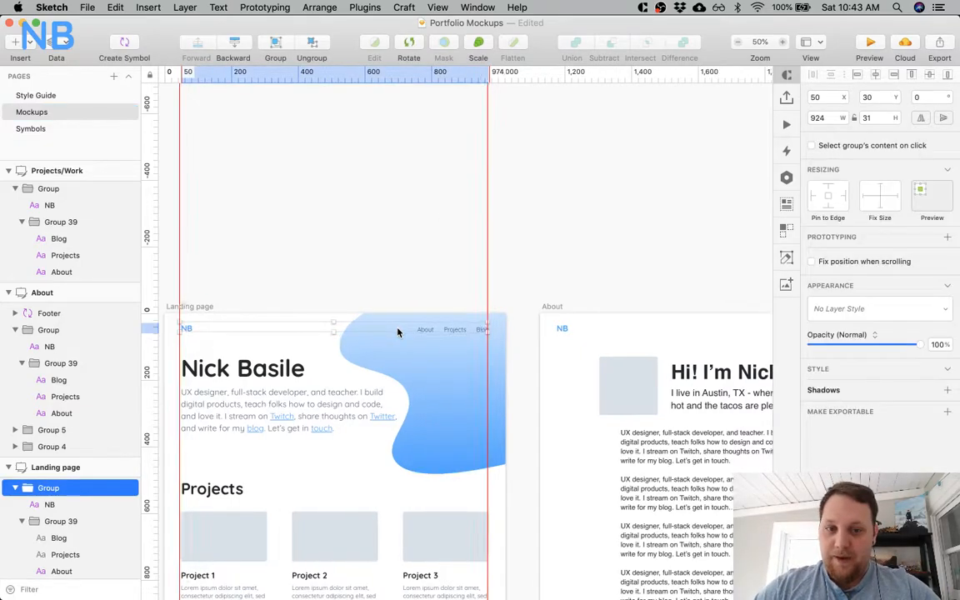
scroll(398, 330, "right", 10)
scroll(413, 327, "left", 10)
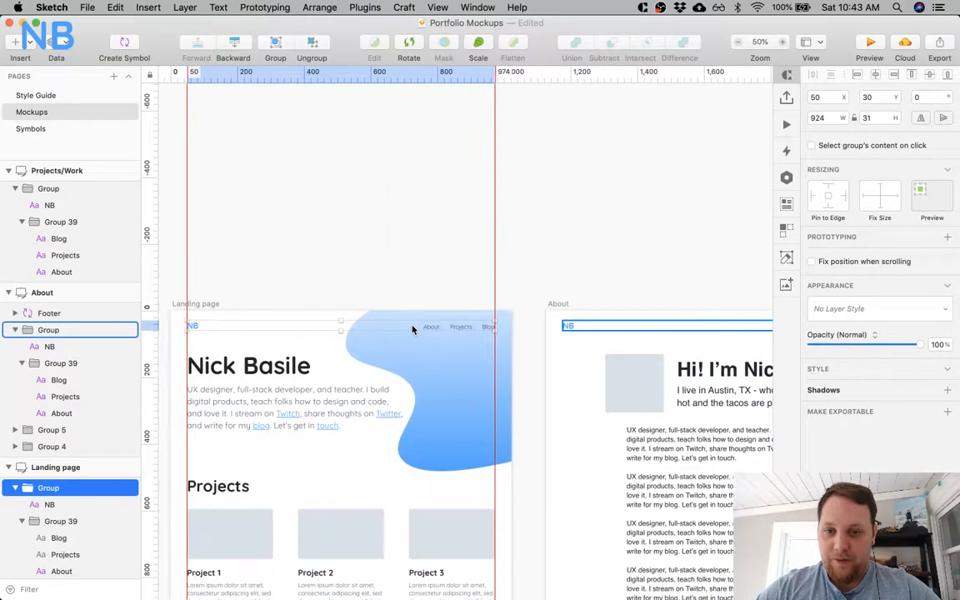
scroll(412, 329, "left", 2)
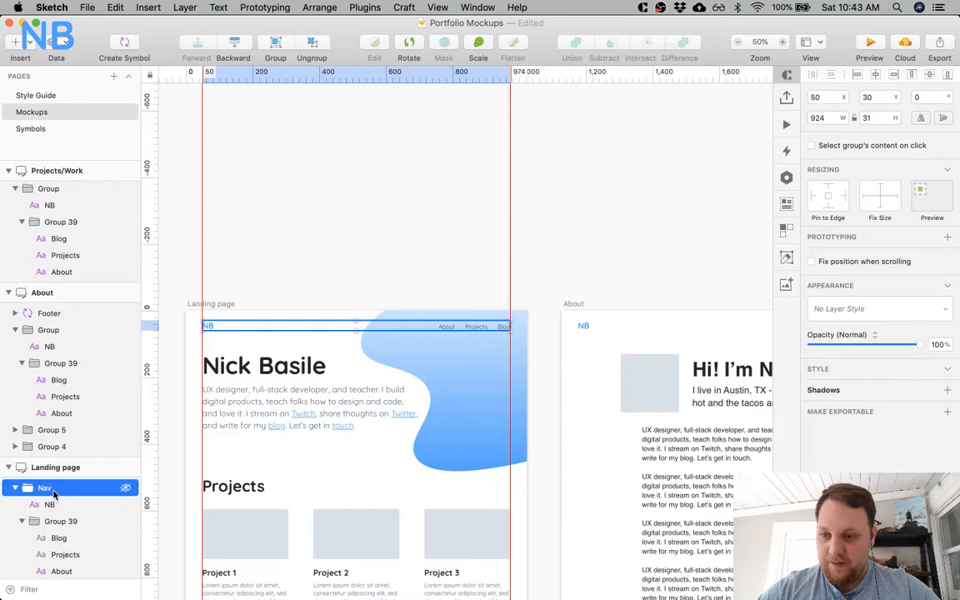
left_click(298, 221)
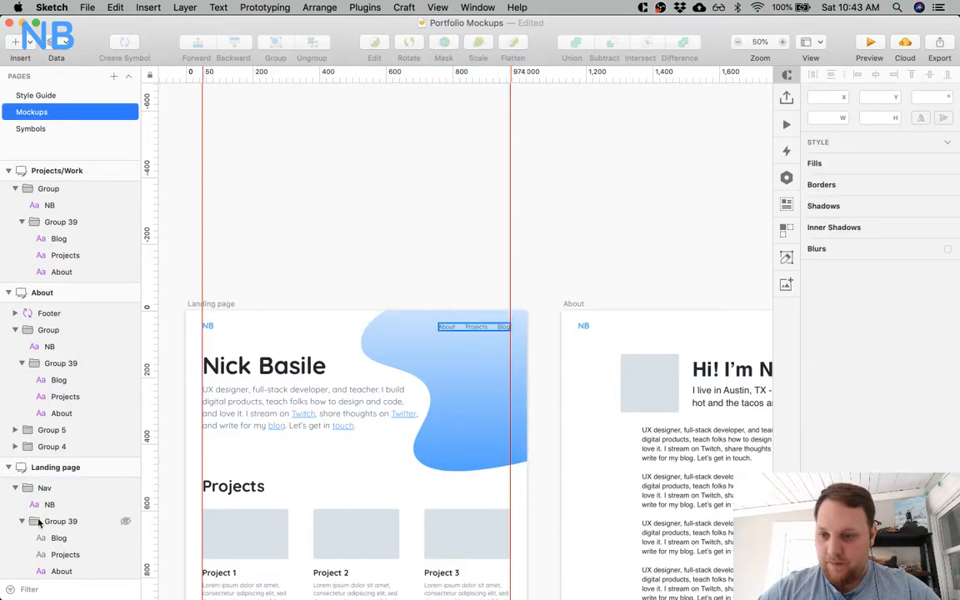
Replace the About artboard's navigation with a copy of the Landing page's Nav group and style its About link as Nav Link Selected.
left_click(51, 491)
scroll(371, 378, "right", 6)
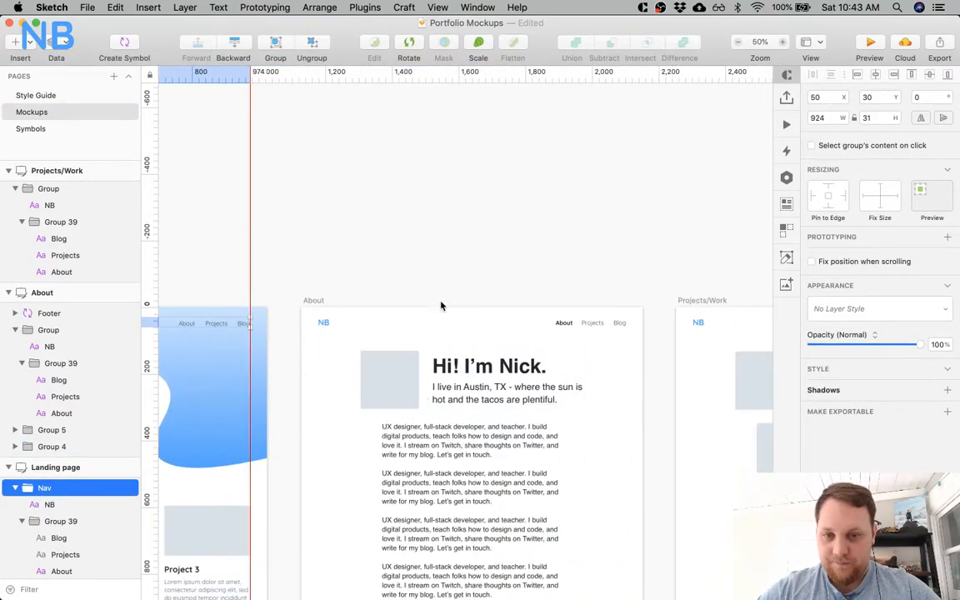
left_click(439, 322, "shift")
key("Delete")
key("super+v")
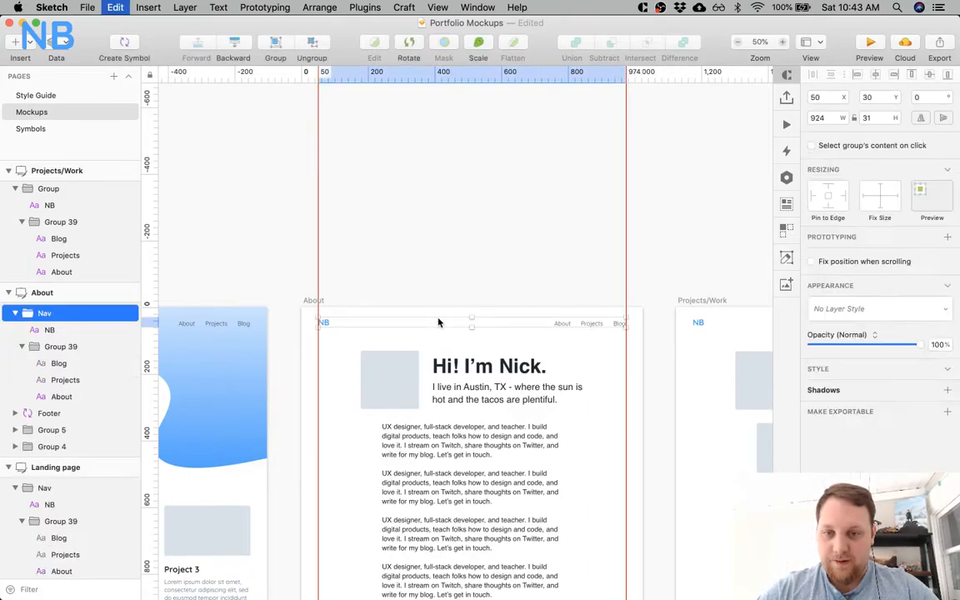
left_click(567, 326)
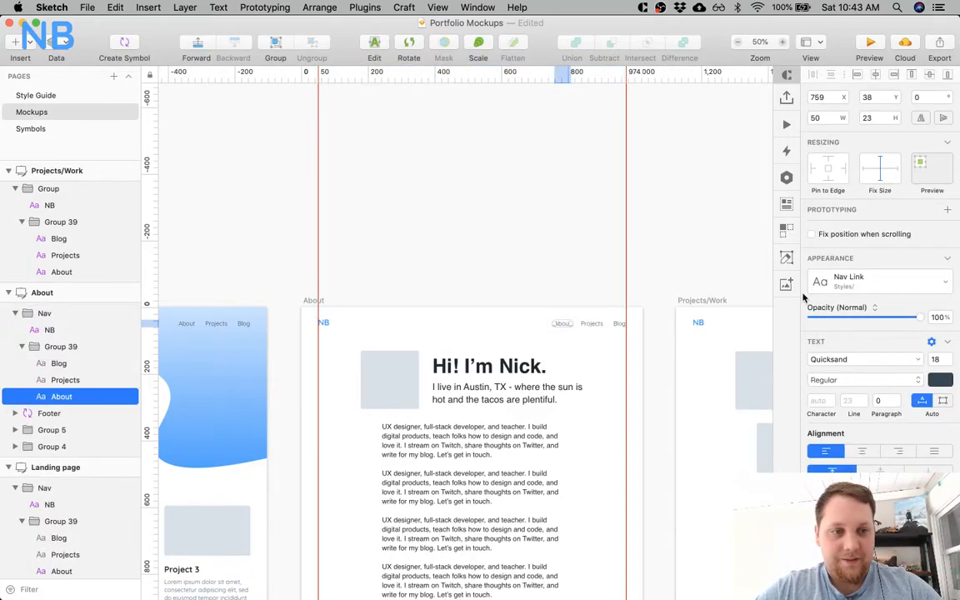
left_click(875, 281)
left_click(867, 458)
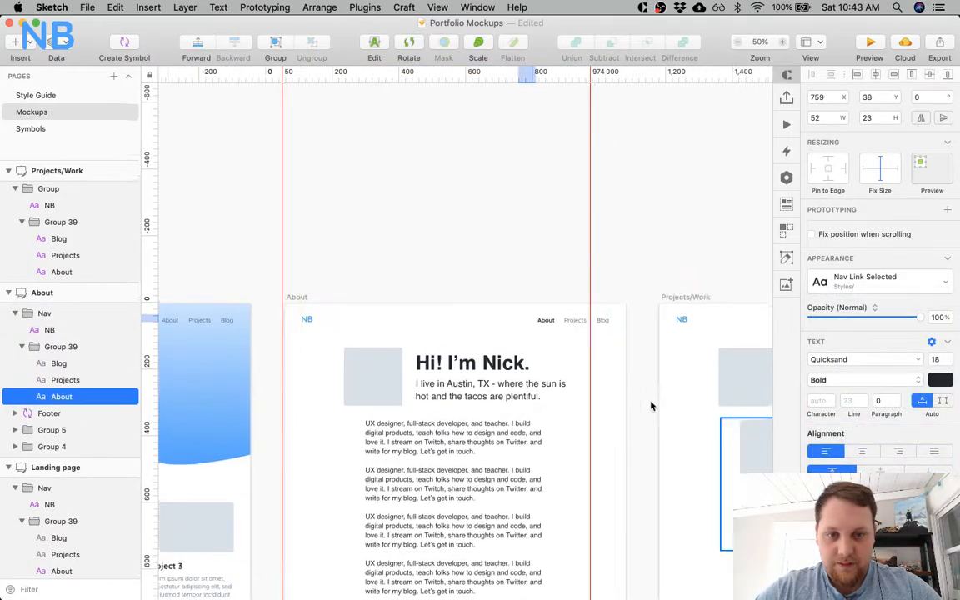
Replace the Projects/Work artboard's navigation with the copied Nav group and style its Projects link as Nav Link Selected.
scroll(651, 402, "right", 10)
left_click(518, 316)
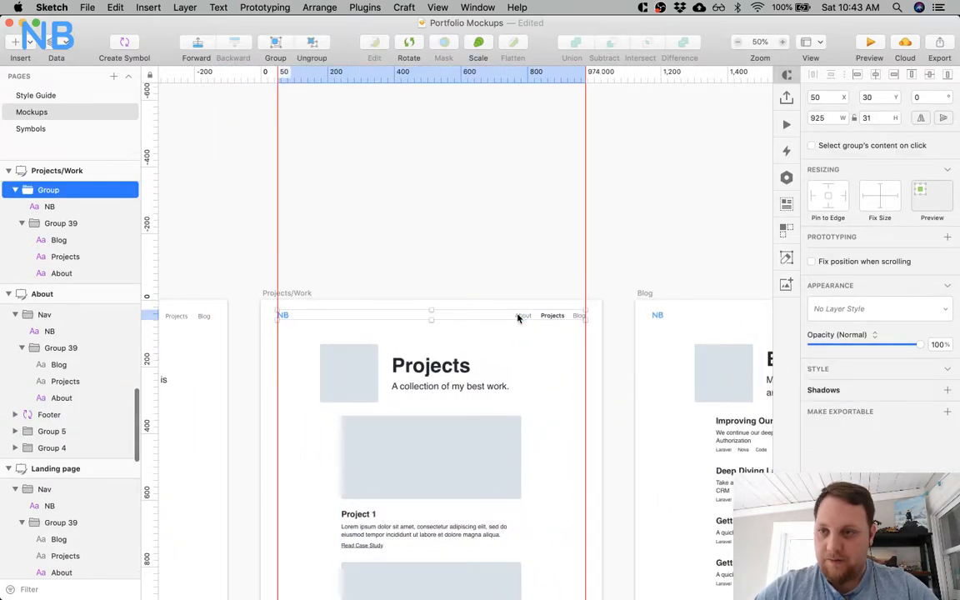
key("Delete")
key("super+v")
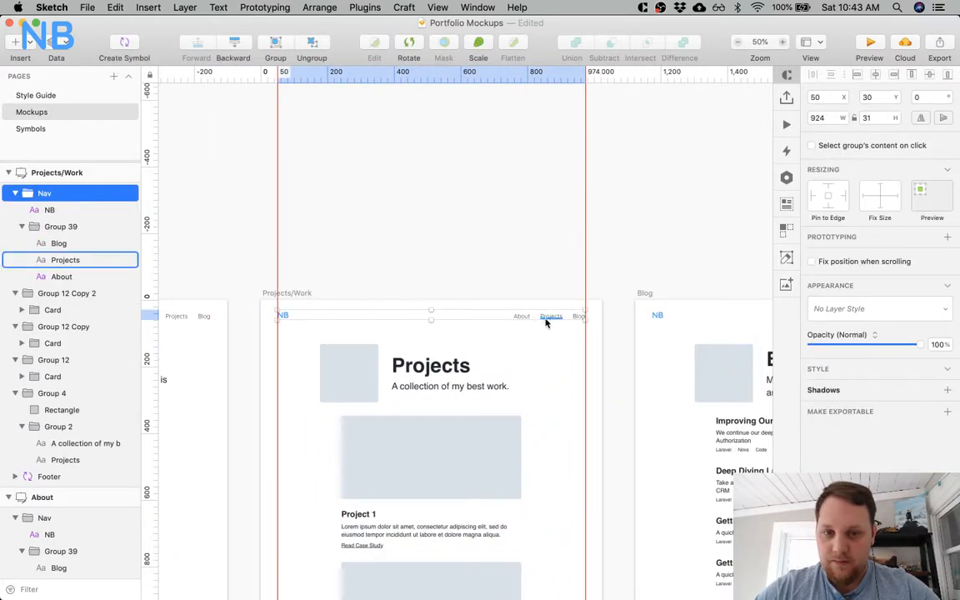
left_click(546, 323)
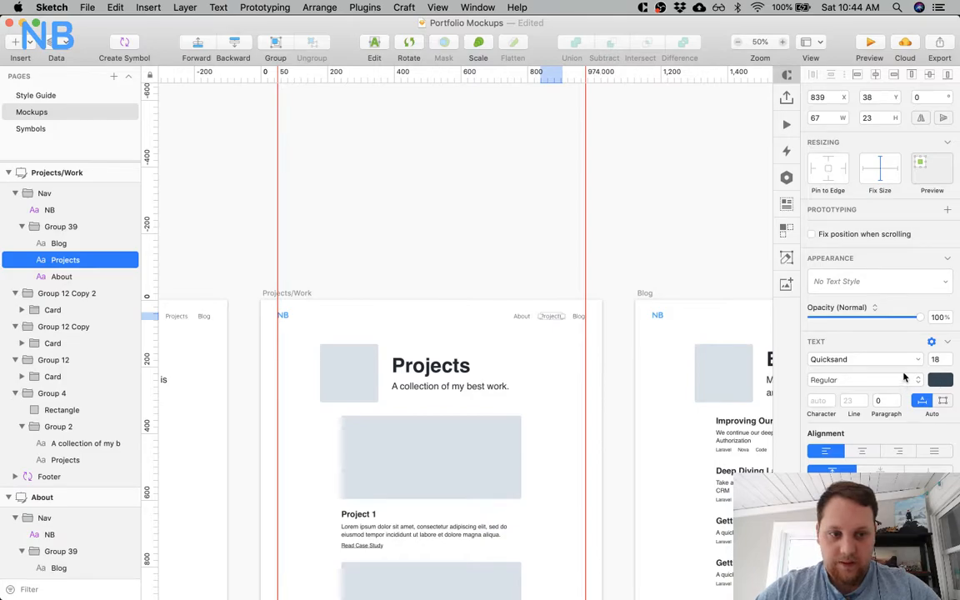
left_click(895, 284)
left_click(877, 457)
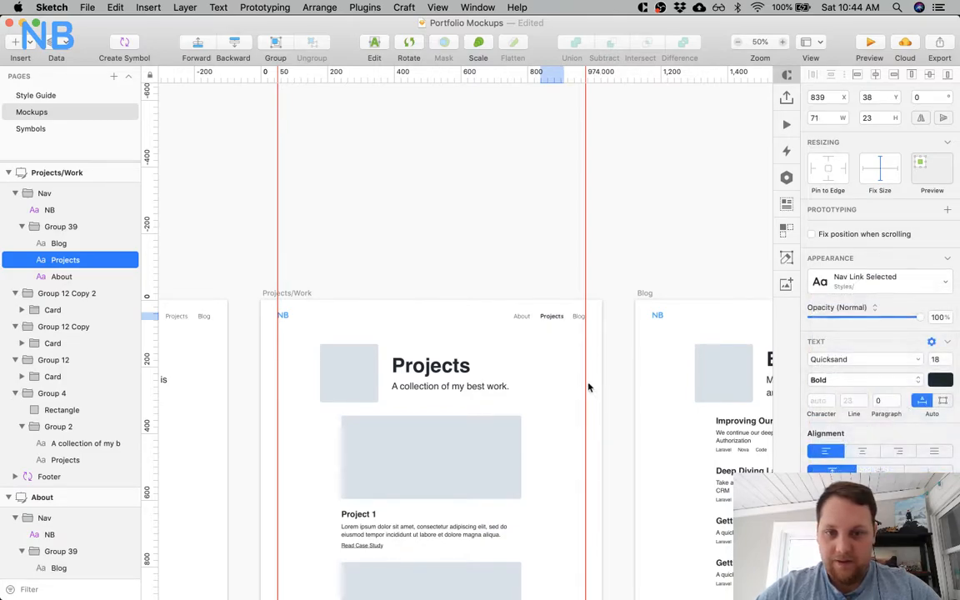
Replace the Blog artboard's navigation with the copied Nav group and style its Blog link as Nav Link Selected.
scroll(587, 385, "right", 5)
scroll(588, 386, "right", 3)
left_click(514, 312)
key("Delete")
key("super+v")
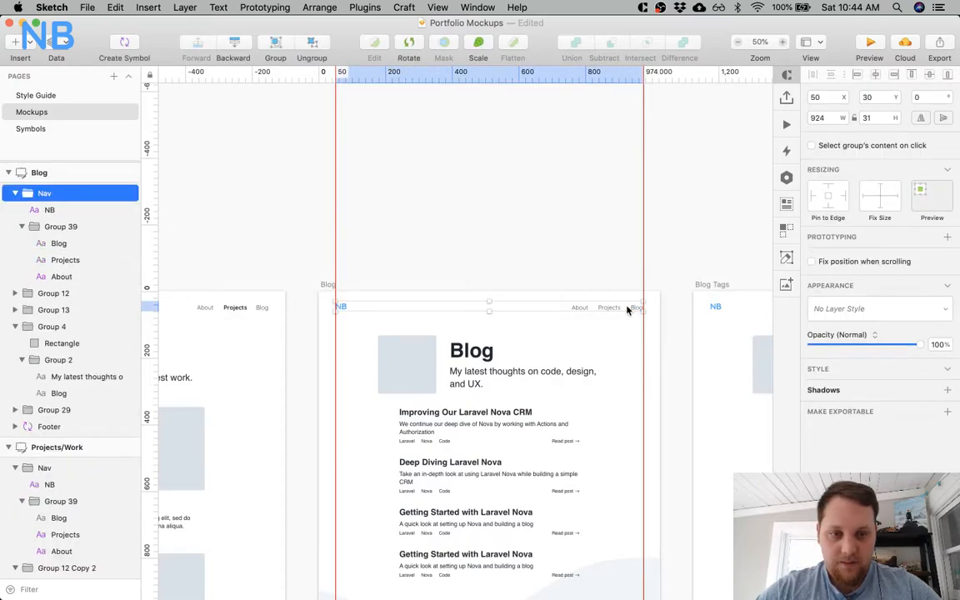
double_click(633, 307)
left_click(877, 283)
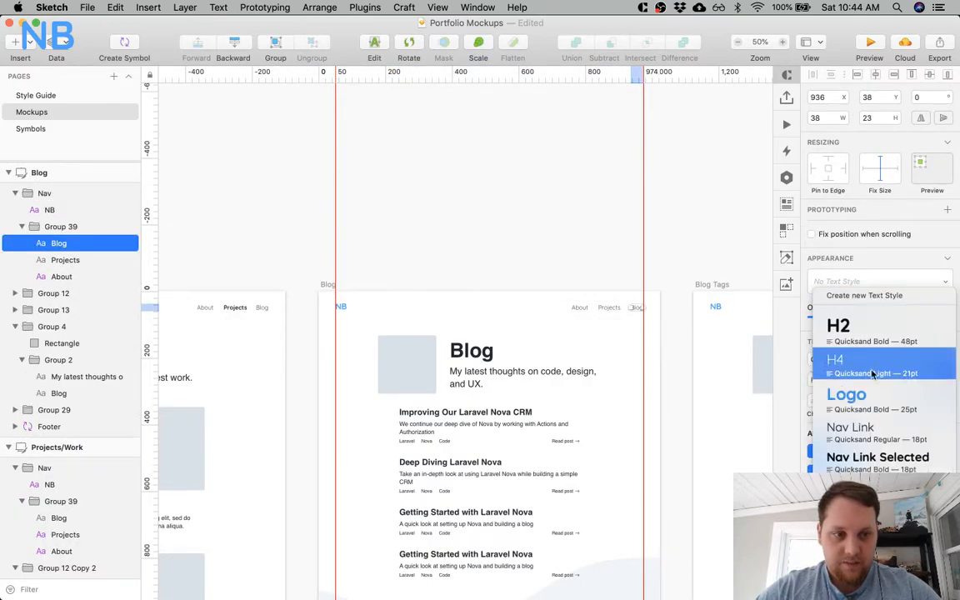
left_click(841, 456)
scroll(675, 386, "right", 5)
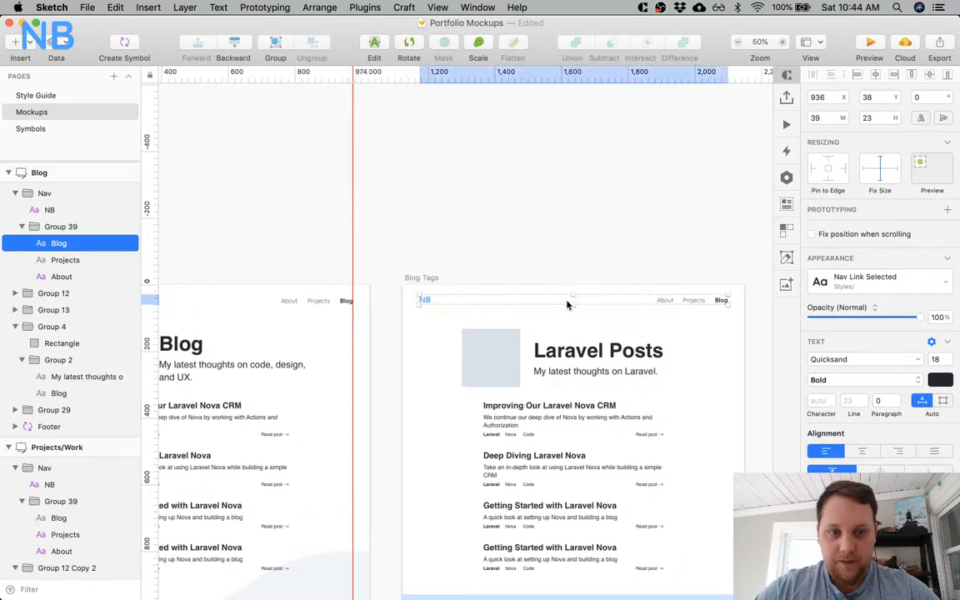
Replace the Blog Tags artboard's navigation with the copied Nav group and style its Blog link as Nav Link Selected.
left_click(575, 300)
double_click(720, 301)
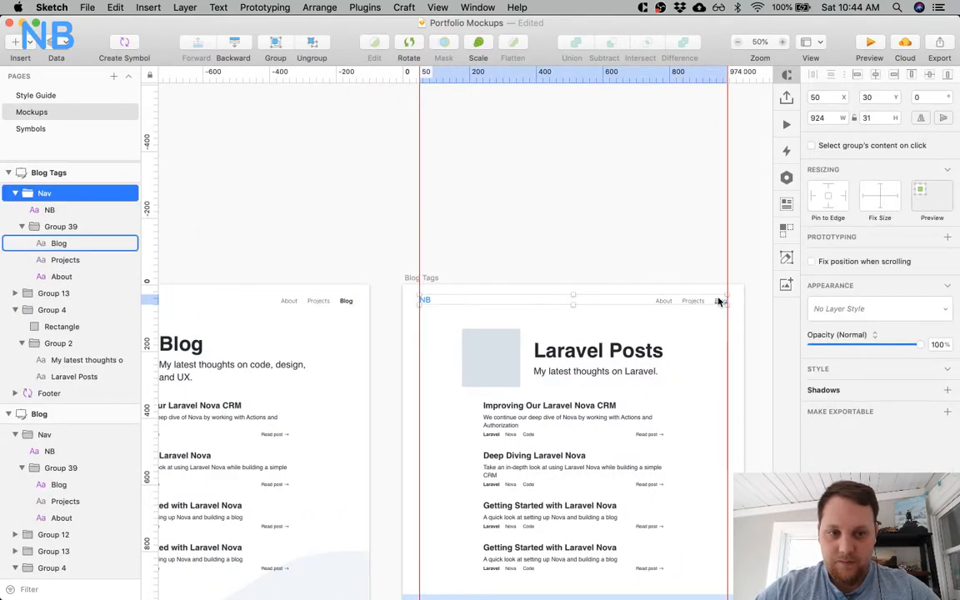
left_click(869, 280)
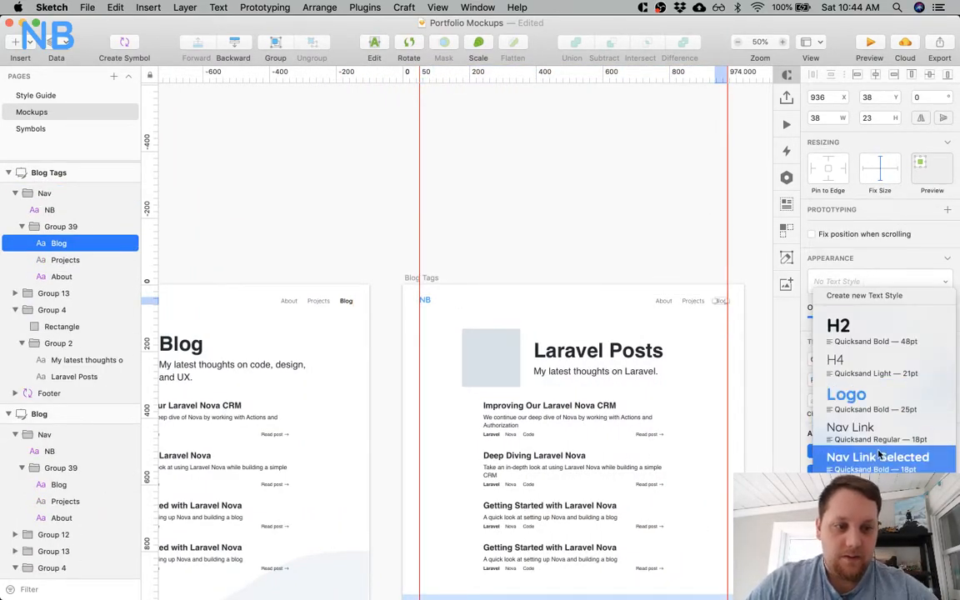
left_click(879, 457)
Apply the Nav Link text style to the Projects link in the Blog Tags artboard's navigation.
scroll(676, 366, "right", 5)
scroll(675, 367, "right", 1)
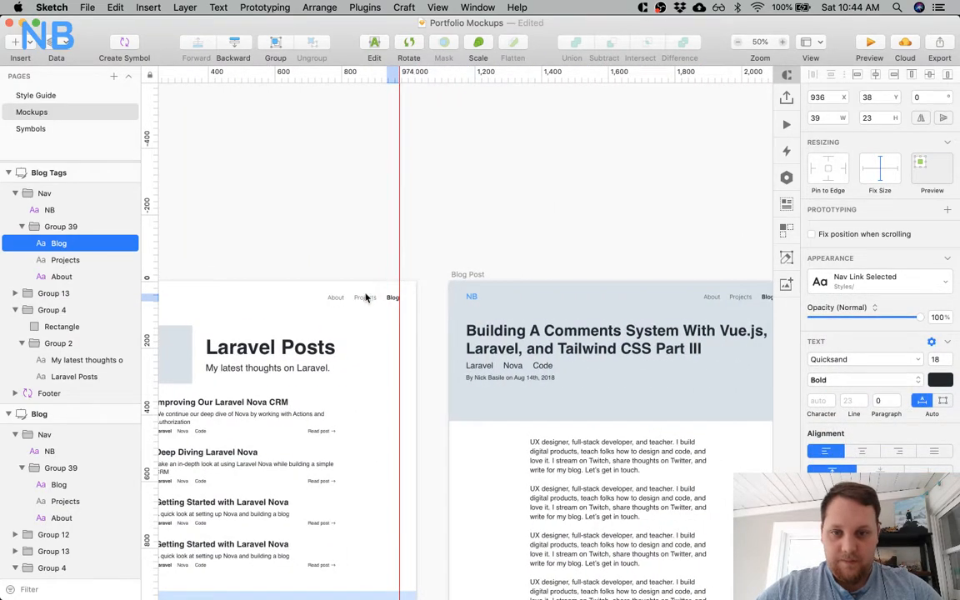
left_click(360, 299)
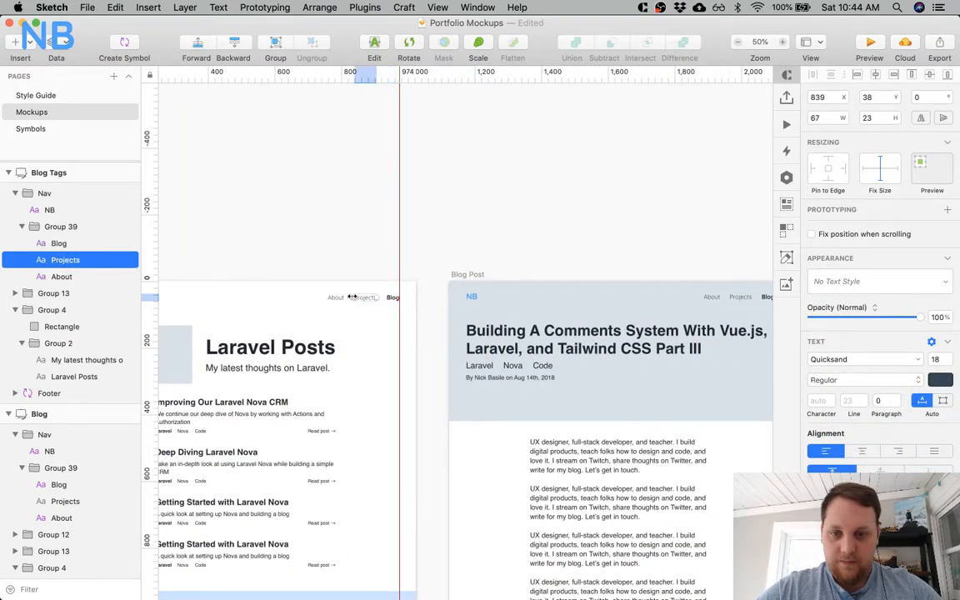
left_click(337, 298)
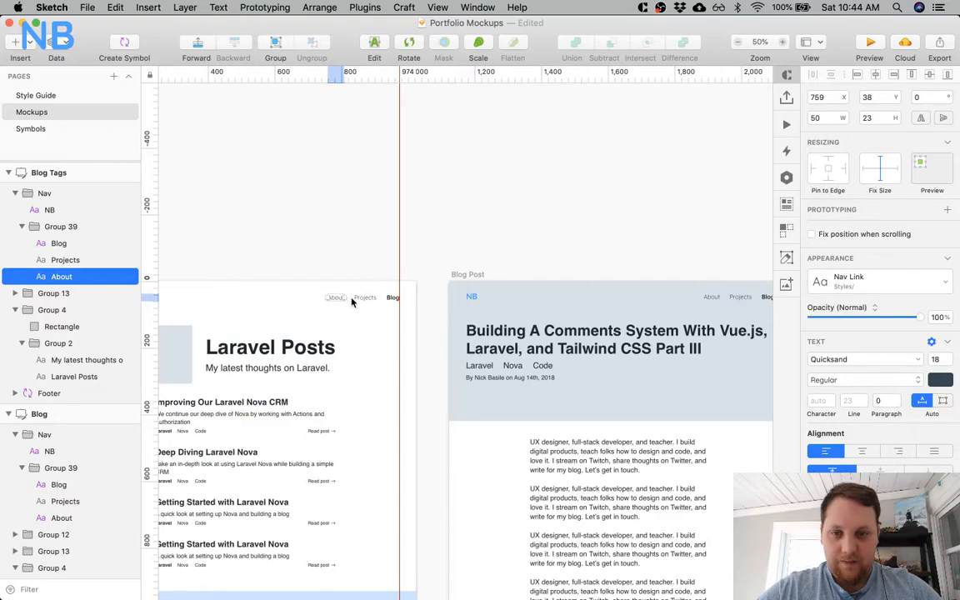
left_click(363, 300)
left_click(854, 281)
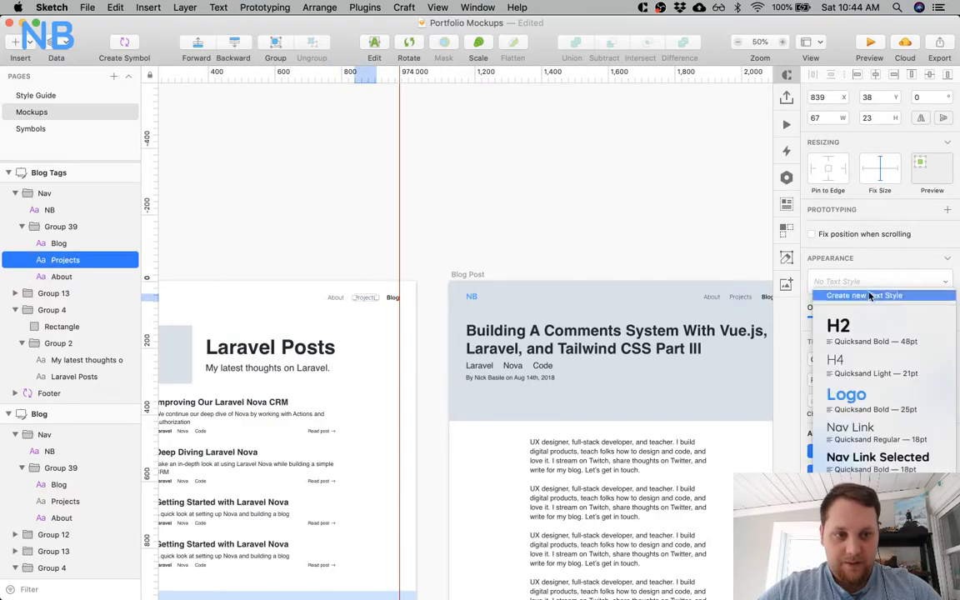
left_click(868, 427)
Apply the Nav Link text style to the Projects link in the Blog artboard's navigation.
scroll(541, 234, "left", 10)
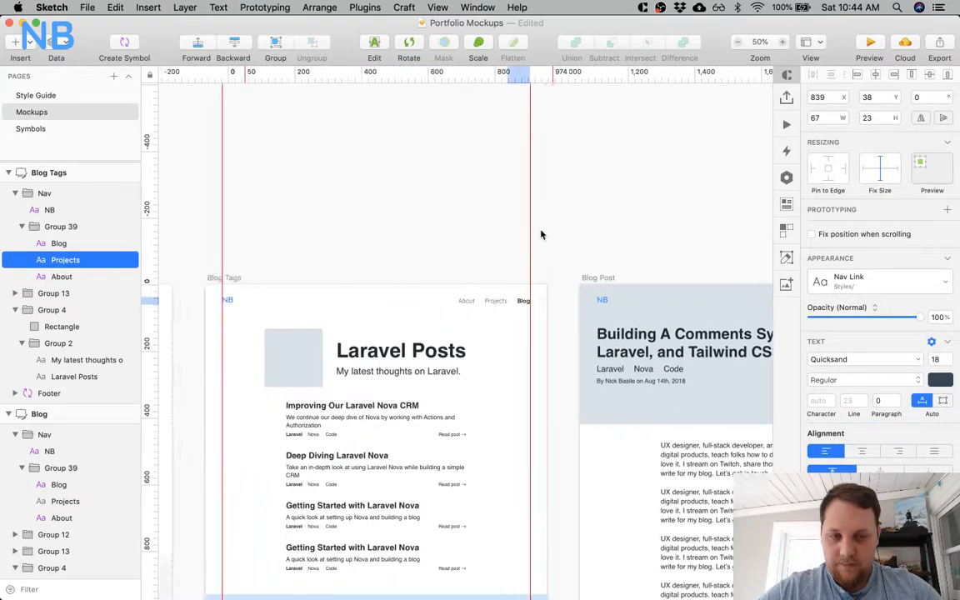
left_click(441, 301)
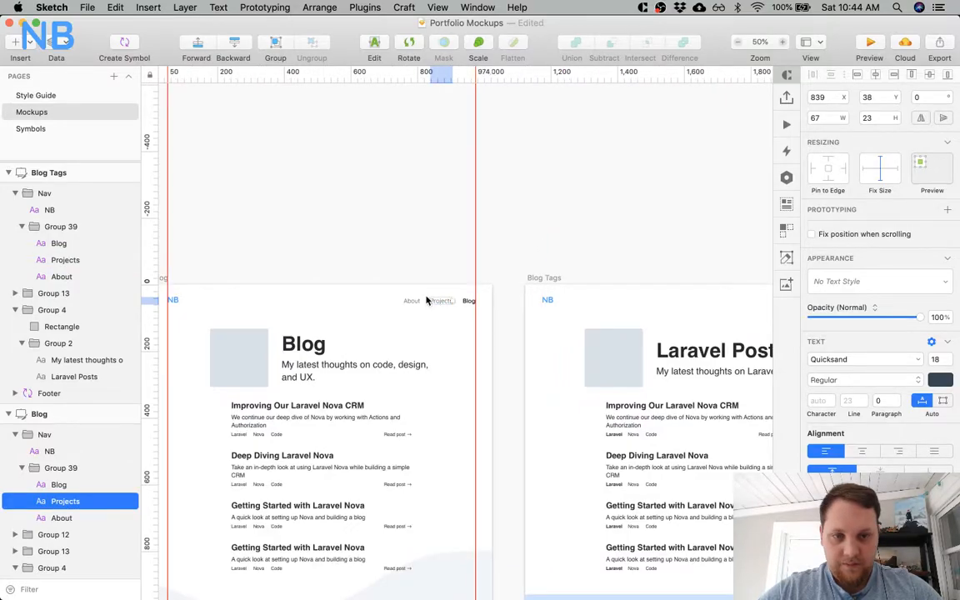
left_click(922, 288)
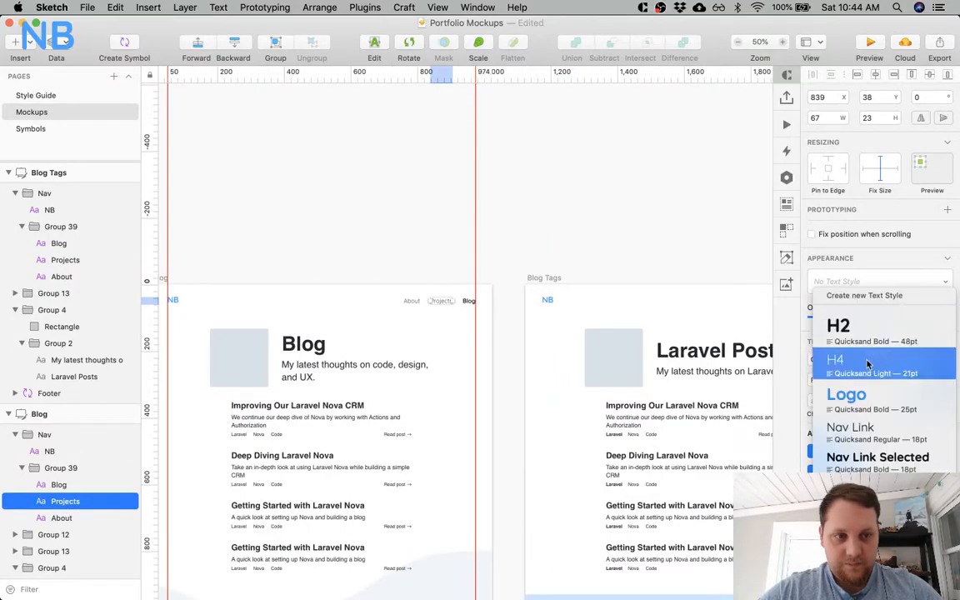
left_click(858, 428)
Apply the Nav Link text style to the Blog link in the Projects/Work artboard's navigation.
scroll(493, 356, "left", 10)
left_click(687, 304)
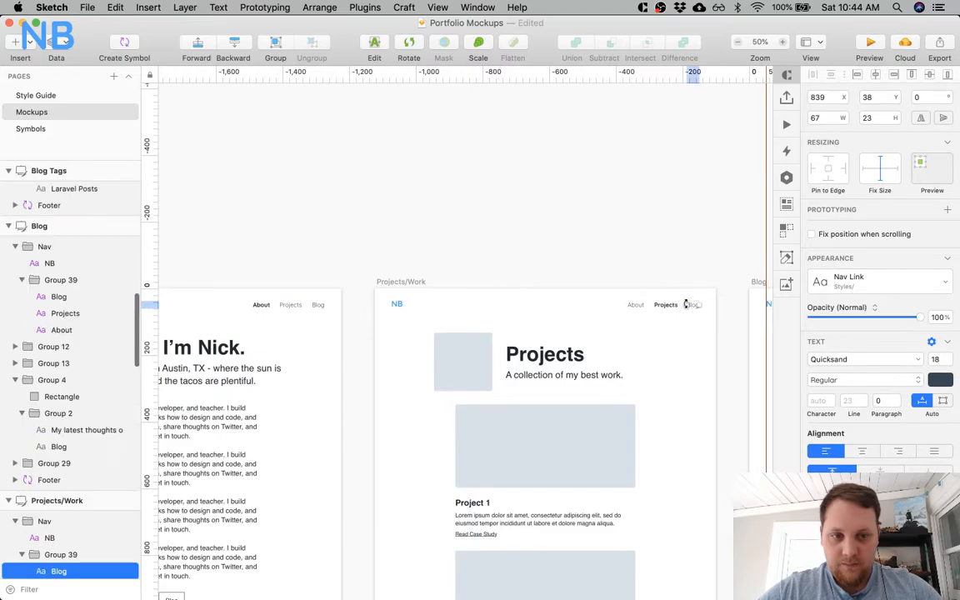
left_click(840, 283)
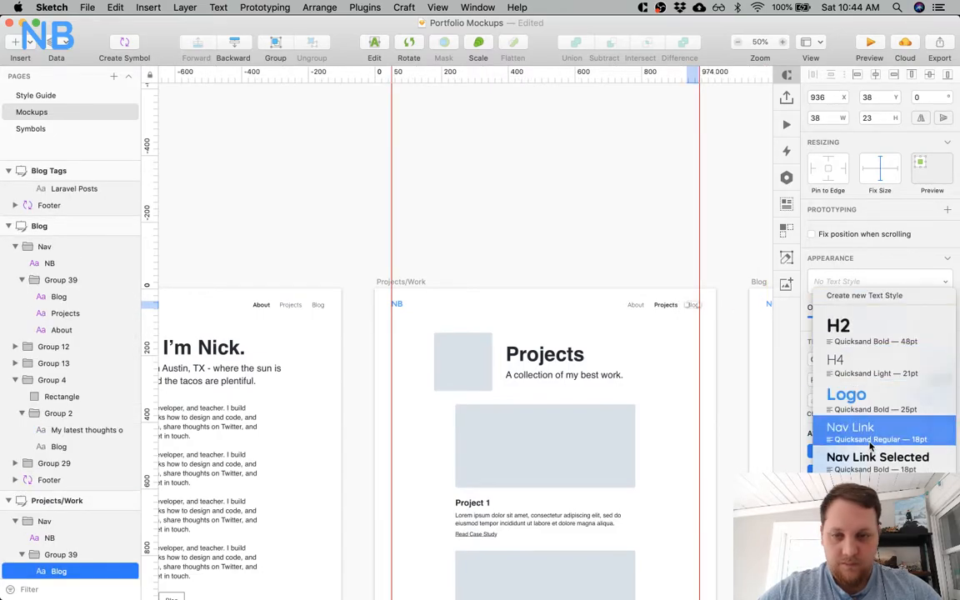
left_click(871, 447)
Apply the Nav Link text style to the Projects and Blog links in the About artboard's navigation.
left_click(286, 305)
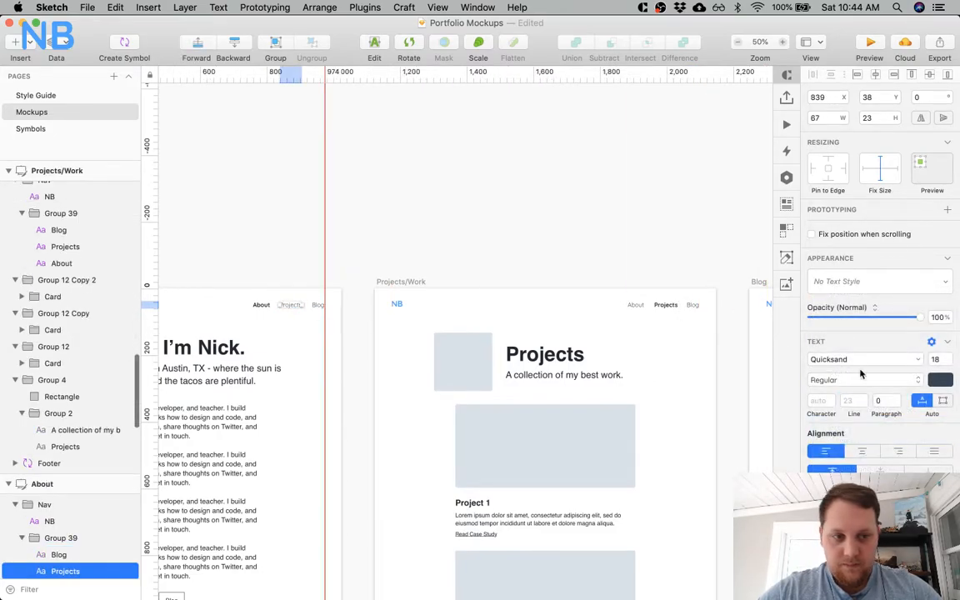
left_click(862, 283)
left_click(867, 440)
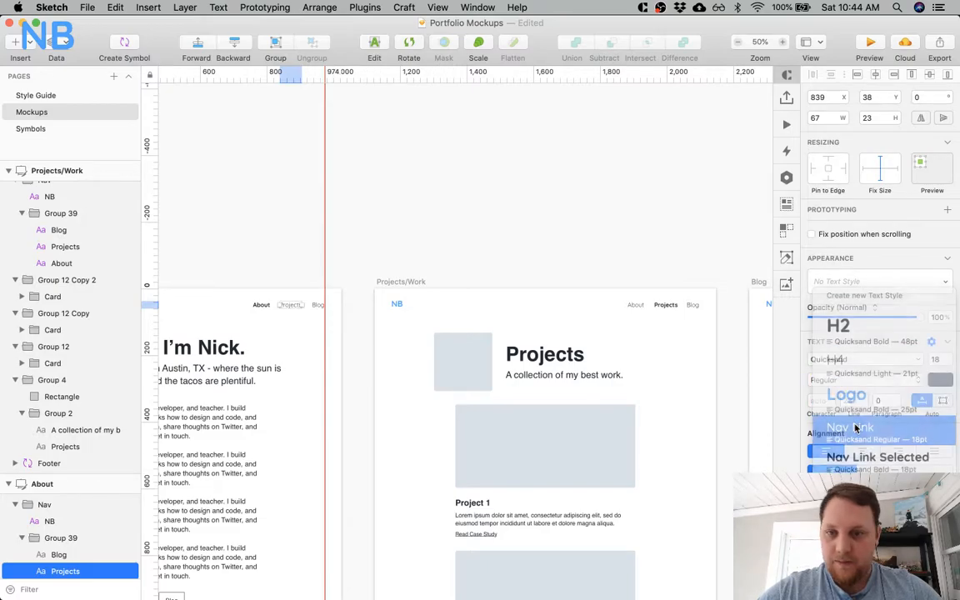
left_click(316, 307)
left_click(862, 280)
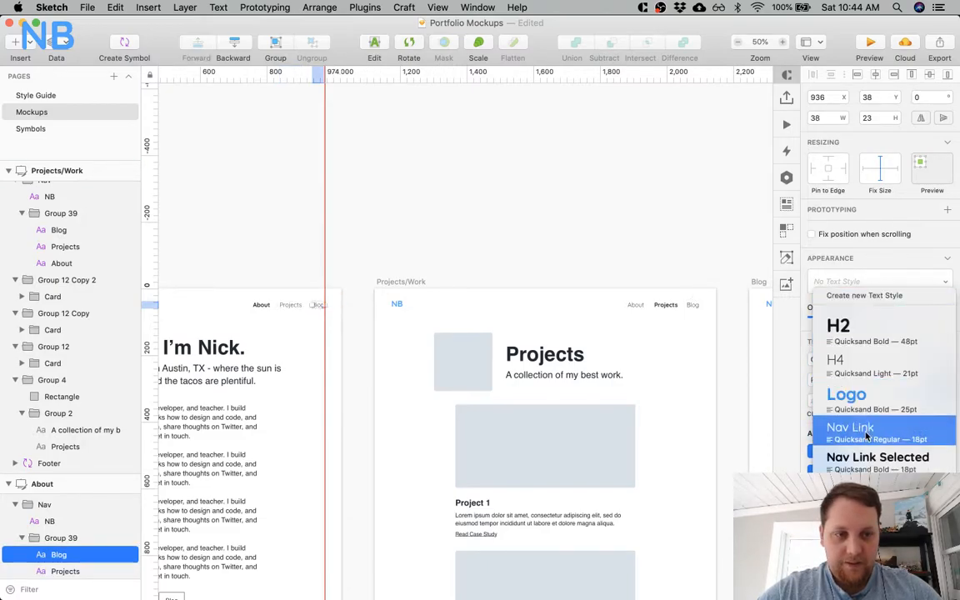
left_click(858, 427)
Apply the Nav Link text style to the Projects and Blog links in the Landing page's navigation.
scroll(397, 344, "left", 10)
scroll(396, 344, "left", 5)
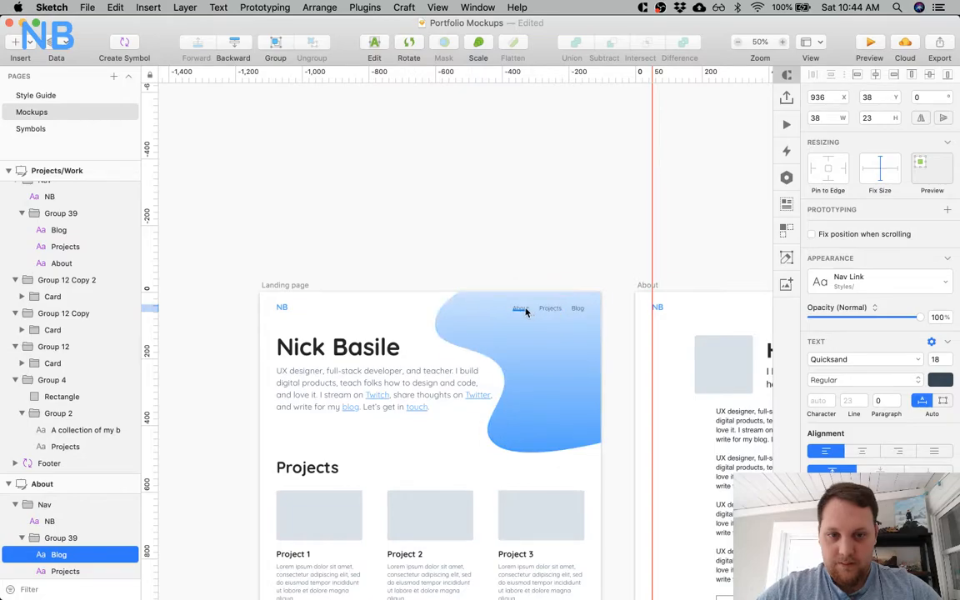
left_click(520, 308)
left_click(538, 307)
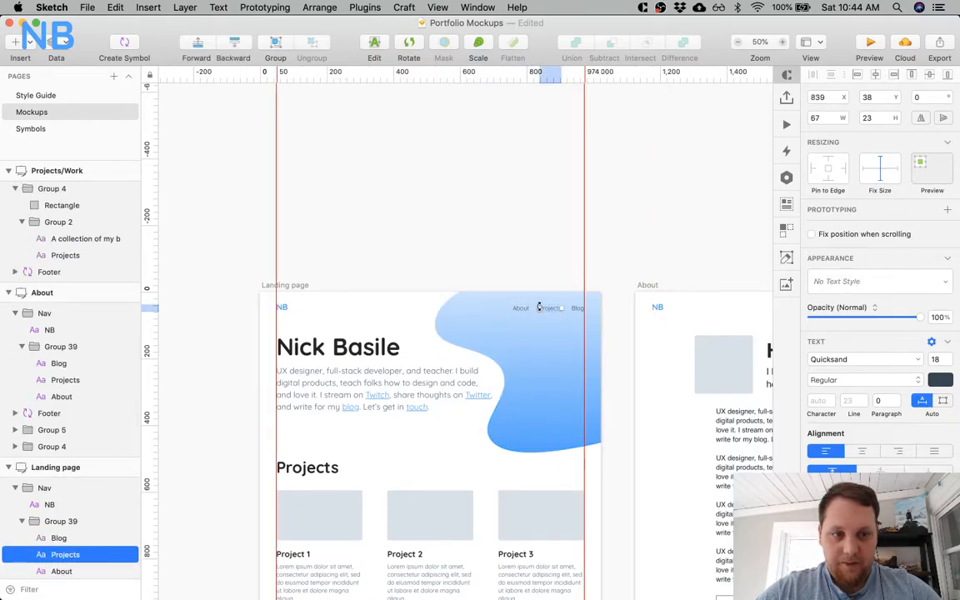
left_click(583, 309, "shift")
left_click(862, 281)
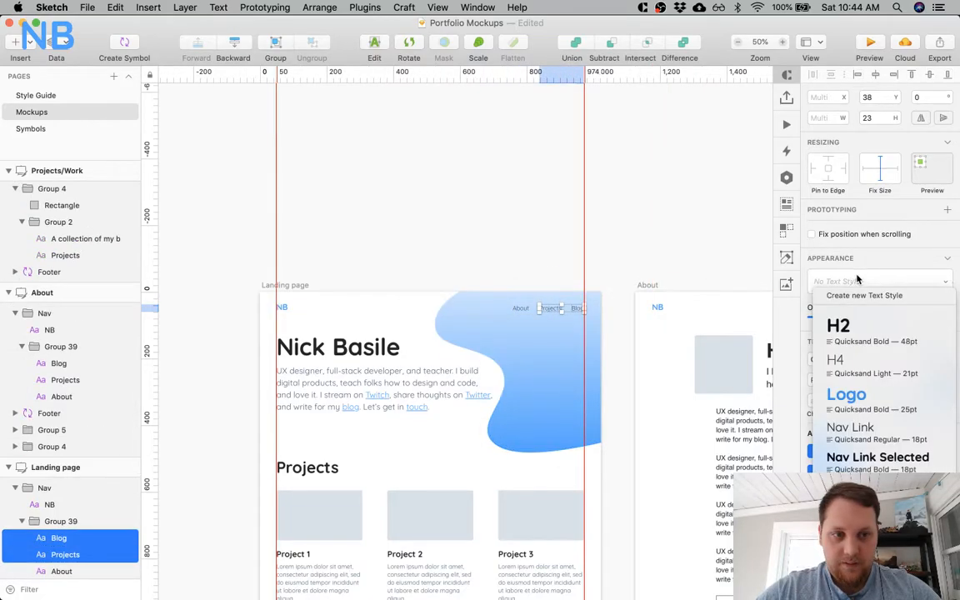
left_click(875, 432)
Replace the Project artboard's old navigation group with the copied Nav group.
scroll(659, 316, "right", 15)
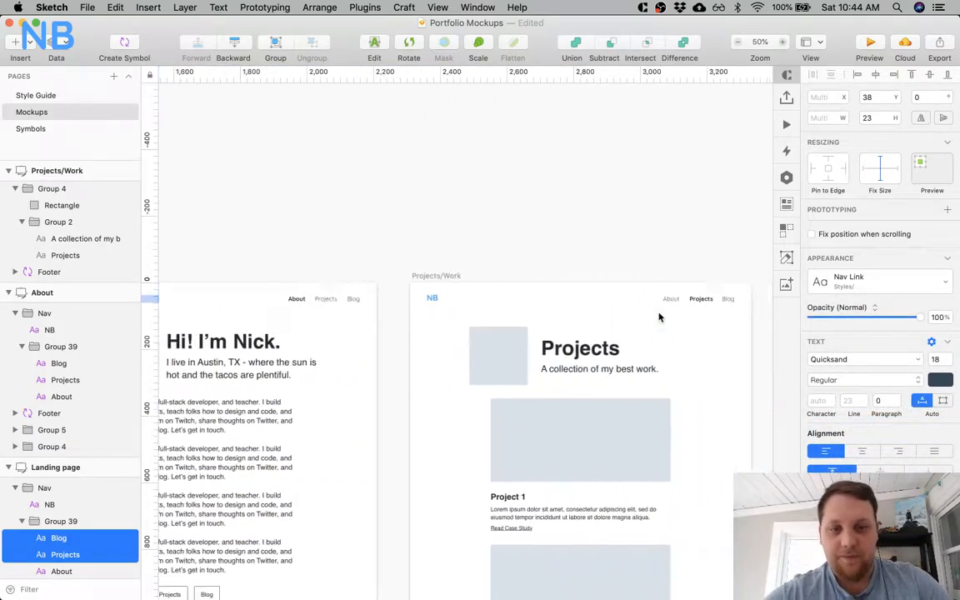
scroll(658, 316, "right", 20)
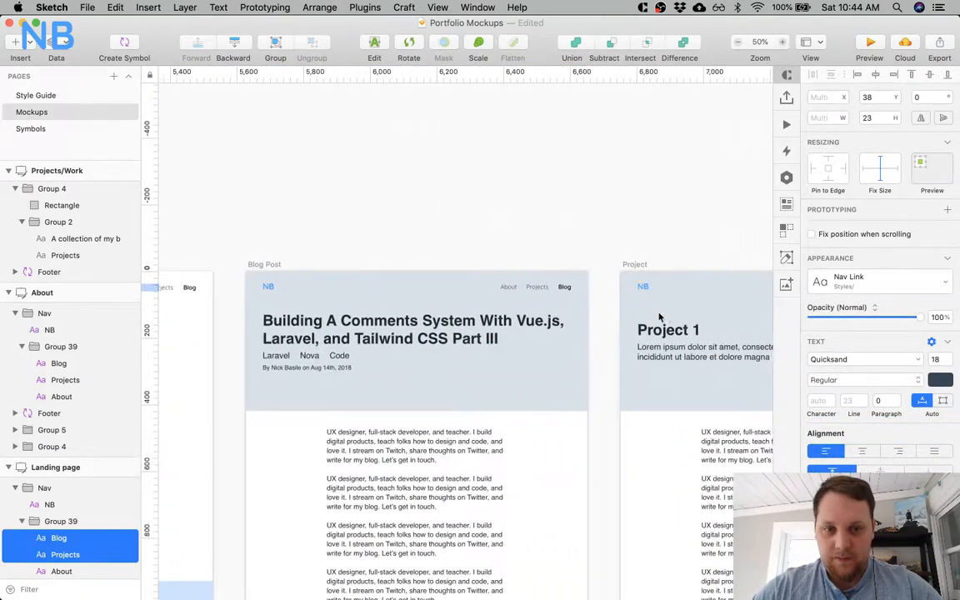
scroll(658, 317, "right", 3)
left_click(551, 284)
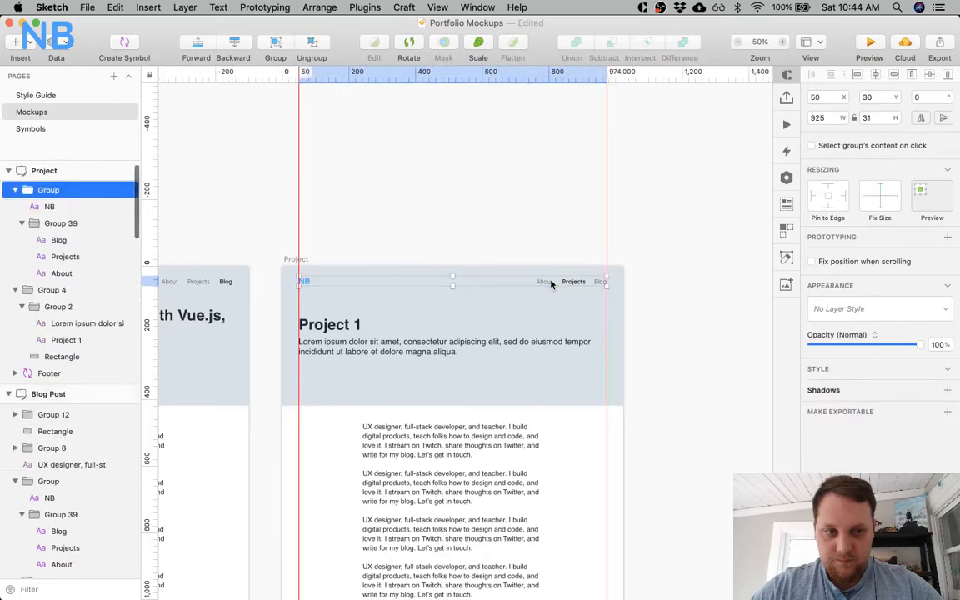
scroll(550, 284, "left", 8)
key("super+z")
key("super+z")
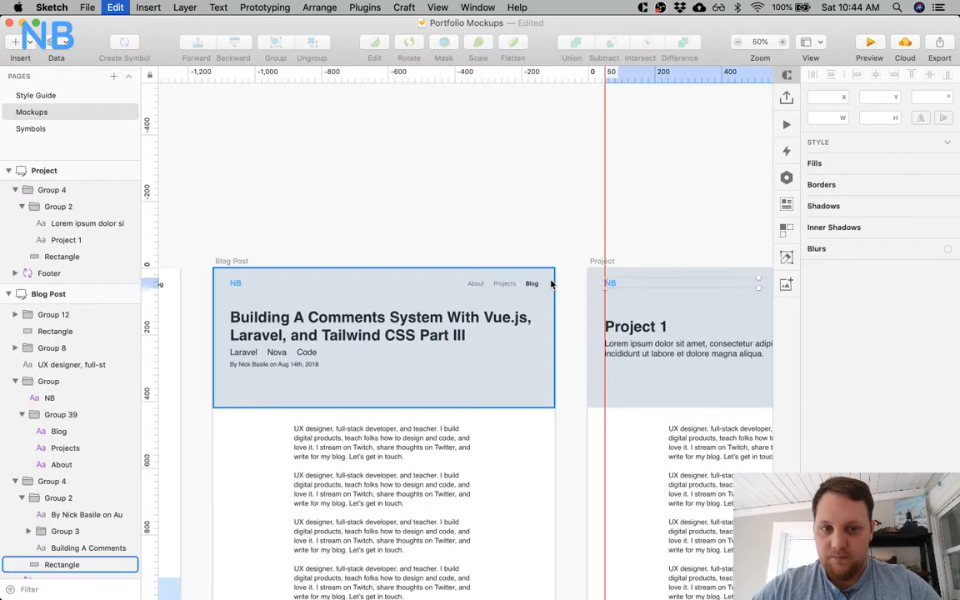
Replace the Blog Post artboard's navigation with the copied Nav group and style its Blog link as Nav Link Selected.
left_click(516, 285)
key("Delete")
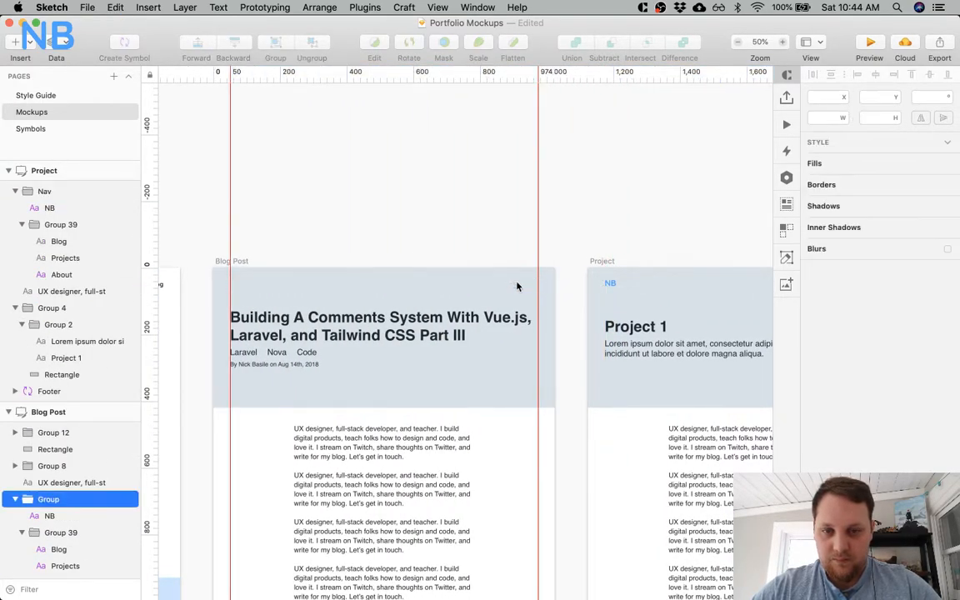
key("super+v")
left_click(534, 288, "super")
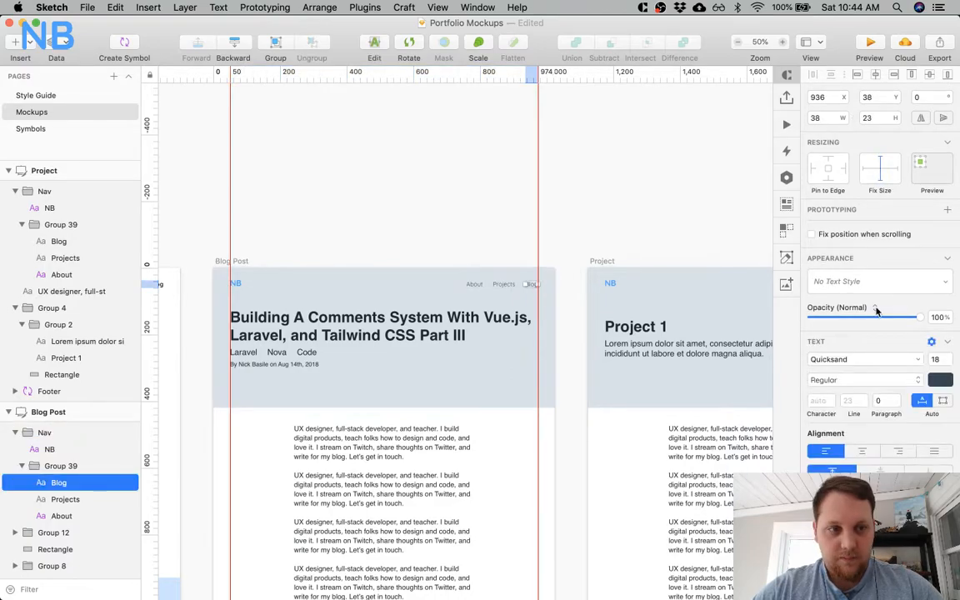
left_click(862, 281)
left_click(870, 456)
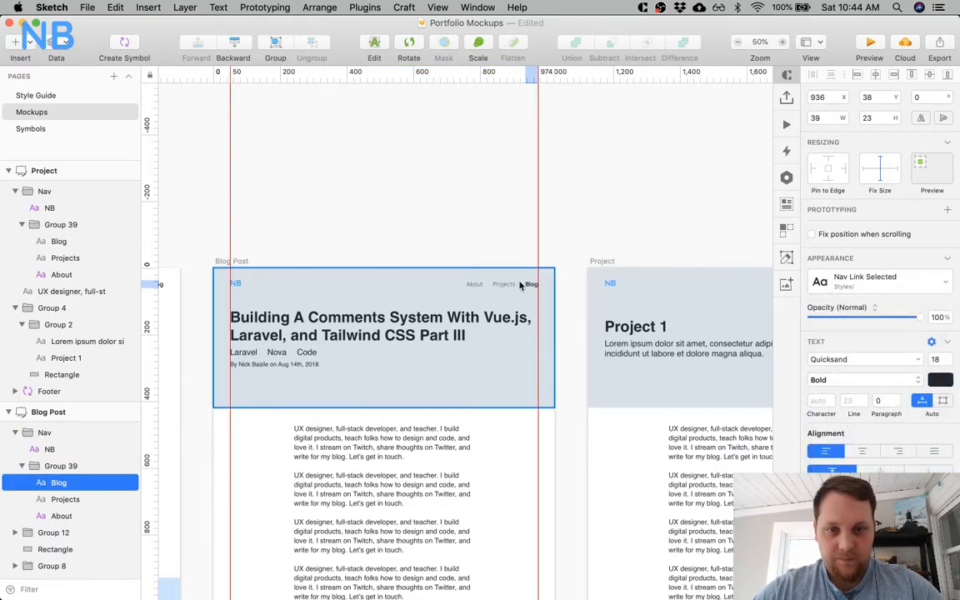
Apply the Nav Link text style to the Blog Post artboard's Projects link and check the same link on Blog Tags.
left_click(510, 285, "super")
left_click(863, 281)
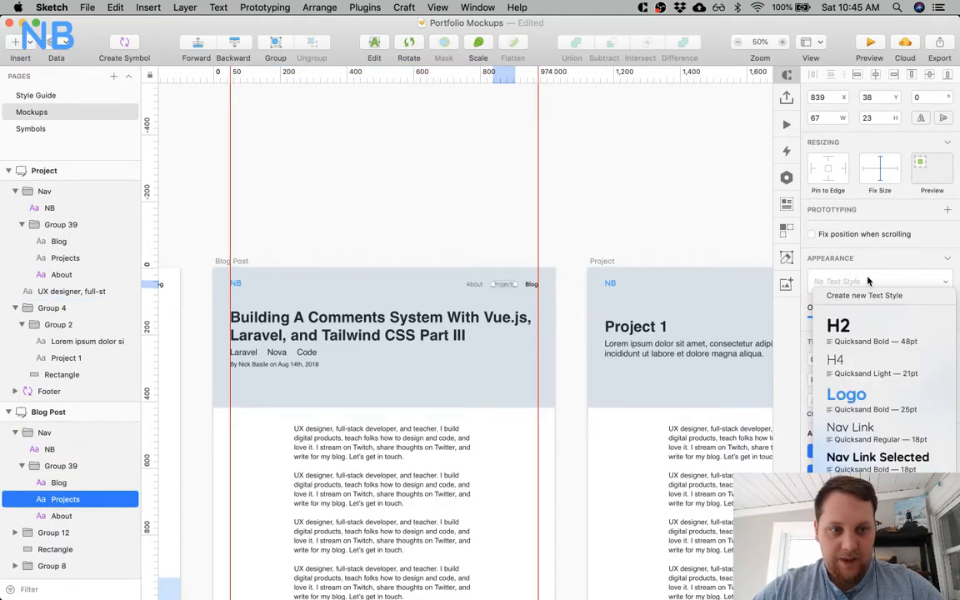
left_click(858, 426)
scroll(502, 331, "left", 10)
scroll(503, 331, "left", 4)
left_click(507, 290, "super")
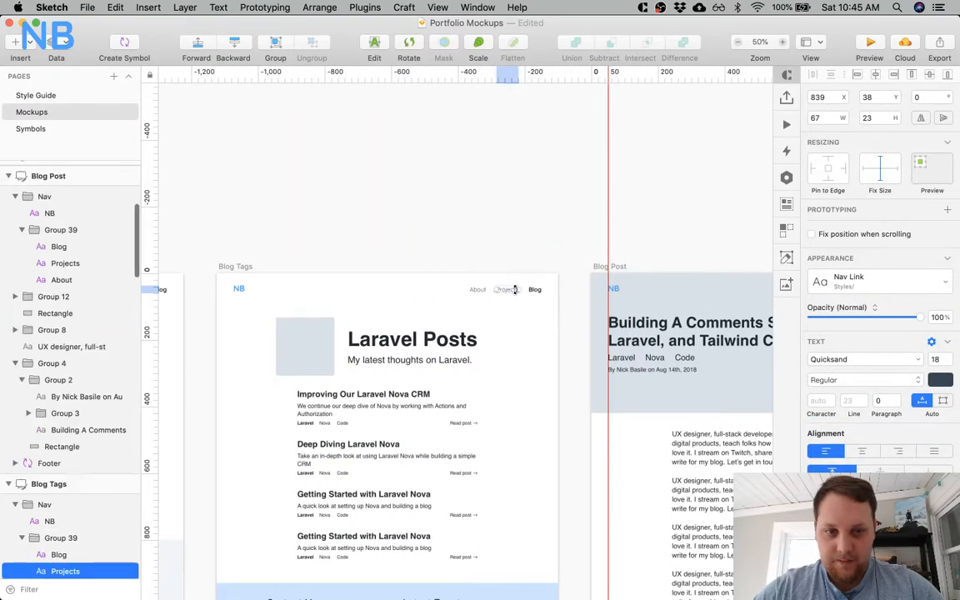
Style the Project artboard's Projects link as Nav Link Selected and its Blog link as Nav Link.
scroll(516, 292, "right", 20)
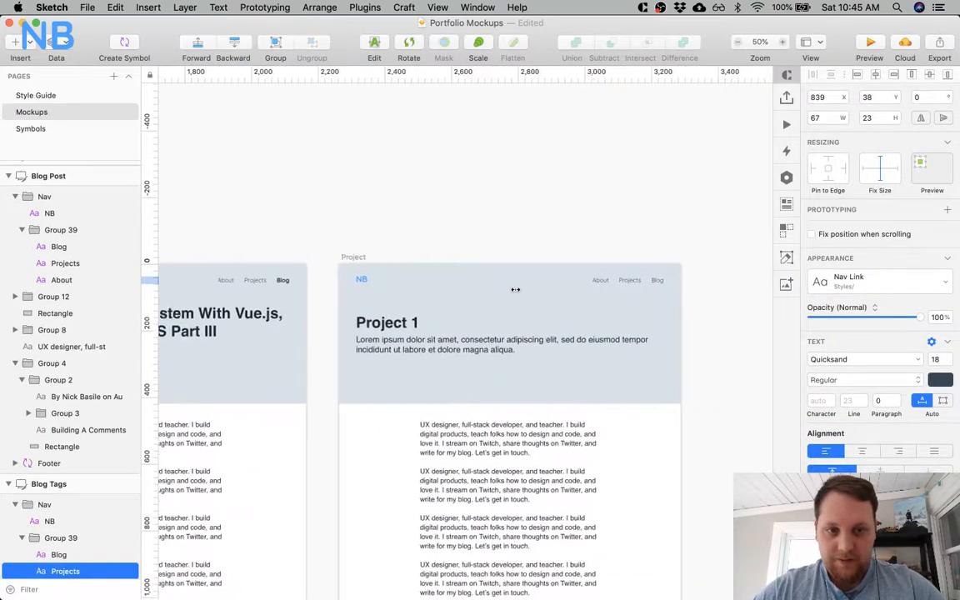
scroll(516, 289, "right", 3)
left_click(575, 280, "super")
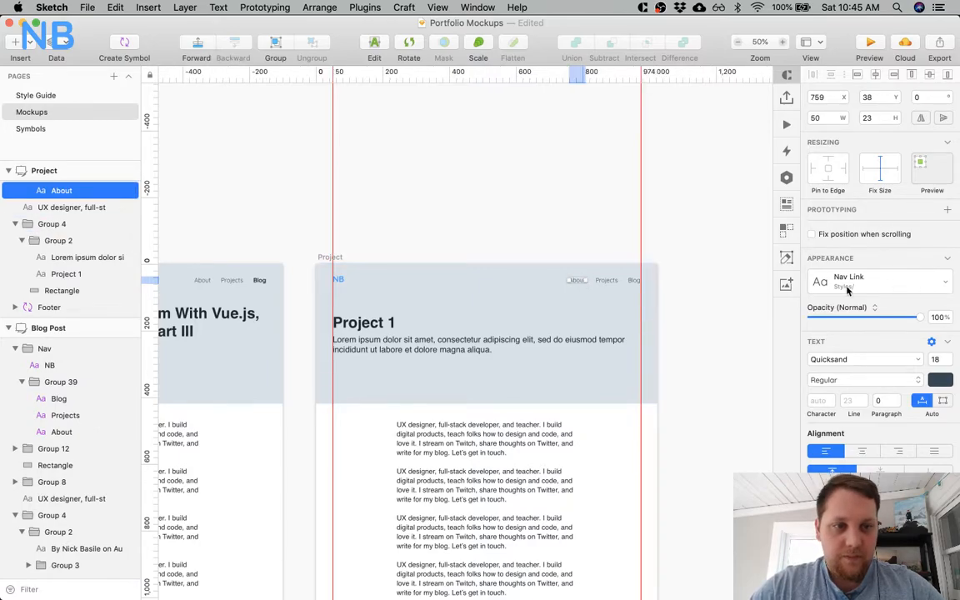
left_click(607, 281, "super")
left_click(877, 281)
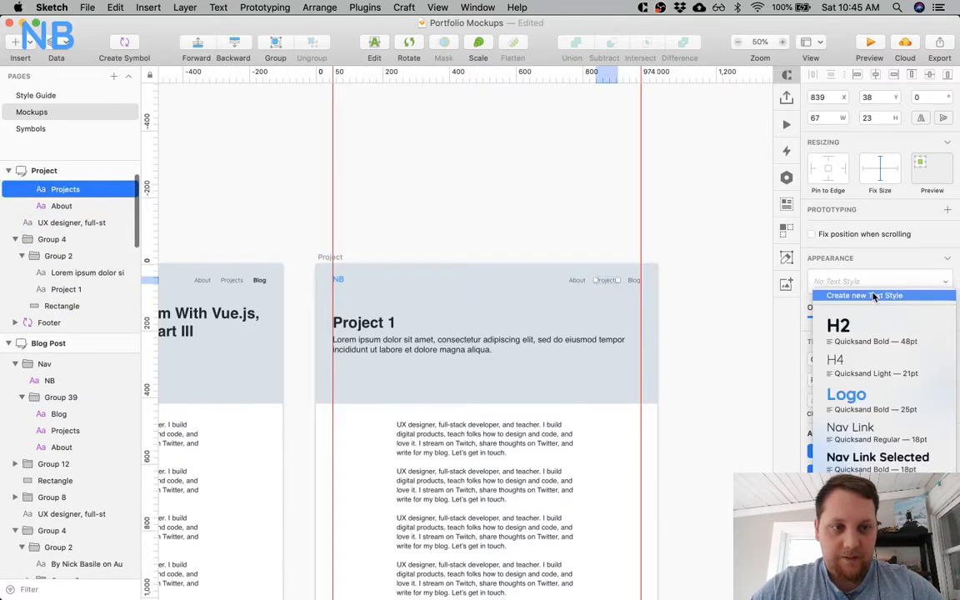
left_click(877, 458)
left_click(633, 280, "super")
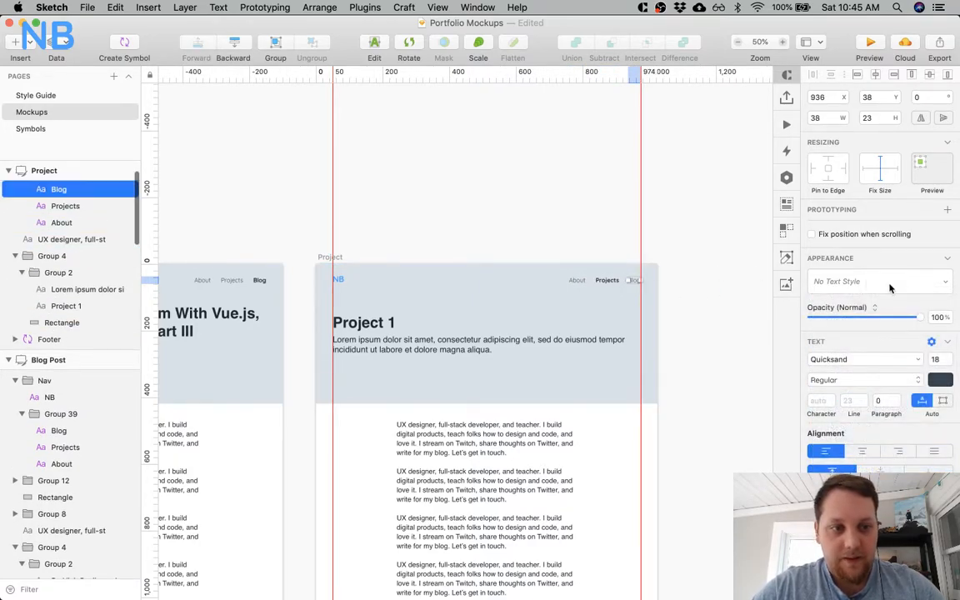
left_click(883, 282)
left_click(866, 429)
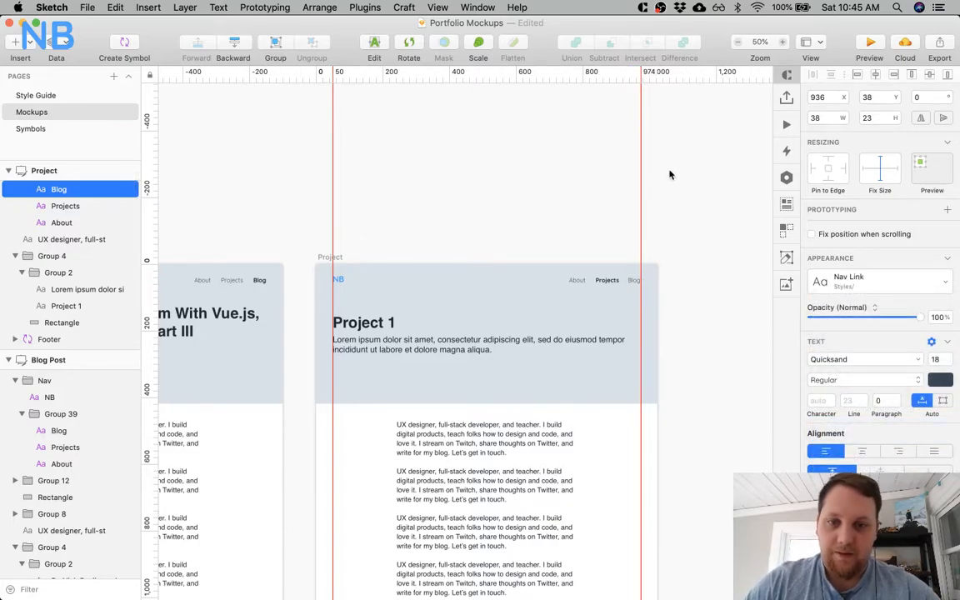
Apply the H2 text style to the large greeting heading on the About artboard.
left_click(416, 191)
scroll(416, 191, "left", 20)
scroll(416, 191, "left", 15)
scroll(416, 191, "right", 5)
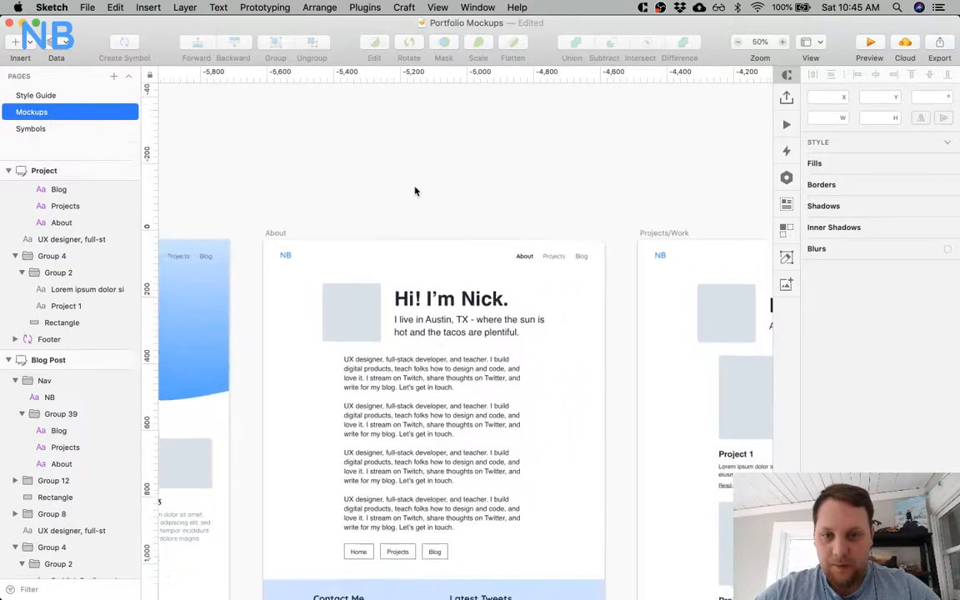
scroll(416, 191, "down", 5)
scroll(416, 185, "left", 3)
left_click(416, 184)
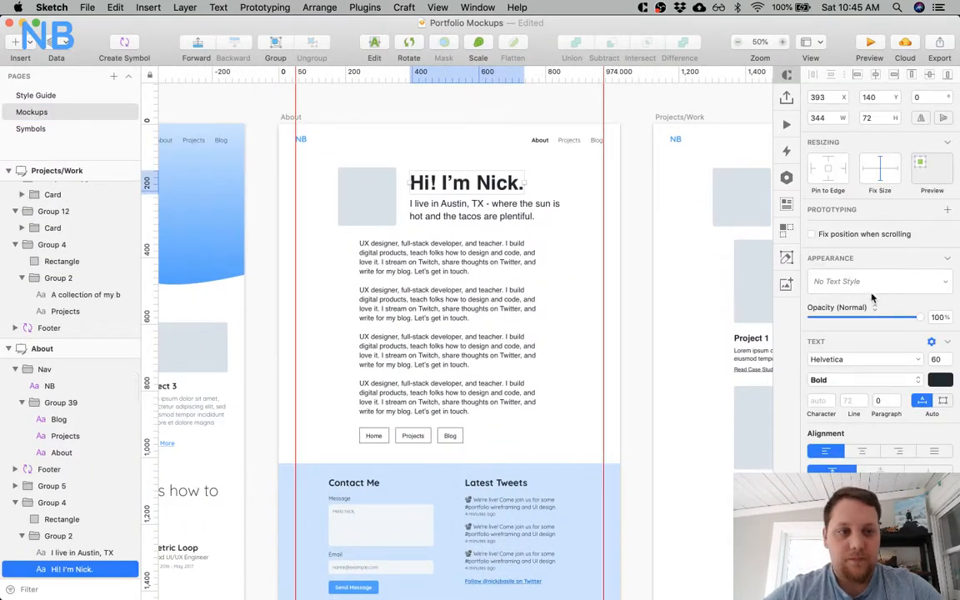
left_click(871, 287)
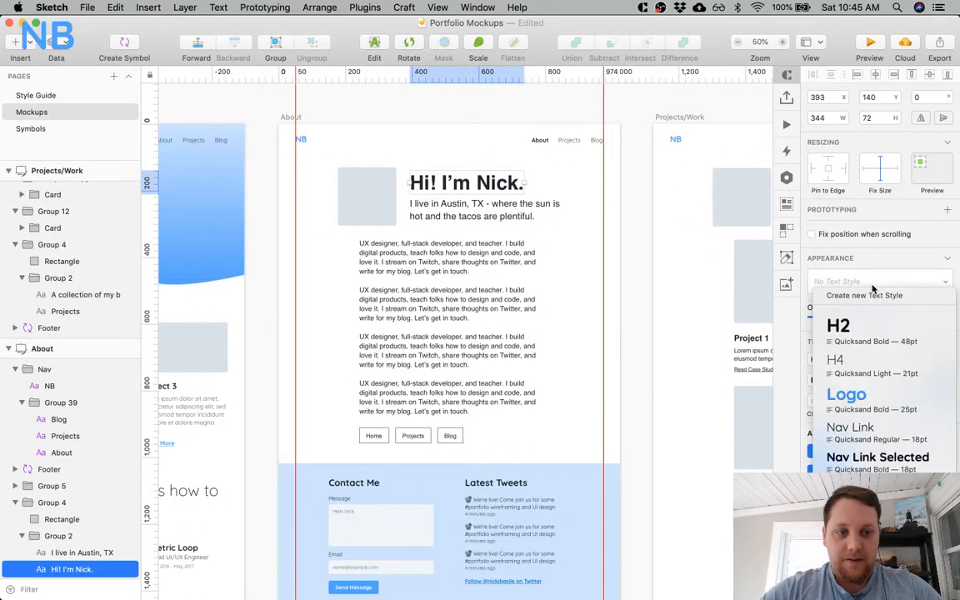
left_click(856, 325)
scroll(397, 246, "left", 15)
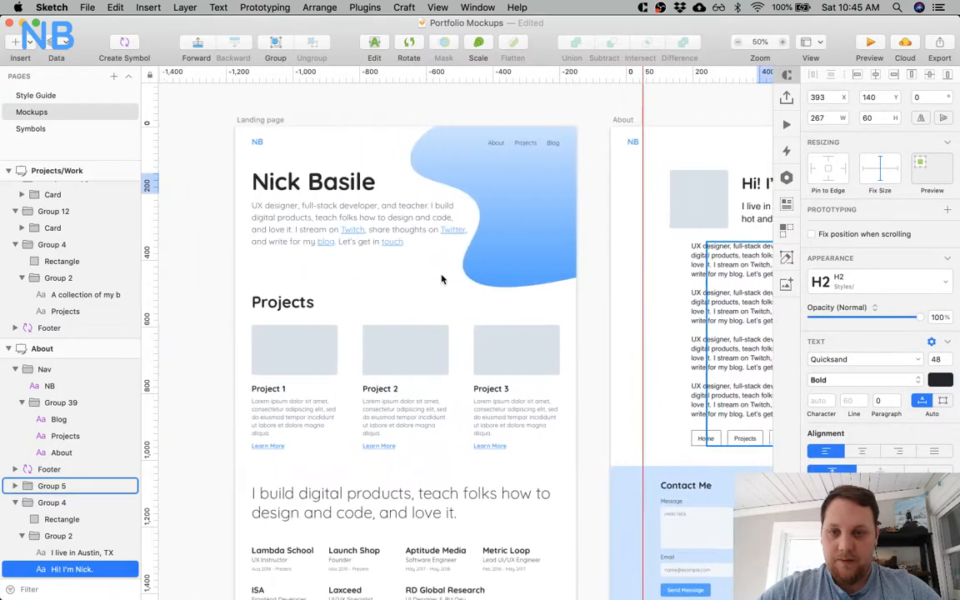
Create a new text style named H1 from the large name heading on the Landing page artboard.
left_click(425, 179)
scroll(533, 239, "right", 10)
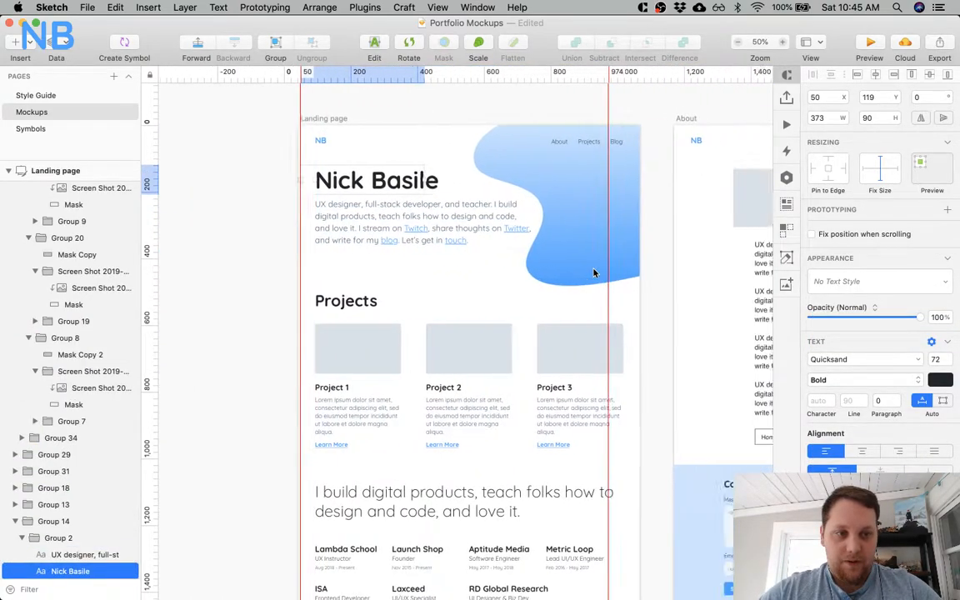
left_click(846, 283)
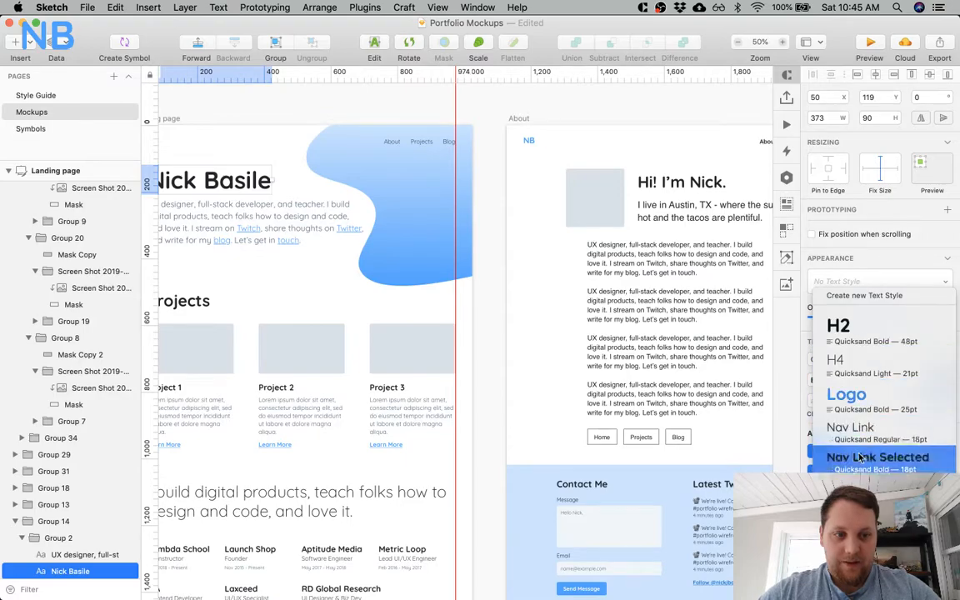
left_click(870, 295)
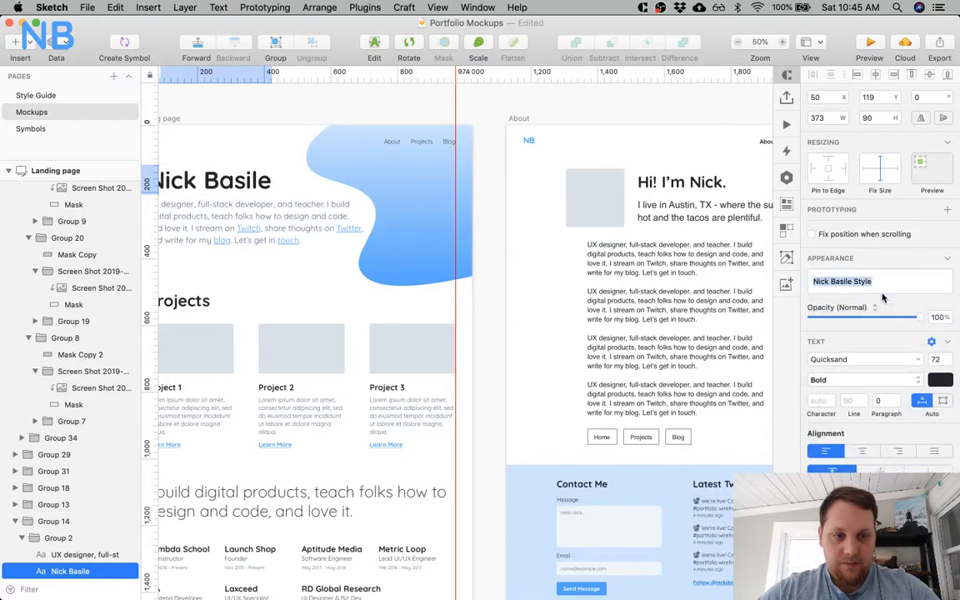
key("Return")
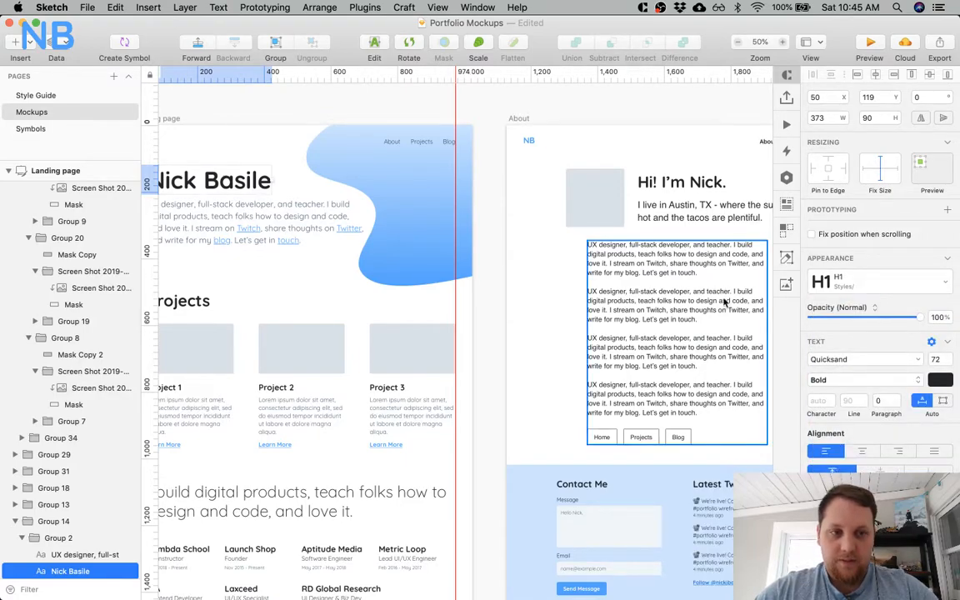
Apply the H1 text style to the About artboard's greeting heading and compare it with the Landing page heading.
scroll(696, 304, "right", 5)
left_click(547, 179)
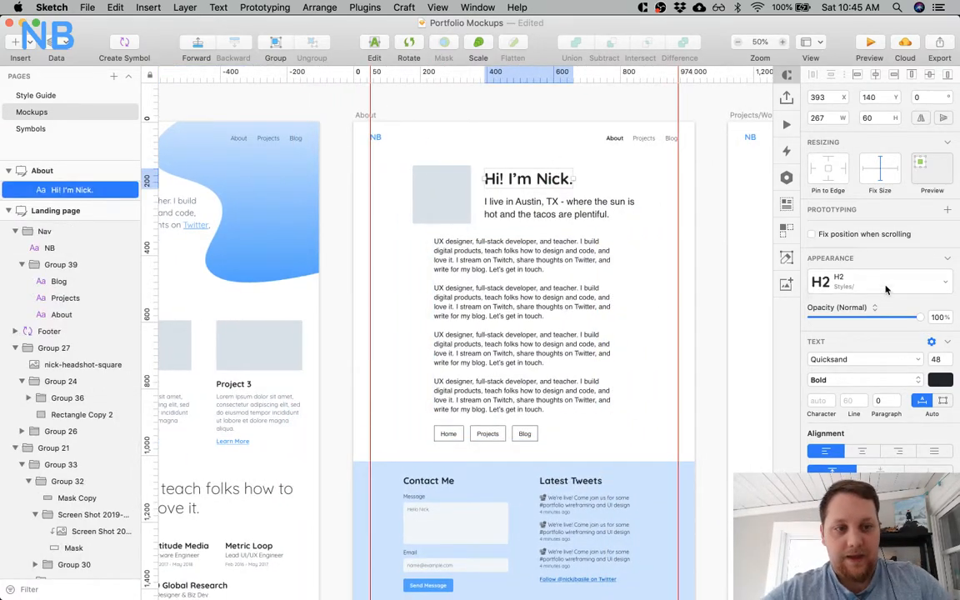
left_click(885, 285)
left_click(881, 326)
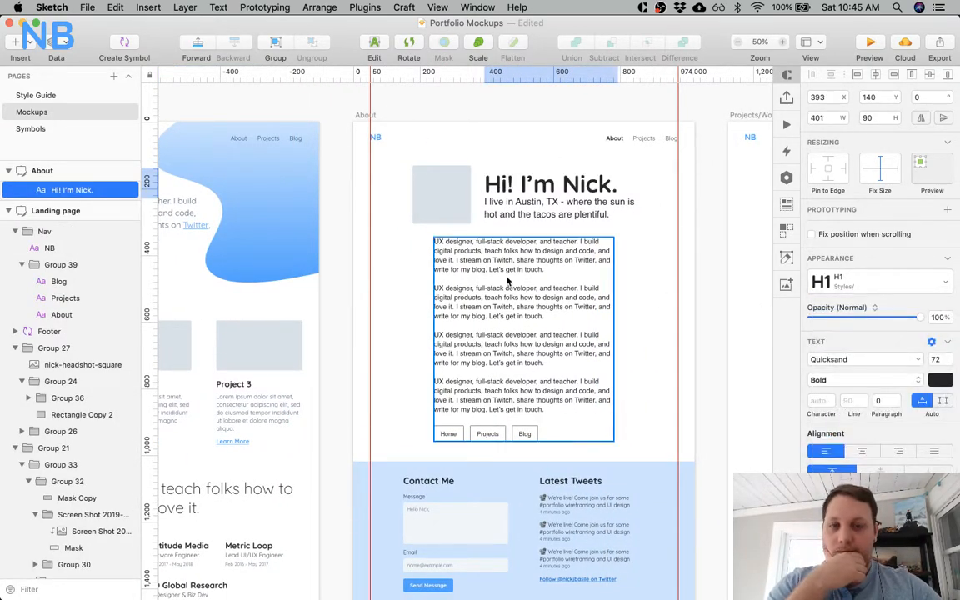
scroll(499, 283, "left", 8)
scroll(506, 280, "right", 6)
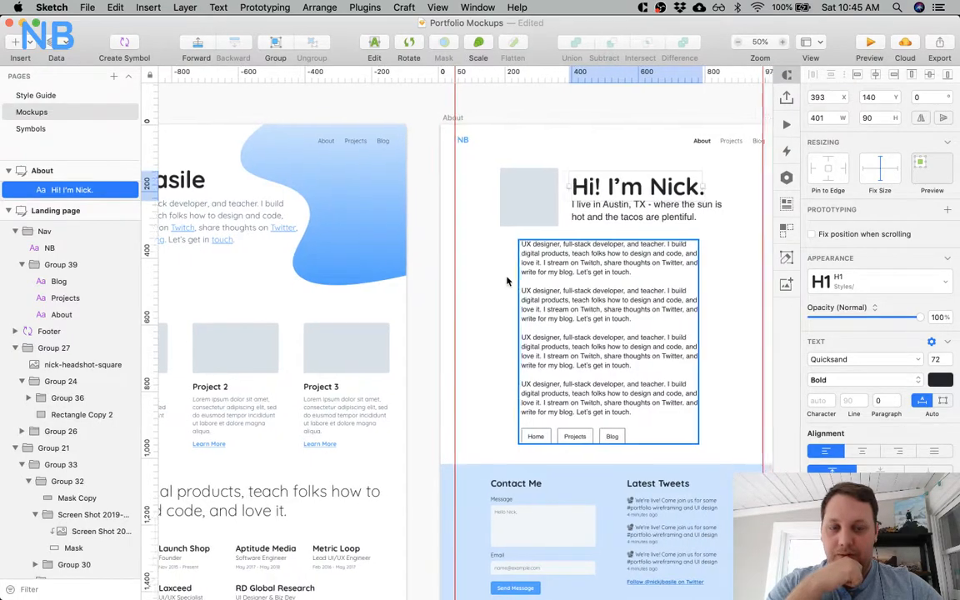
scroll(506, 281, "right", 5)
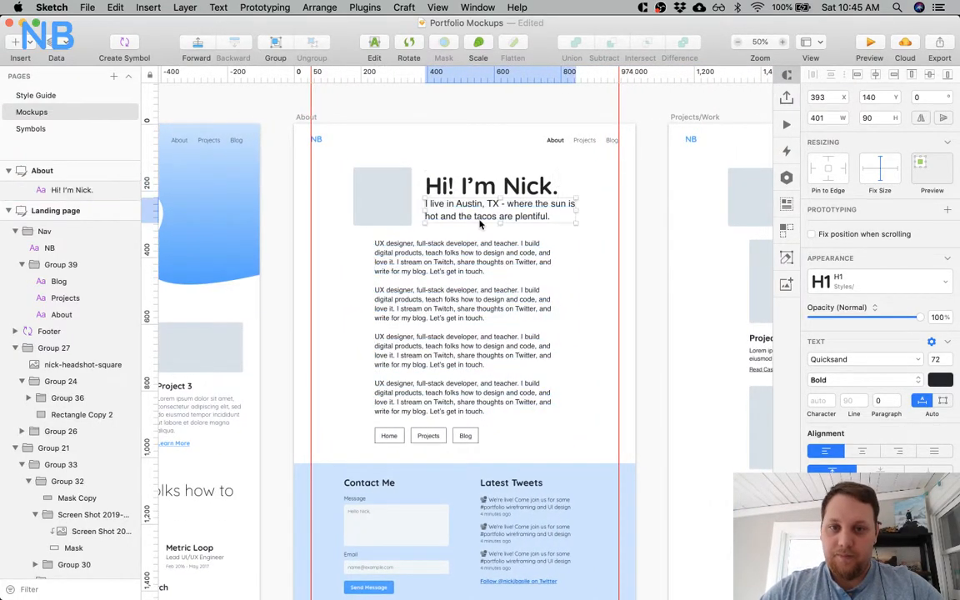
Set the tagline under the About artboard's greeting to the Quicksand typeface at size 25, matching the Landing page intro paragraph.
left_click(481, 215)
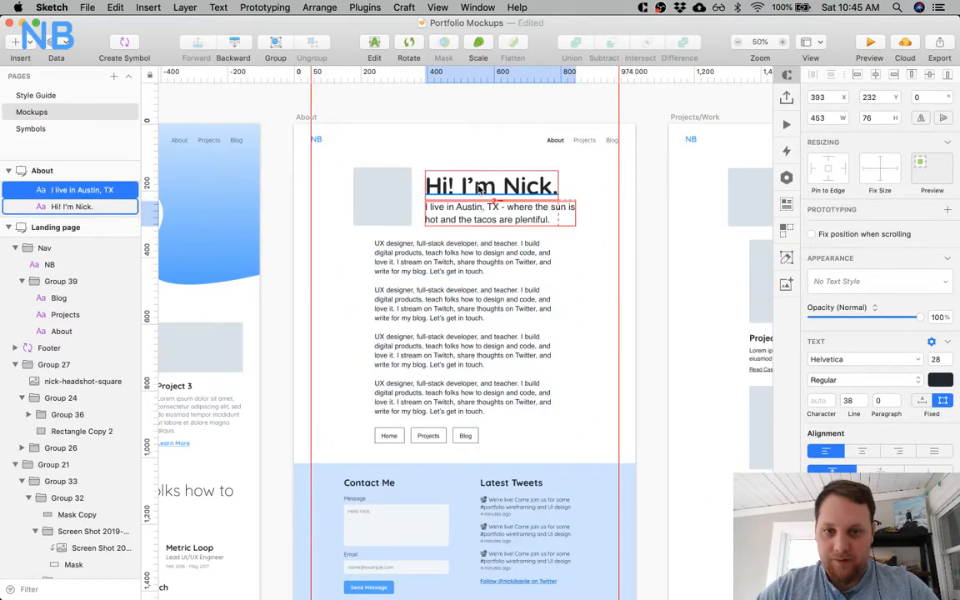
scroll(480, 190, "left", 12)
left_click(438, 204)
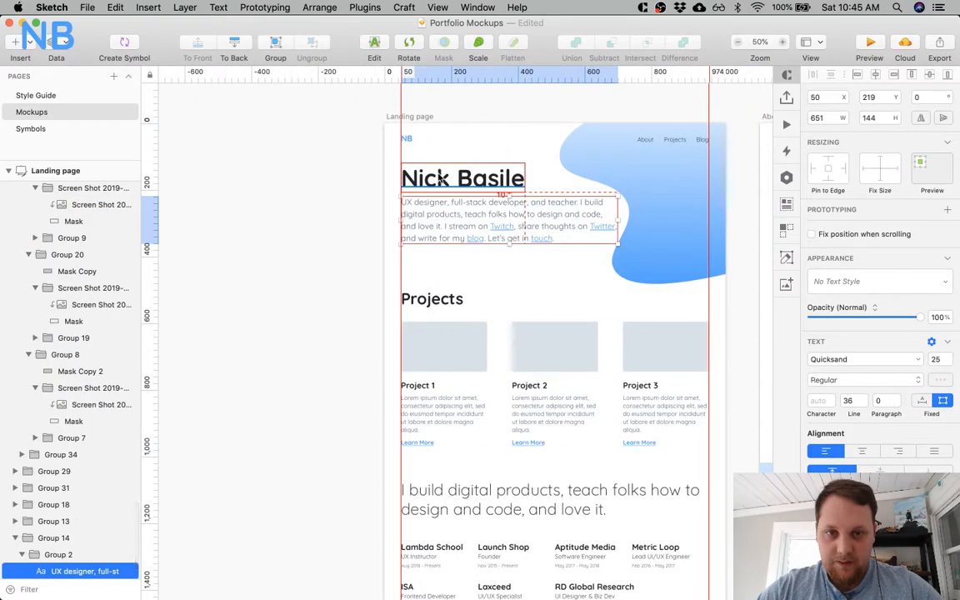
scroll(441, 179, "right", 12)
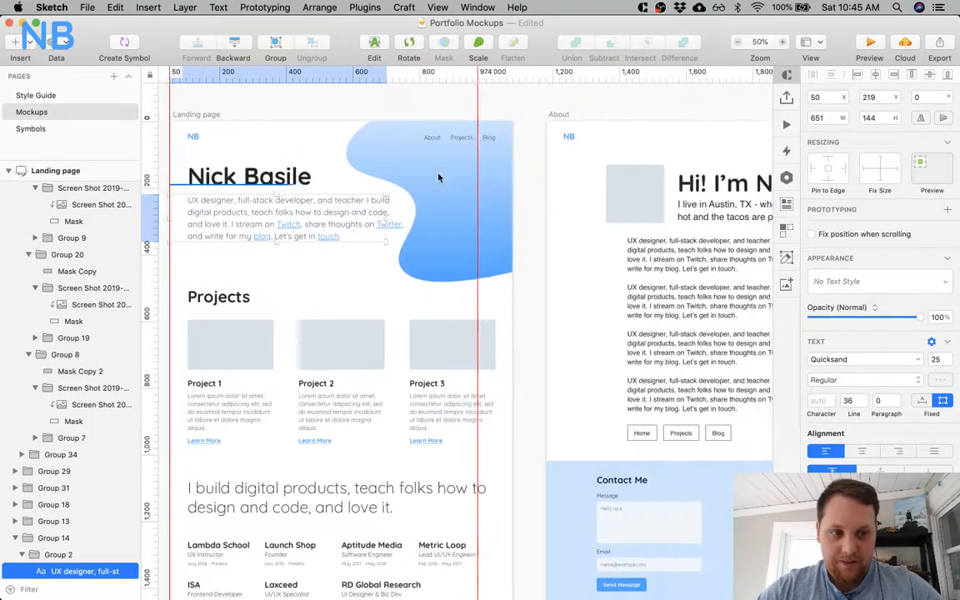
left_click(533, 209)
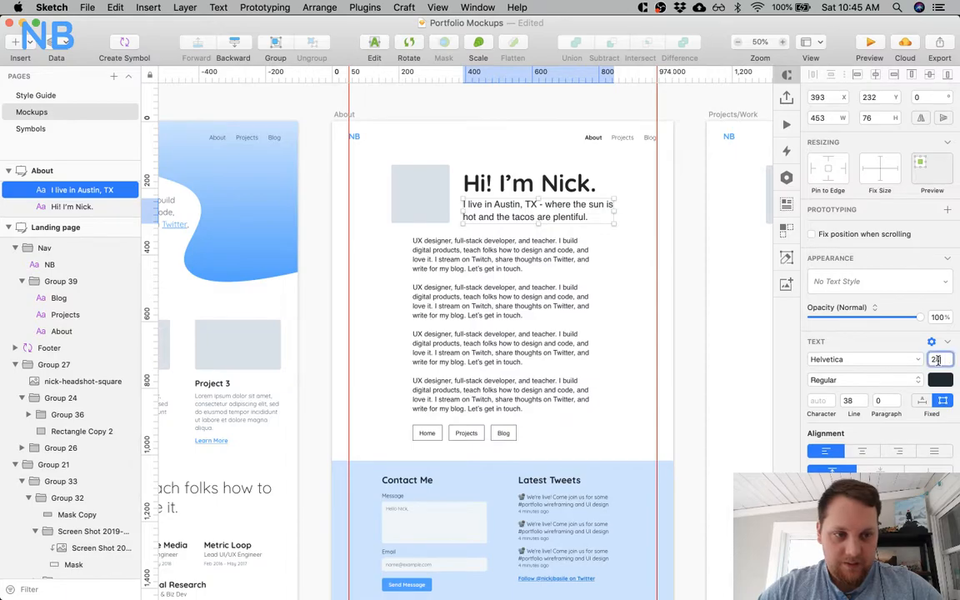
key("Return")
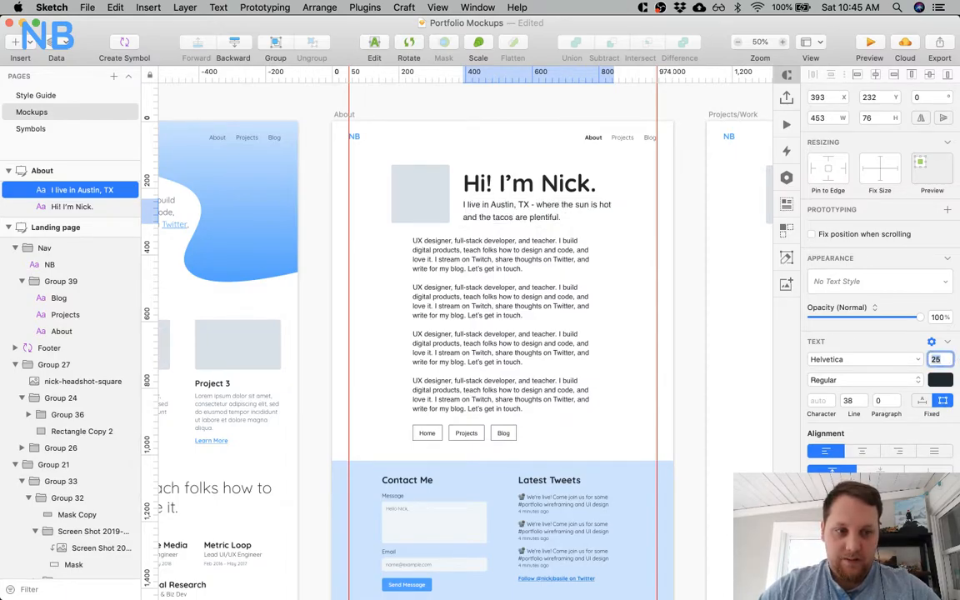
left_click(885, 363)
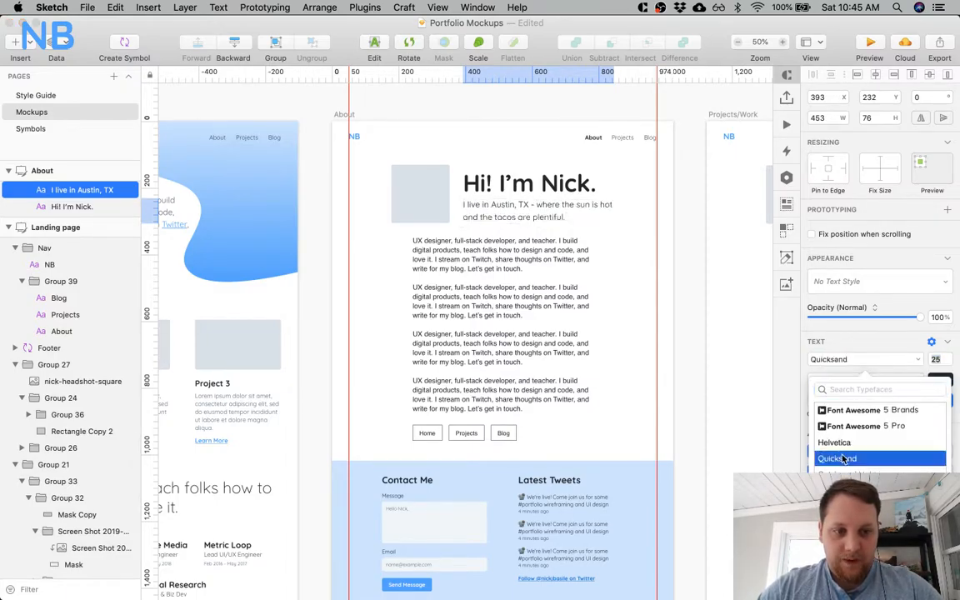
left_click(845, 341)
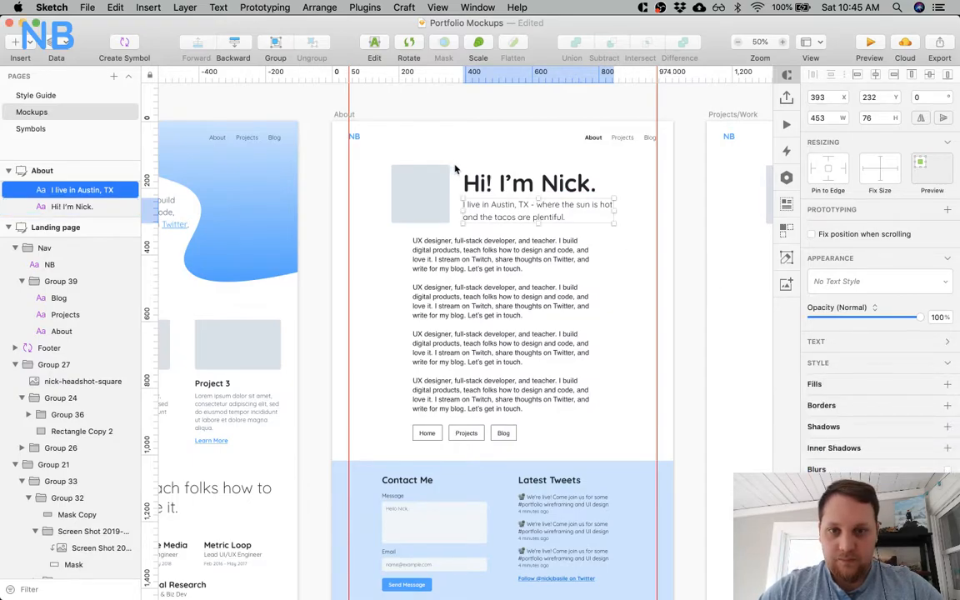
Set the About tagline's line height to 36, matching the Landing page intro paragraph.
left_click(478, 180)
left_click(480, 209, "shift")
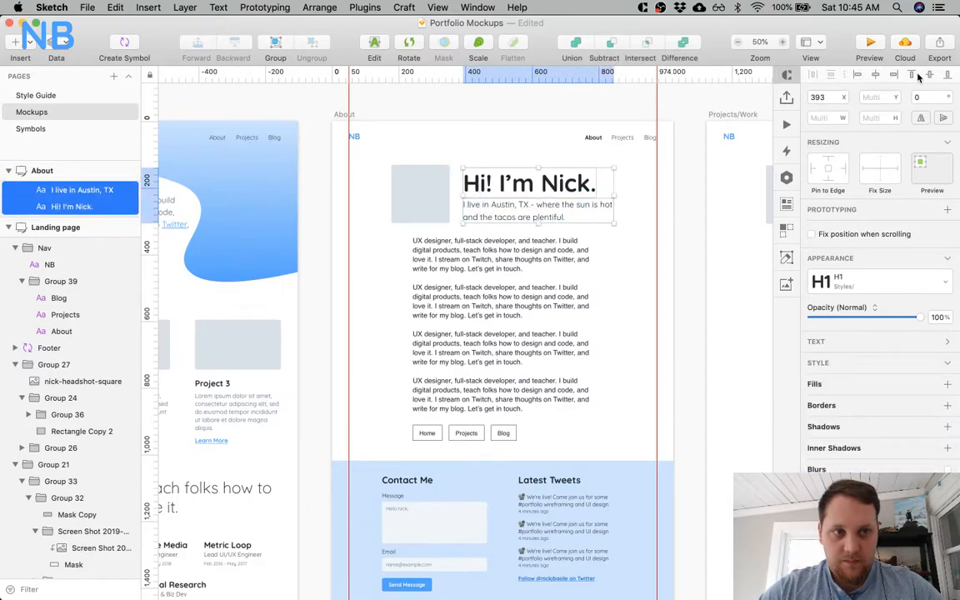
left_click(661, 240)
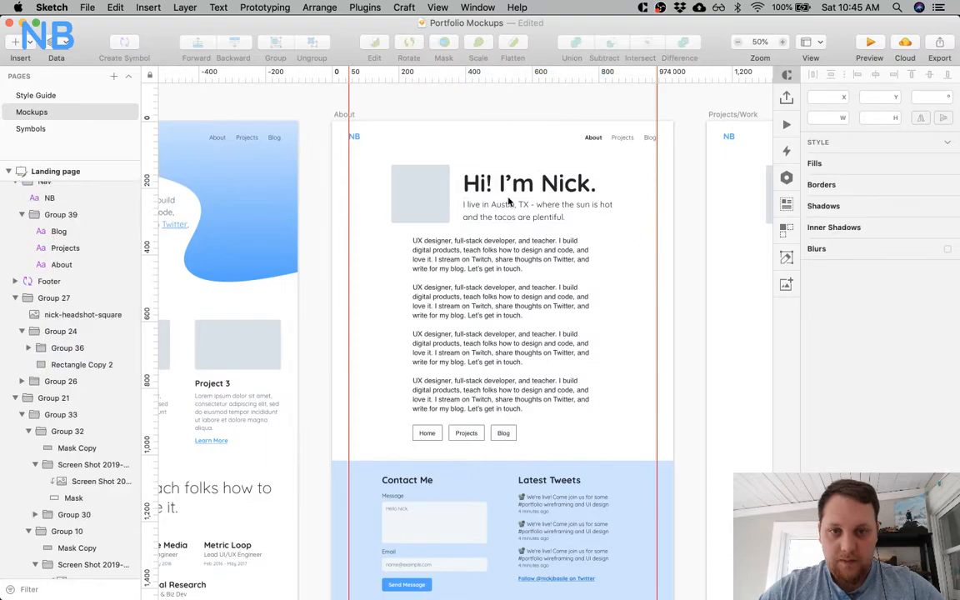
left_click(504, 214)
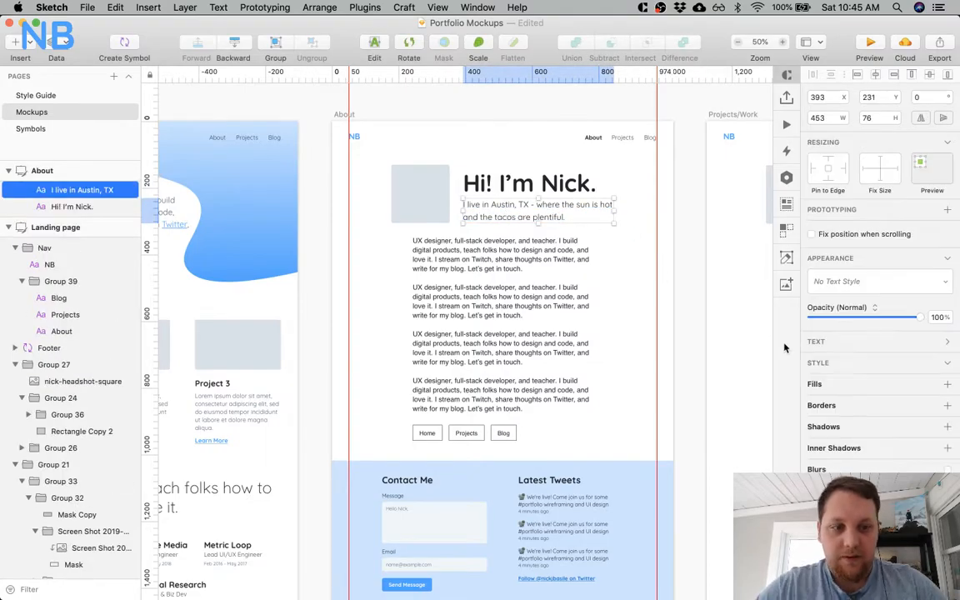
left_click(865, 347)
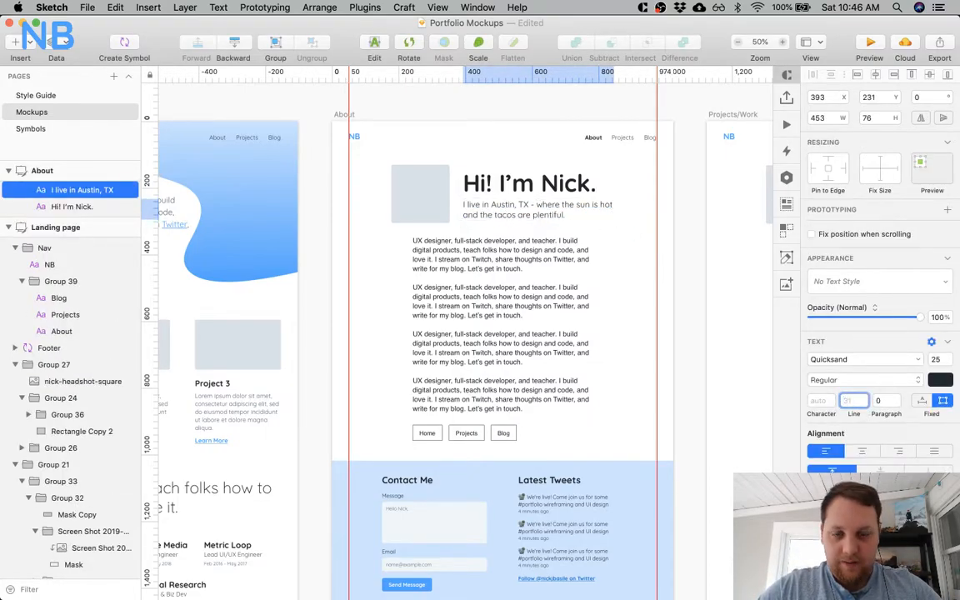
scroll(497, 349, "left", 5)
left_click(329, 207)
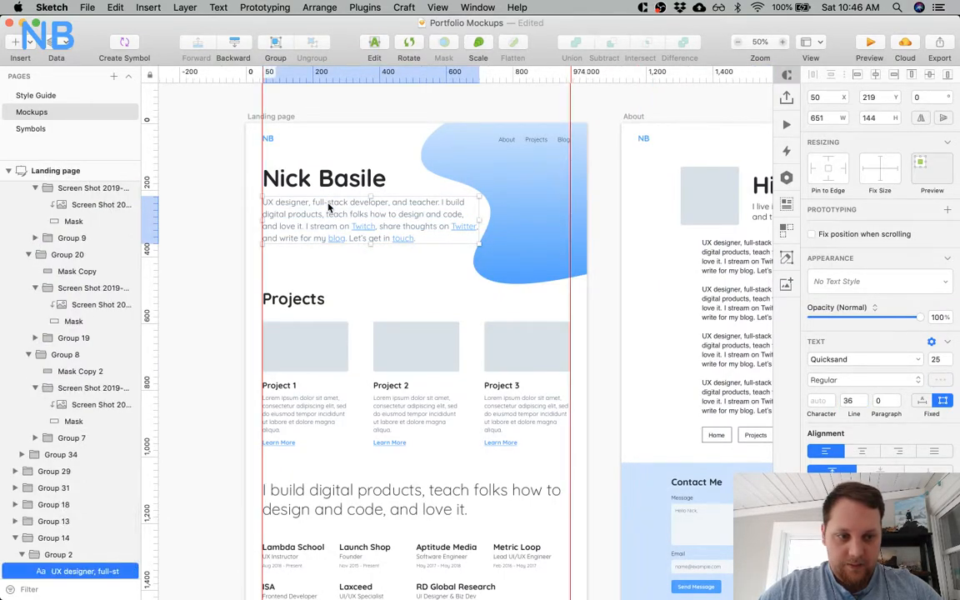
scroll(329, 207, "right", 5)
left_click(565, 212)
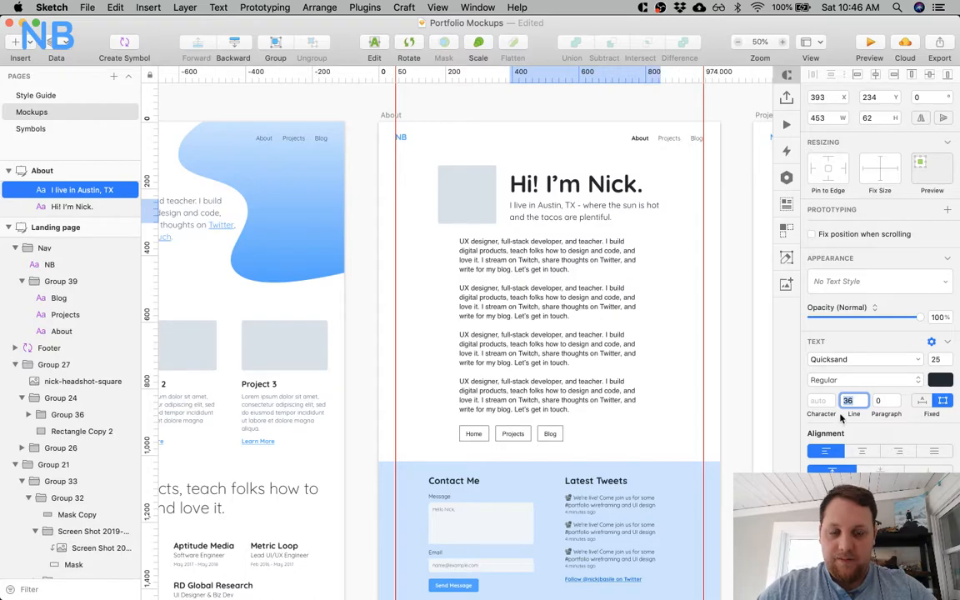
Recolor the About tagline in slate blue-grey and check the colour against the Landing page intro paragraph.
left_click(944, 383)
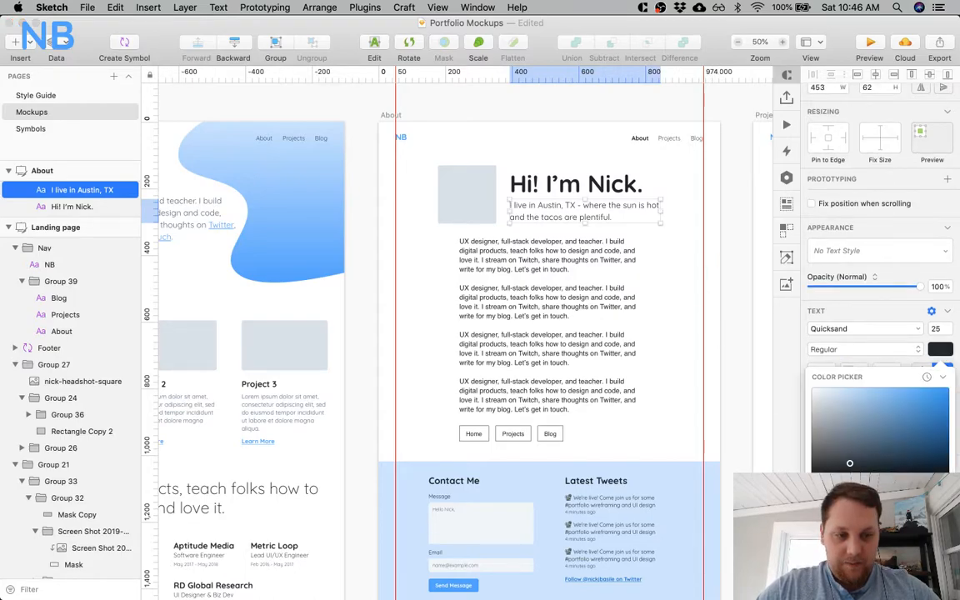
scroll(679, 446, "left", 2)
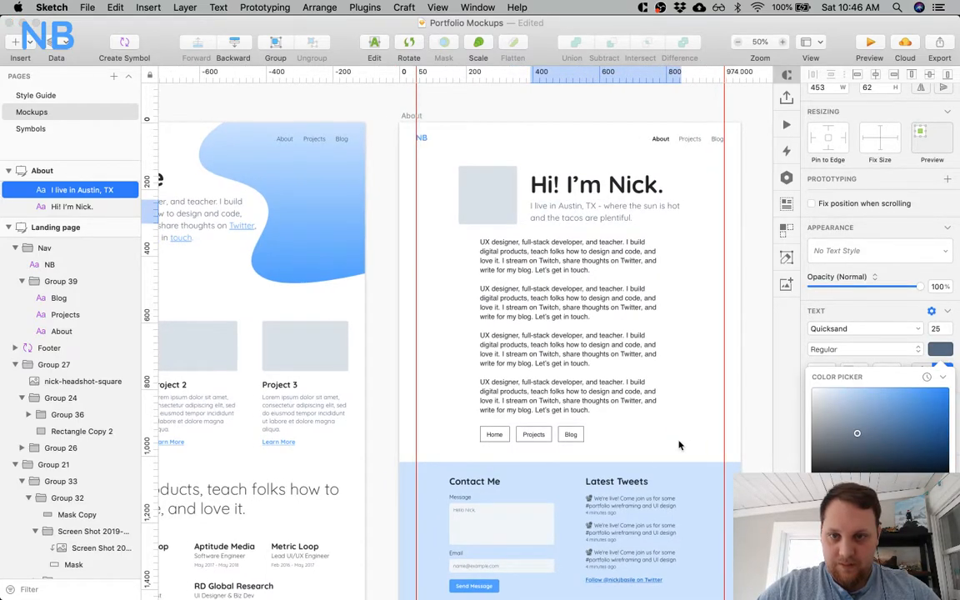
left_click(199, 207)
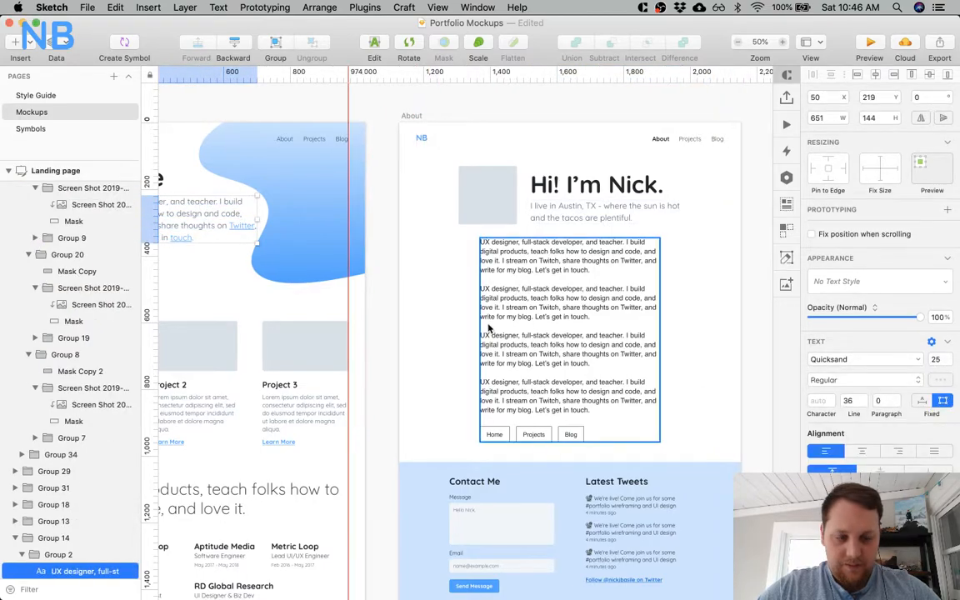
scroll(399, 283, "left", 10)
double_click(313, 219)
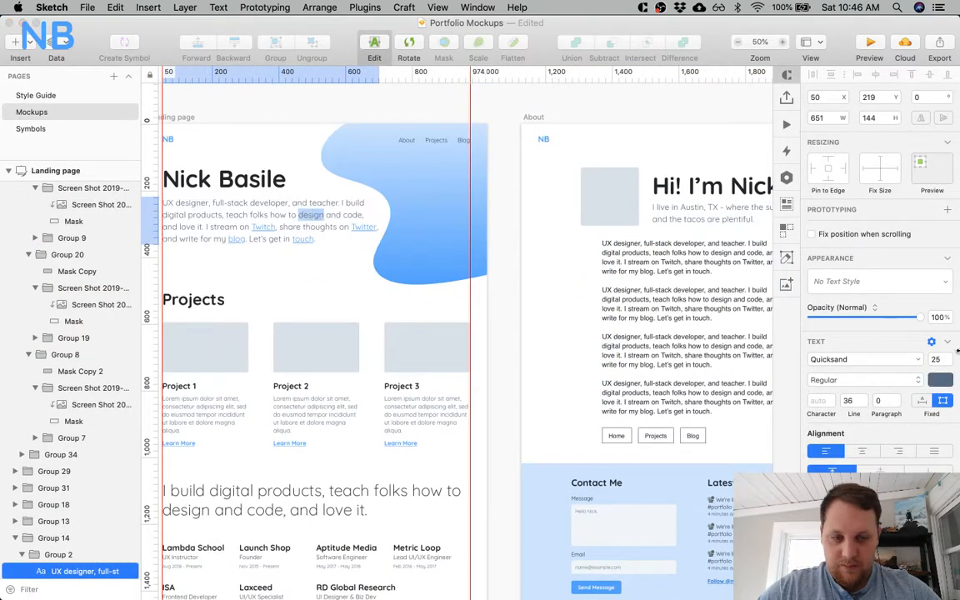
left_click(934, 380)
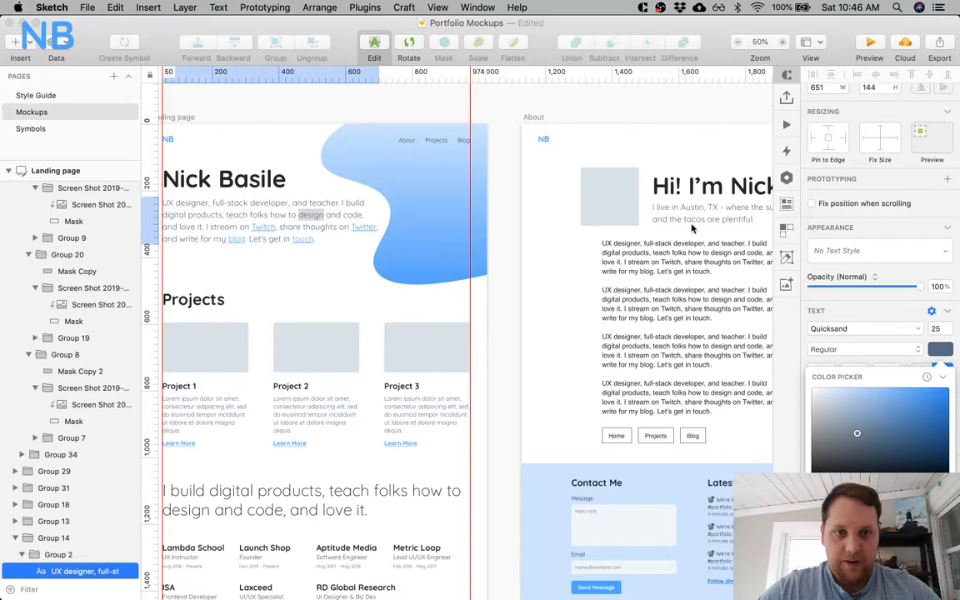
scroll(691, 228, "right", 9)
left_click(576, 210)
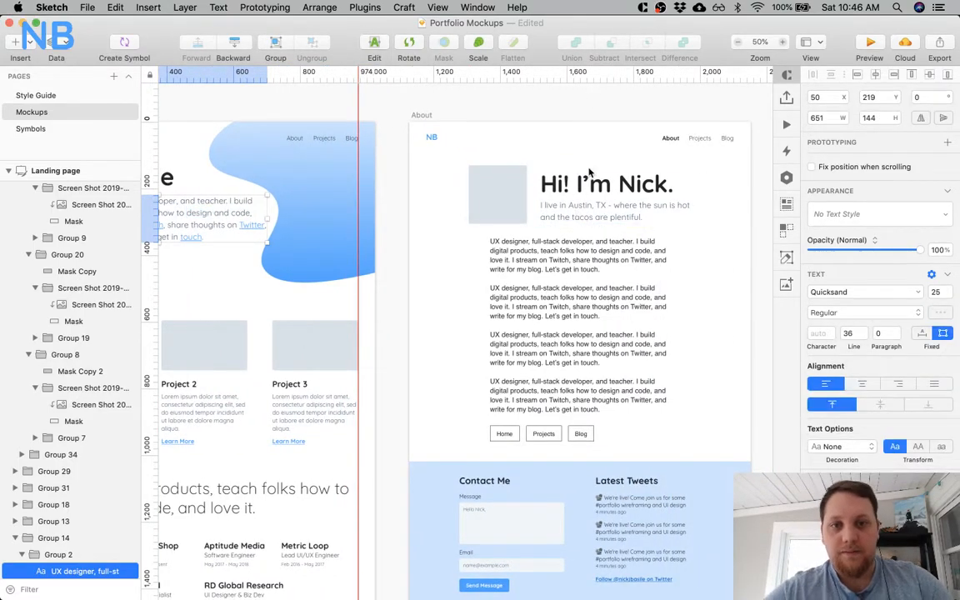
Move the About tagline down from its greeting heading to match the heading-to-paragraph gap on the Landing page.
left_click(593, 215)
key("alt")
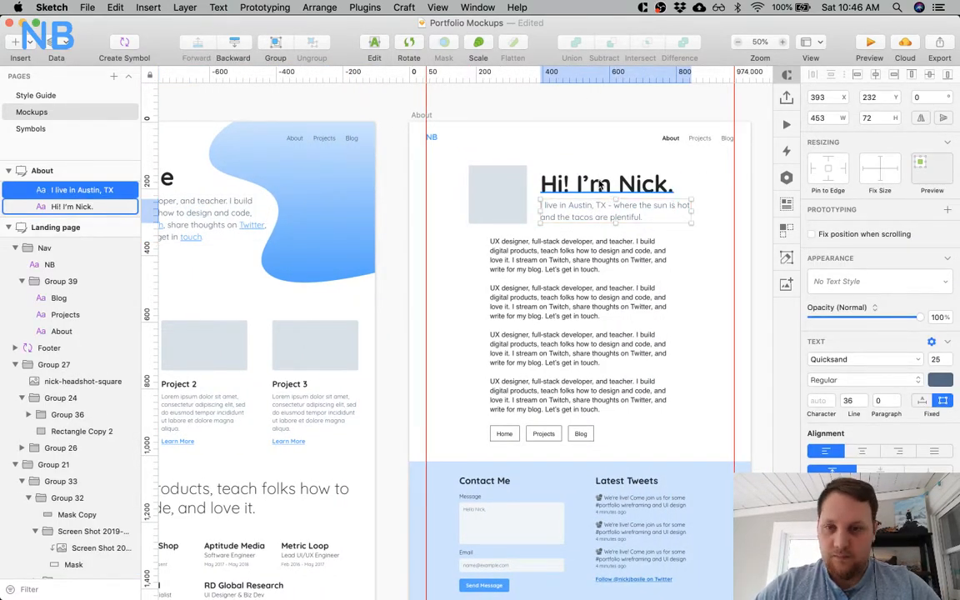
scroll(600, 187, "left", 20)
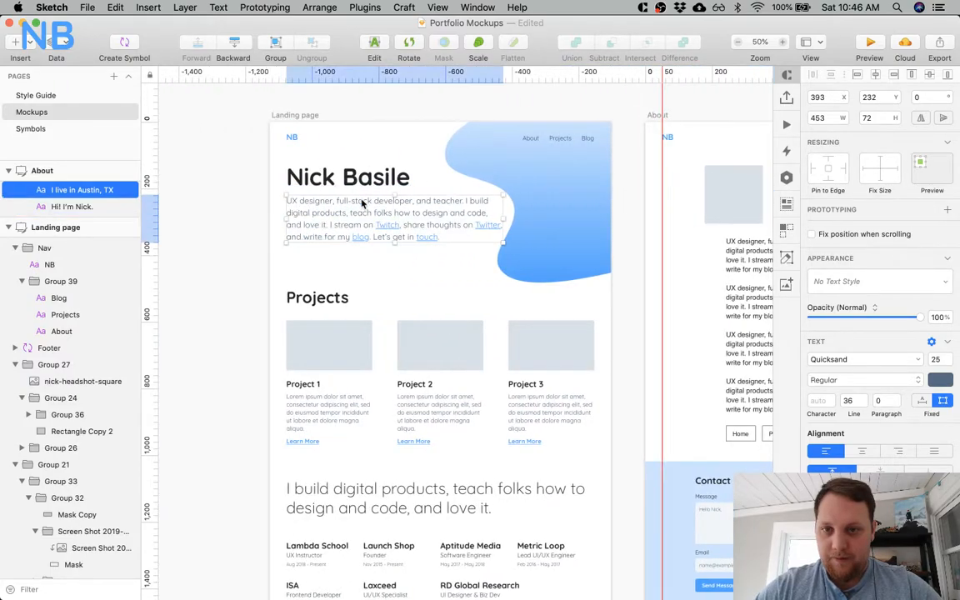
left_click(478, 200)
scroll(477, 200, "right", 20)
left_click(548, 208)
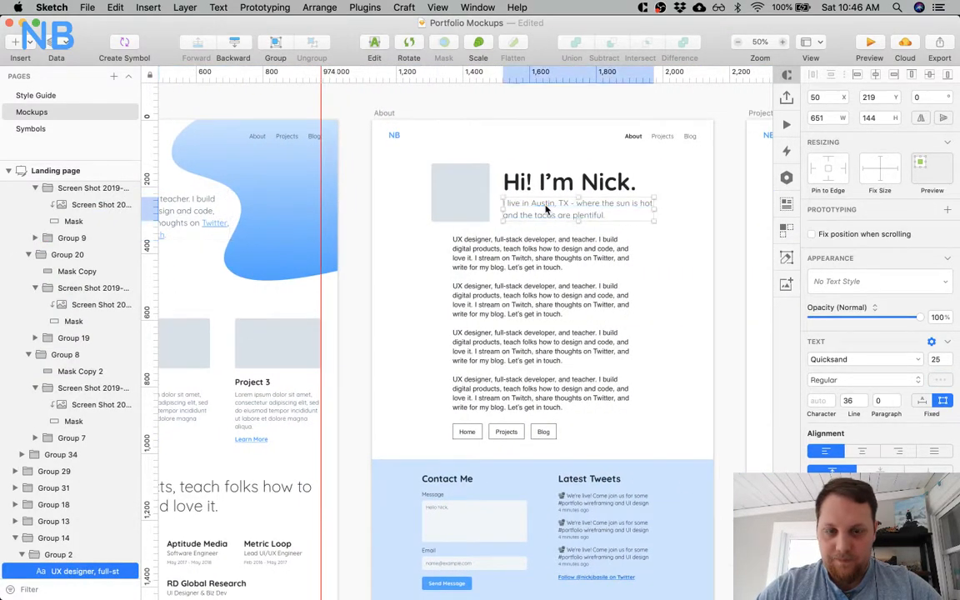
key("alt")
key("Down")
key("Down")
key("Down")
Vertically center the About artboard's image placeholder rectangle and the Group 2 heading text with each other.
left_click(548, 179, "shift")
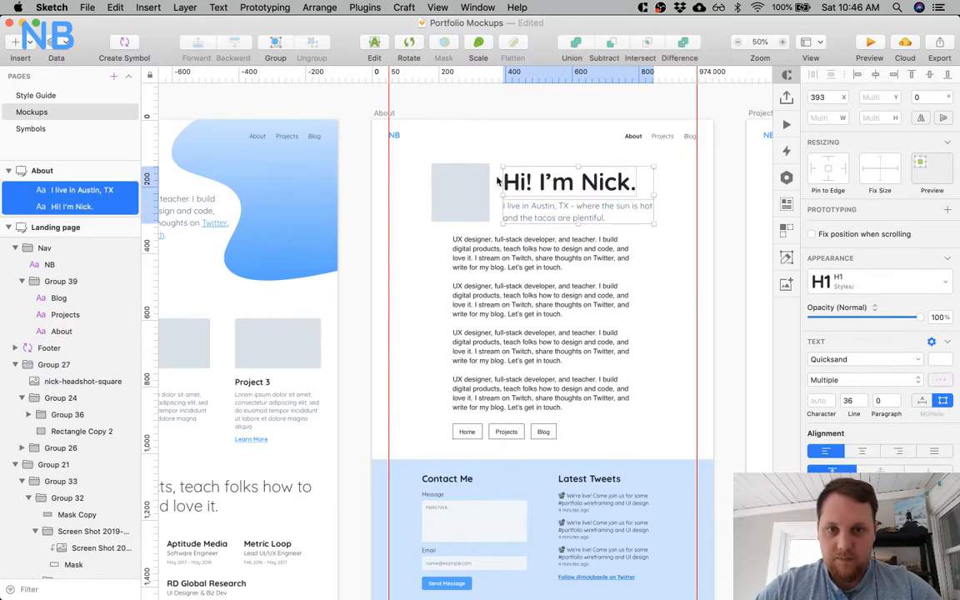
left_click(454, 179, "shift")
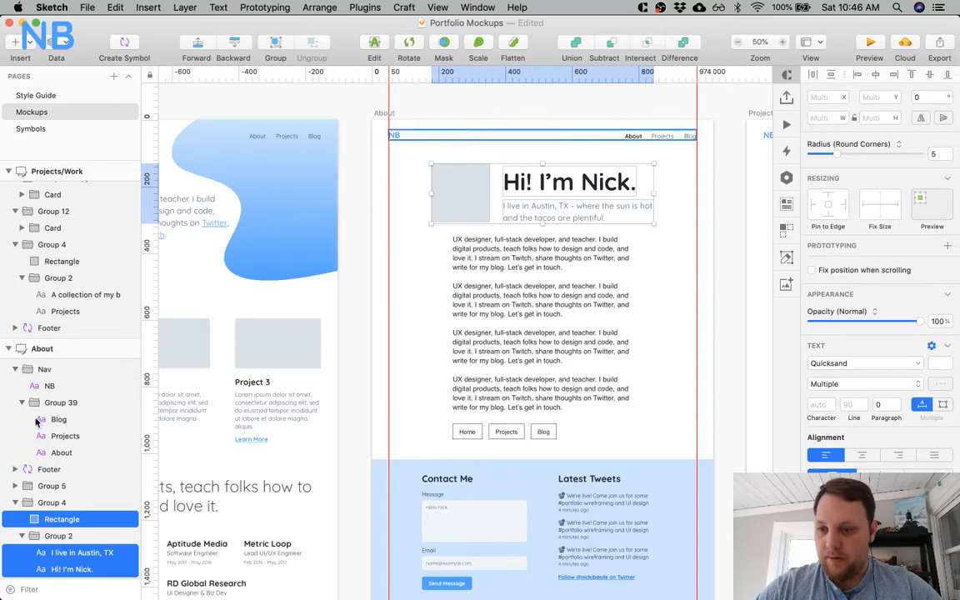
left_click(67, 536)
left_click(70, 521, "shift")
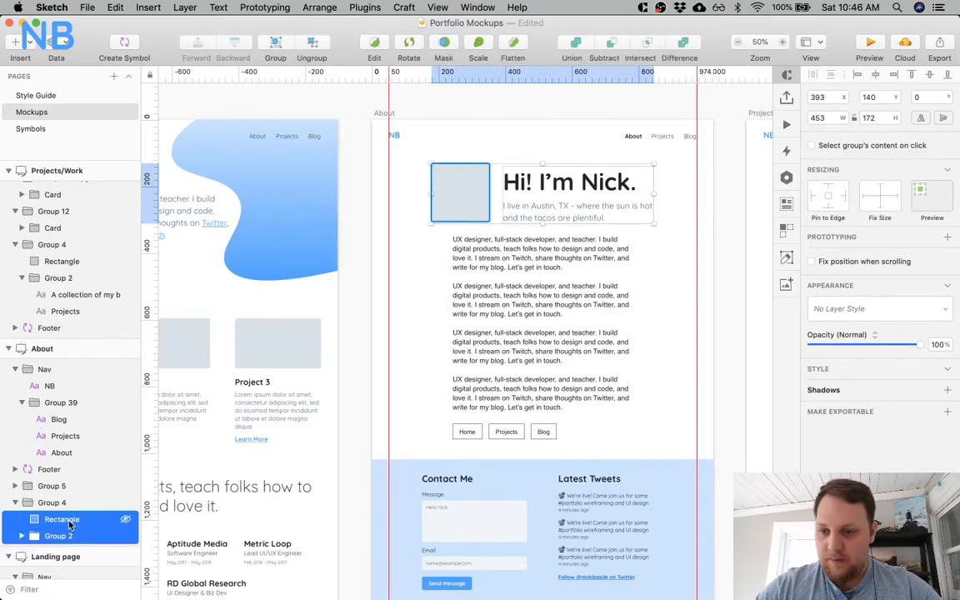
left_click(934, 77)
Nudge the About image placeholder and heading text group upward while measuring their distance from the Nav group.
key("alt")
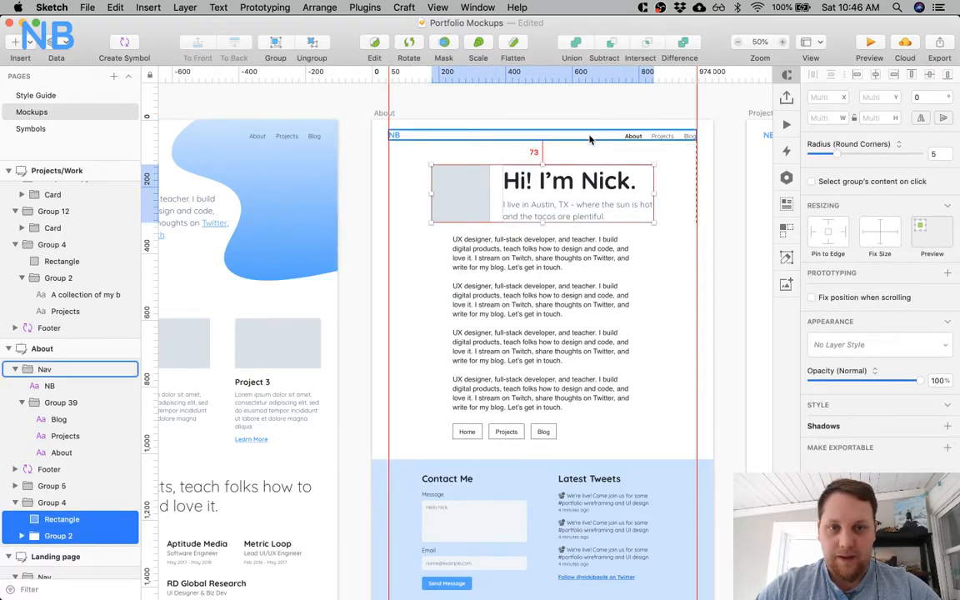
key("Up")
key("Up")
key("alt")
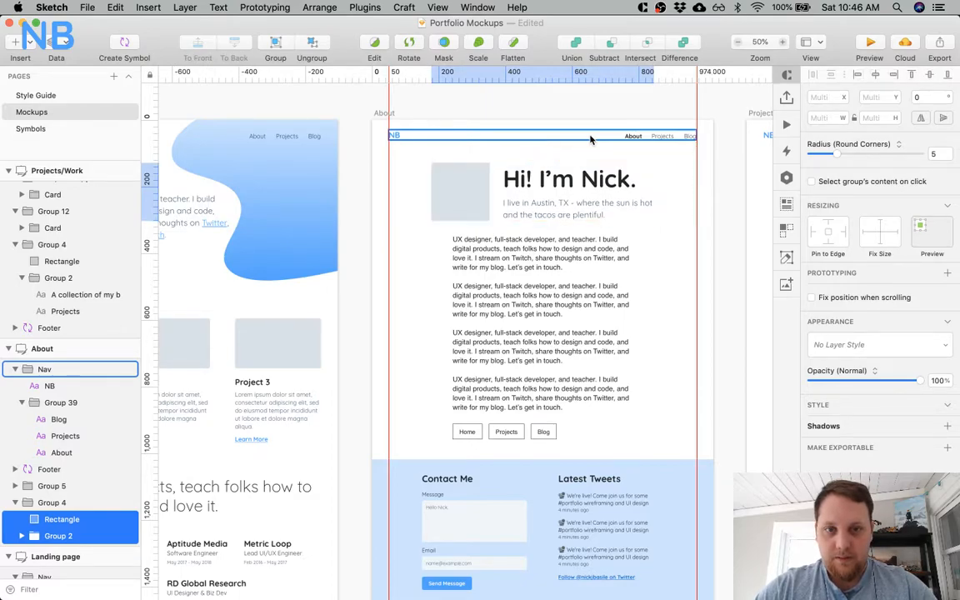
Fine-tune the vertical position of the About image placeholder and heading text group beneath the Nav group.
key("alt")
key("Up")
key("alt")
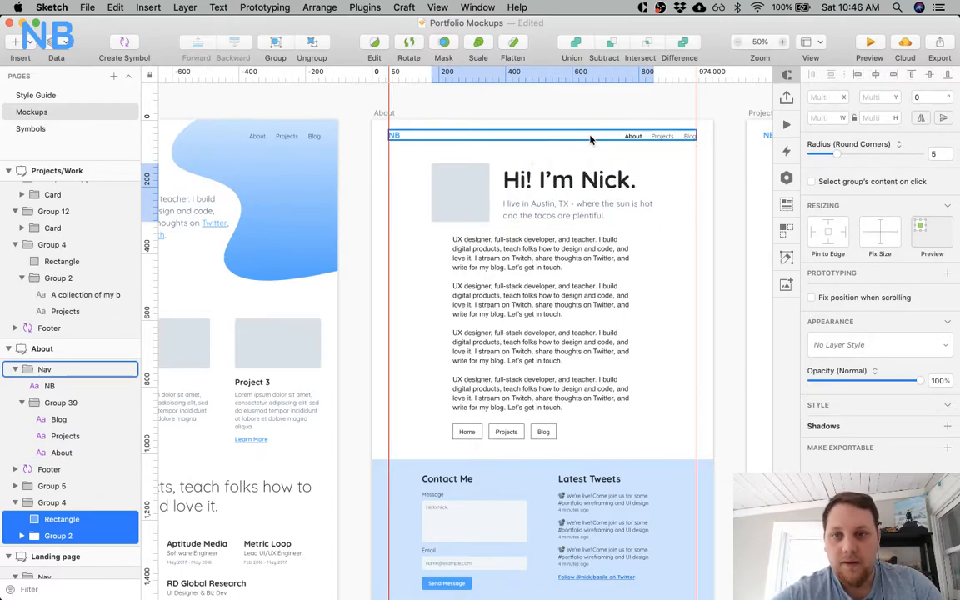
key("shift+Up")
key("alt")
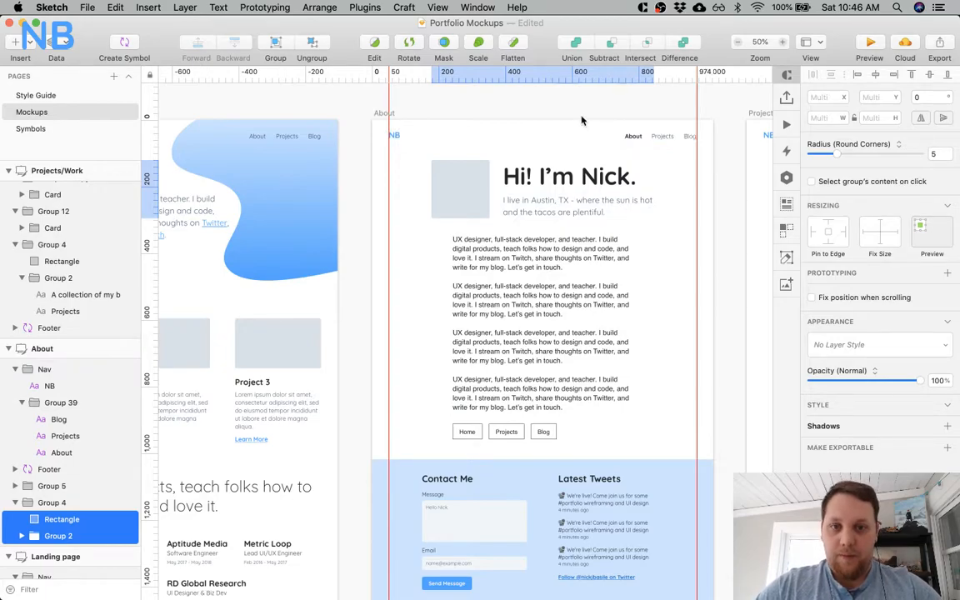
key("Escape")
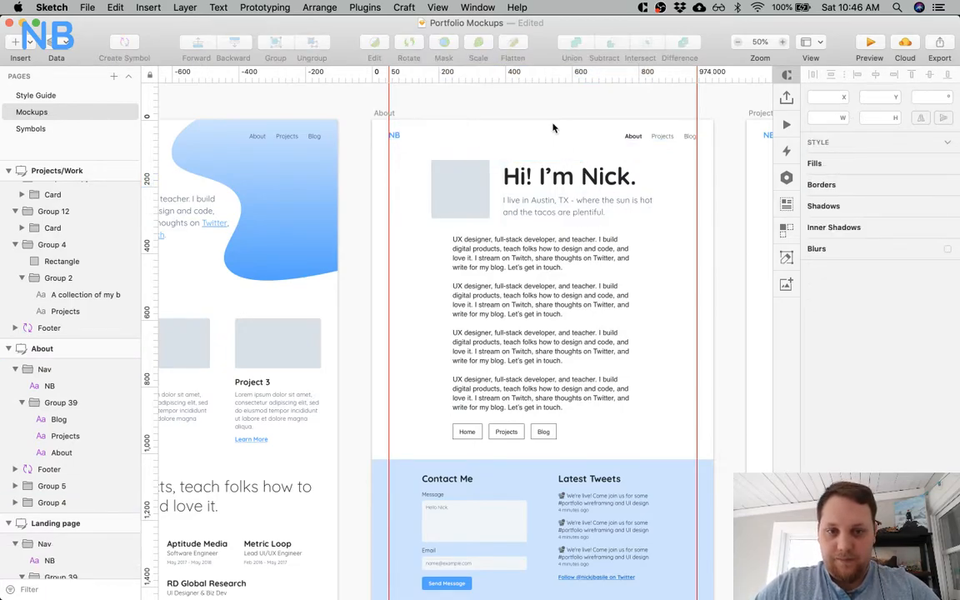
Optically align the left edges of the greeting heading and tagline to the vertical guide at 393, moving the tagline to X 391.
key("super+0")
scroll(553, 127, "up", 5)
scroll(552, 128, "left", 4)
left_click(563, 354)
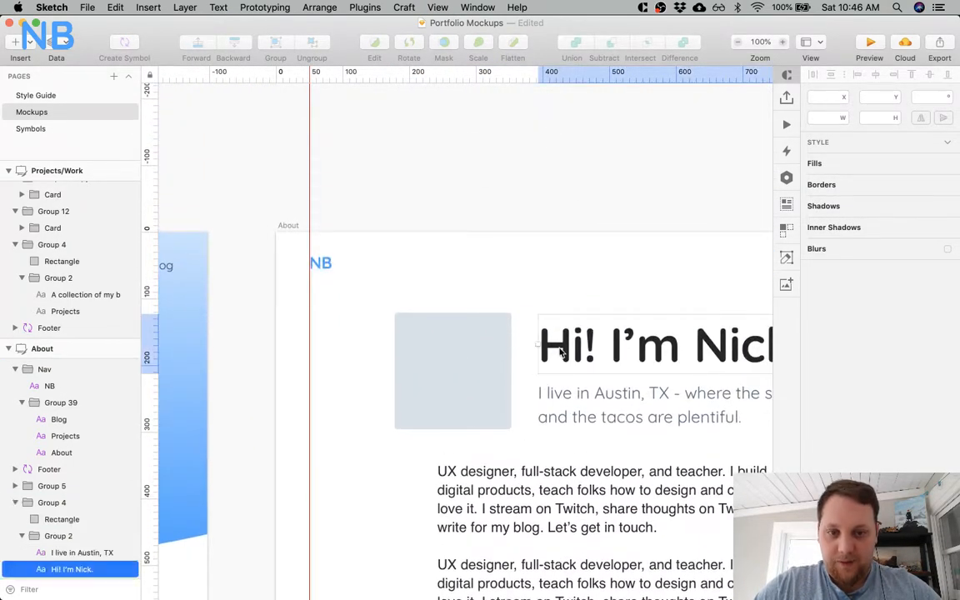
left_click(549, 395)
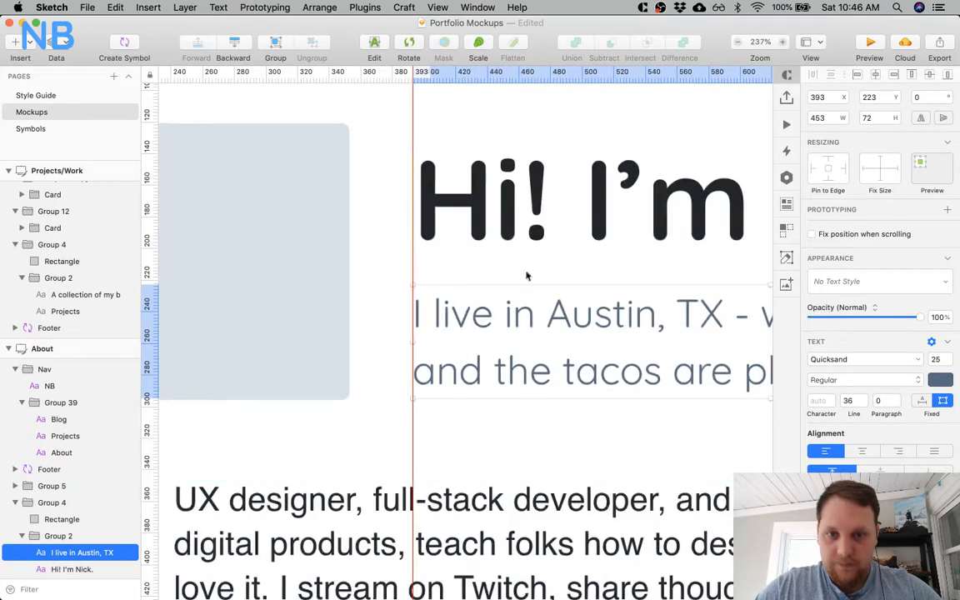
left_click(425, 175)
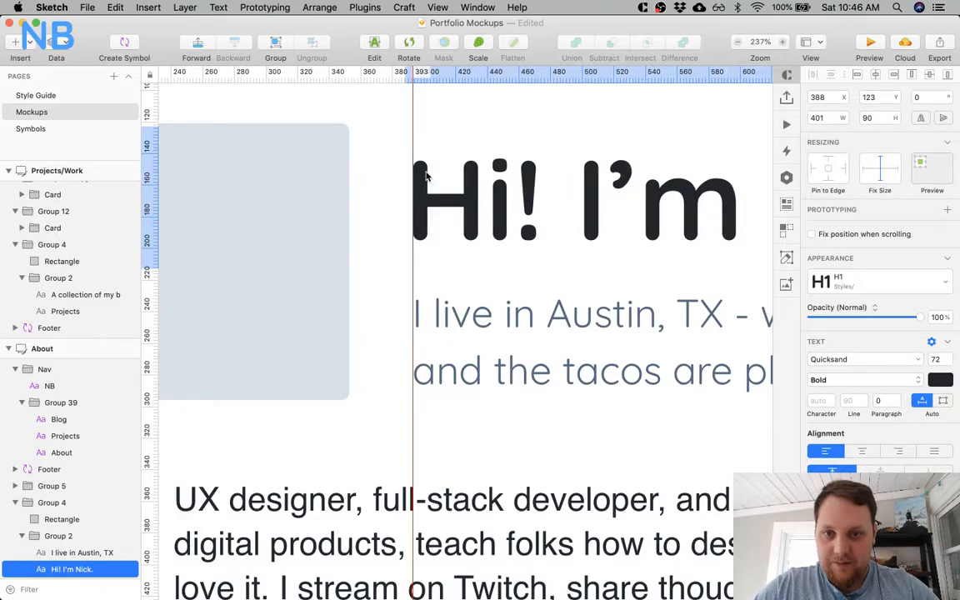
left_click(433, 316)
key("Left")
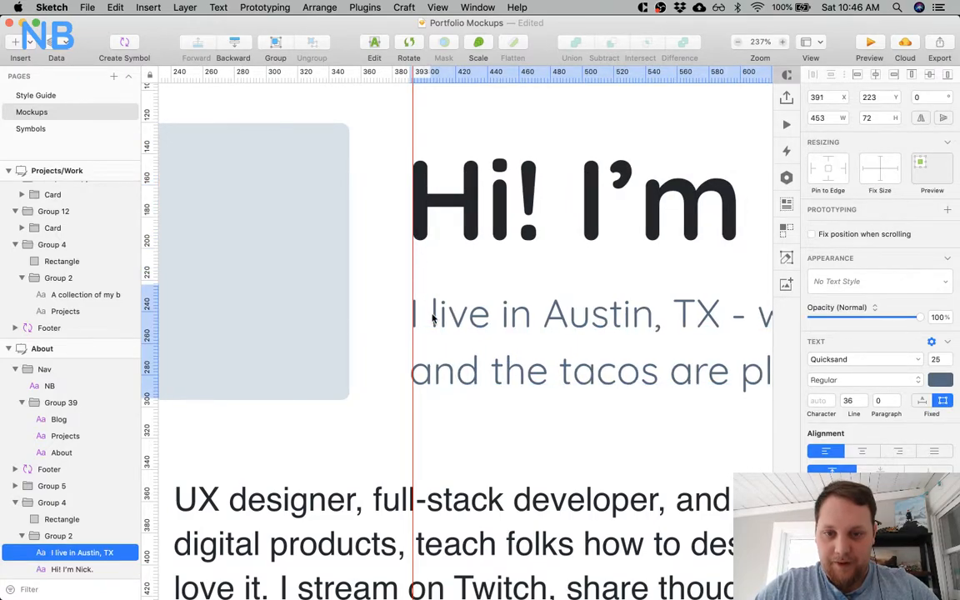
Center the placeholder and heading group horizontally on the About artboard and remove the vertical guide at 393.
left_click(338, 232)
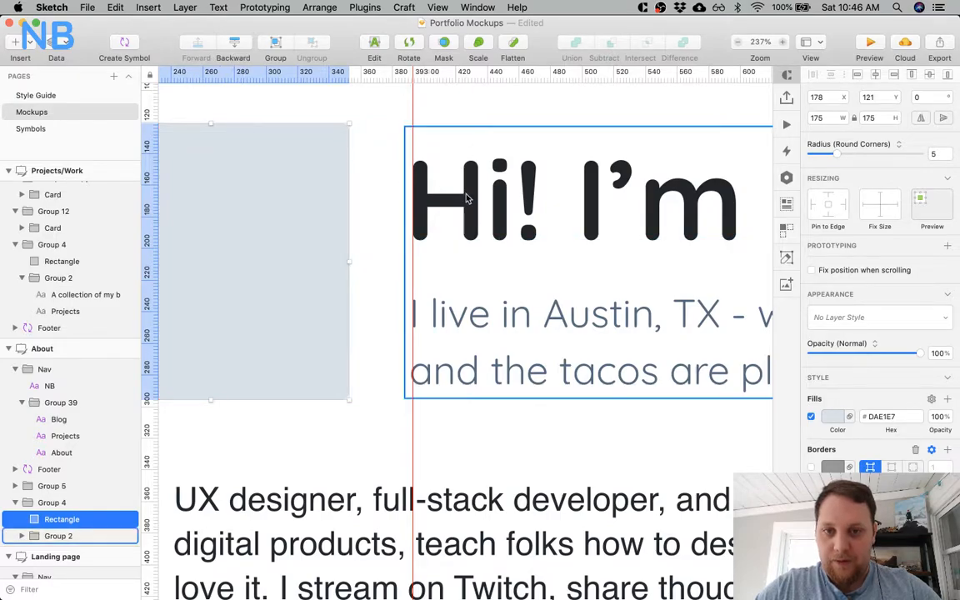
left_click(457, 122)
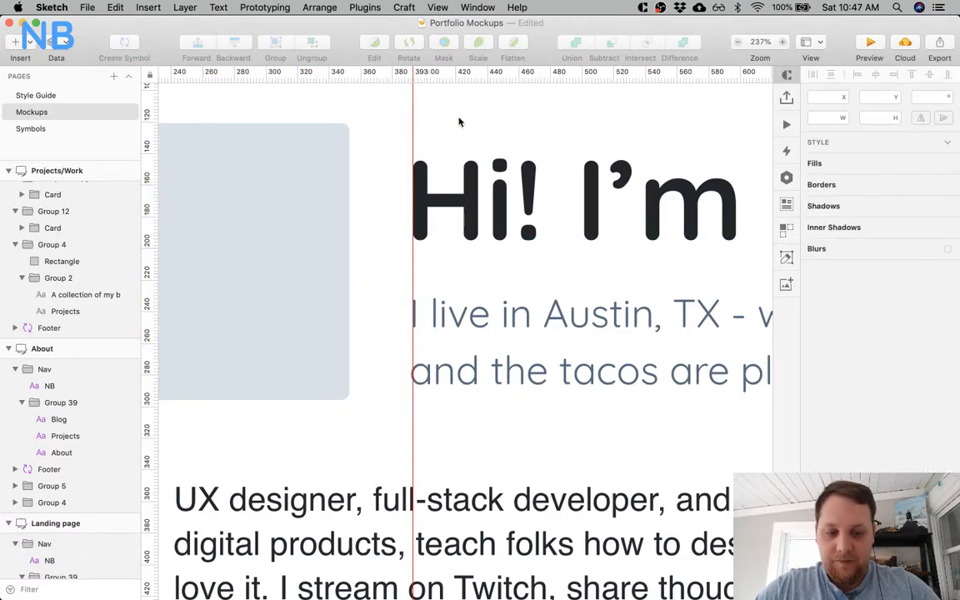
key("super+minus")
key("super+minus")
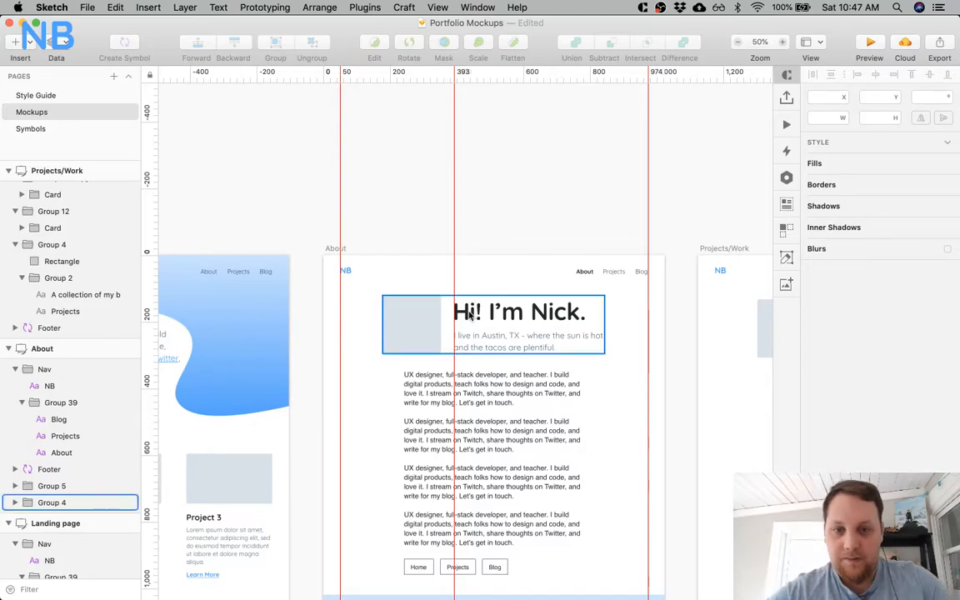
left_click(425, 301)
left_click(876, 77)
left_click(531, 236)
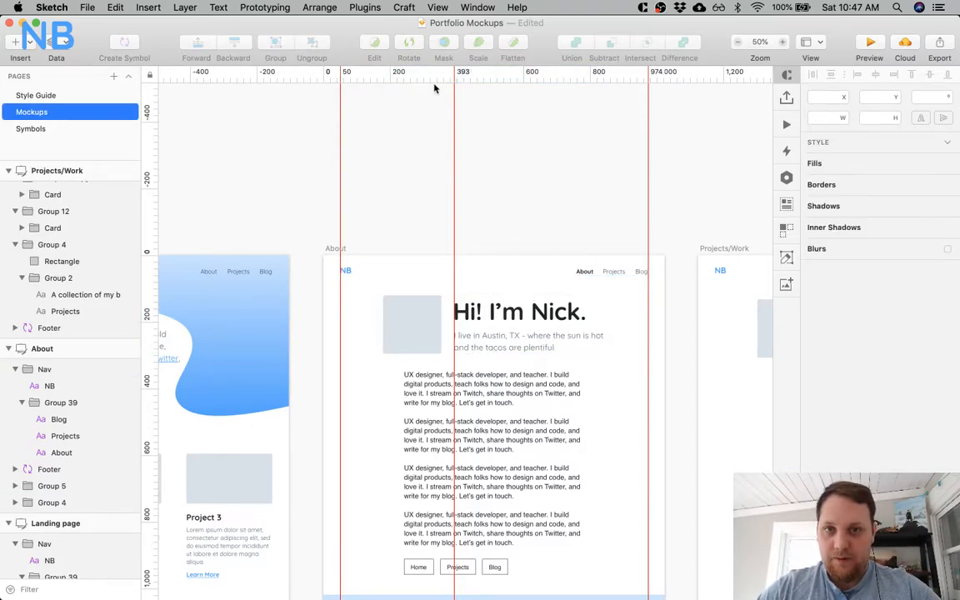
left_click_drag(454, 75, 140, 81)
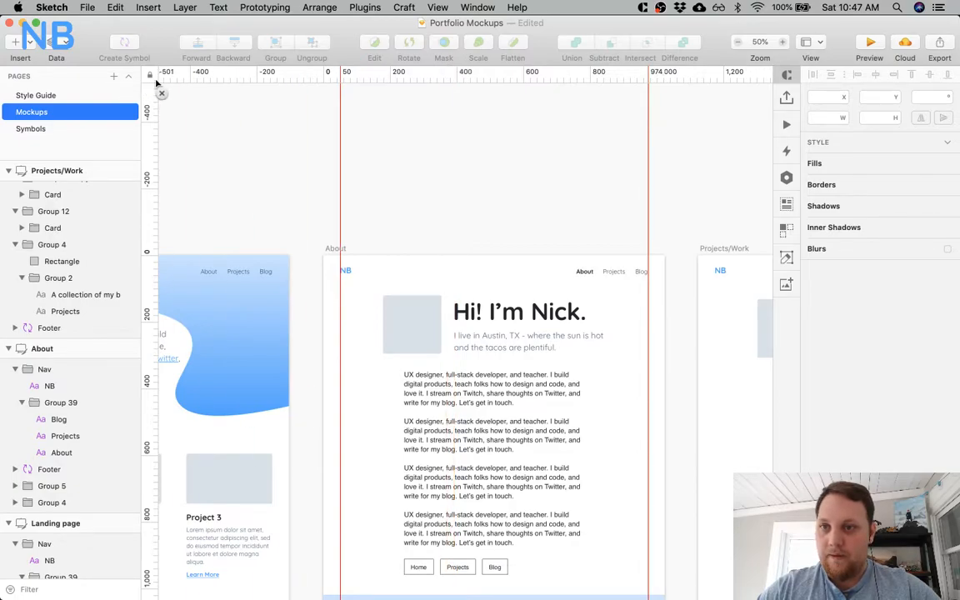
Search the computer for "headshot" and place the square headshot JPG on the About artboard.
scroll(471, 208, "down", 4)
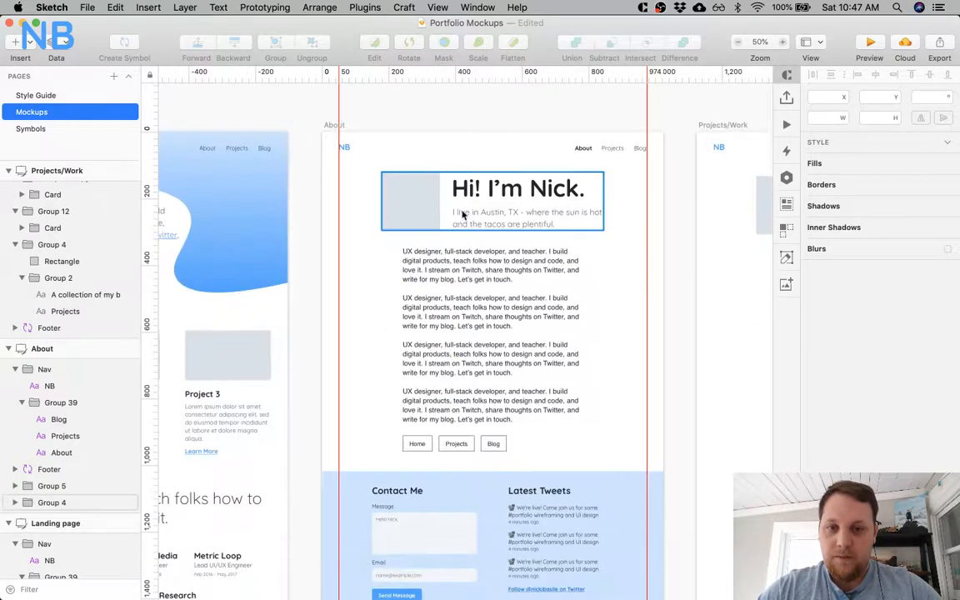
left_click(414, 215)
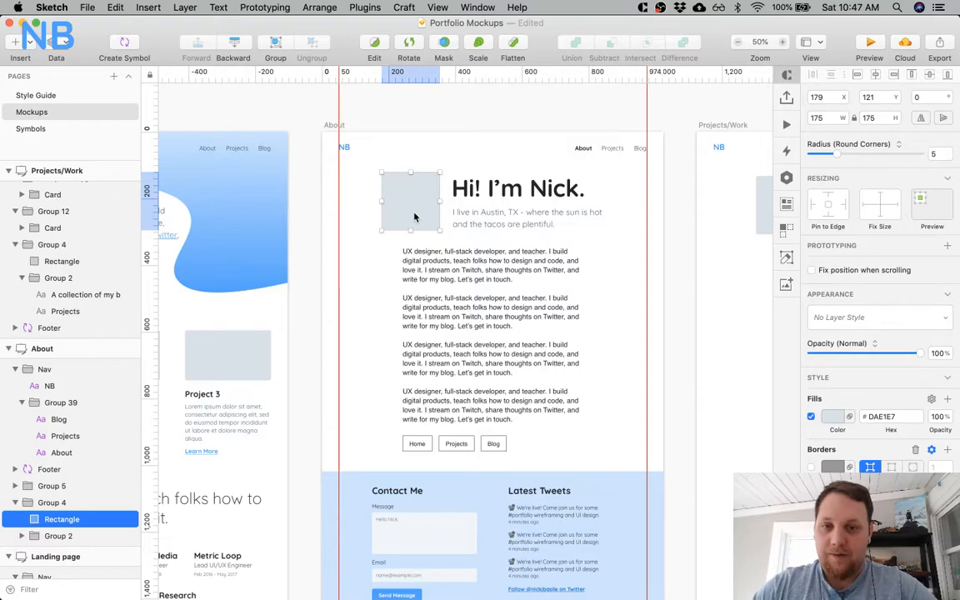
mouse_move(673, 573)
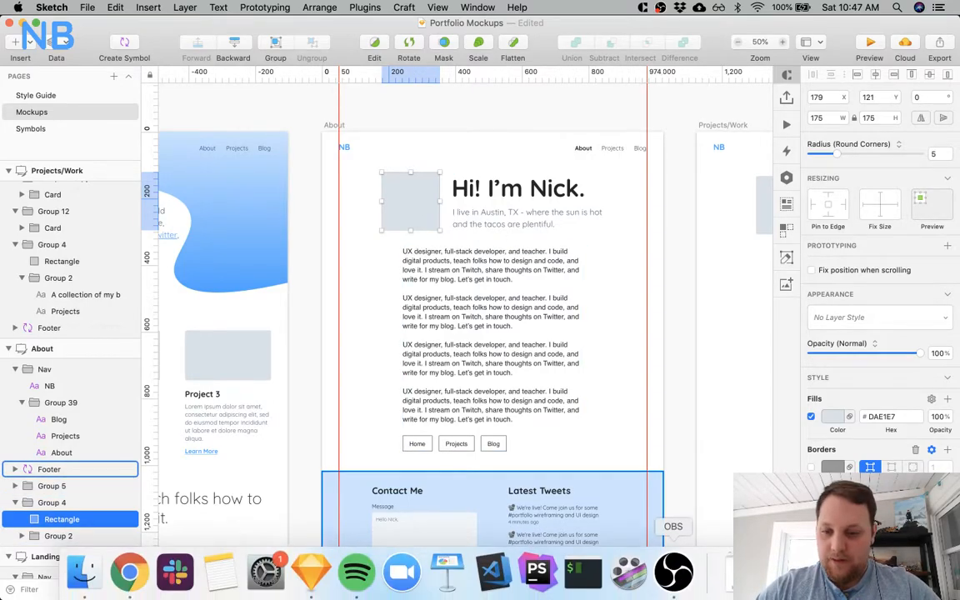
key("super+space")
type("headshot")
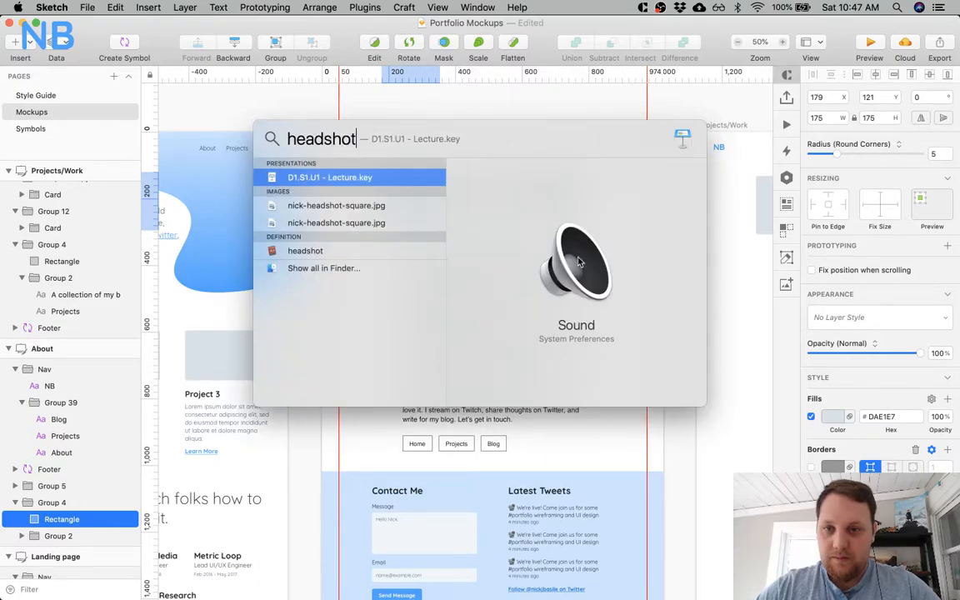
left_click(371, 205)
left_click_drag(369, 206, 636, 448)
left_click(388, 107)
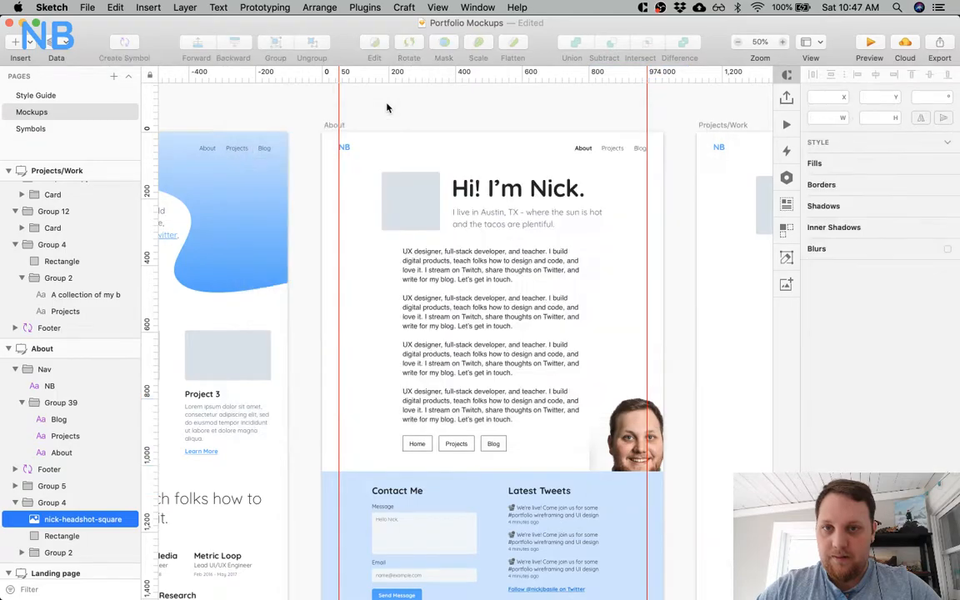
Move the headshot over the image placeholder and mask it with the placeholder rectangle.
left_click(616, 433, "super")
left_click_drag(615, 433, 404, 200)
scroll(83, 453, "down", 3)
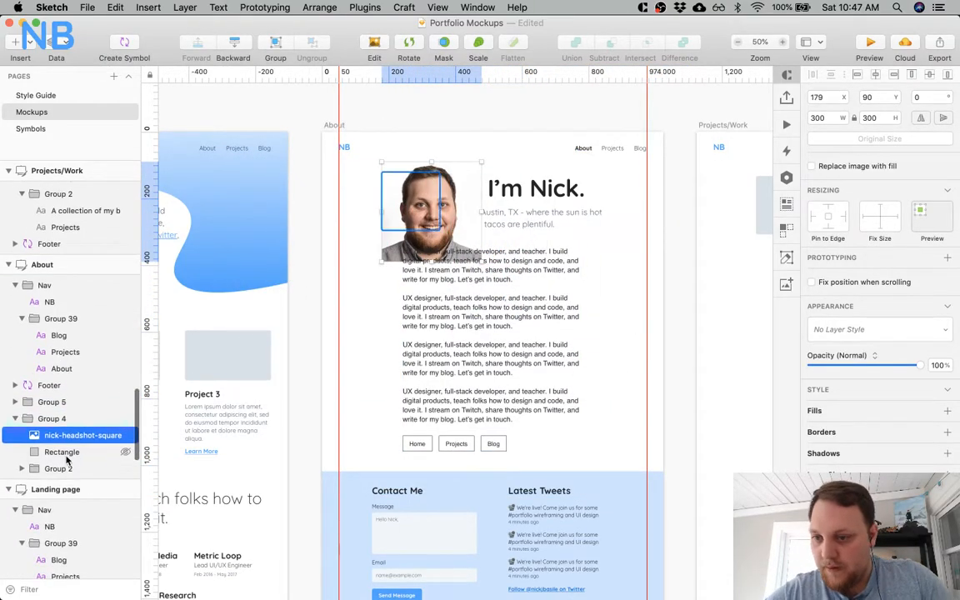
left_click(71, 451, "shift")
left_click(443, 45)
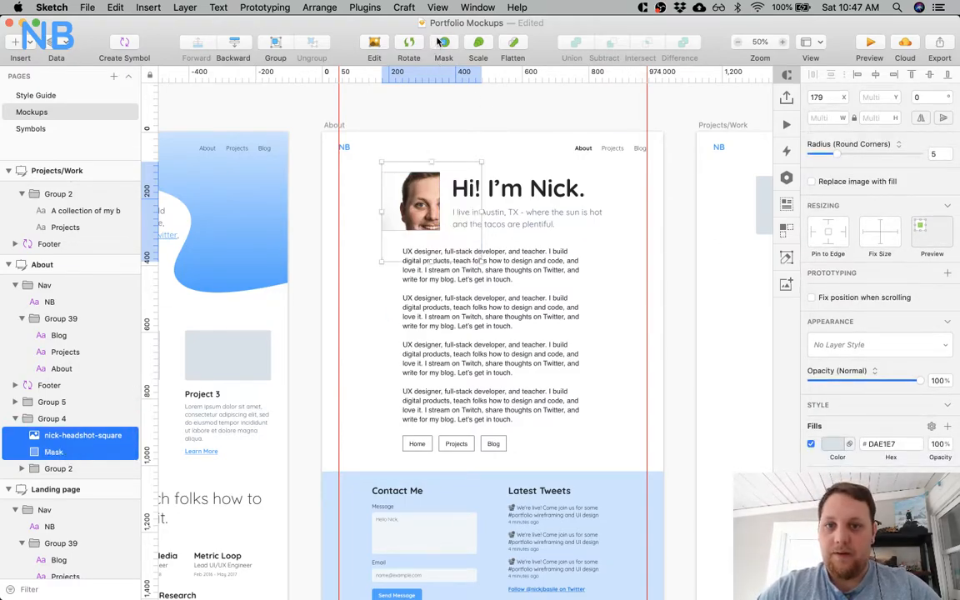
Resize the headshot inside its mask group to 175 × 175 so it fills the placeholder rectangle.
left_click(22, 435)
left_click(76, 453)
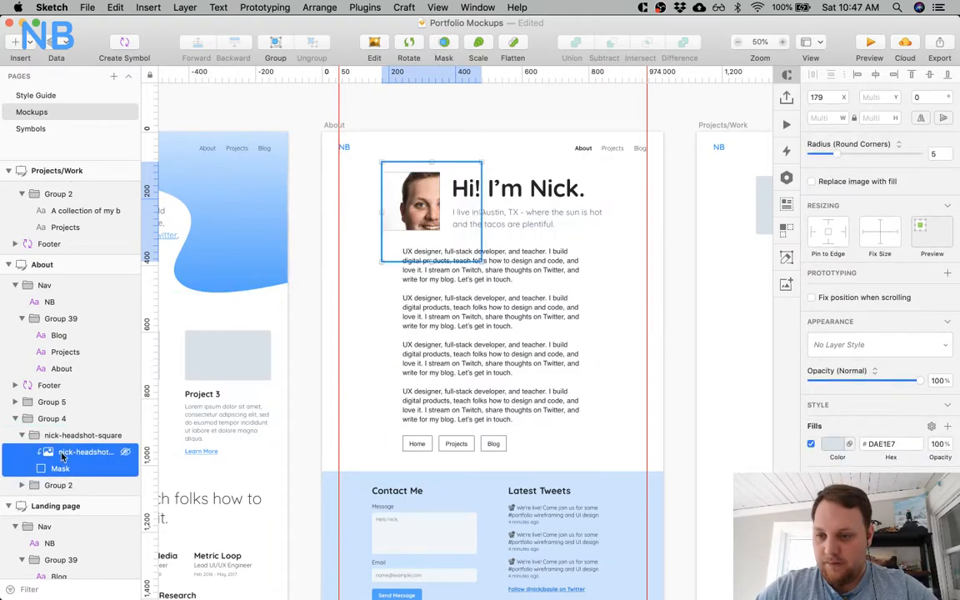
left_click(77, 457, "super")
left_click(80, 452)
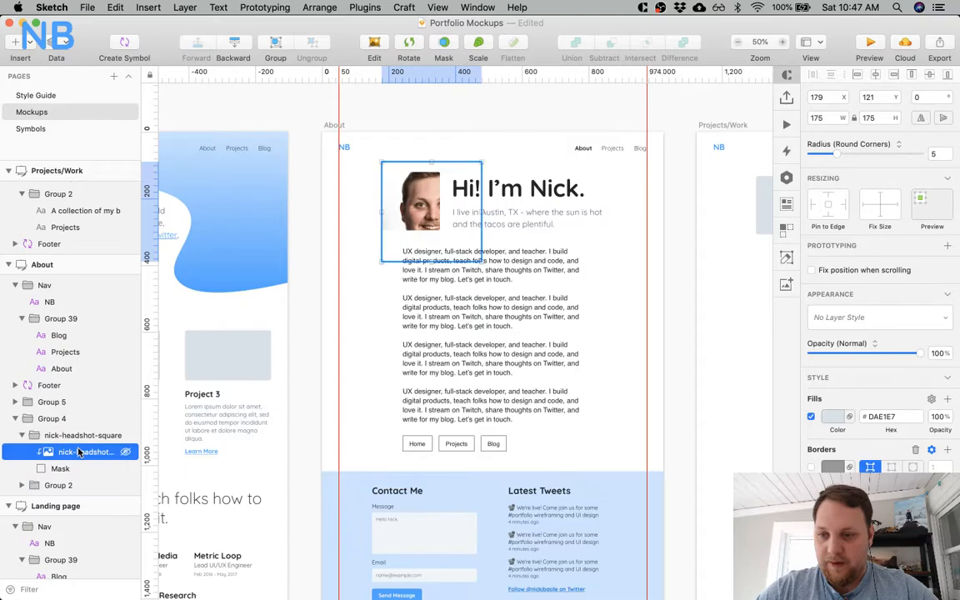
left_click_drag(431, 159, 431, 170)
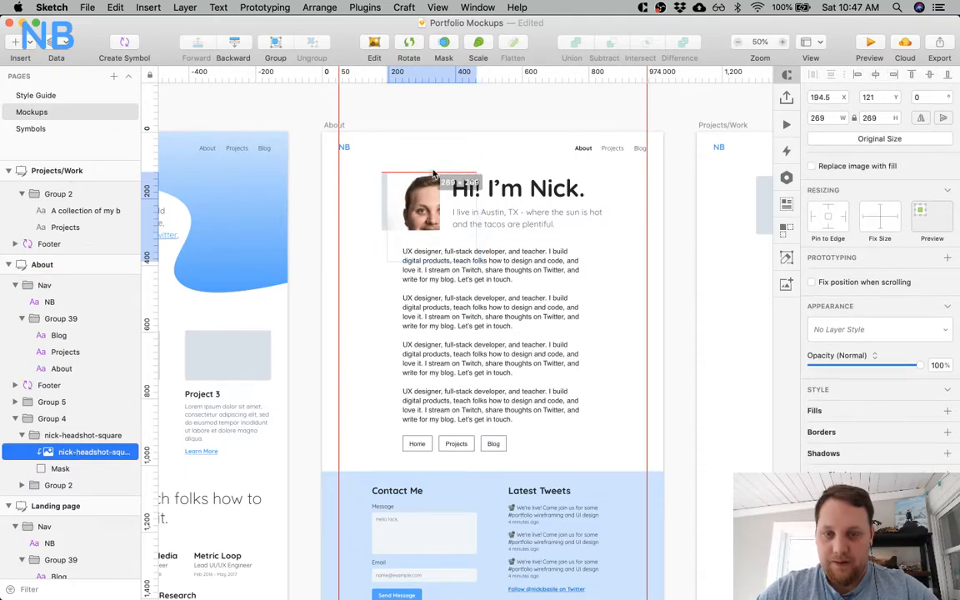
left_click_drag(471, 261, 439, 232)
left_click(443, 156)
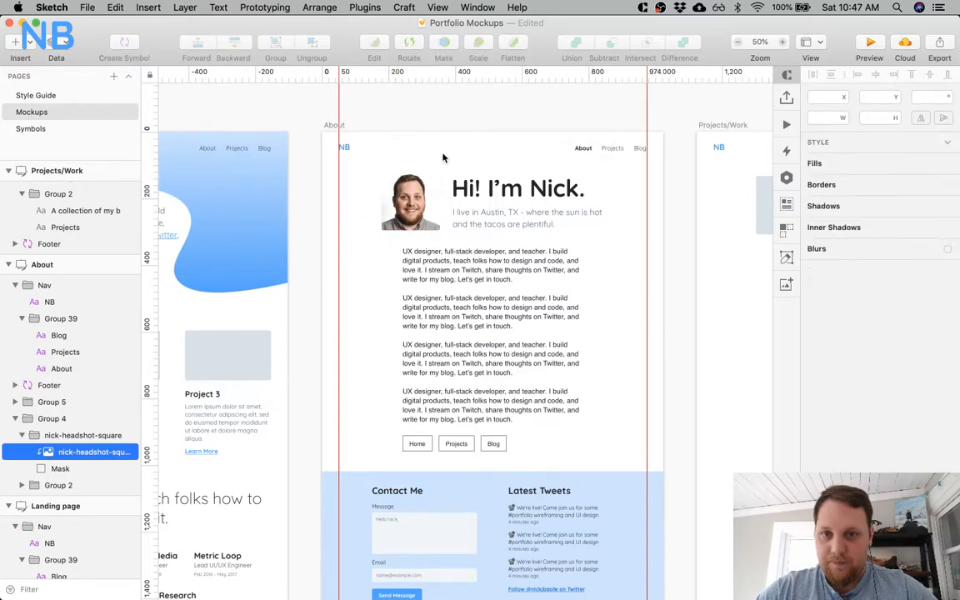
Inspect the masked headshot up close and compare it with the headshot beside the Landing page's About Me section.
key("z")
left_click(423, 163)
key("z")
left_click(422, 163)
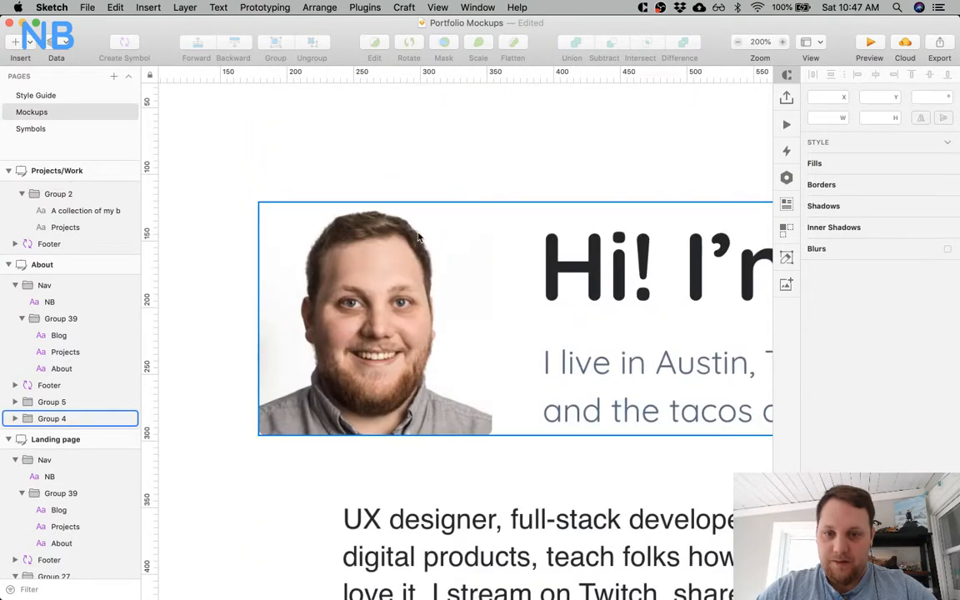
key("super+minus")
key("super+minus")
left_click(441, 337)
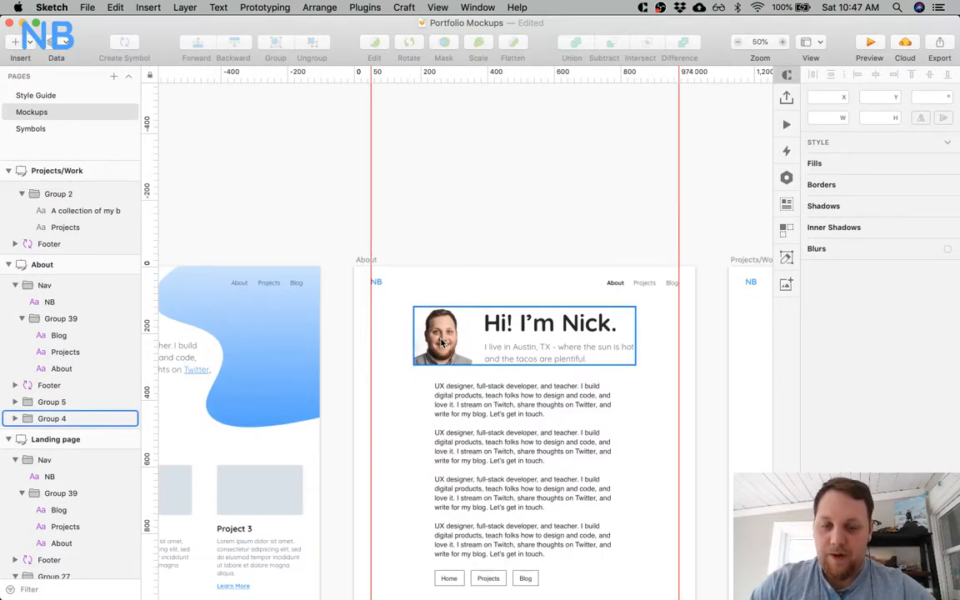
scroll(442, 342, "down", 10)
scroll(442, 342, "down", 10)
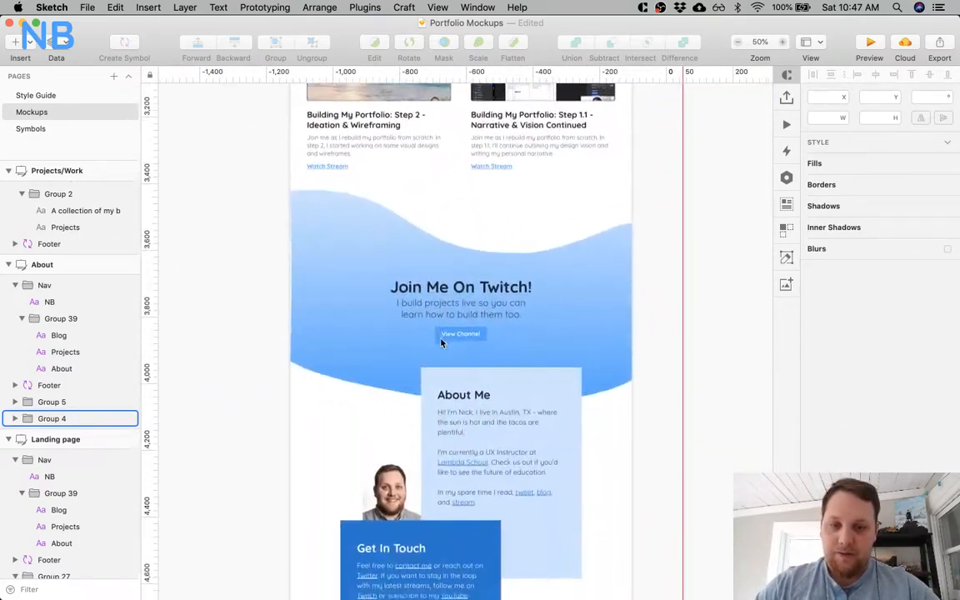
scroll(563, 165, "up", 15)
scroll(563, 164, "right", 5)
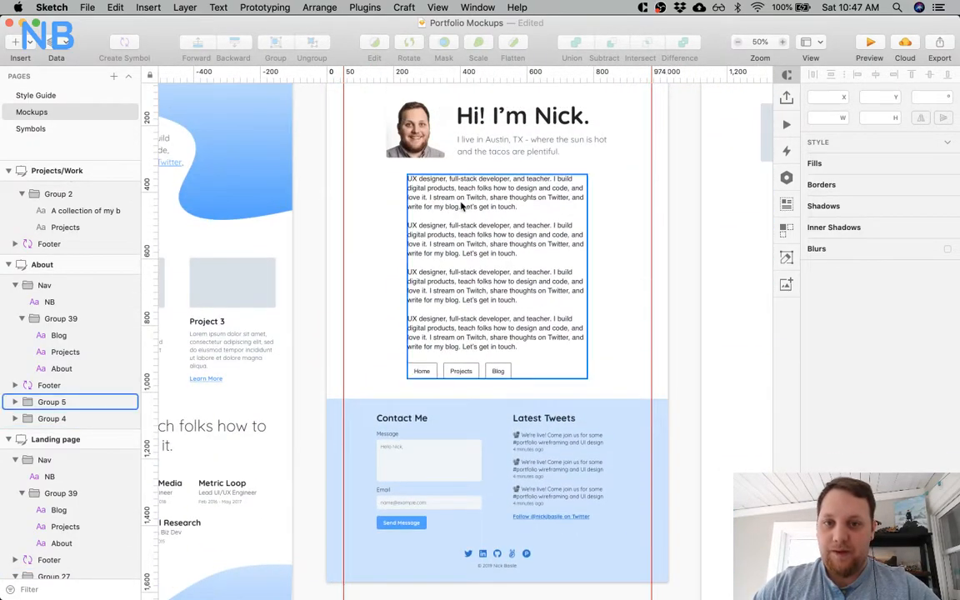
scroll(462, 207, "up", 2)
Round the About headshot's mask into a full circle with a corner radius of 87.5 and give it a soft shadow.
left_click(416, 192)
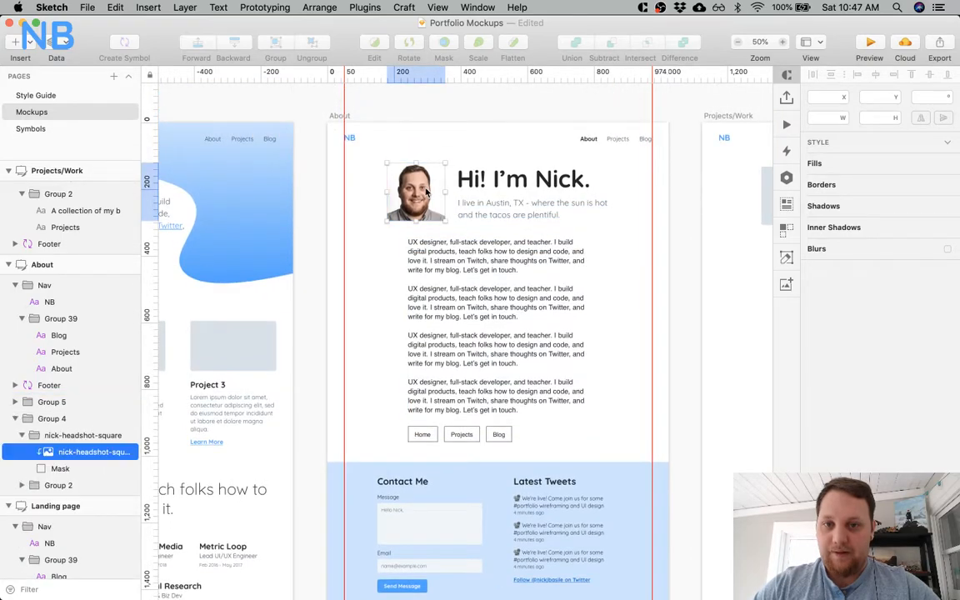
key("super+=")
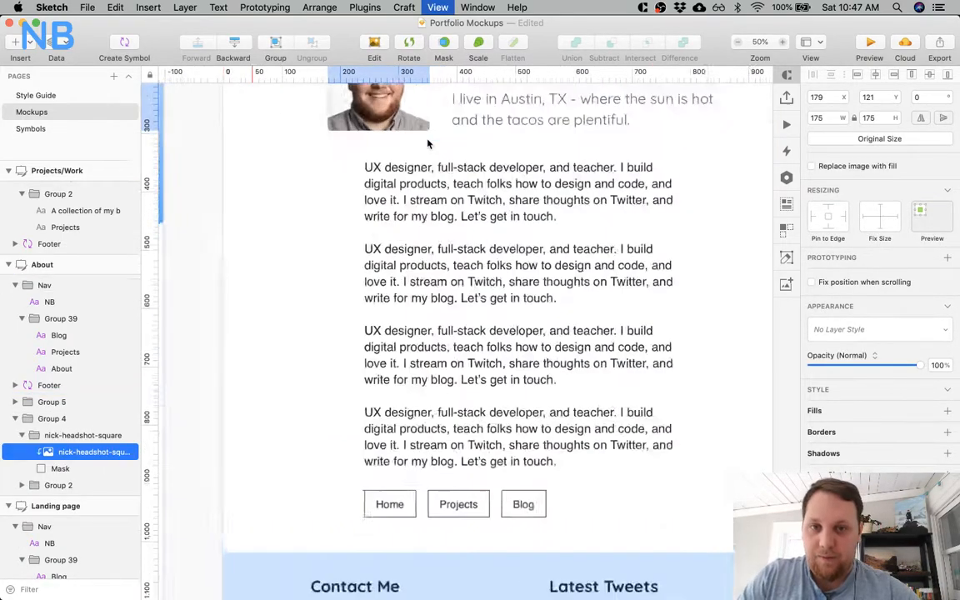
scroll(428, 144, "up", 5)
left_click(428, 144)
scroll(450, 154, "up", 2)
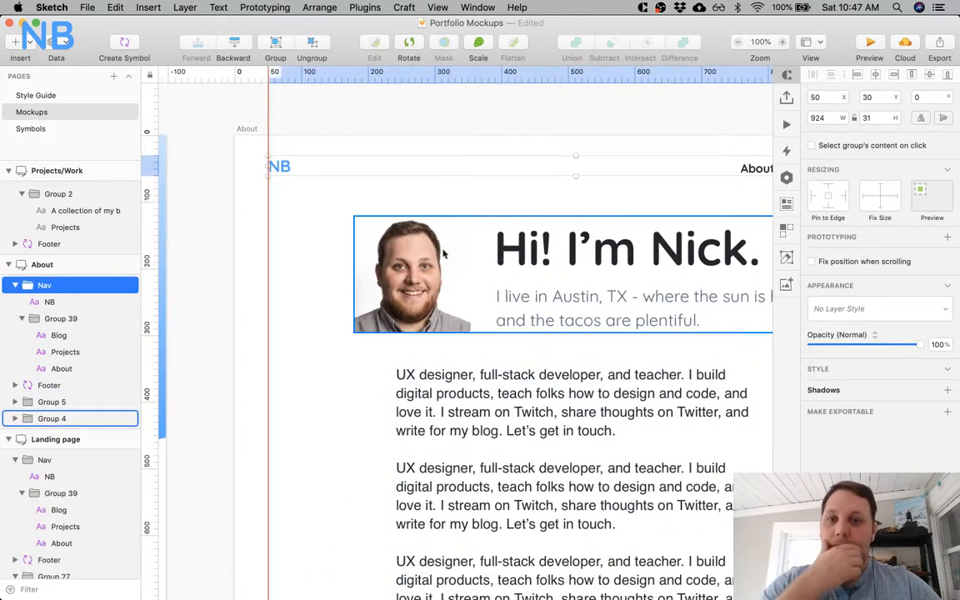
left_click(417, 283)
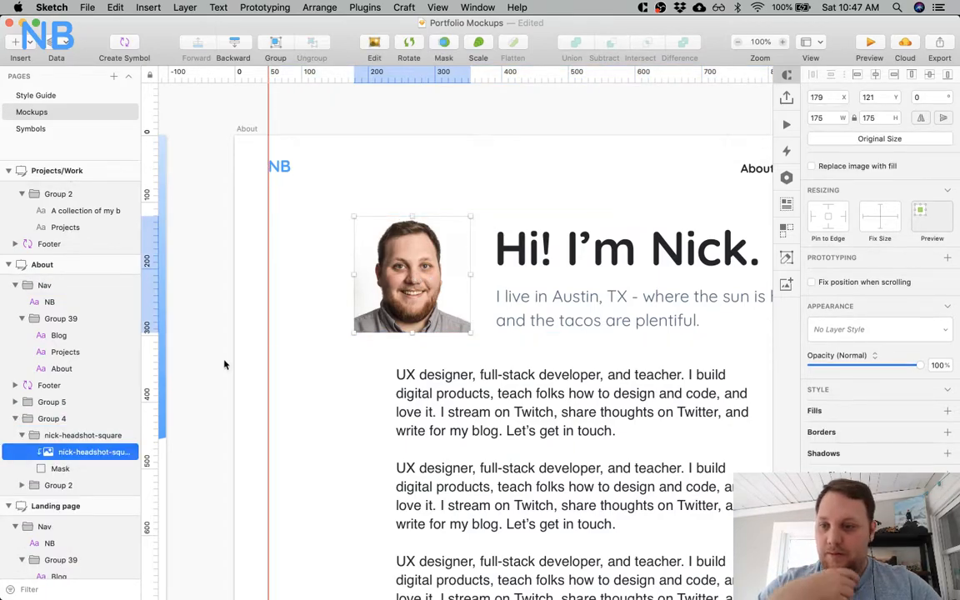
left_click(72, 469)
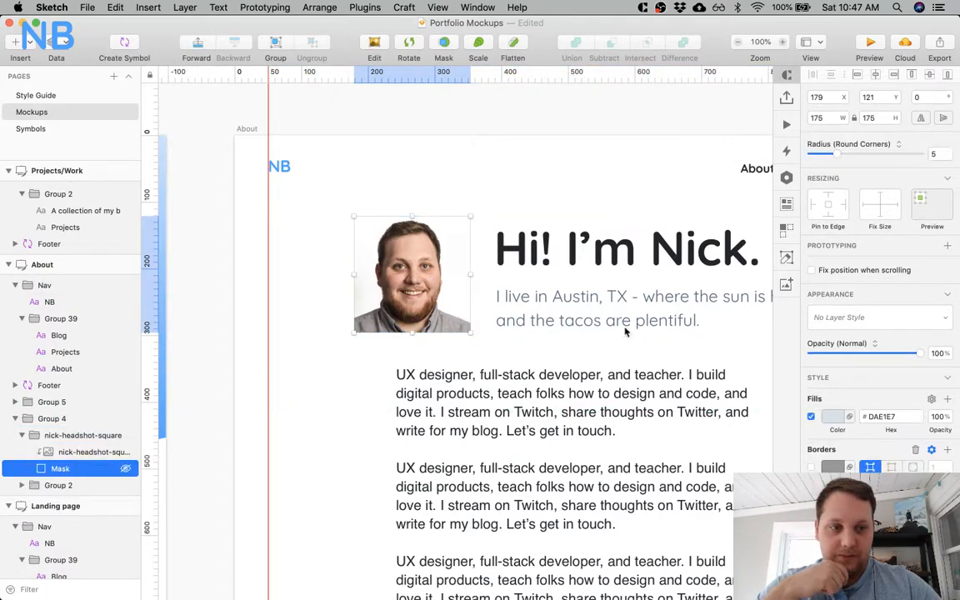
left_click_drag(839, 154, 919, 154)
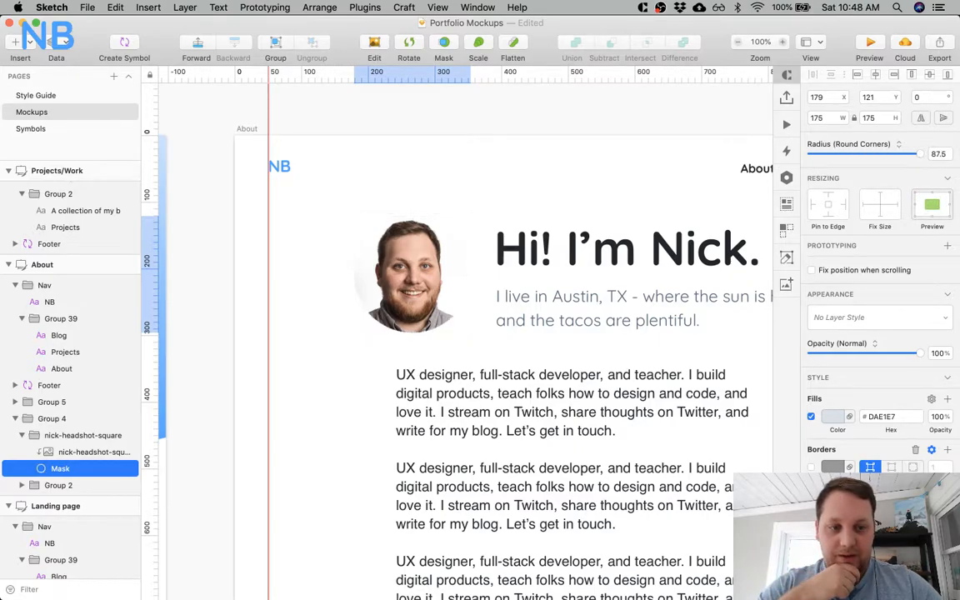
scroll(878, 275, "down", 2)
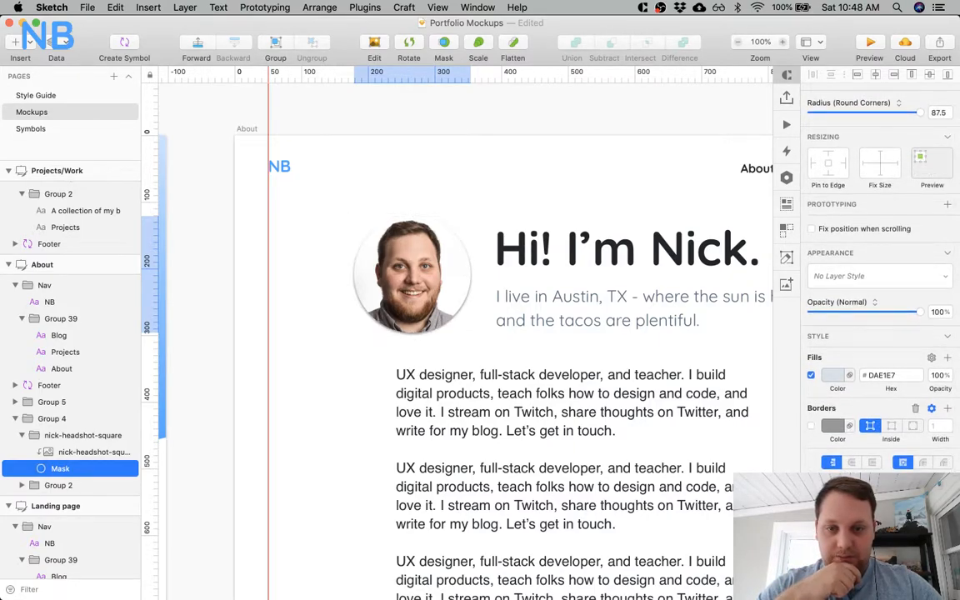
scroll(502, 417, "down", 5)
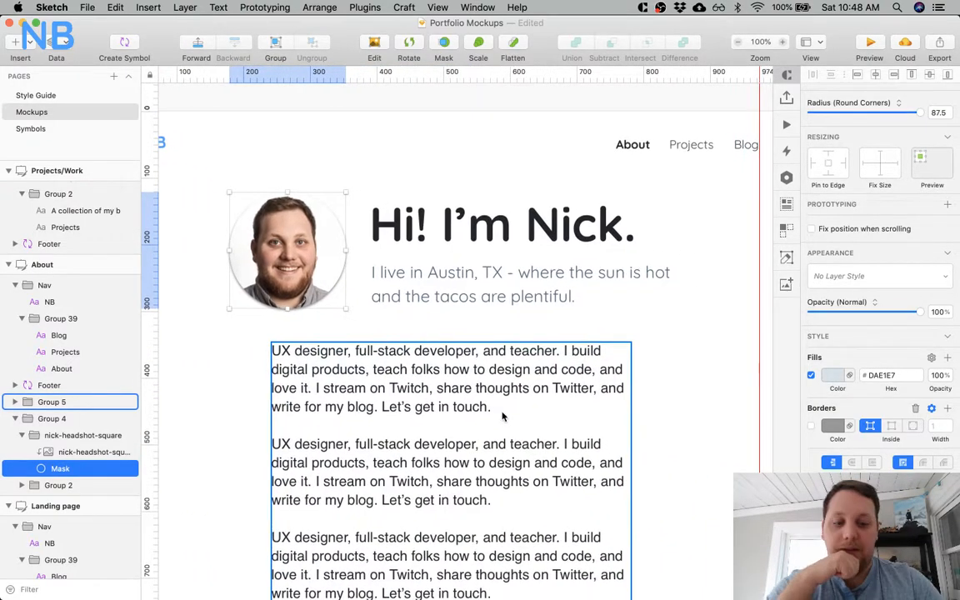
Set the corner radius of the About headshot's mask to 5.
scroll(450, 366, "right", 5)
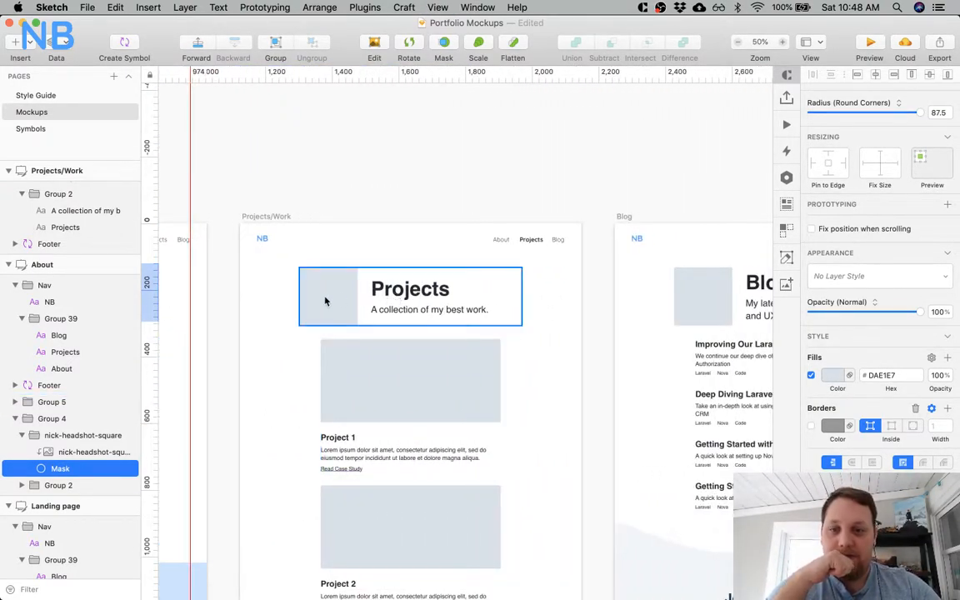
scroll(325, 302, "left", 5)
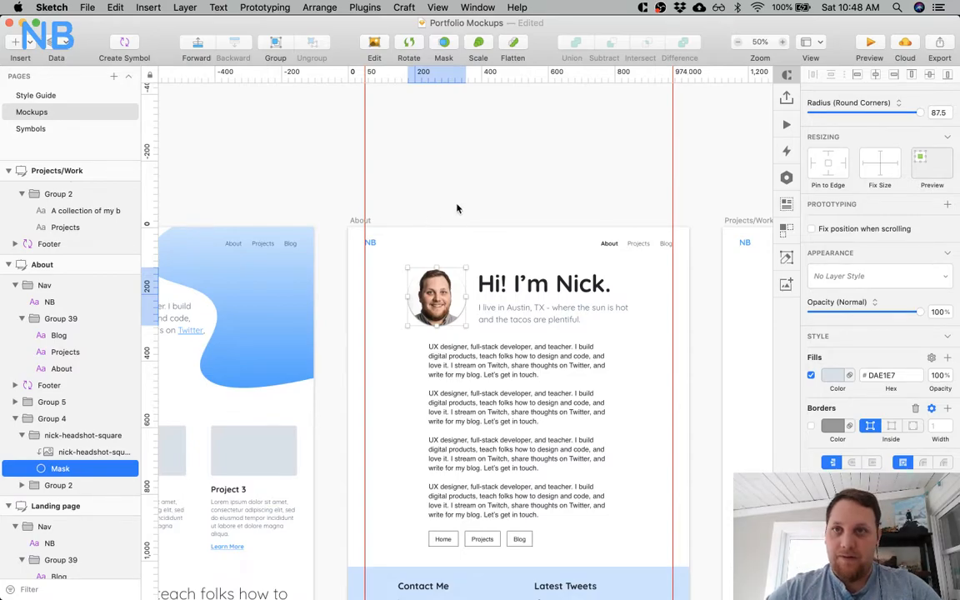
left_click(456, 208)
left_click(433, 287, "super")
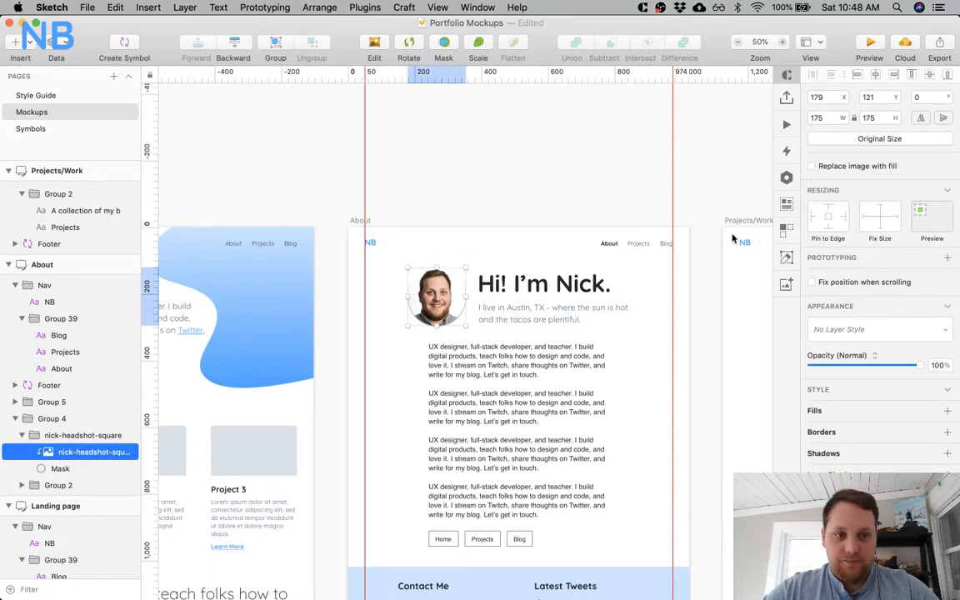
left_click(54, 468)
left_click(937, 153)
type("5")
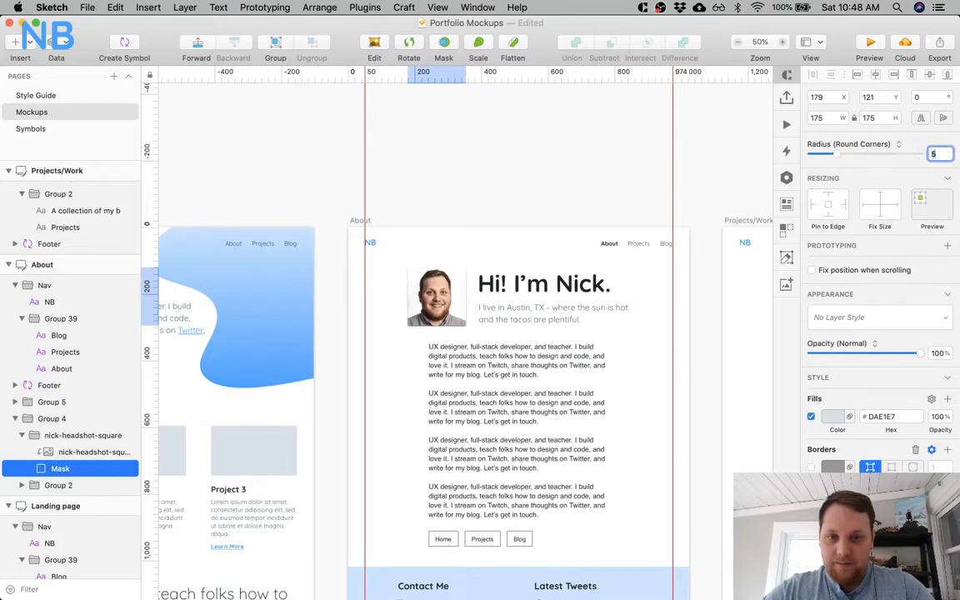
left_click(660, 170)
left_click(421, 312)
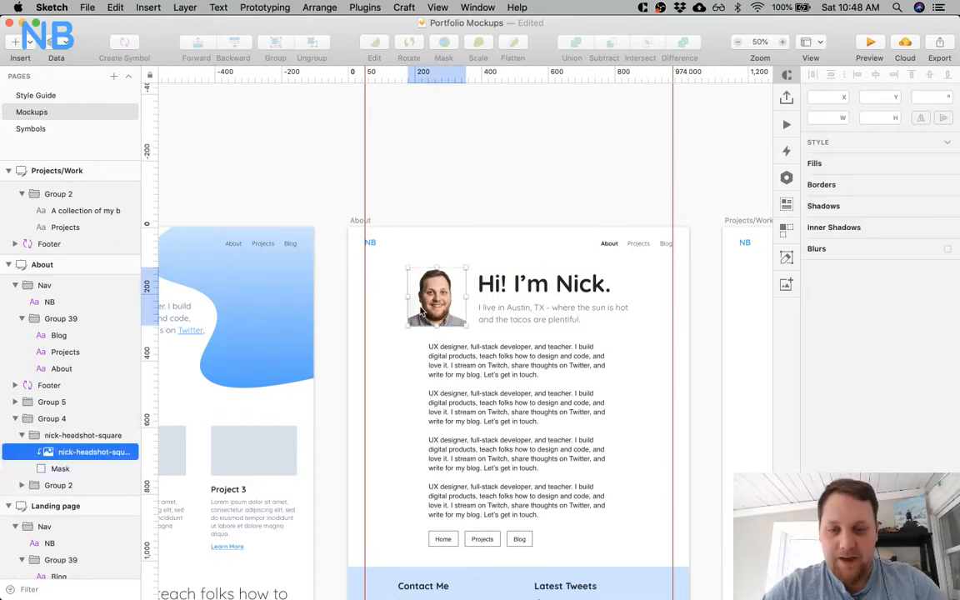
Examine the slightly rounded About headshot up close beside the header text, along with its mask settings.
left_click(472, 184)
key("z")
left_click(445, 276)
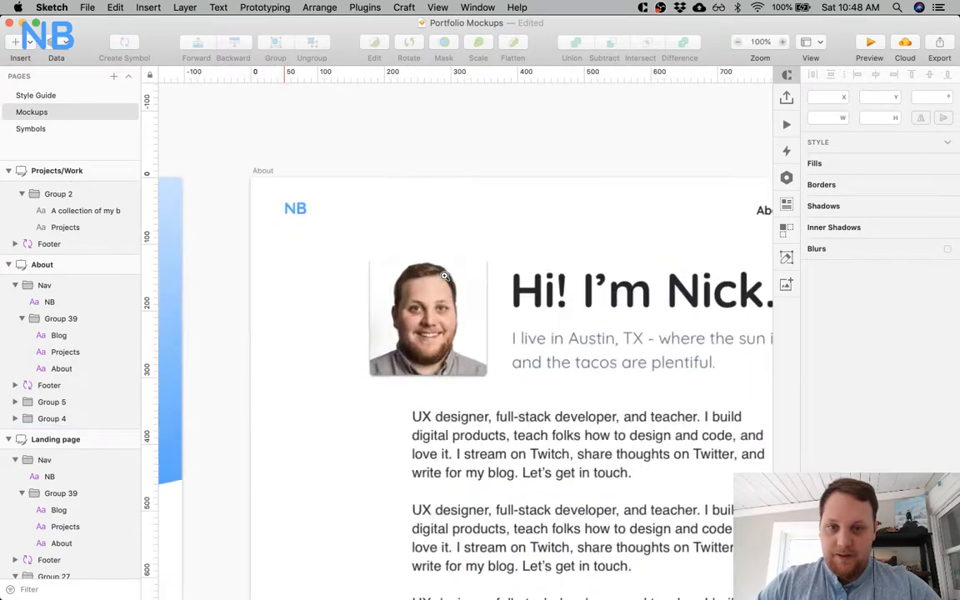
scroll(546, 338, "right", 2)
scroll(546, 337, "right", 3)
scroll(366, 301, "left", 2)
left_click(334, 332, "super")
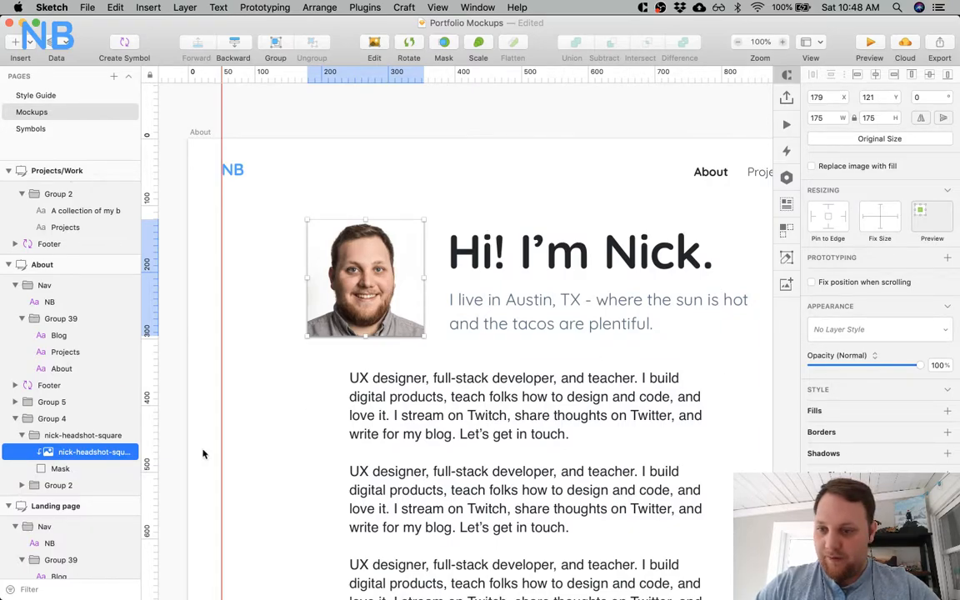
left_click(92, 469)
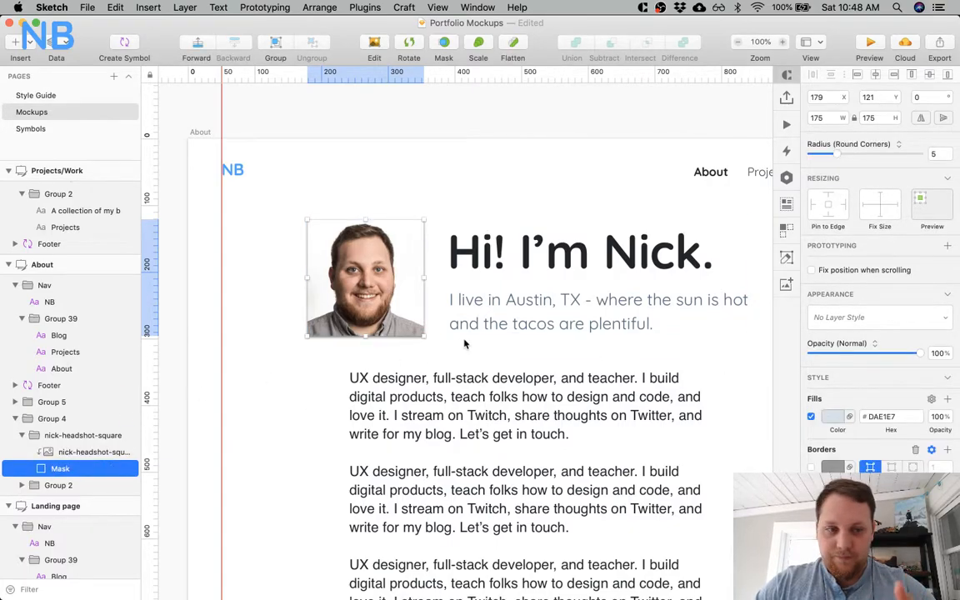
scroll(874, 250, "down", 3)
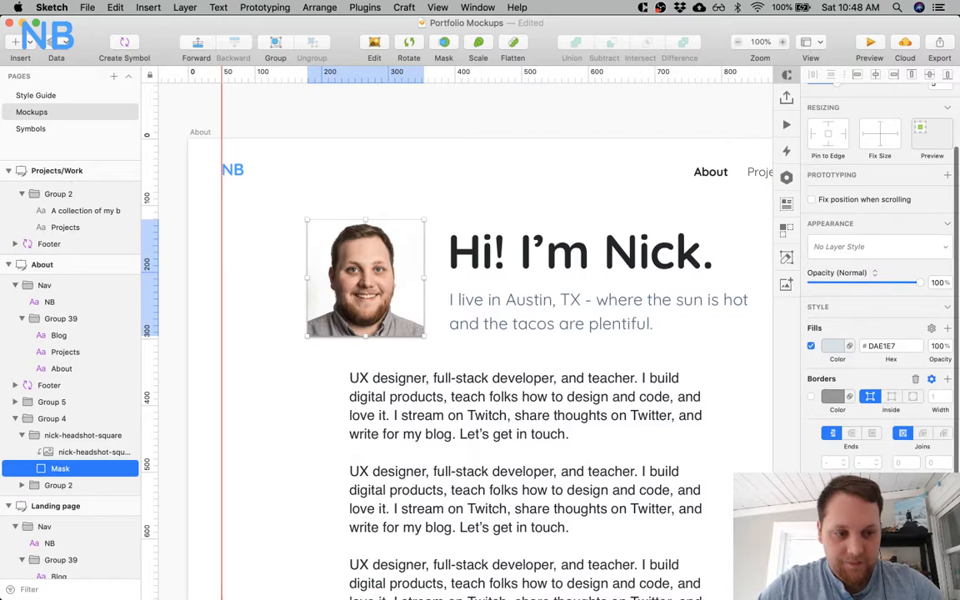
Review the Landing page down to its About Me and Get In Touch sections for comparison with the About page.
key("super+minus")
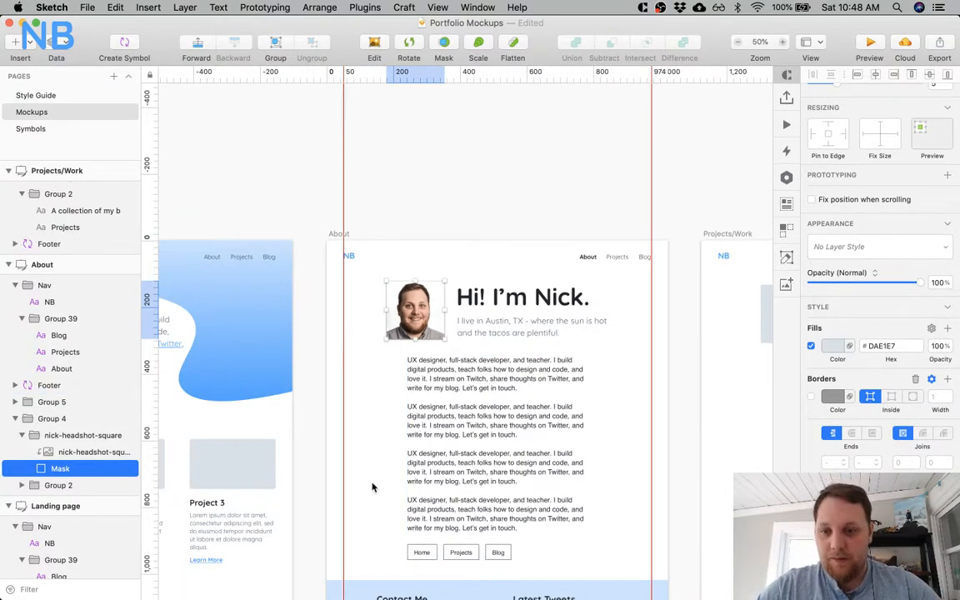
scroll(371, 486, "left", 5)
scroll(372, 486, "down", 5)
scroll(373, 486, "down", 20)
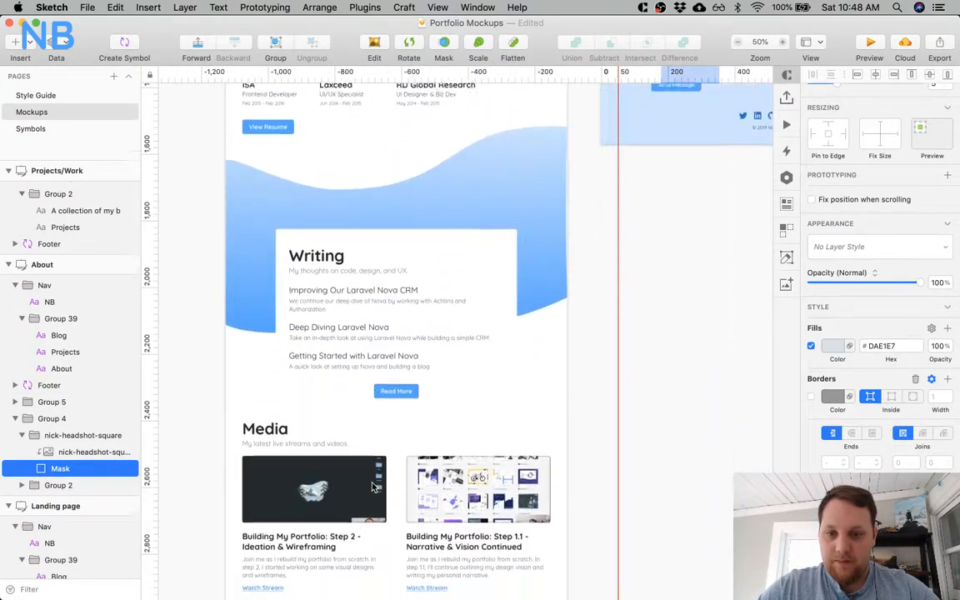
scroll(372, 486, "down", 10)
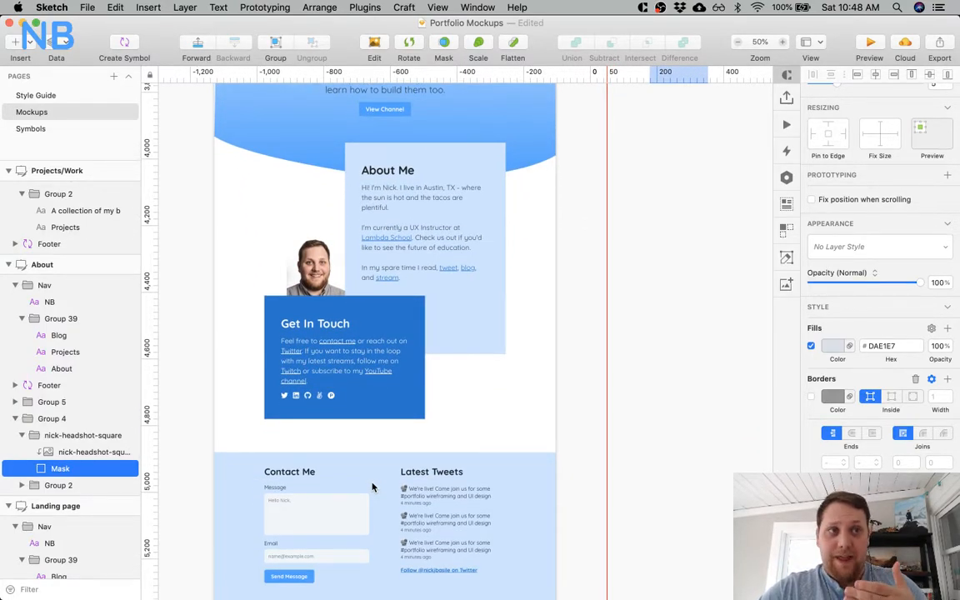
scroll(372, 486, "down", 5)
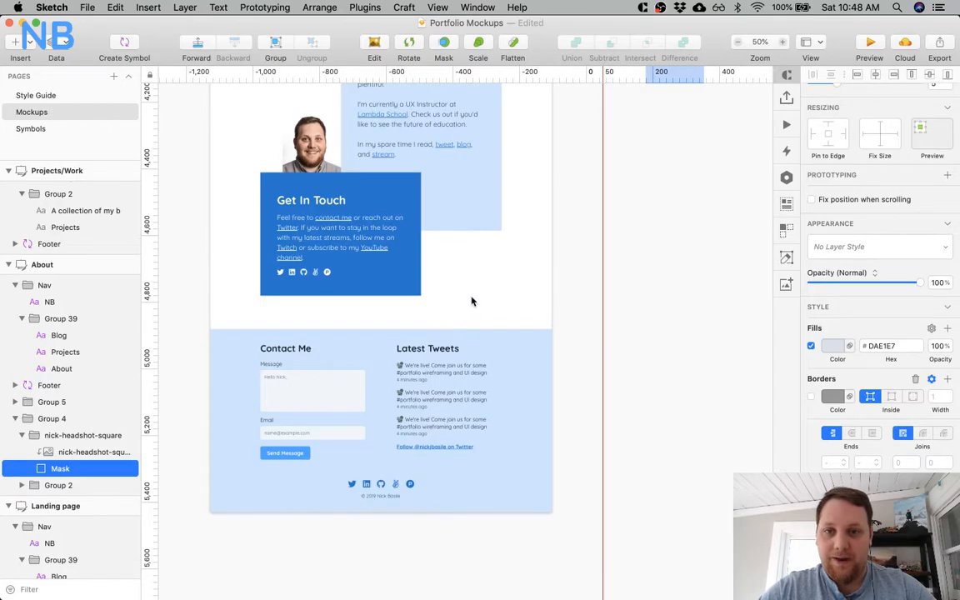
scroll(471, 301, "up", 10)
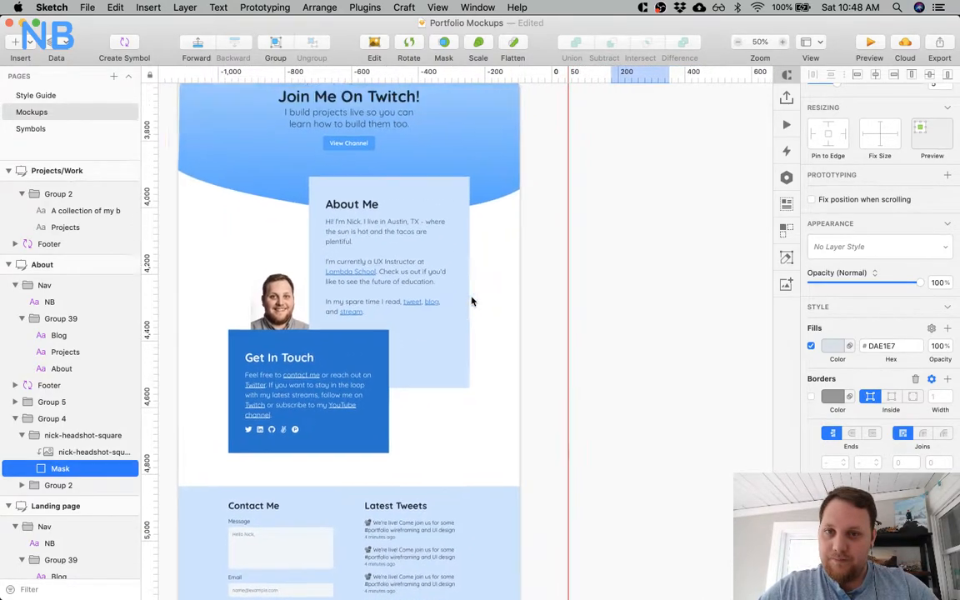
scroll(471, 300, "up", 20)
scroll(472, 301, "right", 5)
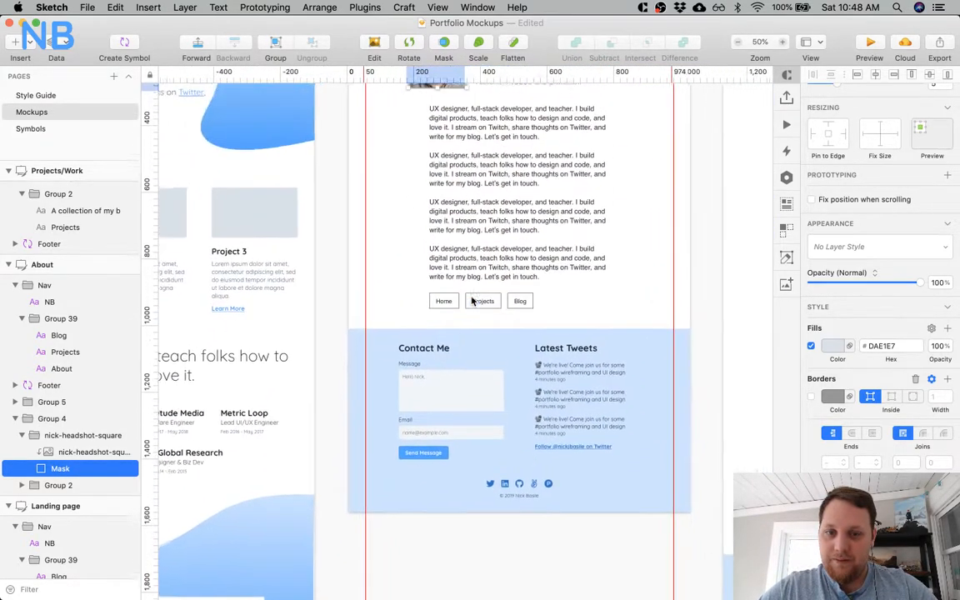
scroll(471, 300, "up", 3)
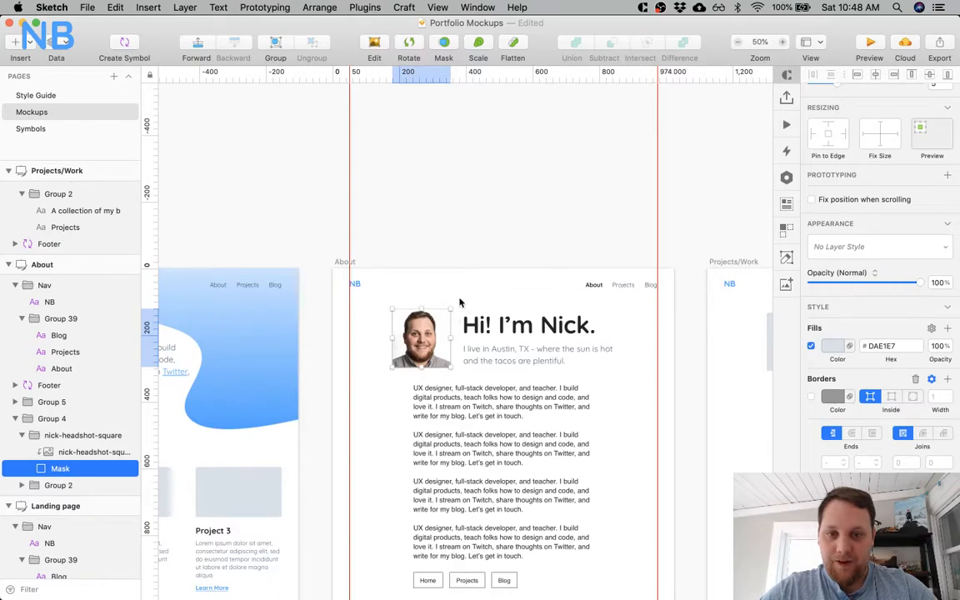
Compare the About header's headshot, heading and subtitle at 100% and 50% zoom.
scroll(459, 302, "up", 5)
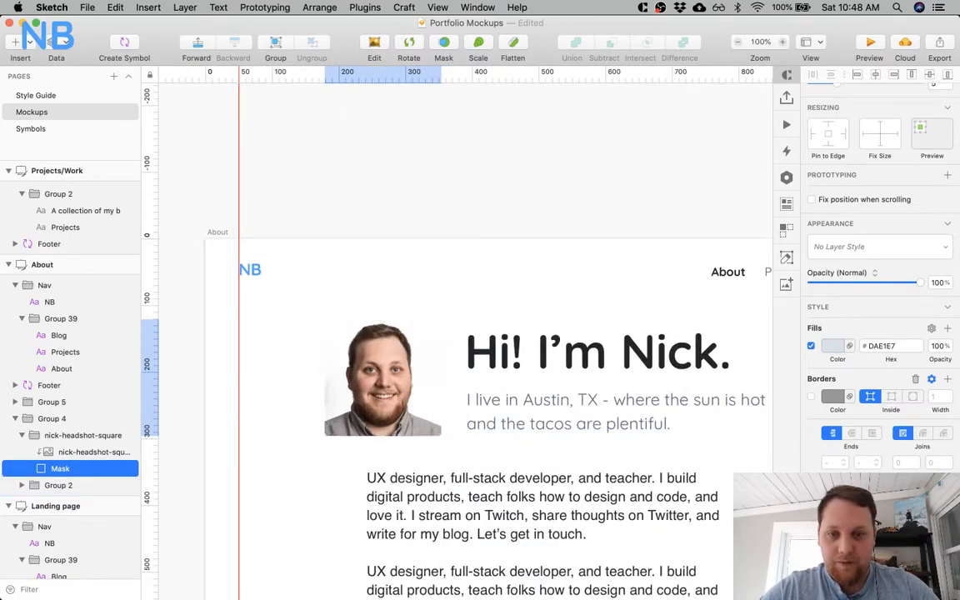
scroll(482, 331, "right", 2)
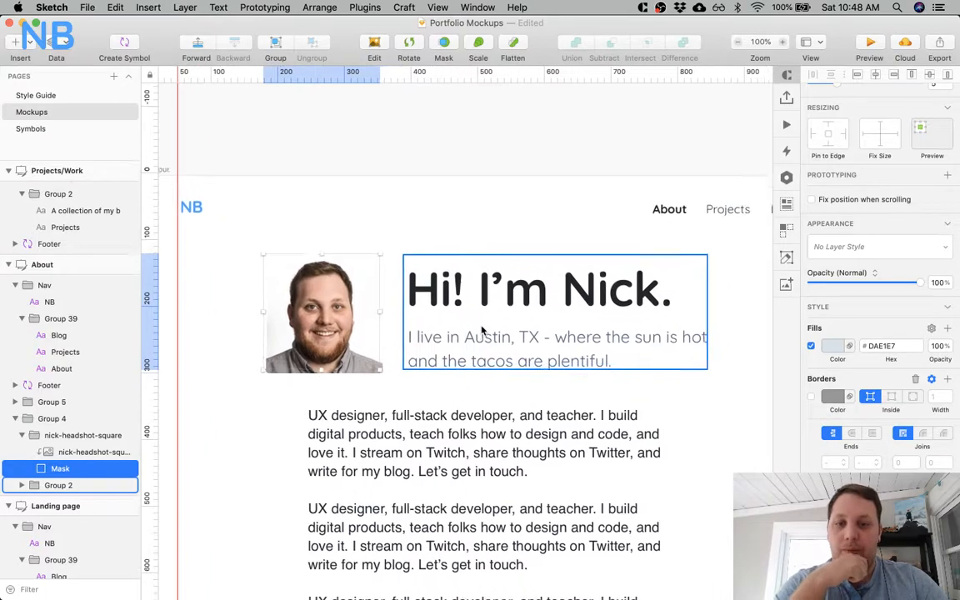
scroll(482, 331, "left", 4)
scroll(481, 331, "down", 4)
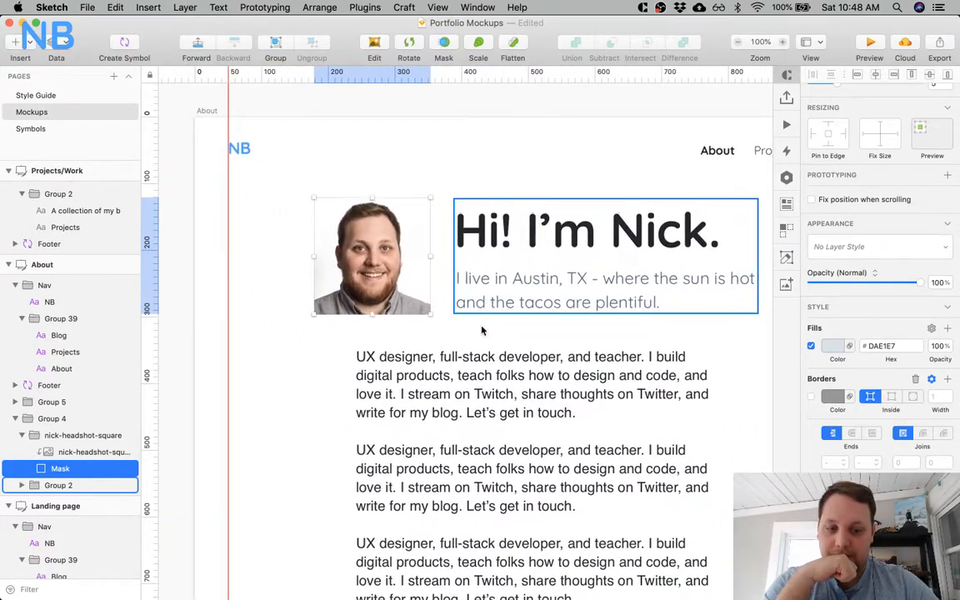
key("super+minus")
key("super+plus")
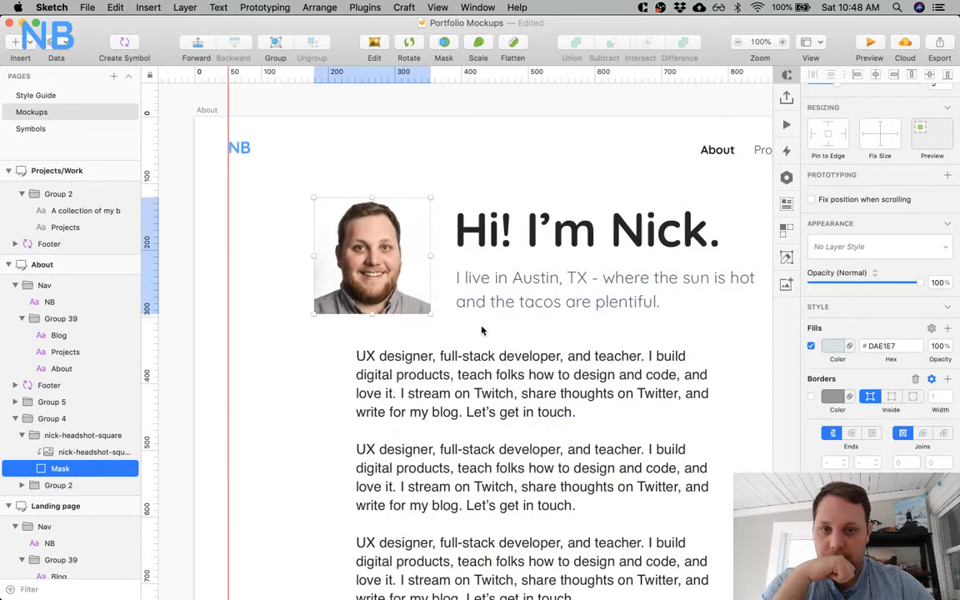
key("super+minus")
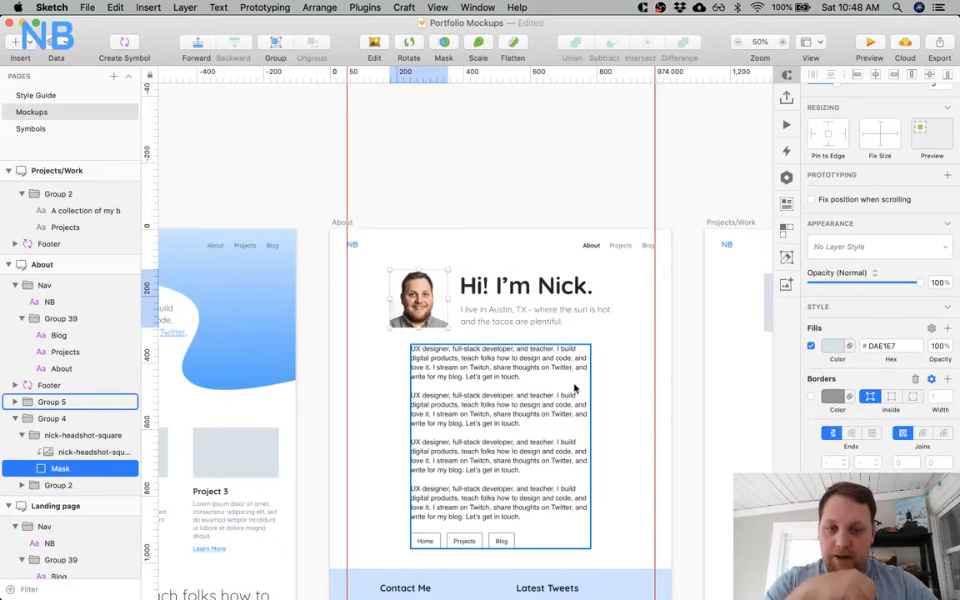
scroll(574, 388, "down", 3)
Change the font of the About page's body paragraphs to Quicksand.
left_click(556, 247, "super")
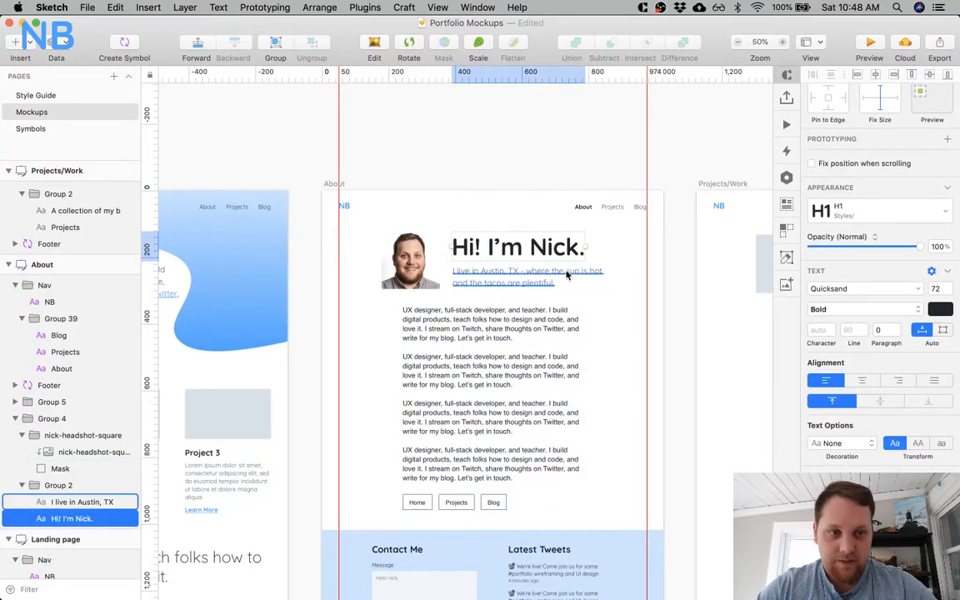
scroll(651, 351, "down", 3)
left_click(499, 250, "super")
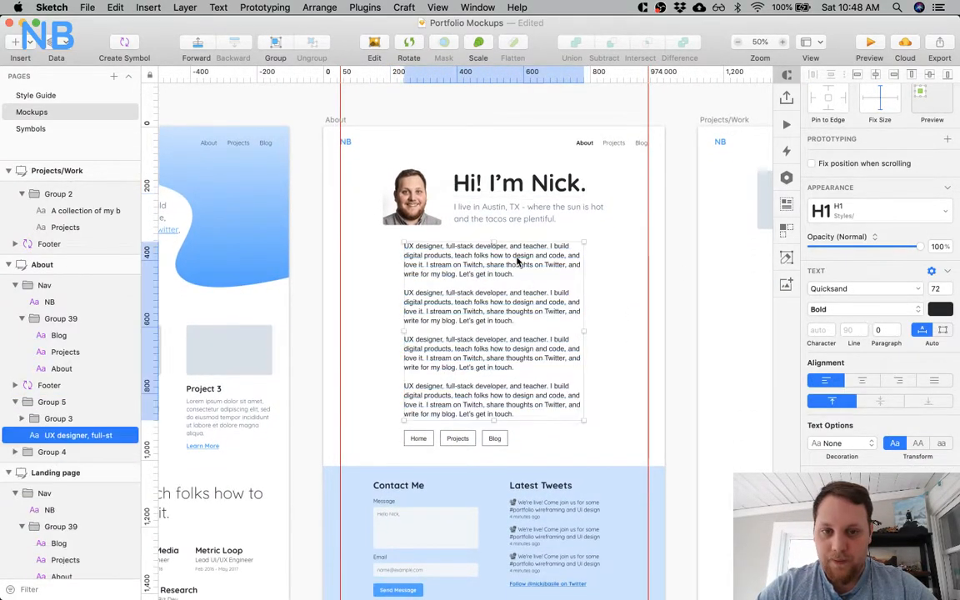
left_click(858, 288)
type("qui")
key("Down")
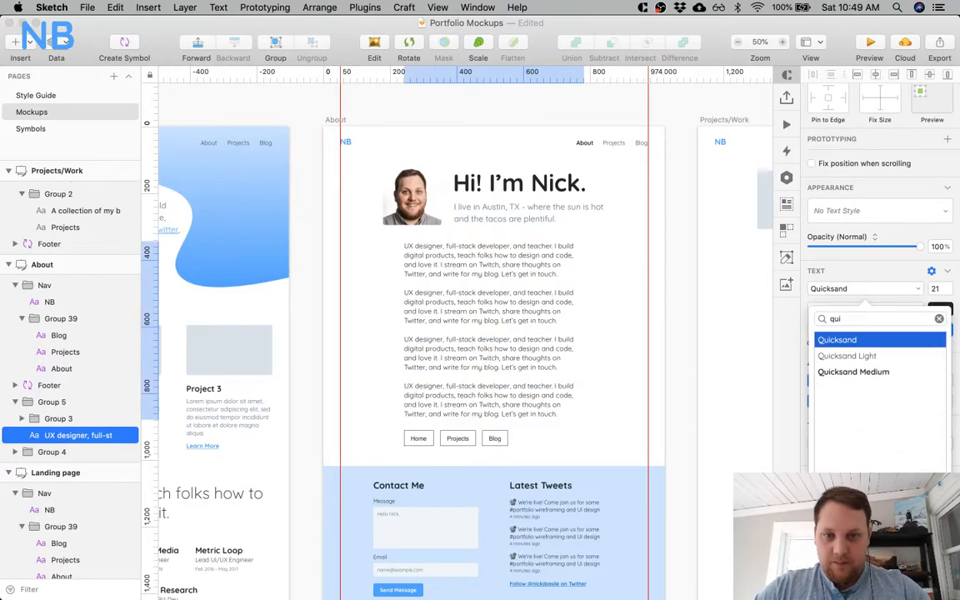
key("Return")
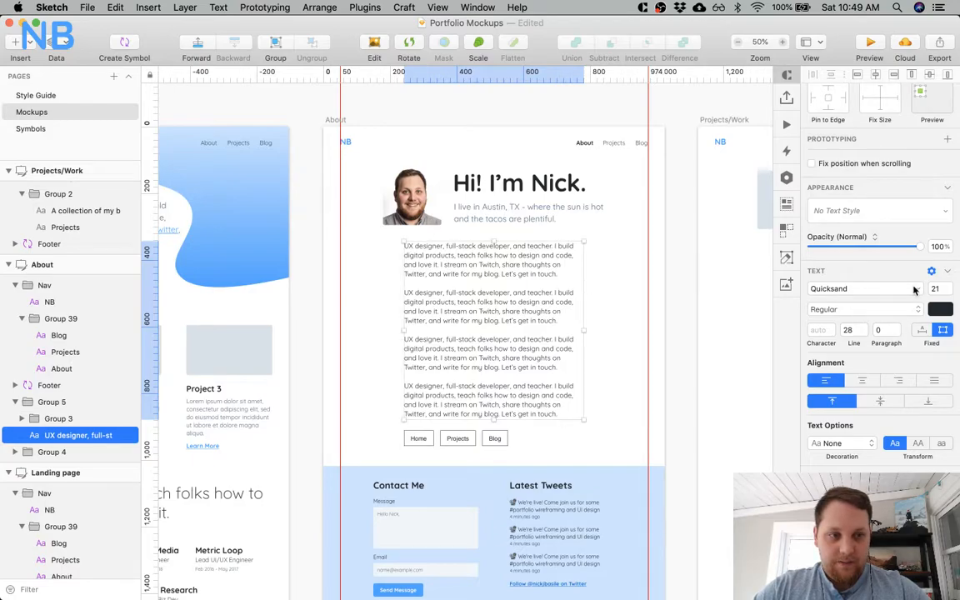
Adjust the About body text's colour, trying a lighter slate before settling on a very dark shade.
left_click(940, 309)
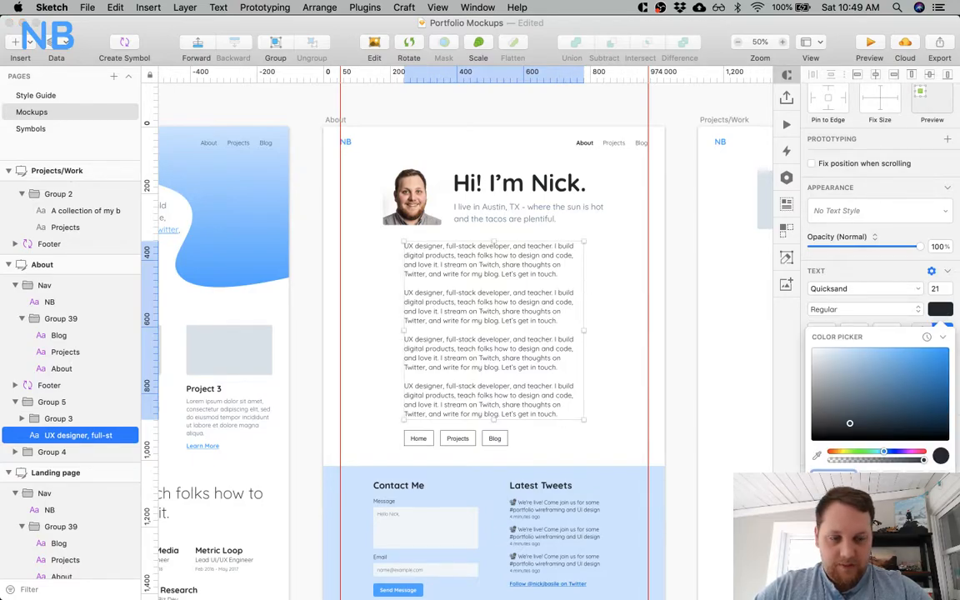
left_click_drag(848, 423, 856, 409)
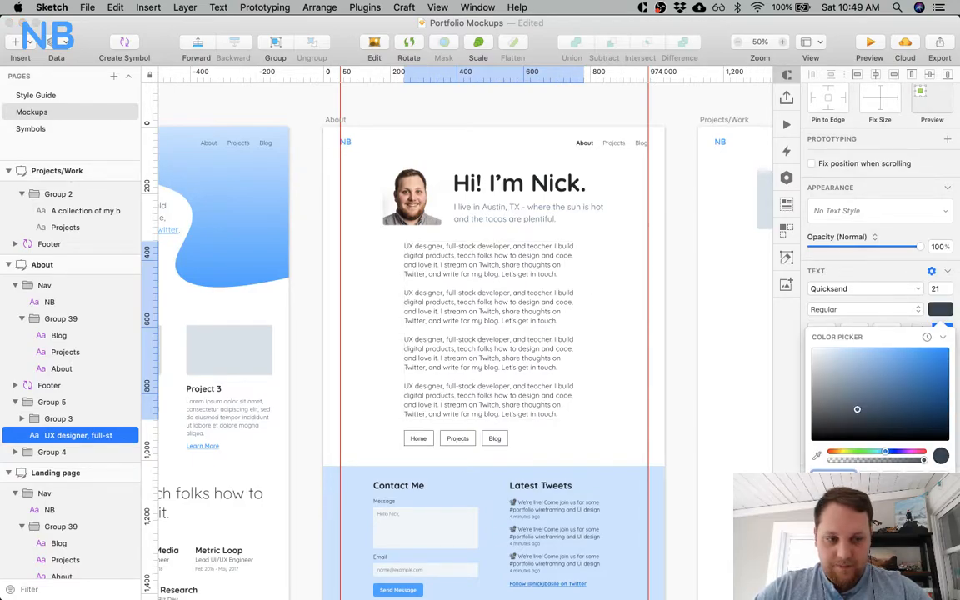
left_click_drag(857, 409, 836, 424)
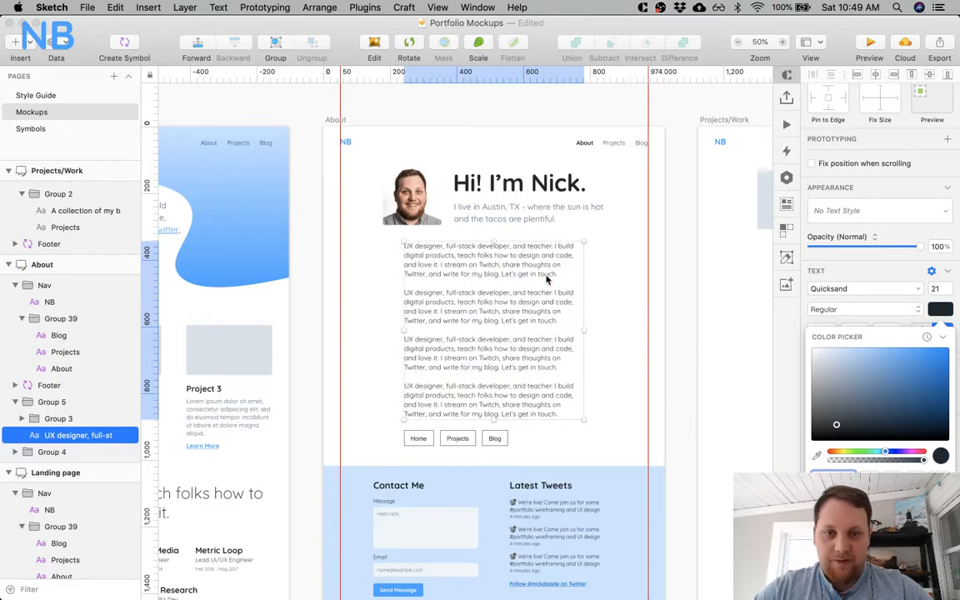
left_click(596, 293)
Inspect the About body paragraphs and the link buttons beneath them at 100% zoom.
key("z")
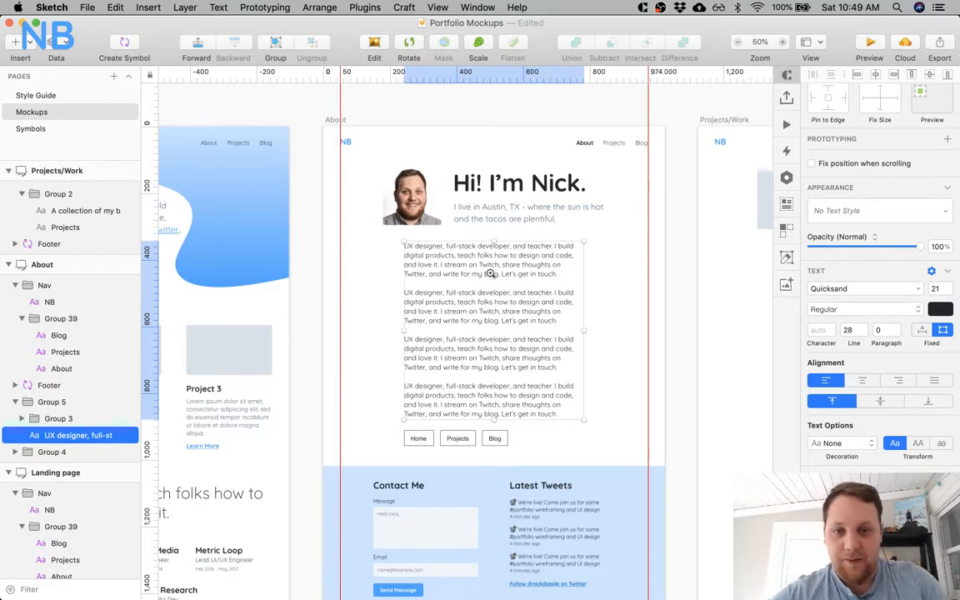
left_click(491, 276)
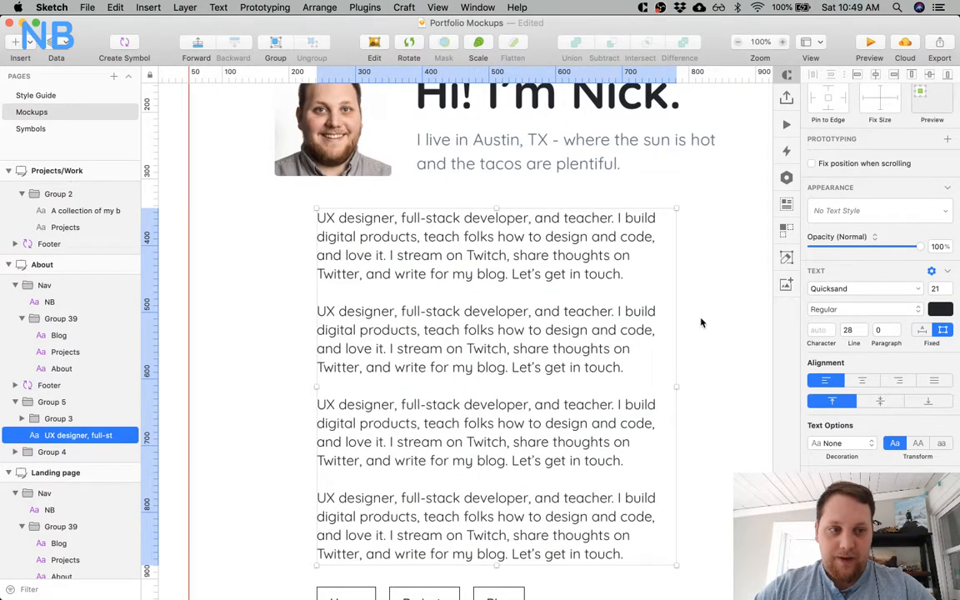
left_click(621, 311)
scroll(574, 322, "down", 4)
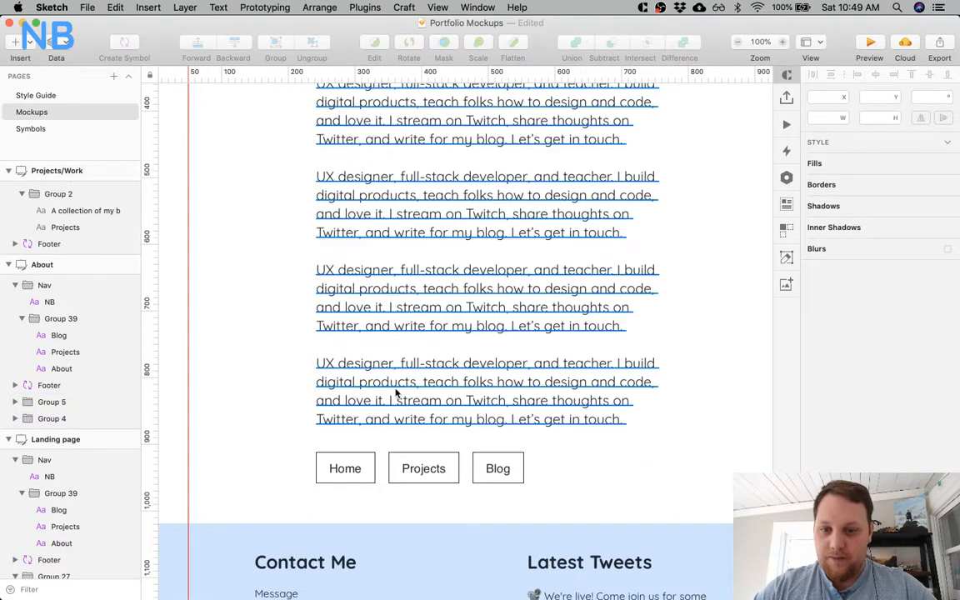
left_click(362, 465)
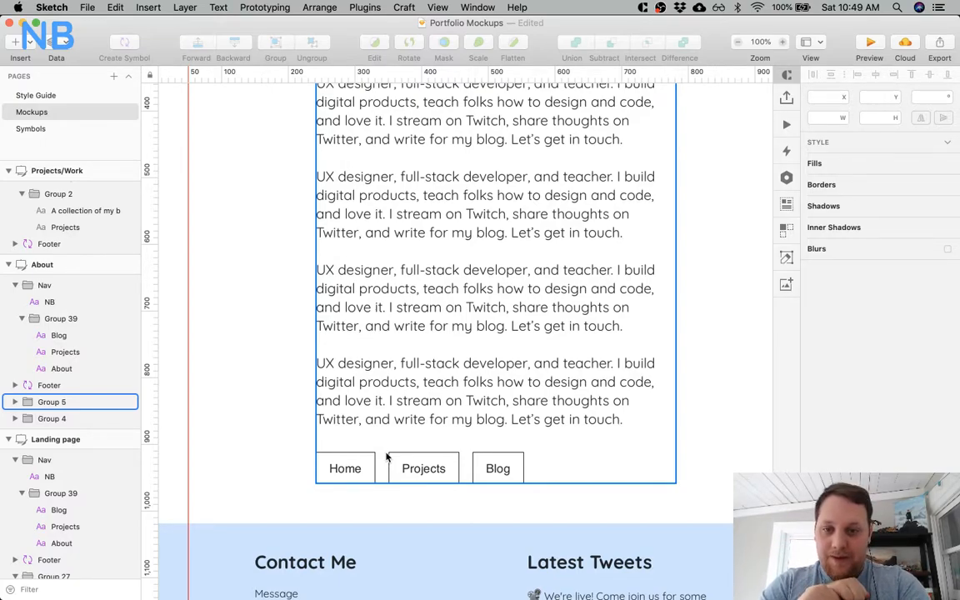
key("super+minus")
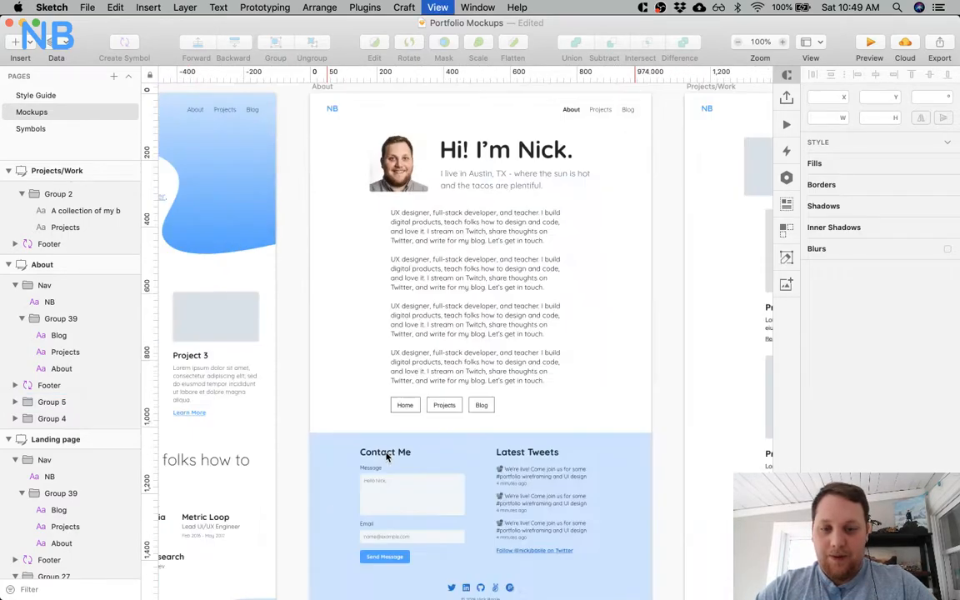
Set the line height of the About page's body paragraphs to 30.
left_click(480, 246)
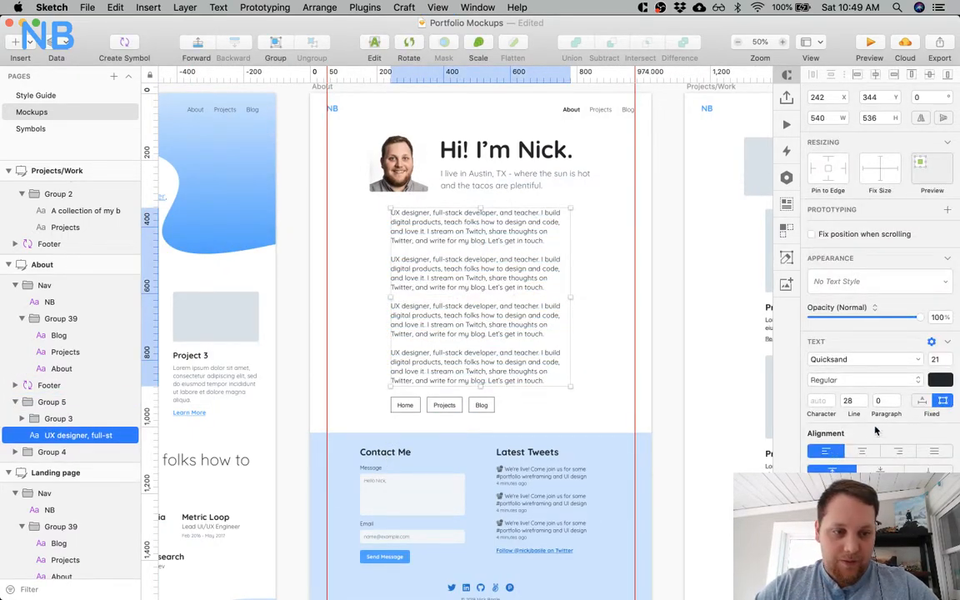
left_click(852, 401)
key("BackSpace")
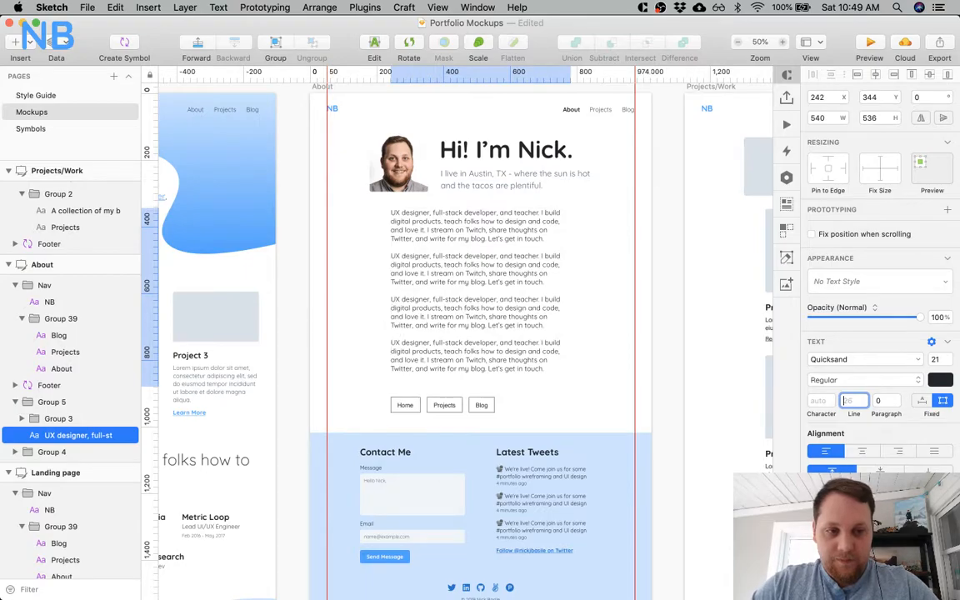
type("28")
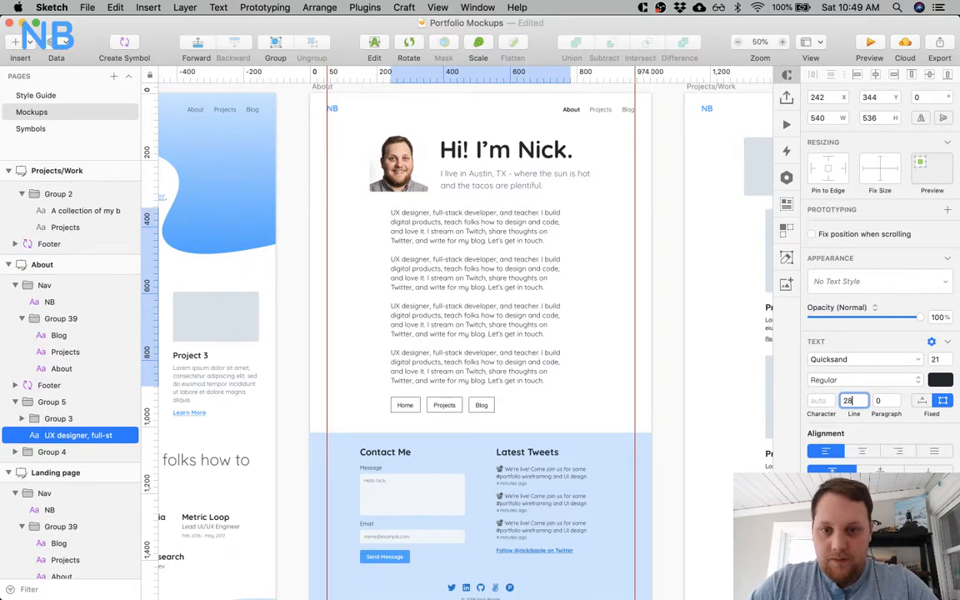
key("Up")
key("Up")
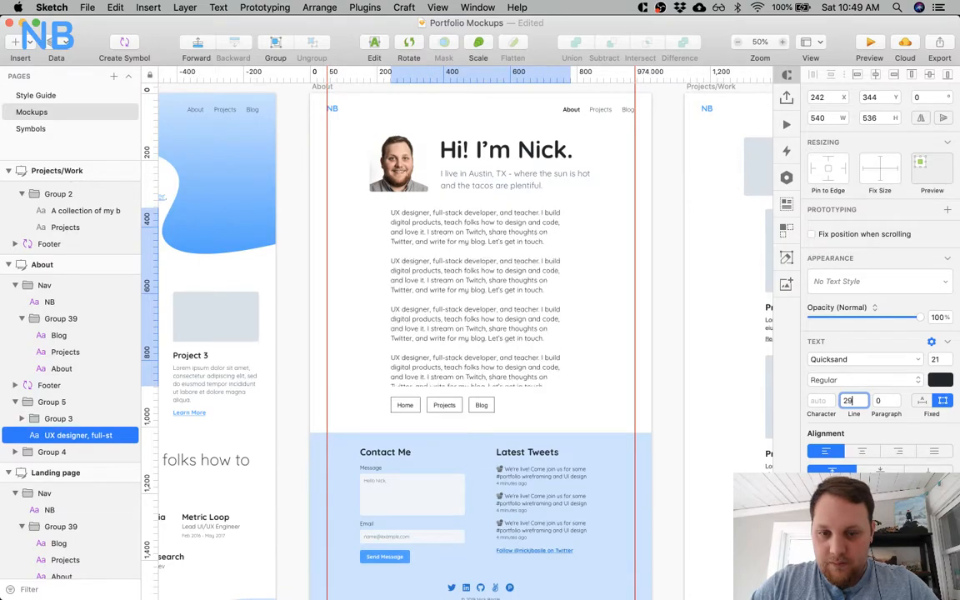
key("Up")
key("Down")
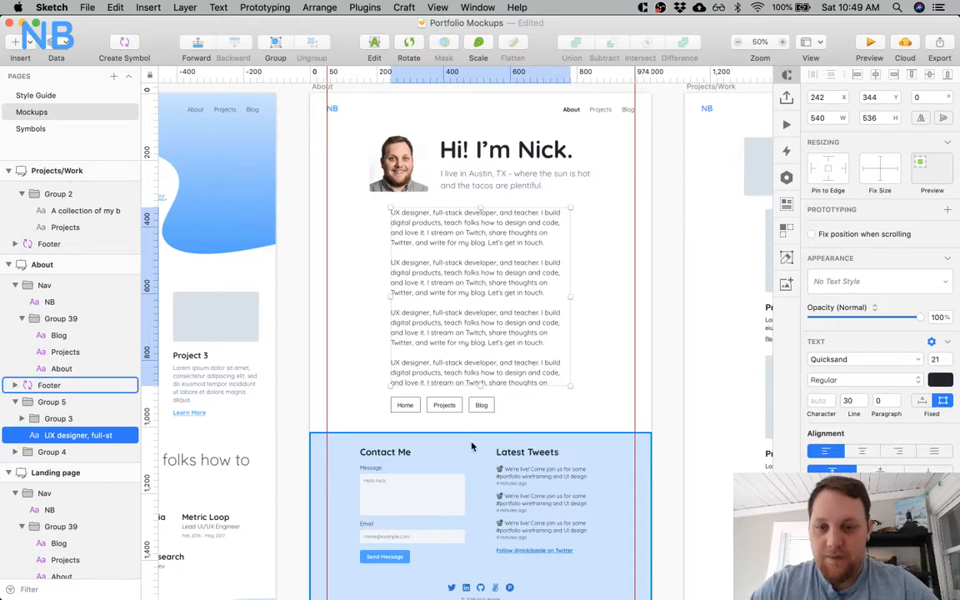
Move the About page's footer down to Y 1099.
left_click(473, 445)
key("shift+Down")
key("shift+Down")
key("shift+Down")
key("shift+Down")
key("shift+Down")
key("shift+Down")
key("shift+Down")
key("shift+Down")
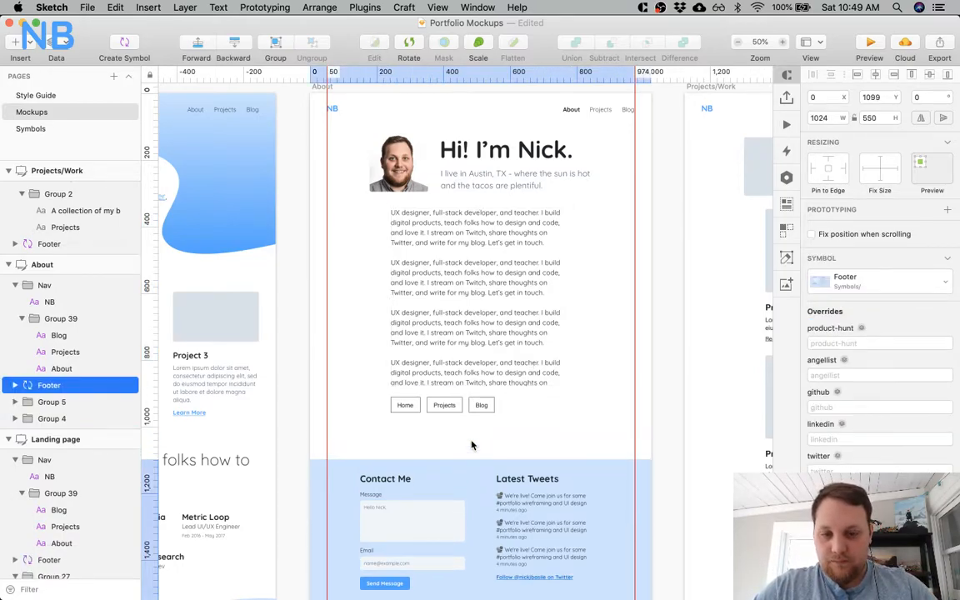
Move the Home, Projects and Blog button group on the About page down to Y 1002.
left_click(458, 409)
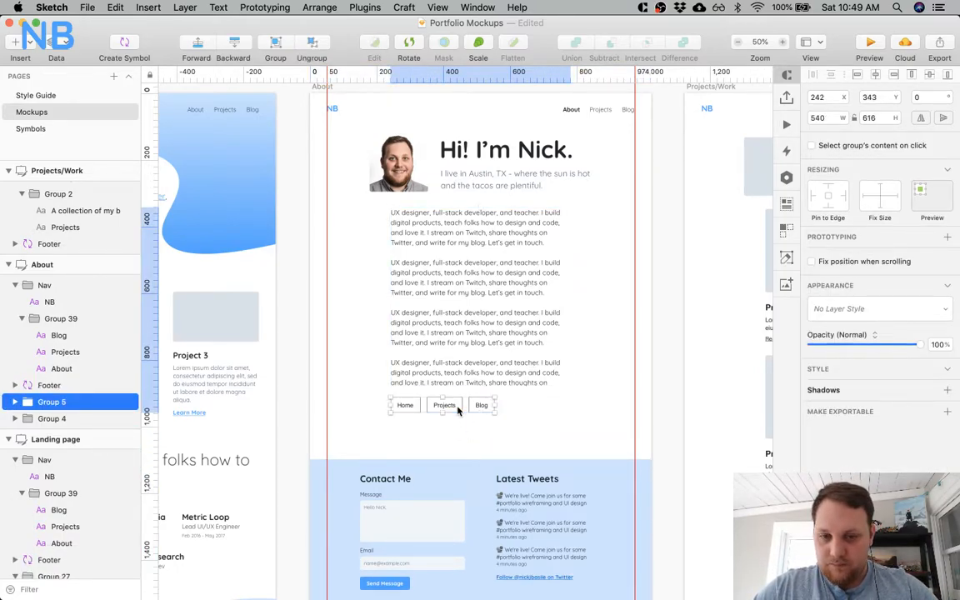
double_click(458, 409)
key("shift+Down")
key("shift+Down")
key("shift+Down")
key("shift+Down")
key("shift+Down")
key("shift+Down")
key("shift+Down")
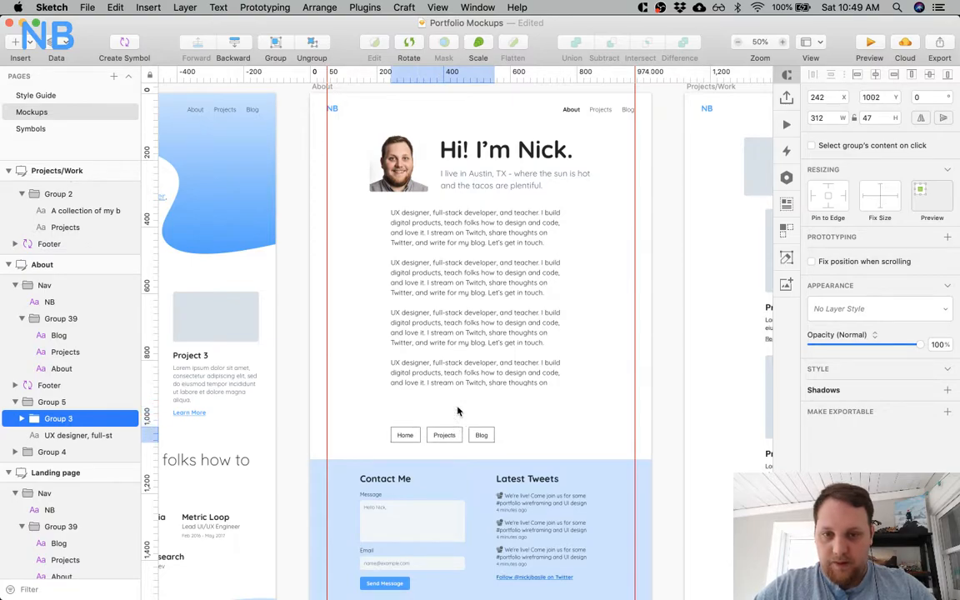
Extend the About body text box downward to a height of 573 so the last paragraph fits.
left_click(473, 343)
left_click_drag(479, 387, 479, 398)
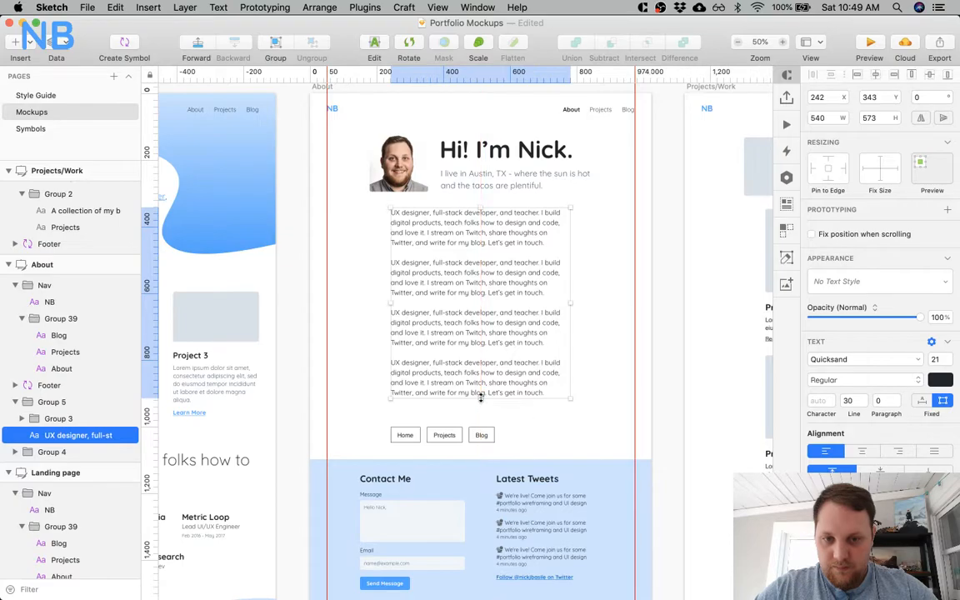
left_click(541, 409)
double_click(562, 317)
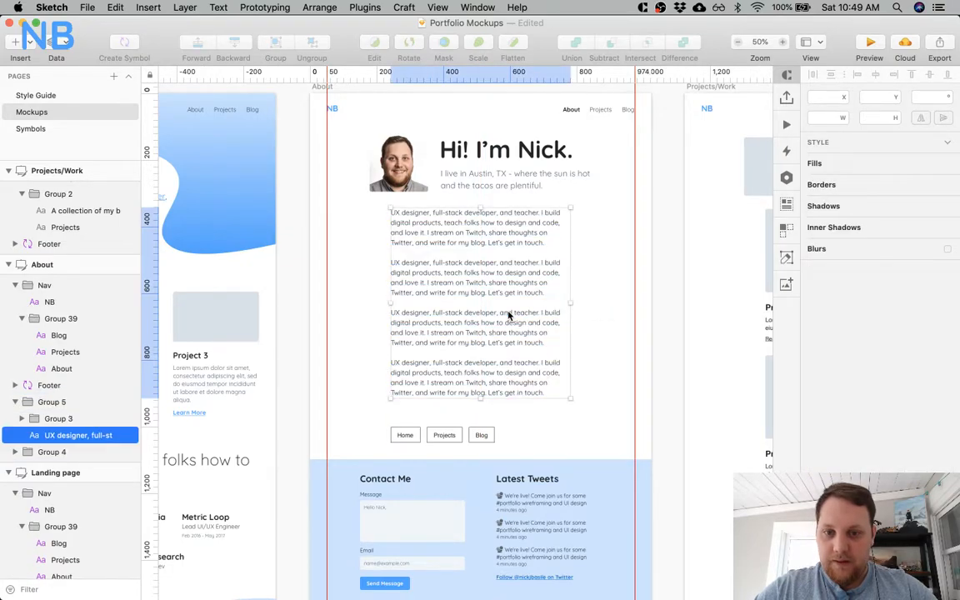
Try a small paragraph spacing, such as 1, on the About body text.
double_click(487, 356)
key("Escape")
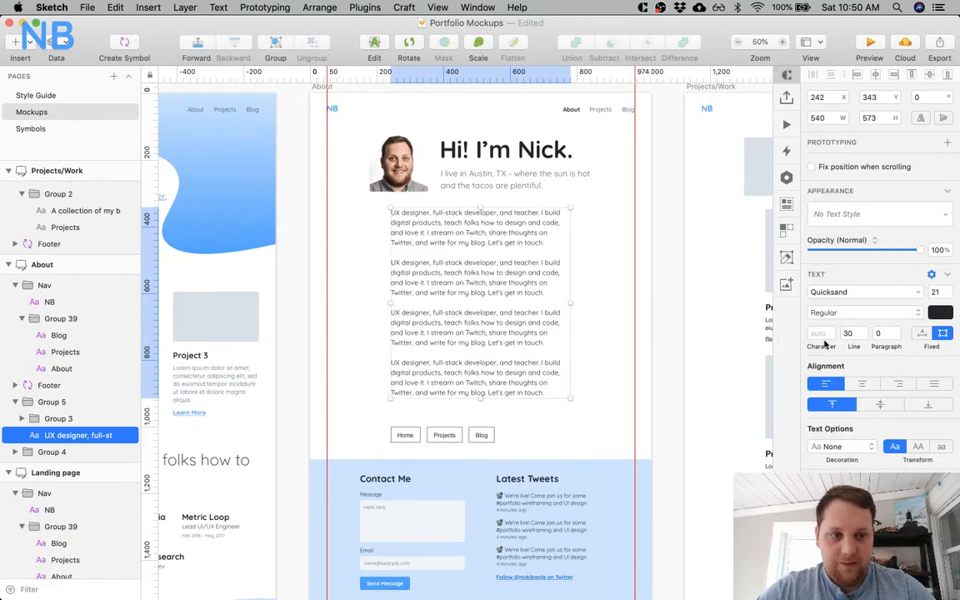
type(".5")
key("BackSpace")
key("BackSpace")
key("BackSpace")
type("1")
key("Up")
key("Down")
key("Down")
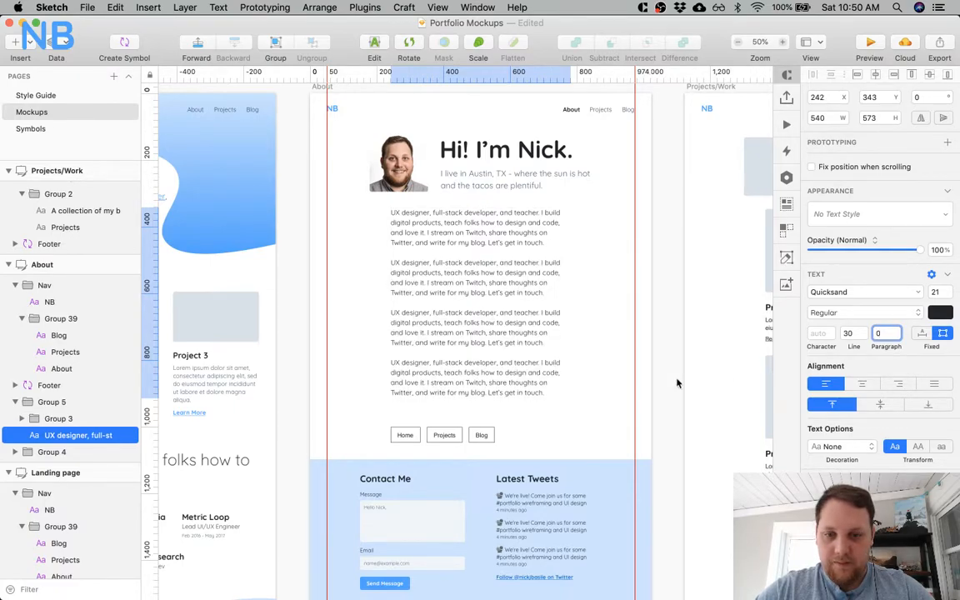
Ungroup the About body content and the button row so each button stands as its own group.
left_click(458, 441)
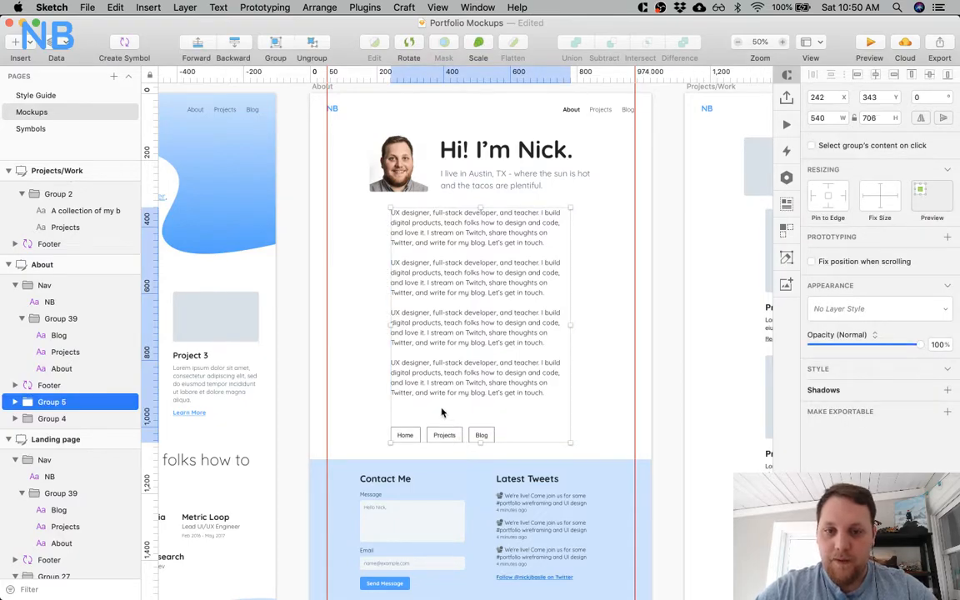
key("super+0")
scroll(439, 410, "down", 3)
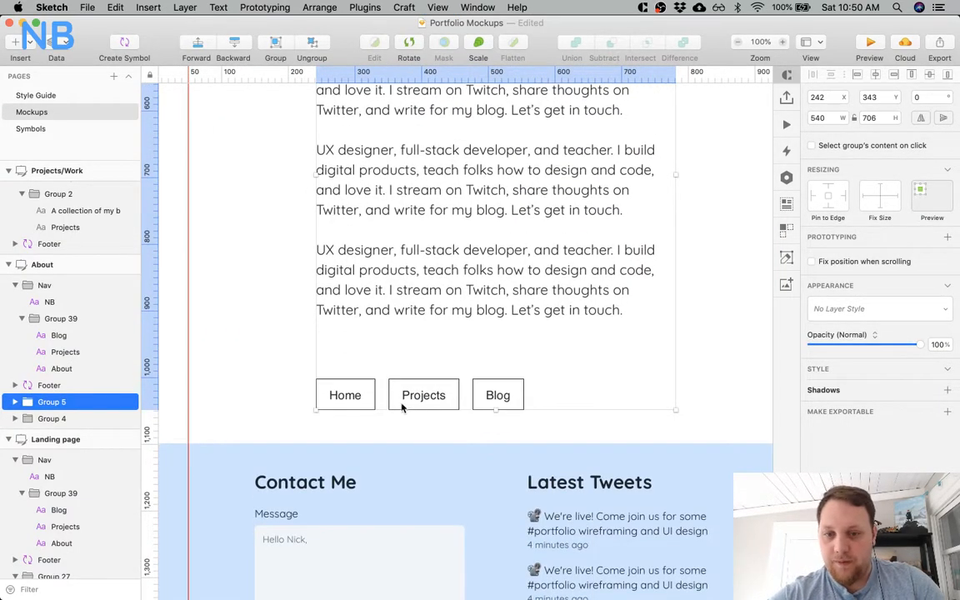
key("super+shift+g")
left_click(276, 368)
left_click(381, 399)
key("super+shift+g")
left_click(372, 360)
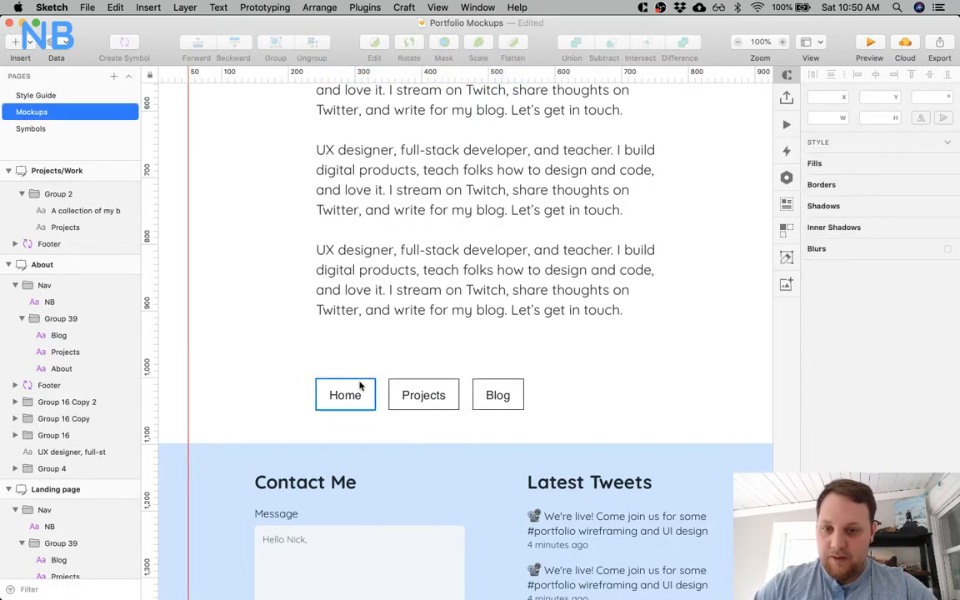
Delete the outline rectangles around the Home, Projects and Blog buttons, keeping their labels.
left_click(360, 387, "super")
left_click(398, 386, "shift+super")
left_click(489, 386, "shift+super")
key("Delete")
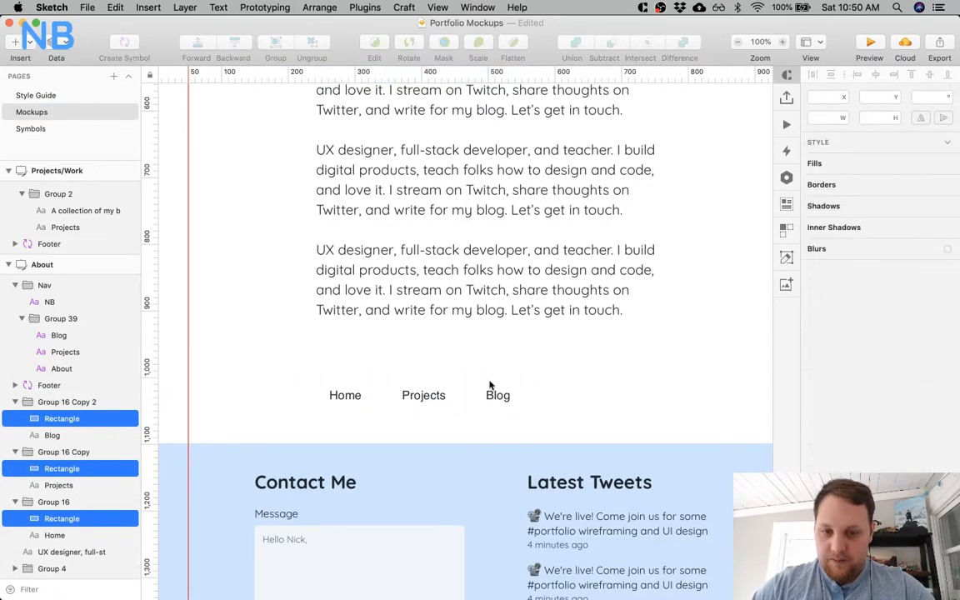
Change the font of the Home, Projects and Blog labels to Quicksand.
left_click(497, 397)
left_click(417, 396, "shift")
left_click(345, 395, "shift")
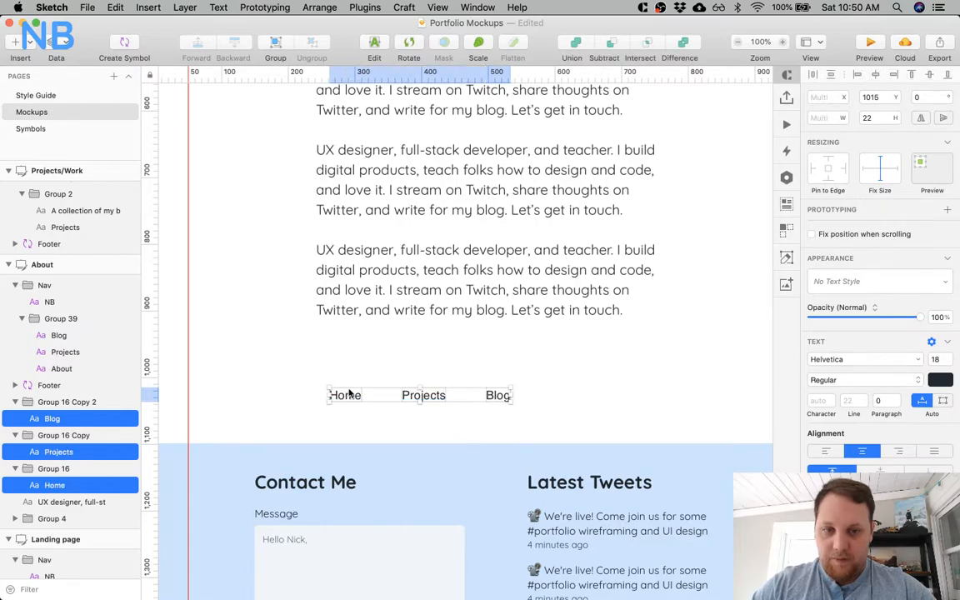
left_click(856, 361)
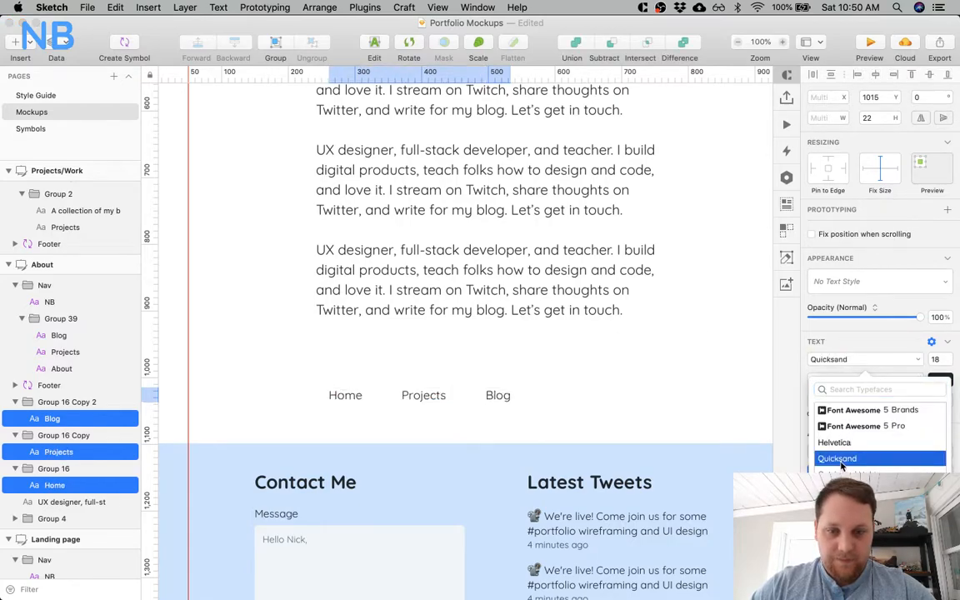
left_click(825, 341)
left_click(851, 342)
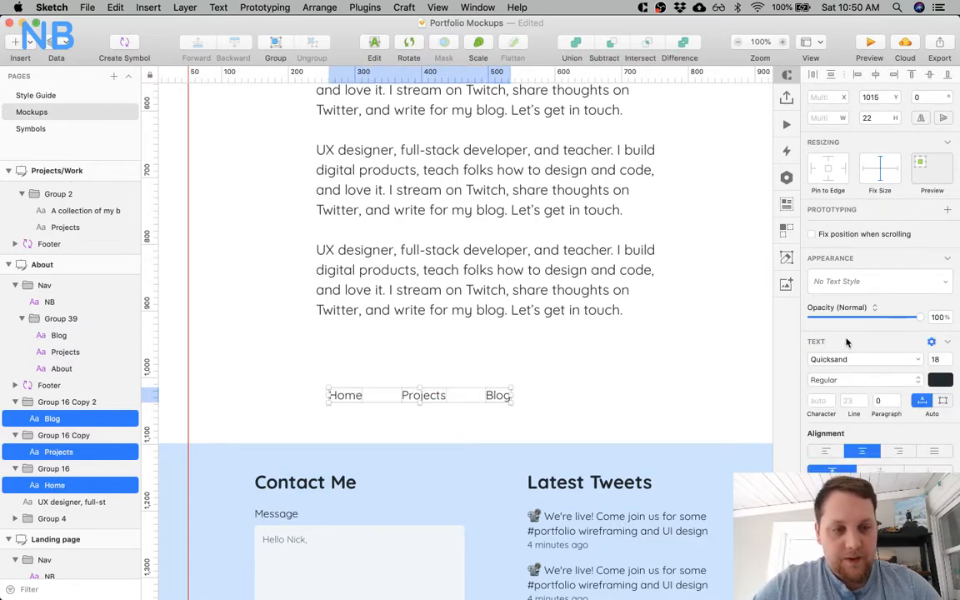
Underline the Home, Projects and Blog labels and set their text colour to 2B76CA.
scroll(858, 325, "down", 2)
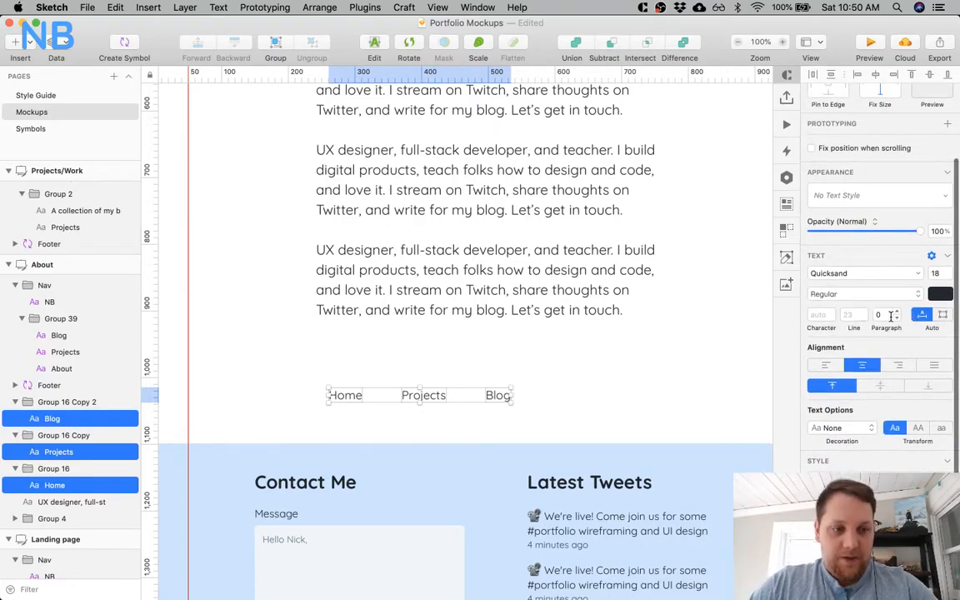
left_click(857, 426)
left_click(825, 441)
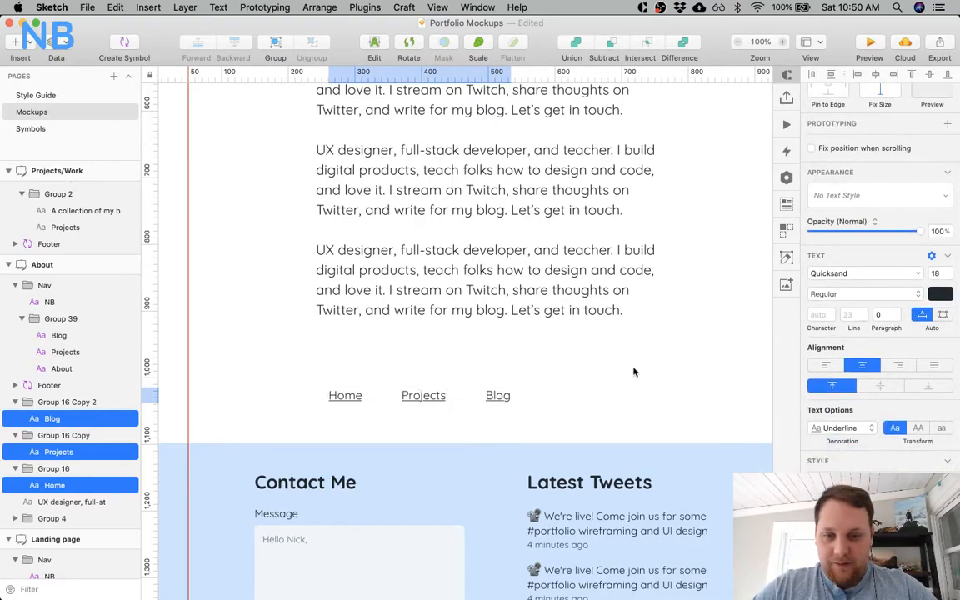
left_click(938, 296)
type("2B76CA")
key("Return")
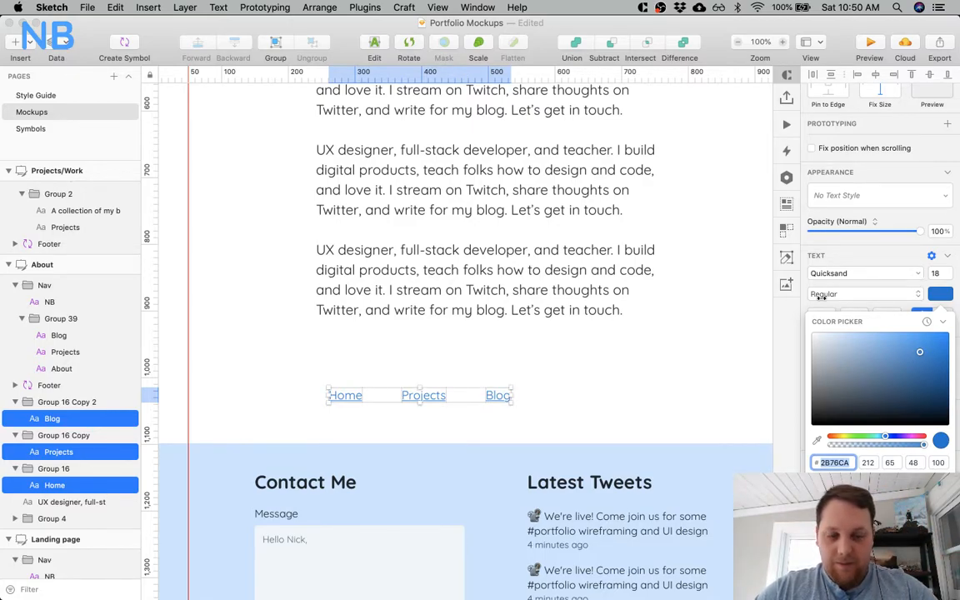
left_click(635, 285)
Try a darker blue on the Learn More link under Project 3 on the Landing page.
scroll(636, 288, "down", 5)
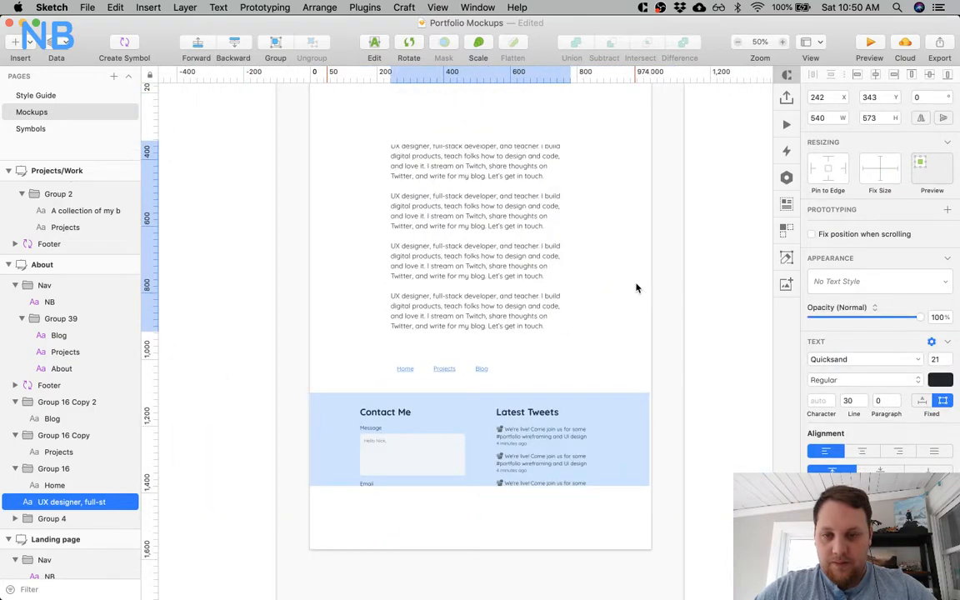
scroll(635, 287, "left", 3)
left_click(502, 343)
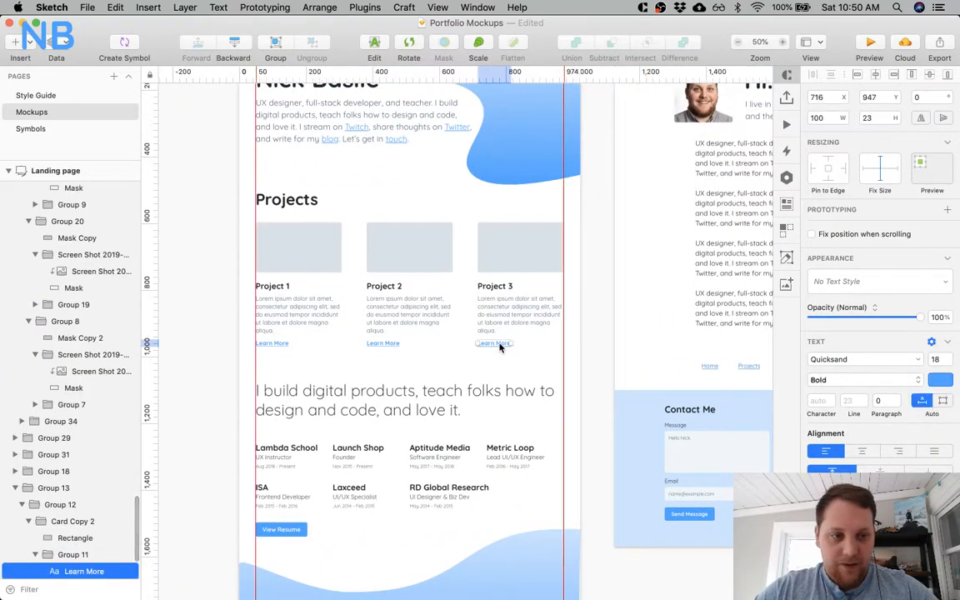
left_click(940, 380)
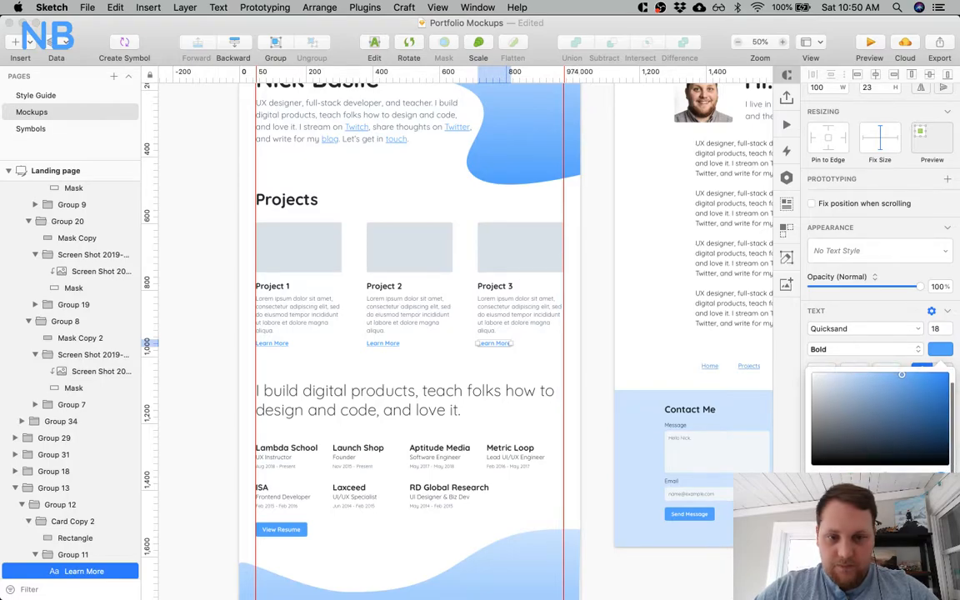
scroll(554, 420, "left", 3)
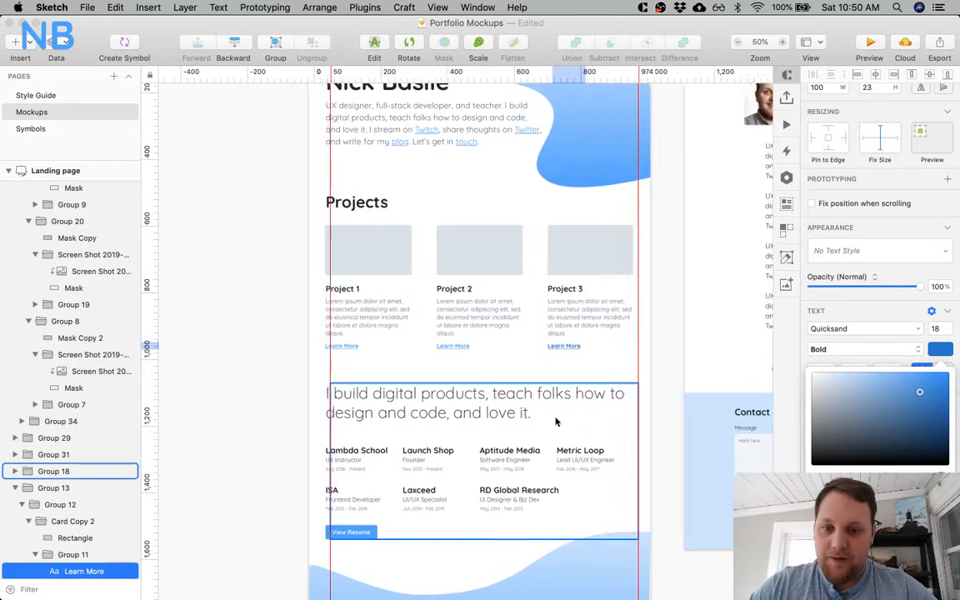
scroll(555, 420, "up", 5)
scroll(555, 420, "down", 3)
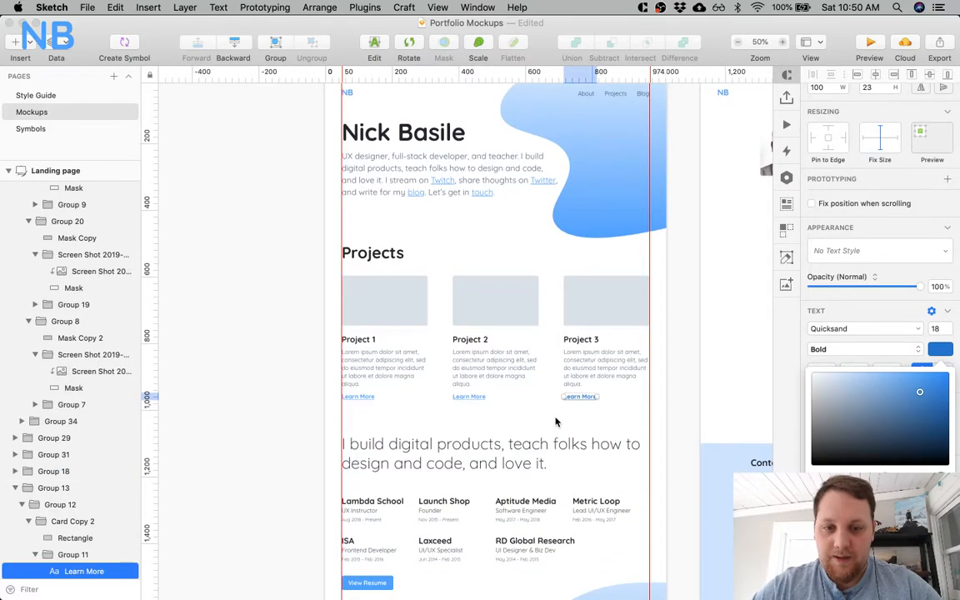
key("Escape")
scroll(556, 422, "right", 10)
scroll(557, 421, "down", 2)
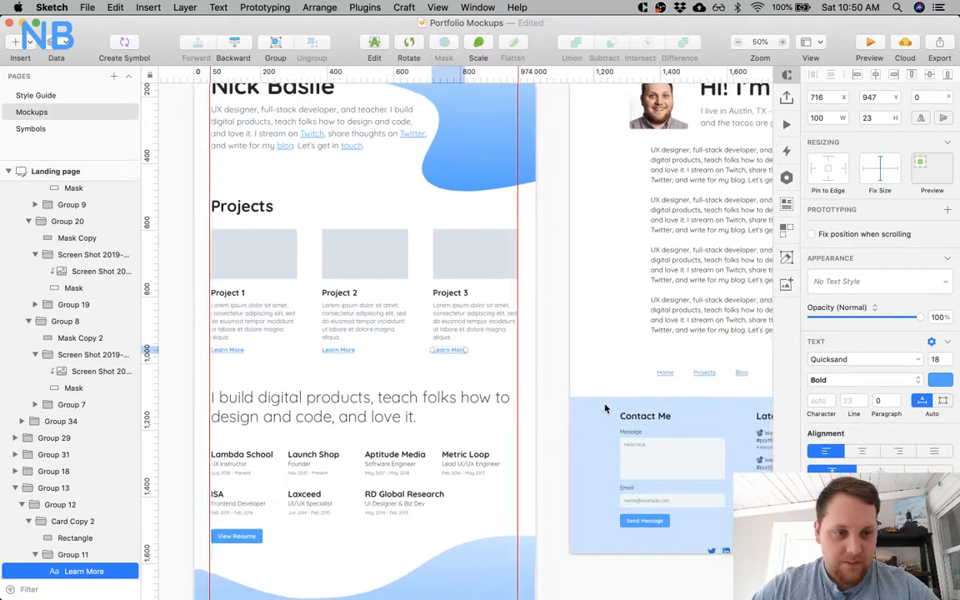
Restyle the Home, Projects and Blog links with the Learn More links' lighter blue and the Bold weight.
left_click(473, 373)
left_click(511, 372, "shift")
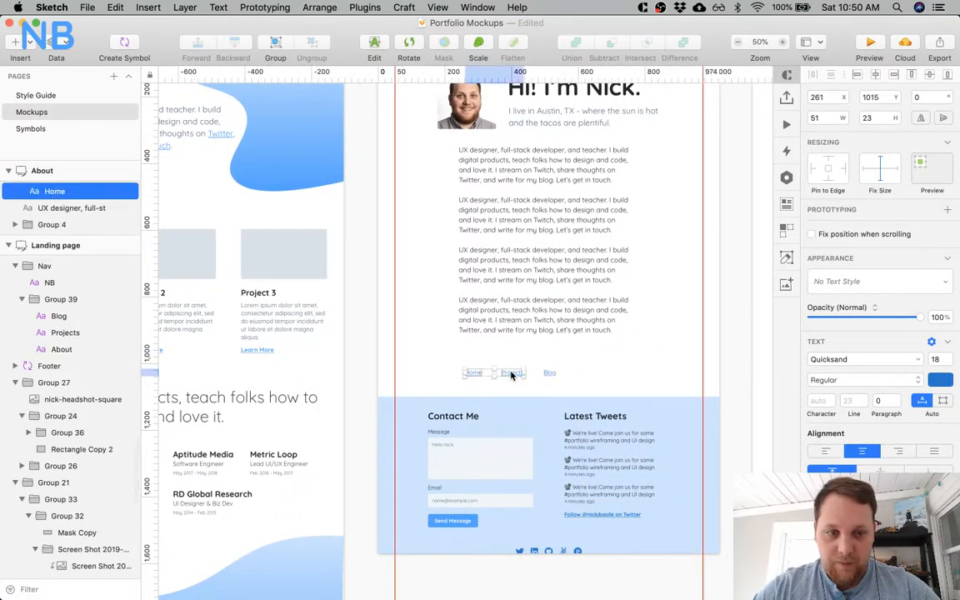
left_click(550, 372, "shift")
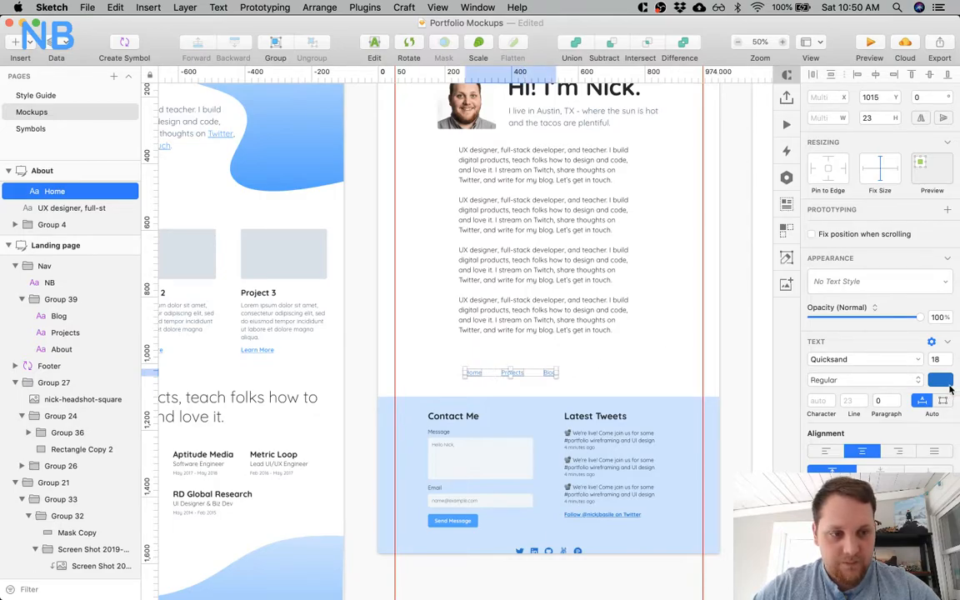
left_click(939, 379)
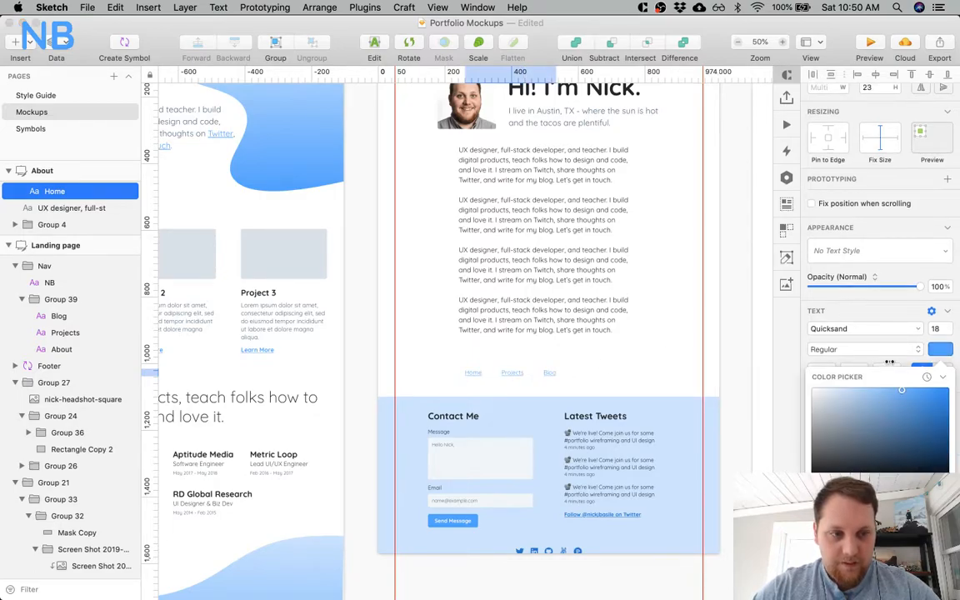
left_click(881, 348)
left_click(863, 365)
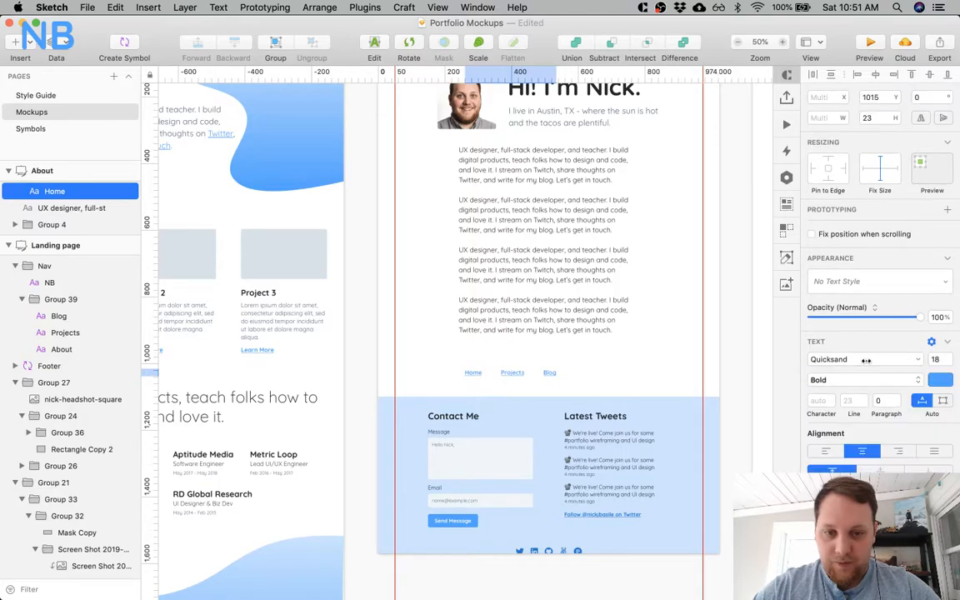
left_click(513, 362)
Move the Home, Projects and Blog links up to just below the last paragraph, near its left edge.
key("z")
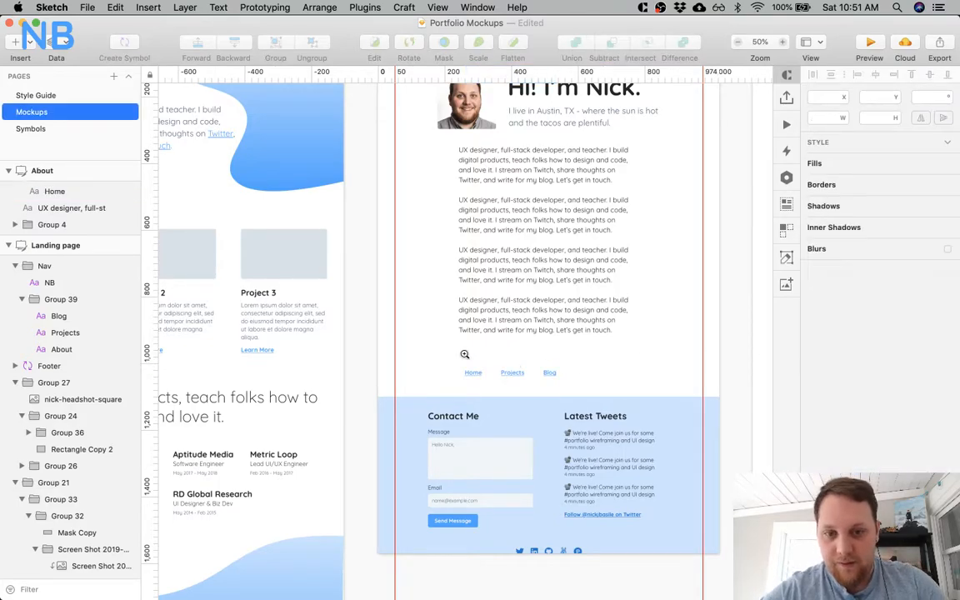
left_click(465, 355)
left_click(464, 355)
left_click(498, 426)
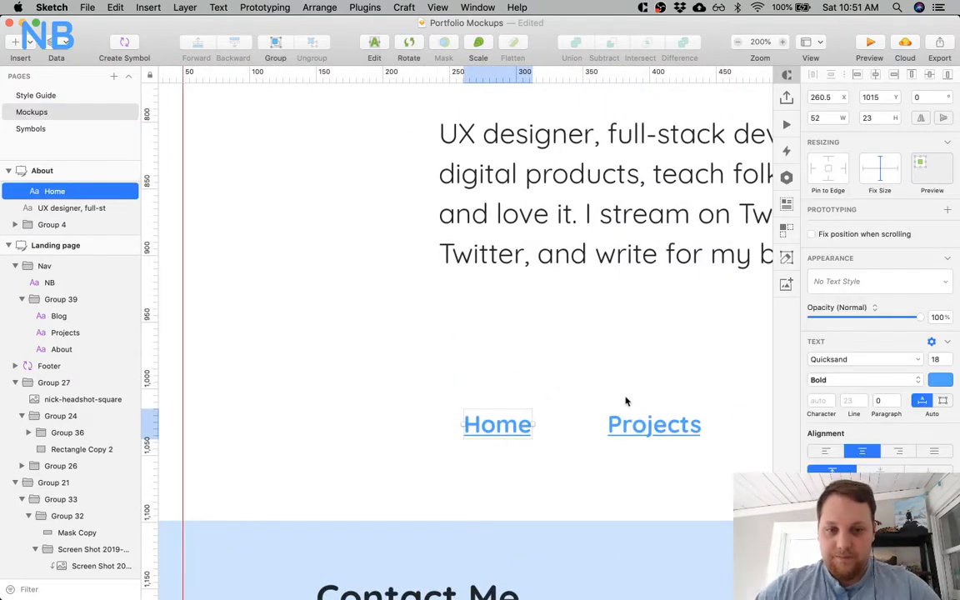
left_click(628, 420, "shift")
scroll(628, 419, "right", 4)
left_click(647, 429, "shift")
left_click_drag(333, 414, 309, 329)
Add a vertical guide at the body text's left edge, X 242, and align the link row to it.
left_click(308, 187)
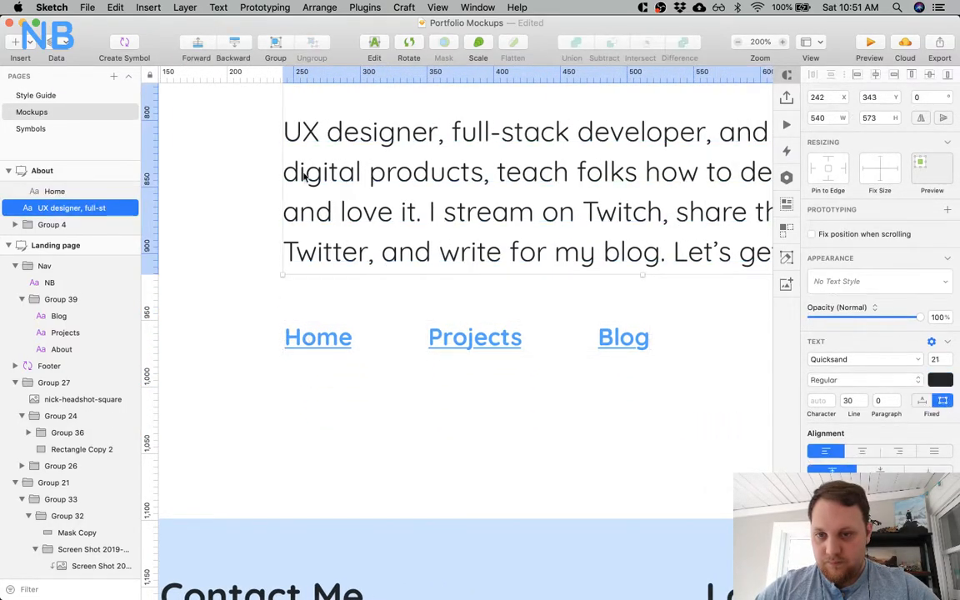
left_click(282, 79)
left_click(323, 338)
left_click(480, 334, "shift")
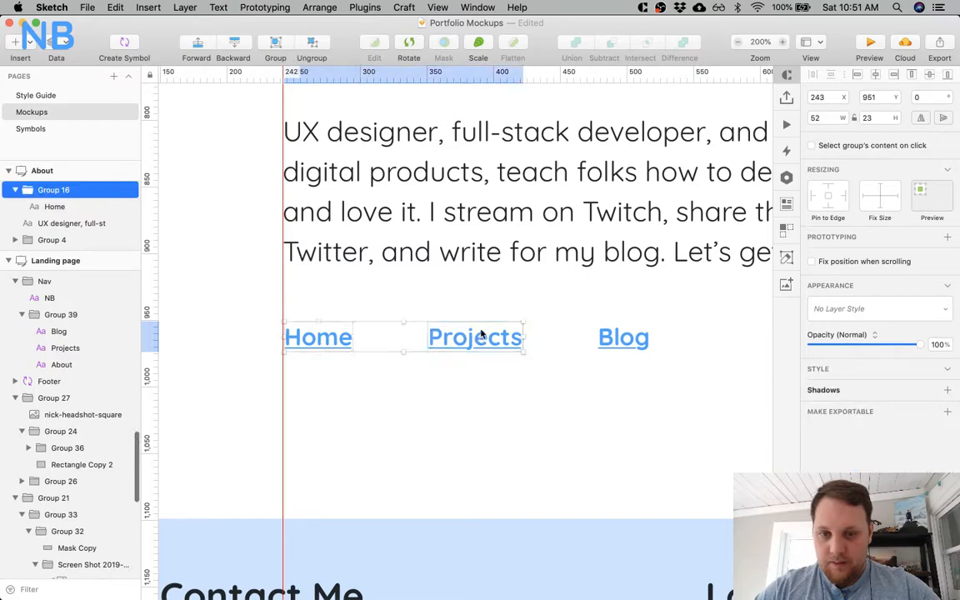
left_click(629, 340)
left_click(495, 343, "shift")
left_click(329, 338, "shift")
mouse_move(329, 339)
left_mouse_down()
mouse_move(339, 338)
mouse_move(328, 344)
left_mouse_up()
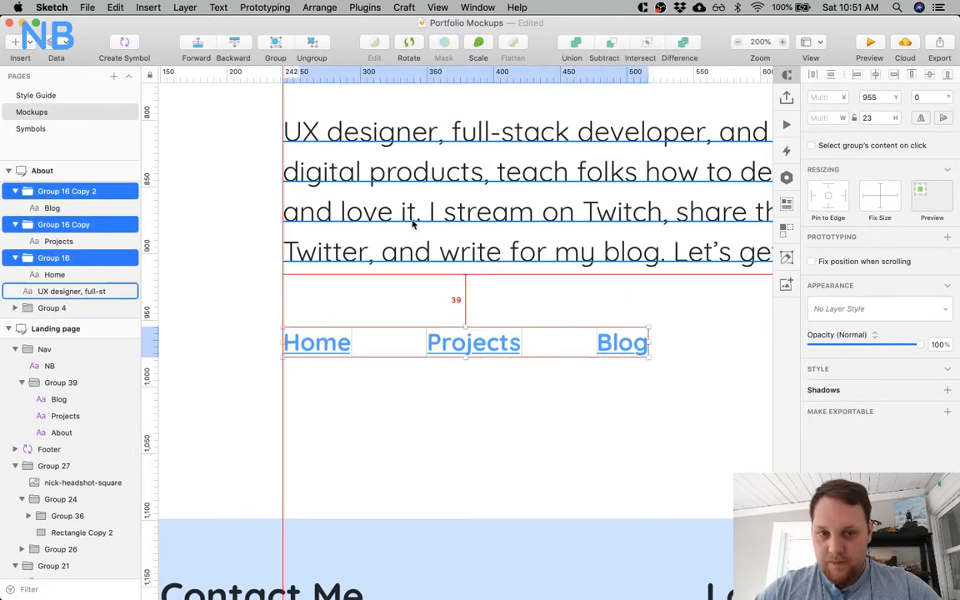
left_click(406, 415)
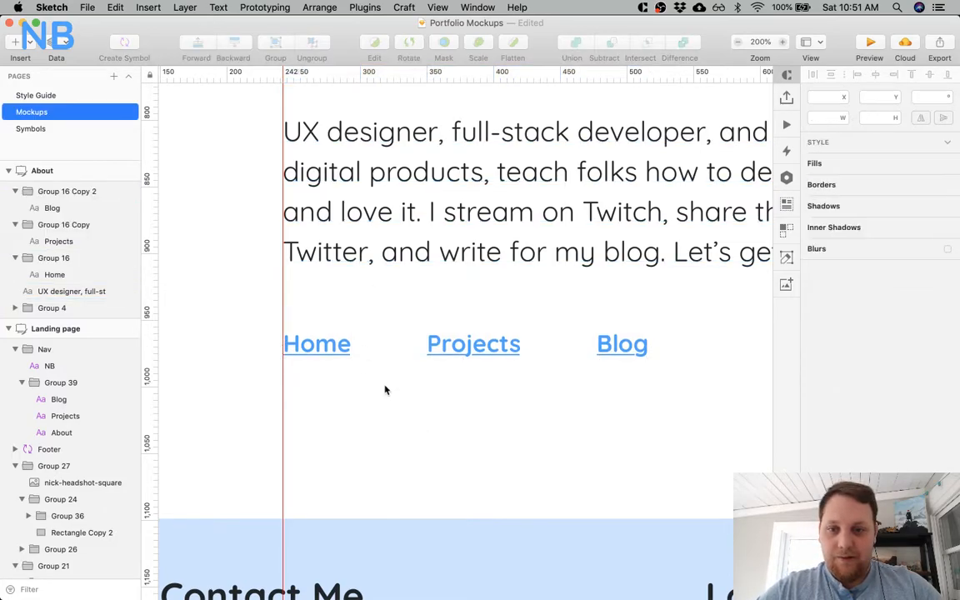
Set the Home, Projects and Blog links to font size 25 and left-align their text.
left_click(338, 347)
left_click(479, 346, "shift")
left_click(633, 350, "shift")
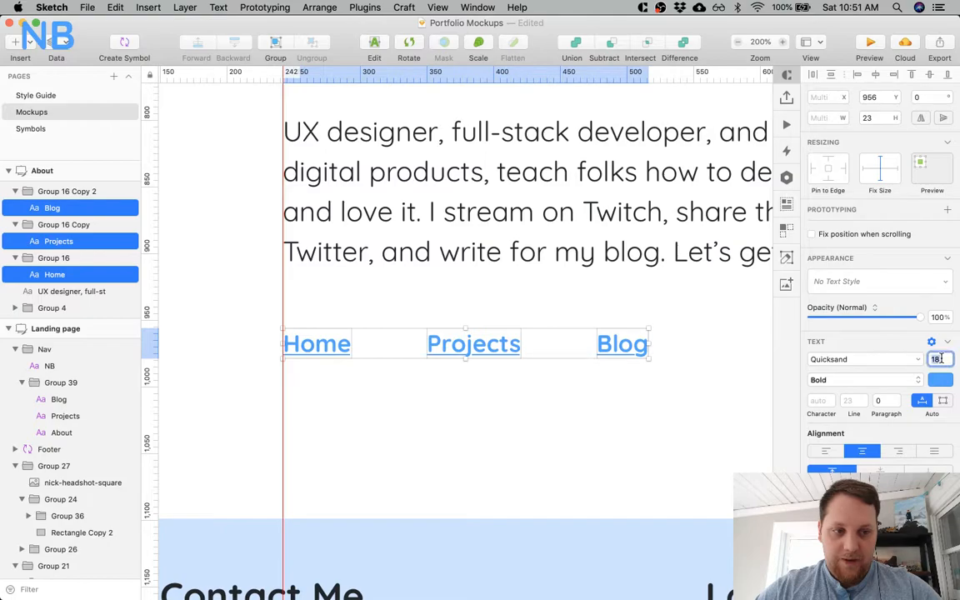
type("25")
key("Return")
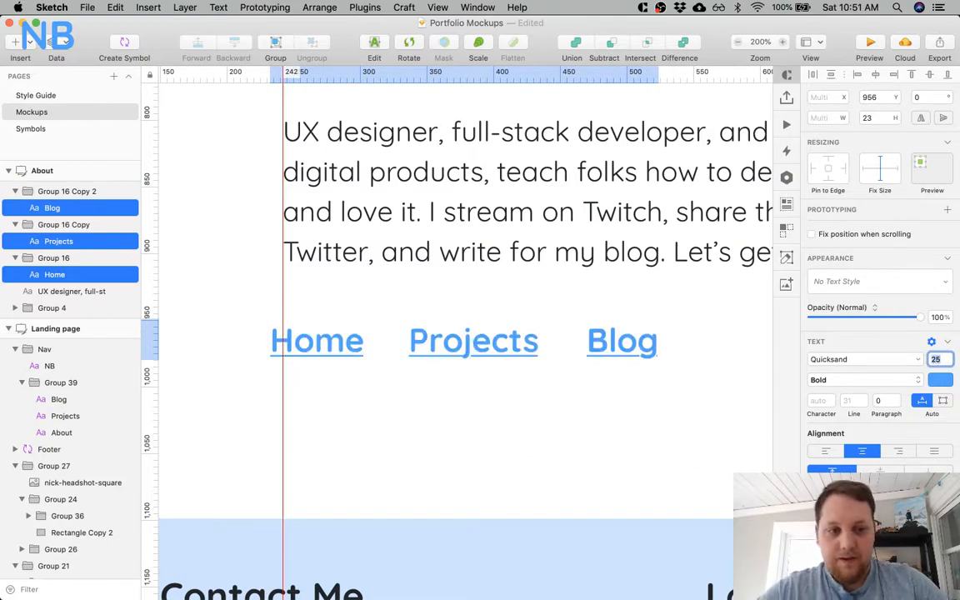
left_click(823, 456)
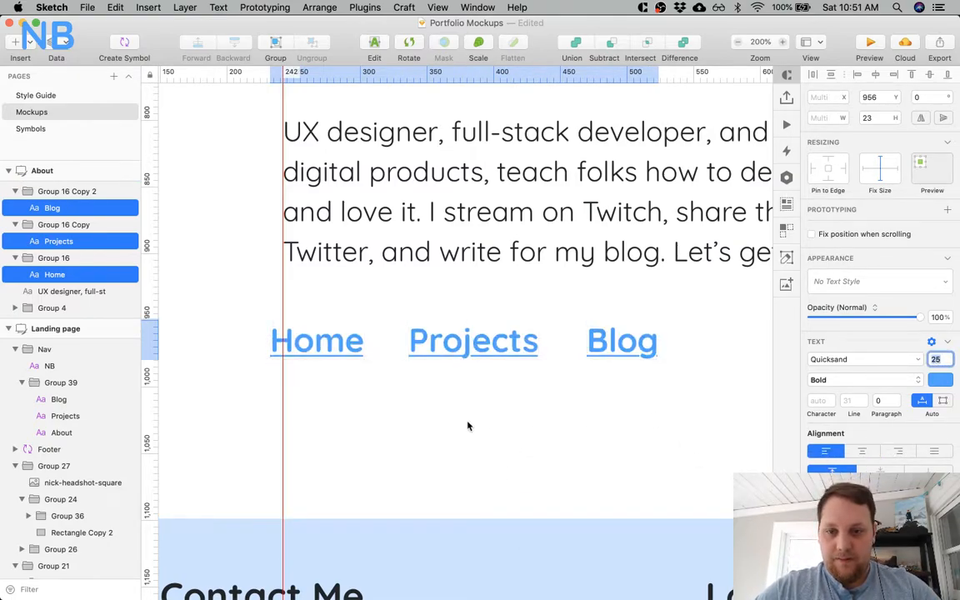
Align the enlarged link row with the body text's left guide and place it at Y 956.
left_click(386, 372)
left_click(354, 348)
left_click(462, 342, "shift")
left_click(611, 356, "shift")
left_click_drag(493, 340, 506, 356)
key("alt")
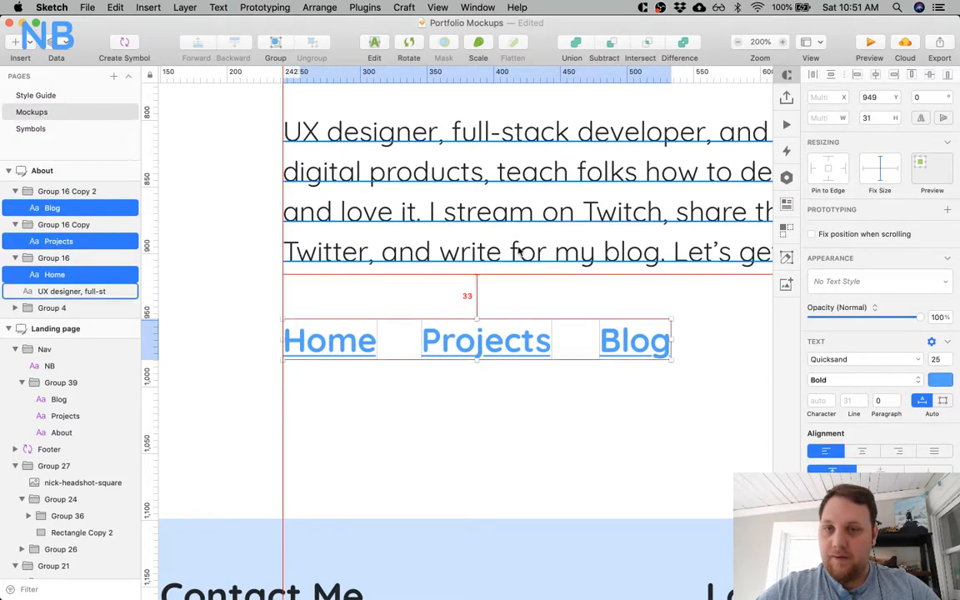
key("Down")
key("Down")
key("Down")
key("Down")
key("Down")
key("Down")
key("Down")
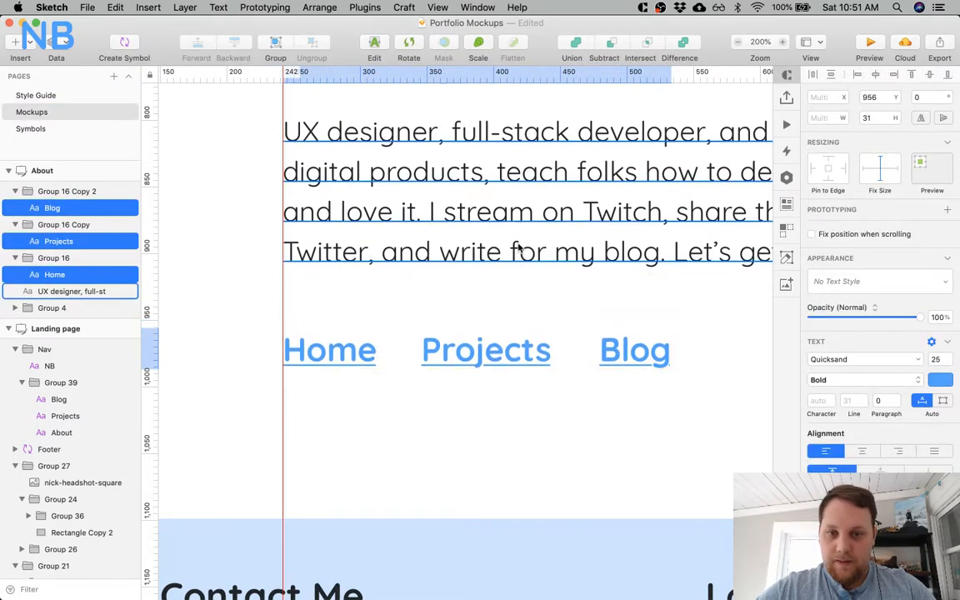
left_click(445, 407)
Set the Projects link's X position to 345 and the Blog link's X position to 480.
left_click(368, 349)
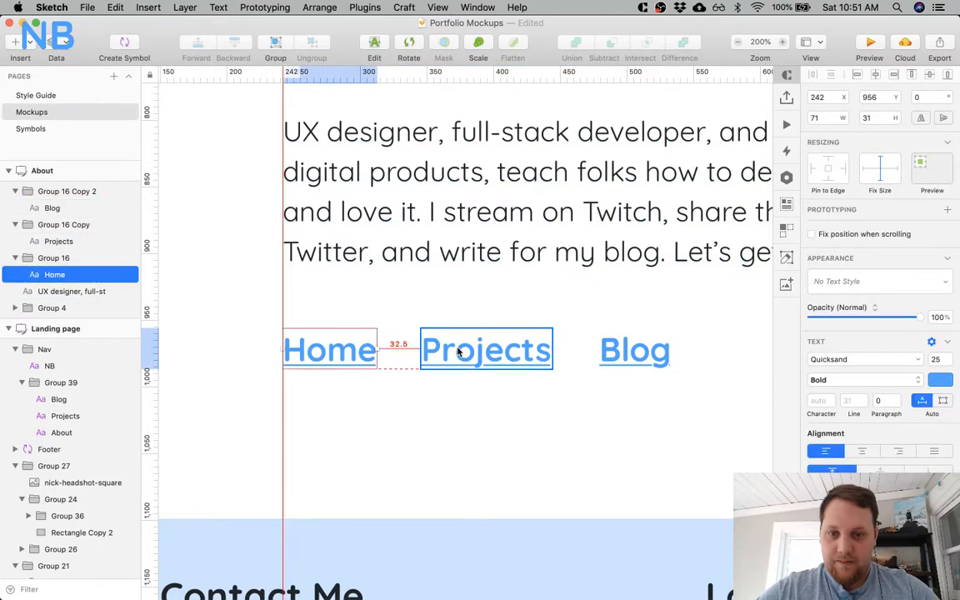
left_click(457, 351)
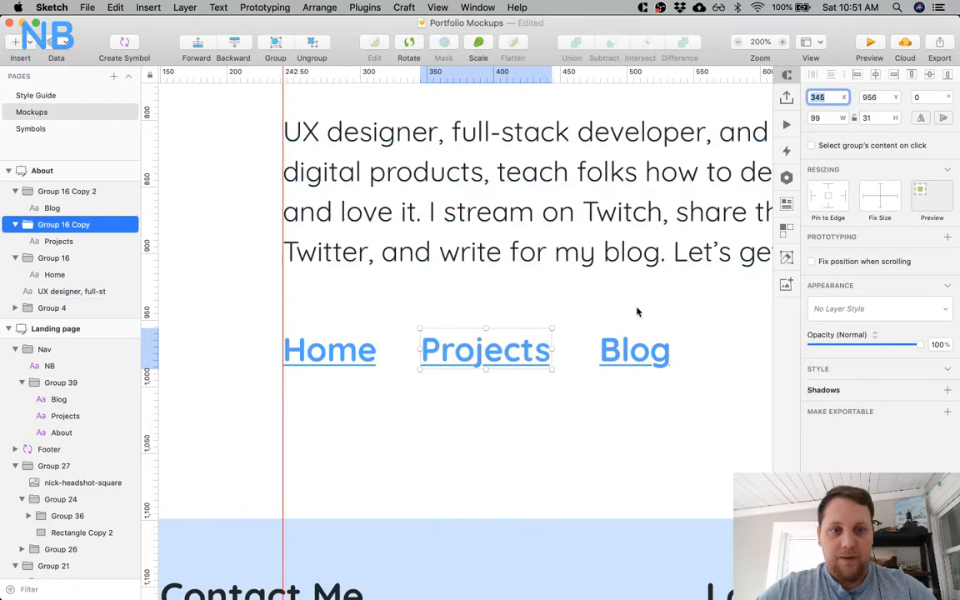
double_click(633, 350)
left_click(830, 96)
key("BackSpace")
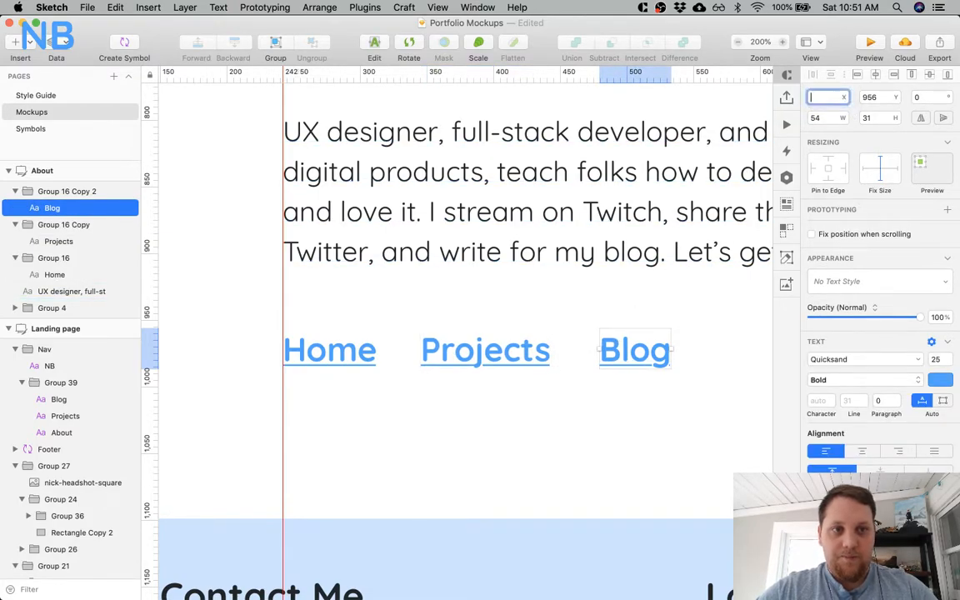
key("Right")
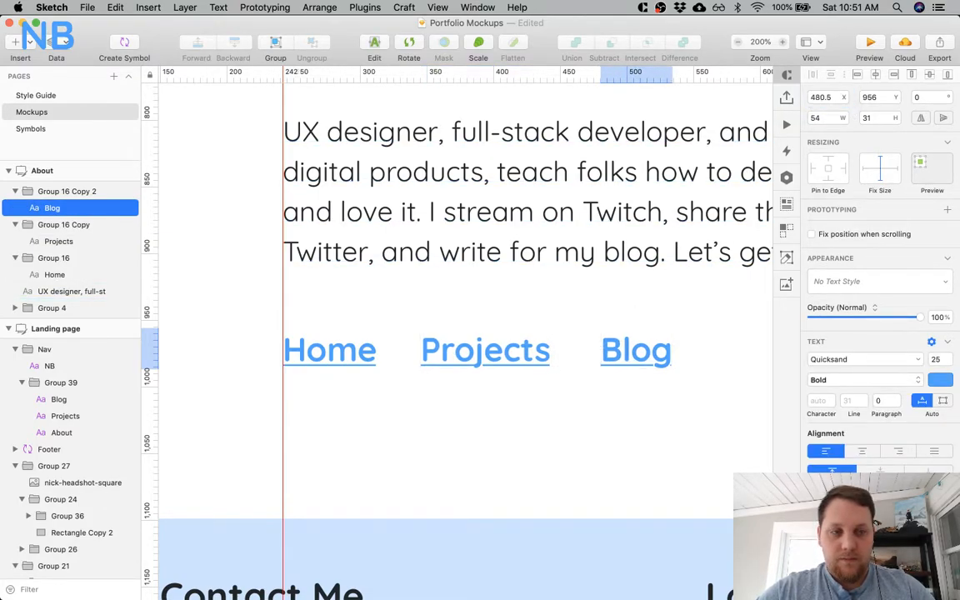
left_click(829, 98)
key("BackSpace")
key("BackSpace")
key("Return")
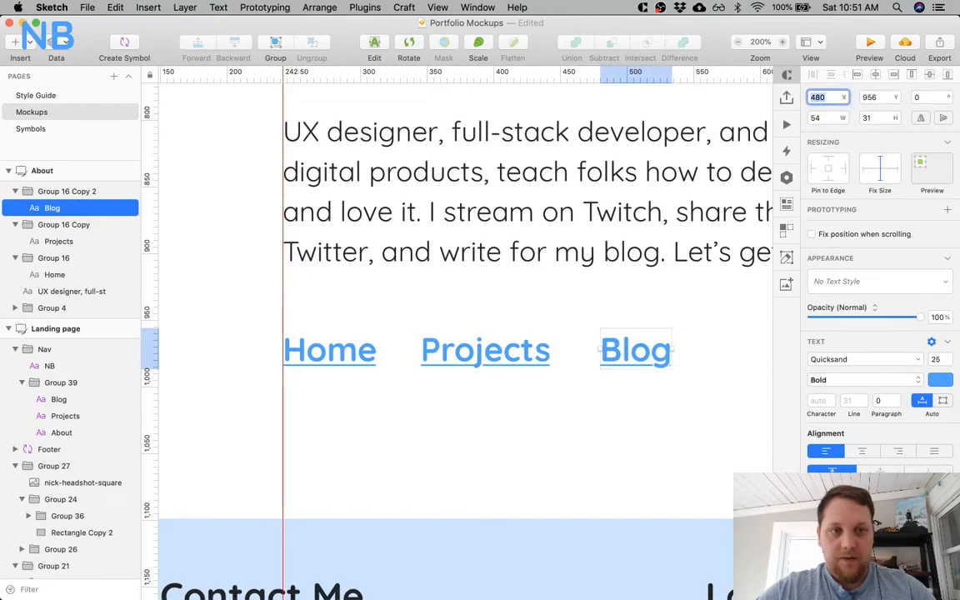
Check the Home and Projects links' positions and set the Blog link group's X position to 479.
left_click(520, 335)
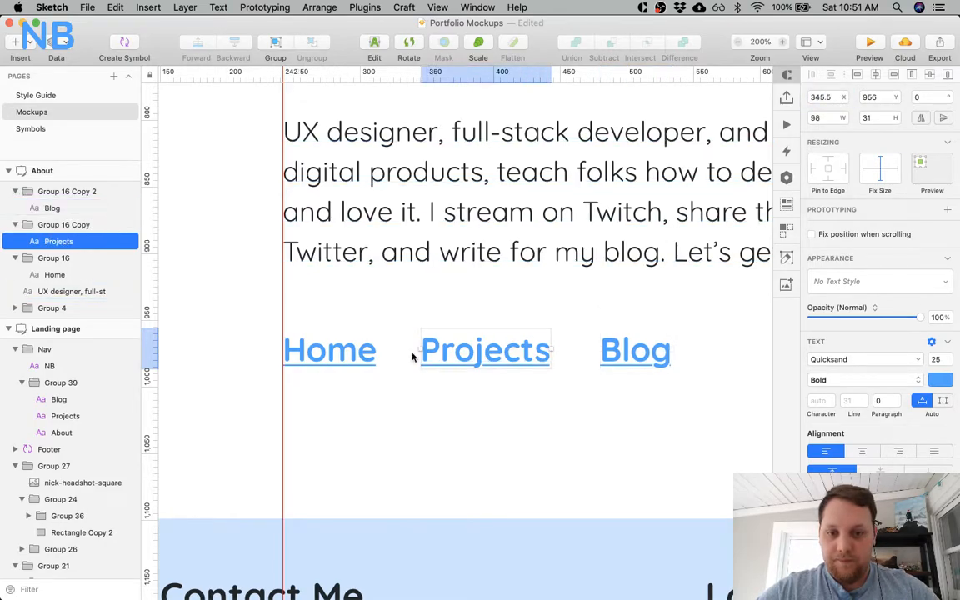
left_click(338, 356)
left_click(502, 348)
left_click(332, 354)
left_click(643, 352)
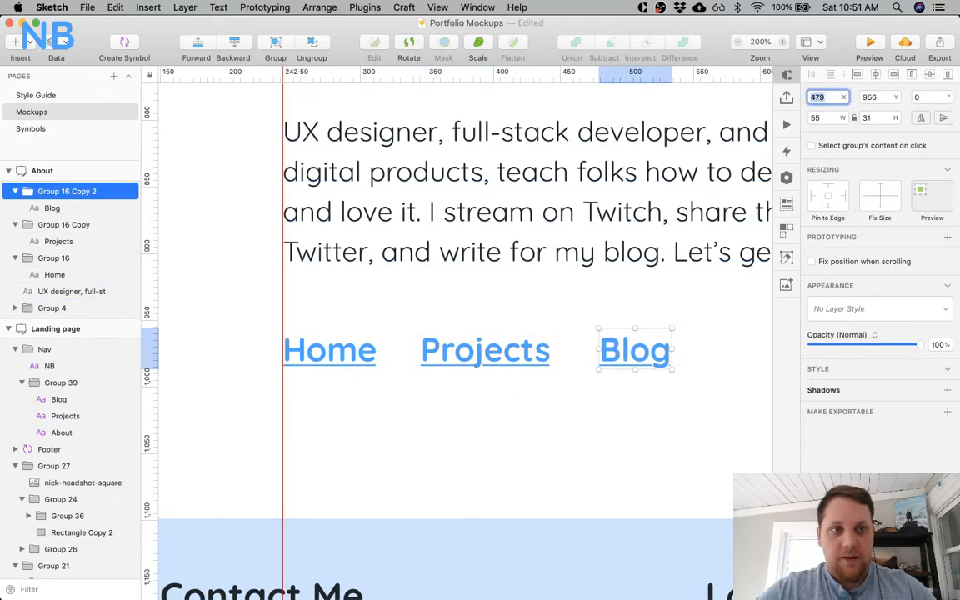
Shift the Projects link to X 353, leaving a 40 px gap after the Home link.
left_click(522, 360)
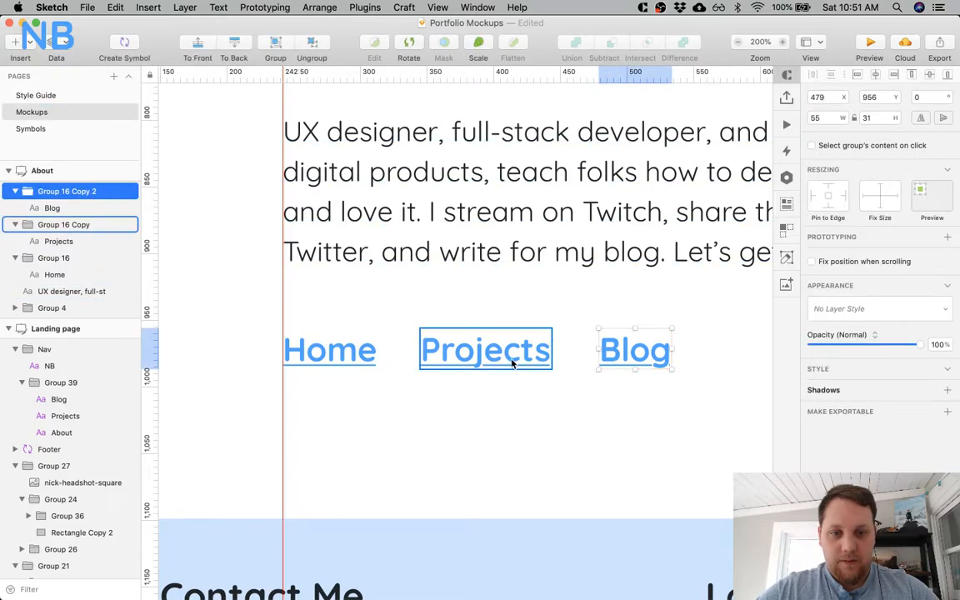
key("Left")
key("Left")
key("Left")
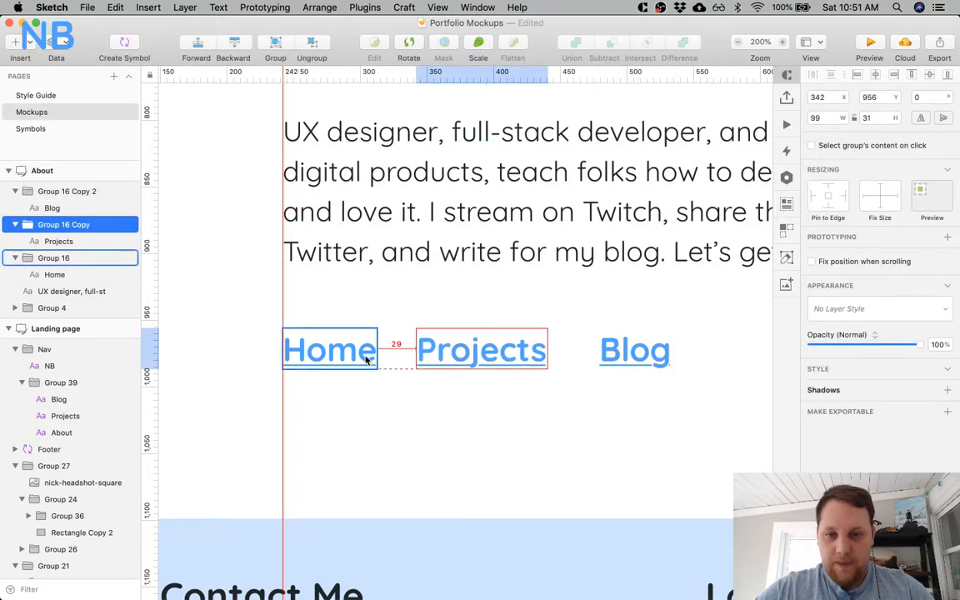
key("Right")
key("shift+Right")
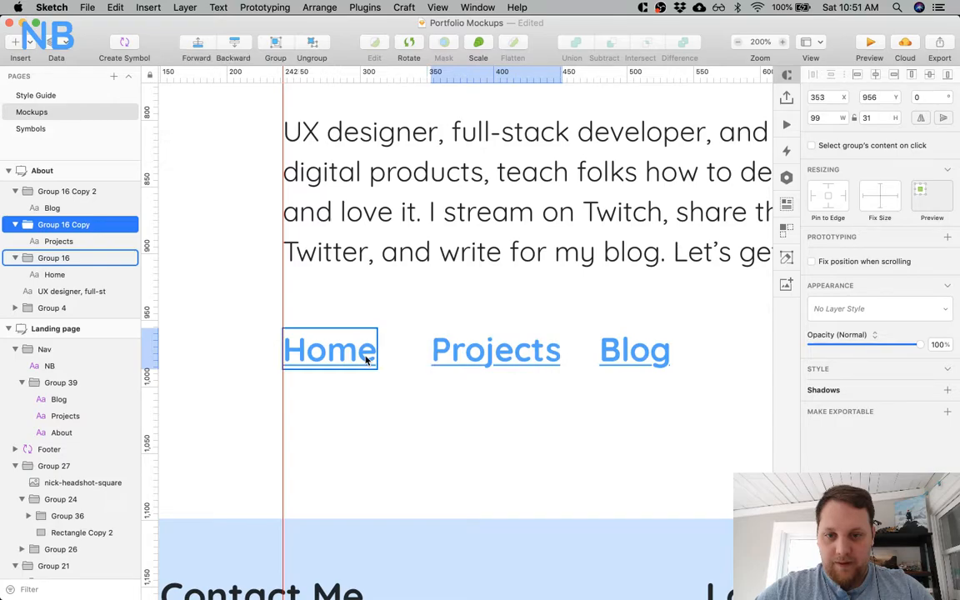
left_click(639, 363, "super")
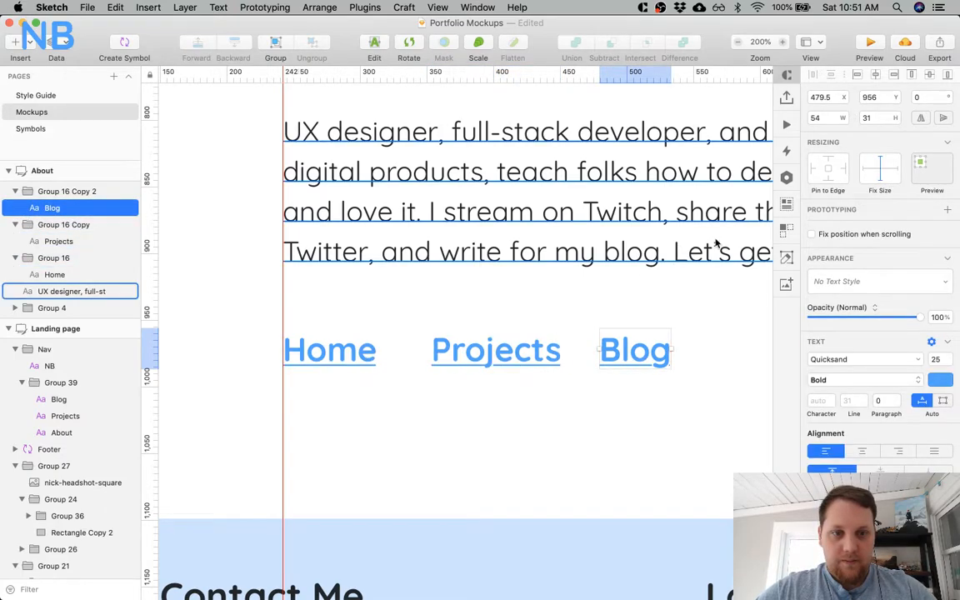
left_click(495, 360, "super")
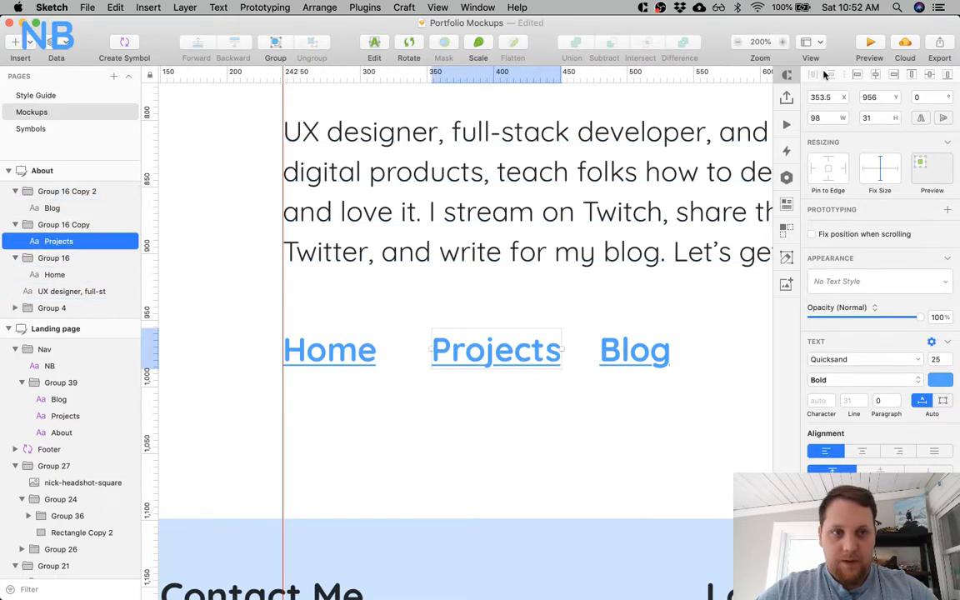
left_click(463, 431)
left_click(482, 359, "super")
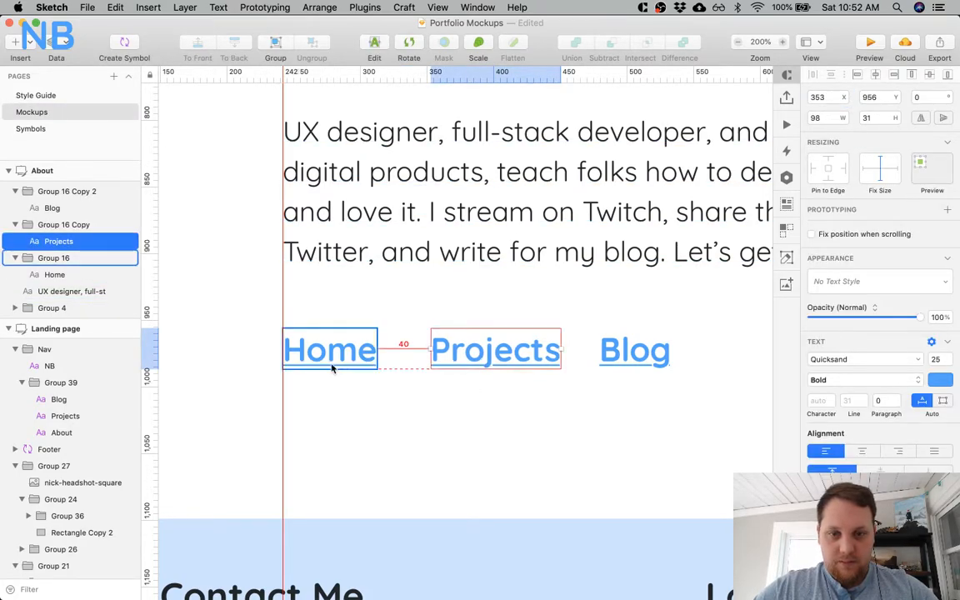
Shift the Blog link to X 491 so its gap after Projects matches the one between Home and Projects.
left_click(640, 351, "super")
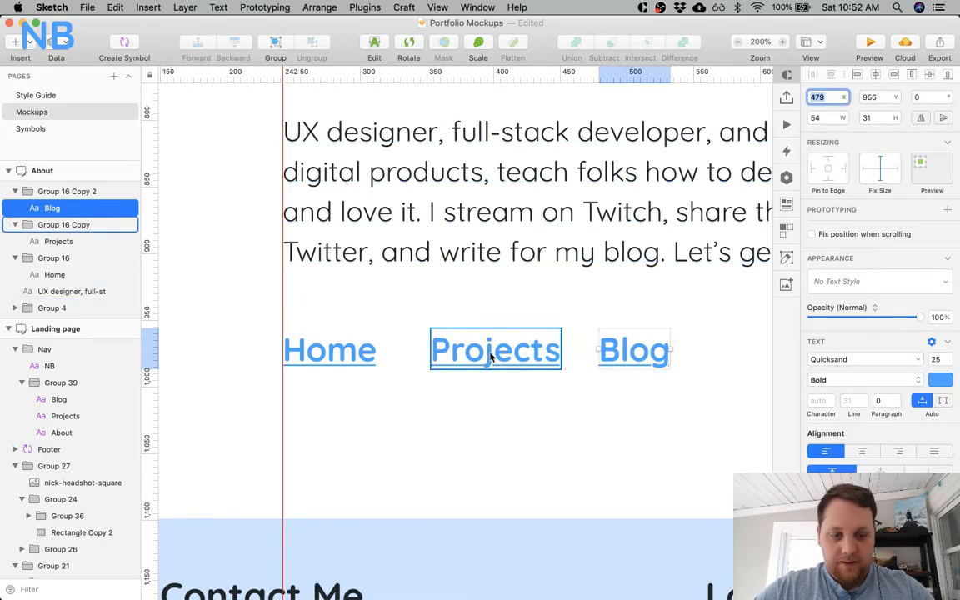
left_click(556, 488)
left_click(633, 350)
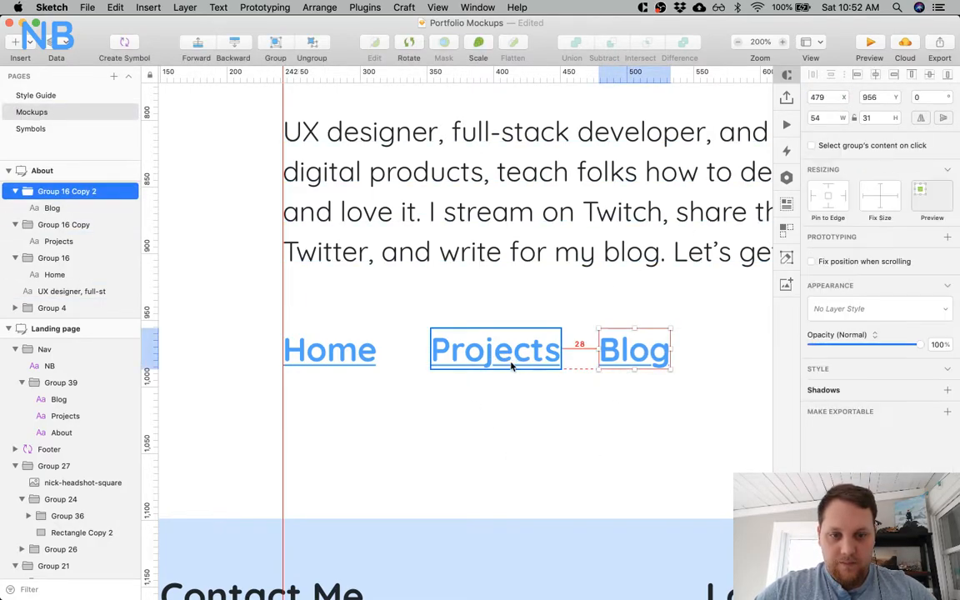
key("Right")
key("Right")
key("shift+Right")
left_click(509, 365)
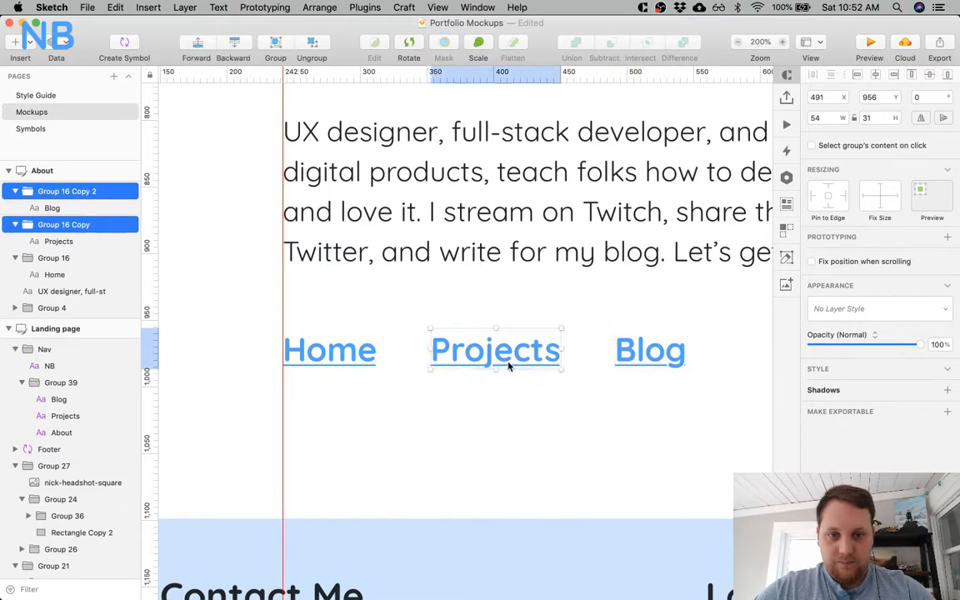
left_click(486, 426)
Review the link row within the About page and select the Home link.
key("super+minus")
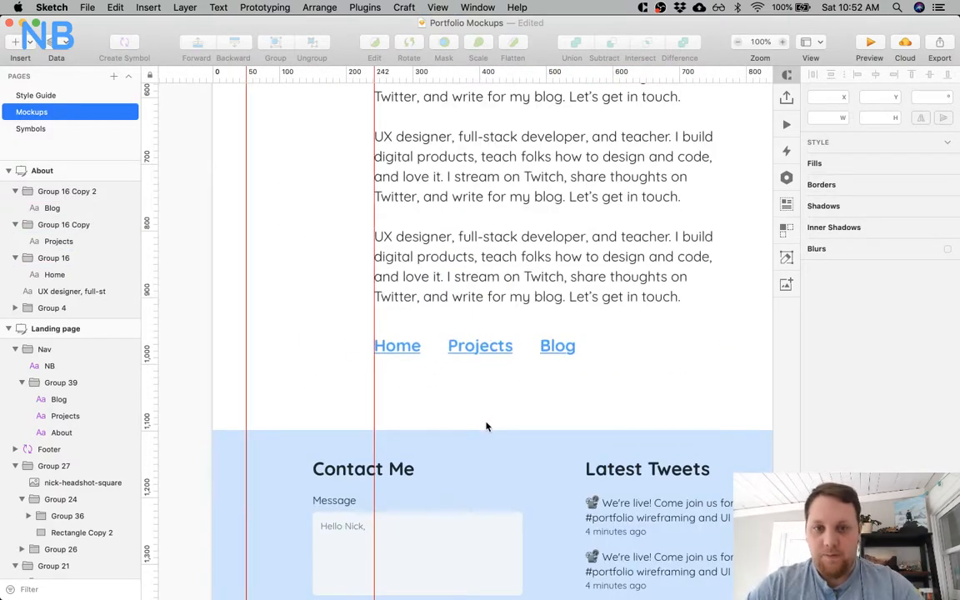
key("super+minus")
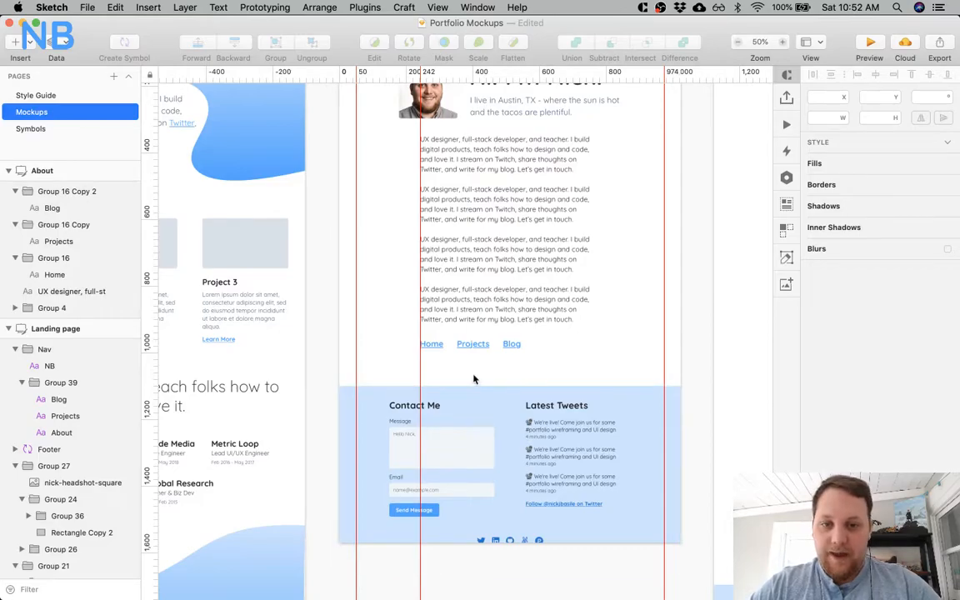
scroll(473, 379, "up", 3)
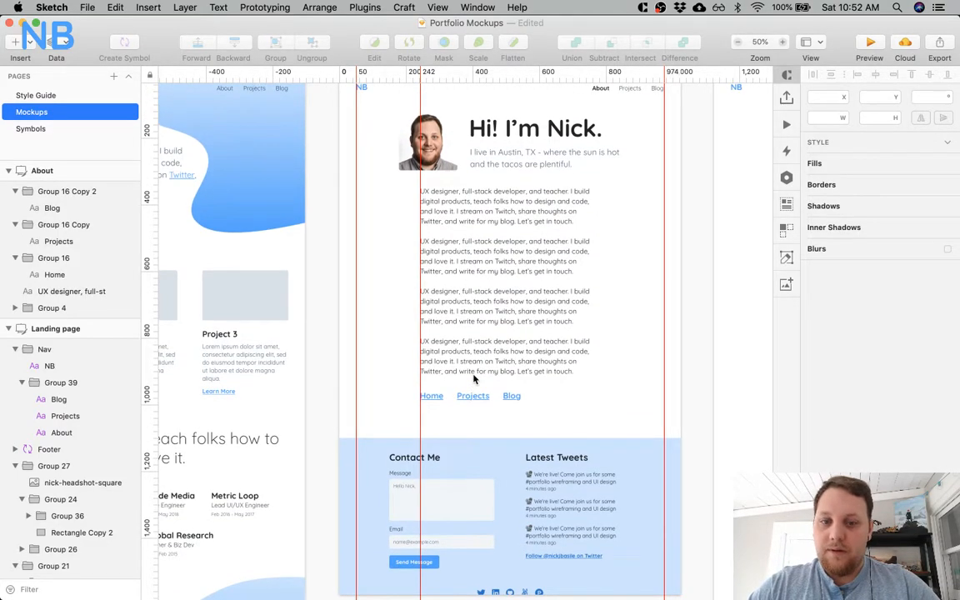
left_click(437, 395)
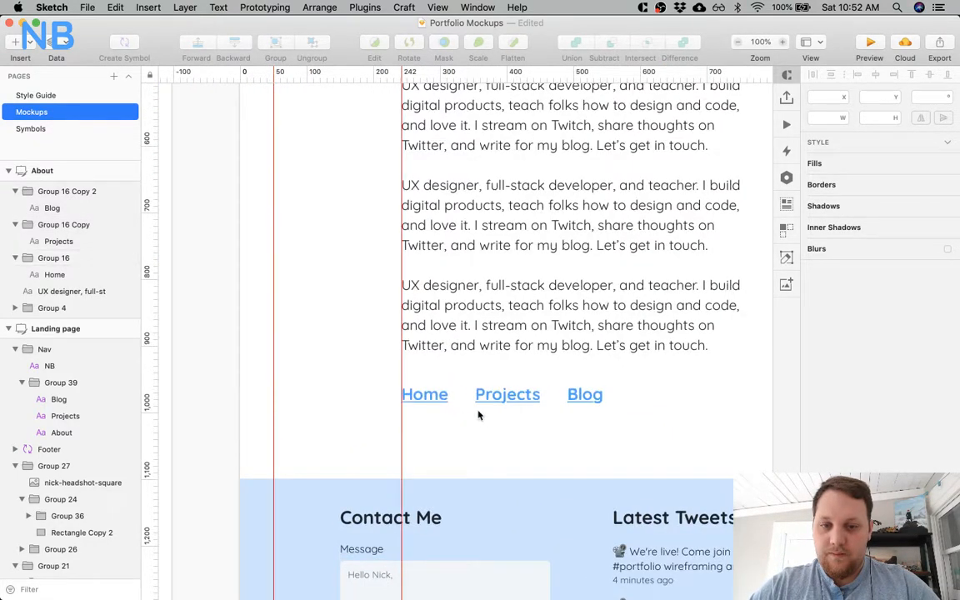
left_click(429, 404)
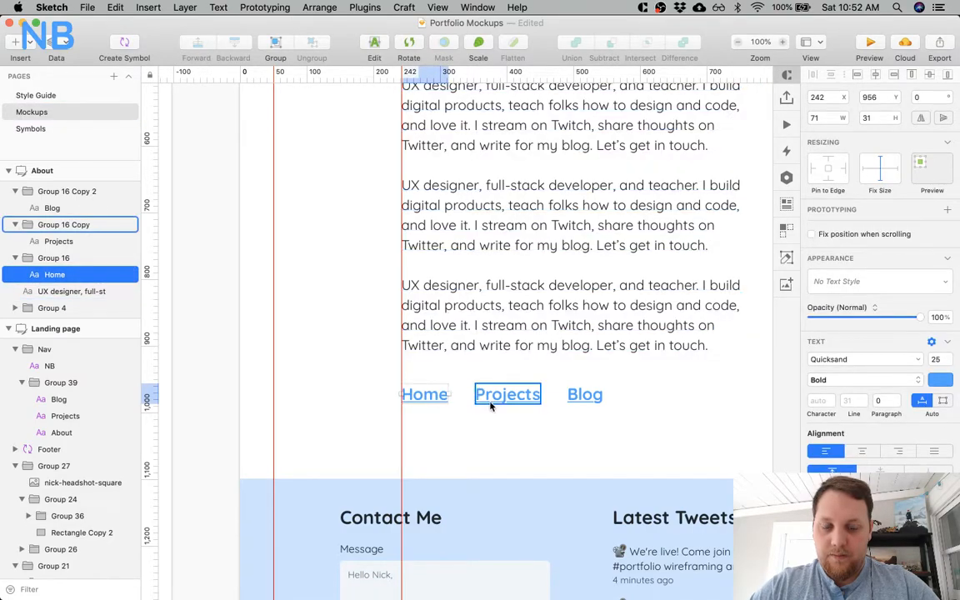
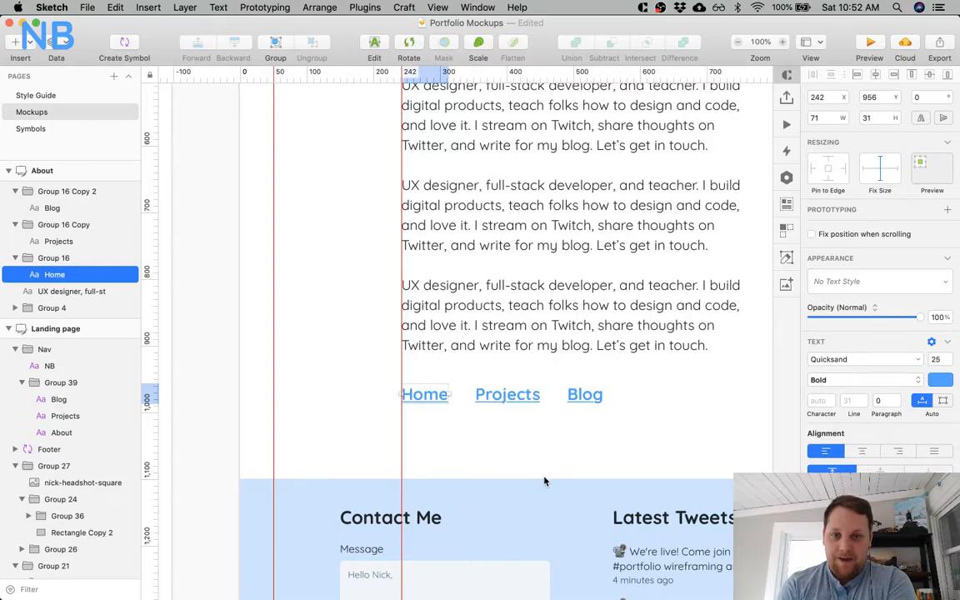
Change the Home link's text on the About page to "Back home".
left_click(535, 417)
left_click(432, 402, "super")
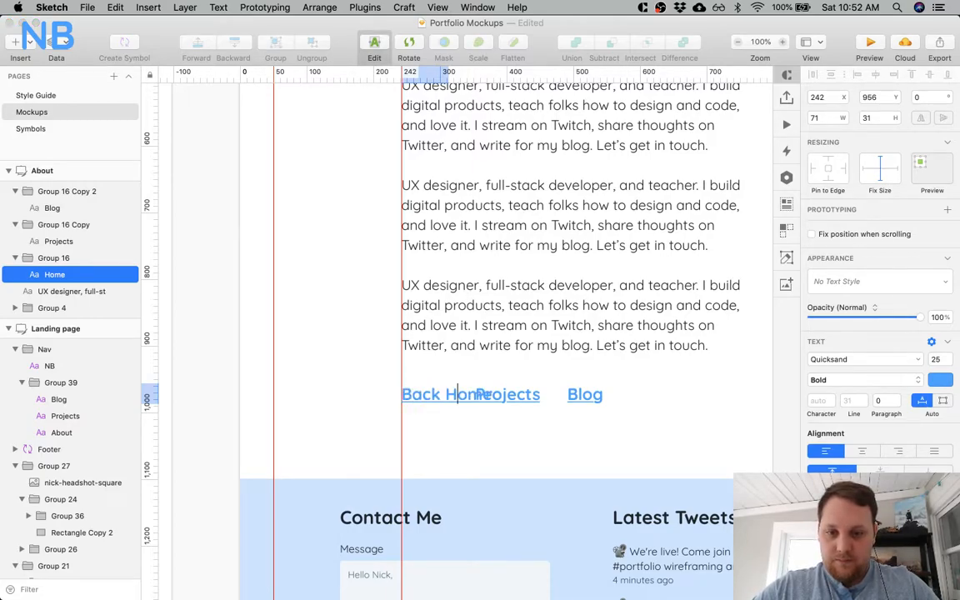
left_click(507, 433)
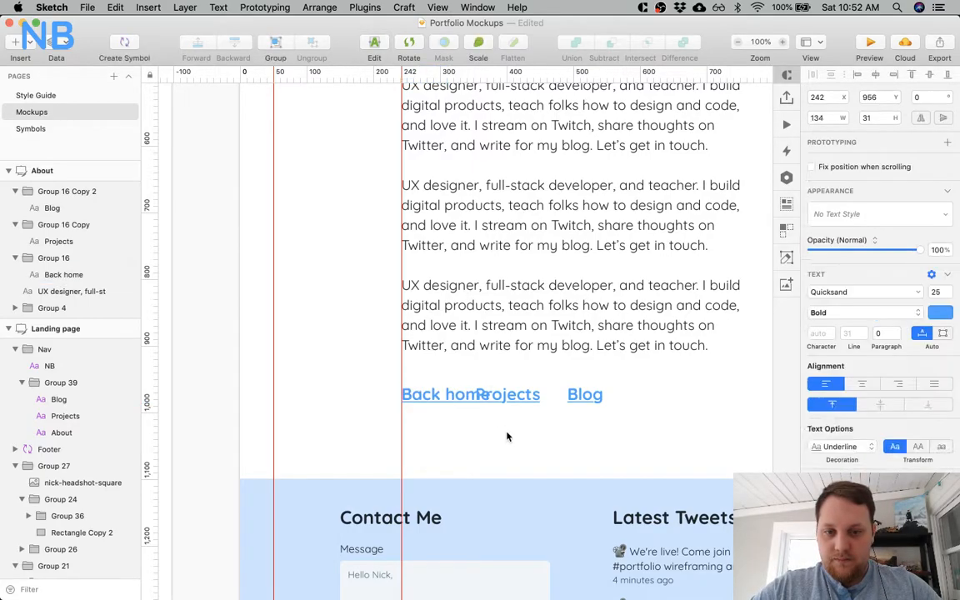
Move the Projects and Blog links right together to about X 463 and X 600, clear of the longer first link.
left_click(526, 389, "super")
left_click(584, 403, "shift")
left_click_drag(530, 399, 604, 398)
left_click(527, 398)
left_click_drag(528, 398, 578, 398)
double_click(580, 400)
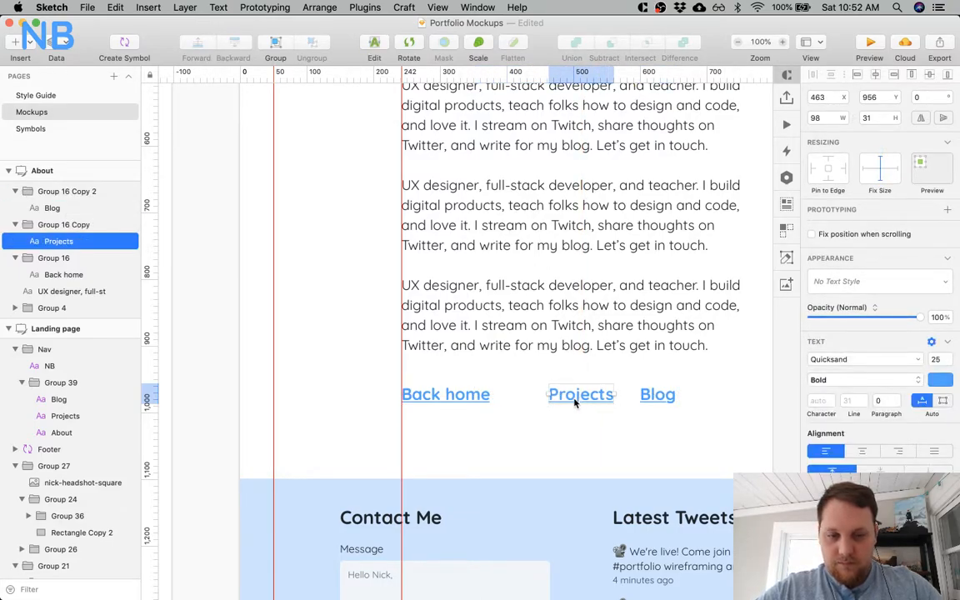
Change the Projects link's text to "My Work" and the Blog link's text to "My Writing".
double_click(574, 402)
type("My Work")
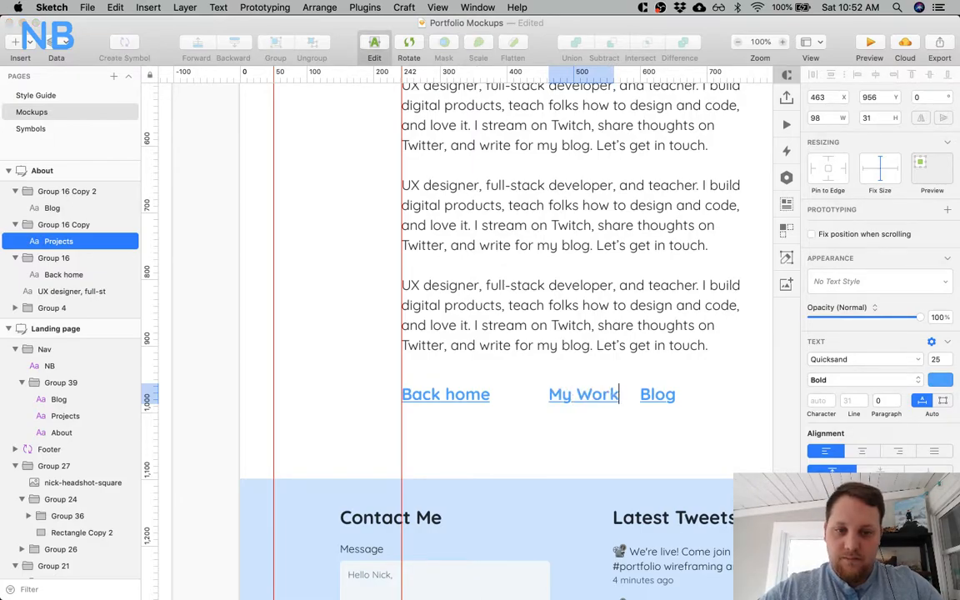
left_click(623, 430)
left_click(655, 393)
double_click(664, 392)
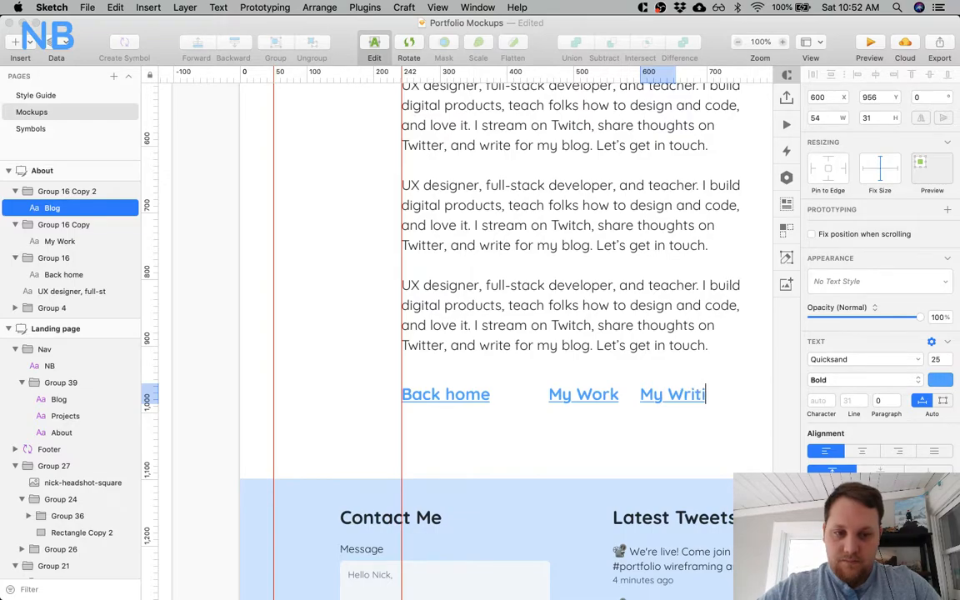
key("Escape")
Shift the My Work link left to X 416, leaving a 40 px gap after the first link.
scroll(600, 446, "right", 5)
scroll(600, 445, "down", 1)
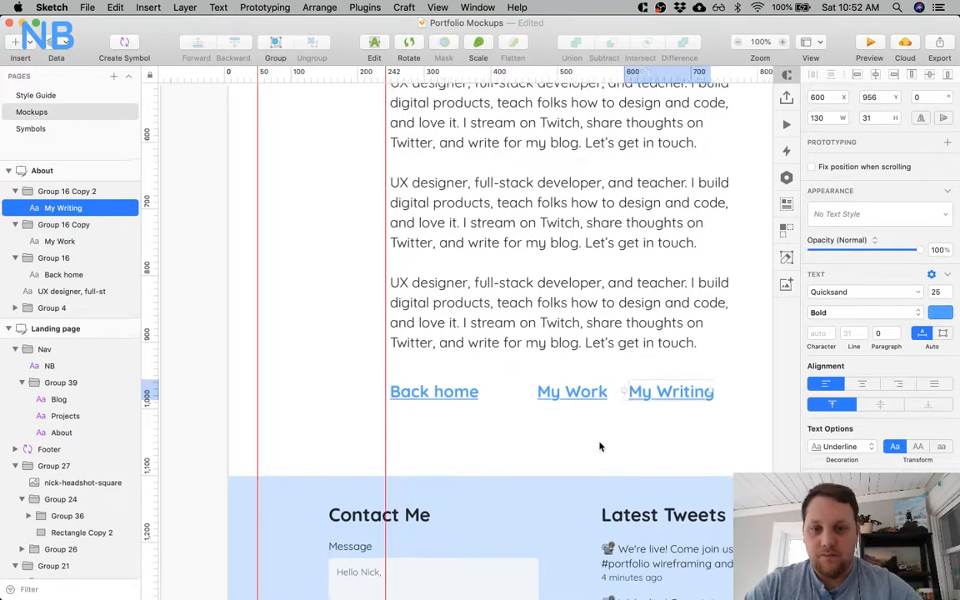
scroll(600, 446, "right", 3)
scroll(600, 445, "down", 1)
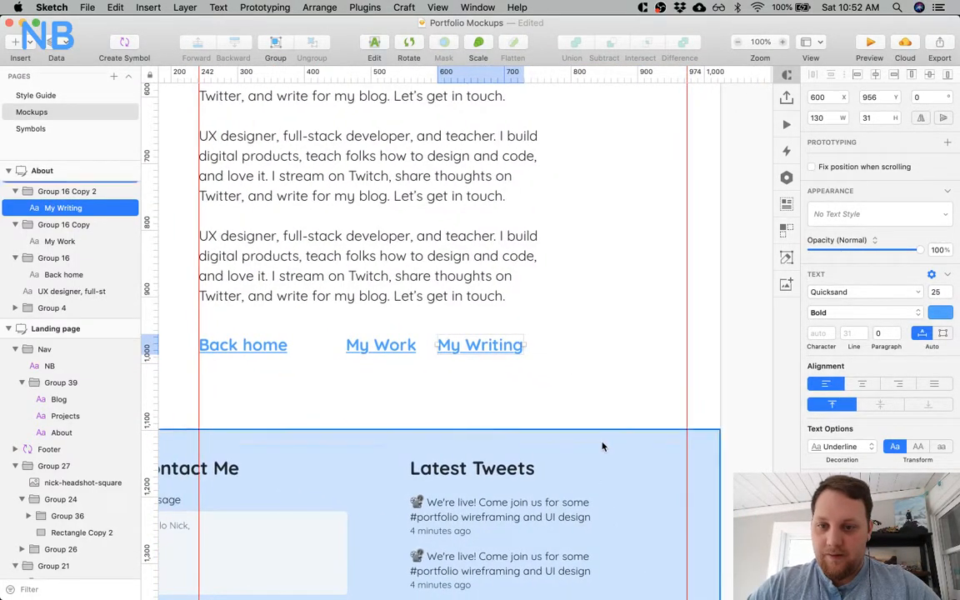
scroll(443, 424, "left", 3)
left_click(472, 350, "shift")
left_click(471, 348)
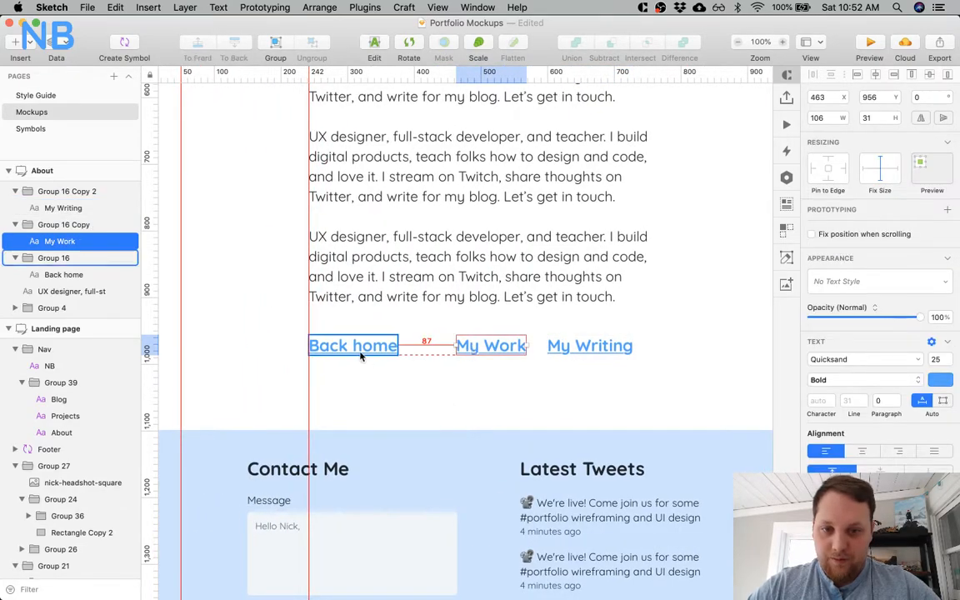
key("Left")
key("Left")
key("Left")
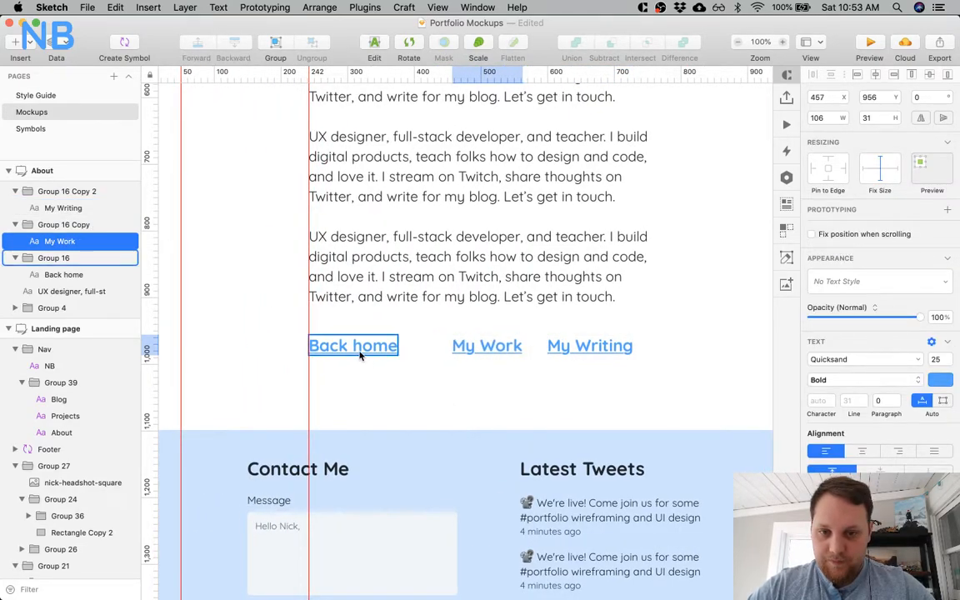
key("shift+Left")
key("shift+Left")
key("shift+Left")
key("shift+Left")
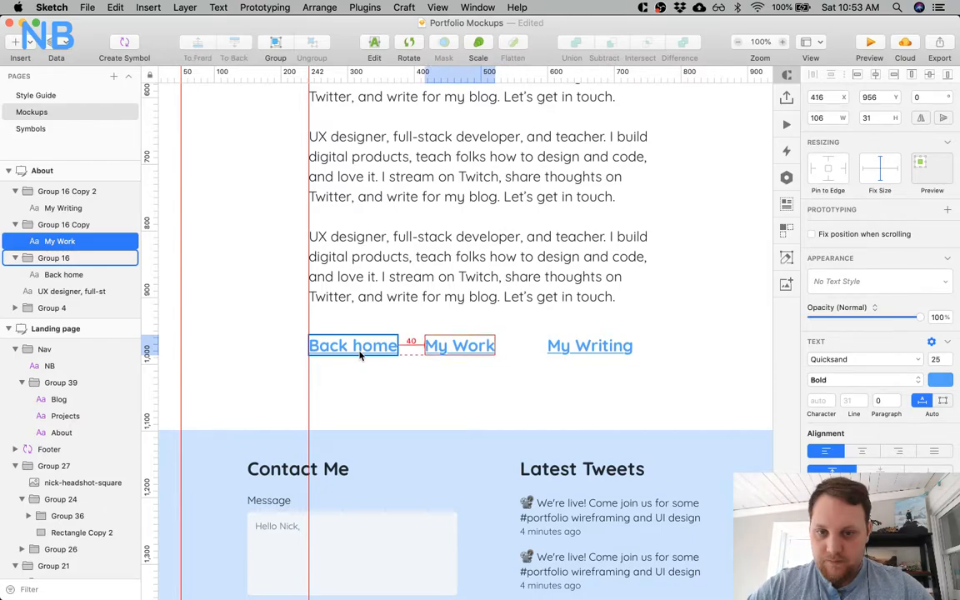
Shift the My Writing link left so its gap after My Work matches the gap between the first two links.
left_click(565, 346)
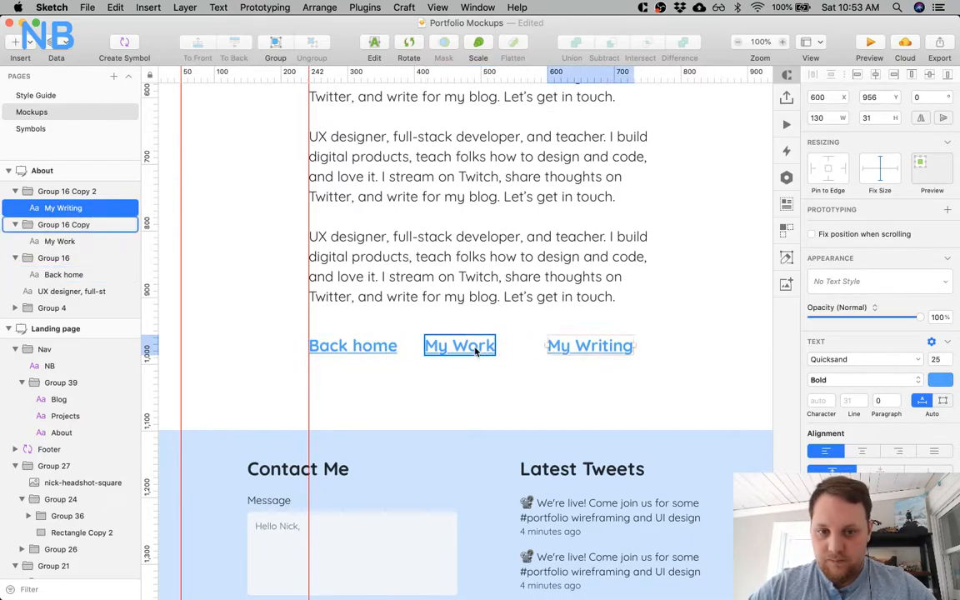
key("shift+Left")
key("shift+Left")
key("Left")
key("Left")
key("Left")
key("Left")
key("Left")
key("Left")
key("Left")
key("Left")
key("shift+Left")
left_click(455, 403)
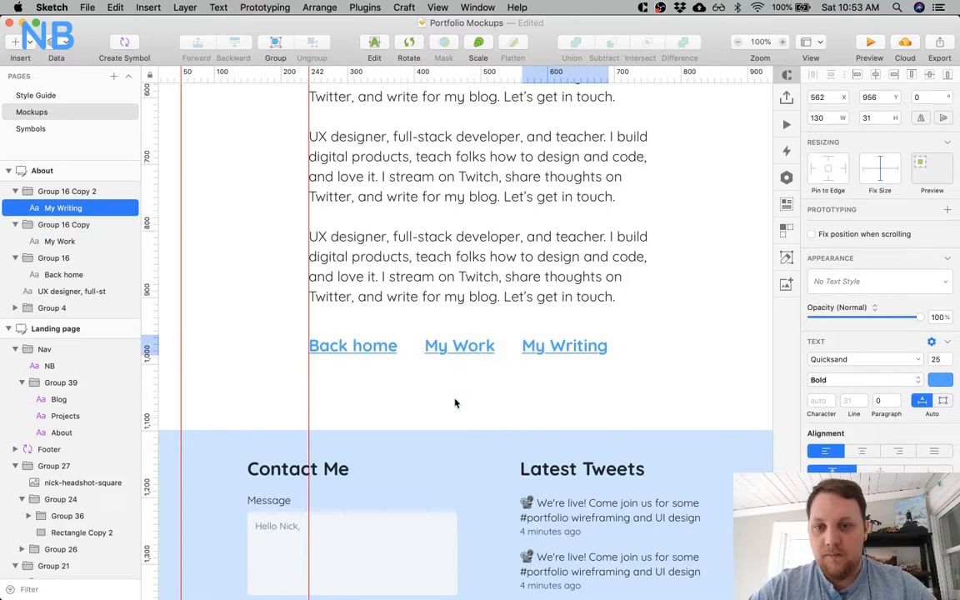
Capitalize the first link as "Back Home" and nudge My Work and My Writing right to restore the even gaps.
left_click(359, 347)
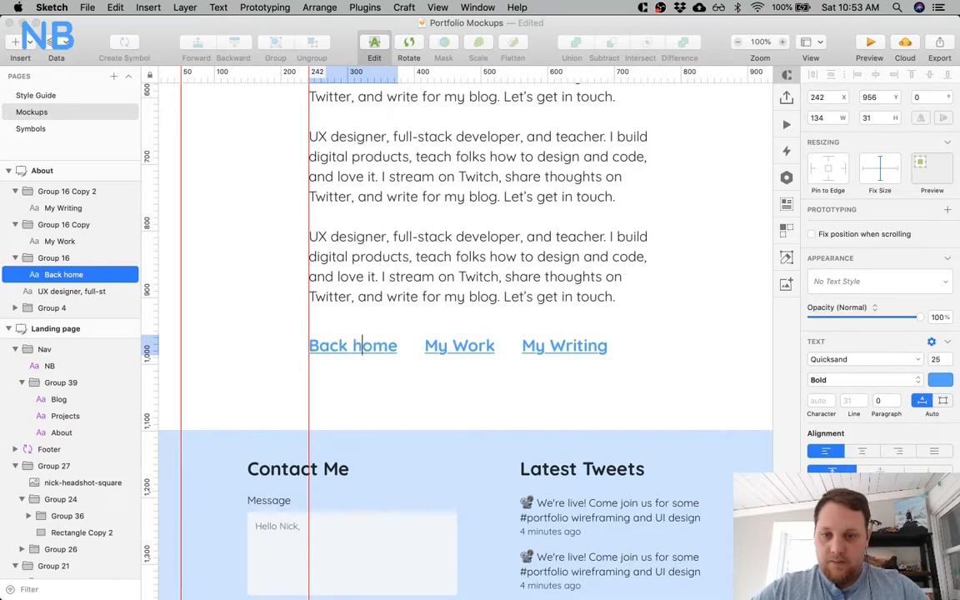
left_click(356, 404)
left_click(429, 344)
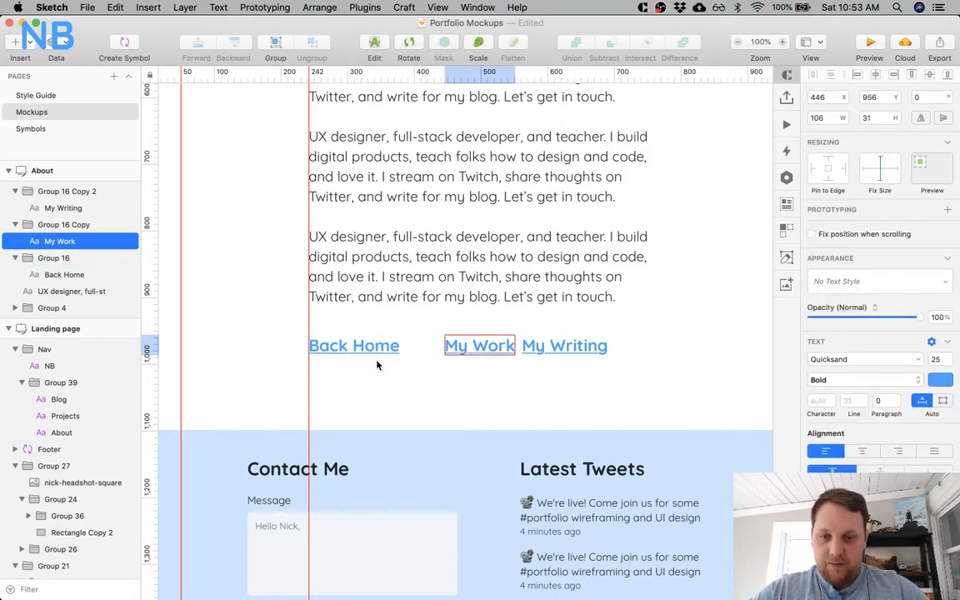
key("Right")
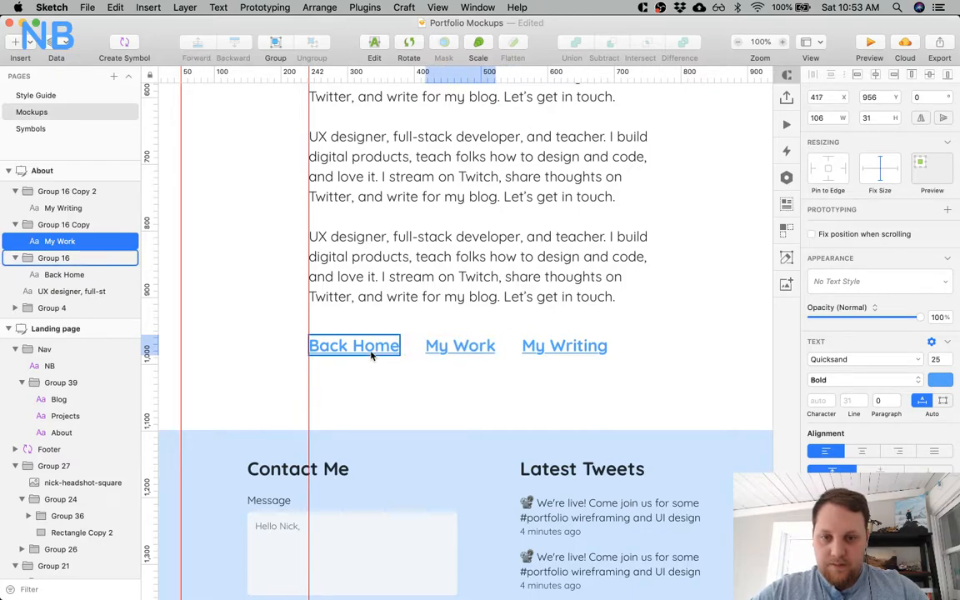
left_click(581, 347)
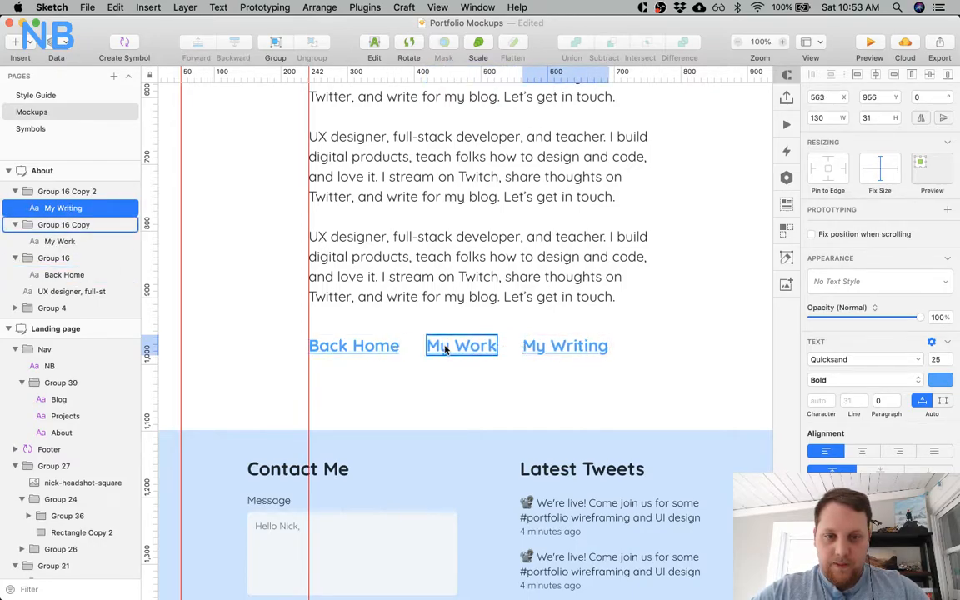
left_click(432, 399)
Move the About page's footer up to Y 1087, 100 px below the link row.
key("super+minus")
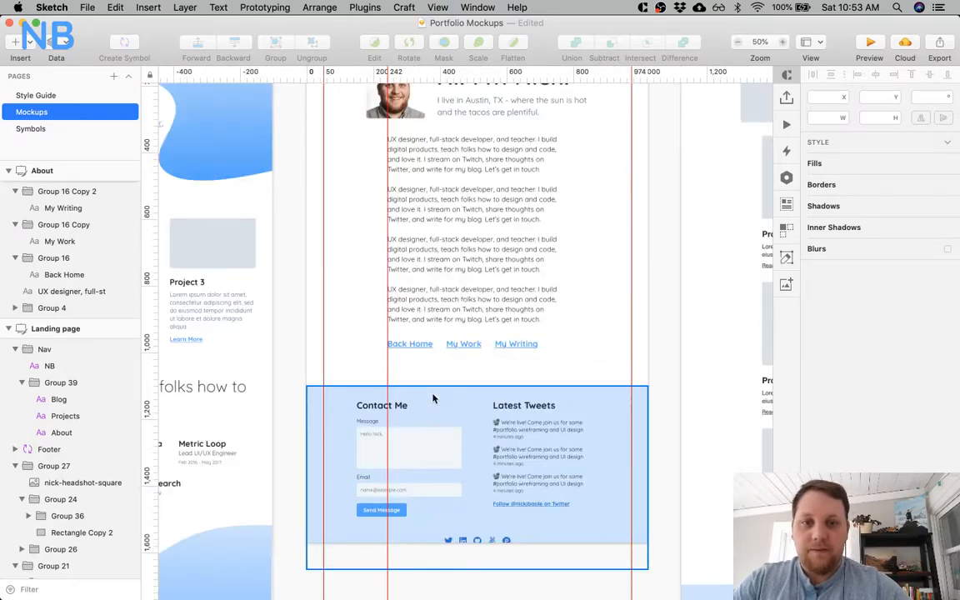
left_click(432, 398)
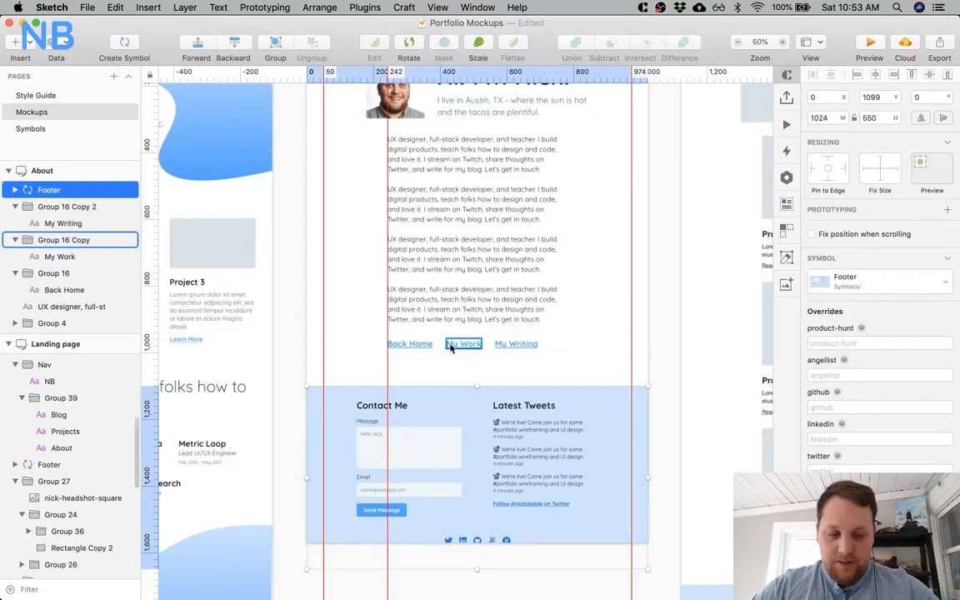
key("shift+Up")
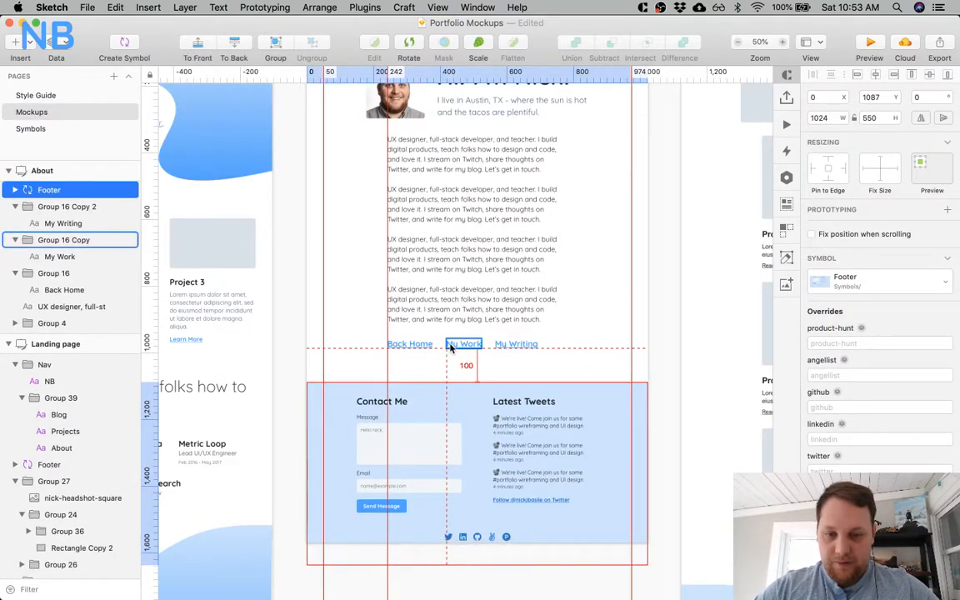
Extend the About artboard's height to 1637 so it encloses the whole footer.
scroll(450, 348, "down", 3)
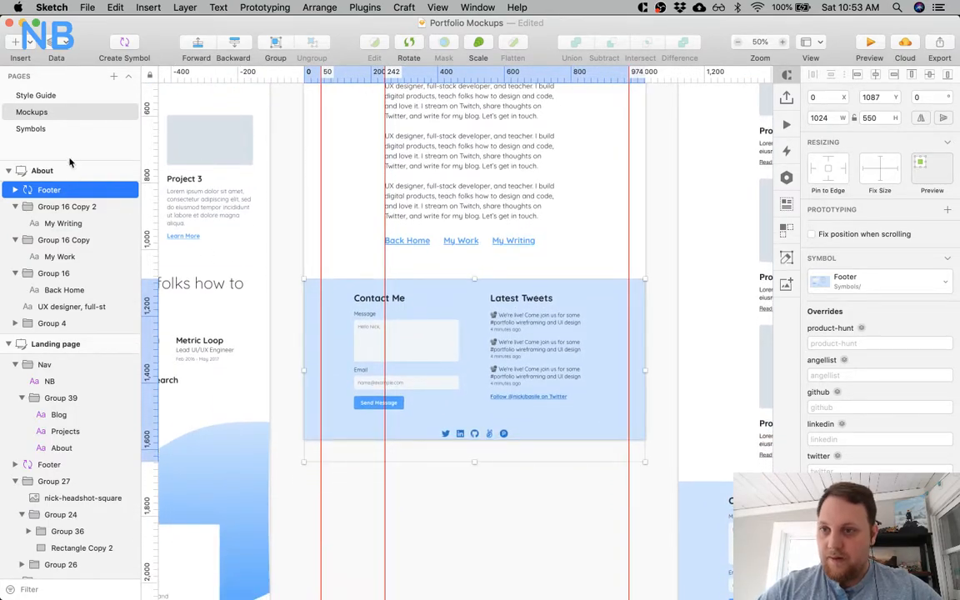
left_click(66, 170)
left_click_drag(472, 438, 472, 463)
left_click(473, 503)
Group the About page's body text with its three links and move the group to Y 346, 50 px below the header.
scroll(472, 515, "up", 2)
scroll(470, 517, "up", 3)
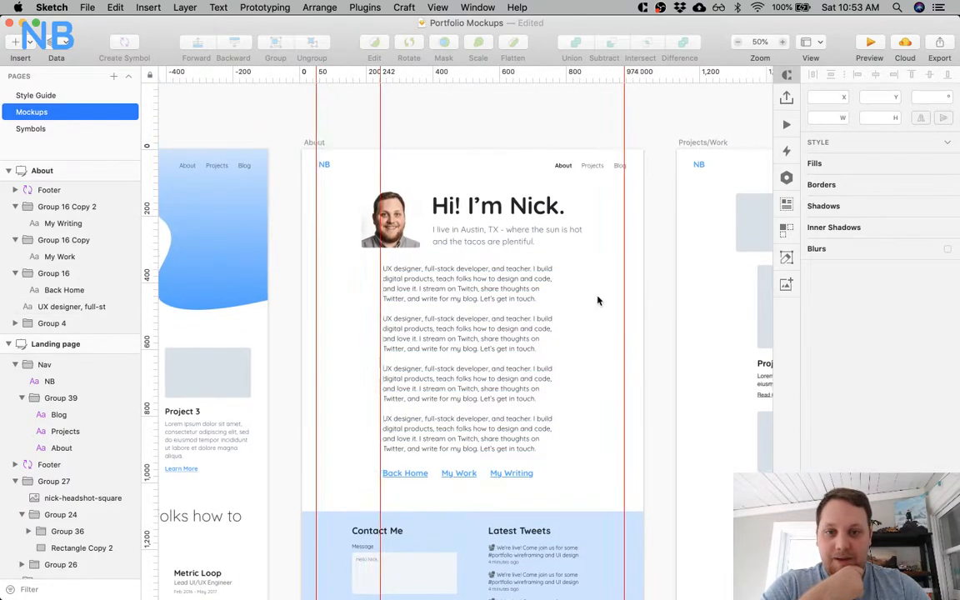
scroll(600, 300, "right", 6)
scroll(583, 275, "right", 6)
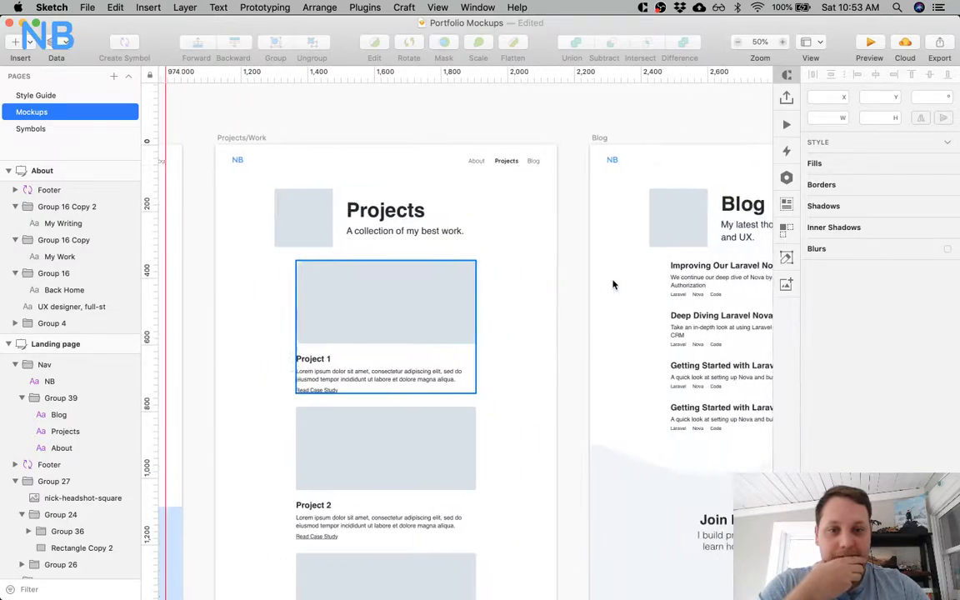
scroll(408, 250, "left", 8)
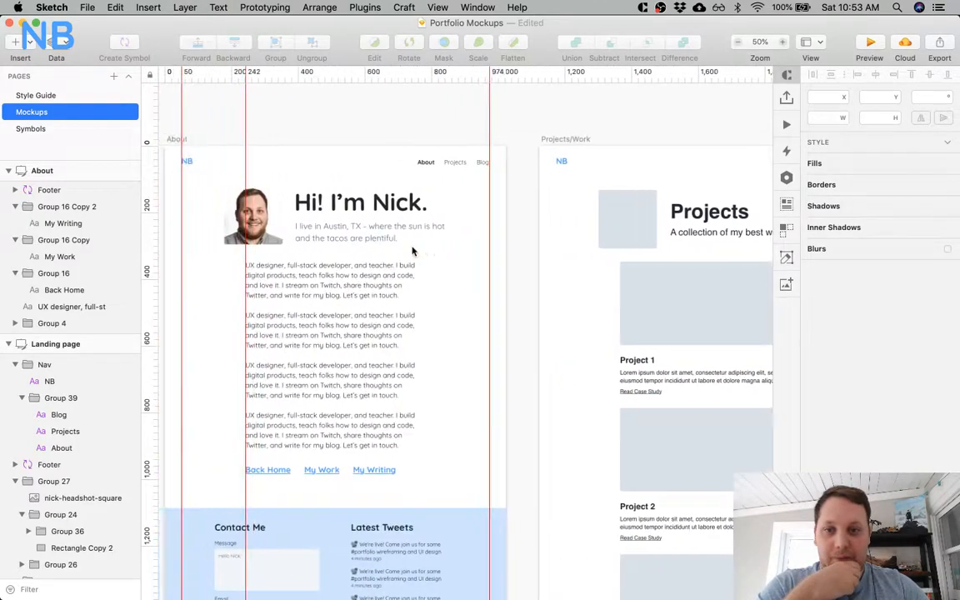
left_click(354, 287)
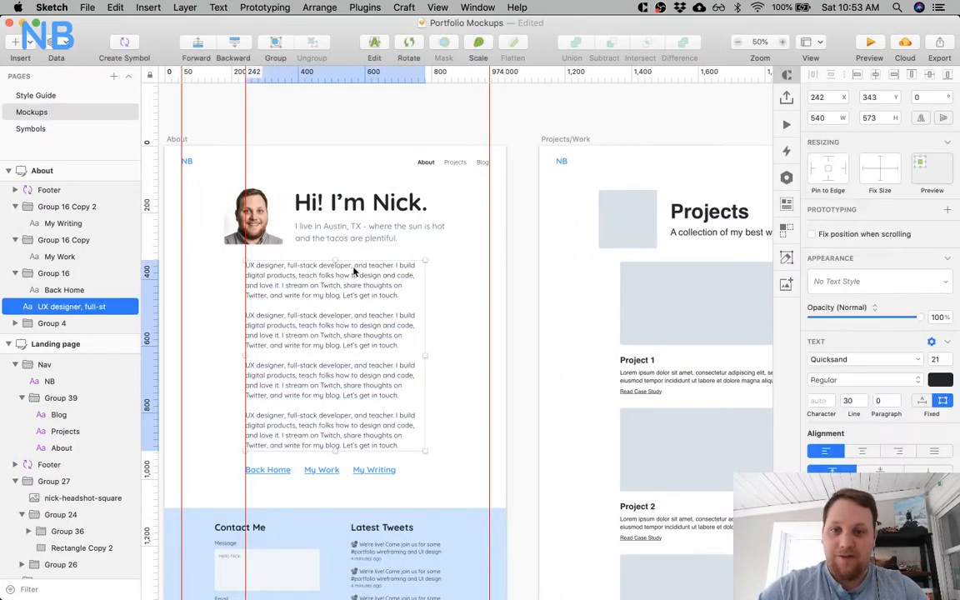
left_click(282, 475, "shift")
left_click(321, 470, "shift")
left_click(367, 470, "shift")
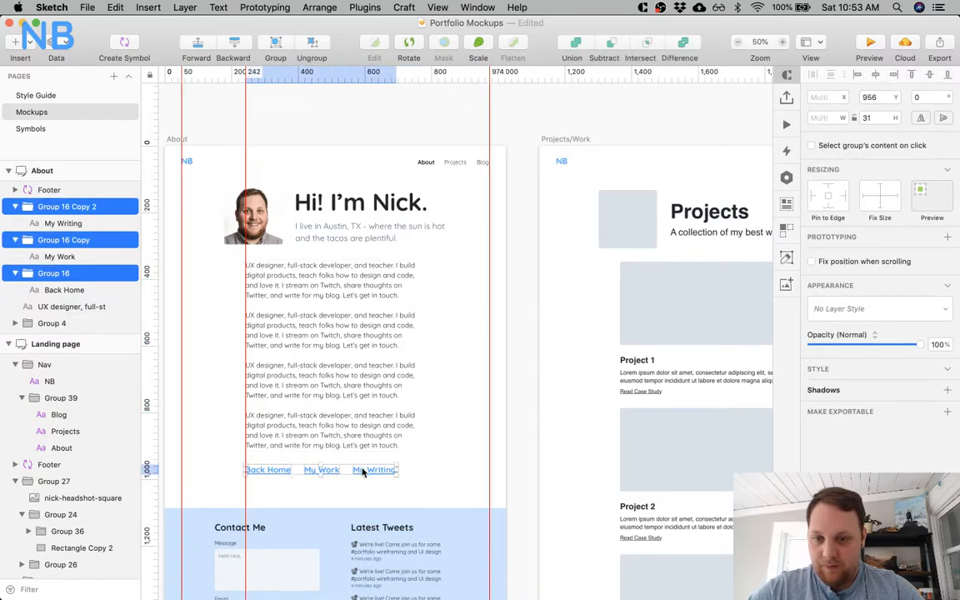
key("super+g")
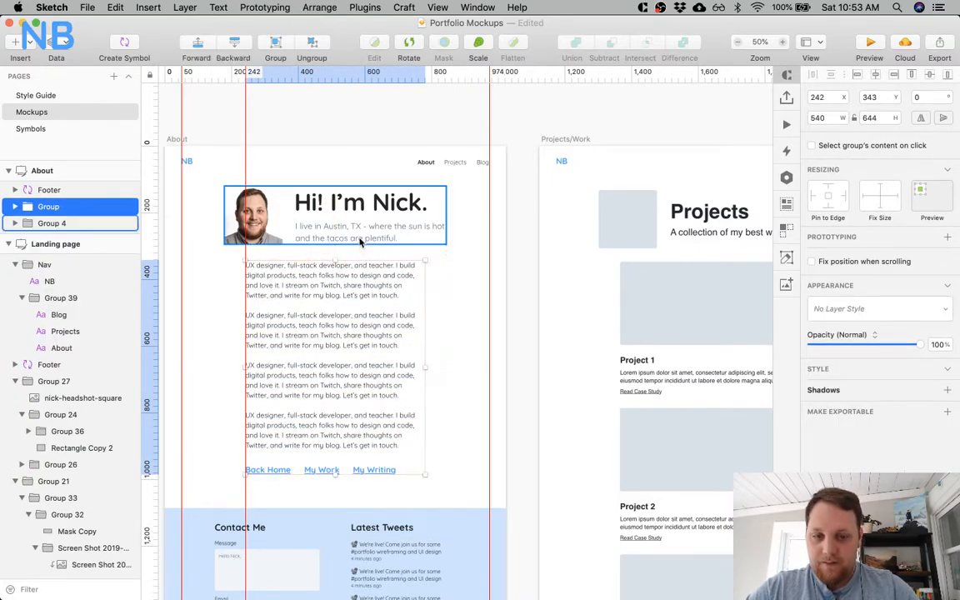
key("Down")
key("Down")
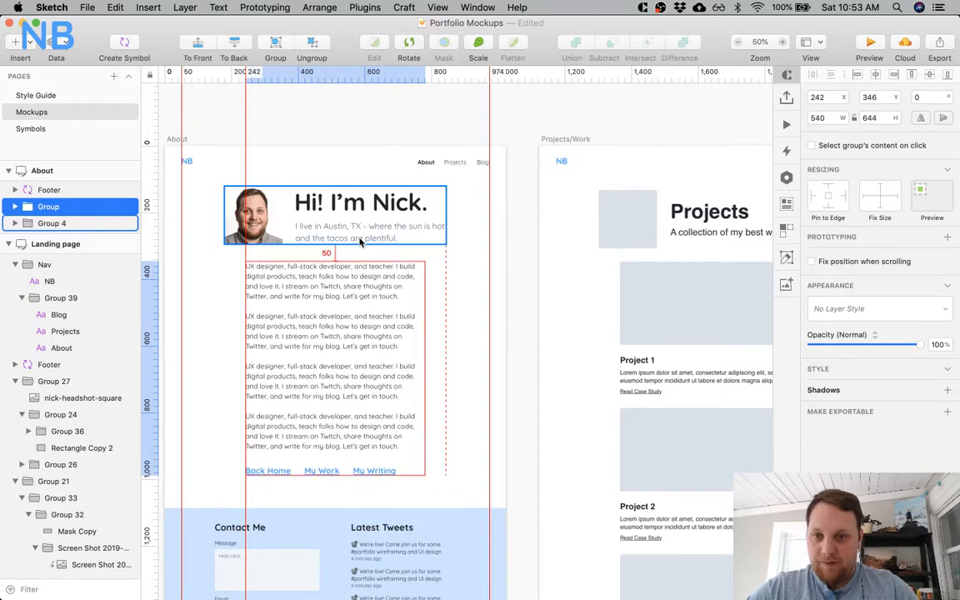
Move the About page's footer down to Y 1090 and adjust the artboard's height to fit it.
left_click(302, 502)
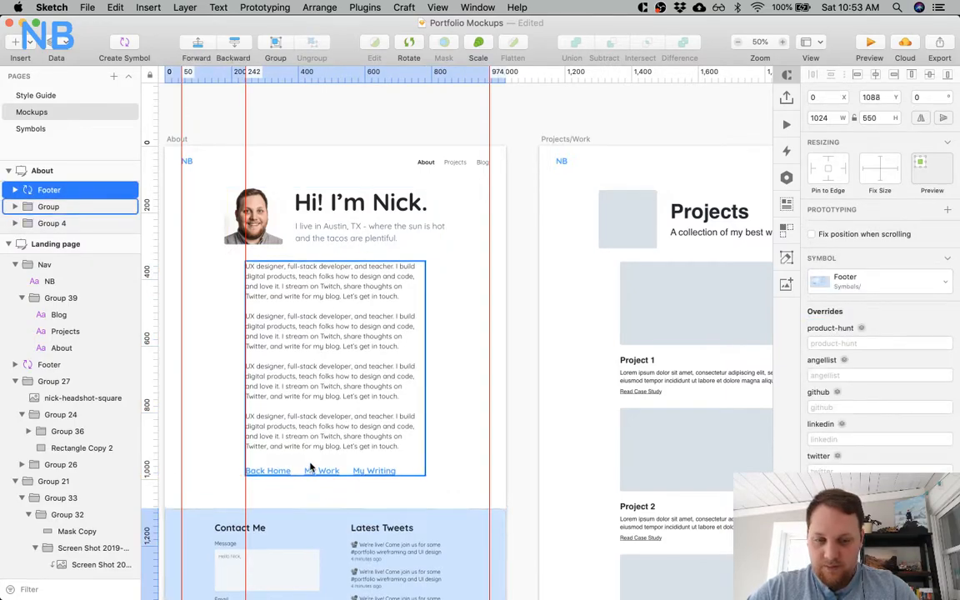
key("Down")
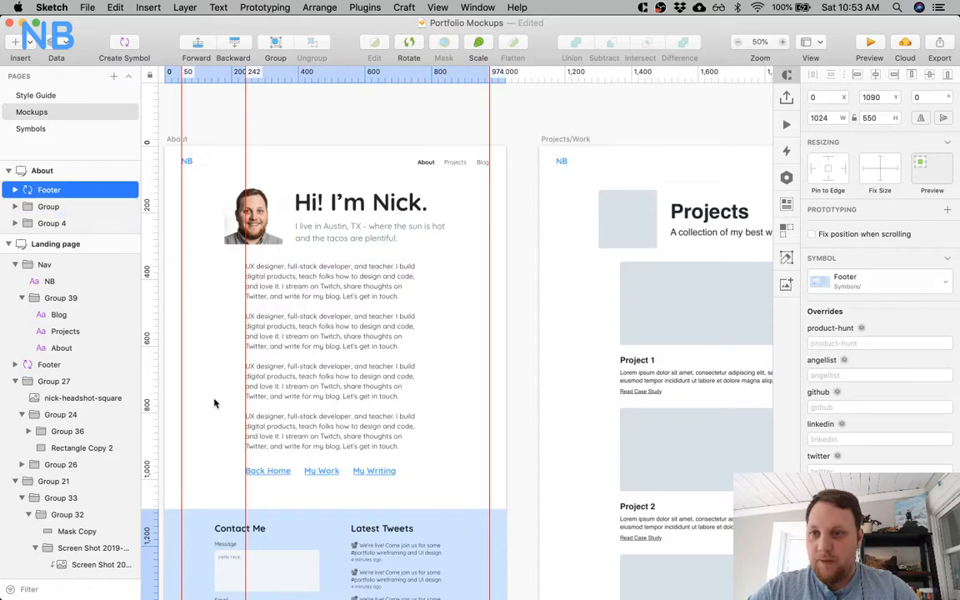
left_click(68, 170)
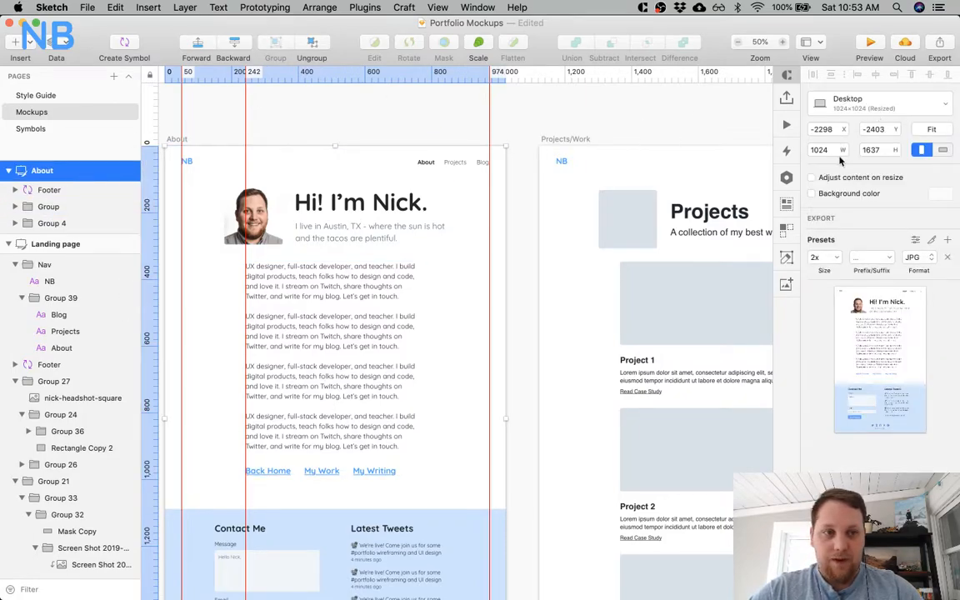
key("Return")
left_click(508, 108)
Check the gap between the About page's text group and footer, and compare the page with the Projects/Work artboard.
scroll(387, 221, "down", 5)
left_click(387, 221)
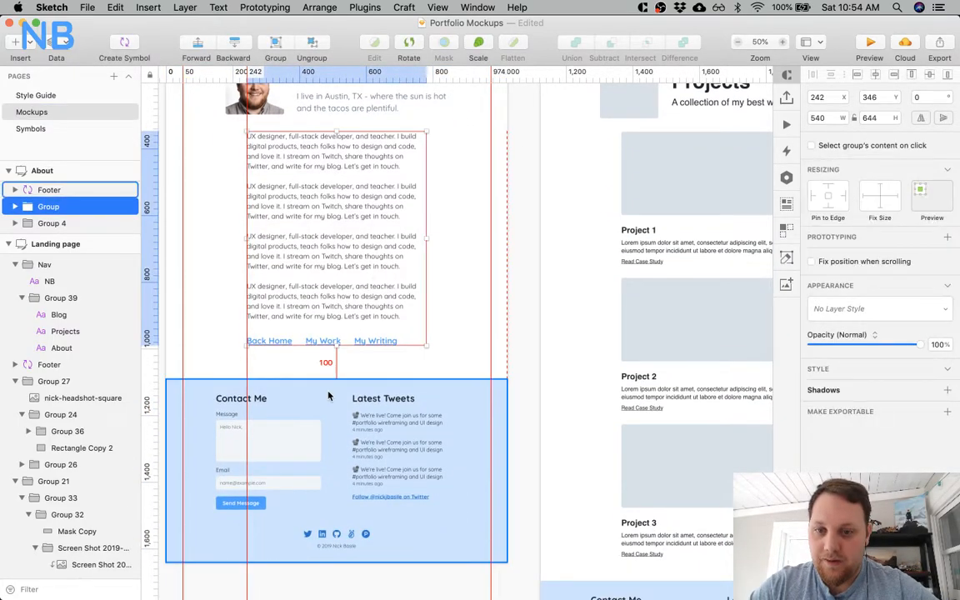
scroll(329, 396, "left", 5)
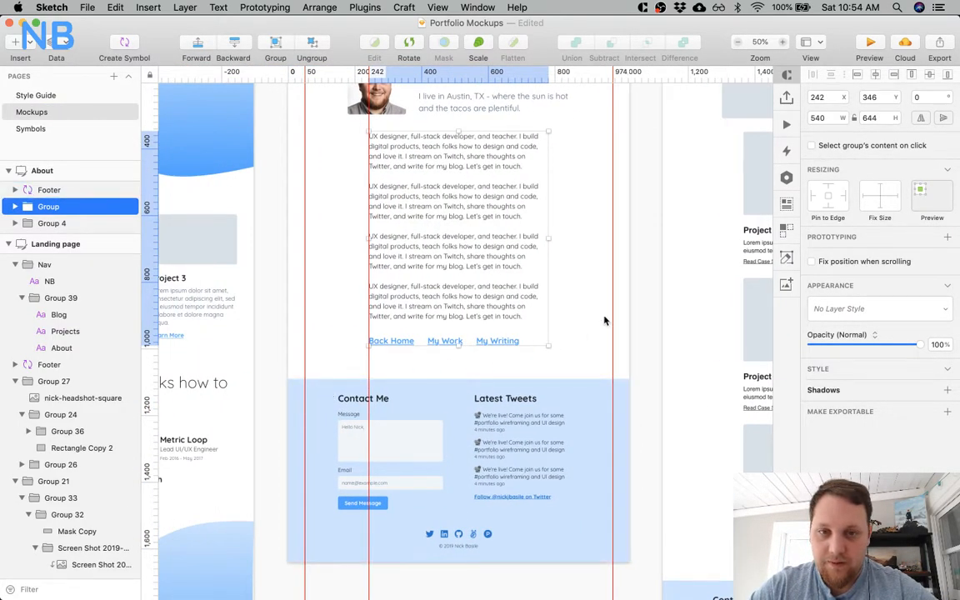
left_click(574, 297)
scroll(574, 298, "up", 2)
scroll(574, 298, "right", 2)
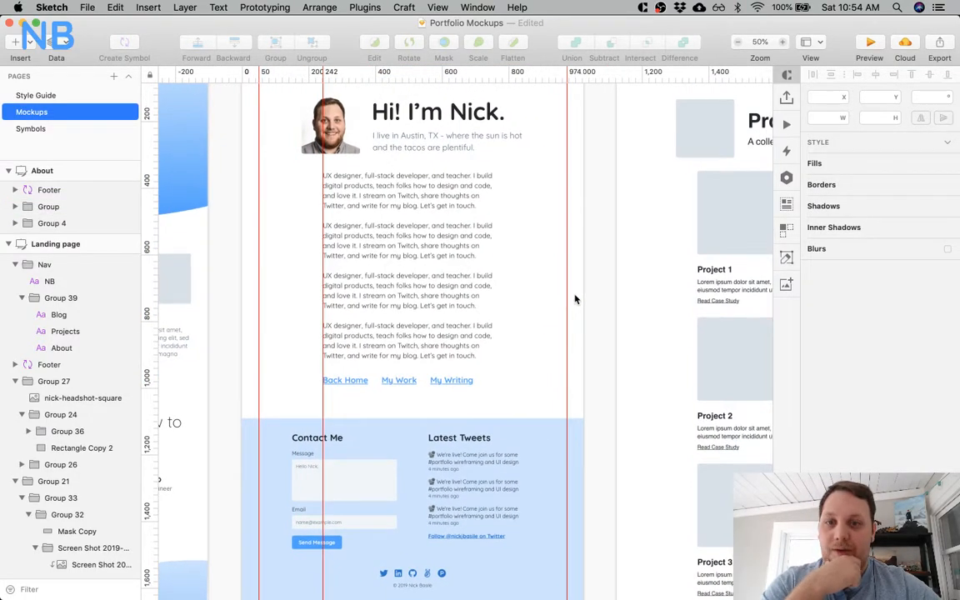
scroll(574, 298, "up", 3)
scroll(574, 298, "right", 1)
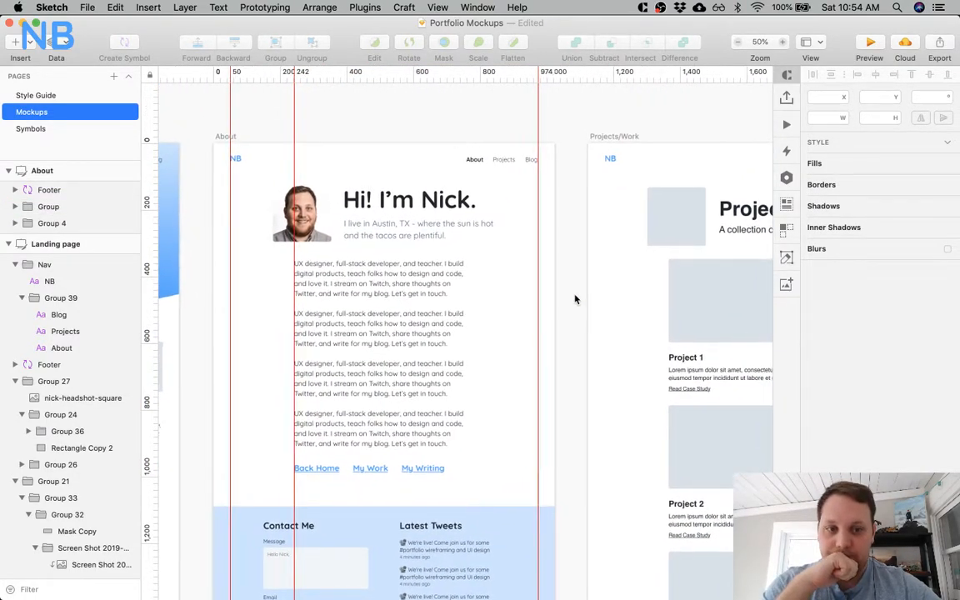
scroll(574, 298, "right", 10)
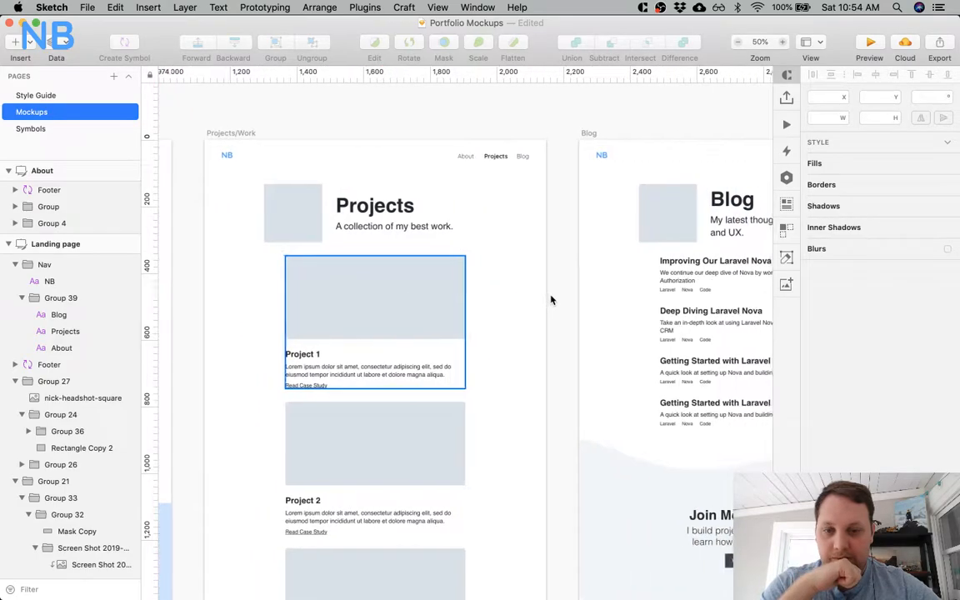
Examine the Projects/Work, Blog, Blog Tags and Blog Post artboards for layout and text that still need the new styling.
scroll(551, 299, "left", 3)
scroll(550, 300, "down", 8)
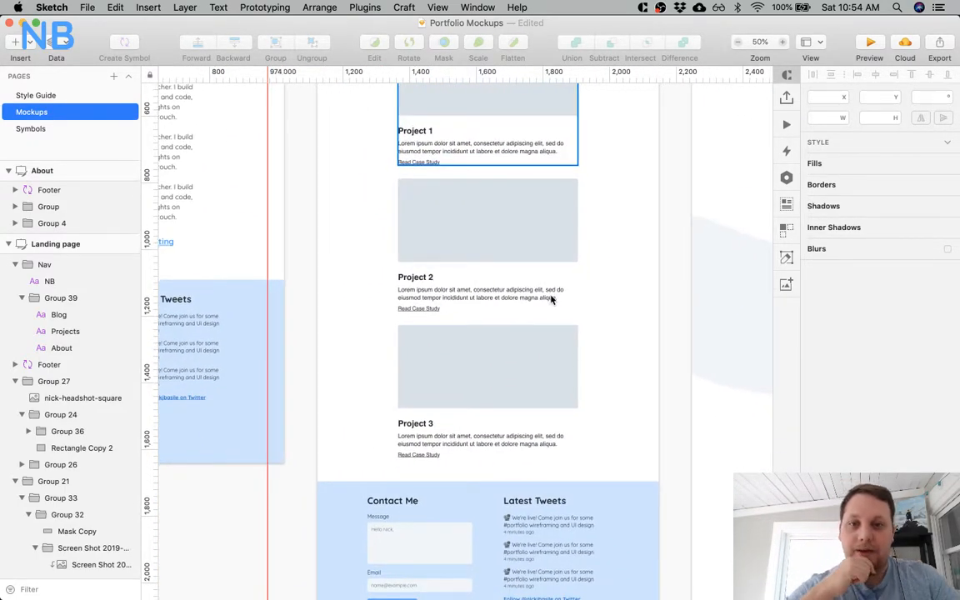
scroll(551, 300, "up", 1)
scroll(550, 300, "up", 6)
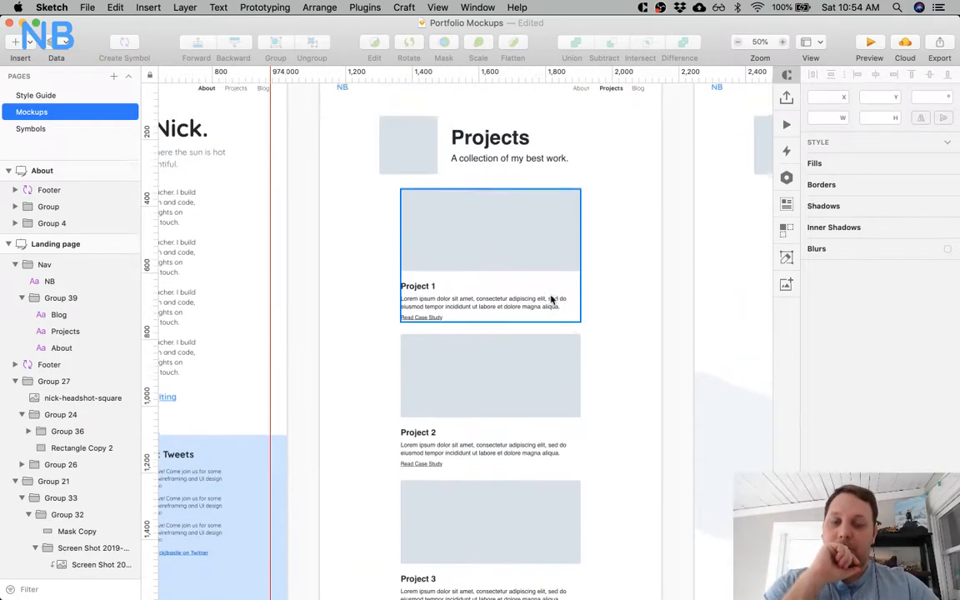
scroll(598, 216, "right", 15)
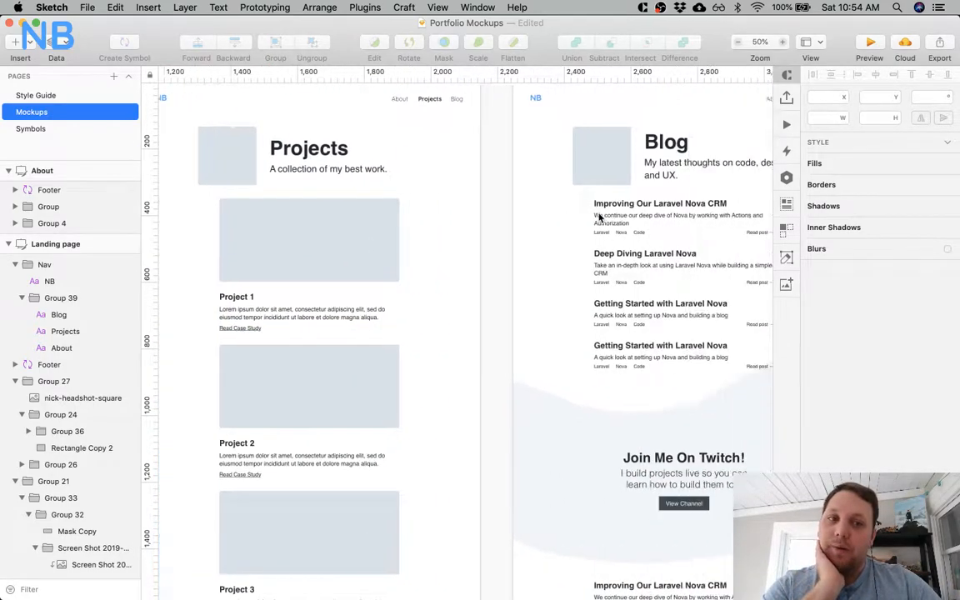
scroll(421, 291, "right", 14)
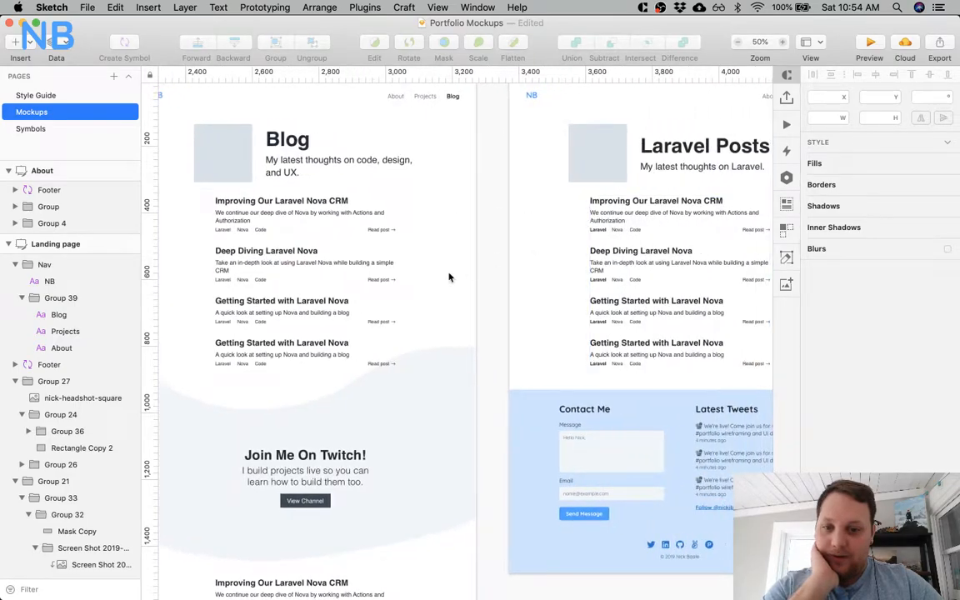
scroll(421, 292, "left", 8)
scroll(428, 502, "down", 10)
scroll(428, 502, "left", 4)
scroll(427, 502, "up", 9)
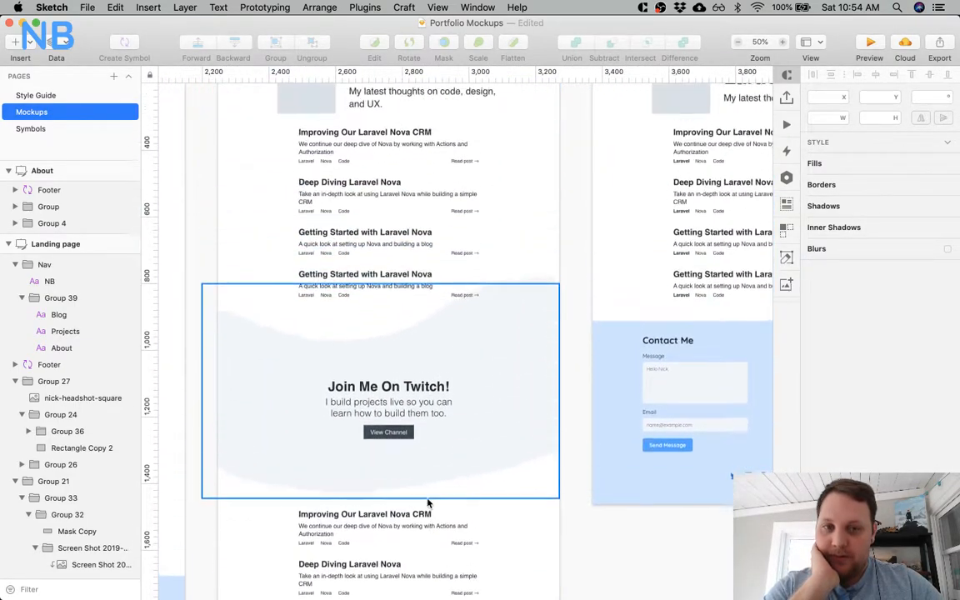
scroll(427, 502, "right", 17)
scroll(428, 503, "right", 8)
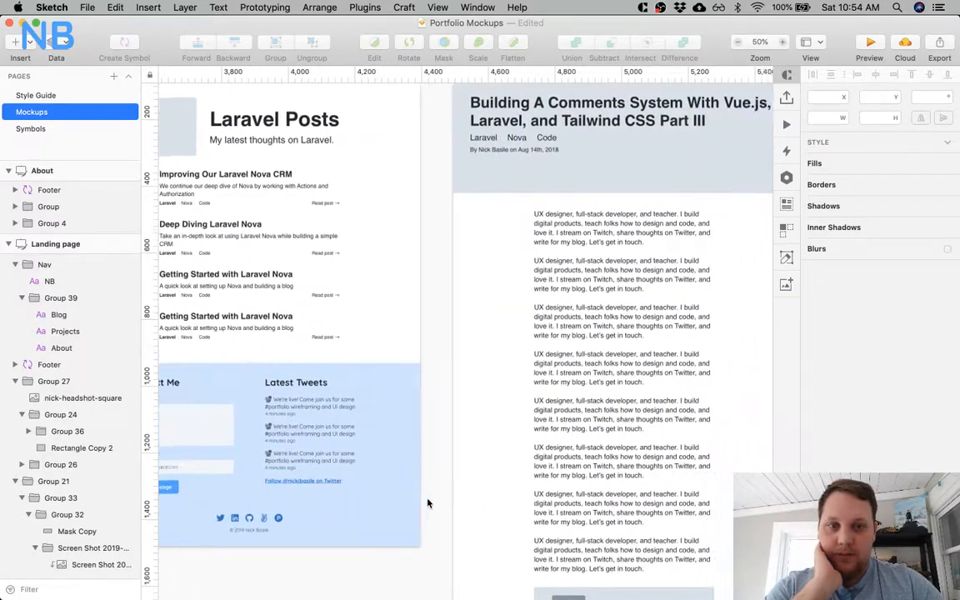
scroll(378, 353, "left", 1)
scroll(378, 354, "left", 18)
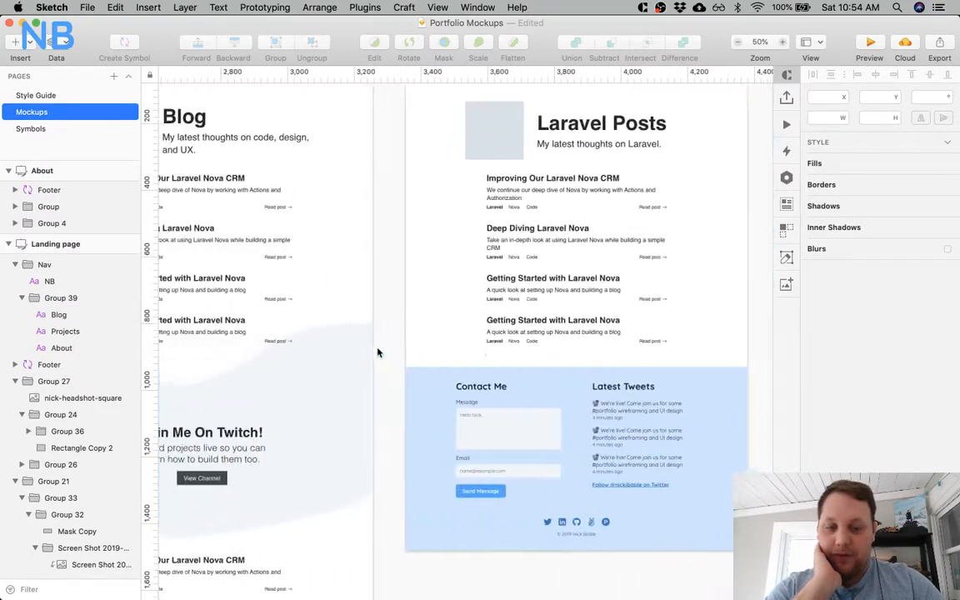
Compare the full set of artboards from Landing page to Project in a 25% overview.
key("super+minus")
scroll(377, 353, "left", 14)
scroll(377, 353, "left", 1)
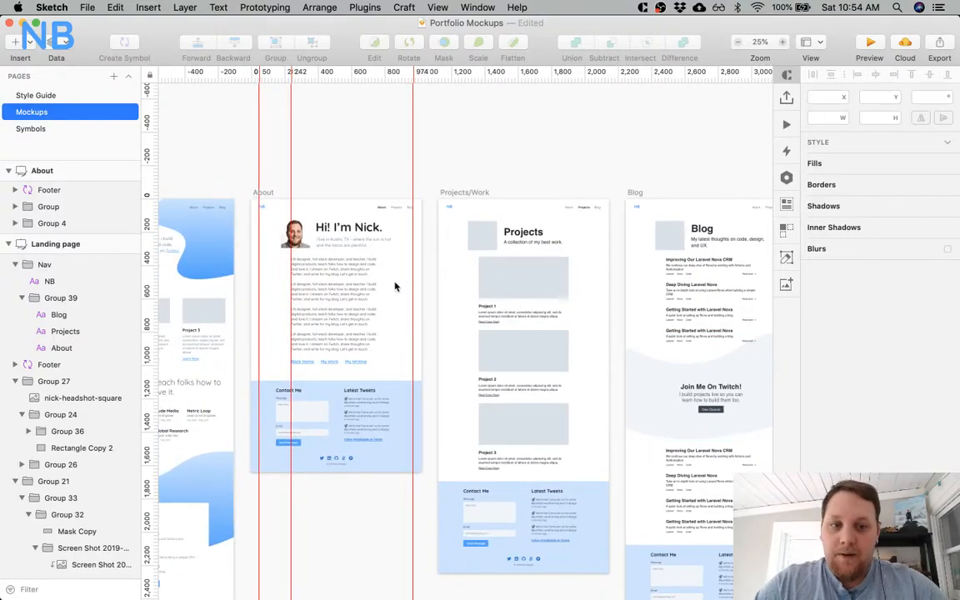
scroll(395, 286, "right", 15)
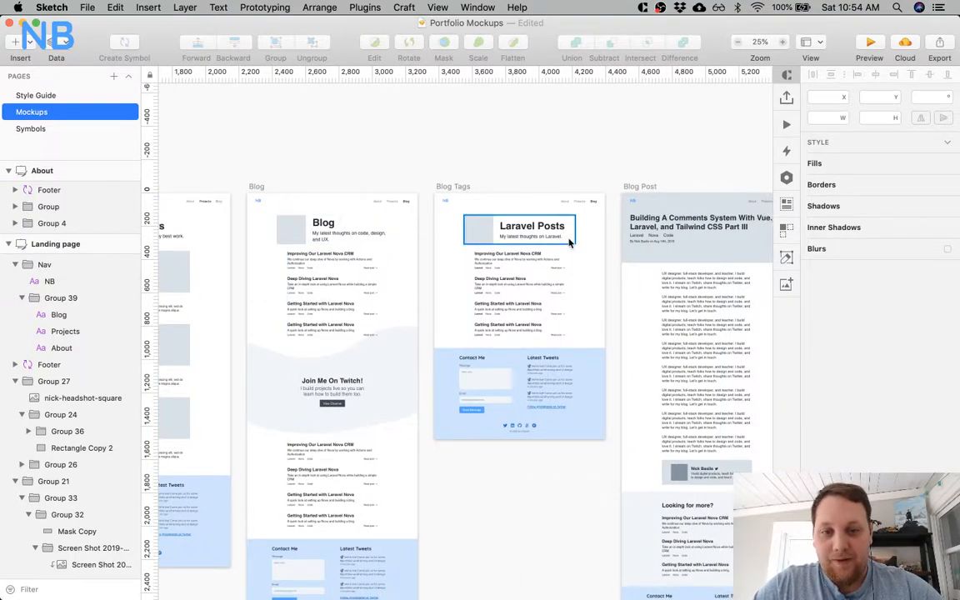
scroll(611, 283, "right", 9)
scroll(615, 259, "right", 2)
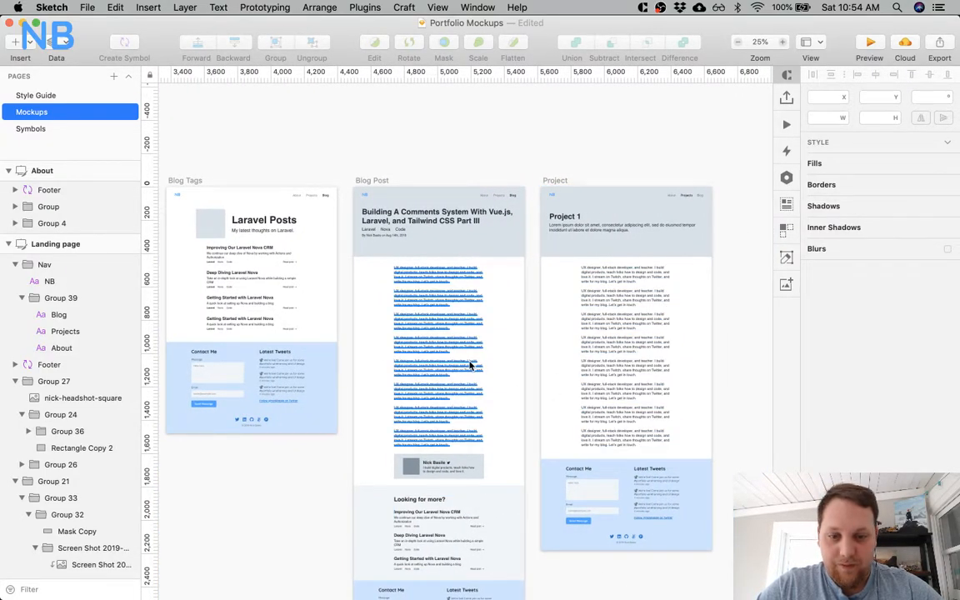
scroll(471, 365, "left", 20)
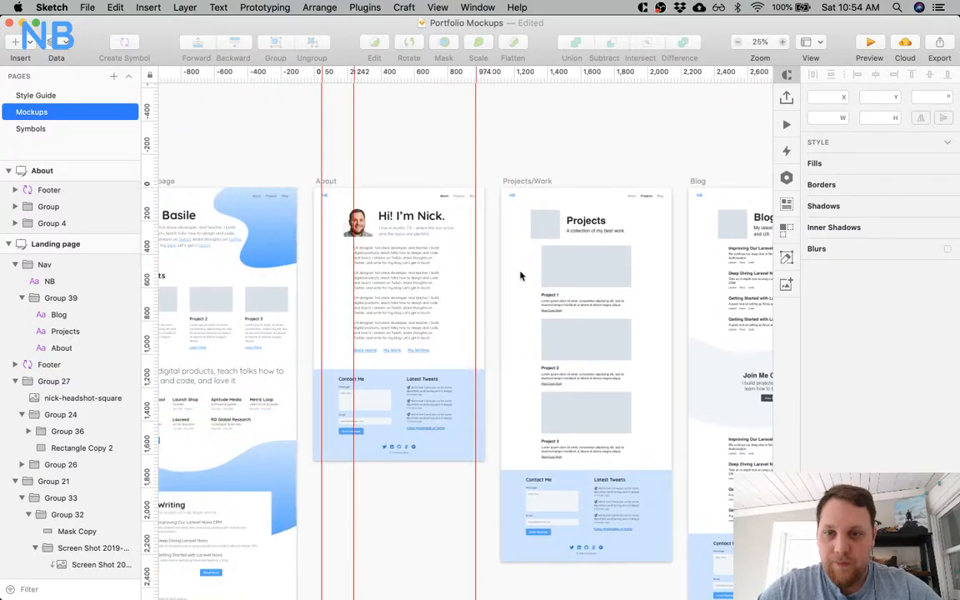
Apply the H1 text style to the Projects, Blog and Laravel Posts page titles together.
left_click(577, 203)
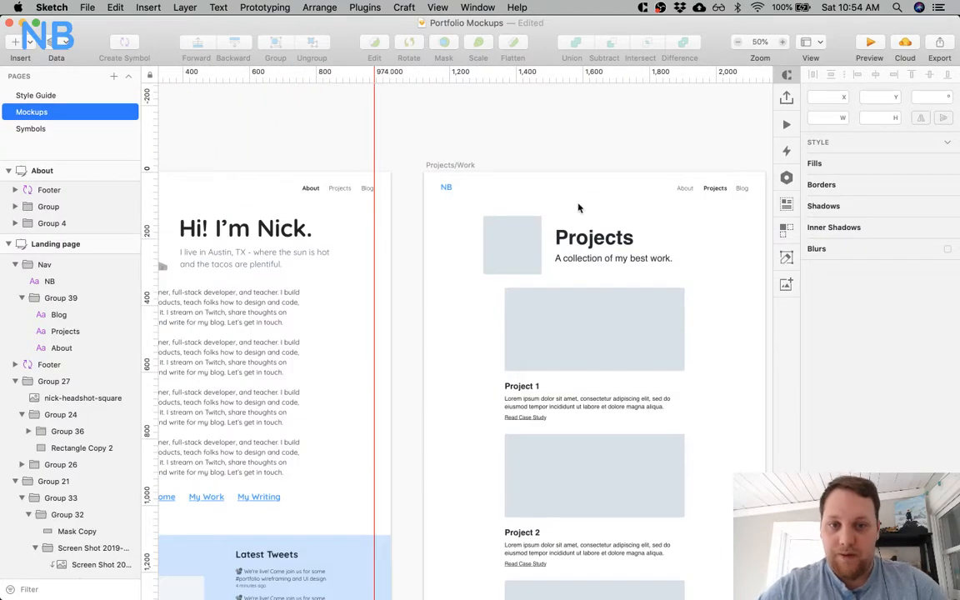
key("z")
left_click(456, 231)
scroll(458, 234, "left", 9)
key("super+minus")
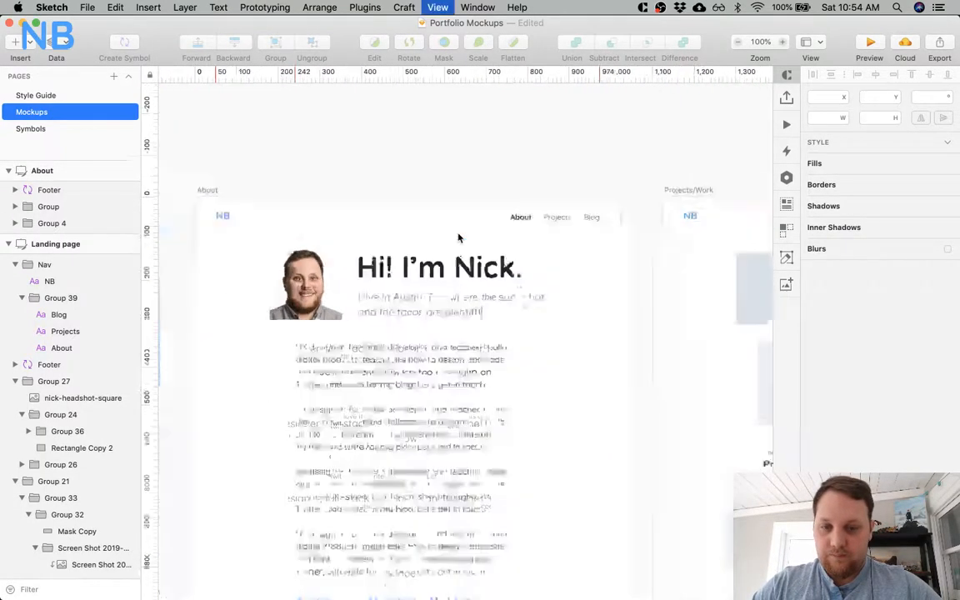
scroll(517, 275, "right", 5)
left_click(556, 289)
scroll(559, 298, "right", 4)
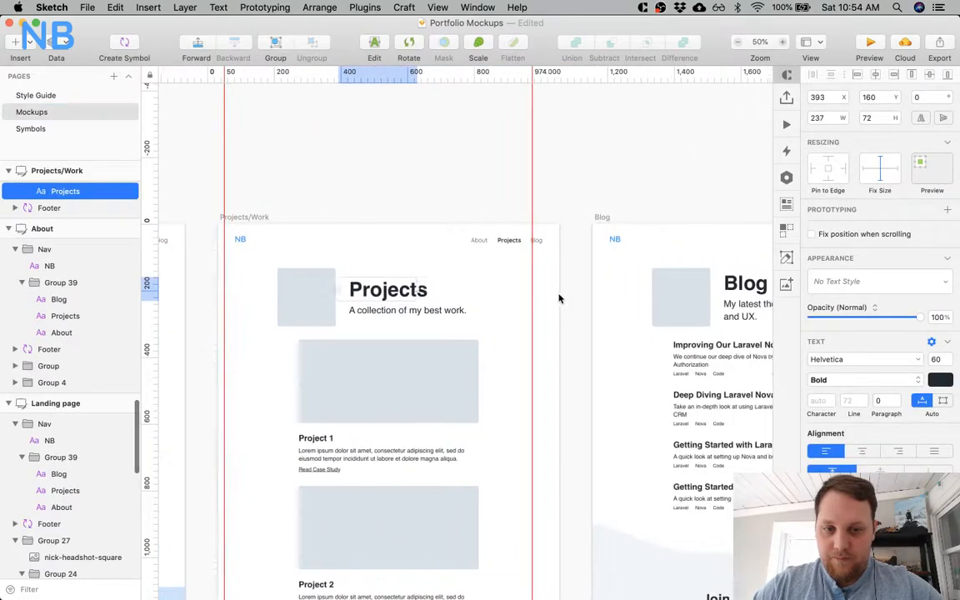
scroll(558, 298, "right", 1)
left_click(679, 292, "shift")
scroll(679, 293, "right", 8)
left_click(681, 291, "shift")
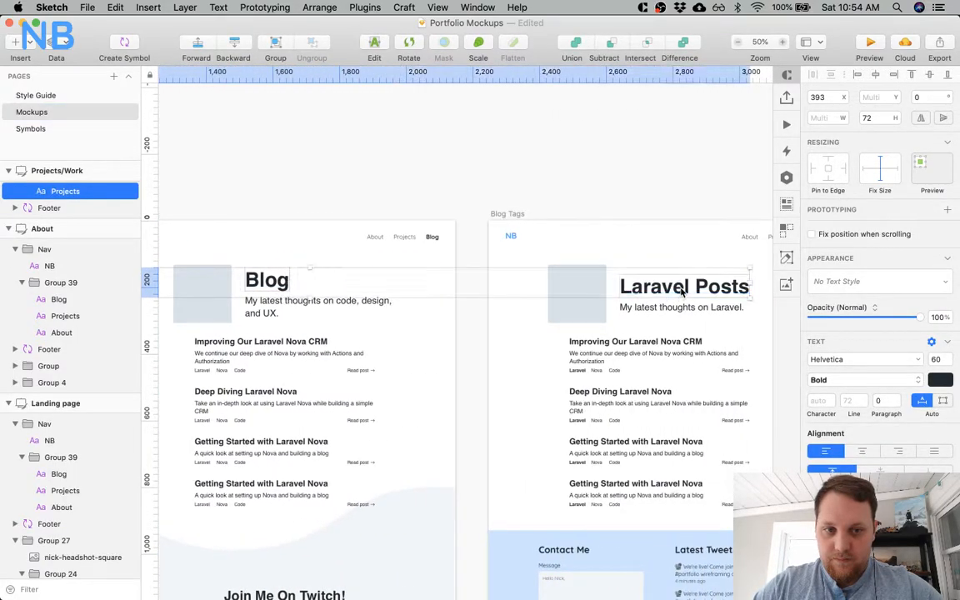
scroll(682, 291, "right", 8)
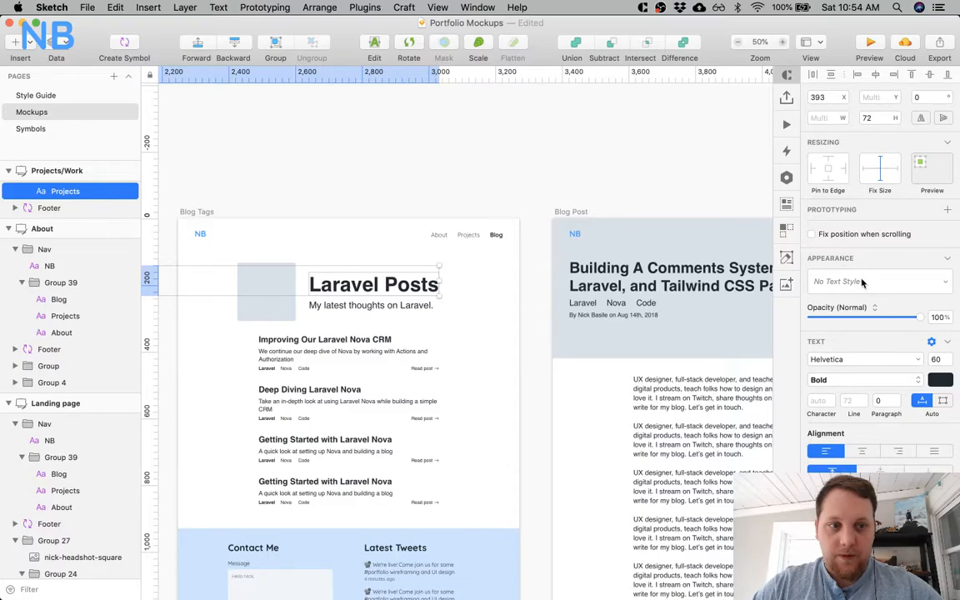
left_click(861, 284)
left_click(835, 322)
Create a new text style named Subheader from the About page's line about living in Austin, TX.
scroll(465, 352, "left", 8)
scroll(465, 351, "left", 15)
left_click(381, 312)
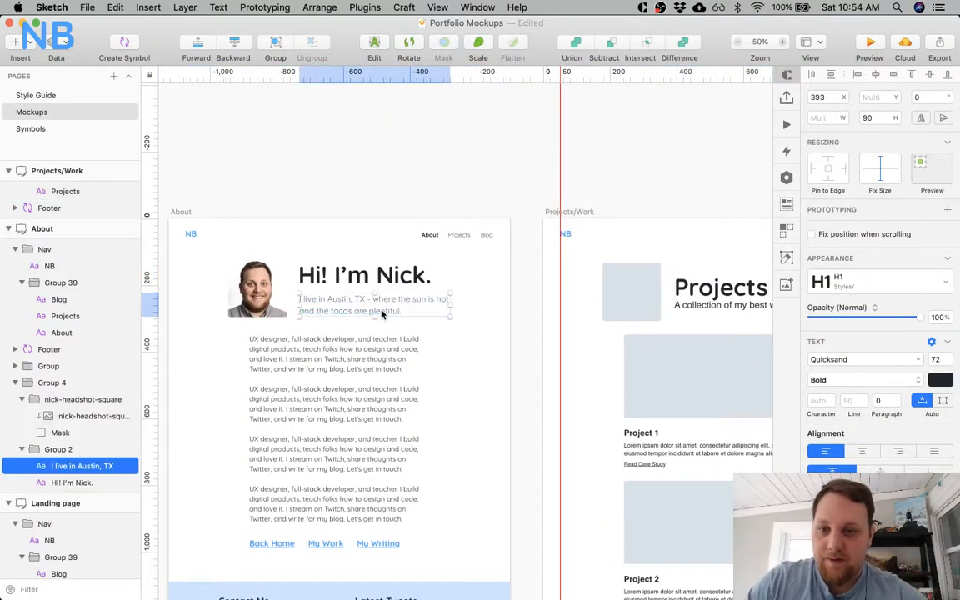
scroll(306, 289, "left", 10)
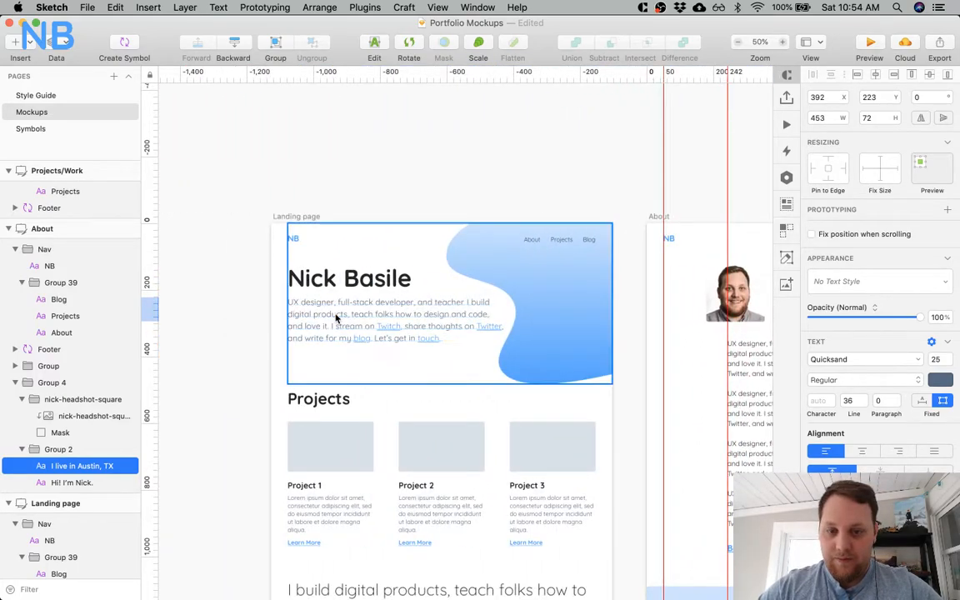
scroll(619, 321, "right", 10)
left_click(881, 284)
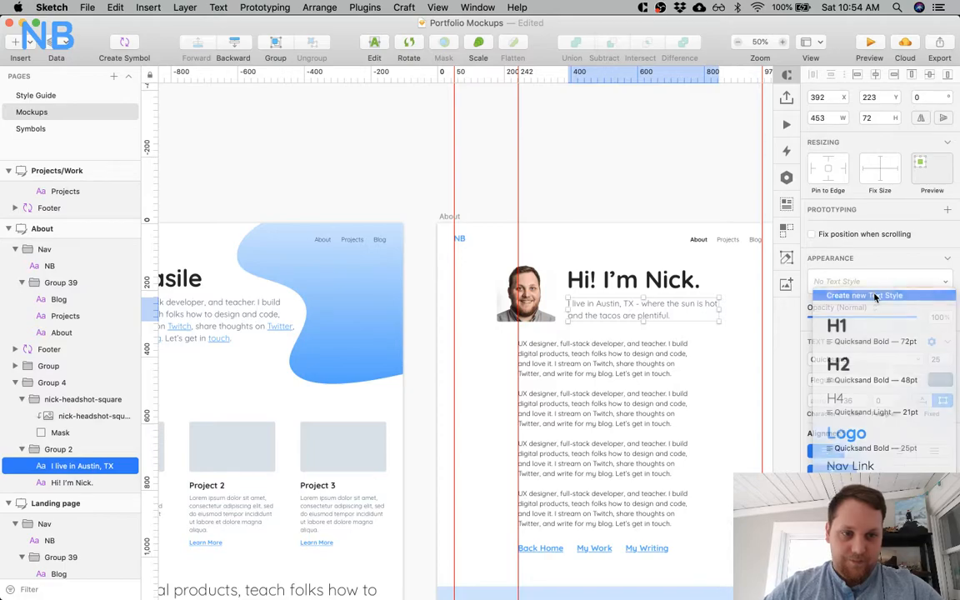
left_click(874, 295)
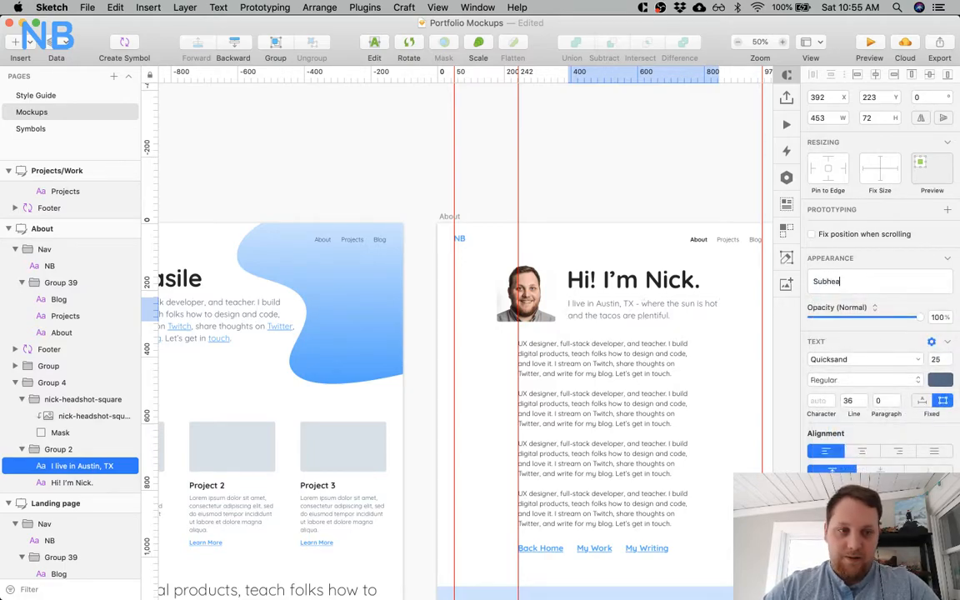
Apply the Subheader text style to the subtitles under the Projects, Blog and Laravel Posts titles.
scroll(671, 341, "right", 10)
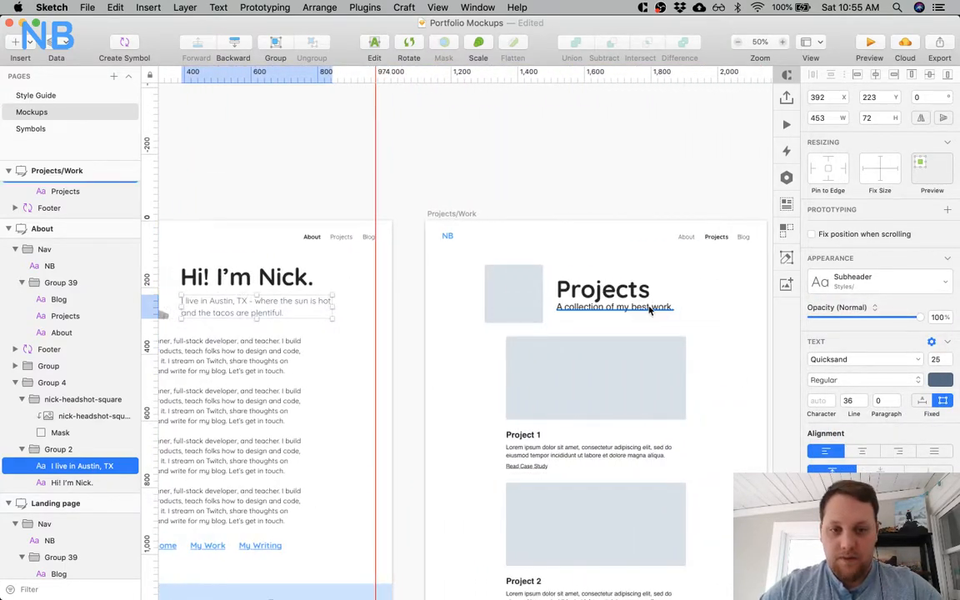
left_click(629, 304)
scroll(629, 302, "right", 5)
scroll(629, 302, "right", 2)
left_click(650, 302, "shift")
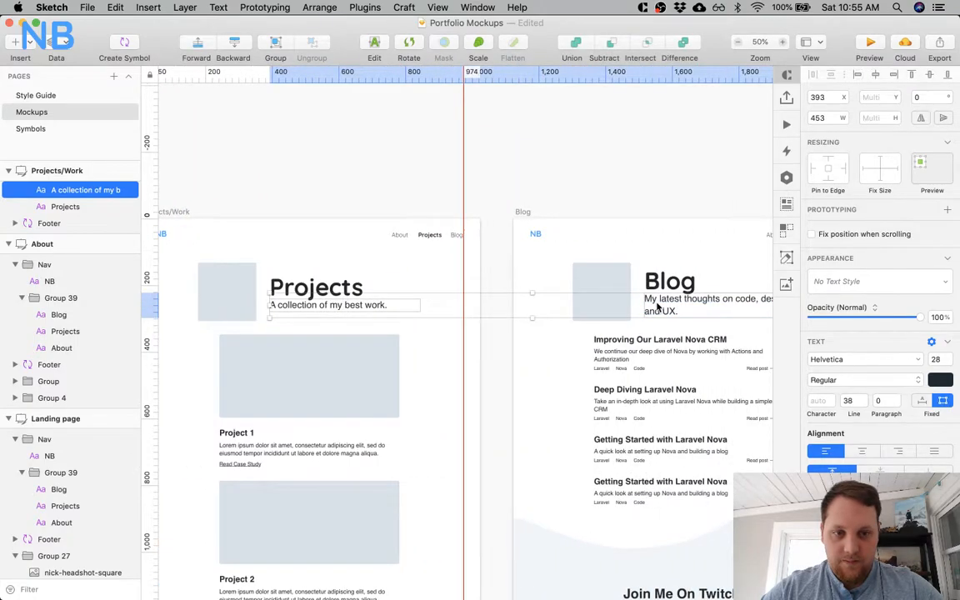
scroll(629, 302, "right", 5)
left_click(615, 301, "shift")
left_click(879, 281)
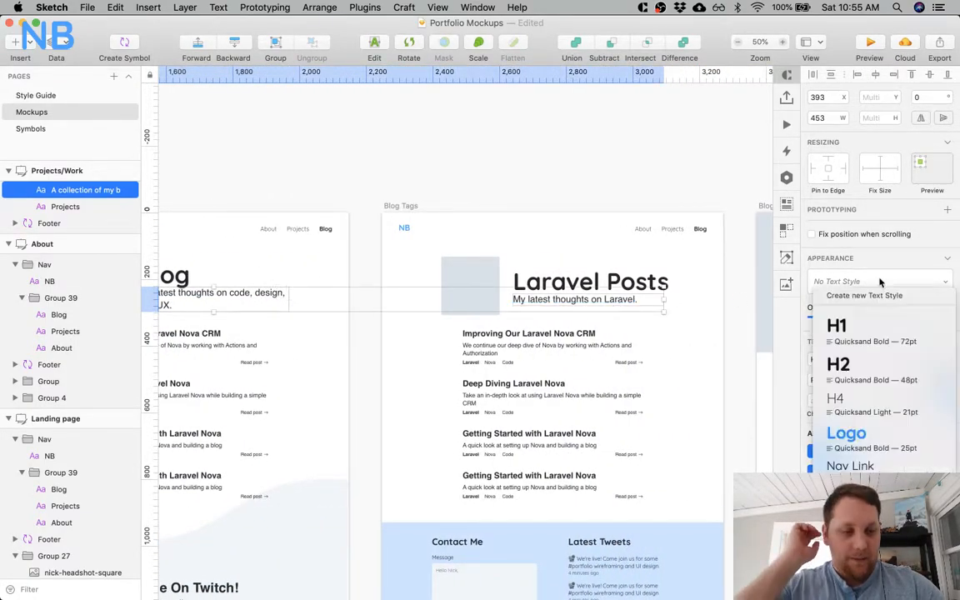
left_click(619, 349)
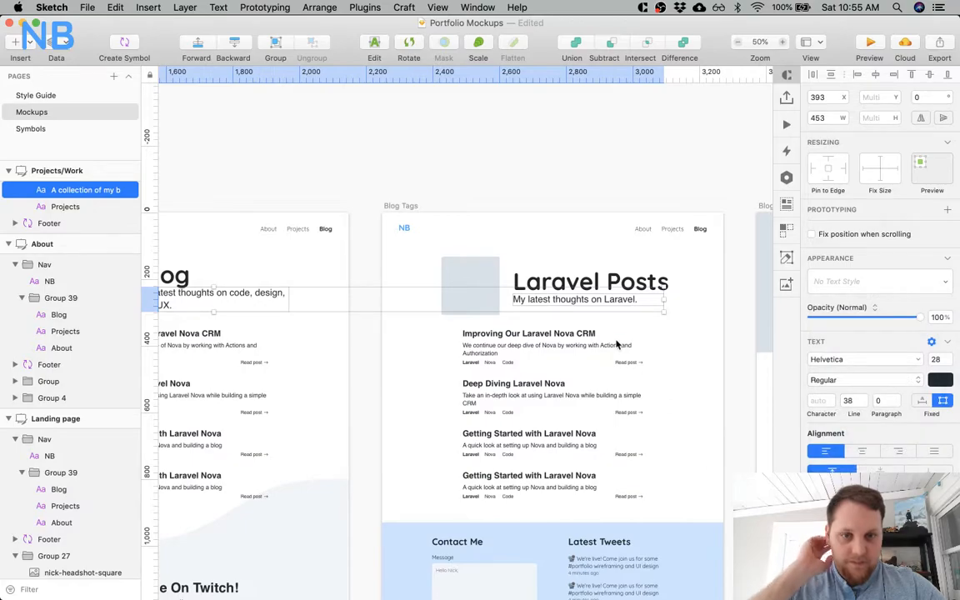
scroll(503, 221, "right", 10)
Check the About page's title spacing and move the Projects title up to Y 142 above its subtitle.
scroll(371, 290, "left", 7)
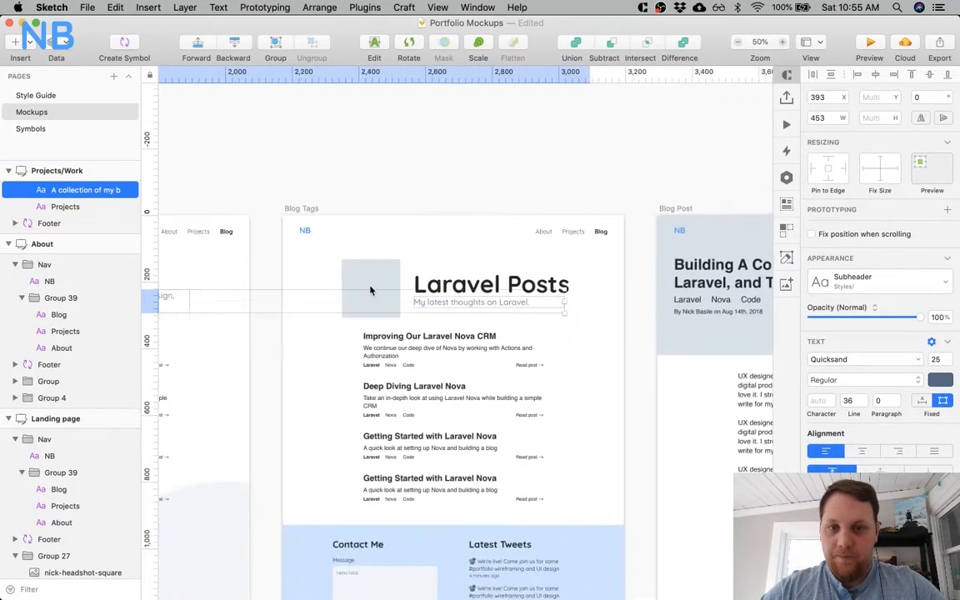
scroll(371, 290, "left", 15)
scroll(332, 250, "left", 2)
left_click(334, 275)
scroll(399, 284, "right", 7)
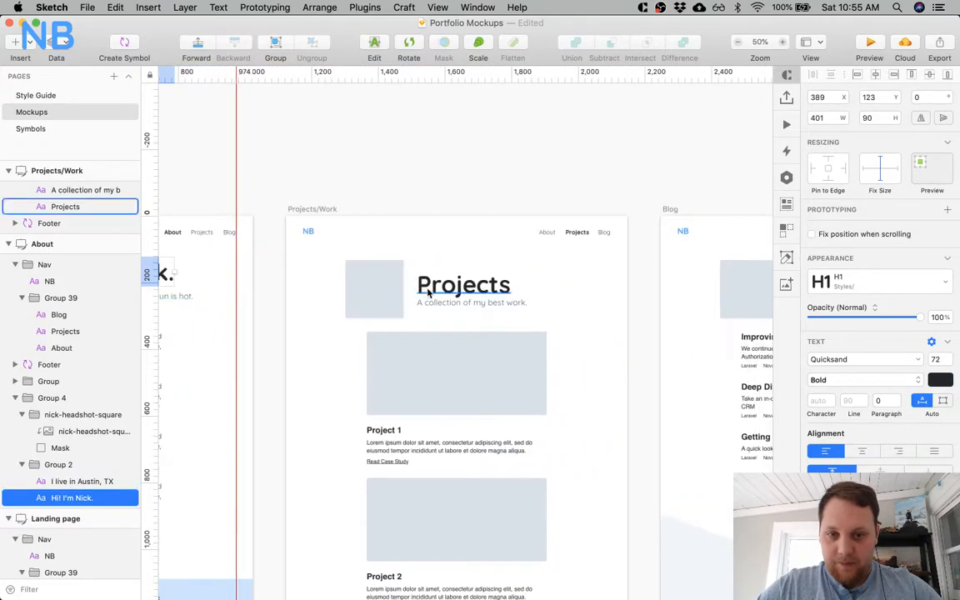
left_click(427, 291)
left_click(446, 305, "shift")
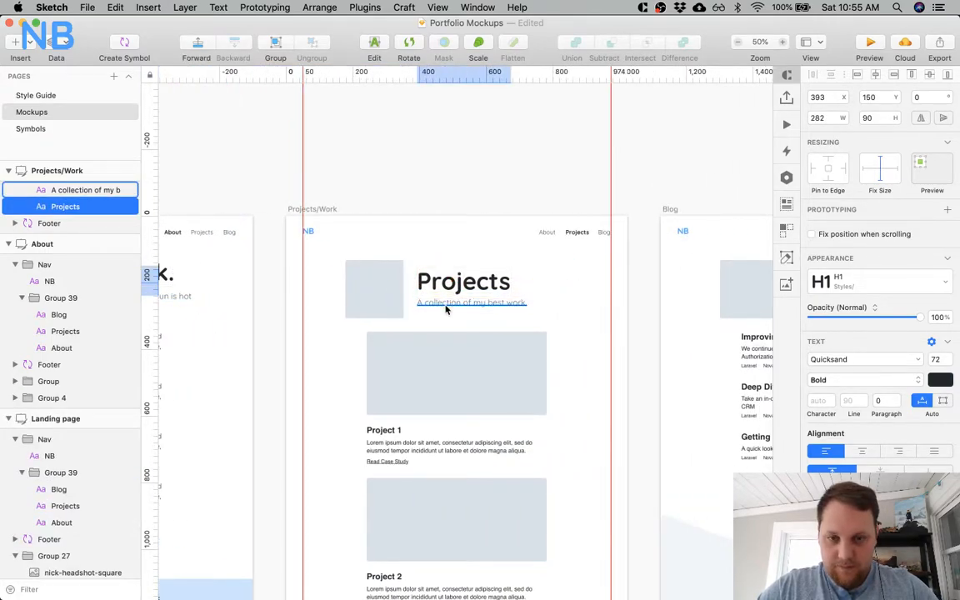
left_click(445, 307, "shift")
scroll(336, 335, "left", 5)
scroll(342, 330, "right", 8)
scroll(345, 332, "right", 1)
scroll(463, 313, "right", 10)
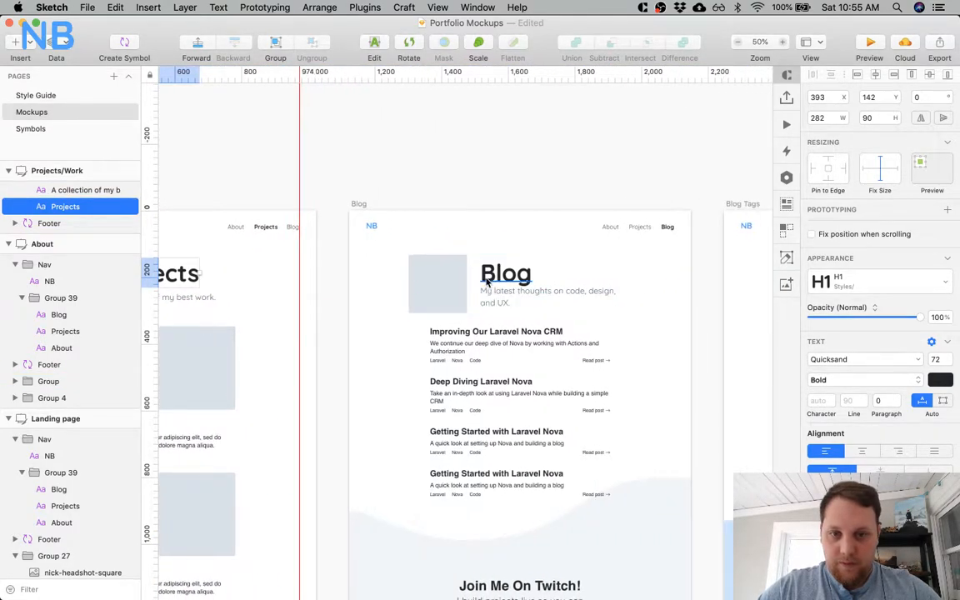
Move the Blog page's title up to Y 123, 10 px above its subtitle.
left_click(497, 278)
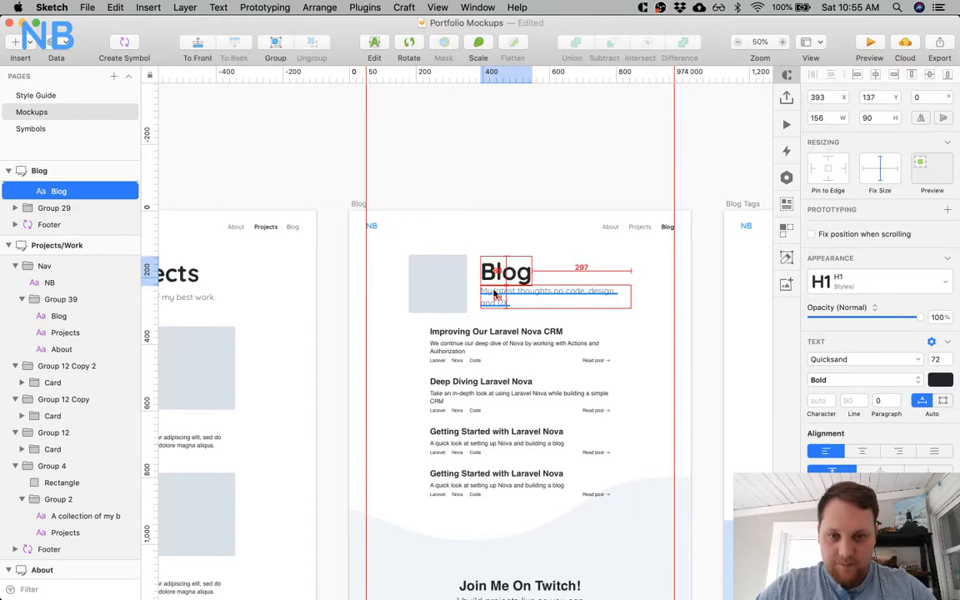
key("Up")
key("Up")
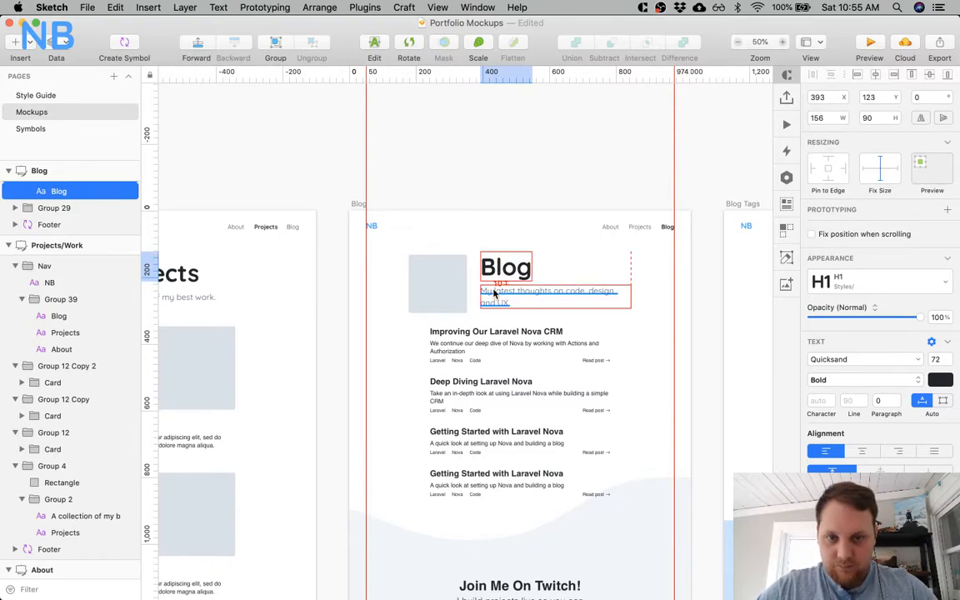
Move the Laravel Posts title on the Blog Tags artboard up to Y 143.
scroll(549, 282, "right", 8)
left_click(584, 279)
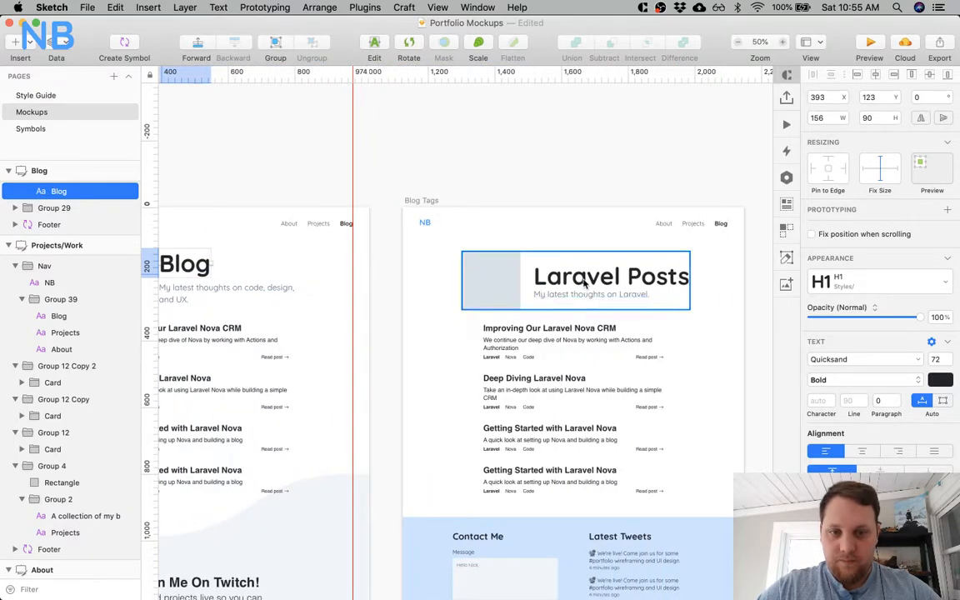
key("shift+Up")
key("shift+Up")
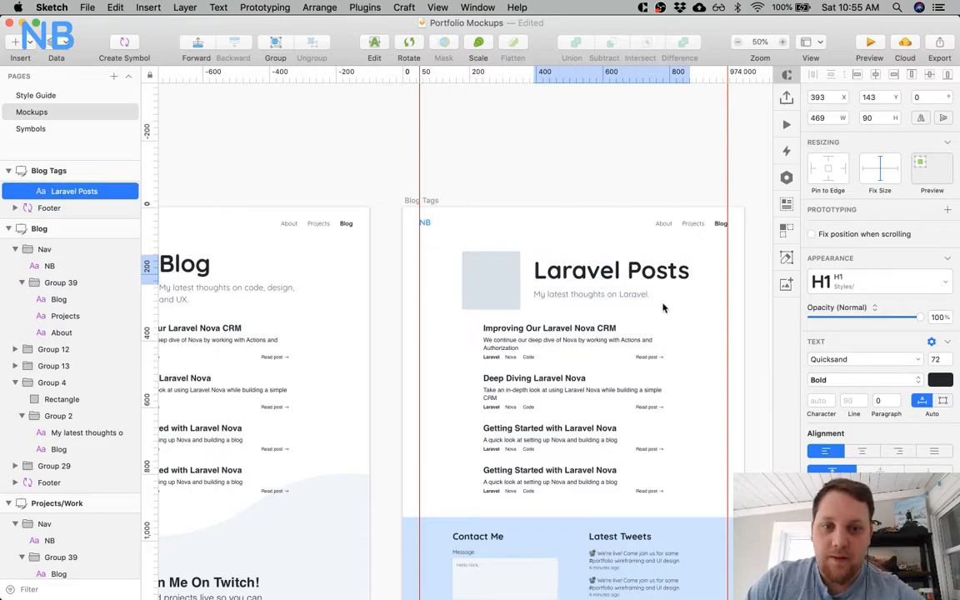
Set the About page subtitle to 28 px with a 38 line height, checking the style guide's text scale, and update the Subheader text style.
scroll(663, 309, "left", 15)
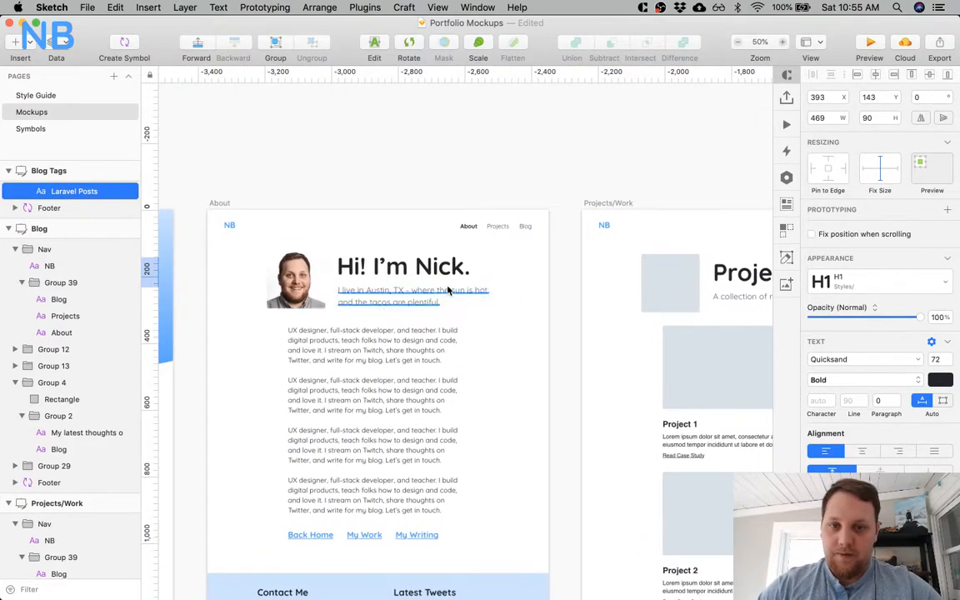
left_click(421, 294)
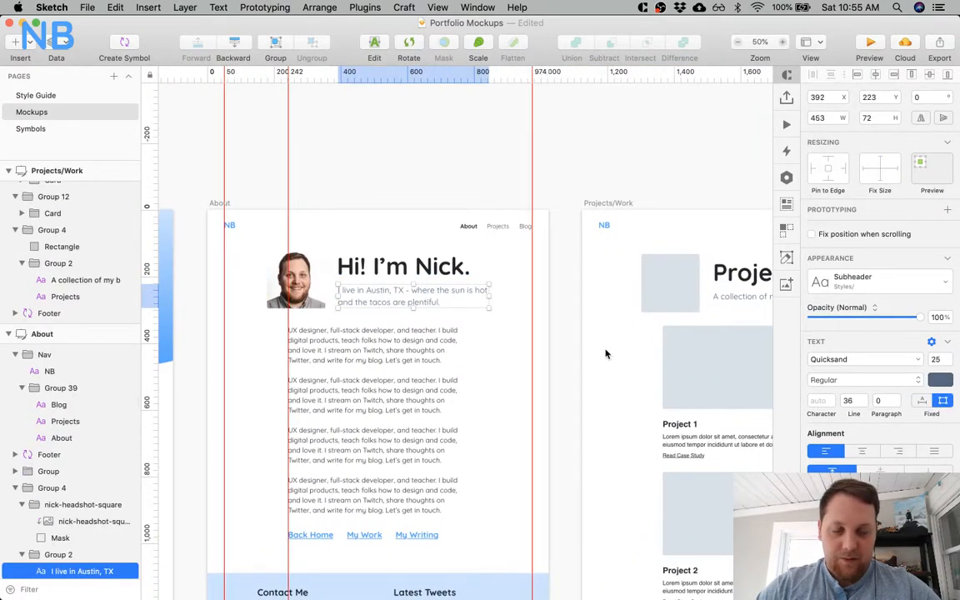
left_click(38, 95)
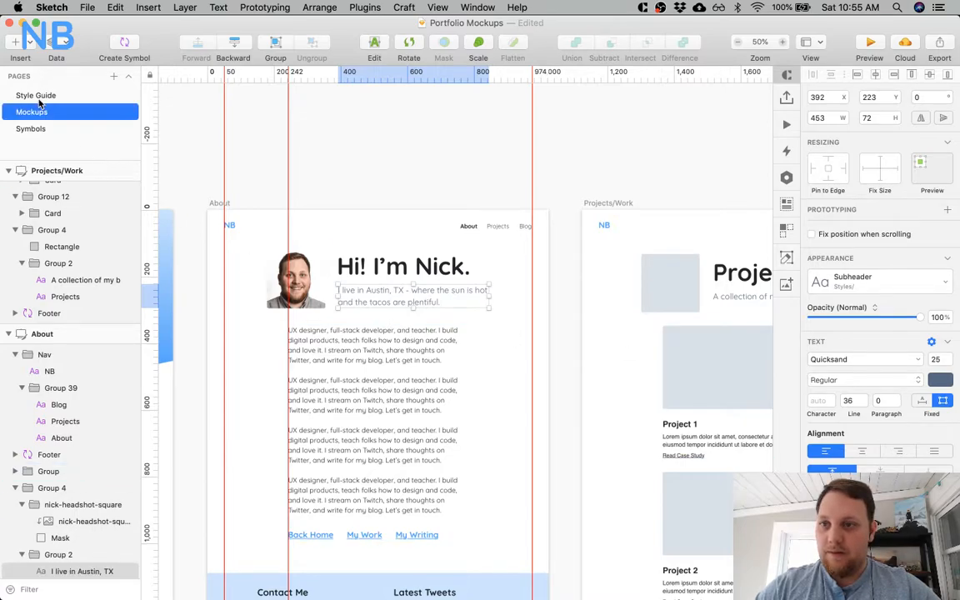
scroll(440, 295, "right", 10)
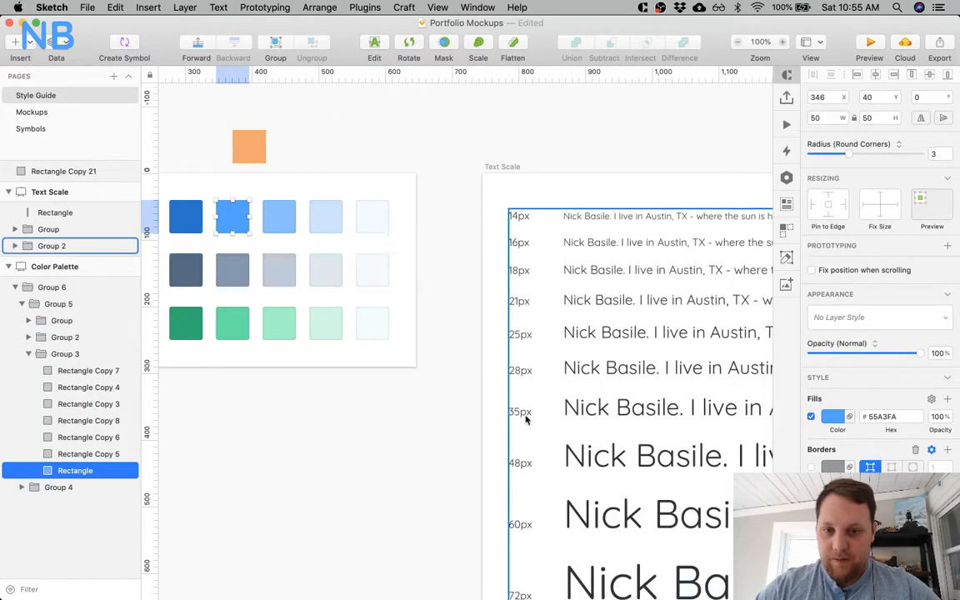
left_click(50, 111)
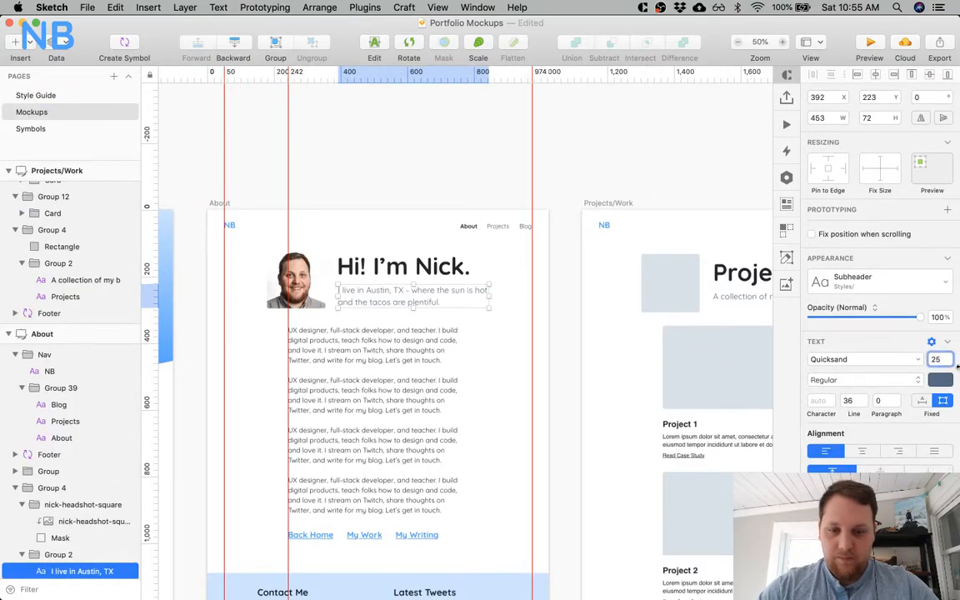
key("Return")
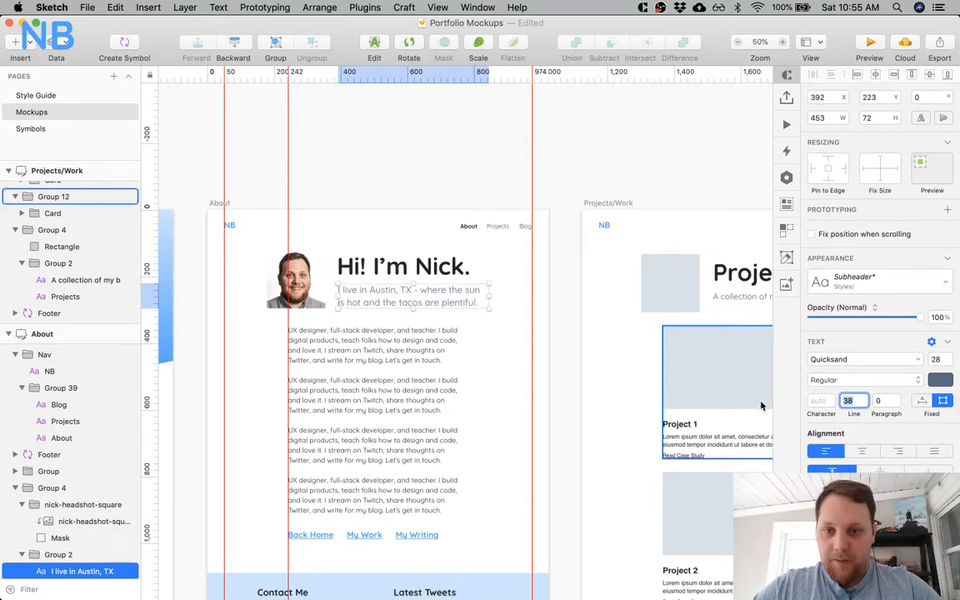
left_click(876, 285)
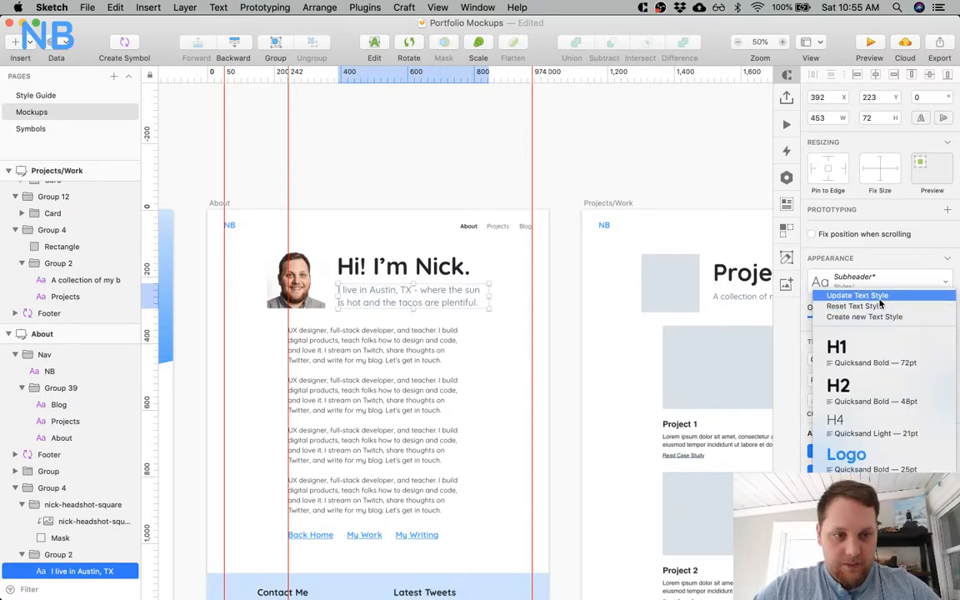
left_click(879, 305)
left_click(434, 325)
Move the About page's subtitle up to Y 218, closer to its title, and check the gap between them.
left_click(393, 301, "super")
key("Down")
left_click(399, 273)
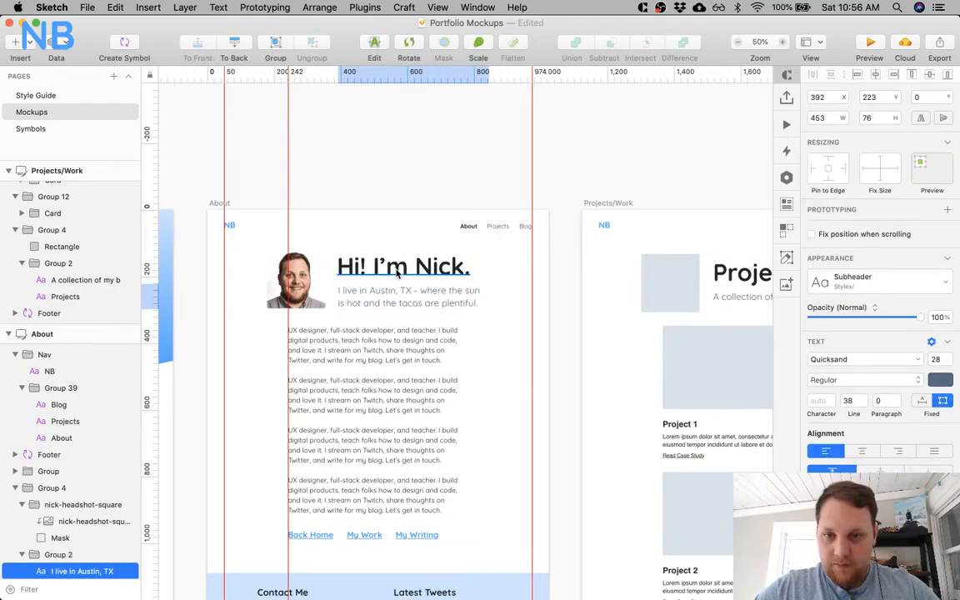
scroll(417, 288, "left", 3)
left_click(470, 306)
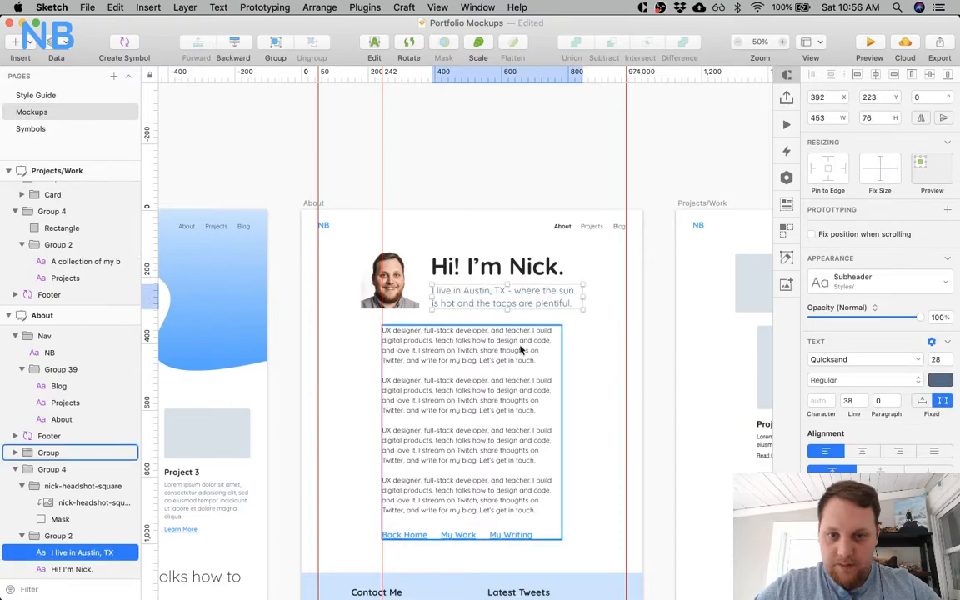
left_click(612, 338)
left_click(522, 300)
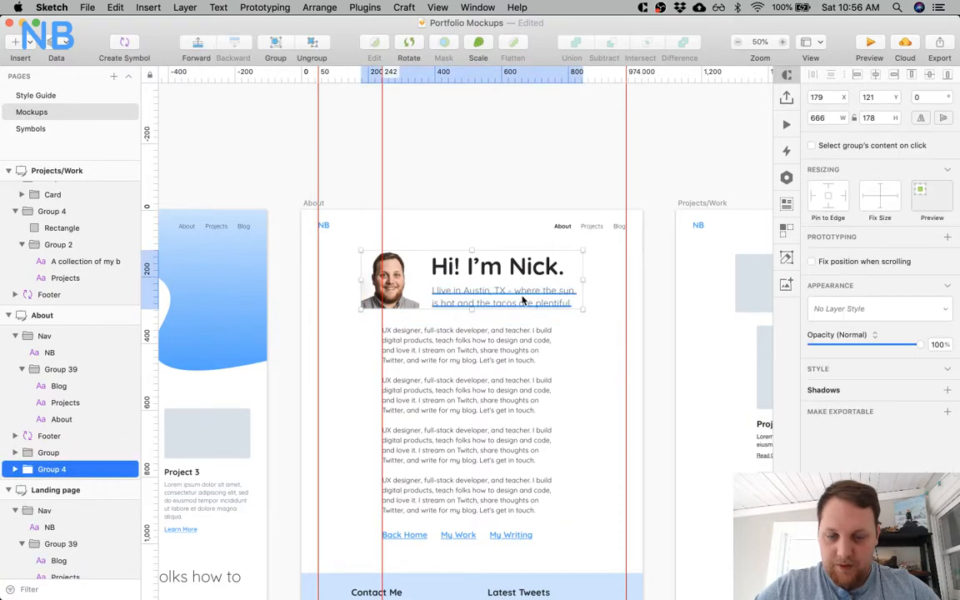
left_click(498, 299, "super")
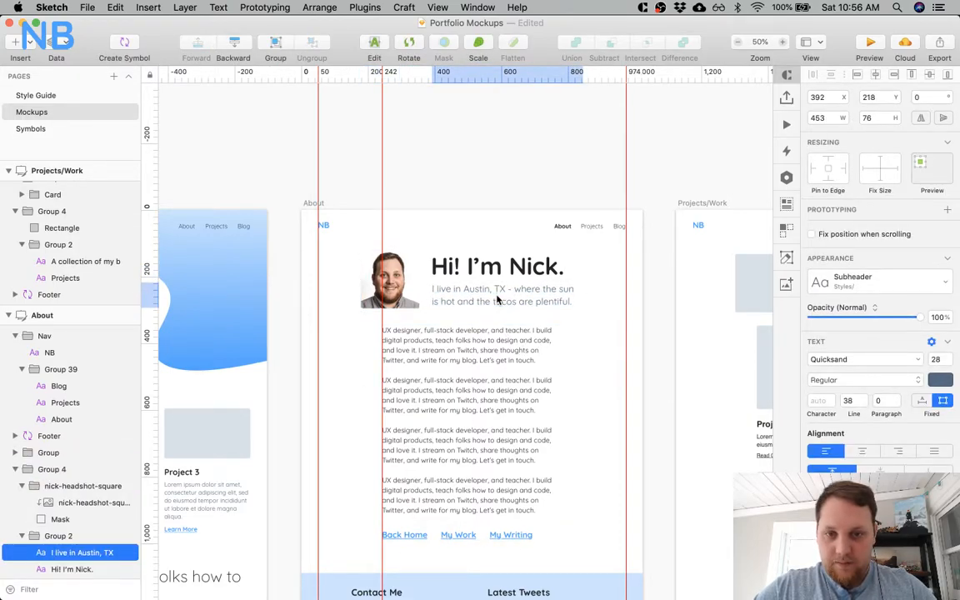
key("alt")
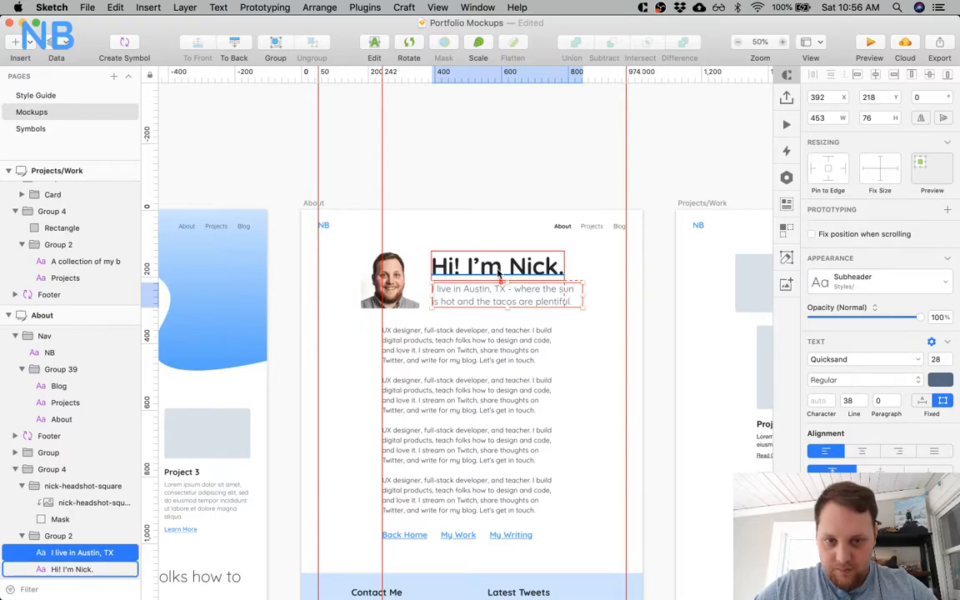
left_click(550, 333)
left_click(570, 335)
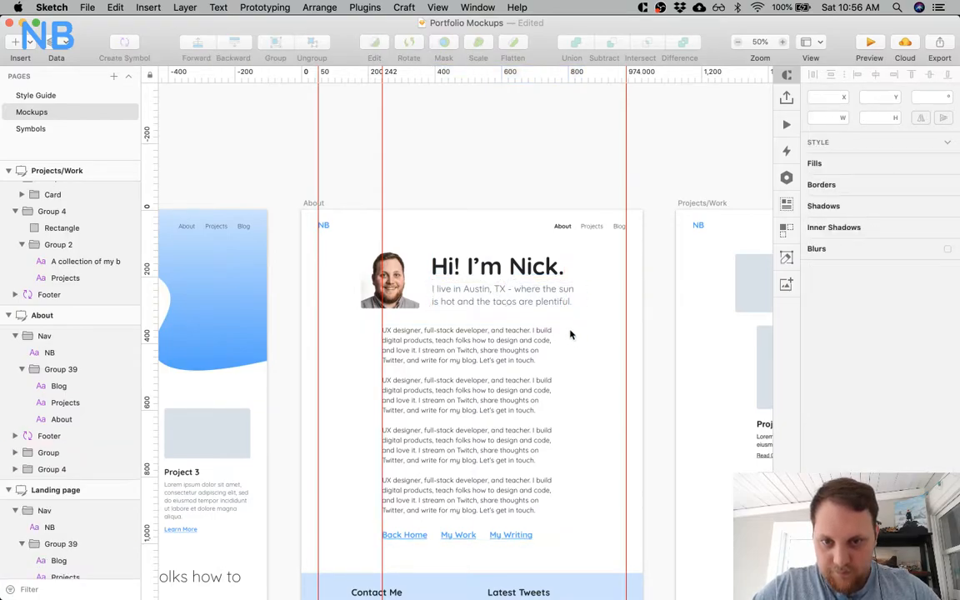
Vertically centre the About page's headshot and title text group on each other, and centre the whole header group horizontally on the artboard.
left_click(516, 307)
left_click(497, 265, "shift")
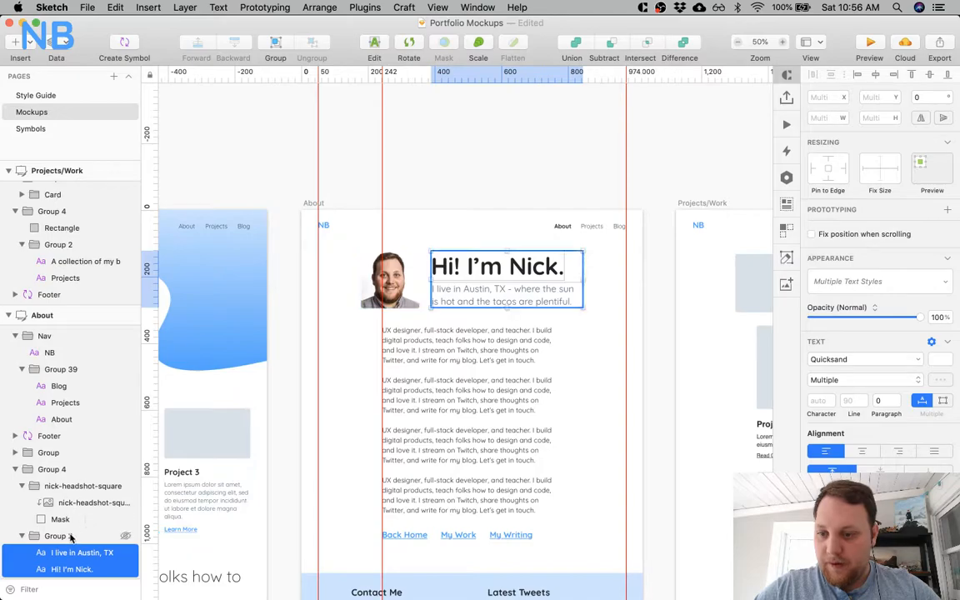
key("super+g")
left_click(24, 490)
left_click(67, 486, "shift")
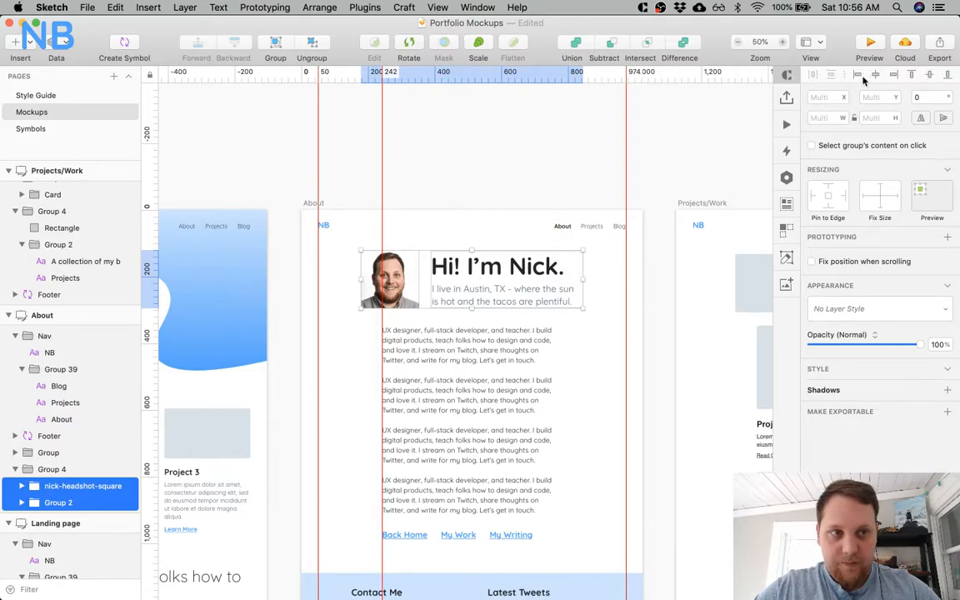
left_click(58, 471)
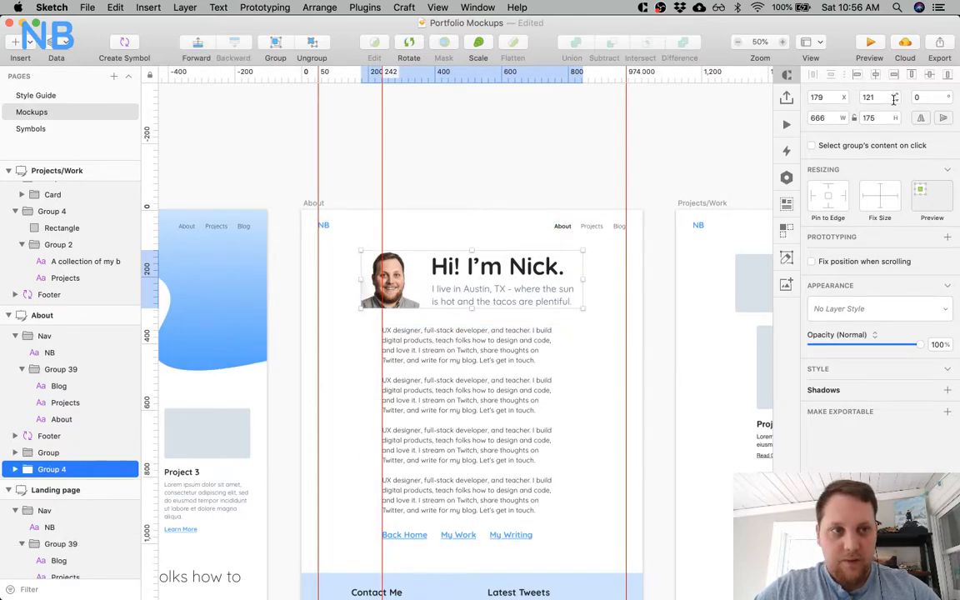
left_click(681, 130)
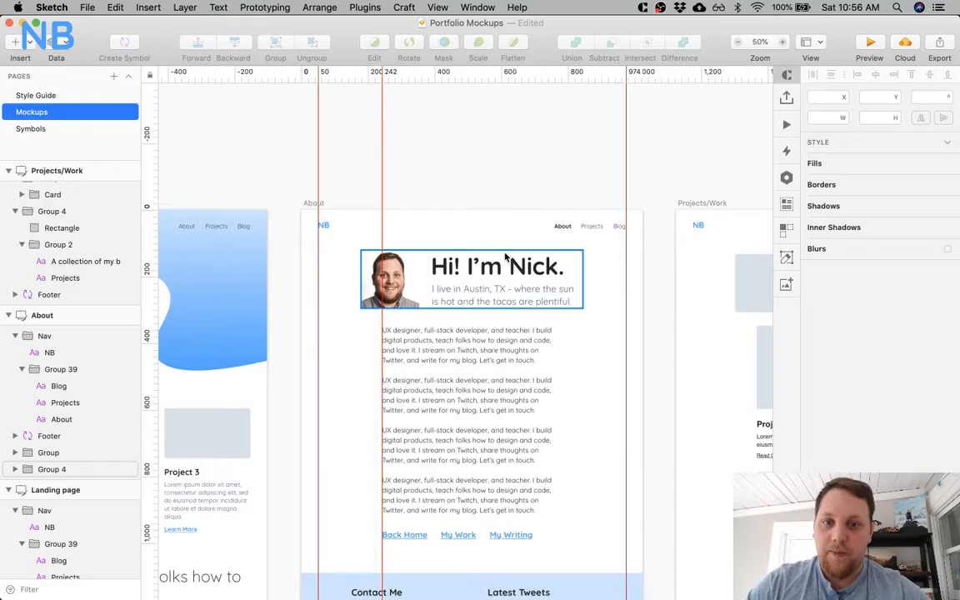
left_click(454, 269, "super")
left_click(500, 294)
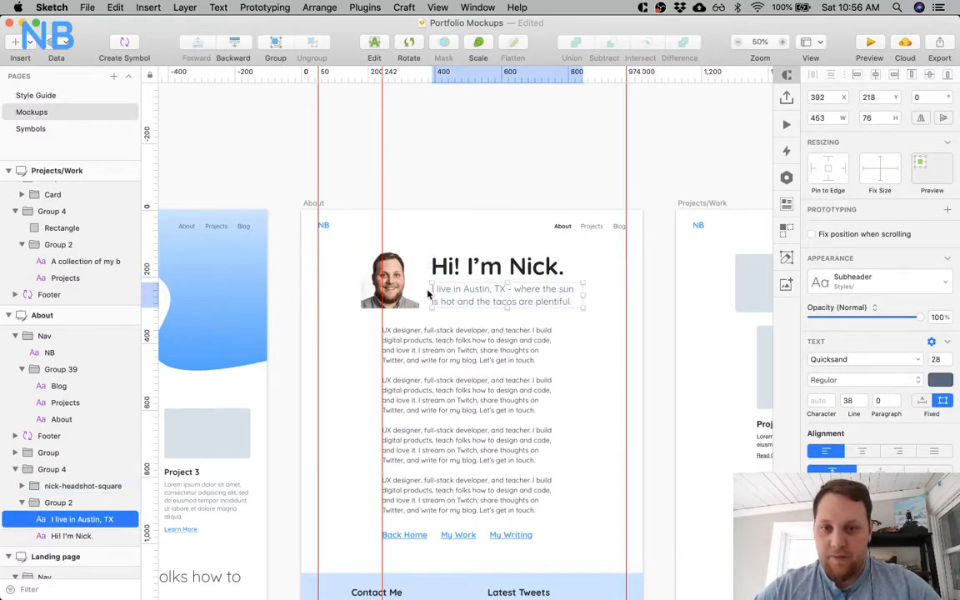
Move the Projects title down to Y 147, 5 px above its subtitle.
scroll(558, 316, "right", 10)
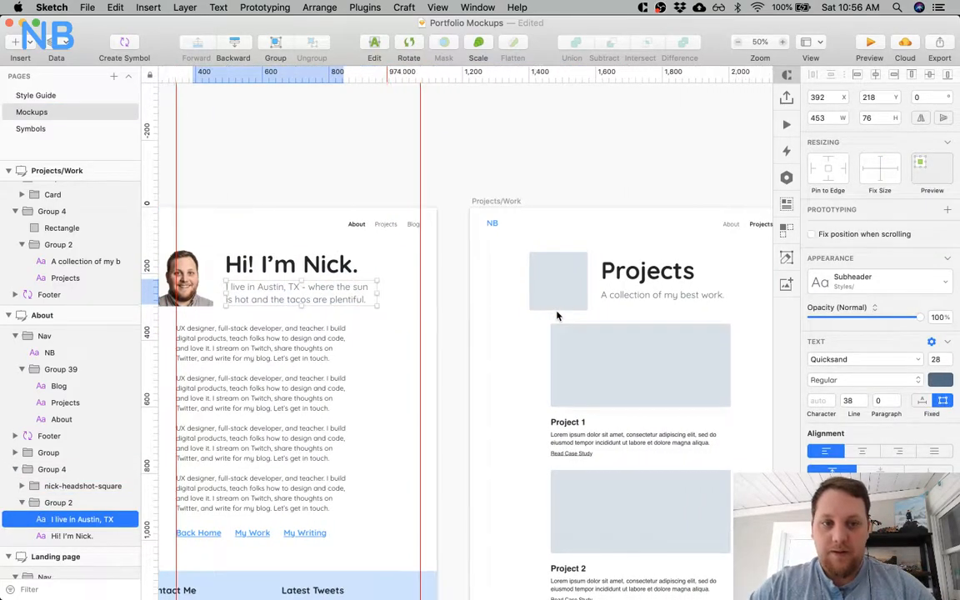
left_click(485, 282, "super")
key("alt")
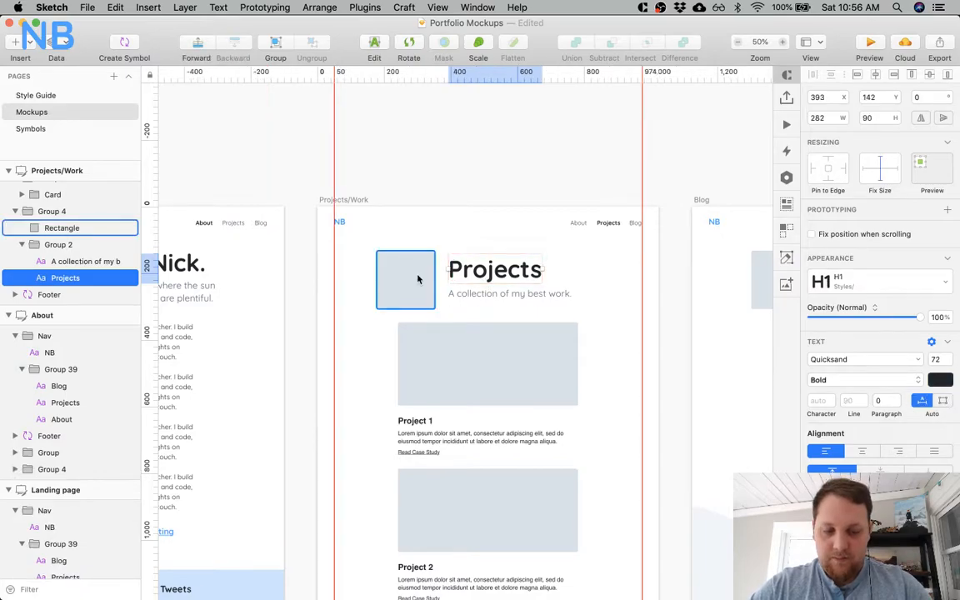
left_click(456, 297)
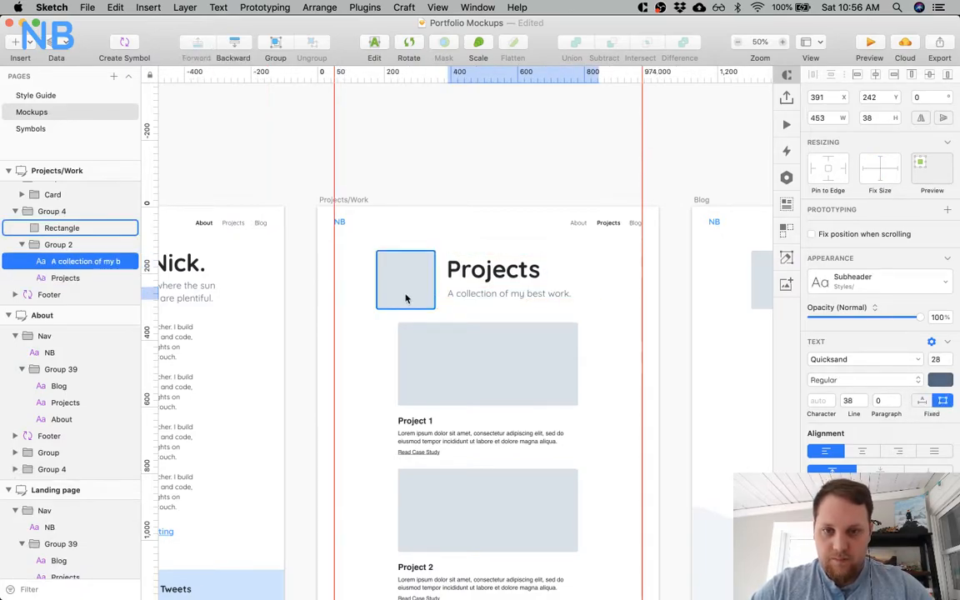
left_click(471, 282)
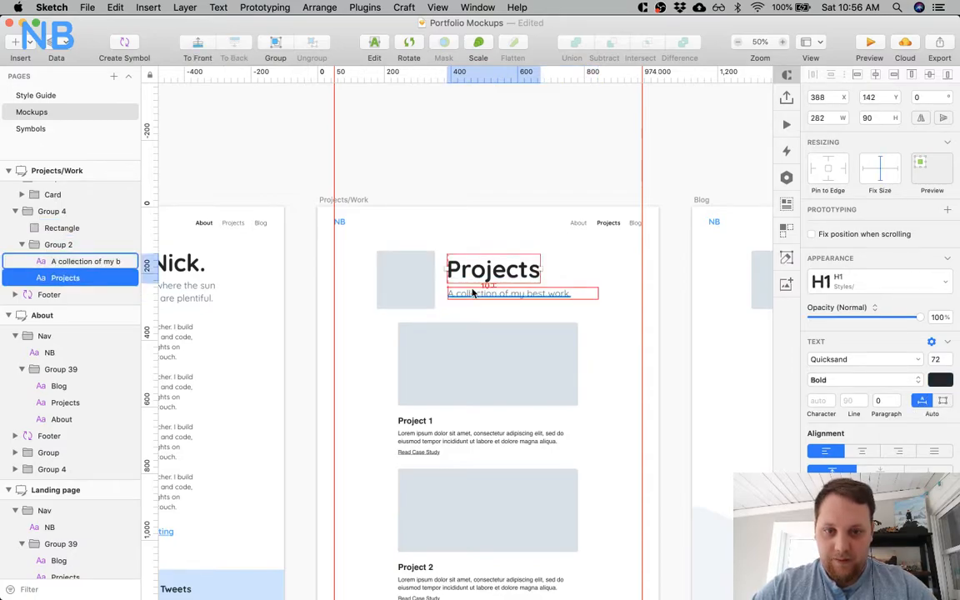
key("Down")
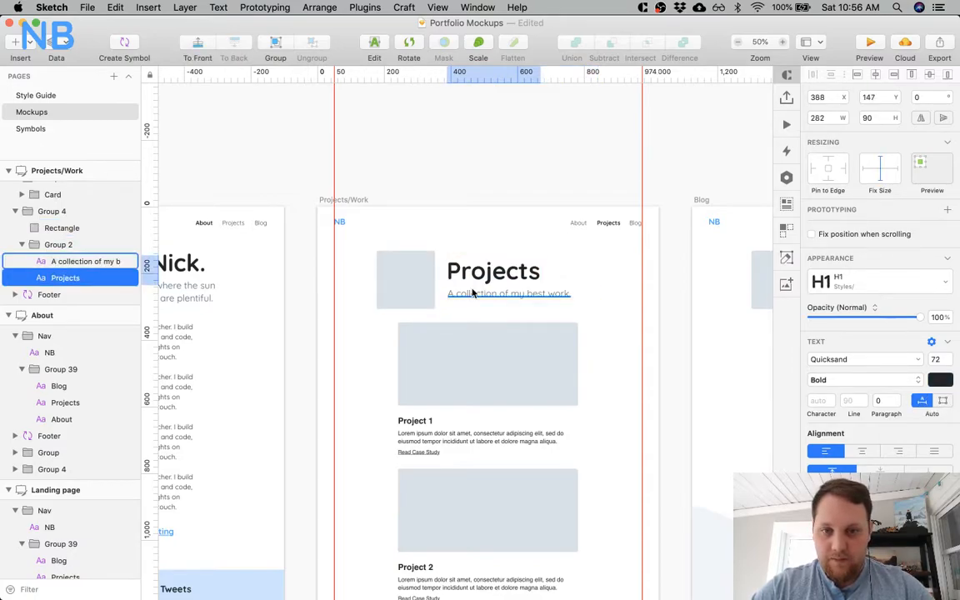
Vertically centre the Projects page's placeholder image and text group on each other, and centre the header group horizontally at X 179.
left_click(60, 228, "shift")
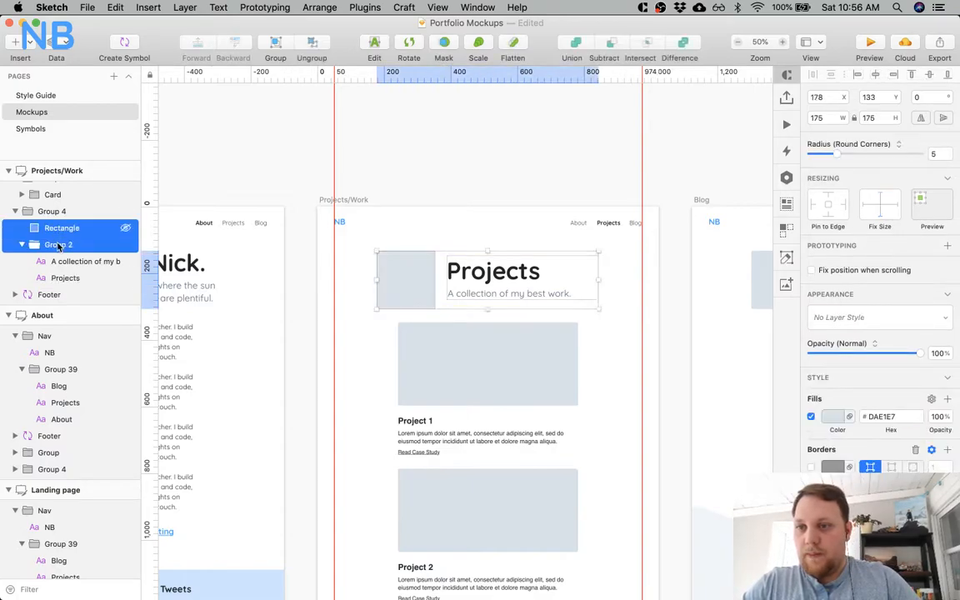
left_click(928, 76)
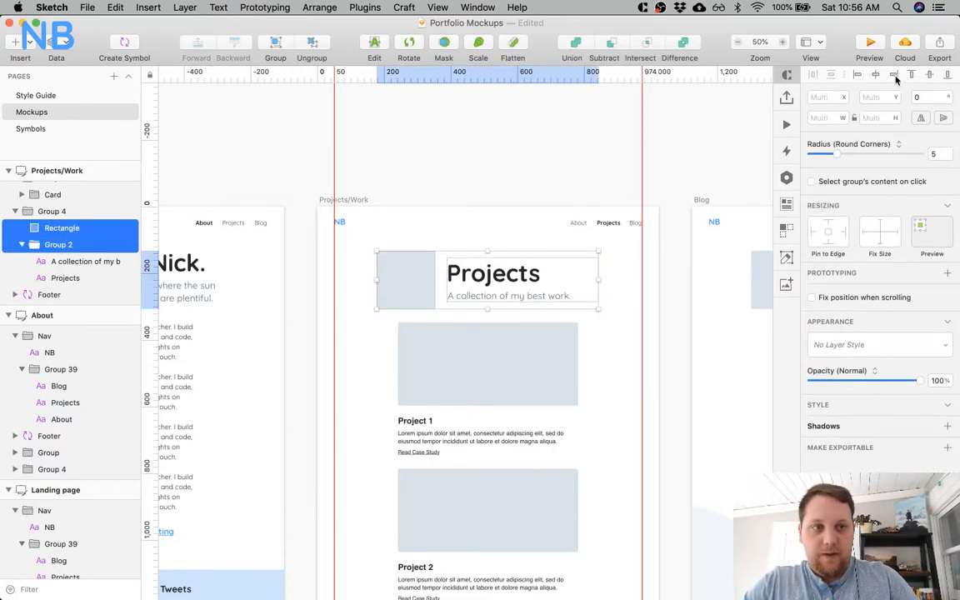
left_click(79, 212)
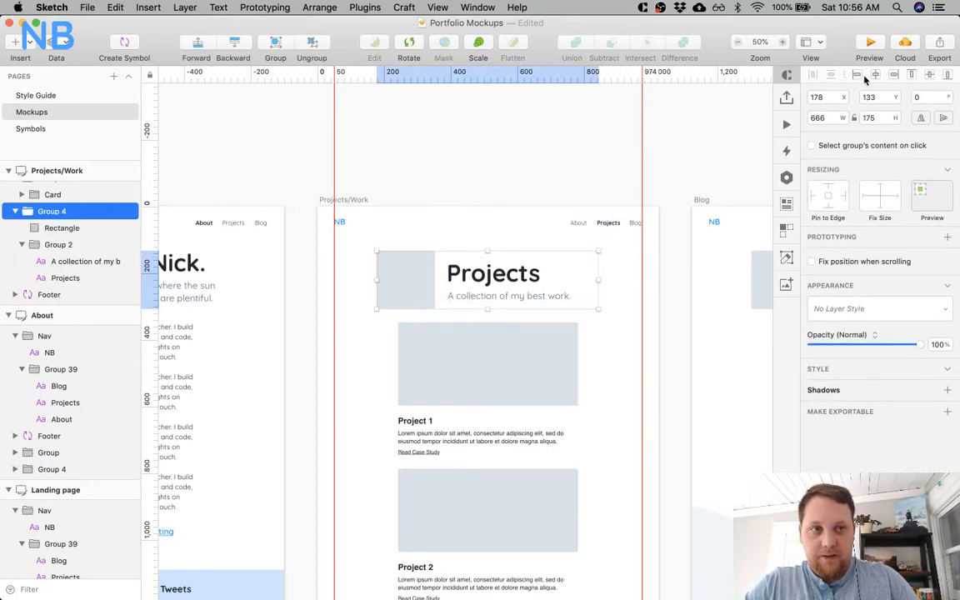
Check the About header's distance below its navigation and move the Projects header group up to the matching Y 121.
scroll(467, 194, "left", 5)
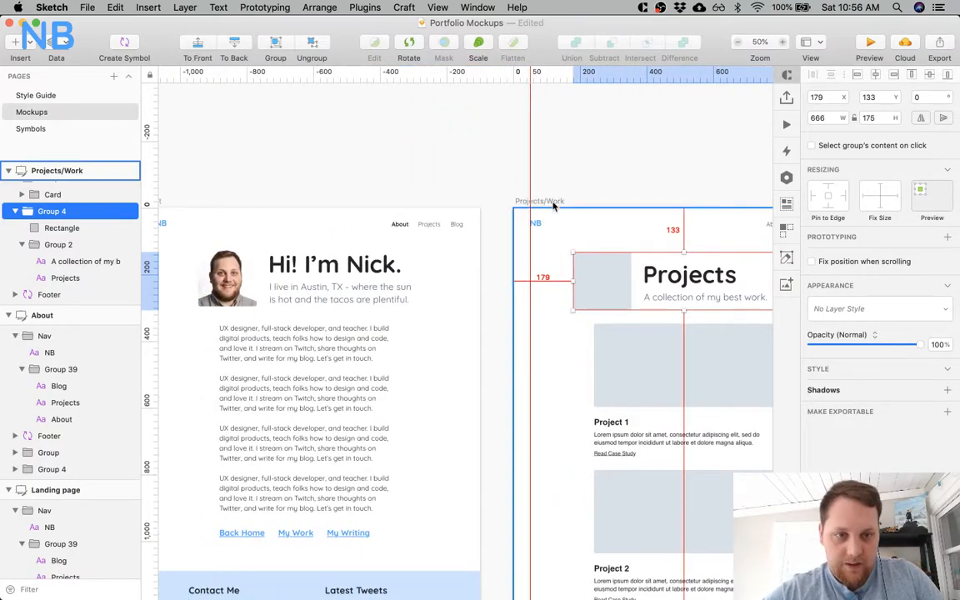
left_click(362, 266)
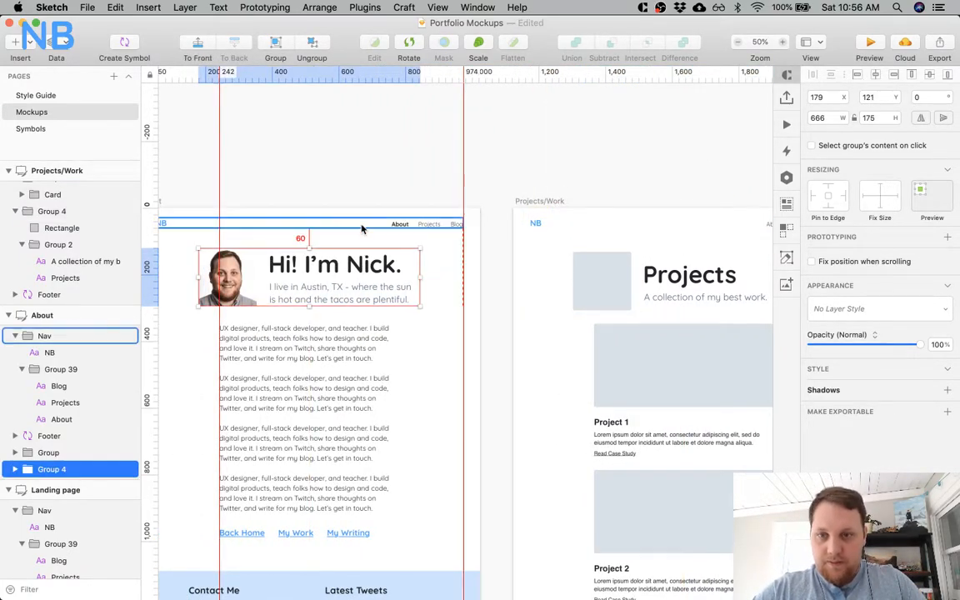
scroll(374, 234, "right", 4)
key("alt")
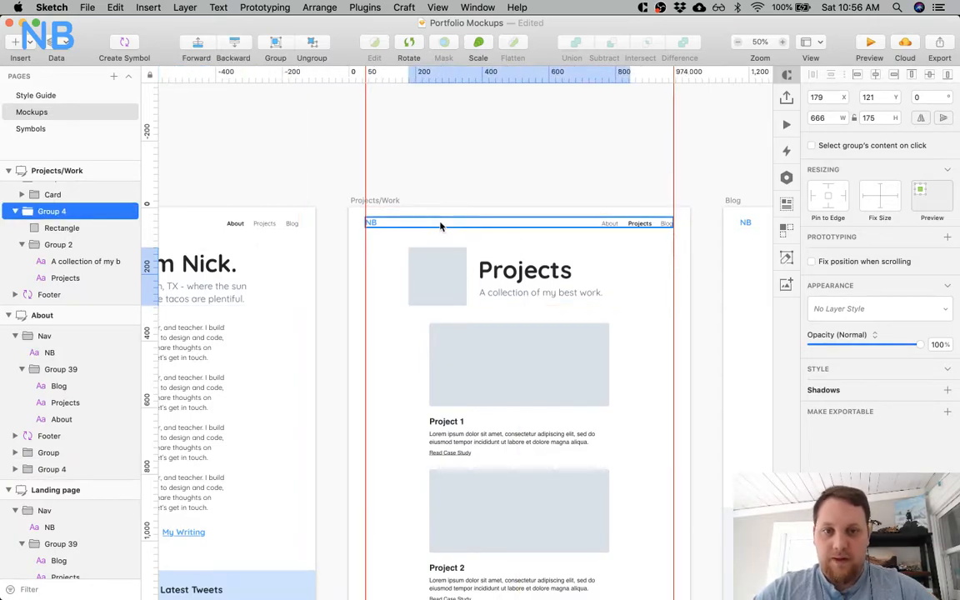
Move the Blog page's subtitle up to Y 218, 5 px below its title.
scroll(440, 225, "right", 10)
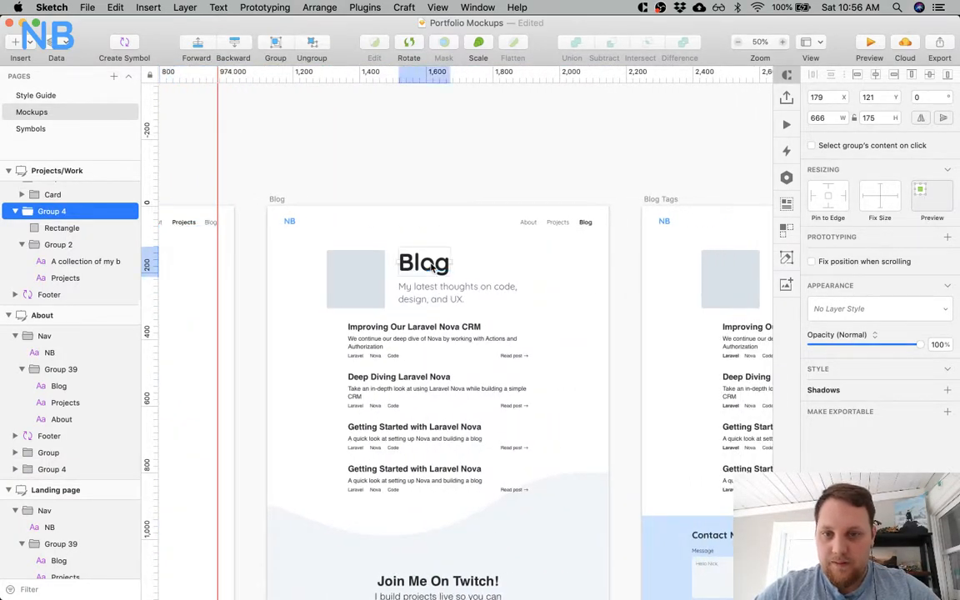
left_click(426, 263)
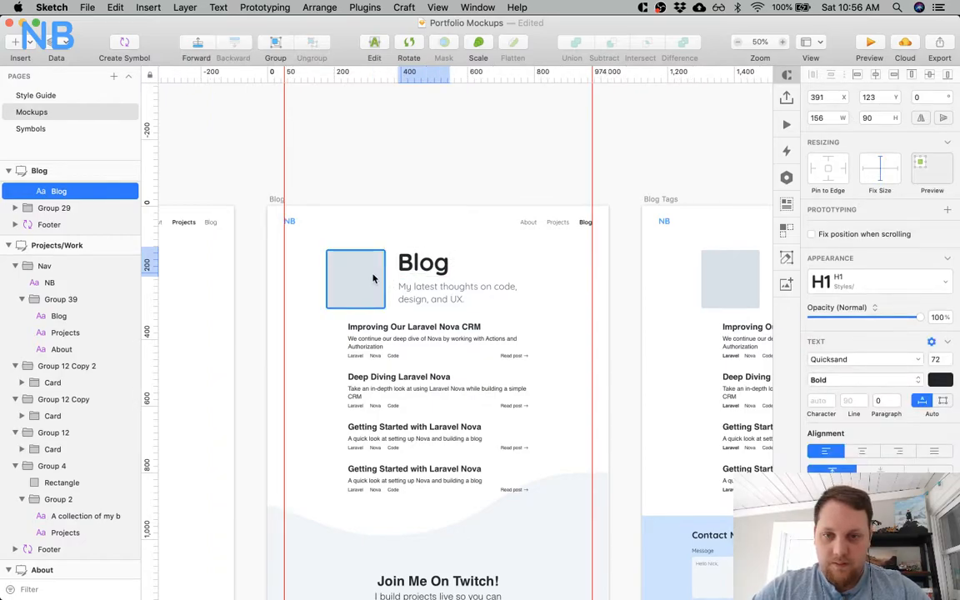
left_click(441, 292)
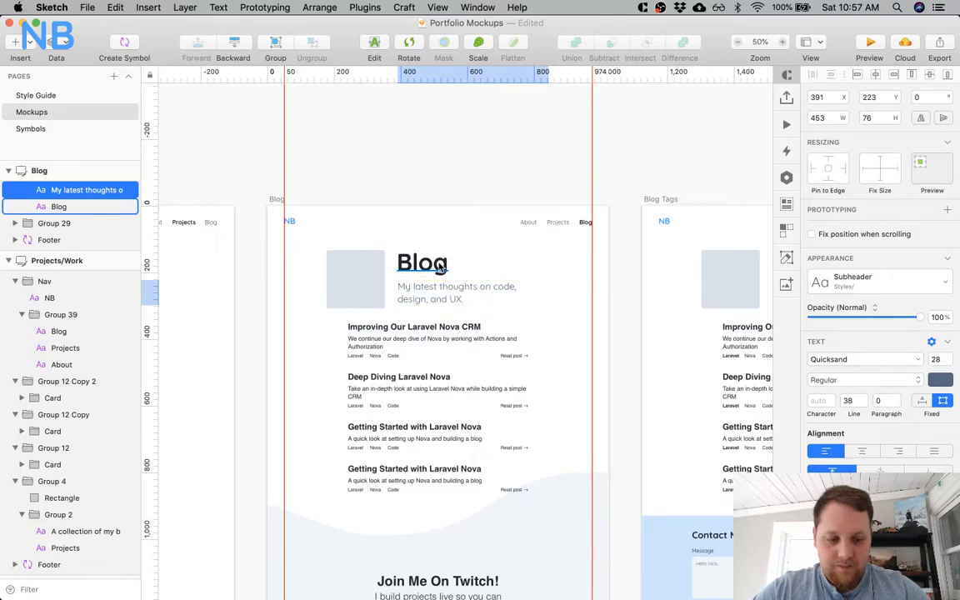
key("Down")
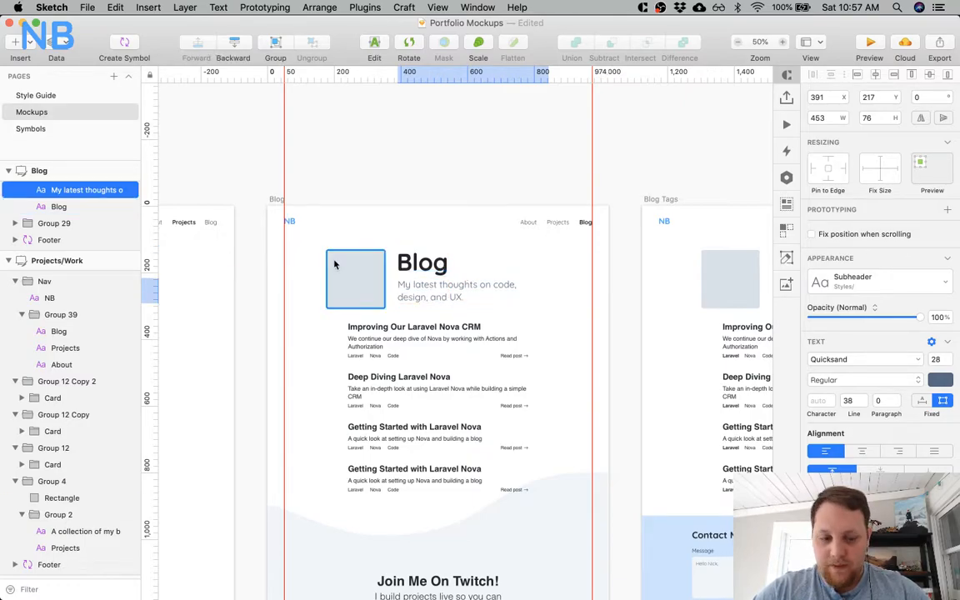
key("alt")
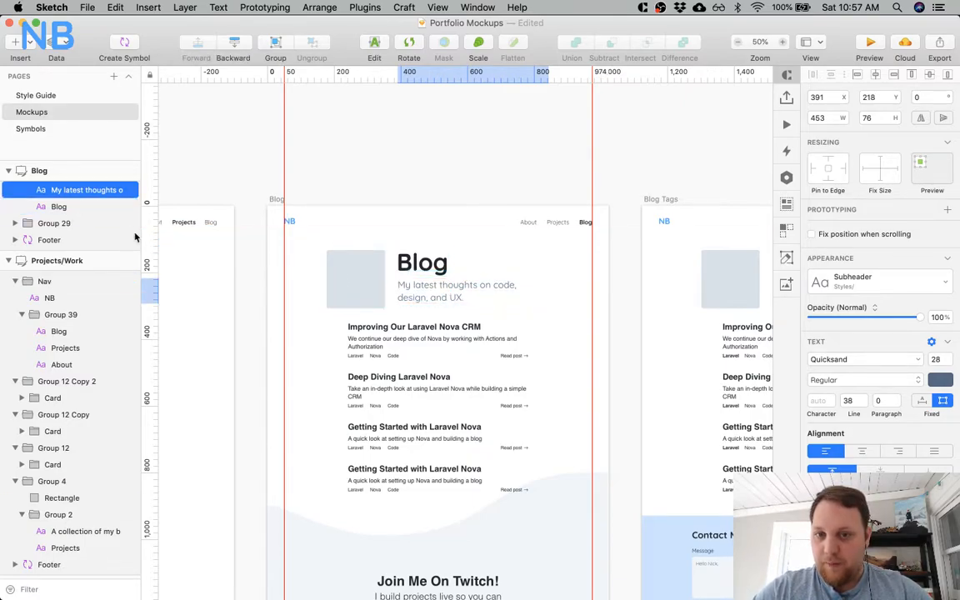
Vertically centre the Blog page's placeholder image and title-and-subtitle group on each other.
scroll(81, 211, "up", 3)
left_click(71, 271)
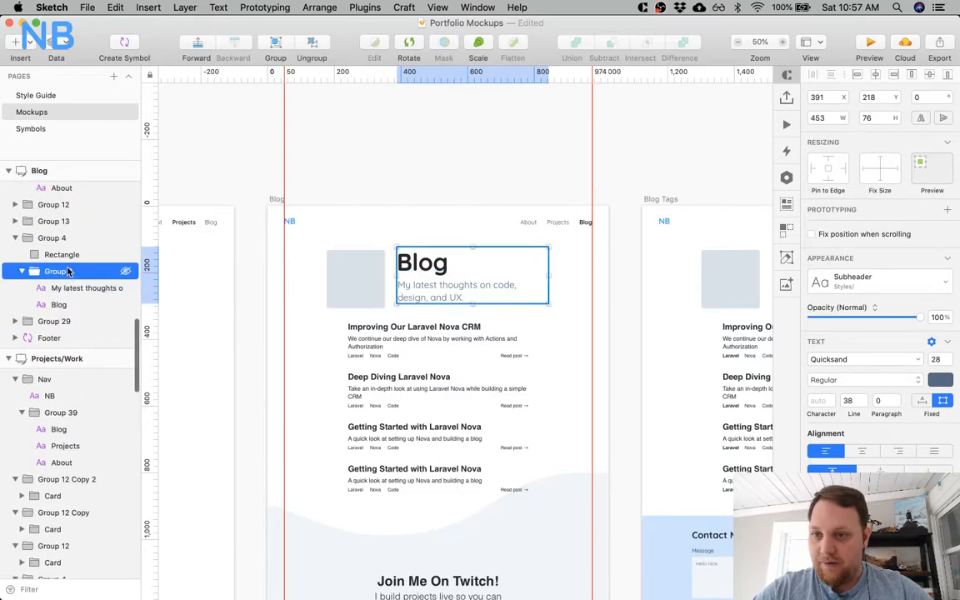
left_click(75, 254, "shift")
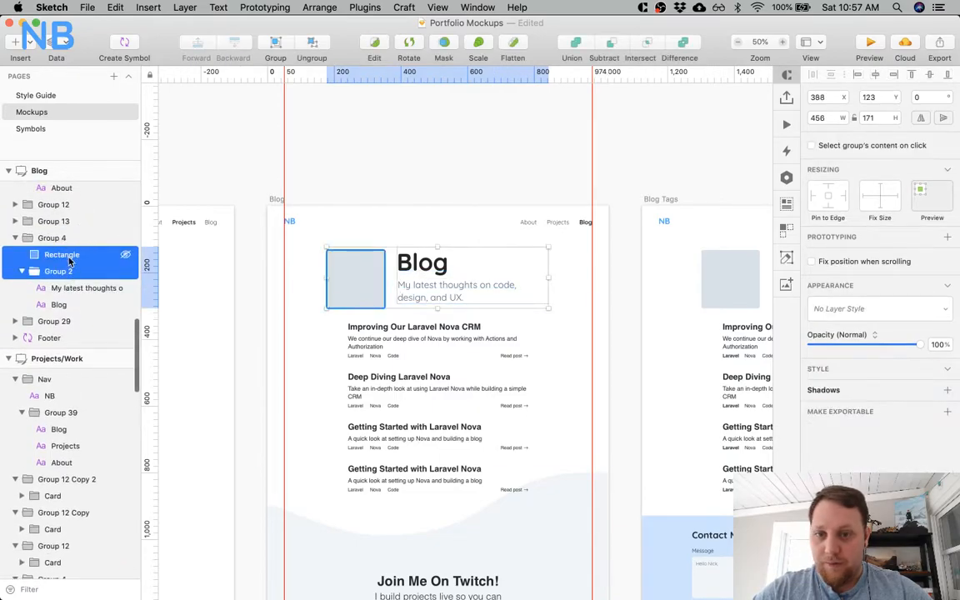
left_click(928, 76)
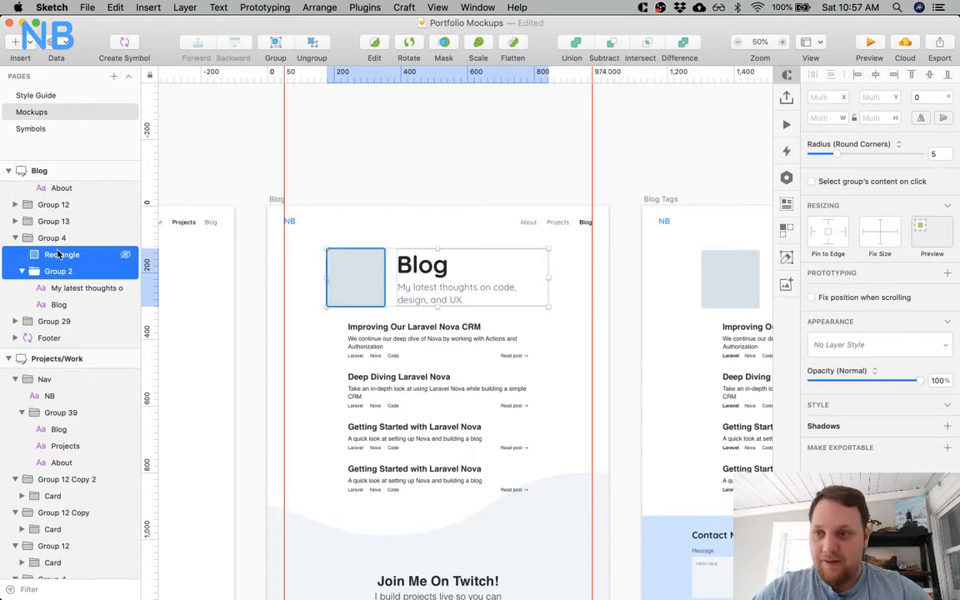
Move the Blog page's whole header group up to Y 121, matching the Projects header.
left_click(84, 238)
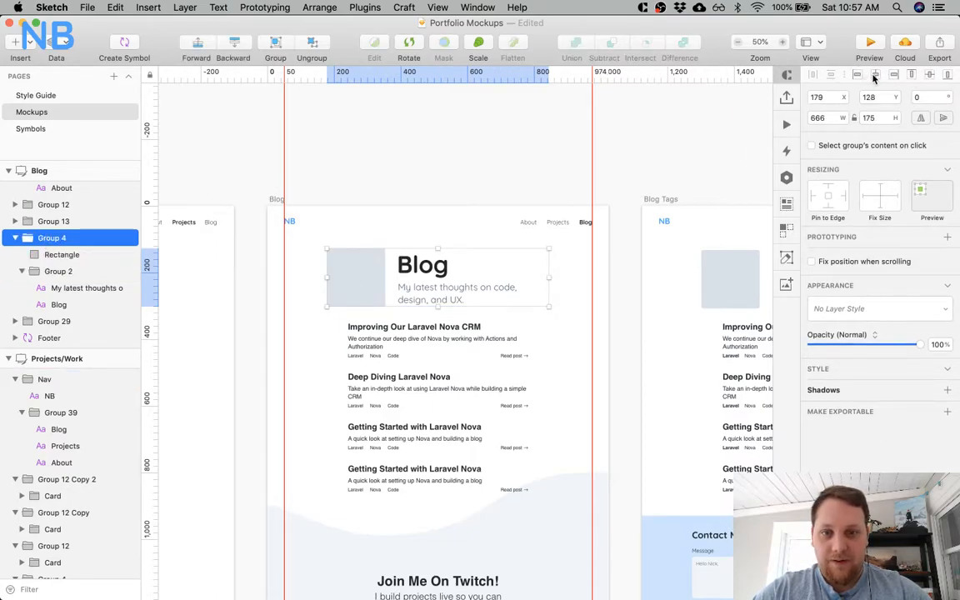
key("alt")
key("Up")
key("Up")
key("Up")
key("Up")
Vertically centre the Blog Tags page's placeholder image and its title-and-subtitle group on each other.
scroll(447, 225, "right", 2)
scroll(448, 225, "right", 3)
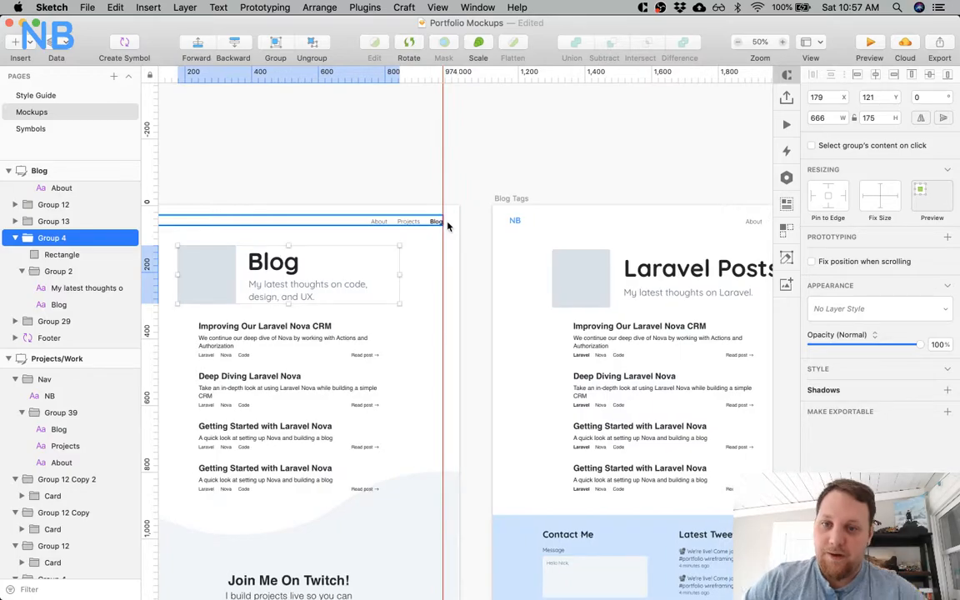
left_click(358, 158)
scroll(530, 279, "right", 6)
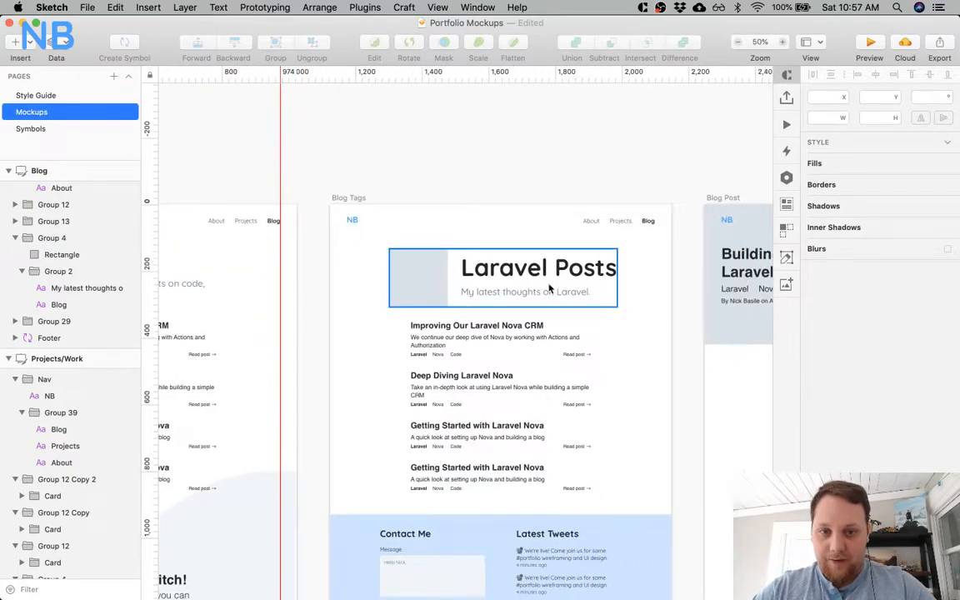
left_click(530, 279)
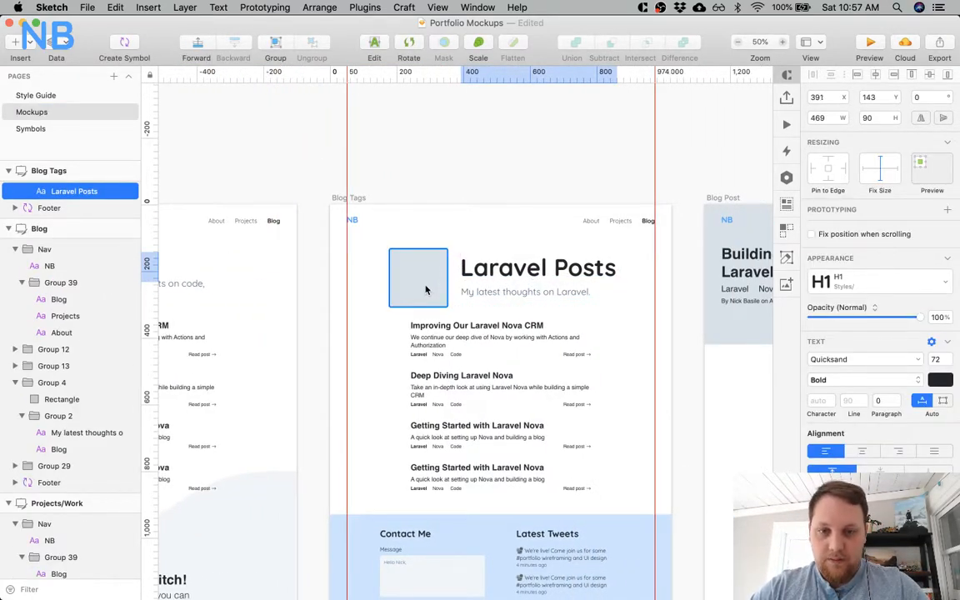
key("super+v")
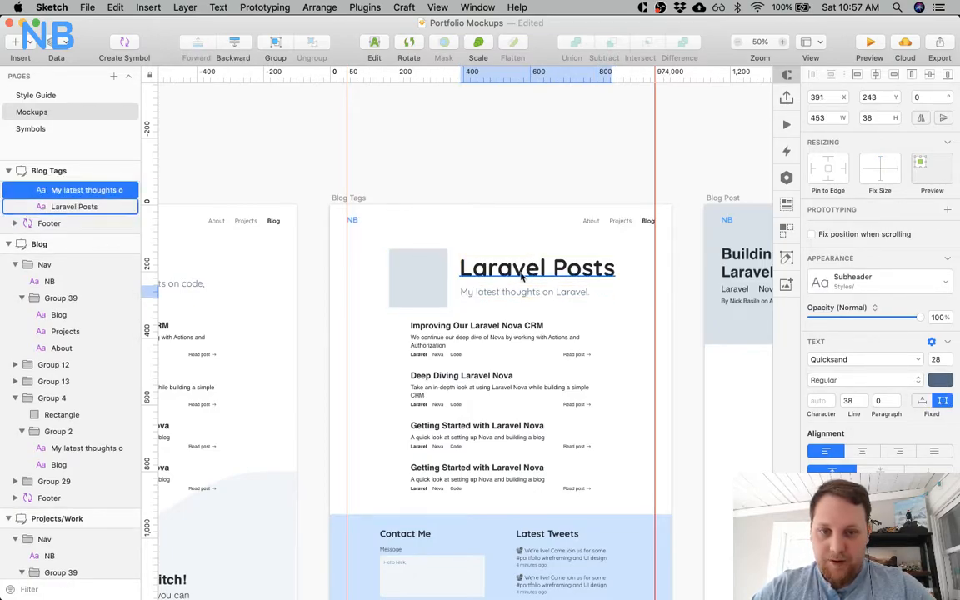
left_click(522, 272, "shift")
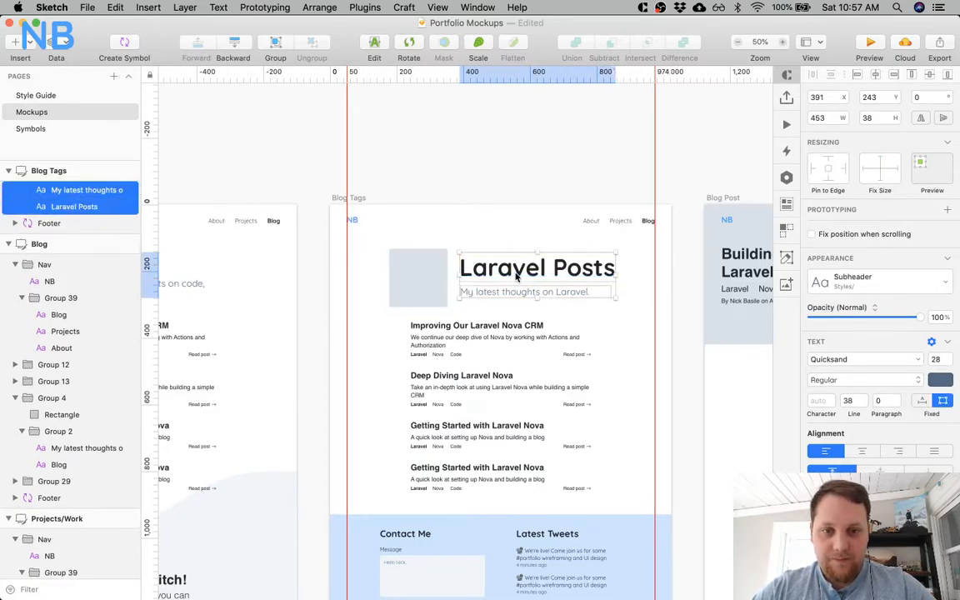
left_click(425, 282, "shift")
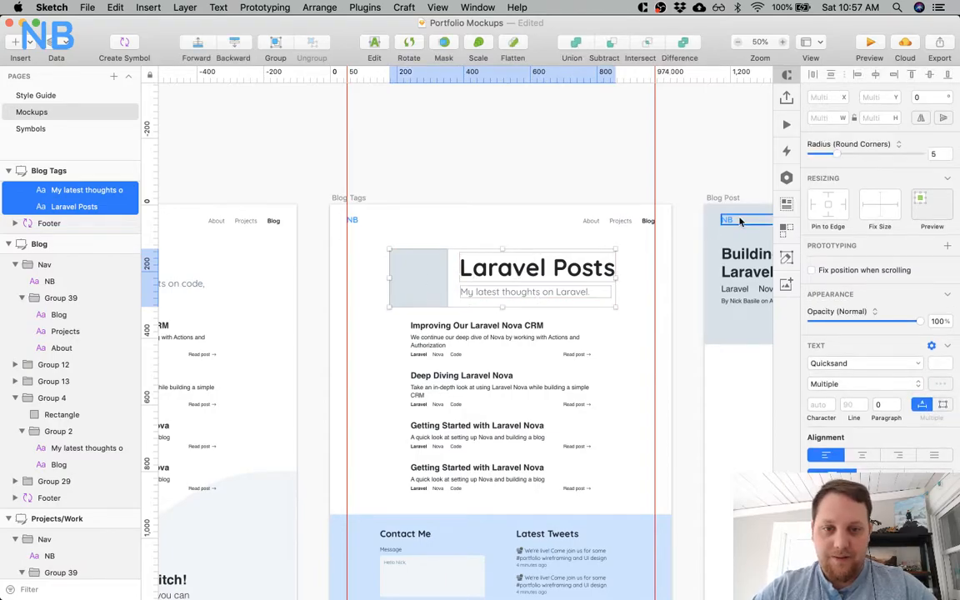
scroll(73, 262, "up", 3)
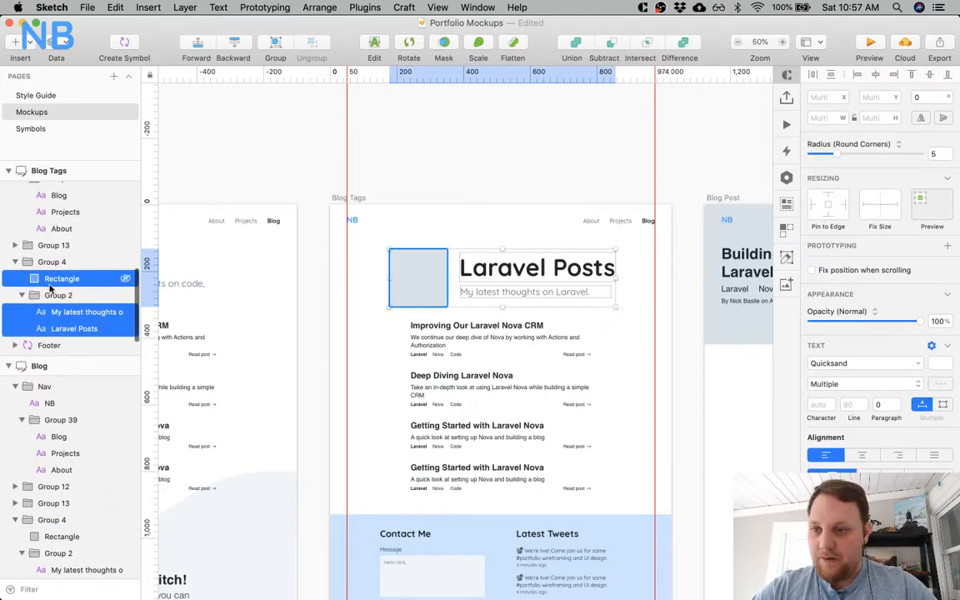
left_click(51, 278)
left_click(55, 295, "shift")
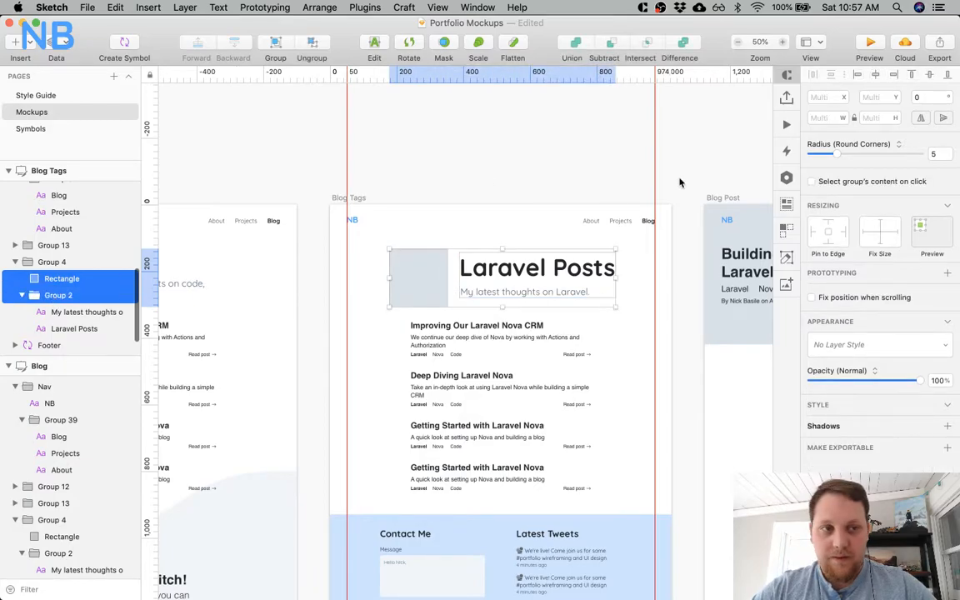
left_click(936, 74)
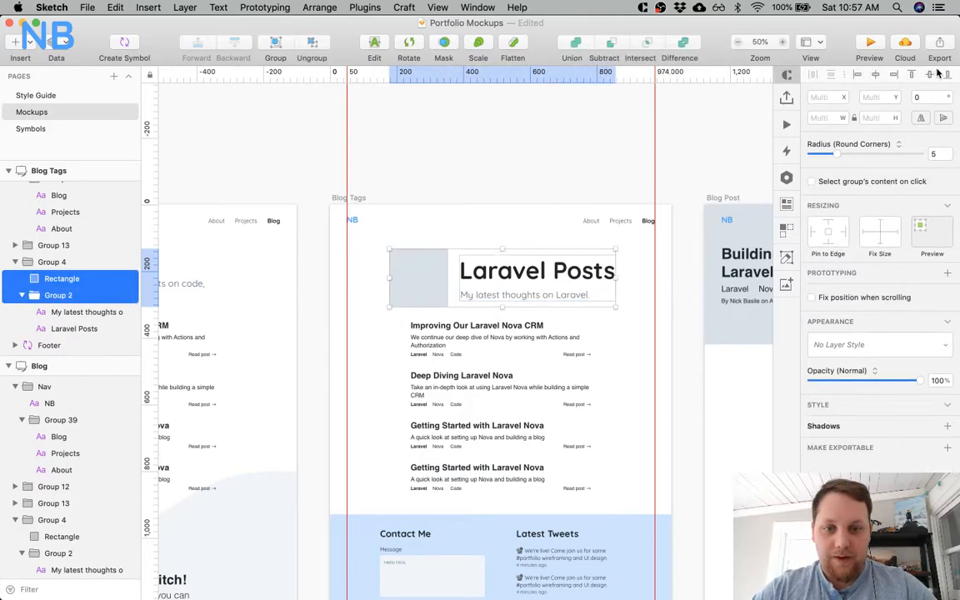
Centre the Blog Tags header group horizontally at X 173 and move it up to Y 121.
left_click(112, 262)
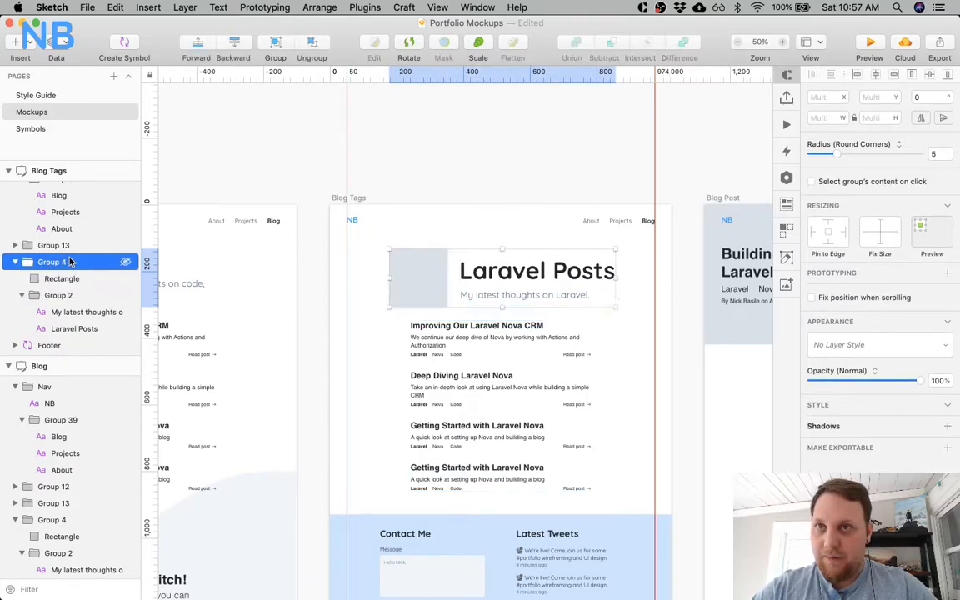
left_click(878, 73)
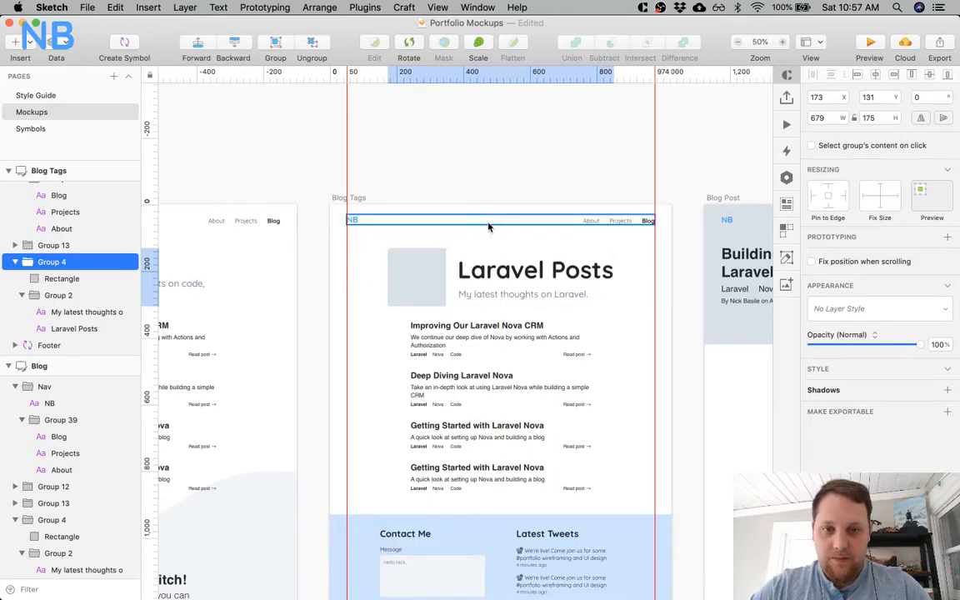
key("shift+Up")
Compare the header layout and spacing across the Project, Blog Post, Blog Tags, Blog, Projects and About artboards.
scroll(500, 237, "down", 5)
scroll(499, 237, "right", 5)
scroll(507, 243, "right", 10)
scroll(506, 243, "up", 2)
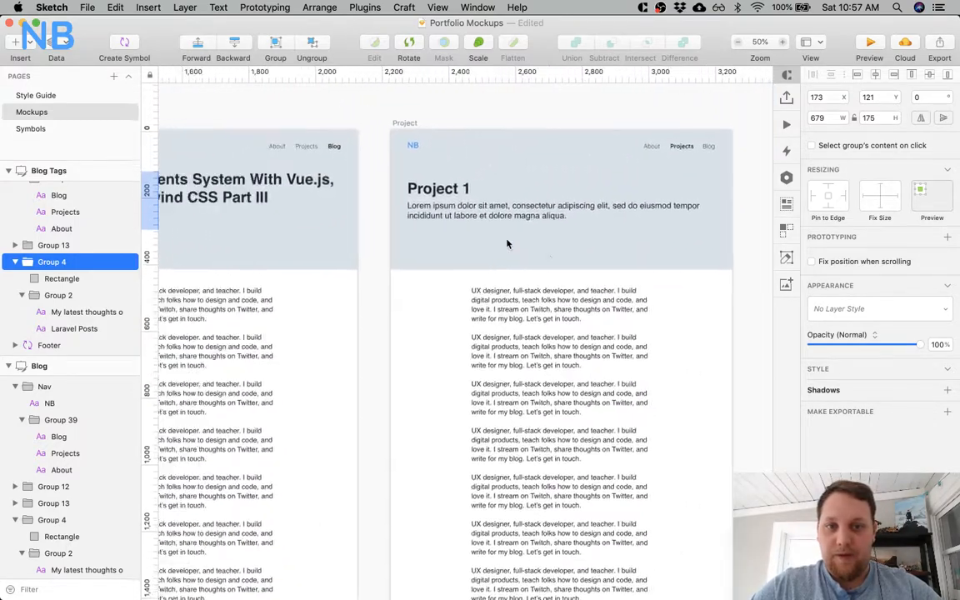
scroll(507, 244, "left", 10)
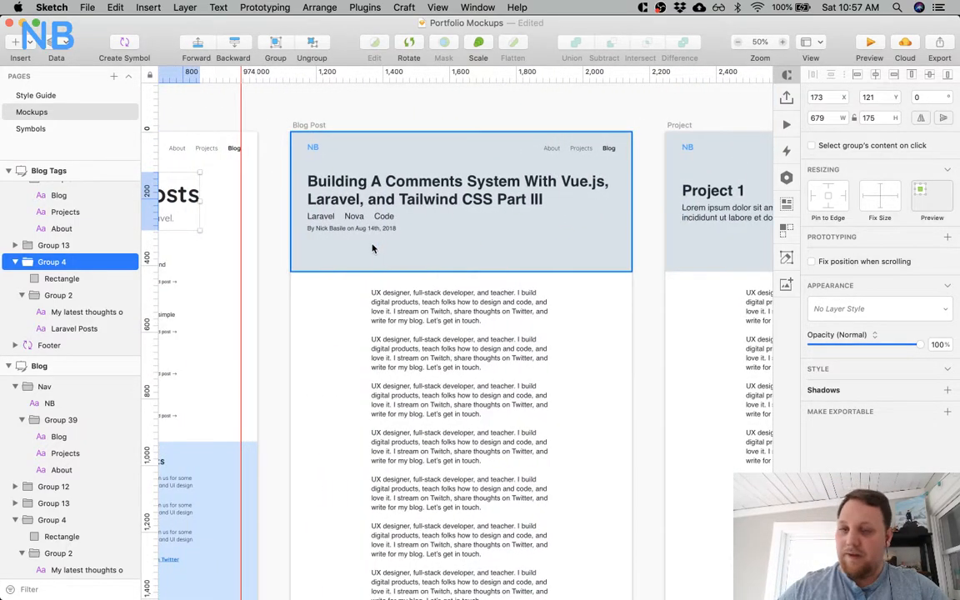
scroll(373, 248, "left", 15)
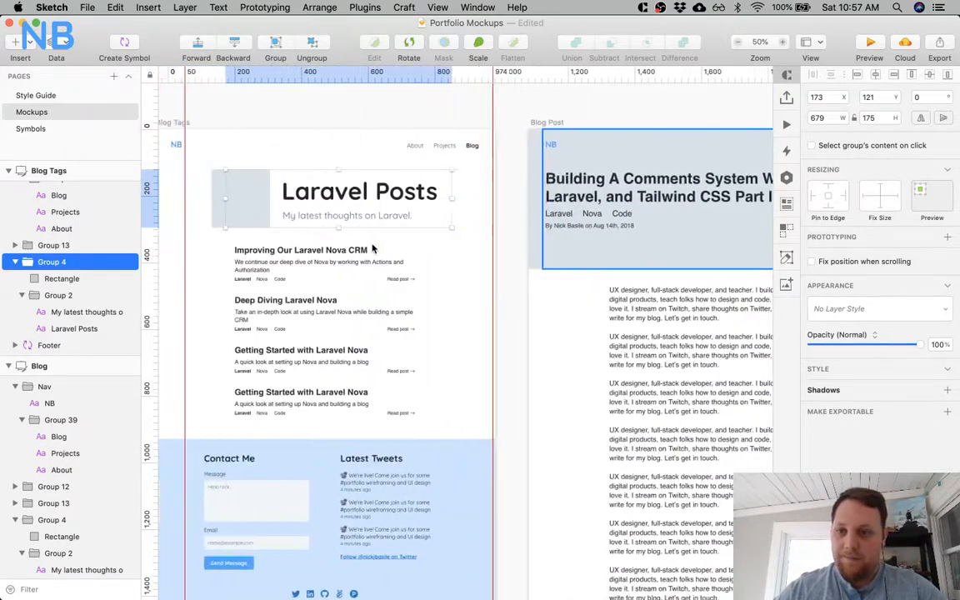
scroll(373, 247, "left", 20)
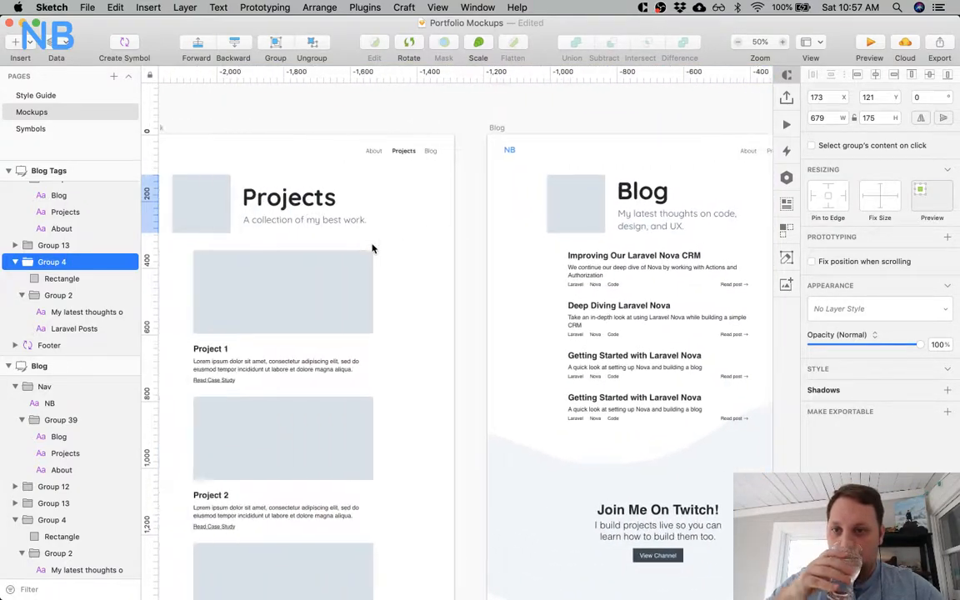
scroll(373, 247, "left", 6)
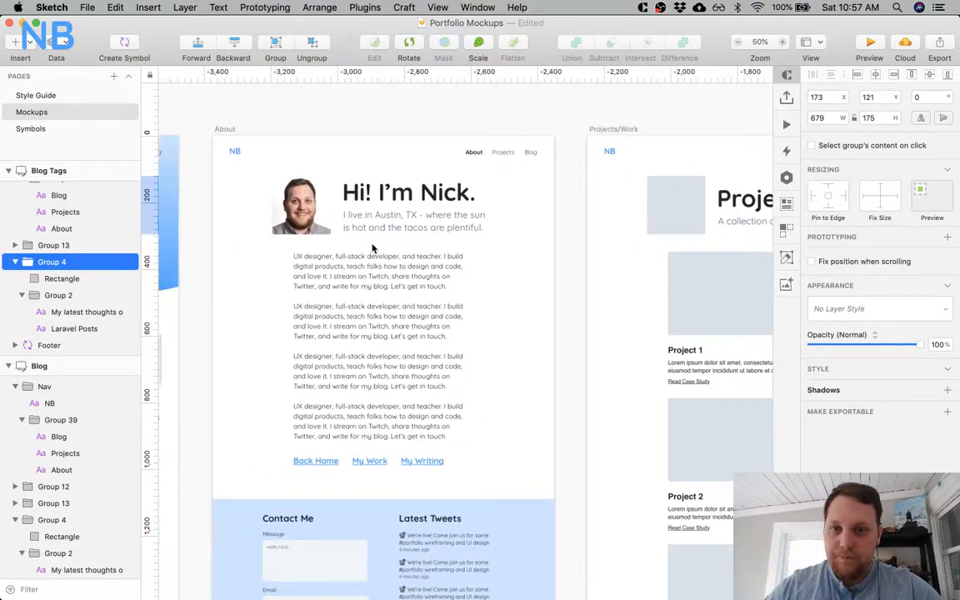
scroll(373, 247, "right", 8)
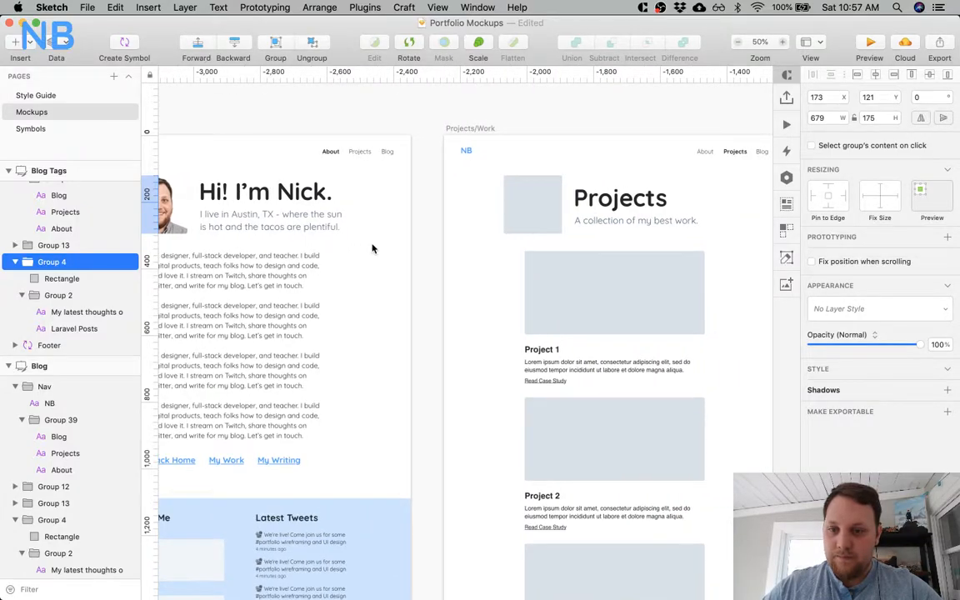
scroll(456, 287, "right", 5)
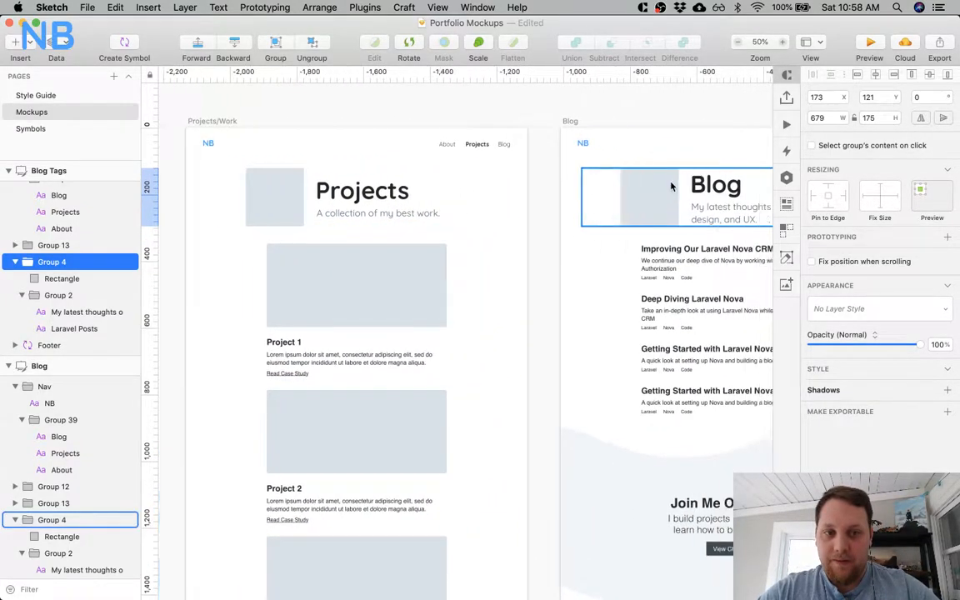
scroll(671, 187, "right", 5)
scroll(420, 281, "left", 9)
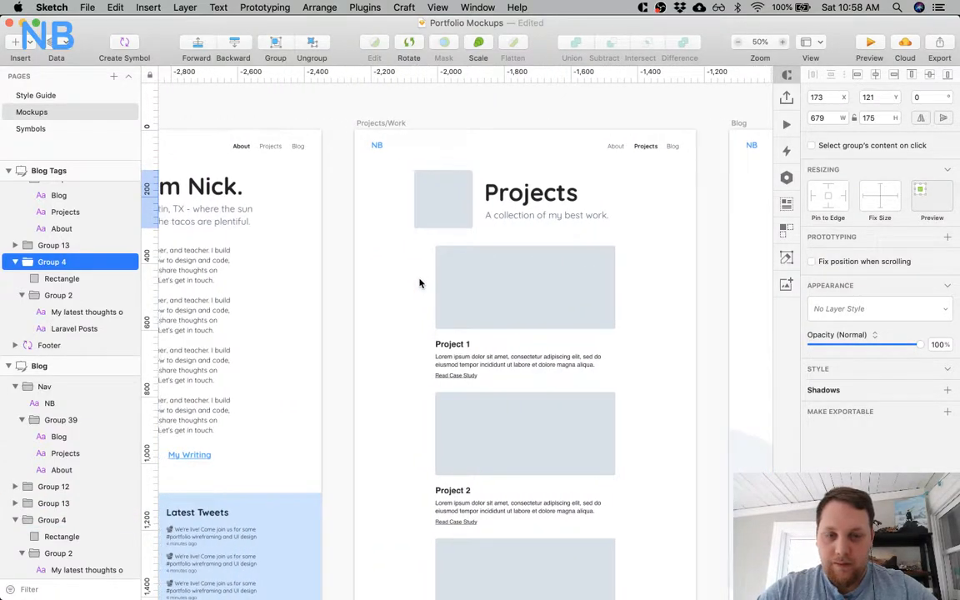
scroll(420, 283, "right", 15)
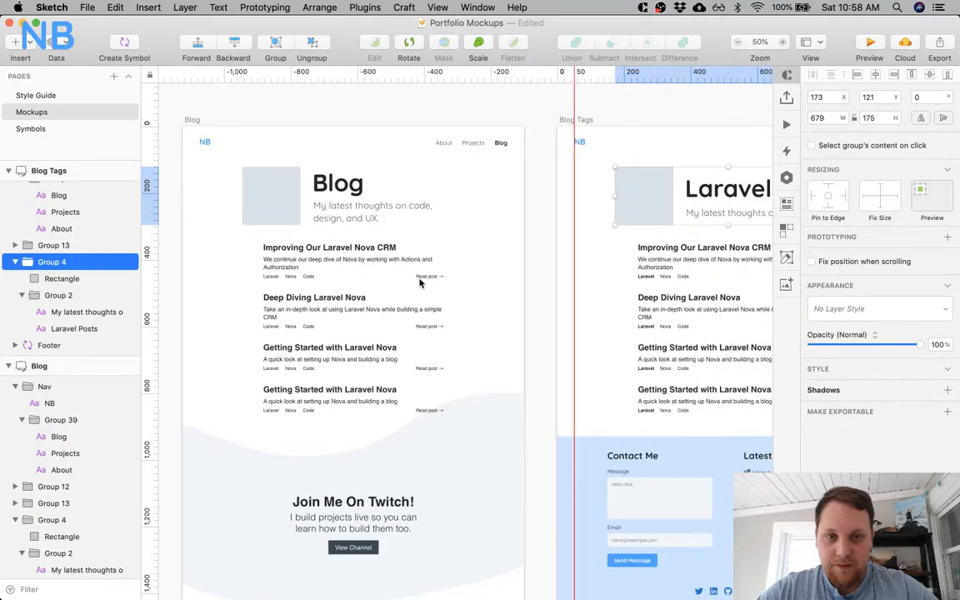
scroll(420, 284, "left", 15)
scroll(420, 283, "right", 3)
scroll(420, 283, "left", 2)
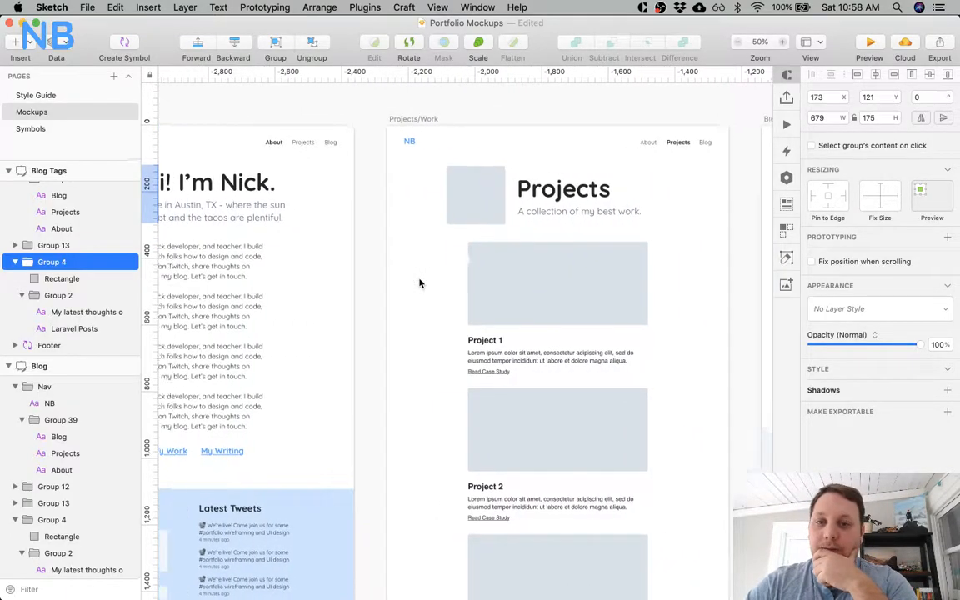
scroll(420, 283, "left", 1)
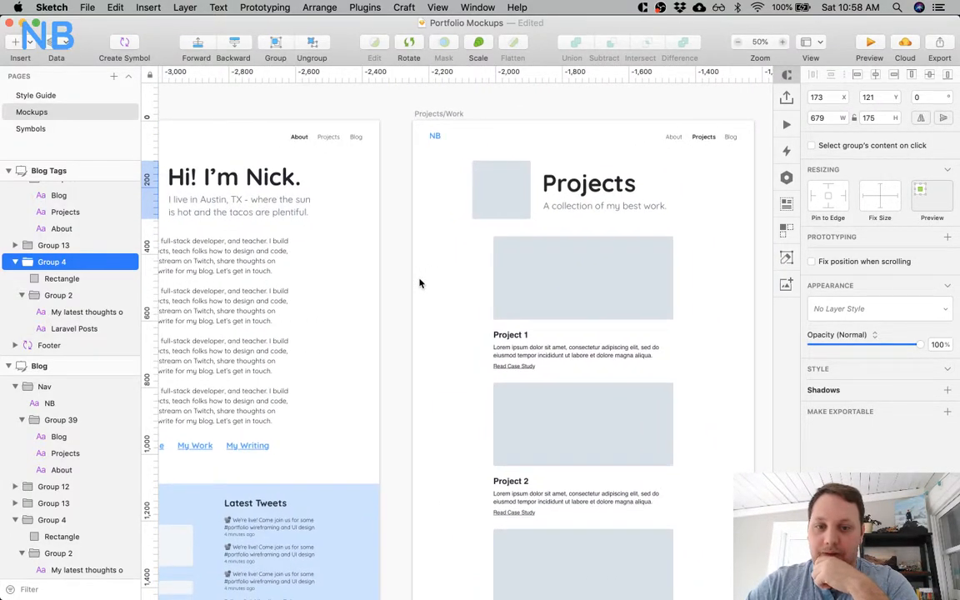
Copy the group holding the three project cards from the landing page's Projects section.
scroll(500, 316, "left", 10)
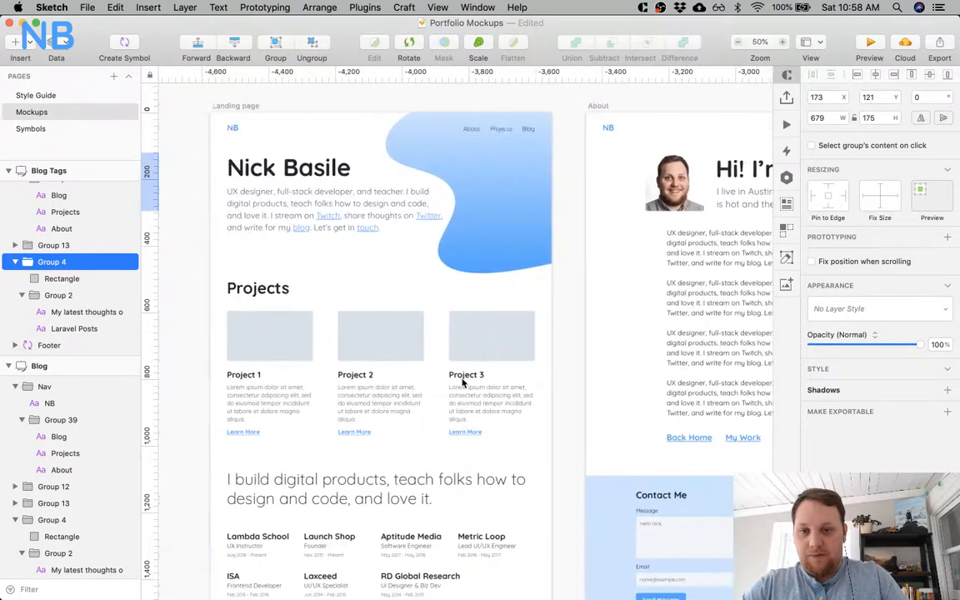
scroll(463, 382, "down", 10)
scroll(462, 382, "down", 3)
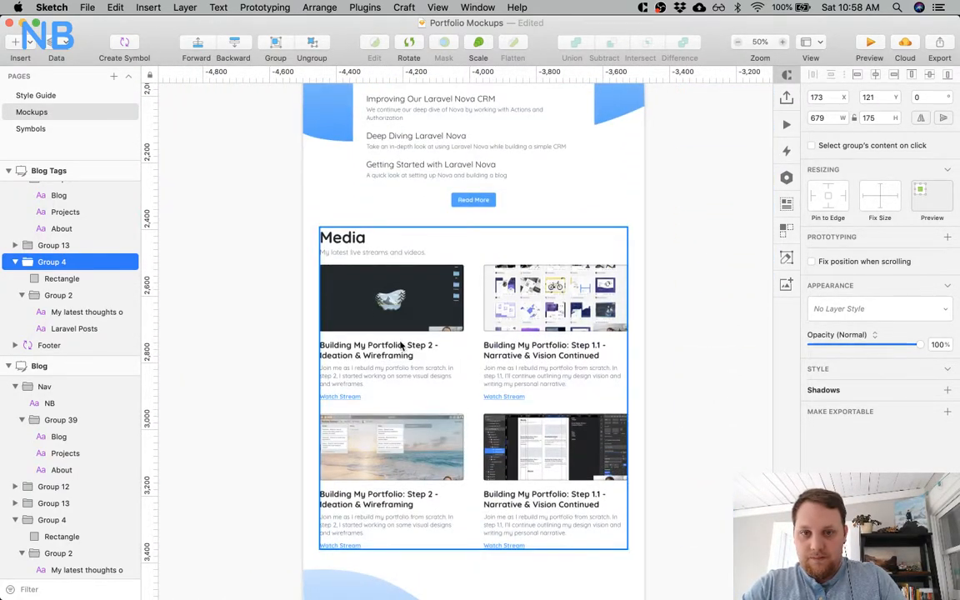
scroll(464, 353, "up", 10)
scroll(464, 353, "right", 6)
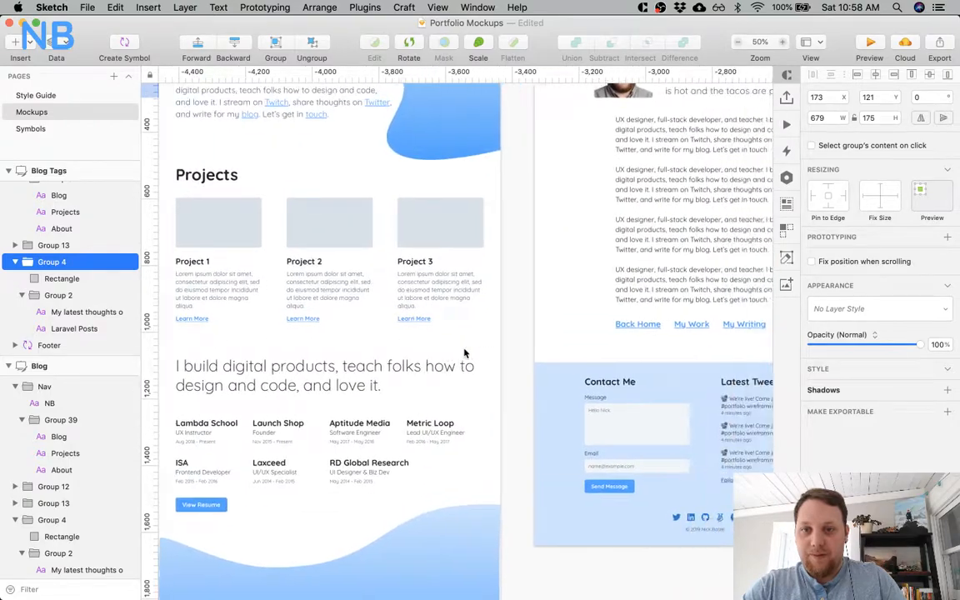
scroll(464, 353, "up", 5)
scroll(464, 353, "left", 4)
scroll(463, 354, "down", 5)
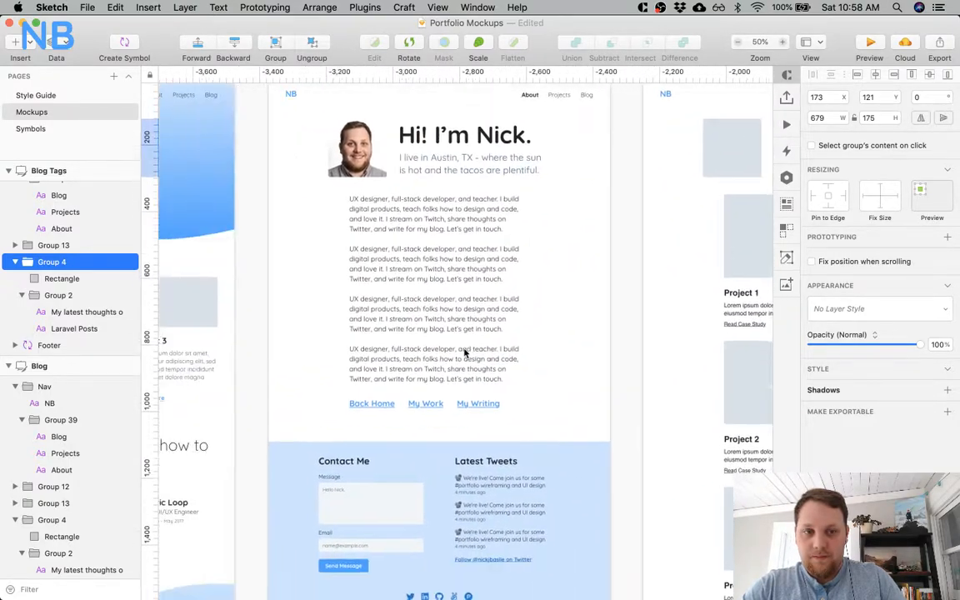
scroll(285, 280, "left", 4)
left_click(275, 239)
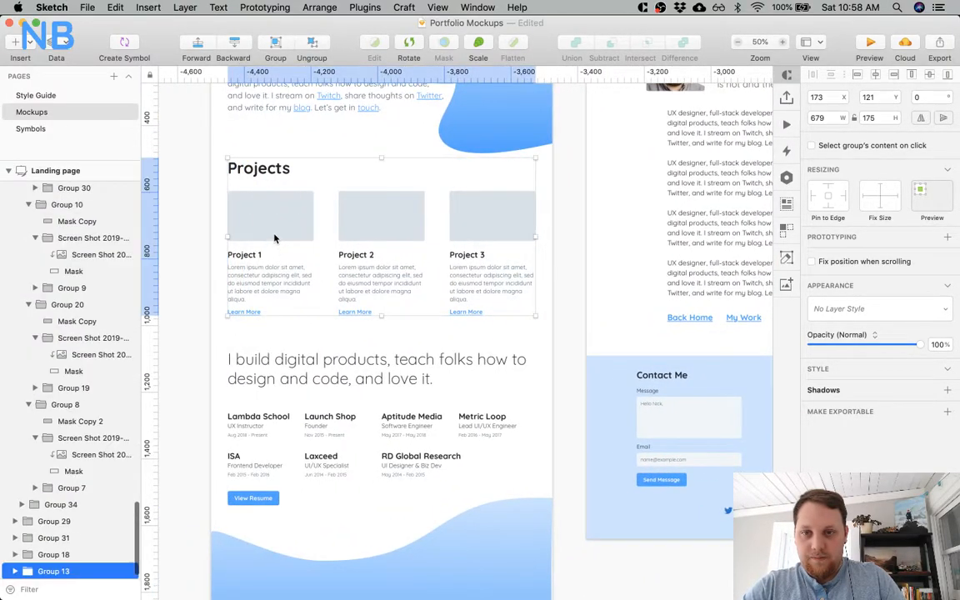
Delete the stacked project cards on the Projects/Work artboard and paste the landing page's three-card row in their place.
scroll(388, 263, "right", 8)
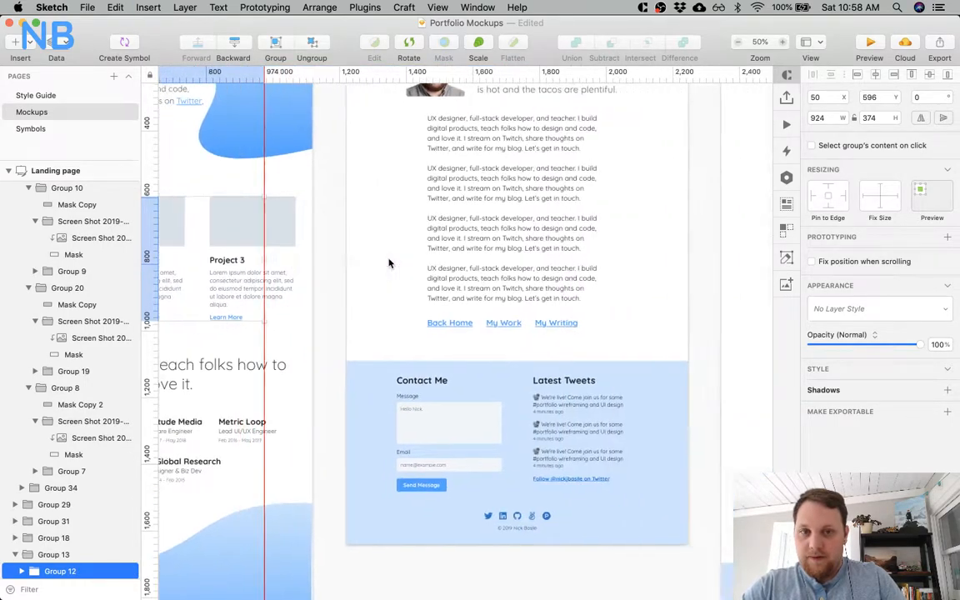
left_click(379, 200)
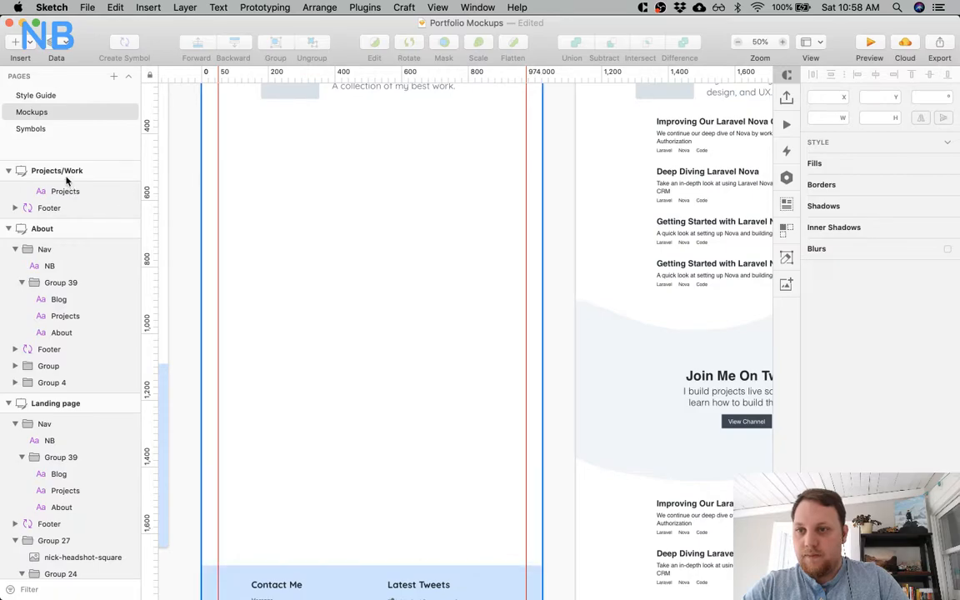
left_click(60, 171)
left_click(300, 238)
scroll(304, 239, "up", 5)
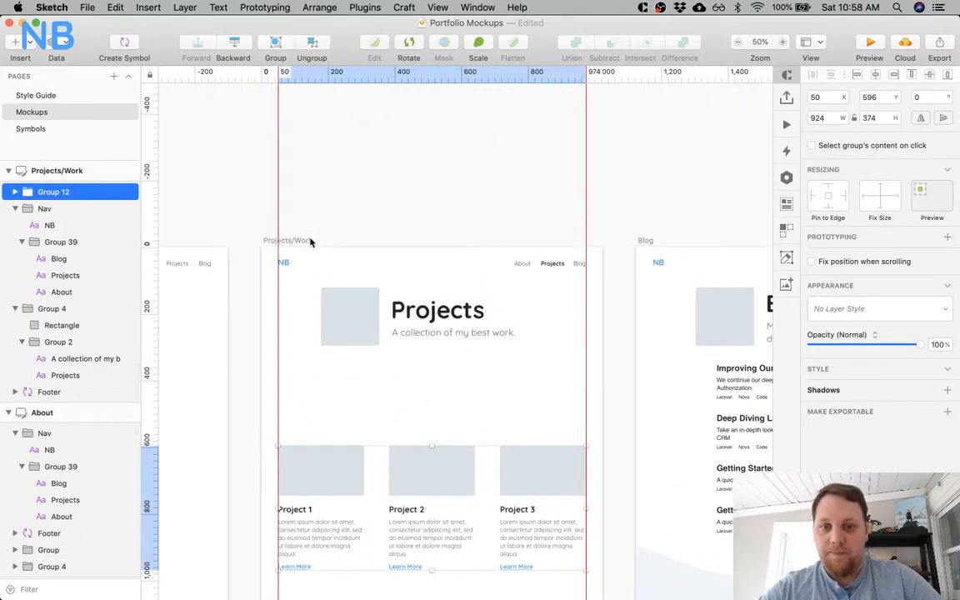
scroll(309, 243, "down", 2)
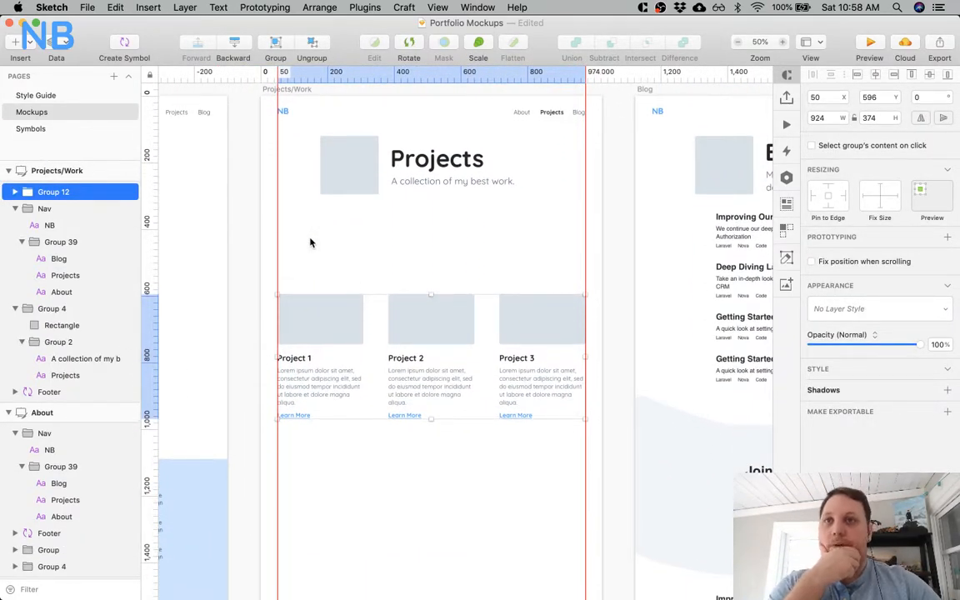
Undo the paste and the deletion so the stacked project cards return to the Projects/Work artboard.
key("super+z")
key("super+z")
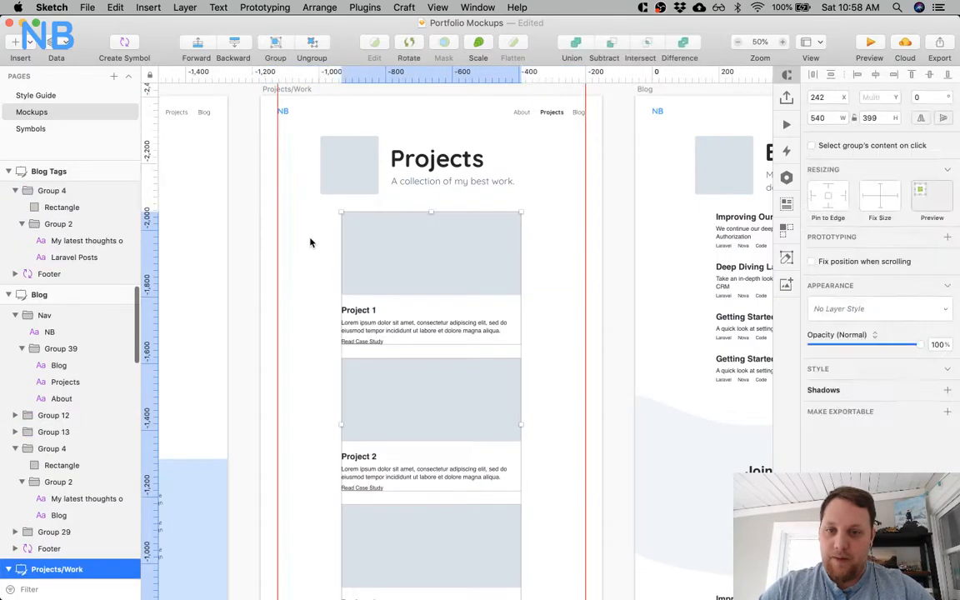
left_click(533, 267)
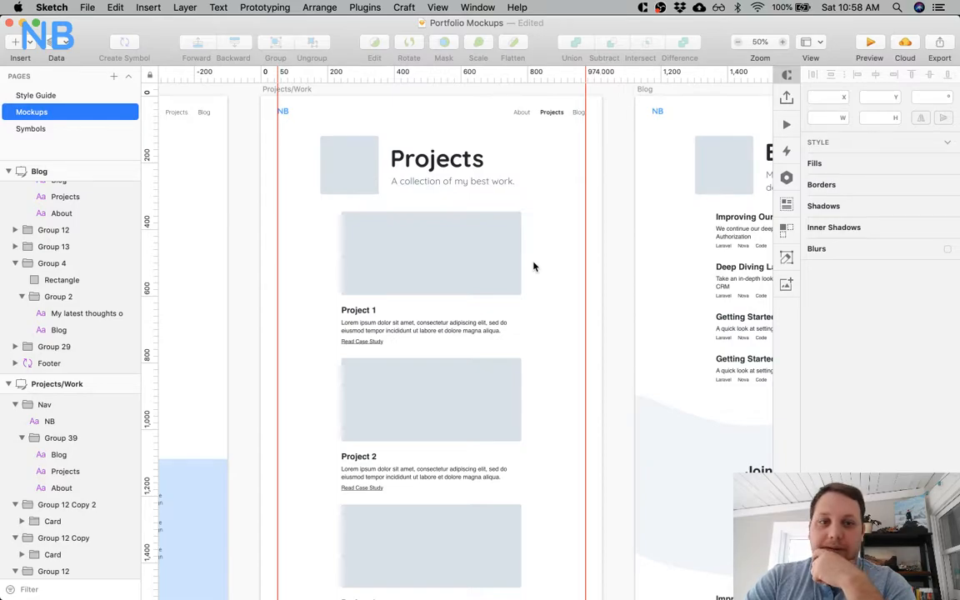
Compare the layout and width of the stacked project cards with the content on the About and Blog artboards.
scroll(534, 266, "left", 15)
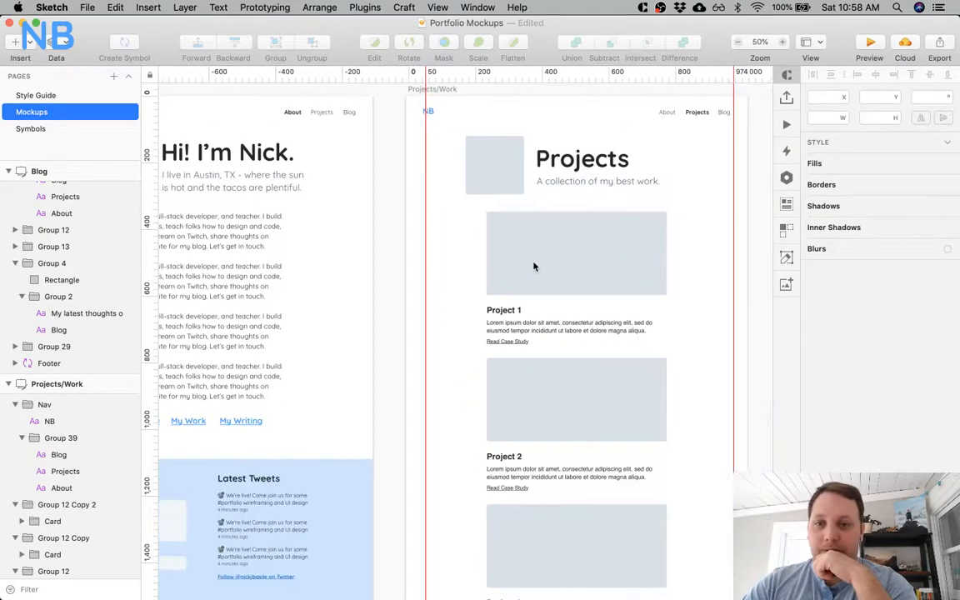
scroll(534, 266, "right", 15)
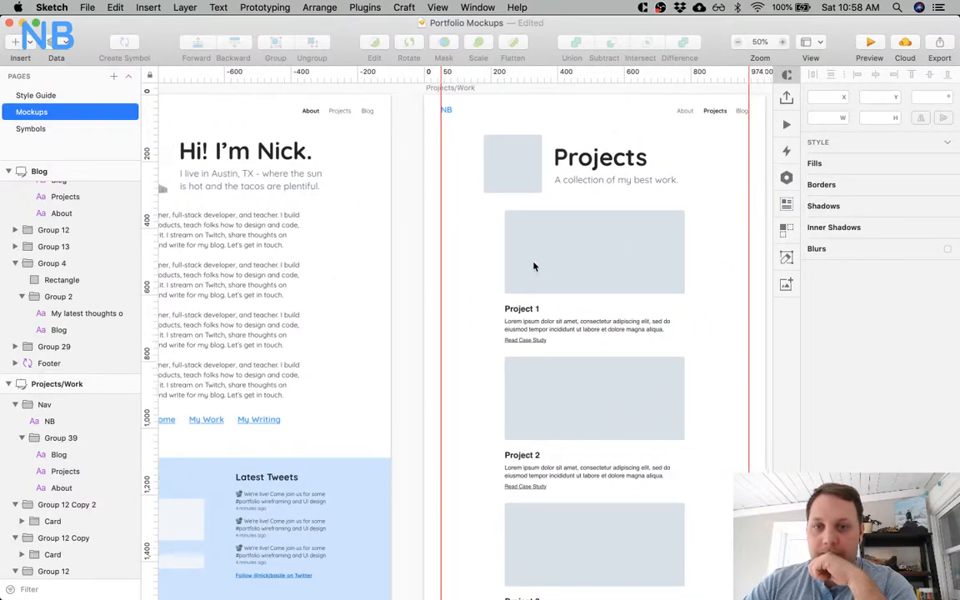
scroll(546, 263, "right", 4)
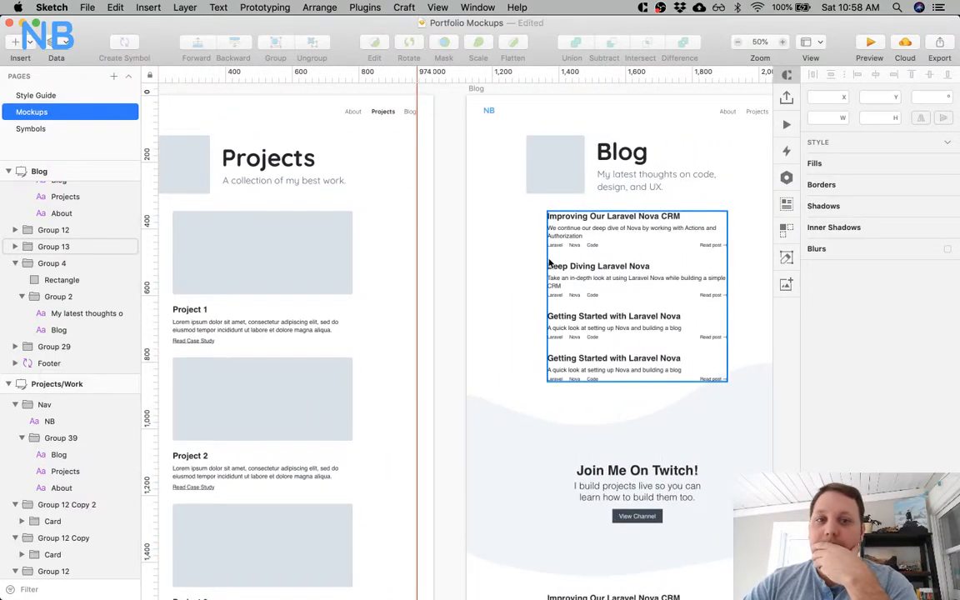
scroll(548, 266, "down", 5)
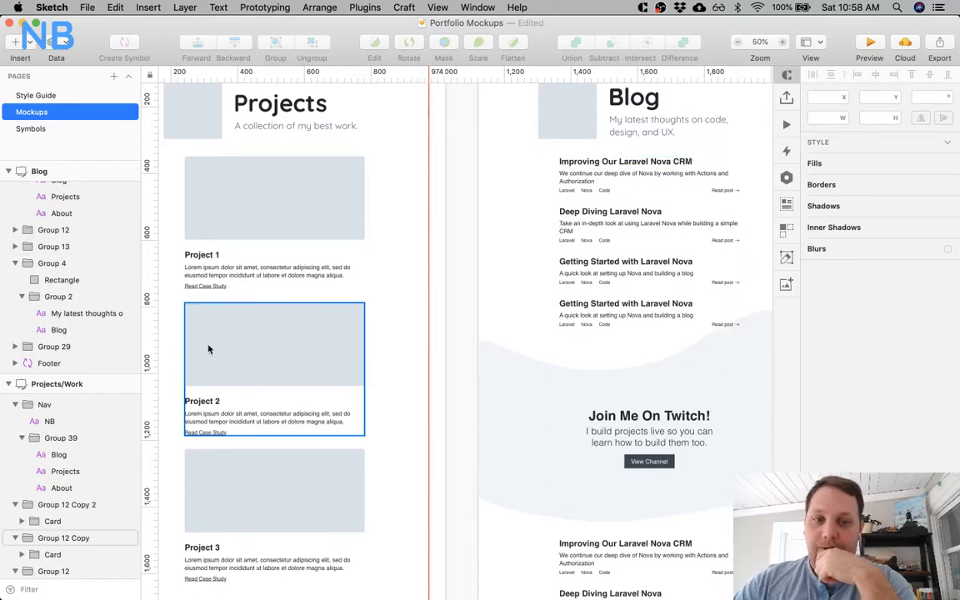
scroll(208, 351, "left", 5)
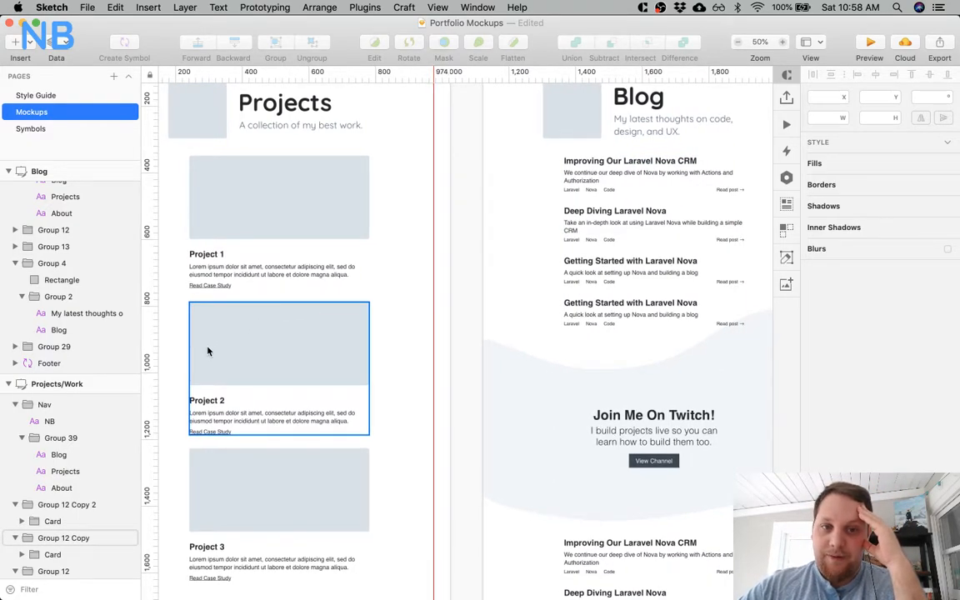
scroll(208, 351, "left", 1)
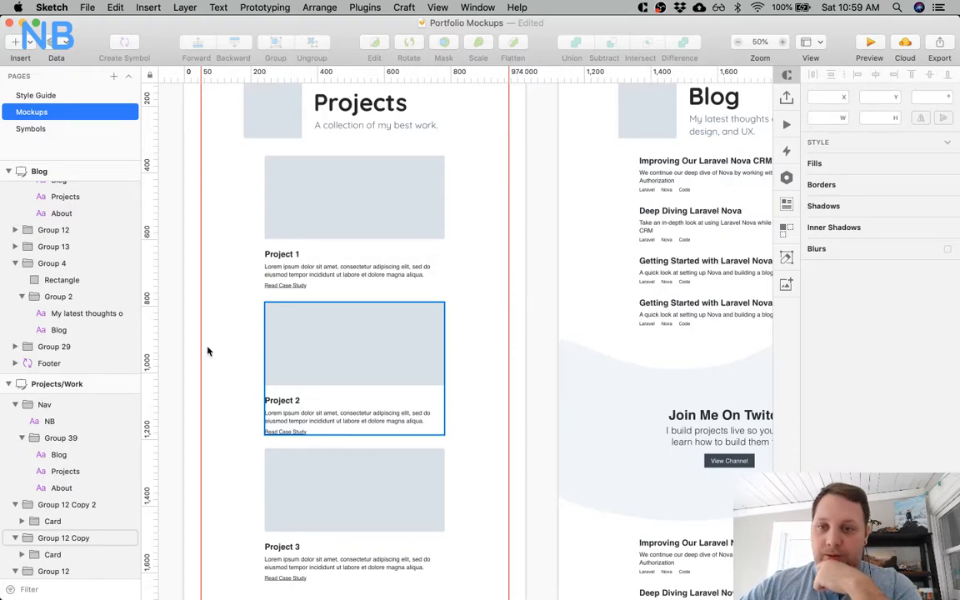
scroll(208, 350, "left", 5)
scroll(208, 350, "up", 4)
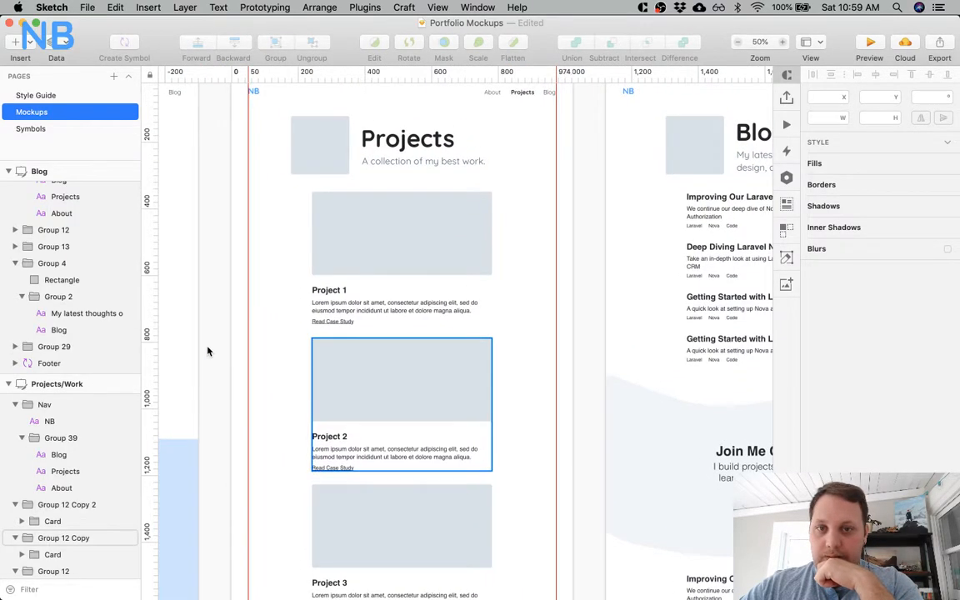
scroll(209, 351, "left", 1)
scroll(208, 351, "up", 1)
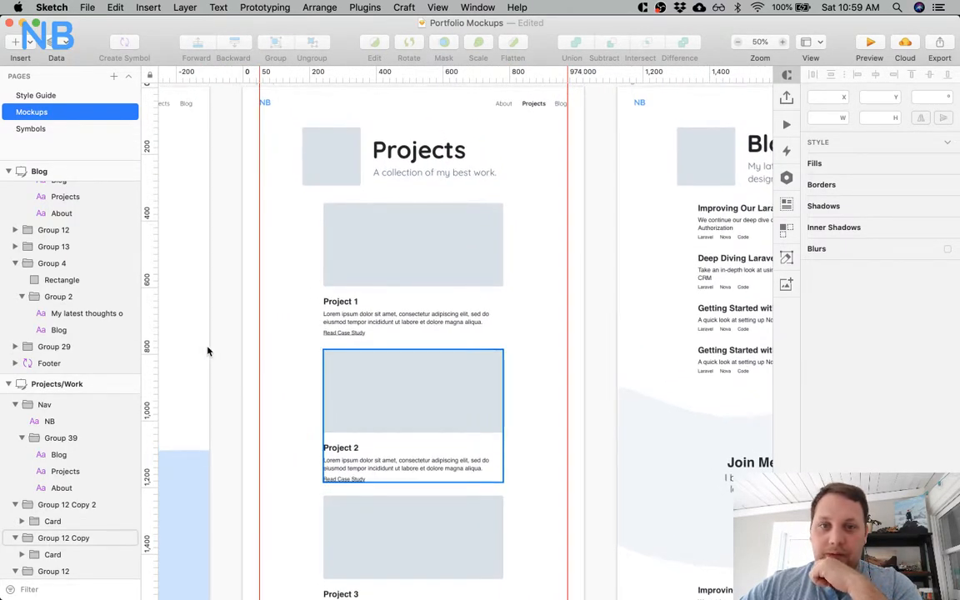
Widen the Project 1 card's image placeholder to both margin guides, at X 50 and 924 wide.
left_click(337, 246)
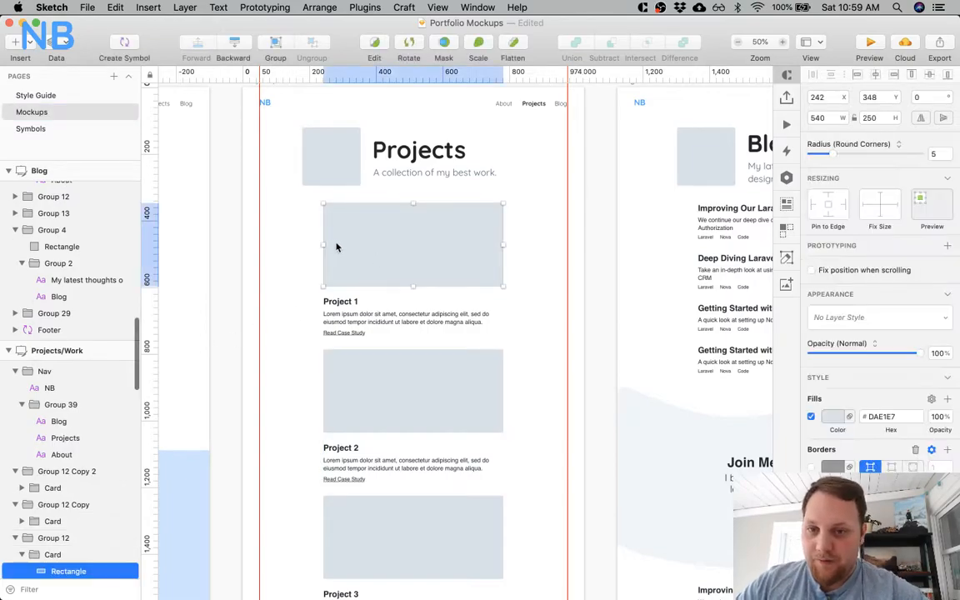
left_click_drag(322, 242, 261, 242)
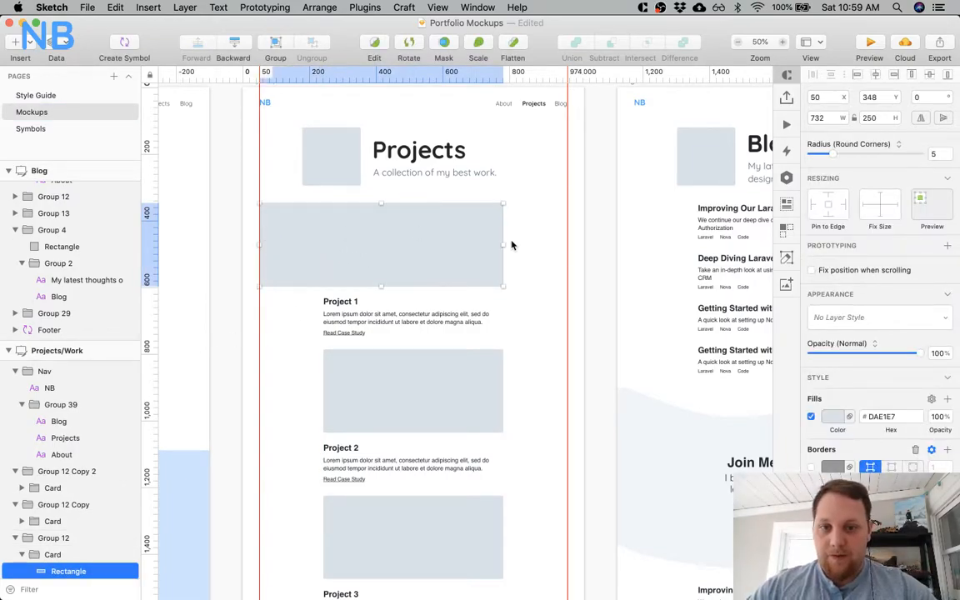
left_click_drag(501, 242, 567, 238)
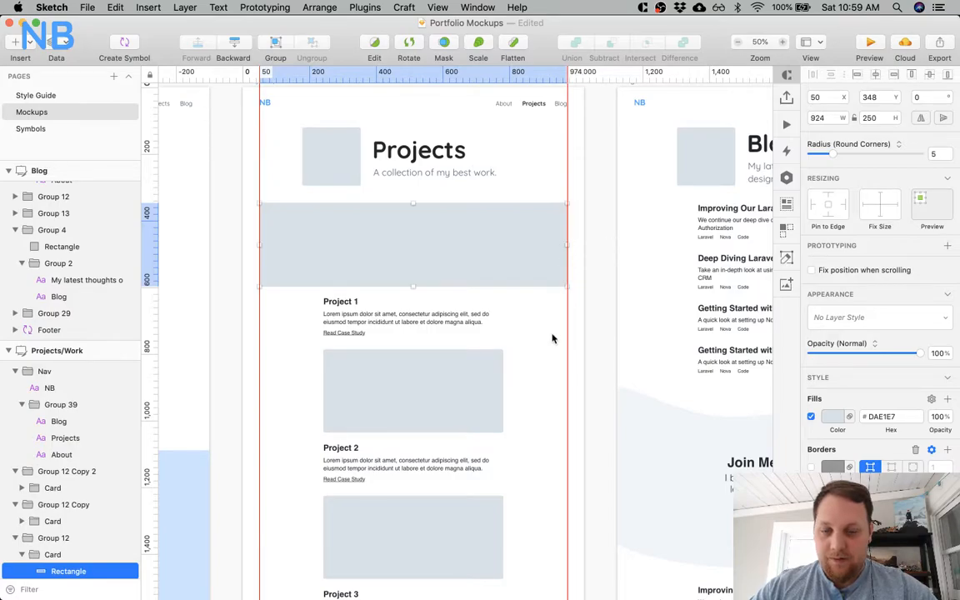
Stretch the Project 2 card's image placeholder across the full artboard width, at X 0 and 1024 wide.
left_click(552, 339)
scroll(551, 338, "down", 4)
left_click(441, 315)
left_click_drag(319, 295, 239, 288)
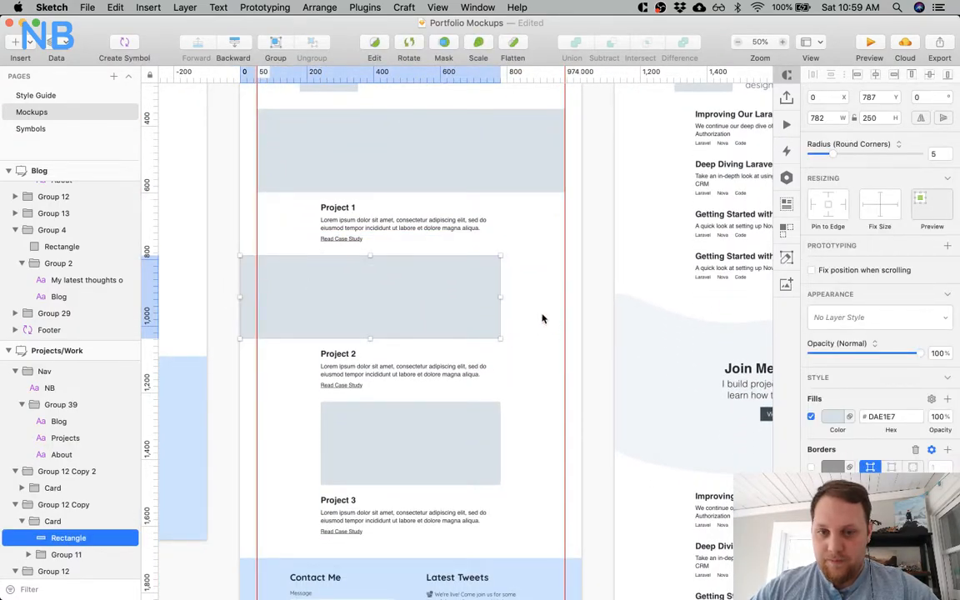
left_click_drag(502, 297, 581, 297)
scroll(467, 239, "up", 2)
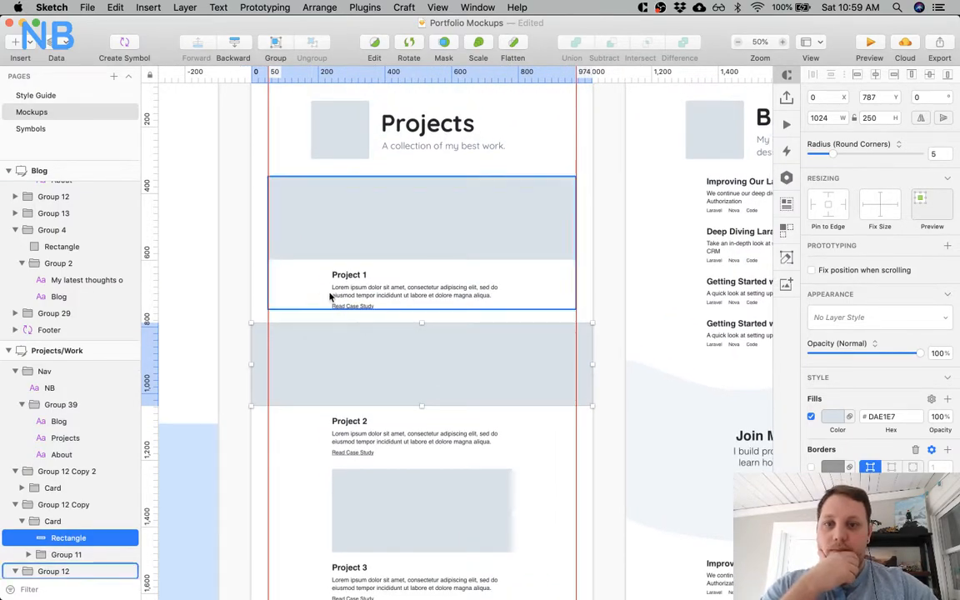
Move the Project 2 card down to Y 807 to widen the gap below the Project 1 card.
left_click(302, 301)
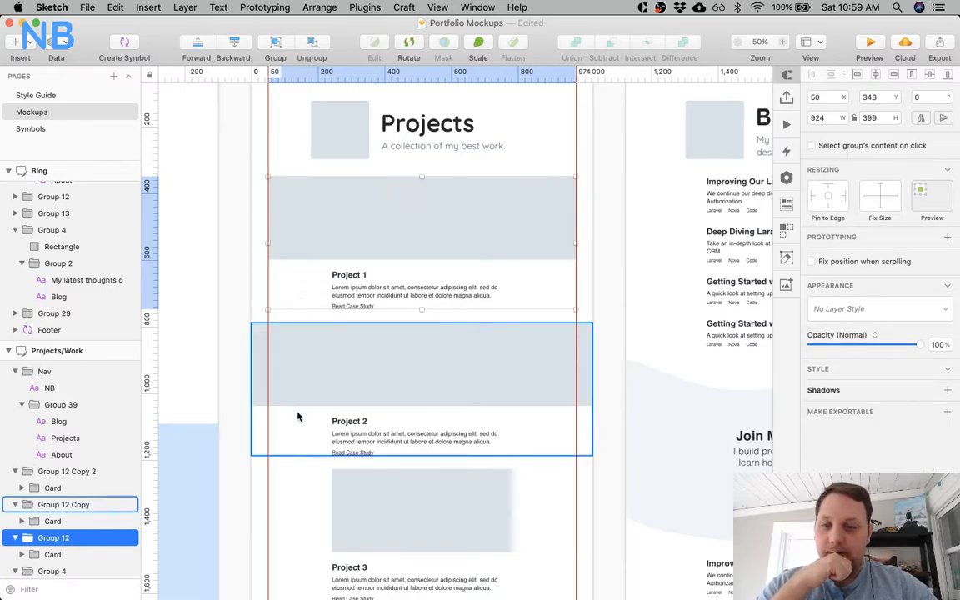
left_click(295, 501)
scroll(294, 500, "down", 3)
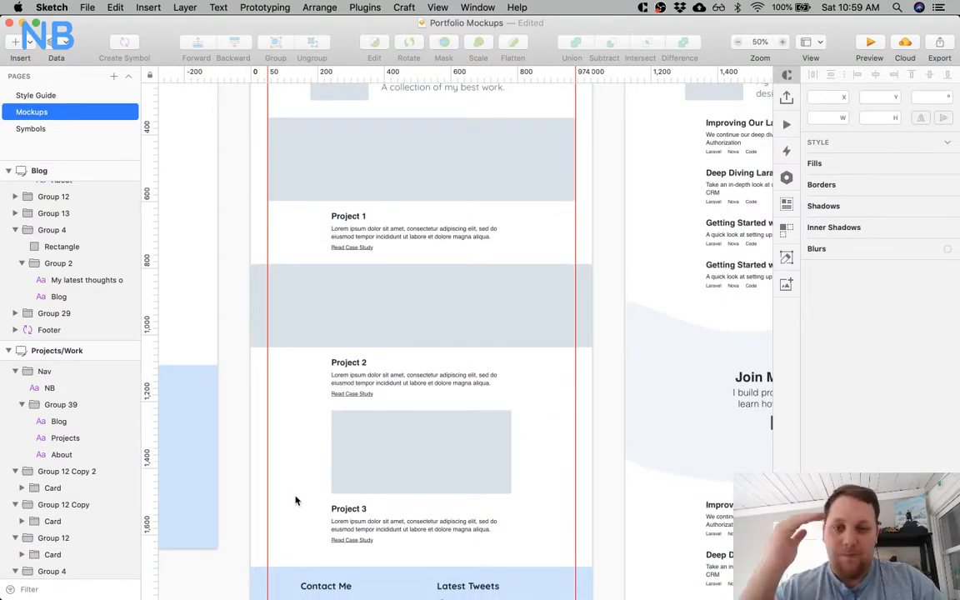
left_click(401, 236)
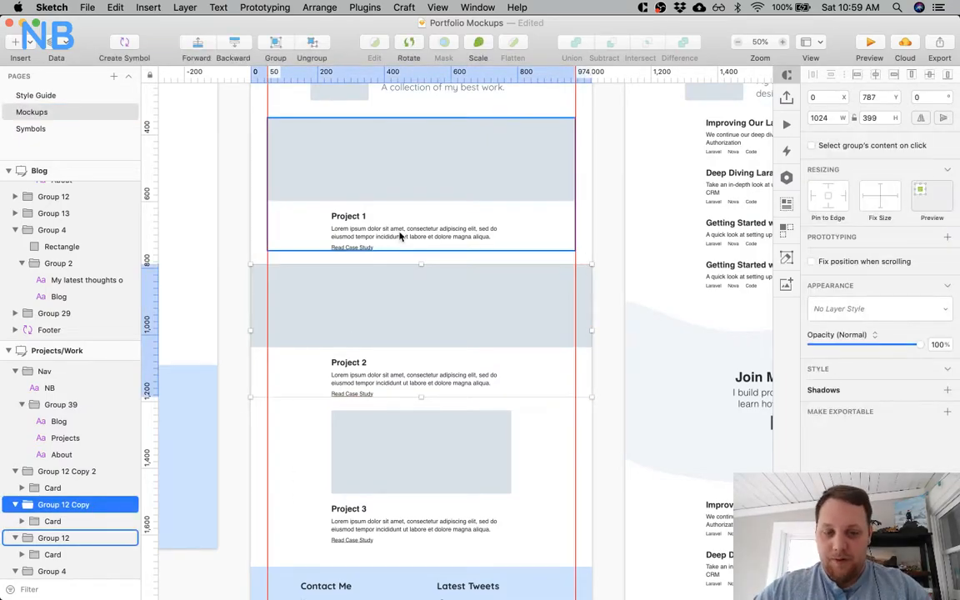
key("shift+Down")
key("alt")
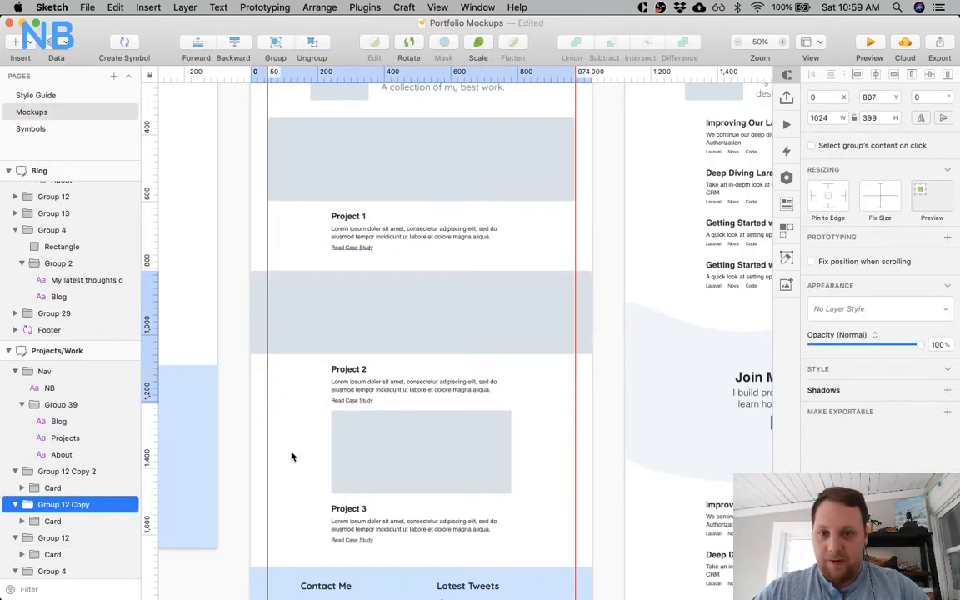
left_click(291, 457)
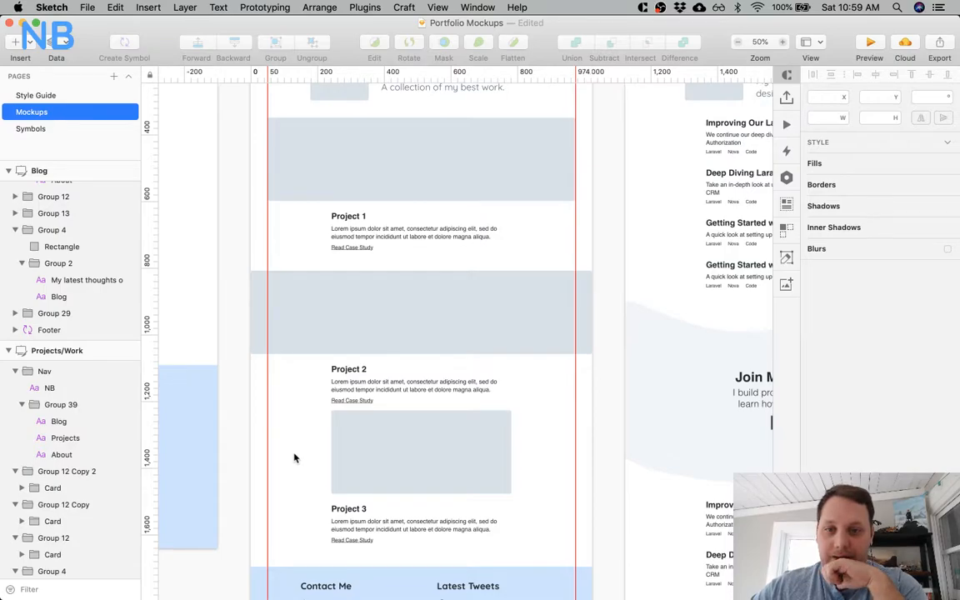
scroll(295, 458, "up", 5)
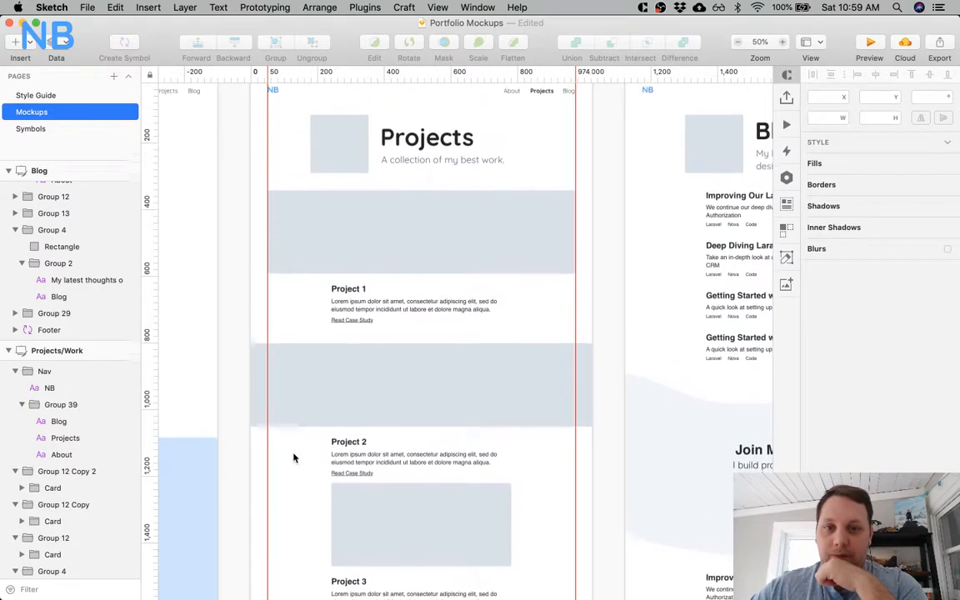
scroll(293, 458, "up", 2)
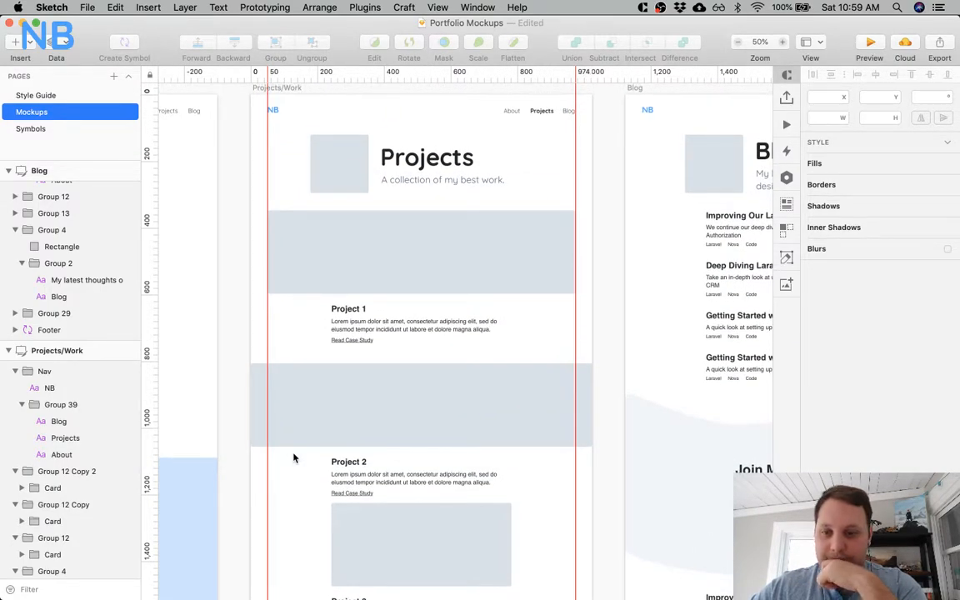
Delete the three old stacked project cards together and paste the landing page's three-card group in their place.
left_click(285, 420)
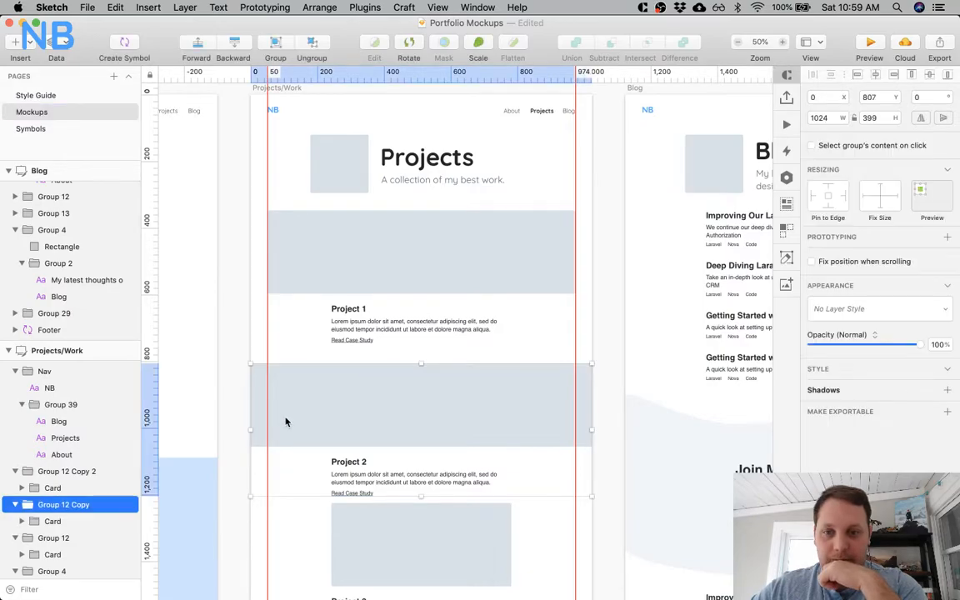
left_click(334, 285)
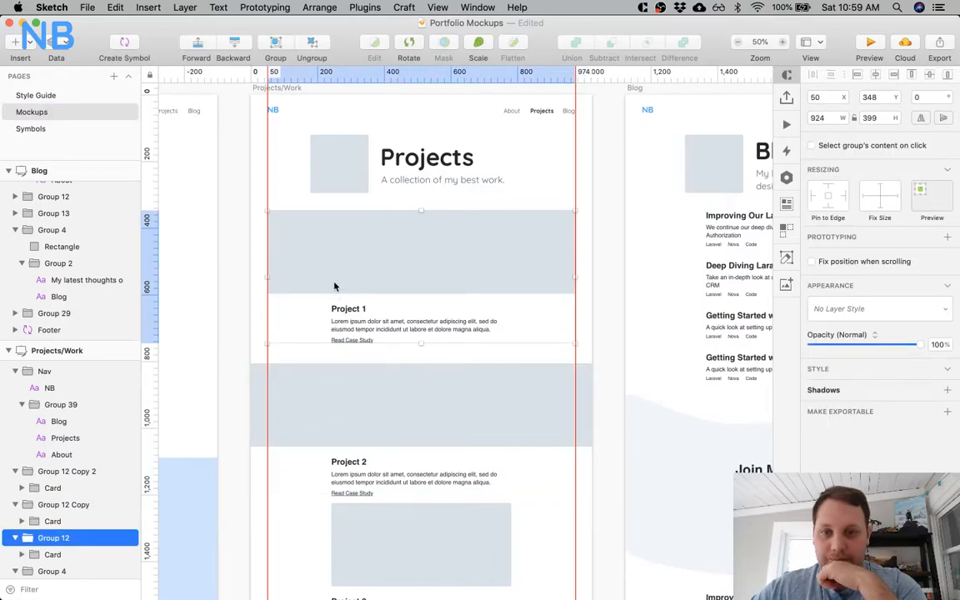
scroll(334, 286, "down", 2)
left_click(338, 396, "shift")
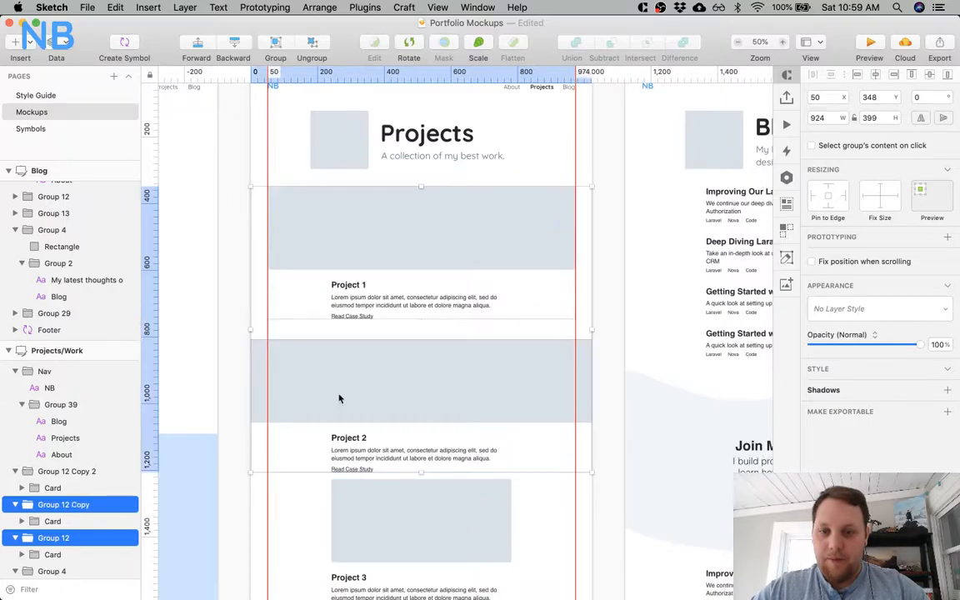
scroll(370, 517, "down", 5)
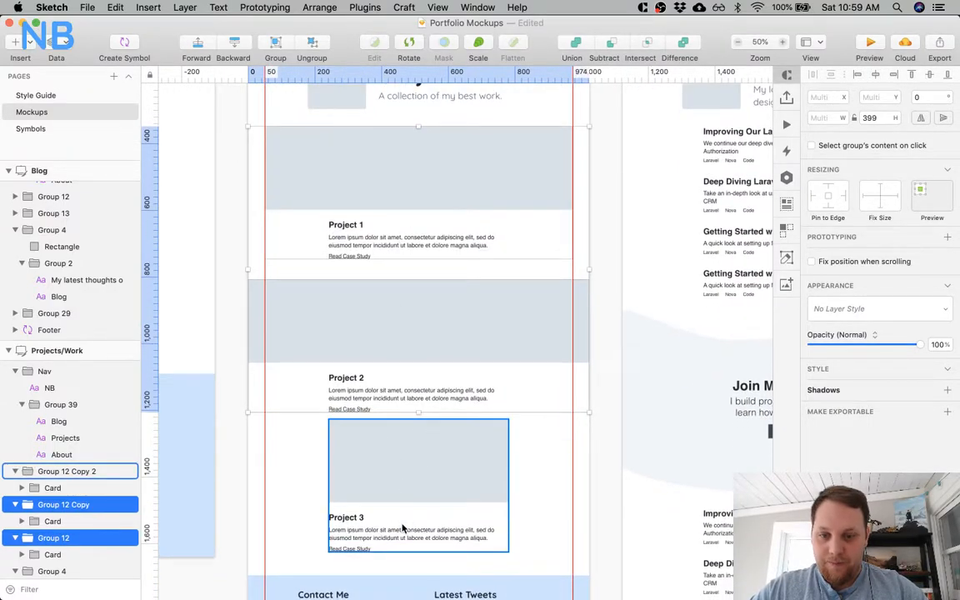
left_click(401, 522, "shift")
key("BackSpace")
key("super+v")
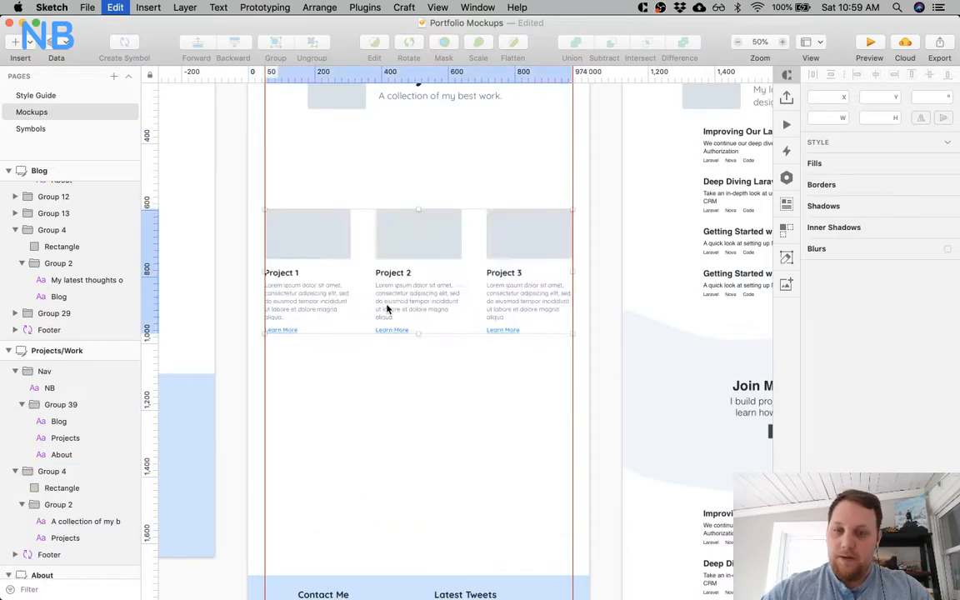
left_click(407, 407)
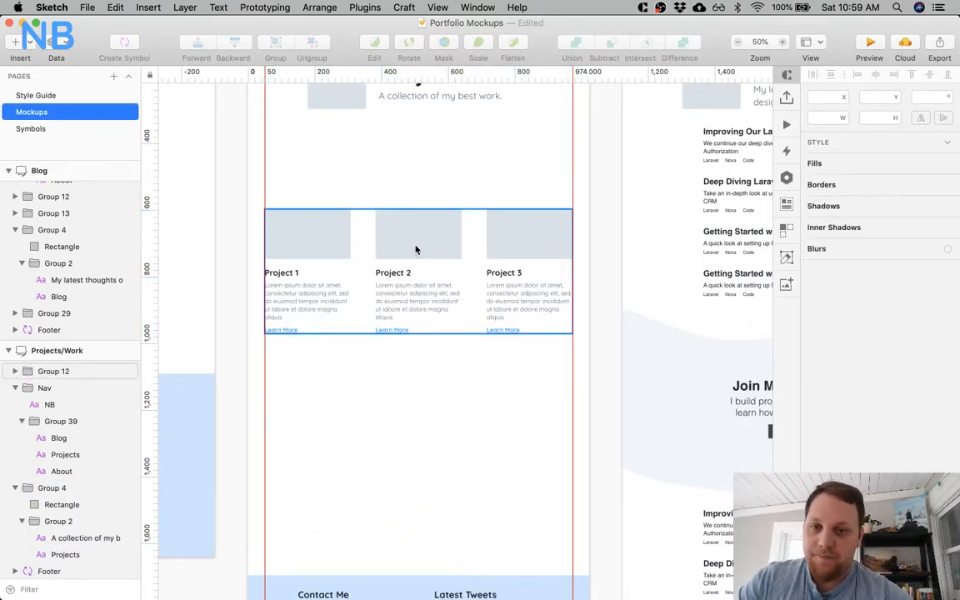
Ungroup the pasted card row and move the Project 2 card below Project 1, at X 50, Y 1030.
scroll(351, 321, "up", 3)
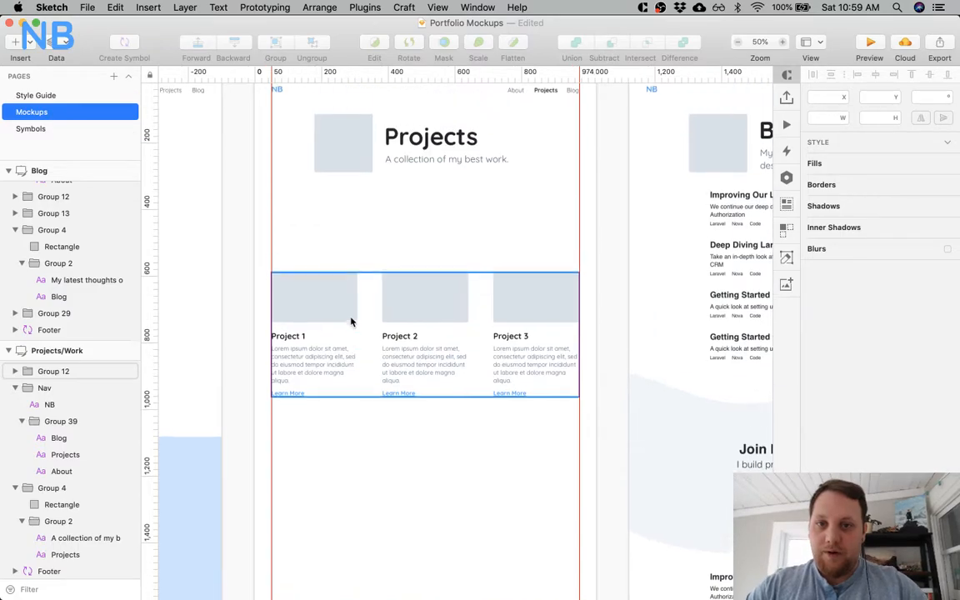
left_click(420, 305)
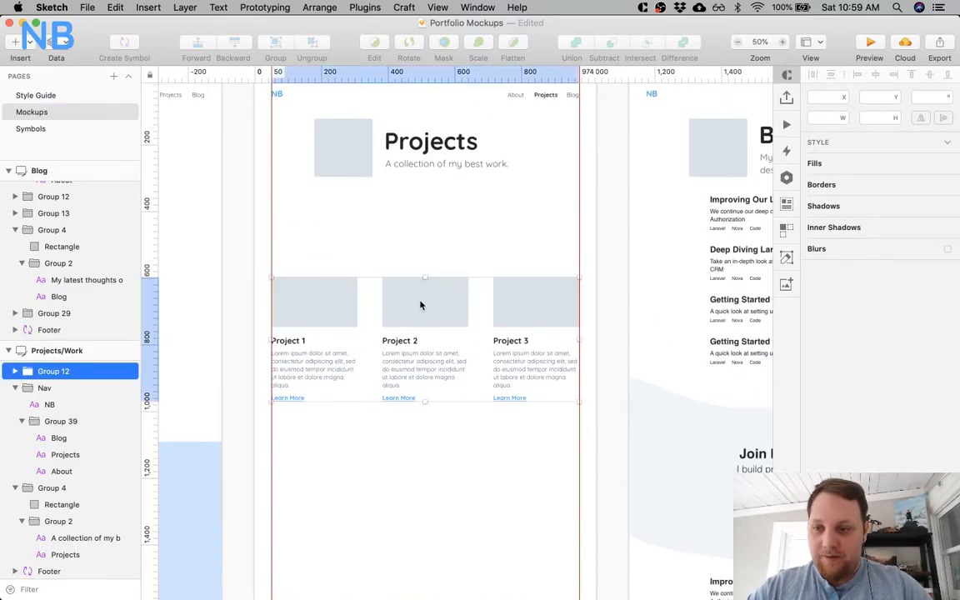
key("super+shift+g")
left_click(437, 229)
left_click(422, 300)
left_click_drag(422, 300, 302, 443)
Move the Project 3 card below Project 2, at X 50, Y 1464.
scroll(337, 355, "down", 3)
left_click(542, 229)
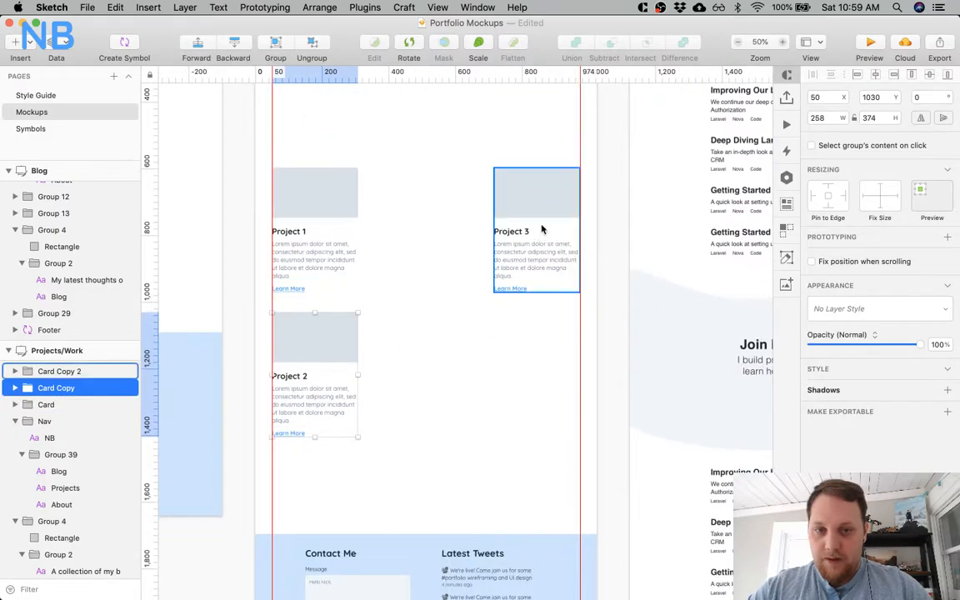
left_click_drag(540, 212, 320, 502)
left_click(325, 414, "shift")
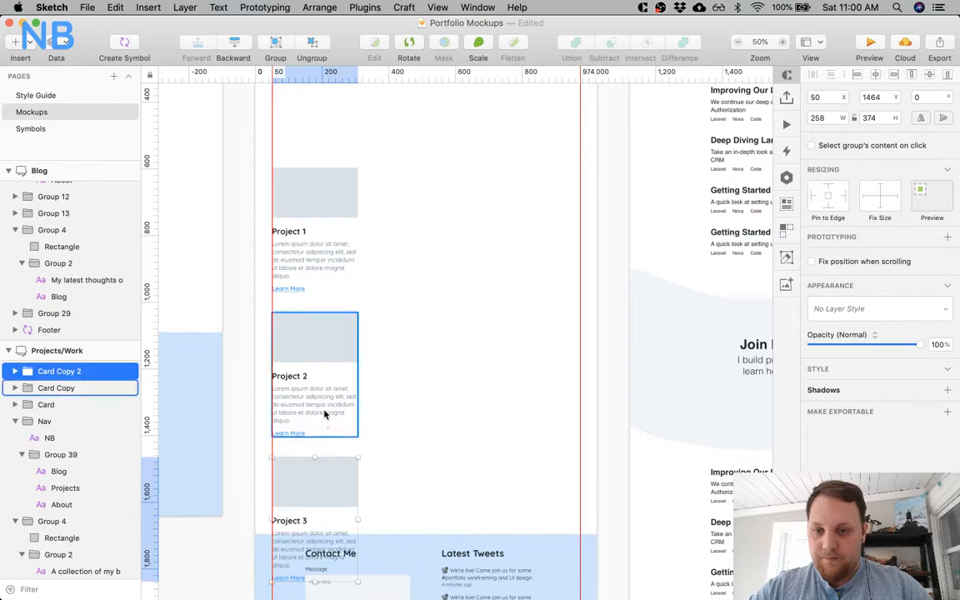
Move all three stacked cards together to the artboard's horizontal centre at X 383, 60 px below the header.
left_click(327, 240, "shift")
left_click_drag(317, 218, 439, 175)
scroll(439, 176, "up", 3)
left_click_drag(447, 252, 431, 221)
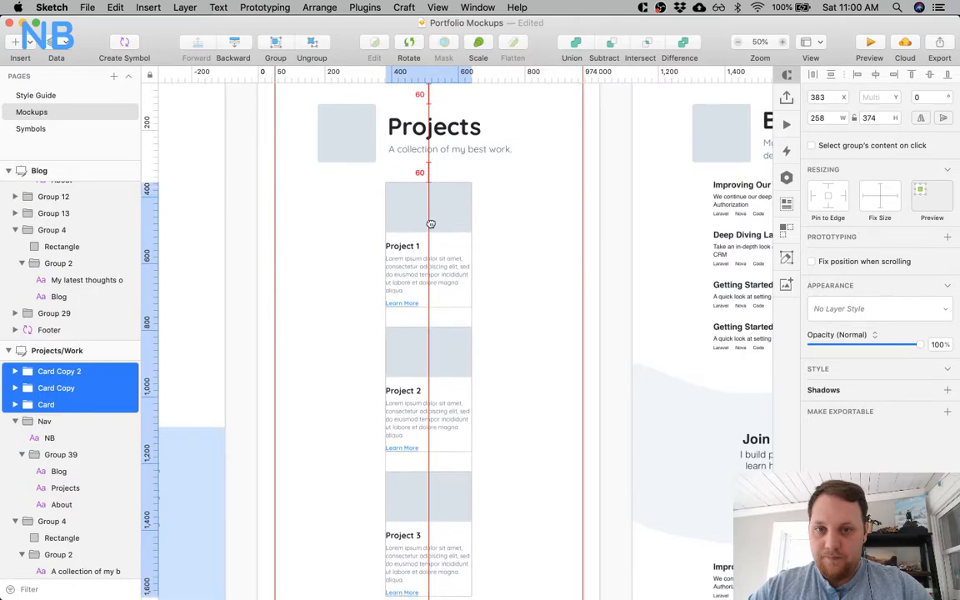
Measure the gap between header and content on the About artboard and above the Project 1 card.
scroll(334, 212, "left", 5)
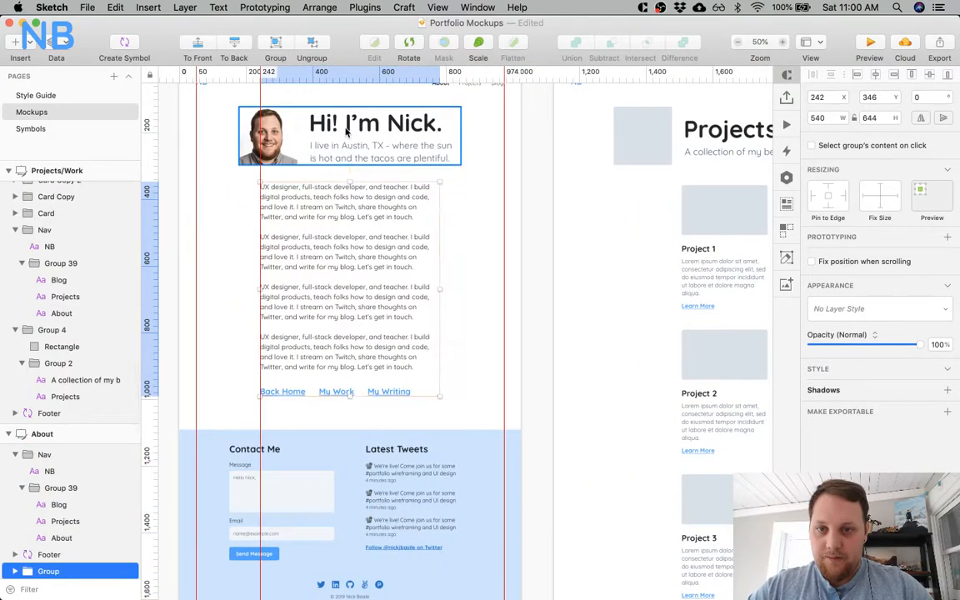
scroll(473, 207, "right", 5)
left_click(511, 210)
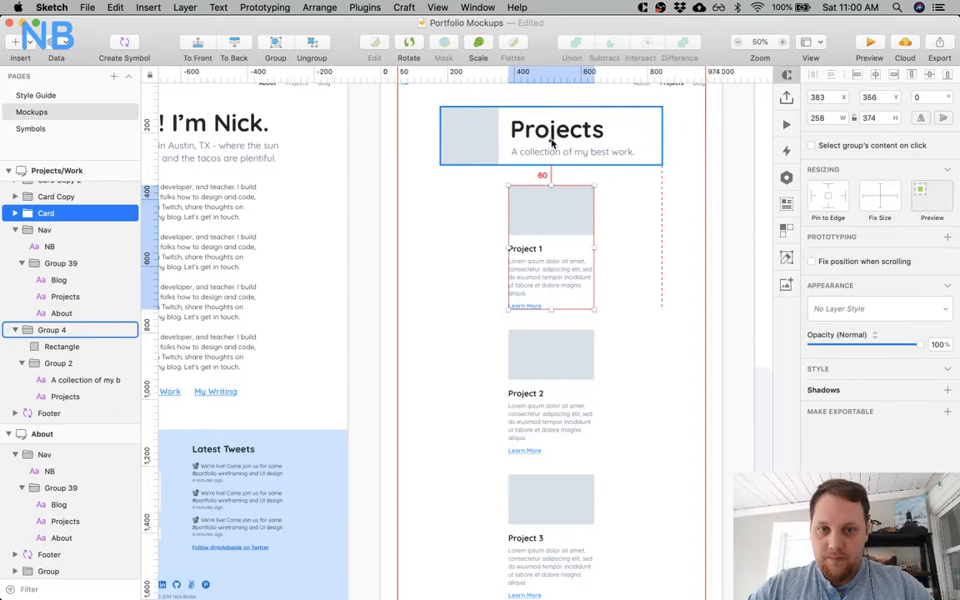
Move all three stacked project cards up together so they start 50 px below the Projects header.
left_click(554, 358, "shift")
scroll(562, 418, "down", 3)
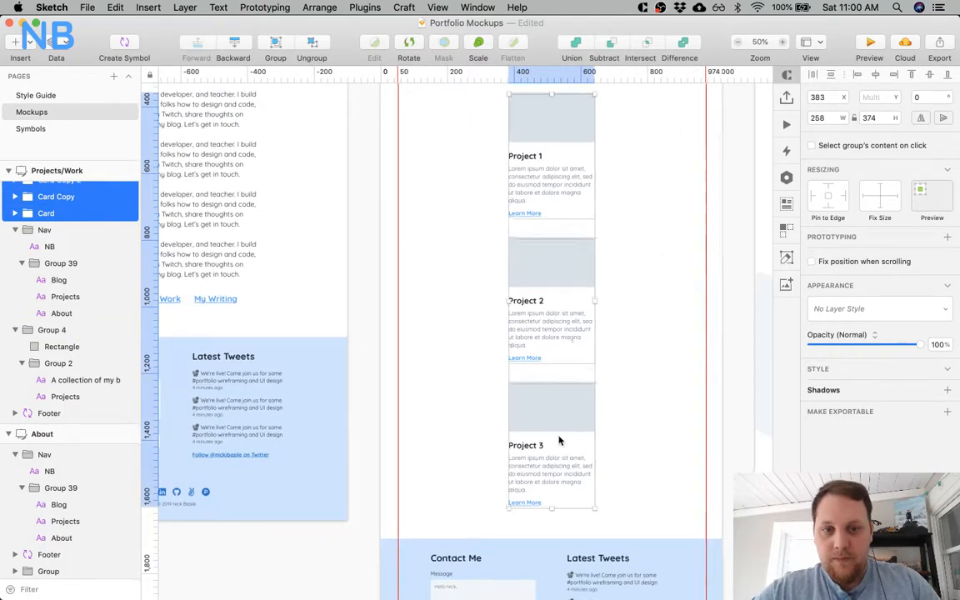
scroll(563, 418, "up", 3)
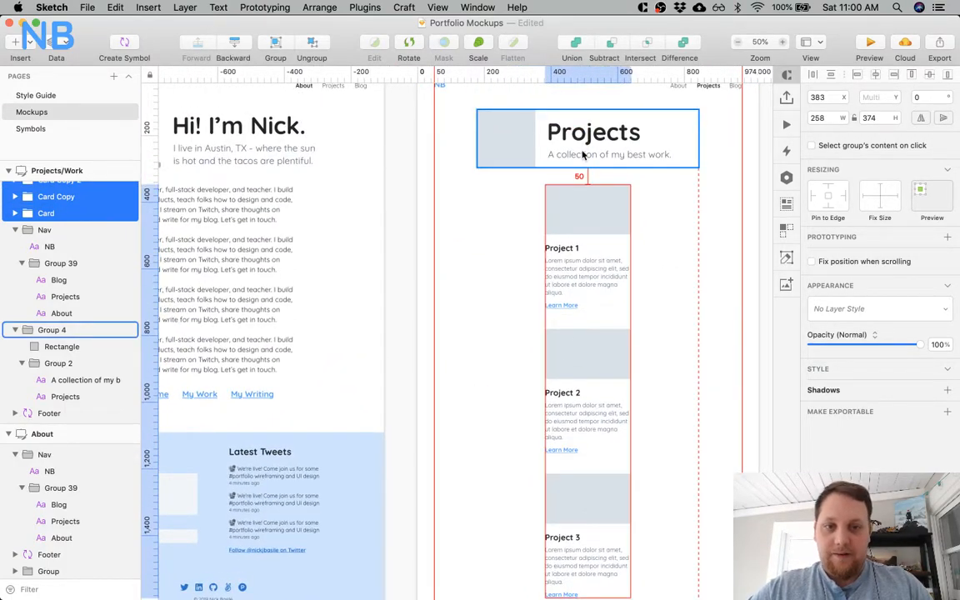
left_click(486, 261)
Add vertical guides along the About artboard's header and body edges at X 179, 242 and 845, and one at X 179 on the Projects artboard.
scroll(481, 267, "left", 3)
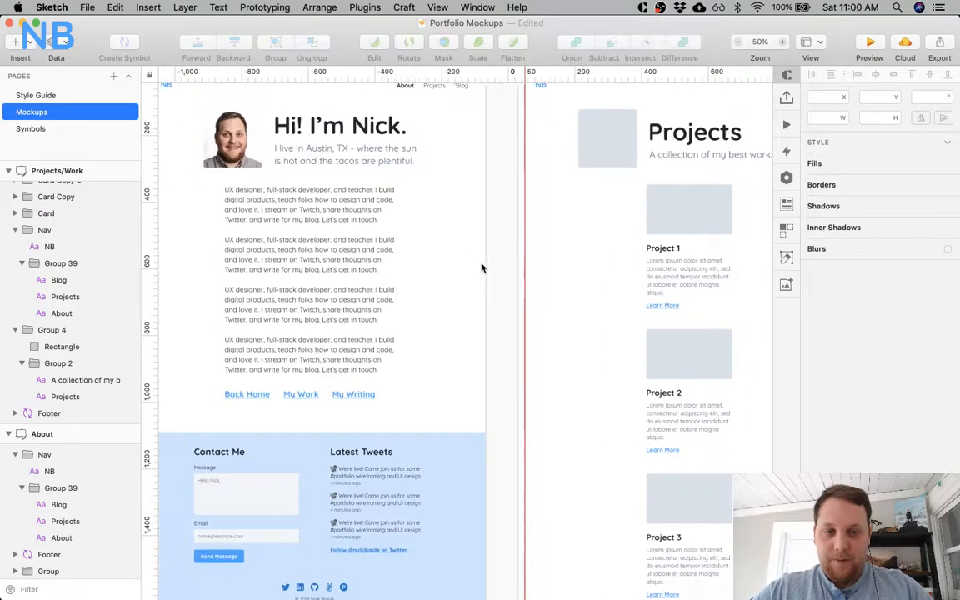
scroll(483, 265, "right", 4)
left_click(466, 139)
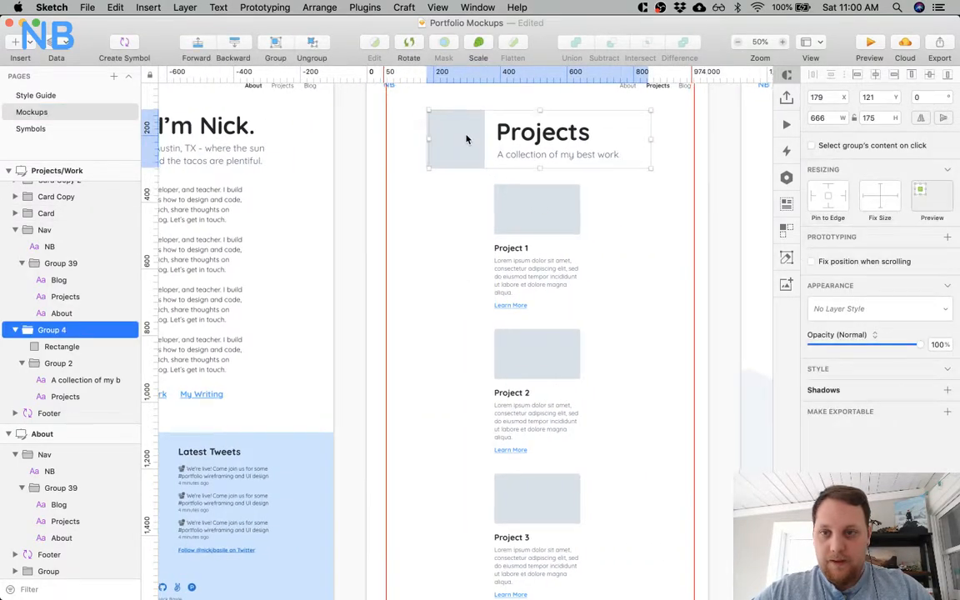
scroll(463, 143, "left", 5)
left_click(236, 144)
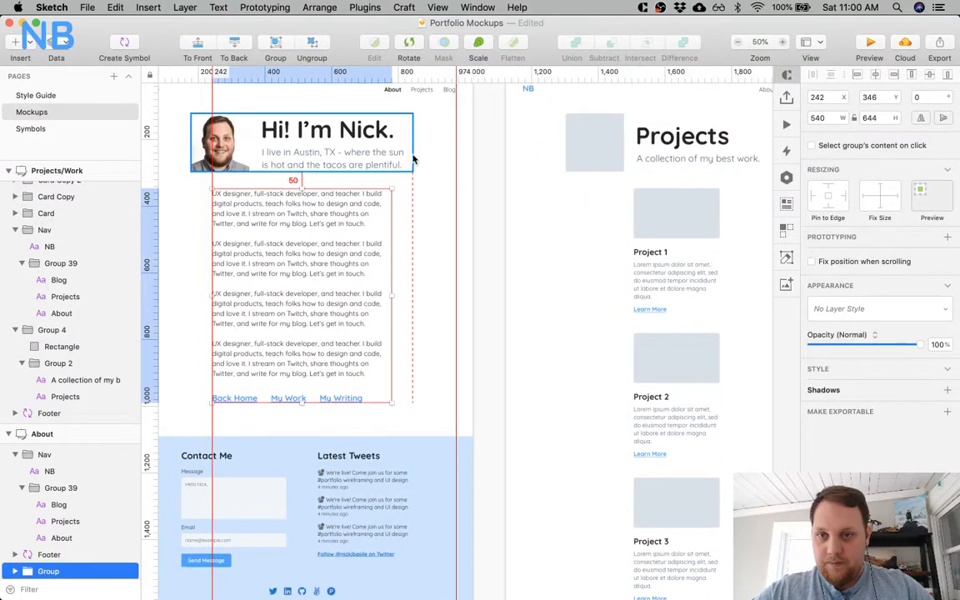
left_click(387, 134)
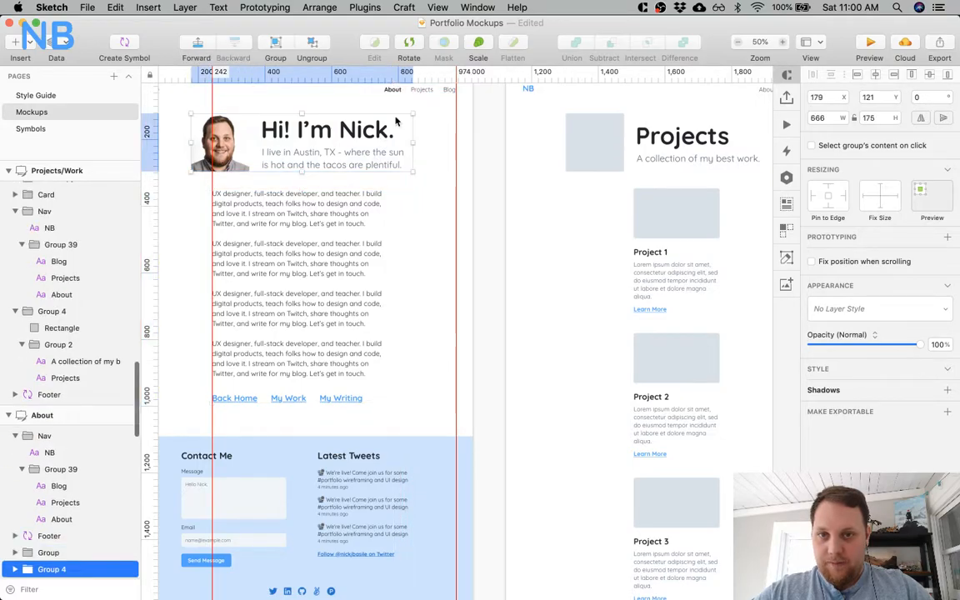
left_click(412, 74)
scroll(294, 122, "left", 3)
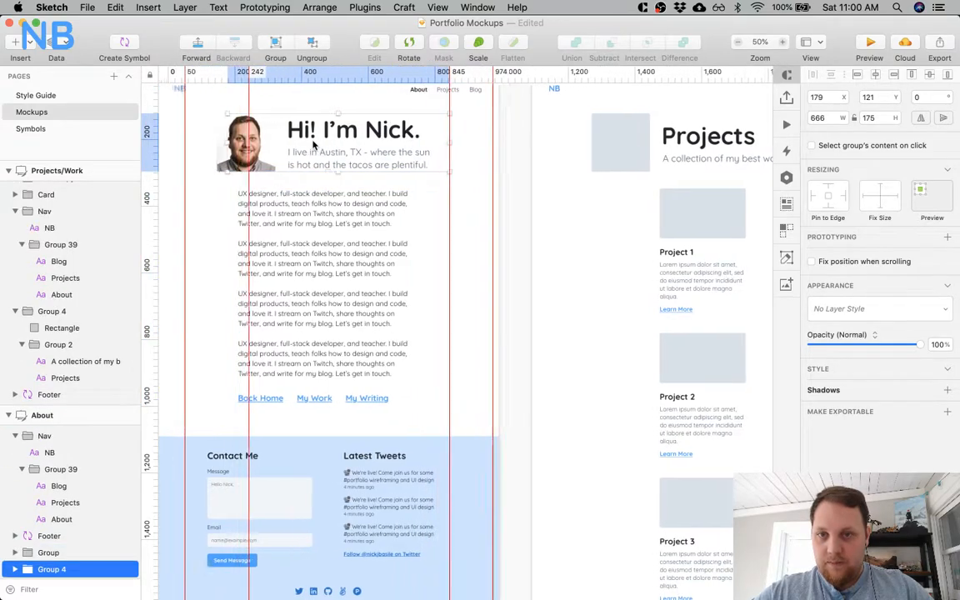
left_click(333, 204)
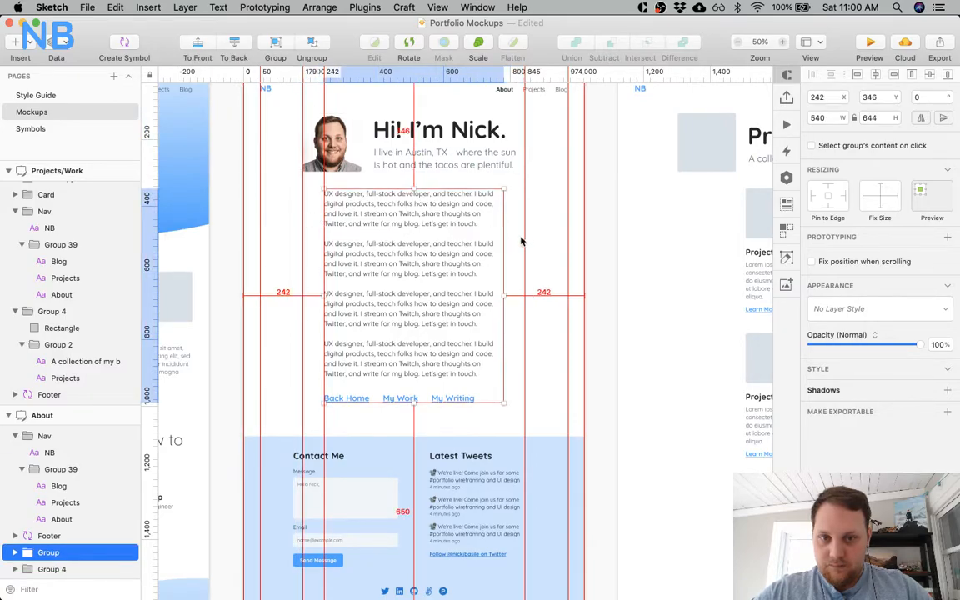
scroll(518, 237, "right", 10)
left_click(490, 125)
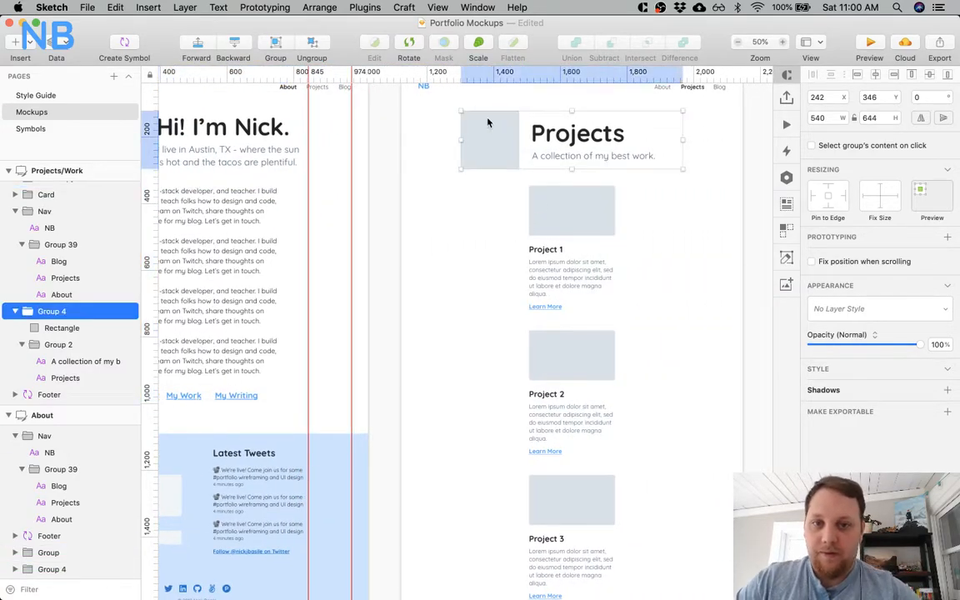
Move all three project cards together to X 242 on the Projects artboard.
left_click(579, 231)
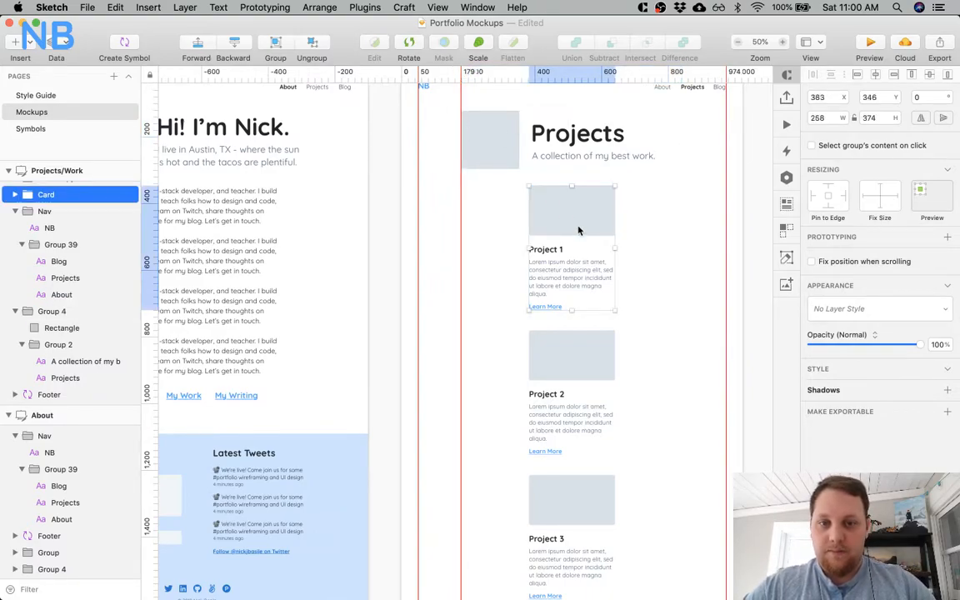
left_click(570, 357, "shift")
left_click(568, 500, "shift")
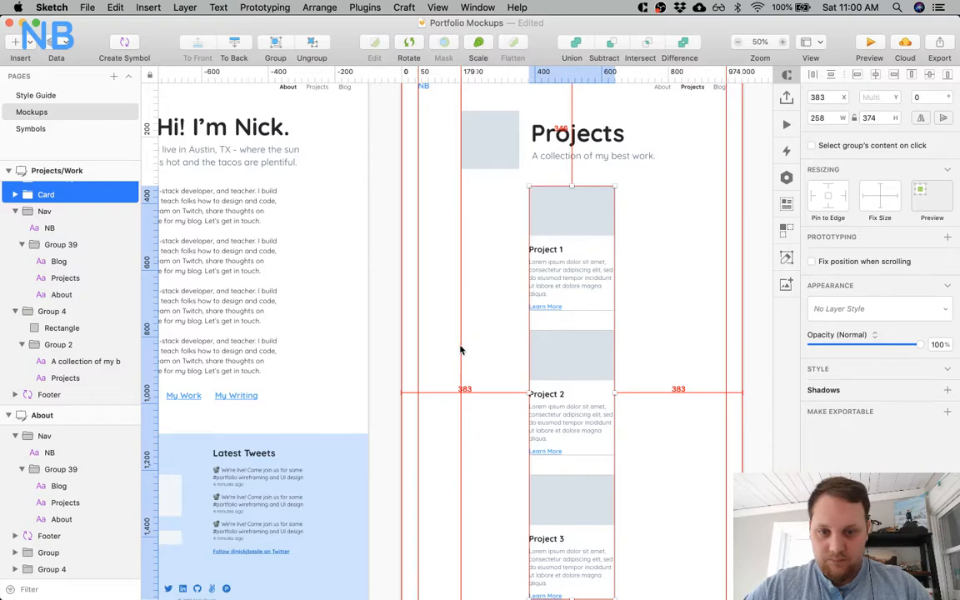
key("Left")
key("shift+Left")
key("shift+Left")
key("shift+Left")
key("shift+Left")
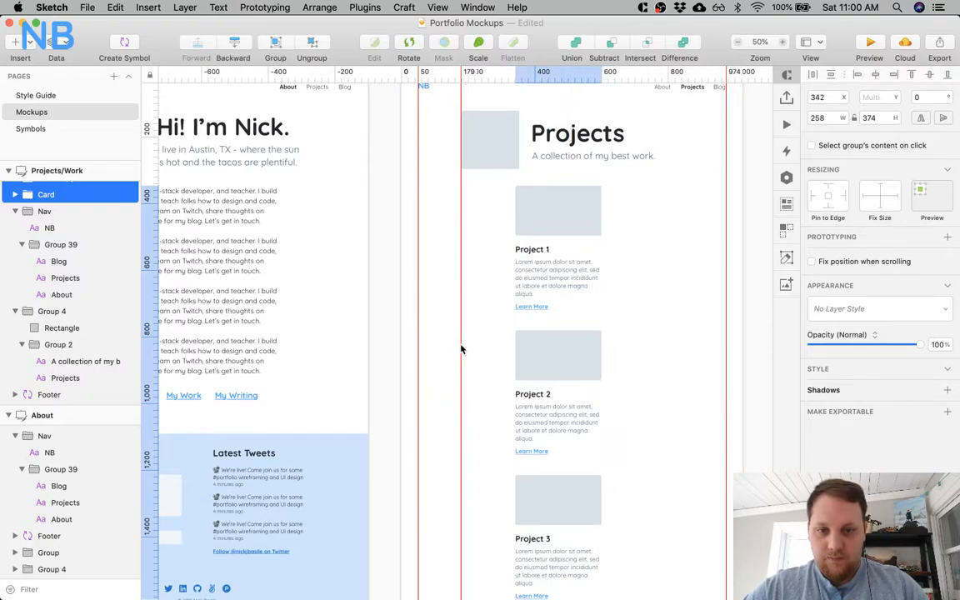
key("shift+Left")
key("shift+Left")
key("shift+Left")
key("shift+Left")
key("shift+Left")
key("shift+Left")
key("shift+Left")
key("shift+Left")
key("shift+Left")
key("shift+Left")
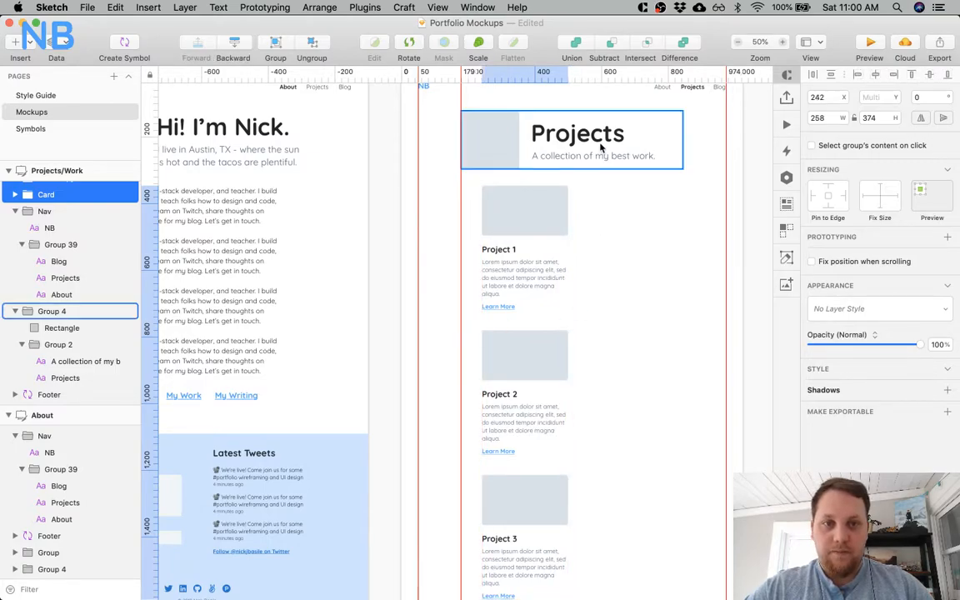
Add guides at X 845 and X 782 on the Projects artboard, shifting the Project 1 card to X 524 to locate the content's outer edge.
key("Escape")
left_click(536, 223)
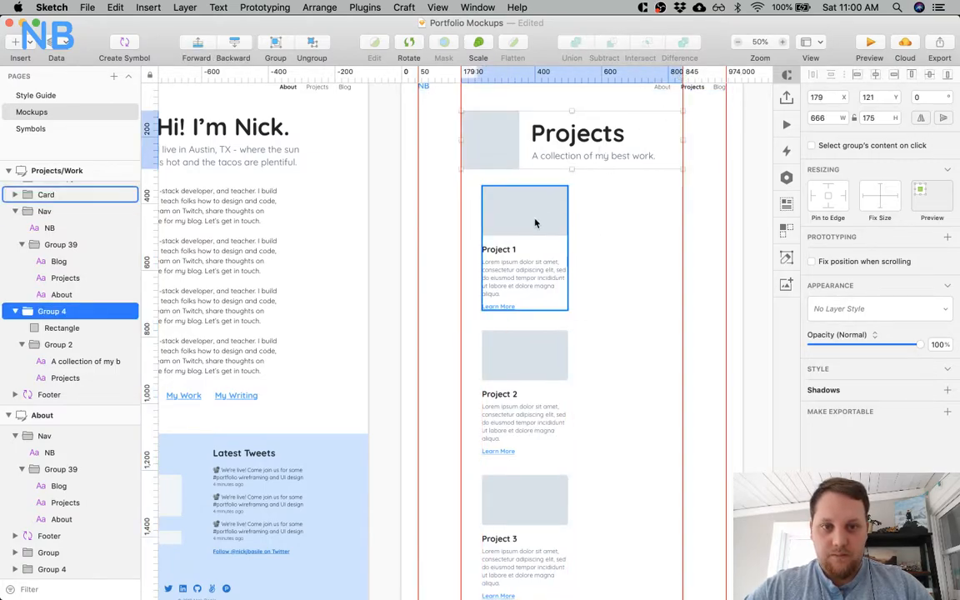
left_click_drag(536, 223, 626, 219)
key("alt")
key("shift+Right")
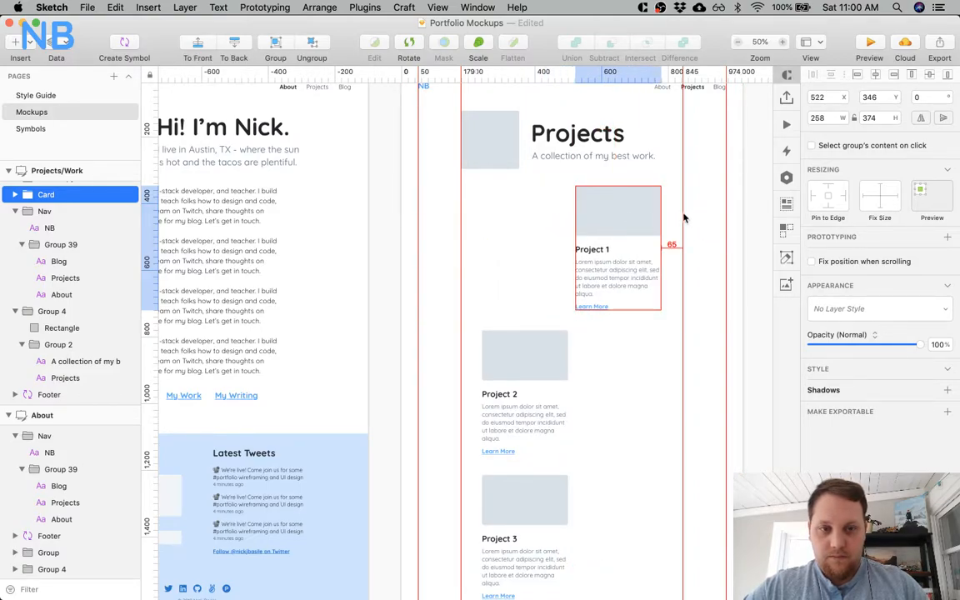
key("Right")
key("Right")
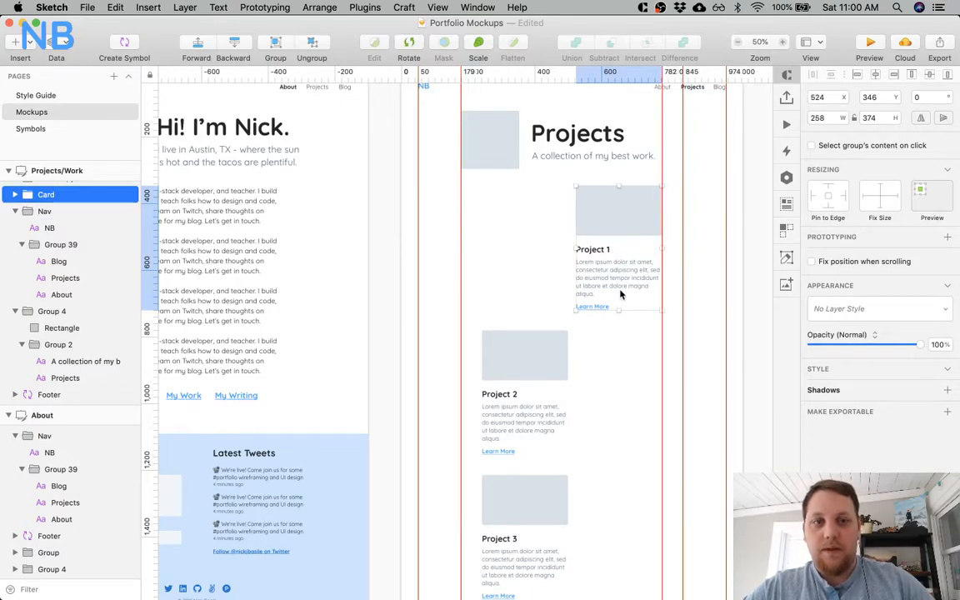
Add a guide at X 242 along the Project 2 card's edge and align the Project 1 card to it.
scroll(620, 293, "right", 5)
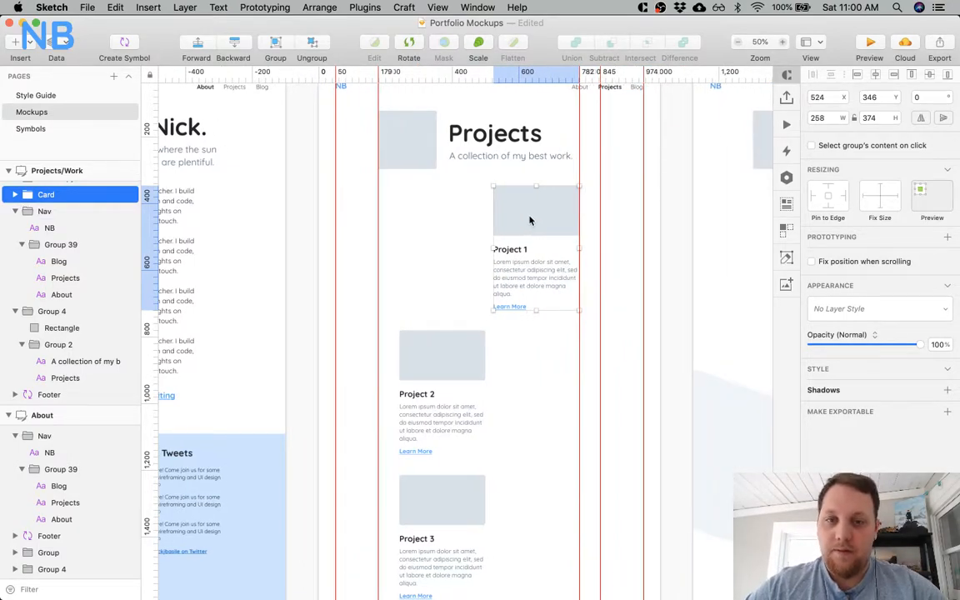
left_click(443, 340)
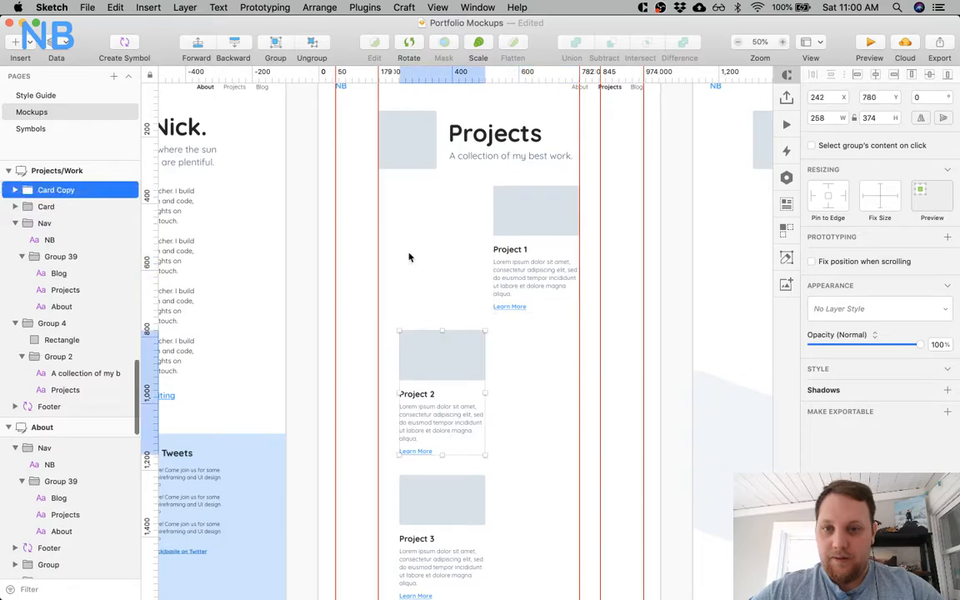
left_click(399, 74)
left_click(439, 224)
left_click_drag(556, 215, 462, 217)
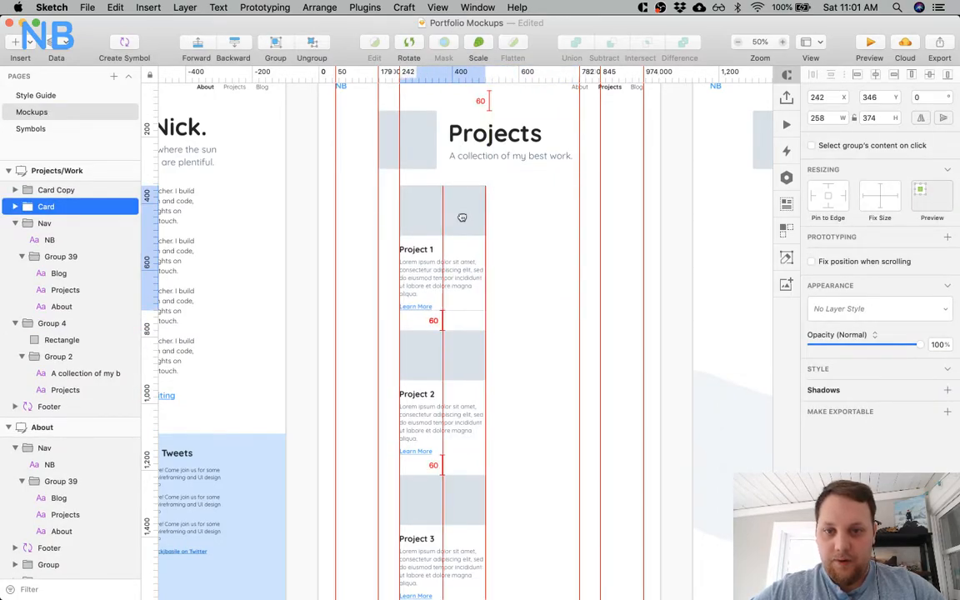
Enlarge the Project 1 card's image rectangle to 540 by 314 and delete the Project 2 and Project 3 cards.
double_click(483, 219)
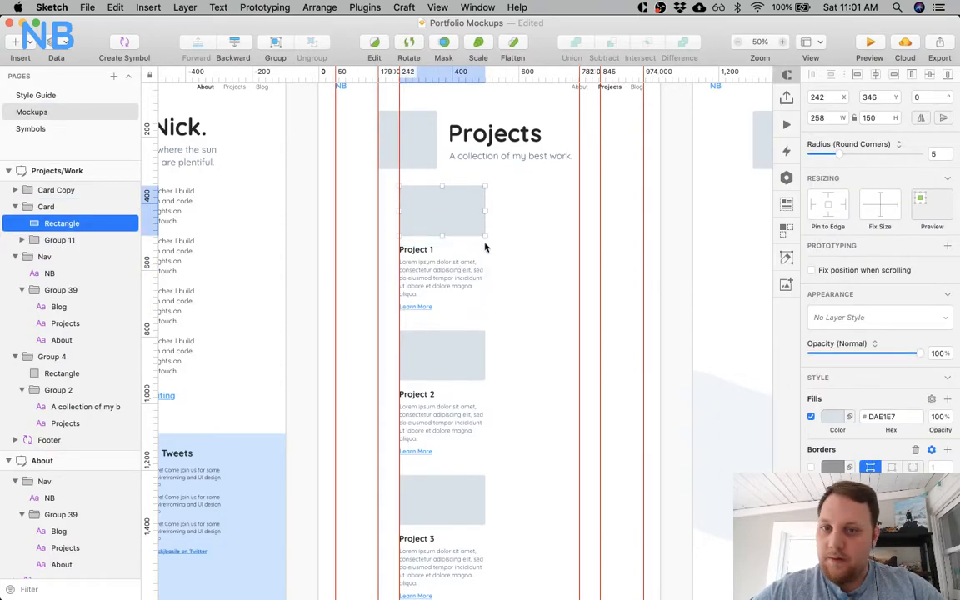
left_click_drag(483, 236, 597, 262)
scroll(454, 390, "down", 5)
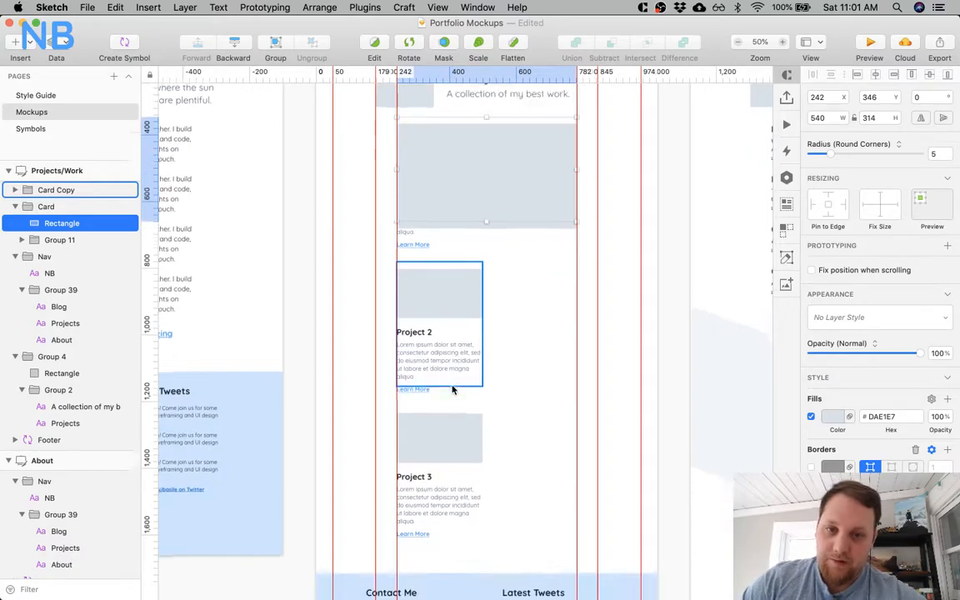
left_click(447, 372)
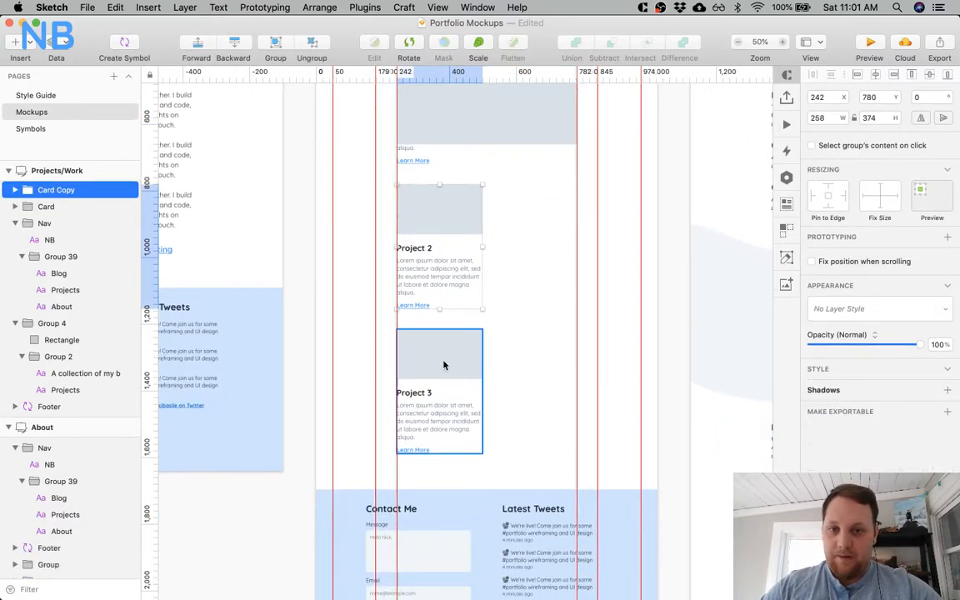
key("Delete")
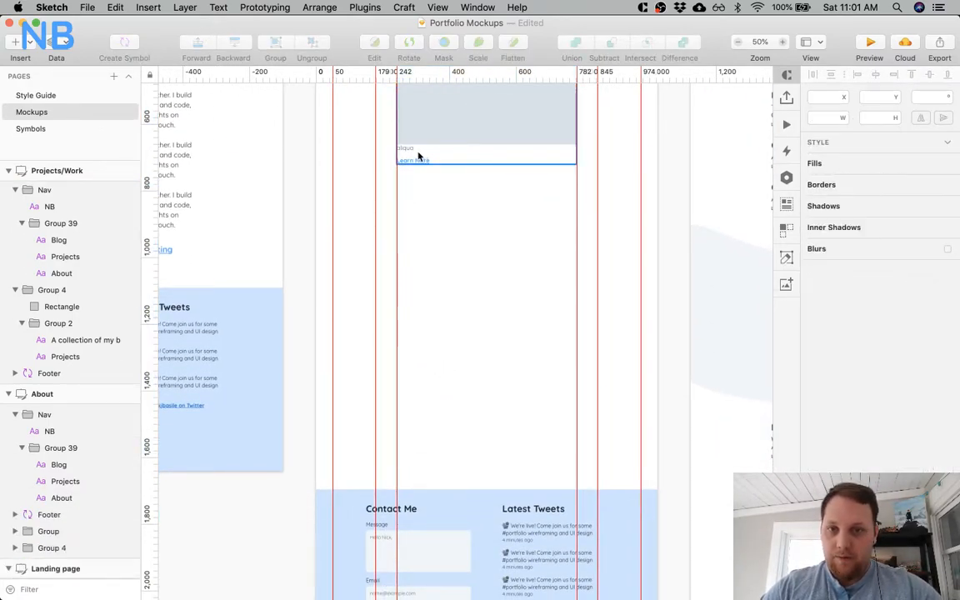
Move the Project 1 card's text group below the enlarged image, at X 242, Y 700.
left_click_drag(414, 155, 409, 211)
scroll(409, 214, "up", 5)
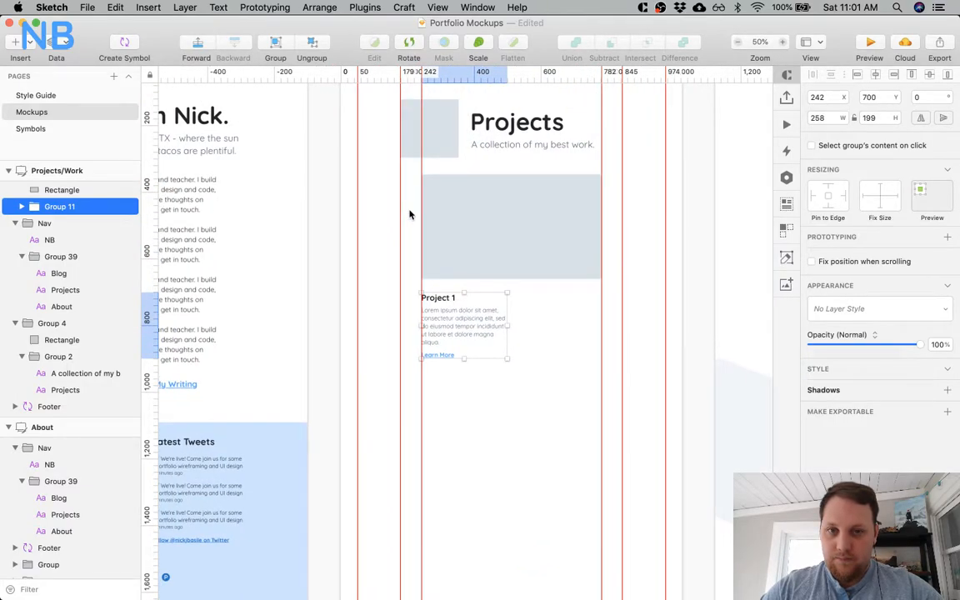
scroll(524, 252, "right", 2)
scroll(525, 252, "down", 1)
left_click(461, 332)
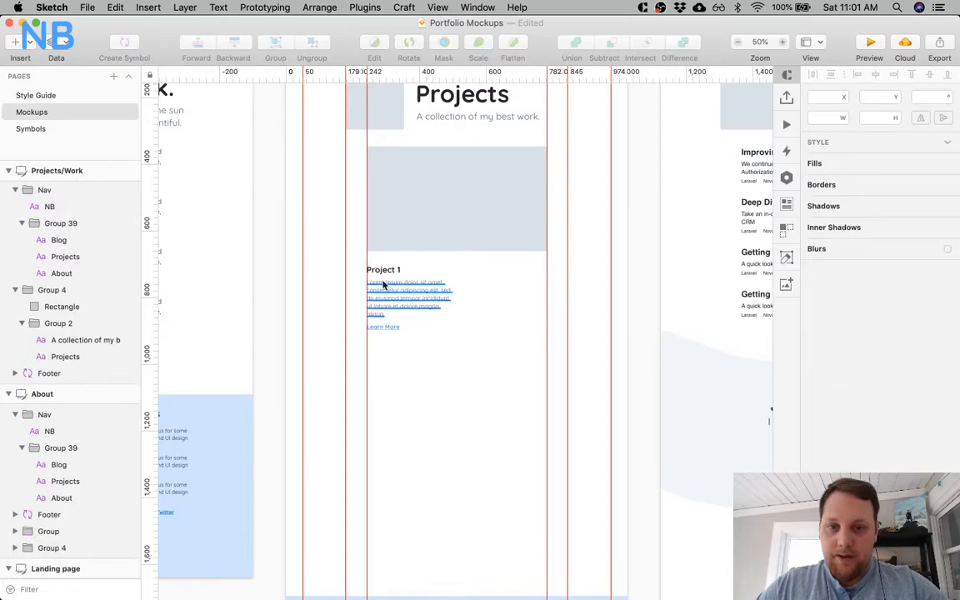
Apply the H2 text style to the Project 1 title after trying H4 for comparison.
left_click(381, 274, "super")
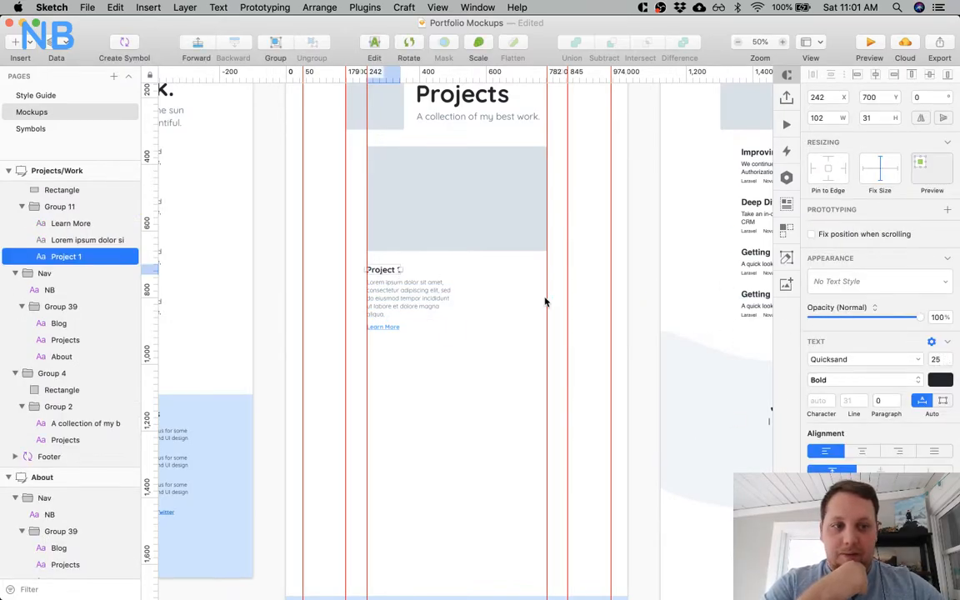
left_click(879, 281)
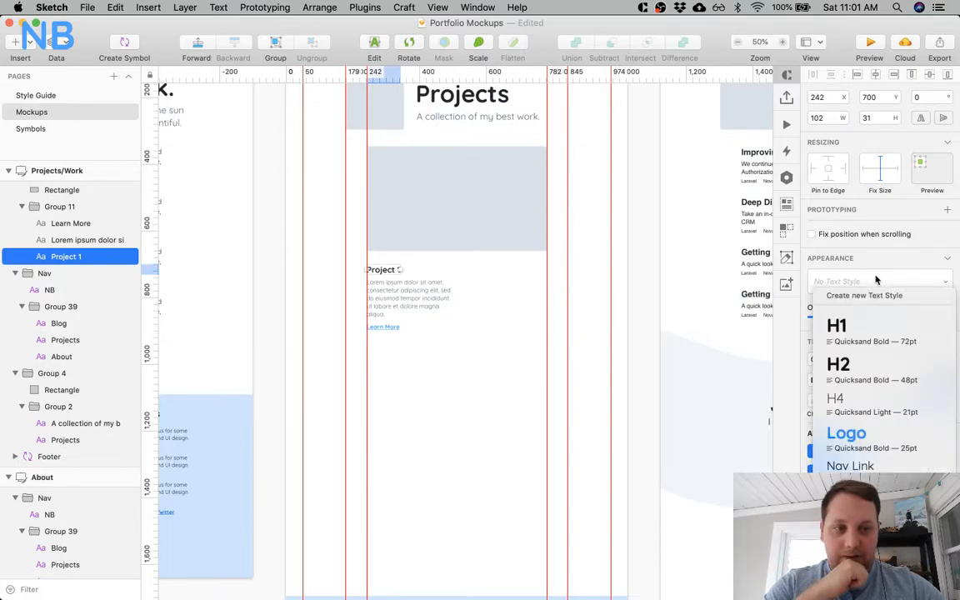
left_click(873, 368)
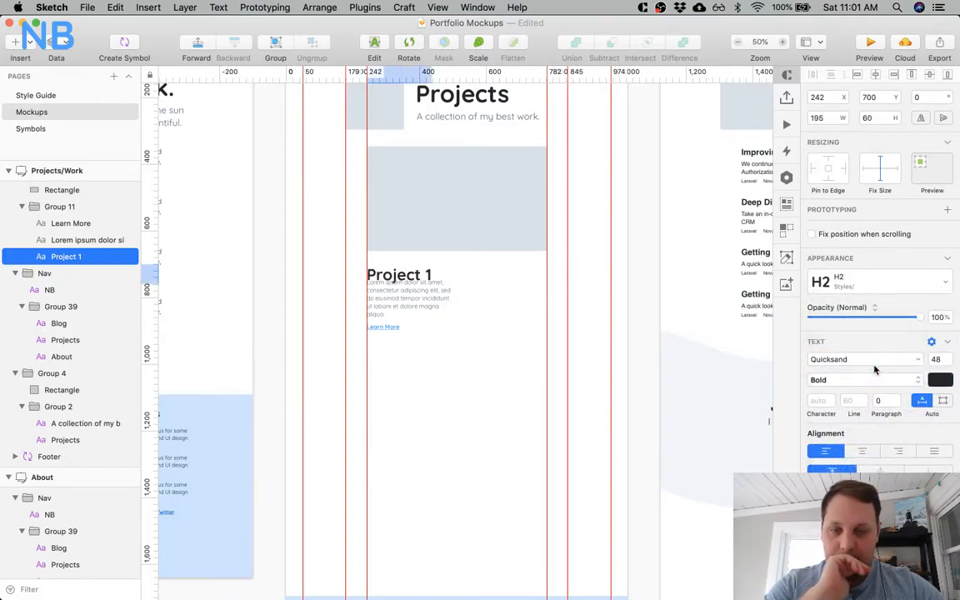
left_click(897, 287)
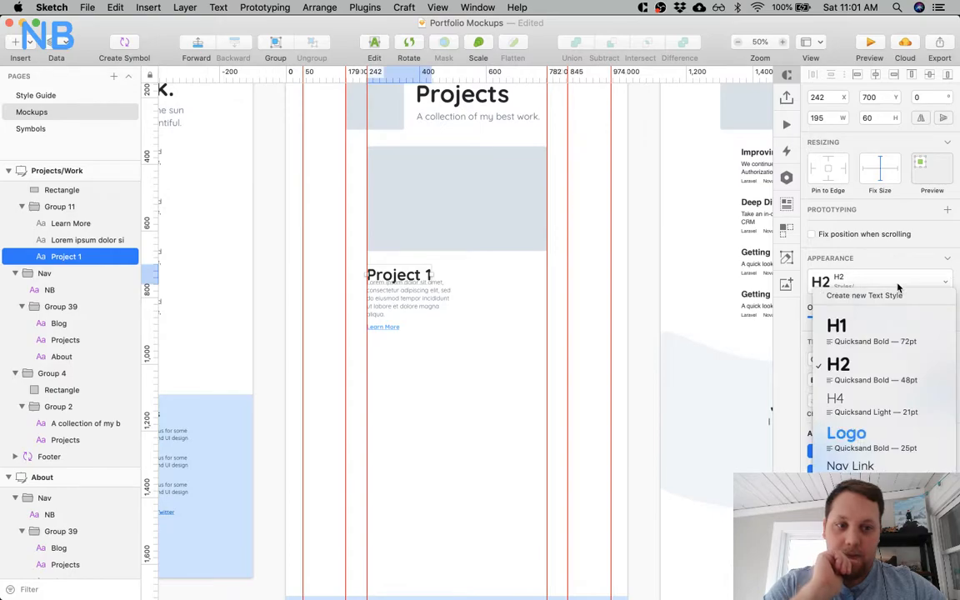
left_click(880, 401)
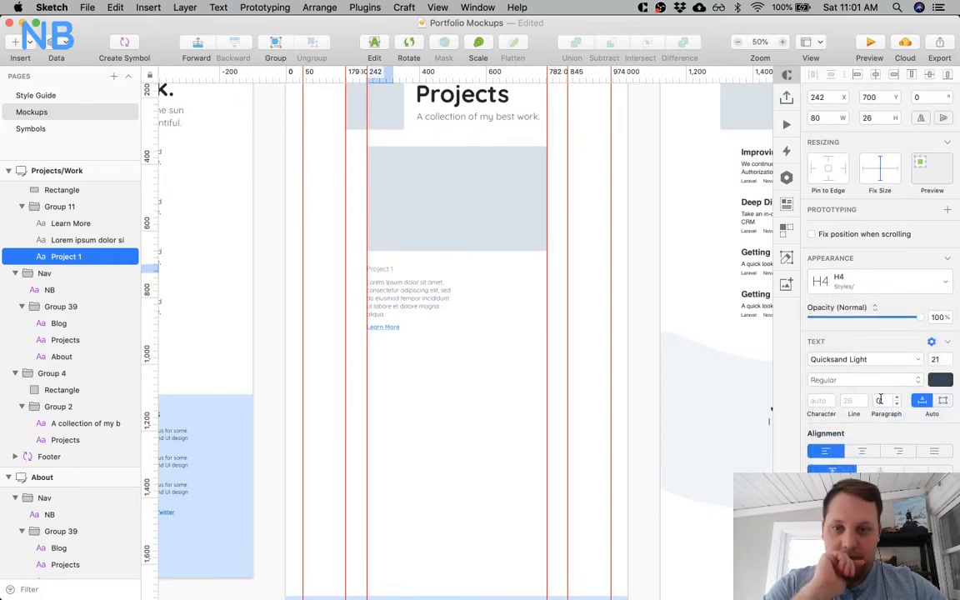
left_click(905, 291)
left_click(871, 368)
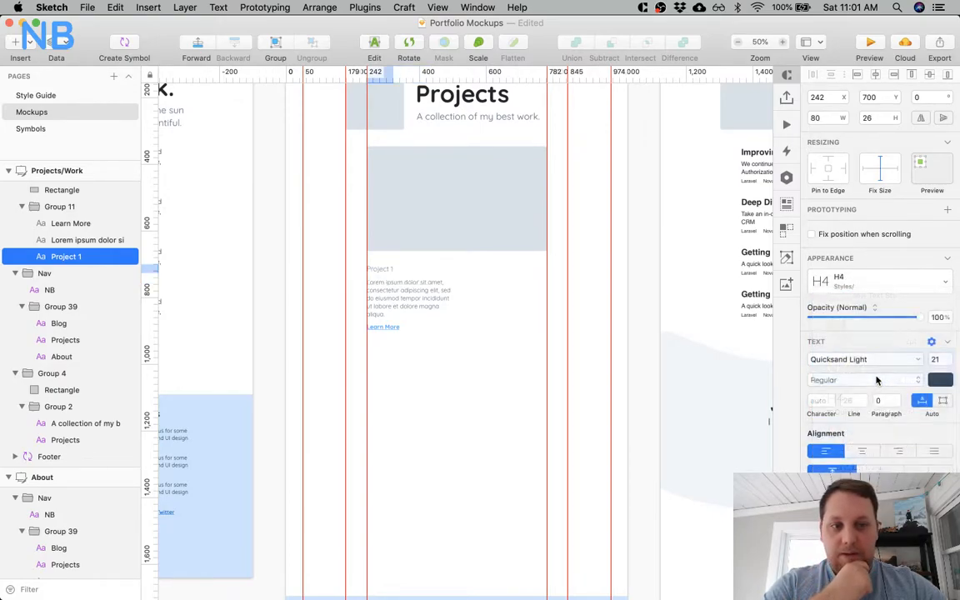
left_click(447, 369)
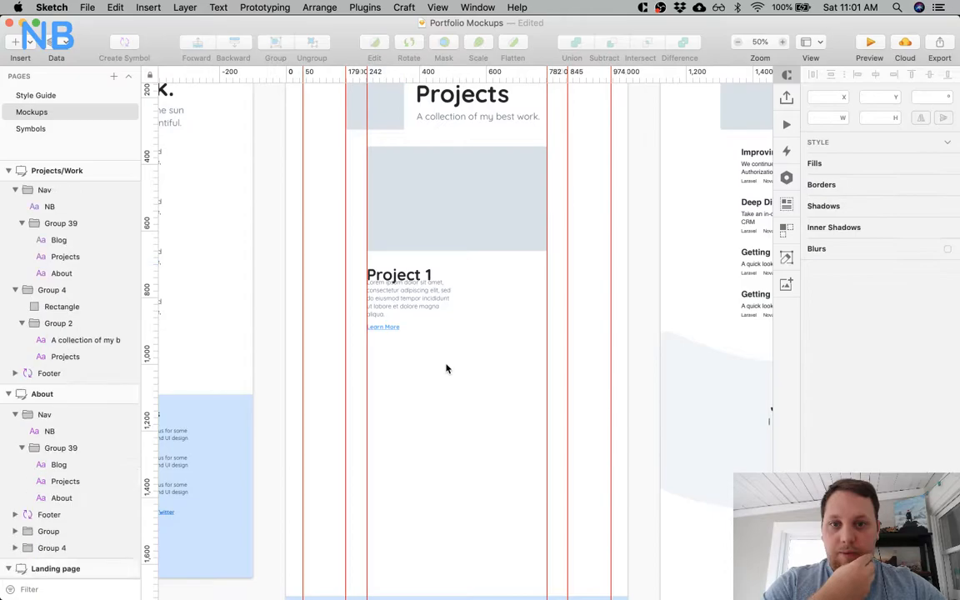
Check the text scale on the Style Guide page for the Project 1 title's size, and return to the Mockups page.
left_click(408, 303, "super")
left_click(409, 268, "super")
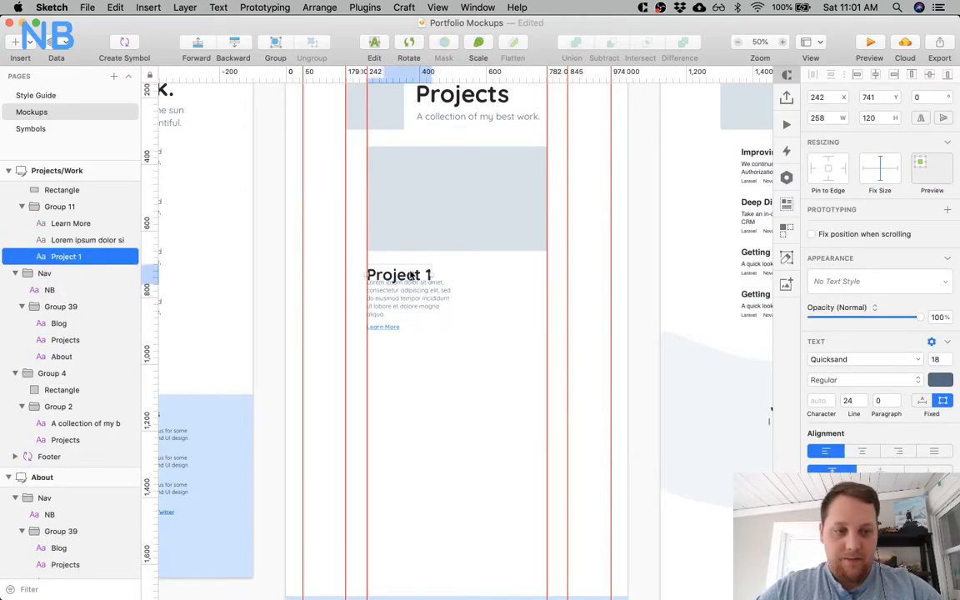
left_click(35, 95)
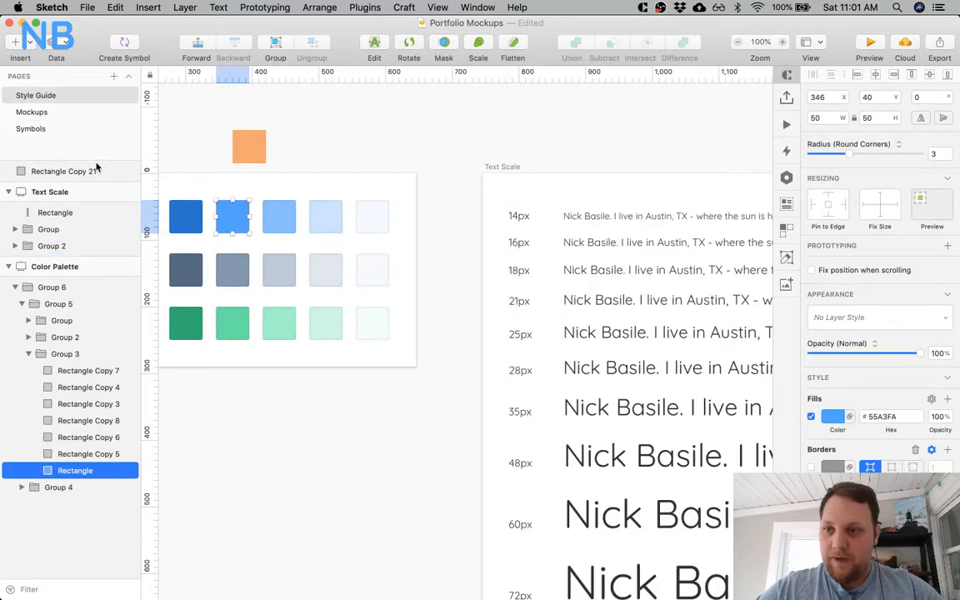
left_click(44, 114)
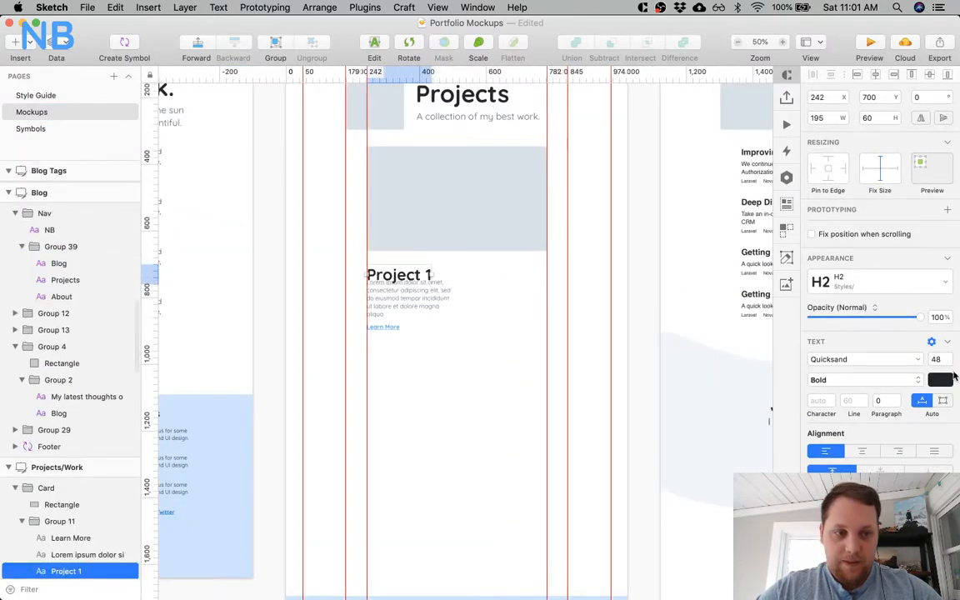
Set the Project 1 title's font size to 35.
type("36")
key("Return")
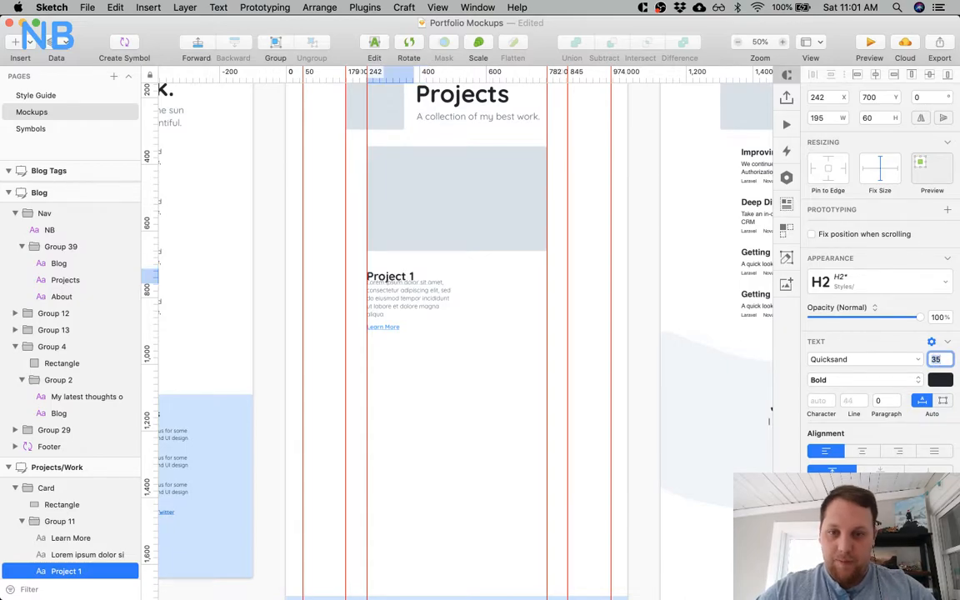
left_click(517, 395)
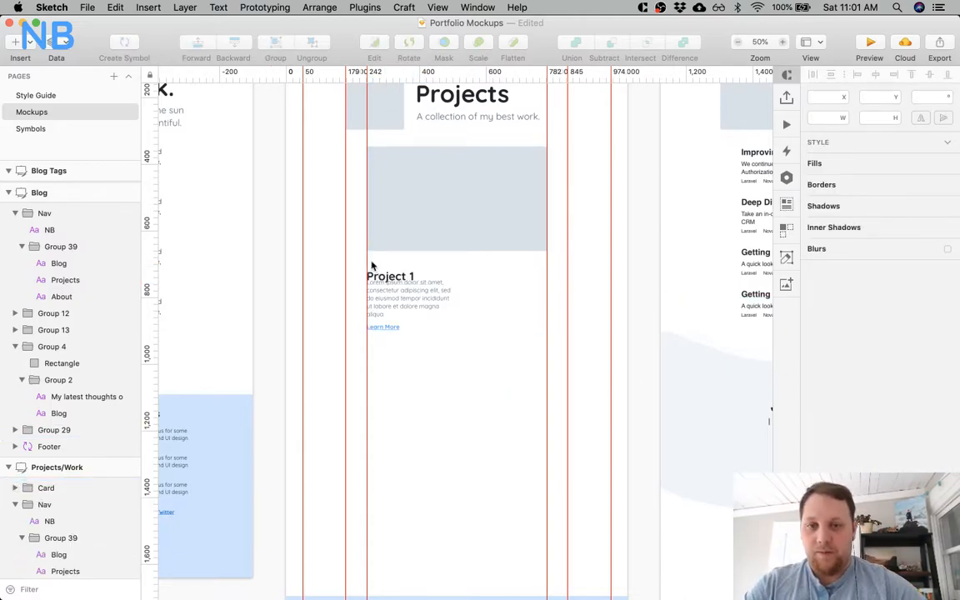
Move the Project 1 card's description and Learn More link down together, placing the description at Y 781.
left_click(385, 310)
left_click(386, 327, "shift")
key("shift+Down")
key("shift+Down")
key("shift+Down")
key("shift+Down")
Widen the Project 1 card's description and title text boxes to 540, matching the image's width.
left_click(406, 306)
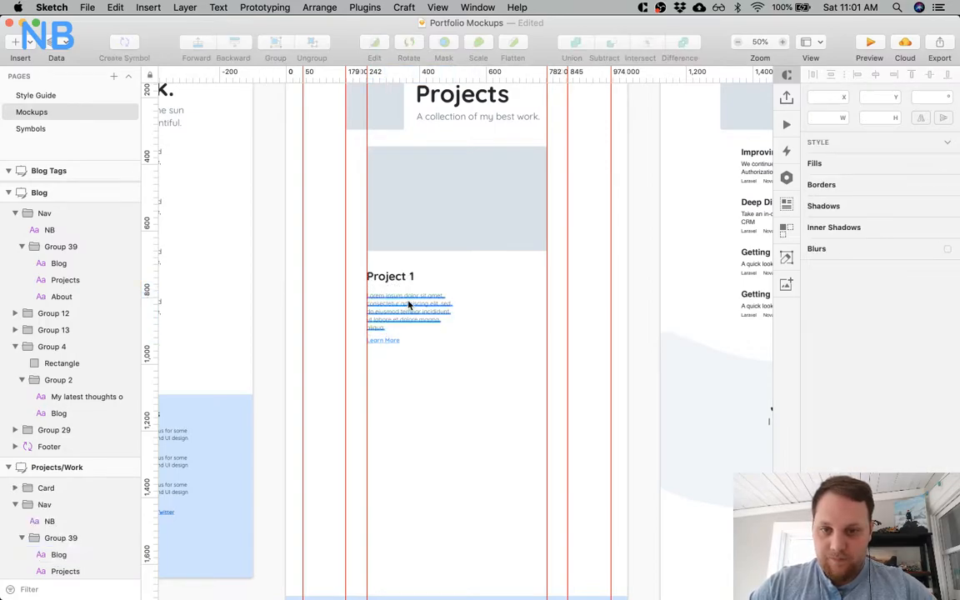
left_click_drag(454, 313, 544, 307)
left_click(415, 277)
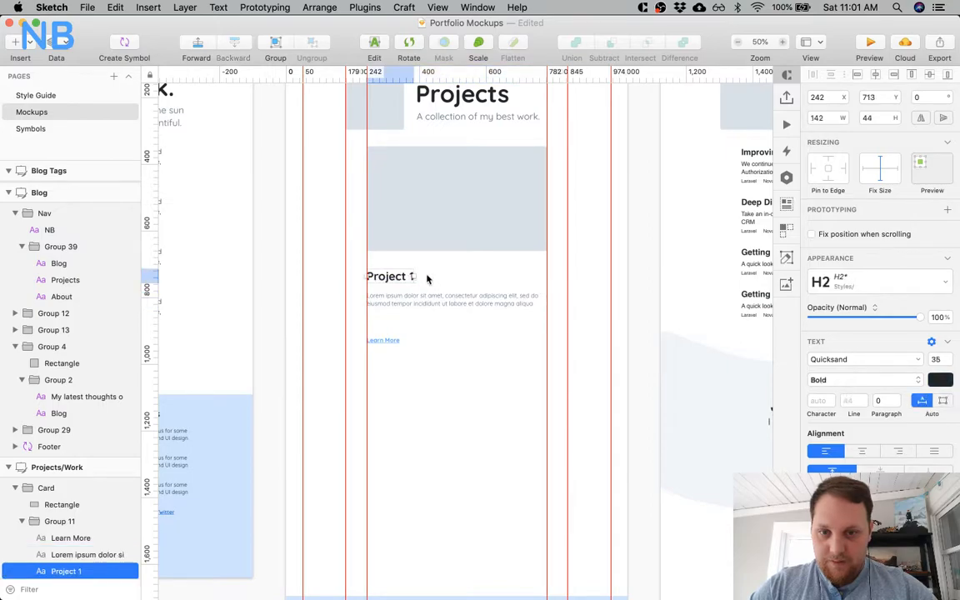
left_click_drag(414, 275, 545, 278)
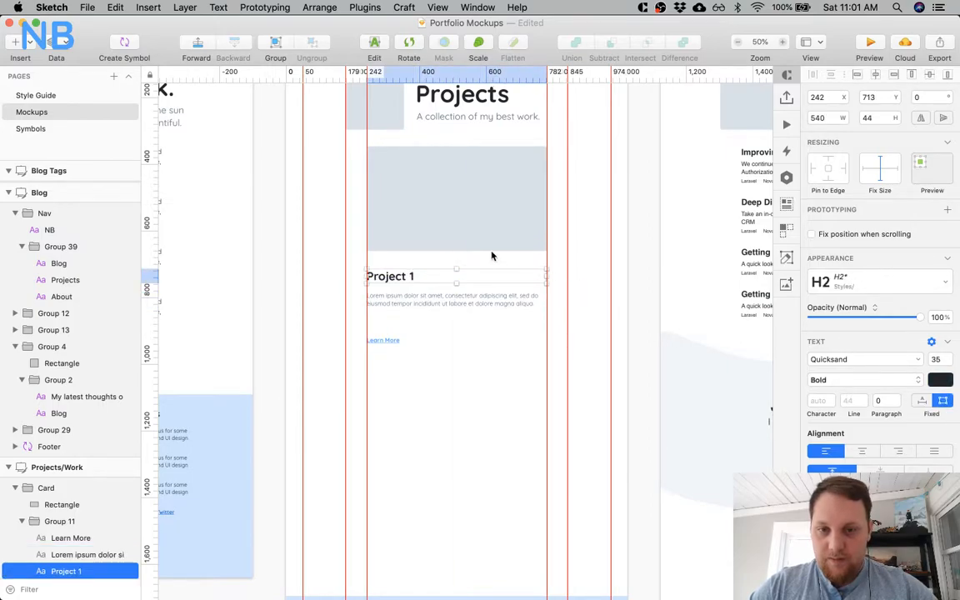
Nudge the Project 1 title up to Y 710.
key("Up")
key("Up")
key("Up")
key("Up")
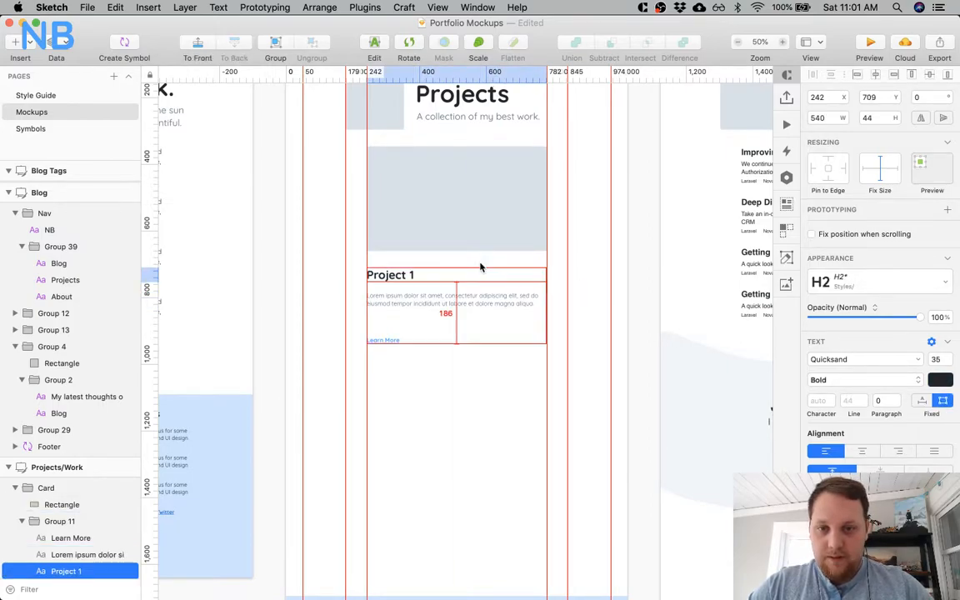
key("Down")
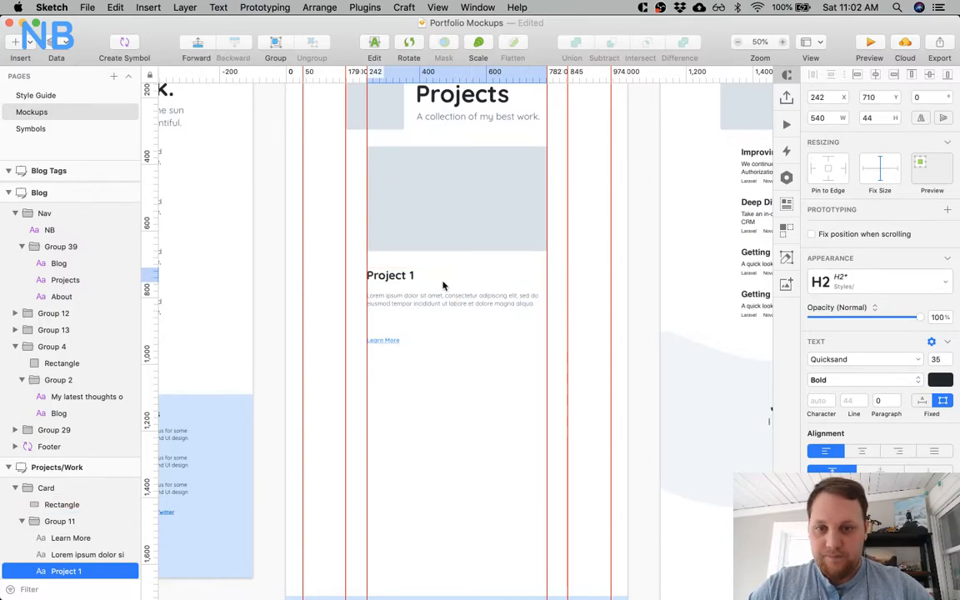
Compare the Project 1 description's text settings with the title and description of the Project 3 card on the Landing page.
left_click(436, 296)
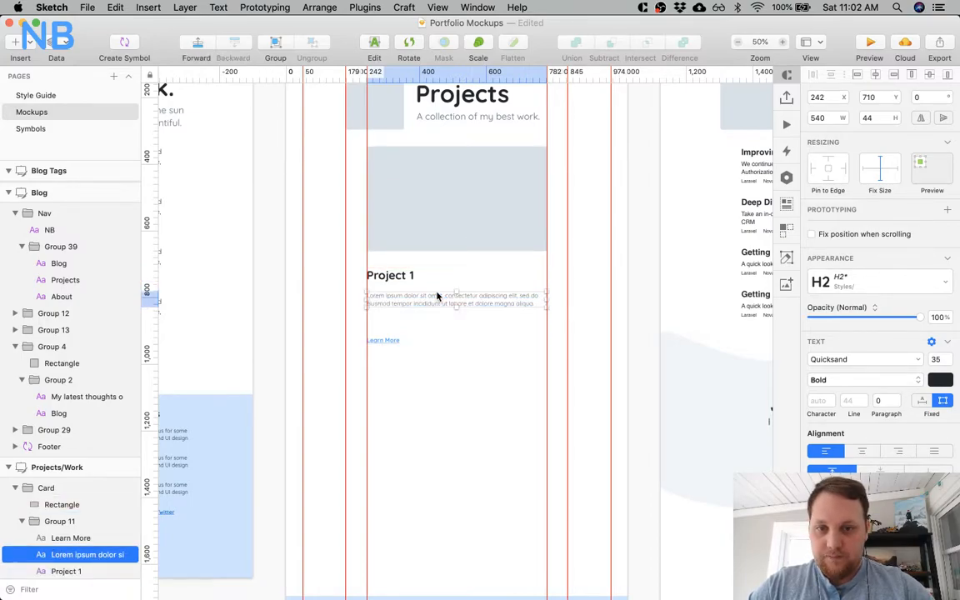
left_click(474, 387)
scroll(474, 388, "left", 10)
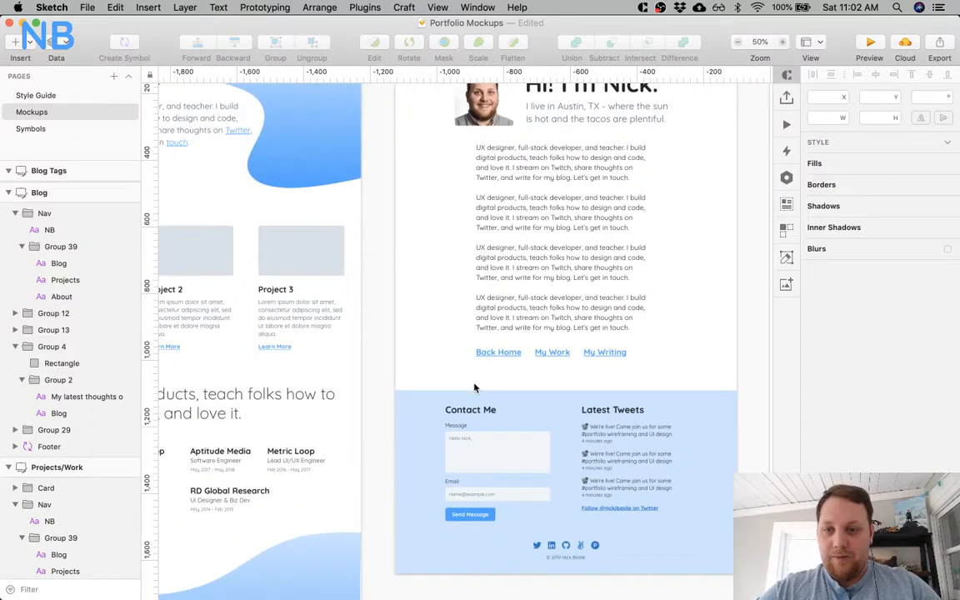
left_click(276, 308)
left_click(286, 289)
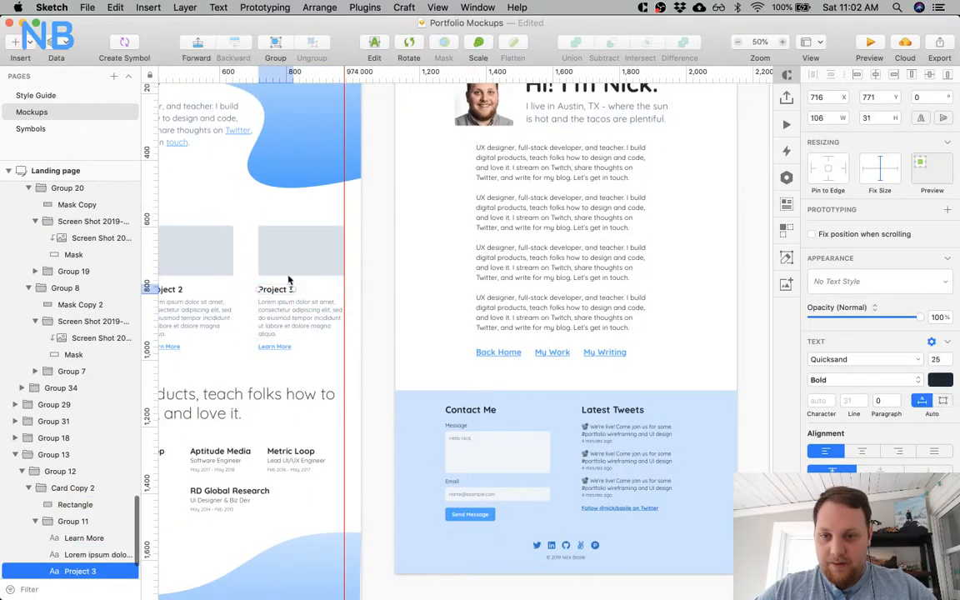
left_click(278, 332)
left_click(281, 349, "shift")
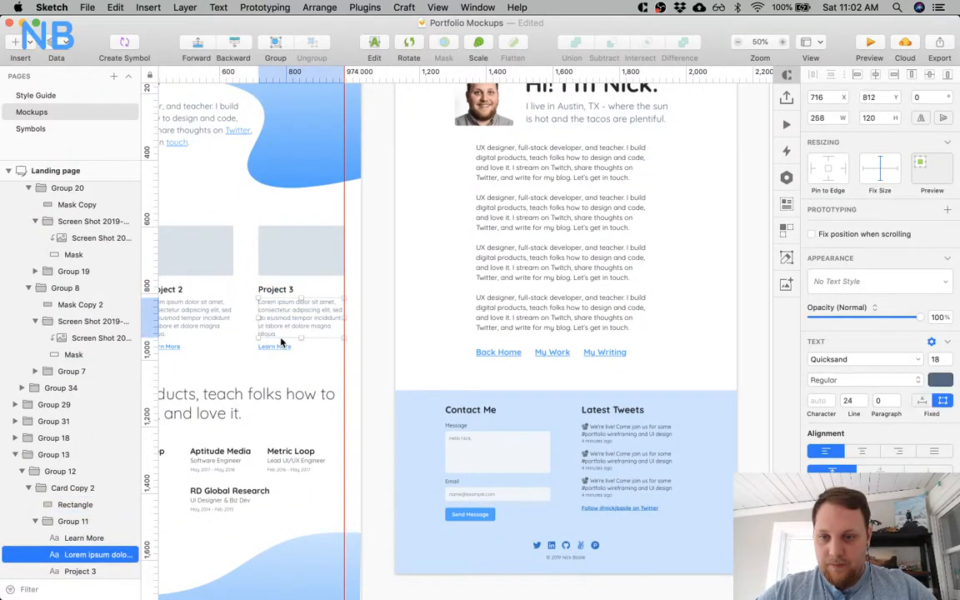
scroll(281, 348, "right", 12)
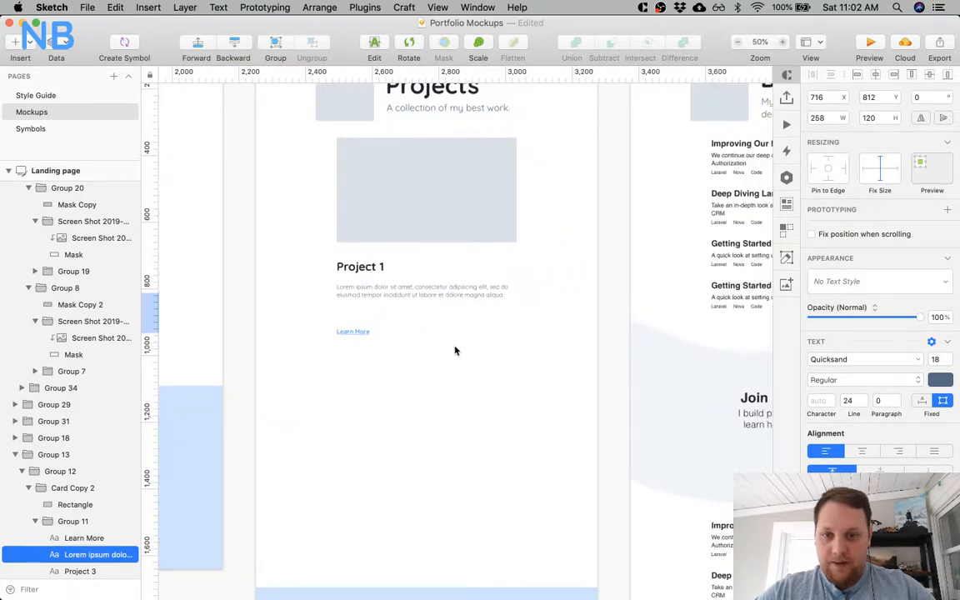
Change the Project 1 card's link text on the Projects page to "View Case Study".
left_click(373, 360)
double_click(373, 360)
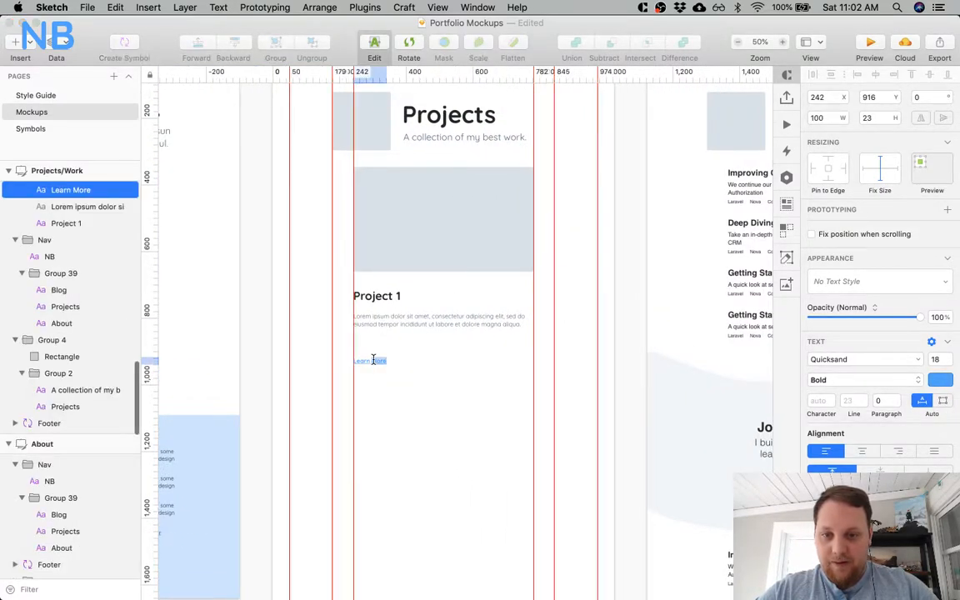
type("View C")
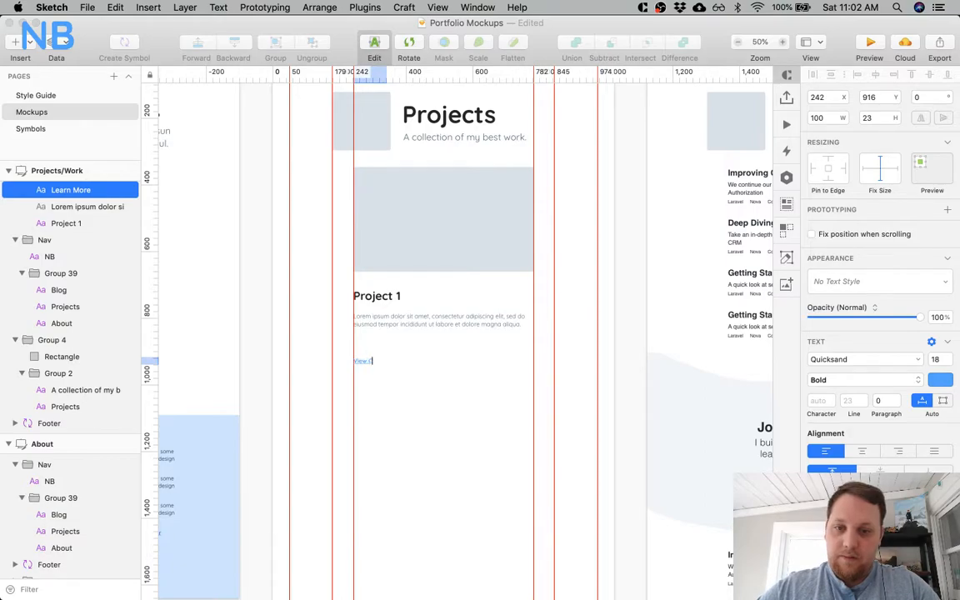
type("ase Study")
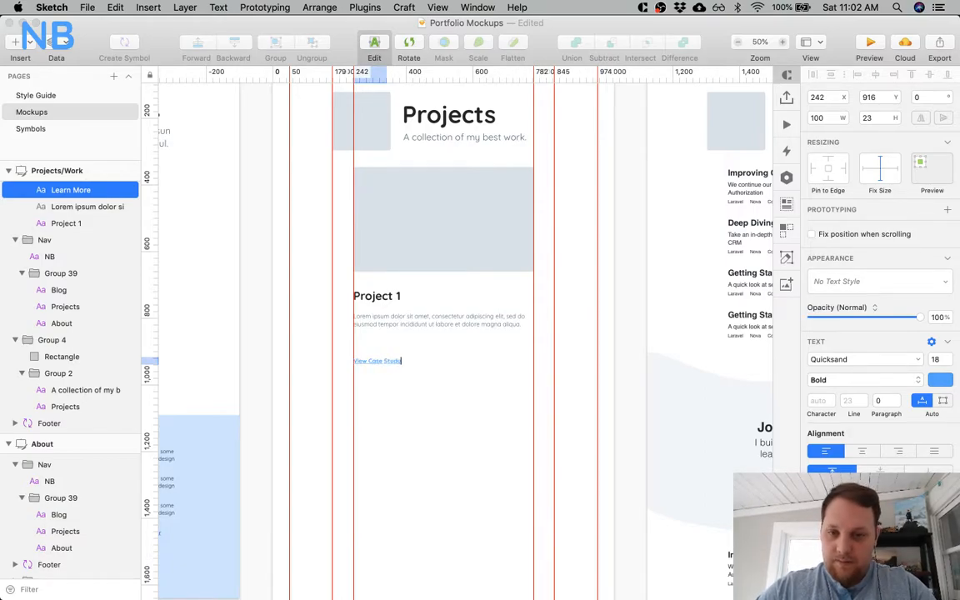
left_click(385, 409)
left_click(387, 432)
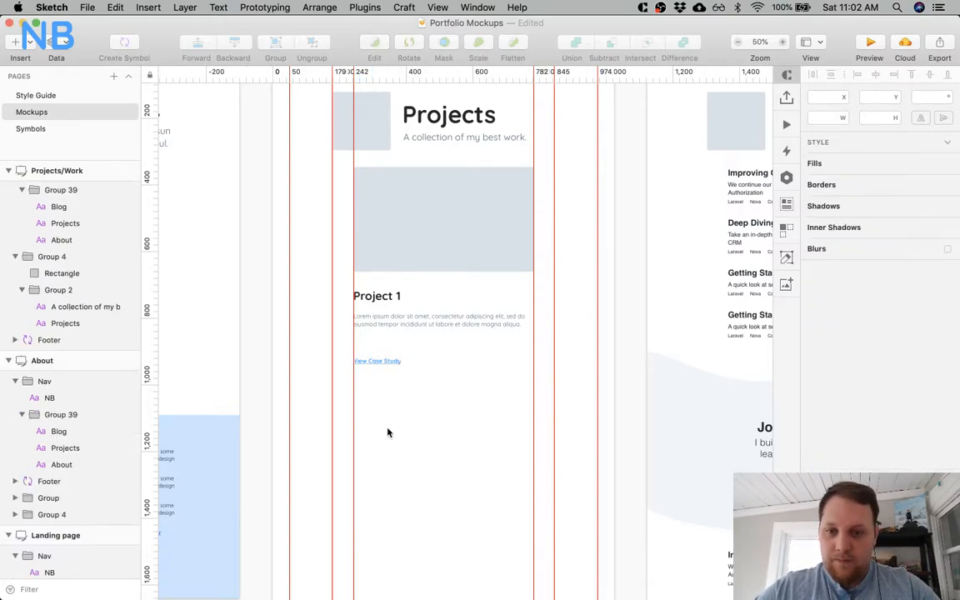
Change the Project 1 card's link text on the Landing page to "View Case Study".
scroll(388, 433, "left", 14)
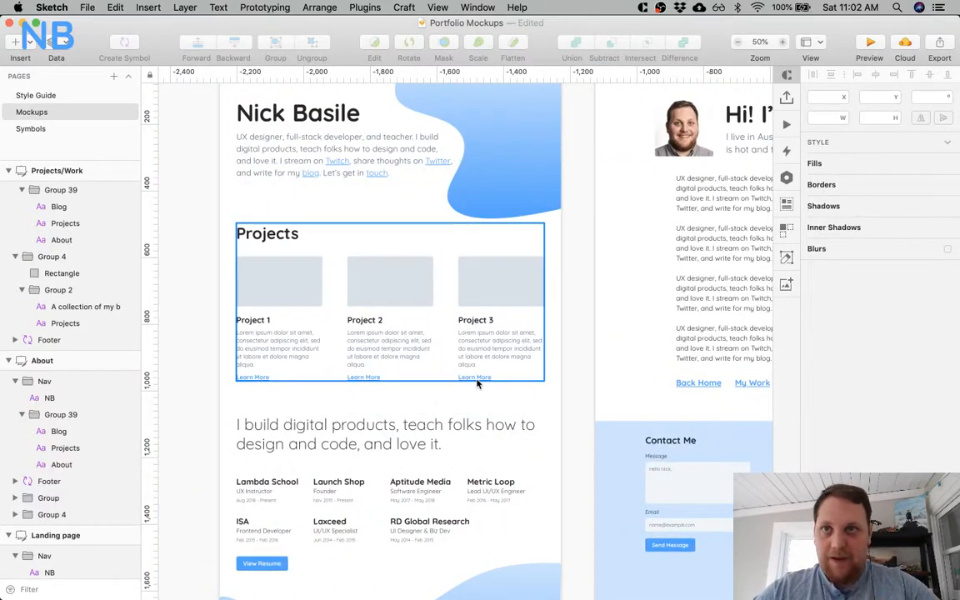
double_click(261, 379, "super")
key("super+a")
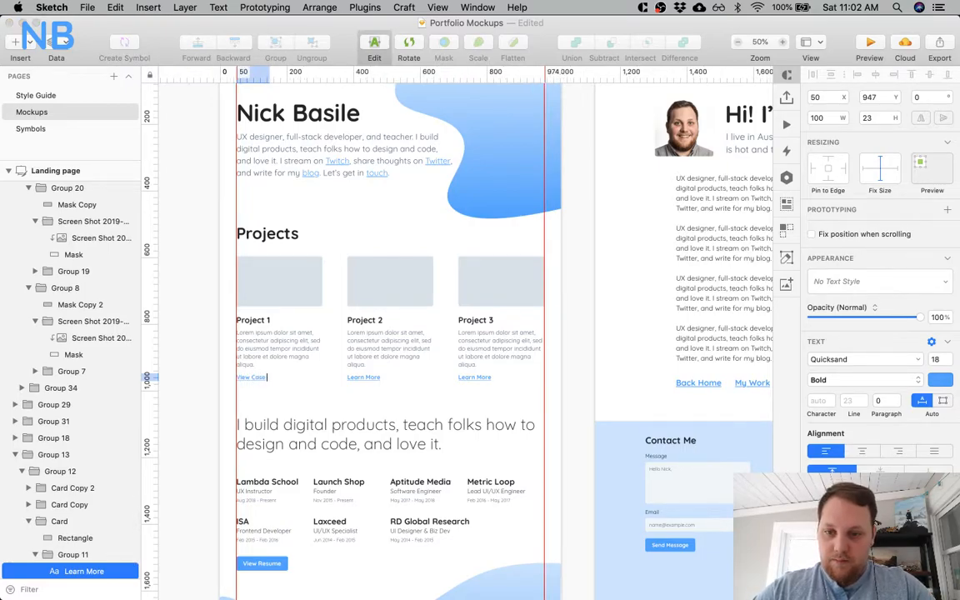
type("View Case Study")
key("Escape")
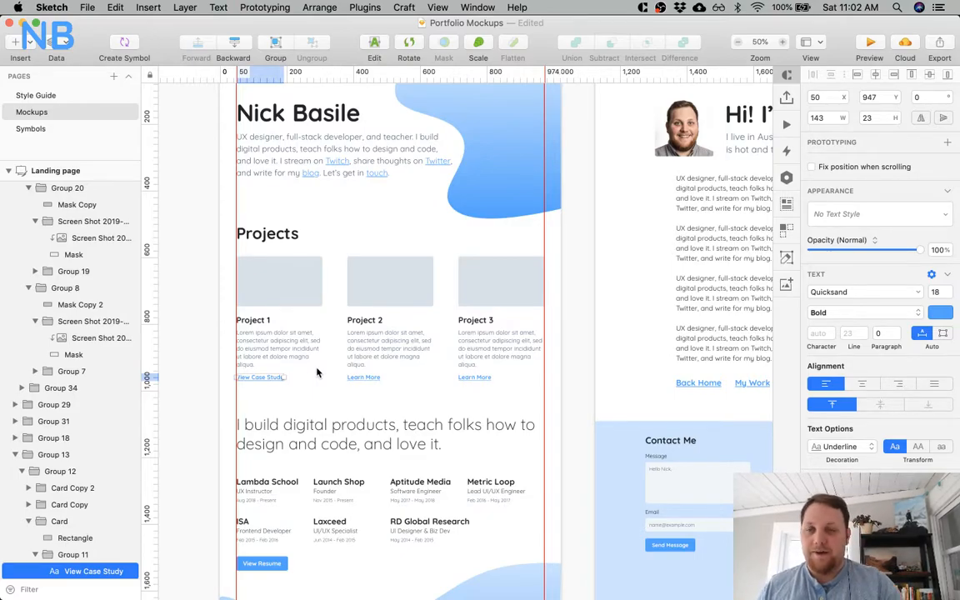
Copy the "View Case Study" text into the links of the Landing page's Project 2 and Project 3 cards.
double_click(267, 376)
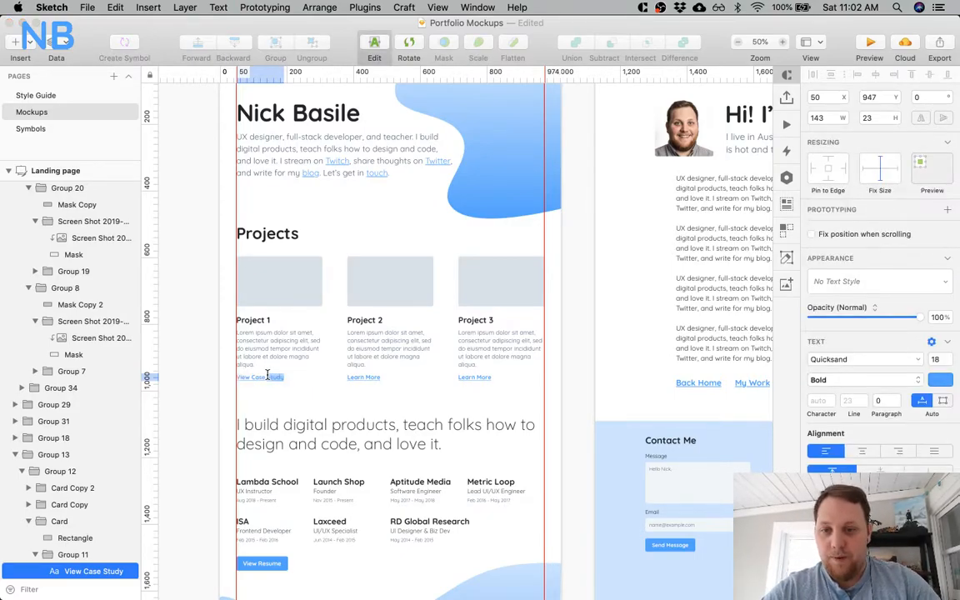
key("Escape")
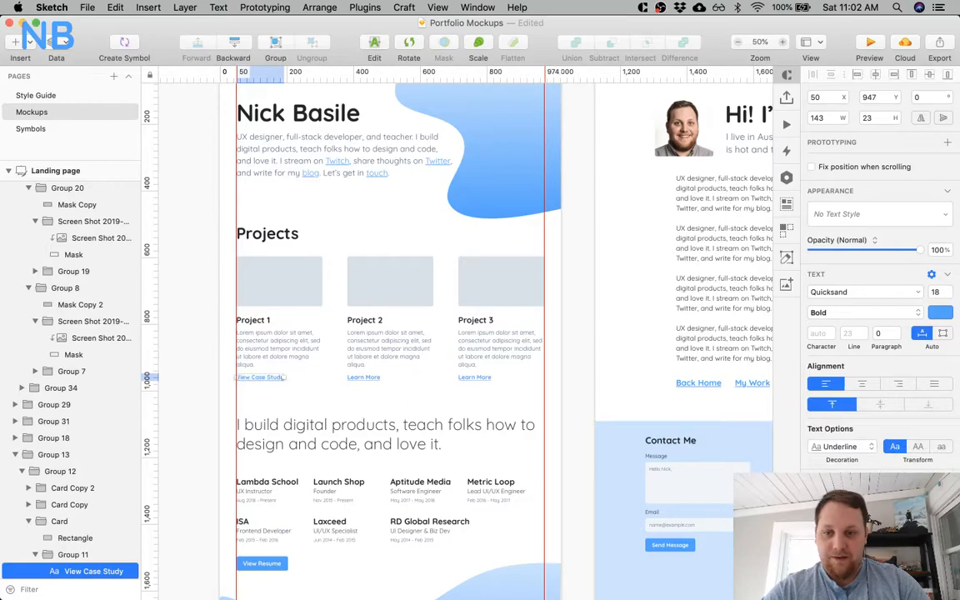
double_click(351, 375)
key("super+a")
type("View Case Study")
key("Escape")
double_click(483, 378)
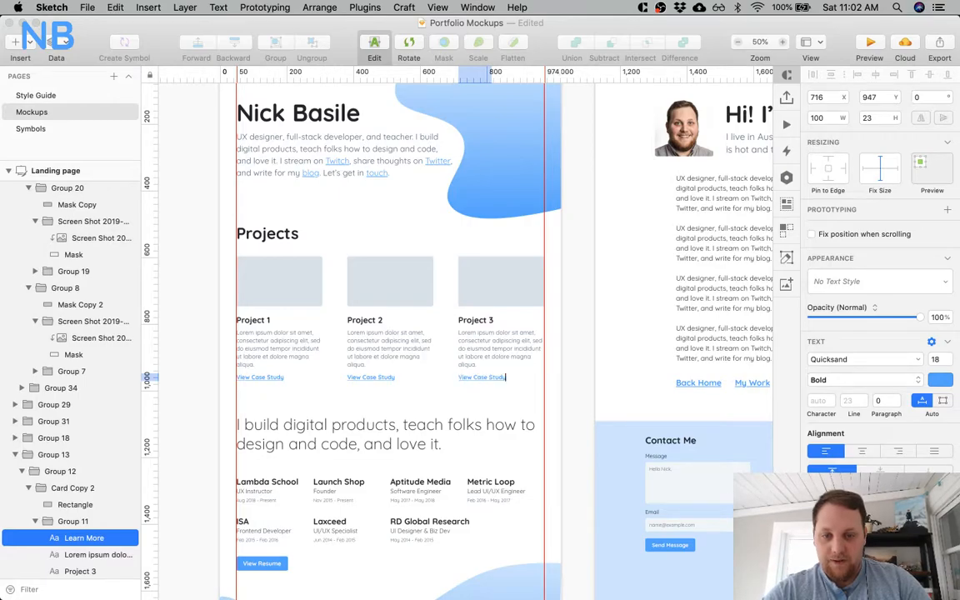
left_click(483, 395)
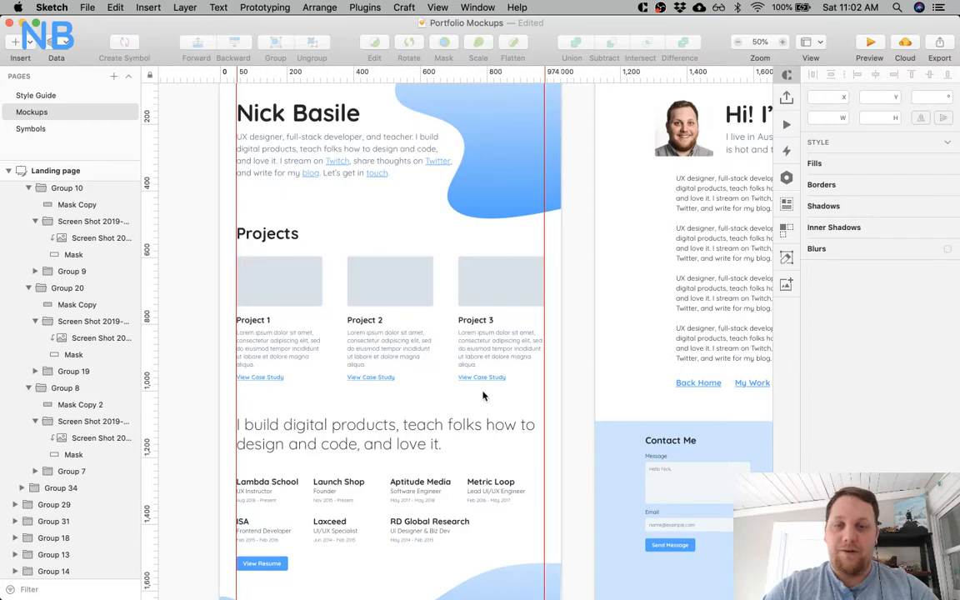
Move the Project 1 title on the Projects page up to Y 700.
scroll(483, 396, "right", 10)
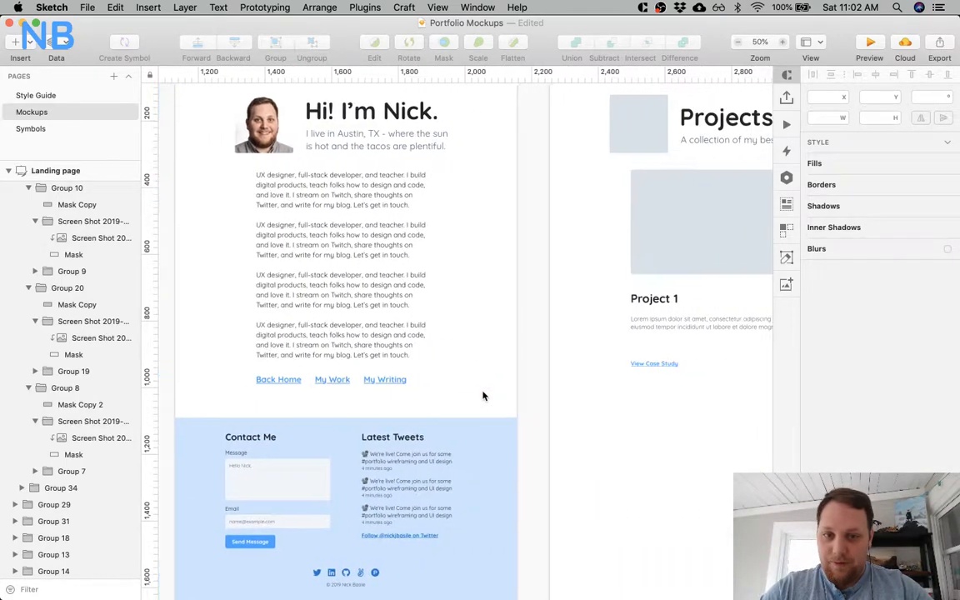
scroll(483, 396, "right", 5)
left_click(448, 364)
scroll(429, 384, "up", 3)
left_click(424, 335)
key("alt")
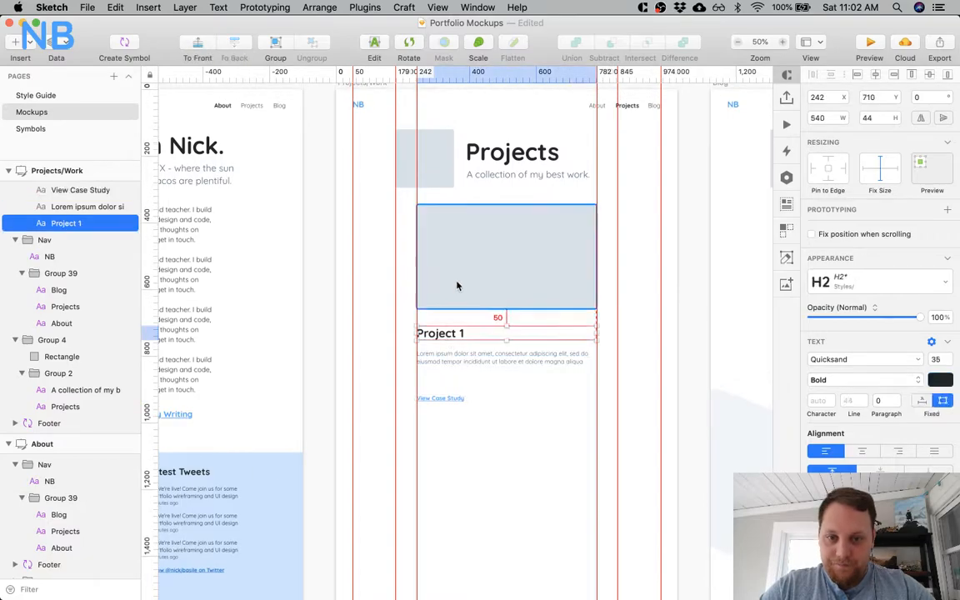
Select the Project 1 card's description text on the Projects page.
left_click(443, 354)
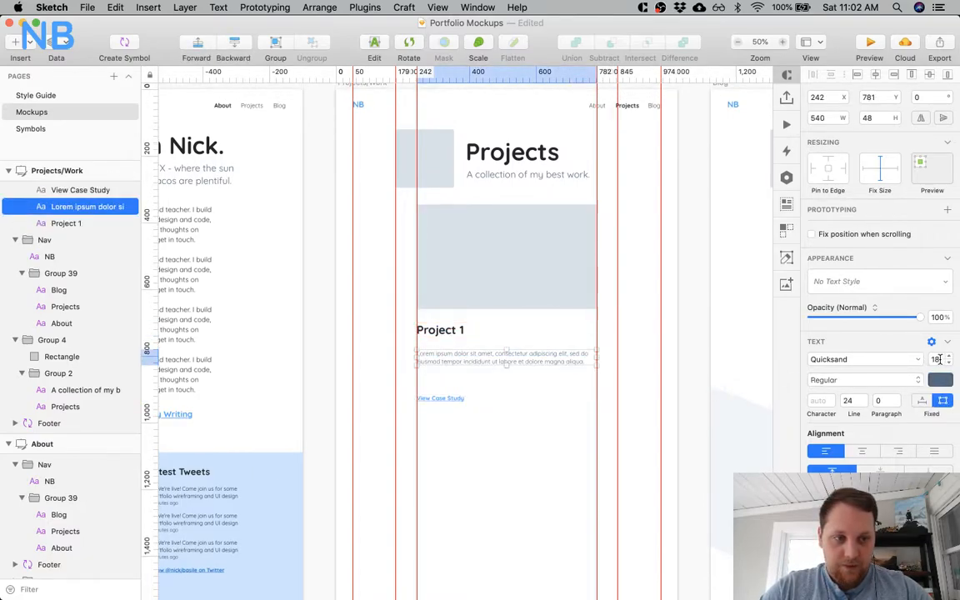
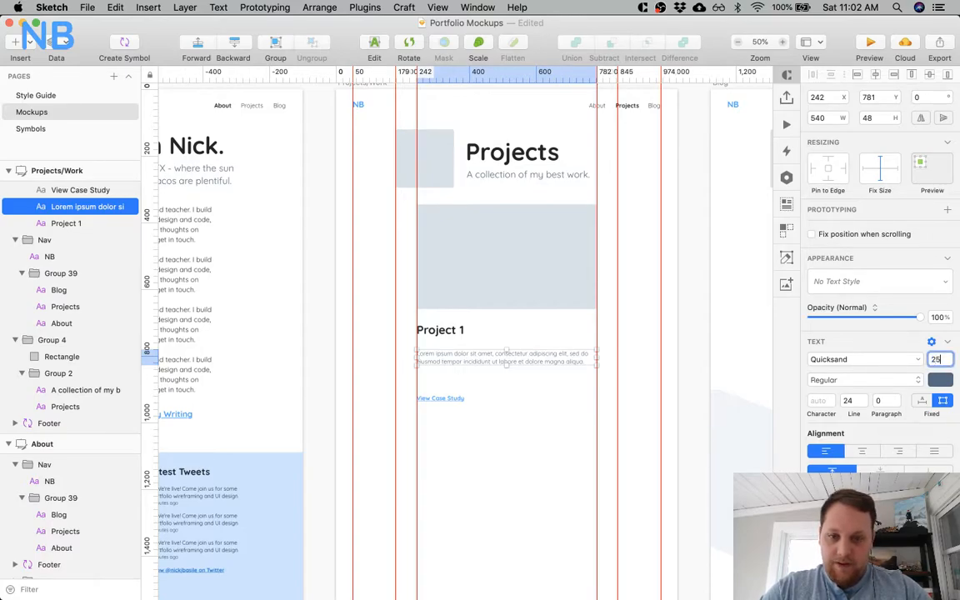
Try size 25 with automatic line height on the Project 1 description, comparing it with the About page's body text.
key("Return")
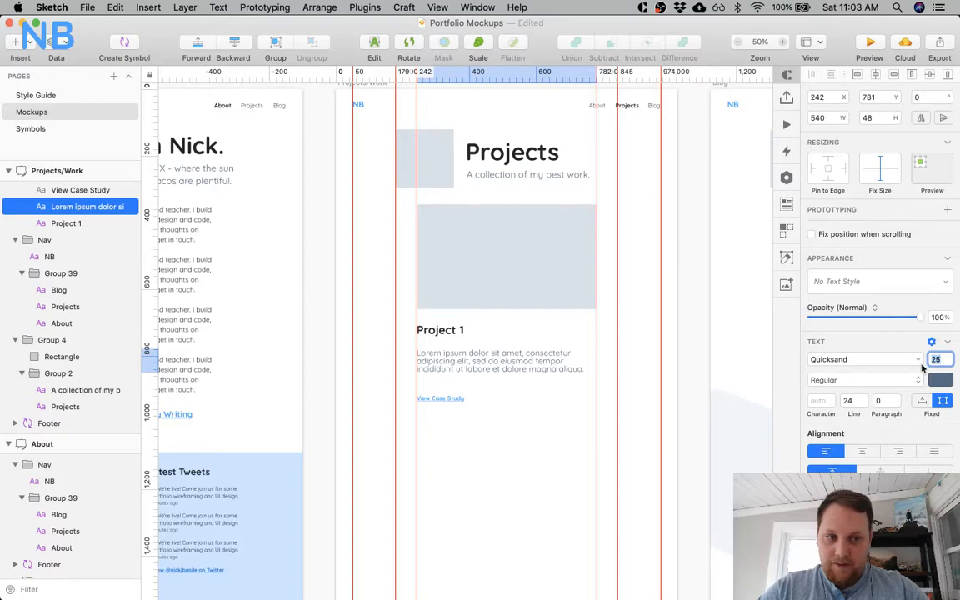
left_click(854, 400)
key("BackSpace")
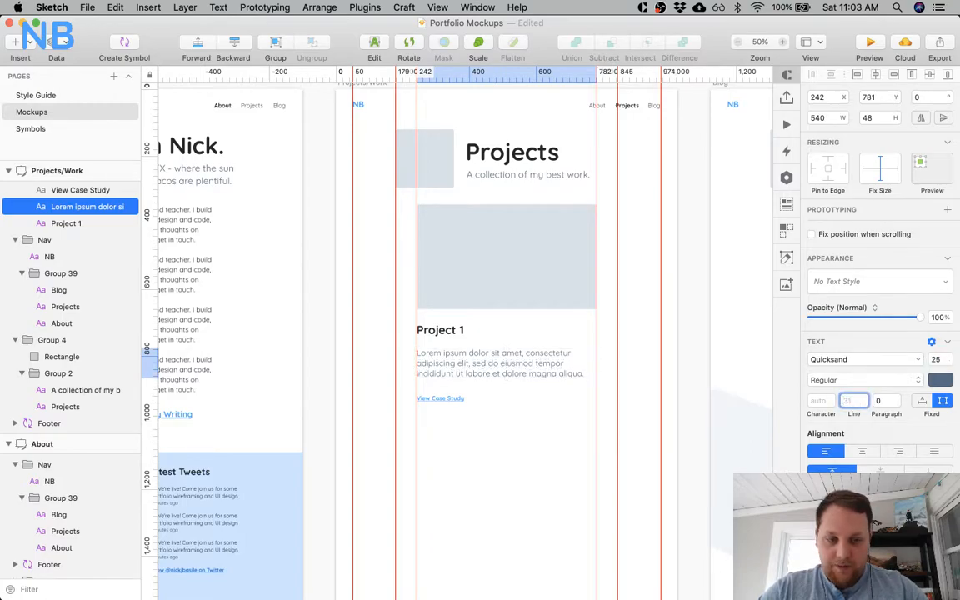
scroll(562, 414, "left", 8)
left_click(514, 275)
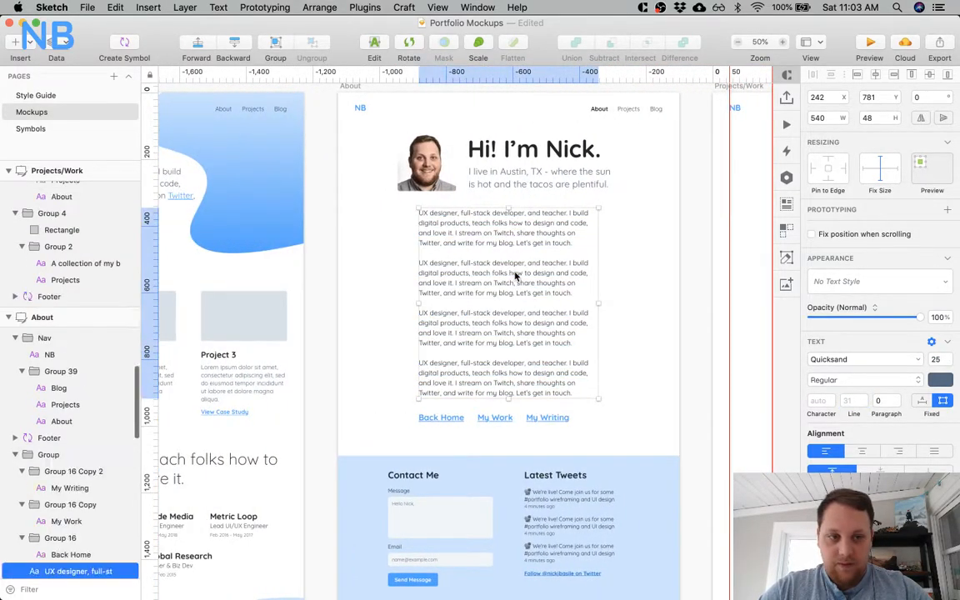
Set the Project 1 description on the Projects page to font size 21 with a line height of 30.
scroll(514, 275, "right", 8)
left_click(545, 368)
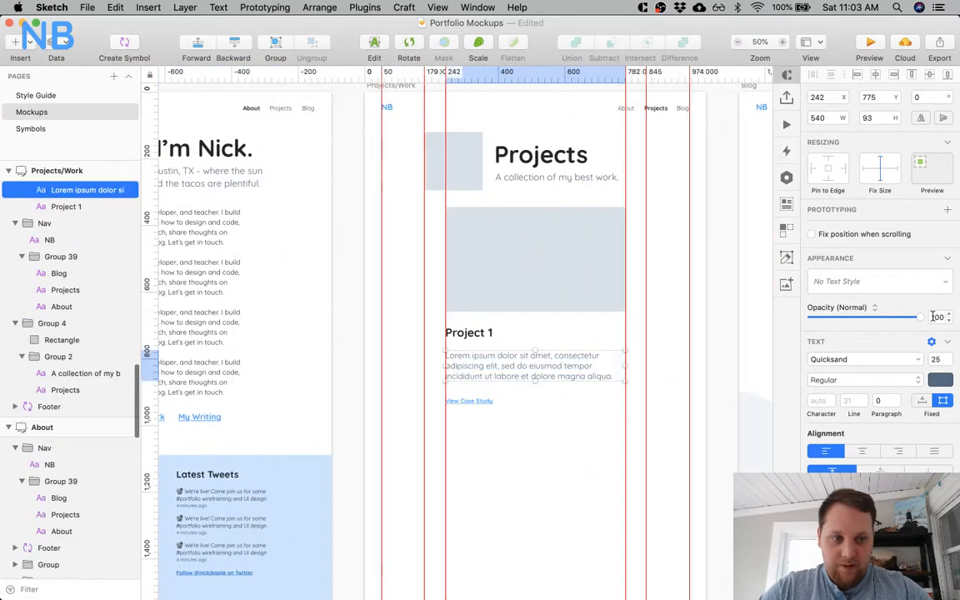
left_click(937, 359)
type("21")
key("Return")
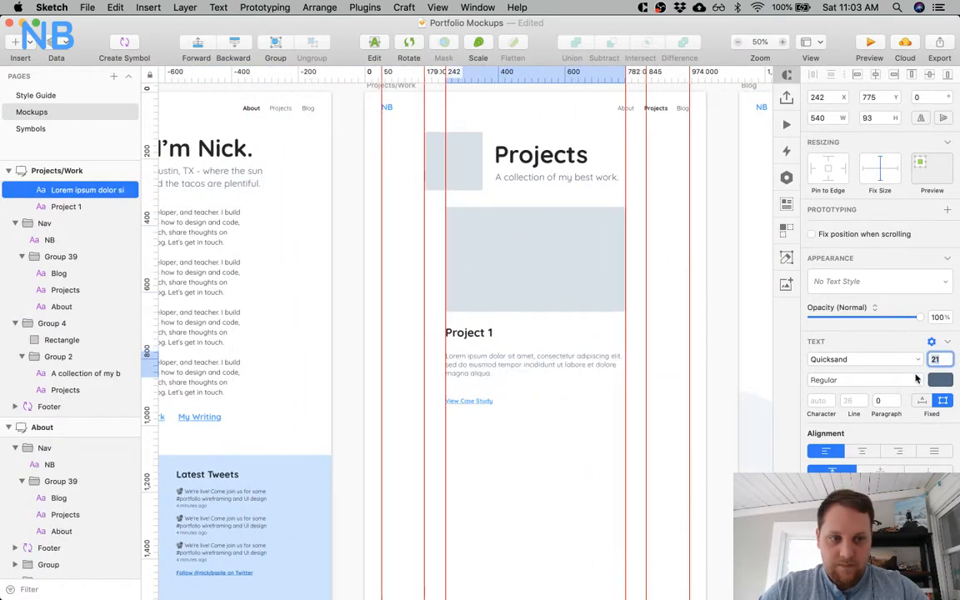
left_click(849, 400)
type("30")
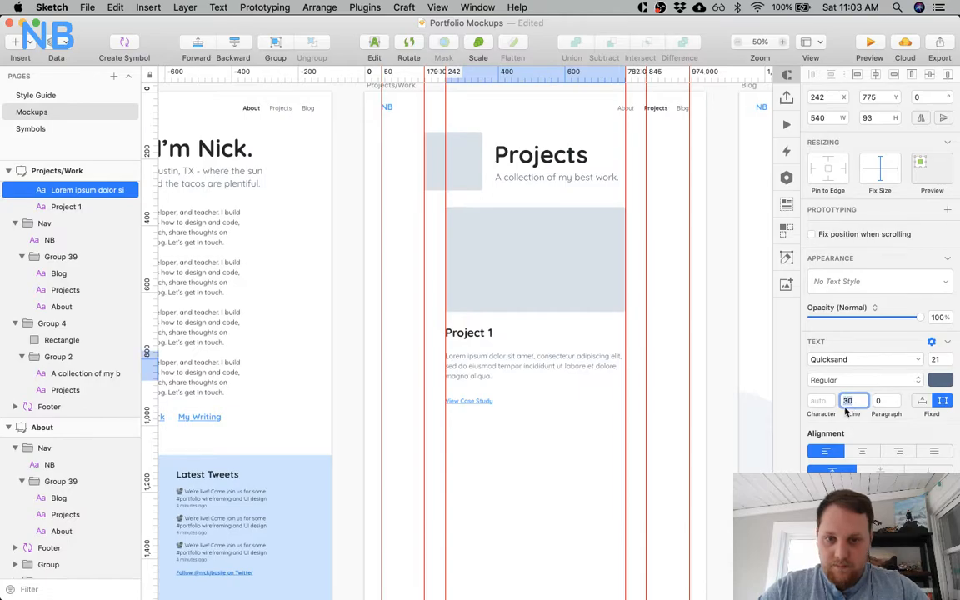
left_click(479, 437)
Try a darker text color on the Projects page's Project 1 description.
left_click(495, 376)
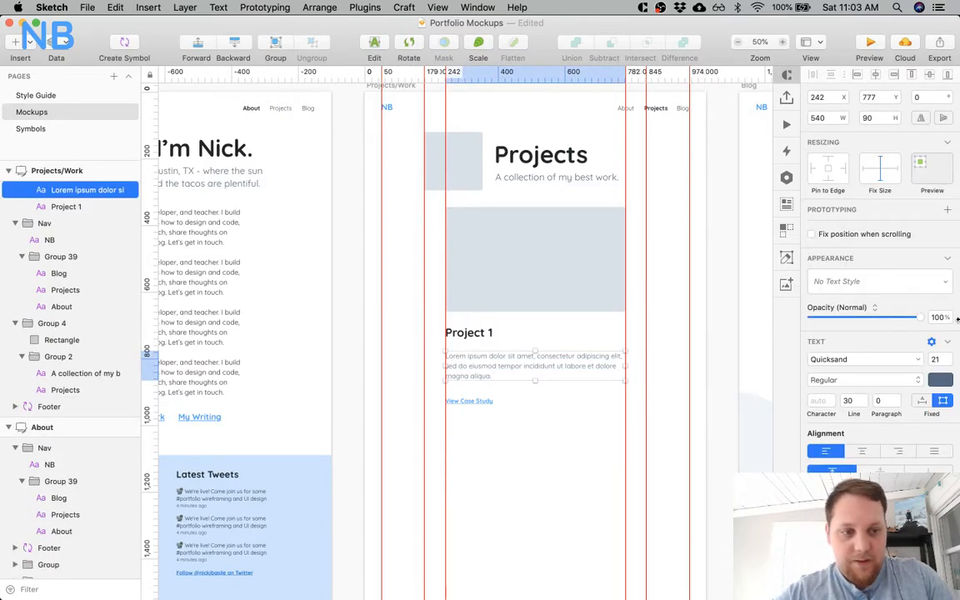
left_click(939, 379)
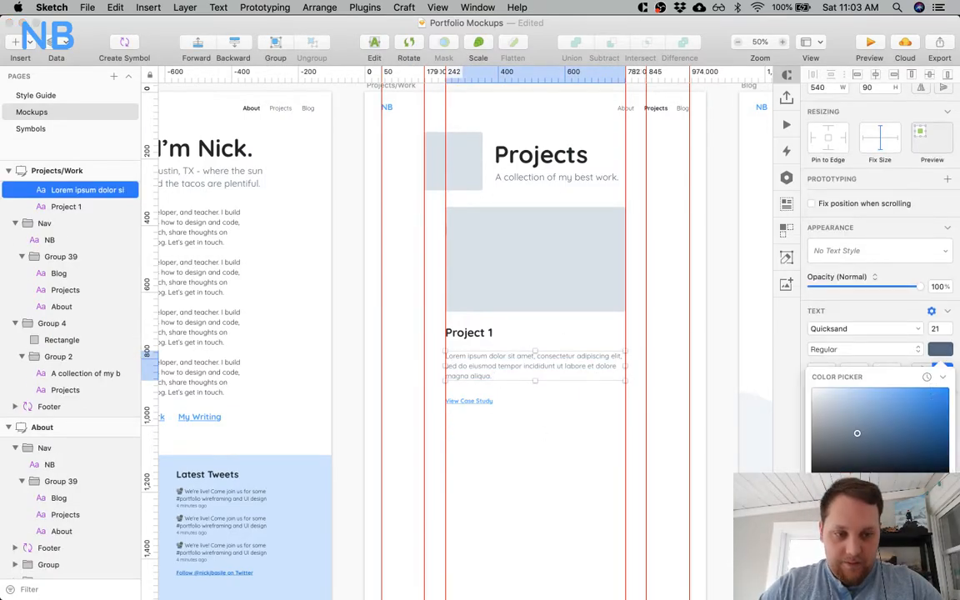
left_click(836, 464)
scroll(866, 484, "down", 2)
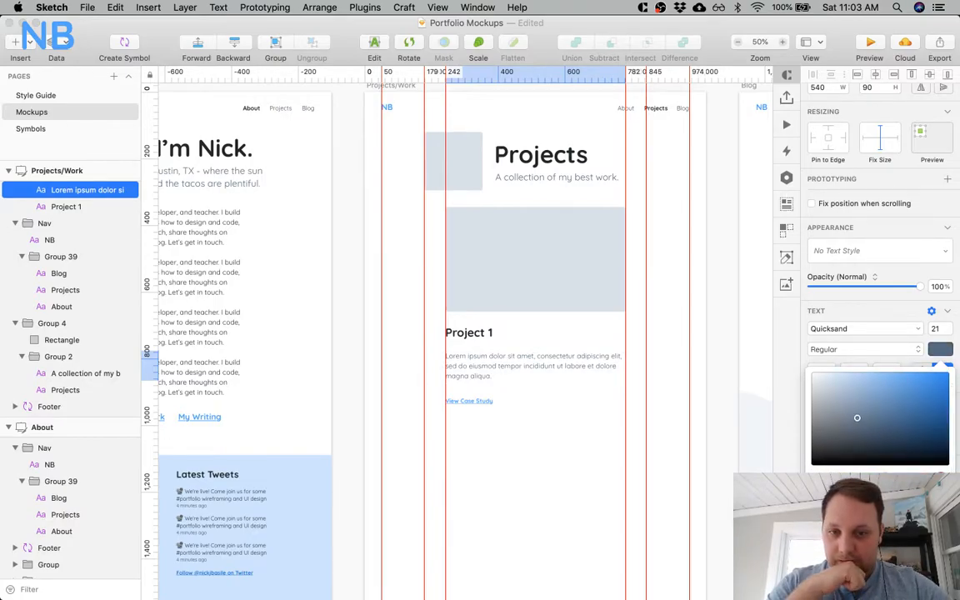
left_click_drag(857, 417, 856, 433)
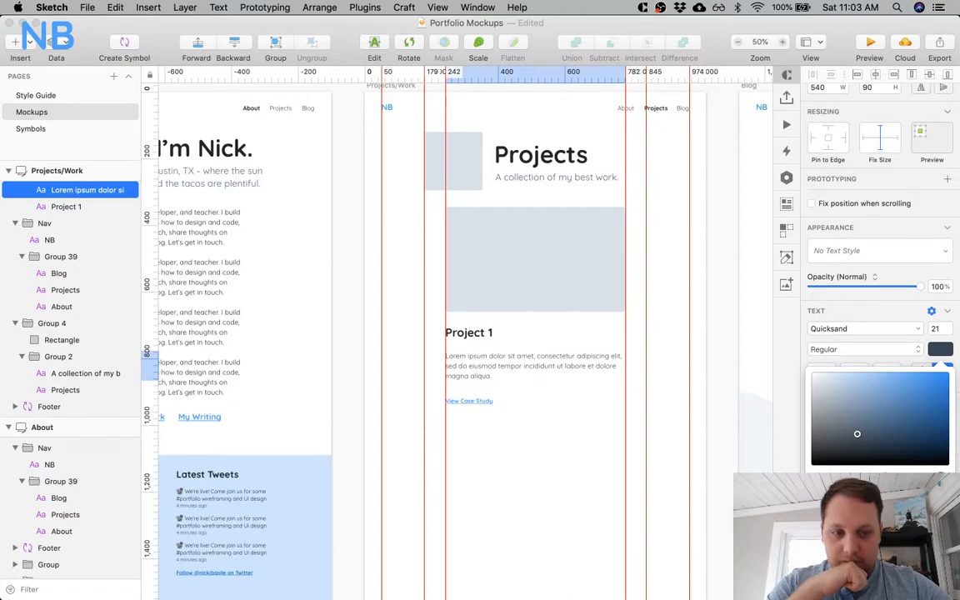
left_click(520, 404)
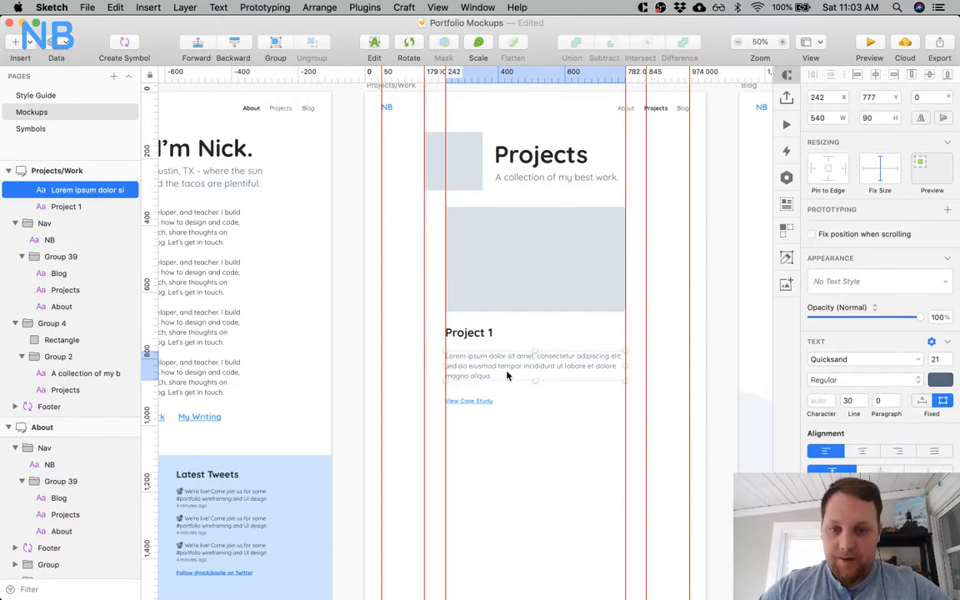
Move the Project 1 description up beneath its title, to Y 754.
key("Up")
key("Up")
key("Up")
key("shift+Up")
key("alt")
left_click(475, 331)
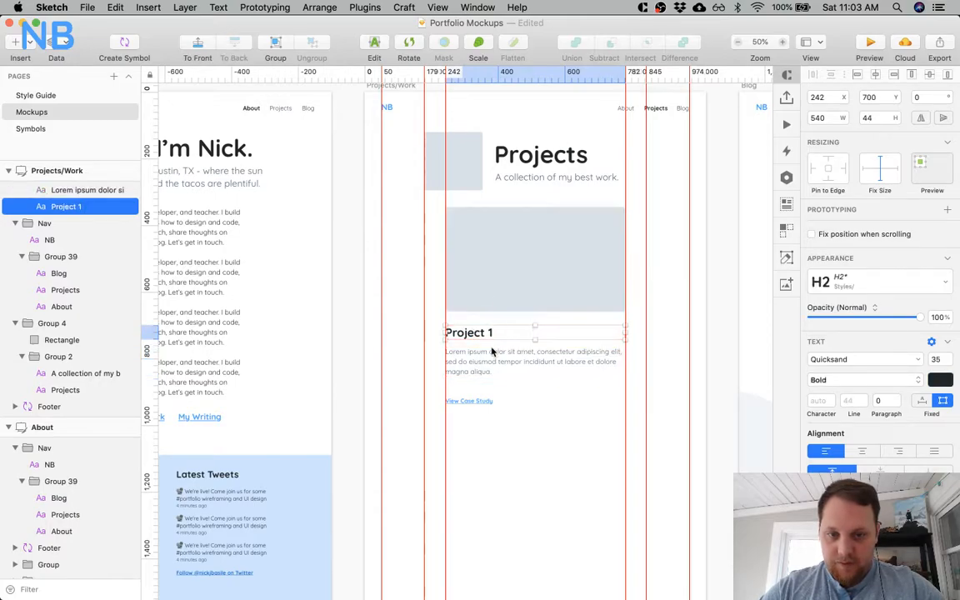
left_click(486, 350)
key("alt")
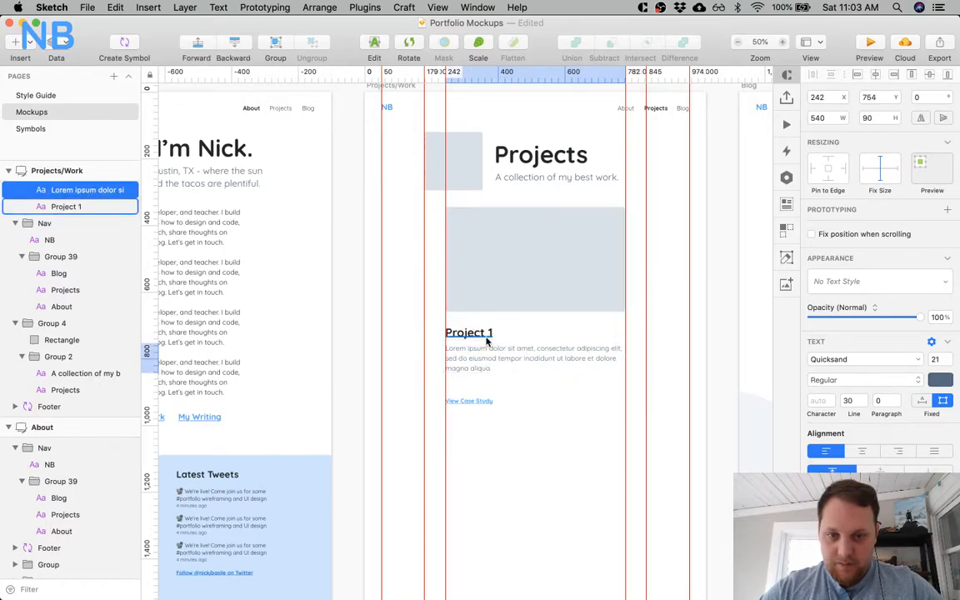
key("shift+Up")
Set the Projects page's "View Case Study" link to font size 21, checking the About page's My Writing link for reference.
left_click(464, 406)
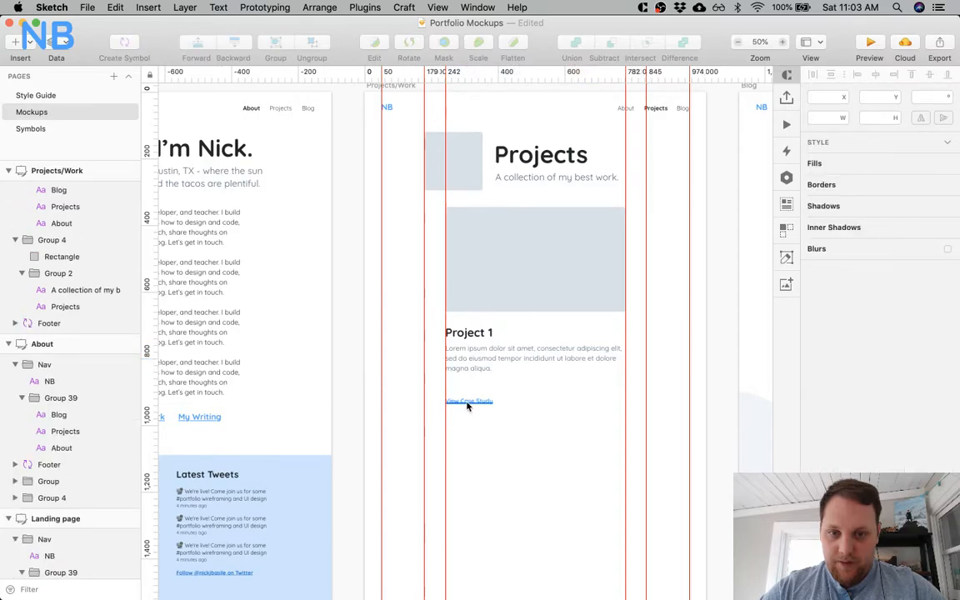
left_click(467, 402)
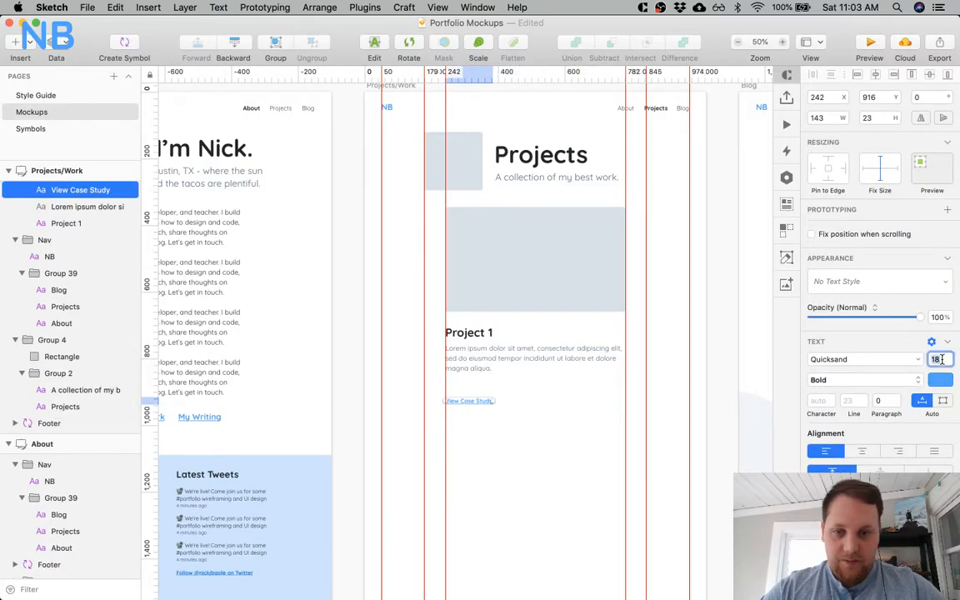
left_click(191, 416)
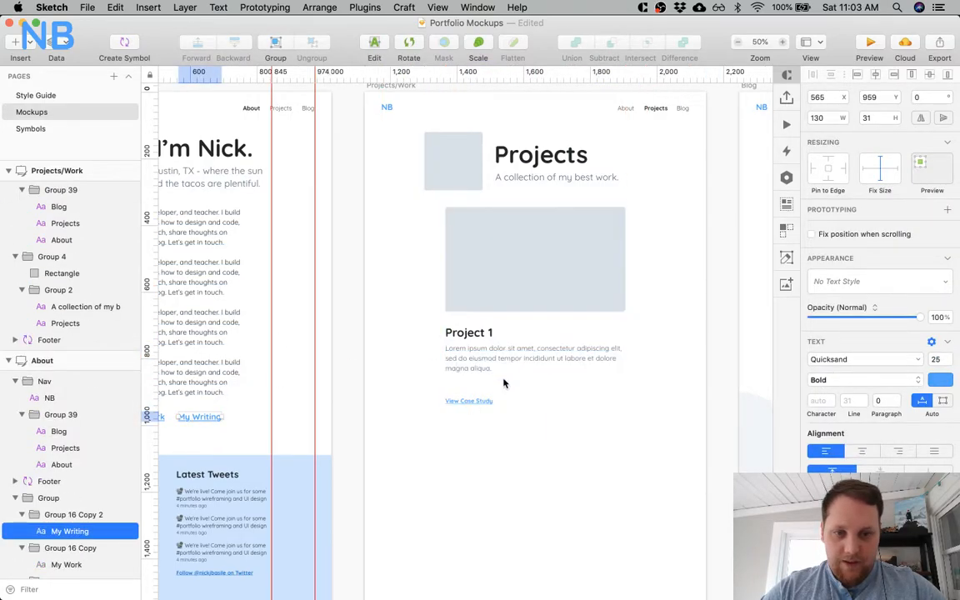
left_click(479, 401)
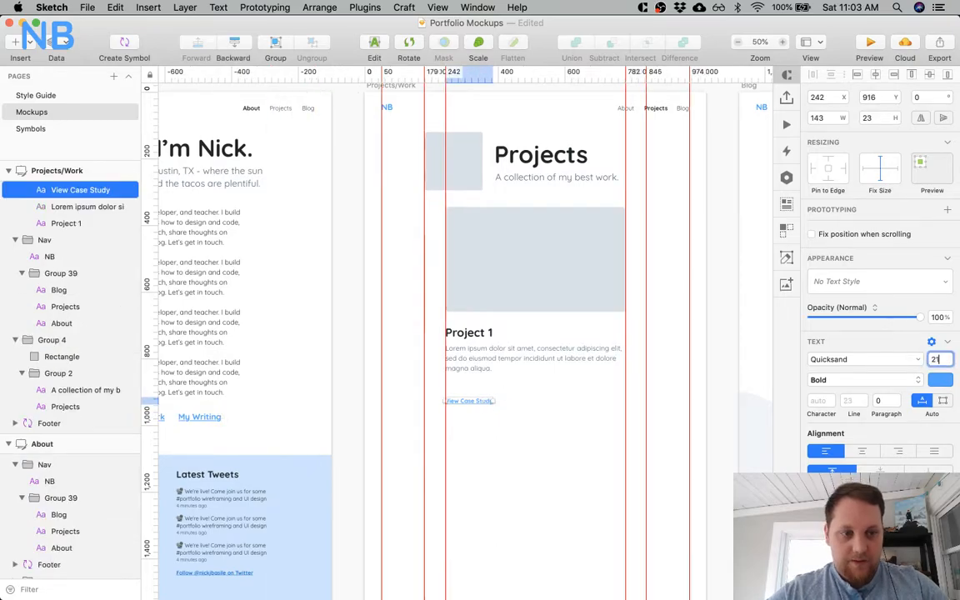
left_click(495, 458)
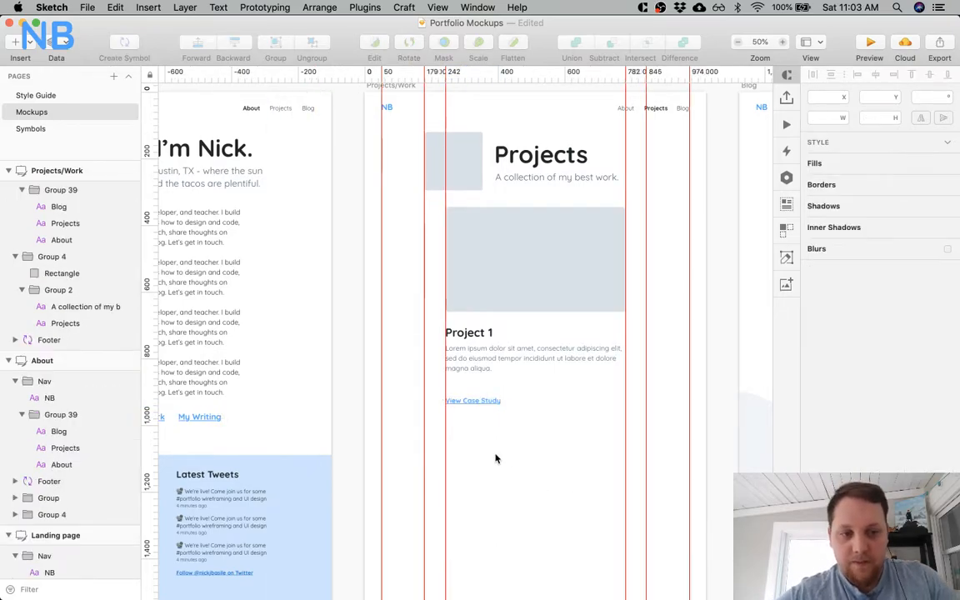
Move the "View Case Study" link up to Y 864, using the Landing page cards' link spacing as reference.
left_click(453, 405)
left_click(464, 367, "shift")
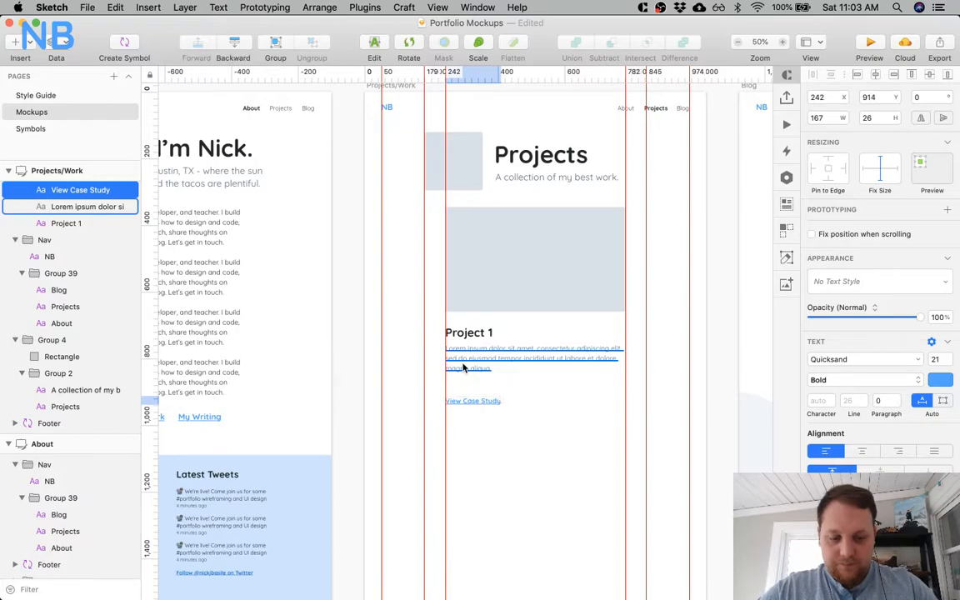
scroll(464, 368, "left", 10)
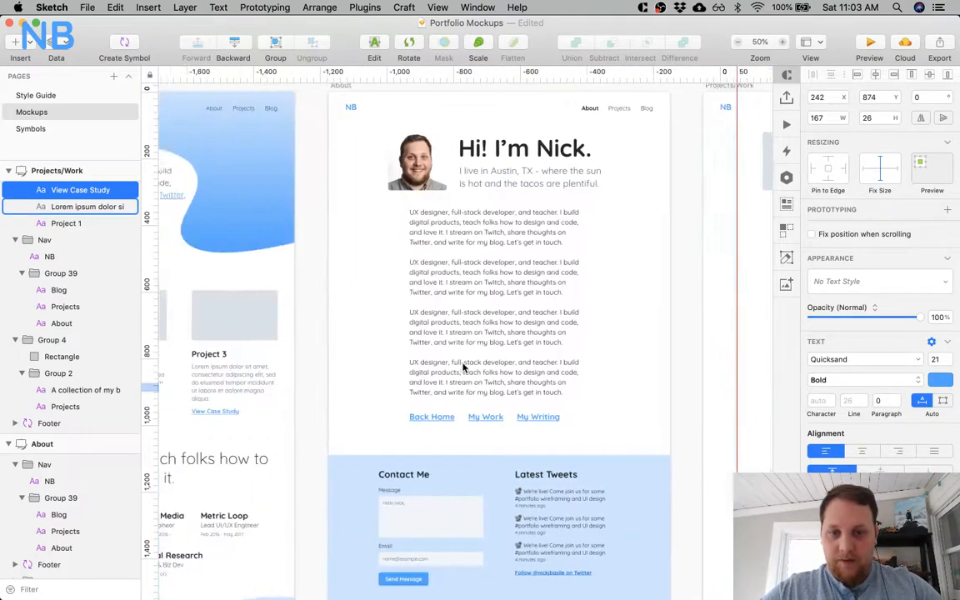
left_click(464, 367)
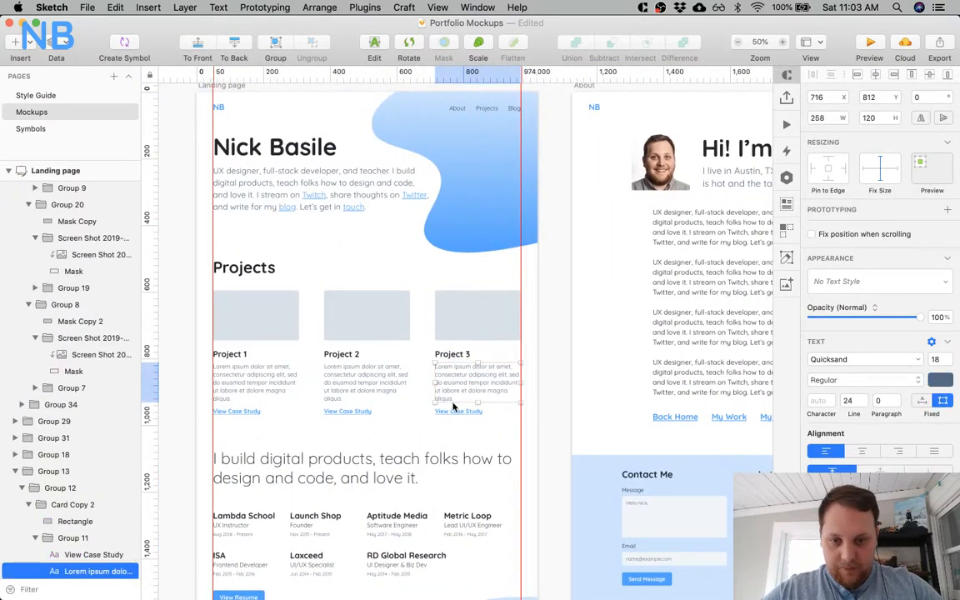
scroll(454, 412, "right", 15)
left_click(526, 348)
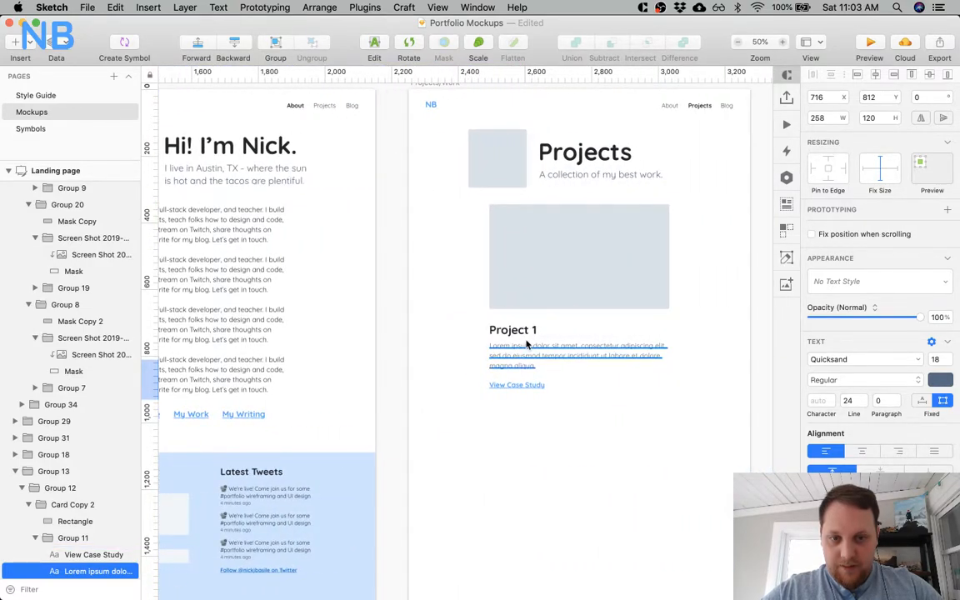
key("alt")
left_click(524, 389)
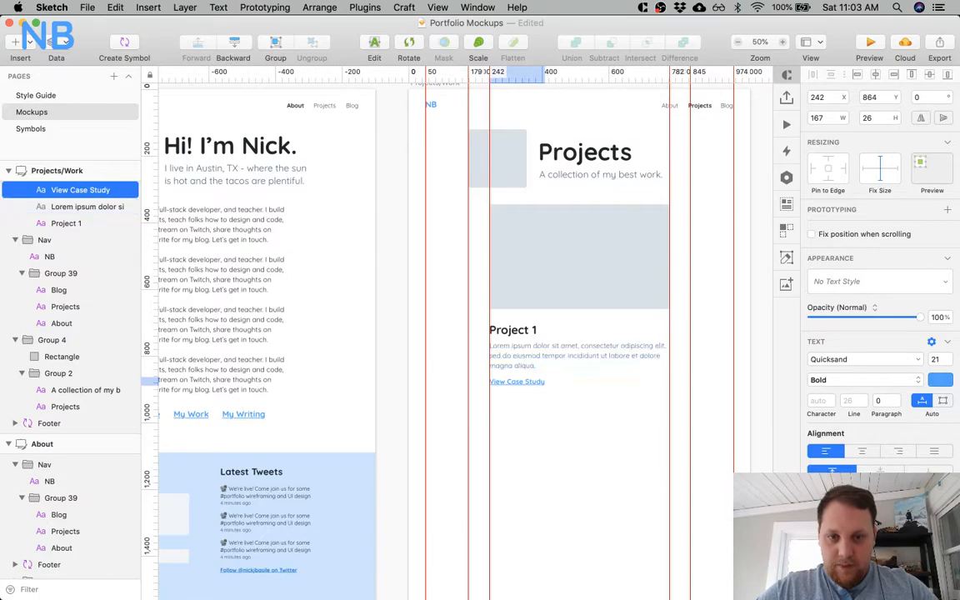
left_click(539, 452)
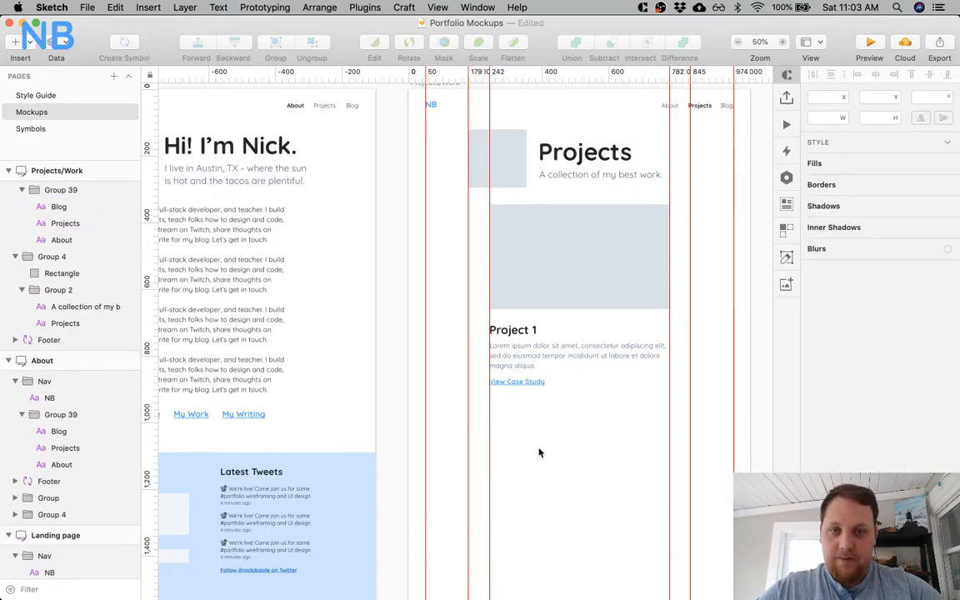
Nudge the "View Case Study" link up a few more pixels, closer to the Project 1 description.
left_click(557, 390)
scroll(559, 394, "right", 2)
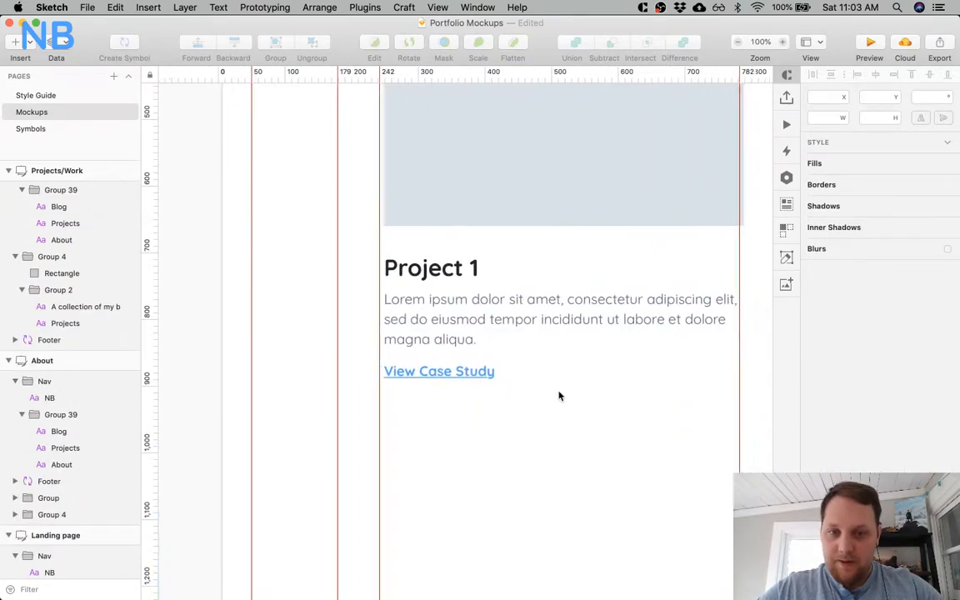
left_click(423, 372)
left_click(423, 333, "shift")
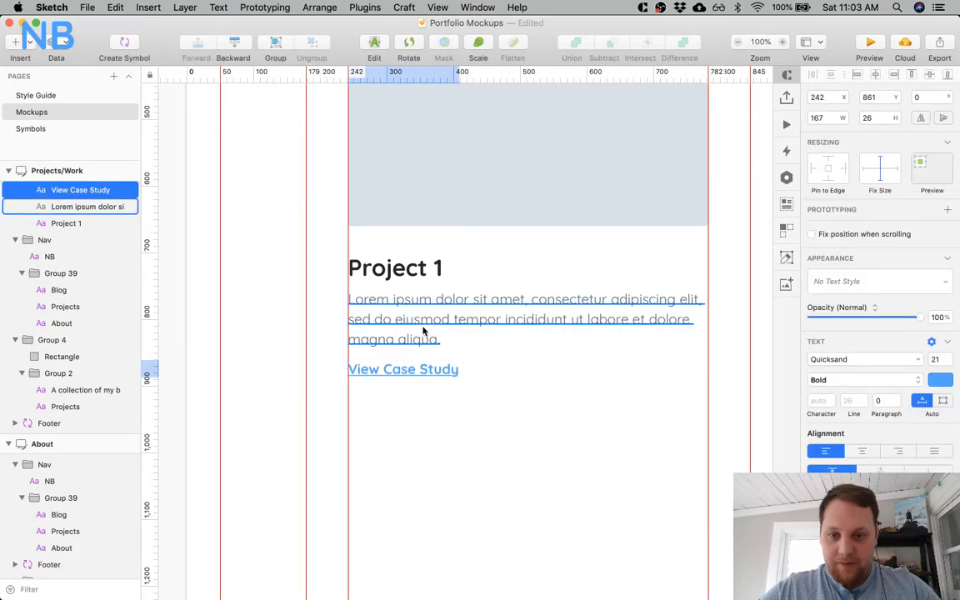
left_click(428, 414)
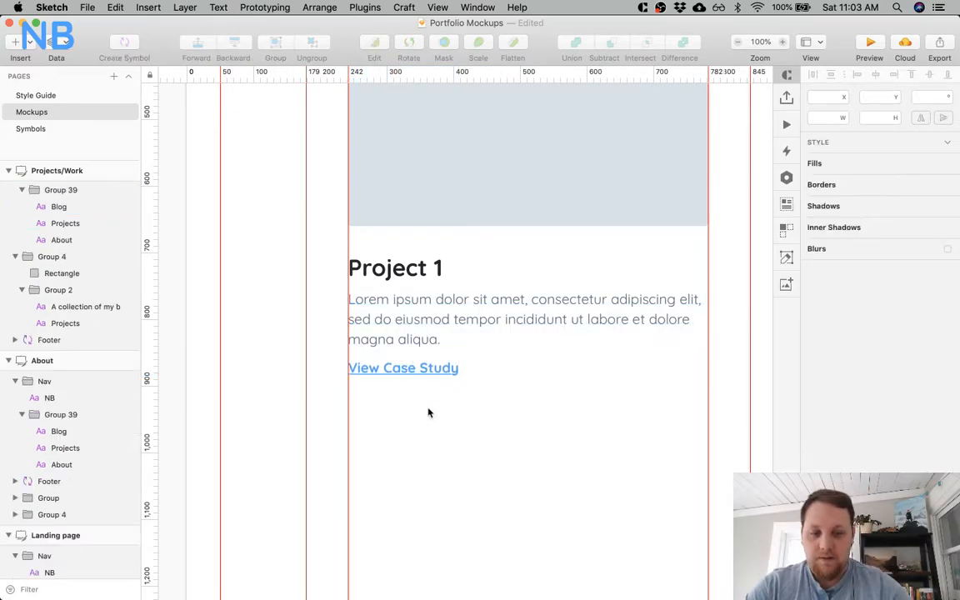
Nudge the Project 1 description down a few pixels and move the "View Case Study" link down about 10 px.
key("super+minus")
key("super+minus")
key("super+plus")
key("super+plus")
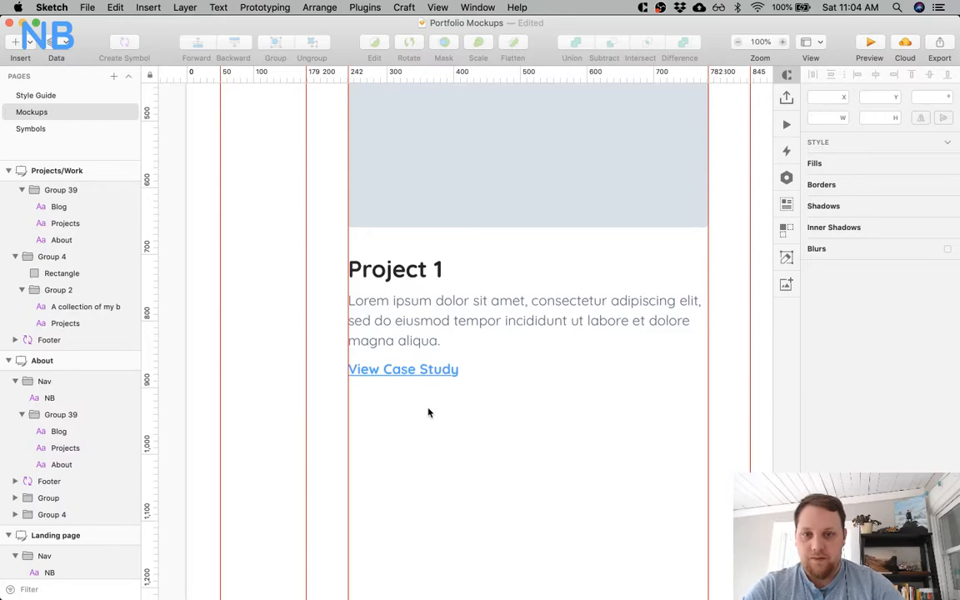
left_click(401, 310)
key("Down")
key("Down")
key("Down")
key("Down")
key("alt")
left_click(396, 372)
key("shift+Down")
left_click(468, 458)
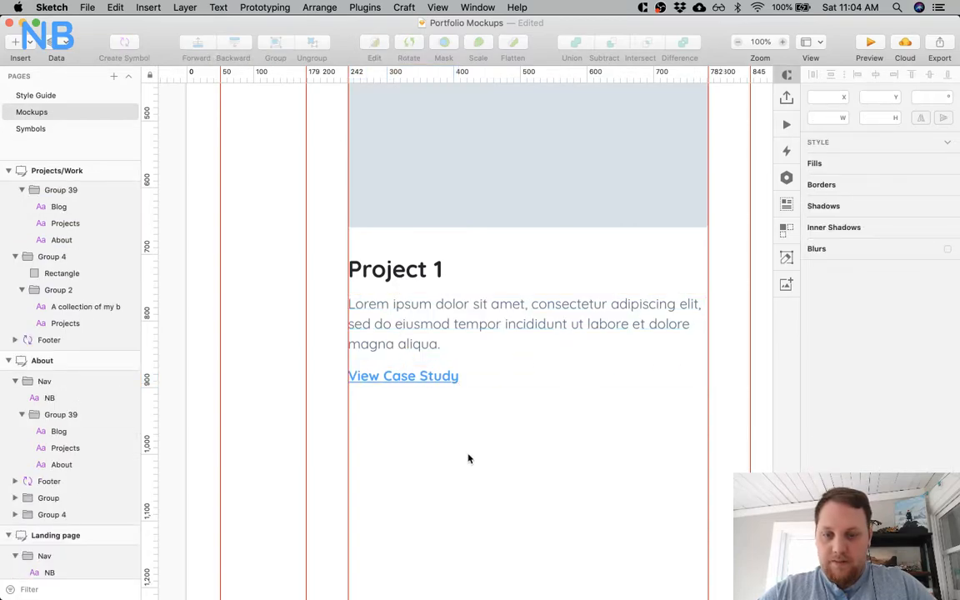
Move the Project 1 title, description and link together about 5 px up toward the card's image placeholder.
left_click(413, 269)
left_click(413, 269, "super")
key("alt")
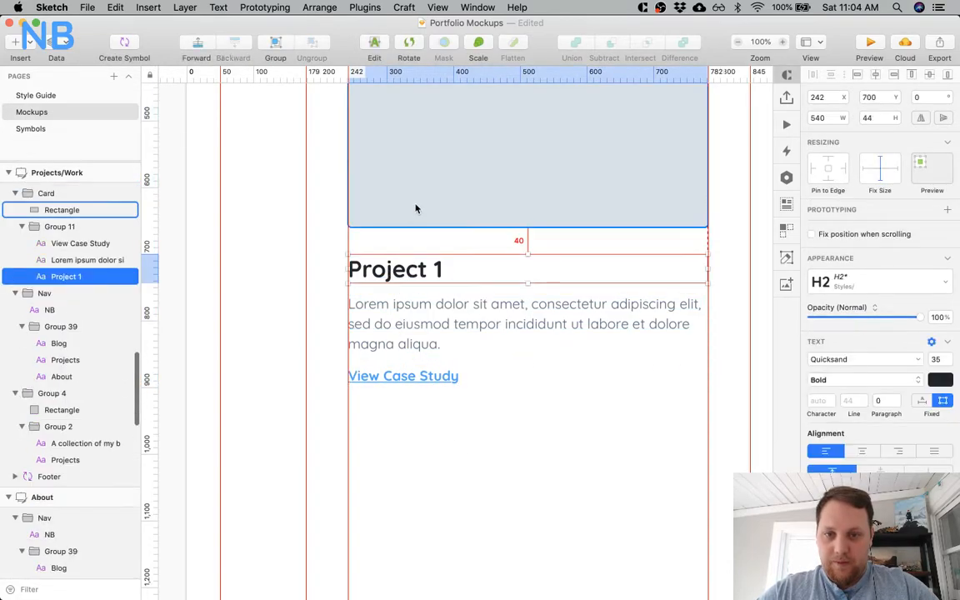
left_click(398, 304, "shift")
left_click(404, 377, "shift")
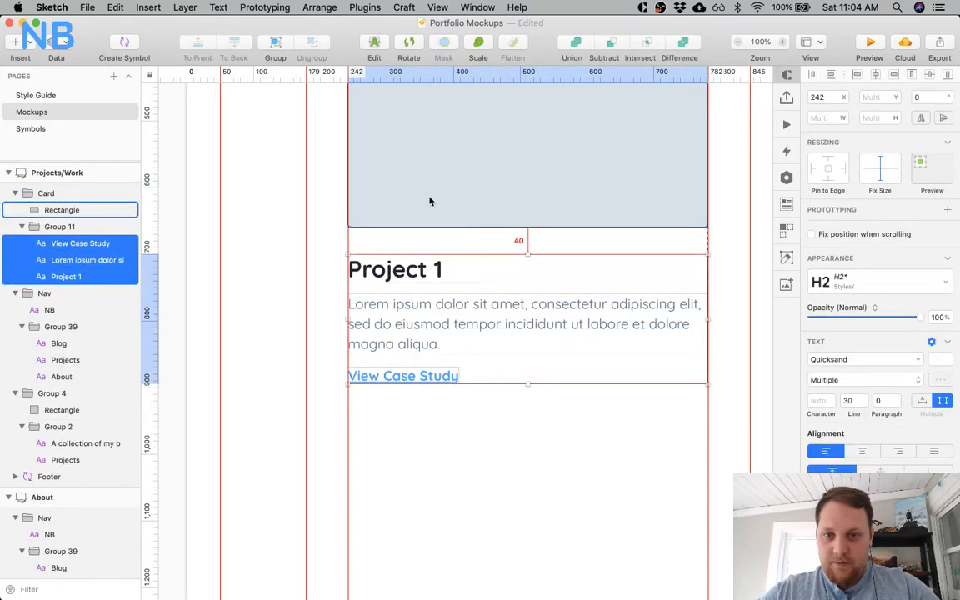
key("shift+Up")
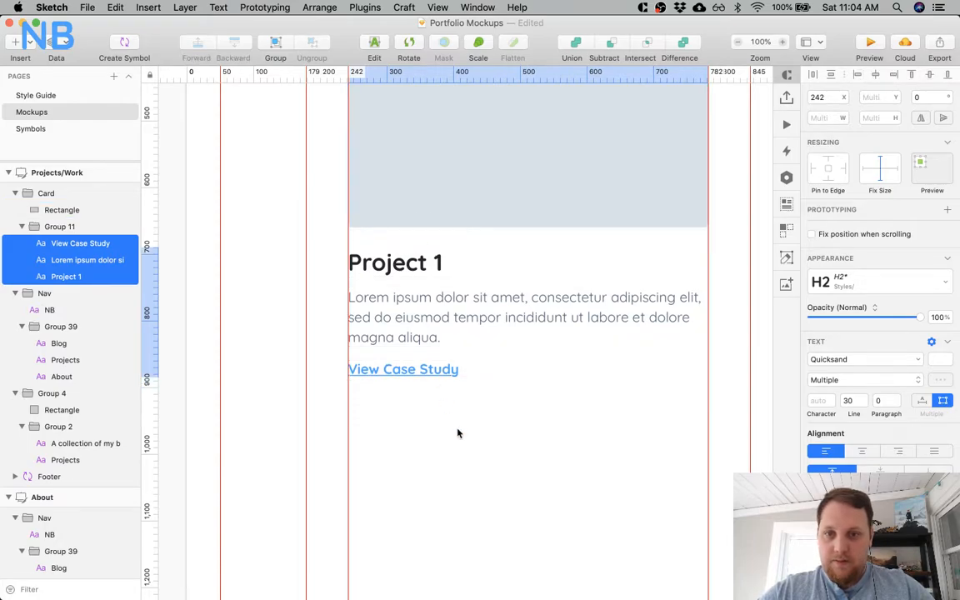
key("shift+Down")
key("shift+Up")
key("Down")
key("Down")
key("Down")
key("Down")
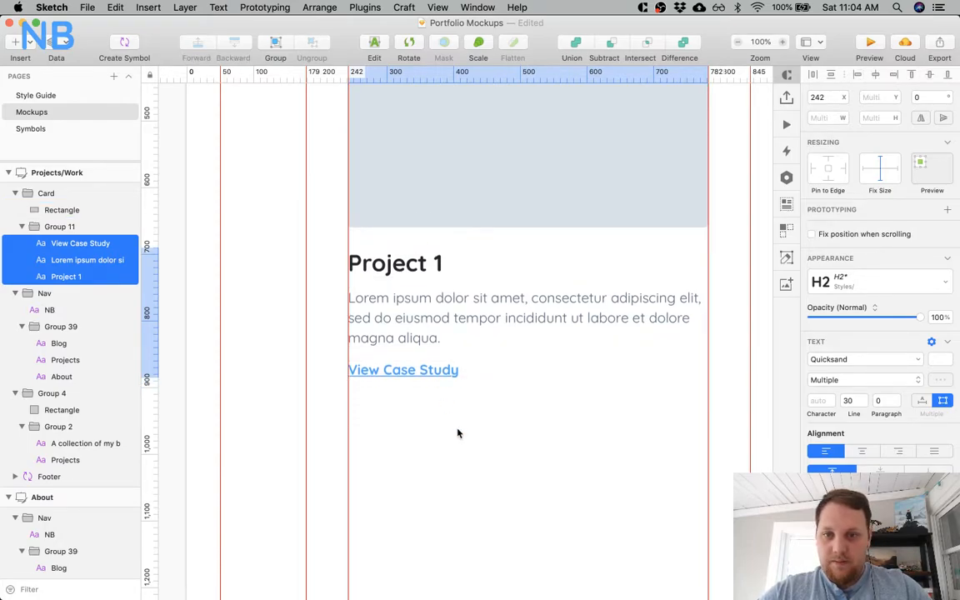
key("Down")
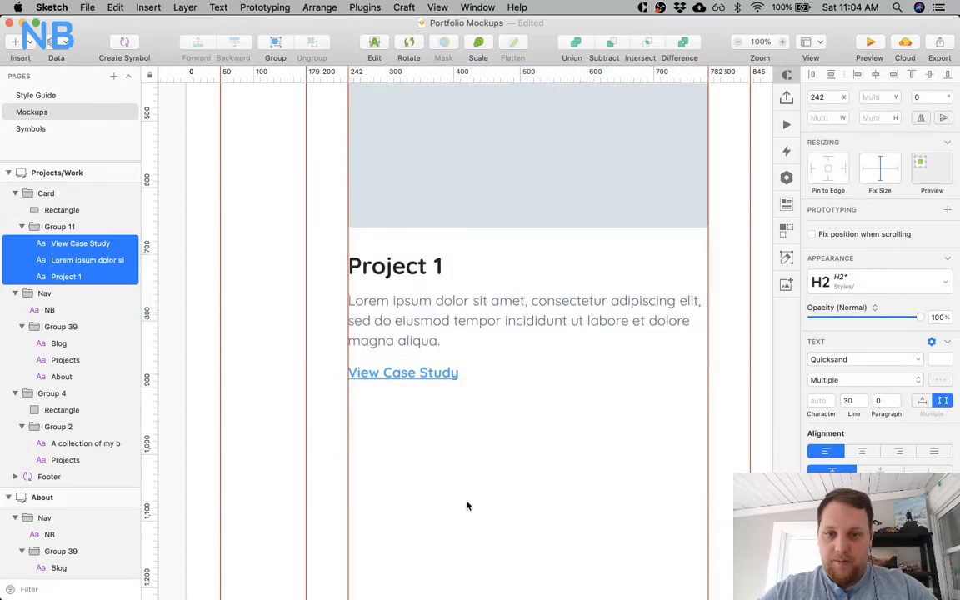
left_click(462, 485)
key("super+minus")
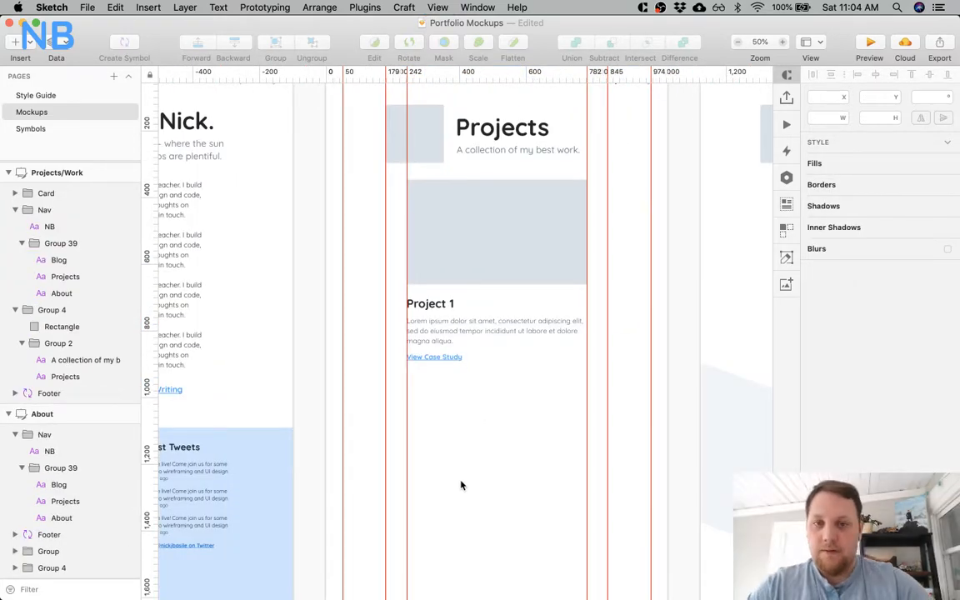
Set the fill of the Project 1 card's image placeholder and the Projects header square to #E2E8EE.
left_click(507, 202)
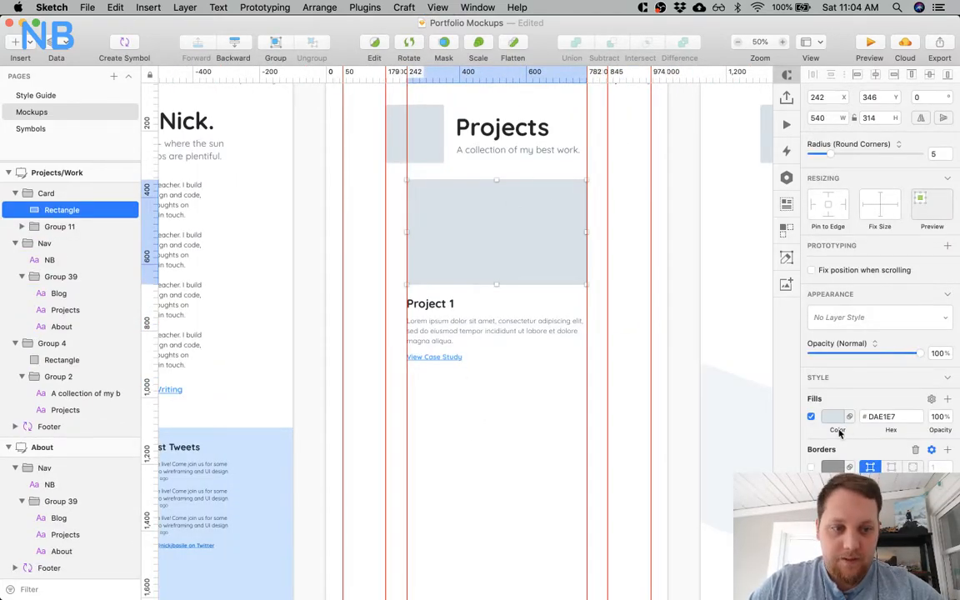
left_click(830, 416)
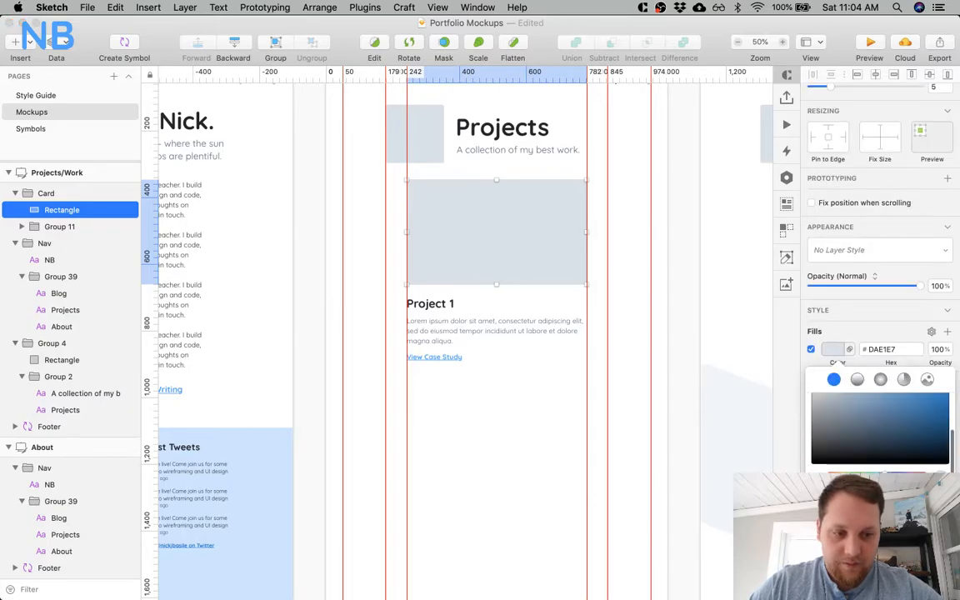
left_click(851, 560)
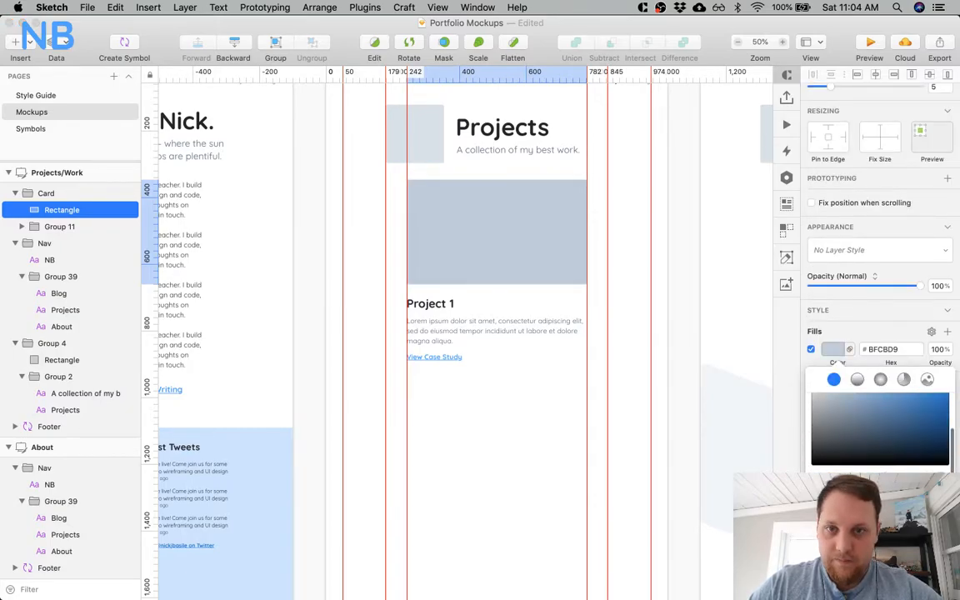
key("super+z")
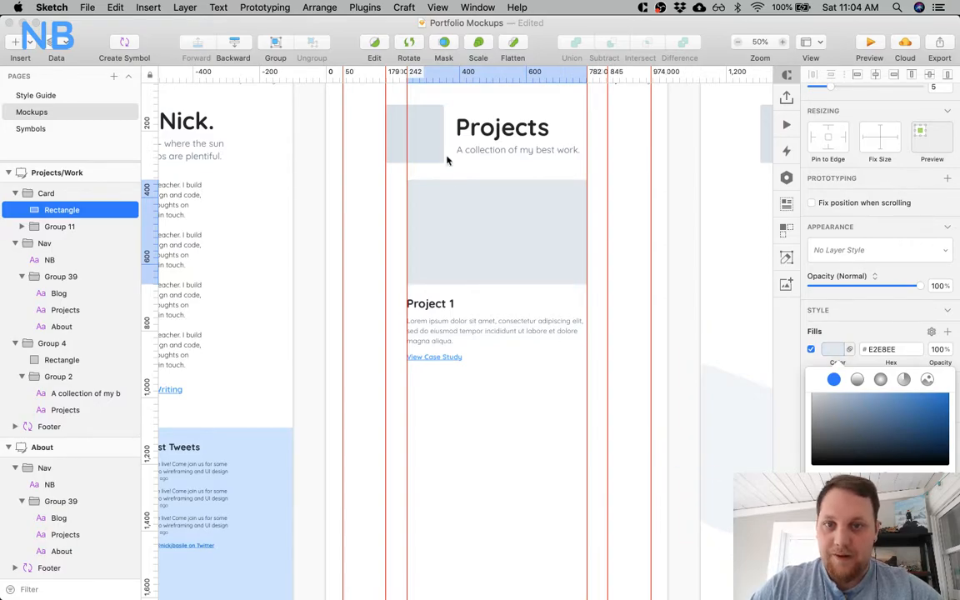
left_click(428, 150)
scroll(880, 429, "down", 2)
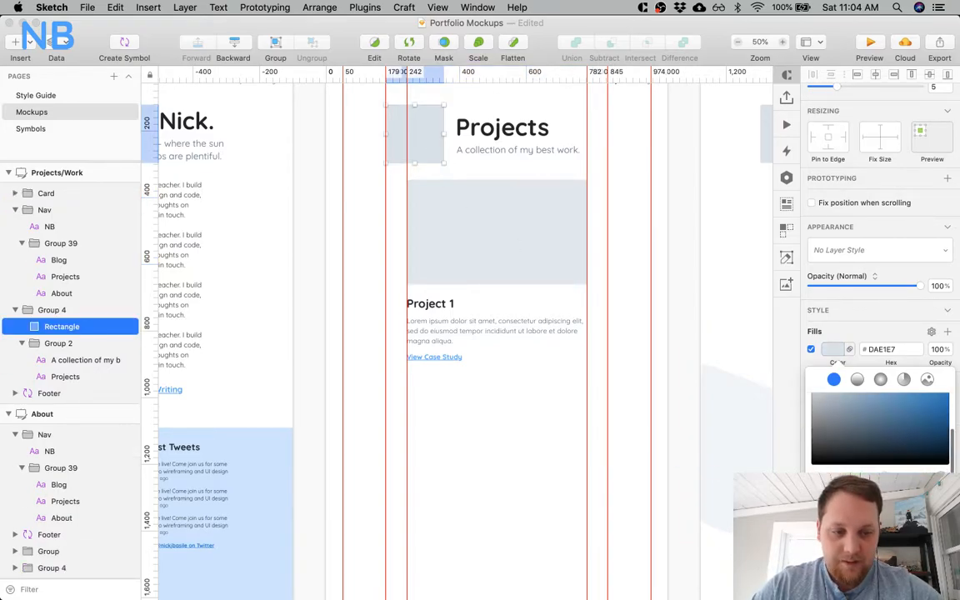
Set the fill of the header squares on the Blog and Blog Tags artboards to #E2E8EE.
scroll(497, 404, "right", 10)
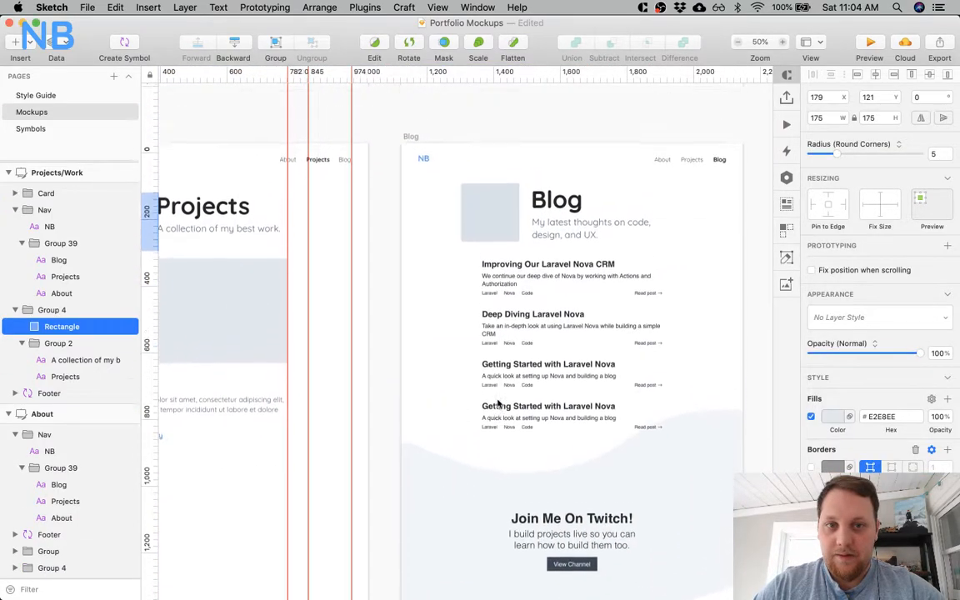
scroll(488, 252, "up", 2)
left_click(491, 258)
scroll(492, 258, "right", 15)
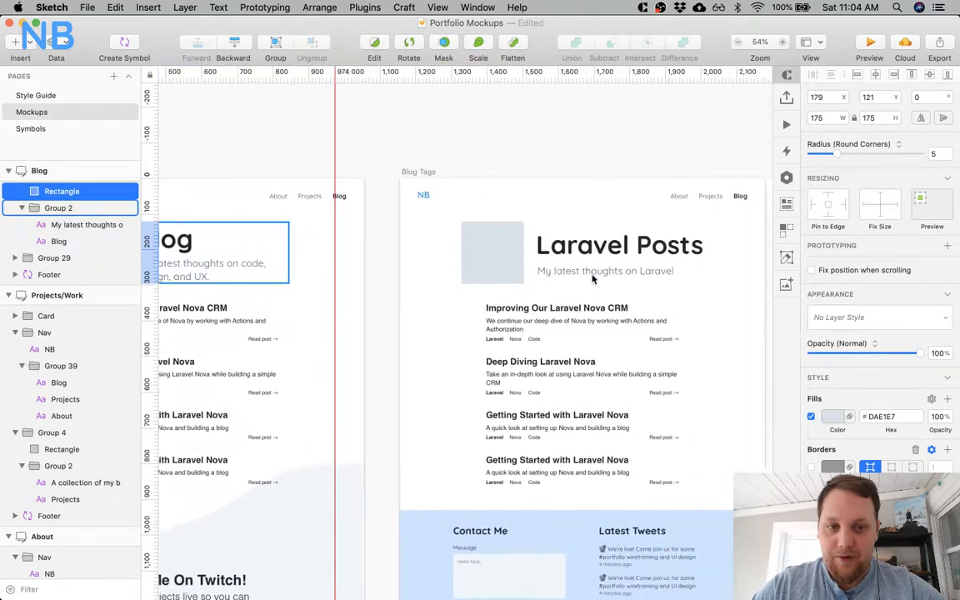
left_click(425, 254, "shift")
scroll(425, 254, "right", 4)
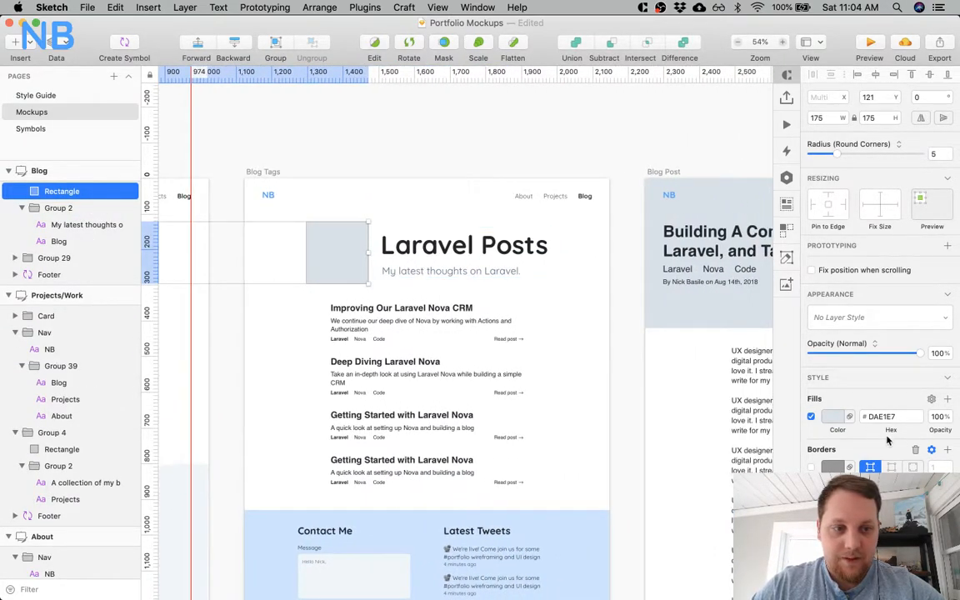
left_click(834, 416)
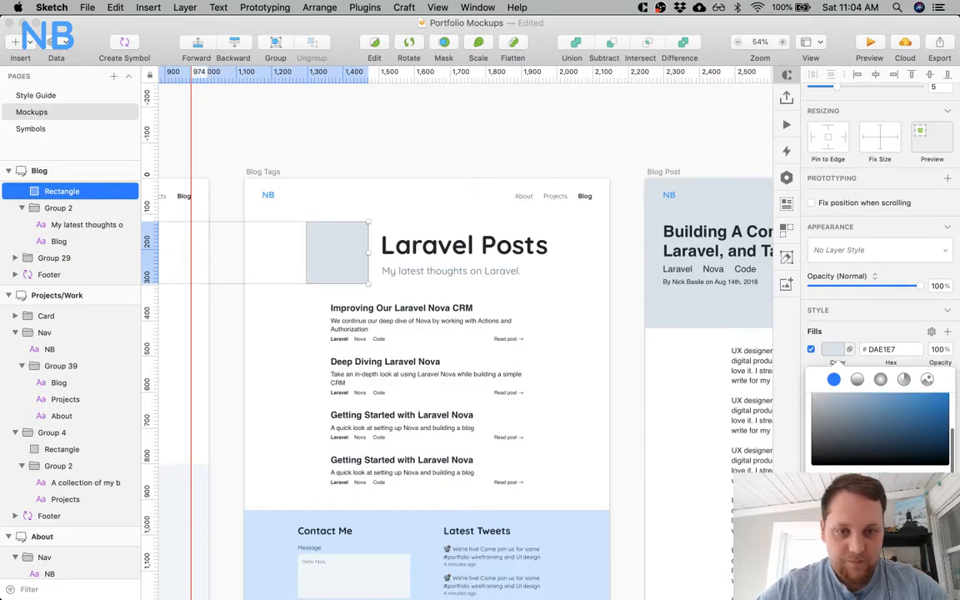
scroll(503, 391, "left", 20)
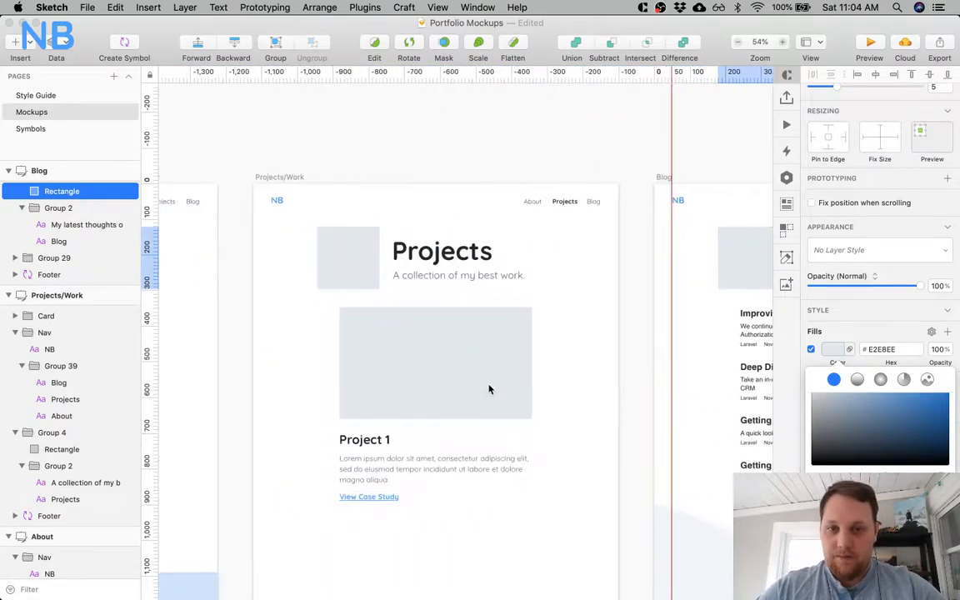
Duplicate the Project 1 card twice down the Projects page, placing the copies at Y 970 and Y 1594.
scroll(487, 516, "down", 3)
left_click(402, 349)
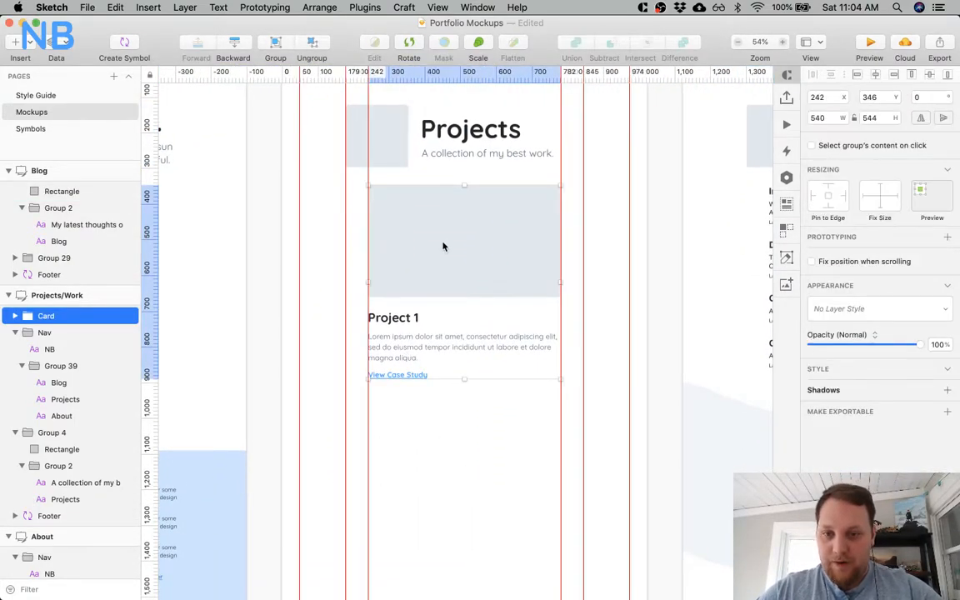
left_click_drag(448, 234, 447, 457)
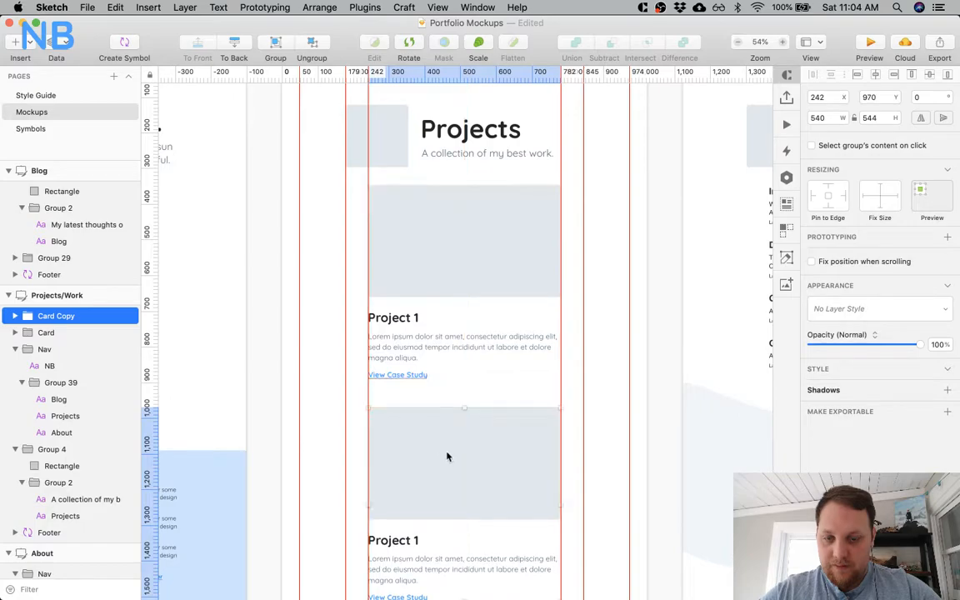
key("super+d")
scroll(447, 457, "down", 10)
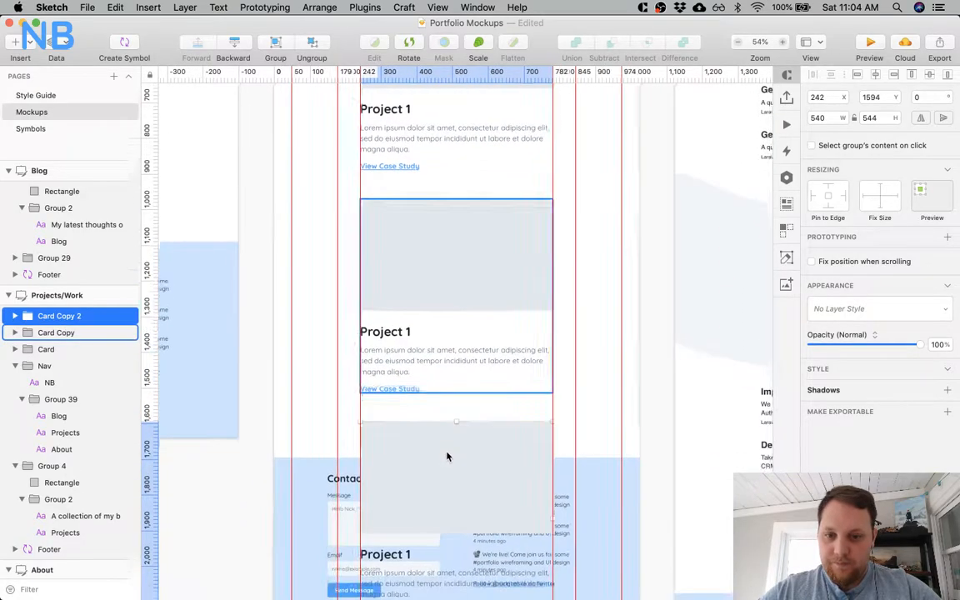
Retitle the middle card "Project 2" and the lowest card "Project 3".
scroll(447, 456, "up", 10)
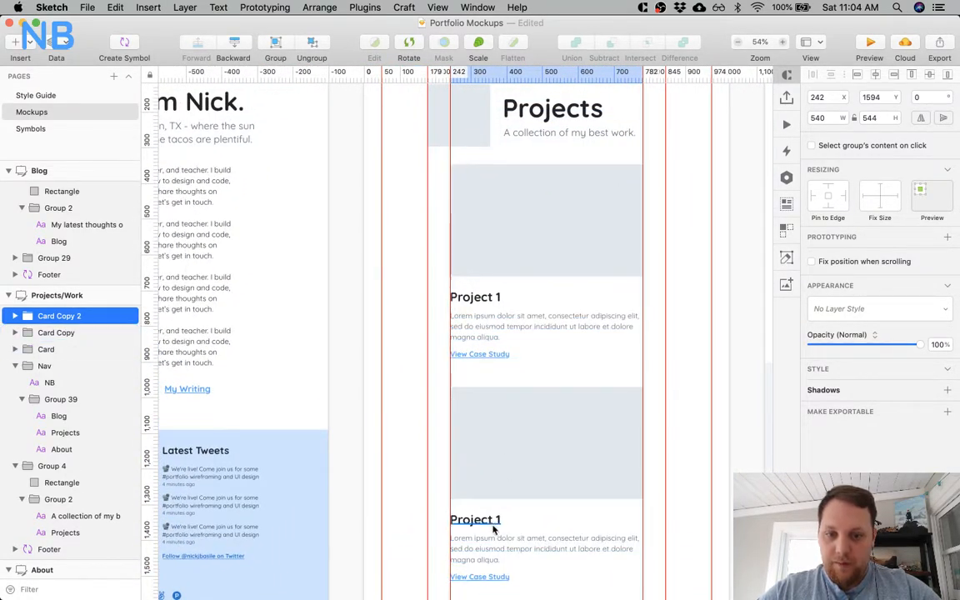
left_click(490, 522, "super")
double_click(490, 519)
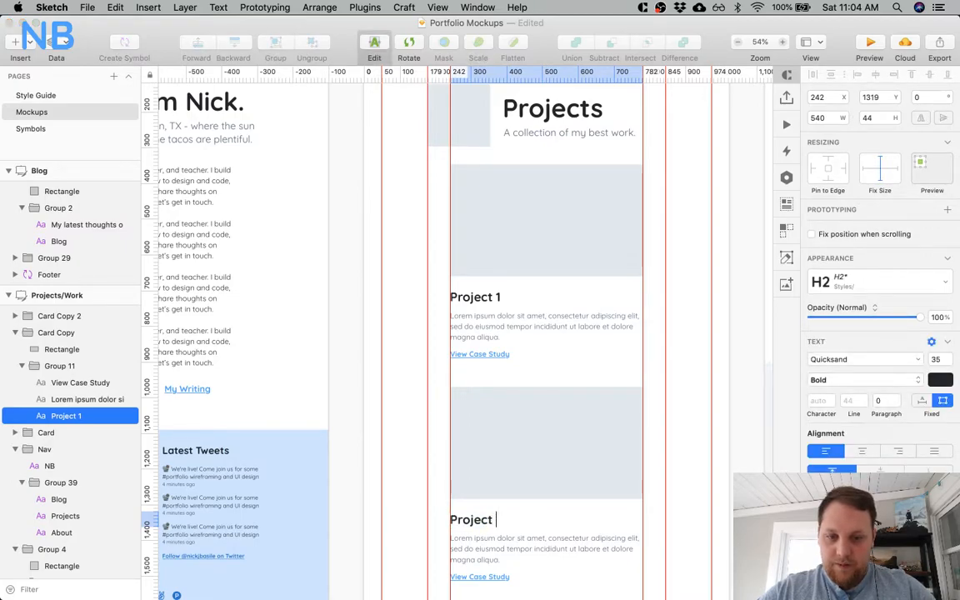
scroll(489, 519, "down", 9)
left_click(485, 501)
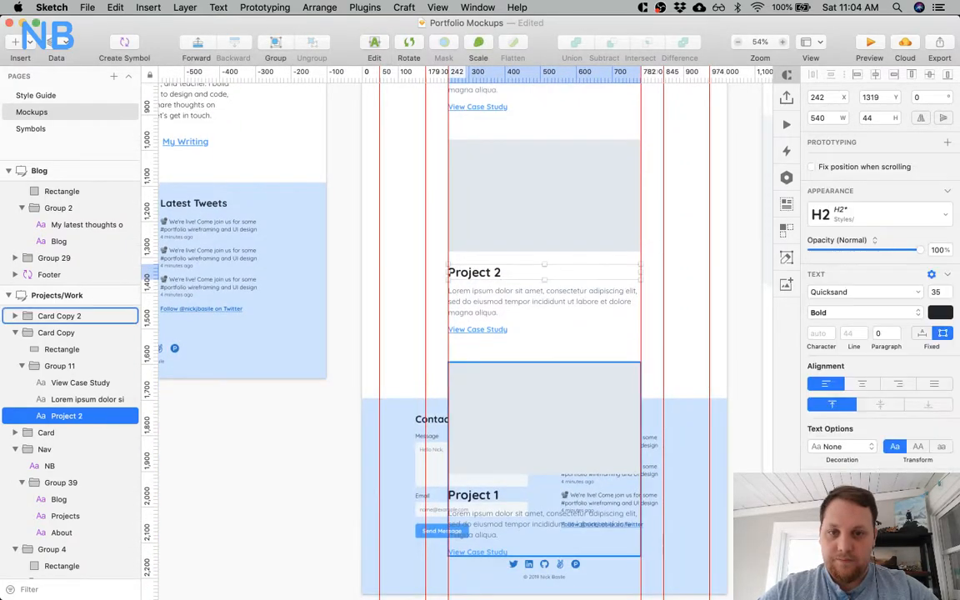
left_click(484, 495, "super")
double_click(484, 494)
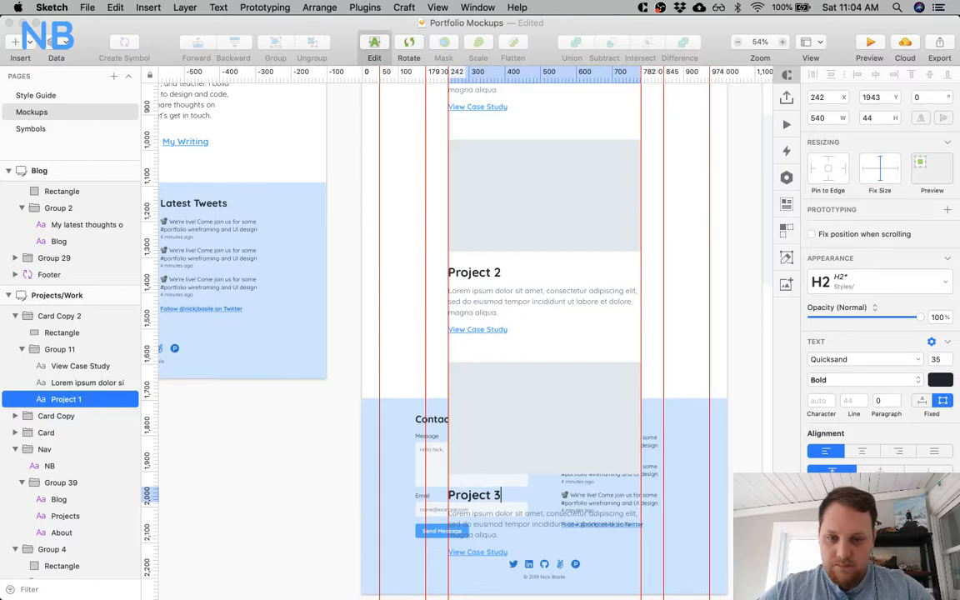
Move the footer of the Projects page below the Project 3 card, to Y 2238.
left_click(391, 402)
left_click_drag(391, 402, 388, 578)
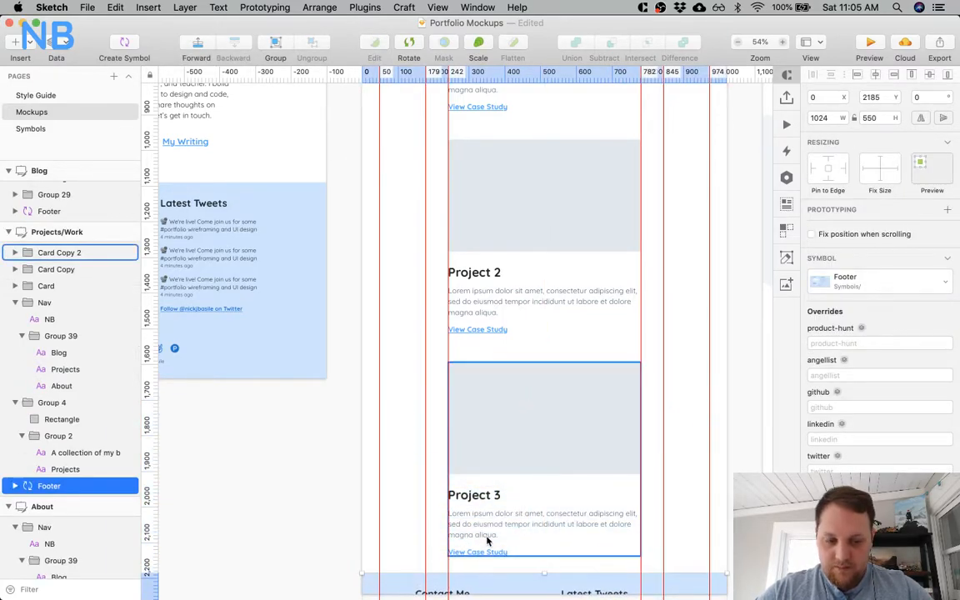
key("shift+Down")
key("shift+Down")
key("shift+Down")
key("shift+Down")
key("shift+Down")
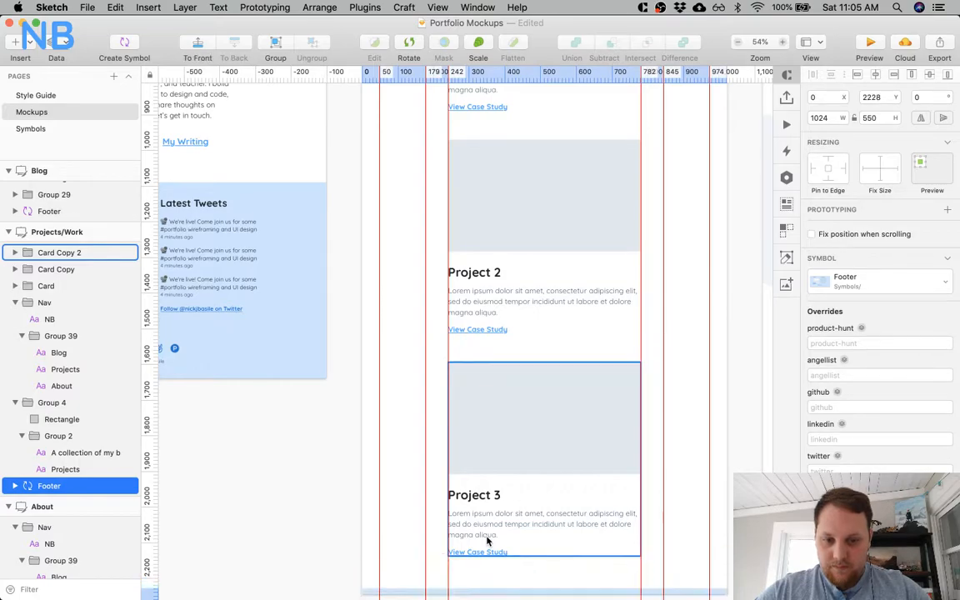
Extend the Projects/Work artboard's height to 2788 so it contains the whole footer.
scroll(487, 539, "down", 8)
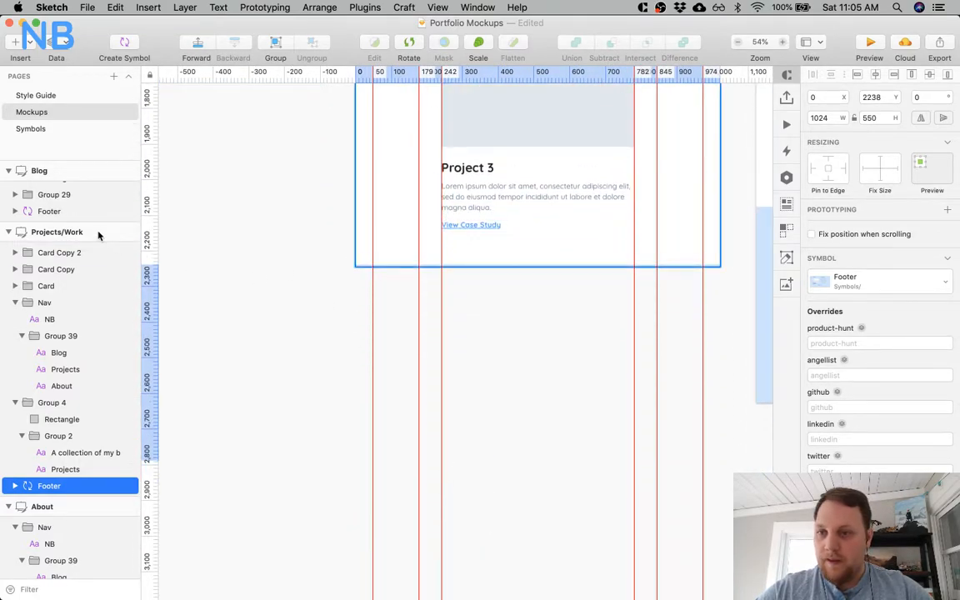
left_click(97, 233)
left_click_drag(538, 268, 547, 461)
Remove the vertical guides at 242 and 782 that mark the project cards' edges.
scroll(542, 278, "up", 10)
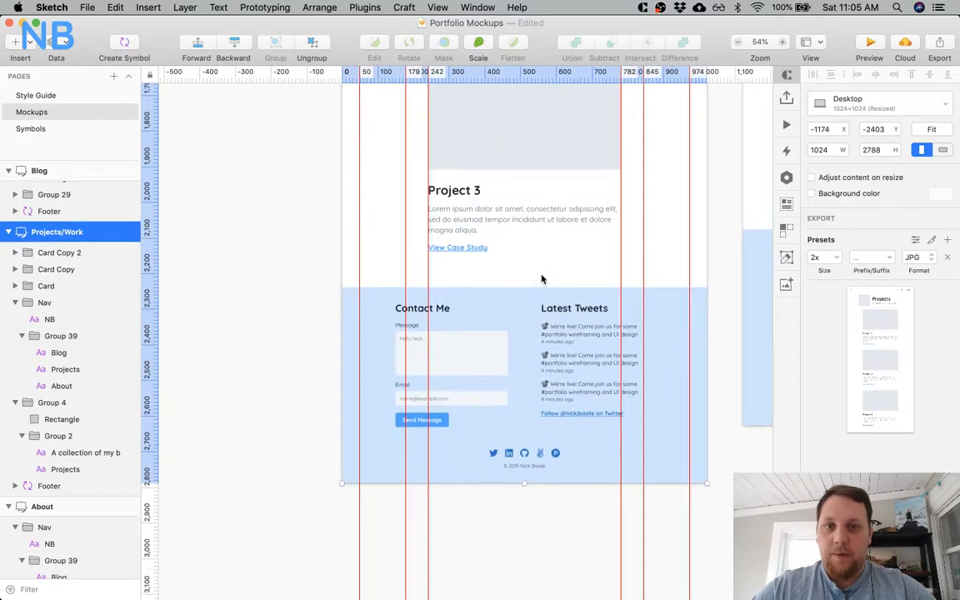
scroll(542, 278, "right", 2)
scroll(542, 277, "up", 5)
scroll(541, 278, "left", 2)
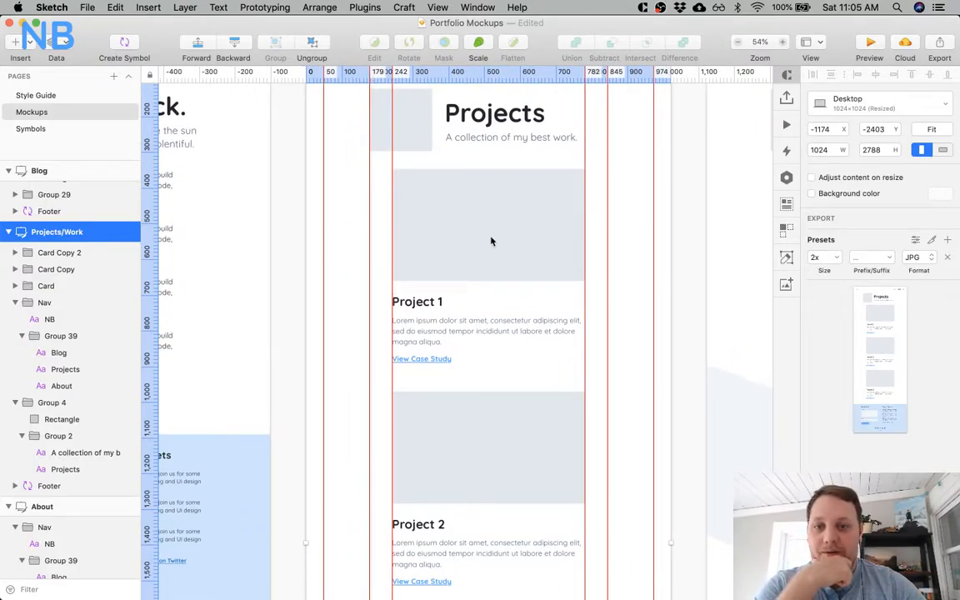
left_click_drag(392, 72, 181, 76)
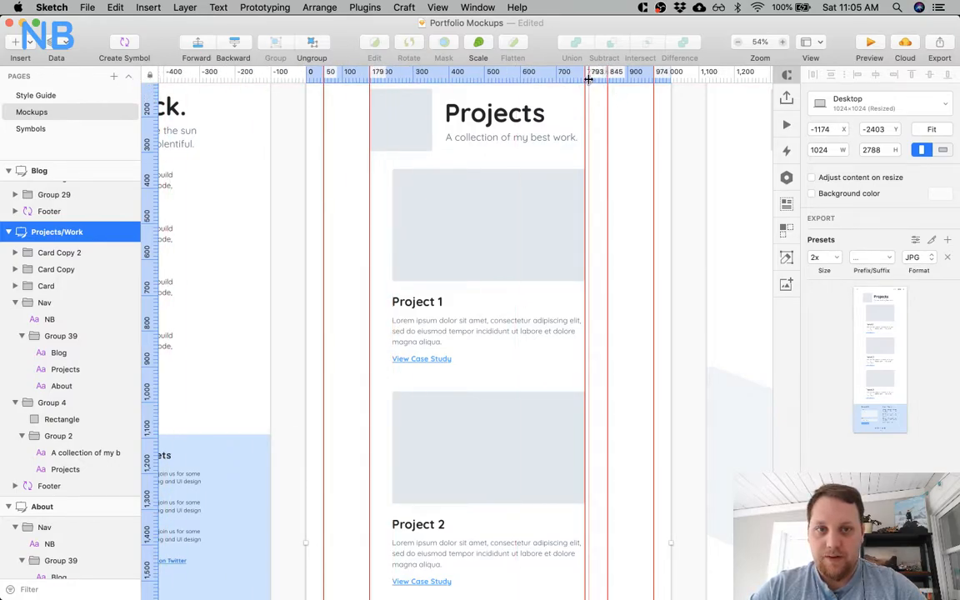
left_click_drag(586, 79, 169, 89)
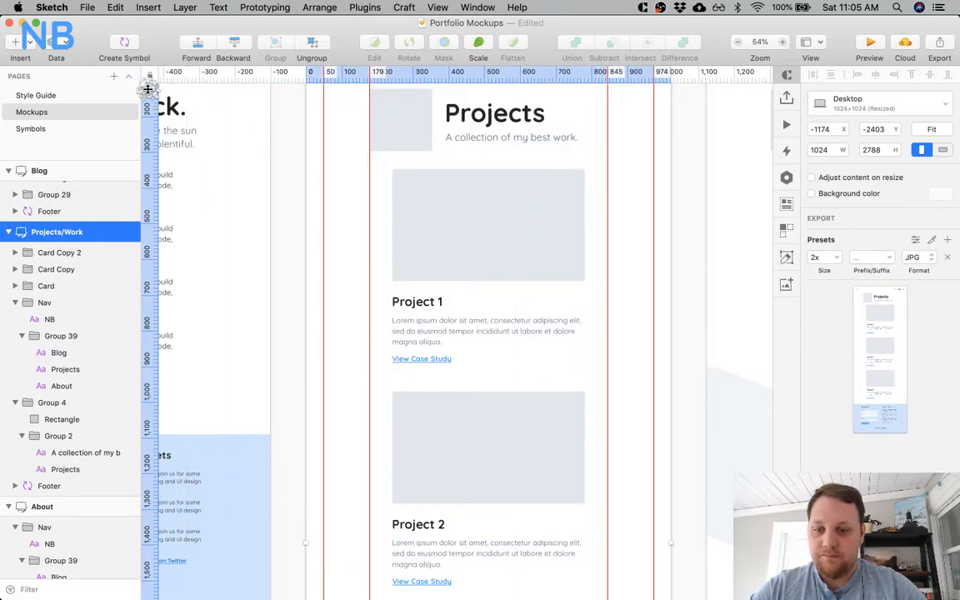
Hide the rulers and guides and review the Projects page's overall layout.
left_click(819, 43)
left_click(842, 76)
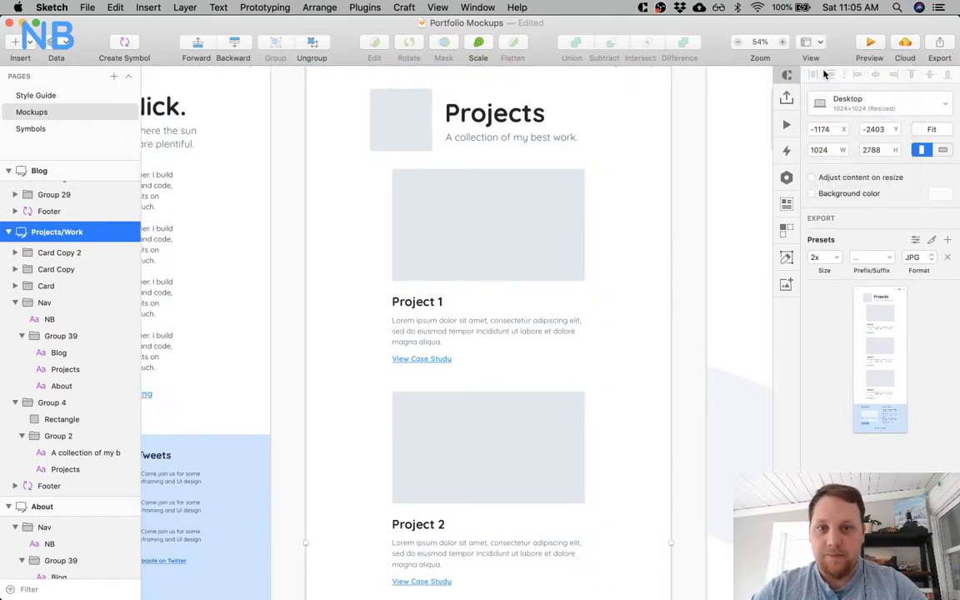
scroll(679, 202, "up", 4)
scroll(679, 202, "down", 4)
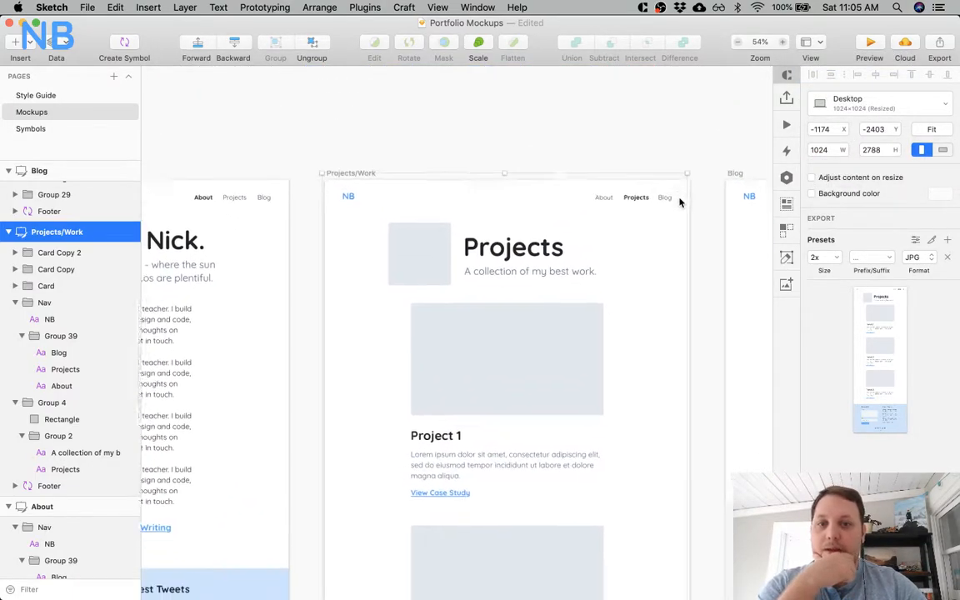
scroll(679, 203, "right", 5)
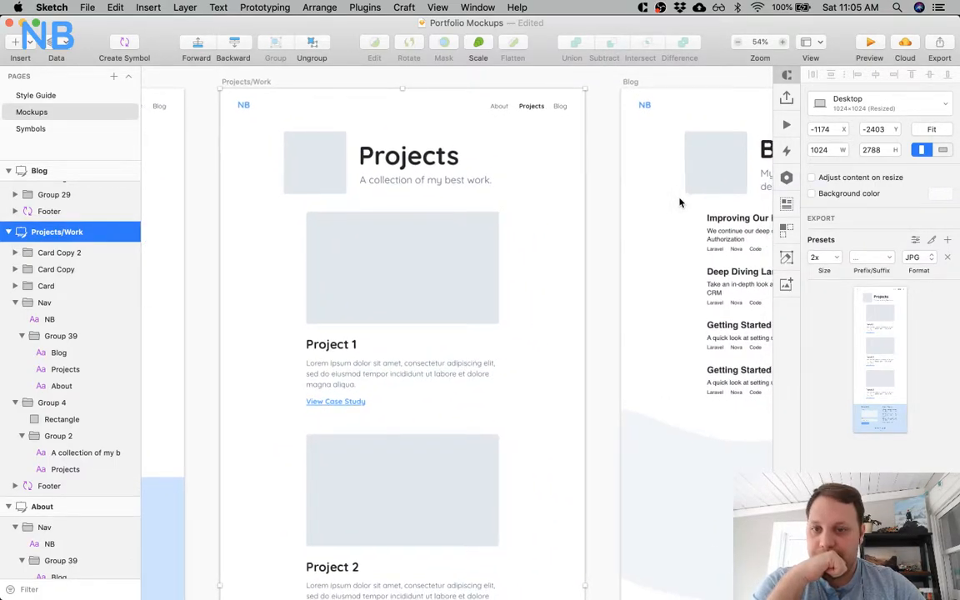
scroll(490, 325, "down", 2)
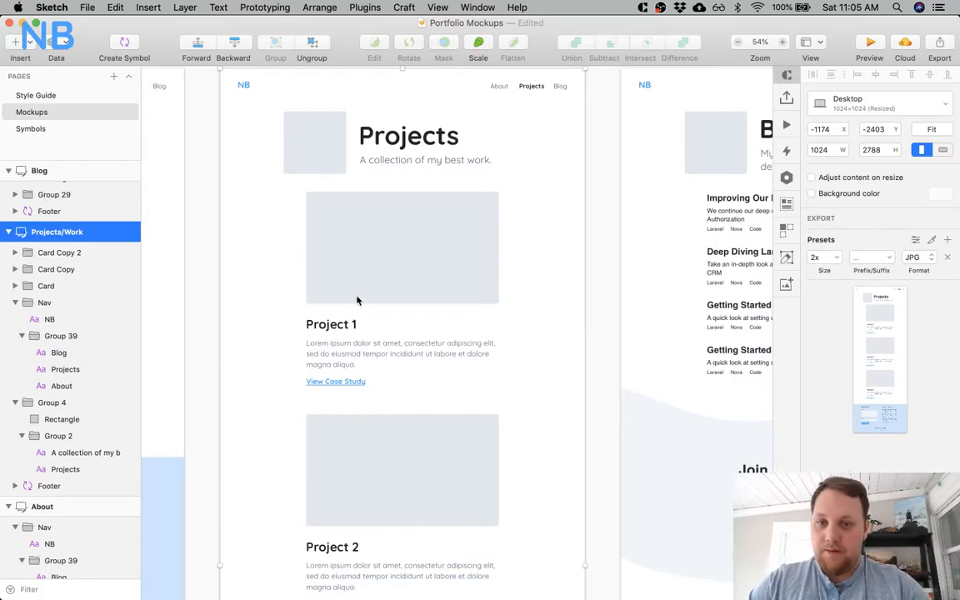
Show the rulers again and compare the Project 1 card's position and width with the About page's text block.
left_click(386, 296)
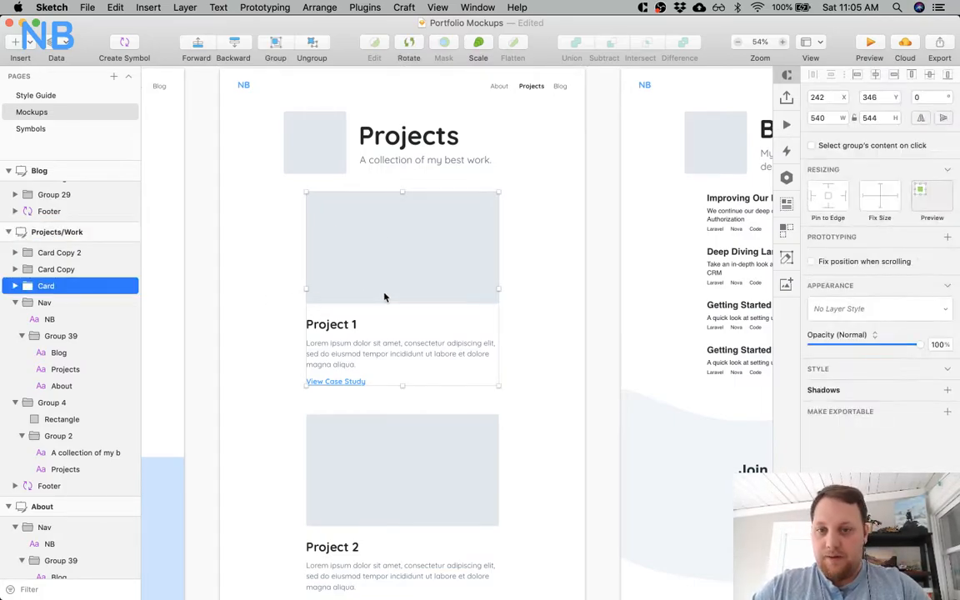
left_click(810, 43)
left_click(844, 75)
left_click(367, 164)
scroll(371, 166, "left", 10)
scroll(371, 166, "up", 3)
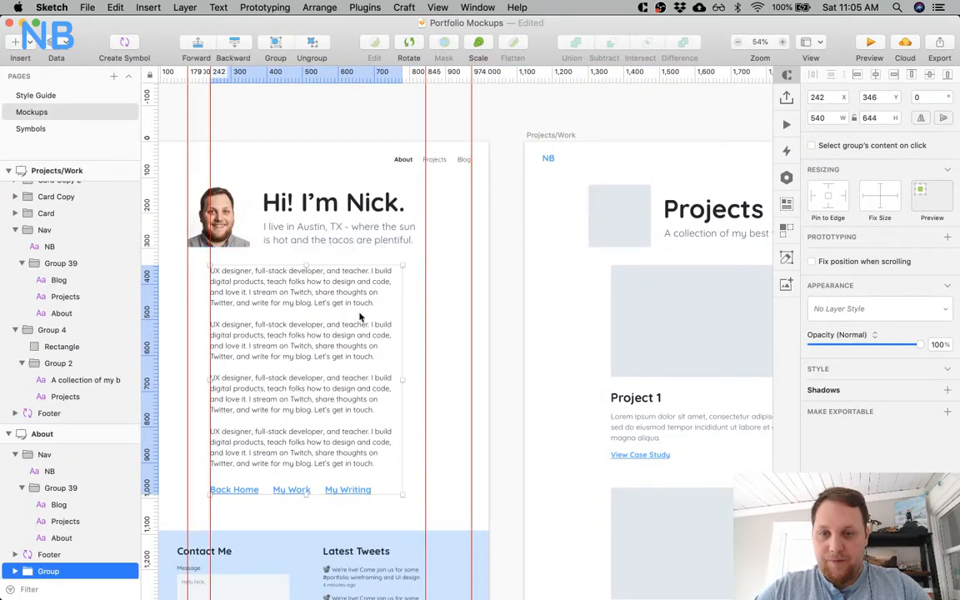
scroll(439, 439, "down", 3)
scroll(439, 439, "right", 2)
key("alt")
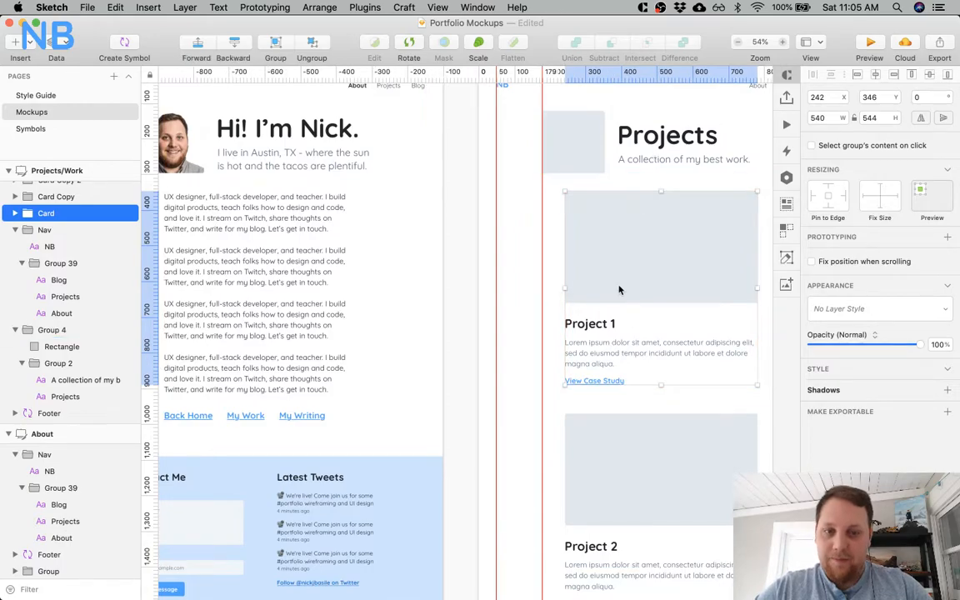
Measure the Project 1 card's distances to the edges of the Projects artboard.
scroll(619, 287, "down", 1)
scroll(619, 287, "right", 1)
scroll(663, 271, "left", 1)
scroll(596, 282, "left", 1)
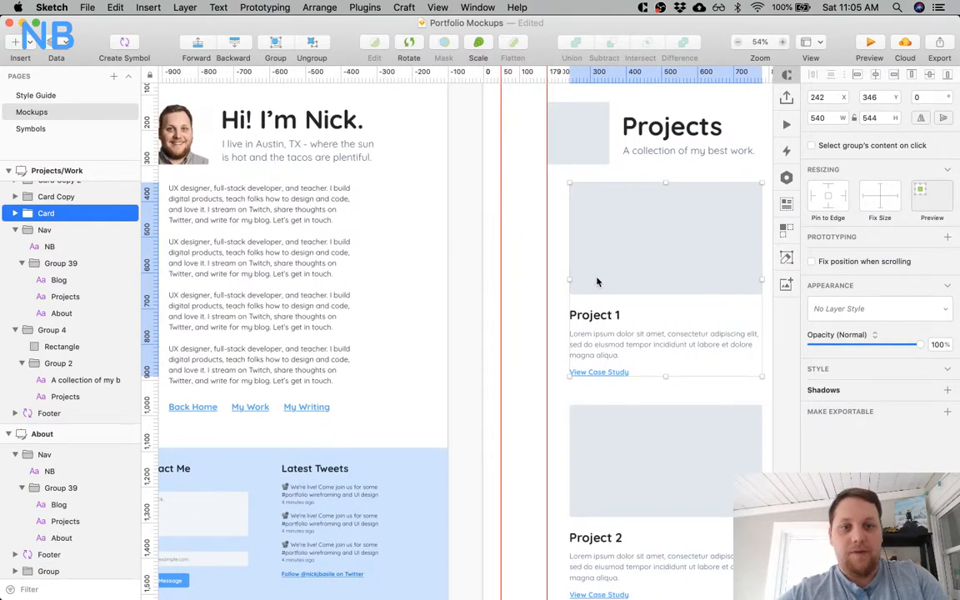
key("alt")
scroll(597, 292, "down", 3)
scroll(596, 291, "right", 2)
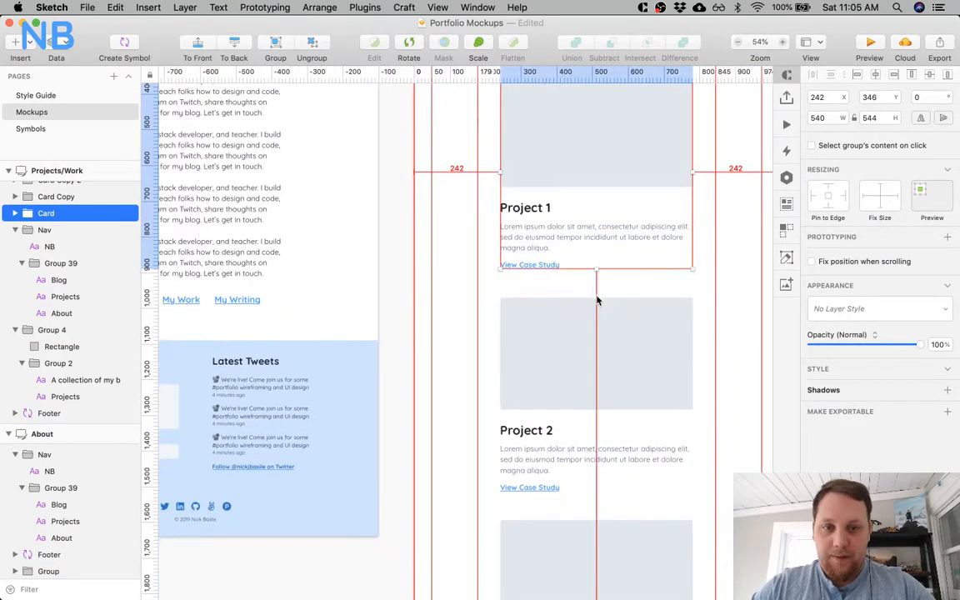
Move all three project cards on the Projects page down 30 px, putting the Project 1 card at Y 376.
left_click(600, 323, "shift")
scroll(596, 329, "down", 6)
scroll(596, 329, "right", 2)
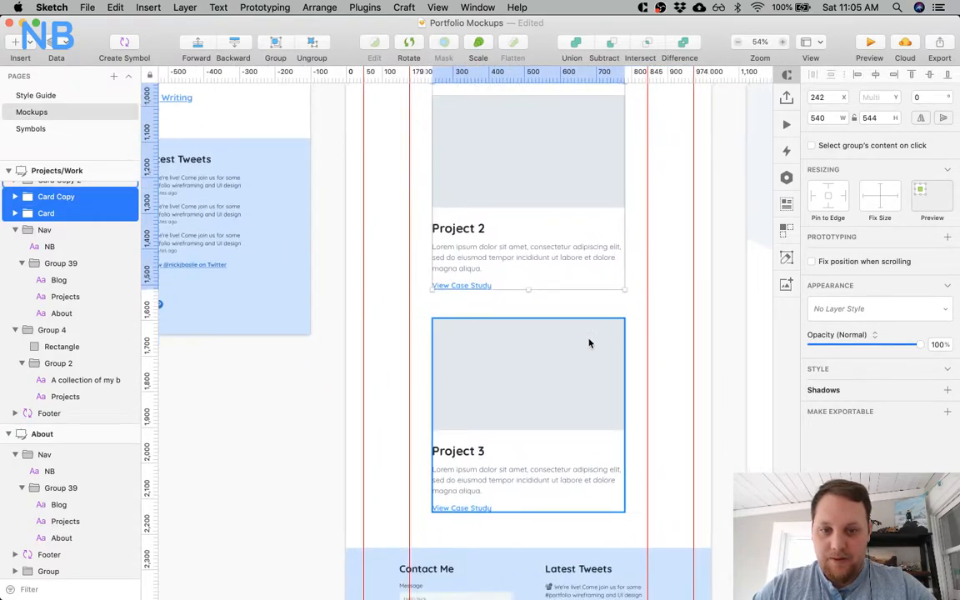
scroll(571, 359, "up", 10)
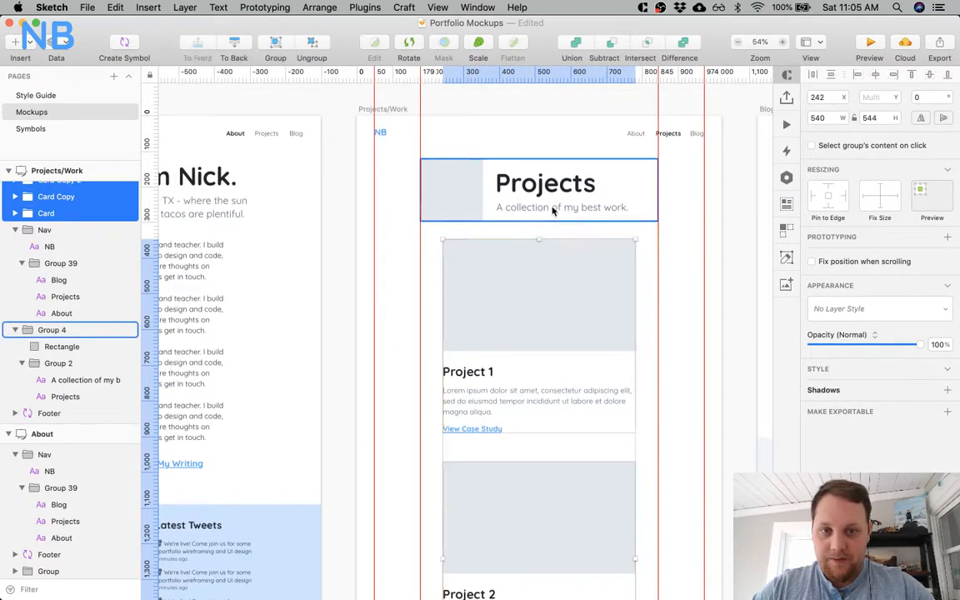
key("shift+Down")
key("shift+Down")
key("shift+Down")
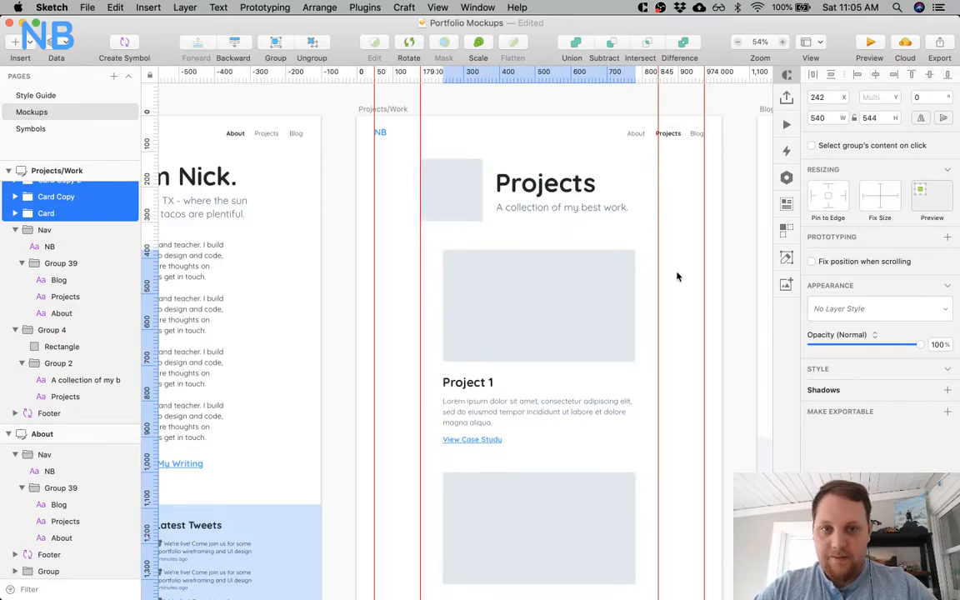
Move the Projects page's footer down 30 px to Y 2268.
scroll(567, 203, "down", 10)
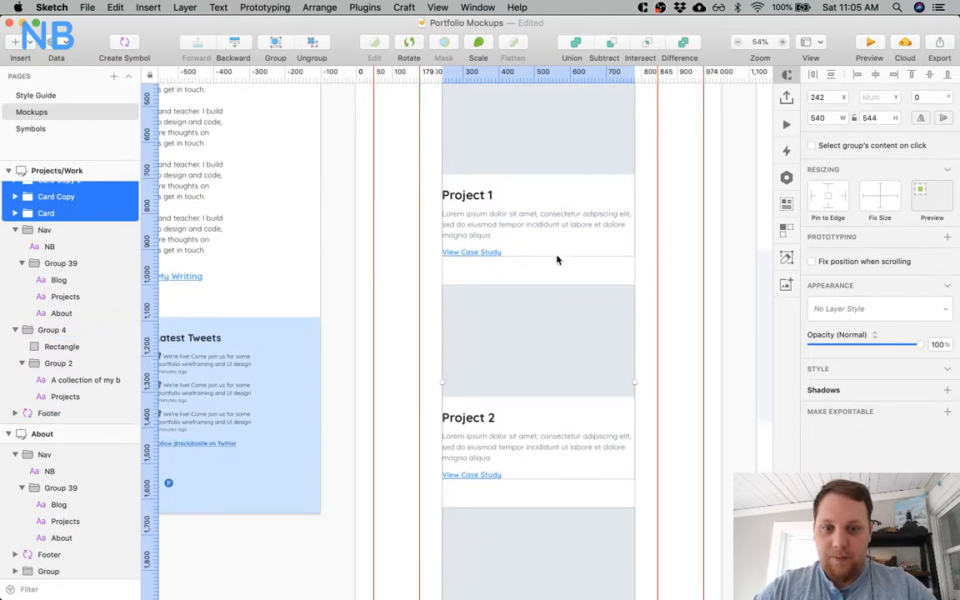
scroll(548, 342, "down", 3)
left_click(537, 479)
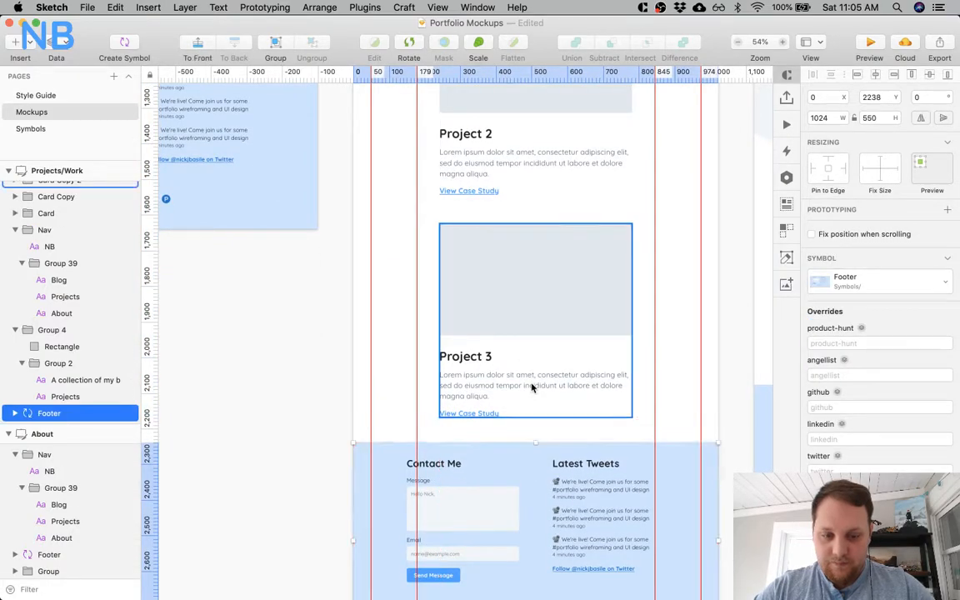
key("shift+Down")
key("shift+Down")
key("shift+Down")
key("shift+Up")
Extend the Projects/Work artboard's height to 2818 so it ends at the footer's lower edge.
scroll(347, 386, "down", 5)
left_click(71, 169)
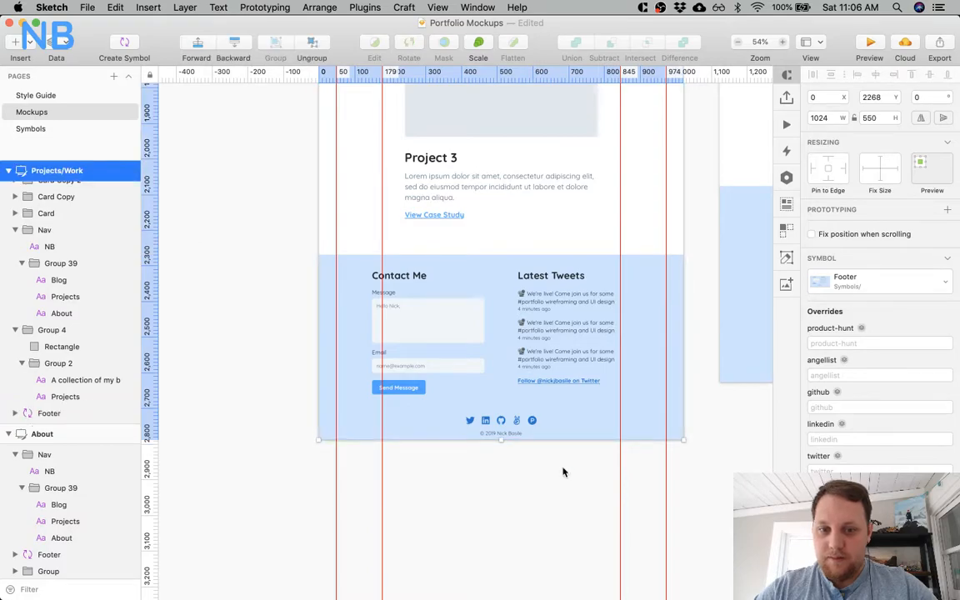
left_click_drag(497, 440, 498, 453)
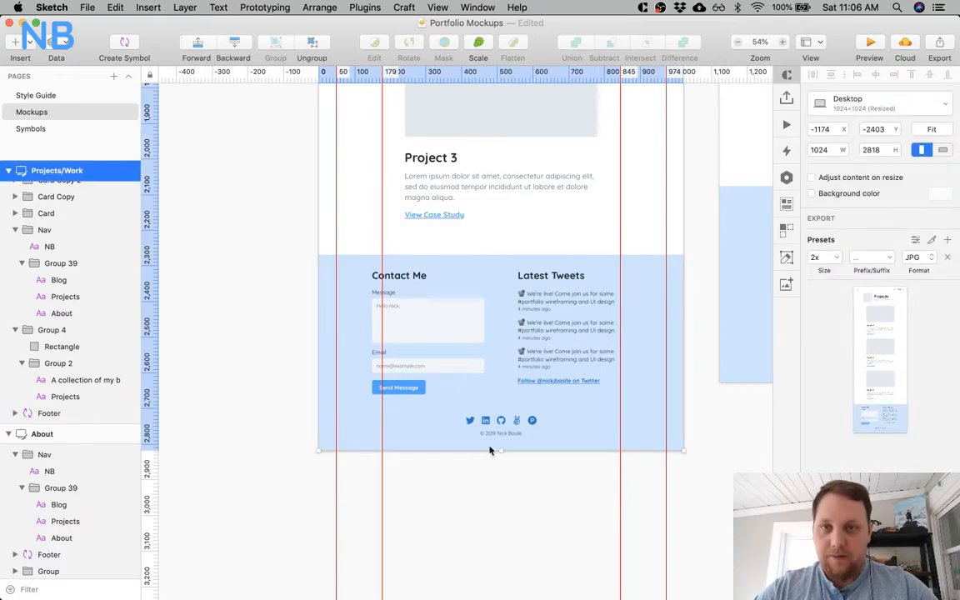
Remove the vertical guides at 179 and 845 from the Projects/Work artboard.
scroll(497, 456, "up", 8)
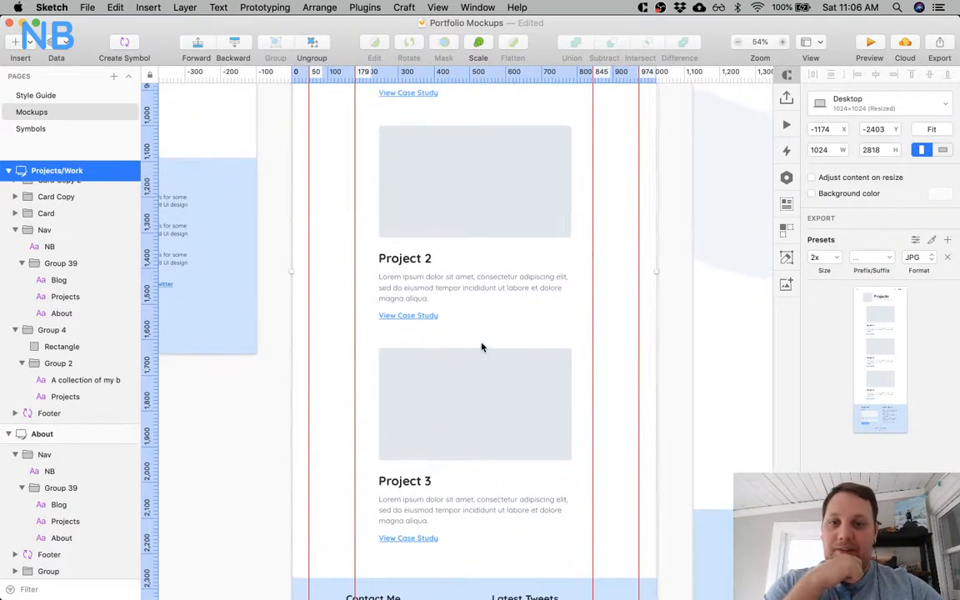
scroll(482, 346, "up", 9)
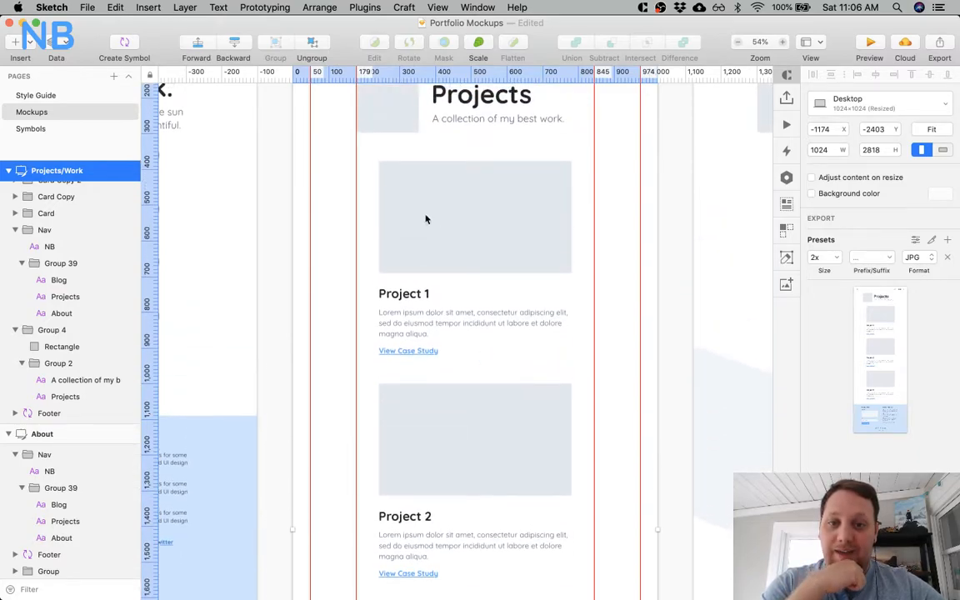
scroll(471, 241, "up", 4)
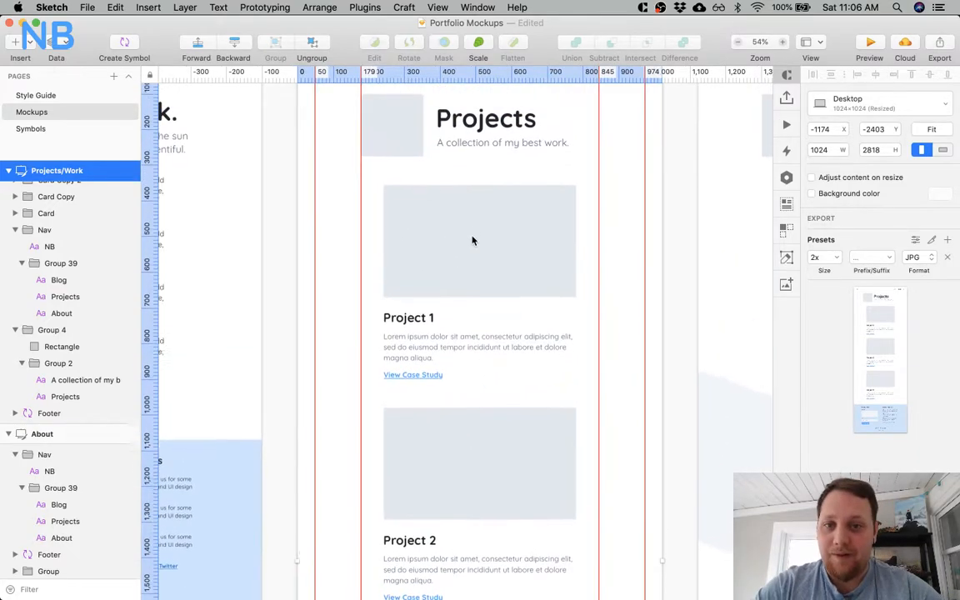
scroll(472, 240, "down", 2)
scroll(472, 241, "down", 1)
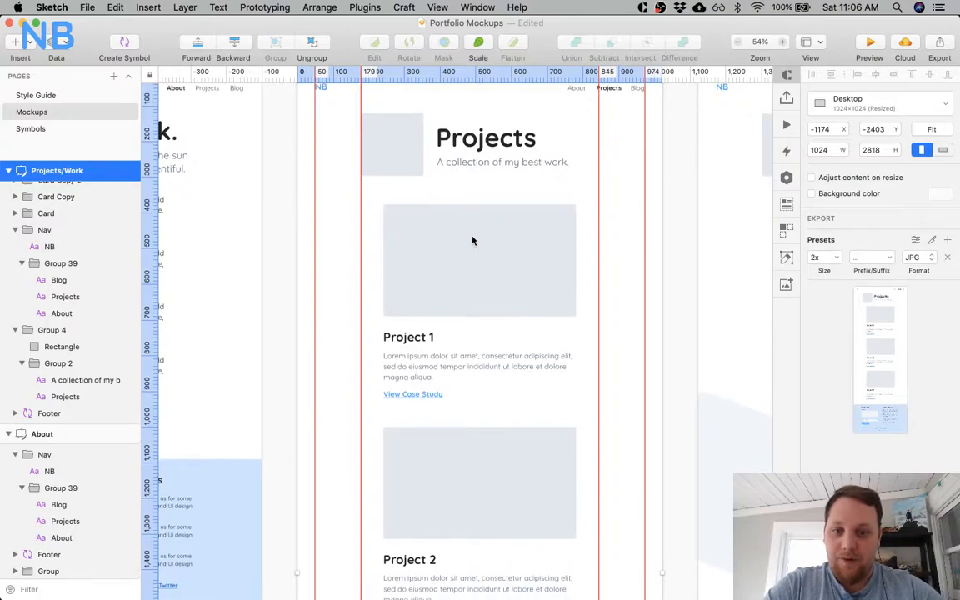
scroll(472, 241, "up", 1)
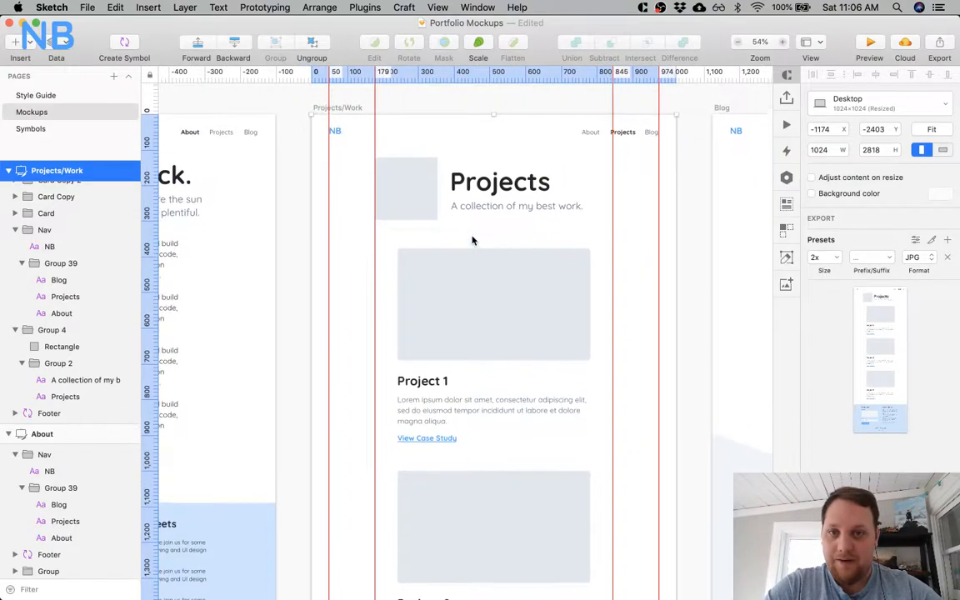
left_click_drag(615, 73, 140, 87)
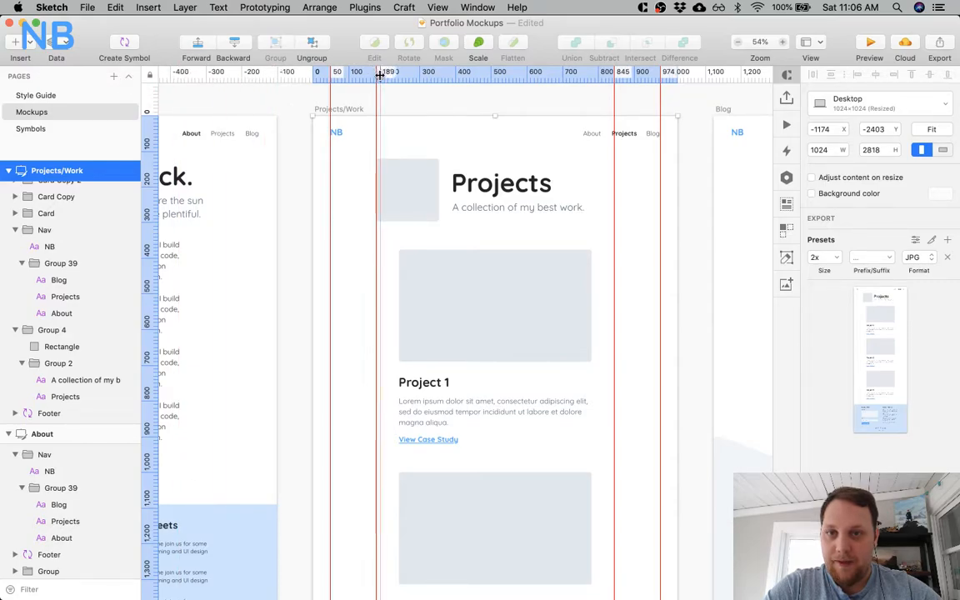
left_click_drag(377, 75, 166, 76)
left_click_drag(463, 70, 195, 102)
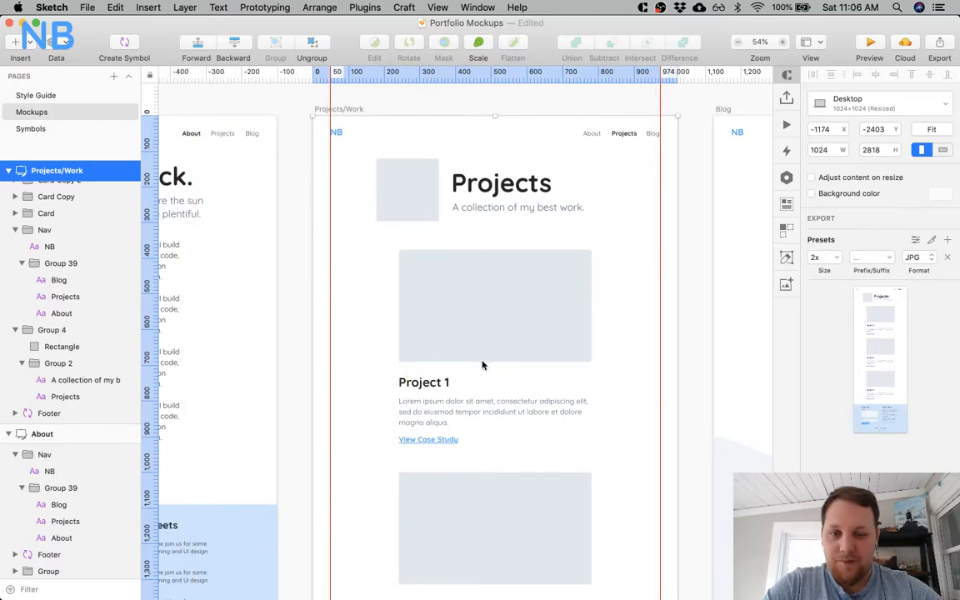
Try the About page's text block 30 px lower at Y 376, and return it to Y 346.
scroll(481, 365, "down", 3)
scroll(427, 203, "up", 3)
scroll(422, 281, "left", 1)
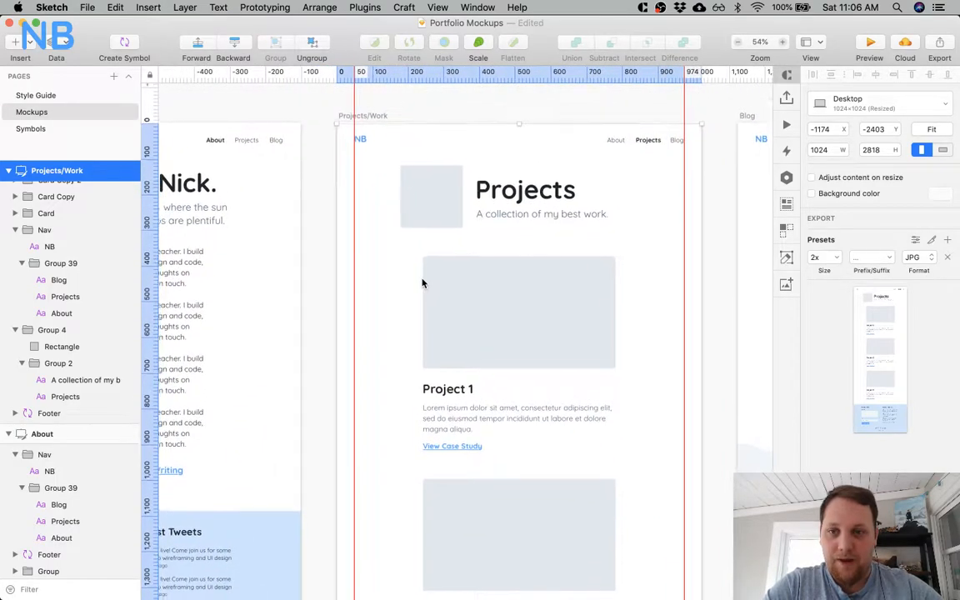
scroll(421, 281, "left", 5)
left_click(278, 302)
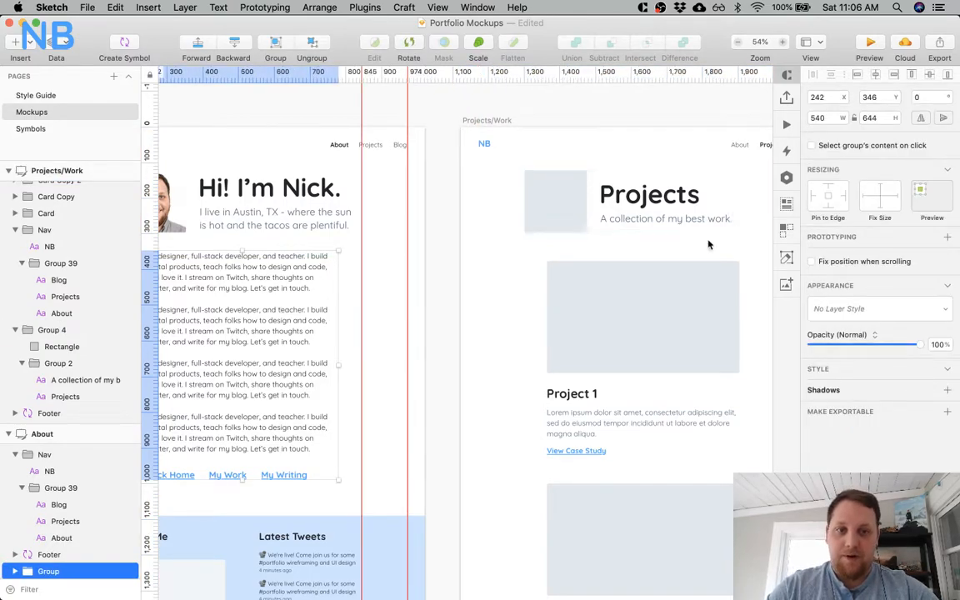
scroll(507, 307, "left", 10)
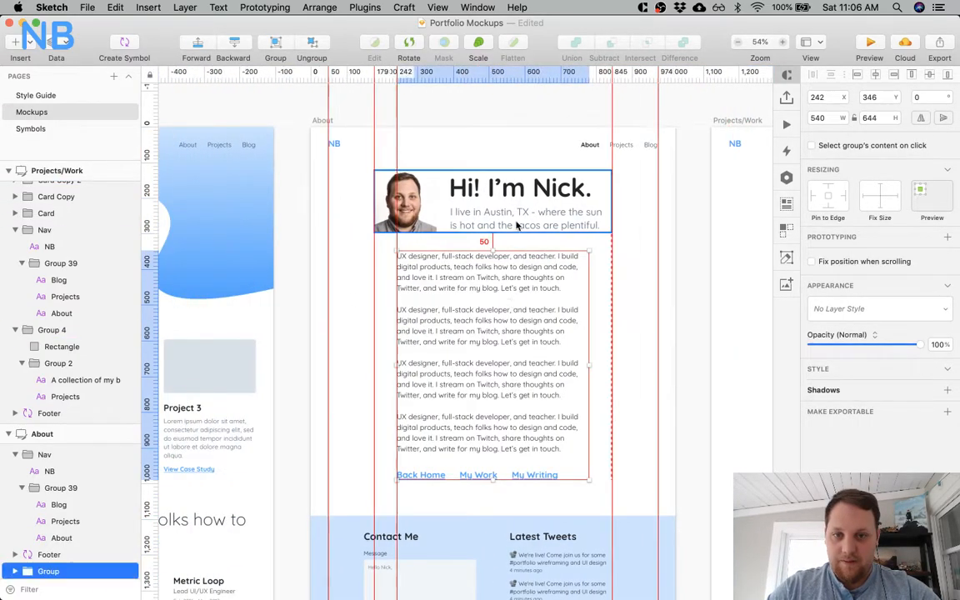
key("shift+Down")
key("shift+Down")
key("shift+Down")
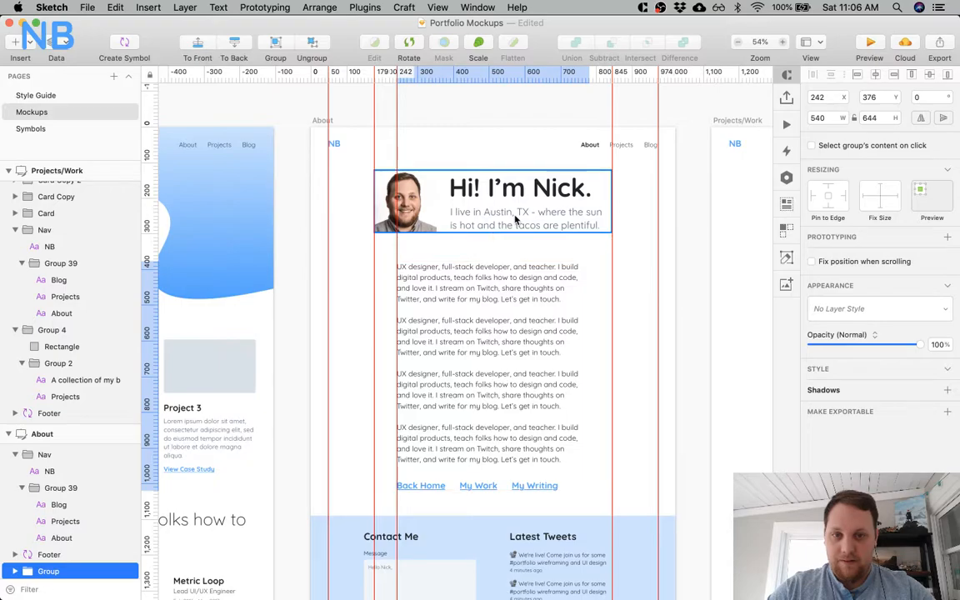
key("shift+Up")
key("shift+Up")
key("shift+Up")
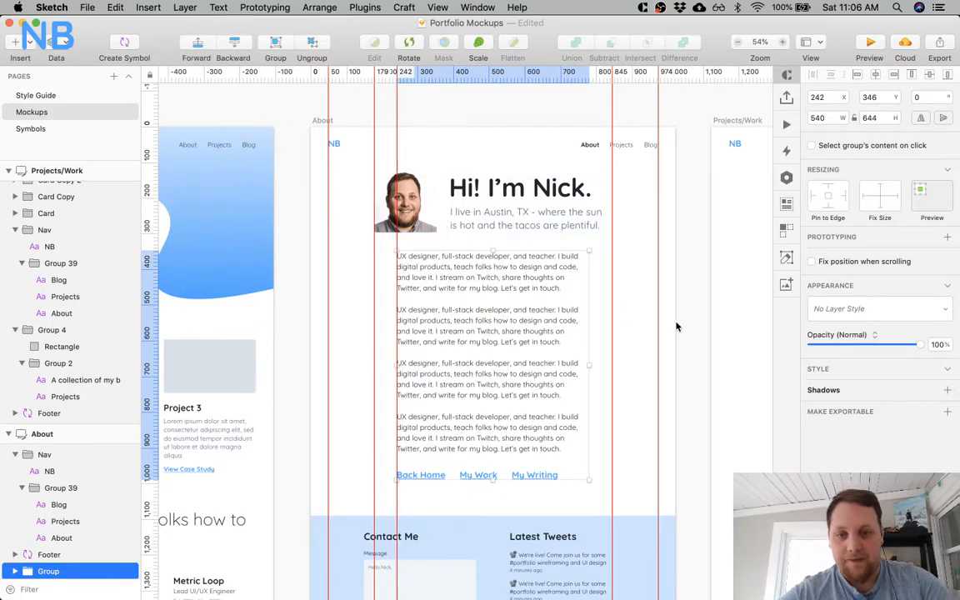
Compare the spacing between the header and the content below it on the Projects and Blog artboards.
scroll(677, 327, "right", 10)
left_click(668, 202)
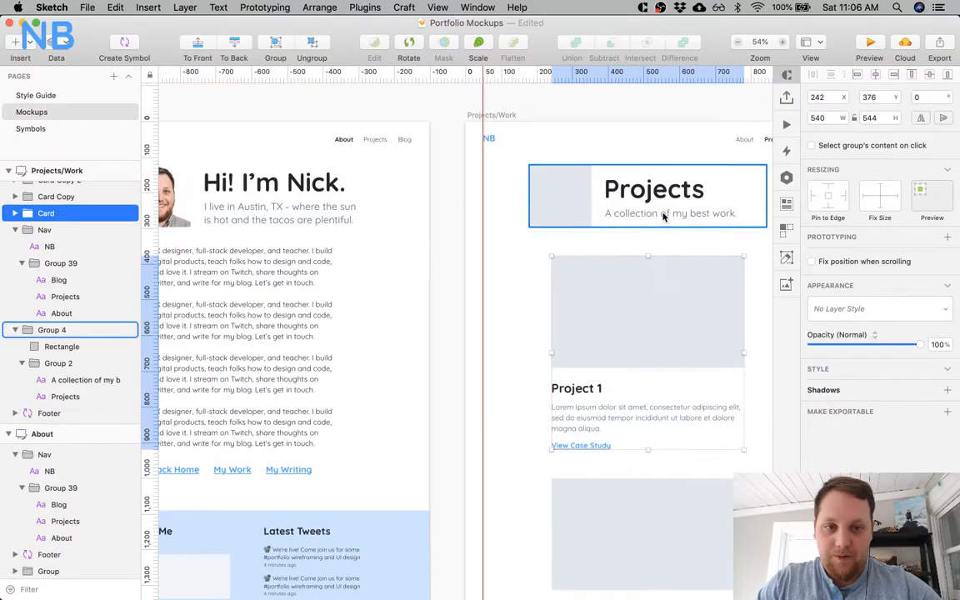
scroll(664, 215, "right", 15)
left_click(550, 208)
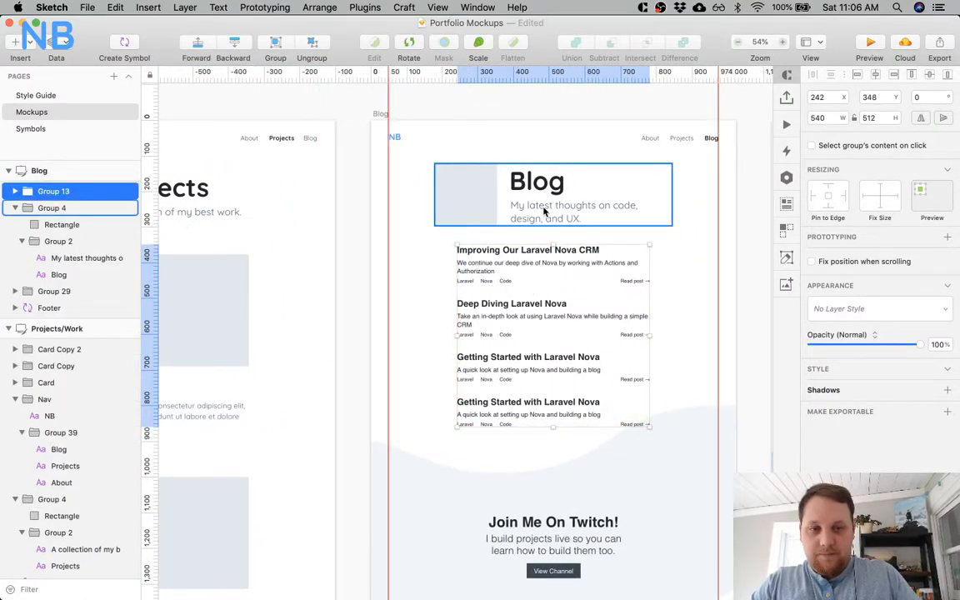
left_click(543, 208)
left_click(538, 252)
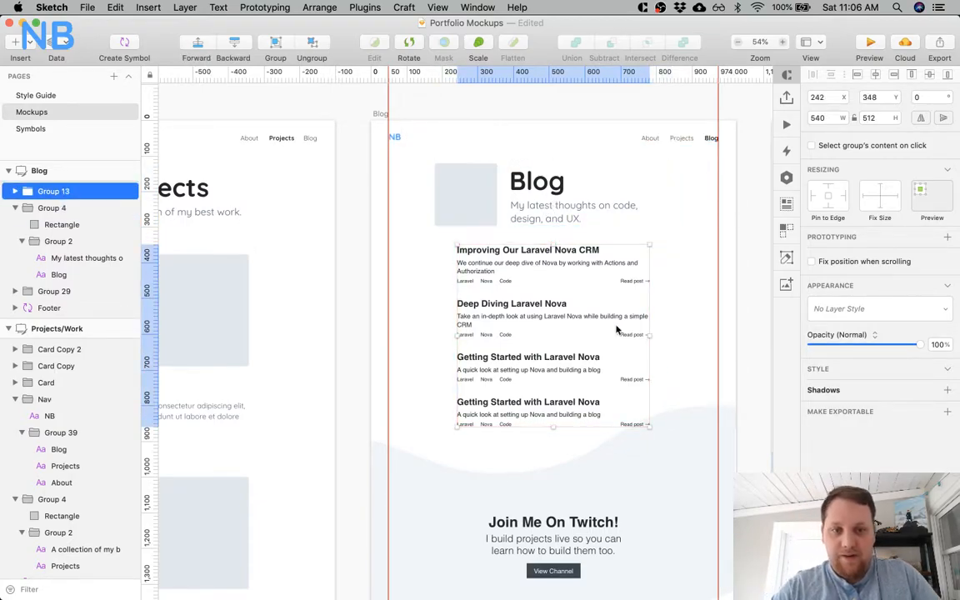
left_click(677, 293)
scroll(676, 293, "left", 10)
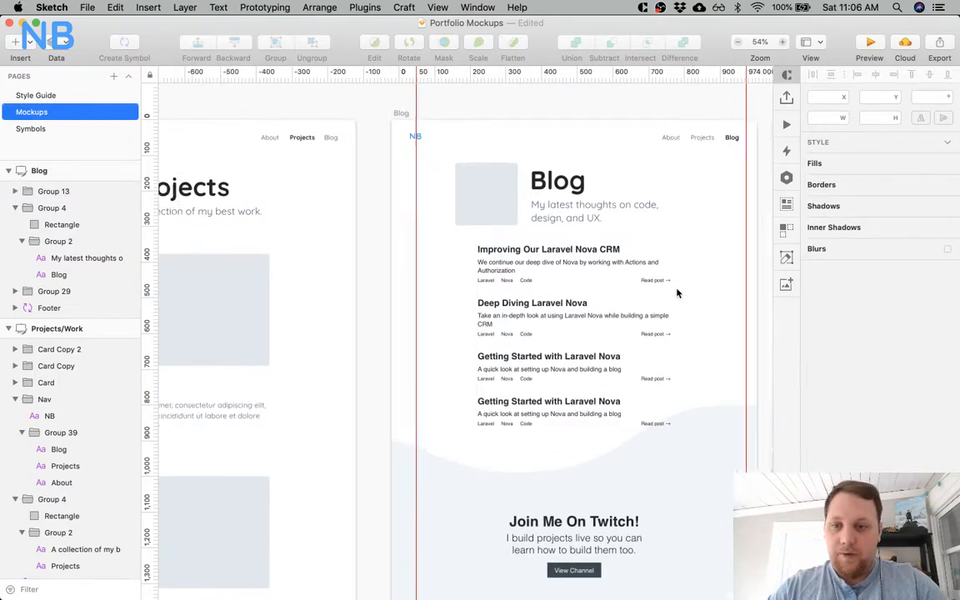
scroll(677, 293, "right", 5)
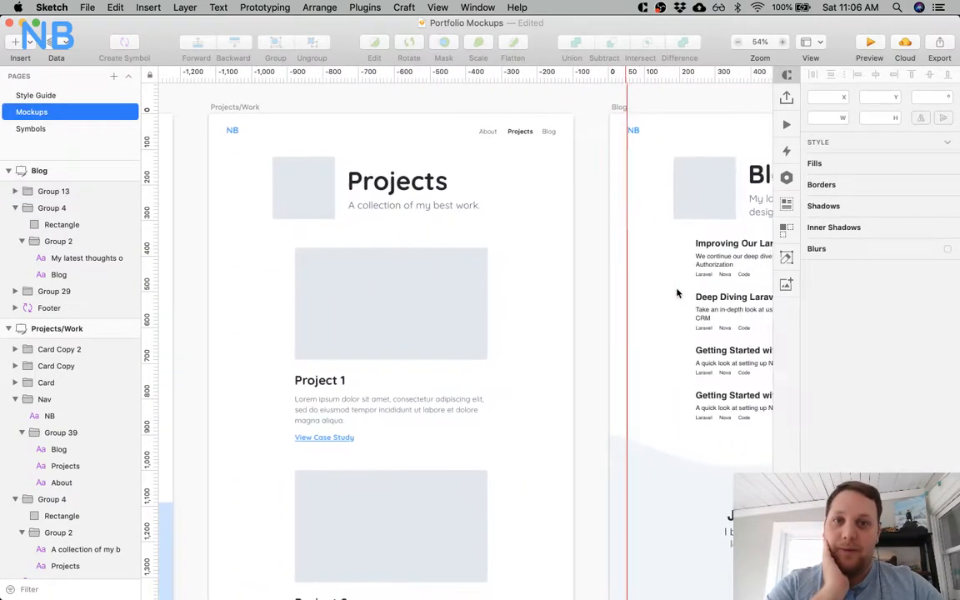
Delete the grey "Join Me On Twitch!" wave section from the Blog artboard.
scroll(676, 293, "right", 10)
scroll(676, 293, "down", 3)
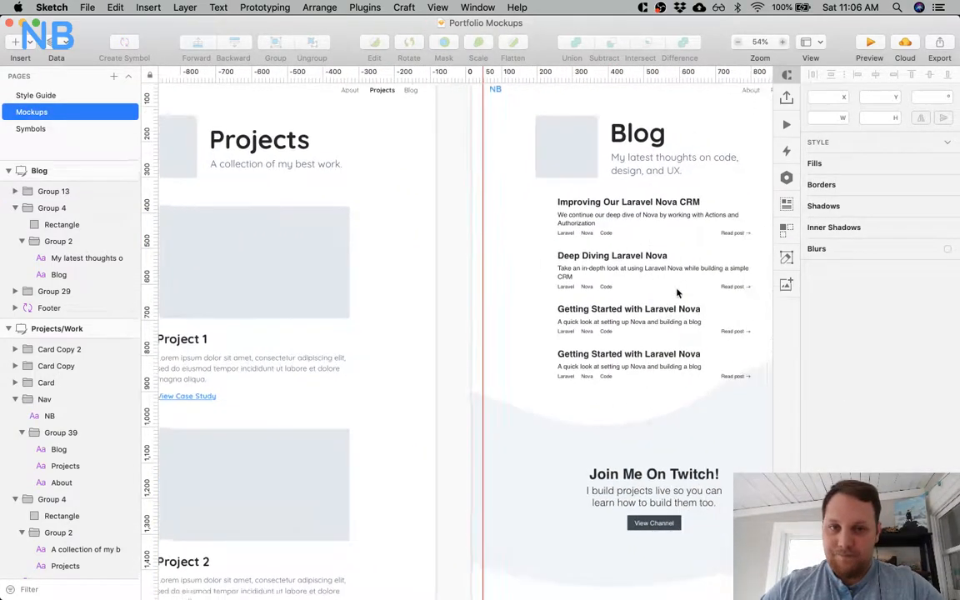
scroll(677, 293, "right", 2)
scroll(676, 293, "down", 5)
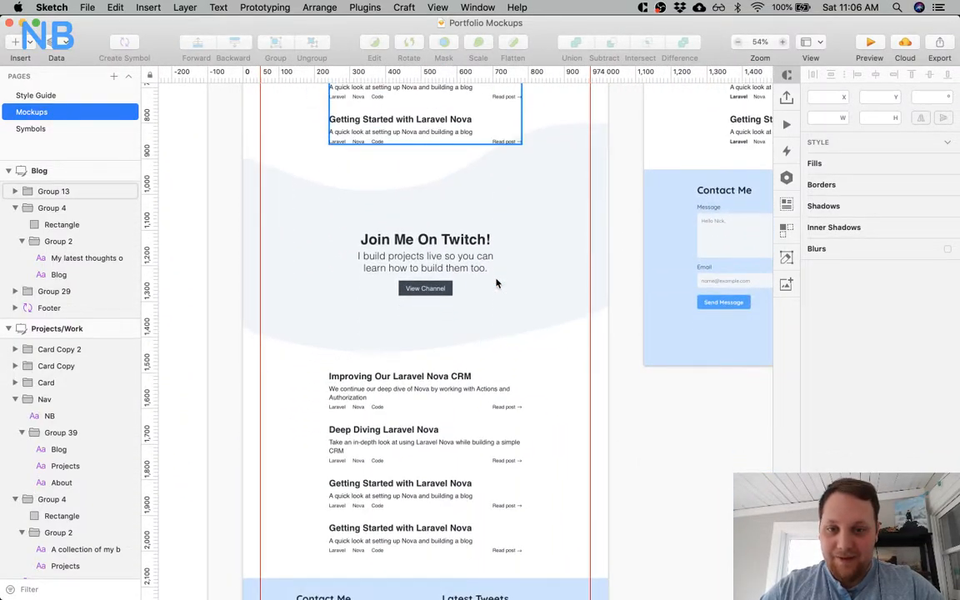
left_click(380, 333)
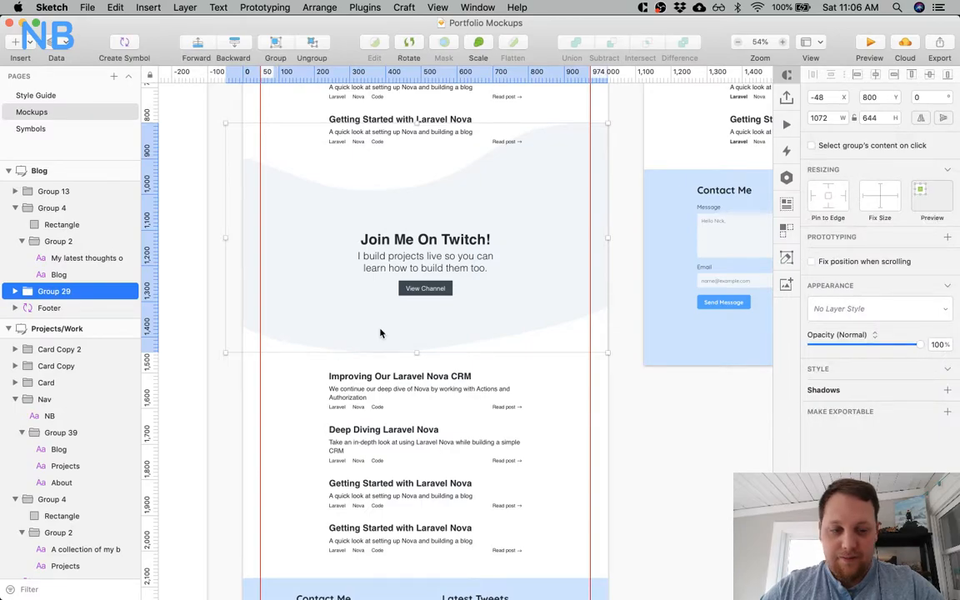
key("BackSpace")
Copy the blue gradient "Join Me On Twitch!" section from the Landing page artboard.
key("super+minus")
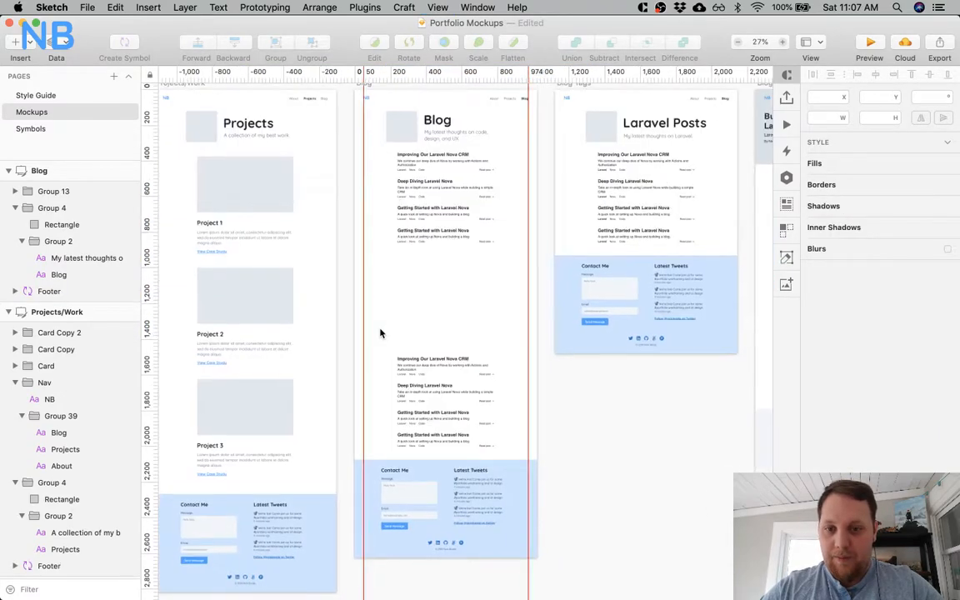
scroll(380, 334, "left", 10)
scroll(380, 333, "down", 10)
scroll(380, 333, "left", 2)
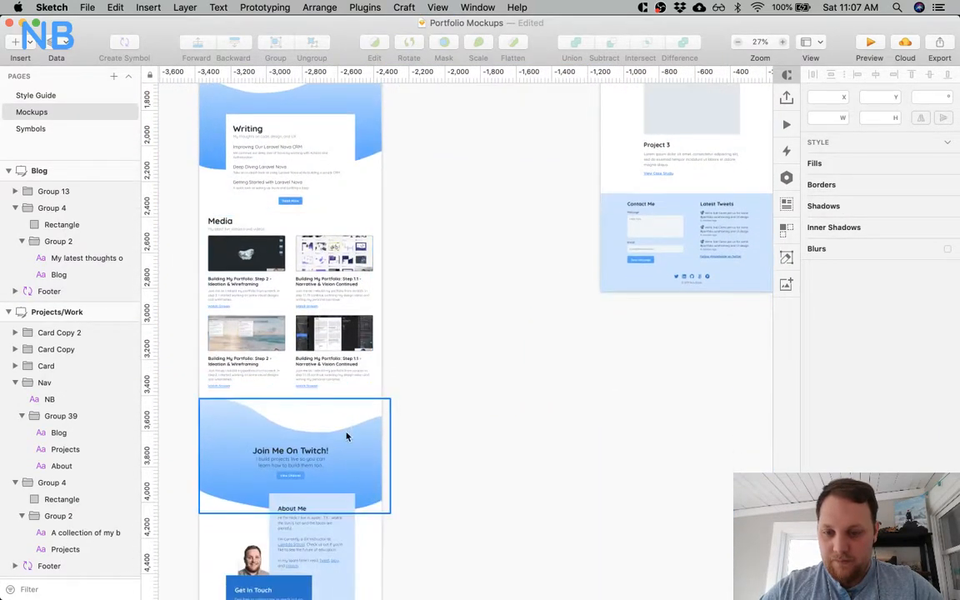
left_click(347, 435)
scroll(565, 336, "right", 10)
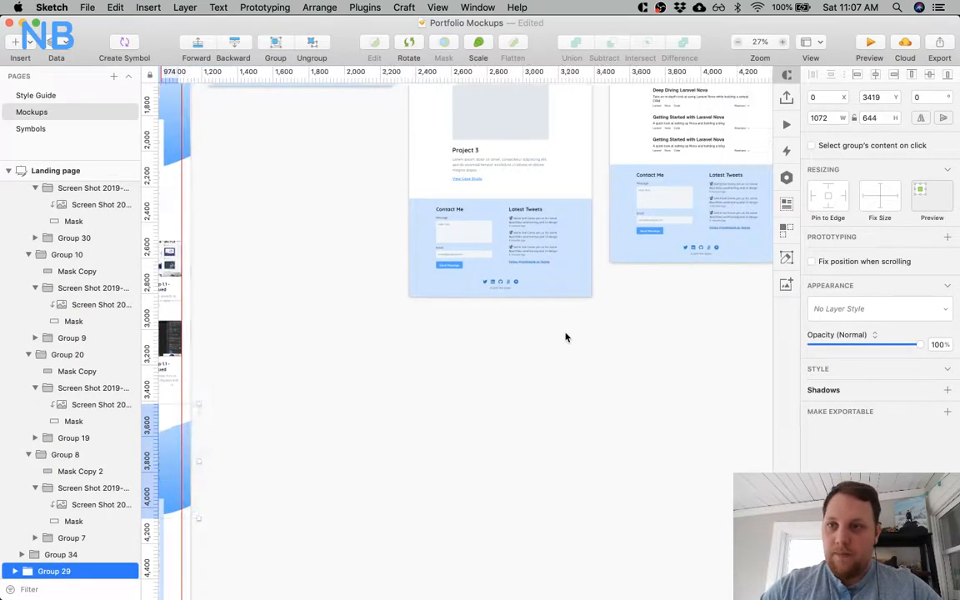
Collapse the Landing page's layers and paste the copied blue Twitch section into the Blog artboard.
scroll(565, 336, "up", 2)
scroll(565, 336, "up", 10)
left_click(450, 383)
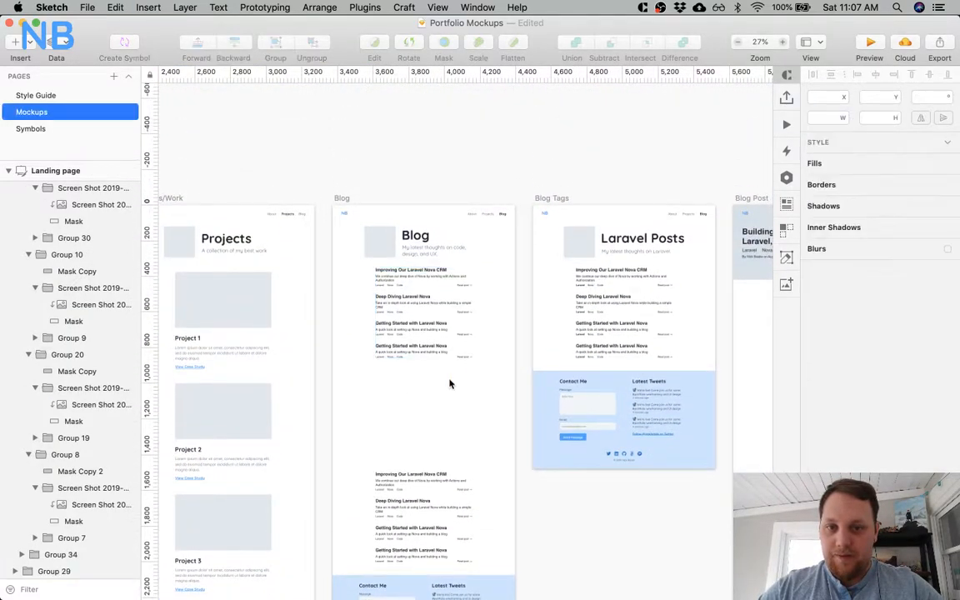
scroll(95, 302, "down", 2)
left_click(7, 170)
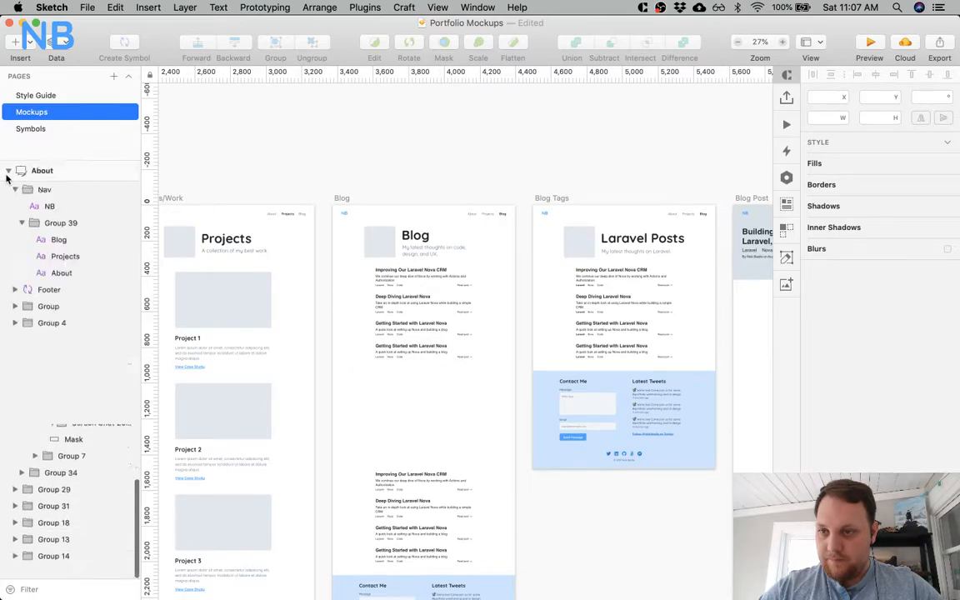
left_click(7, 170)
left_click(63, 169)
key("cmd+v")
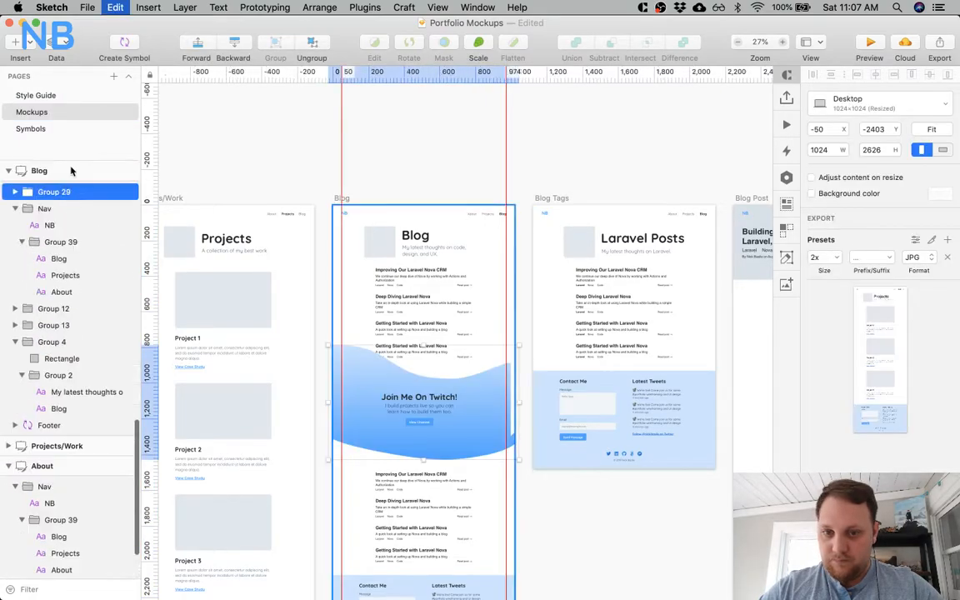
Move the pasted Twitch section down to Y 816 and place its layer directly above the Footer layer in the Blog artboard.
scroll(275, 334, "down", 5)
key("alt")
key("shift+Down")
key("shift+Down")
key("shift+Down")
left_click_drag(42, 191, 12, 425)
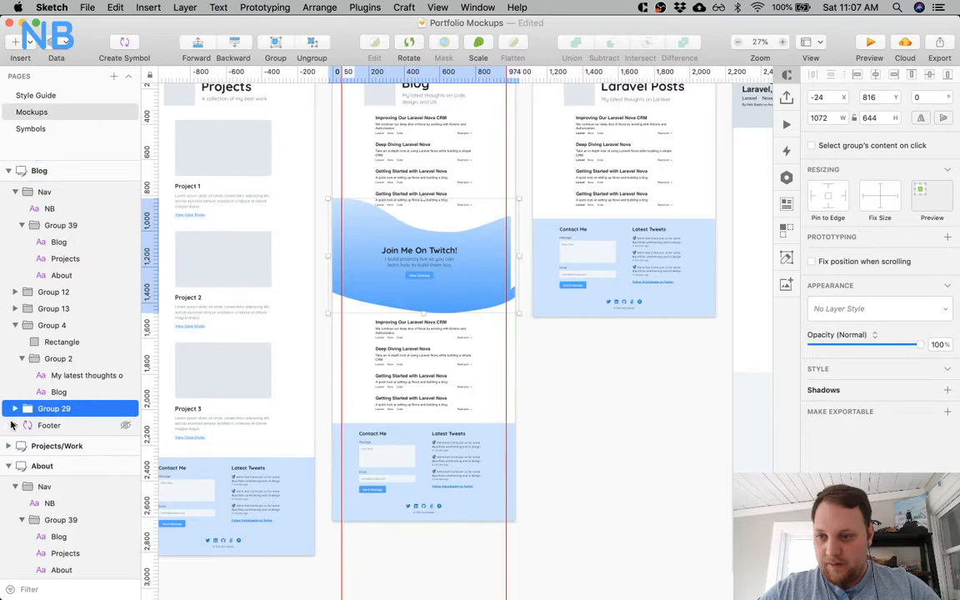
scroll(435, 212, "up", 5)
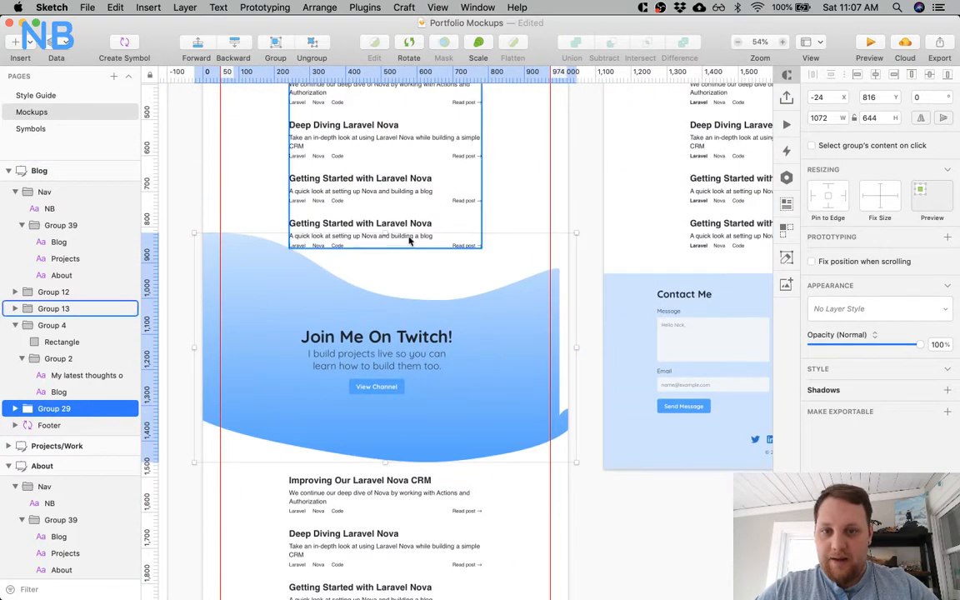
Flip the blue gradient wave shape behind the Blog artboard's Twitch section horizontally.
left_click(510, 323)
right_click(510, 323)
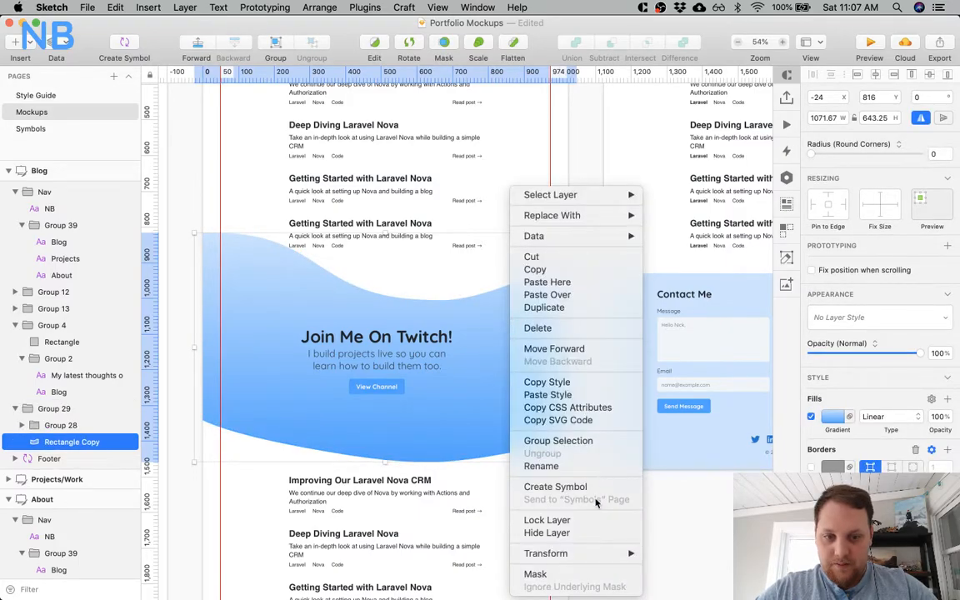
mouse_move(589, 553)
left_click(684, 561)
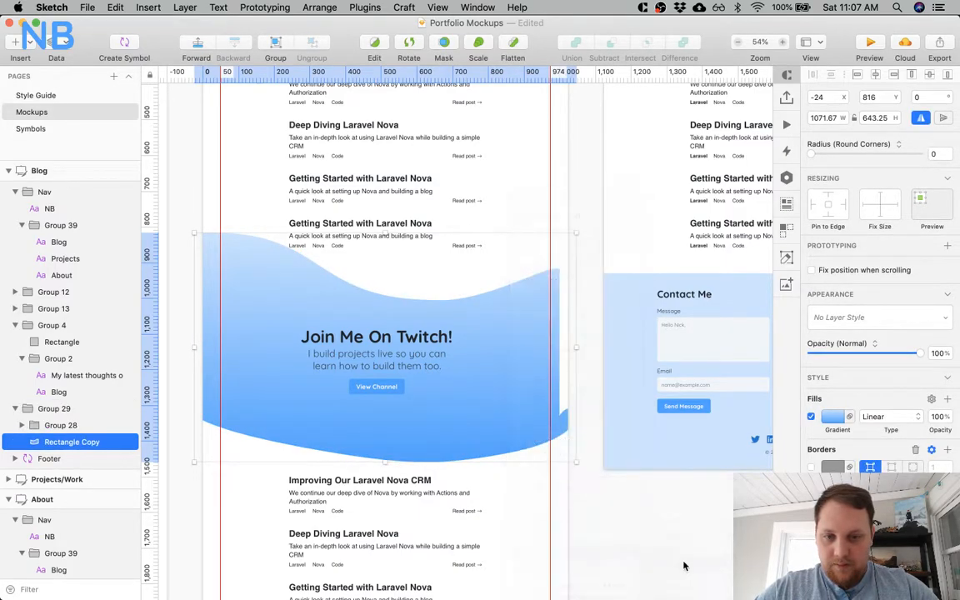
Move the whole Twitch section group sideways to X -48 so the flipped wave spans the Blog artboard.
left_click(445, 334)
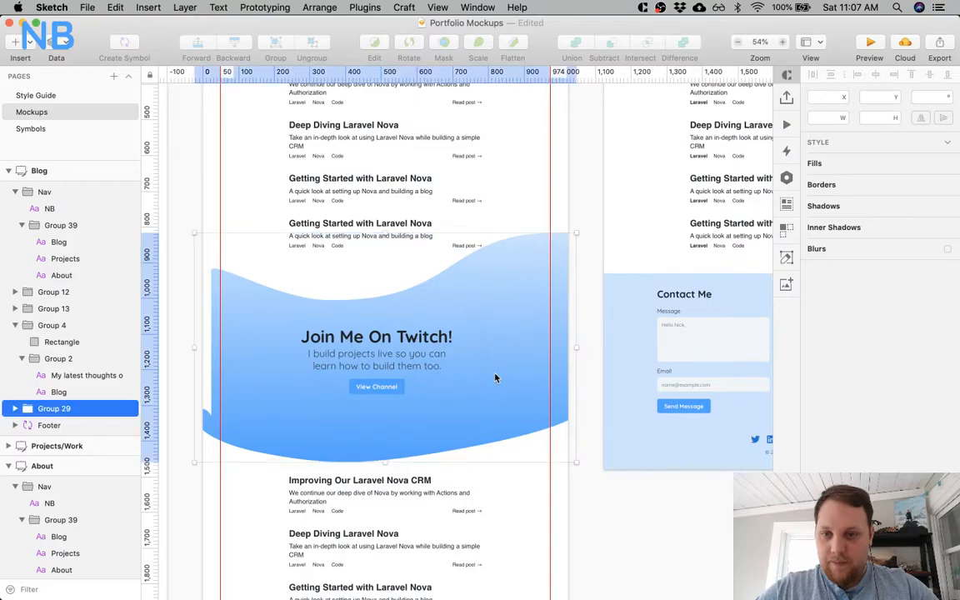
left_click_drag(499, 368, 494, 368)
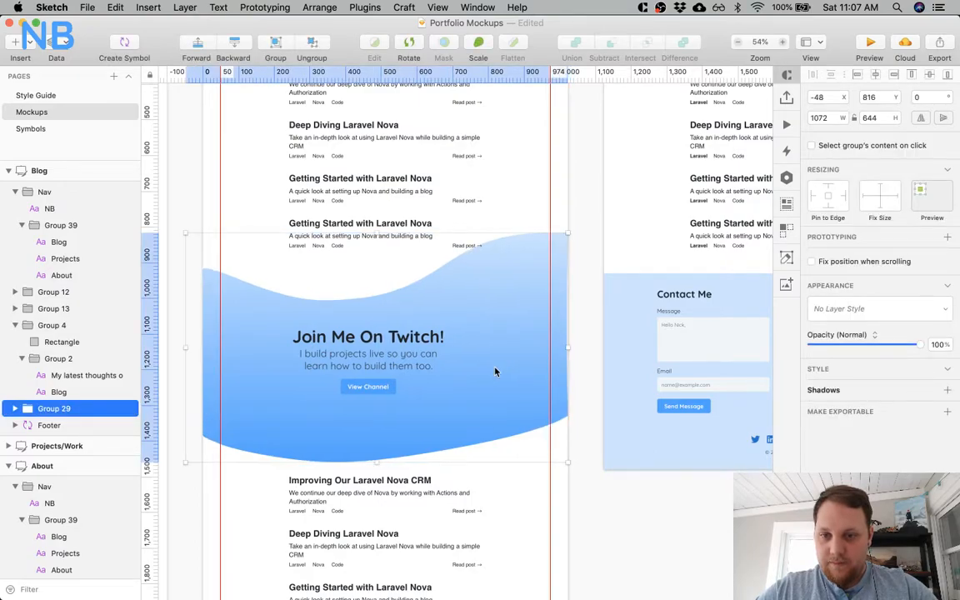
left_click(873, 75)
key("super+z")
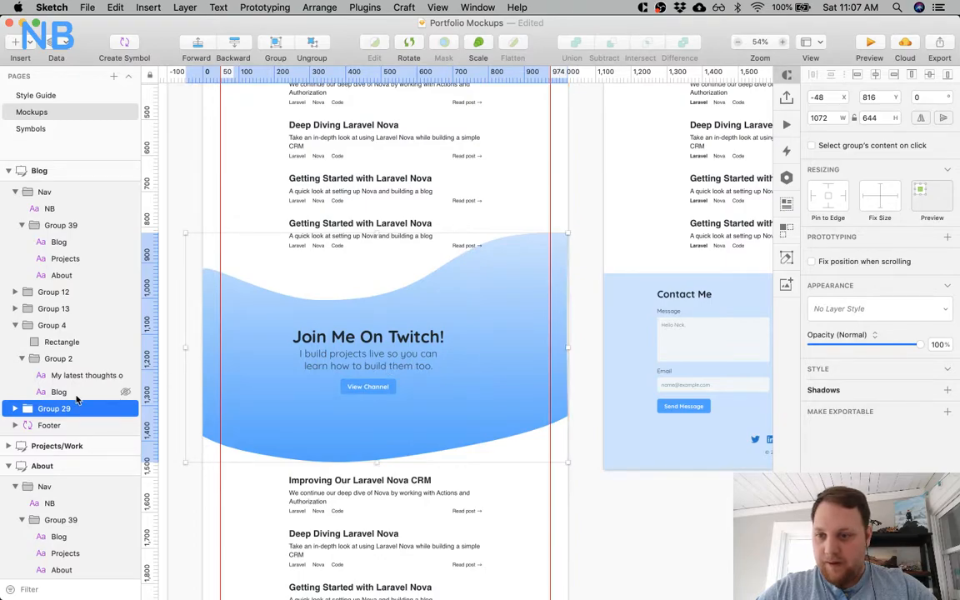
Centre the "Join Me On Twitch!" text and button group horizontally at X 299 and move it down to Y 1116.
left_click(15, 408)
left_click(61, 425)
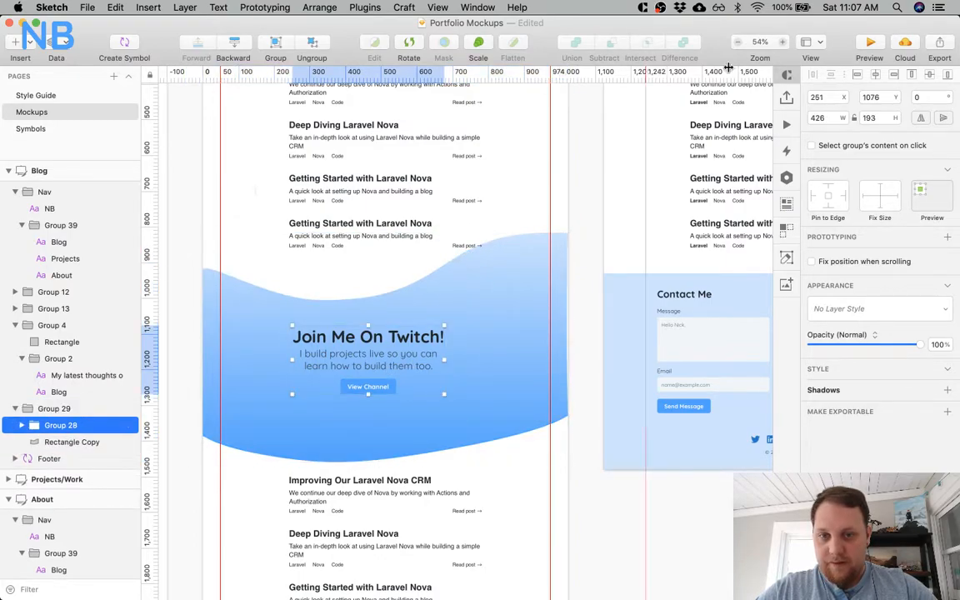
left_click(871, 74)
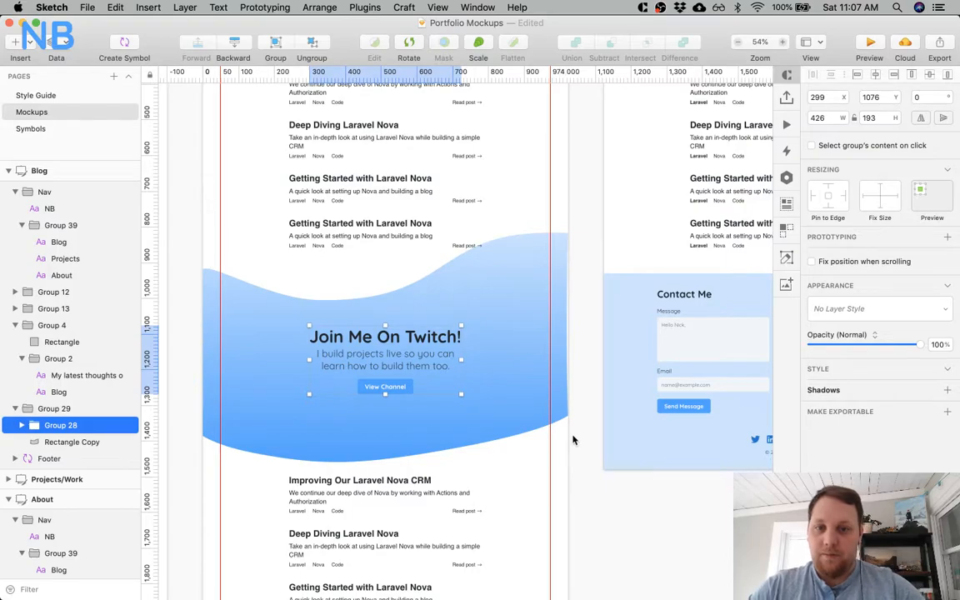
key("shift+Down")
key("shift+Down")
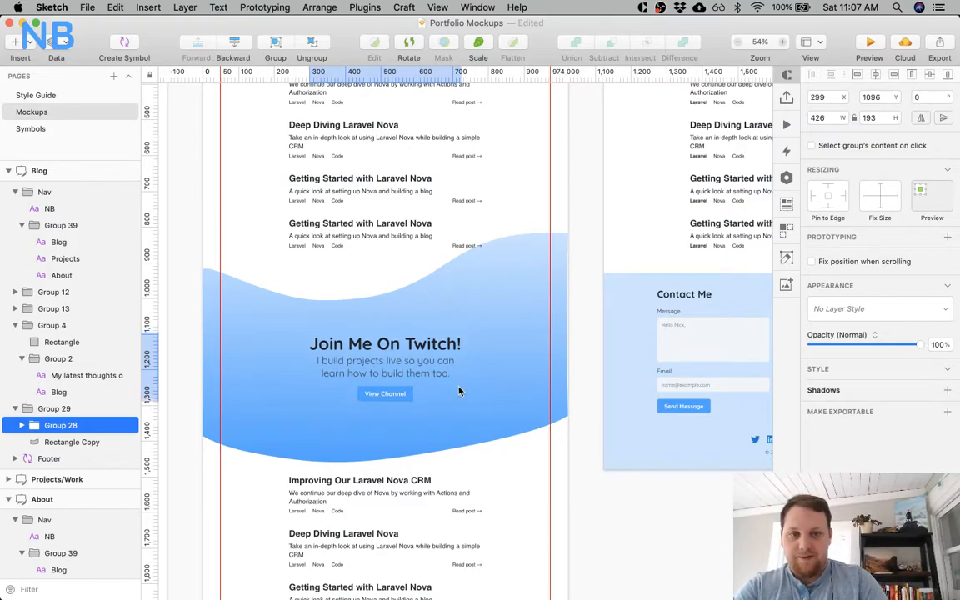
key("shift+Down")
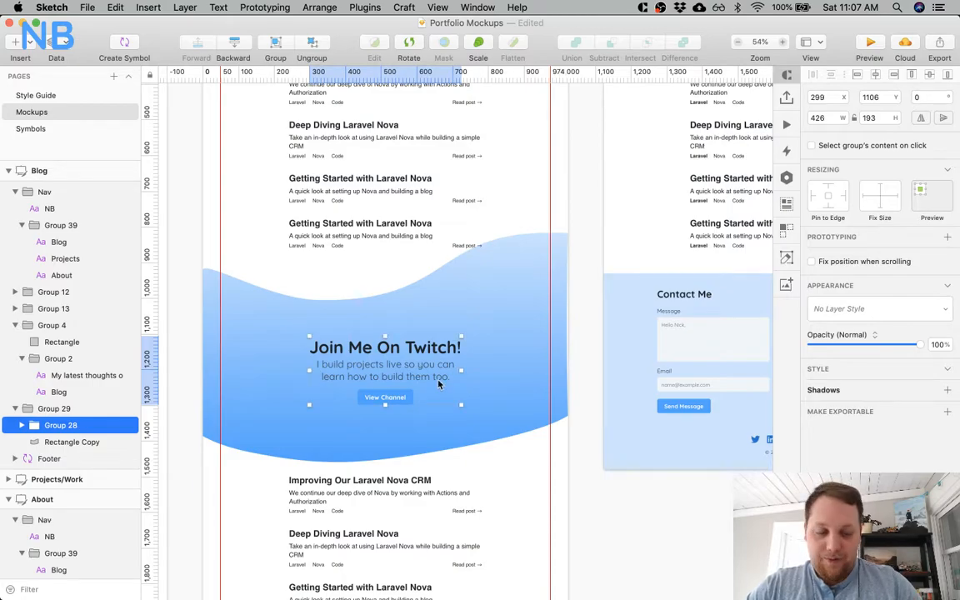
key("shift+Down")
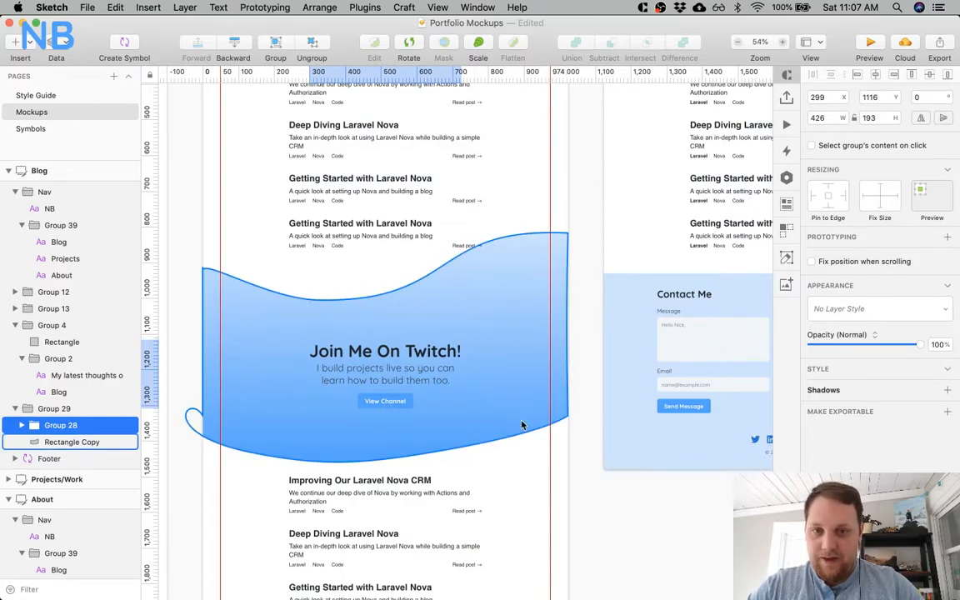
Move the whole Twitch section group down to Y 836 on the Blog artboard.
left_click(496, 371)
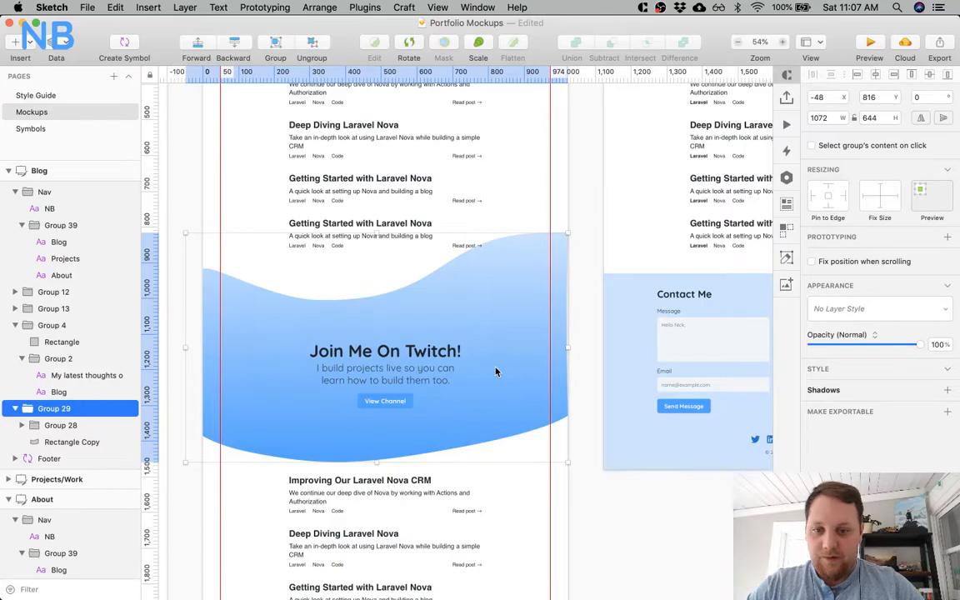
scroll(496, 371, "down", 2)
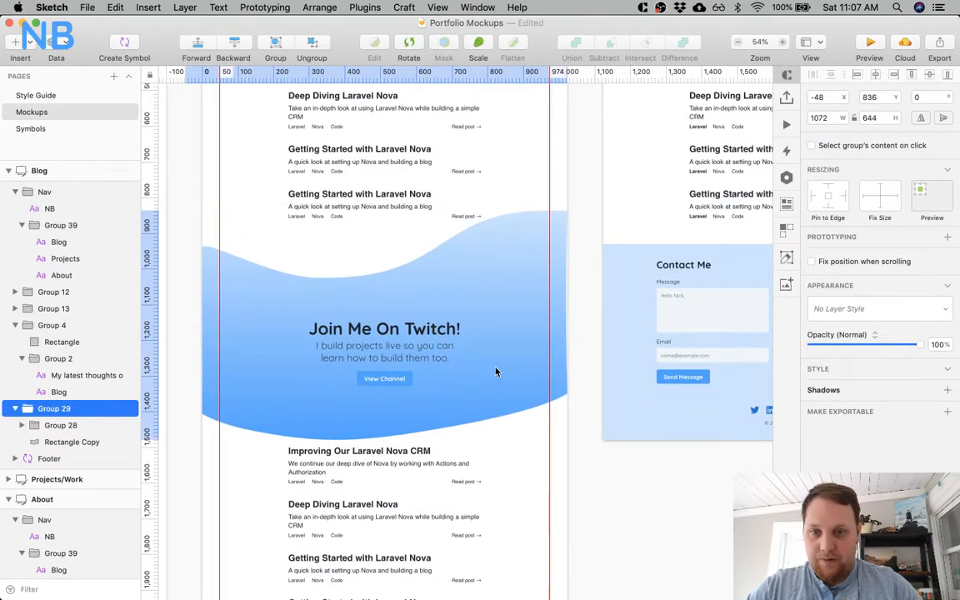
left_click(605, 502)
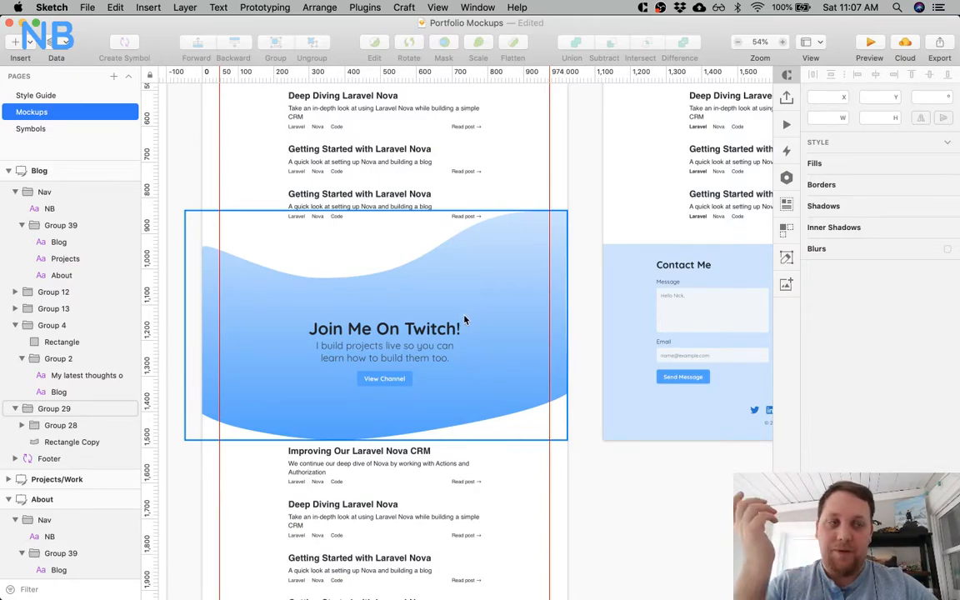
Examine the Blog artboard's post list and compare it with the "Project 1" heading on the Projects artboard.
scroll(483, 290, "up", 6)
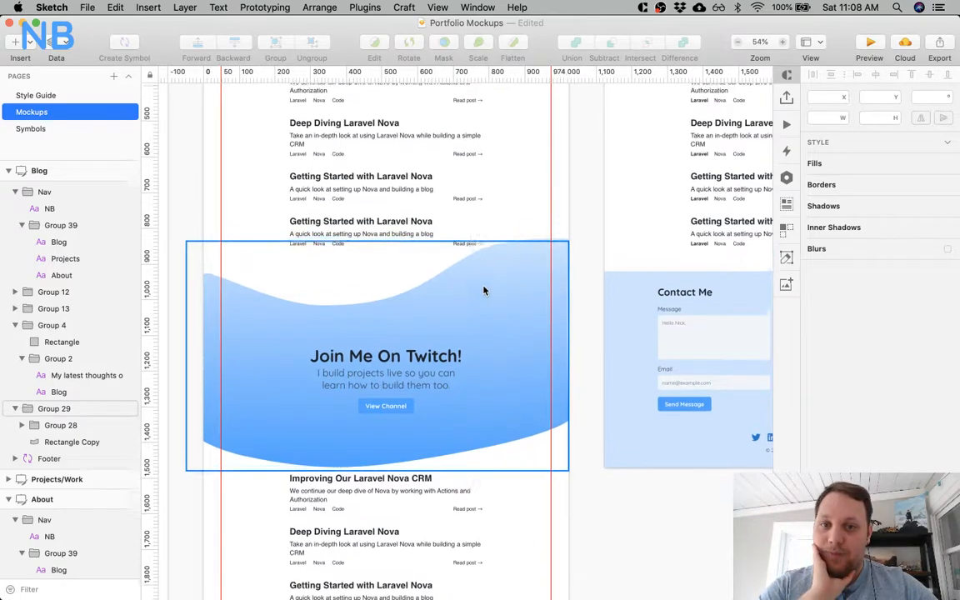
scroll(484, 291, "up", 1)
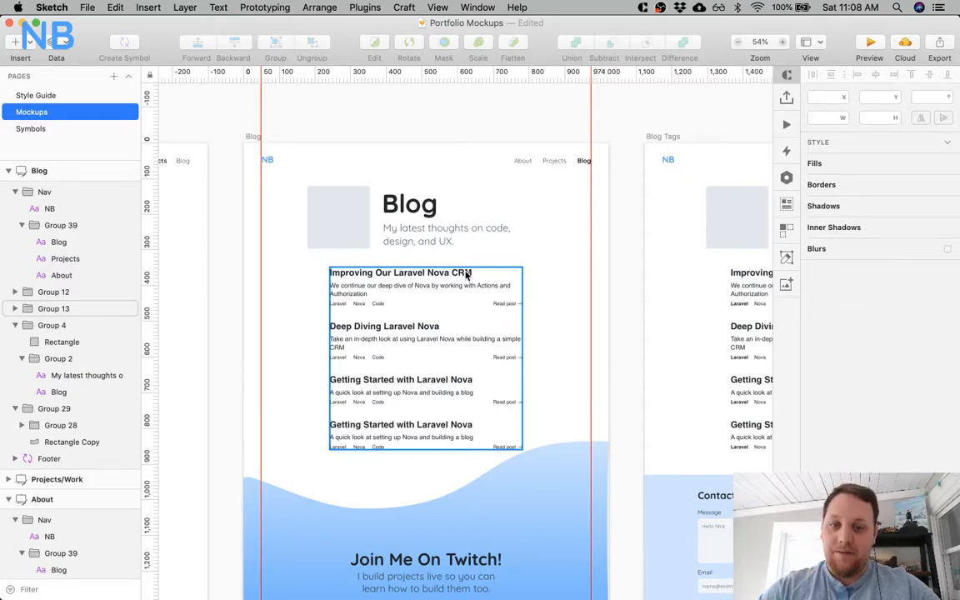
left_click(467, 275)
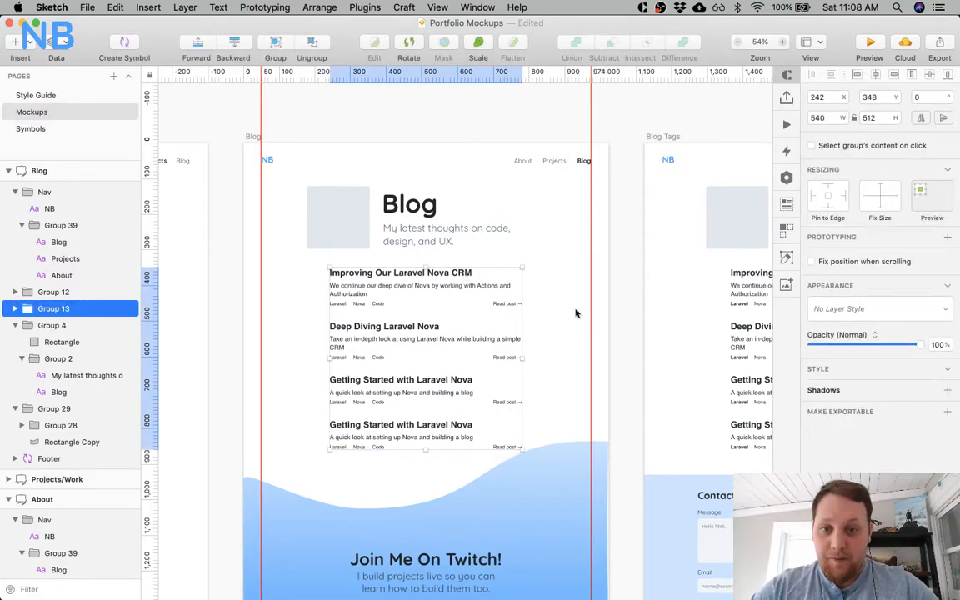
key("super+0")
scroll(574, 312, "left", 4)
scroll(574, 312, "up", 2)
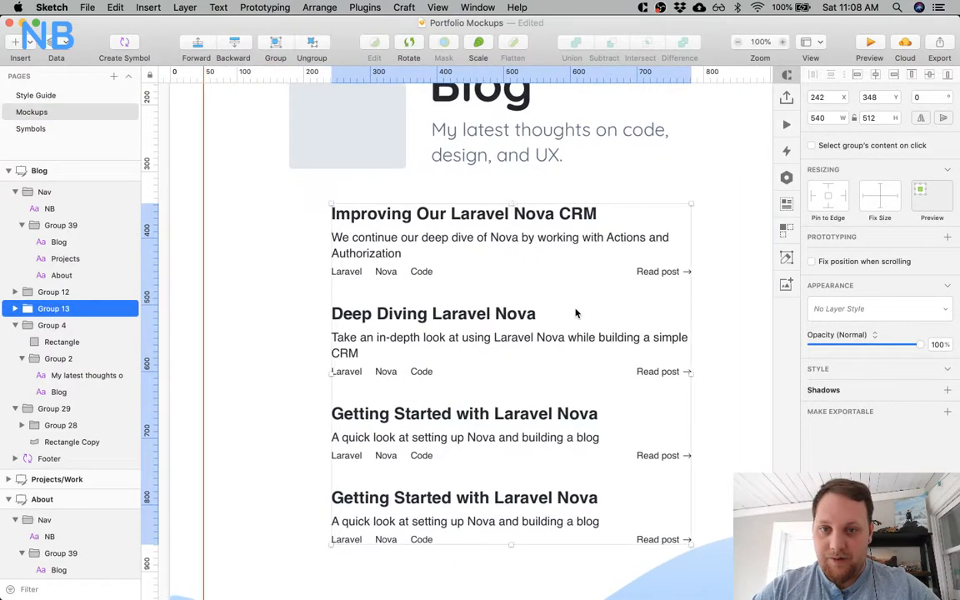
scroll(517, 221, "up", 2)
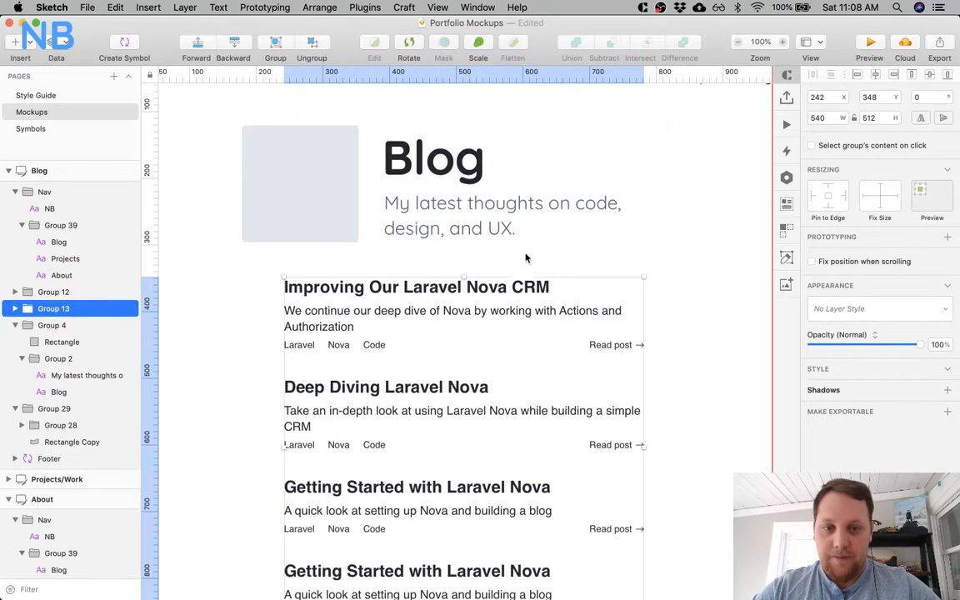
left_click(531, 266)
key("super+minus")
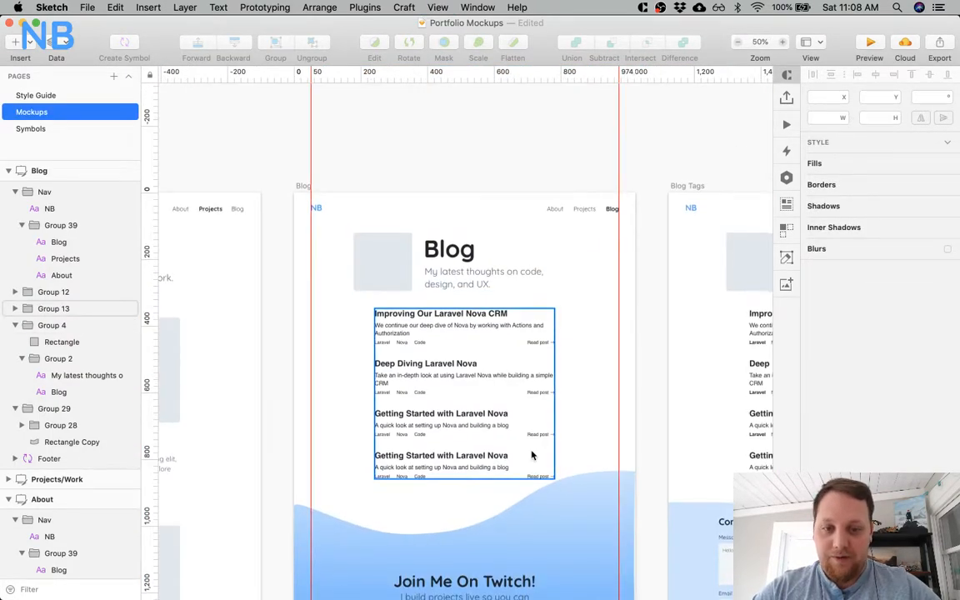
scroll(532, 454, "down", 5)
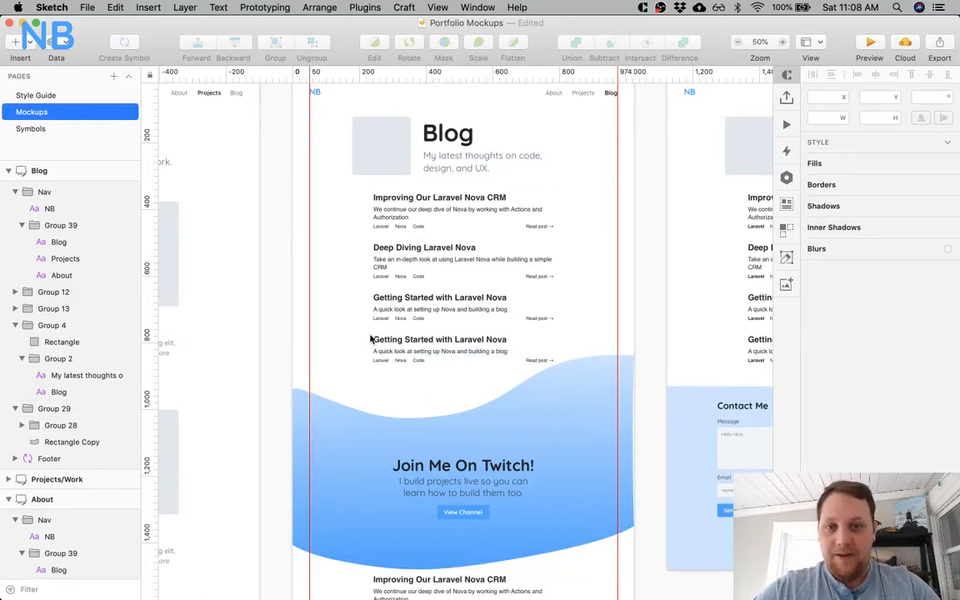
scroll(370, 337, "left", 8)
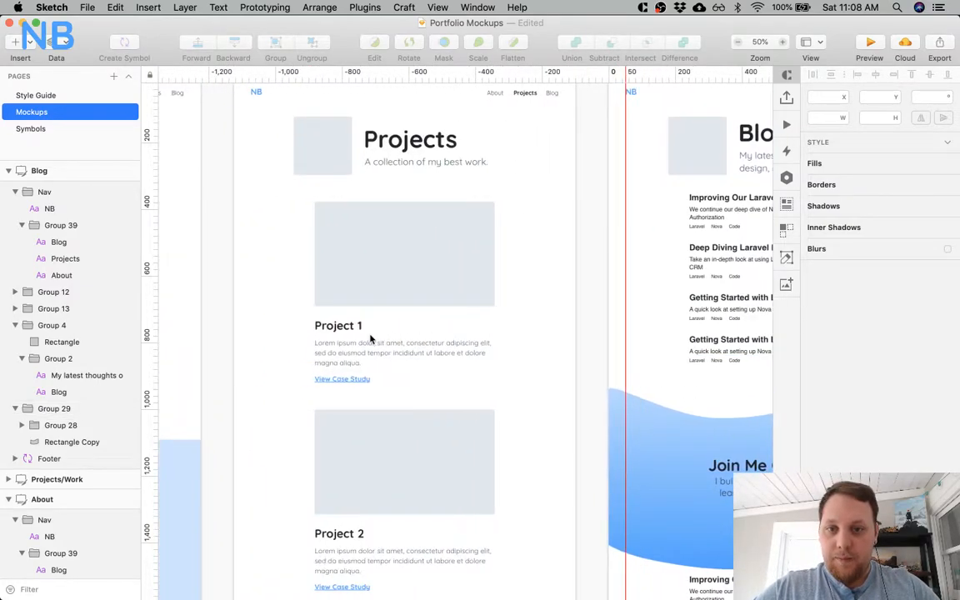
left_click(338, 325)
scroll(593, 323, "right", 5)
left_click(621, 196)
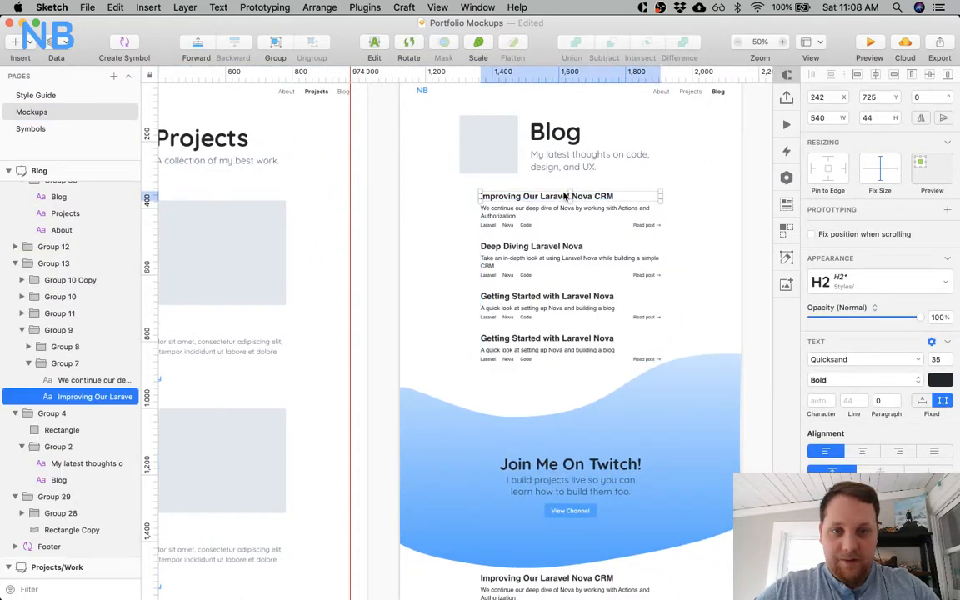
left_click(546, 248, "shift")
left_click(548, 298, "shift")
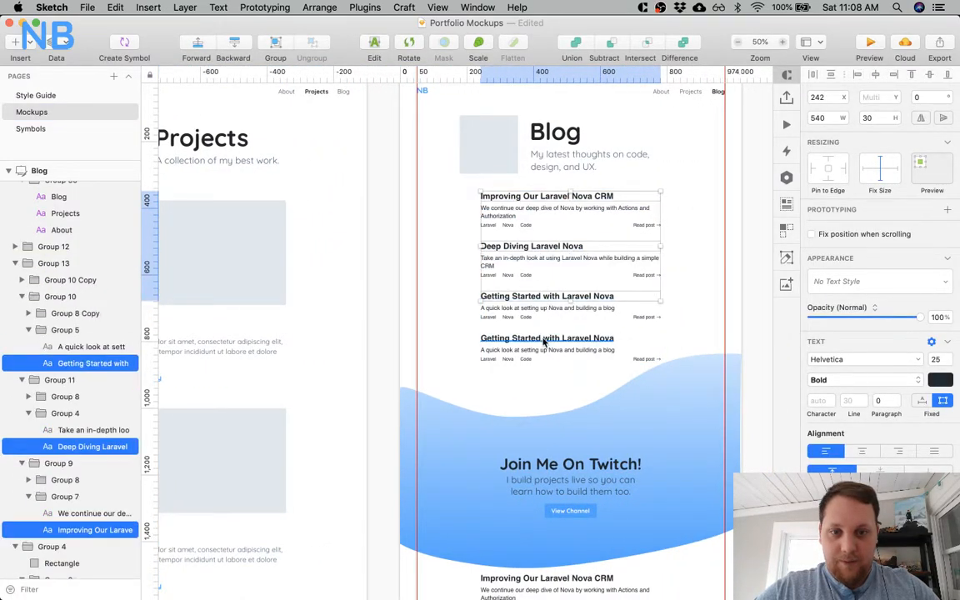
left_click(549, 338, "shift")
scroll(548, 338, "down", 5)
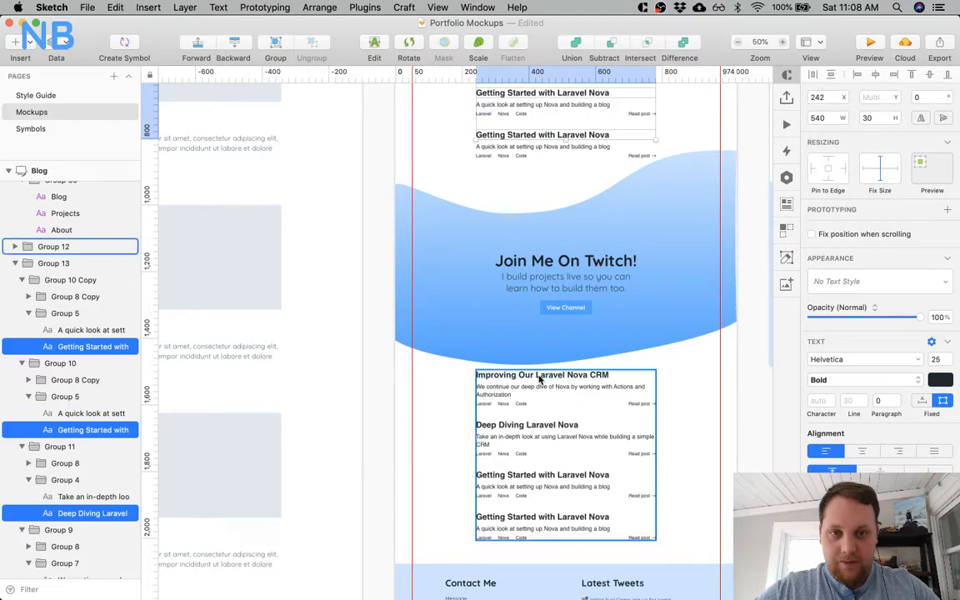
left_click(539, 377, "shift+super")
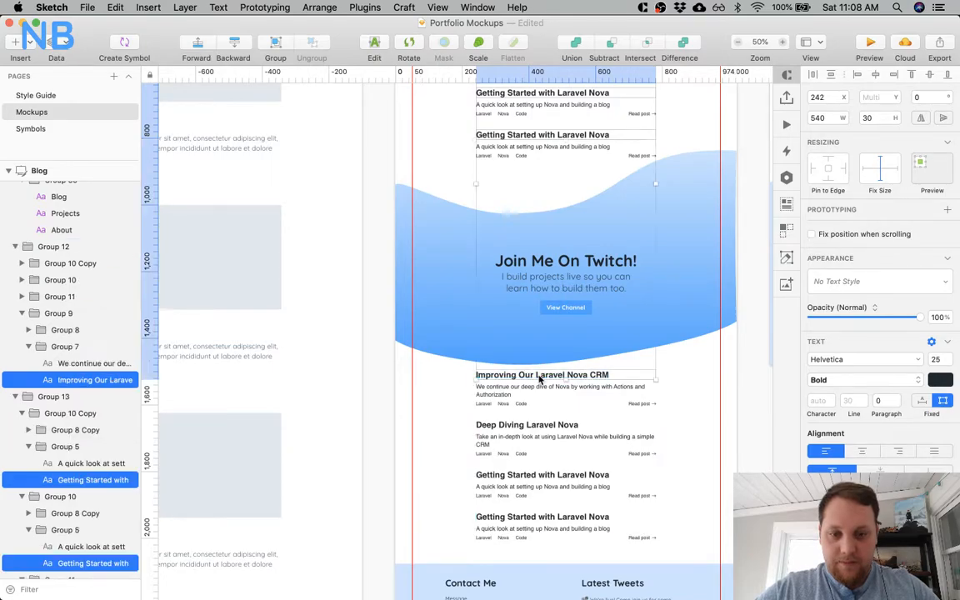
left_click(541, 423, "shift+super")
left_click(526, 475, "shift+super")
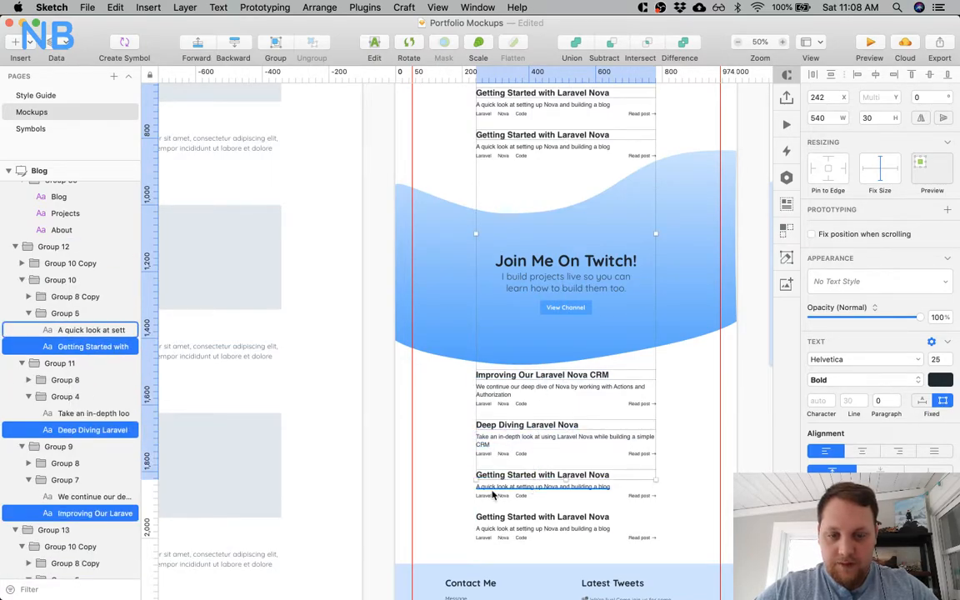
key("Escape")
Apply the H2 text style to the first "Improving Our Laravel Nova CRM" post title on the Blog artboard.
scroll(516, 220, "up", 5)
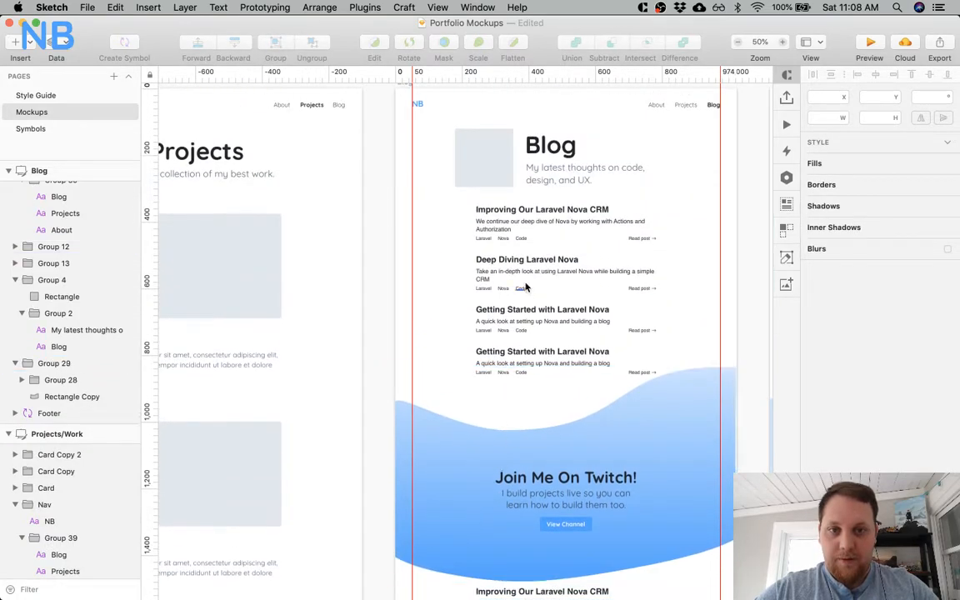
left_click(517, 215, "super")
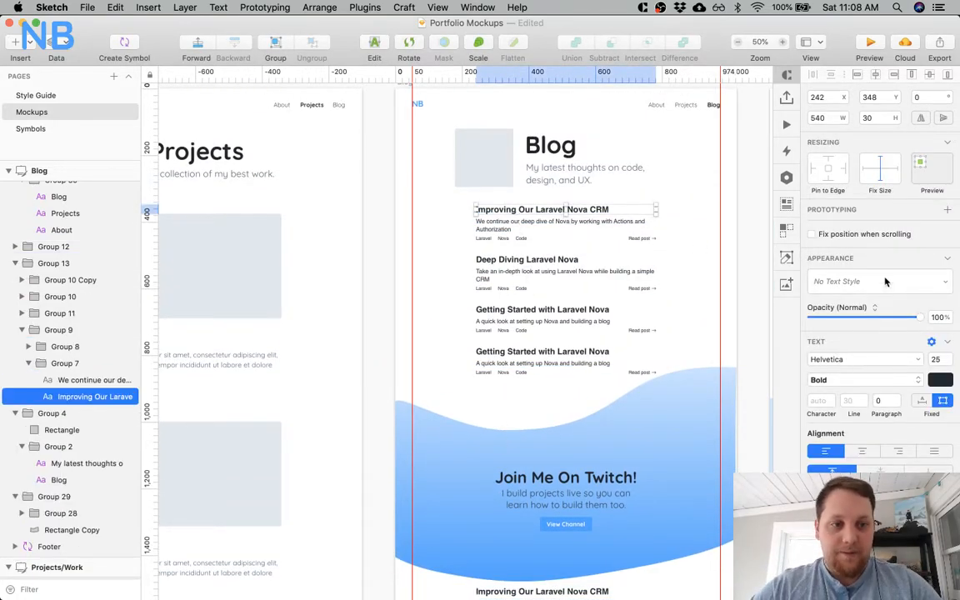
left_click(884, 281)
left_click(803, 367)
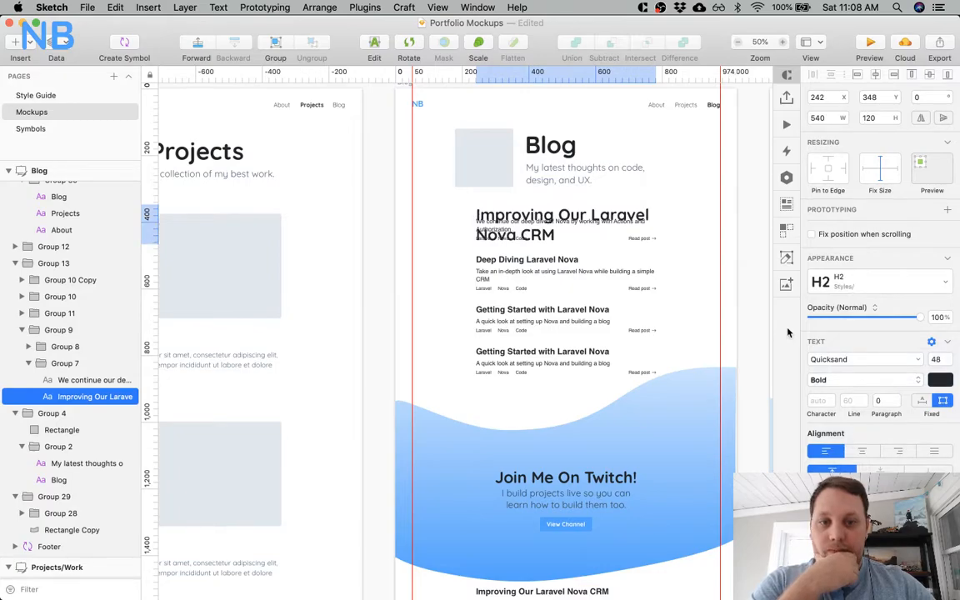
left_click(872, 286)
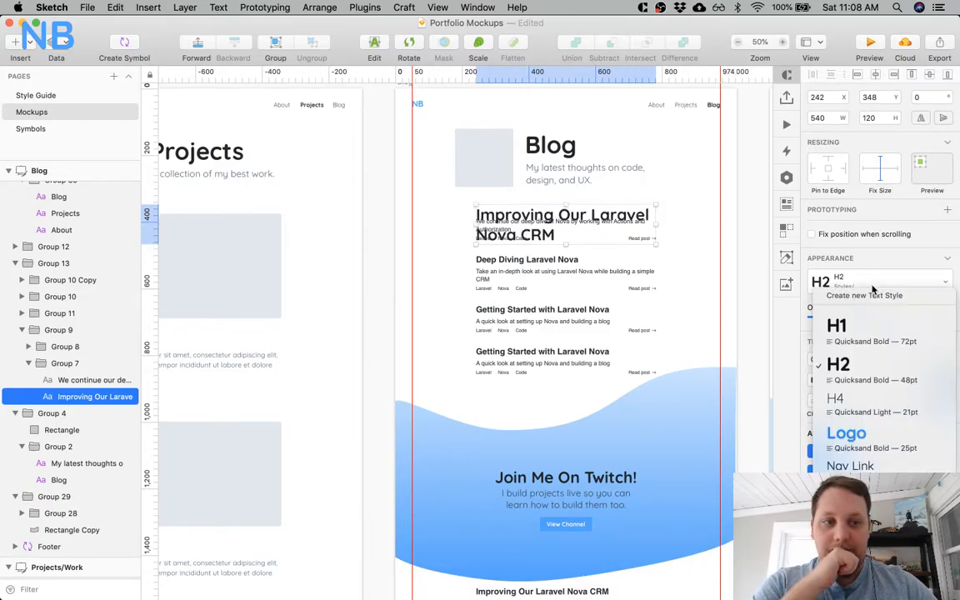
left_click(872, 288)
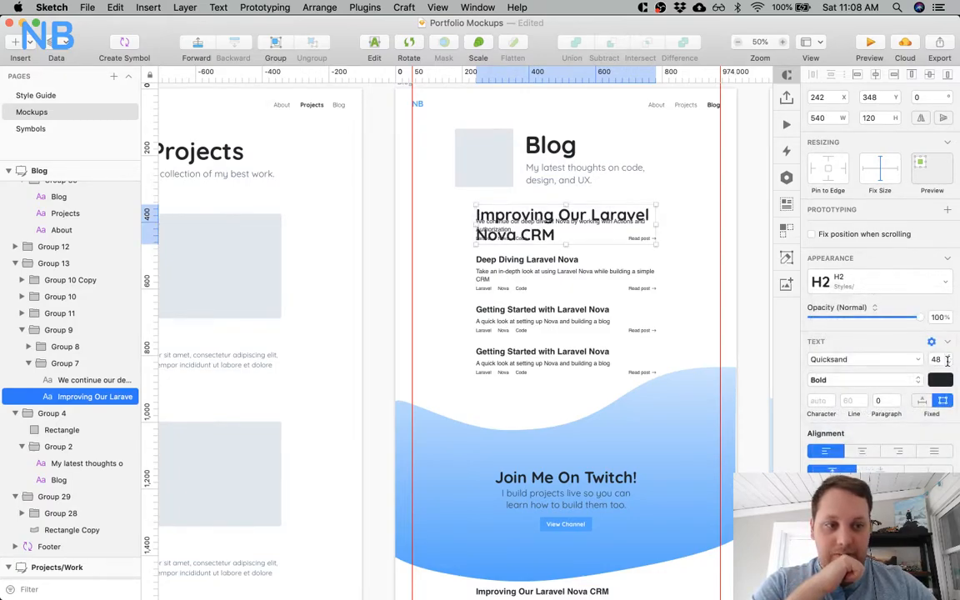
Set the font size of the "Improving Our Laravel Nova CRM" title to 28.
type("35")
key("Return")
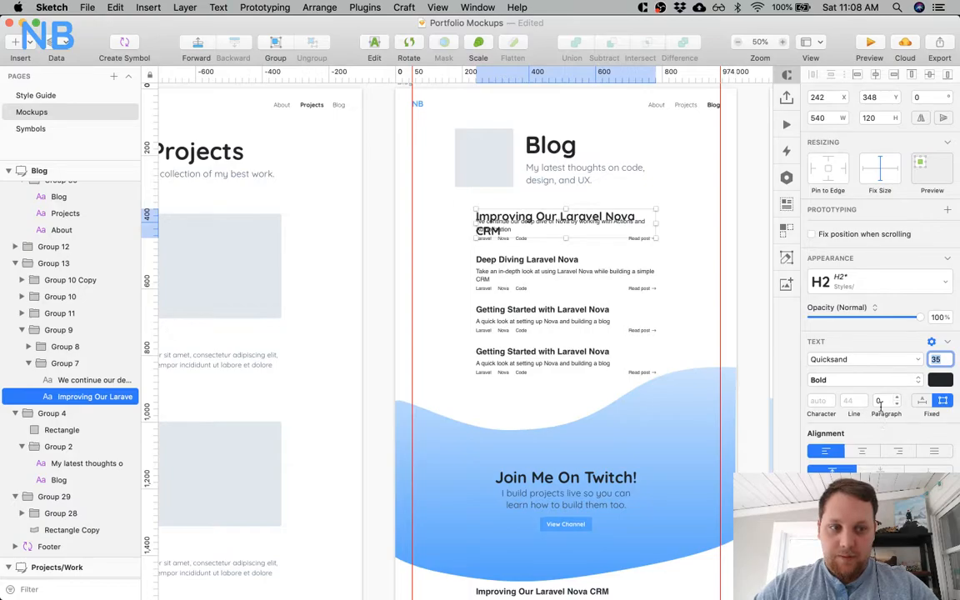
type("28")
key("Return")
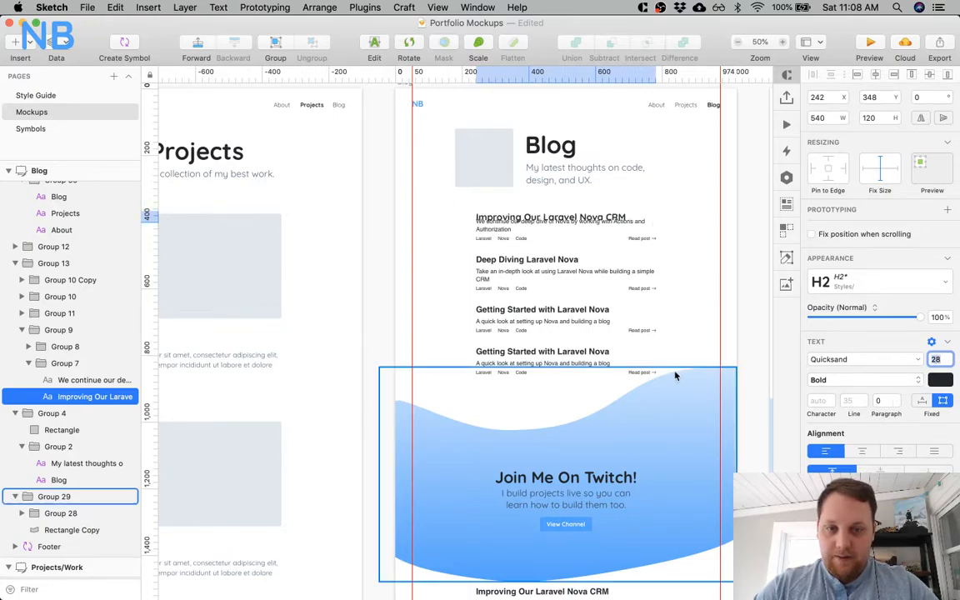
Detach the H2 text style from the "Improving Our Laravel Nova CRM" title so it uses no text style.
left_click(563, 263)
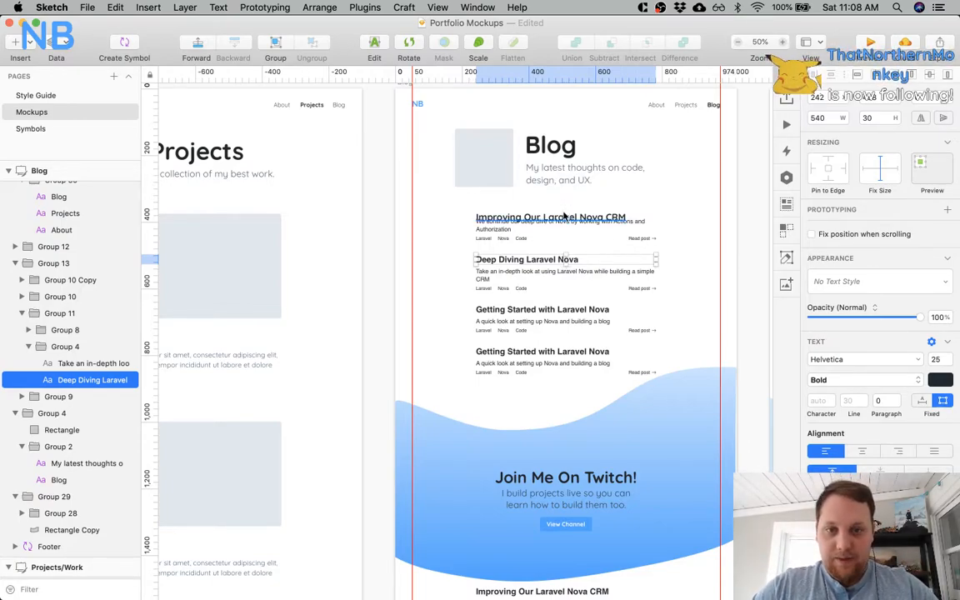
left_click(563, 215)
left_click(561, 260)
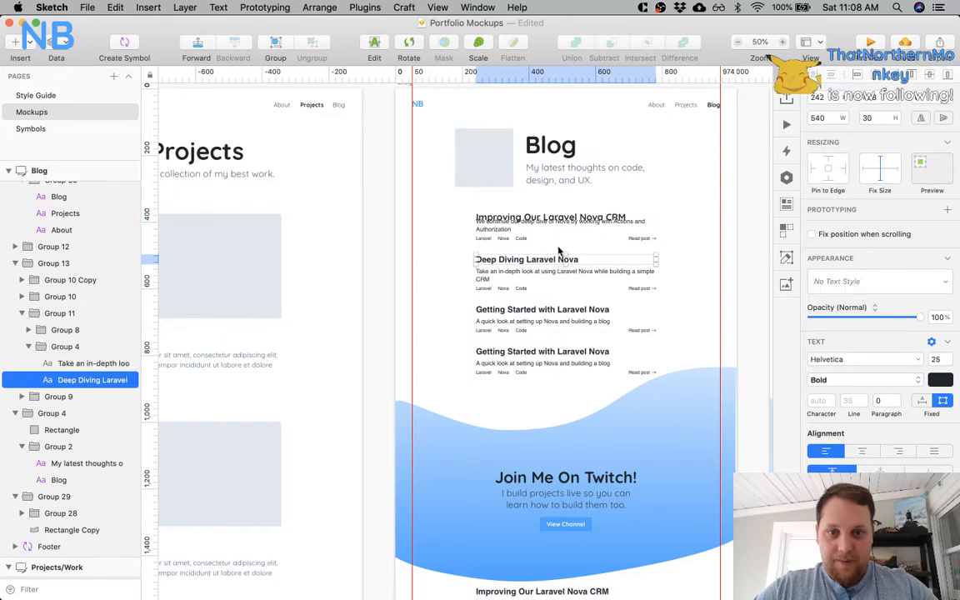
key("z")
left_click(548, 206)
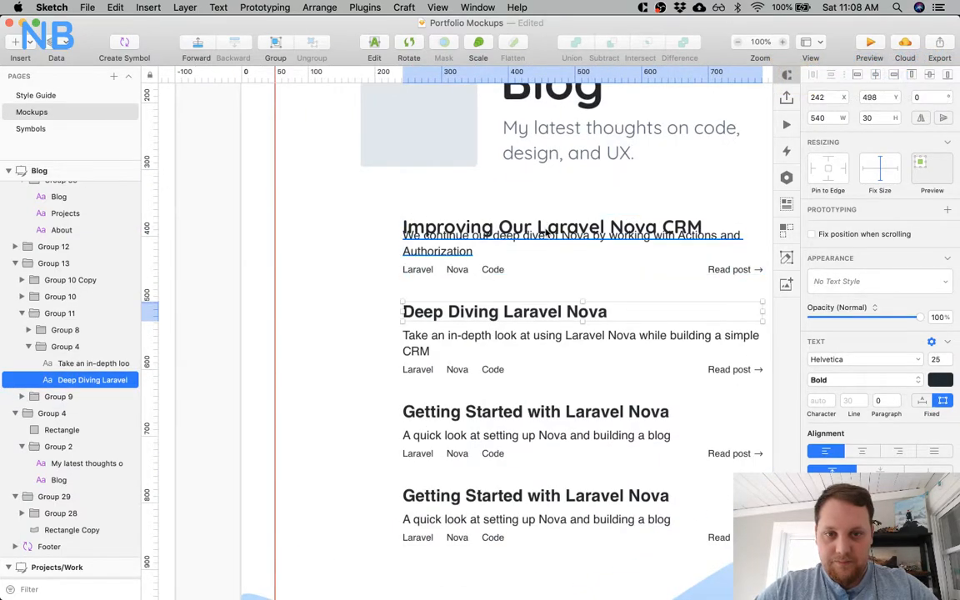
left_click(548, 240)
left_click(548, 227)
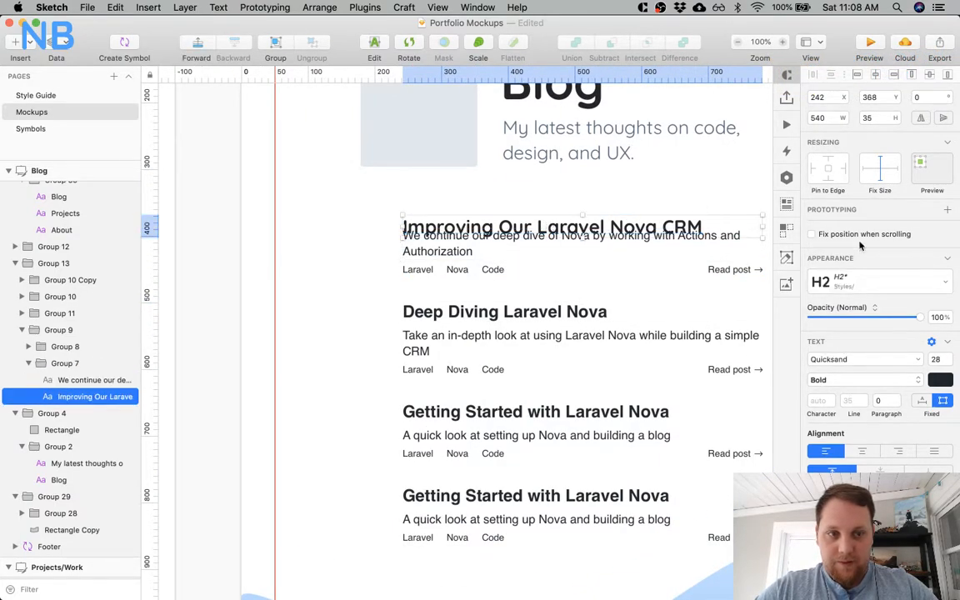
left_click(896, 281)
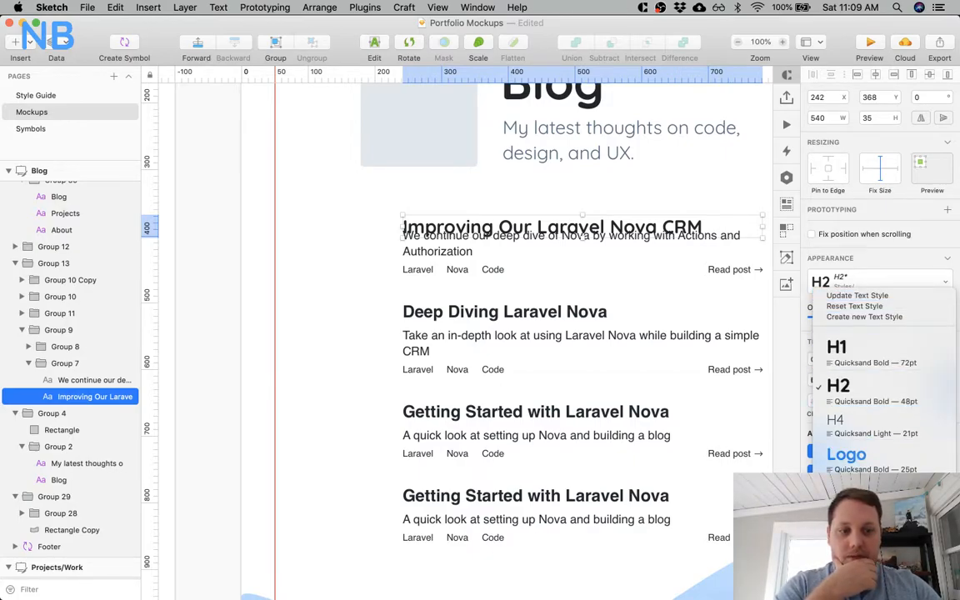
scroll(884, 454, "down", 1)
left_click(867, 500)
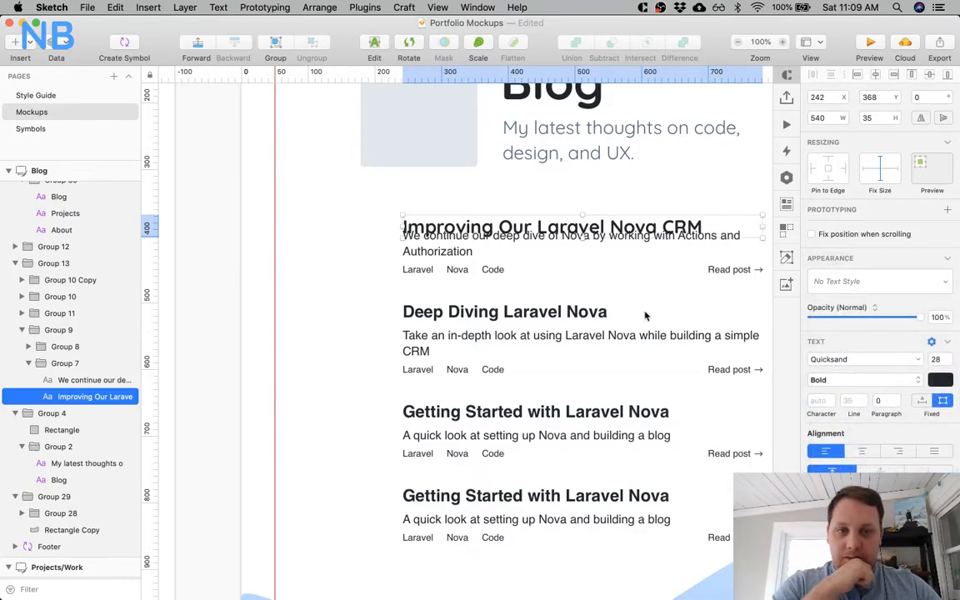
Try blue shades as the text color of the "Improving Our Laravel Nova CRM" title and restore the dark color.
left_click(922, 378)
left_click(937, 380)
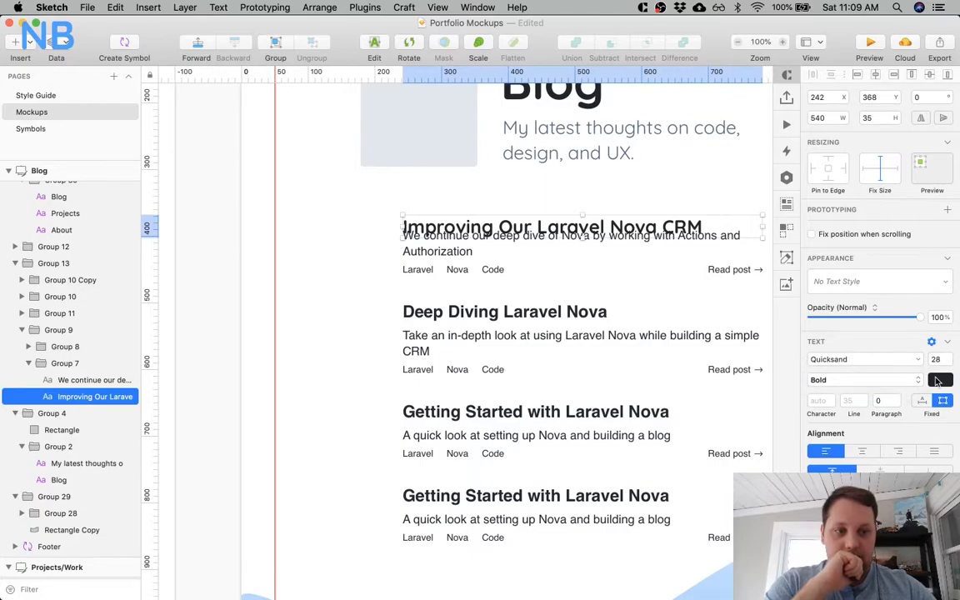
left_click(936, 381)
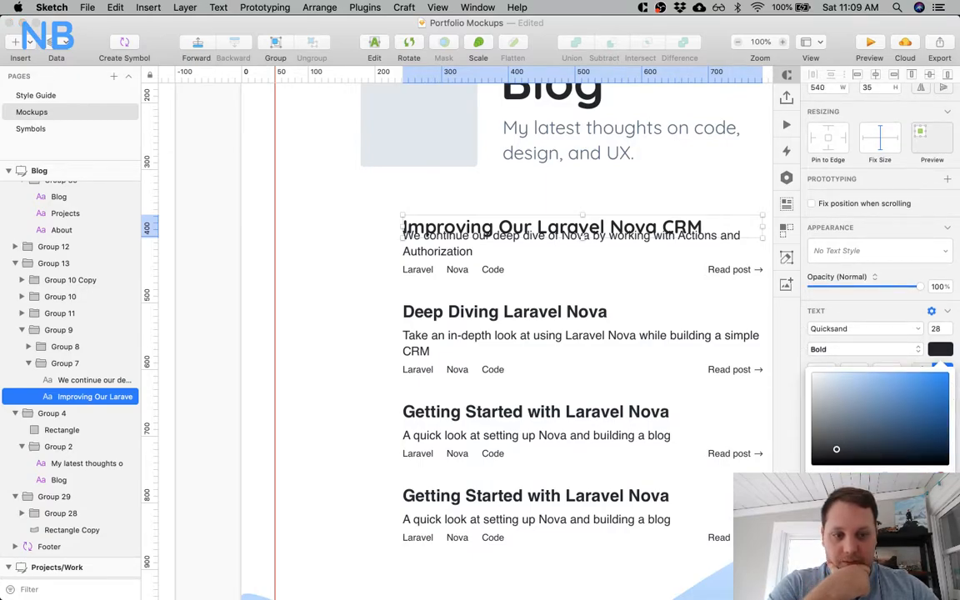
left_click(875, 550)
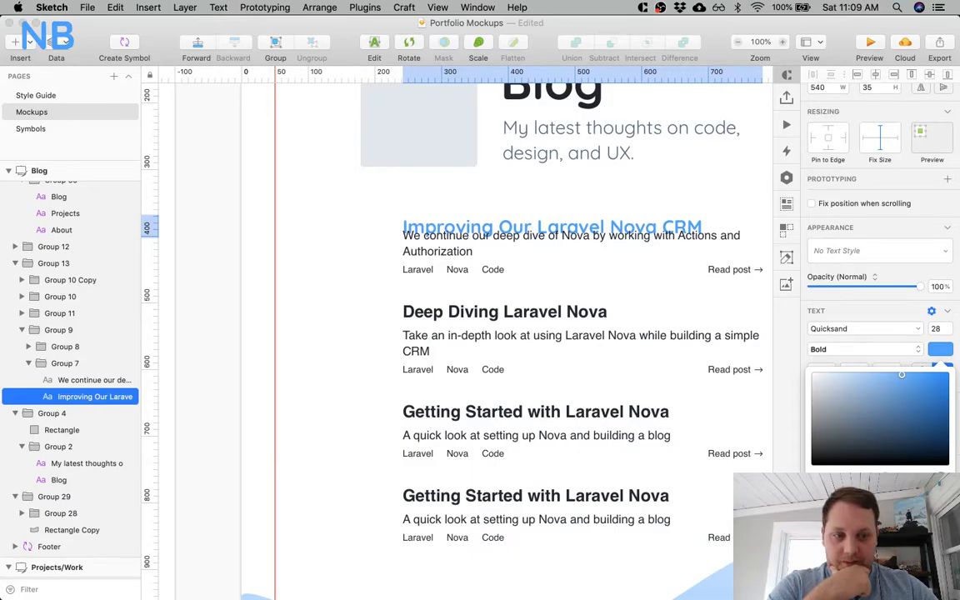
left_click(920, 392)
left_click(858, 550)
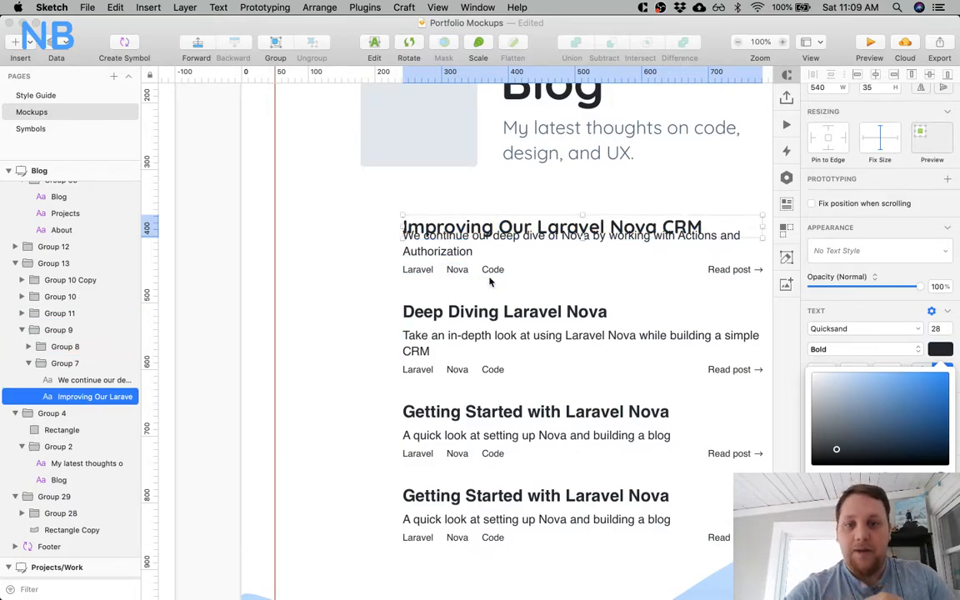
Shift the first post's description together with its tags and "Read post" row down to clear the enlarged title.
scroll(466, 275, "right", 4)
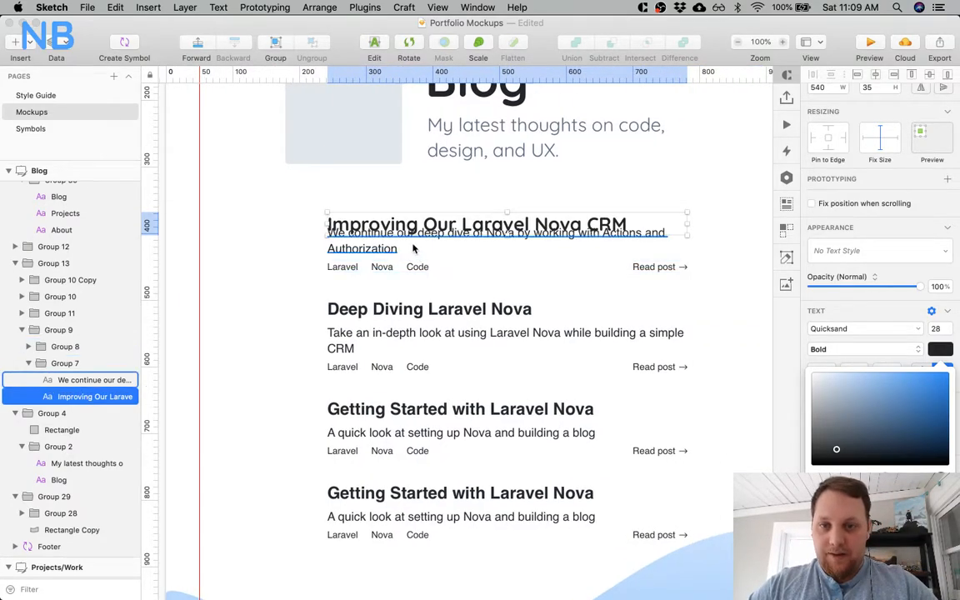
left_click(375, 235)
left_click(408, 268, "shift")
key("shift+Down")
key("shift+Down")
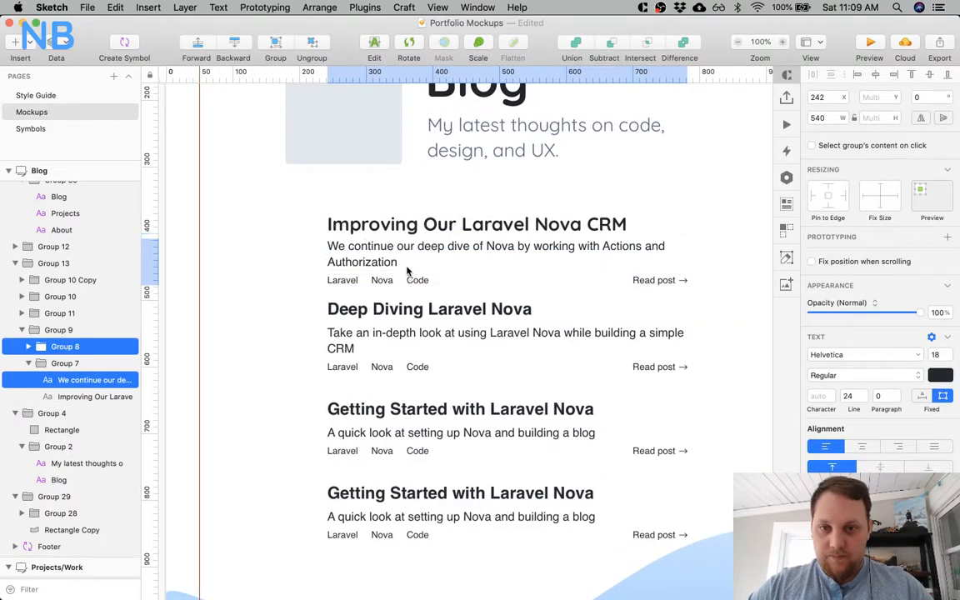
key("shift+Up")
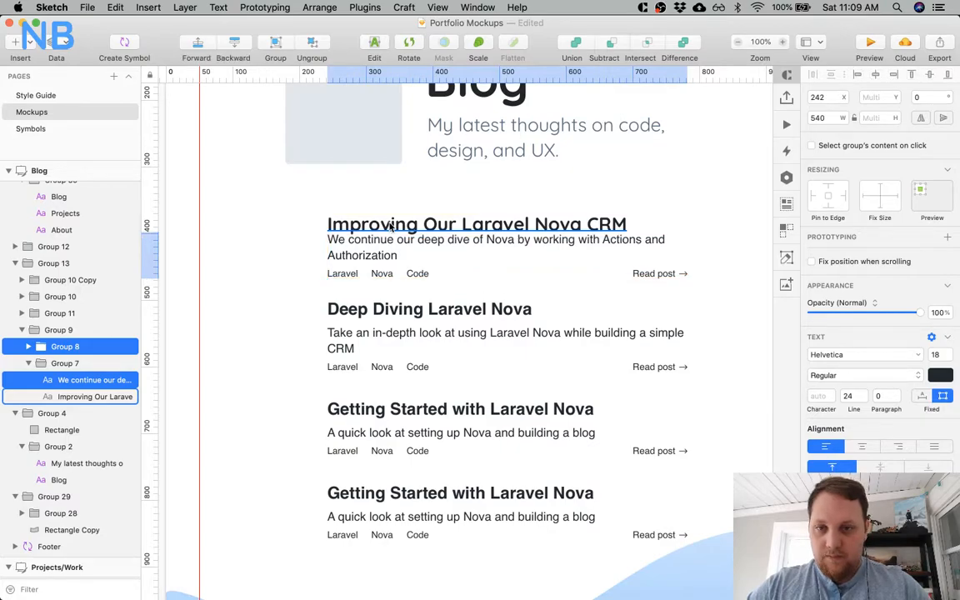
key("shift+Down")
key("Up")
key("Up")
key("Up")
key("Up")
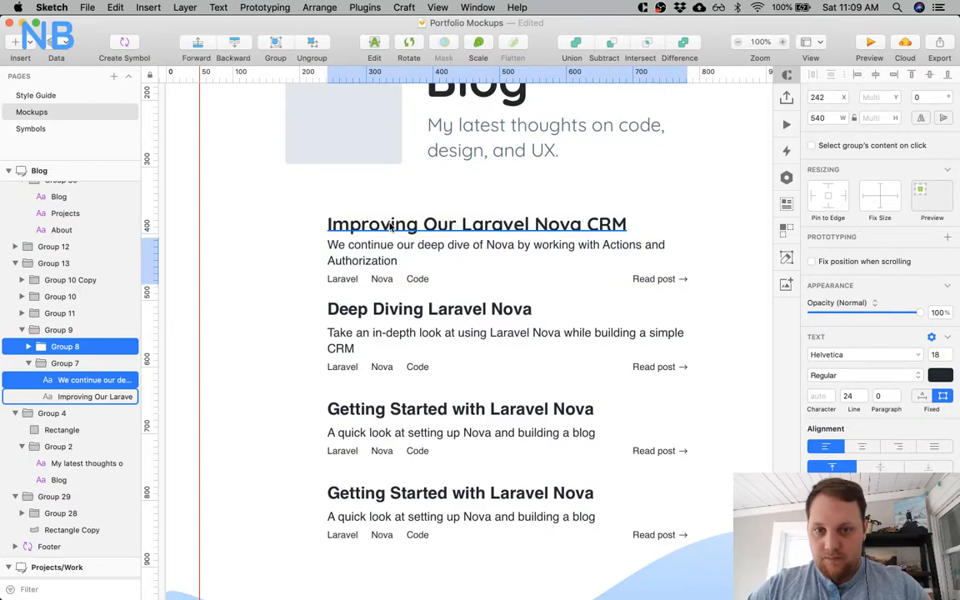
left_click(304, 259)
Set the typeface of the first post's description to Quicksand.
left_click(368, 251)
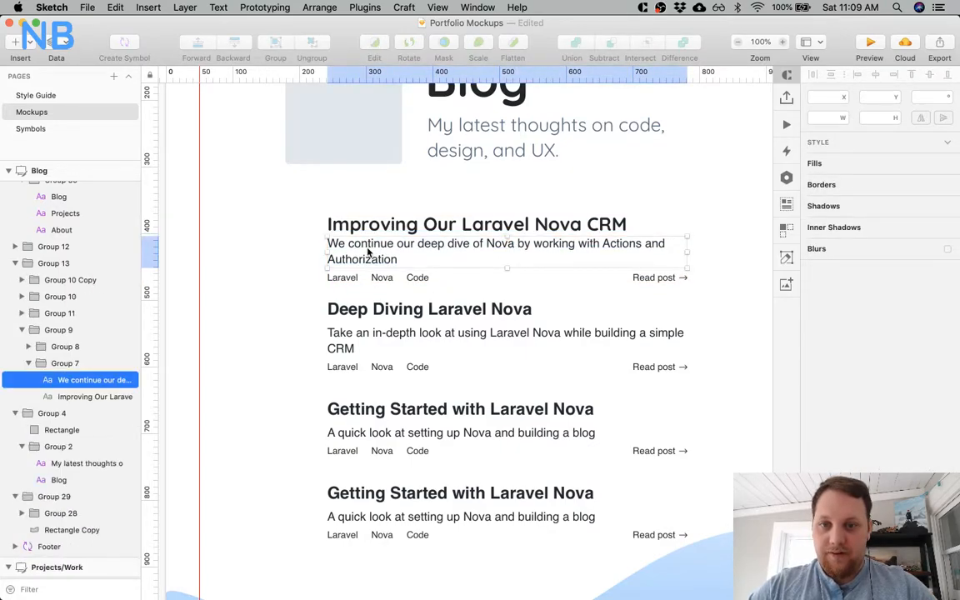
left_click(832, 360)
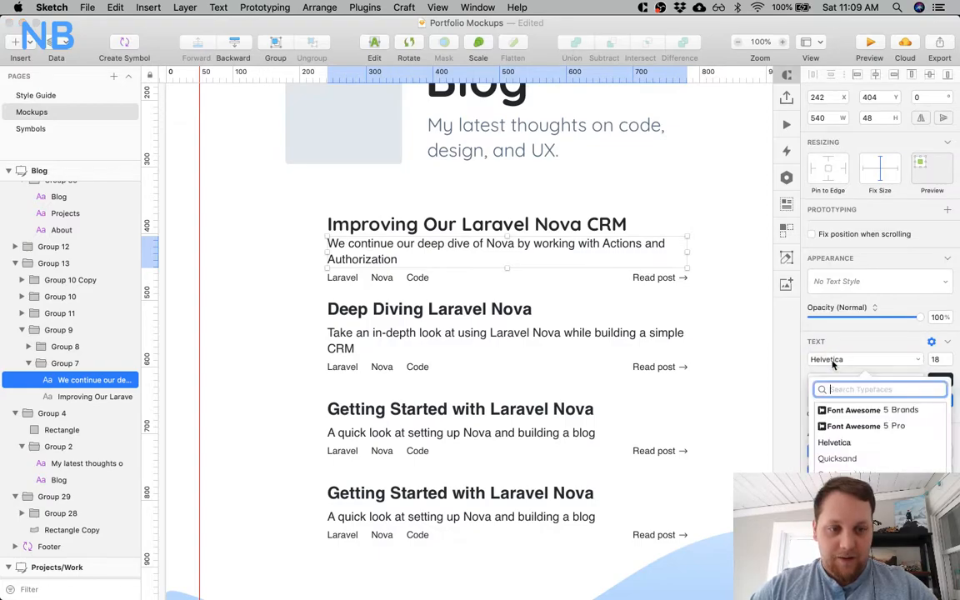
left_click(837, 458)
Set the first post's Laravel, Nova and Code tags and its "Read post" text to the Quicksand typeface.
left_click(354, 278)
left_click(385, 278, "shift")
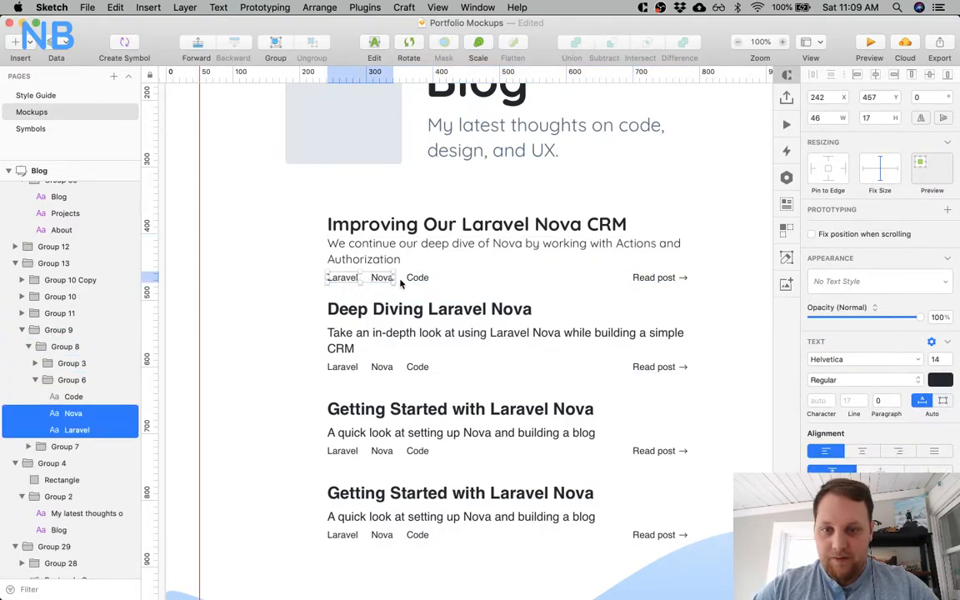
left_click(417, 278, "shift")
left_click(654, 278, "shift")
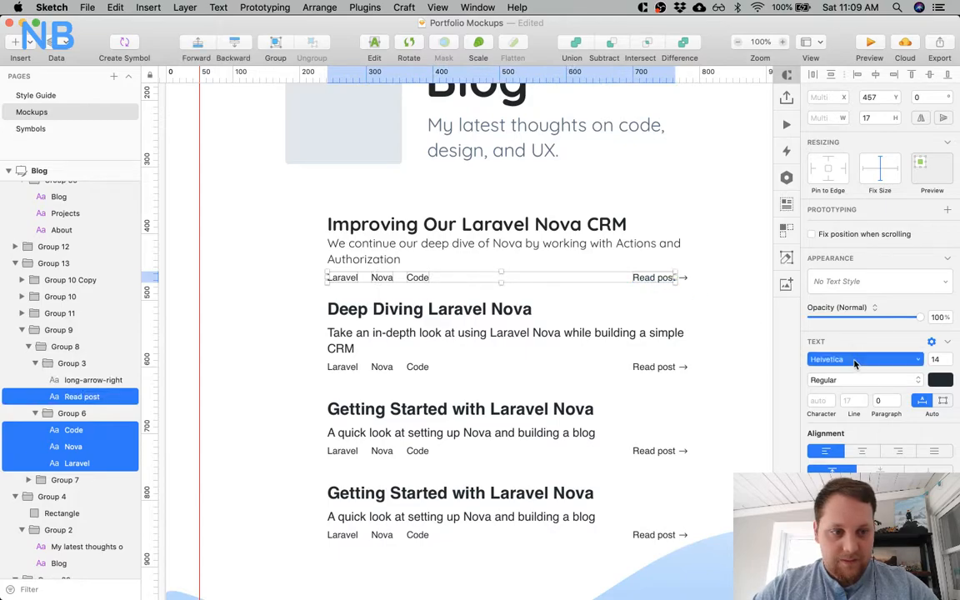
left_click(853, 361)
left_click(831, 459)
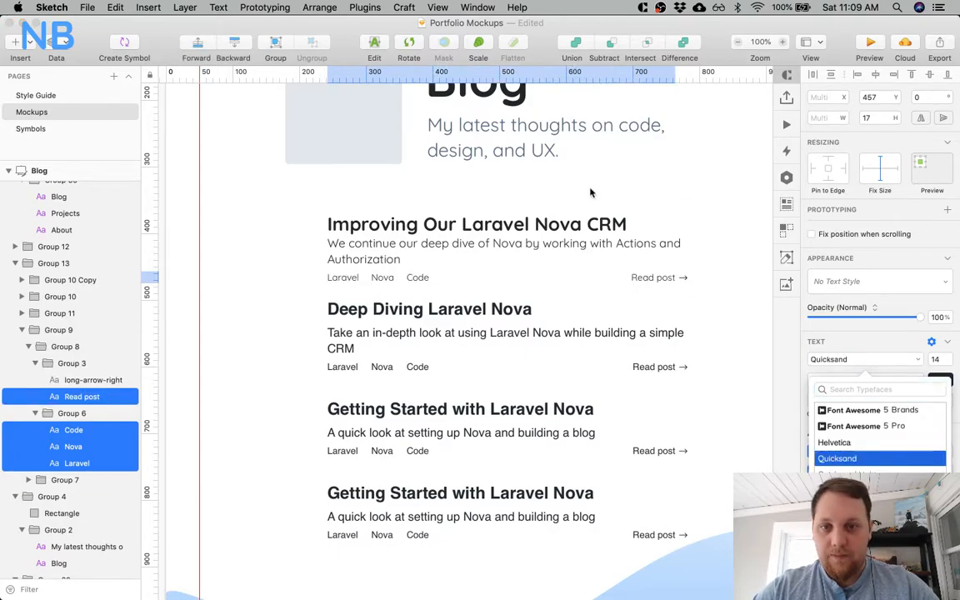
Move the first post's description down to Y 408 to add space beneath the title.
left_click(391, 250)
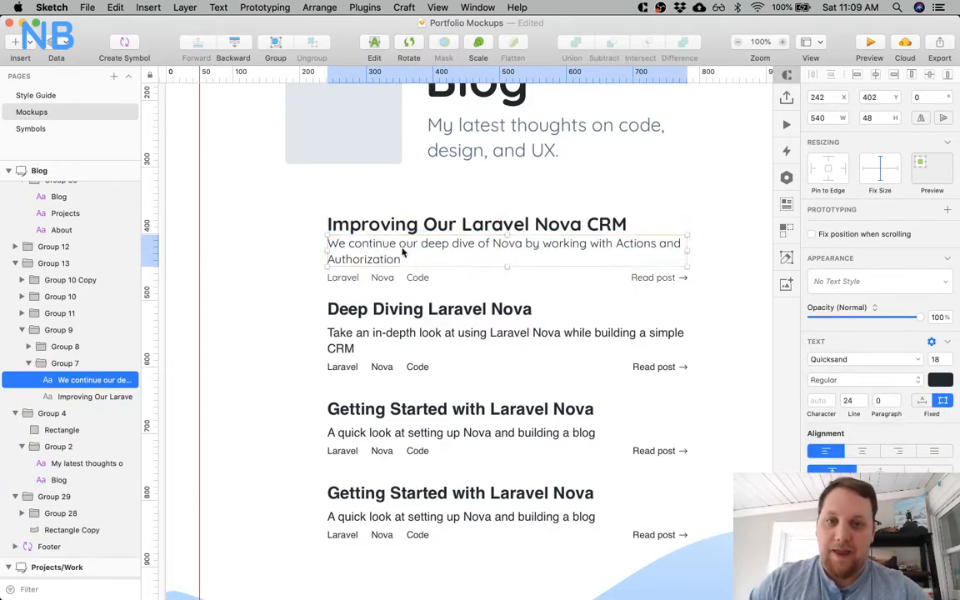
key("shift+Down")
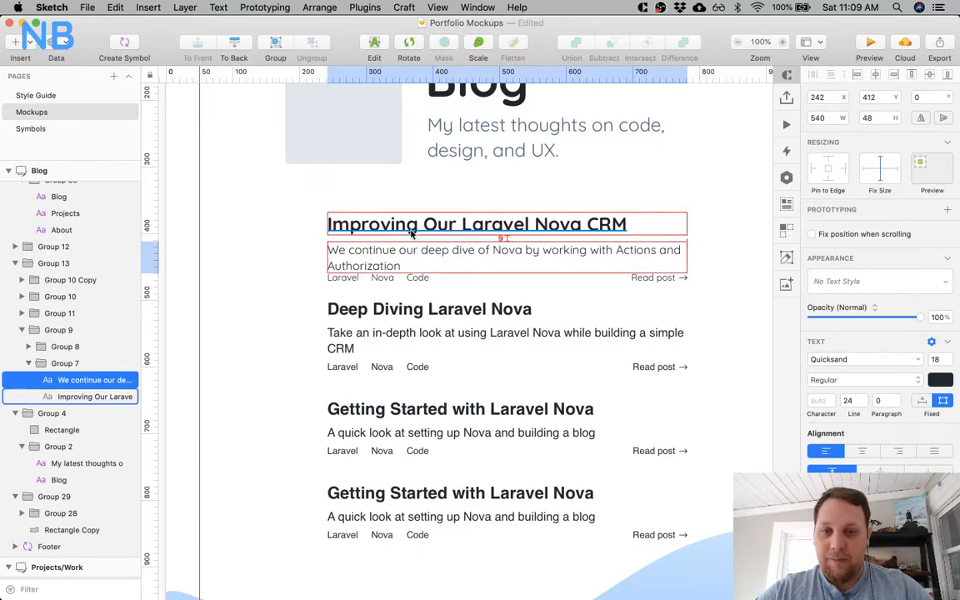
key("Up")
key("Up")
key("Up")
key("Up")
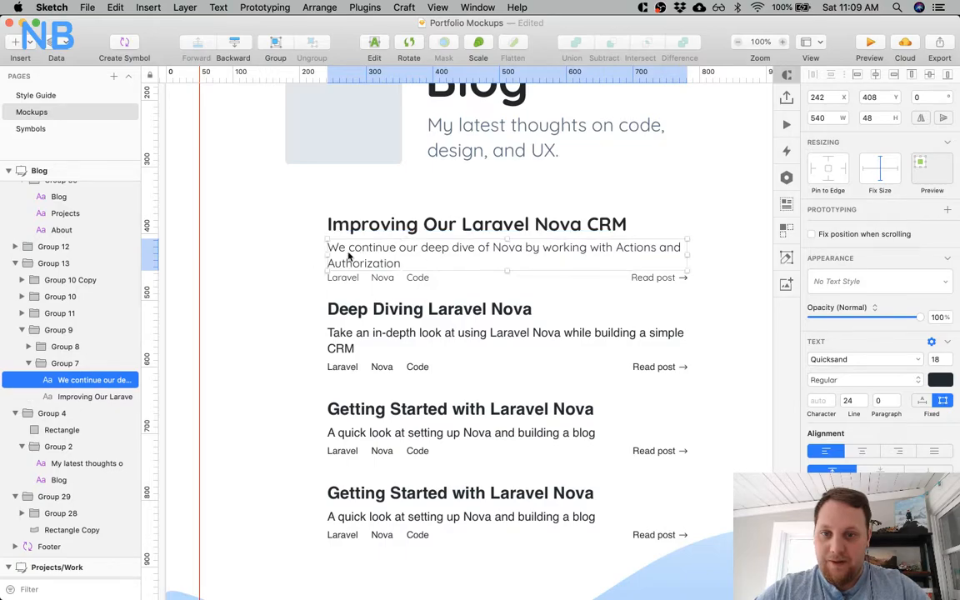
Color the first post's Laravel, Nova and Code tags and "Read post" text blue and make them bold.
left_click(331, 279)
left_click(339, 278, "super")
left_click(379, 278, "shift+super")
left_click(419, 278, "shift+super")
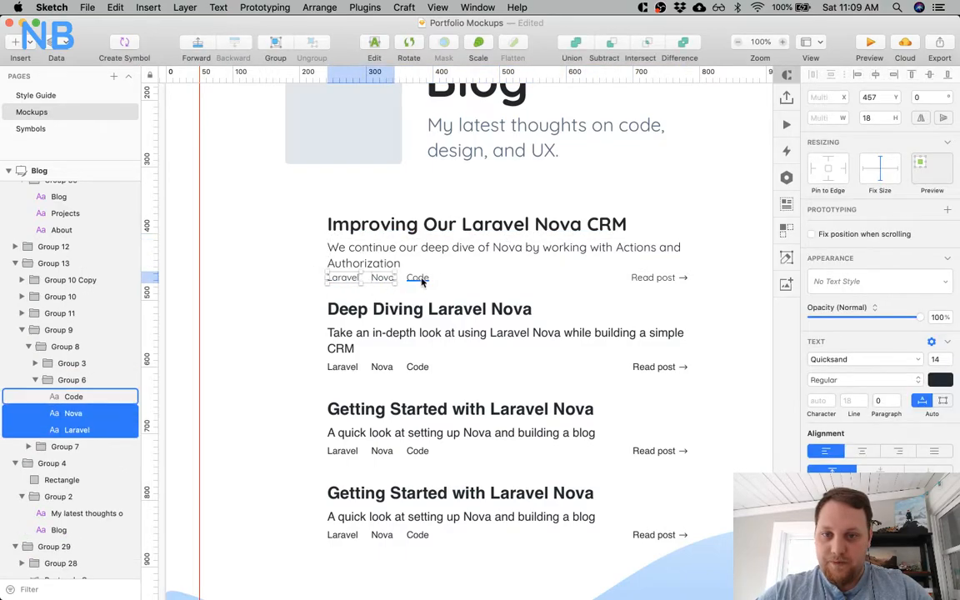
left_click(649, 281, "shift+super")
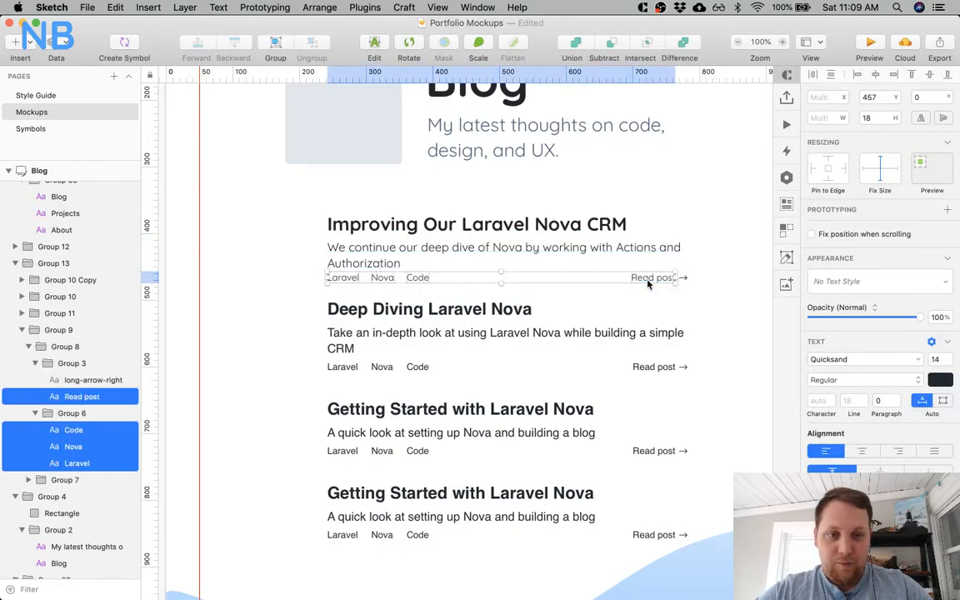
left_click(875, 380)
left_click(878, 382)
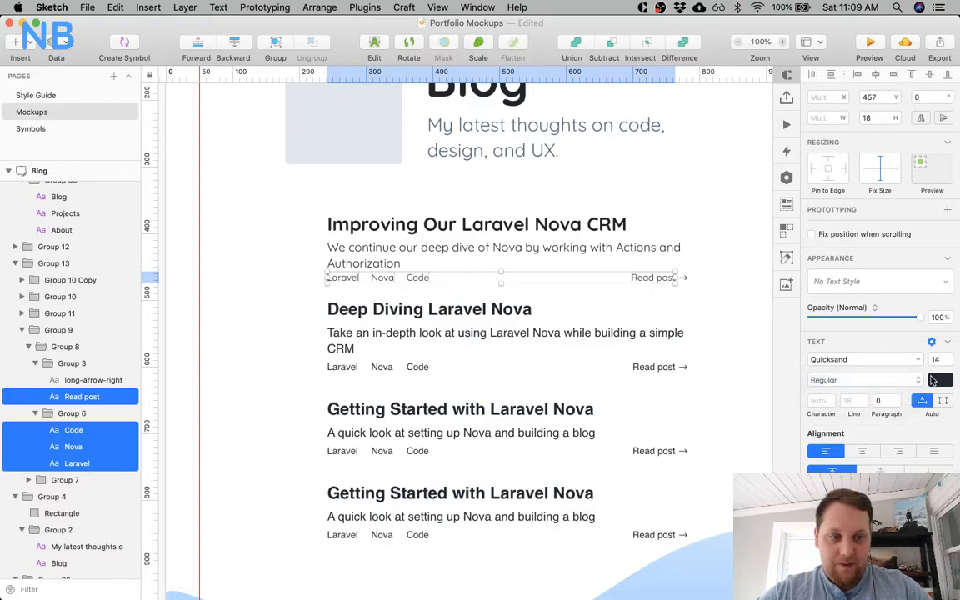
left_click(934, 380)
left_click(920, 391)
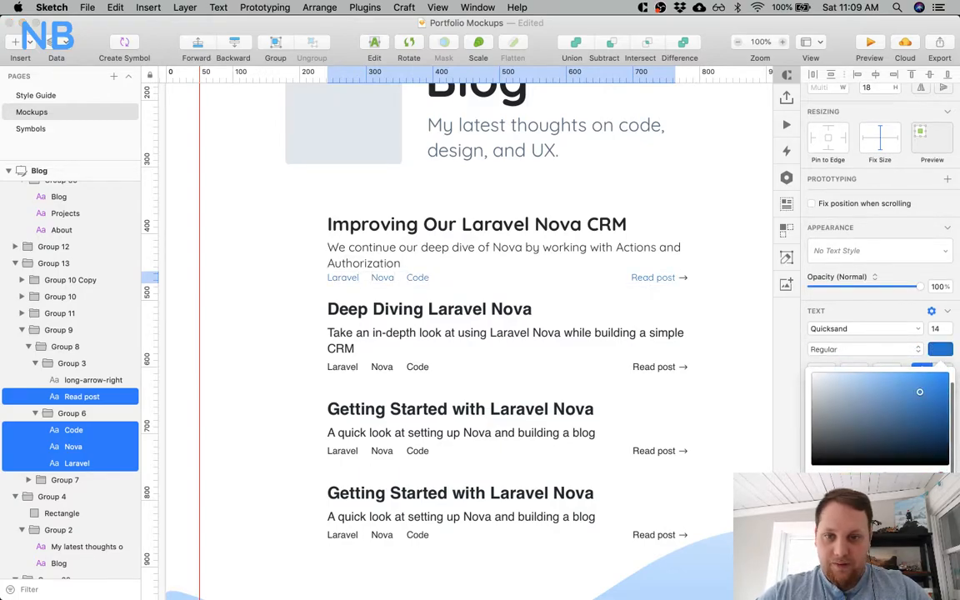
left_click(807, 364)
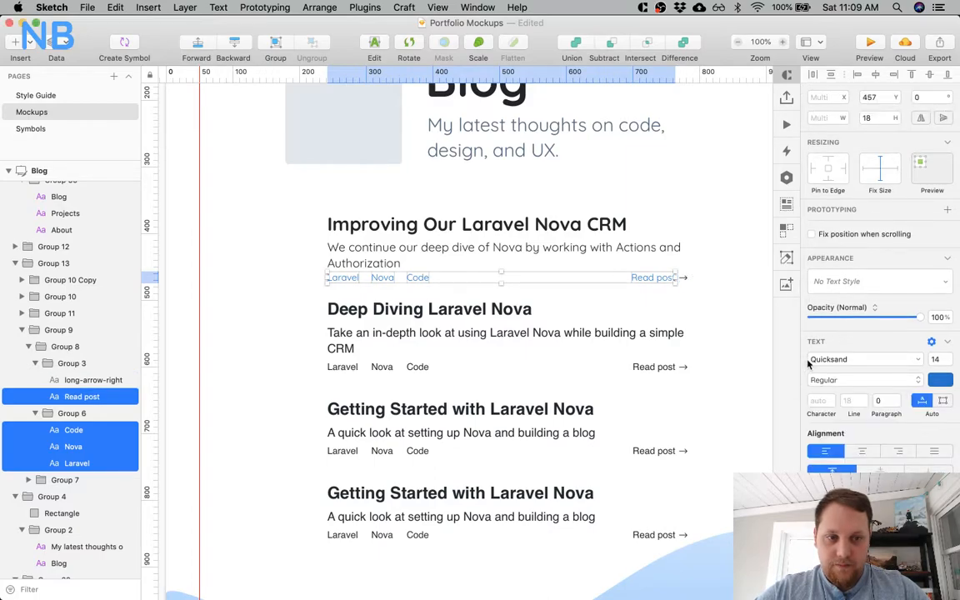
left_click(820, 379)
left_click(825, 393)
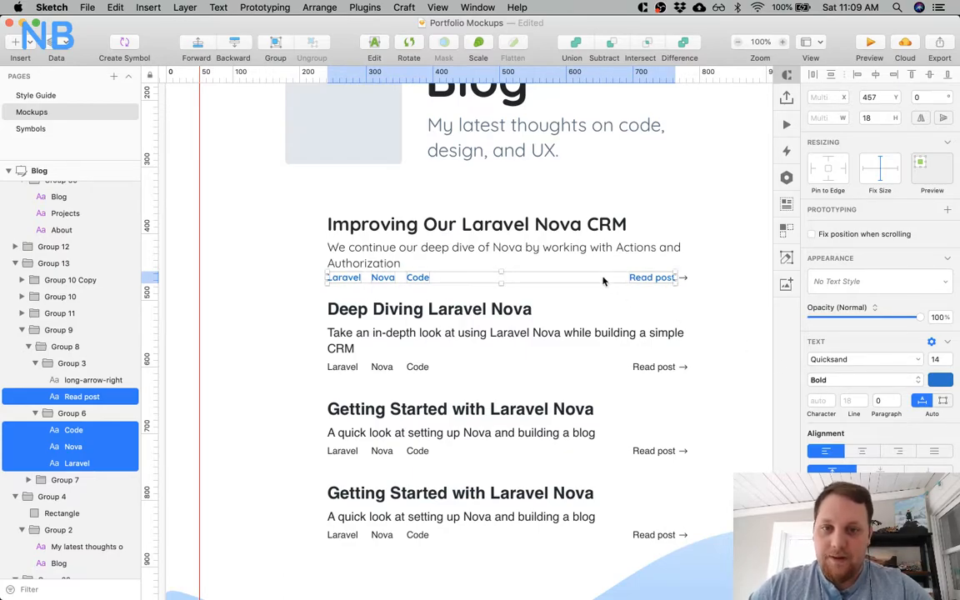
Set the arrow icon beside the first post's "Read post" text to Regular weight and the matching blue.
left_click(683, 278)
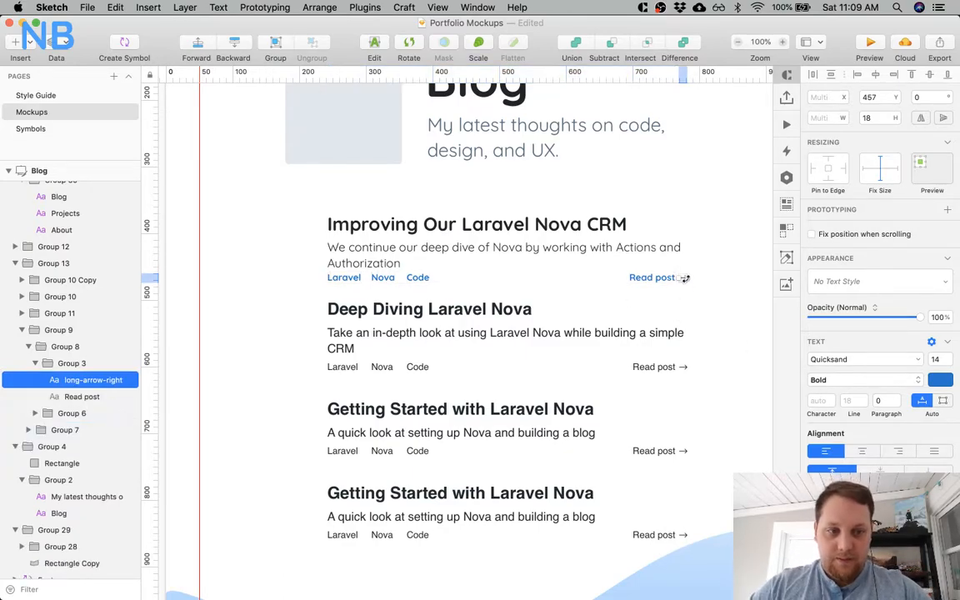
left_click(863, 380)
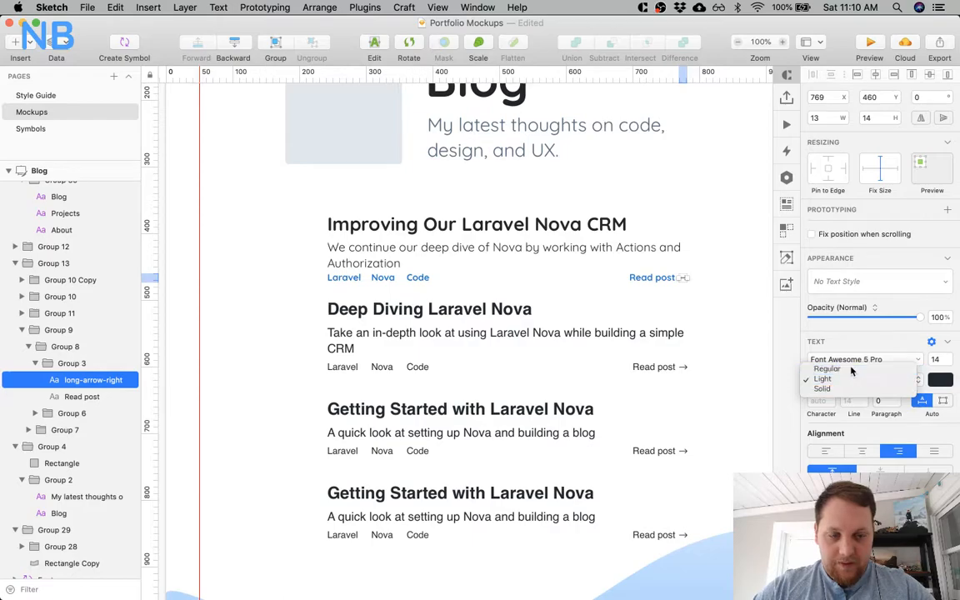
left_click(849, 368)
left_click(939, 380)
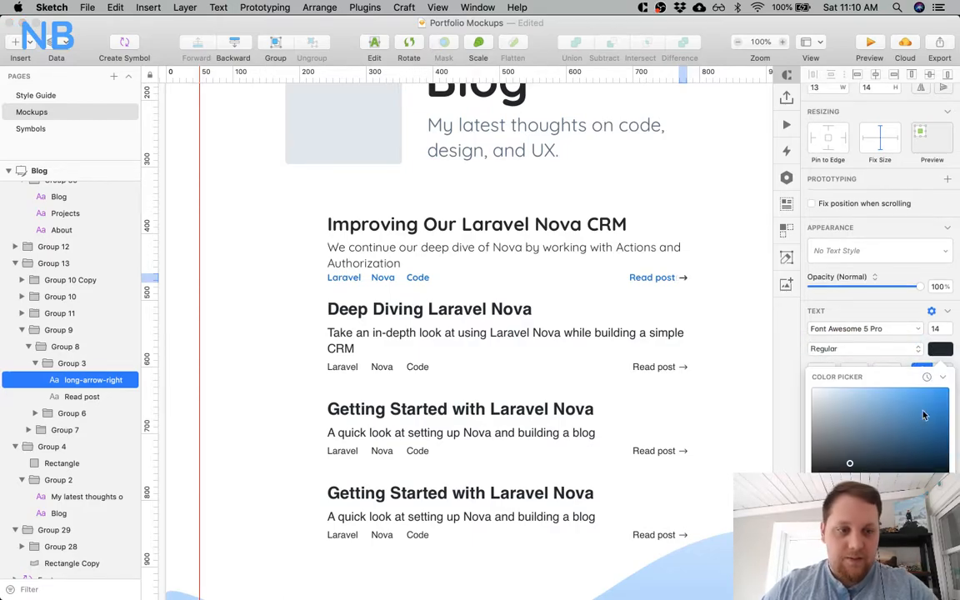
left_click(919, 407)
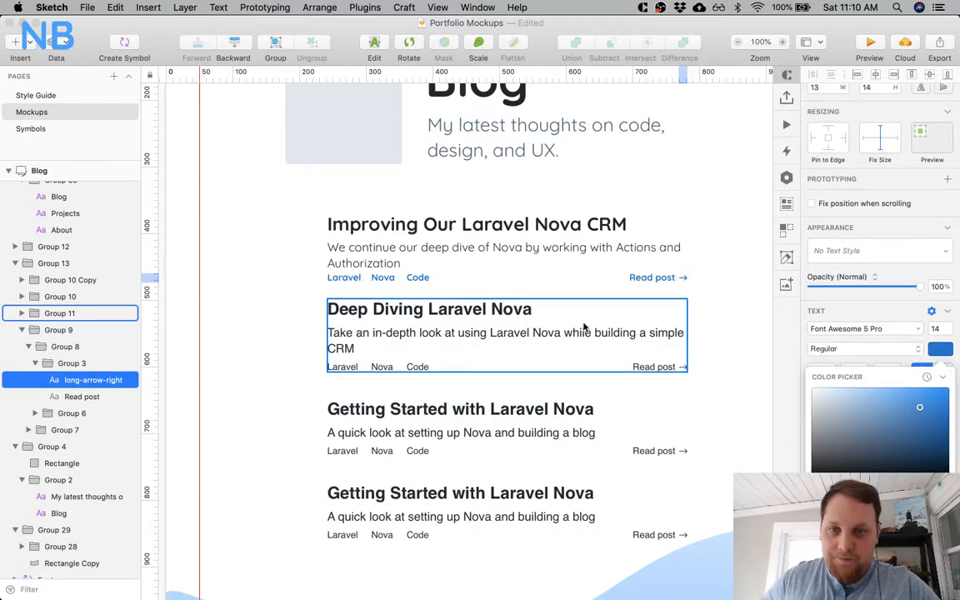
Set the font size of the first post's description to 21.
left_click(494, 272)
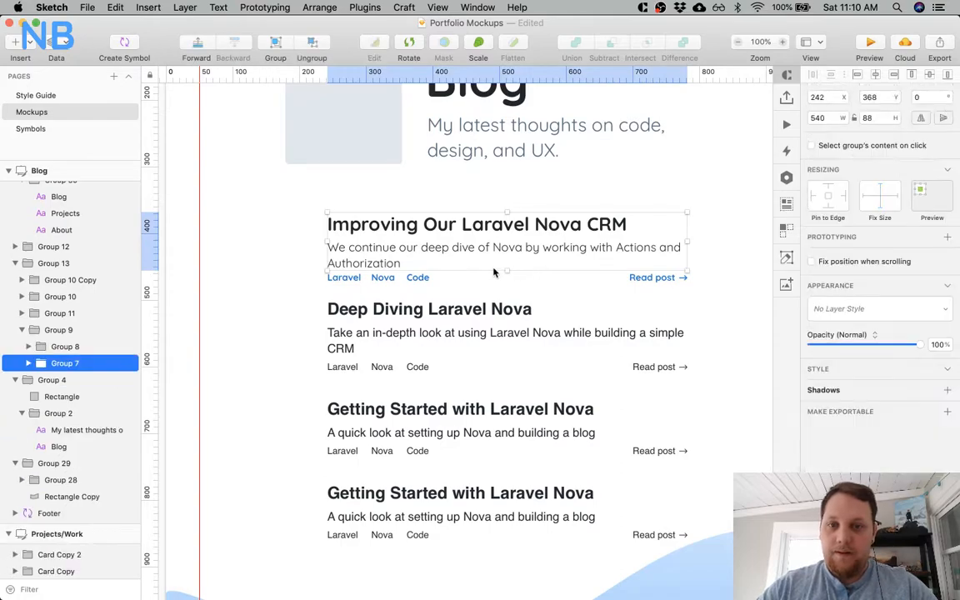
double_click(362, 255)
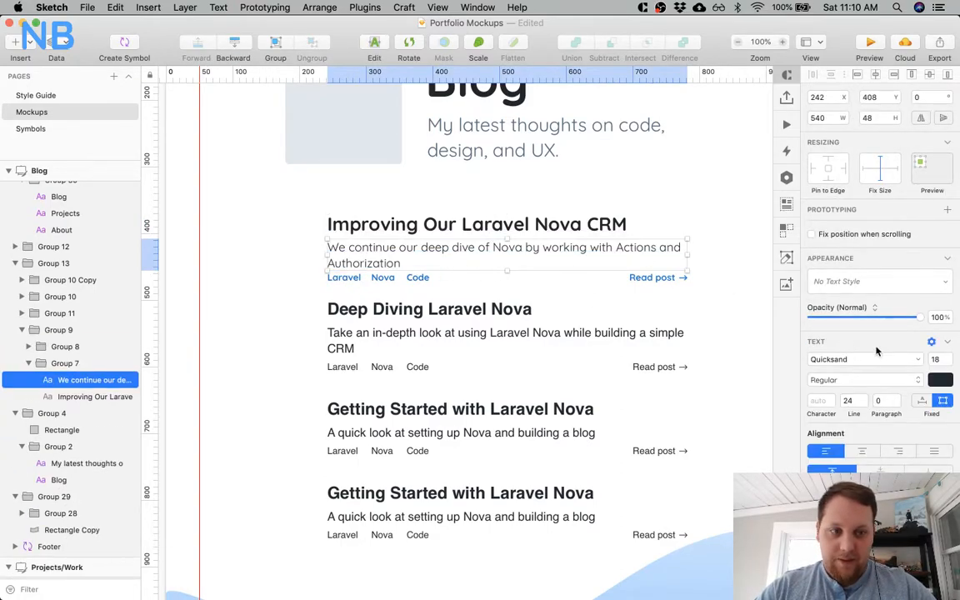
key("Return")
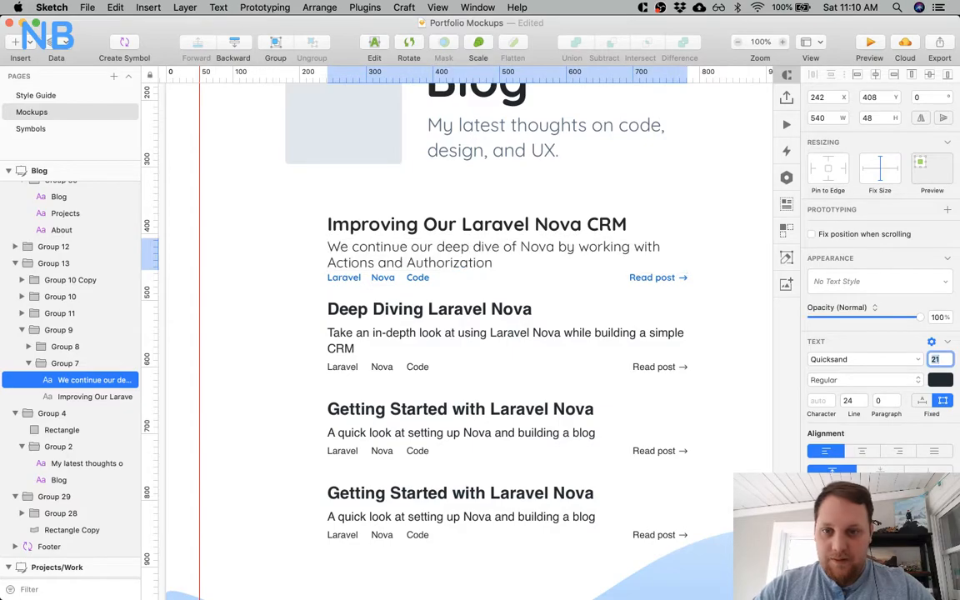
Set the line height of the first Blog post's description to 30, matching the project description on the Projects/Work artboard.
left_click(351, 277)
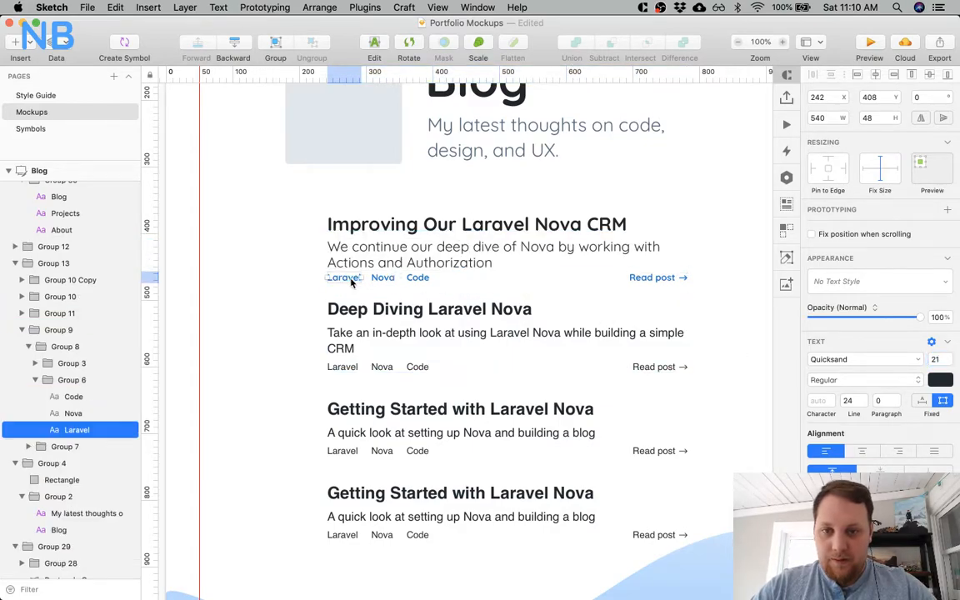
left_click(417, 268)
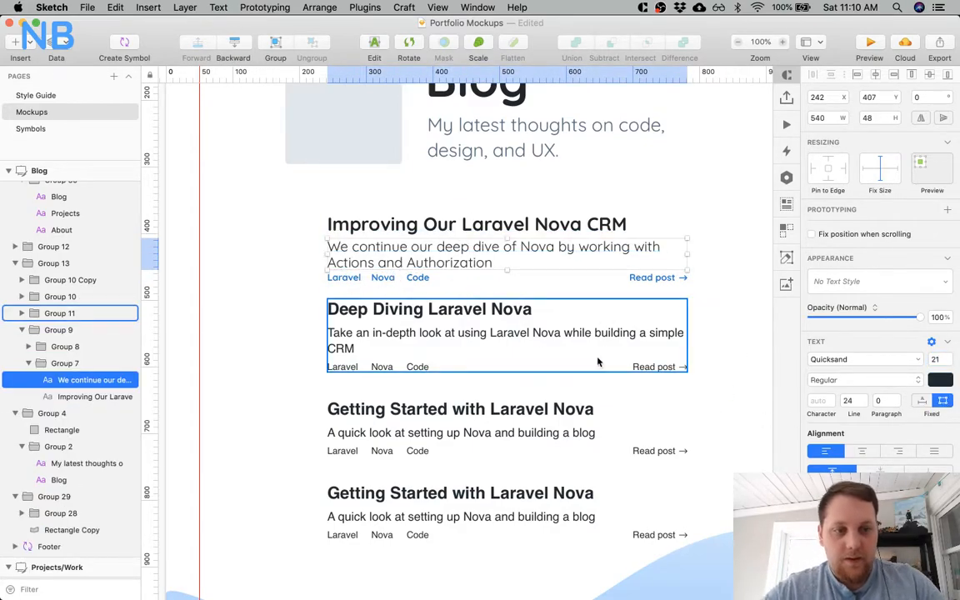
scroll(420, 268, "left", 10)
left_click(317, 498)
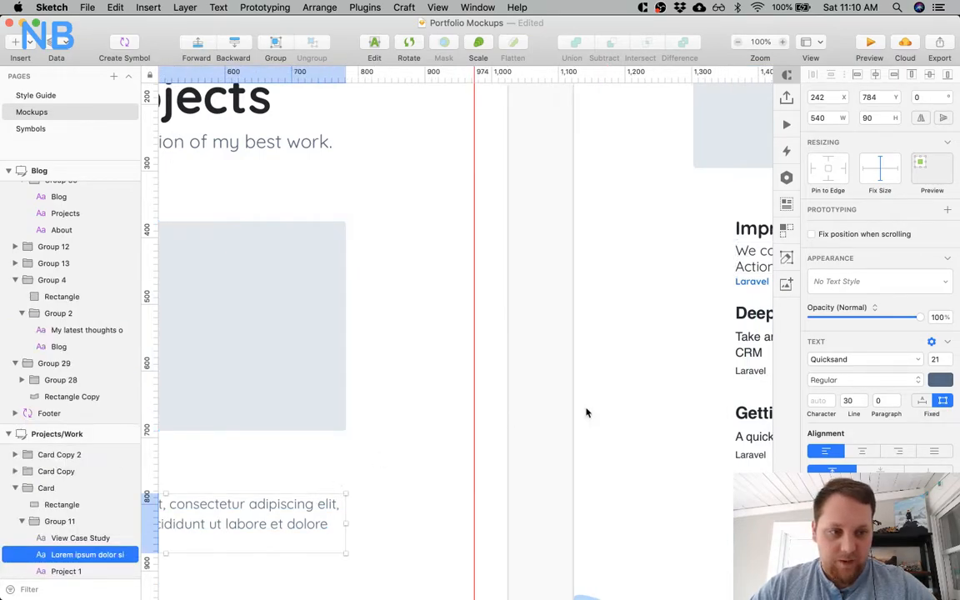
scroll(510, 420, "right", 8)
left_click(571, 266)
left_click(850, 401)
type("30")
key("Return")
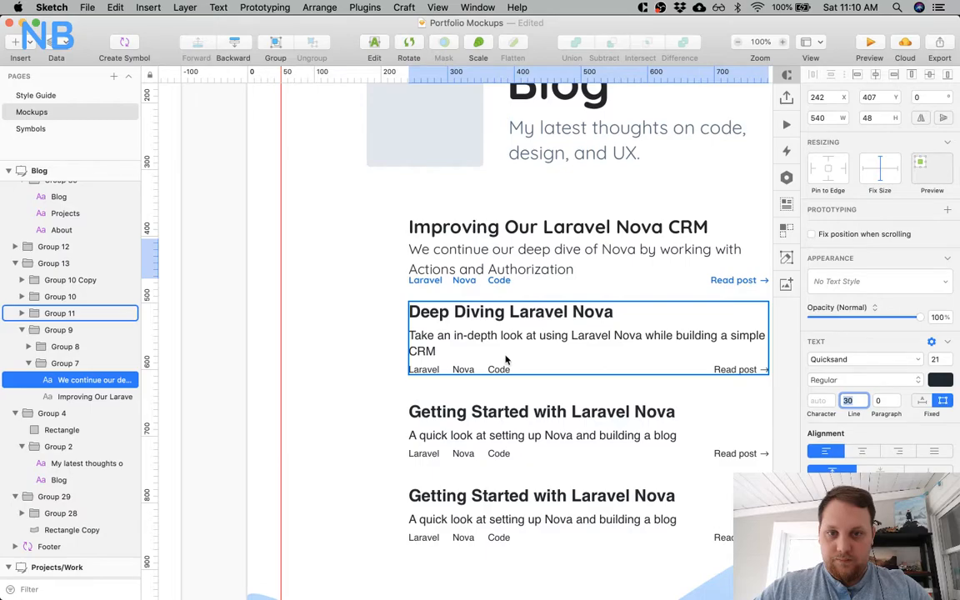
Try a line height of 28 on the About body text, the Project 1 description and the first Blog post's description together.
scroll(505, 360, "right", 3)
key("super+minus")
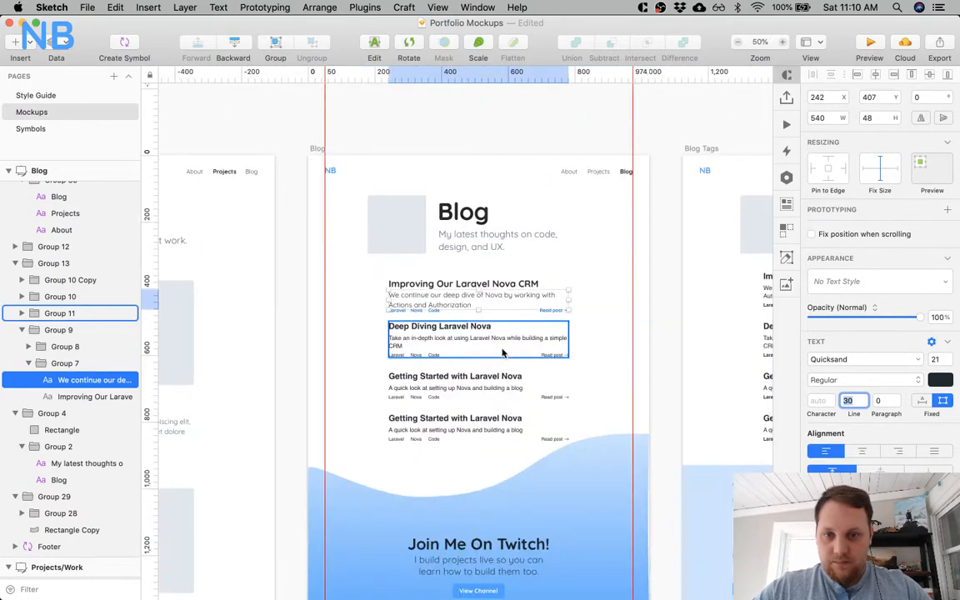
scroll(503, 353, "left", 5)
scroll(503, 352, "left", 10)
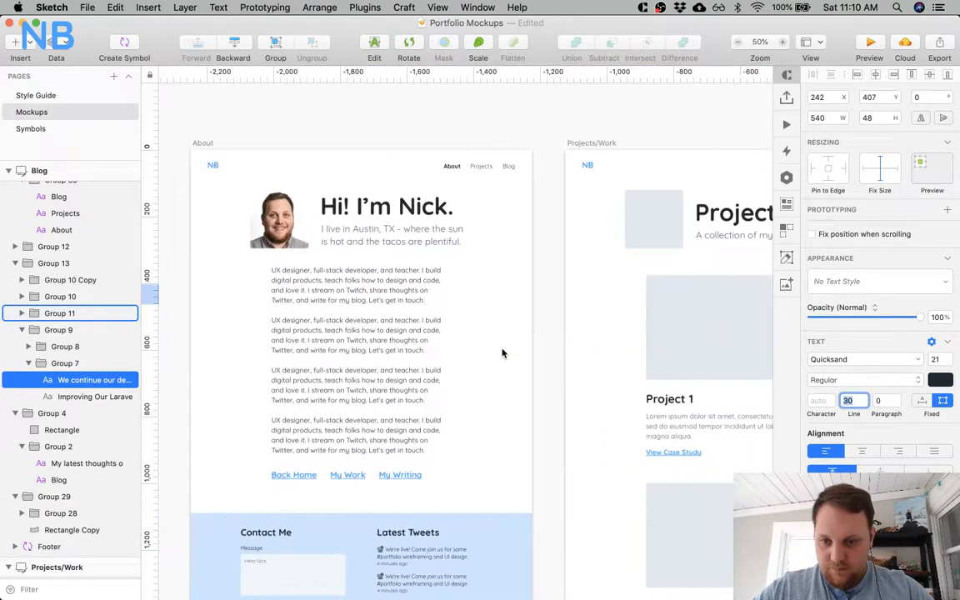
left_click(413, 353)
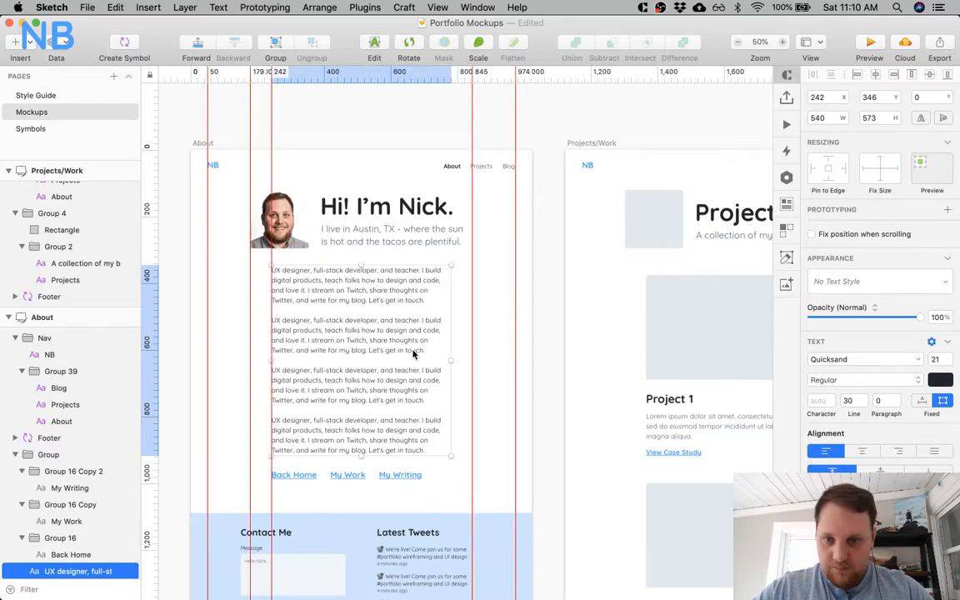
scroll(511, 397, "right", 12)
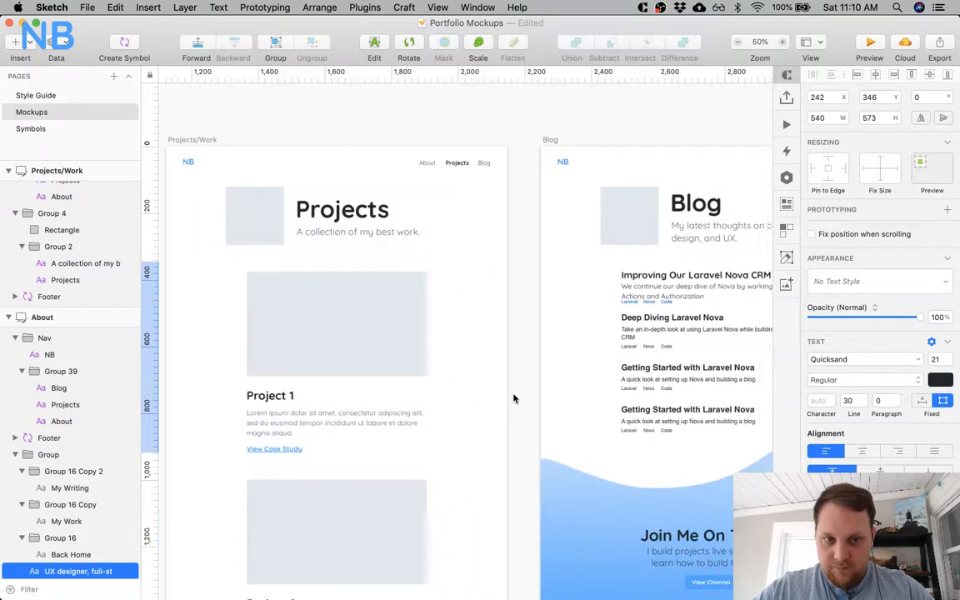
scroll(379, 358, "left", 8)
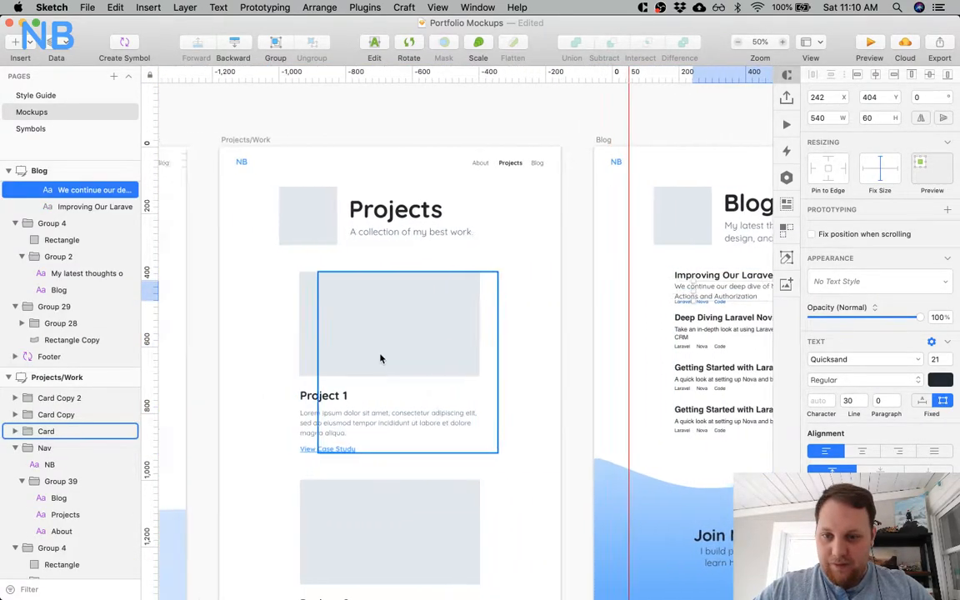
left_click(581, 423, "shift+super")
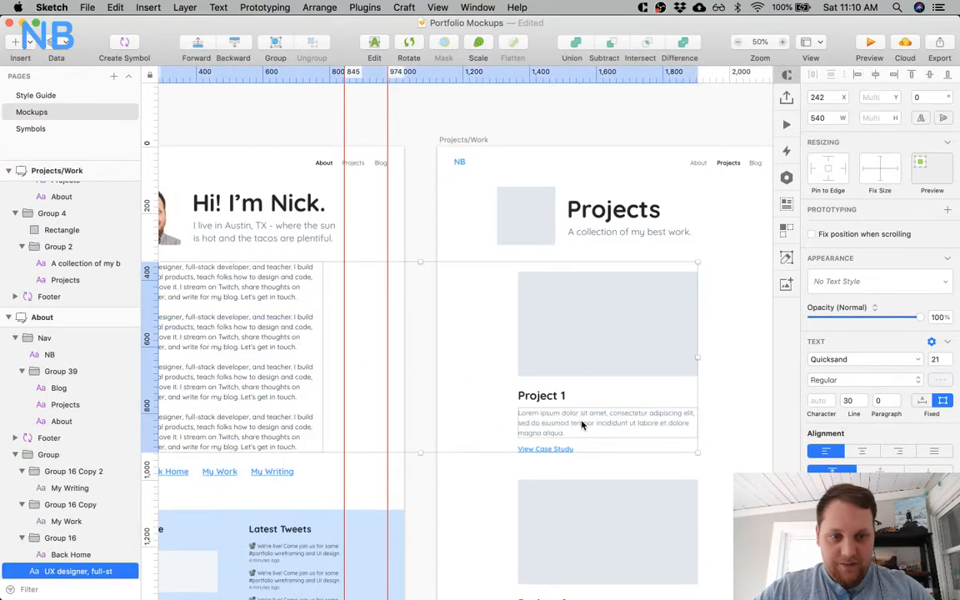
scroll(580, 422, "right", 6)
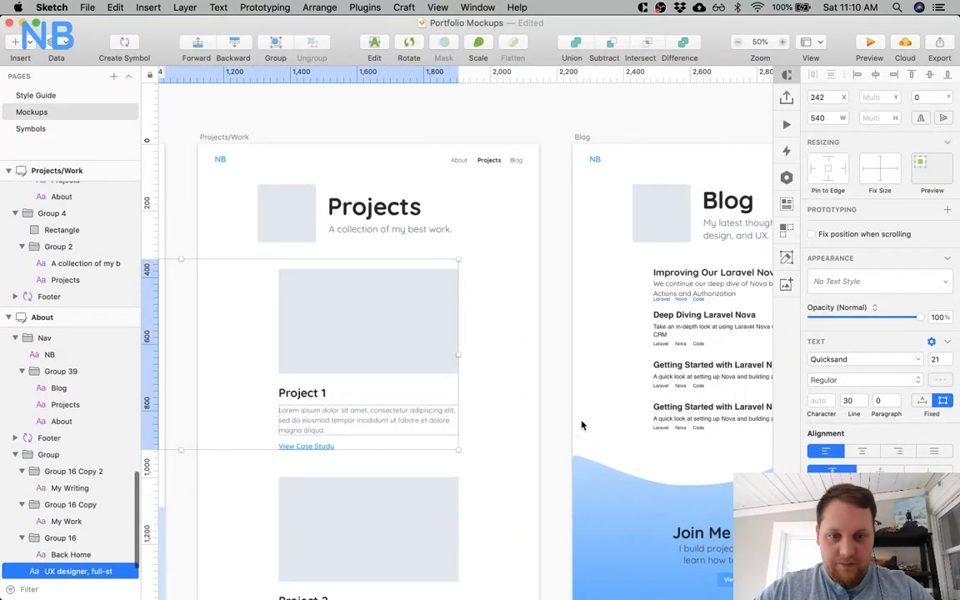
left_click(673, 286, "shift+super")
left_click(848, 401)
type("28")
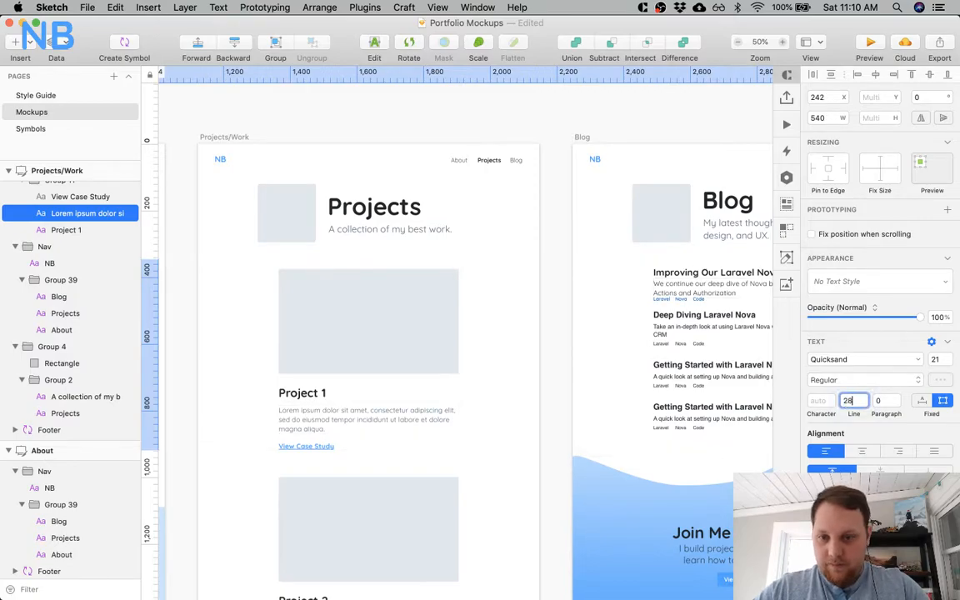
scroll(417, 472, "left", 6)
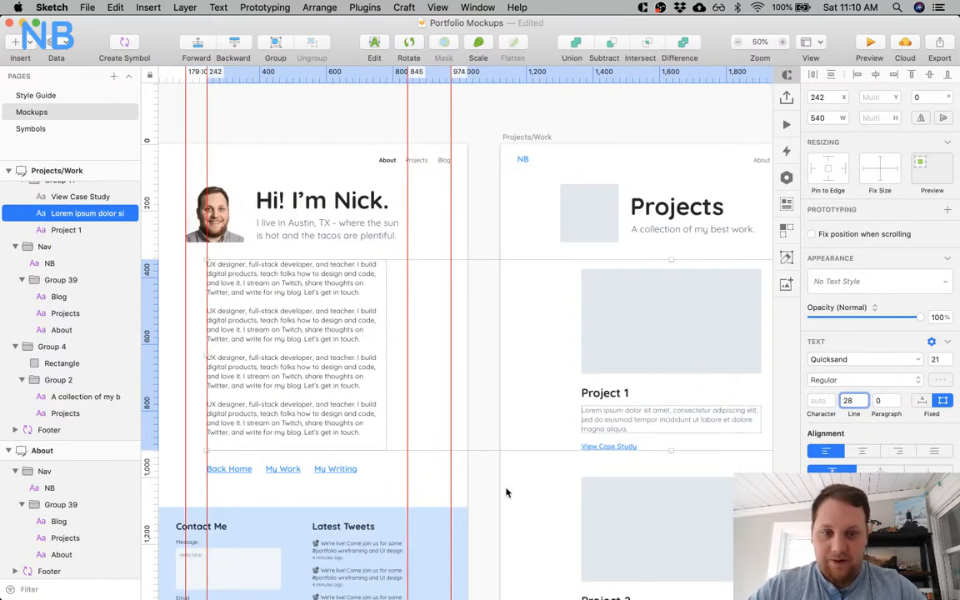
scroll(505, 493, "right", 8)
scroll(506, 493, "down", 3)
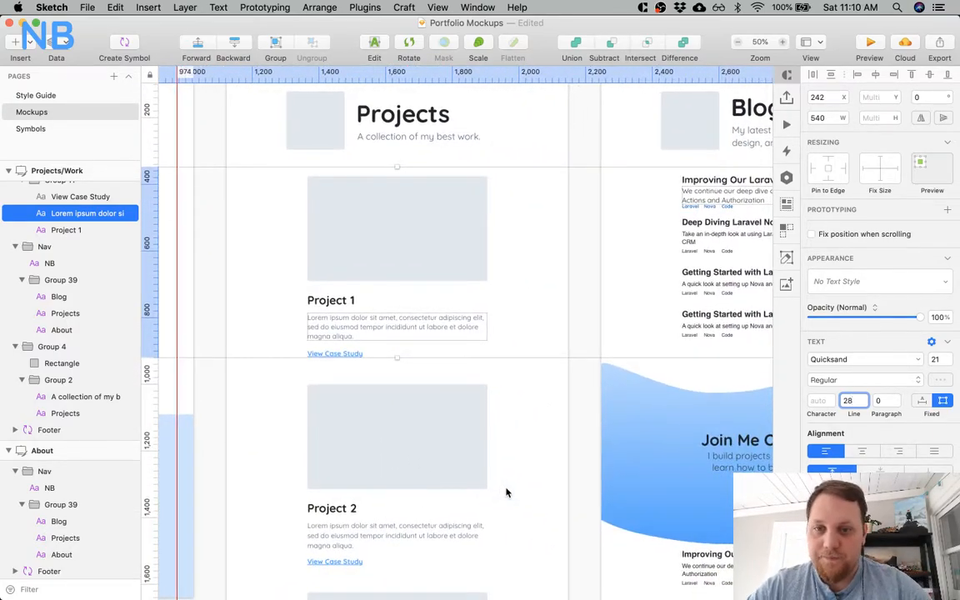
scroll(506, 492, "down", 3)
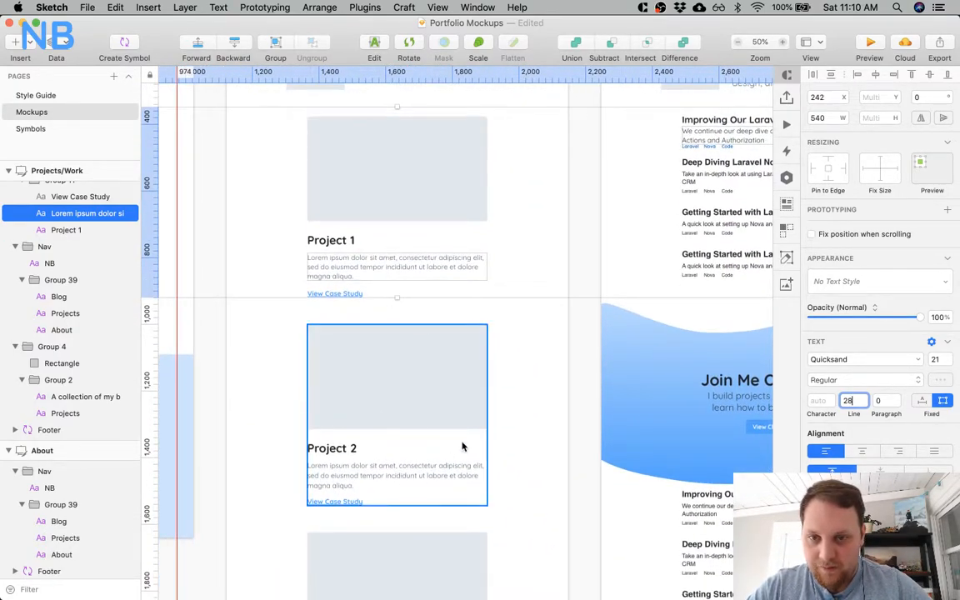
Return the line height of the About body text, Project 1 description and first Blog post's description to 30.
key("BackSpace")
key("BackSpace")
type("30")
key("Return")
scroll(526, 396, "left", 10)
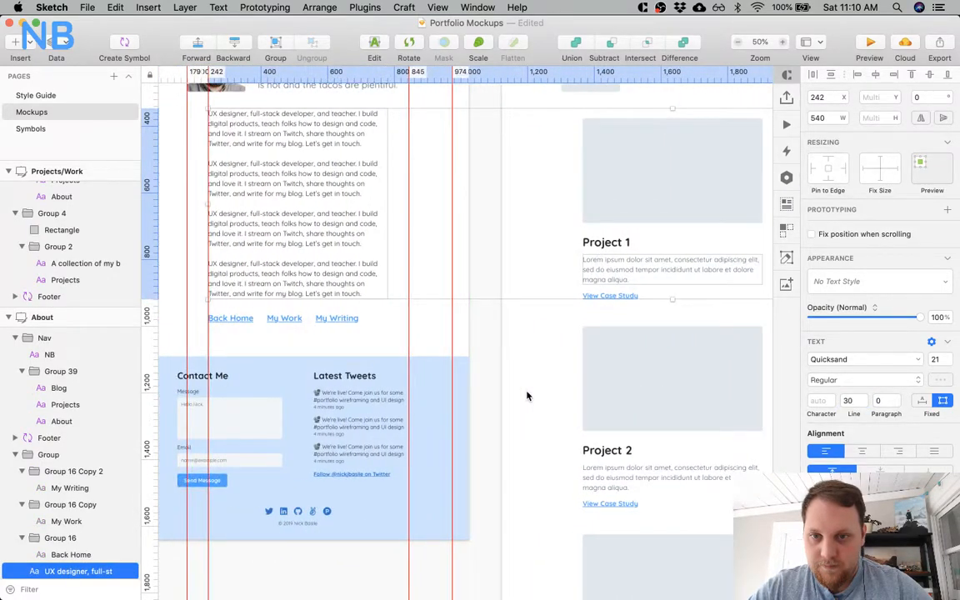
scroll(526, 395, "right", 15)
left_click(475, 214)
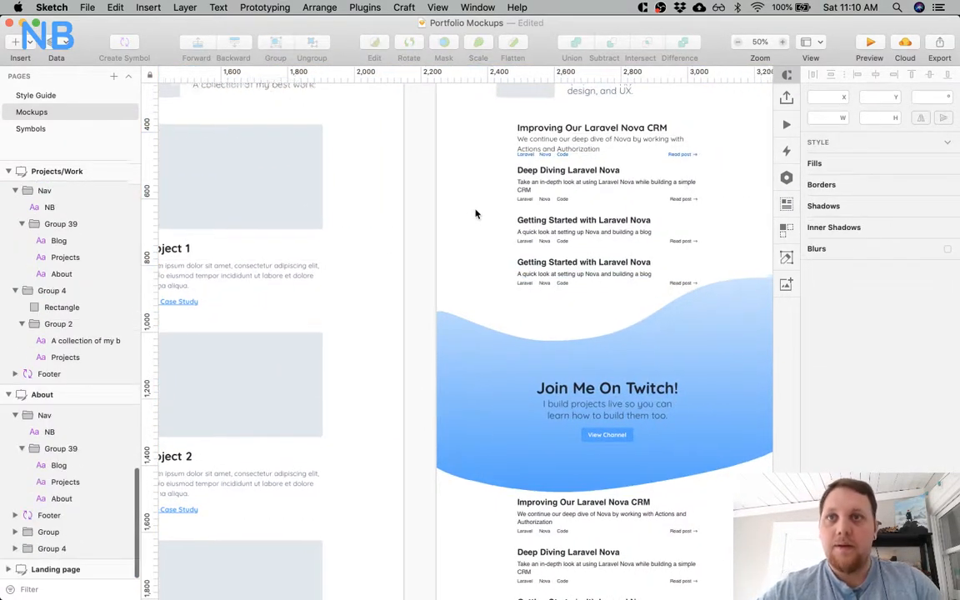
Try a font size of 35 on the first Blog post's title.
scroll(475, 214, "up", 3)
scroll(475, 214, "right", 4)
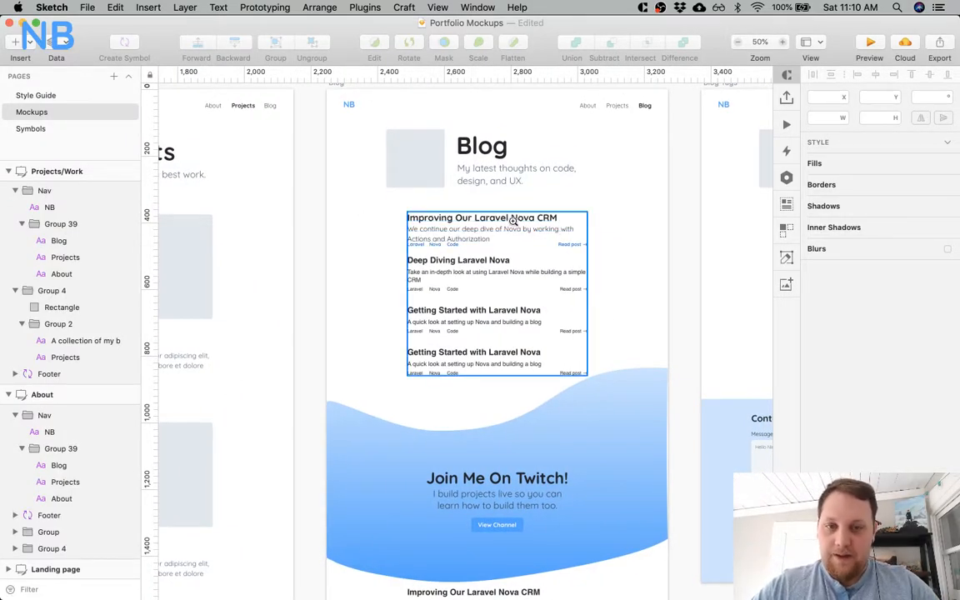
left_click(514, 220)
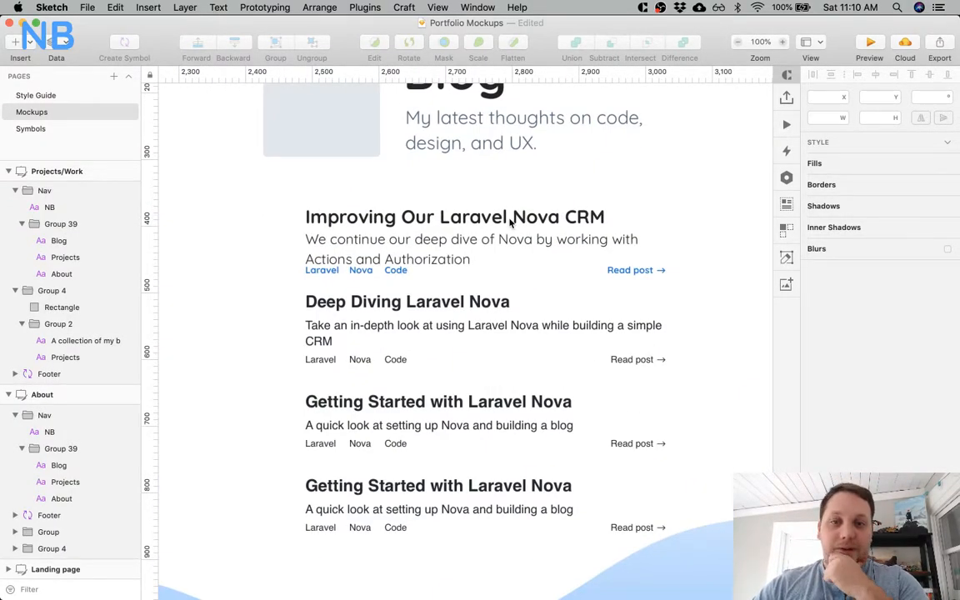
left_click(511, 217)
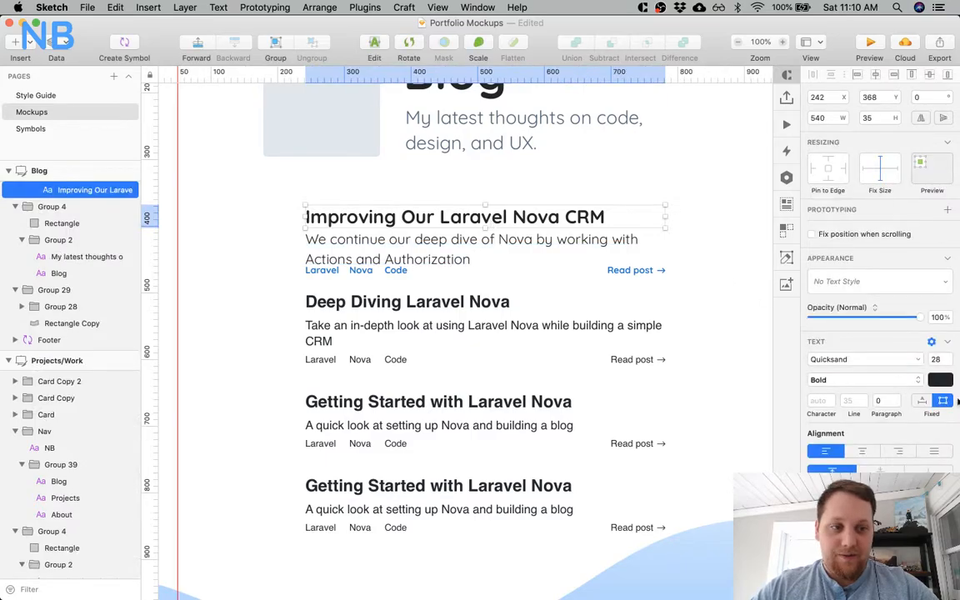
type("3")
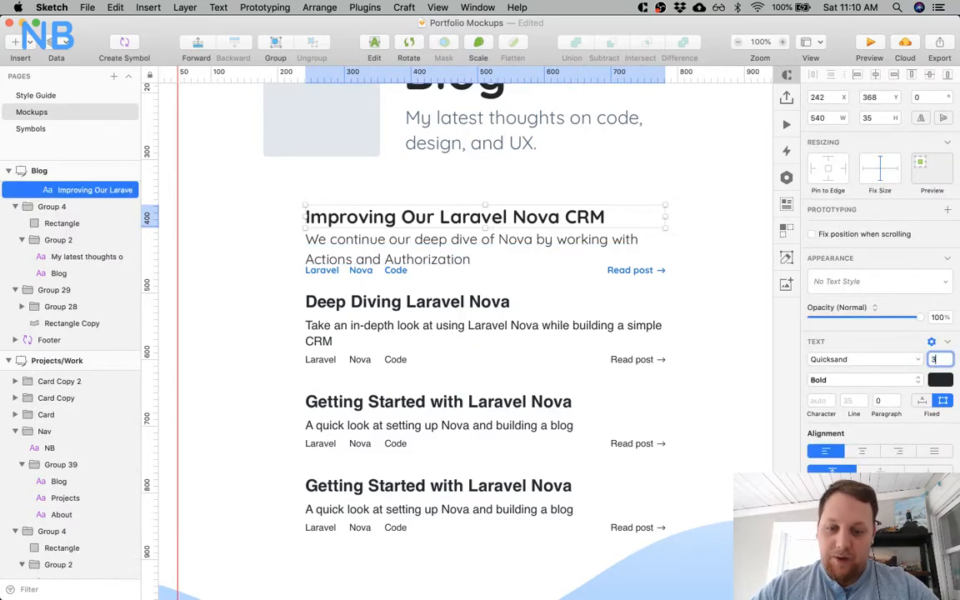
type("5")
key("Return")
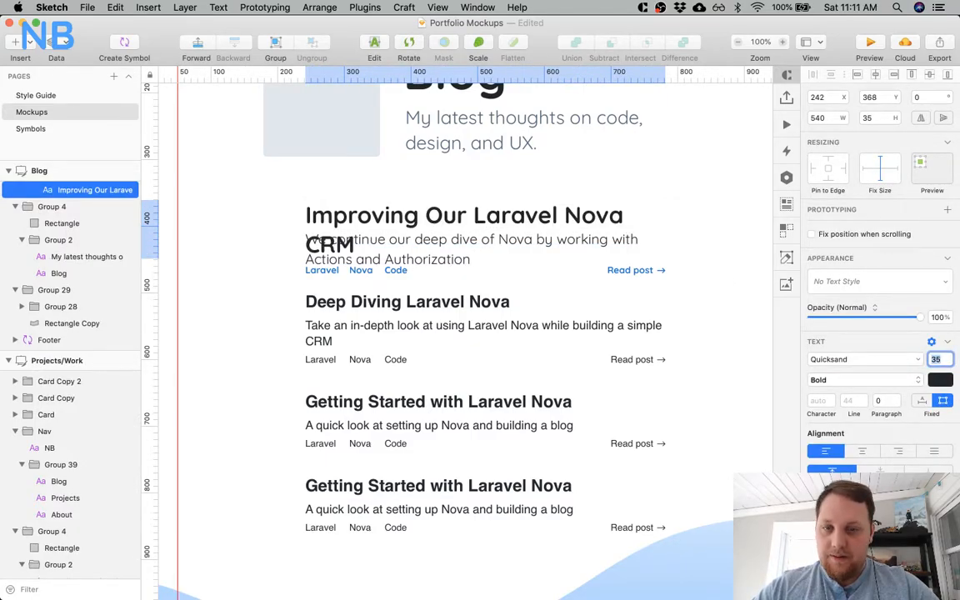
Add a vertical guide at X 179 along the Blog header image's outer edge and check the post list's side margins.
left_click(328, 145)
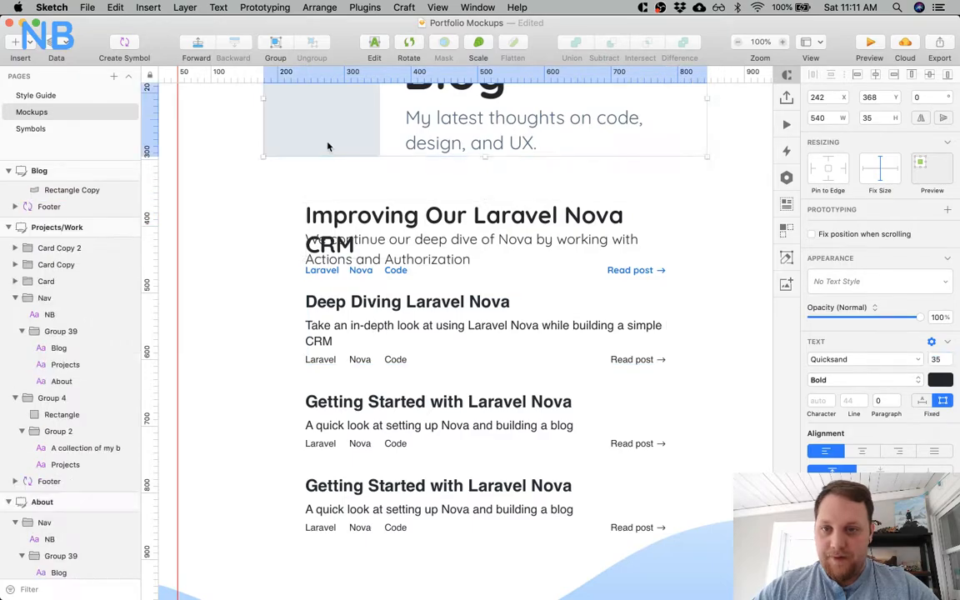
left_click(263, 72)
left_click(335, 232)
key("alt")
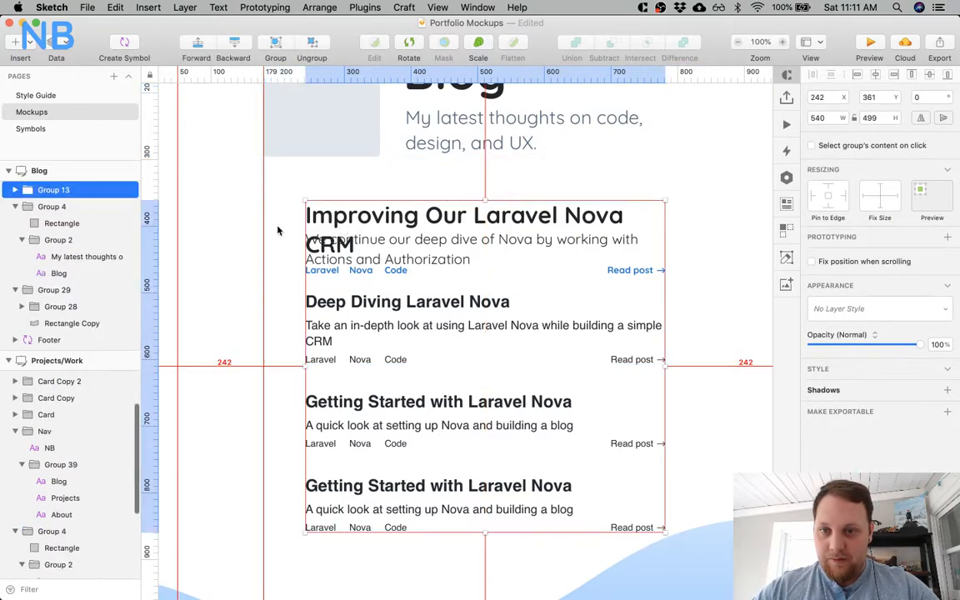
left_click(361, 163)
scroll(360, 164, "up", 1)
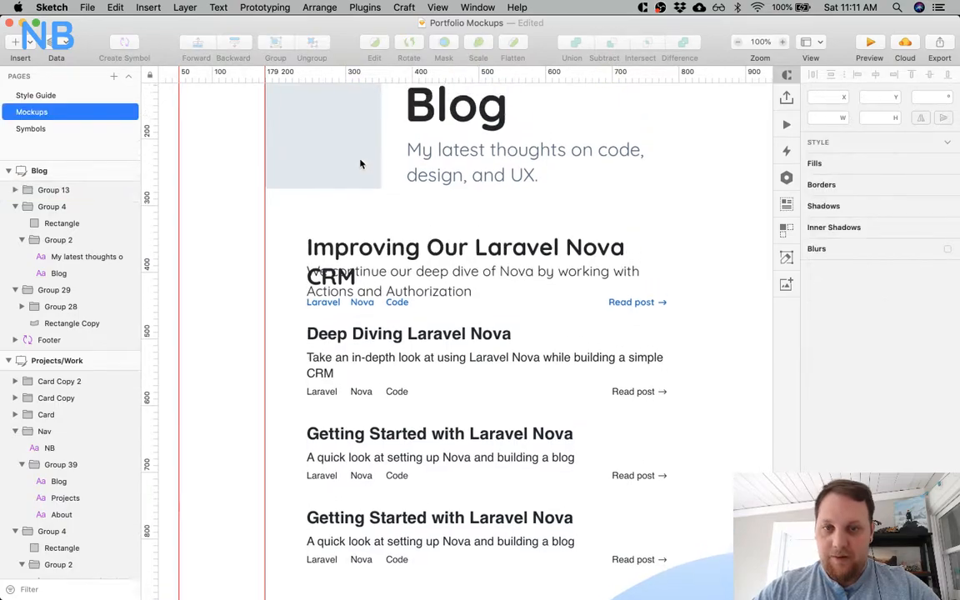
scroll(361, 163, "up", 3)
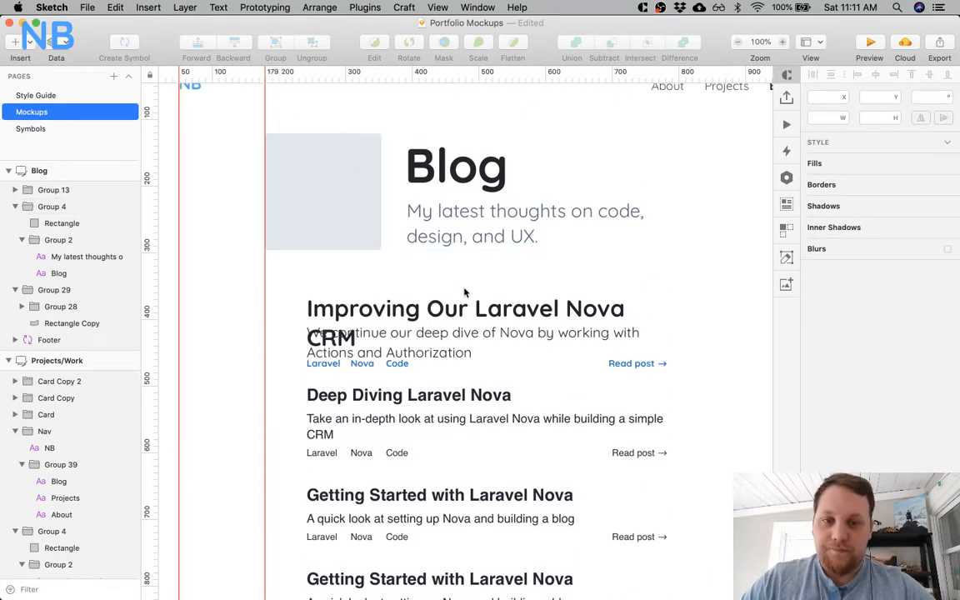
left_click(579, 326)
scroll(579, 327, "right", 5)
scroll(579, 327, "down", 1)
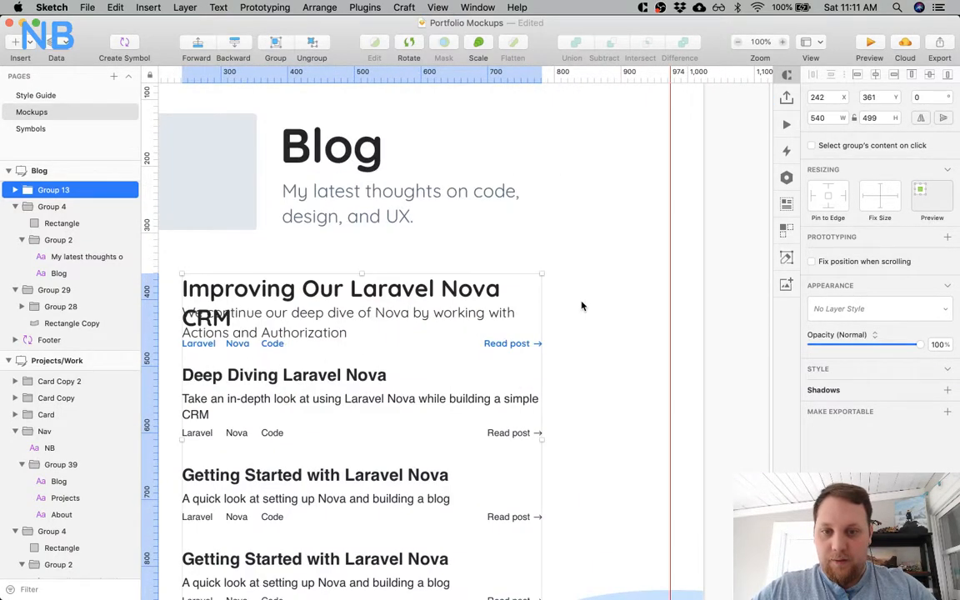
scroll(583, 305, "left", 5)
Set the first Blog post's title back to font size 28.
left_click(563, 291, "super")
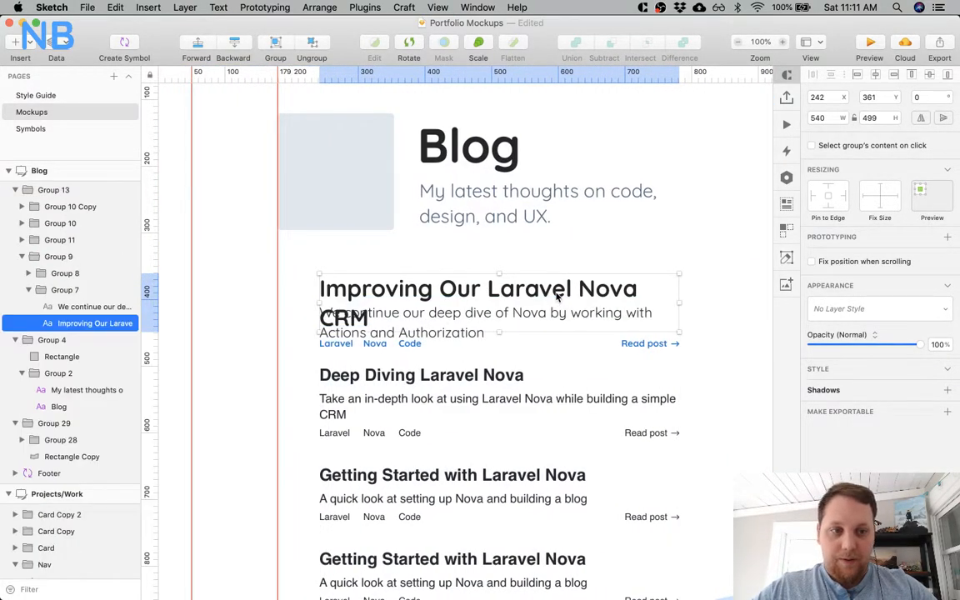
left_click(935, 359)
type("2")
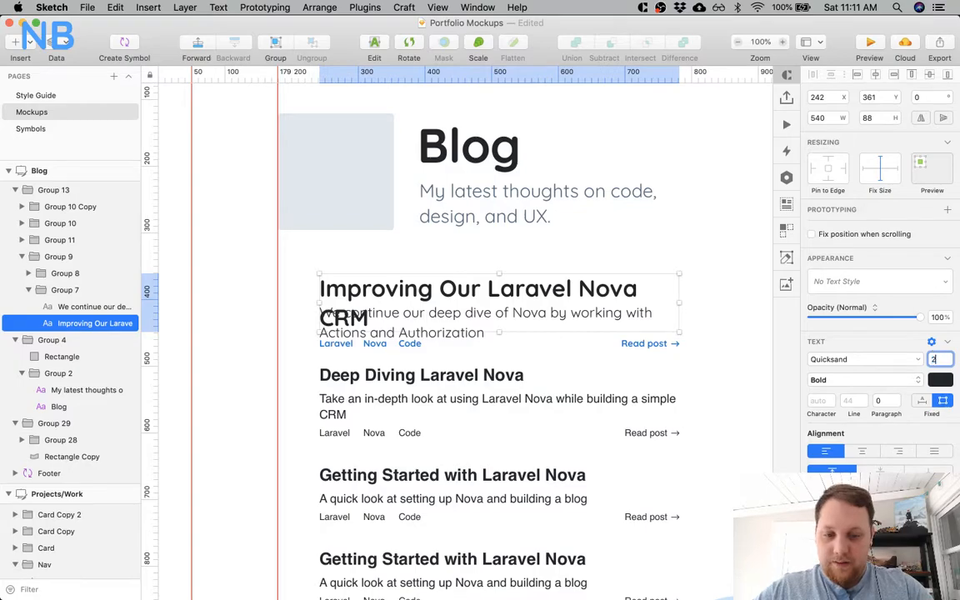
type("8")
key("Return")
left_click(668, 264)
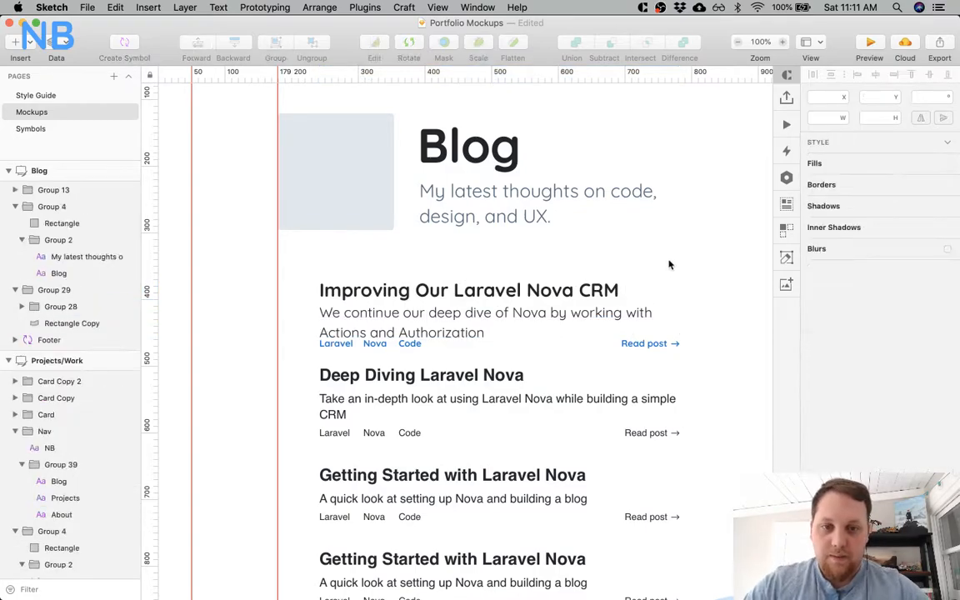
Move the first post's description to Y 408 to leave more space beneath its title.
left_click(471, 325, "super")
key("Up")
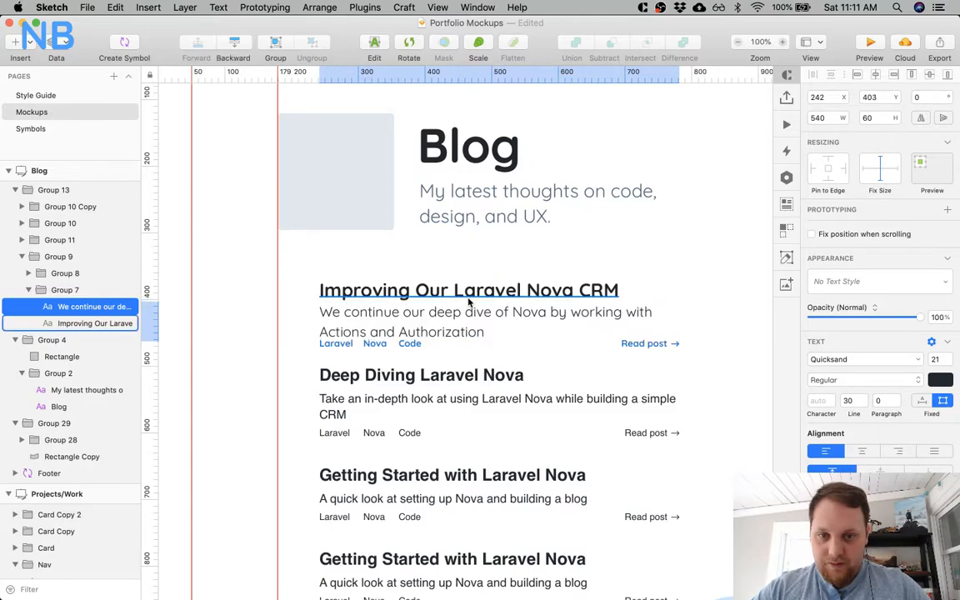
scroll(458, 275, "down", 5)
key("alt")
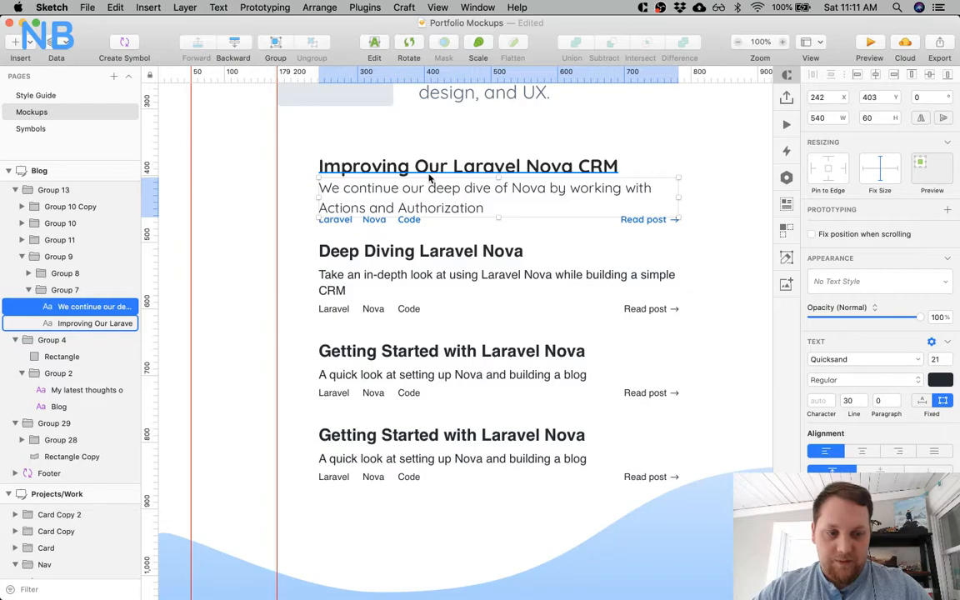
key("Down")
key("Down")
key("Down")
key("Down")
key("Down")
Keep the first post's description in Regular weight and set its font size to 18 and line height to 24.
left_click(882, 380)
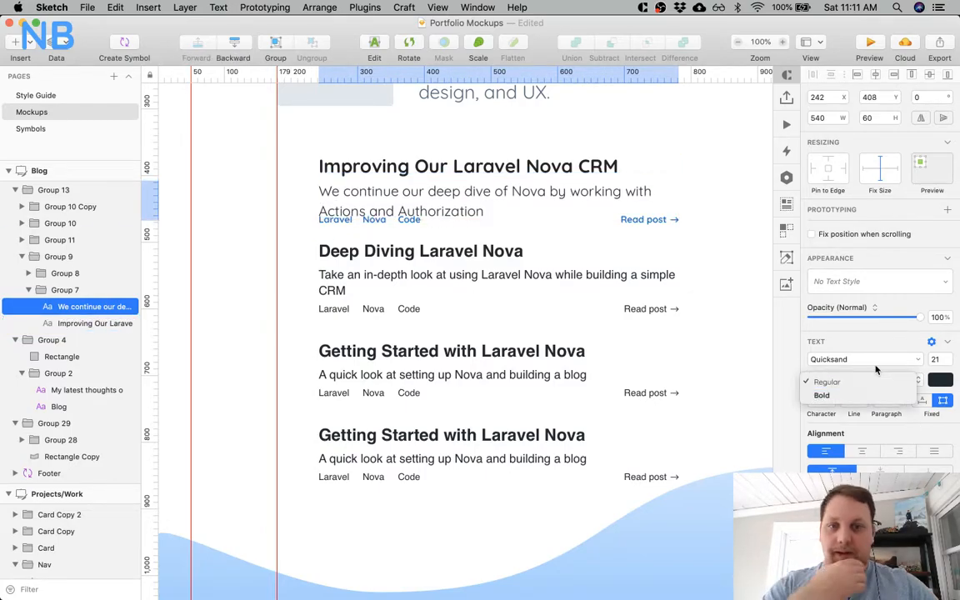
left_click(879, 382)
left_click(937, 359)
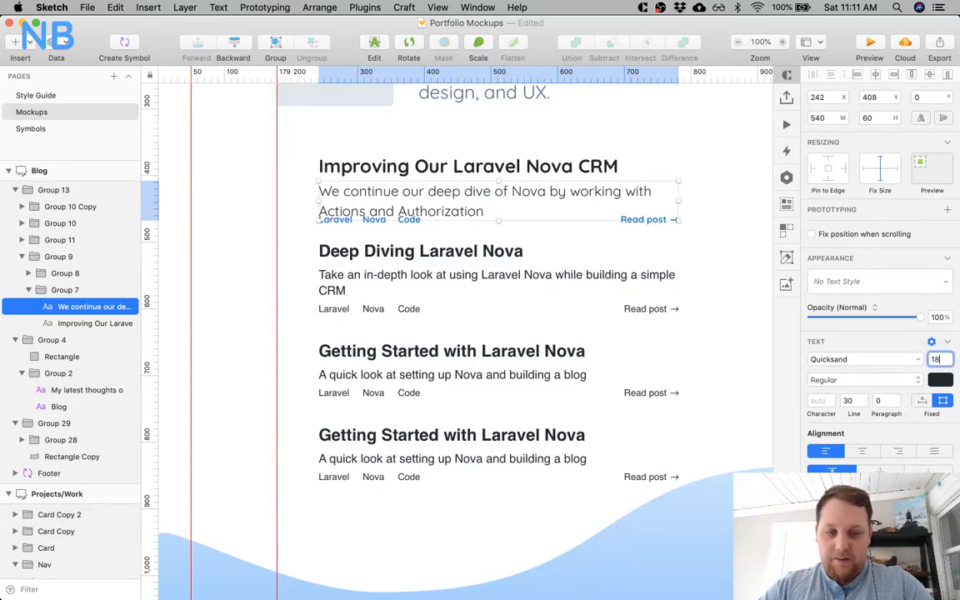
type("18")
key("Return")
left_click(850, 400)
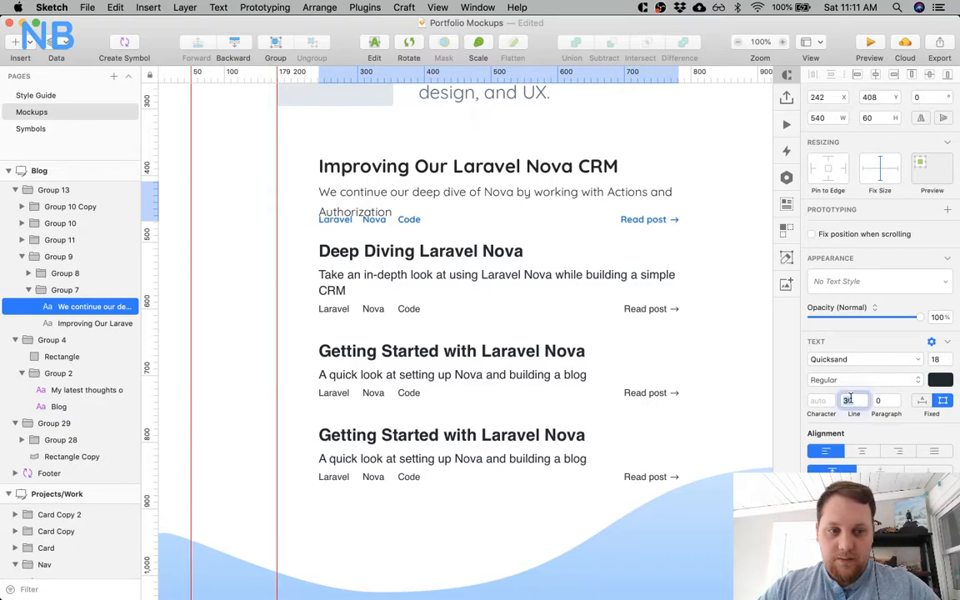
type("24")
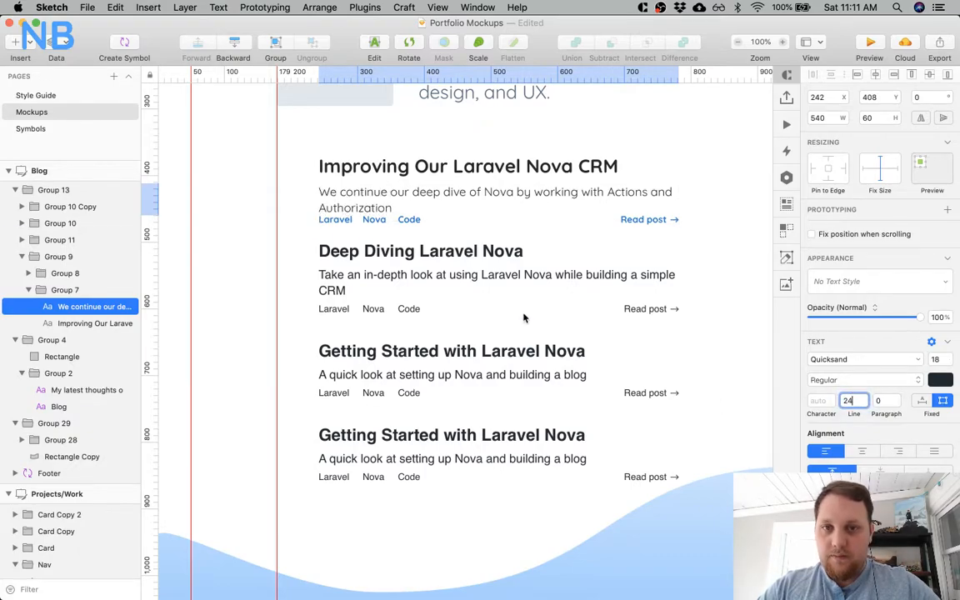
left_click(506, 260)
Compare the first Blog post's title with the text sizes and weights on the Style Guide page's text scale.
scroll(466, 330, "up", 5)
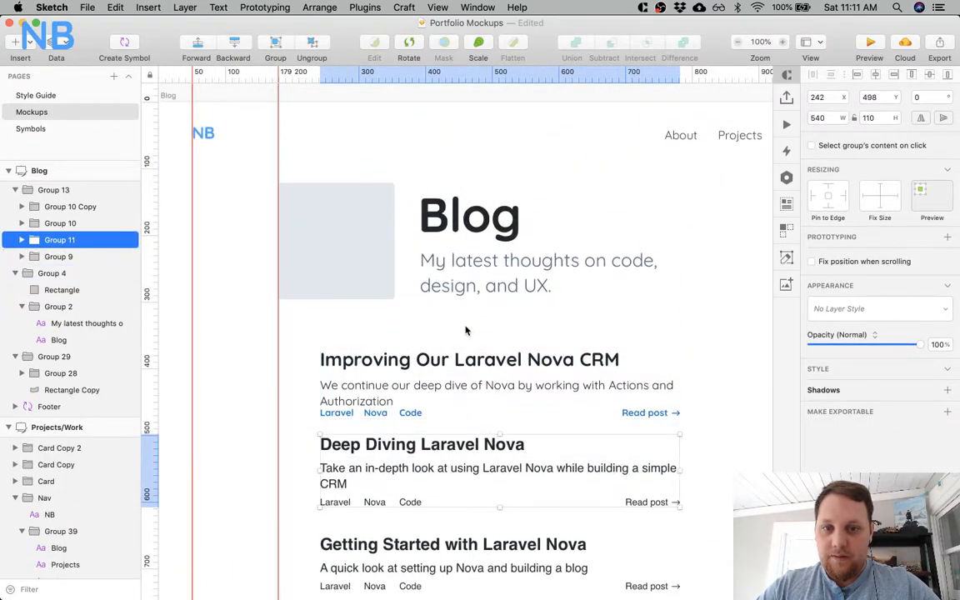
left_click(467, 359, "super")
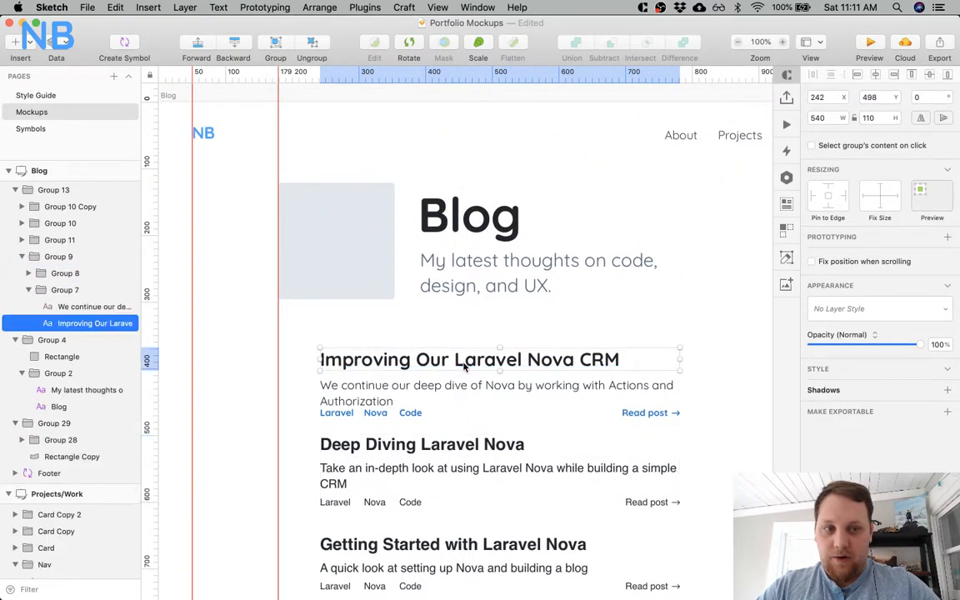
left_click(37, 94)
scroll(391, 389, "down", 4)
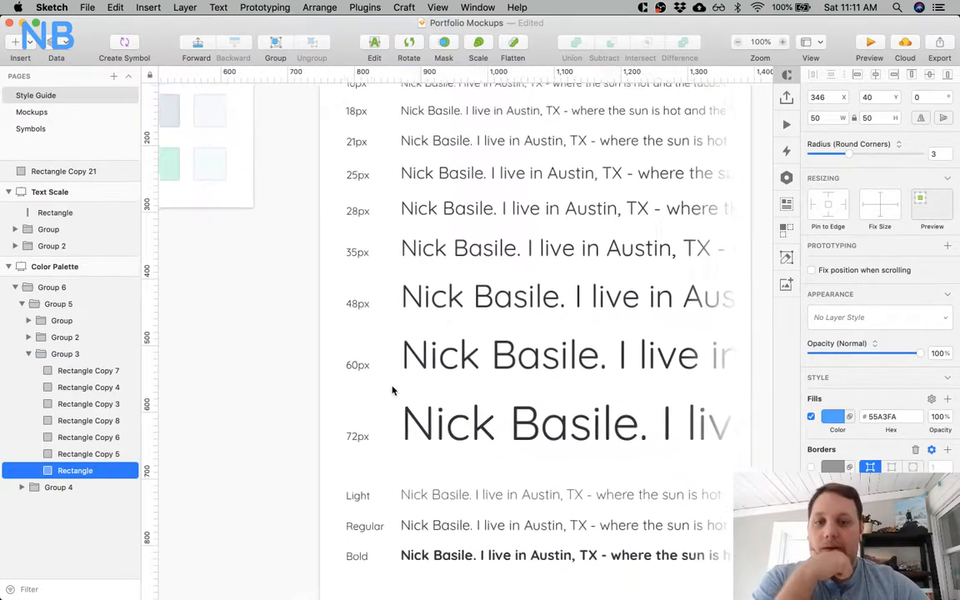
scroll(393, 390, "right", 2)
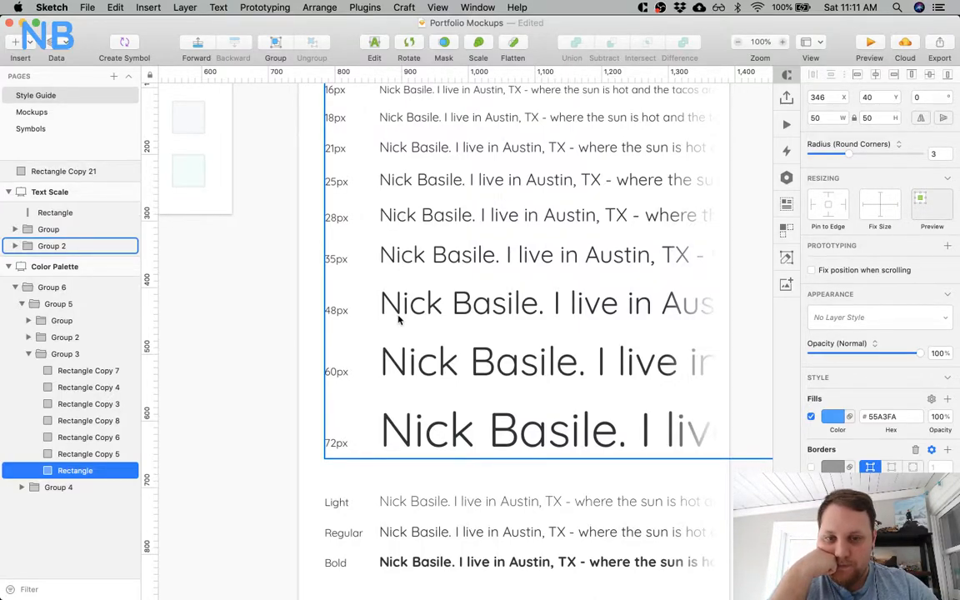
scroll(399, 318, "down", 5)
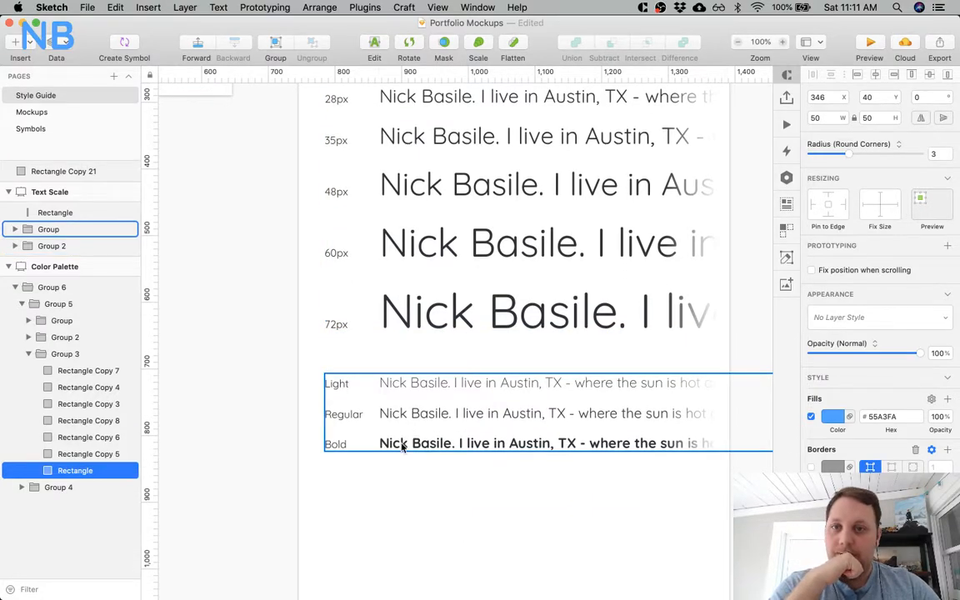
scroll(402, 448, "up", 3)
Move the Light, Regular and Bold weight samples on the Text Scale artboard down to Y 875.
left_click(402, 447)
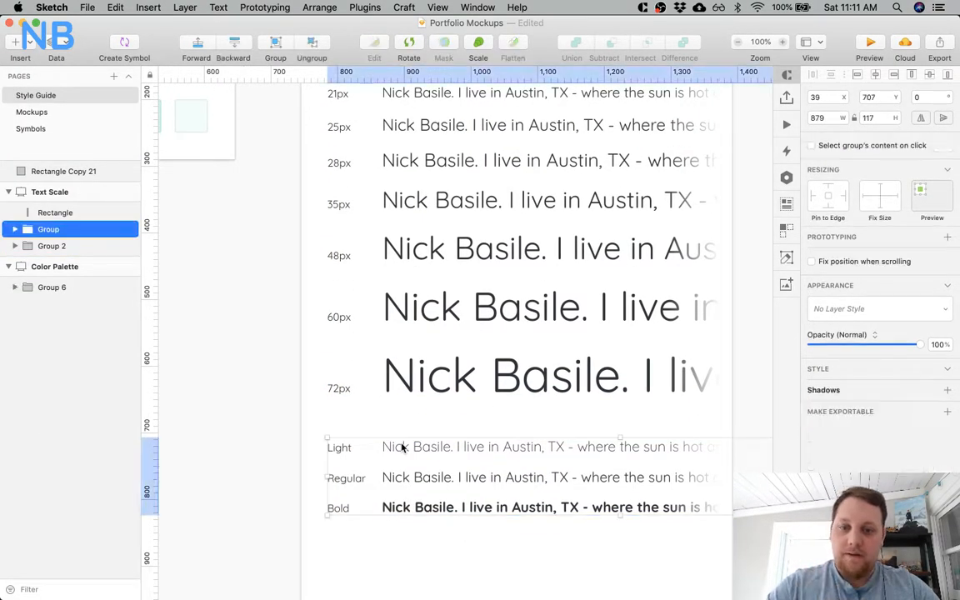
scroll(401, 447, "down", 5)
key("super+minus")
left_click_drag(459, 355, 465, 405)
Shift the 48px, 60px and 72px labels and samples down to open room for another row beneath the 35px one.
double_click(448, 302)
left_click(401, 304, "shift")
left_click(401, 266, "shift")
left_click(440, 265, "shift")
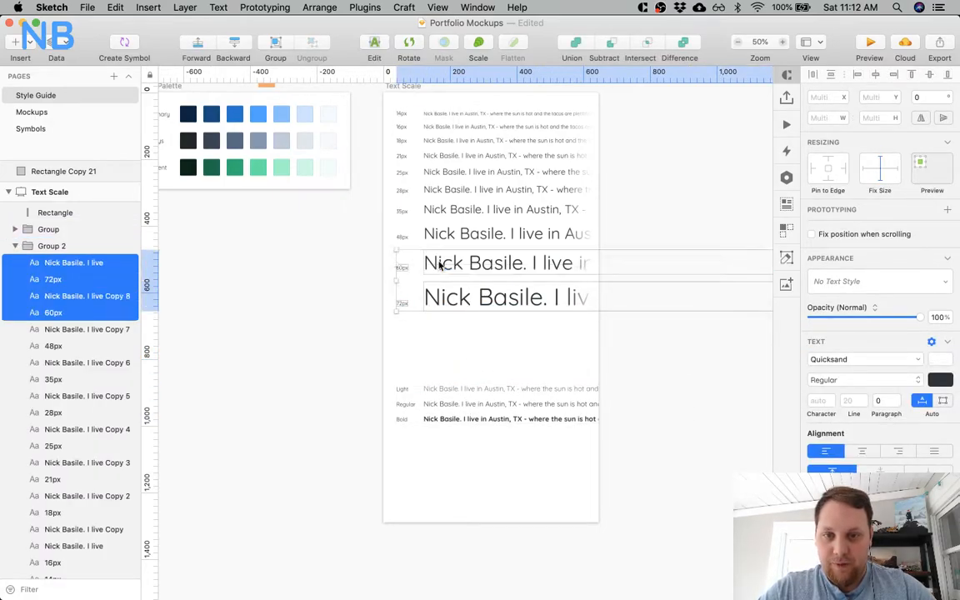
left_click(402, 238, "shift")
left_click(443, 235, "shift")
left_click_drag(453, 233, 454, 279)
key("super+z")
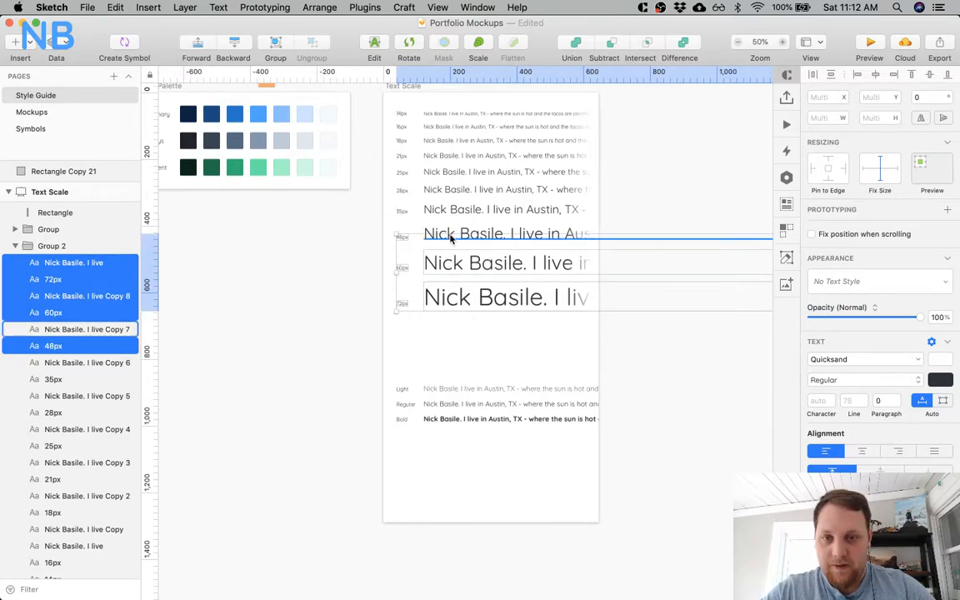
left_click_drag(450, 239, 450, 271)
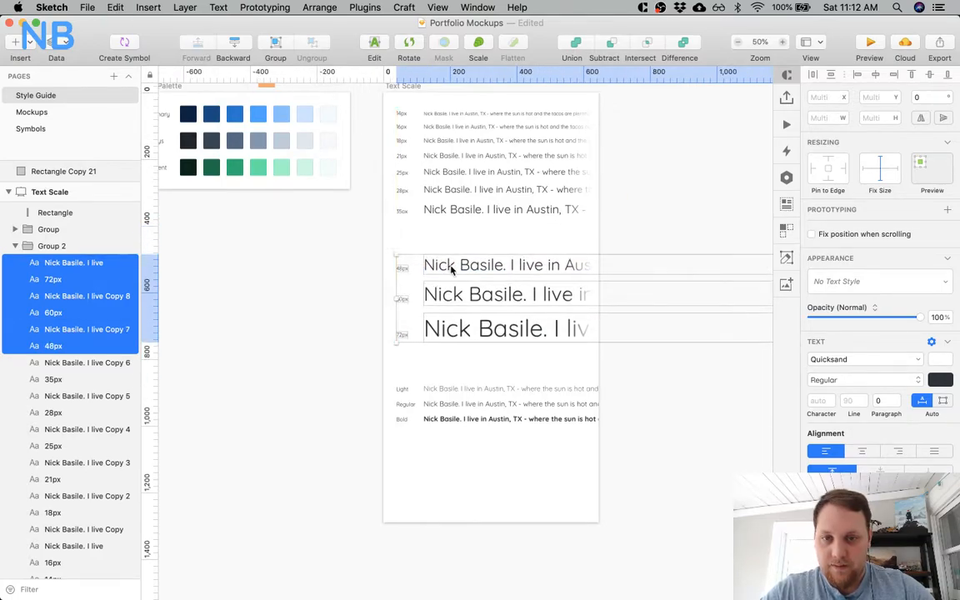
Duplicate the 35px label and sample directly below the original row with a 20 px gap.
left_click(444, 213)
left_click(398, 213, "shift")
mouse_move(454, 213)
left_mouse_down()
mouse_move(457, 190)
mouse_move(463, 228)
left_mouse_up()
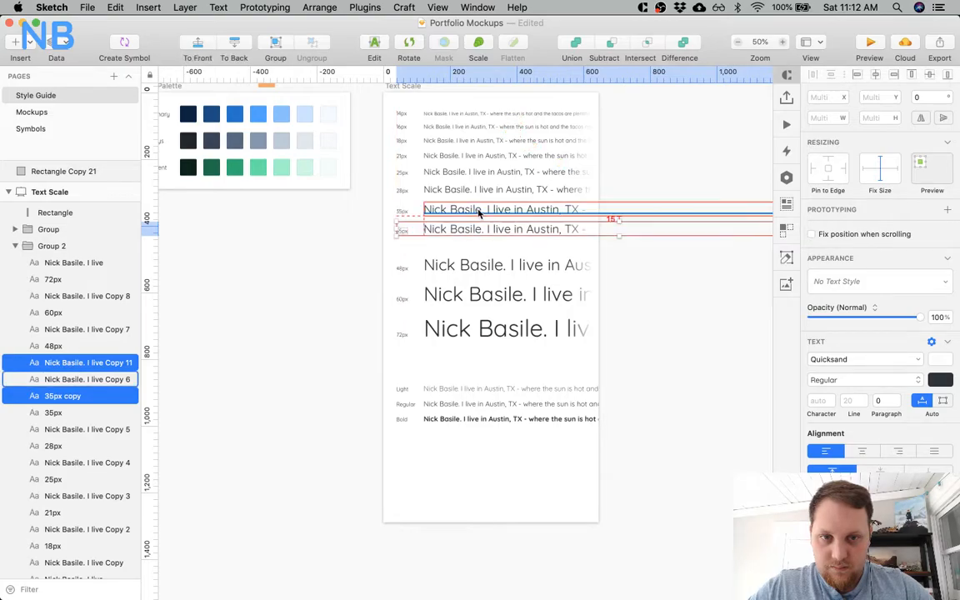
key("Down")
key("Down")
key("Down")
key("Down")
key("Down")
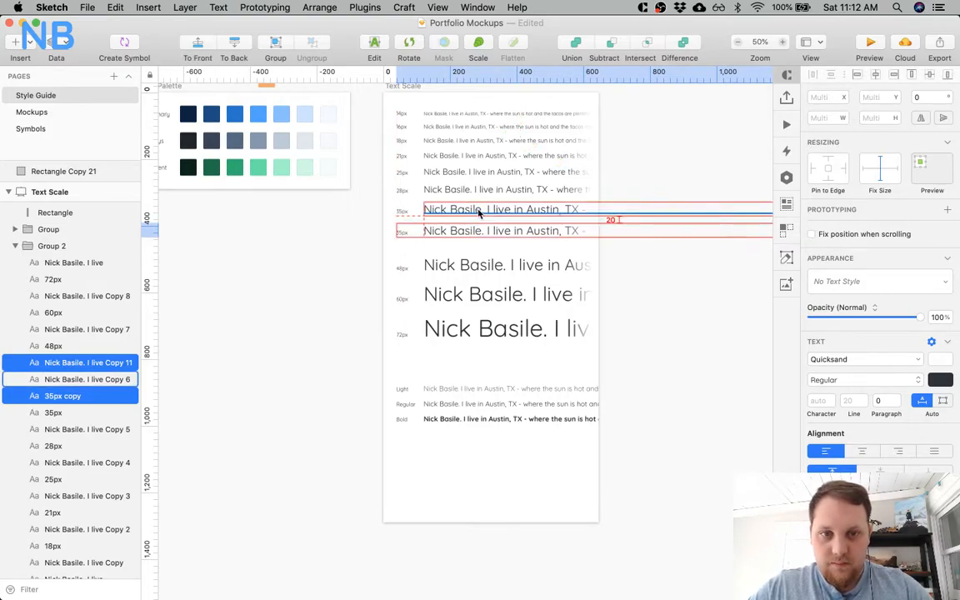
Relabel the duplicated row as 42px and set its sample text to font size 42.
double_click(401, 233)
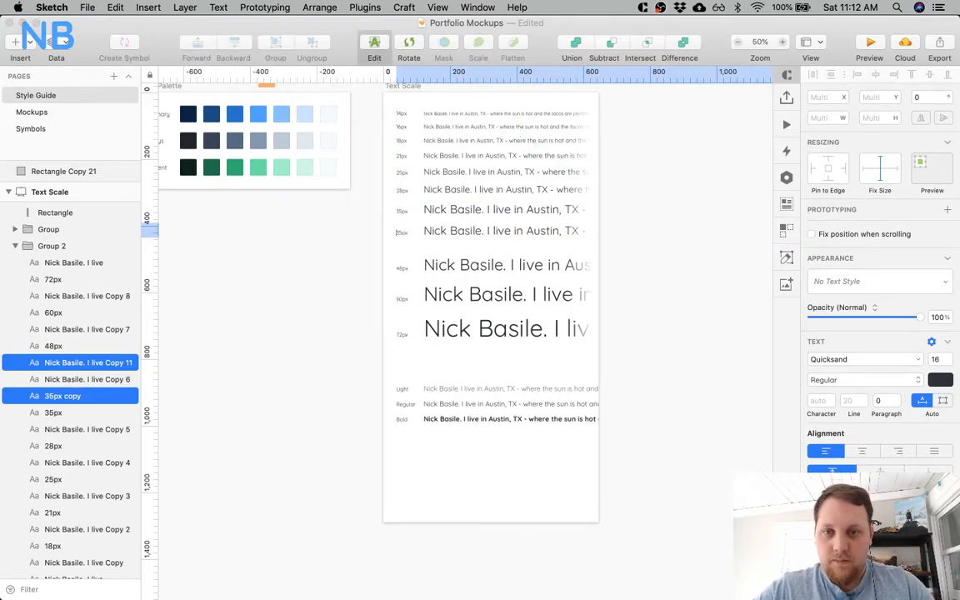
type("40px")
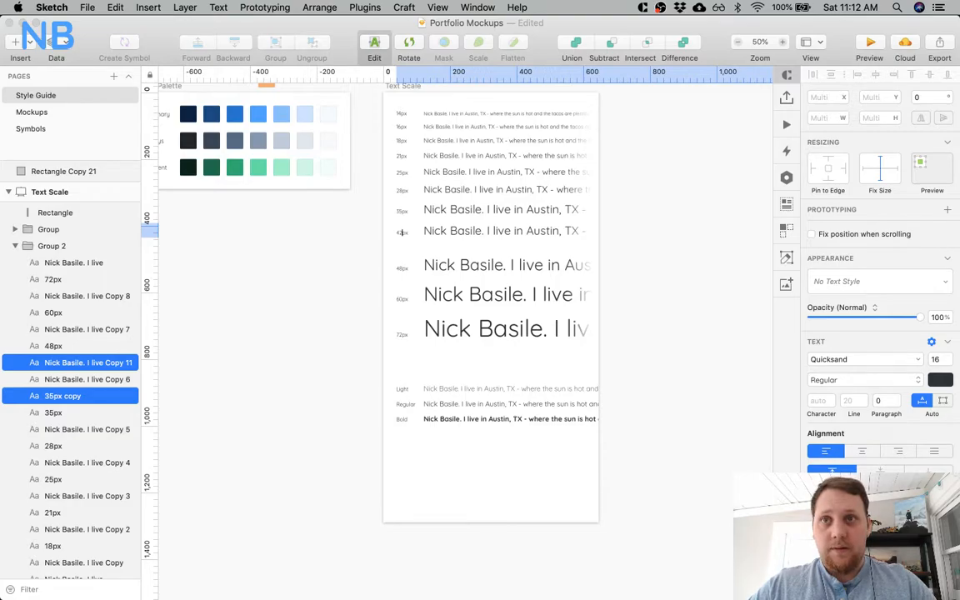
key("Escape")
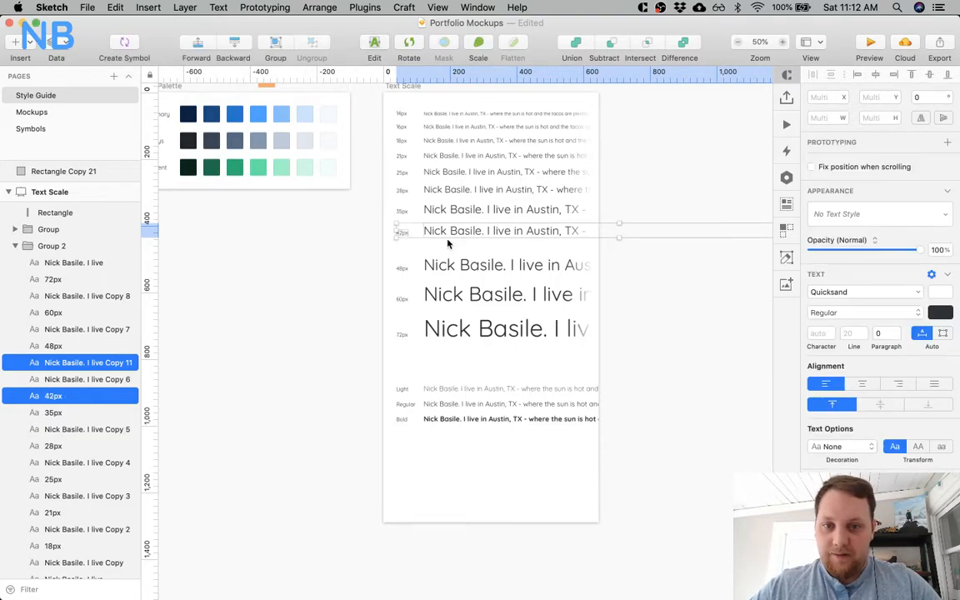
key("Escape")
left_click(448, 230, "super")
left_click(934, 360)
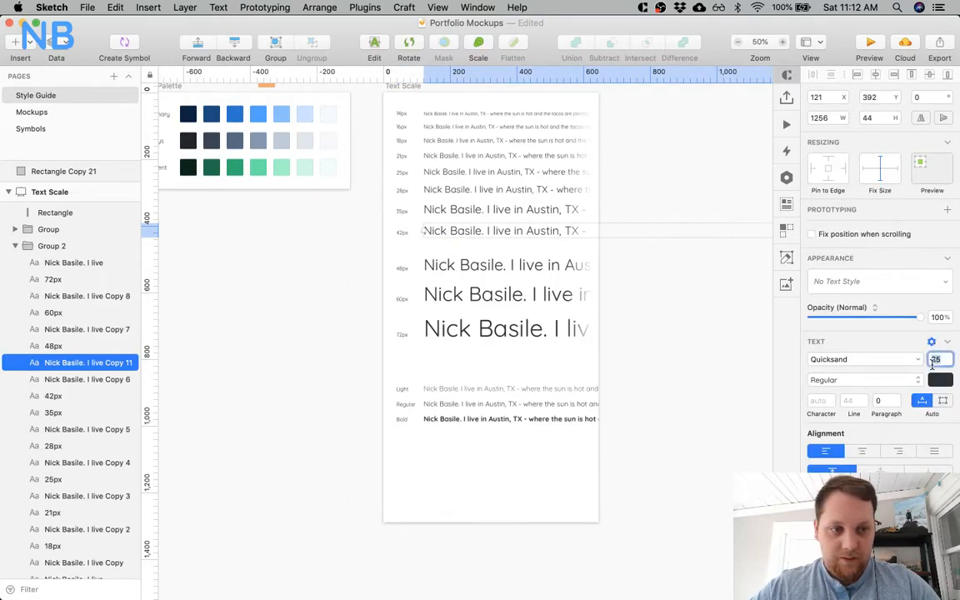
type("42")
key("Return")
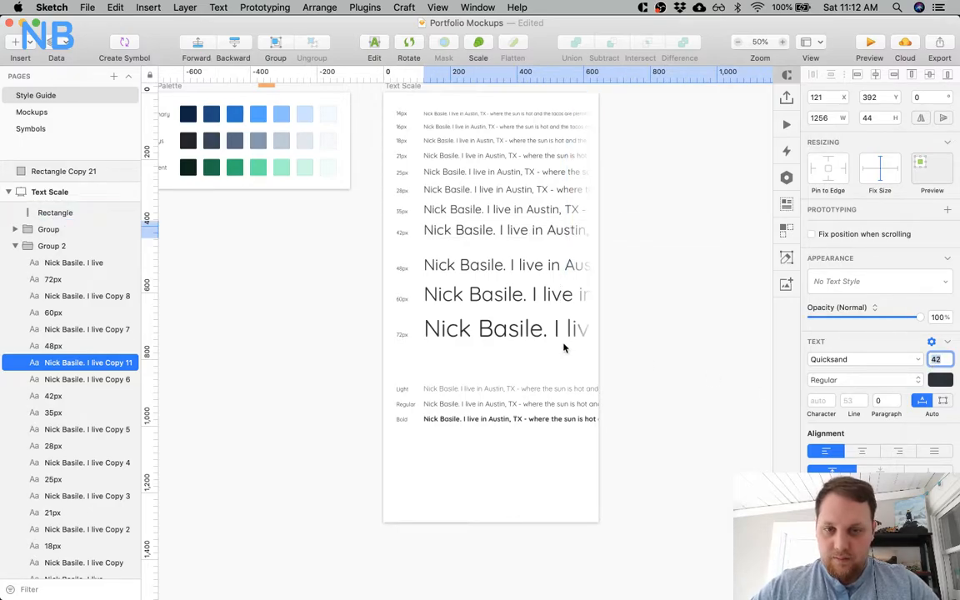
Nudge the 42px label and sample down together to restore their spacing from the 35px row.
left_click(447, 254)
left_click(402, 233, "super")
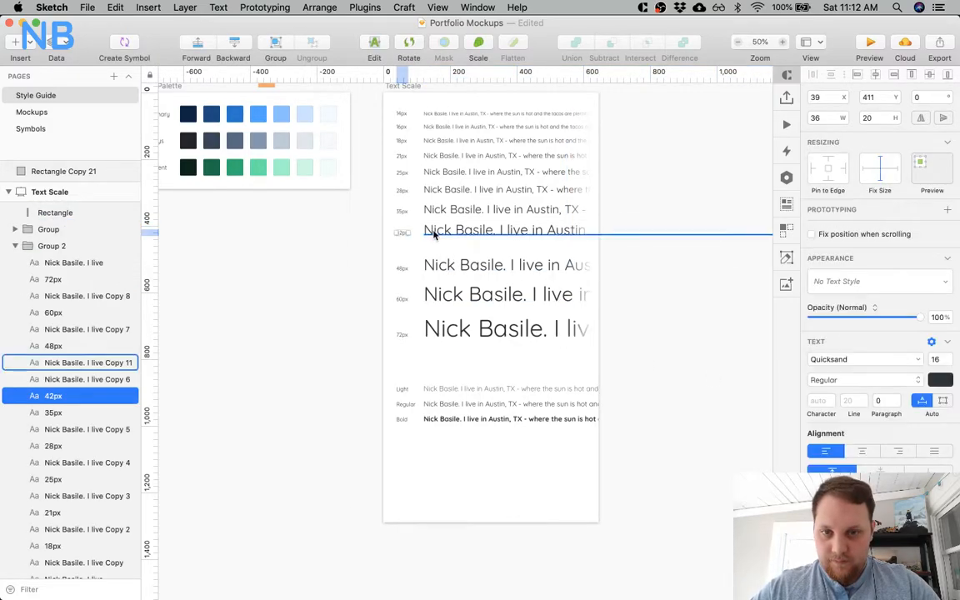
left_click(432, 234, "shift")
key("Up")
key("Up")
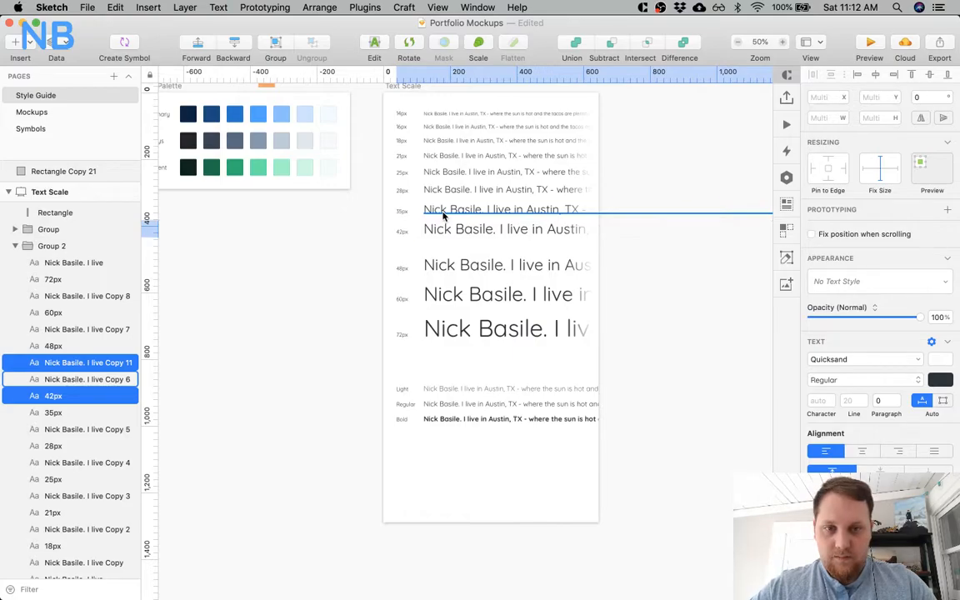
key("shift+Down")
Move the 48px, 60px and 72px rows up together to leave a 20 px gap beneath the 42px sample.
left_click(451, 267, "shift")
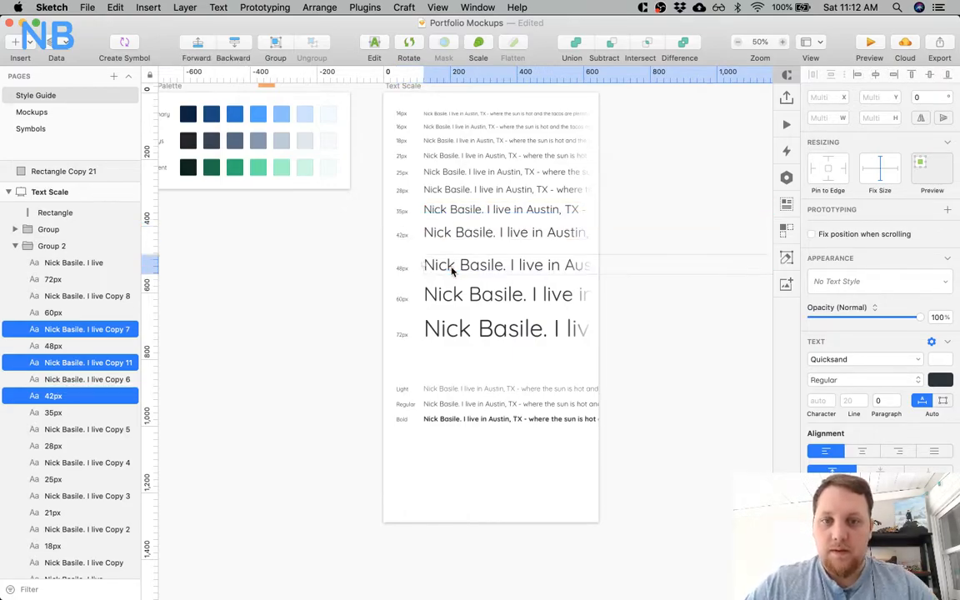
left_click(452, 270)
left_click(405, 269, "shift")
left_click(403, 301, "shift")
left_click(432, 301, "shift")
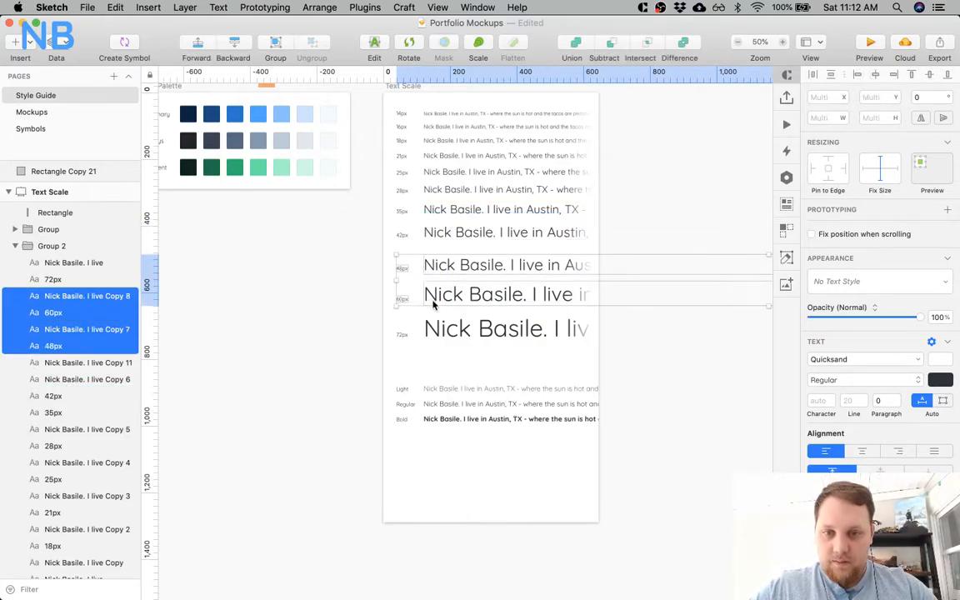
left_click(421, 327, "shift")
left_click(405, 334, "shift")
key("alt")
scroll(471, 232, "right", 1)
scroll(472, 232, "right", 5)
key("alt")
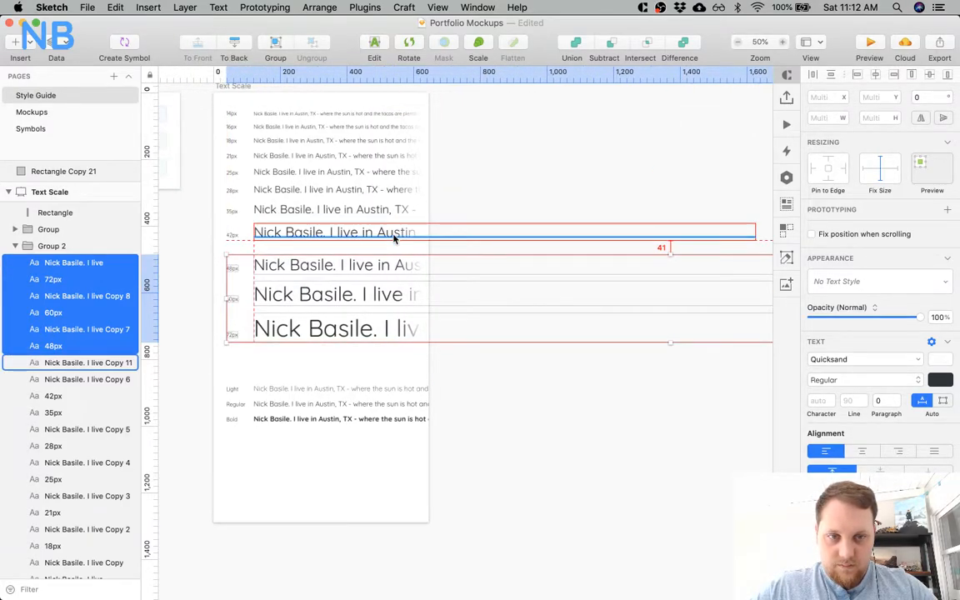
key("shift+Up")
key("shift+Up")
key("alt")
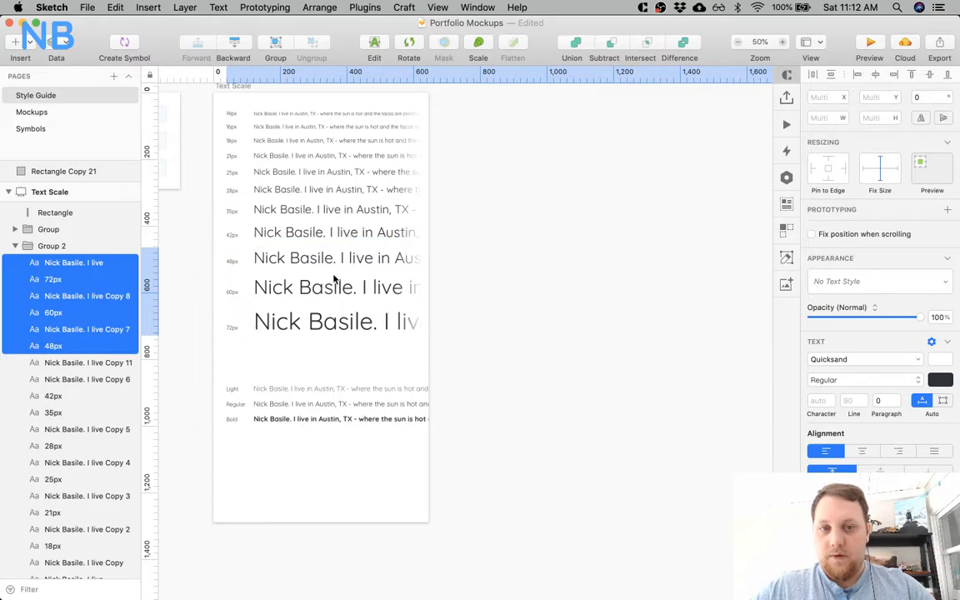
scroll(331, 278, "left", 5)
scroll(520, 226, "right", 5)
key("alt")
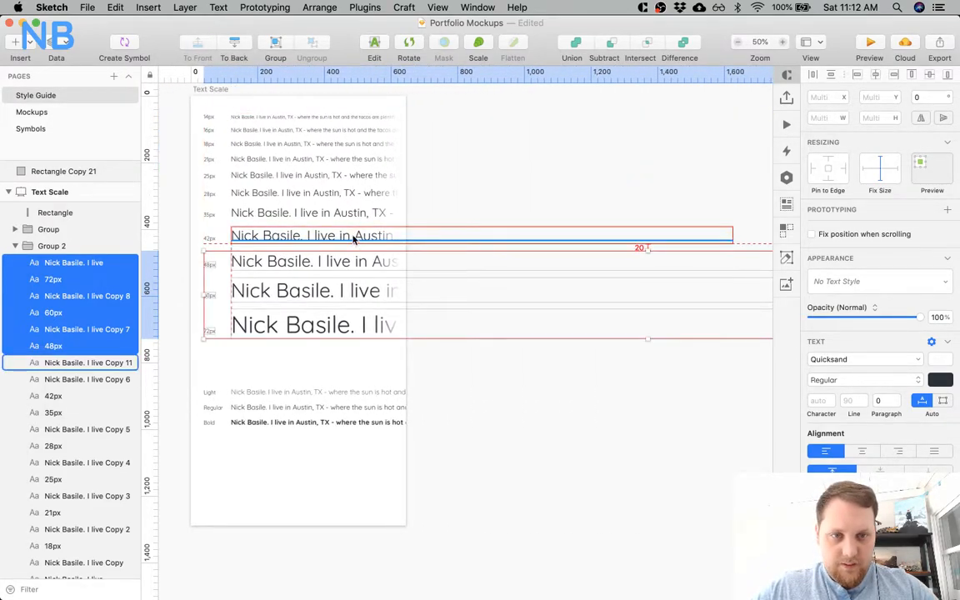
Move the Light, Regular and Bold weight samples up to Y 770, closer beneath the 72px row.
scroll(353, 238, "left", 6)
scroll(354, 237, "up", 2)
left_click(367, 443)
key("alt")
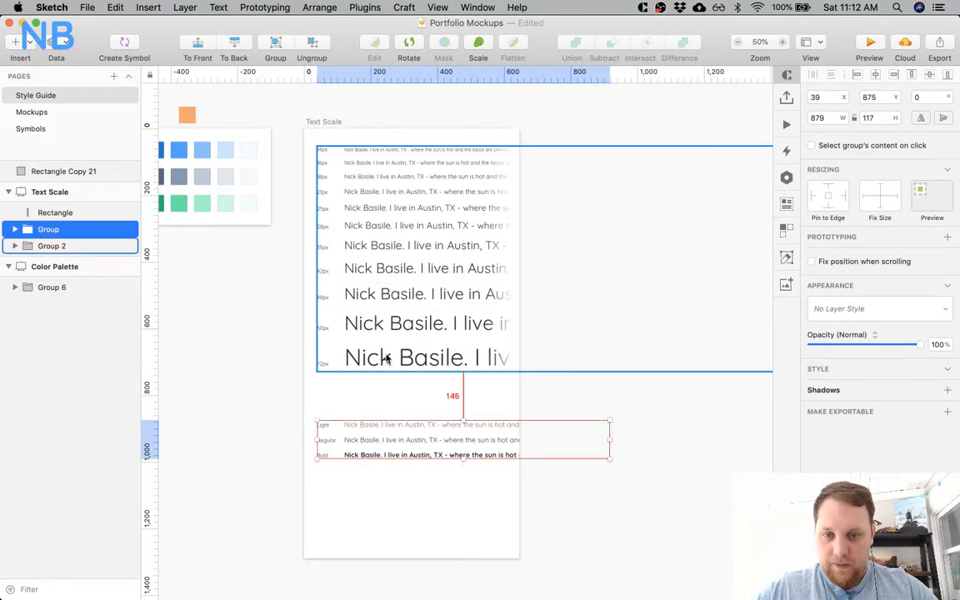
left_click_drag(392, 437, 393, 403)
key("alt")
key("Down")
key("Down")
key("alt")
key("shift+Down")
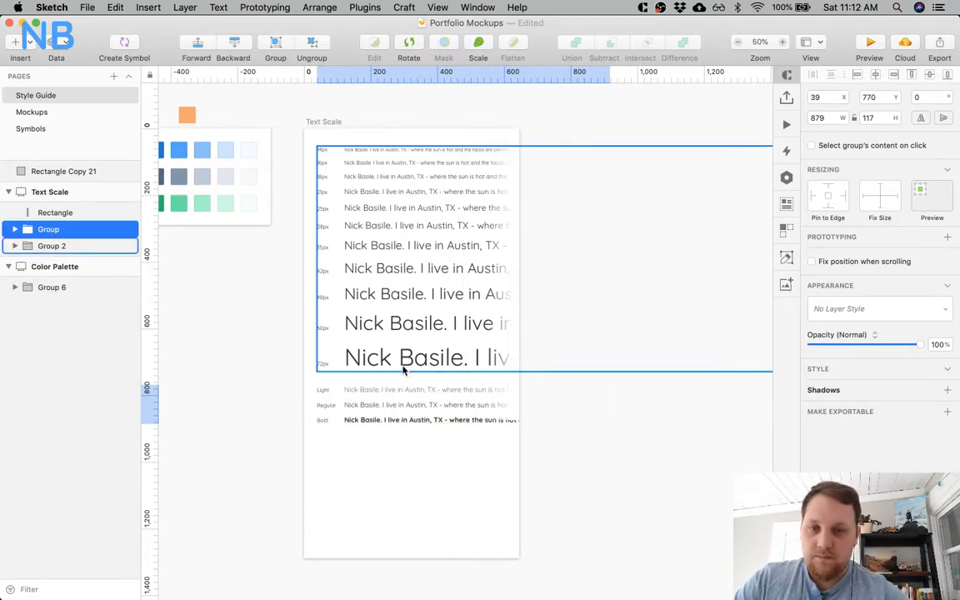
left_click(367, 464)
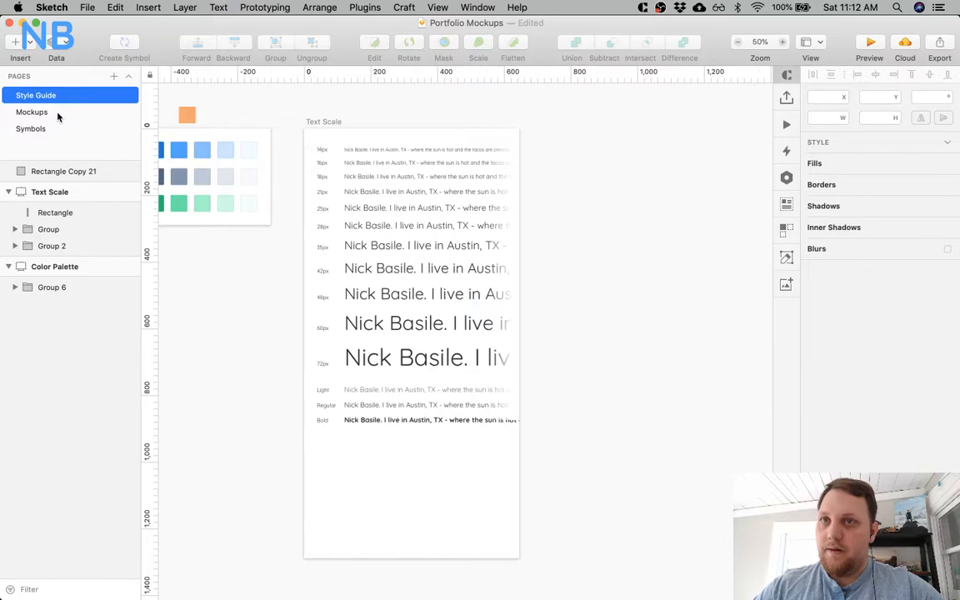
On the Mockups page, try font size 42 on the first Blog post's title and set it to 35 instead.
left_click(32, 111)
scroll(718, 315, "down", 5)
left_click(937, 359)
key("Return")
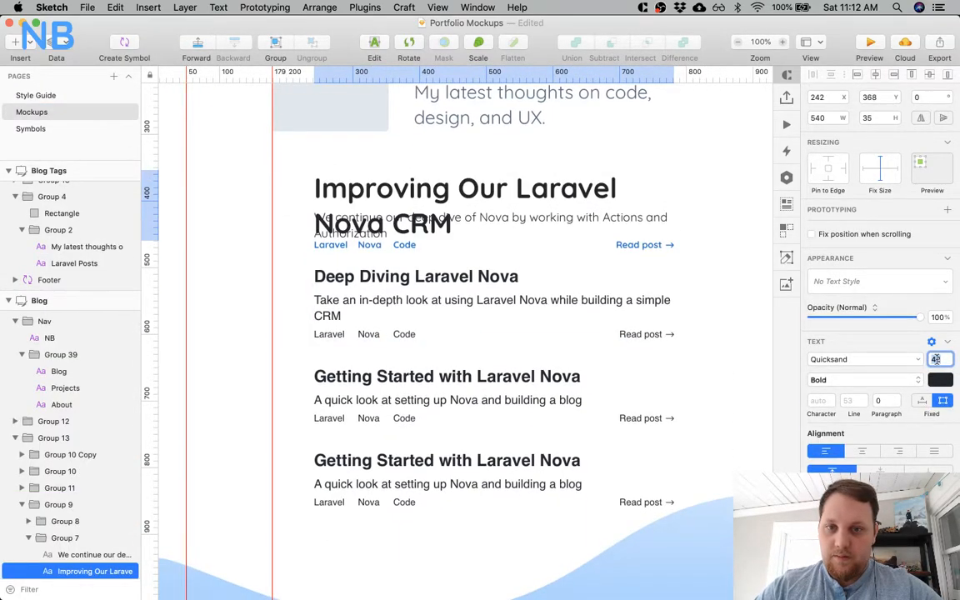
scroll(721, 311, "up", 3)
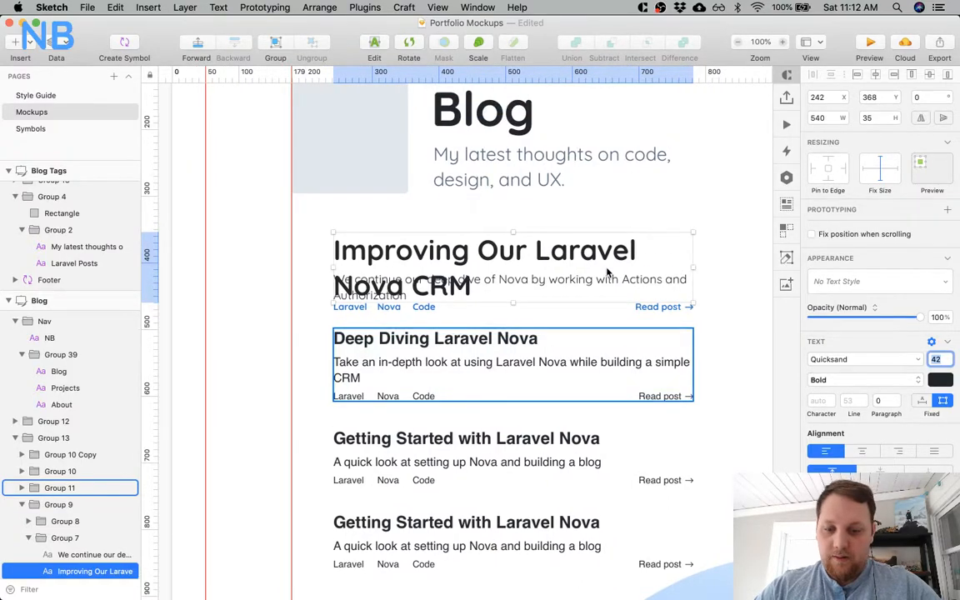
type("35")
key("Return")
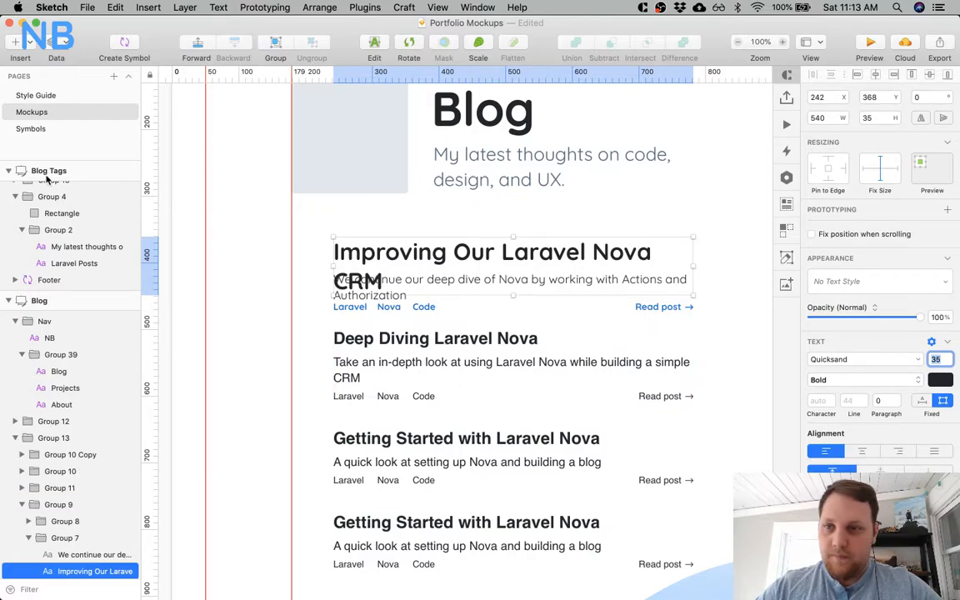
Return to the Style Guide page to consult the text scale.
left_click(45, 101)
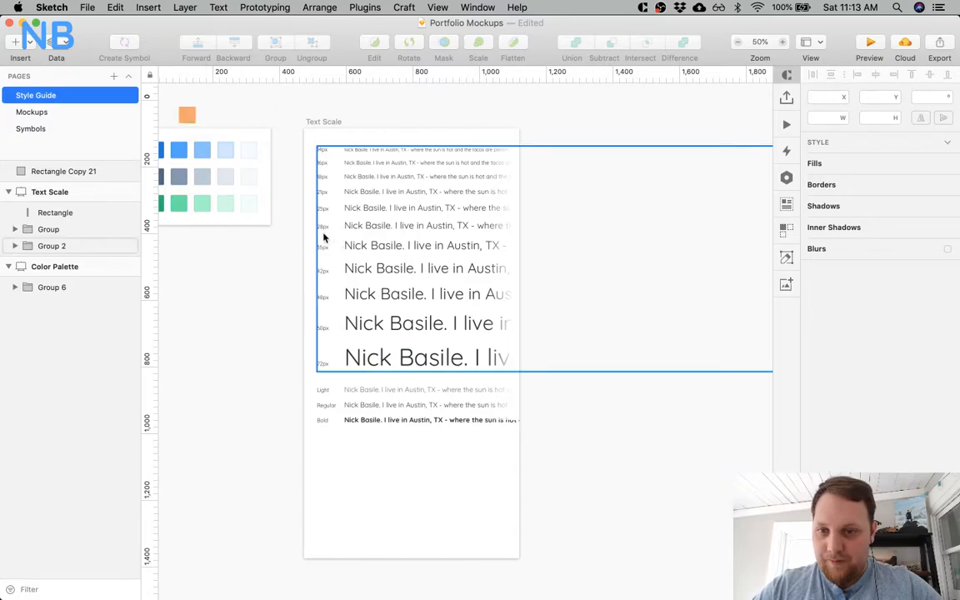
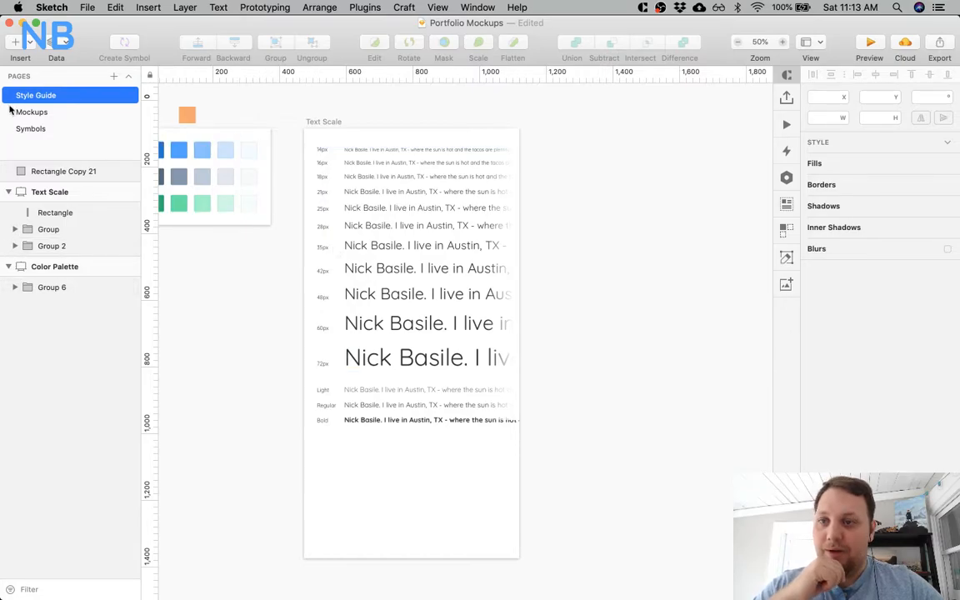
Back on the Mockups page, try font sizes 32, 30 and 28 on the first Blog post's title, settling on 35.
left_click(38, 114)
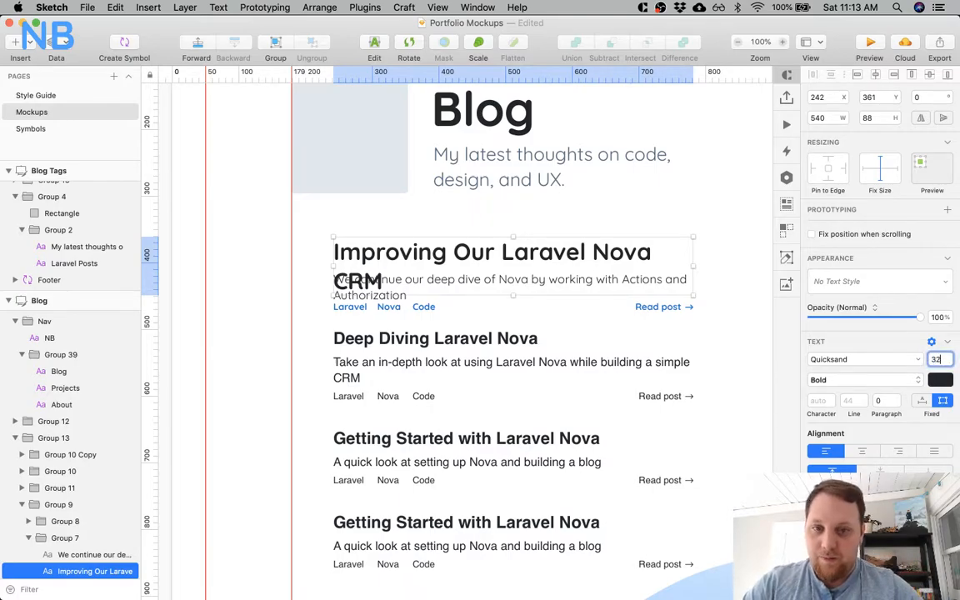
type("32")
key("Return")
key("Down")
key("Down")
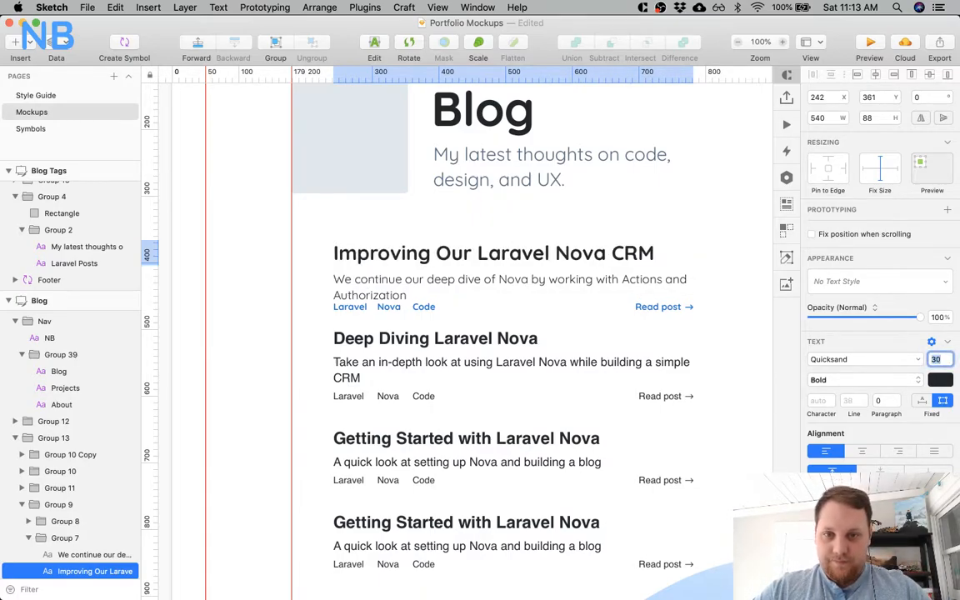
key("Down")
key("Down")
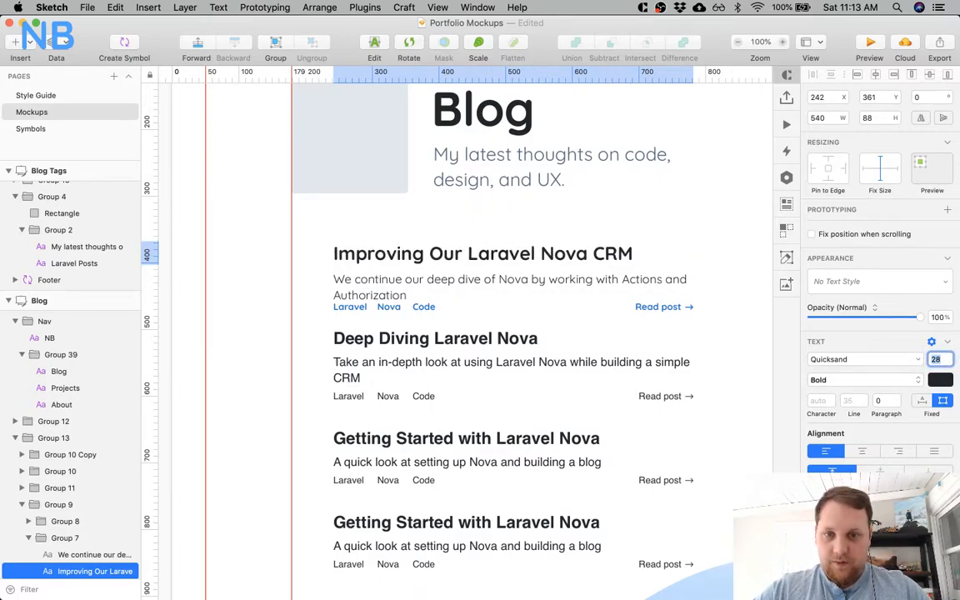
key("Up")
key("Up")
key("Up")
key("Up")
key("Up")
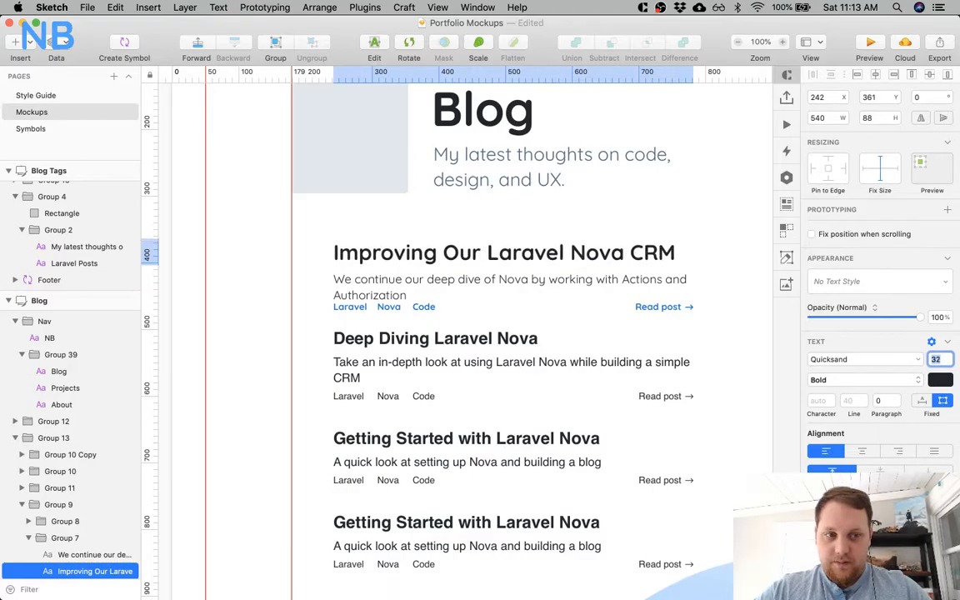
key("Up")
key("Up")
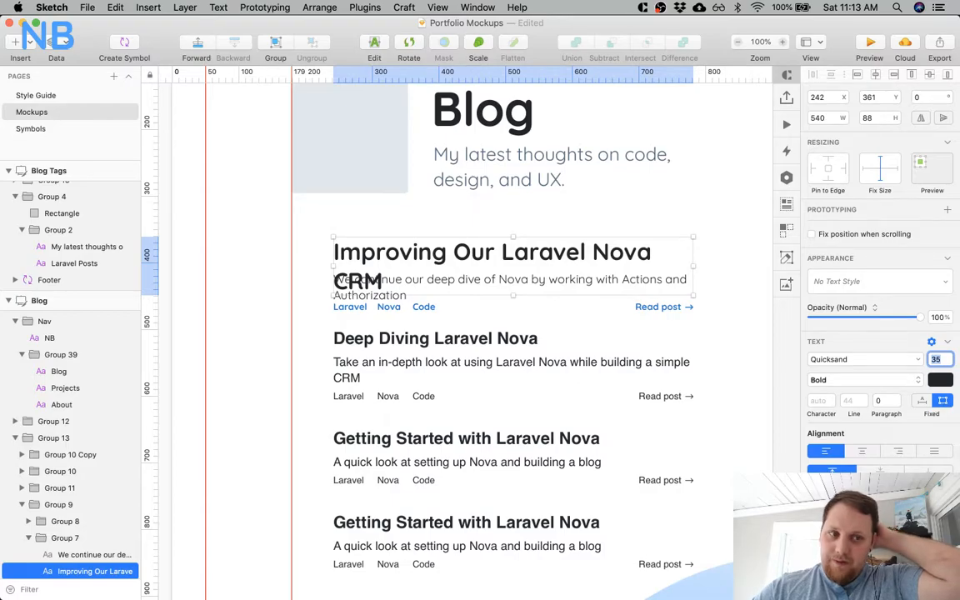
Delete the three placeholder posts beneath the first post on the Blog artboard.
left_click(575, 326)
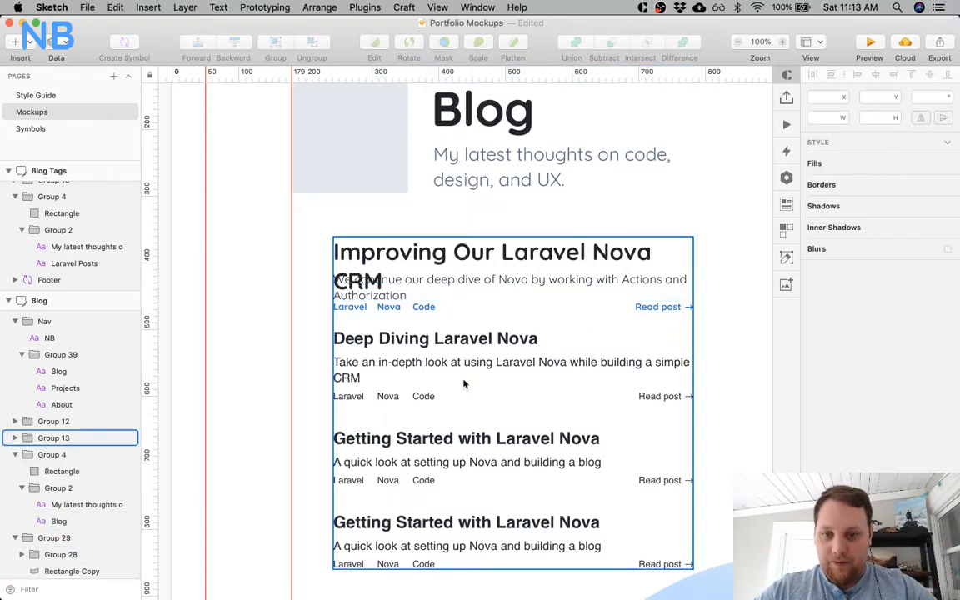
double_click(416, 340)
scroll(460, 391, "down", 2)
left_click(451, 406, "shift")
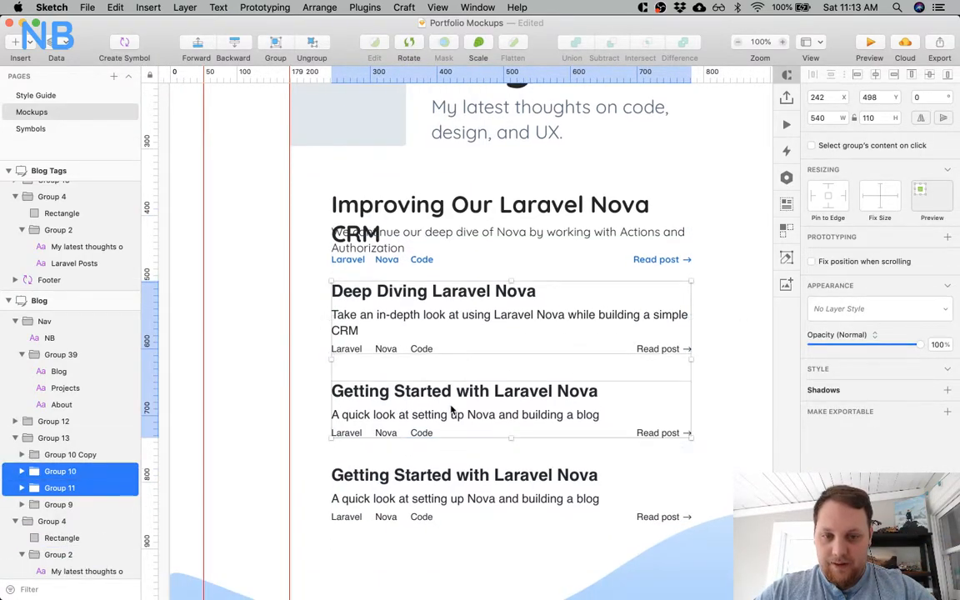
left_click(454, 492, "shift")
key("Delete")
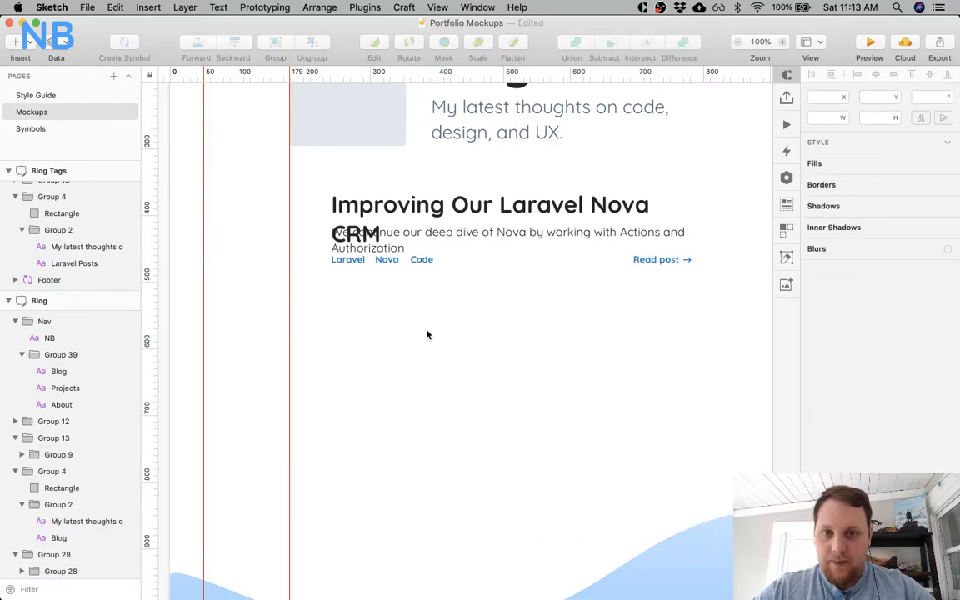
Move the first post's description and its tag row down together, clear of the two-line title, with the description at Y 460.
left_click(392, 240, "super")
left_click(388, 259, "shift")
left_click_drag(404, 237, 408, 267)
left_click(382, 208)
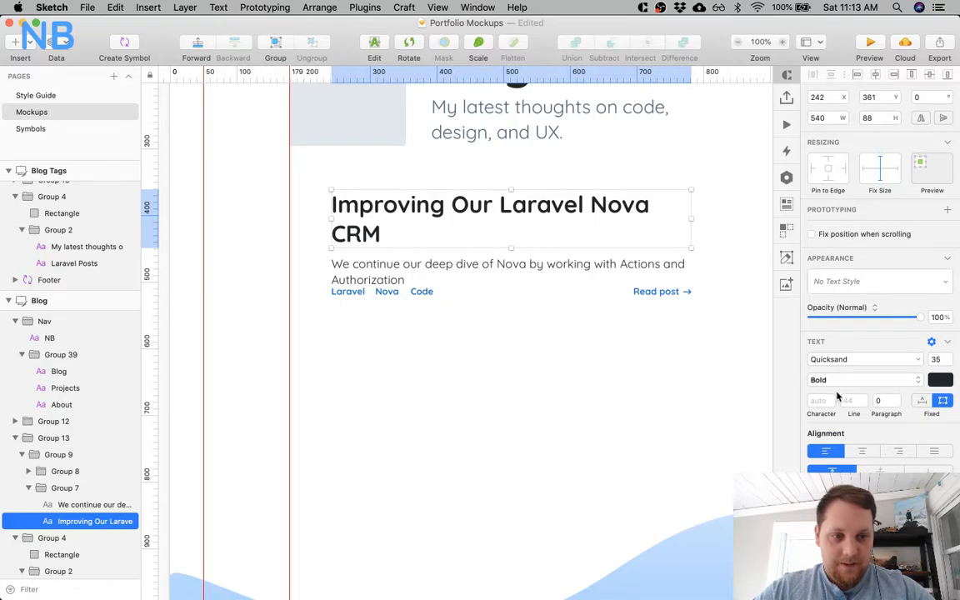
Set the post description to font size 21 with line height 30 and recolor it a muted slate blue-gray.
left_click(488, 265)
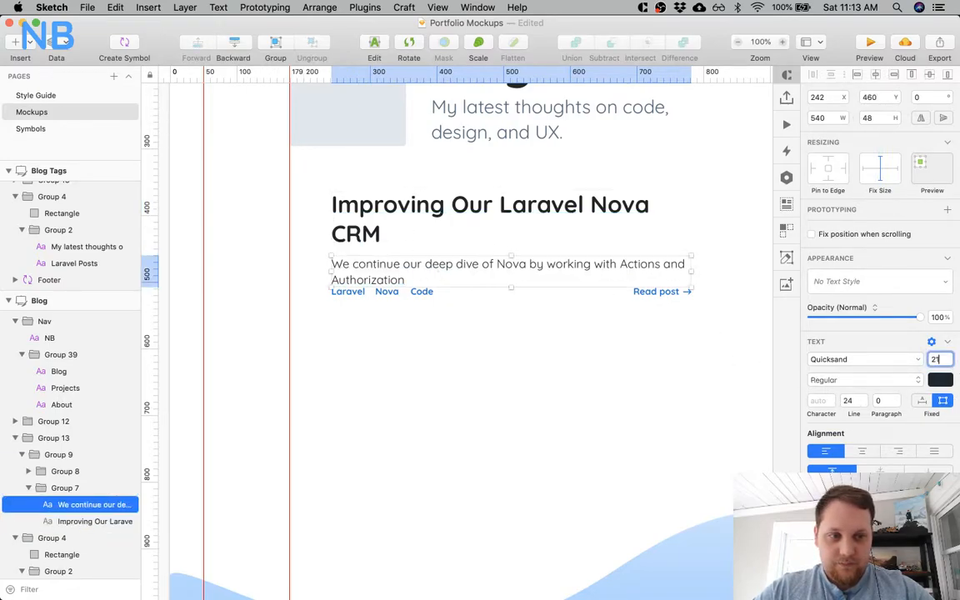
type("21")
key("Tab")
type("30")
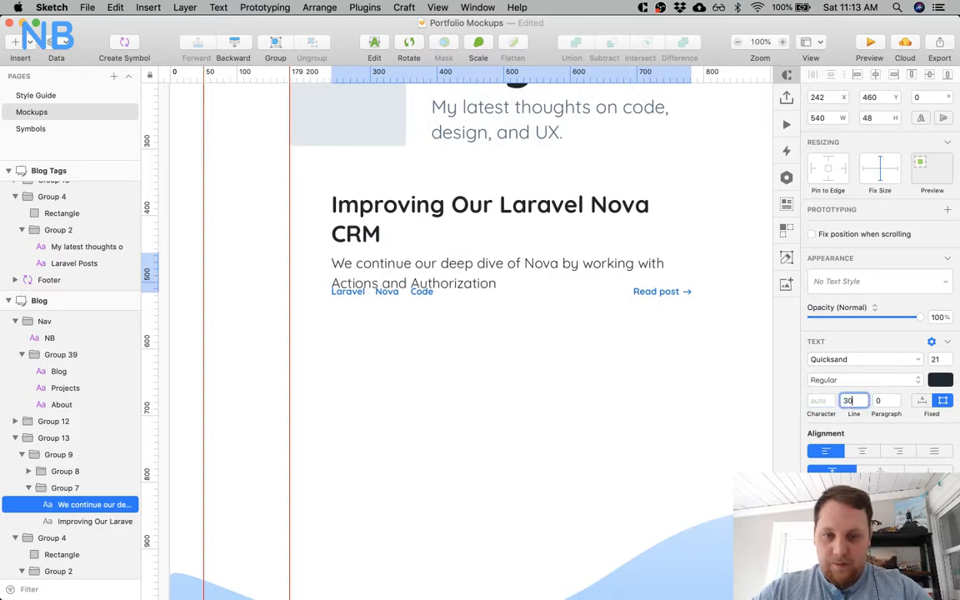
left_click(939, 379)
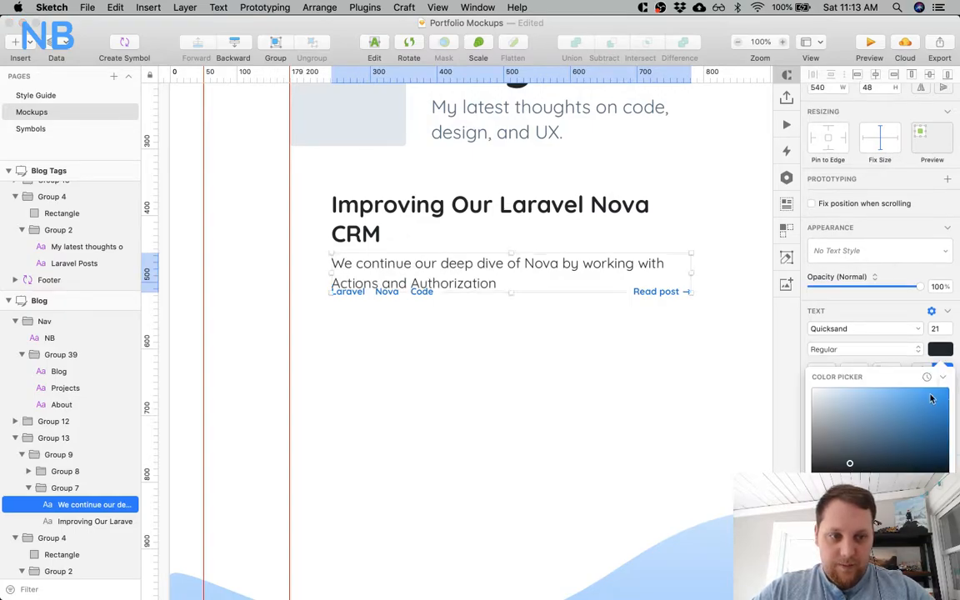
left_click_drag(849, 463, 857, 433)
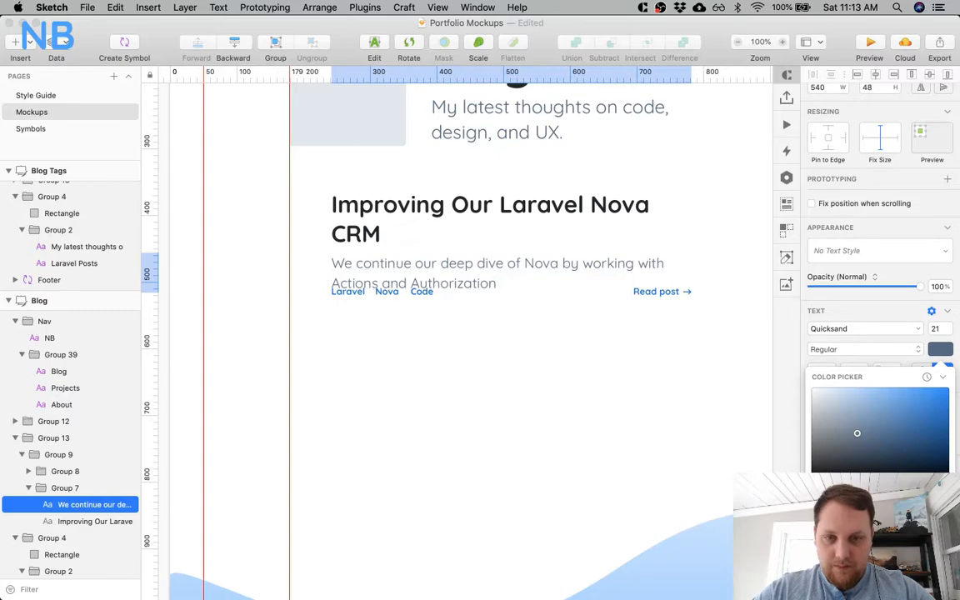
key("Escape")
Move the row with the tags and Read post link down 30 px to Y 535, below the description.
left_click(416, 291)
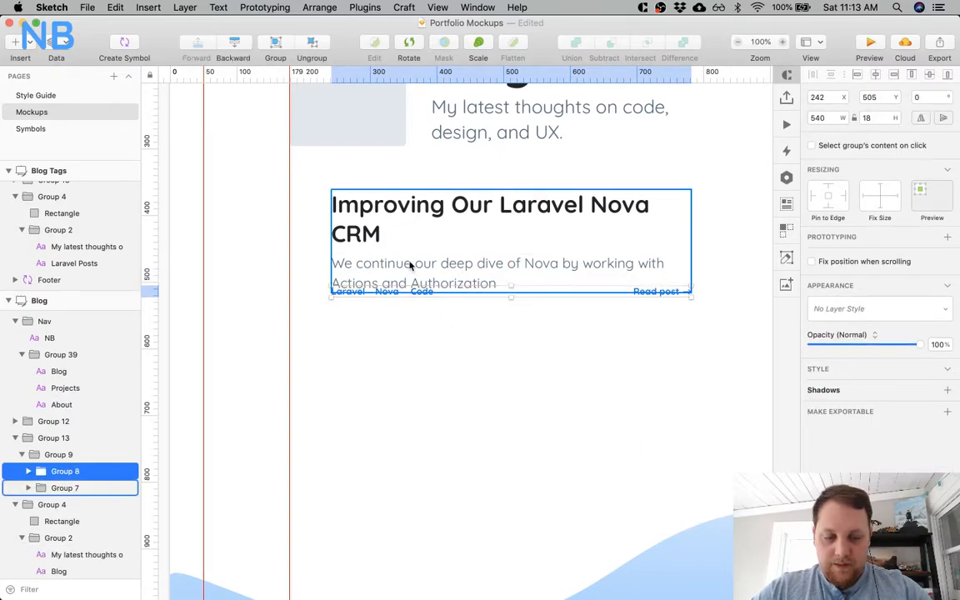
key("shift+Down")
key("shift+Down")
key("shift+Down")
left_click(380, 334)
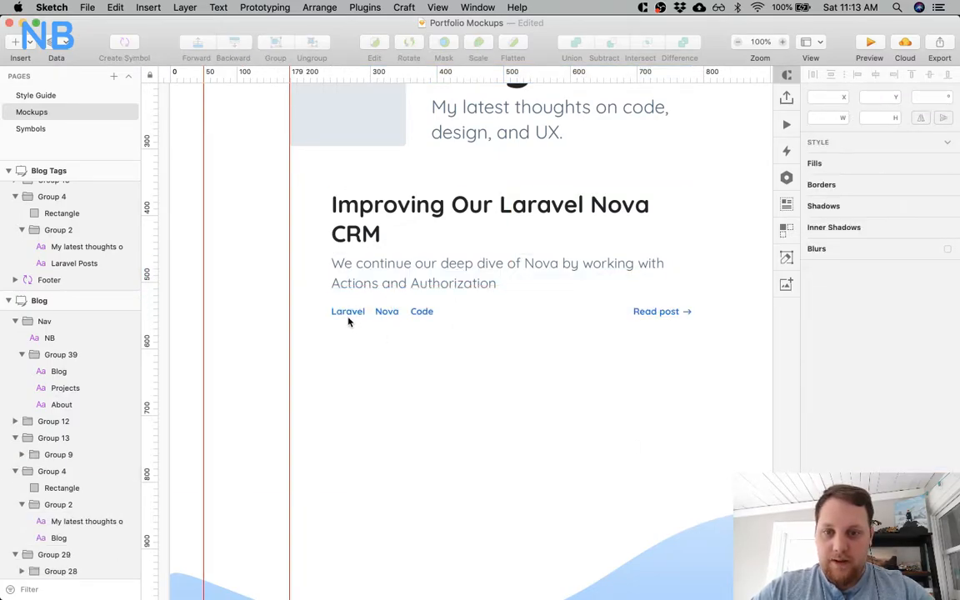
Set the Laravel, Nova and Code tags, the Read post label and its arrow to font size 18.
left_click(349, 316, "super")
left_click(386, 315, "shift")
left_click(420, 317, "shift")
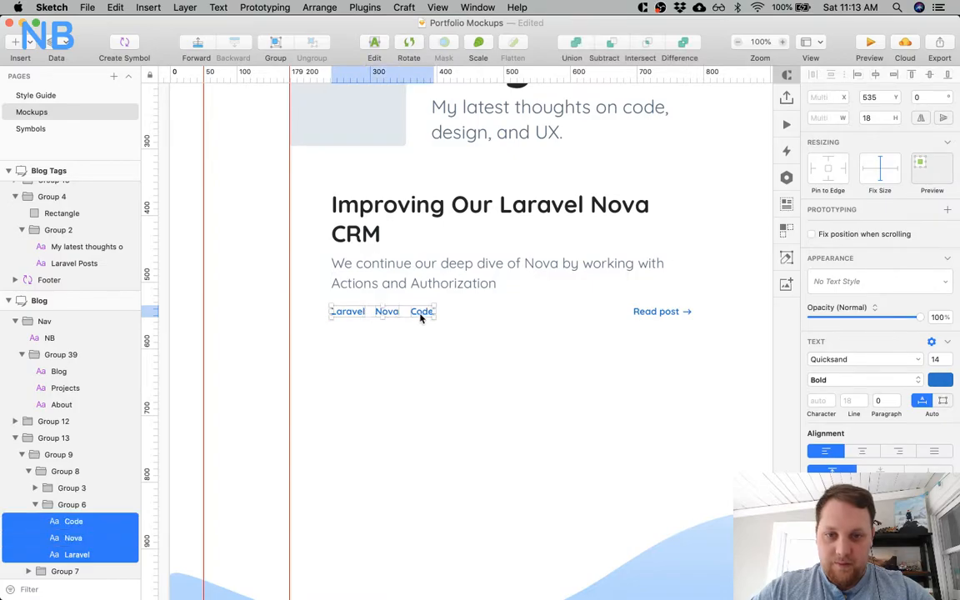
left_click(667, 316, "shift")
type("1")
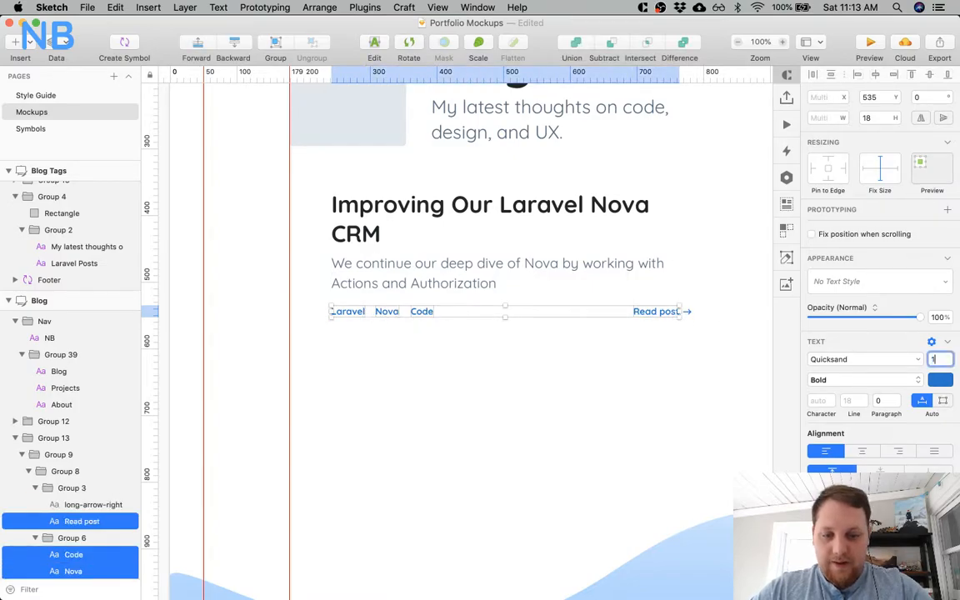
type("8")
key("Return")
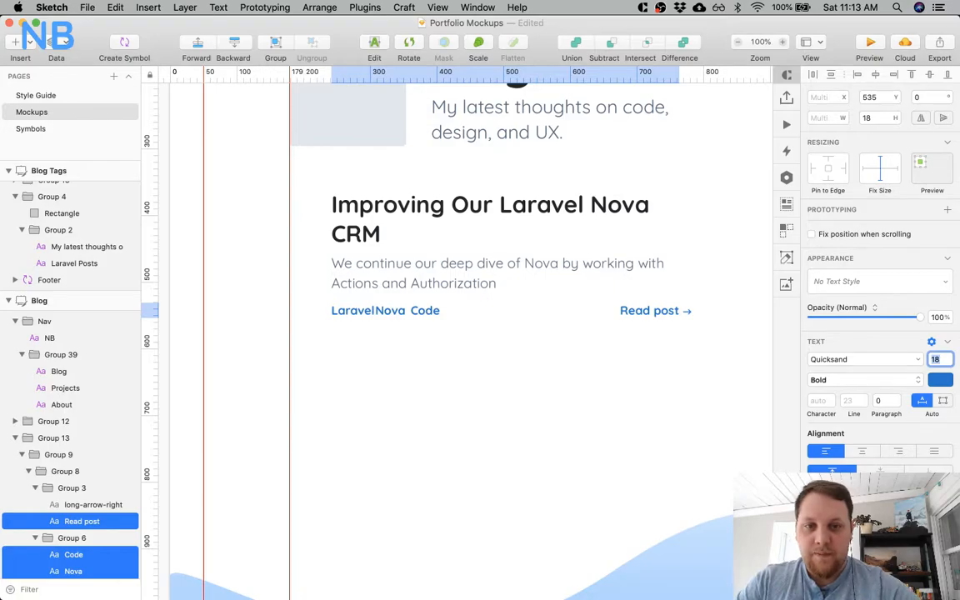
left_click(585, 337)
left_click(687, 312, "super")
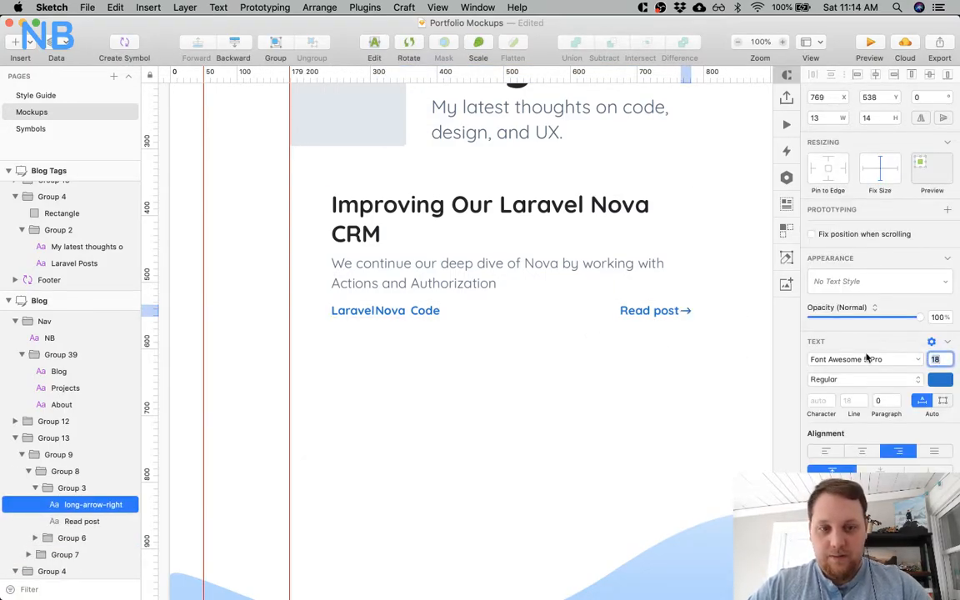
left_click(621, 381)
Shift the Nova and Code tags right together to separate them from Laravel, placing Nova at X 323.
left_click(343, 313, "super")
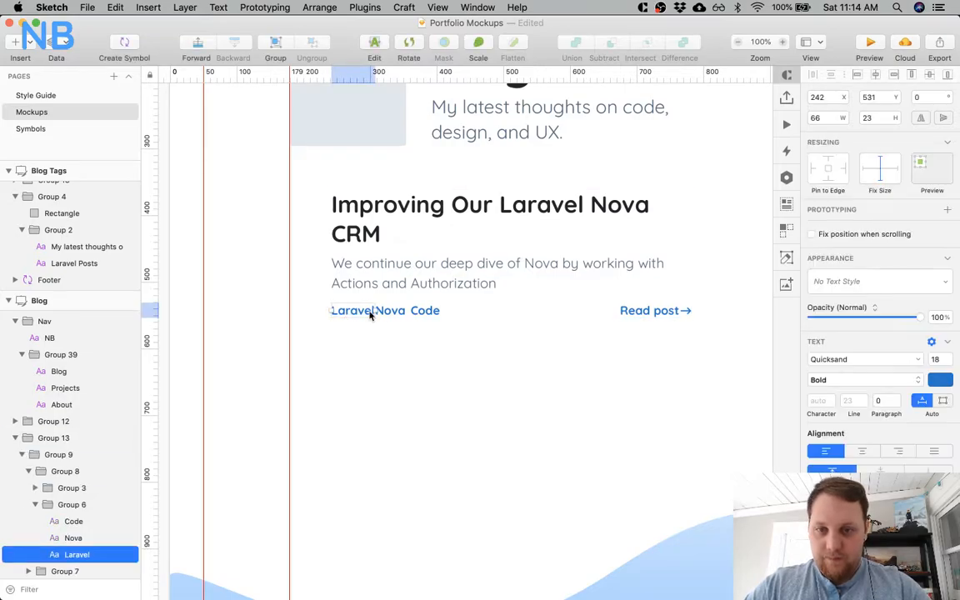
left_click(386, 313, "shift")
left_click(403, 372)
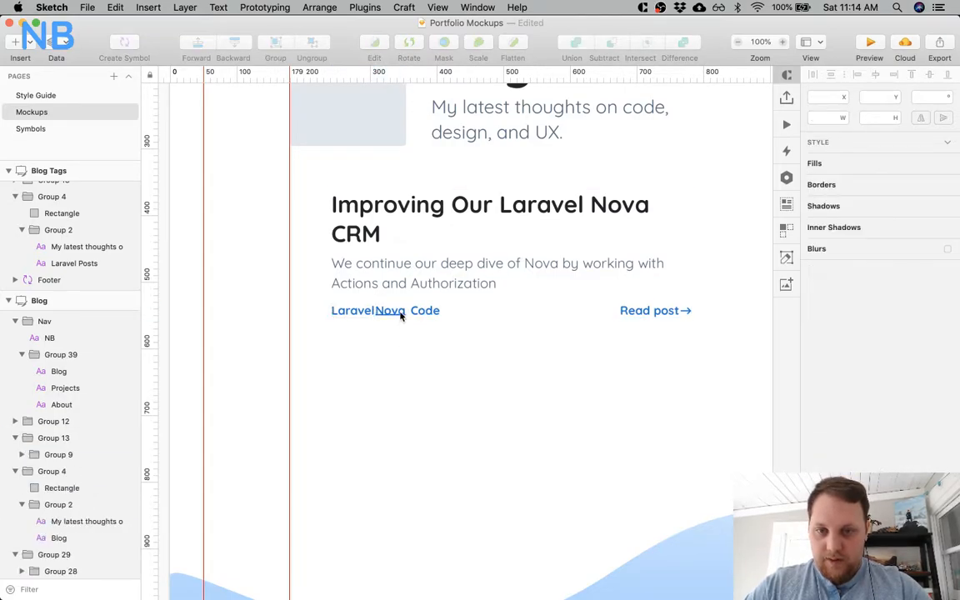
left_click(399, 313, "super")
left_click(416, 314, "shift")
key("shift+Right")
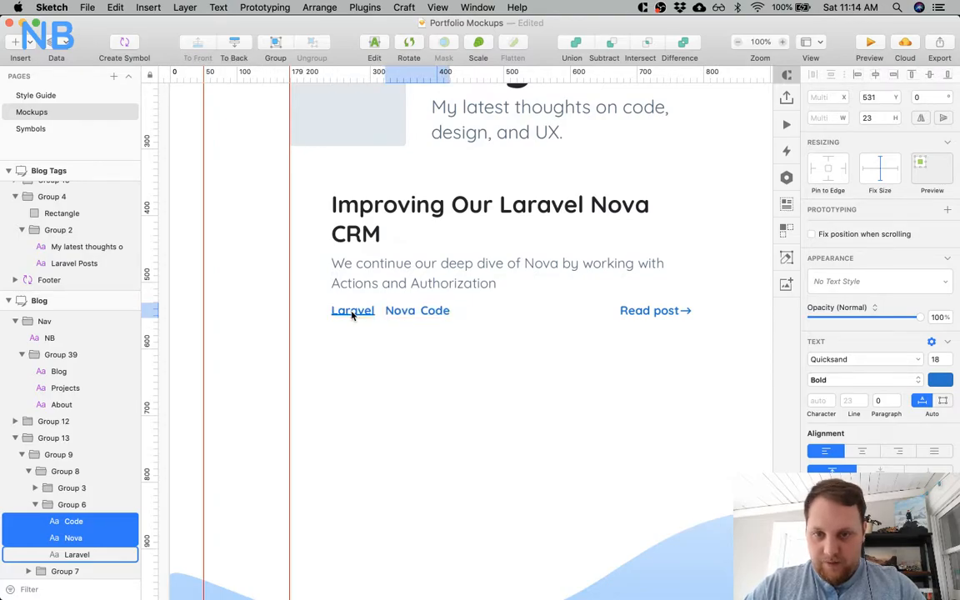
left_click(460, 332)
Move the Code tag right to X 384 so its gap from Nova matches the gap between Laravel and Nova.
left_click(436, 311, "super")
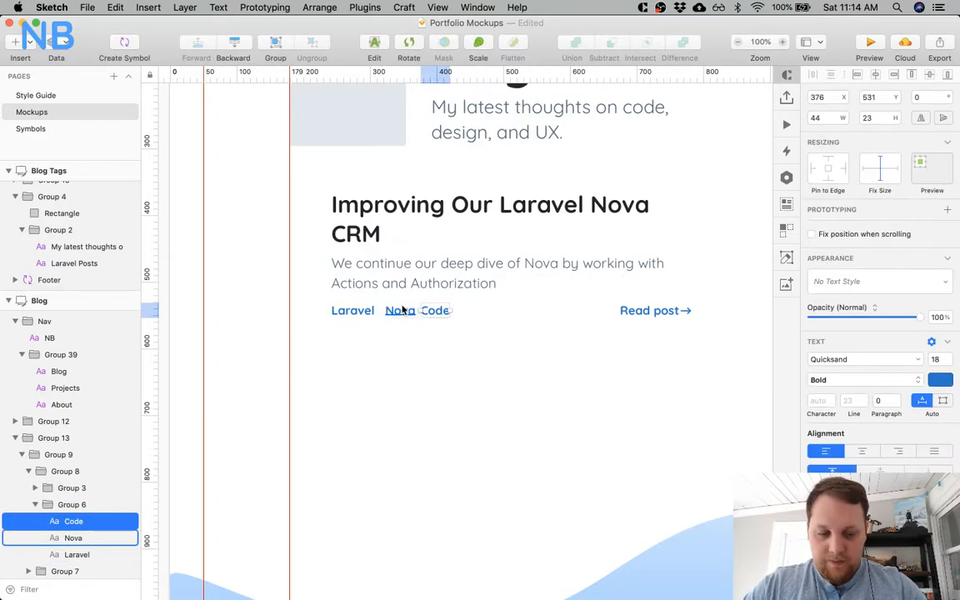
key("shift+Right")
key("Right")
key("Right")
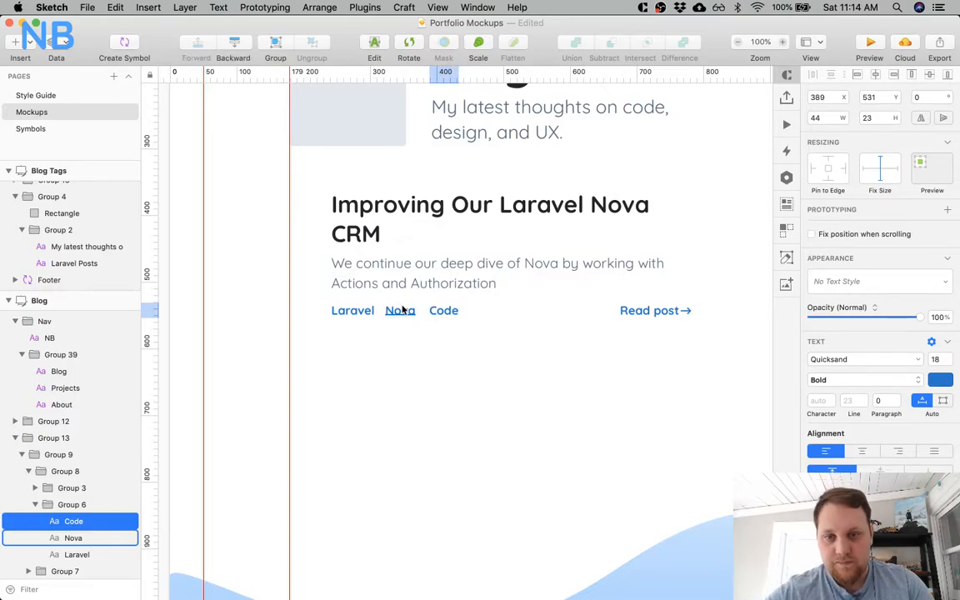
key("Left")
key("Left")
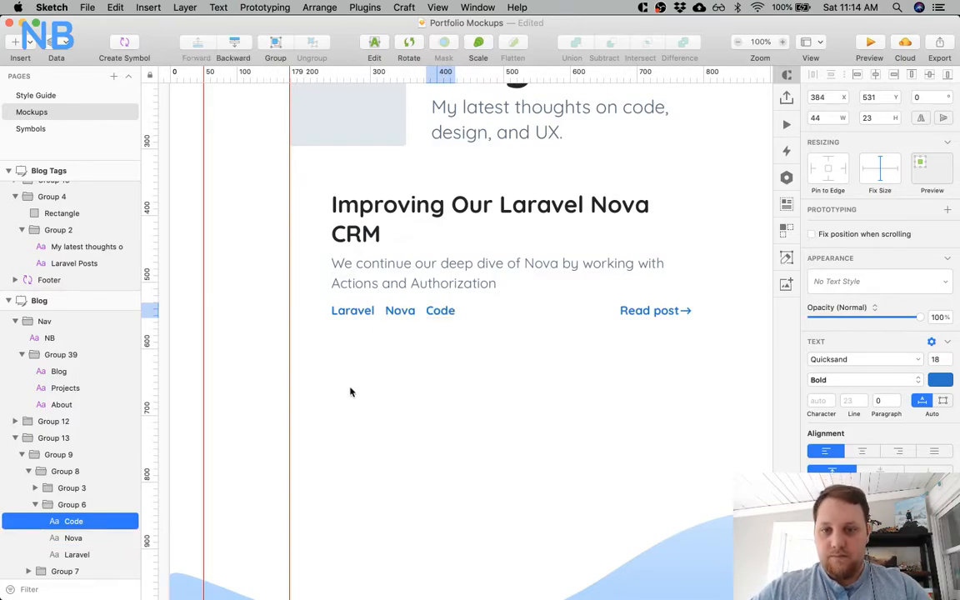
left_click(349, 406)
Nudge Nova and Code further right, and Code a bit more on its own, to widen both tag gaps evenly.
left_click(404, 309)
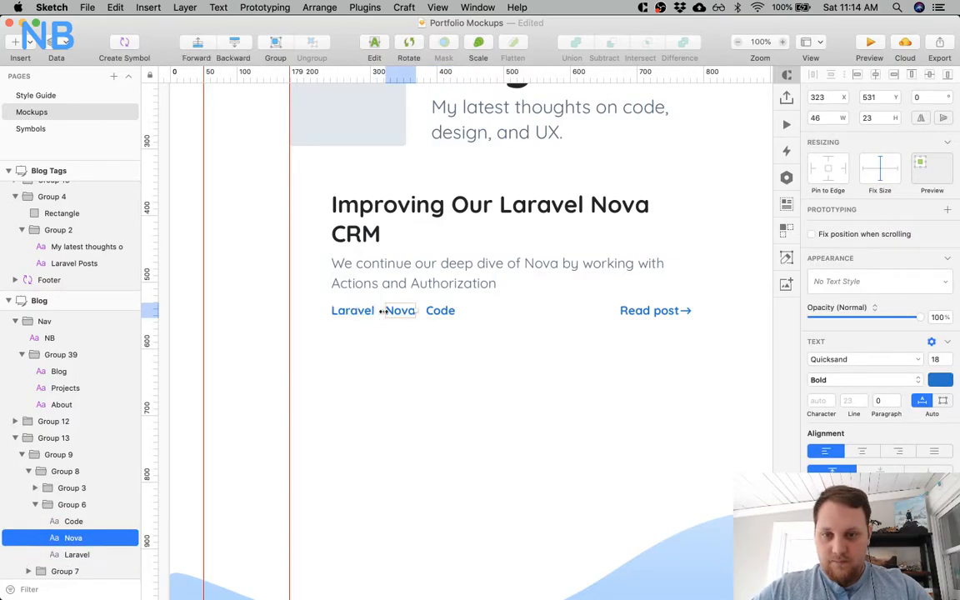
left_click(429, 314, "shift")
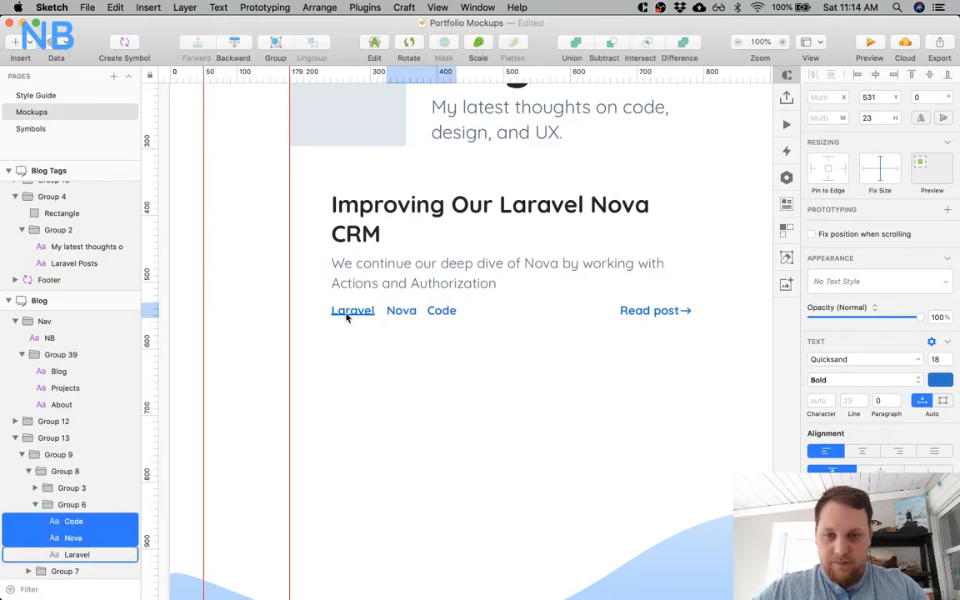
left_click(462, 310)
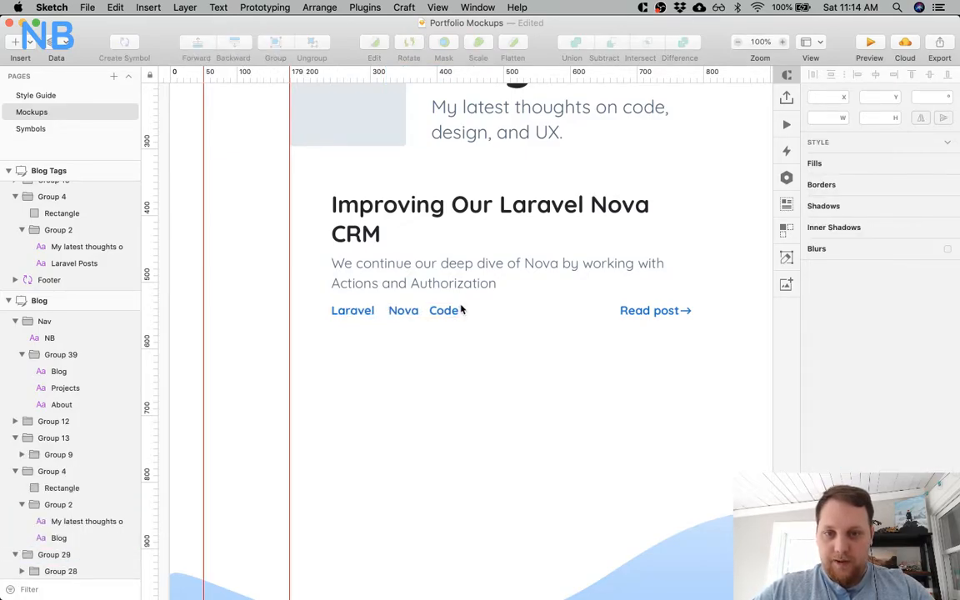
left_click(457, 310)
key("Right")
left_click(395, 361)
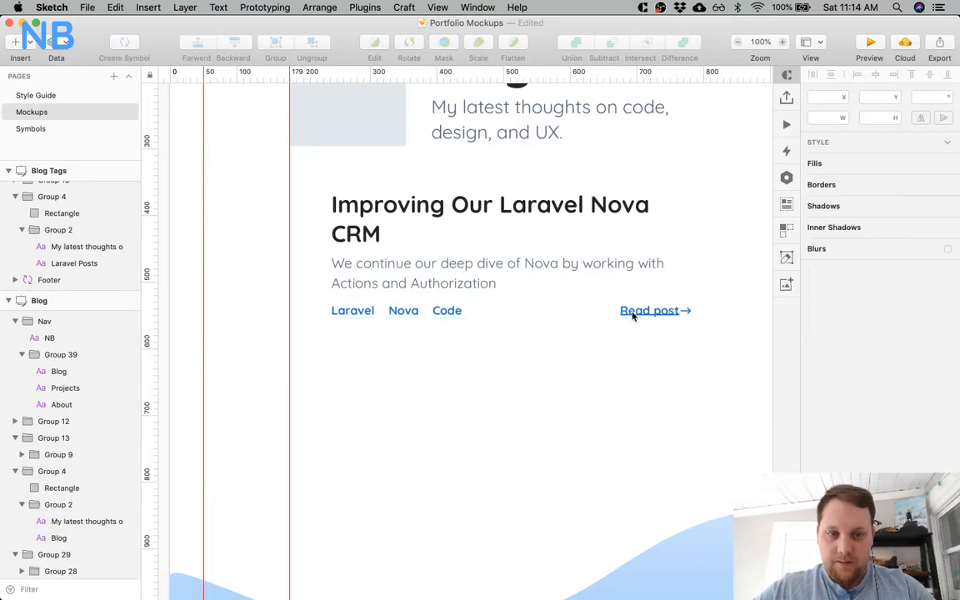
Move the Read post label left to X 671 to open a gap before its arrow.
left_click(632, 313)
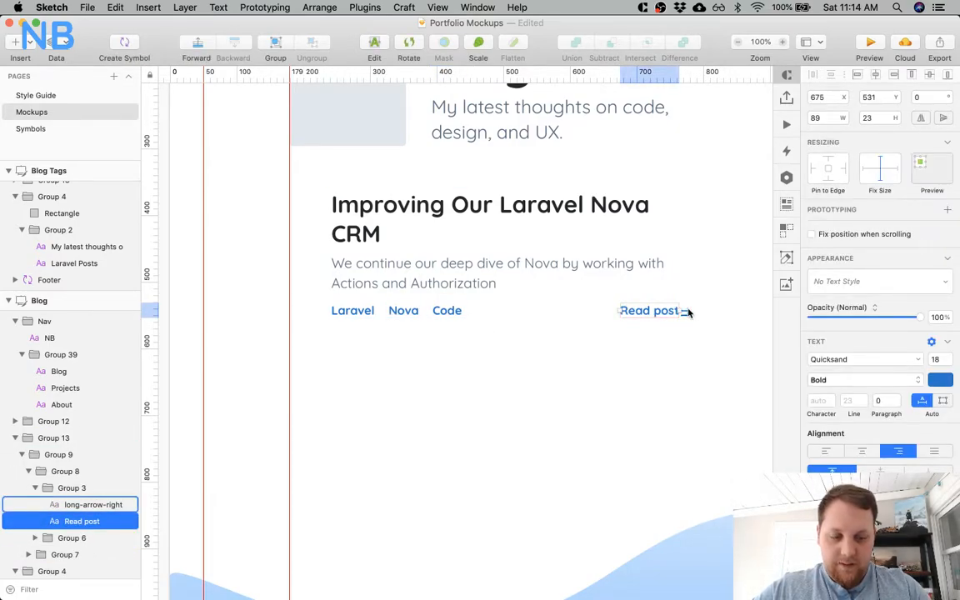
key("Left")
key("Left")
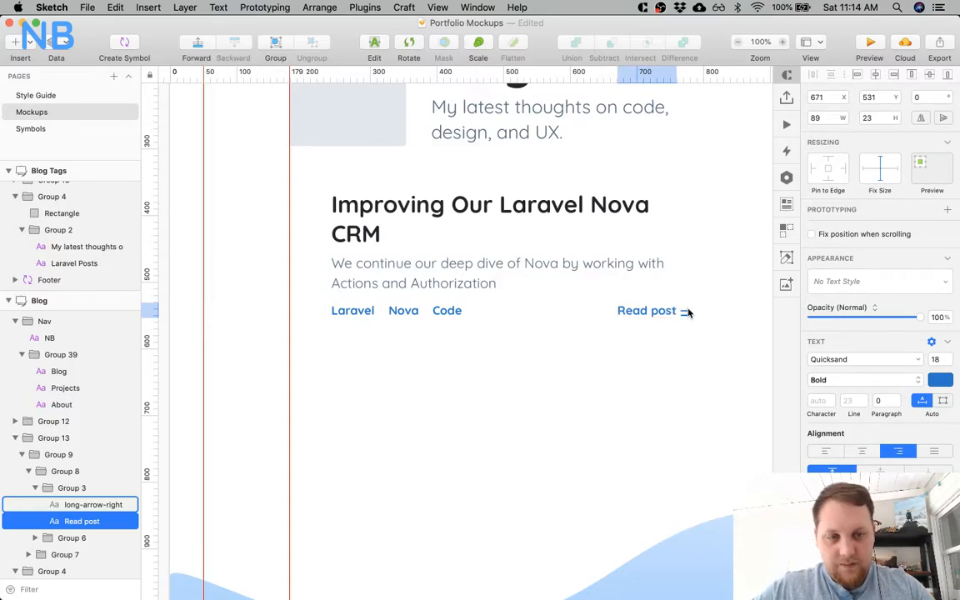
left_click(686, 311, "shift")
left_click(680, 259)
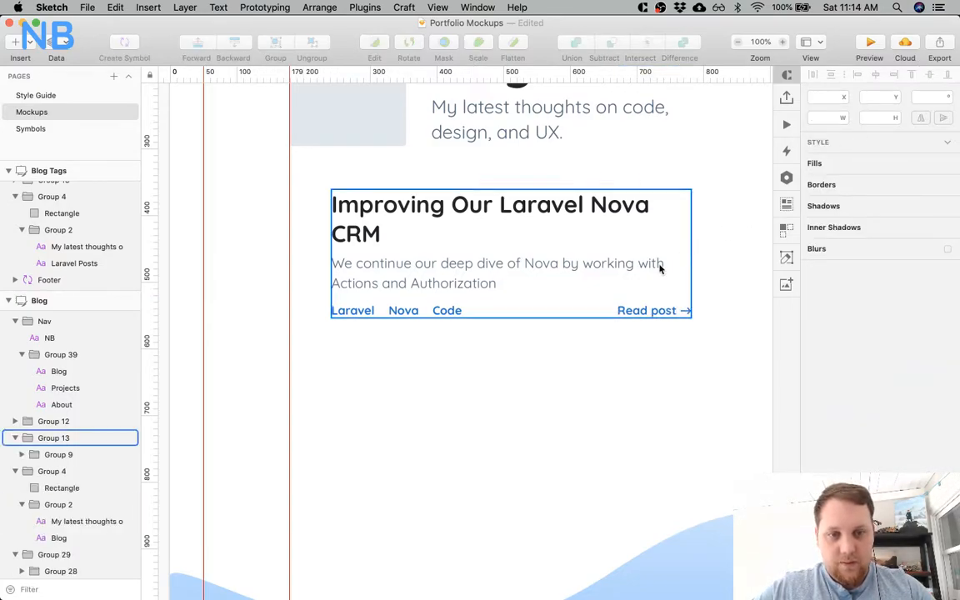
Select the post's description and add a vertical ruler guide at its right edge, at 782.
key("Return")
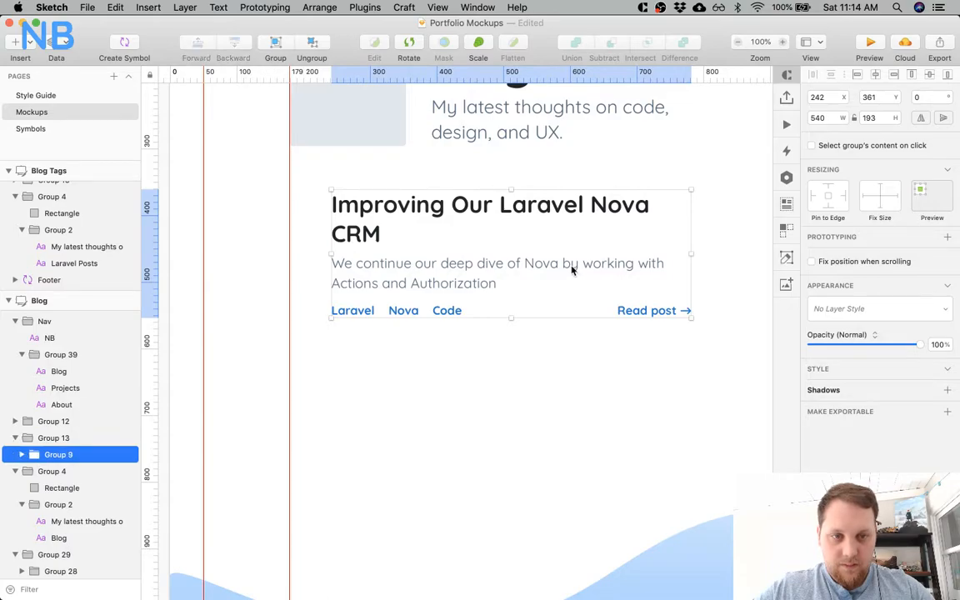
key("Return")
key("Return")
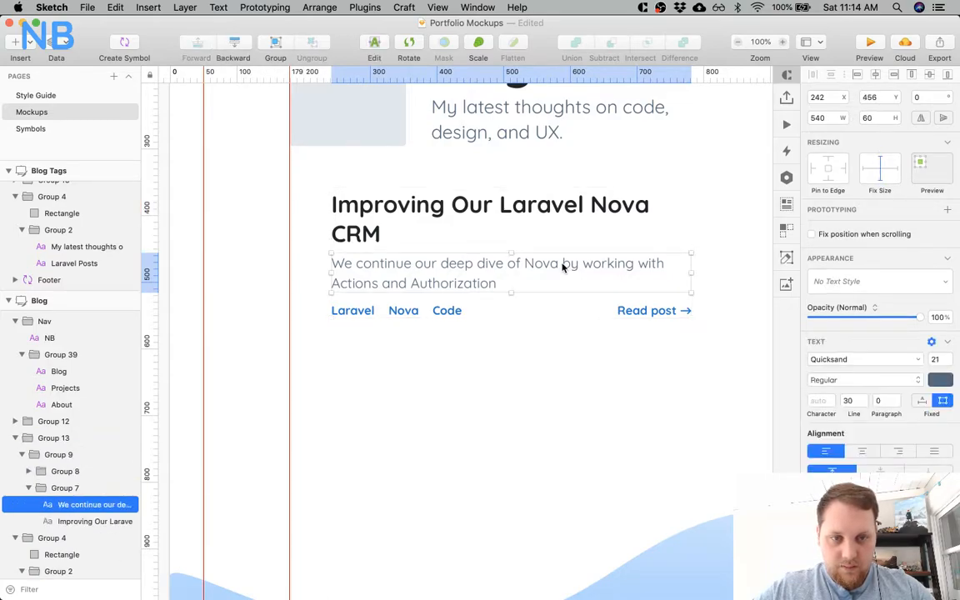
left_click(692, 72)
scroll(664, 270, "up", 5)
scroll(664, 269, "right", 5)
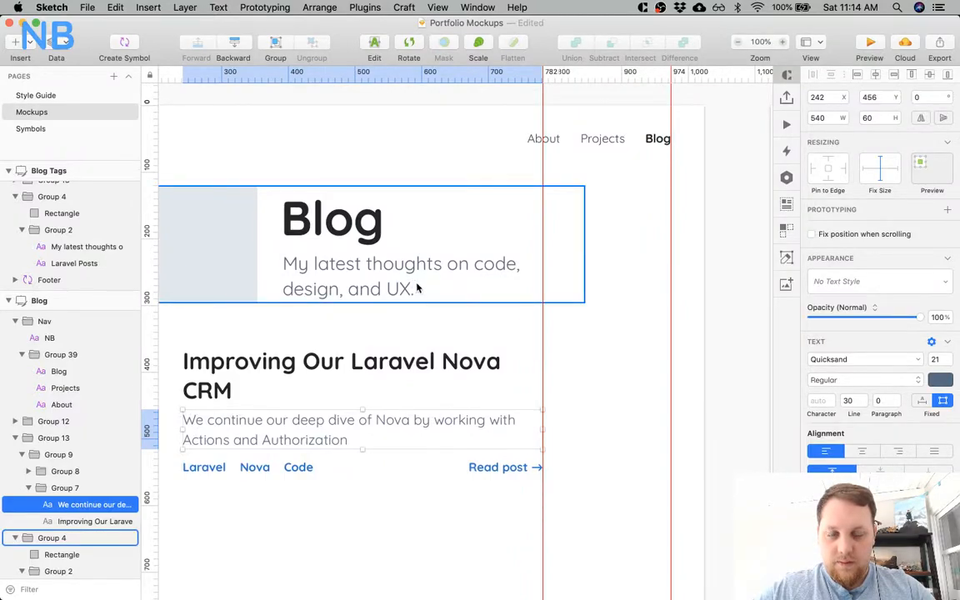
Examine the restyled first post's layout up close and against the whole Blog page.
scroll(410, 282, "down", 3)
left_click(500, 358)
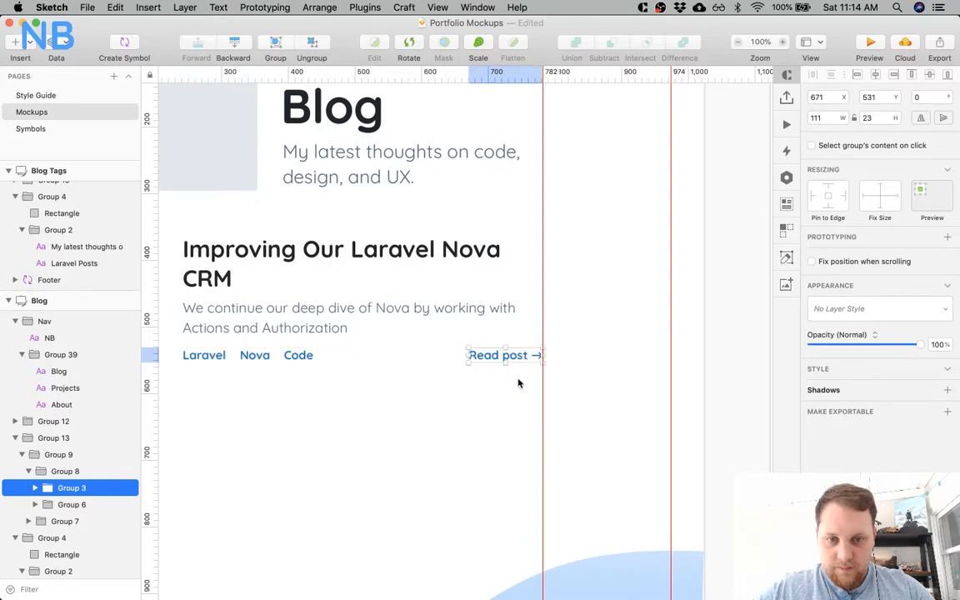
left_click(478, 407)
scroll(379, 343, "left", 1)
scroll(379, 343, "down", 3)
scroll(379, 344, "left", 2)
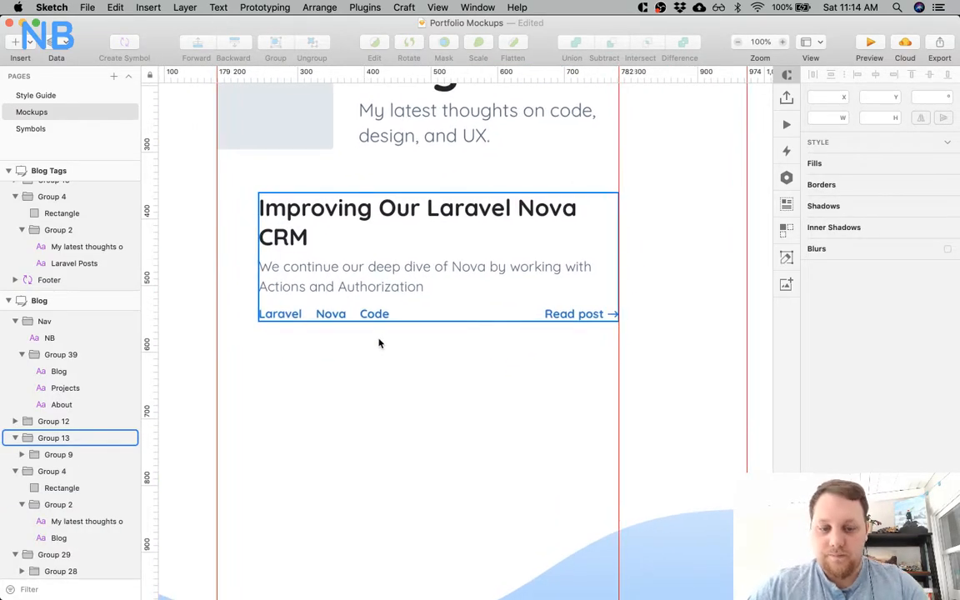
key("super+minus")
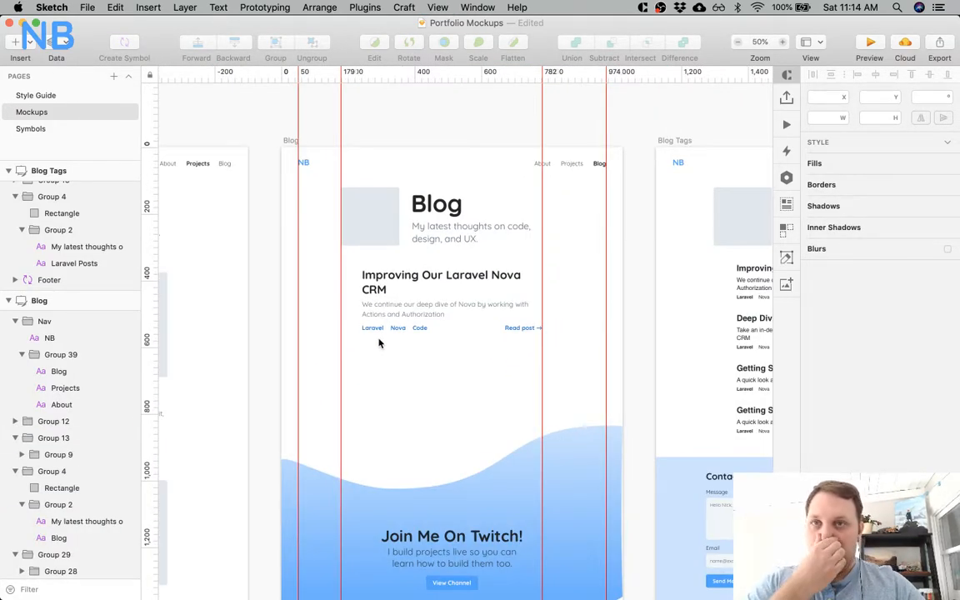
key("super+plus")
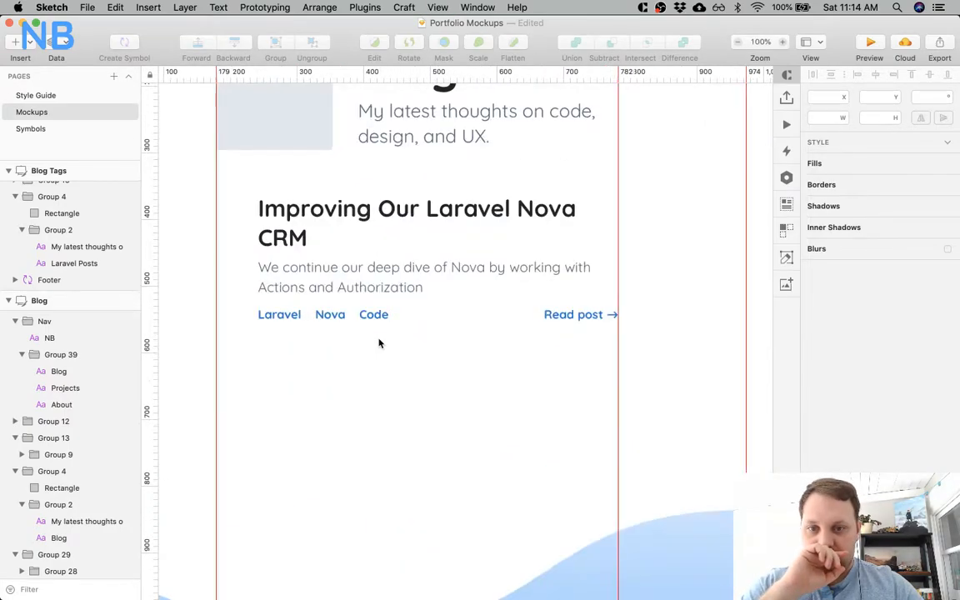
Move the post's description up to Y 449, directly beneath its title, and nudge the tag row up slightly.
left_click(337, 266)
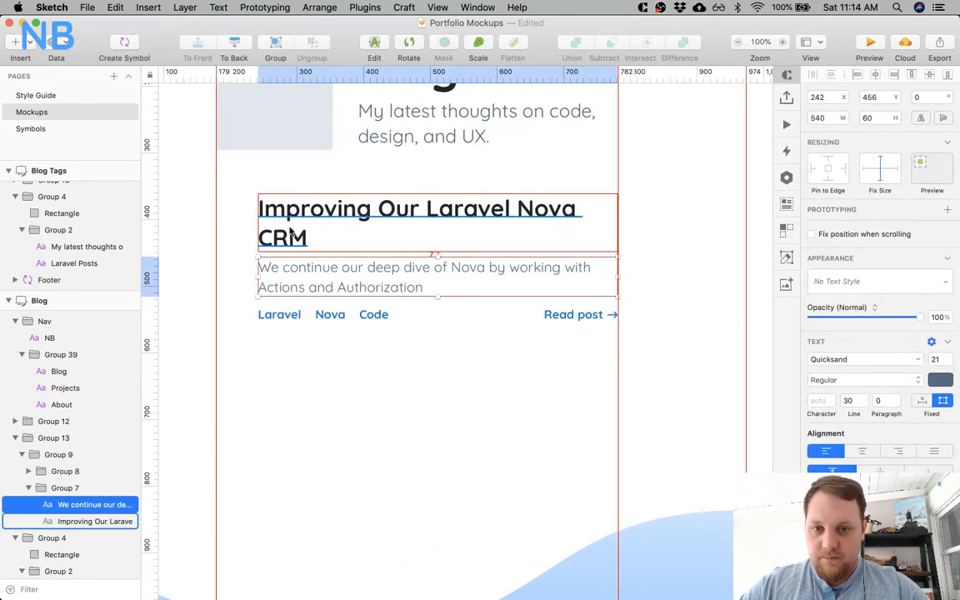
key("Down")
key("Down")
key("Down")
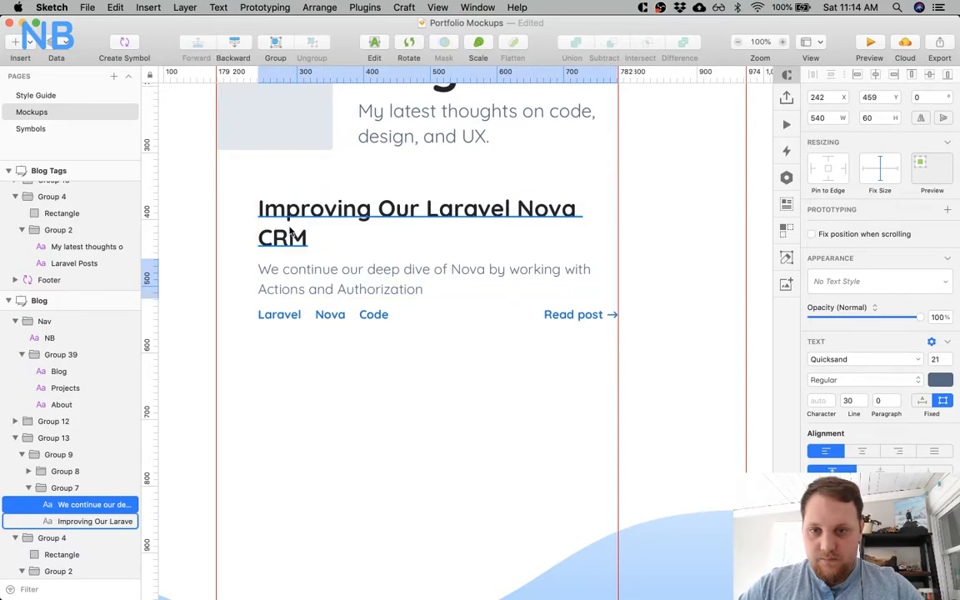
key("shift+Up")
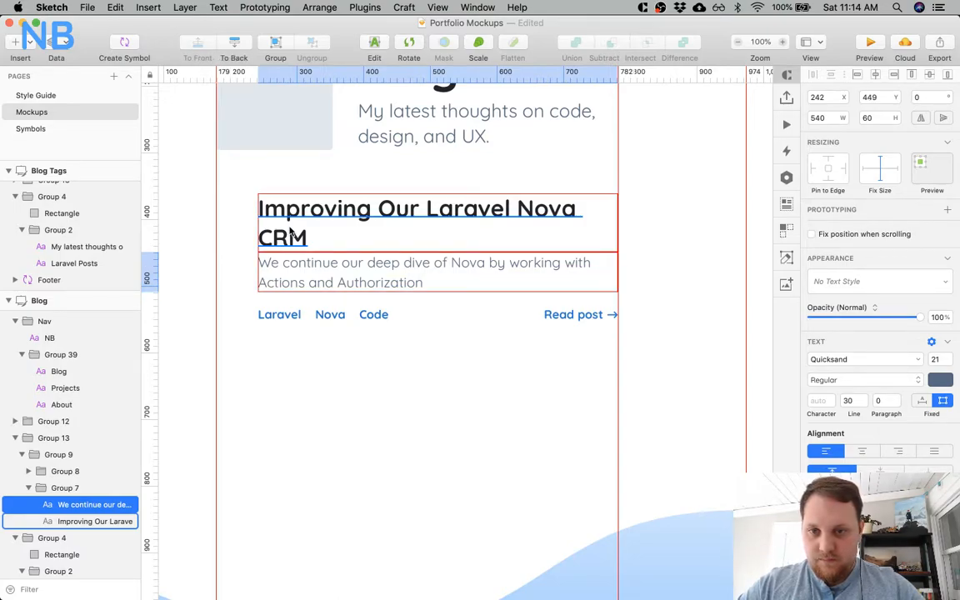
left_click(280, 315)
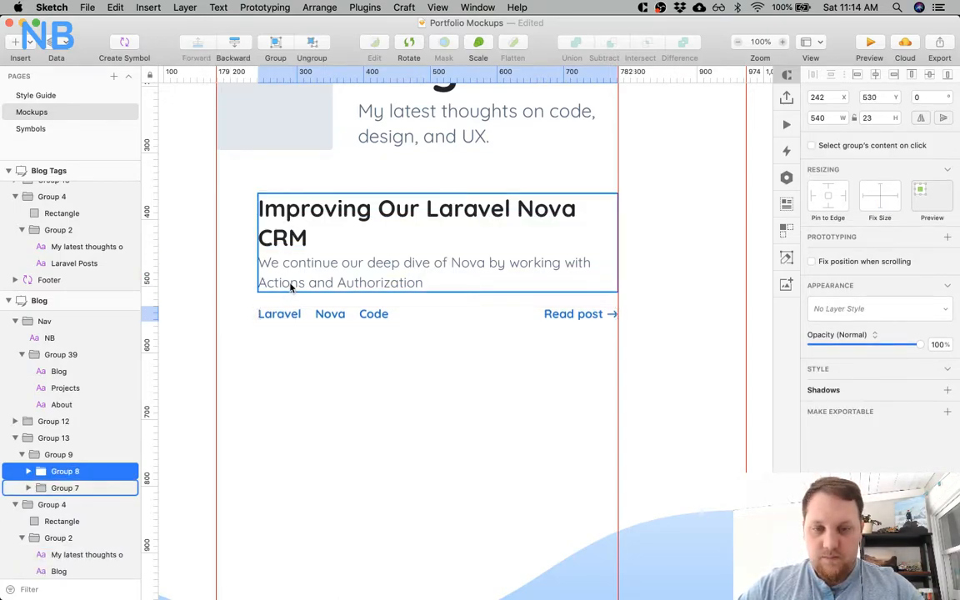
left_click(285, 364)
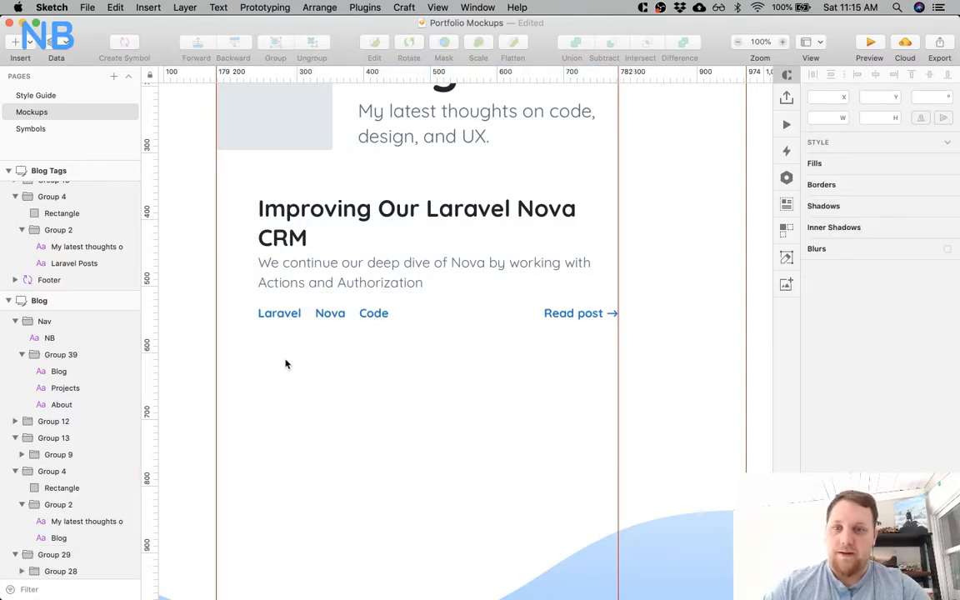
Set the line height of the post title to 40.
left_click(300, 229)
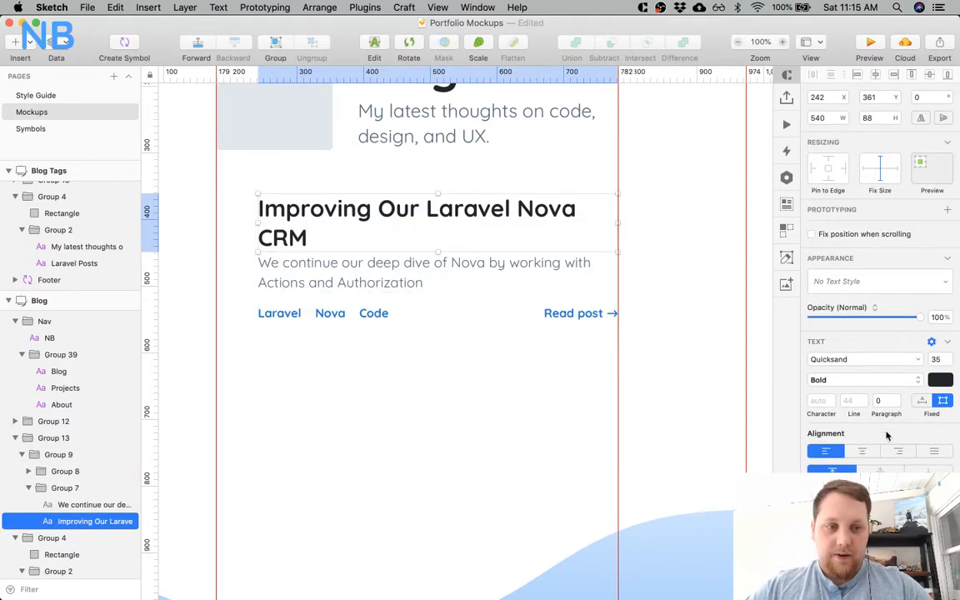
left_click(848, 402)
key("BackSpace")
type("3")
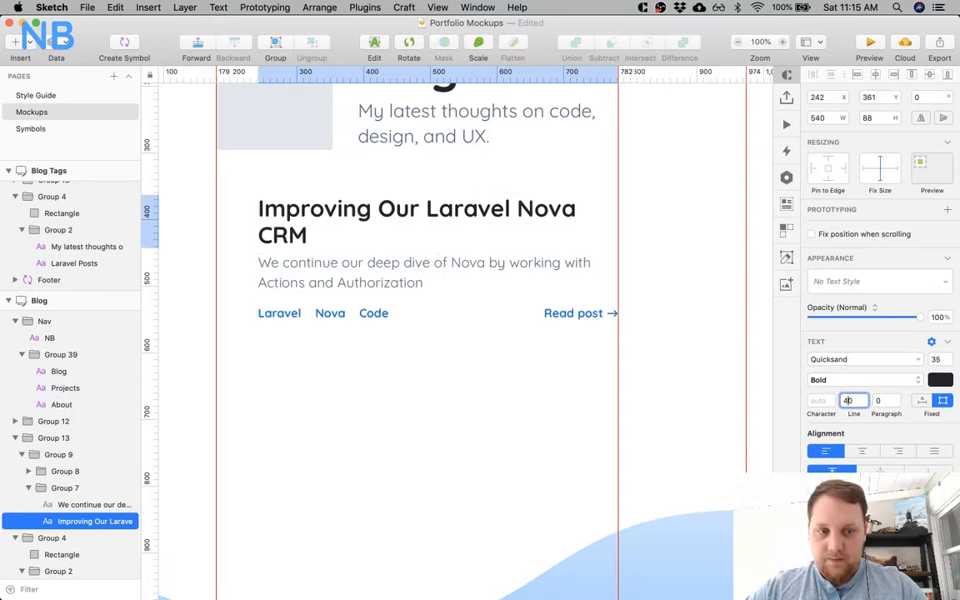
left_click(507, 412)
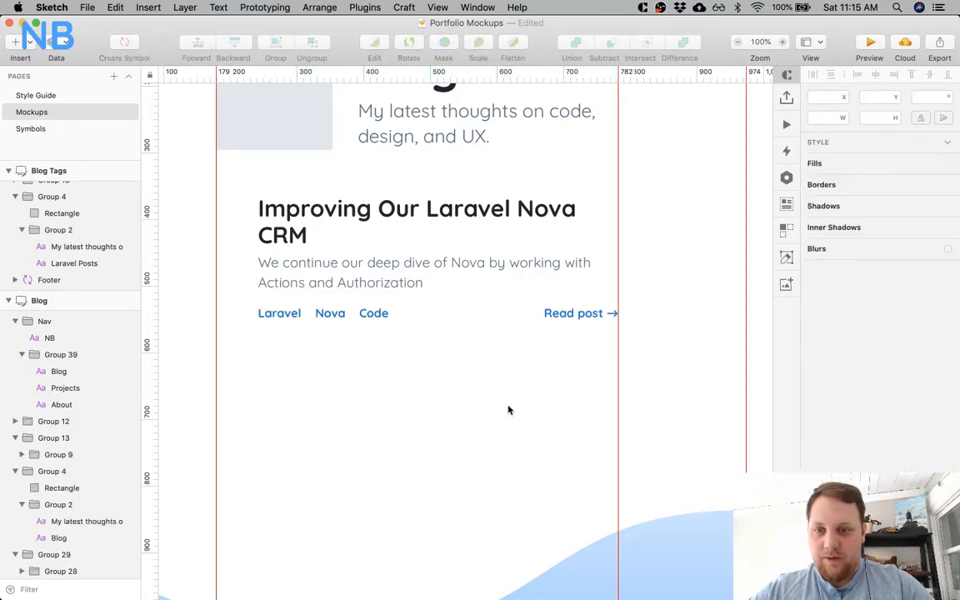
Set the line height of the post's description to 28.
left_click(371, 278)
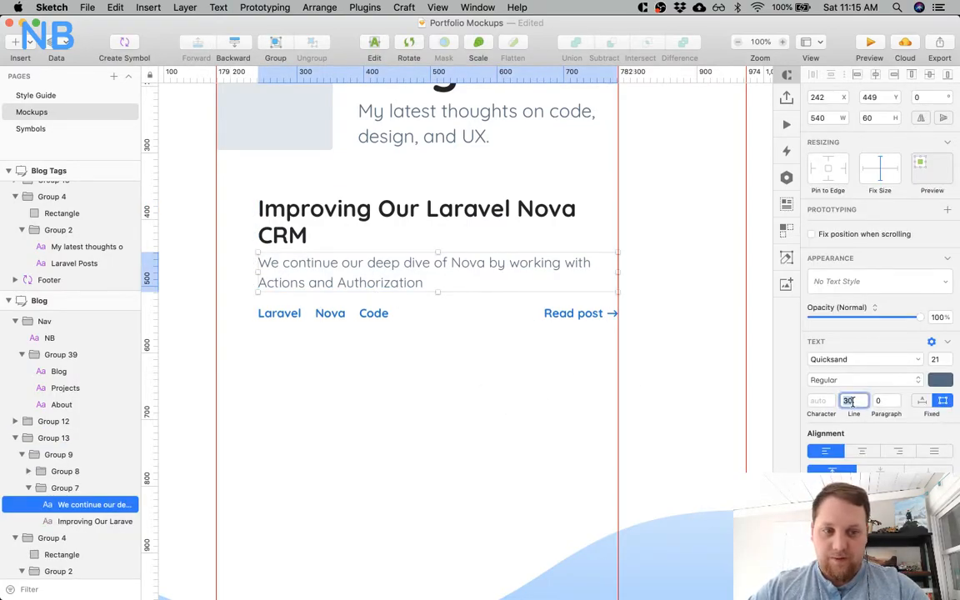
key("BackSpace")
type("28")
key("Return")
left_click(391, 349)
Adjust the description's vertical position to Y 448, leaving a 5 px gap beneath the title.
left_click(358, 275)
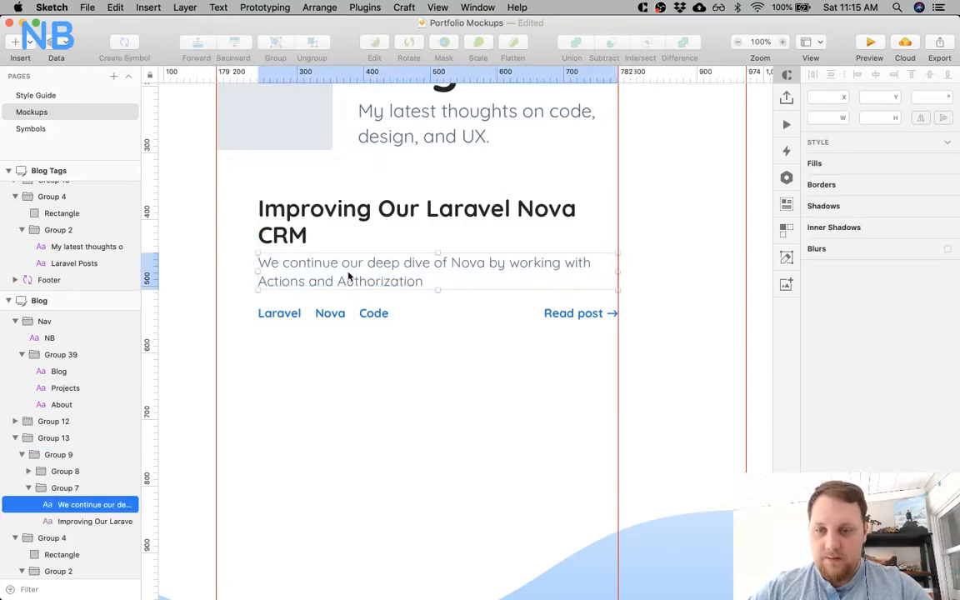
key("Down")
key("Down")
key("Down")
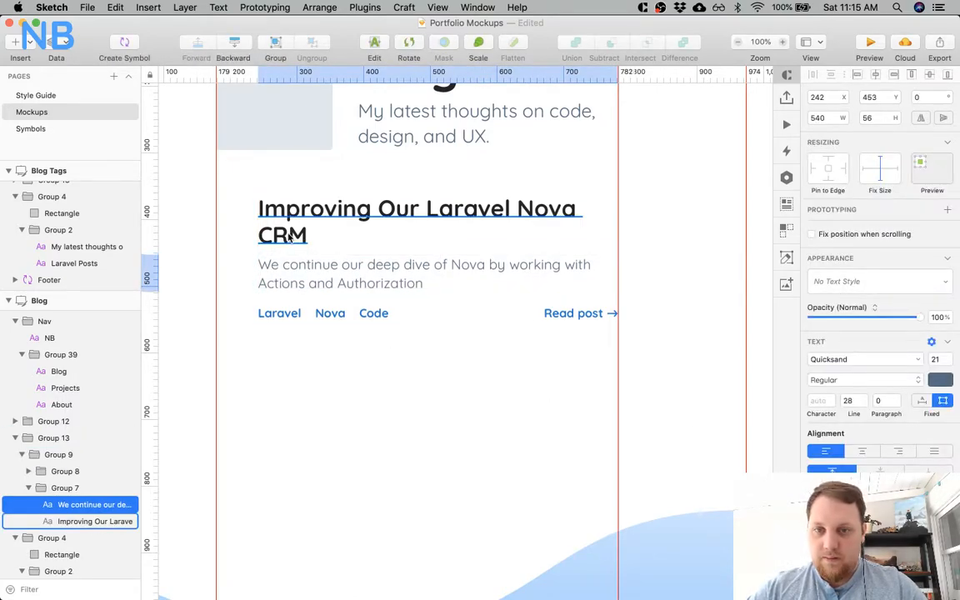
key("Up")
key("Up")
key("Up")
key("Up")
key("Up")
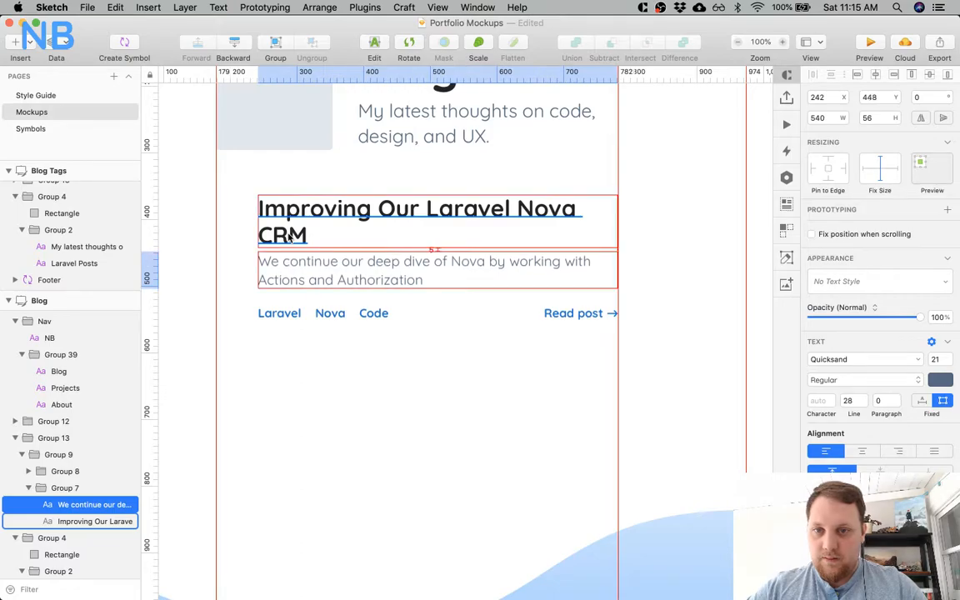
Nudge the row with the tags and Read post link up a few pixels, closer to the description.
left_click(311, 317)
key("Up")
key("Up")
key("Up")
key("Up")
key("Up")
left_click(295, 371)
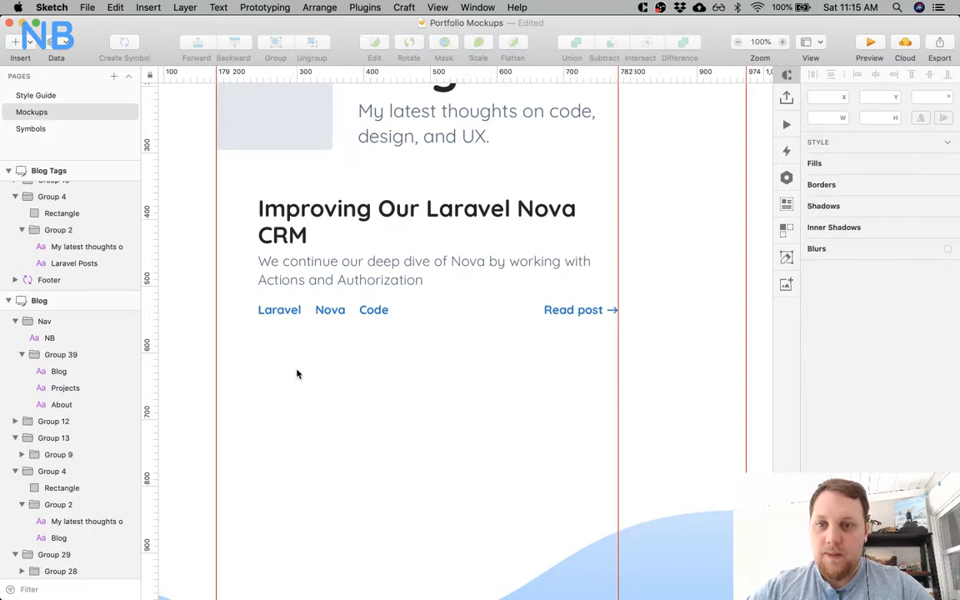
Duplicate the whole restyled post group and place the copy directly beneath the original at Y 585.
scroll(298, 374, "left", 5)
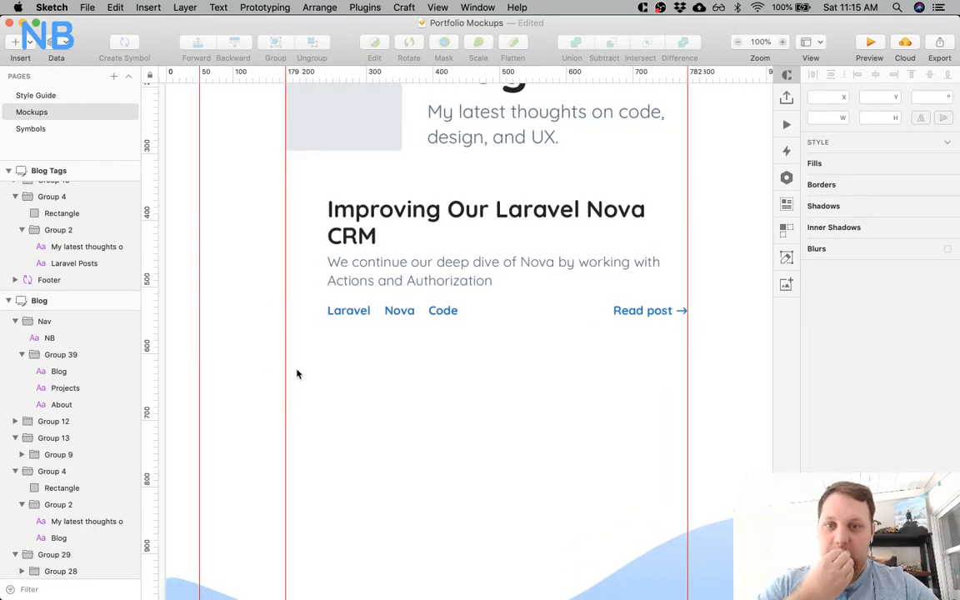
scroll(297, 374, "up", 3)
scroll(297, 374, "right", 1)
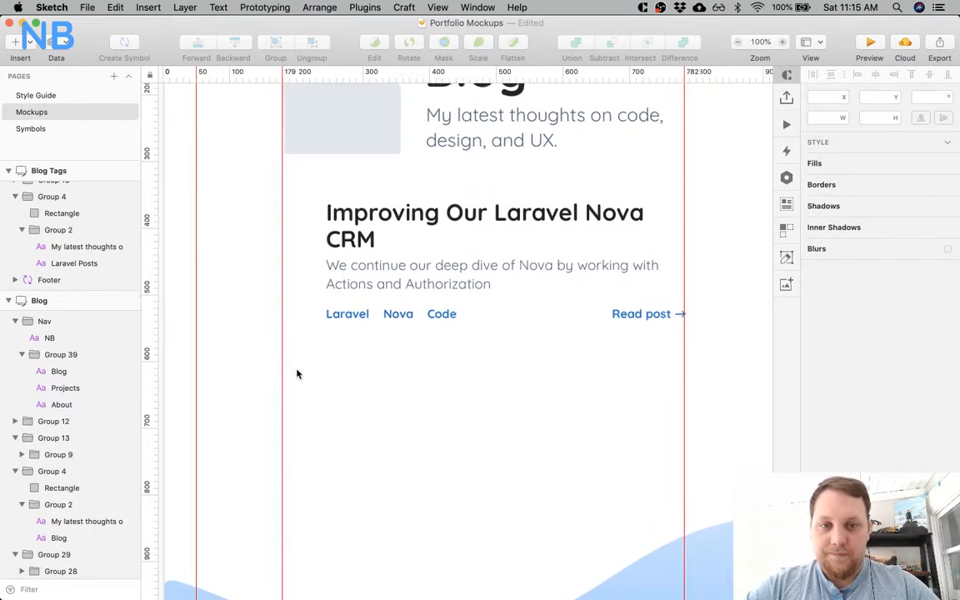
left_click(387, 307)
scroll(431, 499, "down", 5)
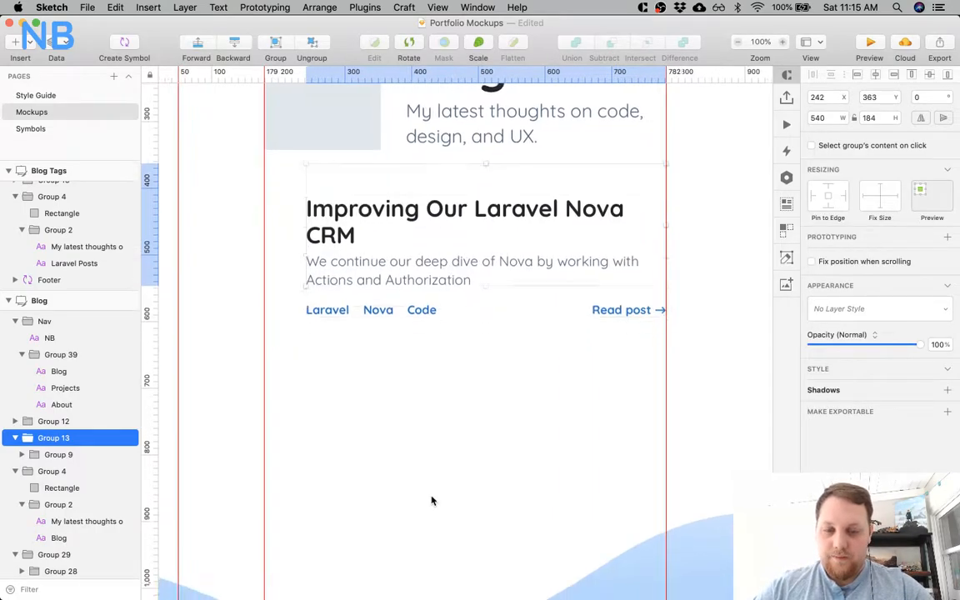
key("super+minus")
key("super+minus")
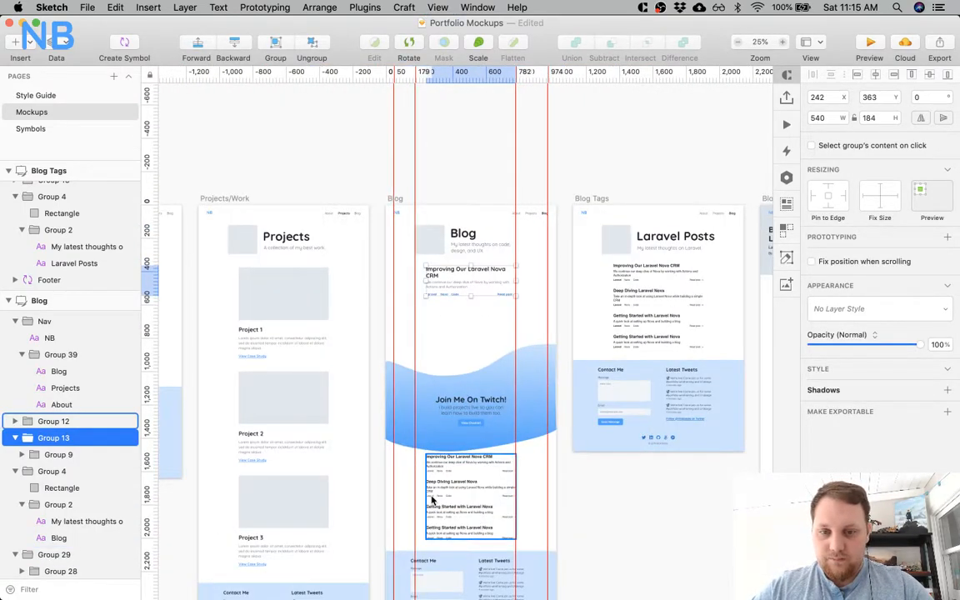
key("super+plus")
scroll(467, 398, "down", 4)
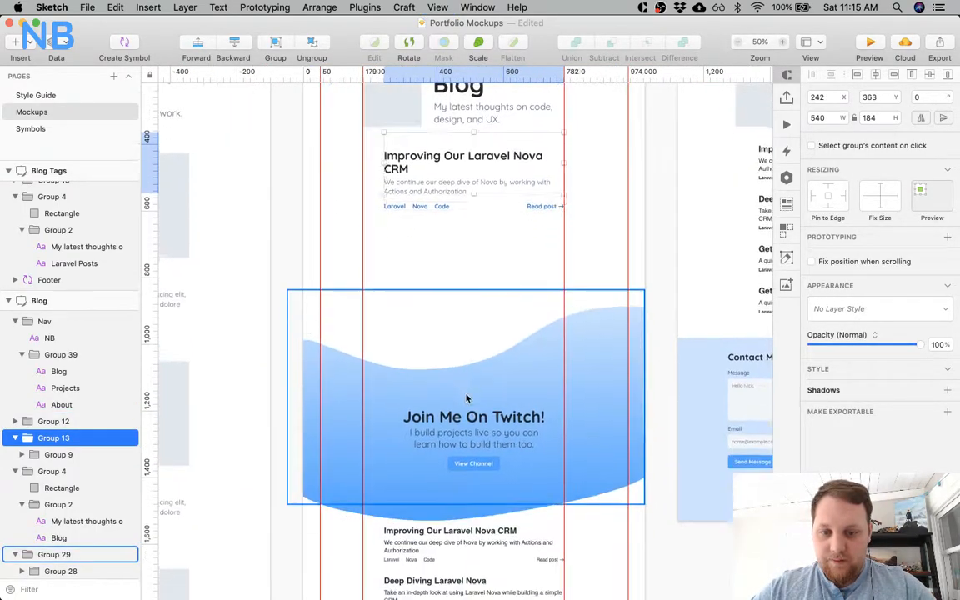
scroll(470, 466, "down", 2)
scroll(469, 489, "up", 5)
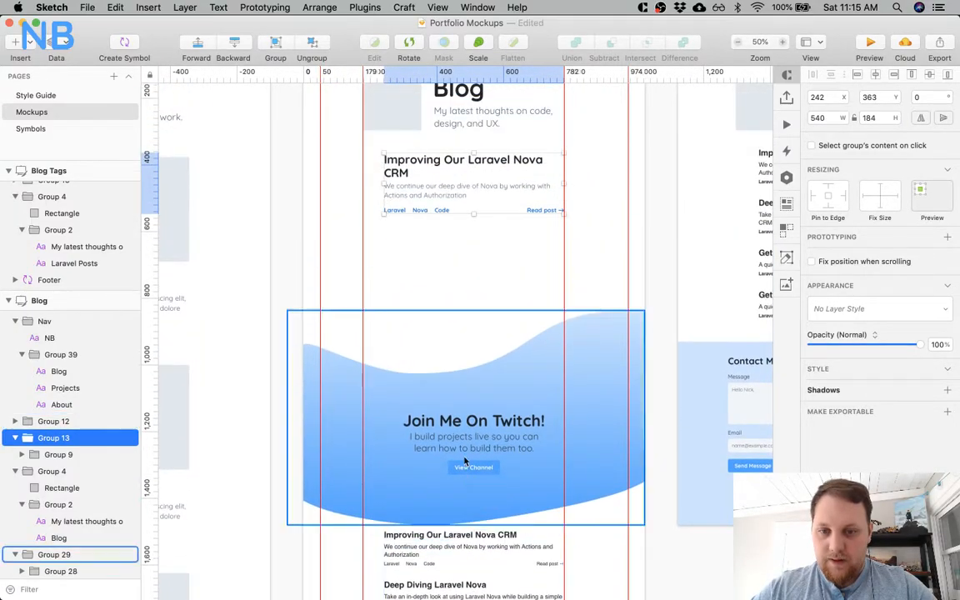
left_click_drag(438, 193, 438, 262)
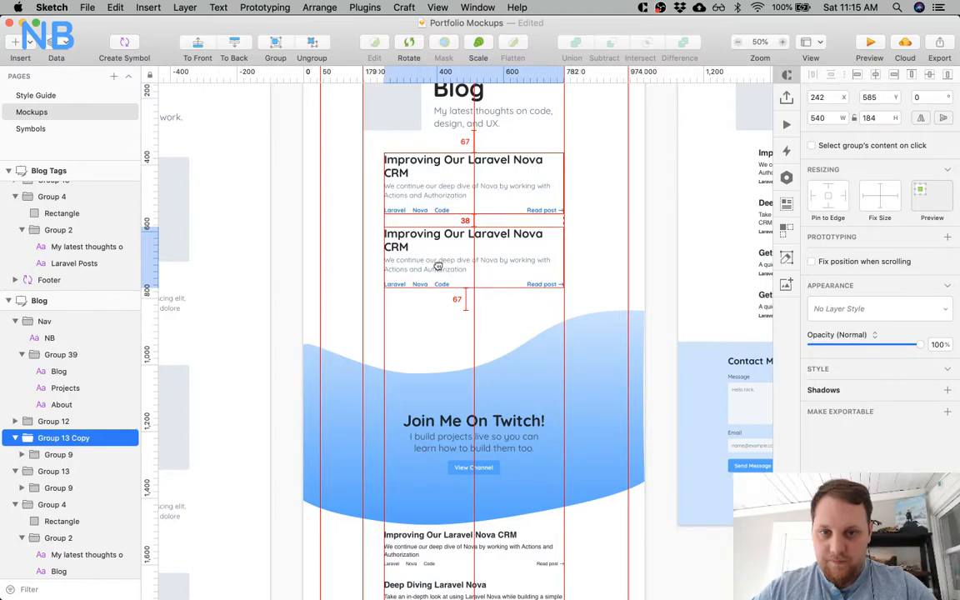
Move the first post up to Y 346, closer to the Blog header.
left_click(439, 162)
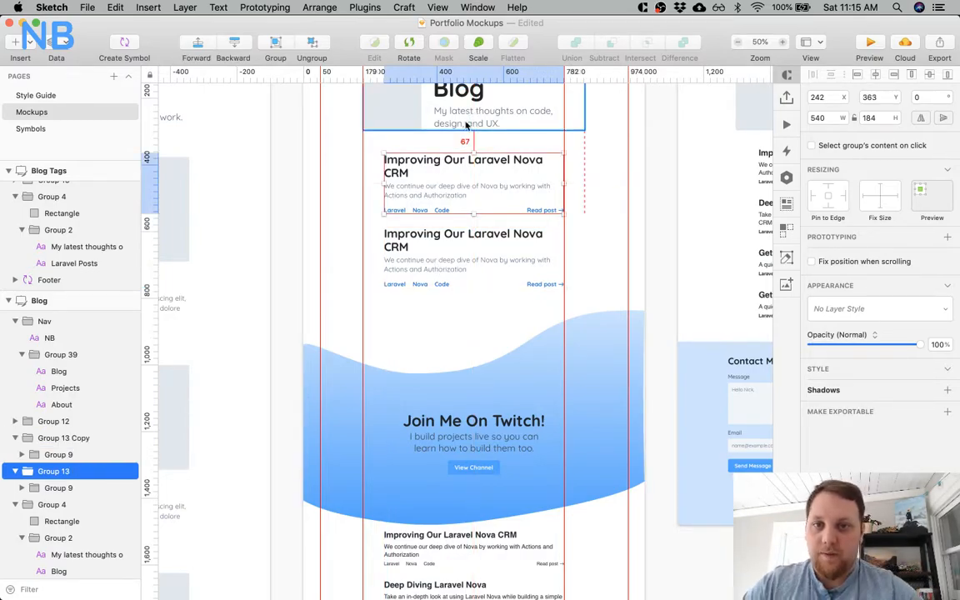
key("Up")
key("Up")
key("Up")
key("Up")
key("Up")
key("Up")
key("Up")
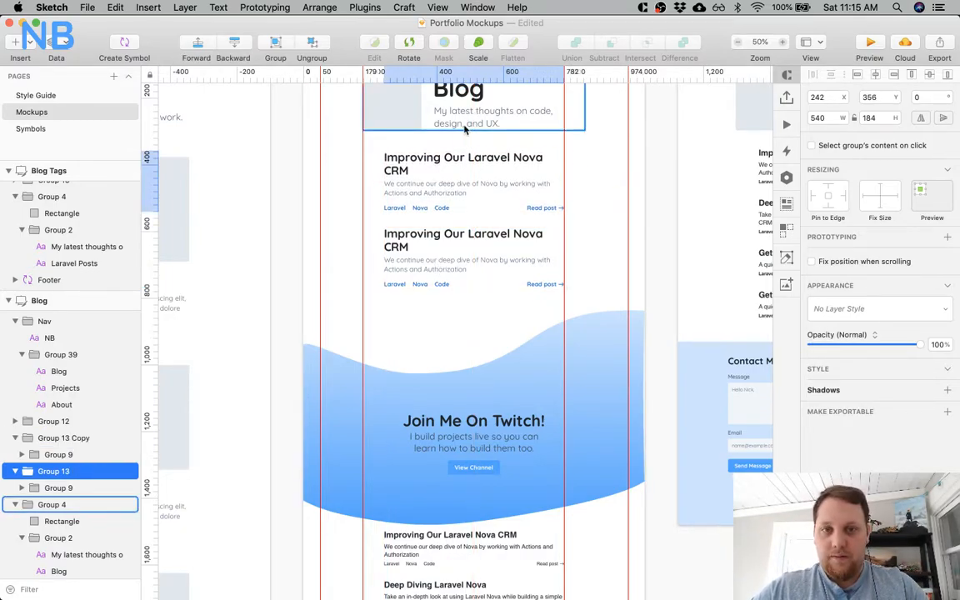
key("shift+Up")
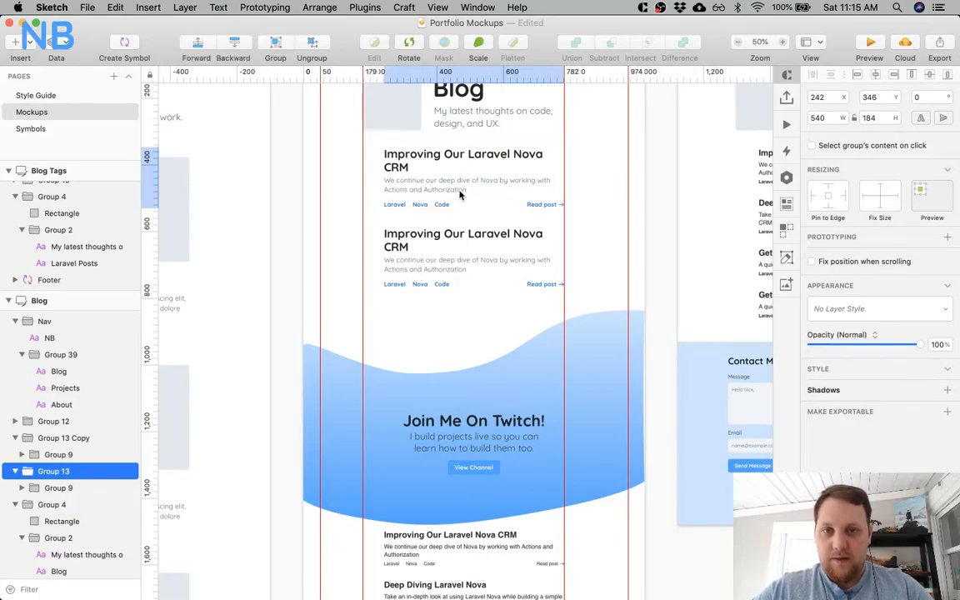
Move the duplicated post up to Y 570, leaving a 40 px gap beneath the first post.
left_click(460, 246)
key("alt")
key("Up")
key("Up")
key("Up")
key("Up")
key("Up")
key("shift+Up")
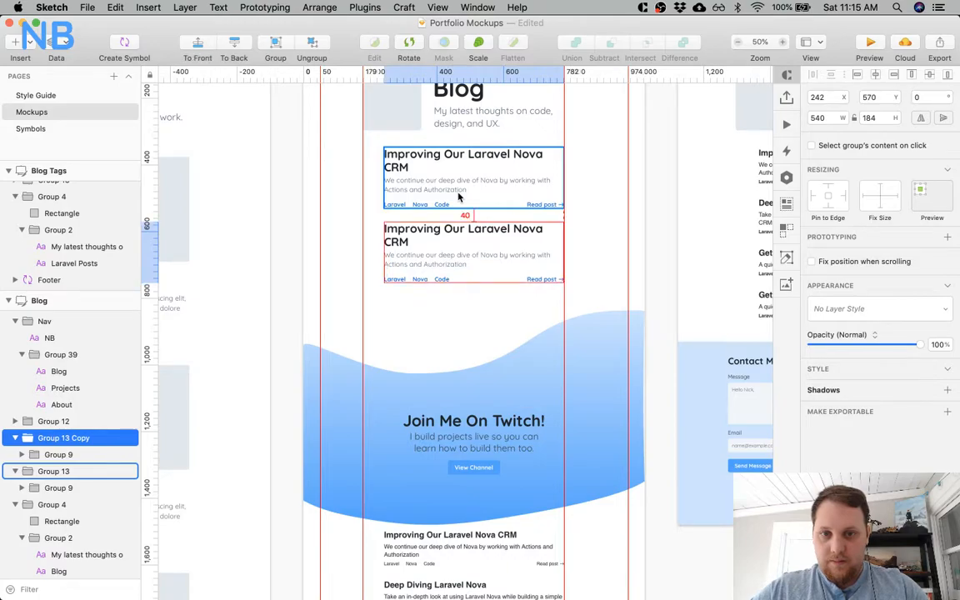
left_click_drag(425, 245, 424, 271)
key("Delete")
scroll(409, 332, "down", 1)
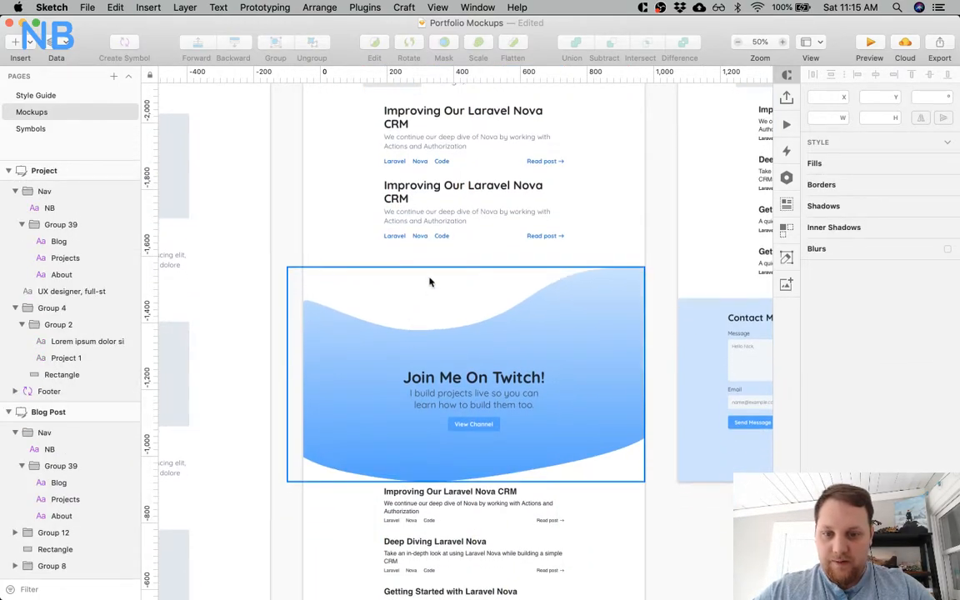
Change the second post's title to "Deep Diving Laravel Nova".
left_click(413, 194, "super")
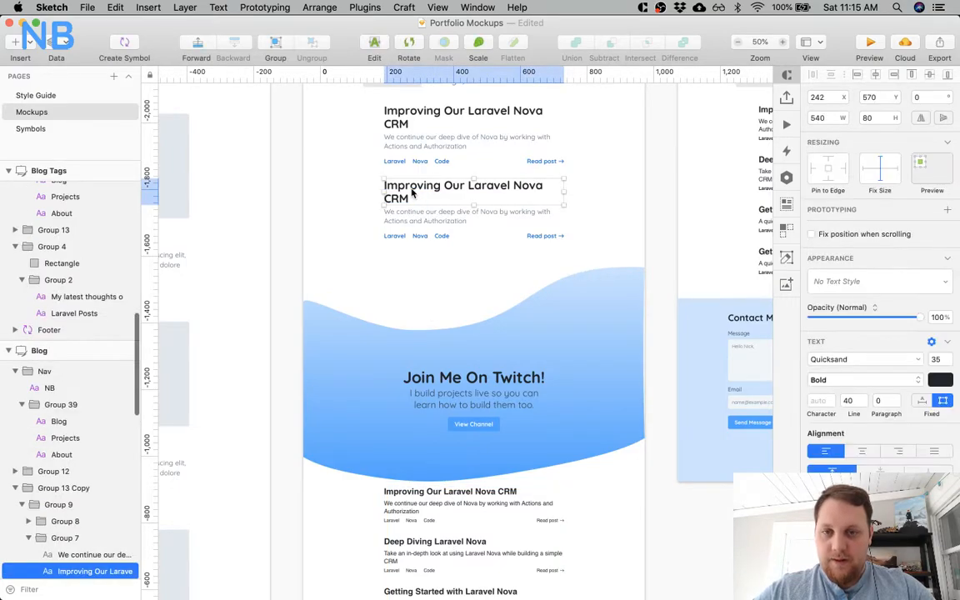
double_click(412, 191)
key("super+a")
type("D")
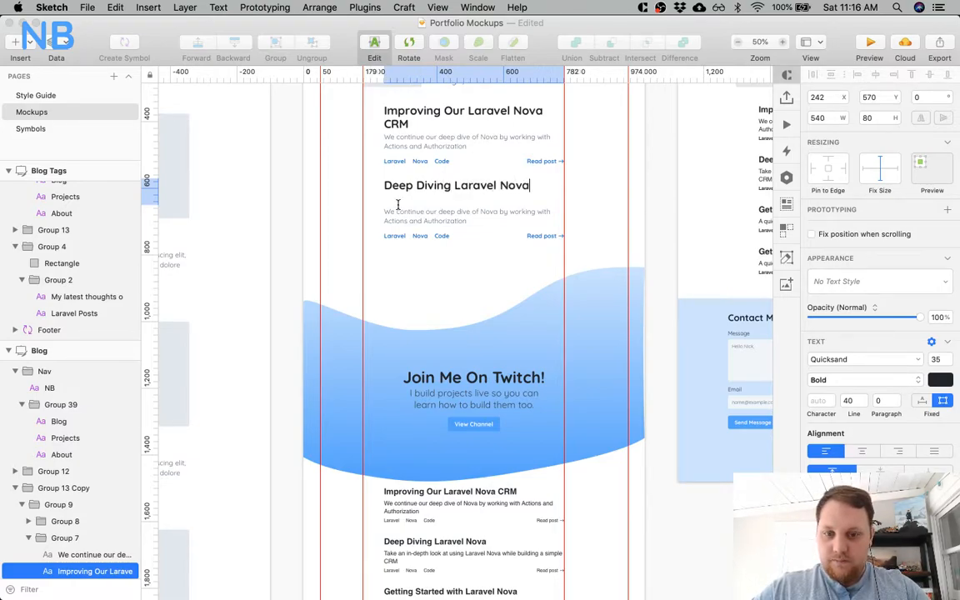
left_click(384, 287)
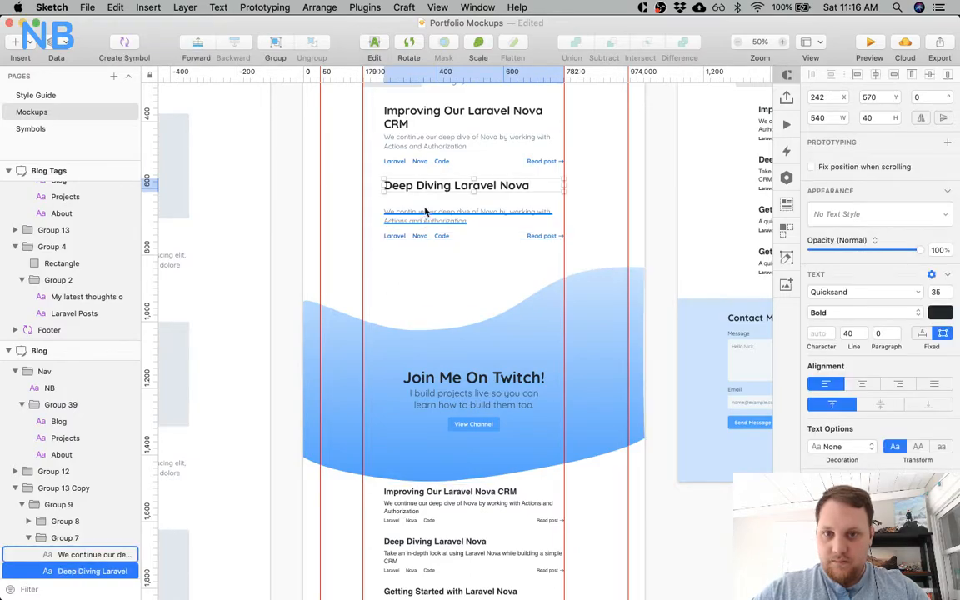
Move the second post's description and its tags and Read post row up, placing the description at Y 615 beneath the one-line title.
left_click(432, 151)
left_click(425, 148, "super")
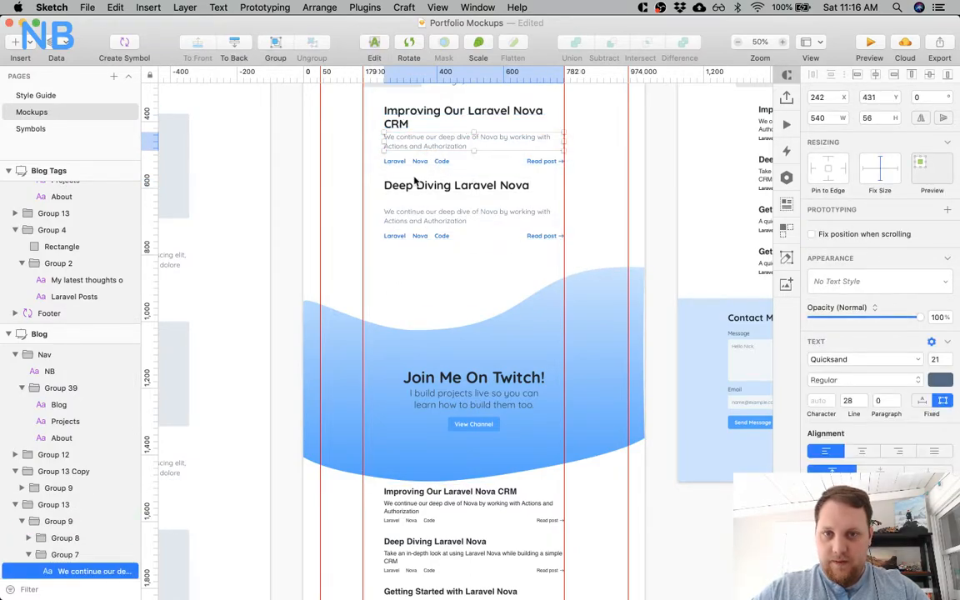
left_click(424, 219)
left_click(424, 220)
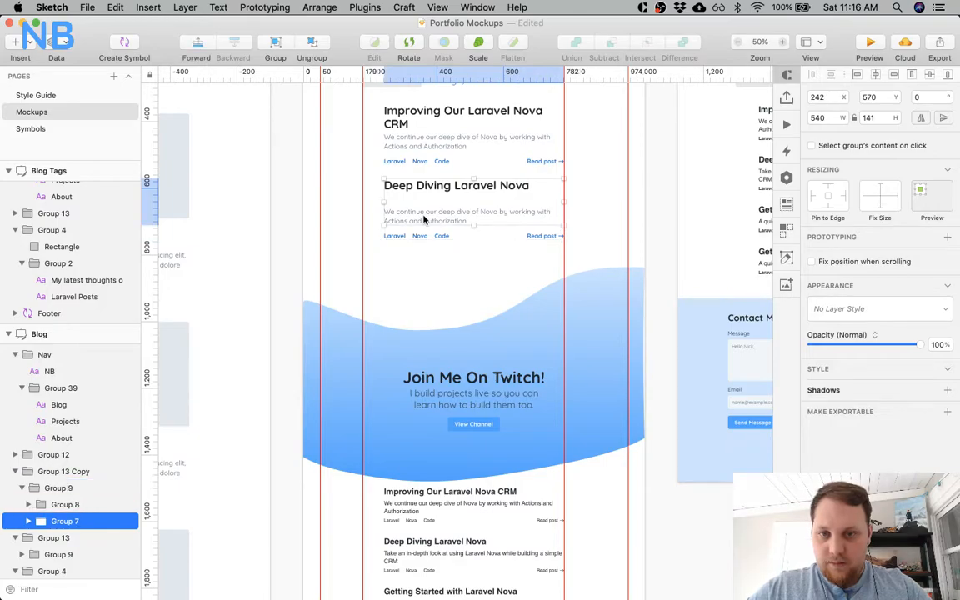
left_click(424, 219)
left_click(389, 235, "shift")
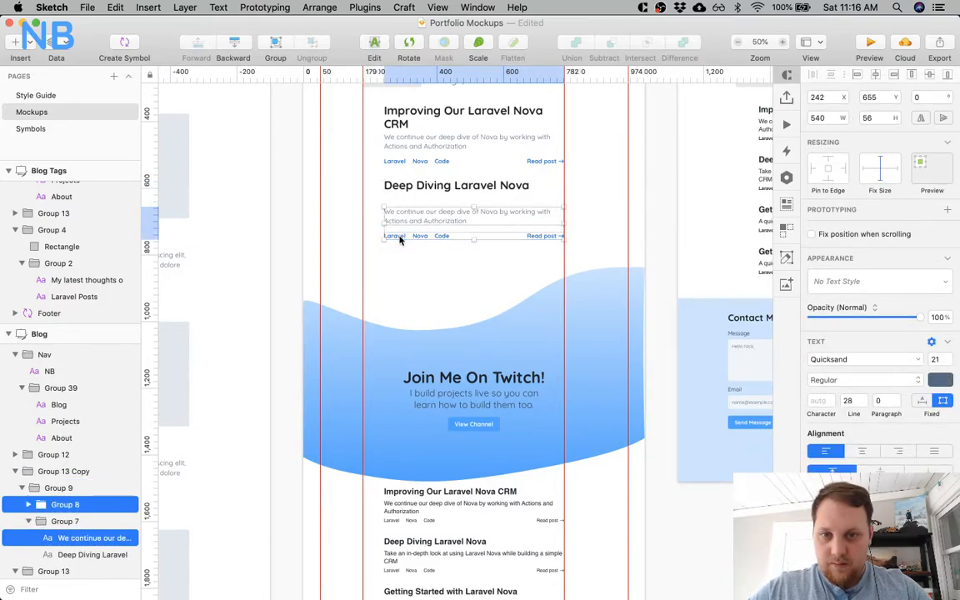
key("shift+Up")
key("shift+Up")
key("shift+Up")
key("shift+Up")
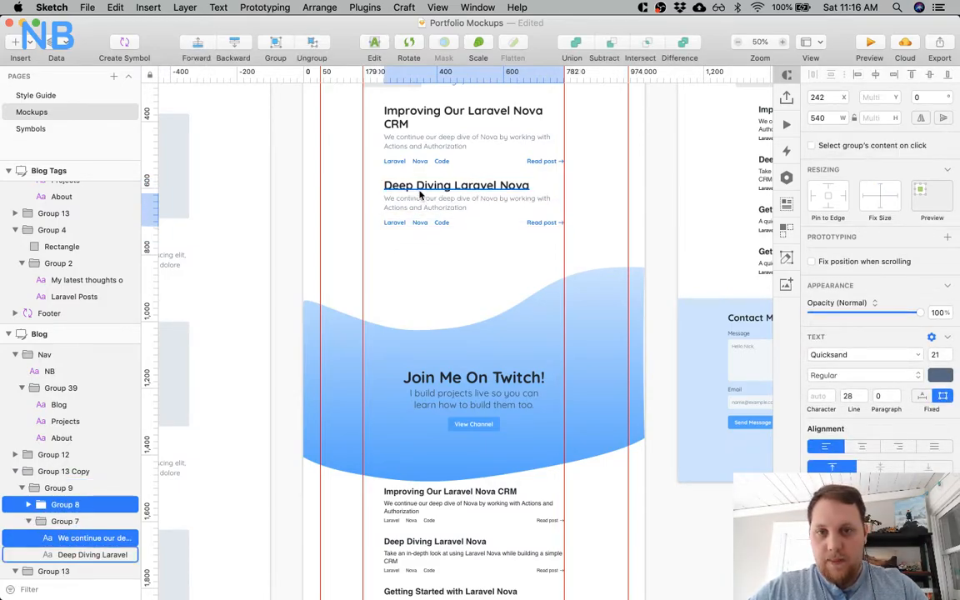
Duplicate the "Deep Diving Laravel Nova" post group and place the copy beneath it at Y 764.
left_click(407, 267)
left_click(437, 209)
left_click_drag(437, 209, 439, 276)
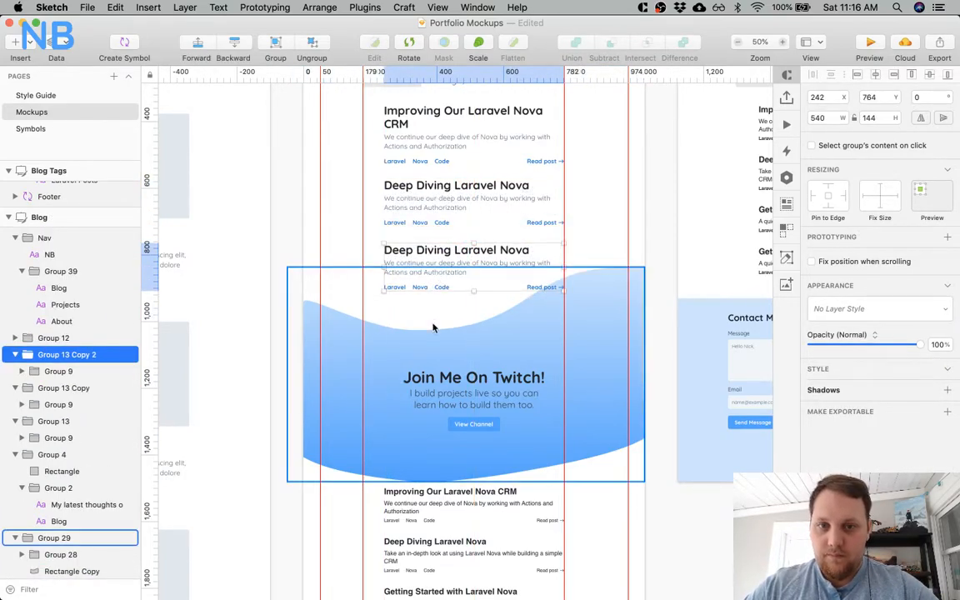
Change the third post's title to "Getting Started with Laravel Nova".
scroll(435, 327, "right", 3)
scroll(435, 327, "down", 1)
scroll(432, 328, "down", 5)
scroll(433, 328, "right", 1)
scroll(432, 327, "up", 5)
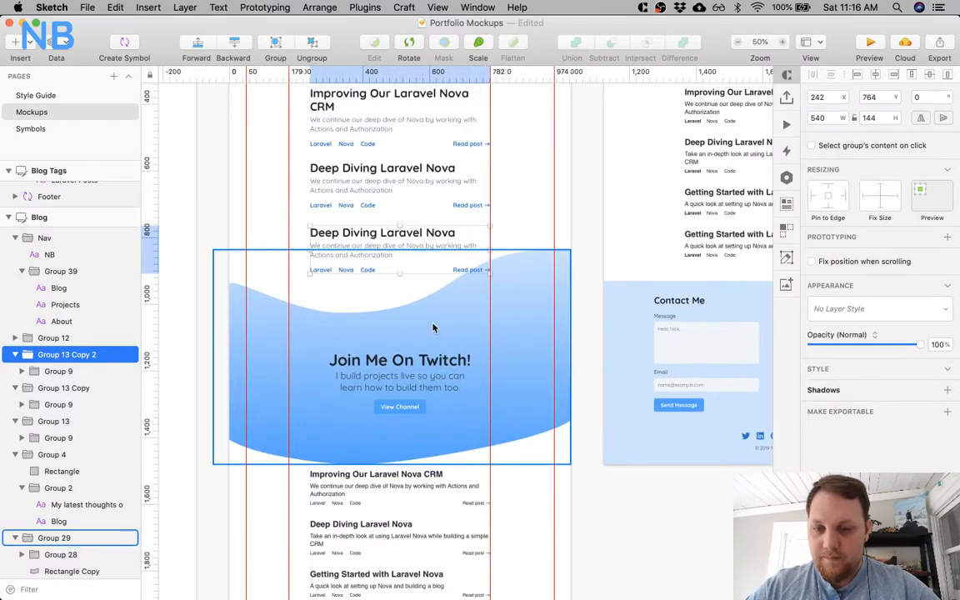
left_click(348, 207)
left_click(339, 233, "super")
double_click(339, 233)
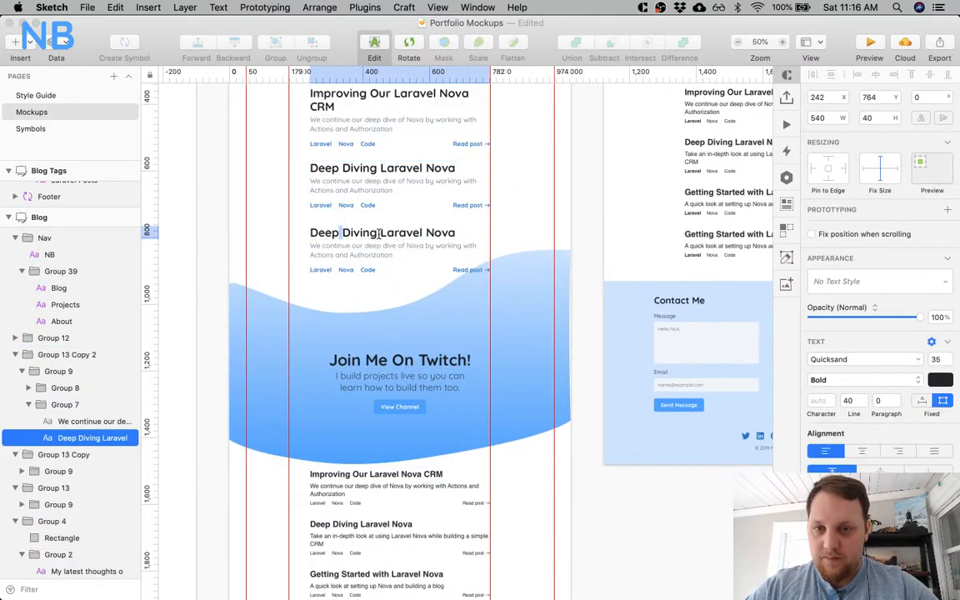
key("shift+super+Left")
type("Getting St")
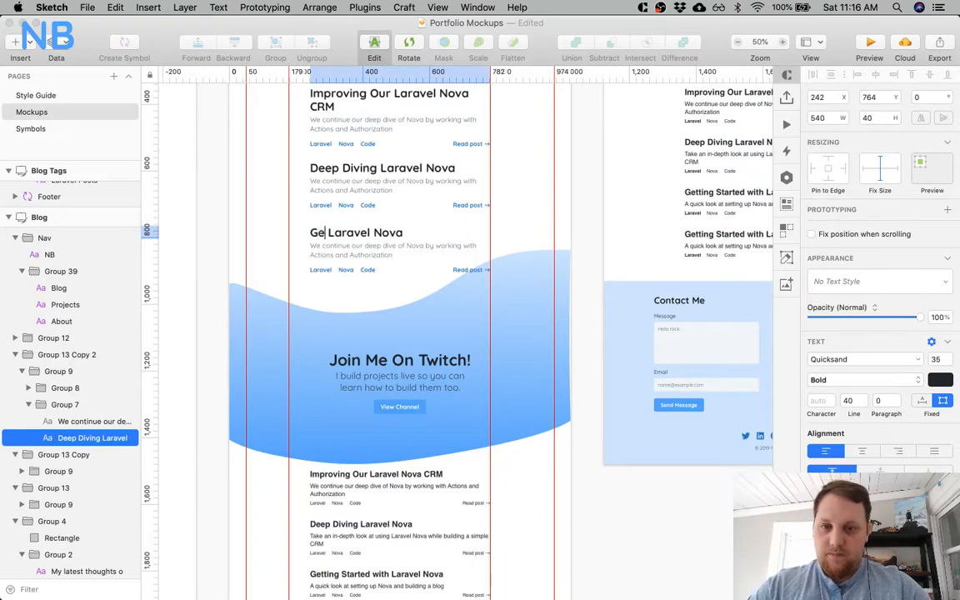
type("arted with")
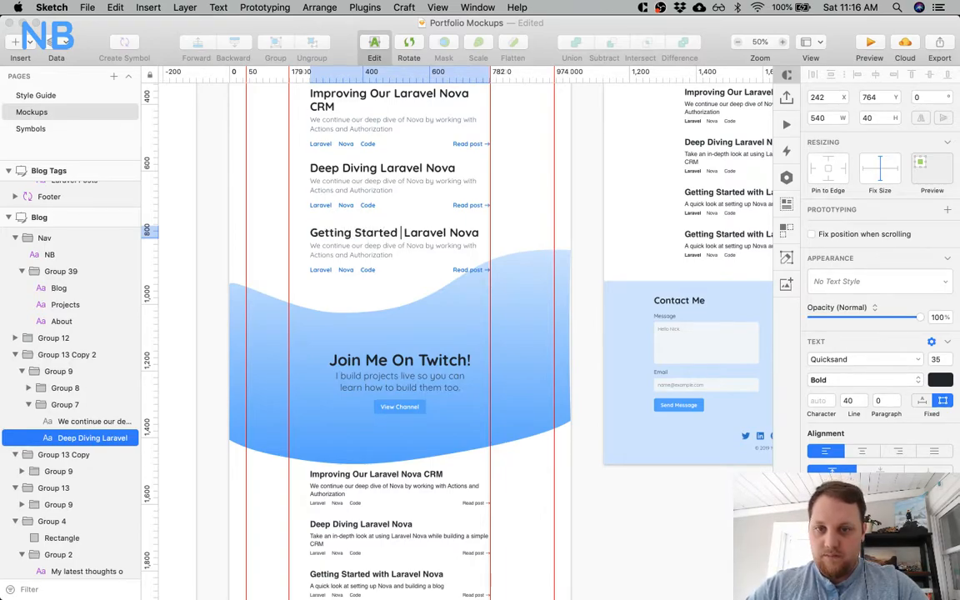
Move the third post's description, tags and Read post link down to clear its two-line title.
scroll(360, 263, "down", 3)
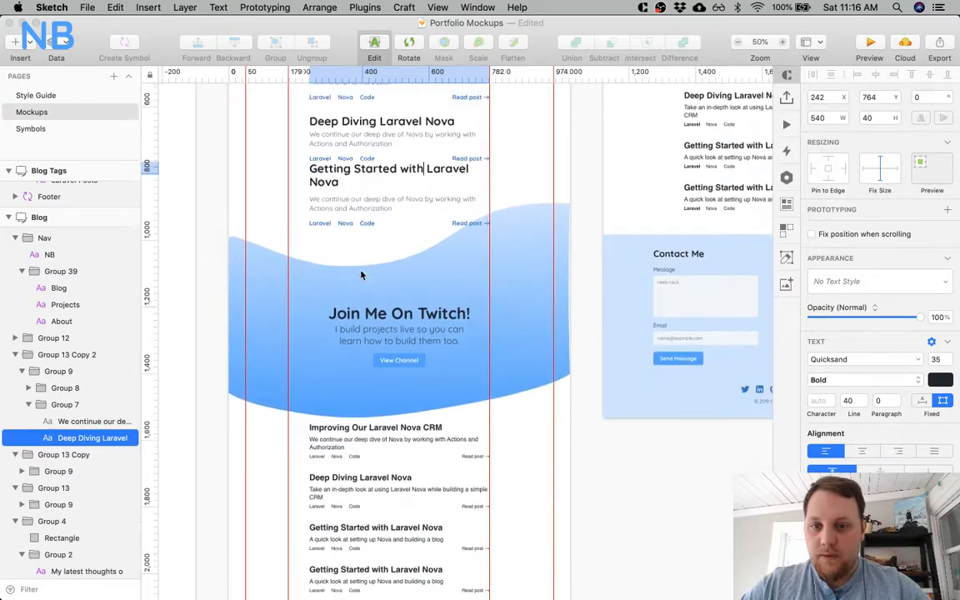
scroll(361, 274, "up", 2)
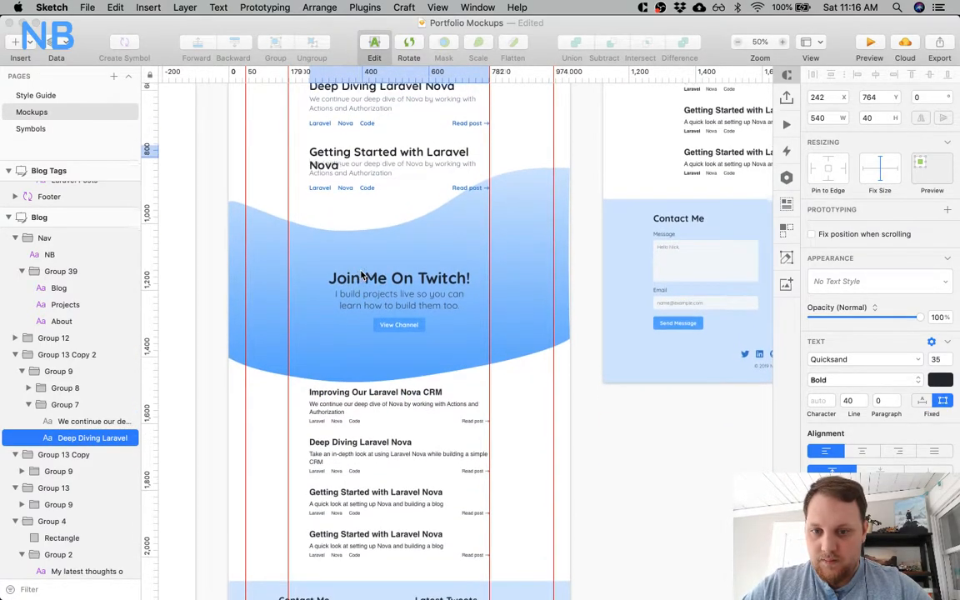
left_click(372, 215)
left_click(369, 176, "super")
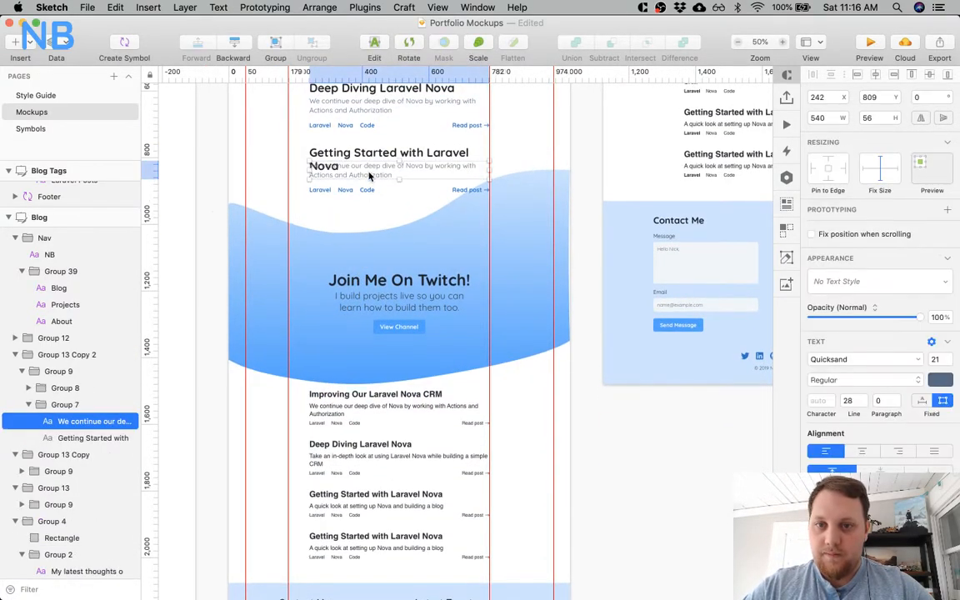
left_click(327, 191, "shift+super")
left_click(345, 190, "shift+super")
left_click(367, 190, "shift+super")
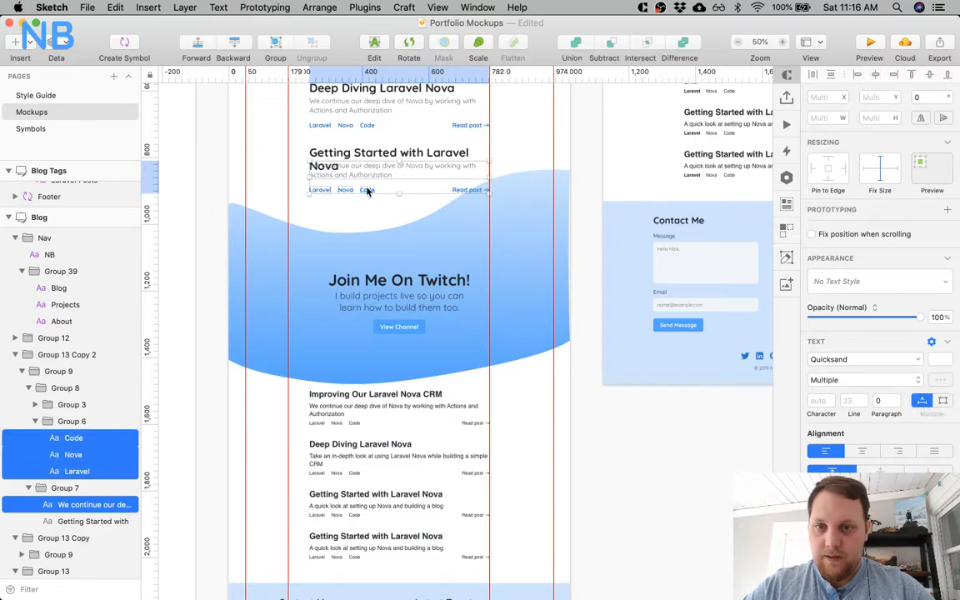
left_click(458, 189, "shift+super")
left_click(487, 190, "shift+super")
key("shift+Down")
key("shift+Down")
key("shift+Down")
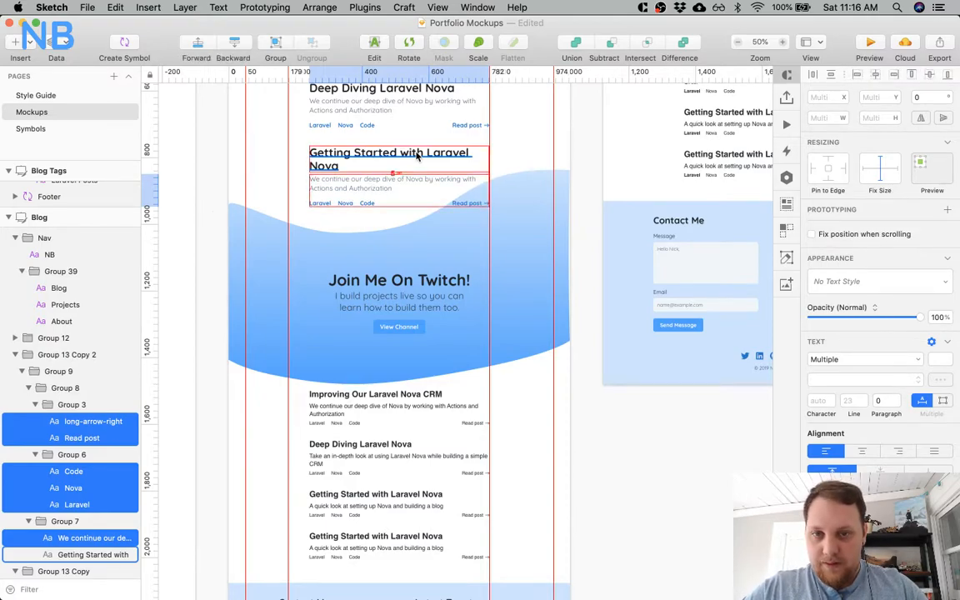
Delete the old unstyled post list beneath the Twitch banner on the Blog artboard.
scroll(356, 206, "up", 3)
left_click(356, 165, "super")
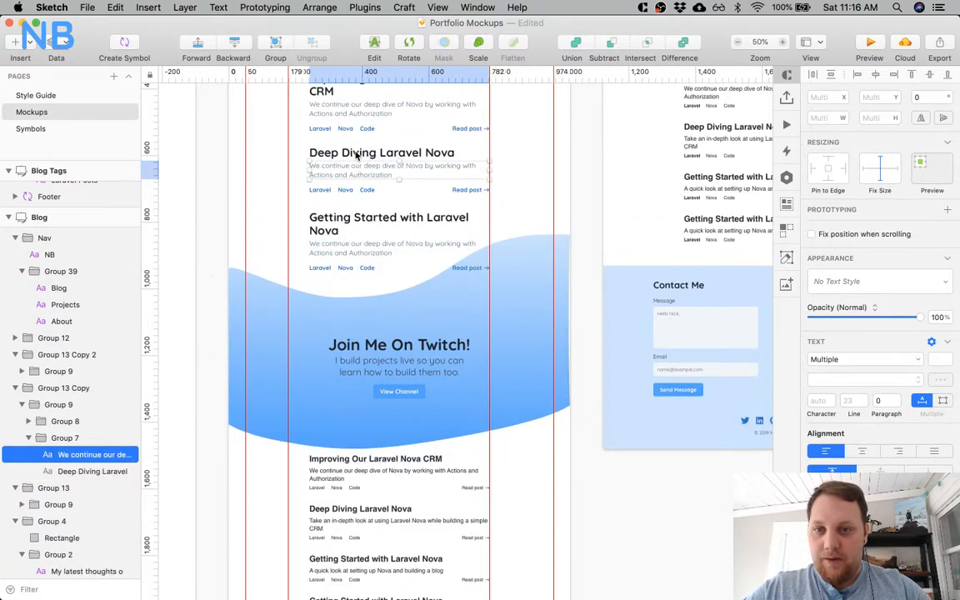
left_click(408, 315)
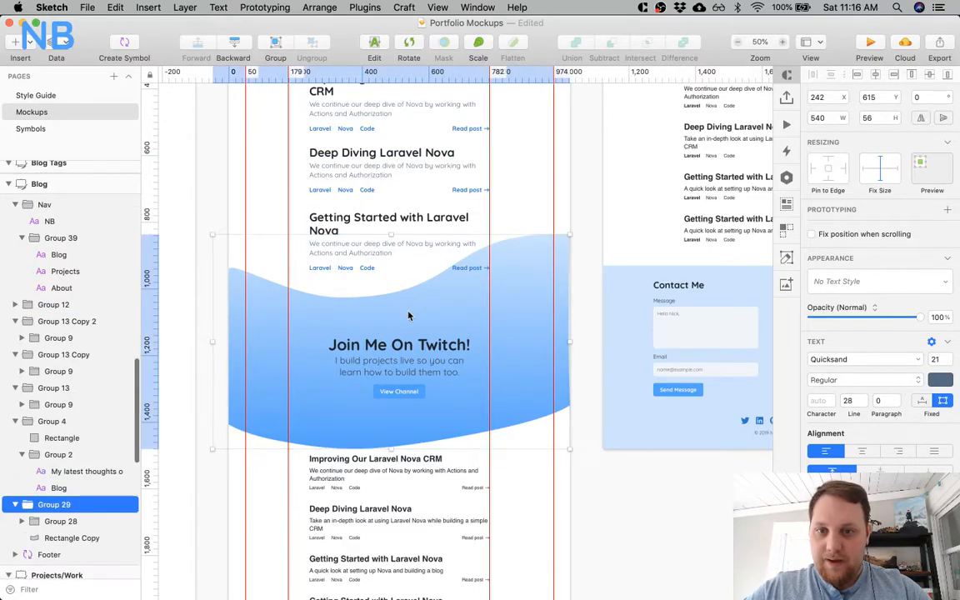
scroll(400, 325, "down", 5)
left_click(381, 356)
scroll(382, 357, "up", 3)
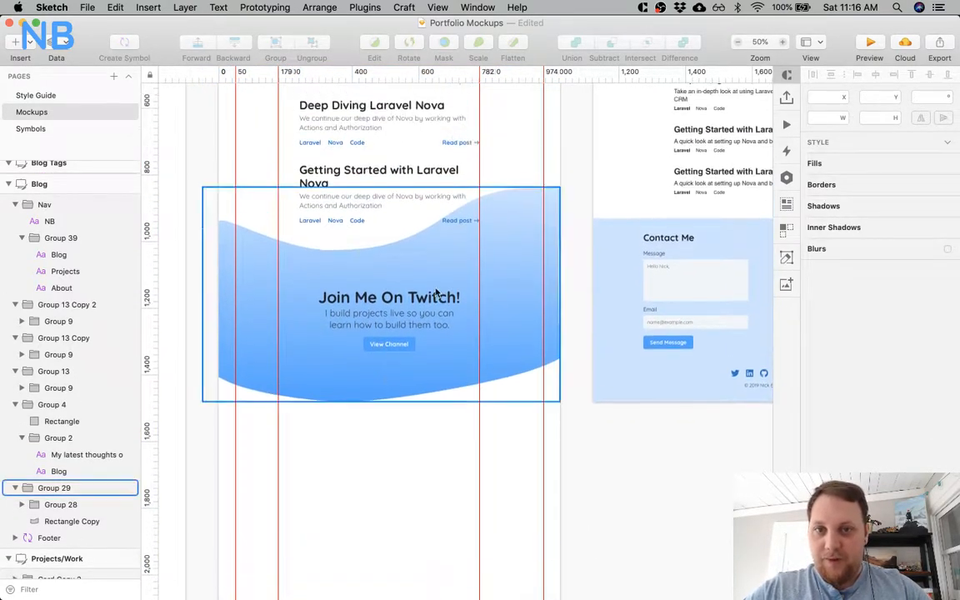
Move the Twitch banner down to Y 1156 and place a copy of the second post beneath the third with a 50 px gap.
left_click(448, 281)
key("super+minus")
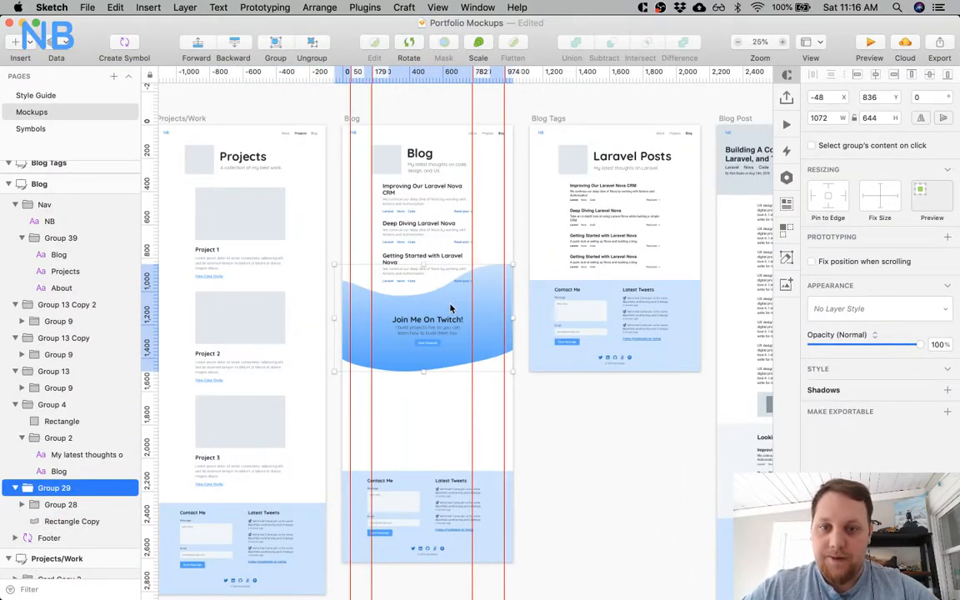
left_click_drag(450, 308, 446, 362)
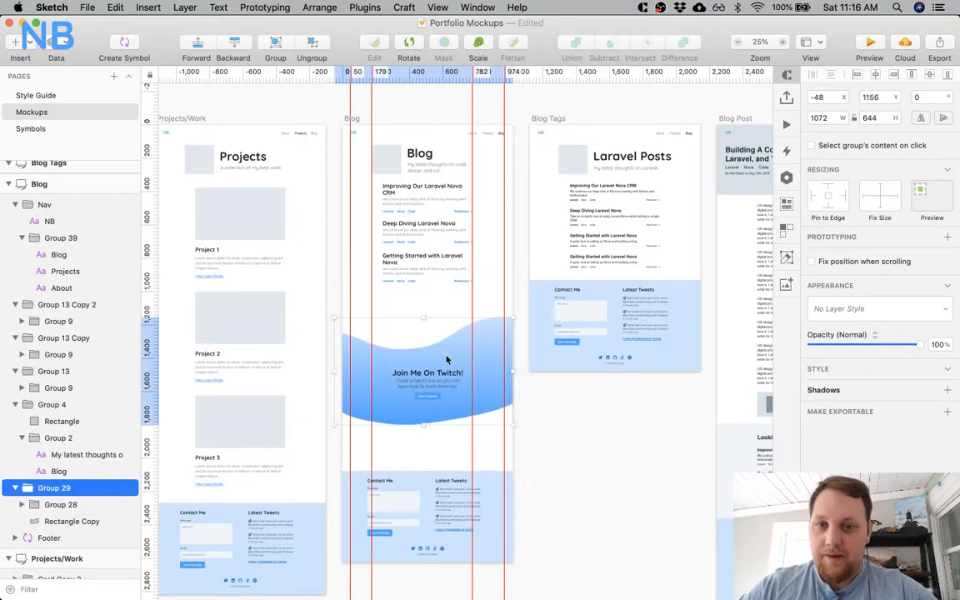
left_click_drag(432, 240, 427, 306)
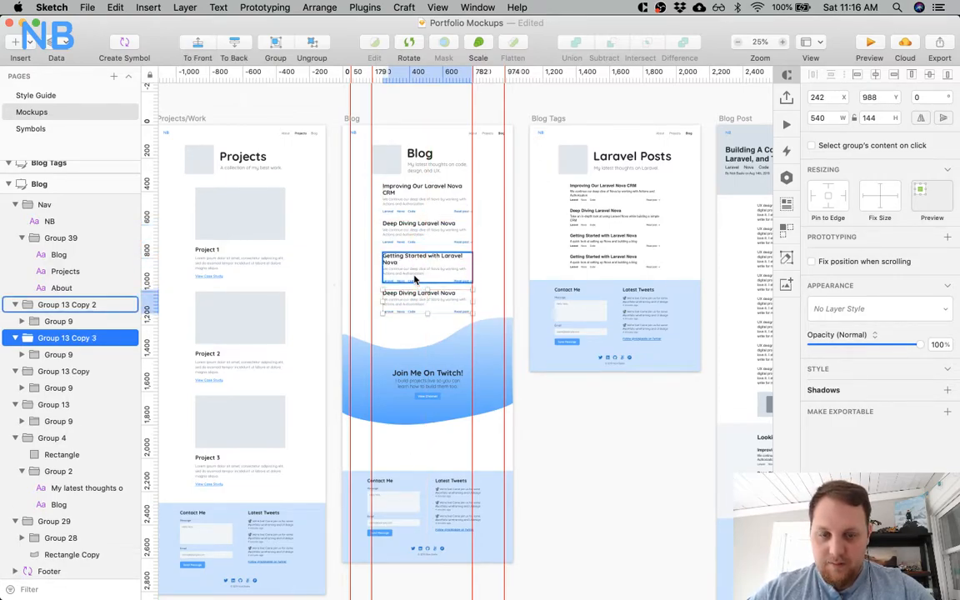
left_click(403, 283)
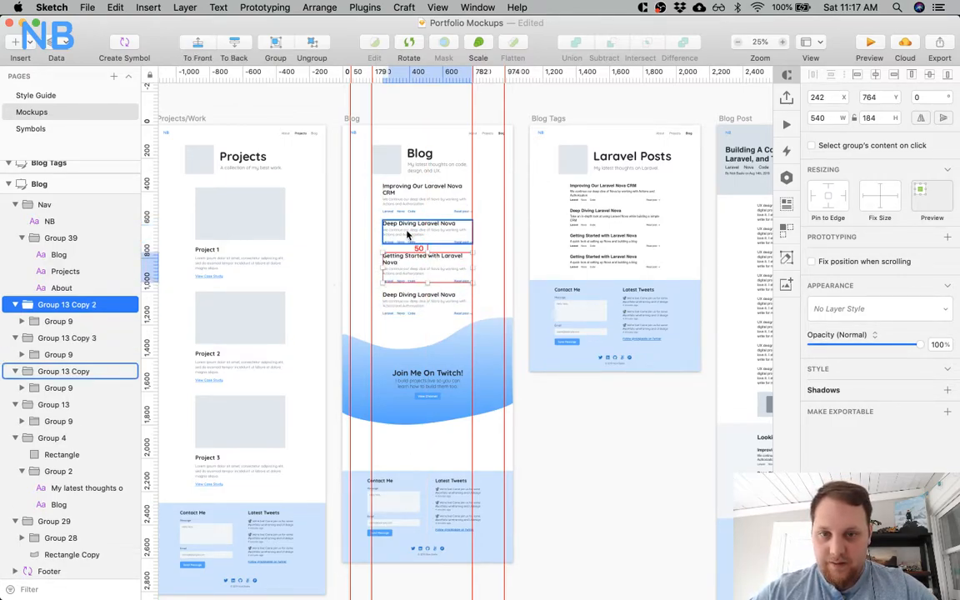
Move the Twitch banner up slightly so its top meets the bottom of the fourth post.
left_click(434, 336)
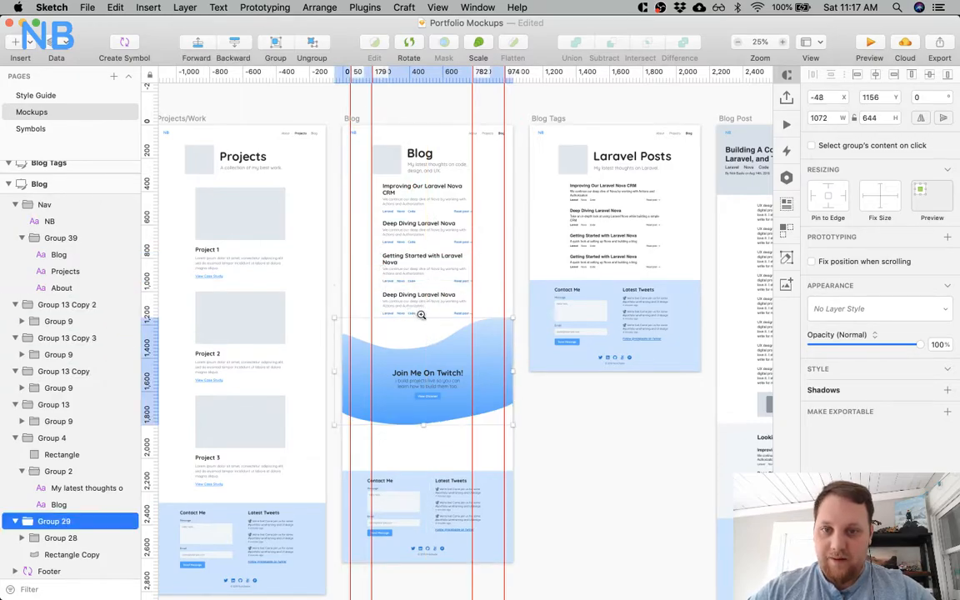
left_click(421, 314)
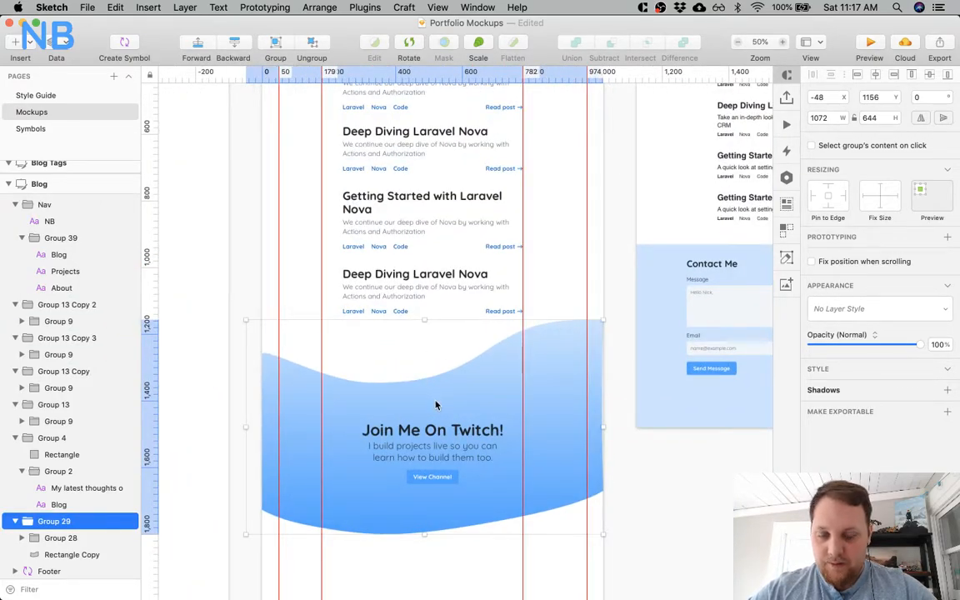
left_click_drag(434, 403, 434, 398)
left_click(300, 276)
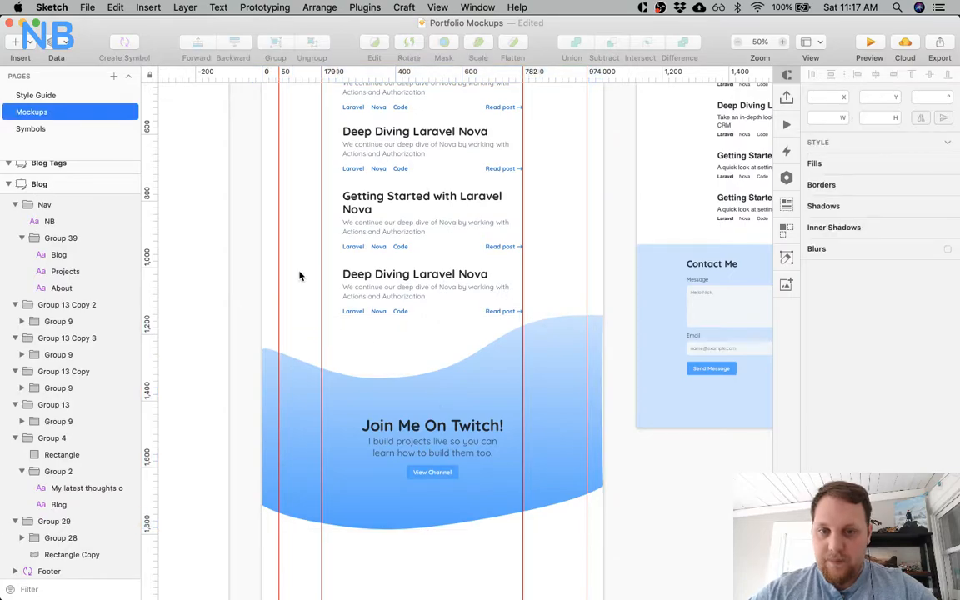
Group the four restyled posts above the Twitch banner into a single group.
left_click(405, 219)
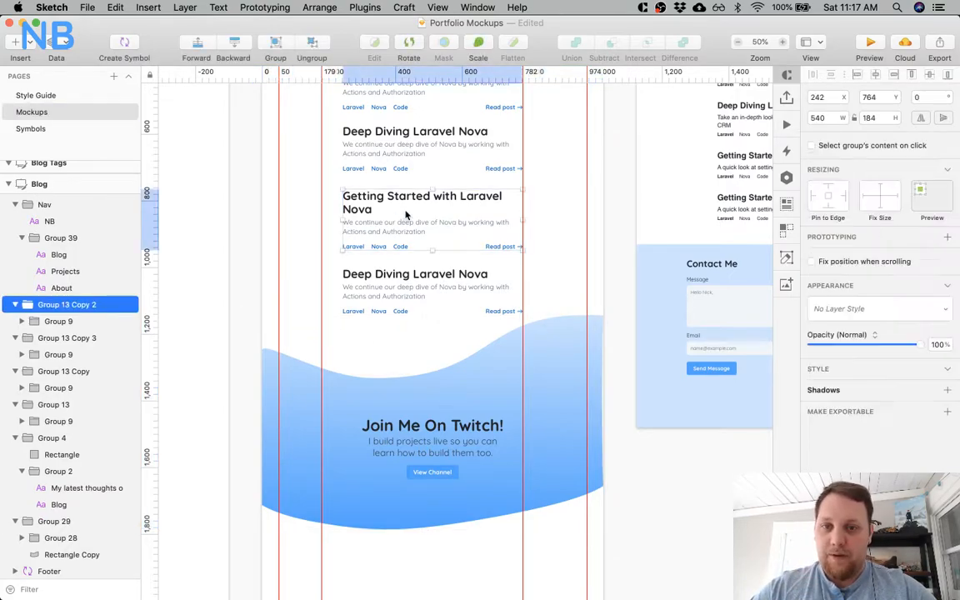
scroll(397, 271, "up", 2)
scroll(397, 268, "up", 2)
left_click(397, 372, "shift")
left_click(396, 237, "shift")
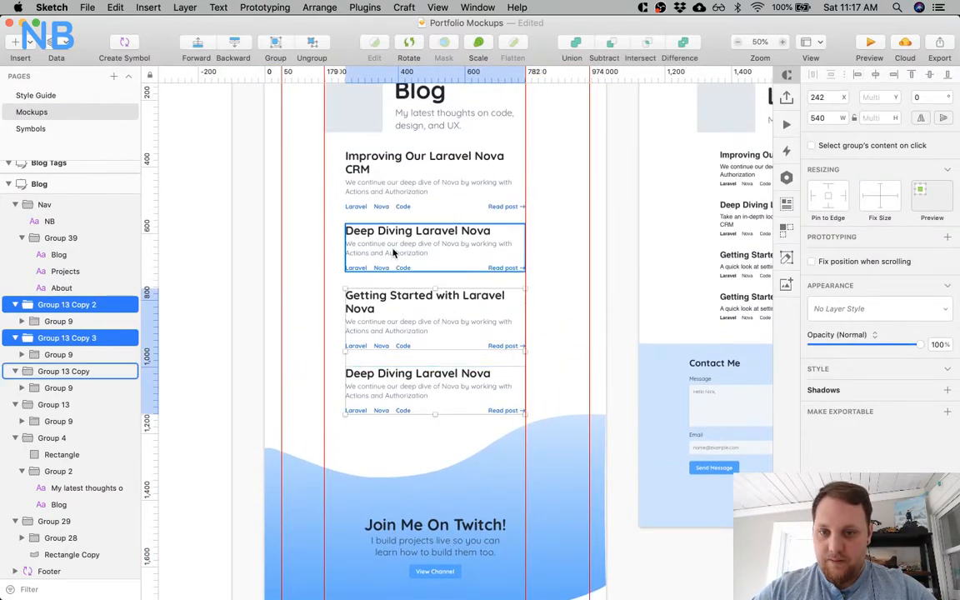
left_click(392, 187, "shift")
key("super+g")
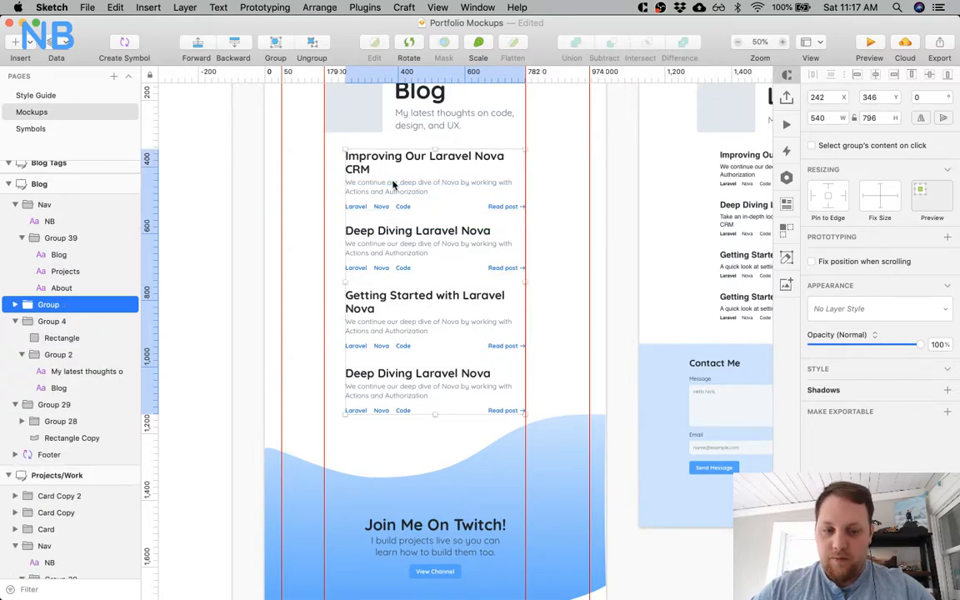
Duplicate the grouped post list and place the copy beneath the Twitch banner at Y 1836.
key("super+minus")
key("super+d")
left_click_drag(429, 275, 433, 510)
scroll(467, 517, "down", 5)
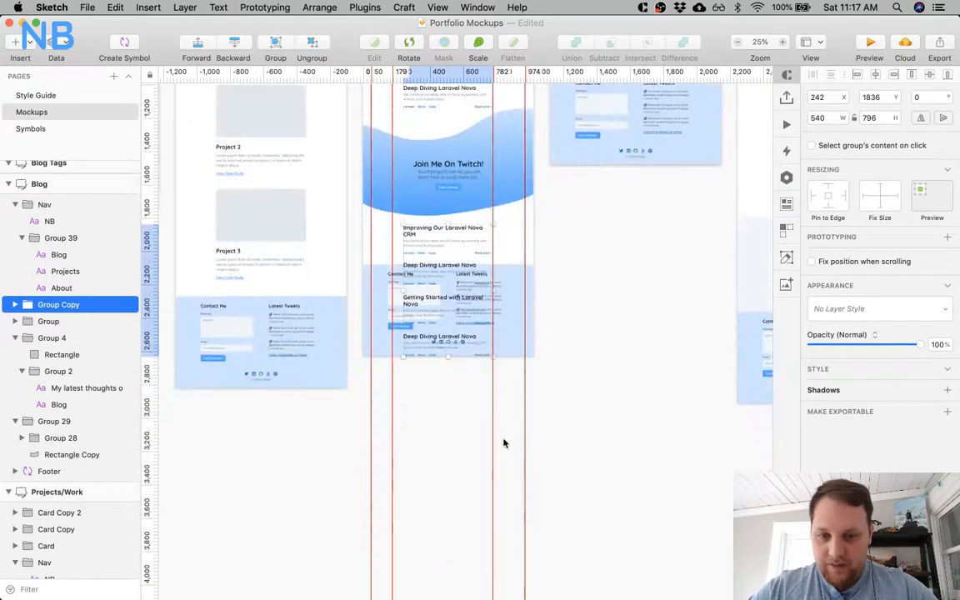
Set the Blog artboard's height to 3126 and move the Footer down below the duplicated post list.
left_click(65, 185)
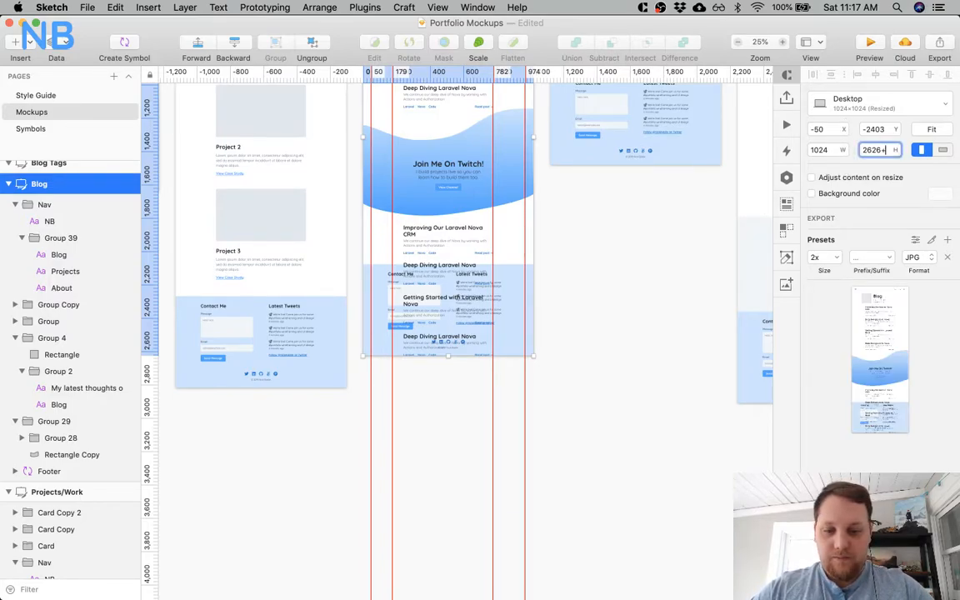
key("Return")
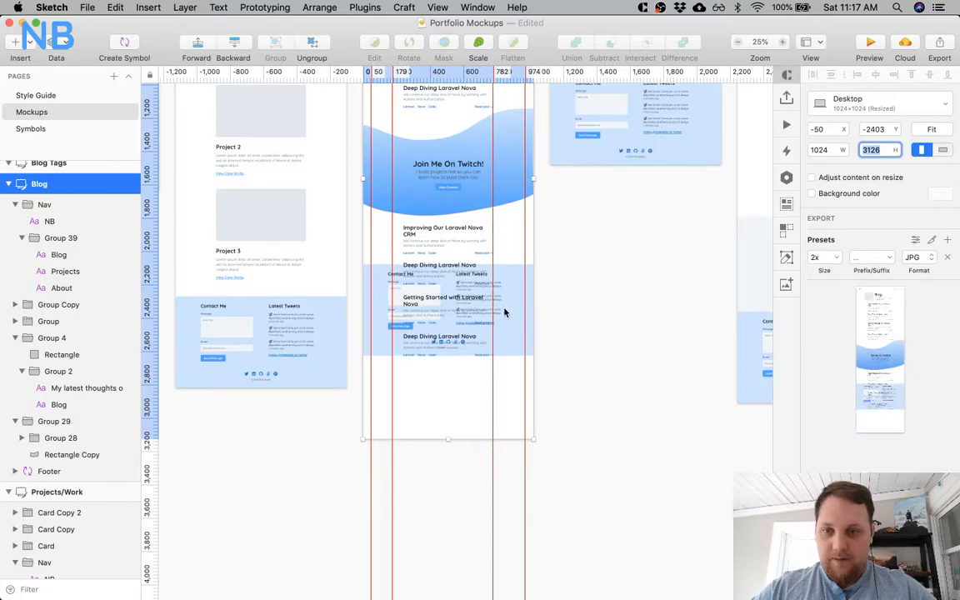
left_click(49, 471)
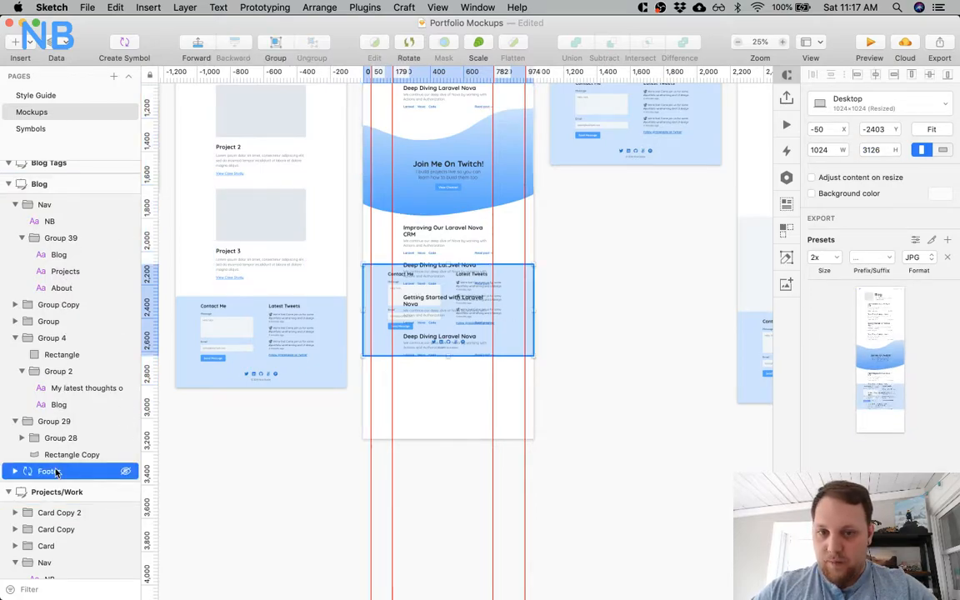
left_click_drag(459, 244, 493, 368)
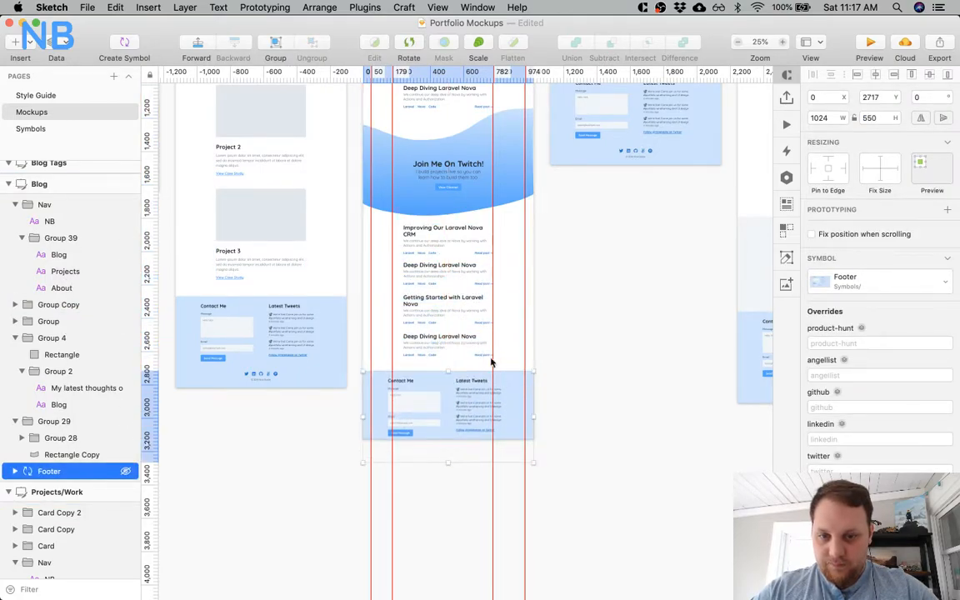
key("Down")
key("alt")
key("shift+Down")
key("Down")
key("Down")
key("alt")
Extend the Blog artboard's height to 3282 to enclose the whole footer, and select the lower post list.
left_click(464, 439)
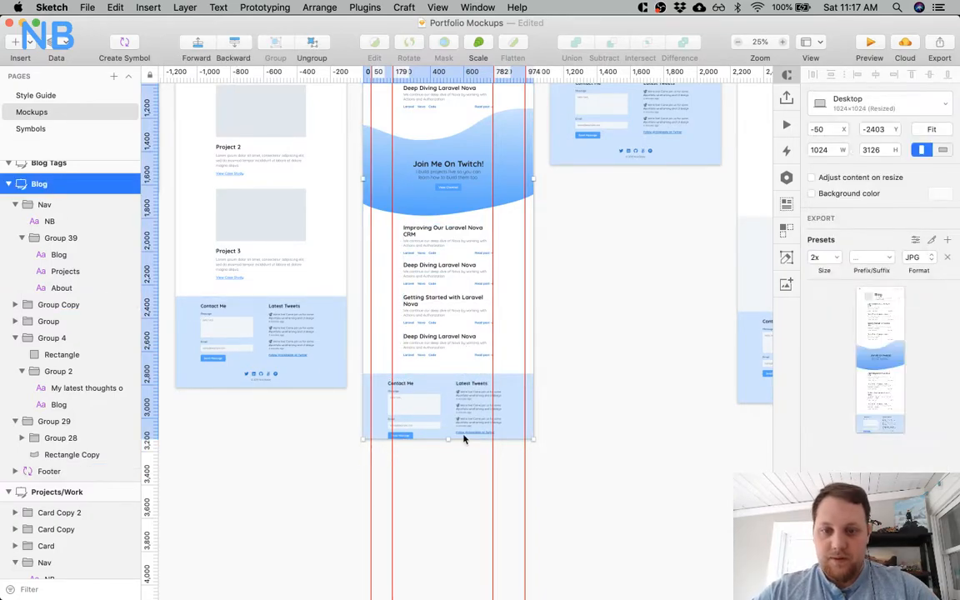
left_click_drag(446, 436, 446, 464)
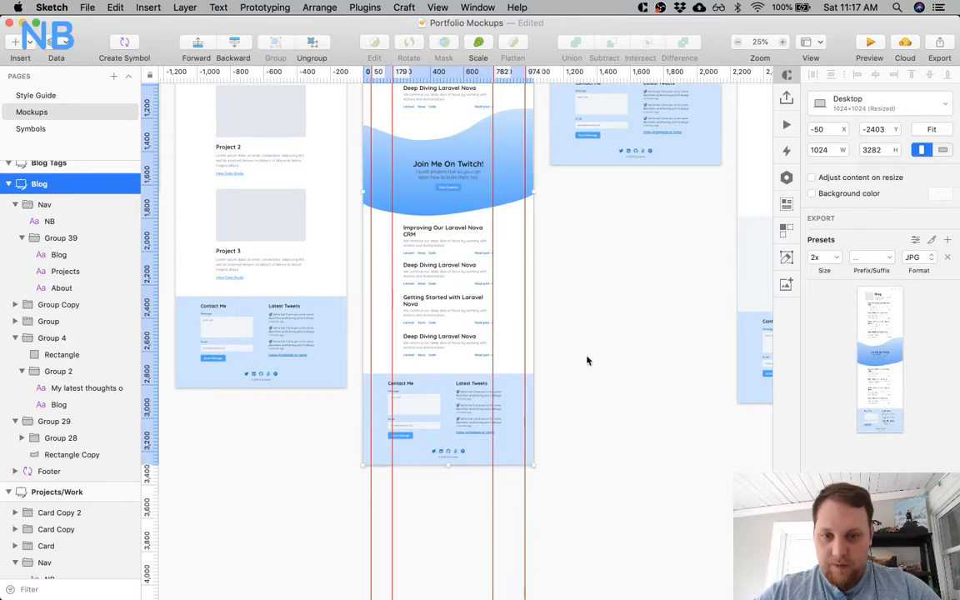
left_click(596, 346)
left_click(481, 285)
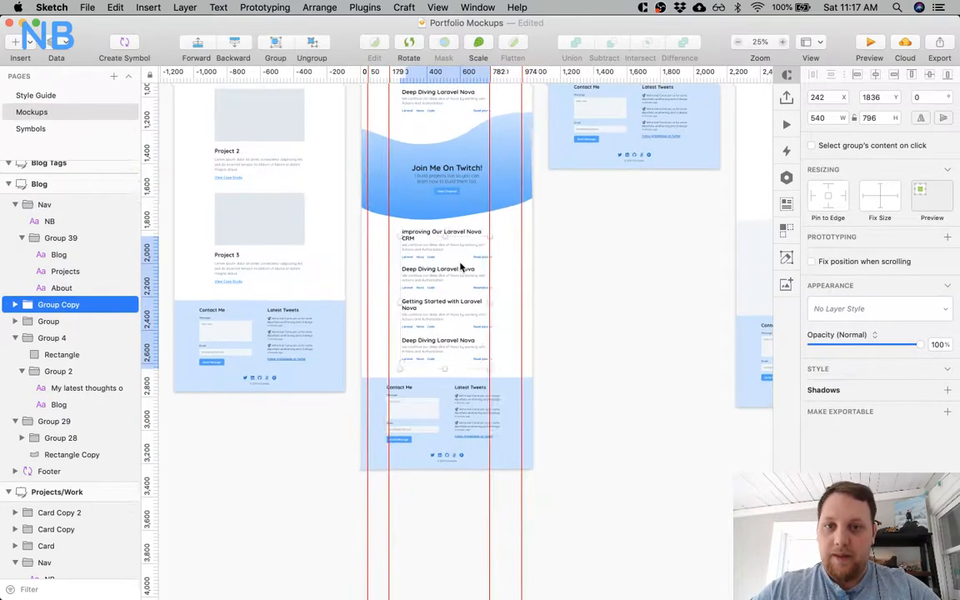
Set the Laravel, Nova and Code tags of the first post above the Twitch banner to Regular weight.
scroll(461, 267, "up", 10)
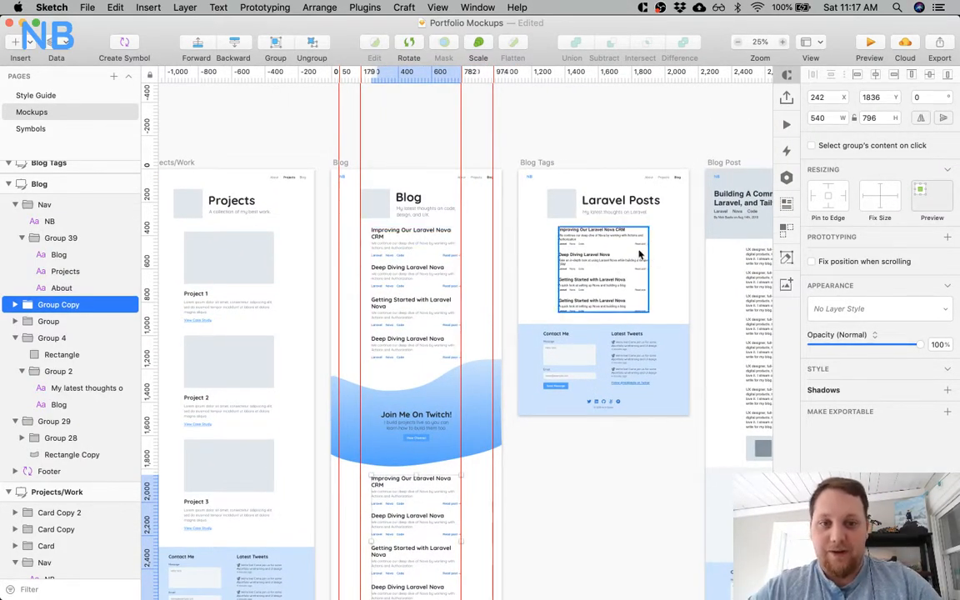
key("super+equal")
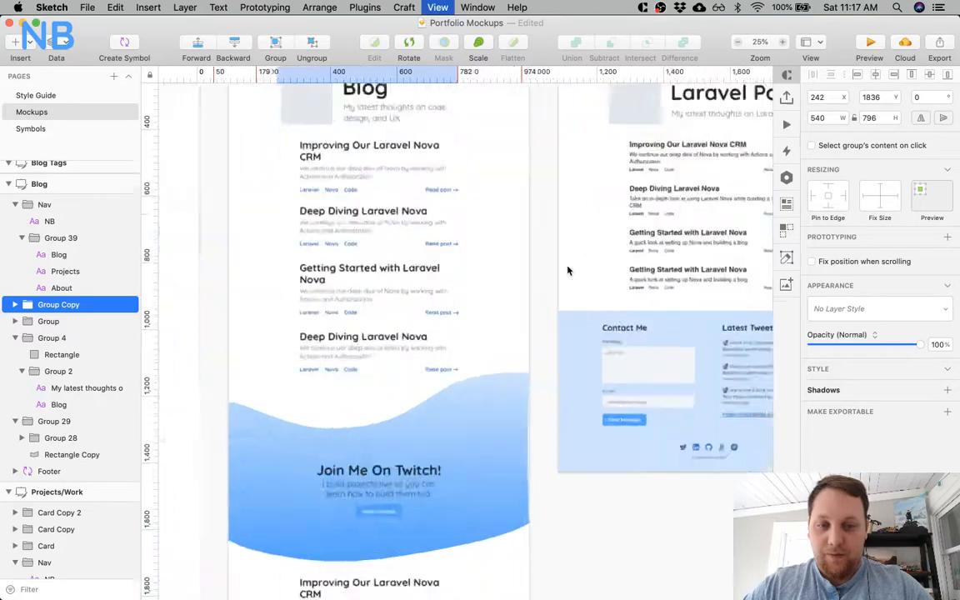
scroll(568, 270, "right", 5)
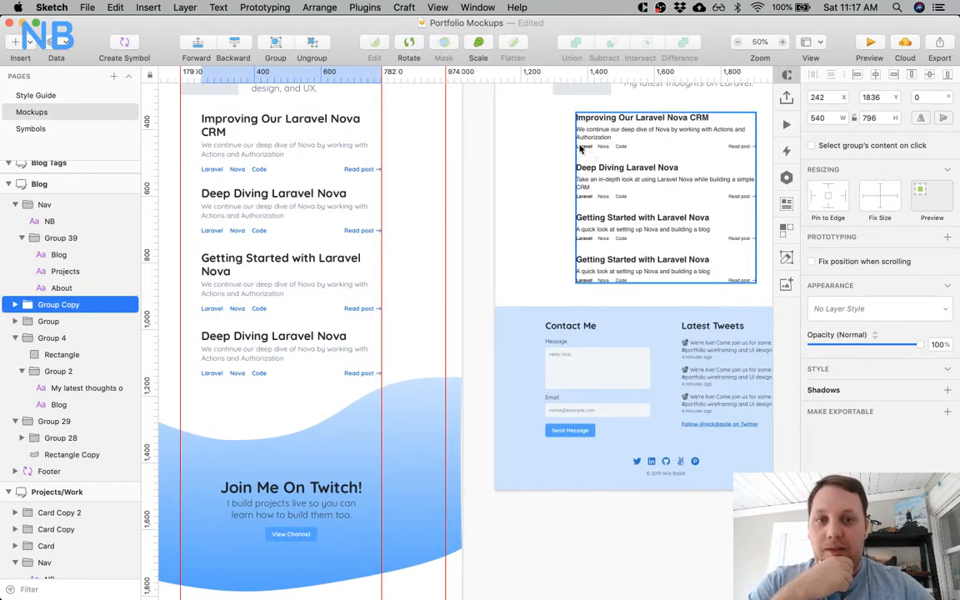
scroll(333, 192, "left", 5)
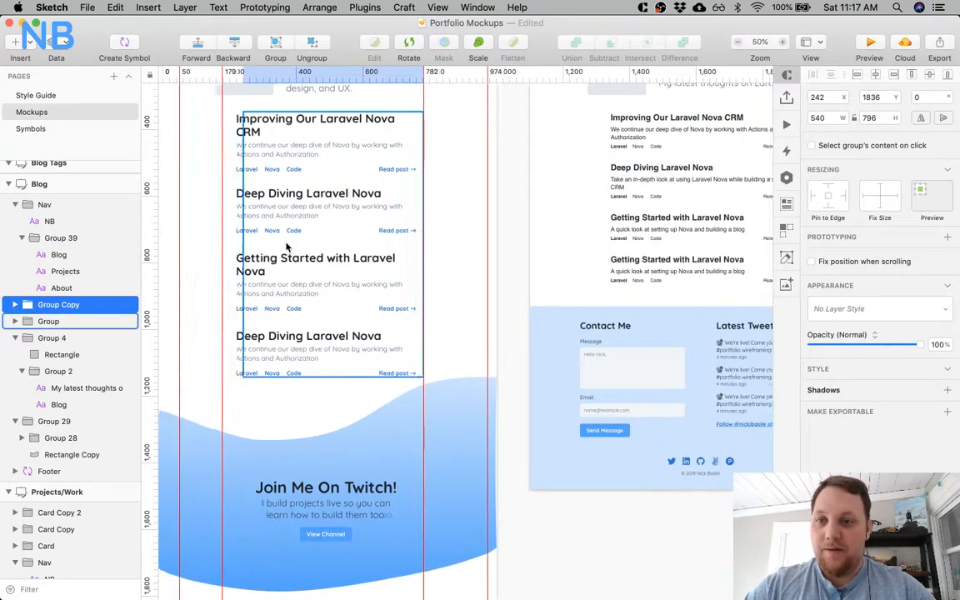
left_click(289, 171, "super")
left_click(317, 170, "shift")
left_click(336, 171, "shift")
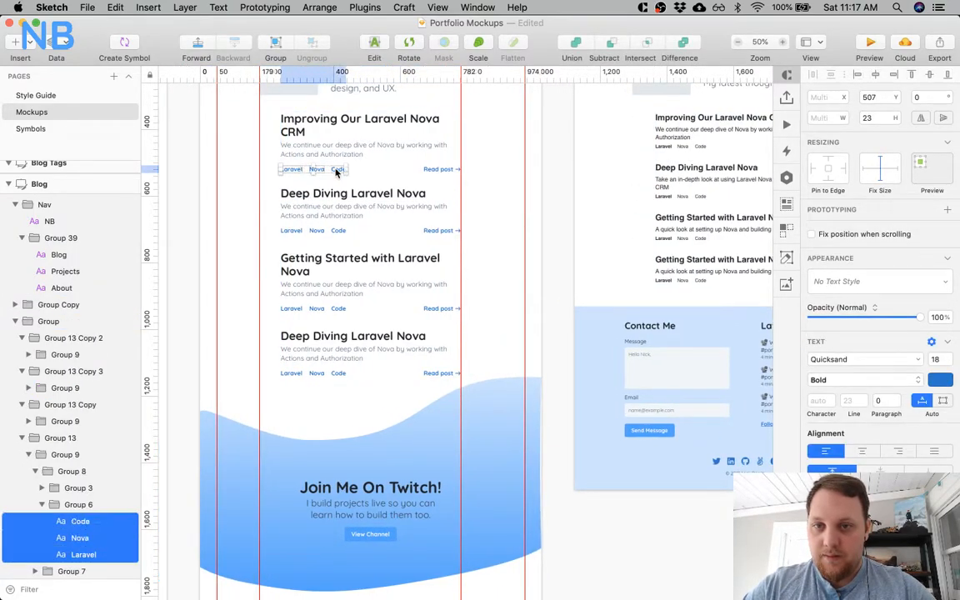
left_click(859, 380)
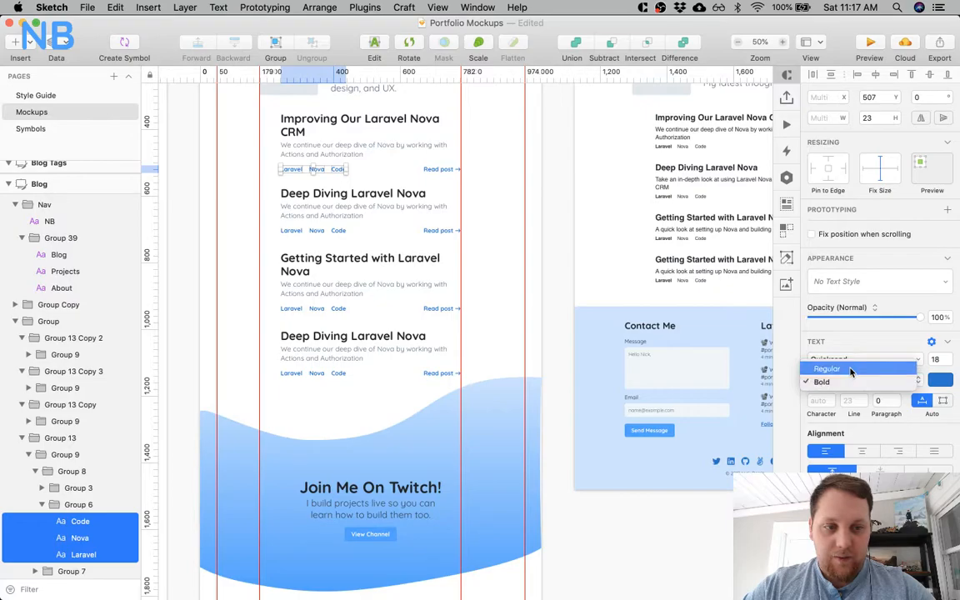
left_click(851, 372)
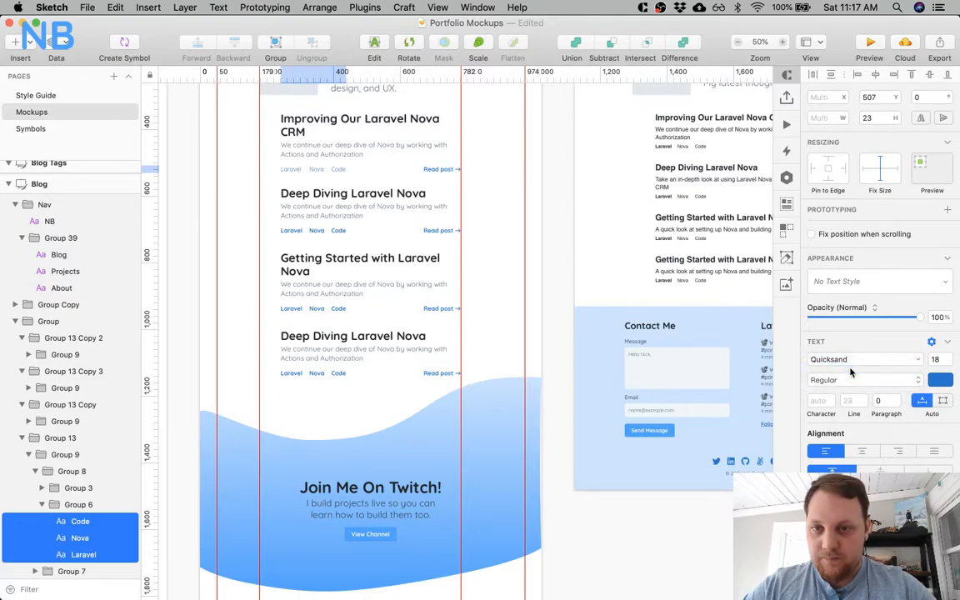
left_click(331, 159)
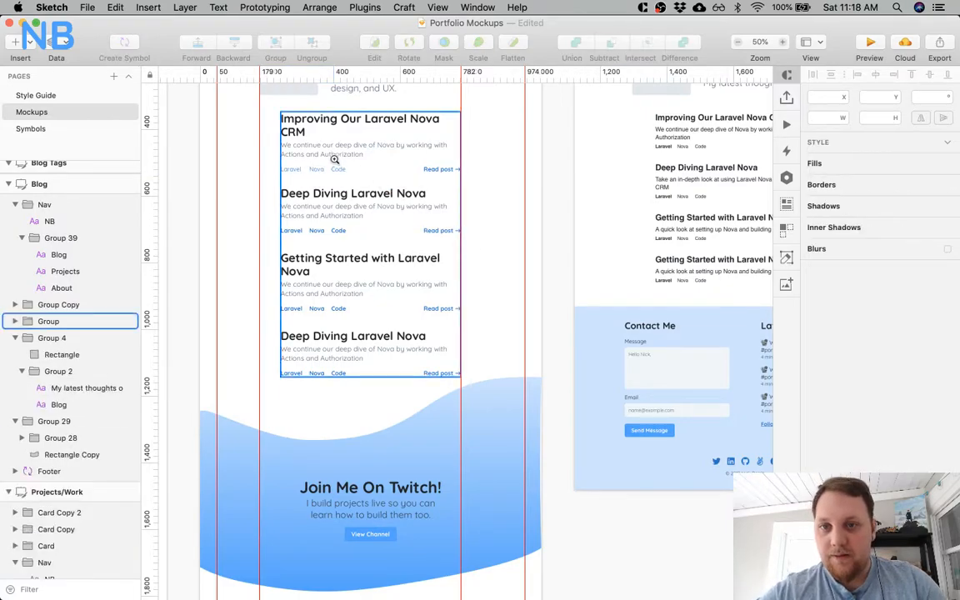
Set the "Read post" text of the first post above the Twitch banner to Quicksand Regular.
key("super+0")
scroll(334, 164, "left", 3)
left_click(308, 194, "super")
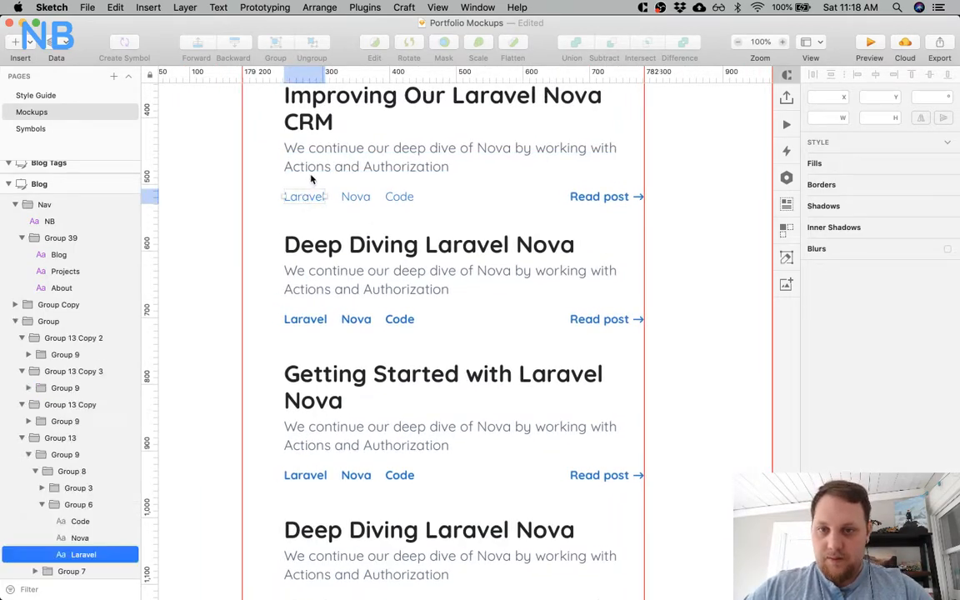
left_click(350, 197, "shift")
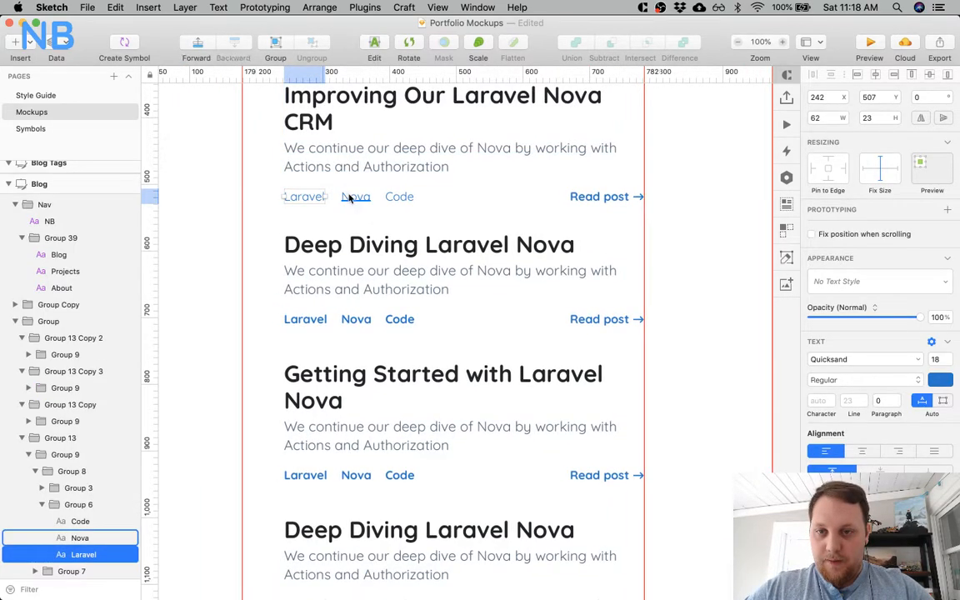
left_click(488, 214)
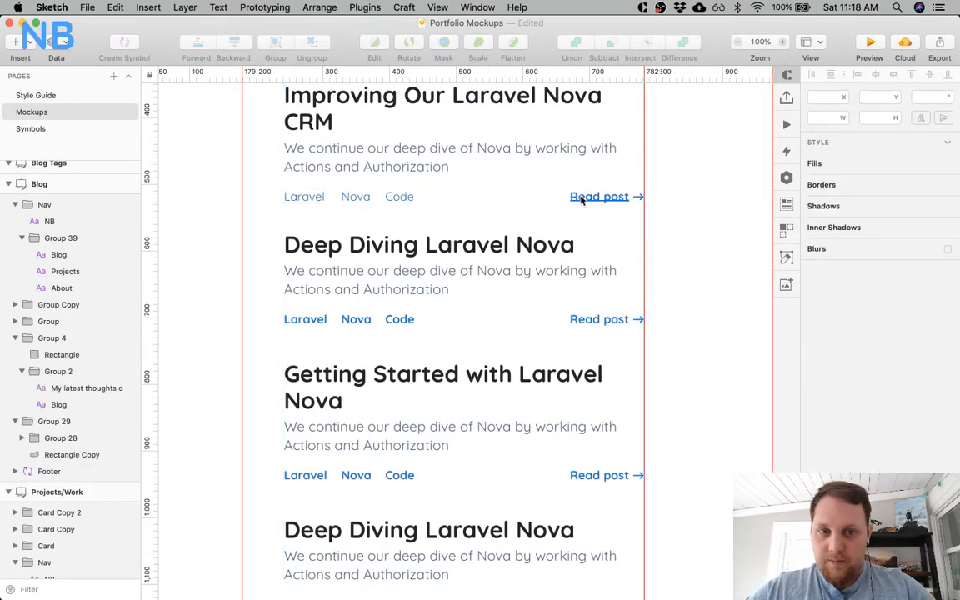
left_click(638, 197, "super")
left_click(637, 198, "shift")
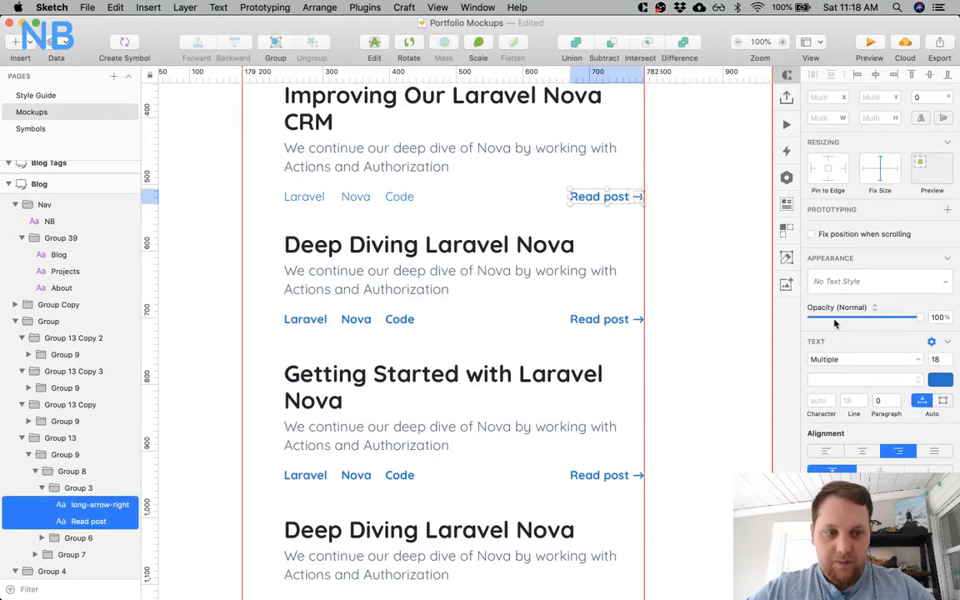
left_click(606, 197)
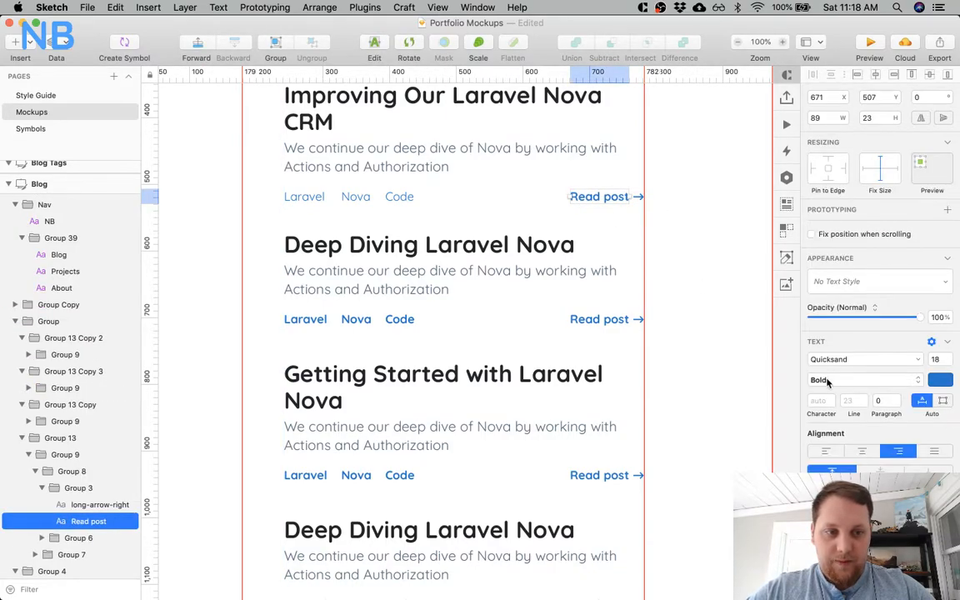
left_click(826, 380)
left_click(821, 369)
Give the arrow icon beside the first post's "Read post" text a lighter font weight.
left_click(638, 197, "super")
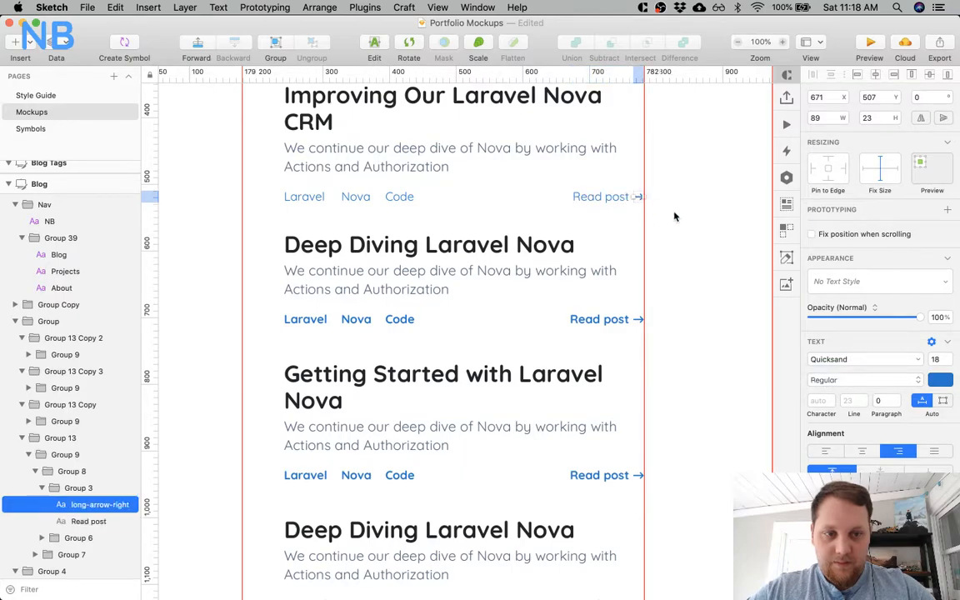
left_click(859, 379)
left_click(854, 396)
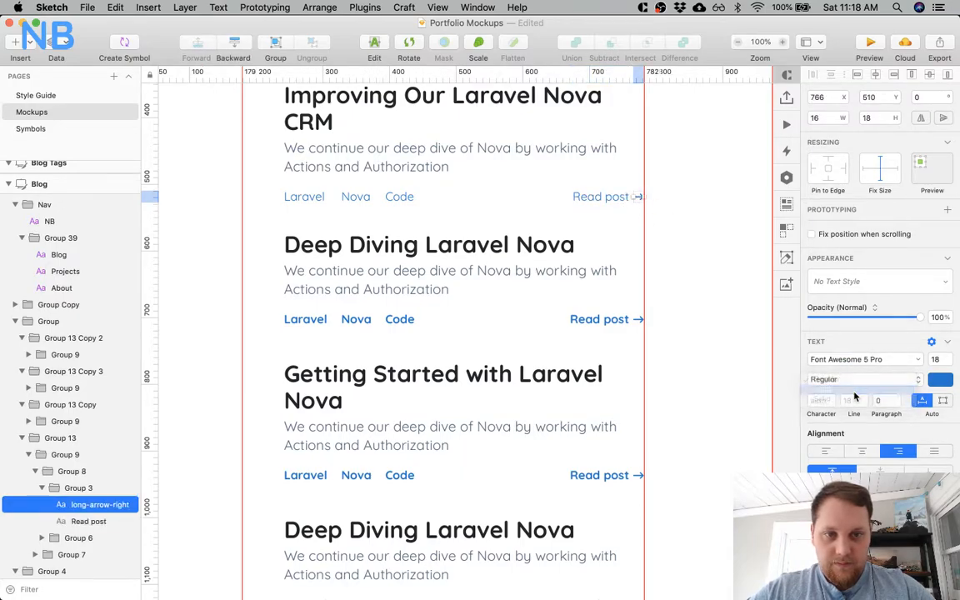
left_click(704, 250)
Nudge the first post's "Read post" text away from its arrow to X 673.
left_click(630, 201, "super")
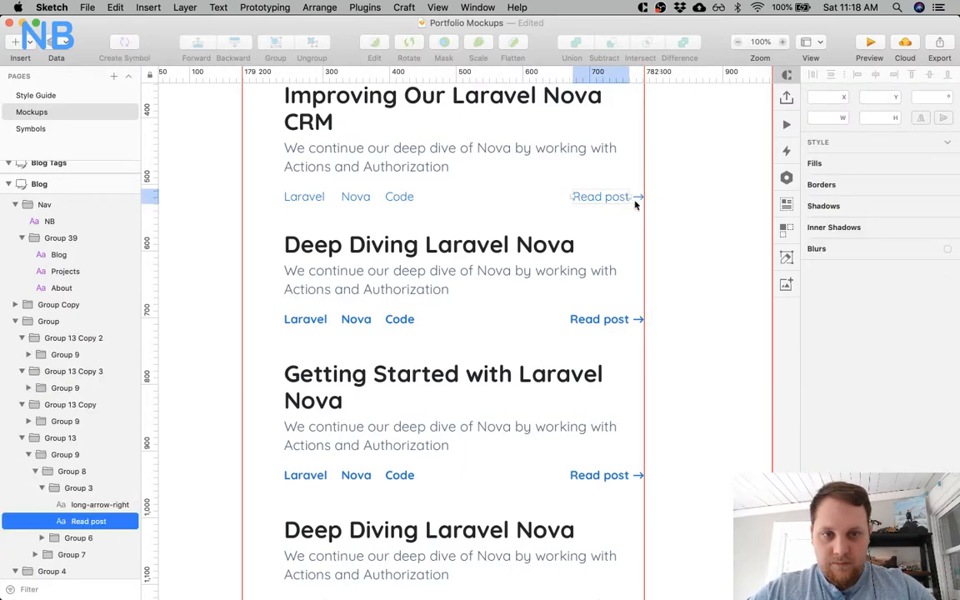
left_click(688, 231)
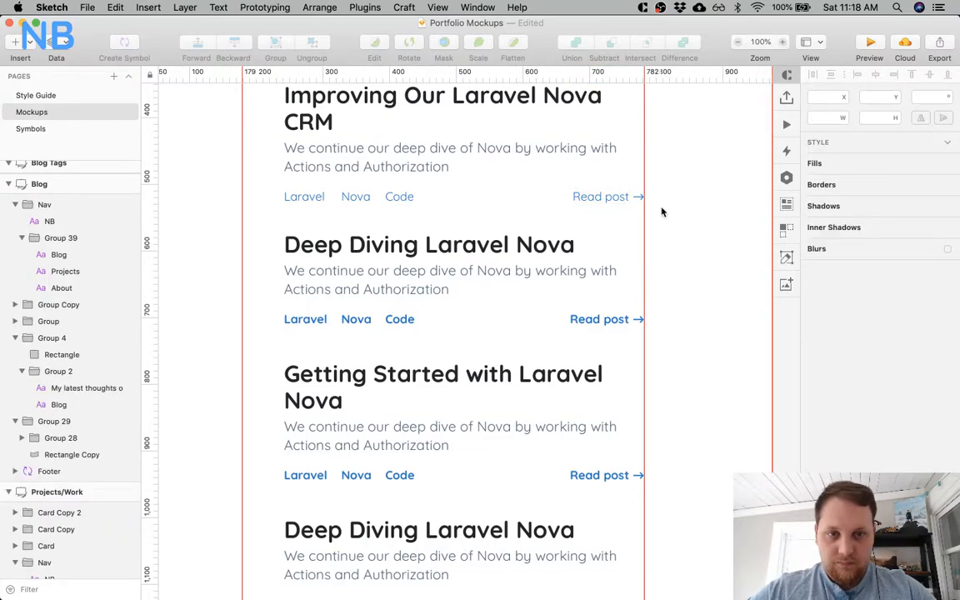
left_click(615, 199, "super")
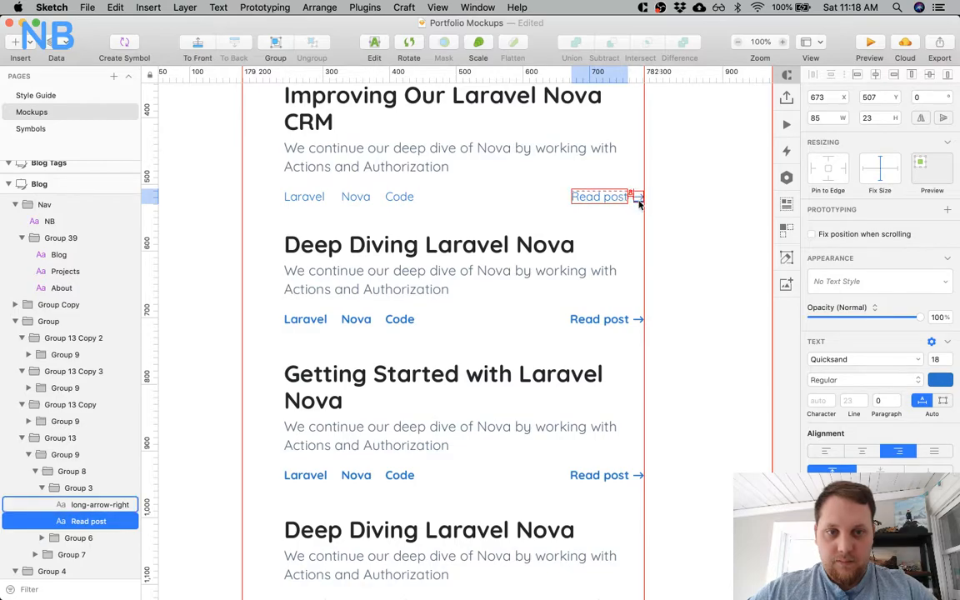
left_click(660, 221)
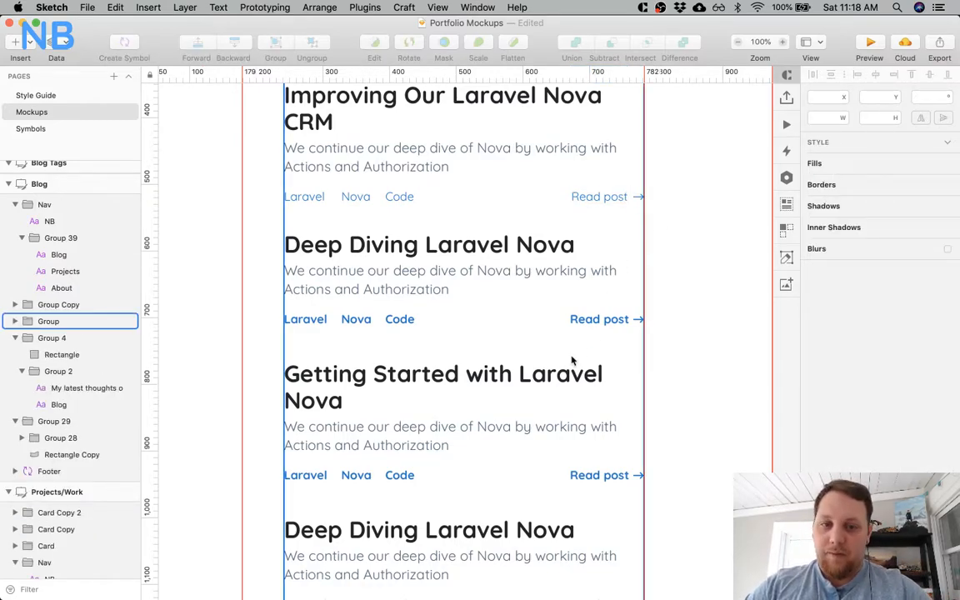
Set the tags and "Read post" texts of all remaining posts above and below the Twitch banner to Regular weight.
scroll(569, 360, "down", 2)
left_click(321, 285, "super")
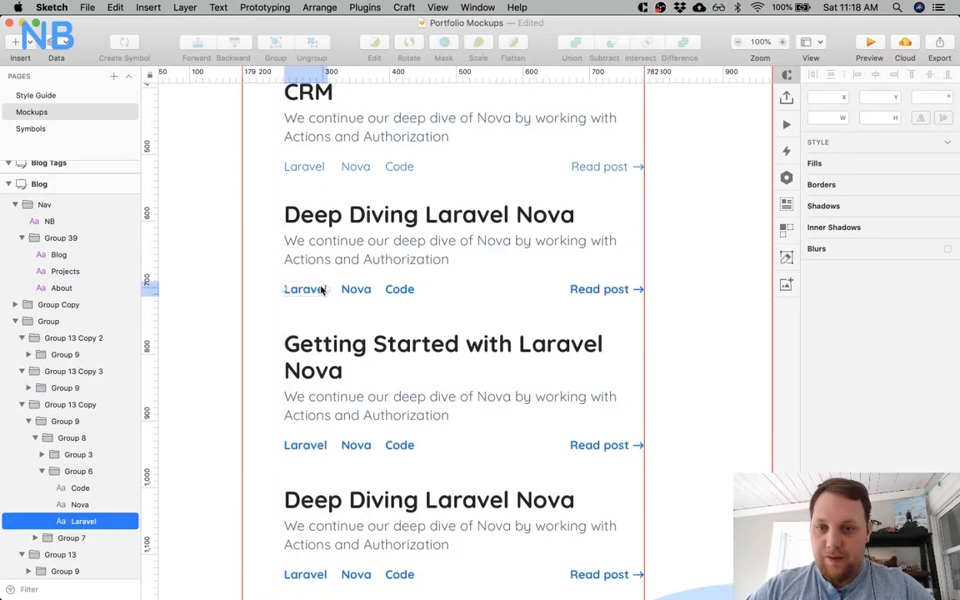
left_click(368, 287, "shift+super")
left_click(411, 287, "shift+super")
left_click(583, 444, "shift+super")
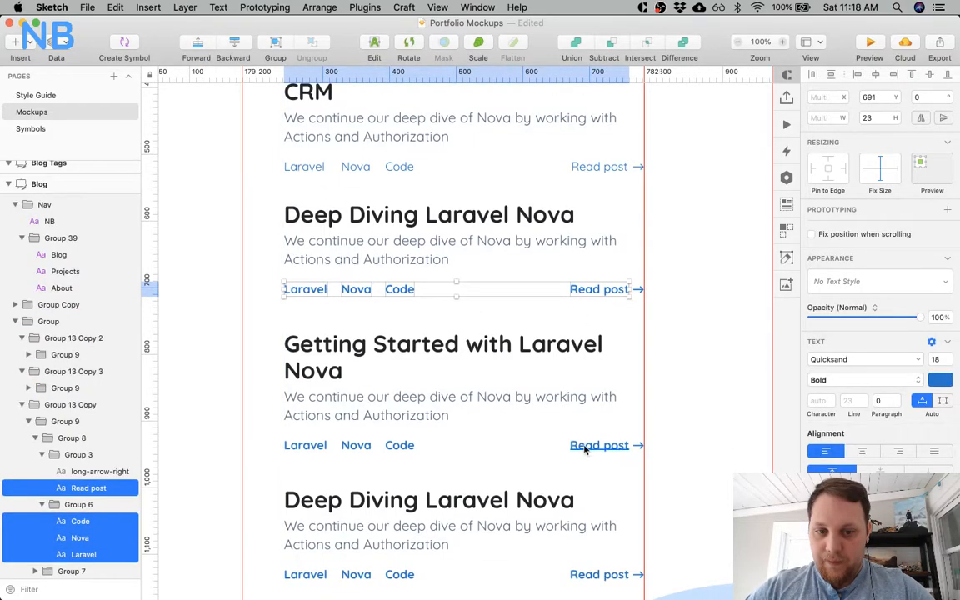
left_click(399, 447, "shift+super")
left_click(353, 446, "shift+super")
left_click(306, 446, "shift+super")
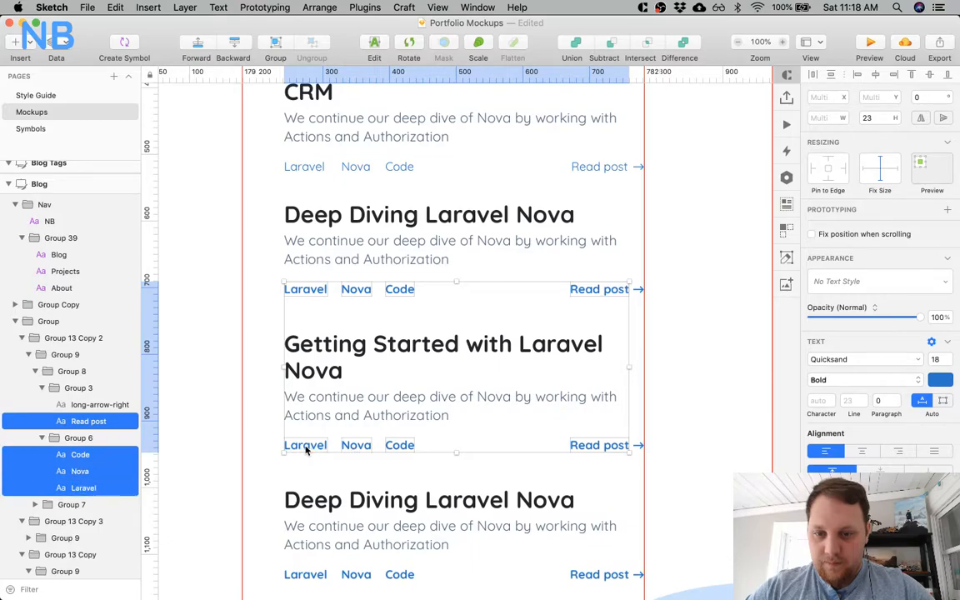
scroll(304, 450, "down", 15)
left_click(316, 349, "shift+super")
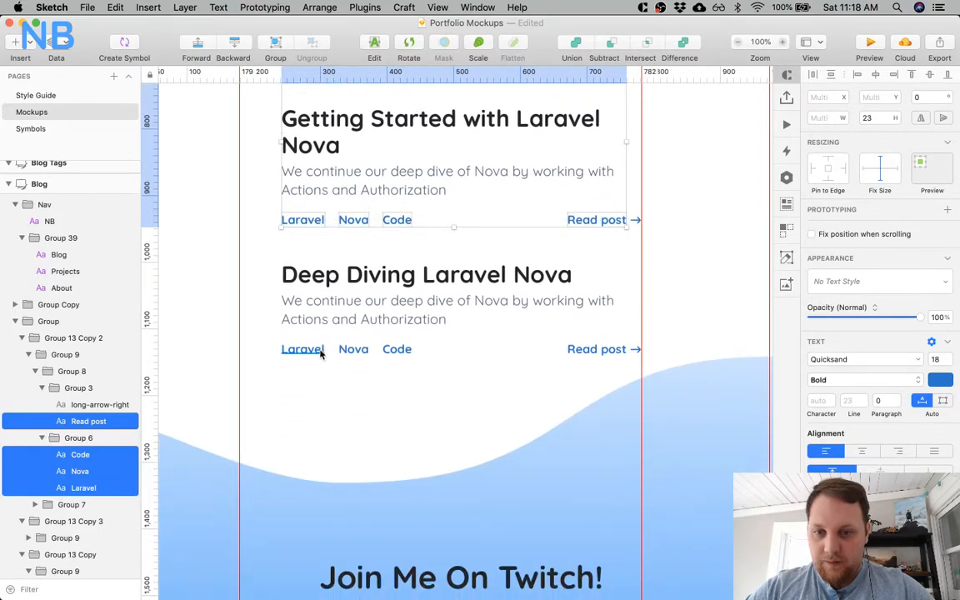
left_click(396, 355, "shift+super")
scroll(596, 350, "down", 20)
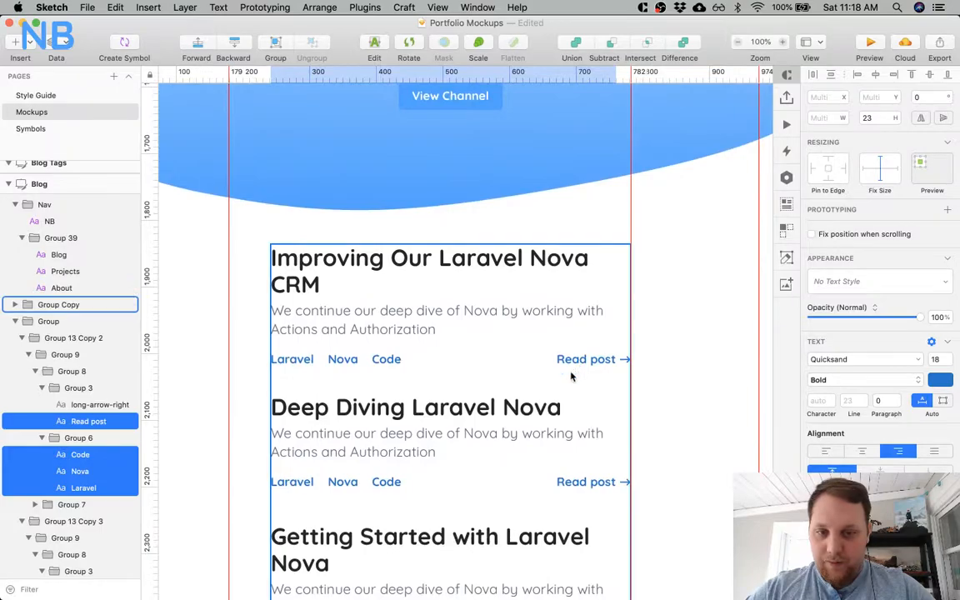
left_click(578, 357, "super")
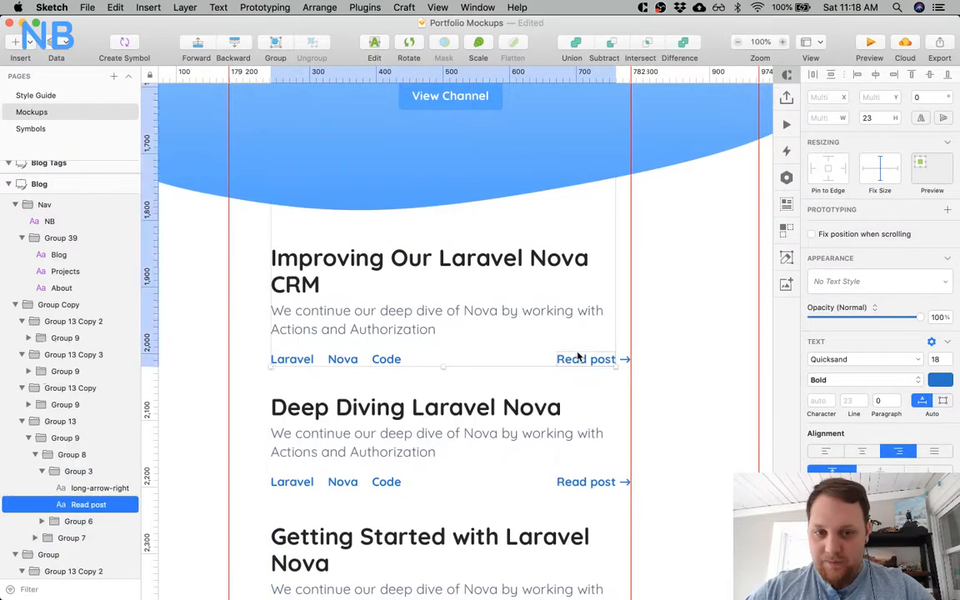
left_click(386, 359, "shift+super")
left_click(341, 359, "shift+super")
left_click(292, 359, "shift+super")
scroll(287, 358, "down", 8)
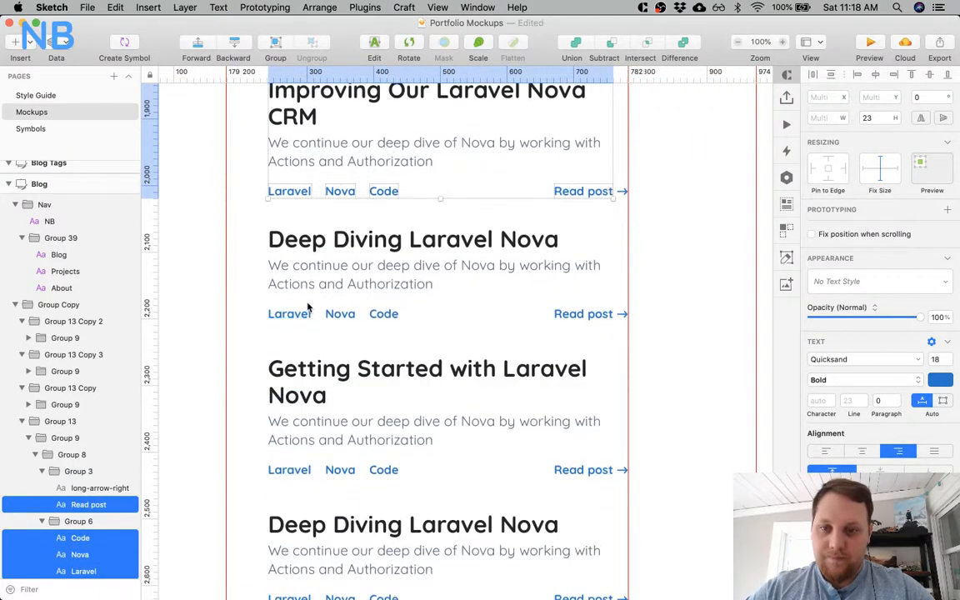
left_click(309, 313, "super")
left_click(338, 314, "shift+super")
left_click(379, 315, "shift+super")
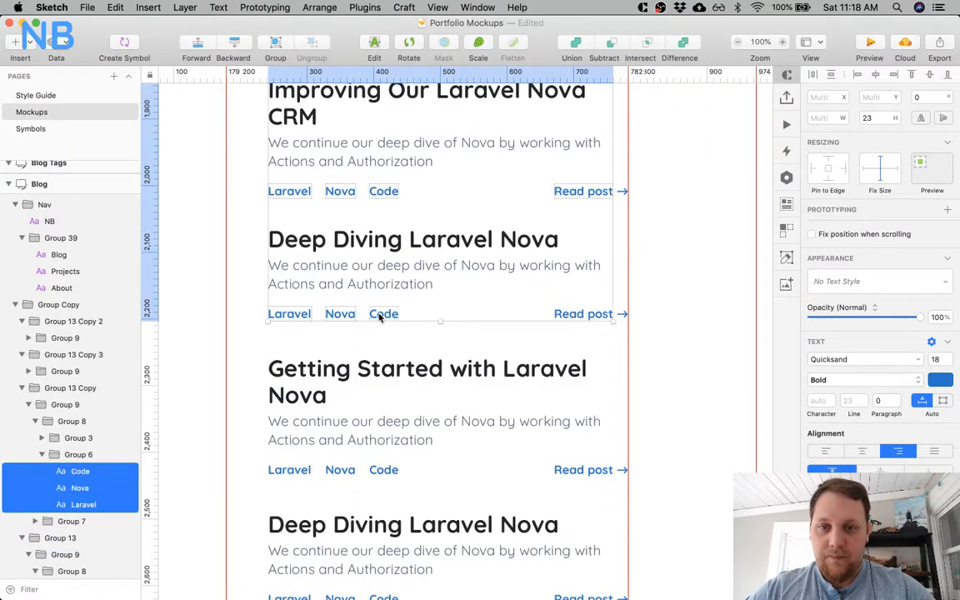
left_click(601, 315, "shift+super")
scroll(588, 318, "down", 7)
left_click(576, 324, "shift+super")
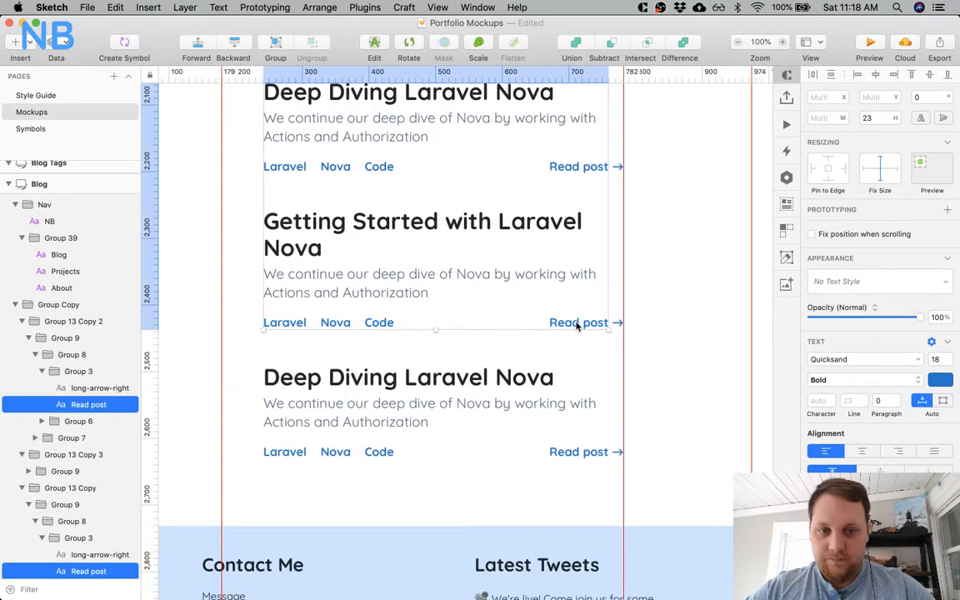
left_click(371, 323, "shift+super")
left_click(333, 326, "shift+super")
left_click(300, 326, "shift+super")
scroll(298, 329, "down", 7)
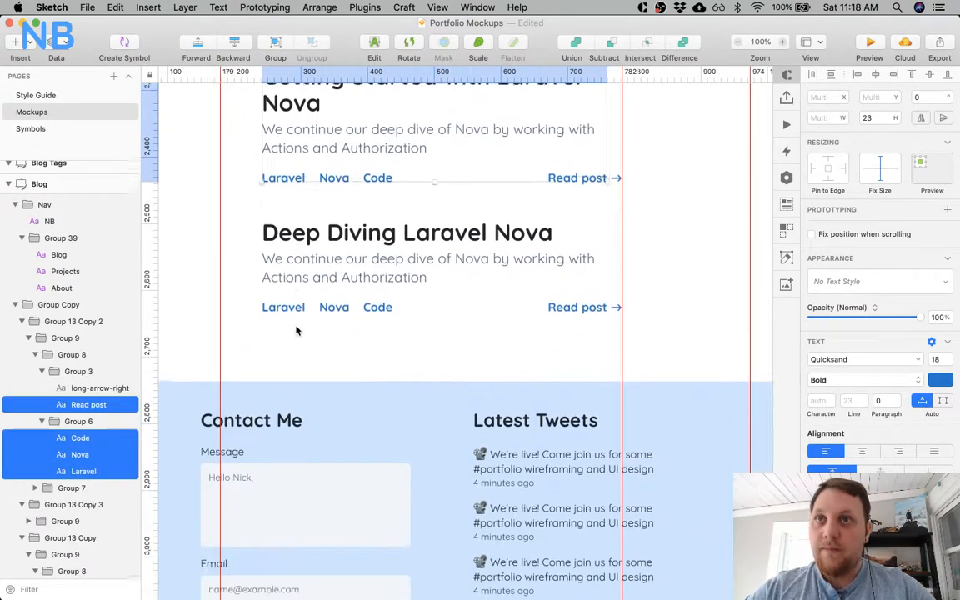
scroll(295, 330, "down", 2)
left_click(285, 289, "shift+super")
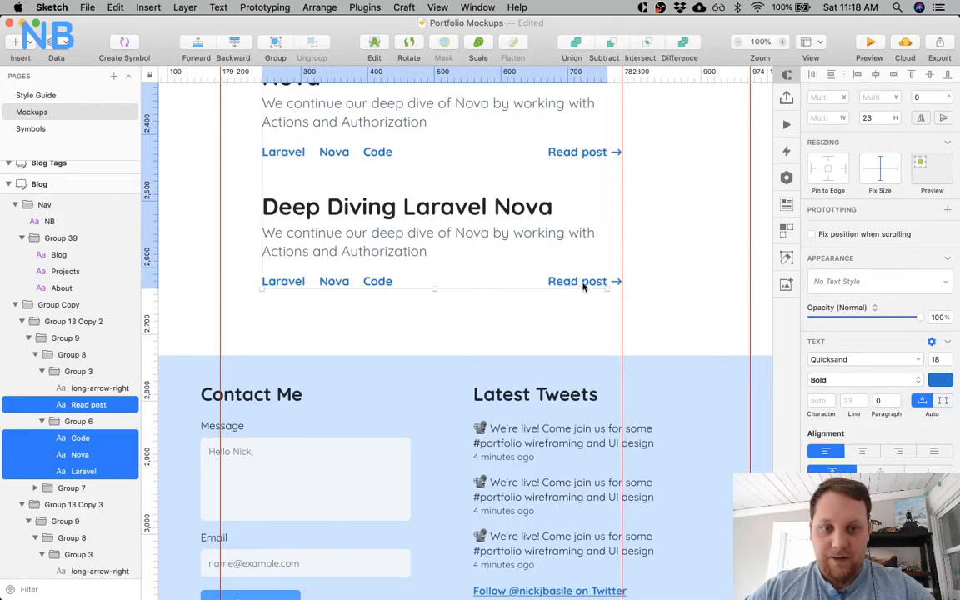
left_click(832, 381)
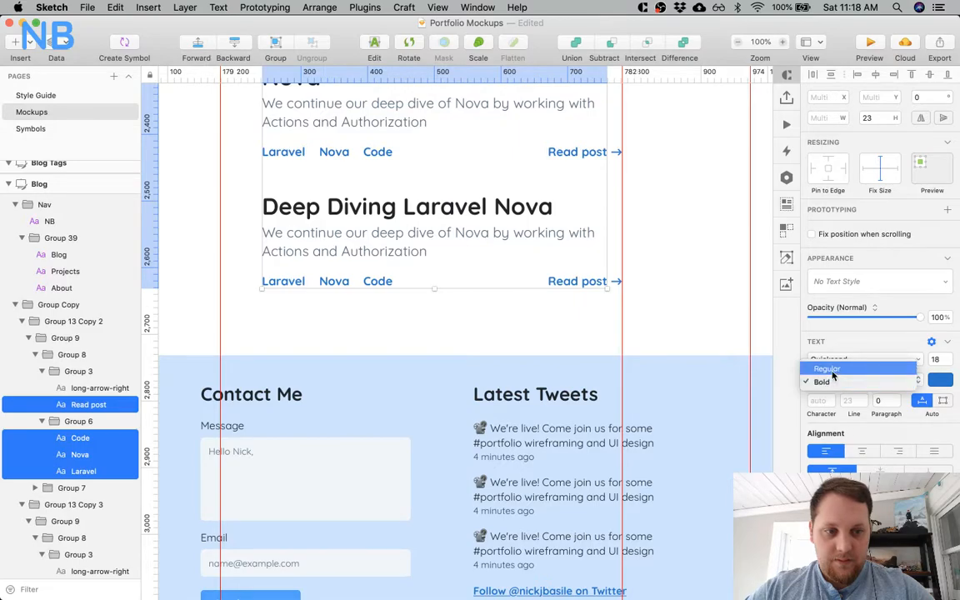
left_click(828, 369)
left_click(537, 325)
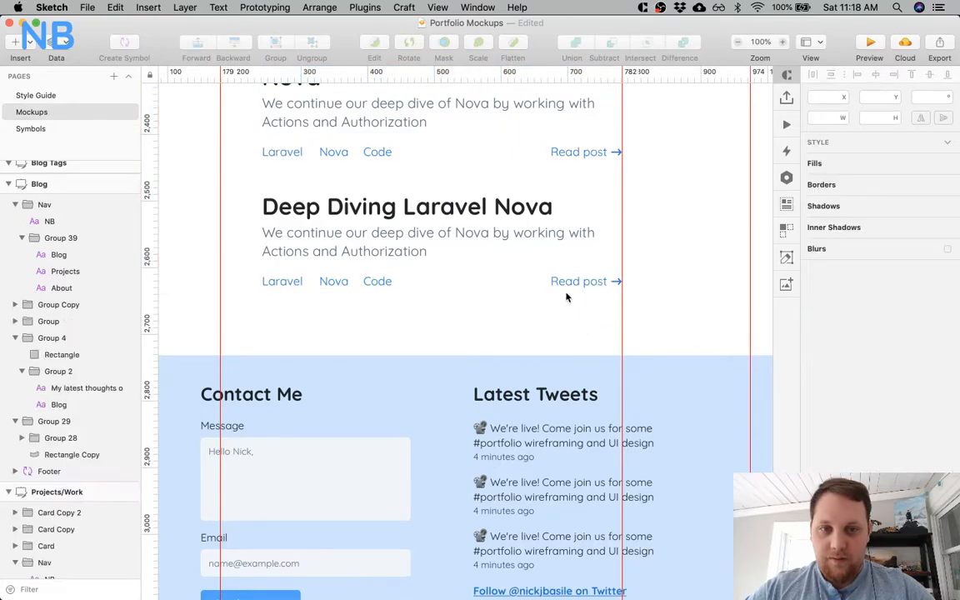
Nudge the remaining posts' "Read post" texts slightly away from their arrows to match the first post.
left_click(571, 283)
scroll(571, 283, "down", 3)
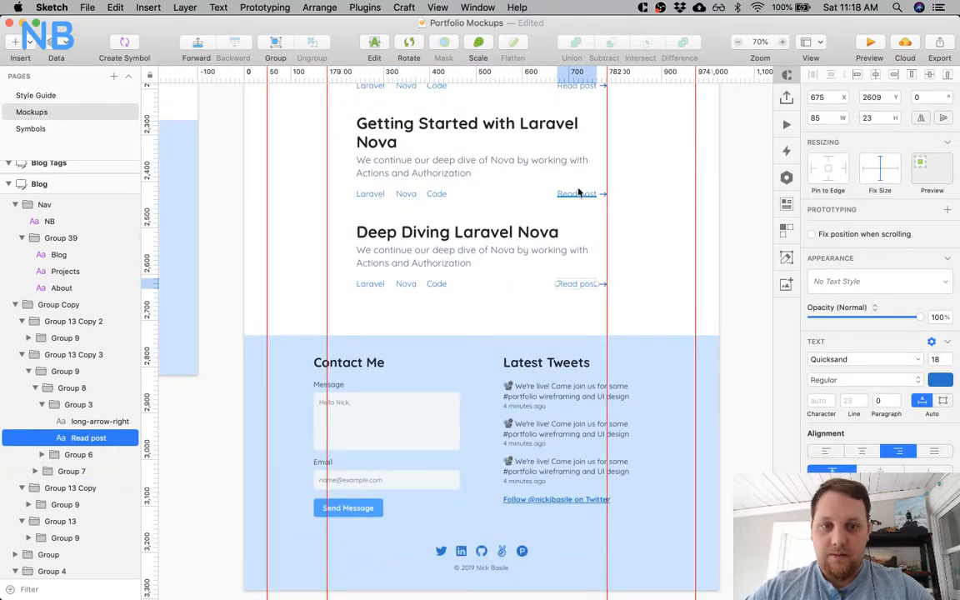
left_click(578, 193, "shift")
scroll(579, 216, "up", 5)
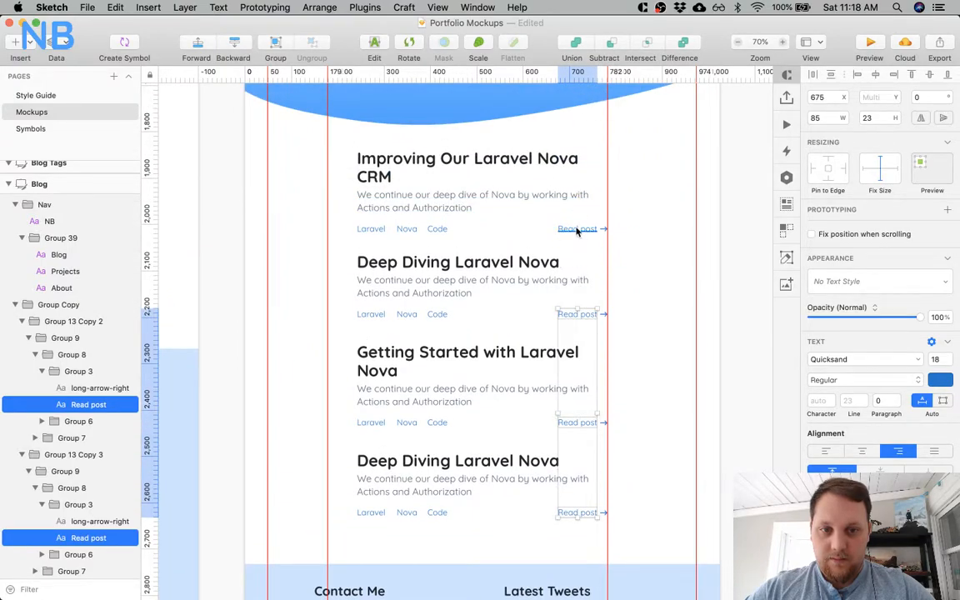
scroll(575, 218, "up", 5)
scroll(583, 194, "up", 5)
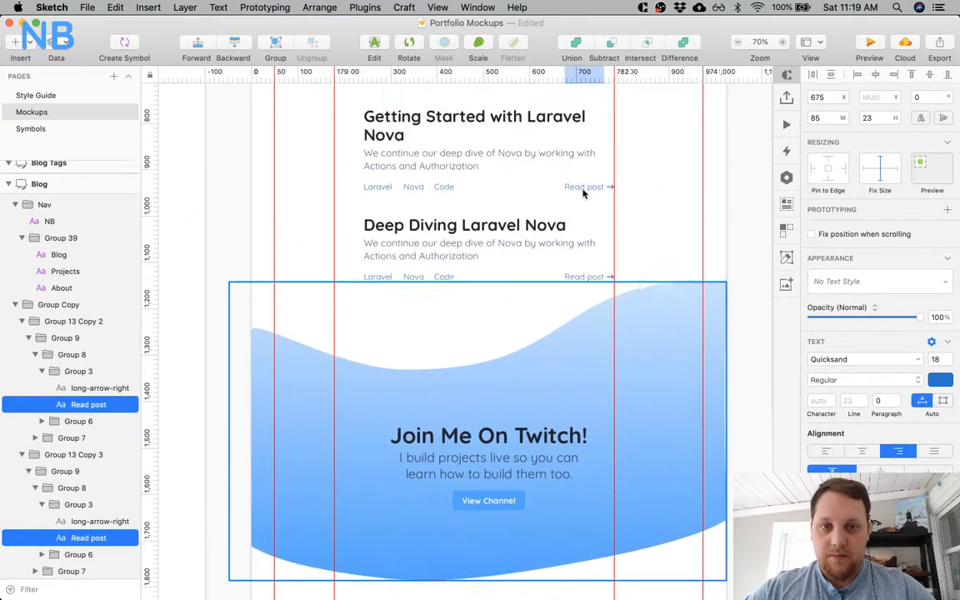
scroll(583, 200, "up", 4)
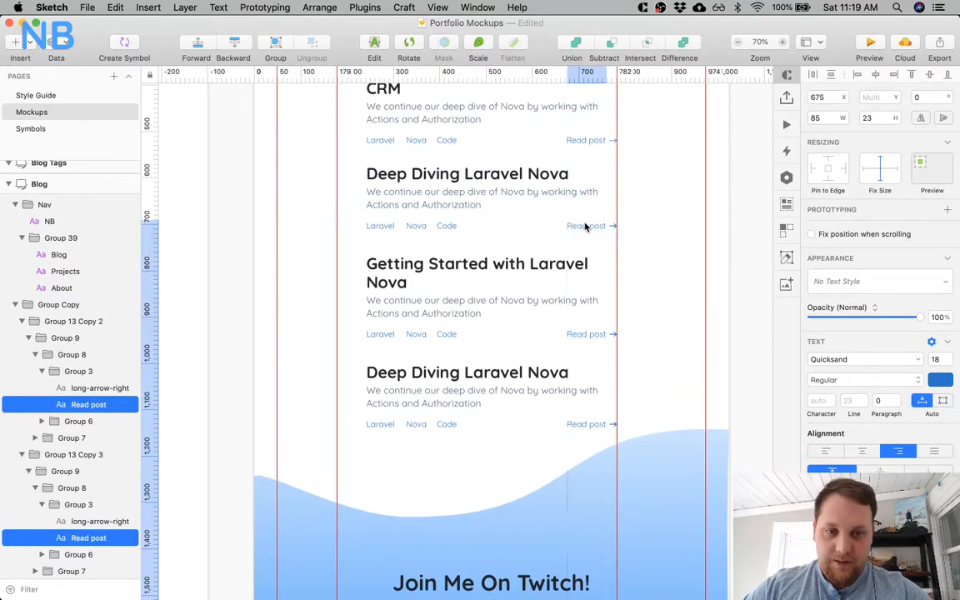
Set the arrow icons of all remaining posts above and below the Twitch banner to Font Awesome 5 Pro Light.
left_click(613, 226)
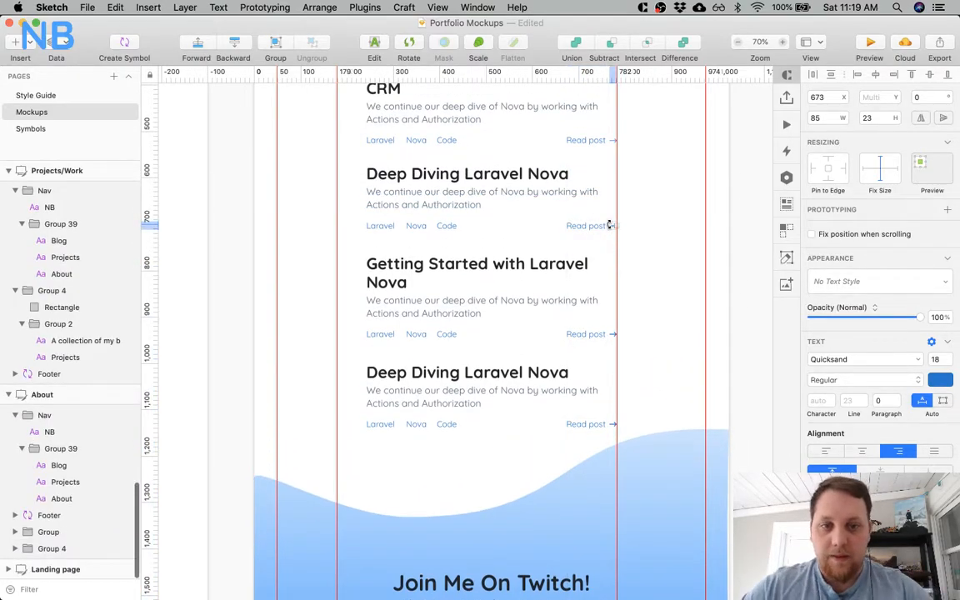
left_click(614, 334, "shift")
scroll(611, 425, "down", 10)
left_click(610, 423, "shift")
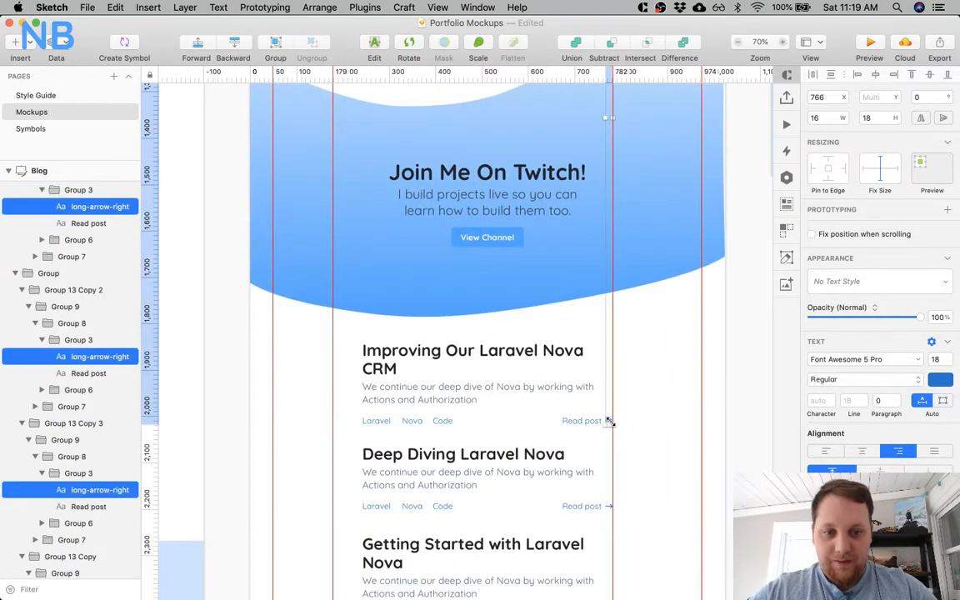
scroll(608, 420, "down", 5)
left_click(605, 307, "shift")
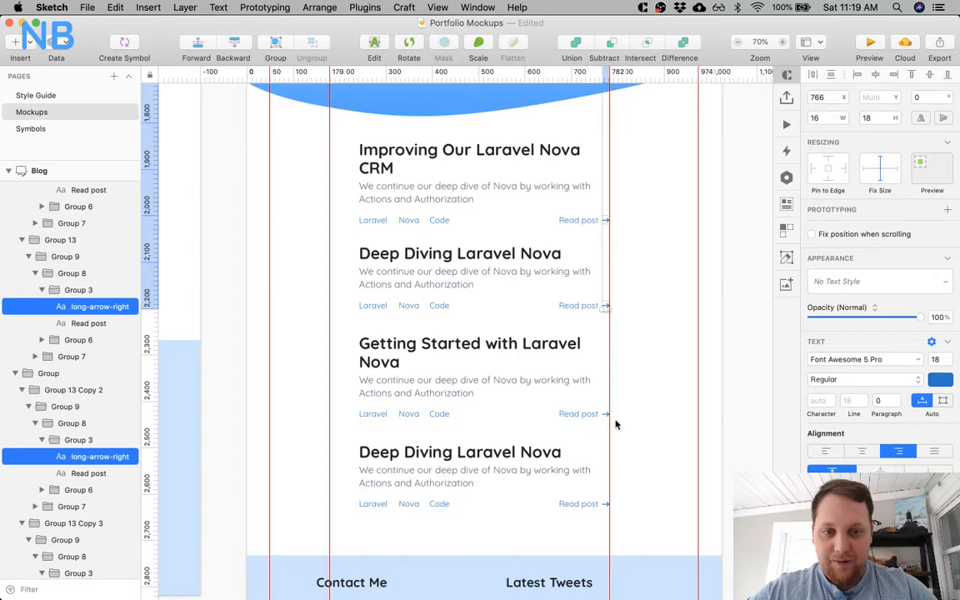
left_click(608, 416, "shift")
left_click(607, 504, "shift")
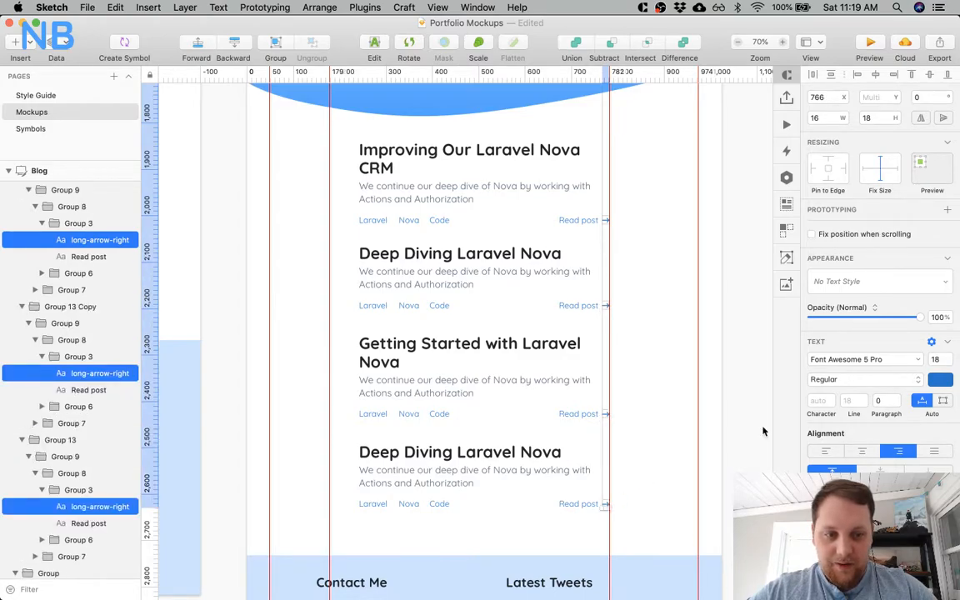
left_click(866, 379)
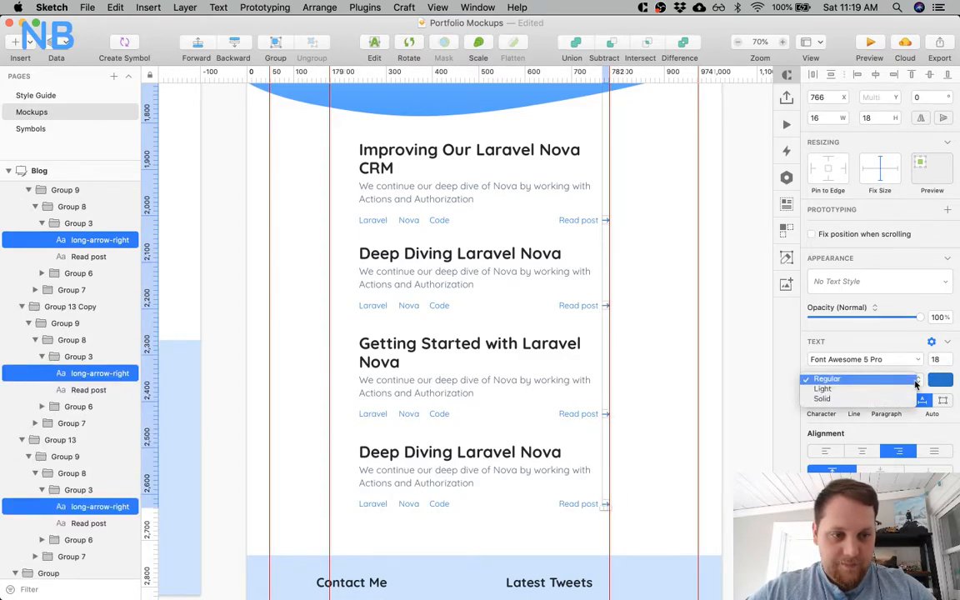
left_click(805, 350)
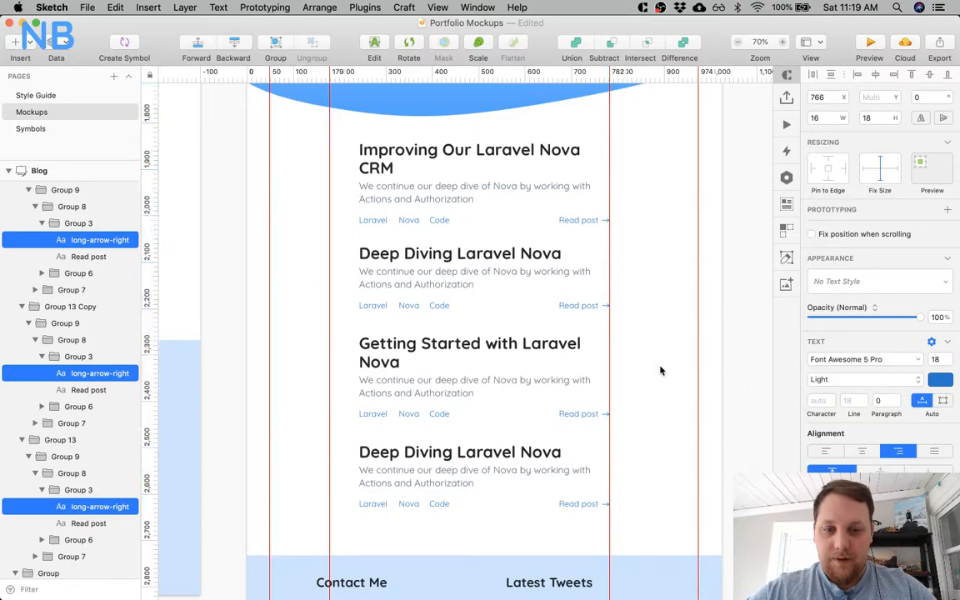
left_click(653, 304)
Move the first post's tags, "Read post" text and arrow up to leave a 15 px gap beneath its description.
scroll(653, 304, "down", 5)
scroll(652, 305, "right", 1)
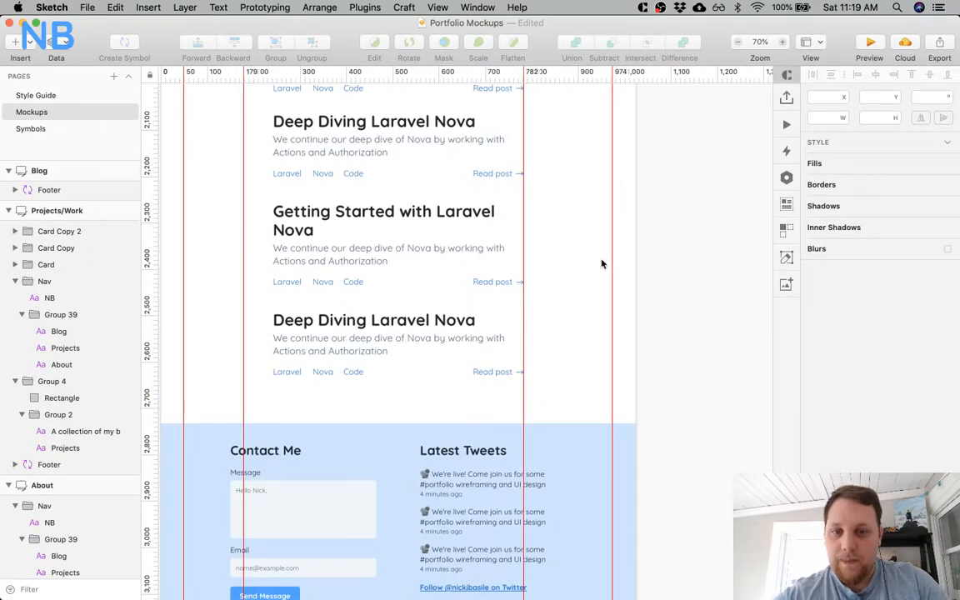
scroll(396, 319, "up", 8)
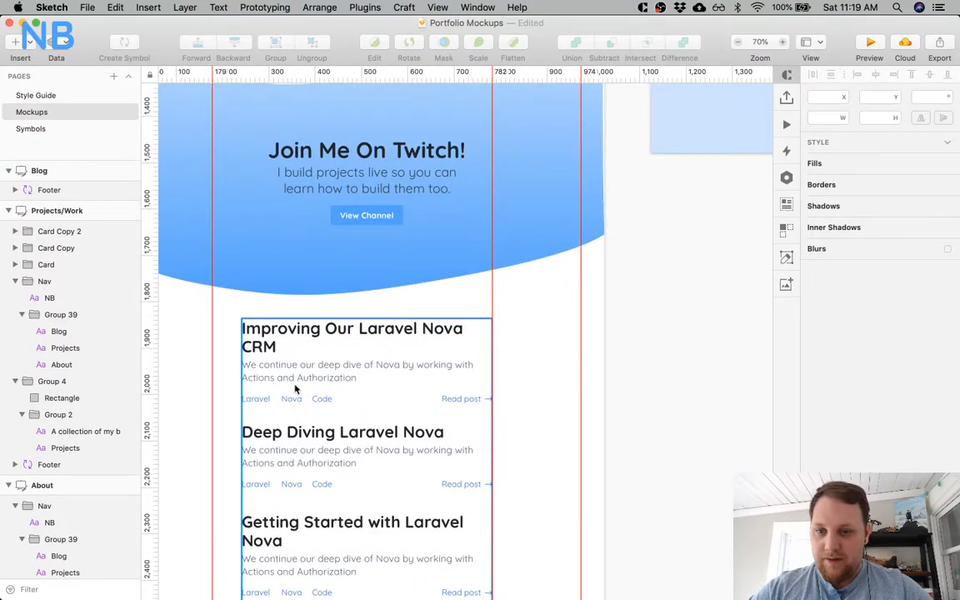
scroll(294, 390, "up", 12)
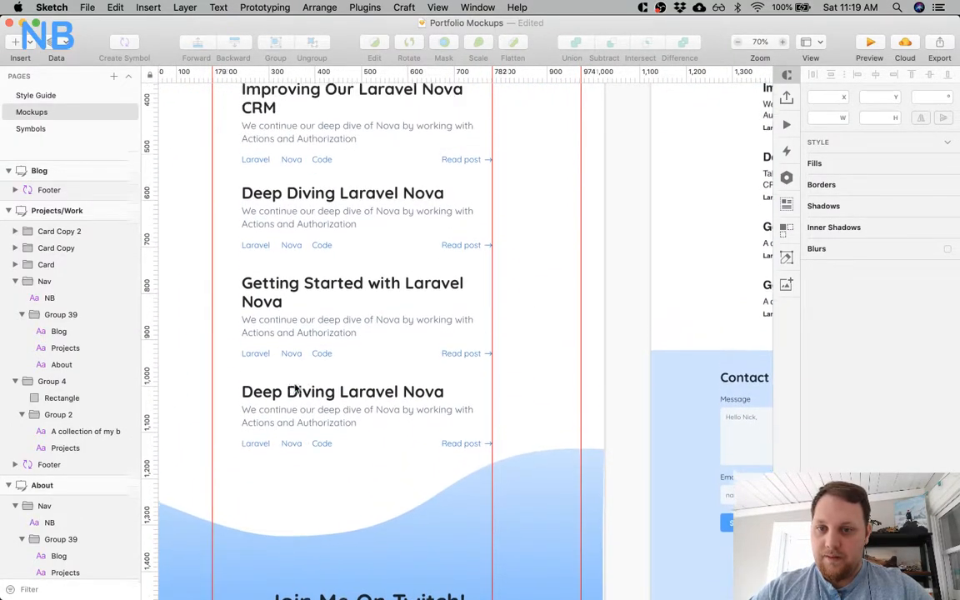
scroll(295, 379, "up", 1)
scroll(294, 369, "up", 1)
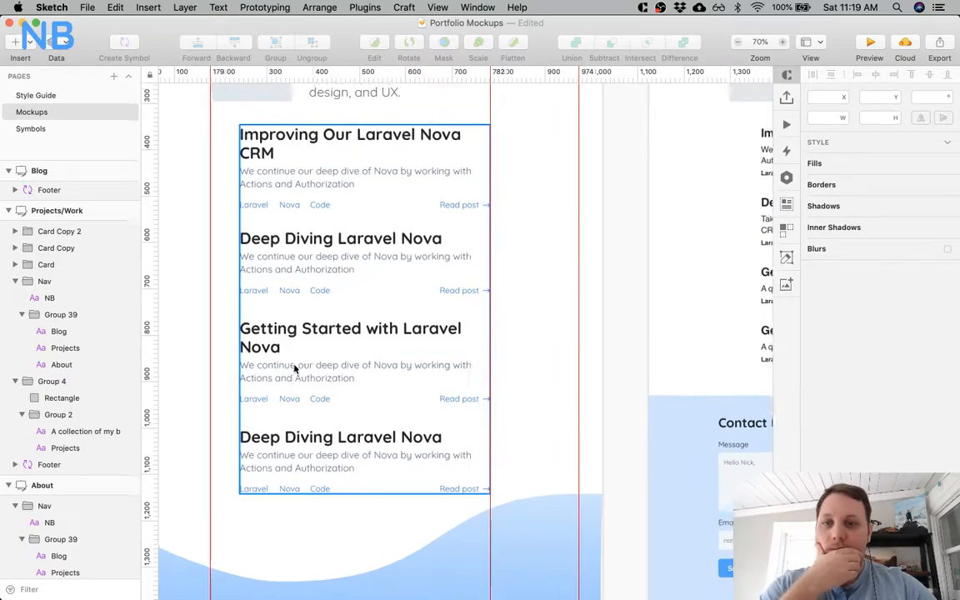
left_click(257, 230)
left_click(256, 229, "super")
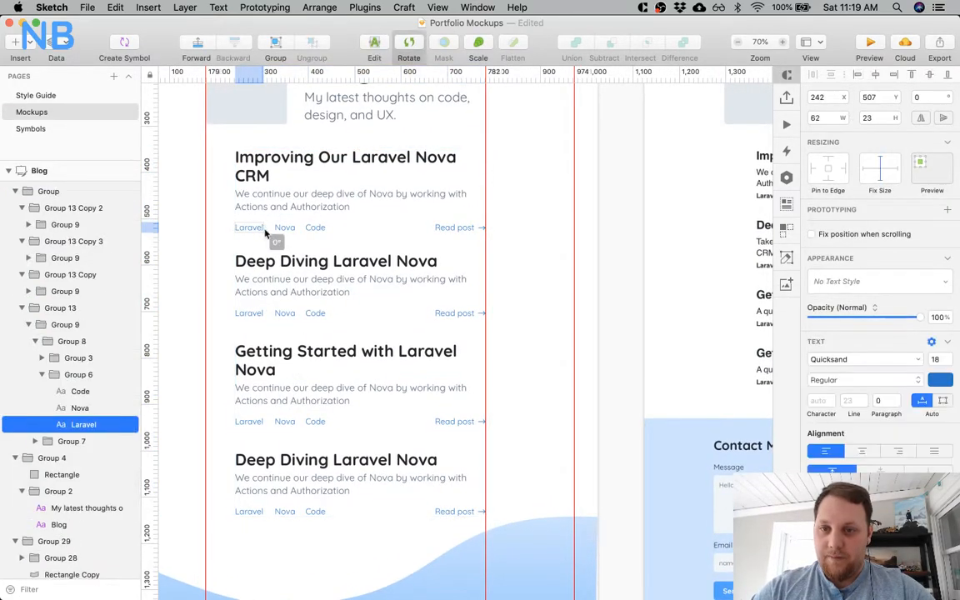
left_click(287, 247)
left_click(255, 231, "super")
left_click(284, 227, "shift")
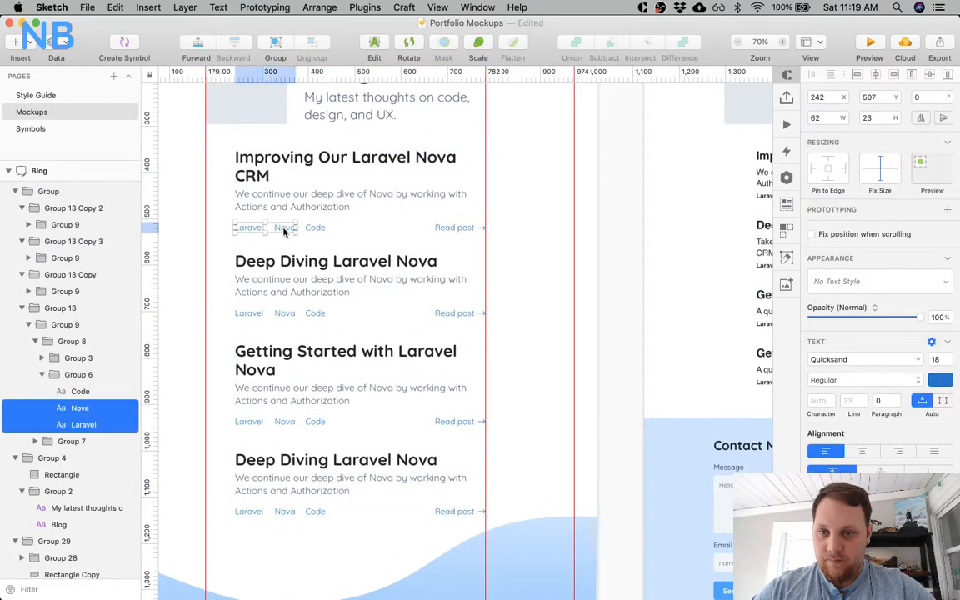
left_click(311, 228, "shift")
left_click(457, 228, "shift")
left_click(481, 227, "shift")
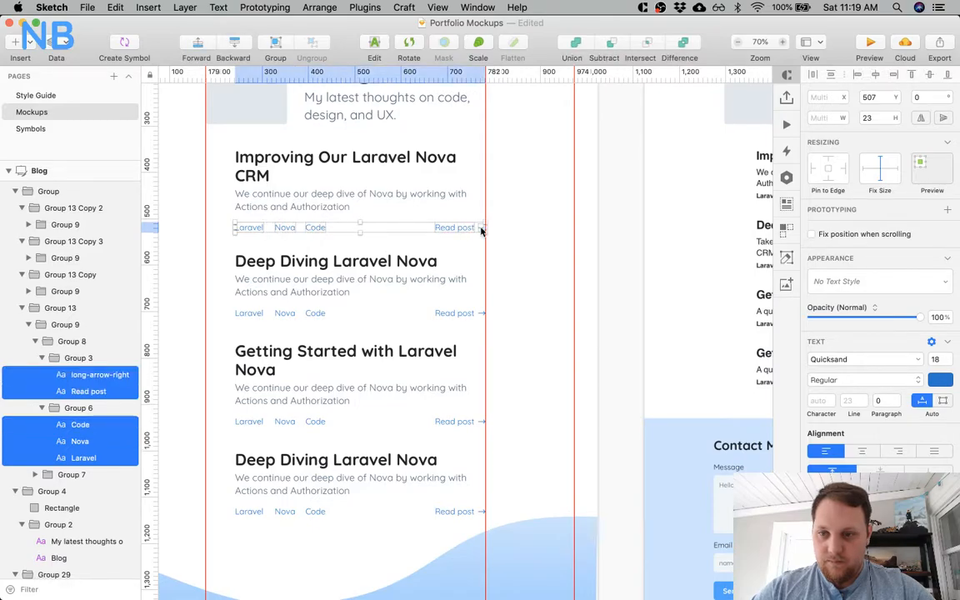
key("Up")
key("Up")
key("Up")
key("Up")
key("Up")
key("Up")
key("Up")
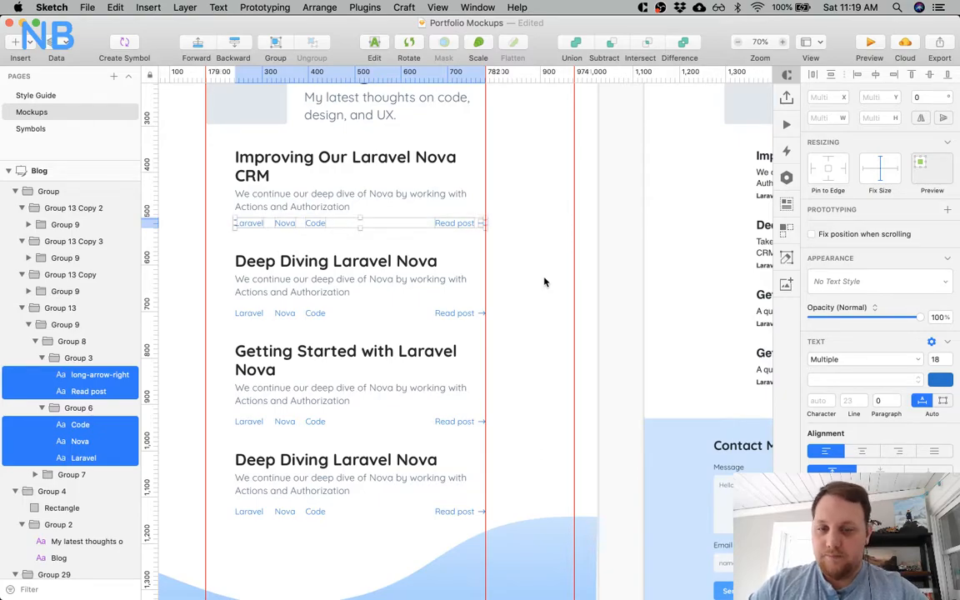
key("Down")
key("Down")
key("Down")
key("Down")
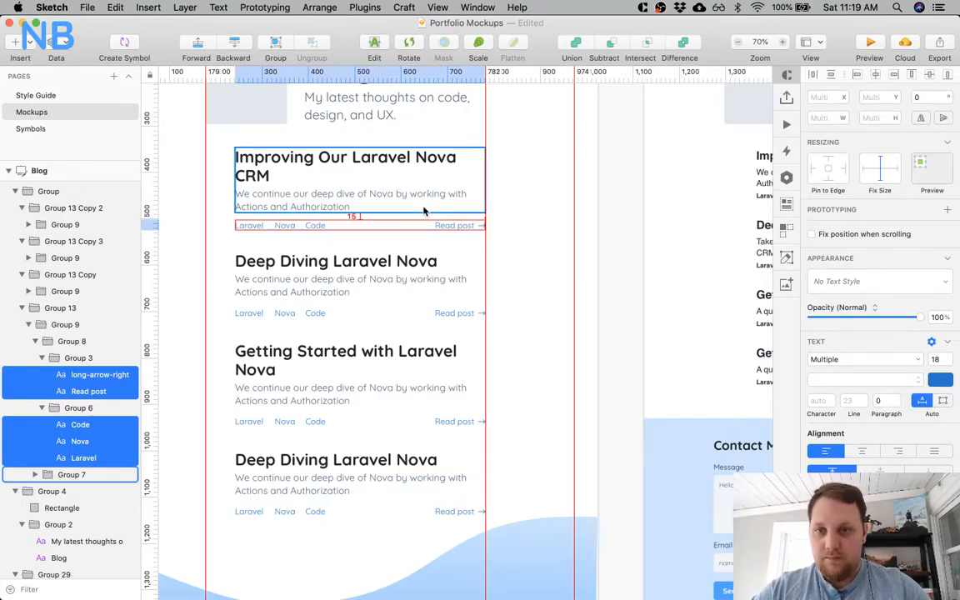
left_click(531, 213)
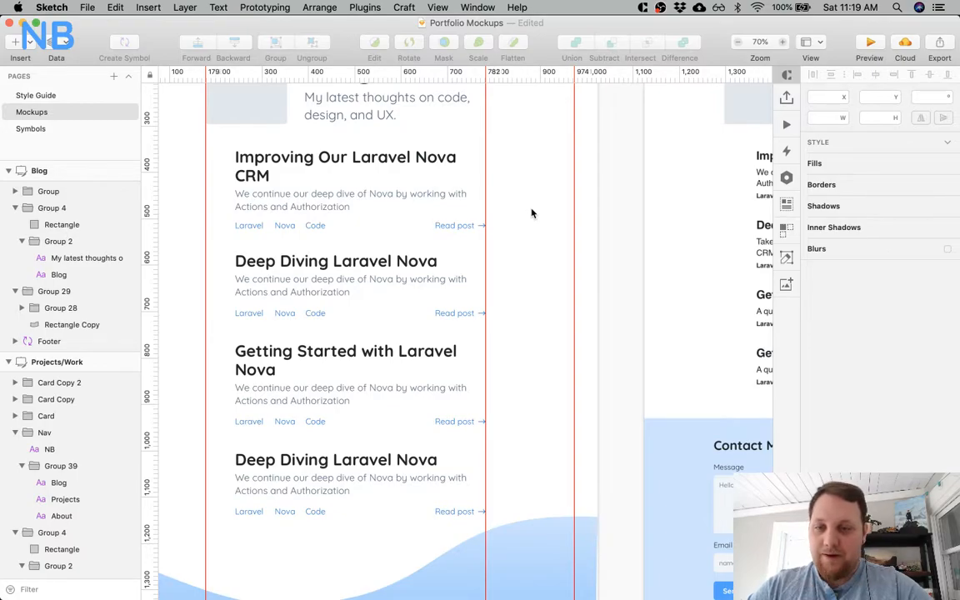
Move the tags and "Read post" row of the second post above the Twitch banner up to match the first post's spacing.
left_click(307, 281)
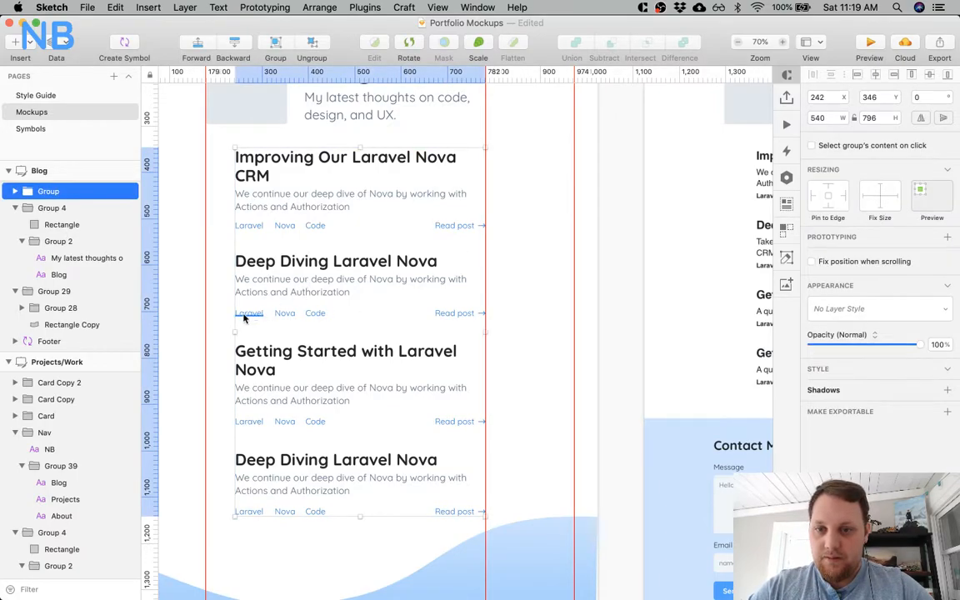
left_click(244, 317, "super")
left_click(284, 314, "shift")
left_click(315, 313, "shift")
left_click(457, 314, "shift")
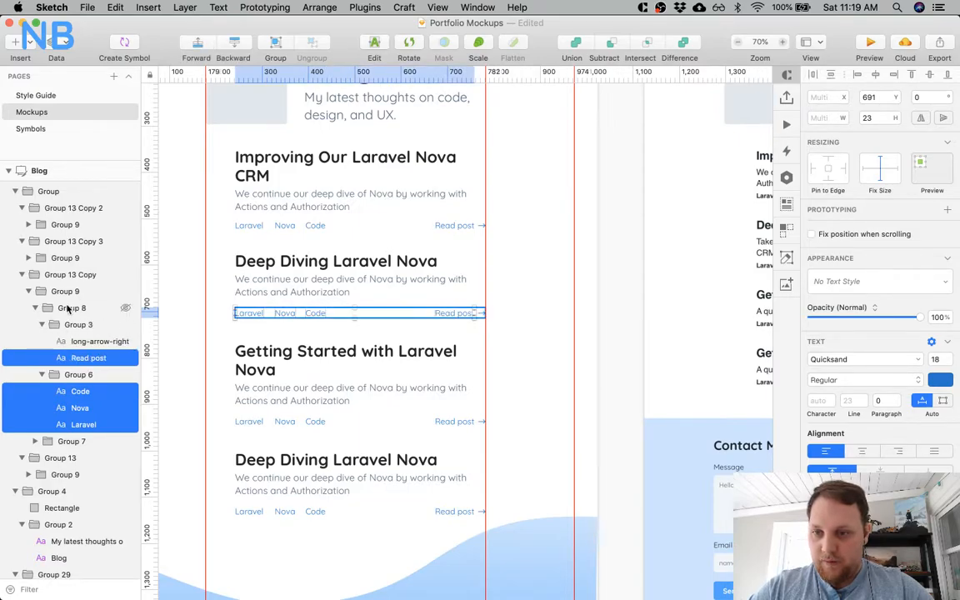
left_click(35, 308)
key("Up")
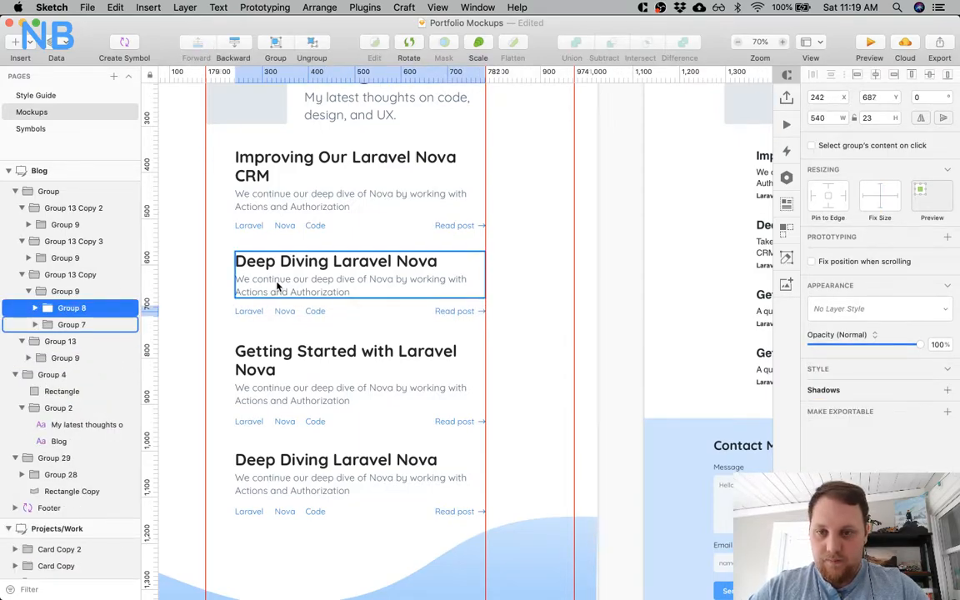
Move the tags and "Read post" row of the third post above the Twitch banner closer to its description.
left_click(315, 423)
left_click(315, 425)
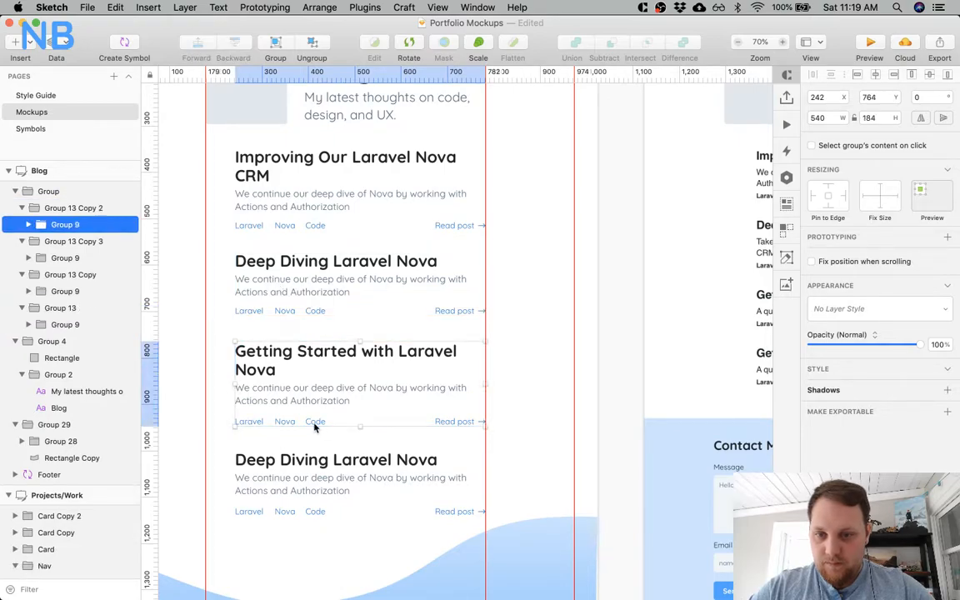
double_click(315, 426)
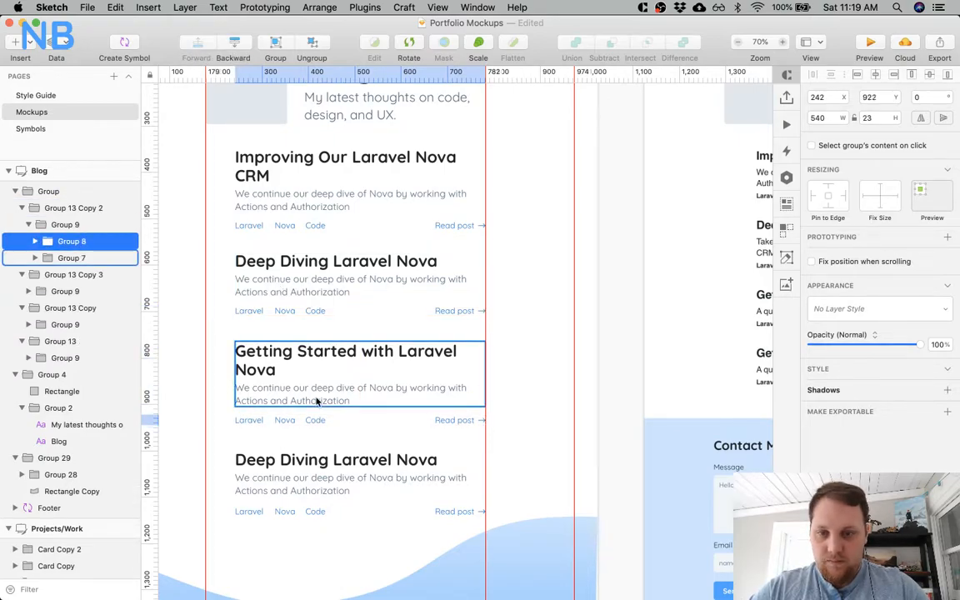
Move the tags and "Read post" row of the fourth post above the Twitch banner up to Y 1114.
double_click(295, 518)
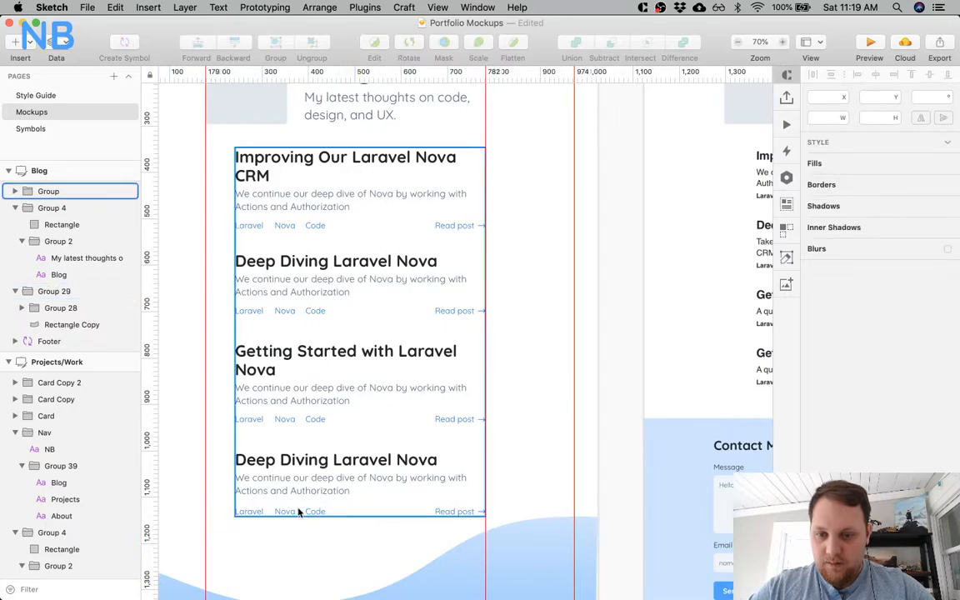
double_click(298, 509)
double_click(301, 507)
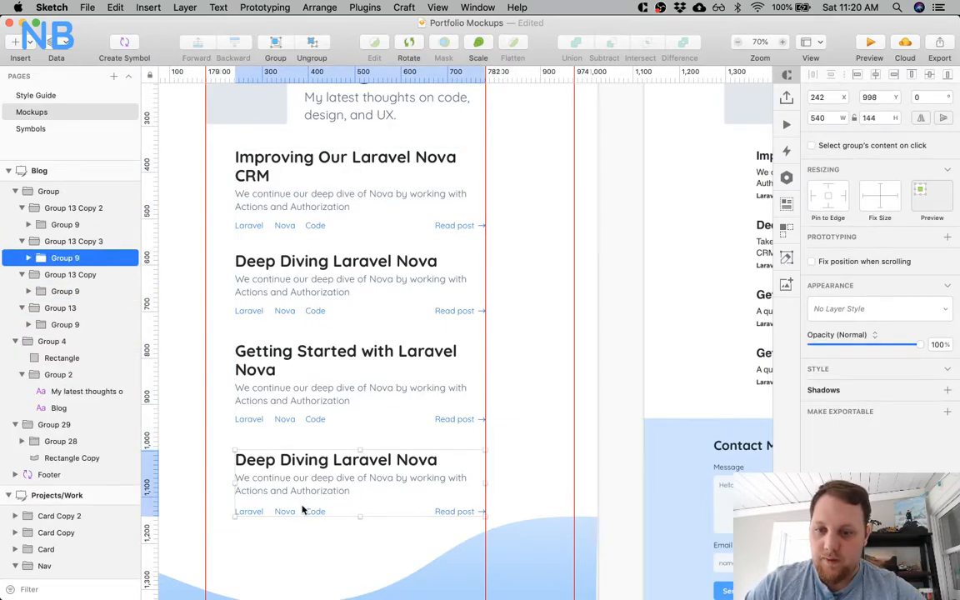
left_click(303, 510)
double_click(306, 514)
double_click(305, 517)
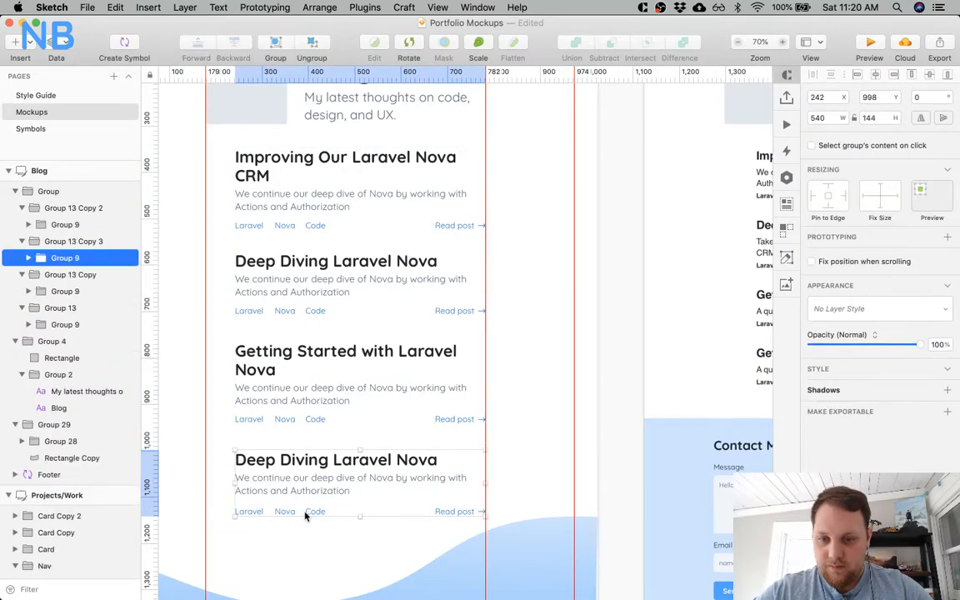
double_click(311, 489)
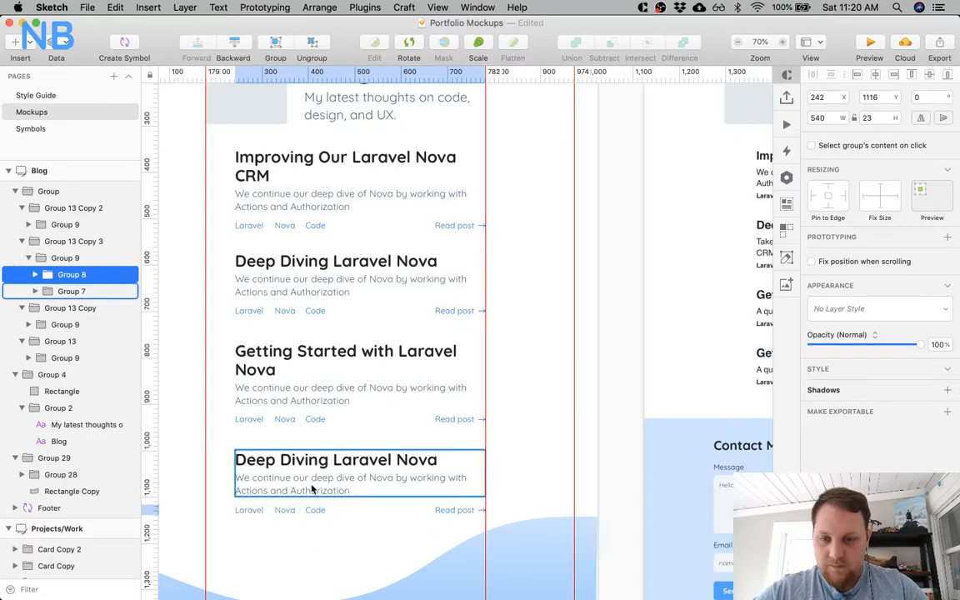
Move the tags and "Read post" row of the first post below the Twitch banner up to Y 1992.
scroll(311, 489, "down", 10)
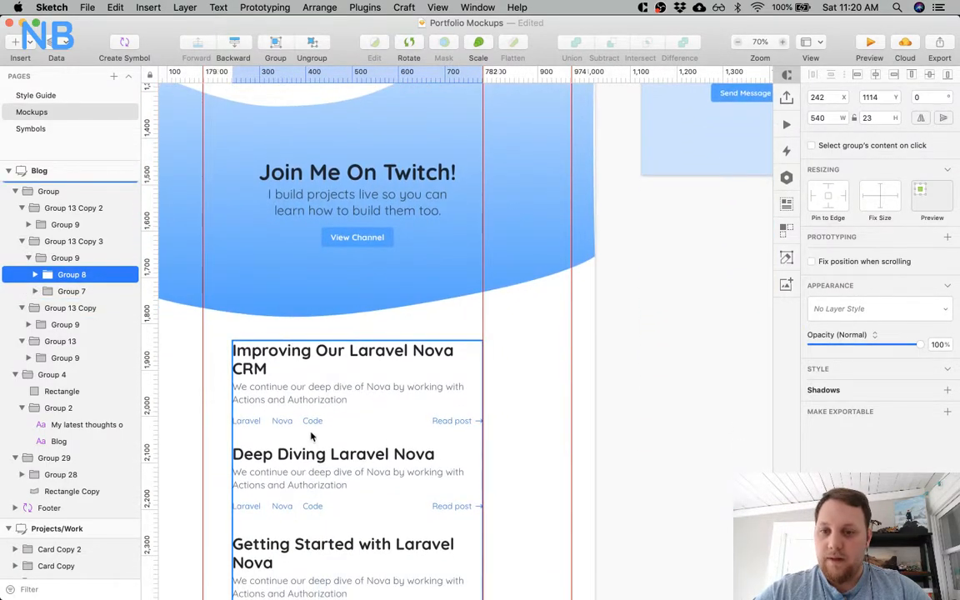
left_click(310, 422)
double_click(308, 422)
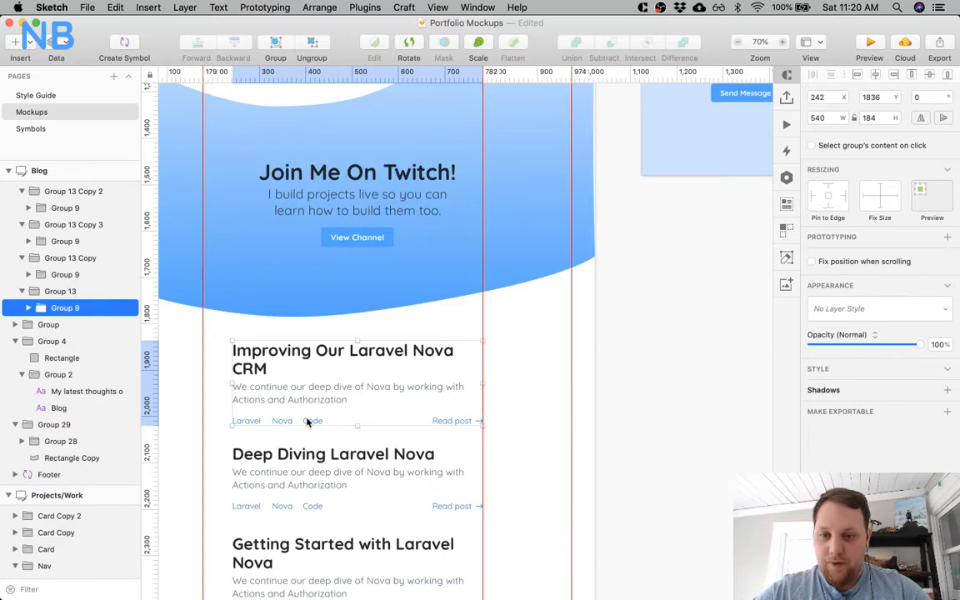
double_click(311, 420)
key("Up")
key("Up")
key("Up")
key("Up")
key("Up")
key("alt")
Move the tags and "Read post" row of the second post below the Twitch banner up to match the other posts' spacing.
scroll(313, 395, "down", 3)
left_click(313, 401)
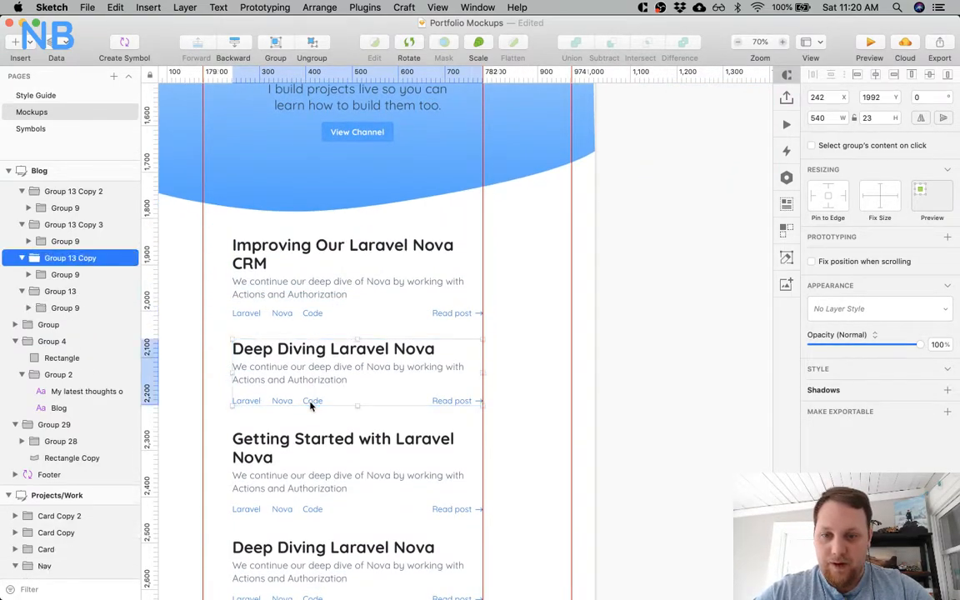
double_click(311, 401)
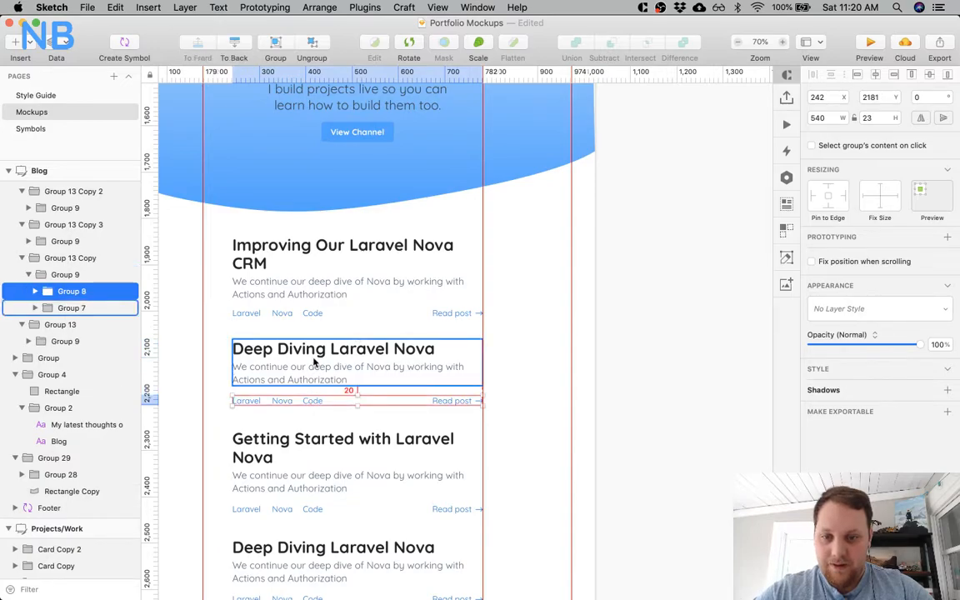
key("Up")
key("Up")
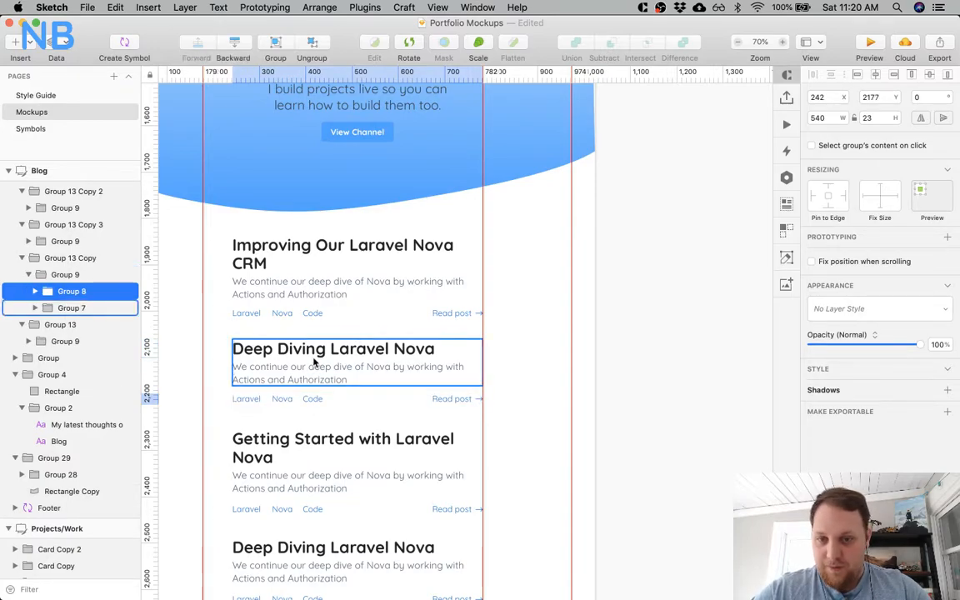
Move the tags and "Read post" row of the third post below the Twitch banner up to Y 2410.
scroll(314, 360, "down", 5)
left_click(305, 354)
key("Escape")
left_click(305, 354)
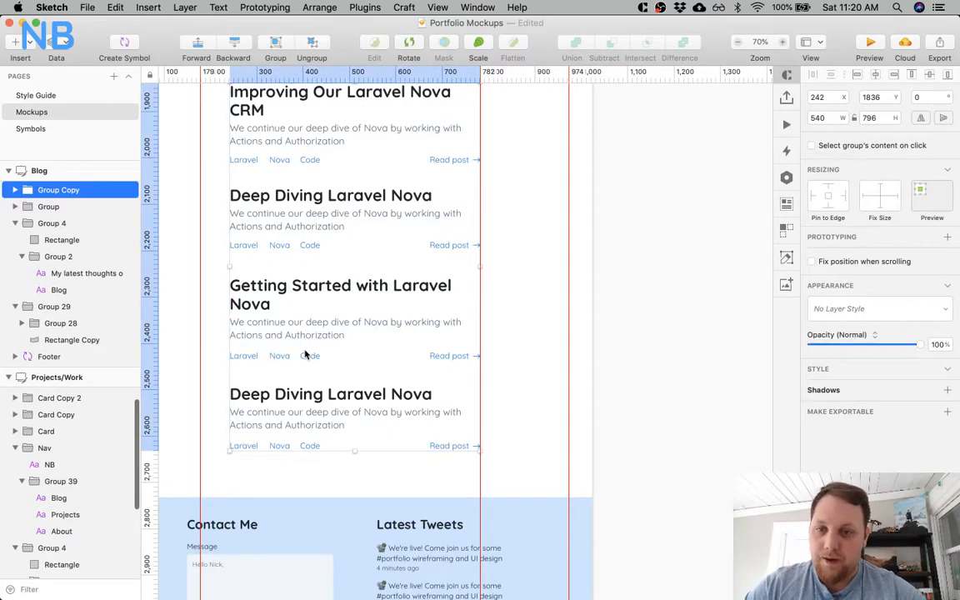
double_click(305, 358)
double_click(305, 358)
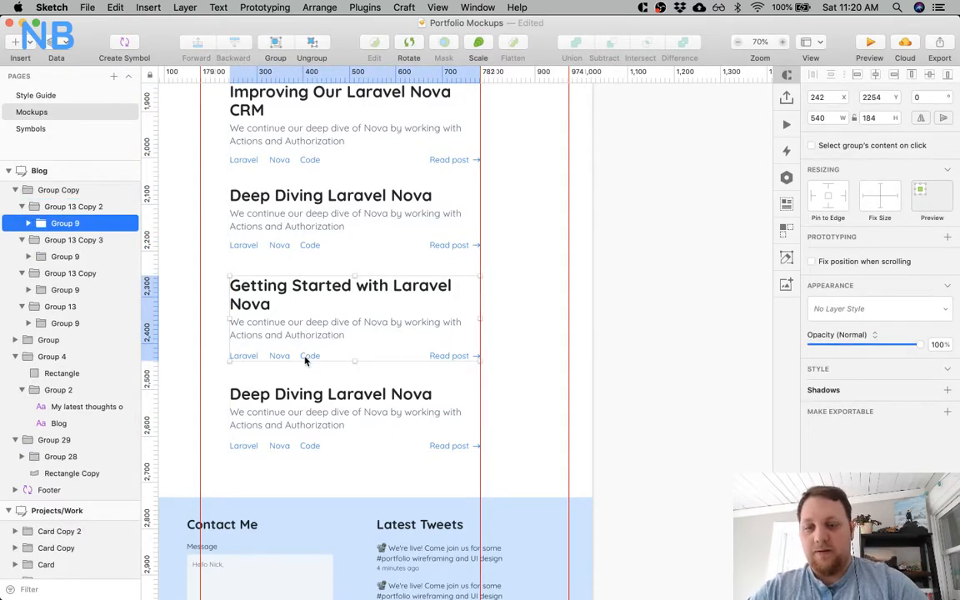
double_click(305, 358)
key("Up")
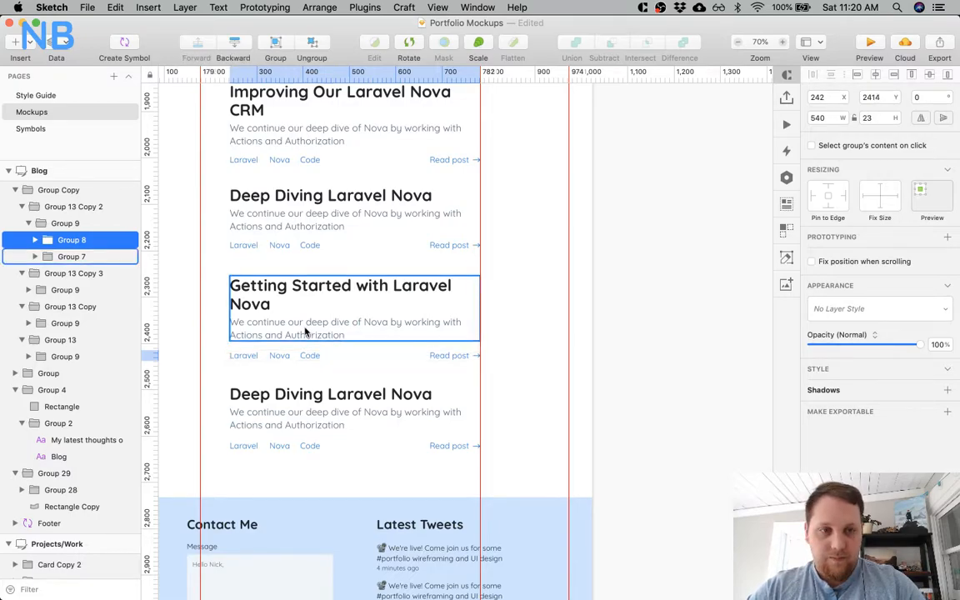
key("alt")
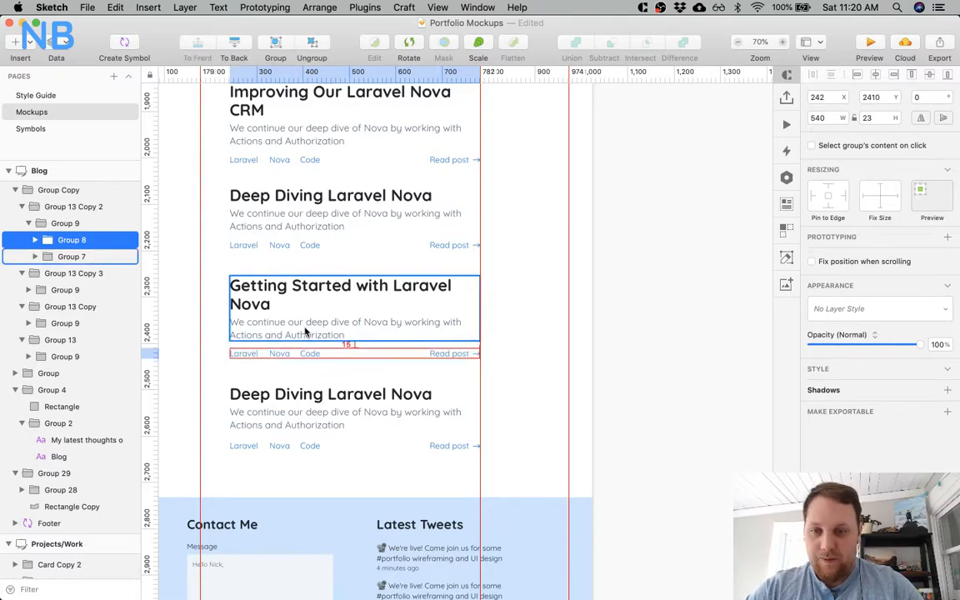
Move the tags and "Read post" row of the fourth post below the Twitch banner closer to its description.
double_click(308, 449)
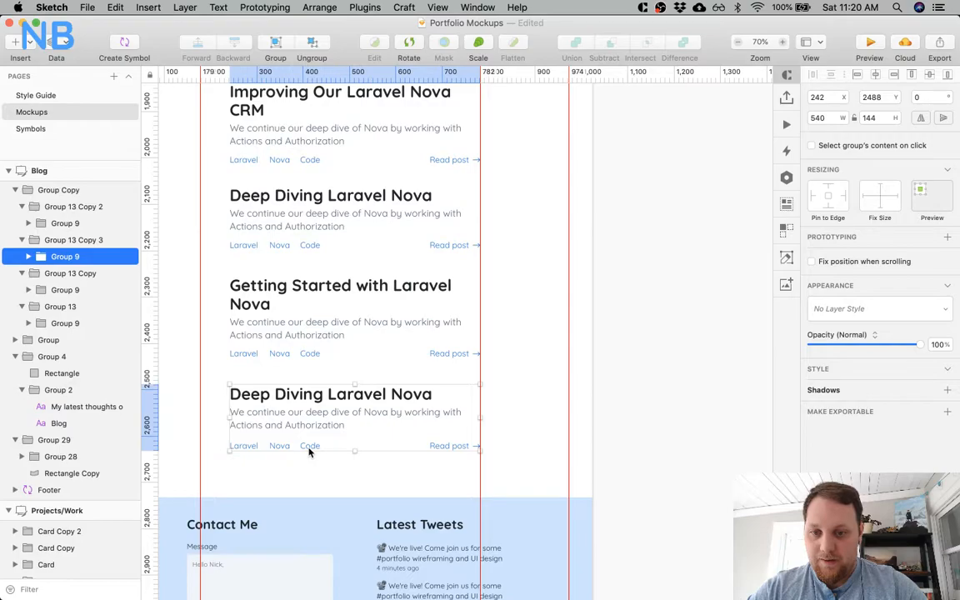
left_click(309, 450)
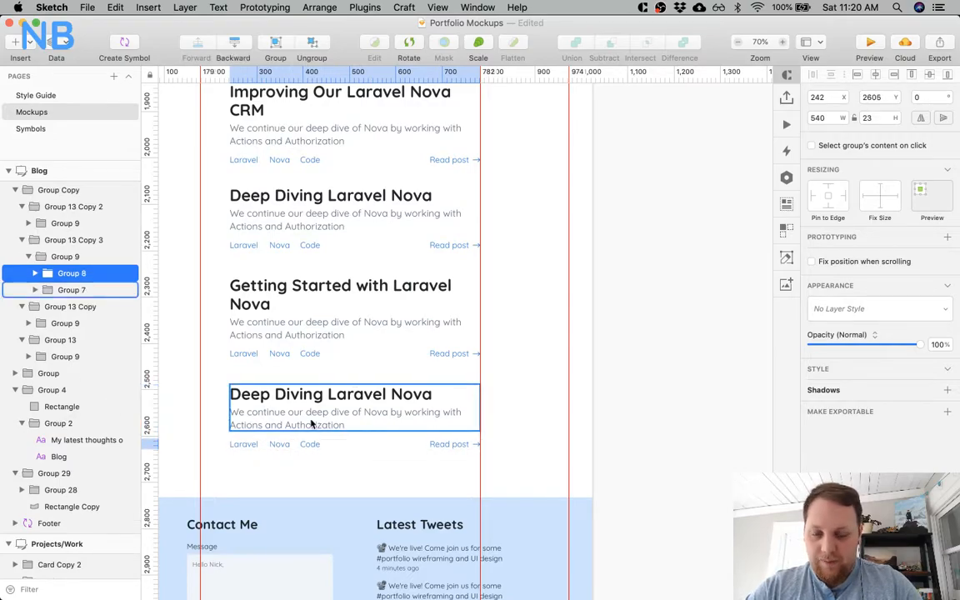
left_click(300, 467)
left_click(306, 418)
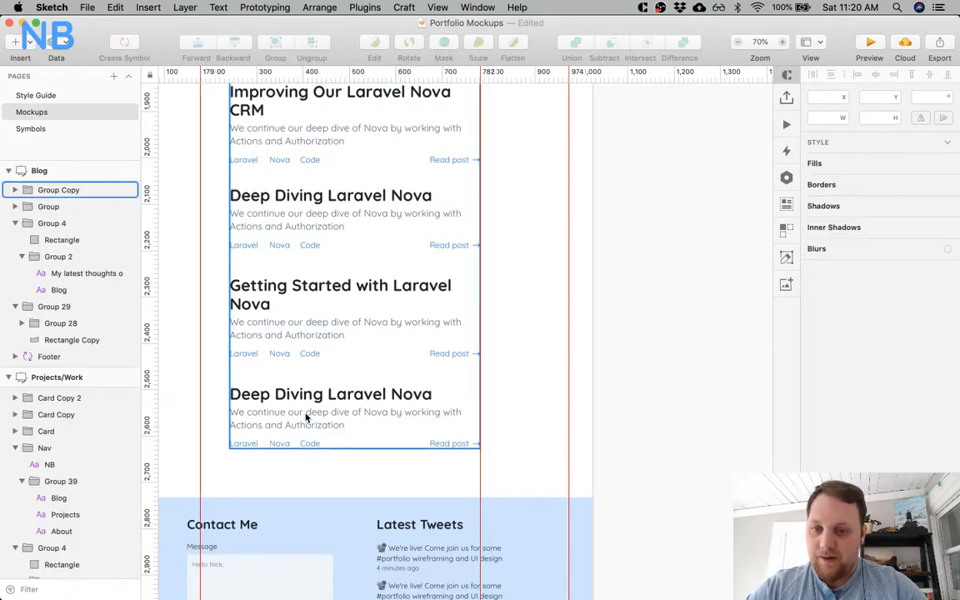
Shift the third and fourth posts below the Twitch banner up to tighten the gaps between posts.
double_click(306, 418)
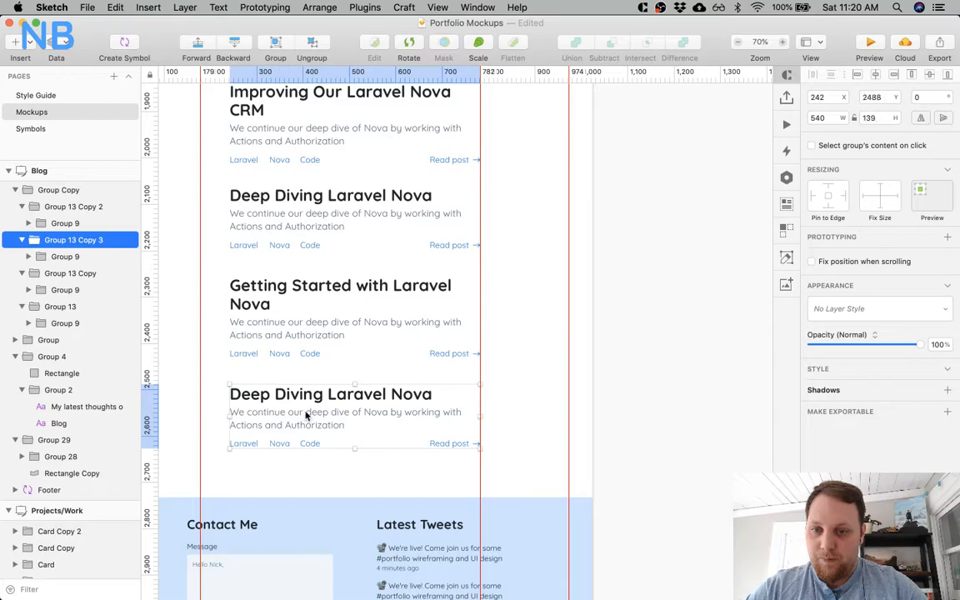
left_click(311, 357, "shift")
key("Up")
key("Up")
key("Up")
key("Up")
key("Up")
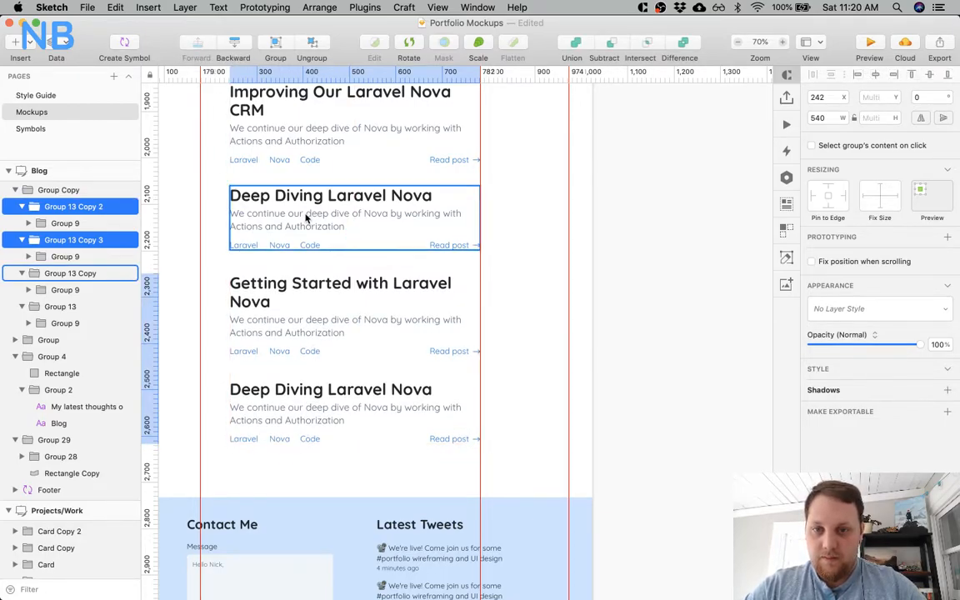
Shift the second, third and fourth posts below the Twitch banner down together to even out the post spacing.
left_click(306, 217, "shift")
key("Down")
key("Down")
key("Down")
key("Down")
key("Down")
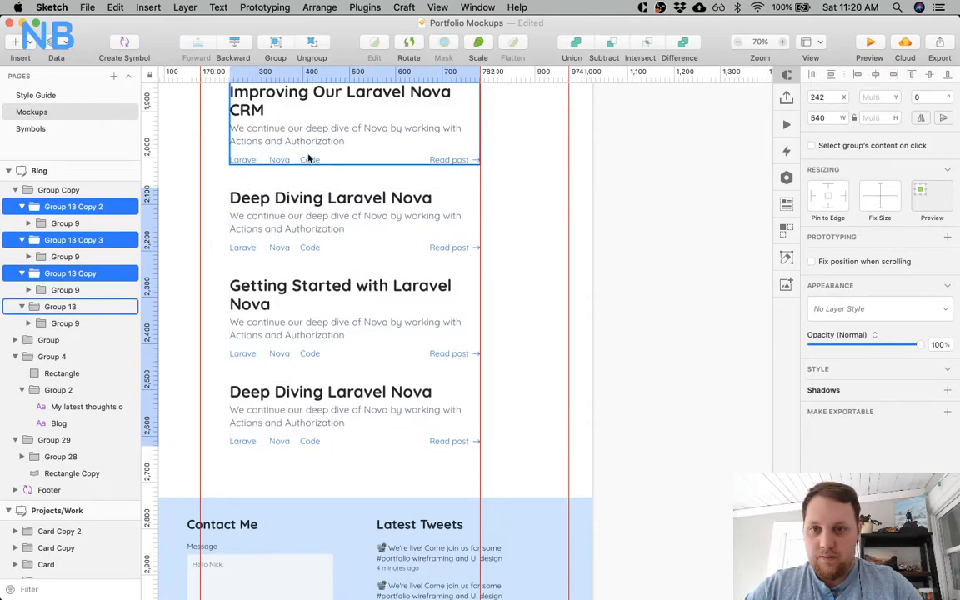
Shift the fourth post above the Twitch banner up, and nudge the third and fourth posts up together.
scroll(308, 158, "up", 10)
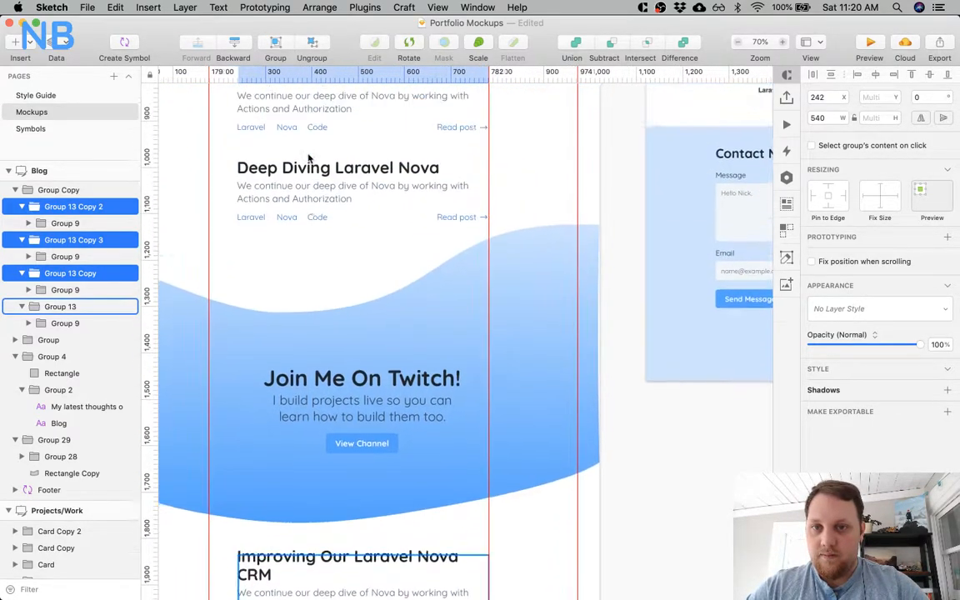
scroll(309, 158, "up", 3)
double_click(315, 271)
key("Up")
key("Up")
key("Up")
key("Up")
key("Up")
left_click(321, 217, "shift")
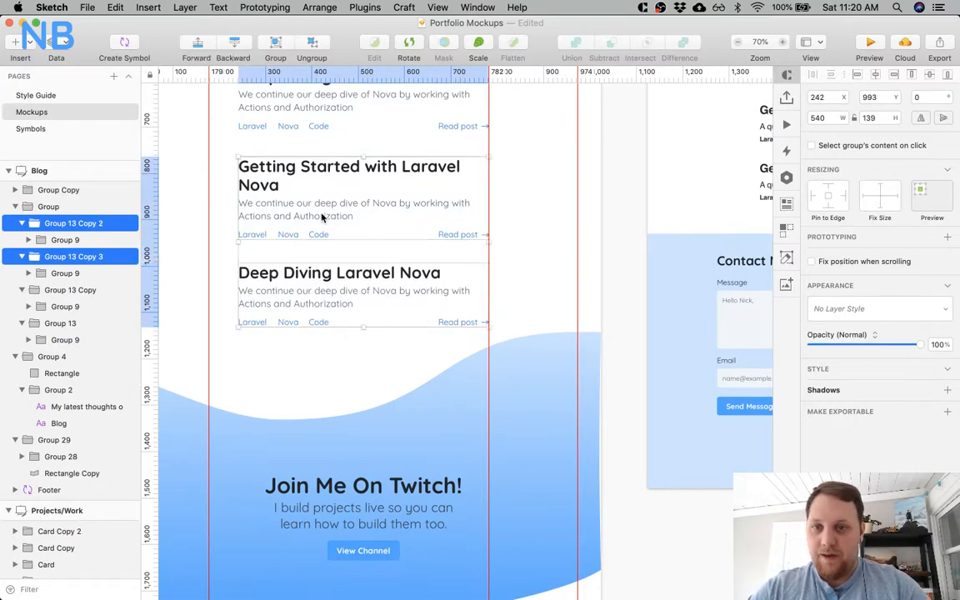
scroll(321, 218, "up", 3)
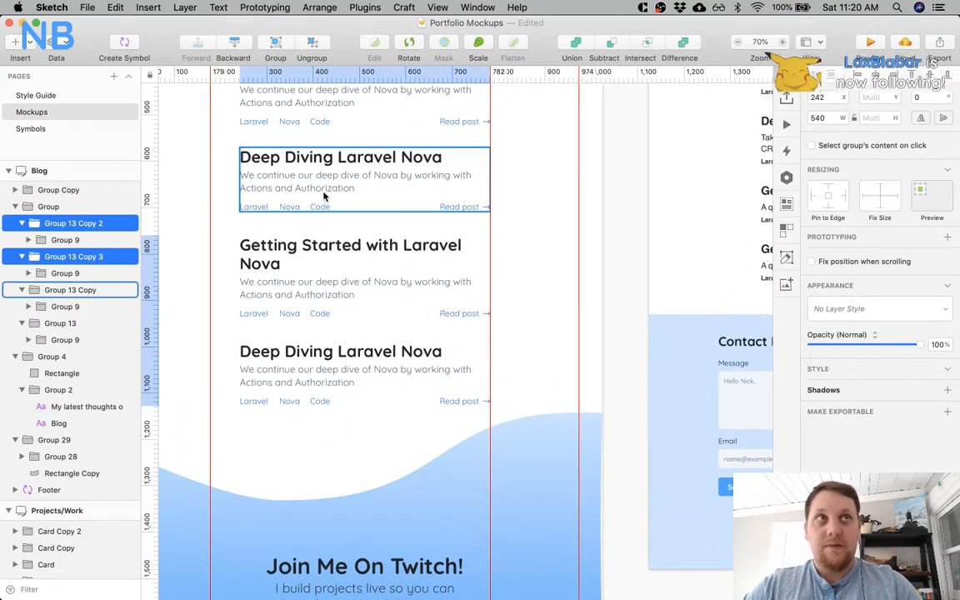
key("Up")
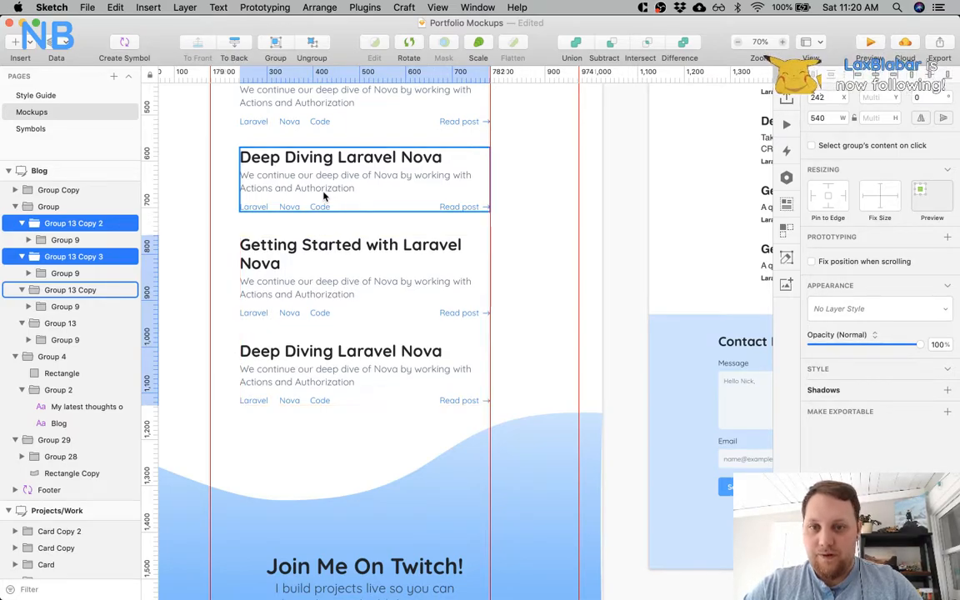
Shift the second, third and fourth posts above the Twitch banner down together to even out the post spacing.
left_click(324, 196, "shift")
scroll(321, 193, "up", 4)
key("Down")
key("Down")
key("Down")
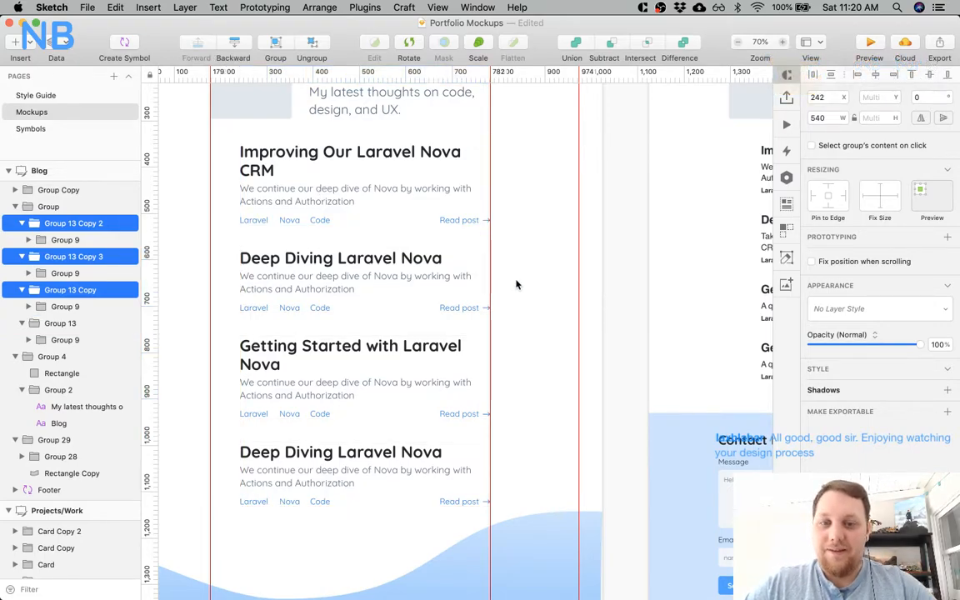
left_click(516, 285)
Check the spacing around the Blog page's post lists and move its footer up to Y 2722.
key("super+minus")
left_click(424, 295)
key("alt")
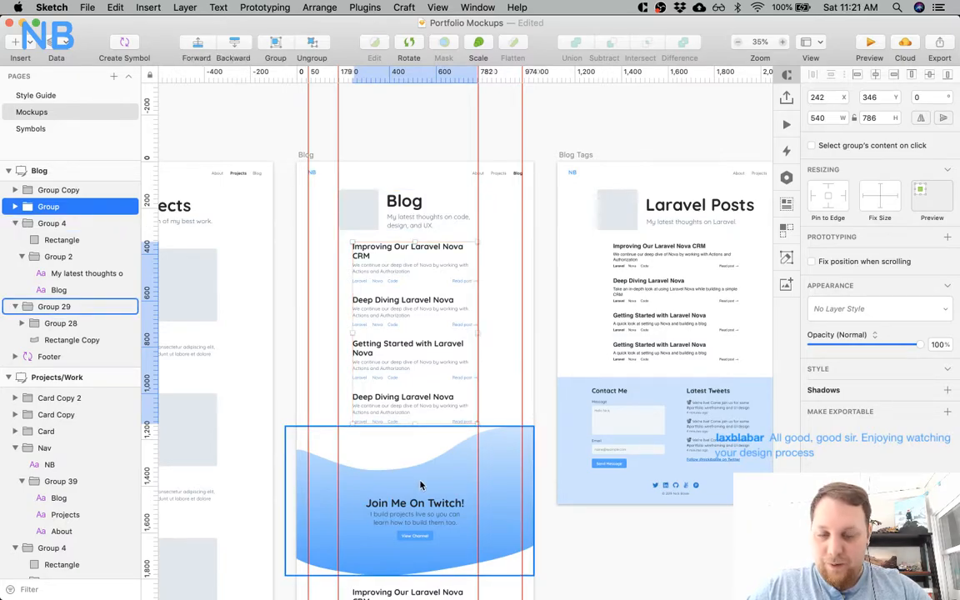
scroll(420, 486, "down", 5)
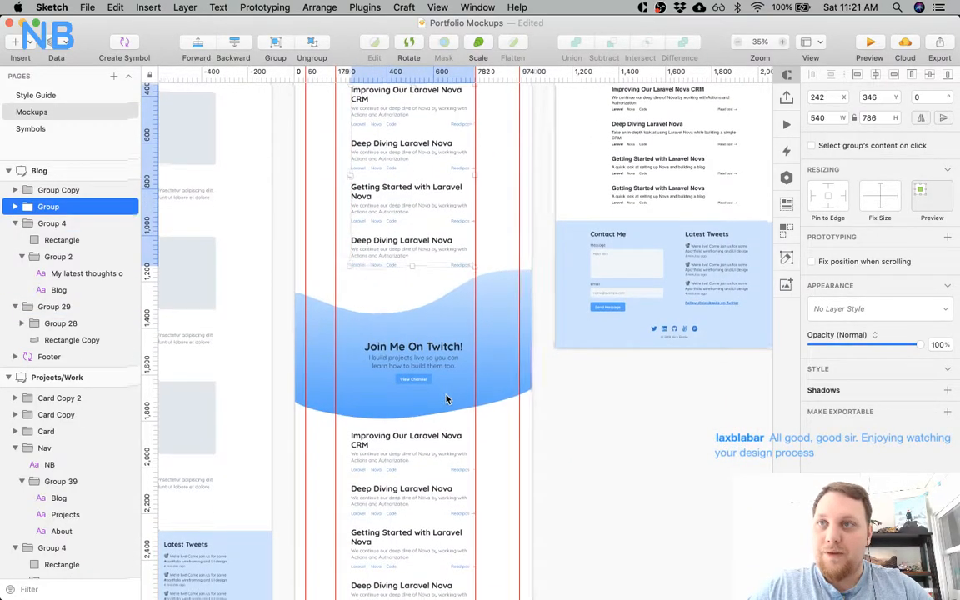
scroll(448, 398, "down", 5)
left_click(400, 363)
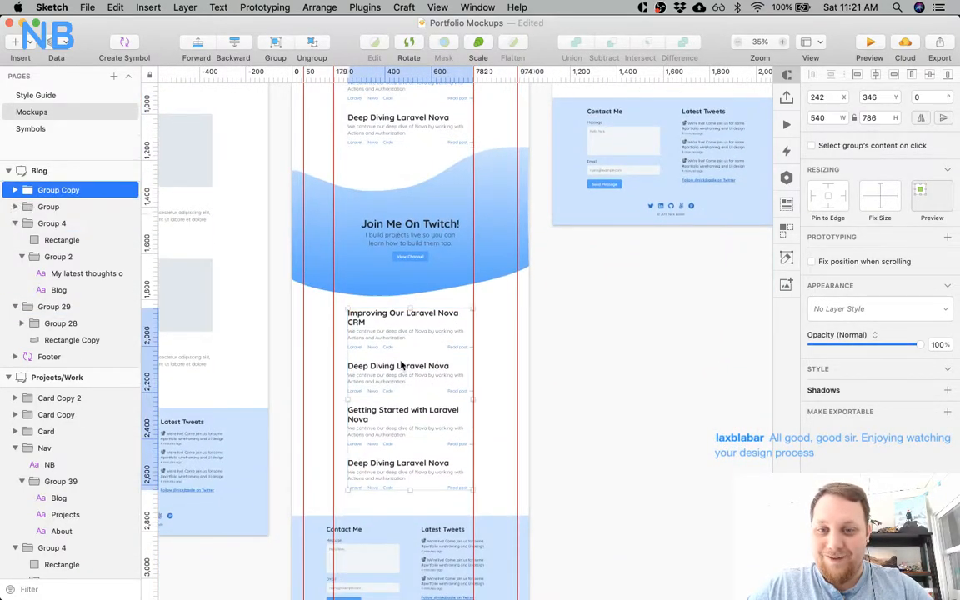
left_click(393, 524)
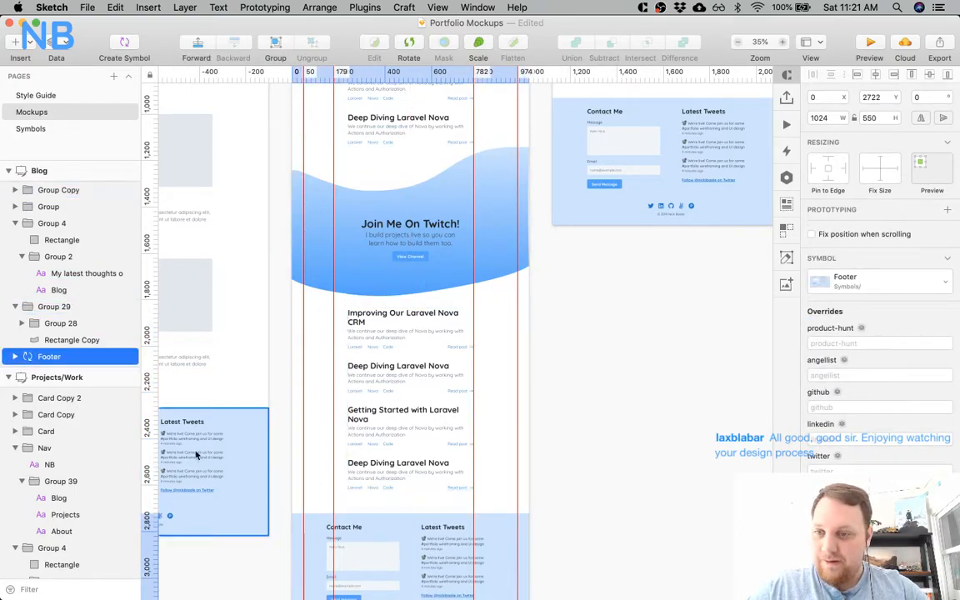
Set the Blog artboard's height to 3272 so it ends at the footer.
left_click(42, 171)
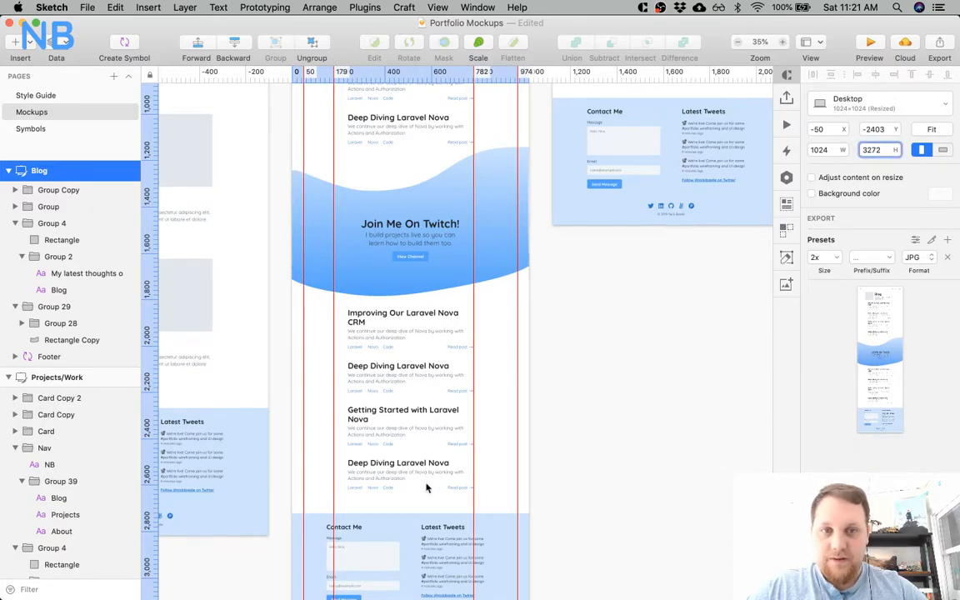
scroll(425, 487, "down", 5)
left_click(568, 300)
Replace the Blog Tags page's old post list with a copy of the Blog page's upper post list.
scroll(567, 300, "up", 10)
scroll(567, 300, "right", 5)
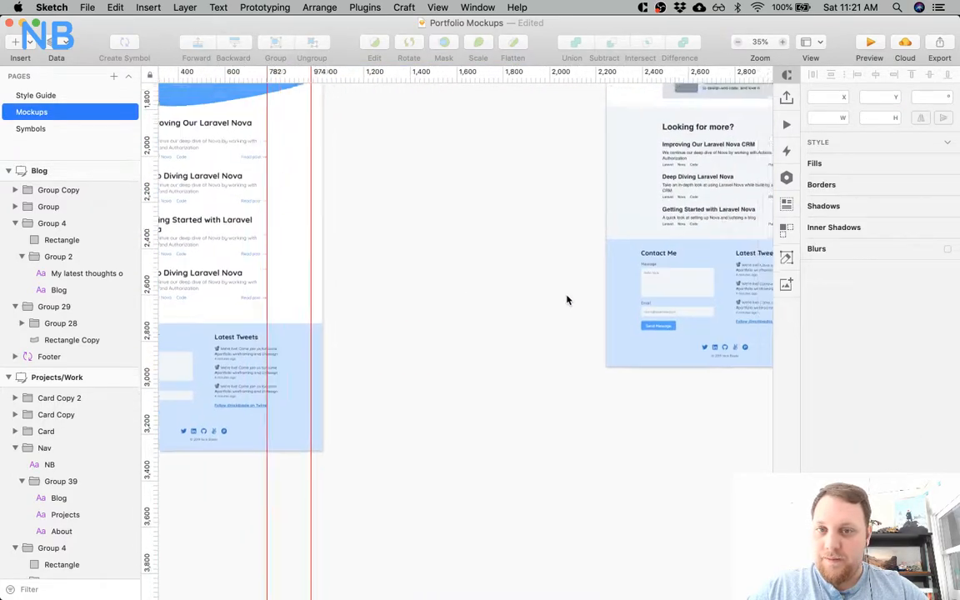
scroll(566, 300, "up", 1)
scroll(541, 291, "left", 2)
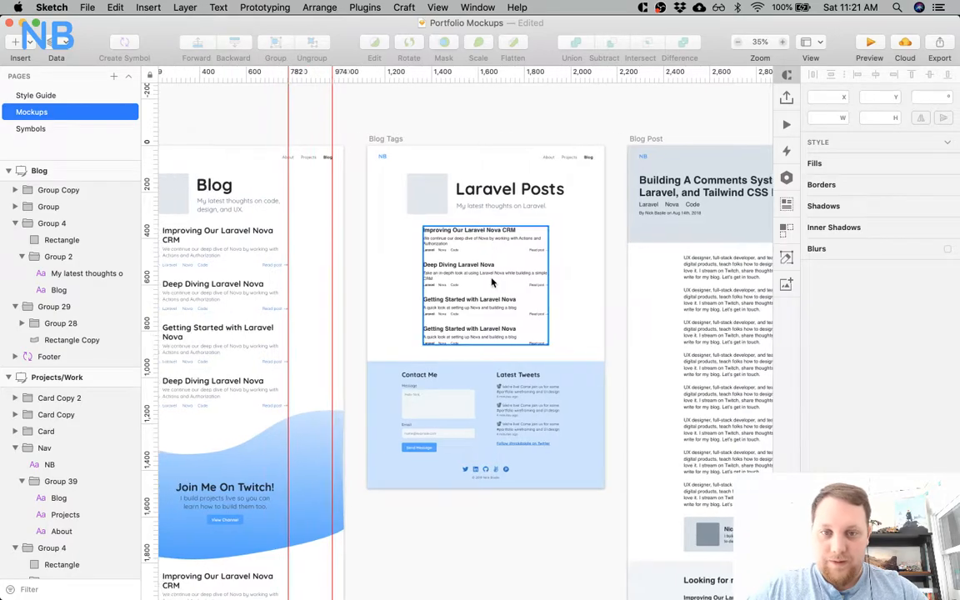
scroll(485, 284, "left", 8)
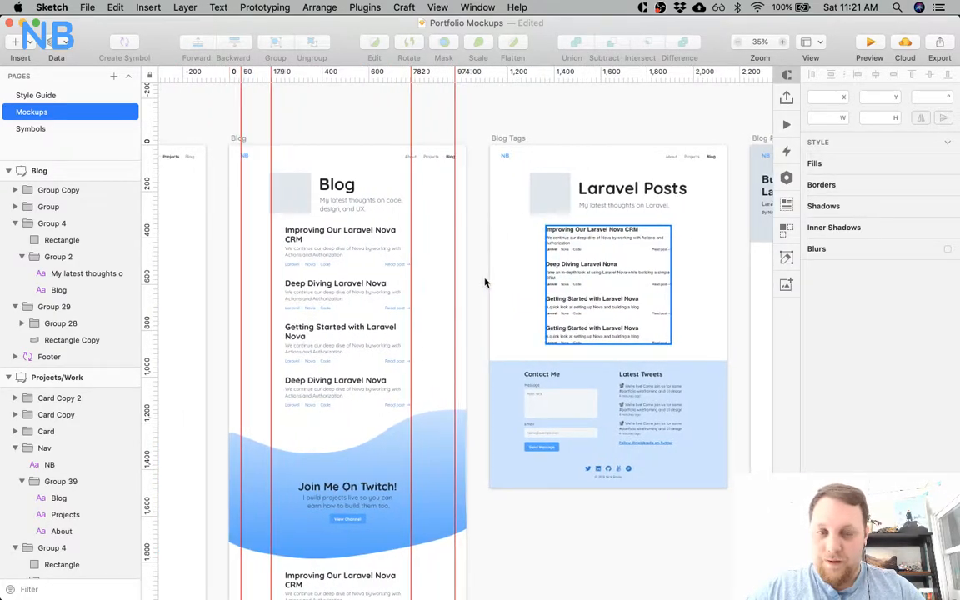
left_click(590, 283)
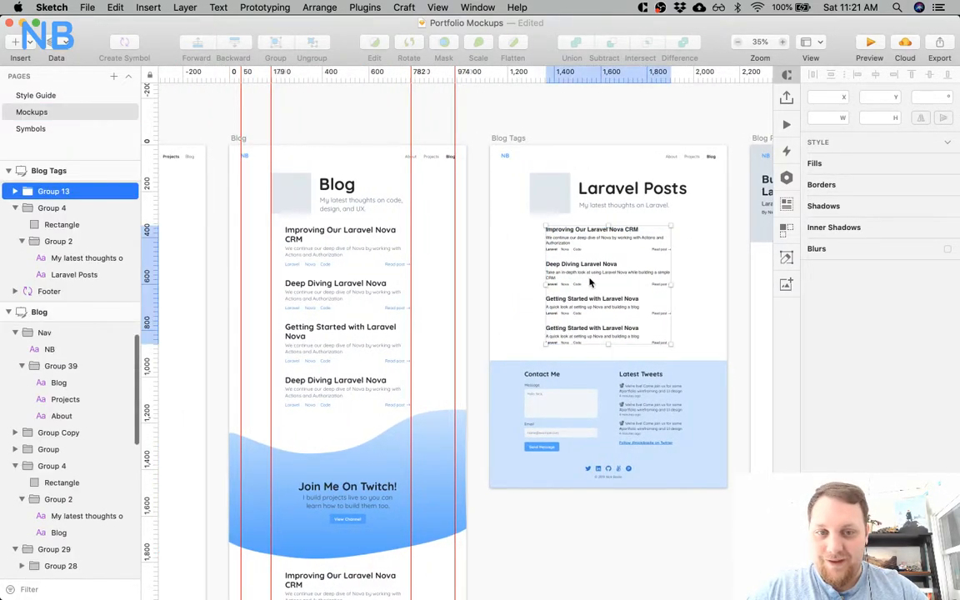
key("ctrl+x")
key("ctrl+v")
key("super+c")
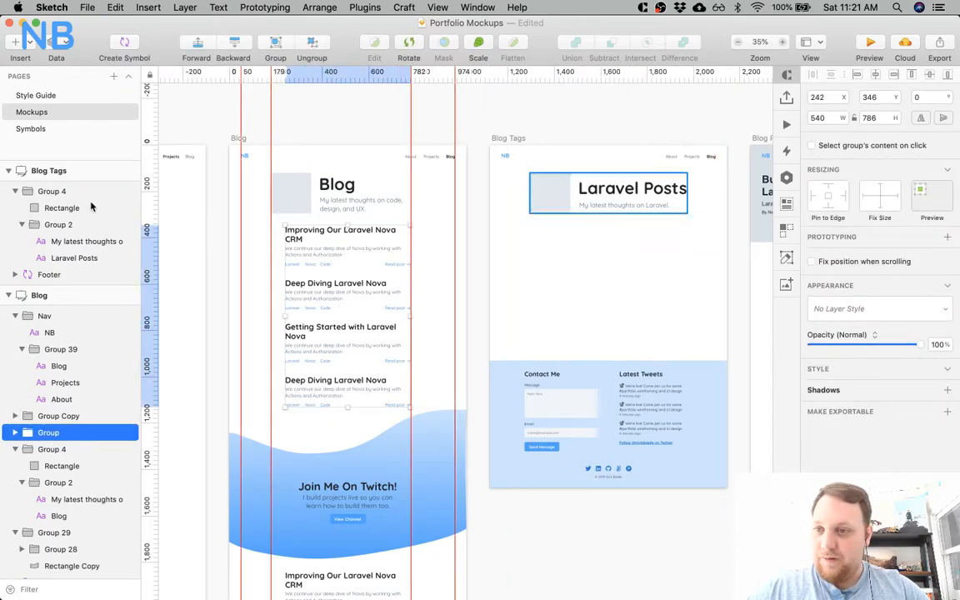
left_click(57, 171)
key("super+v")
Move the Blog Tags page's footer down to Y 1232 and extend the artboard's height to 1782.
scroll(434, 285, "right", 5)
mouse_move(542, 402)
left_mouse_down()
mouse_move(542, 425)
mouse_move(541, 410)
left_mouse_up()
key("shift+Down")
key("Down")
key("Down")
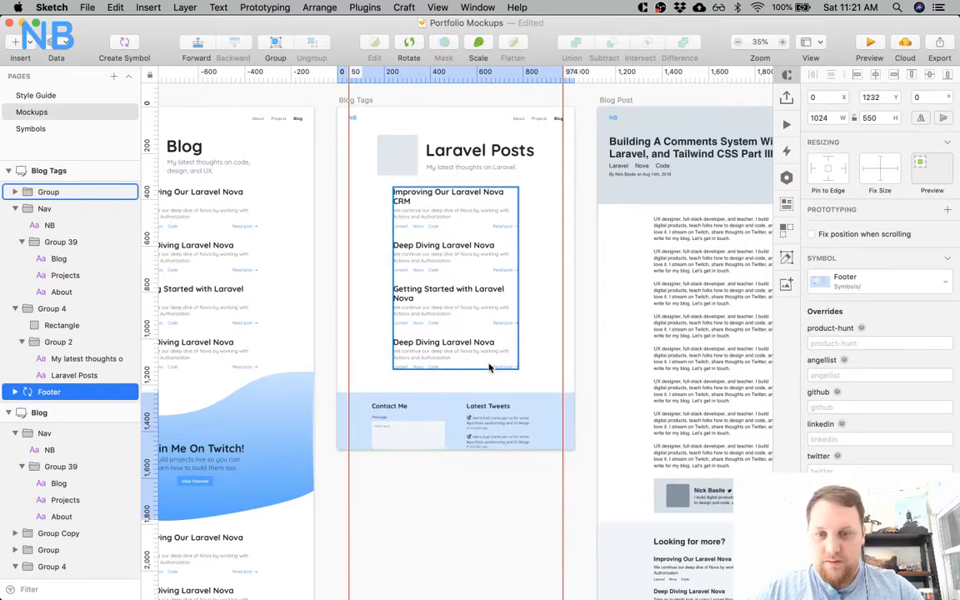
left_click(92, 169)
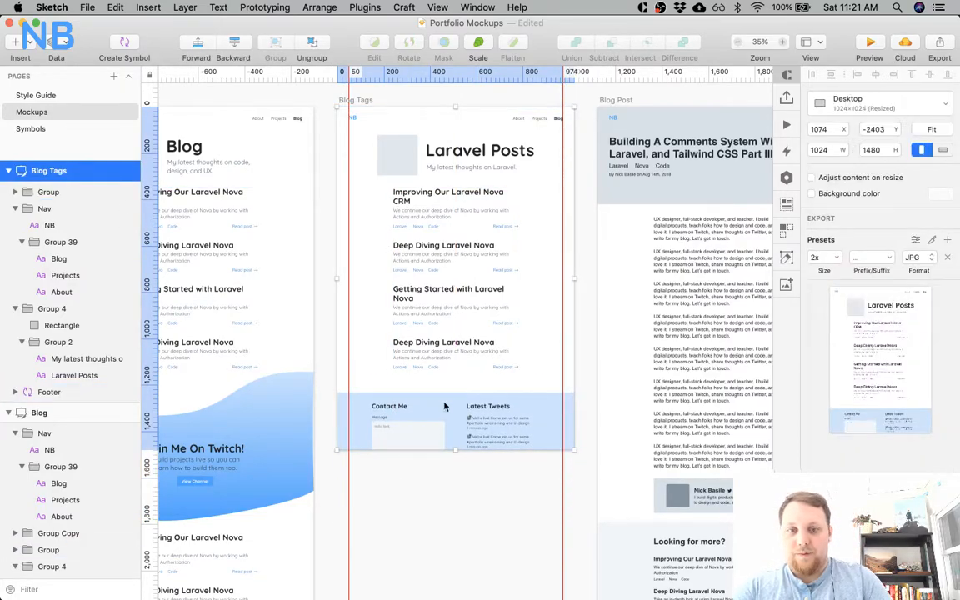
left_click_drag(455, 451, 457, 523)
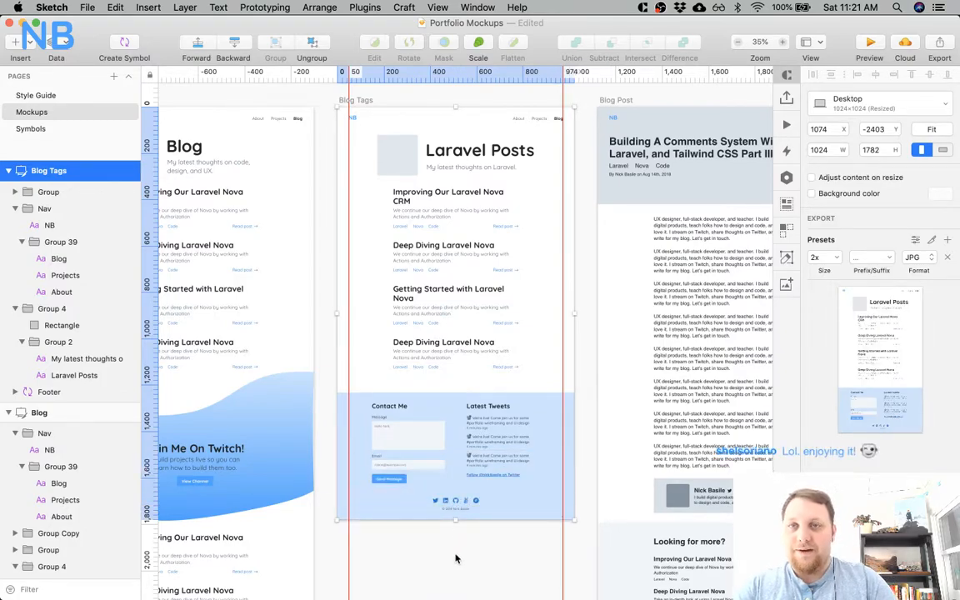
Set the "Laravel" tags of all four posts on the Blog Tags page to Bold.
scroll(472, 352, "right", 3)
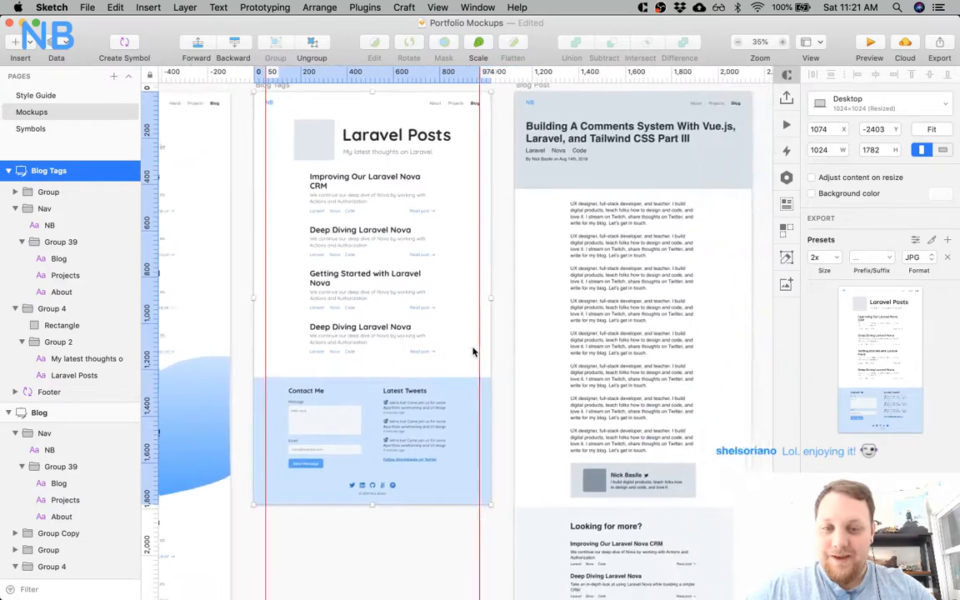
scroll(388, 361, "left", 1)
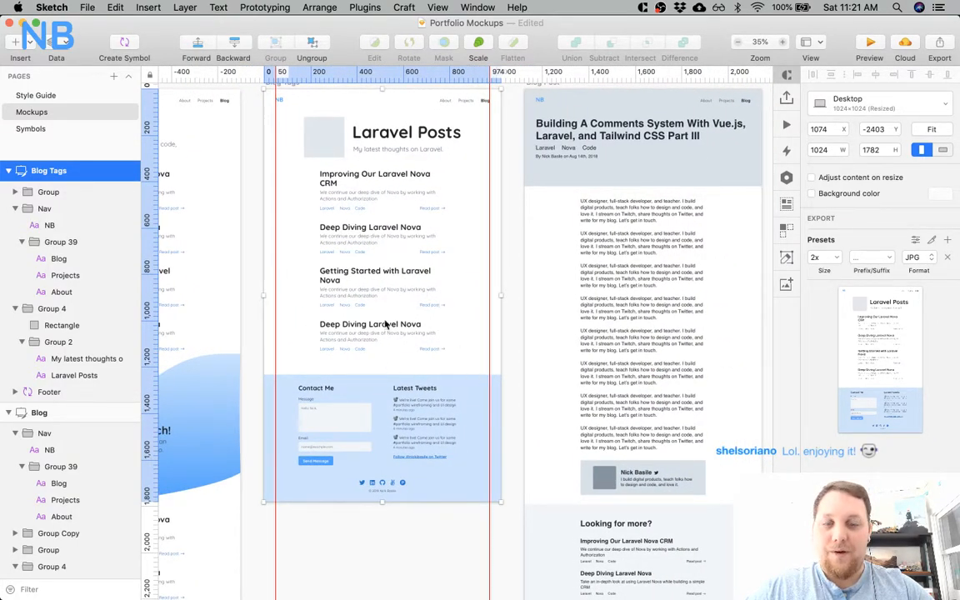
left_click(330, 206, "super")
left_click(329, 254, "shift+super")
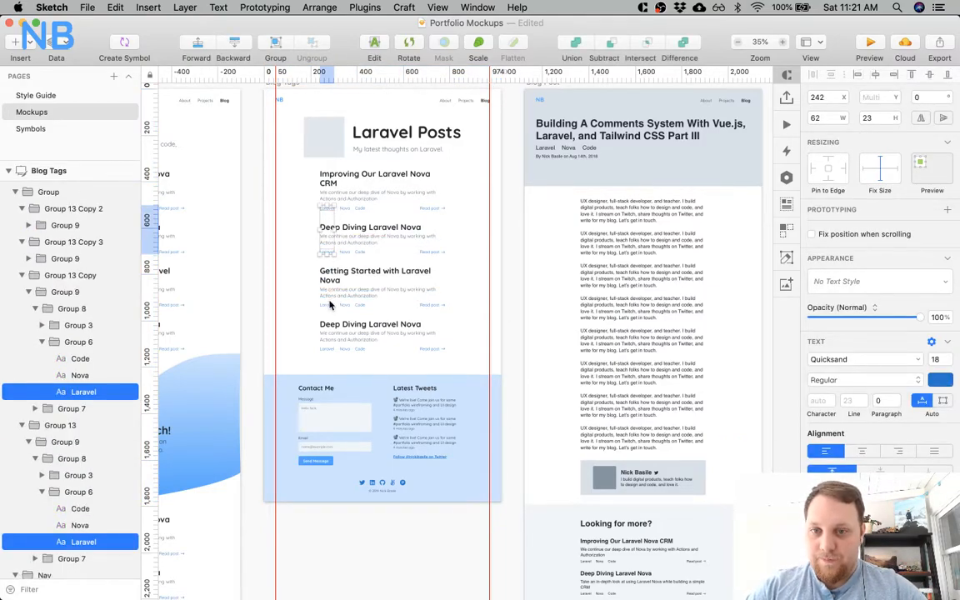
left_click(328, 306, "shift+super")
left_click(338, 348, "shift+super")
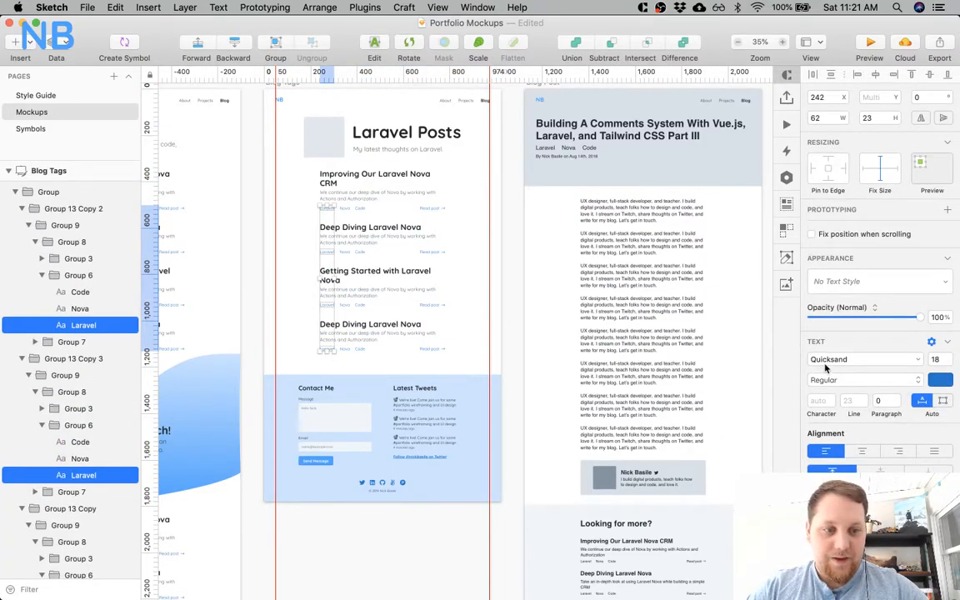
left_click(825, 379)
left_click(828, 399)
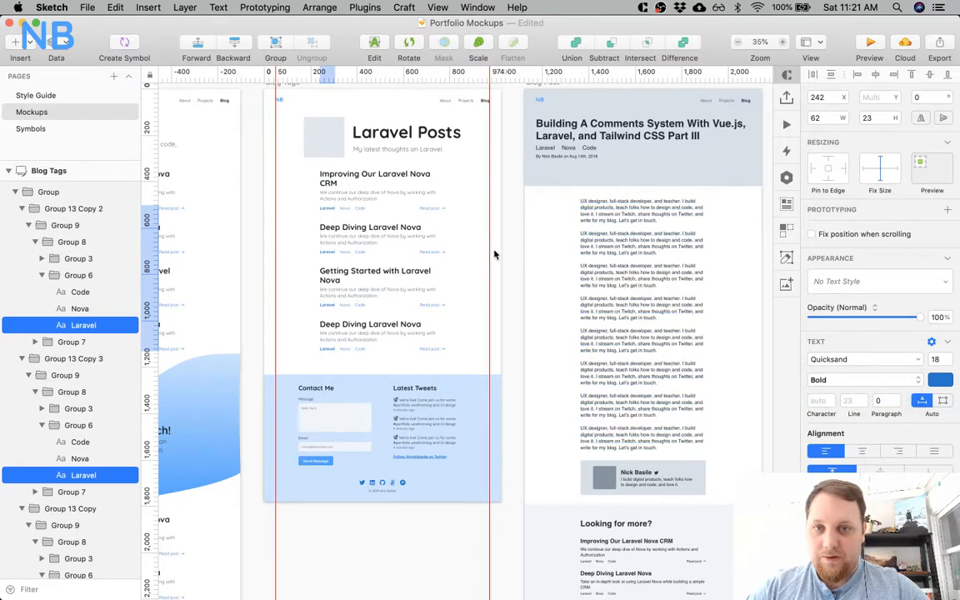
left_click(307, 207)
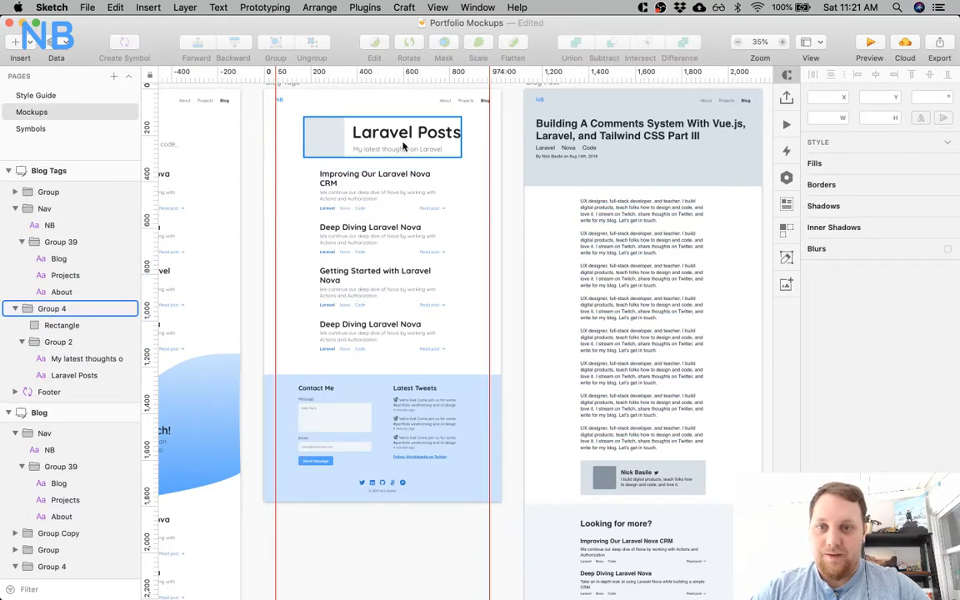
scroll(450, 158, "left", 5)
left_click(514, 179)
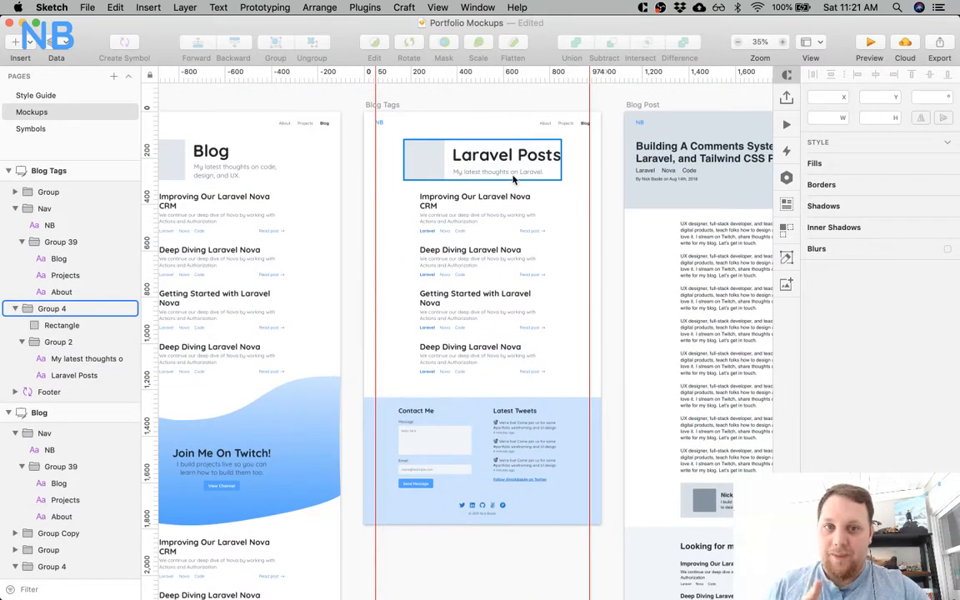
scroll(460, 177, "left", 3)
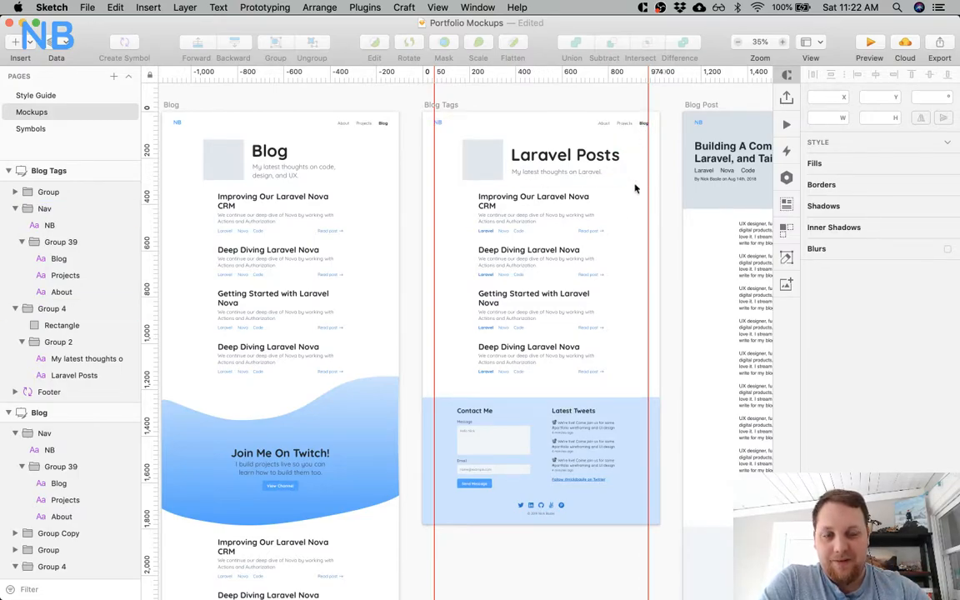
Examine the Blog Post page's header, body text, author card and related posts alongside the restyled Blog Tags page.
scroll(629, 220, "right", 5)
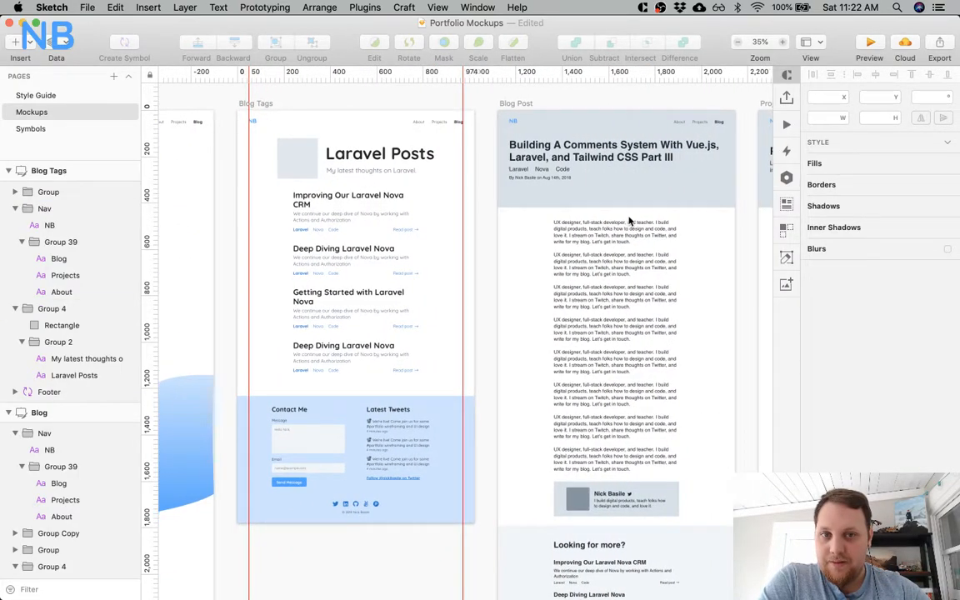
scroll(488, 281, "right", 5)
scroll(487, 280, "down", 4)
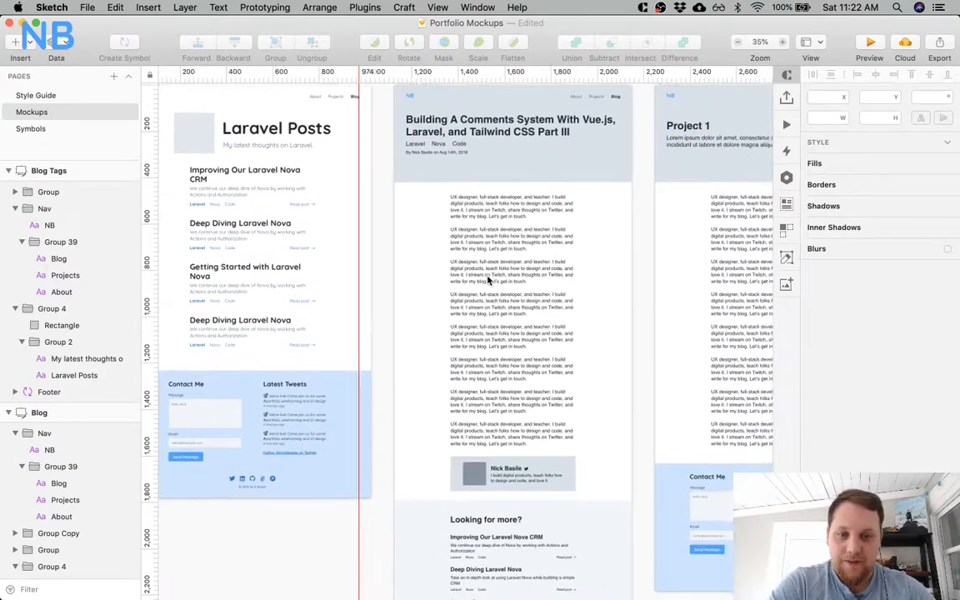
scroll(487, 280, "down", 4)
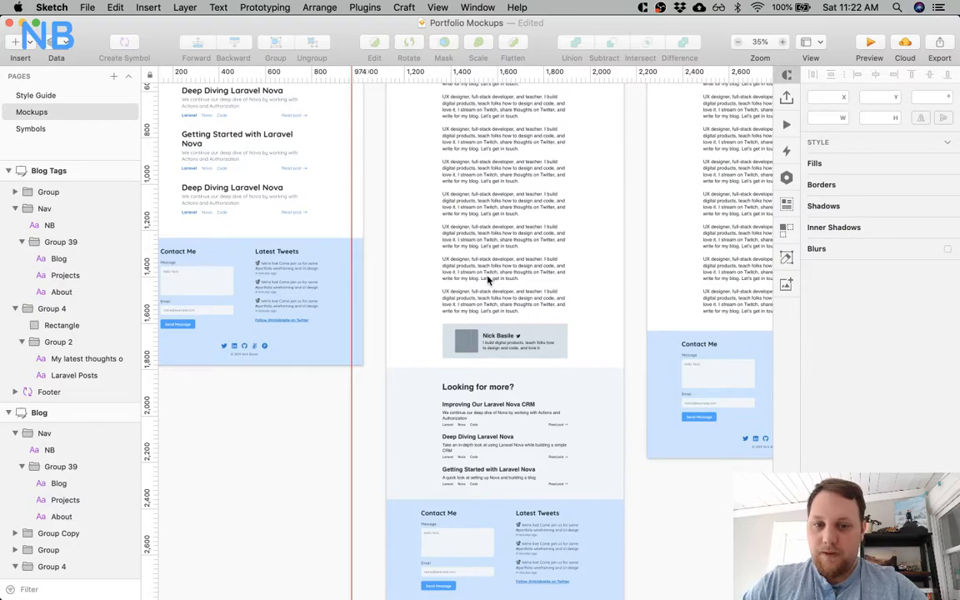
scroll(487, 280, "left", 4)
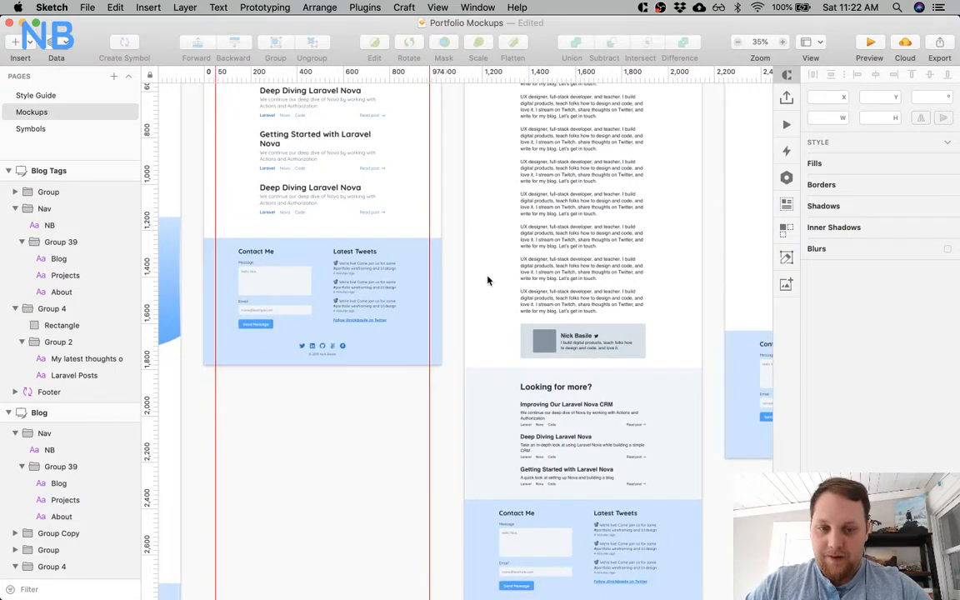
scroll(488, 280, "right", 5)
scroll(487, 281, "down", 1)
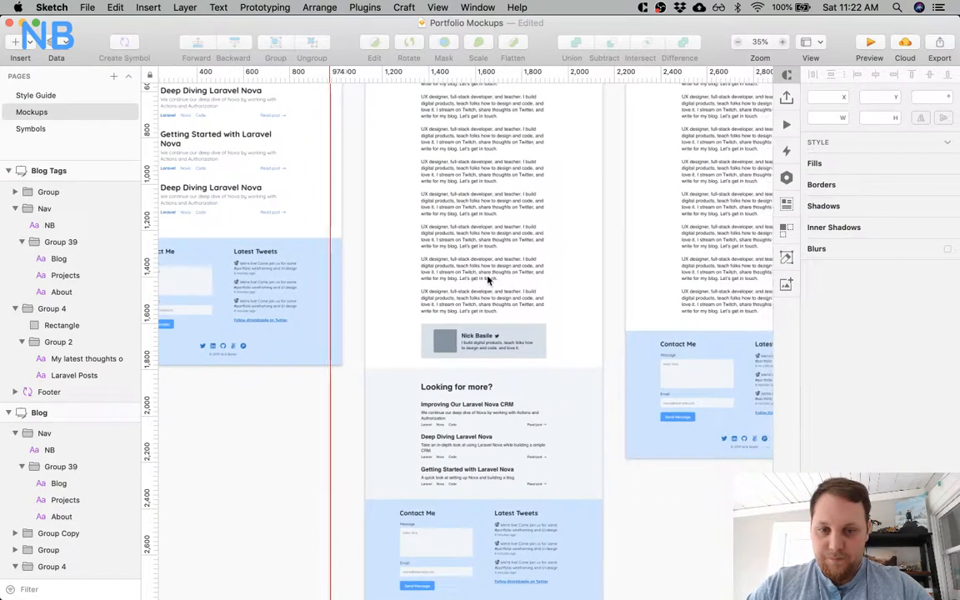
scroll(487, 281, "down", 1)
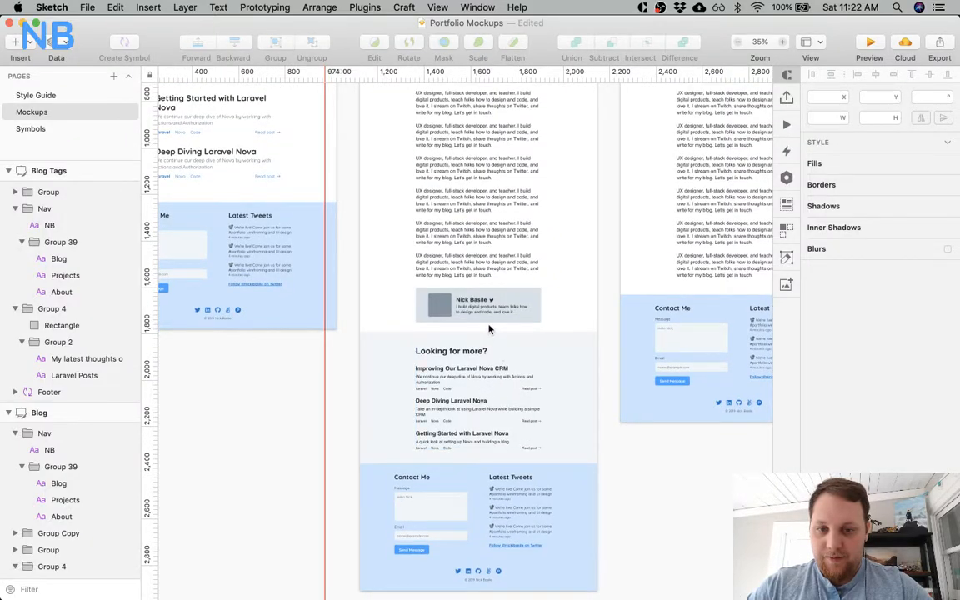
scroll(366, 236, "up", 2)
scroll(366, 237, "up", 5)
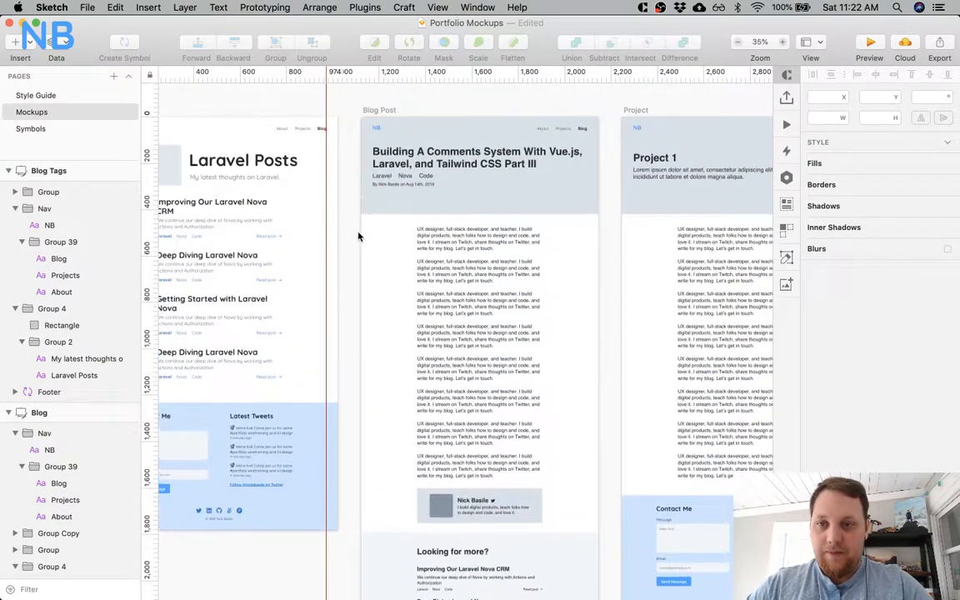
scroll(492, 433, "down", 3)
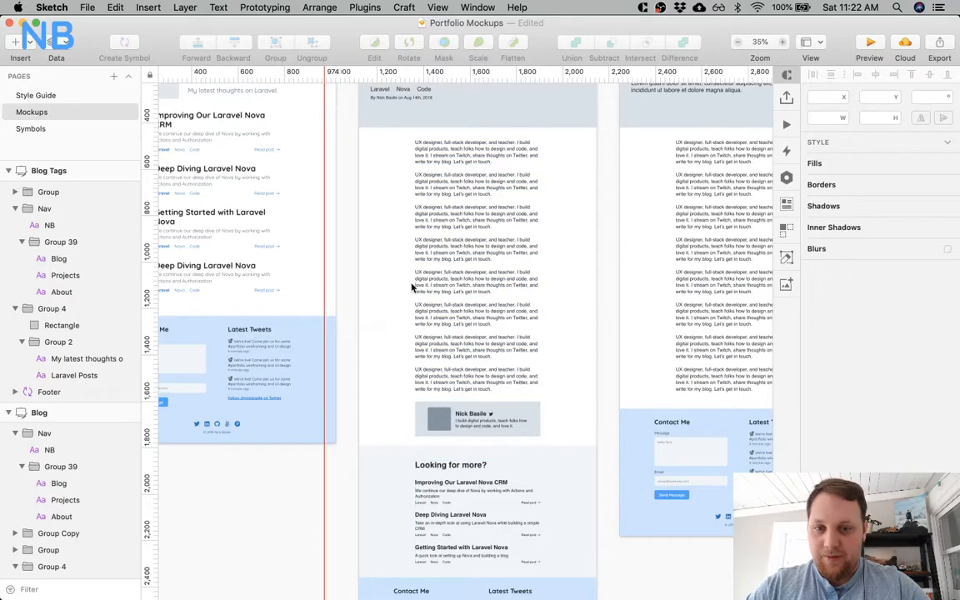
scroll(413, 285, "down", 4)
scroll(413, 285, "up", 5)
scroll(413, 285, "left", 5)
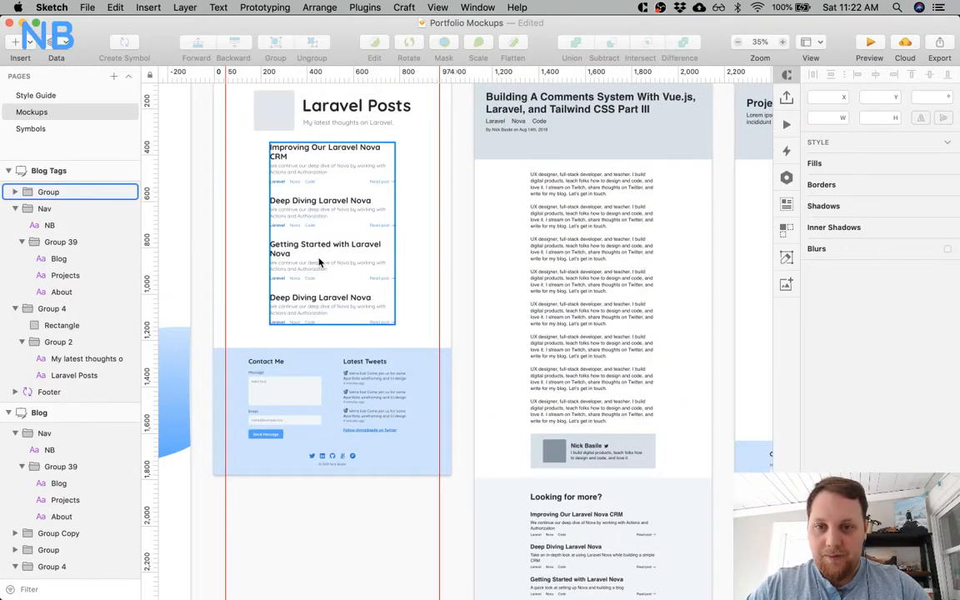
left_click(319, 261)
scroll(527, 341, "down", 3)
scroll(526, 341, "up", 3)
scroll(526, 341, "left", 2)
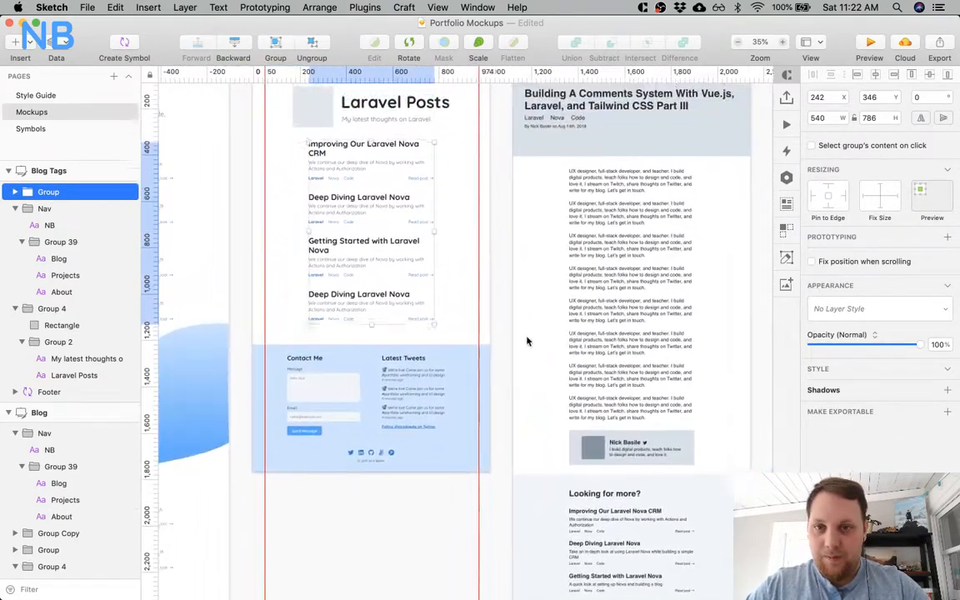
scroll(526, 340, "up", 3)
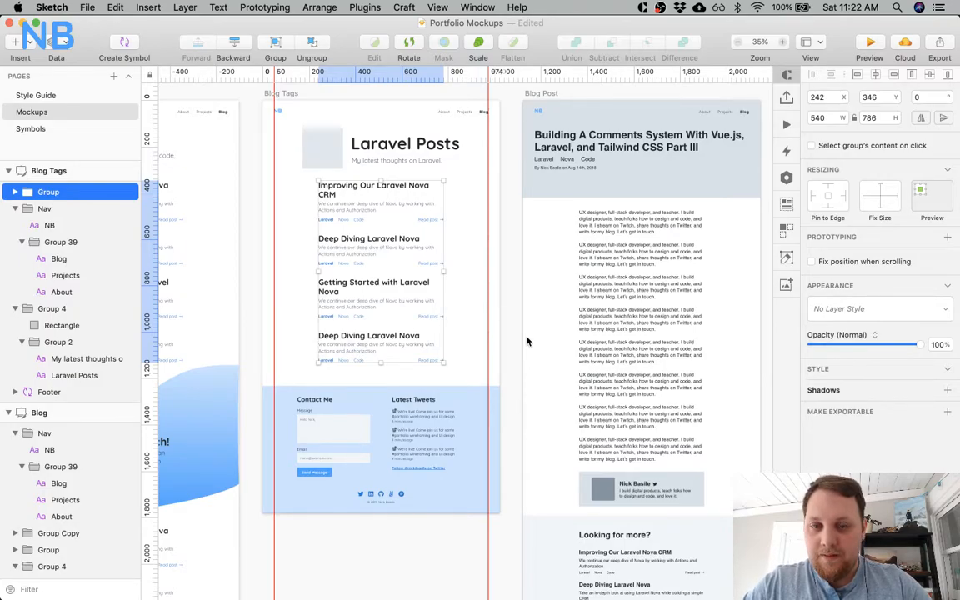
Compare the Blog Post body's text settings with those of the Blog Tags post description and the About page's paragraphs.
left_click(607, 240)
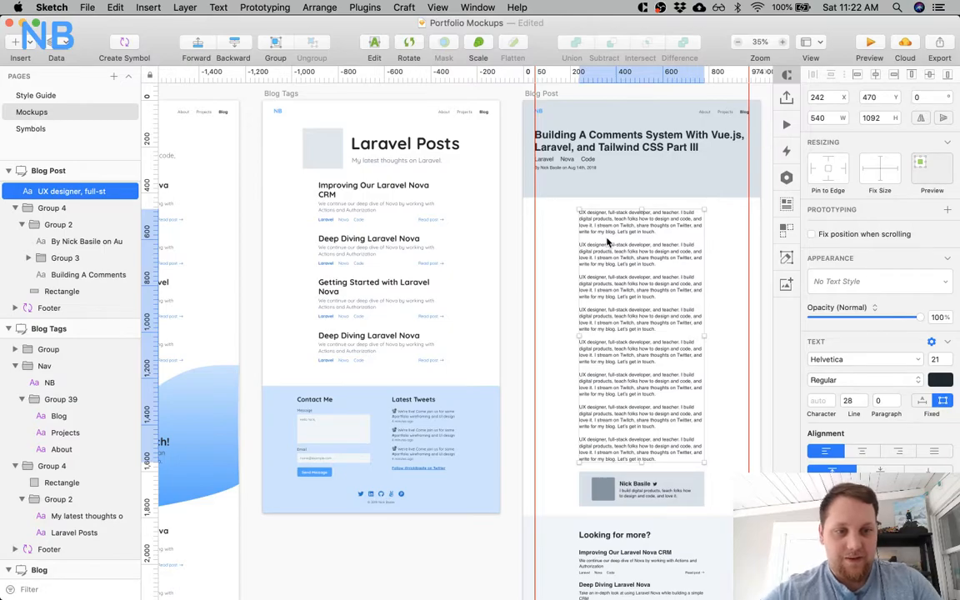
scroll(542, 275, "left", 2)
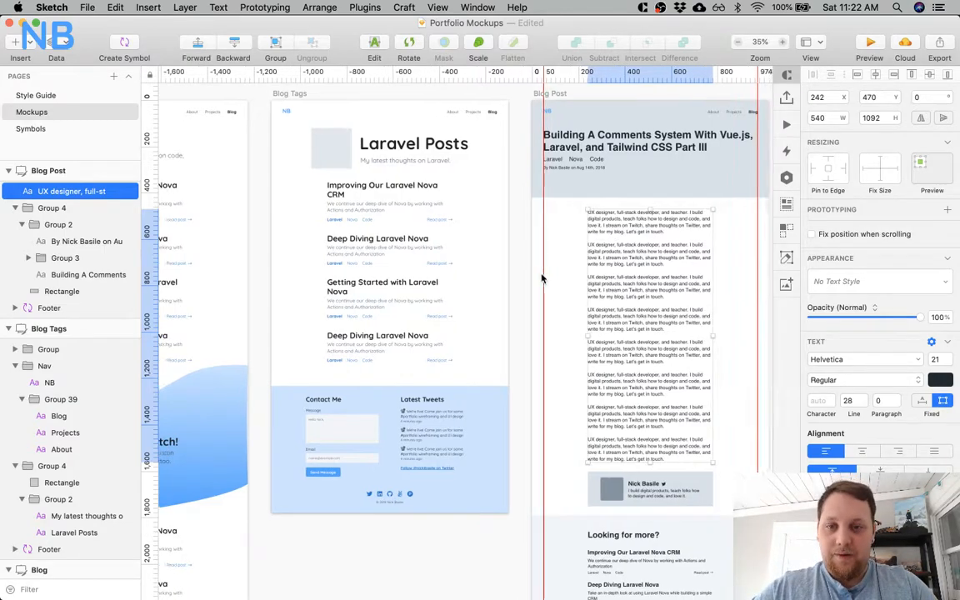
left_click(394, 208, "super")
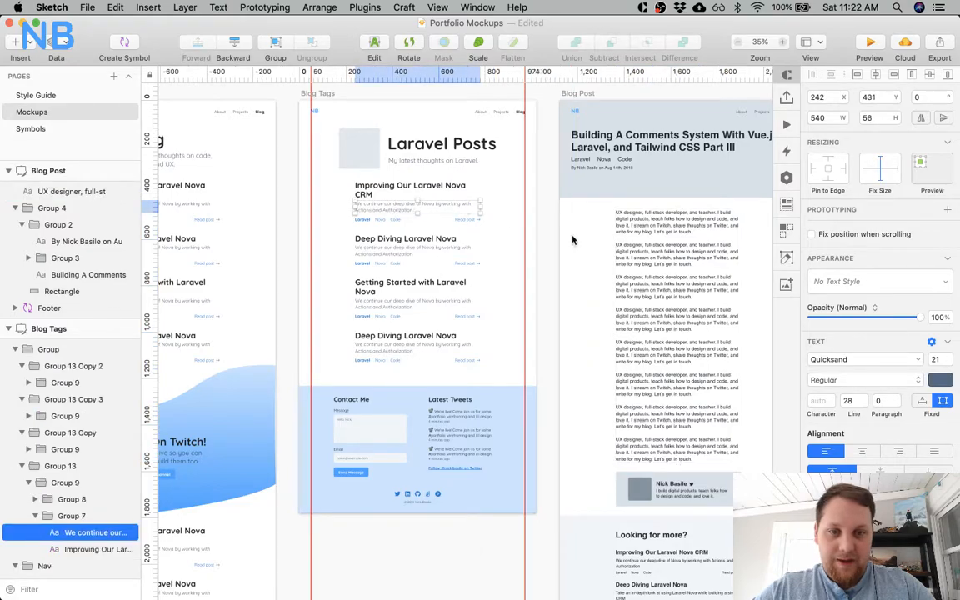
left_click(591, 242)
scroll(593, 241, "right", 3)
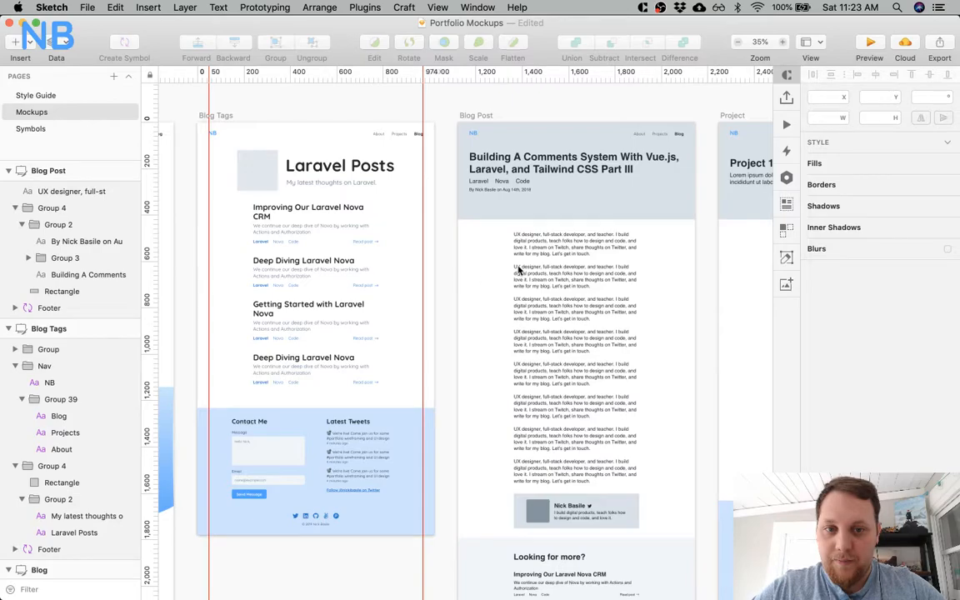
left_click(528, 229)
scroll(491, 289, "left", 15)
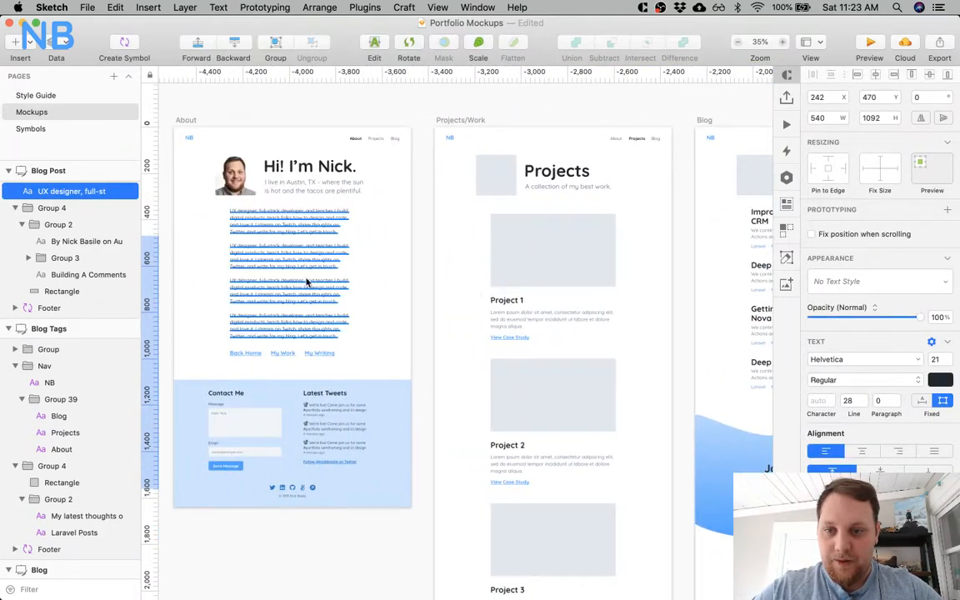
left_click(293, 281)
scroll(670, 337, "right", 8)
scroll(670, 336, "right", 8)
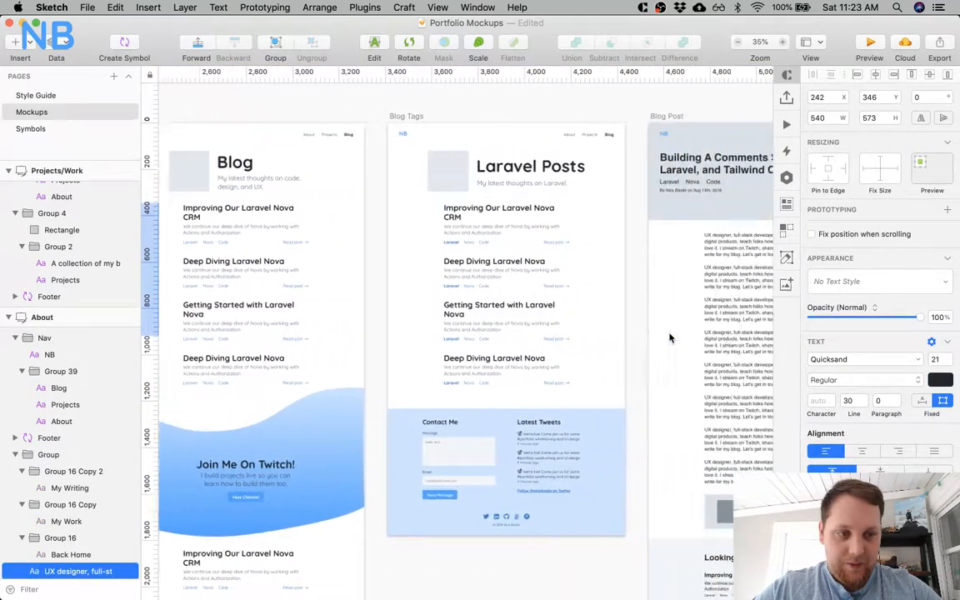
Set the Blog Post page's body text to Quicksand with a line height of 30.
left_click(668, 310)
scroll(730, 376, "right", 3)
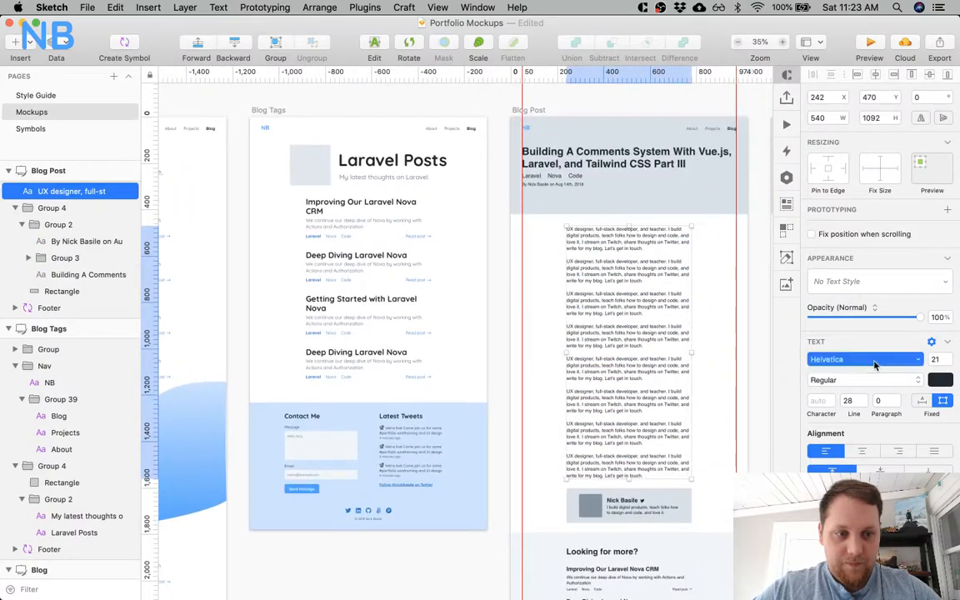
left_click(874, 362)
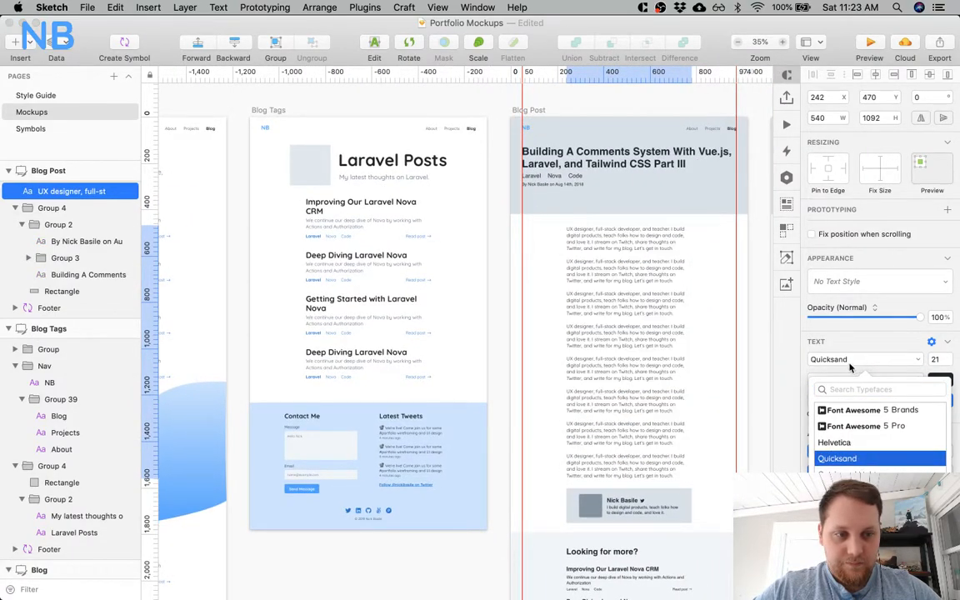
left_click(856, 350)
left_click(853, 341)
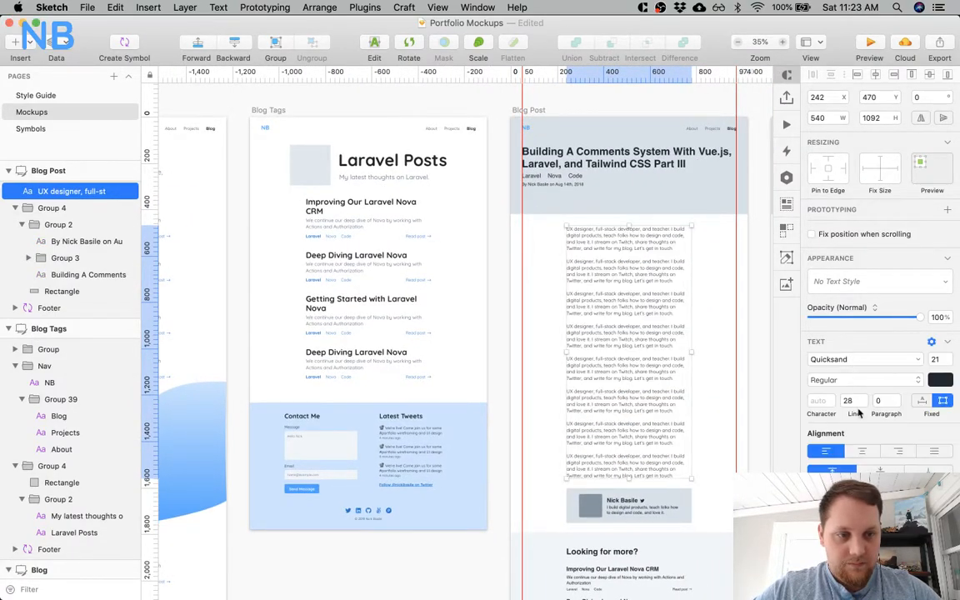
key("BackSpace")
key("BackSpace")
type("30")
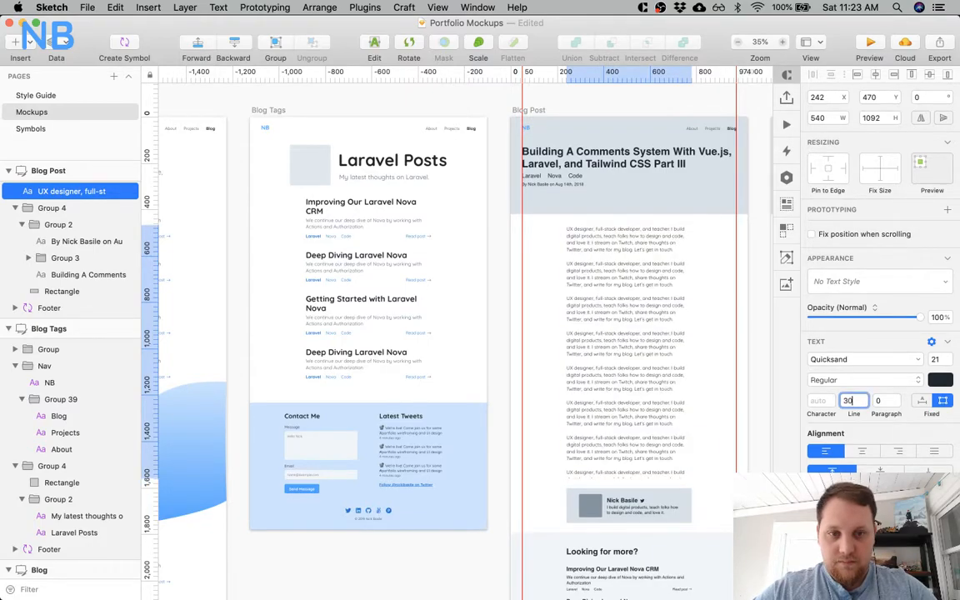
left_click(940, 384)
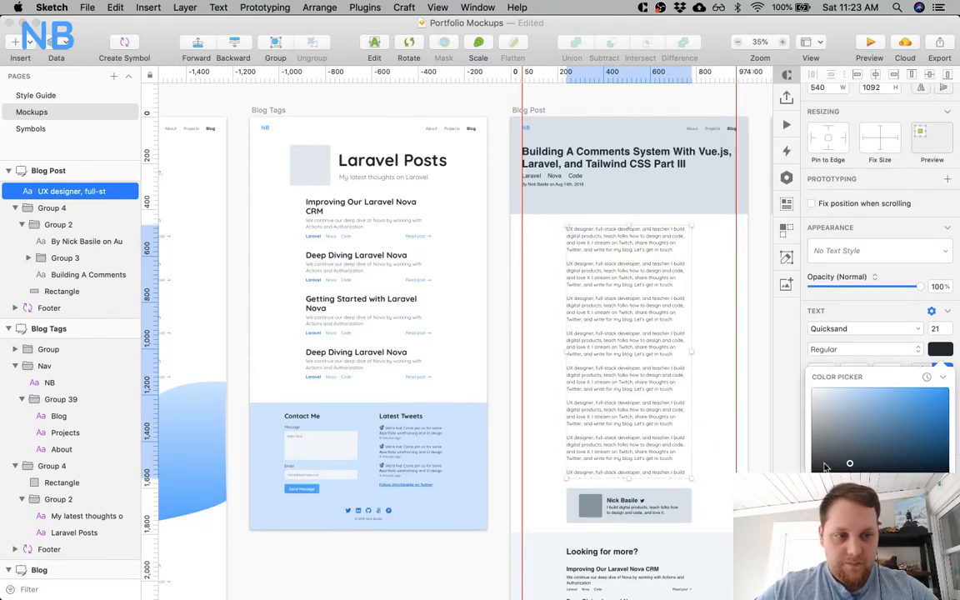
left_click_drag(849, 464, 835, 465)
left_click(704, 329)
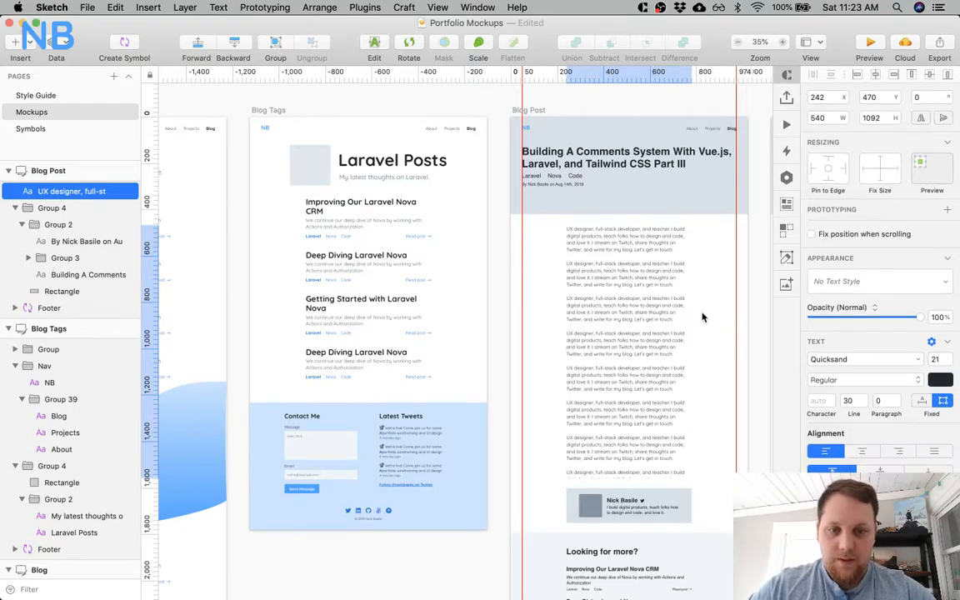
Extend the Blog Post body text box to a height of 1135 and move the author card down to Y 1622.
scroll(705, 333, "down", 5)
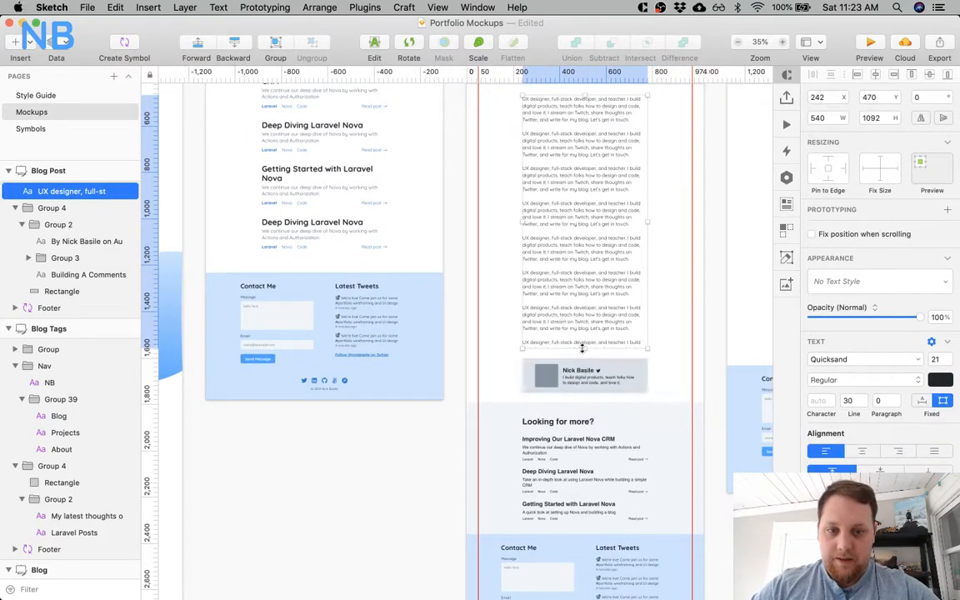
mouse_move(584, 348)
left_mouse_down()
mouse_move(587, 430)
mouse_move(588, 357)
left_mouse_up()
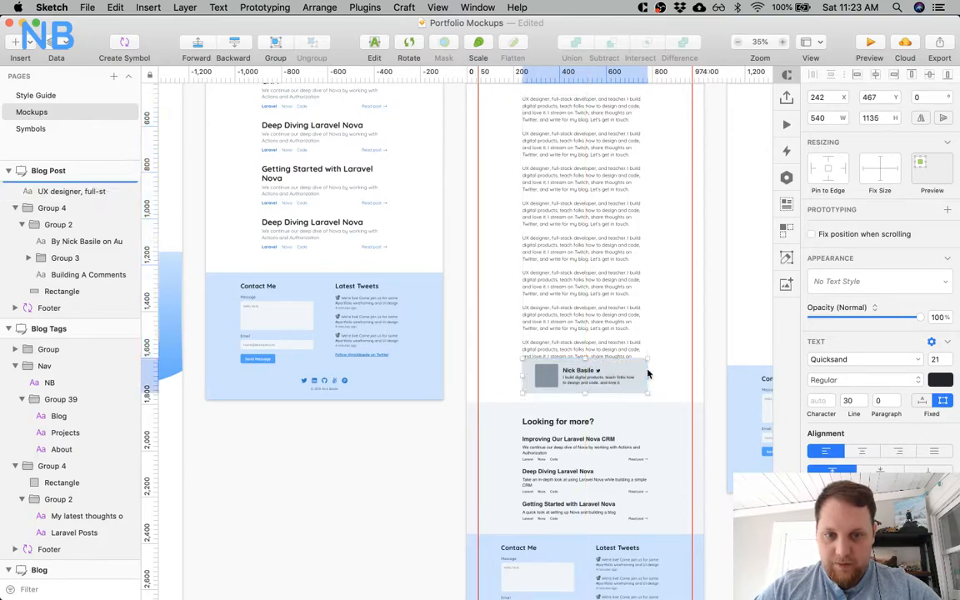
left_click(647, 374)
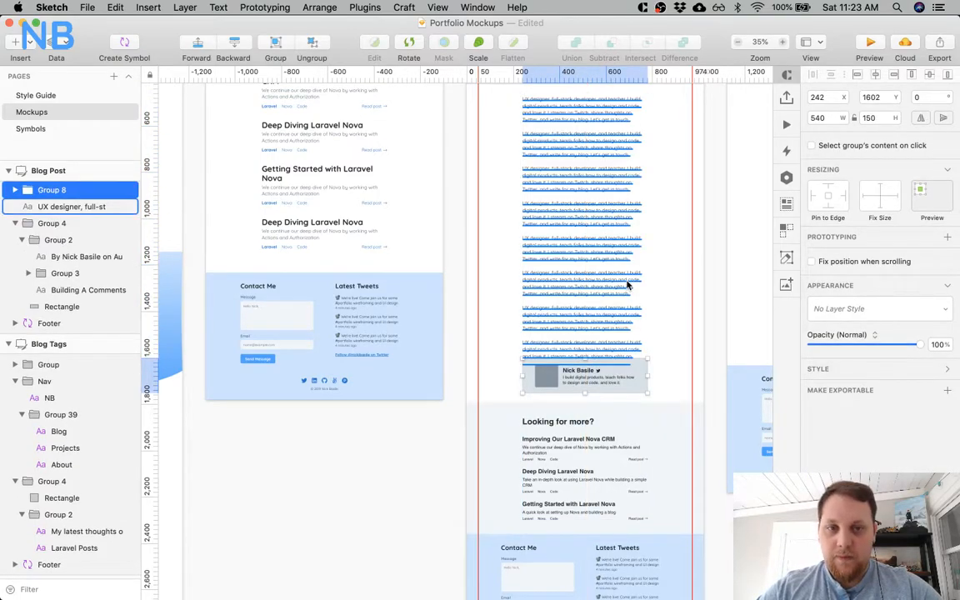
scroll(627, 285, "up", 5)
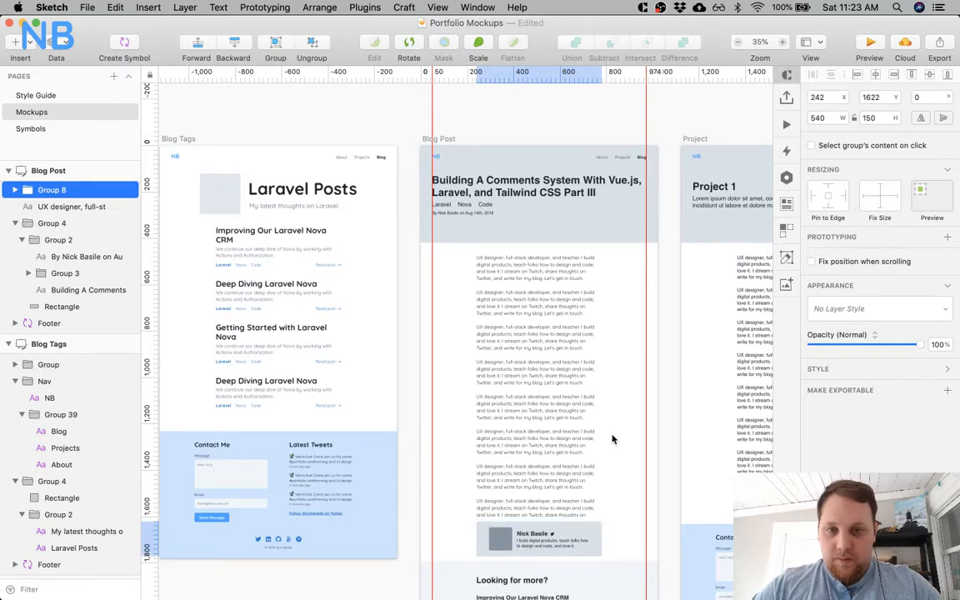
Nudge the Blog Post body text down to Y 469 and deselect it.
left_click(481, 338)
key("Down")
key("Down")
key("Down")
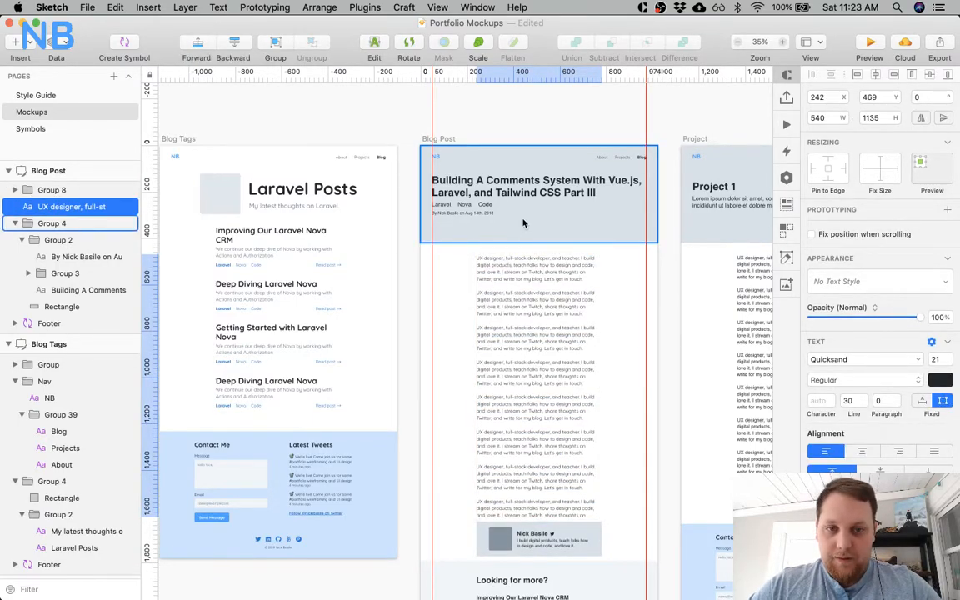
left_click(437, 296)
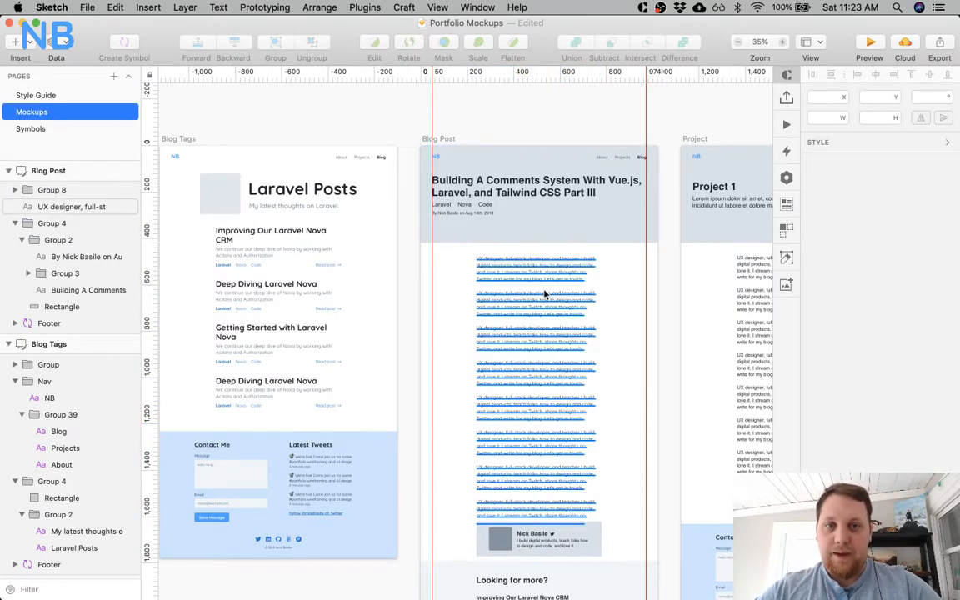
Try the H1 text style on the Blog Post page's title.
scroll(526, 254, "up", 2)
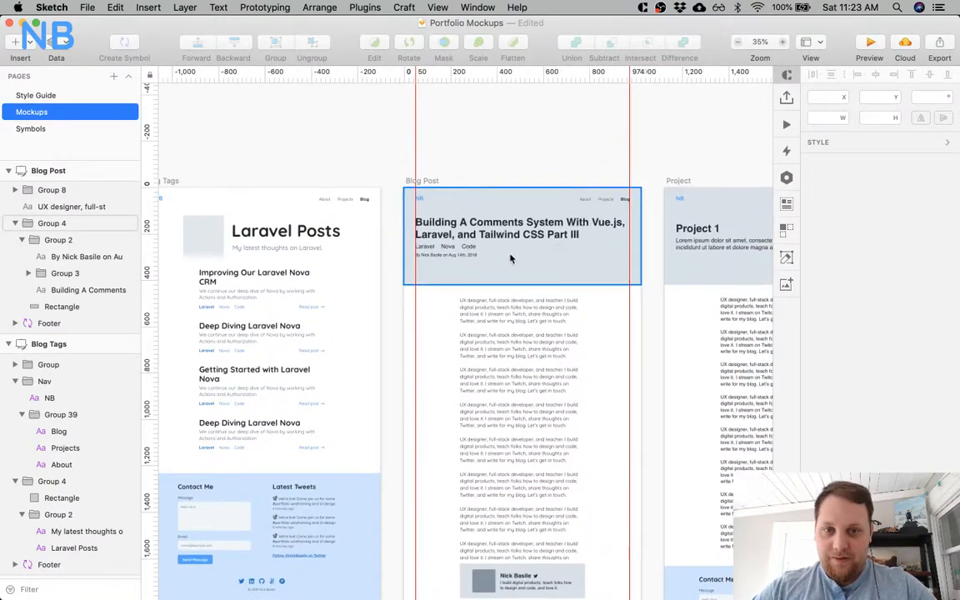
scroll(496, 260, "up", 5)
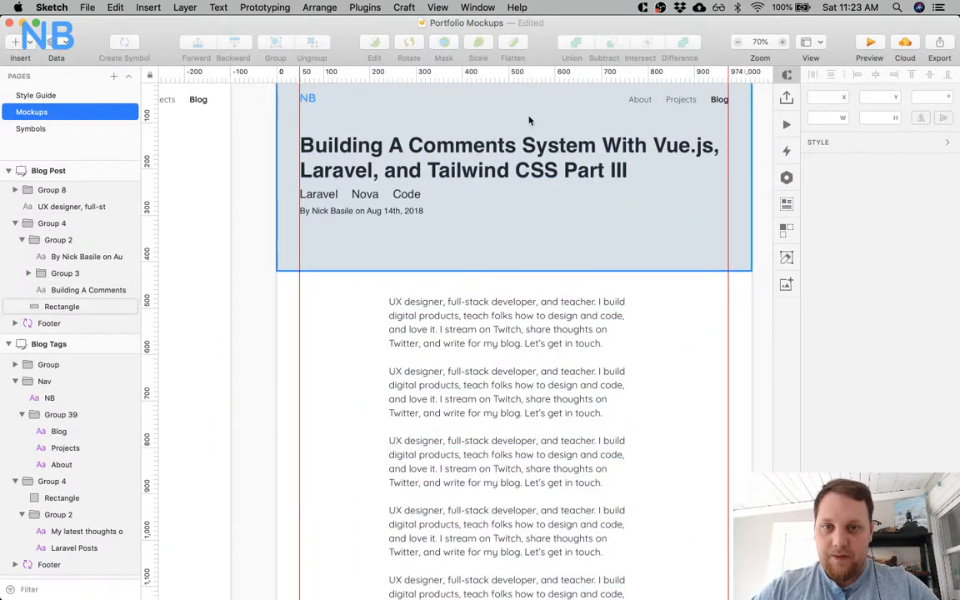
left_click(527, 169)
left_click(908, 279)
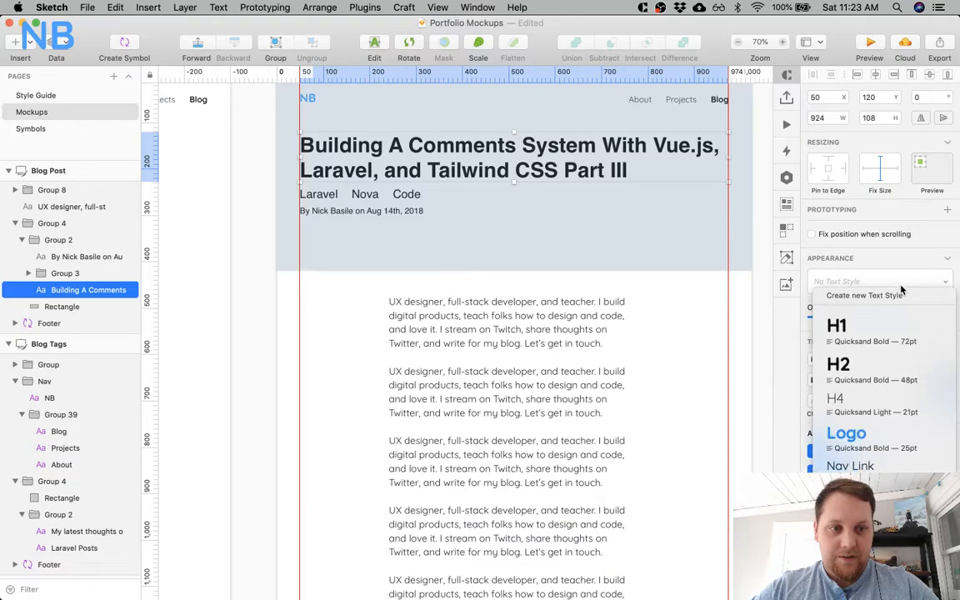
left_click(880, 337)
scroll(621, 287, "left", 10)
scroll(621, 287, "up", 5)
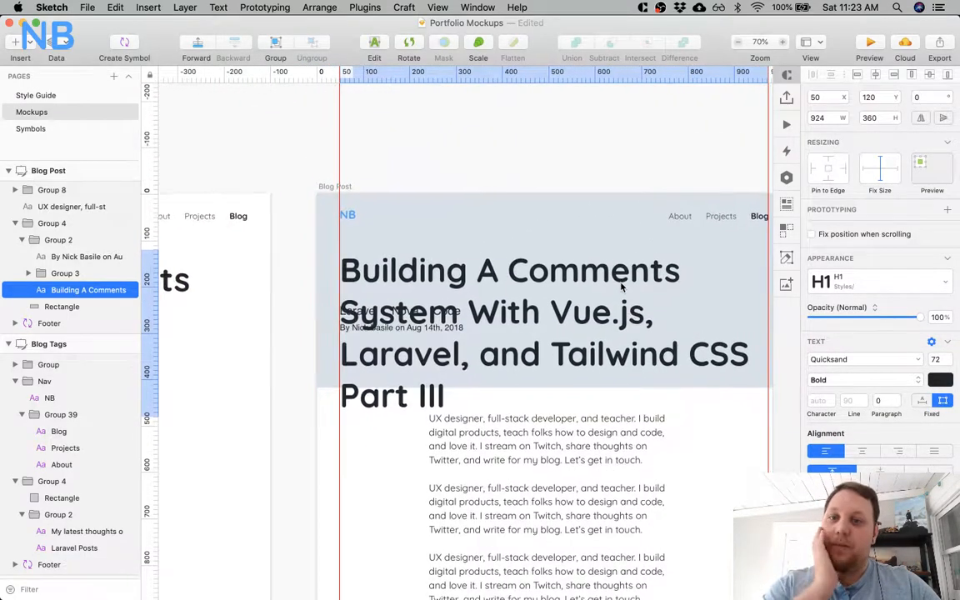
Apply the H2 text style to the Blog Post page's title.
scroll(620, 288, "right", 3)
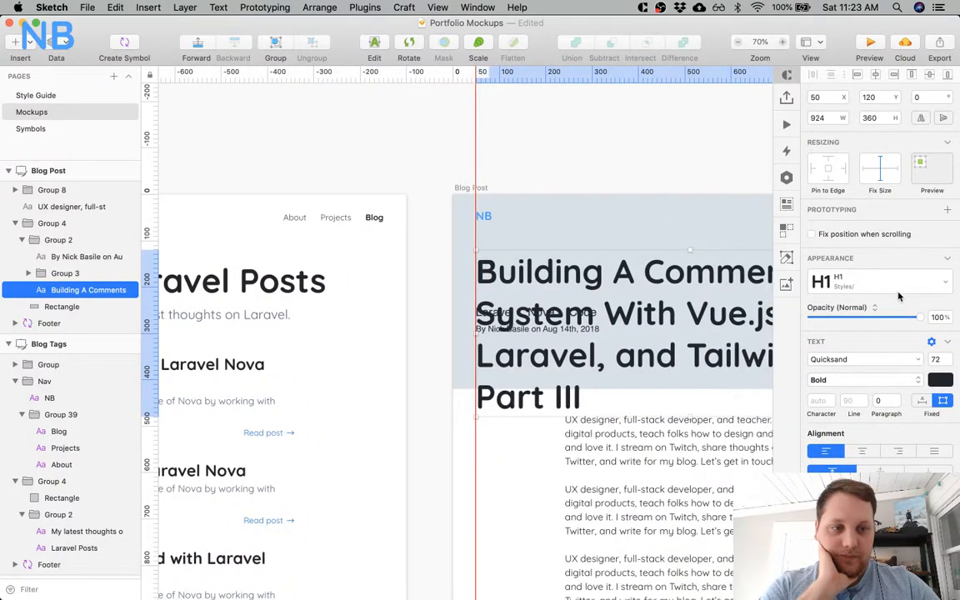
left_click(898, 296)
left_click(832, 365)
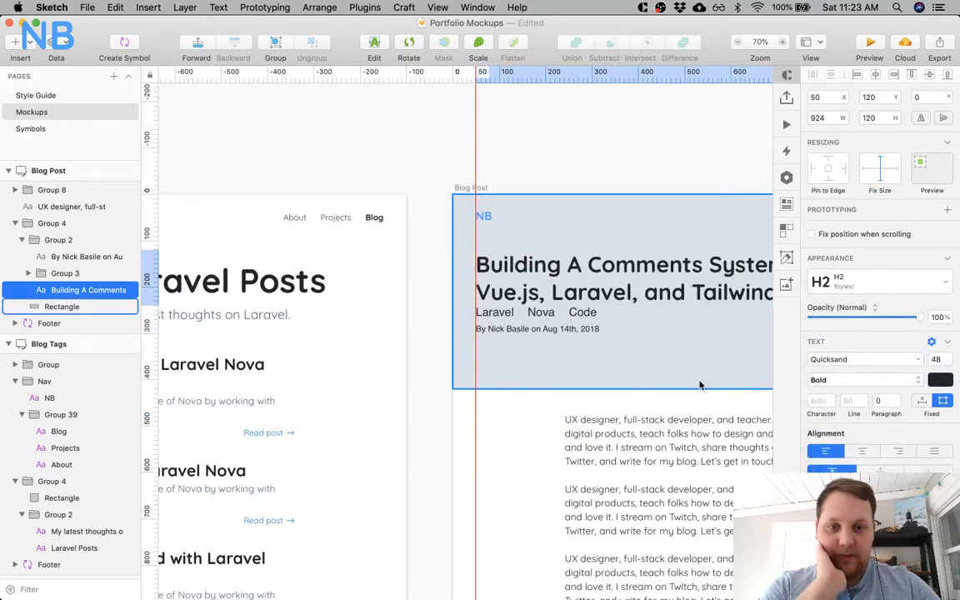
scroll(700, 385, "right", 10)
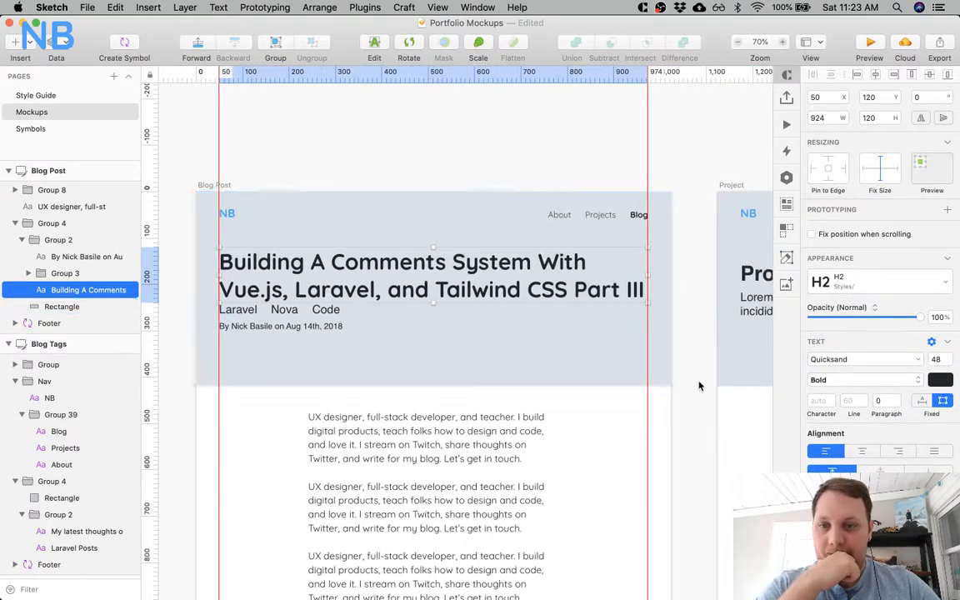
scroll(548, 376, "left", 5)
left_click(435, 308)
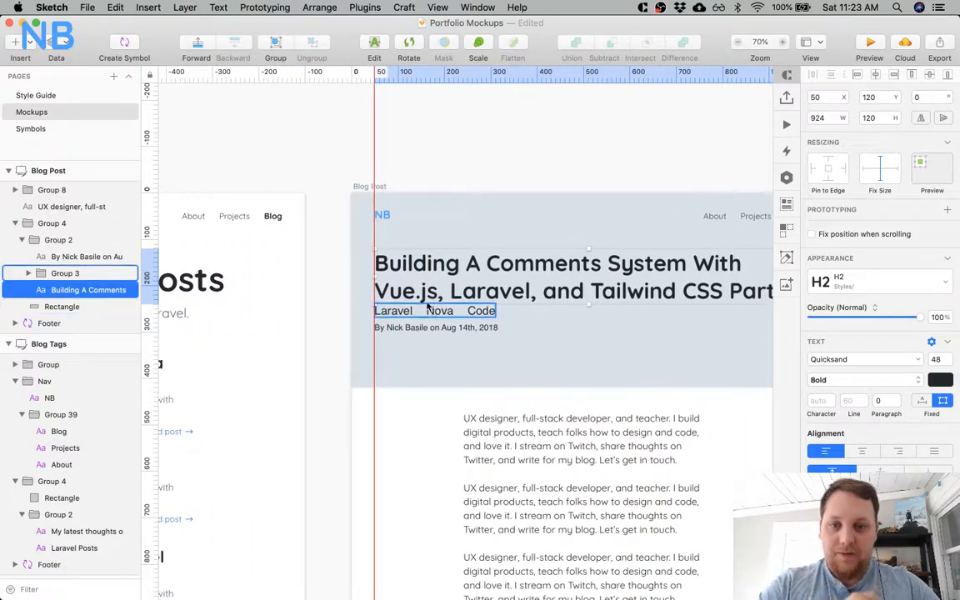
left_click(420, 340, "shift")
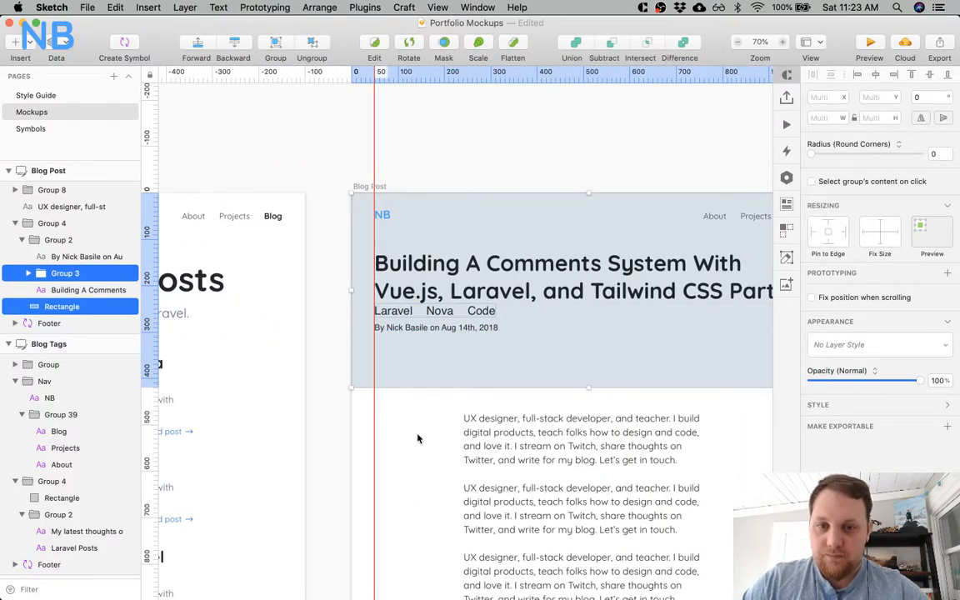
left_click(418, 436)
Set the typeface of the Laravel, Nova and Code tags and the byline in the Blog Post header to Quicksand.
left_click(406, 313, "super")
left_click(446, 314, "shift+super")
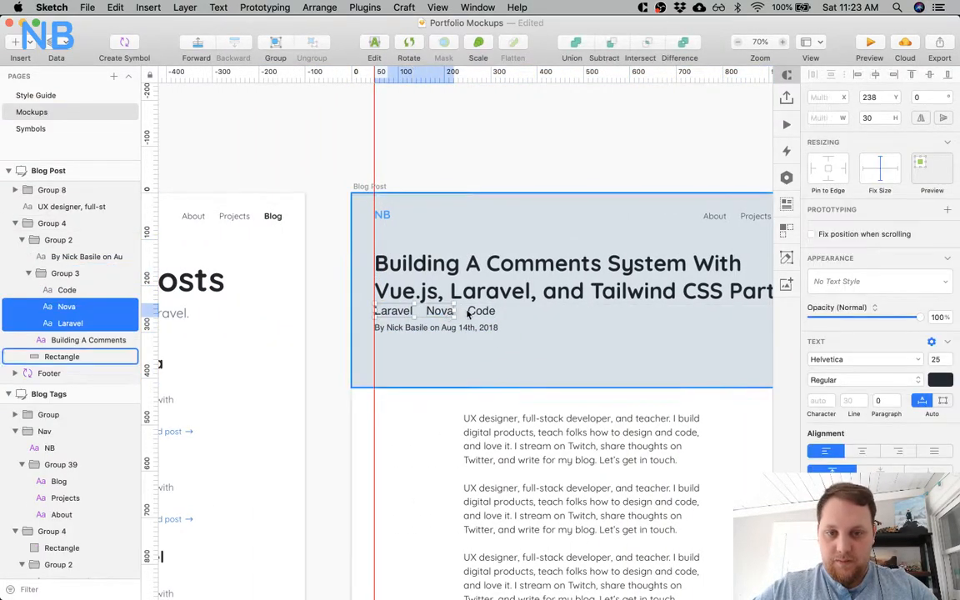
left_click(469, 316, "shift+super")
left_click(476, 313, "shift+super")
left_click(478, 357, "shift+super")
left_click(462, 327, "shift+super")
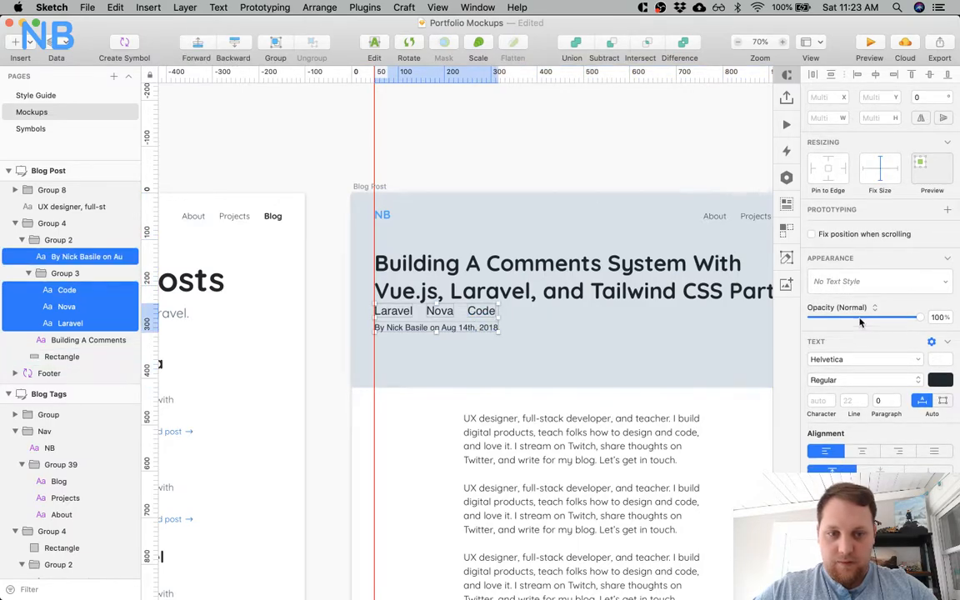
left_click(897, 283)
left_click(805, 337)
left_click(831, 361)
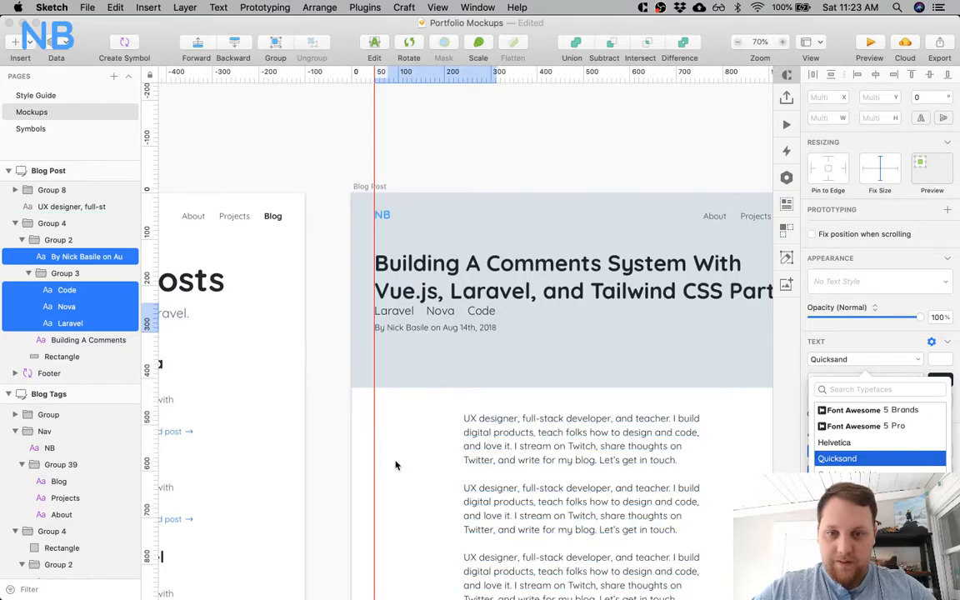
key("Return")
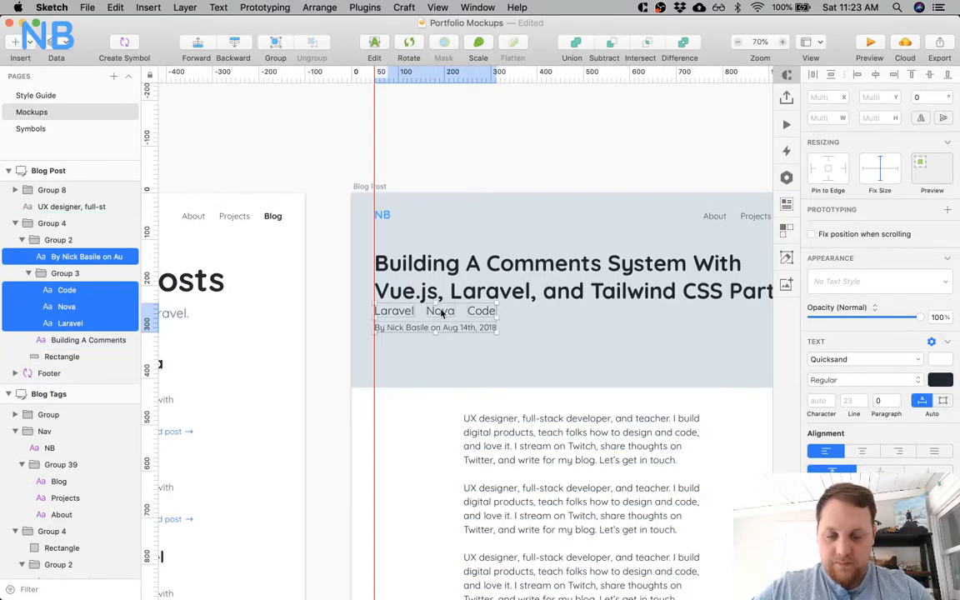
Nudge the three tags and the byline down together so the tags start at Y 250, and deselect them.
key("shift+Down")
key("shift+Down")
key("Down")
key("Down")
key("Down")
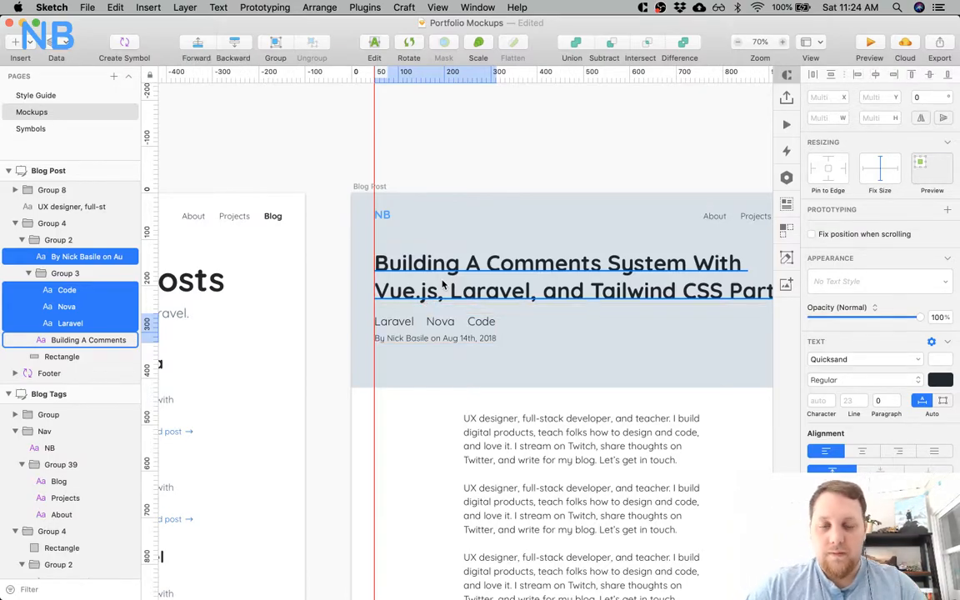
key("shift+Up")
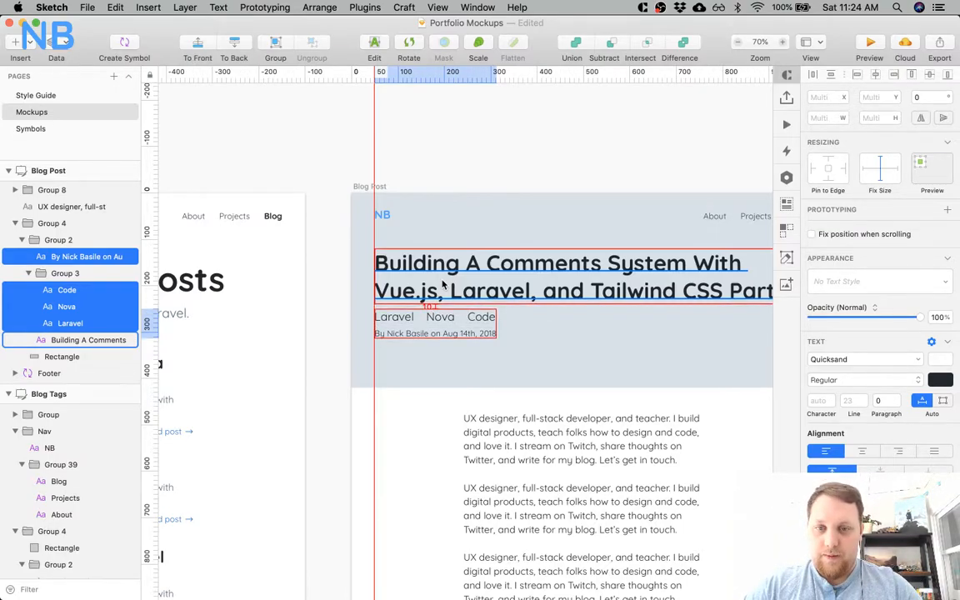
left_click(392, 429)
Recolor the Laravel, Nova and Code tags in the Blog Post header to a medium blue.
left_click(393, 317)
left_click(440, 316, "shift")
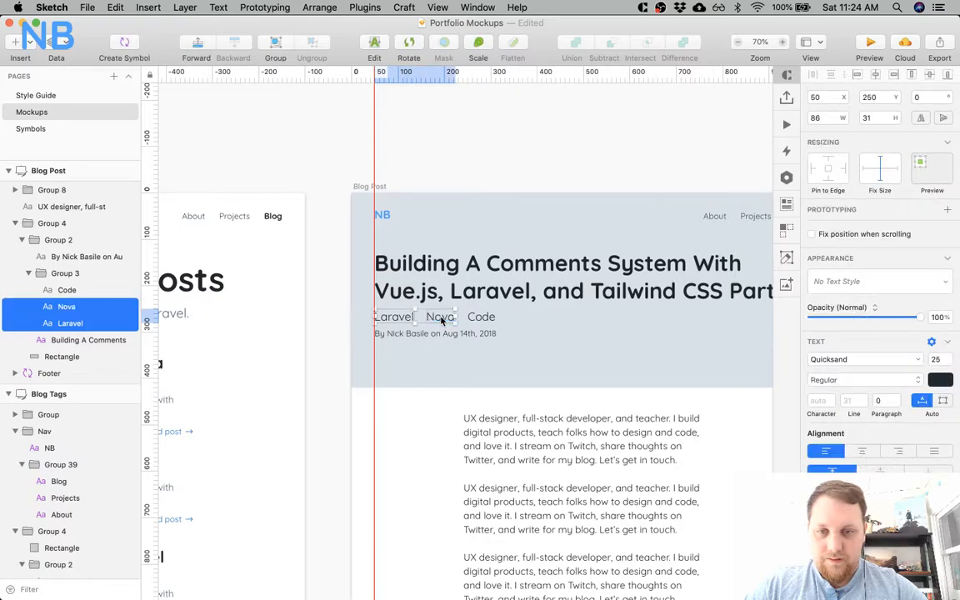
left_click(491, 318, "shift")
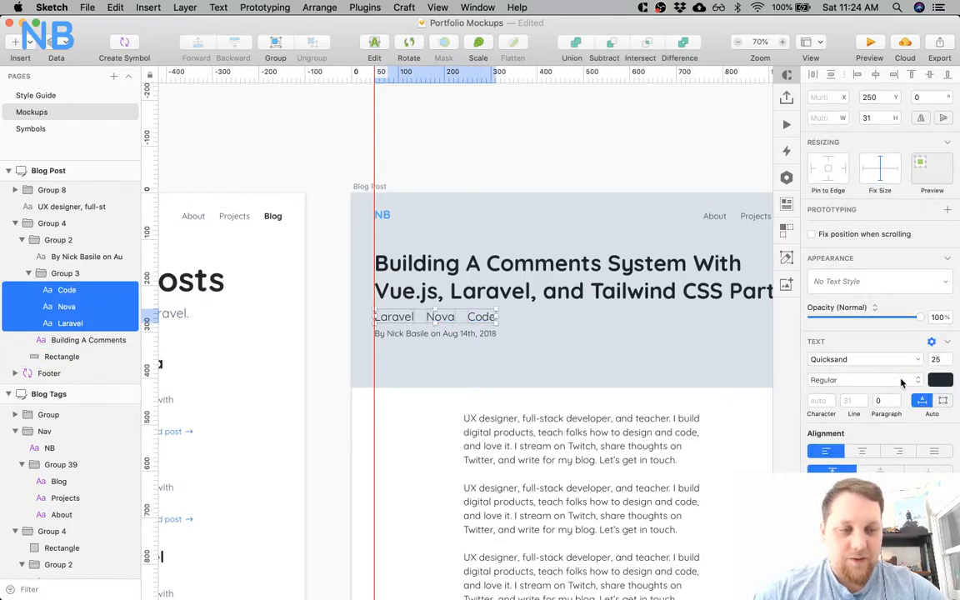
left_click(899, 383)
left_click(937, 381)
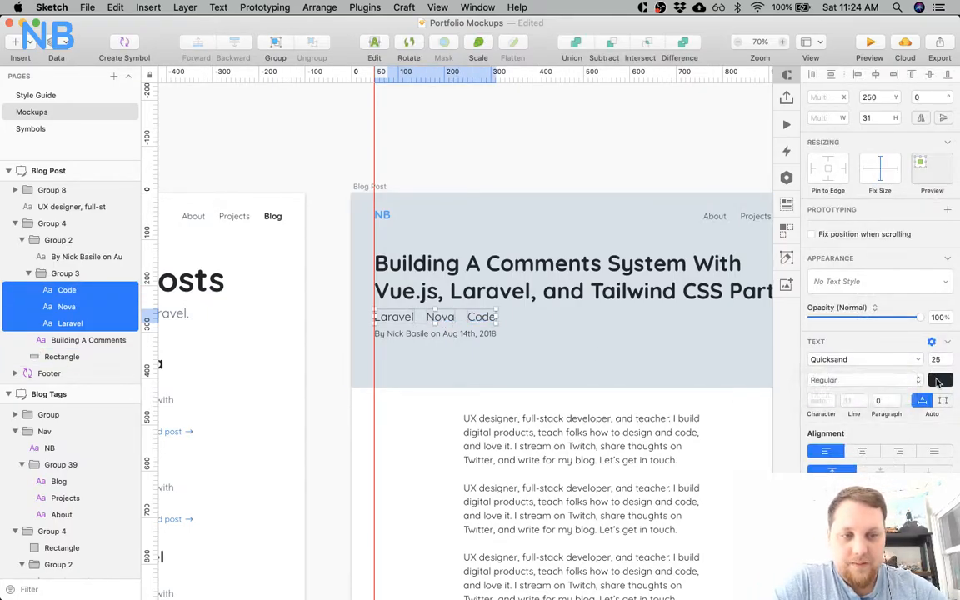
left_click(937, 381)
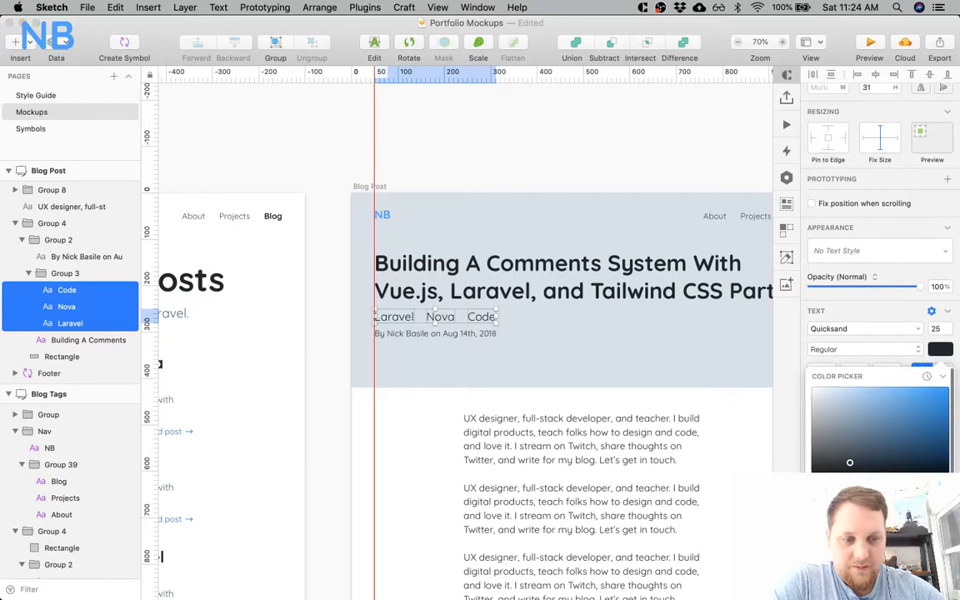
left_click(920, 392)
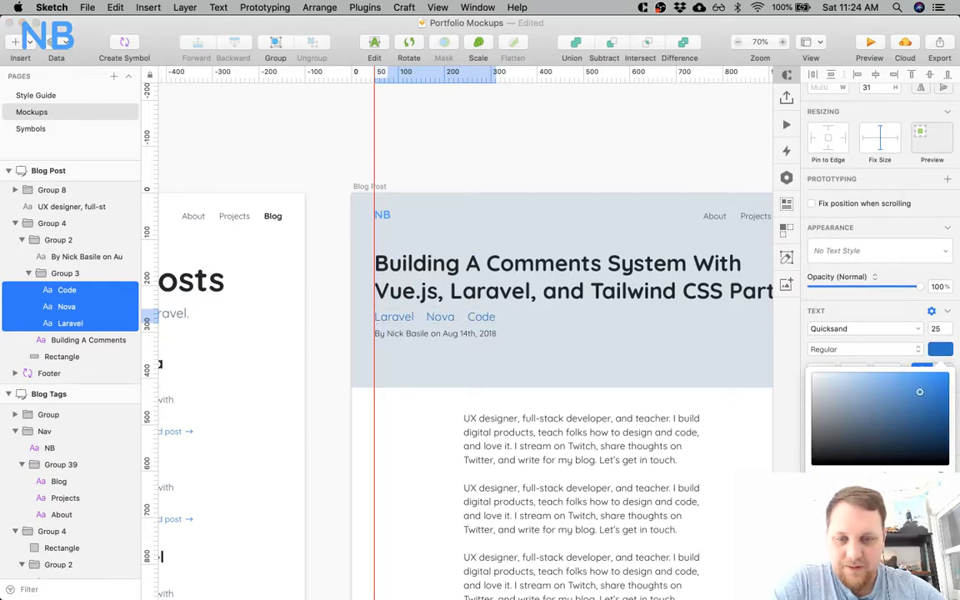
left_click(396, 354)
Recolor the byline under the Blog Post tags to a dark slate gray and deselect it.
left_click(409, 333)
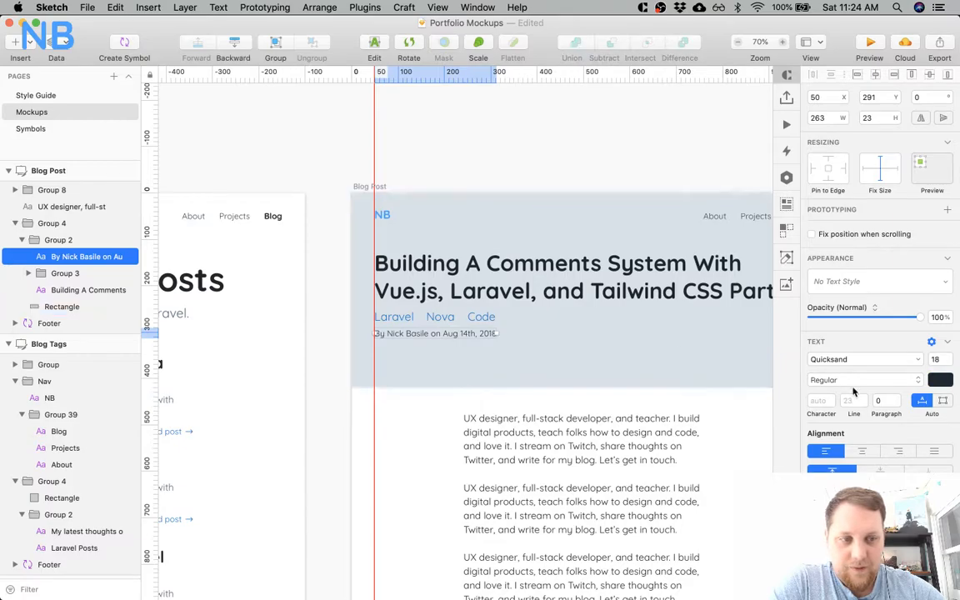
left_click(939, 380)
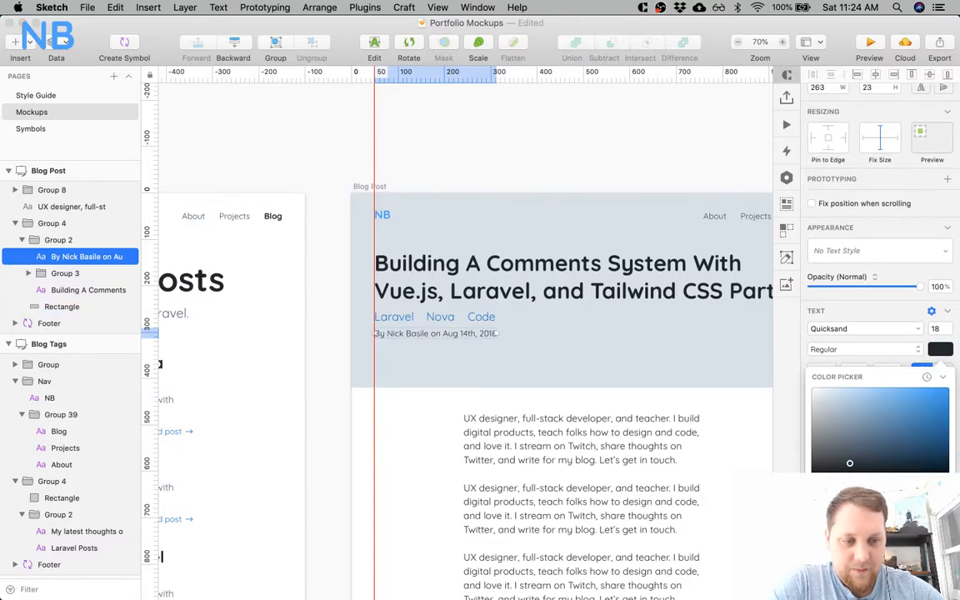
left_click(843, 416)
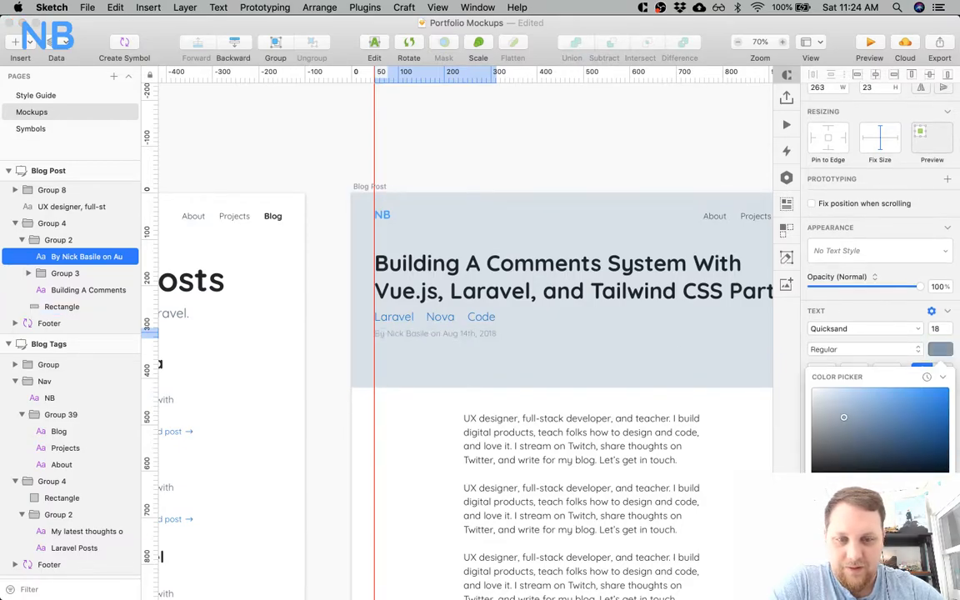
left_click_drag(843, 417, 857, 433)
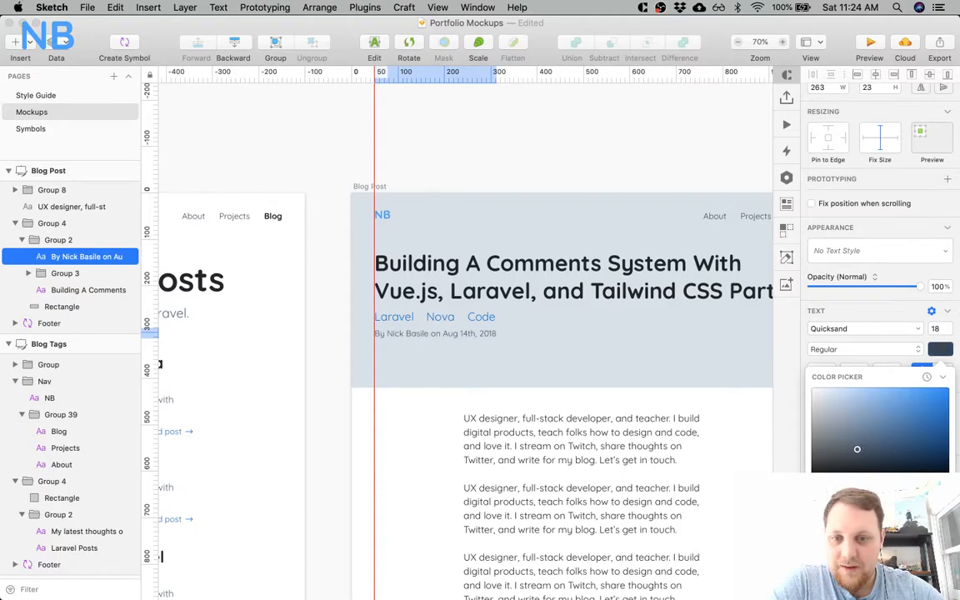
left_click(408, 436)
left_click(408, 436)
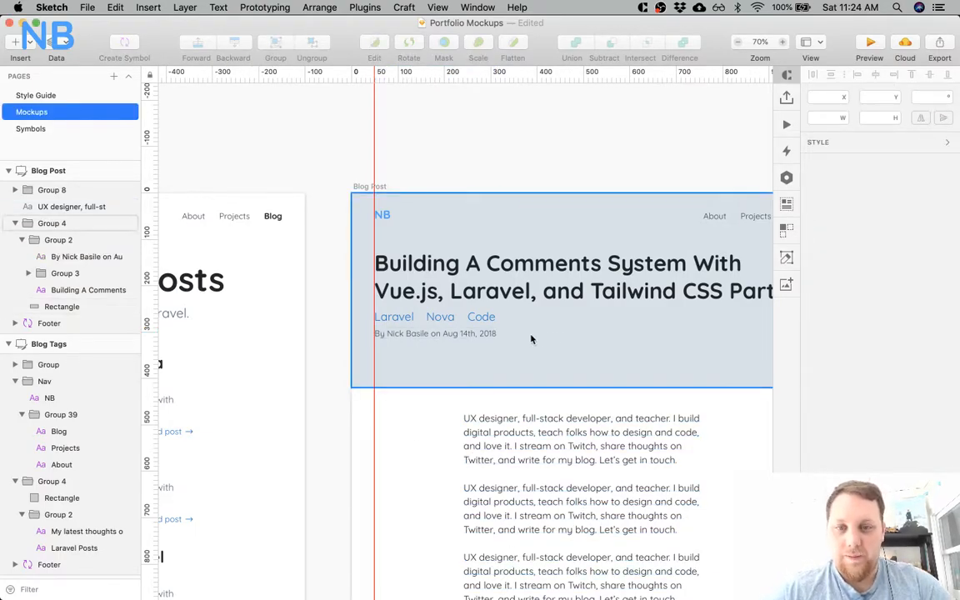
Center the title, tags and byline group vertically within the Blog Post header's background rectangle.
left_click(499, 295)
left_click(62, 240)
left_click(22, 240)
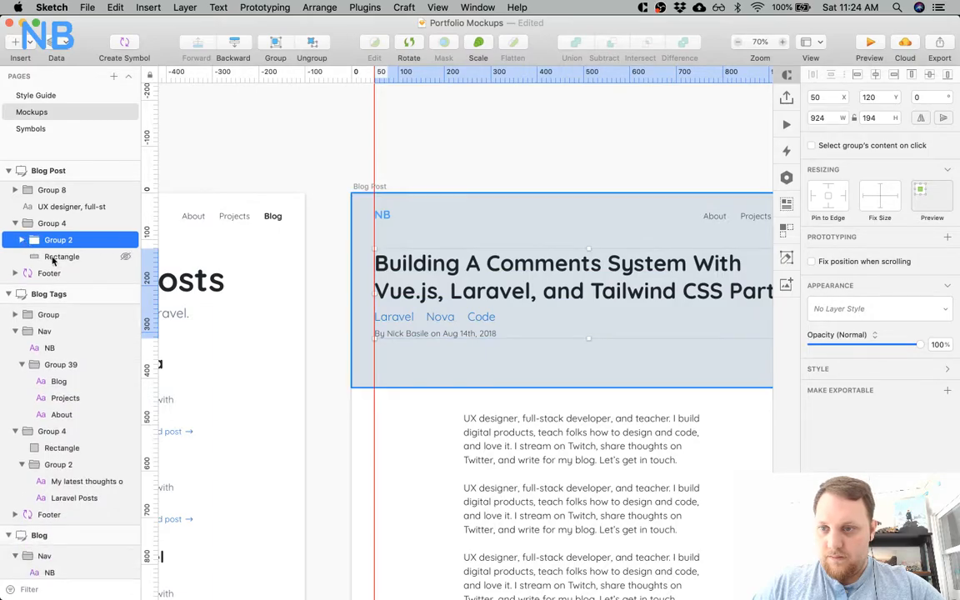
left_click(50, 257, "shift")
left_click(930, 76)
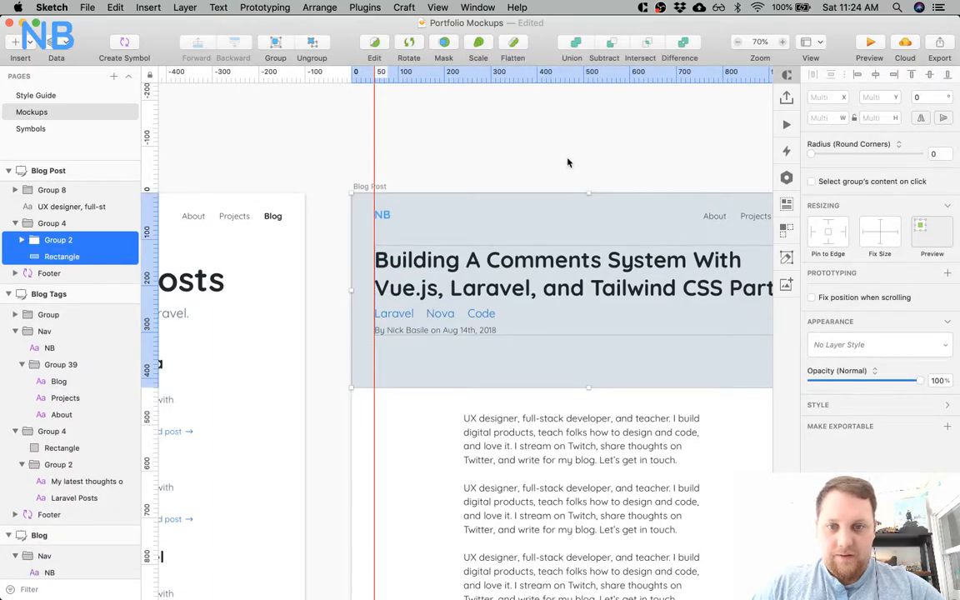
left_click(560, 157)
Move the title, tags and byline group down to Y 121, leaving a 60 px gap below the navigation.
left_click(511, 263)
left_click(510, 263)
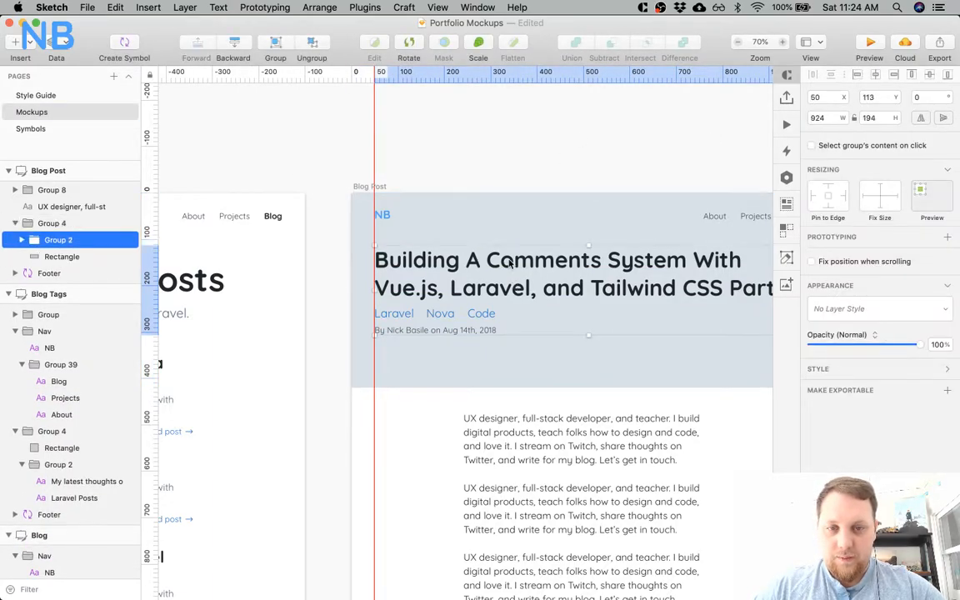
scroll(486, 216, "left", 3)
scroll(485, 216, "left", 2)
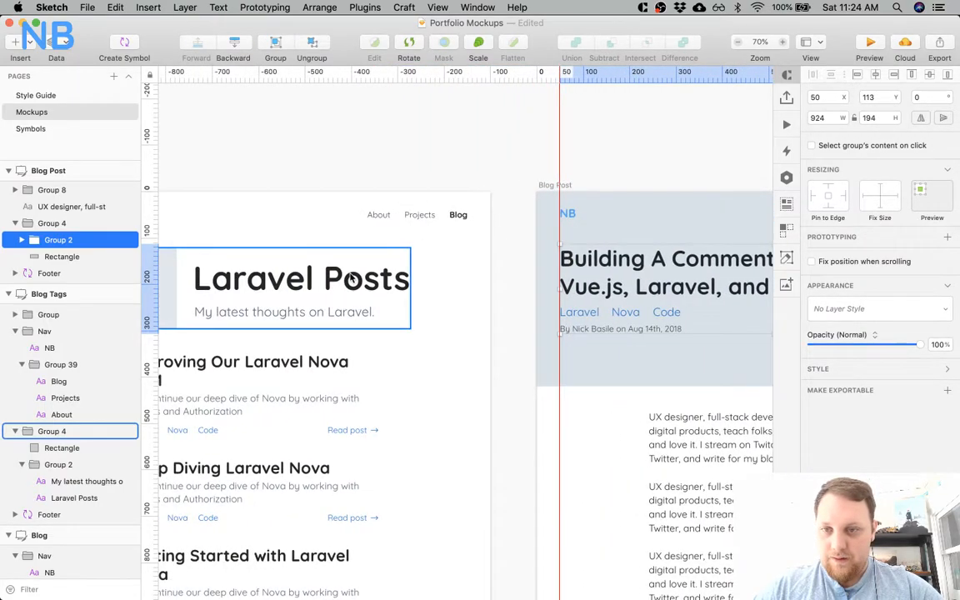
left_click(351, 275)
left_click(592, 250)
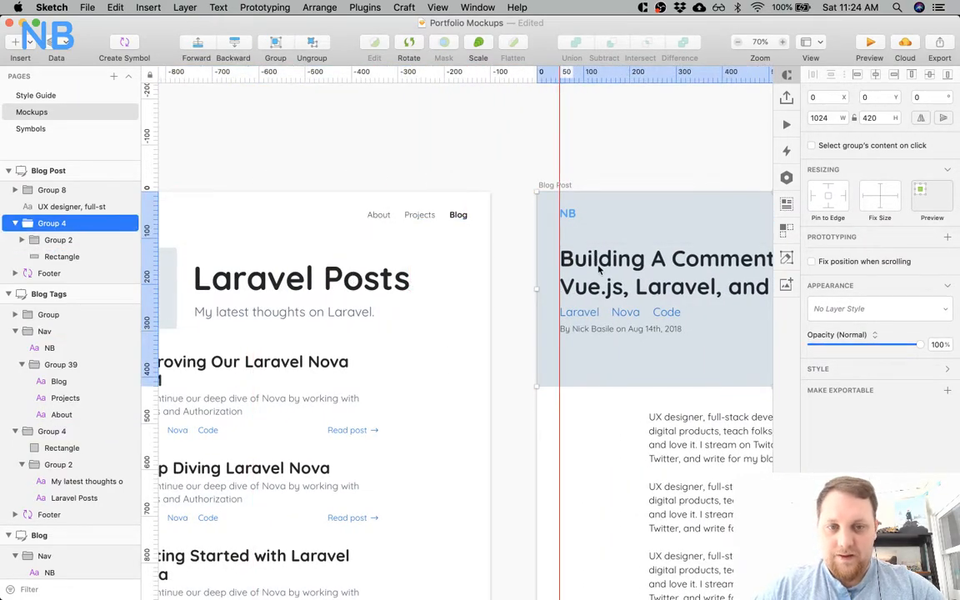
left_click(537, 237)
scroll(537, 237, "right", 4)
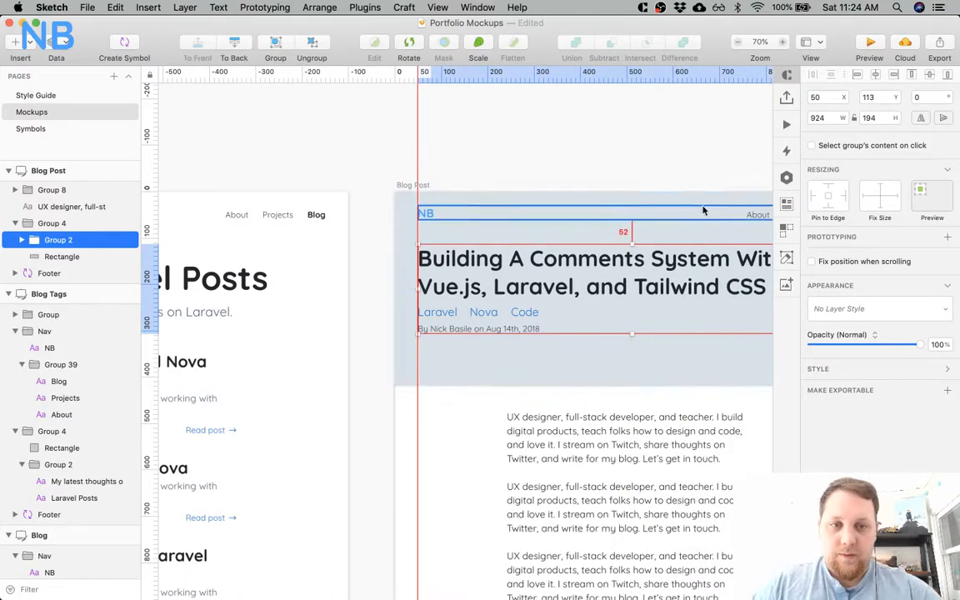
key("Down")
key("Down")
key("Down")
key("Down")
key("Down")
key("Down")
key("Down")
key("Down")
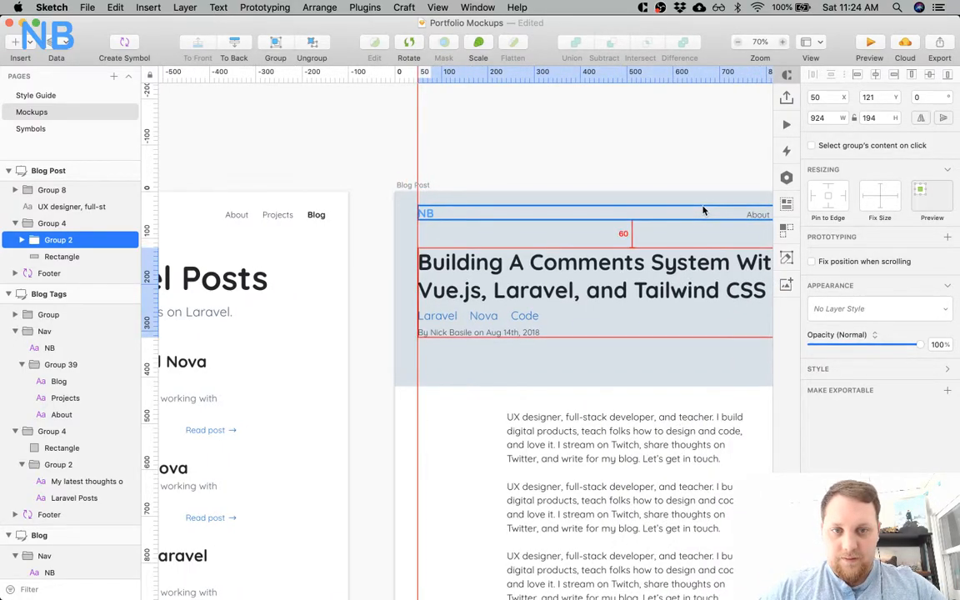
Compare the title group's margins within the Blog Post header and increase the background rectangle's height by 16 px.
left_click(664, 373)
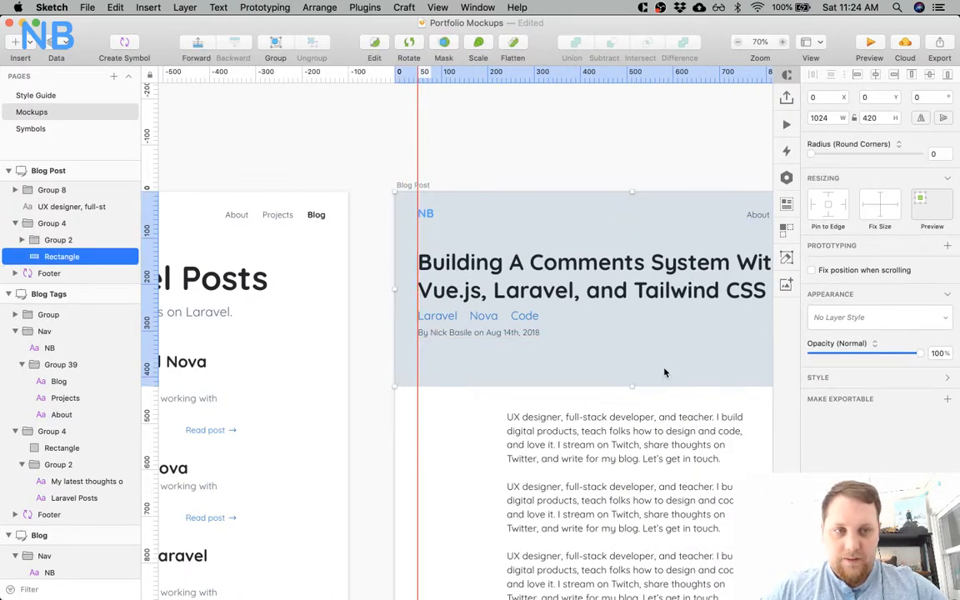
scroll(680, 250, "right", 4)
scroll(680, 250, "down", 1)
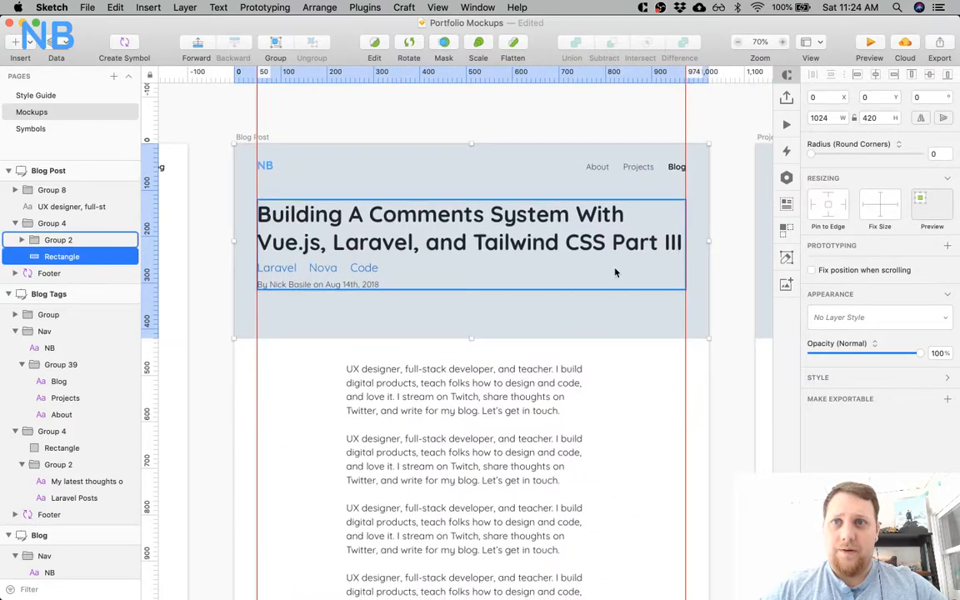
scroll(681, 247, "down", 2)
scroll(681, 248, "left", 1)
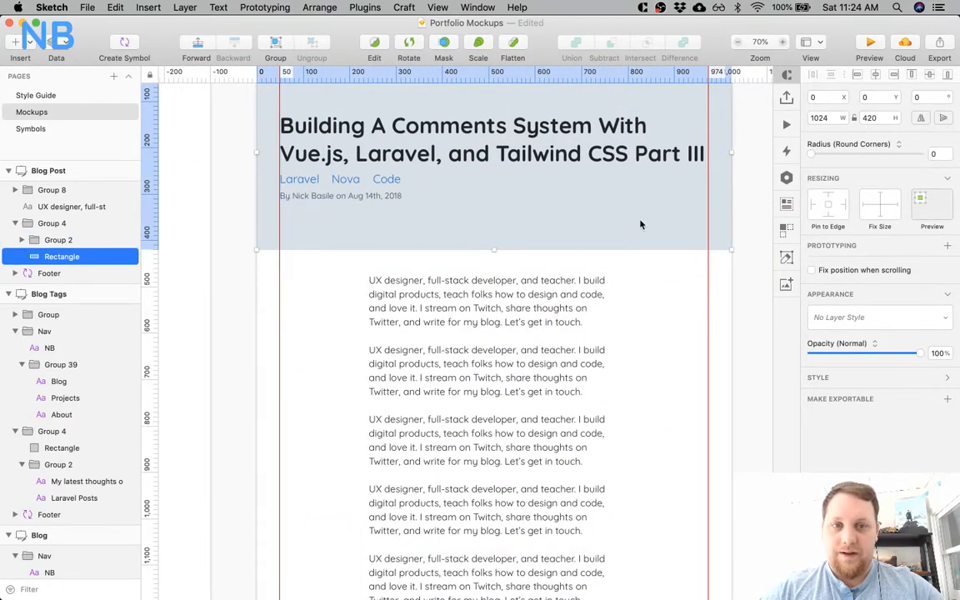
left_click(551, 207)
scroll(559, 200, "up", 1)
scroll(558, 200, "left", 1)
key("alt")
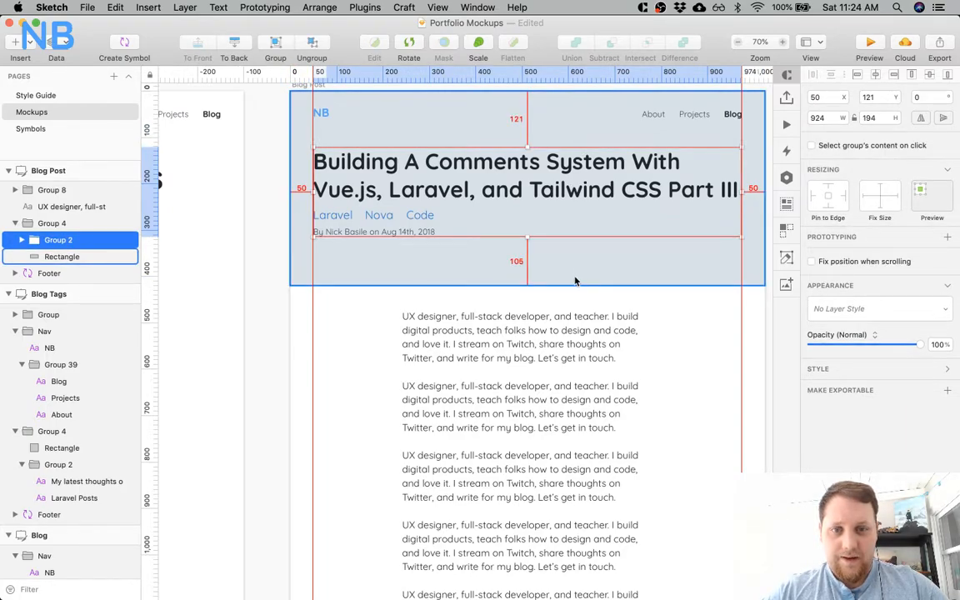
left_click(595, 259)
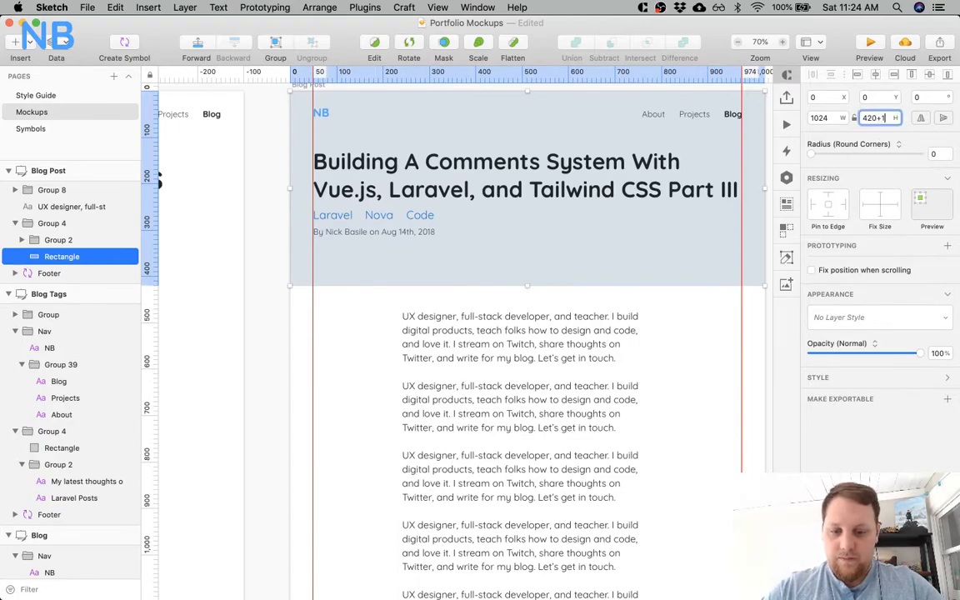
type("6")
key("Return")
Check the title group's margins within the resized Blog Post header and clear the selection.
left_click(644, 172, "super")
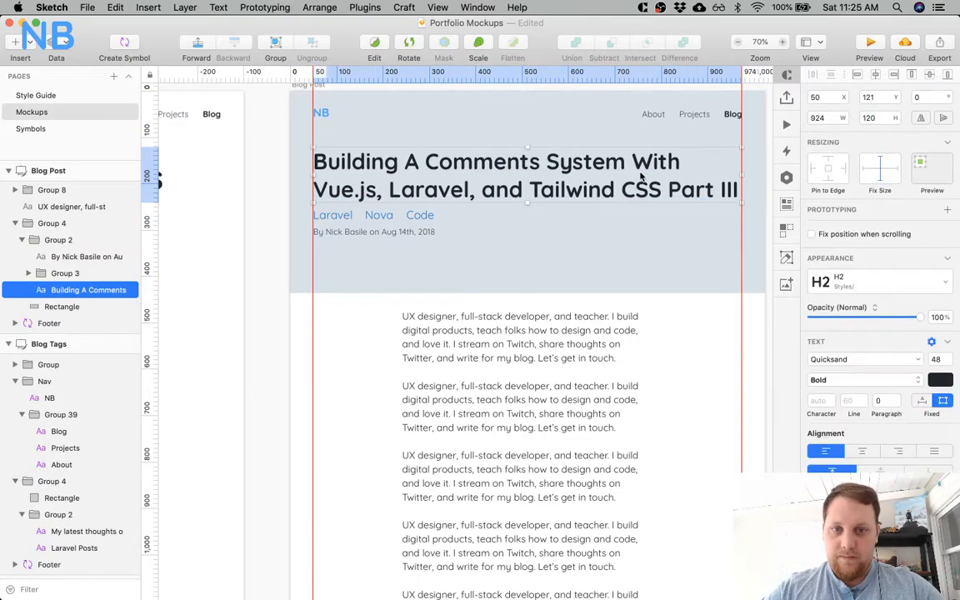
left_click(583, 254)
left_click(574, 215)
key("alt")
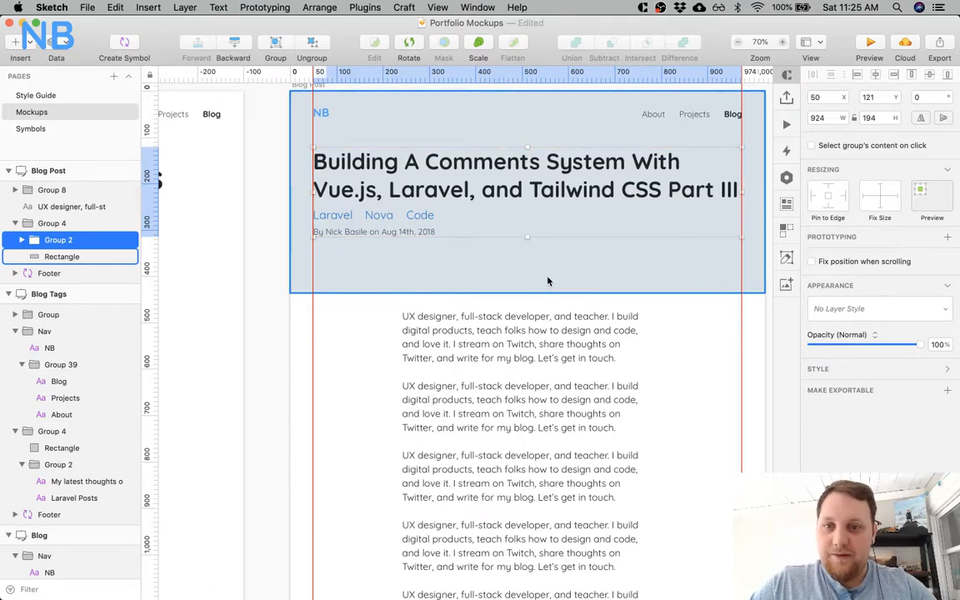
scroll(583, 366, "right", 5)
scroll(596, 381, "up", 4)
left_click(643, 442)
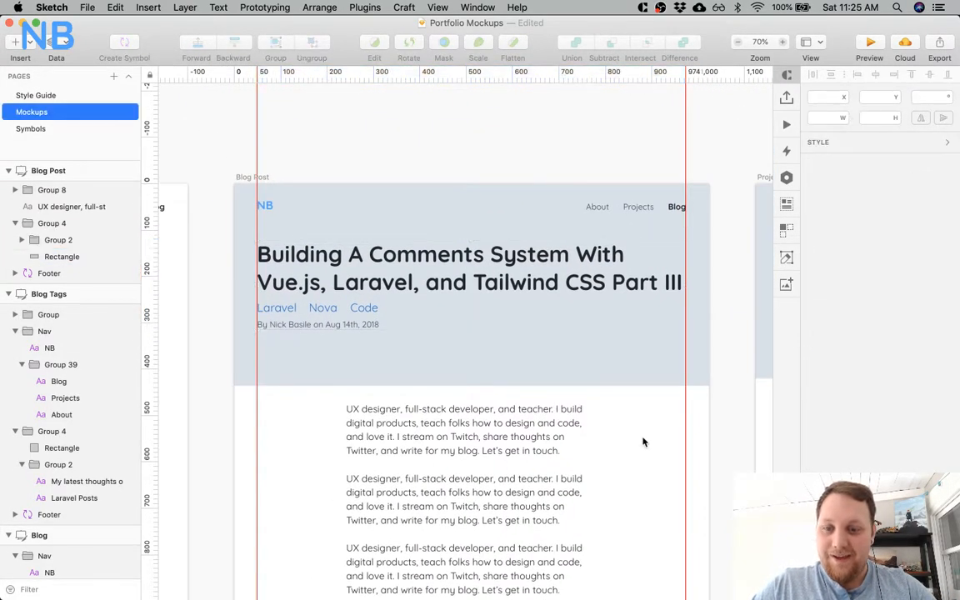
Switch to Chrome, where the YouTube channel page is open.
key("super+Tab")
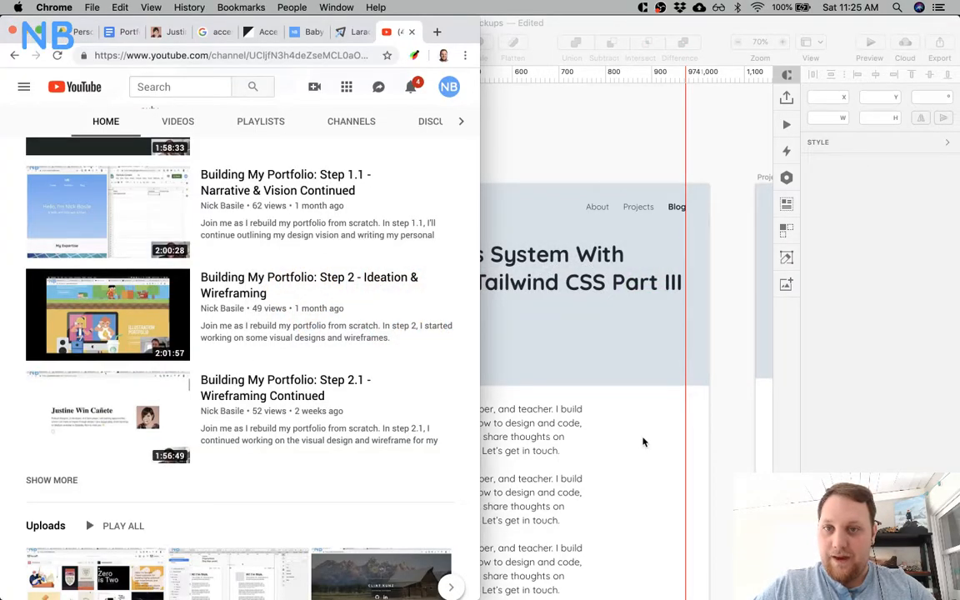
Expand the browser window to full screen and open the Blog page of the existing live portfolio site.
key("alt+super+f")
left_click(616, 32)
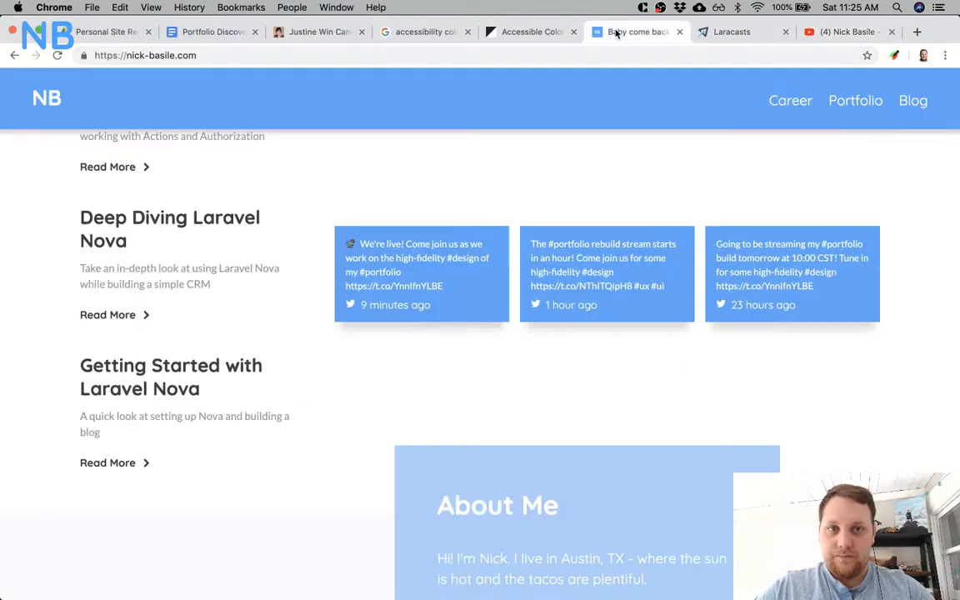
left_click(912, 100)
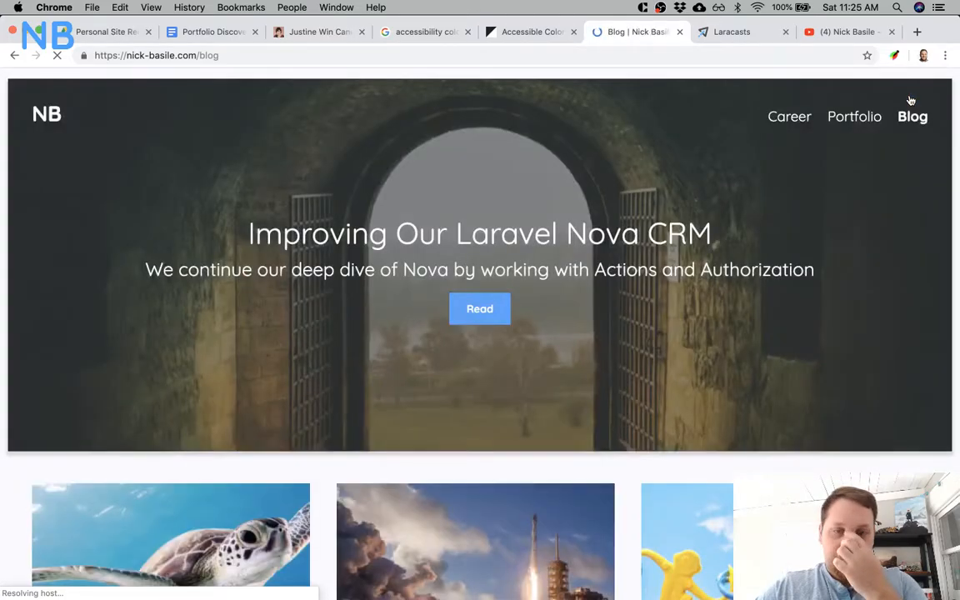
Find the "Building A Comments System With Vue.js, Laravel, and Tailwind CSS Part III" post card and inspect its image element in the developer tools.
scroll(761, 225, "down", 5)
scroll(761, 225, "up", 5)
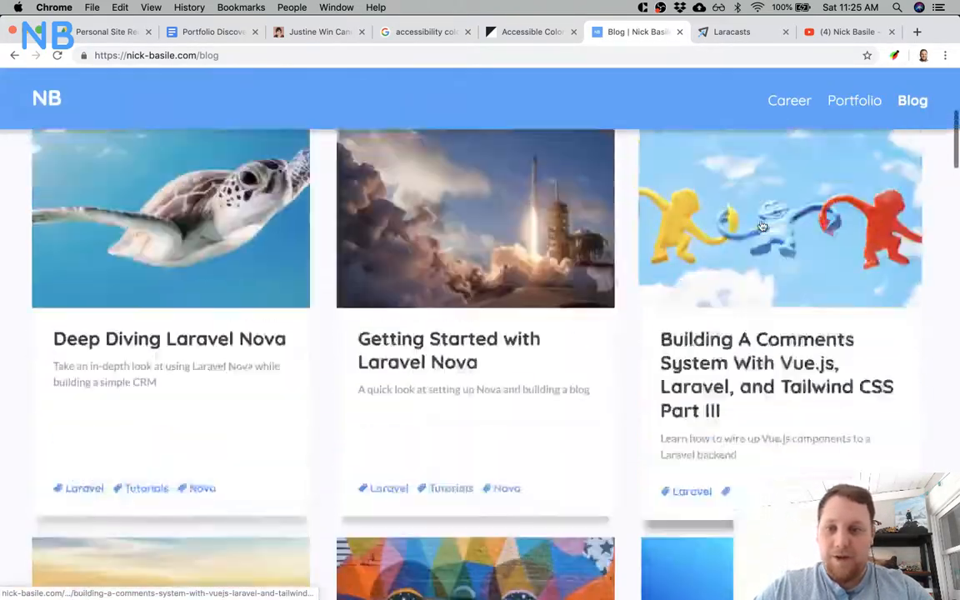
scroll(761, 225, "down", 4)
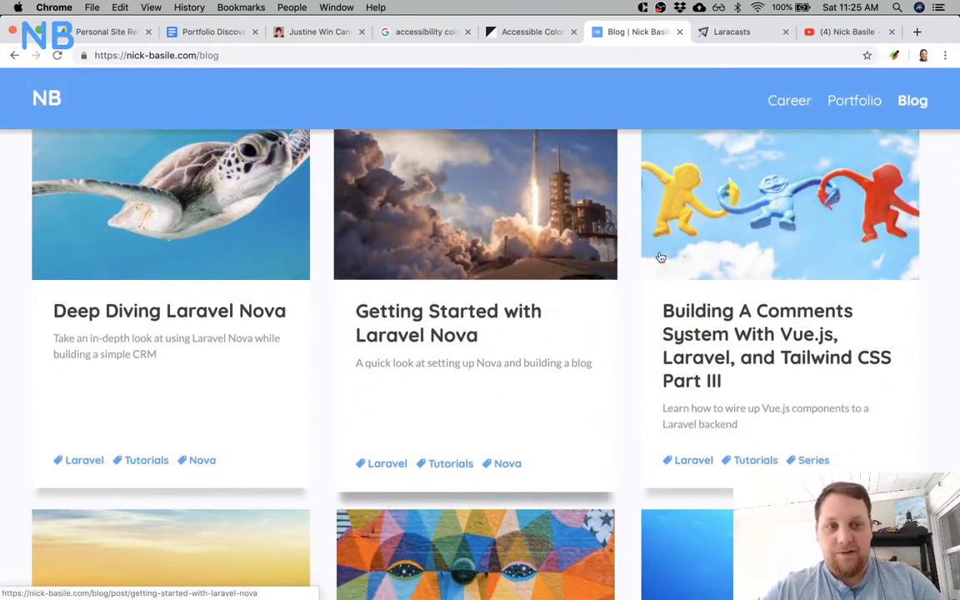
scroll(622, 266, "up", 2)
right_click(786, 252)
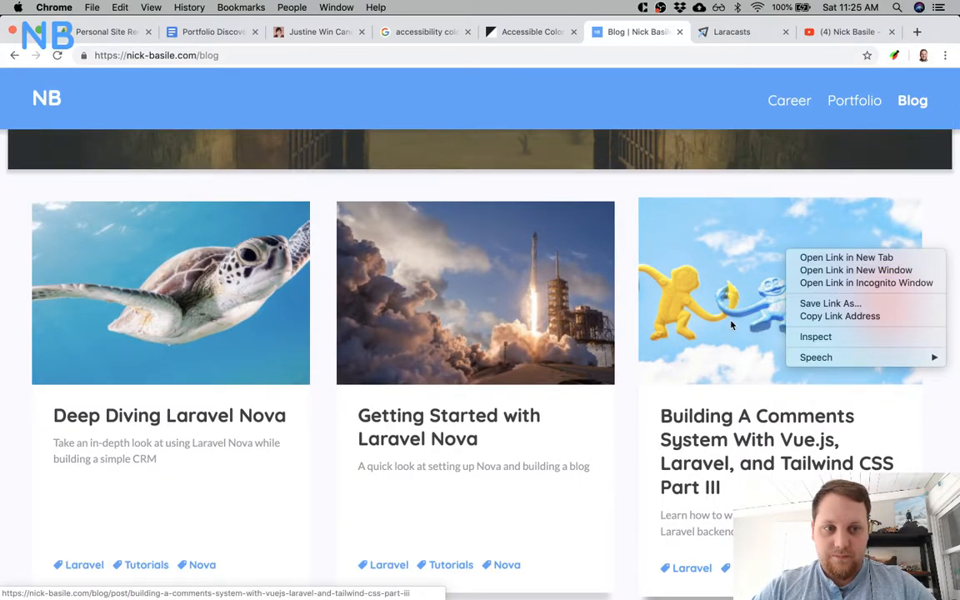
left_click(837, 337)
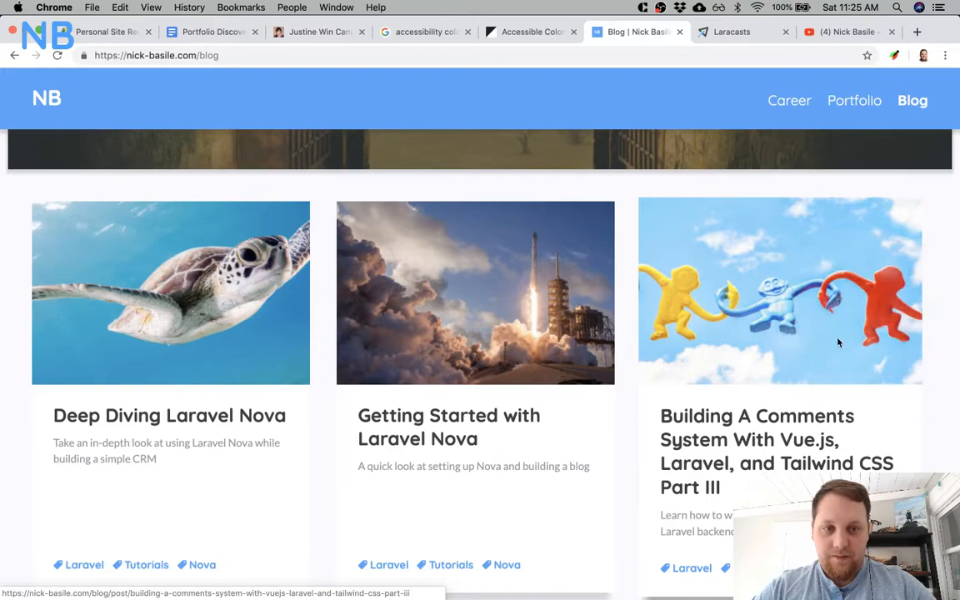
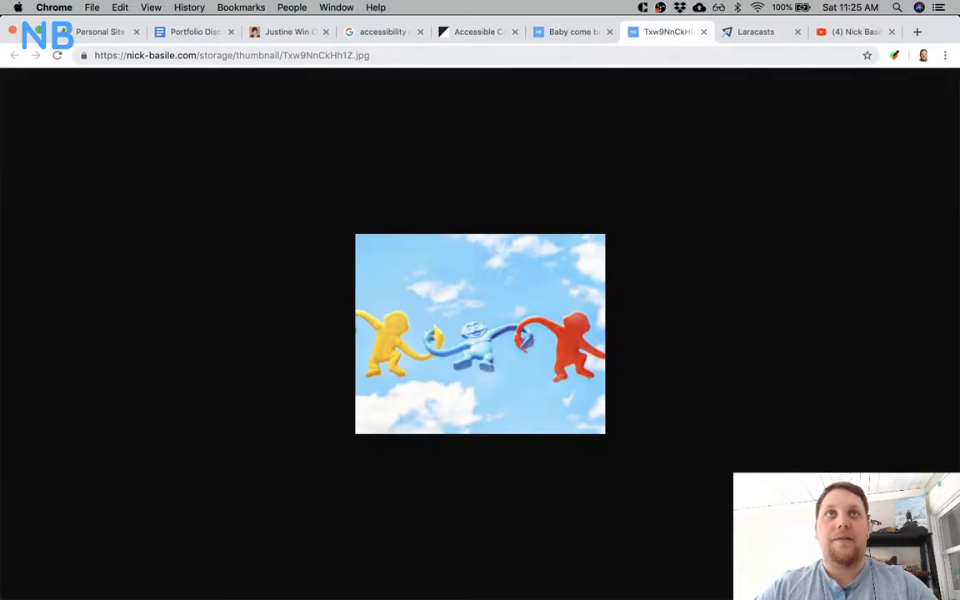
Open the header image of the blog post "Building A Comments System With Vue.js, Laravel, and Tailwind CSS Part III" in its own tab.
left_click(705, 31)
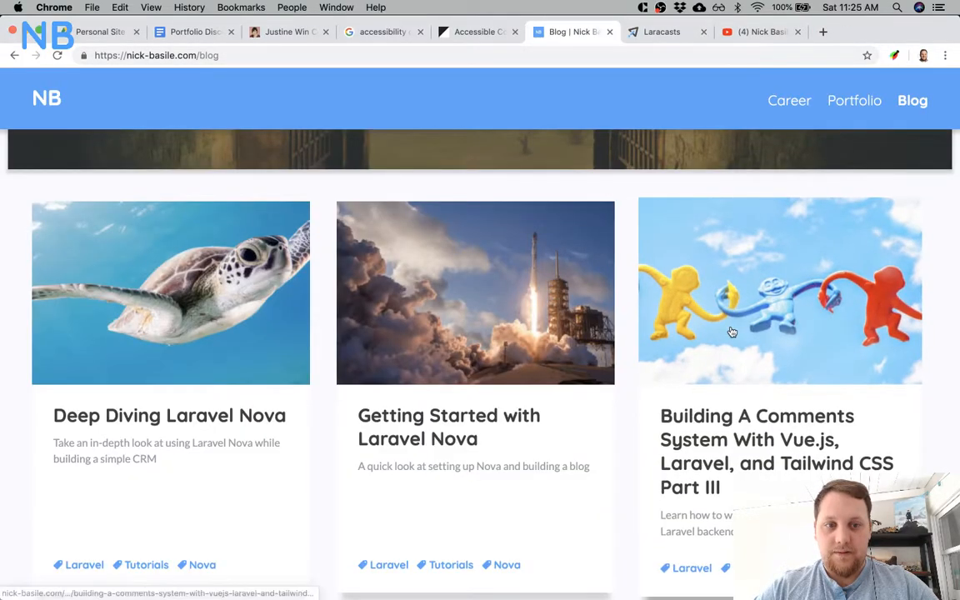
left_click(730, 332)
right_click(660, 315)
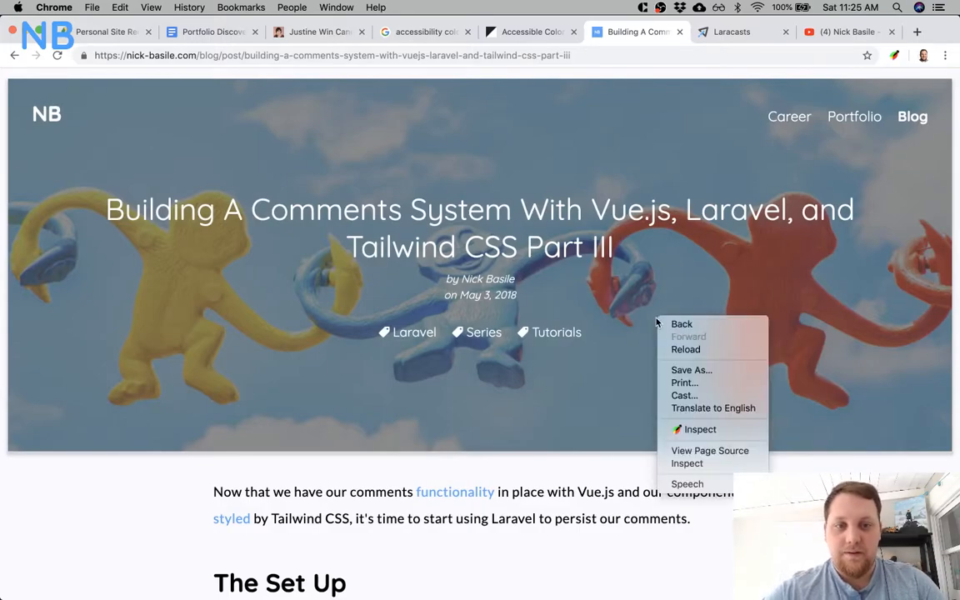
left_click(715, 428)
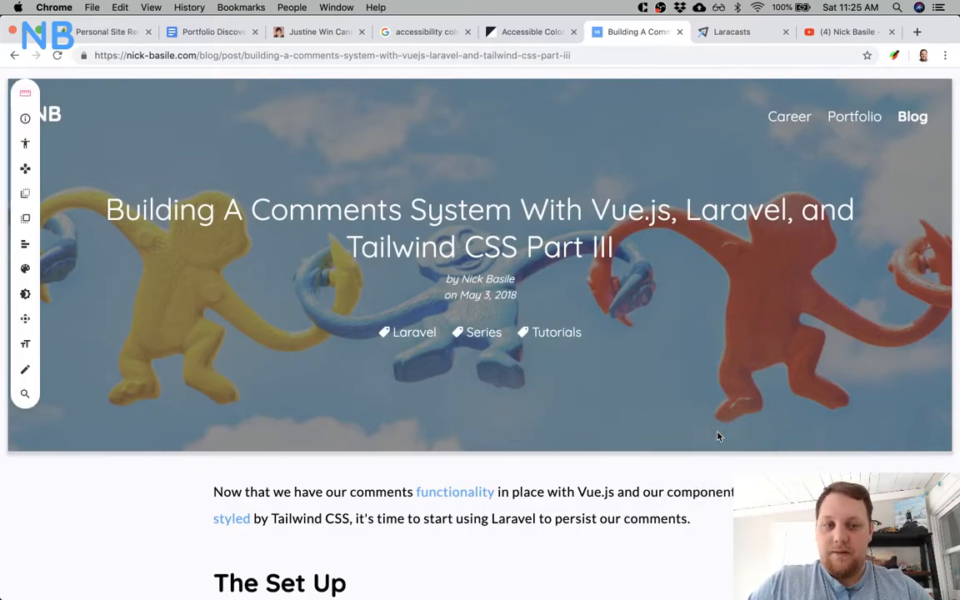
right_click(738, 369)
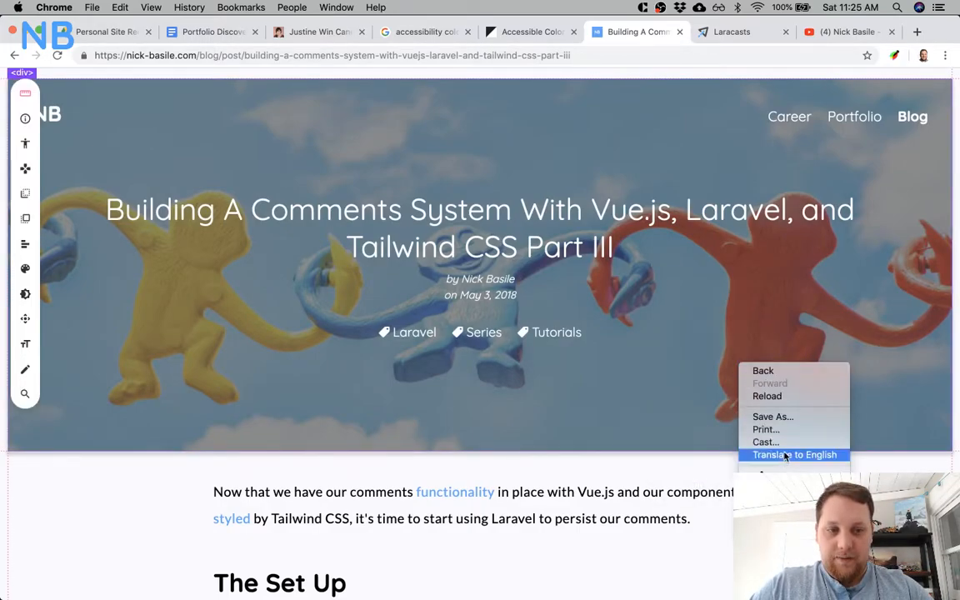
left_click(768, 520)
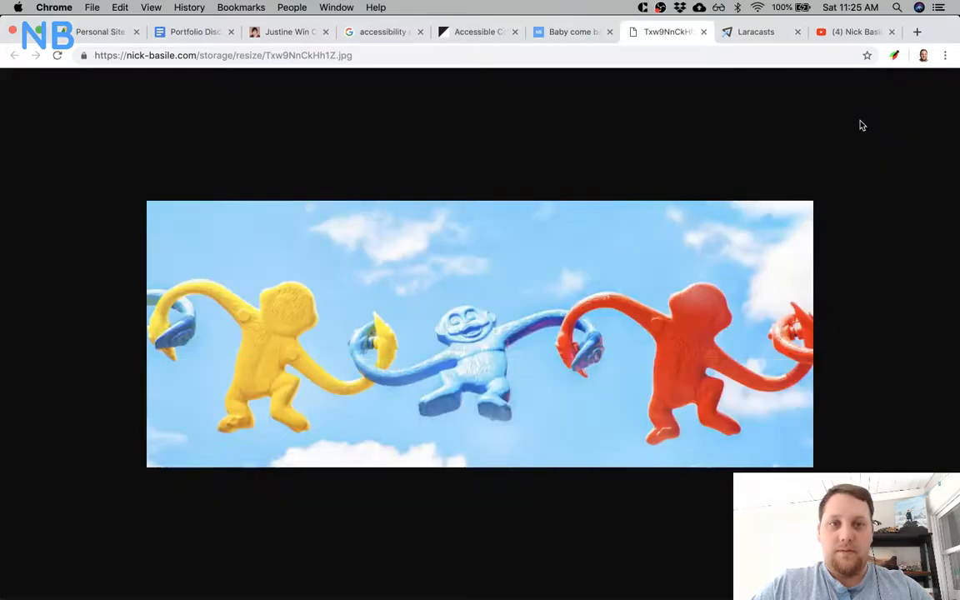
Save the full-size monkey image to the desktop as Txw9NnCkHh1Z.jpg.
right_click(587, 289)
left_click(603, 314)
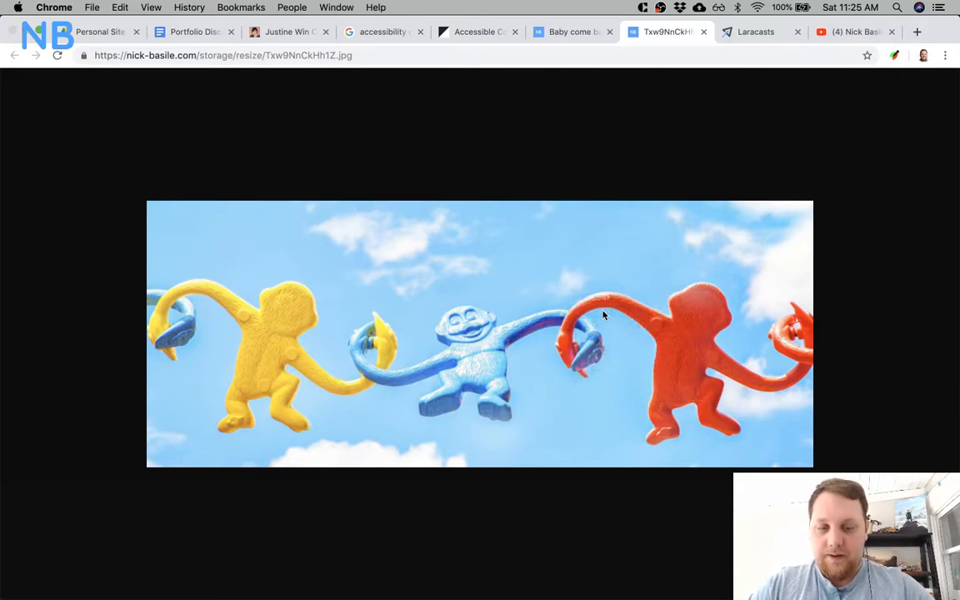
left_click(724, 351)
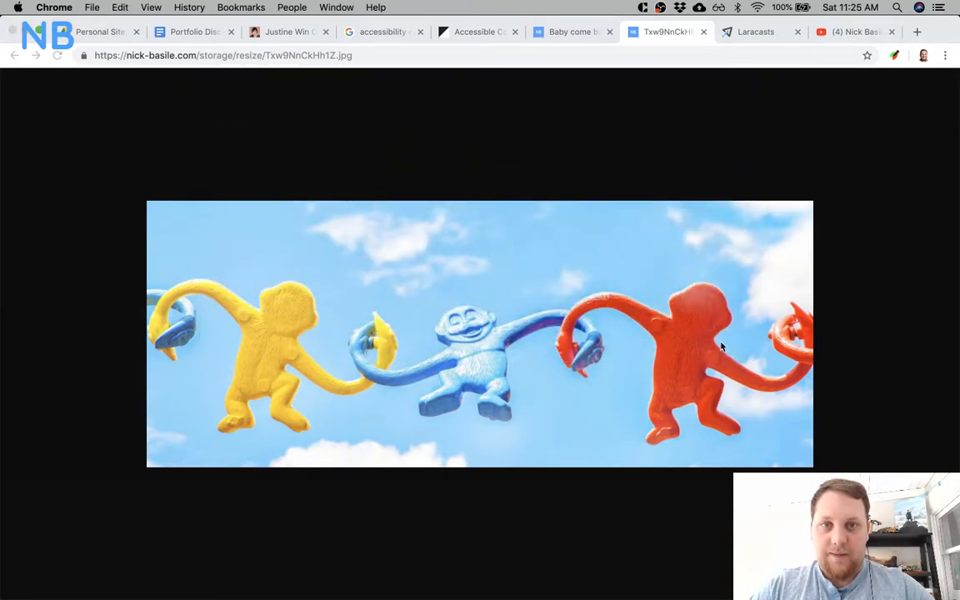
key("super+Tab")
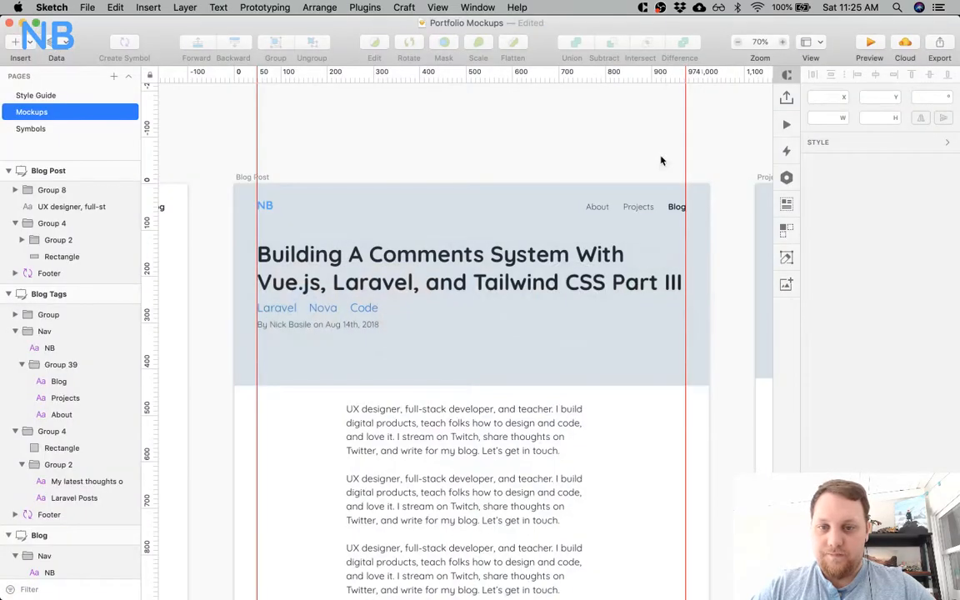
key("super+Tab")
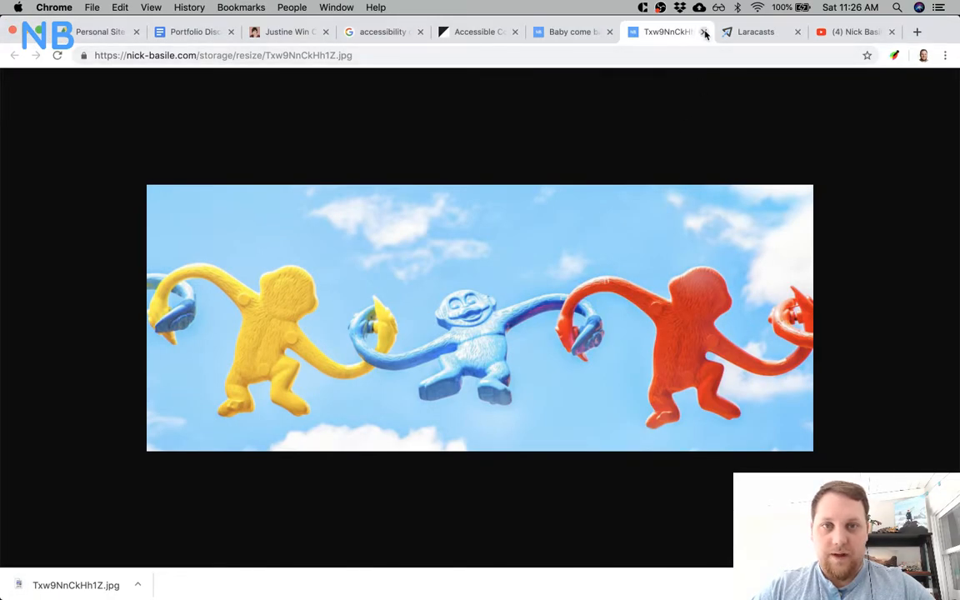
Close the browser tabs for the image, Laracasts and YouTube.
left_click(705, 33)
left_click(704, 33)
left_click(705, 33)
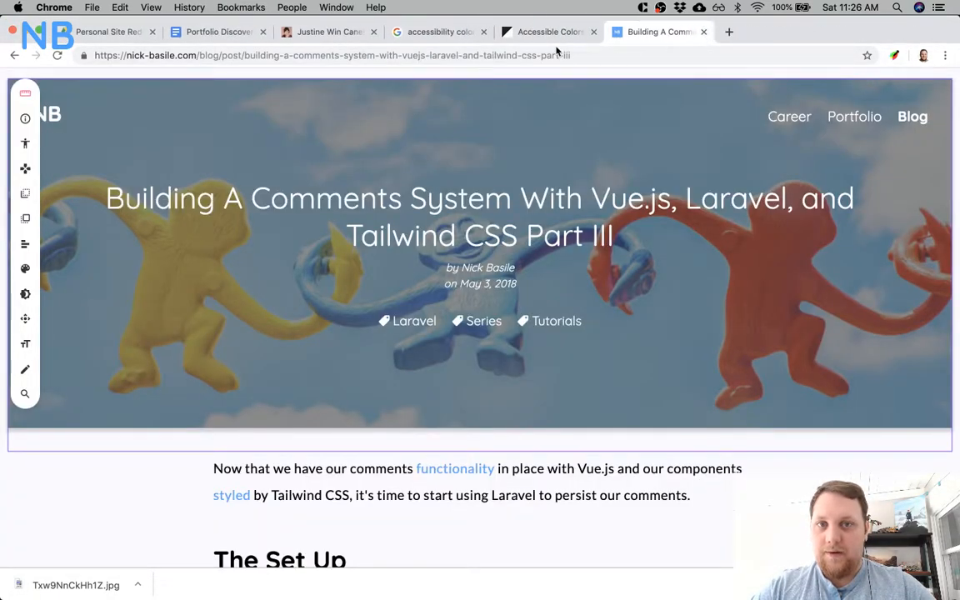
Switch to Sketch and place the desktop image Txw9NnCkHh1Z.jpg over the Blog Post artboard's header rectangle, beneath the header text.
key("super+Tab")
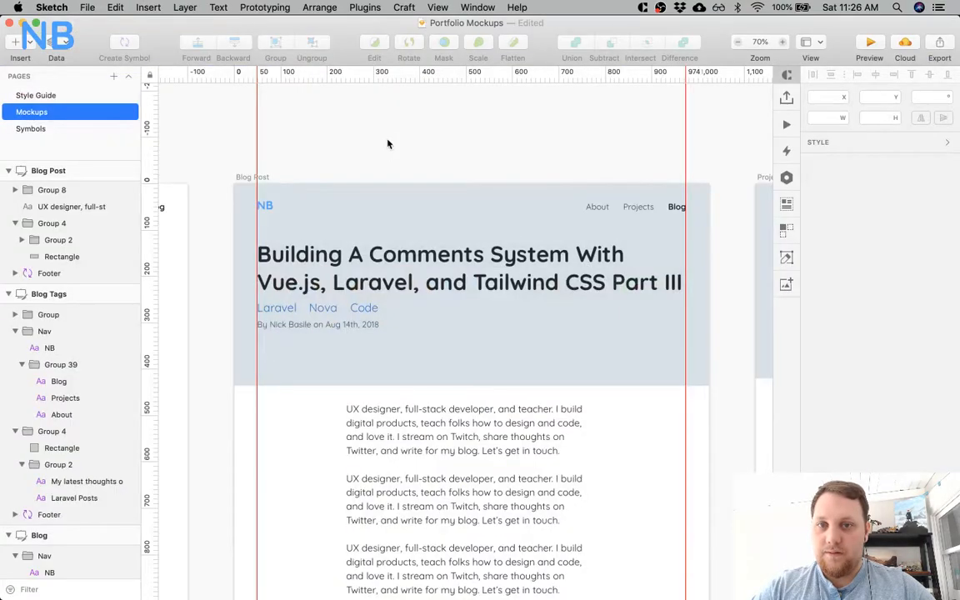
left_click(493, 209, "super")
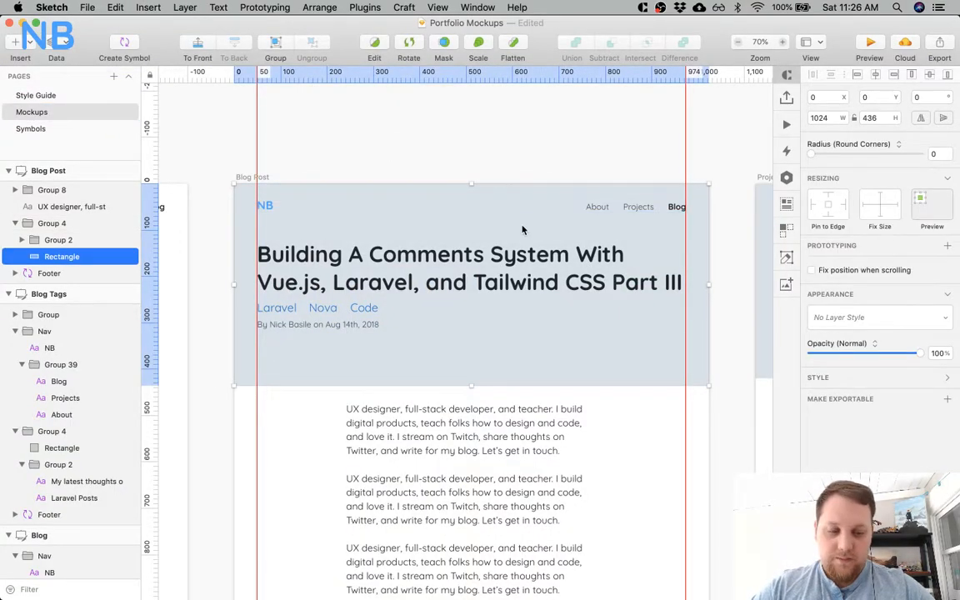
key("alt+super+Left")
left_click(590, 309)
key("alt+super+Left")
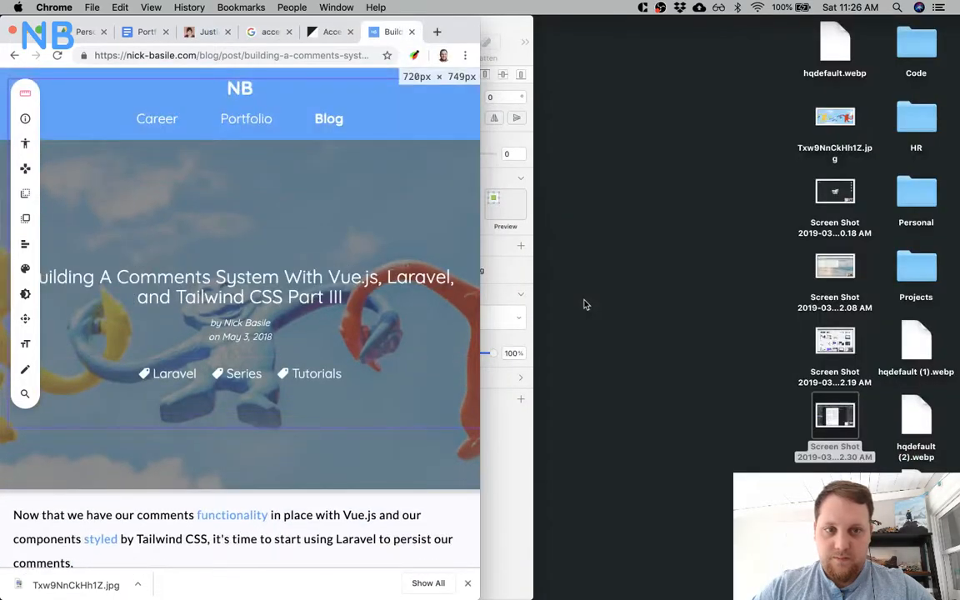
left_click(495, 295)
mouse_move(835, 119)
left_mouse_down()
mouse_move(643, 193)
mouse_move(293, 254)
left_mouse_up()
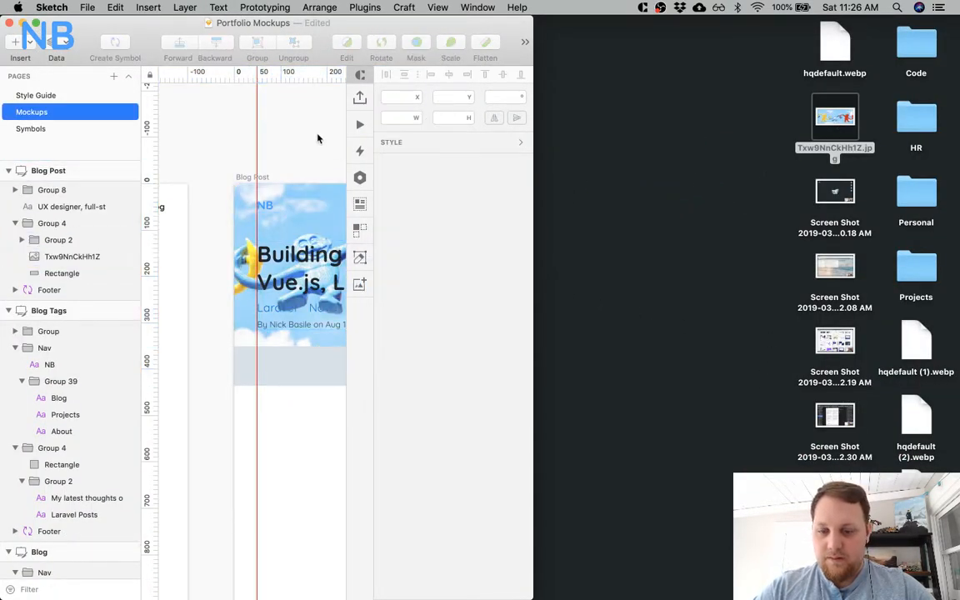
key("alt+super+f")
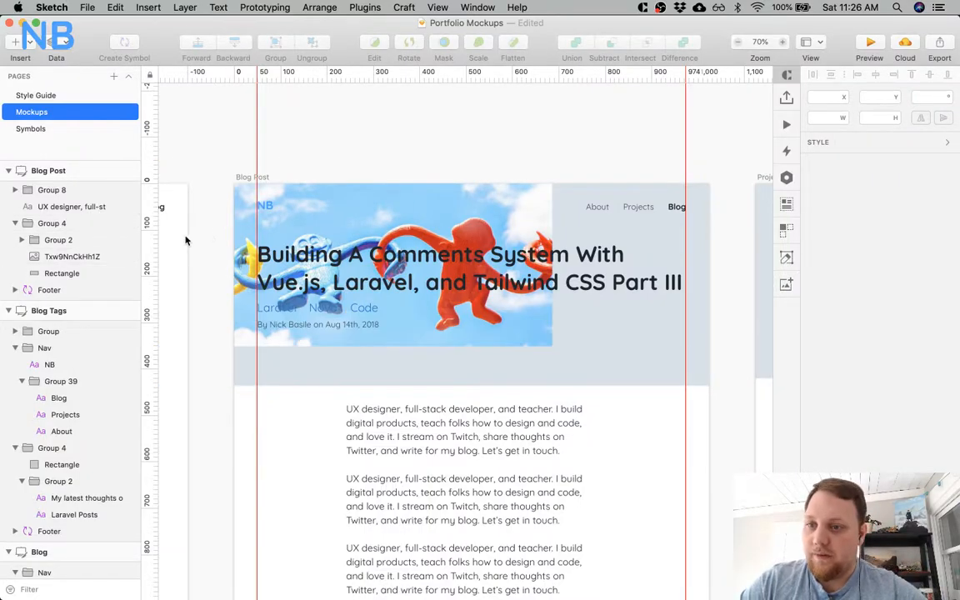
Mask the monkey image with the Blog Post header's background rectangle.
left_click(61, 258)
left_click(65, 273, "shift")
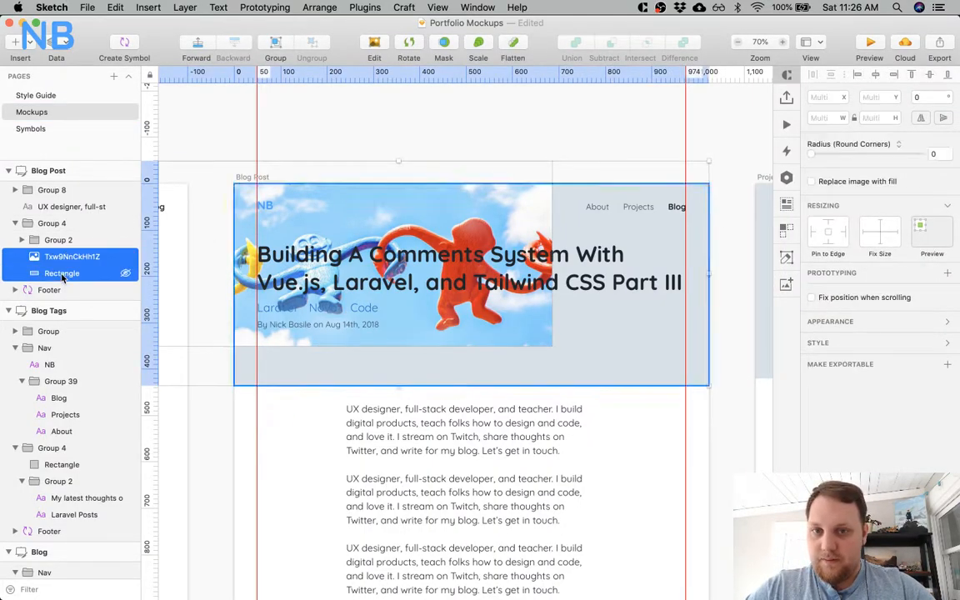
left_click(443, 46)
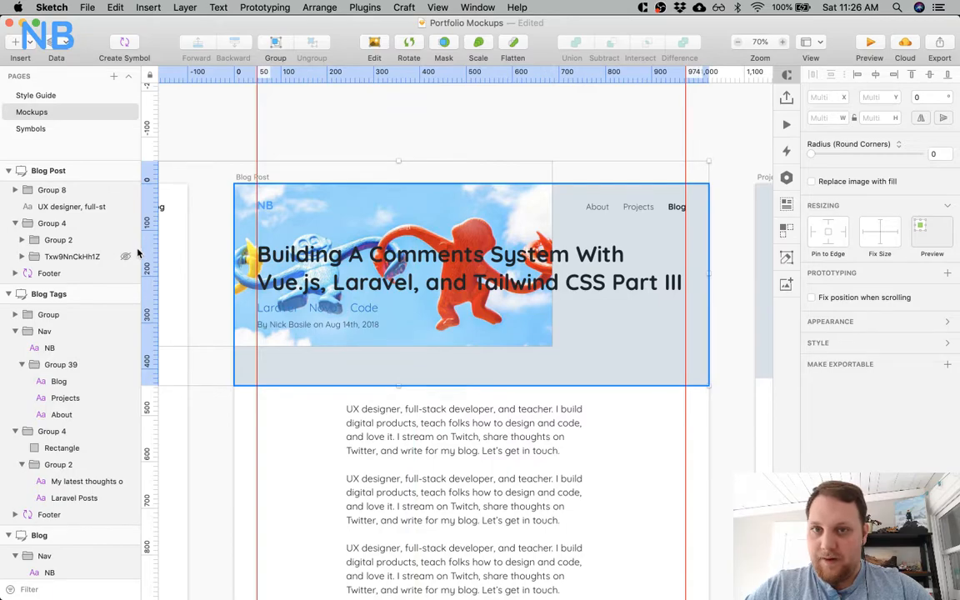
Move and proportionally scale the masked image to about 1098 × 439 so it covers the whole Blog Post header.
left_click(21, 256)
left_click(87, 274)
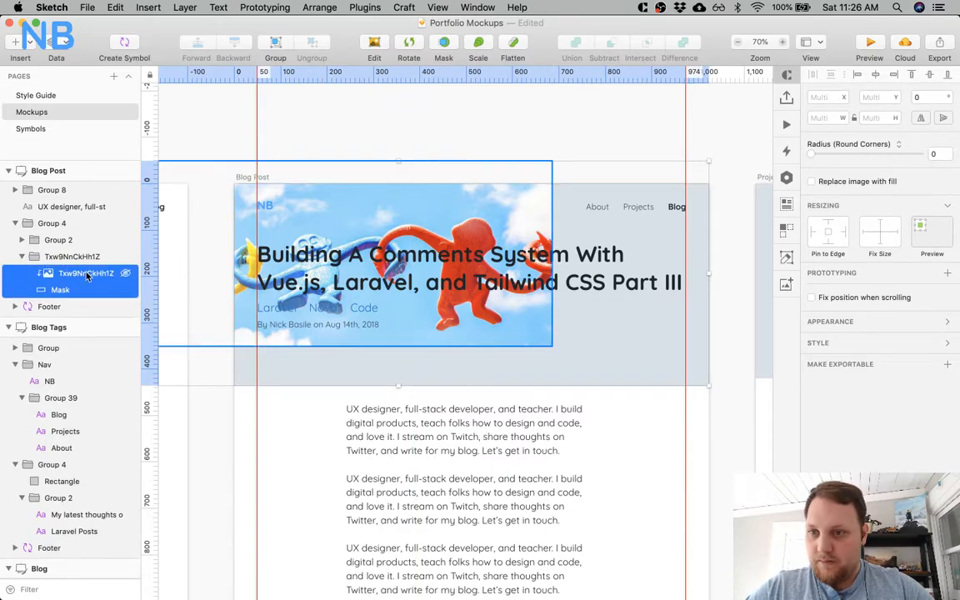
left_click_drag(413, 196, 555, 218)
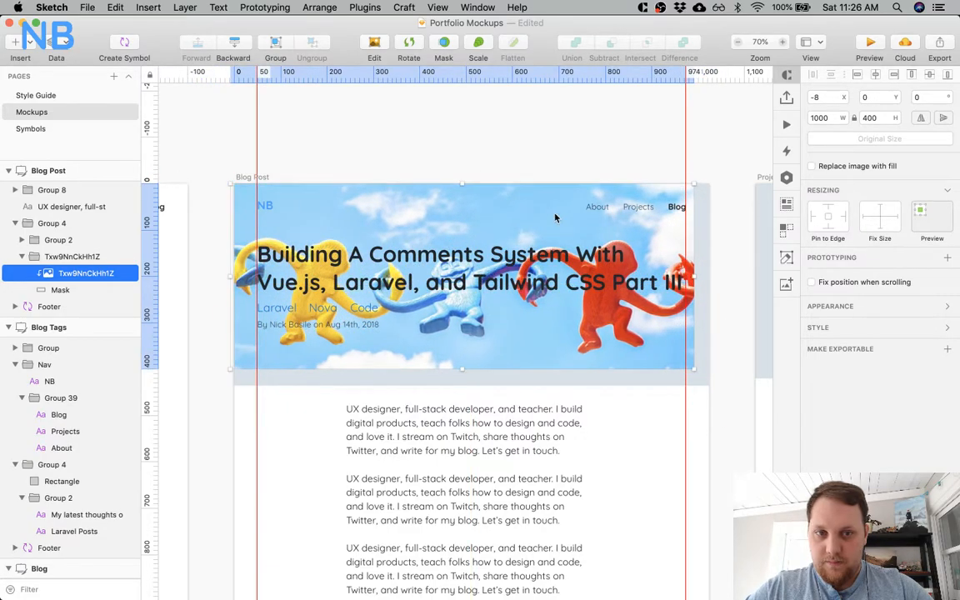
left_click_drag(693, 368, 730, 393)
left_click_drag(652, 371, 620, 368)
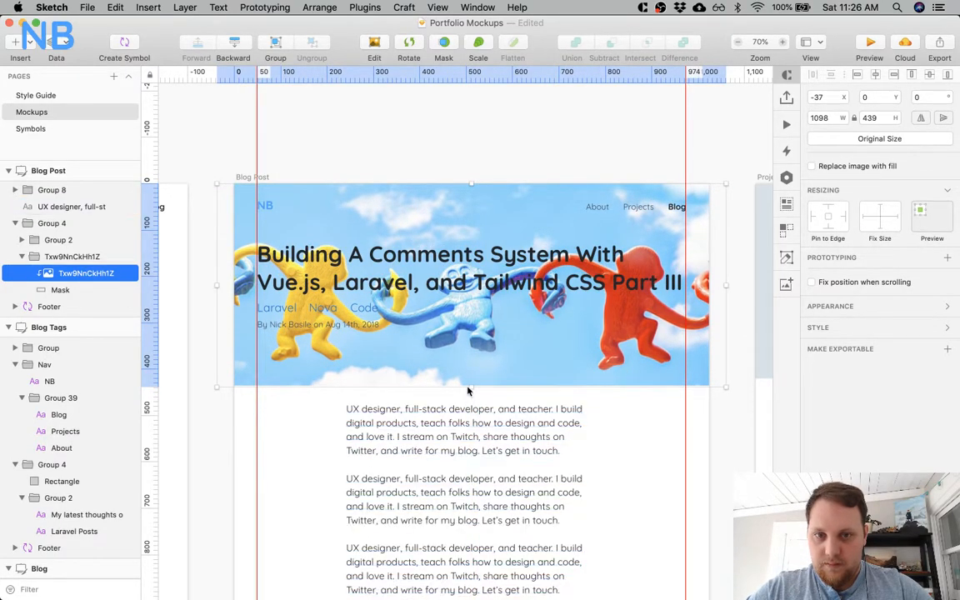
left_click(57, 290)
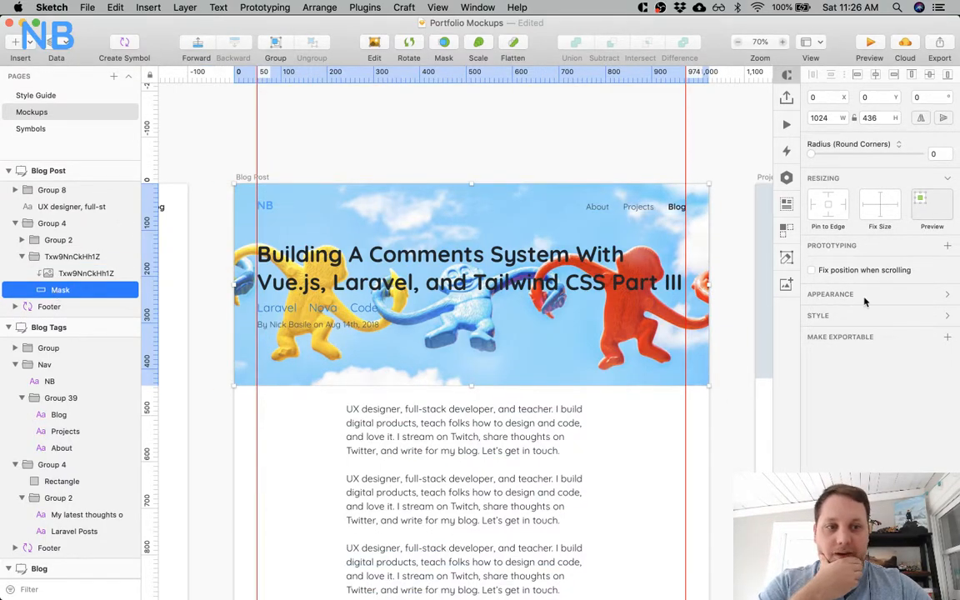
left_click(869, 324)
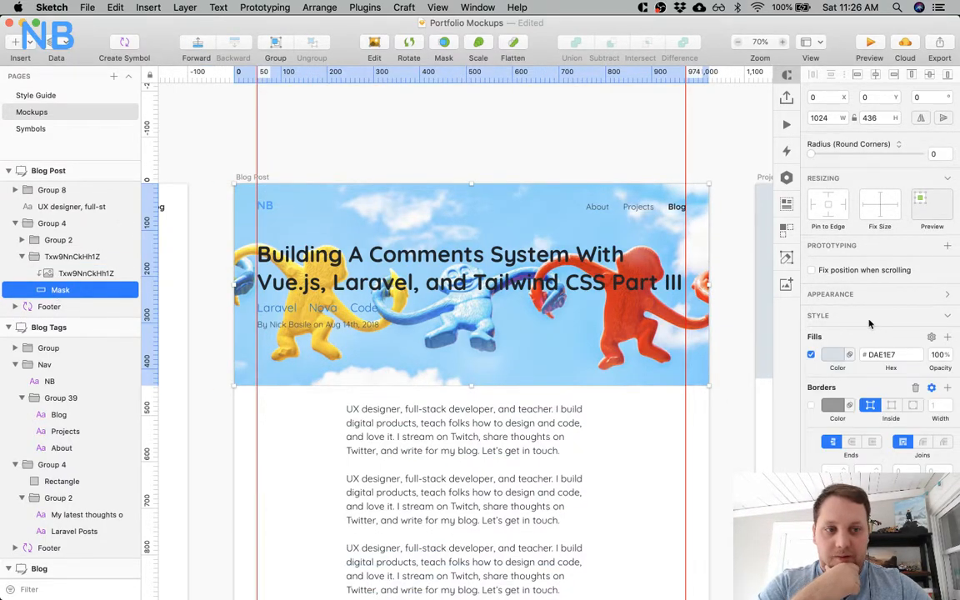
left_click(835, 354)
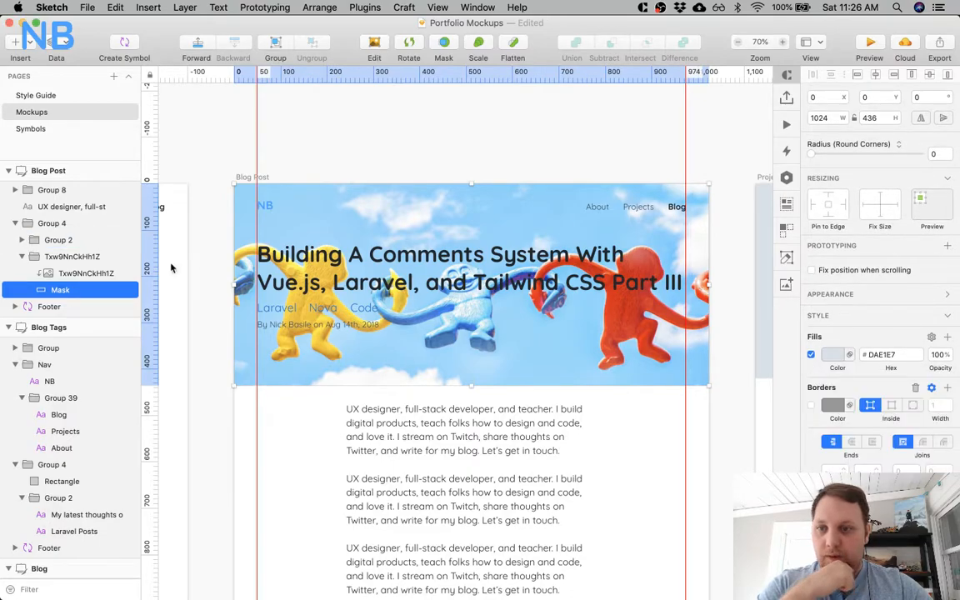
Add a dark blue 1B4A7E fill to the masked header image.
left_click(79, 273)
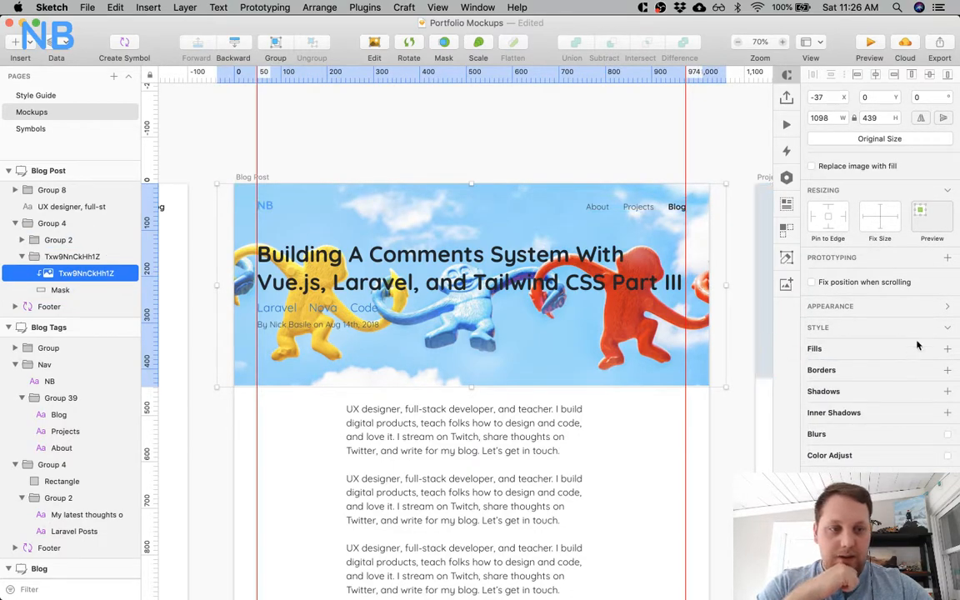
left_click(888, 354)
scroll(869, 406, "down", 2)
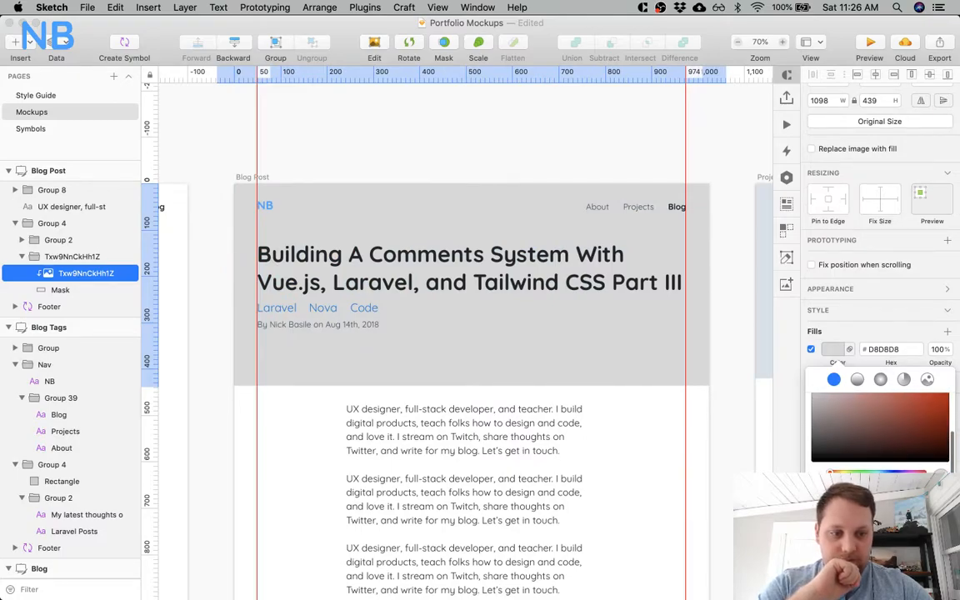
left_click(919, 419)
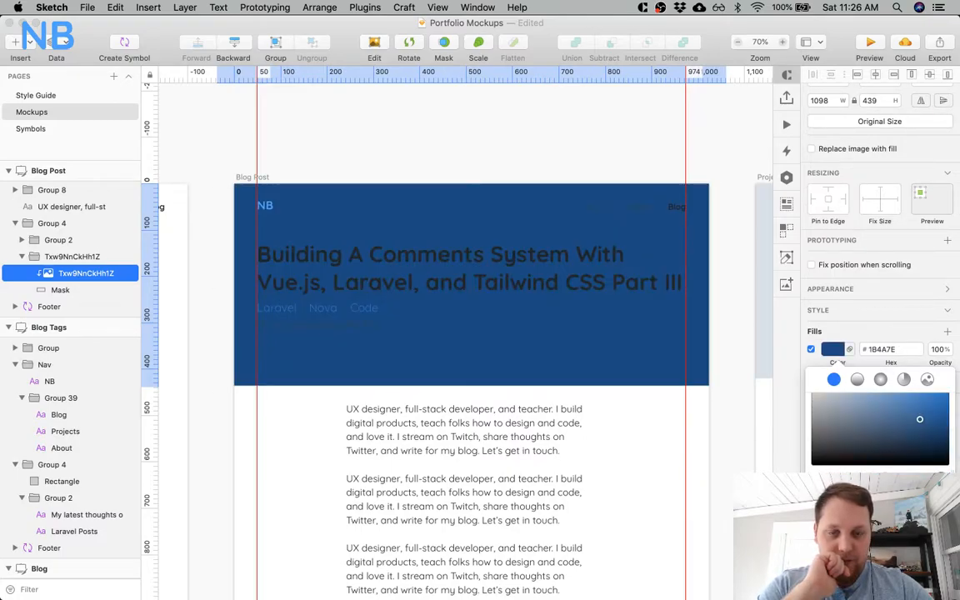
Try several opacities for the header image's blue fill, including 20, 40 and 50%, and settle on 30%.
key("6")
key("shift+Down")
key("shift+Down")
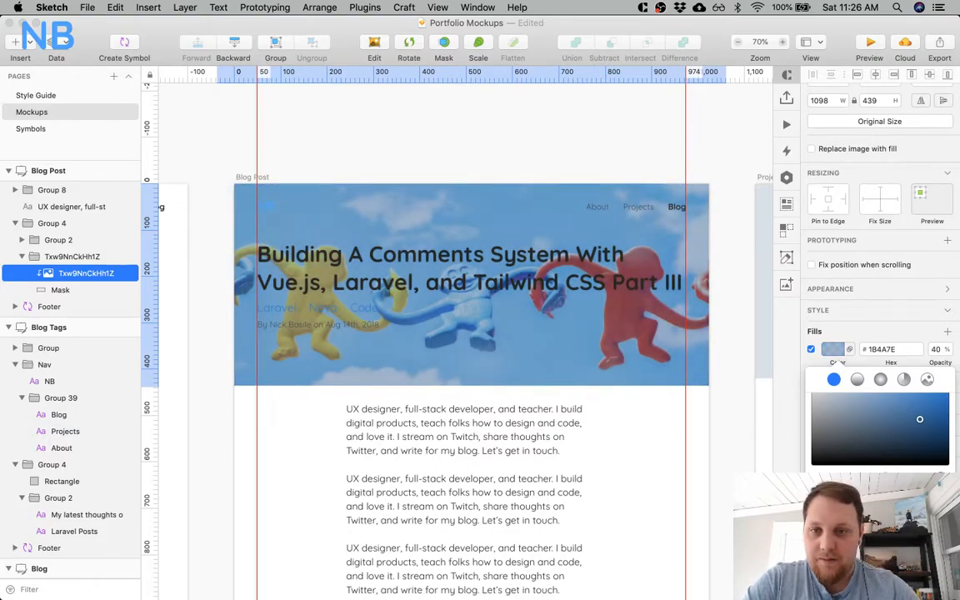
key("shift+Down")
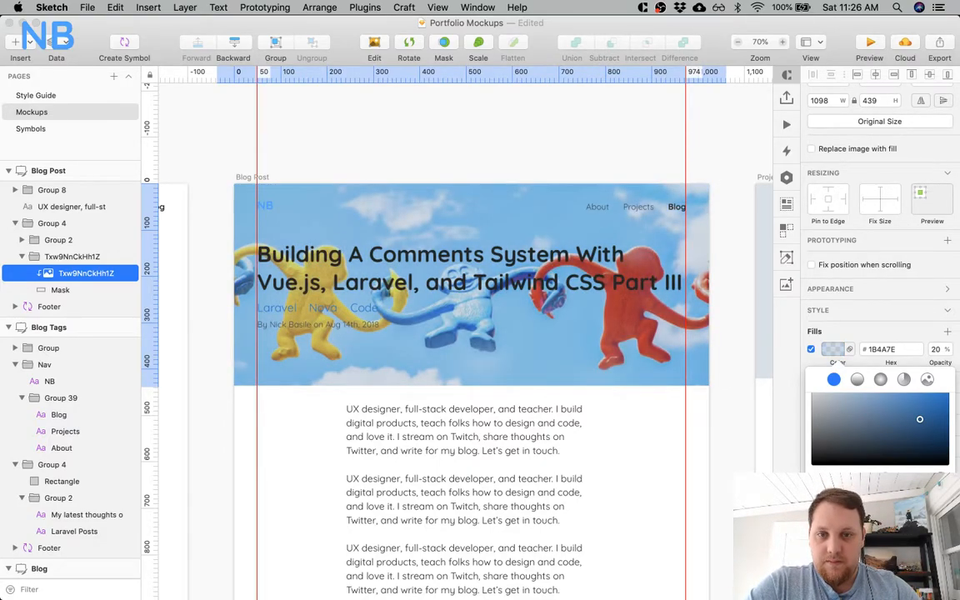
key("shift+Down")
key("shift+Up")
key("shift+Up")
key("shift+Up")
key("shift+Up")
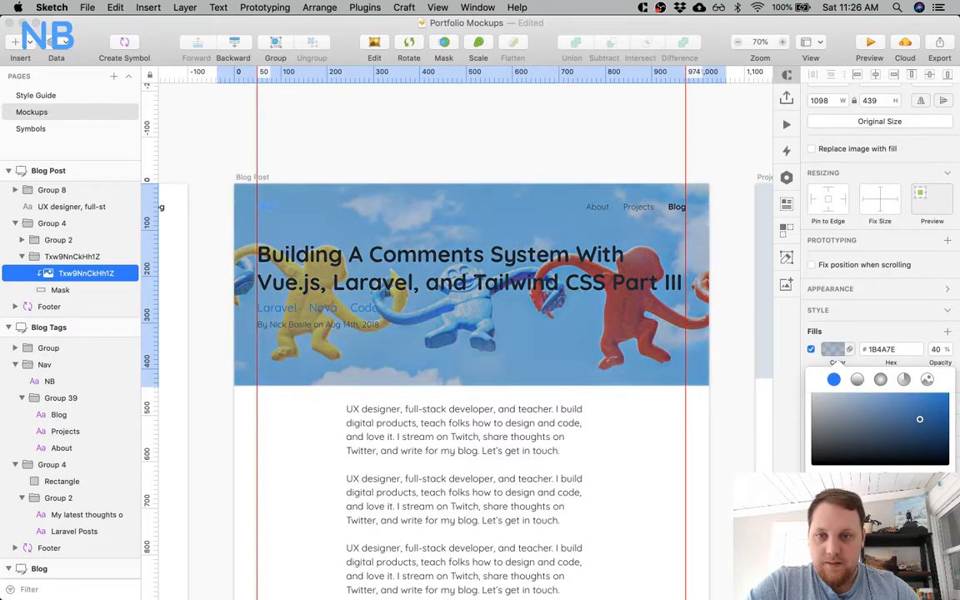
key("shift+Down")
key("shift+Down")
key("shift+Up")
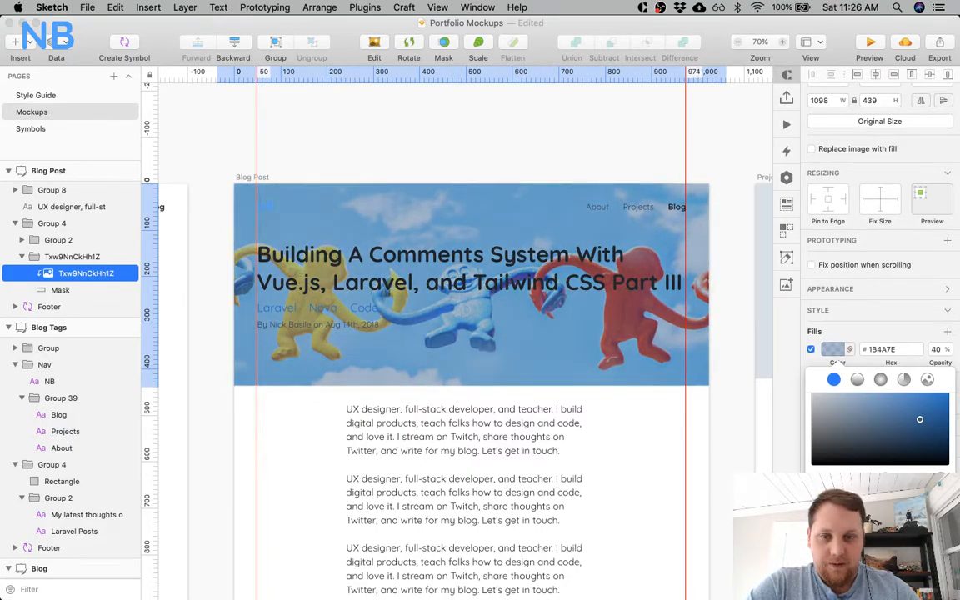
key("shift+Up")
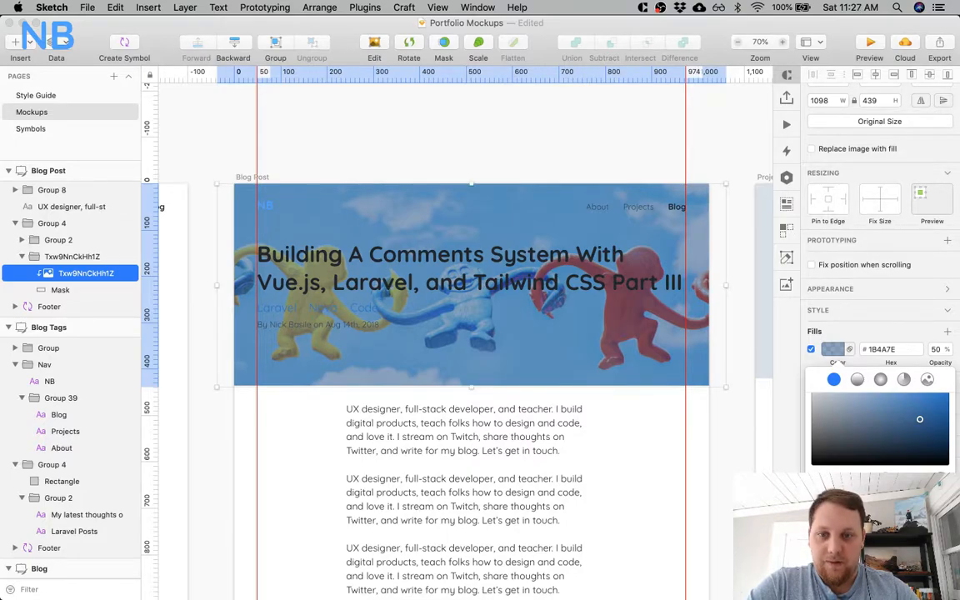
key("shift+Up")
key("shift+Down")
key("shift+Down")
key("shift+Down")
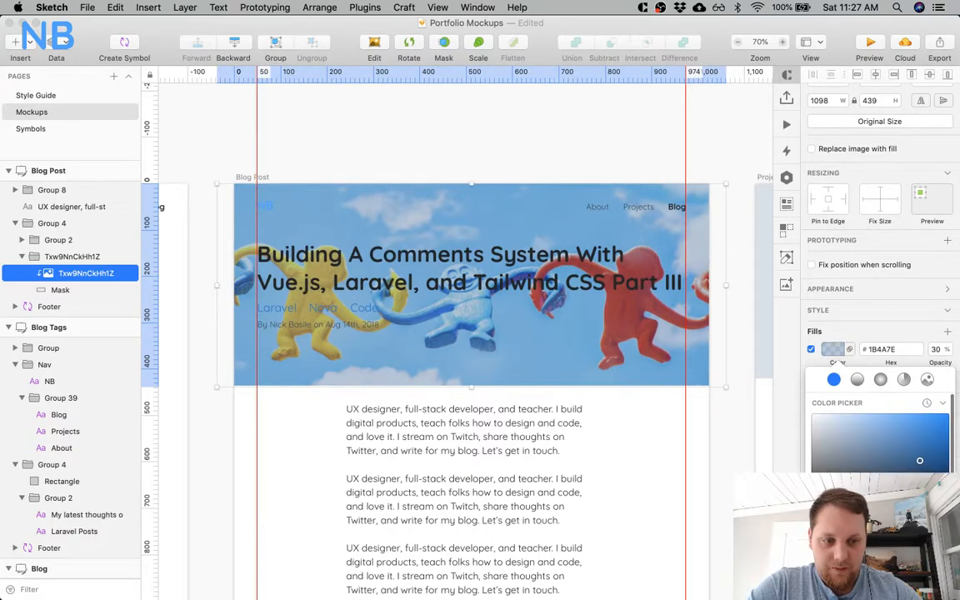
Darken the header image's fill to 0B2541 and set its opacity to 30%.
left_click(858, 576)
scroll(880, 433, "down", 3)
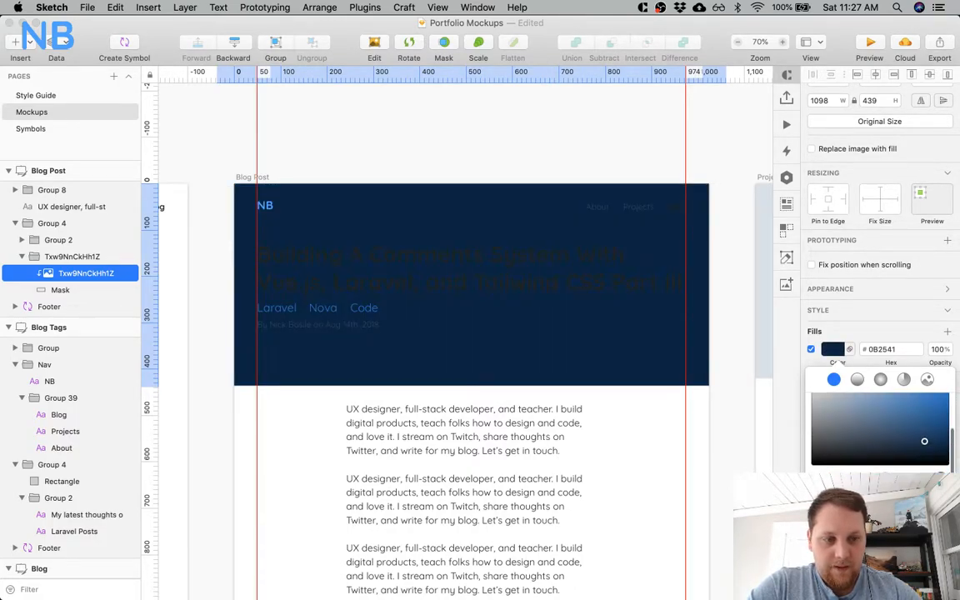
left_click_drag(927, 492, 848, 492)
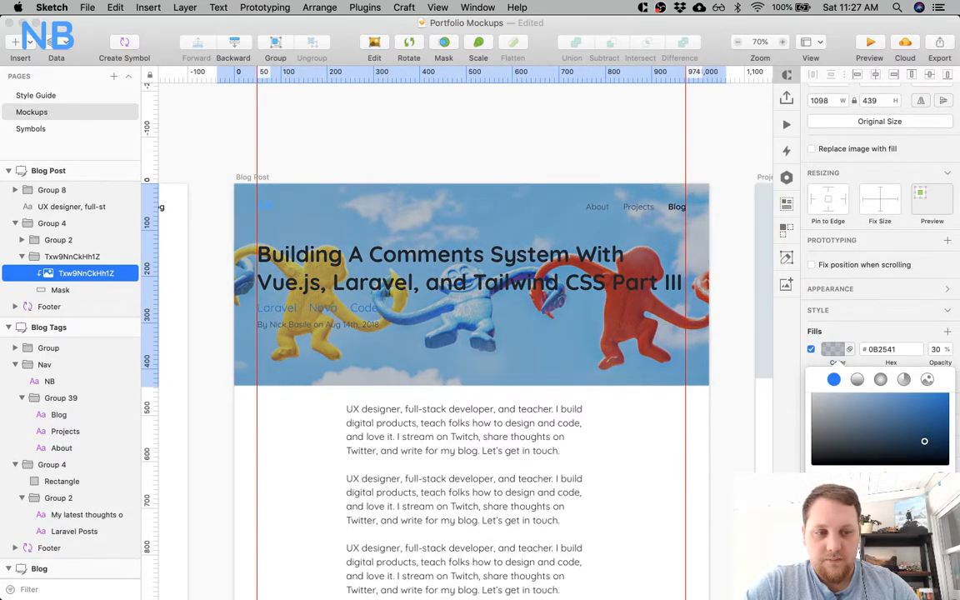
left_click(569, 129)
Change the text color of the Blog Post header title to white, using the live blog post as reference.
key("super+Tab")
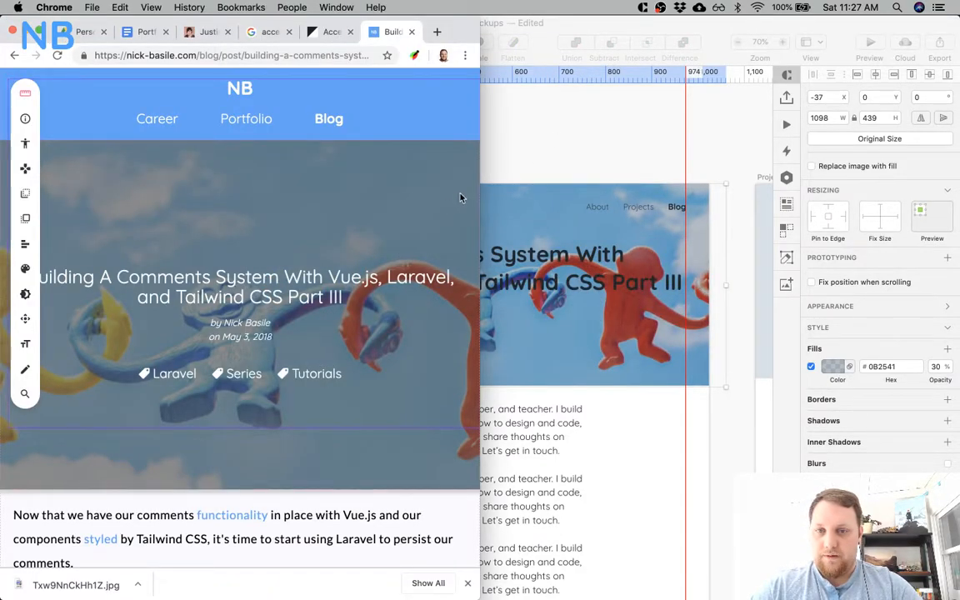
key("super+Tab")
left_click(426, 264)
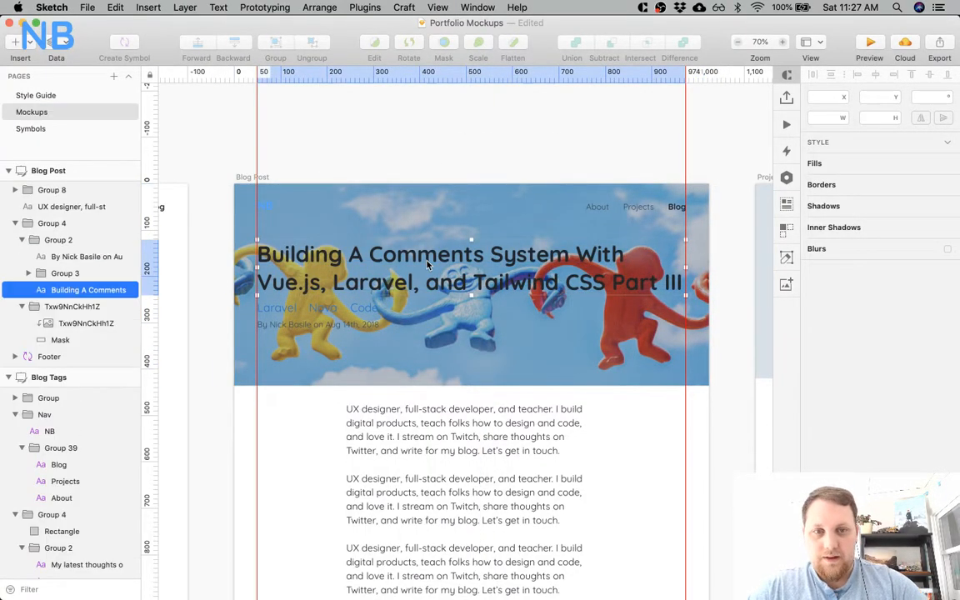
scroll(426, 264, "left", 3)
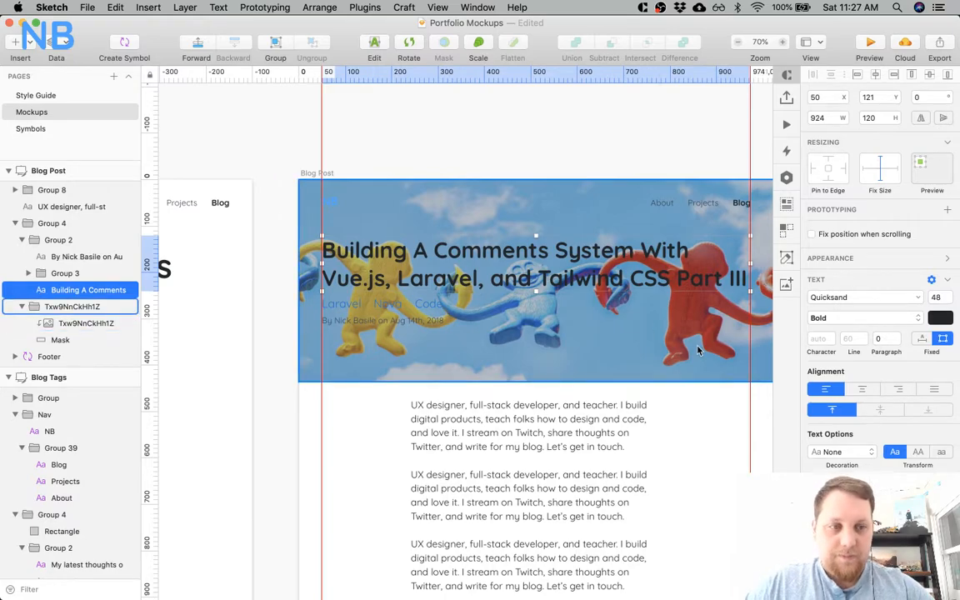
left_click(939, 319)
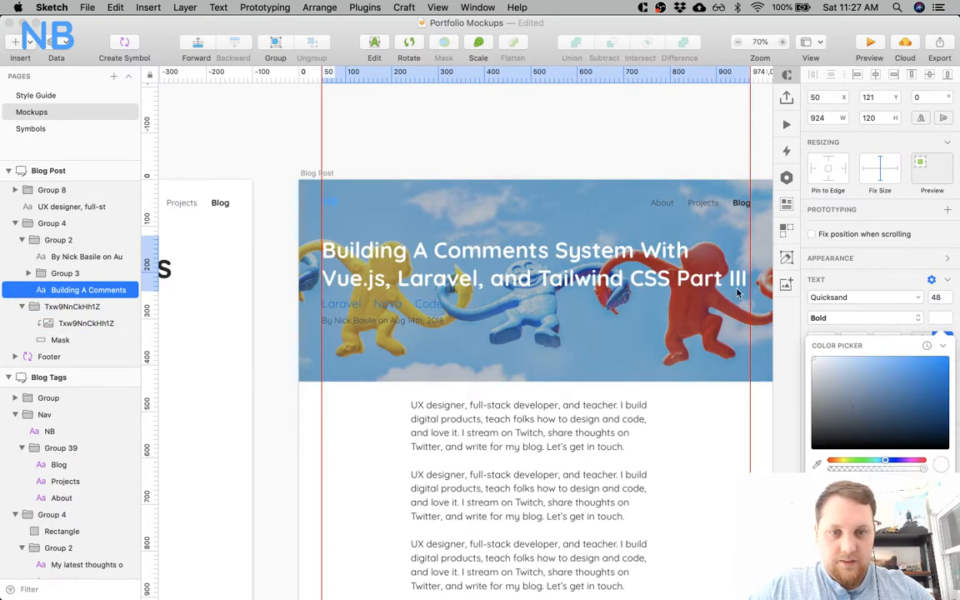
Recolor the Laravel, Nova and Code tags and the byline beneath the title to white.
left_click(389, 306, "super")
left_click(350, 308, "shift+super")
left_click(353, 320, "shift+super")
left_click(439, 309, "shift+super")
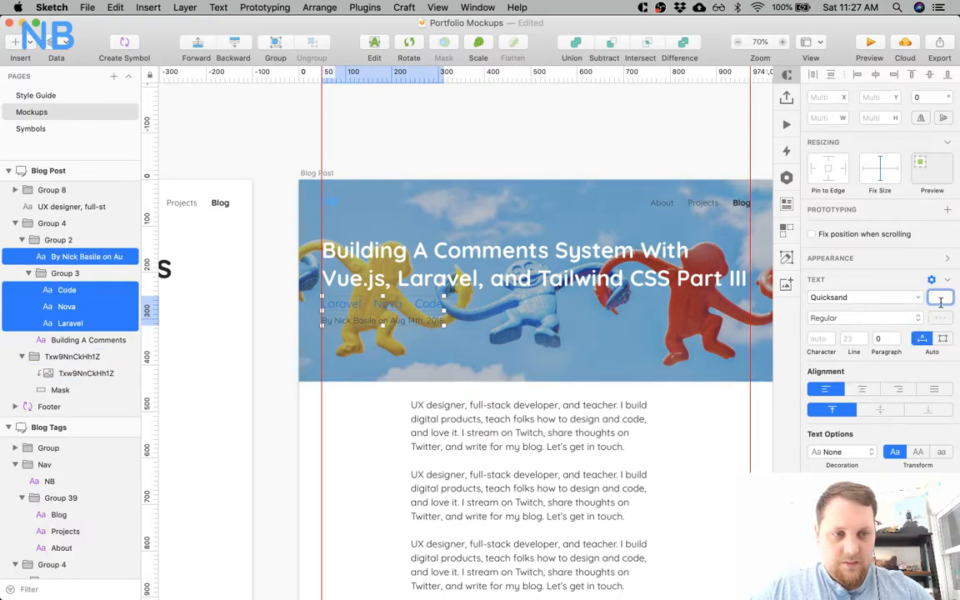
left_click(940, 318)
left_click_drag(881, 395, 694, 283)
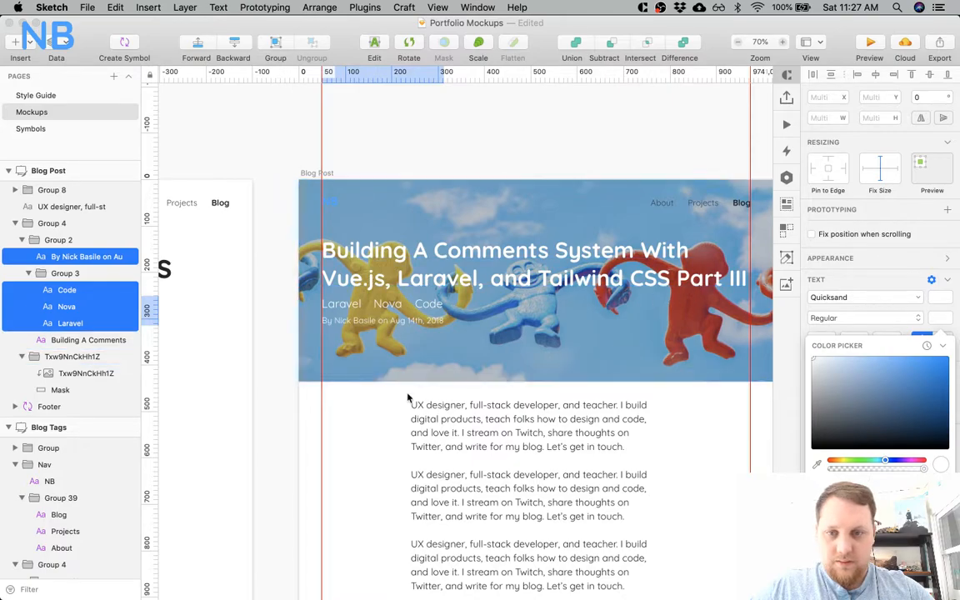
left_click(362, 433)
left_click(349, 433)
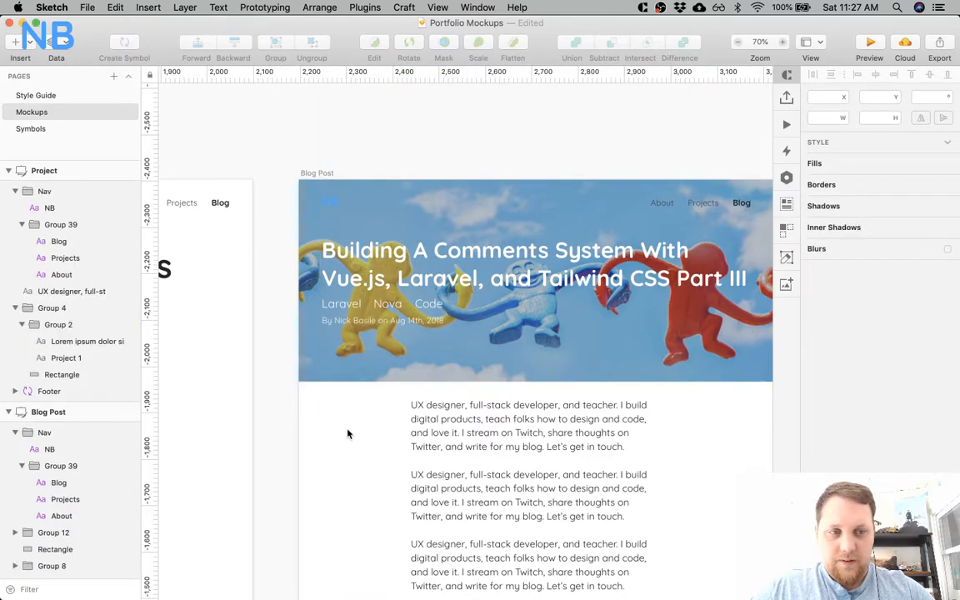
Recolor the NB logo and the About, Projects and Blog navigation links over the Blog Post header to white.
left_click(328, 202)
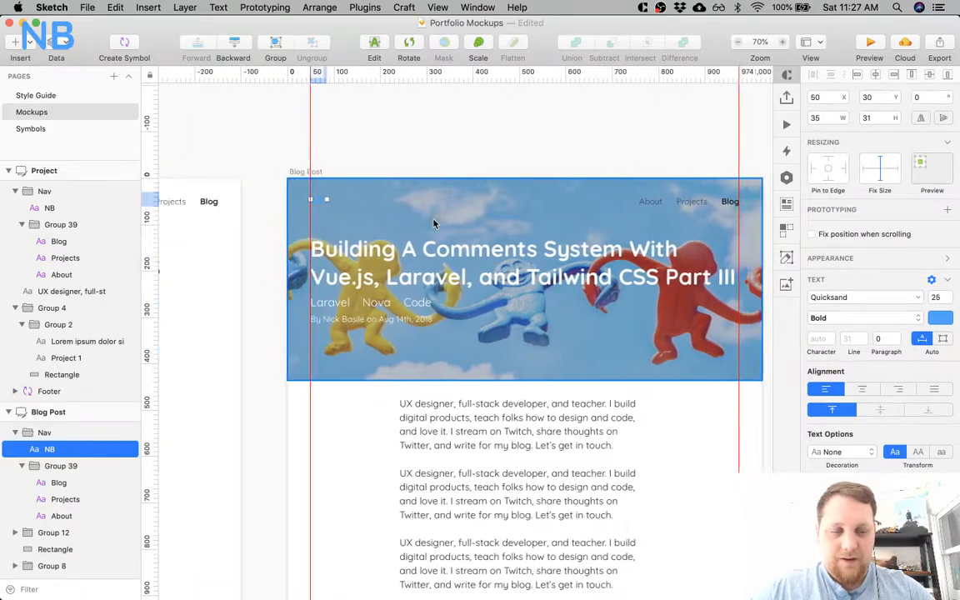
left_click(939, 318)
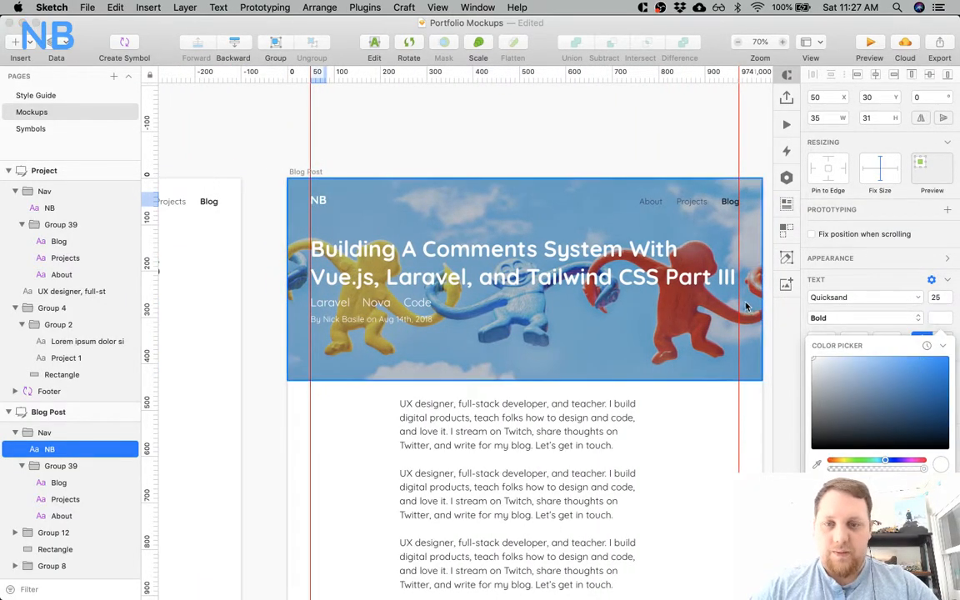
left_click(649, 202)
left_click(696, 204, "shift")
left_click(729, 202, "shift")
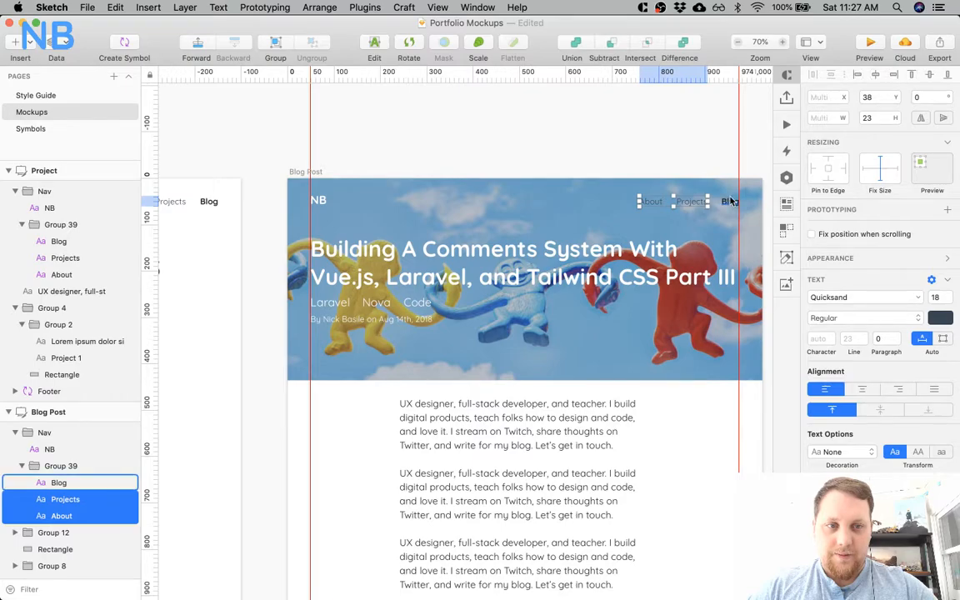
left_click(939, 319)
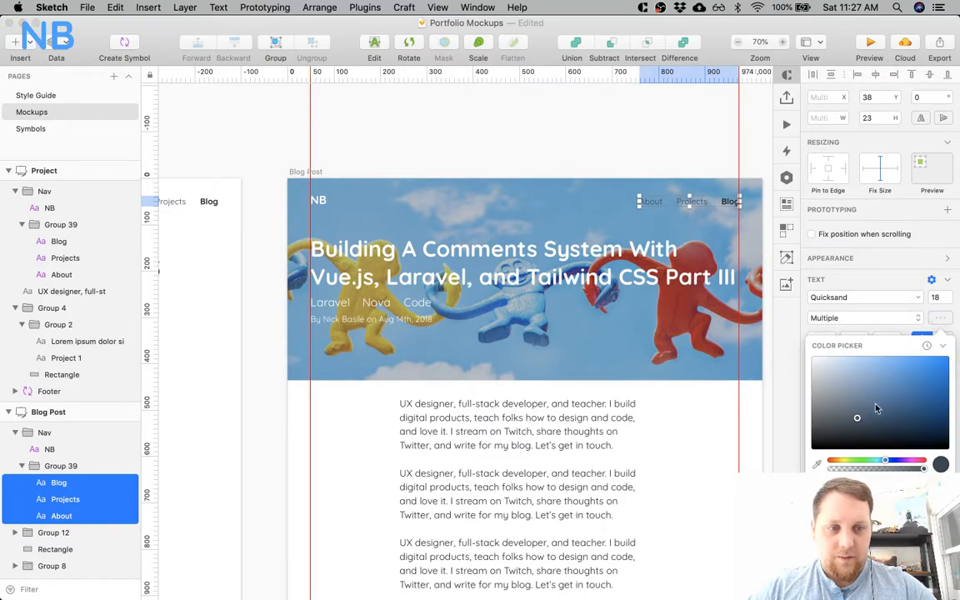
left_click(358, 471)
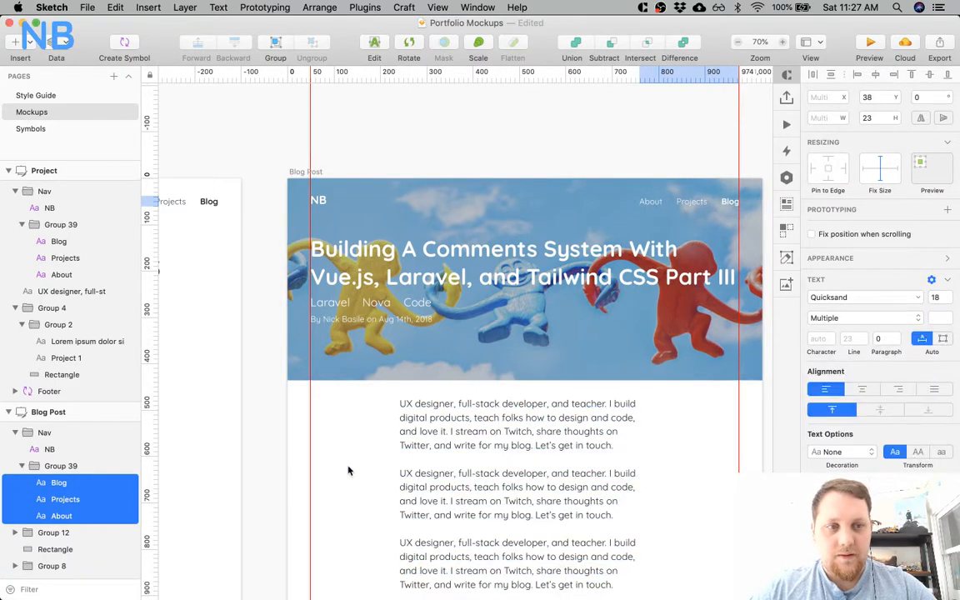
Raise the header image's fill opacity, comparing 40% with 50%, and keep 50%.
scroll(348, 471, "down", 3)
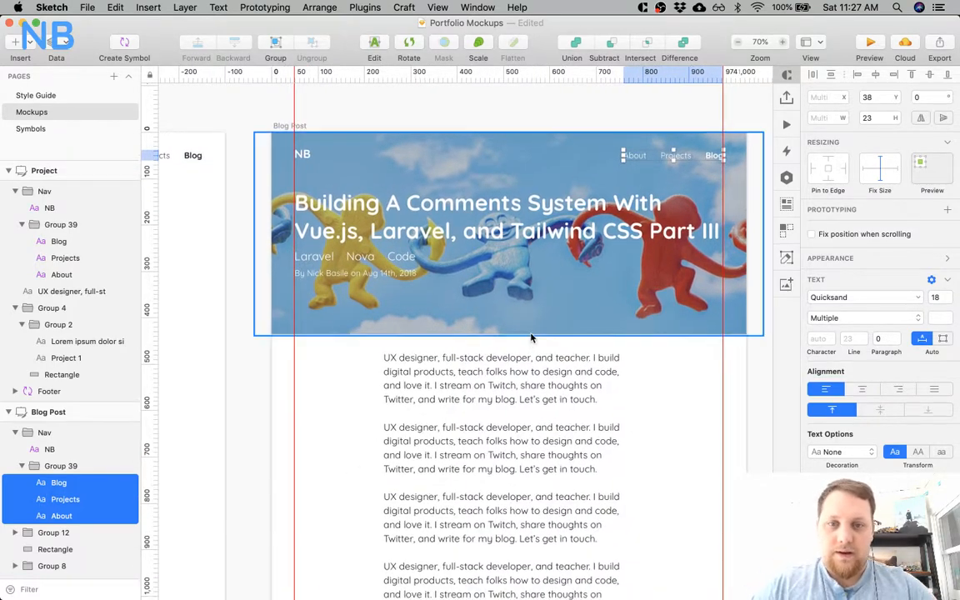
left_click(532, 329)
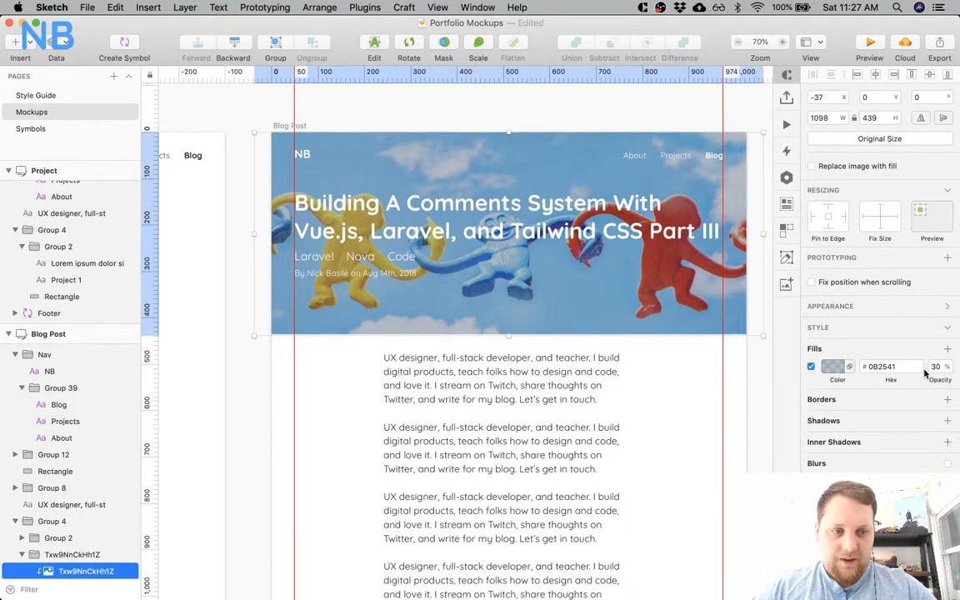
type("40")
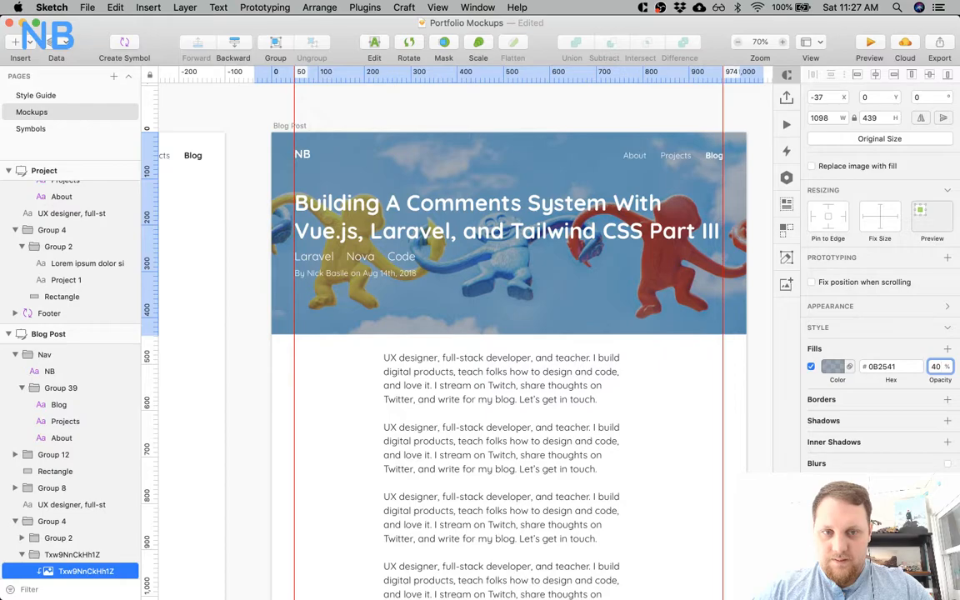
key("shift+Up")
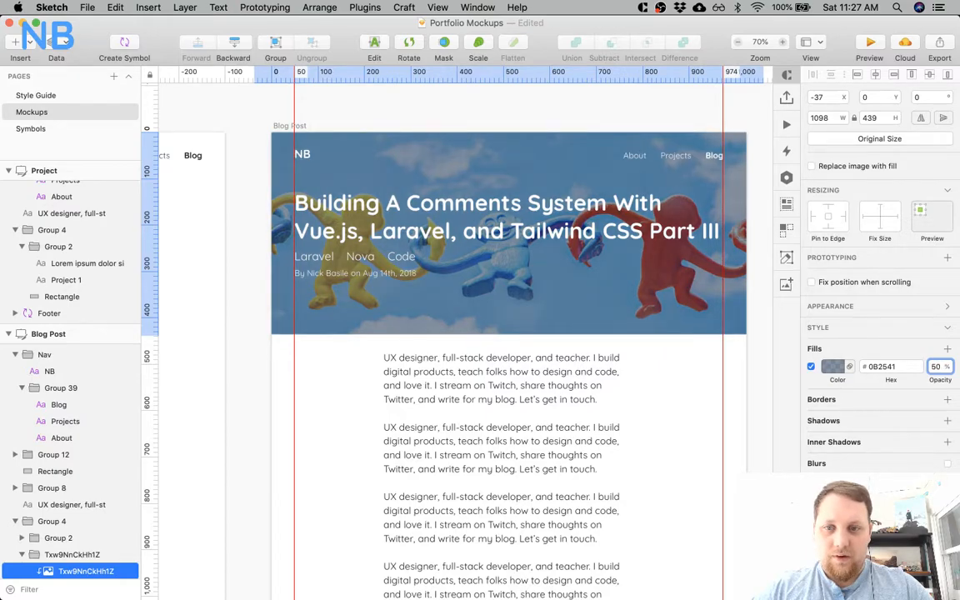
key("shift+Down")
key("shift+Up")
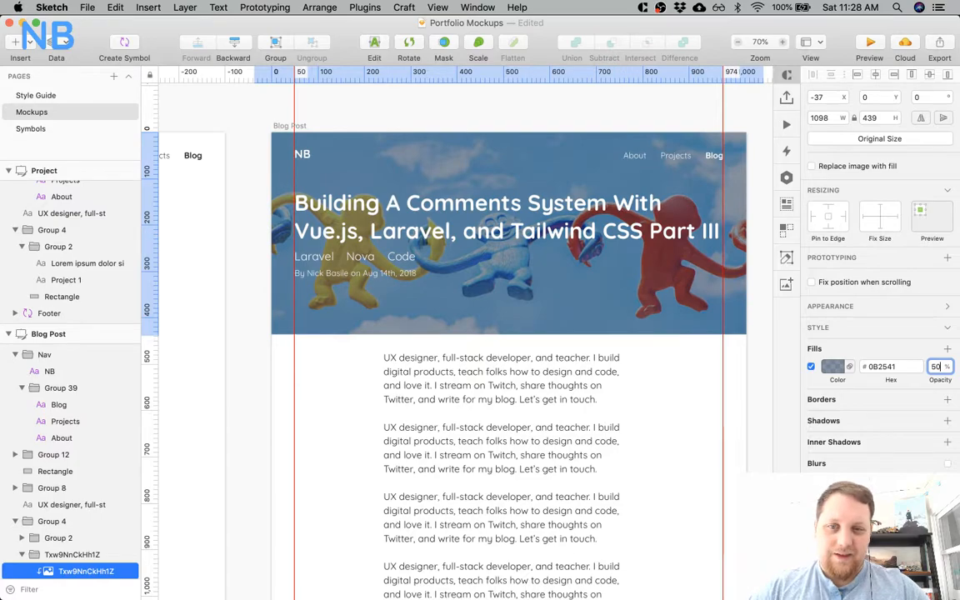
left_click(351, 423)
Examine the Blog Post header at 100% and at 50% zoom for text legibility over the tinted image.
scroll(350, 420, "right", 3)
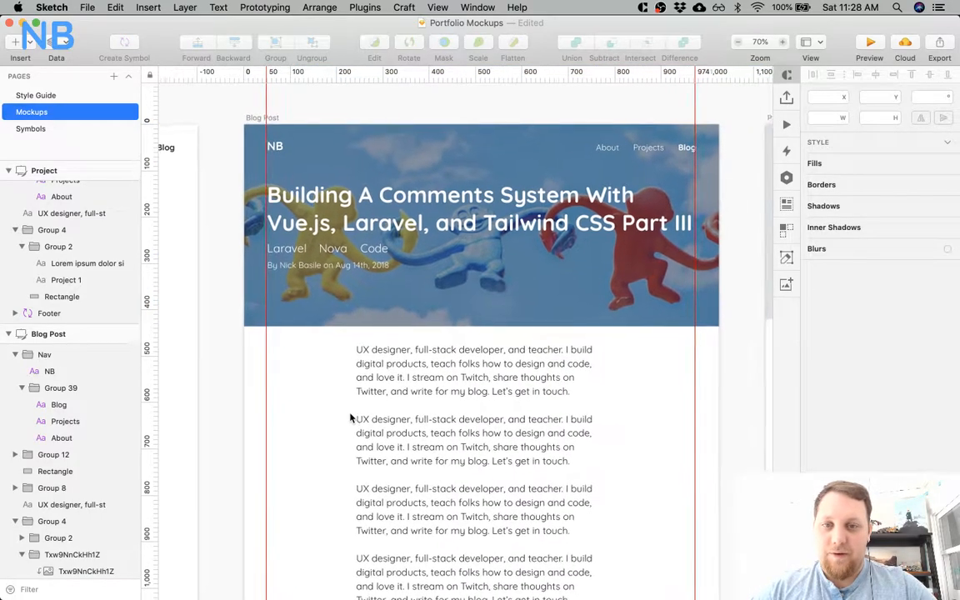
key("z")
left_click(348, 284)
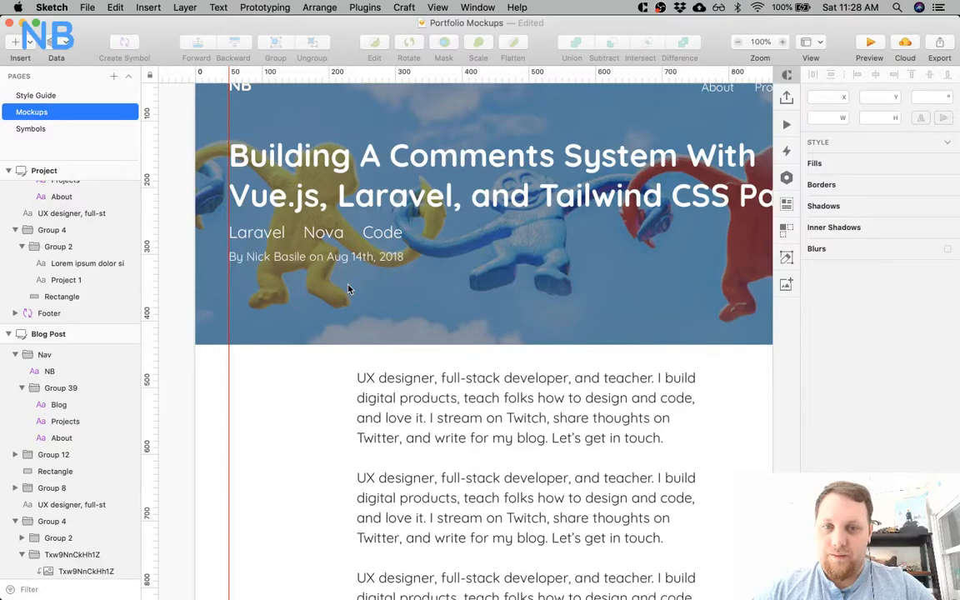
scroll(348, 288, "up", 5)
scroll(348, 288, "right", 2)
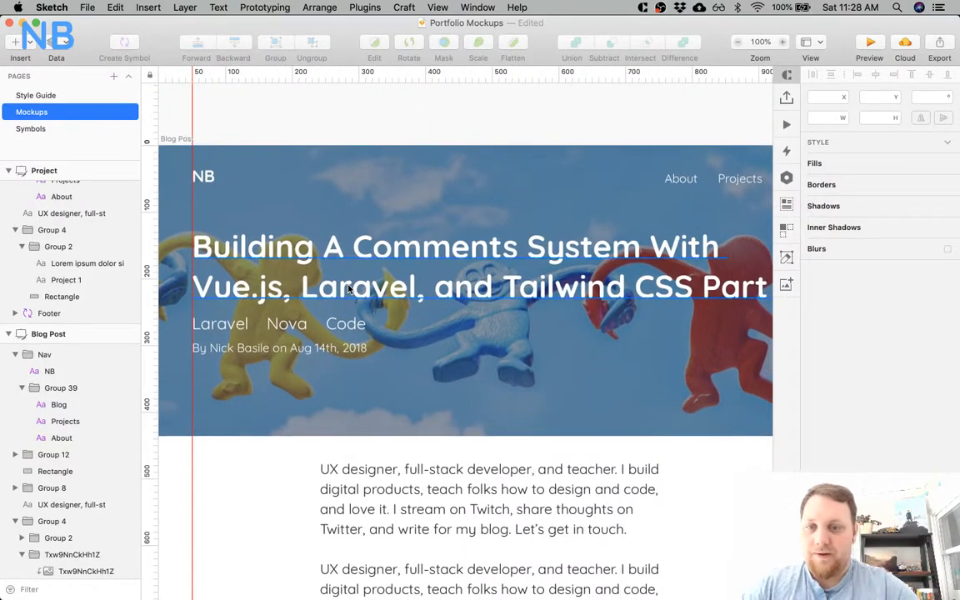
key("super+minus")
key("super+plus")
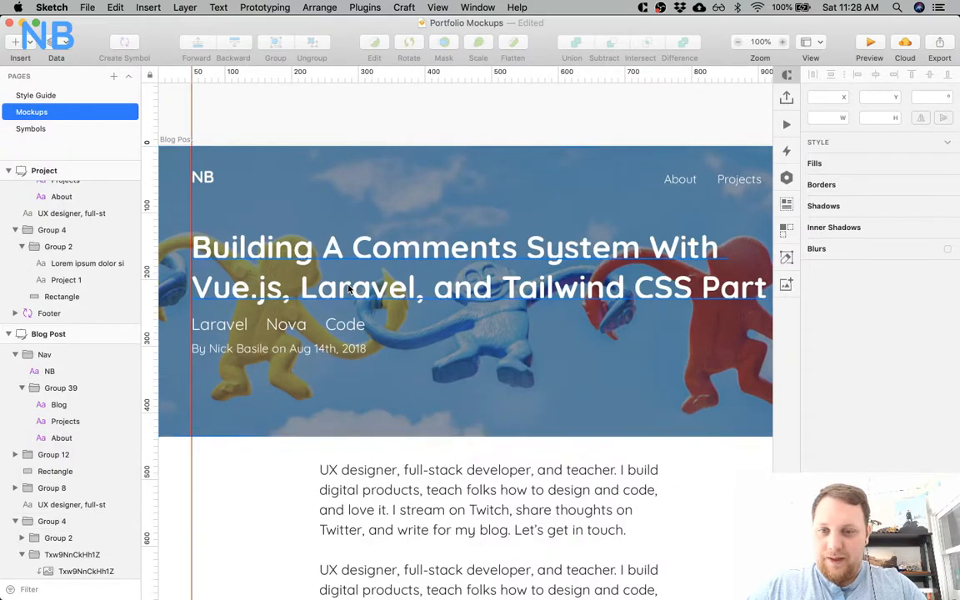
key("super+minus")
scroll(550, 397, "down", 3)
scroll(550, 397, "right", 2)
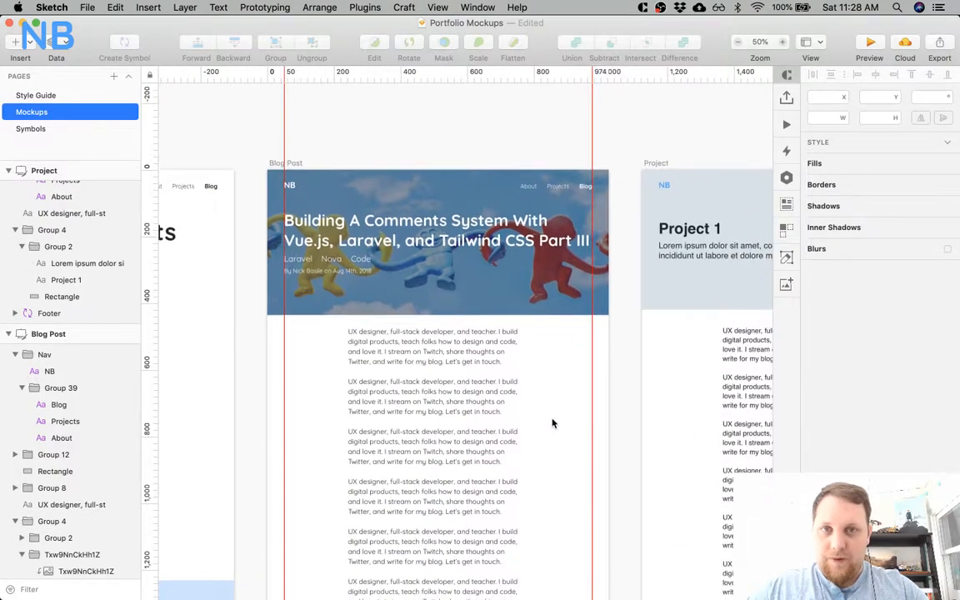
Nudge the Blog Post body text down from the header to Y position 486.
scroll(552, 423, "down", 5)
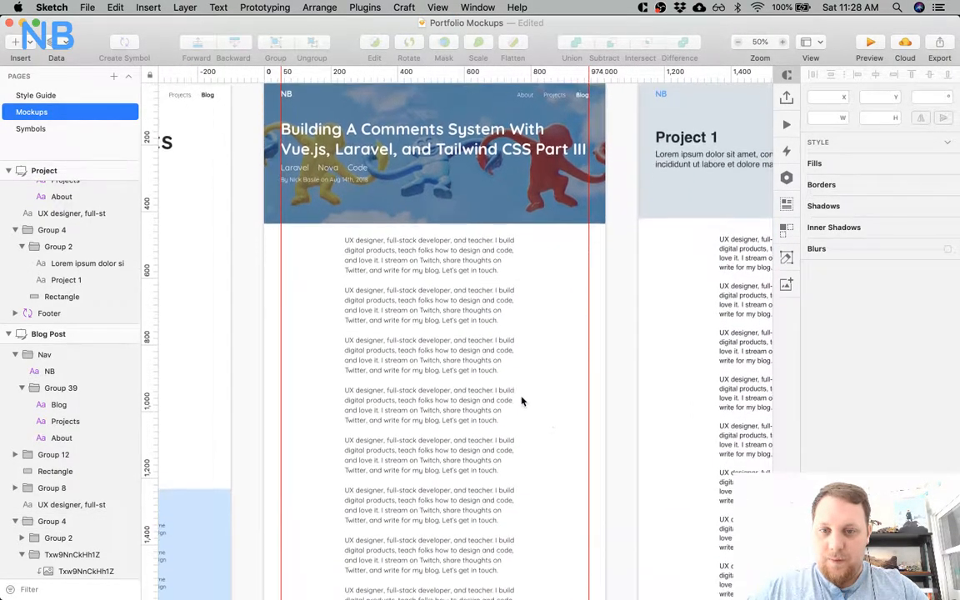
left_click(405, 286)
key("shift+Down")
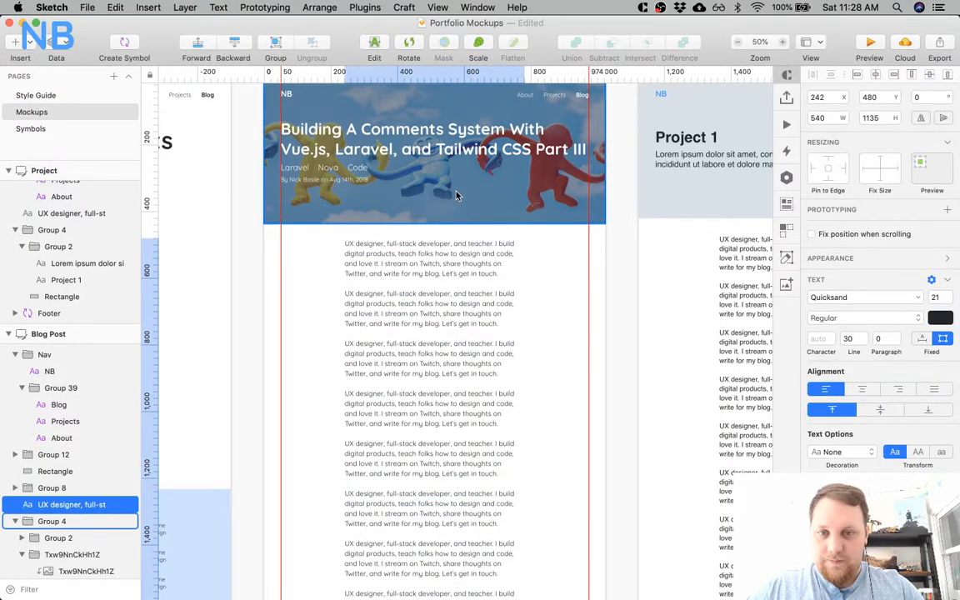
key("Down")
key("Down")
key("Down")
key("Down")
key("Down")
key("Down")
Select the Looking for more content, its background rectangle and the footer, and move them down together to open space beneath the author card.
scroll(471, 301, "down", 10)
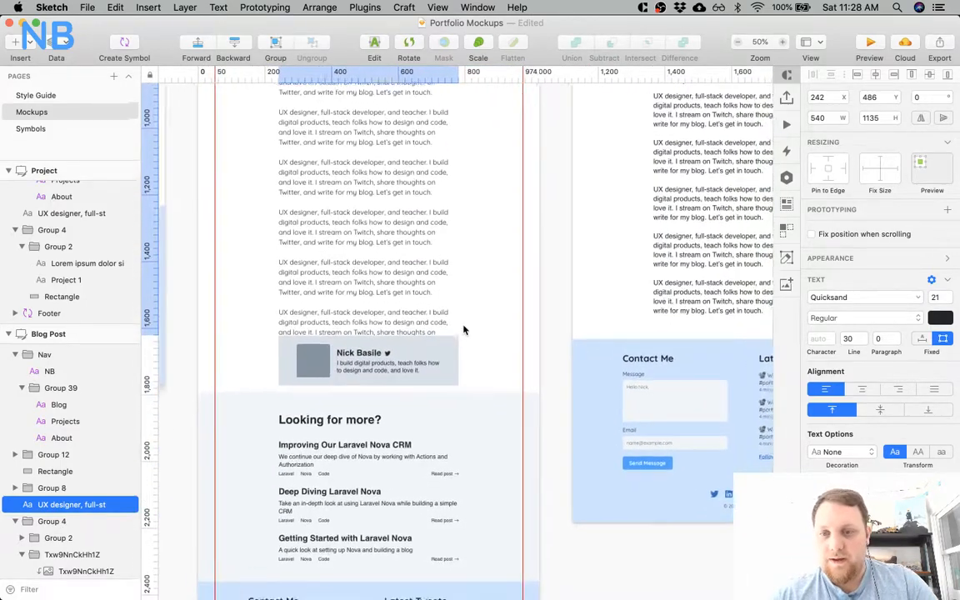
left_click(493, 364)
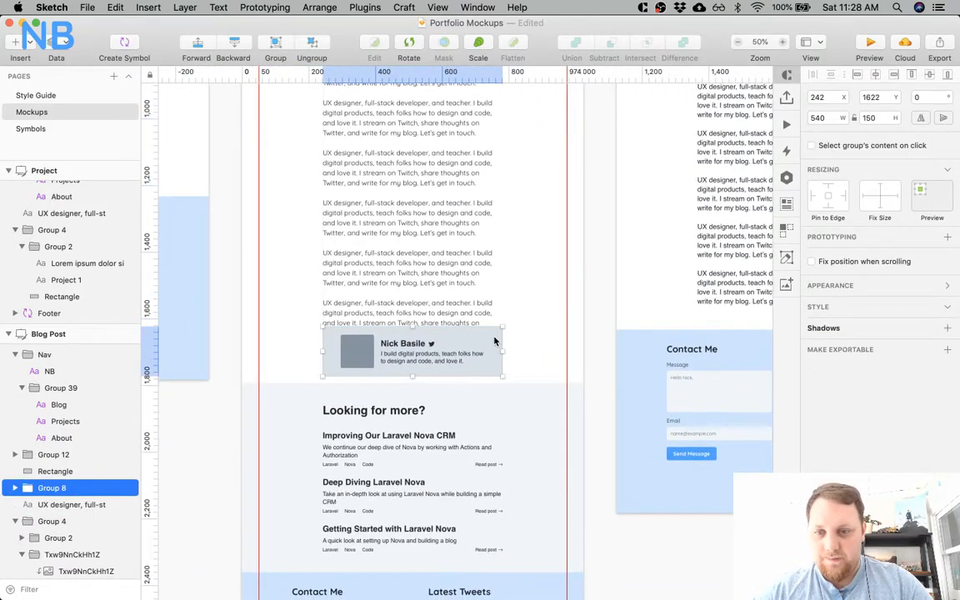
scroll(494, 411, "down", 2)
scroll(494, 411, "down", 5)
left_click(406, 438)
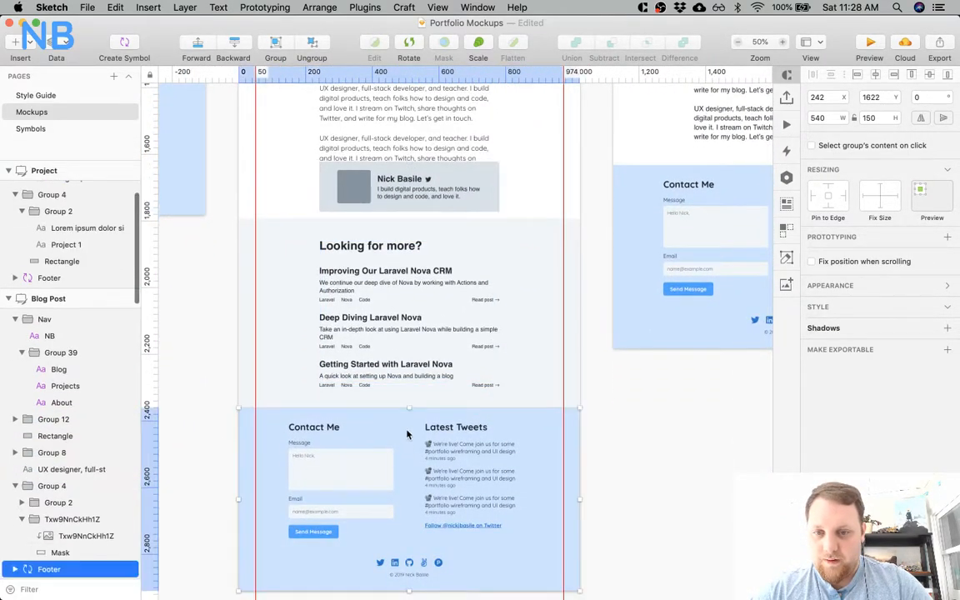
left_click(430, 366, "shift")
left_click(516, 330, "shift")
key("shift+Down")
key("shift+Down")
key("shift+Down")
key("shift+Down")
key("shift+Down")
key("shift+Down")
key("shift+Down")
key("shift+Down")
key("shift+Down")
key("shift+Down")
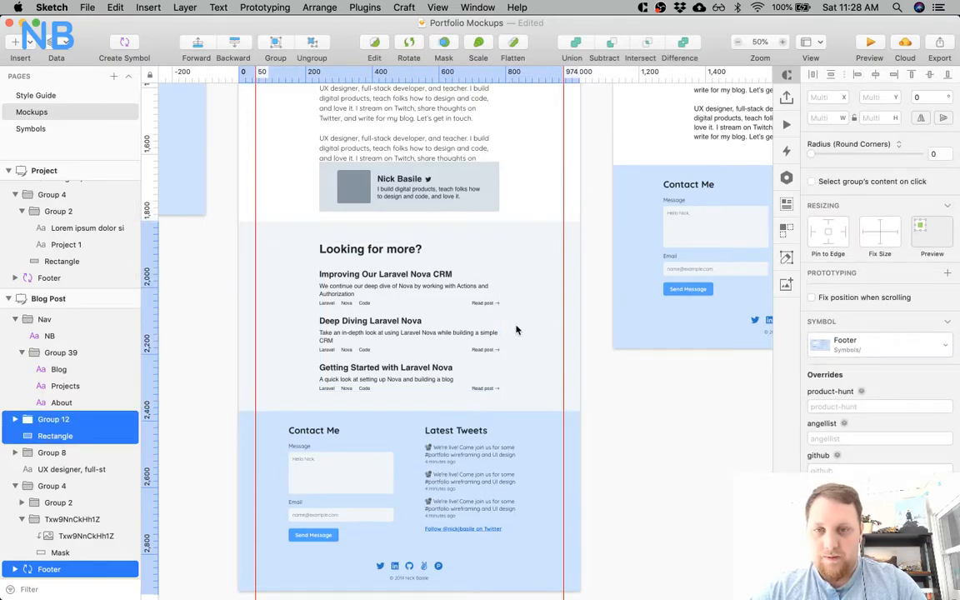
key("shift+Down")
key("shift+Down")
key("shift+Down")
key("shift+Down")
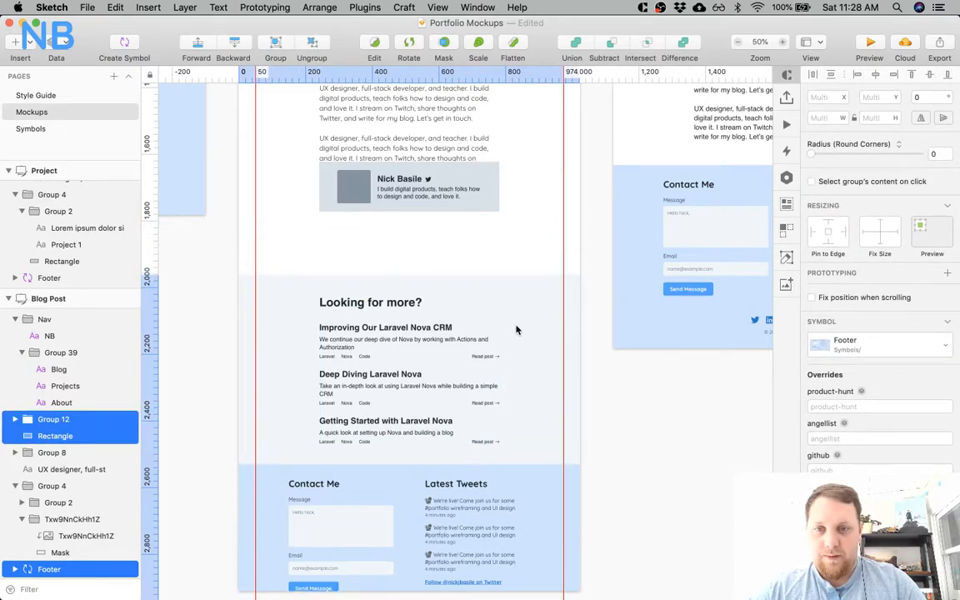
Move the author card down to leave a gap below the body text.
left_click(492, 197)
mouse_move(492, 175)
left_mouse_down()
mouse_move(491, 201)
mouse_move(490, 192)
left_mouse_up()
left_click(523, 175)
Extend the body text box downward to about 540 × 1270 so the last paragraph fits completely.
scroll(524, 175, "up", 1)
scroll(523, 175, "up", 6)
scroll(523, 175, "left", 2)
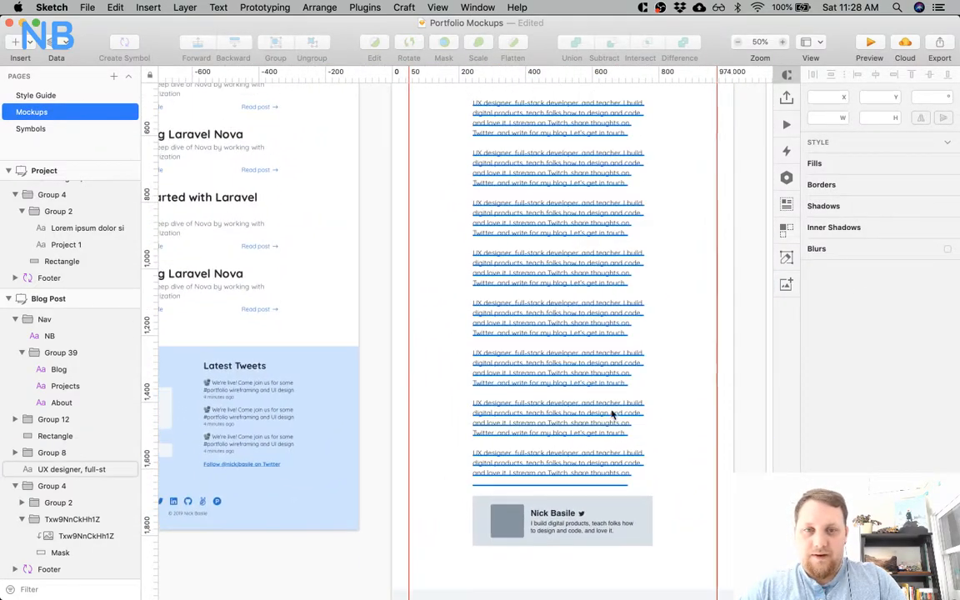
left_click(552, 437)
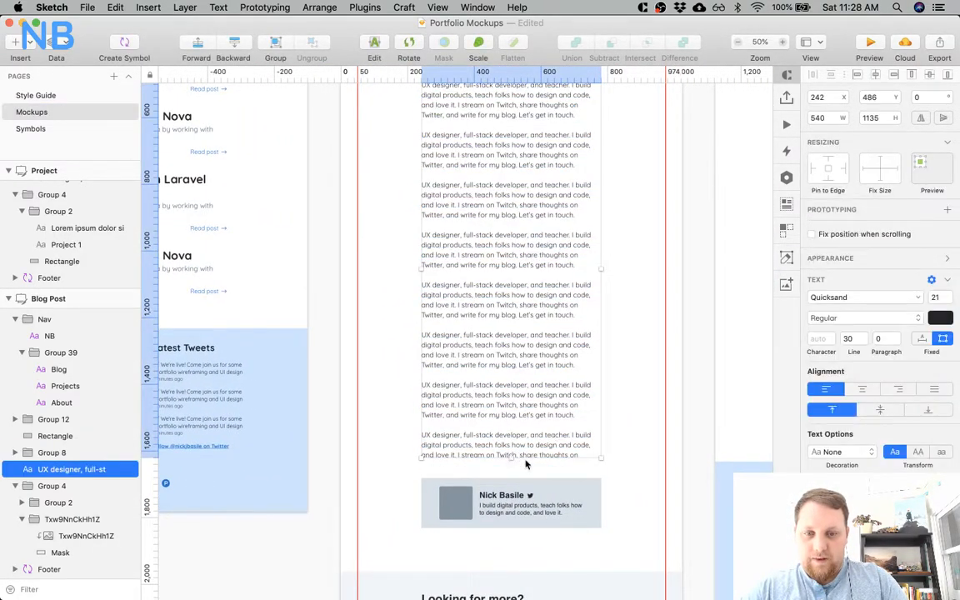
left_click(546, 496)
left_click(514, 436)
double_click(512, 429)
key("Escape")
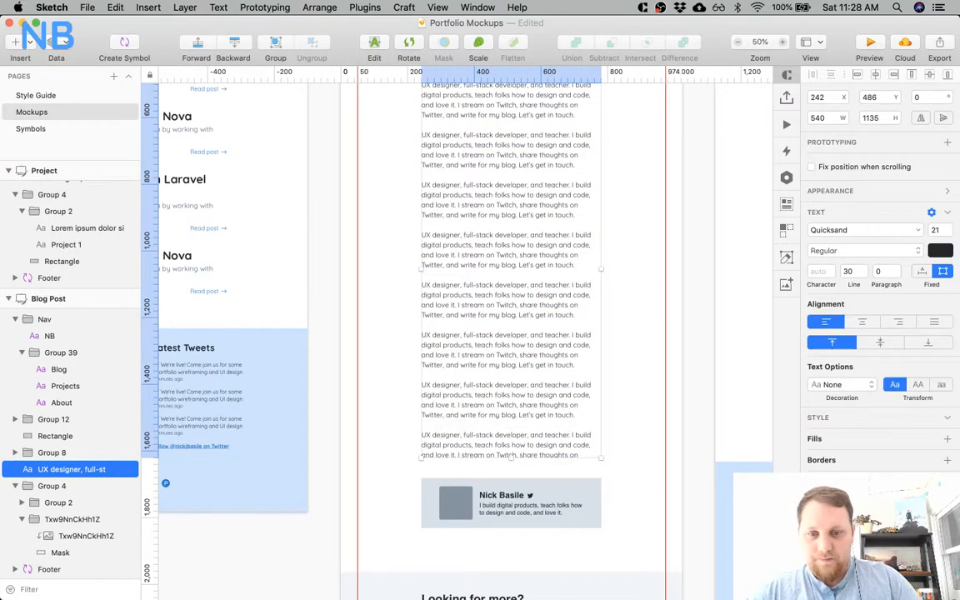
left_click_drag(510, 457, 509, 501)
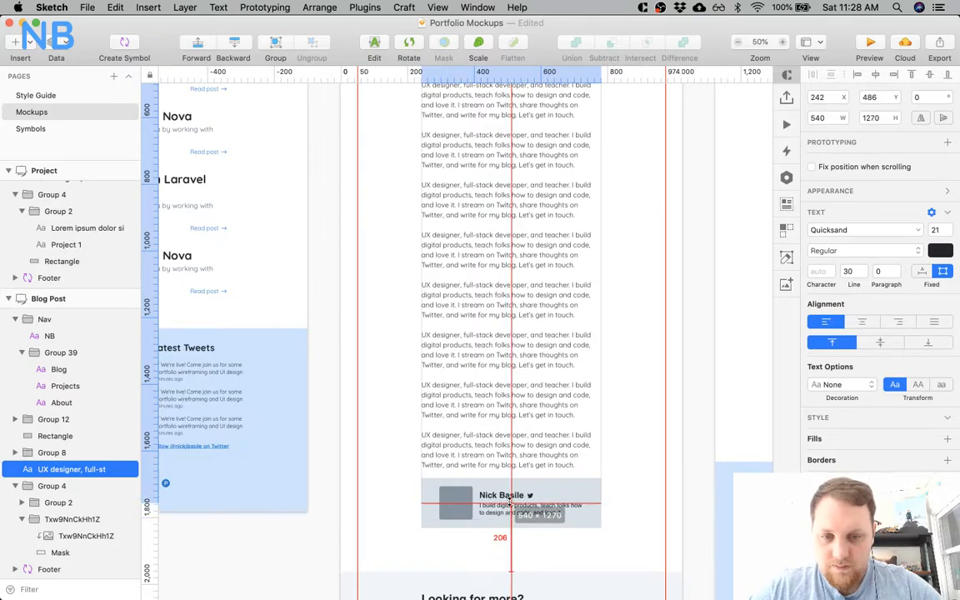
Move the author card further down, directly above the Looking for more section.
scroll(559, 436, "down", 3)
left_click(559, 436)
left_click_drag(565, 386, 566, 424)
Shorten the body text box to about 540 × 1171 and move the author card up to Y 1688 beneath it.
left_click(535, 342)
left_click_drag(507, 391, 509, 361)
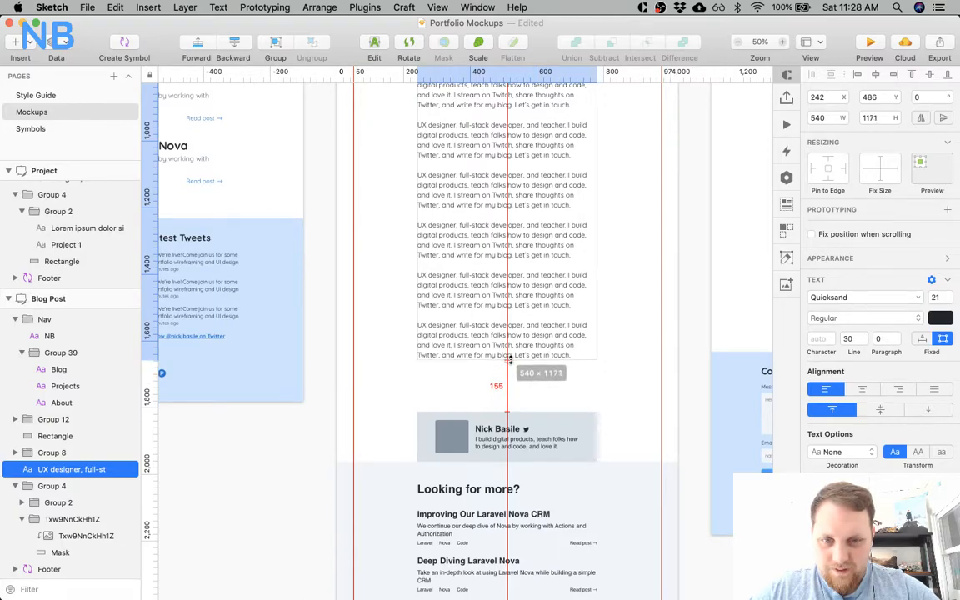
left_click_drag(509, 358, 510, 364)
left_click(574, 420)
left_click_drag(574, 420, 575, 375)
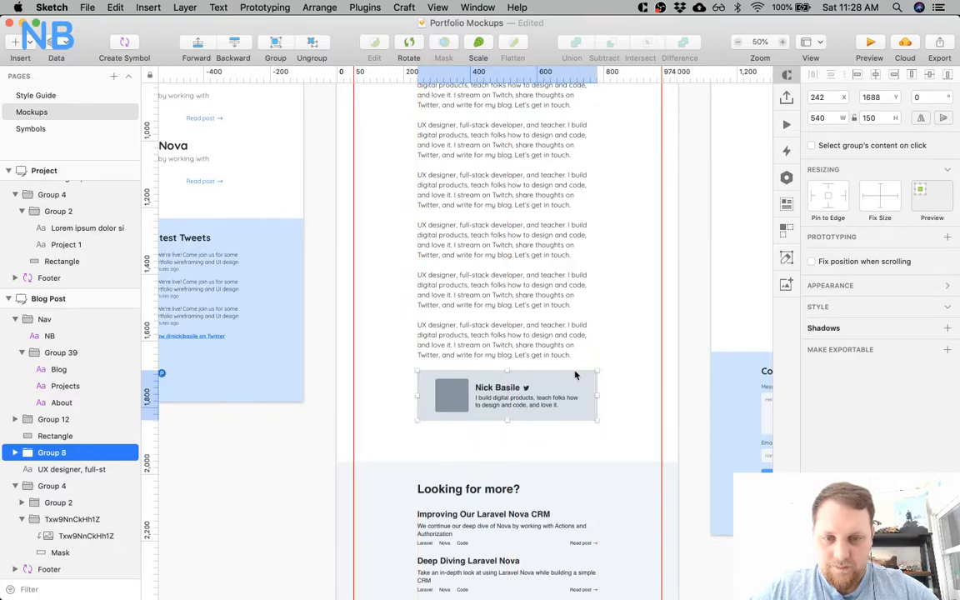
Nudge the author card down to Y 1707, widening the gap beneath the body text.
scroll(575, 376, "down", 1)
key("Up")
key("shift+Down")
key("shift+Down")
key("shift+Down")
left_click(627, 367)
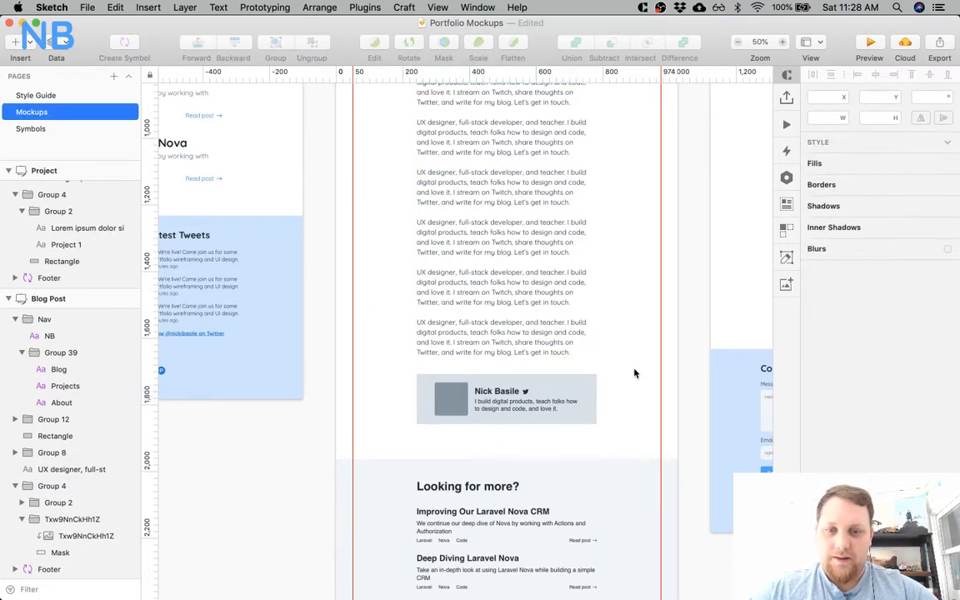
Switch to Chrome and examine the author section's styling near the end of the live blog post.
double_click(596, 387)
scroll(596, 388, "left", 5)
key("super+Tab")
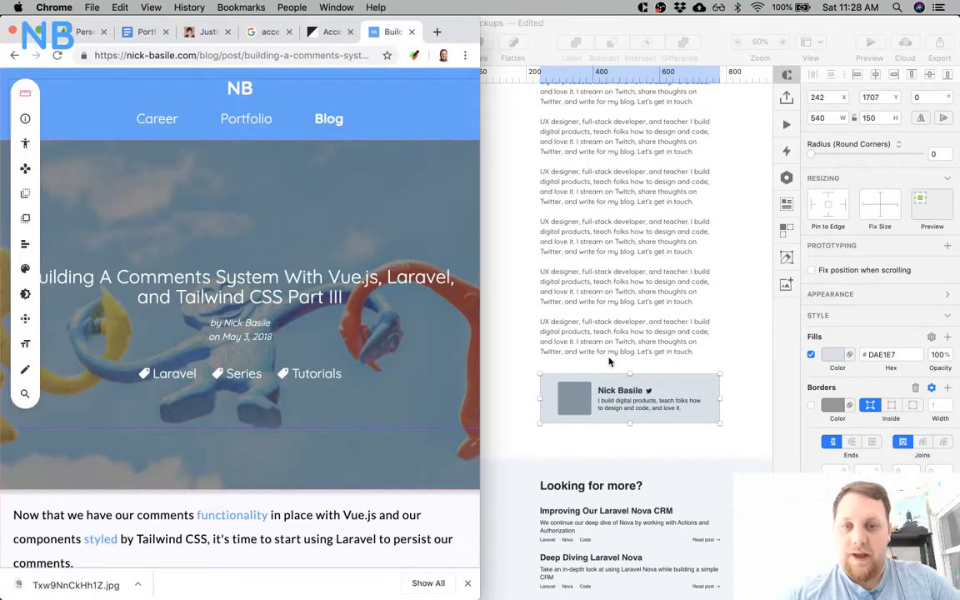
scroll(288, 325, "down", 20)
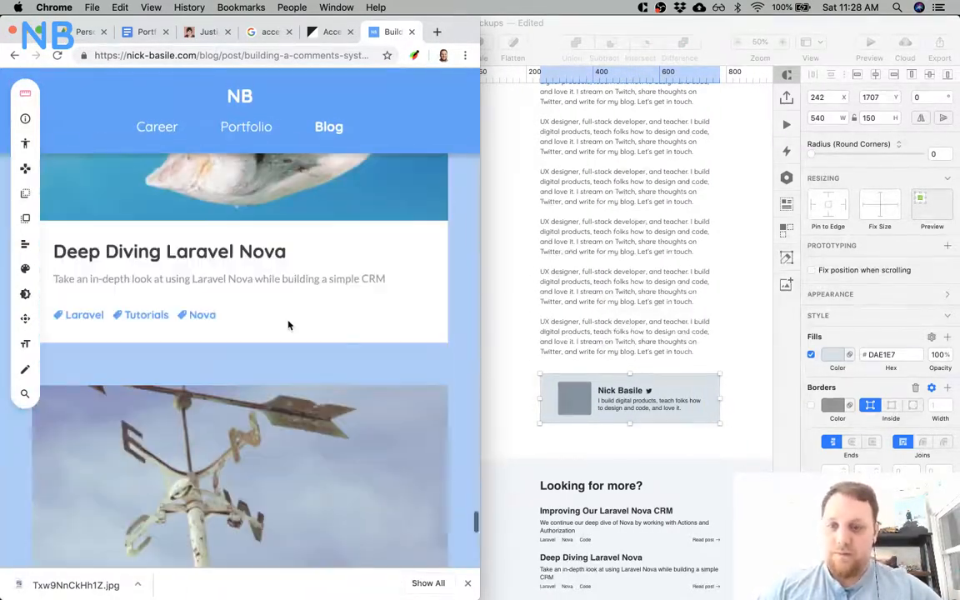
scroll(288, 325, "up", 10)
scroll(288, 325, "down", 5)
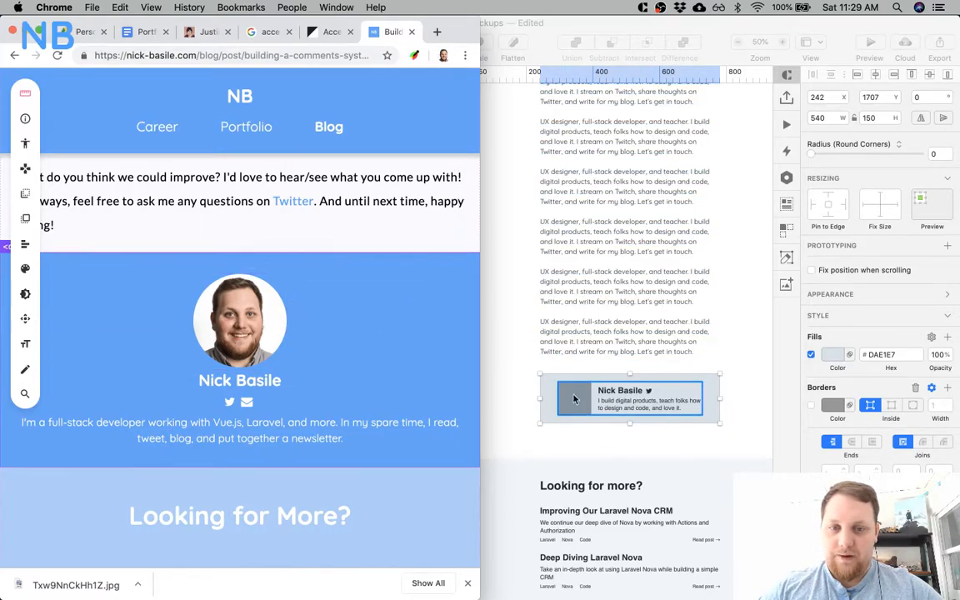
Switch back to Sketch and fill the author card's background rectangle with the blue 55A3FA.
left_click(518, 347)
scroll(533, 375, "right", 7)
scroll(533, 374, "down", 3)
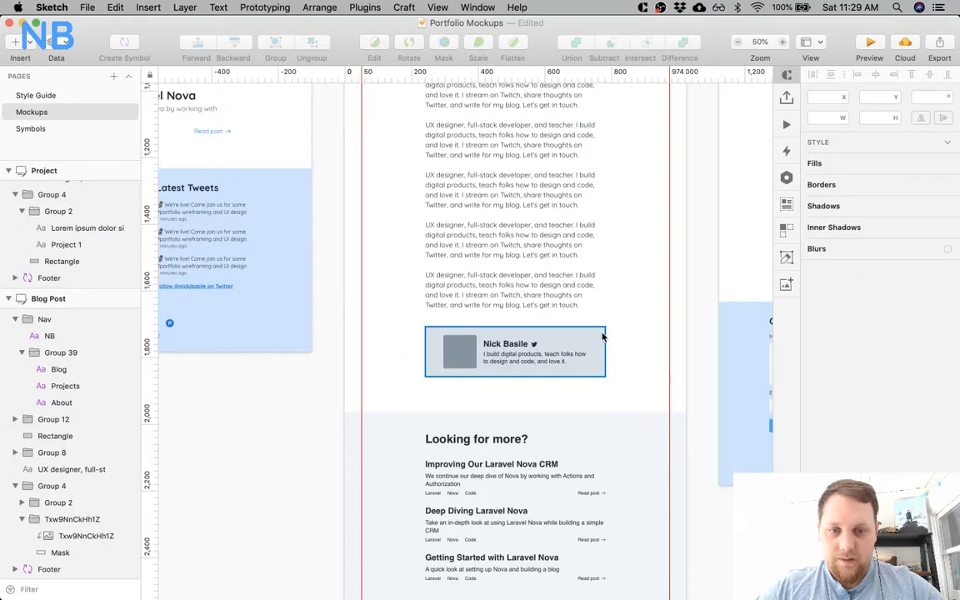
left_click(833, 355)
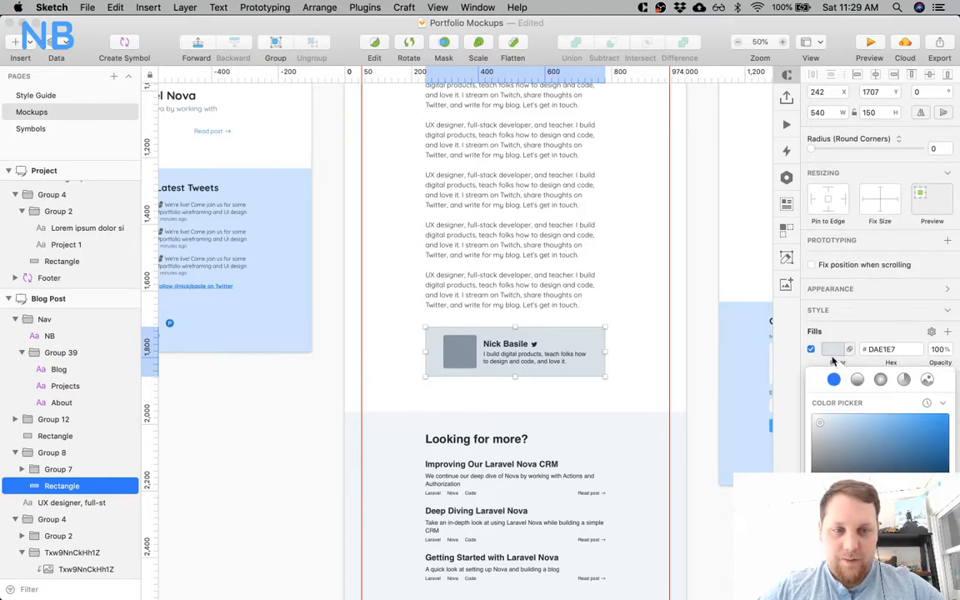
scroll(880, 499, "down", 3)
left_click(875, 545)
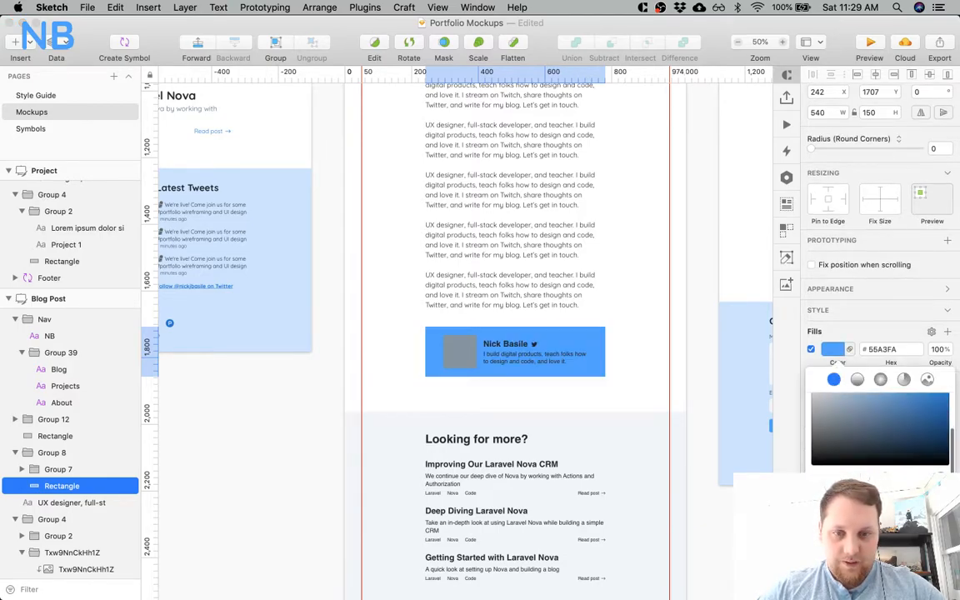
Change the author card's name, Twitter icon and bio text to white.
left_click(523, 347, "super")
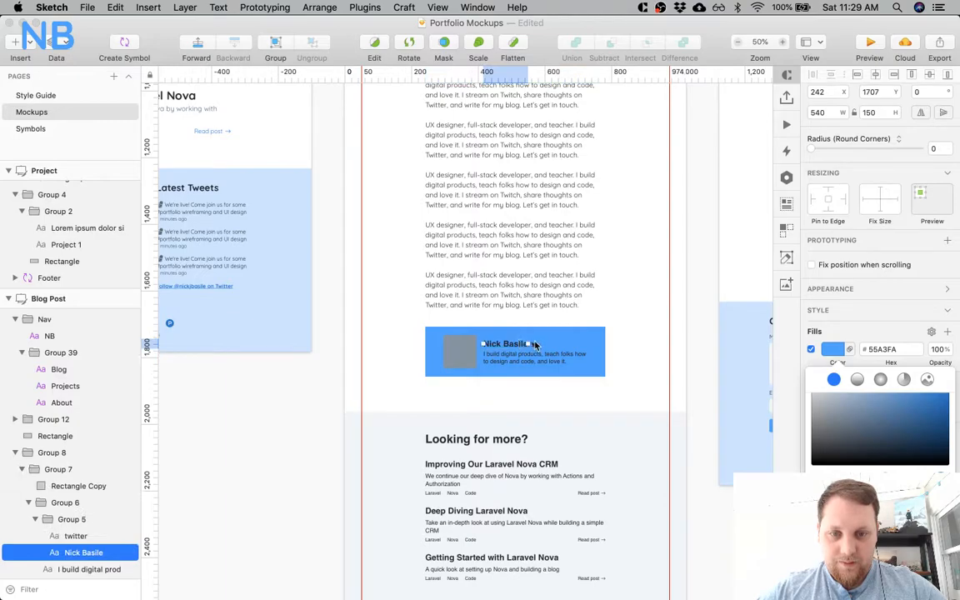
left_click(538, 348, "shift+super")
left_click(536, 346, "shift+super")
left_click(544, 349, "shift+super")
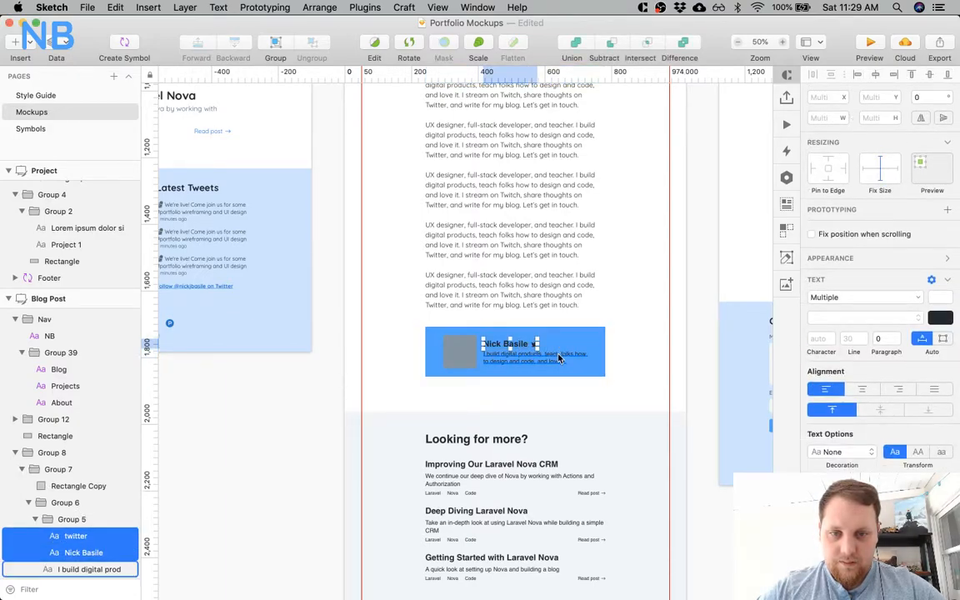
left_click(558, 355, "shift+super")
left_click(938, 319)
left_click_drag(873, 393, 717, 288)
key("Escape")
Find the square headshot image on the computer with the search term headshot and place it over the author card's photo placeholder.
left_click(469, 351, "super")
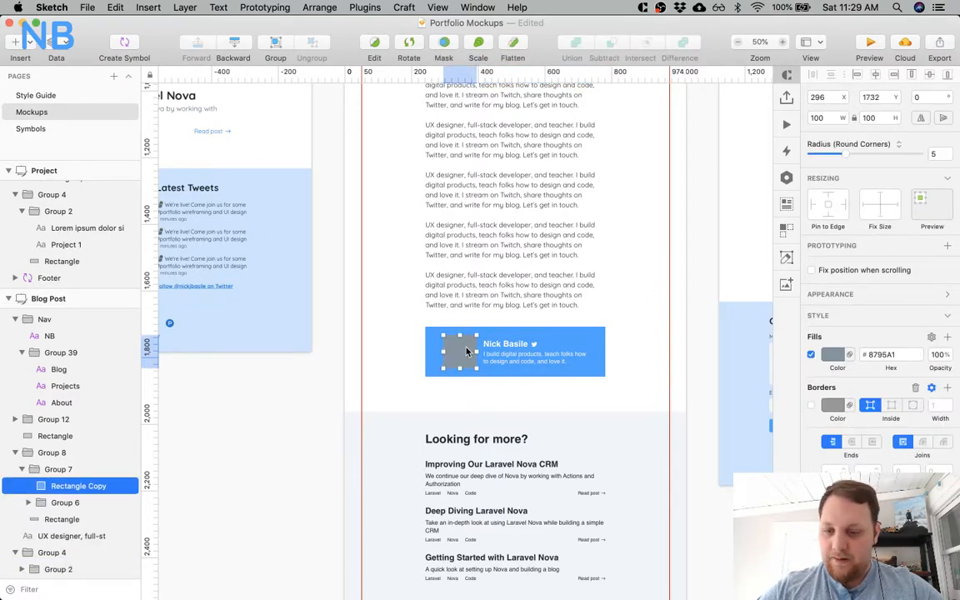
key("super+space")
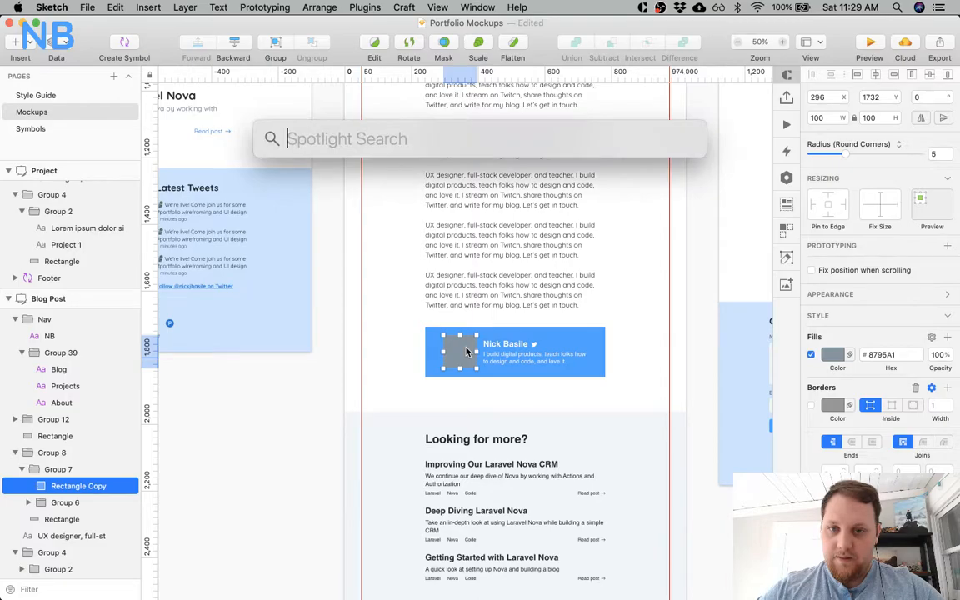
type("headshot")
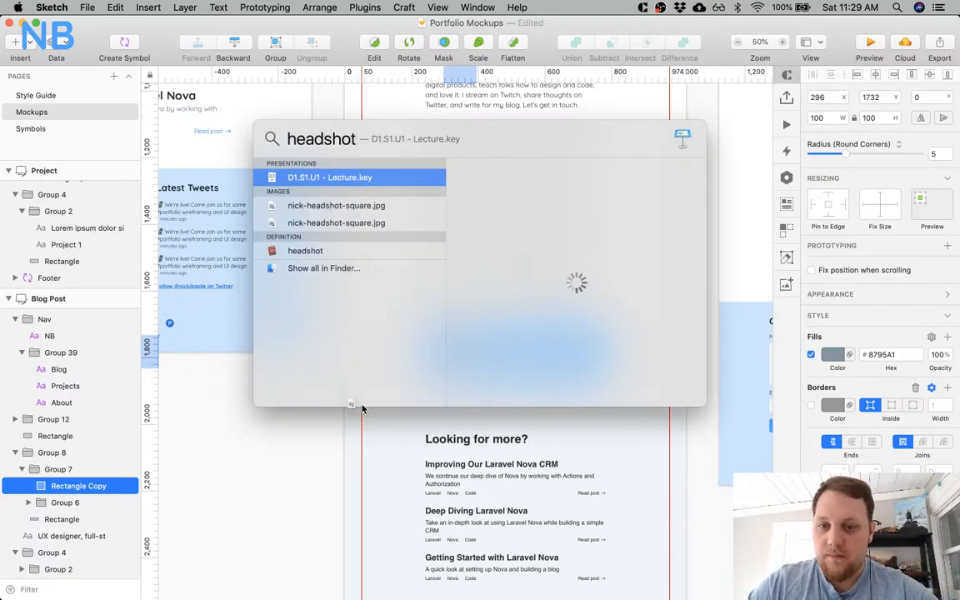
left_click_drag(377, 443, 379, 444)
left_click(261, 439)
left_click(384, 401, "super")
left_click_drag(384, 401, 472, 318)
Mask the headshot with the rounded placeholder square and scale the image to 100 × 100 at X 296, Y 1732.
left_click(70, 504, "shift")
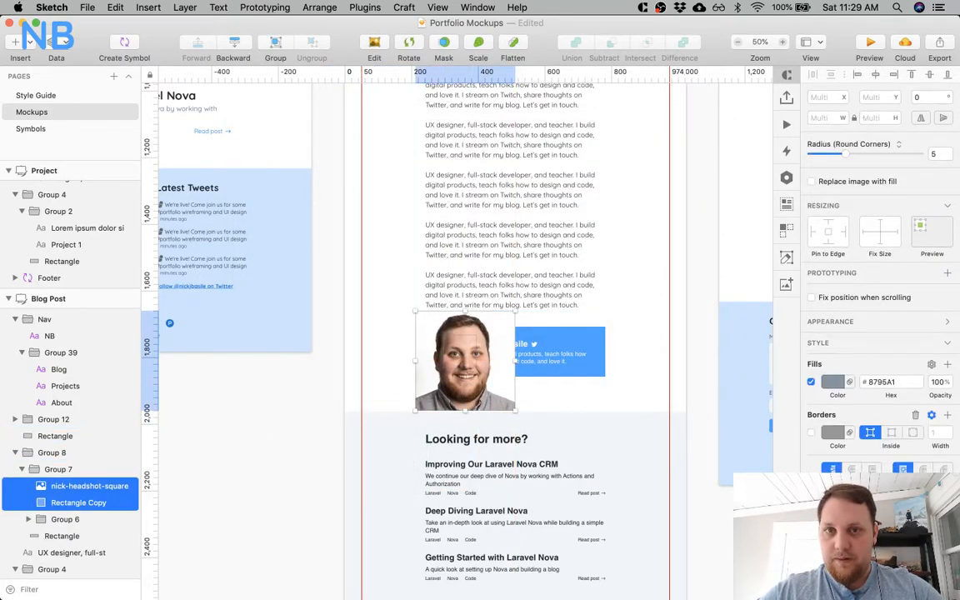
left_click(443, 43)
left_click_drag(466, 312, 466, 342)
key("super+z")
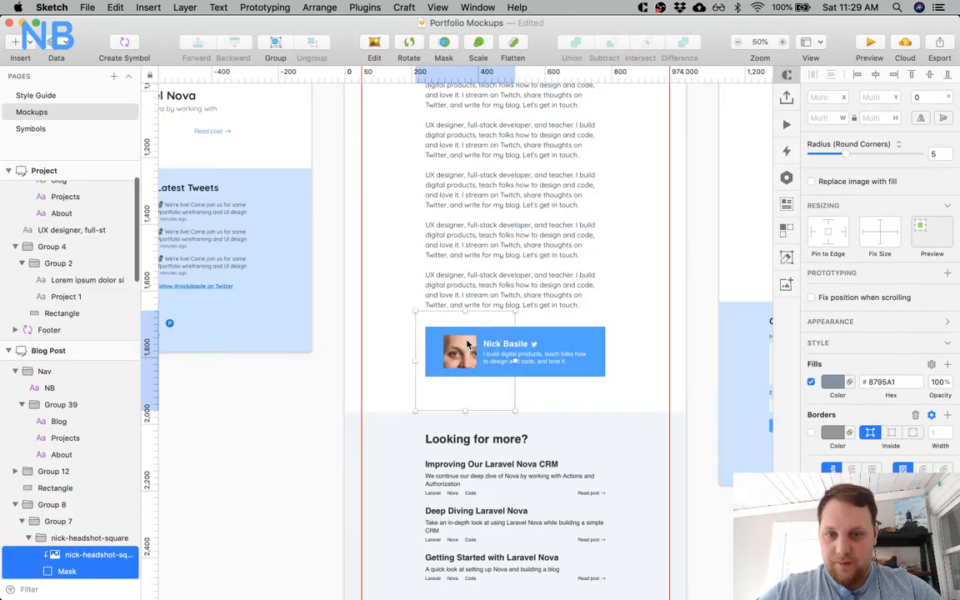
left_click(80, 556)
left_click_drag(466, 312, 465, 337)
left_click_drag(464, 410, 458, 355)
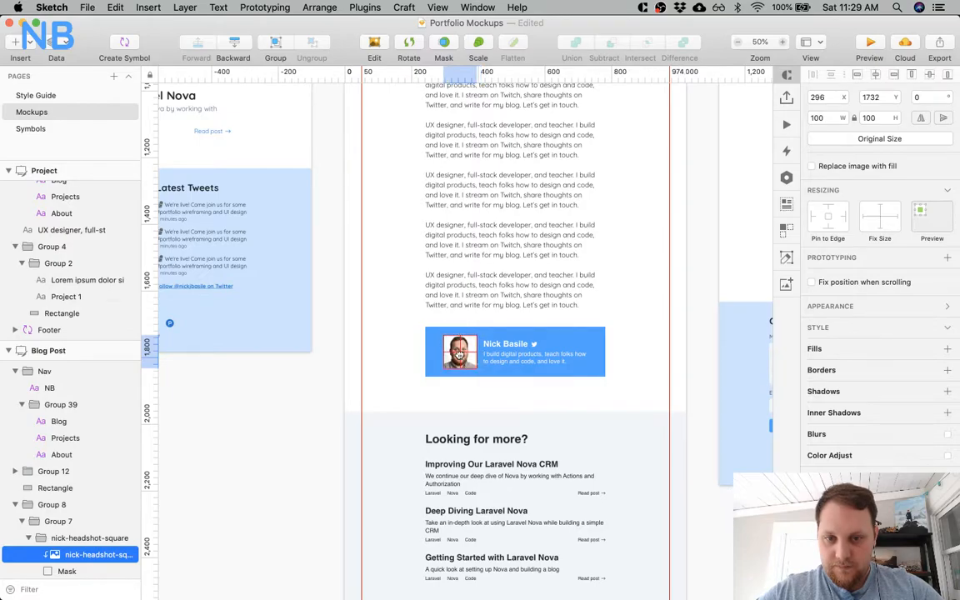
left_click(457, 387)
Set the author card's name and bio text to the Quicksand Regular font.
key("z")
left_click(491, 359)
left_click(491, 358)
left_click(514, 305, "super")
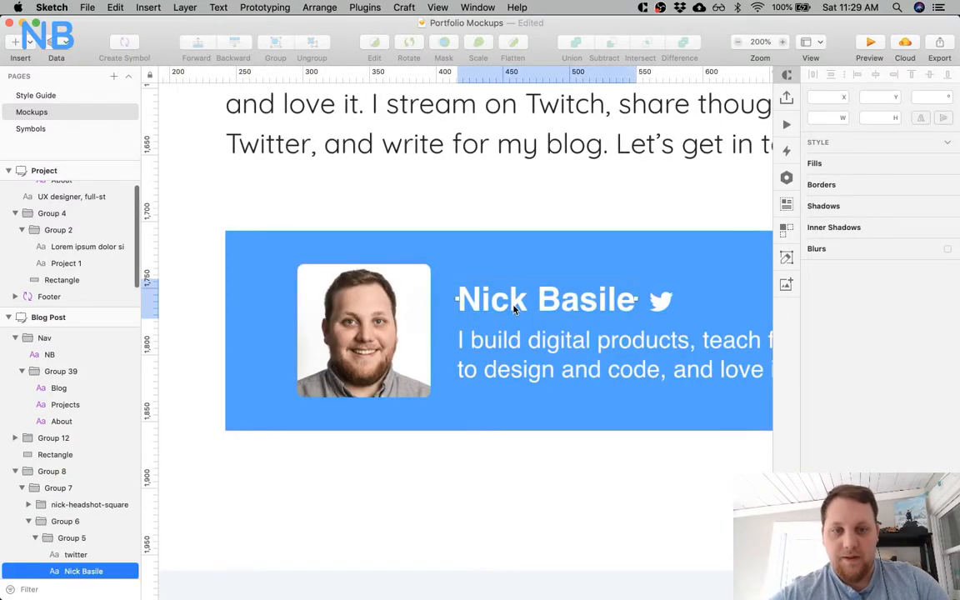
left_click(577, 354, "shift+super")
left_click(846, 301)
type("q")
key("Down")
key("Down")
key("Down")
key("Return")
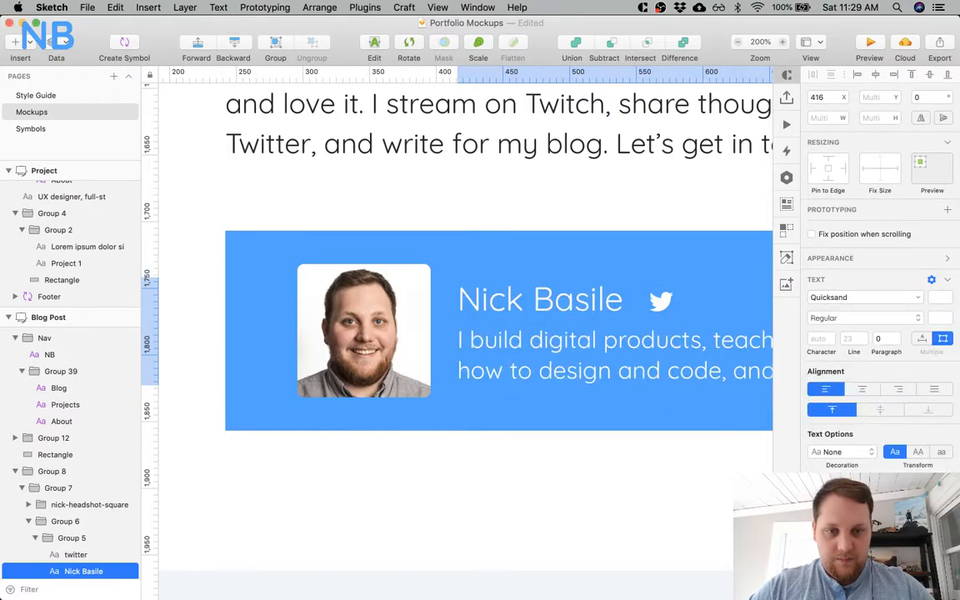
left_click(601, 486)
Make the author's name in the card bold.
scroll(601, 486, "right", 3)
scroll(601, 487, "down", 1)
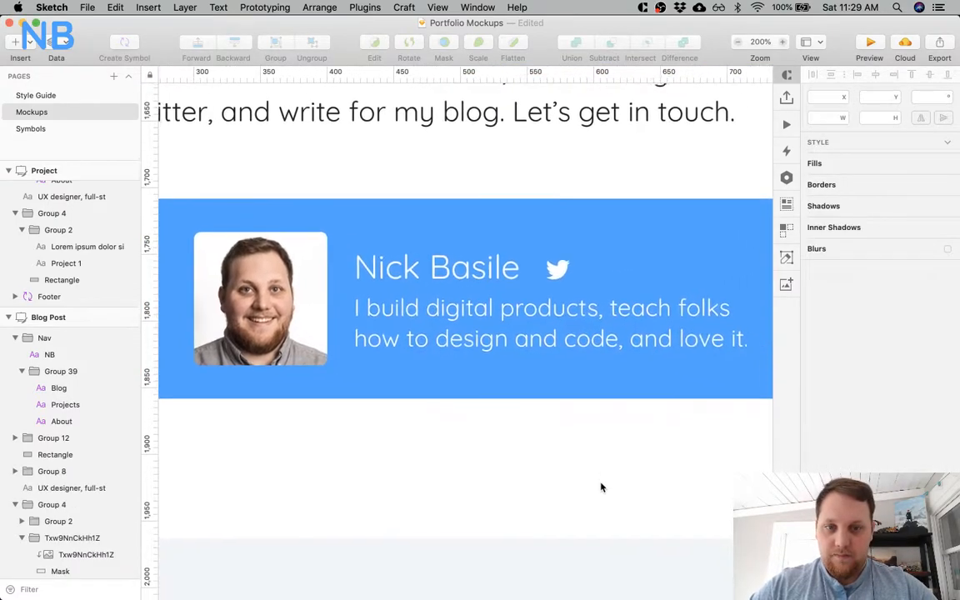
left_click(458, 279, "super")
left_click(875, 318)
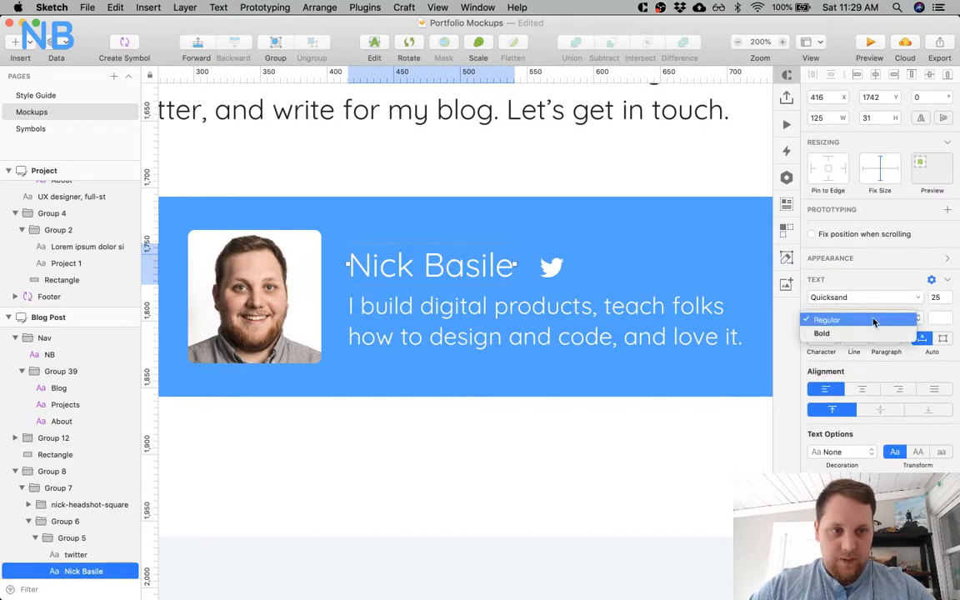
left_click(833, 332)
left_click(560, 473)
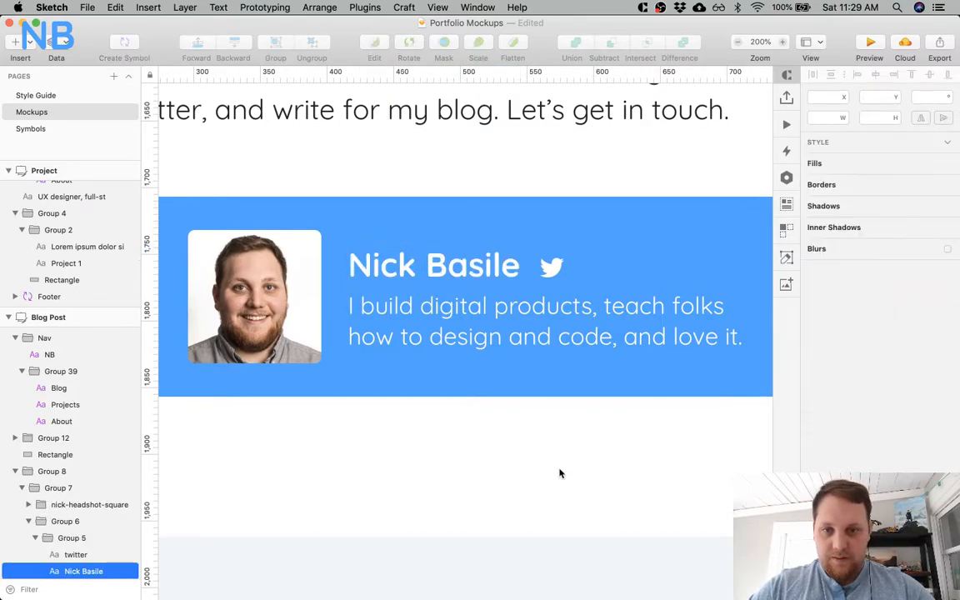
Examine the arrangement of the author card's name, icon, bio and headshot layers and compare the card with the body text box.
left_click(550, 266, "super")
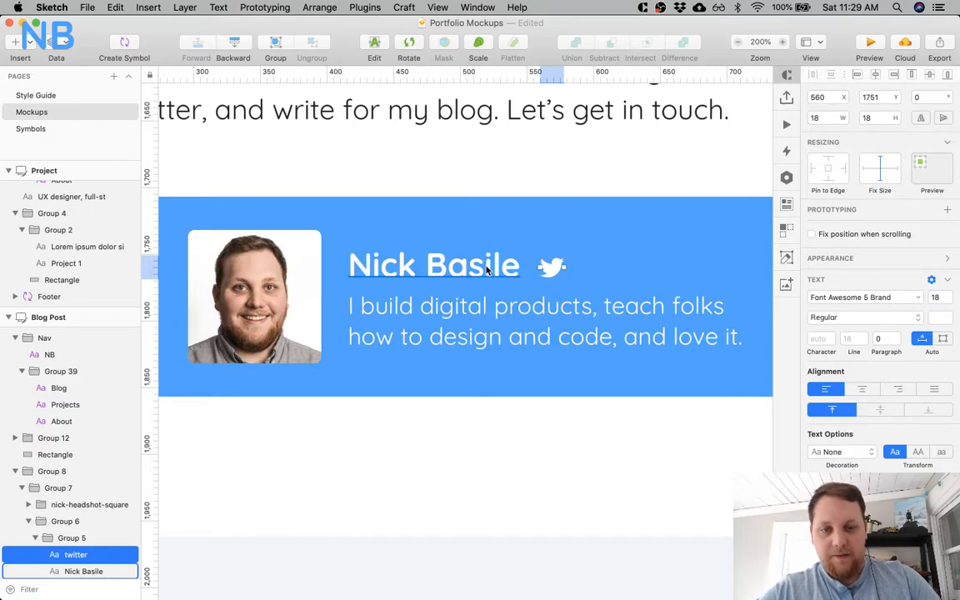
left_click(477, 309, "super")
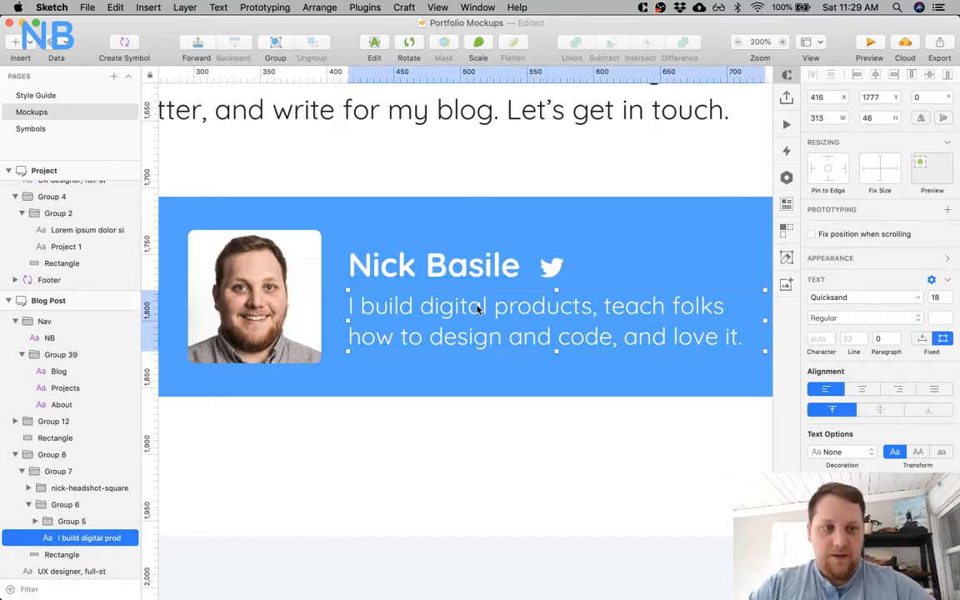
left_click(476, 442)
left_click(437, 338, "super")
left_click(566, 275, "shift+super")
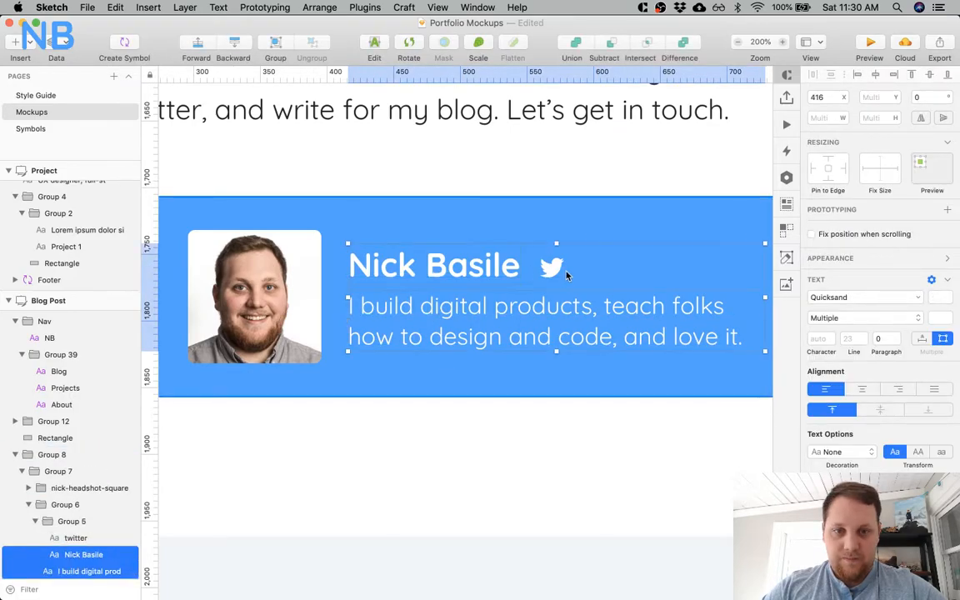
left_click(67, 520)
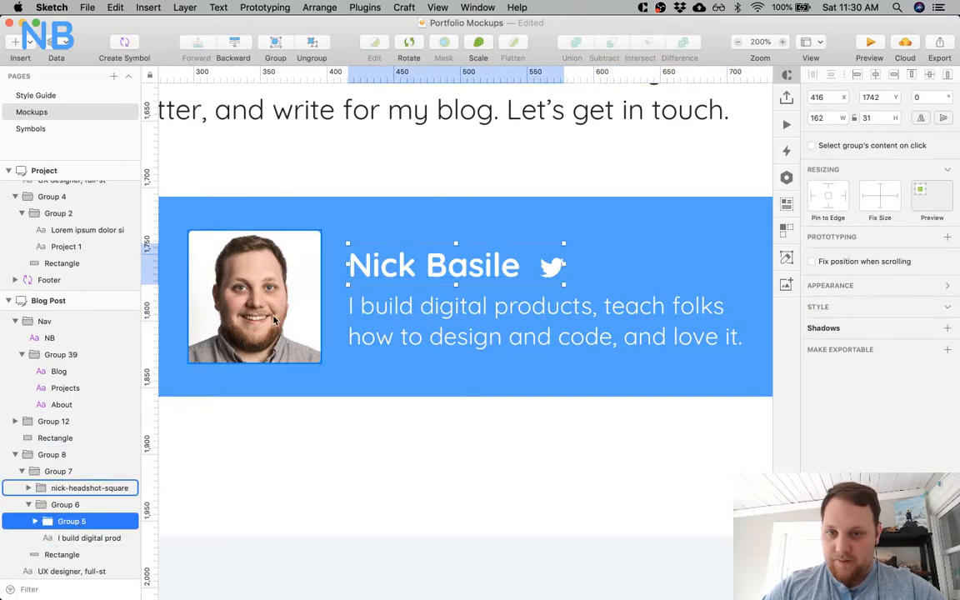
left_click(30, 504)
left_click(71, 505)
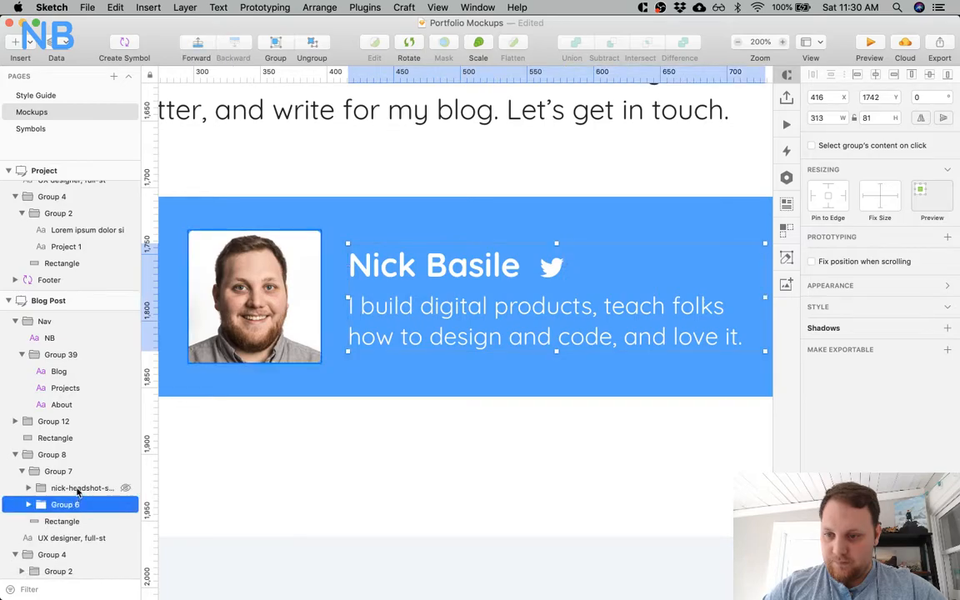
left_click(89, 487, "shift")
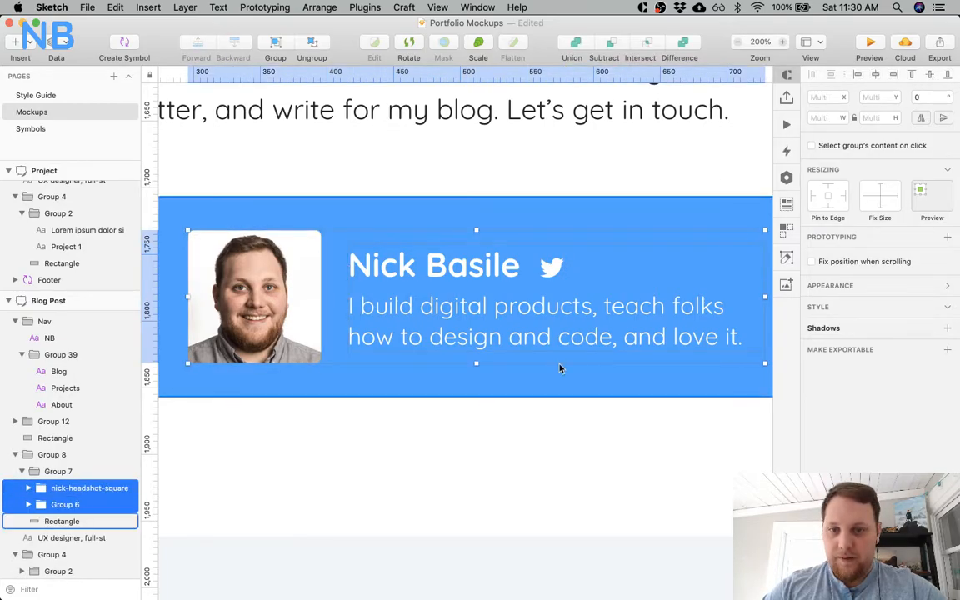
left_click(465, 484)
key("super+minus")
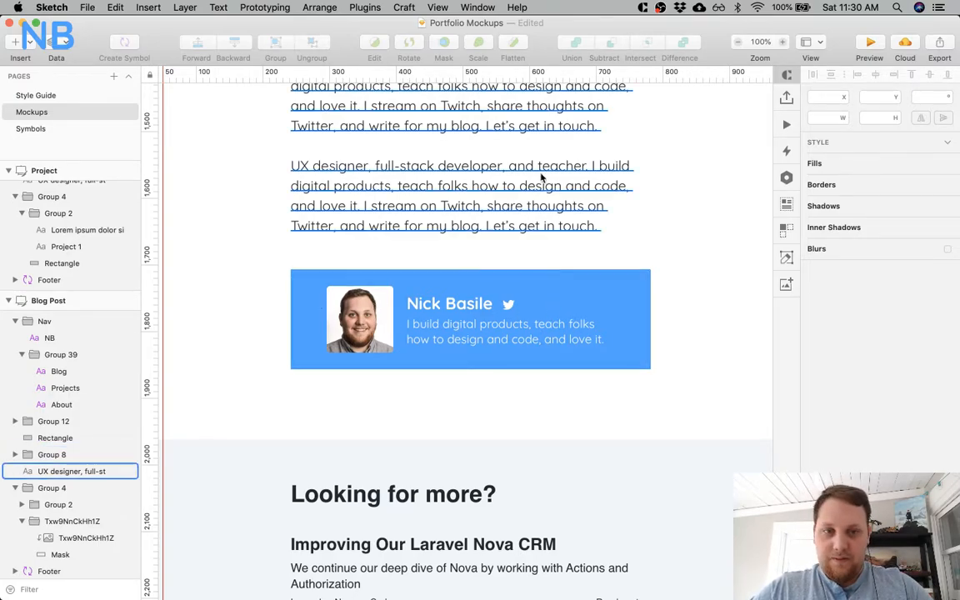
left_click(642, 198)
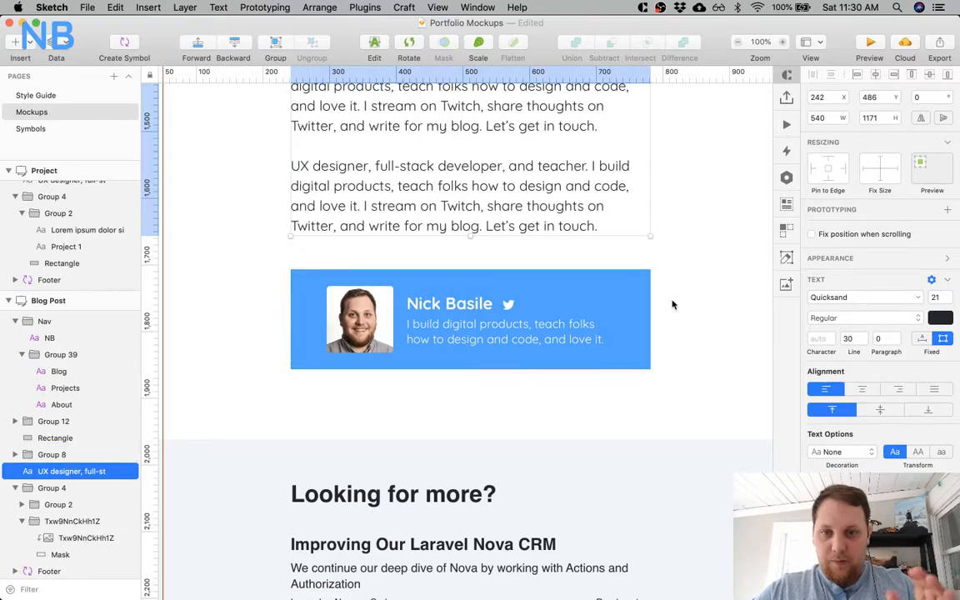
left_click(374, 319, "super")
left_click(415, 317, "shift")
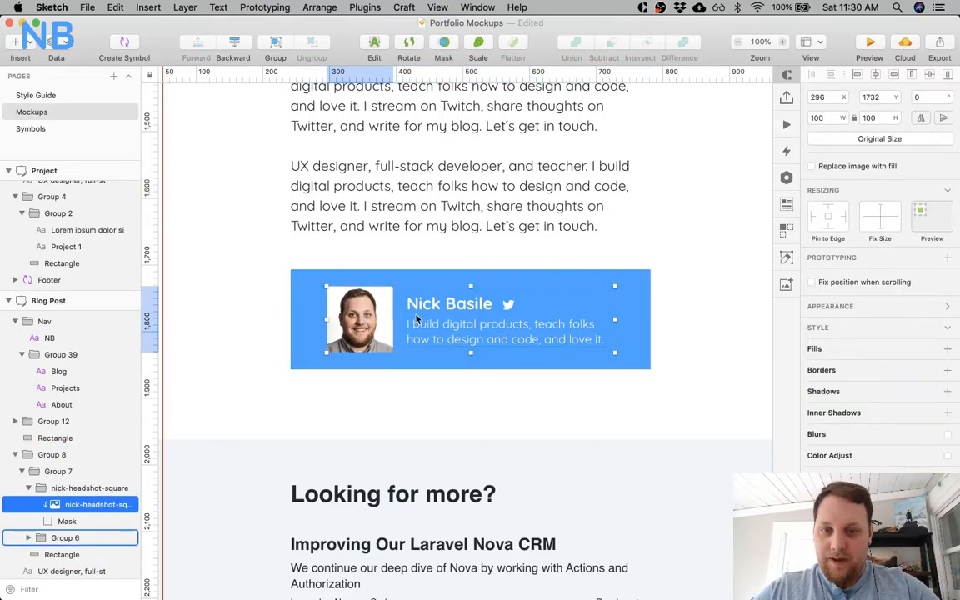
left_click_drag(372, 321, 357, 316)
key("super+z")
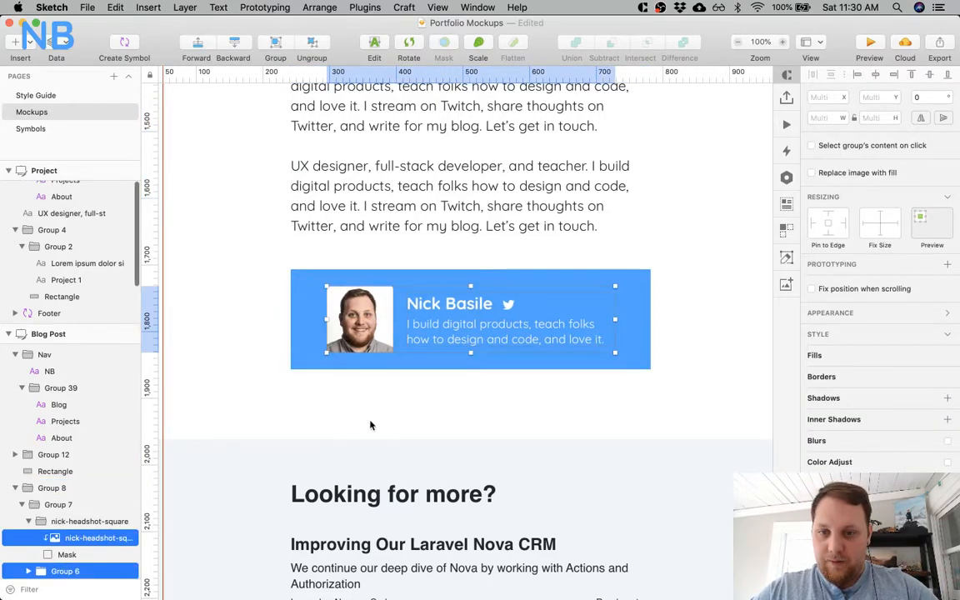
left_click(371, 420)
Move the group with the headshot, name and bio to X 272, 30 px inside the author card's left edge.
double_click(373, 331)
key("alt")
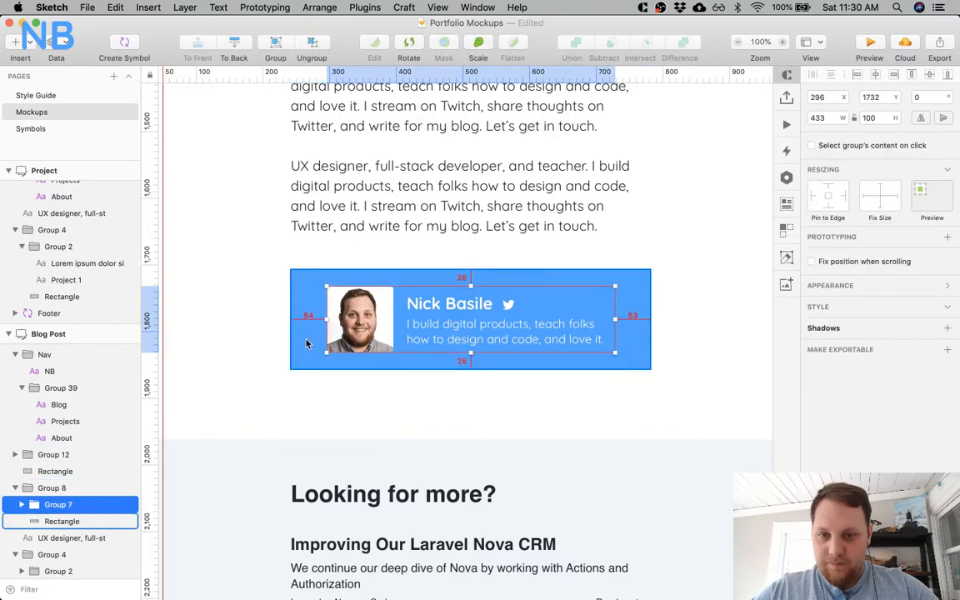
key("shift+Left")
key("shift+Left")
key("Left")
key("Left")
key("Left")
key("Left")
key("alt")
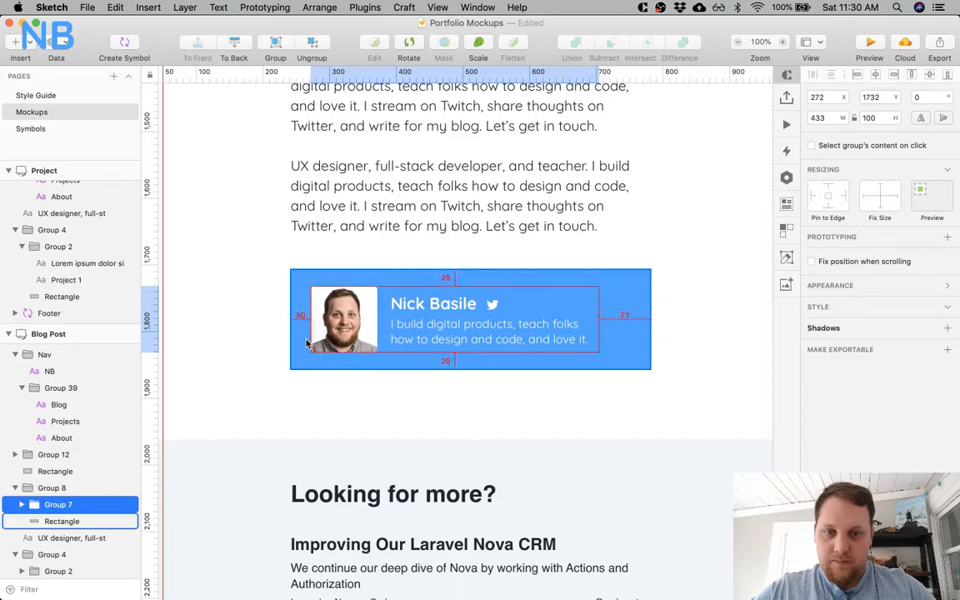
left_click(332, 379)
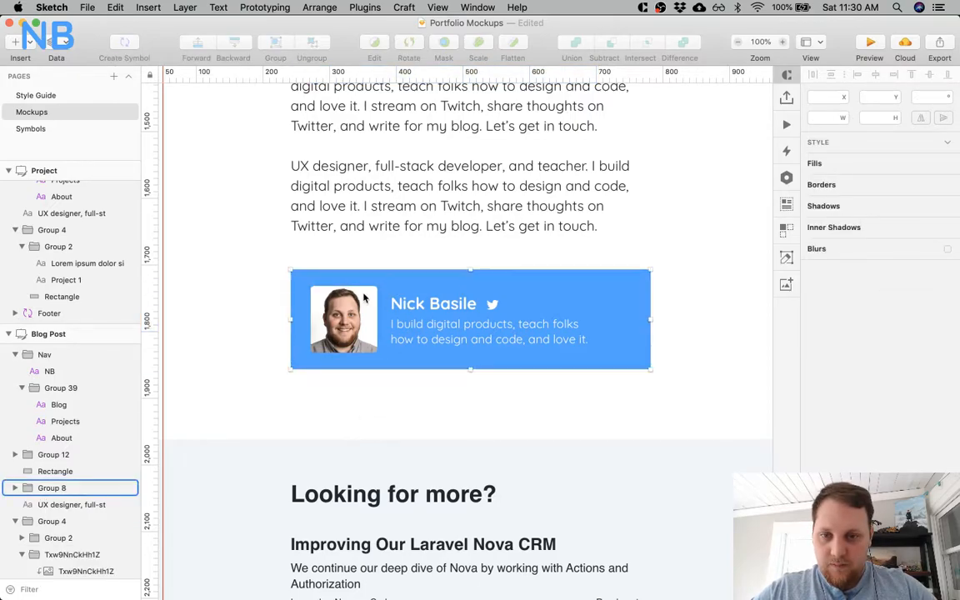
Widen the author card's bio text box so it reaches the card's inner right margin.
left_click(399, 296)
double_click(593, 333)
left_click(604, 337)
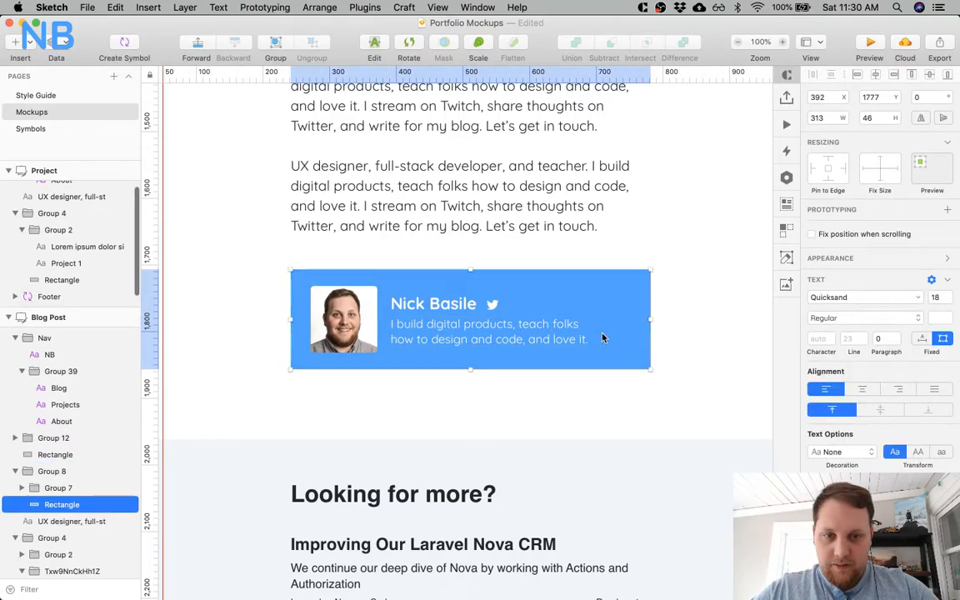
double_click(593, 330)
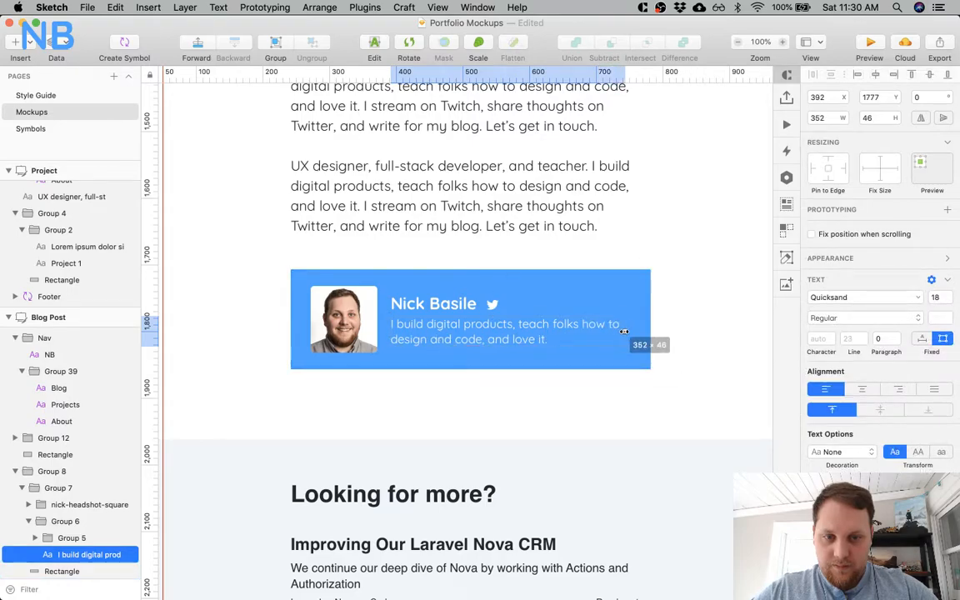
left_click(312, 348)
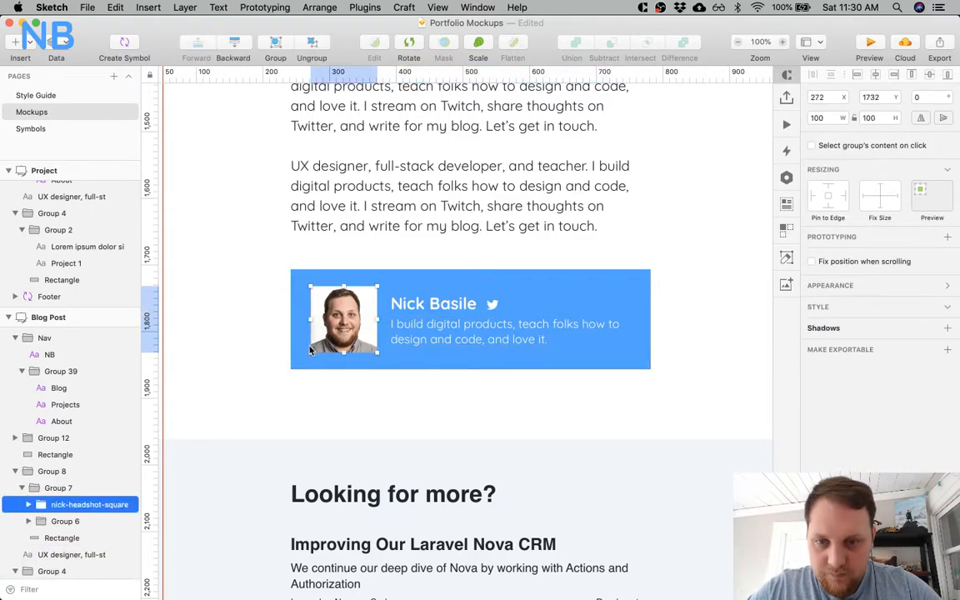
double_click(500, 330)
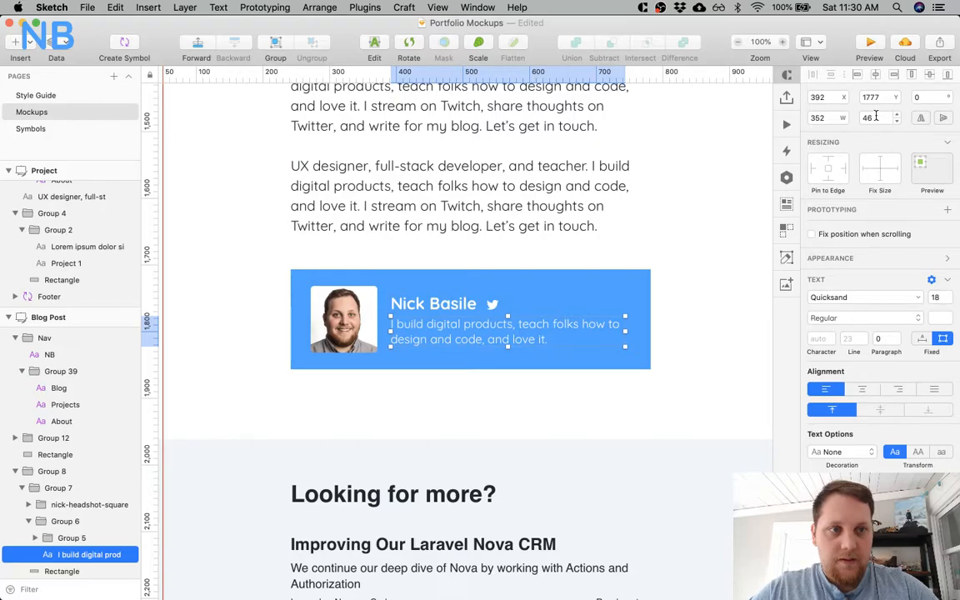
left_click(492, 396)
left_click(501, 333, "super")
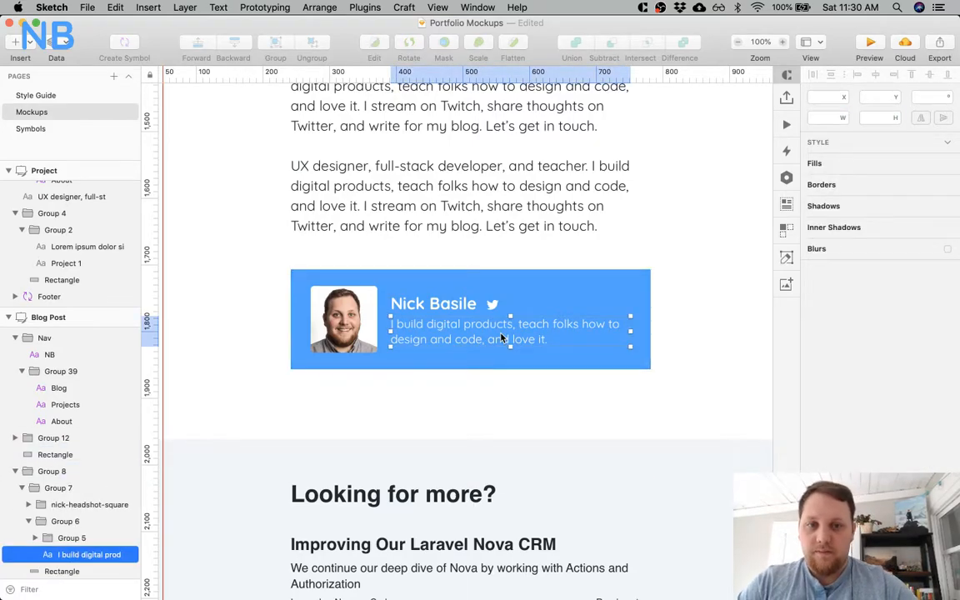
key("alt")
left_click(565, 402)
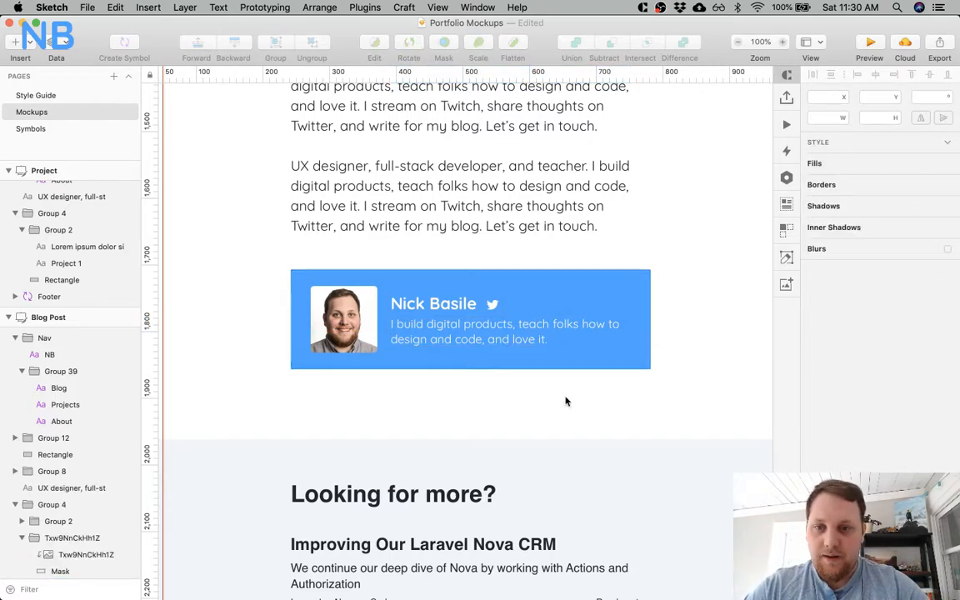
Set the fill of the background rectangle behind the "Looking for more?" section to F5FAFF.
left_click(625, 277)
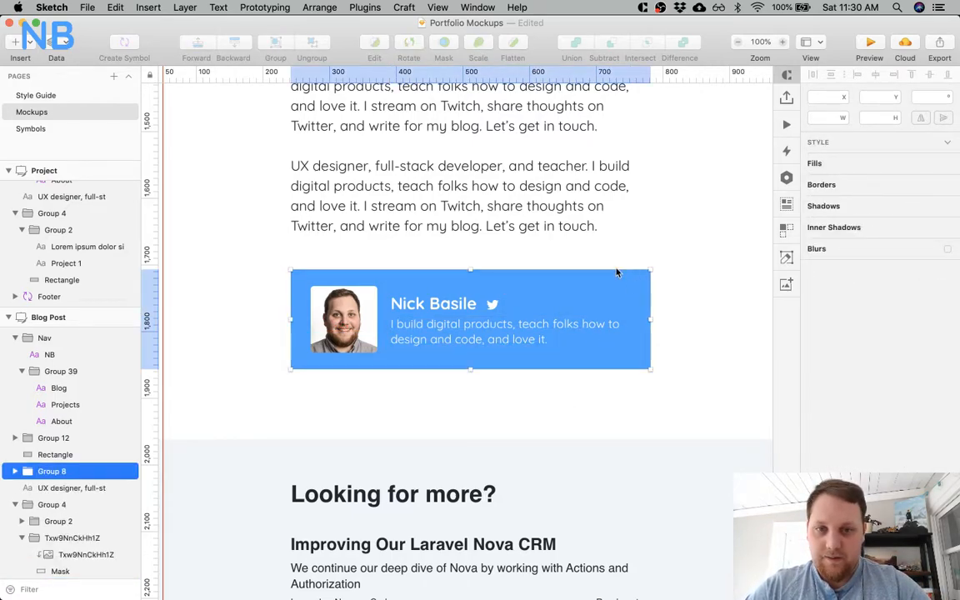
left_click(626, 476)
scroll(625, 478, "down", 5)
key("super+minus")
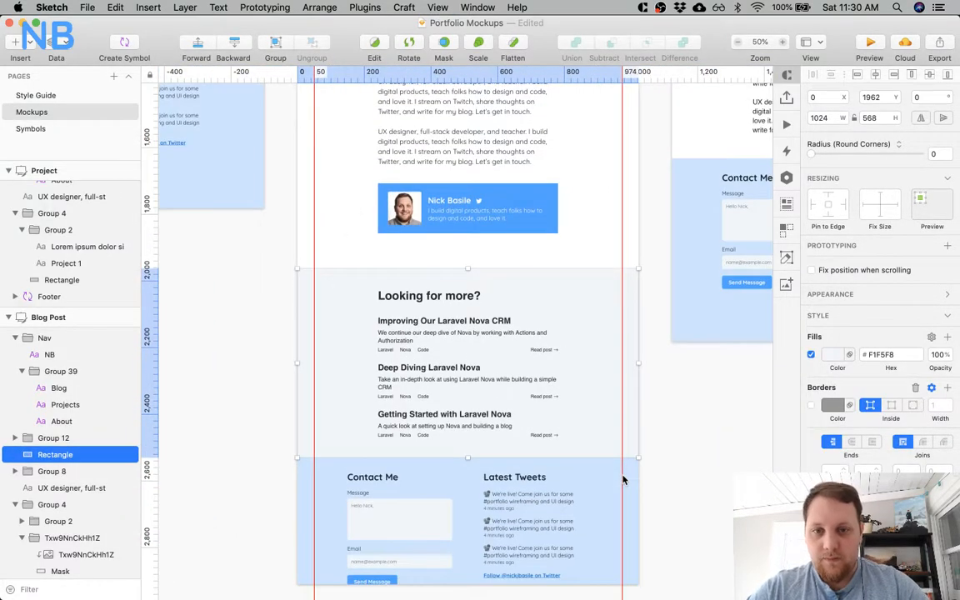
left_click(831, 355)
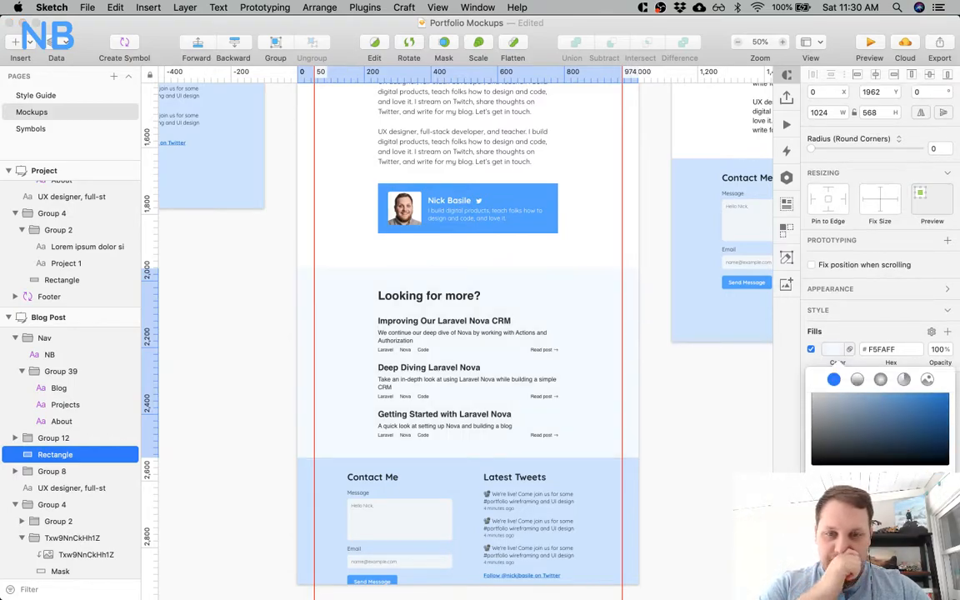
left_click(843, 563)
left_click(858, 563)
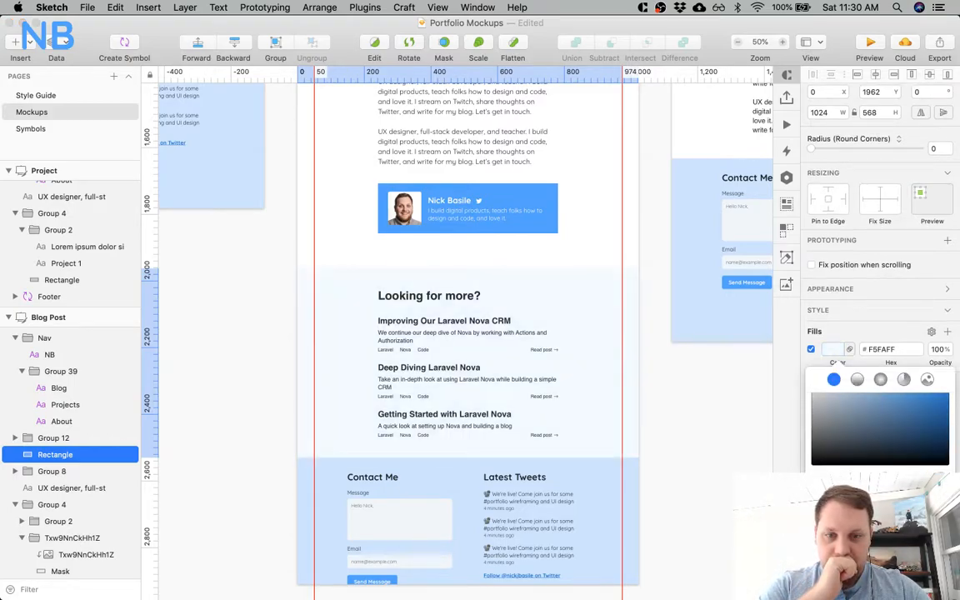
Compare the "Looking for more?" section with the live blog's post cards in Chrome and the post list on the Blog Tags artboard in Sketch.
scroll(642, 488, "down", 5)
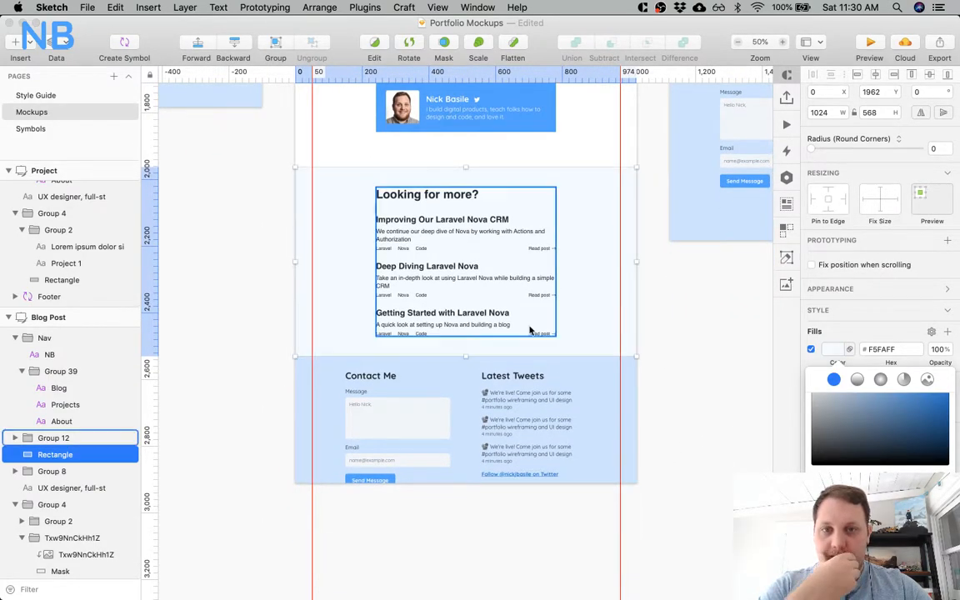
scroll(529, 330, "up", 2)
scroll(529, 330, "up", 2)
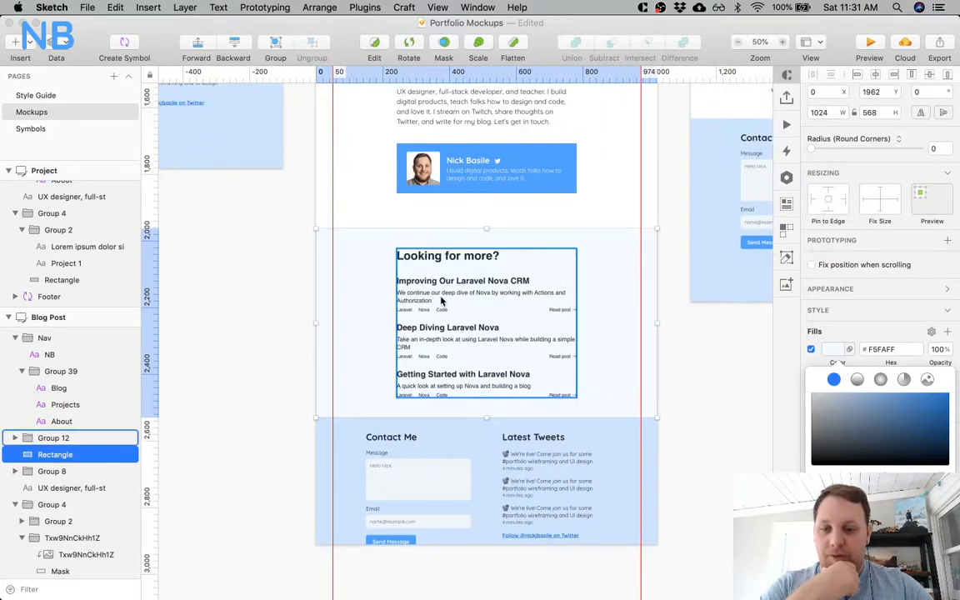
key("super+Tab")
scroll(434, 300, "down", 7)
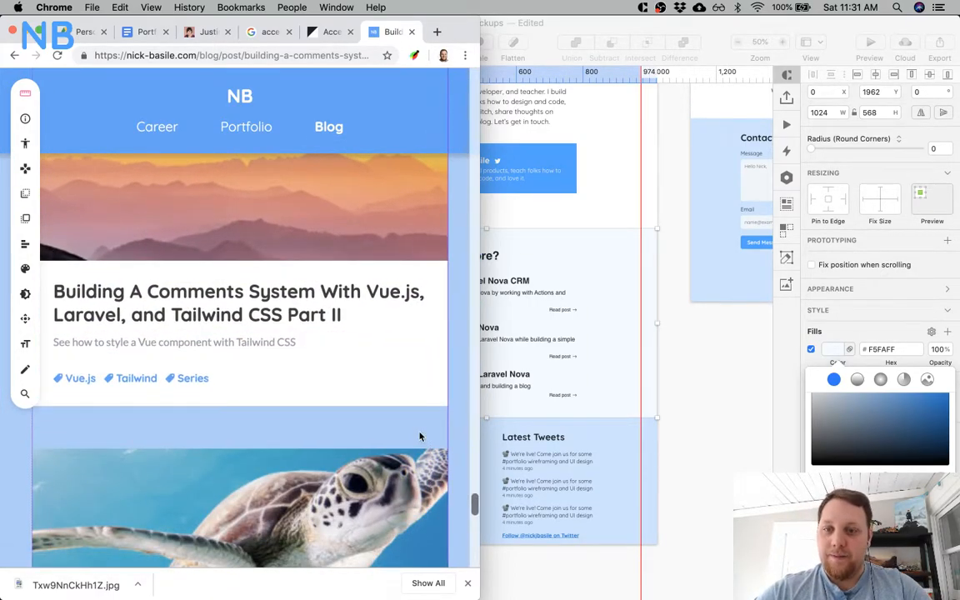
left_click(607, 368)
scroll(331, 302, "up", 15)
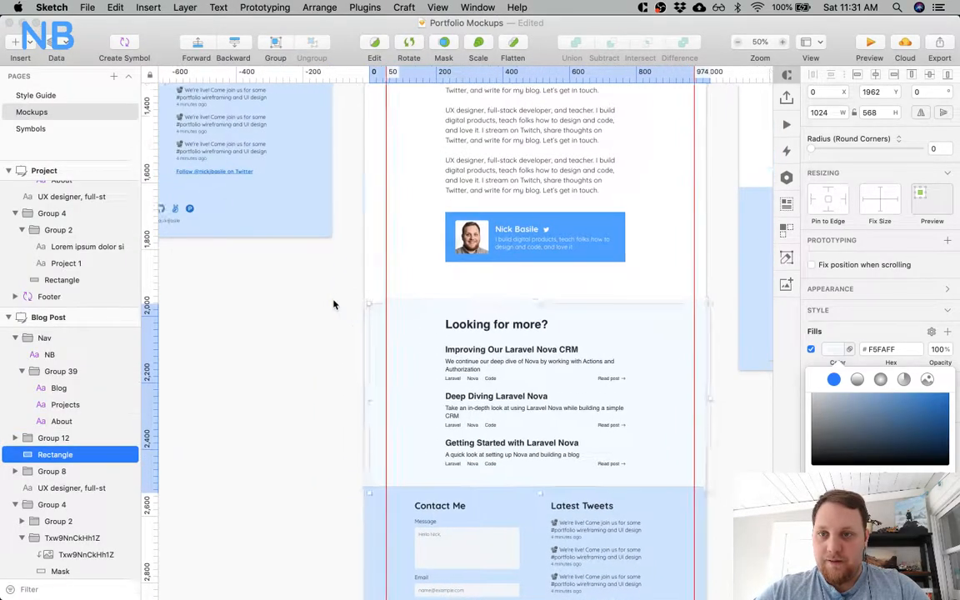
scroll(332, 301, "left", 10)
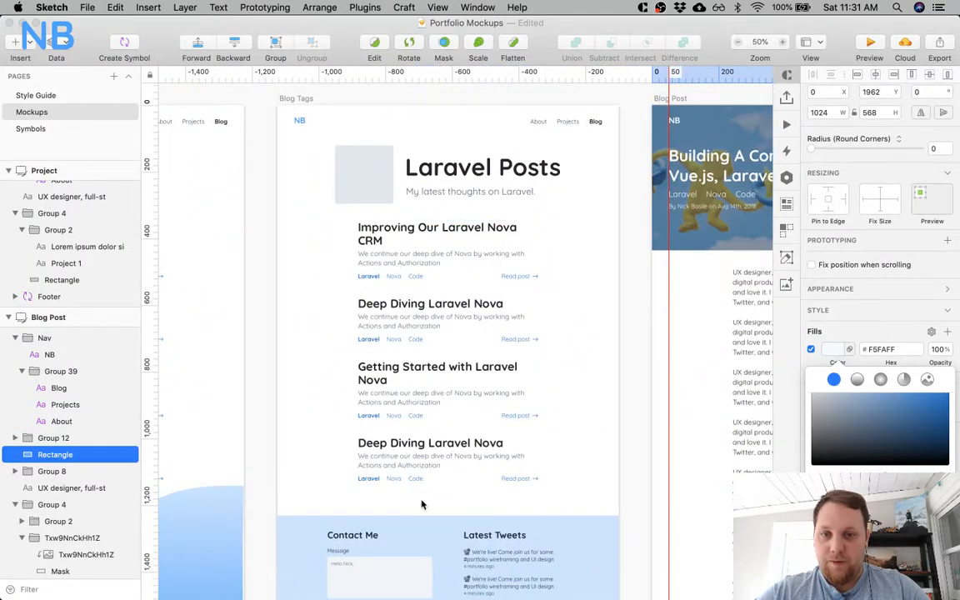
scroll(466, 443, "down", 10)
scroll(467, 443, "right", 10)
scroll(466, 444, "down", 3)
scroll(467, 443, "left", 3)
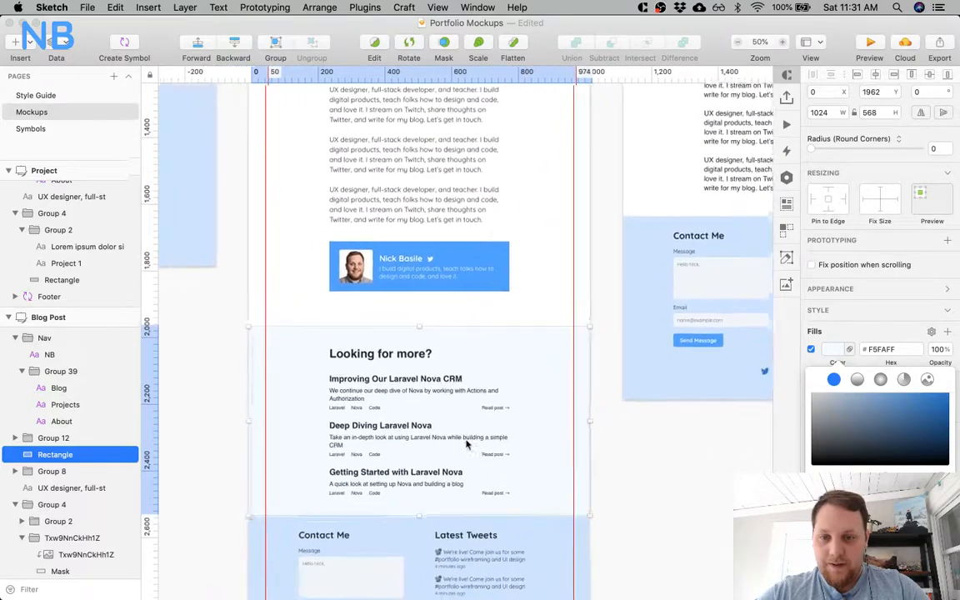
Apply the H2 text style to the "Looking for more?" heading.
key("super+plus")
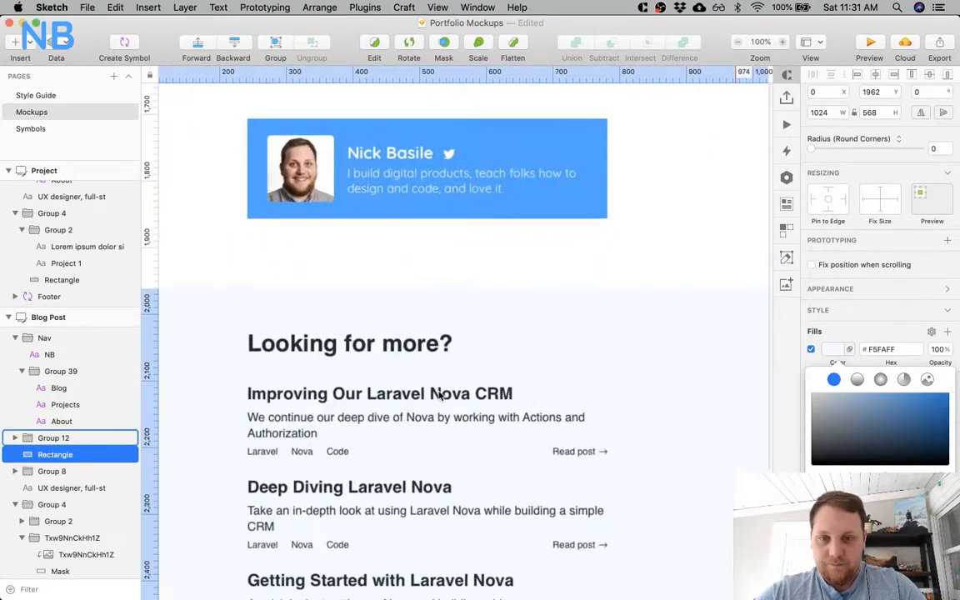
key("super+minus")
key("super+minus")
key("super+plus")
left_click(407, 346, "super")
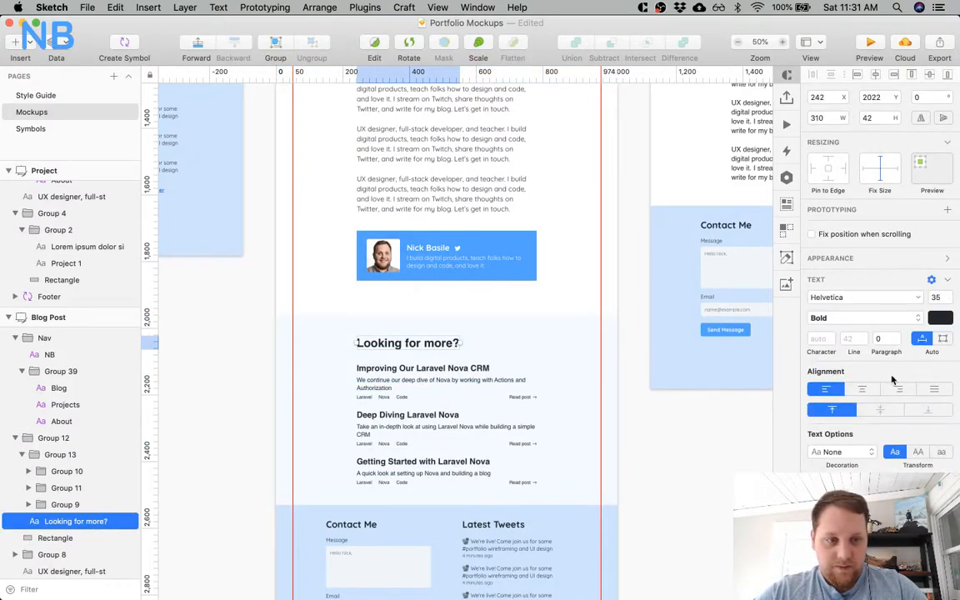
left_click(883, 259)
left_click(879, 281)
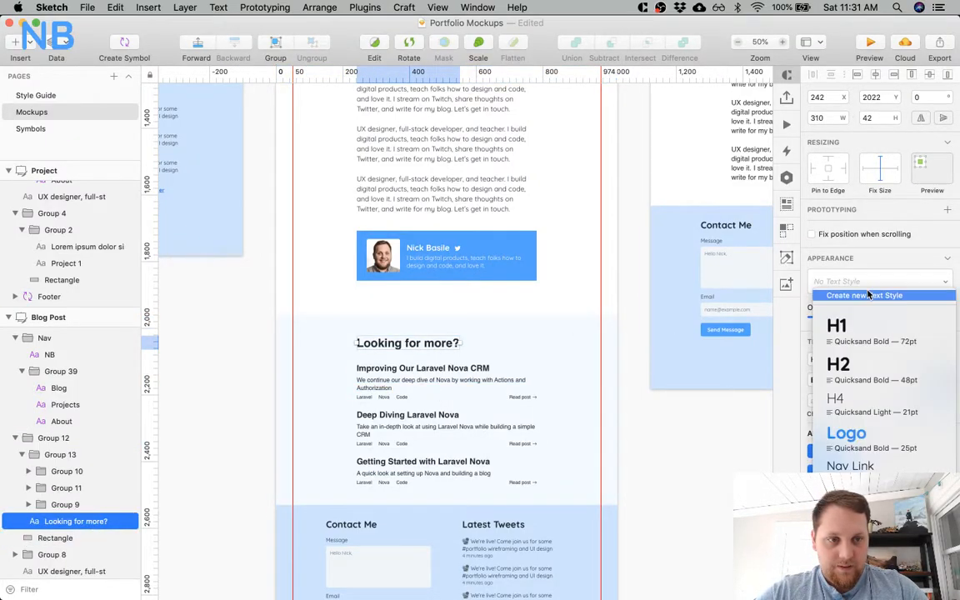
left_click(853, 367)
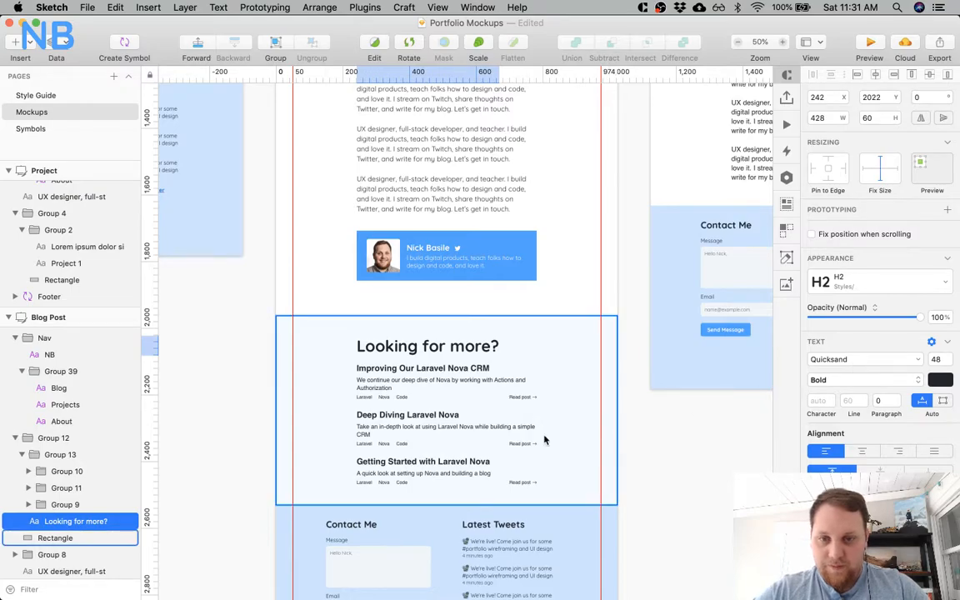
key("alt")
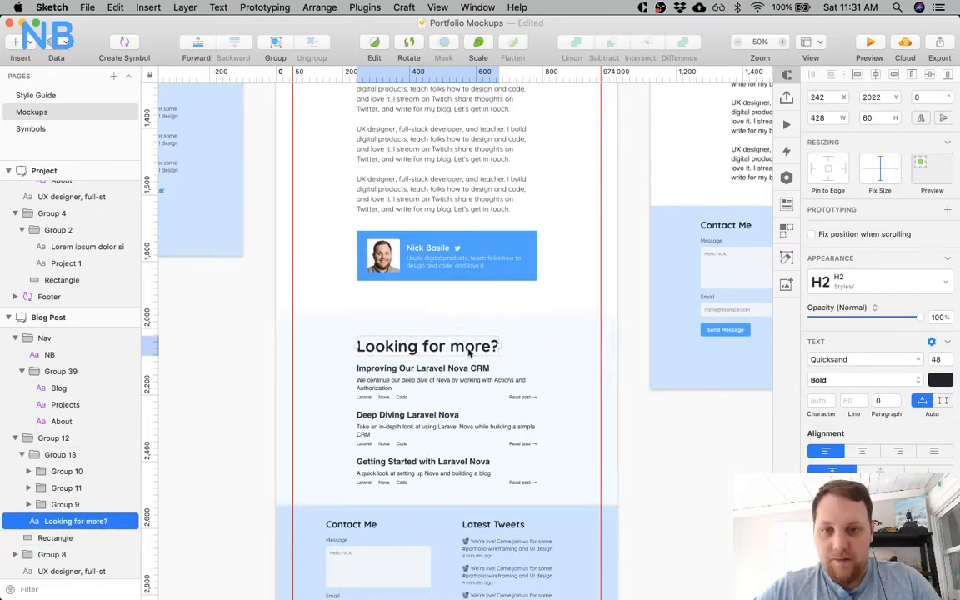
Copy the post list group from the Blog artboard for reuse on the Blog Post artboard.
scroll(580, 436, "down", 1)
scroll(575, 431, "down", 2)
key("super+plus")
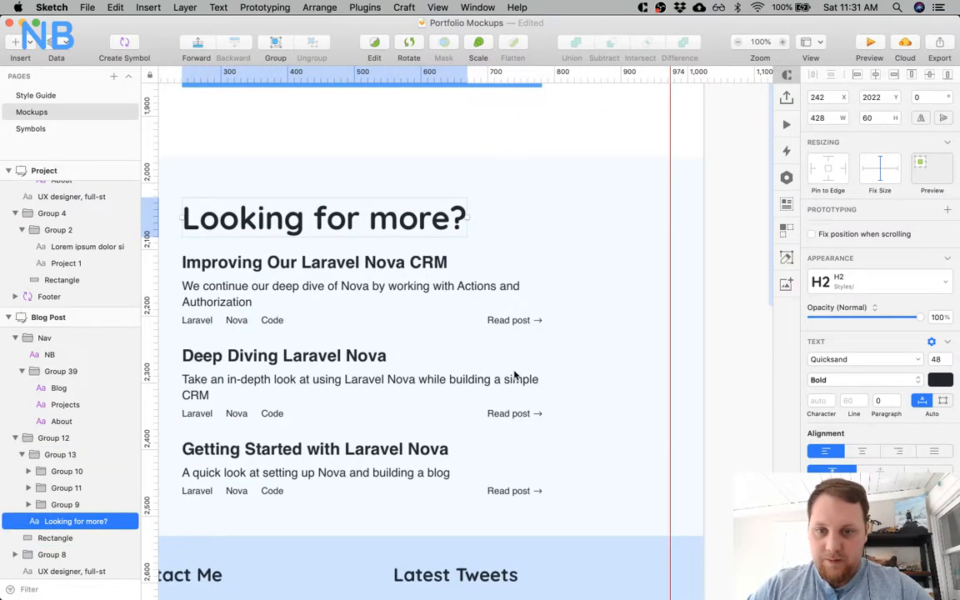
scroll(515, 375, "left", 8)
key("super+minus")
scroll(514, 375, "up", 10)
scroll(514, 374, "left", 10)
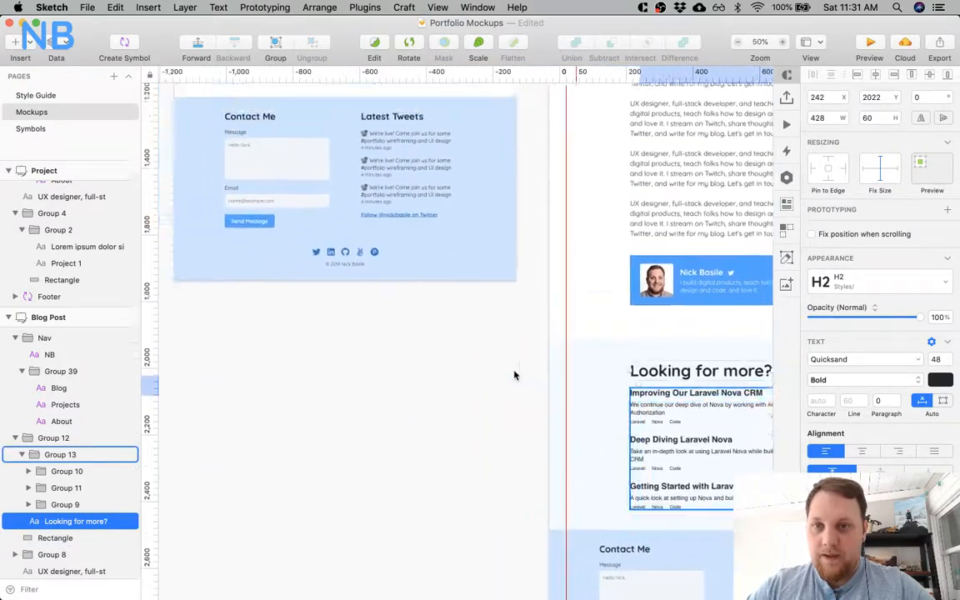
left_click(469, 220)
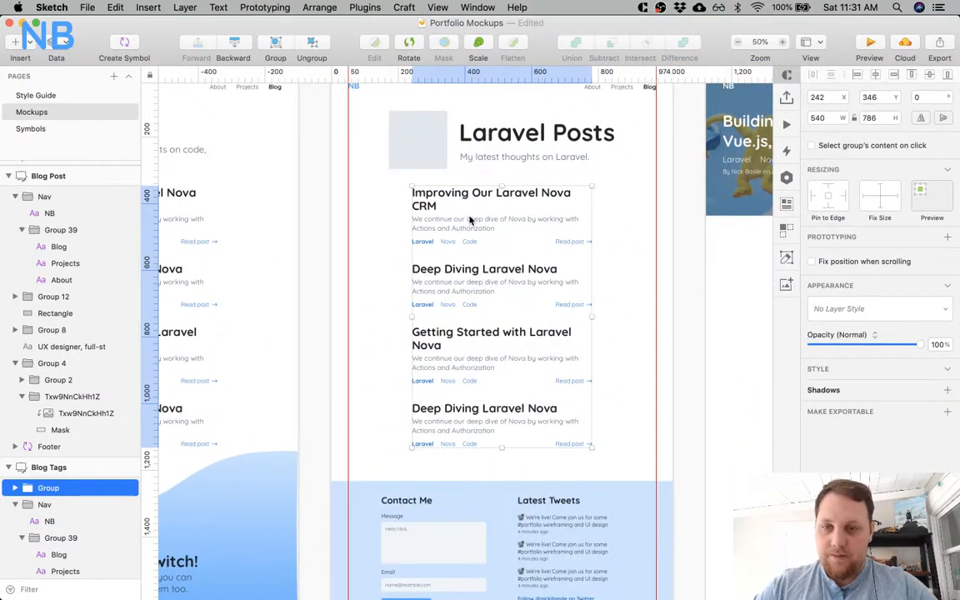
scroll(433, 234, "left", 6)
left_click(387, 246)
scroll(385, 247, "right", 12)
scroll(385, 247, "down", 5)
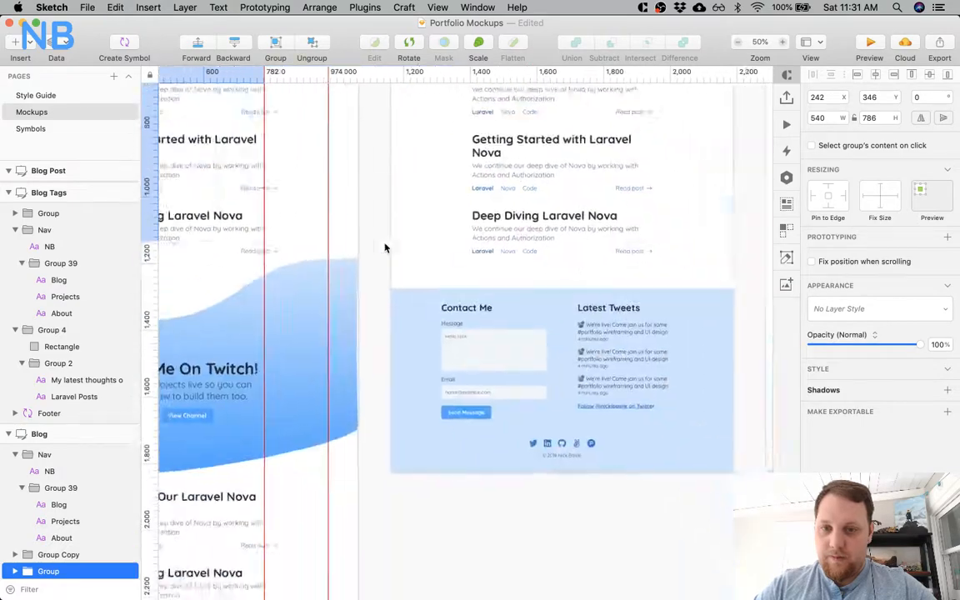
Ungroup the "Looking for more?" content and delete its old Helvetica post list, keeping the heading.
scroll(385, 247, "right", 8)
scroll(385, 247, "down", 6)
left_click(514, 399)
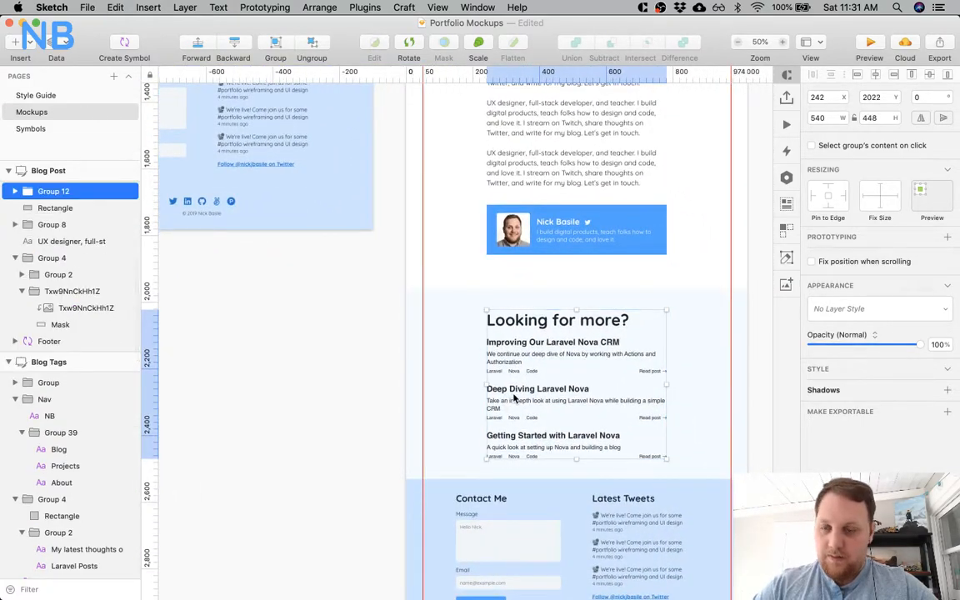
key("super+shift+g")
left_click(503, 407)
left_click(520, 409)
key("Delete")
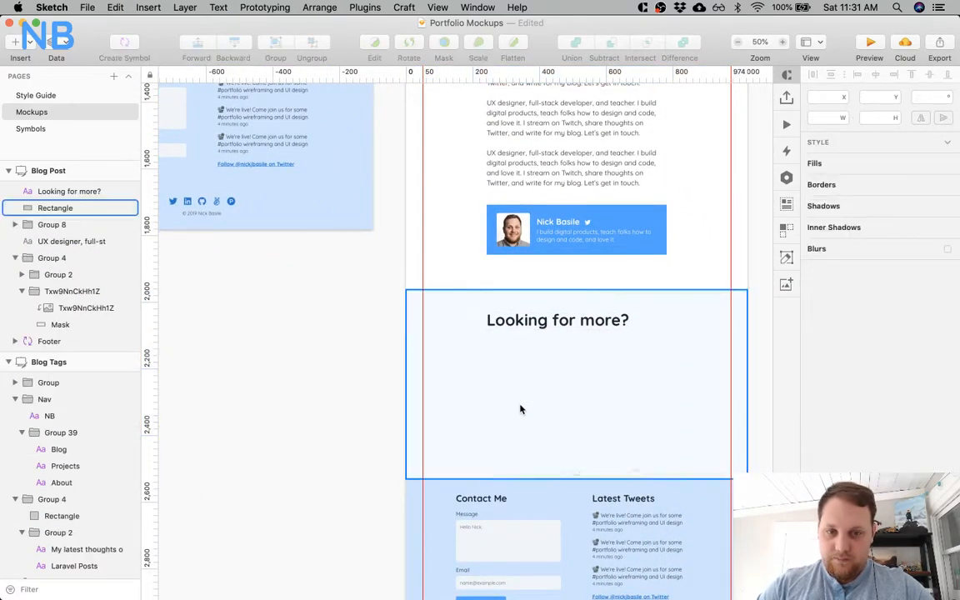
Paste the copied post list into the Blog Post artboard and place it under the "Looking for more?" heading at X 242, Y 2112.
key("super+v")
left_click_drag(522, 228, 524, 352)
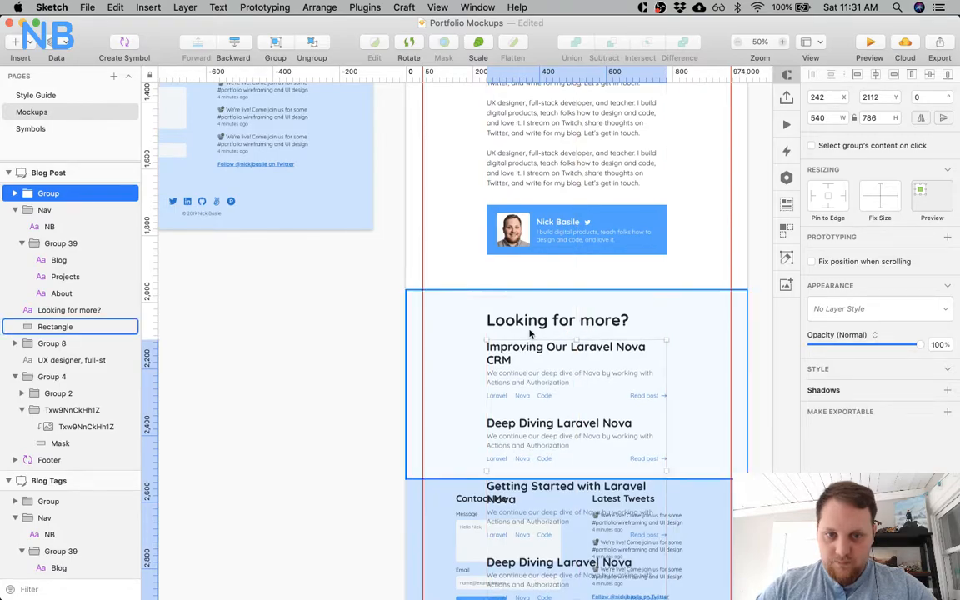
scroll(462, 171, "down", 5)
scroll(462, 170, "up", 4)
scroll(458, 187, "right", 2)
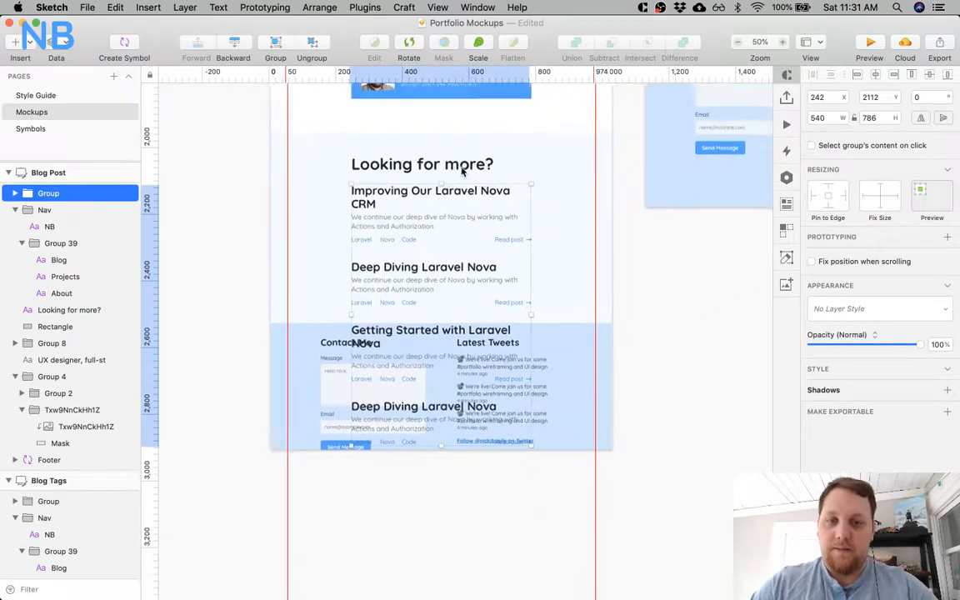
Compare the gap between the "Looking for more?" heading and its post list with the header spacing on the Blog artboard.
left_click(447, 248)
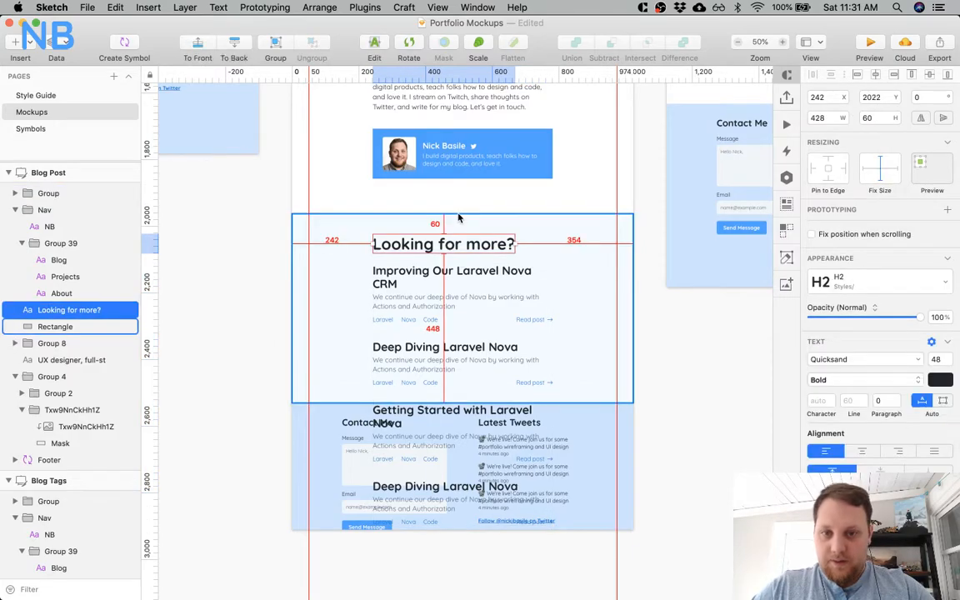
left_click(456, 281)
scroll(450, 267, "up", 10)
scroll(449, 267, "left", 8)
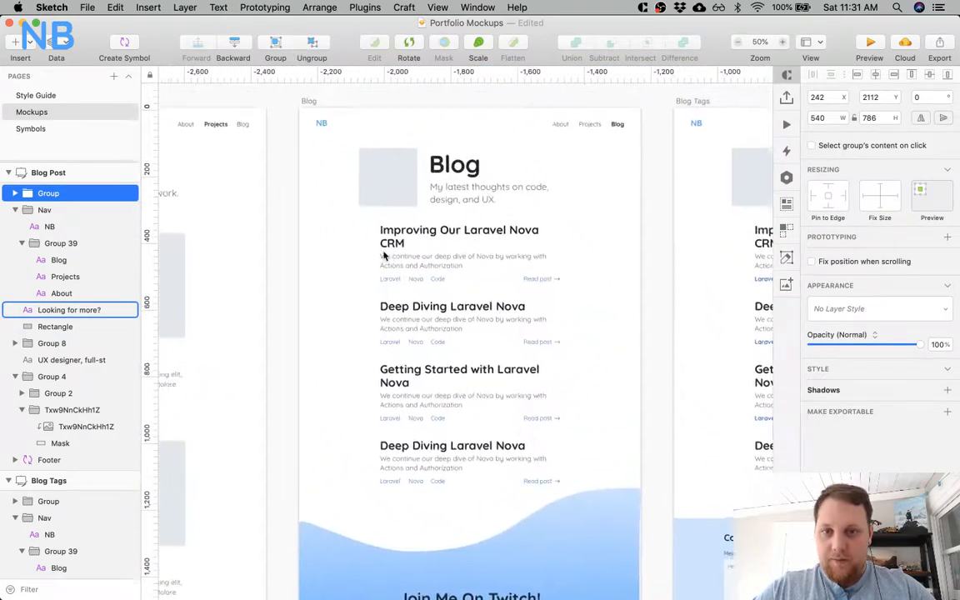
left_click(427, 234)
key("alt")
scroll(451, 202, "right", 12)
scroll(451, 201, "down", 6)
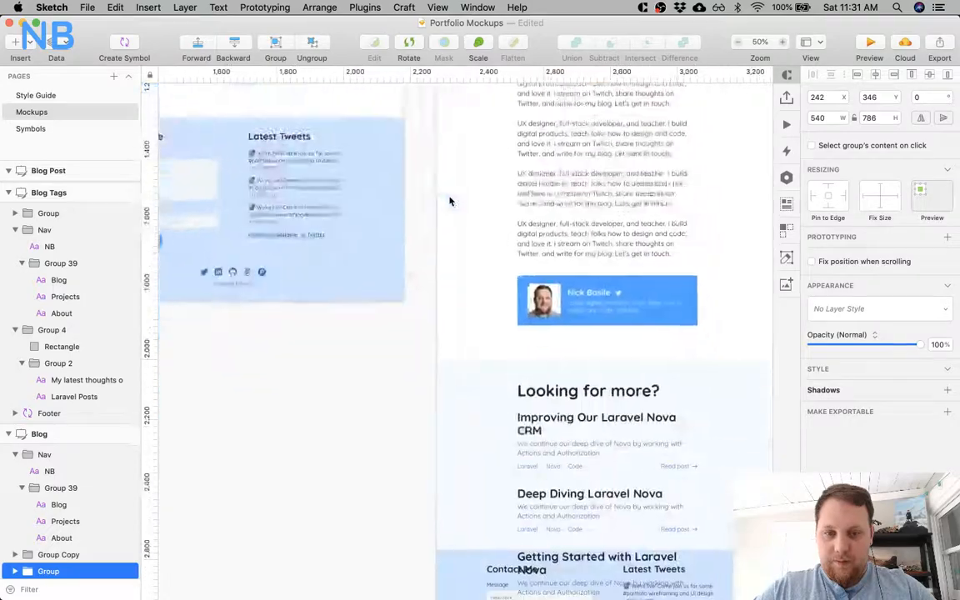
Move the pasted post list down 20 px to Y 2132.
left_click_drag(550, 403, 550, 403)
key("alt")
key("shift+Down")
key("shift+Down")
key("alt")
scroll(640, 377, "down", 5)
scroll(640, 378, "right", 2)
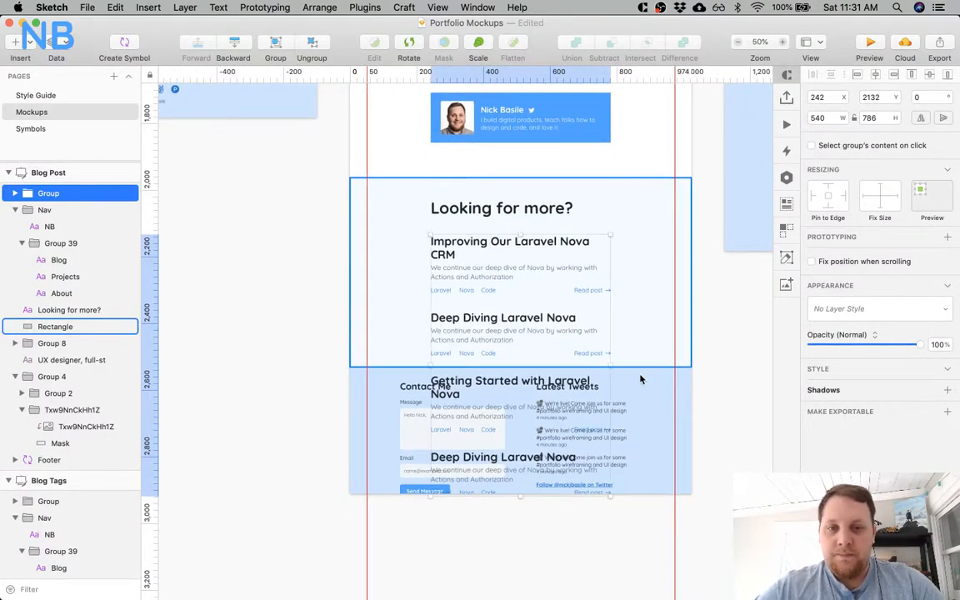
Move the footer down clear of the post list and delete the fourth post, the second "Deep Diving Laravel Nova" entry.
left_click_drag(386, 403, 396, 573)
left_click(492, 479)
double_click(492, 479)
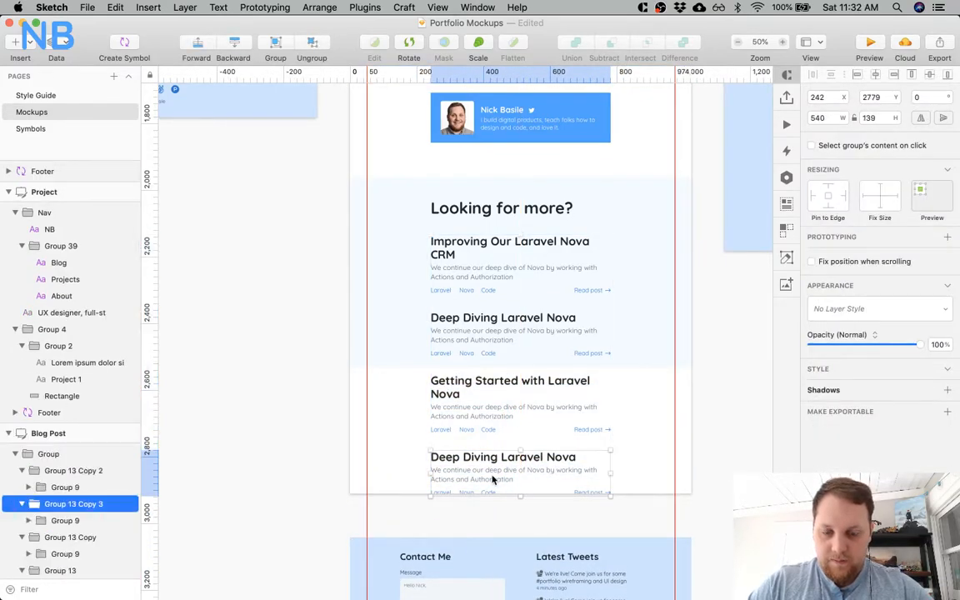
key("Delete")
Extend the pale blue background rectangle to a height of 827 px so it encloses all three posts.
left_click(442, 357)
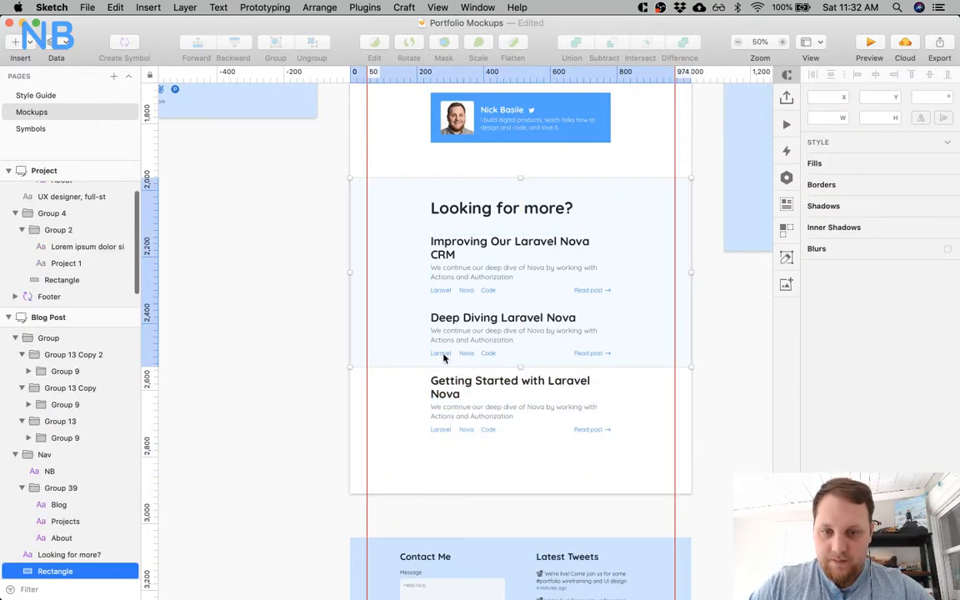
left_click_drag(522, 366, 521, 408)
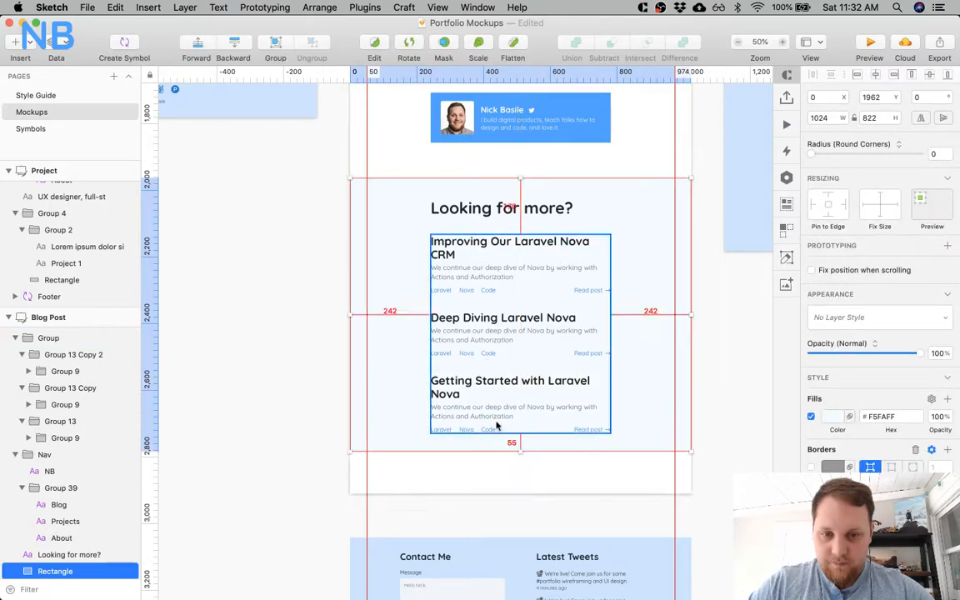
left_click(505, 202)
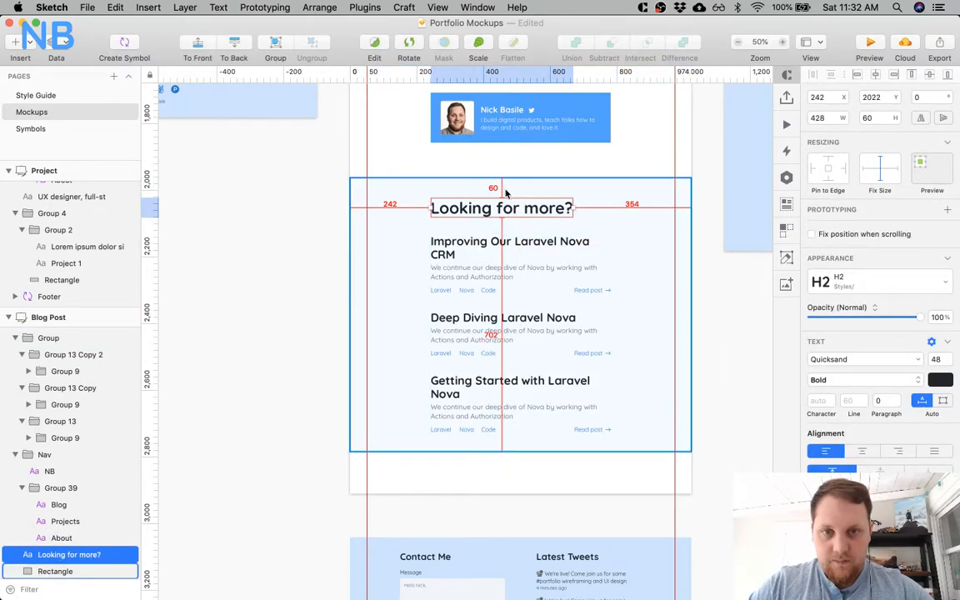
left_click(575, 450)
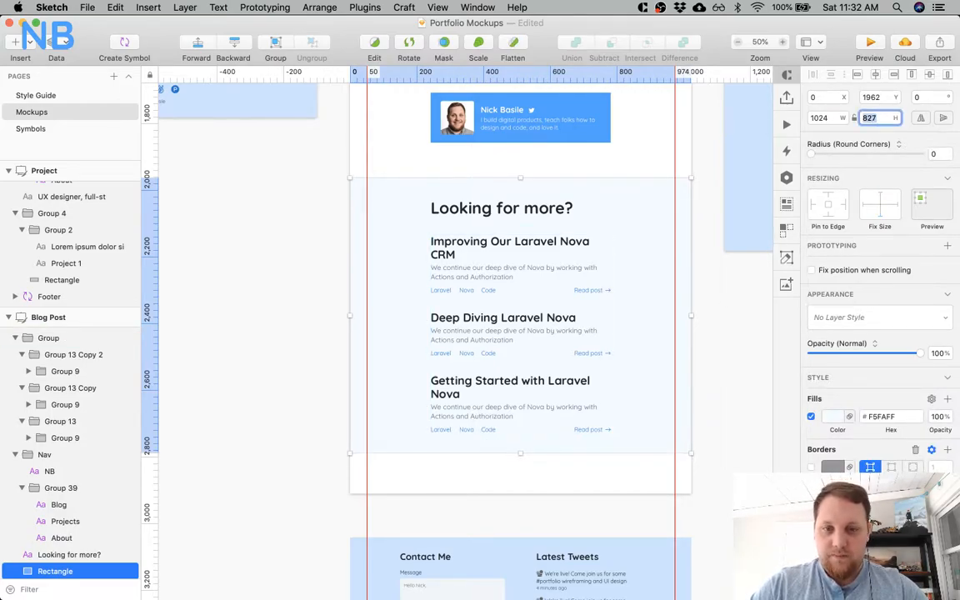
Move the footer directly below the pale blue section and set the Blog Post artboard's height to 3339 px to fit its content.
scroll(617, 321, "down", 3)
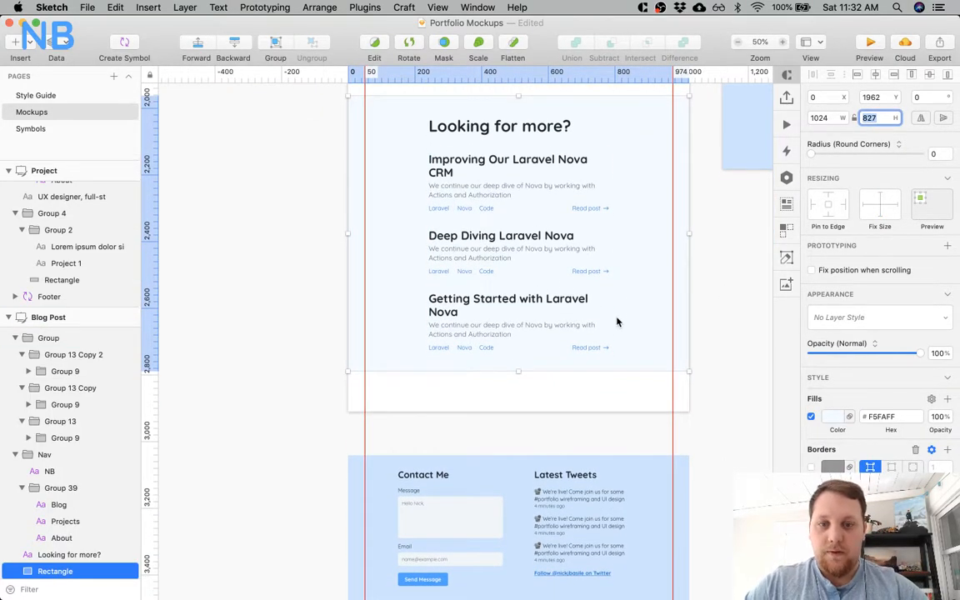
left_click_drag(555, 478, 515, 557)
left_click(58, 412)
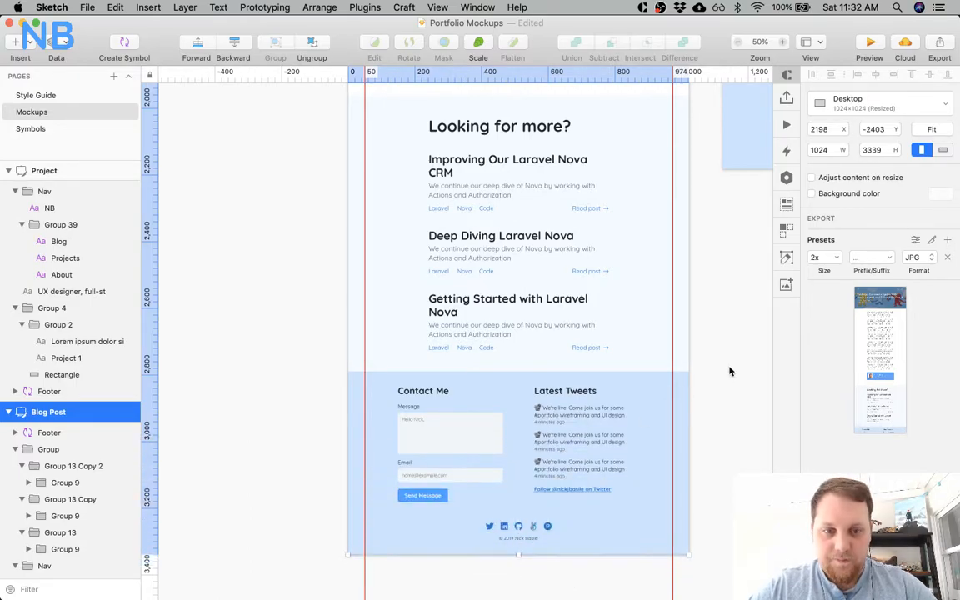
Review the Blog Post layout from the author card through the "Looking for more?" section to the footer.
left_click(729, 372)
scroll(729, 371, "right", 2)
scroll(728, 371, "down", 2)
scroll(660, 319, "up", 5)
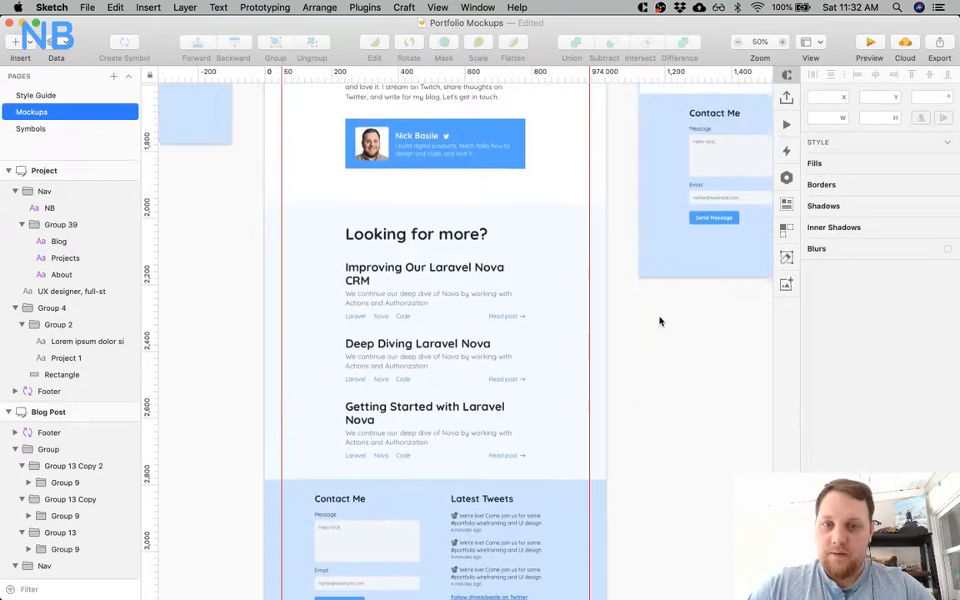
scroll(658, 321, "up", 1)
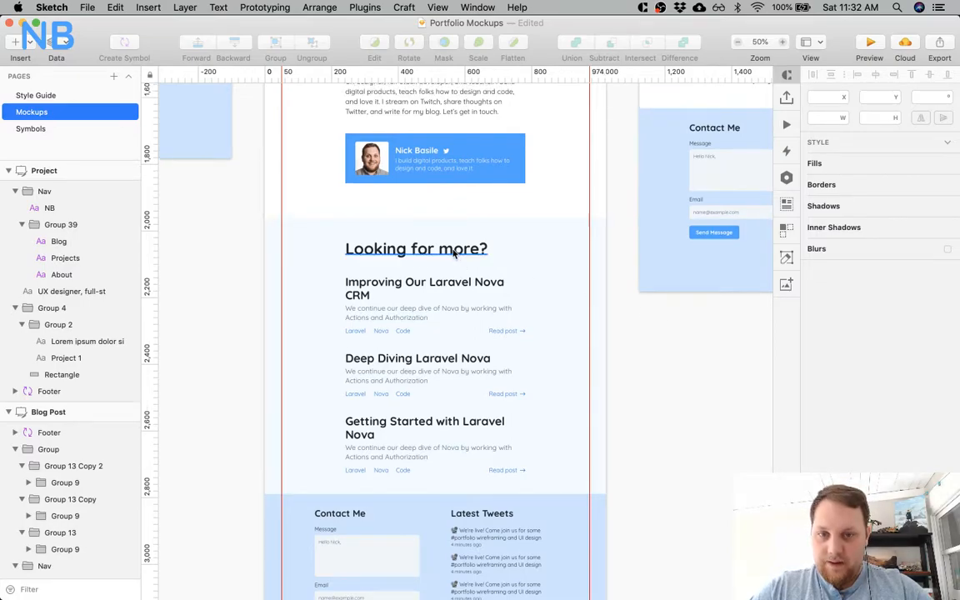
scroll(454, 253, "left", 3)
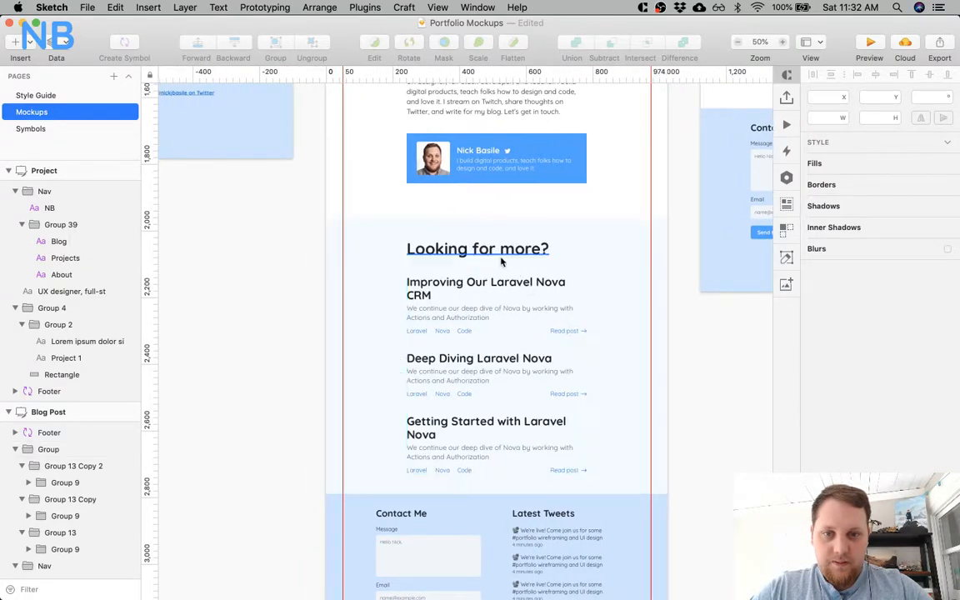
scroll(569, 396, "up", 5)
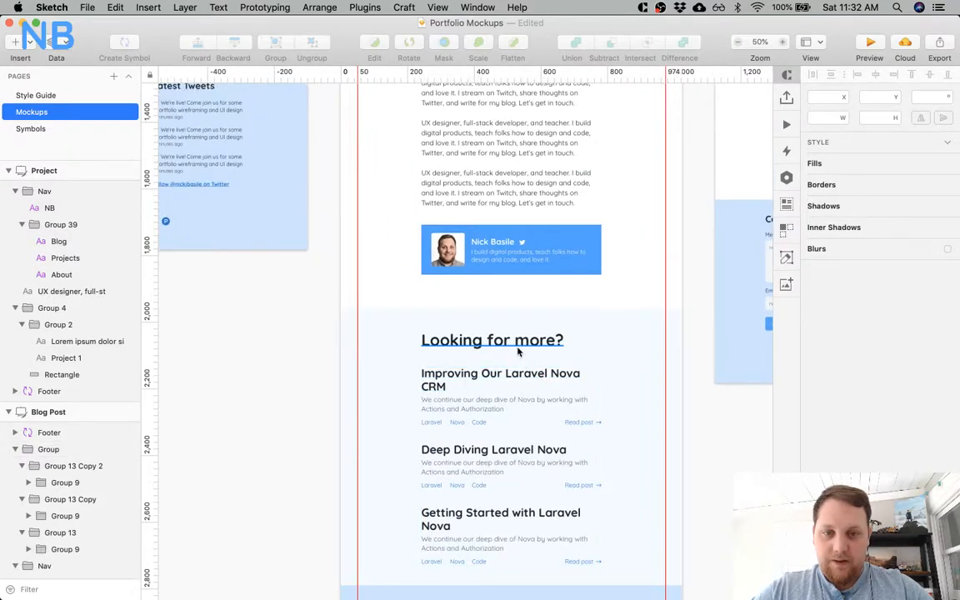
Try the H1 text style on the "Looking for more?" heading, and restore its H2 style.
left_click(518, 349)
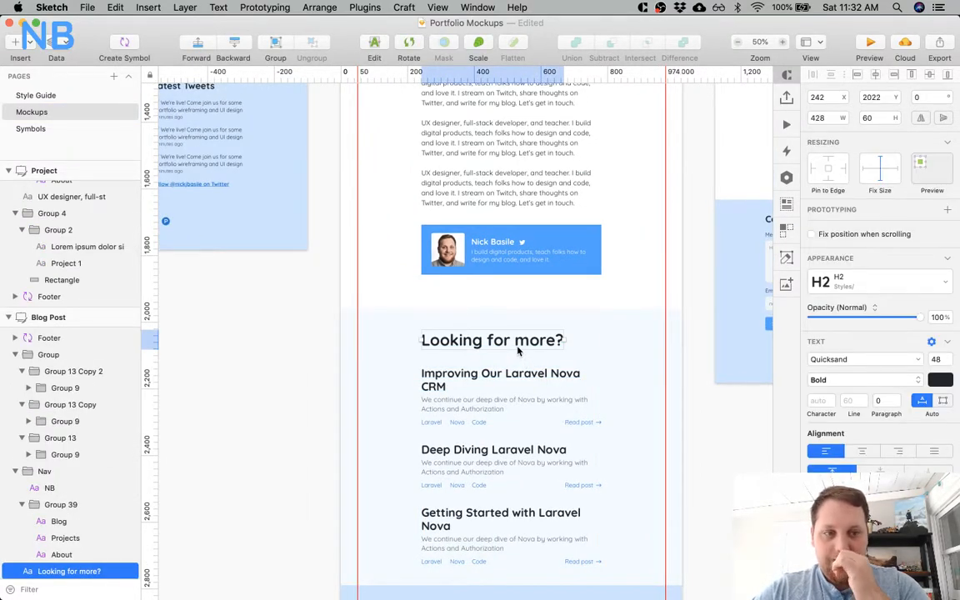
left_click(825, 284)
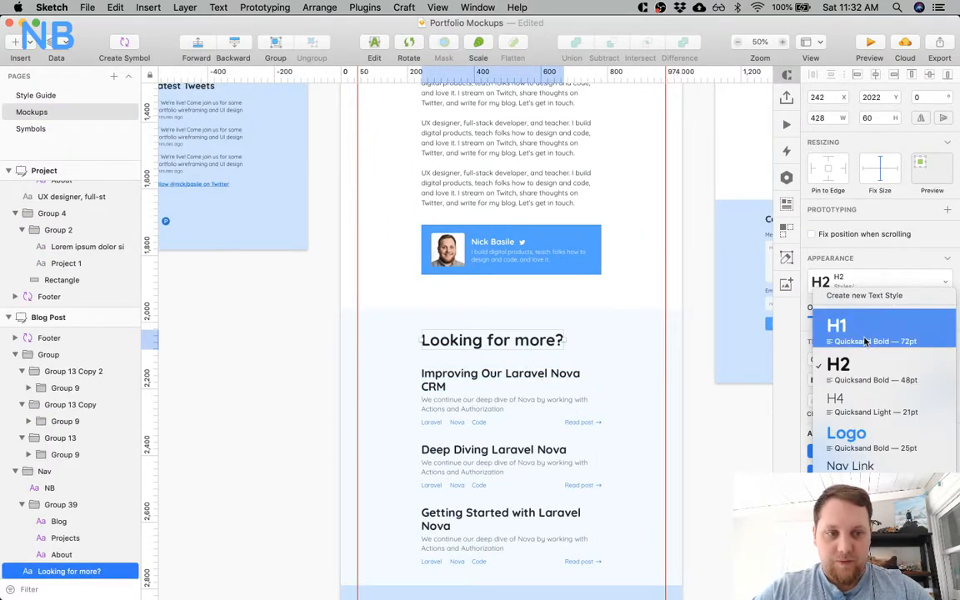
left_click(864, 333)
left_click(869, 286)
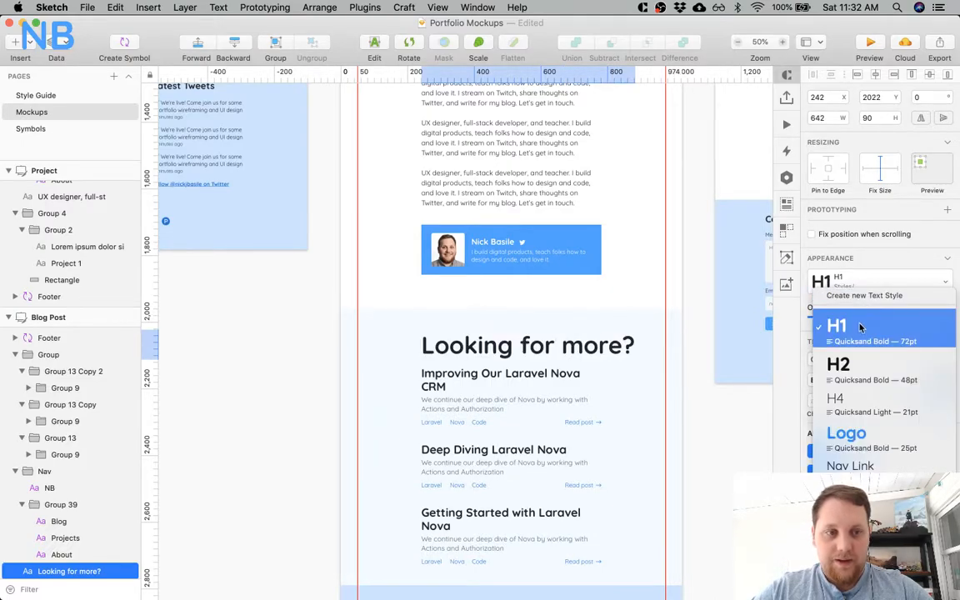
left_click(859, 369)
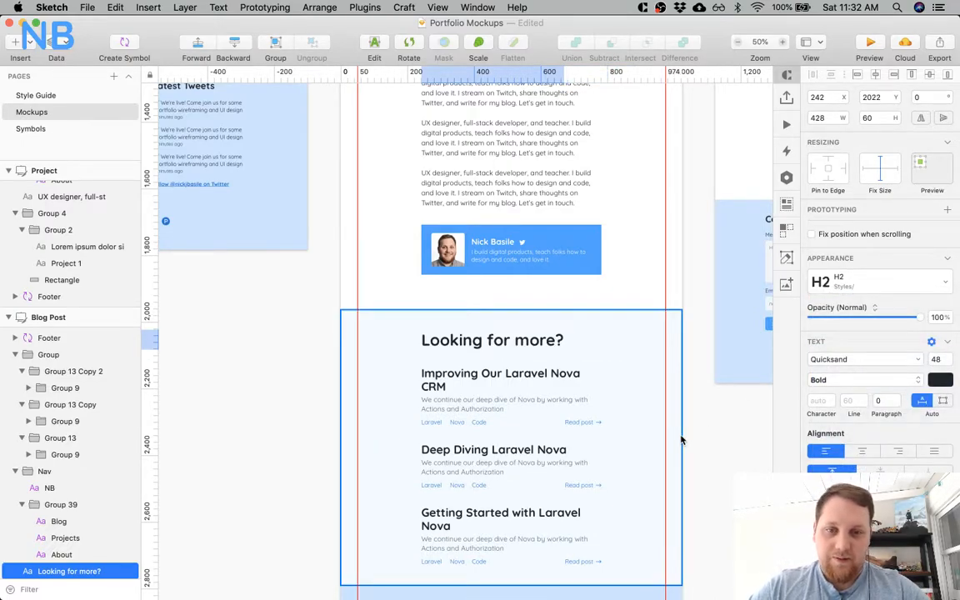
Check the text style of the first listed post title and examine the Blog Post page down to the footer.
left_click(563, 379, "super")
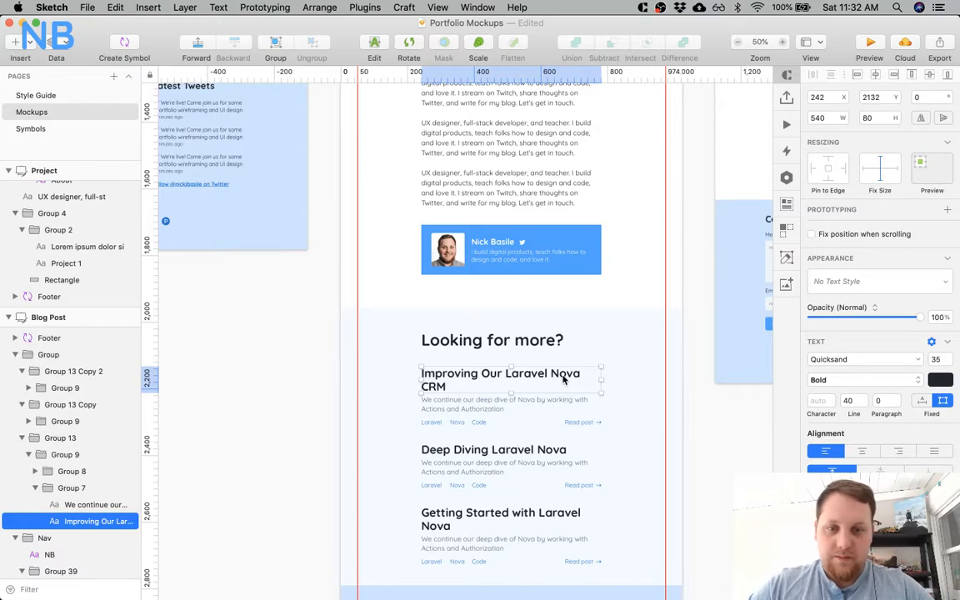
left_click(702, 430)
scroll(702, 430, "down", 5)
scroll(702, 431, "down", 3)
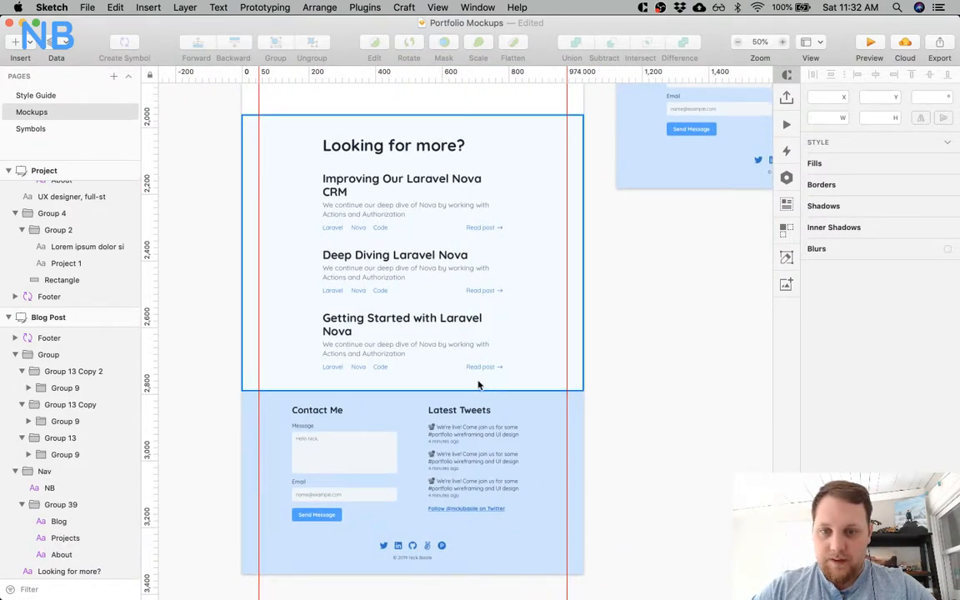
scroll(403, 364, "up", 5, "super")
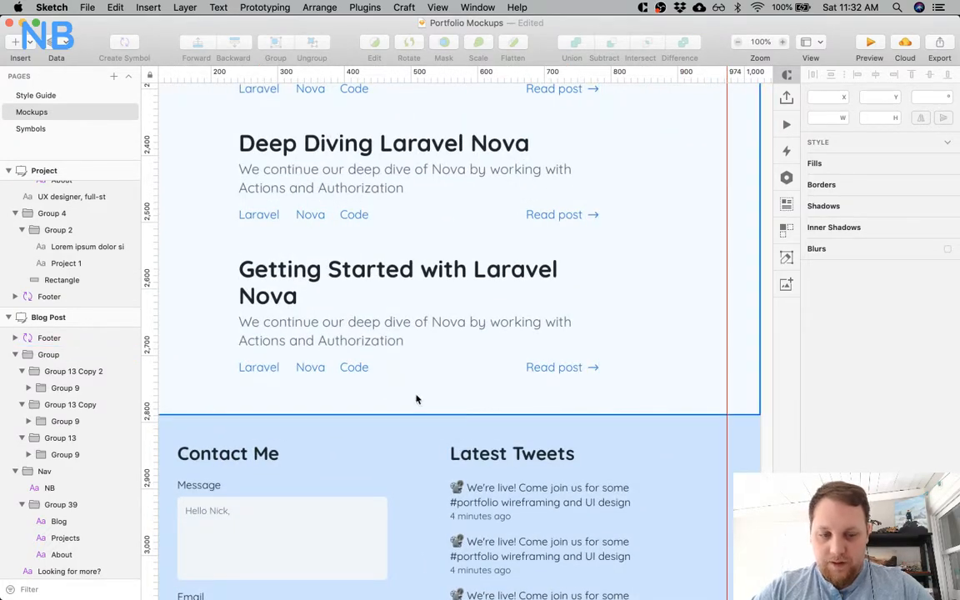
scroll(416, 399, "down", 5, "super")
left_click(416, 396)
scroll(417, 399, "up", 5)
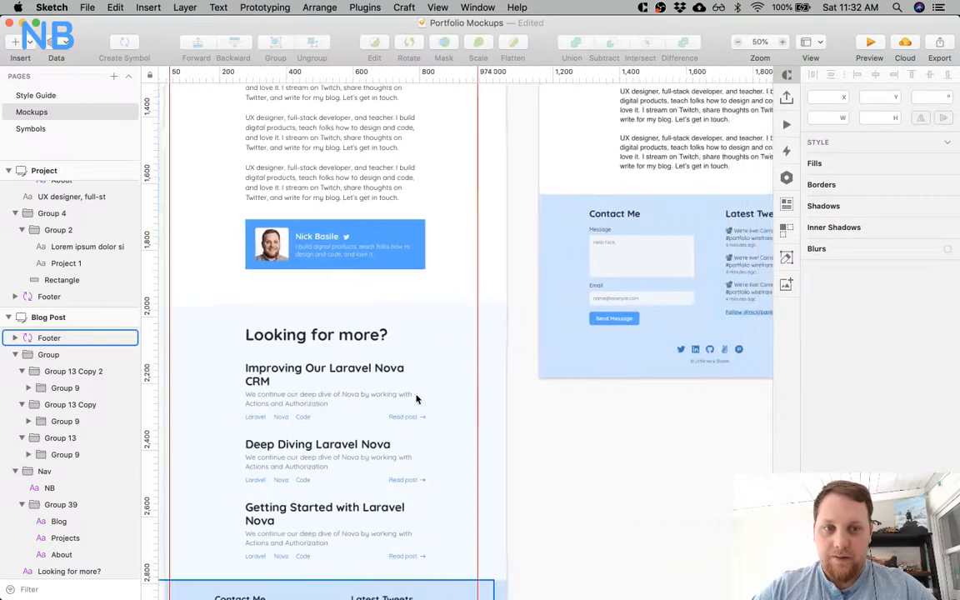
scroll(416, 399, "up", 10)
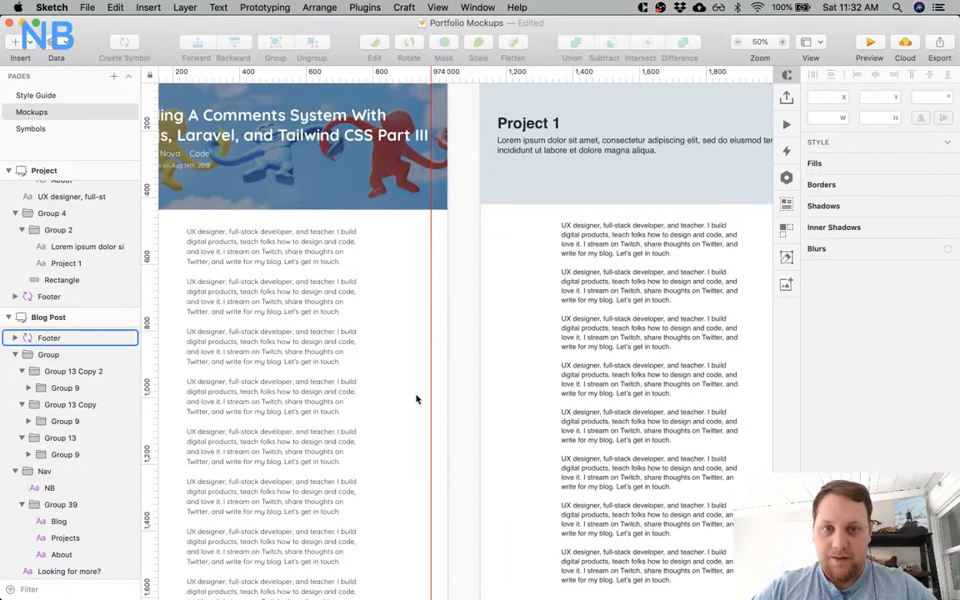
Compare the Blog Post header with the header of the neighbouring Project artboard.
scroll(416, 399, "left", 5)
scroll(427, 325, "up", 3)
left_click(659, 285)
scroll(660, 287, "right", 5)
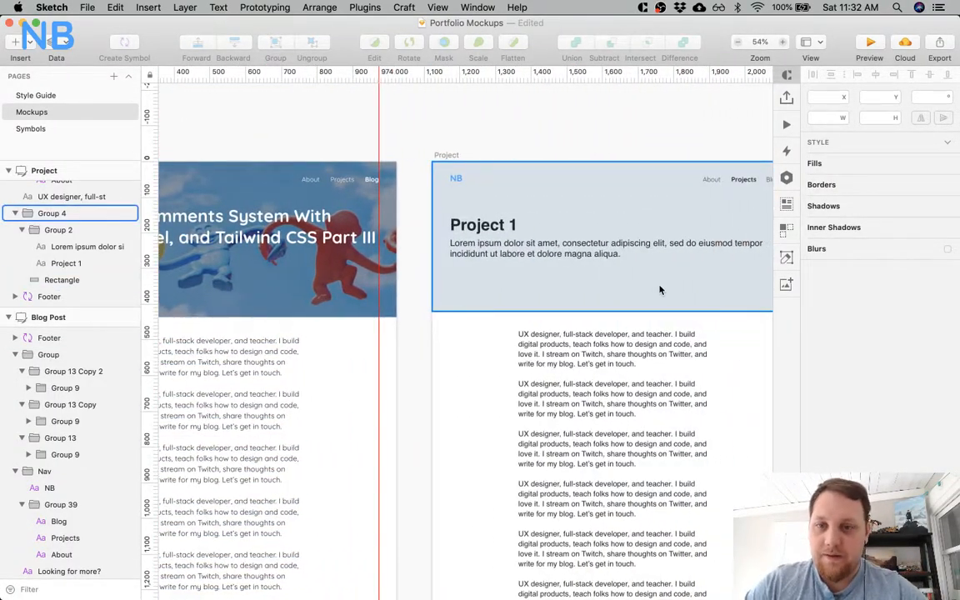
scroll(659, 290, "left", 5)
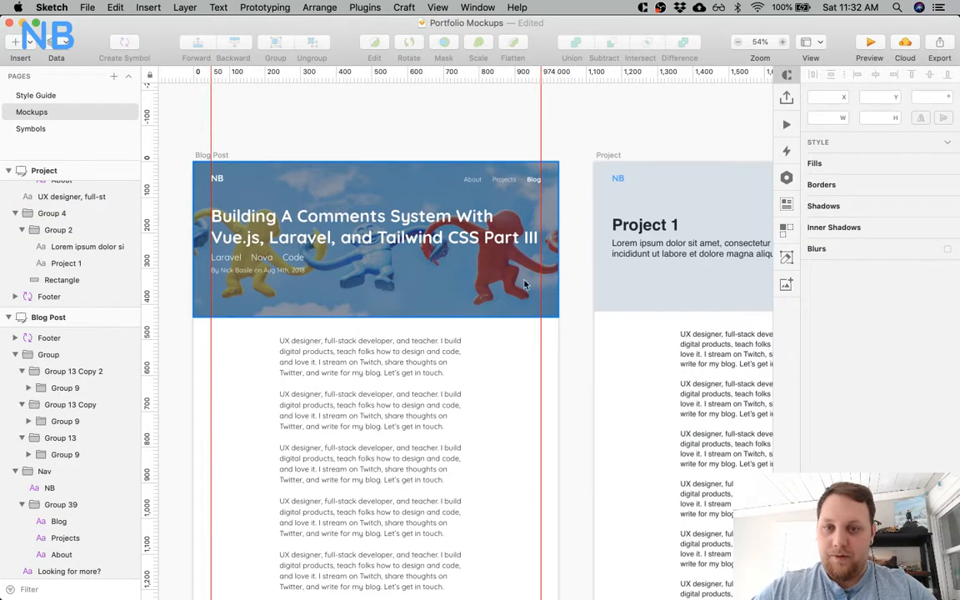
scroll(524, 285, "right", 10)
scroll(524, 285, "left", 8)
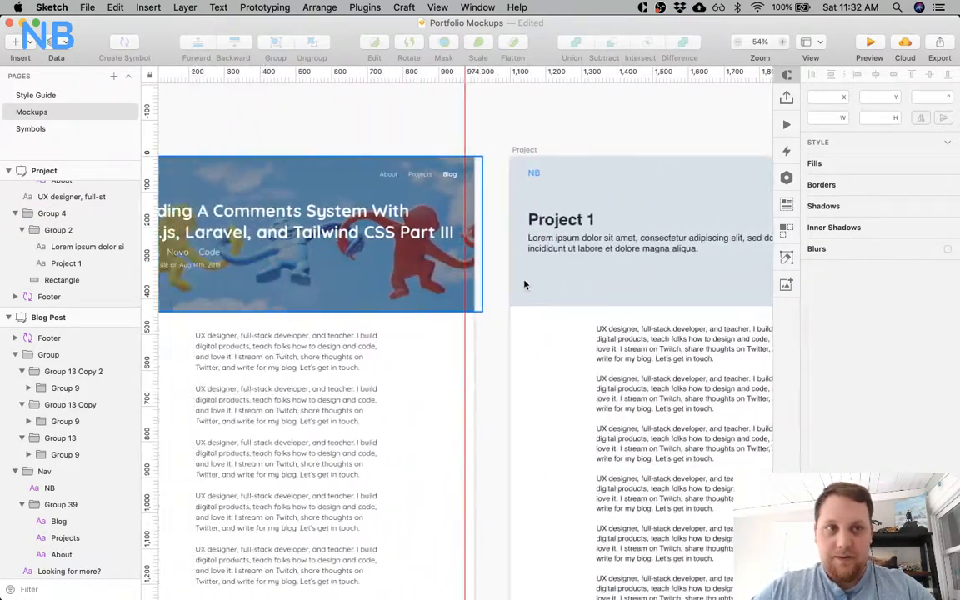
scroll(524, 285, "left", 3)
key("super+minus")
key("super+plus")
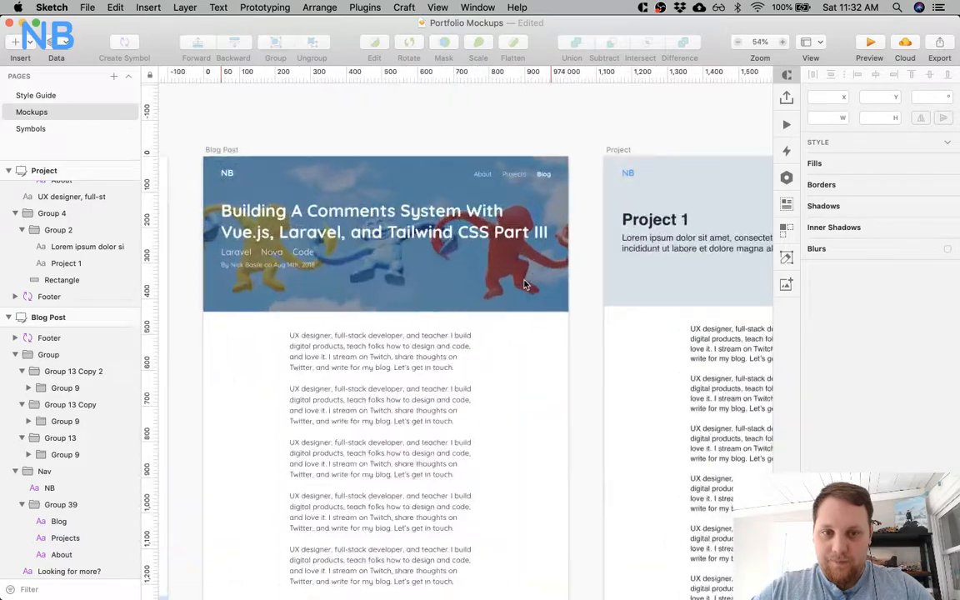
scroll(524, 285, "right", 6)
scroll(524, 285, "left", 2)
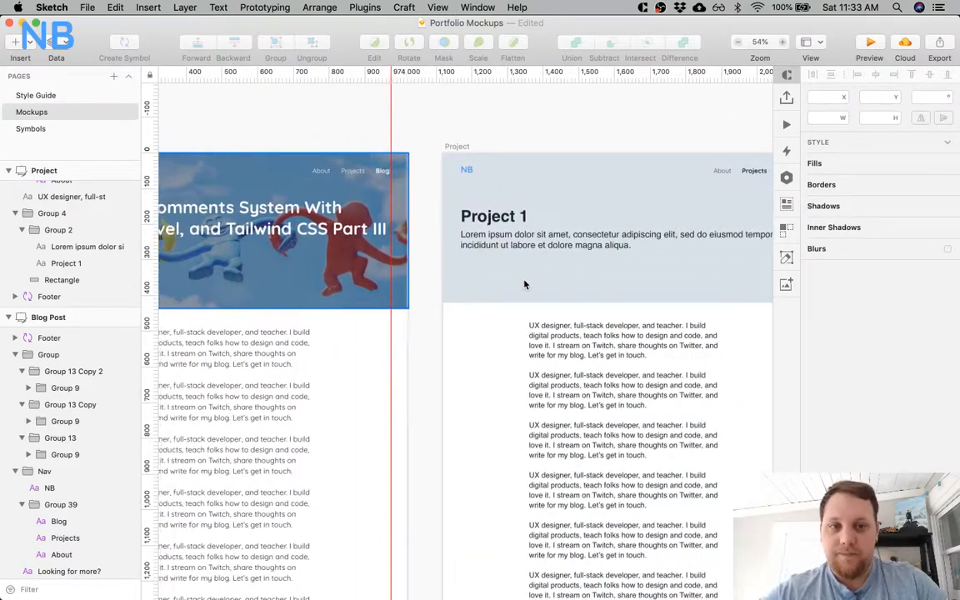
scroll(524, 285, "right", 3)
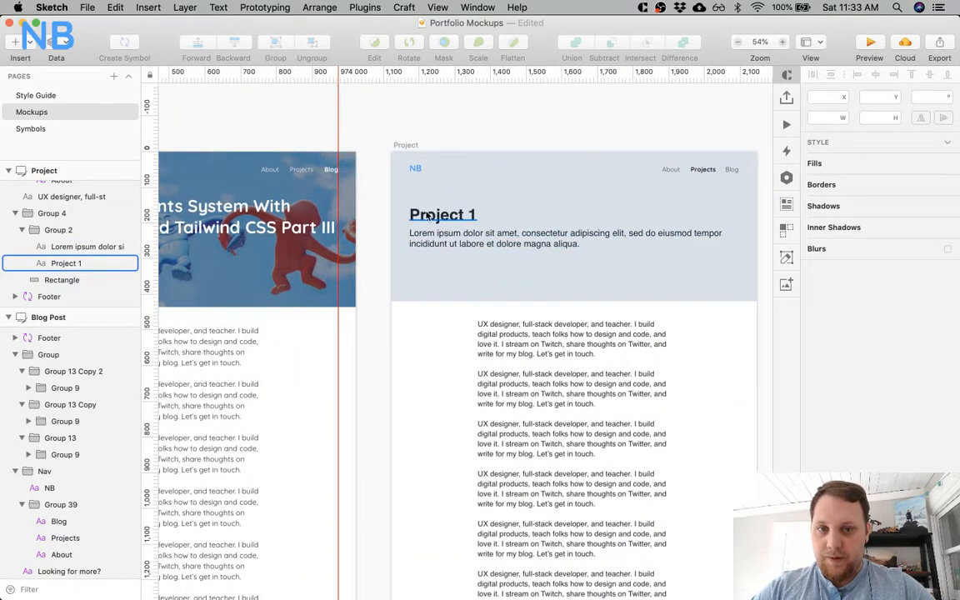
Check the blog post title's text style and apply the H2 style to the "Project 1" title.
left_click(427, 214)
scroll(368, 236, "left", 6)
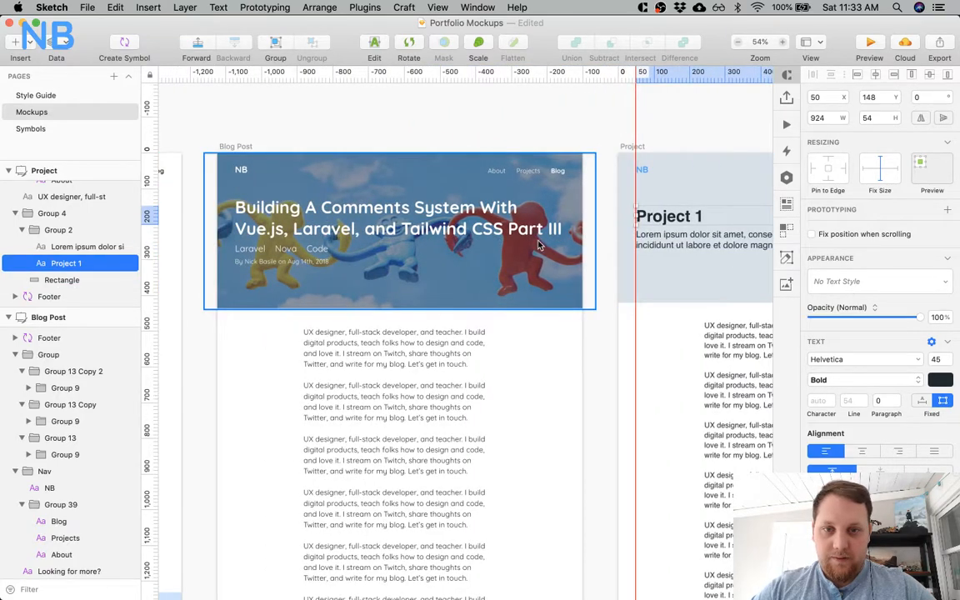
left_click(530, 227, "super")
scroll(533, 223, "right", 5)
left_click(520, 217, "super")
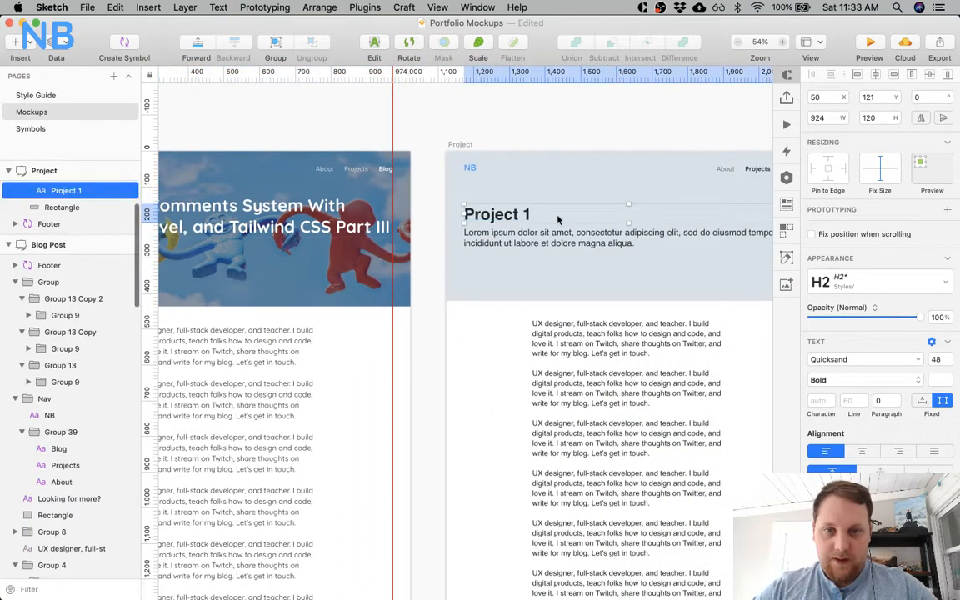
left_click(876, 282)
left_click(799, 364)
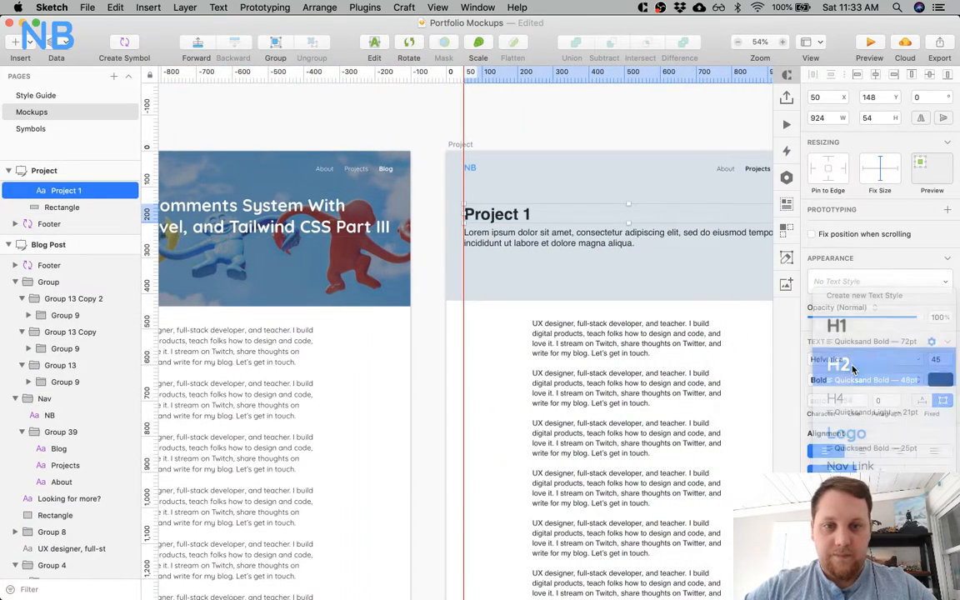
Apply the Subheader text style to the lorem ipsum description under the "Project 1" title.
left_click(578, 240)
scroll(575, 241, "left", 6)
scroll(566, 242, "right", 3)
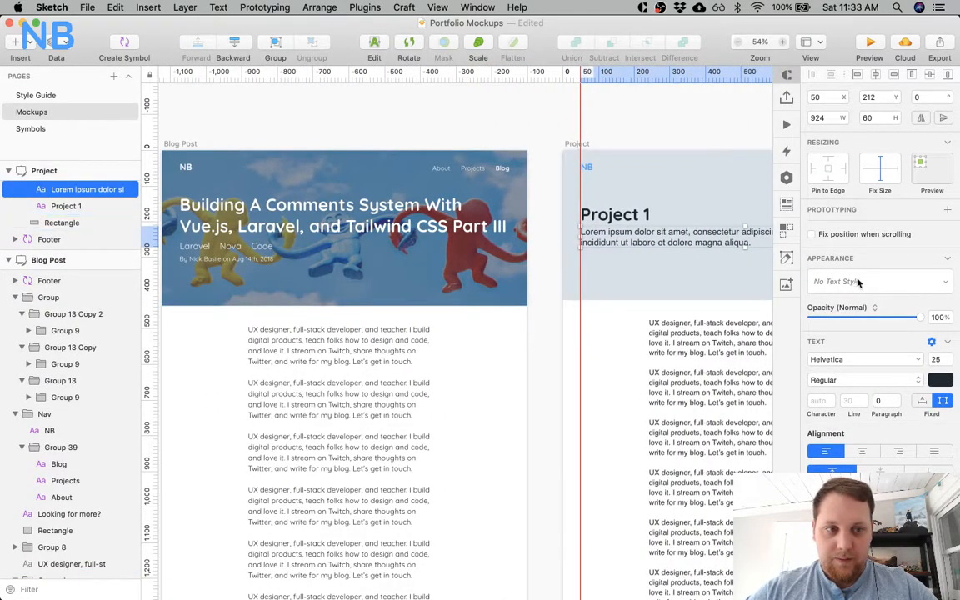
left_click(856, 282)
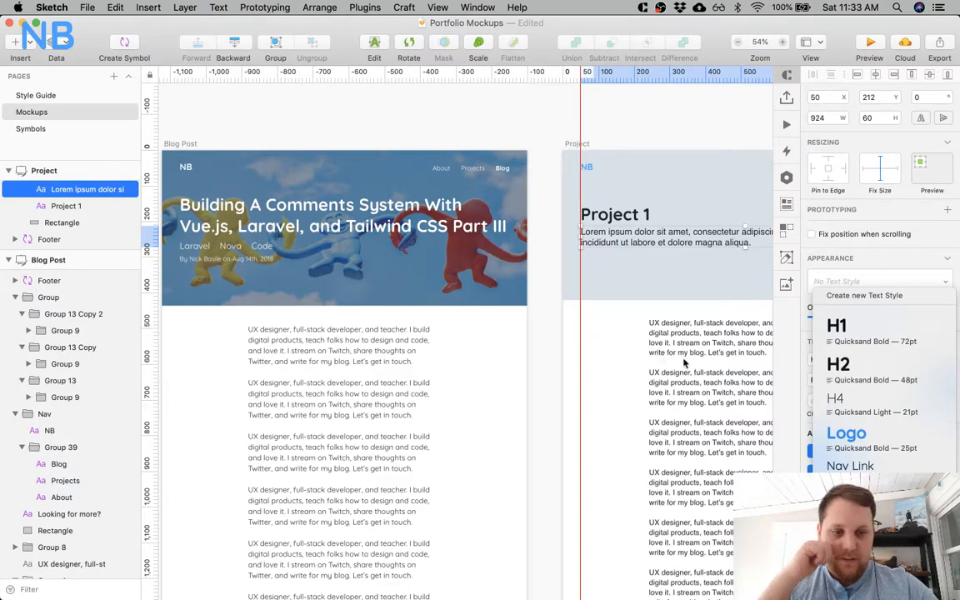
left_click(858, 533)
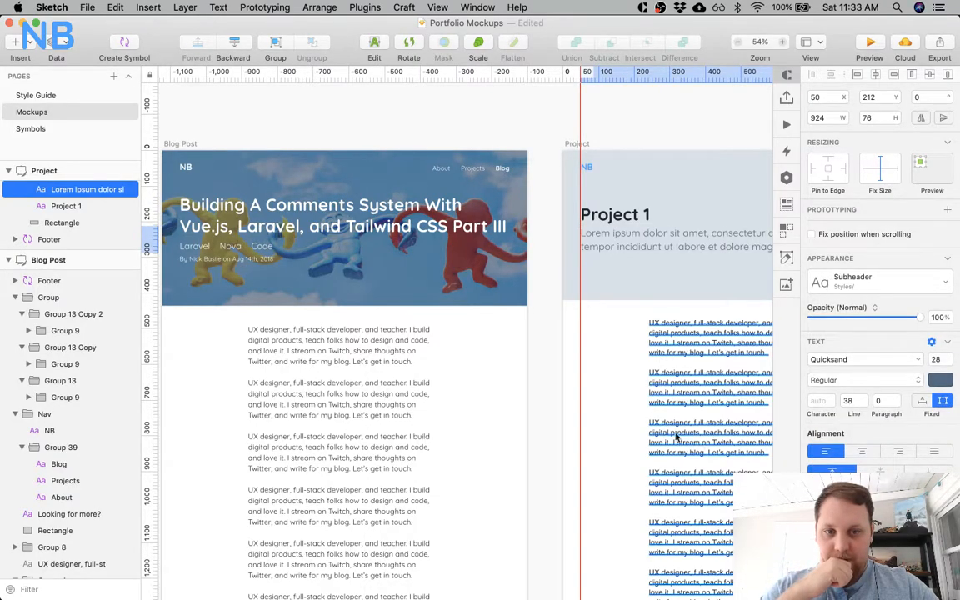
Check the tag text style in the Blog Post header and set the project description's text color to white.
left_click(262, 247, "super")
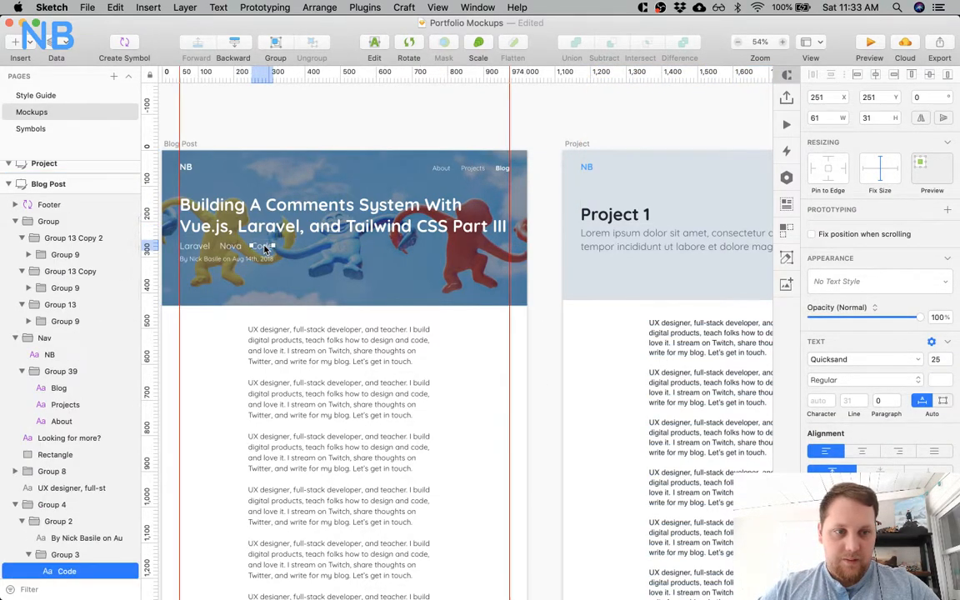
scroll(641, 363, "right", 5)
left_click(510, 240)
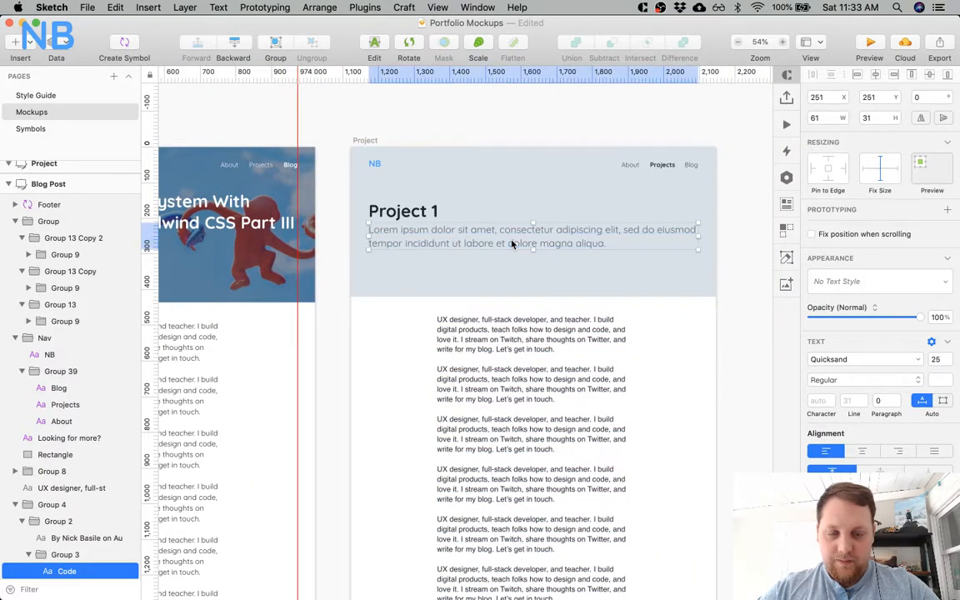
left_click(940, 379)
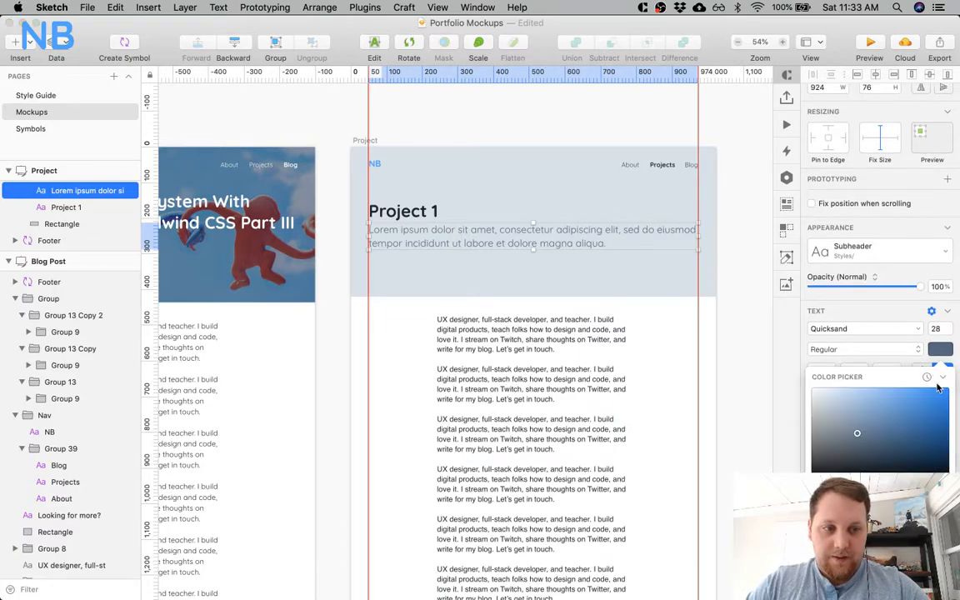
Set the text color of the Project header's "Project 1" title, NB logo and About, Projects and Blog links to white.
left_click(424, 213)
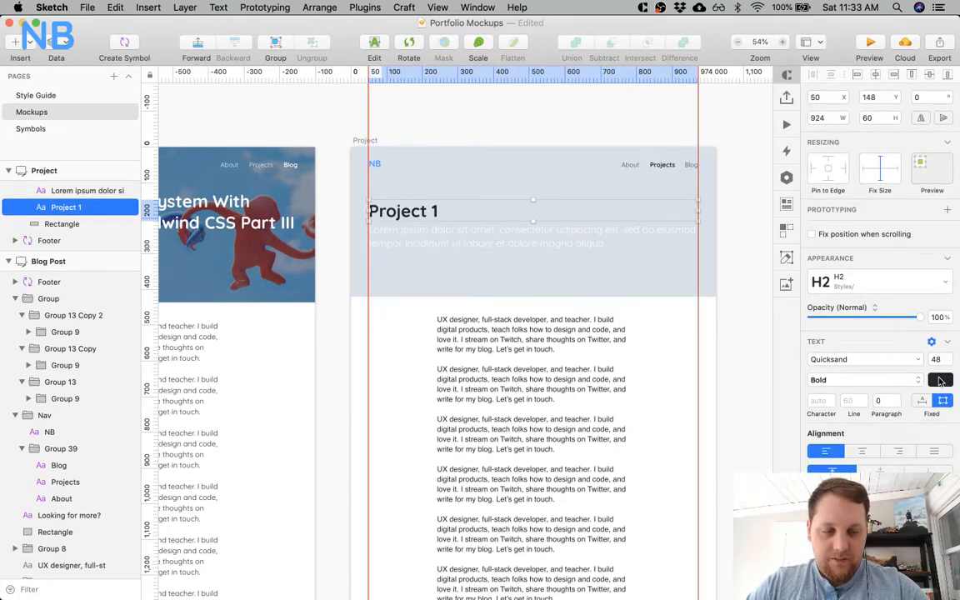
left_click(940, 380)
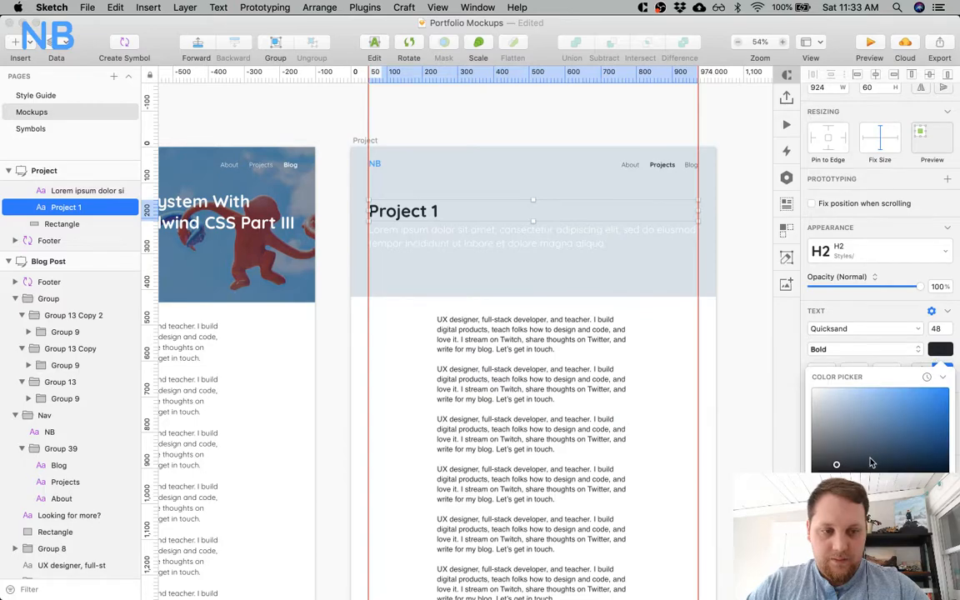
left_click(373, 163)
left_click(629, 164, "shift")
left_click(658, 165, "shift")
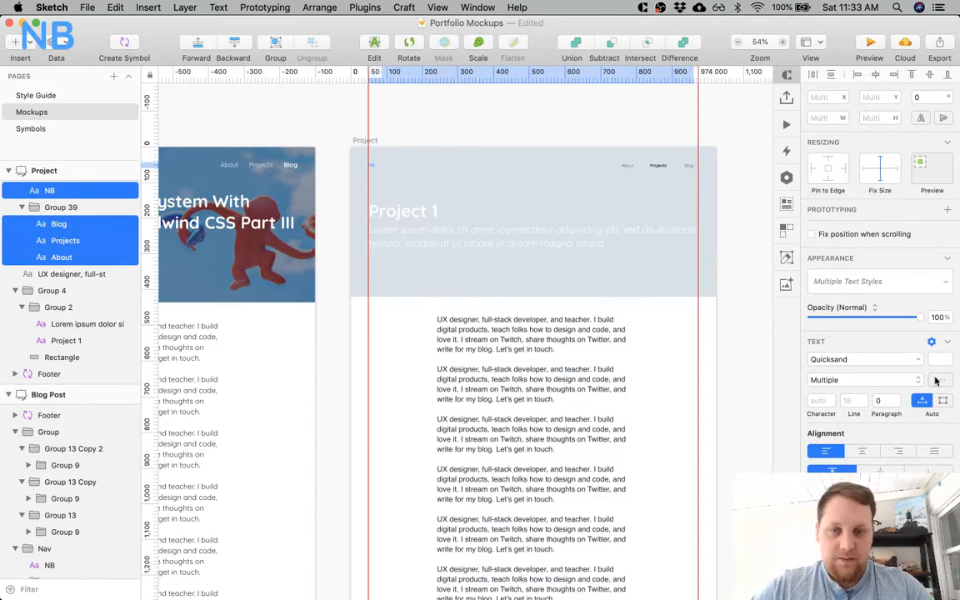
key("super+z")
left_click(936, 380)
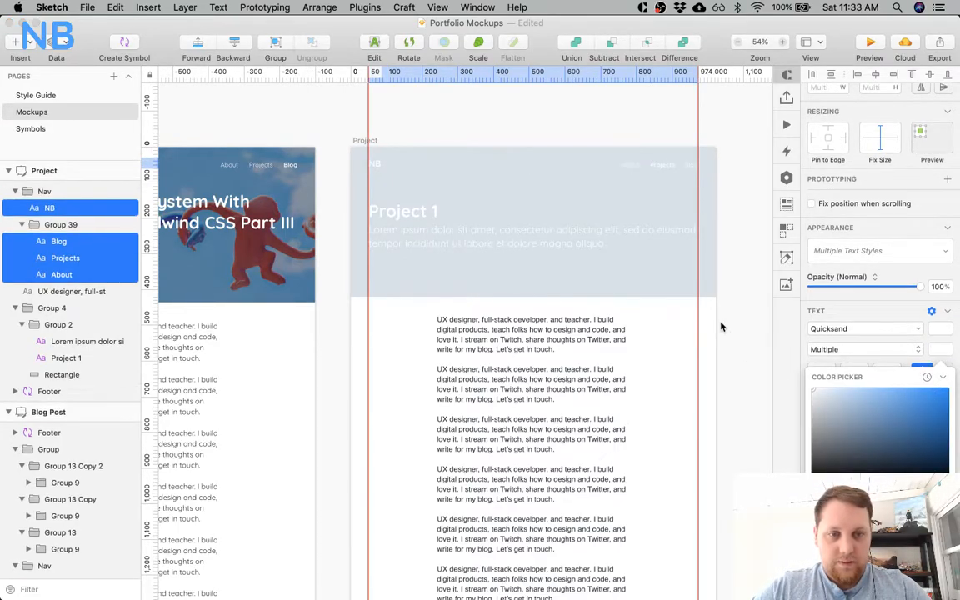
left_click(392, 377)
Compare the text settings of the project description with those of the "Nova" tag in the Blog Post header.
left_click(405, 247, "super")
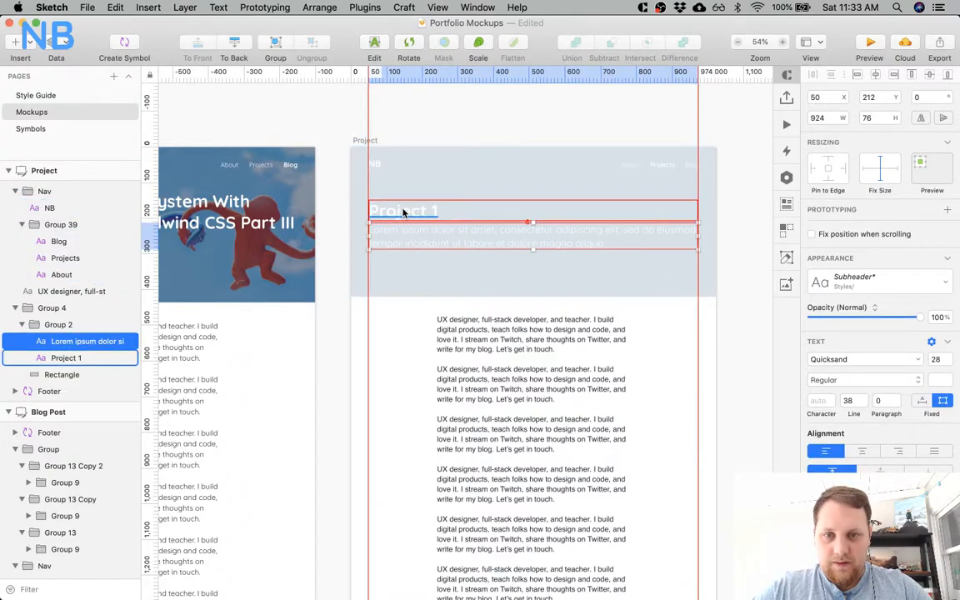
scroll(403, 213, "left", 5)
left_click(209, 245, "super")
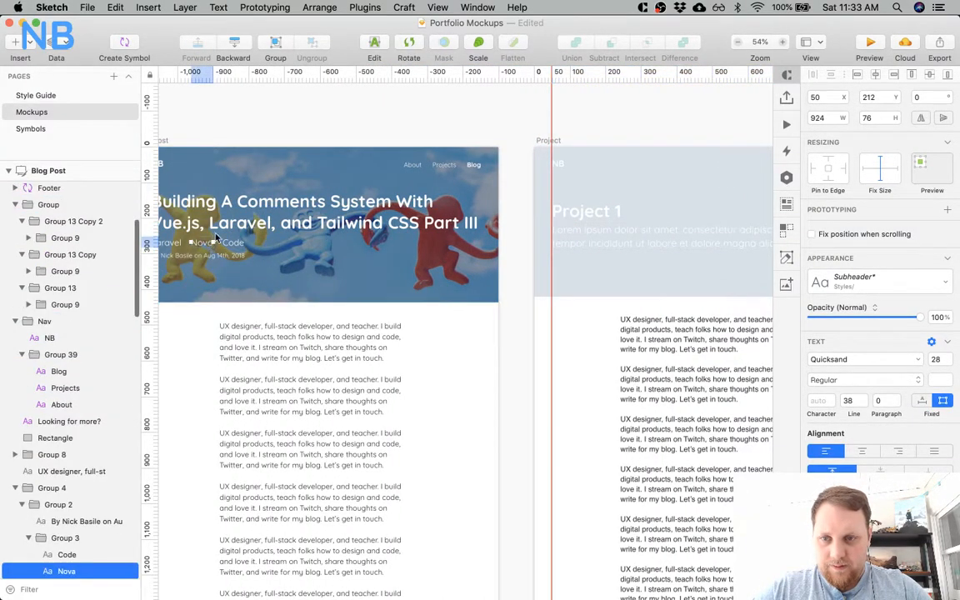
left_click(608, 236)
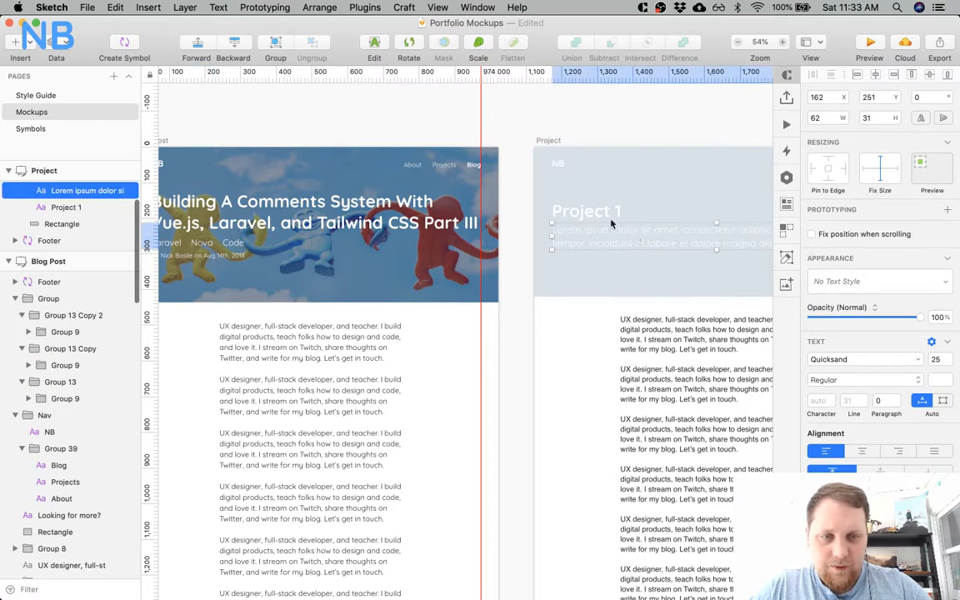
scroll(570, 200, "right", 3)
key("alt")
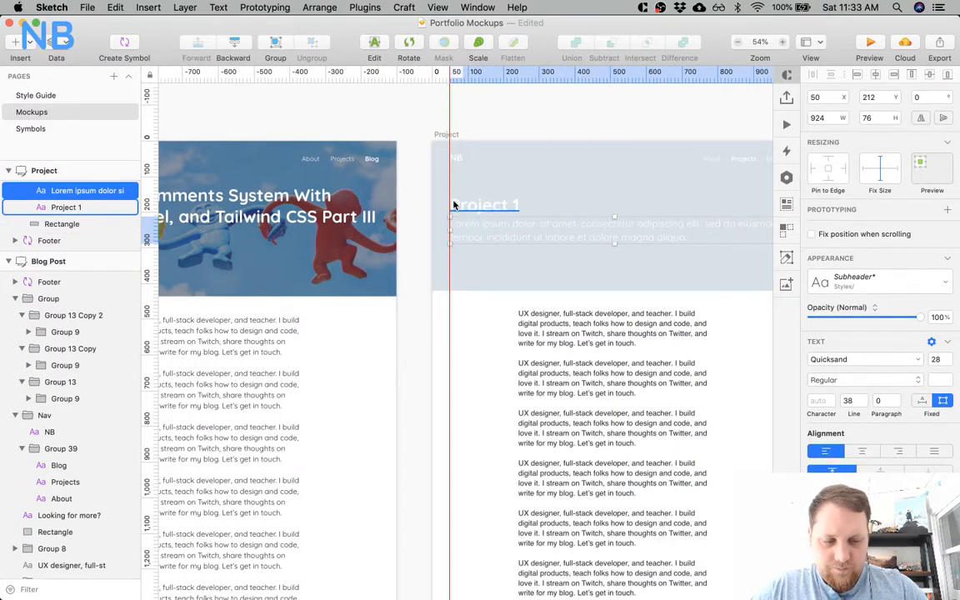
Check the Blog Post header image's size and set the Project header rectangle's height to 439.
left_click(332, 228, "super")
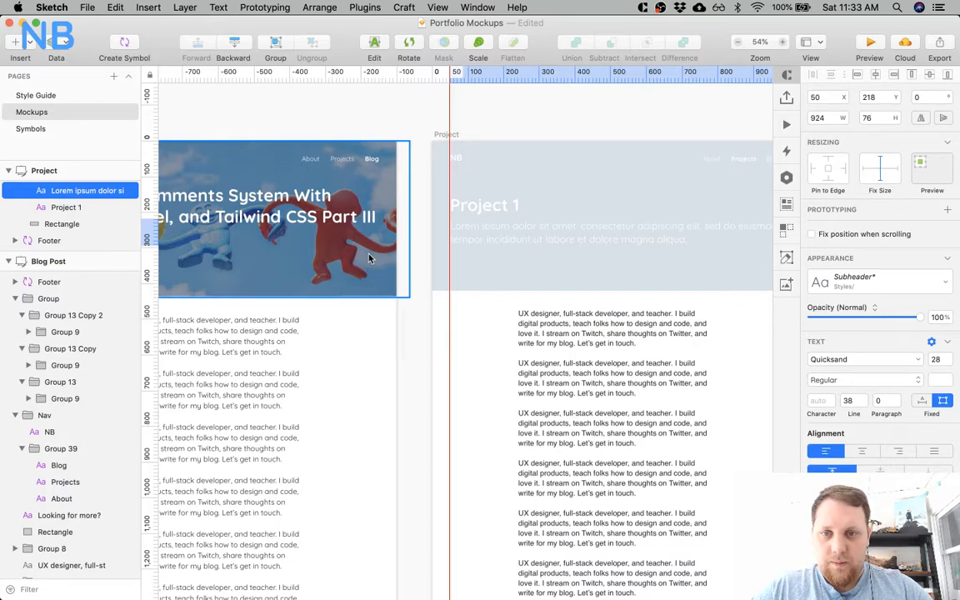
left_click(583, 291)
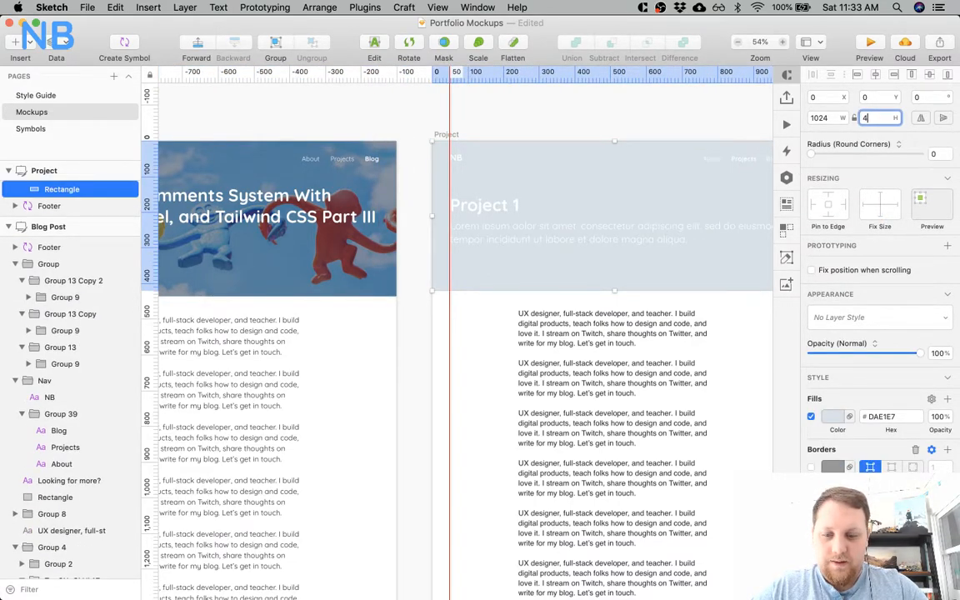
key("Return")
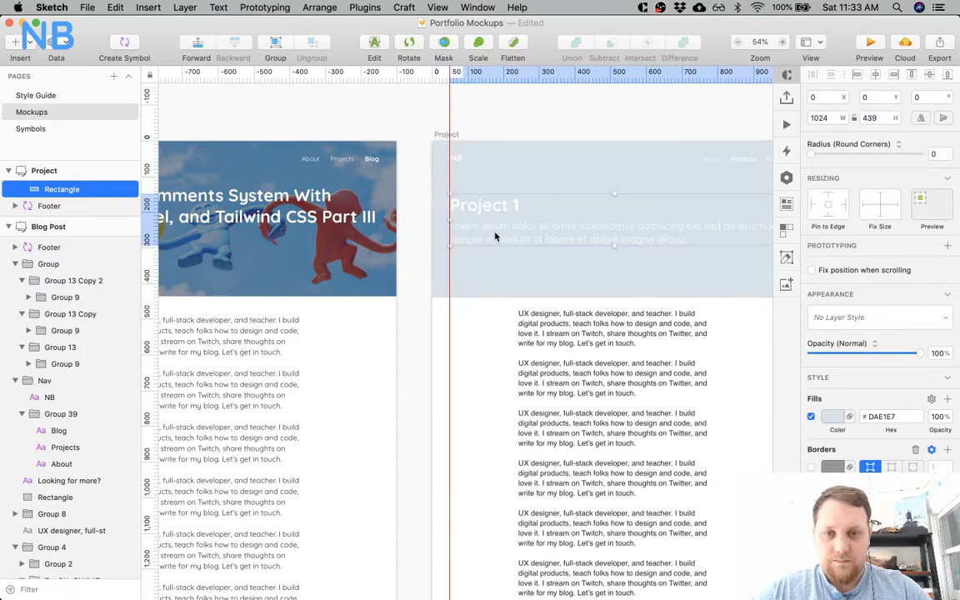
Center the title and description group vertically within the Project header rectangle and check its spacing to the edges.
left_click(495, 233)
left_click(525, 185, "shift")
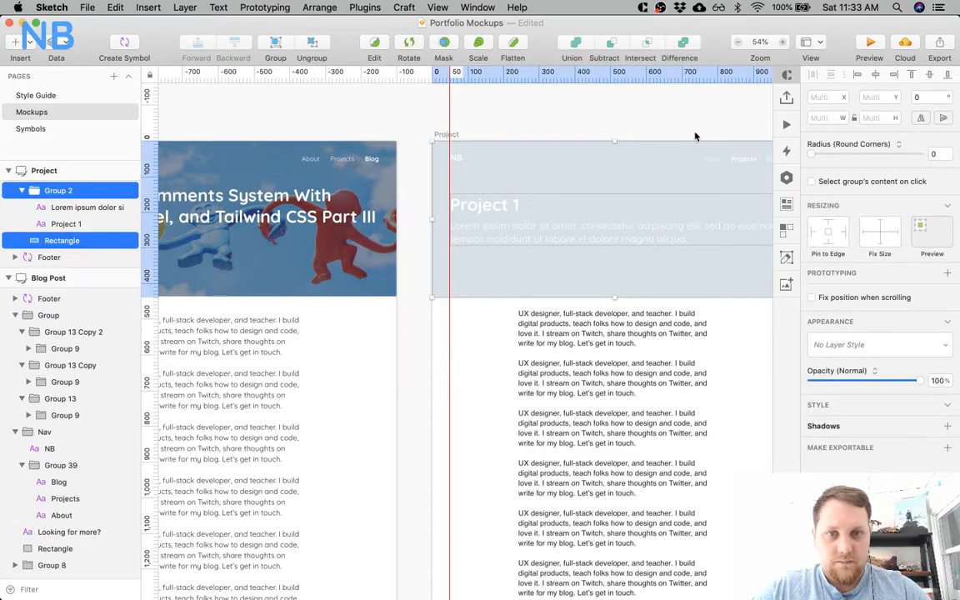
left_click(452, 334)
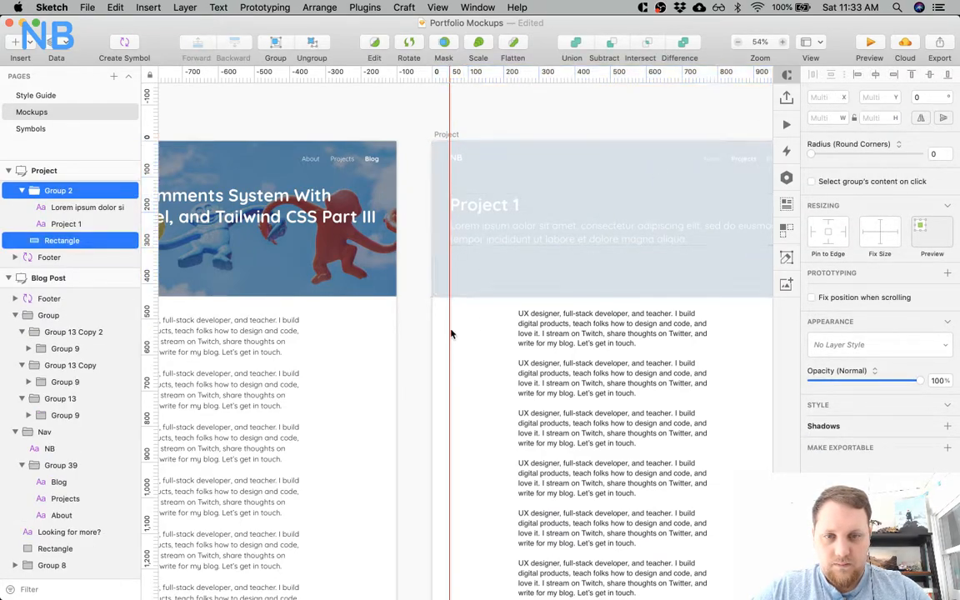
left_click(507, 208)
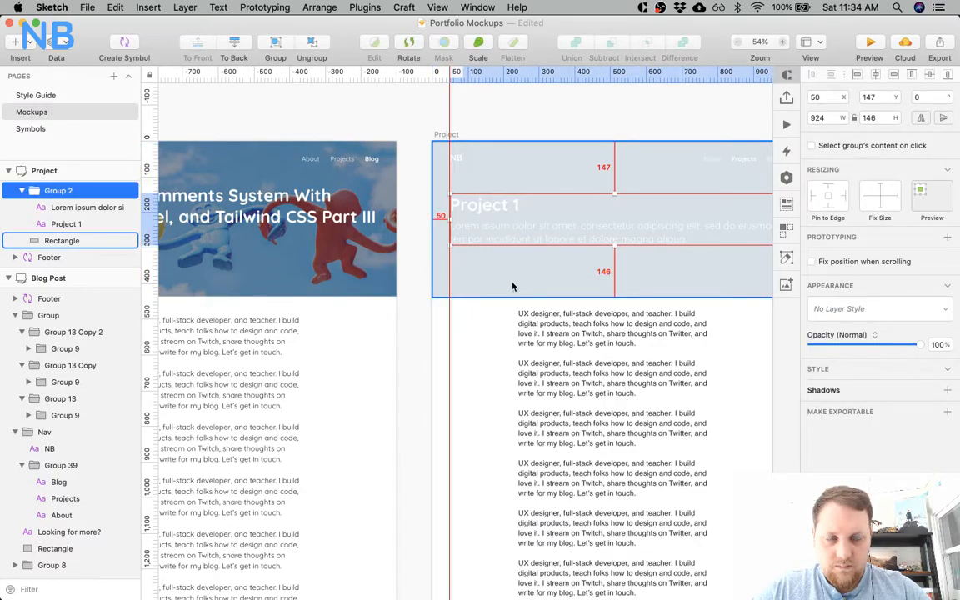
scroll(512, 287, "left", 8)
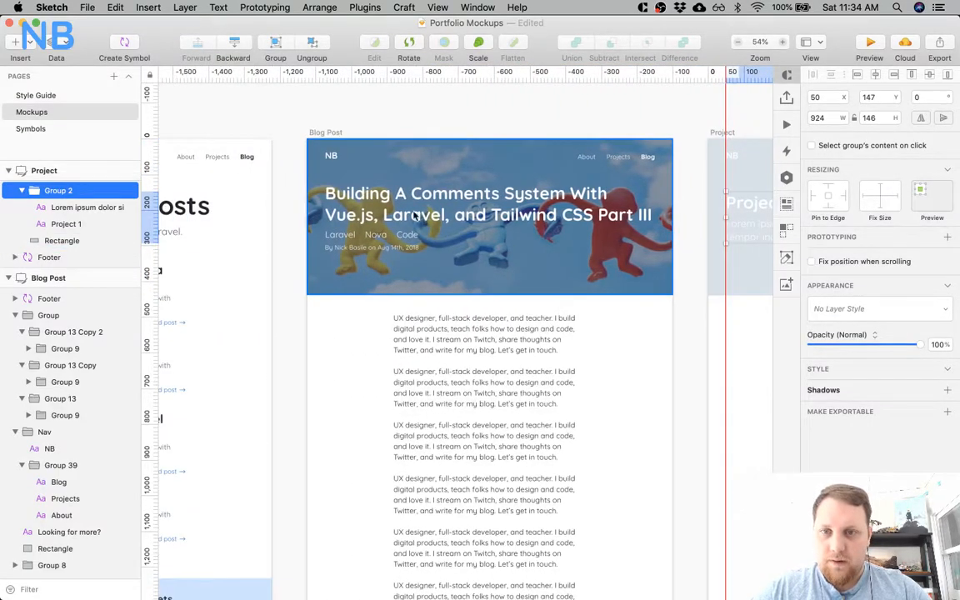
scroll(514, 298, "right", 8)
scroll(515, 298, "right", 2)
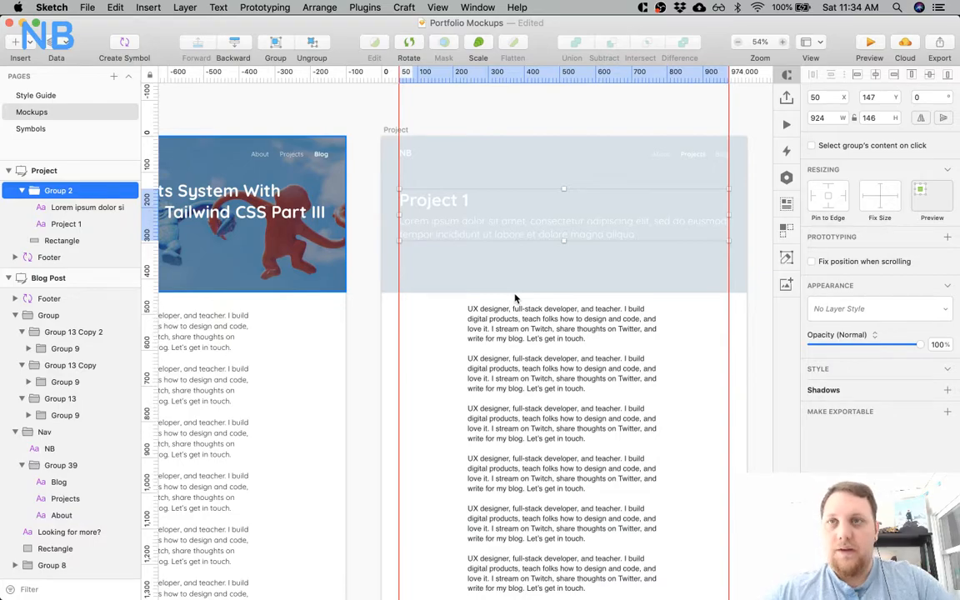
key("alt")
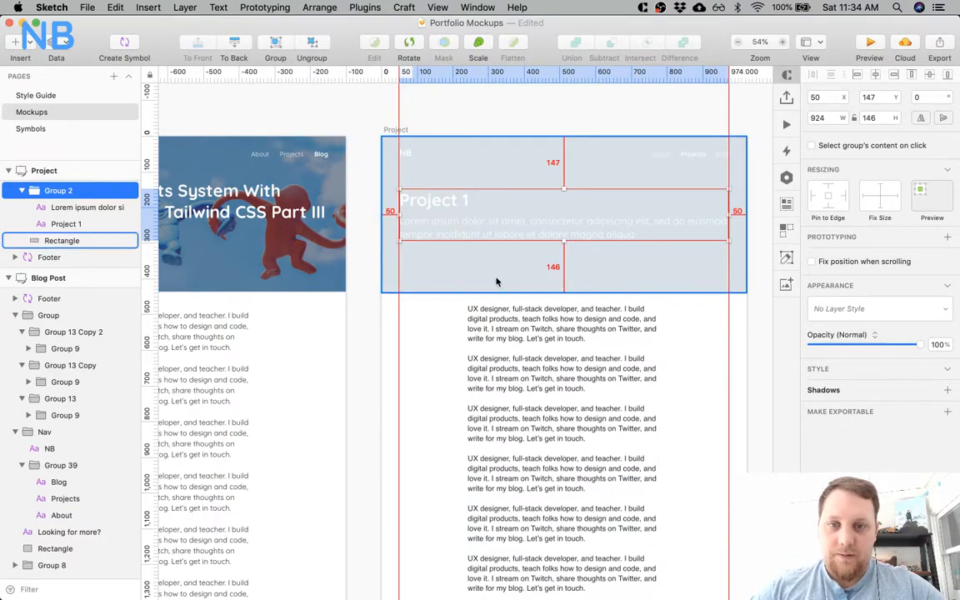
scroll(495, 282, "right", 4)
Change the Project header rectangle's fill to dark blue 1B4A7E and compare it with the Blog Post header.
left_click(496, 280)
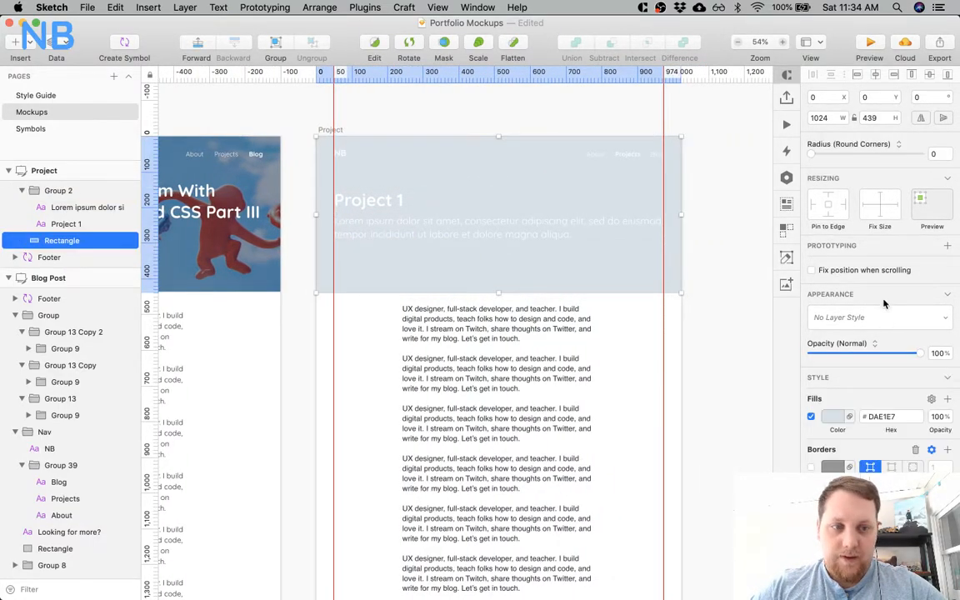
left_click(830, 418)
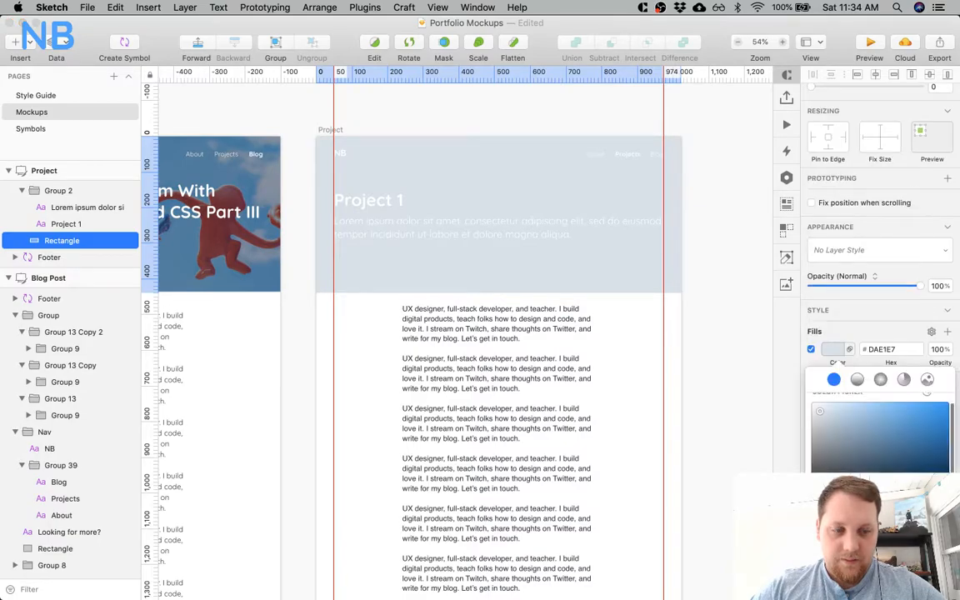
left_click(919, 419)
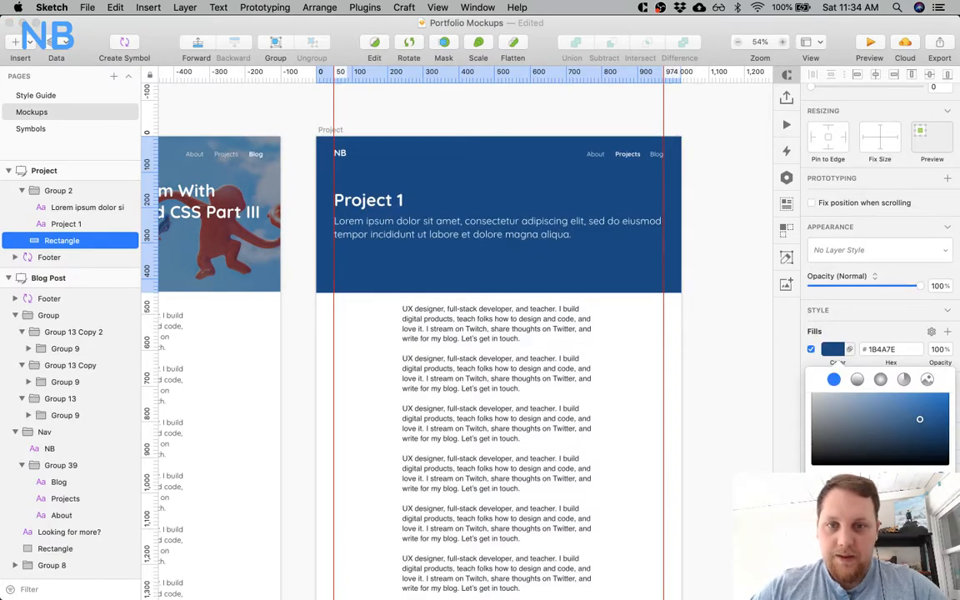
scroll(528, 393, "left", 5)
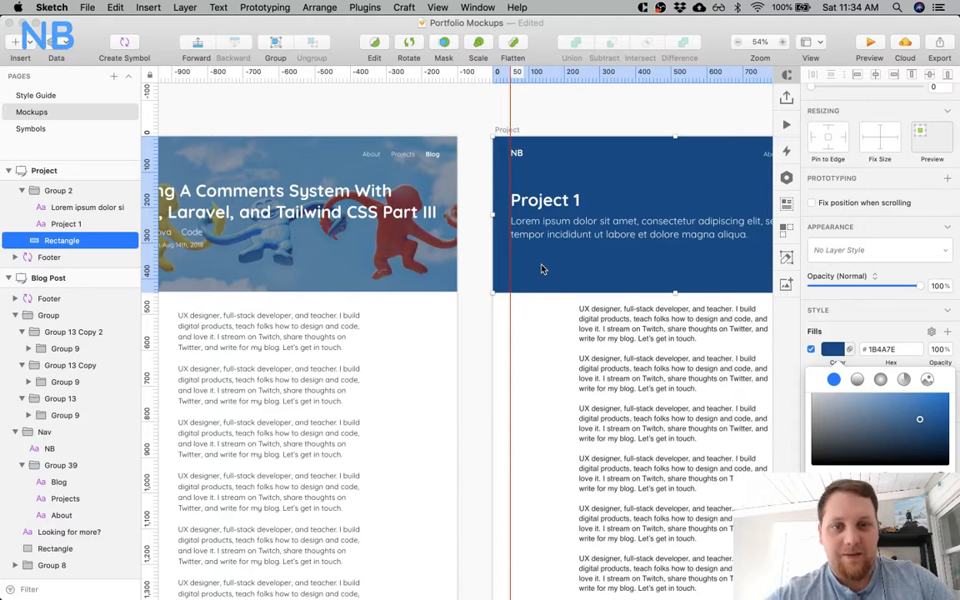
scroll(541, 270, "right", 5)
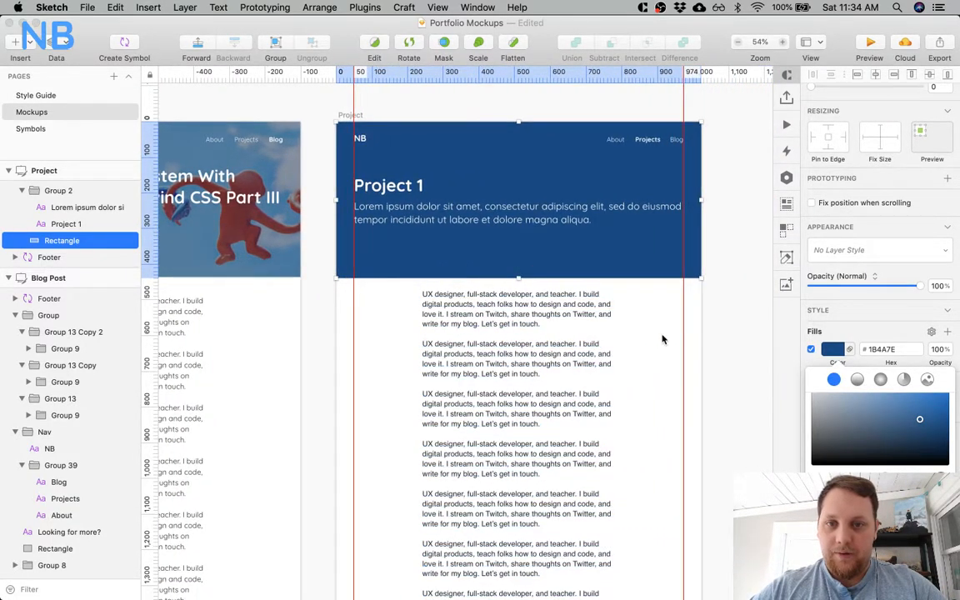
Create a new text style named "Body" from the Blog Post artboard's body text.
left_click(551, 333)
scroll(699, 410, "left", 1)
scroll(698, 409, "left", 10)
left_click(390, 358)
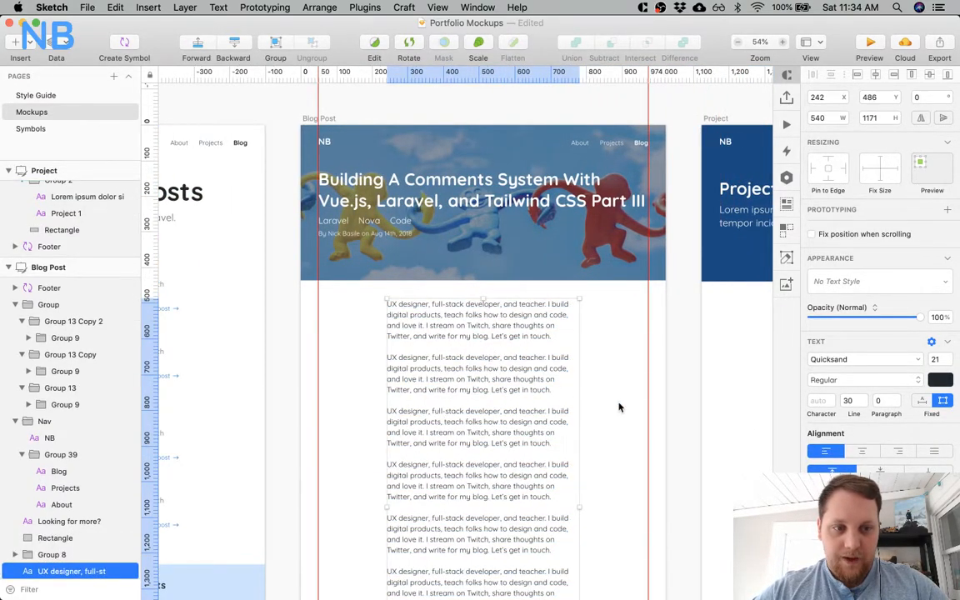
scroll(619, 407, "down", 3)
scroll(619, 407, "left", 20)
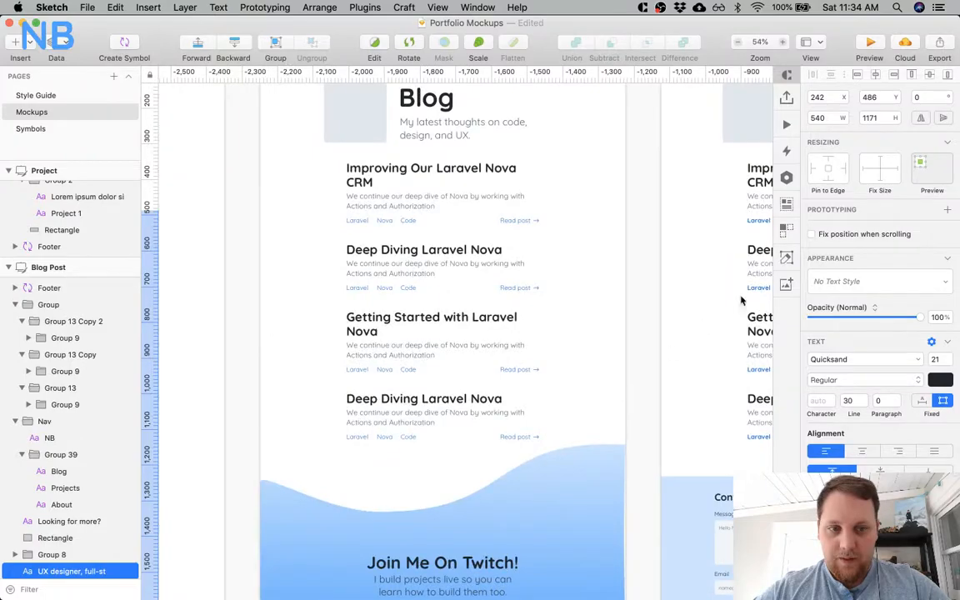
left_click(866, 280)
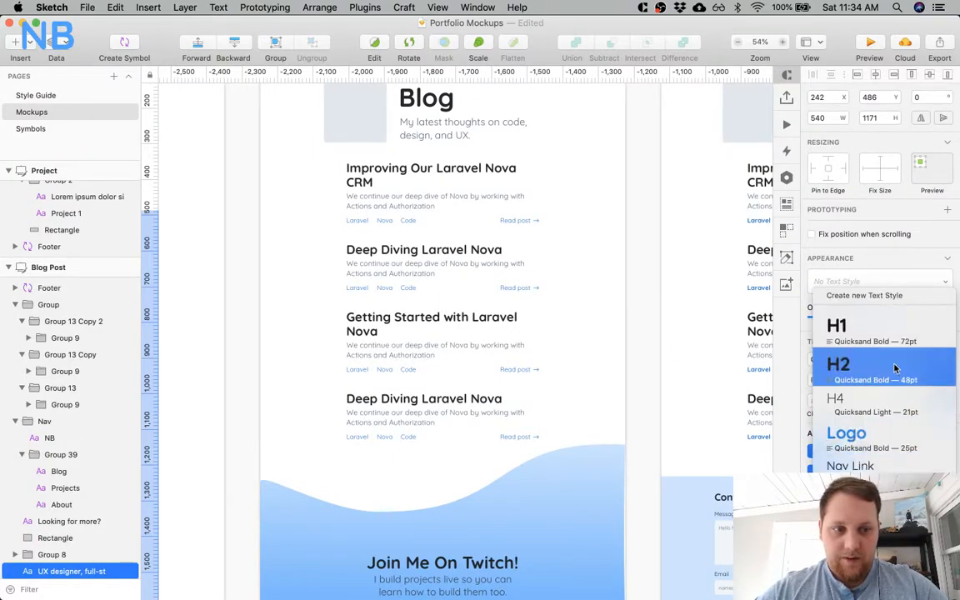
left_click(874, 298)
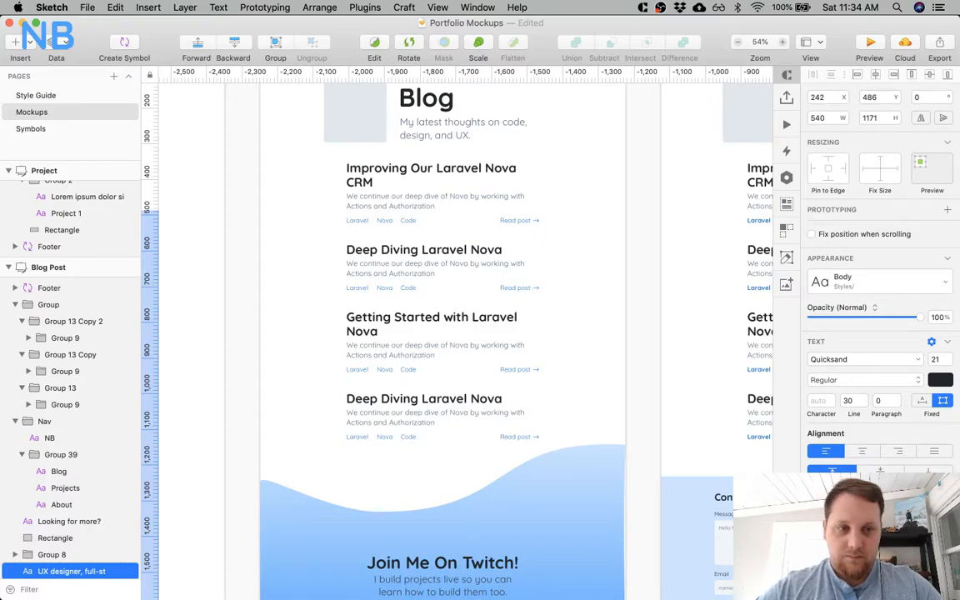
Apply the Body text style to the body text of the Project artboard.
scroll(644, 258, "right", 20)
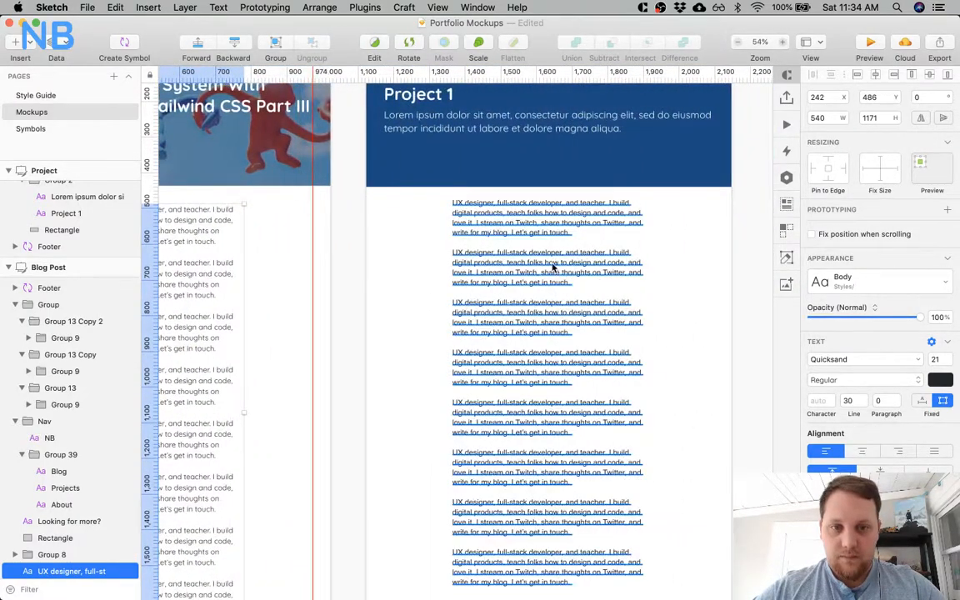
left_click(552, 266)
left_click(840, 281)
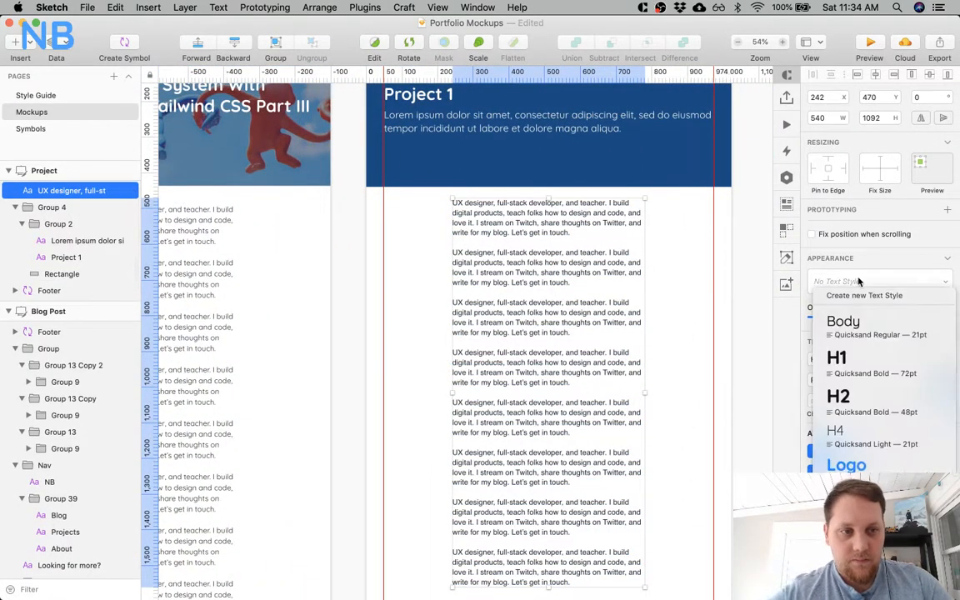
left_click(855, 340)
Apply the Body text style to the body text of the About artboard.
scroll(450, 301, "left", 10)
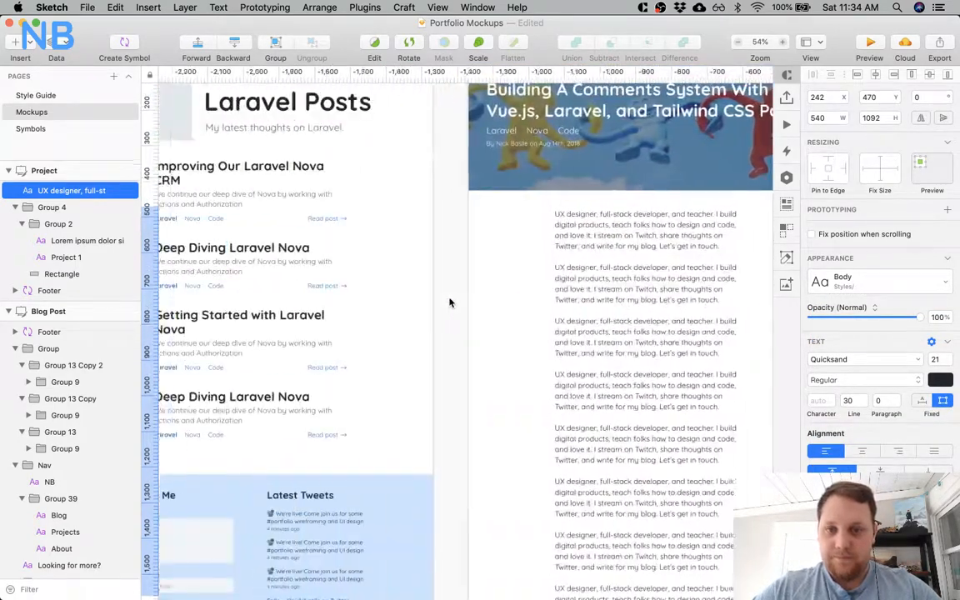
scroll(450, 301, "left", 20)
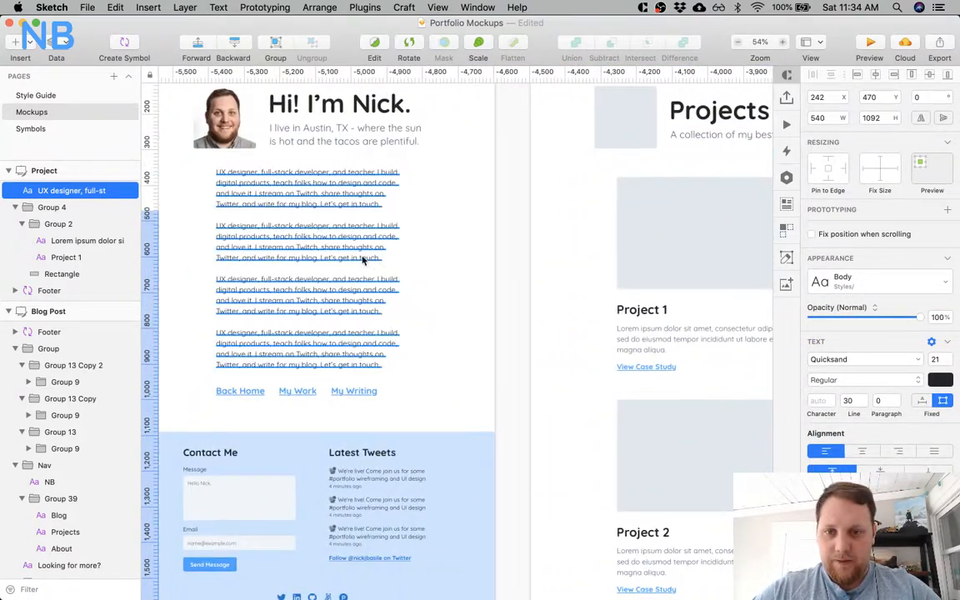
left_click(364, 260)
left_click(866, 281)
left_click(864, 329)
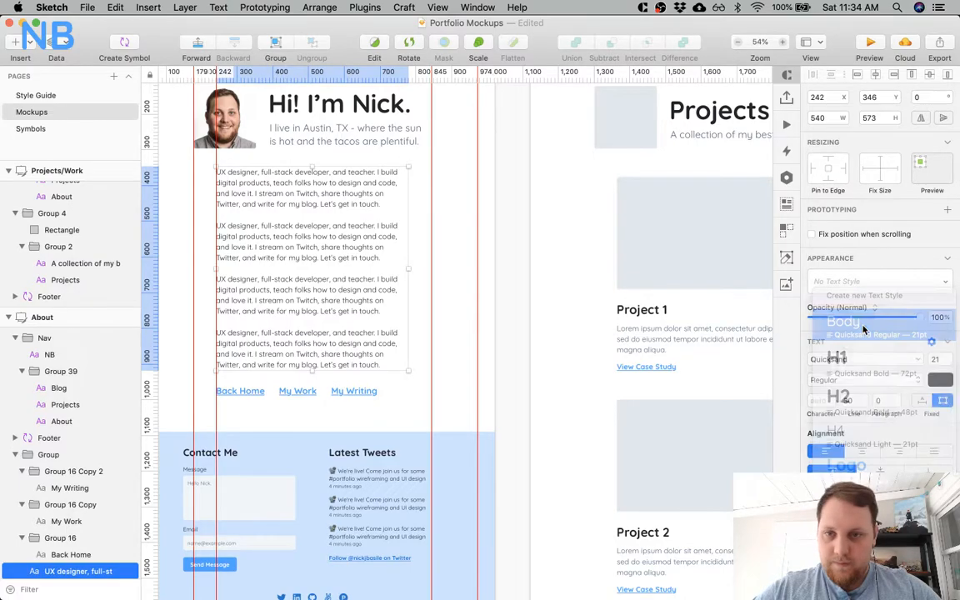
Compare the Project 1 description with the About body text, and apply the Body style to the three project card descriptions.
scroll(524, 308, "right", 5)
left_click(562, 335)
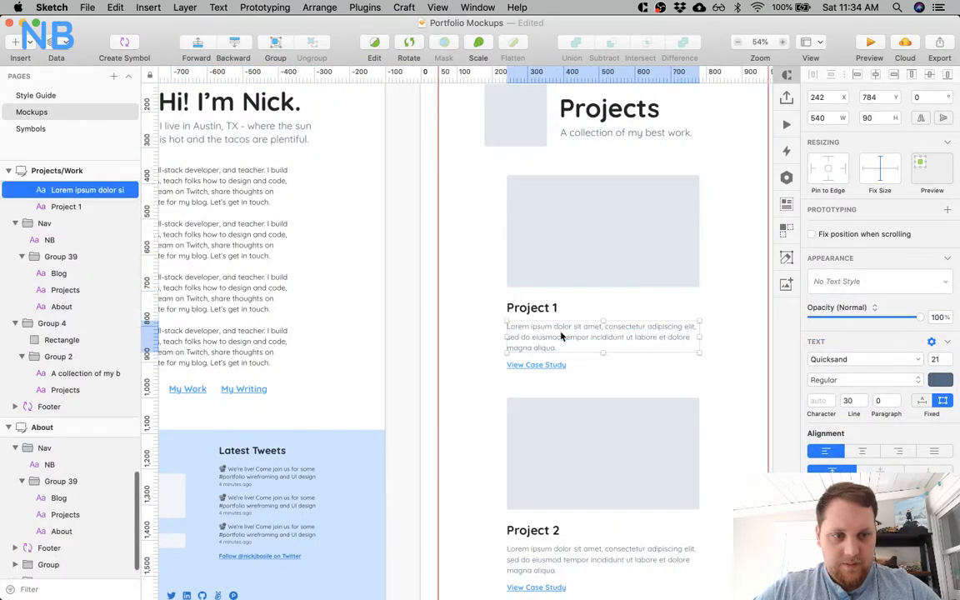
left_click(263, 280)
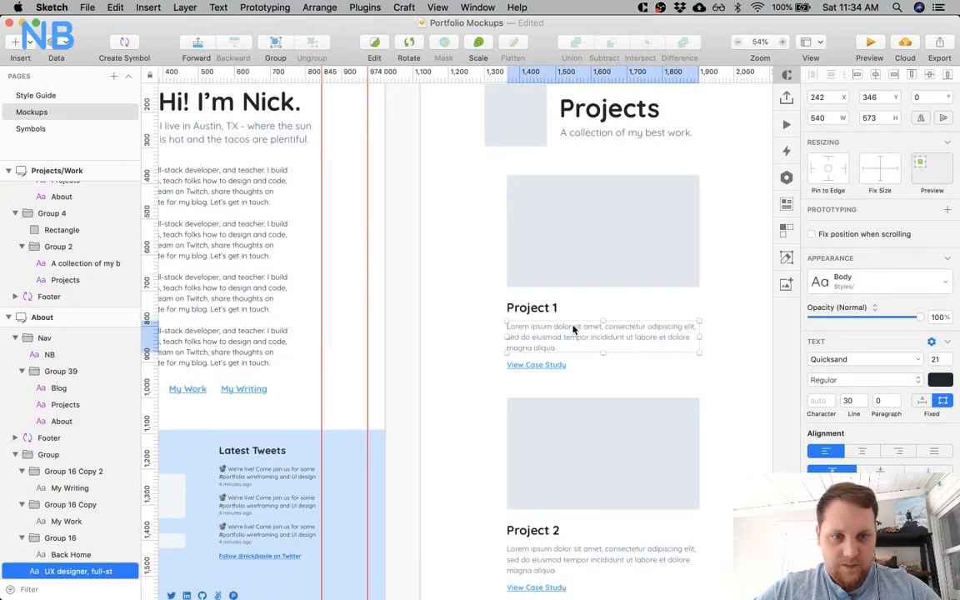
scroll(572, 328, "down", 5)
left_click(529, 336, "shift+super")
scroll(528, 337, "down", 2)
scroll(529, 338, "down", 3)
left_click(488, 369, "shift+super")
left_click(883, 282)
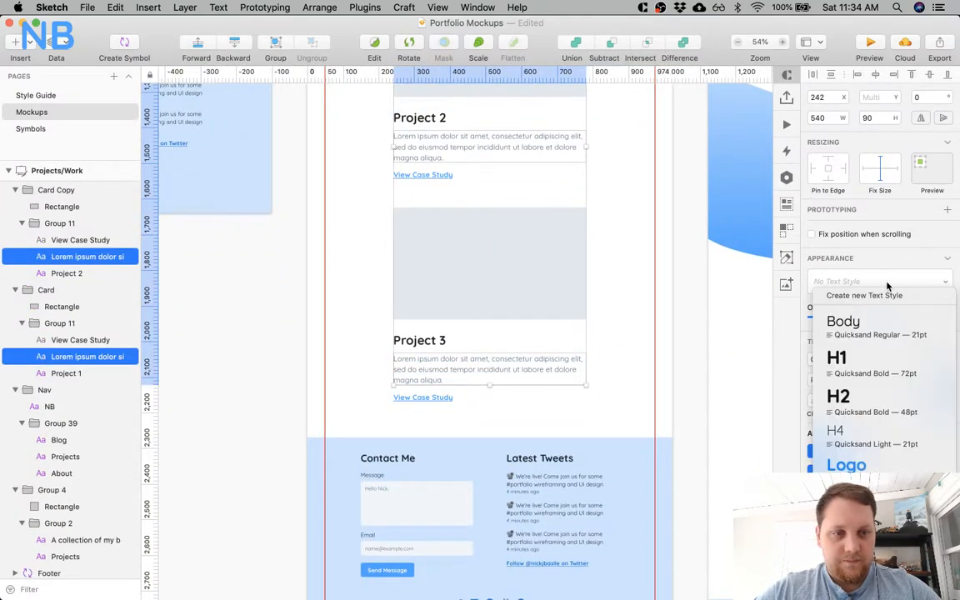
left_click(858, 320)
scroll(631, 220, "right", 10)
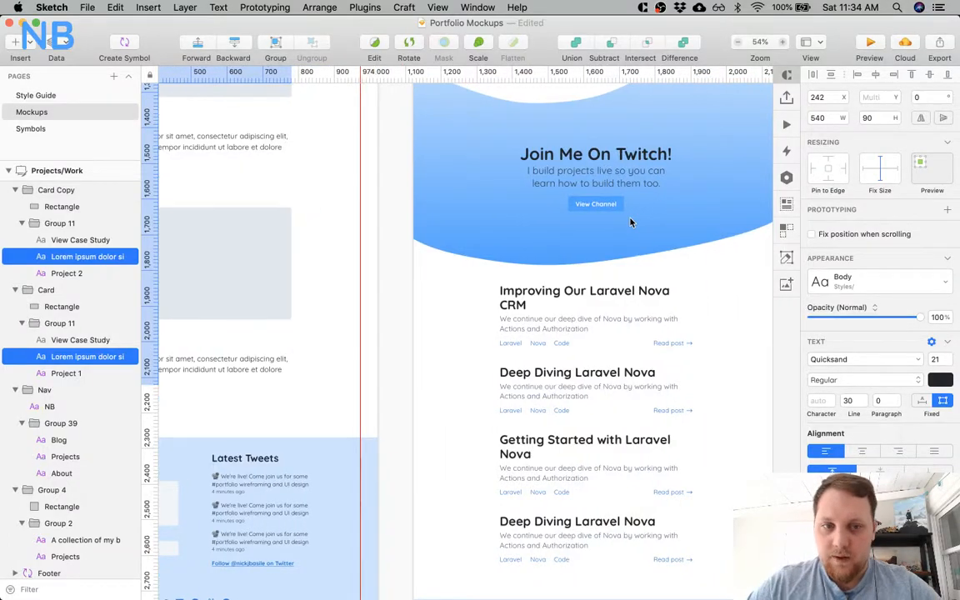
Change the text colour of the project card descriptions to a muted slate blue, and select the first Blog excerpt for comparison.
scroll(631, 220, "left", 8)
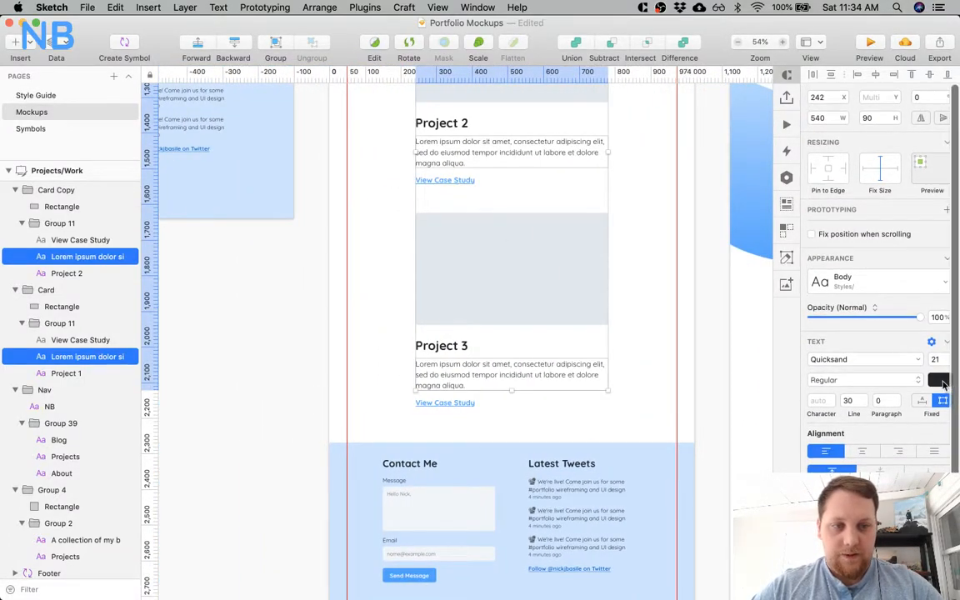
left_click(939, 381)
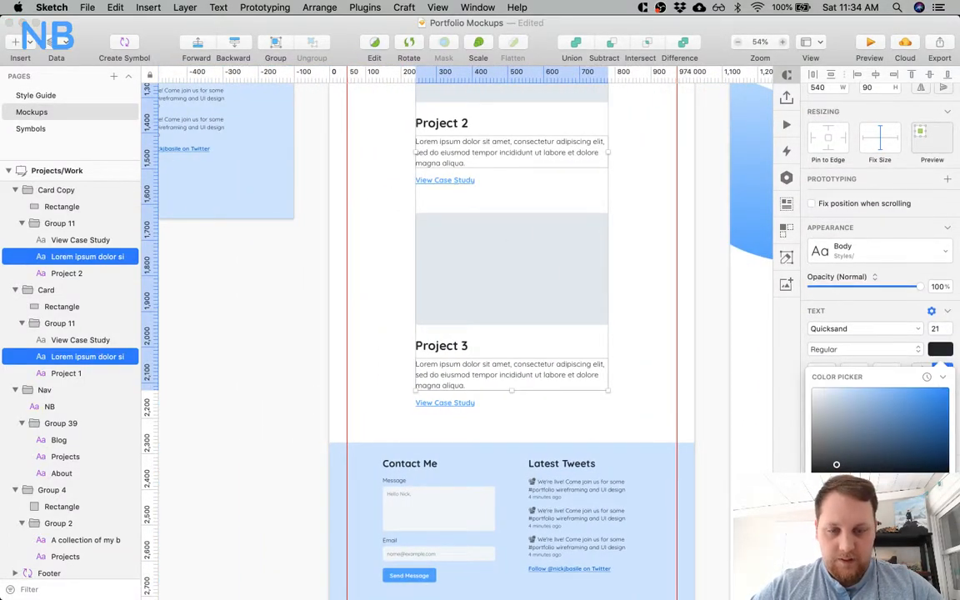
left_click(857, 432)
scroll(682, 329, "right", 10)
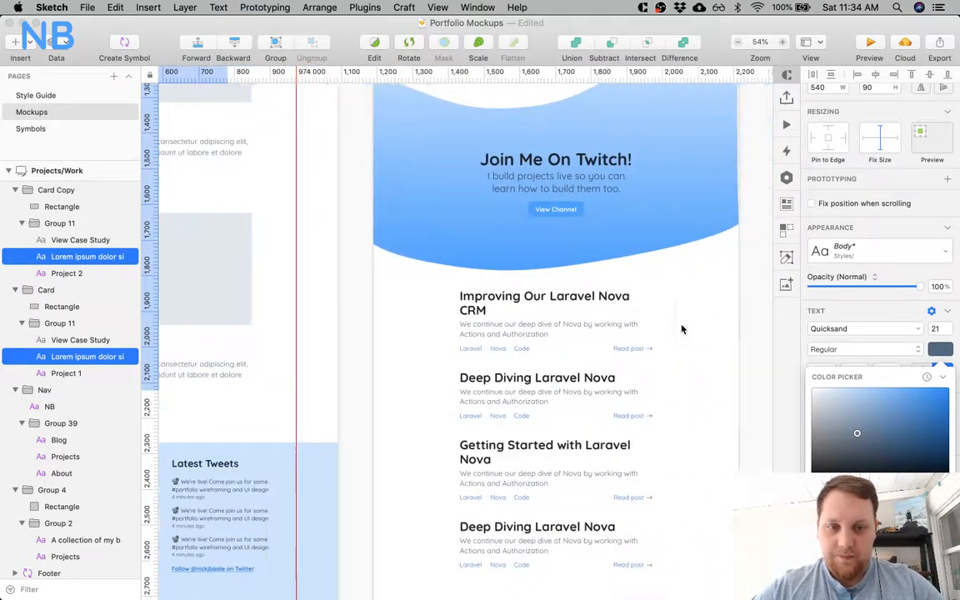
left_click(467, 333)
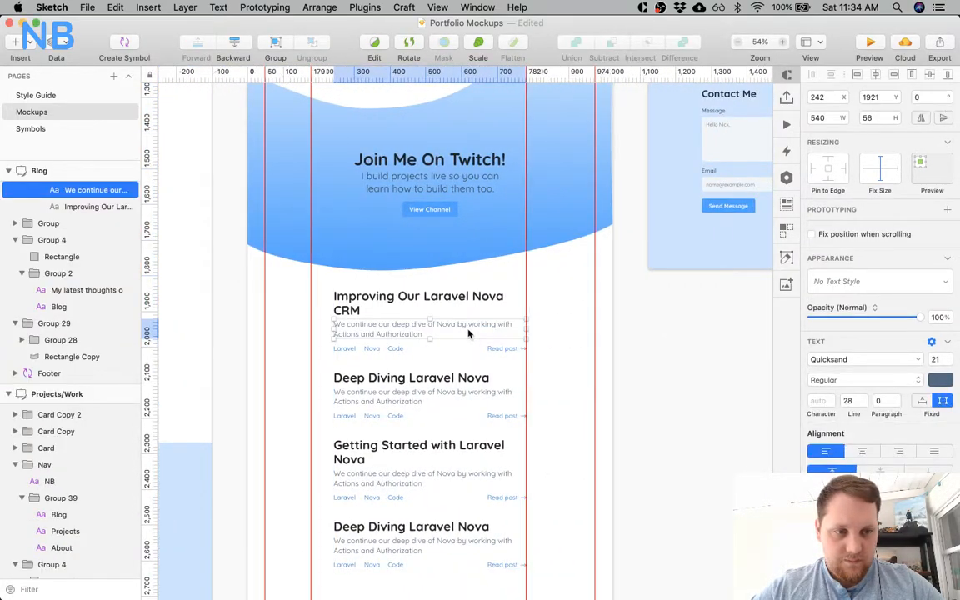
Extend the Project artboard's body text box to about 1180 px high to fit its last paragraph, moving the footer down for room.
scroll(468, 333, "right", 10)
scroll(467, 333, "up", 10)
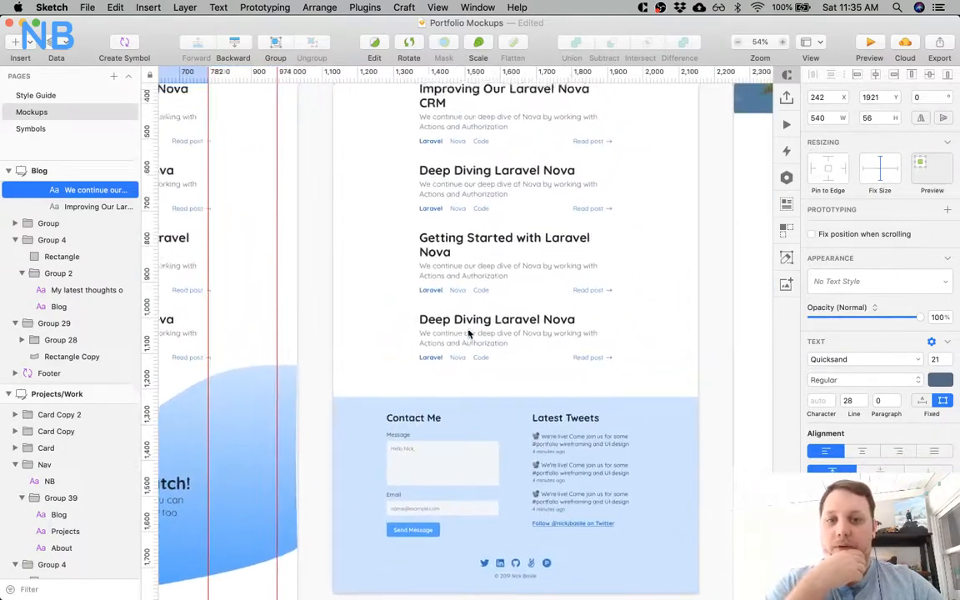
scroll(468, 334, "right", 15)
scroll(467, 333, "up", 3)
scroll(467, 334, "down", 4)
scroll(468, 333, "left", 15)
scroll(462, 242, "down", 2)
left_click(462, 234)
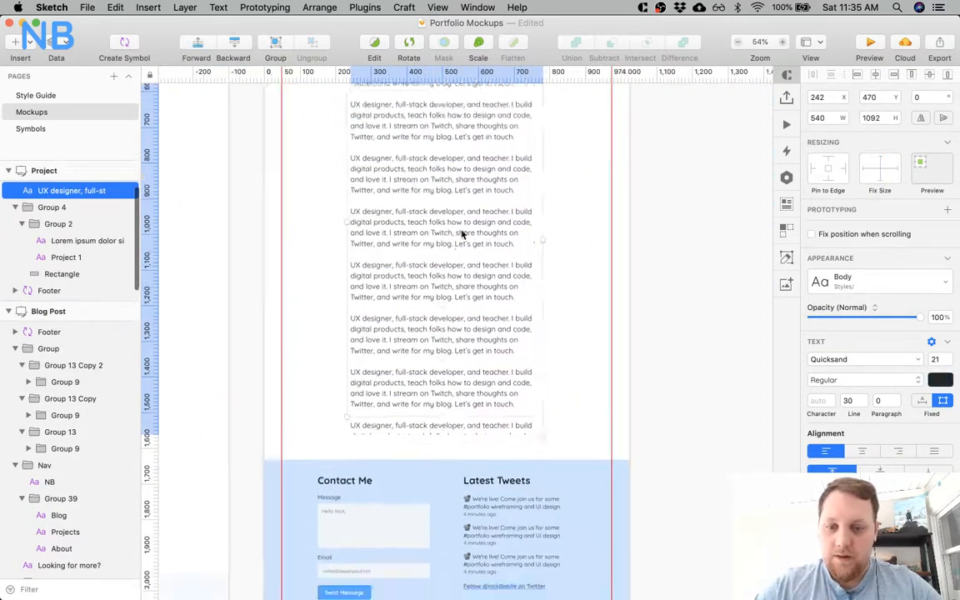
scroll(463, 234, "down", 6)
scroll(462, 234, "right", 1)
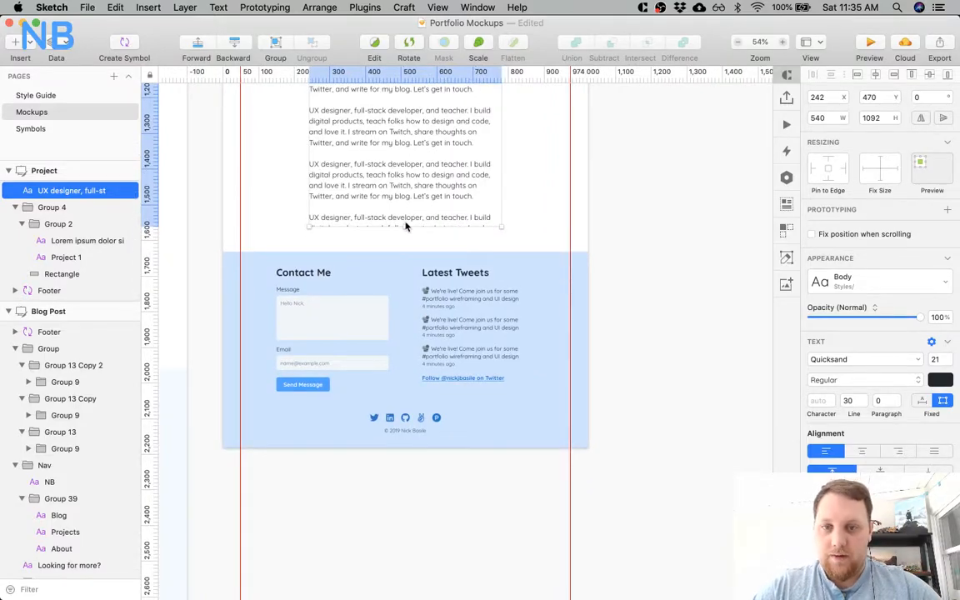
left_click_drag(404, 223, 404, 354)
left_click_drag(563, 275, 523, 379)
left_click(457, 249)
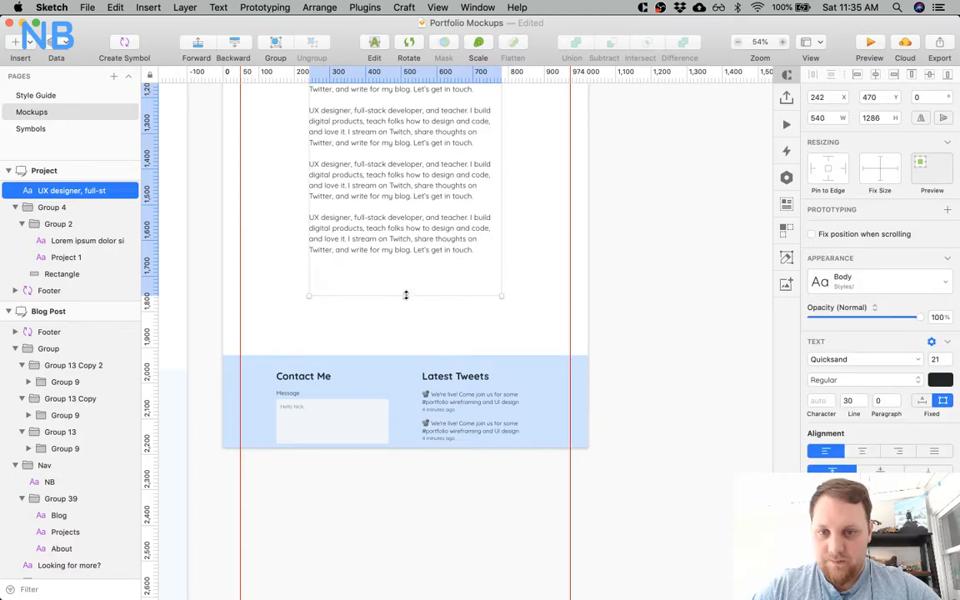
left_click_drag(405, 295, 405, 261)
Place the Project artboard's footer at Y 1750 and extend the artboard to a height of 2300 px.
left_click_drag(394, 366, 395, 309)
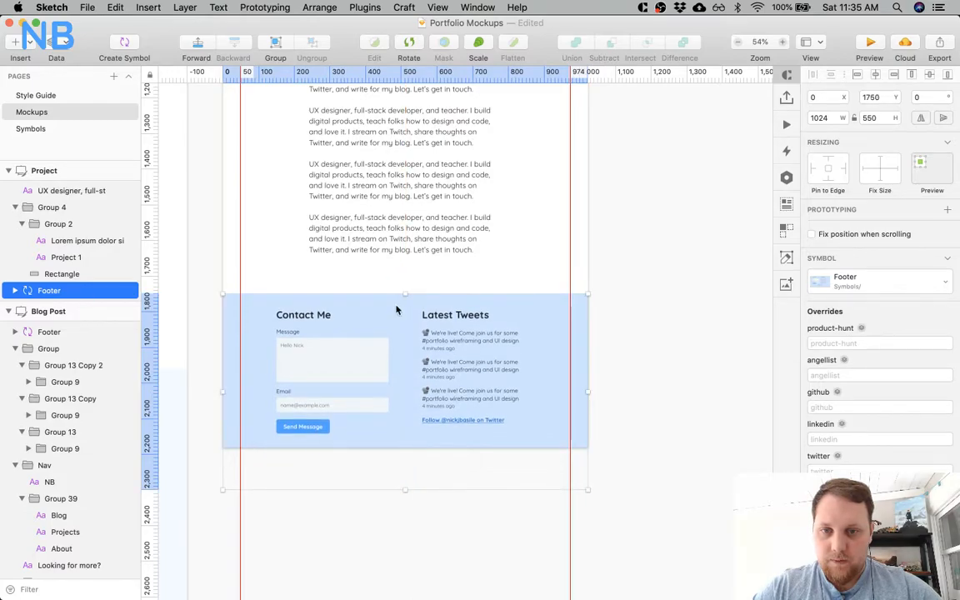
left_click(77, 169)
left_click_drag(405, 449, 411, 495)
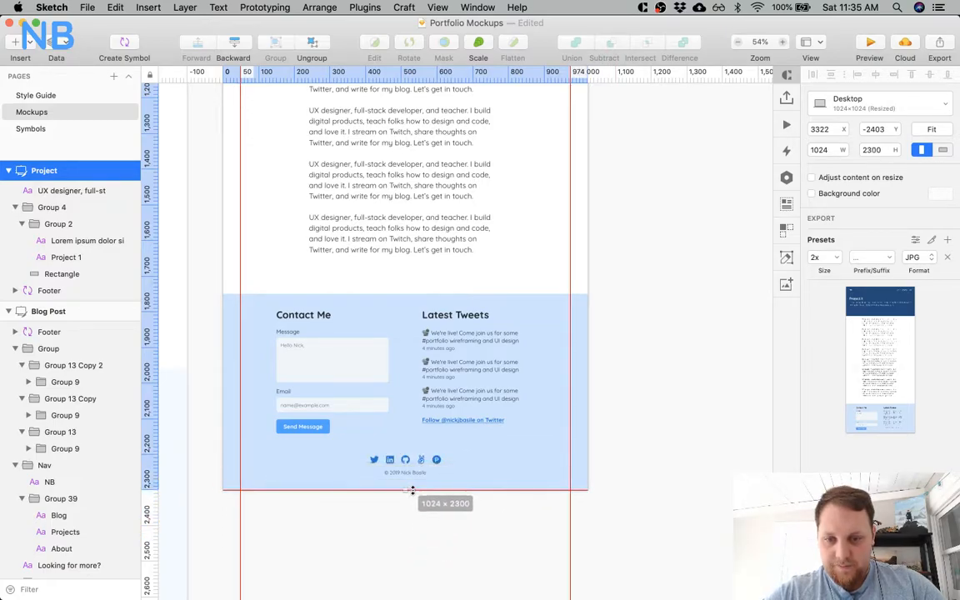
Move the Project artboard's body text down to Y 489, 50 px below the header.
scroll(375, 196, "up", 10)
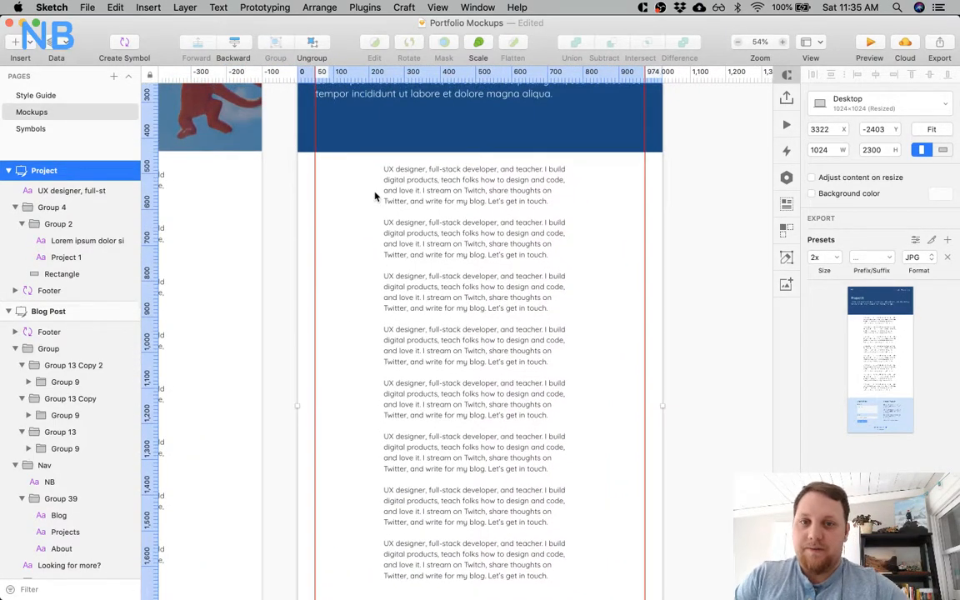
left_click(413, 201)
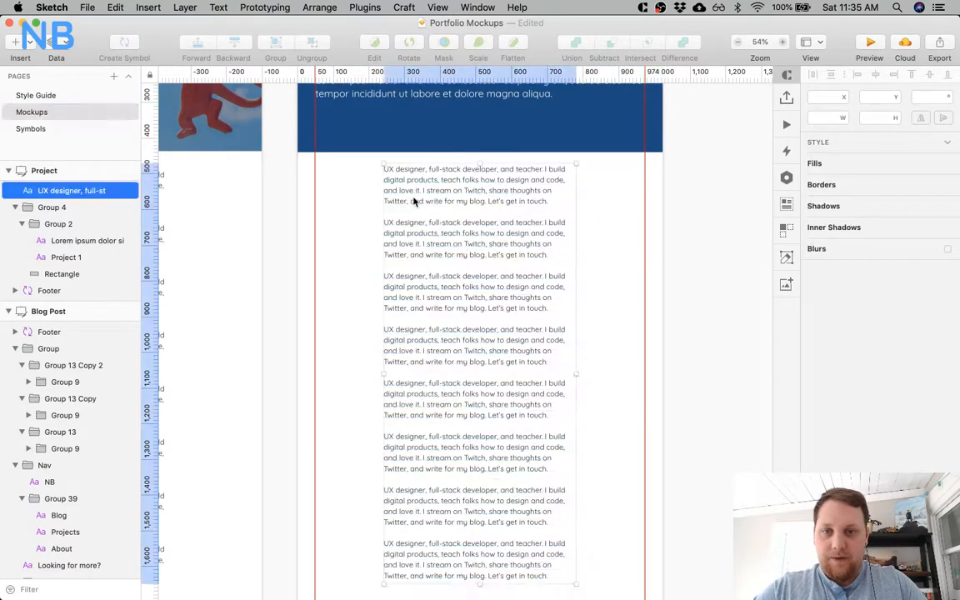
key("Up")
key("shift+Down")
key("shift+Down")
key("shift+Down")
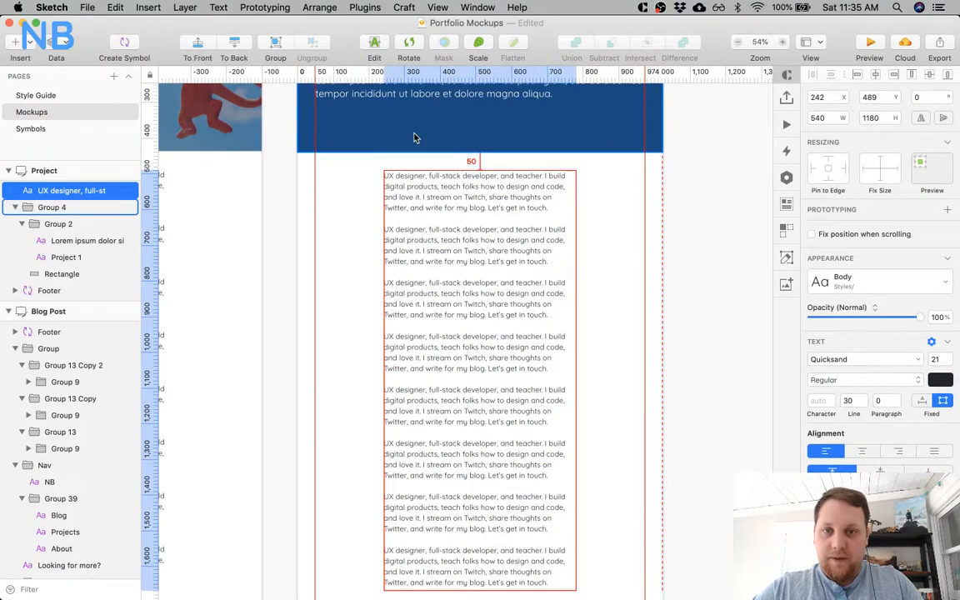
Compare the spacing above and below the body text on the Blog Post and Project artboards.
scroll(389, 140, "left", 1)
scroll(389, 140, "left", 5)
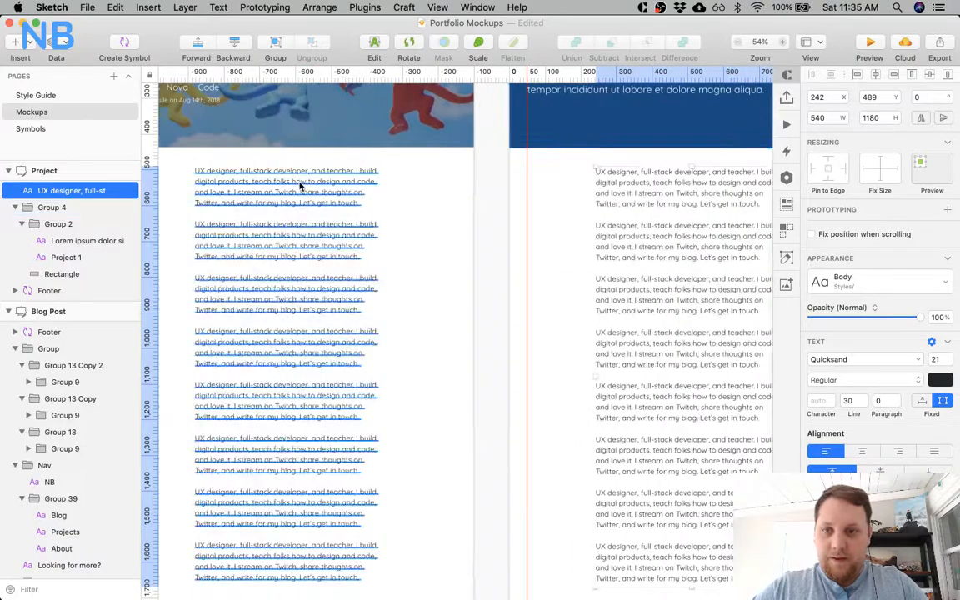
left_click(301, 184)
key("alt")
scroll(629, 324, "right", 1)
scroll(629, 324, "right", 4)
scroll(628, 324, "down", 3)
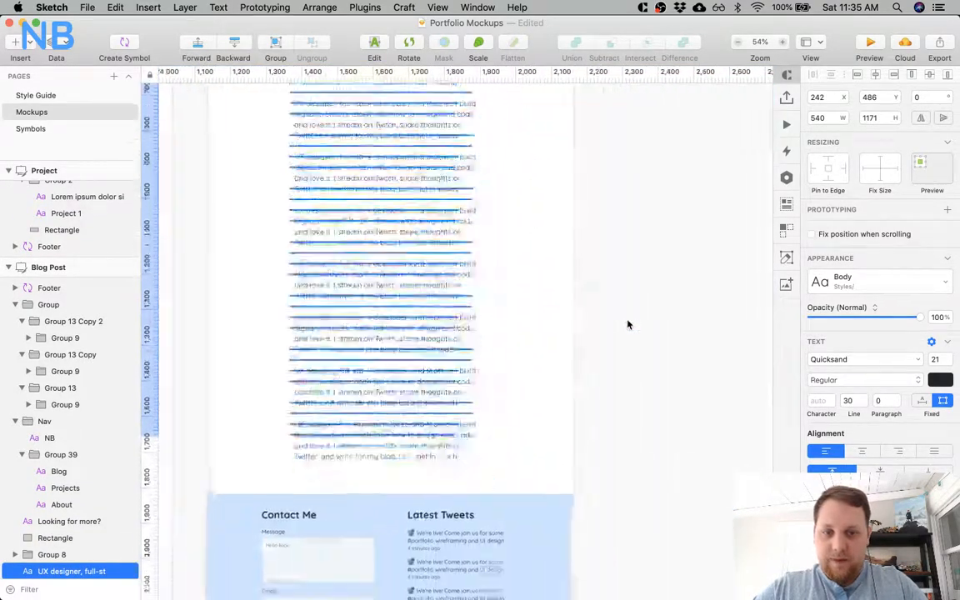
left_click(368, 344)
key("alt")
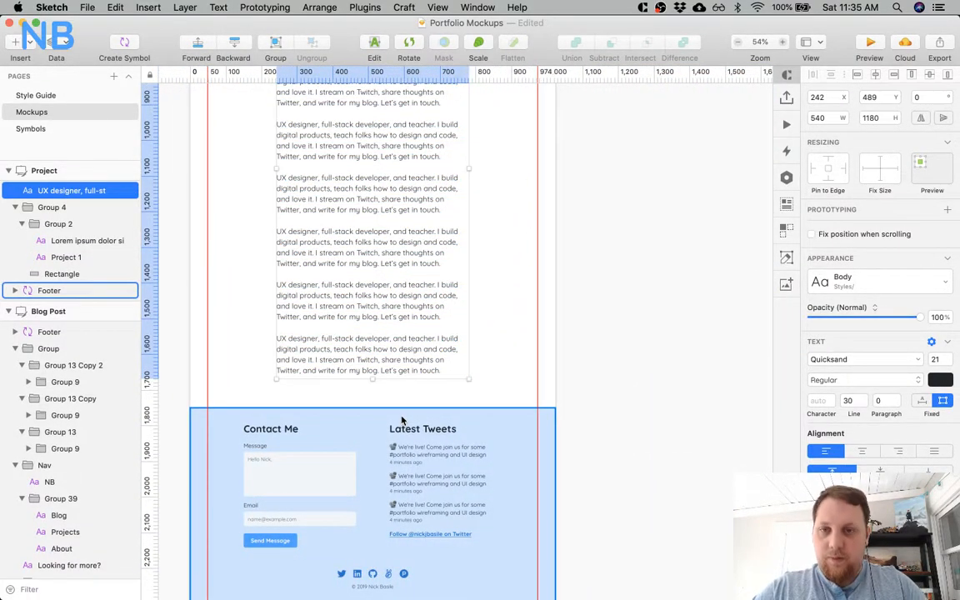
scroll(464, 246, "up", 4)
scroll(464, 246, "left", 2)
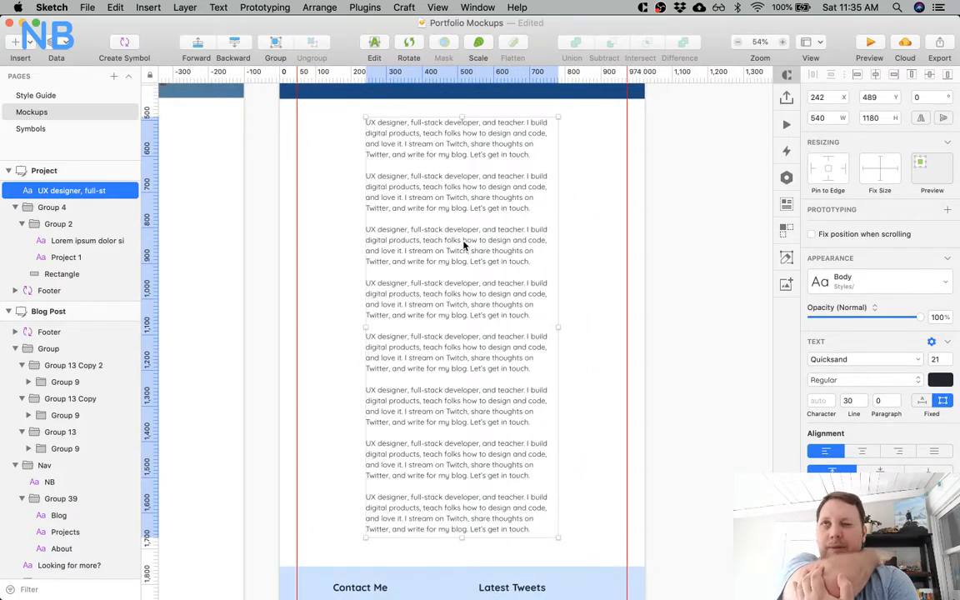
Switch to Chrome and examine the body text of the live blog post at full window width.
key("super+Tab")
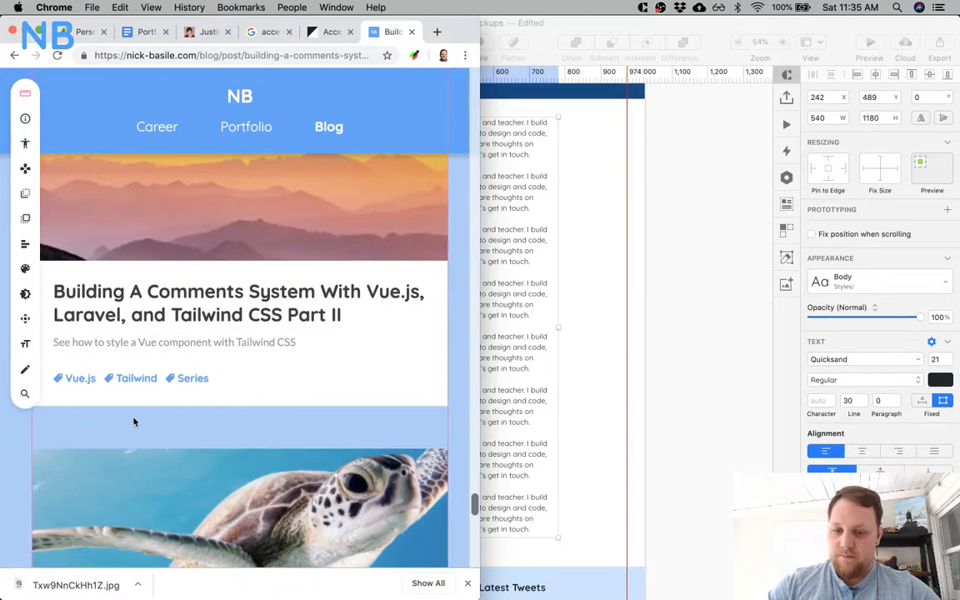
key("alt+super+f")
left_click(895, 57)
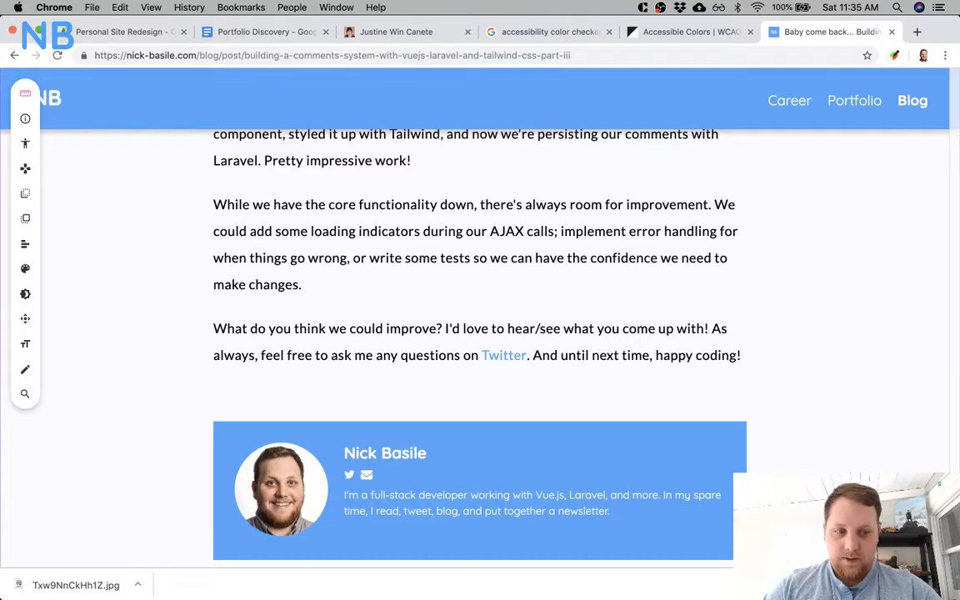
scroll(860, 379, "down", 5)
scroll(861, 376, "up", 10)
scroll(861, 376, "up", 20)
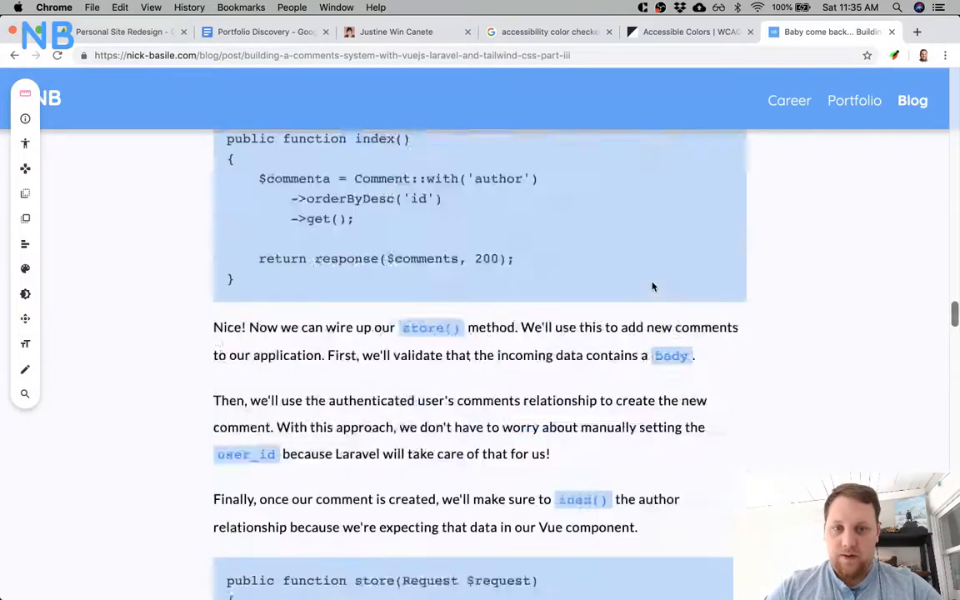
scroll(653, 287, "up", 10)
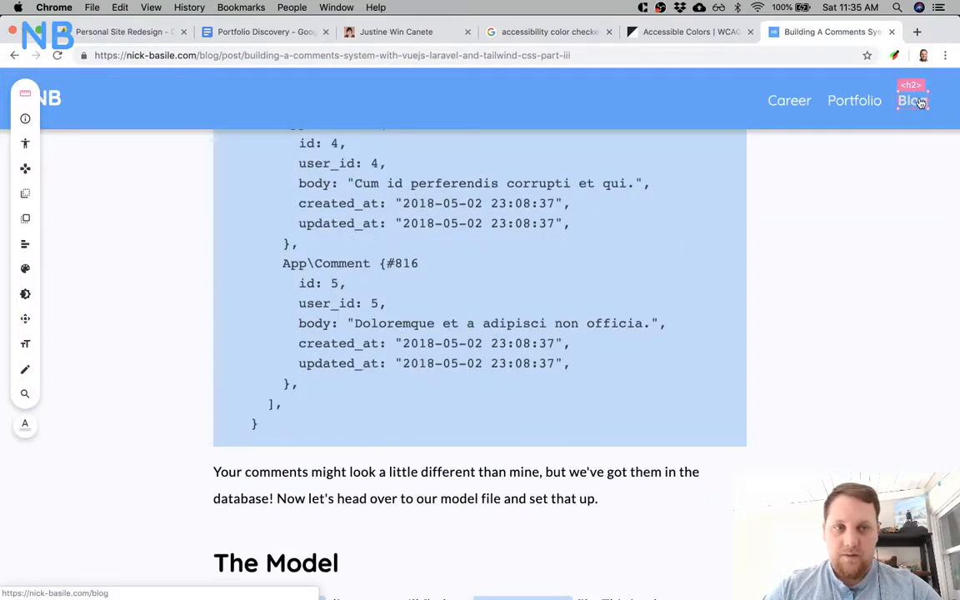
Inspect the styles of the live blog post's navigation bar with the on-page inspector.
left_click(25, 121)
key("super+Tab")
key("super+Tab")
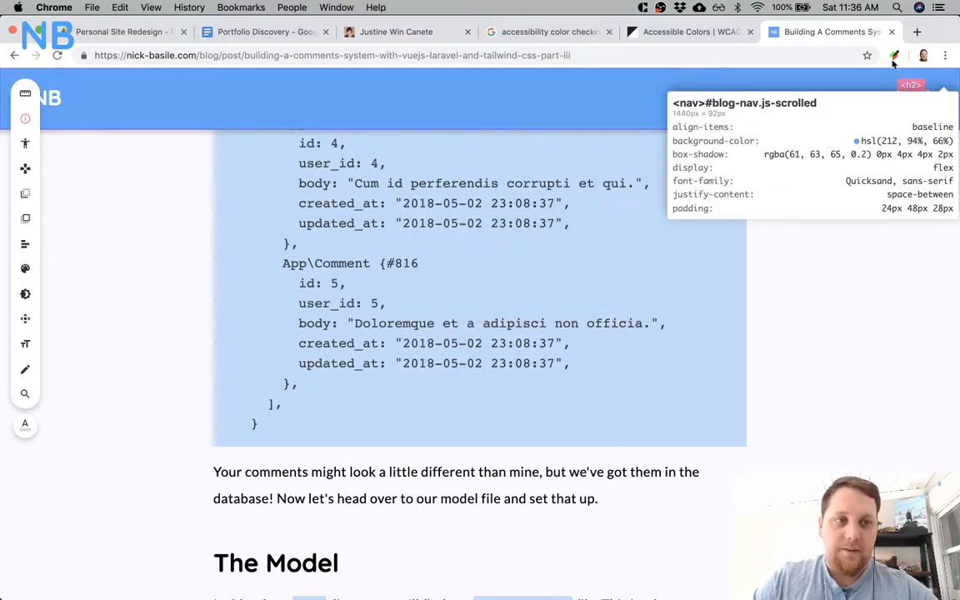
Reload the blog post, open the site's Blog page and examine the titles and excerpts on its post cards.
left_click(810, 55)
key("Return")
scroll(815, 223, "up", 15)
left_click(910, 117)
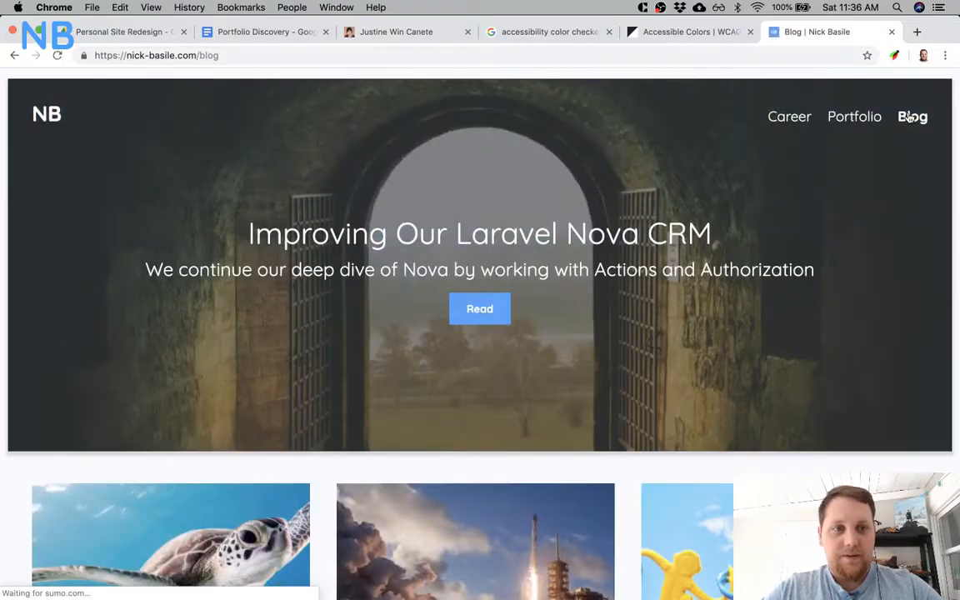
scroll(701, 364, "down", 10)
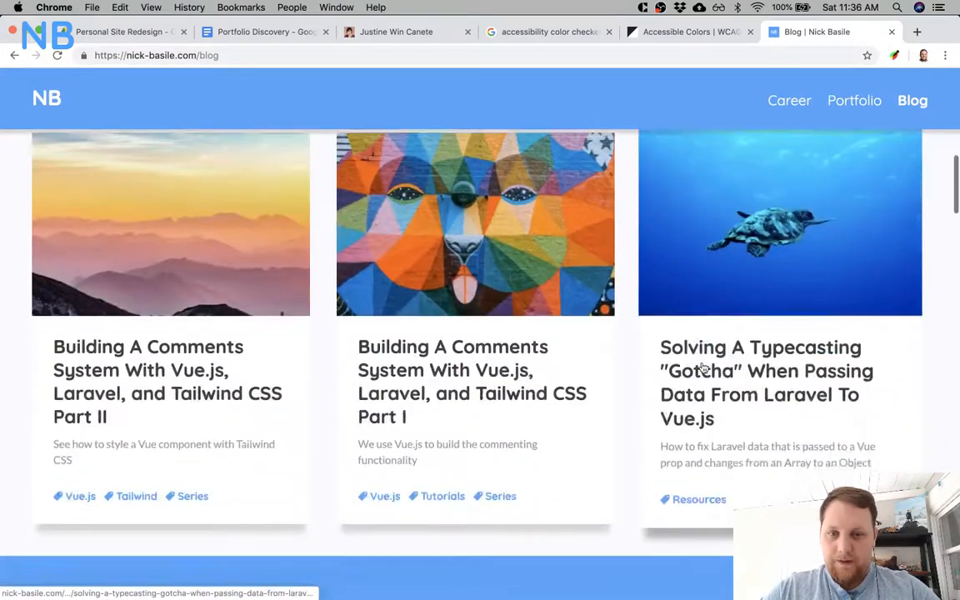
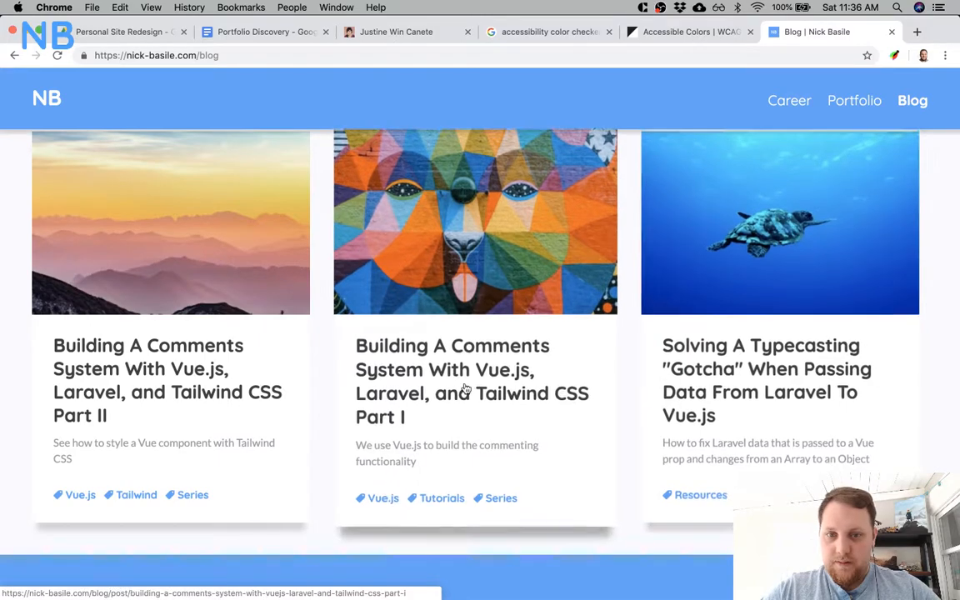
Open the "Building A Comments System With Vue.js, Laravel, and Tailwind CSS Part II" post and examine how images and code blocks sit between its paragraphs.
left_click(237, 397)
scroll(424, 350, "down", 5)
scroll(435, 356, "up", 3)
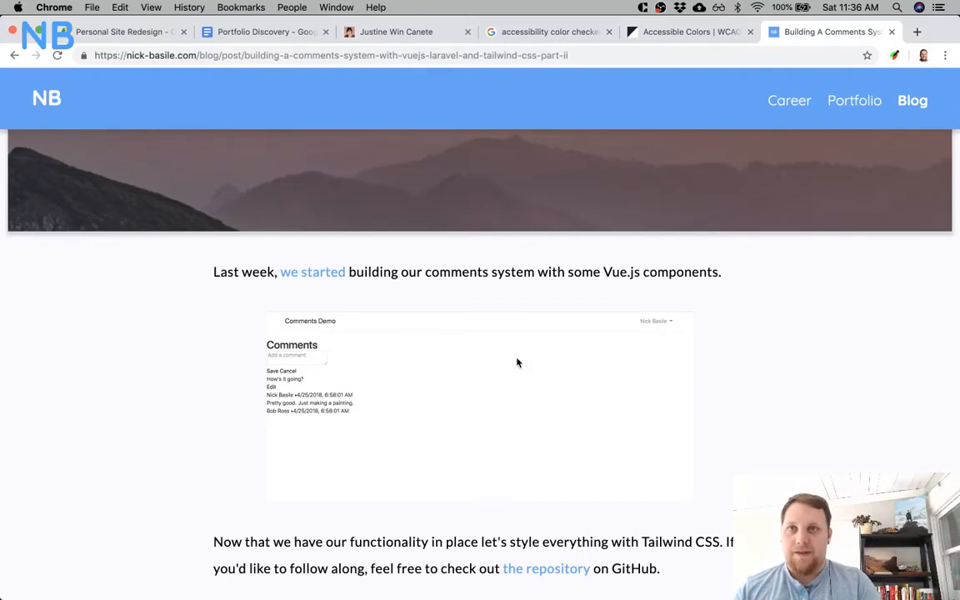
scroll(516, 362, "down", 20)
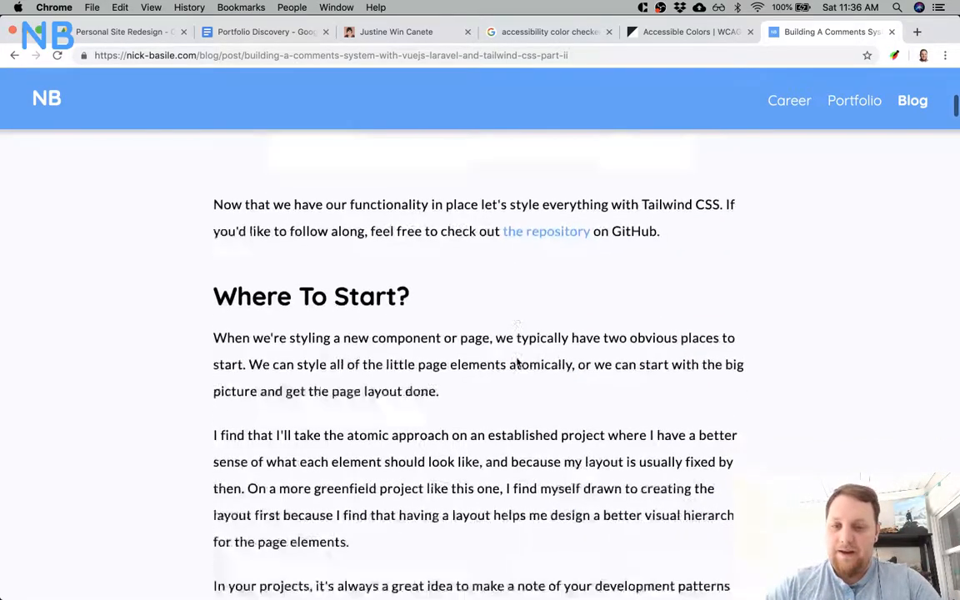
scroll(517, 362, "down", 20)
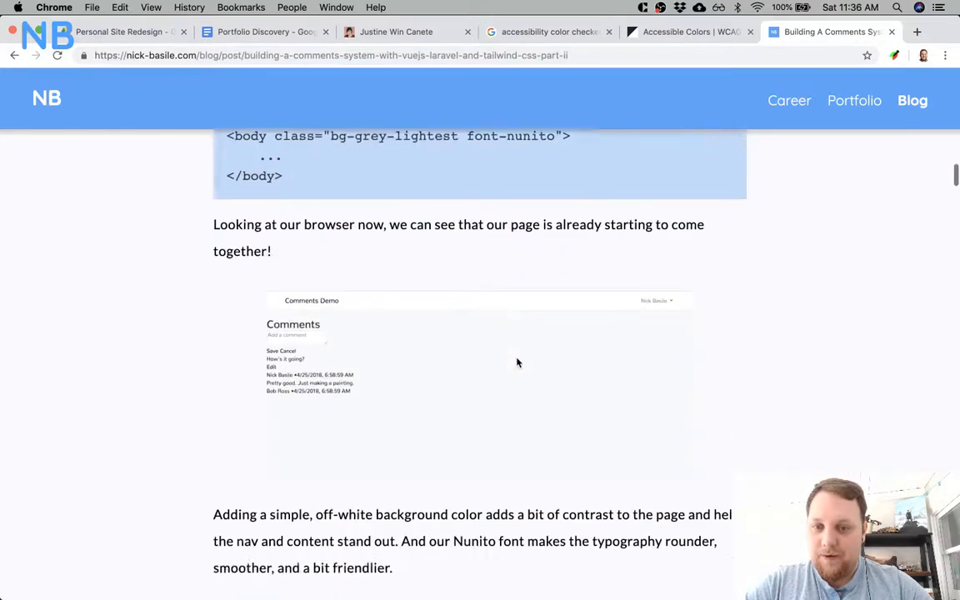
scroll(516, 362, "down", 5)
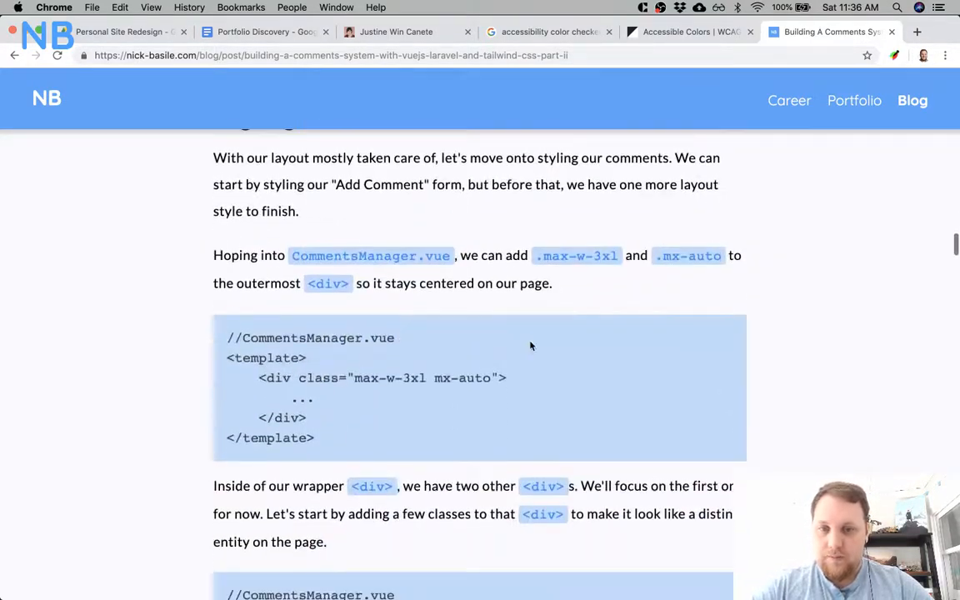
scroll(532, 343, "up", 4)
Switch to Sketch and shorten the Project artboard's body text box to 568 high so it shows four paragraphs.
key("super+Tab")
scroll(472, 296, "up", 3)
scroll(472, 295, "down", 5)
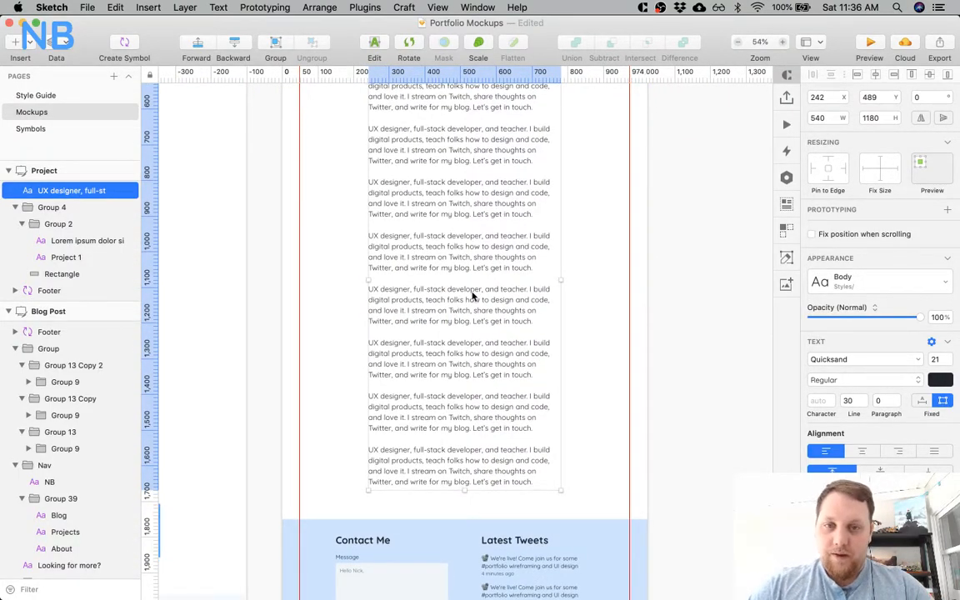
scroll(473, 296, "up", 2)
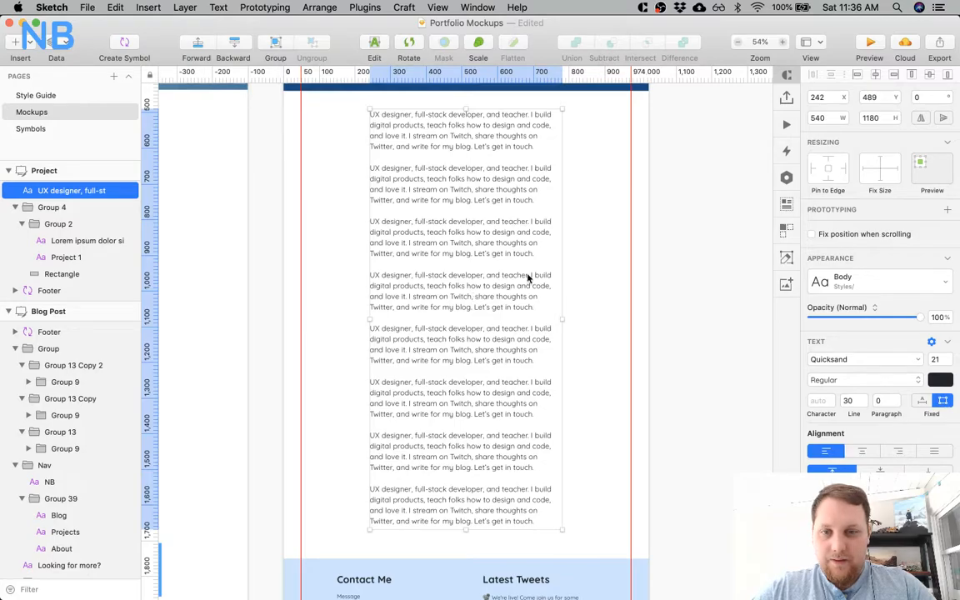
double_click(529, 273)
key("Escape")
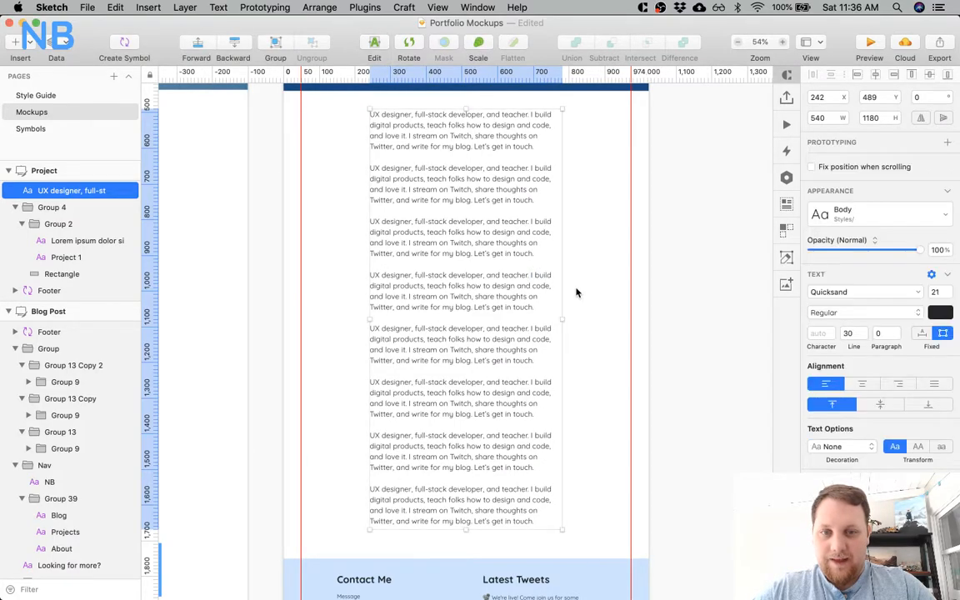
scroll(576, 292, "up", 1)
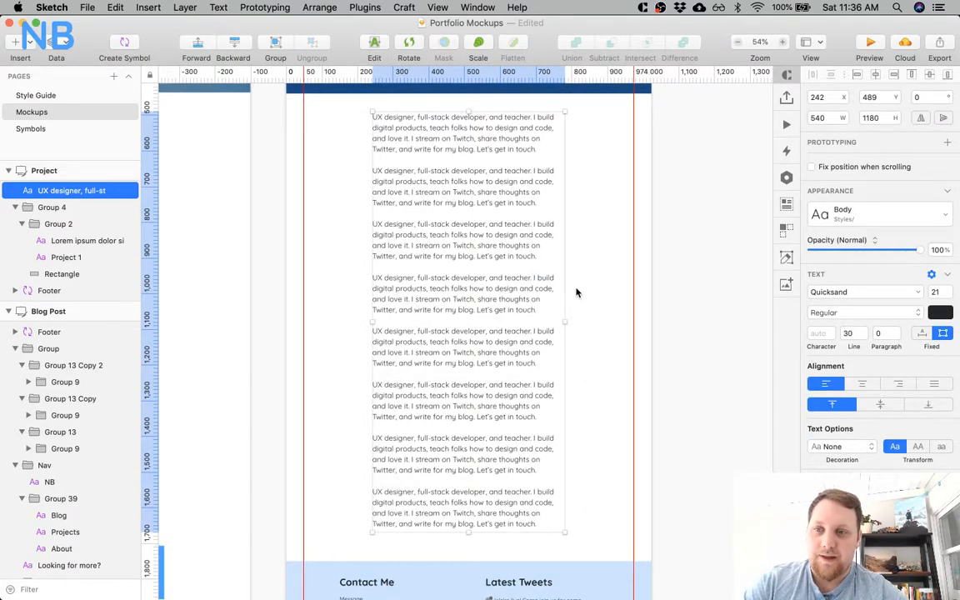
scroll(576, 292, "up", 3)
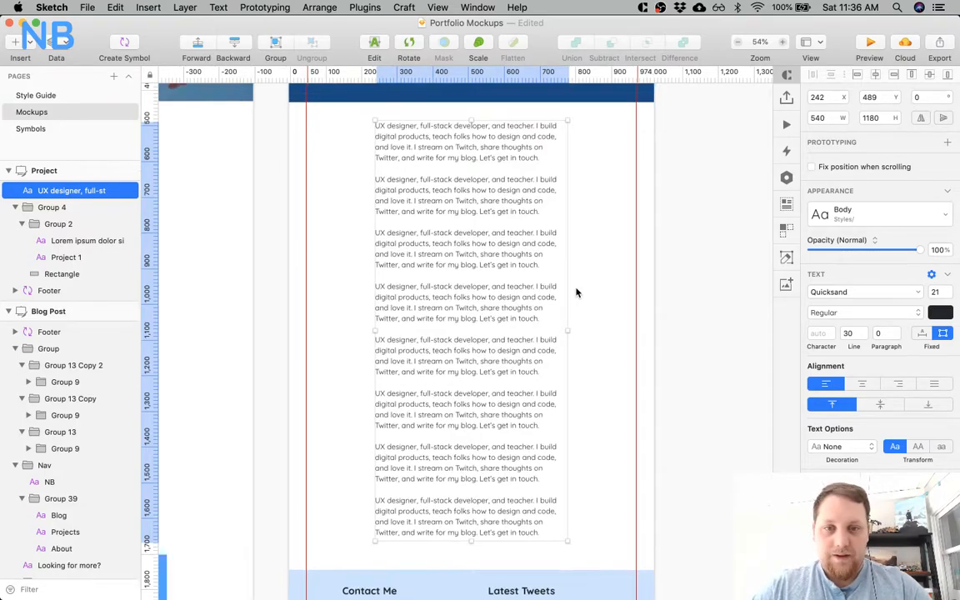
scroll(530, 358, "down", 1)
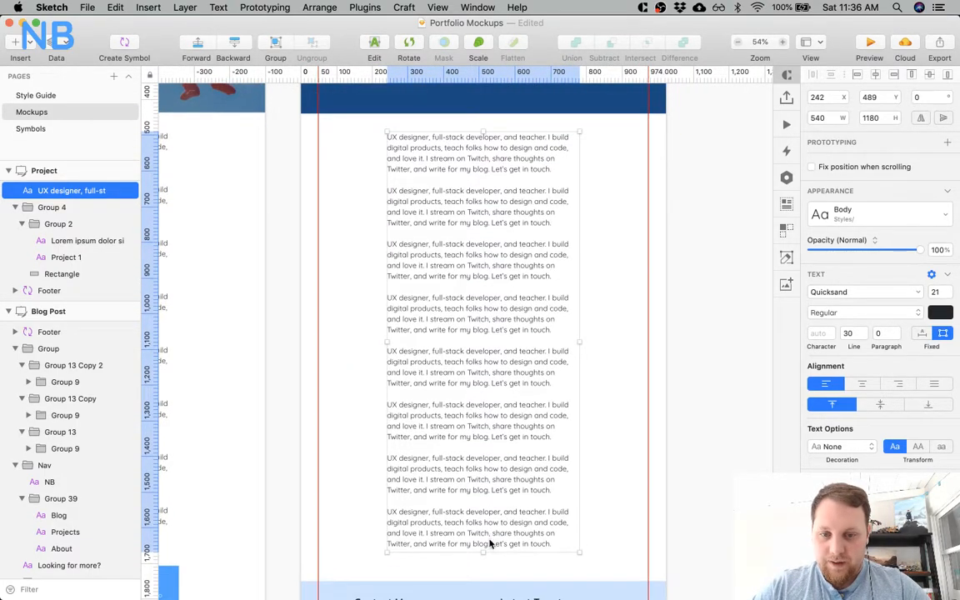
left_click_drag(483, 548, 482, 335)
left_click(473, 391)
left_click(419, 298)
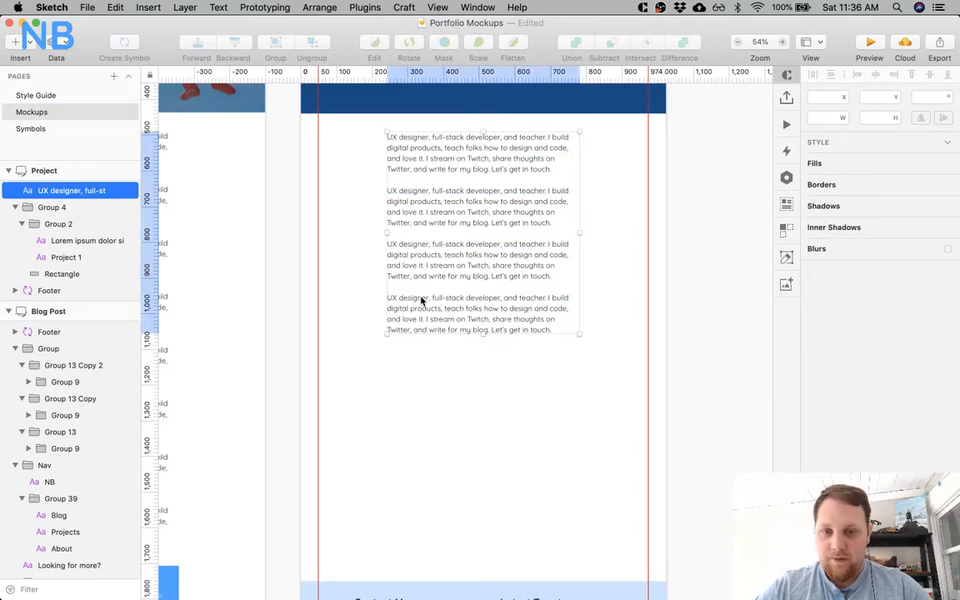
Draw a 540 × 300 rectangle under the Project artboard's body text, matching the text width, and fill it with BFCBD9.
left_click_drag(387, 345, 578, 453)
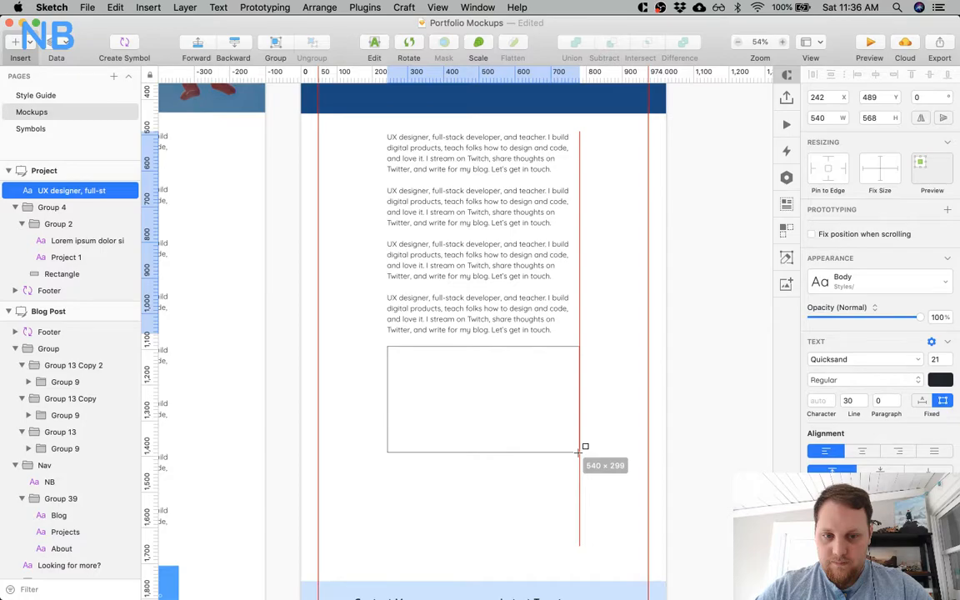
left_click_drag(578, 452, 576, 452)
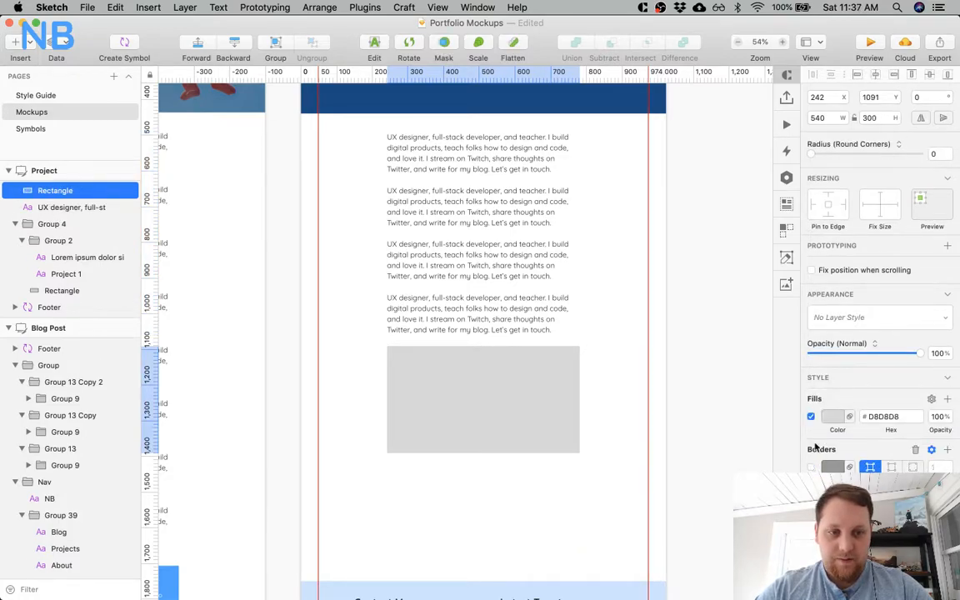
left_click(831, 416)
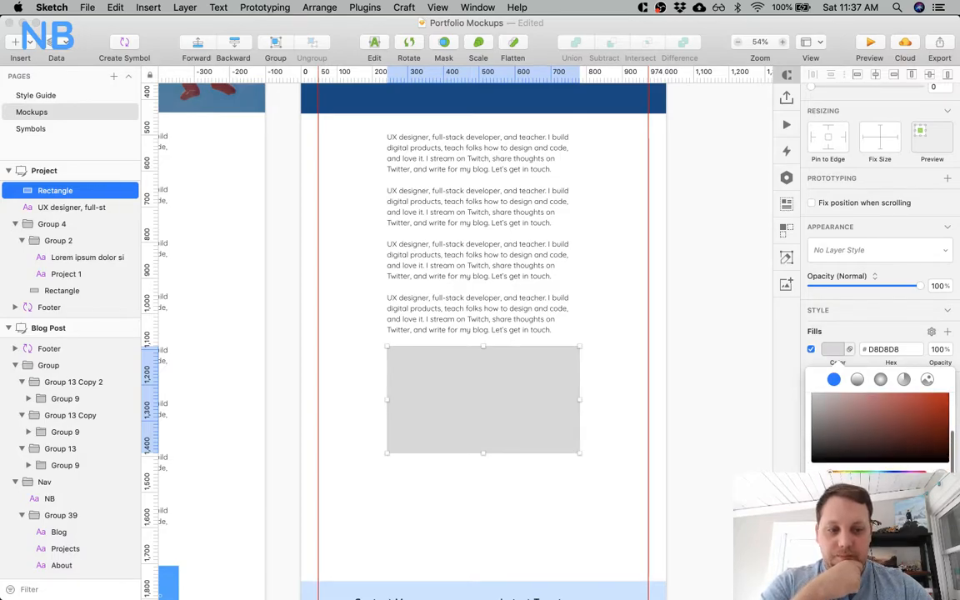
left_click(837, 567)
left_click(671, 388)
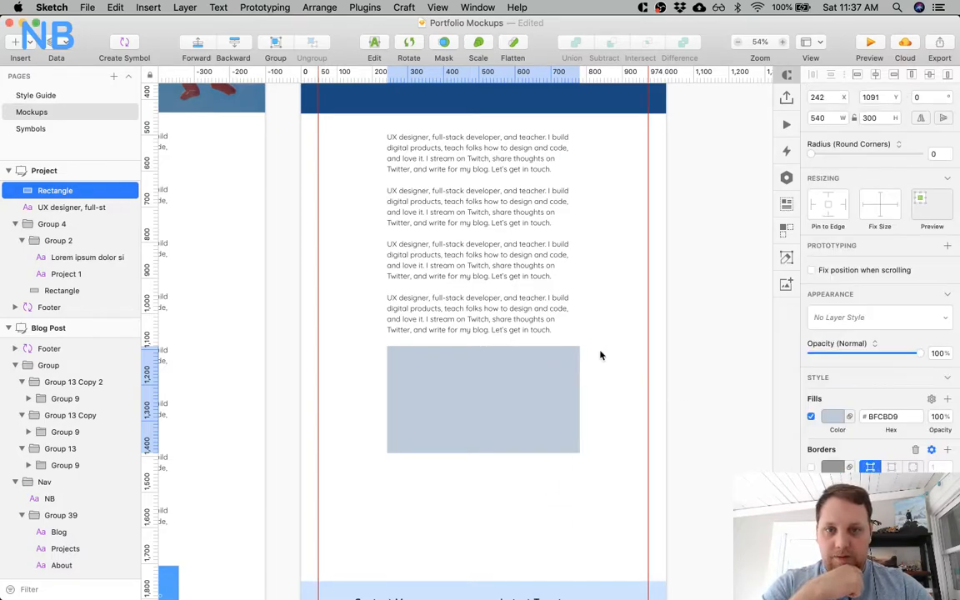
Switch to Chrome and open the blog post's Comments Demo image above "Styling The Add Comment Form" in its own tab.
key("super+Tab")
right_click(406, 276)
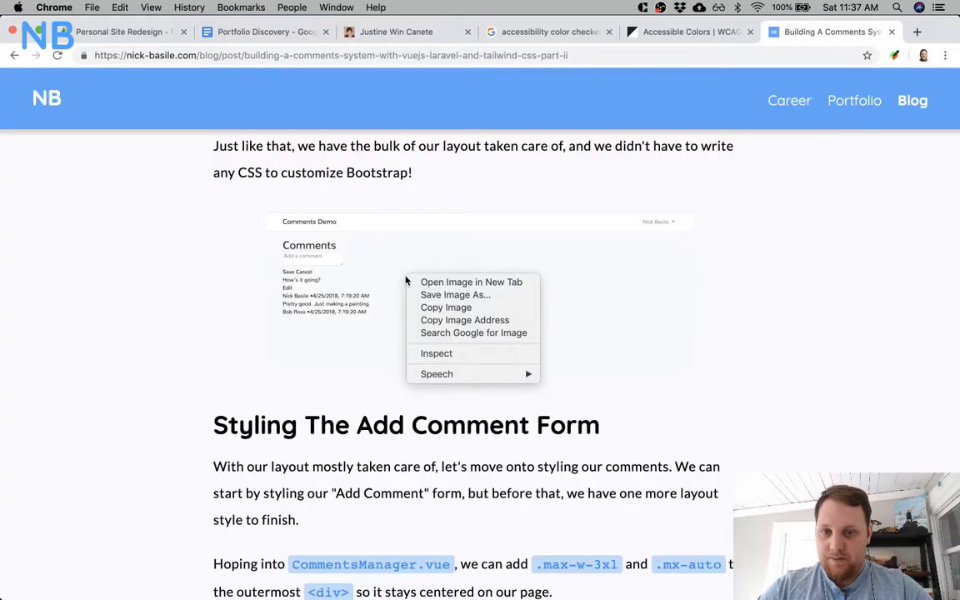
left_click(458, 284)
left_click(837, 32)
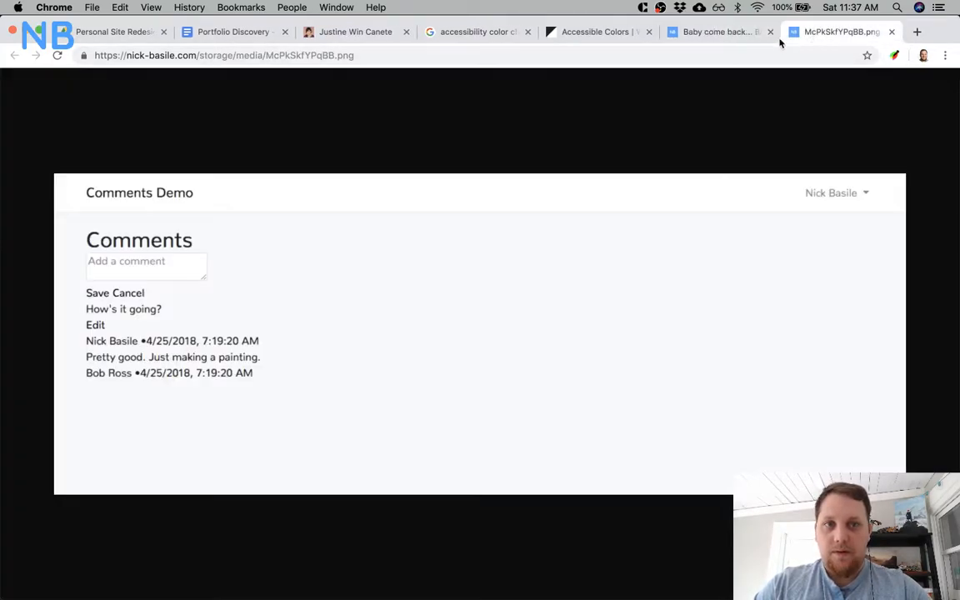
Save the Comments Demo image to the Desktop as McPkSkfYPqBB.png in PNG format.
right_click(578, 221)
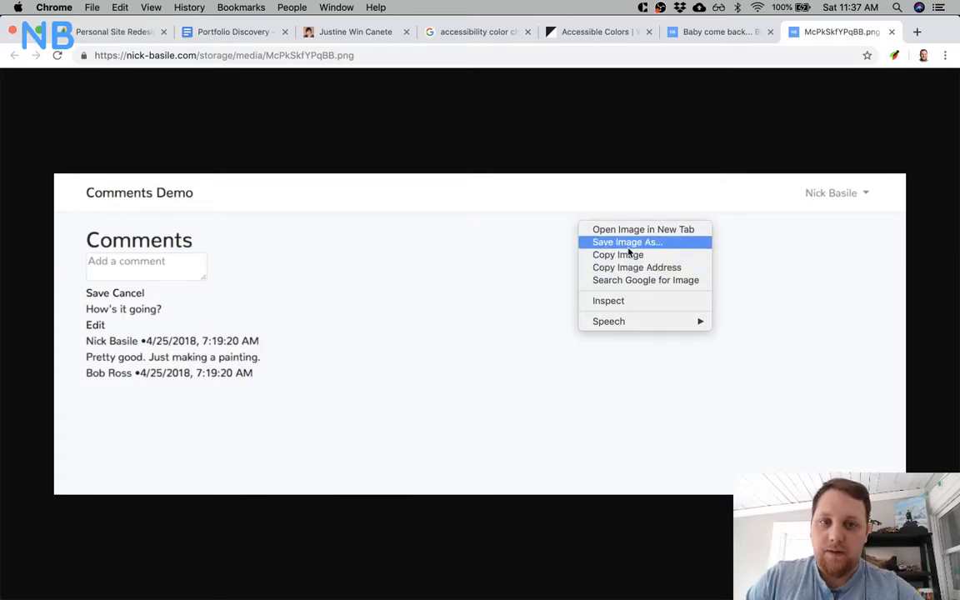
left_click(682, 35)
left_click(684, 35)
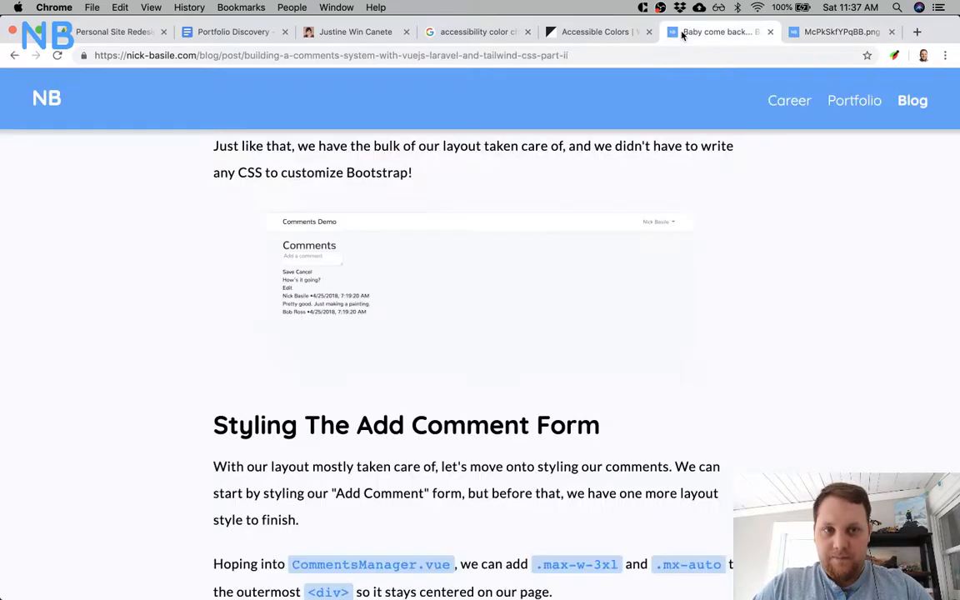
left_click(805, 35)
right_click(586, 276)
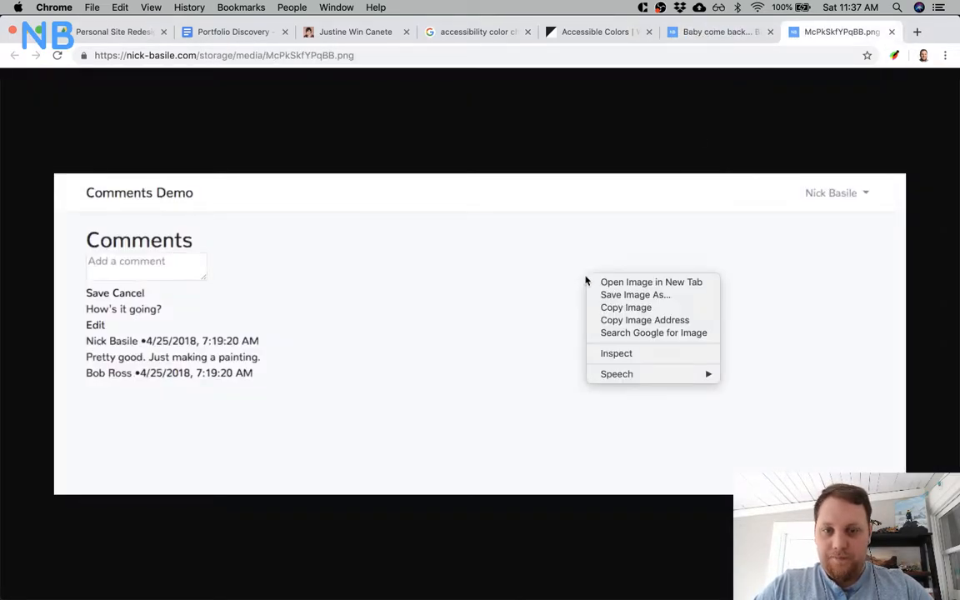
left_click(607, 296)
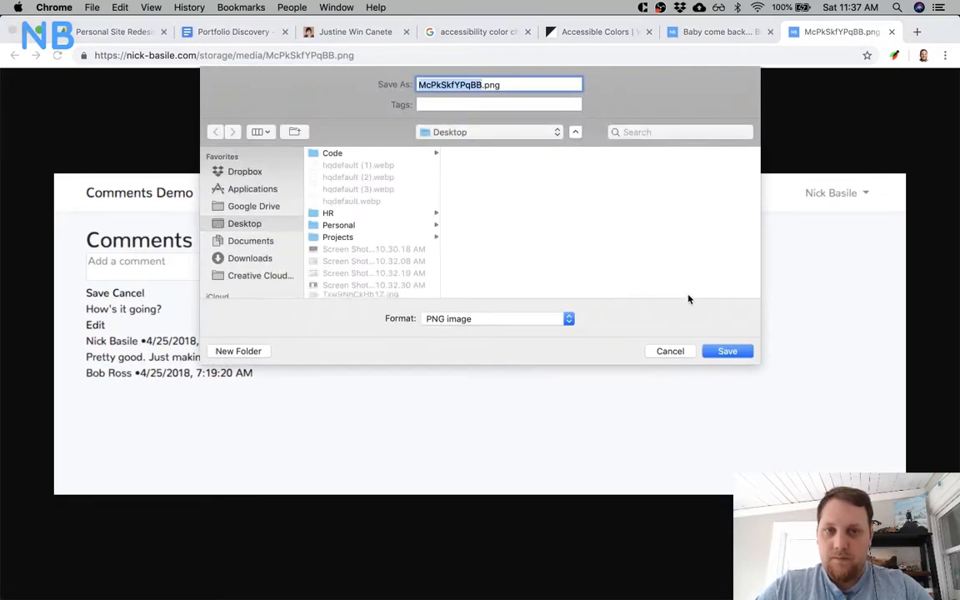
left_click(724, 360)
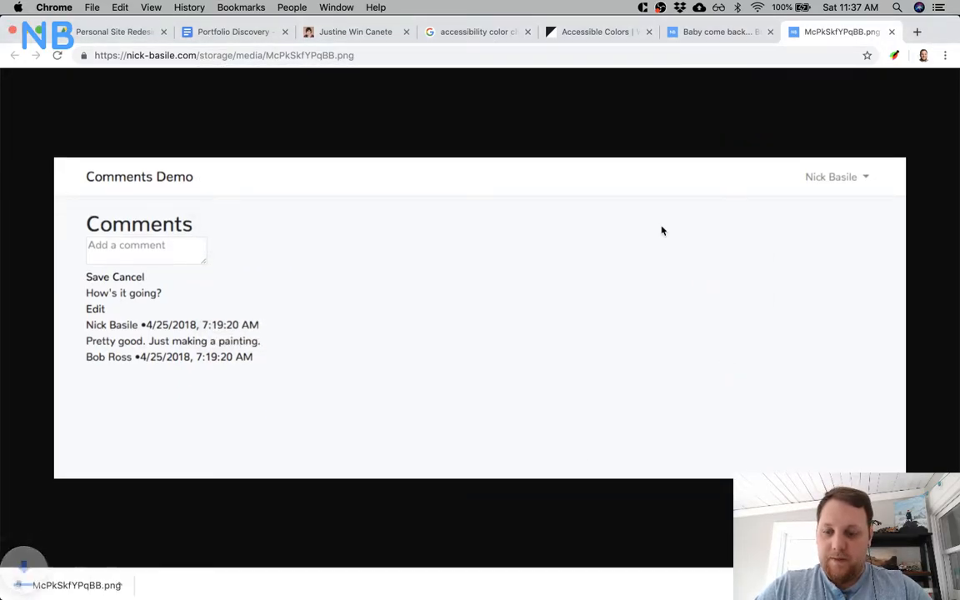
Switch to Sketch and shrink both its window and Chrome's to the same half of the screen, uncovering the desktop files.
key("super+Tab")
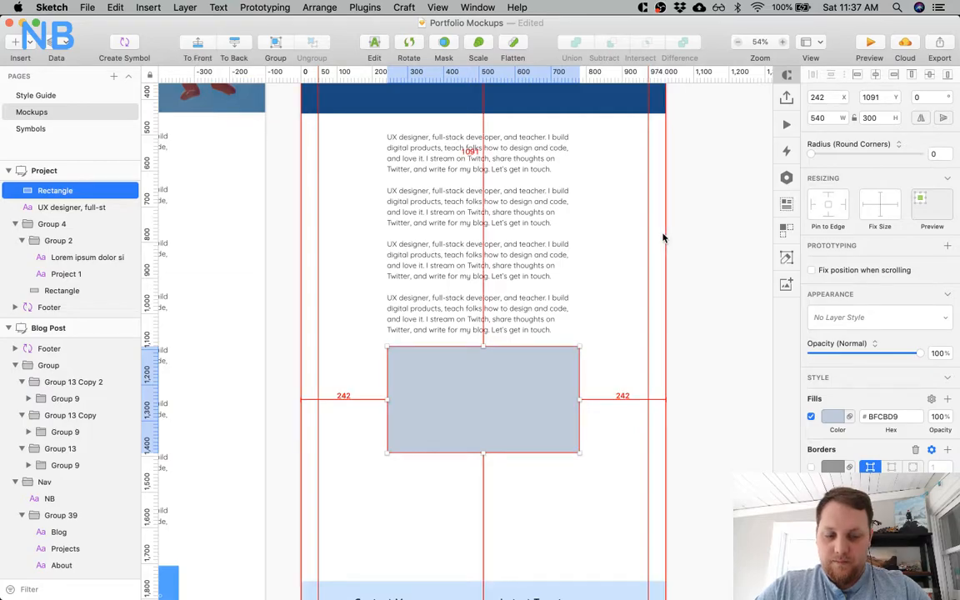
key("alt+super+Left")
key("super+Tab")
key("alt+super+Left")
key("super+Tab")
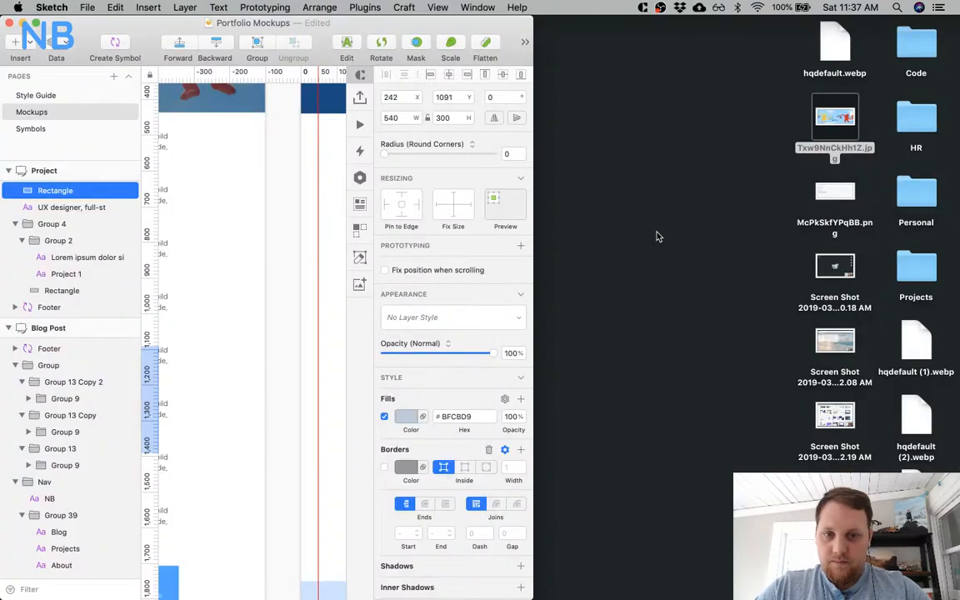
Place McPkSkfYPqBB.png from the desktop over the rectangle on the Project artboard and restore the Sketch window to full size.
scroll(248, 338, "right", 10)
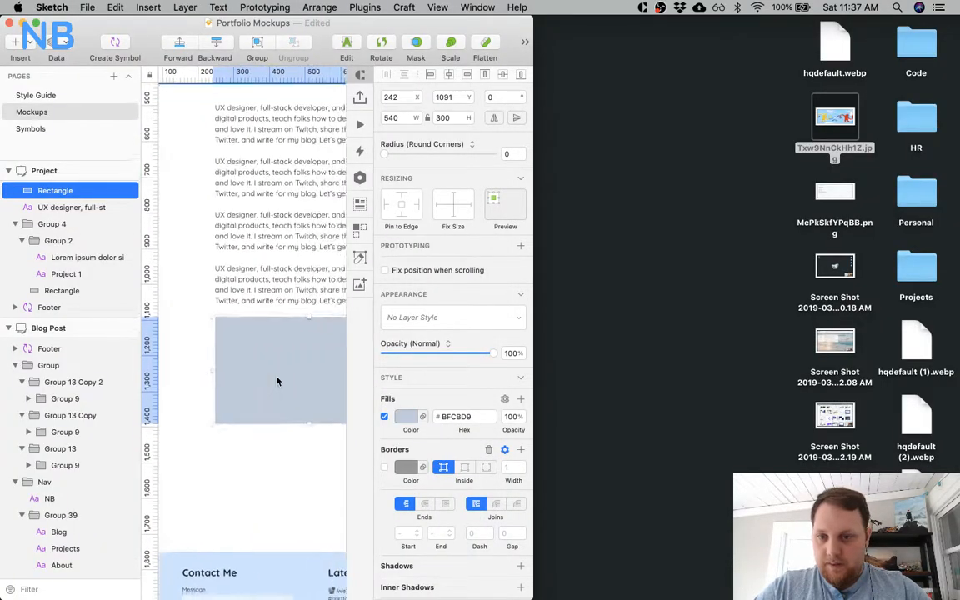
mouse_move(834, 191)
left_mouse_down()
mouse_move(783, 171)
mouse_move(441, 388)
mouse_move(302, 350)
left_mouse_up()
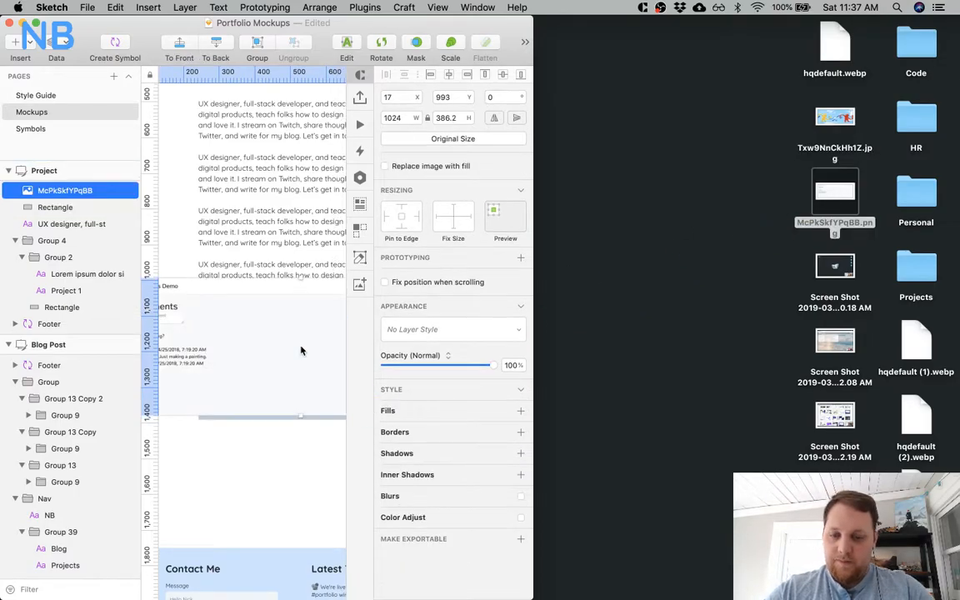
key("alt+super+f")
scroll(353, 270, "left", 8)
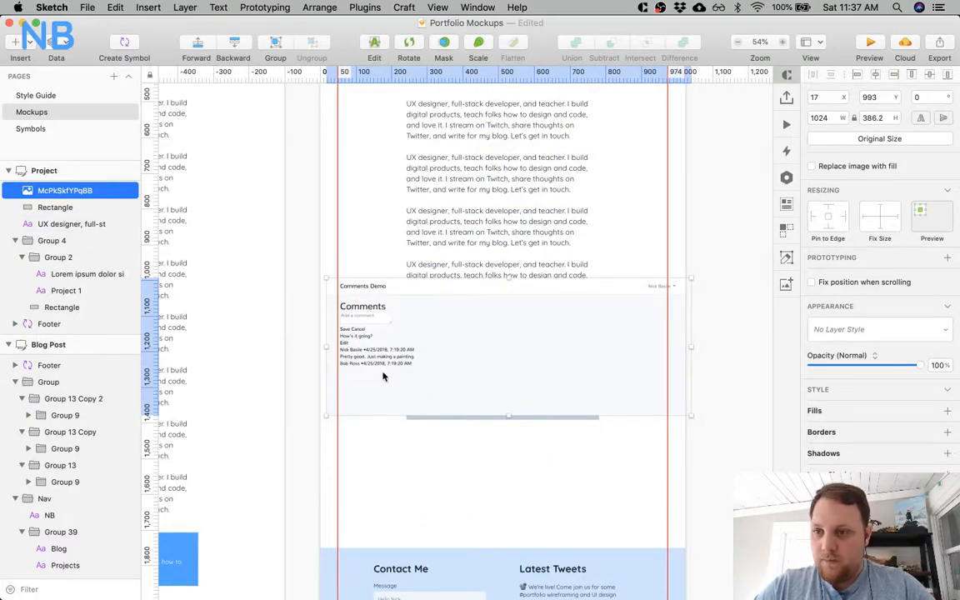
Mask the imported image with the rectangle beneath it, and undo the move made to the masked result.
left_click(85, 209, "shift")
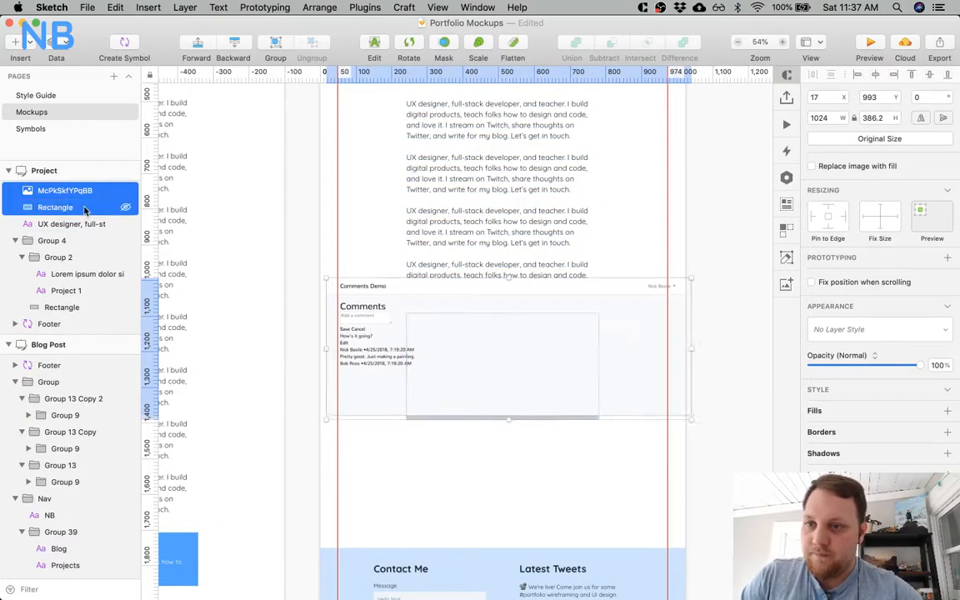
left_click(442, 44)
left_click_drag(472, 354, 509, 381)
key("super+z")
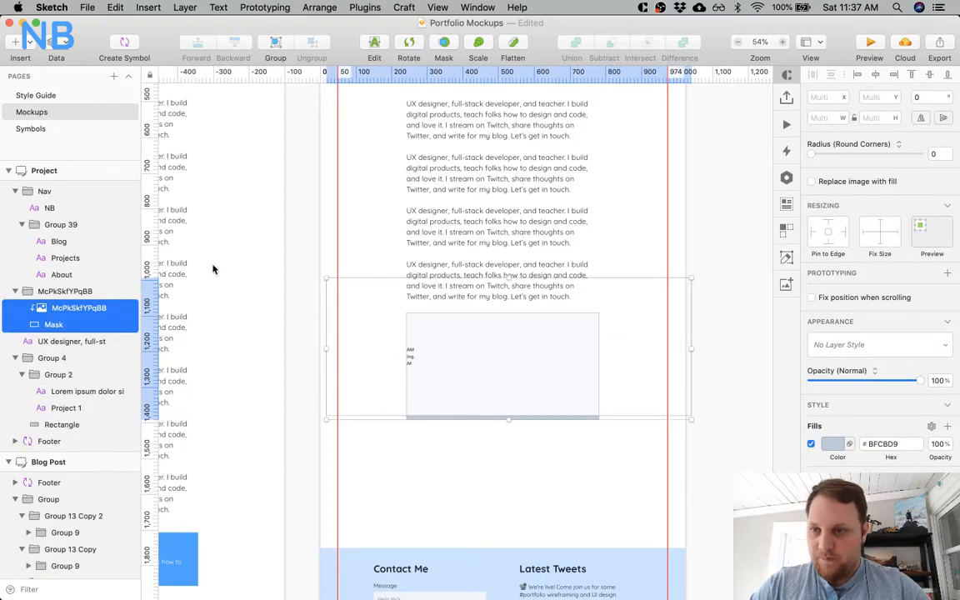
Scale the masked image to 540 × 203.66 and align it with the text column and the mask's upper edge at Y 1091.
left_click(60, 308)
left_click_drag(442, 356, 529, 376)
left_click_drag(764, 380, 599, 385)
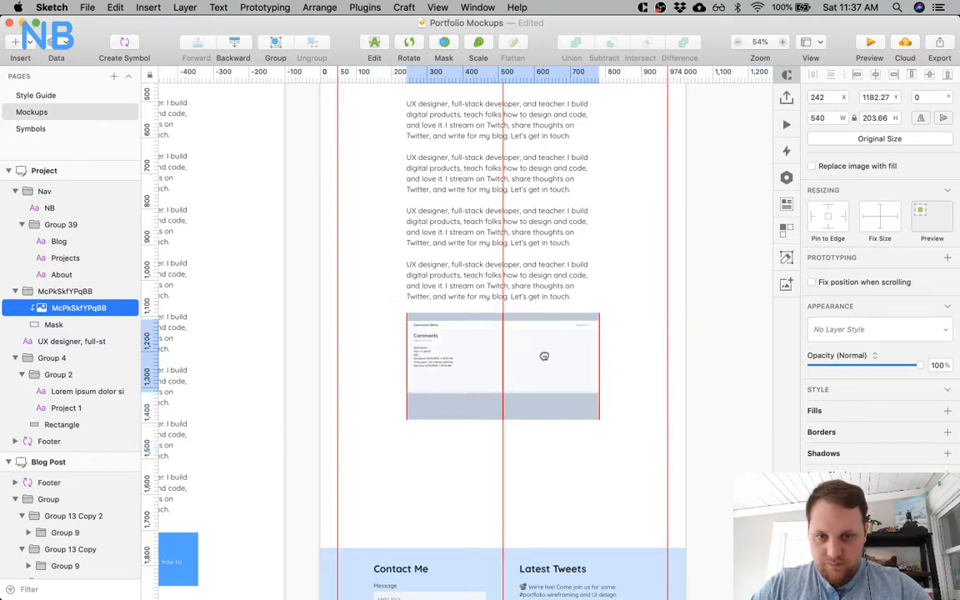
left_click_drag(544, 357, 541, 346)
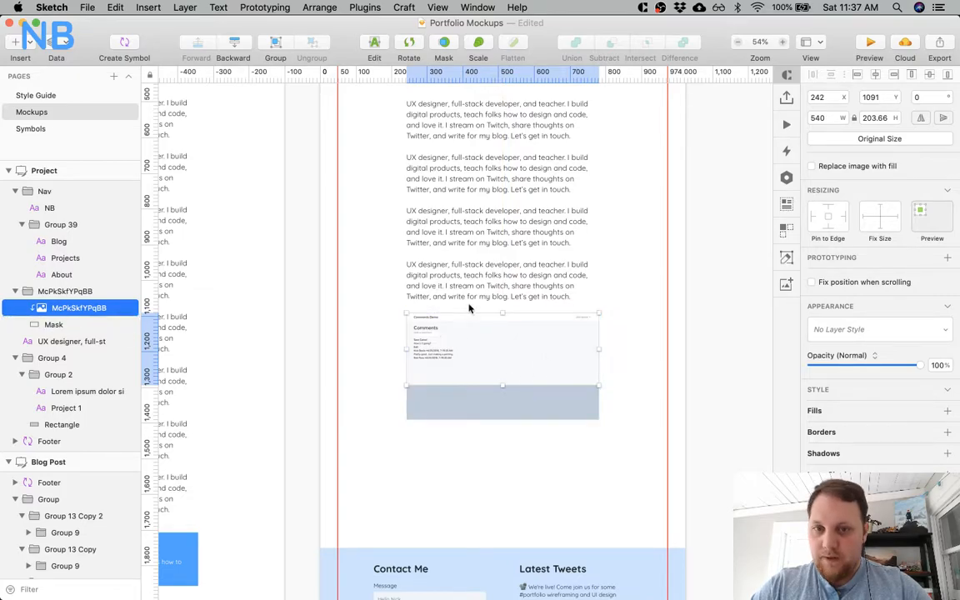
Take the image out of its mask group in the layer list and delete the leftover group with the mask.
left_click_drag(61, 305, 60, 283)
left_click(52, 307)
key("Delete")
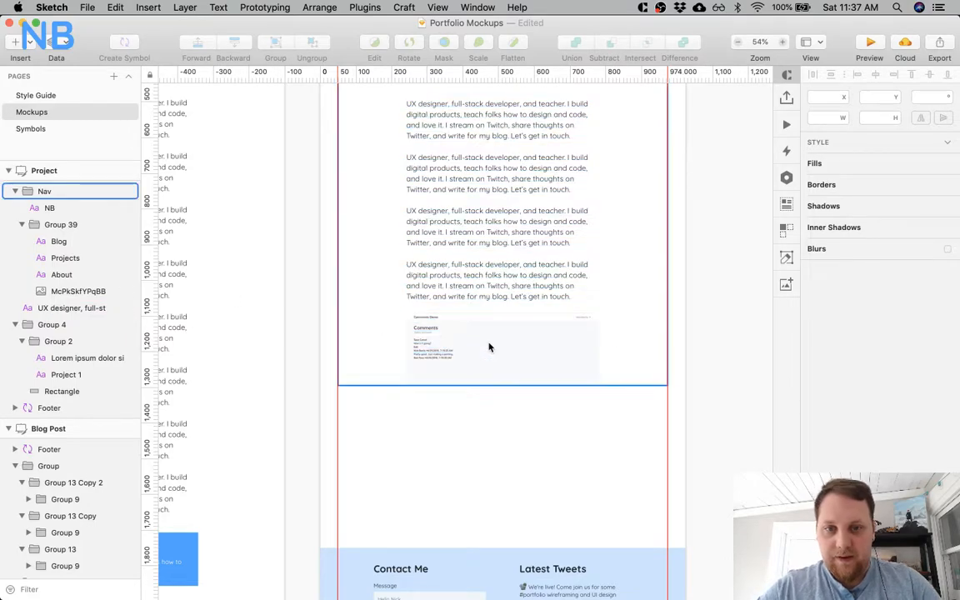
Try scaling the Comments Demo image down to 513 × 193.48 to match the visible line width of the body text.
left_click(529, 349)
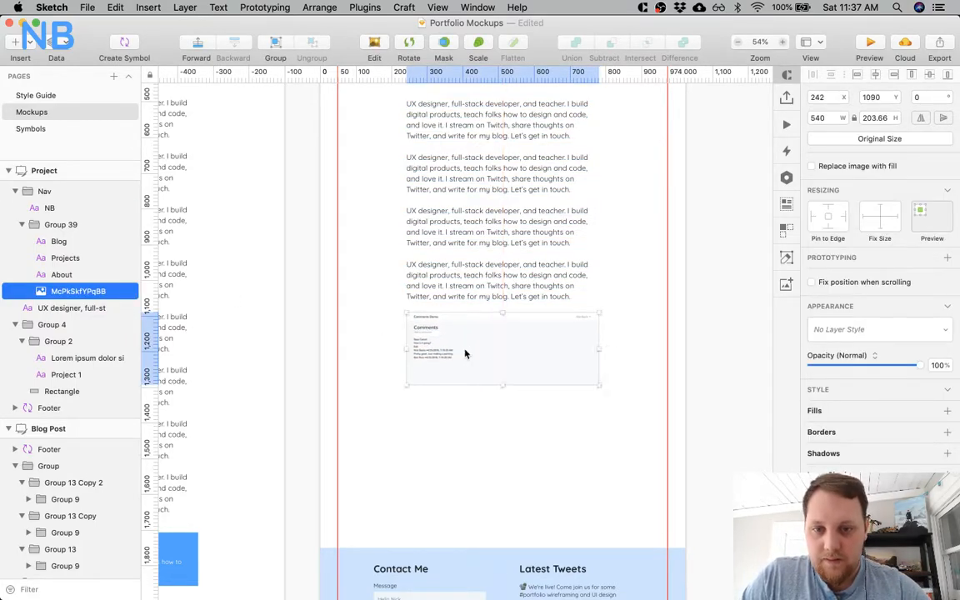
left_click(547, 275)
left_click(587, 345)
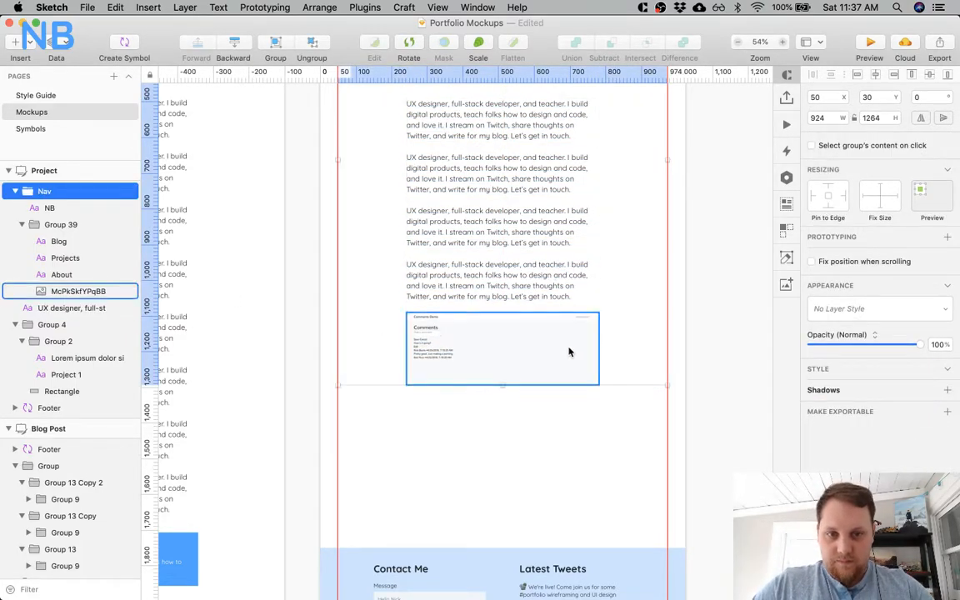
left_click(570, 350, "super")
left_click(603, 351)
left_click(584, 350, "super")
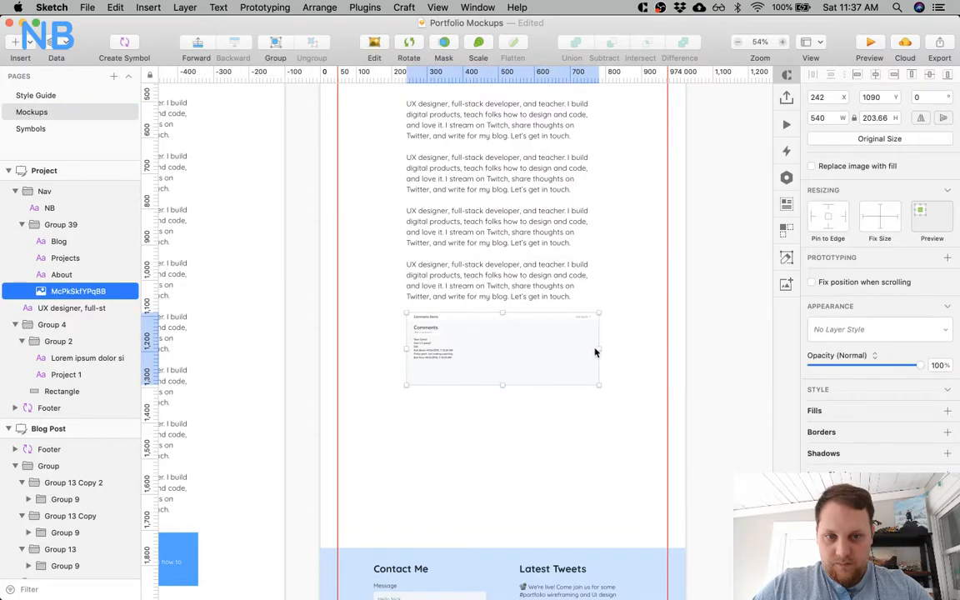
left_click_drag(594, 348, 589, 344)
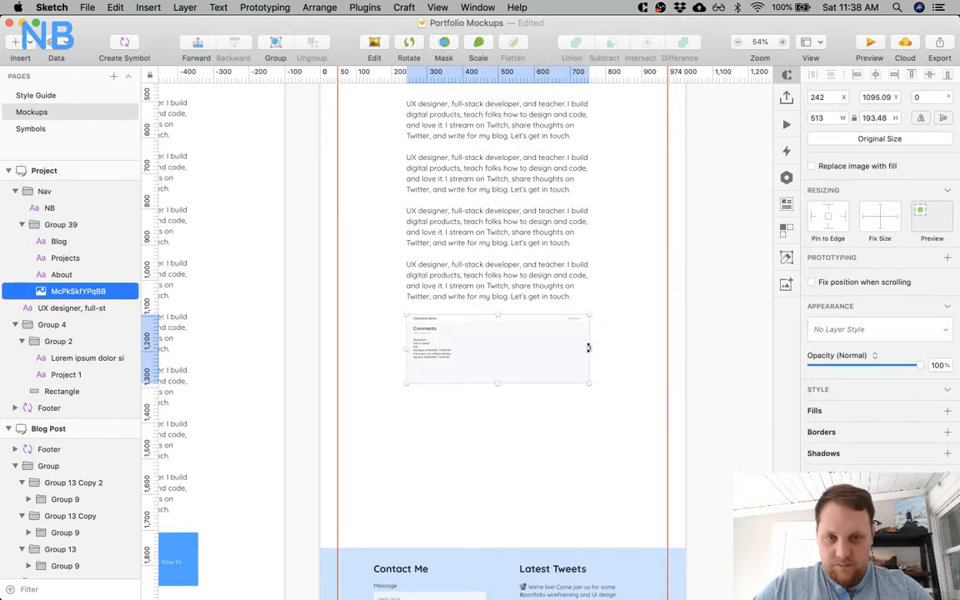
Add a vertical guide at 782 along the body text box's edge and scale the image to 540 × 203.66 to meet it.
left_click(589, 274)
left_click(596, 78)
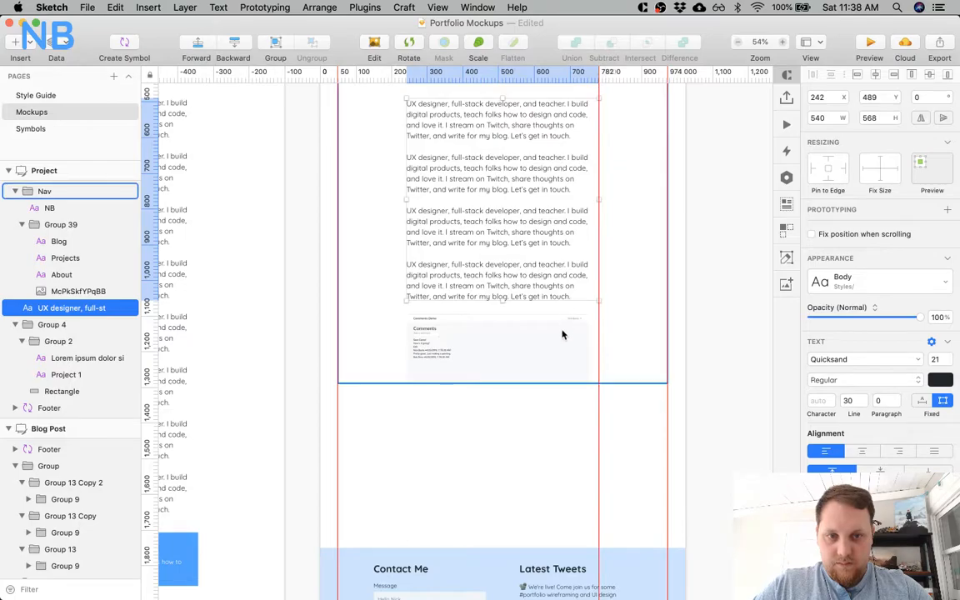
left_click(552, 350, "super")
left_click_drag(587, 349, 595, 350)
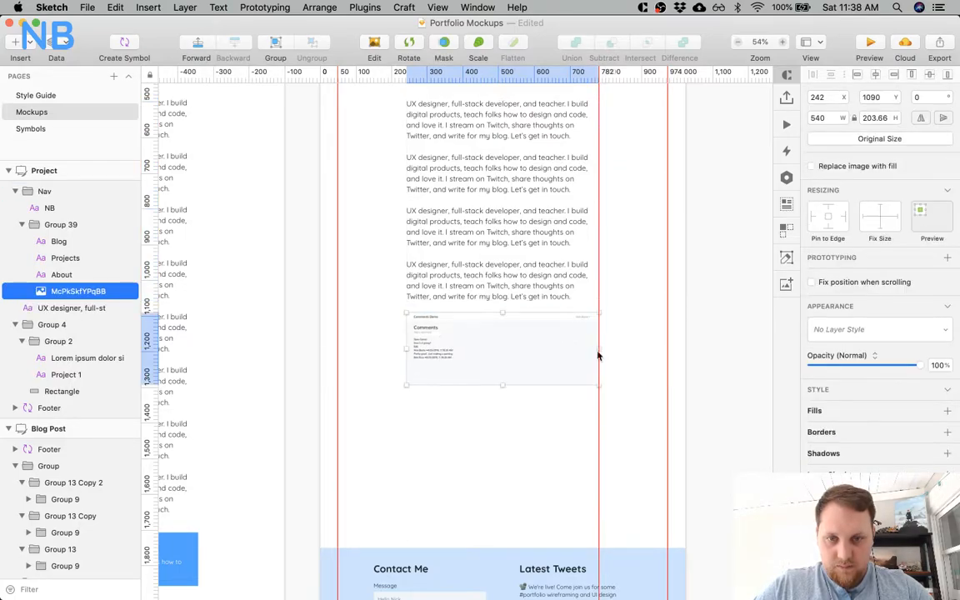
left_click(557, 446)
Nudge the Comments Demo image down to Y 1093 below the body text.
key("super+0")
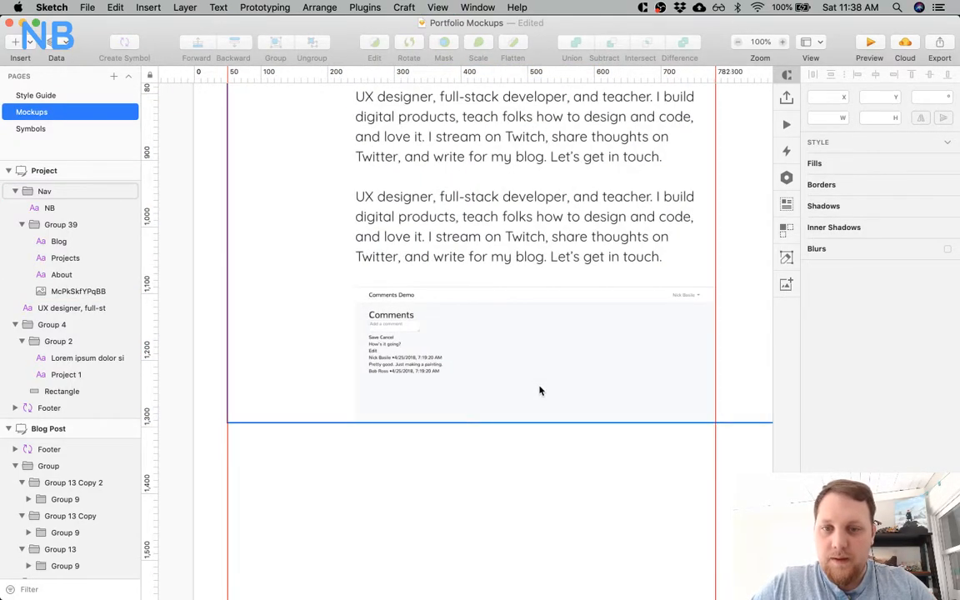
left_click(539, 391)
left_click(435, 237, "shift")
key("Down")
key("Down")
key("Down")
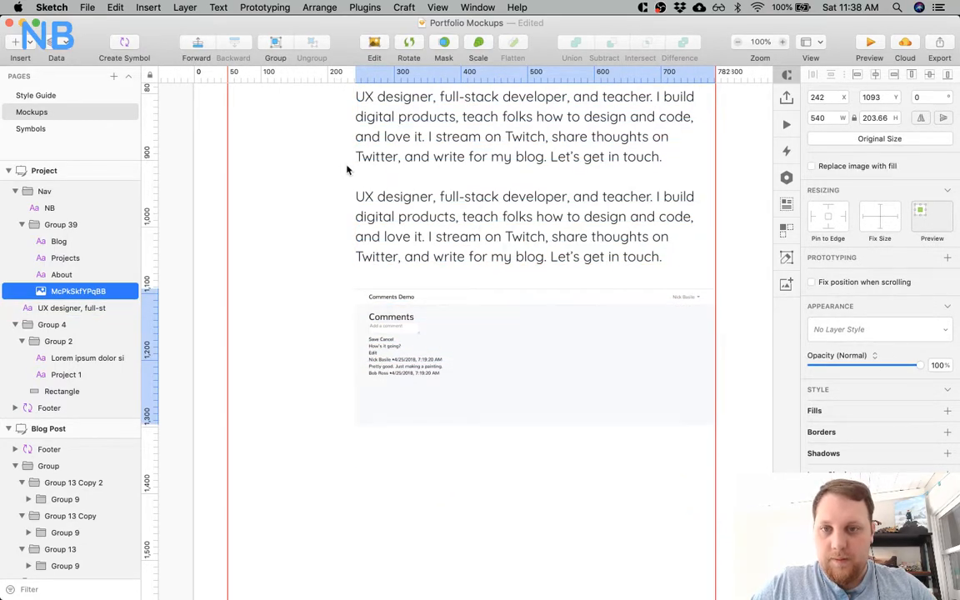
Measure the paragraph gap as 947-902 using horizontal guides at 902 and 947, and lower the image to match that spacing.
left_click(407, 226)
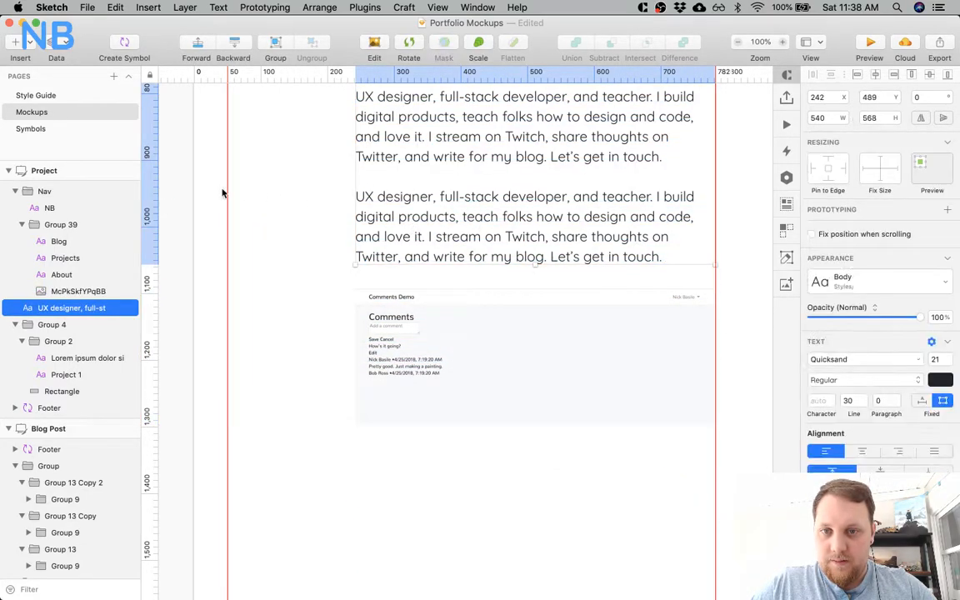
left_click(149, 190)
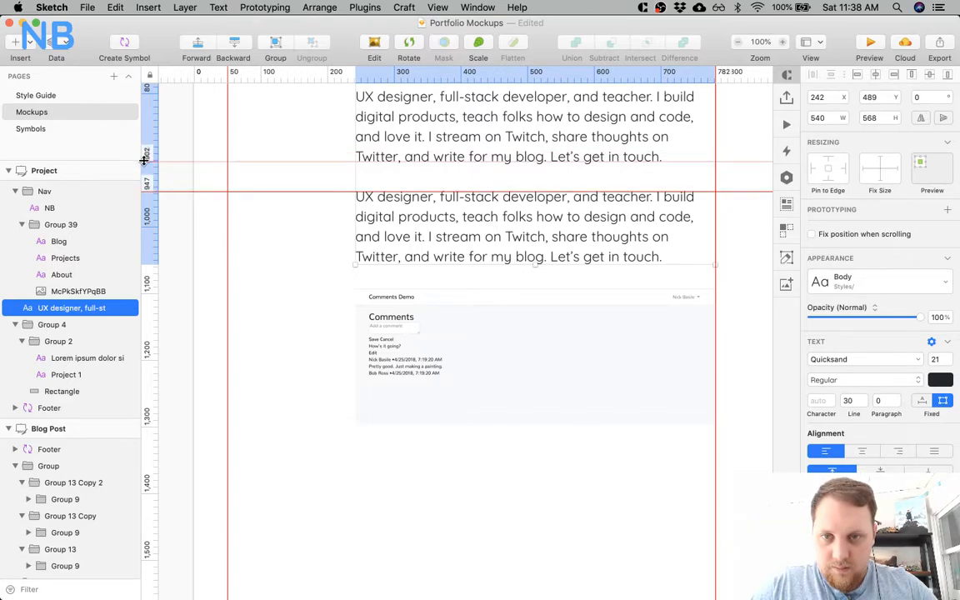
left_click(143, 161)
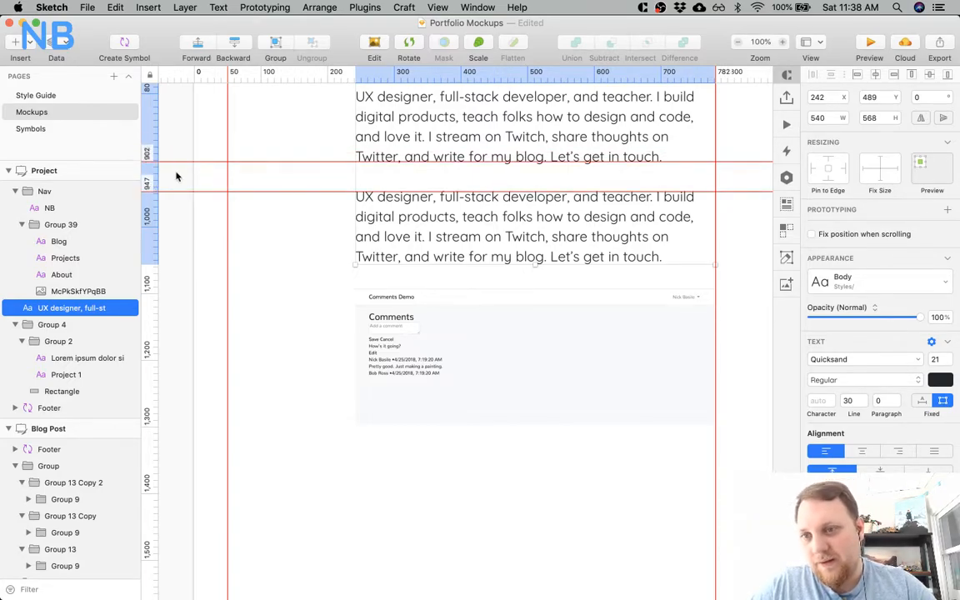
key("super+space")
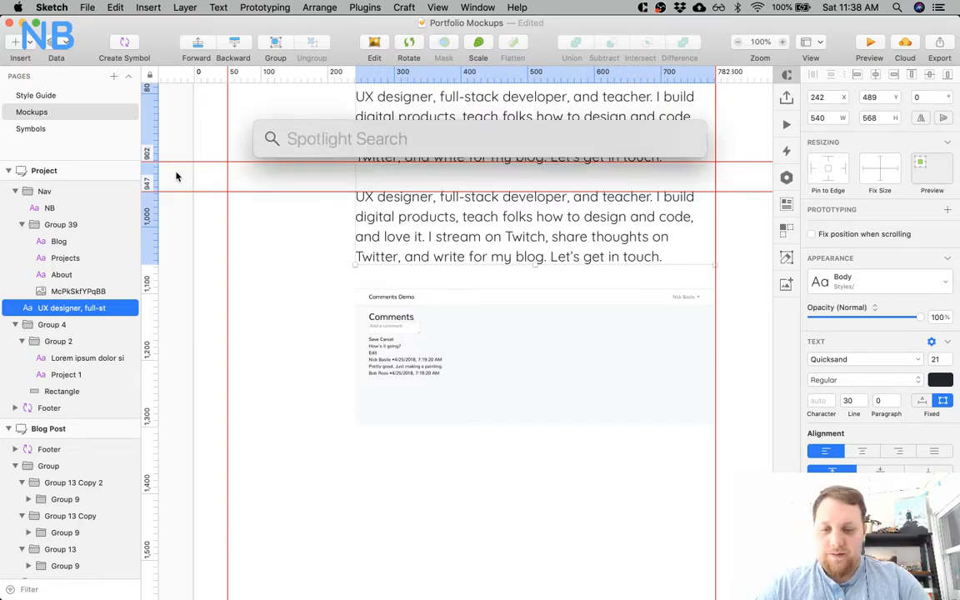
type("947")
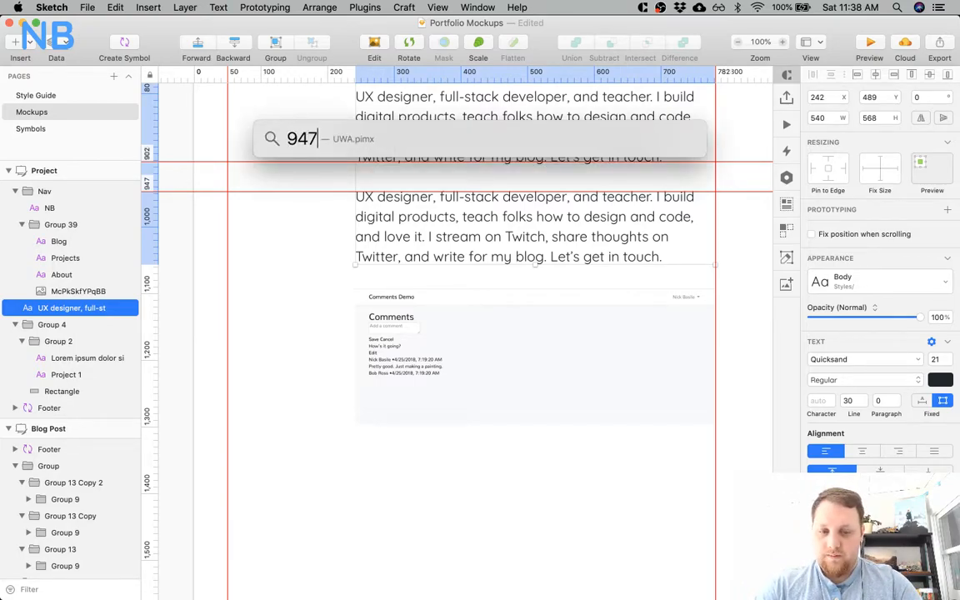
type("-902")
key("Escape")
key("Escape")
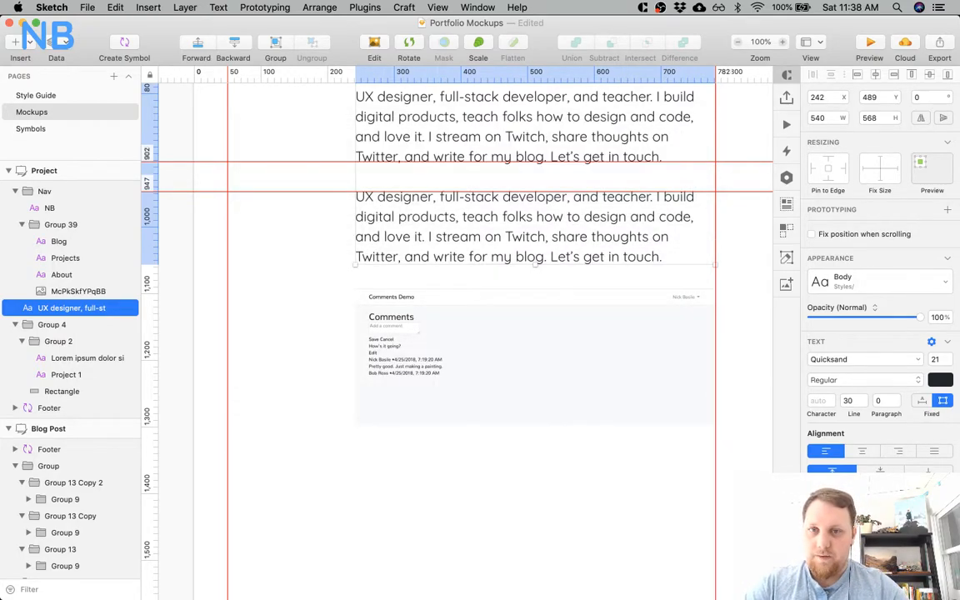
left_click(357, 317)
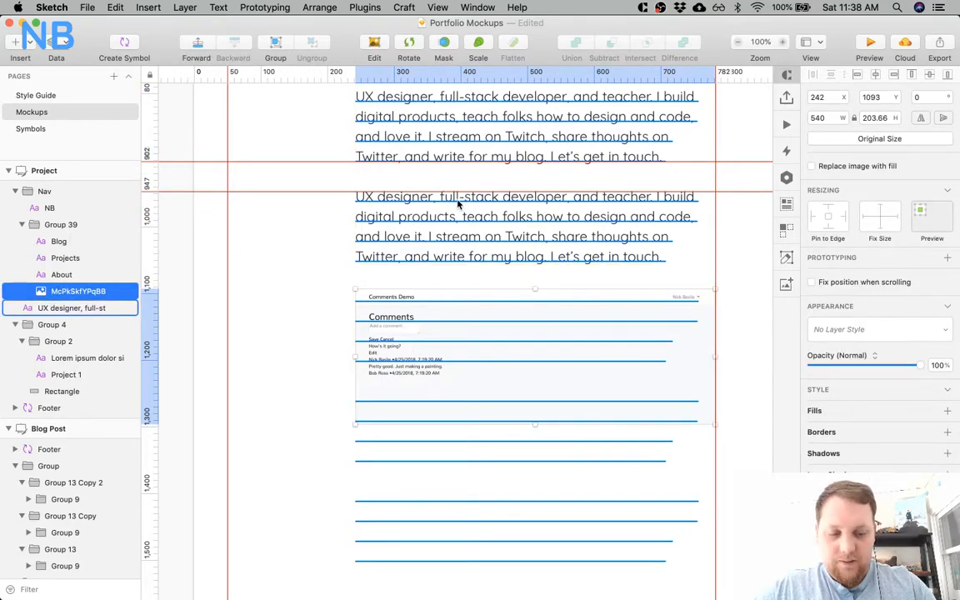
left_click(303, 369)
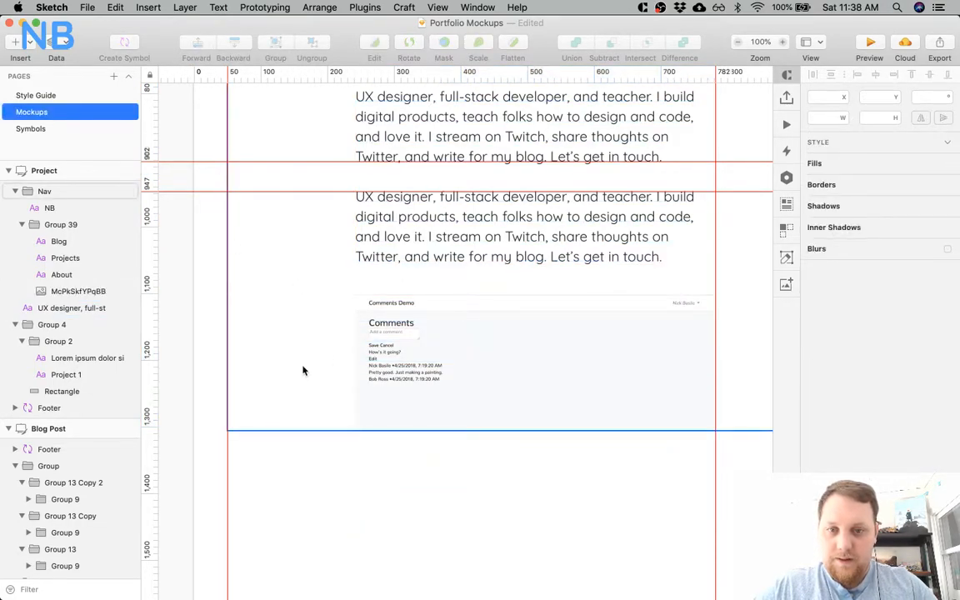
Try placing the Project page's body text block below the image, and undo the moves.
key("super+minus")
key("super+minus")
left_click(466, 272)
left_click_drag(475, 252, 479, 397)
key("super+z")
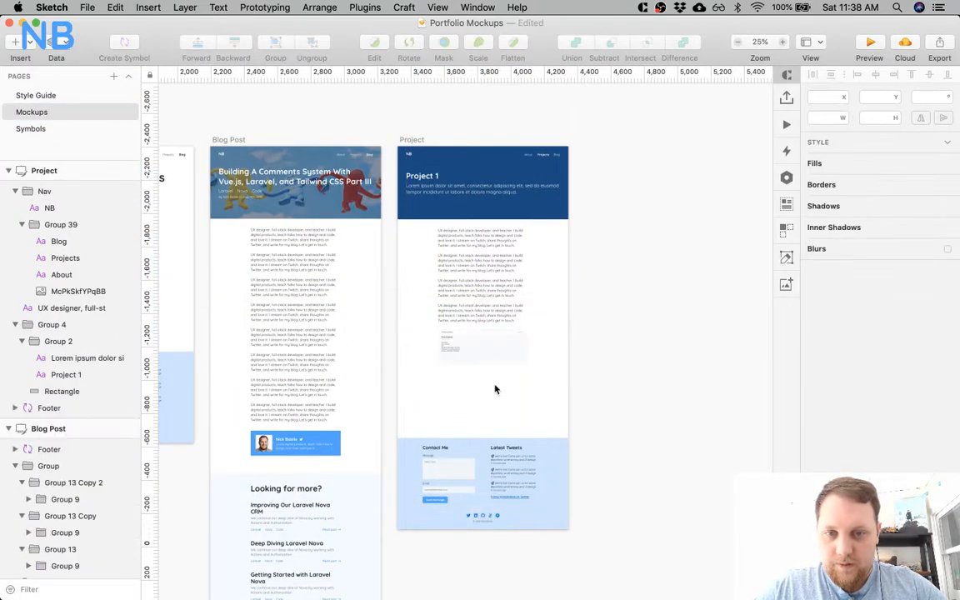
left_click(469, 262)
left_click_drag(469, 262, 478, 376)
key("super+z")
Duplicate the Project page's body text block and offset the copy down to Y 499.
left_click(463, 260)
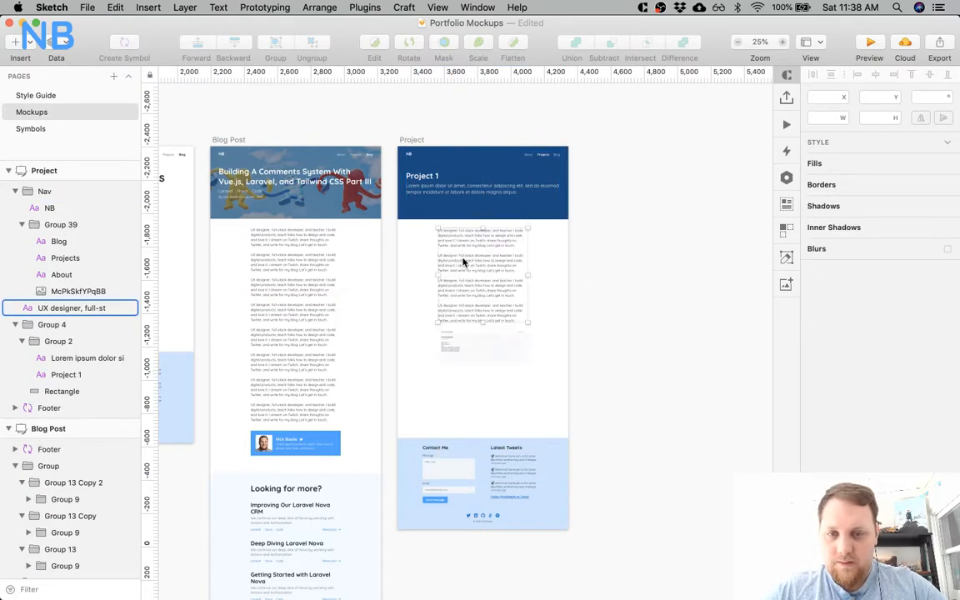
key("super+d")
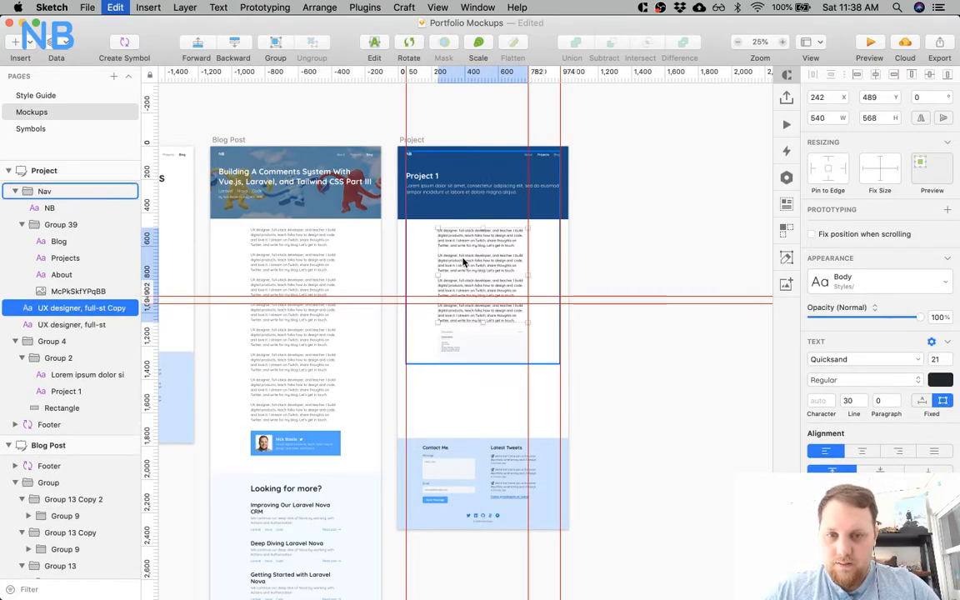
key("shift+Down")
left_click(463, 262)
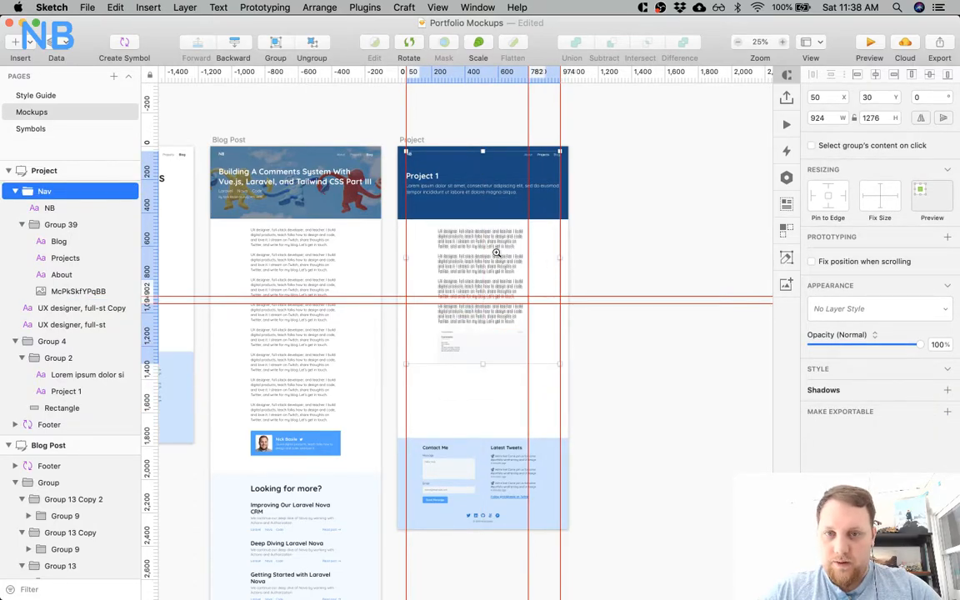
left_click(495, 252)
left_click(496, 253)
double_click(452, 282)
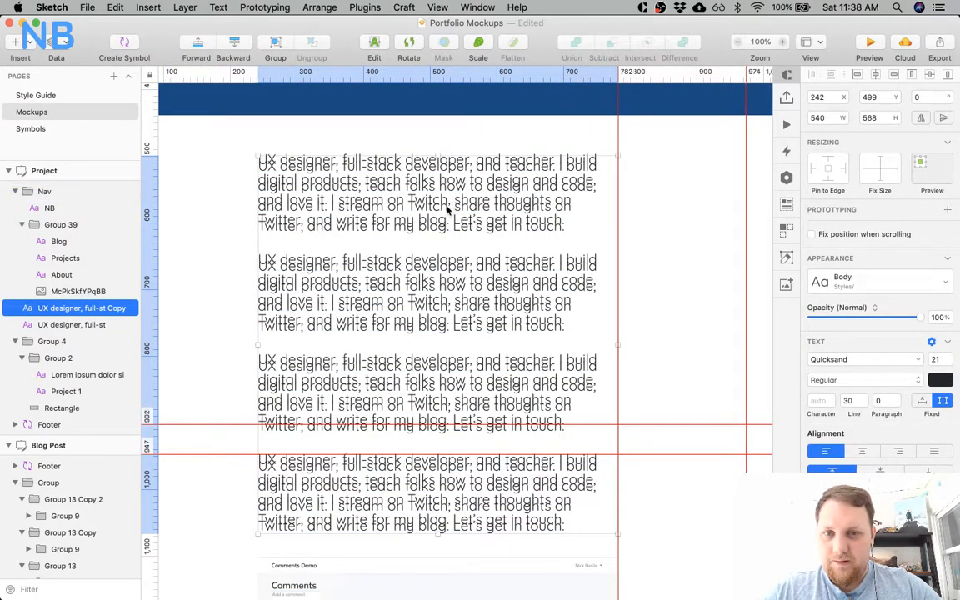
Move the copied body text block straight down to Y 1351, below the Comments Demo image.
scroll(446, 221, "down", 3)
key("super+minus")
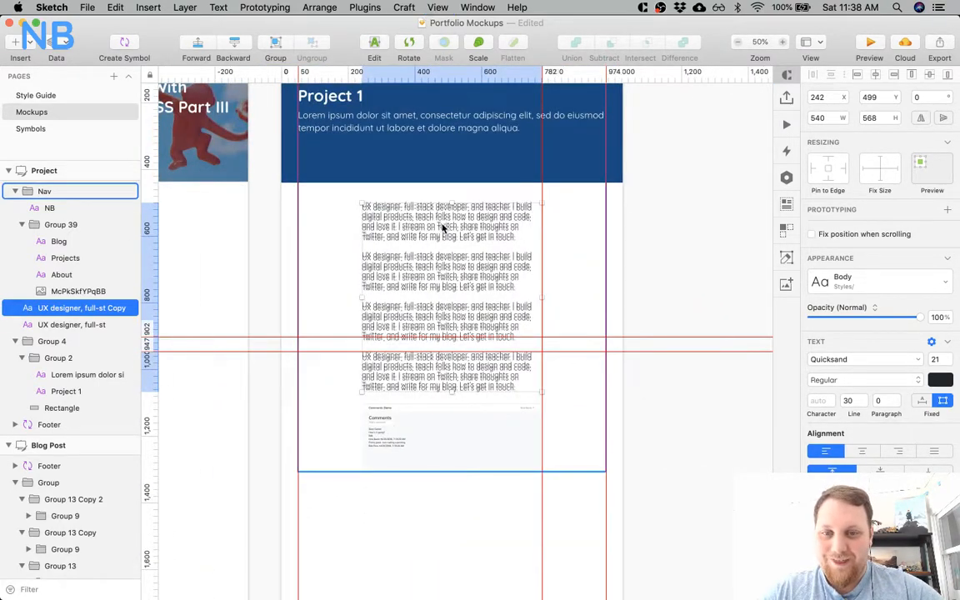
key("shift+Down")
key("shift+Down")
key("shift+Down")
key("shift+Down")
key("shift+Down")
key("shift+Down")
key("shift+Down")
key("shift+Down")
key("shift+Down")
key("shift+Down")
key("shift+Down")
key("shift+Down")
key("shift+Down")
key("shift+Down")
key("shift+Down")
key("shift+Down")
key("shift+Down")
key("shift+Down")
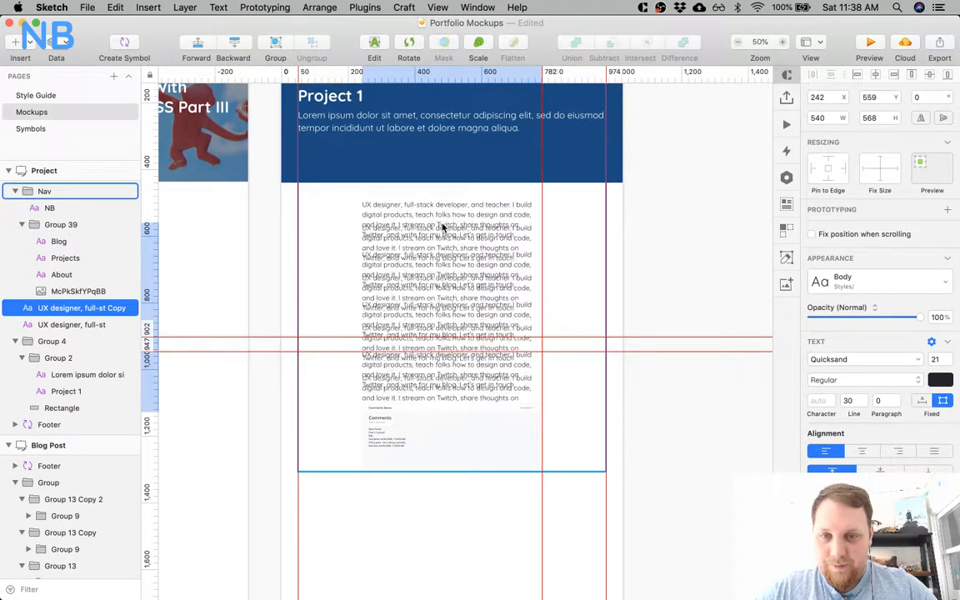
key("shift+Down")
key("shift+Down")
key("shift+Down")
key("shift+Down")
key("shift+Down")
key("shift+Down")
key("shift+Down")
key("shift+Down")
key("shift+Down")
key("shift+Down")
key("shift+Down")
key("shift+Down")
key("shift+Down")
key("shift+Down")
key("shift+Down")
key("shift+Down")
key("shift+Down")
key("shift+Down")
key("shift+Down")
key("shift+Down")
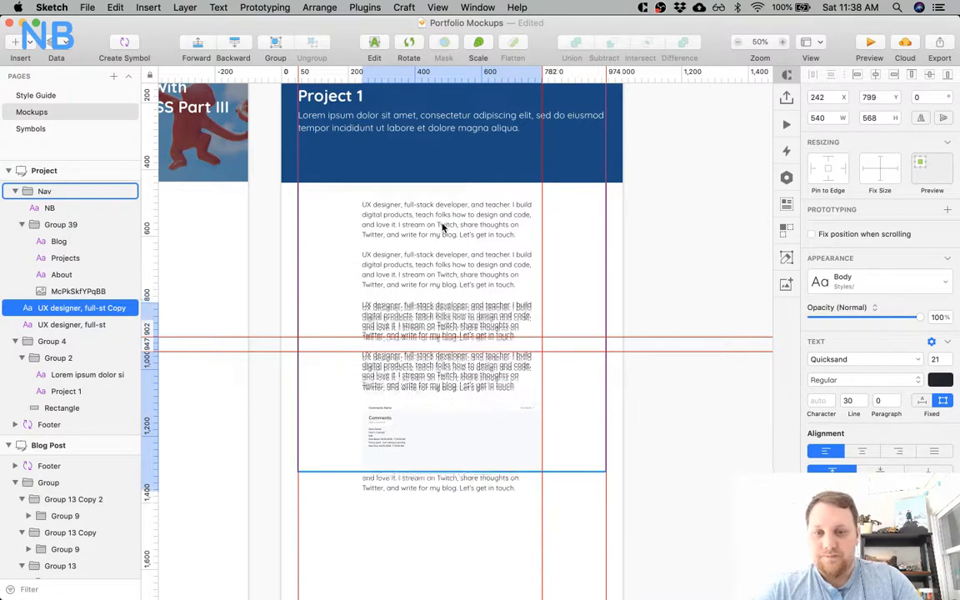
key("shift+Down")
key("shift+Down")
key("shift+Down")
key("shift+Down")
key("shift+Down")
key("shift+Down")
key("shift+Down")
key("shift+Down")
key("shift+Down")
key("shift+Down")
key("shift+Down")
key("shift+Down")
key("shift+Down")
key("shift+Down")
key("shift+Down")
key("shift+Down")
key("shift+Down")
key("shift+Down")
key("shift+Down")
key("shift+Down")
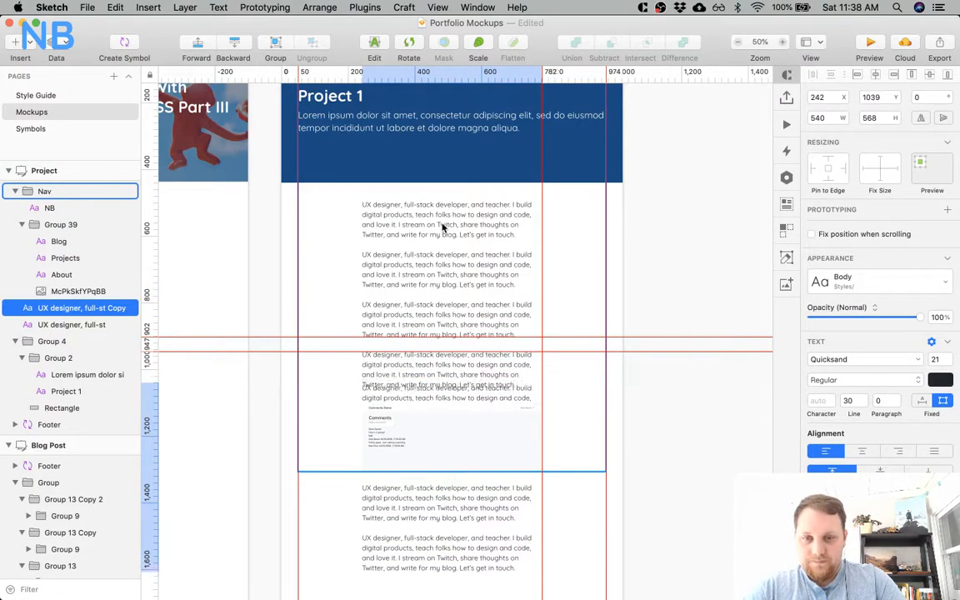
key("shift+Down")
key("shift+Down")
key("shift+Down")
key("shift+Down")
key("shift+Down")
key("shift+Down")
key("shift+Down")
key("shift+Down")
key("shift+Down")
key("shift+Down")
key("shift+Down")
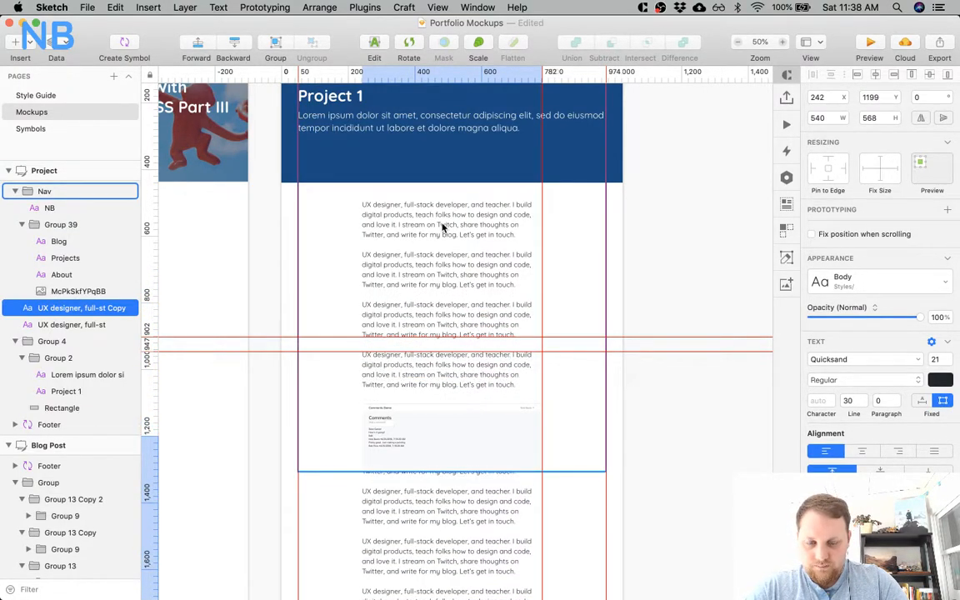
key("shift+Down")
key("shift+Down")
key("shift+Down")
key("shift+Down")
key("shift+Down")
key("shift+Down")
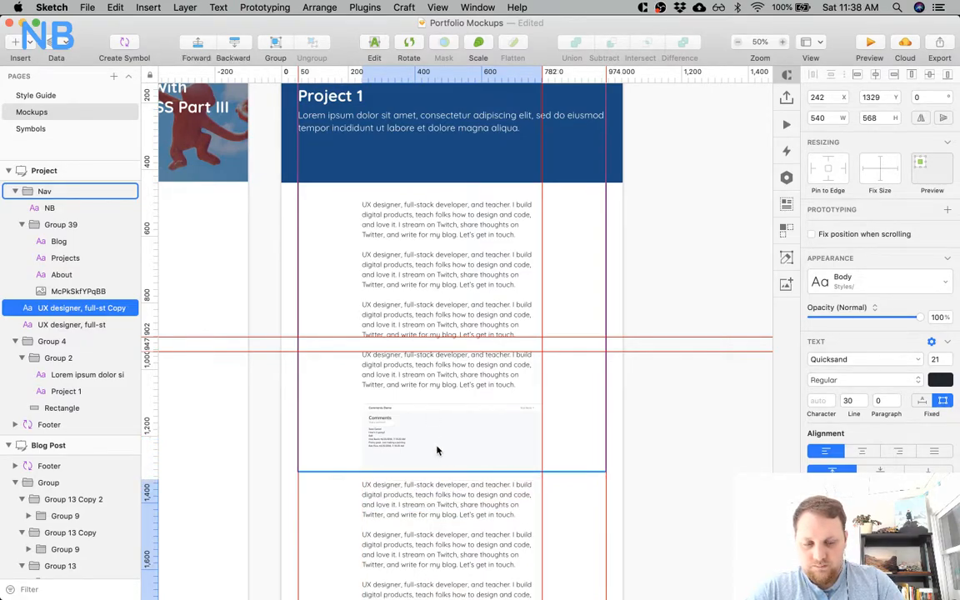
key("shift+Down")
key("shift+Down")
key("Down")
key("Down")
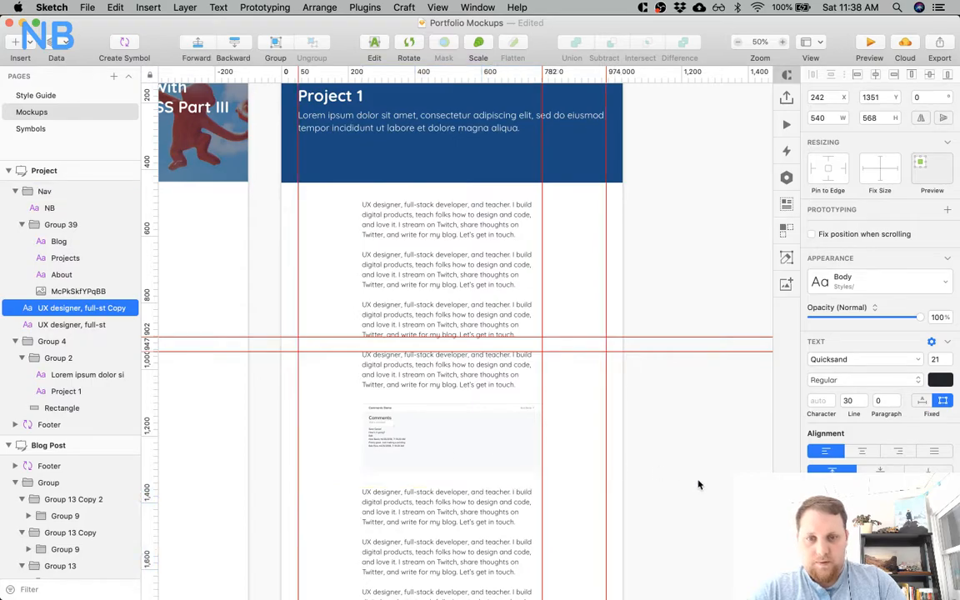
left_click(696, 482)
Move the Project artboard's footer down to Y 2019, leaving 100 px below the copied text block.
scroll(696, 482, "down", 5)
left_click(557, 424)
left_click_drag(582, 450, 571, 518)
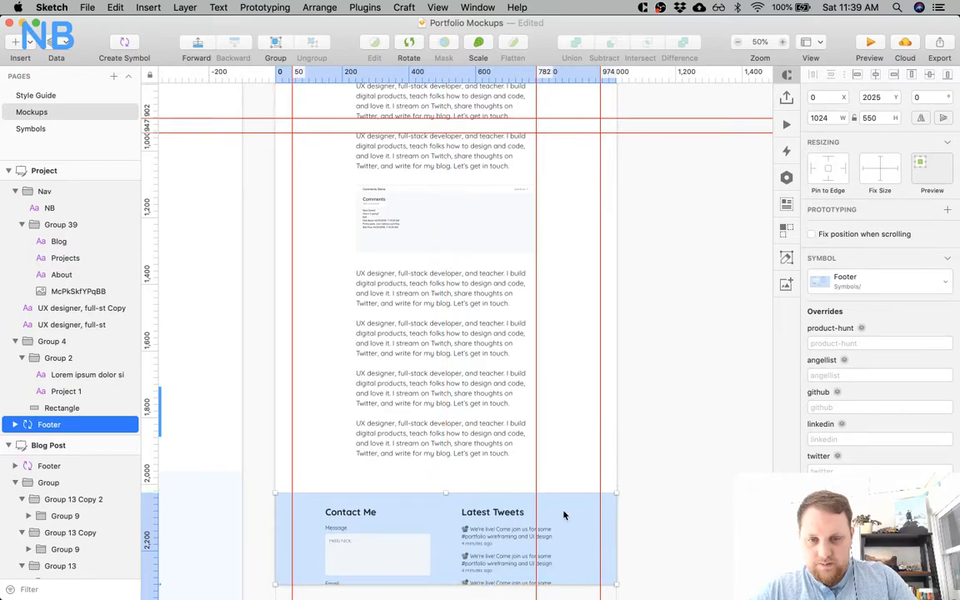
key("Up")
key("Up")
key("Up")
key("Up")
key("Up")
key("Up")
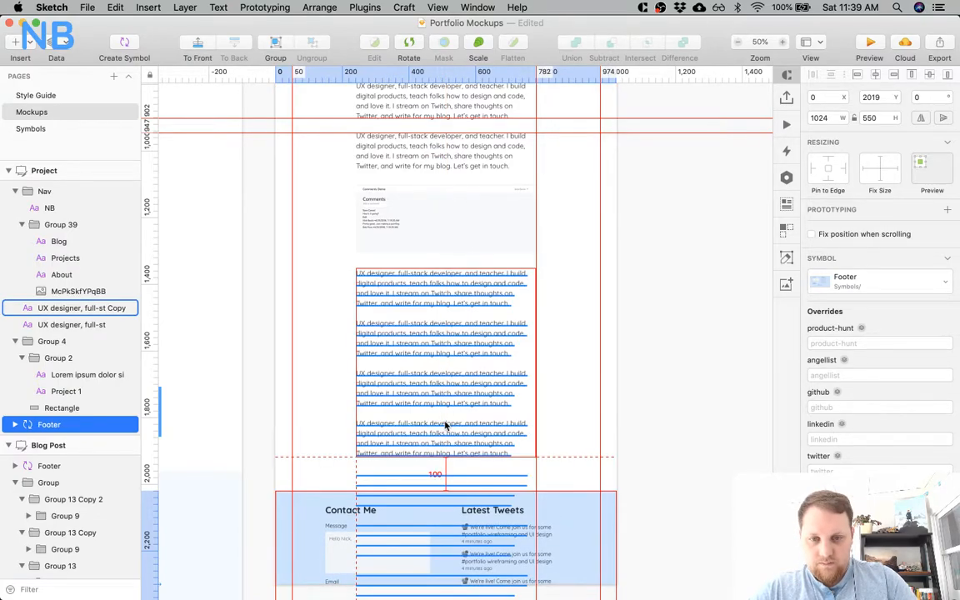
Extend the Project artboard's lower edge down to the end of the footer.
scroll(446, 424, "down", 5)
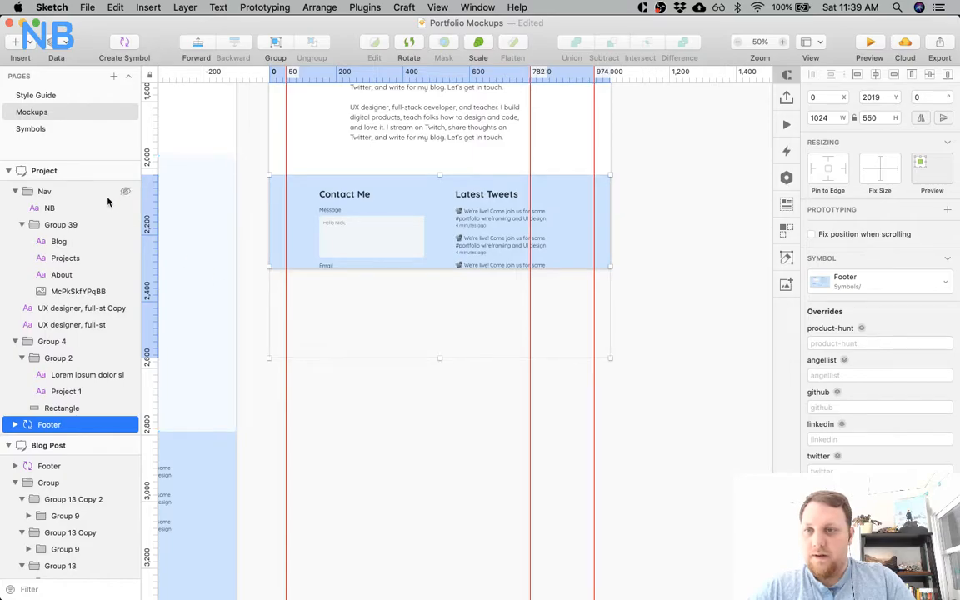
left_click(467, 297)
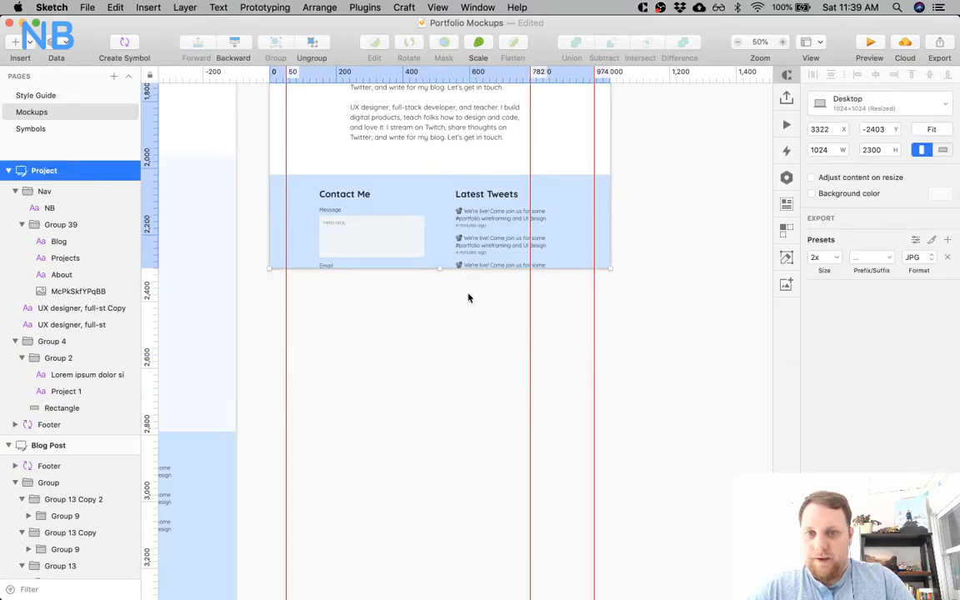
left_click_drag(439, 268, 439, 351)
left_click(671, 255)
Remove the two horizontal guides crossing the Project artboard and save the document.
scroll(672, 255, "up", 4)
scroll(672, 255, "left", 1)
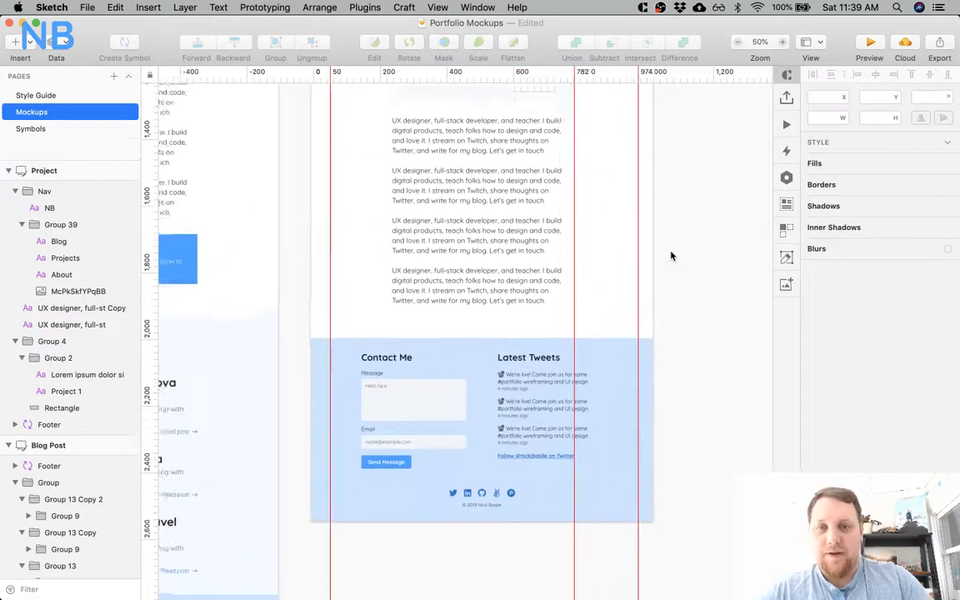
scroll(672, 255, "up", 5)
scroll(563, 262, "right", 2)
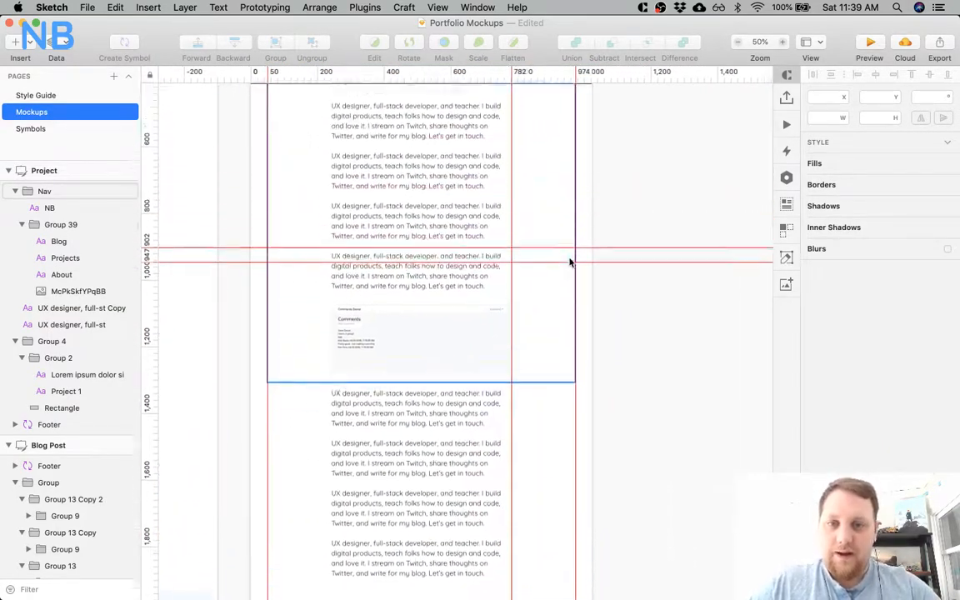
scroll(569, 262, "up", 2)
left_click_drag(167, 321, 152, 125)
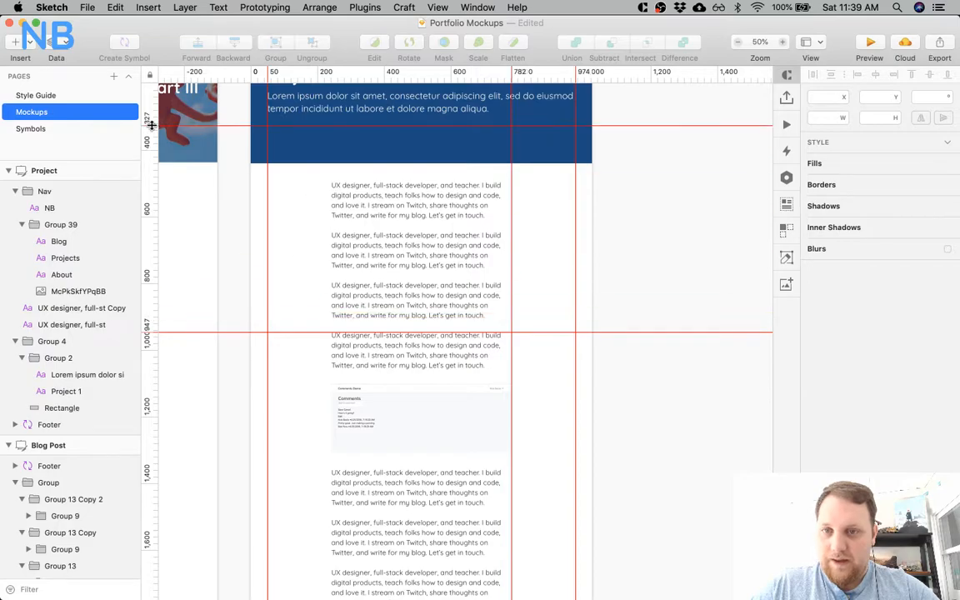
left_click_drag(149, 332, 158, 98)
key("super+minus")
key("super+s")
Look over the full set of mockup artboards, from the Project page across to the landing page.
scroll(630, 195, "left", 5)
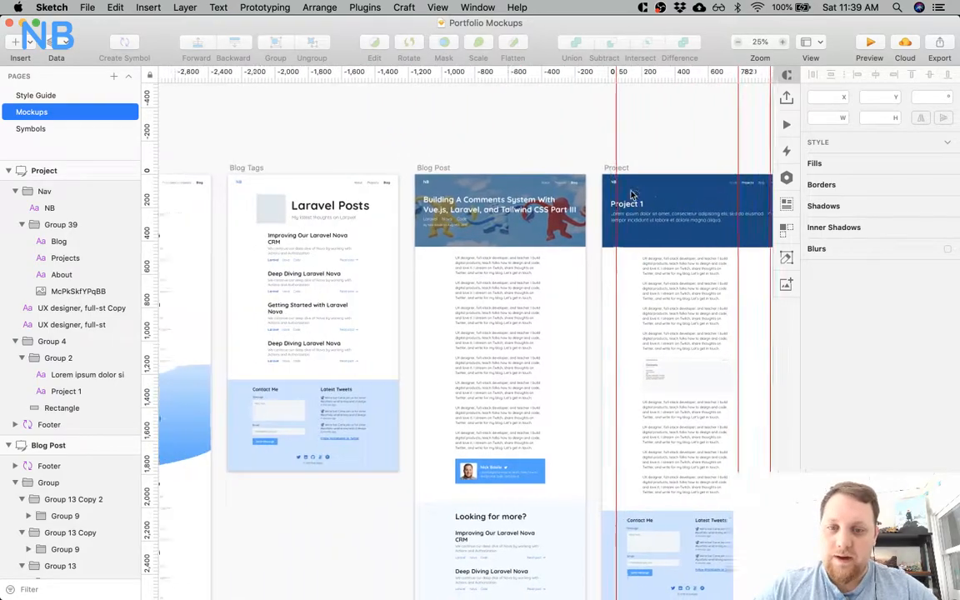
scroll(631, 195, "left", 3)
scroll(631, 195, "right", 5)
scroll(631, 195, "down", 5)
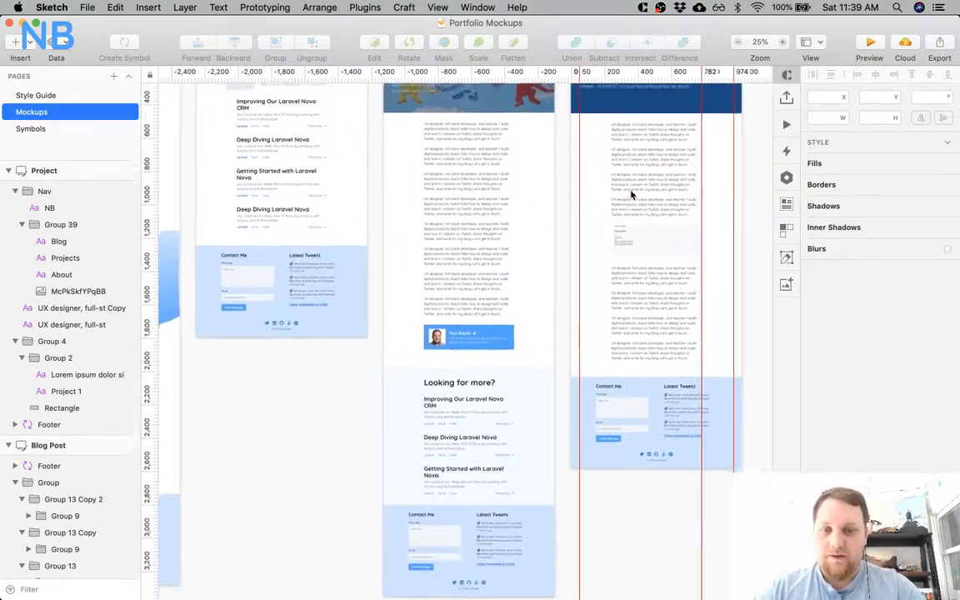
scroll(630, 195, "left", 10)
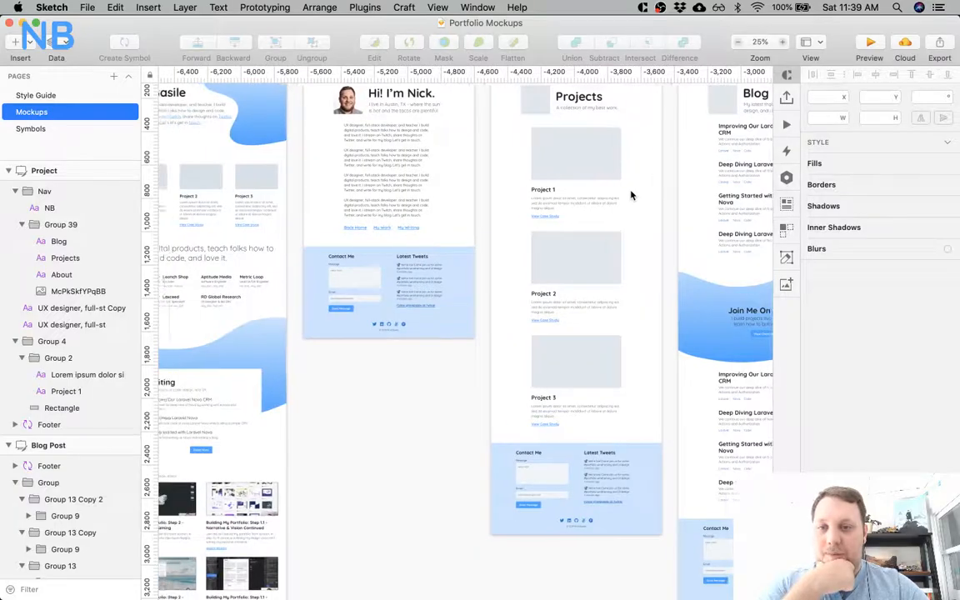
scroll(630, 195, "left", 8)
scroll(498, 206, "right", 6)
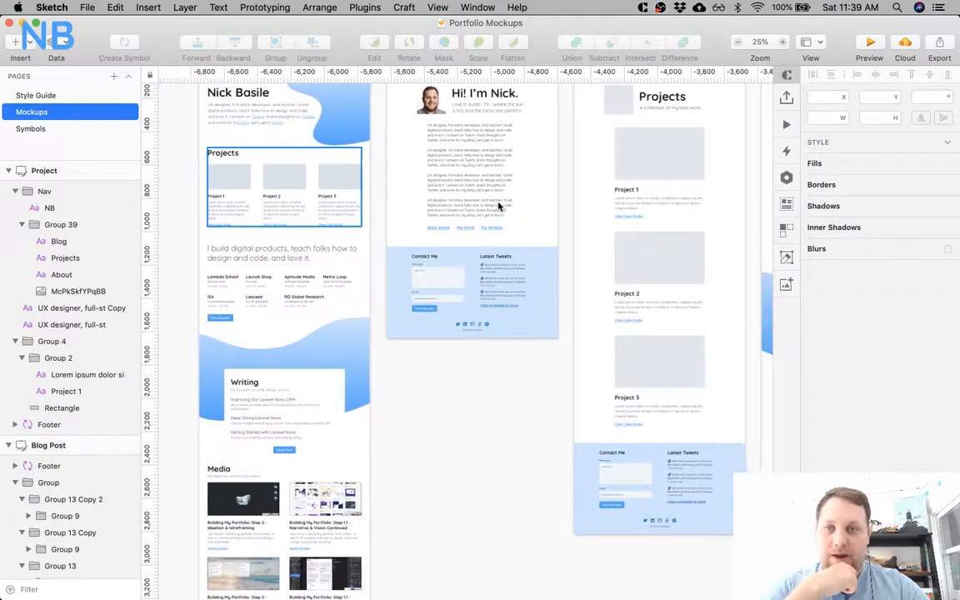
Collapse all the expanded artboards in the layer list, from Project through About.
left_click(7, 171)
left_click(8, 191)
left_click(7, 211)
left_click(8, 231)
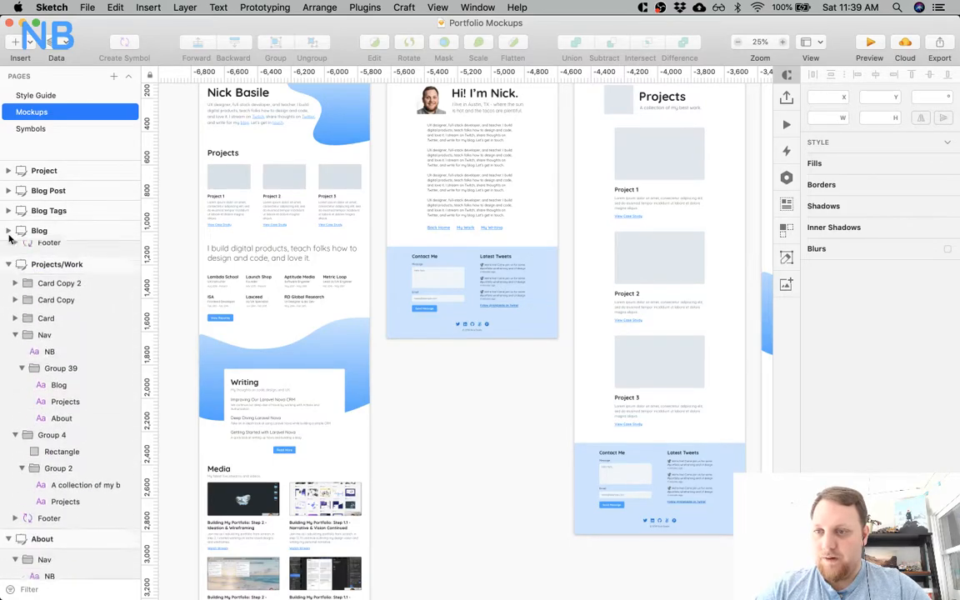
left_click(8, 251)
left_click(9, 270)
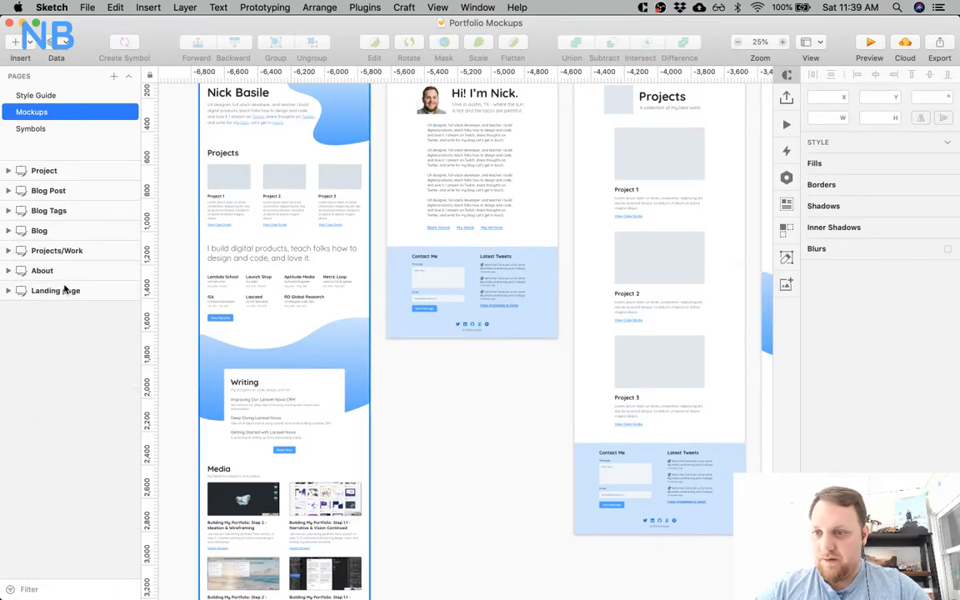
Export all seven artboards, from Landing page through Project, as 2x JPGs to the Desktop, overwriting the existing files.
left_click(67, 289)
left_click(72, 171, "shift")
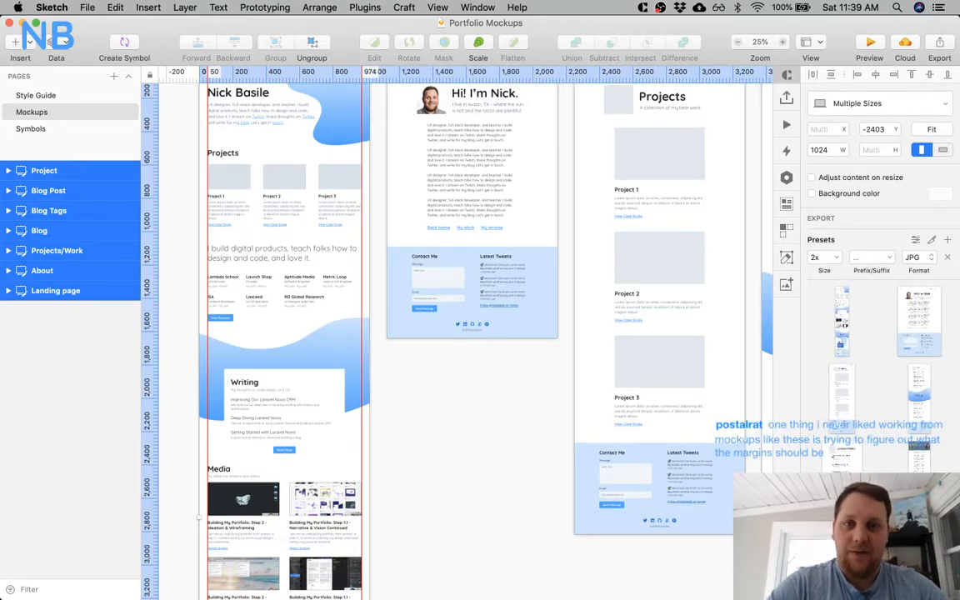
left_click(880, 583)
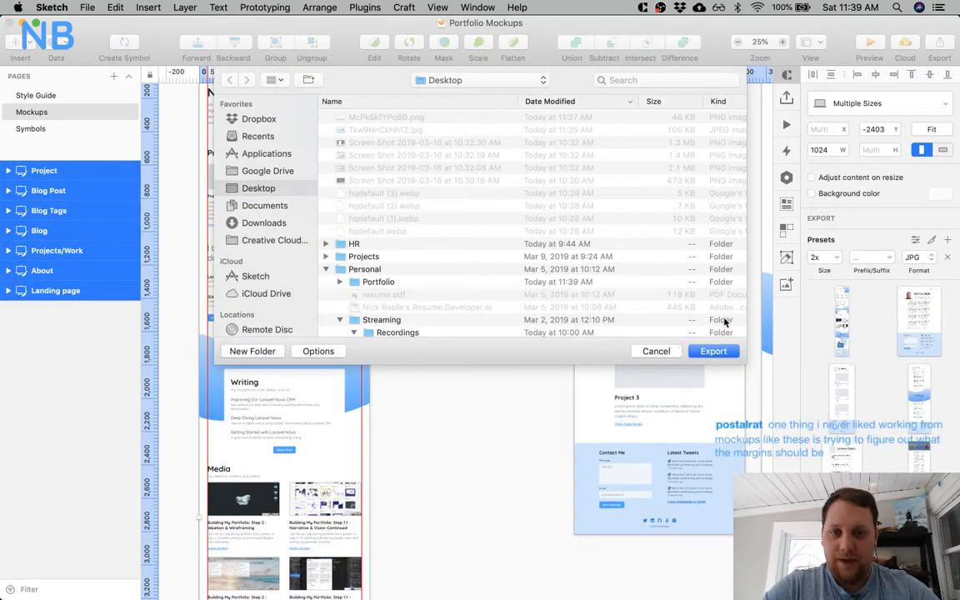
left_click(703, 353)
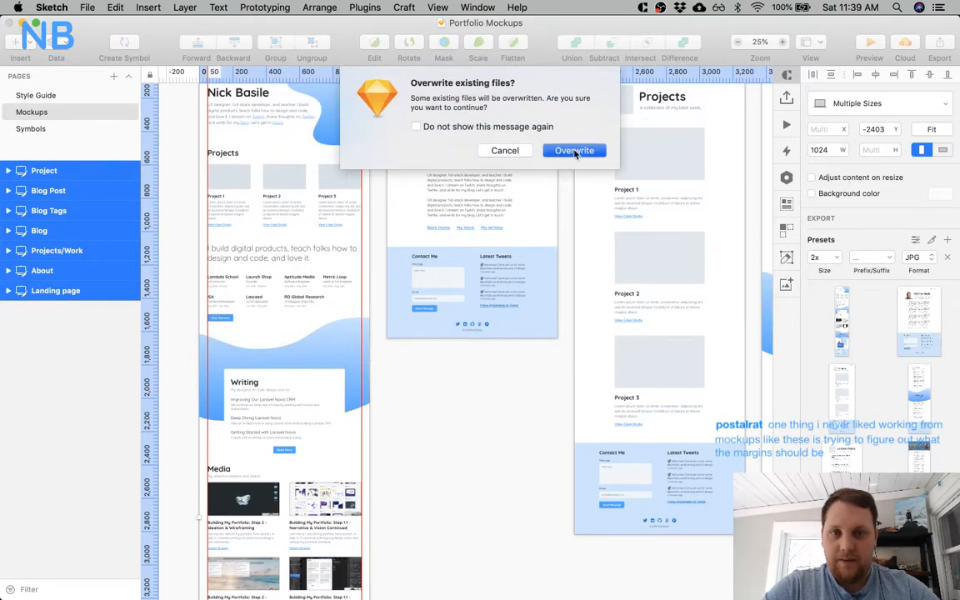
left_click(574, 151)
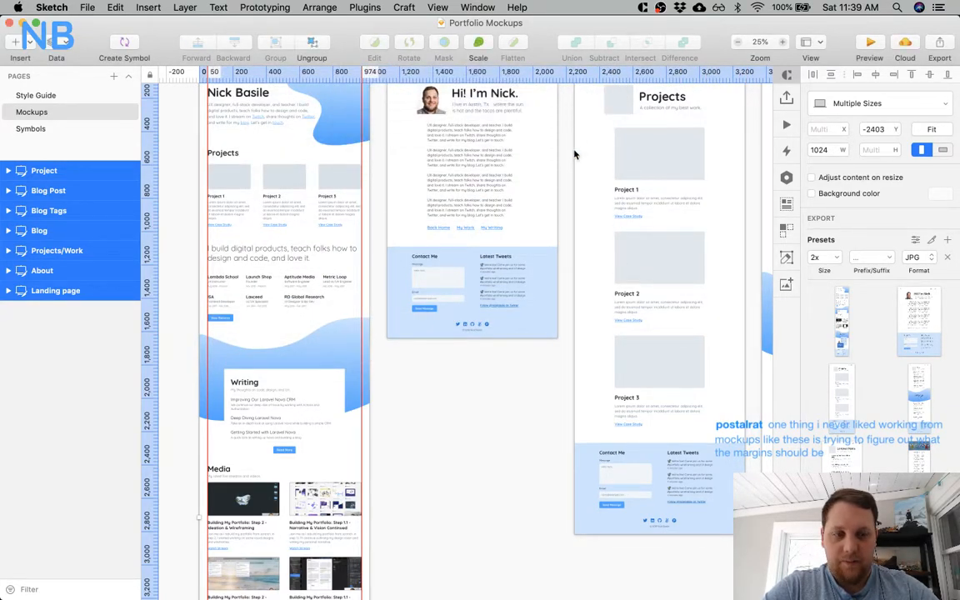
Reopen the export dialog to look for the exported files in the Desktop folder, and cancel it.
key("ctrl+Up")
left_click(583, 346)
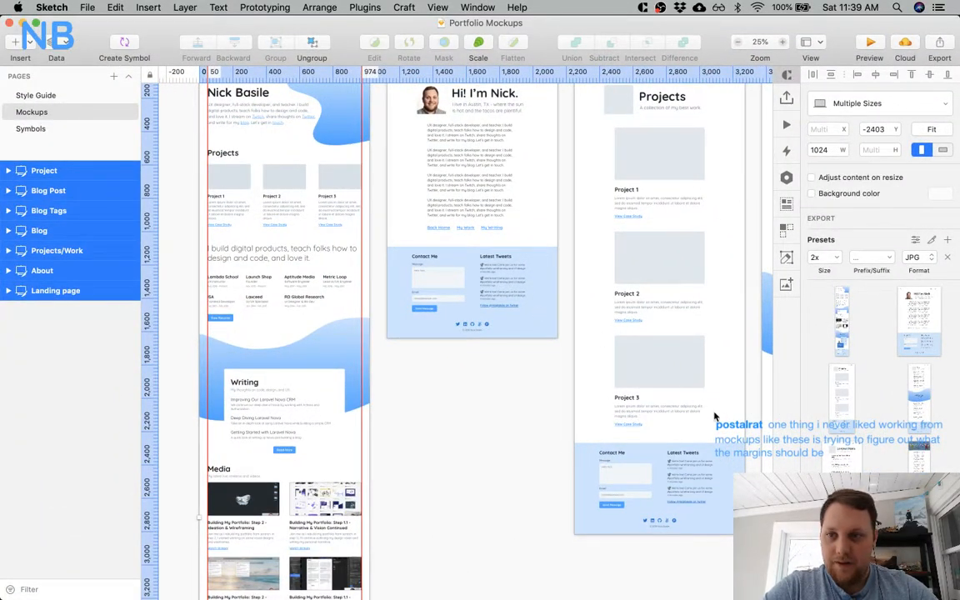
key("super+shift+e")
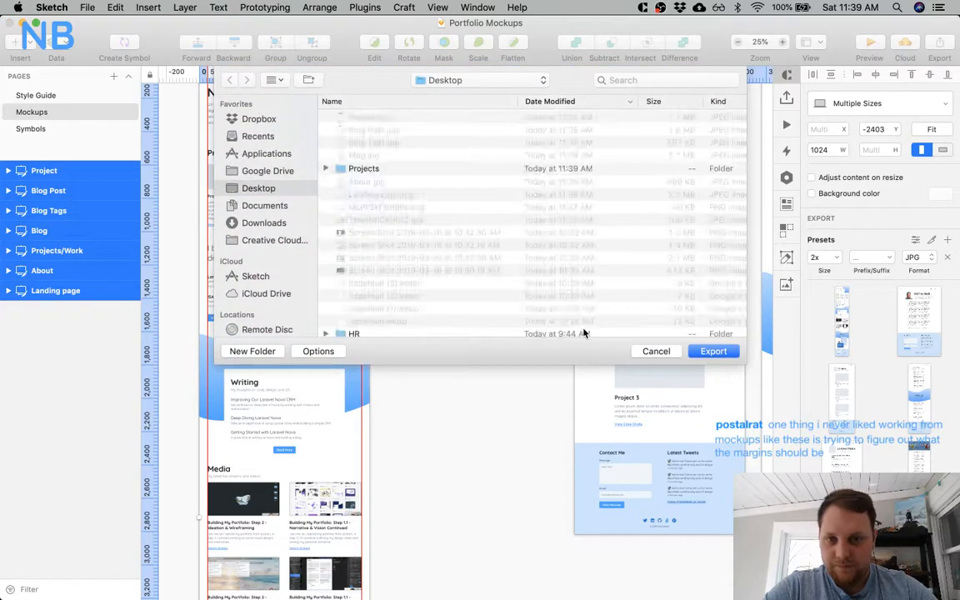
scroll(484, 269, "down", 15)
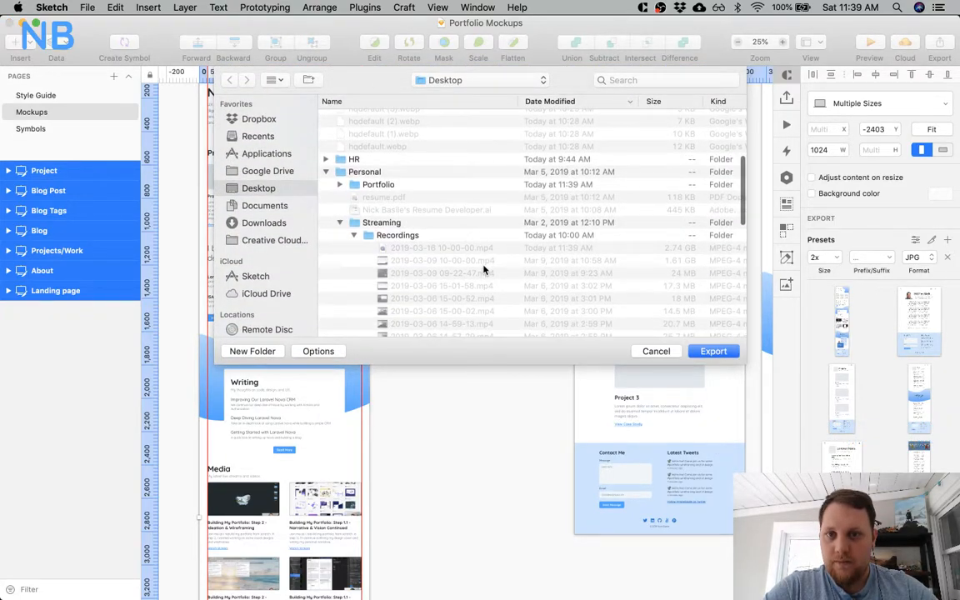
scroll(483, 270, "up", 15)
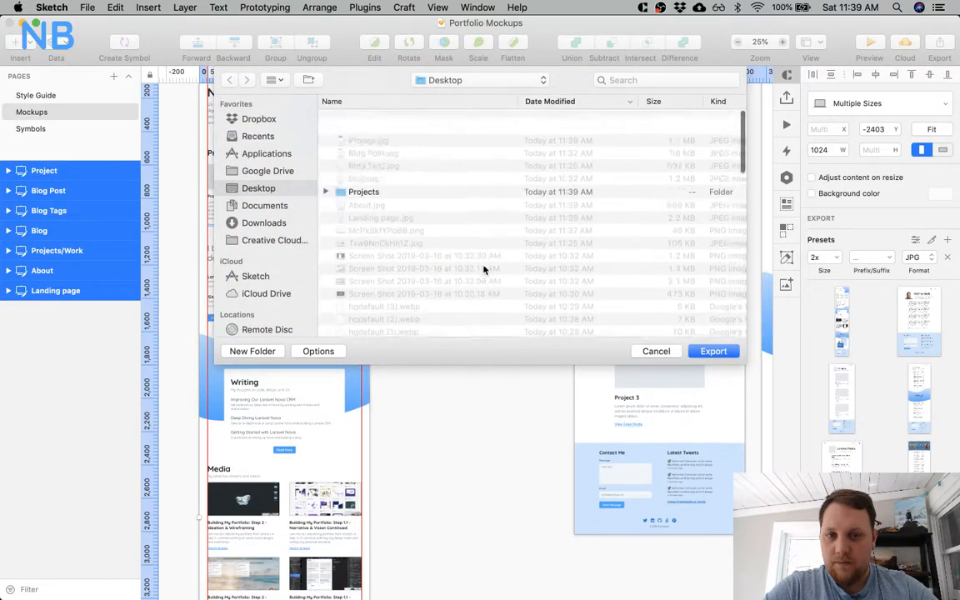
left_click(655, 351)
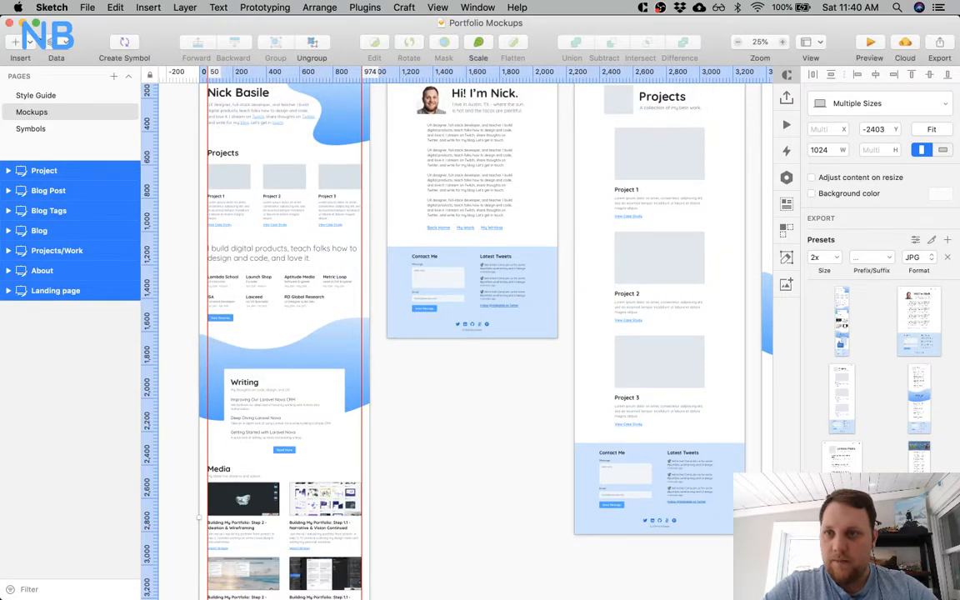
Open the exported mockup JPGs from the Desktop together in Preview and display Landing page.jpg.
left_click(526, 475)
key("alt+super+Left")
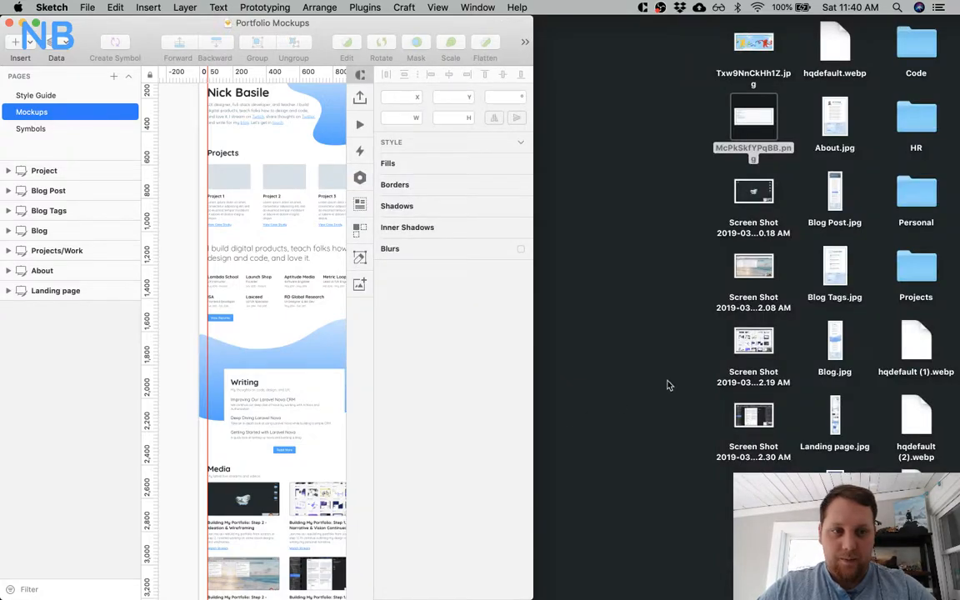
left_click(625, 397)
left_click_drag(808, 111, 829, 416)
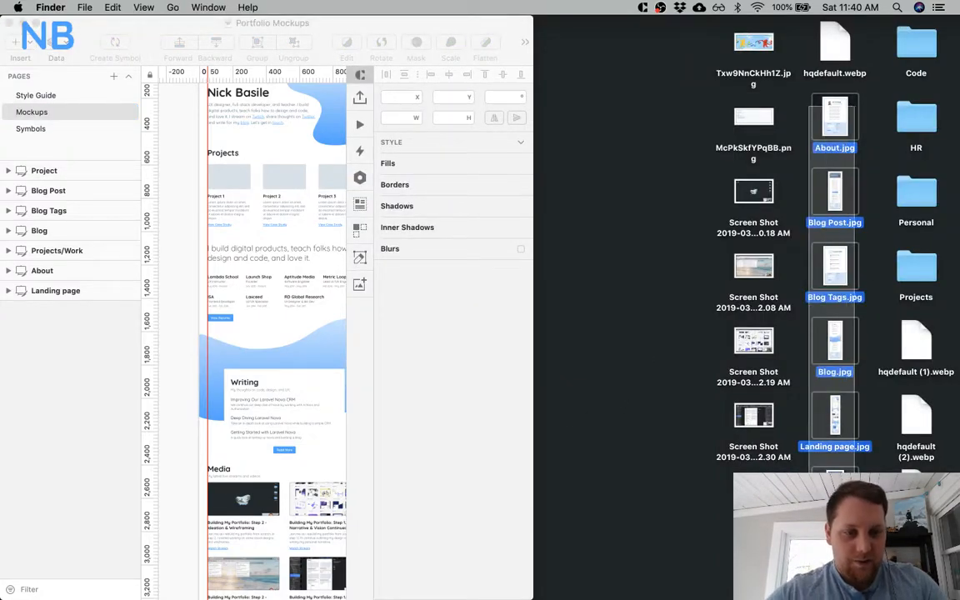
double_click(824, 400)
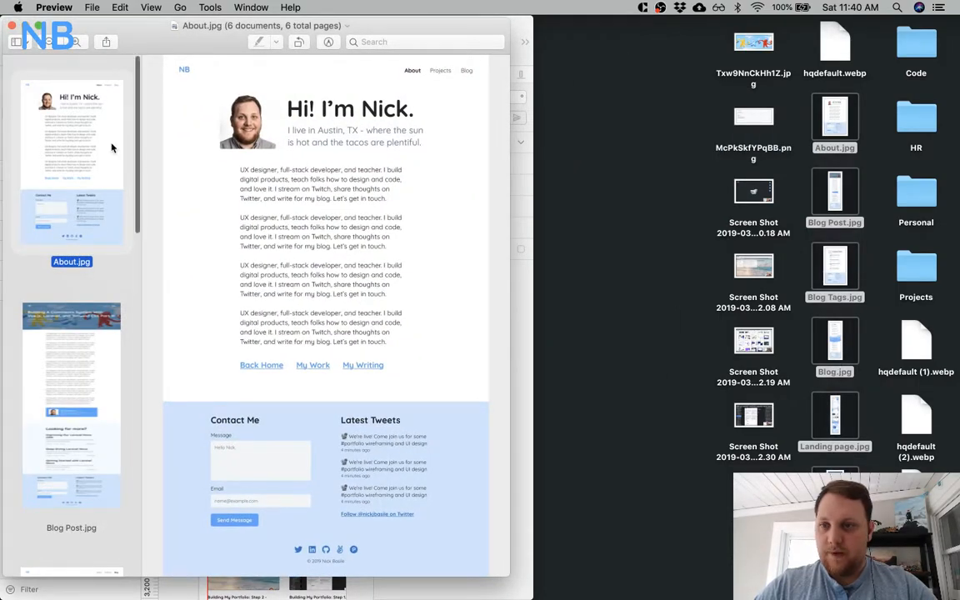
scroll(113, 148, "down", 15)
left_click(98, 250)
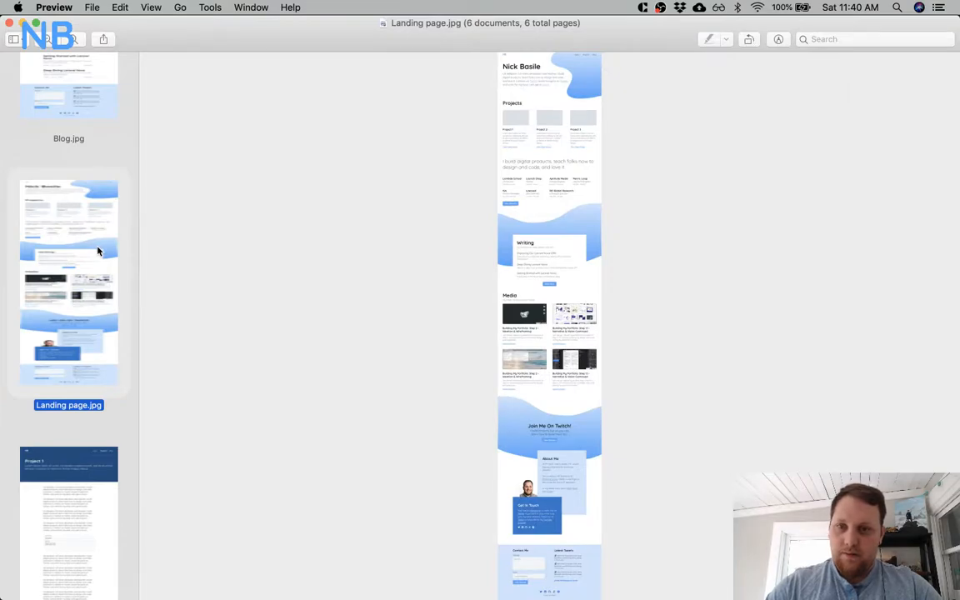
Hide the thumbnail sidebar, browse between the Blog and Landing page mockups, and show the thumbnails again.
left_click(15, 36)
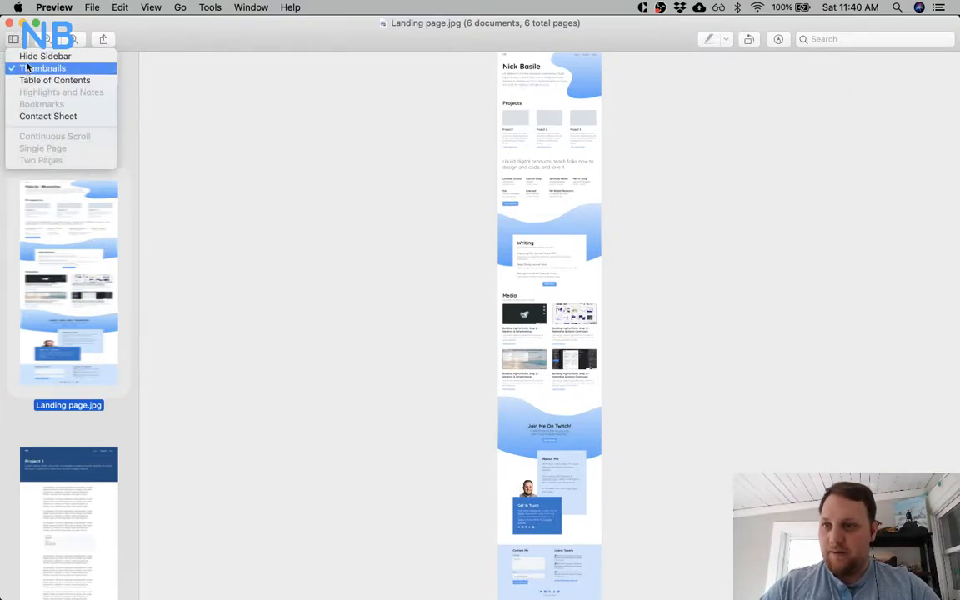
left_click(27, 59)
scroll(359, 203, "up", 10)
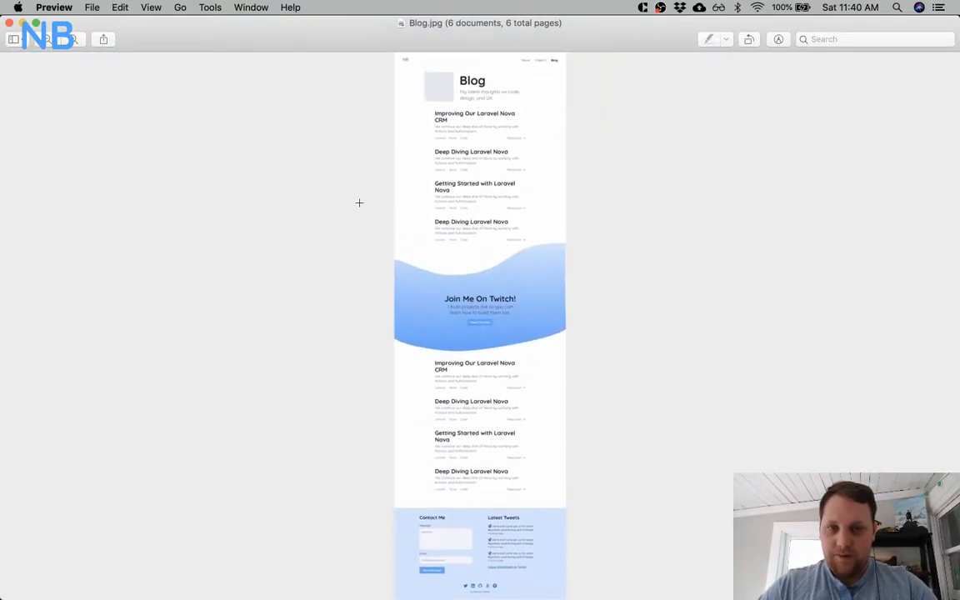
scroll(359, 202, "down", 10)
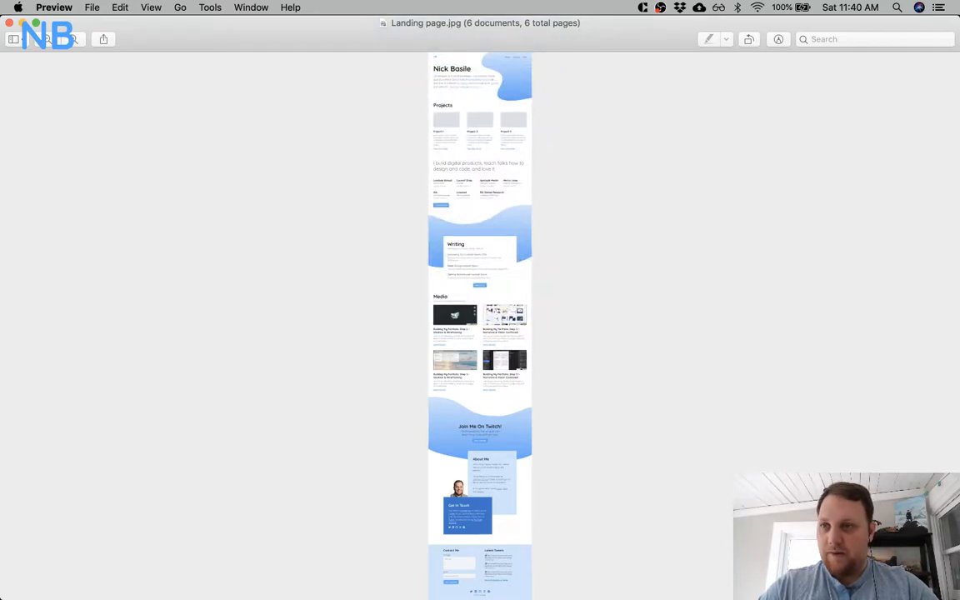
left_click(19, 42)
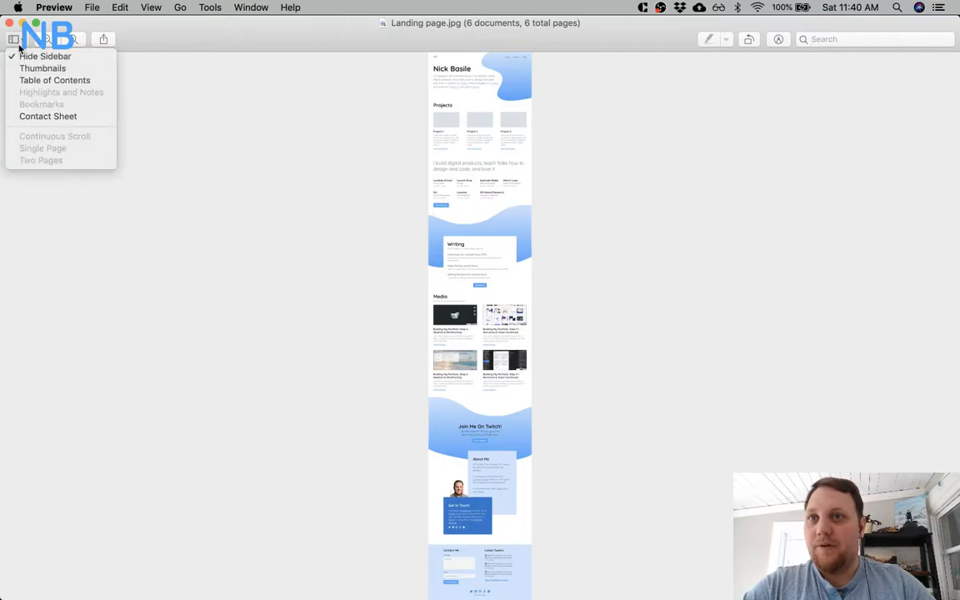
left_click(29, 60)
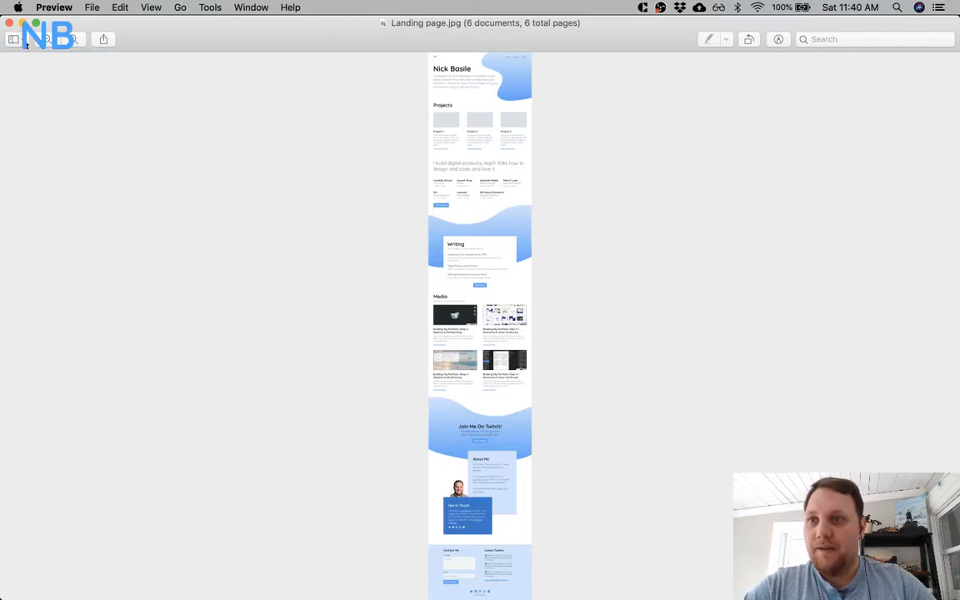
left_click(26, 42)
left_click(37, 69)
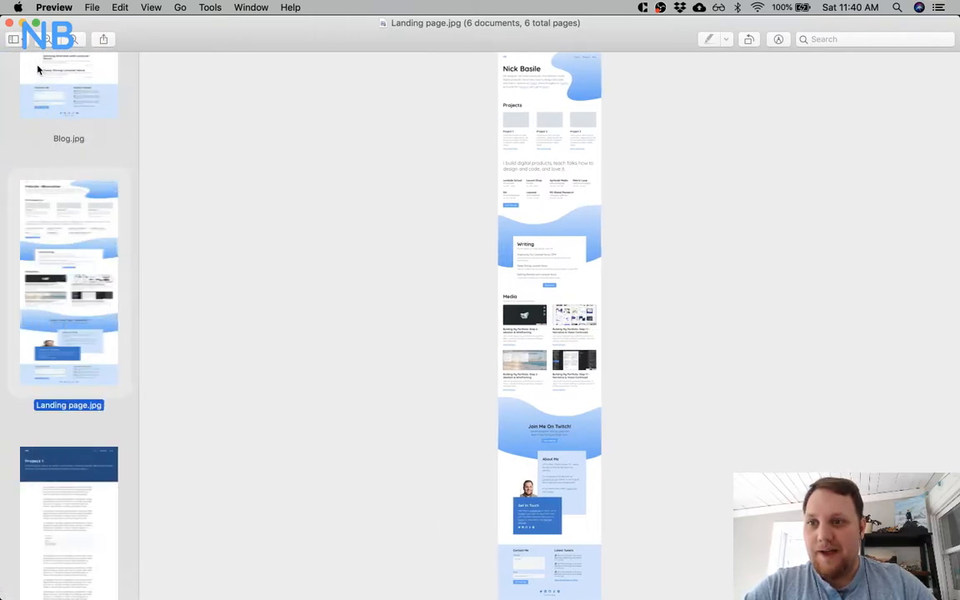
Reorder the thumbnails to put Landing page.jpg first and Blog.jpg directly after About.jpg.
left_click_drag(94, 223, 102, 128)
scroll(88, 236, "down", 5)
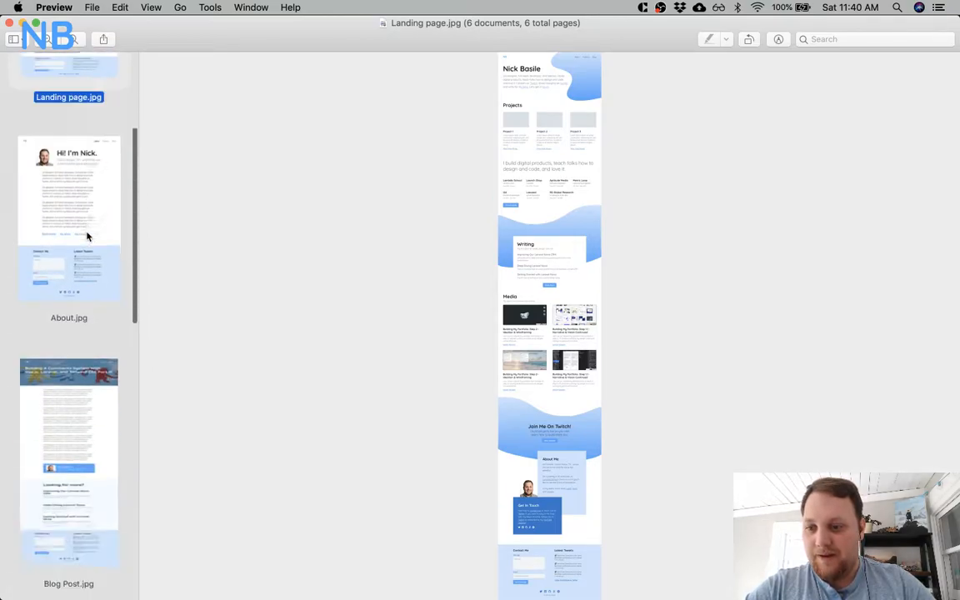
scroll(88, 283, "down", 10)
left_click_drag(90, 317, 116, 97)
scroll(90, 147, "up", 5)
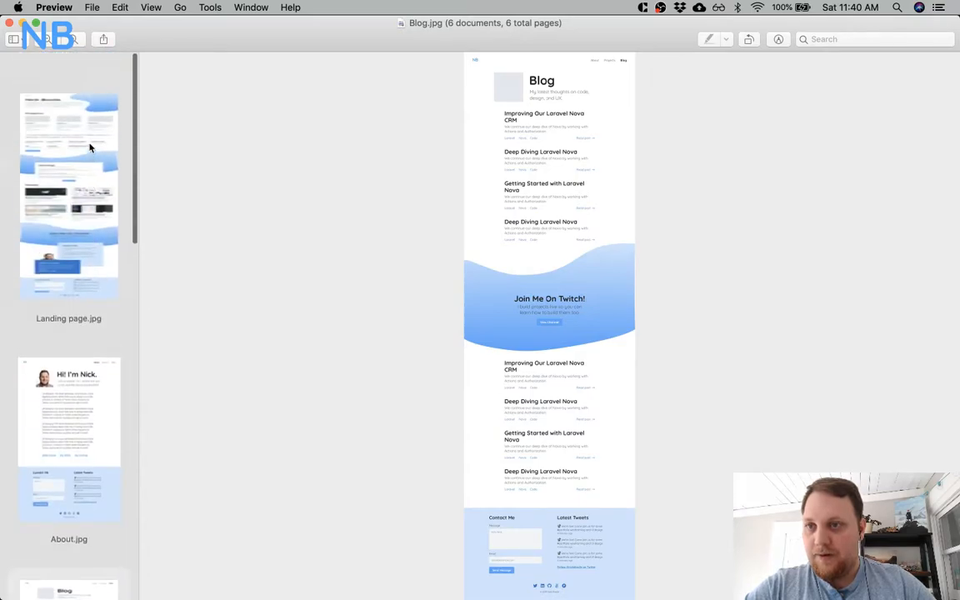
scroll(90, 148, "down", 10)
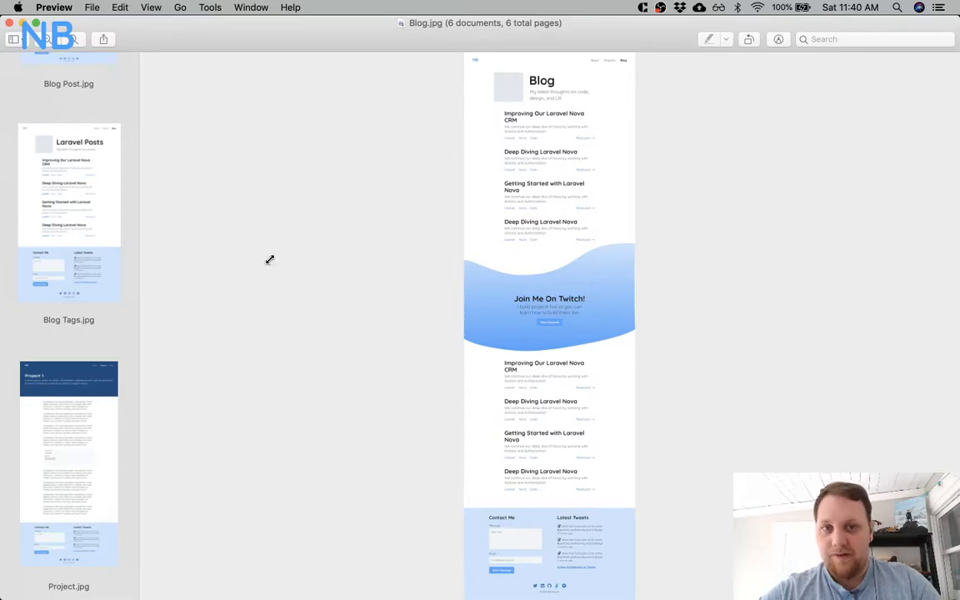
Display Landing page.jpg without the thumbnail sidebar and enlarge it to examine its sections.
scroll(86, 188, "up", 8)
left_click(86, 135)
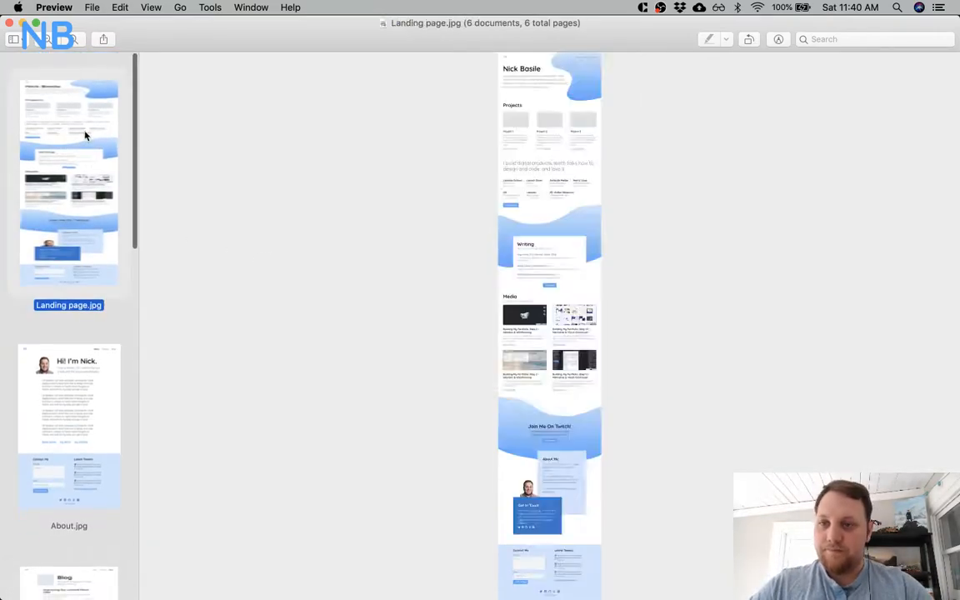
left_click(18, 39)
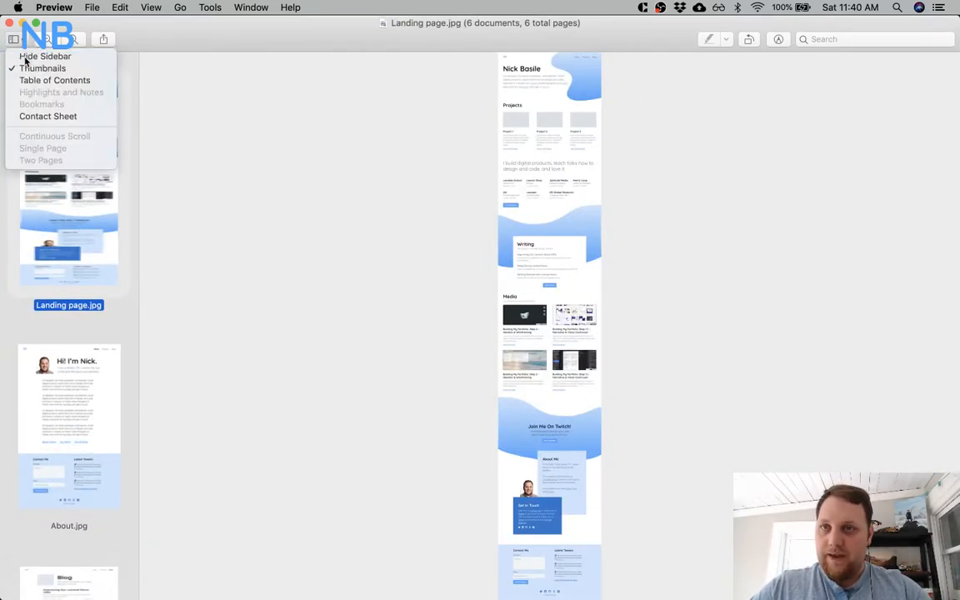
left_click(26, 56)
key("super+plus")
key("super+plus")
key("super+plus")
key("super+plus")
key("super+plus")
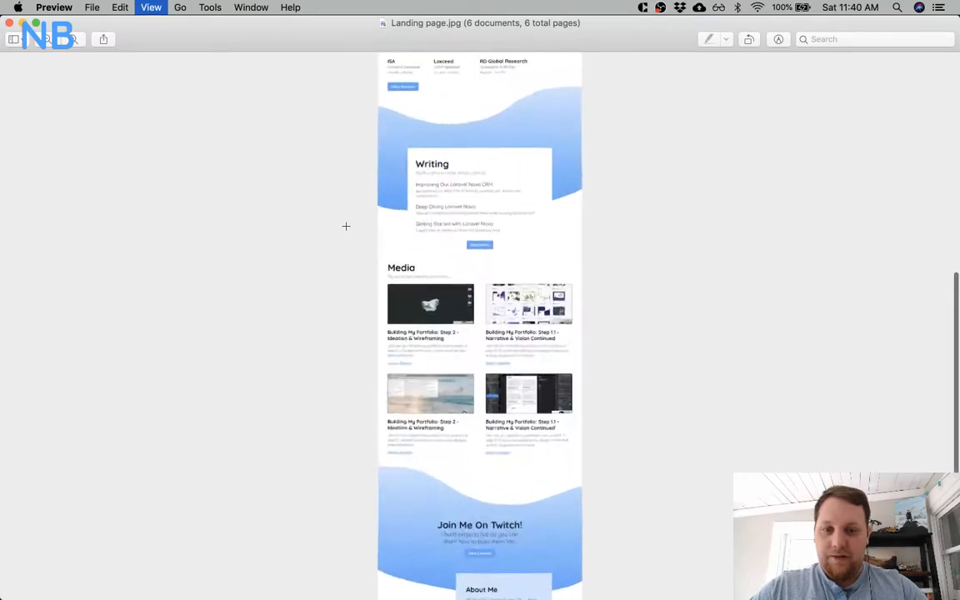
scroll(346, 226, "up", 10)
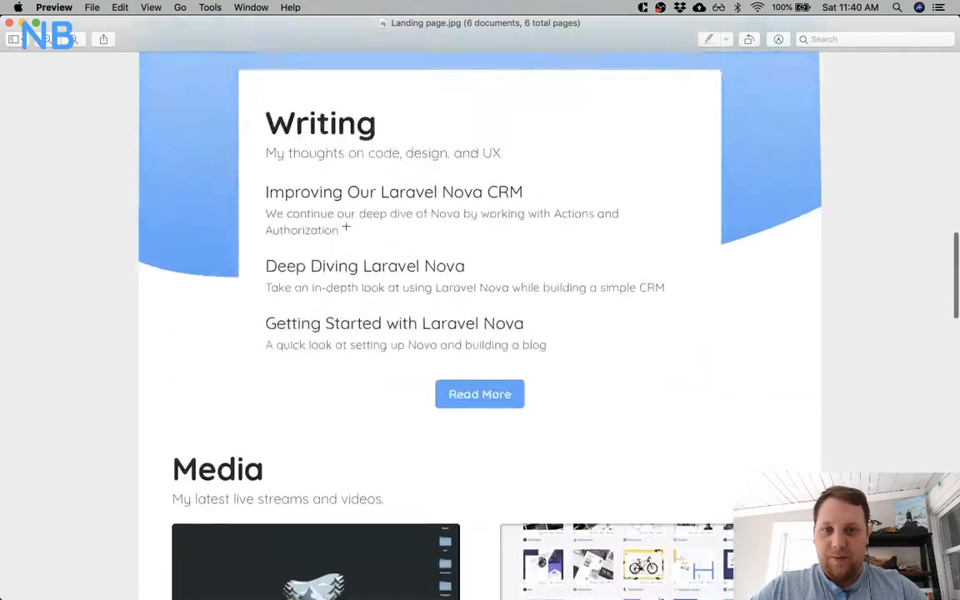
Return to the start of the landing page mockup and examine its hero header with the intro text and blue shape.
key("super+plus")
key("super+minus")
scroll(345, 225, "up", 2)
scroll(346, 226, "up", 3)
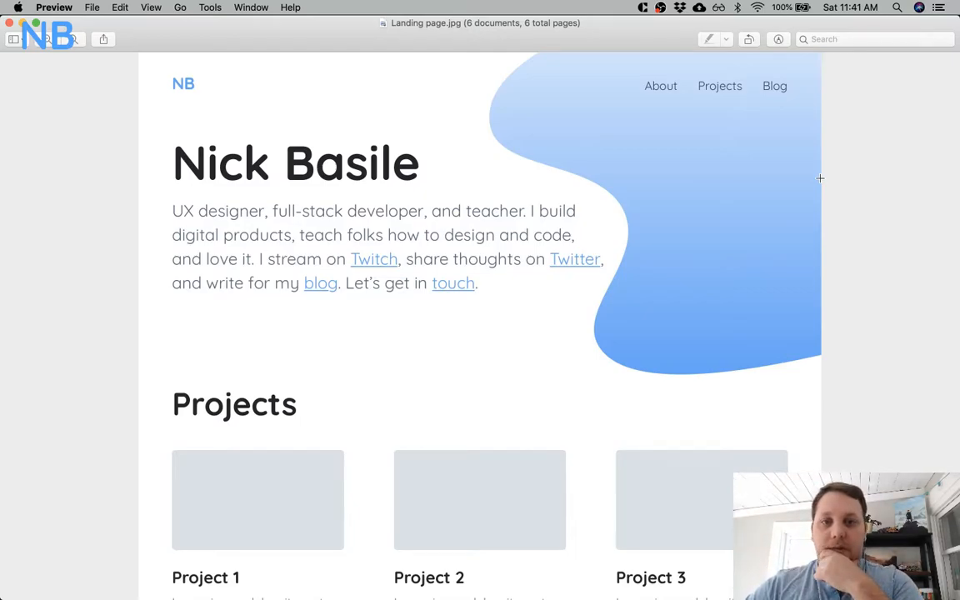
scroll(819, 177, "down", 1)
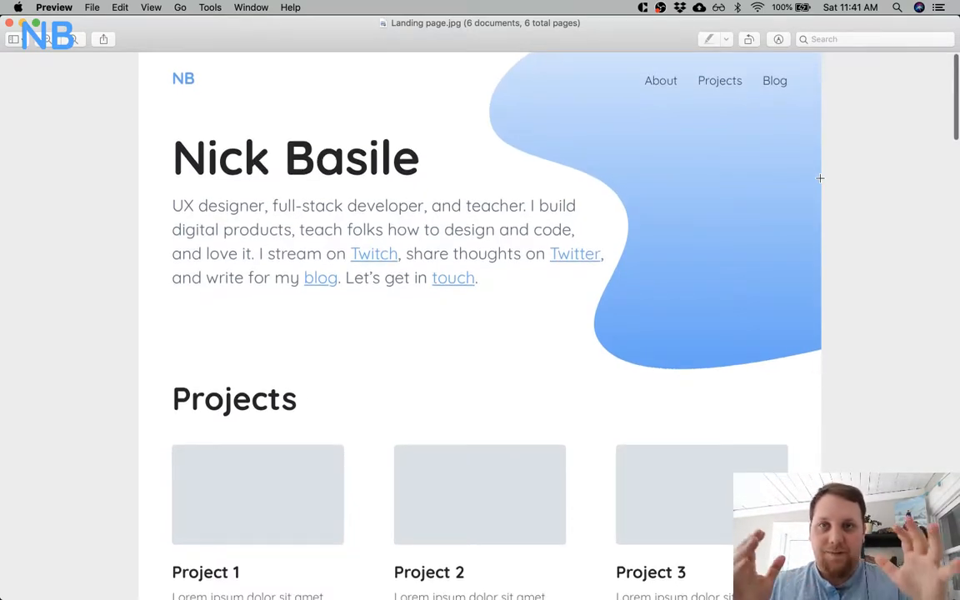
scroll(820, 178, "down", 3)
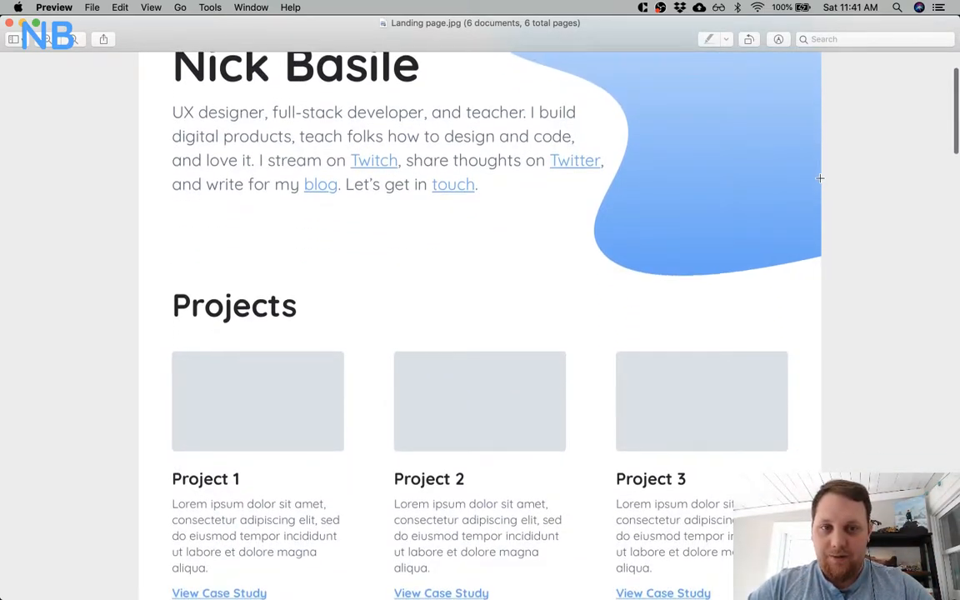
scroll(819, 177, "up", 3)
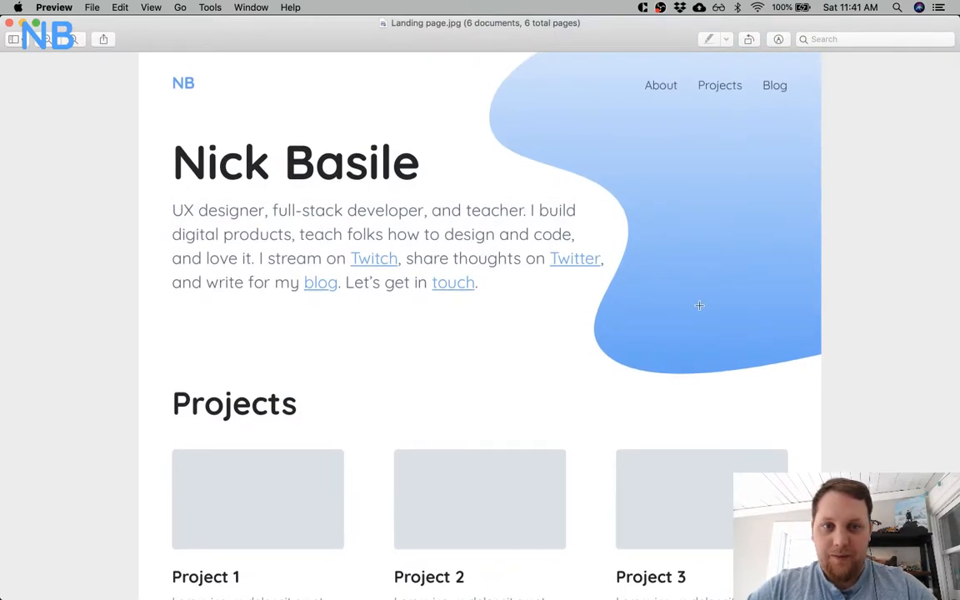
Review the landing page mockup's Projects, work history, Writing and Media sections in order.
scroll(699, 306, "down", 10)
scroll(443, 327, "down", 2)
scroll(442, 327, "up", 5)
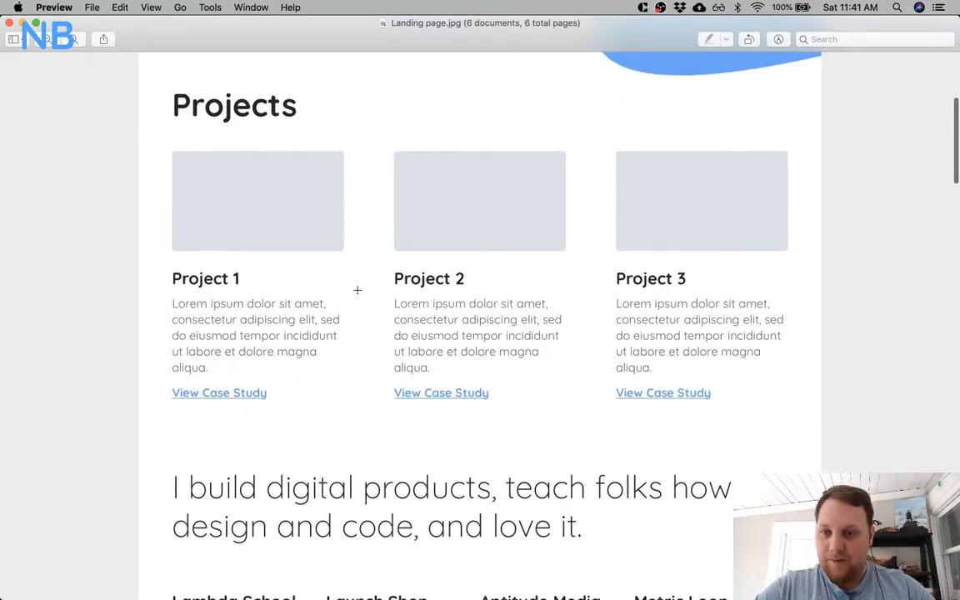
scroll(356, 290, "down", 3)
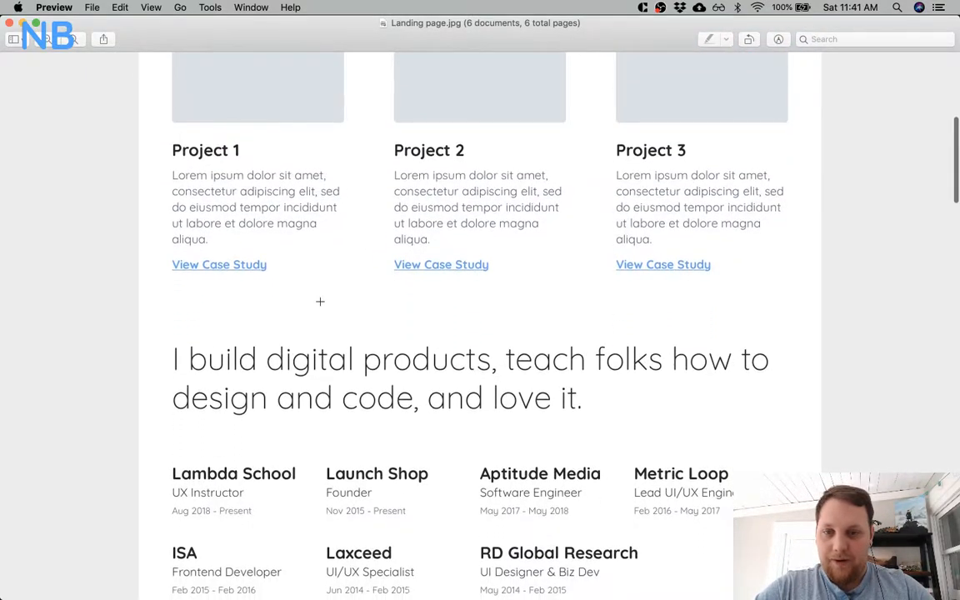
scroll(330, 294, "down", 6)
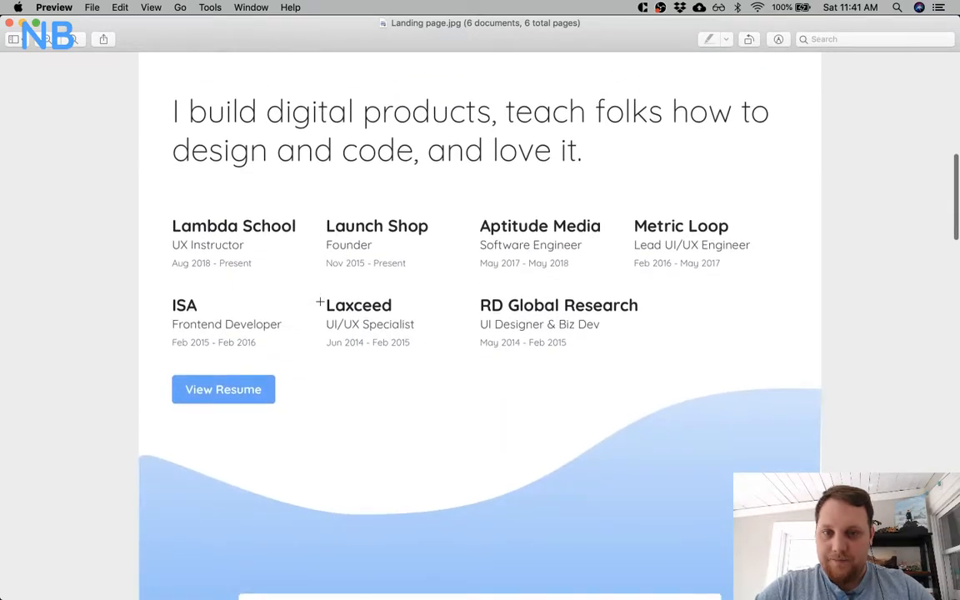
scroll(500, 333, "down", 7)
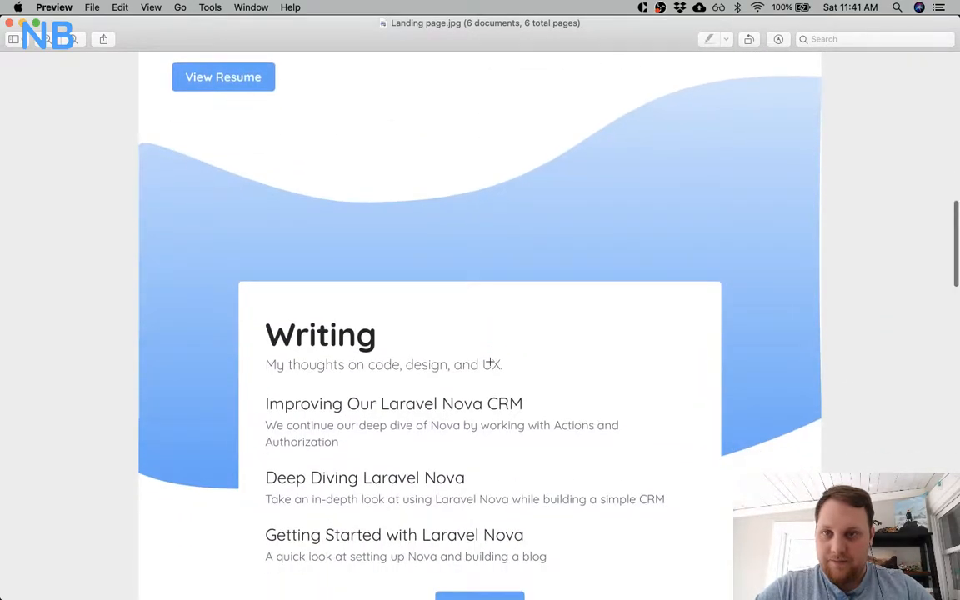
scroll(490, 360, "down", 4)
scroll(490, 361, "down", 8)
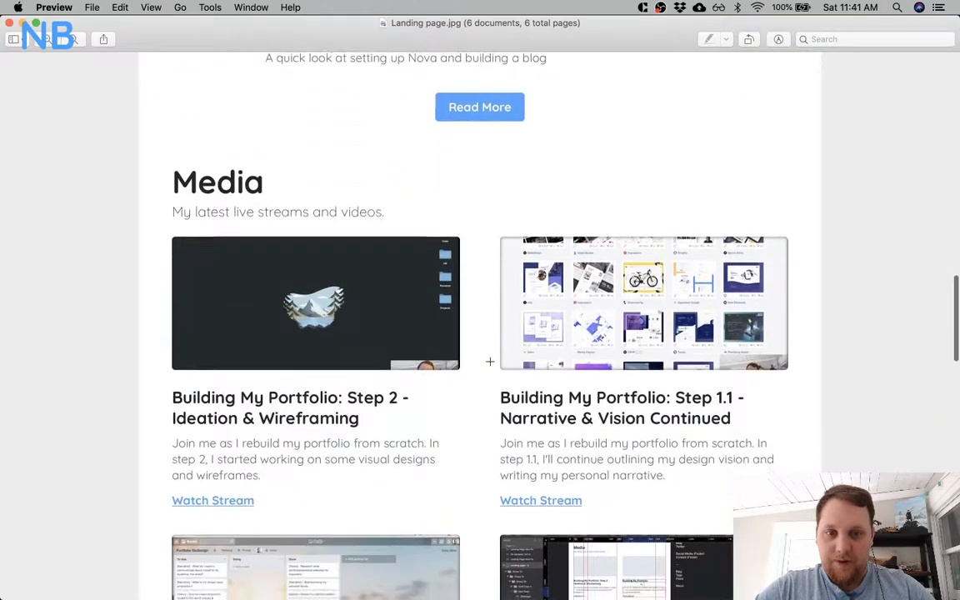
Compare the landing page's Twitch and Writing sections, and review its About Me, Get In Touch and contact footer areas.
scroll(490, 361, "down", 20)
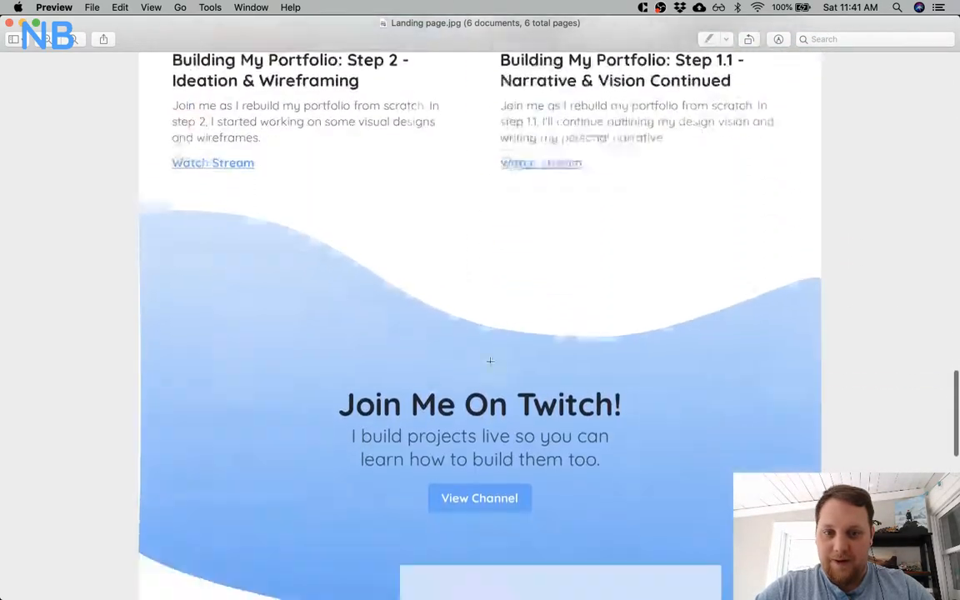
scroll(490, 360, "down", 1)
scroll(457, 223, "up", 3)
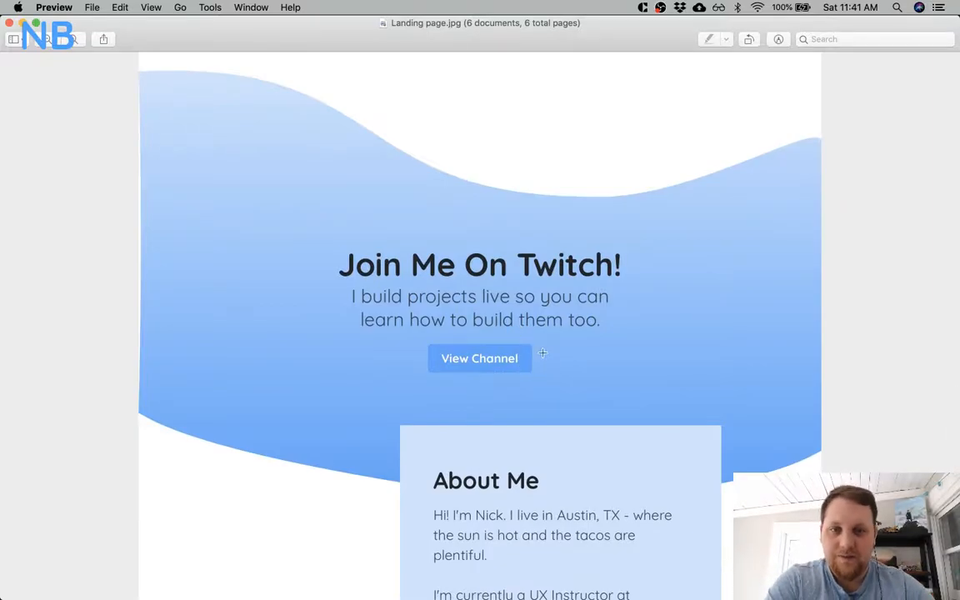
scroll(570, 342, "up", 20)
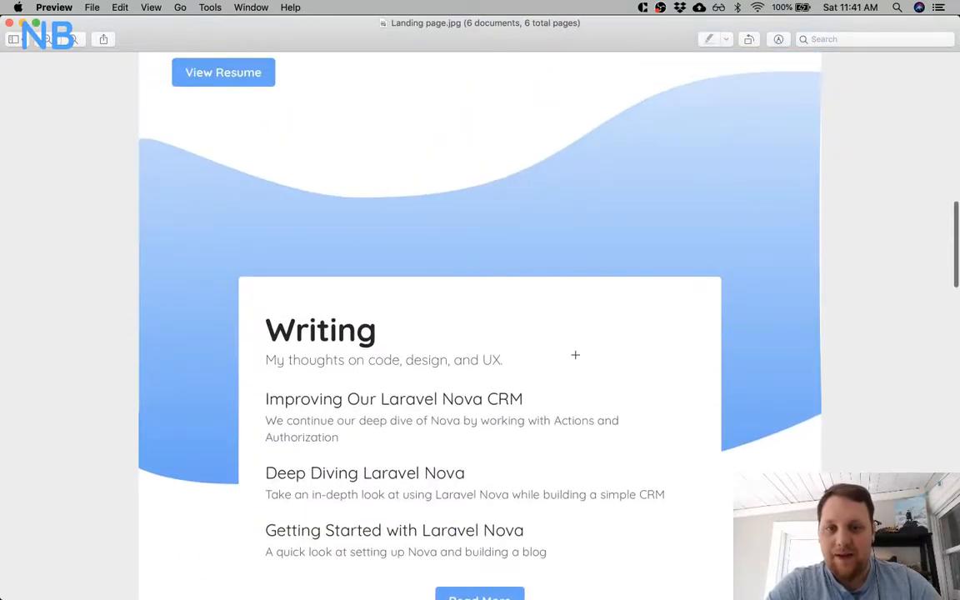
scroll(663, 243, "down", 20)
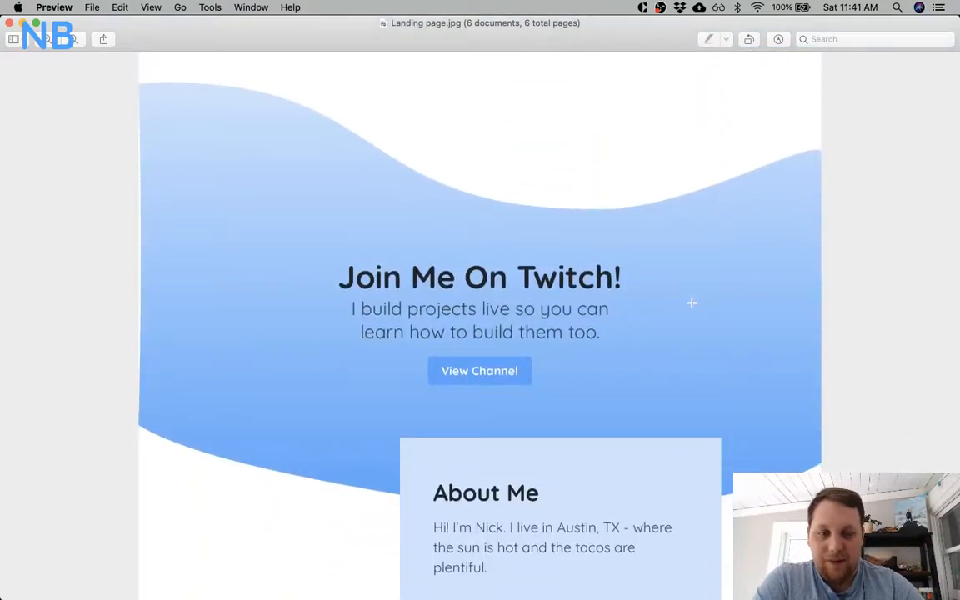
scroll(691, 303, "down", 10)
scroll(691, 303, "down", 2)
scroll(691, 303, "up", 4)
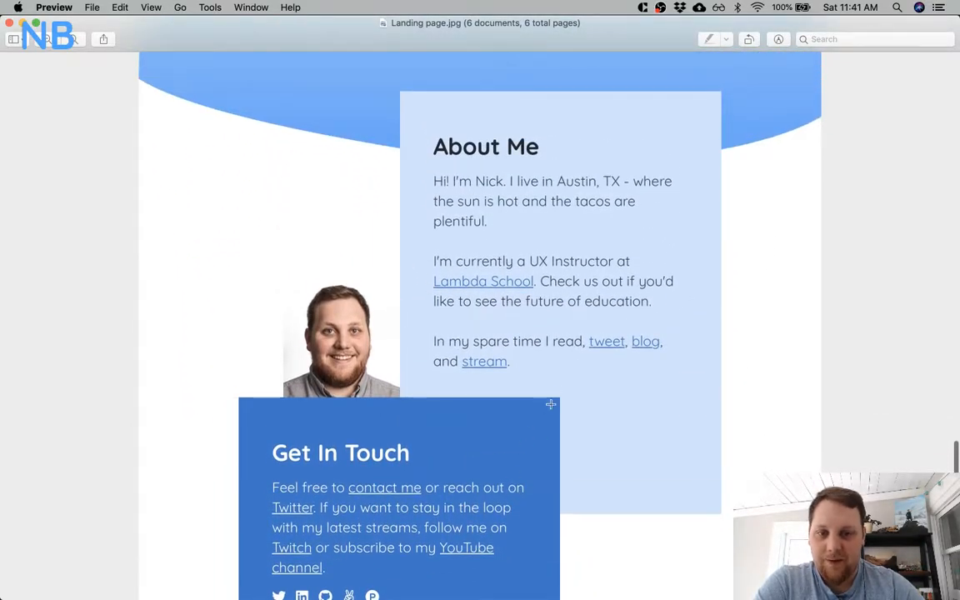
scroll(550, 404, "down", 10)
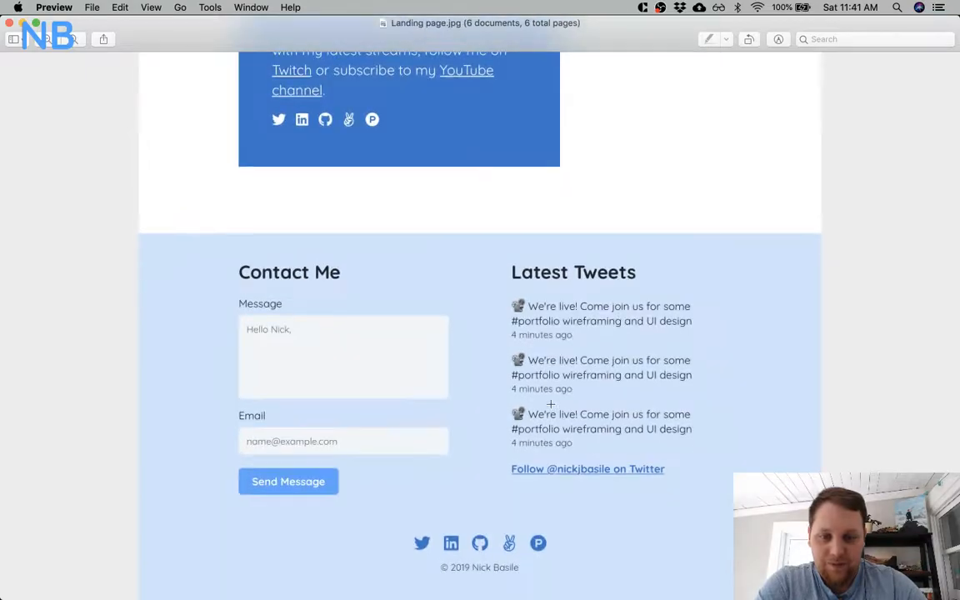
Display About.jpg enlarged and review the page from its intro header down to the contact footer.
scroll(672, 351, "down", 10)
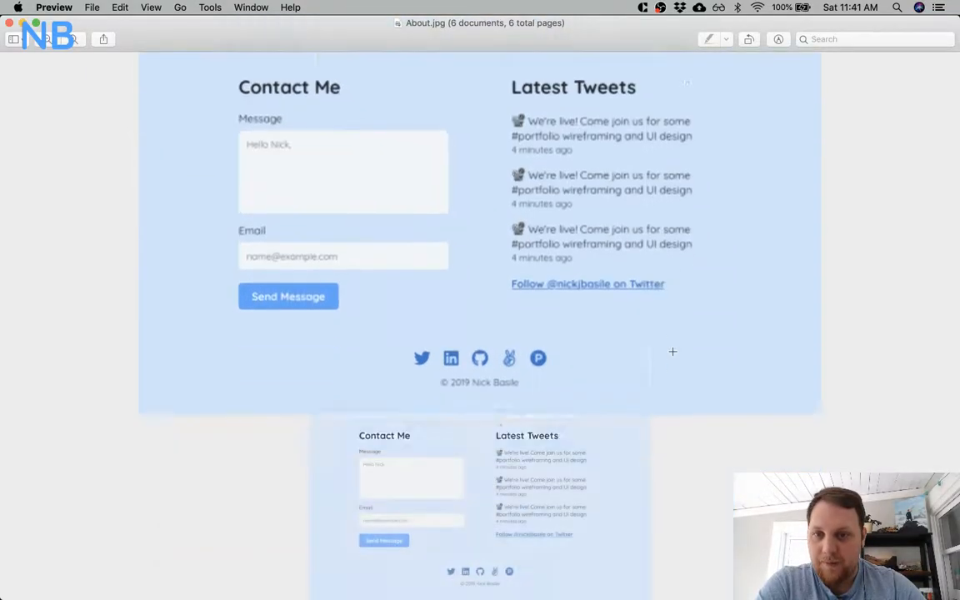
scroll(672, 351, "up", 6)
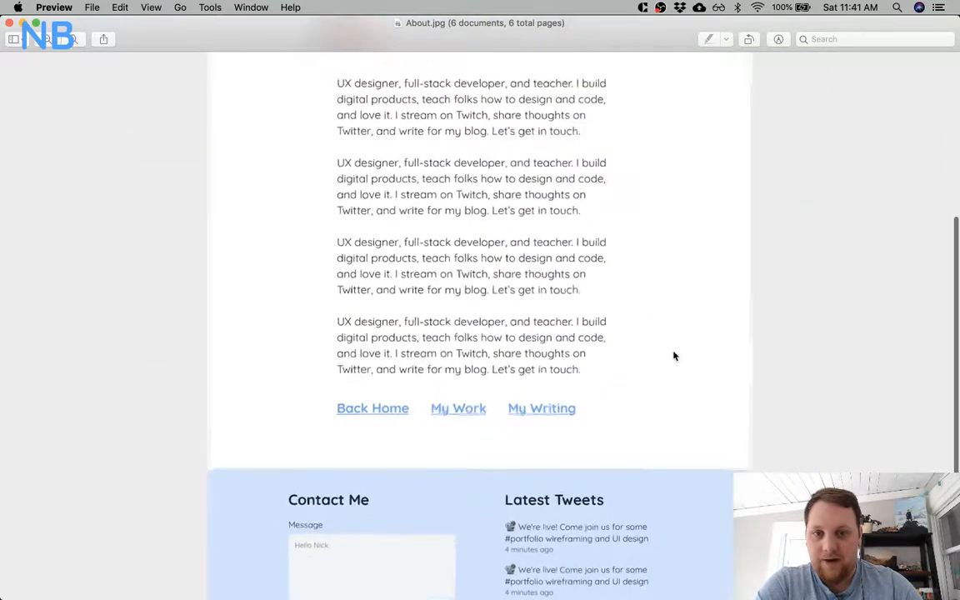
scroll(672, 351, "down", 6)
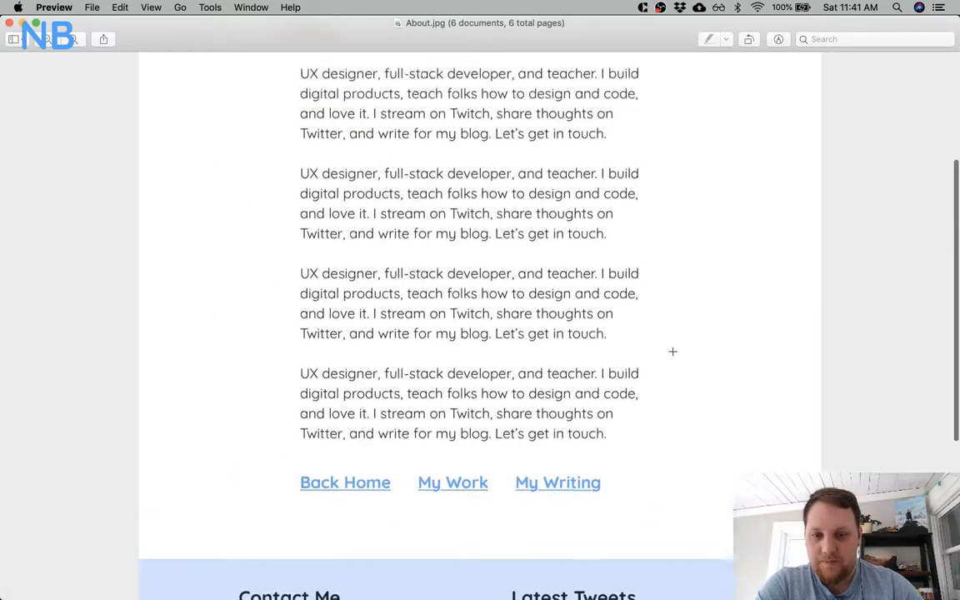
scroll(672, 352, "up", 10)
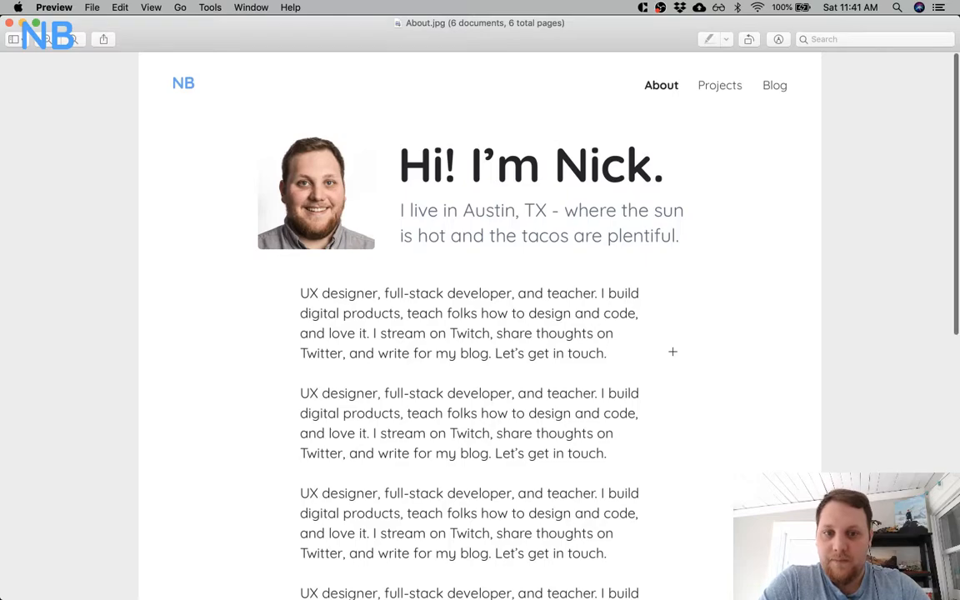
scroll(672, 351, "down", 5)
scroll(672, 351, "down", 15)
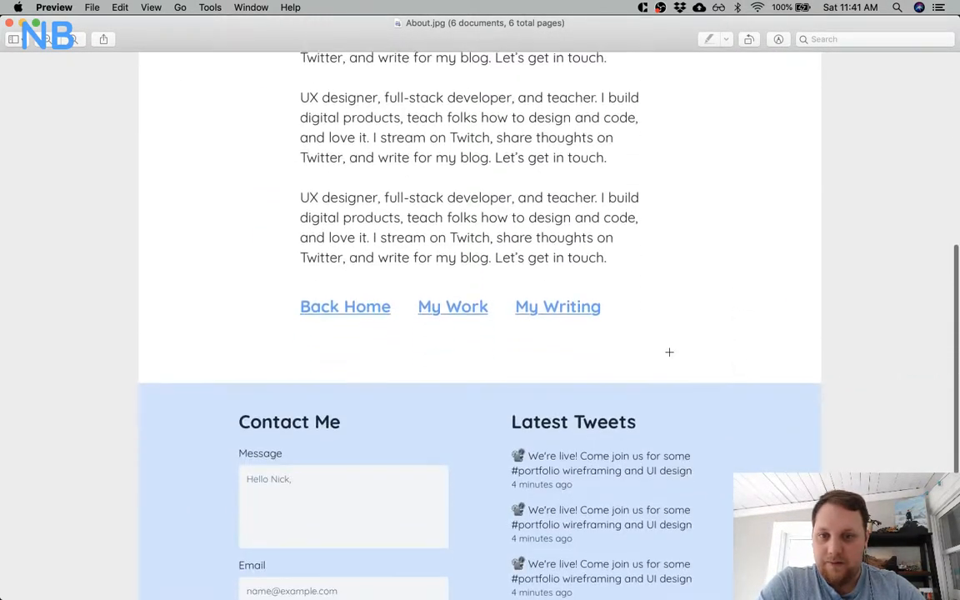
Display Blog.jpg enlarged and review its header, post list and Join Me On Twitch section down to the footer.
scroll(503, 375, "down", 8)
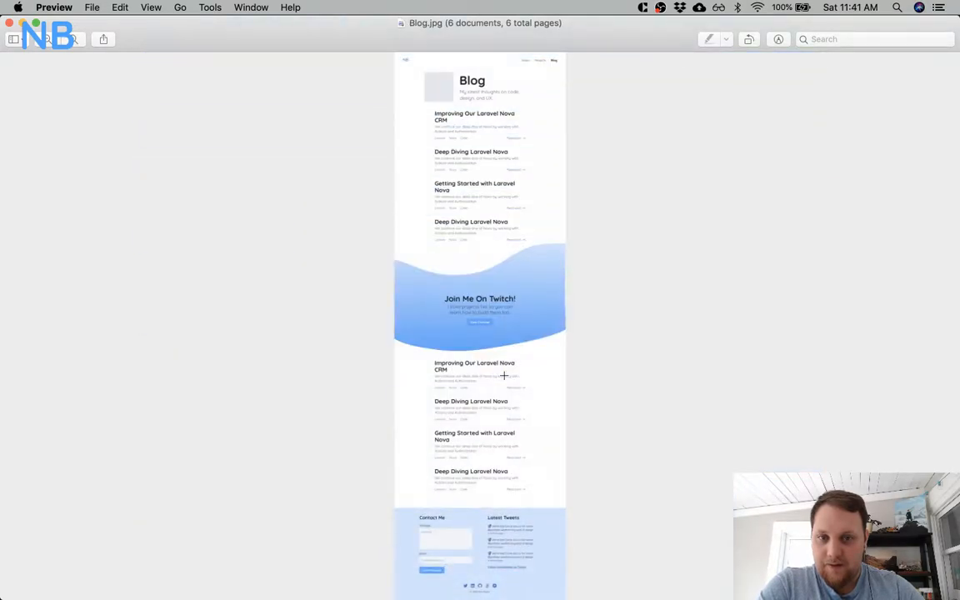
key("super+plus")
key("super+plus")
key("super+plus")
key("super+plus")
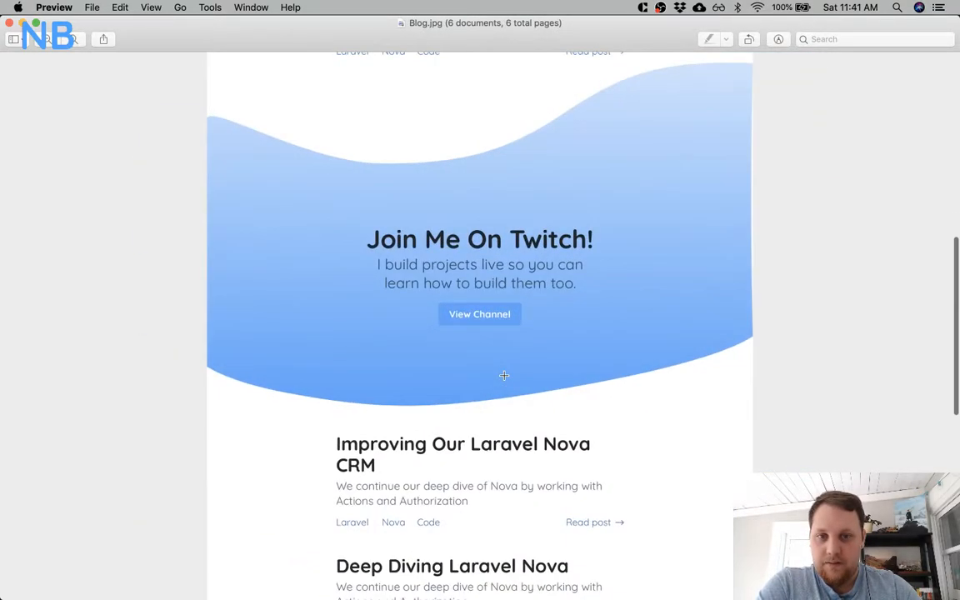
scroll(504, 375, "up", 20)
scroll(504, 375, "down", 2)
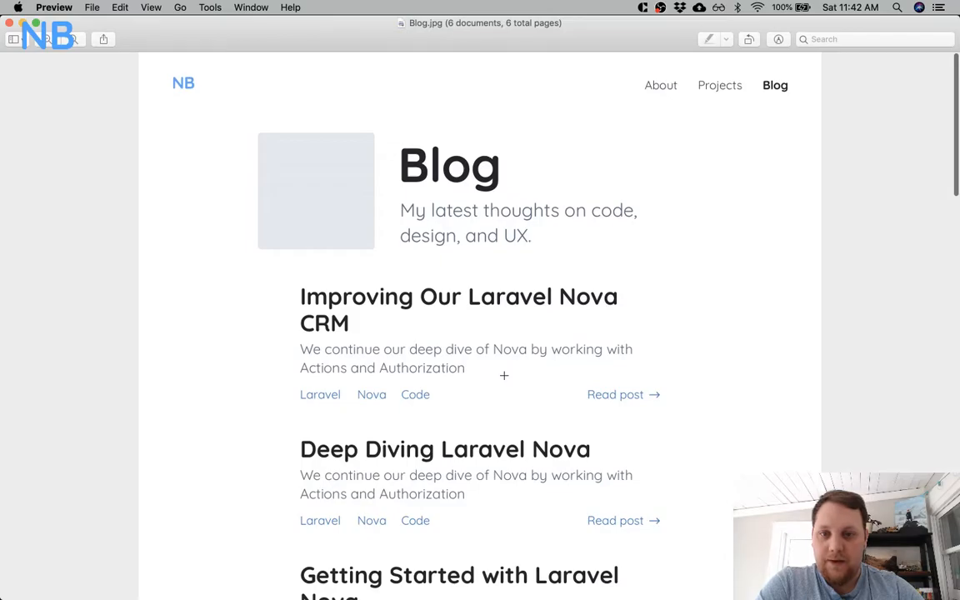
scroll(407, 344, "down", 10)
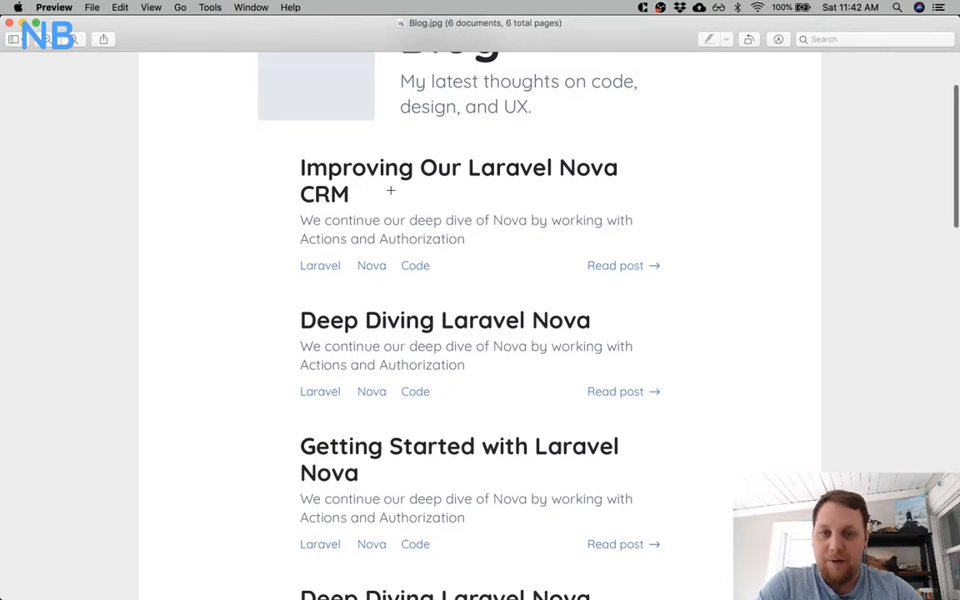
scroll(396, 212, "down", 20)
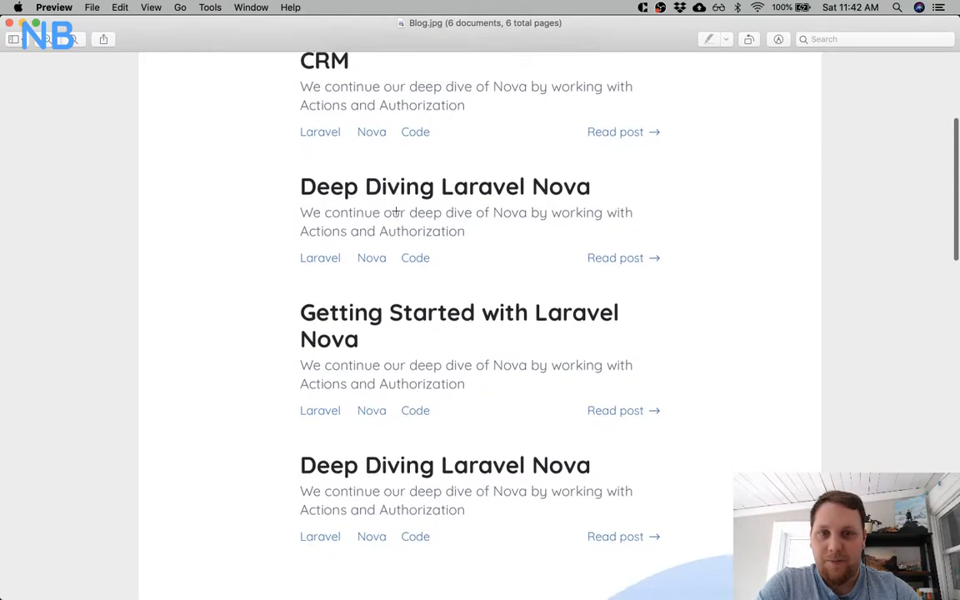
scroll(397, 212, "down", 20)
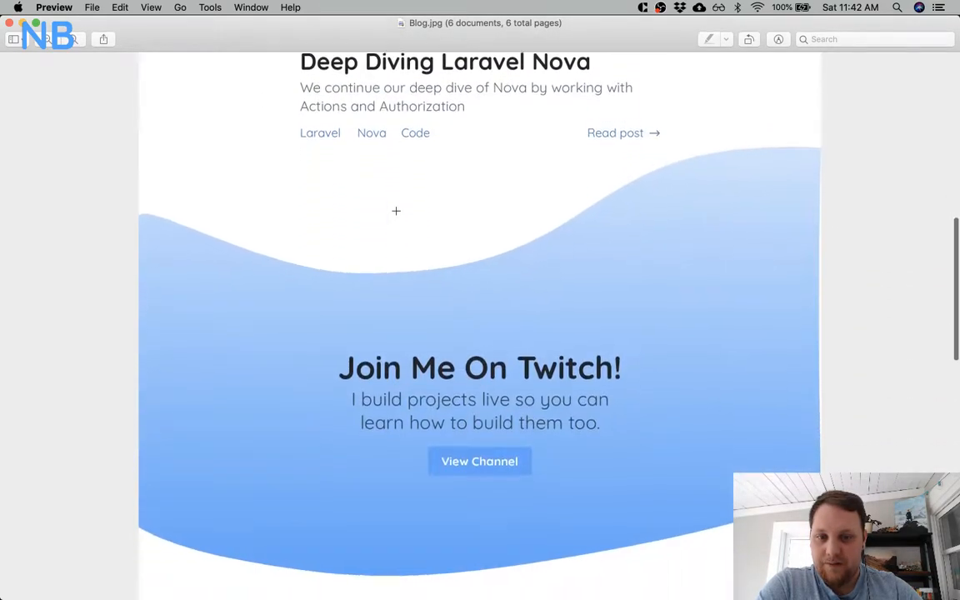
scroll(396, 211, "down", 20)
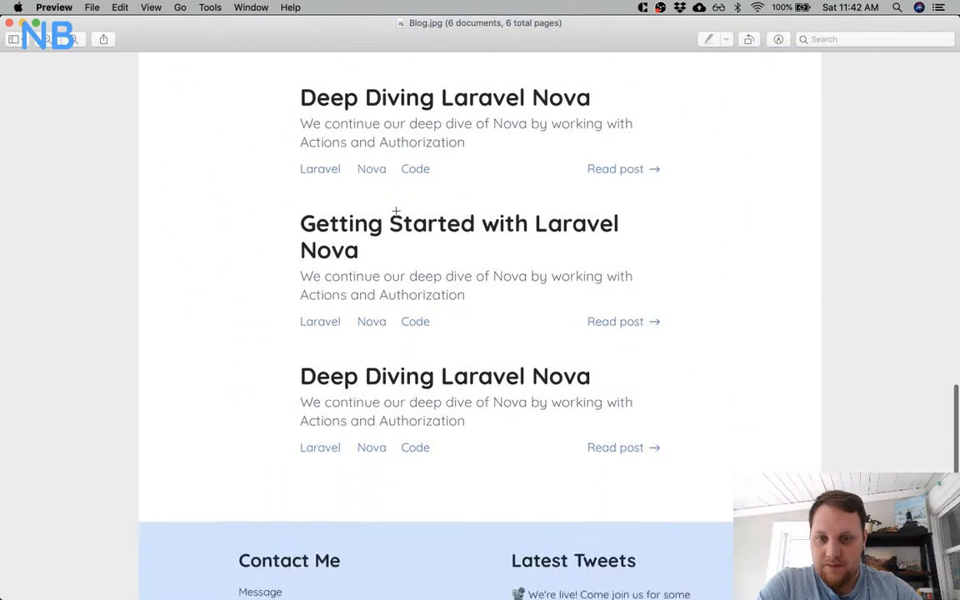
Display Blog Post.jpg enlarged and examine its header image, title and tags.
key("Down")
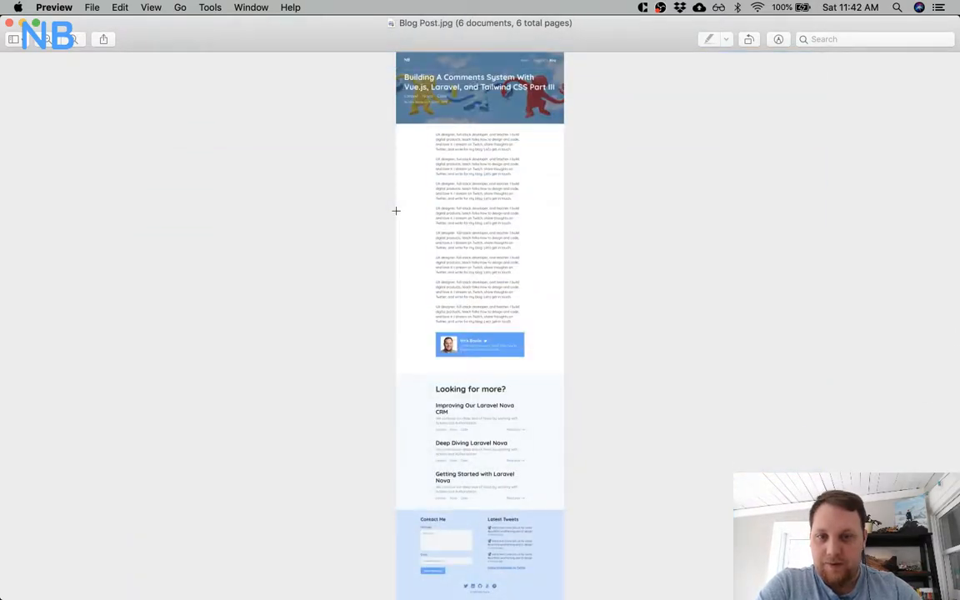
key("super+equal")
key("super+equal")
key("super+equal")
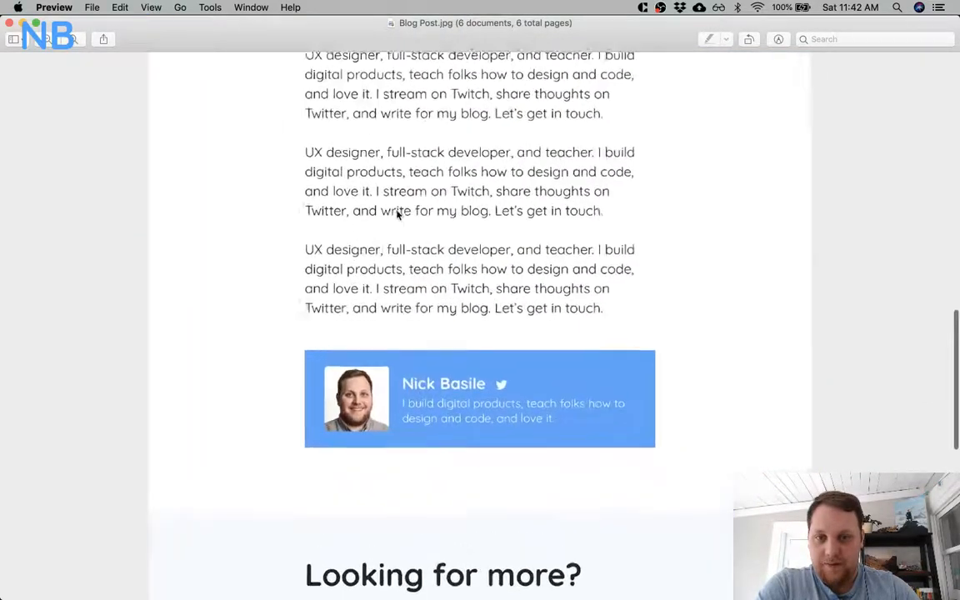
scroll(395, 211, "up", 10)
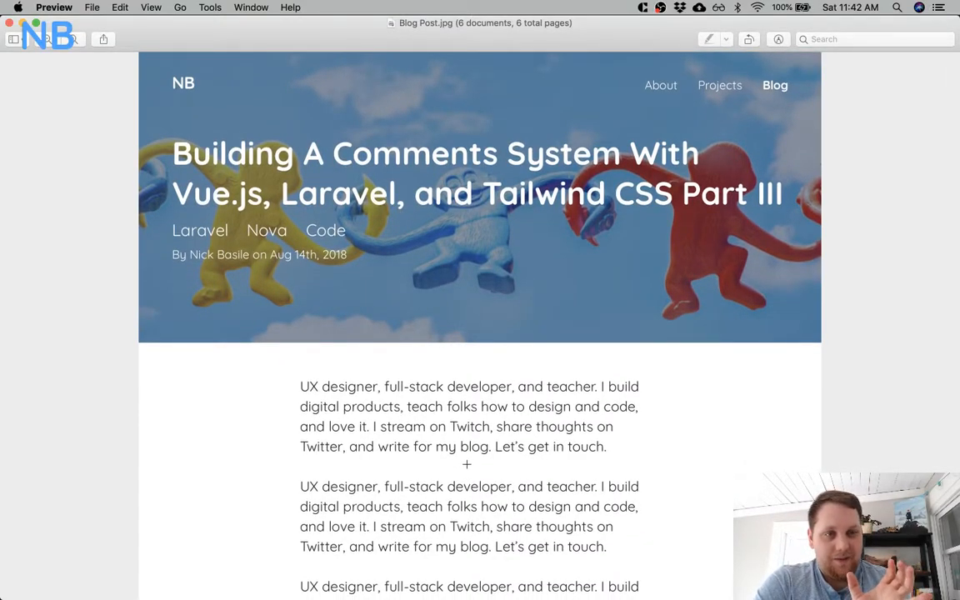
key("Down")
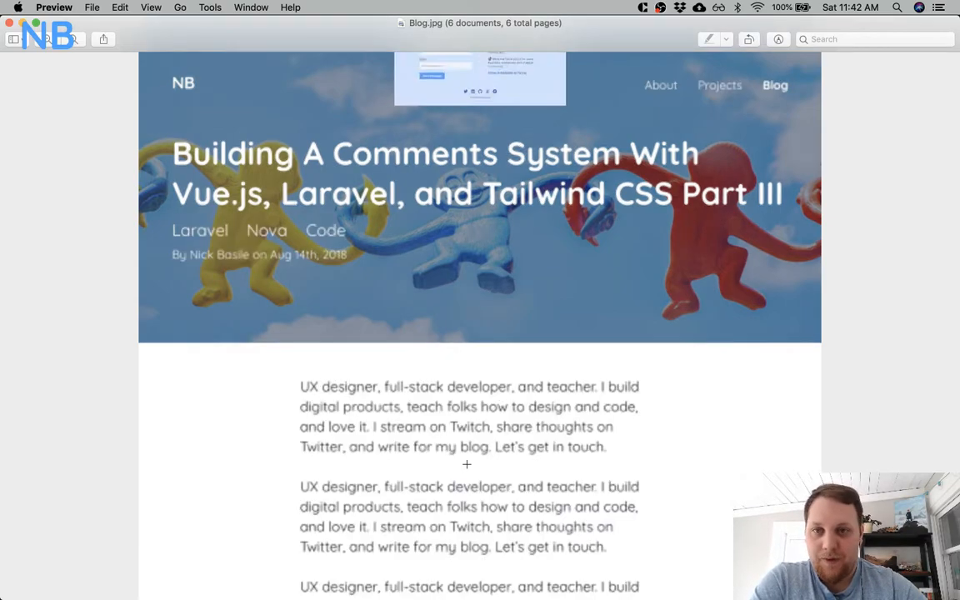
key("Up")
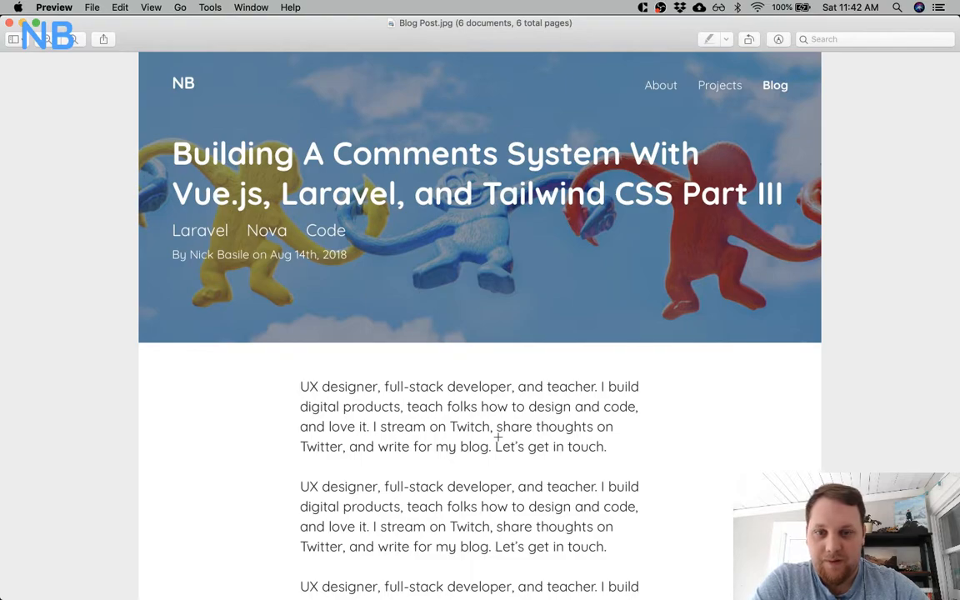
Review the blog post mockup's body text and author card above the Looking for more? section.
scroll(497, 435, "down", 10)
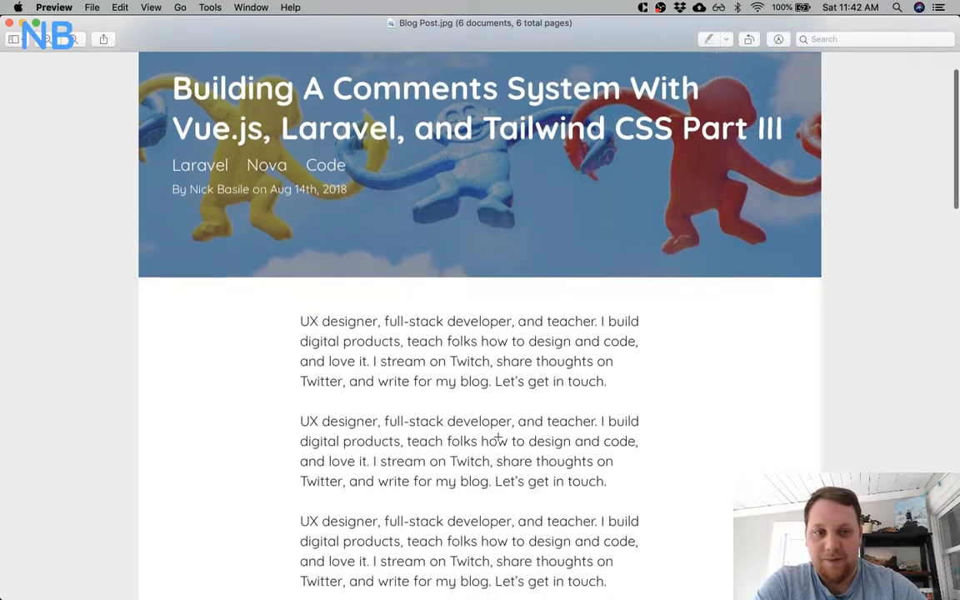
scroll(497, 435, "down", 8)
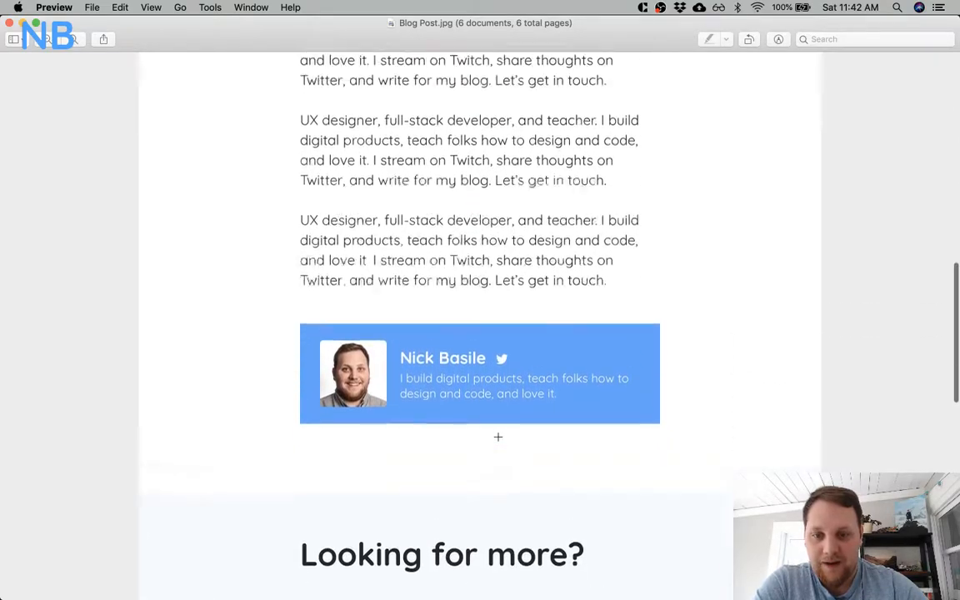
scroll(507, 383, "up", 5)
scroll(499, 244, "up", 10)
scroll(498, 241, "down", 10)
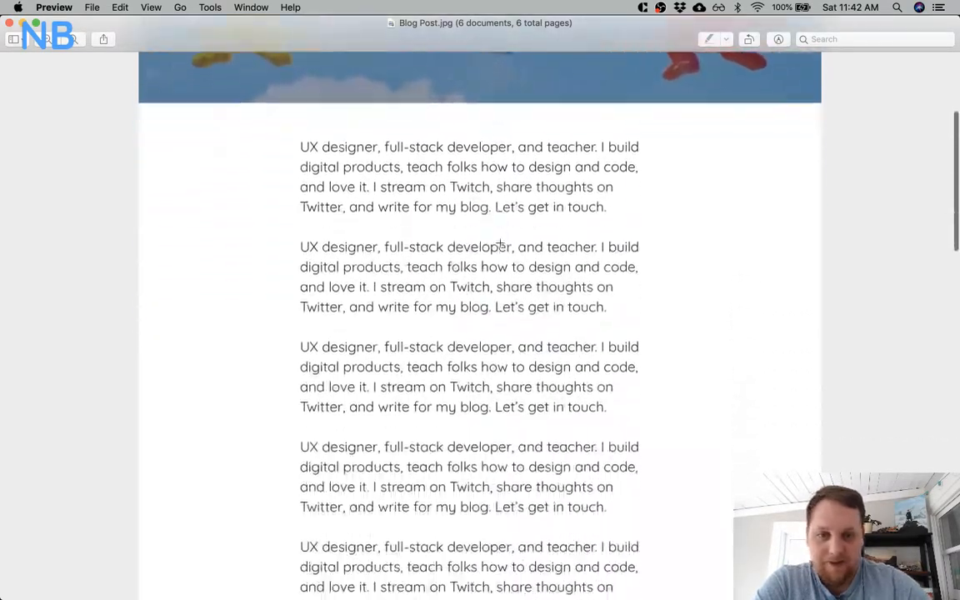
Review the rest of the blog post mockup, from its body text and author card through the Looking for more? section to the footer.
scroll(498, 242, "down", 6)
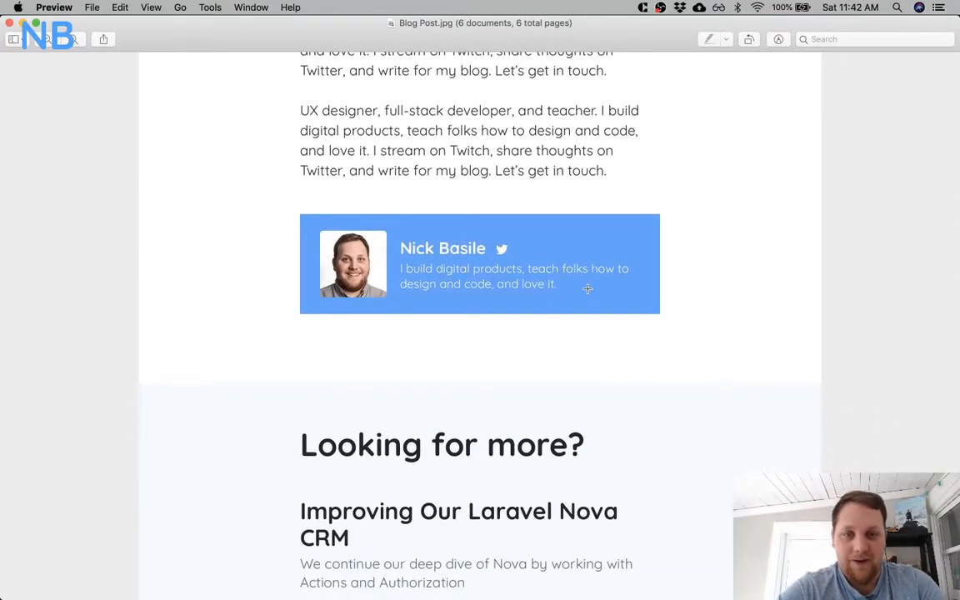
scroll(587, 288, "down", 4)
scroll(587, 289, "up", 3)
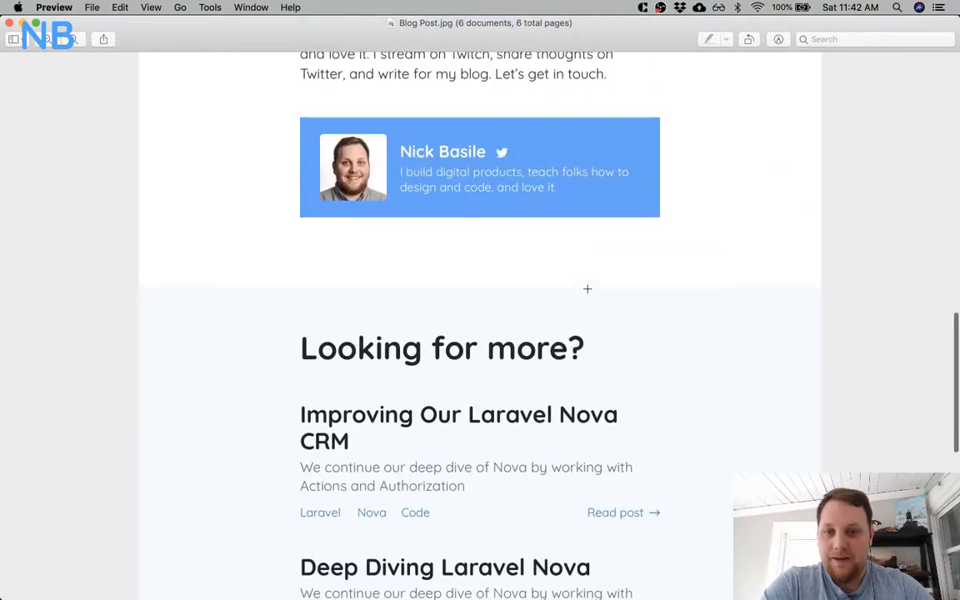
scroll(587, 289, "down", 6)
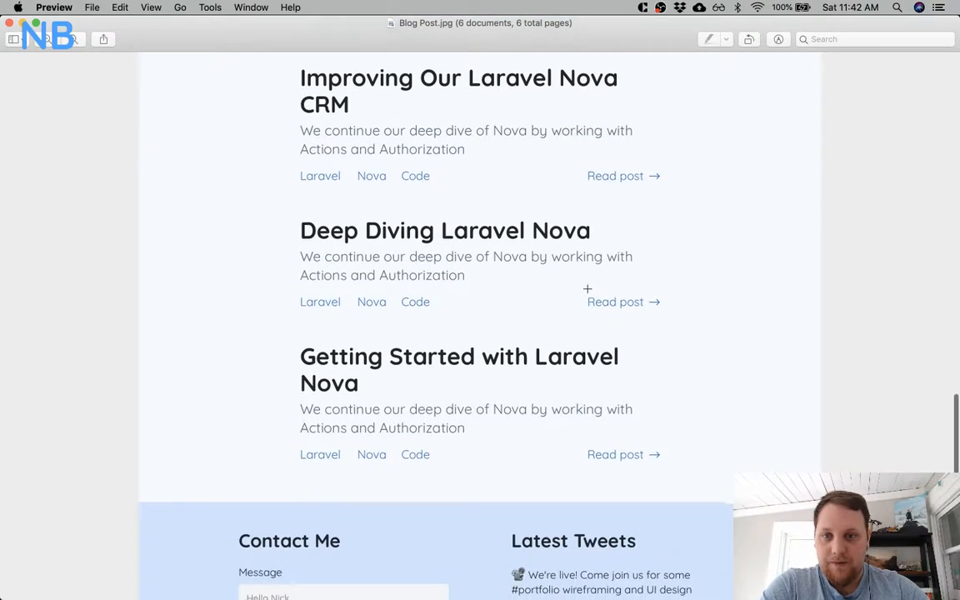
scroll(587, 288, "down", 8)
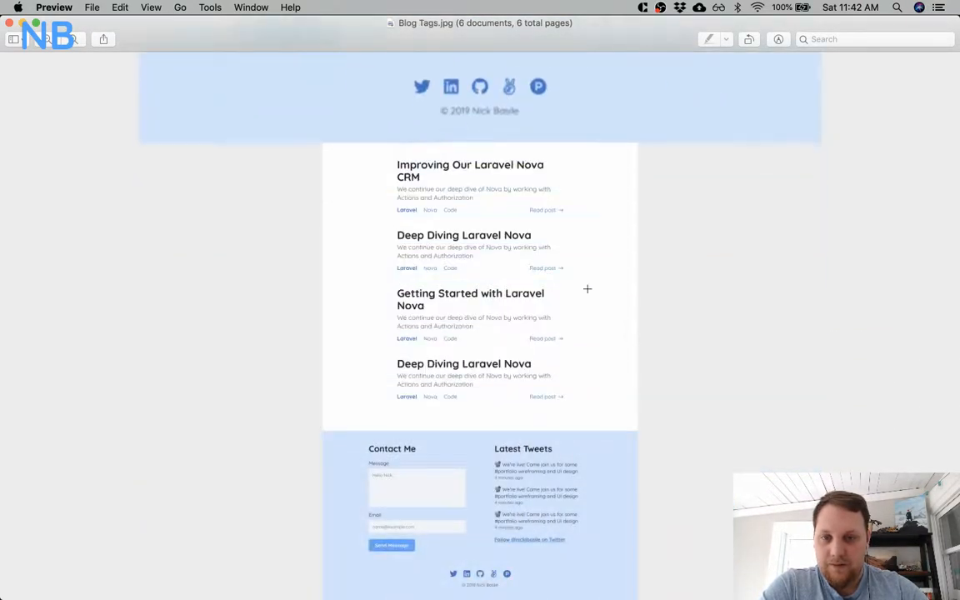
Display Blog Tags.jpg enlarged and review the Laravel Posts header, the post list with highlighted Laravel tags and the contact footer.
key("super+plus")
key("super+plus")
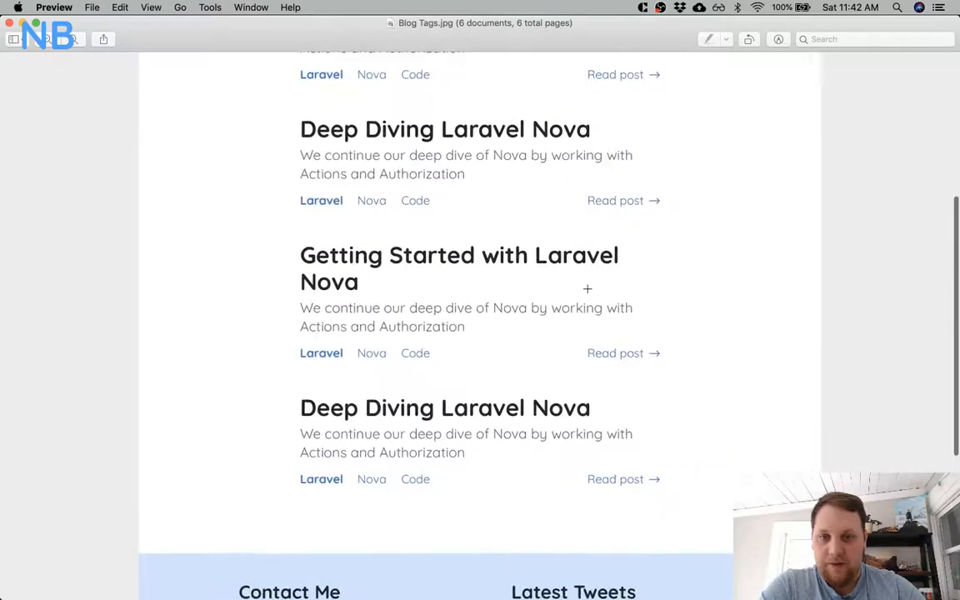
scroll(587, 289, "up", 4)
scroll(588, 289, "down", 3)
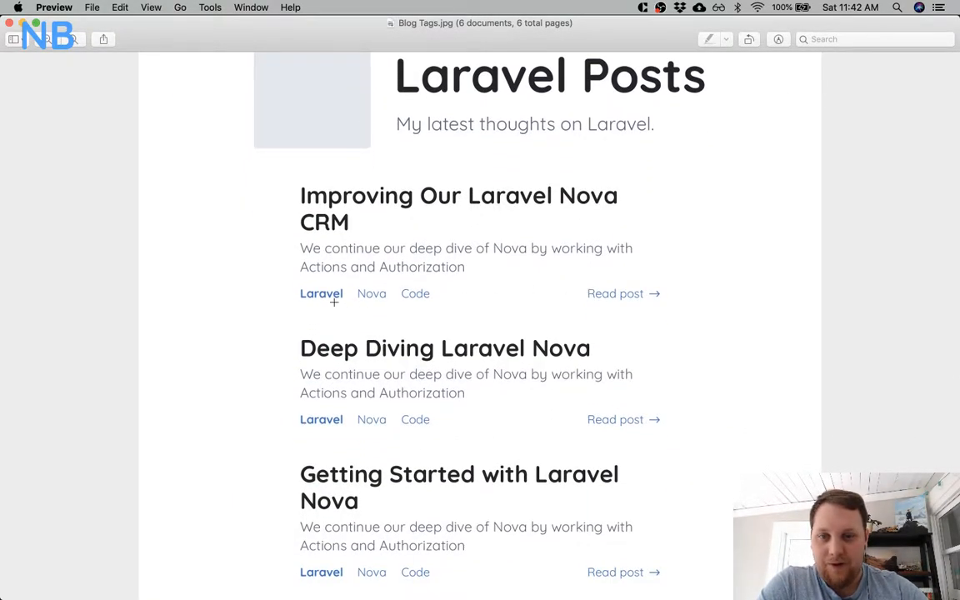
scroll(433, 306, "down", 5)
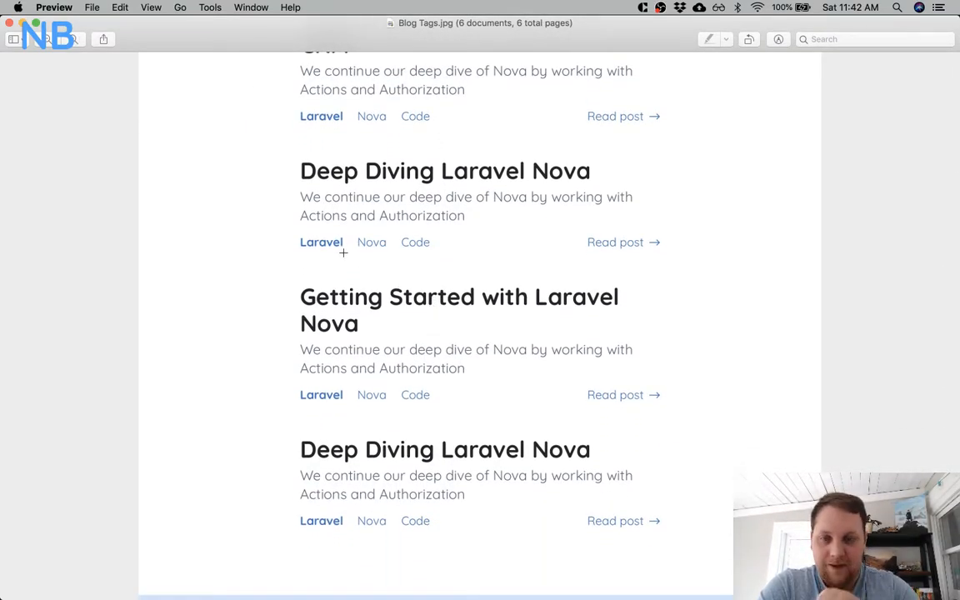
scroll(343, 252, "down", 10)
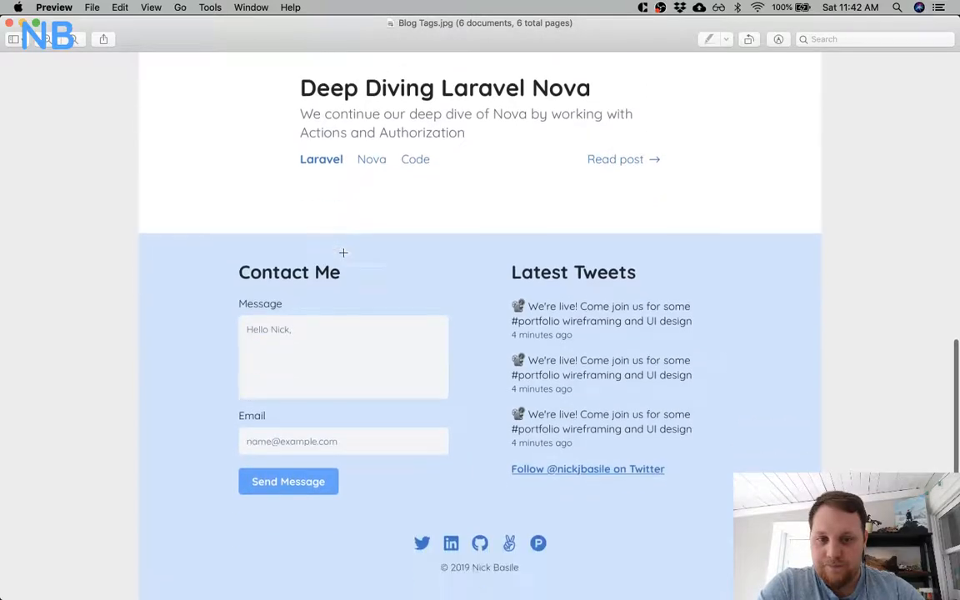
Display Project.jpg enlarged and examine the embedded Comments Demo image and the Project 1 header.
scroll(343, 252, "down", 5)
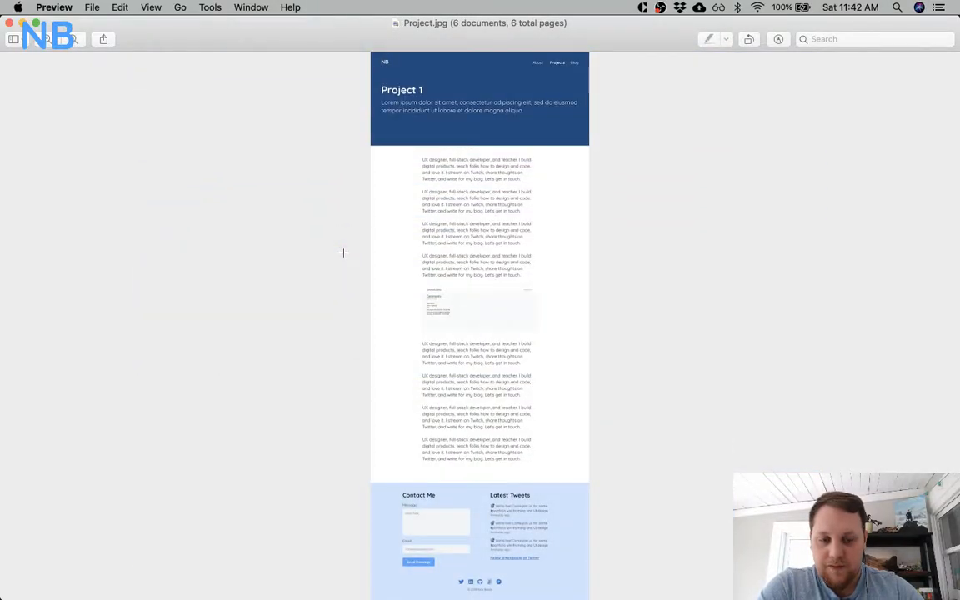
scroll(343, 253, "up", 5)
scroll(343, 253, "up", 10)
scroll(344, 253, "down", 1)
key("super+plus")
scroll(343, 252, "down", 12)
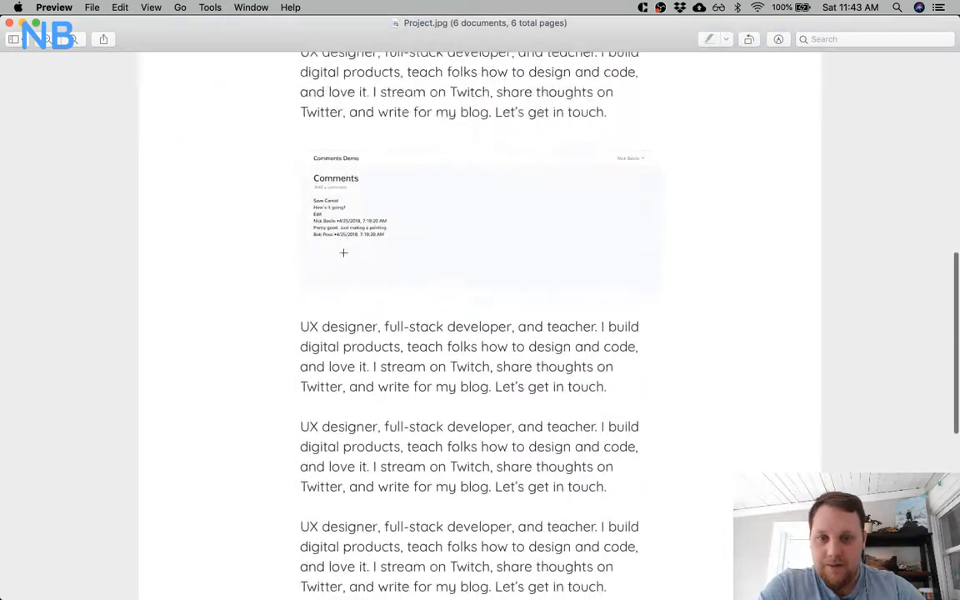
scroll(343, 252, "up", 2)
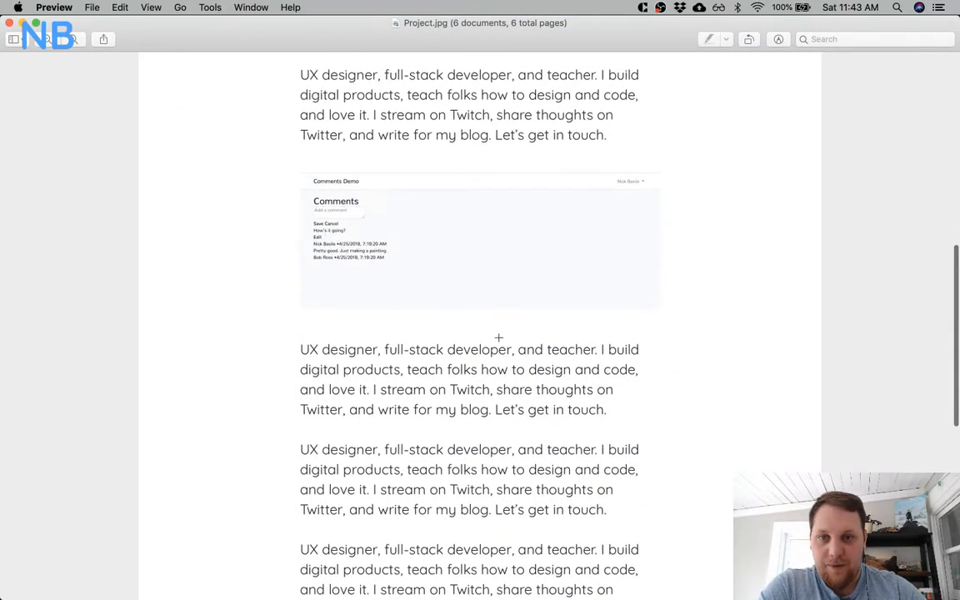
scroll(643, 331, "up", 8)
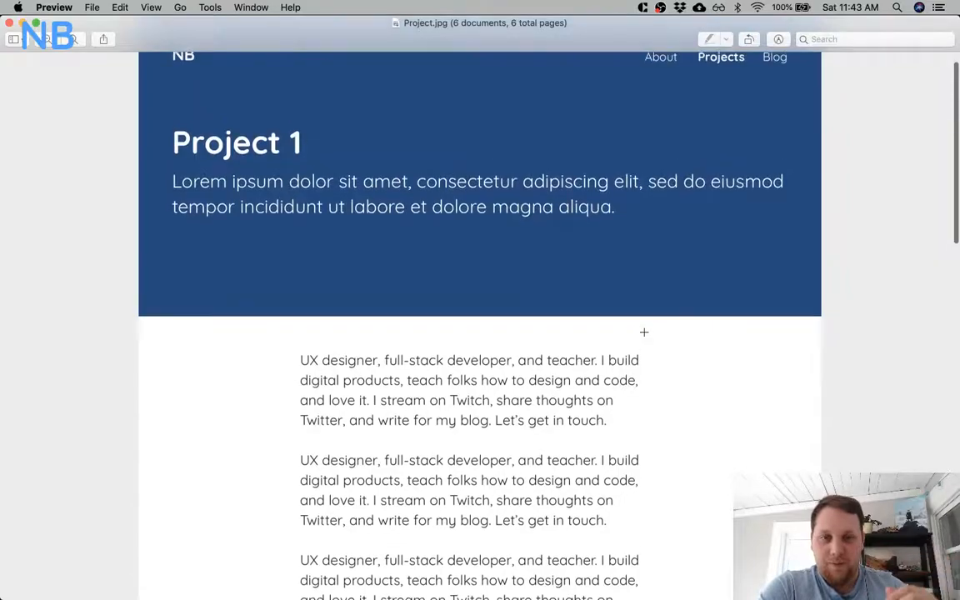
scroll(643, 331, "up", 2)
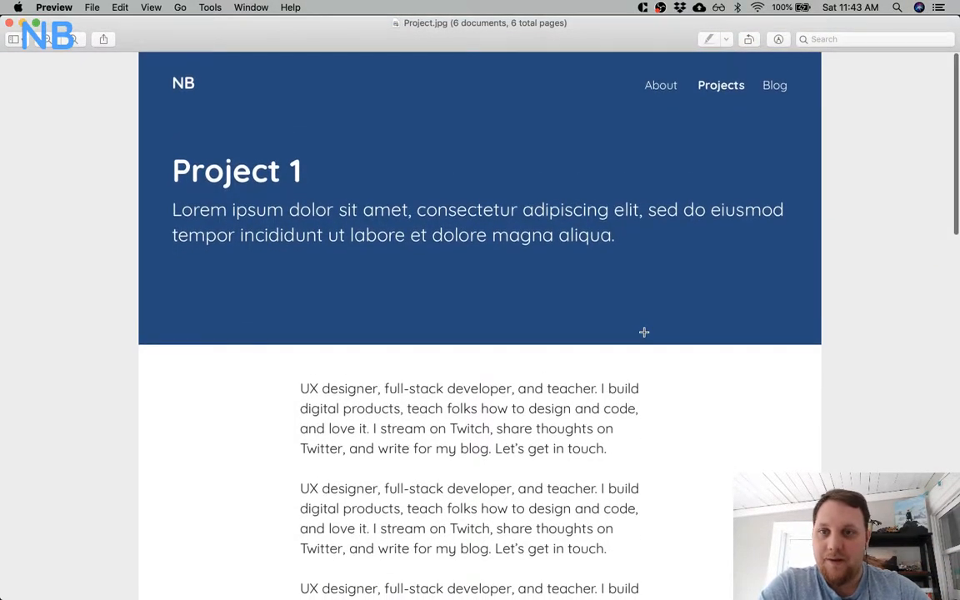
Review the project page's body text down to the contact footer and return to its header.
scroll(643, 332, "down", 10)
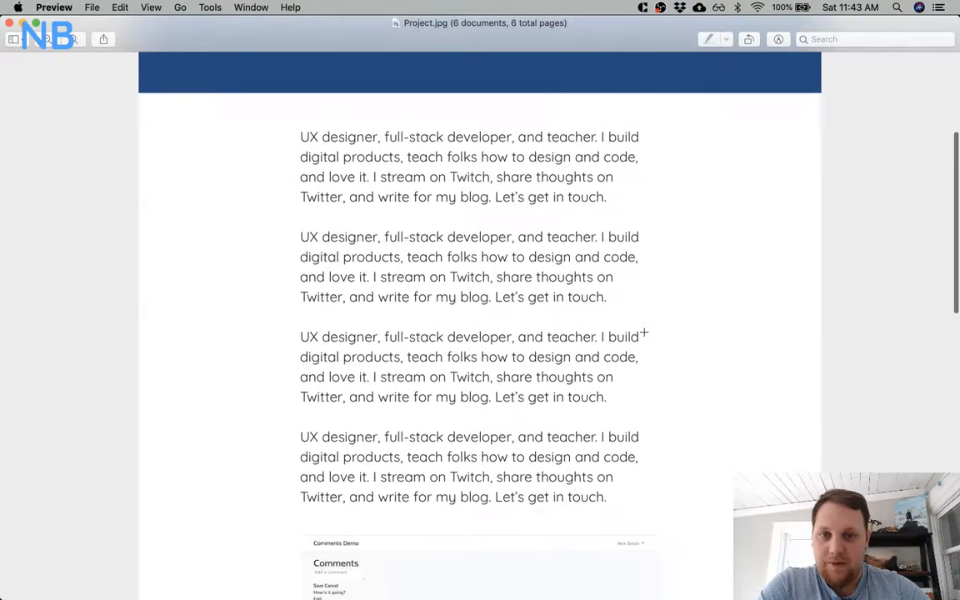
scroll(643, 332, "down", 5)
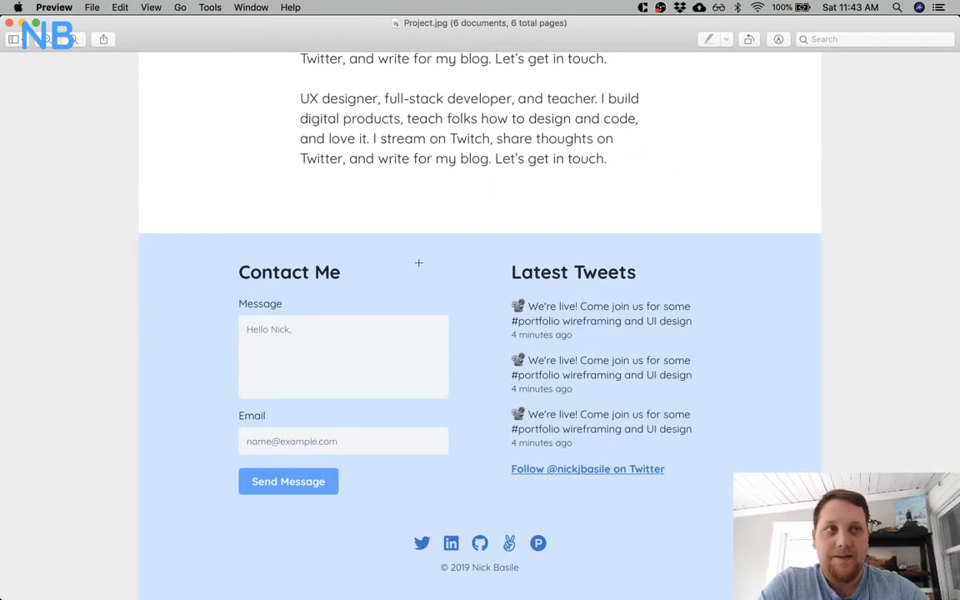
scroll(372, 224, "up", 15)
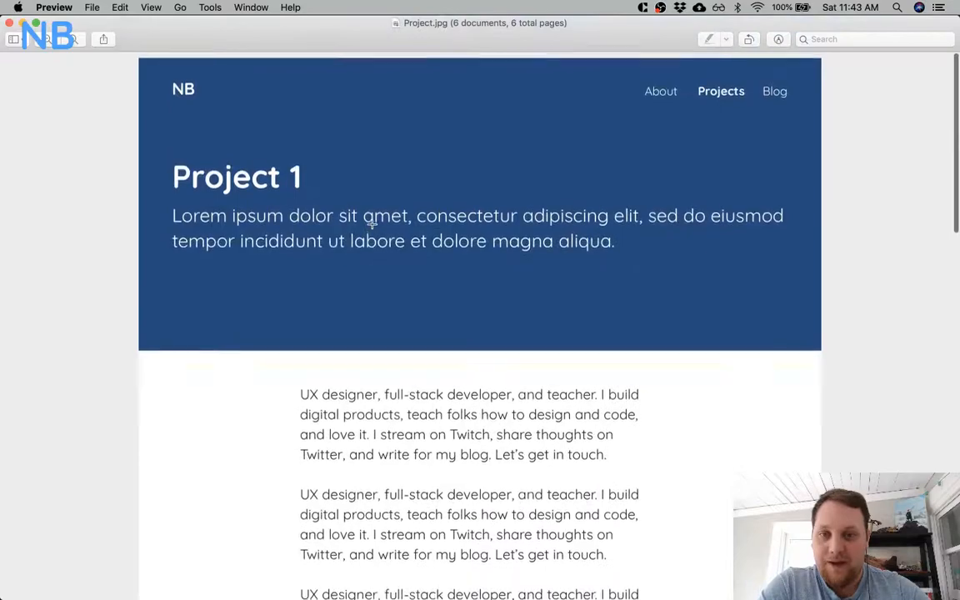
Go back through the exported pages to Landing page.jpg and enlarge it.
key("Down")
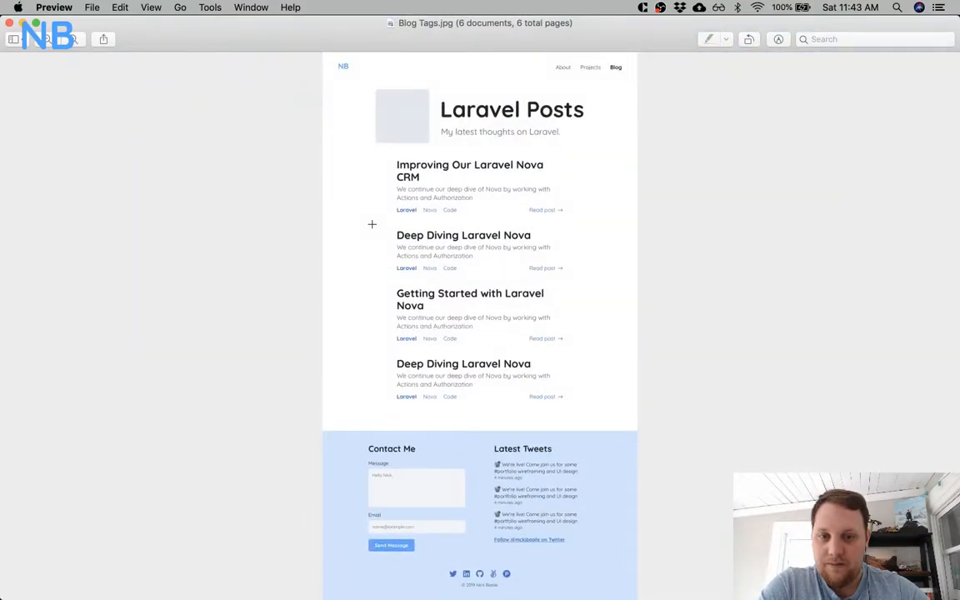
key("Down")
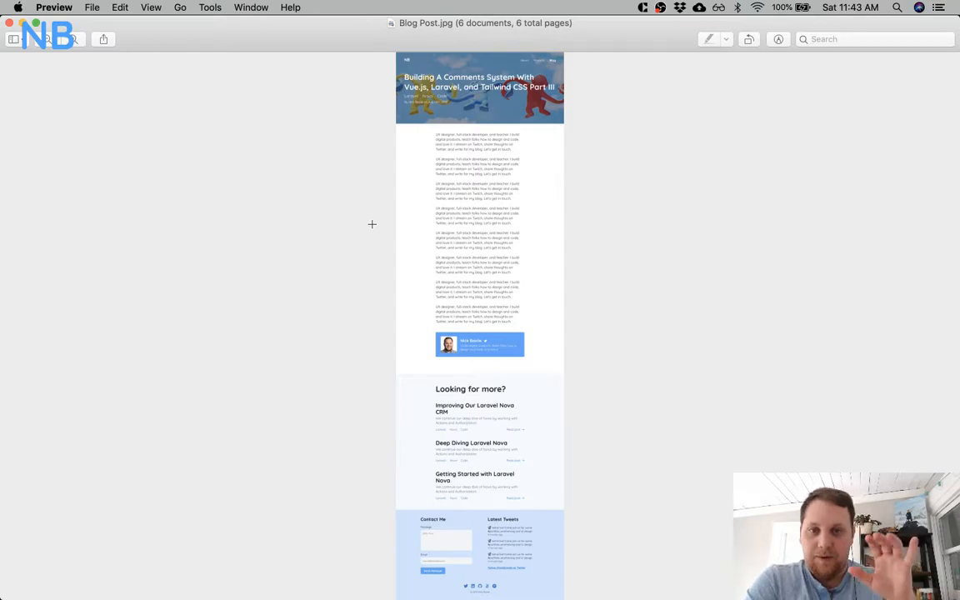
key("Down")
key("Down")
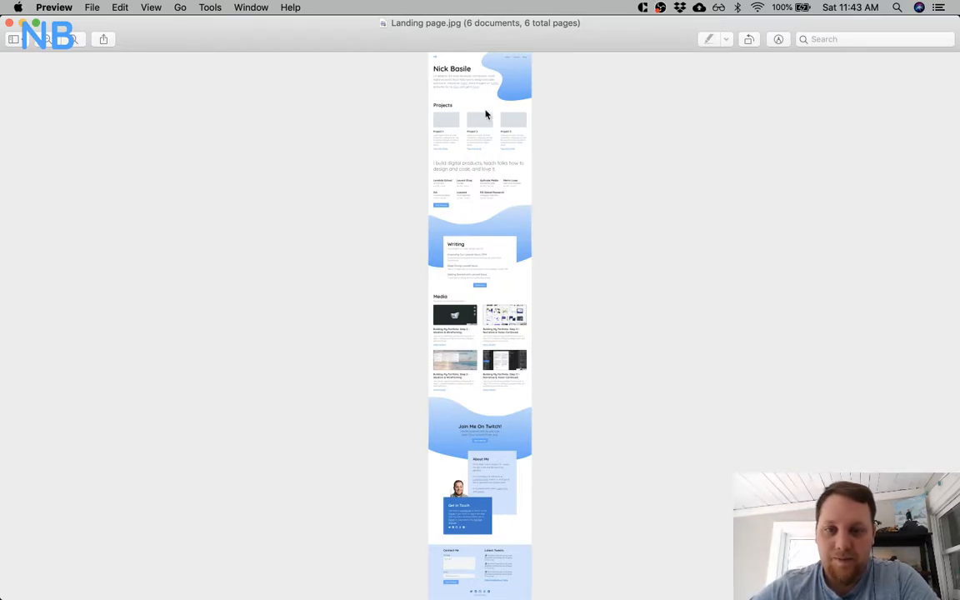
key("super+plus")
key("super+plus")
key("super+plus")
key("super+plus")
key("super+plus")
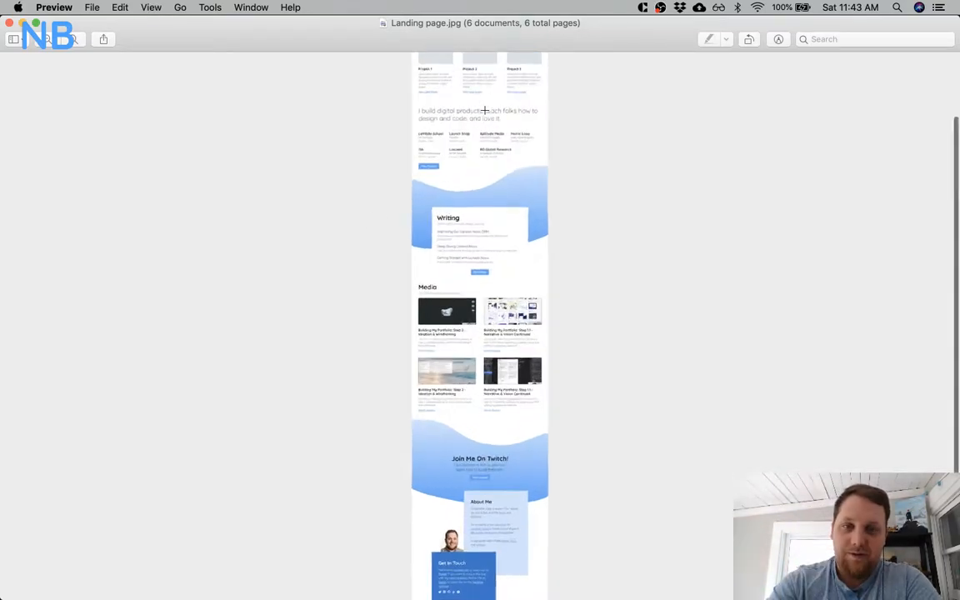
Enlarge the landing page further and review its intro header and the Projects section with the three case studies.
scroll(485, 110, "up", 15)
scroll(484, 110, "down", 1)
scroll(484, 110, "down", 2)
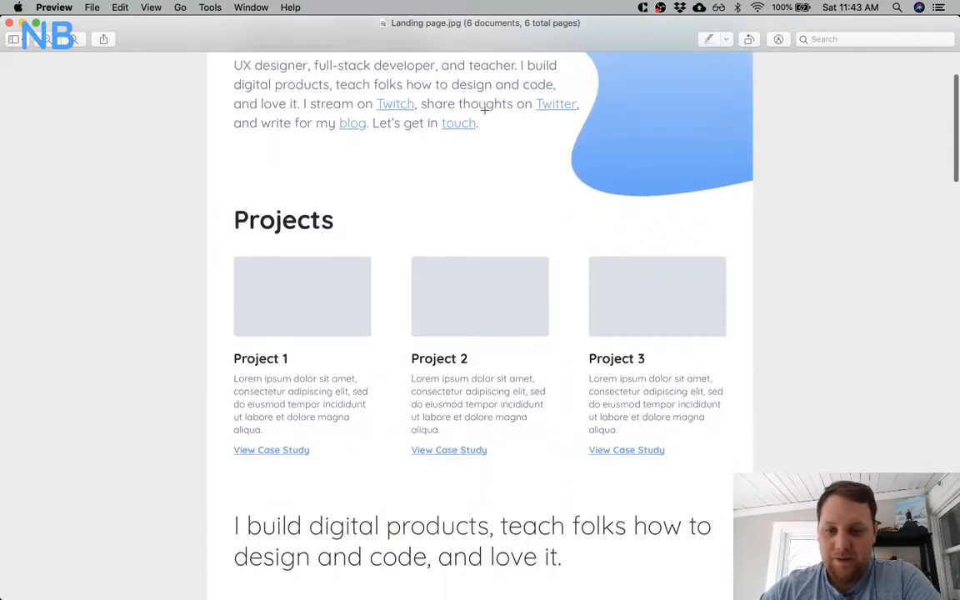
scroll(484, 110, "up", 3)
key("super+plus")
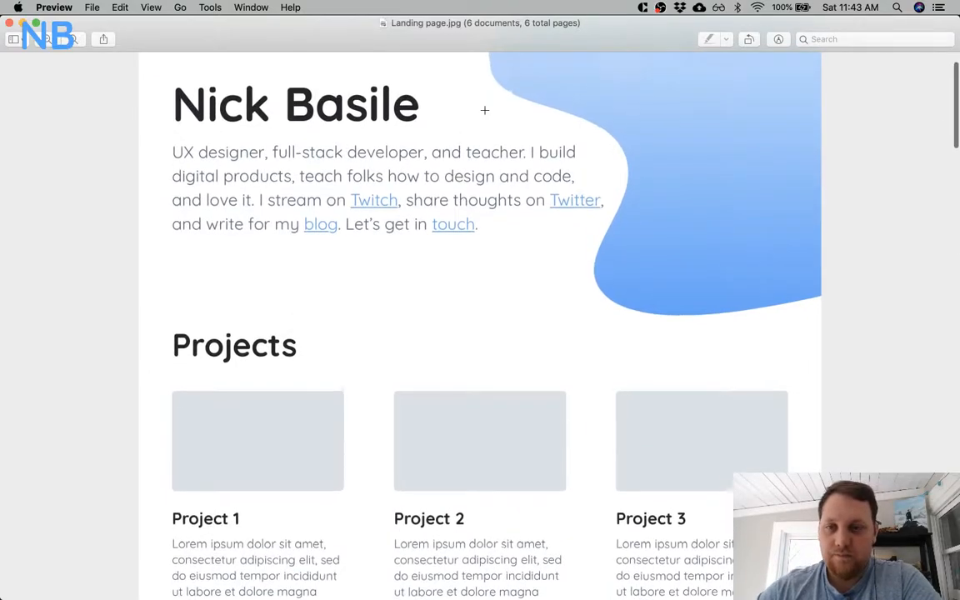
scroll(484, 110, "up", 2)
scroll(484, 110, "down", 5)
scroll(484, 110, "down", 6)
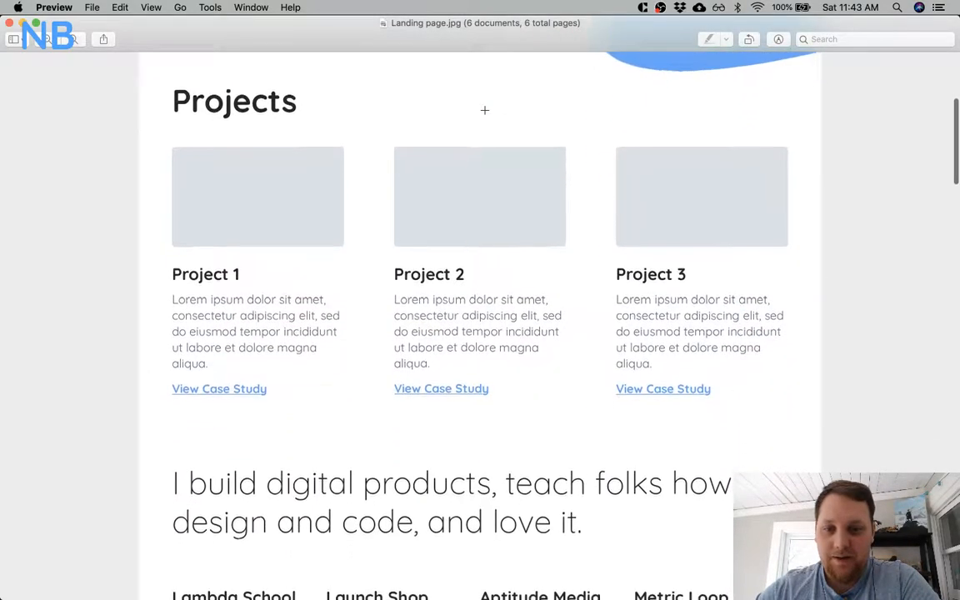
Examine the landing page's work history grid, View Resume button and the blue wave leading into the Writing card.
scroll(484, 110, "down", 3)
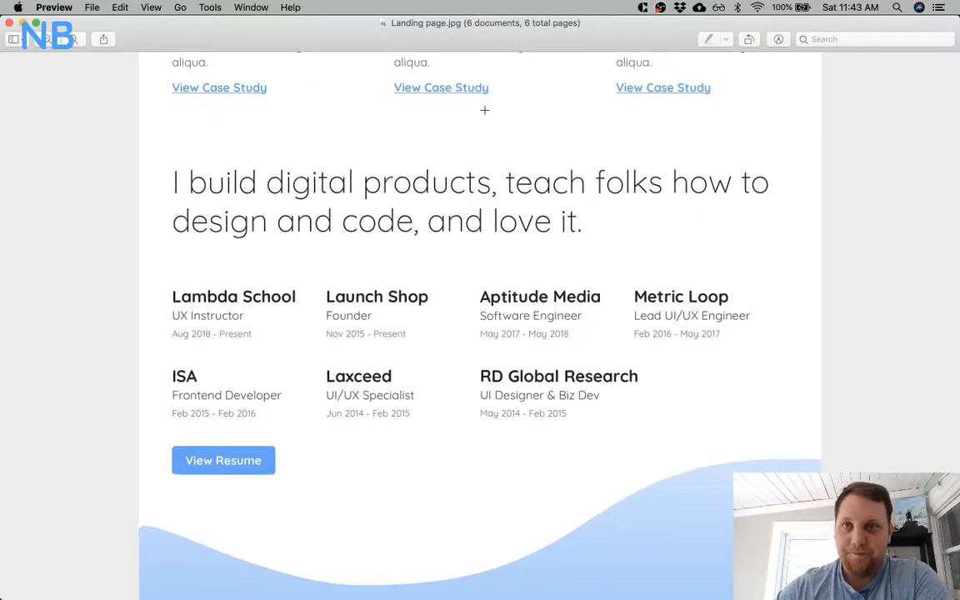
scroll(484, 110, "down", 2)
scroll(484, 110, "down", 3)
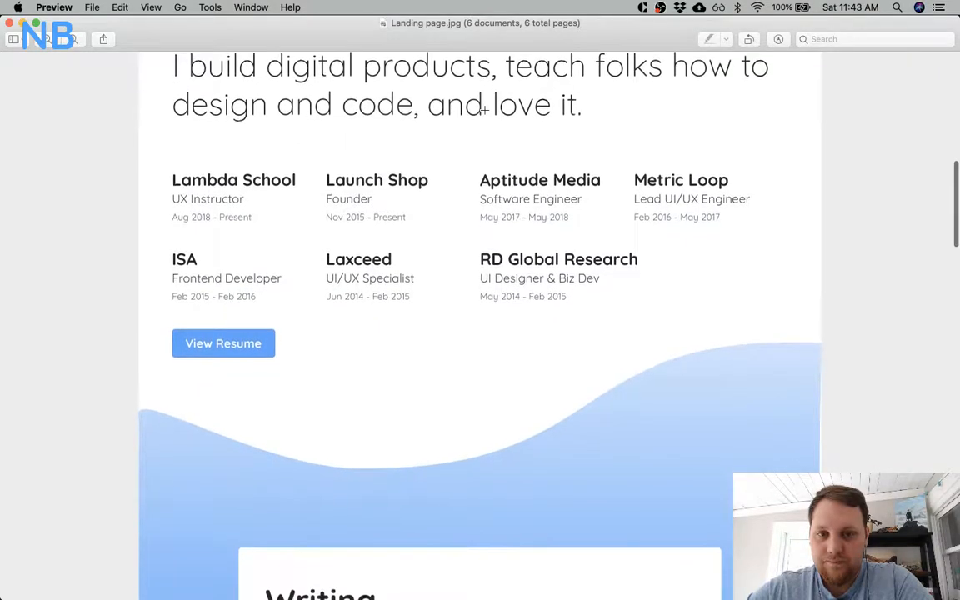
scroll(484, 110, "down", 2)
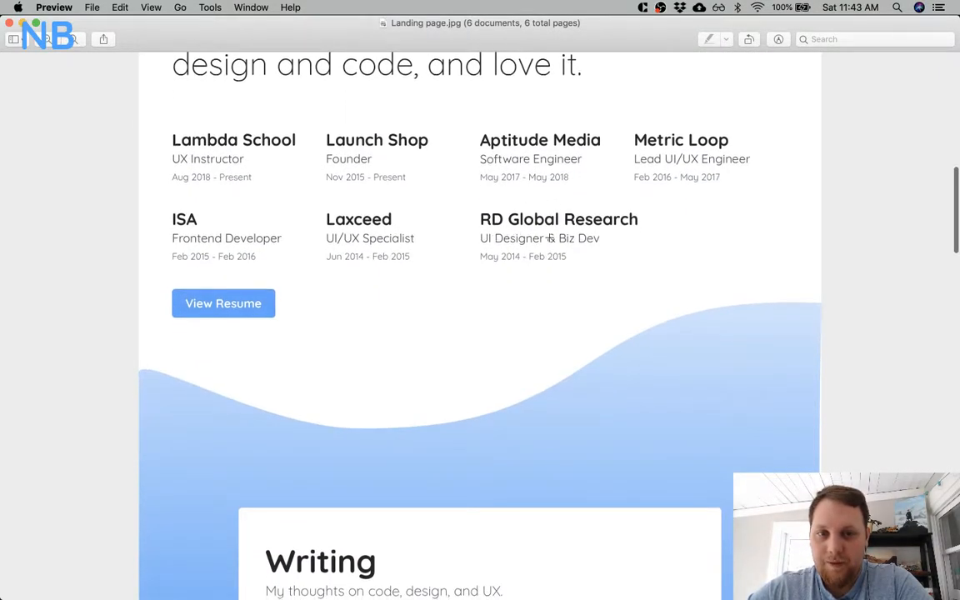
scroll(498, 261, "down", 2)
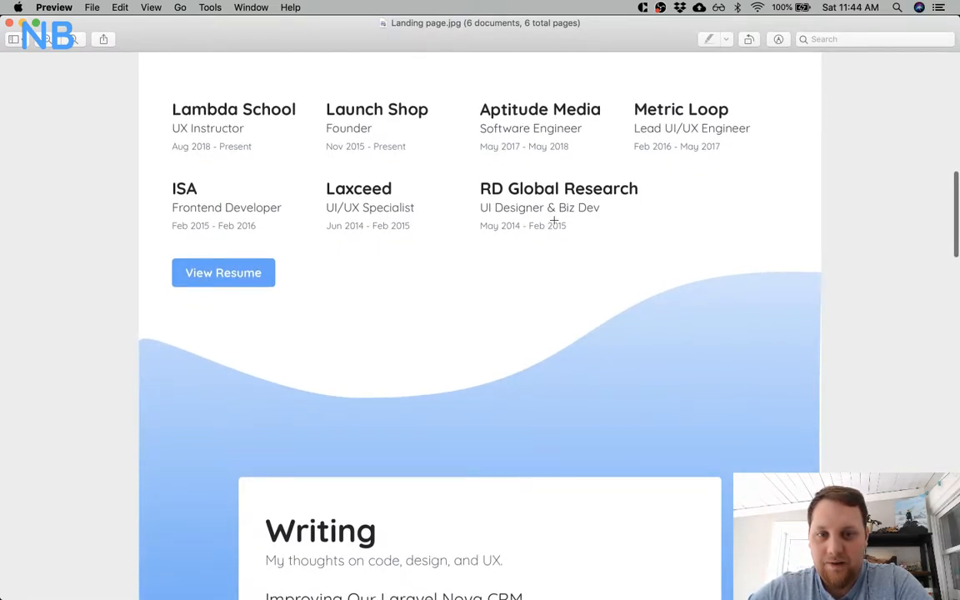
scroll(587, 227, "up", 2)
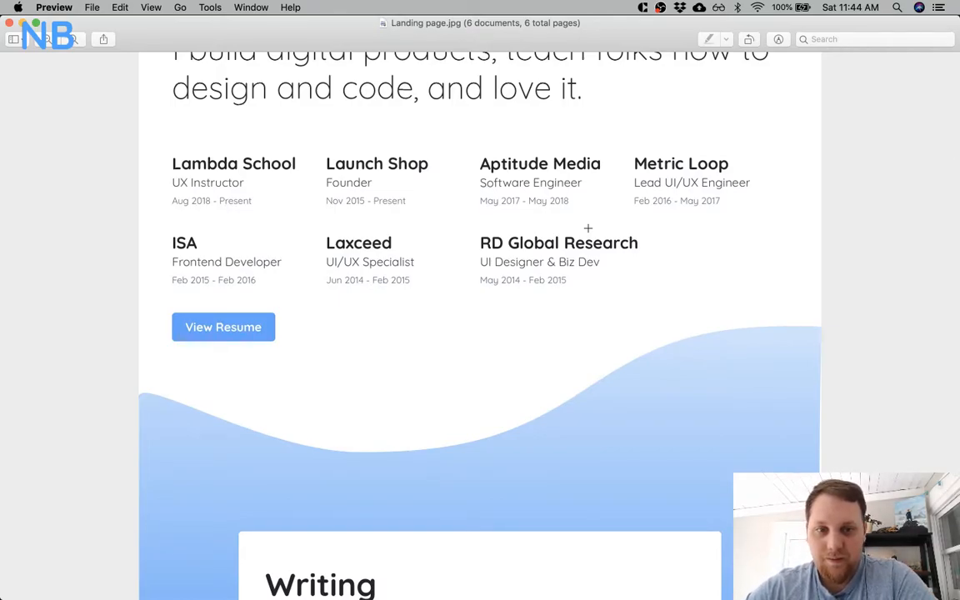
scroll(587, 227, "down", 3)
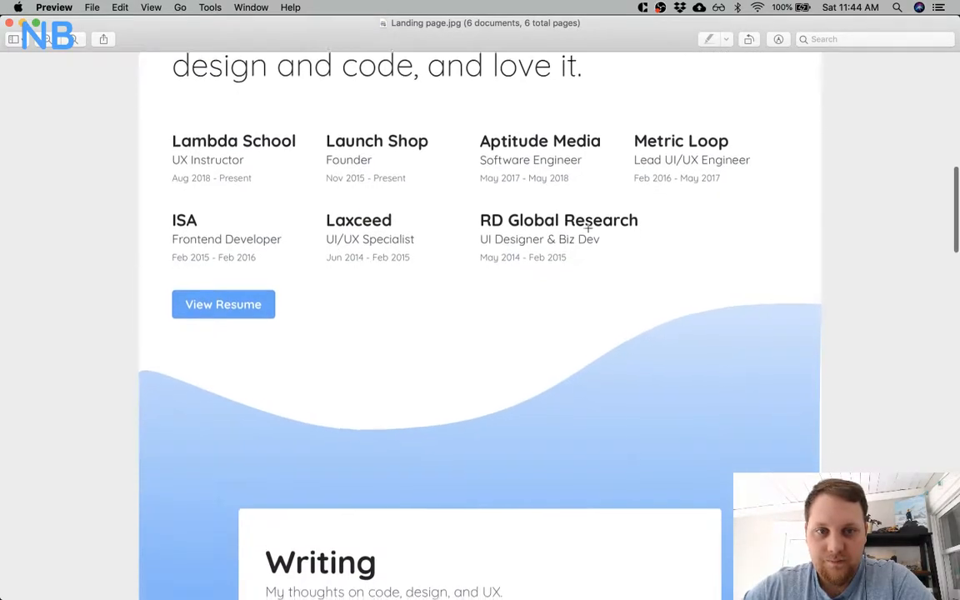
scroll(587, 228, "down", 1)
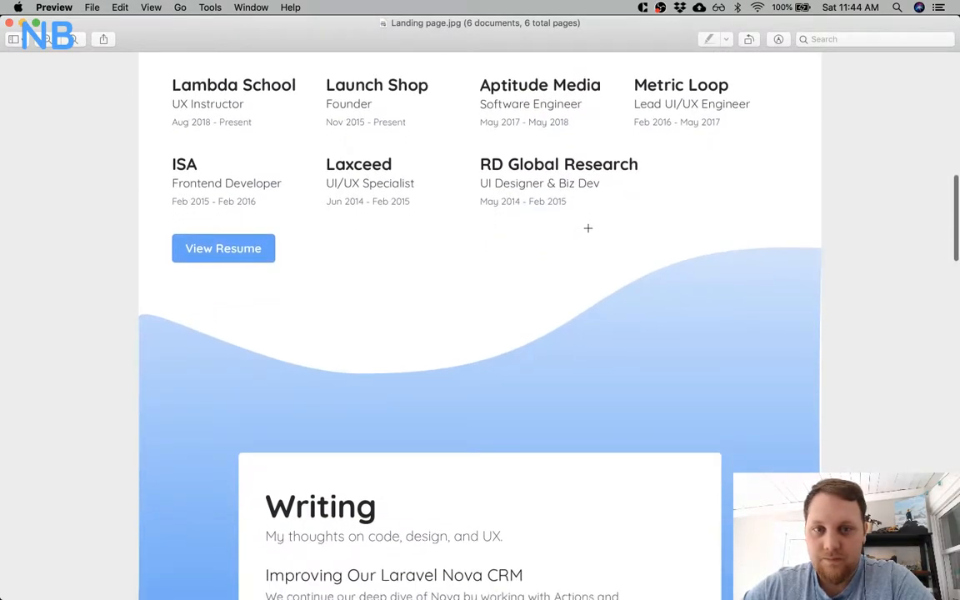
scroll(587, 227, "down", 1)
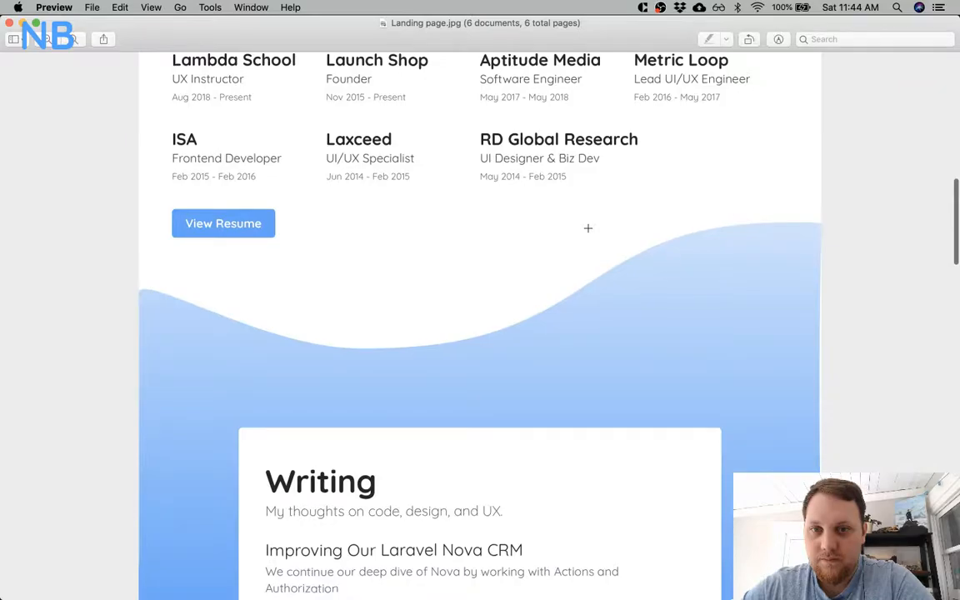
scroll(587, 227, "up", 2)
scroll(525, 233, "down", 10)
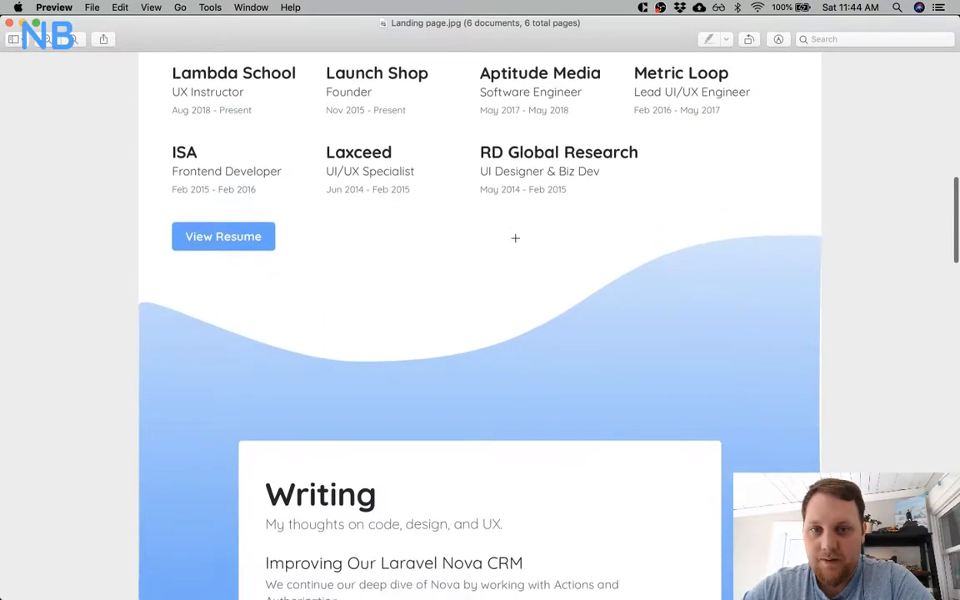
Review the landing page's Media section with its four Building My Portfolio stream cards.
scroll(515, 239, "down", 15)
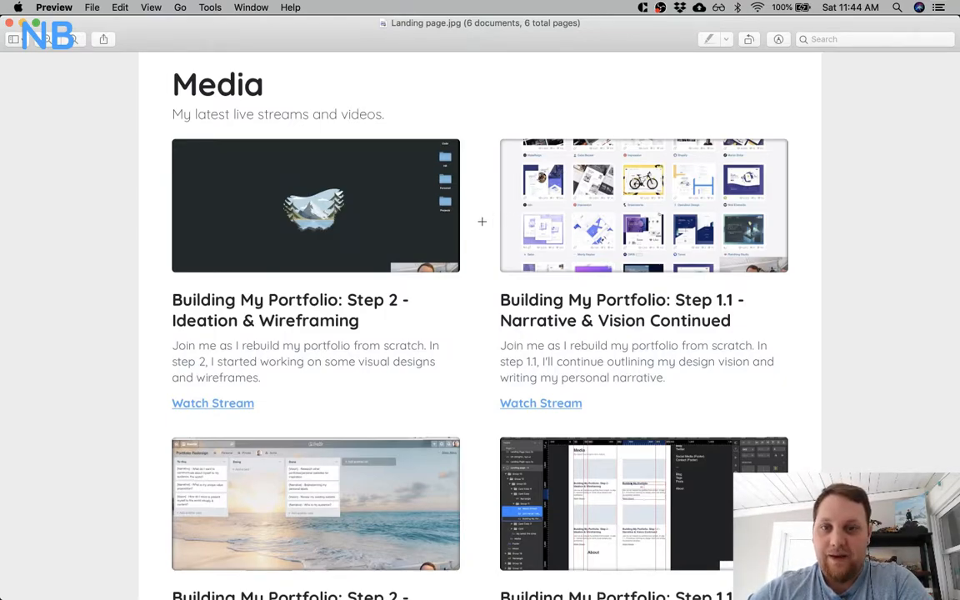
scroll(481, 221, "down", 3)
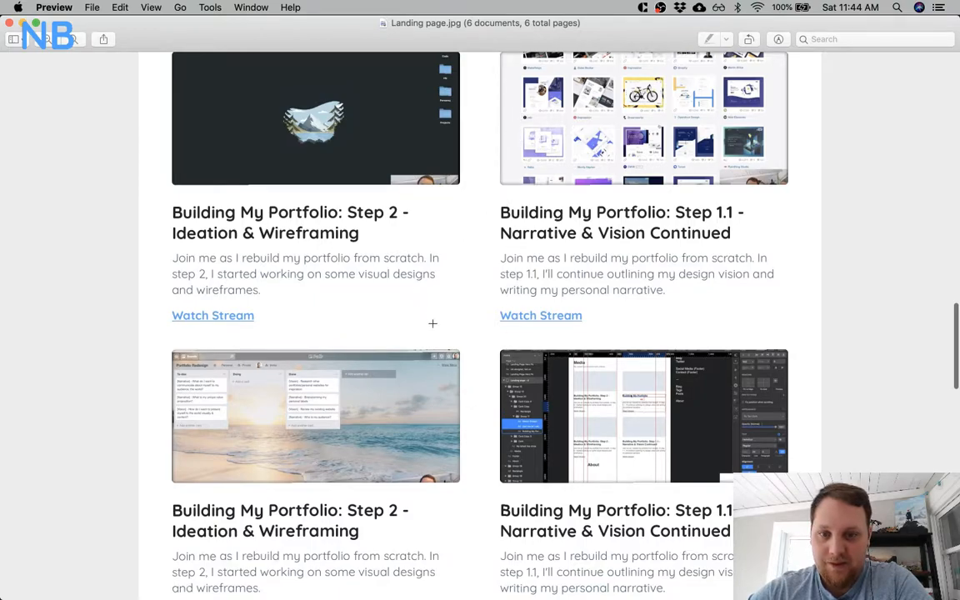
scroll(491, 344, "up", 3)
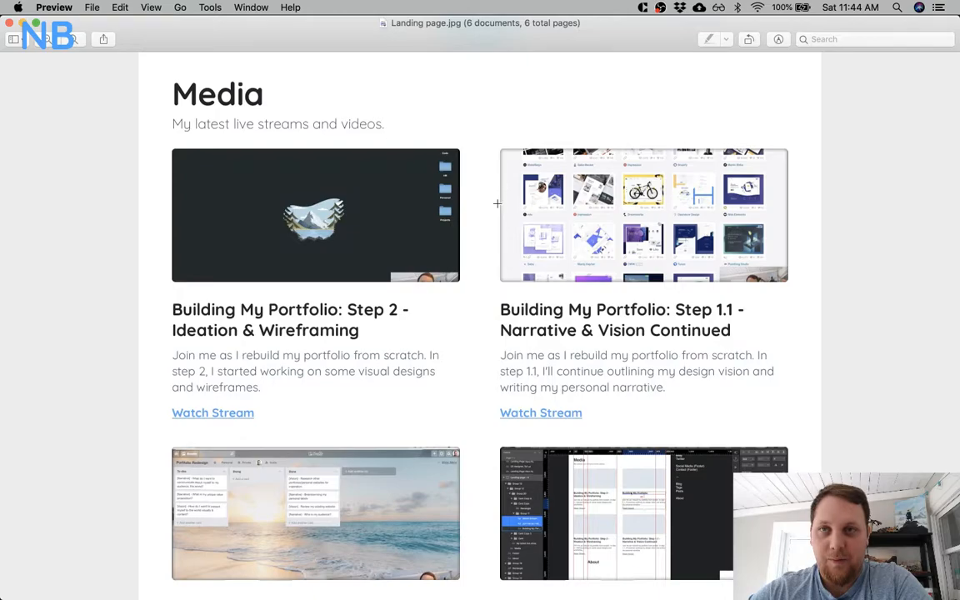
Review the landing page from the Media section through the Twitch banner and Get In Touch card, and return to the intro header.
scroll(459, 301, "down", 15)
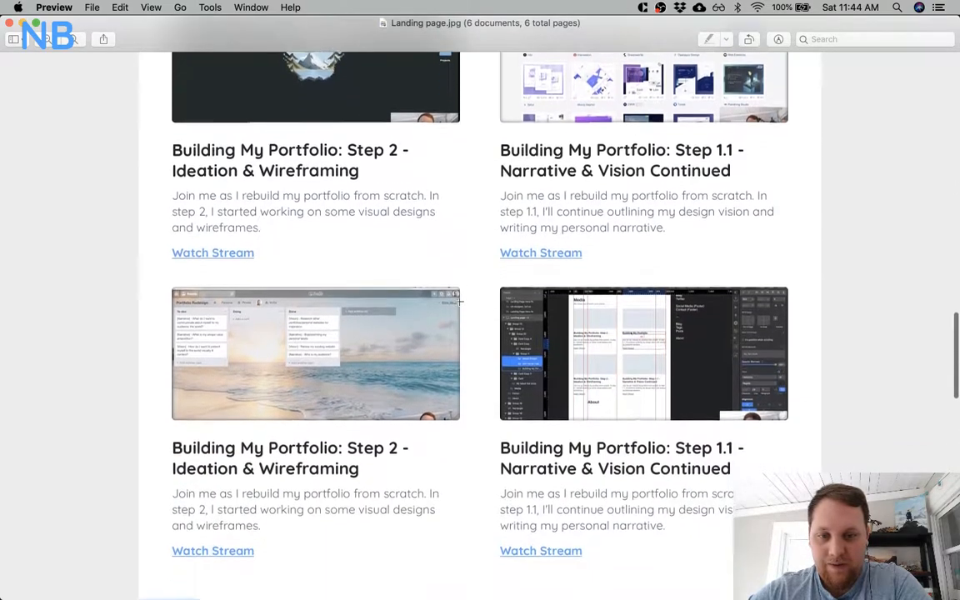
scroll(459, 301, "down", 15)
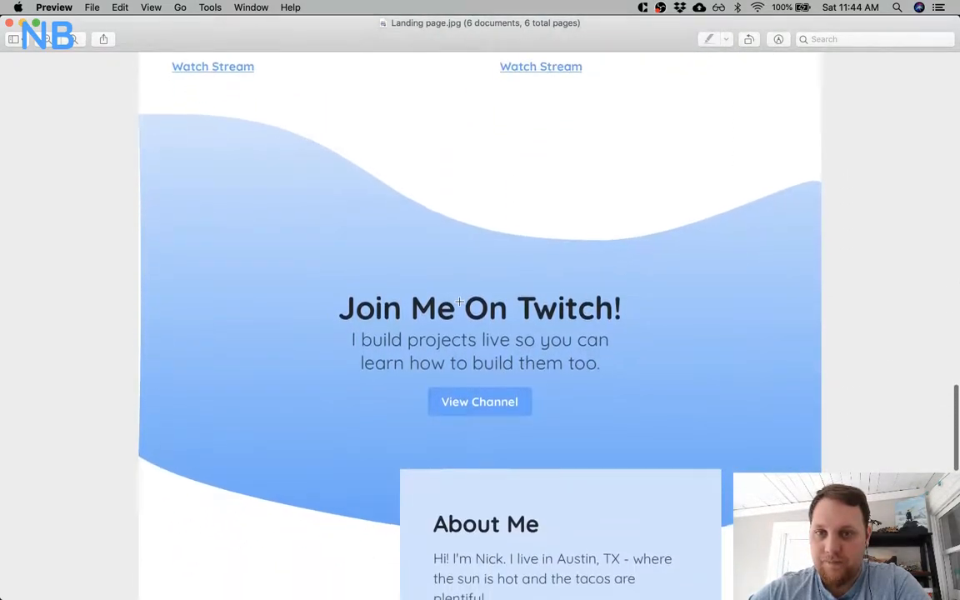
scroll(458, 302, "down", 9)
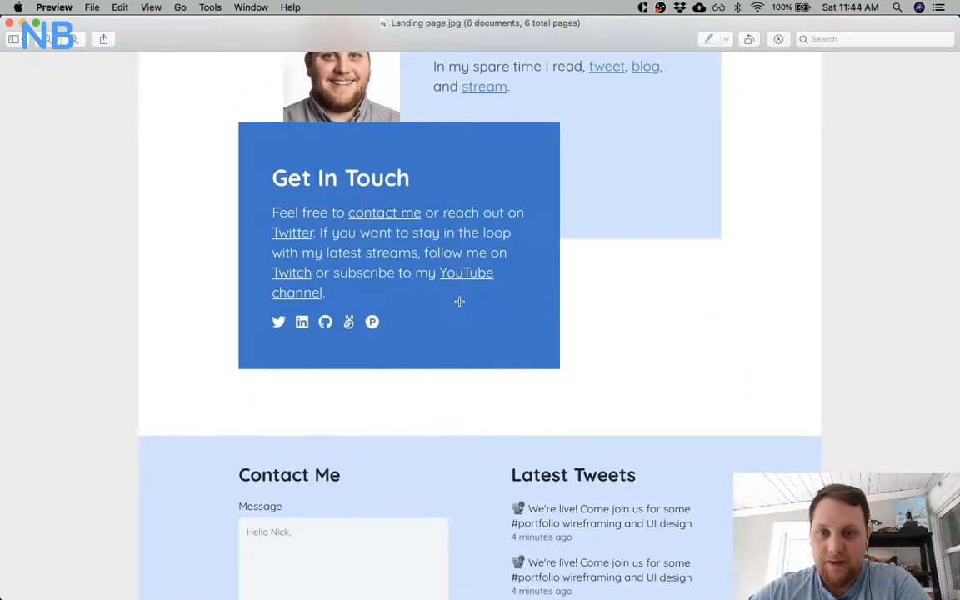
scroll(459, 301, "up", 12)
scroll(459, 301, "up", 20)
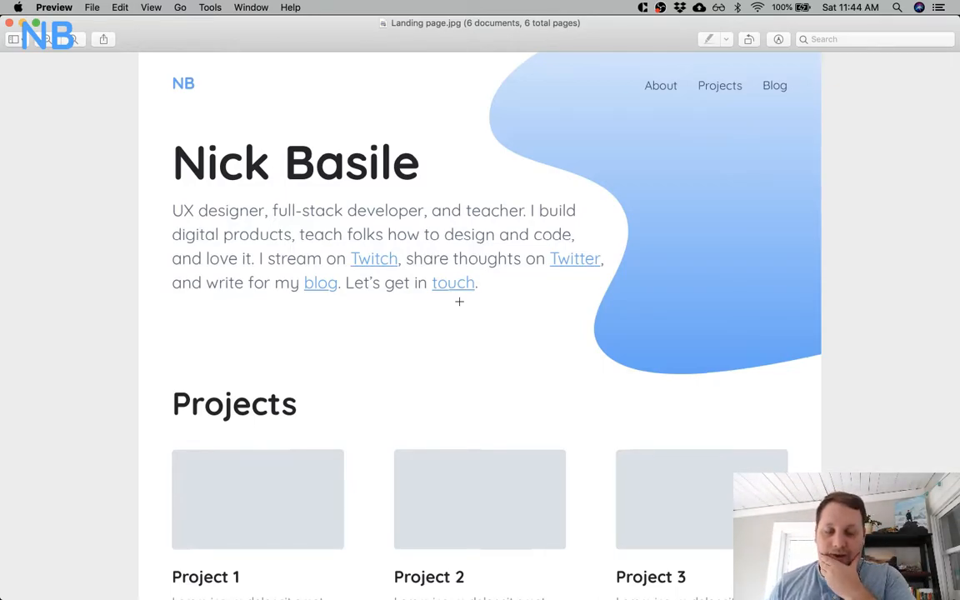
scroll(459, 301, "down", 10)
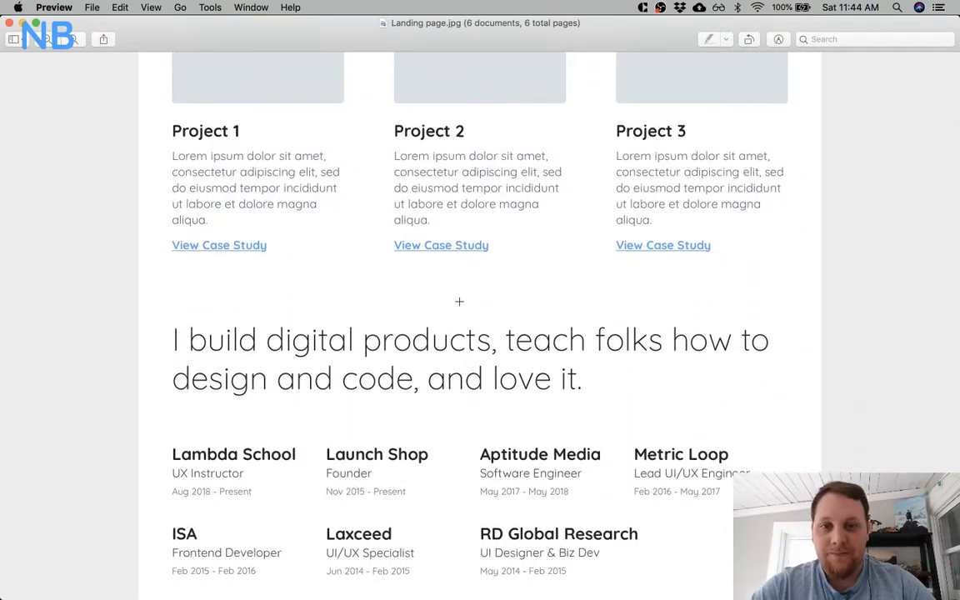
scroll(459, 301, "up", 10)
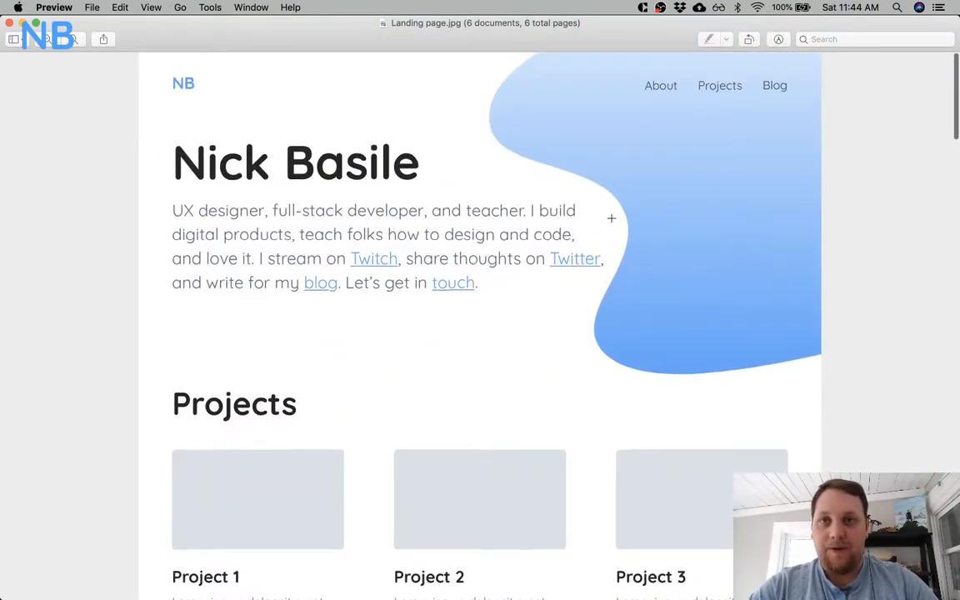
Examine the blue waves behind the Writing card and the Join Me On Twitch! banner on the landing page.
scroll(635, 268, "down", 5)
scroll(635, 268, "up", 5)
scroll(691, 359, "down", 15)
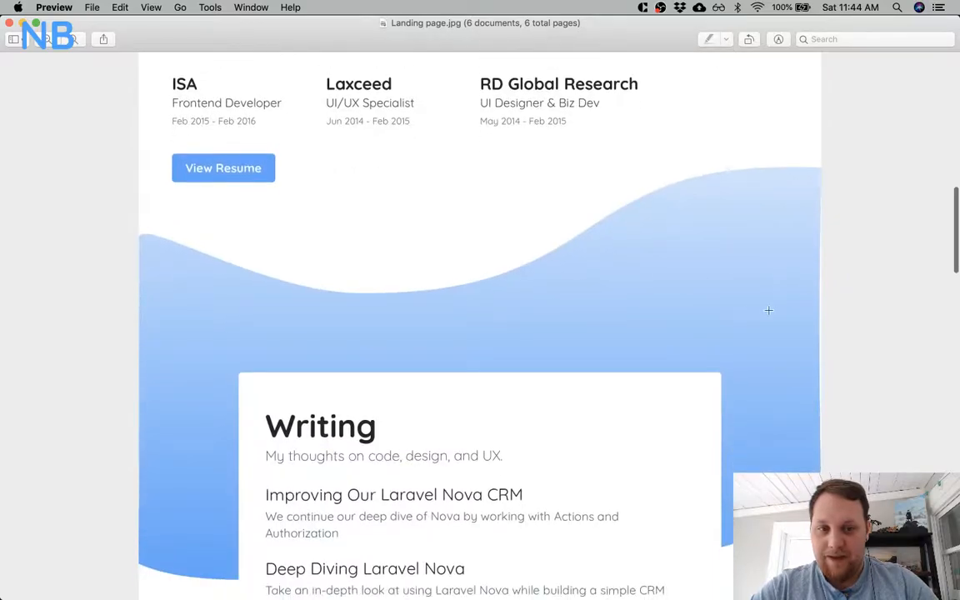
scroll(733, 351, "down", 5)
scroll(733, 351, "up", 5)
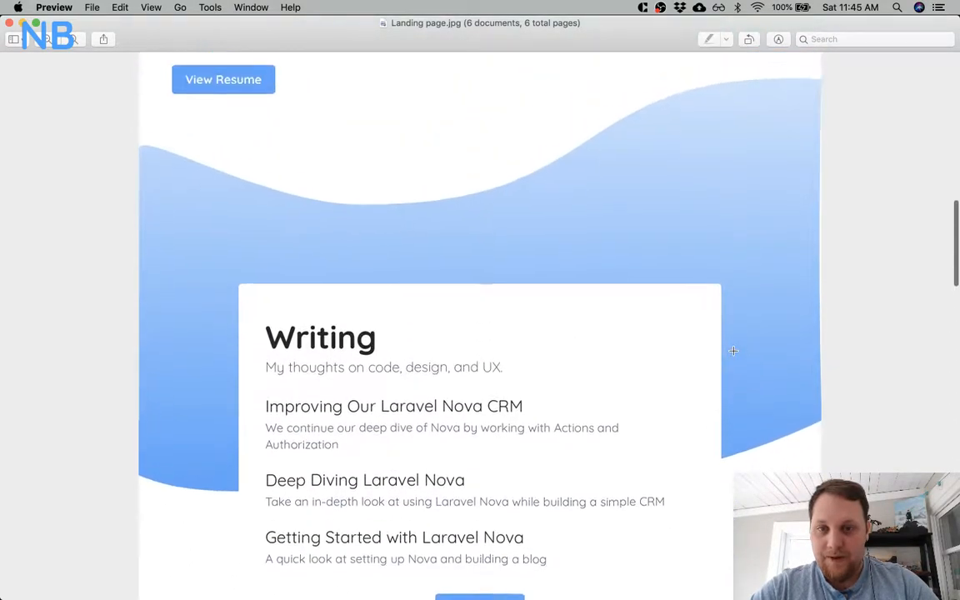
scroll(733, 350, "down", 2)
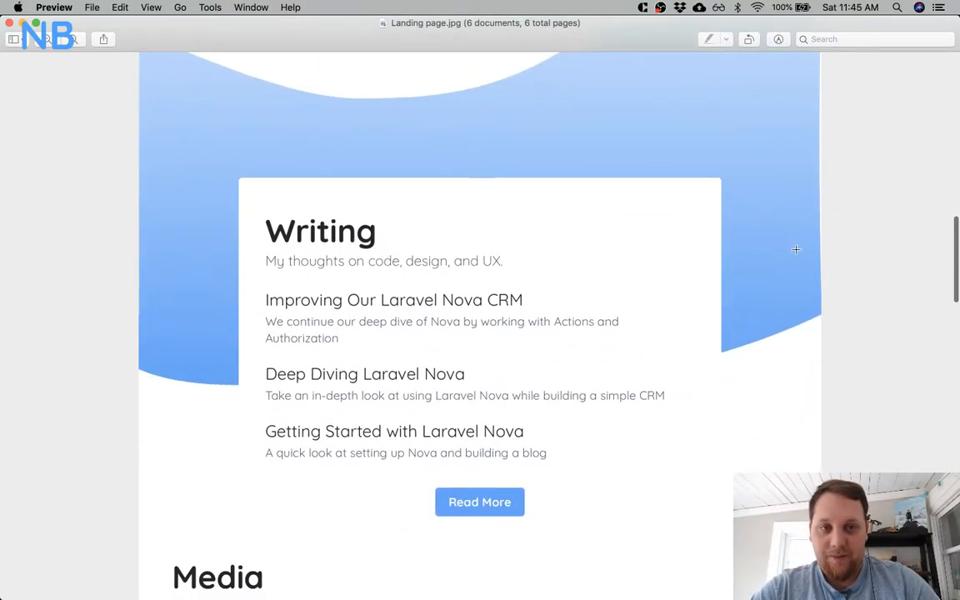
scroll(797, 249, "down", 12)
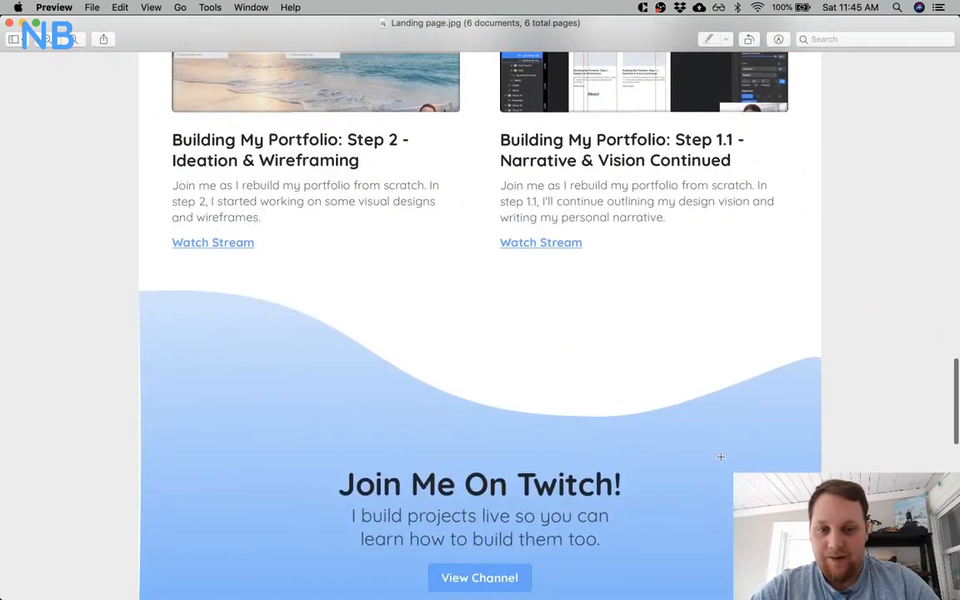
scroll(720, 456, "down", 3)
scroll(662, 326, "up", 1)
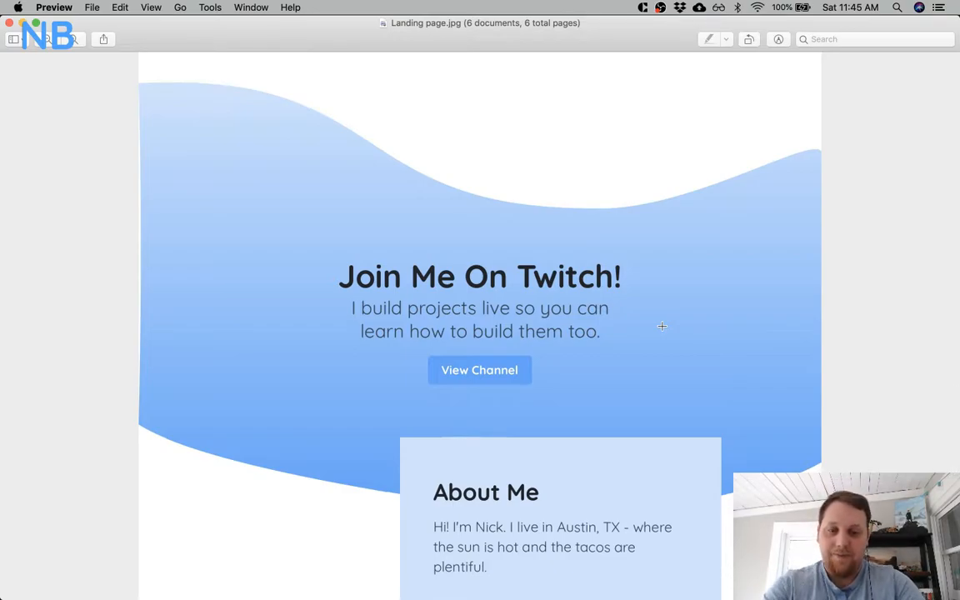
scroll(662, 326, "down", 2)
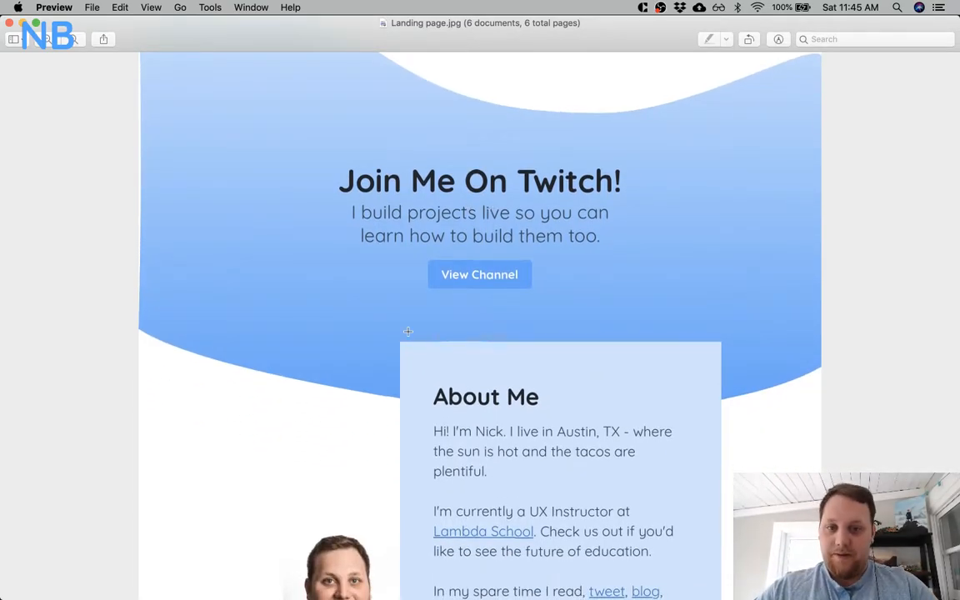
Switch to Sketch and recolor the landing page's "Join Me On Twitch!" heading white.
key("super+Tab")
key("super+Tab")
key("super+Tab")
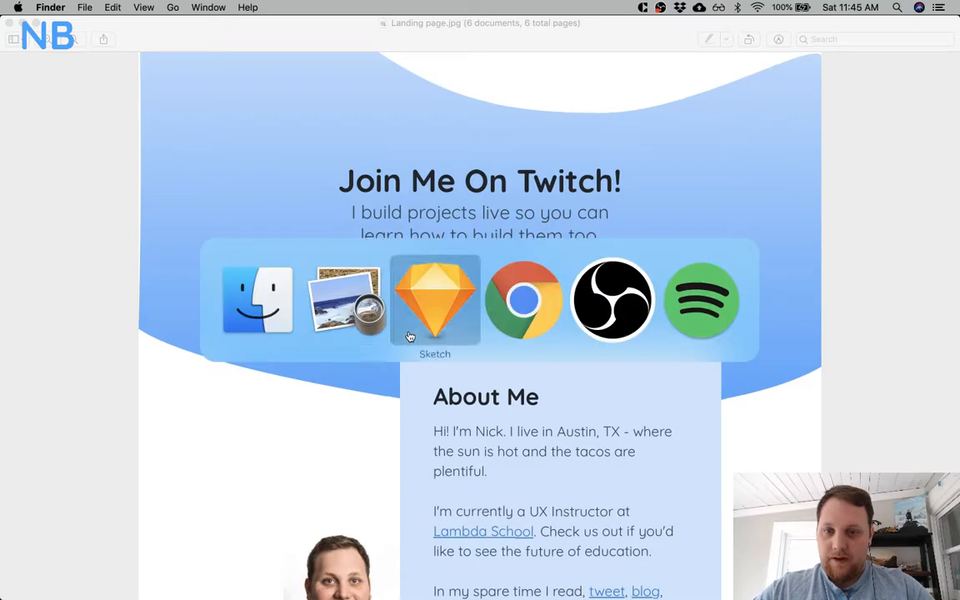
key("alt+super+f")
scroll(282, 324, "down", 5)
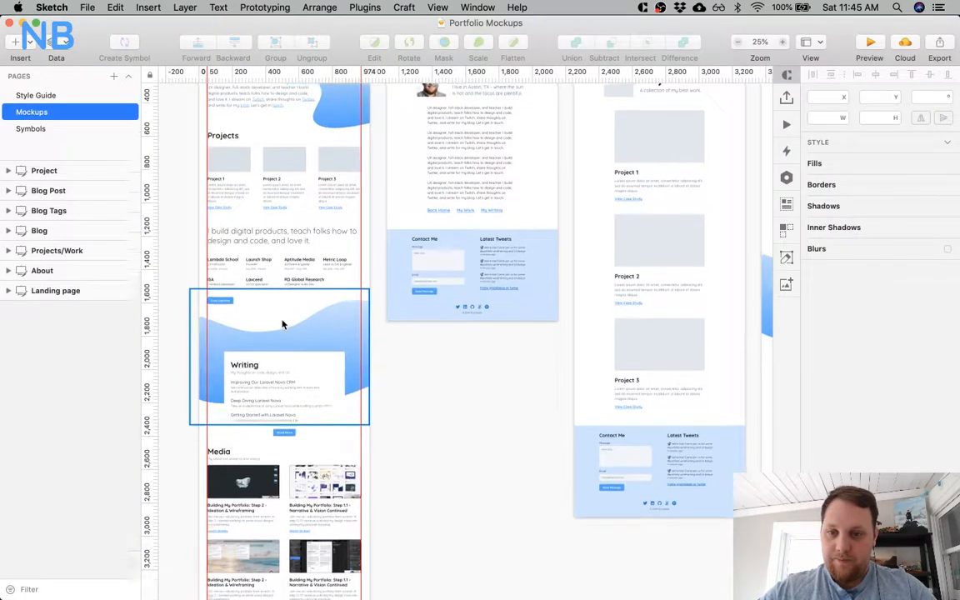
scroll(282, 324, "down", 3)
scroll(288, 323, "up", 10)
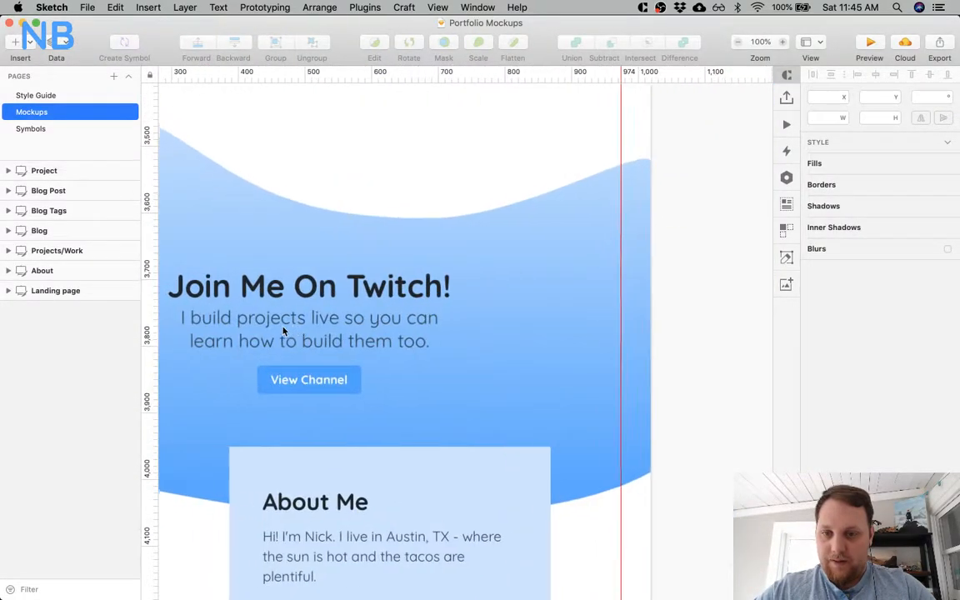
left_click(341, 297)
scroll(500, 316, "left", 3)
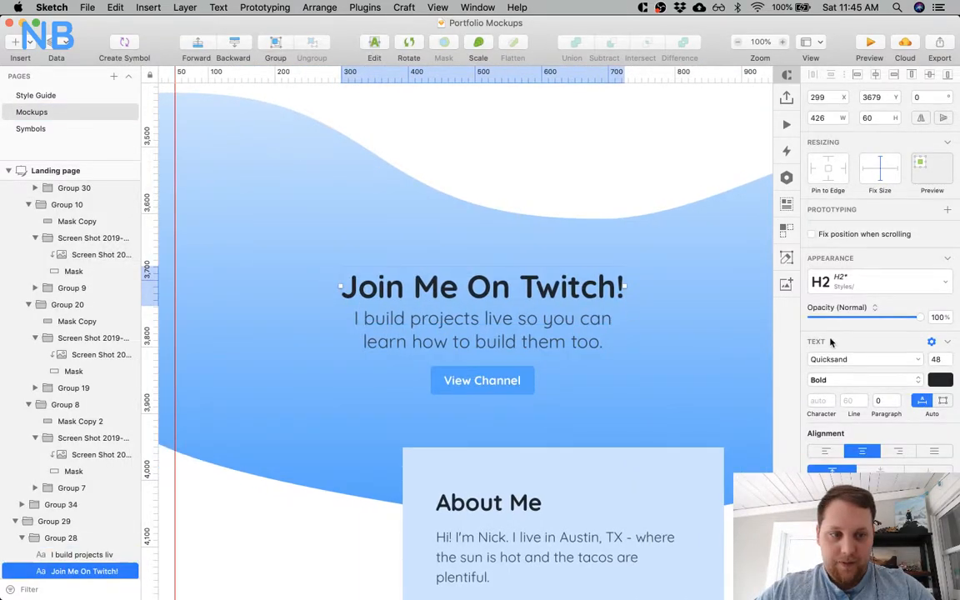
left_click(939, 380)
left_click(814, 392)
Recolor the tagline "I build projects live so you can learn how to build them too." white.
left_click(552, 343, "shift")
left_click(552, 343)
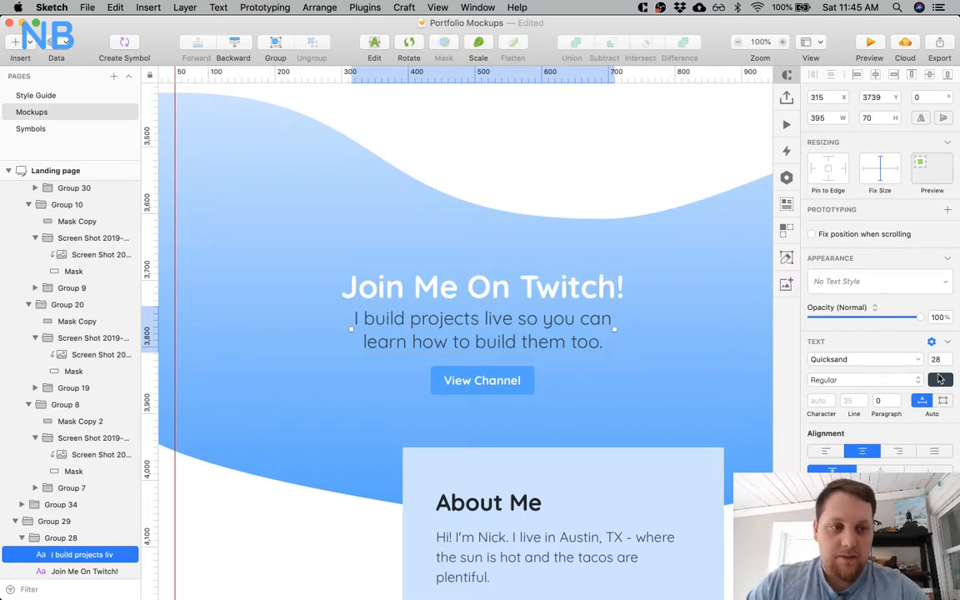
left_click(938, 376)
left_click(814, 392)
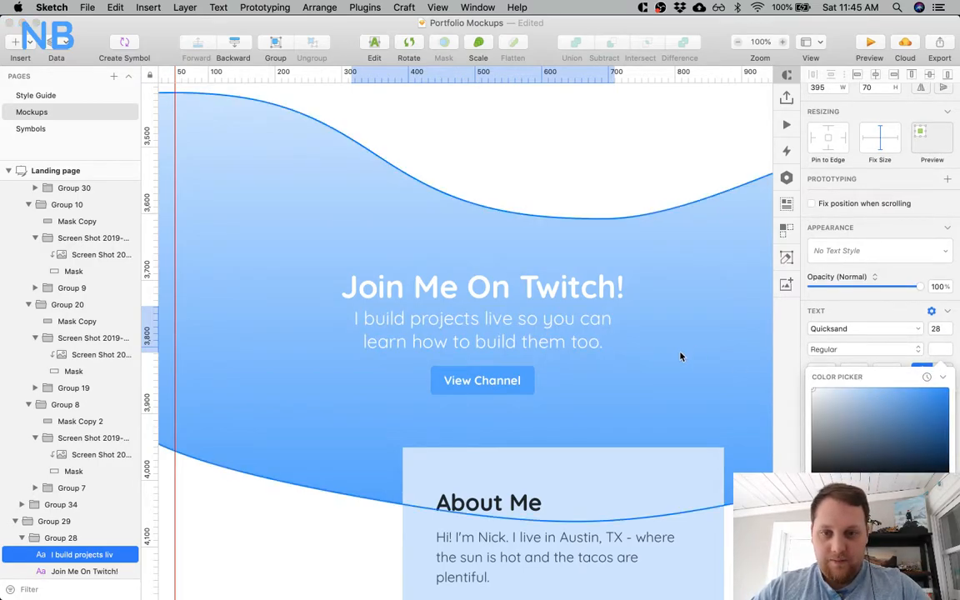
Fill the Twitch banner's View Channel button with white (FFFFFF) and recolor its label blue.
double_click(490, 376)
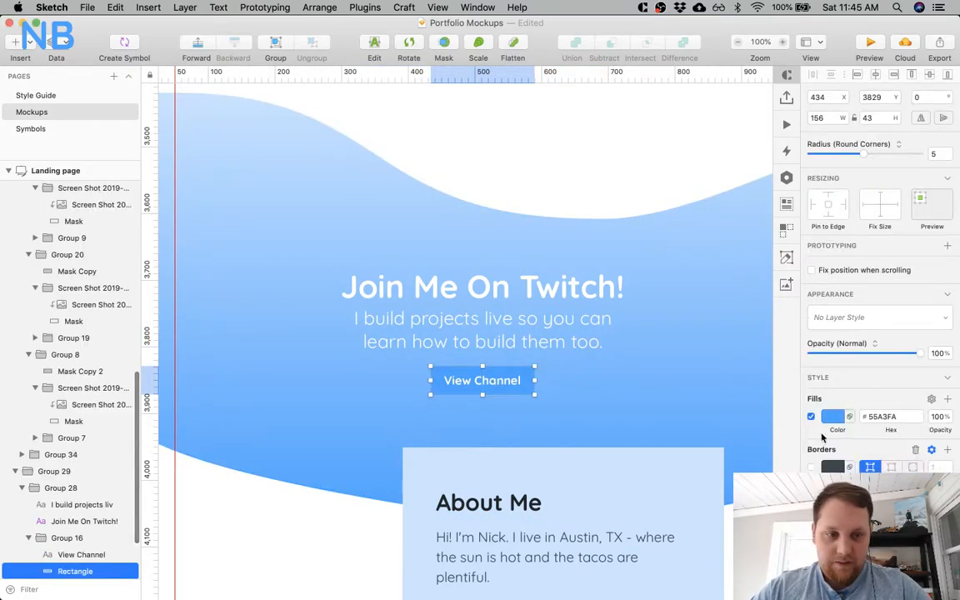
left_click(826, 416)
left_click_drag(836, 452, 804, 410)
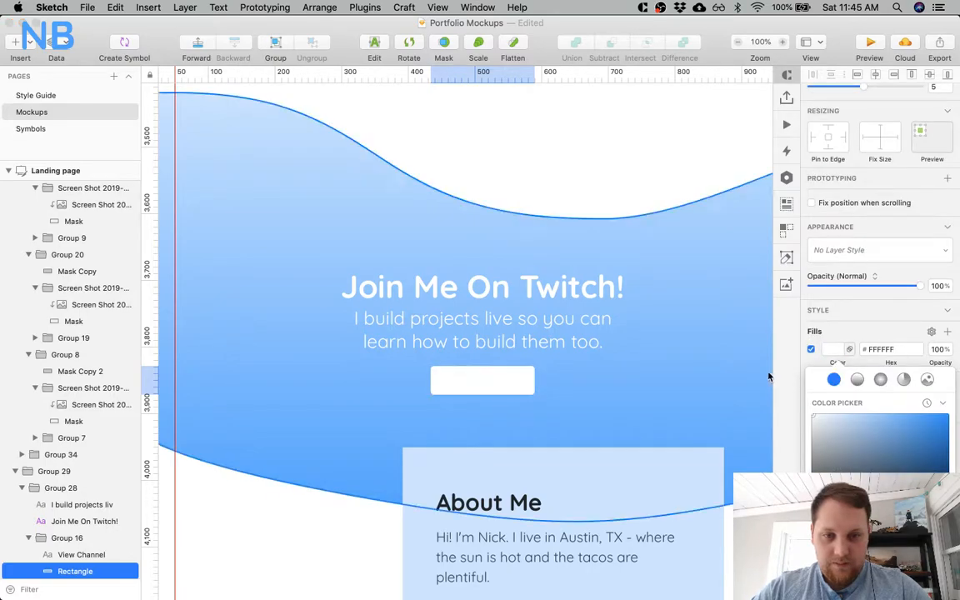
left_click(489, 382)
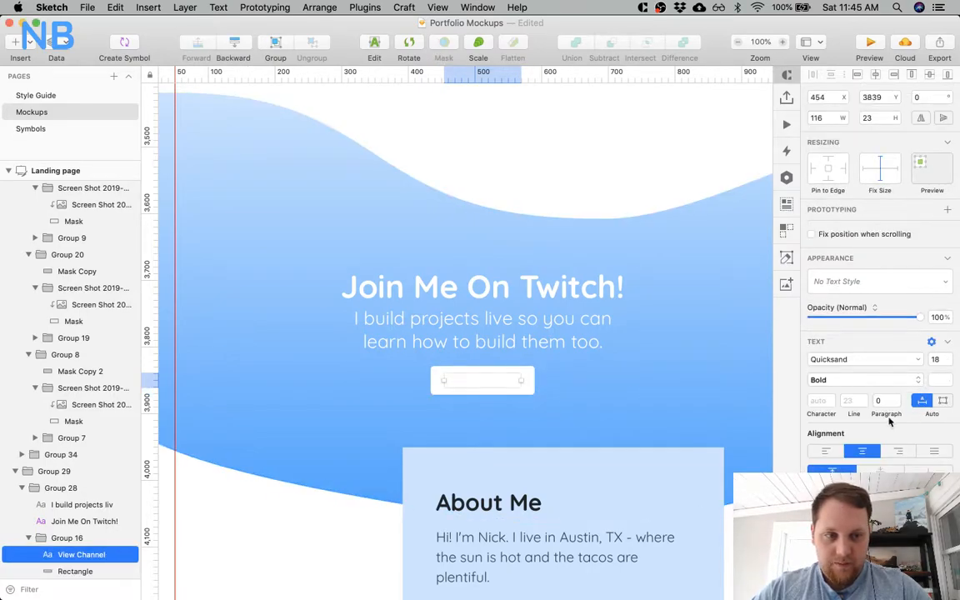
left_click(938, 379)
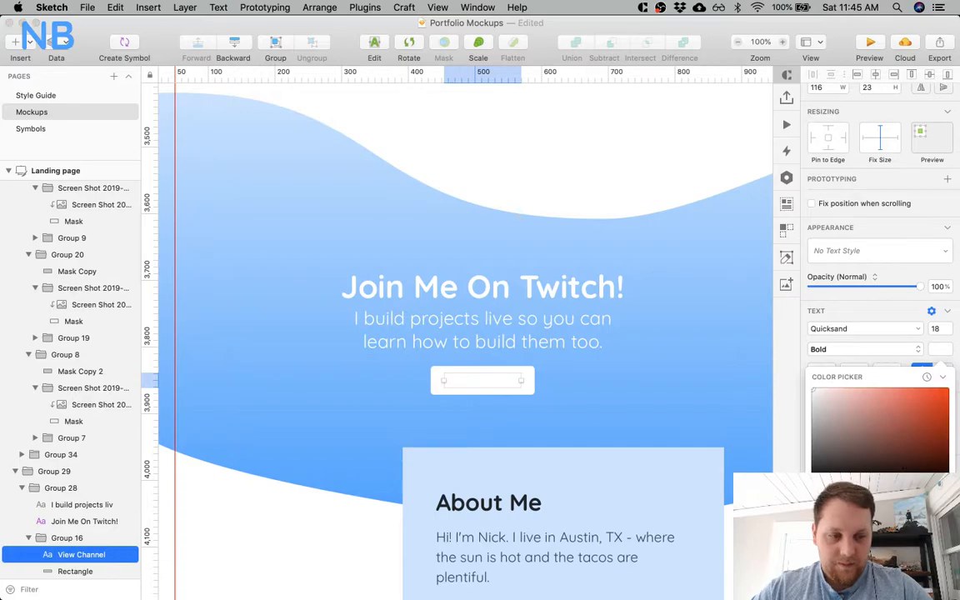
Set both gradient stops of the wave behind the landing page's Twitch banner to the same medium blue.
left_click(662, 395)
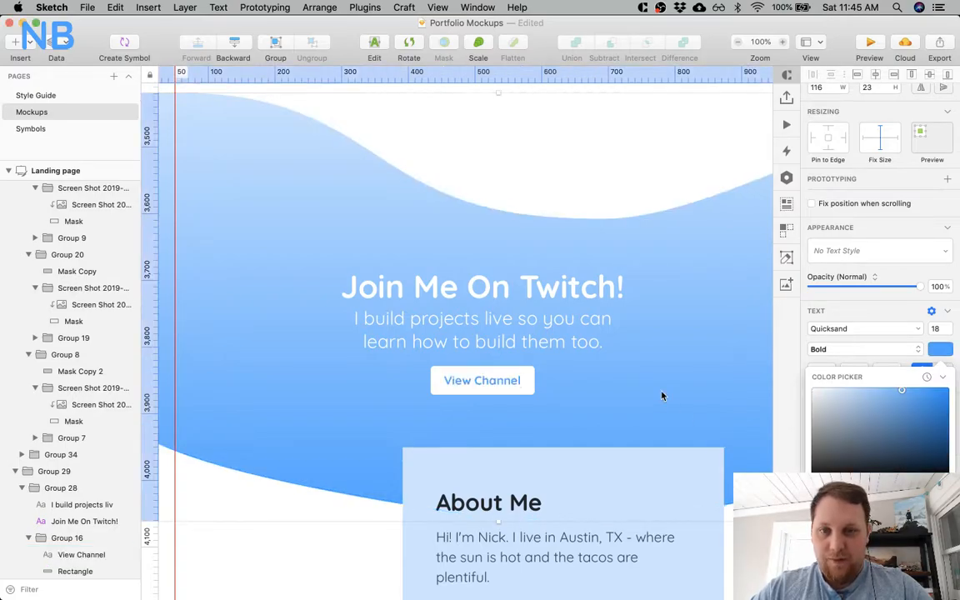
scroll(662, 396, "left", 3)
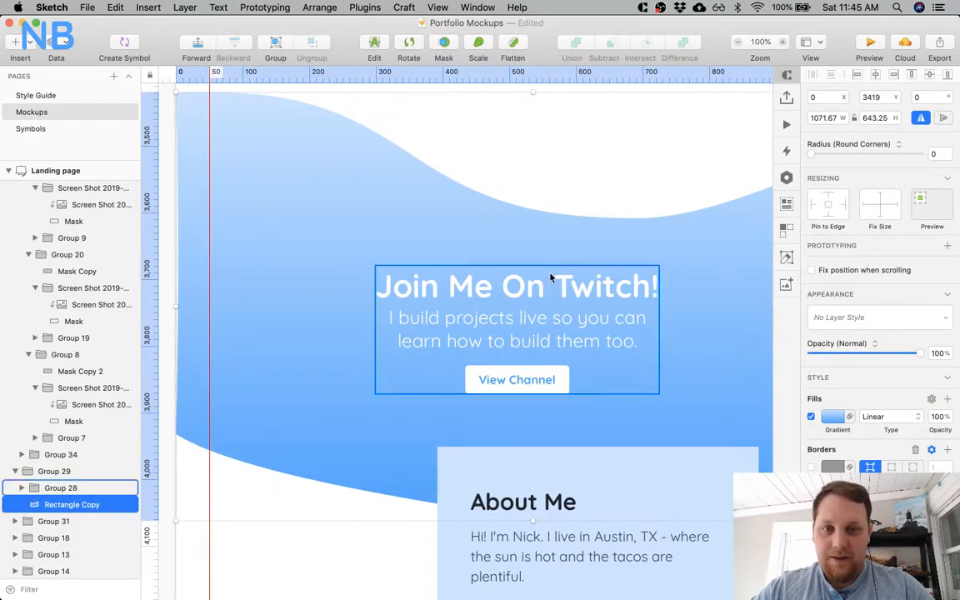
scroll(617, 346, "right", 3)
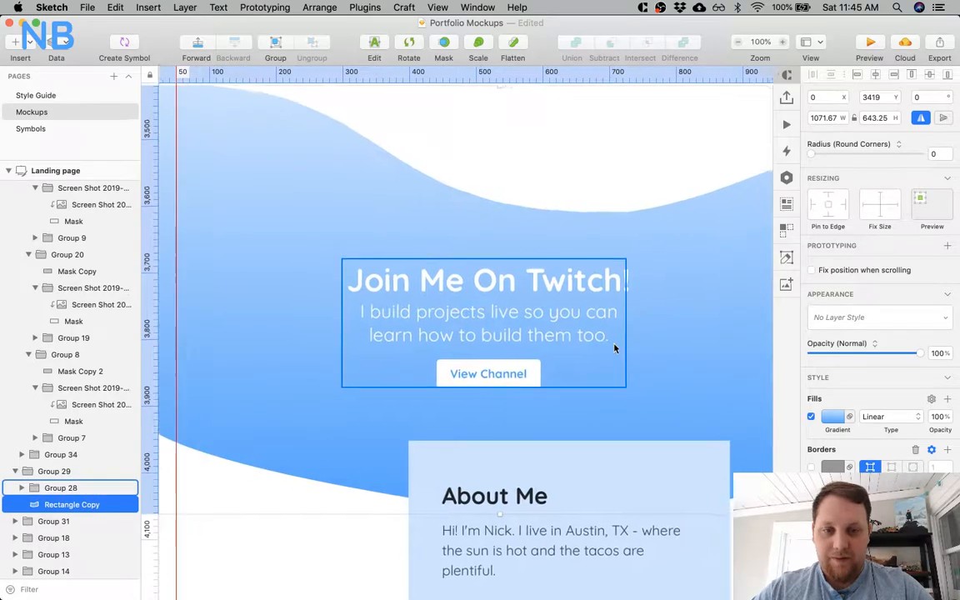
left_click(834, 417)
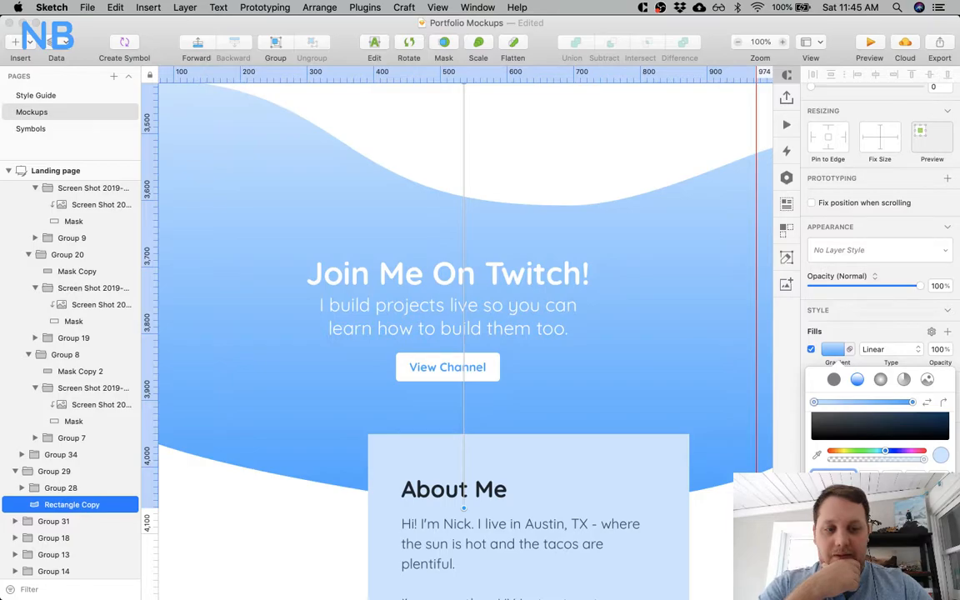
scroll(664, 413, "left", 5)
key("super+minus")
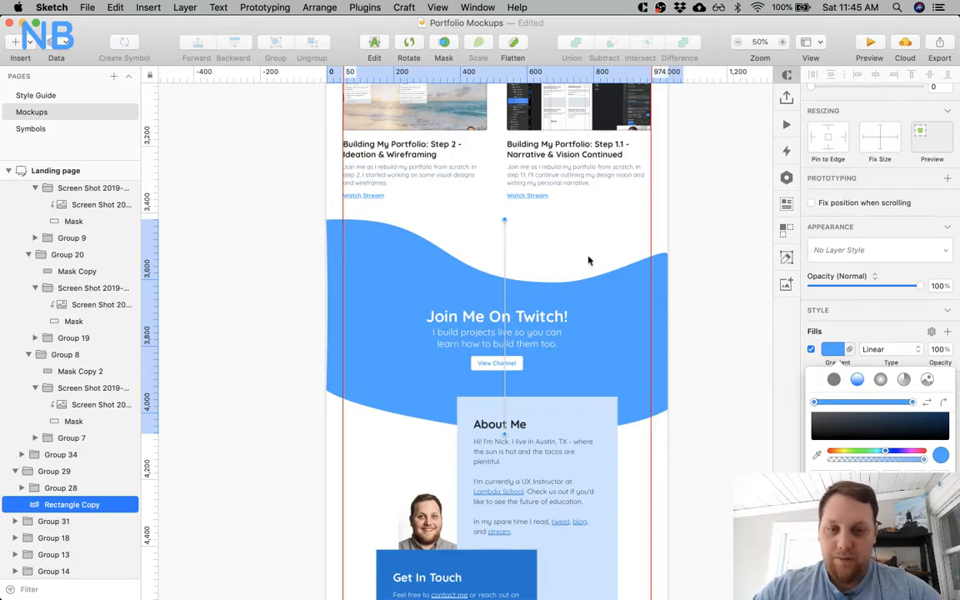
key("Escape")
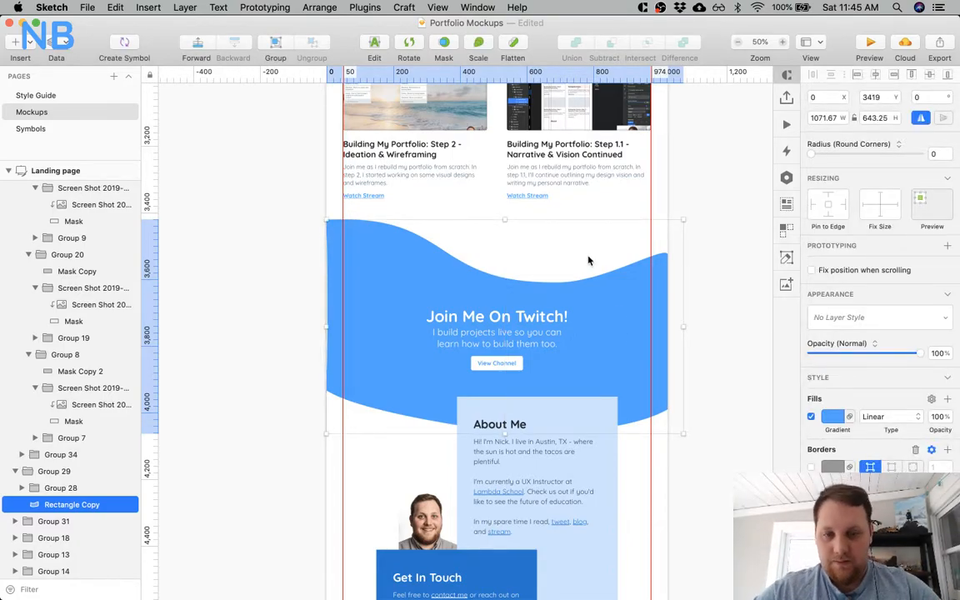
Give the wave behind the landing page's Writing card a uniform medium blue by matching its gradient stops.
scroll(588, 261, "up", 15)
scroll(589, 261, "up", 3)
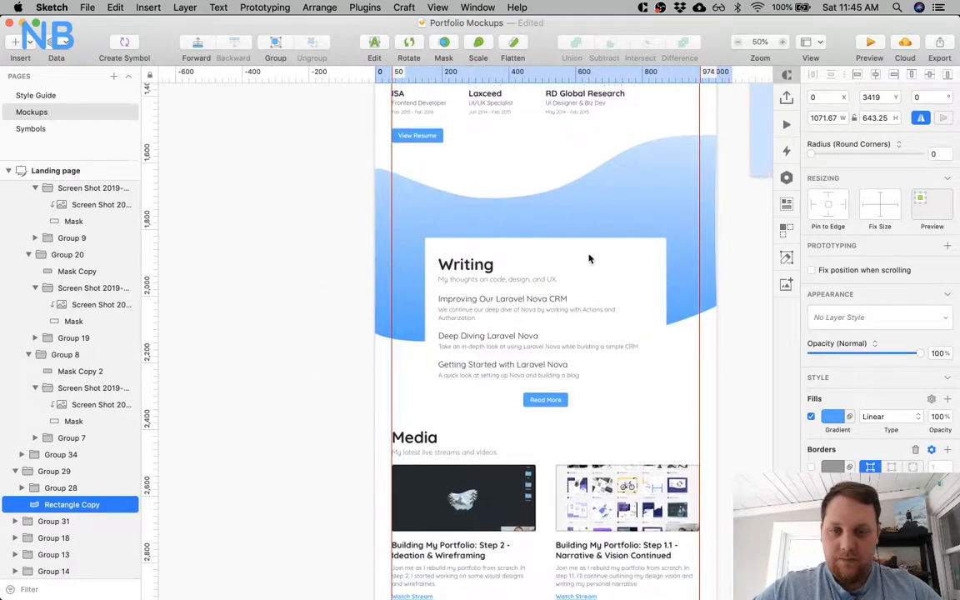
left_click(686, 197)
left_click(833, 416)
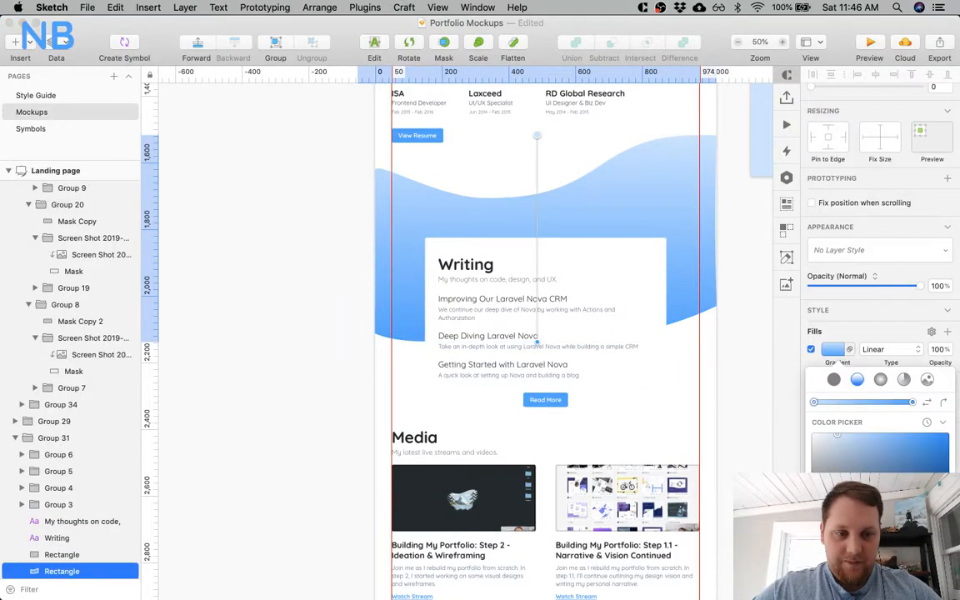
left_click(722, 364)
Set the gradient stops of the Twitch banner wave on the Blog artboard to the same medium blue.
scroll(722, 364, "right", 10)
key("super+minus")
scroll(723, 363, "right", 2)
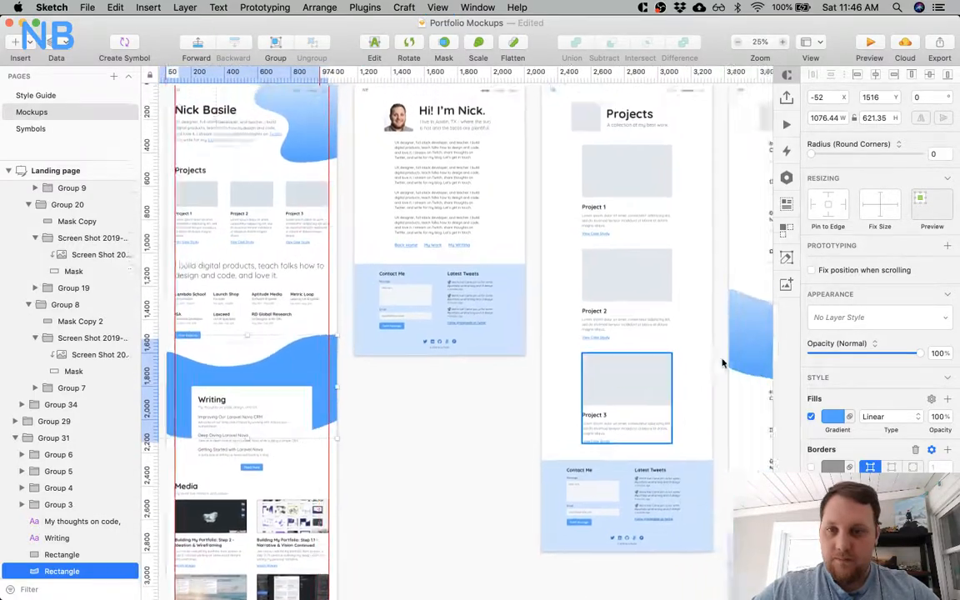
scroll(722, 363, "right", 3)
left_click(723, 363)
scroll(723, 358, "down", 5)
scroll(723, 358, "right", 4)
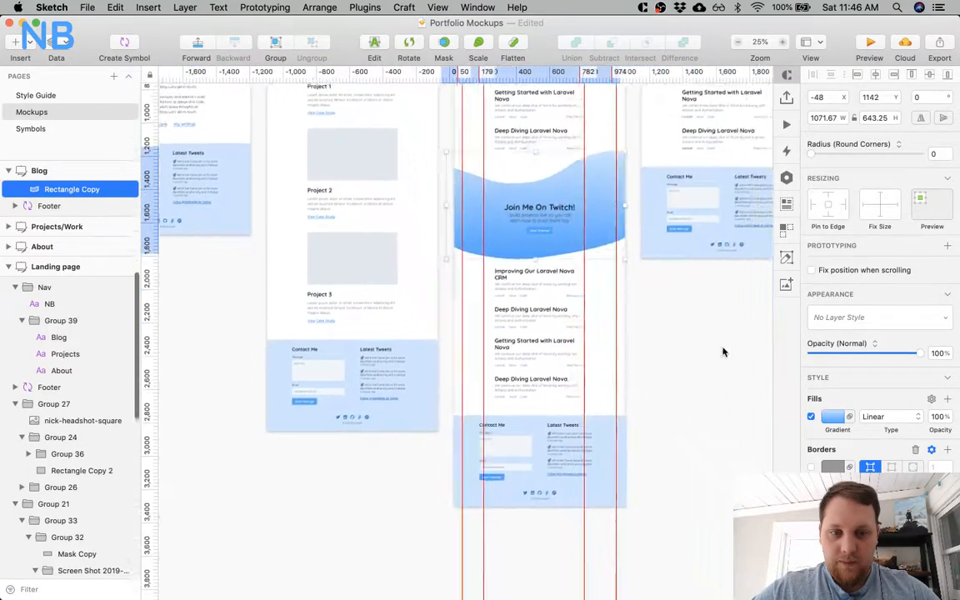
scroll(723, 352, "down", 1)
scroll(722, 351, "right", 8)
scroll(722, 352, "up", 3)
scroll(722, 352, "left", 8)
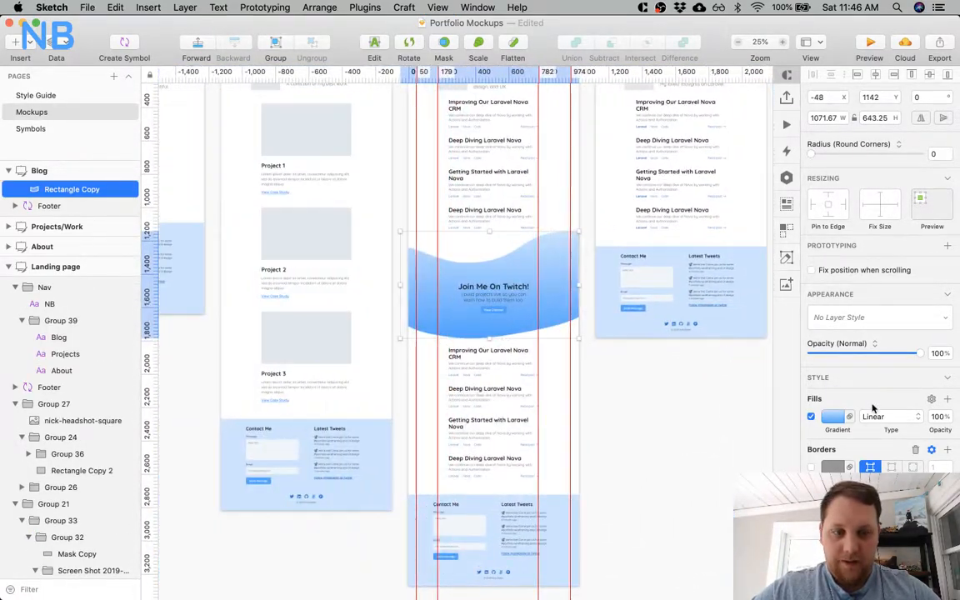
left_click(833, 417)
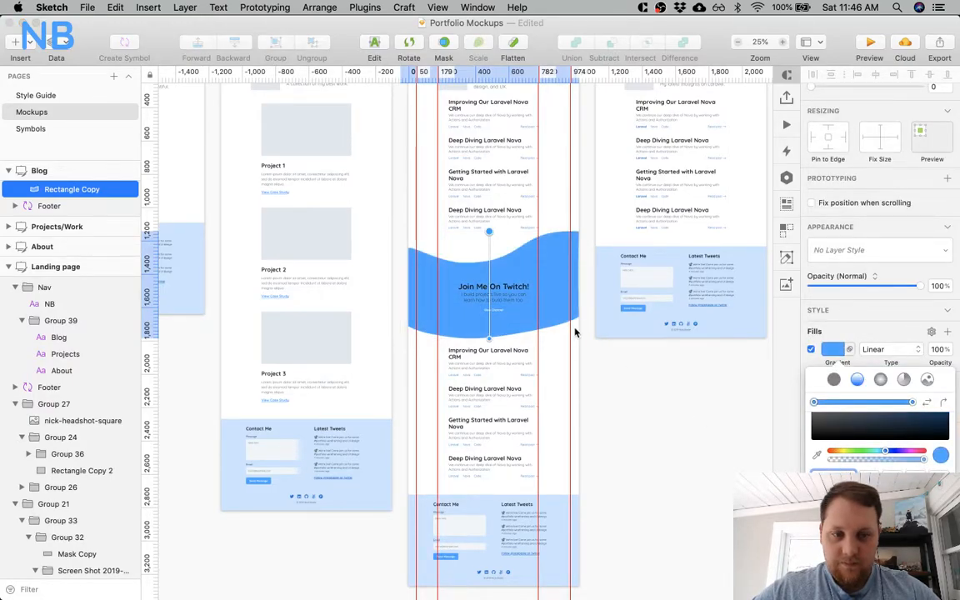
left_click(516, 292)
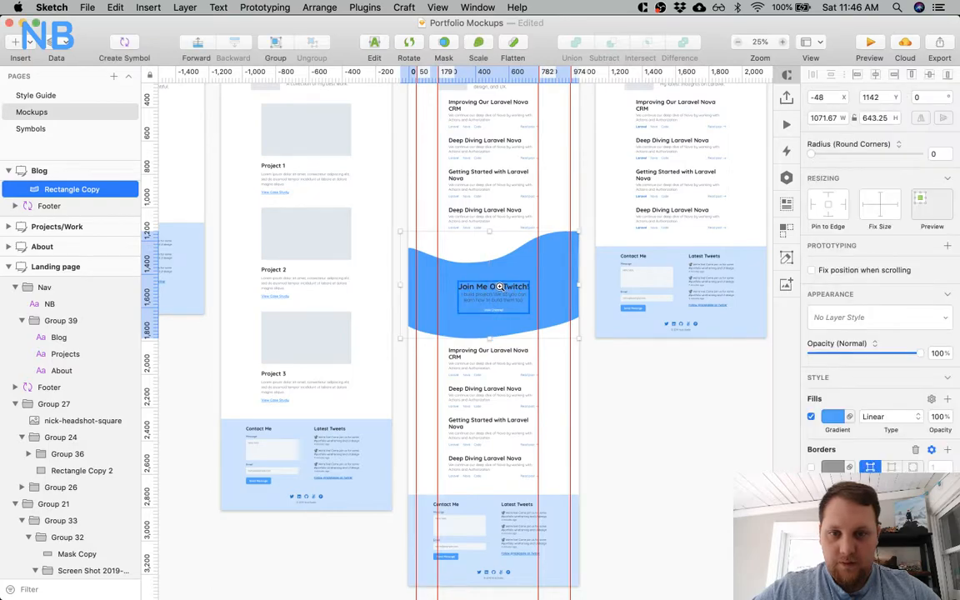
Recolor the "Join Me On Twitch!" heading and its description on the Blog artboard white.
left_click(500, 286)
double_click(471, 288)
left_click(477, 301, "shift")
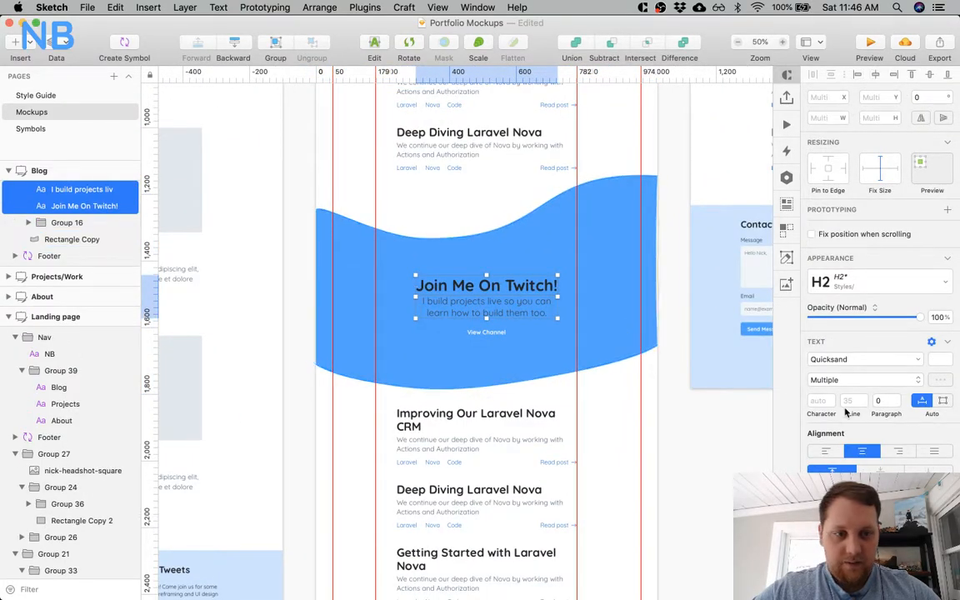
left_click(938, 380)
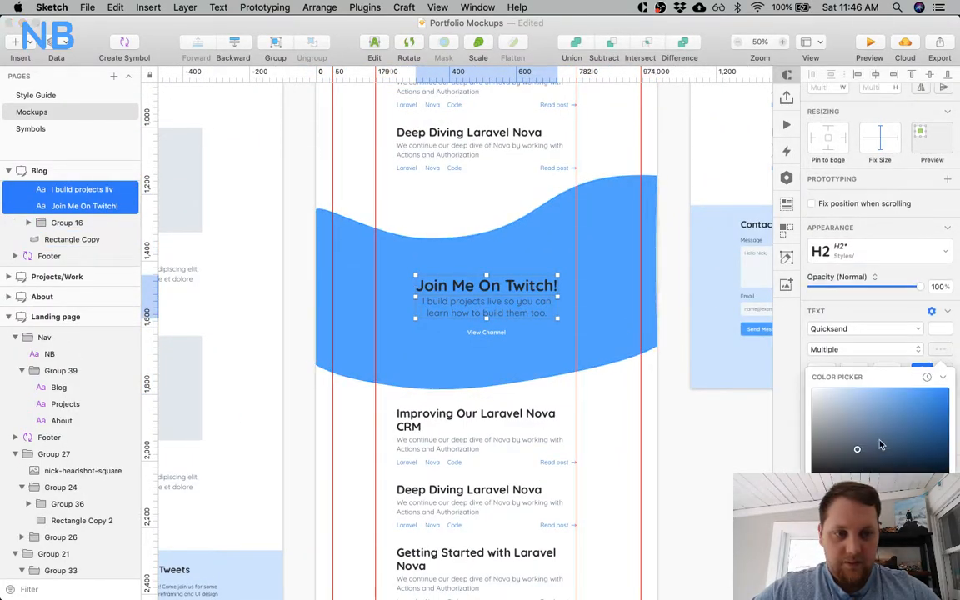
Fill the View Channel button on the Blog artboard with white (FFFFFF) and recolor its label blue.
double_click(483, 331)
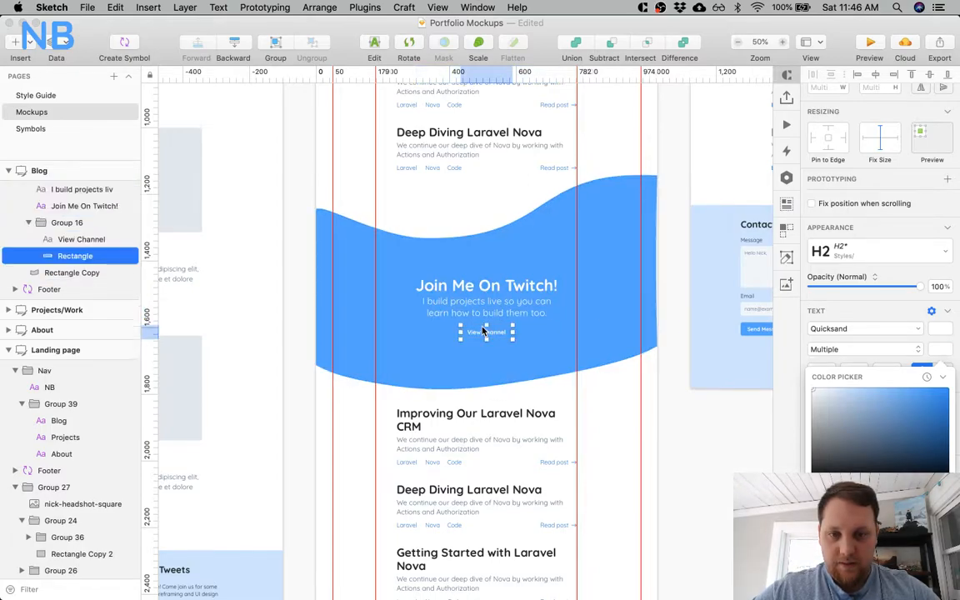
left_click(839, 421)
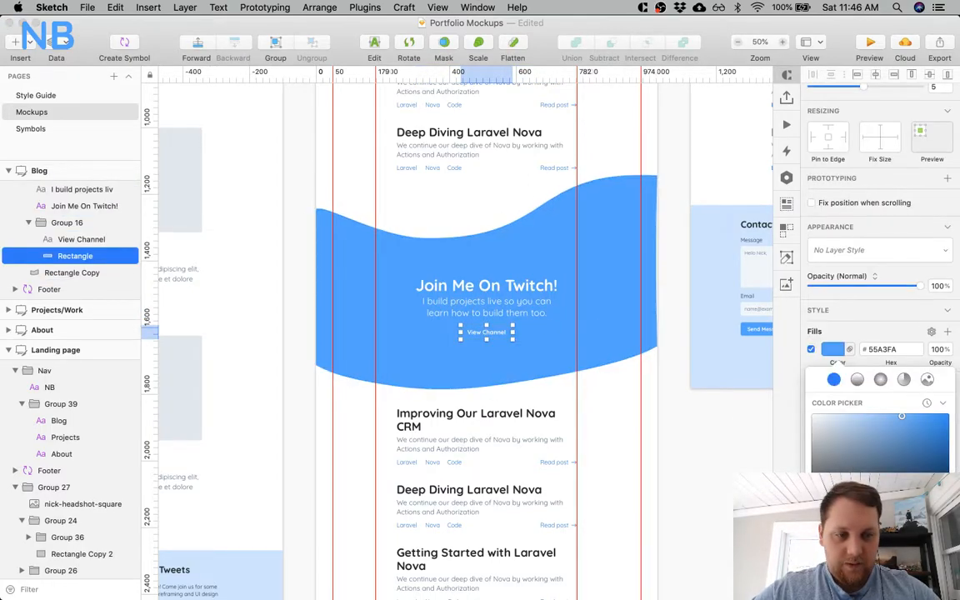
left_click_drag(833, 425, 766, 322)
left_click(488, 338)
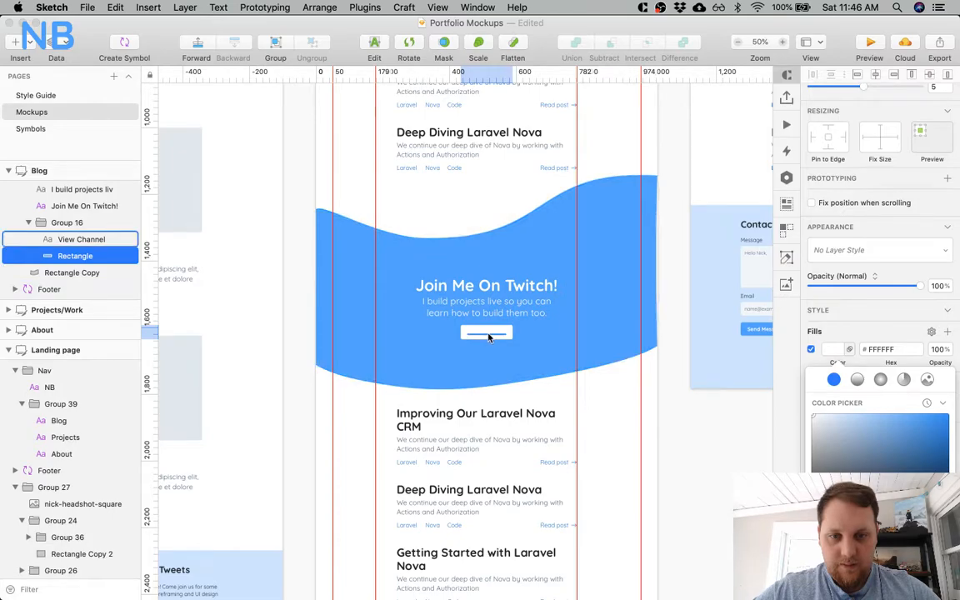
left_click(939, 380)
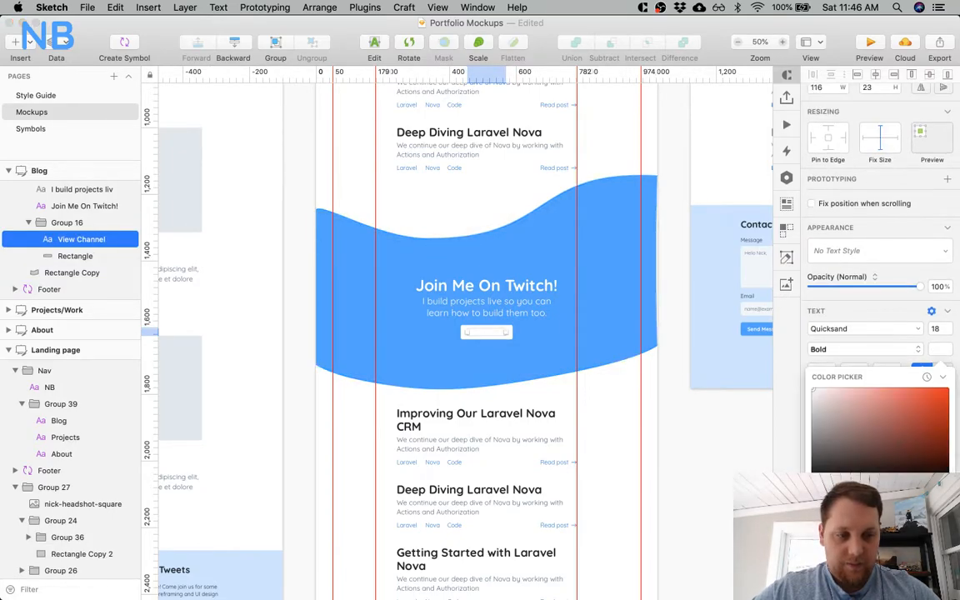
left_click(821, 574)
left_click(653, 445)
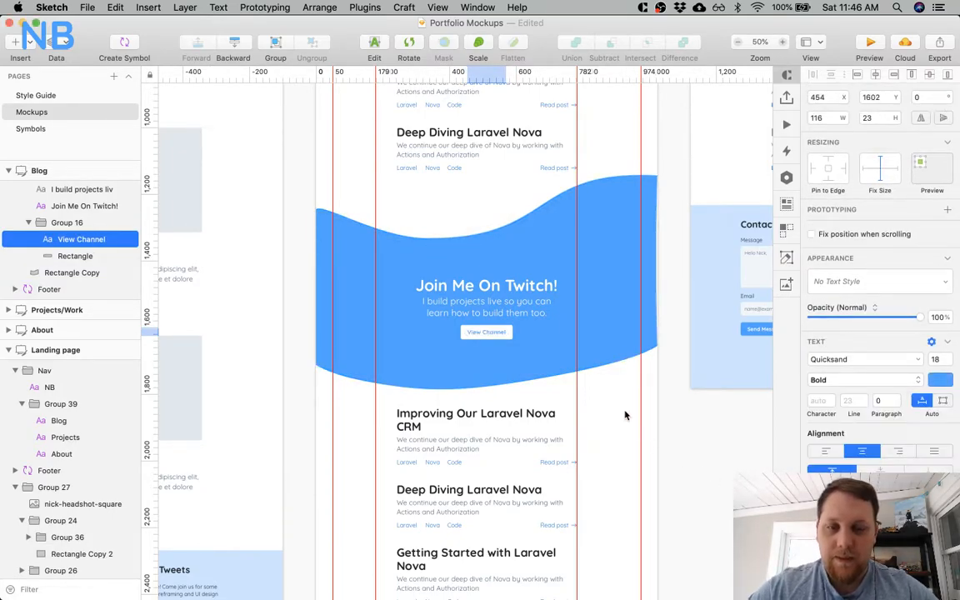
Save the document and export the Blog and Landing page artboards together as 2x JPGs.
key("super+s")
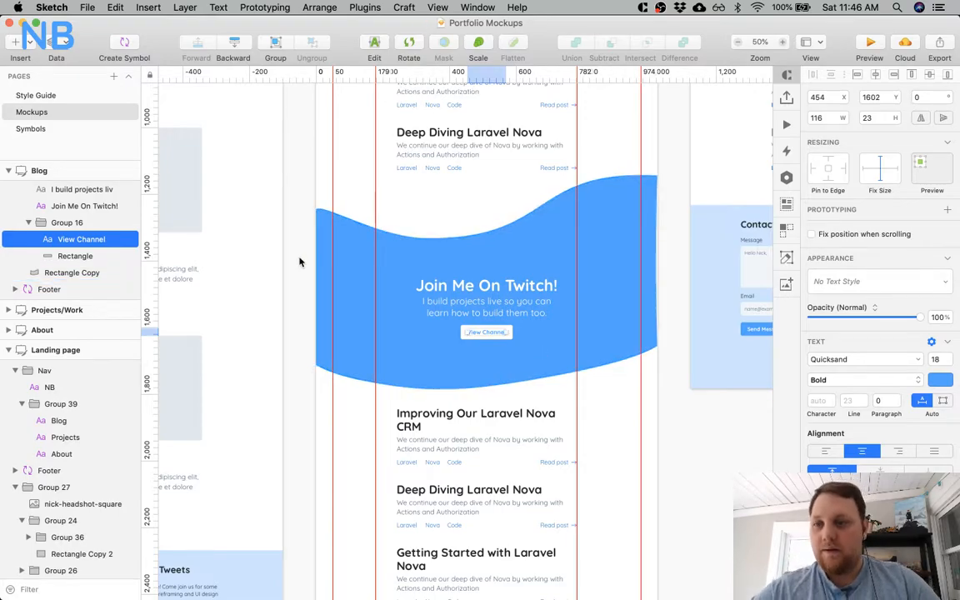
left_click(12, 170)
left_click(42, 170)
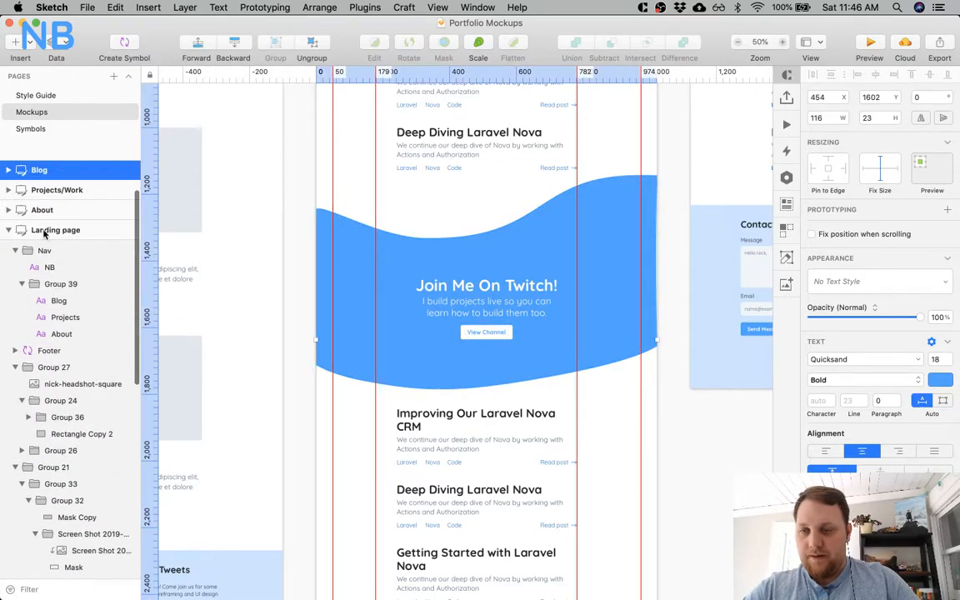
left_click(83, 234, "super")
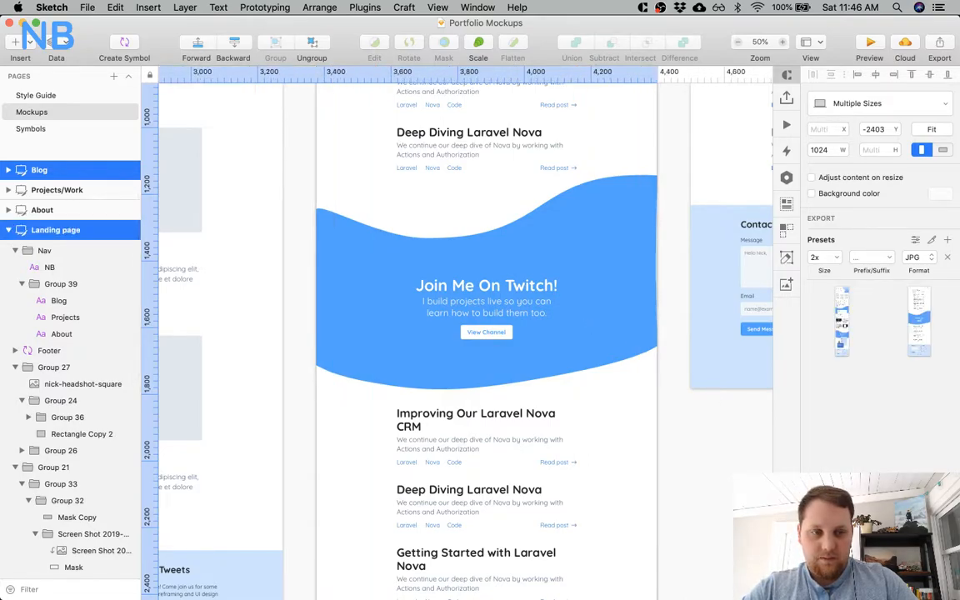
key("shift+super+e")
left_click(697, 352)
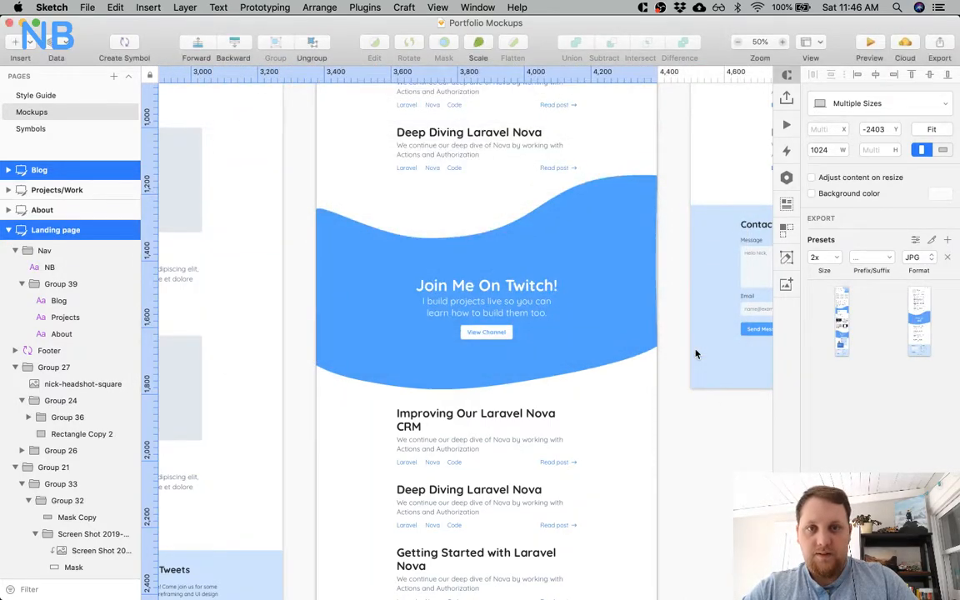
left_click(574, 151)
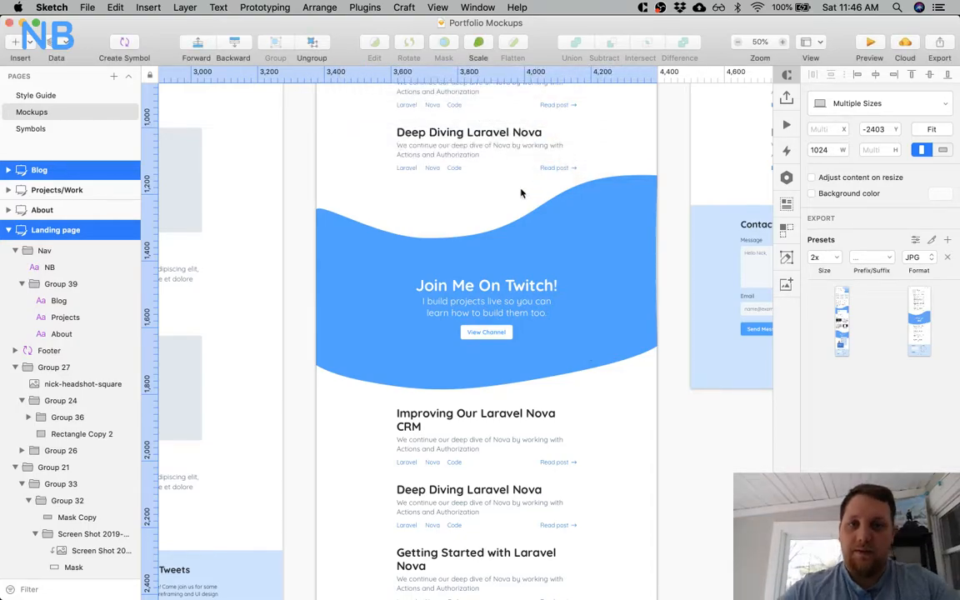
Switch to Preview and show the top of the exported Landing page.jpg with the thumbnail sidebar hidden.
key("super+Tab")
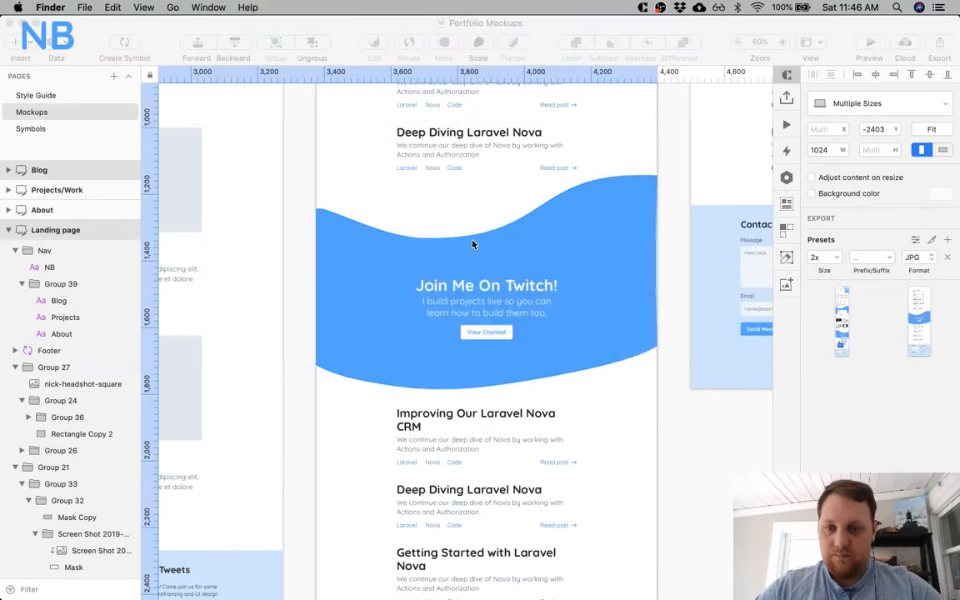
key("super+Tab")
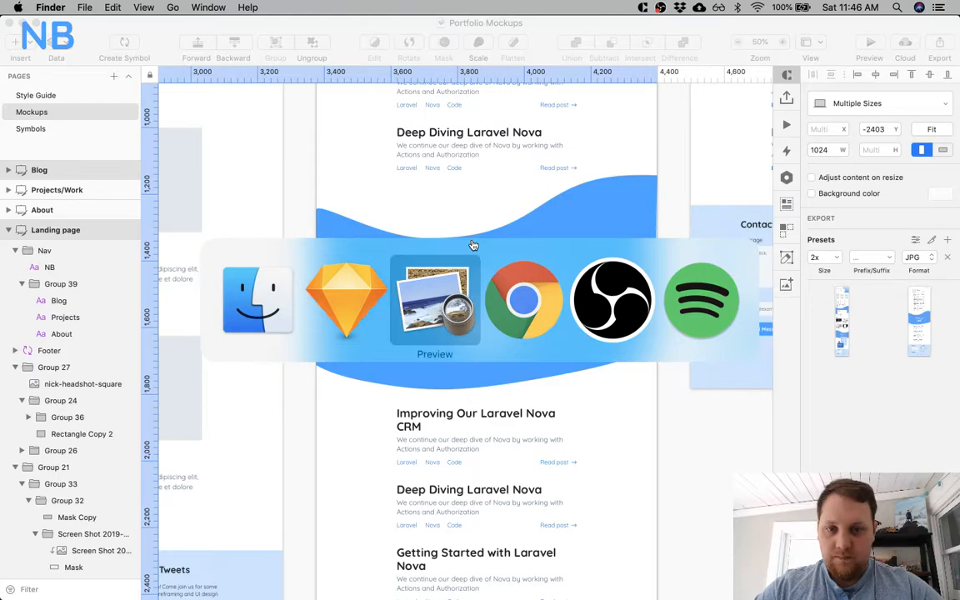
key("super+Tab")
scroll(390, 164, "up", 1)
scroll(389, 164, "up", 5)
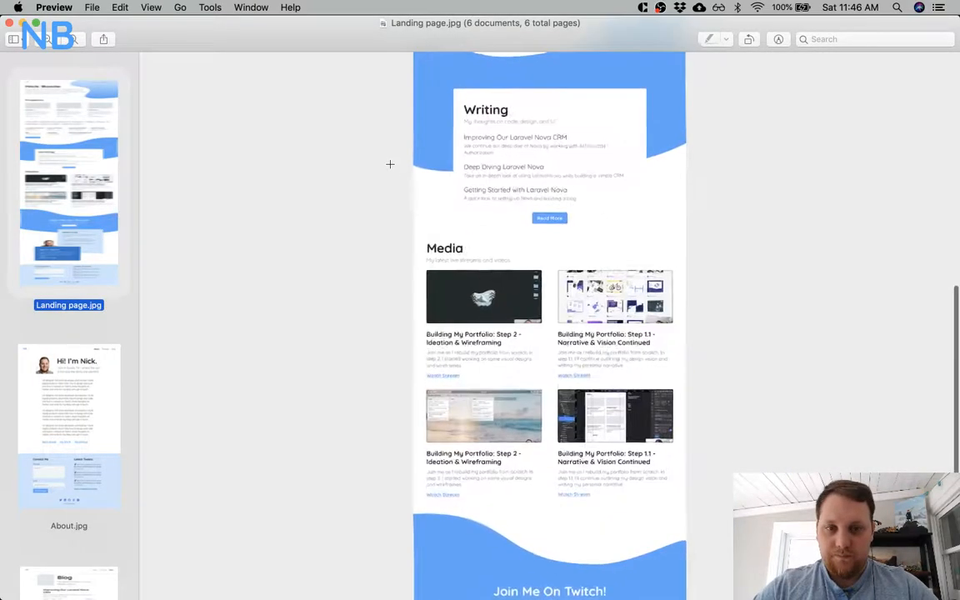
scroll(390, 164, "up", 3)
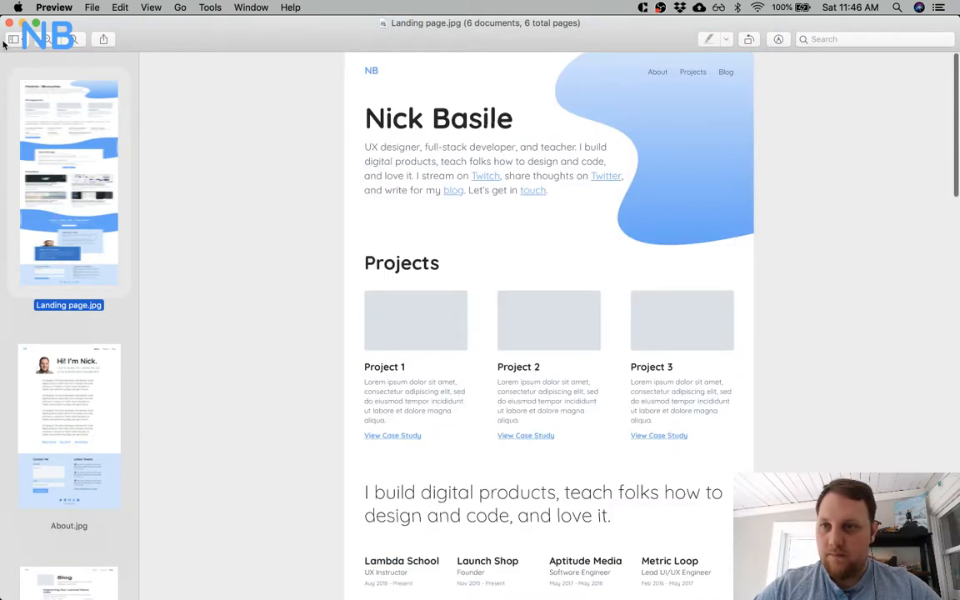
left_click(13, 39)
left_click(38, 55)
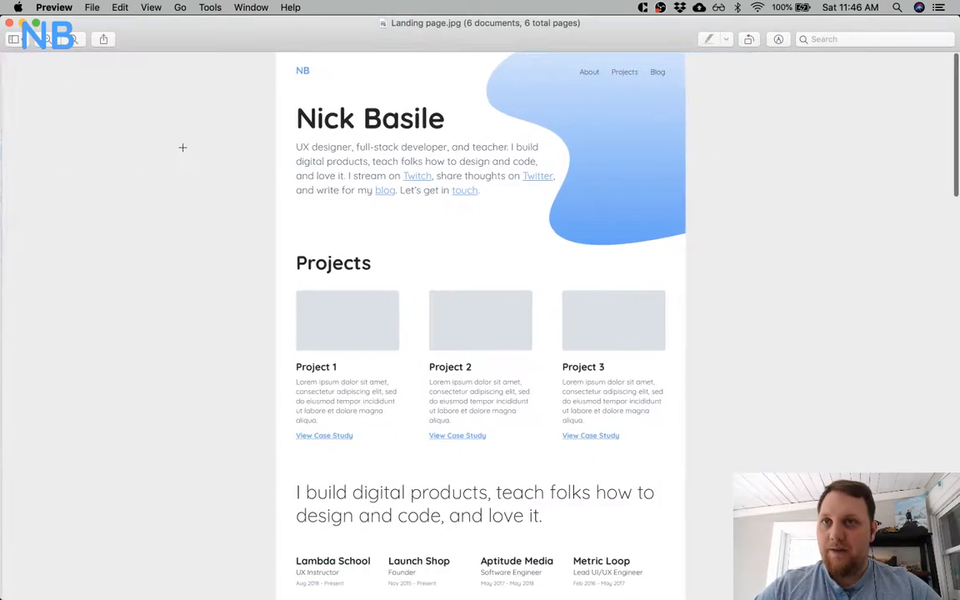
Enlarge the landing page export and compare its hero gradient shape with the waves behind the Writing and Twitch sections.
key("super+plus")
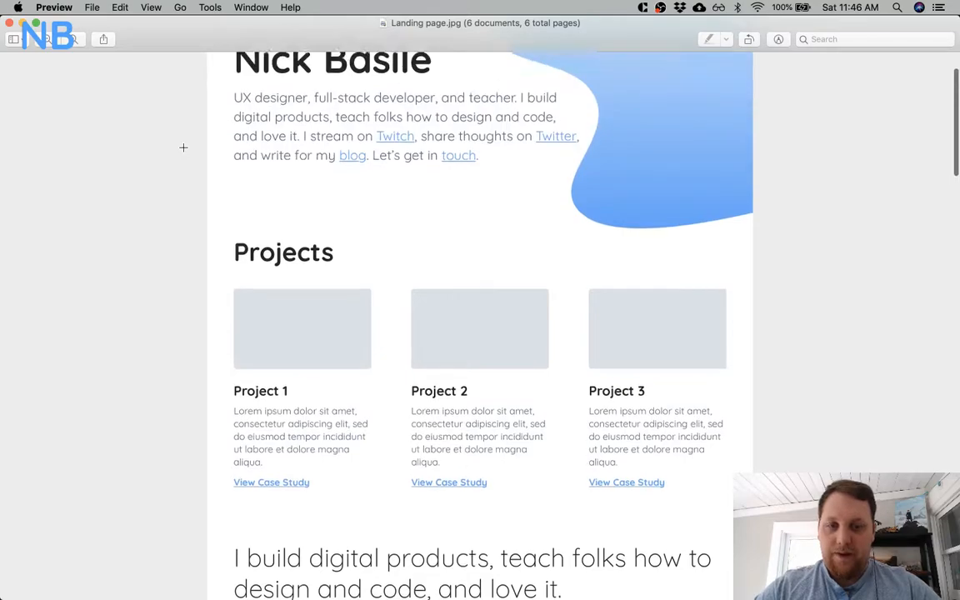
scroll(184, 147, "up", 3)
scroll(183, 147, "down", 10)
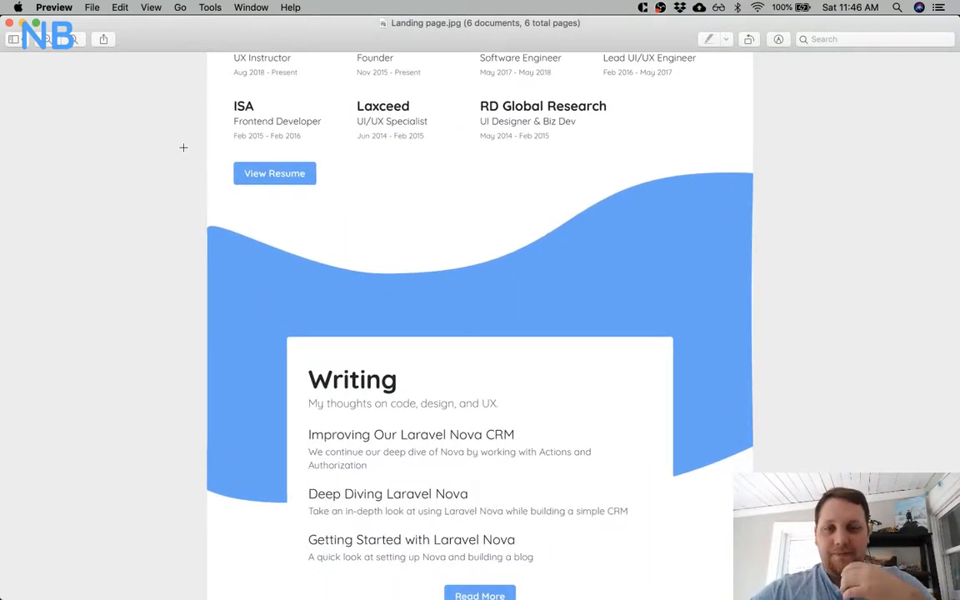
scroll(184, 147, "up", 10)
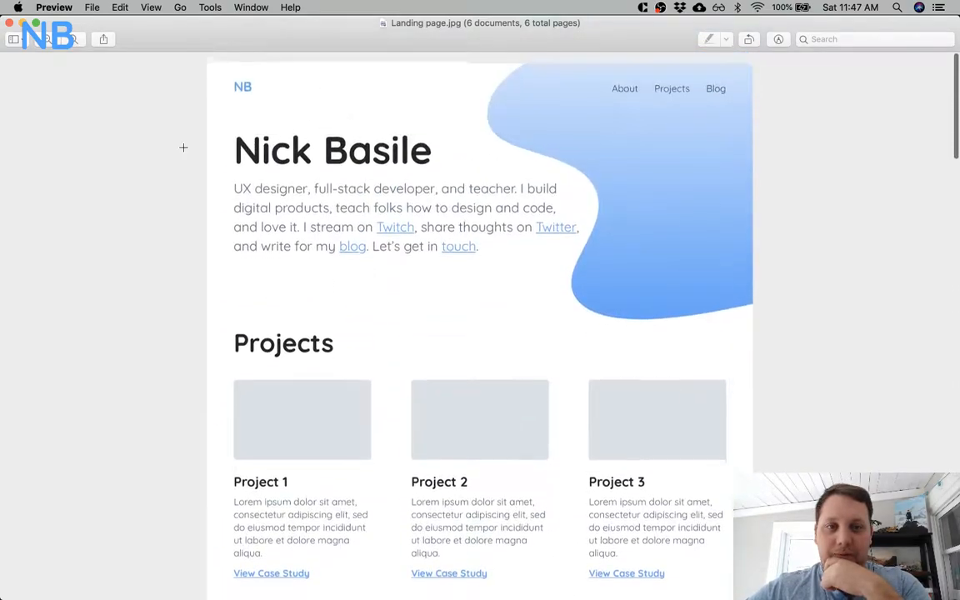
scroll(183, 148, "down", 1)
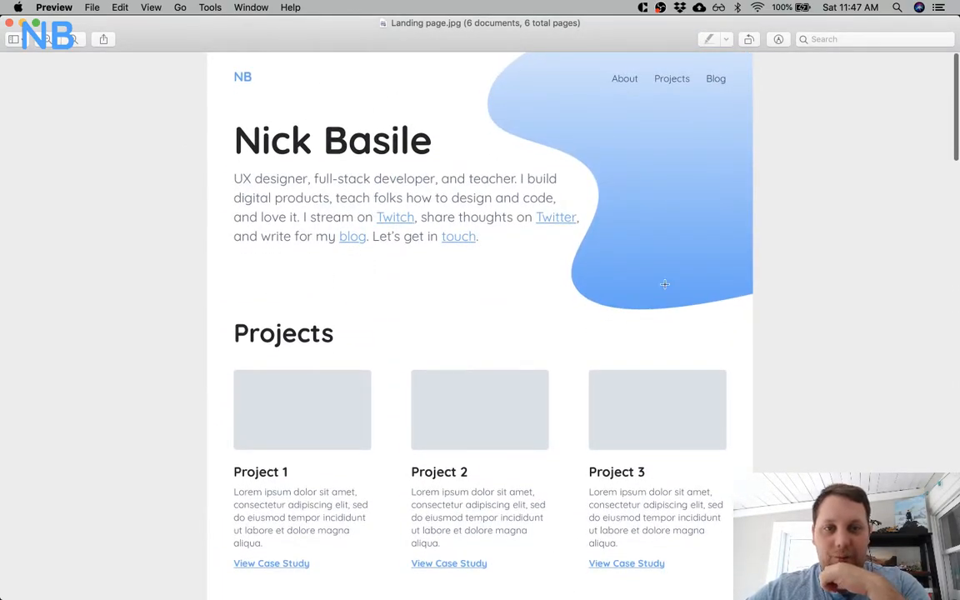
scroll(643, 200, "down", 15)
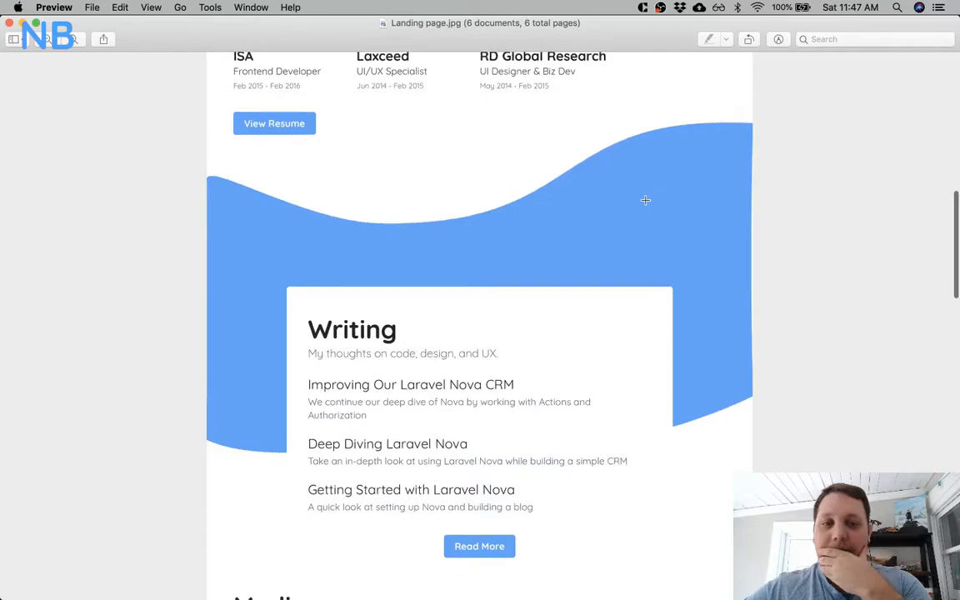
scroll(645, 199, "down", 15)
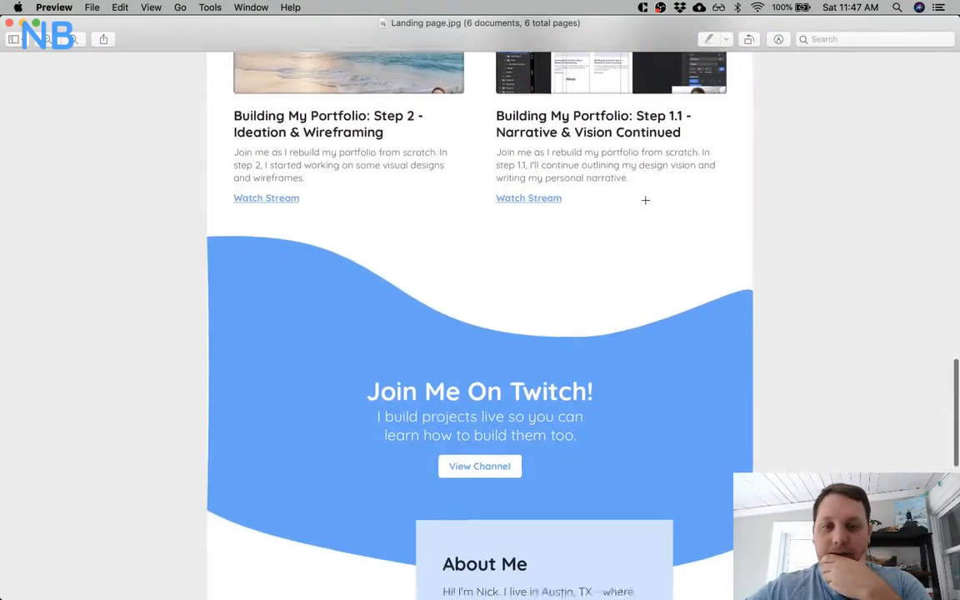
scroll(645, 200, "up", 5)
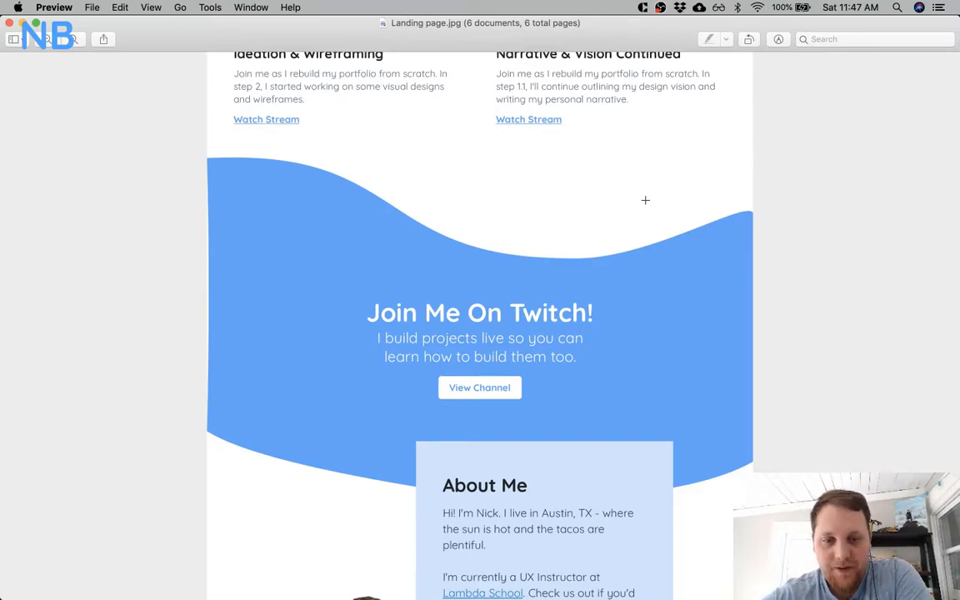
scroll(645, 200, "down", 13)
scroll(645, 200, "up", 12)
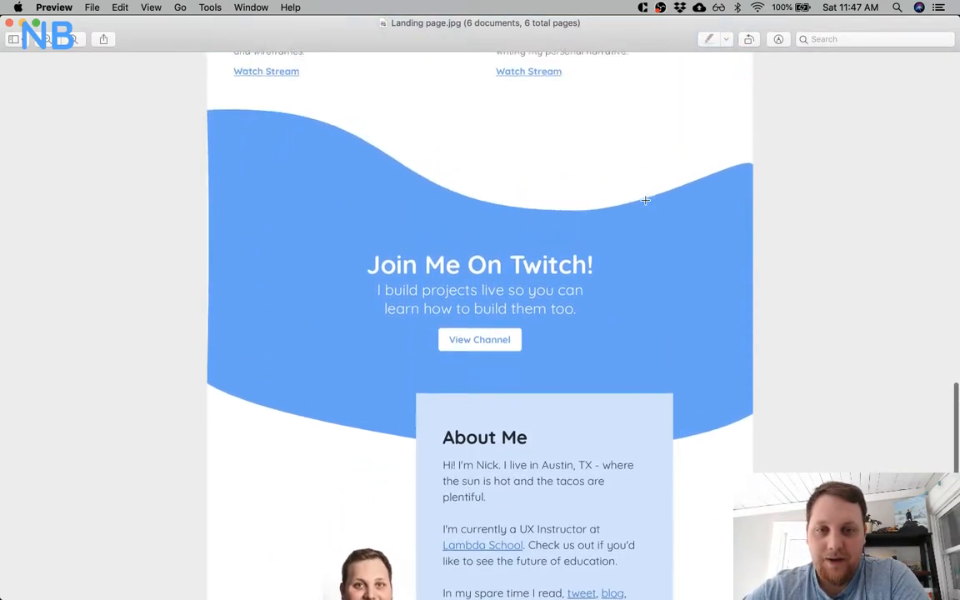
scroll(646, 217, "up", 15)
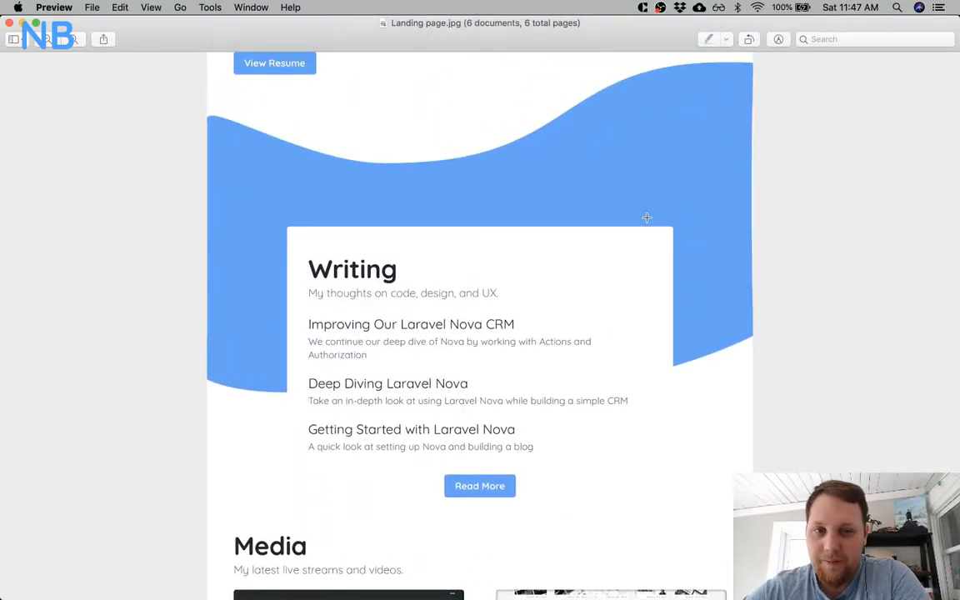
scroll(663, 138, "up", 15)
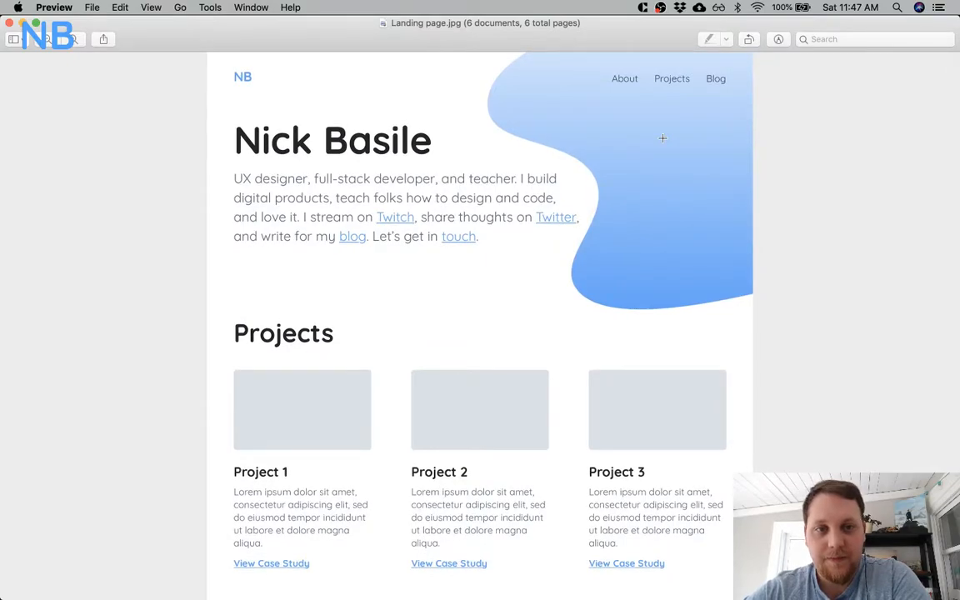
scroll(632, 229, "up", 3)
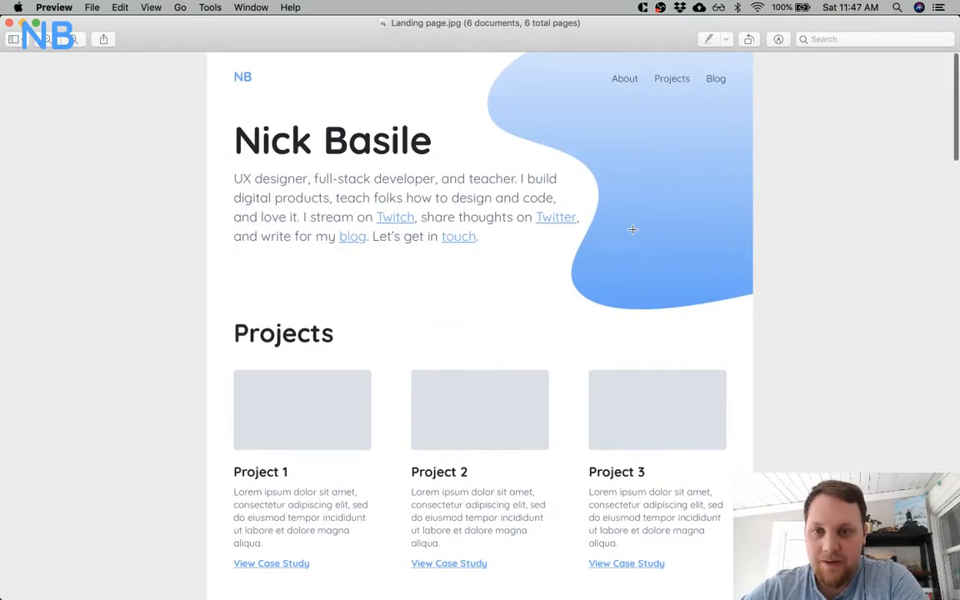
Examine the landing page's project, Writing, Media and Twitch sections once more, and advance to the following exported pages.
scroll(632, 229, "down", 10)
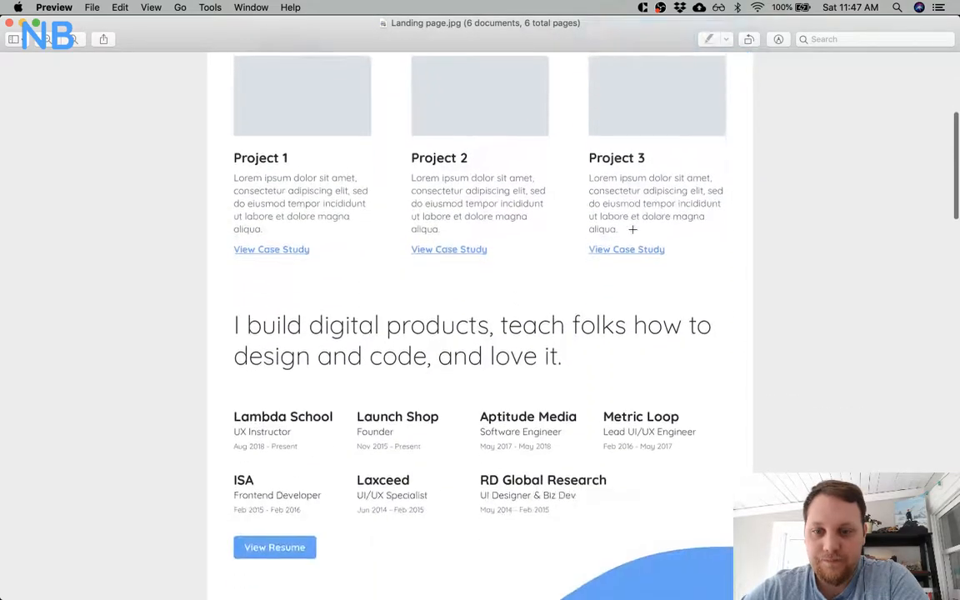
scroll(632, 229, "down", 5)
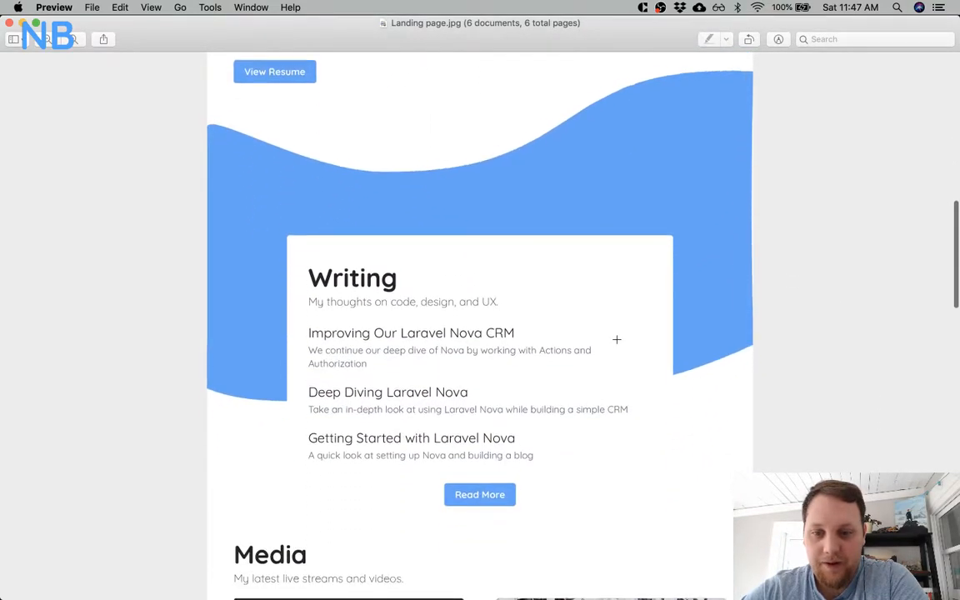
scroll(617, 339, "down", 5)
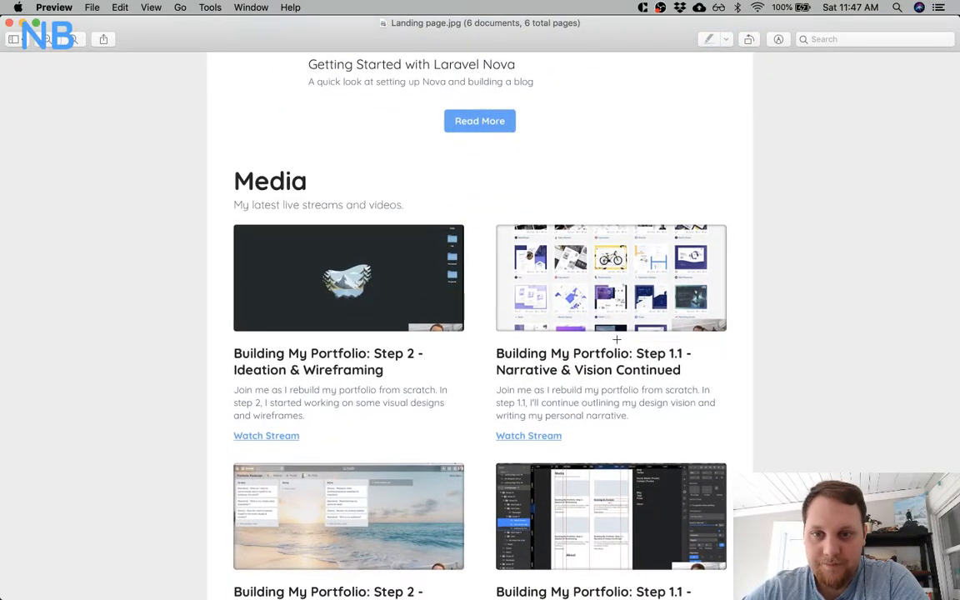
scroll(617, 339, "down", 7)
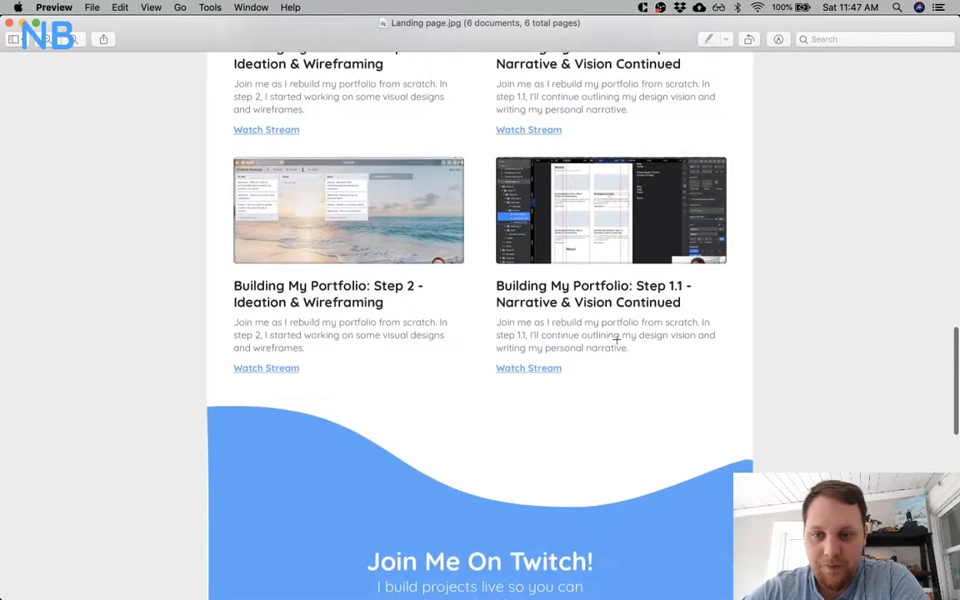
scroll(616, 339, "down", 2)
scroll(616, 339, "up", 10)
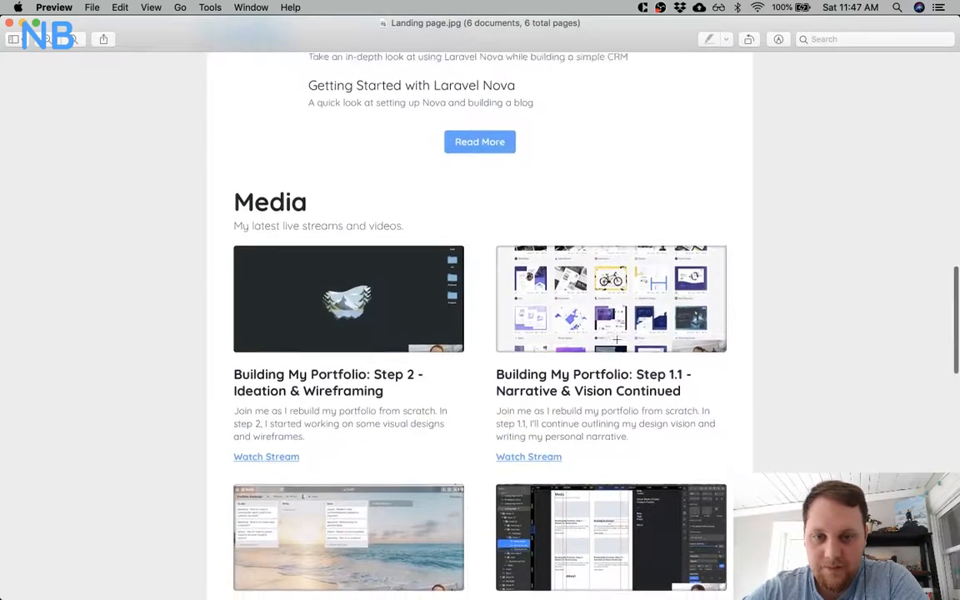
scroll(616, 339, "down", 12)
scroll(616, 339, "up", 10)
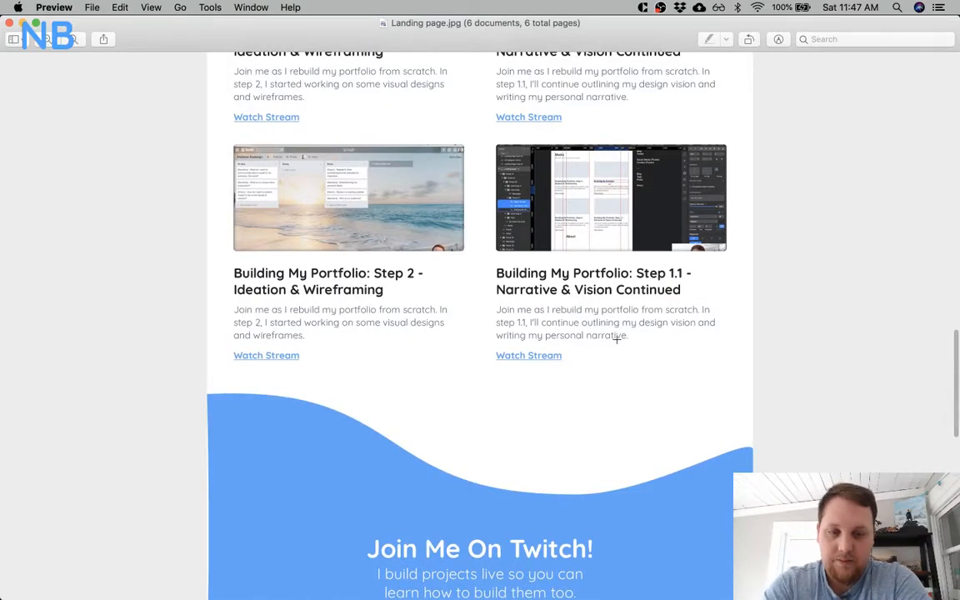
key("Down")
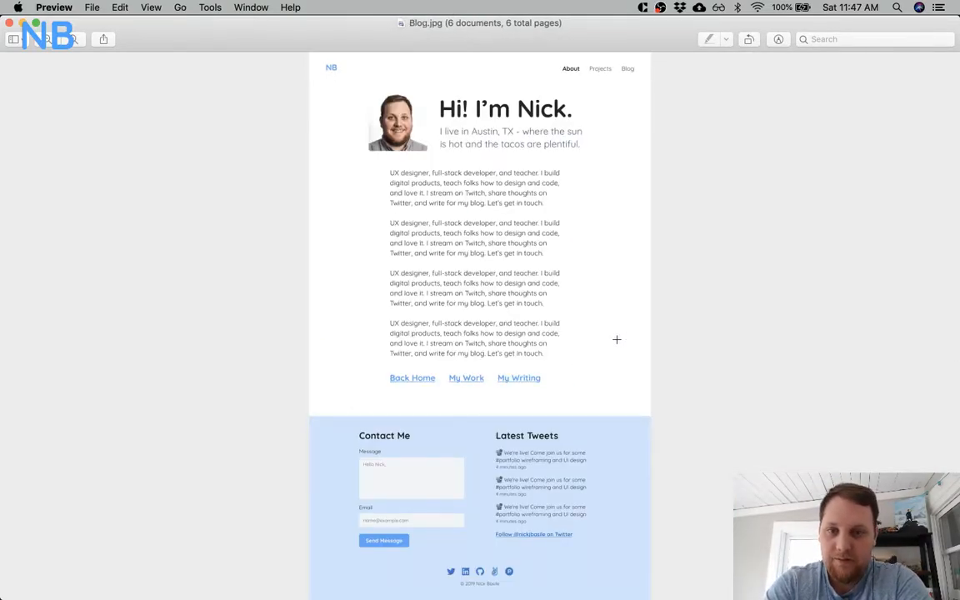
Examine the exported Blog, Blog Post, Project and About pages, and return to the landing page's hero section.
scroll(616, 339, "up", 8)
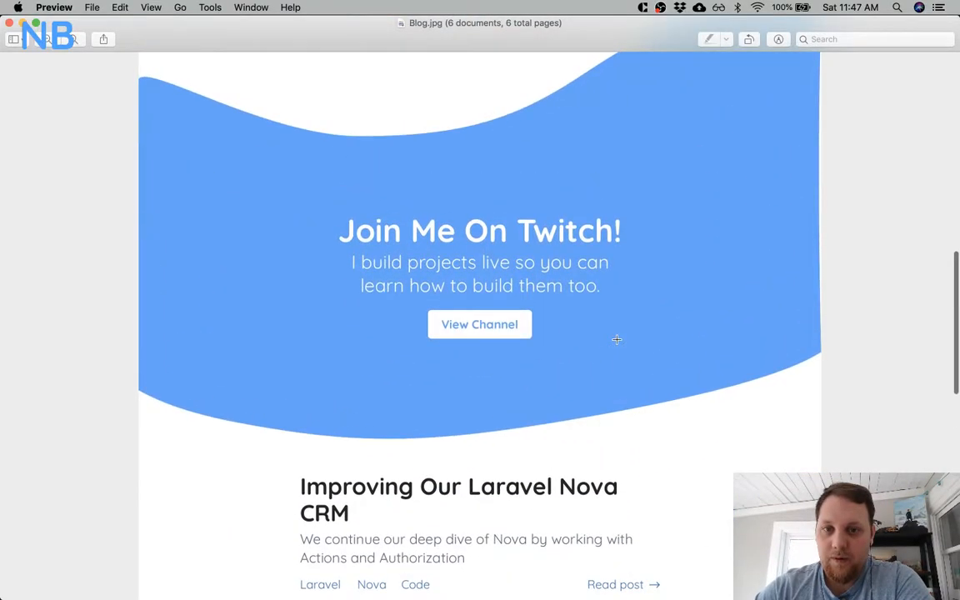
scroll(616, 339, "down", 5)
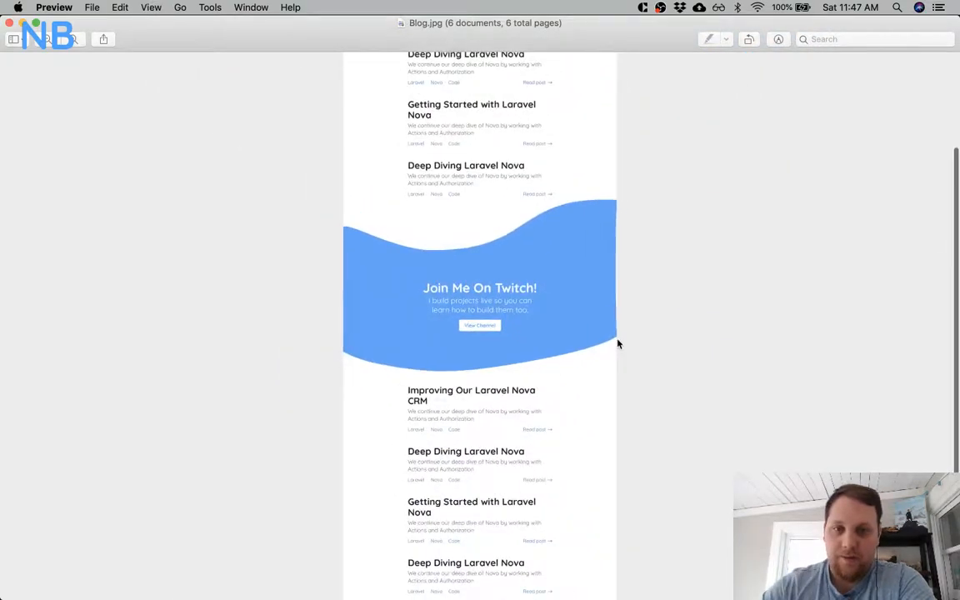
scroll(617, 339, "up", 5)
scroll(617, 339, "up", 5)
scroll(616, 339, "down", 5)
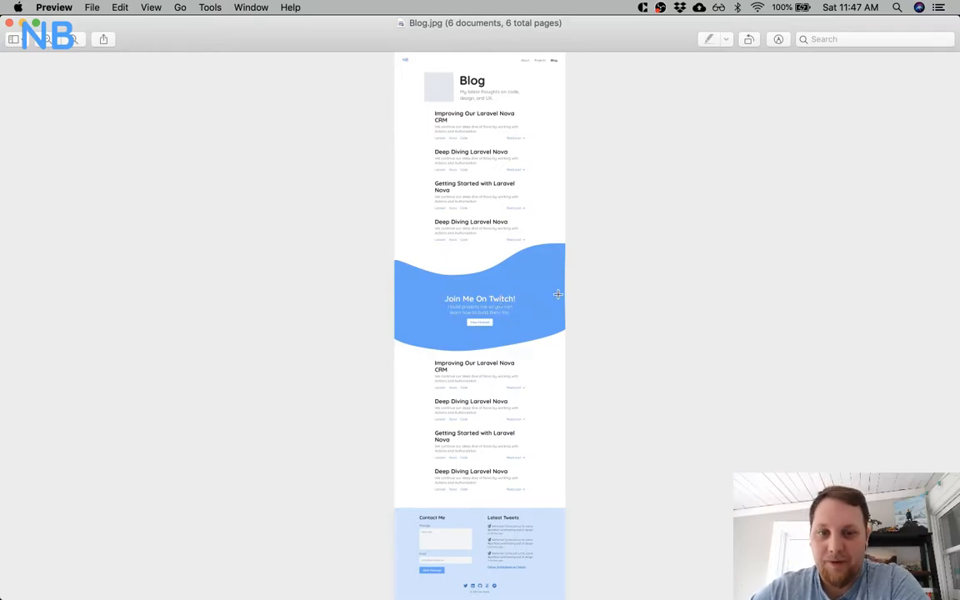
scroll(559, 292, "down", 5)
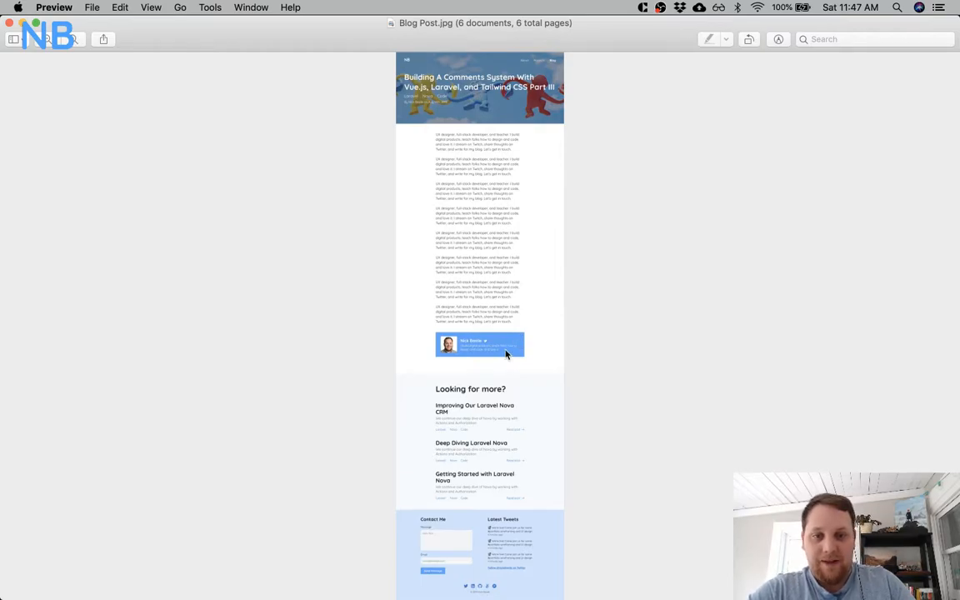
scroll(521, 338, "down", 5)
scroll(521, 334, "down", 5)
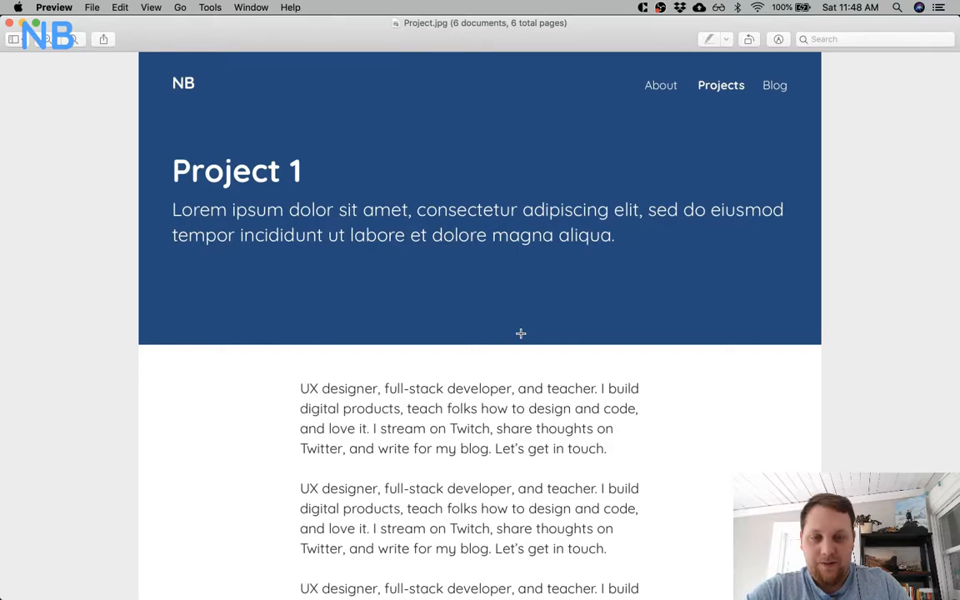
scroll(521, 333, "up", 15)
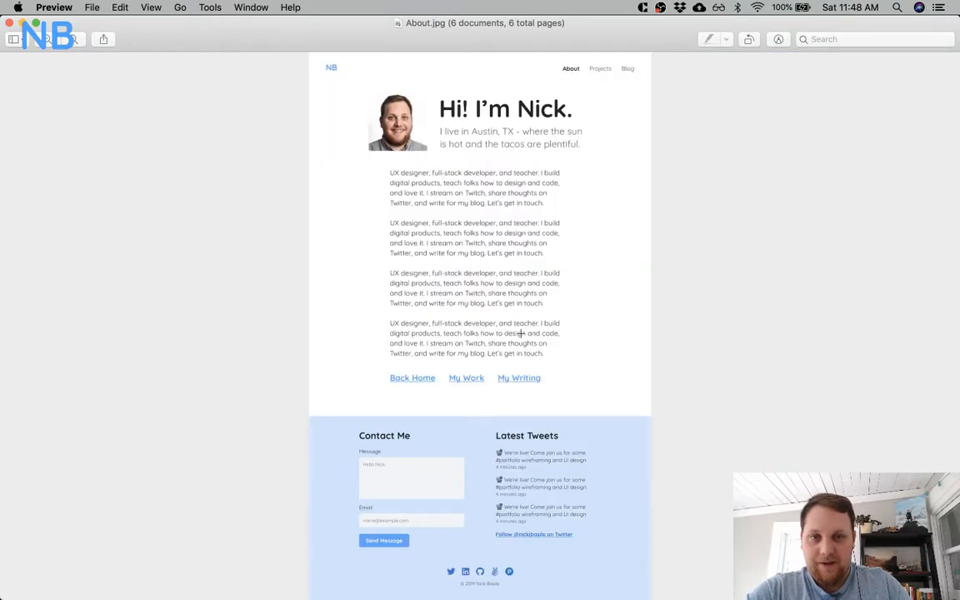
scroll(521, 333, "up", 5)
scroll(521, 333, "up", 15)
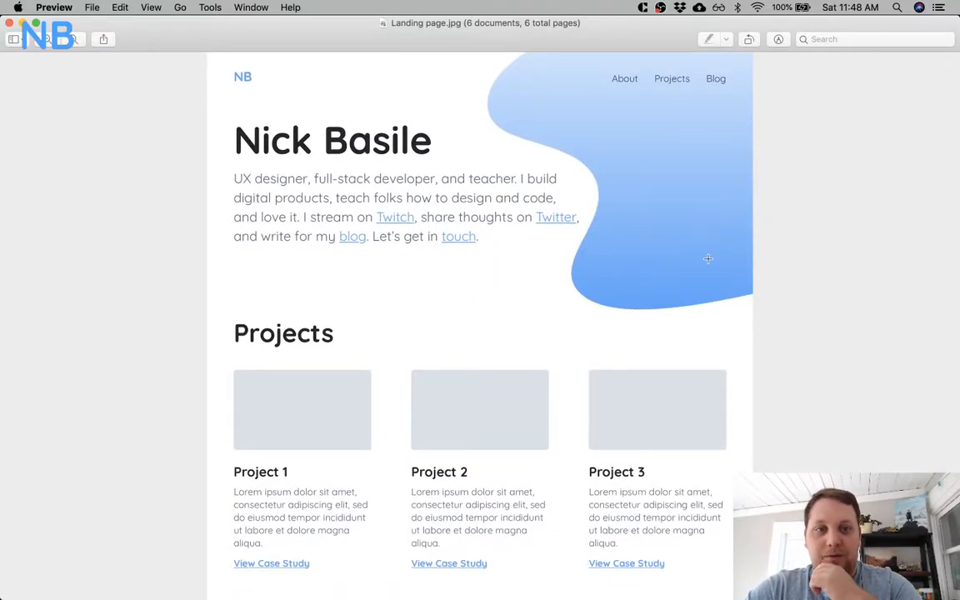
Switch to Sketch and make both gradient stops of the landing page's hero shape the same solid blue.
key("super+Tab")
key("super+Tab")
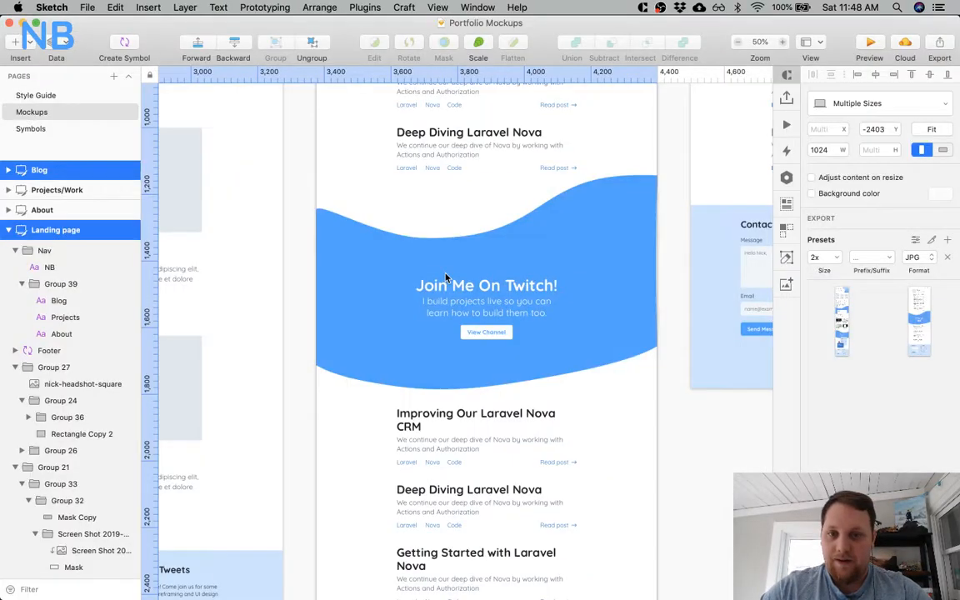
scroll(446, 277, "up", 10)
scroll(446, 277, "left", 6)
scroll(446, 278, "down", 8)
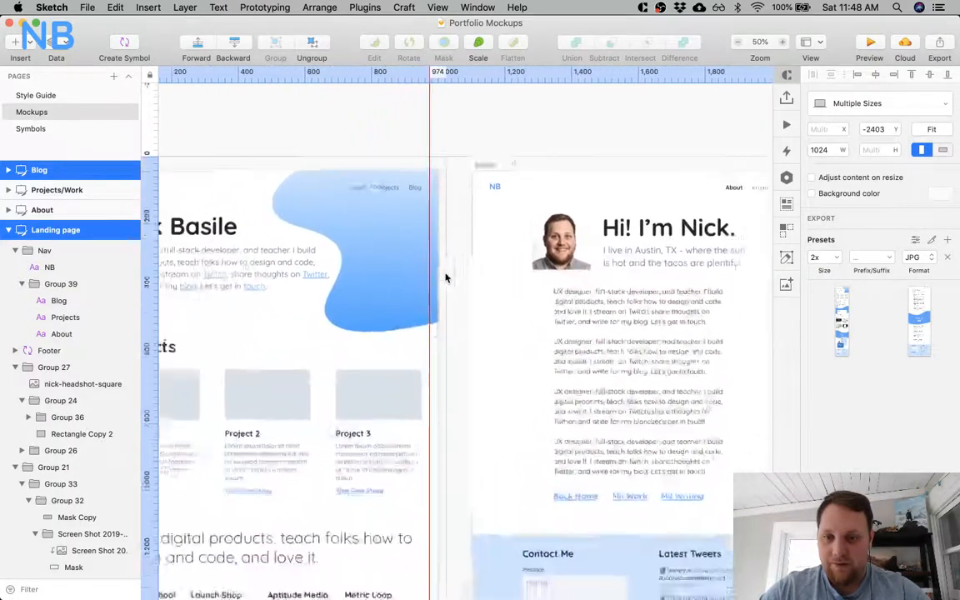
left_click(438, 172, "super")
scroll(438, 173, "left", 4)
scroll(438, 172, "up", 2)
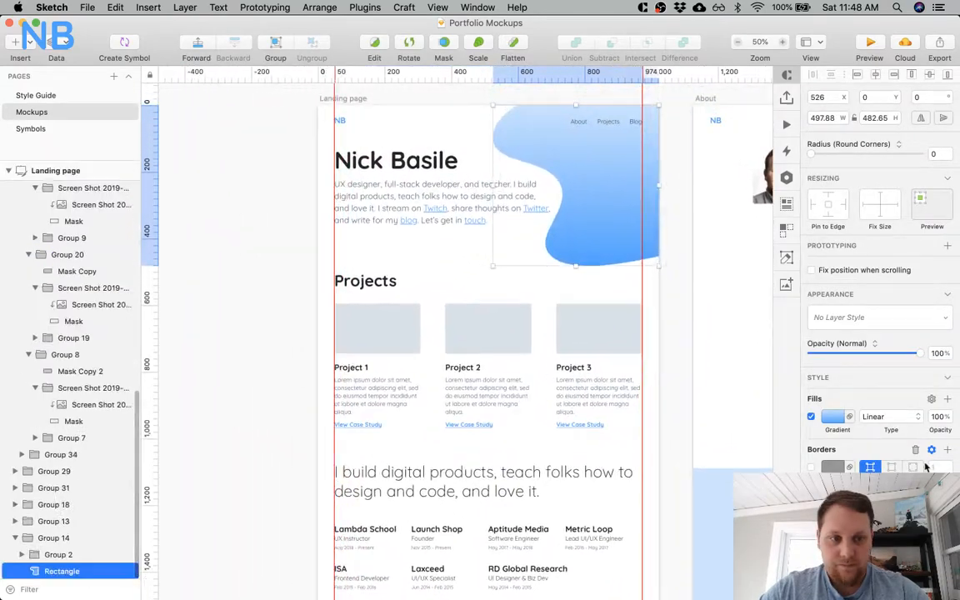
left_click(835, 418)
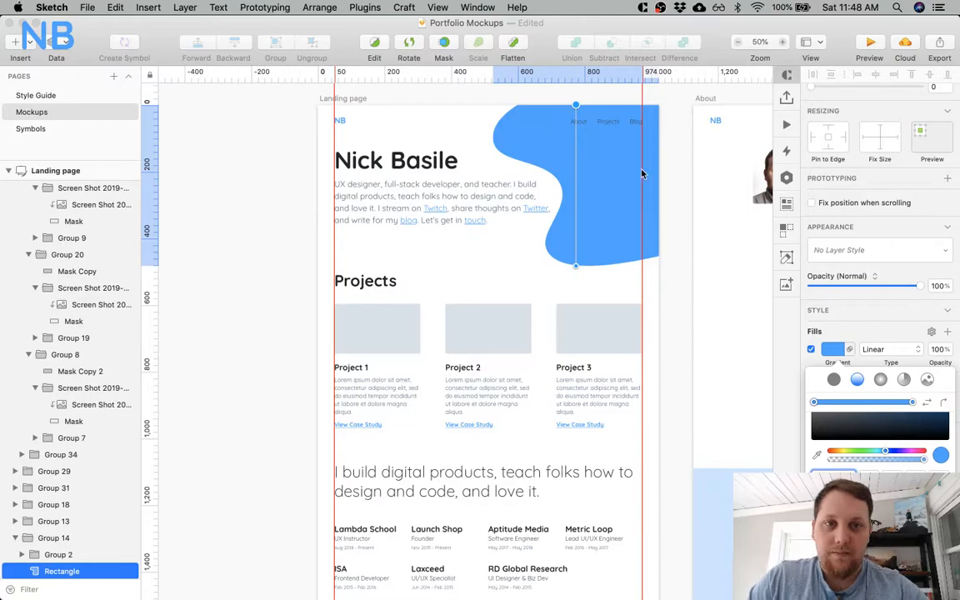
key("Escape")
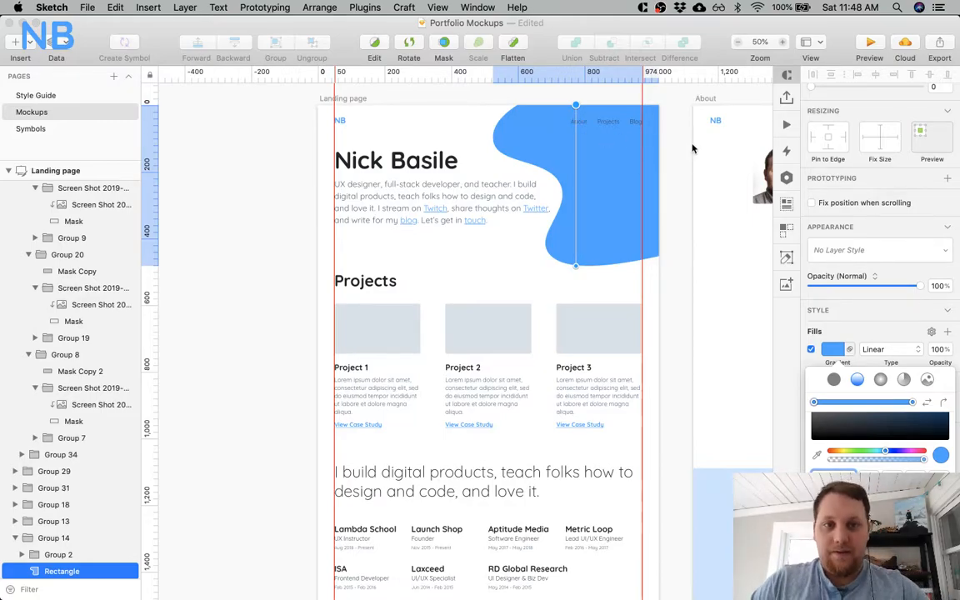
Set the text colour of the landing page's About, Projects and Blog navigation links to white.
left_click(576, 122)
left_click(607, 123, "shift")
left_click(638, 122, "shift")
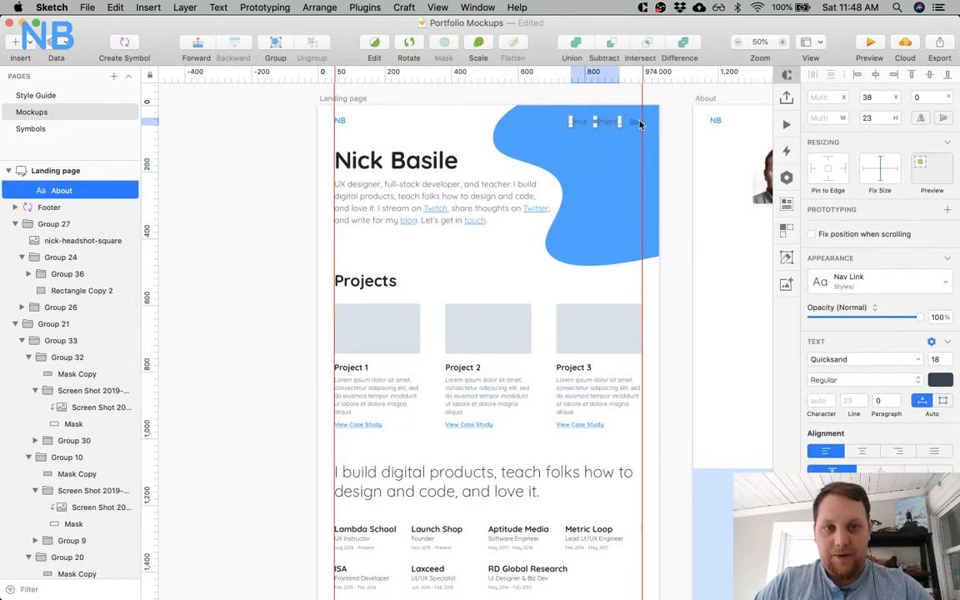
left_click(937, 380)
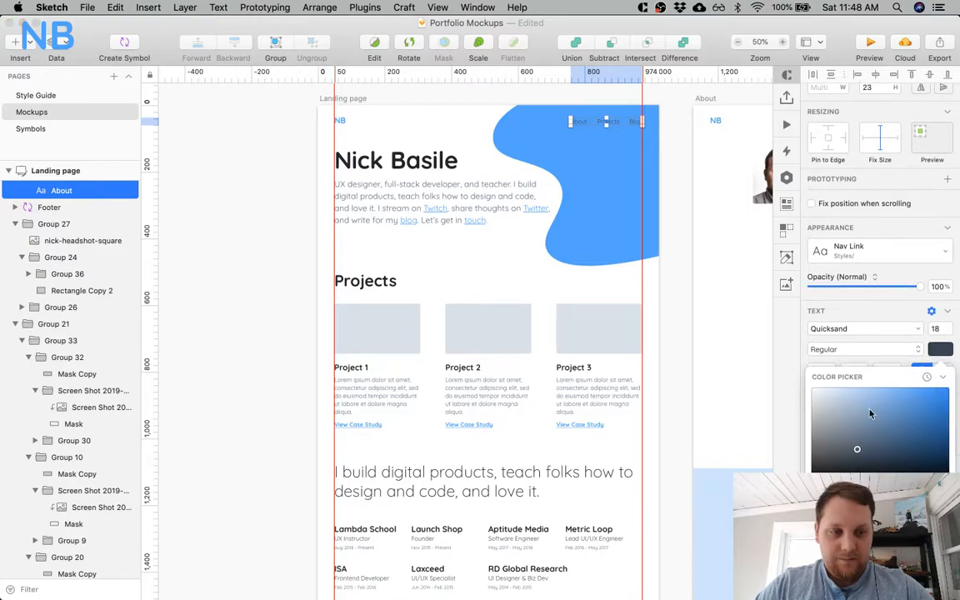
key("Escape")
scroll(679, 190, "up", 3)
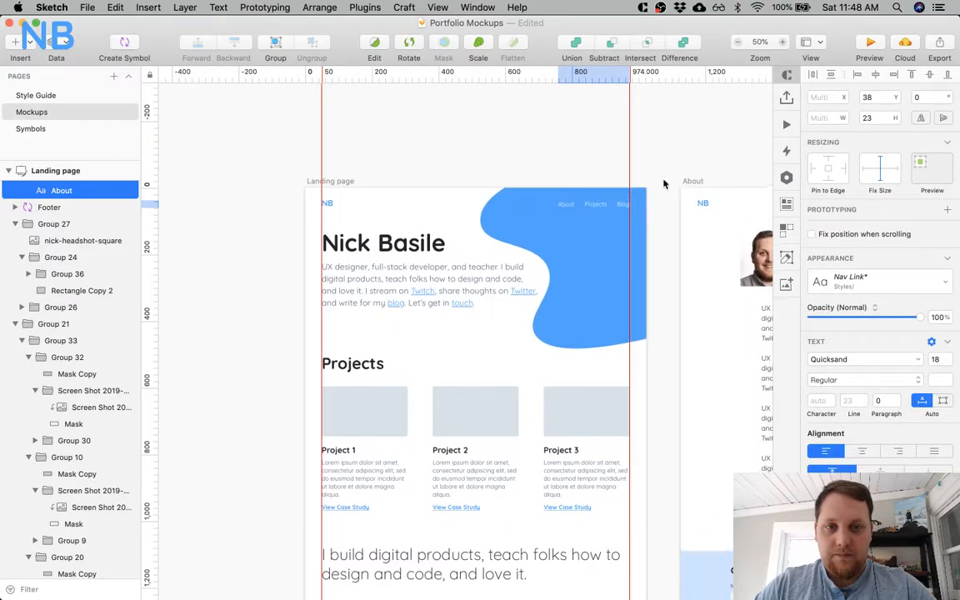
Save the document and export the Landing page artboard to the Desktop as a 2x JPG at 90% quality, replacing the existing file.
left_click(576, 150)
left_click(88, 170)
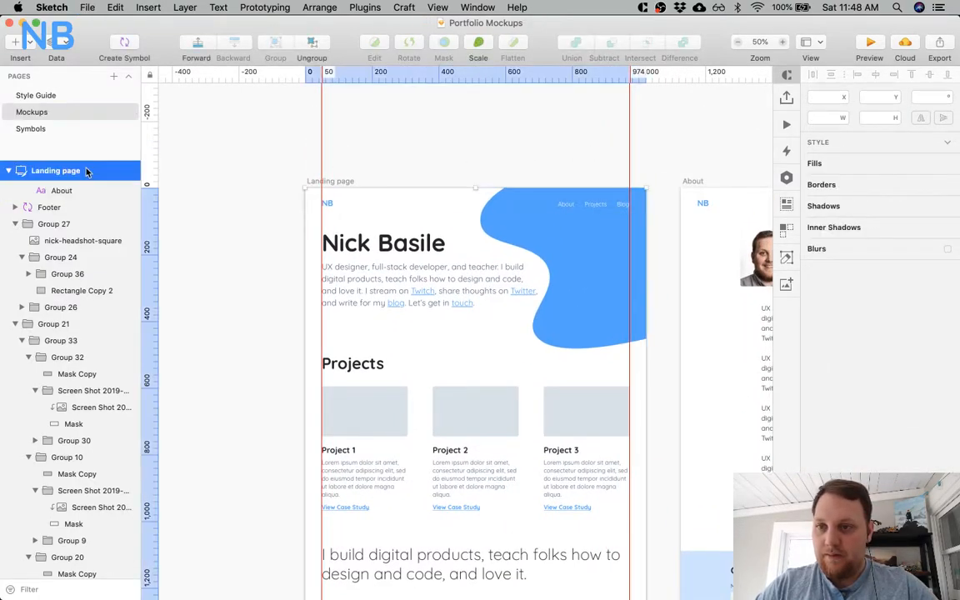
left_click(871, 483)
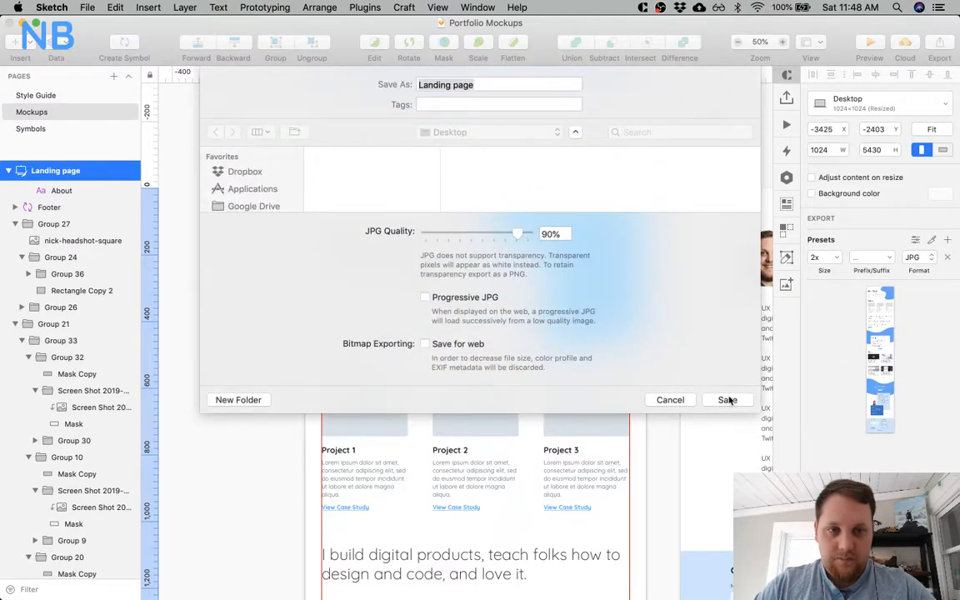
left_click(725, 400)
left_click(587, 150)
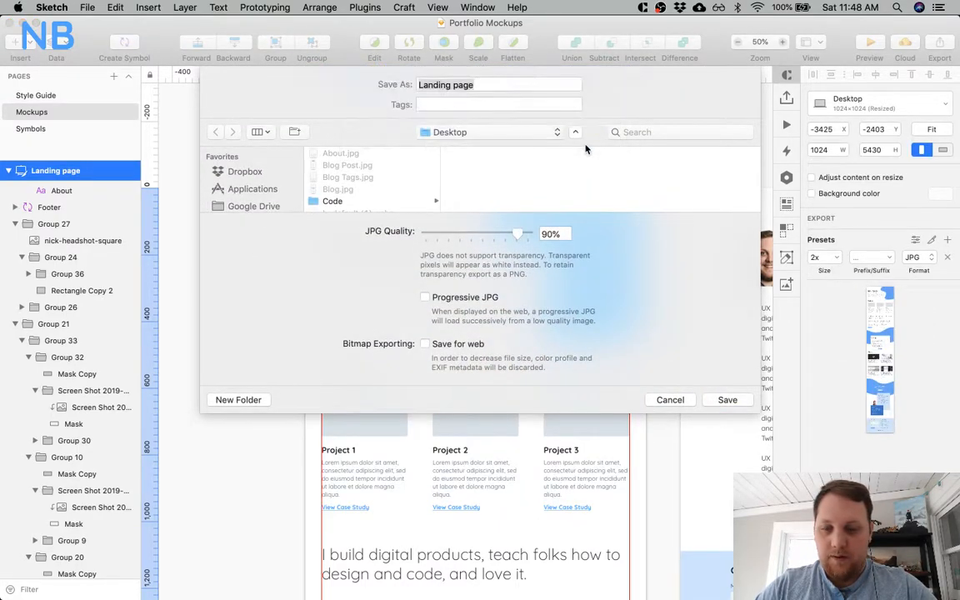
Switch to Preview, enlarge the re-exported Landing page.jpg and inspect its solid blue hero shape and white navigation links.
key("super+Tab")
key("super+Tab")
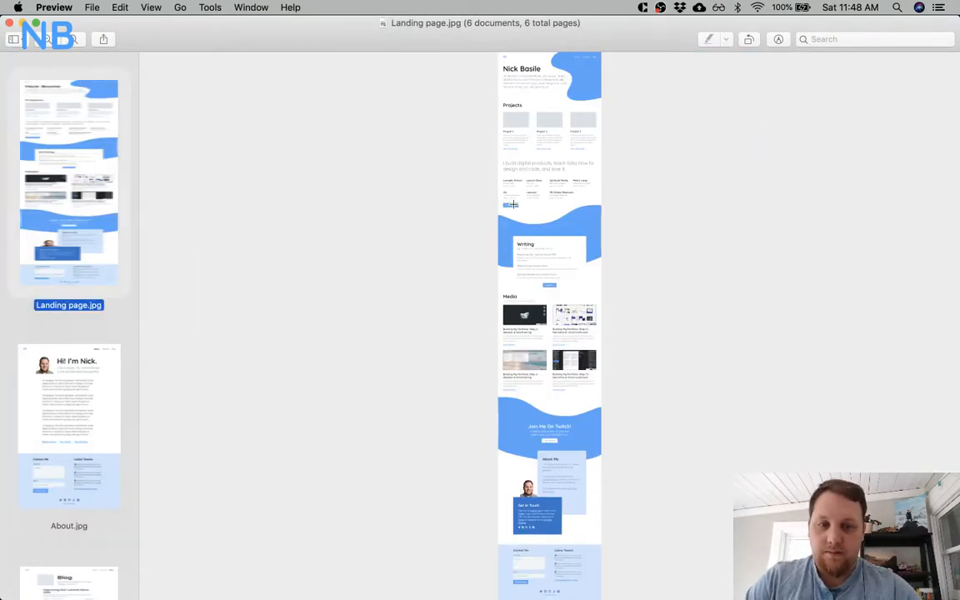
key("super+plus")
key("super+plus")
key("super+plus")
key("super+plus")
key("super+plus")
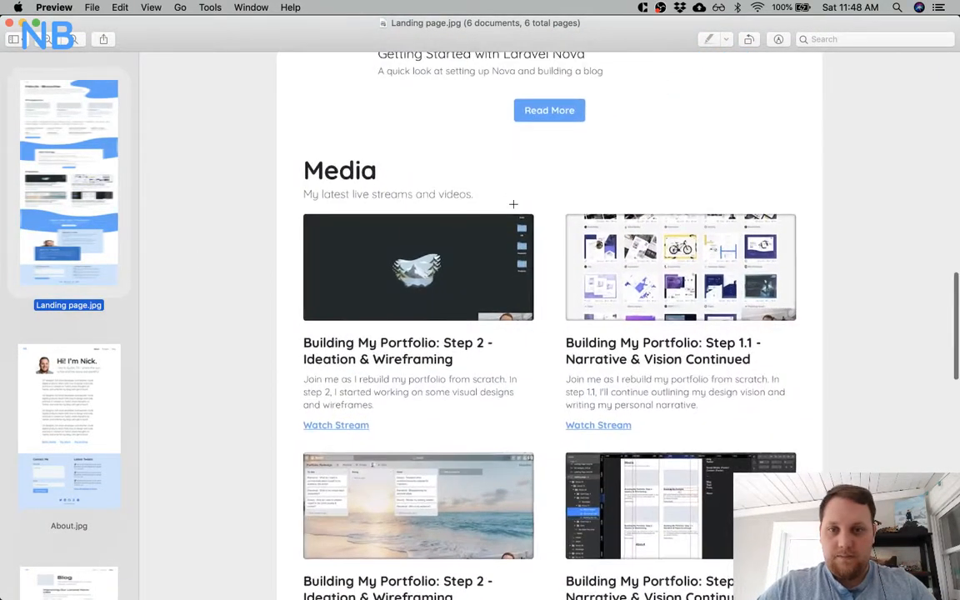
scroll(514, 205, "up", 15)
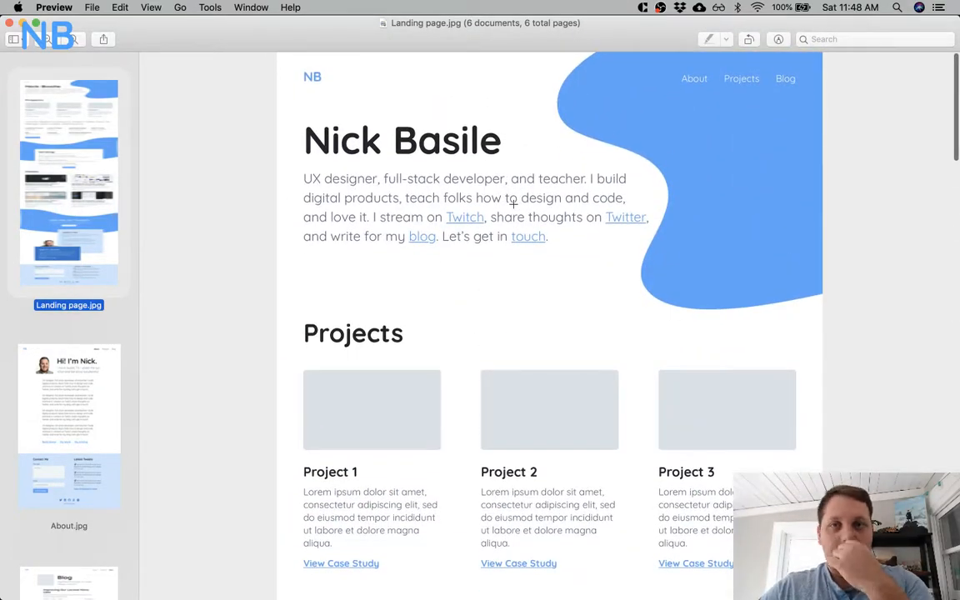
scroll(514, 204, "down", 2)
scroll(513, 204, "up", 2)
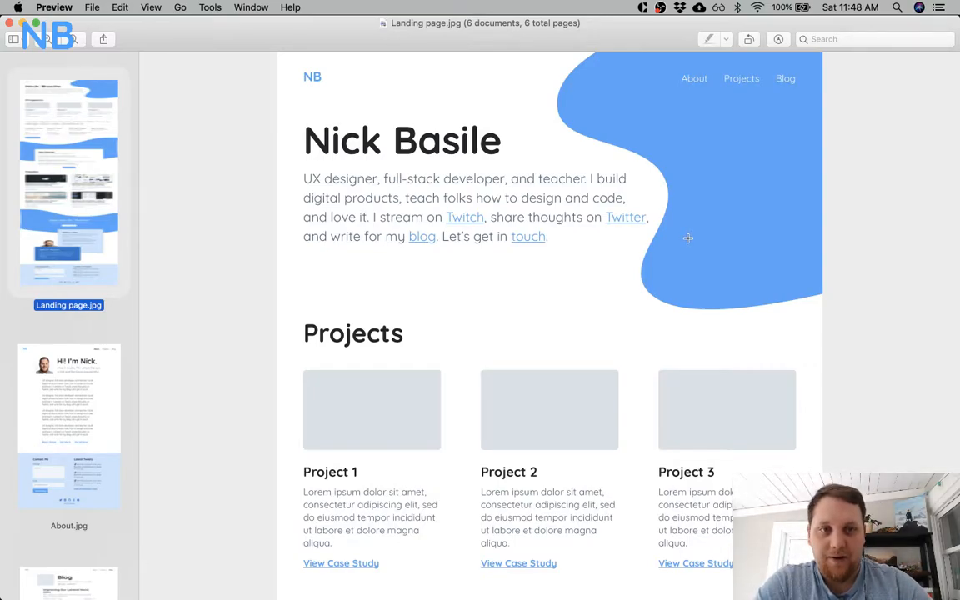
Compare the landing page's hero shape with the Writing section's wave and the contact cards further down the page.
scroll(687, 238, "down", 15)
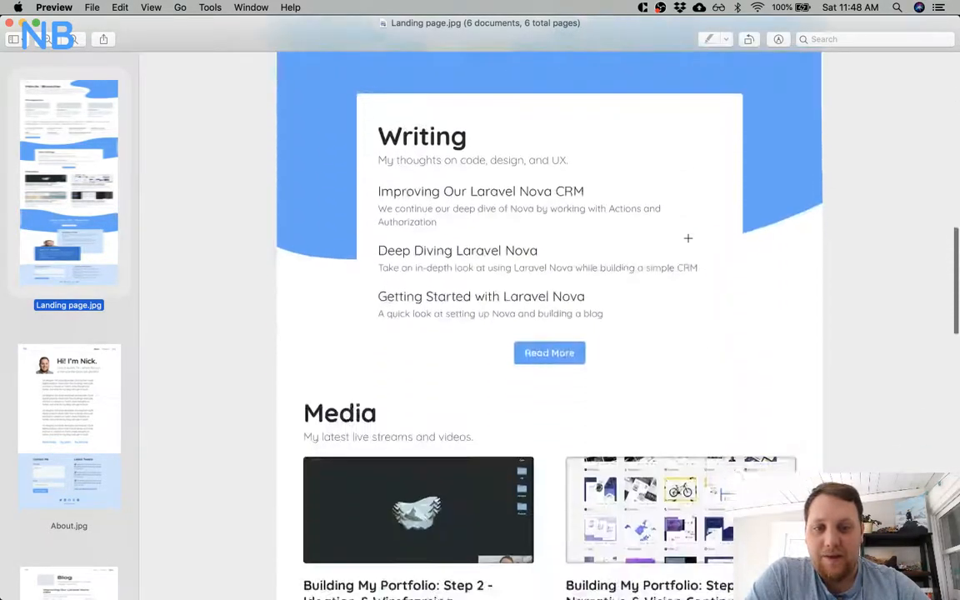
scroll(687, 238, "down", 15)
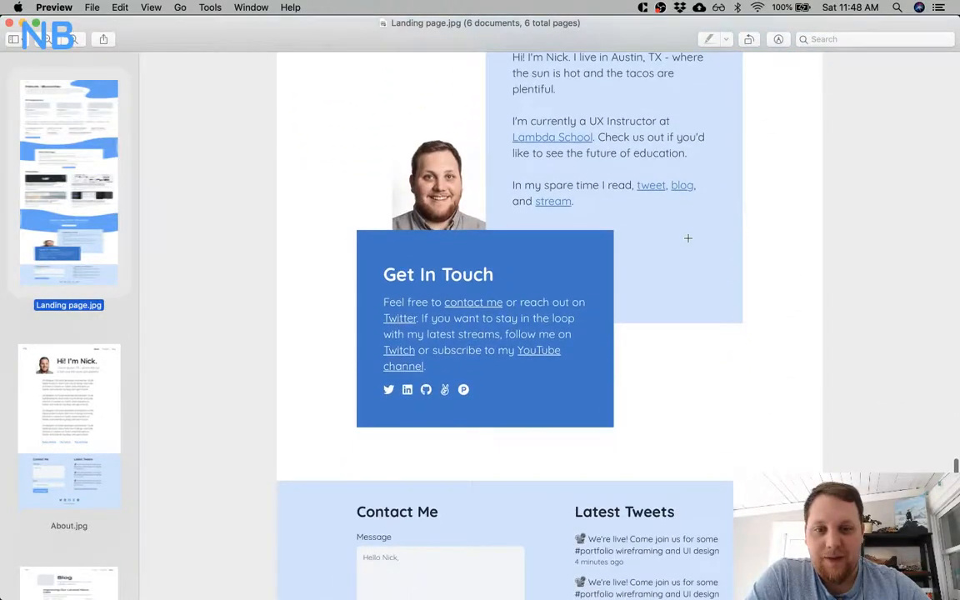
scroll(688, 238, "up", 20)
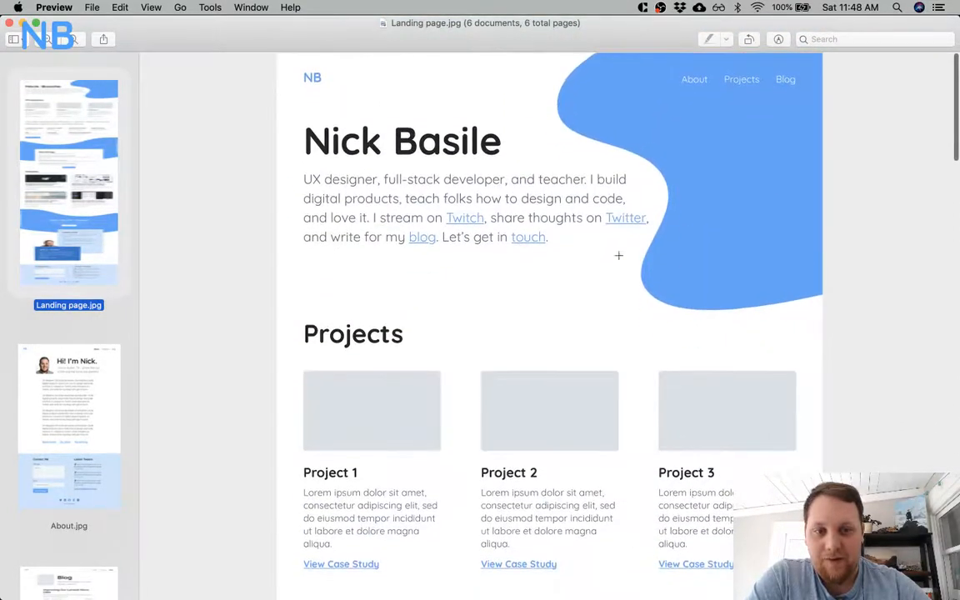
scroll(518, 500, "down", 10)
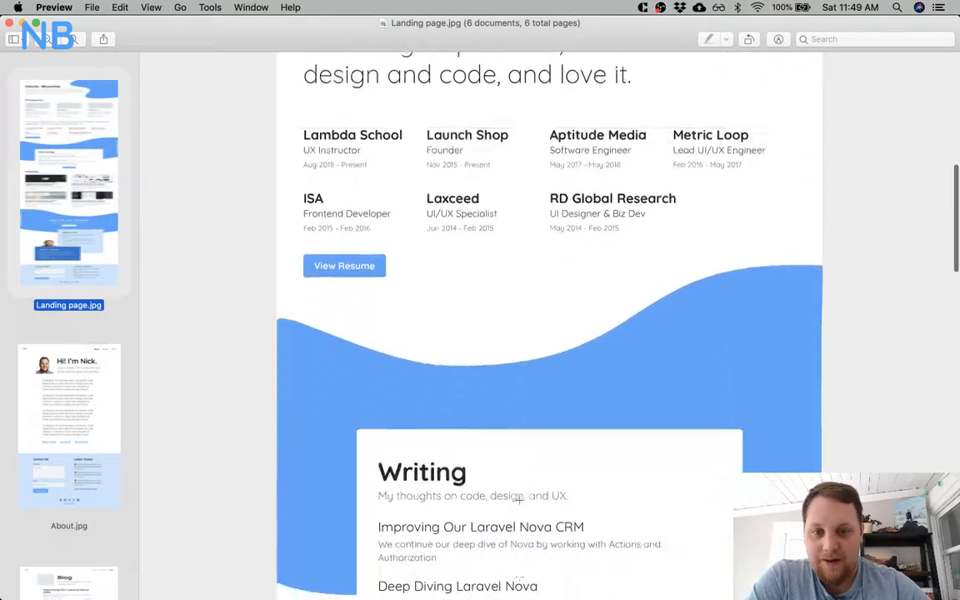
scroll(519, 500, "up", 4)
scroll(519, 500, "up", 5)
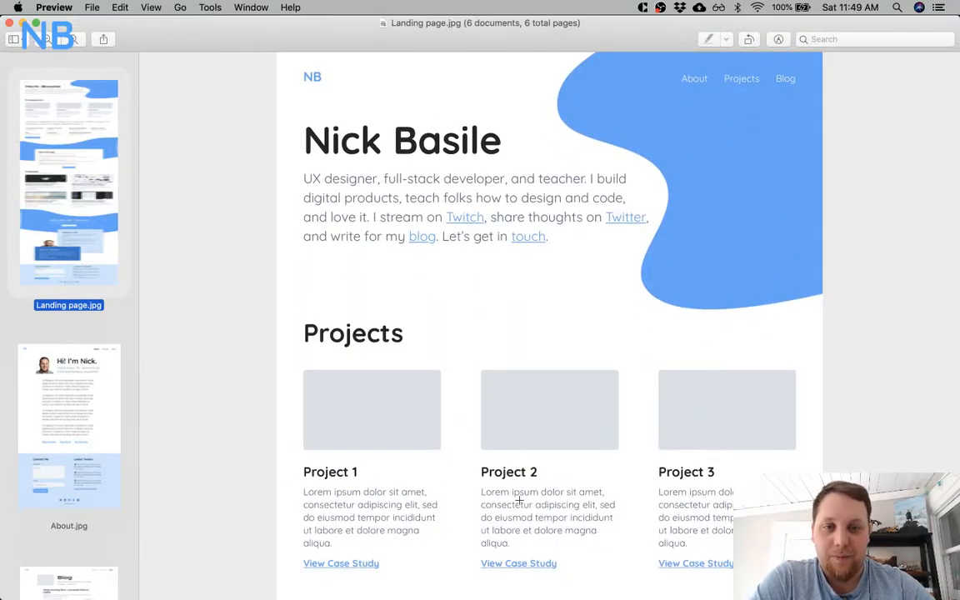
scroll(519, 500, "down", 5)
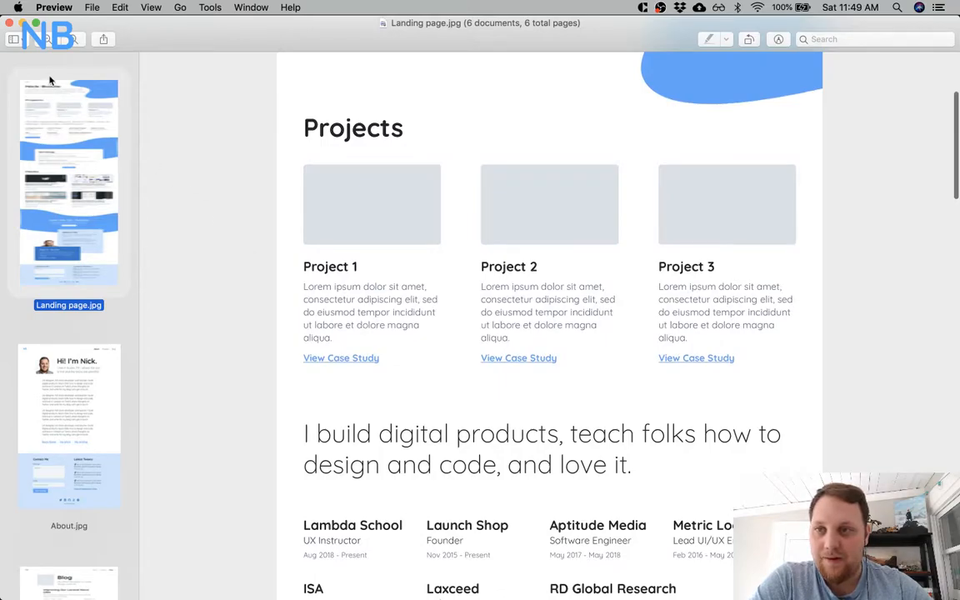
Hide the thumbnail sidebar and review the landing page from the hero through the Projects, Writing and Media sections to the footer.
left_click(15, 39)
left_click(38, 55)
scroll(216, 157, "up", 2)
scroll(216, 158, "up", 3)
scroll(583, 288, "down", 1)
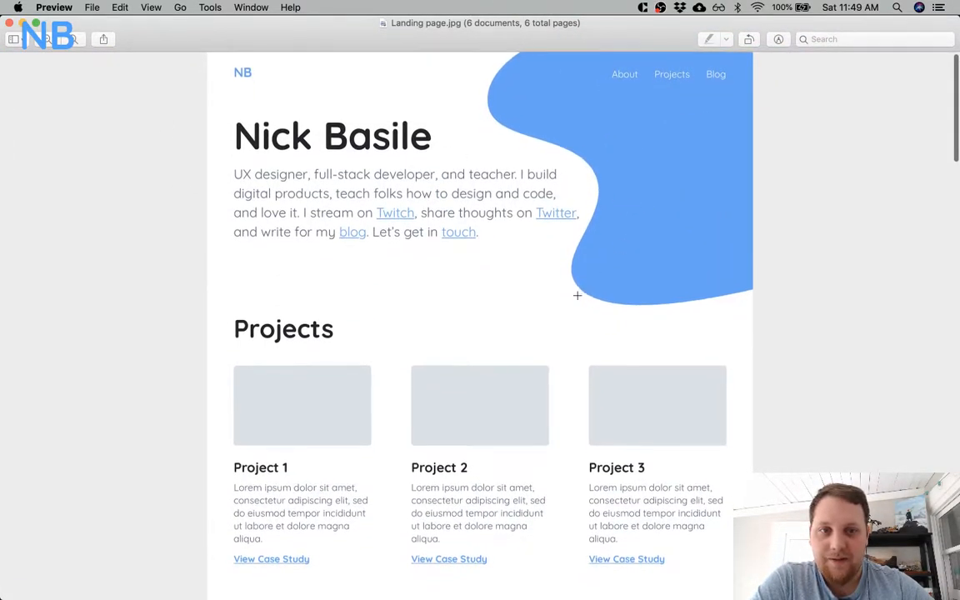
scroll(576, 295, "down", 10)
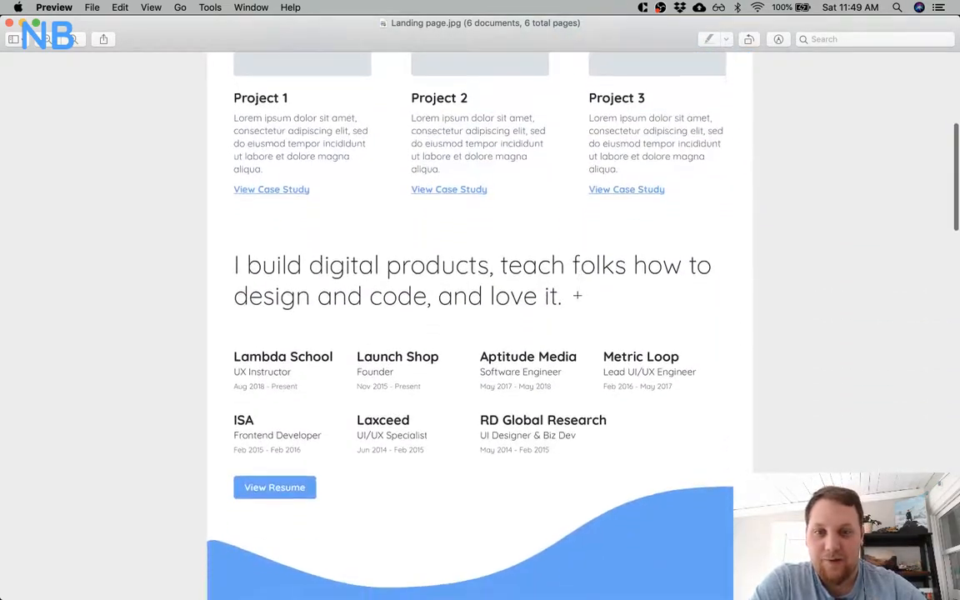
scroll(576, 294, "down", 7)
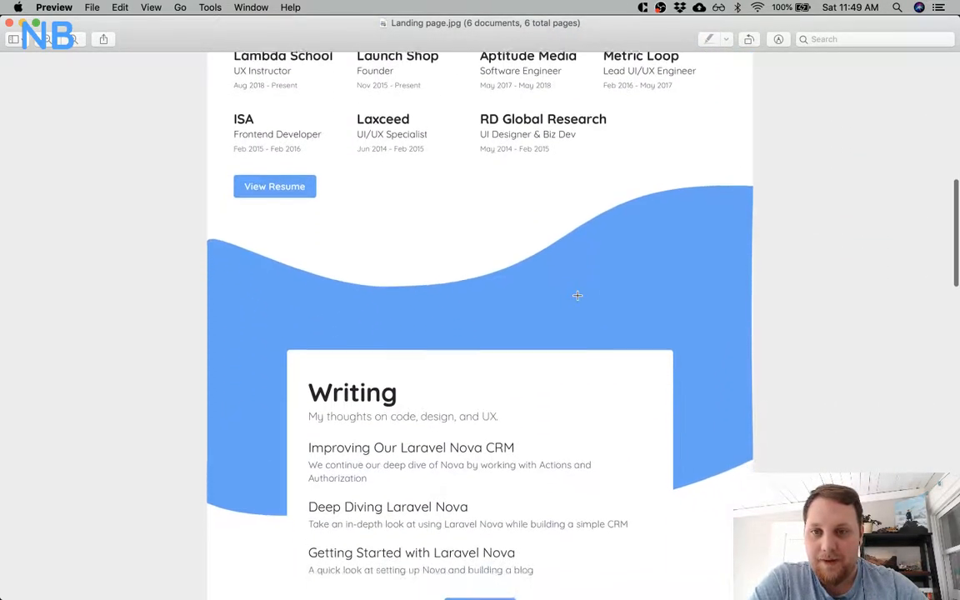
scroll(577, 294, "down", 12)
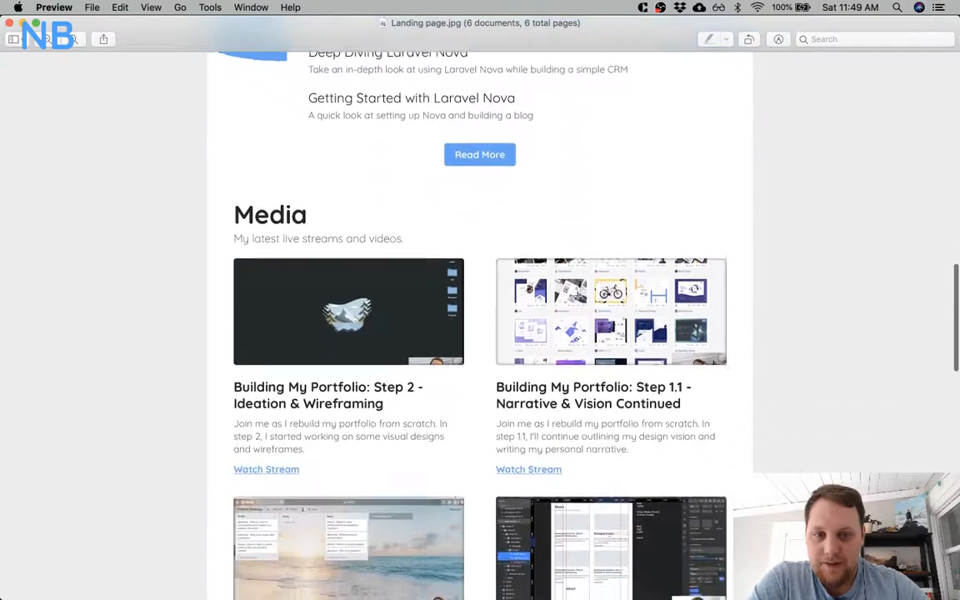
scroll(576, 295, "up", 19)
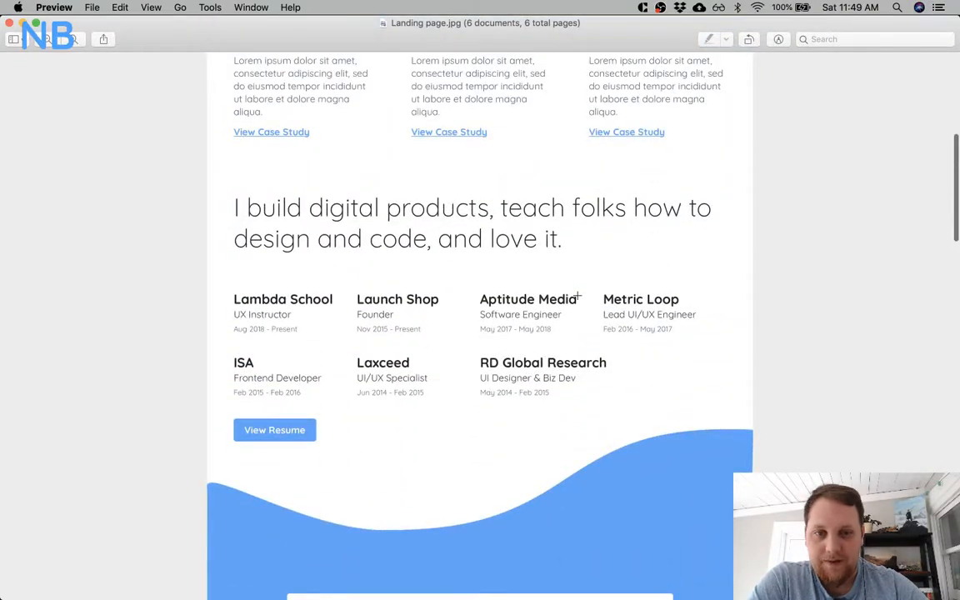
scroll(577, 295, "down", 20)
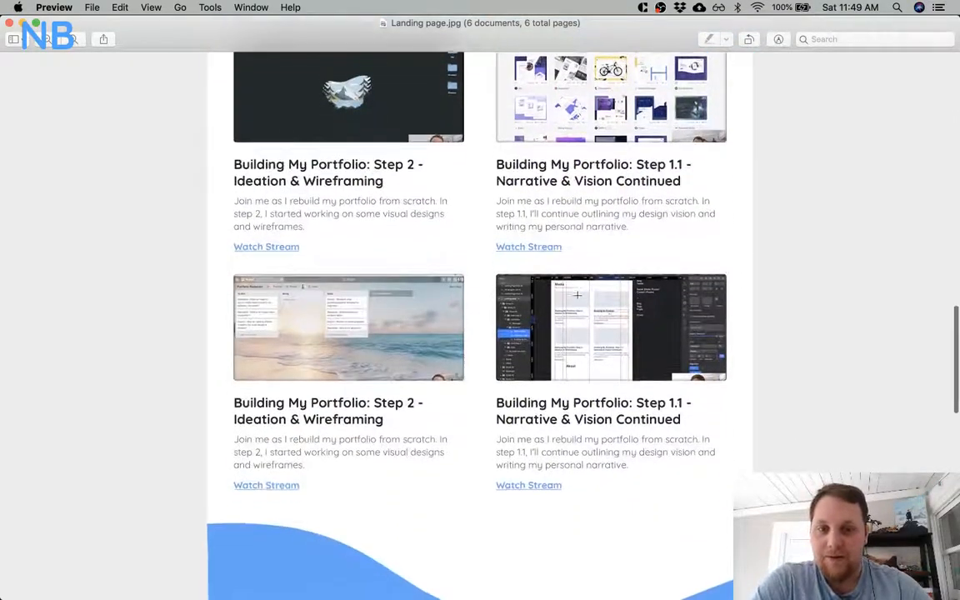
scroll(576, 294, "down", 10)
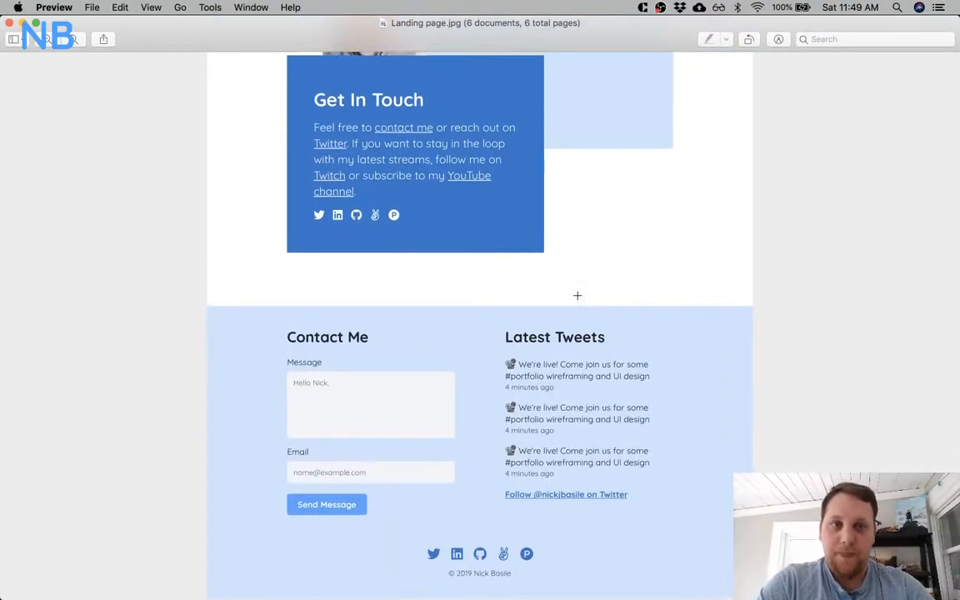
Review the landing page export again, from the footer and Twitch section up to the hero, Projects, Writing and Media sections.
scroll(576, 295, "up", 20)
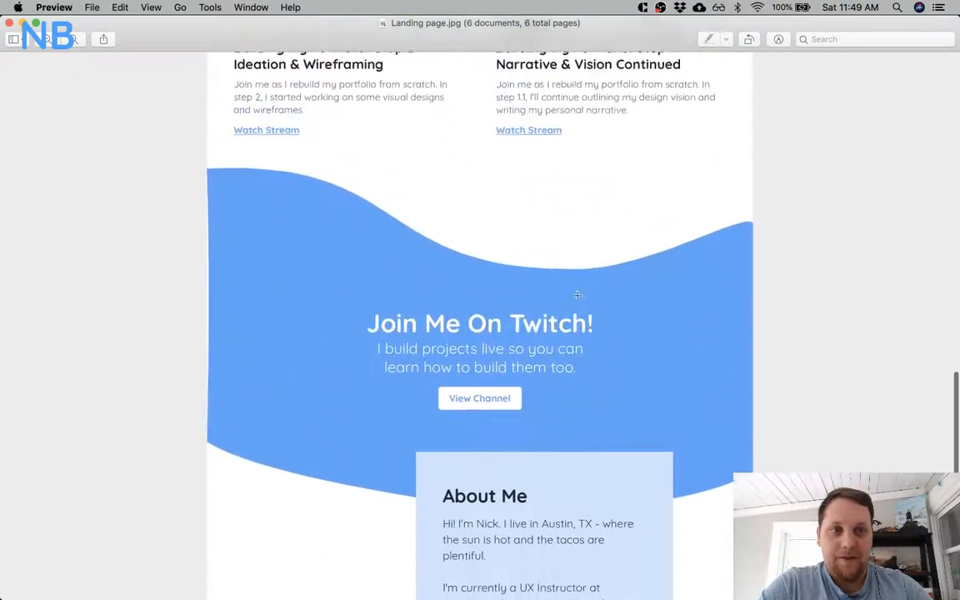
scroll(576, 295, "up", 20)
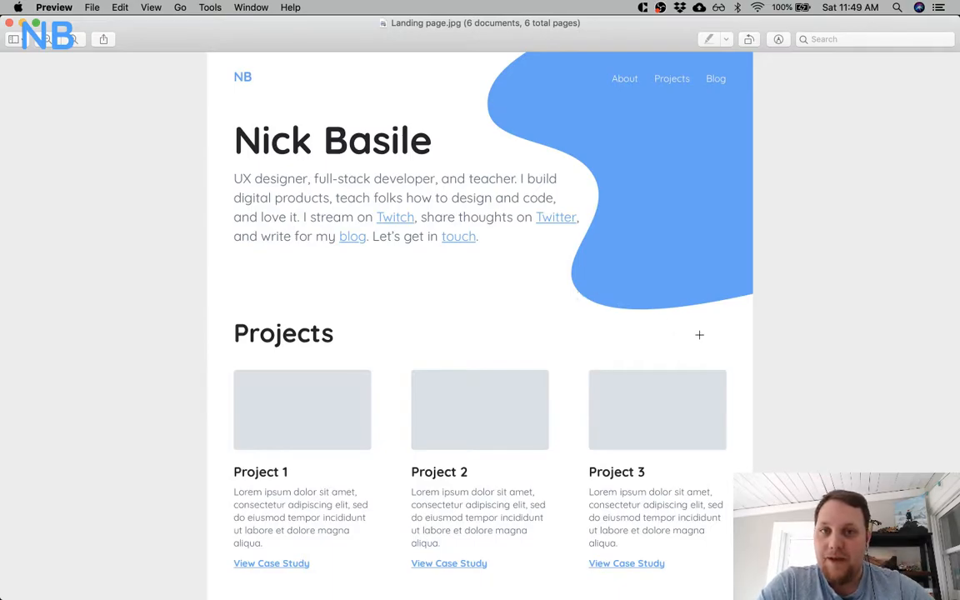
scroll(251, 294, "down", 5)
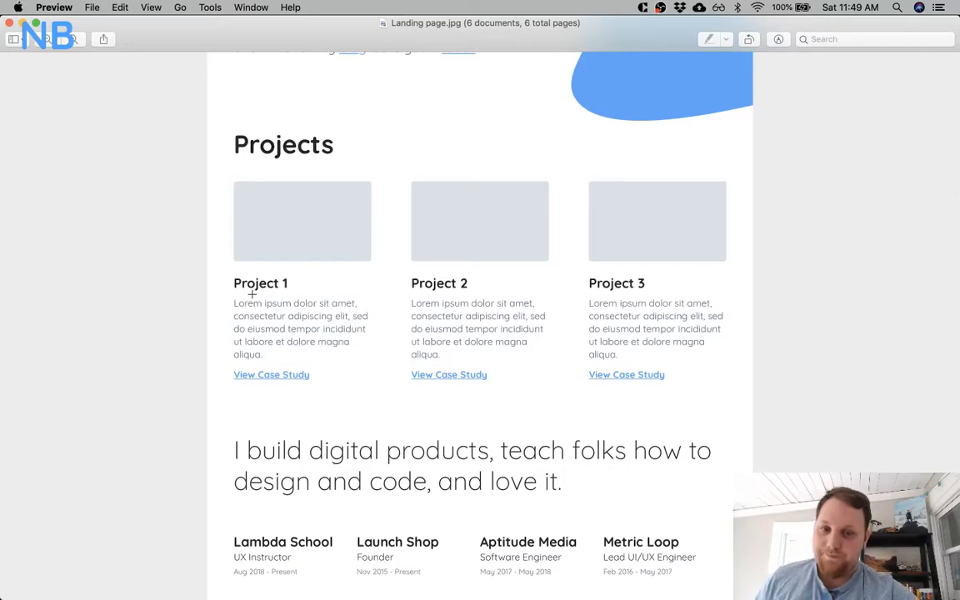
scroll(252, 294, "up", 5)
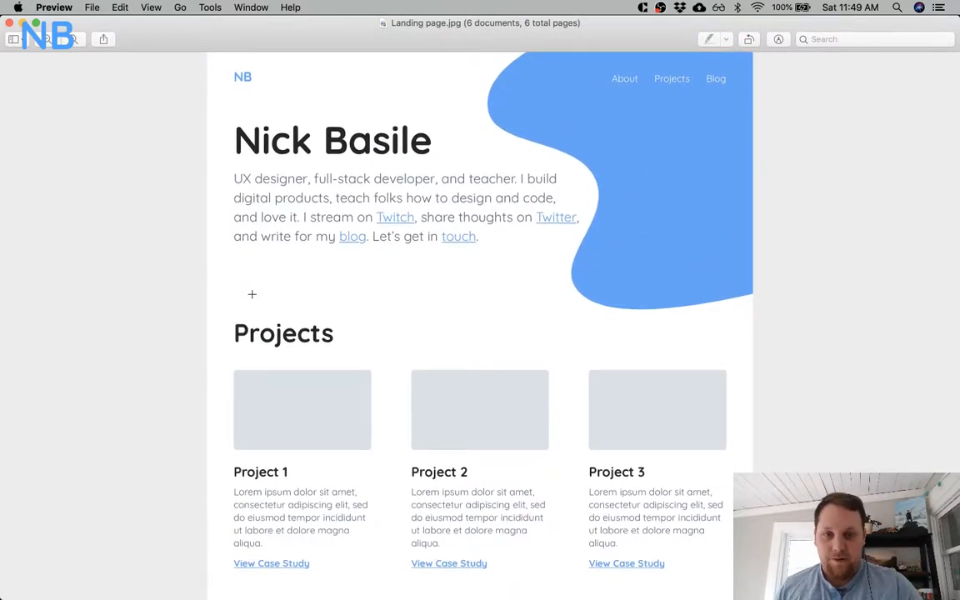
scroll(251, 294, "down", 1)
scroll(251, 294, "up", 1)
scroll(252, 294, "down", 15)
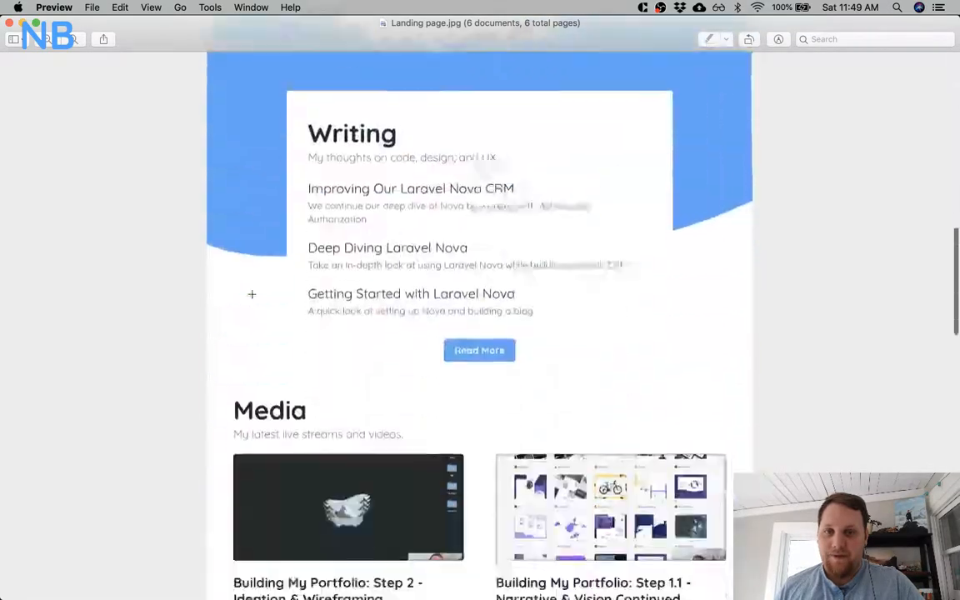
scroll(252, 294, "up", 6)
scroll(251, 294, "down", 6)
Look through the About, Blog, Blog Post, Blog Tags and Project exports, and return to the full landing page.
scroll(251, 294, "down", 10)
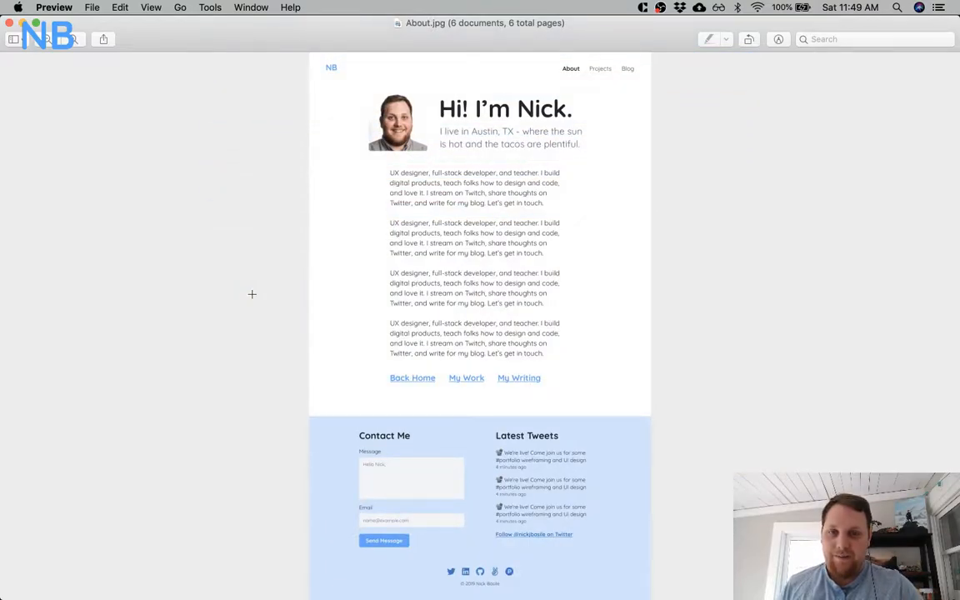
scroll(251, 294, "down", 5)
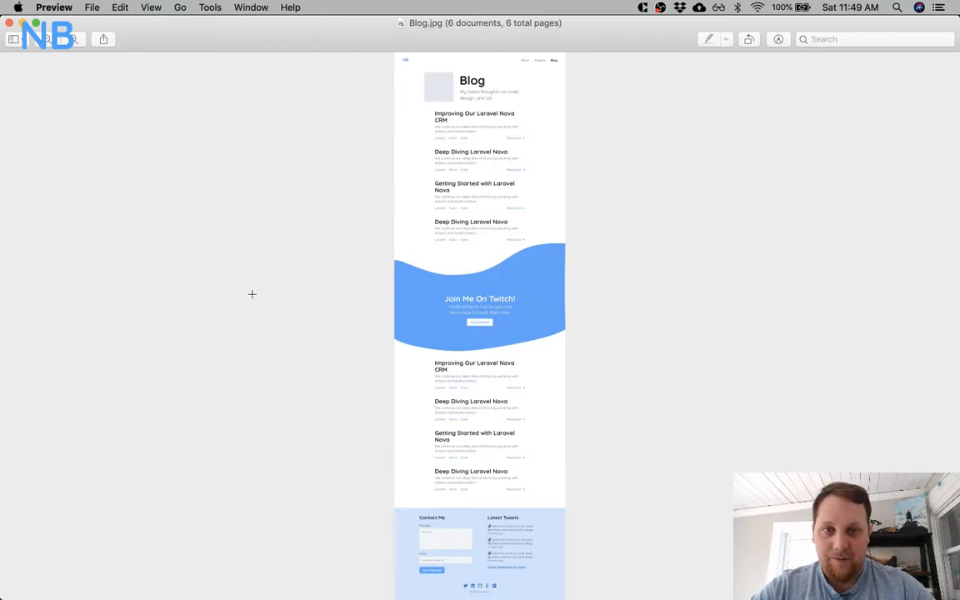
scroll(252, 294, "down", 10)
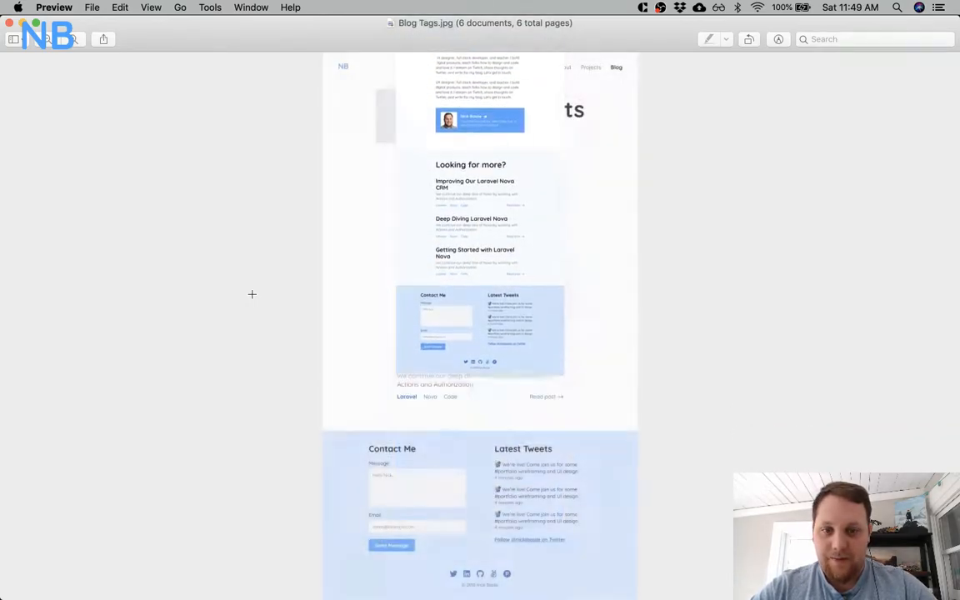
scroll(252, 294, "down", 10)
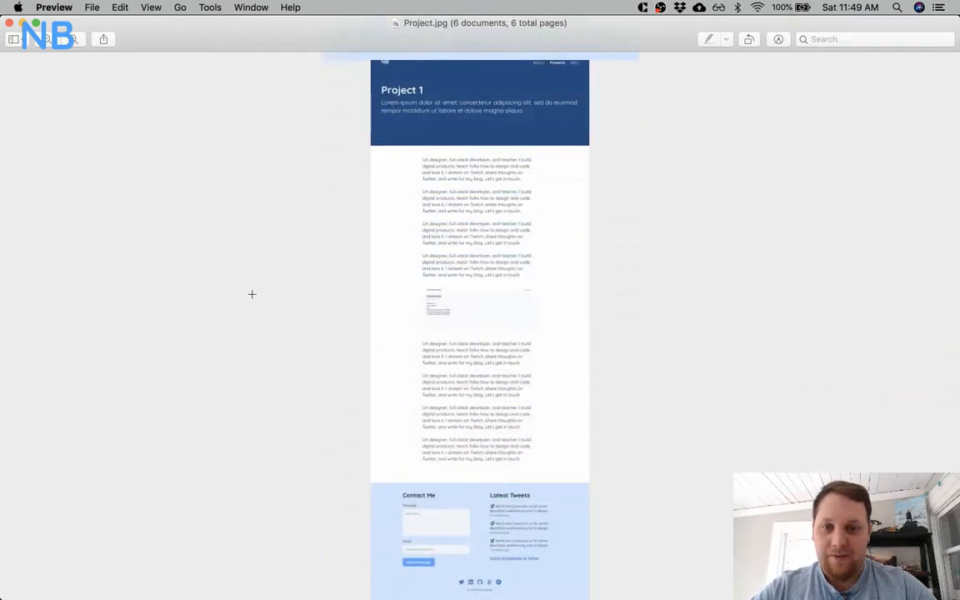
scroll(252, 294, "up", 10)
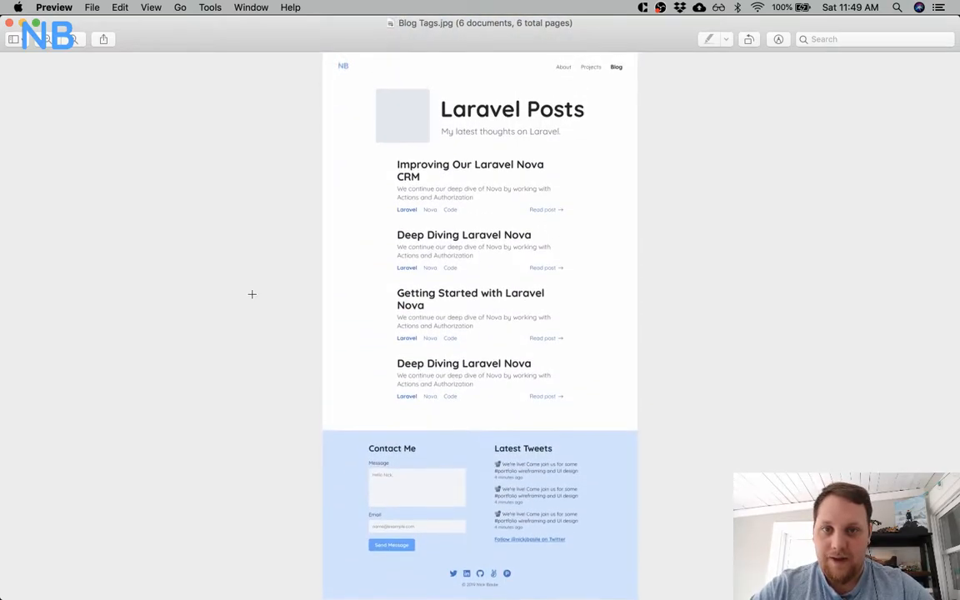
scroll(251, 295, "up", 10)
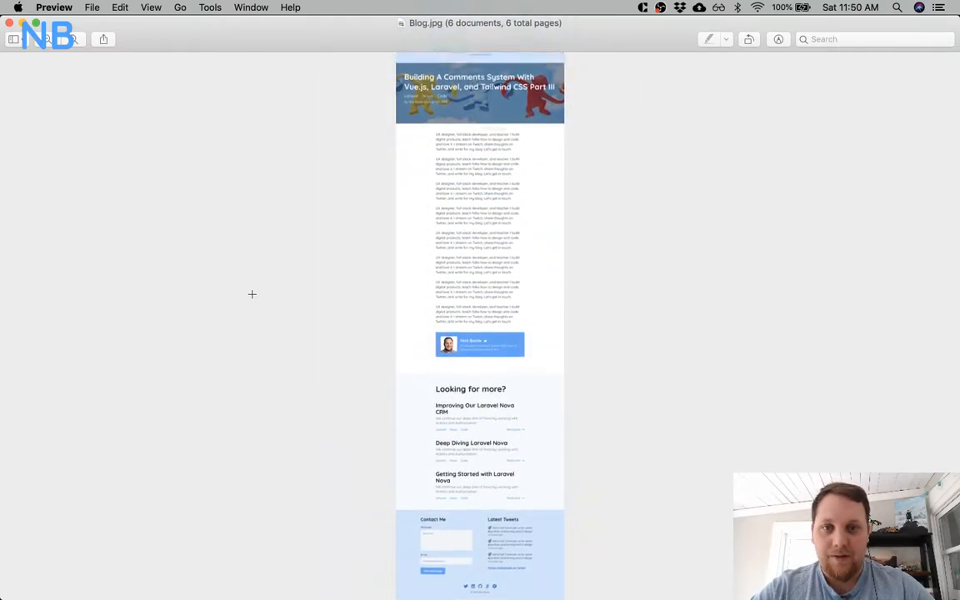
scroll(252, 294, "up", 10)
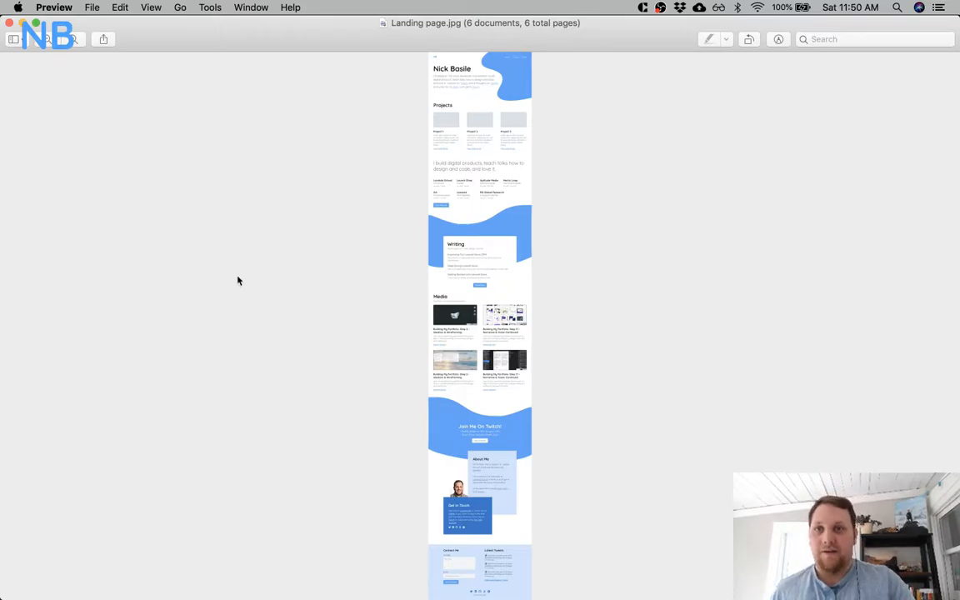
Close the exported images and look over the Landing page and About artboards in the Portfolio Mockups document.
left_click(9, 22)
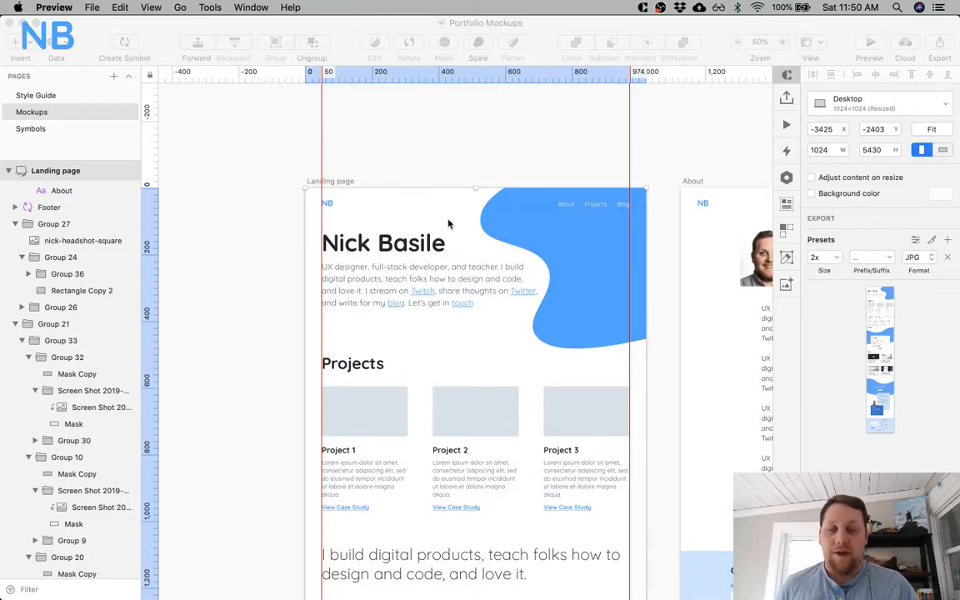
scroll(446, 336, "right", 3)
scroll(446, 336, "down", 2)
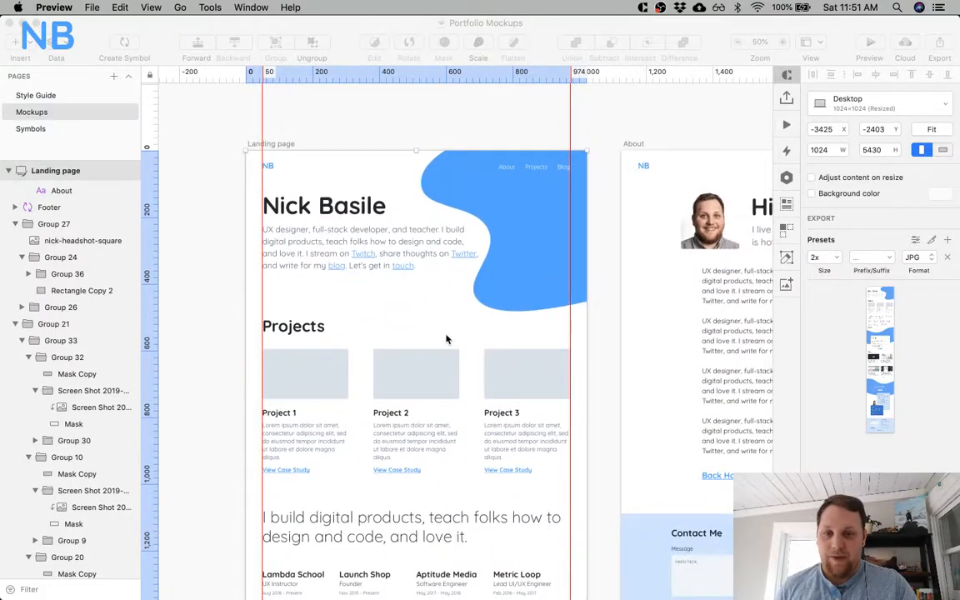
scroll(491, 356, "up", 2)
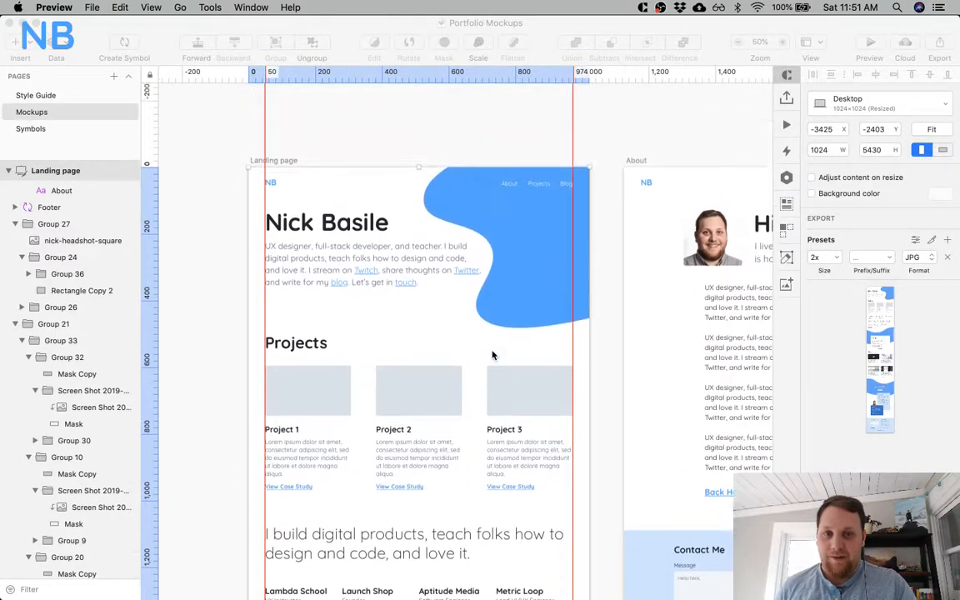
scroll(491, 356, "up", 2)
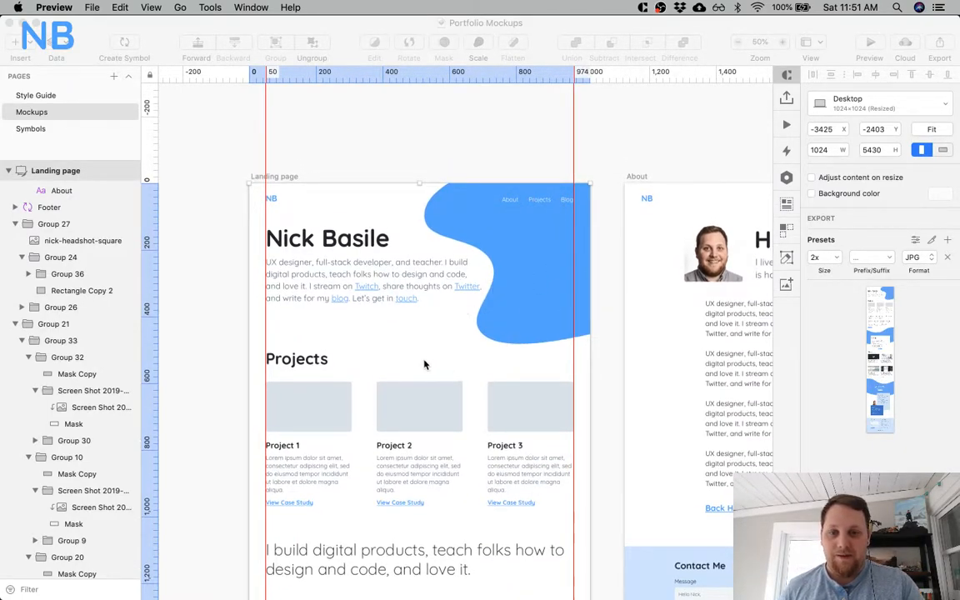
scroll(439, 431, "down", 1)
scroll(439, 431, "down", 3)
scroll(439, 431, "right", 15)
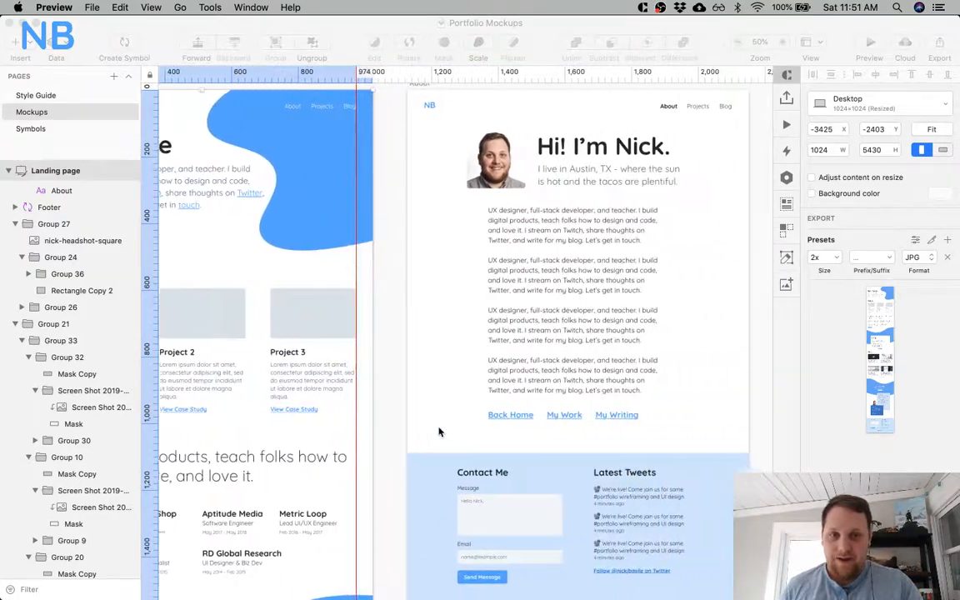
scroll(439, 431, "left", 20)
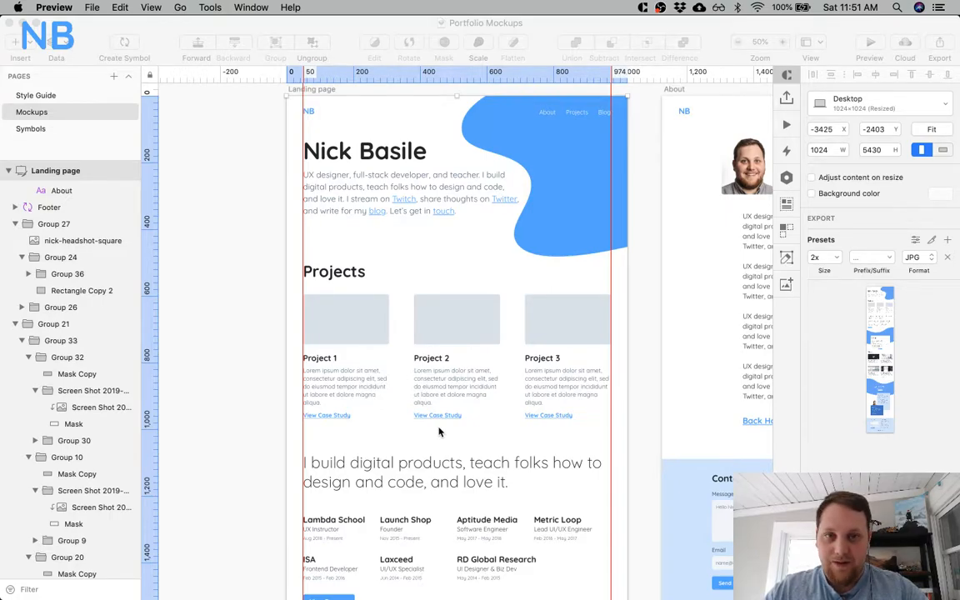
scroll(439, 431, "up", 2)
Switch to Sketch and deselect the Landing page artboard.
left_click(211, 267)
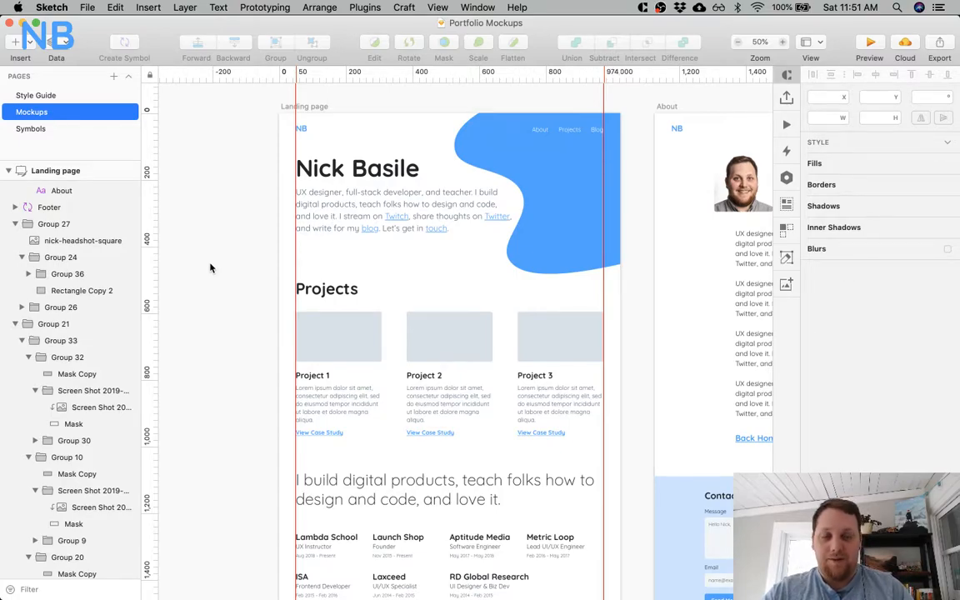
scroll(211, 267, "right", 5)
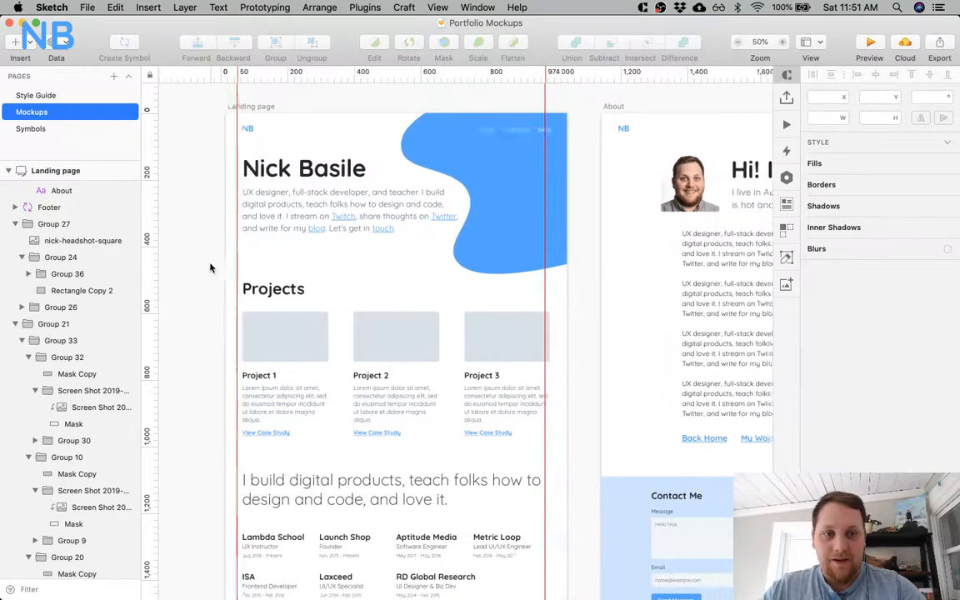
scroll(211, 267, "left", 3)
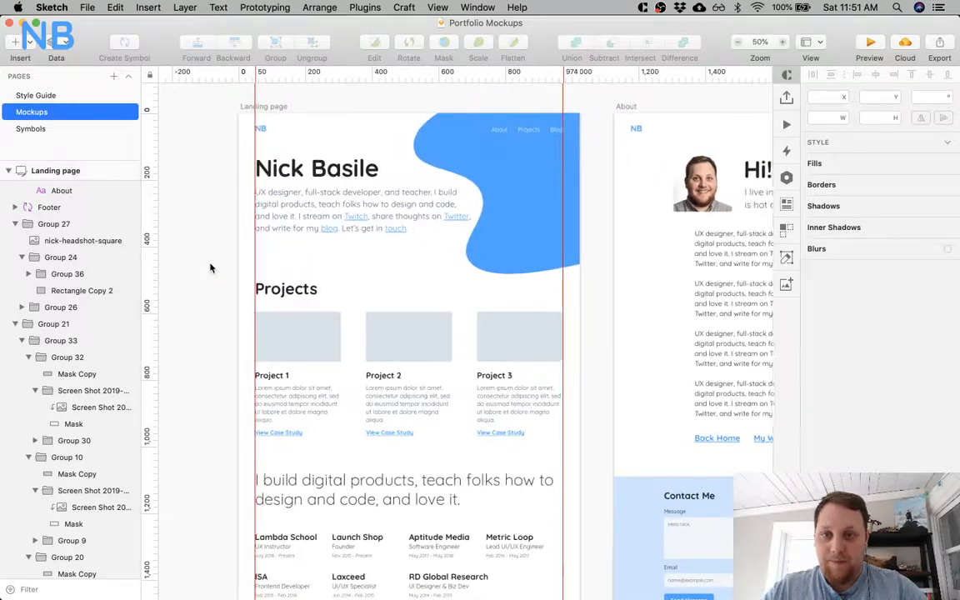